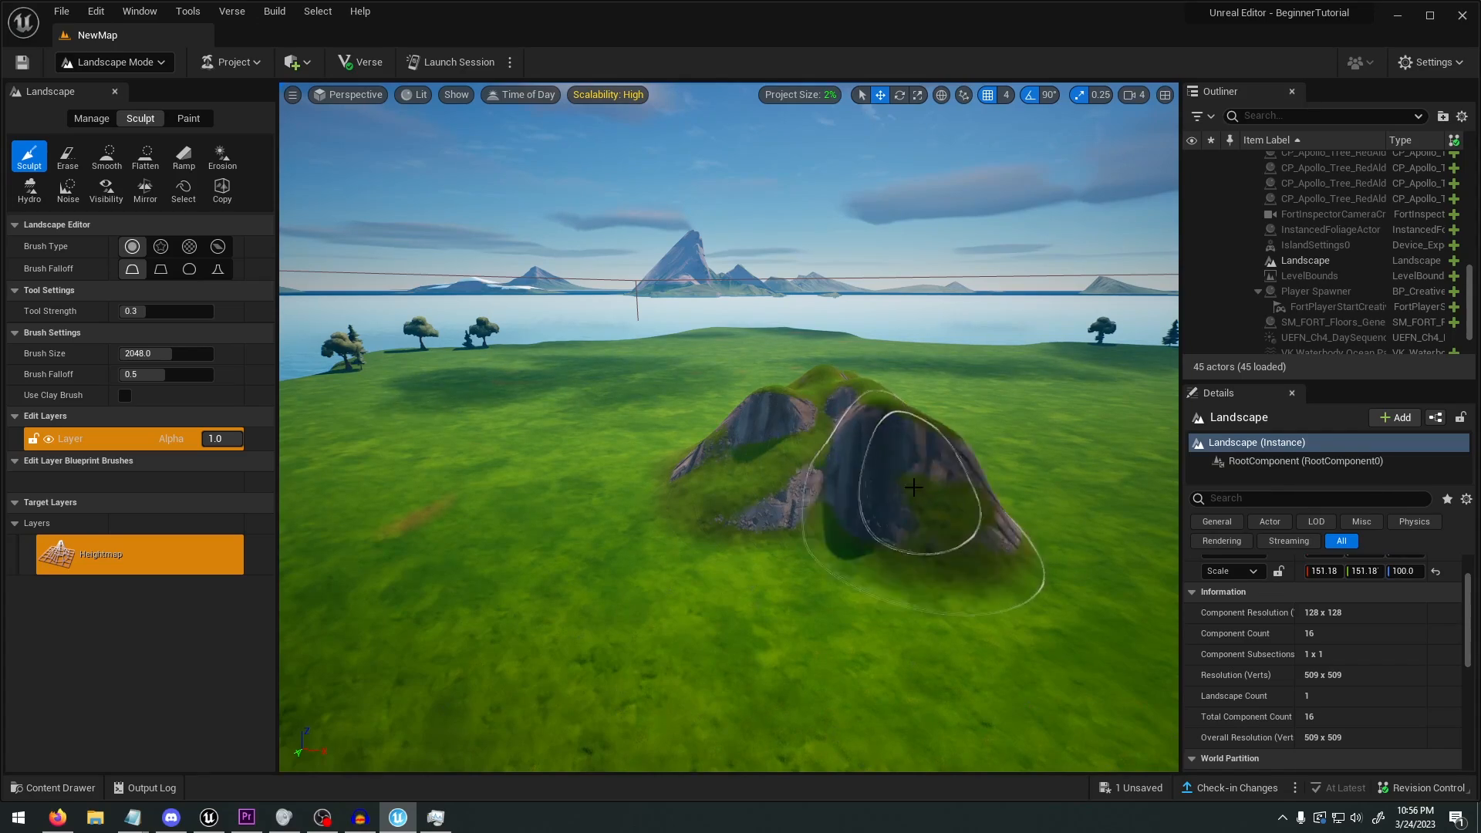
Step: Sculpt the steep side of the rocky hill with a 2048 brush at 0.3 tool strength
mouse_move(914, 487)
mouse_down()
mouse_move(787, 486)
mouse_move(949, 433)
mouse_up()
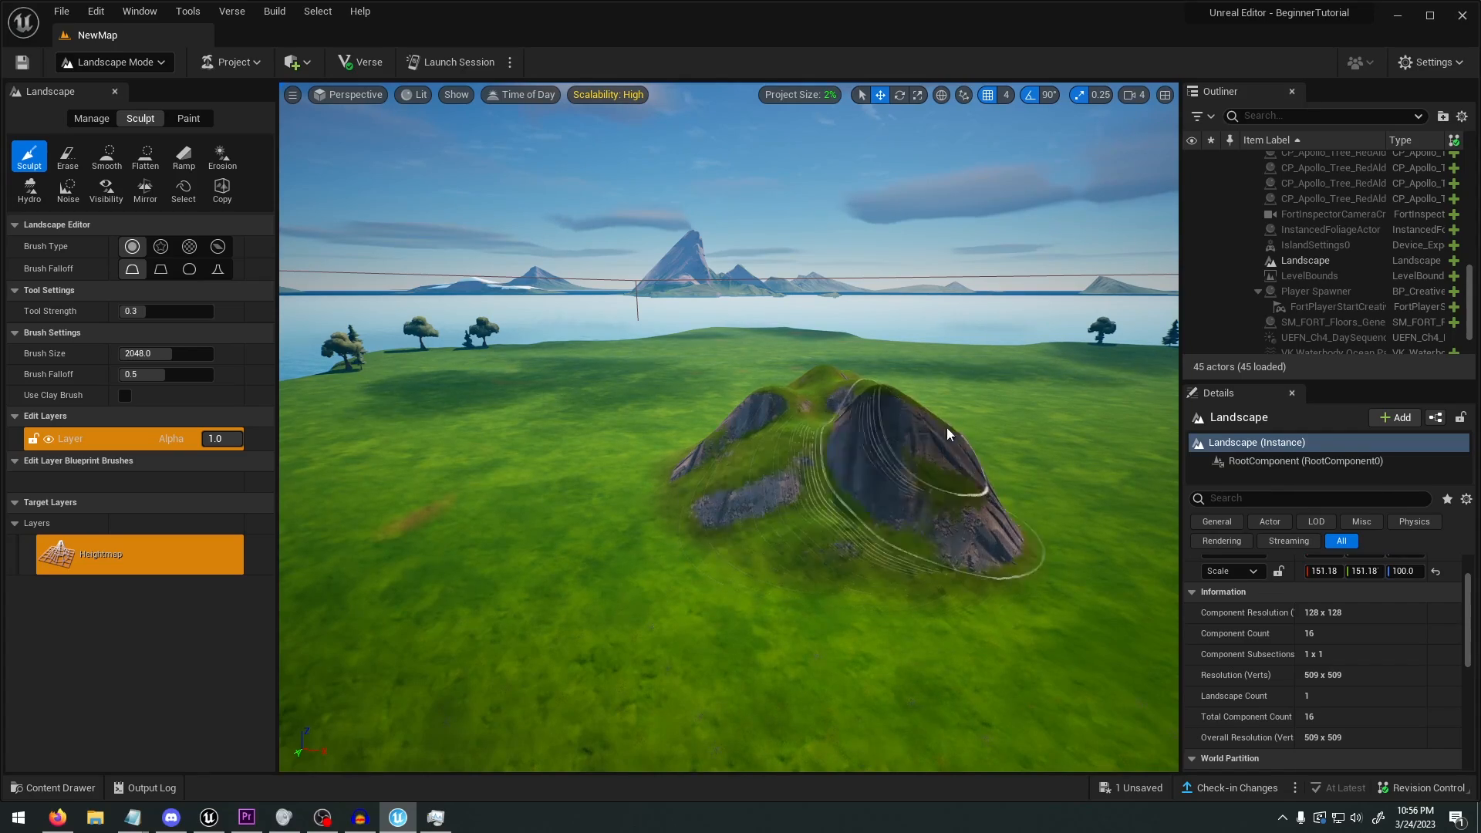
mouse_move(949, 432)
right_down()
mouse_move(880, 486)
mouse_move(810, 586)
mouse_move(802, 567)
right_up()
right_drag(864, 380, 748, 308)
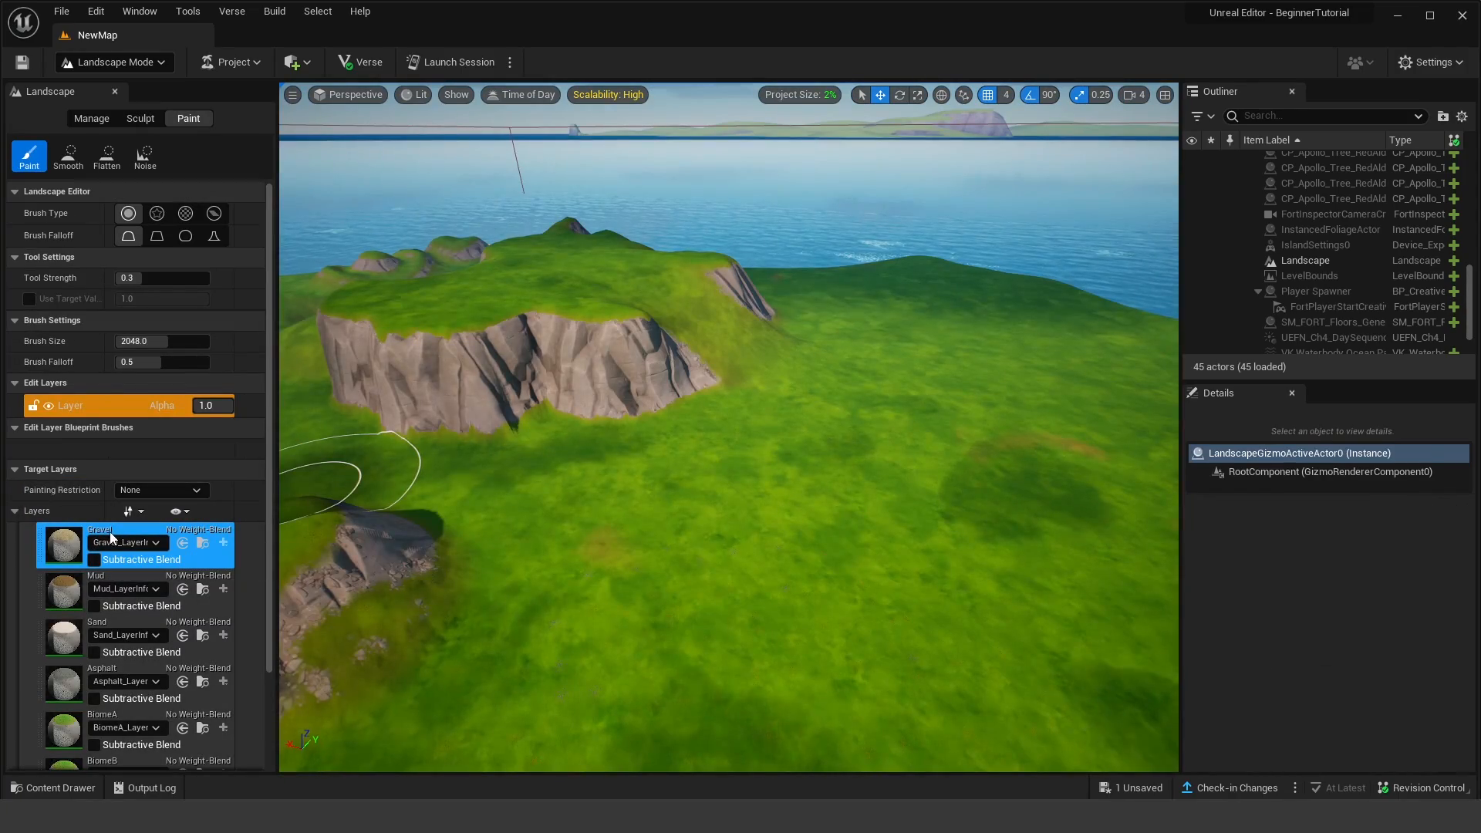
Step: Paint a winding Gravel path across the grassy hilltop with a brush size of about 803
click(138, 544)
mouse_move(663, 509)
mouse_down()
mouse_move(758, 543)
mouse_move(876, 473)
mouse_up()
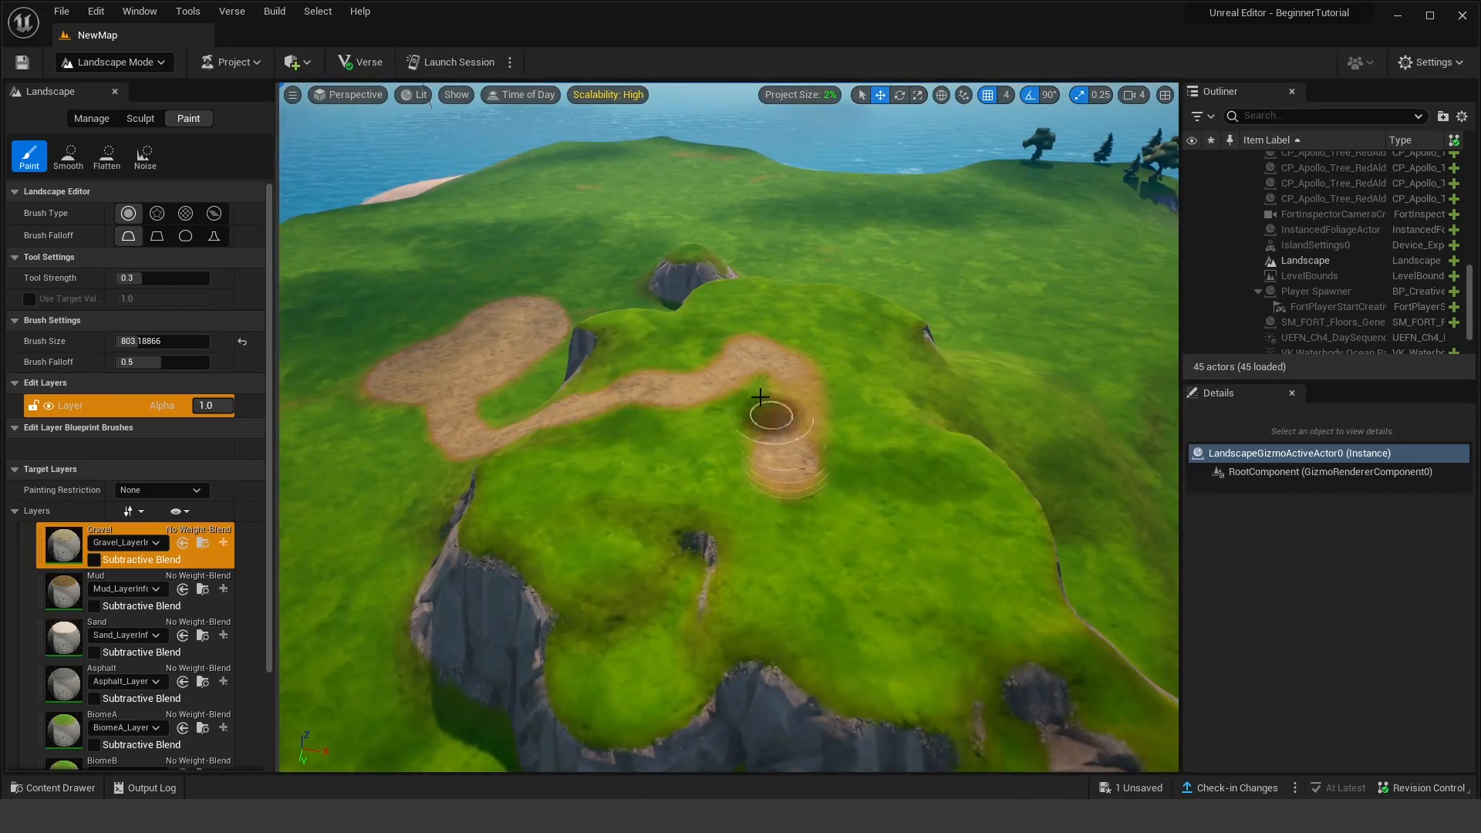
drag(760, 398, 830, 506)
mouse_move(830, 506)
right_down()
mouse_move(856, 486)
mouse_move(803, 476)
mouse_move(756, 509)
right_up()
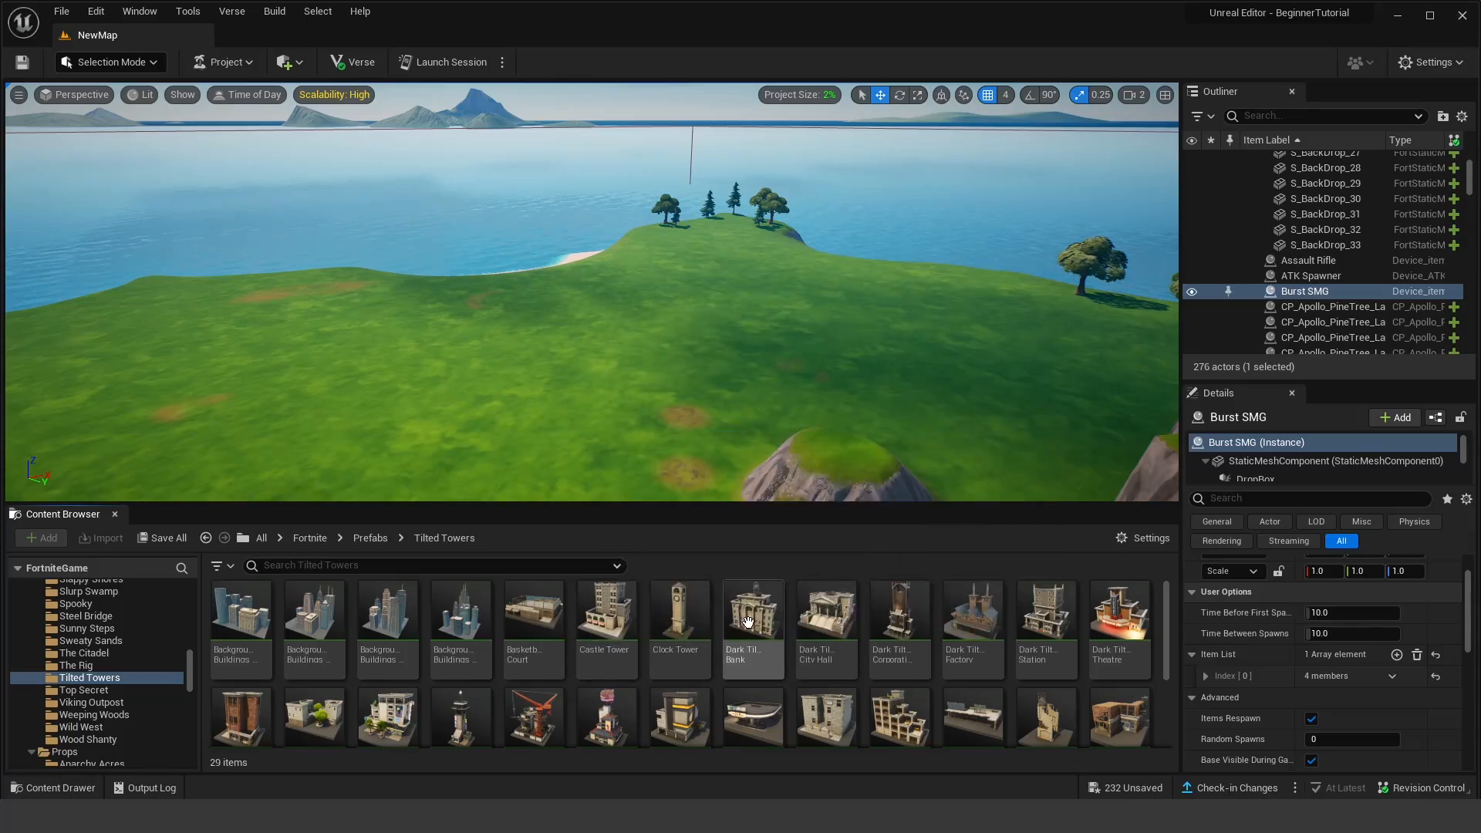
Step: Place the Clock Tower and Castle Tower prefabs from the Tilted Towers folder on the grass
drag(678, 621, 634, 438)
drag(617, 626, 489, 455)
right_drag(489, 455, 440, 484)
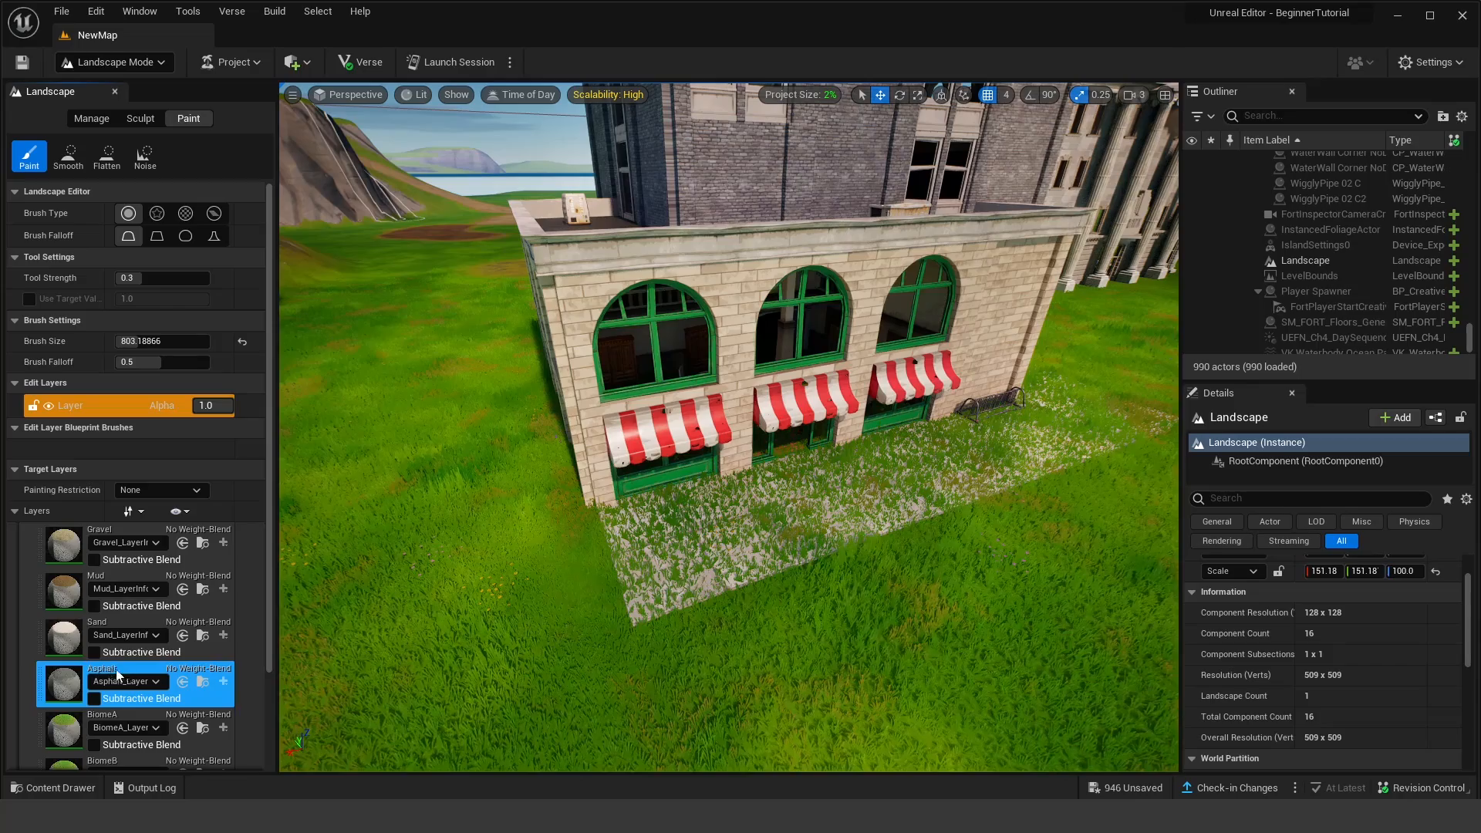
Step: Paint the Asphalt layer on the ground around the shop building and over to the stone tower
mouse_move(586, 586)
mouse_down()
mouse_move(671, 536)
mouse_move(656, 555)
mouse_up()
drag(556, 478, 455, 309)
mouse_move(741, 463)
right_down()
mouse_move(667, 475)
mouse_move(695, 451)
mouse_move(678, 416)
right_up()
drag(678, 416, 745, 333)
mouse_move(745, 333)
right_down()
mouse_move(933, 379)
mouse_move(818, 389)
mouse_move(671, 431)
right_up()
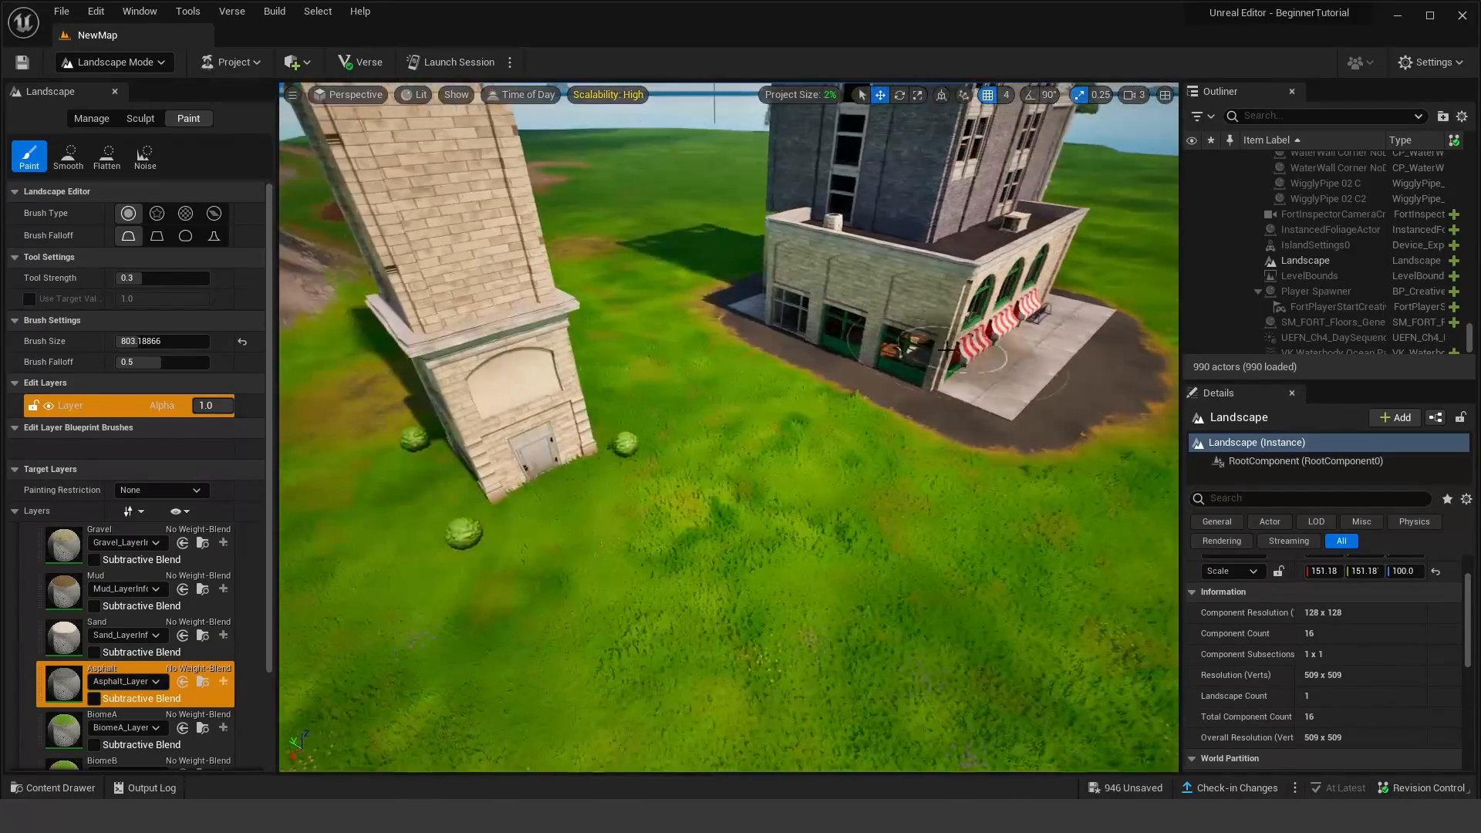
mouse_move(671, 432)
mouse_down()
mouse_move(594, 471)
mouse_move(565, 382)
mouse_up()
mouse_move(565, 382)
right_down()
mouse_move(678, 496)
mouse_move(694, 463)
mouse_move(784, 424)
mouse_move(779, 493)
right_up()
right_drag(915, 541, 797, 306)
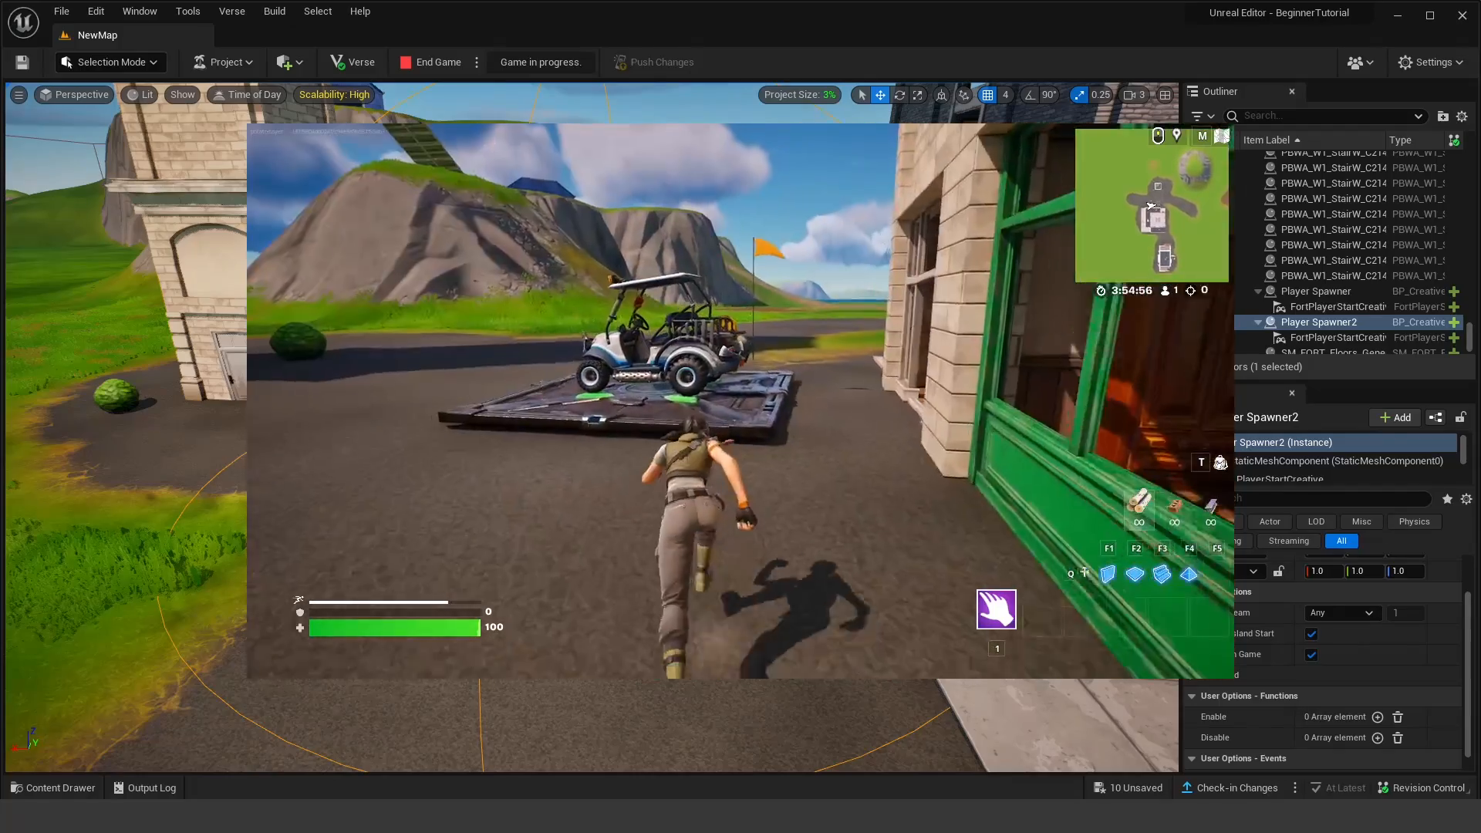
Step: Board the golf cart in the running play session and drive it forward
key(e)
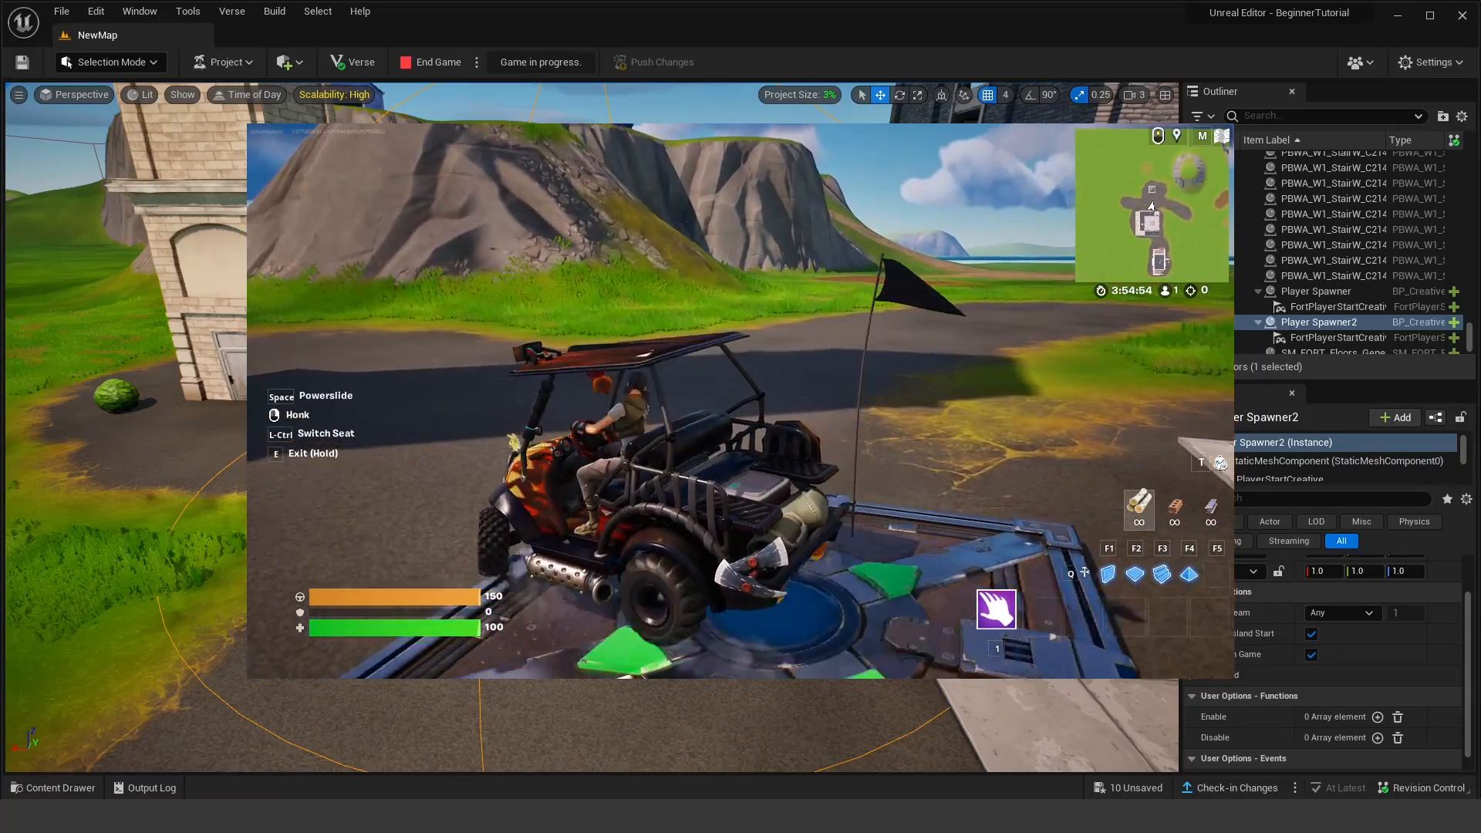
key(w)
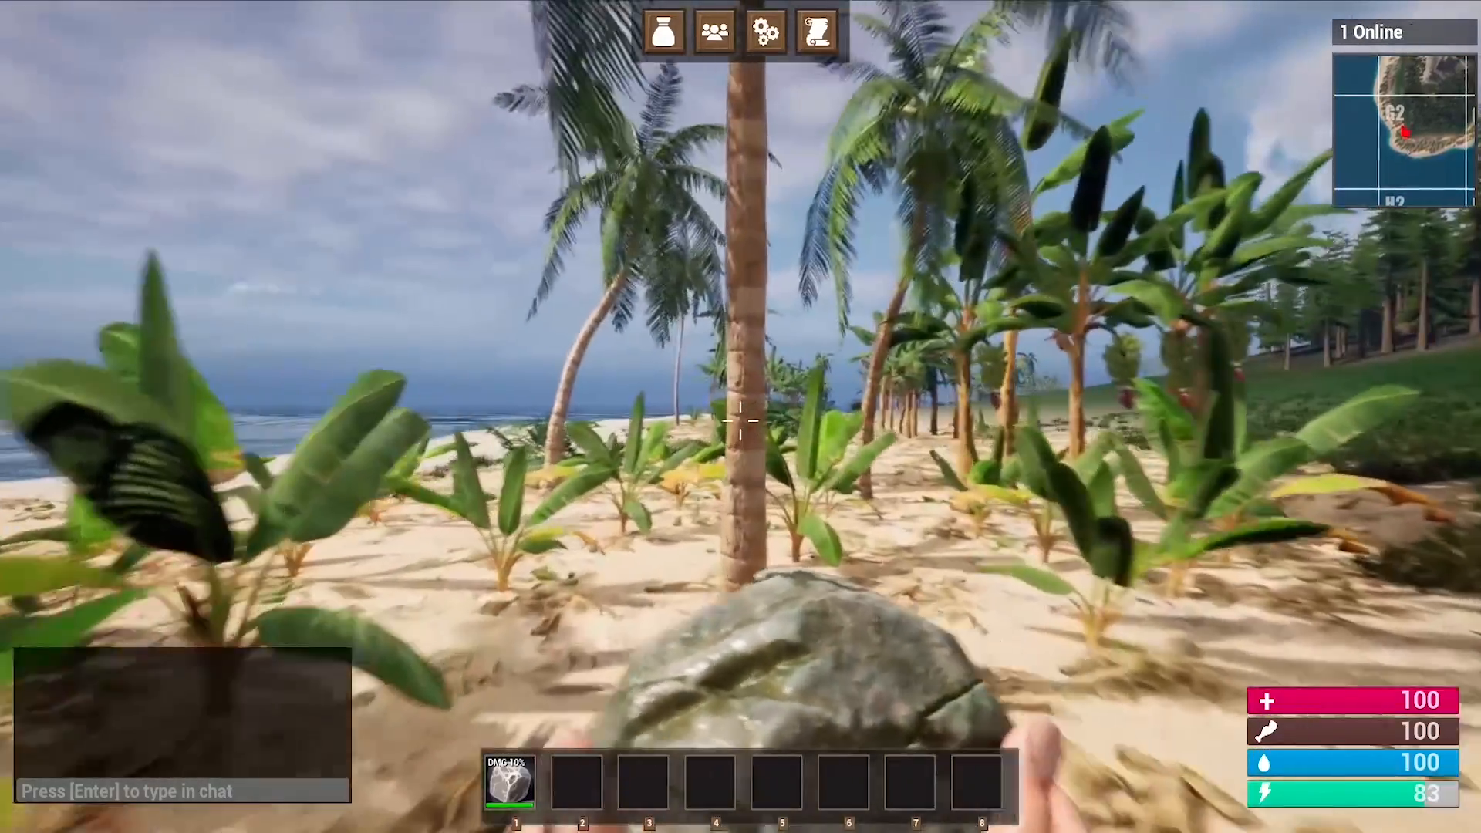
click(740, 420)
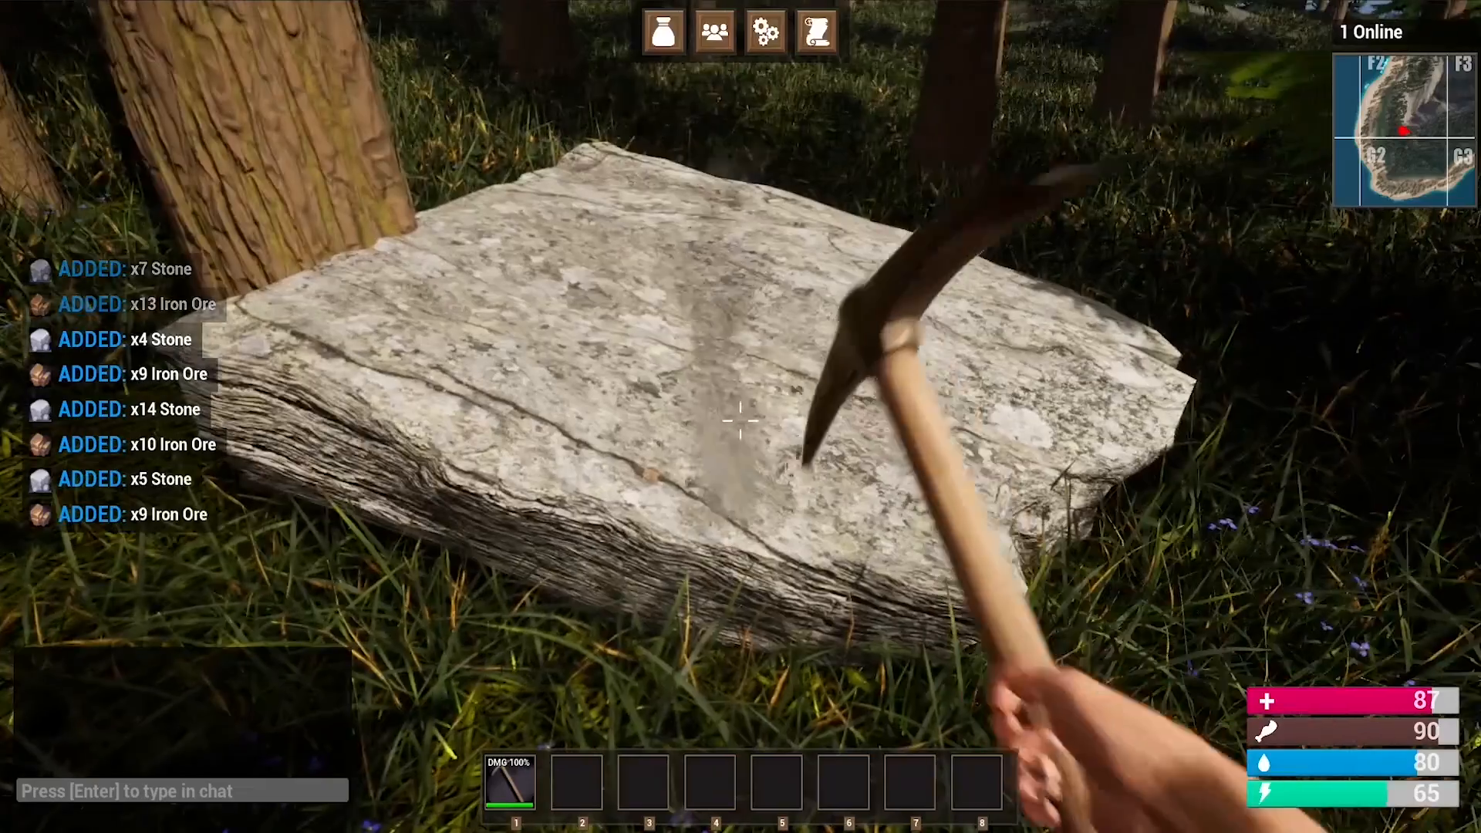
click(741, 421)
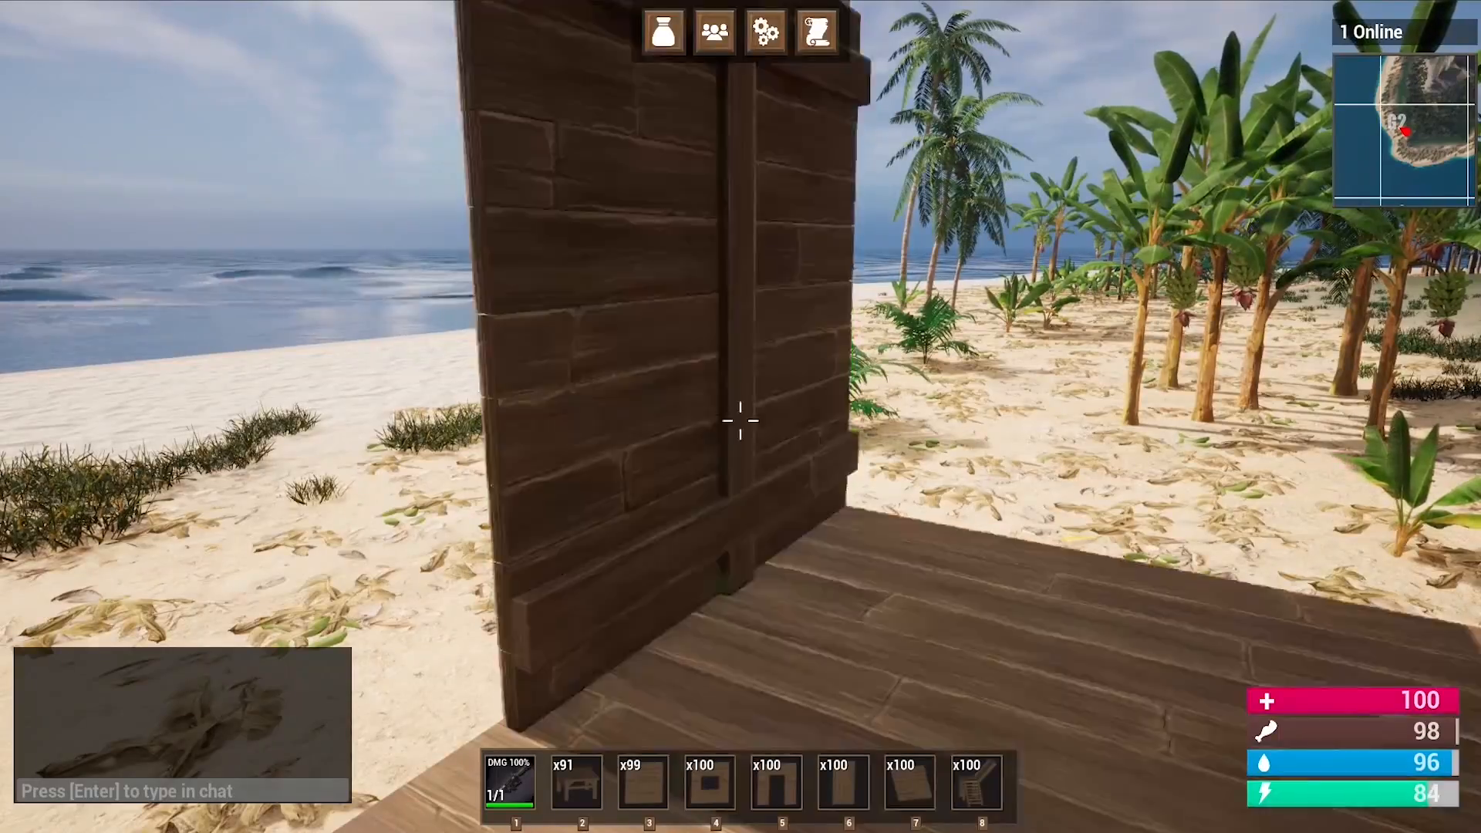
key(s)
click(739, 420)
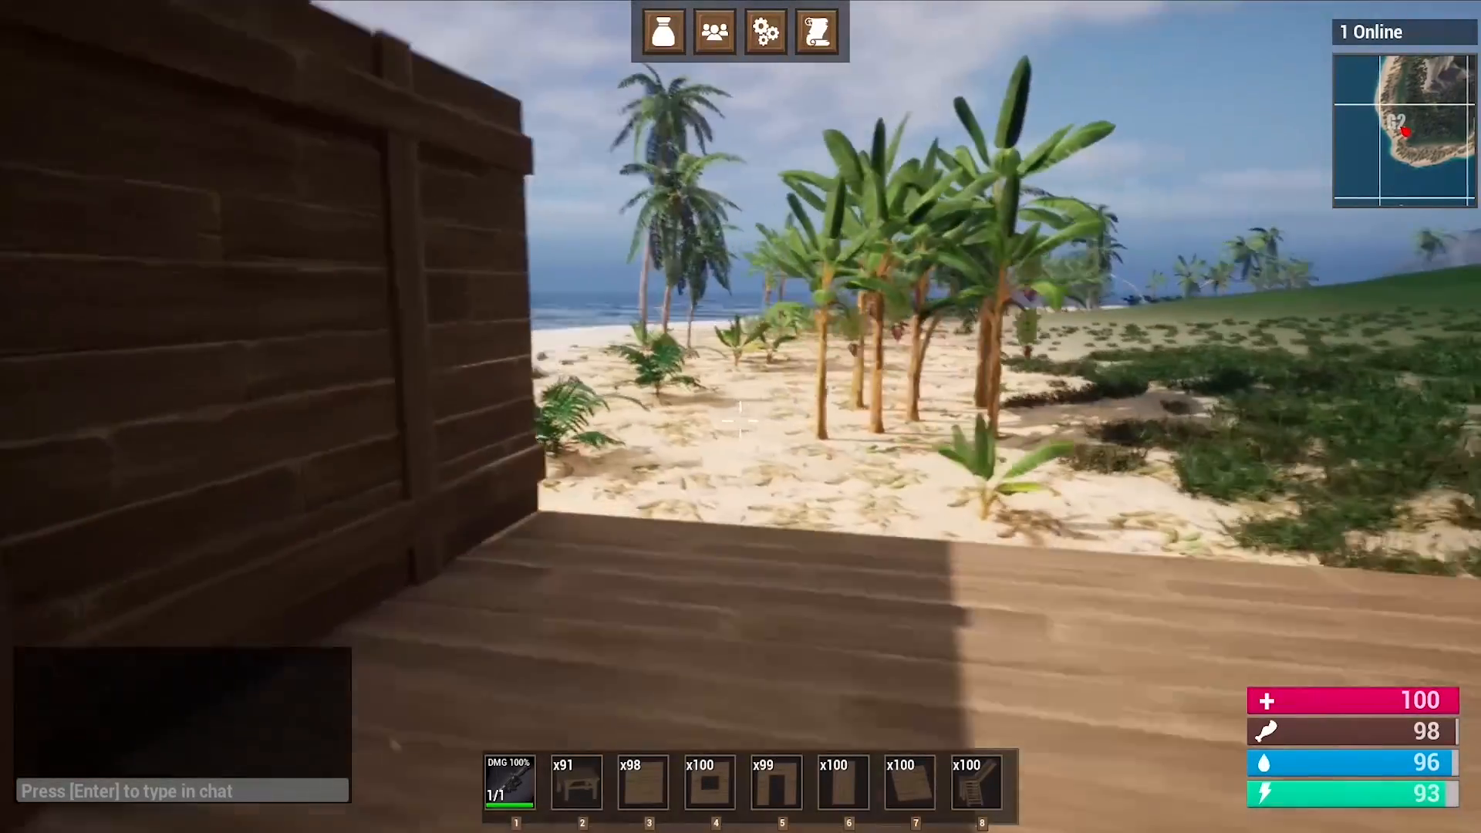
key(3)
click(740, 420)
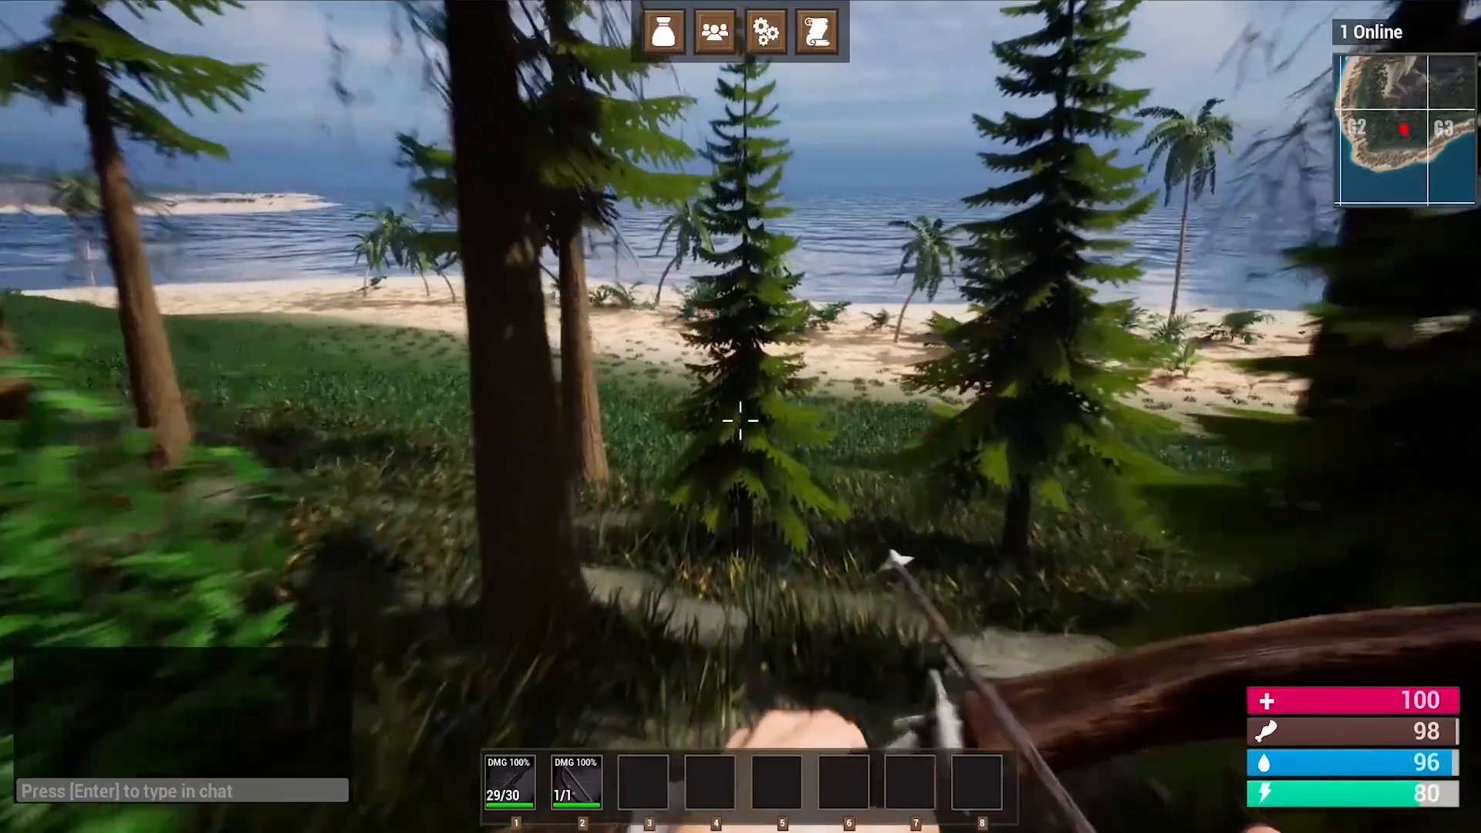
key(w)
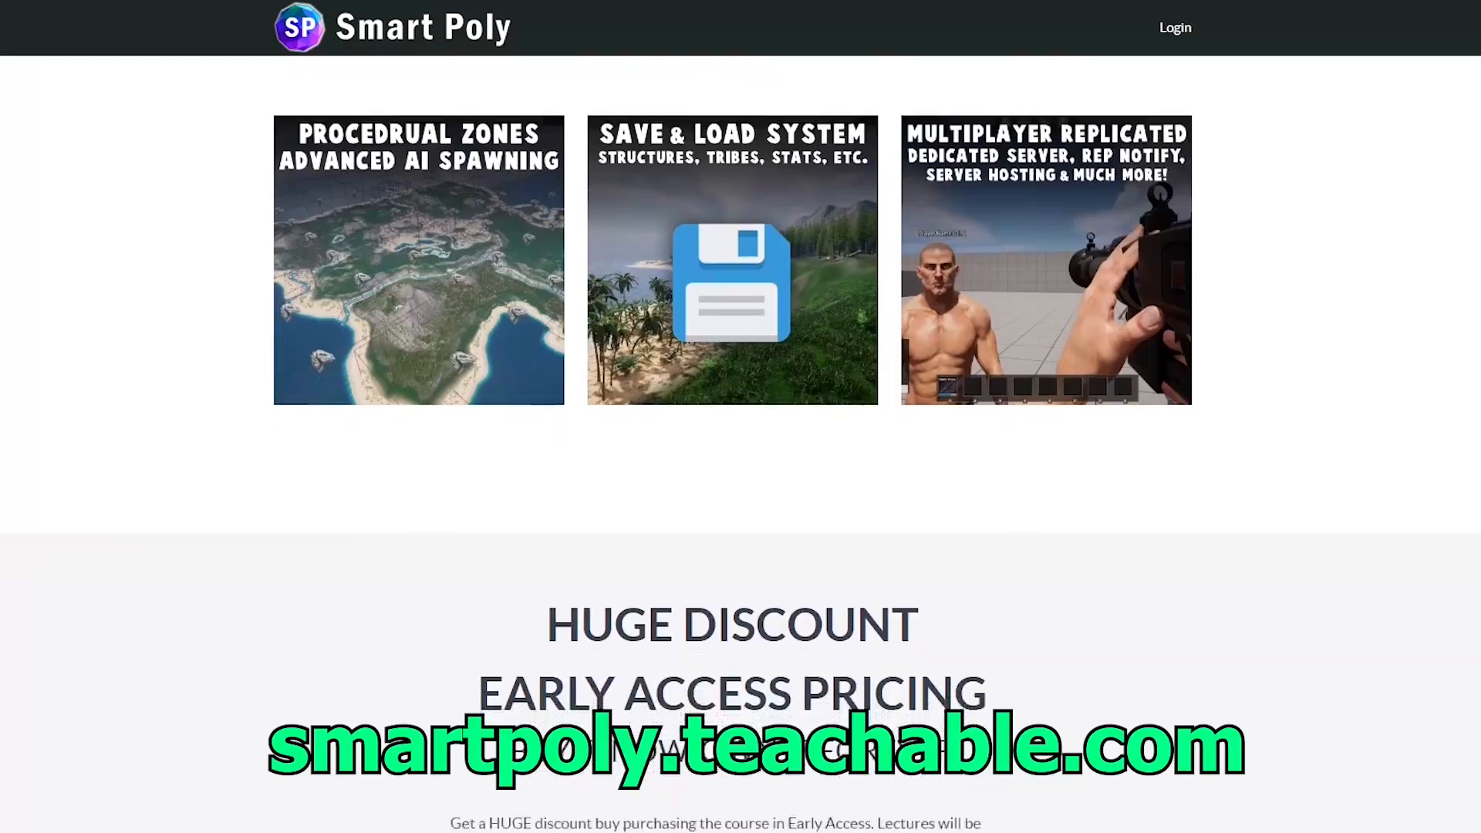
Step: Read through the Smart Poly course page, from the early access pricing to the Blueprint section
scroll(740, 416, down, 4)
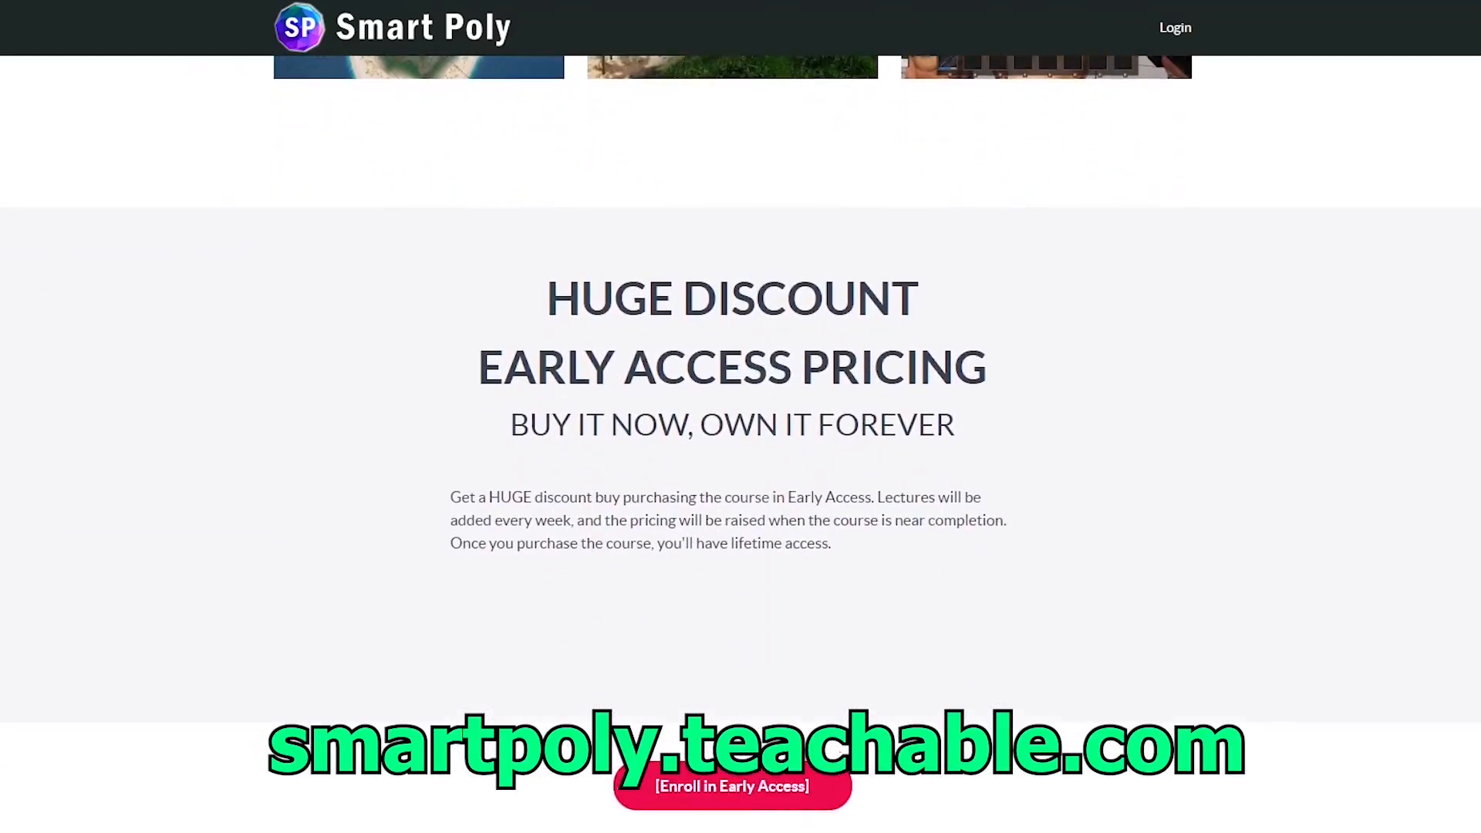
scroll(740, 416, down, 6)
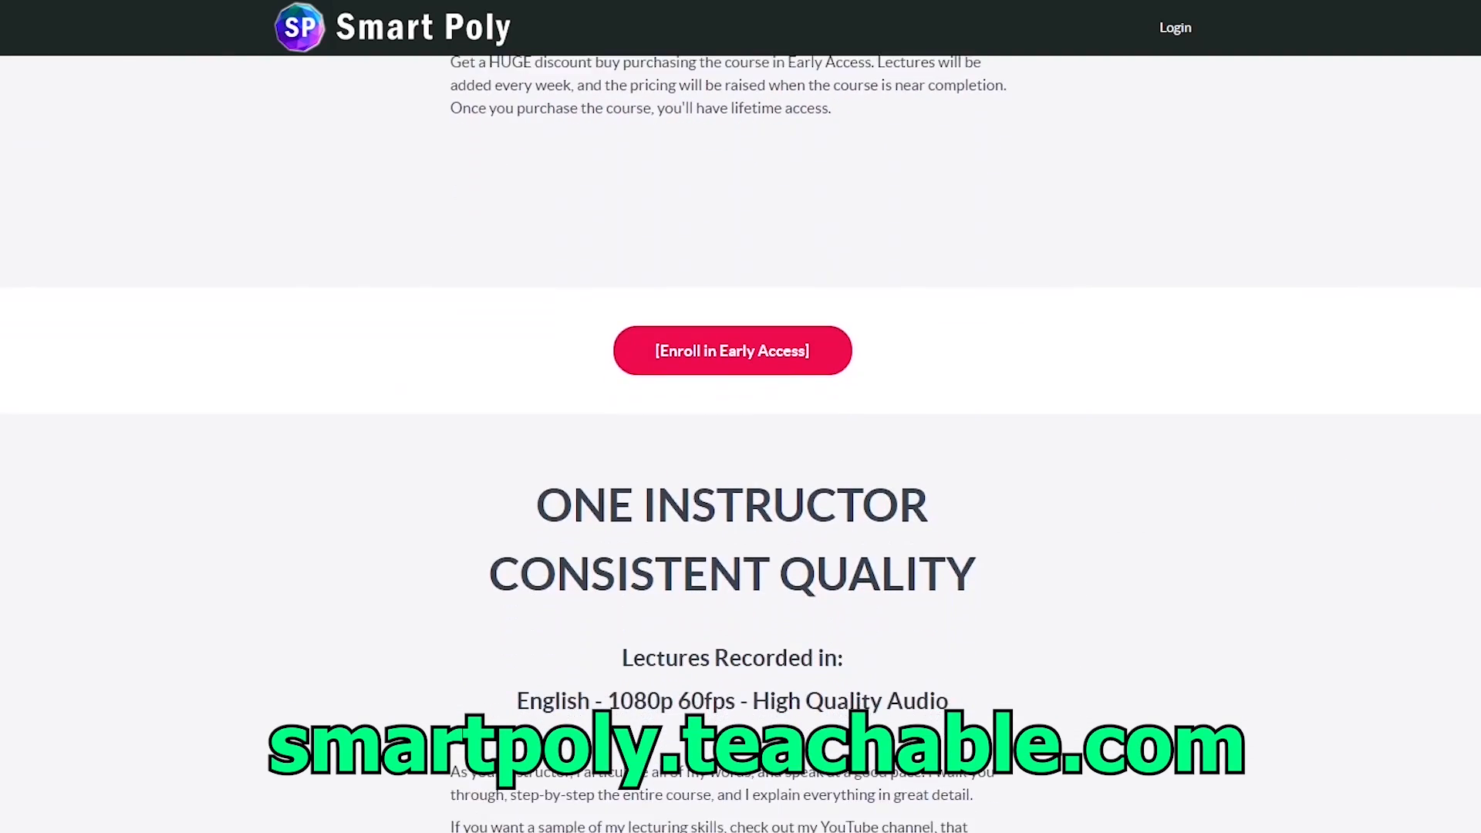
scroll(740, 417, down, 6)
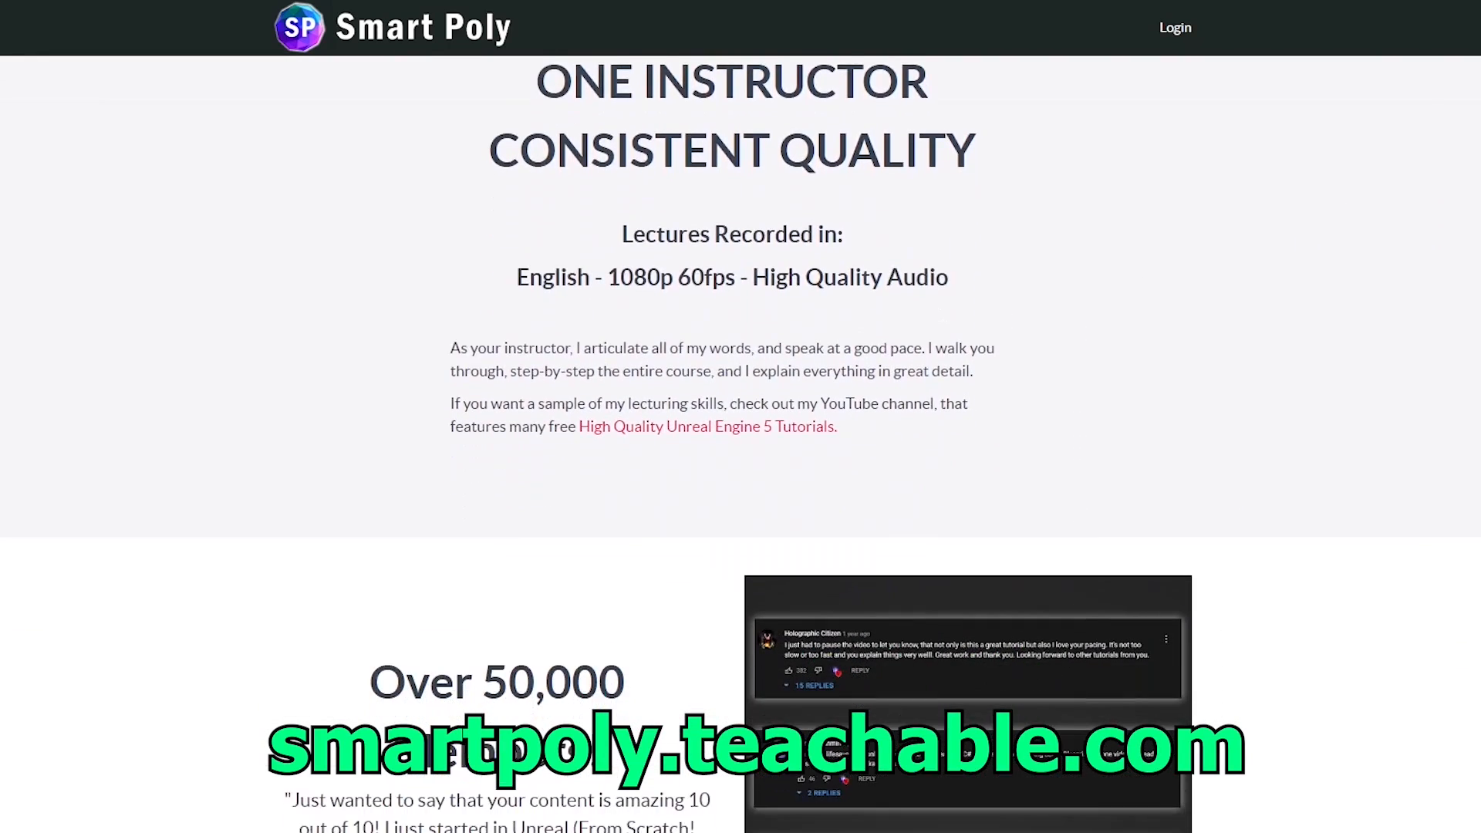
scroll(740, 417, down, 6)
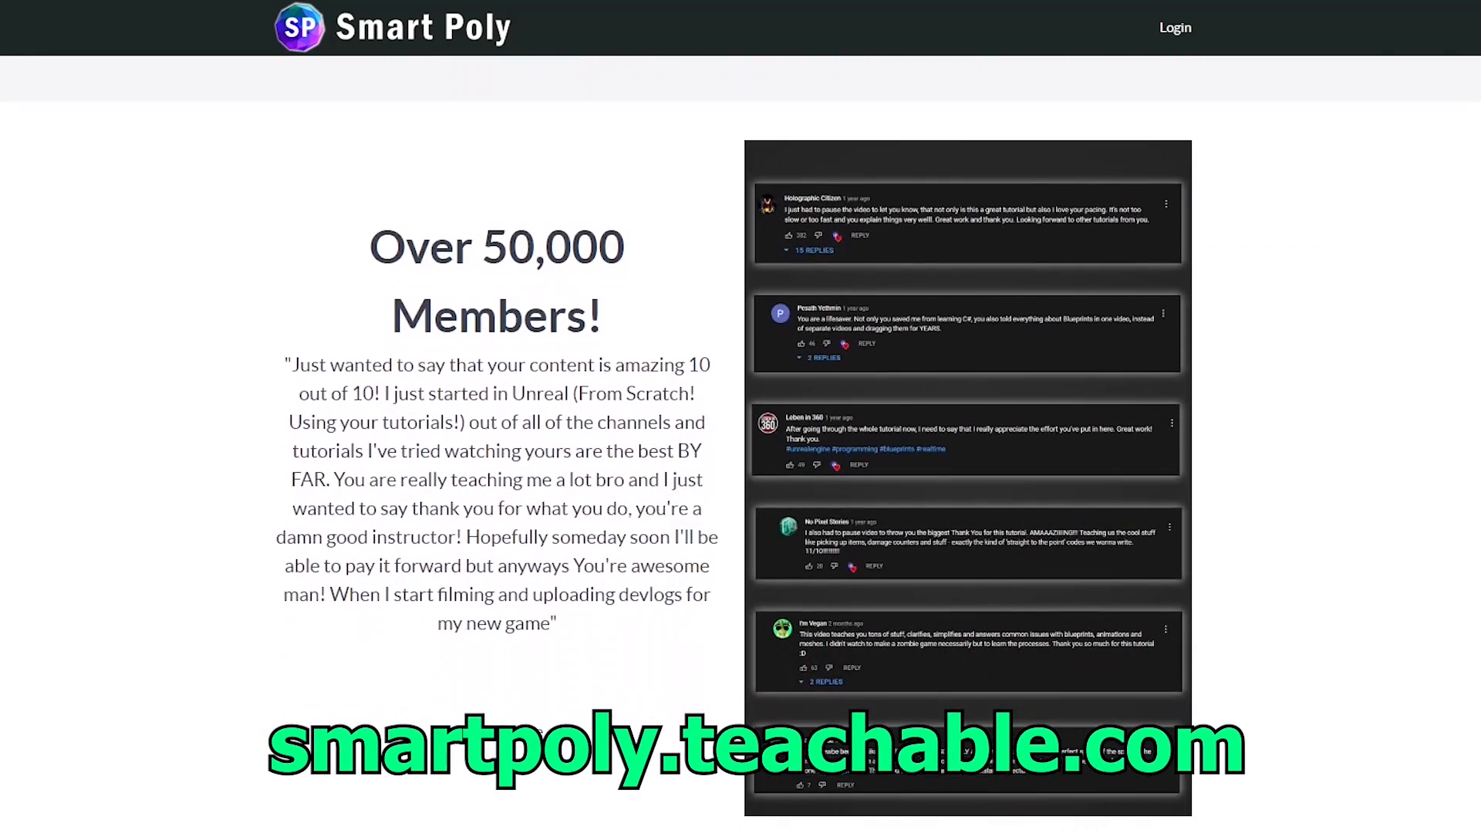
scroll(740, 417, down, 6)
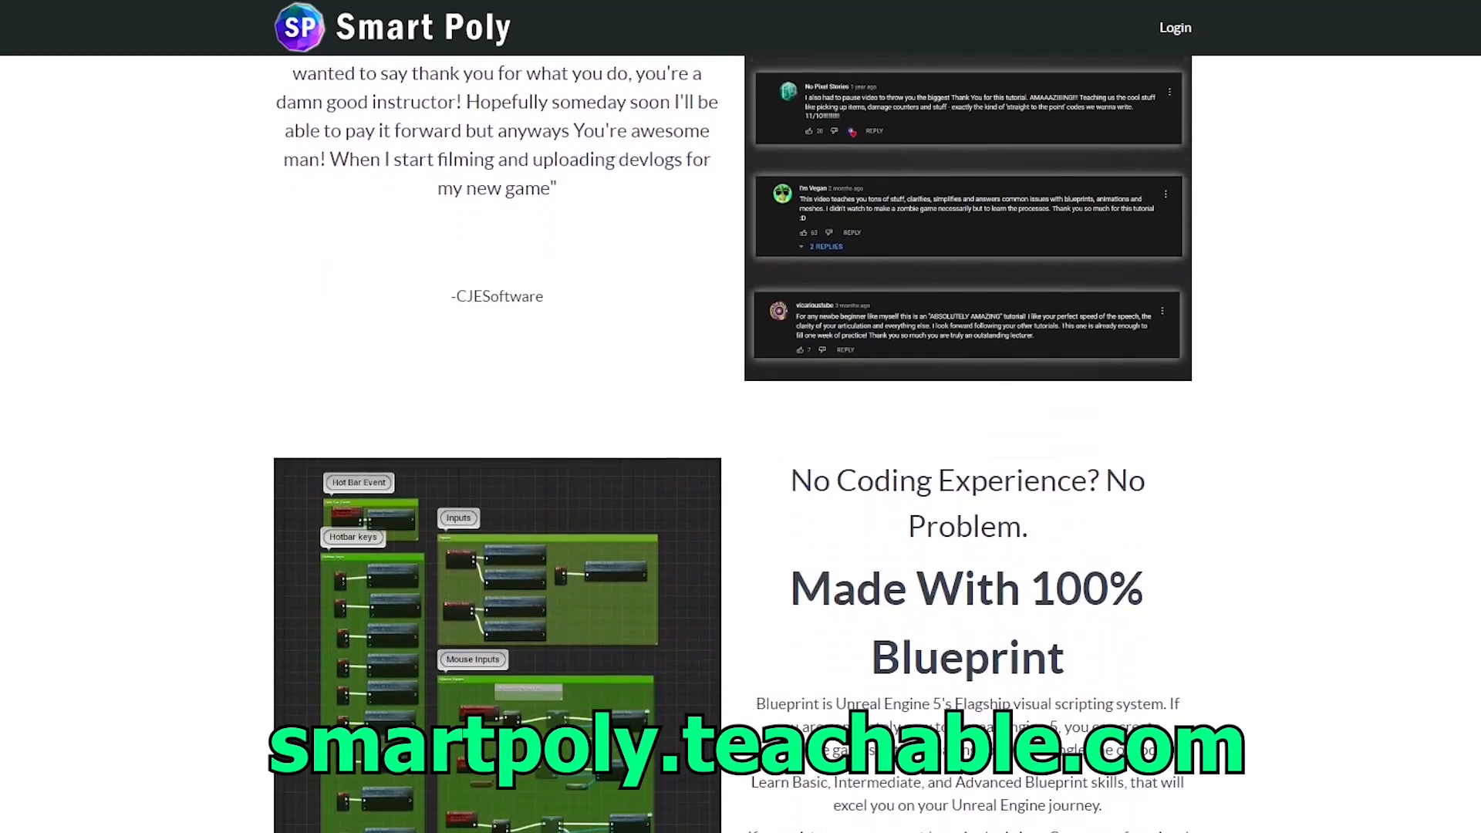
scroll(741, 417, down, 5)
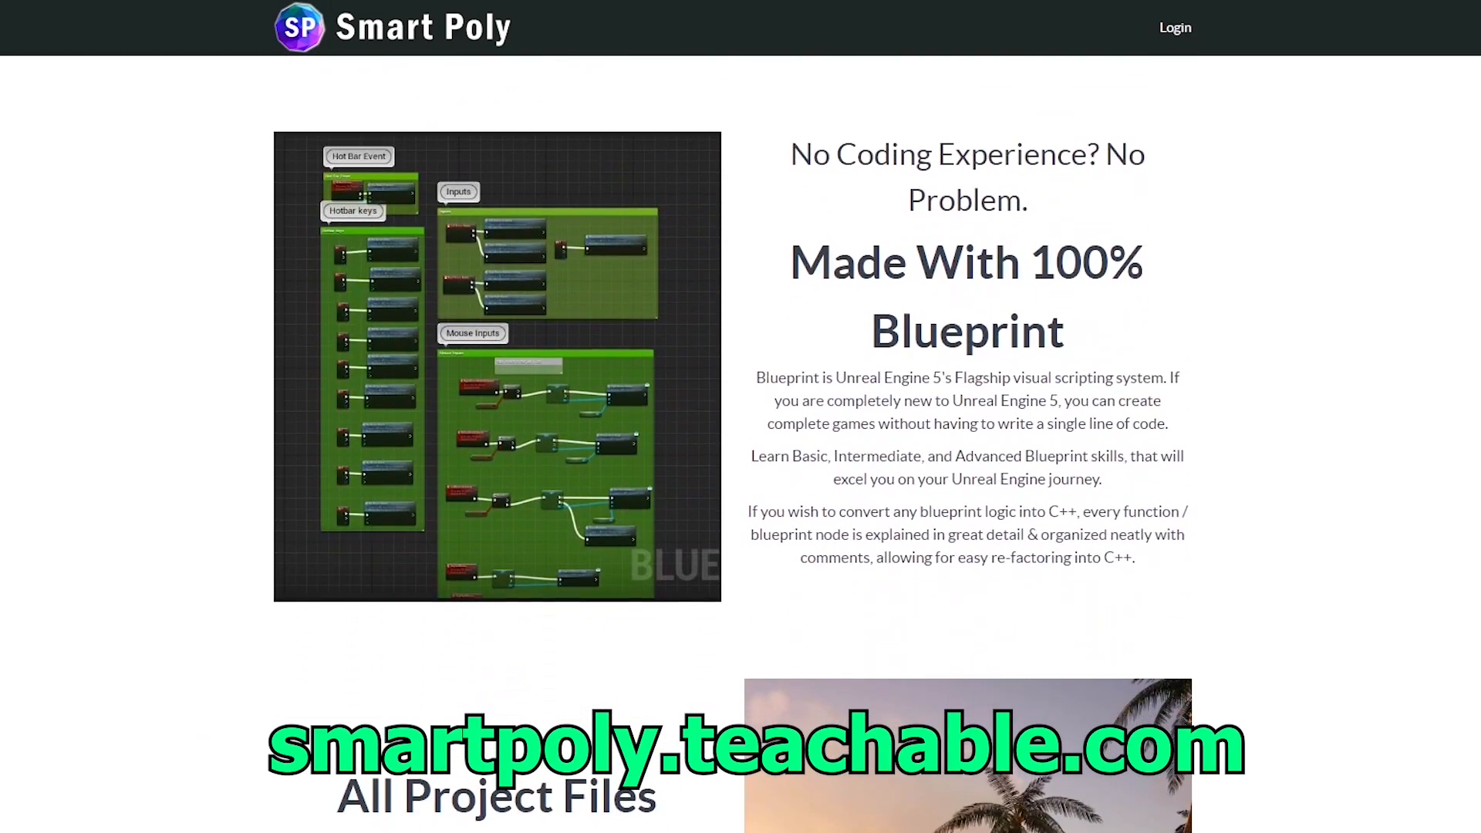
scroll(740, 417, down, 3)
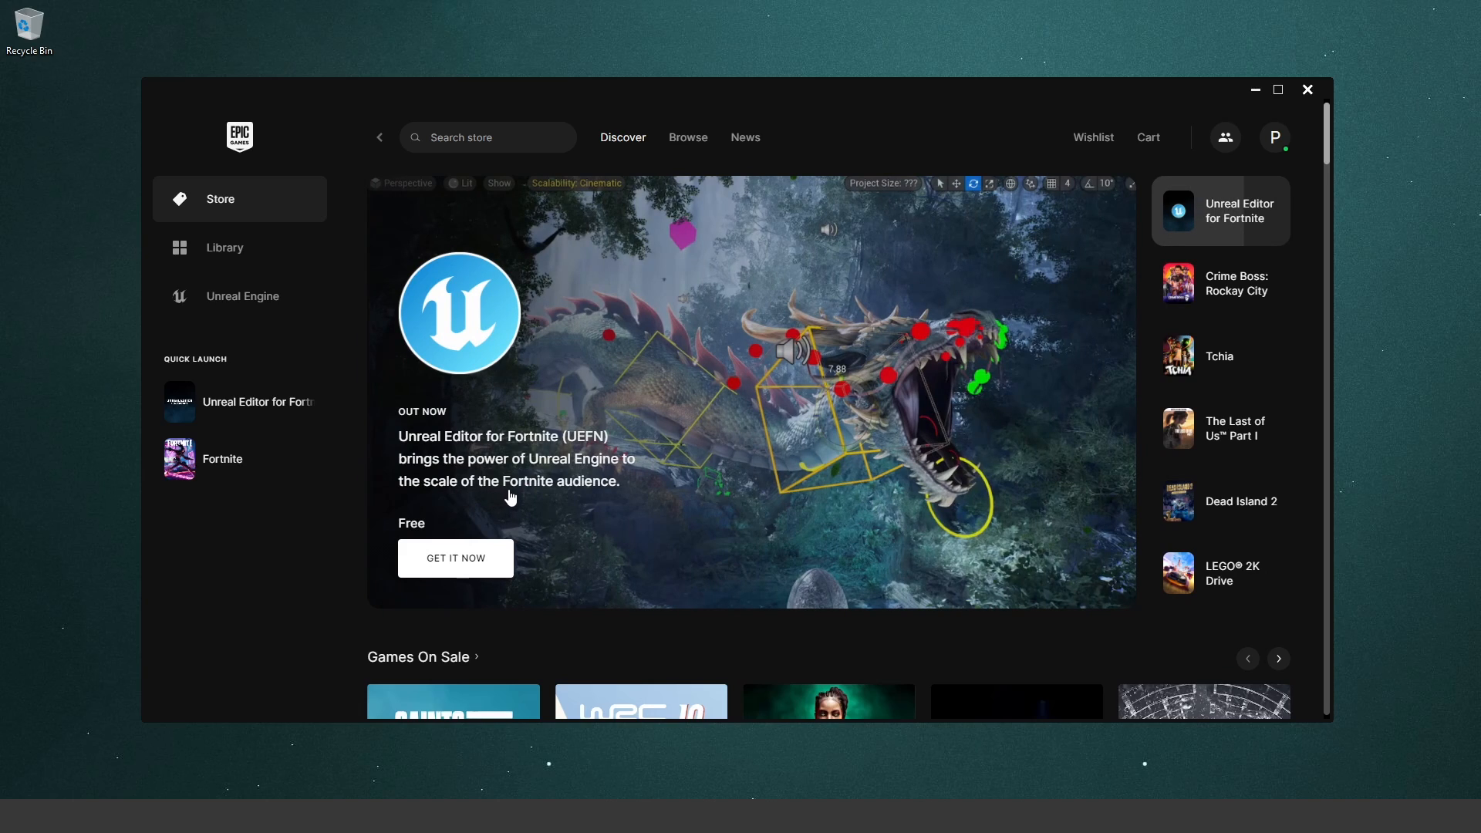
Step: Open the Unreal Editor for Fortnite page in the Epic Games store and view its preview images
click(479, 559)
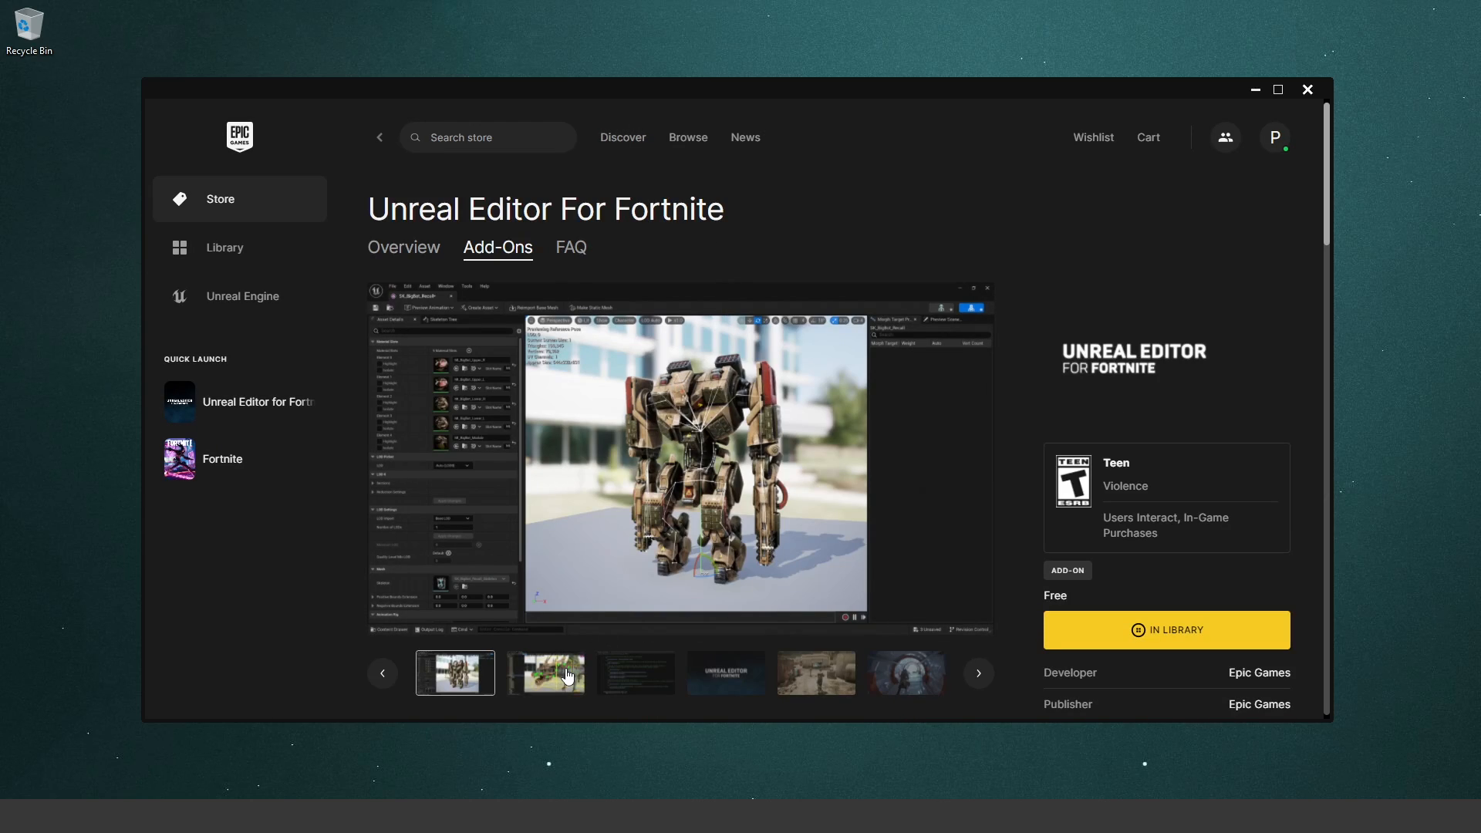
click(628, 675)
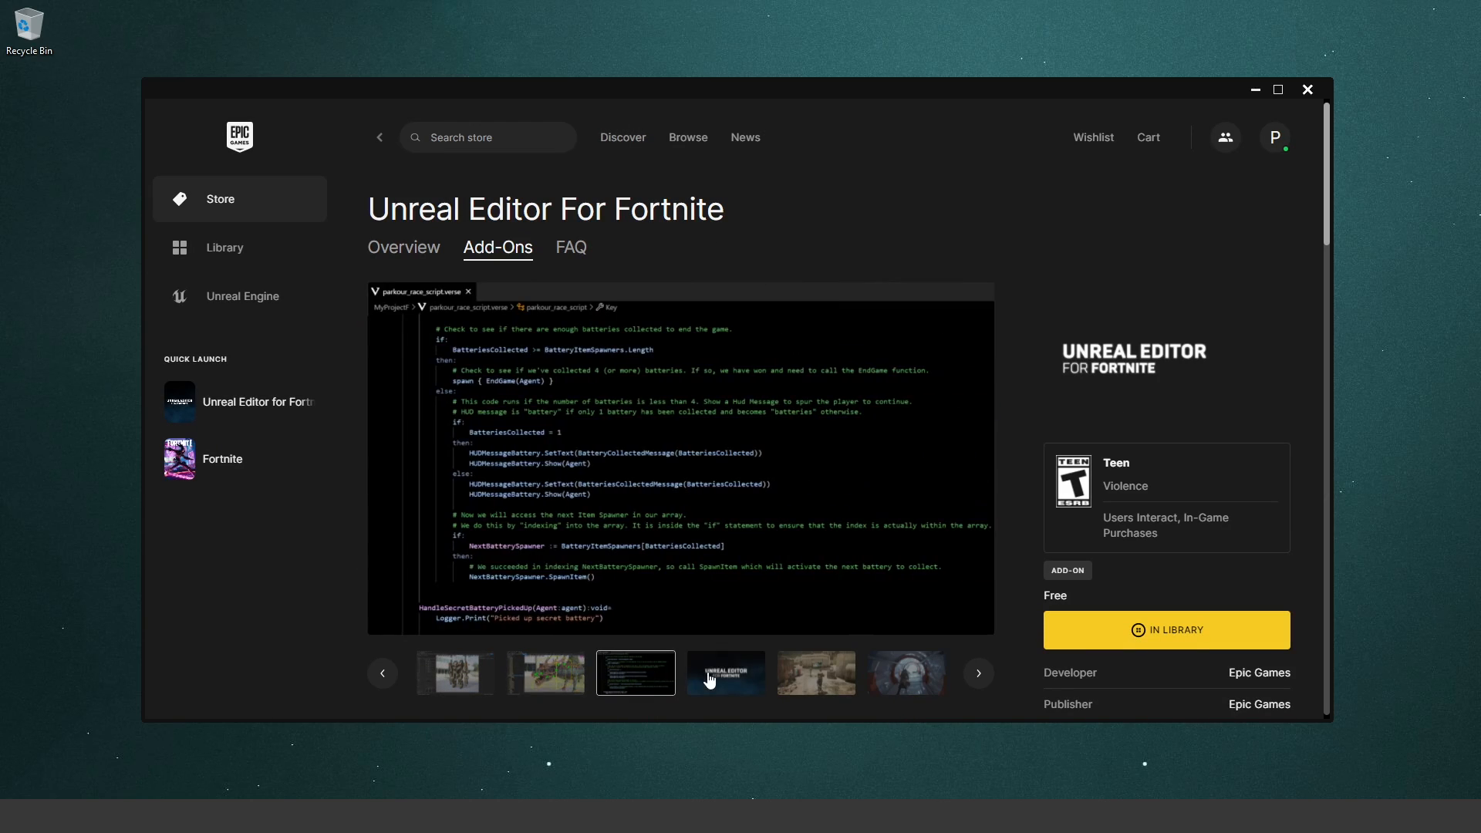
click(802, 685)
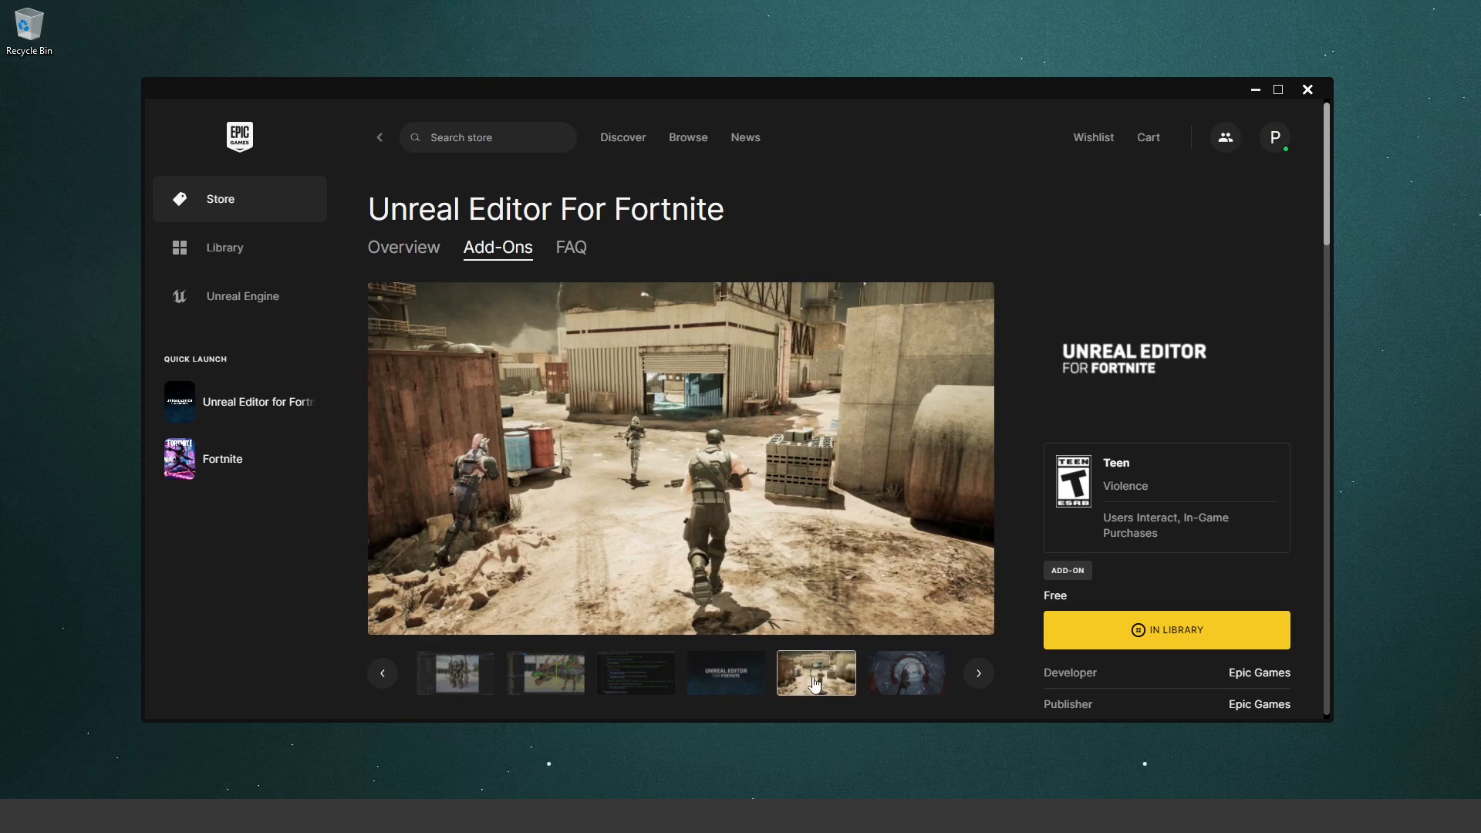
click(892, 688)
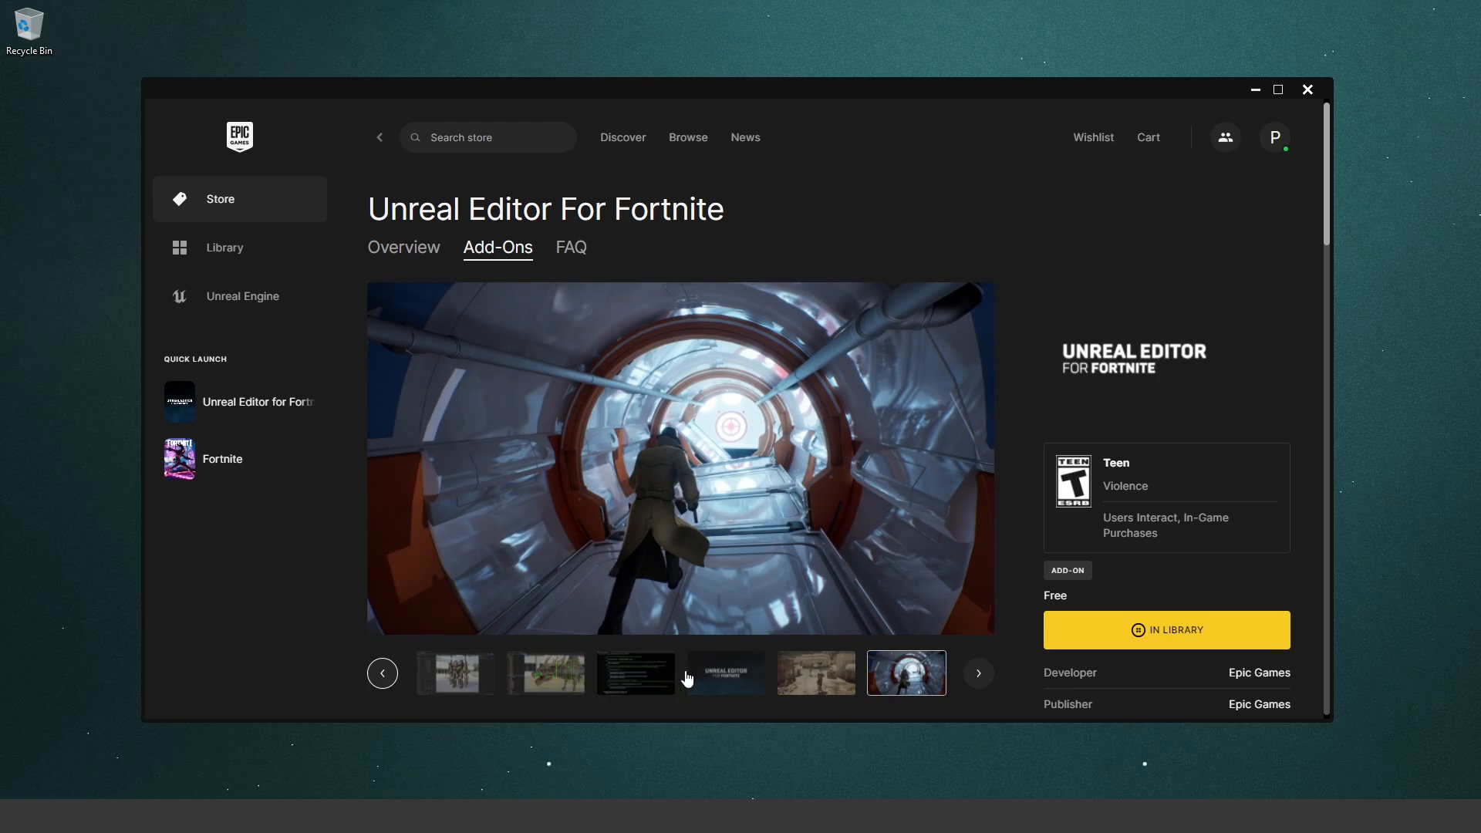
click(799, 683)
scroll(1041, 477, down, 2)
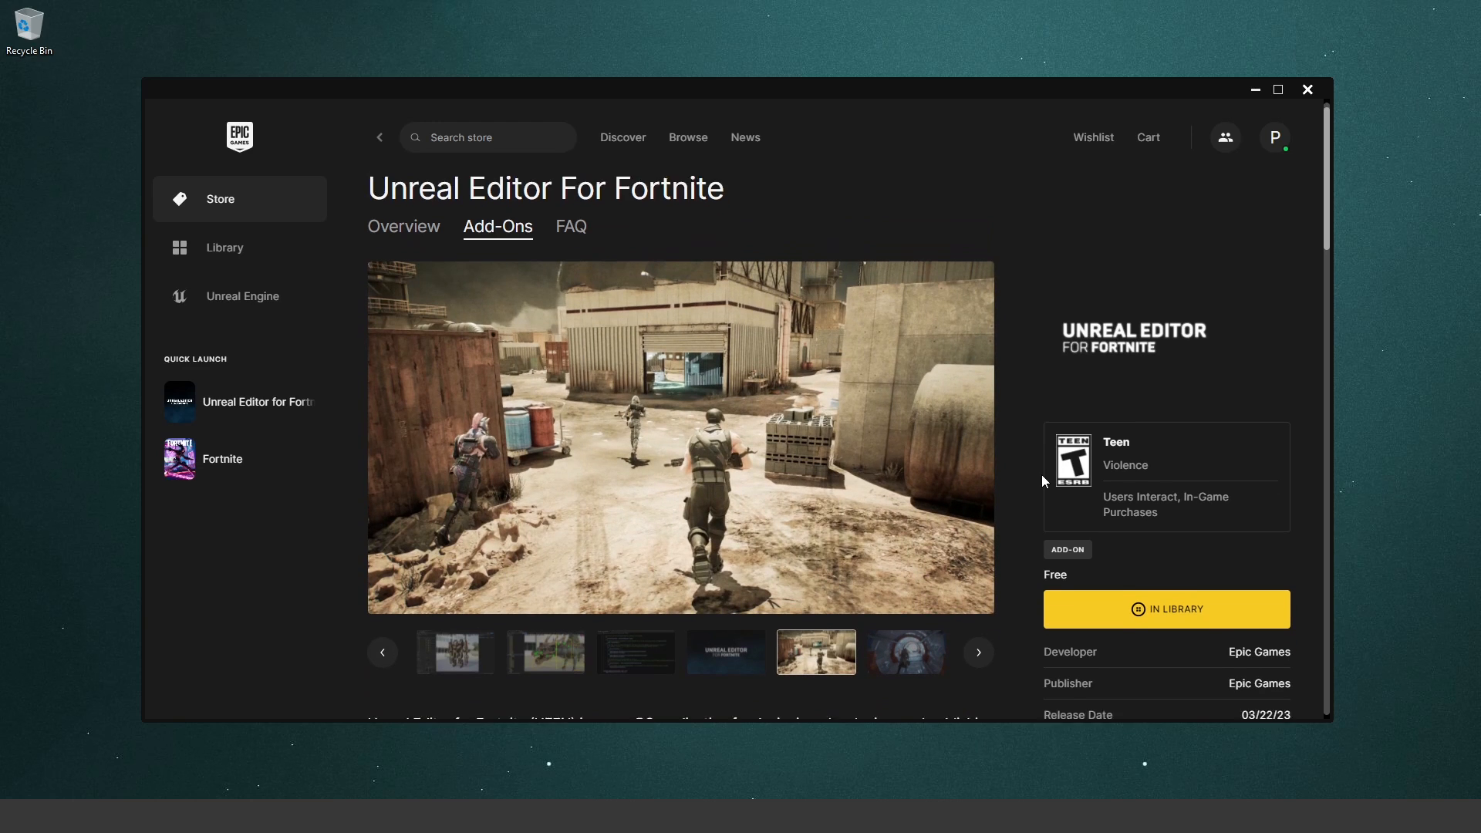
scroll(1042, 474, up, 2)
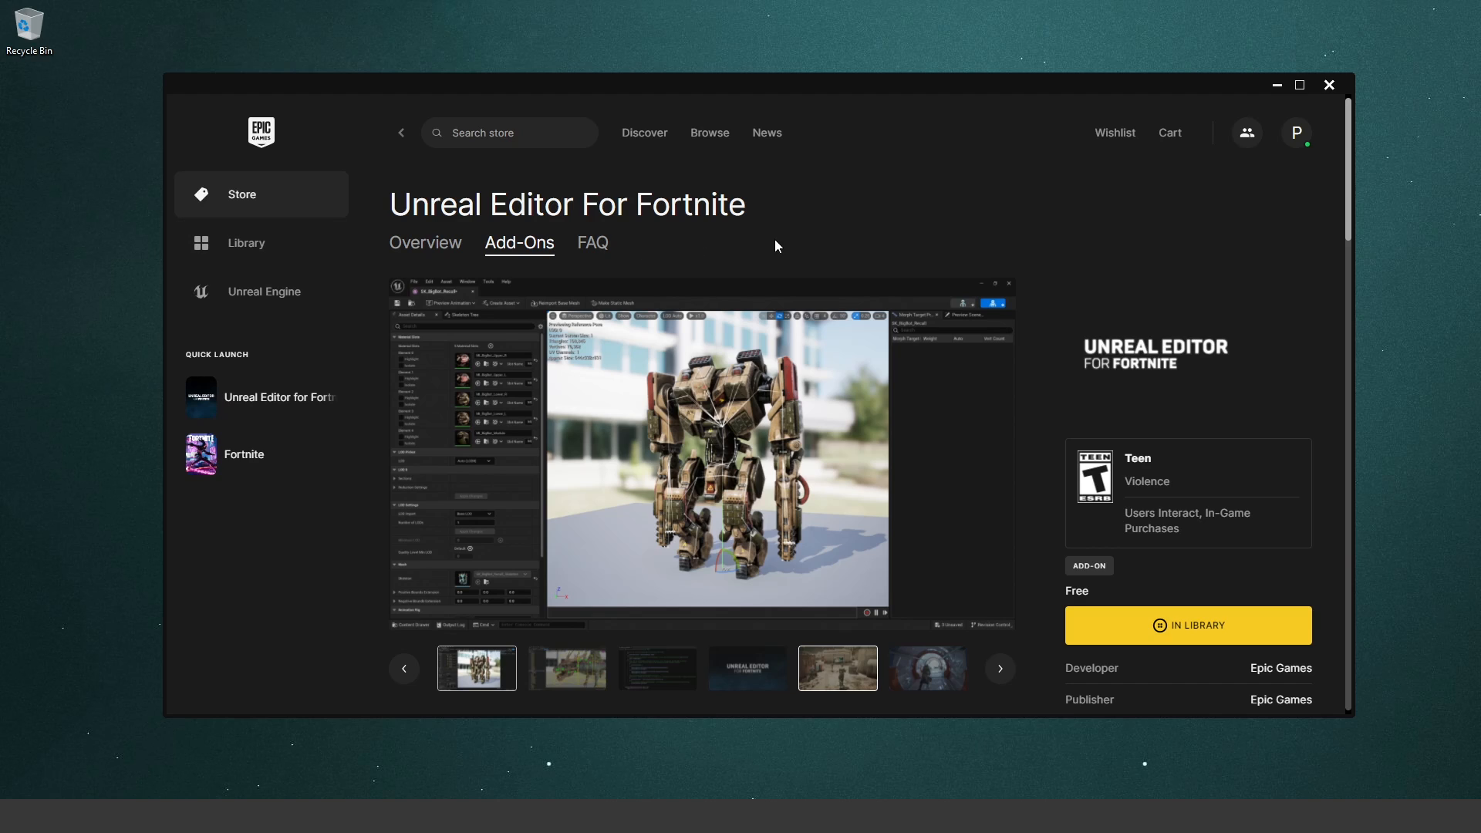
Step: Launch Unreal Editor for Fortnite from the Epic Games library and dismiss its startup news
click(223, 247)
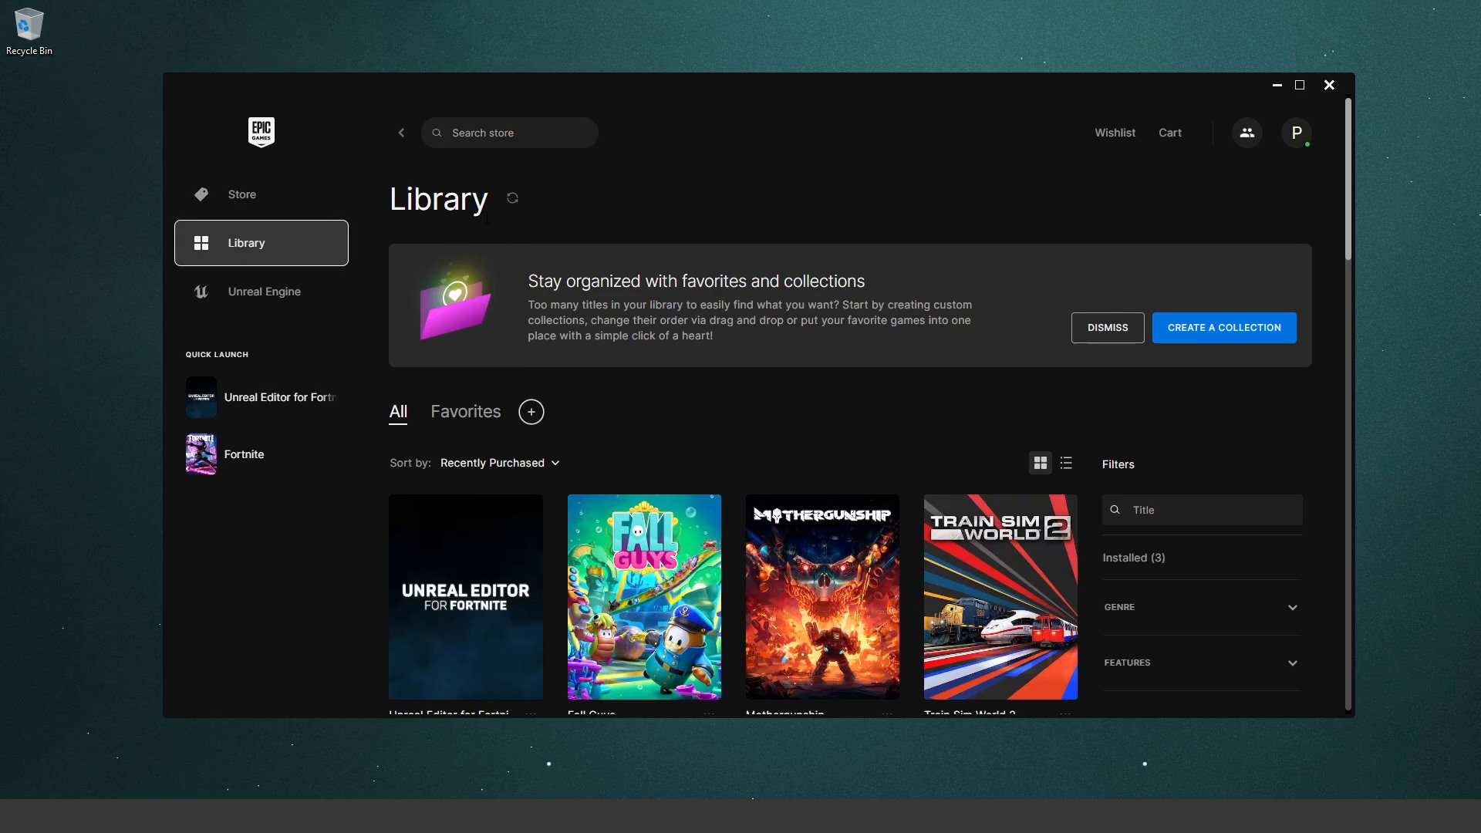
scroll(486, 218, down, 1)
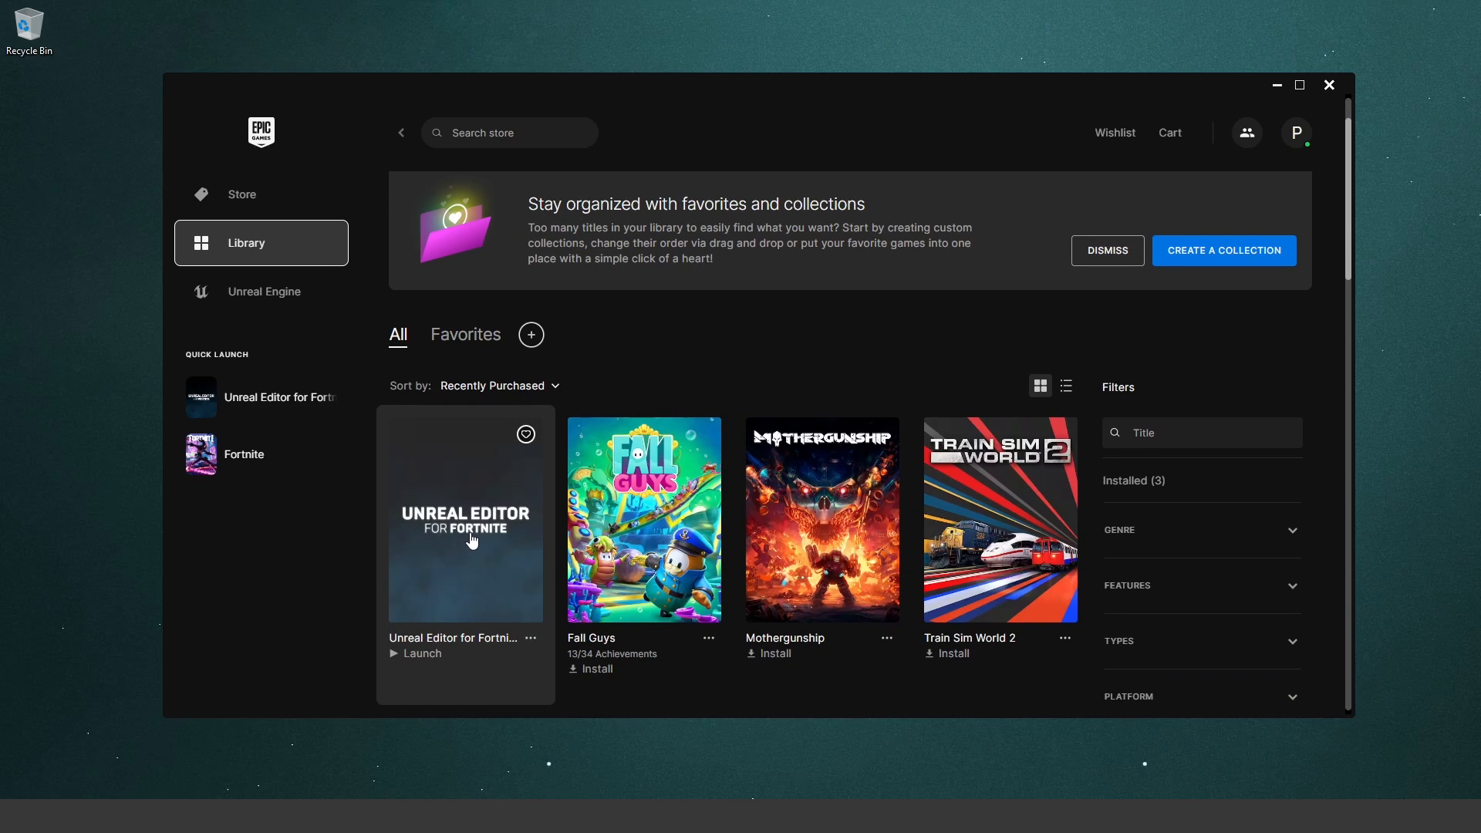
click(423, 657)
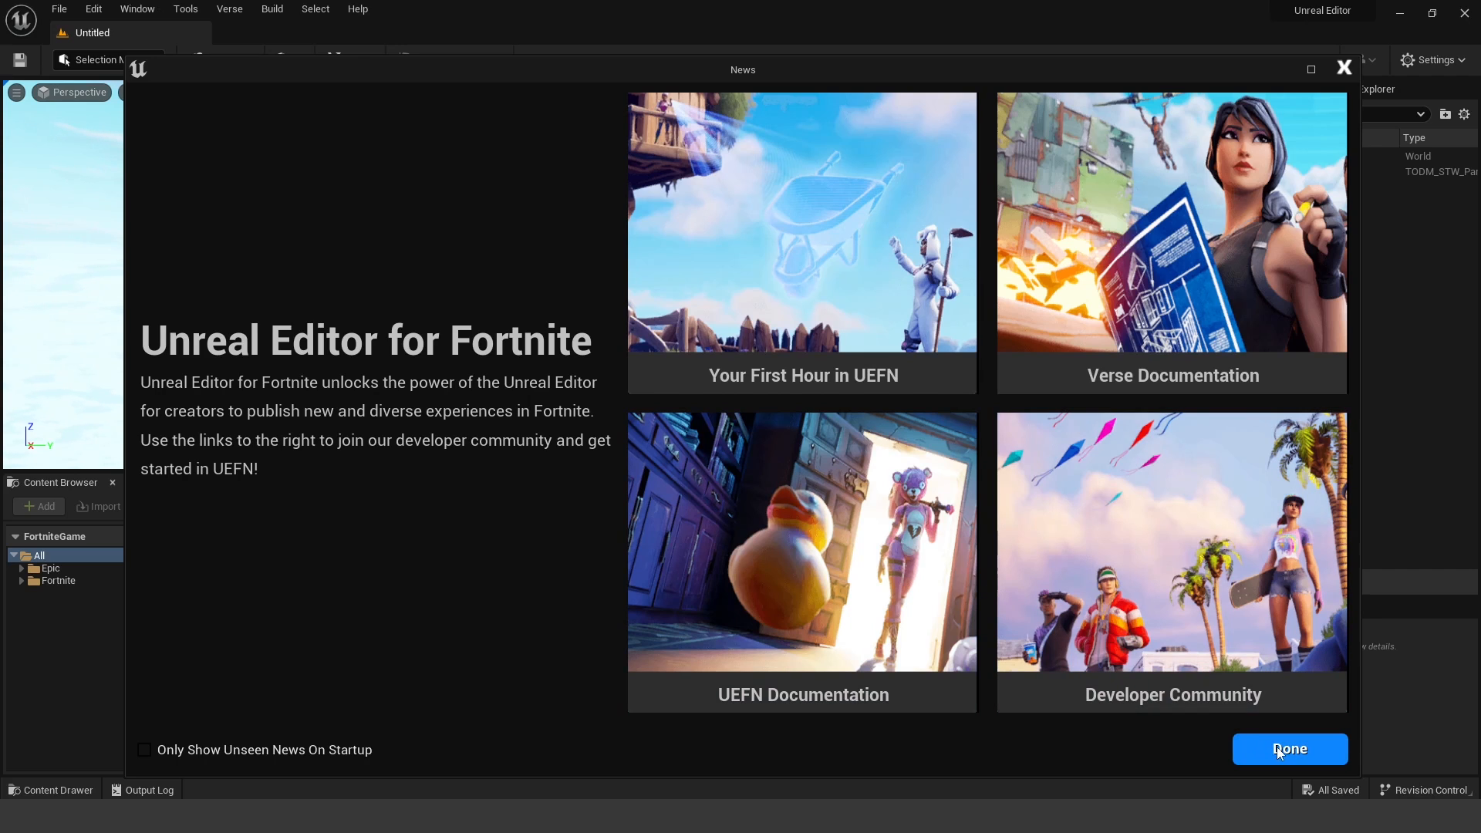
click(1348, 71)
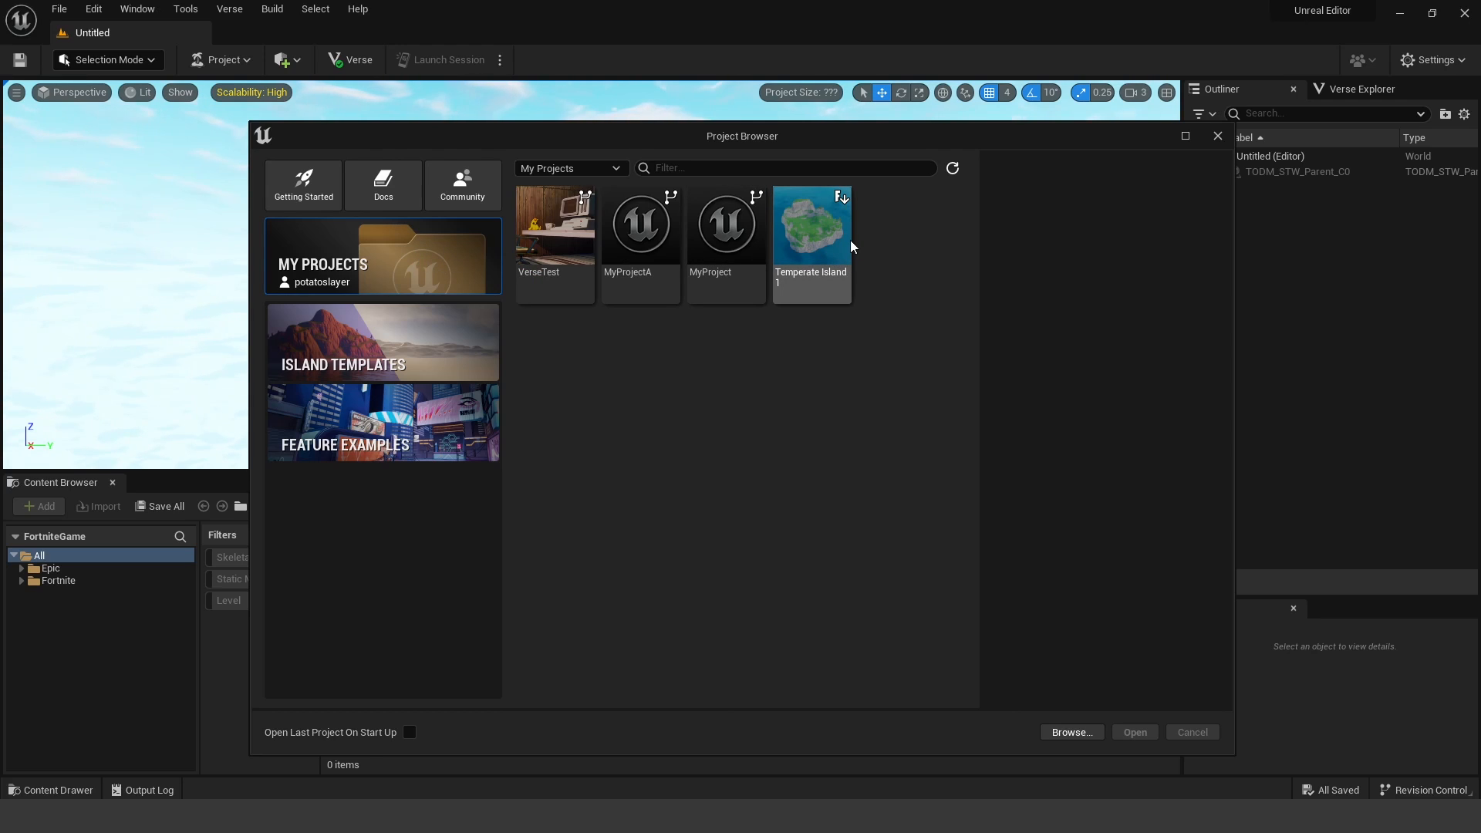
Step: Compare the details of VerseTest, MyProjectA, MyProject and Temperate Island 1 in the project browser, ending on VerseTest
click(563, 263)
click(640, 247)
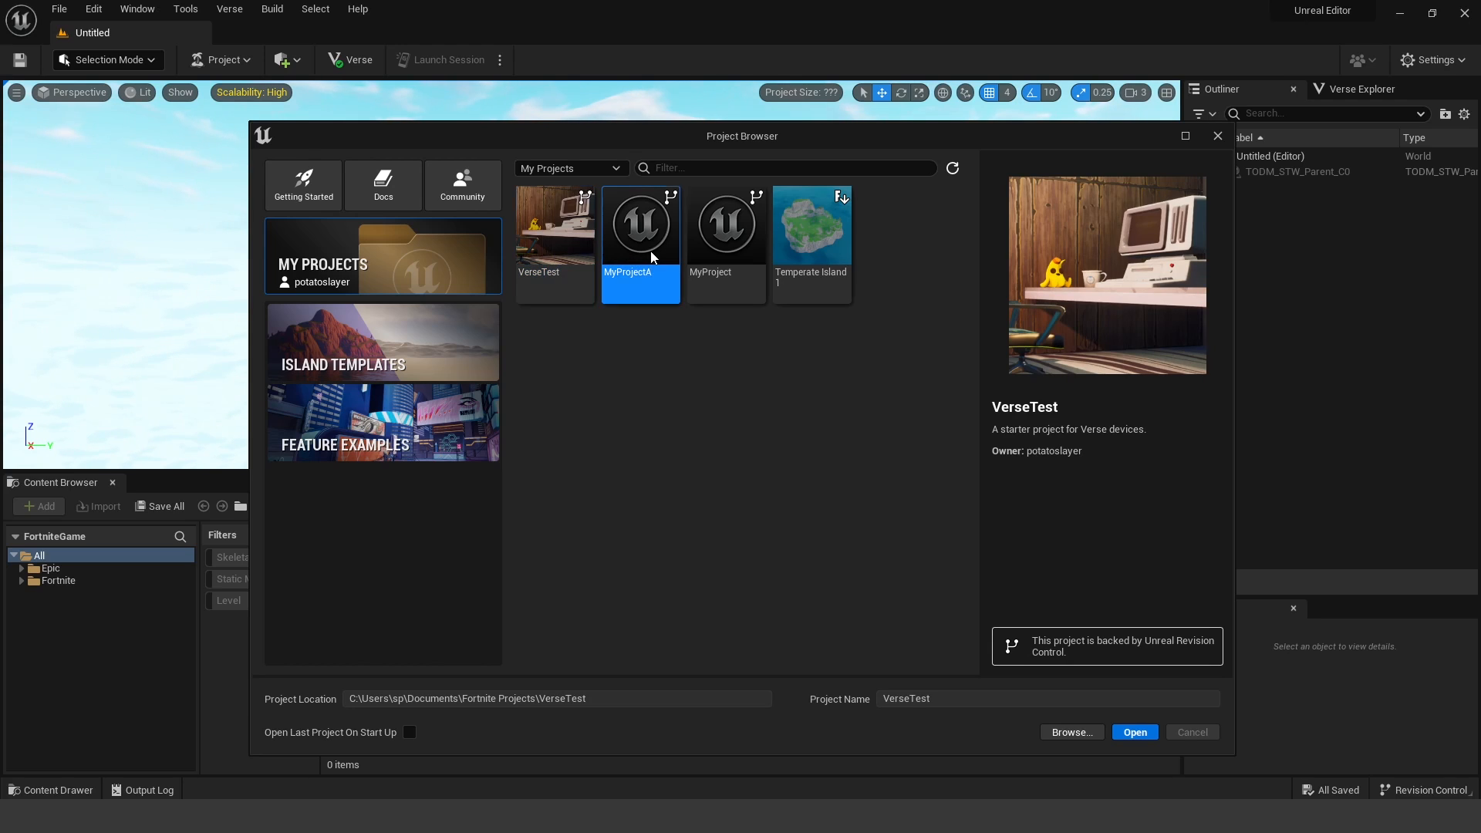
click(728, 249)
click(562, 269)
click(696, 267)
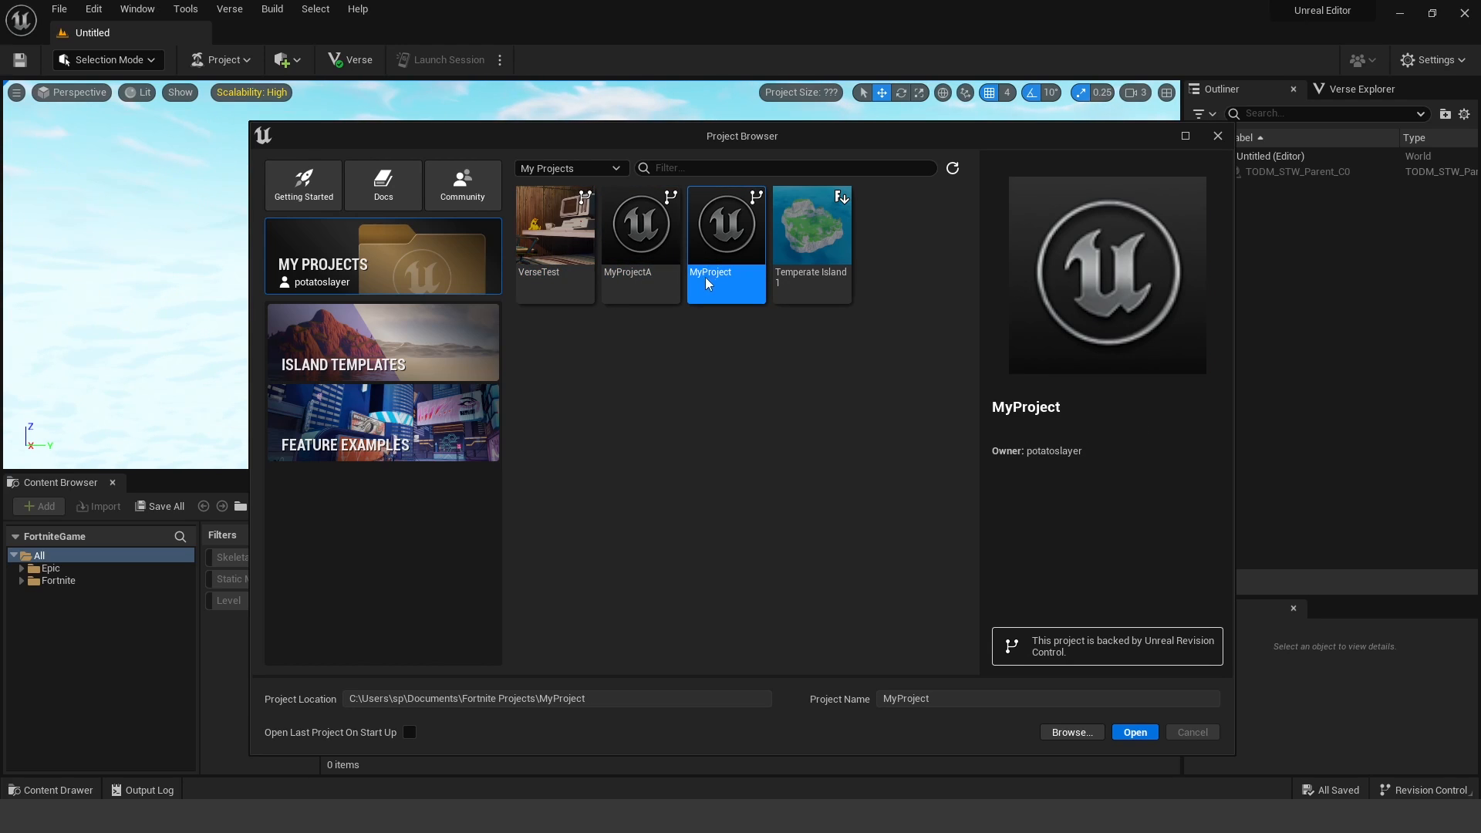
click(799, 279)
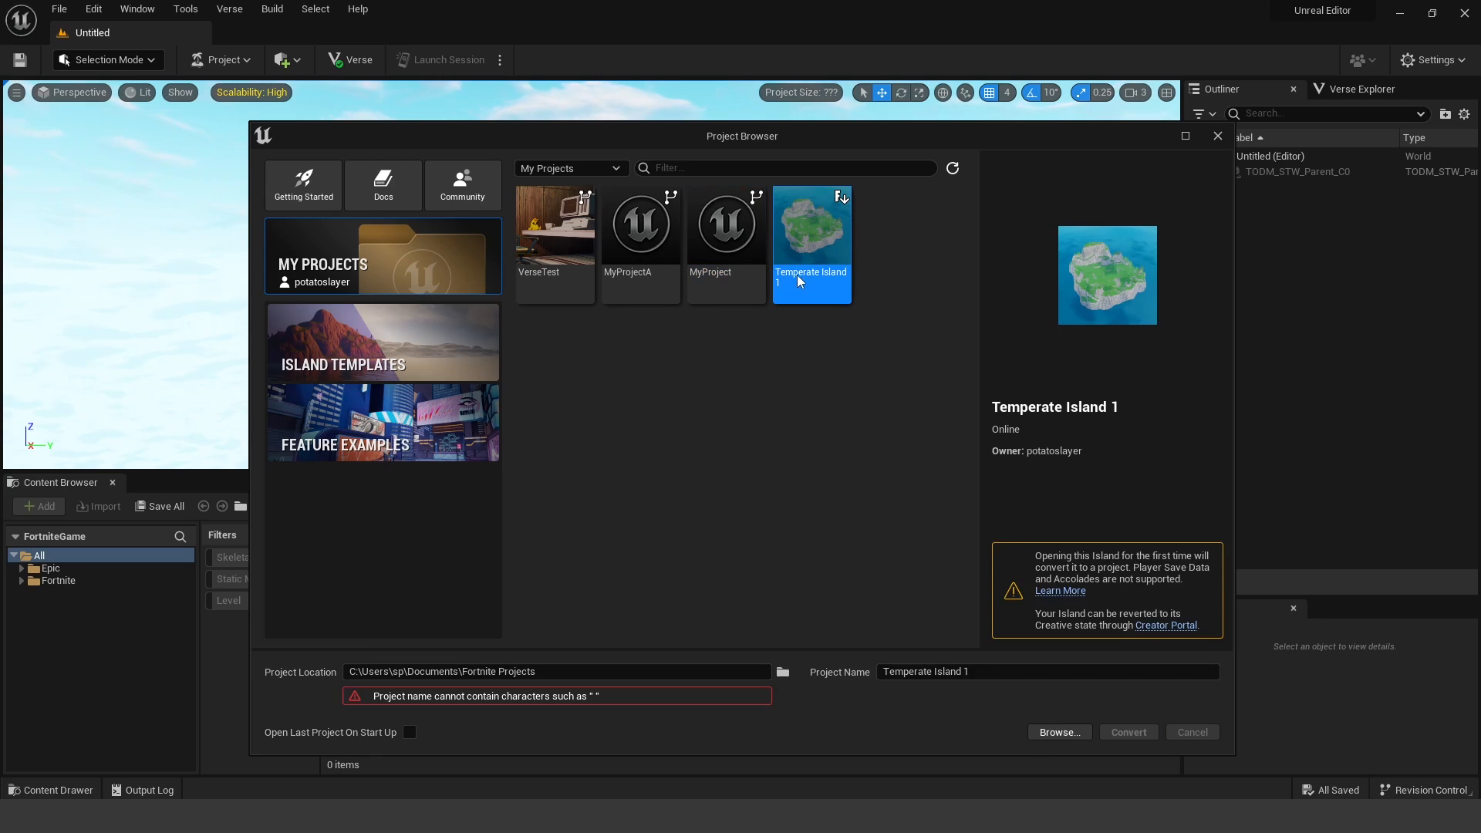
click(563, 273)
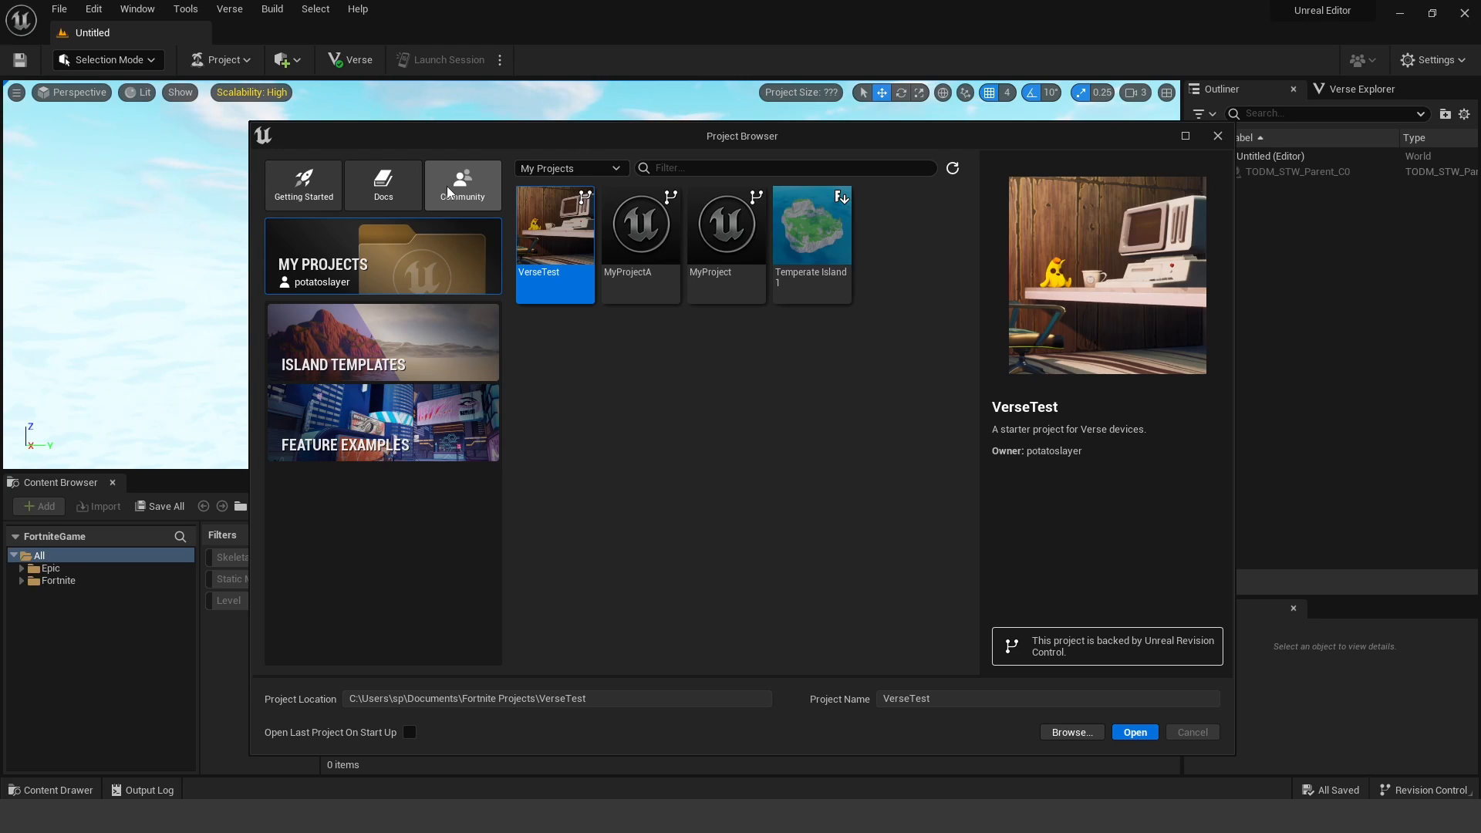
Step: Browse the island templates, comparing Simple, Blank, Tilted Towers POI Island, Greasy Grove POI Island and the Survival Island variants
click(412, 333)
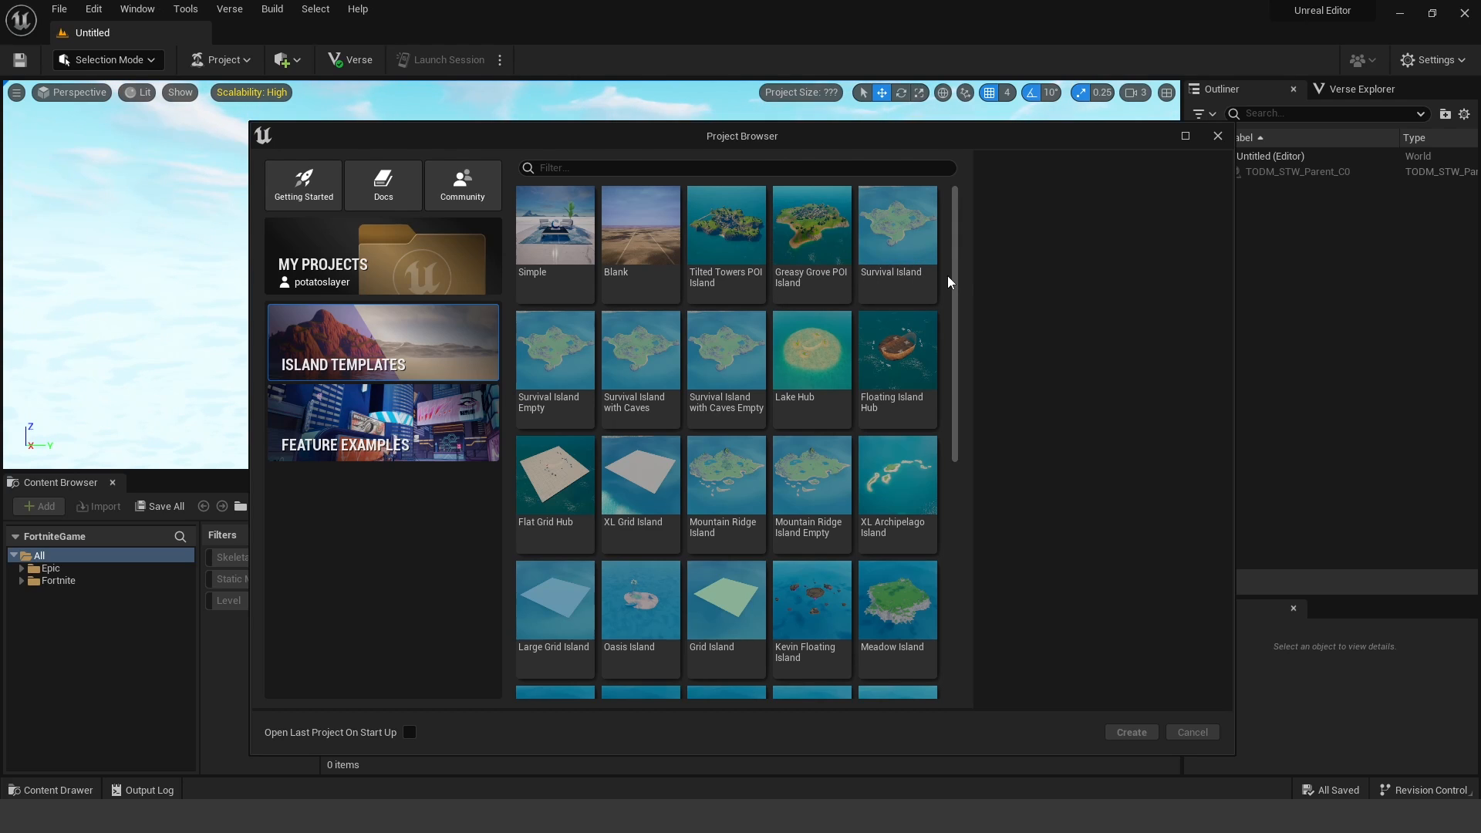
click(557, 239)
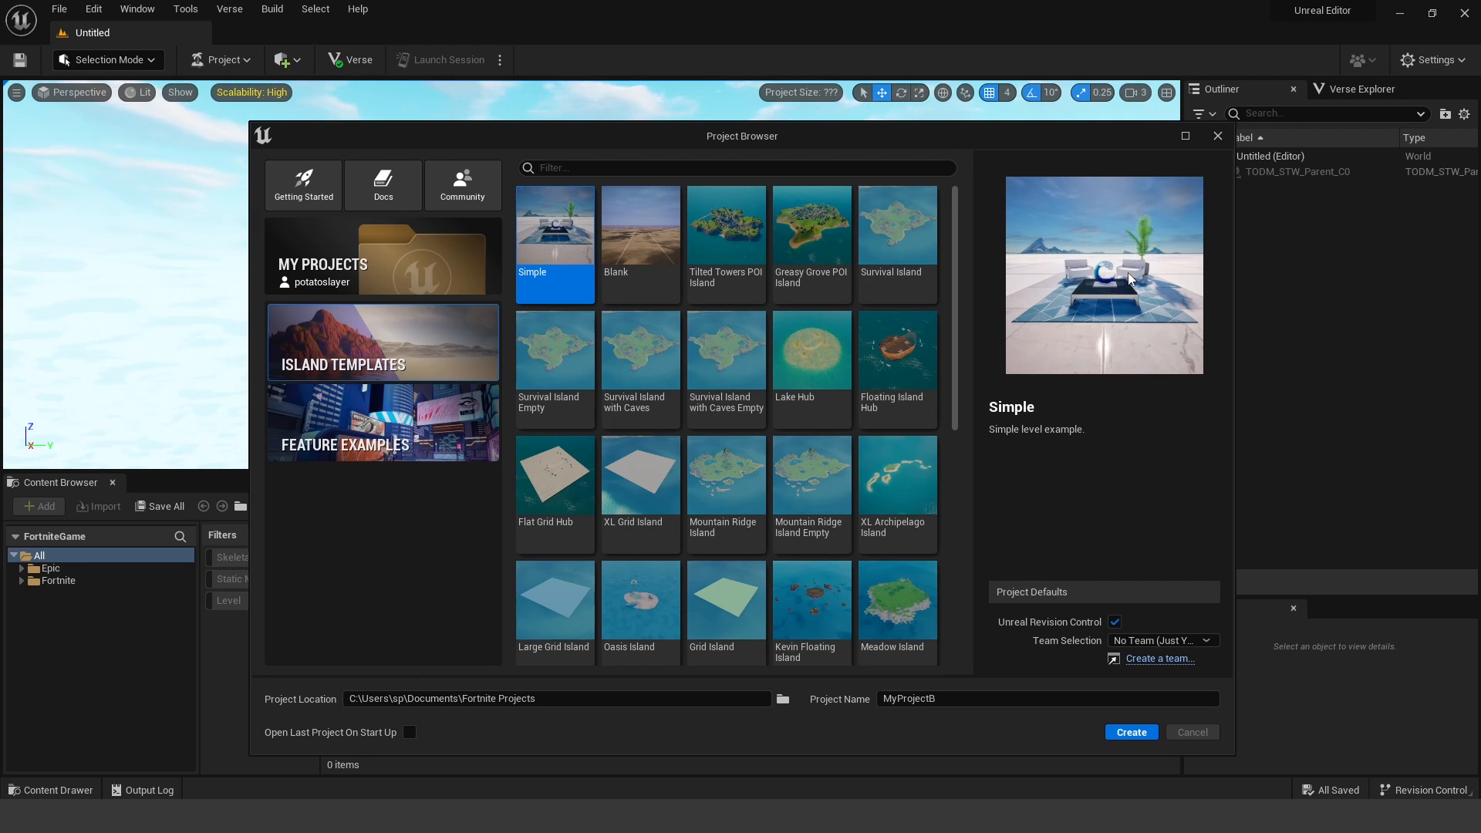
click(617, 227)
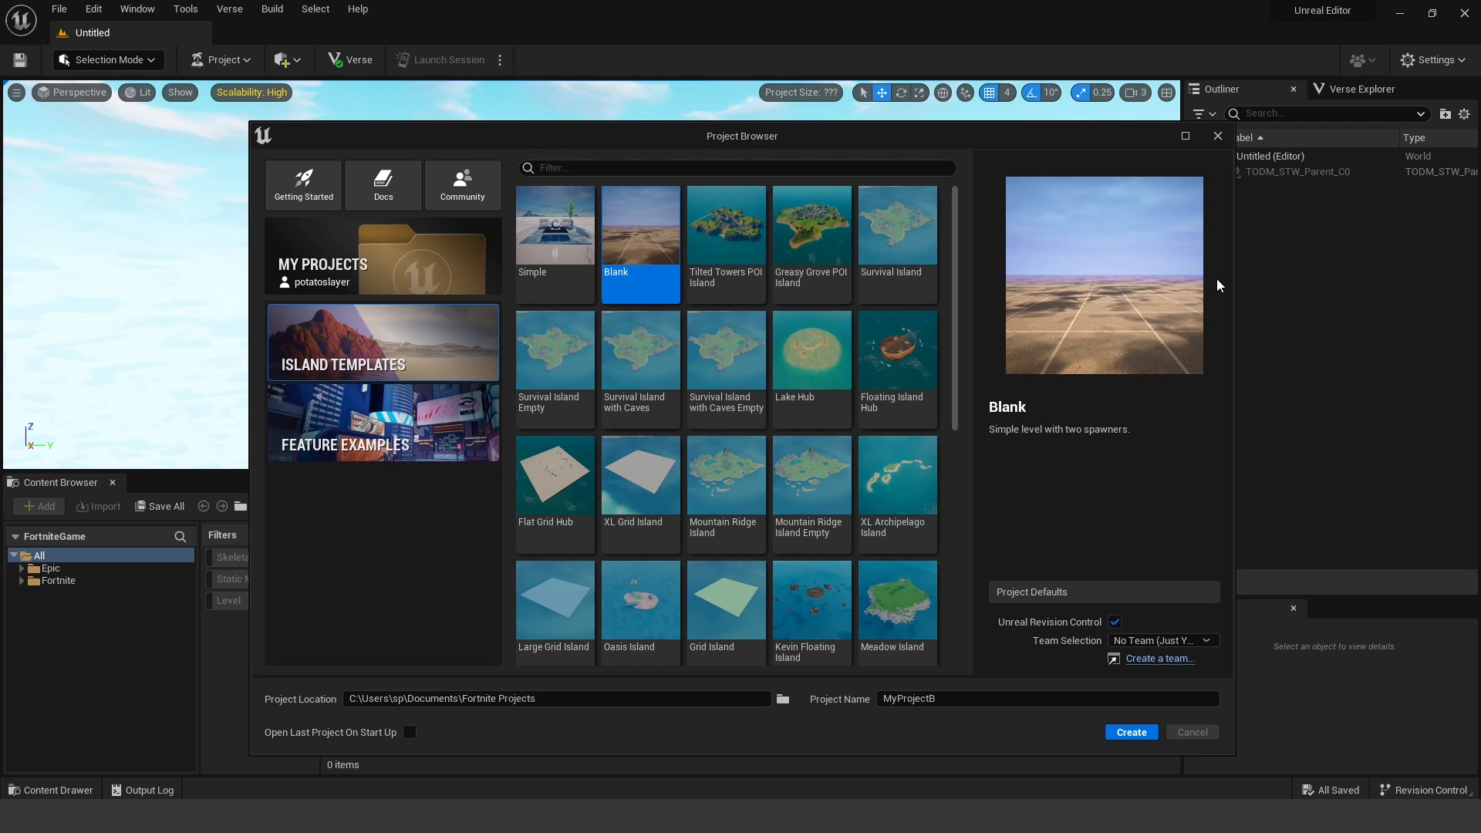
click(755, 246)
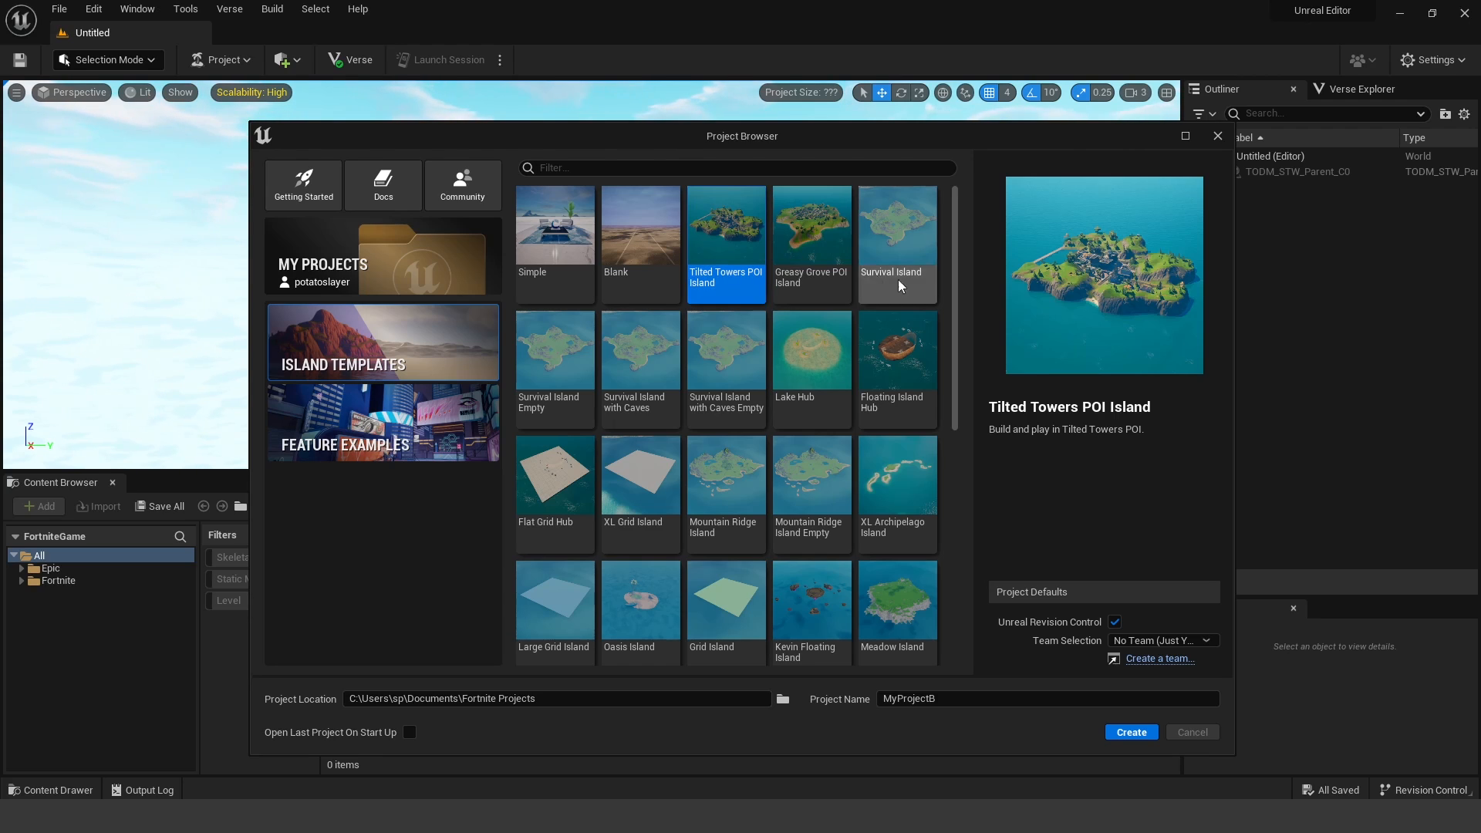
click(821, 287)
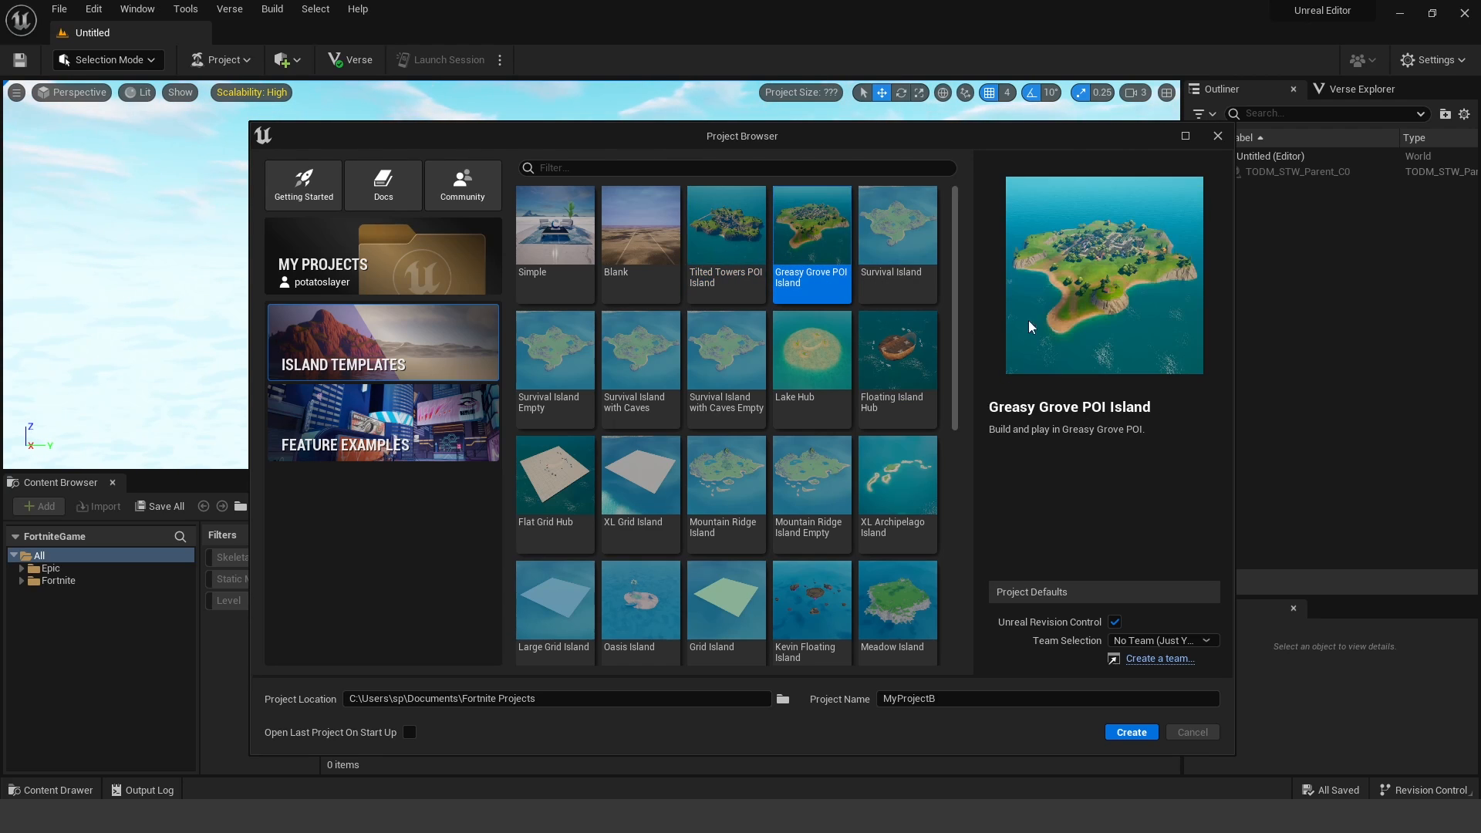
click(903, 235)
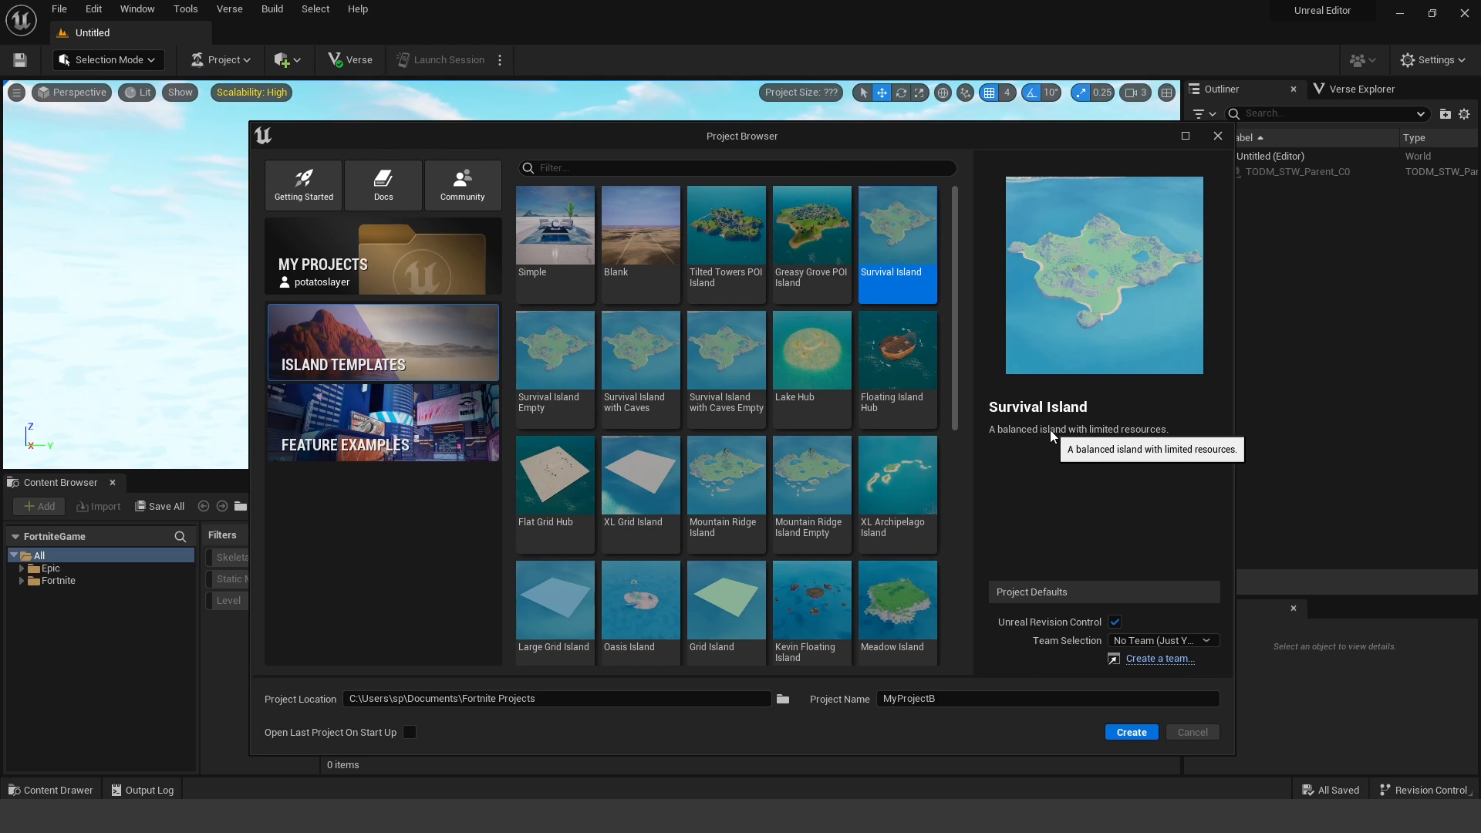
click(570, 378)
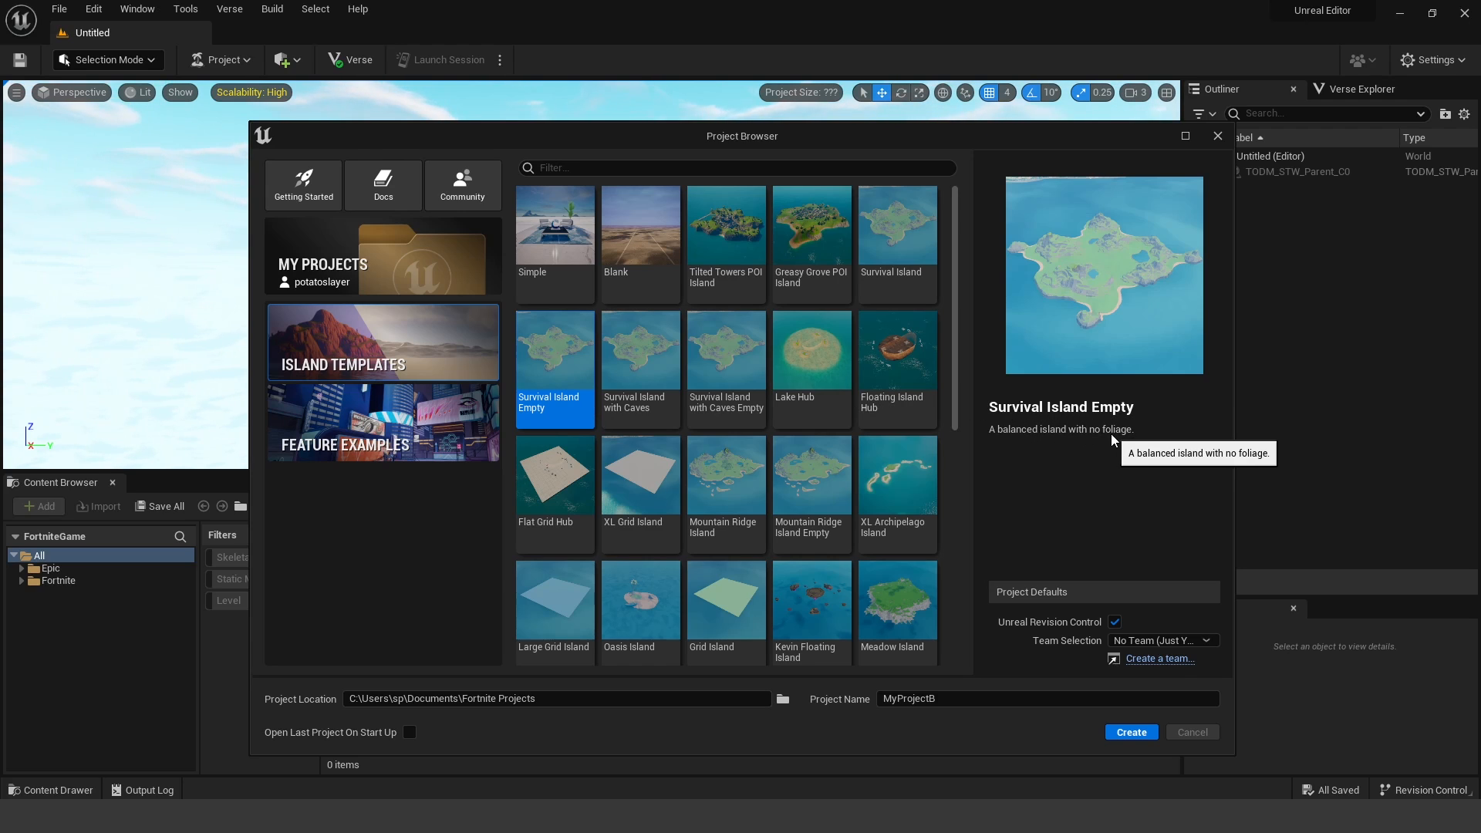
click(668, 378)
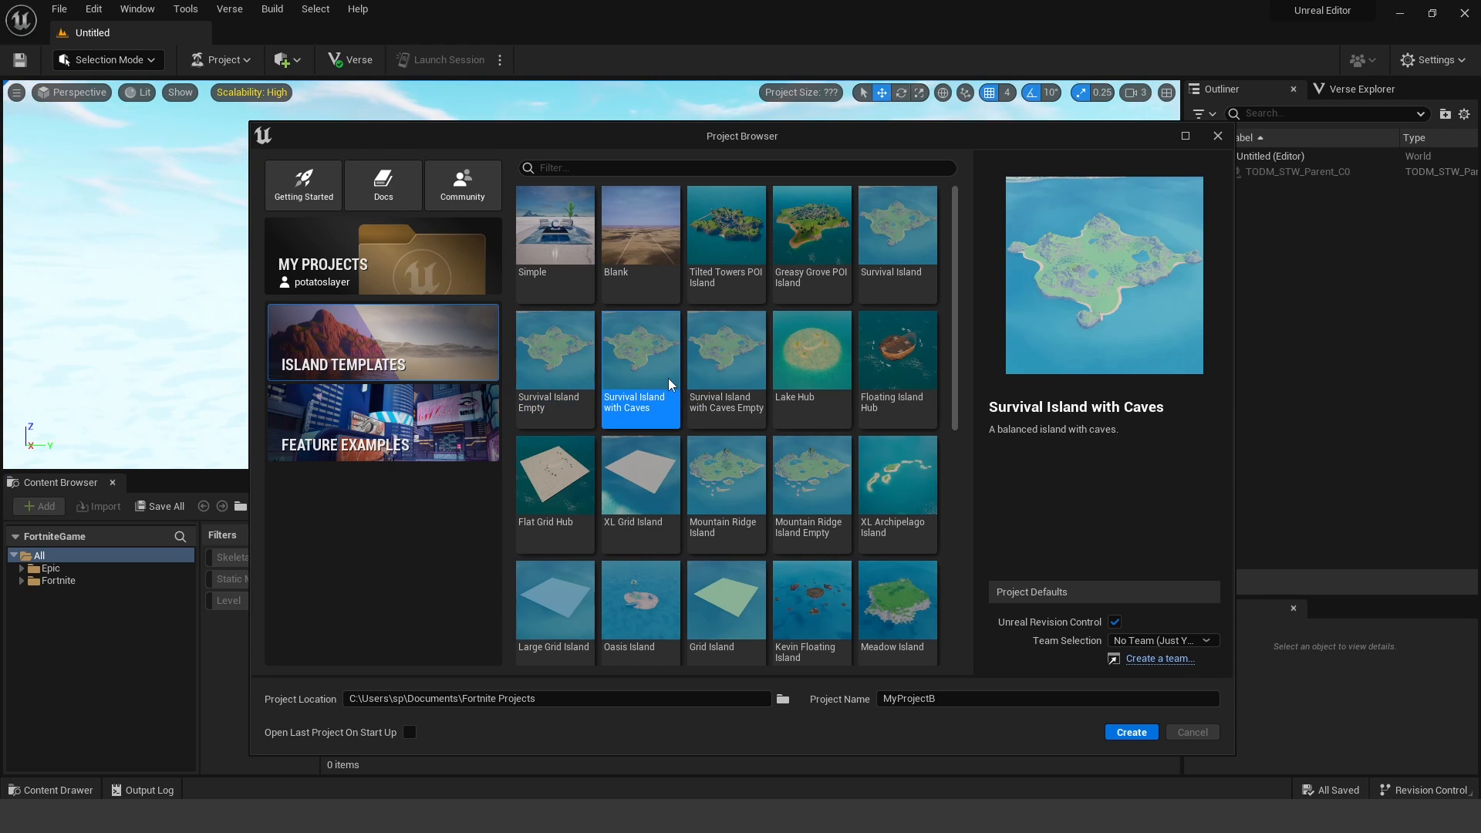
Step: View the details of the Lake Hub, Floating Island Hub, XL Grid Island, Kevin Floating Island and Meadow Island templates
click(819, 378)
click(883, 375)
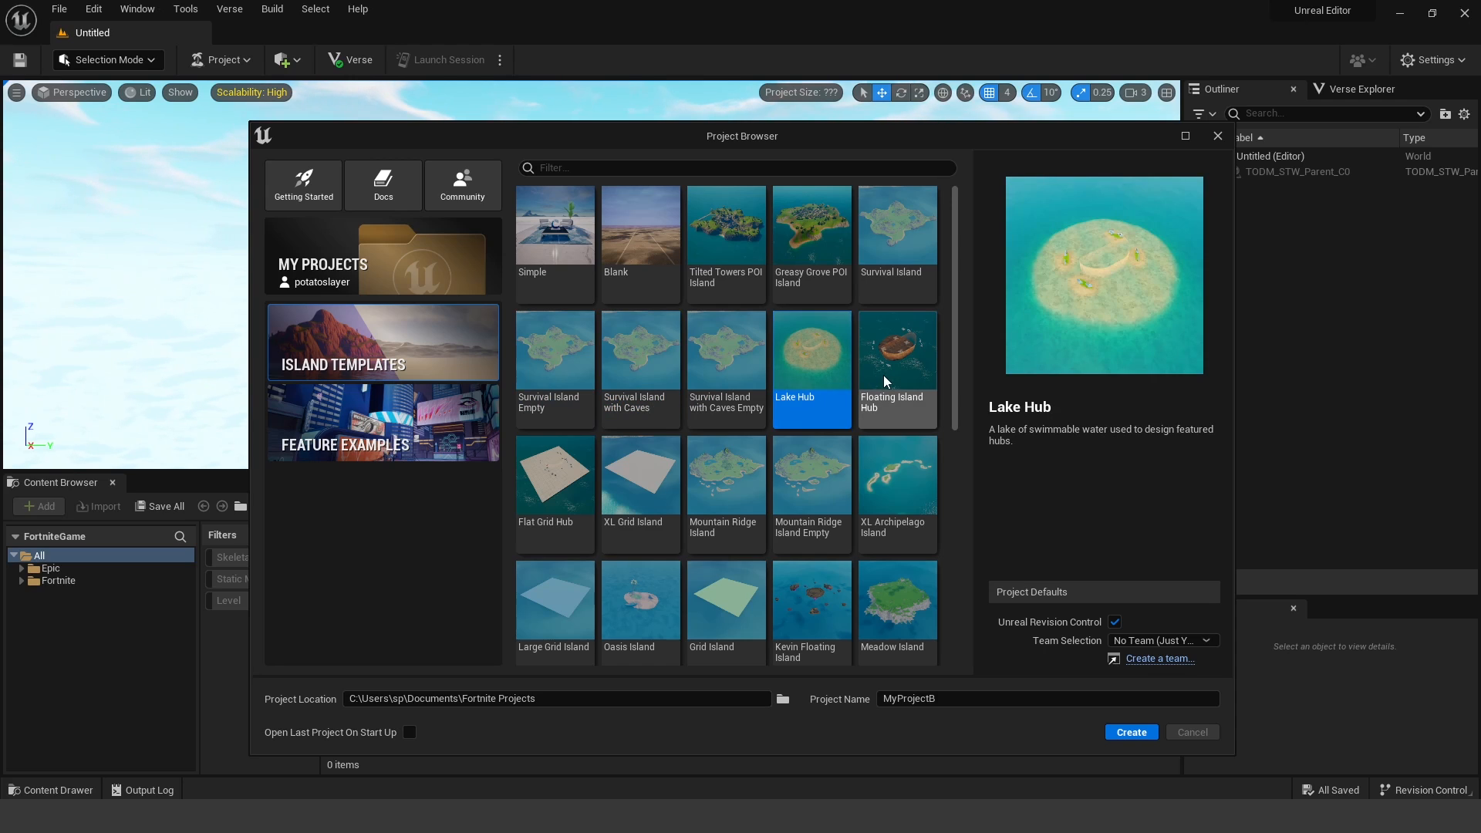
scroll(882, 375, down, 1)
scroll(883, 377, down, 1)
click(837, 423)
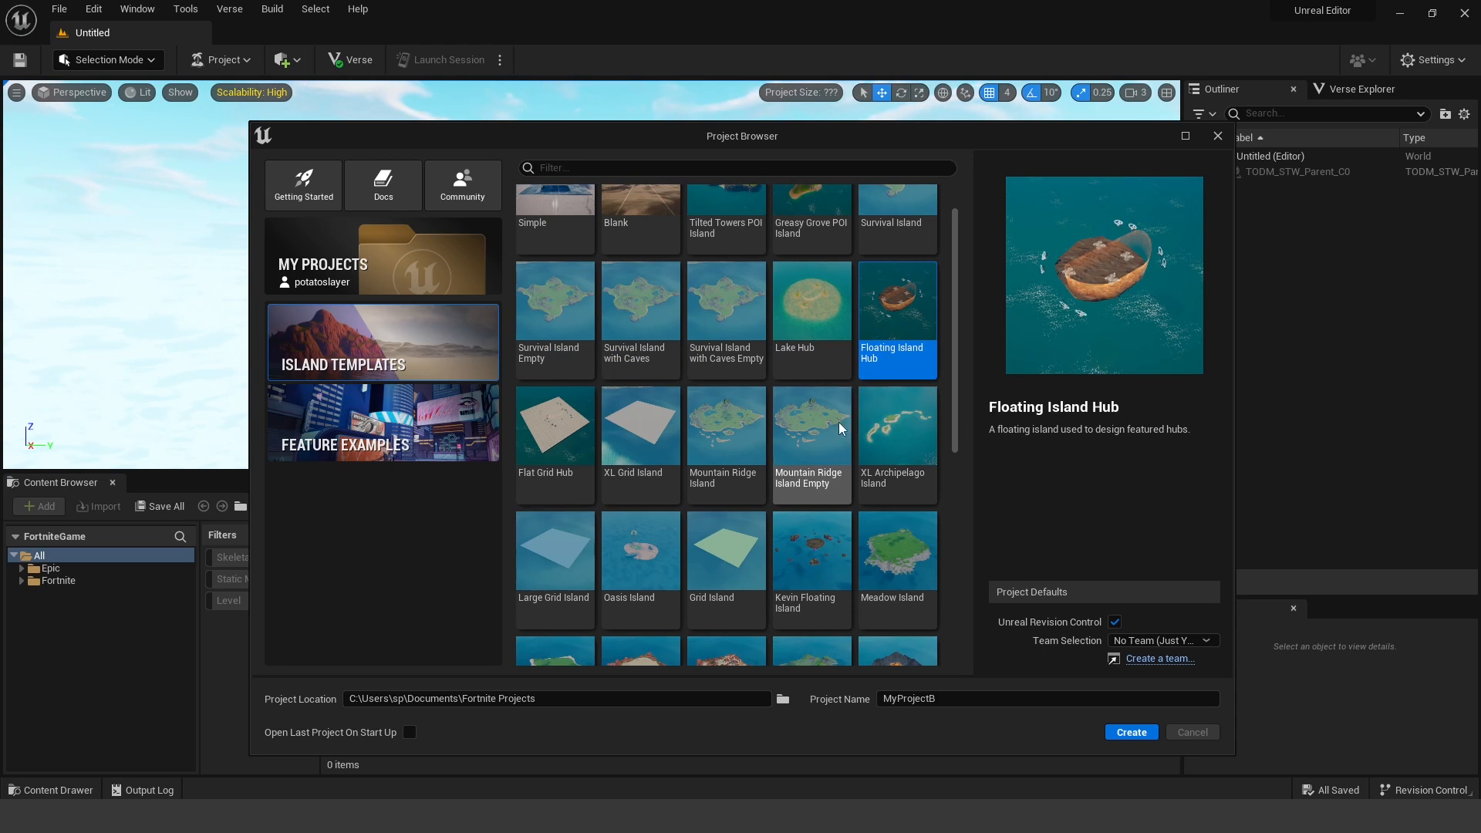
scroll(817, 418, down, 2)
click(658, 395)
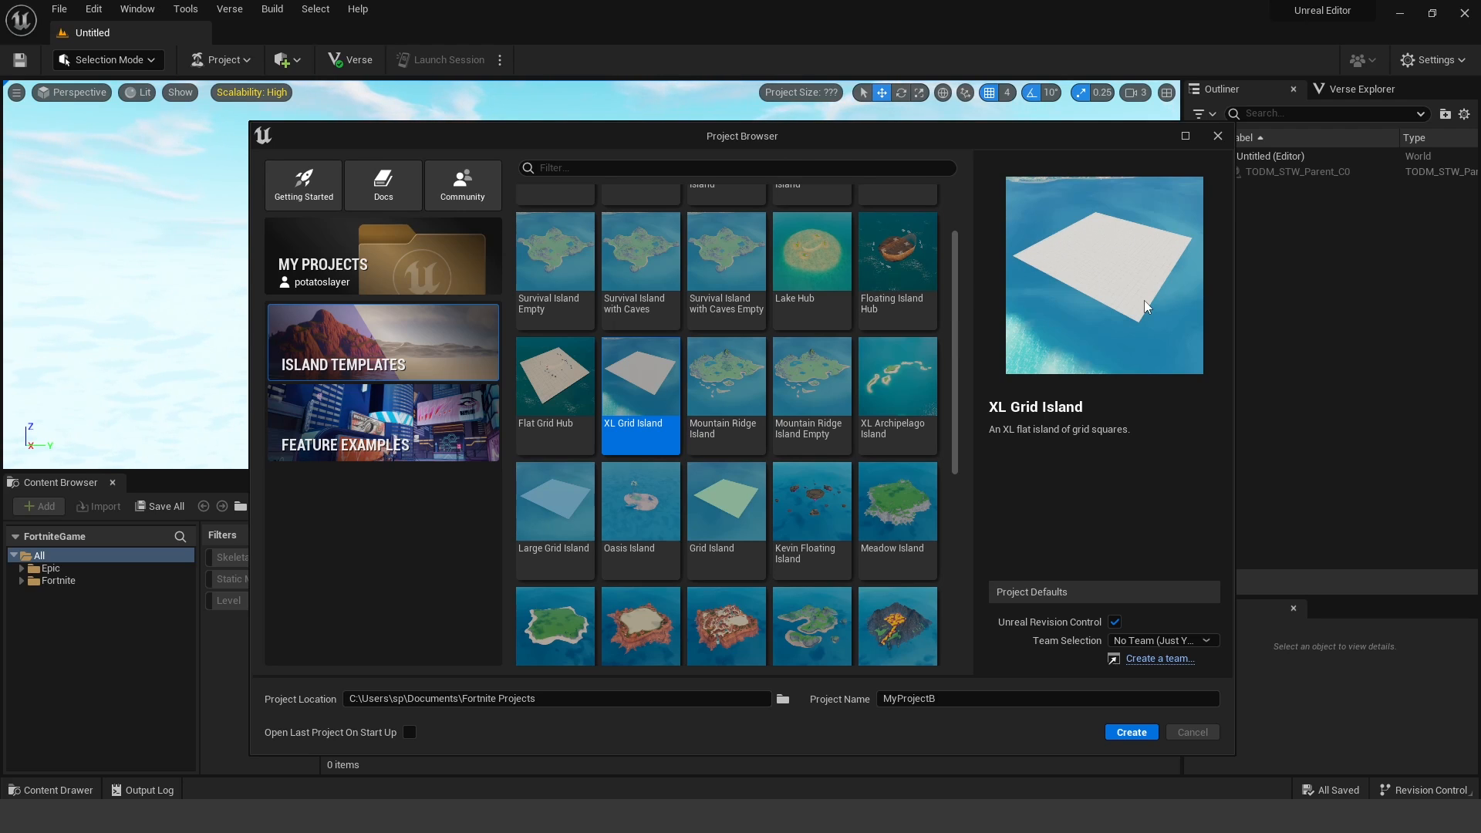
scroll(818, 440, down, 2)
click(803, 446)
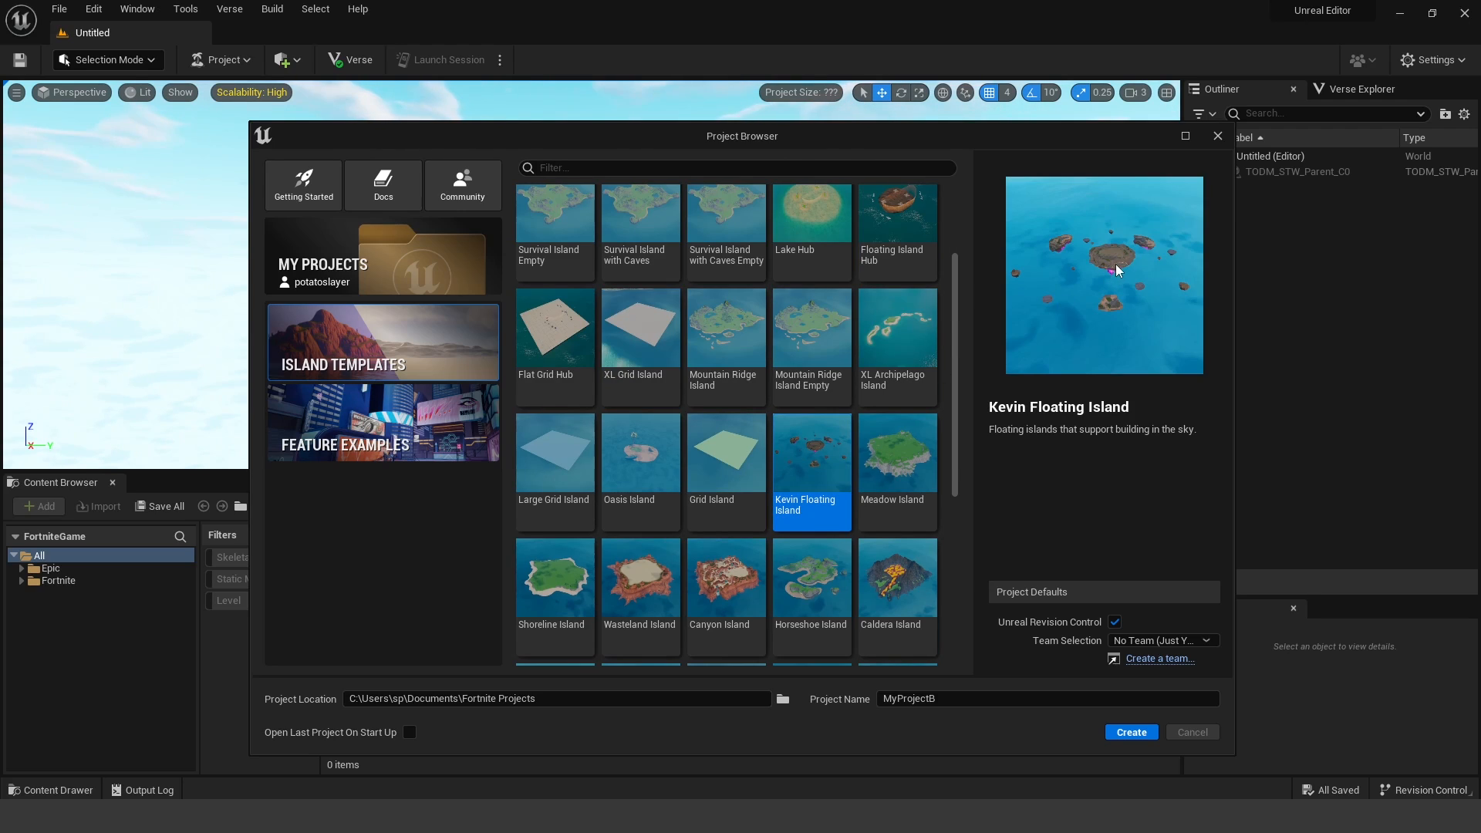
click(899, 461)
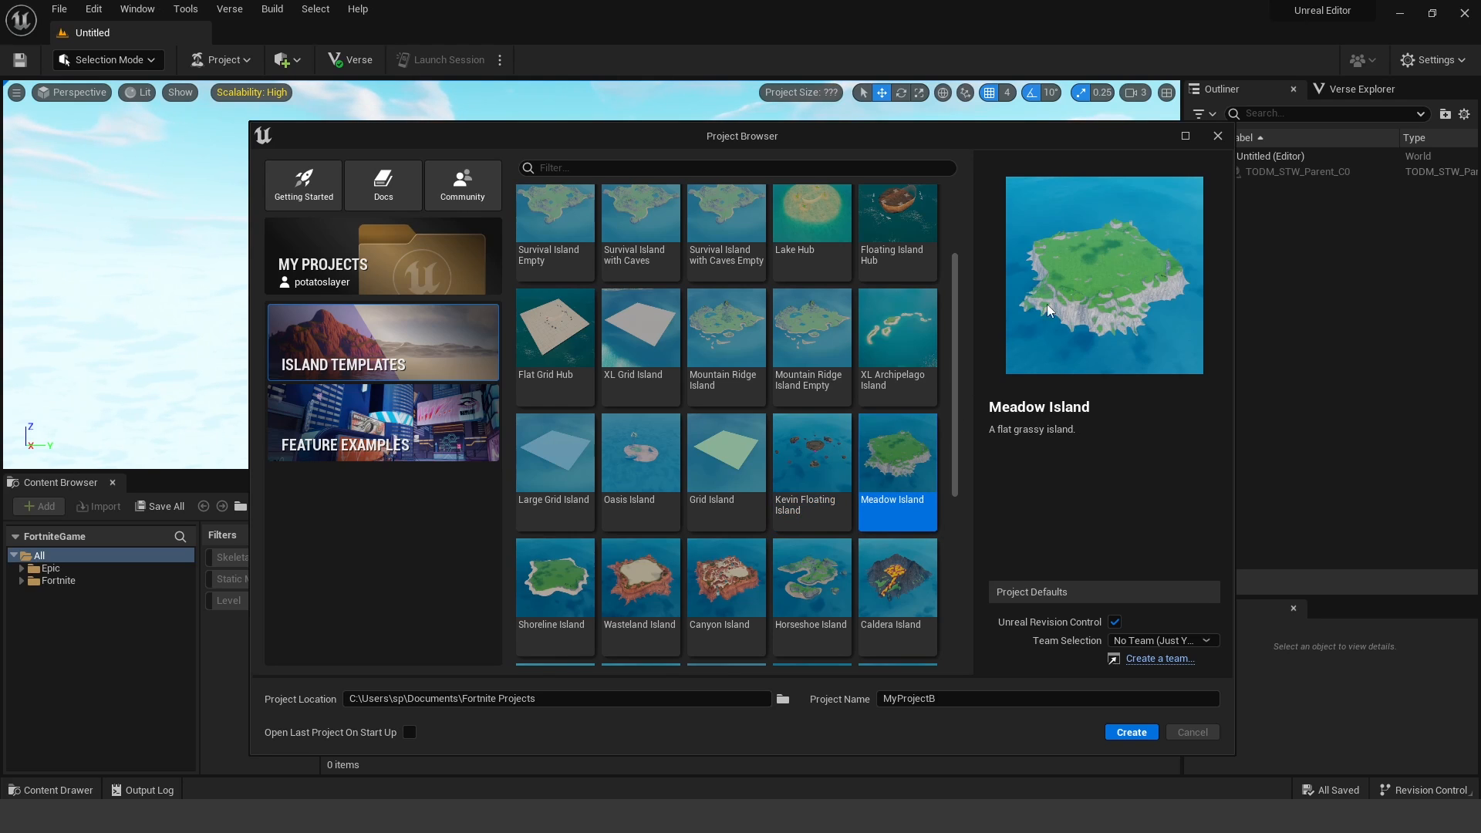
Step: View the details of the remaining island templates, including Shoreline, Wasteland, Caldera, Frosty Fortress and Temperate Island
scroll(807, 442, down, 4)
click(580, 488)
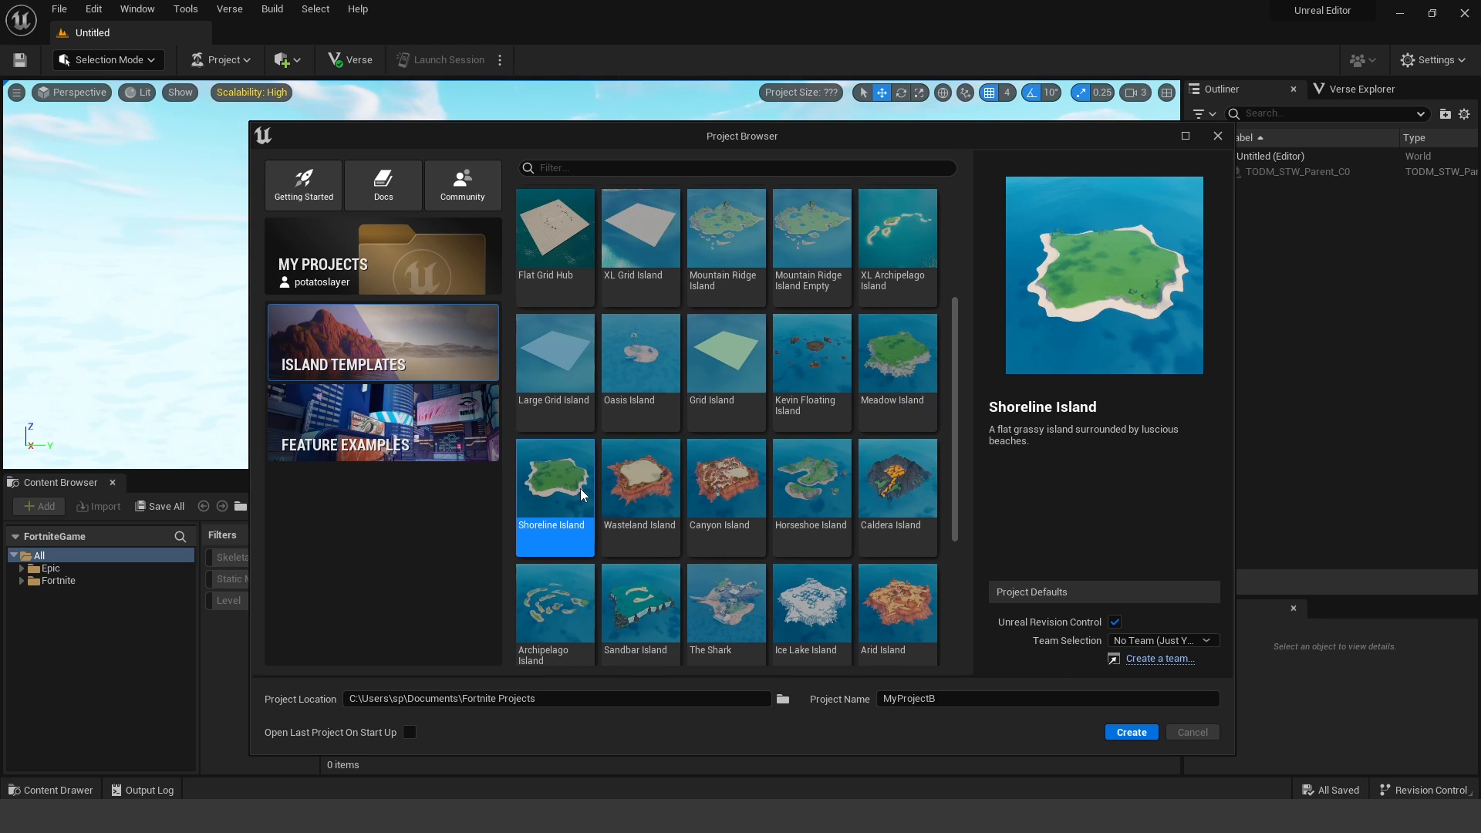
click(656, 493)
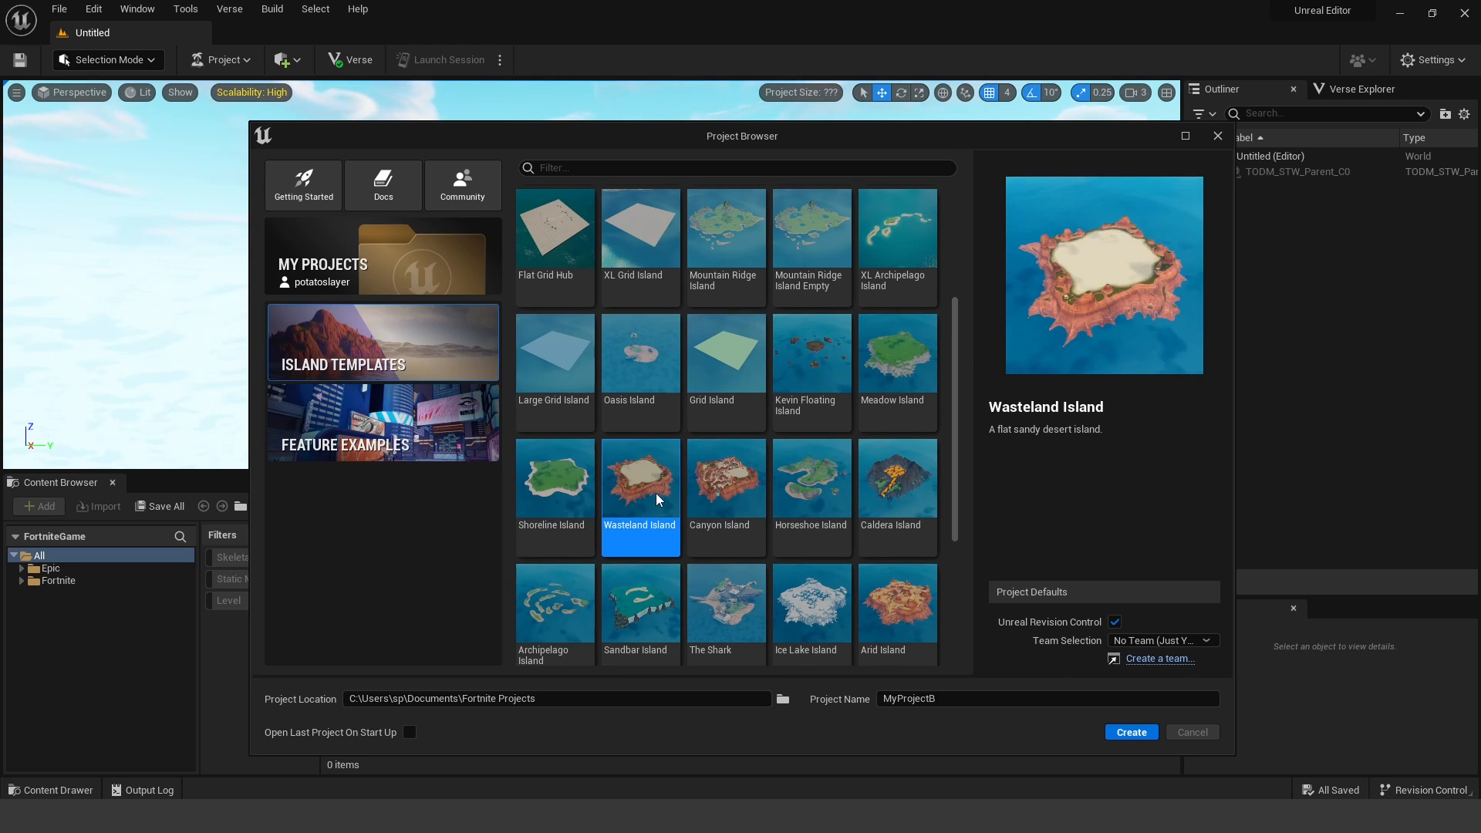
scroll(802, 492, down, 2)
click(896, 437)
scroll(899, 432, down, 4)
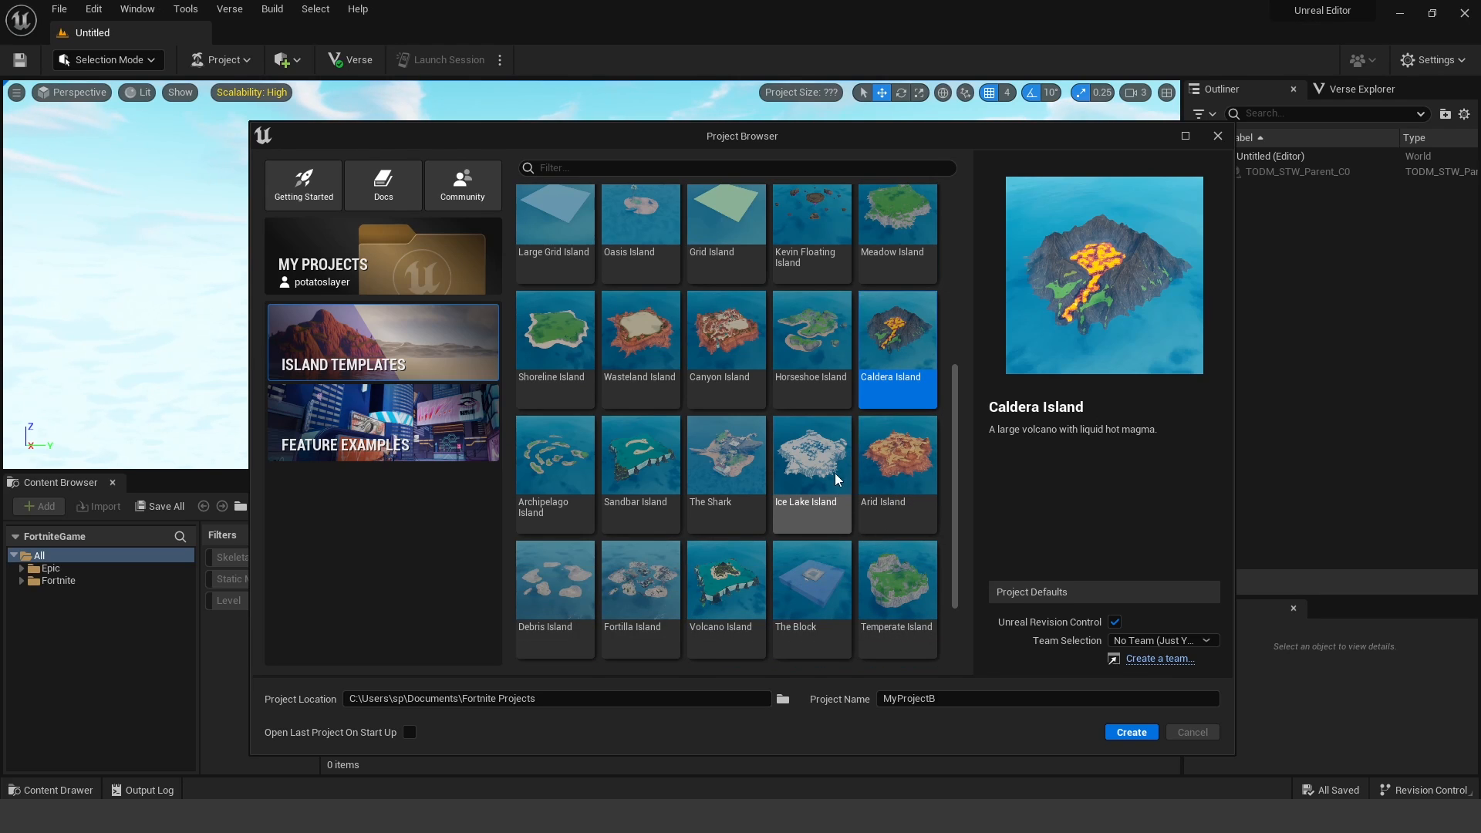
scroll(834, 474, down, 3)
click(887, 575)
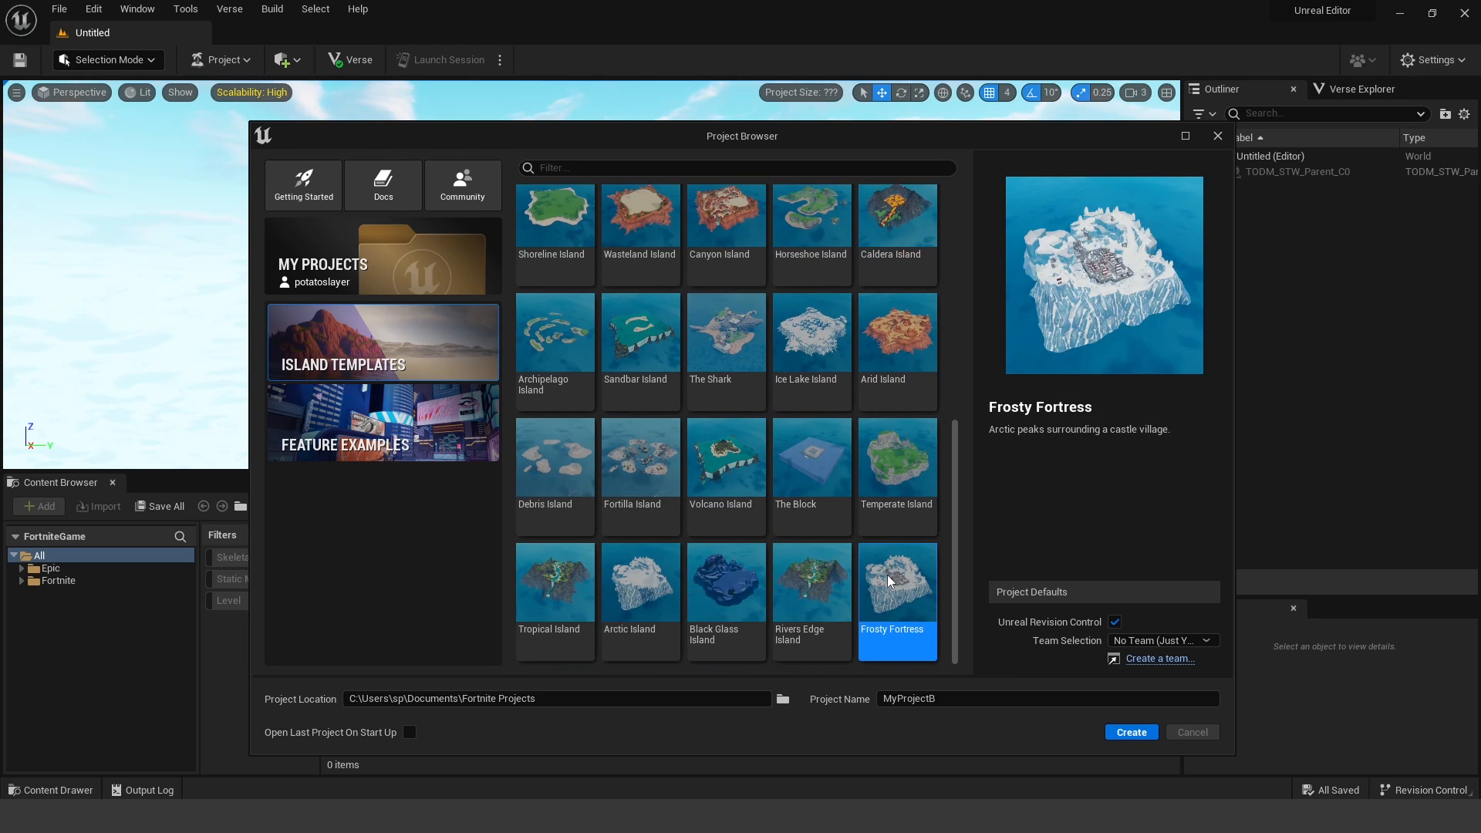
click(812, 590)
click(893, 477)
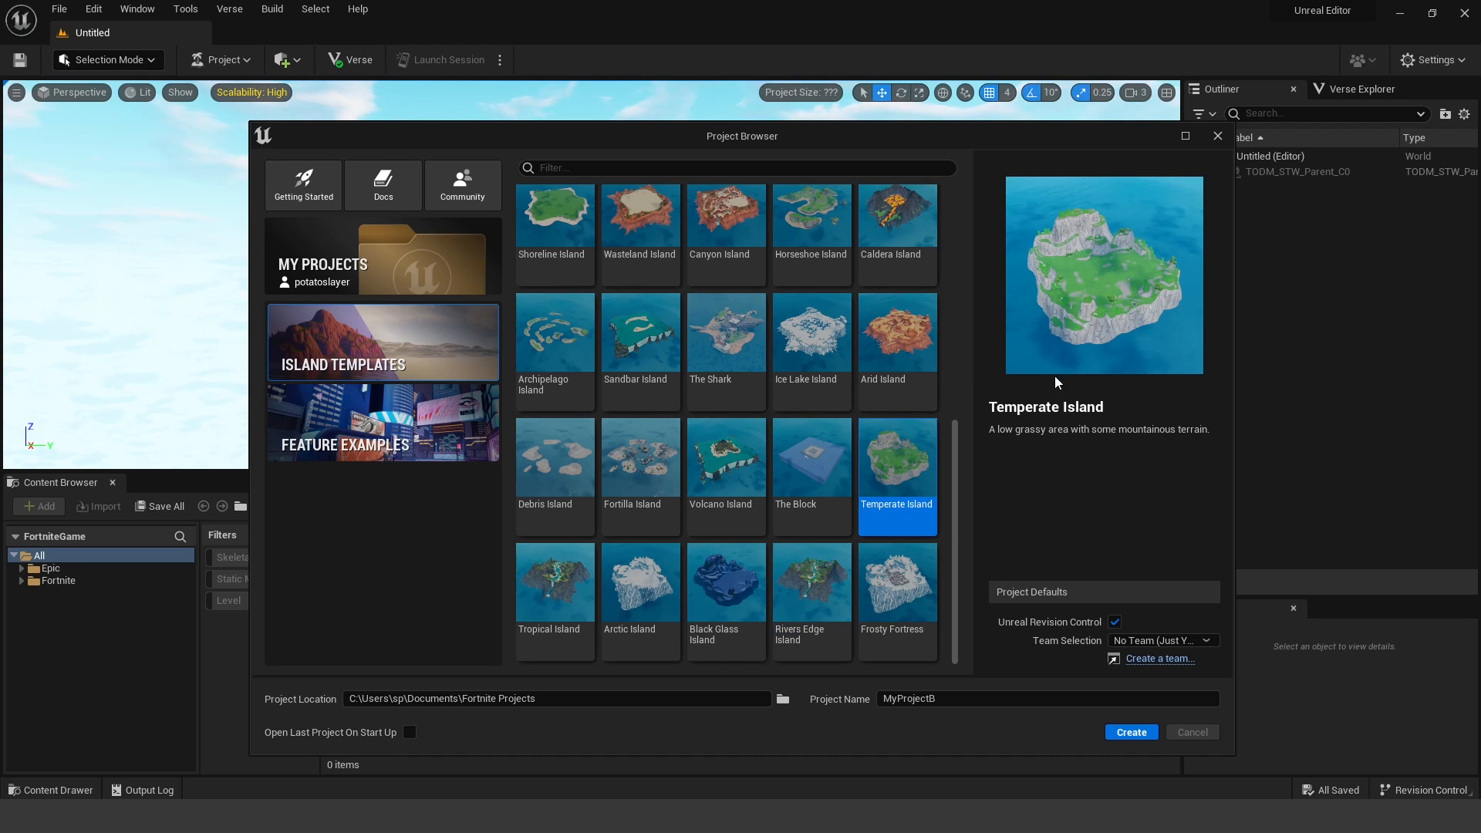
Step: Create a project named BeginnerTutorial from the Greasy Grove POI Island template
scroll(884, 372, up, 15)
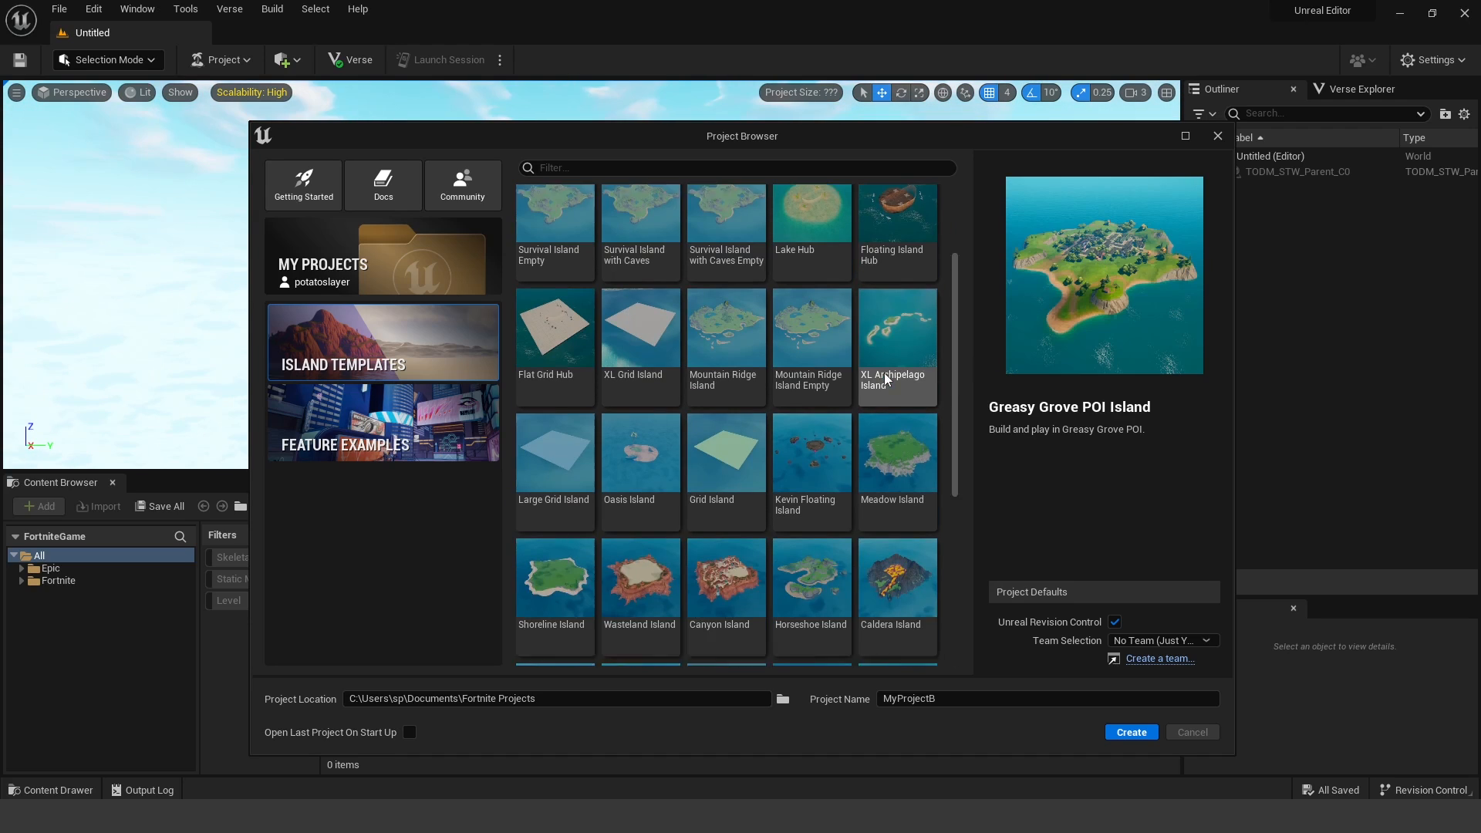
scroll(884, 373, down, 1)
scroll(883, 373, up, 7)
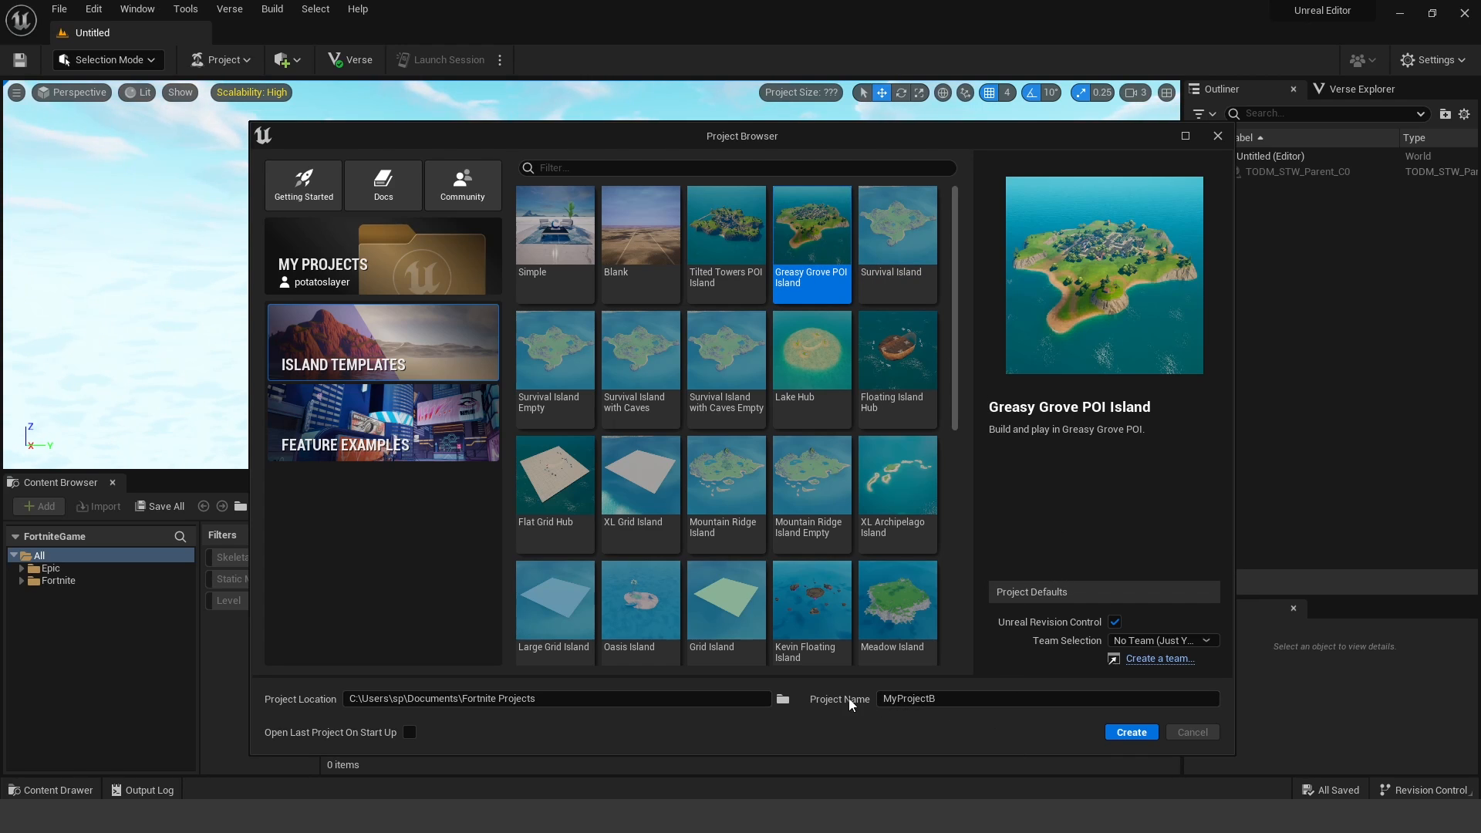
click(887, 698)
drag(935, 698, 870, 697)
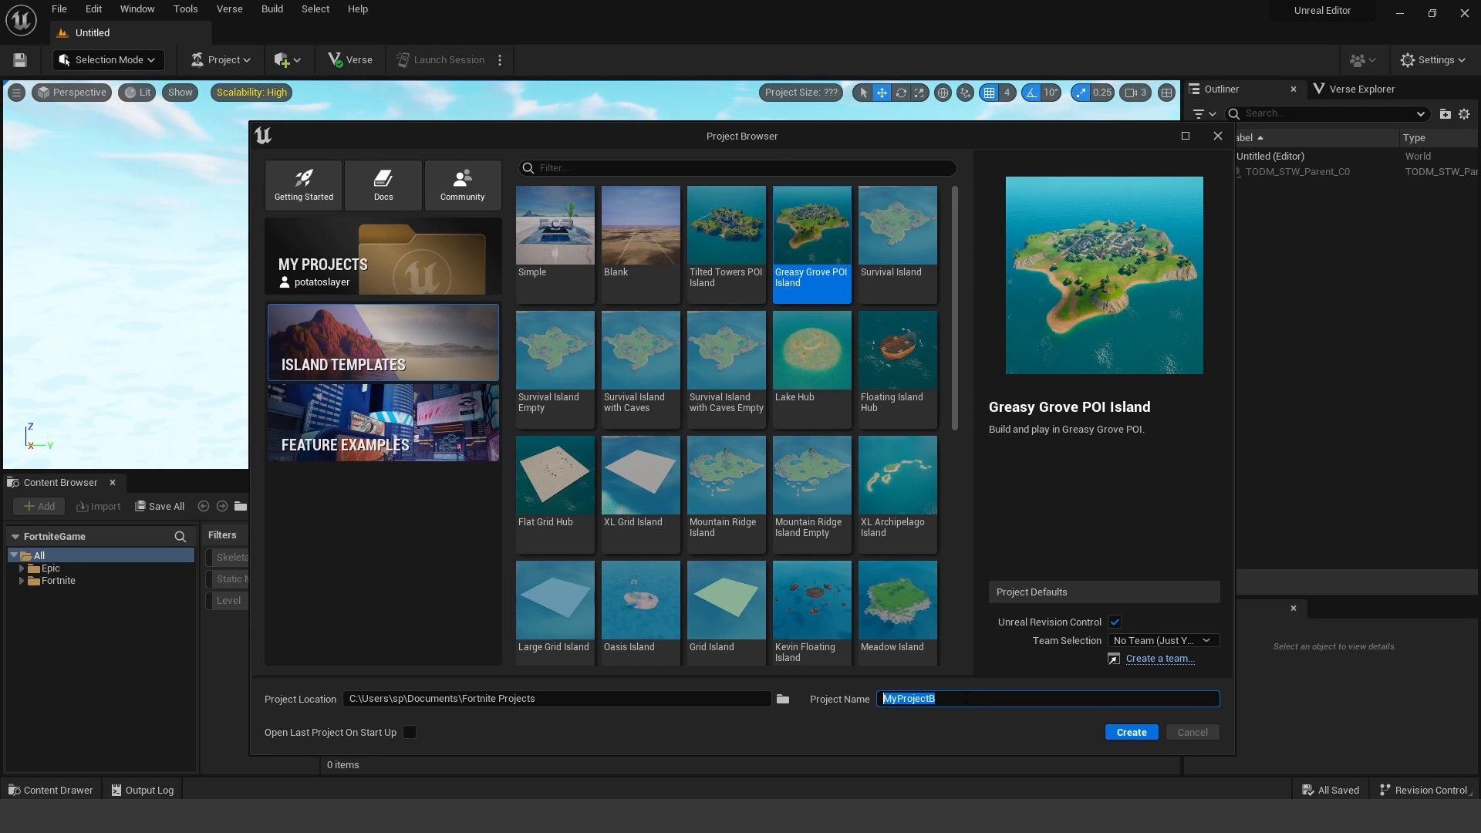
text(BeginnerTutorial)
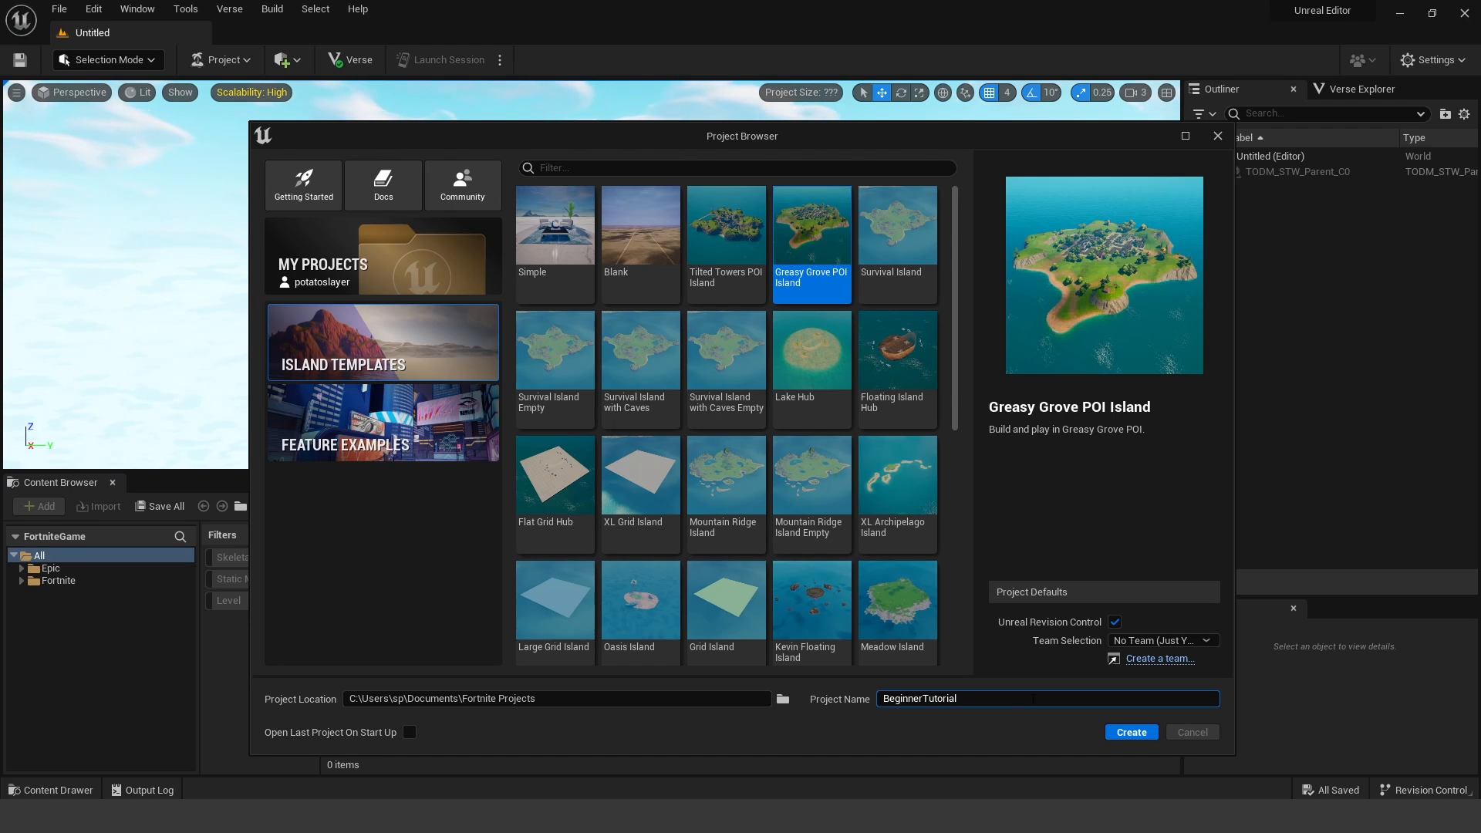
click(1130, 731)
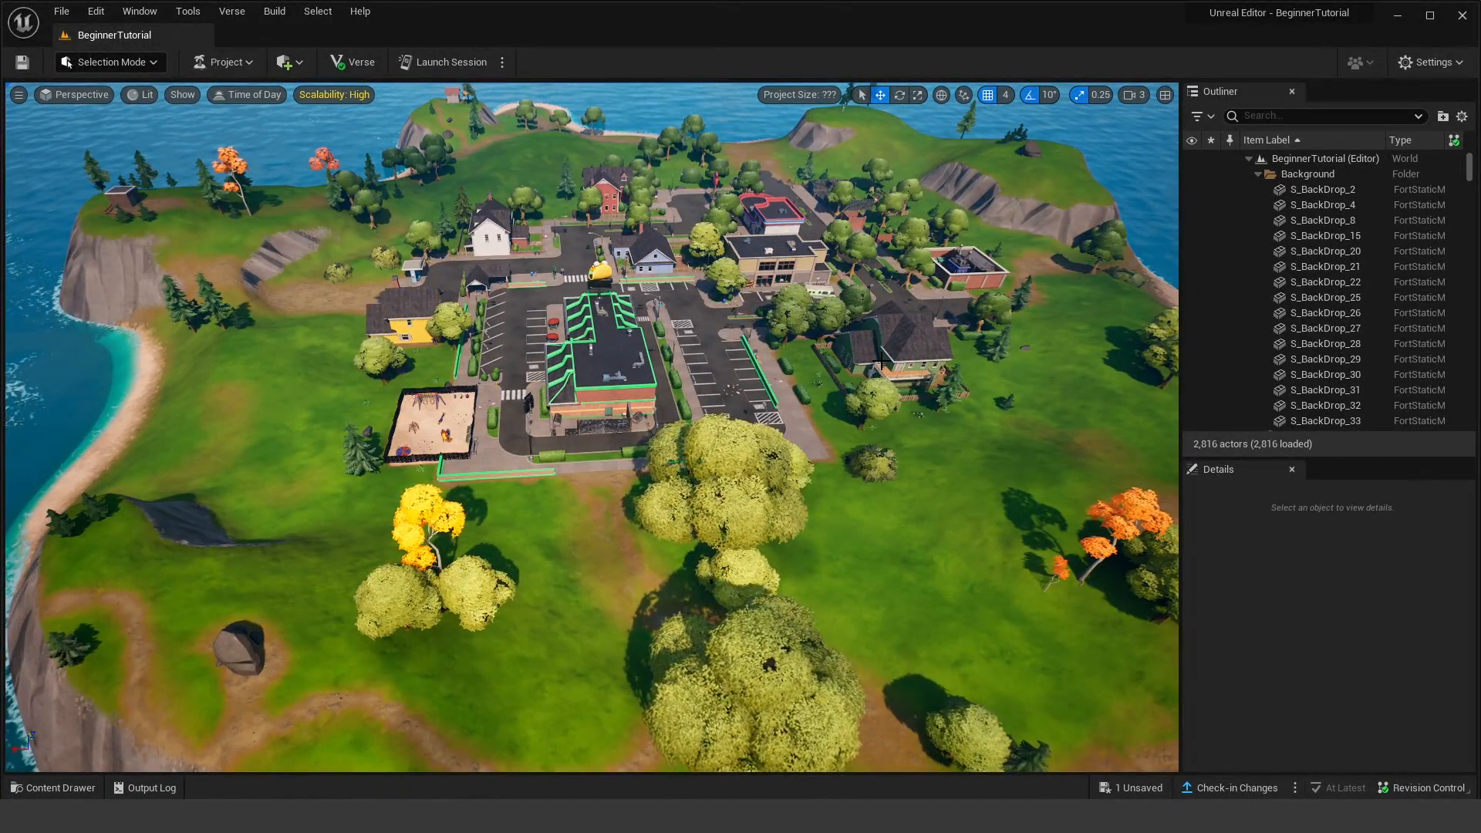
Step: Look around the new island from above, up to the sky and back down to the town
right_drag(885, 360, 884, 353)
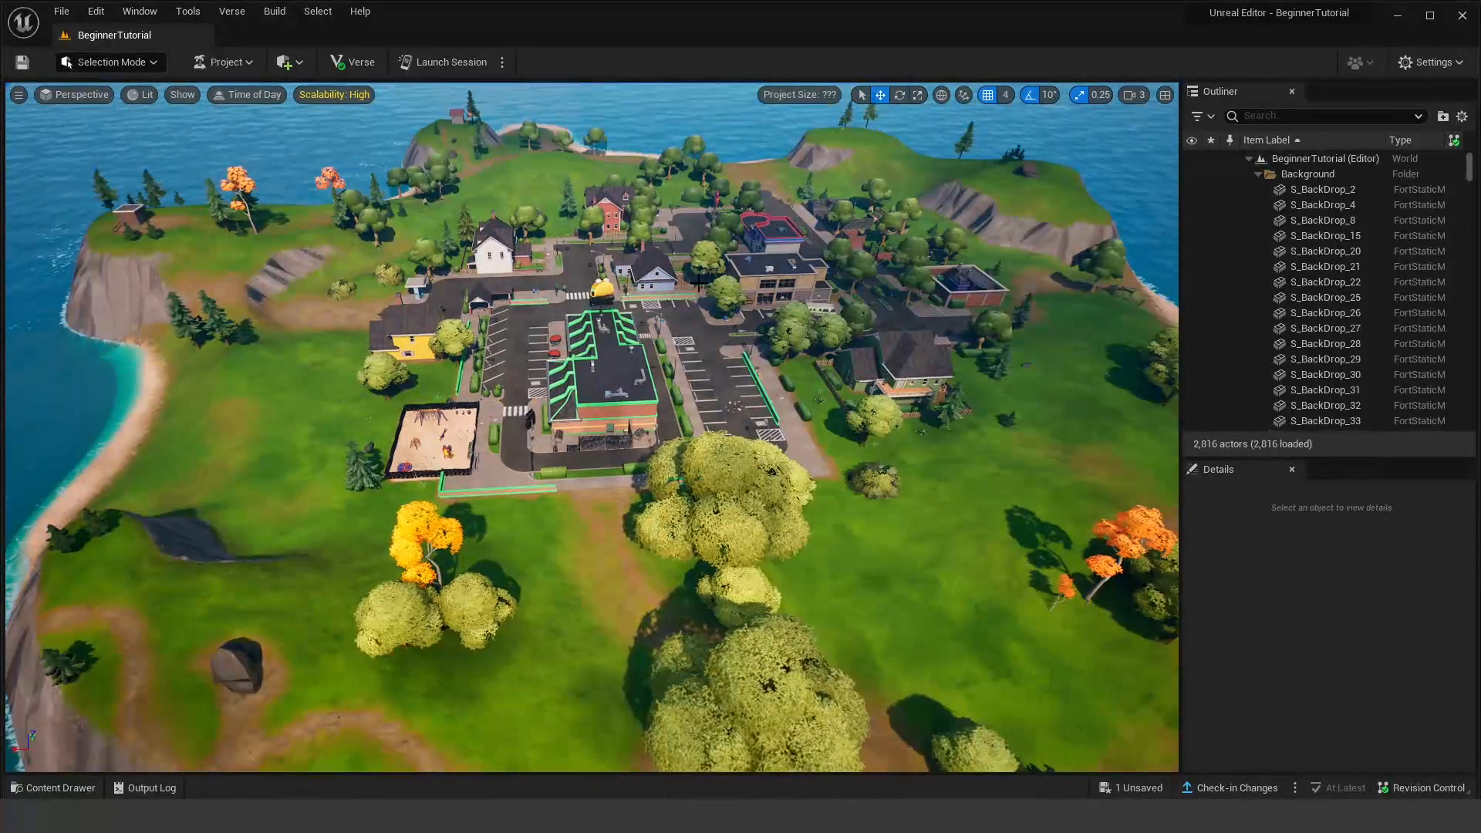
right_drag(666, 299, 586, 249)
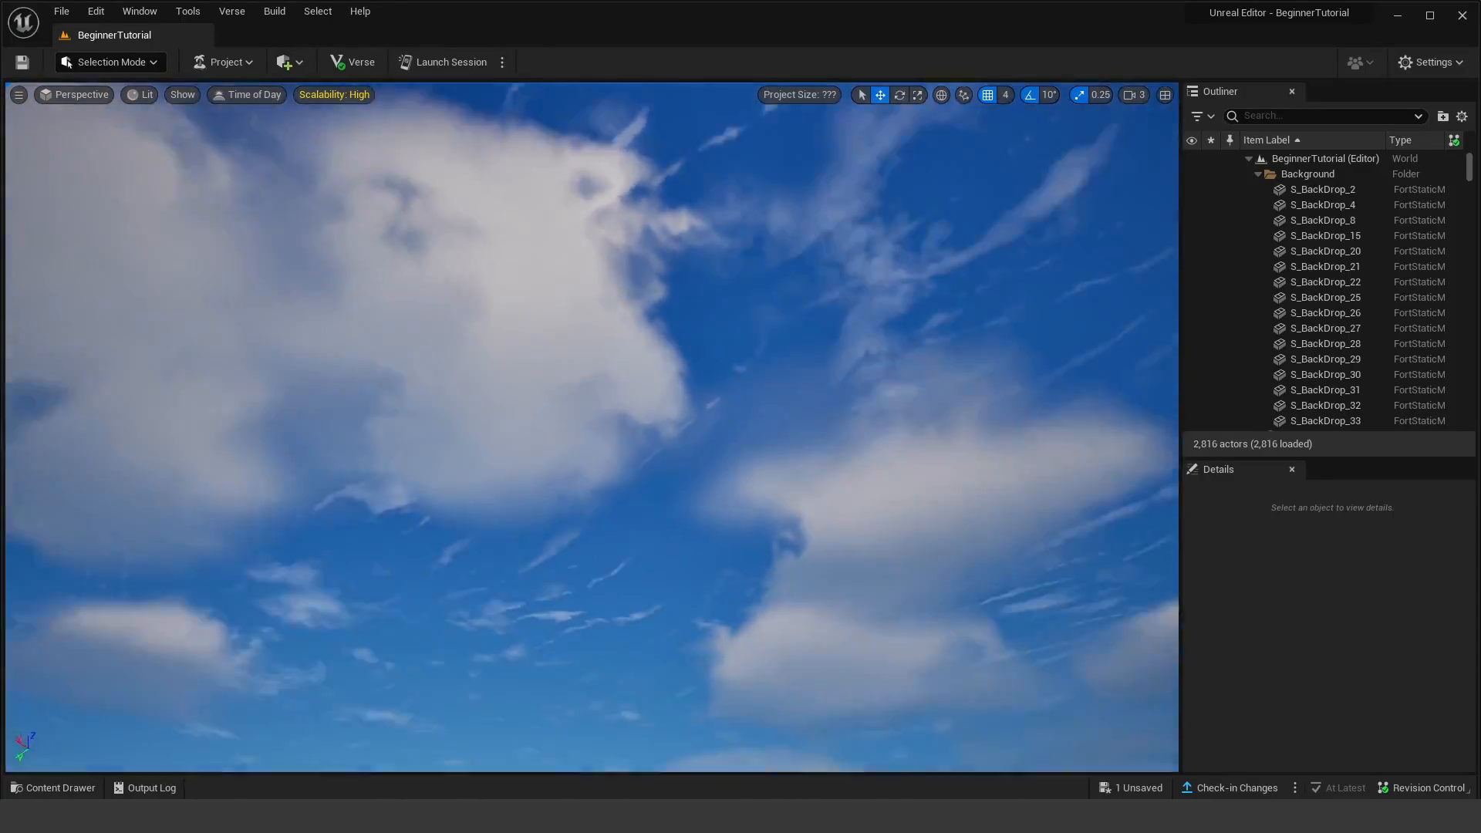
right_drag(593, 428, 494, 586)
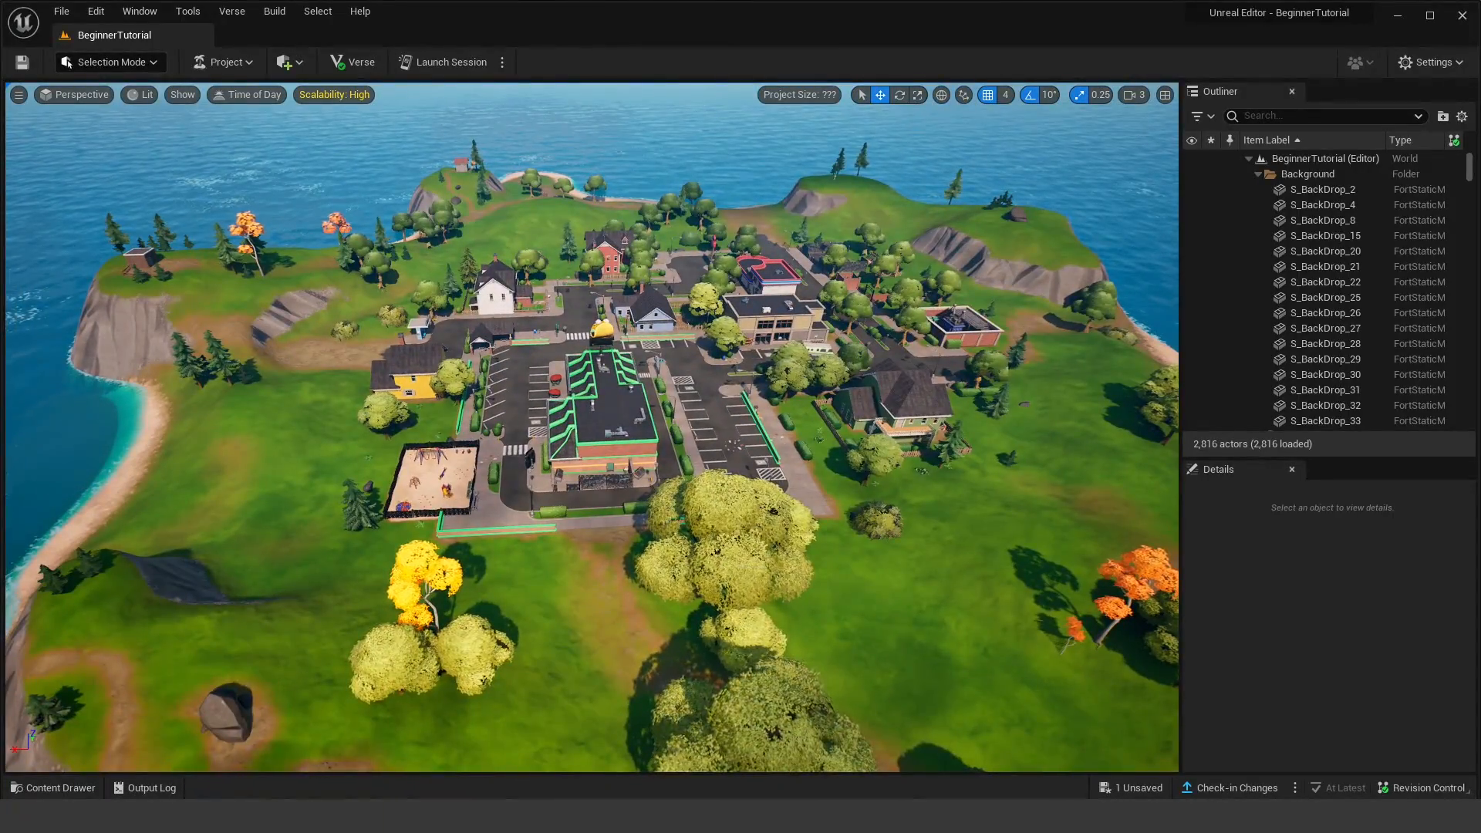
key(w)
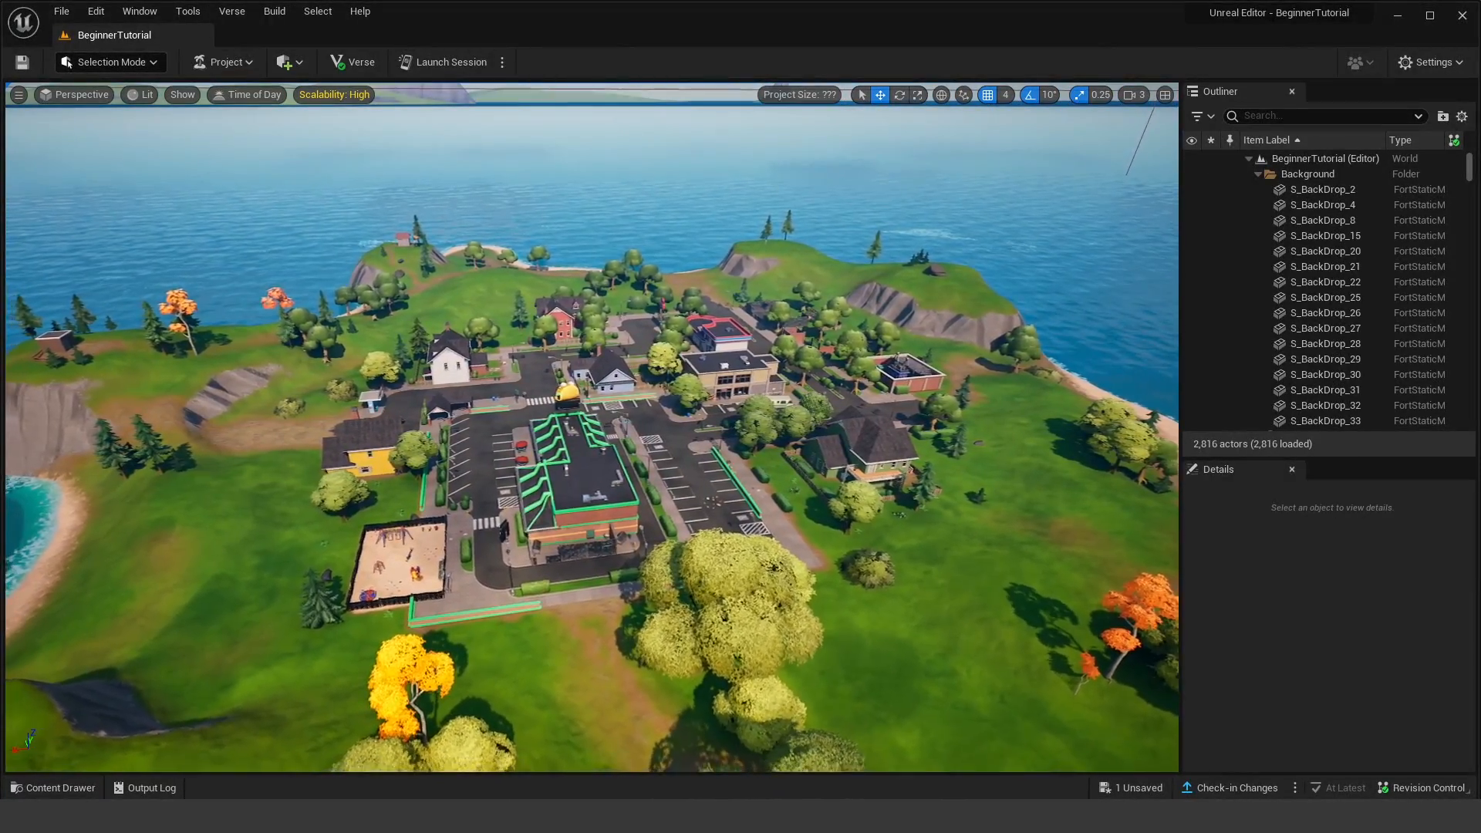
key(d)
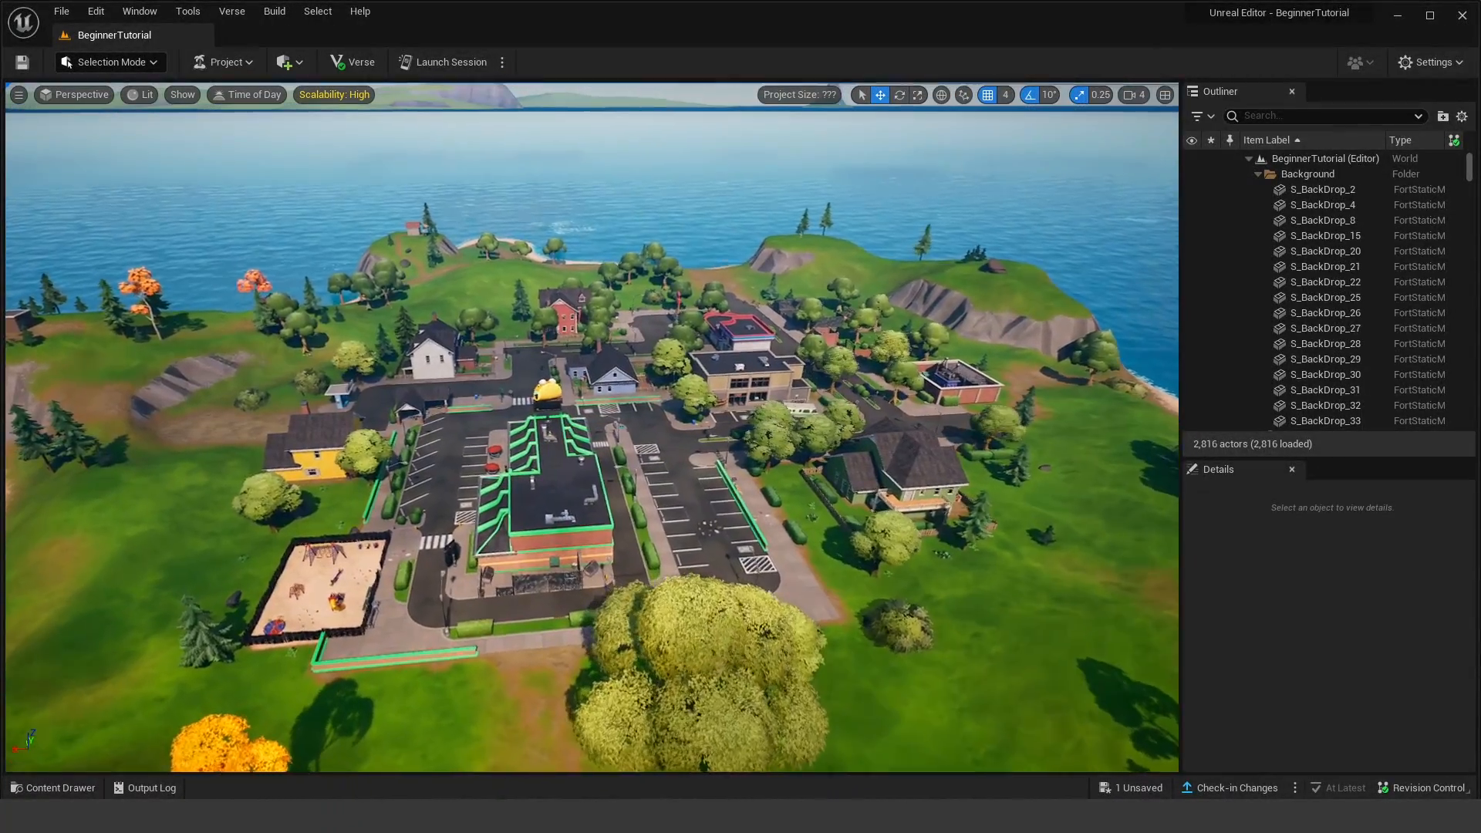
Step: Fly over the town's restaurant, parking lot and houses, and back out to an overview of the island
key(w)
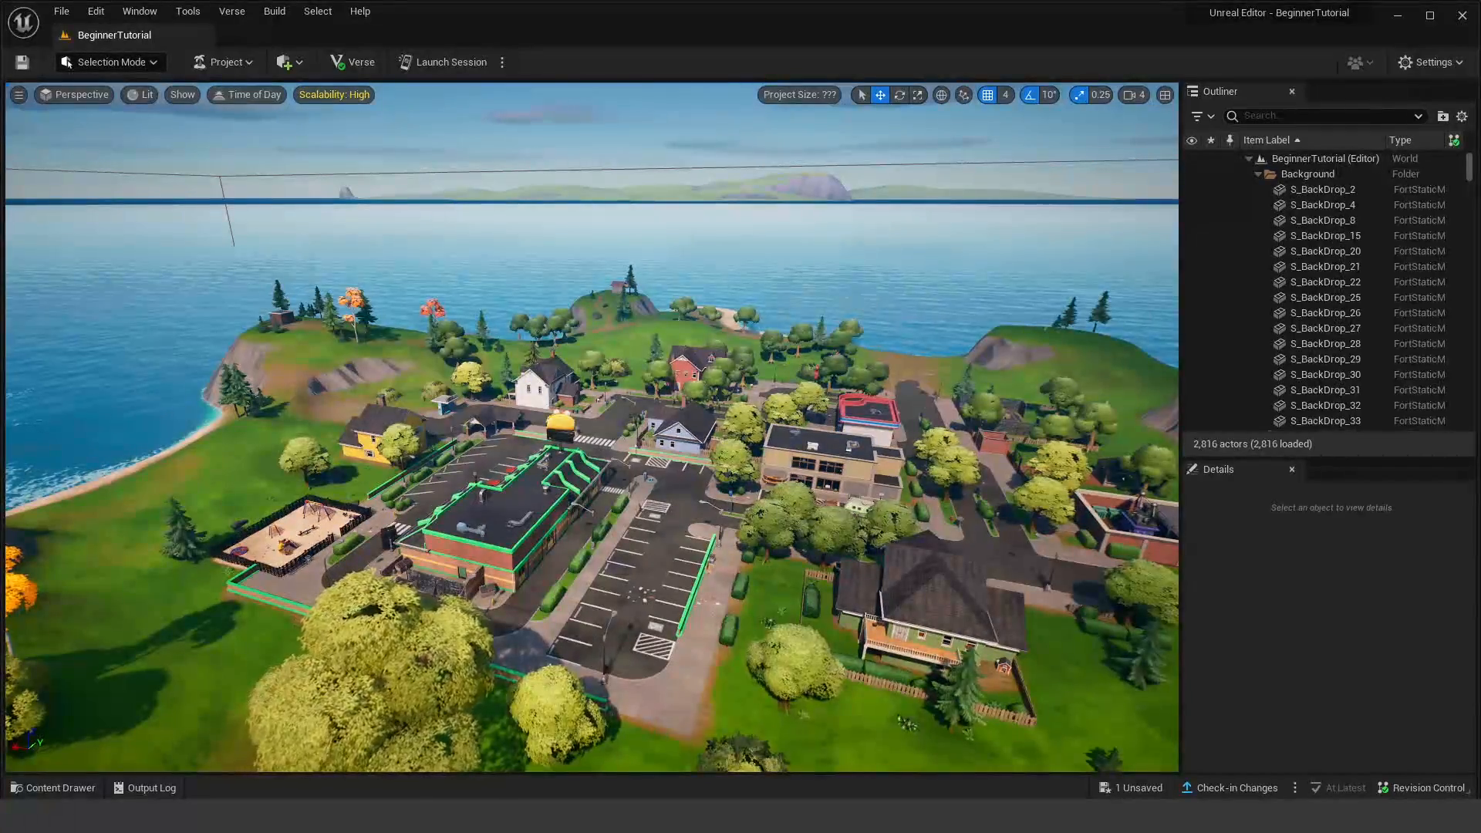
key(w)
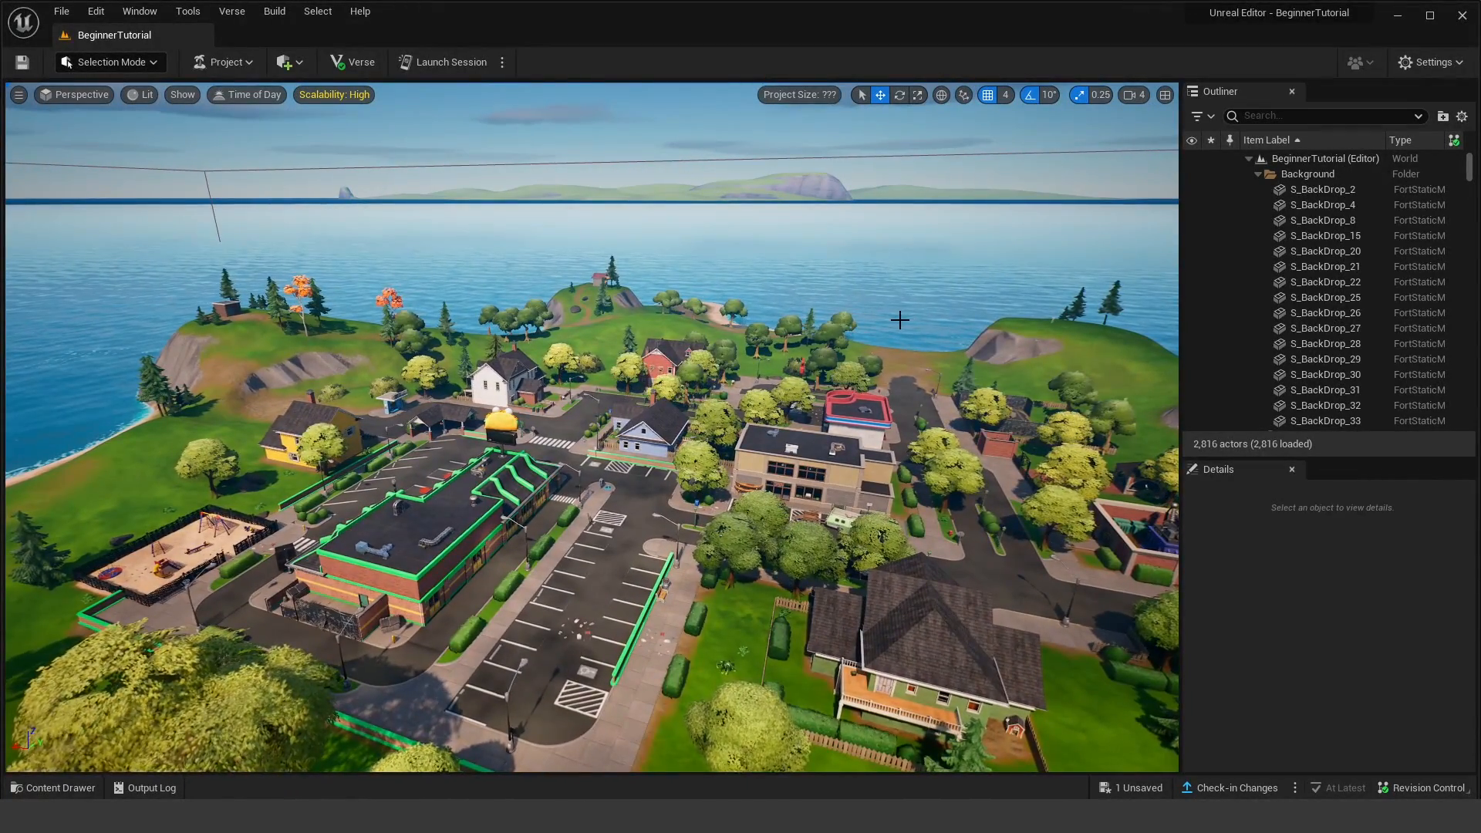
right_drag(900, 319, 870, 280)
key(d)
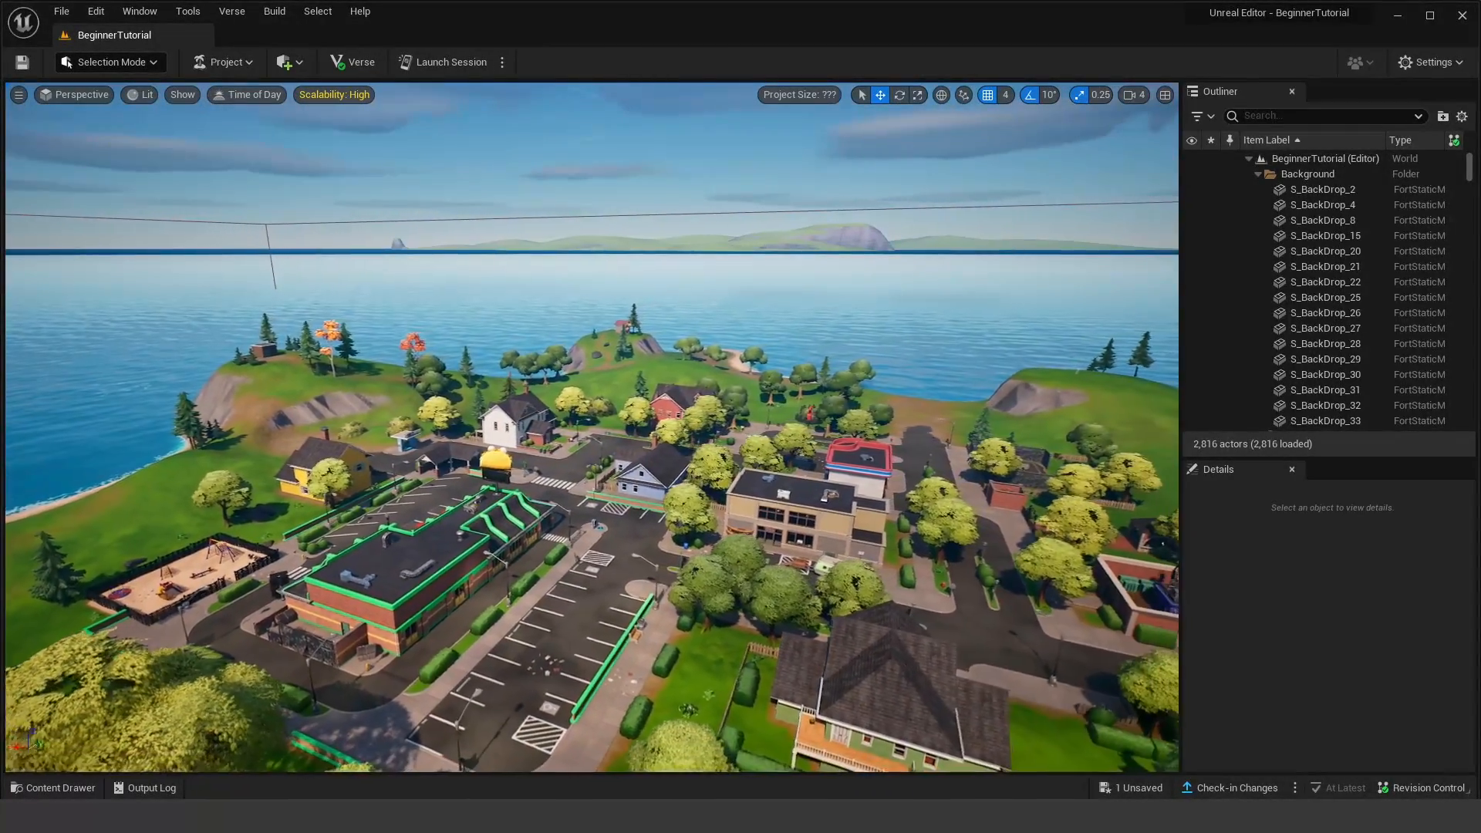
key(w)
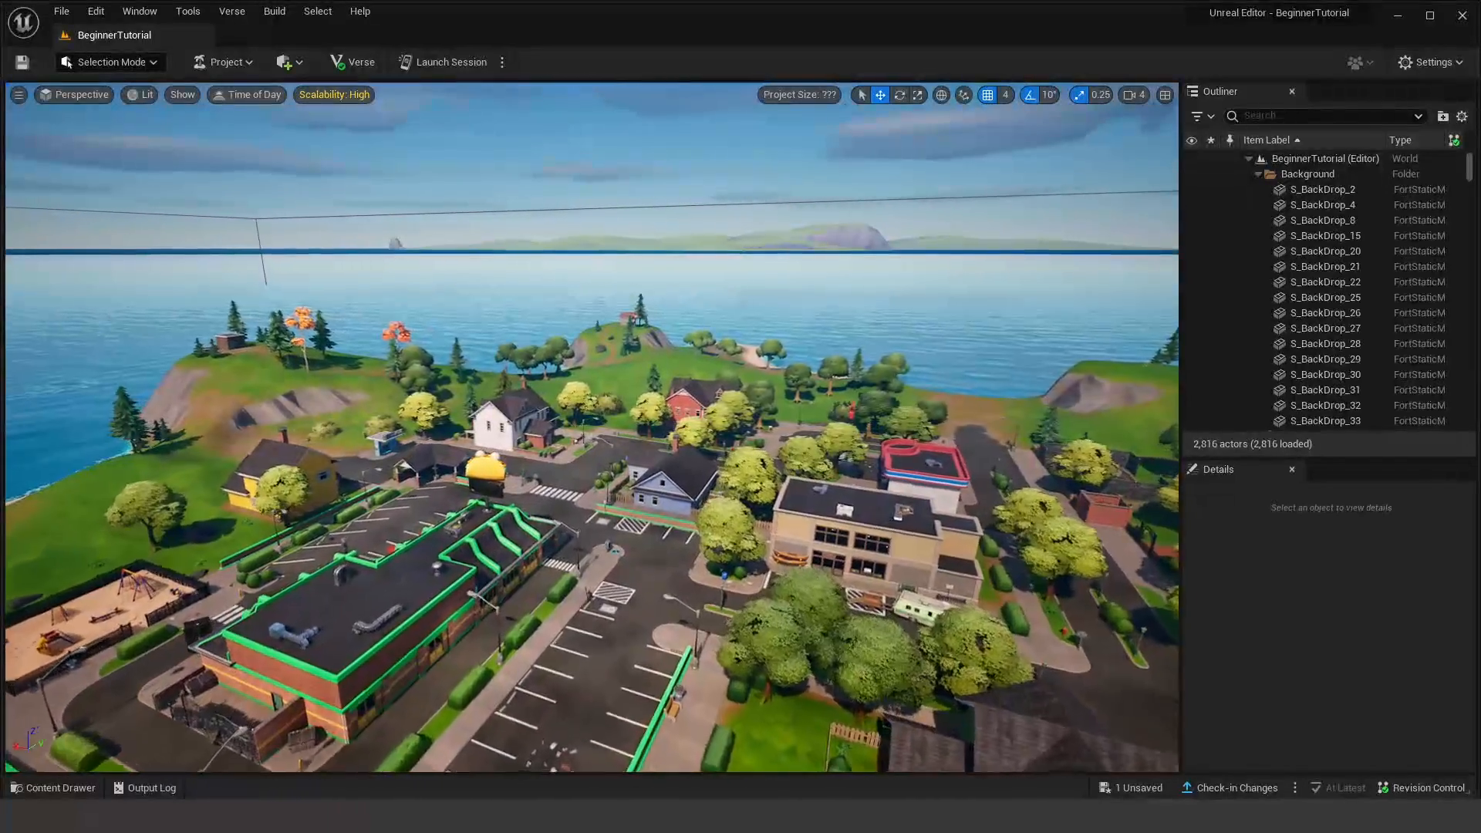
key(w)
right_drag(870, 280, 88, 256)
key(w)
key(w)
key(w)
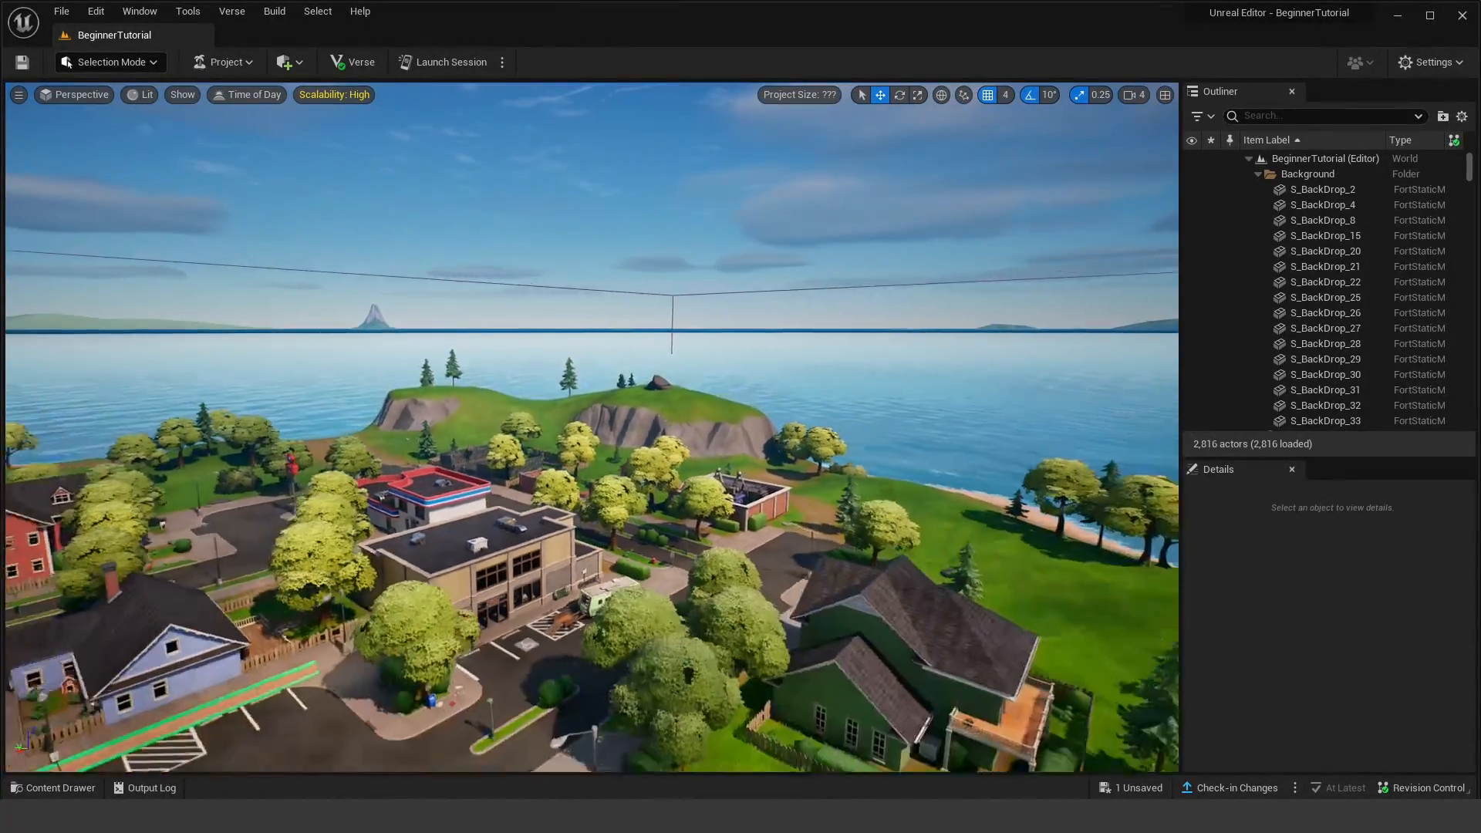
key(s)
key(s)
right_drag(592, 427, 448, 481)
key(s)
key(d)
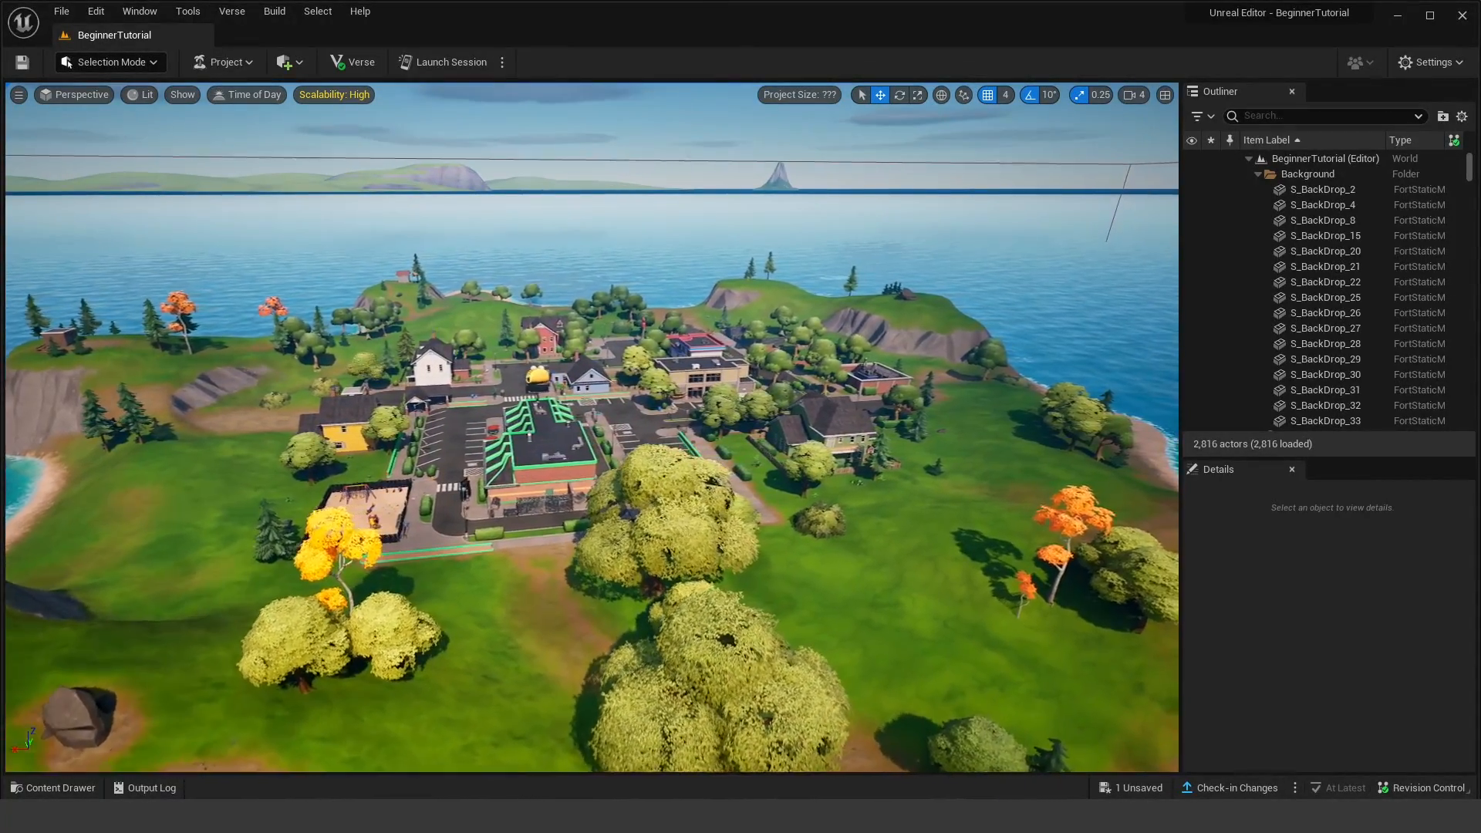
Step: Fly across the island again, ending on a view of the restaurant beyond the yellow tree
right_drag(999, 327, 34, 288)
key(w)
key(d)
key(w)
key(w)
key(w)
key(w)
right_drag(866, 296, 532, 378)
key(s)
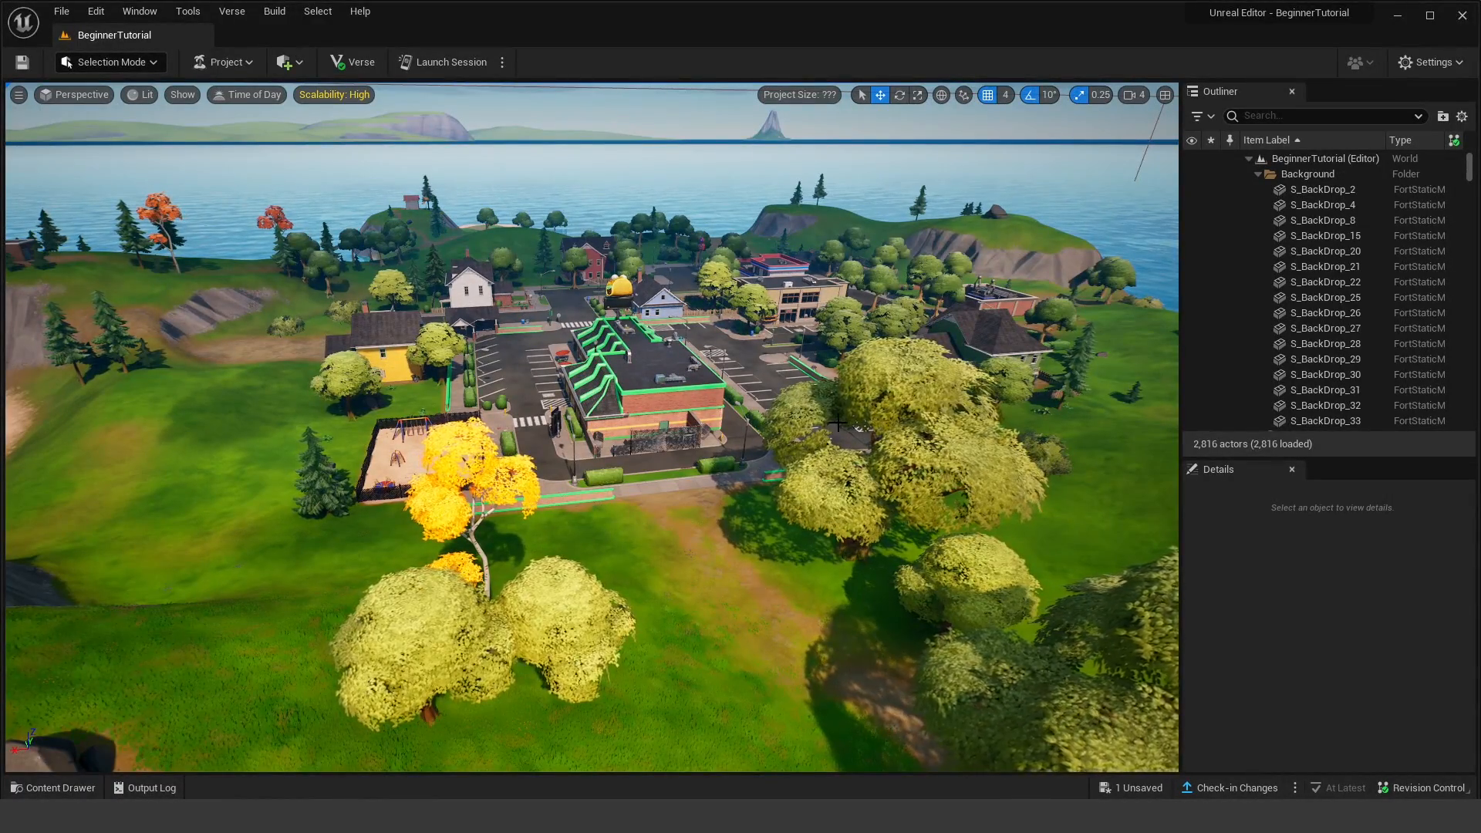
Step: Select the large red alder tree in front of the restaurant and look around it and the coastline
click(892, 360)
right_drag(893, 360, 956, 352)
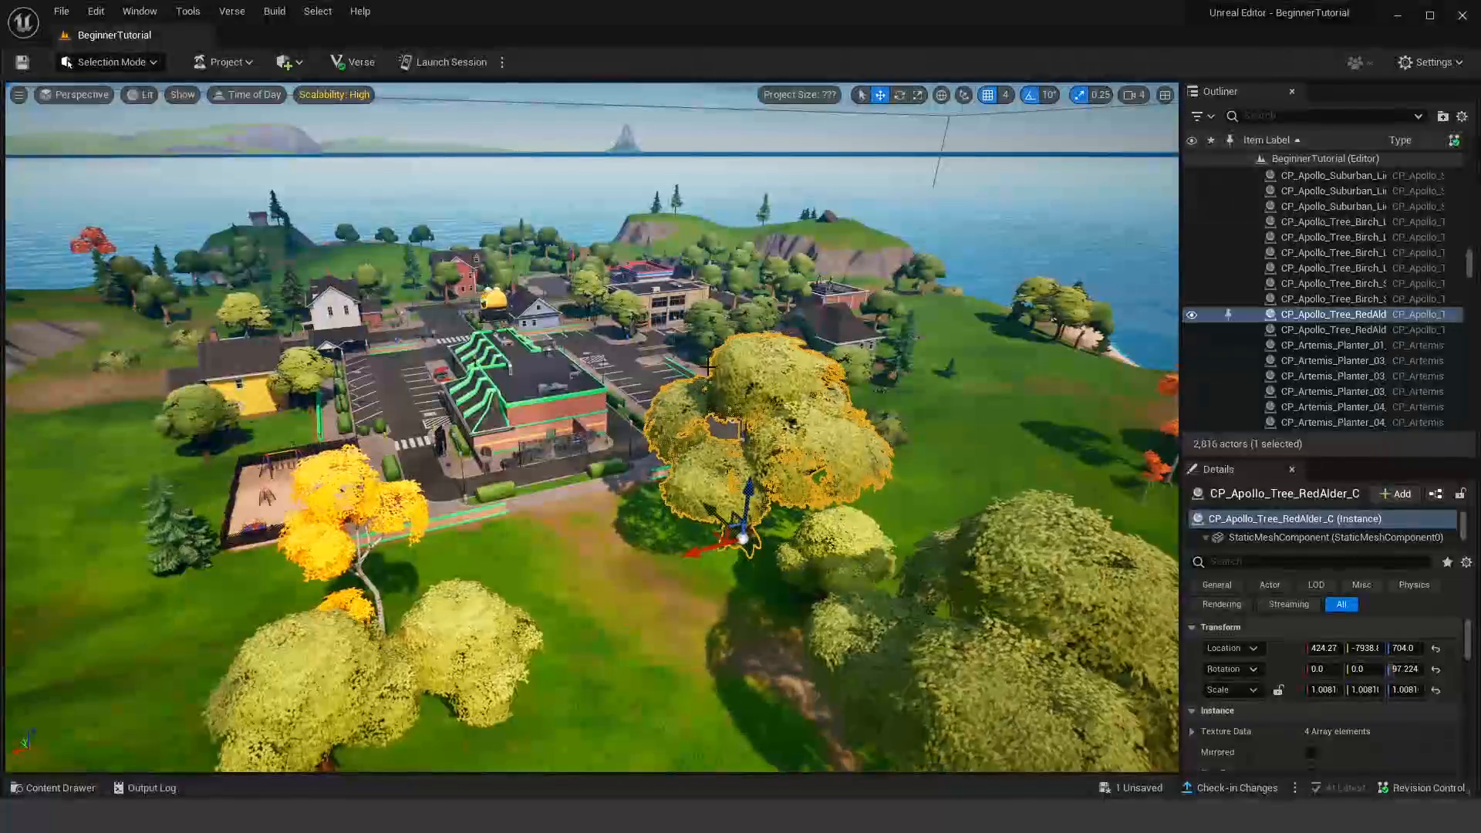
right_drag(726, 502, 685, 503)
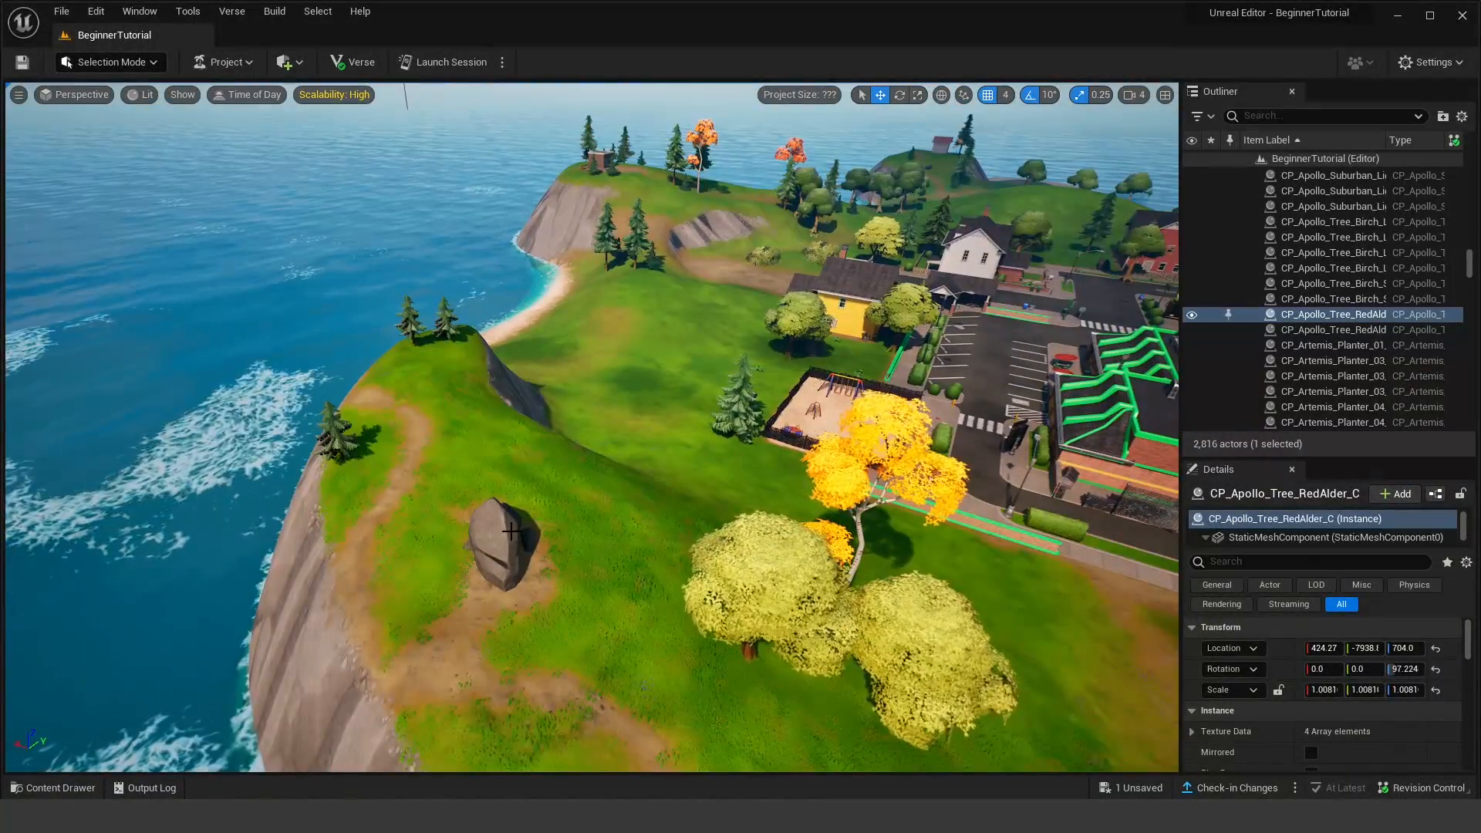
Step: Select the rock pile on the cliff-top path, focus the view on it and orbit around it
click(501, 544)
key(f)
right_drag(786, 405, 826, 406)
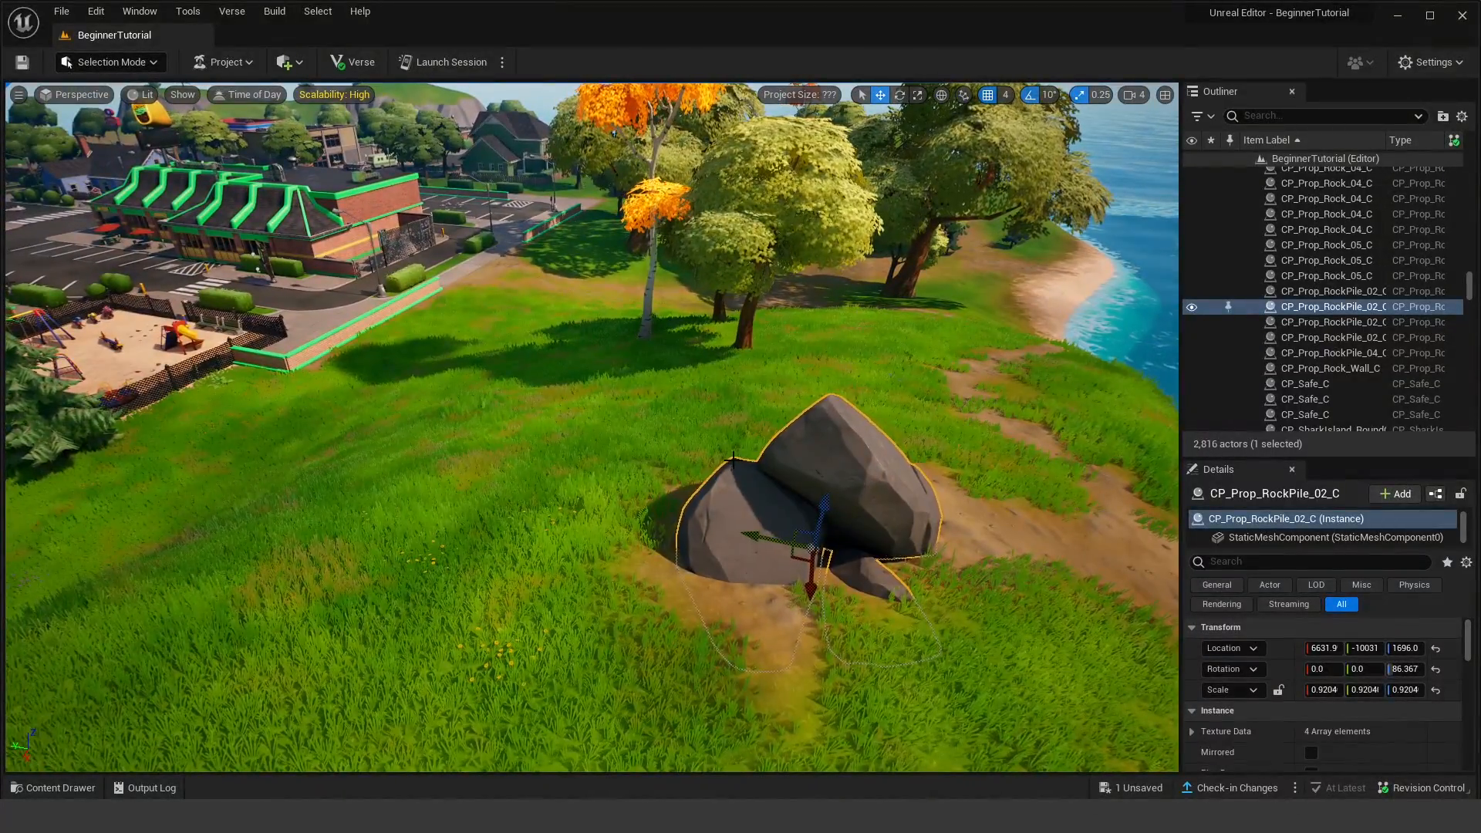
mouse_move(907, 447)
right_down()
mouse_move(802, 455)
mouse_move(671, 516)
mouse_move(890, 453)
right_up()
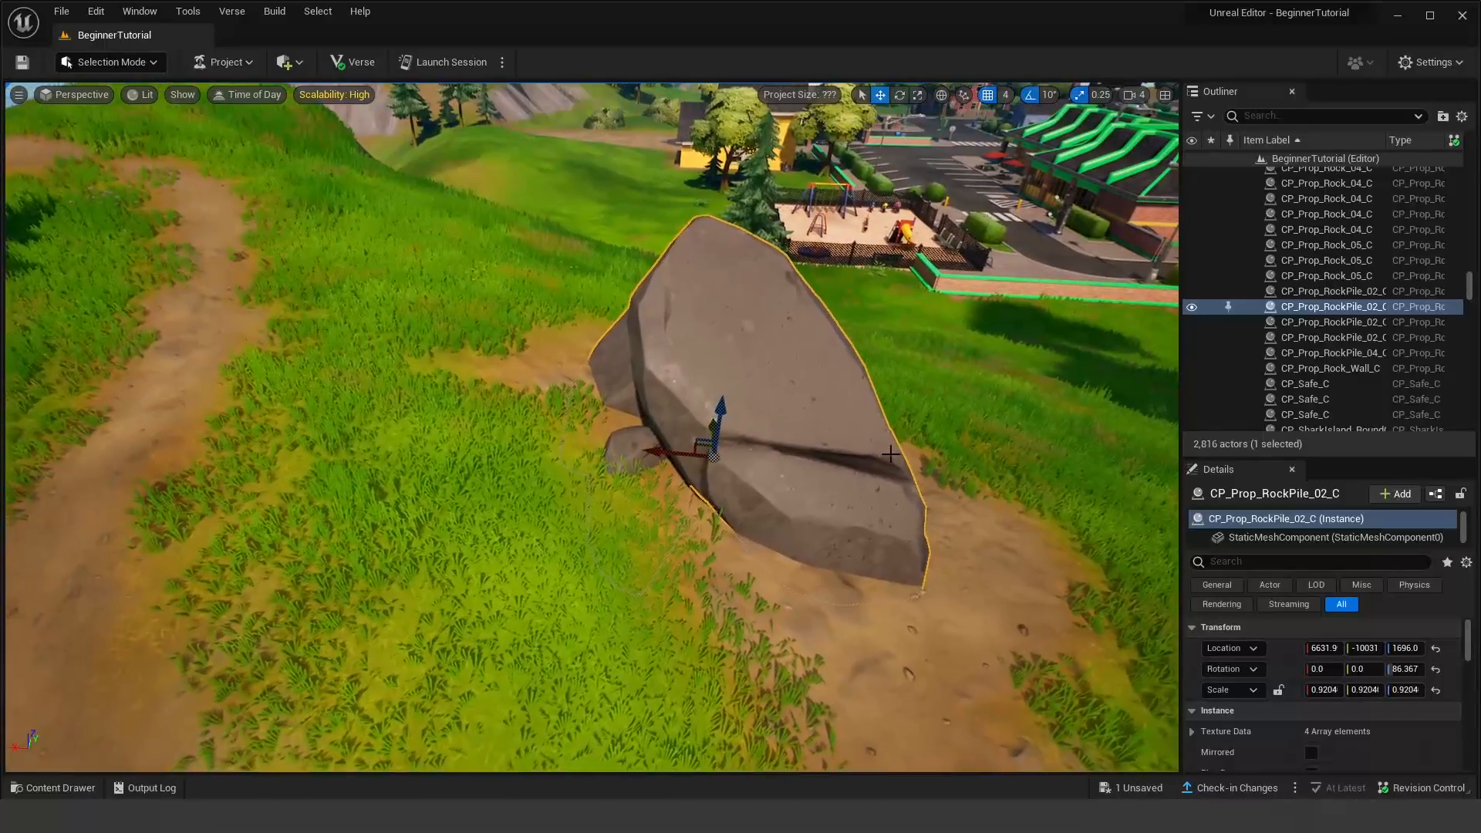
alt+drag(718, 479, 694, 378)
Step: Fly from the rock pile to the restaurant, selecting one of its brick walls and a roof tile
key(w)
right_drag(694, 448, 701, 374)
click(826, 445)
click(886, 445)
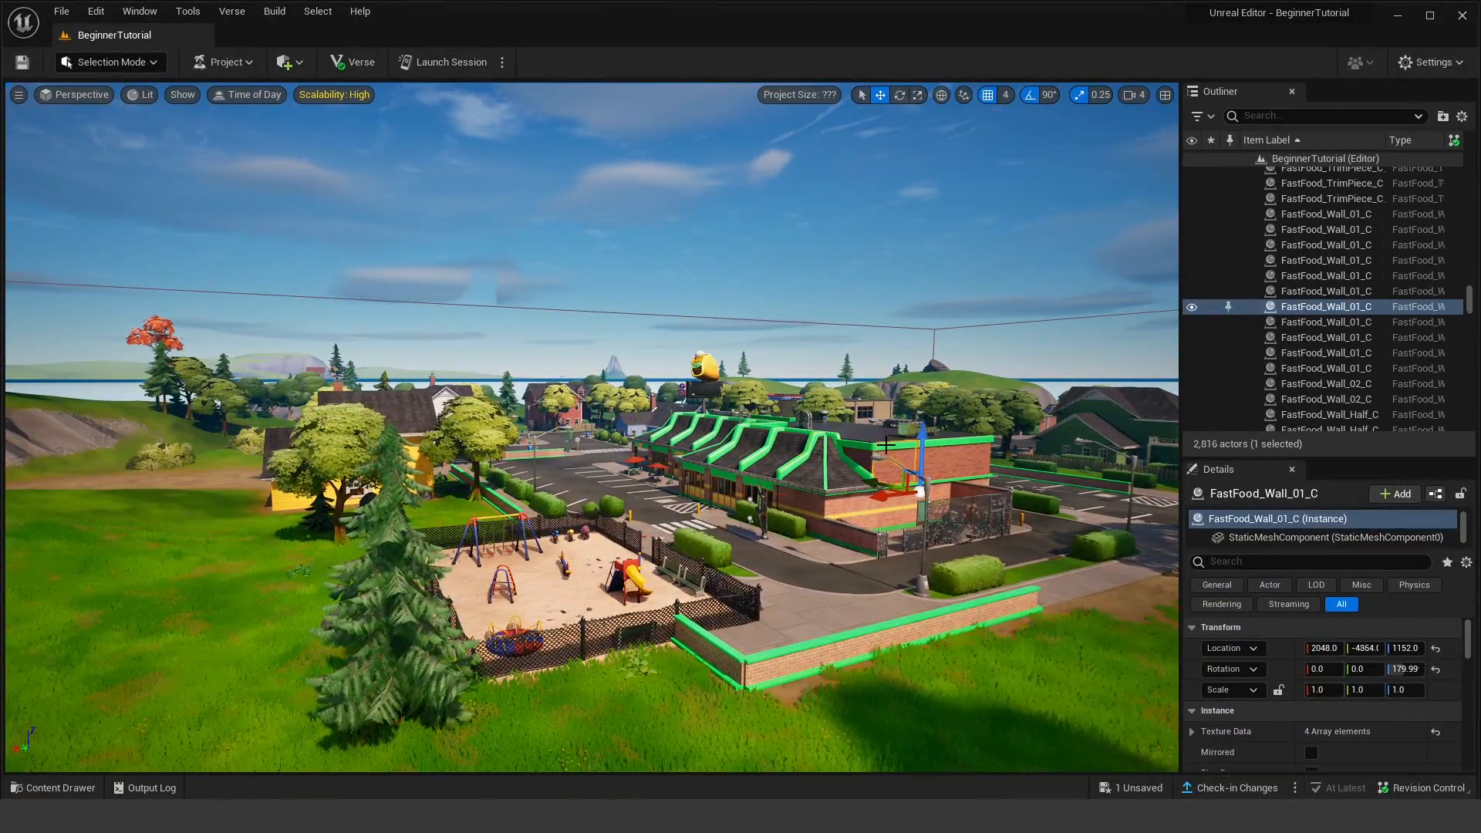
click(800, 437)
click(858, 434)
right_drag(858, 434, 803, 540)
key(w)
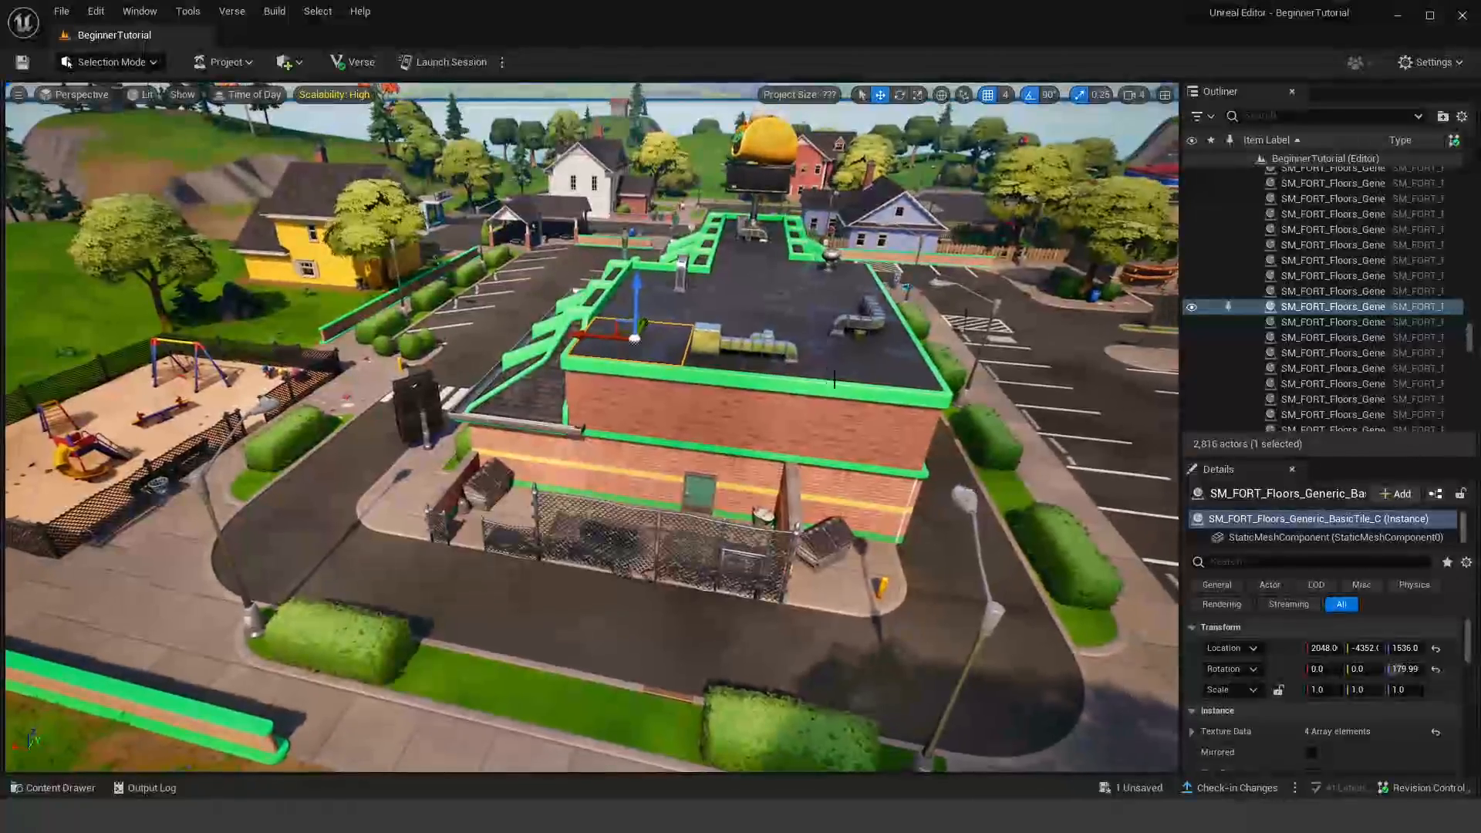
Step: Select the restaurant's rooftop duct, a roof tile farther back, and the chain-link fence behind the building
click(757, 338)
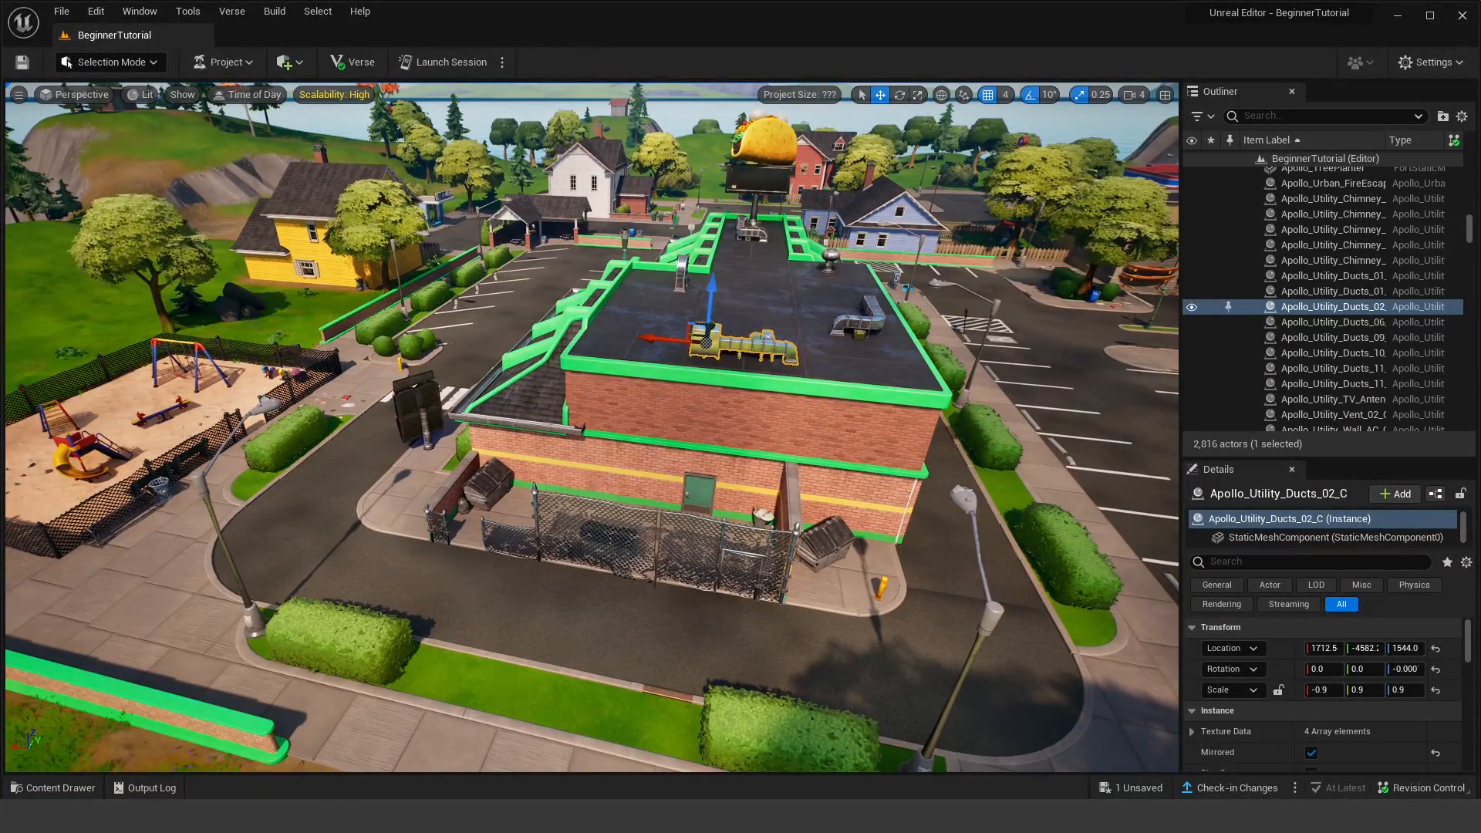
click(767, 314)
click(777, 288)
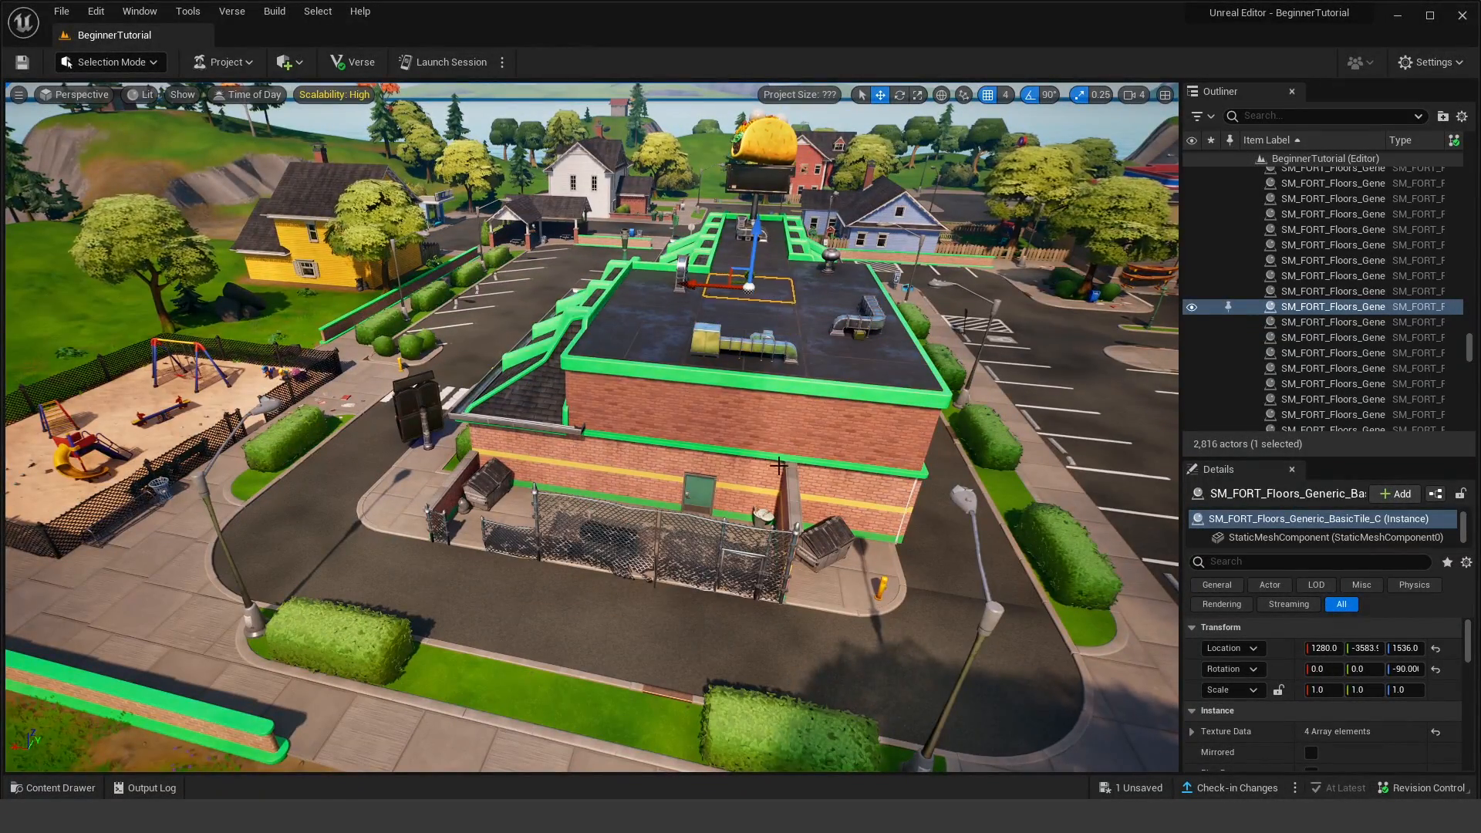
click(733, 548)
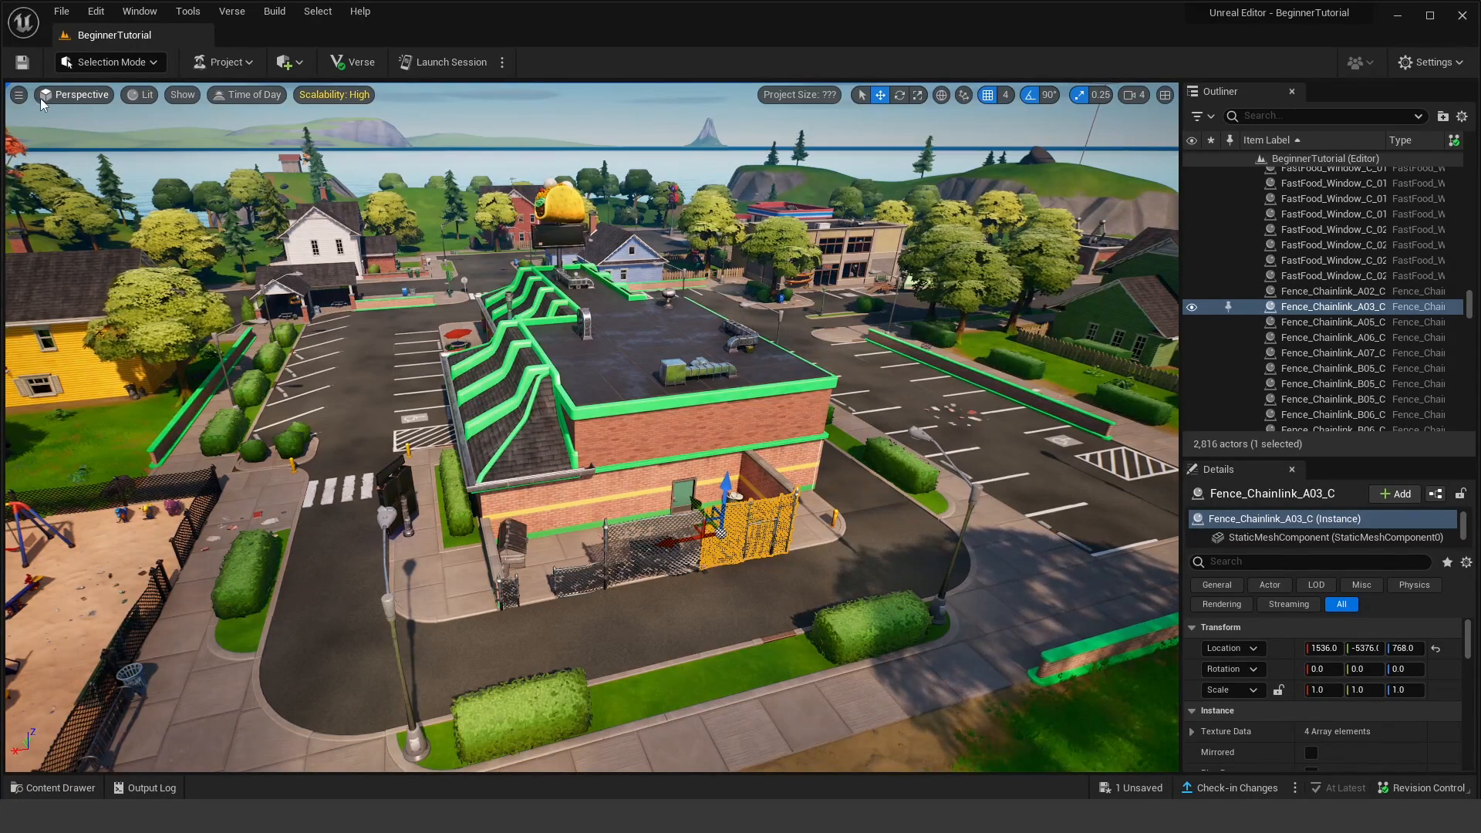
Step: Turn on the Show FPS option for the viewport and check that it is enabled
click(19, 96)
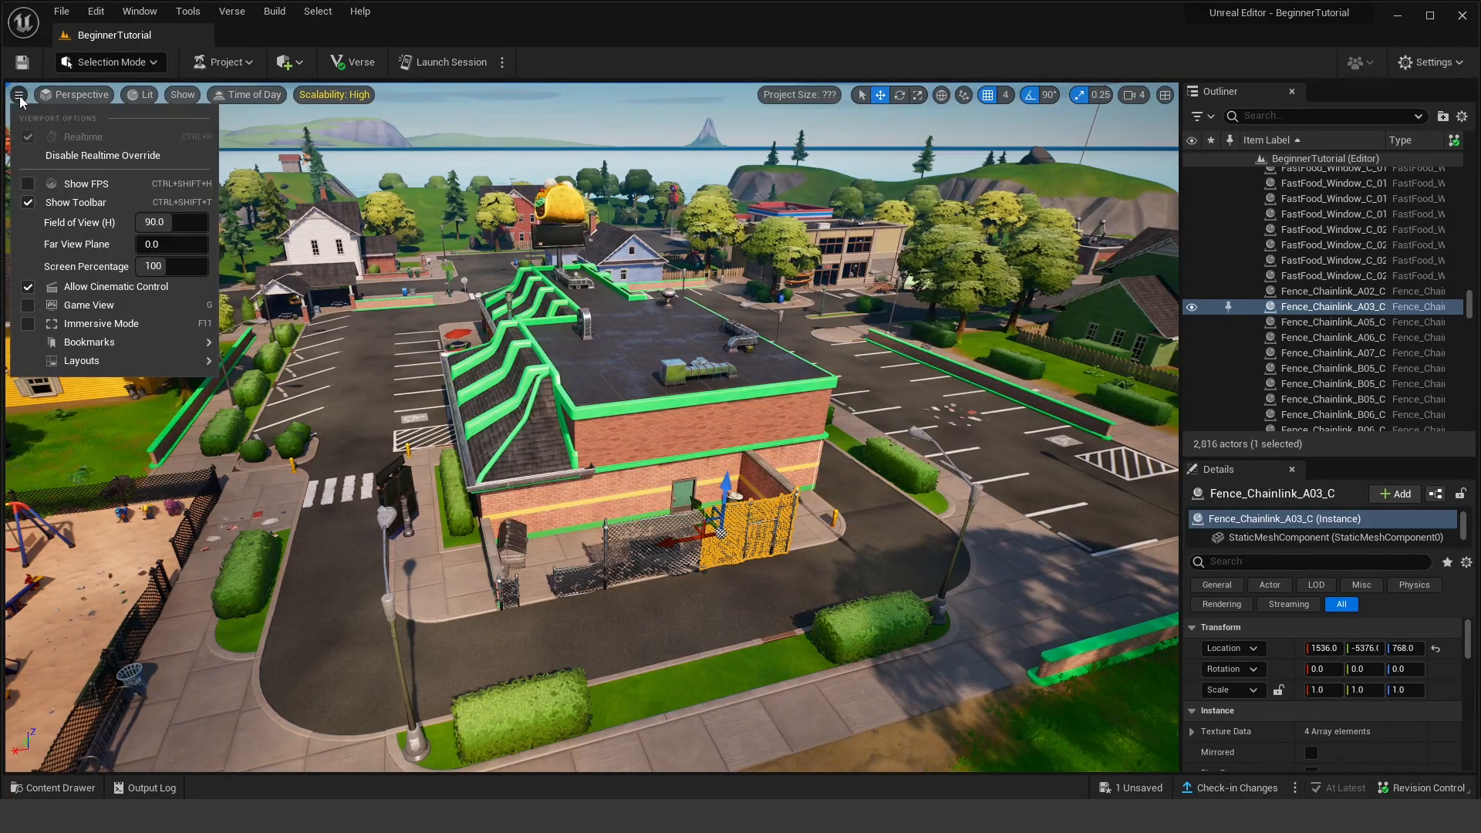
click(28, 185)
click(20, 99)
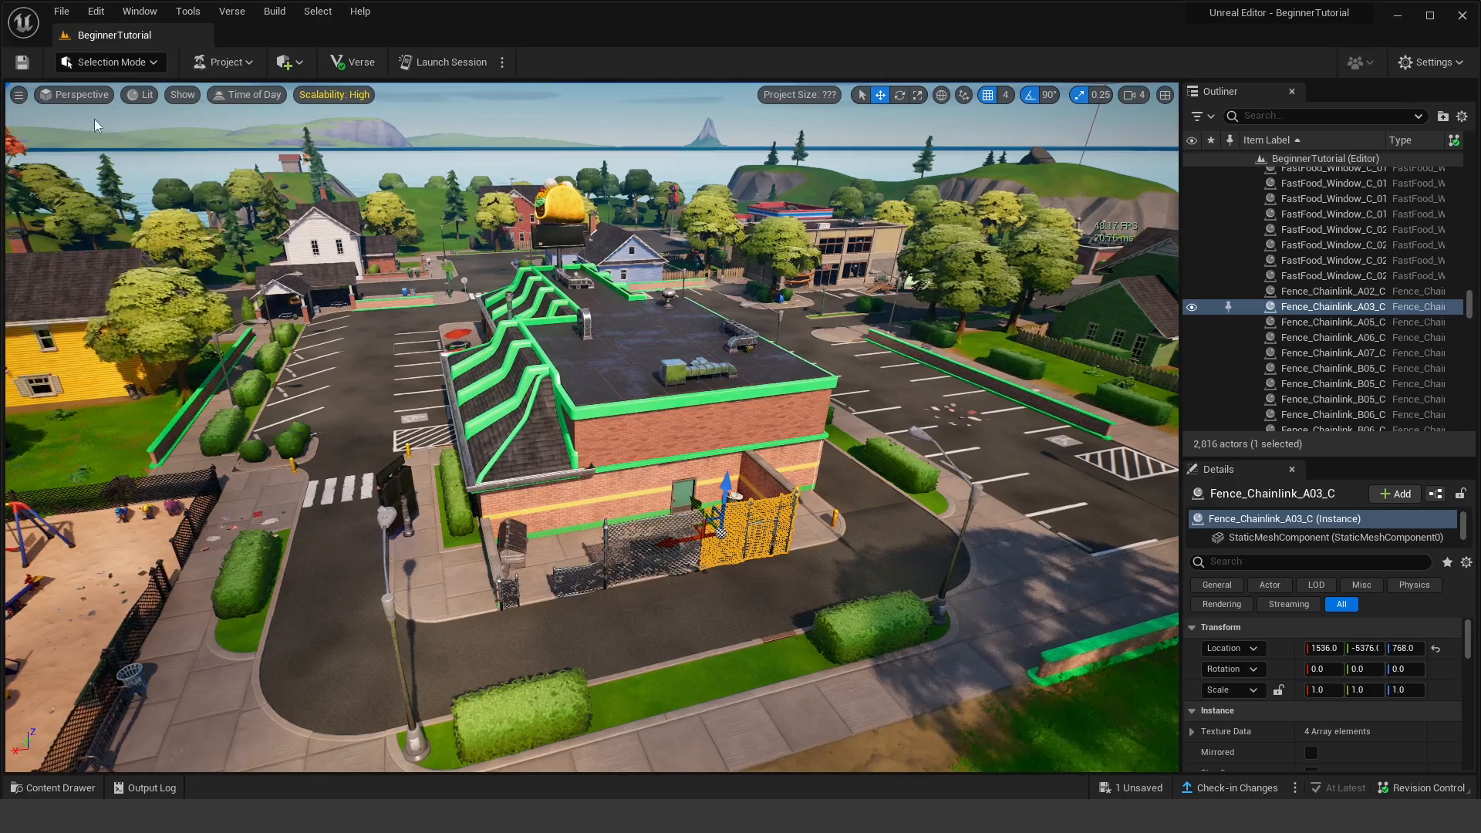
click(20, 95)
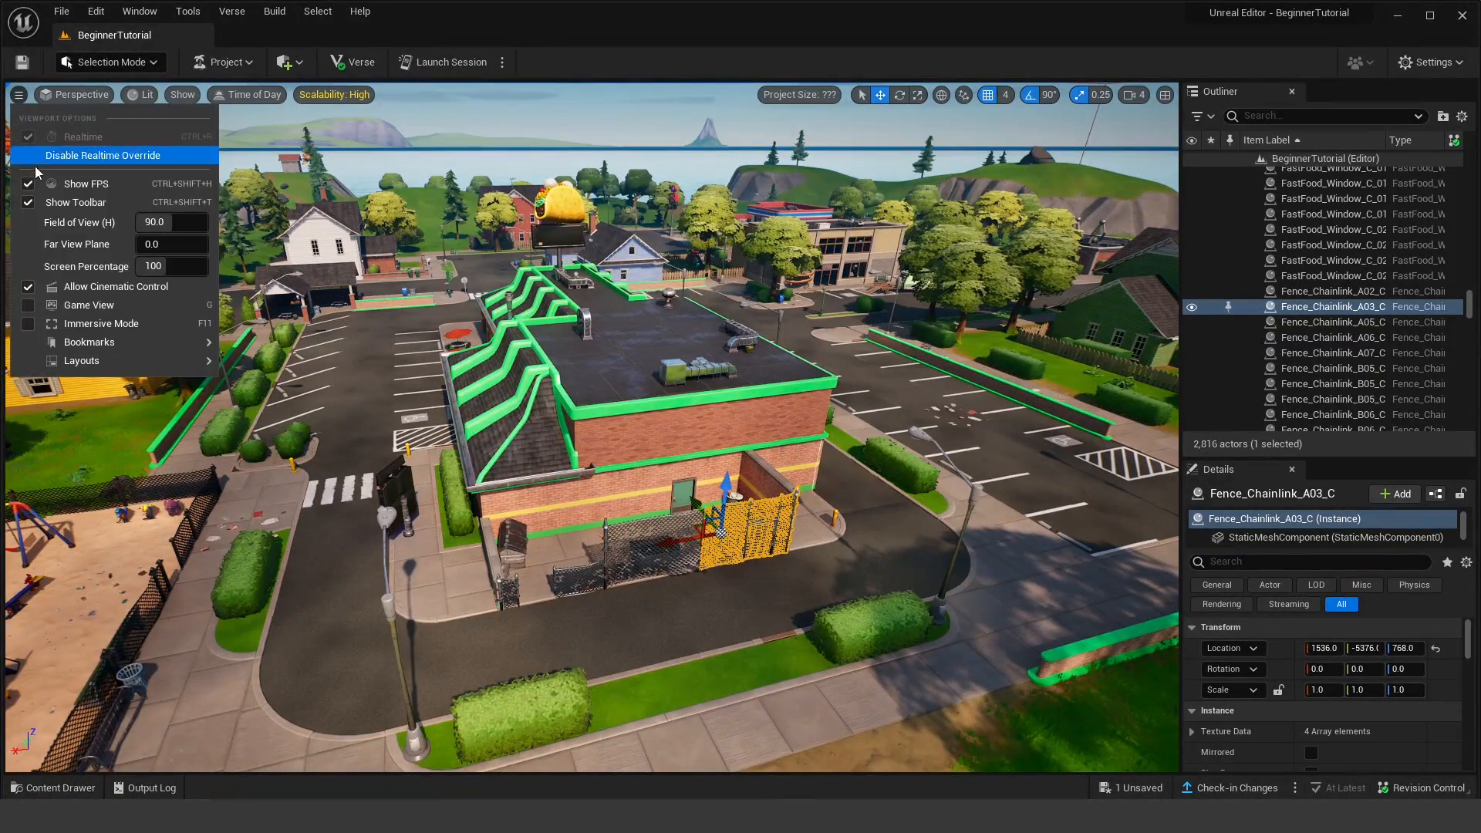
click(995, 8)
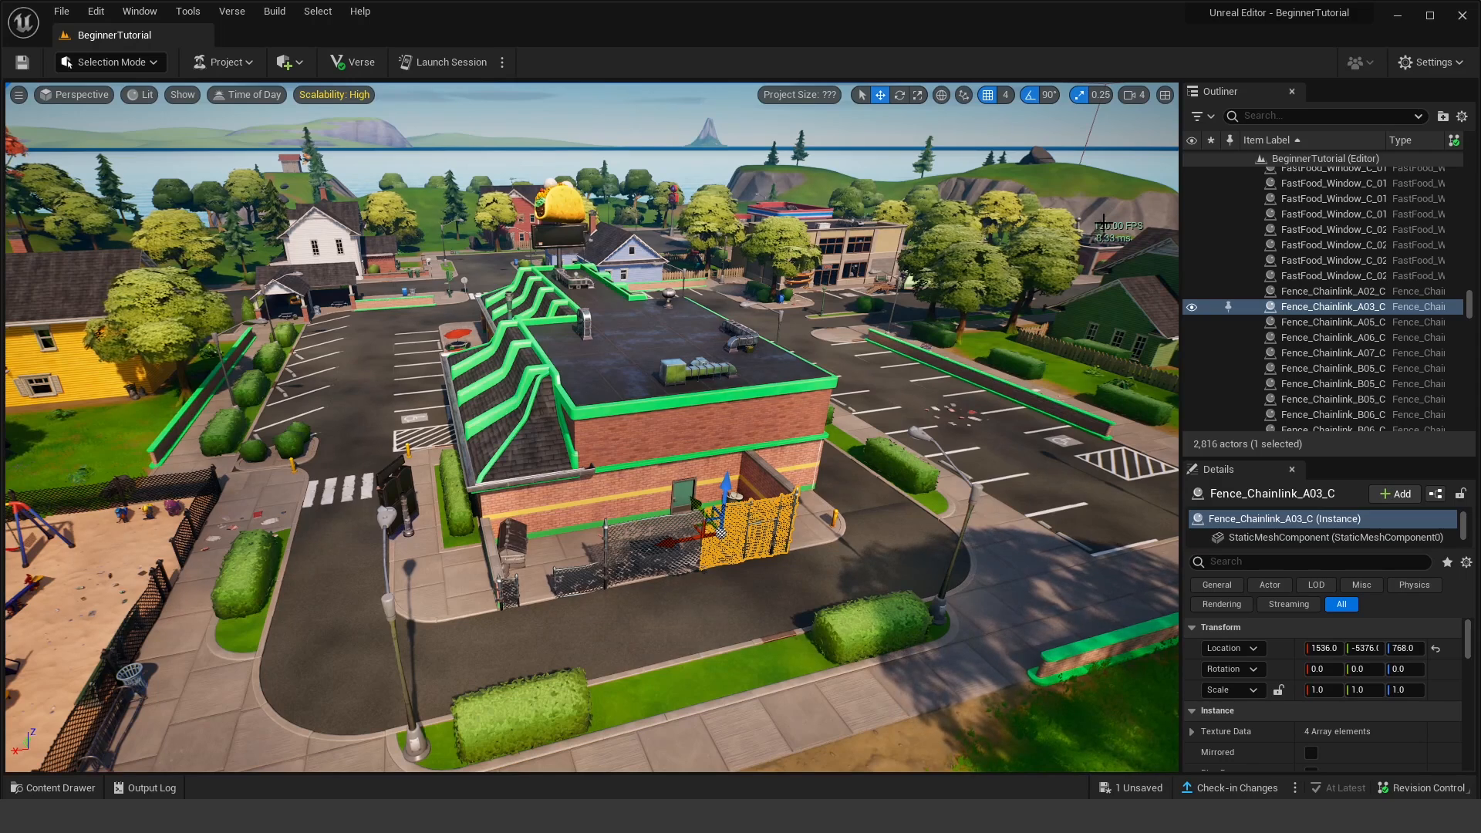
Step: Turn the viewport's Show FPS option back off
click(19, 95)
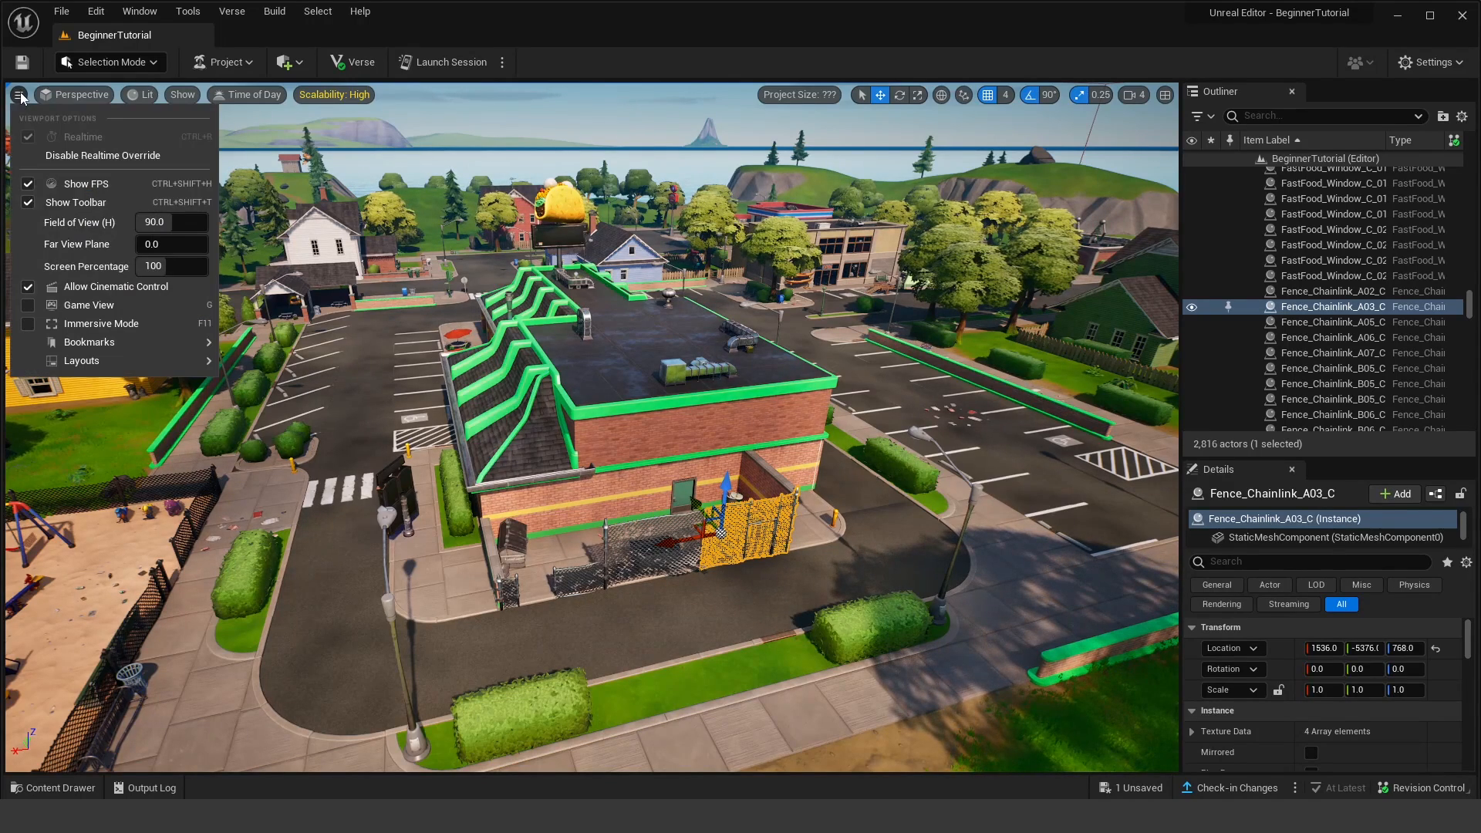
click(28, 183)
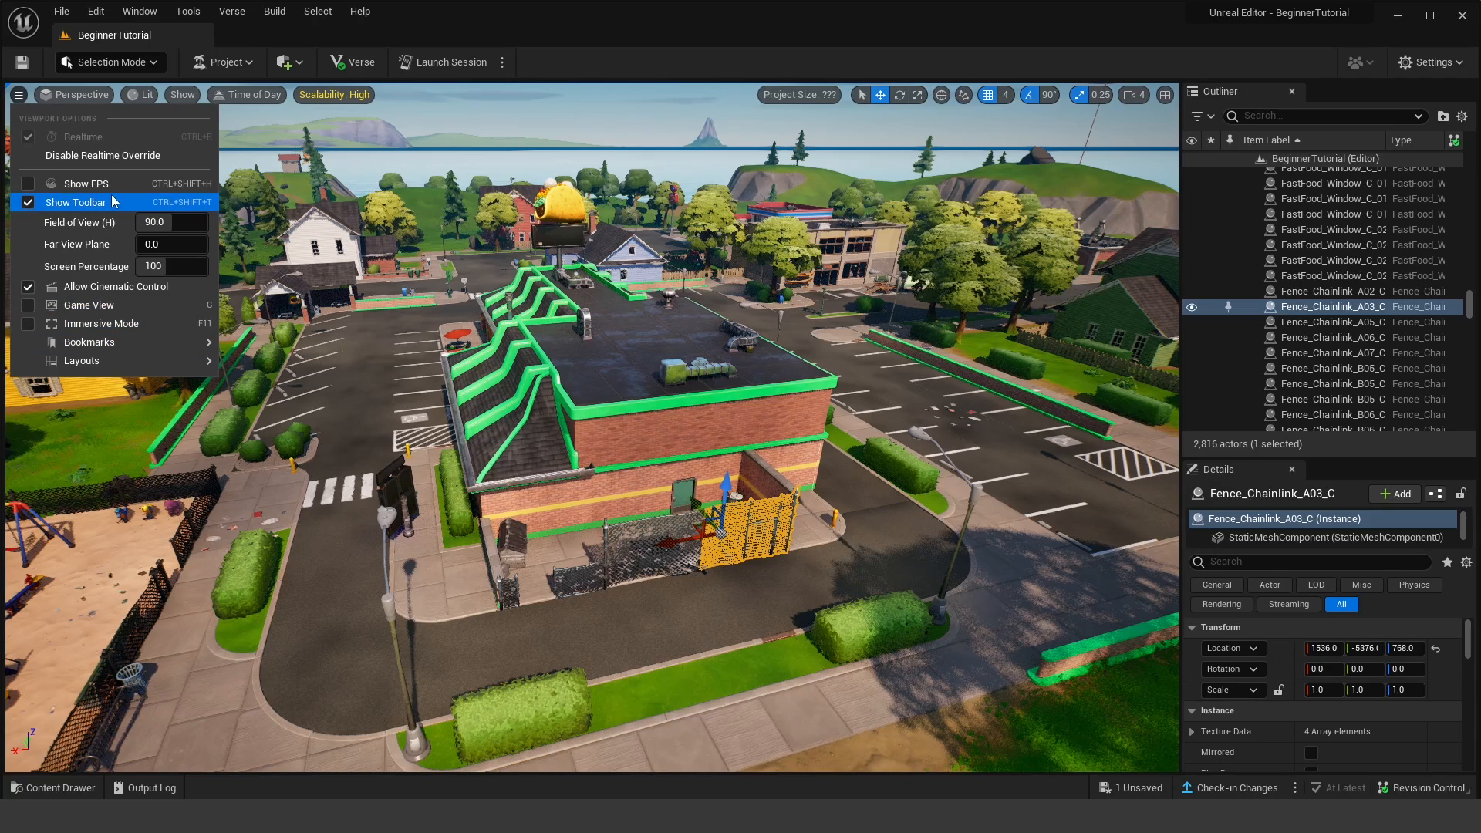
mouse_move(113, 347)
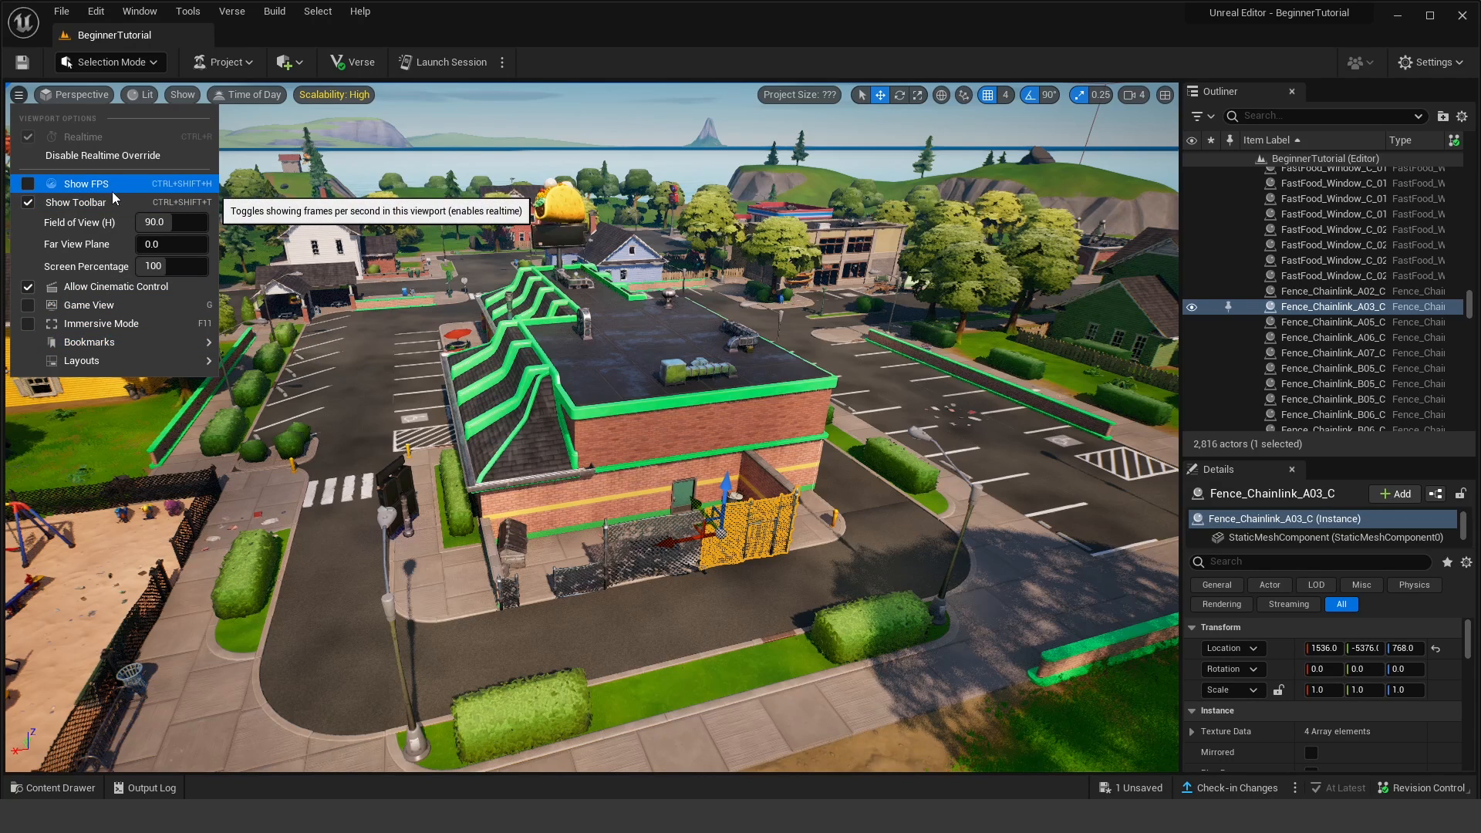
Step: Switch the viewport from Perspective to the orthographic Top view and zoom in on the town
click(46, 94)
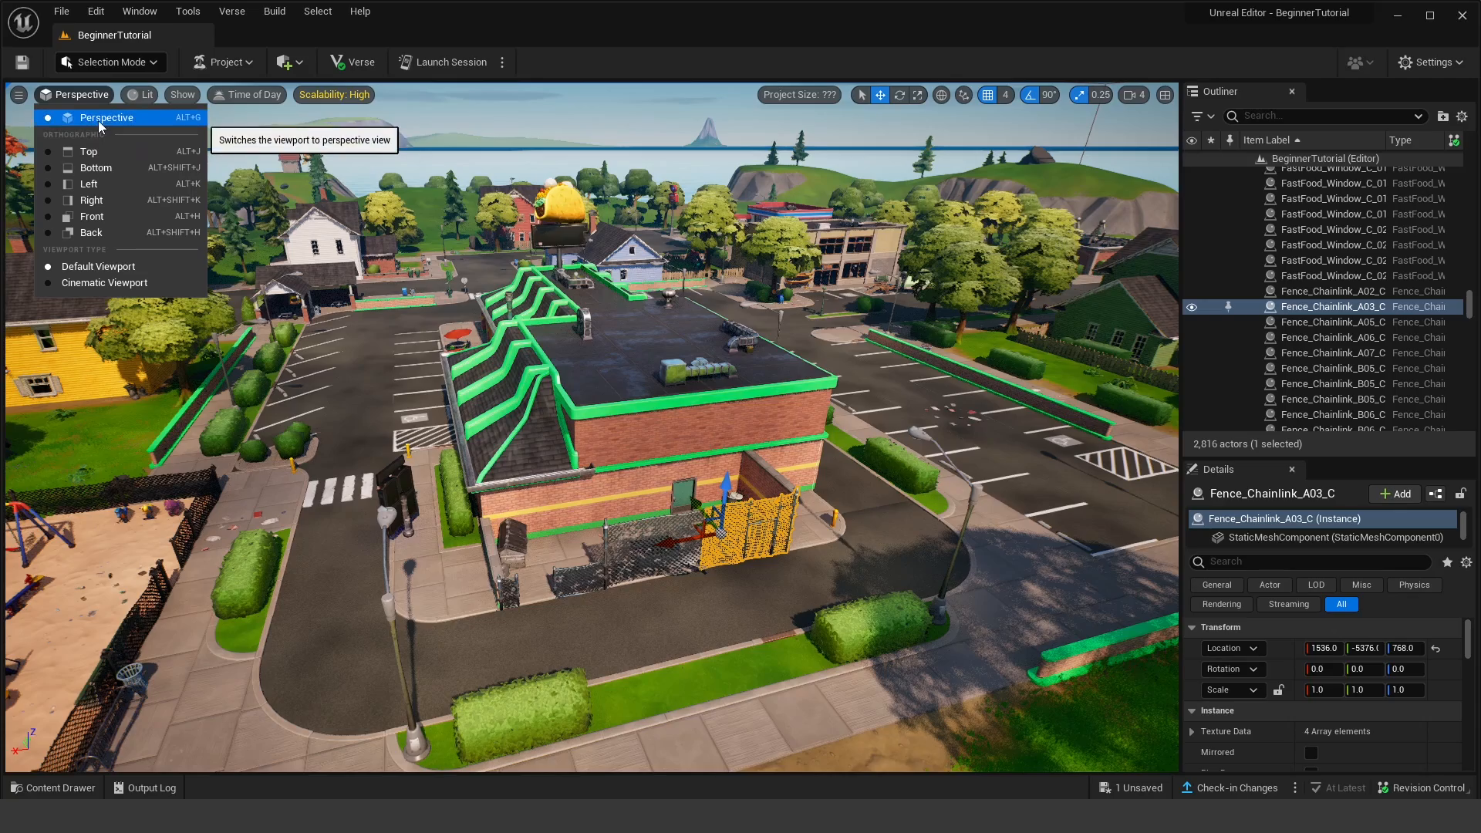
click(86, 154)
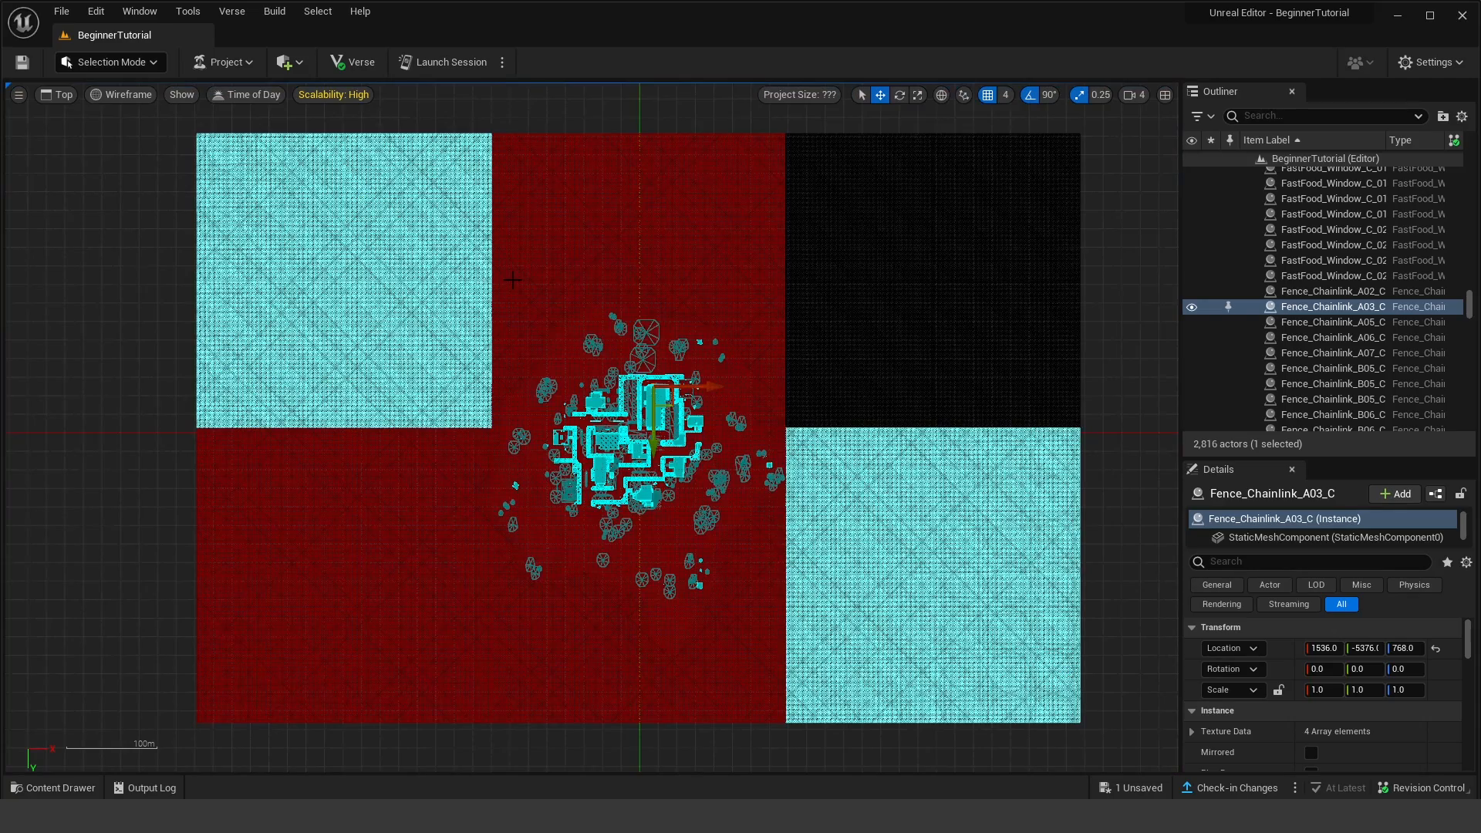
scroll(652, 417, up, 8)
scroll(612, 383, down, 3)
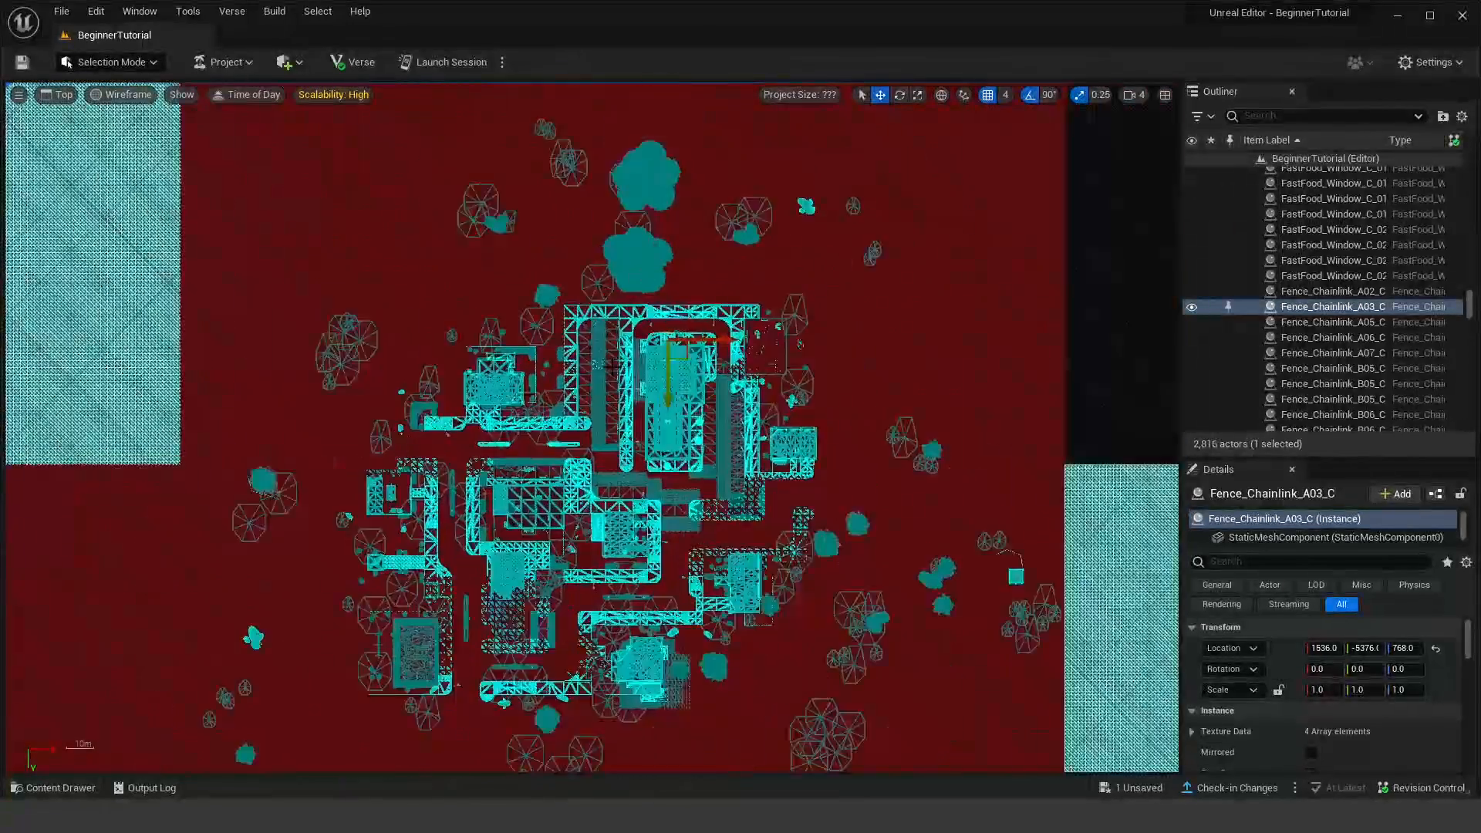
scroll(612, 384, down, 4)
scroll(614, 383, up, 5)
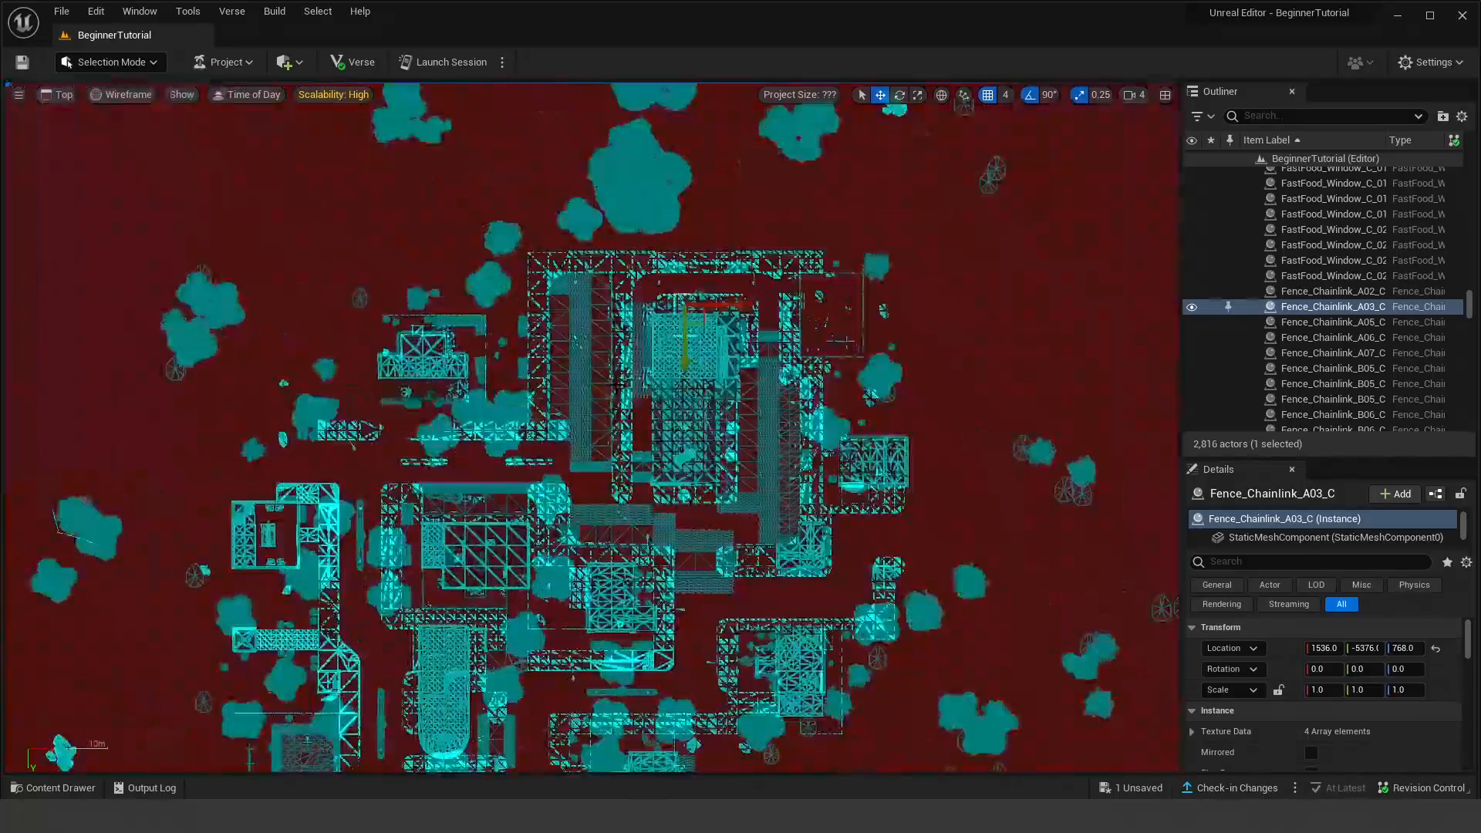
Step: Examine the town's wireframe layout from above, from the whole island down to the restaurant block
scroll(617, 384, down, 3)
scroll(617, 385, down, 2)
scroll(617, 385, up, 5)
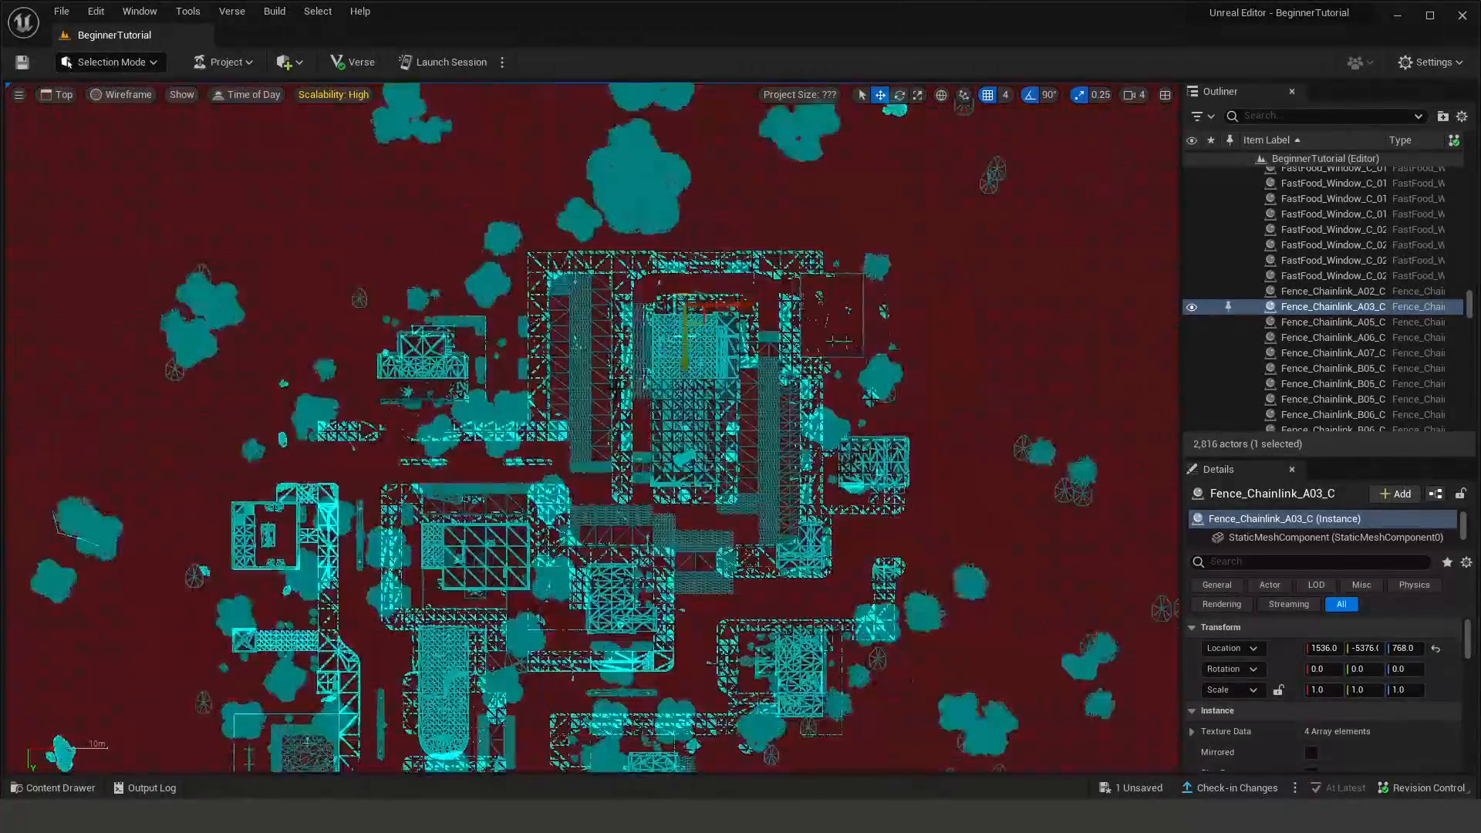
scroll(617, 388, down, 4)
scroll(617, 388, down, 2)
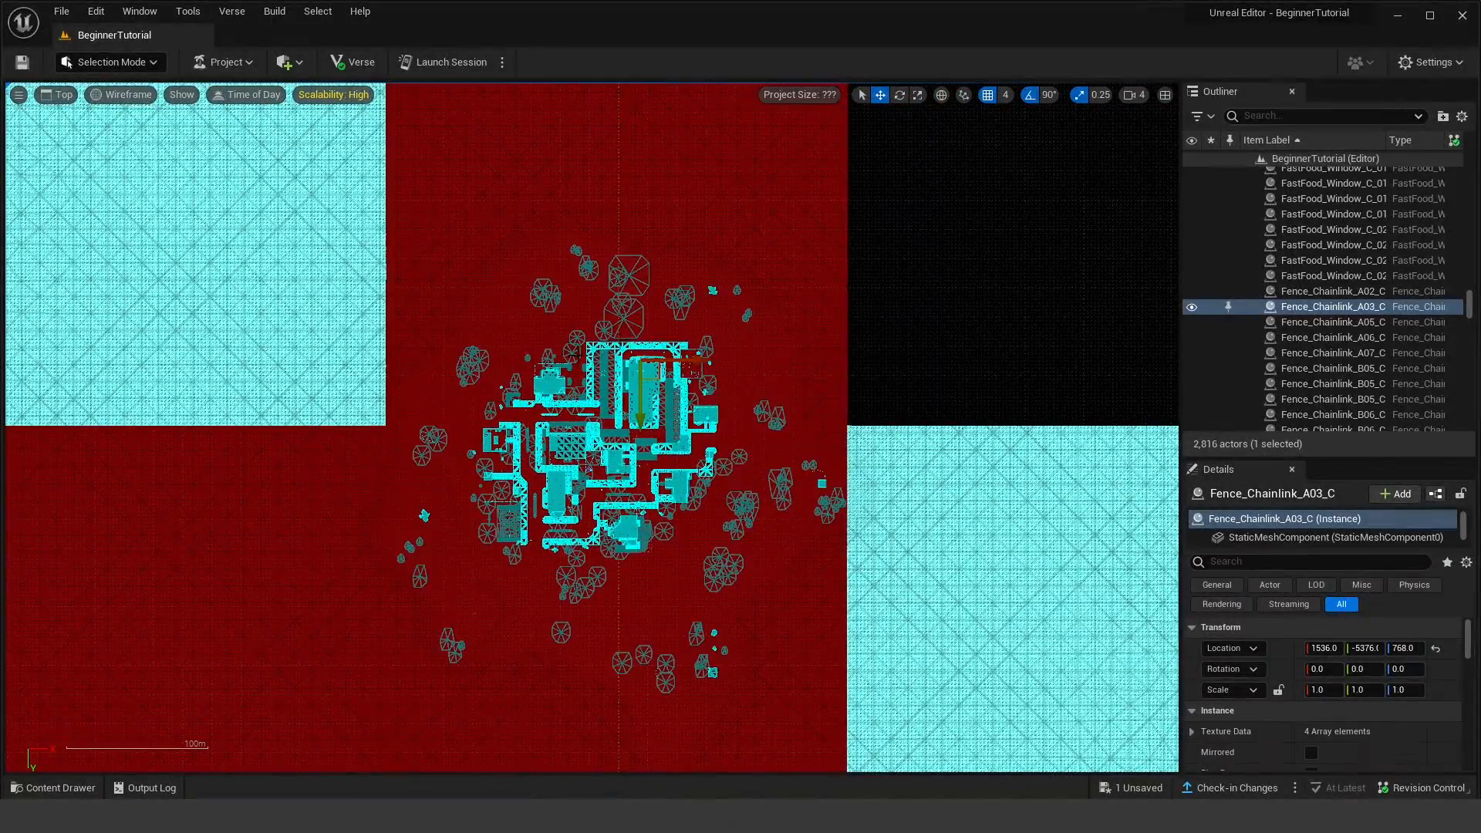
scroll(619, 395, up, 3)
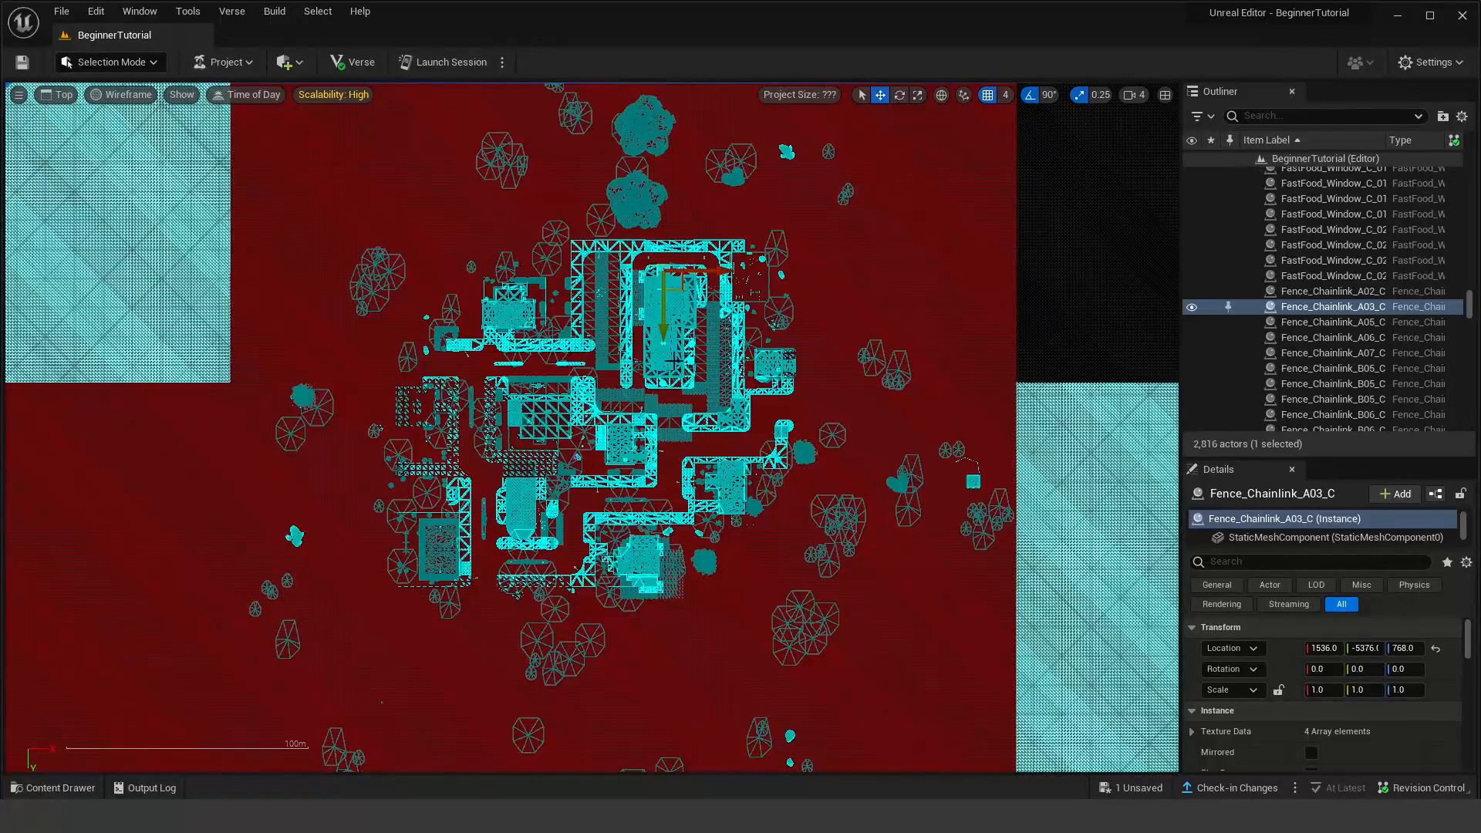
scroll(682, 378, down, 3)
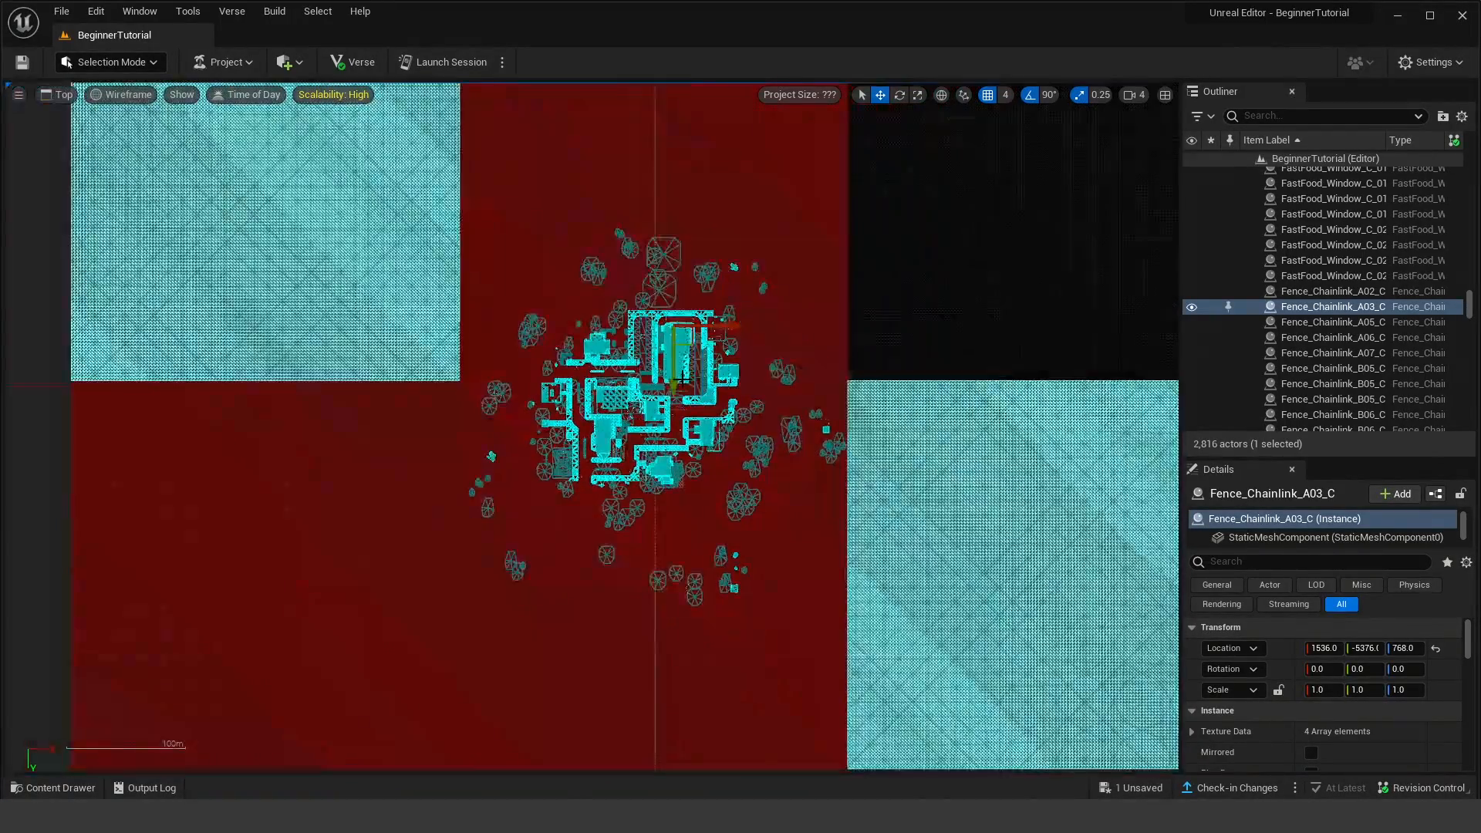
right_drag(790, 325, 776, 373)
scroll(775, 373, up, 6)
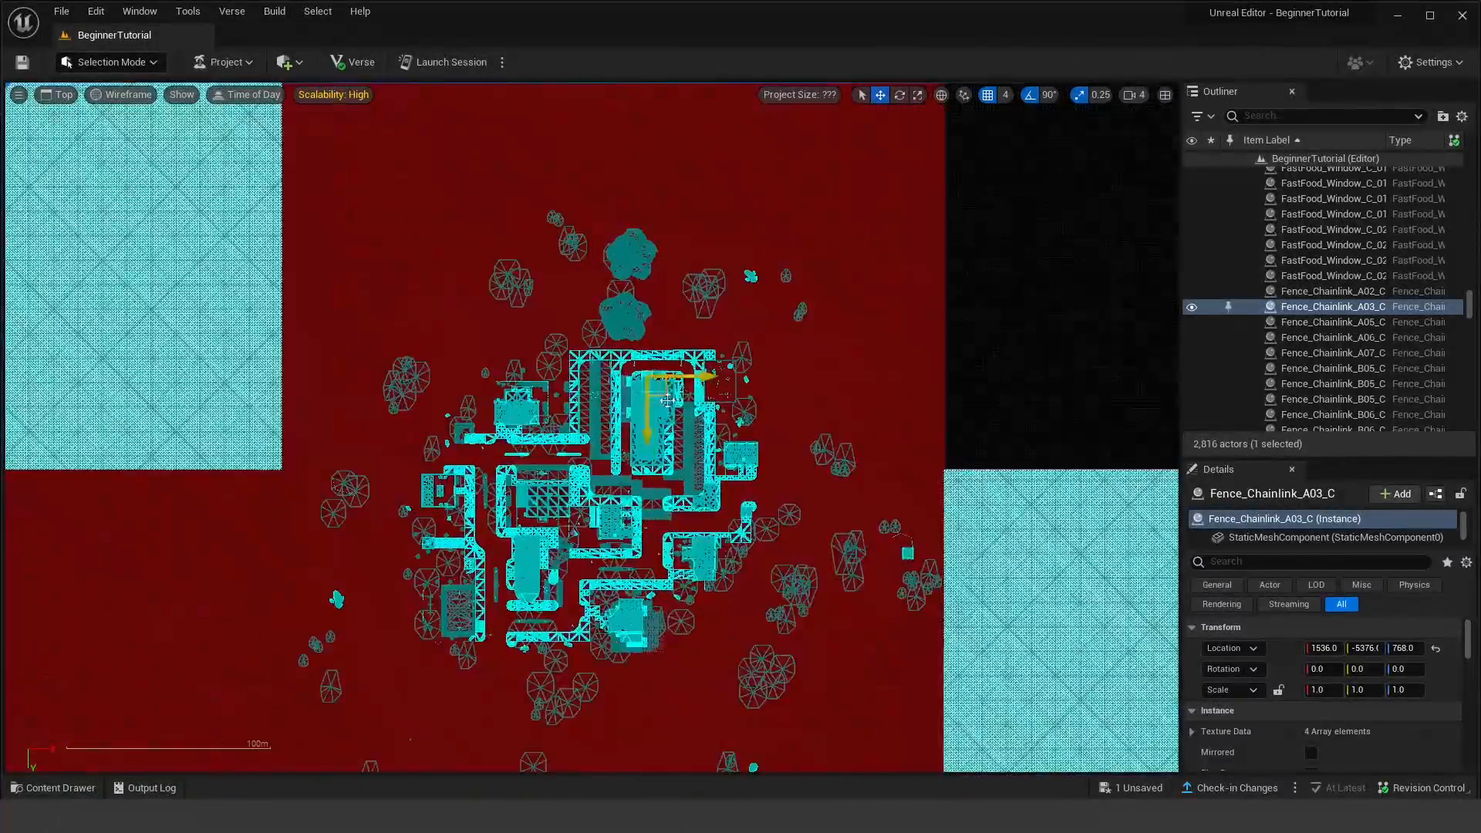
scroll(876, 182, up, 4)
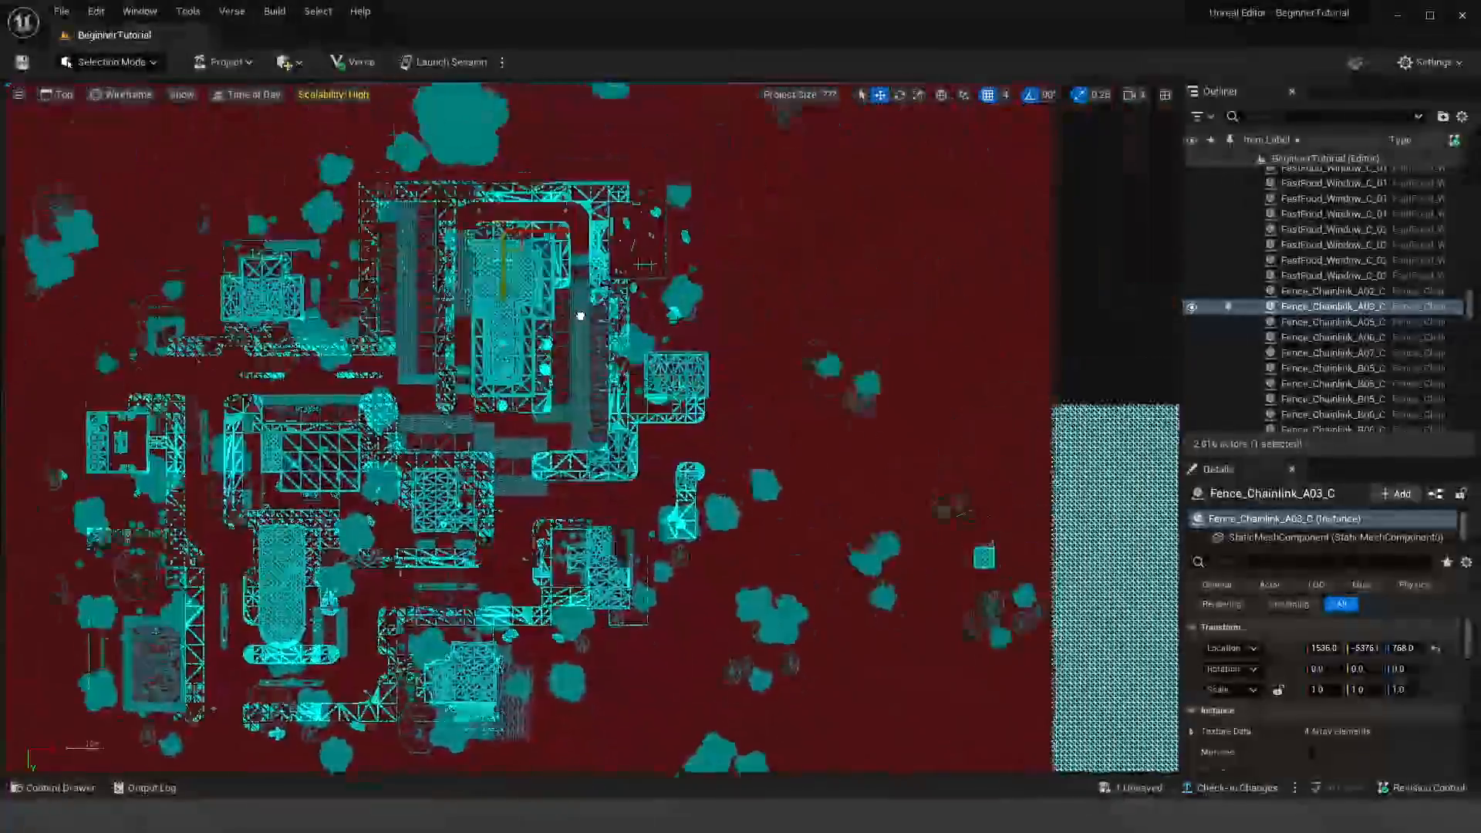
scroll(696, 516, up, 1)
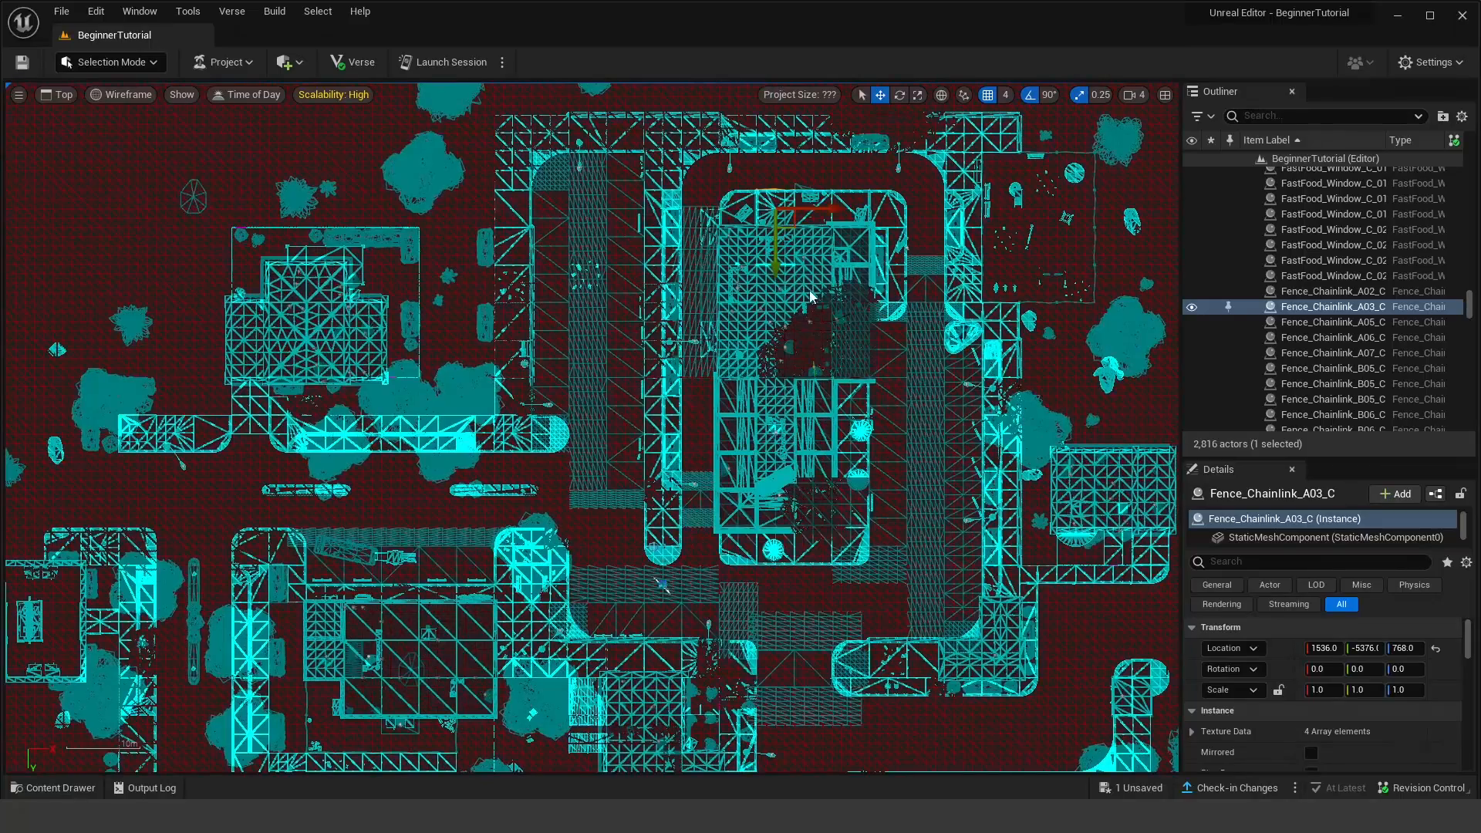
Step: Select a restaurant roof tile in the Top view and inspect the wireframe building and nearby streets
click(661, 586)
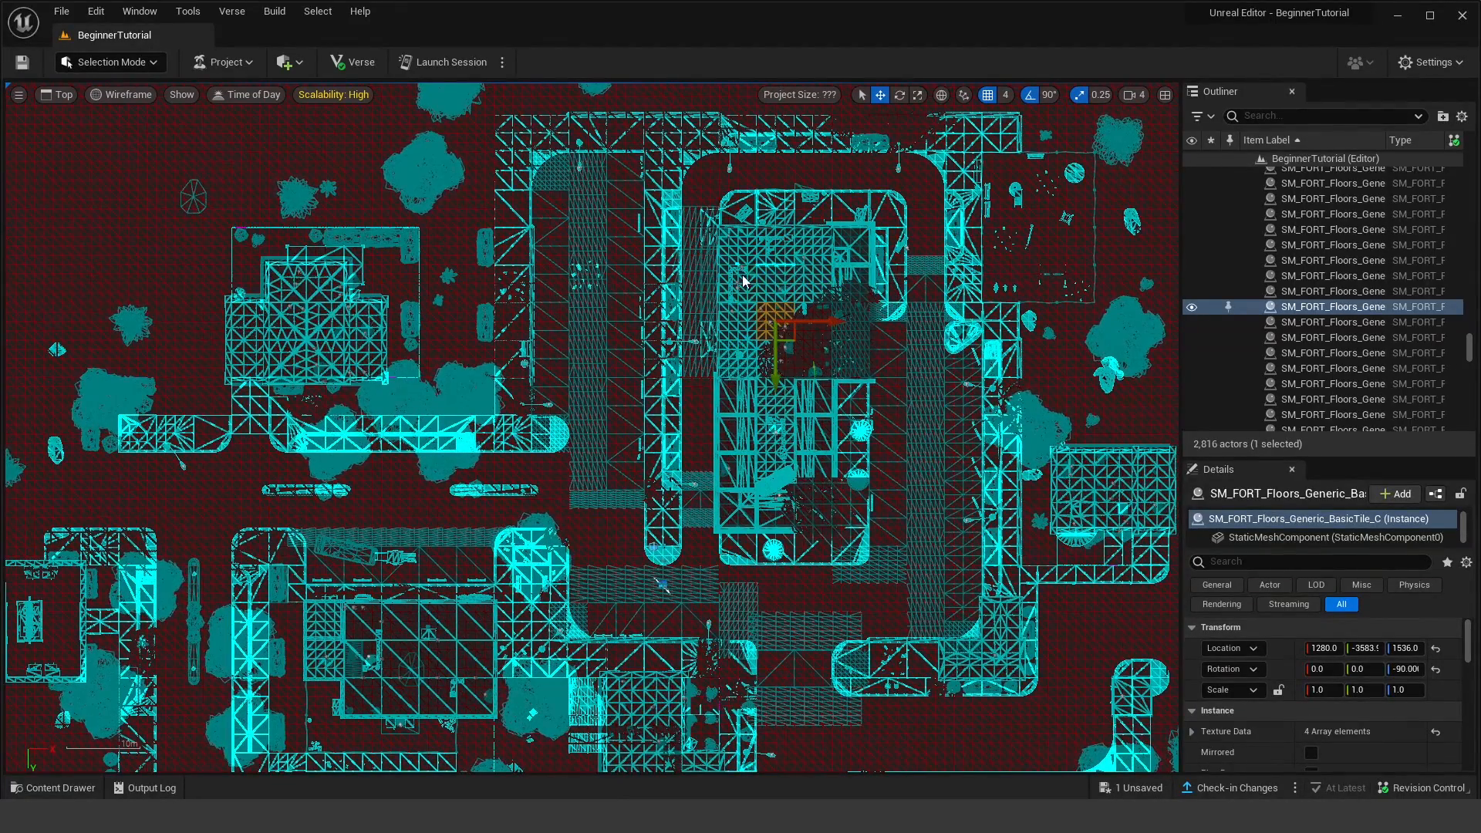
scroll(753, 352, down, 3)
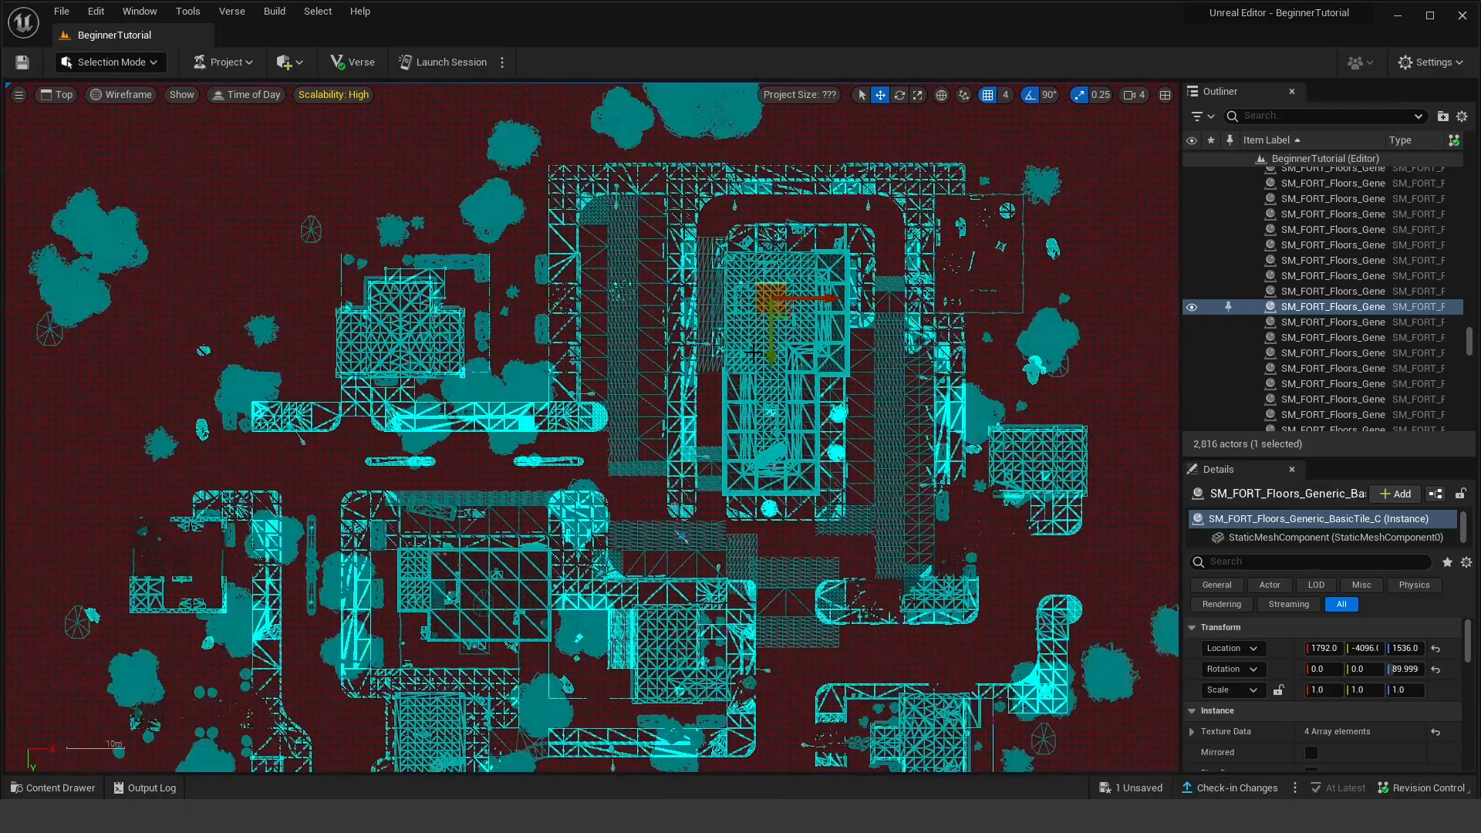
scroll(766, 275, up, 4)
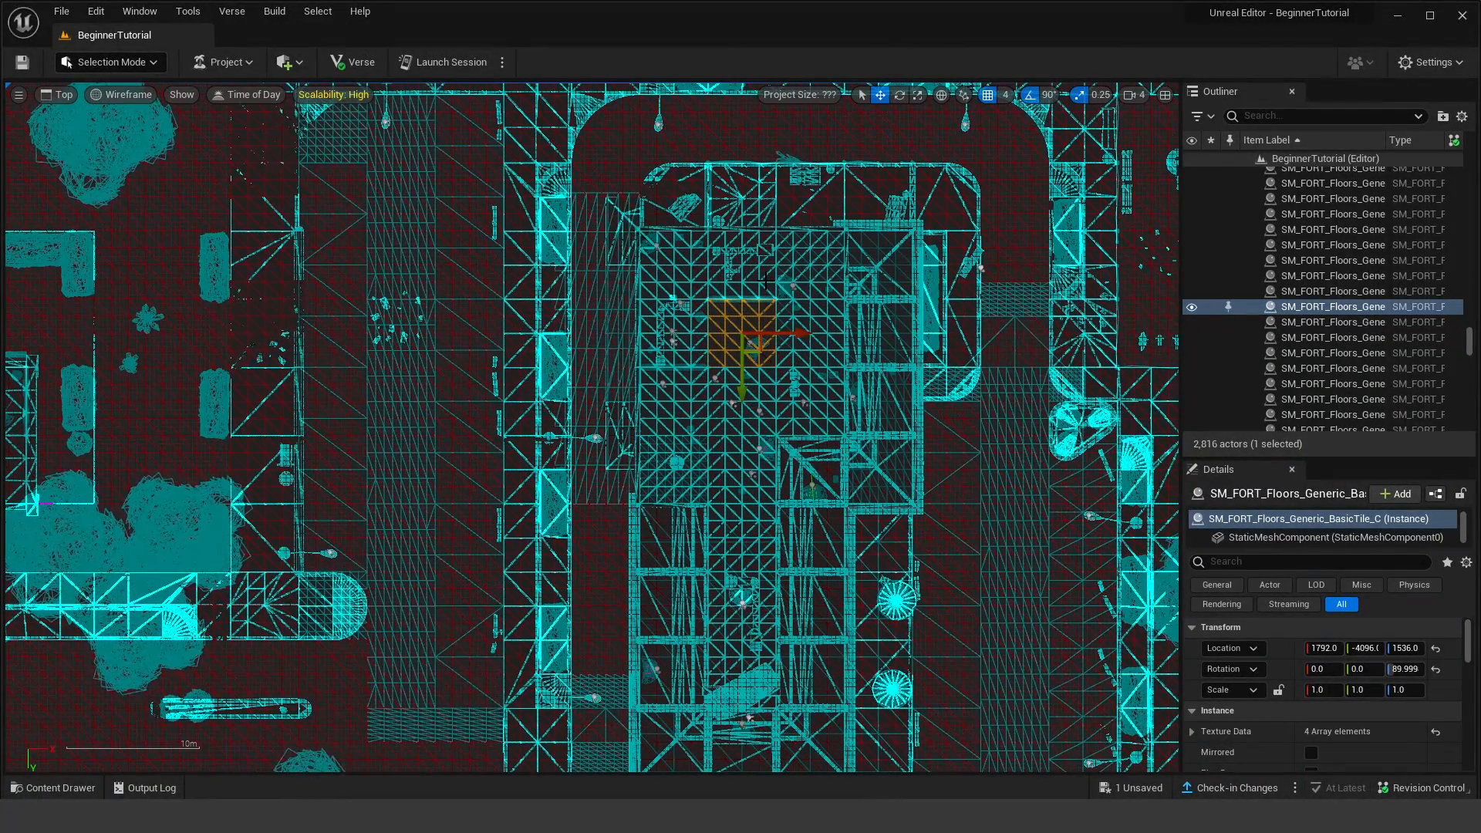
scroll(765, 281, down, 1)
right_drag(819, 565, 820, 311)
scroll(895, 355, down, 1)
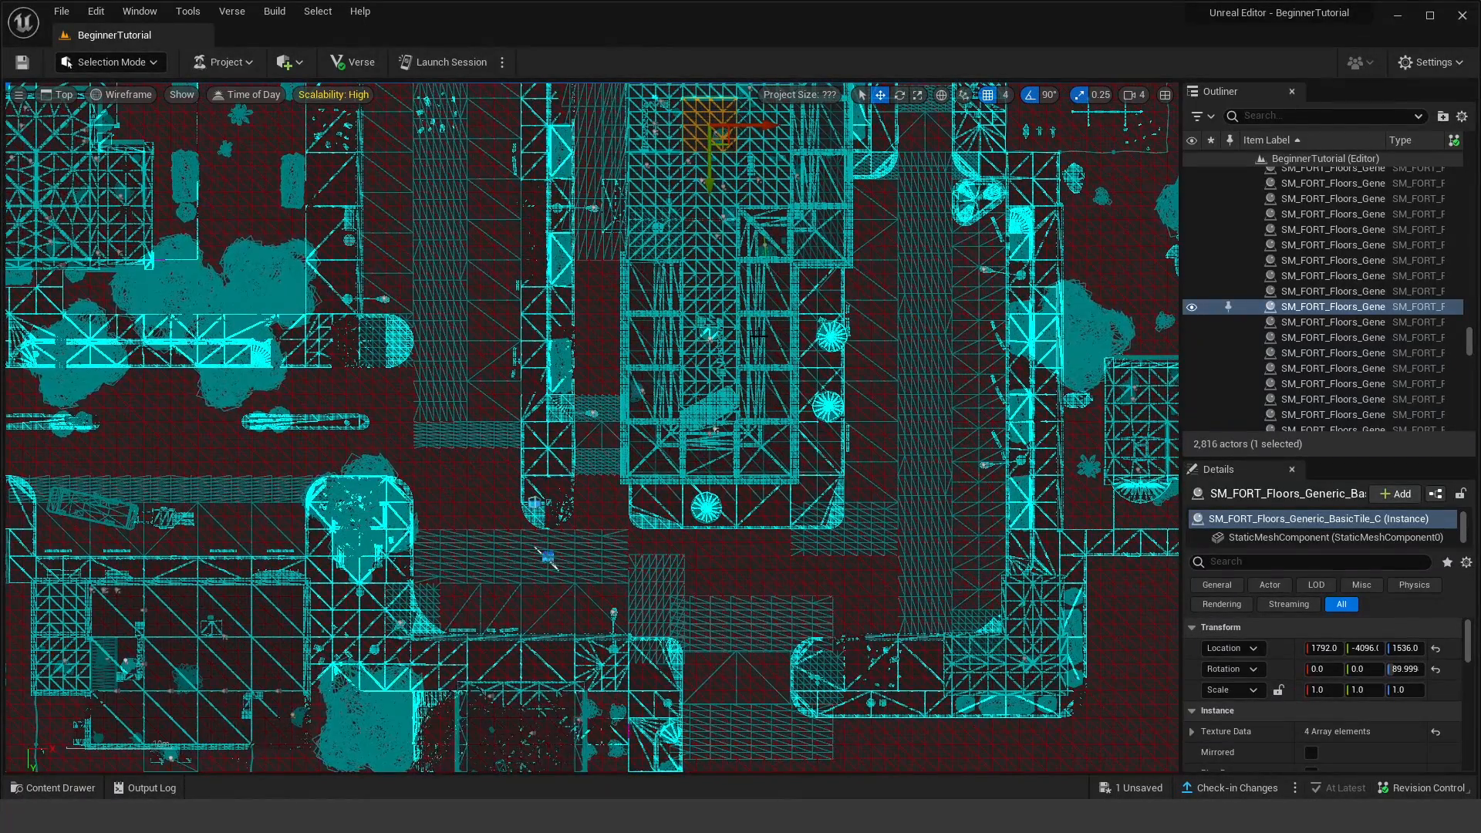
Step: Switch the viewport to the orthographic Bottom view, and to the Left view to look along the town's side profile
click(57, 95)
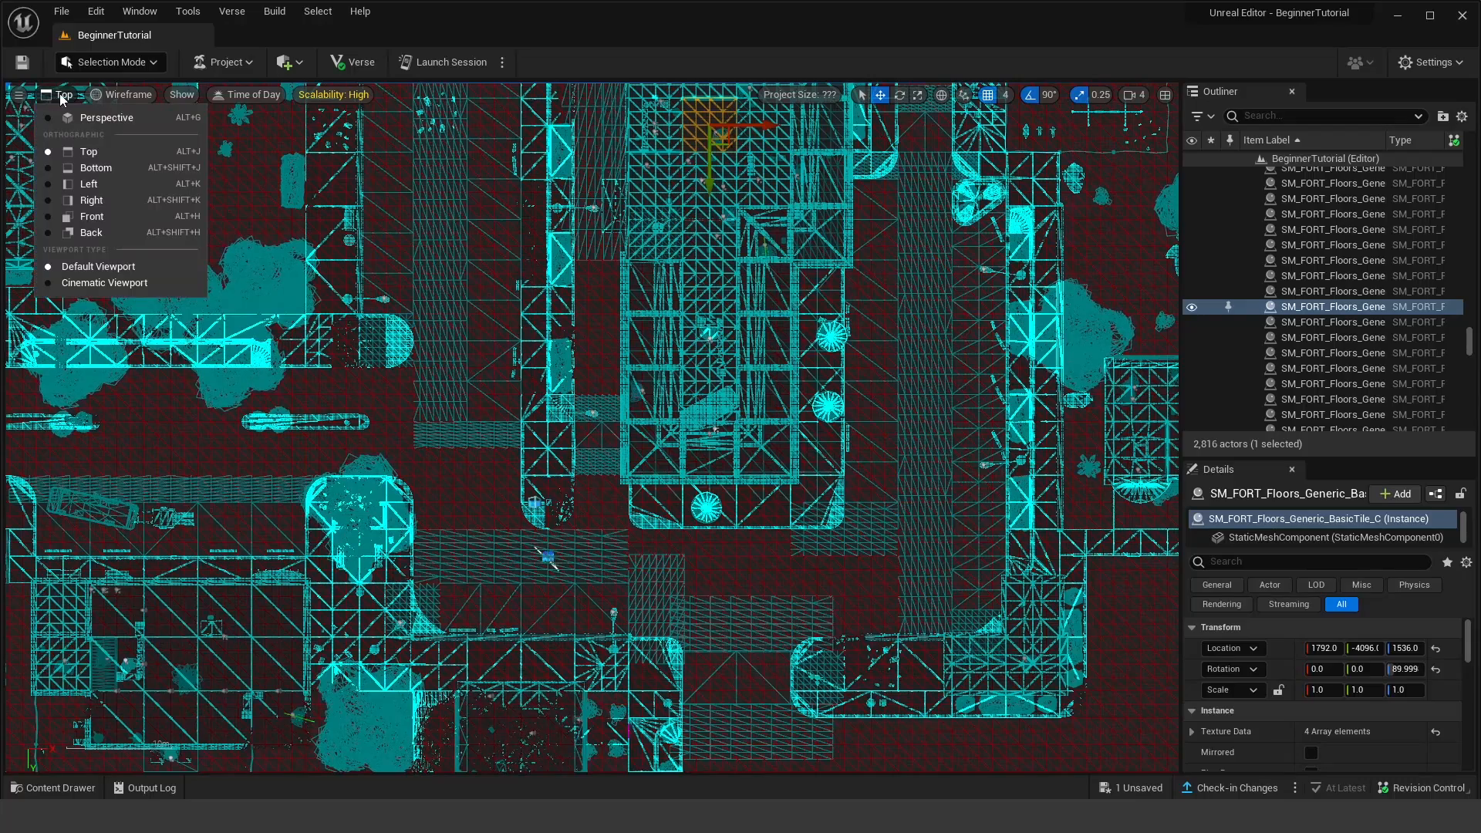
click(91, 168)
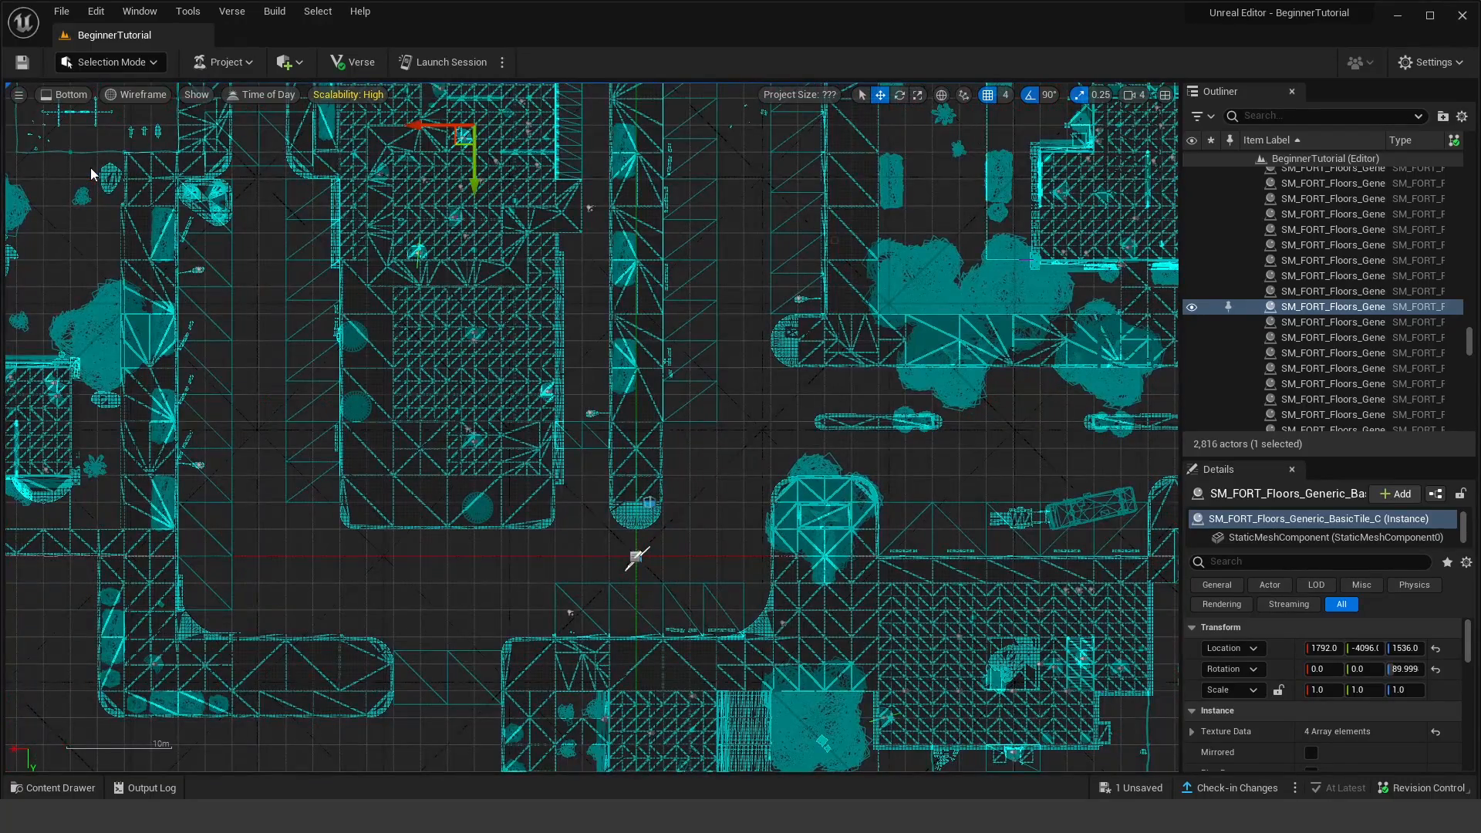
click(68, 94)
click(93, 185)
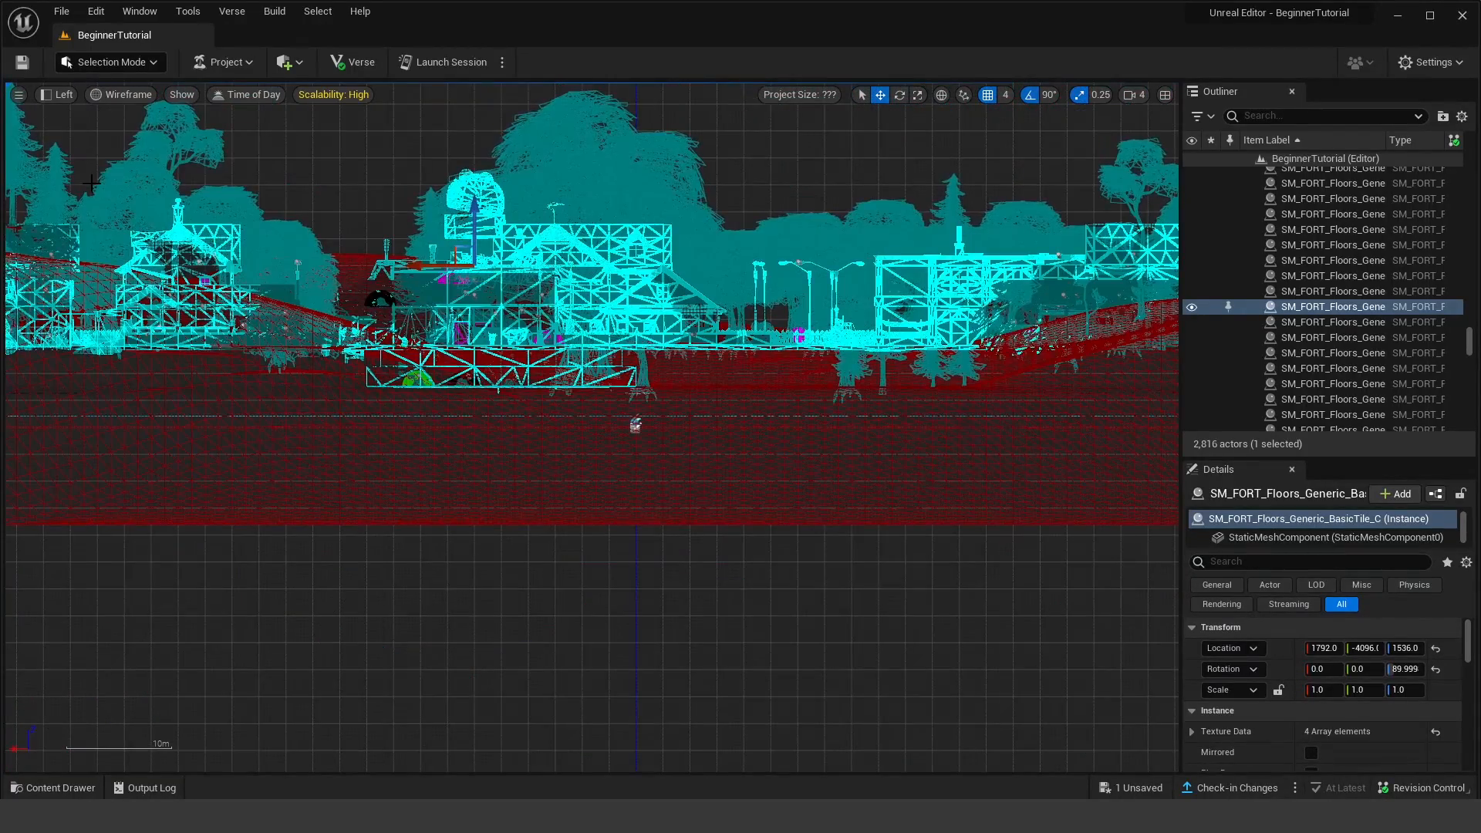
scroll(429, 201, down, 3)
right_drag(430, 193, 767, 230)
scroll(455, 212, up, 3)
right_drag(566, 218, 399, 256)
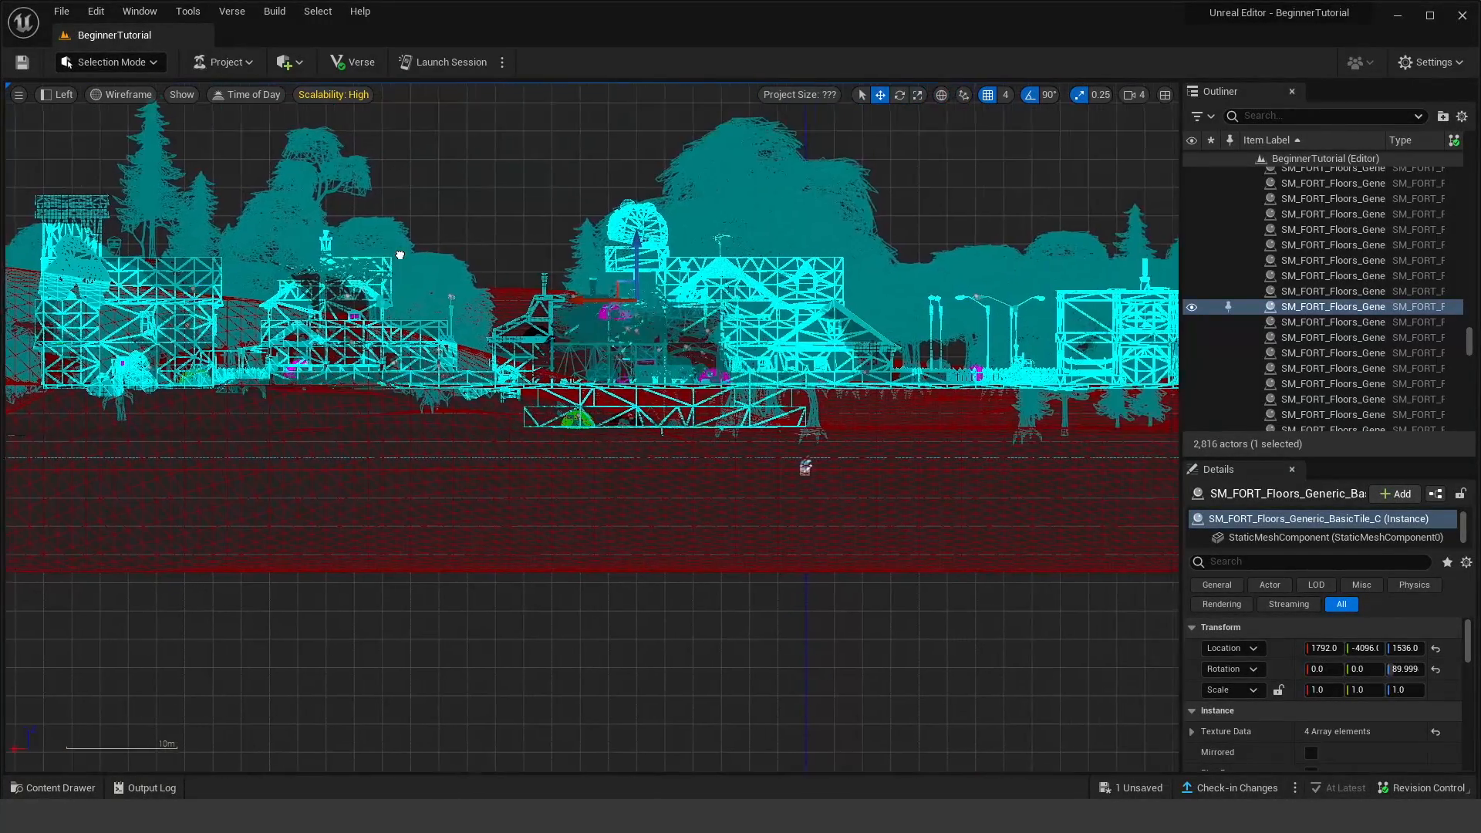
Step: Select several trees one after another in the Left view while moving along the town's wireframe side profile
click(788, 187)
right_drag(788, 188, 524, 164)
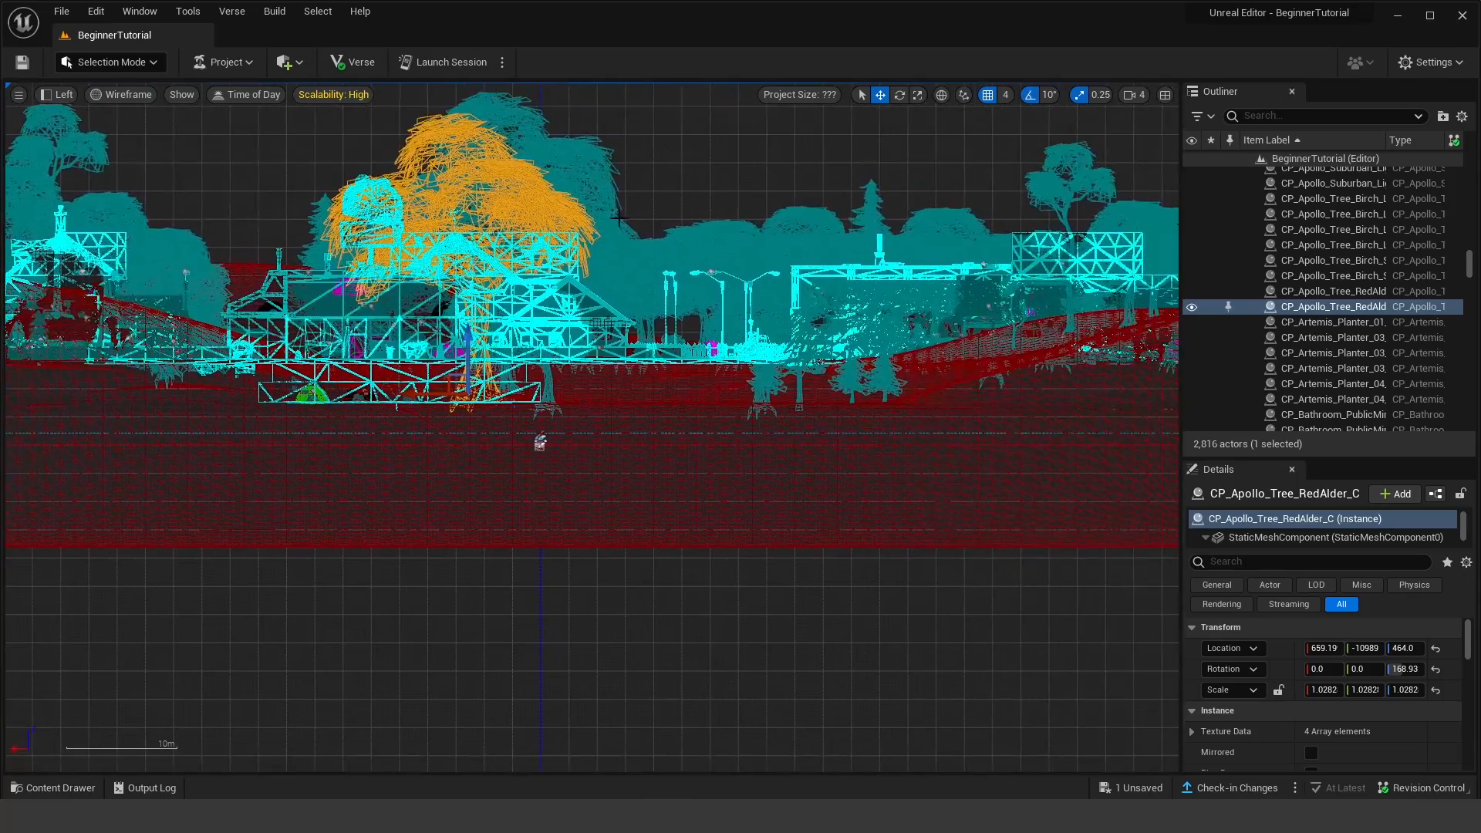
click(602, 205)
right_drag(724, 241, 537, 207)
click(652, 249)
scroll(594, 226, down, 3)
scroll(679, 338, up, 4)
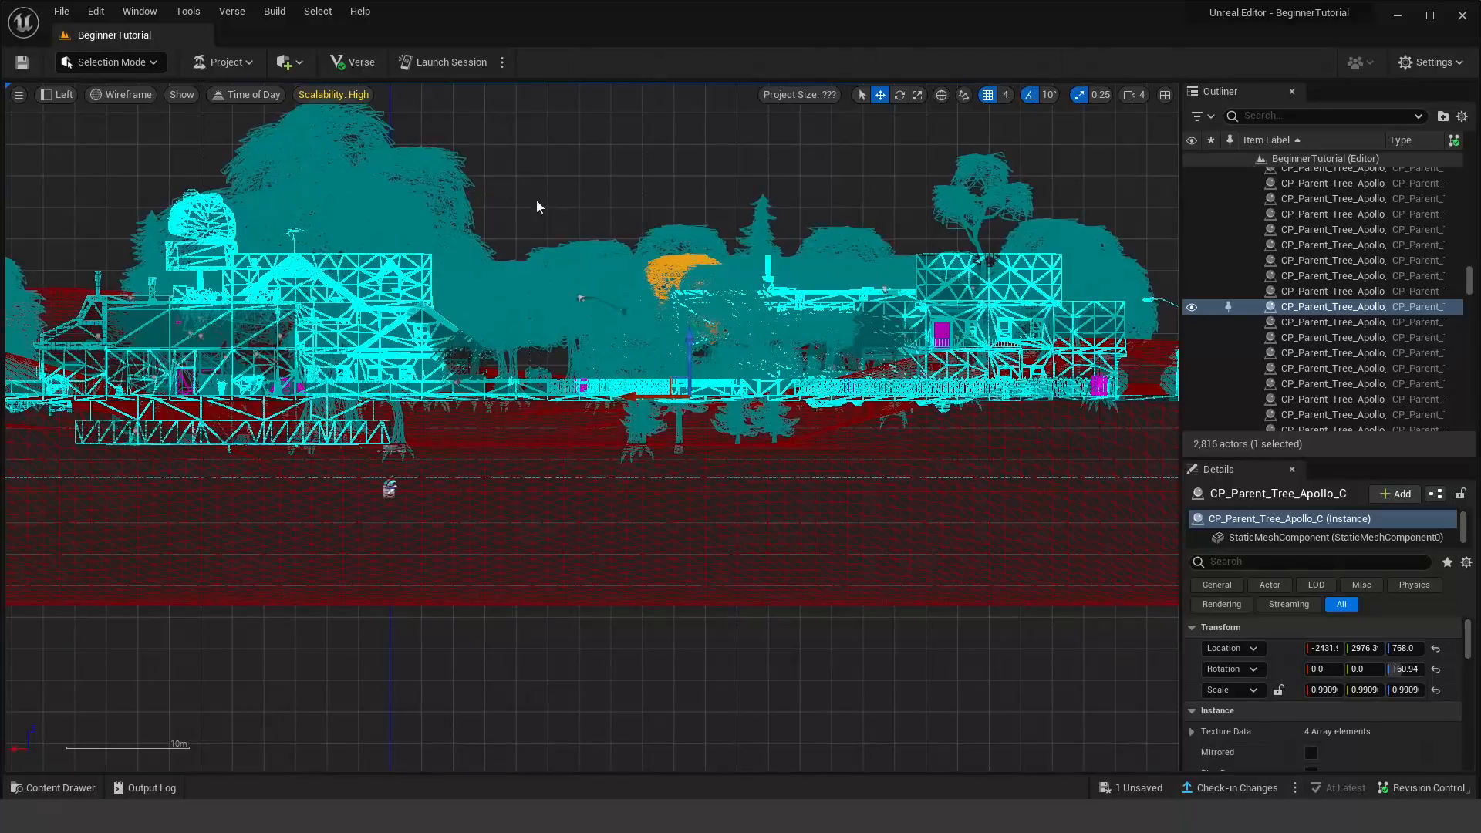
Step: Switch the viewport from the orthographic Left view back to Perspective and look over the restaurant
click(128, 94)
click(65, 94)
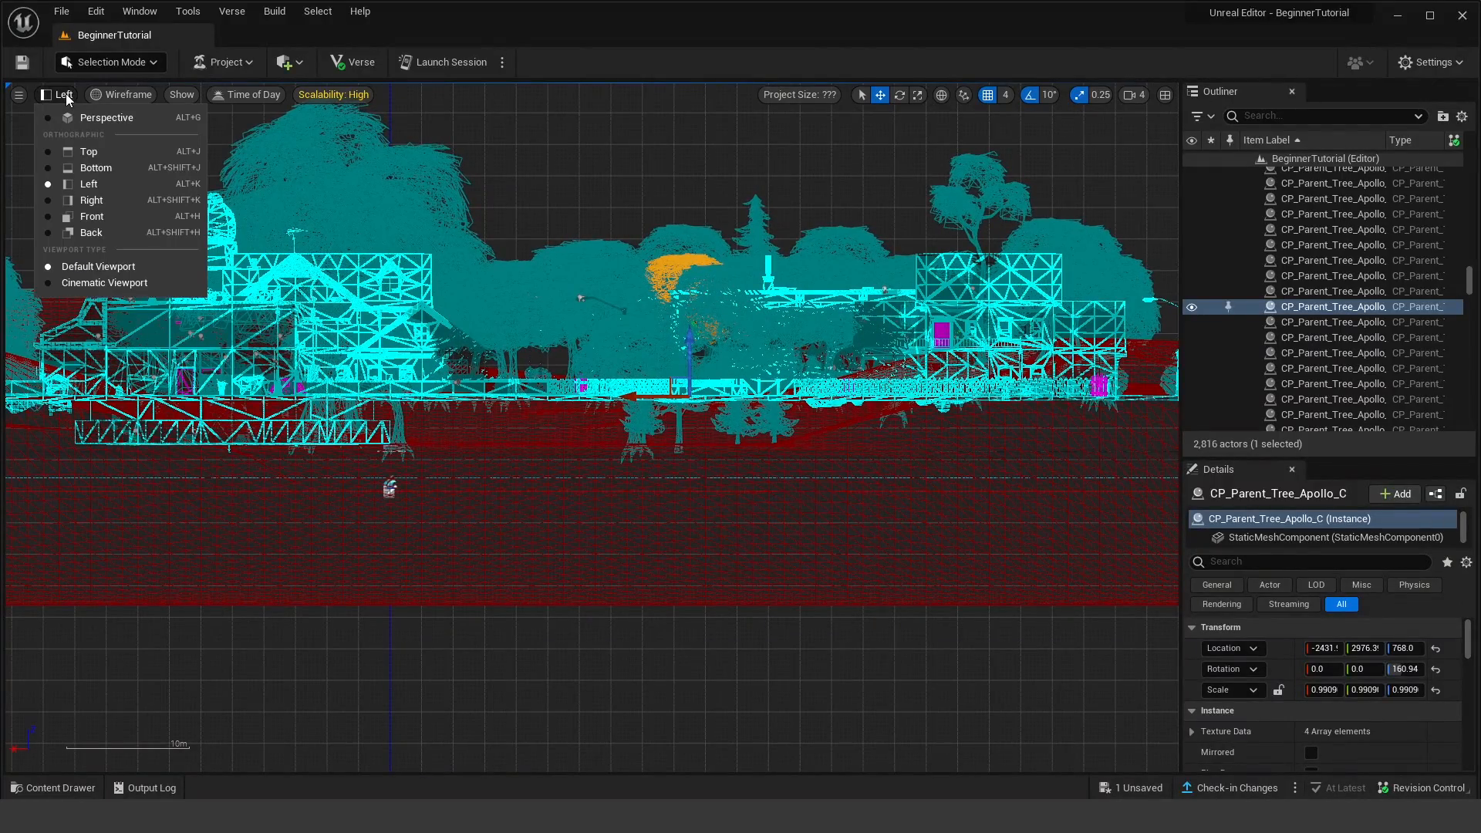
click(95, 120)
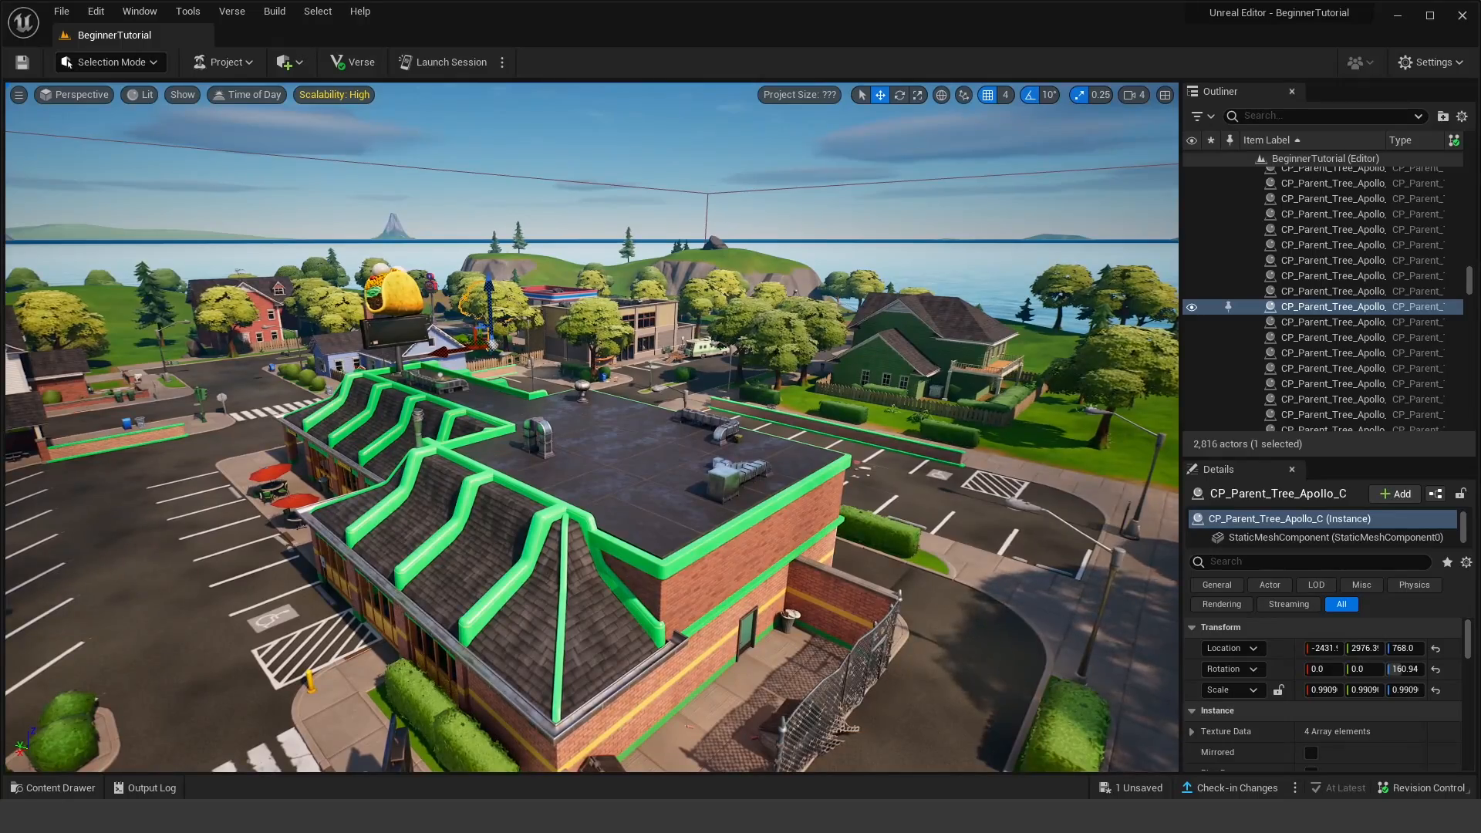
right_drag(593, 386, 571, 432)
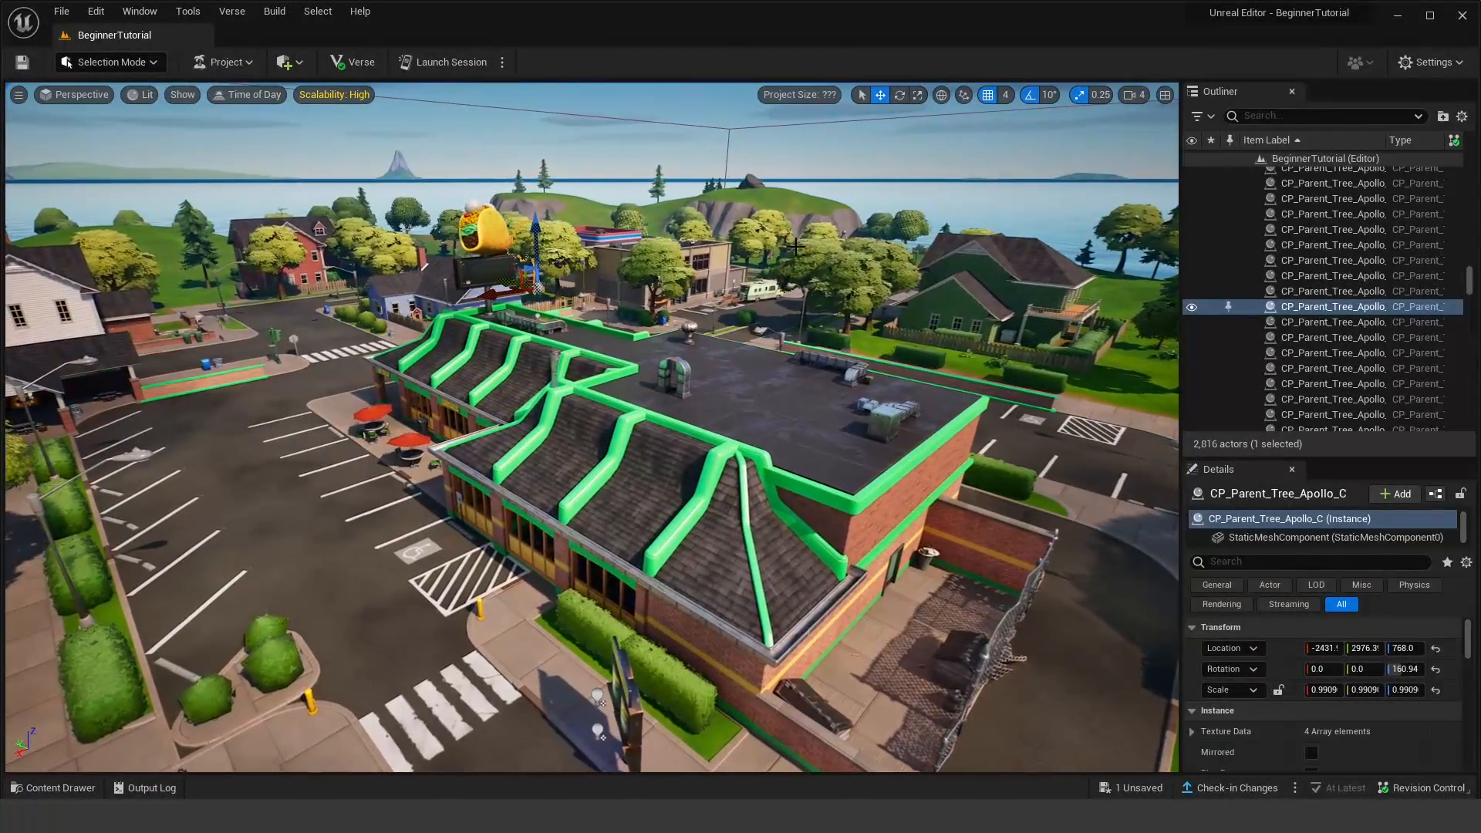
Step: Review the available view modes and examine the town's lighting and shadows in Lit mode
click(144, 94)
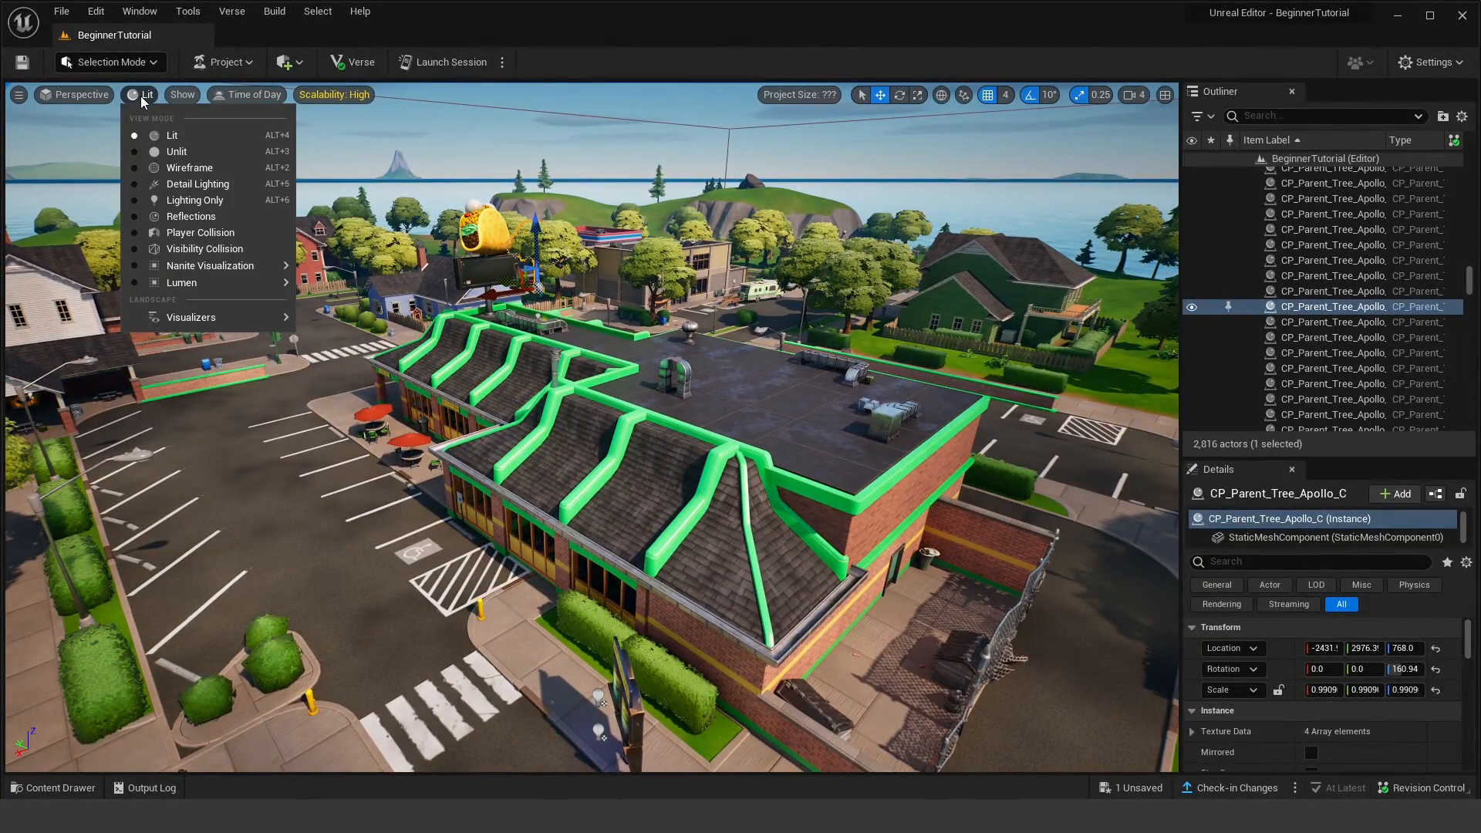
click(142, 96)
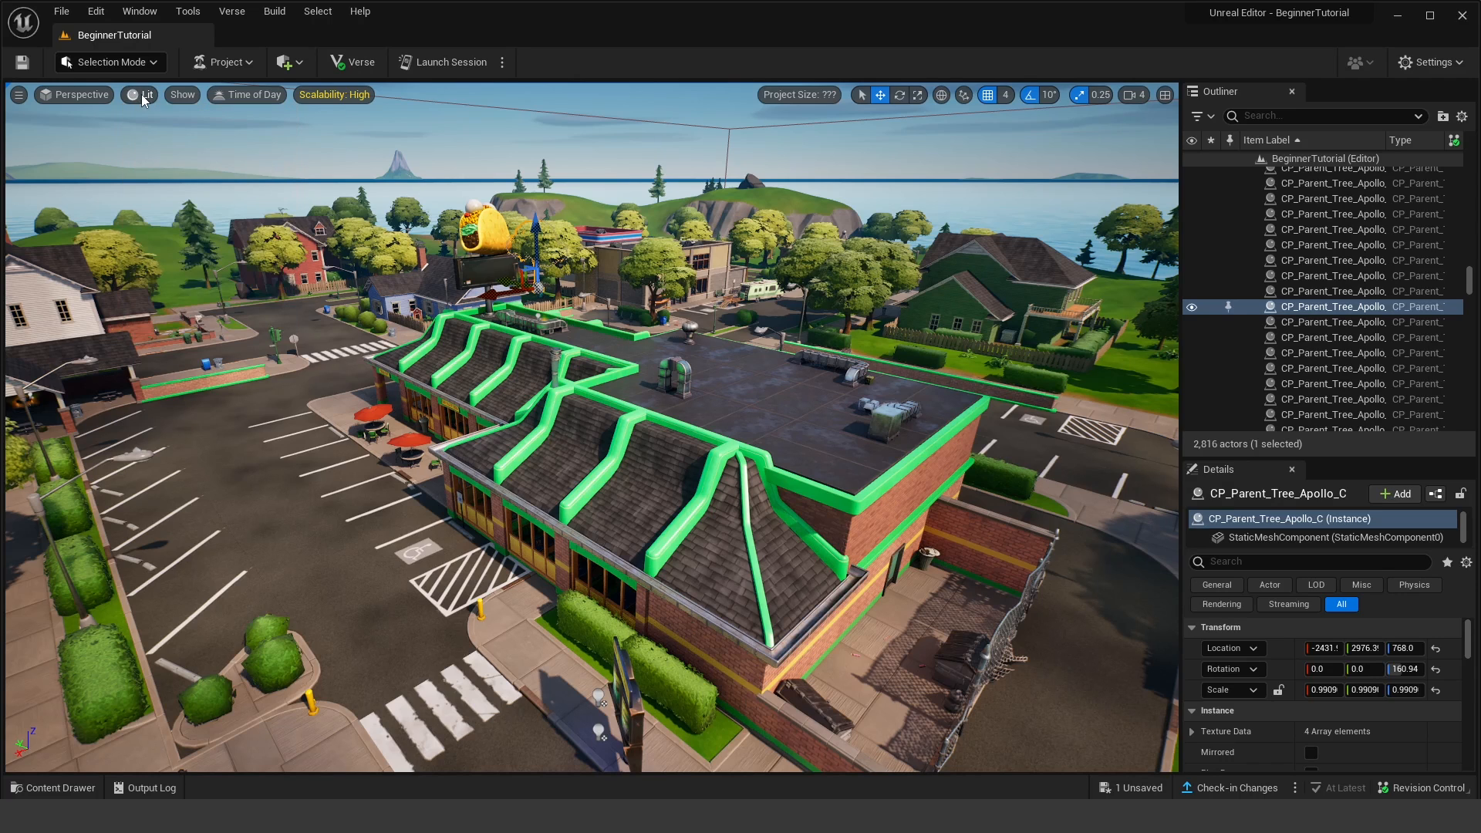
click(142, 96)
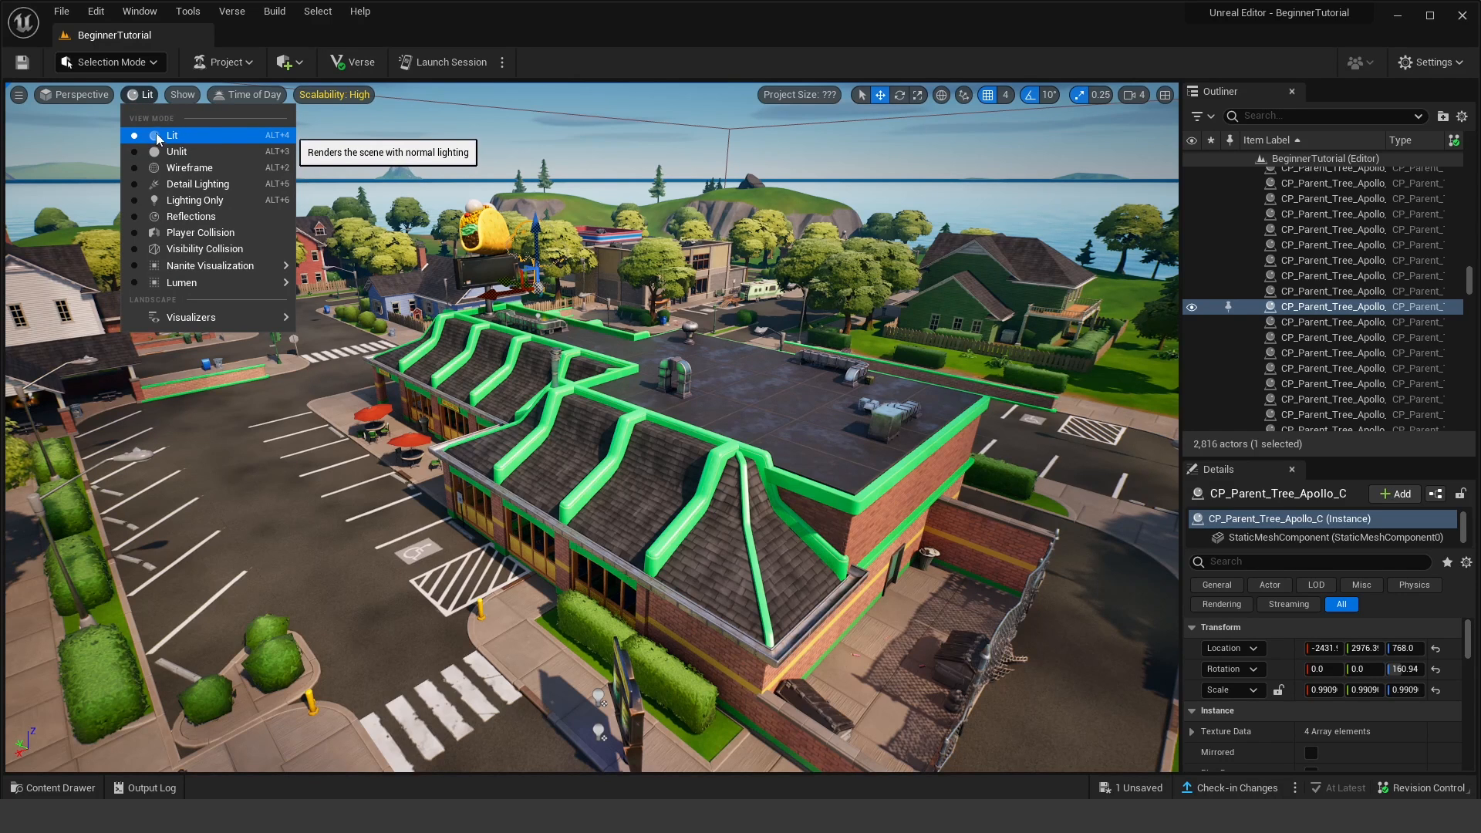
right_drag(548, 160, 648, 127)
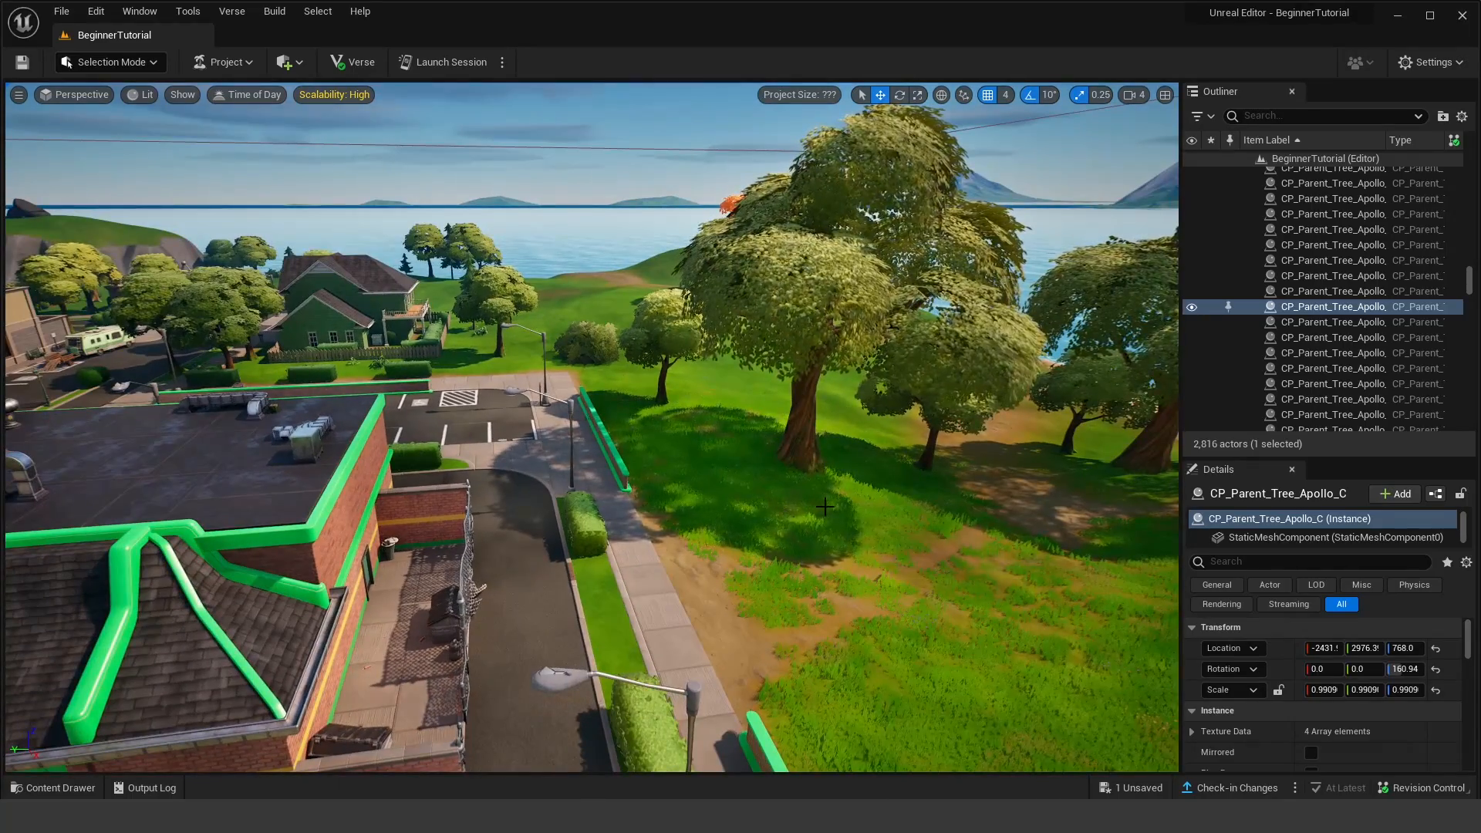
Step: Switch the view mode to Unlit and inspect the restaurant, houses and trees without lighting
click(142, 96)
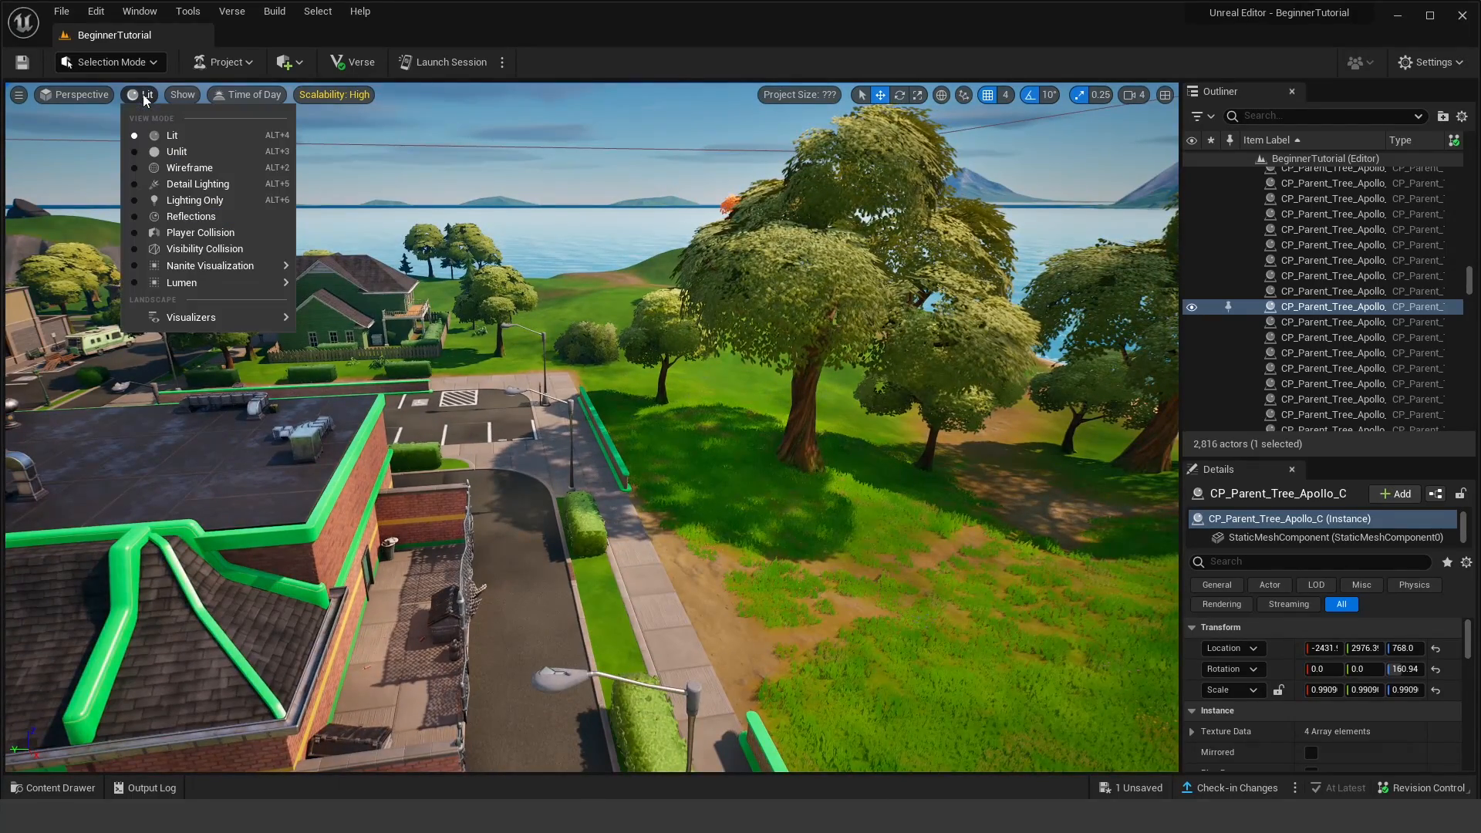
click(176, 151)
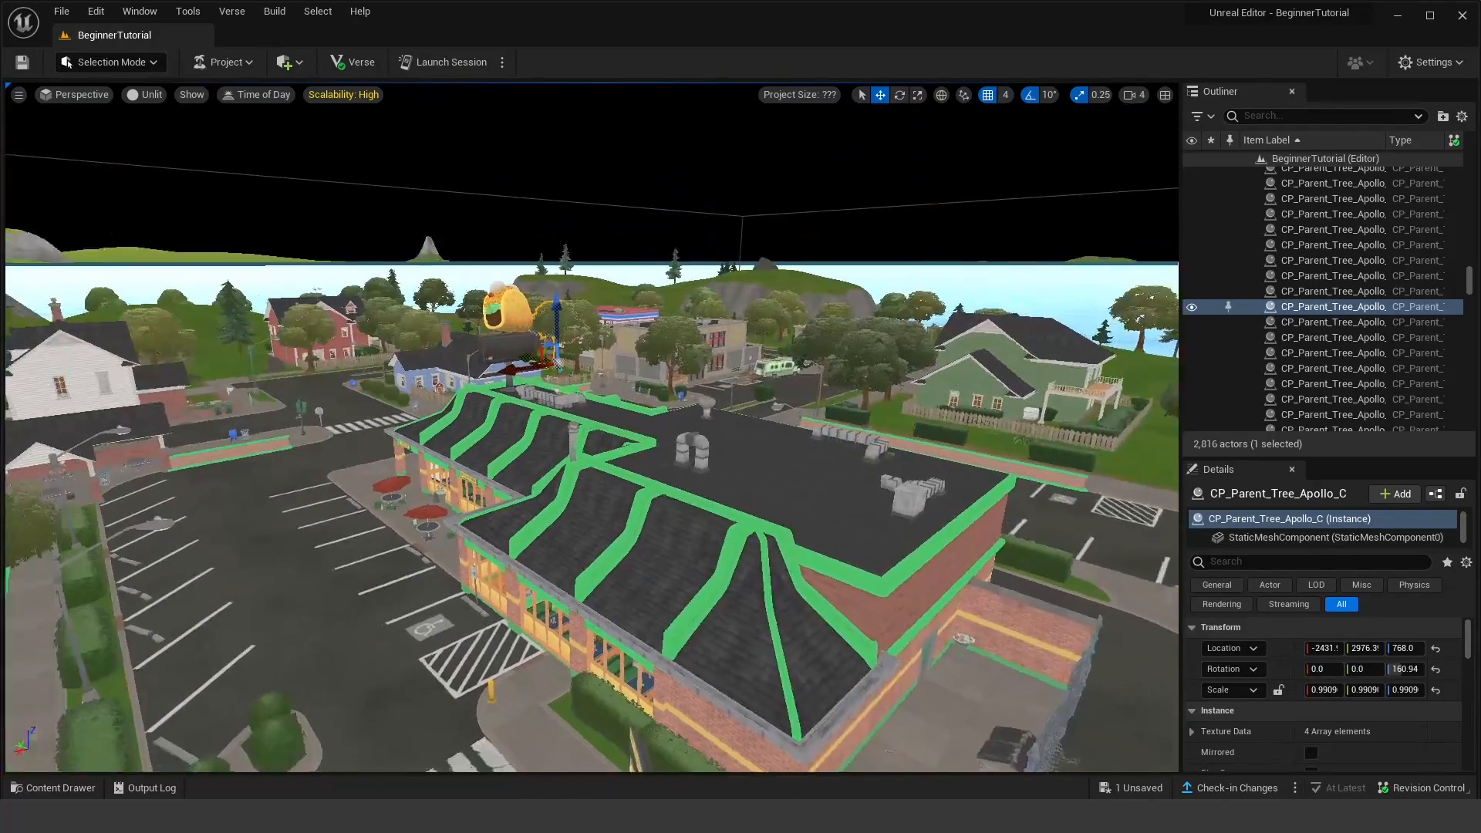
mouse_move(959, 494)
right_down()
mouse_move(656, 493)
mouse_move(959, 494)
right_up()
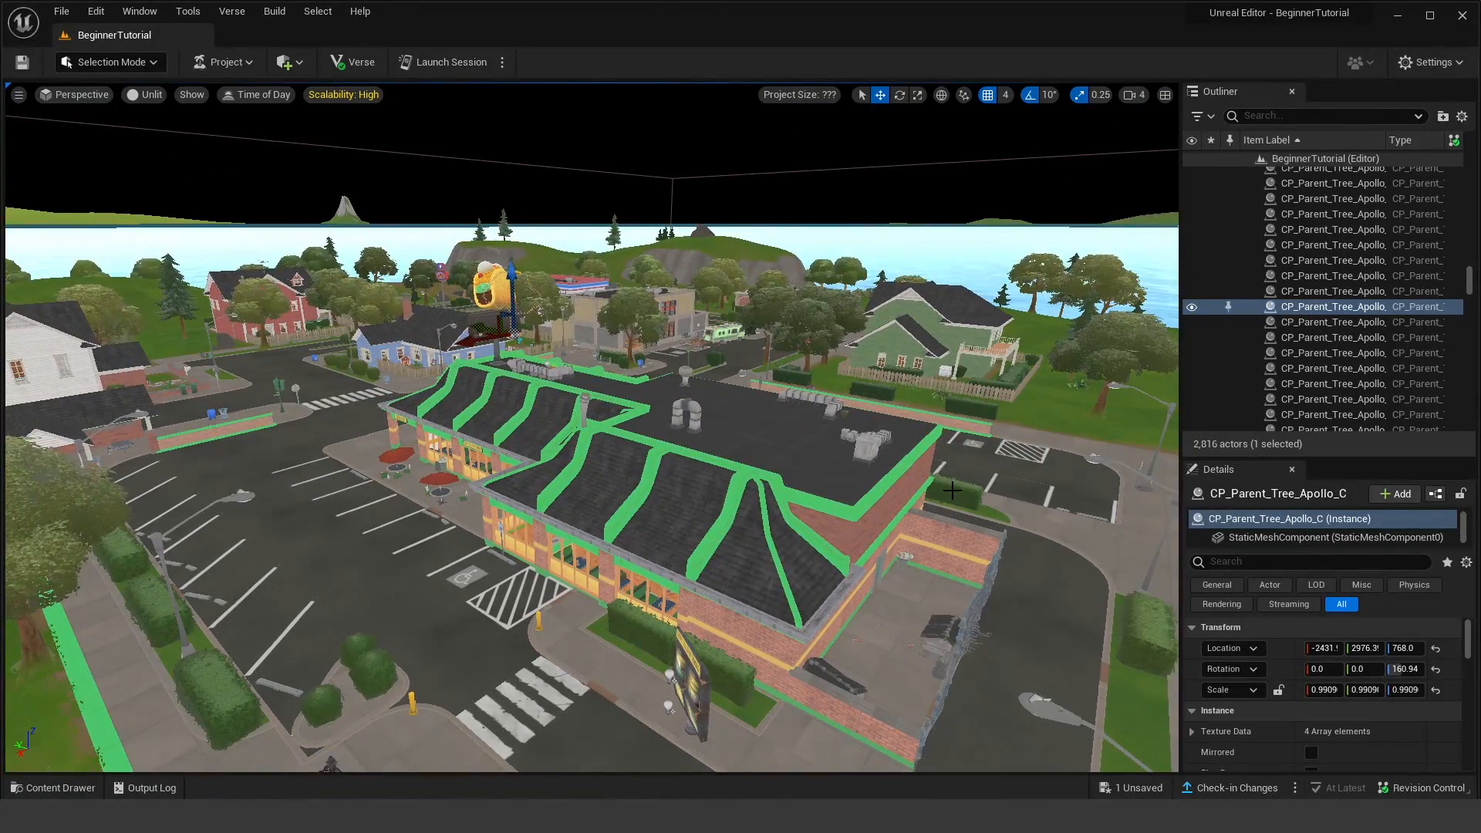
right_drag(976, 301, 1169, 275)
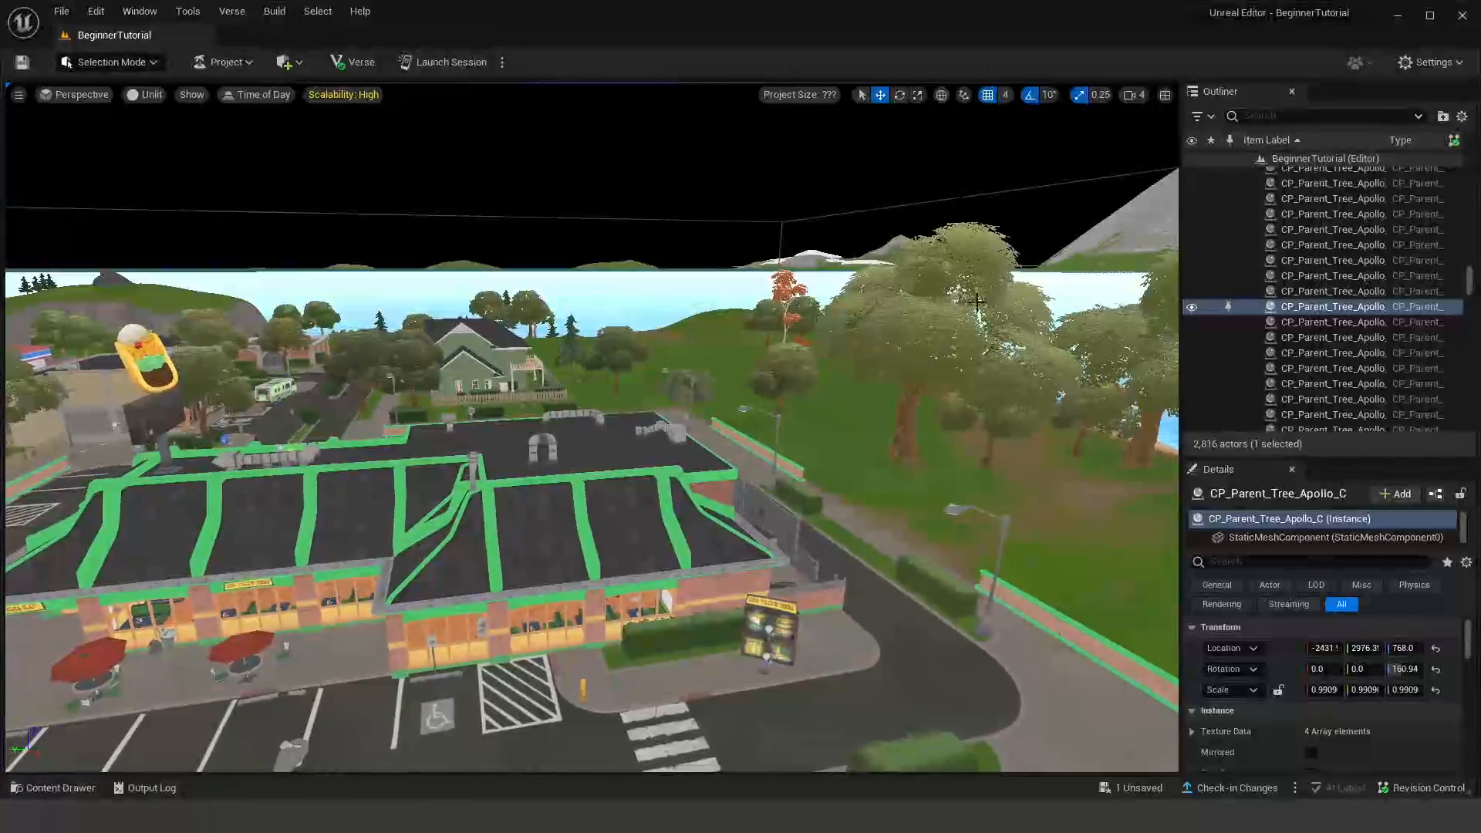
right_drag(826, 424, 820, 424)
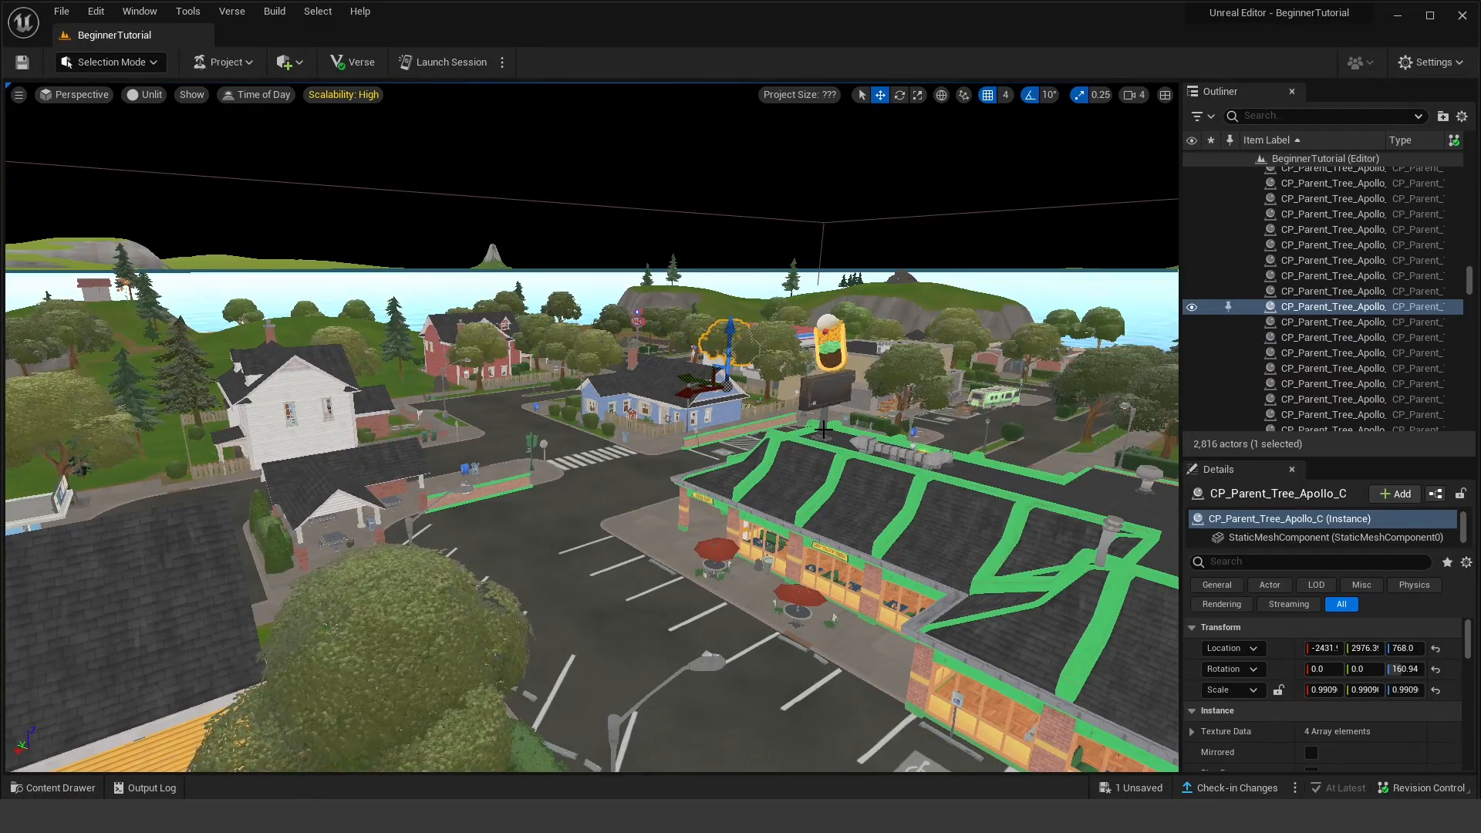
right_drag(851, 384, 809, 391)
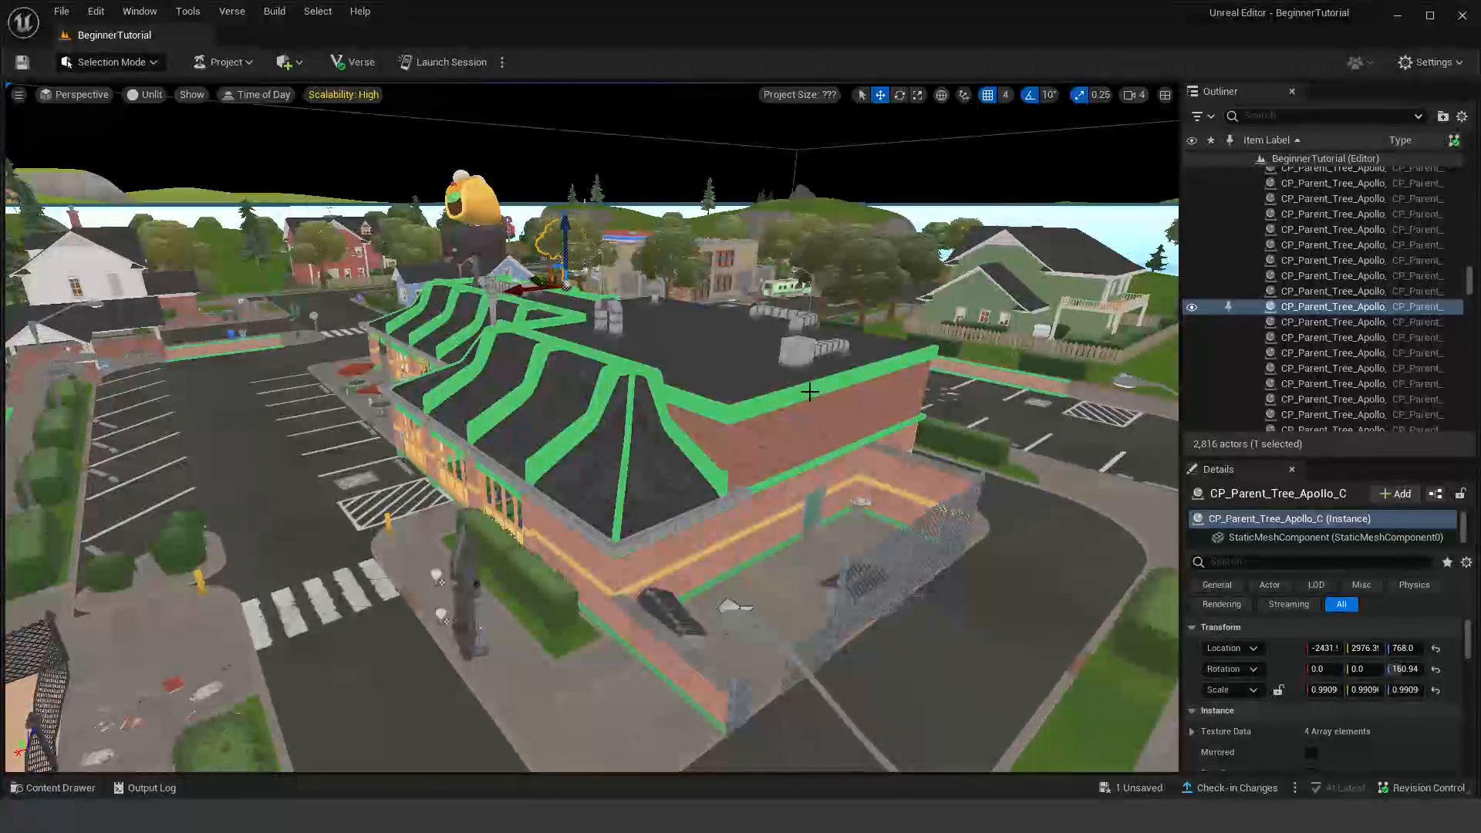
Step: Switch the view mode to Wireframe and fly around the restaurant to inspect the mesh geometry
click(149, 95)
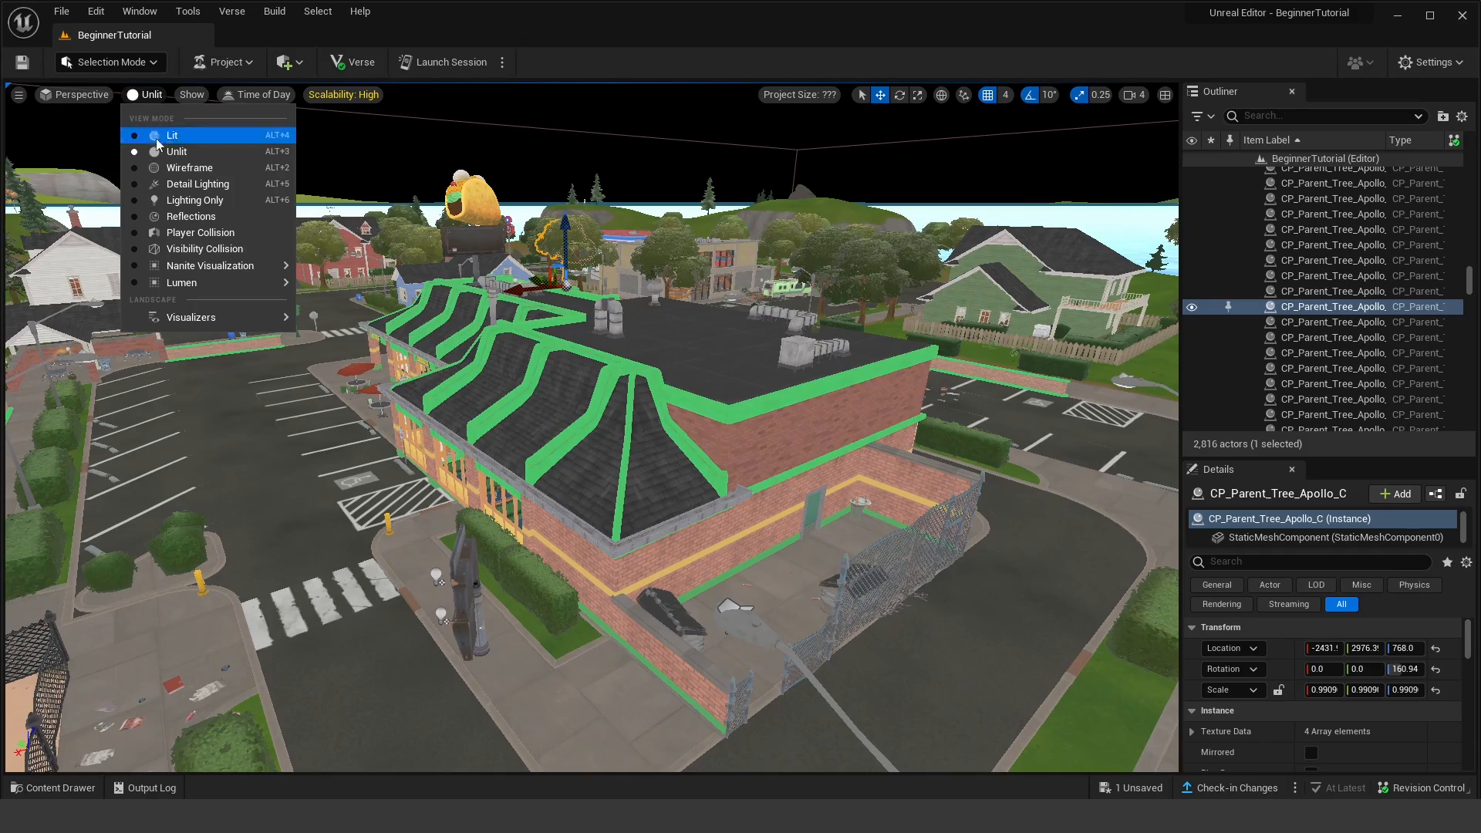
click(165, 165)
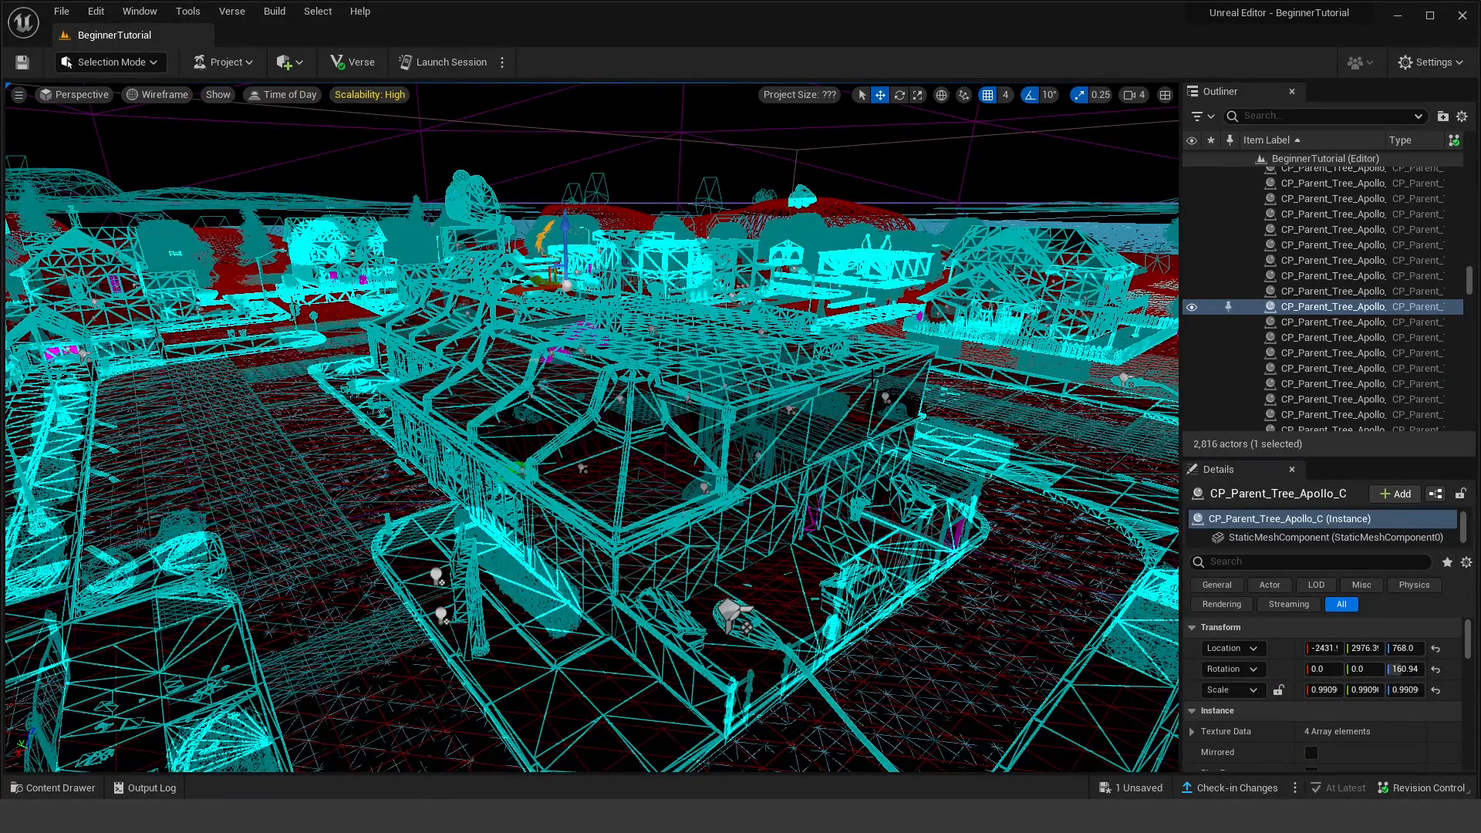
key(d)
right_drag(834, 293, 691, 347)
key(a)
key(w)
key(w)
Step: Review the remaining view modes, including the Lumen visualizations, and set the view mode back to Lit
click(162, 94)
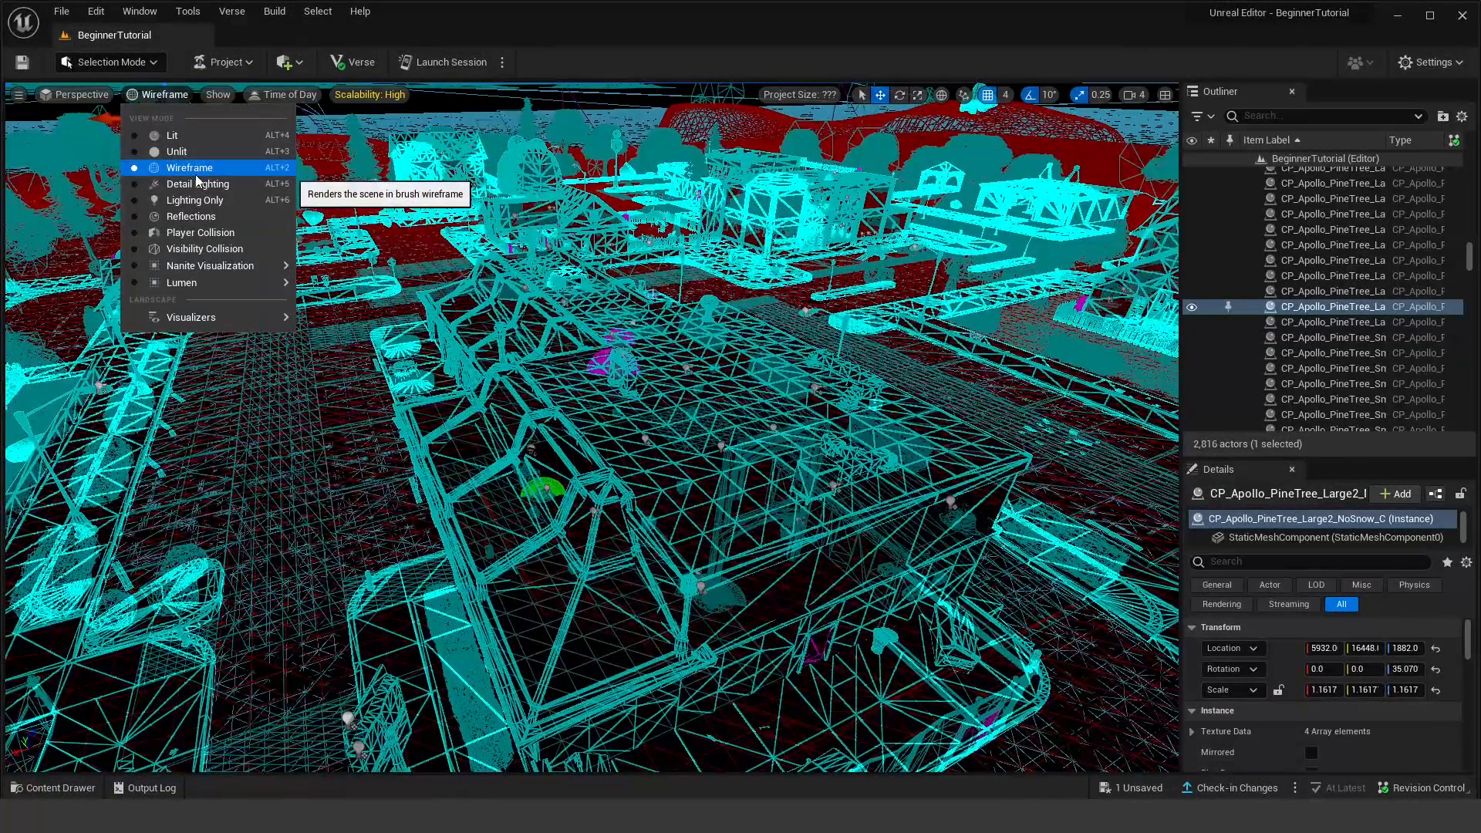
mouse_move(209, 286)
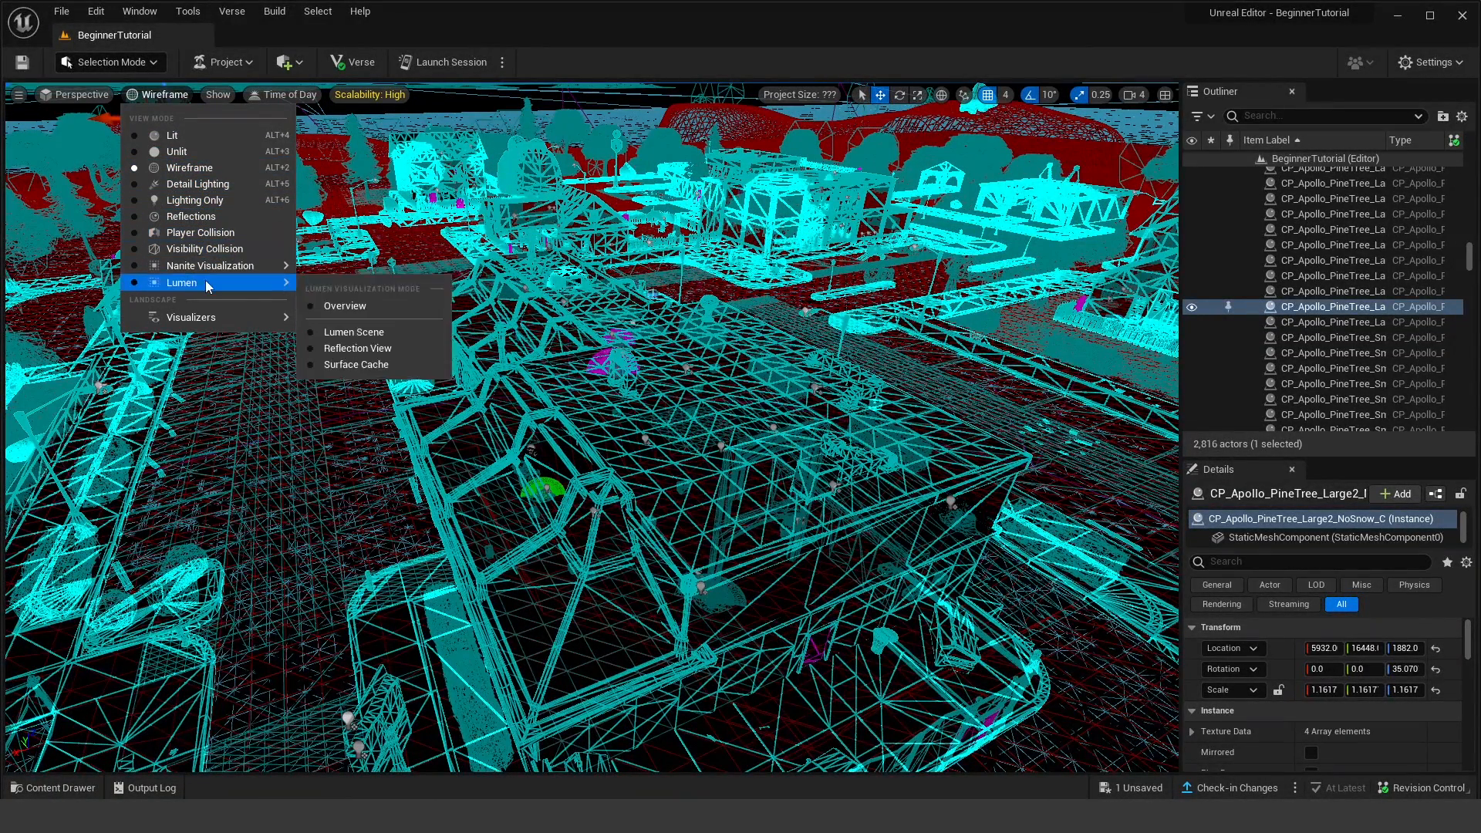
click(173, 136)
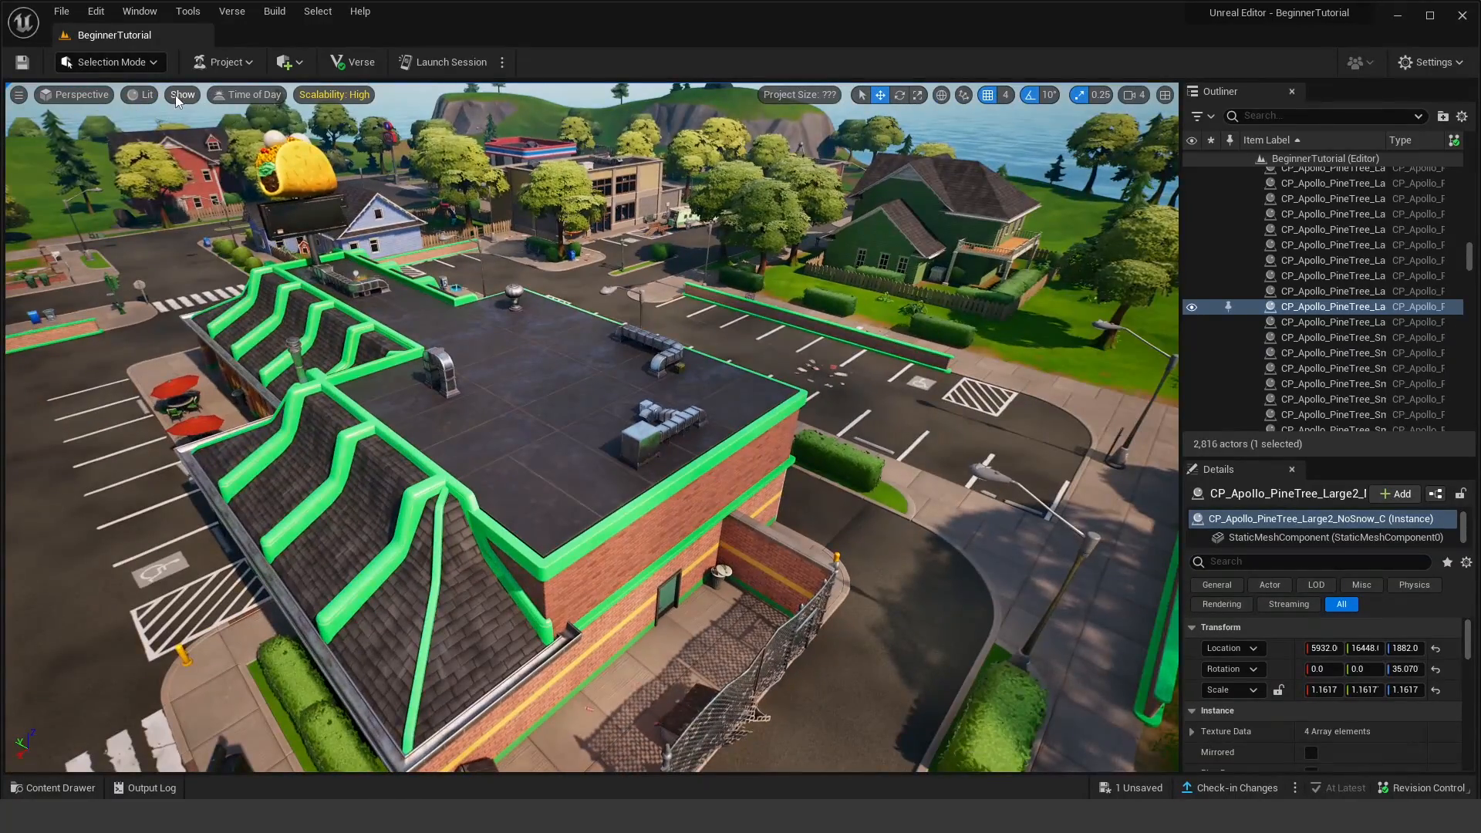
Step: Review the viewport's Show flags, such as Fog, Landscape and Static Meshes
click(176, 95)
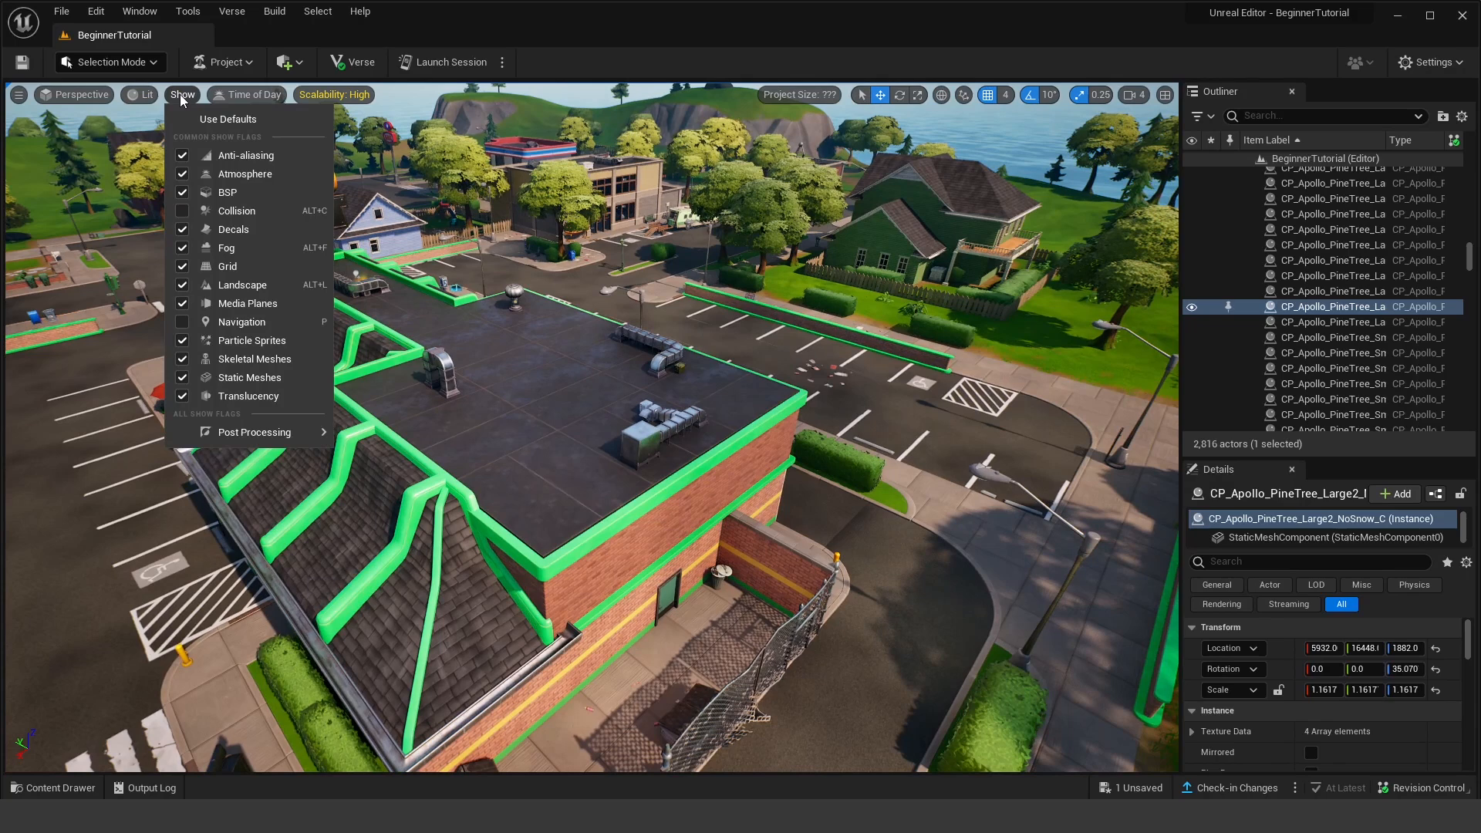
click(192, 104)
click(191, 100)
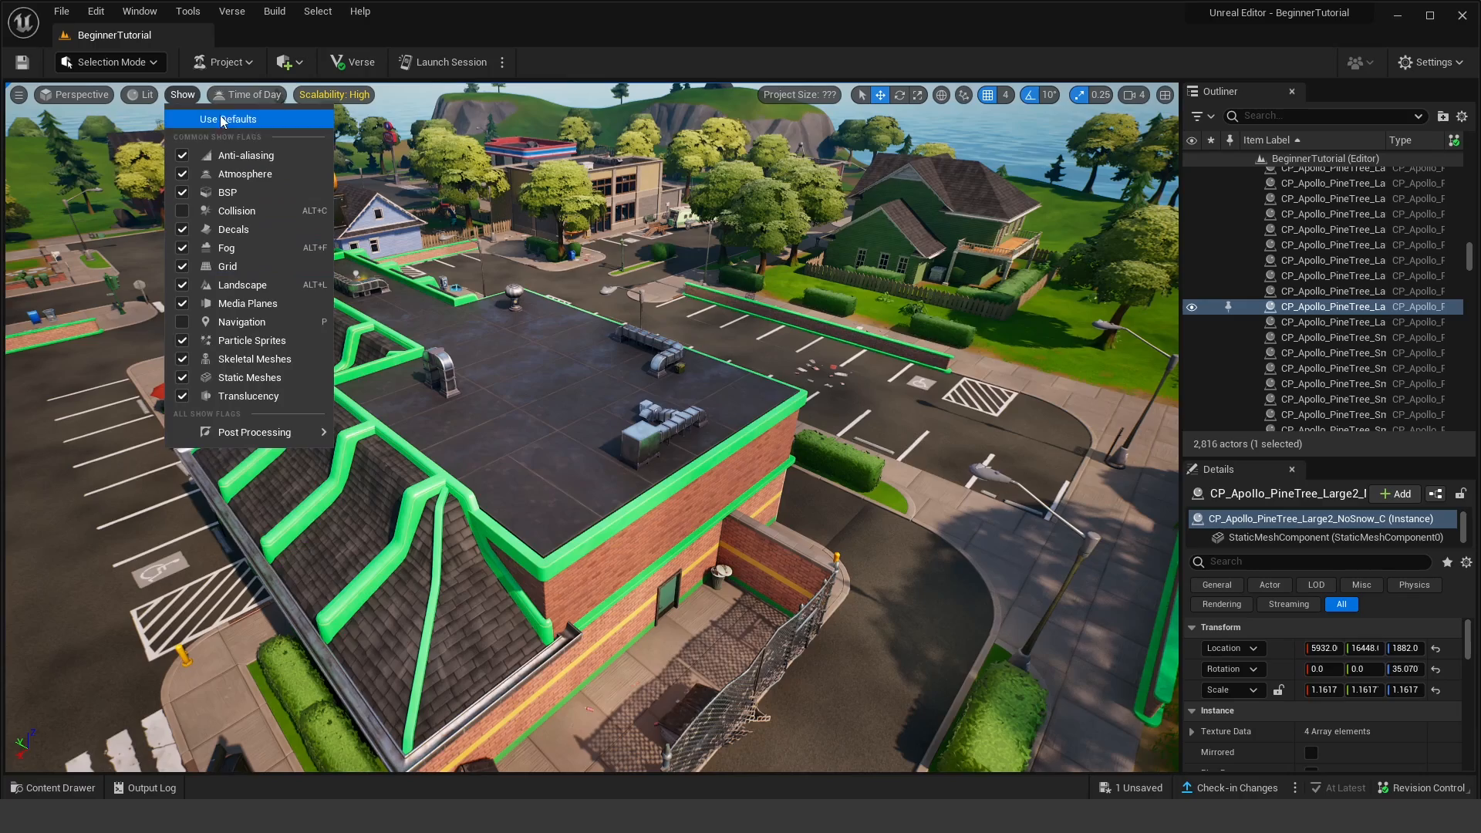
Step: Set the preview Time of Day to night and look at the starry sky over the town
click(242, 95)
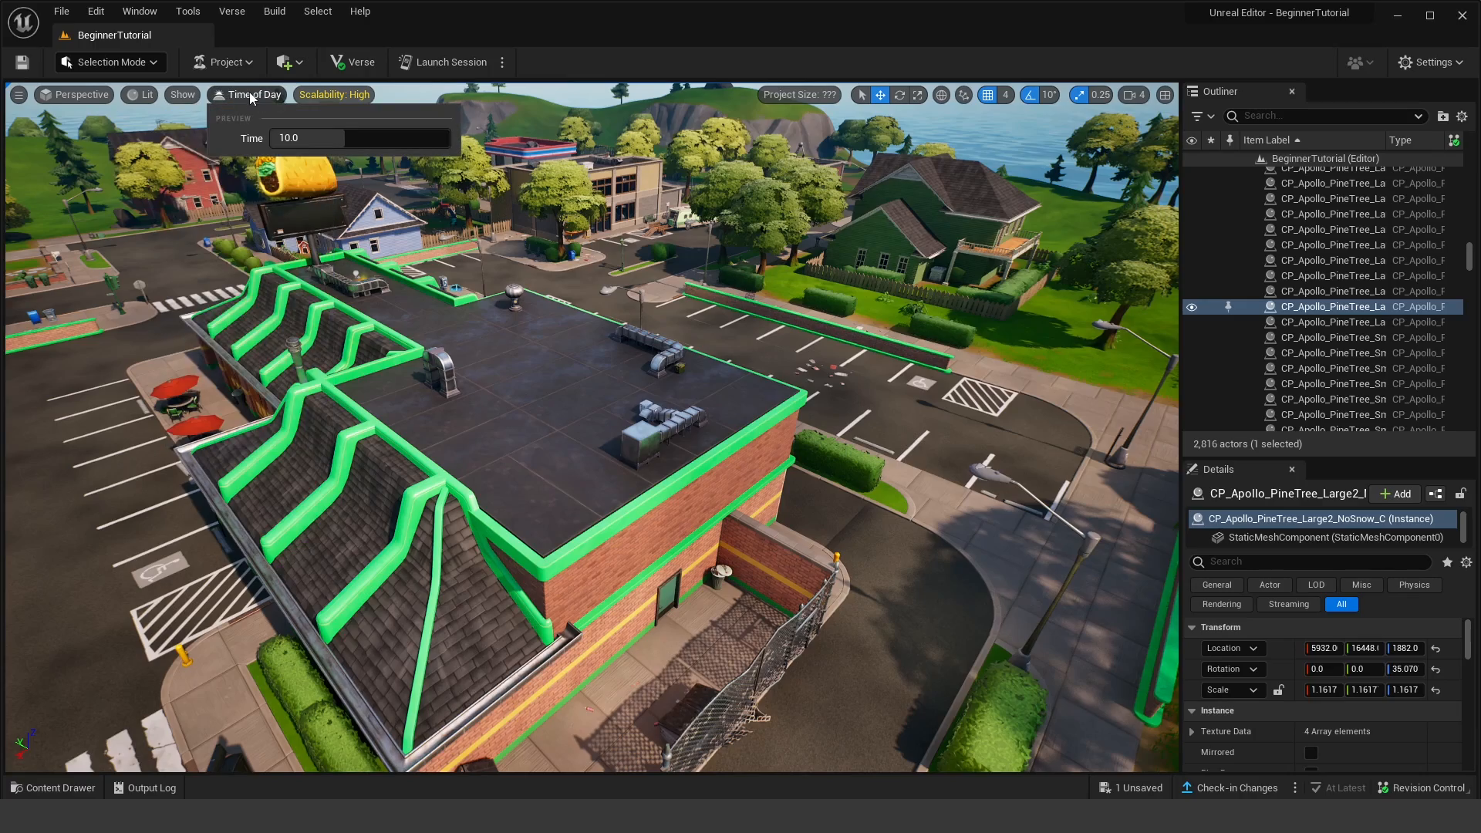
right_drag(494, 223, 807, 127)
key(a)
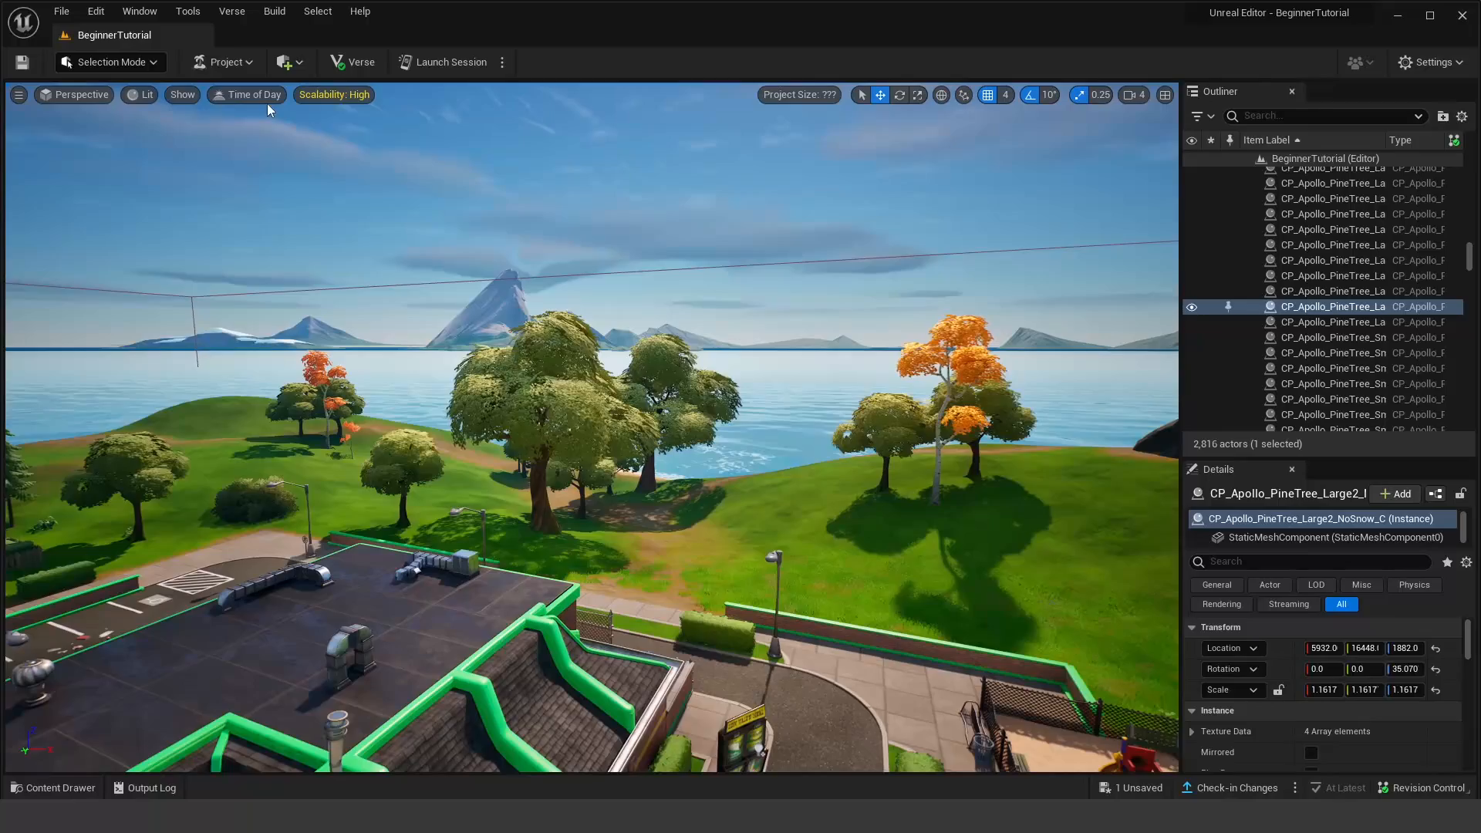
click(267, 99)
drag(353, 138, 272, 138)
right_drag(620, 259, 393, 237)
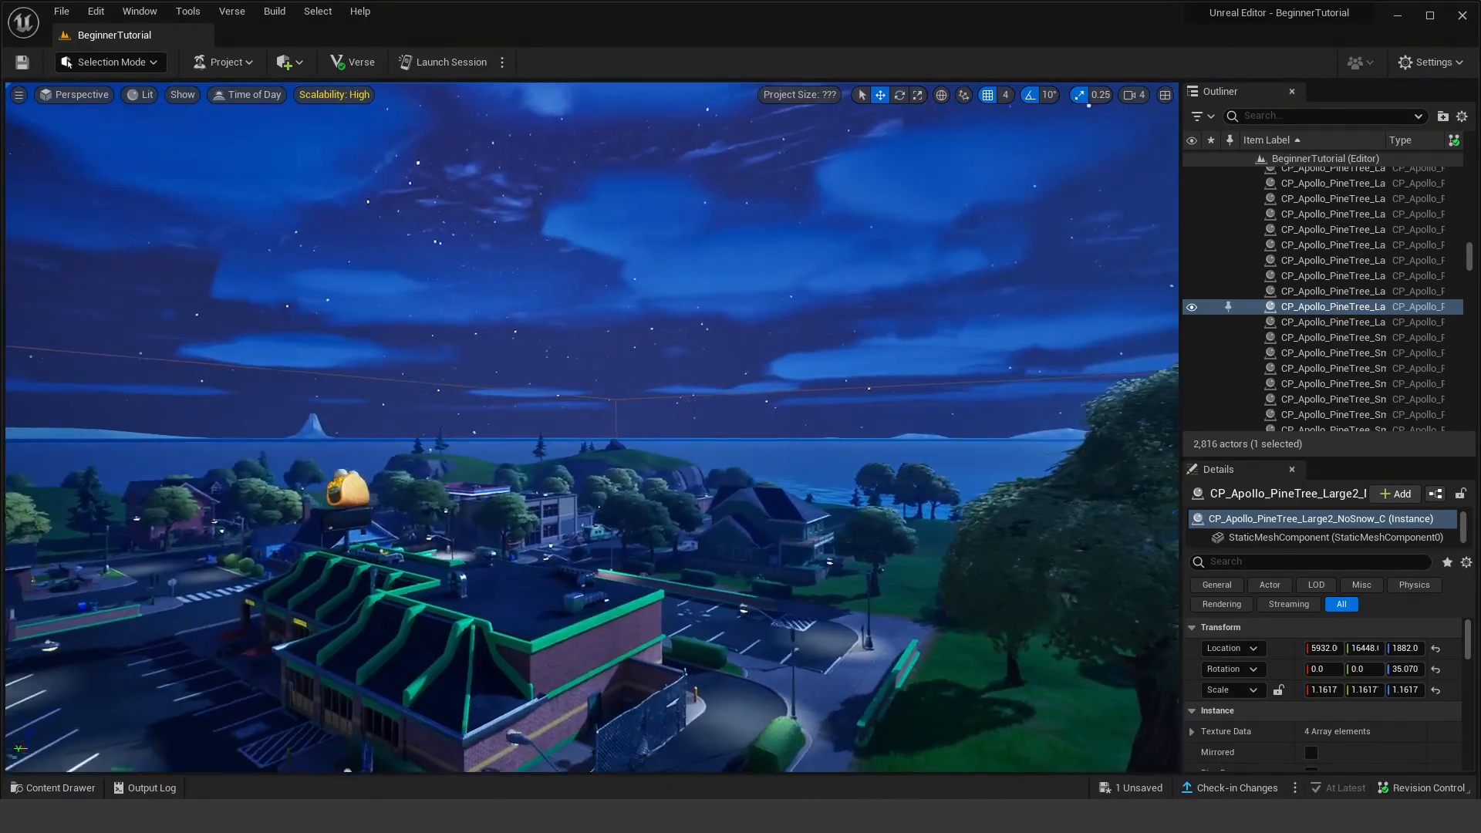
Step: Preview a low sun over the sea at Time of Day 3.34375 and a sunset at 21.90625
click(245, 95)
drag(275, 139, 304, 139)
right_drag(581, 259, 655, 269)
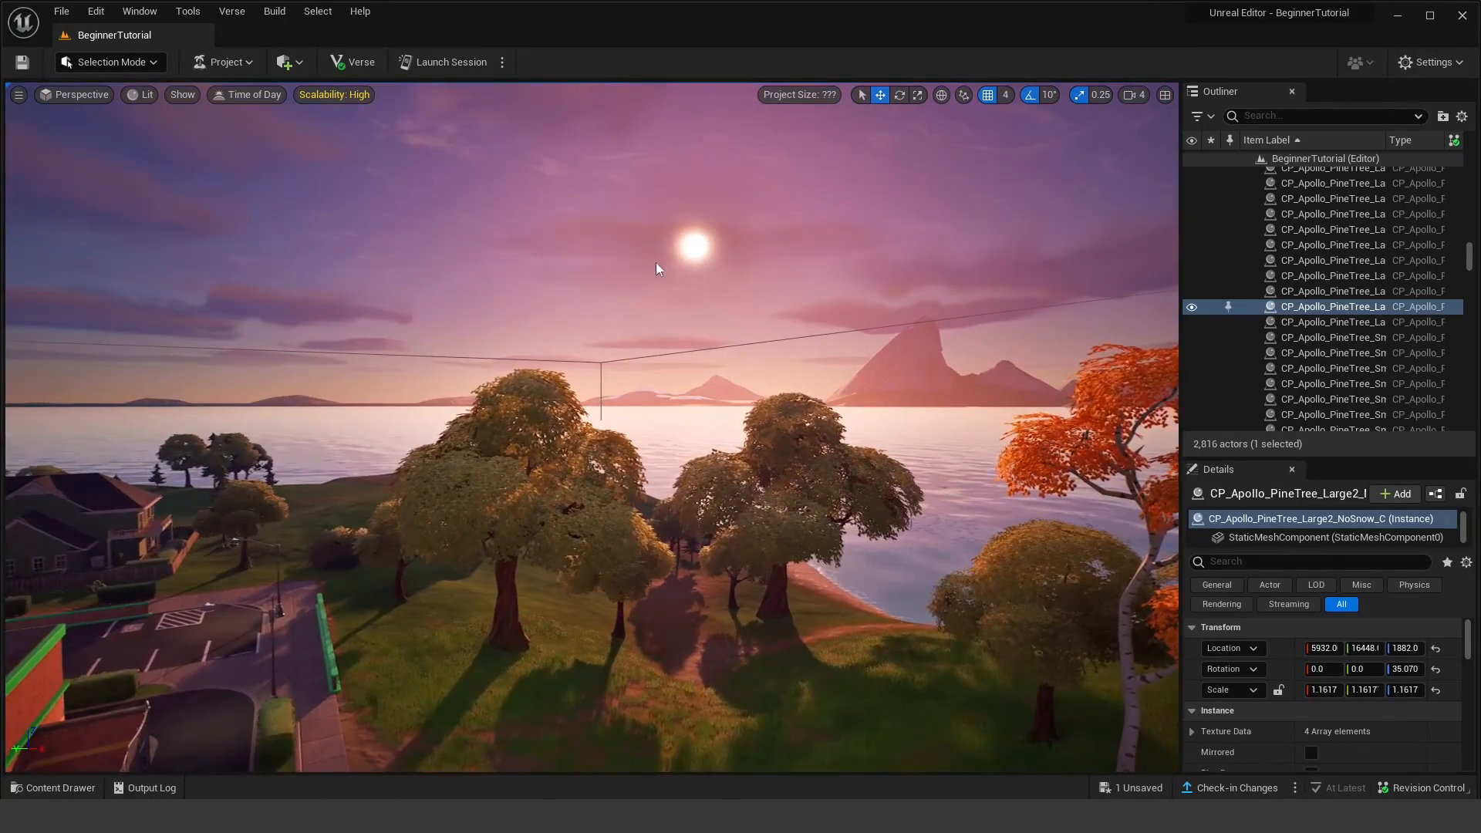
click(258, 96)
drag(300, 139, 295, 138)
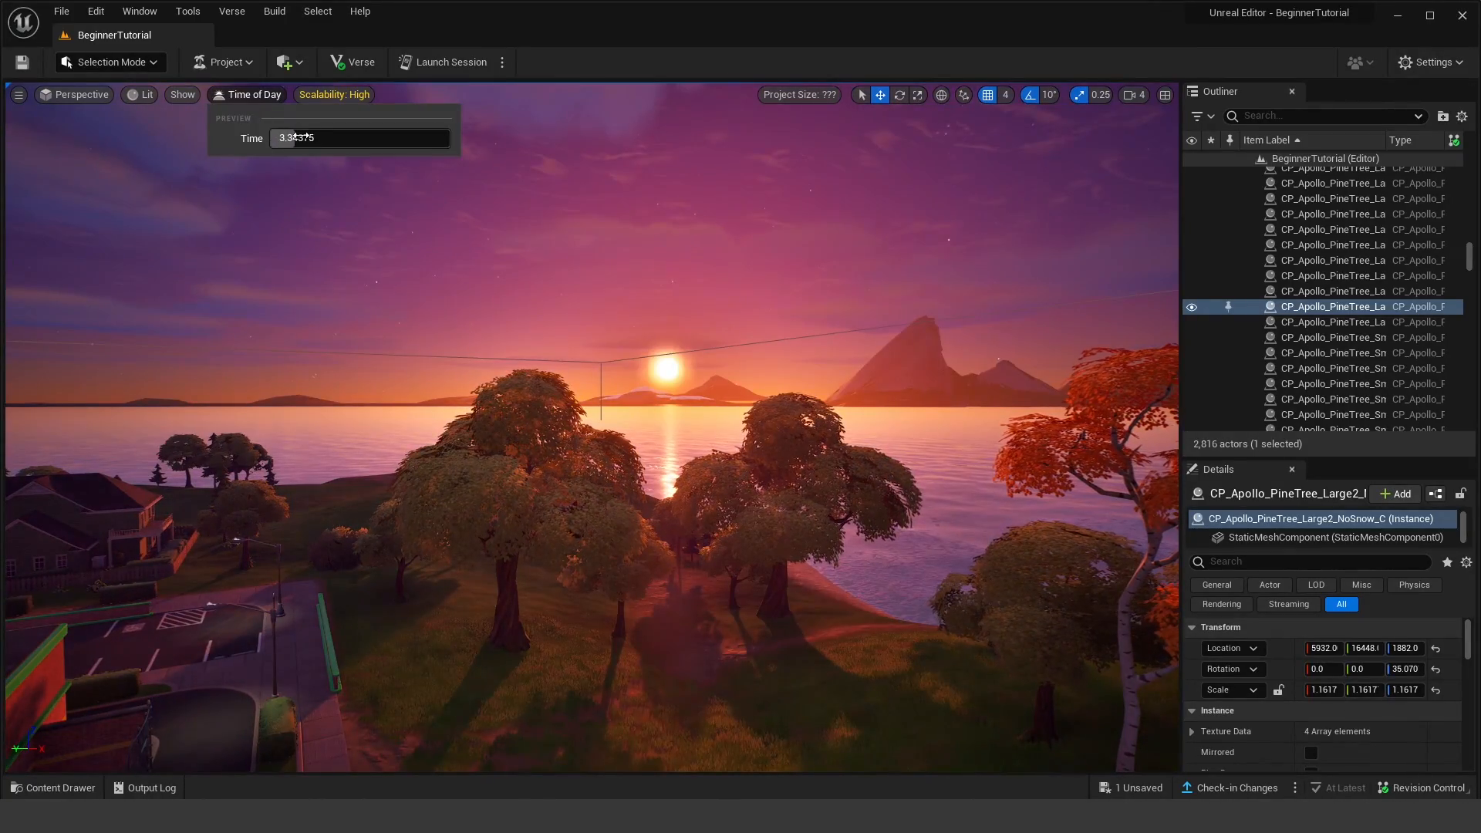
right_drag(683, 356, 722, 358)
drag(318, 137, 434, 137)
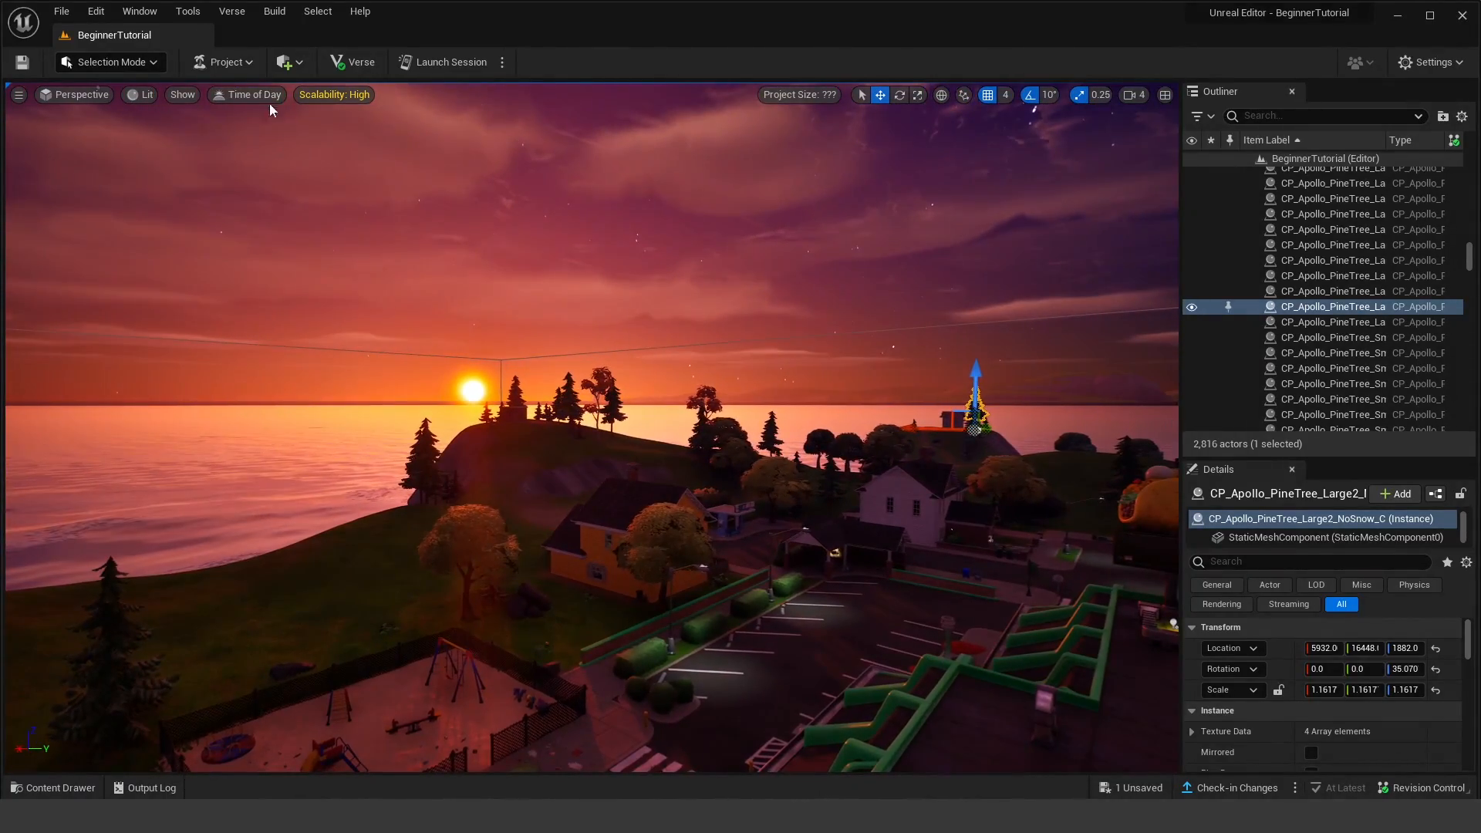
Step: Set the preview Time of Day back to bright daylight and view the whole town
click(266, 96)
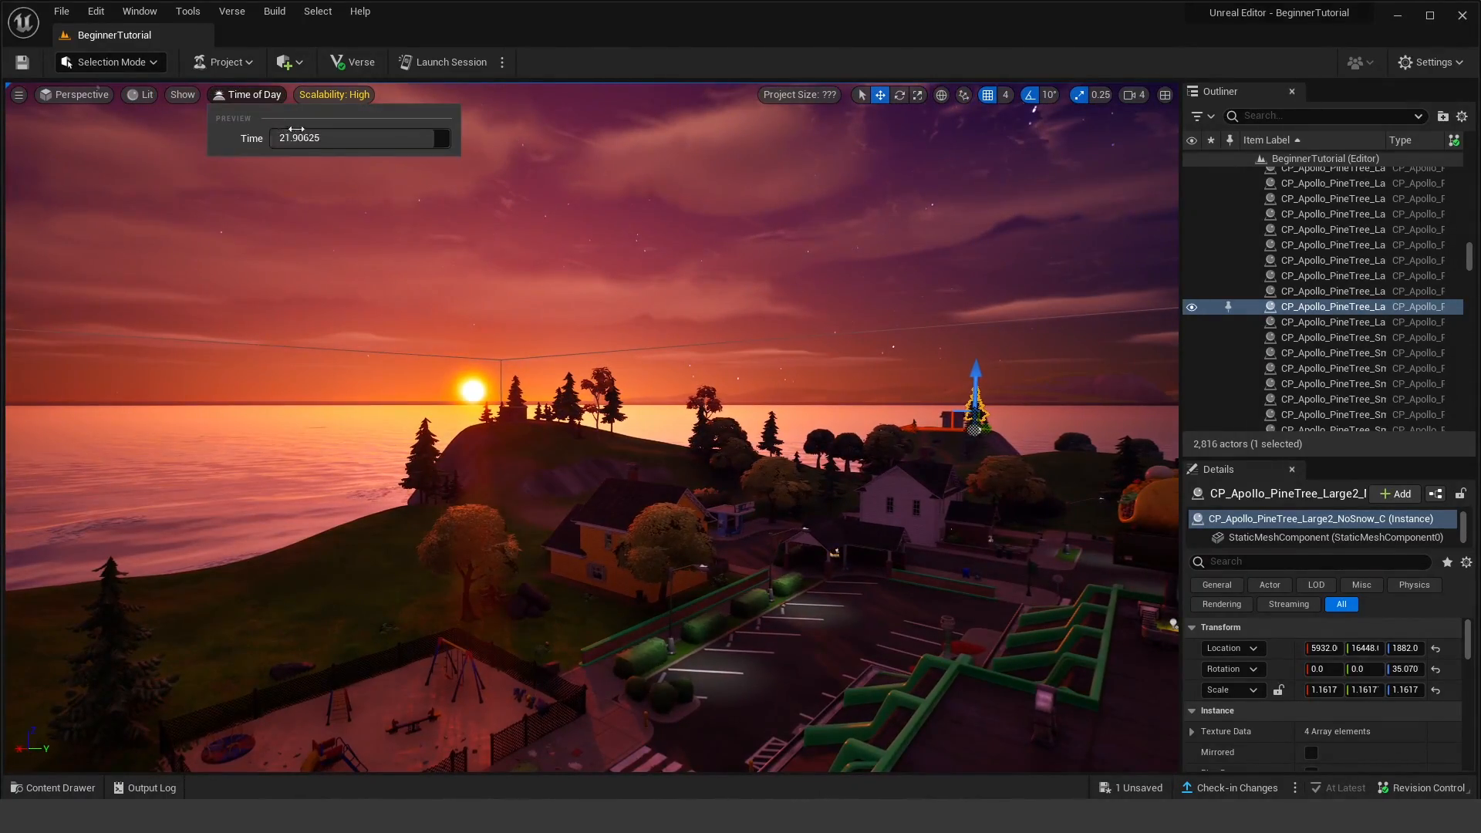
drag(316, 137, 348, 136)
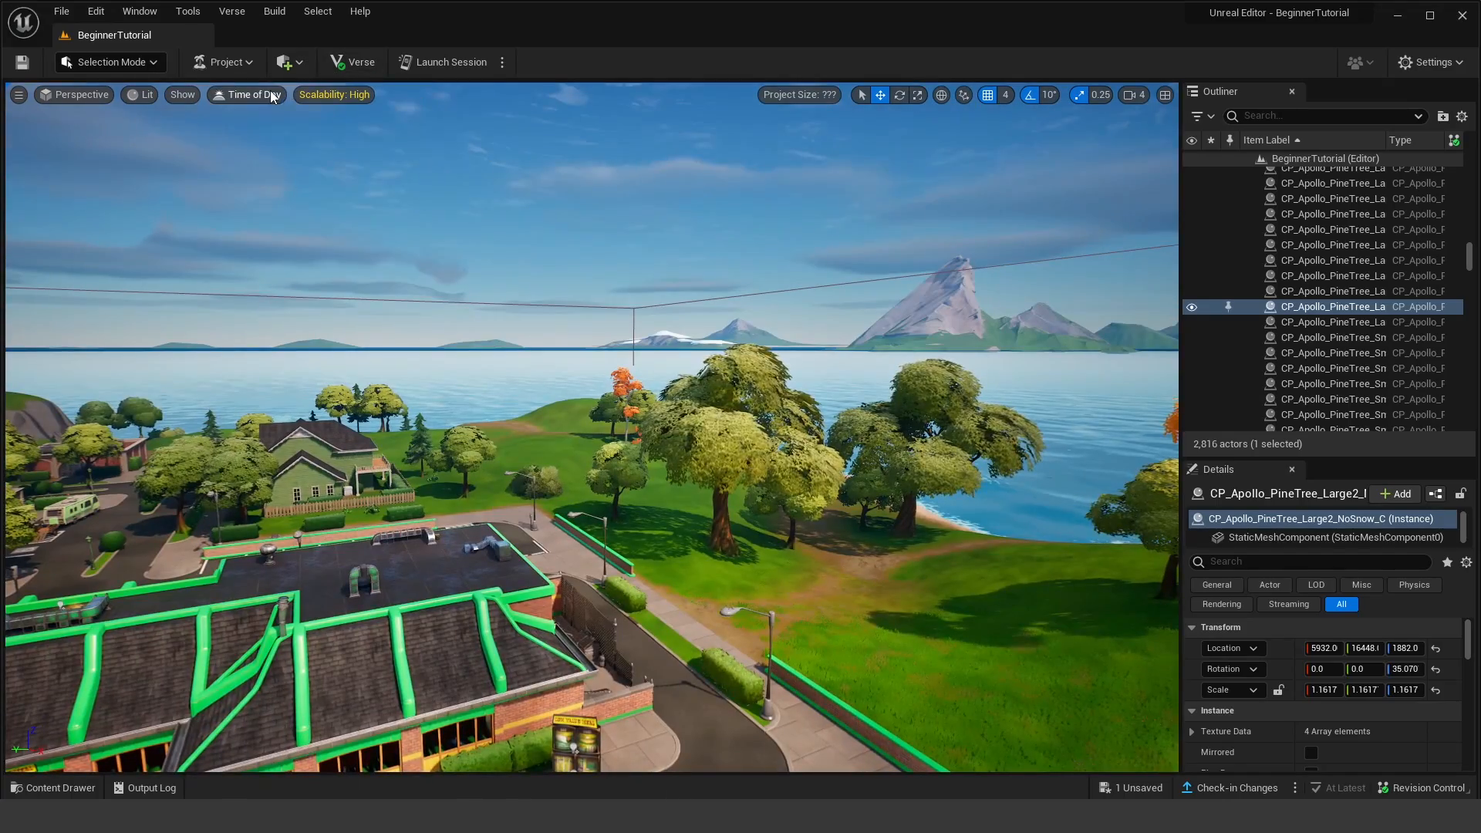
click(249, 94)
mouse_move(362, 138)
mouse_down()
mouse_move(291, 137)
mouse_move(359, 137)
mouse_up()
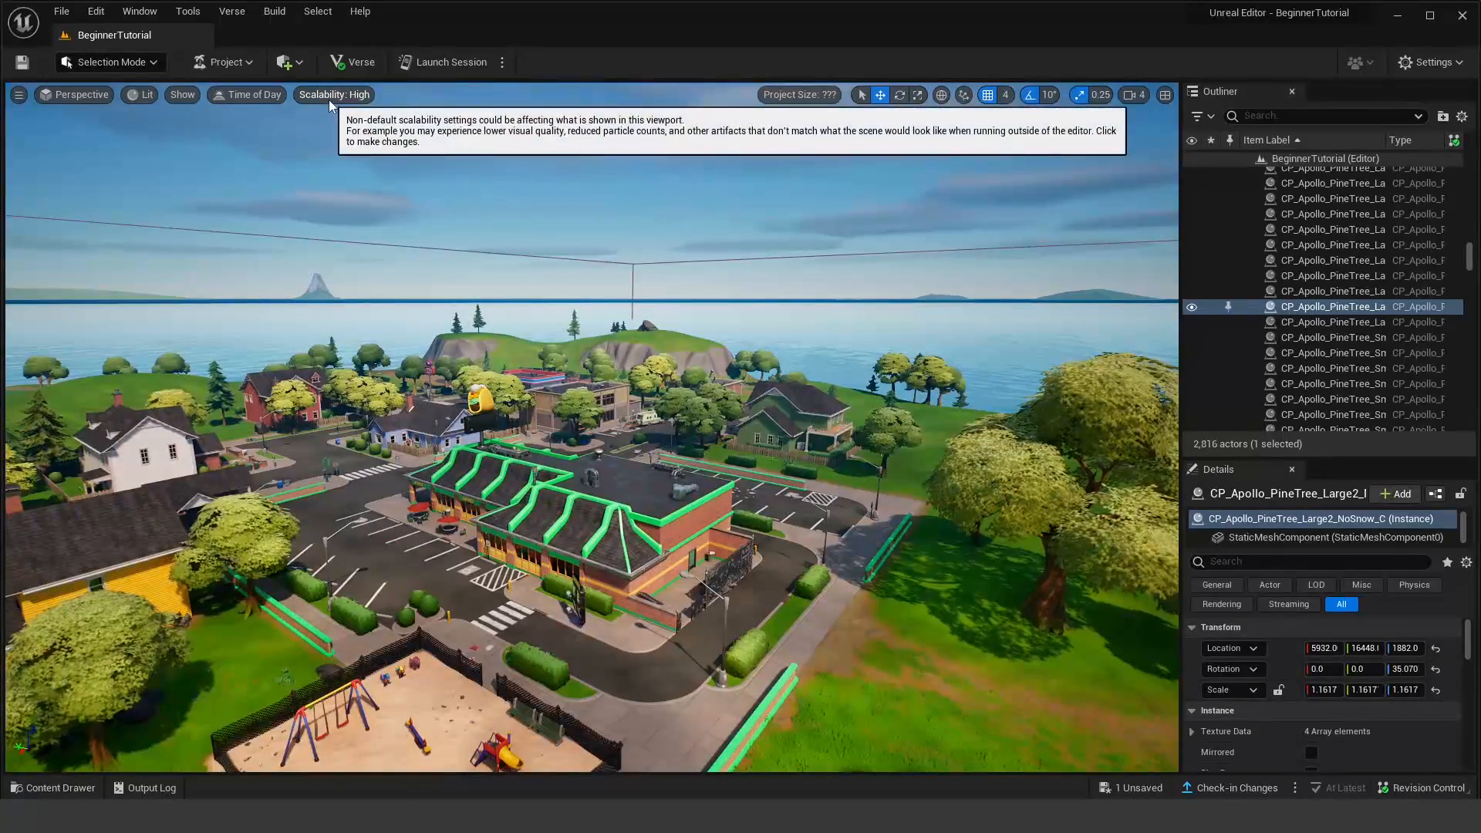
Step: Review the Scalability quality presets and the individual settings such as View Distance, Shadows and Textures
click(335, 96)
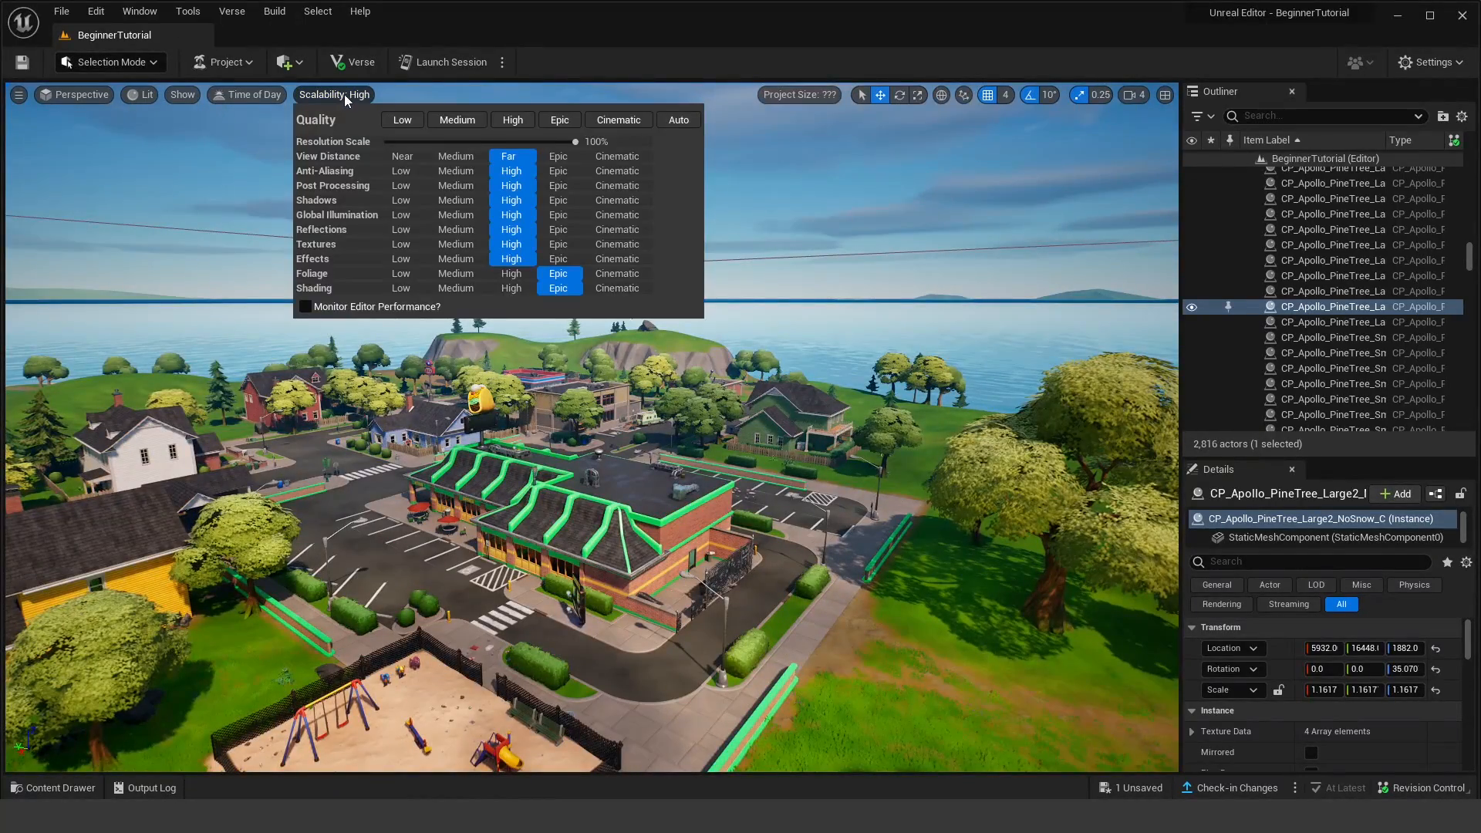
click(340, 94)
click(339, 93)
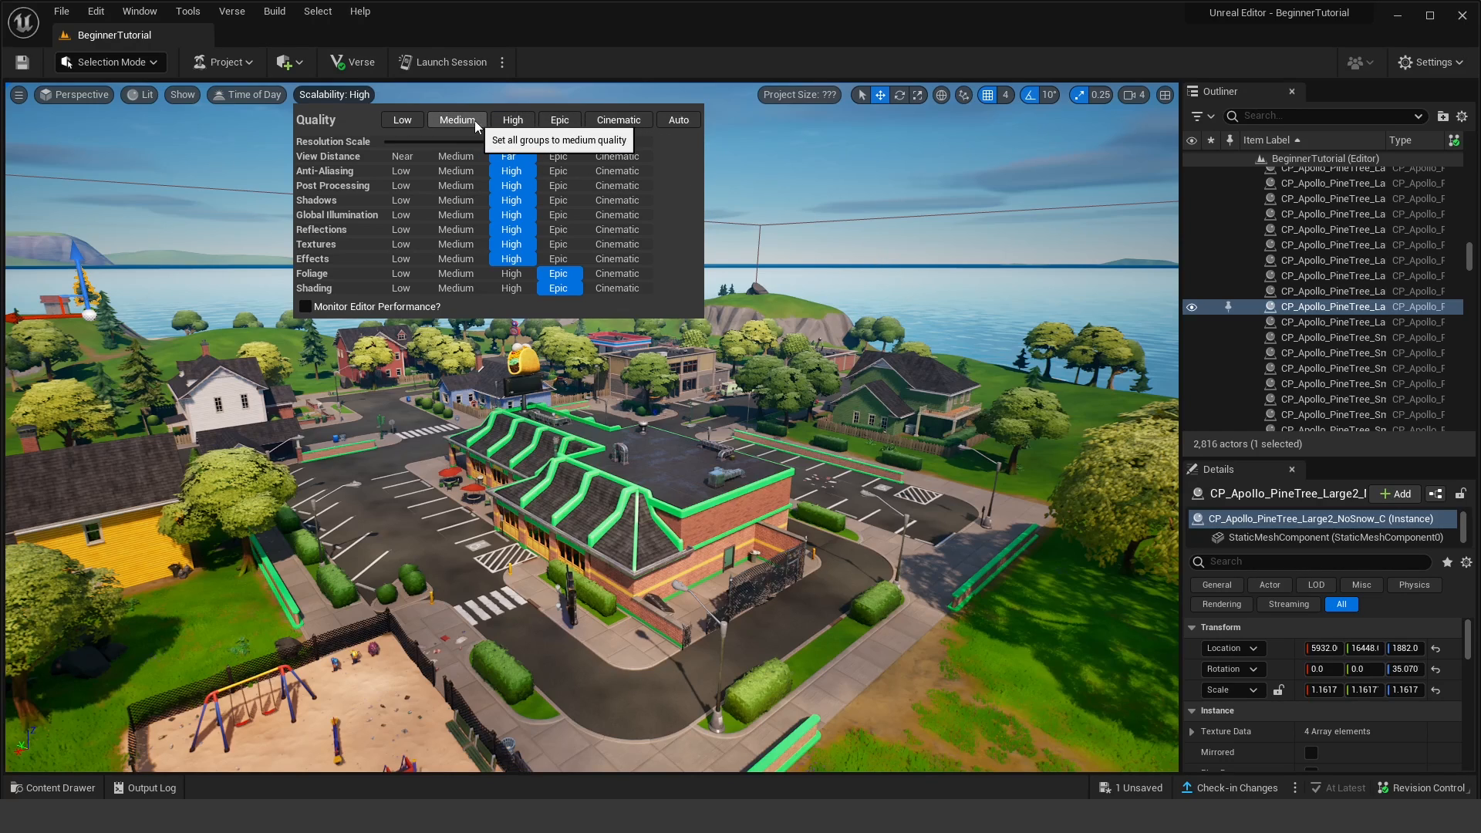
click(363, 95)
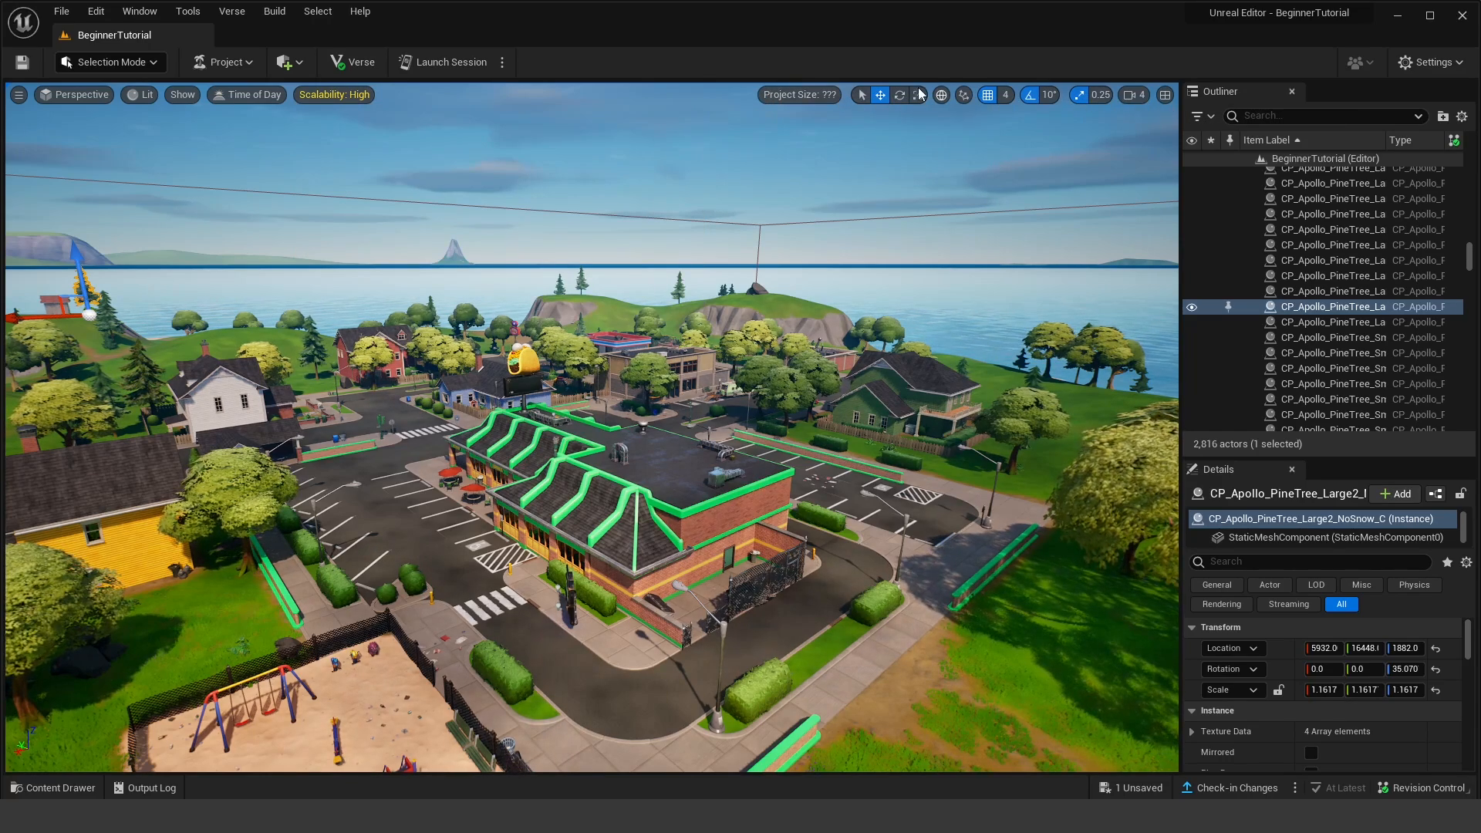
Step: Open the Project Size statistics
click(811, 94)
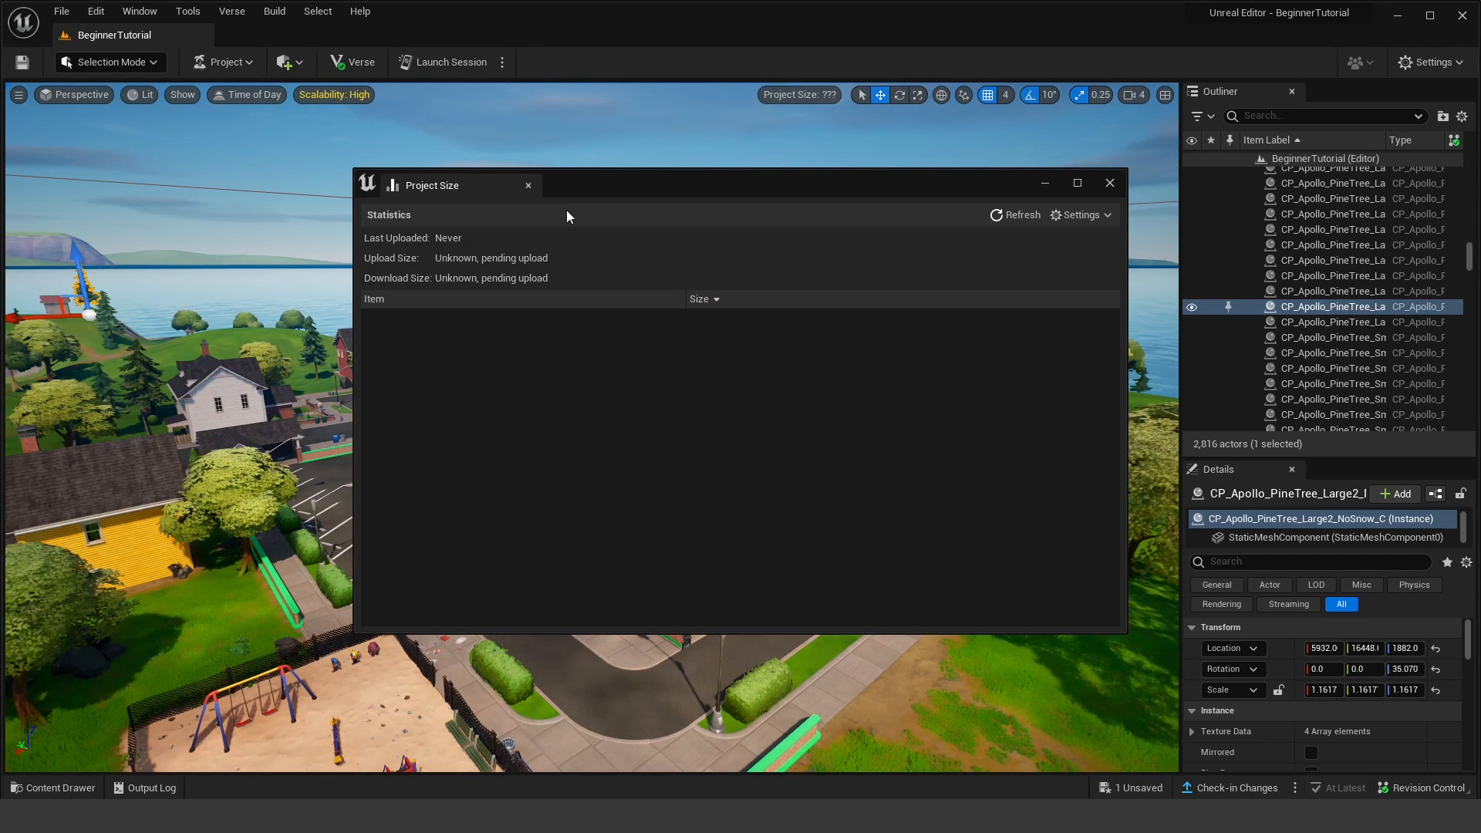
Step: Close the Project Size statistics and select the large rock pile on the grassy hill overlooking the playground
click(528, 185)
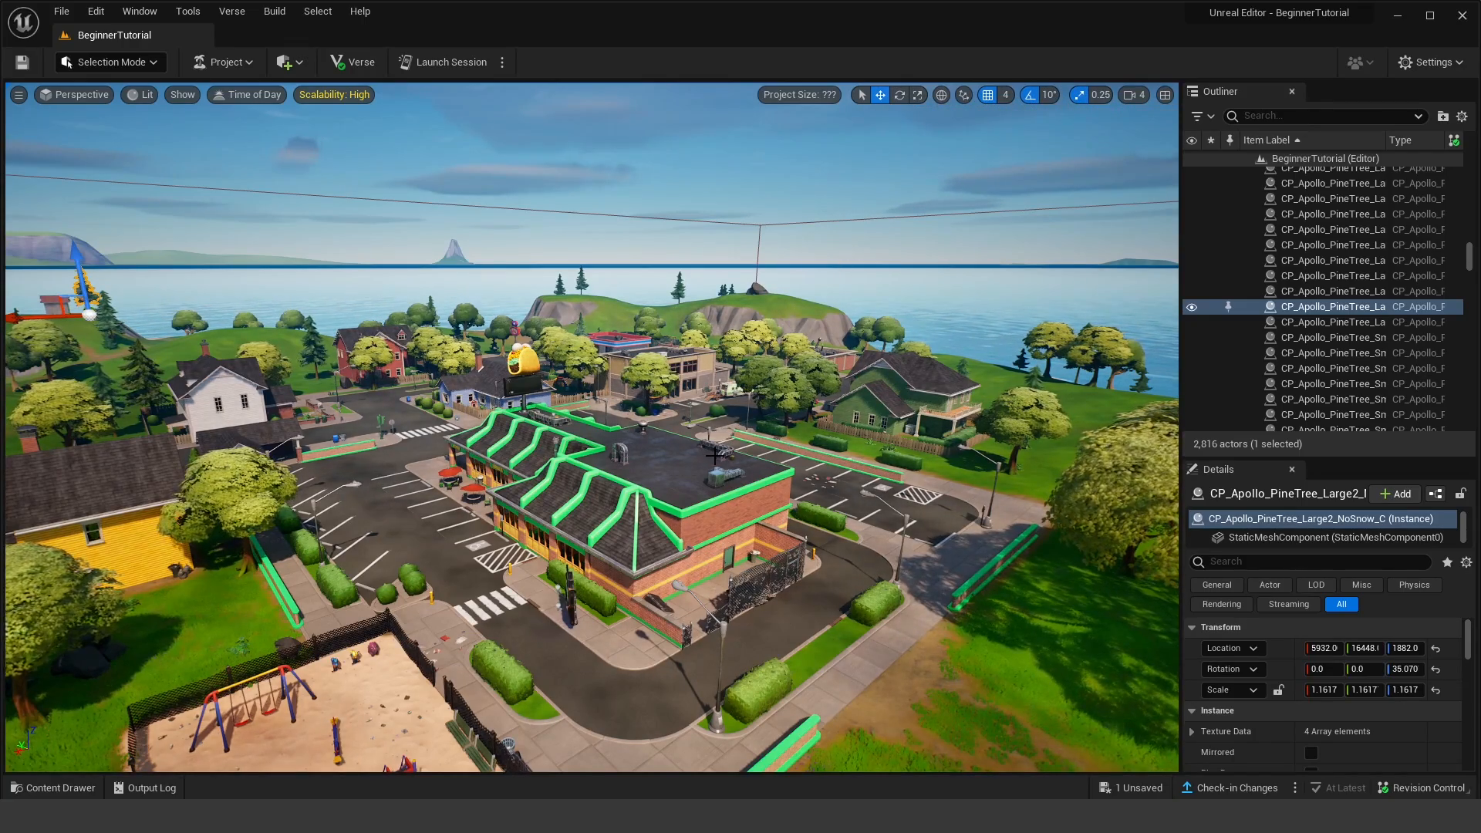
right_drag(734, 441, 735, 440)
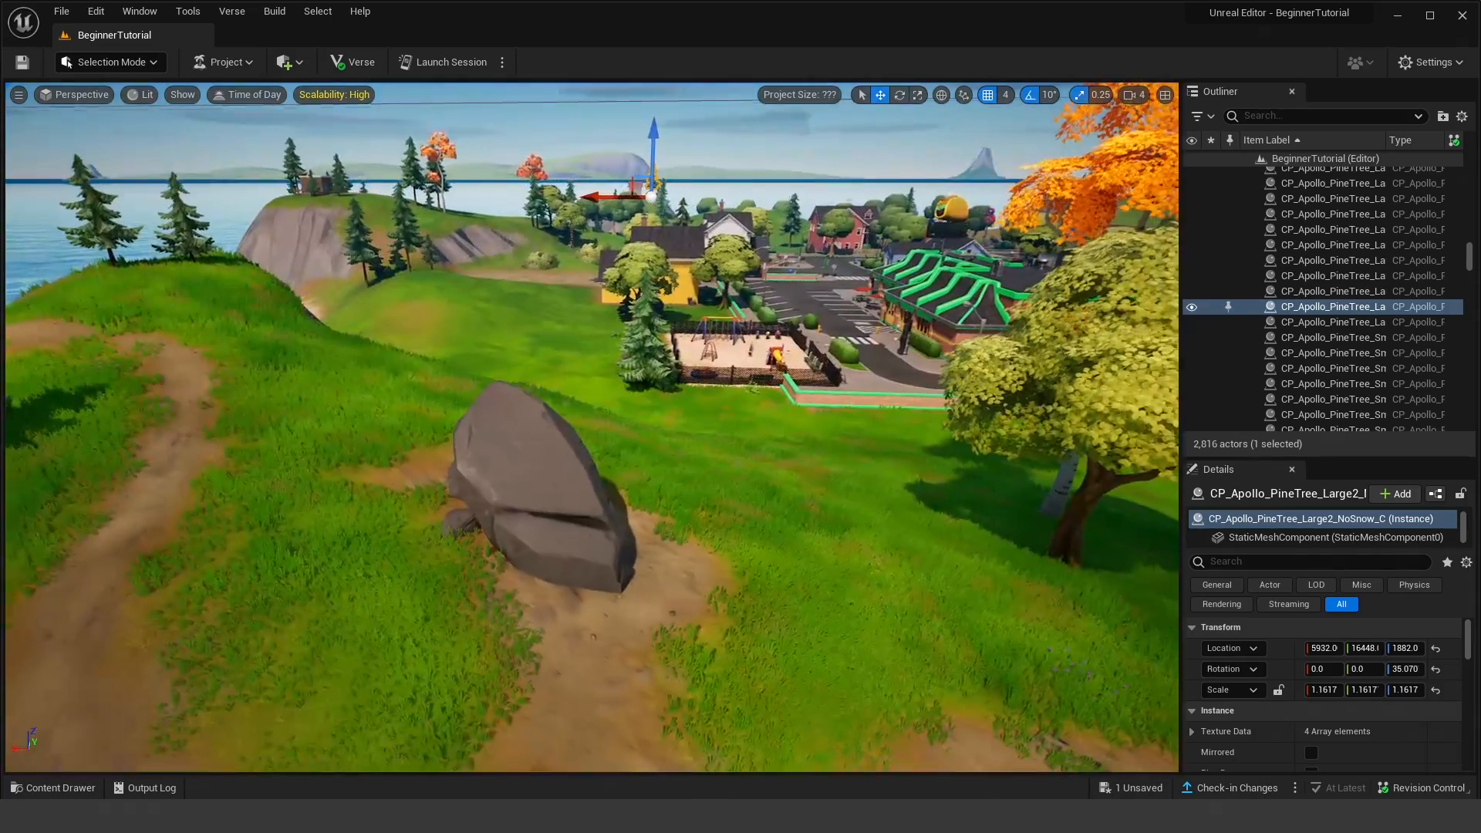
right_drag(703, 471, 702, 472)
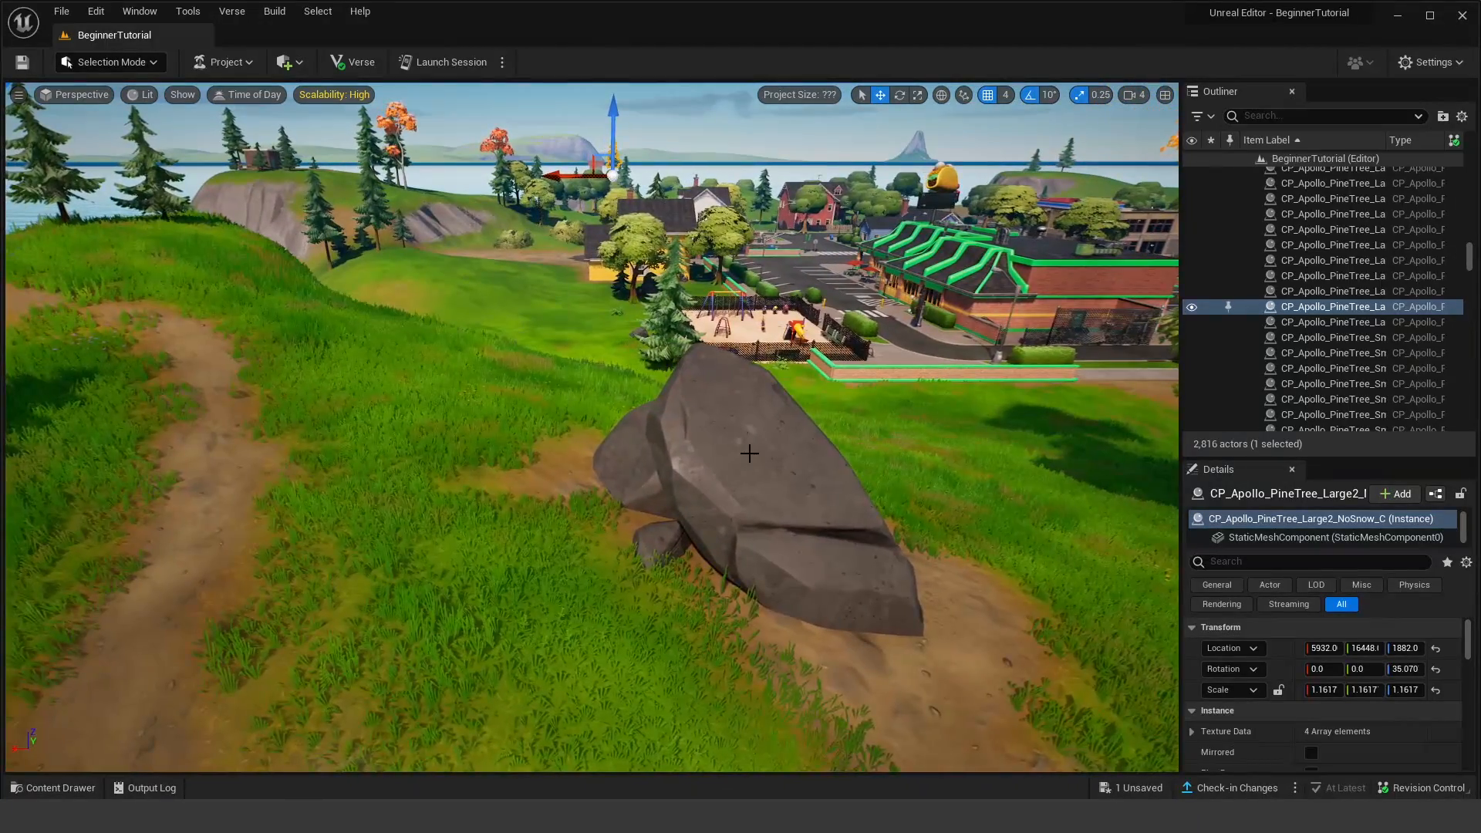
click(755, 461)
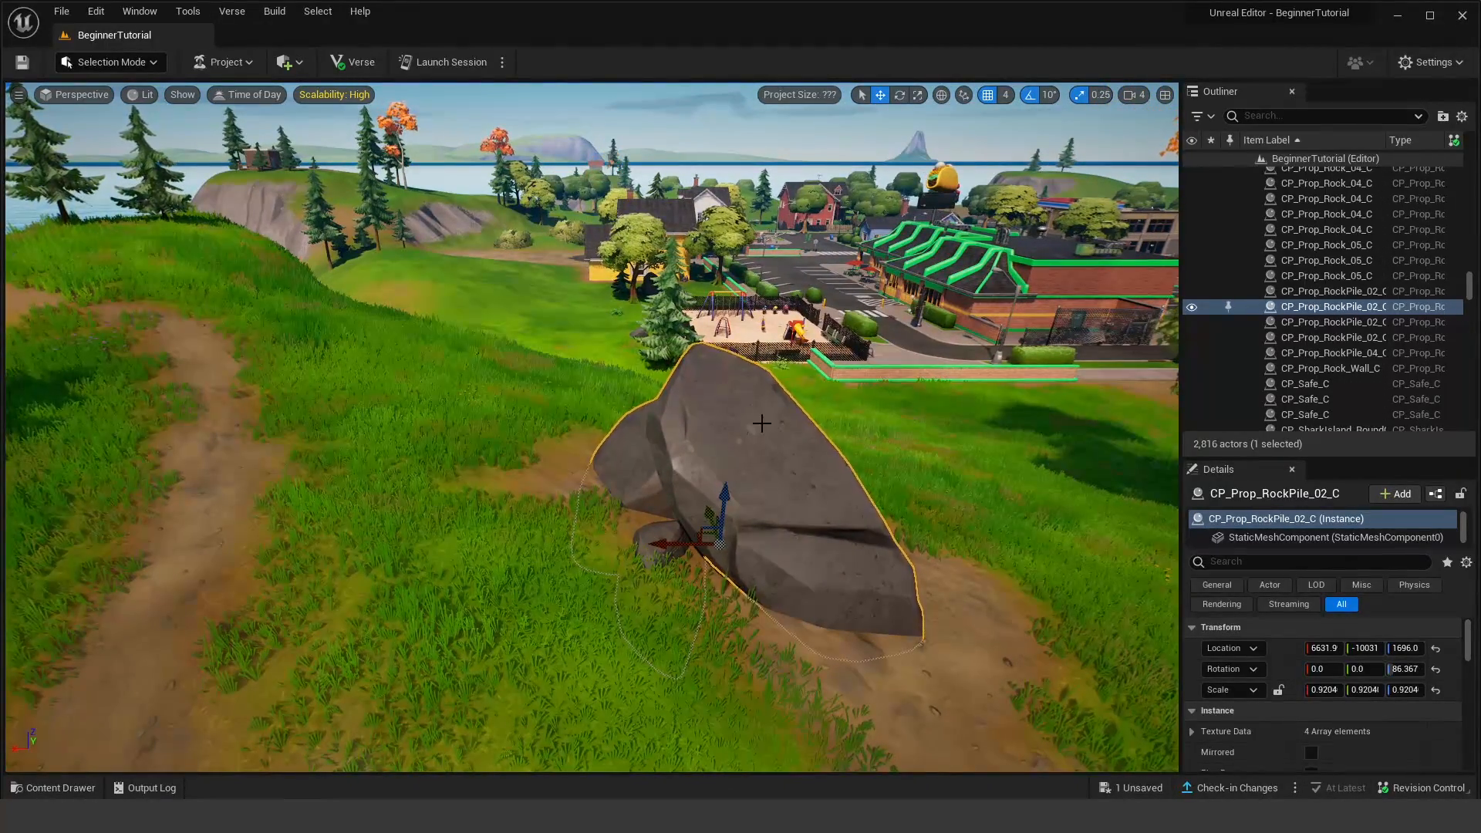
Step: Switch the selection to the nearby leafy tree and back to the rock pile, and focus the view on the rock
right_drag(775, 391, 907, 299)
click(907, 299)
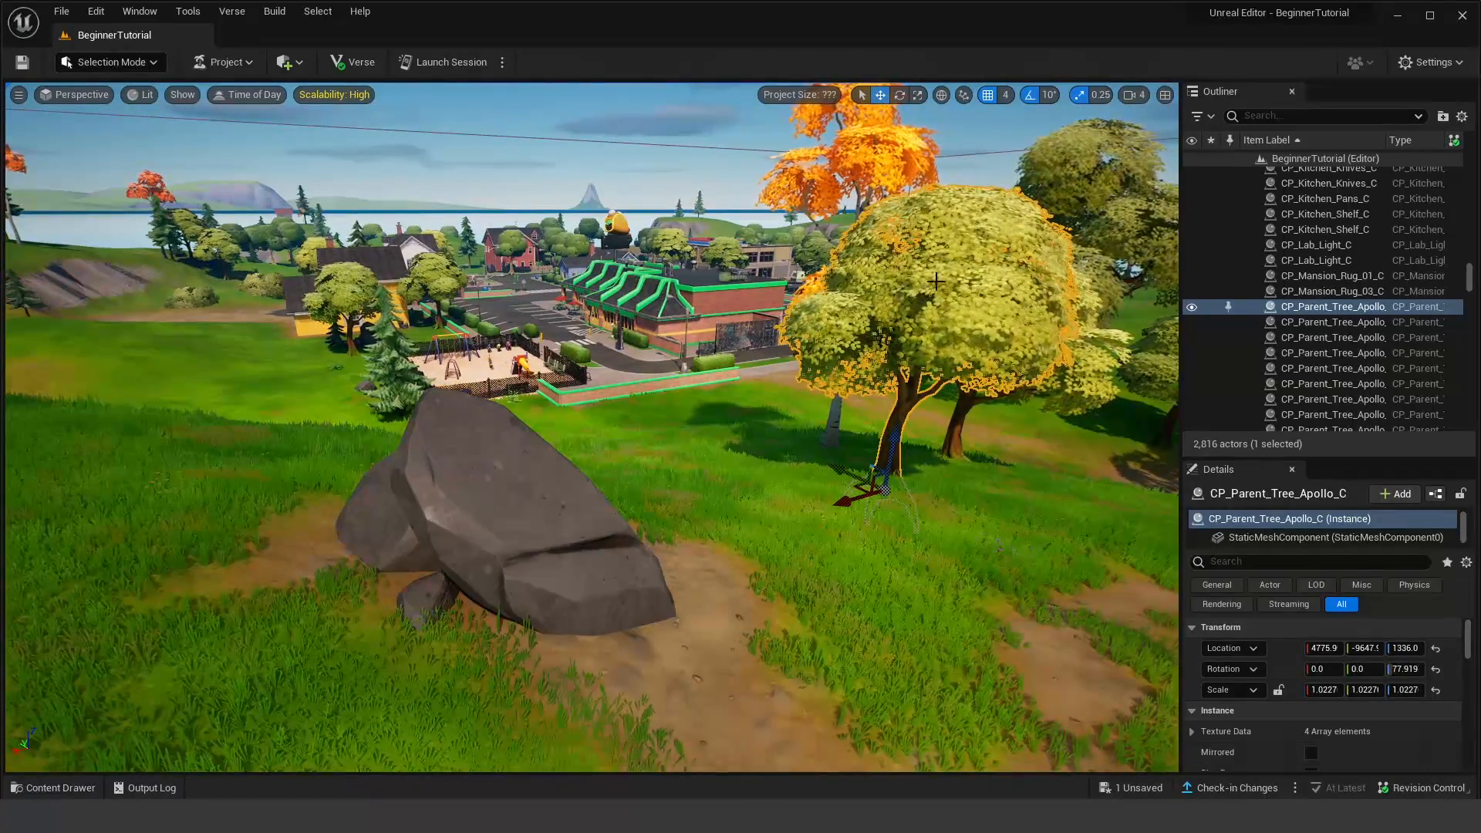
click(540, 501)
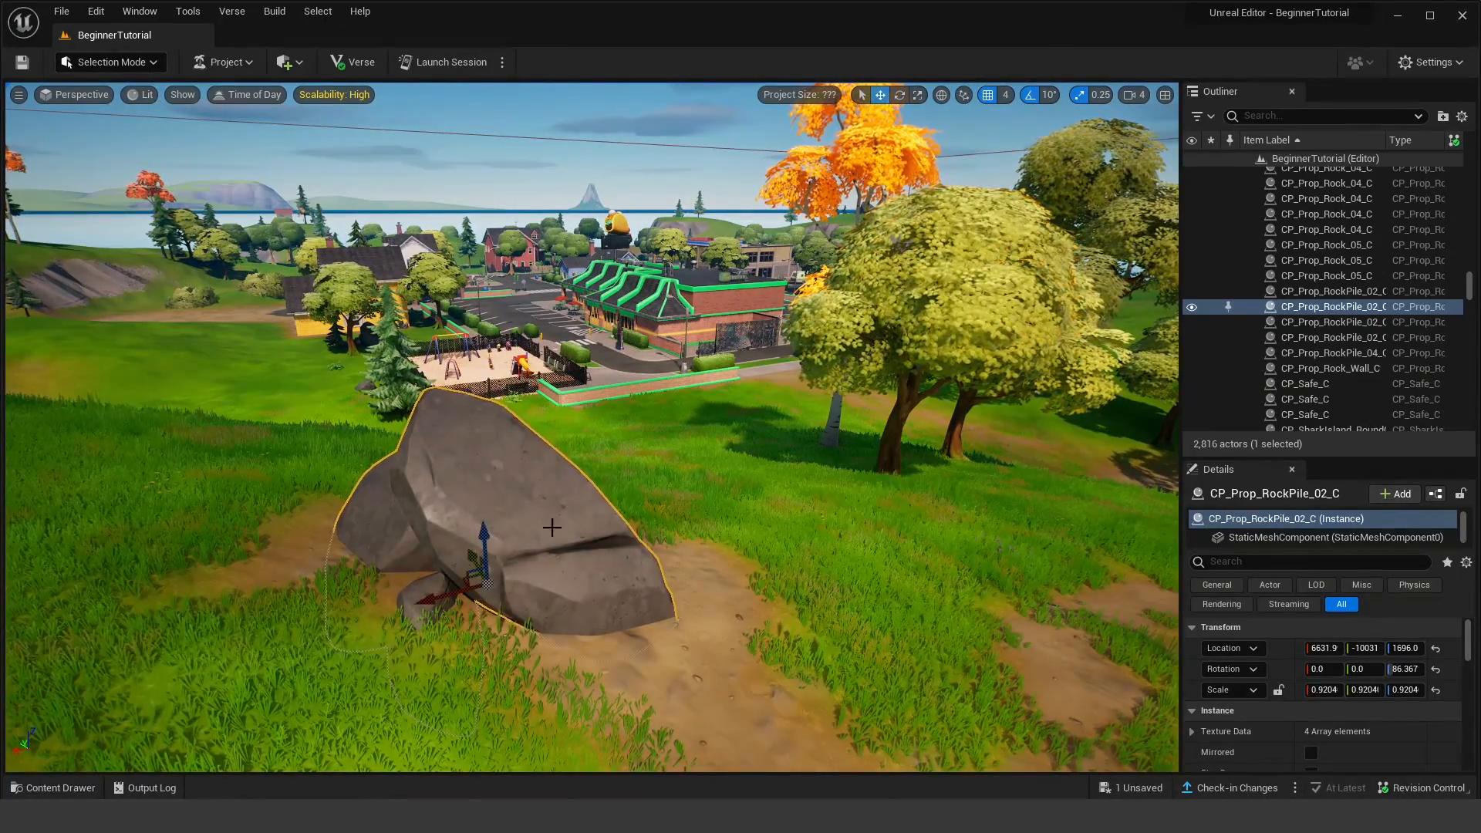
key(f)
scroll(568, 428, down, 3)
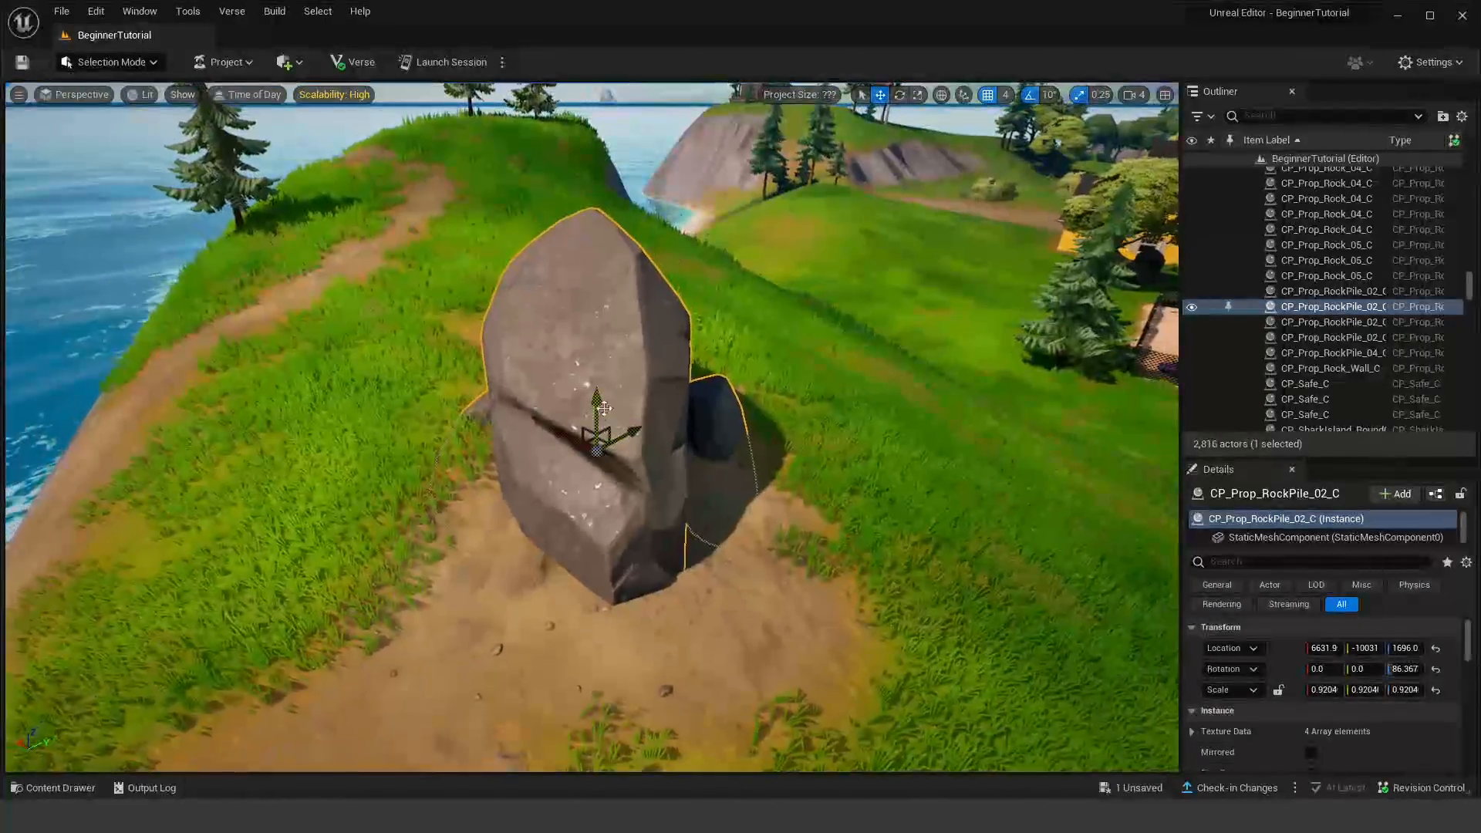
alt+drag(605, 449, 567, 416)
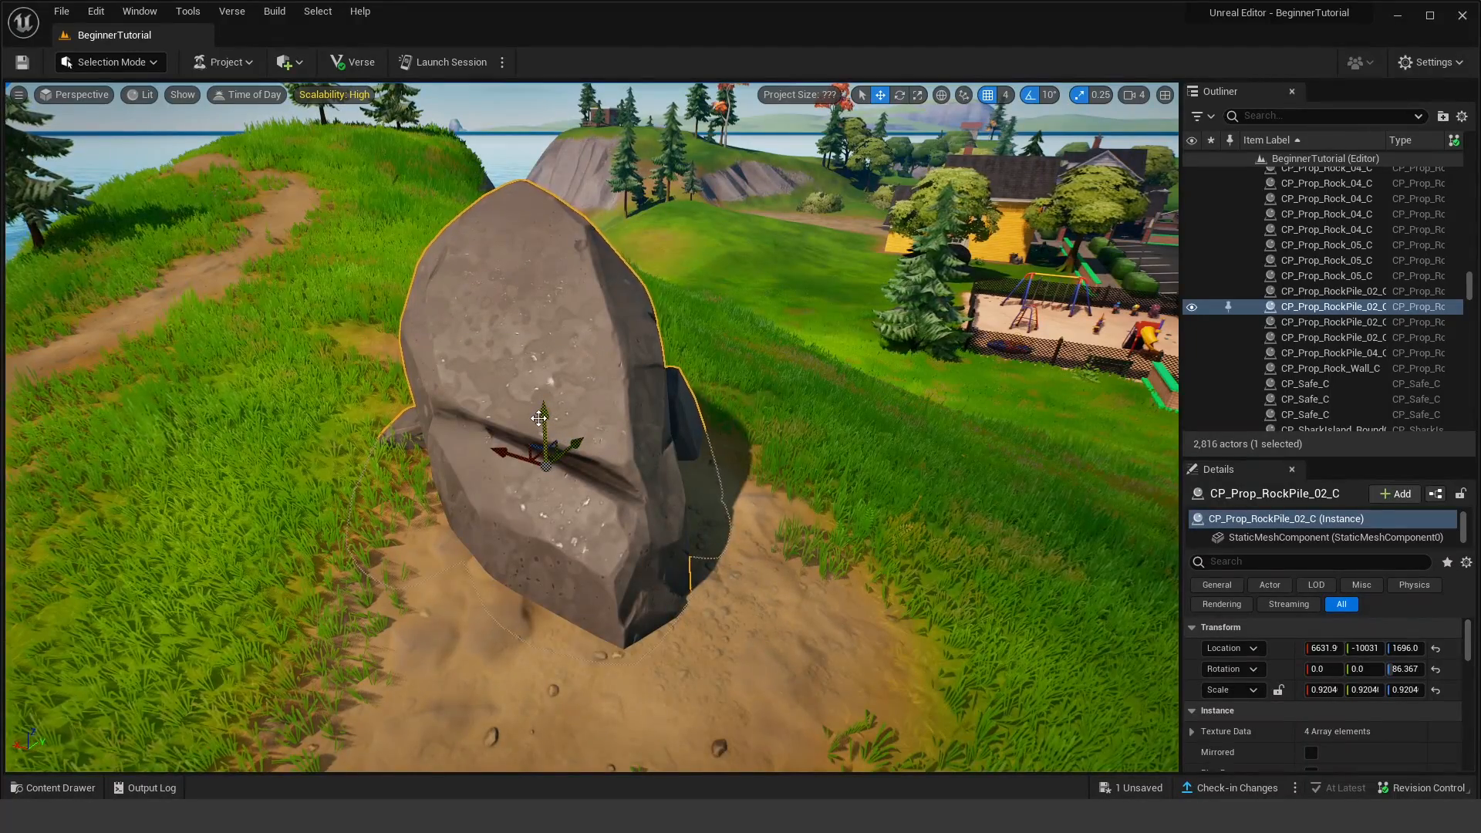
alt+drag(509, 450, 570, 456)
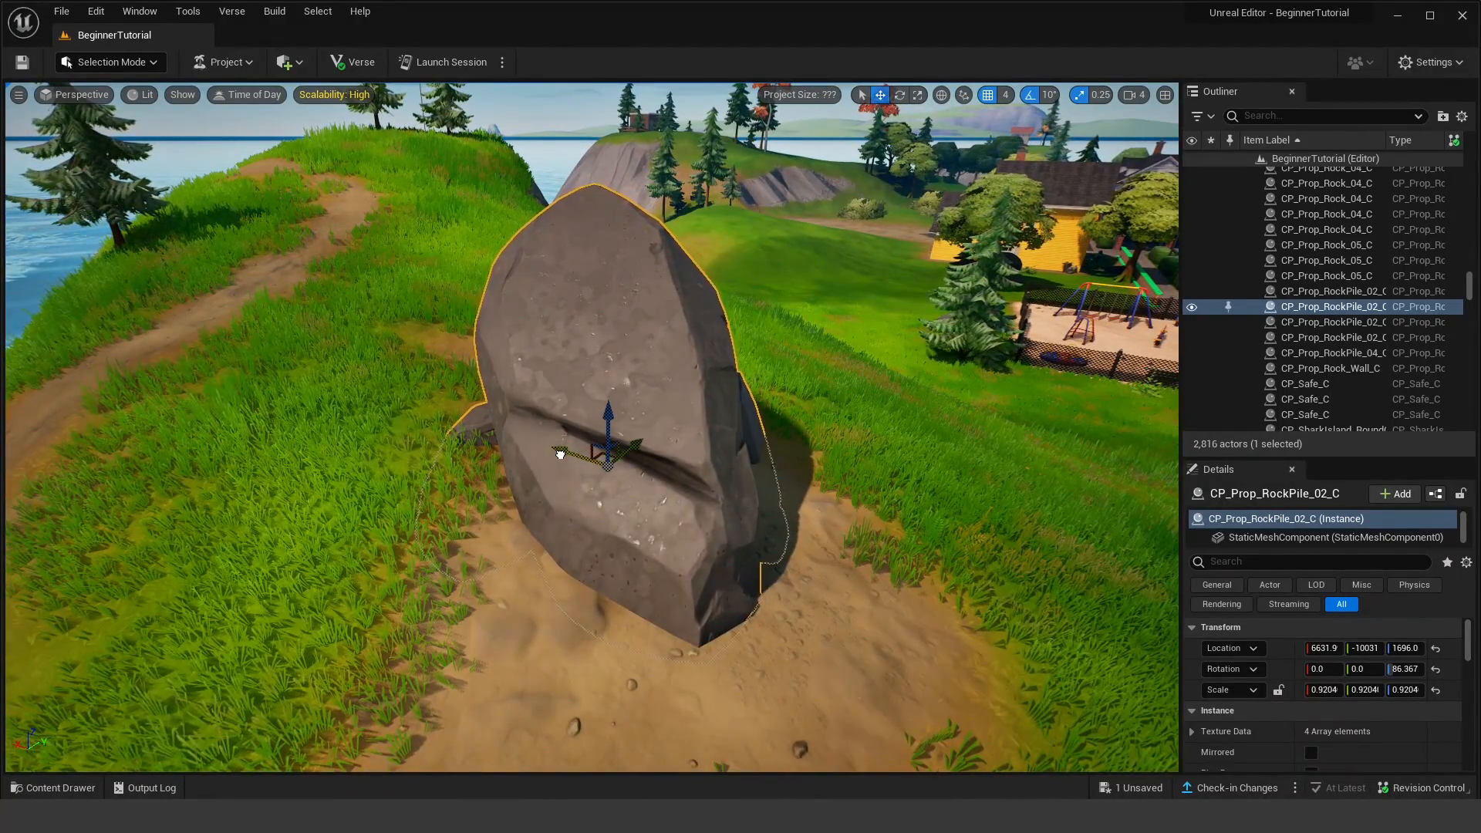
Step: Slide the rock pile back and forth along the X axis and return it to its starting location
drag(582, 463, 529, 434)
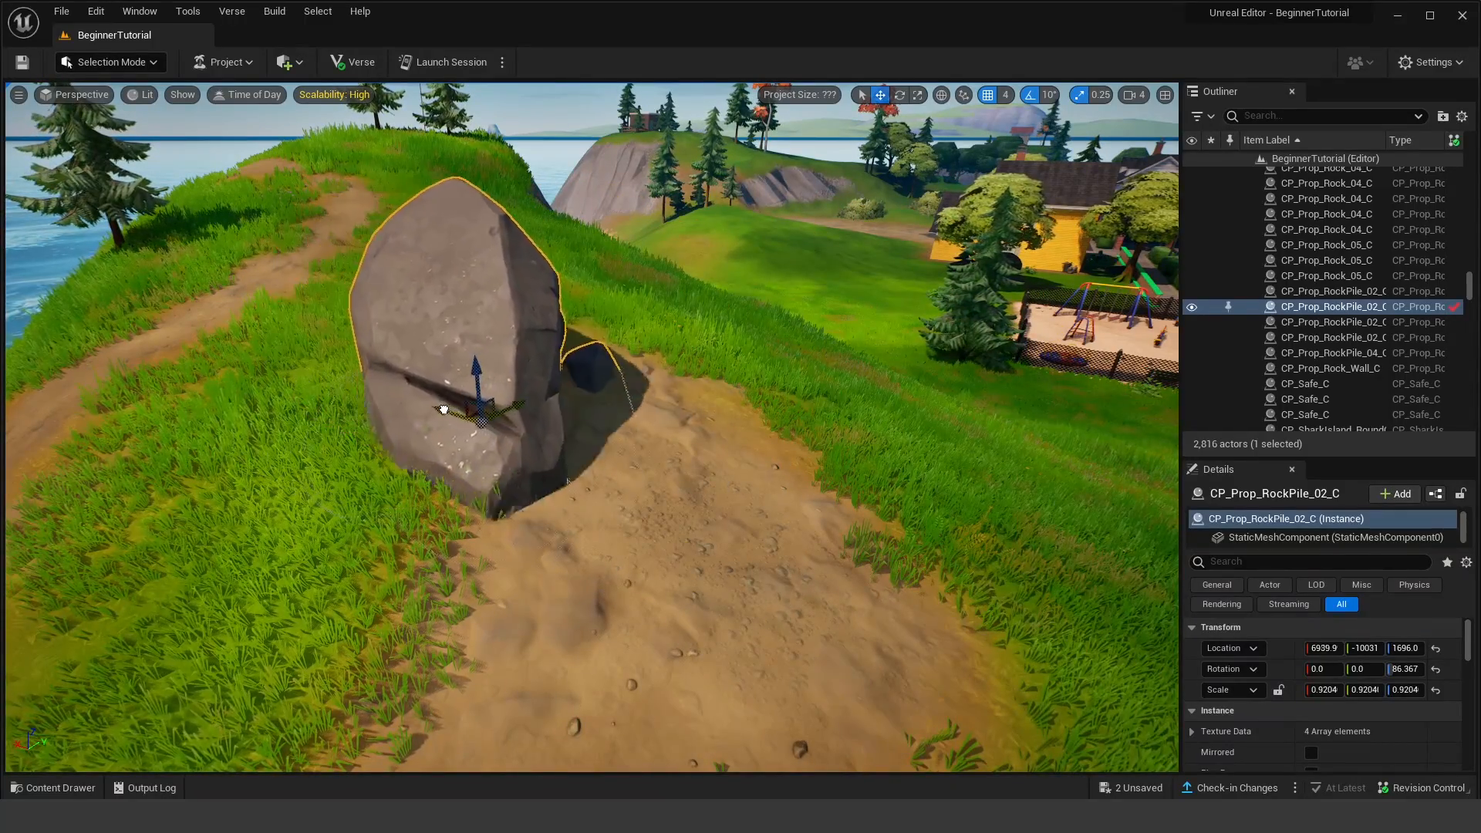
mouse_move(443, 409)
mouse_down()
mouse_move(699, 480)
mouse_move(433, 409)
mouse_up()
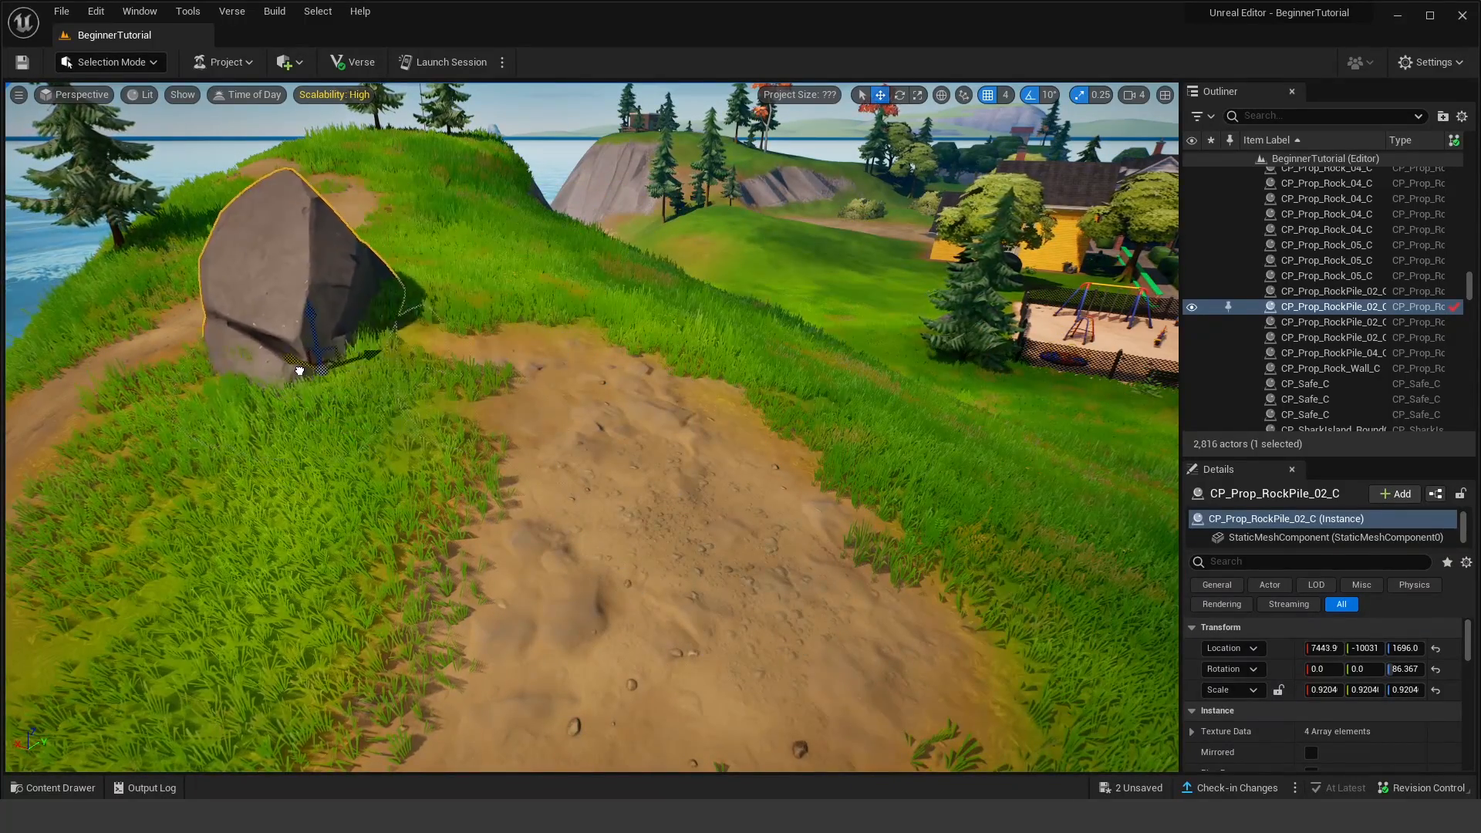
drag(337, 380, 445, 409)
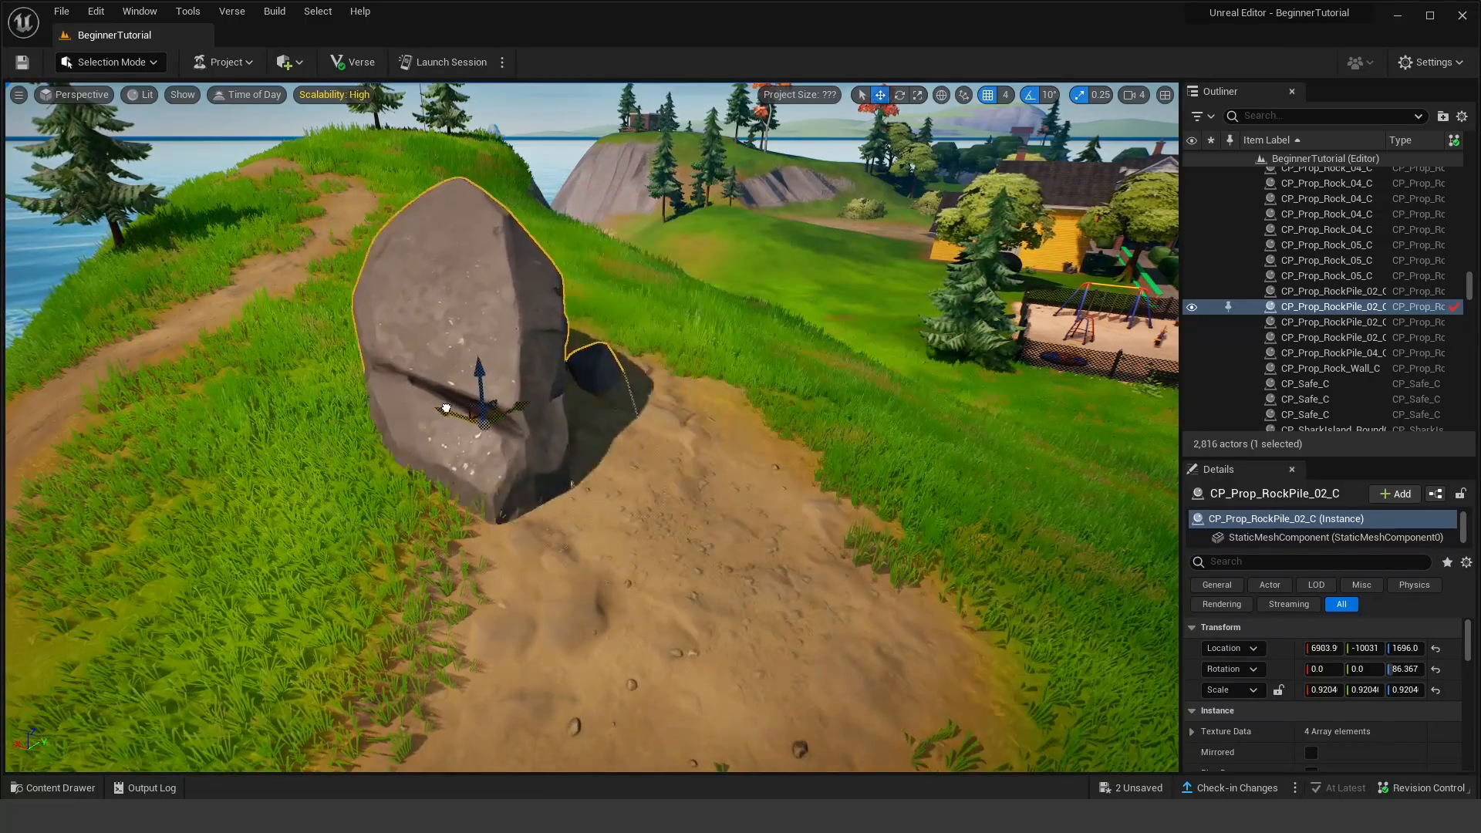
drag(549, 439, 329, 357)
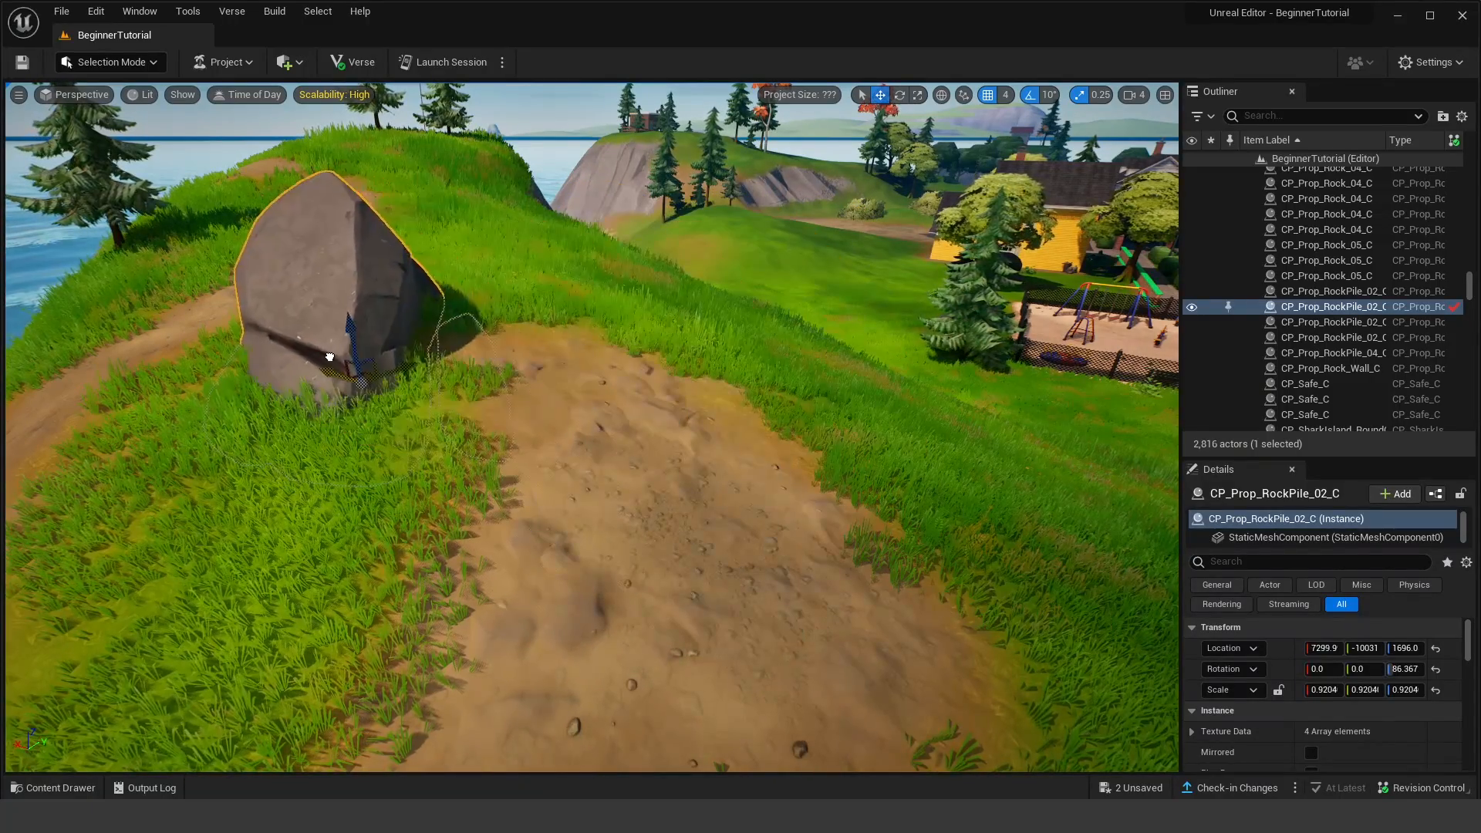
drag(539, 437, 548, 443)
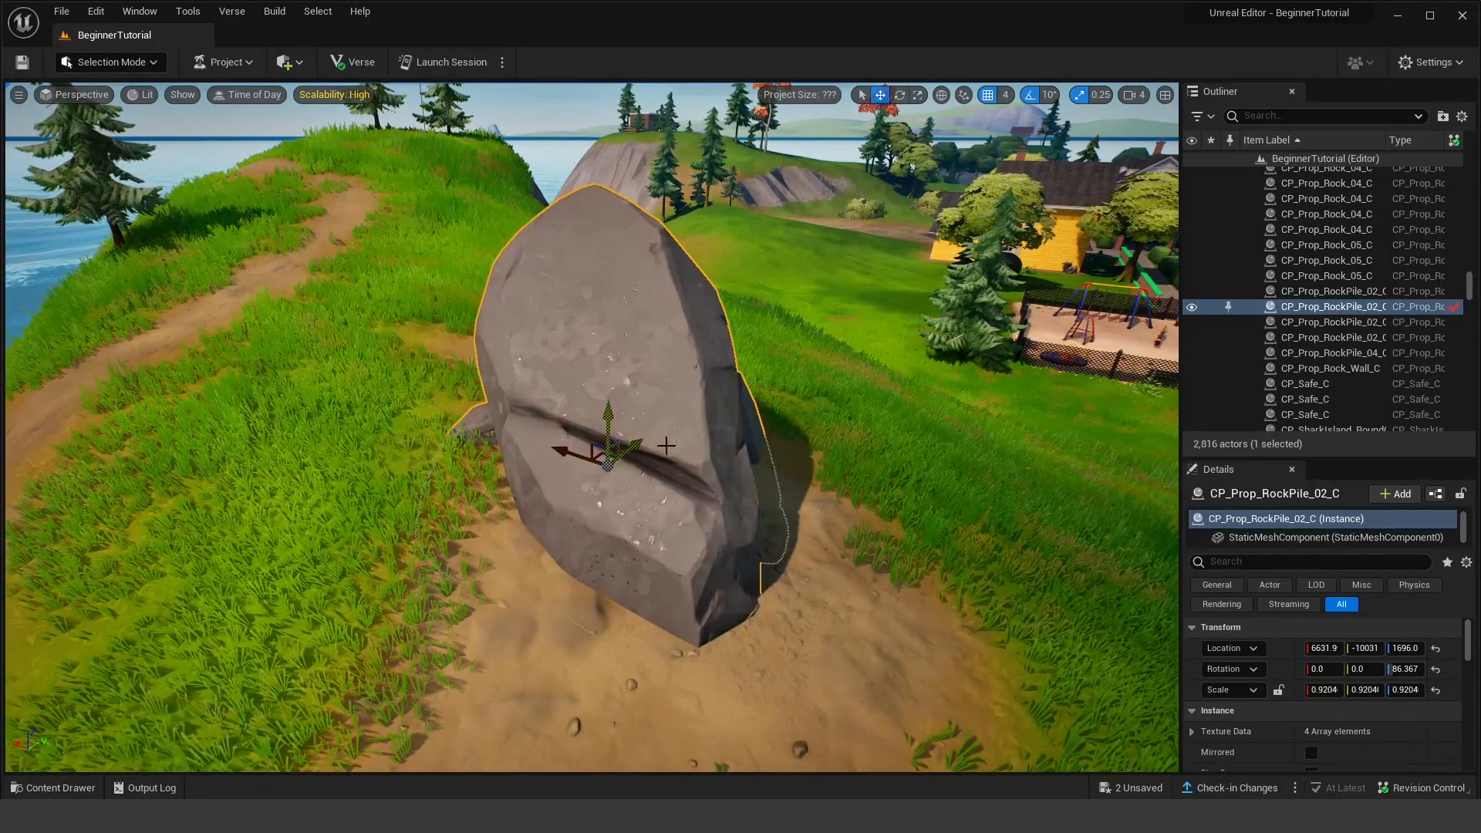
Step: Shift the rock pile slightly along the Y axis to about -10019
right_drag(666, 445, 501, 471)
key(d)
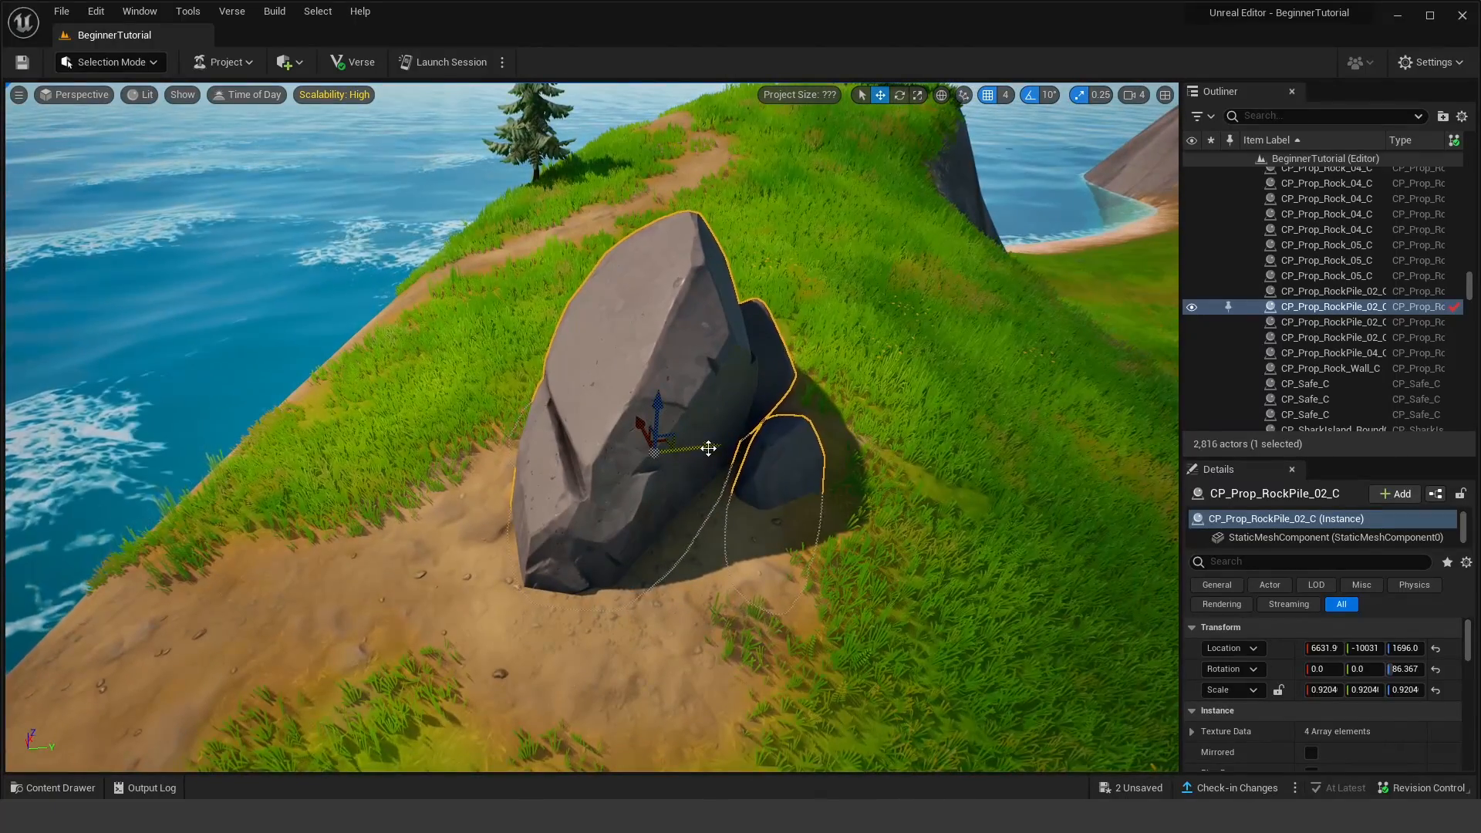
mouse_move(708, 448)
mouse_down()
mouse_move(886, 429)
mouse_move(359, 422)
mouse_move(948, 409)
mouse_move(462, 424)
mouse_move(819, 431)
mouse_move(698, 434)
mouse_up()
key(a)
right_drag(664, 406, 825, 392)
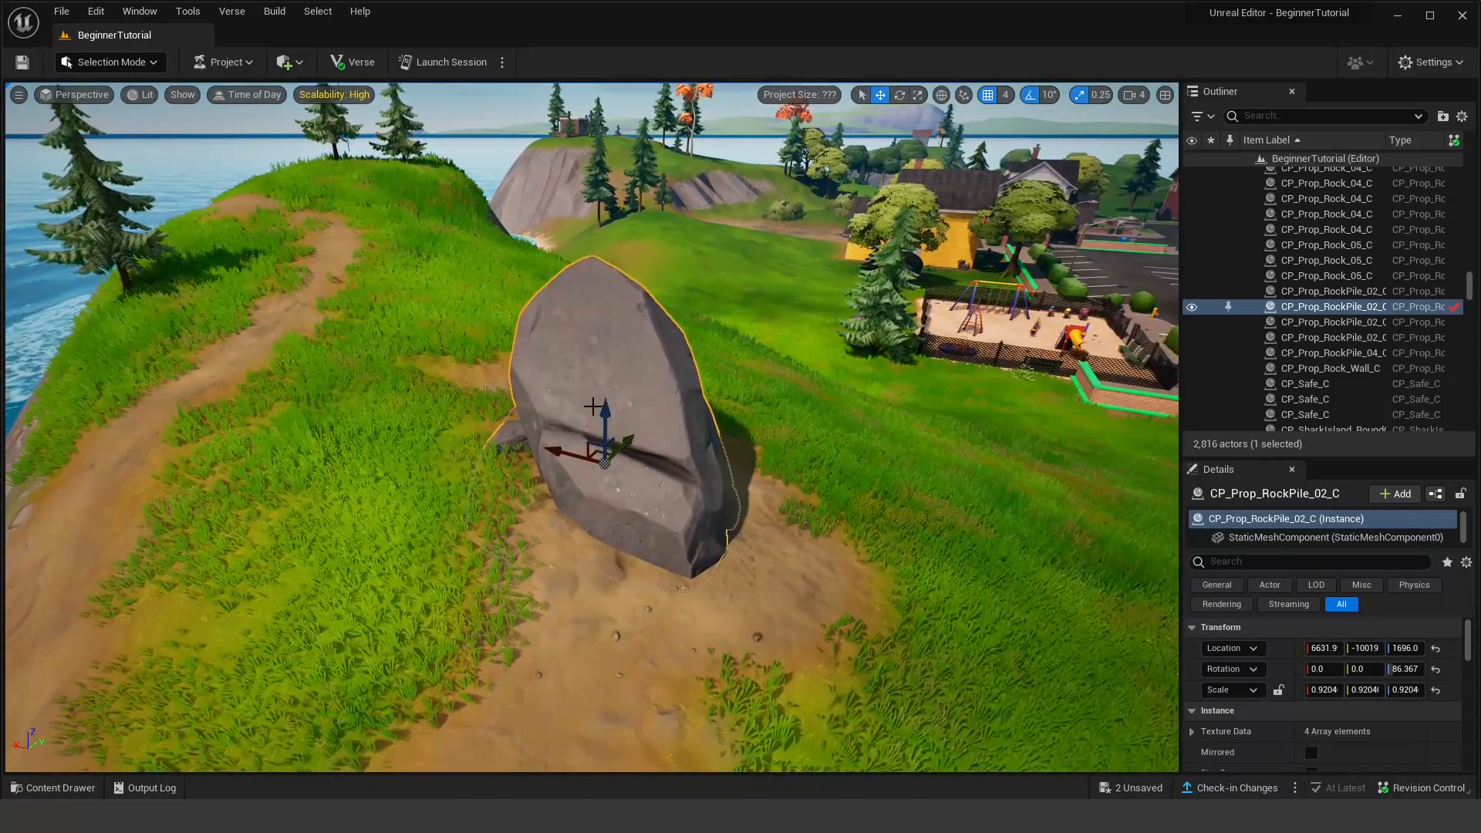
Step: Raise the rock pile along the Z axis to about 2152 and lower it to about 1760
right_drag(592, 406, 601, 406)
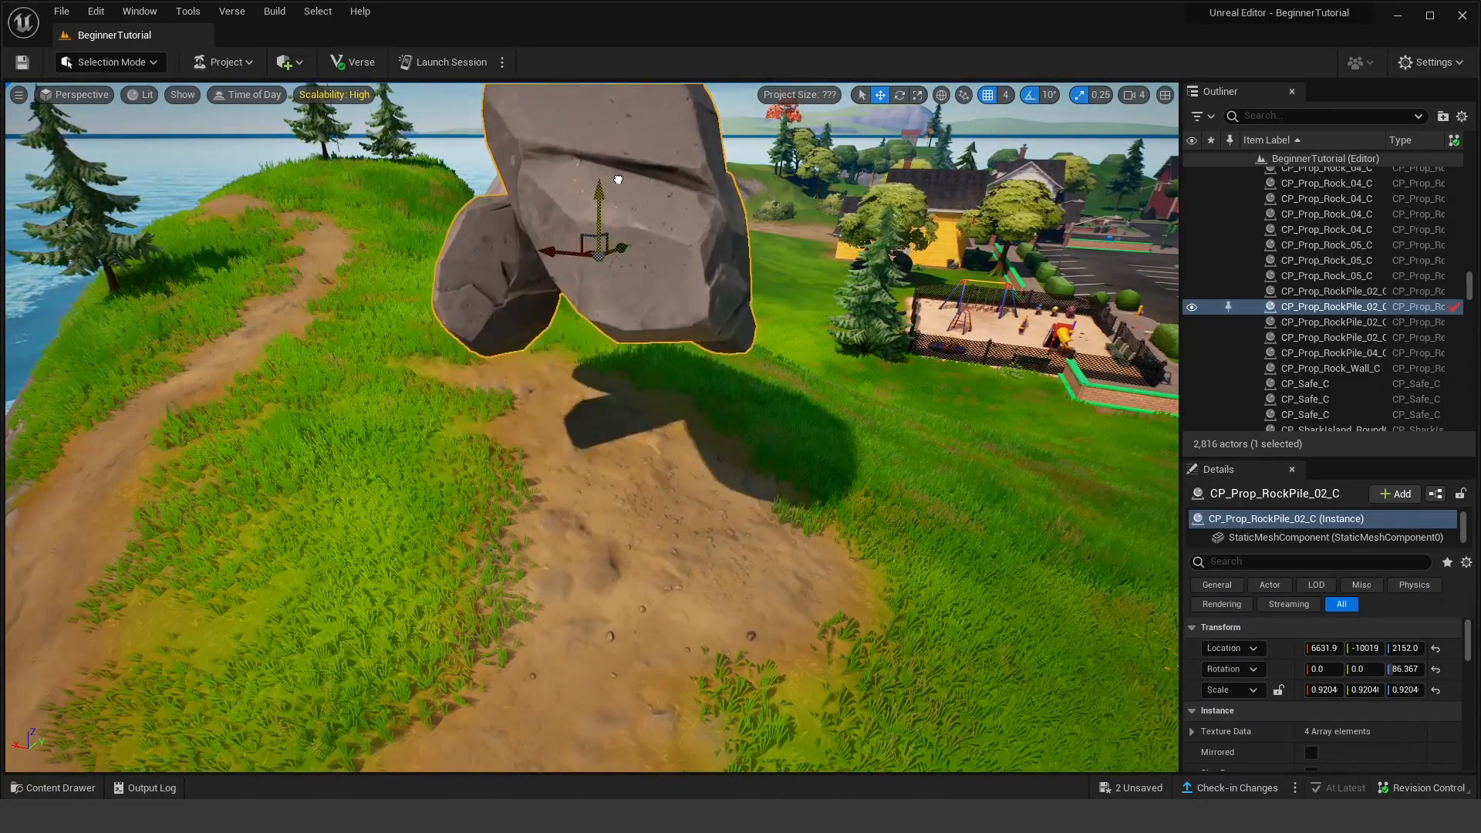
drag(617, 179, 617, 347)
right_drag(618, 347, 619, 327)
key(w)
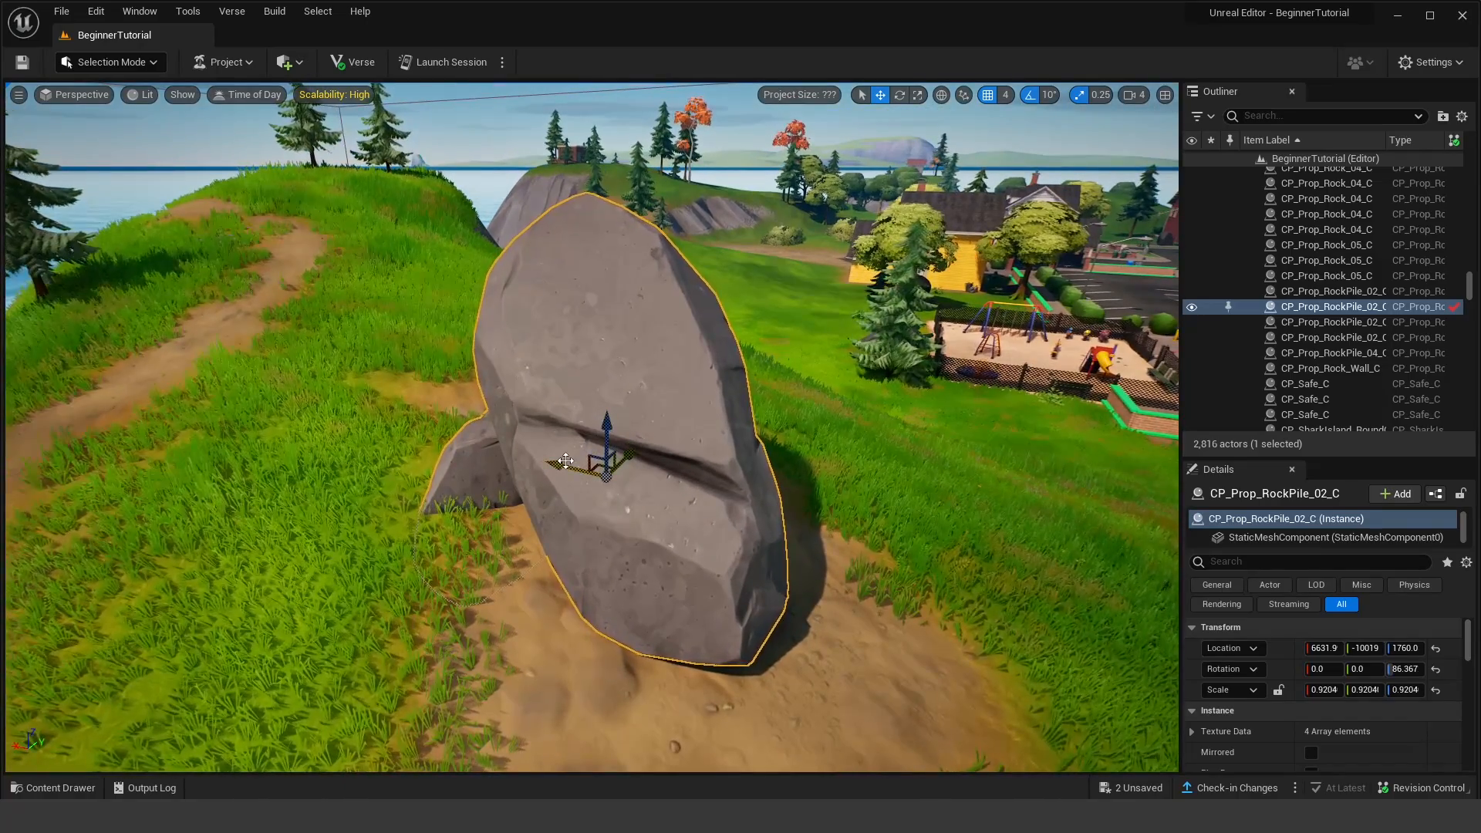
Step: Move the rock pile along the X axis to about 7004 and back to about 6656
right_drag(566, 460, 671, 483)
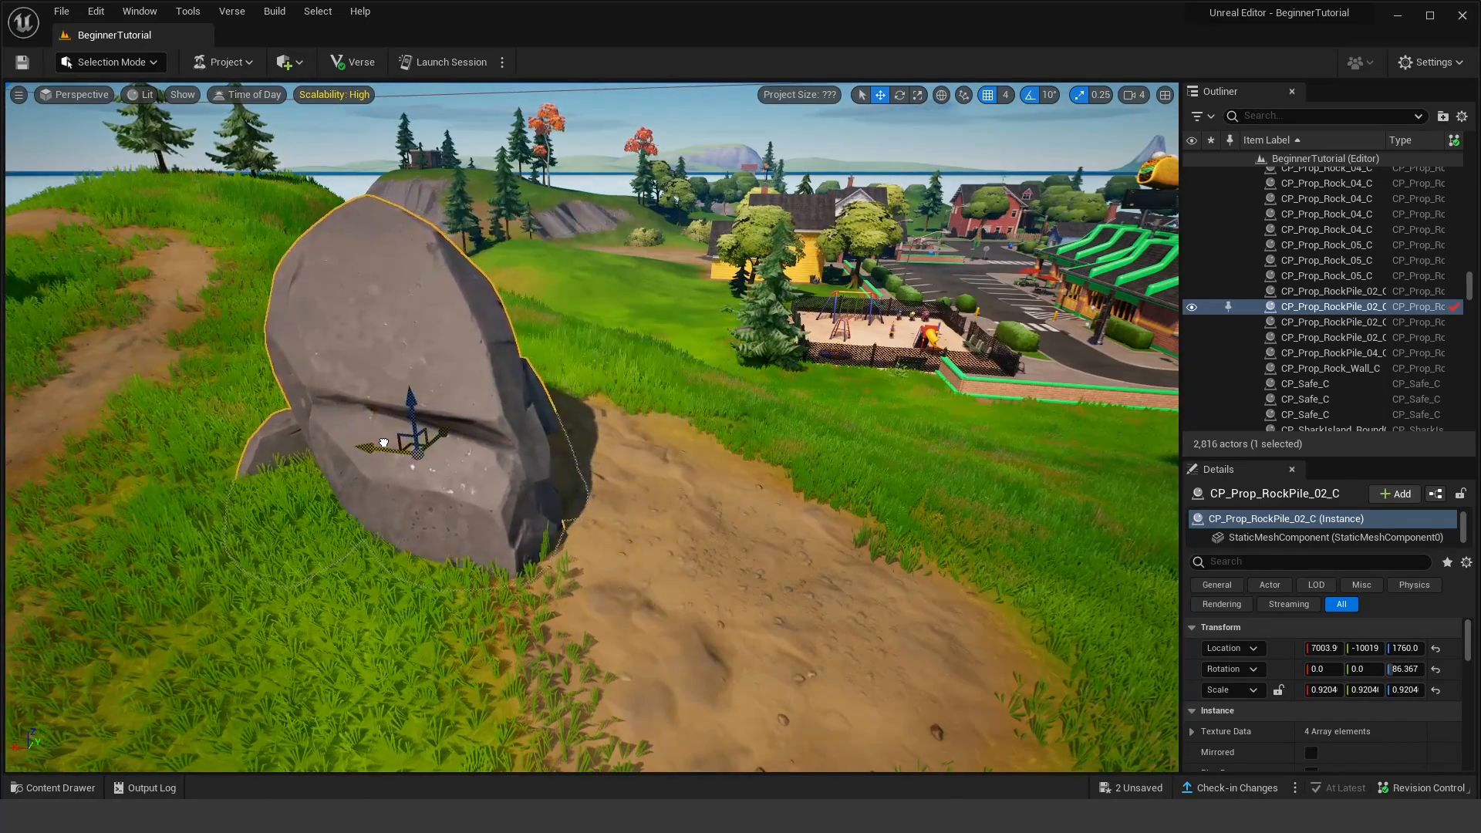
drag(383, 443, 433, 433)
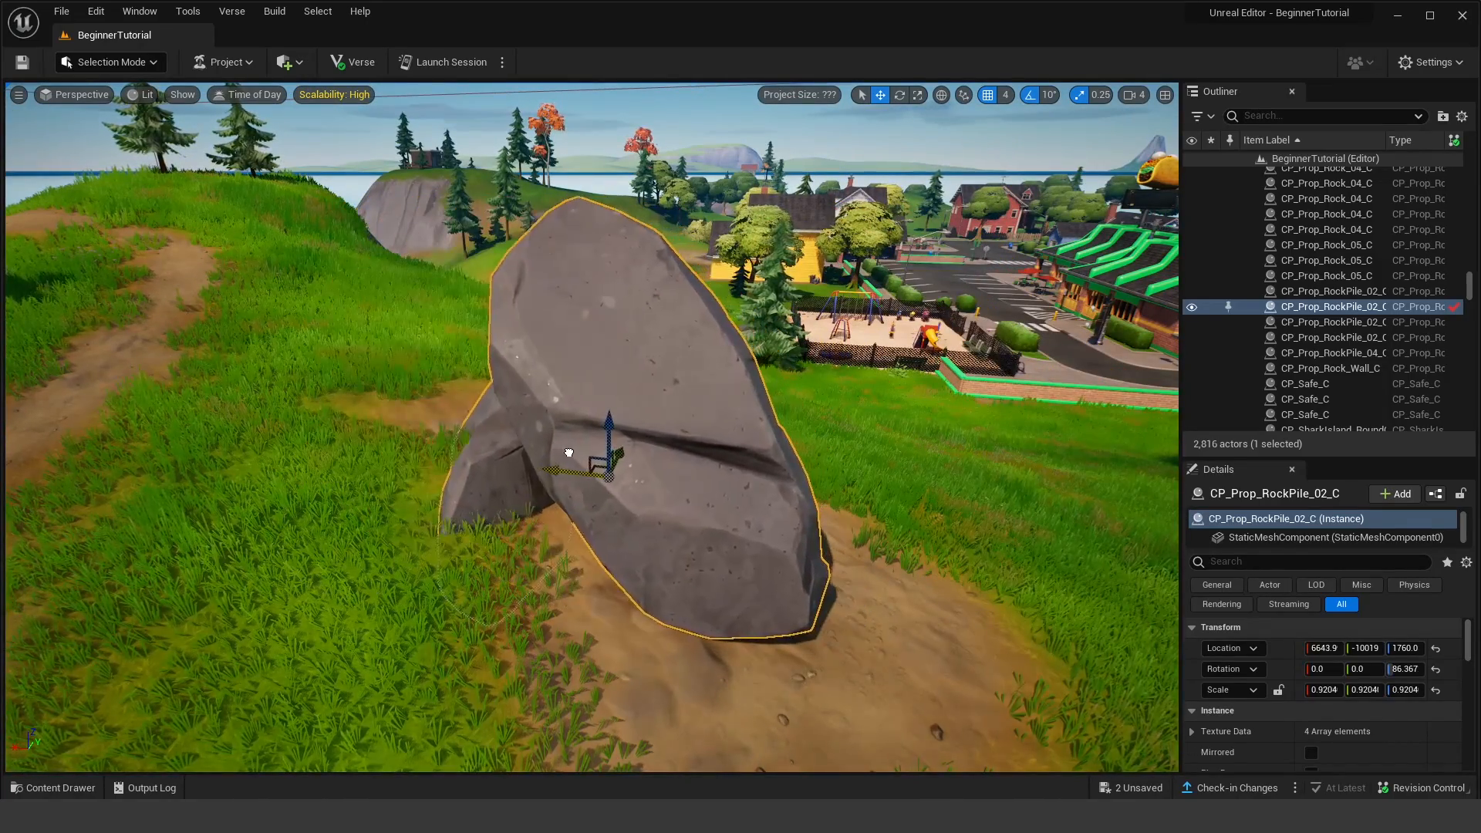
drag(568, 453, 555, 473)
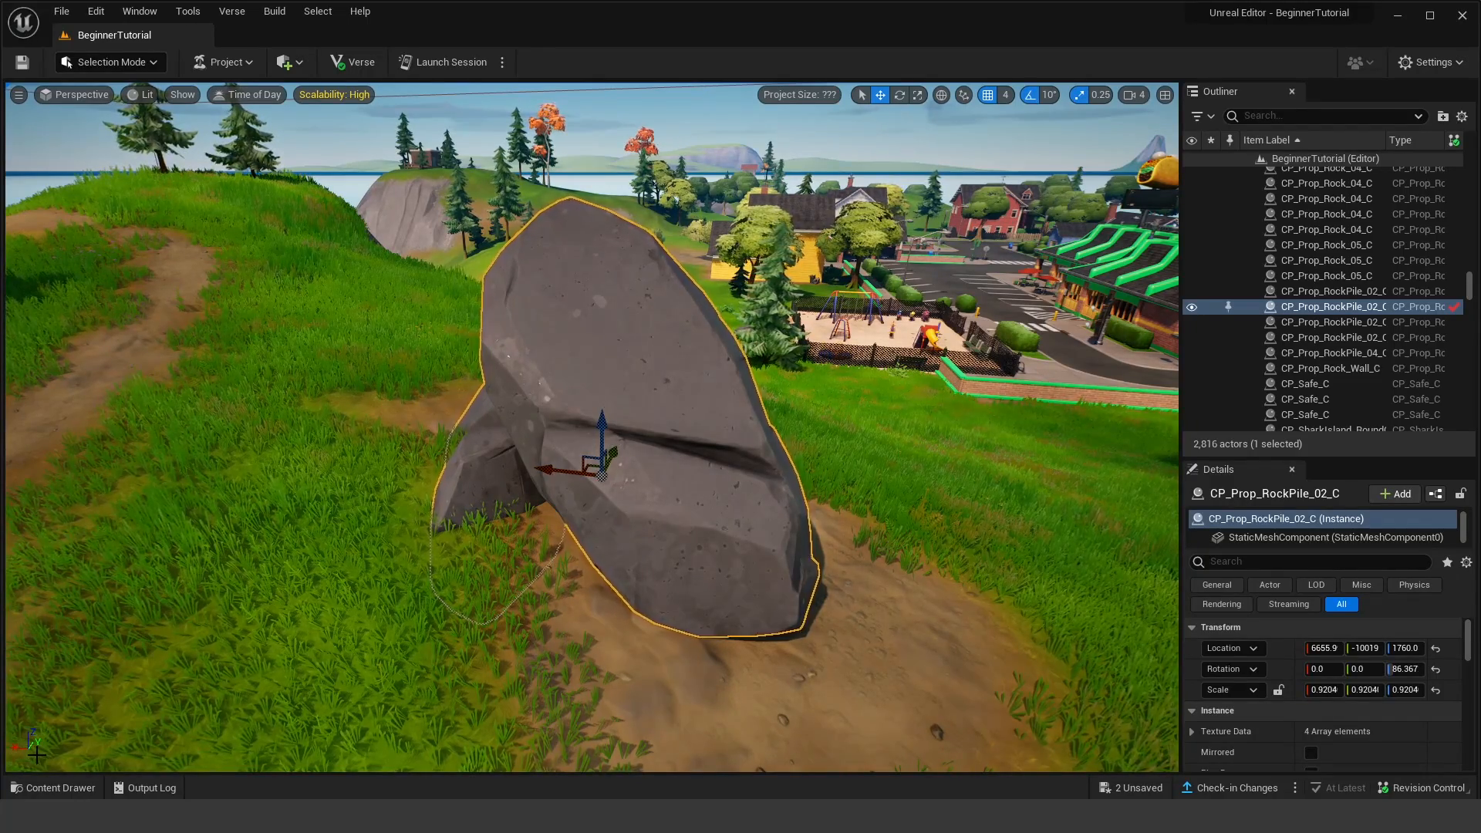
Step: Move the rock pile to about X 6716 and raise it to about Z 1828
right_drag(36, 755, 46, 738)
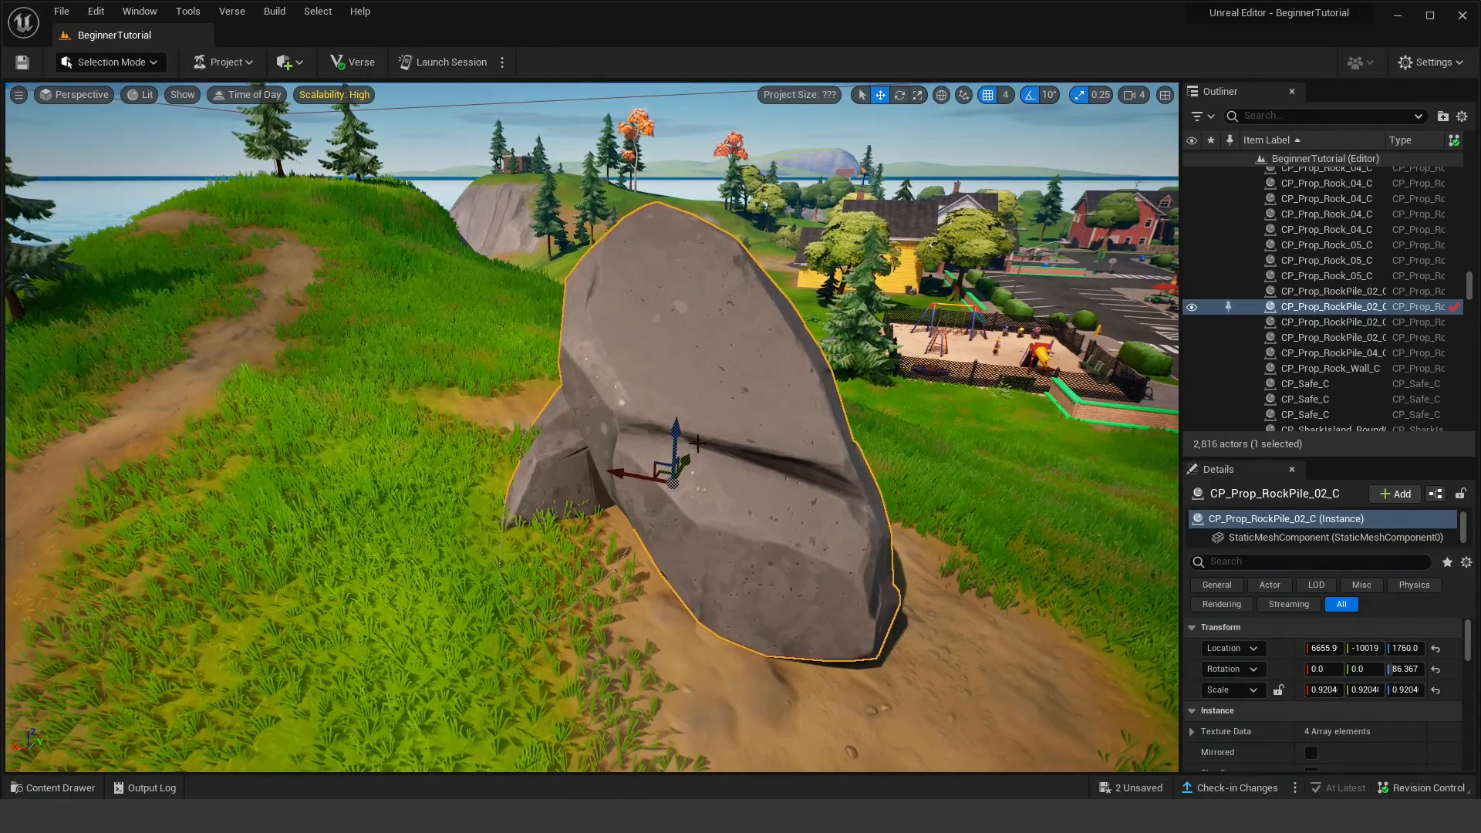
right_drag(559, 561, 461, 577)
right_drag(15, 783, 55, 763)
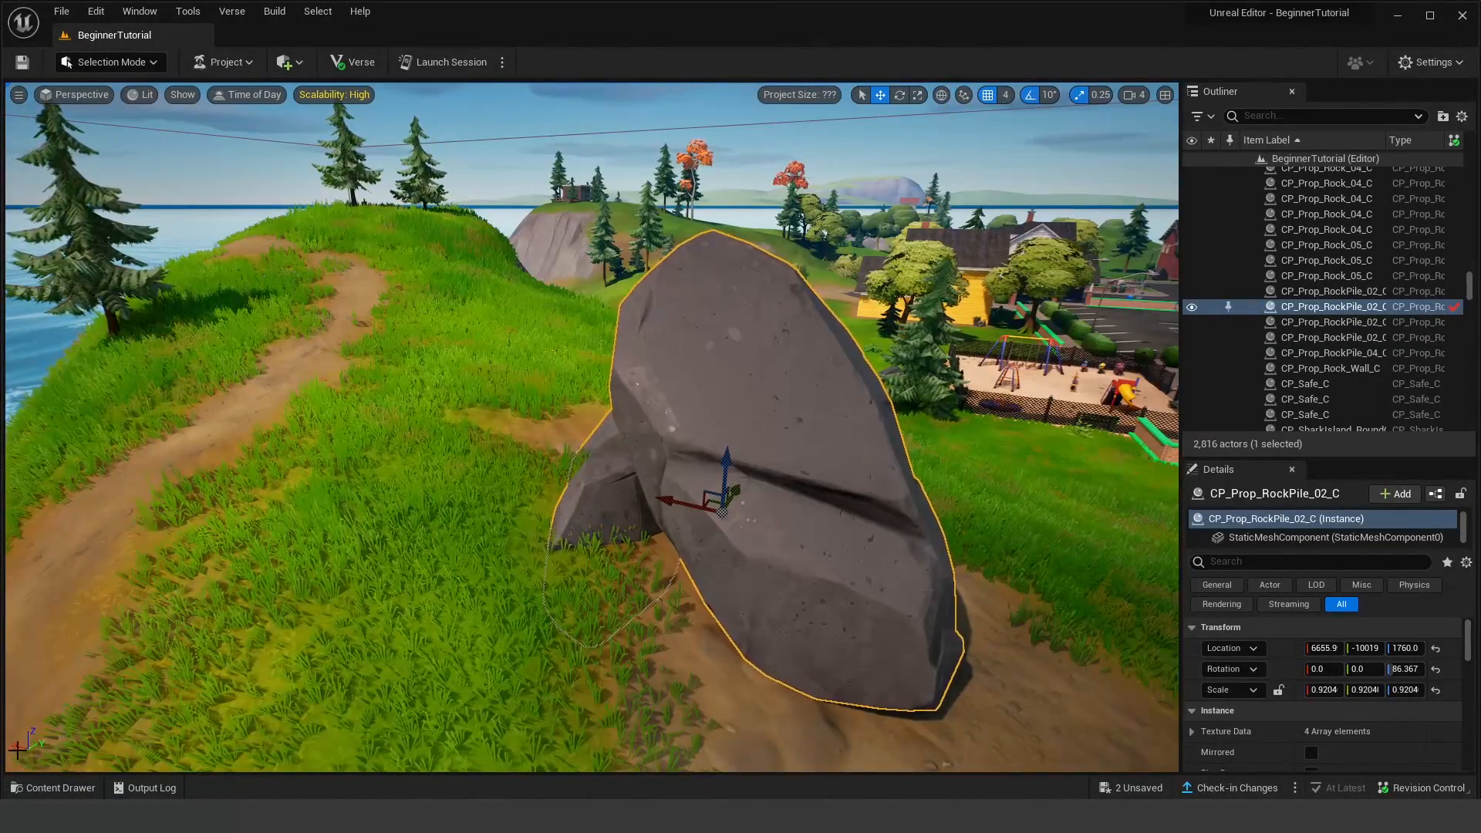
drag(667, 505, 628, 496)
right_drag(224, 645, 64, 724)
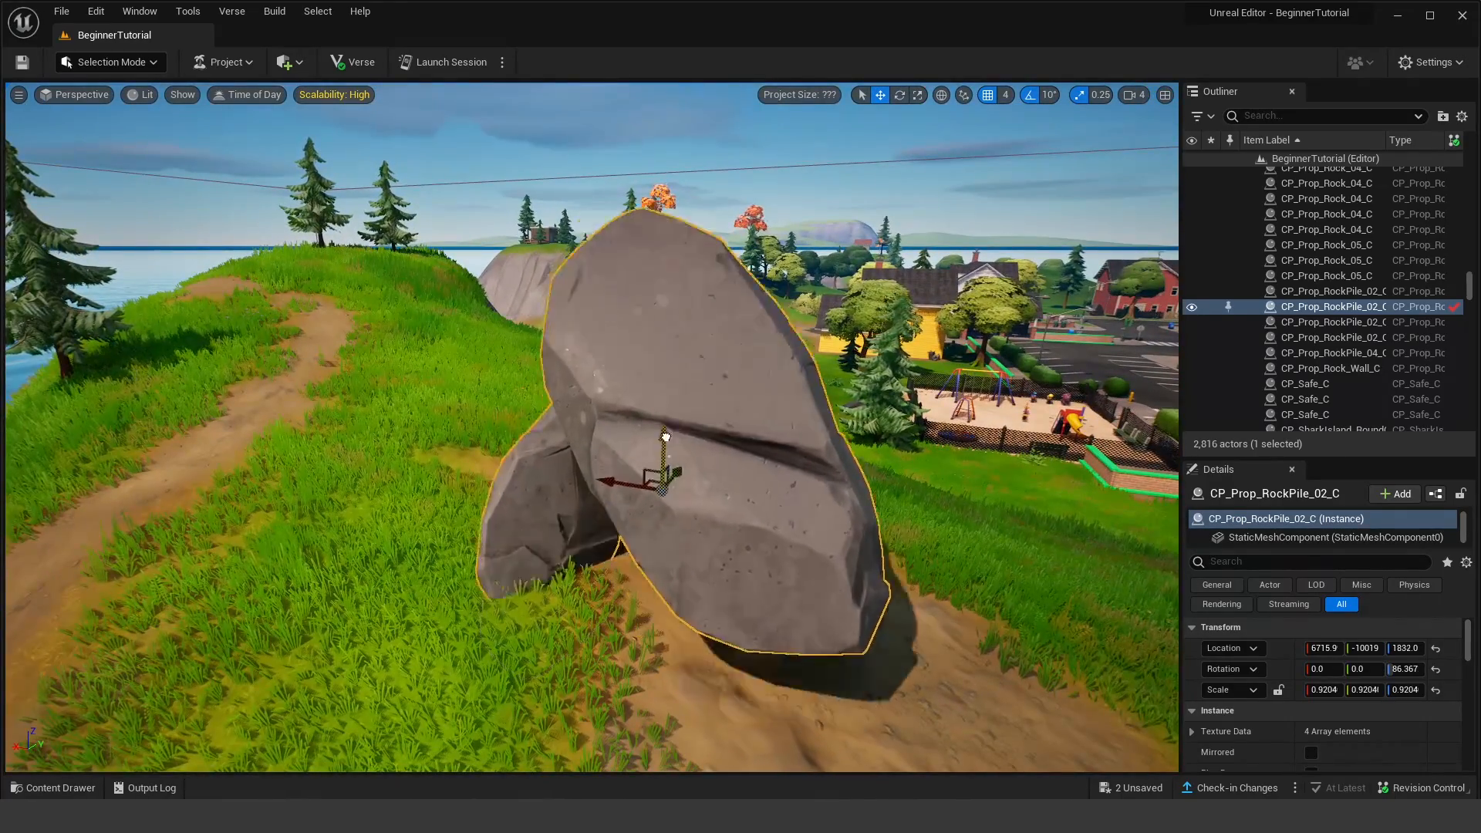
drag(666, 436, 625, 440)
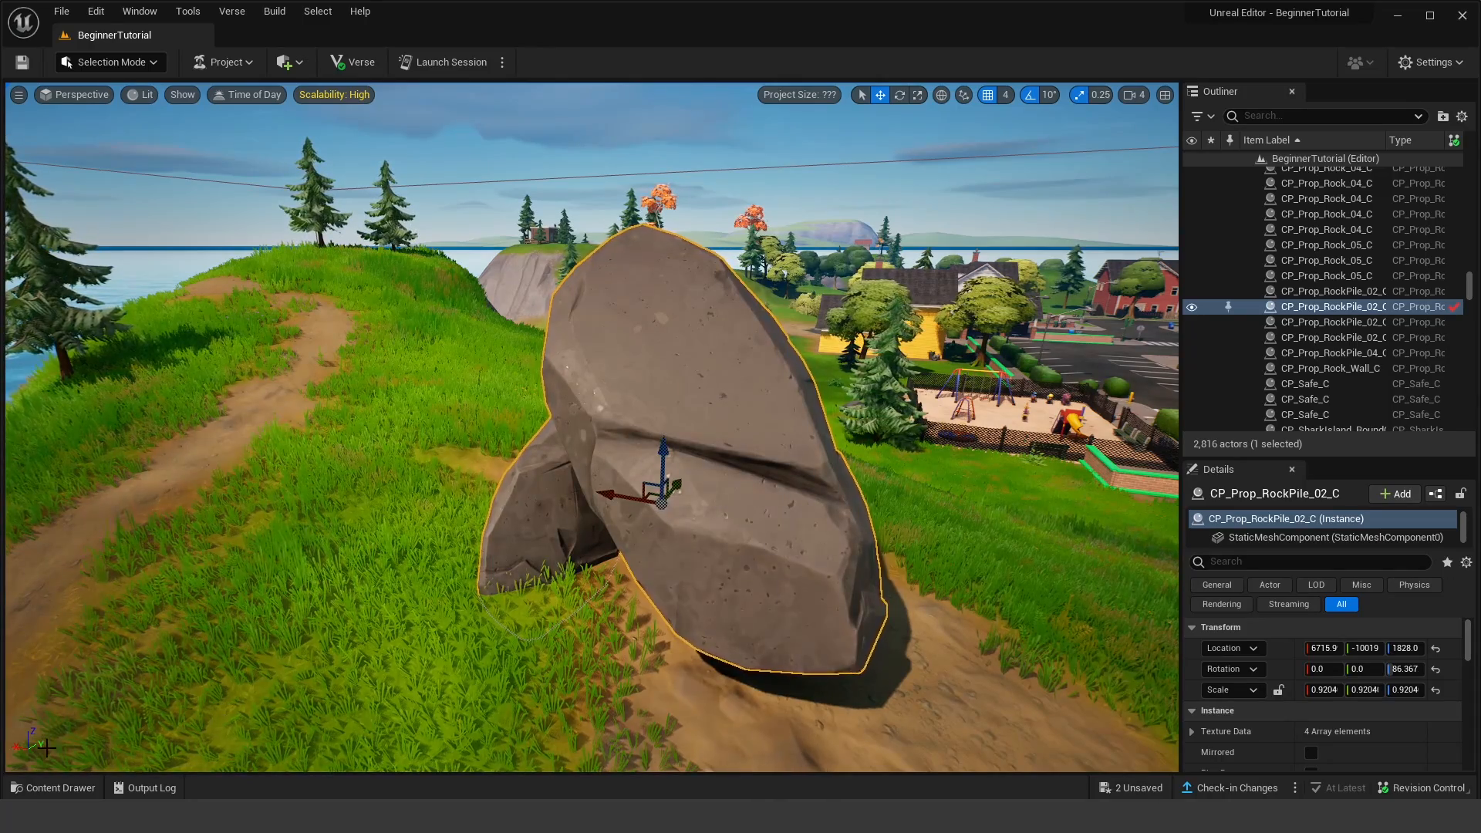
Step: Move the rock pile to about -9911 on the Y axis and about 6768 on the X axis
right_drag(605, 473, 493, 471)
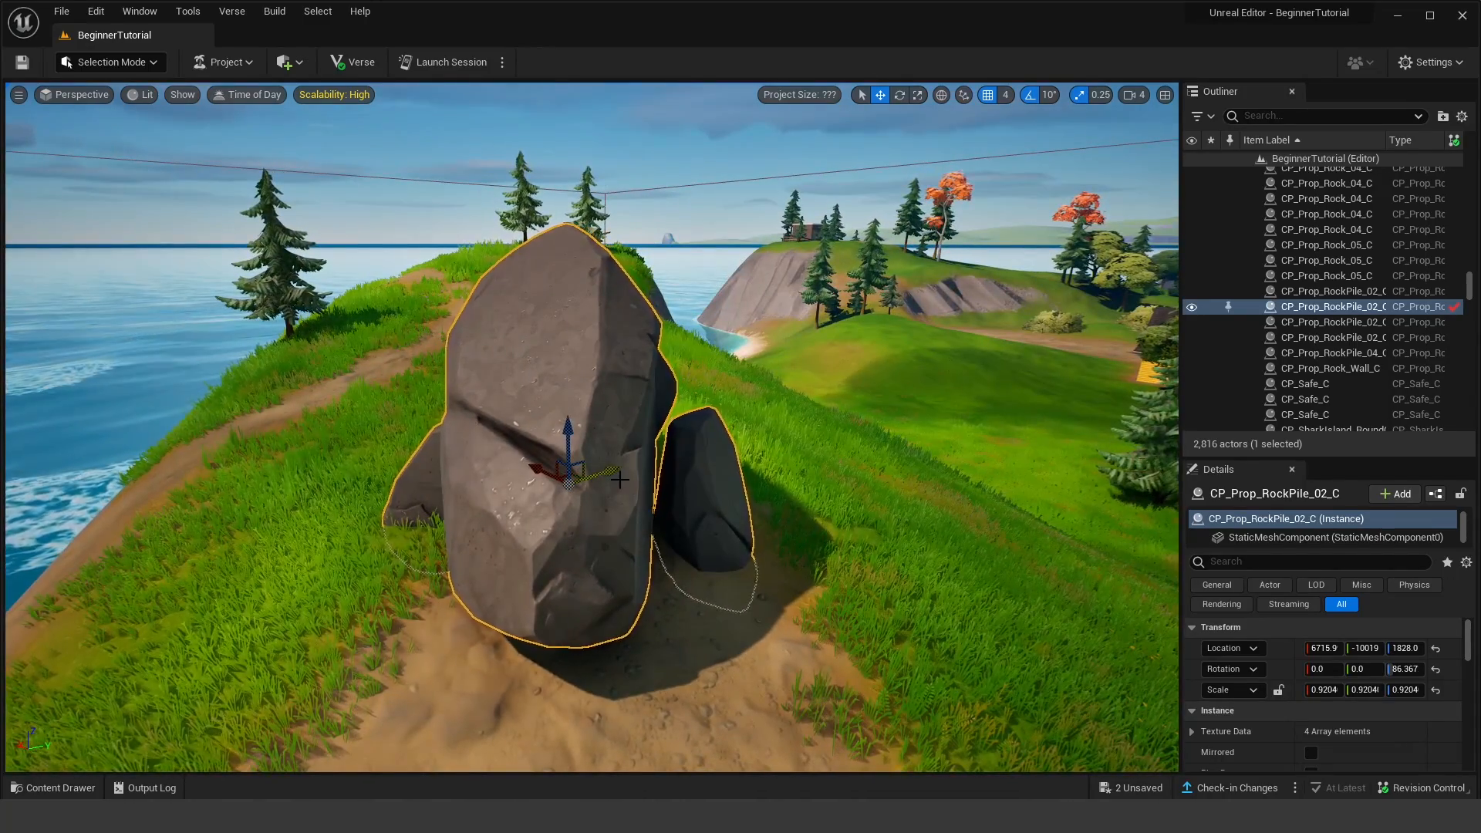
drag(609, 473, 645, 460)
key(a)
right_drag(560, 538, 634, 537)
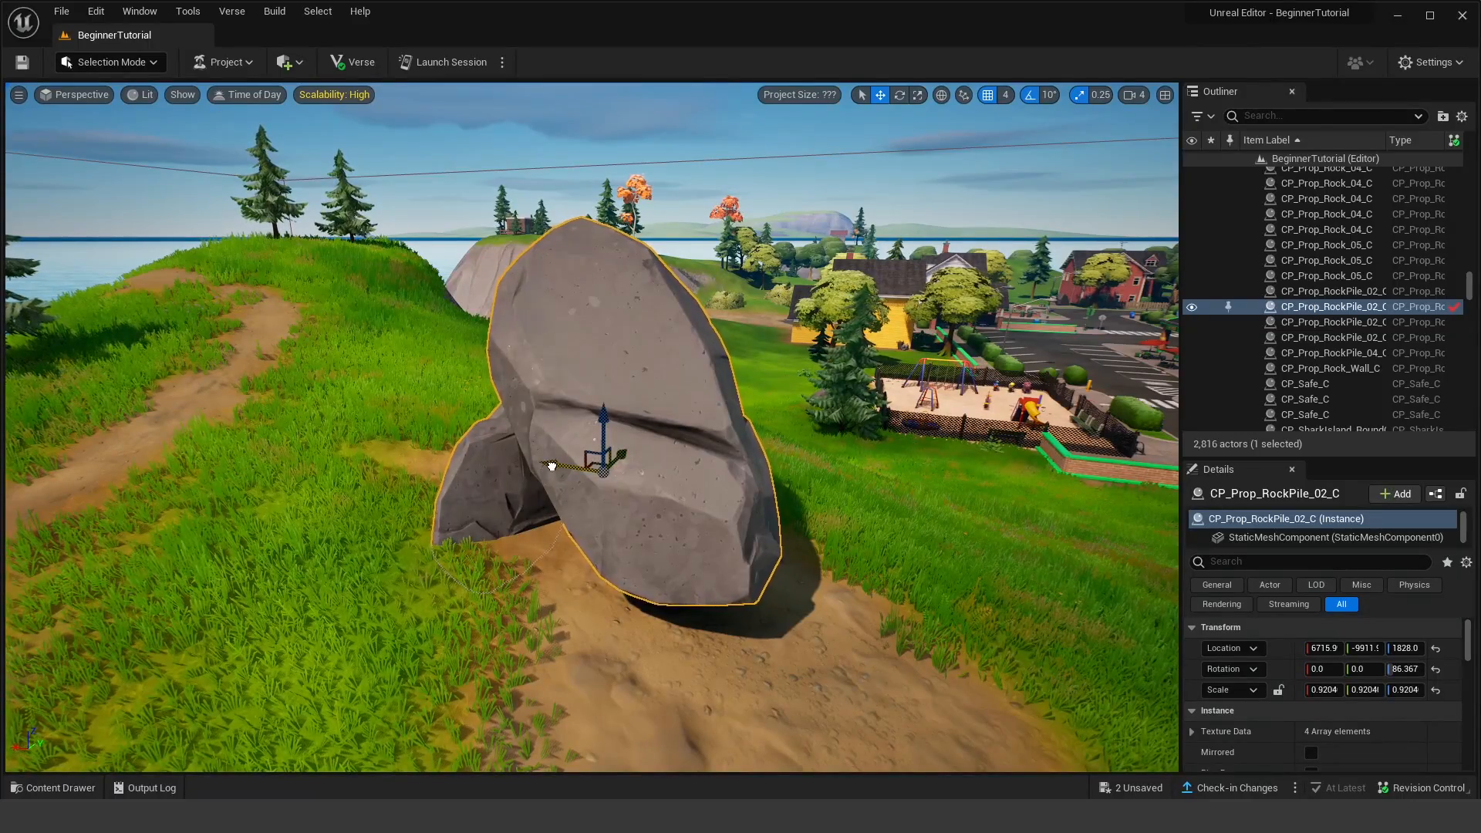
drag(389, 444, 577, 460)
Step: Reposition the rock pile along all three axes to about X 6924, Y -9799 and Z 1860
right_drag(713, 458, 663, 461)
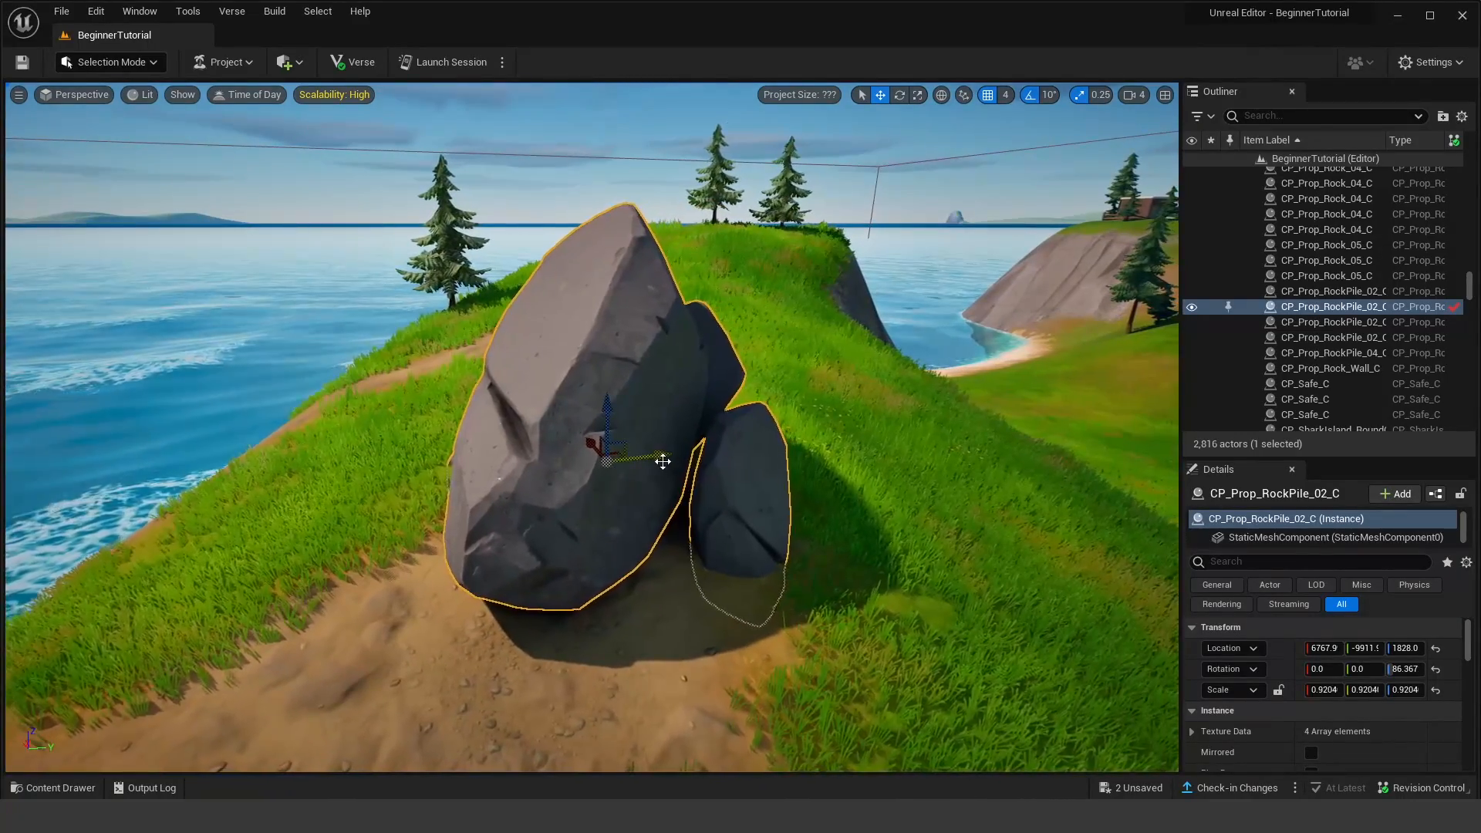
mouse_move(673, 457)
mouse_down()
mouse_move(843, 432)
mouse_move(605, 456)
mouse_move(696, 458)
mouse_move(654, 461)
mouse_up()
right_drag(654, 461, 759, 457)
drag(502, 401, 431, 426)
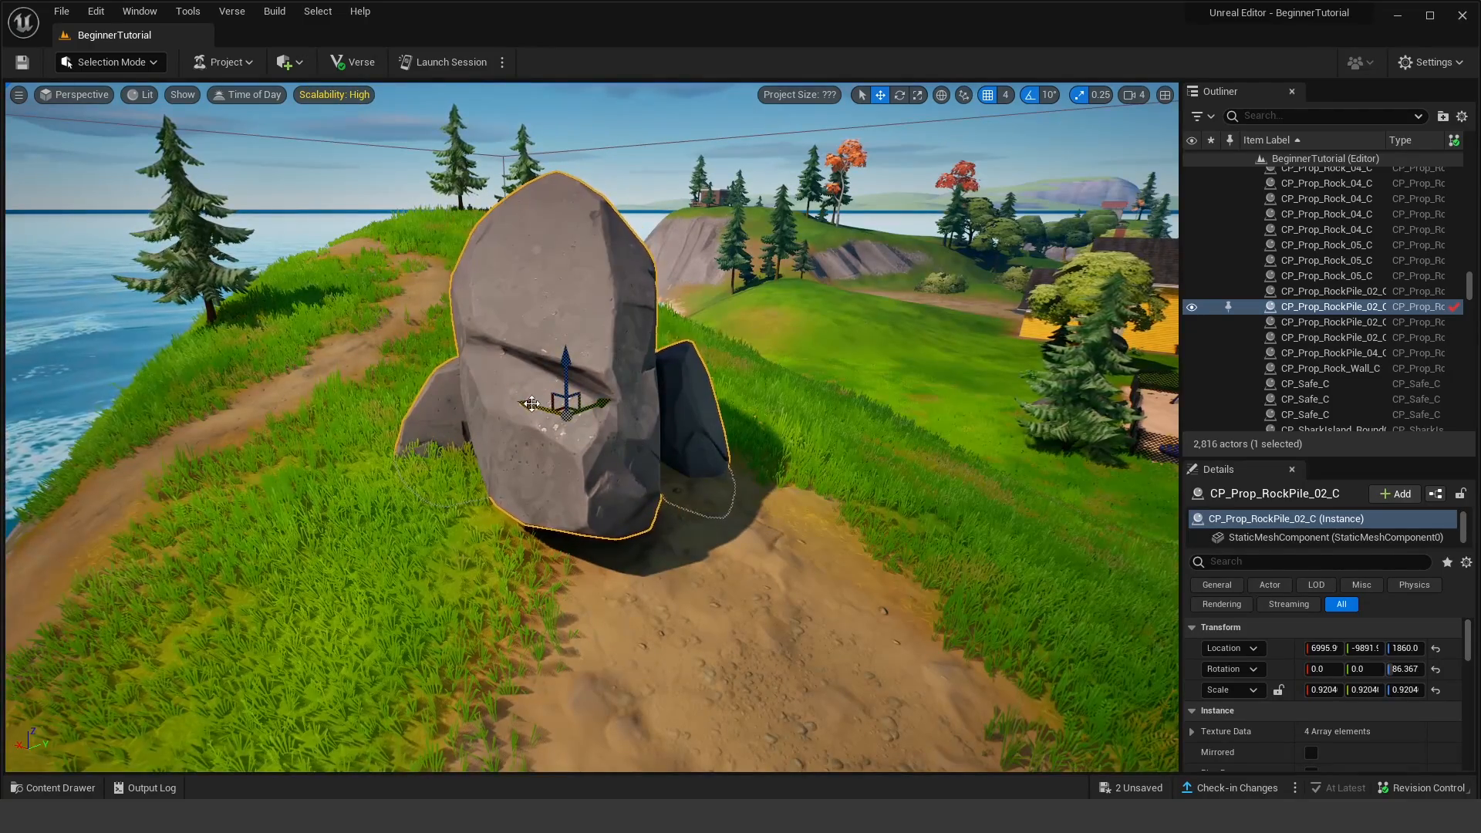
drag(532, 397, 774, 468)
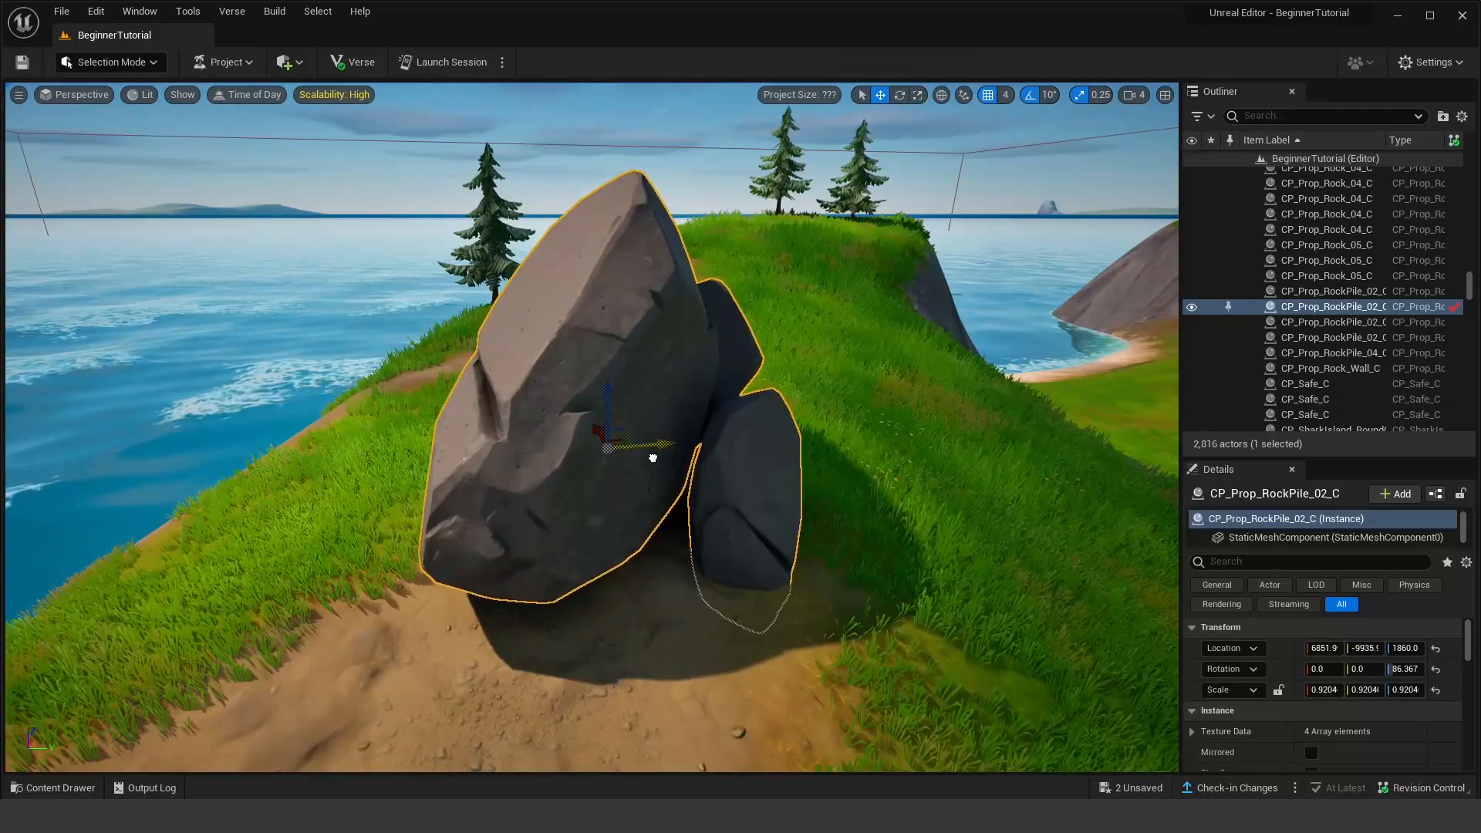
drag(653, 455, 972, 431)
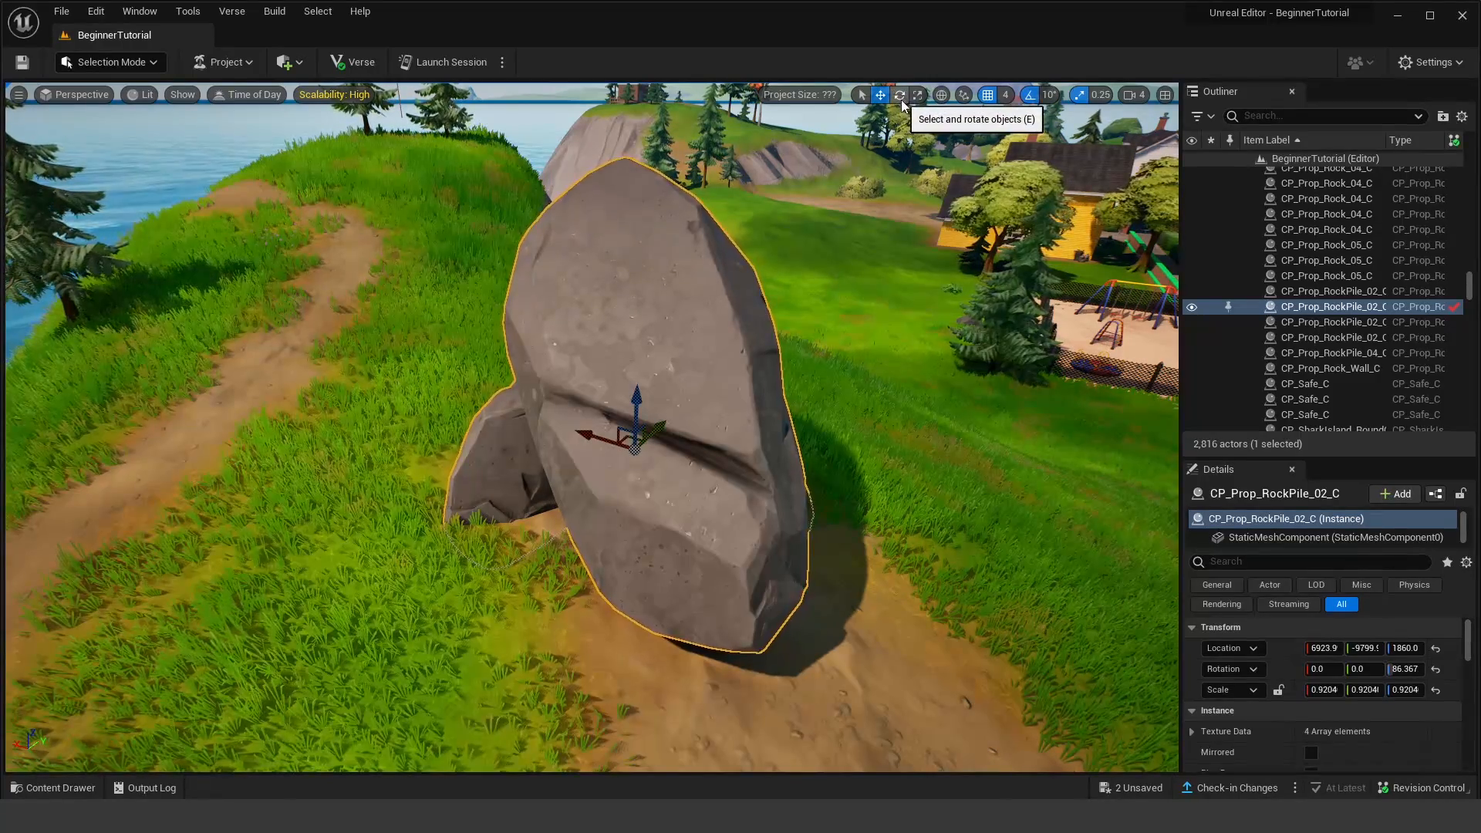
Step: Switch to the Rotate tool and try tilting the rock pile, including by -30 degrees around its X axis, returning it upright
click(901, 96)
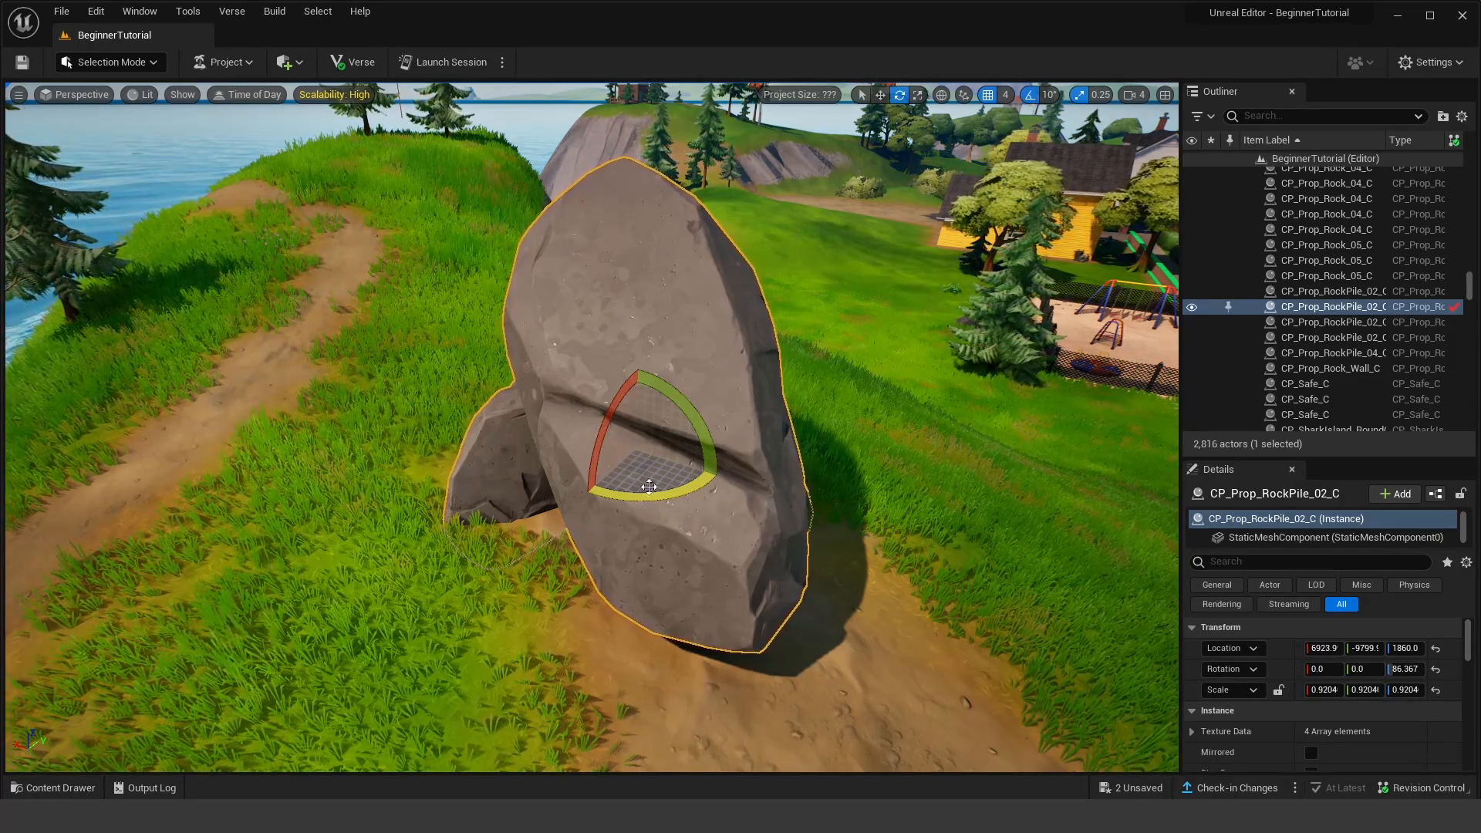
mouse_move(668, 392)
mouse_down()
mouse_move(637, 444)
mouse_move(678, 391)
mouse_move(567, 416)
mouse_move(568, 430)
mouse_move(686, 391)
mouse_up()
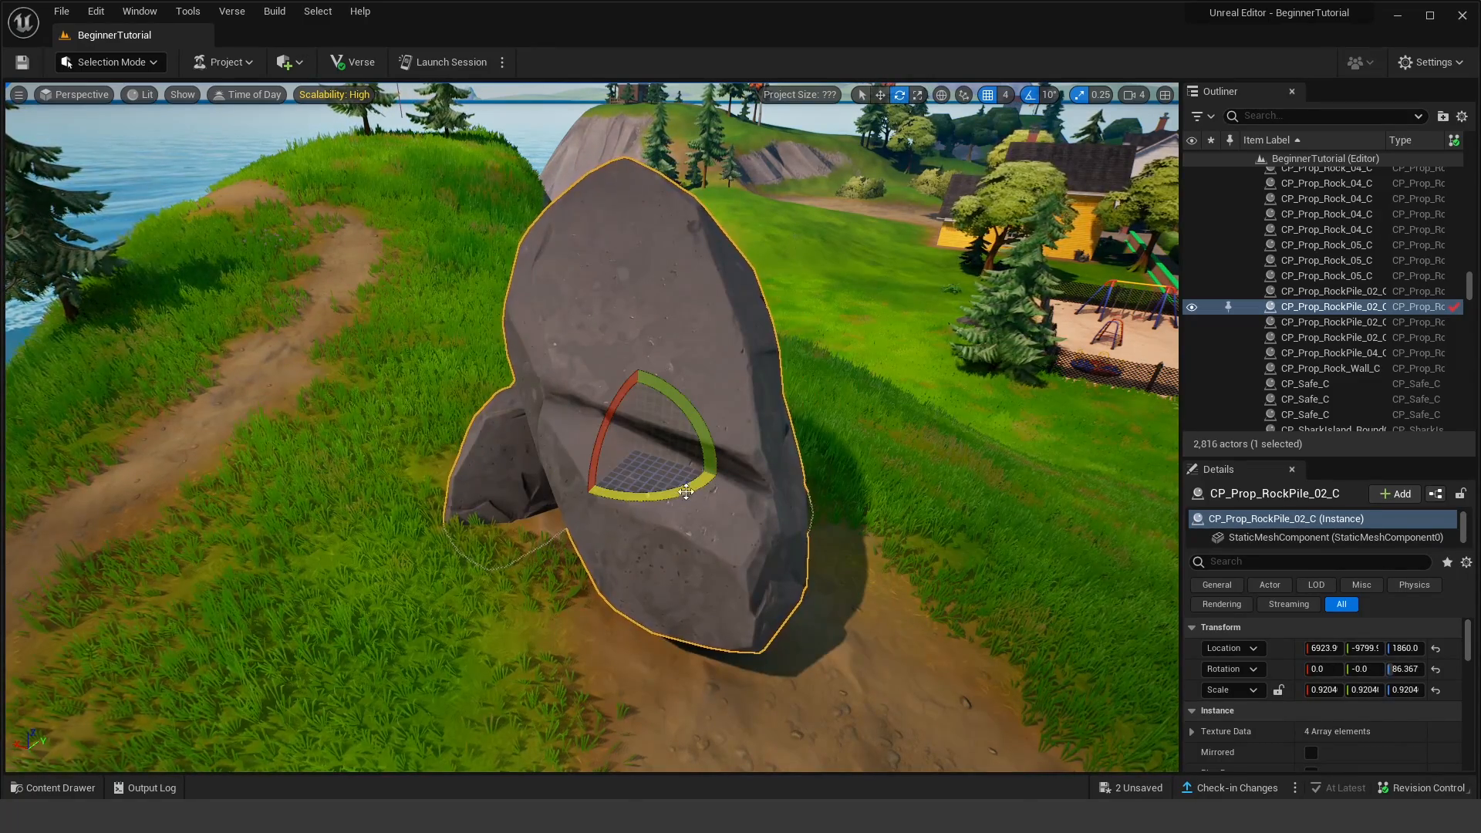
drag(623, 399, 633, 375)
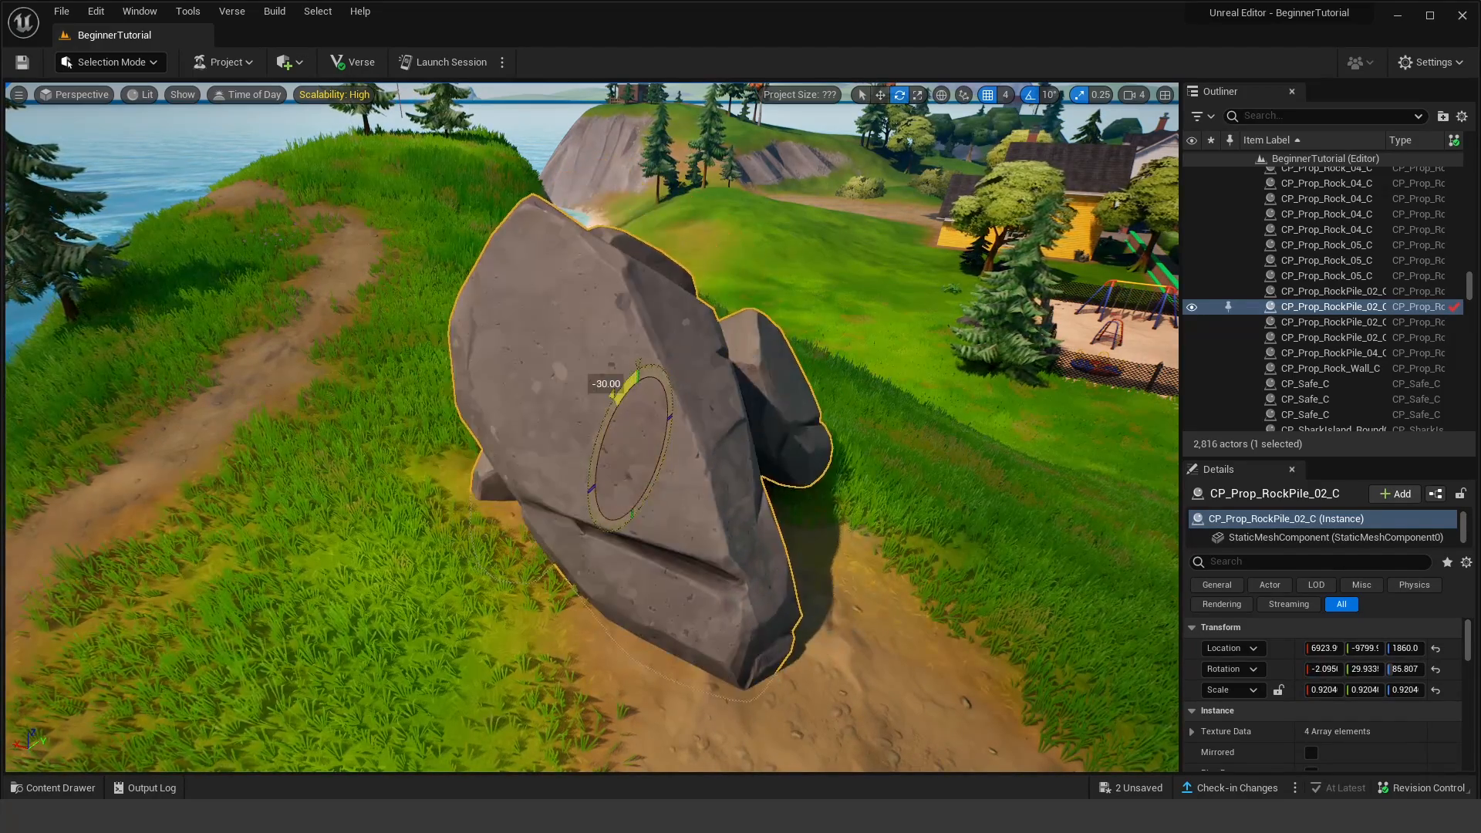
right_drag(640, 378, 721, 361)
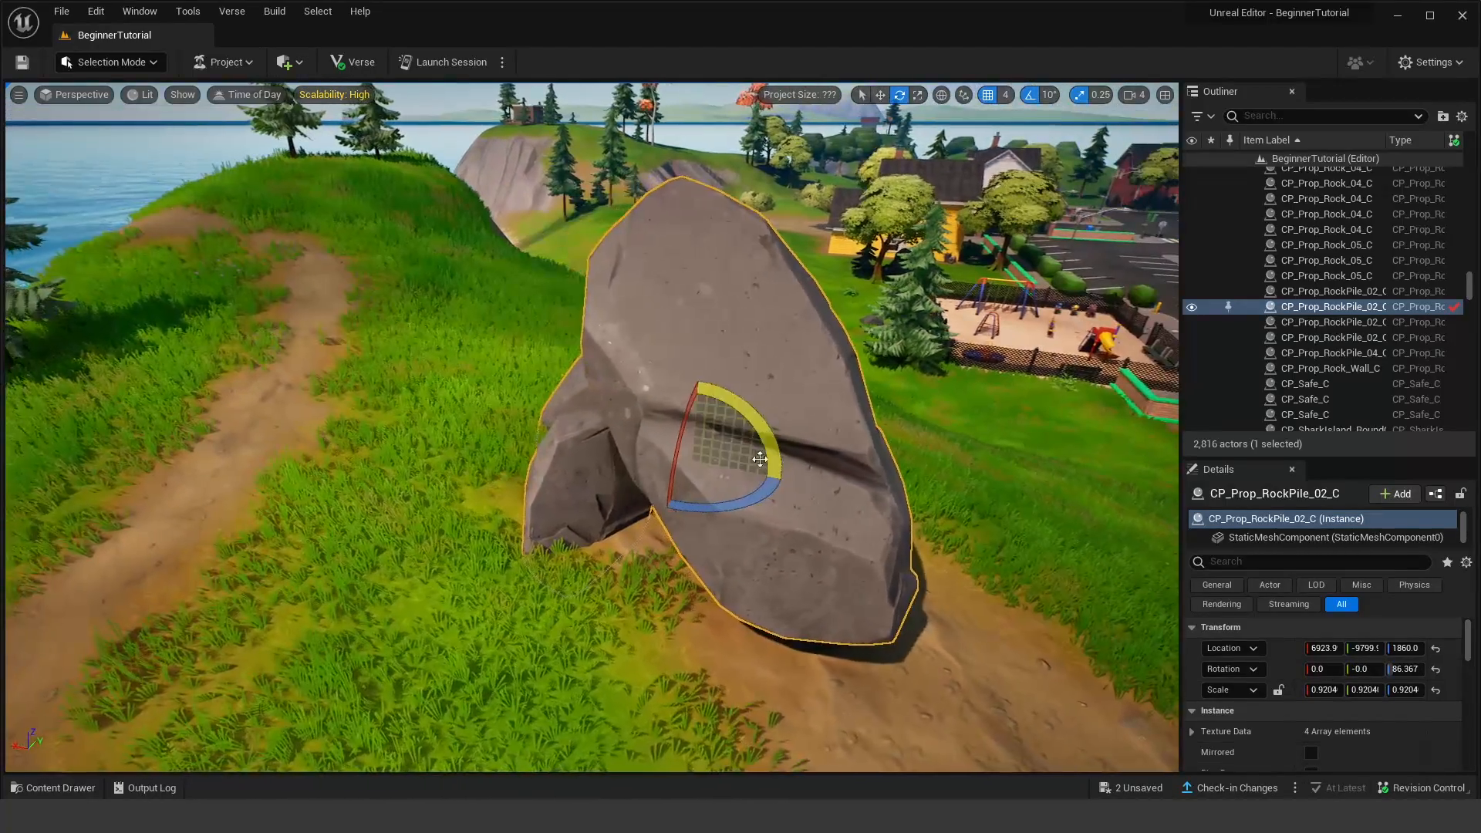
Step: Tilt the rock pile by about -50 degrees around its X axis and lower it to Z 1684
drag(729, 504, 617, 497)
right_drag(617, 463, 686, 459)
key(s)
drag(662, 397, 629, 374)
right_drag(722, 400, 811, 398)
scroll(810, 399, down, 4)
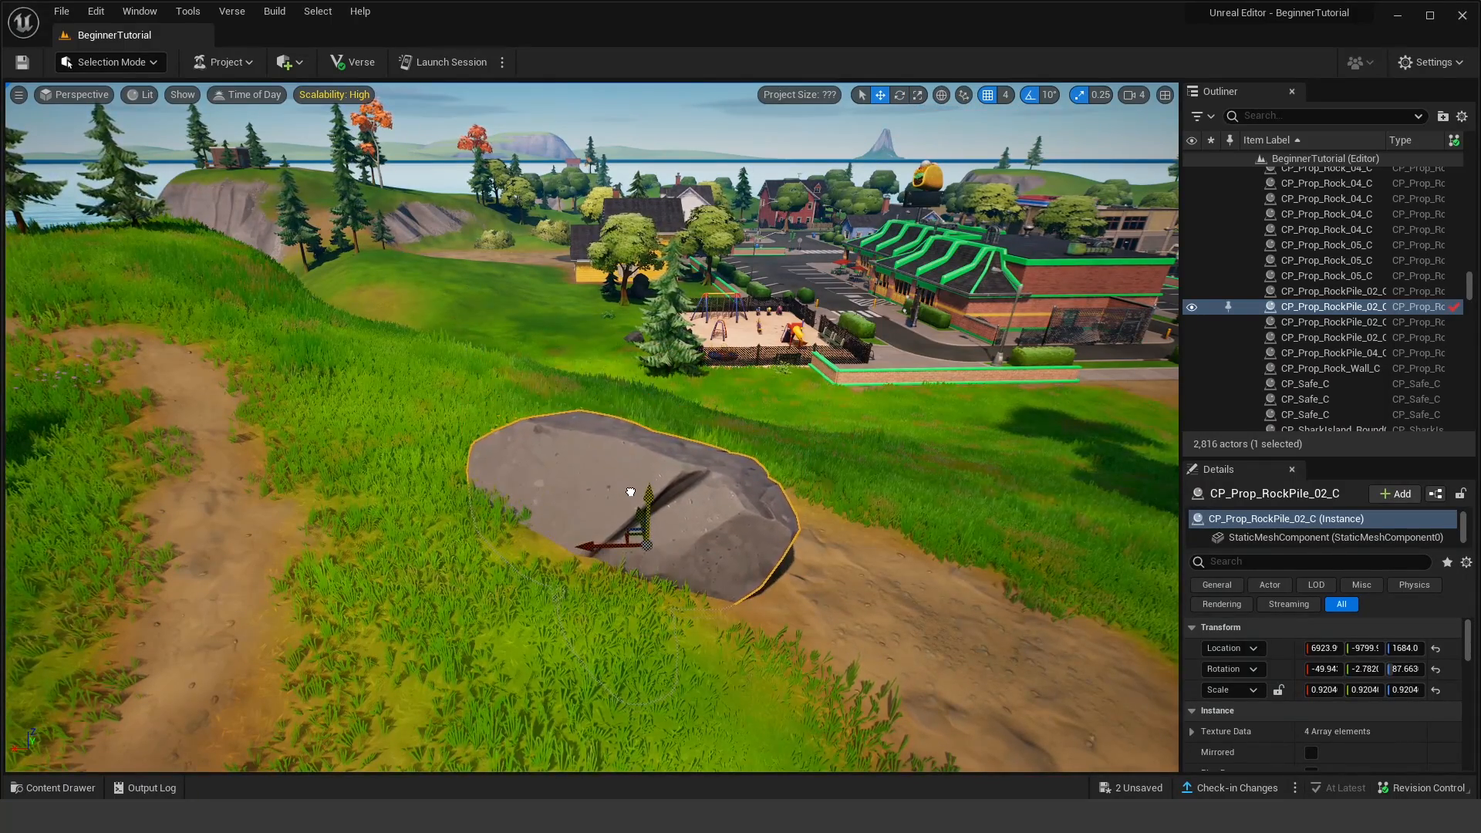
alt+drag(630, 491, 733, 494)
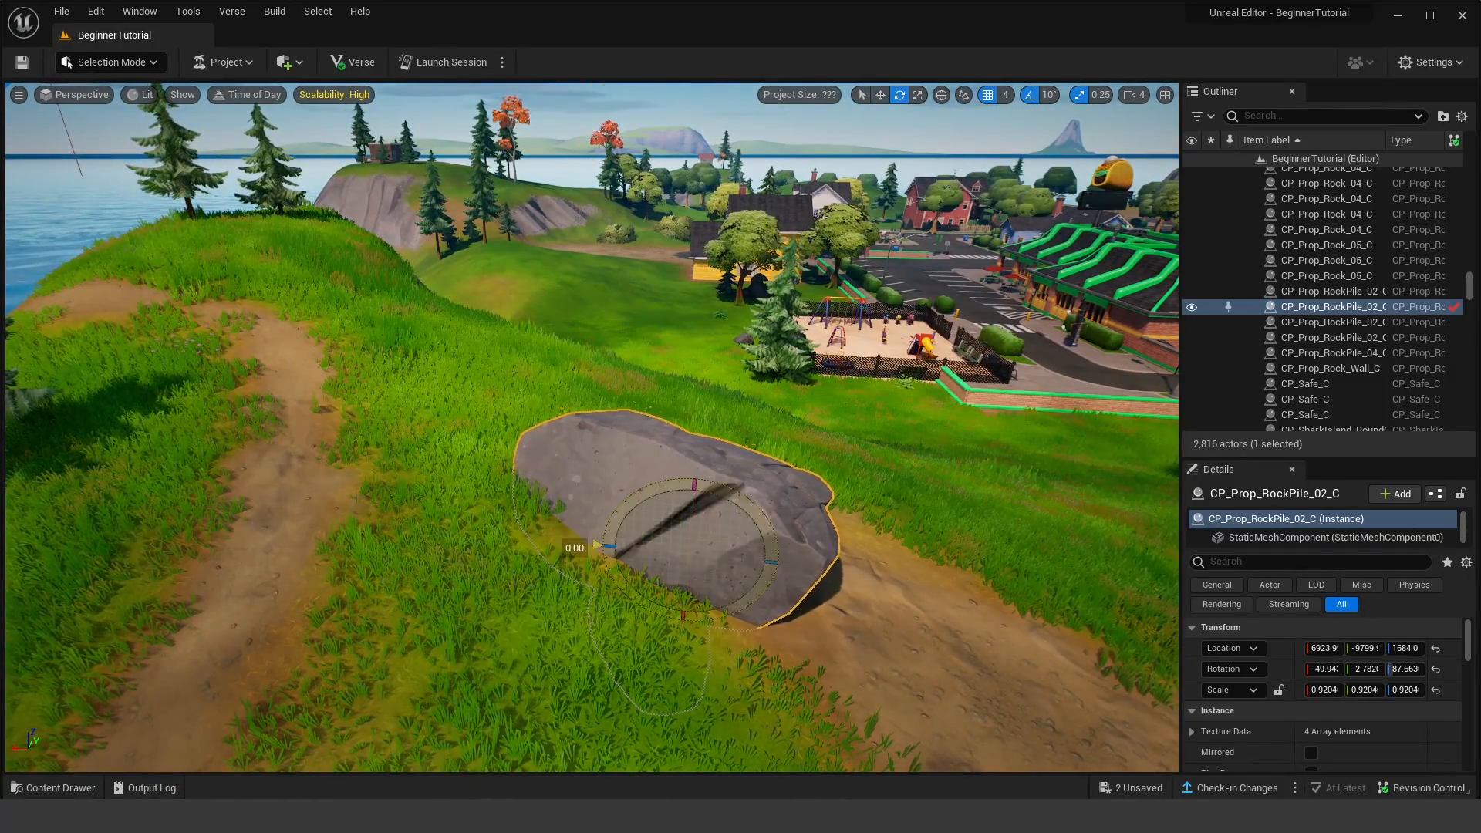
Step: Rotate the rock pile back upright, raise it to Z 1788 and focus the view on it
drag(627, 505, 667, 468)
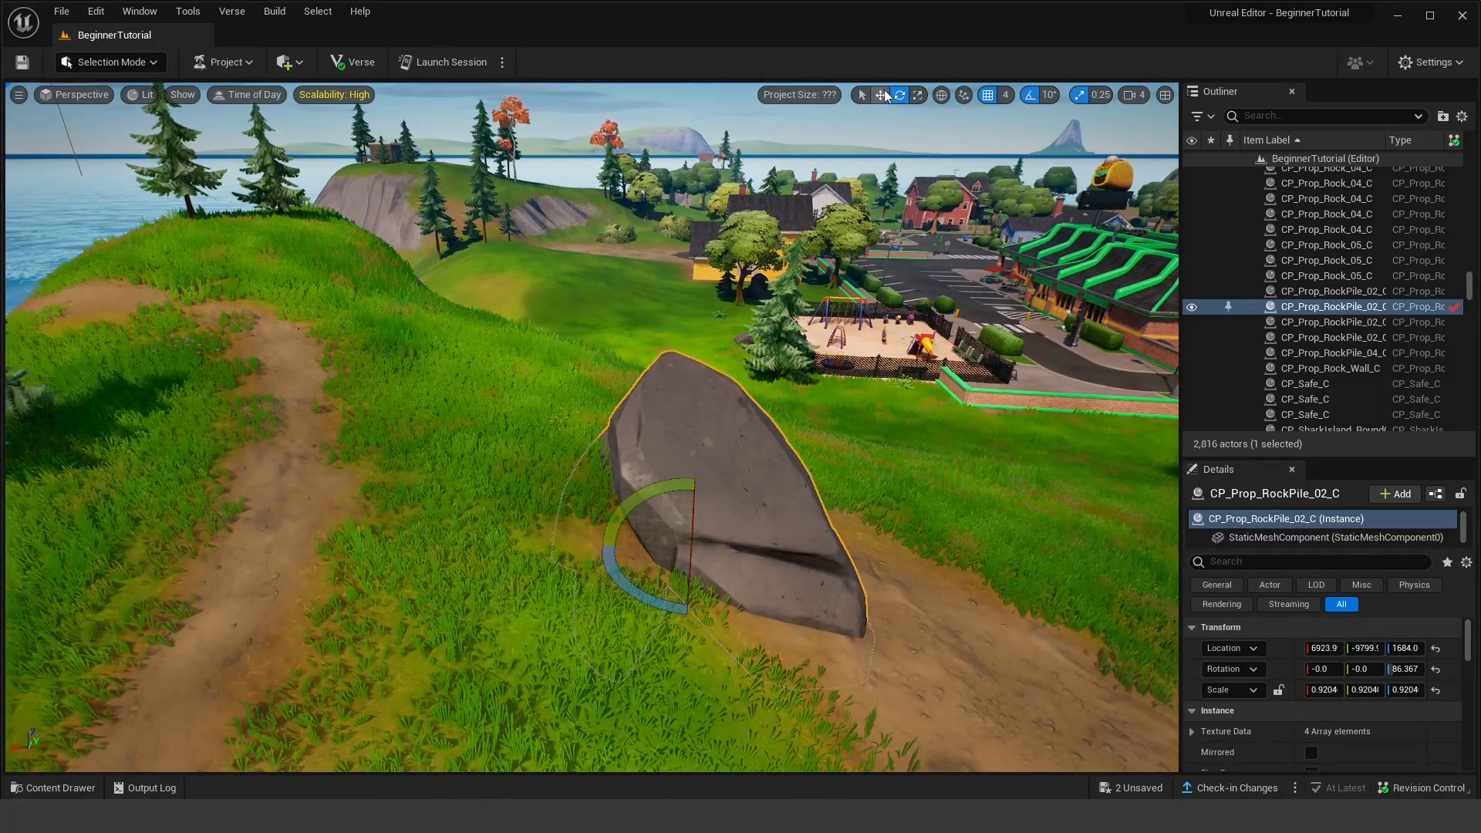
click(883, 95)
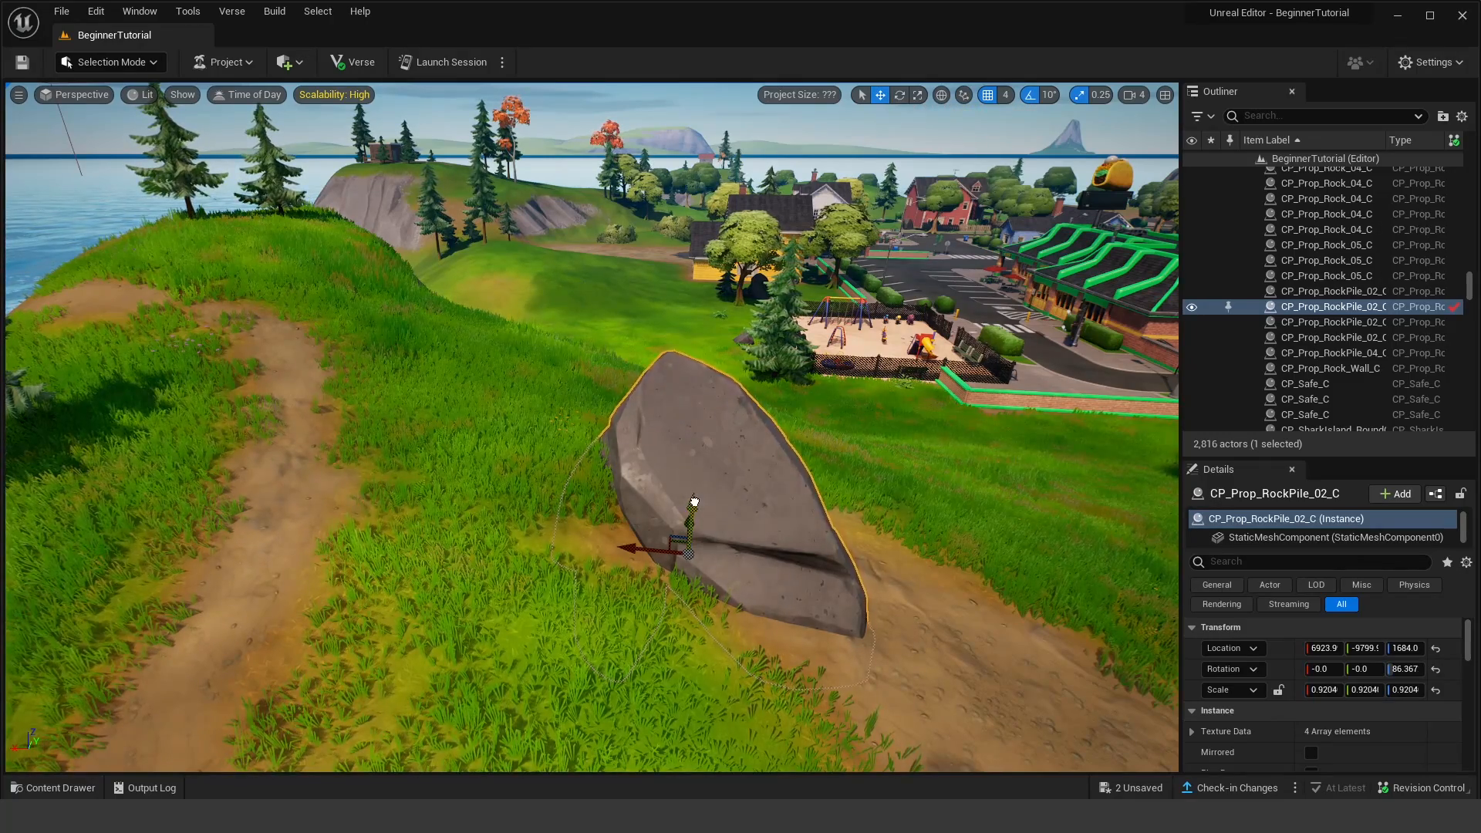
drag(693, 503, 699, 453)
key(f)
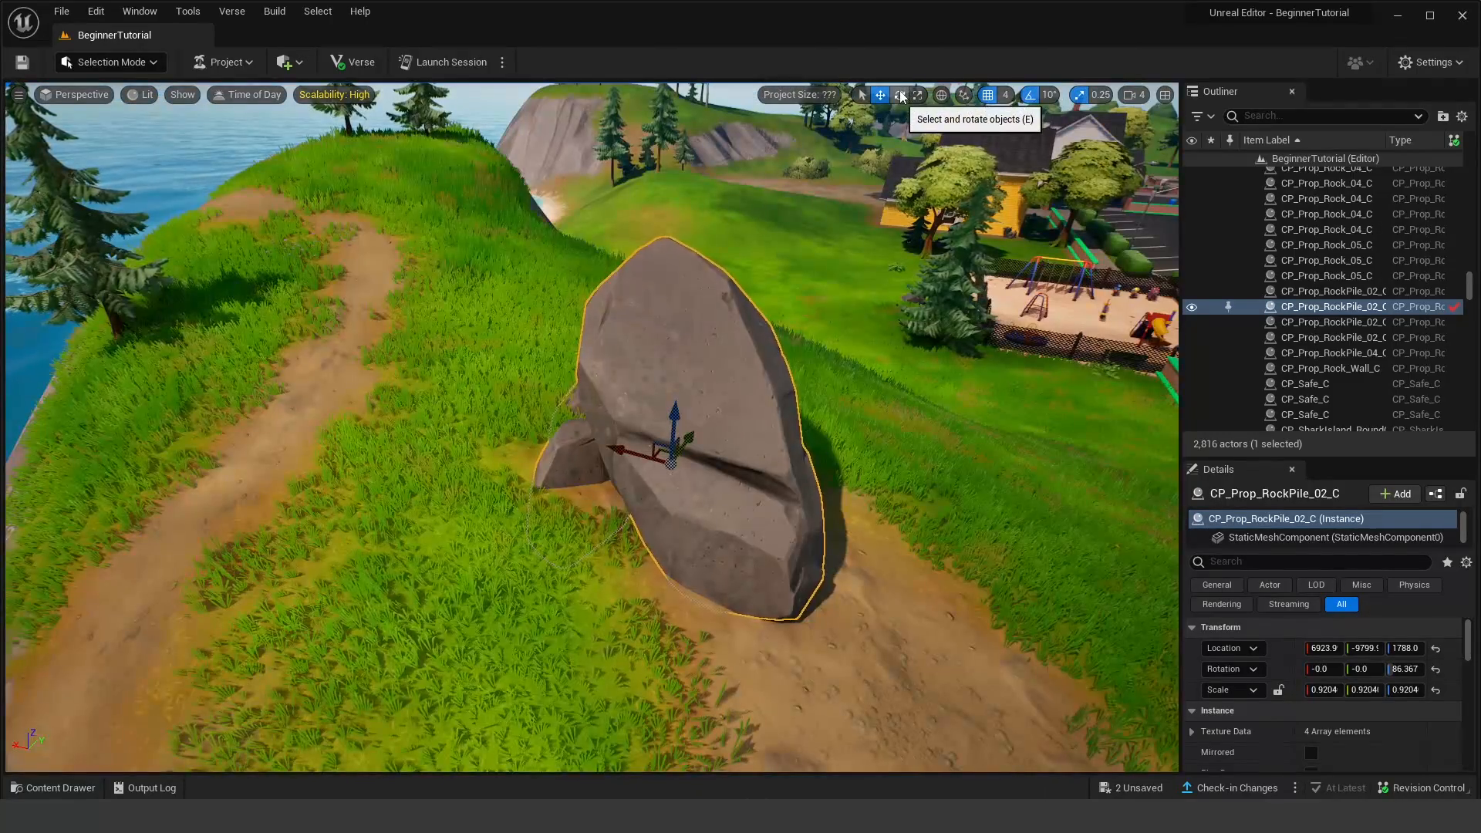
Step: Switch to the Scale tool and stretch the rock pile axis by axis to 1.0 on X, 1.5 on Y and 2.0 on Z
click(901, 96)
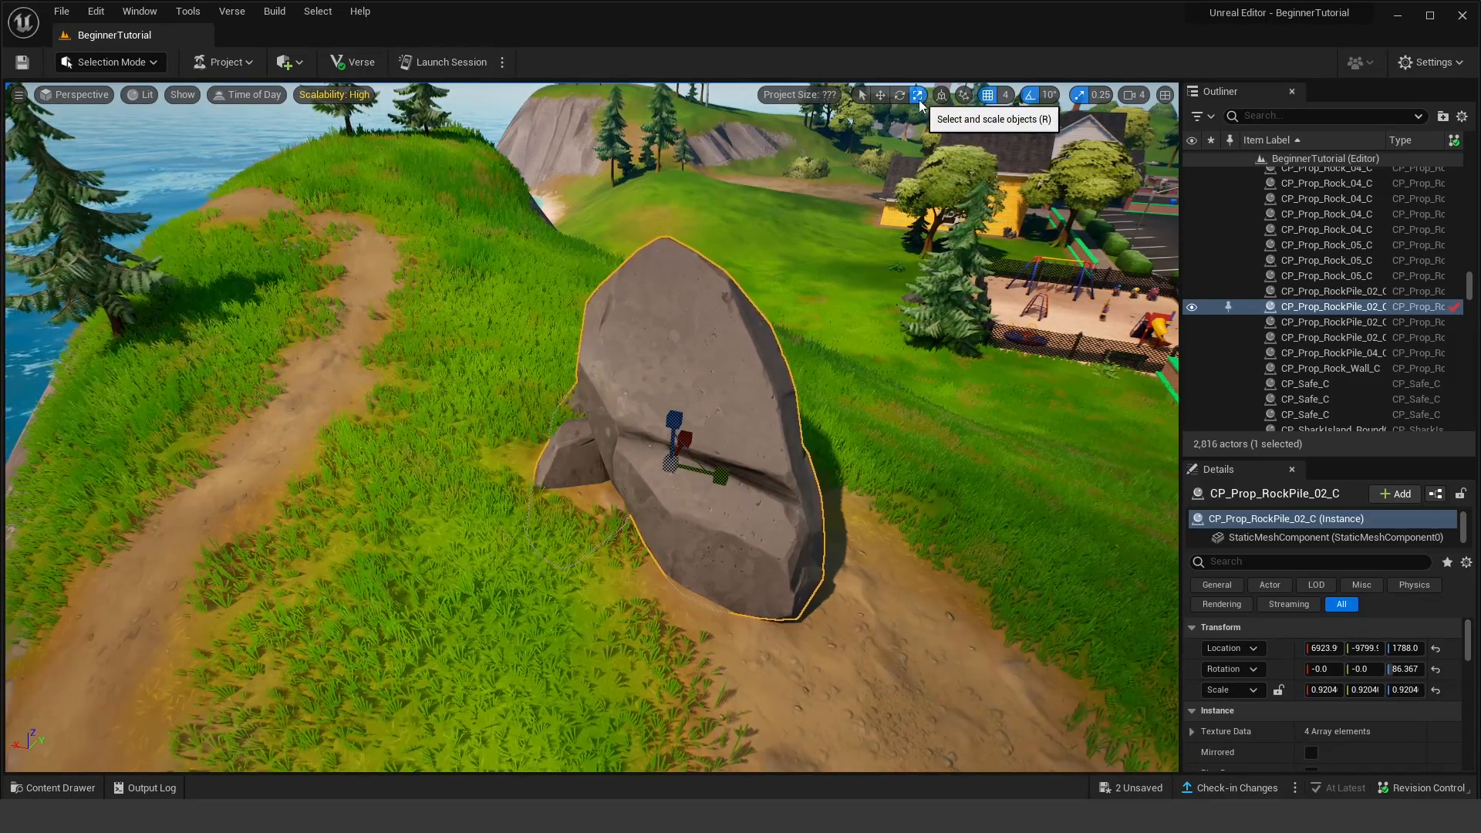
right_drag(698, 417, 664, 421)
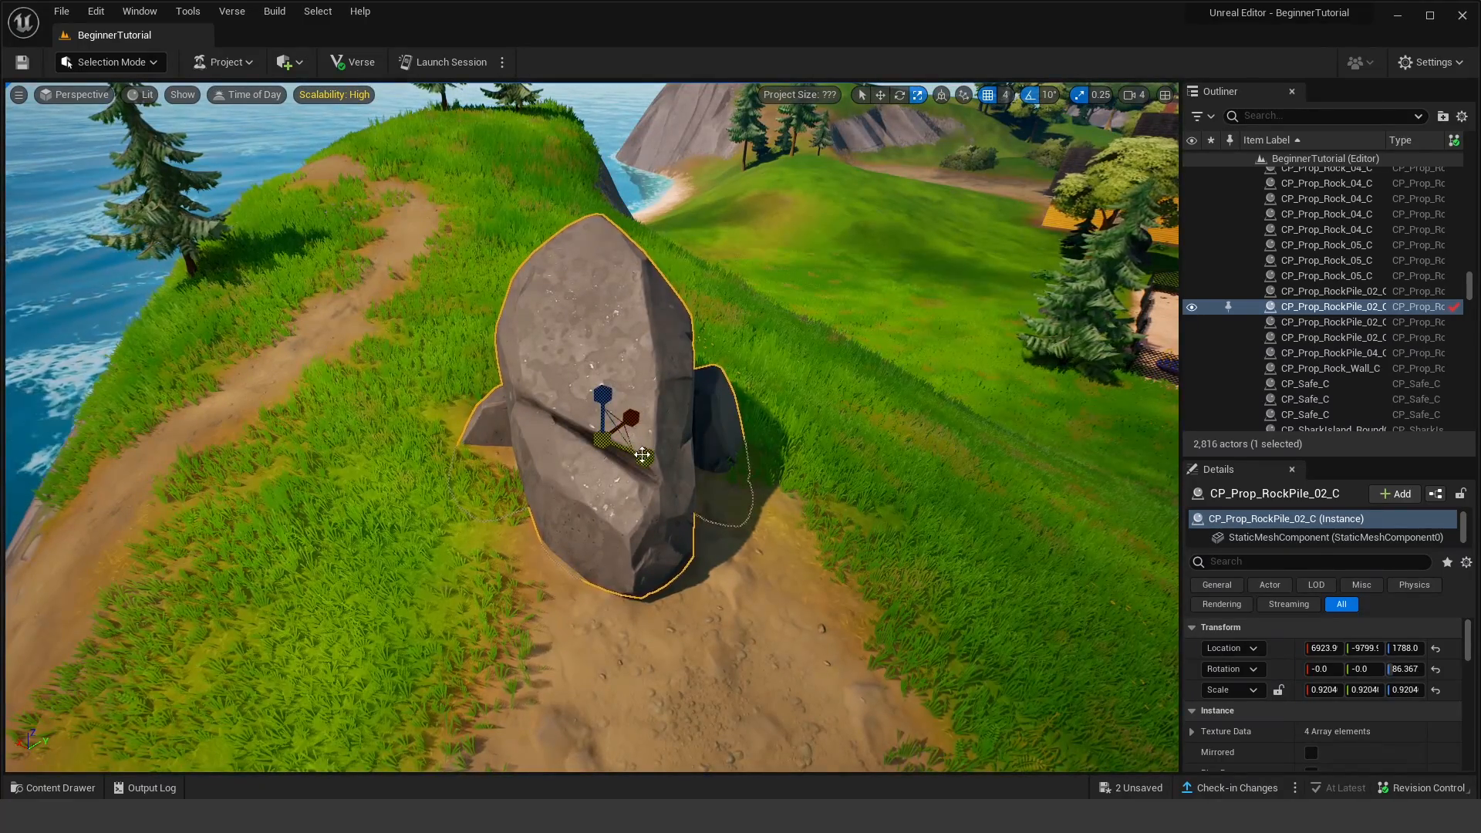
right_drag(633, 412, 663, 444)
right_click(678, 451)
mouse_move(663, 445)
mouse_down()
mouse_move(718, 458)
mouse_move(575, 424)
mouse_move(771, 471)
mouse_move(664, 445)
mouse_up()
right_drag(664, 437, 714, 402)
mouse_move(700, 421)
mouse_down()
mouse_move(806, 382)
mouse_move(703, 420)
mouse_up()
right_drag(703, 420, 739, 388)
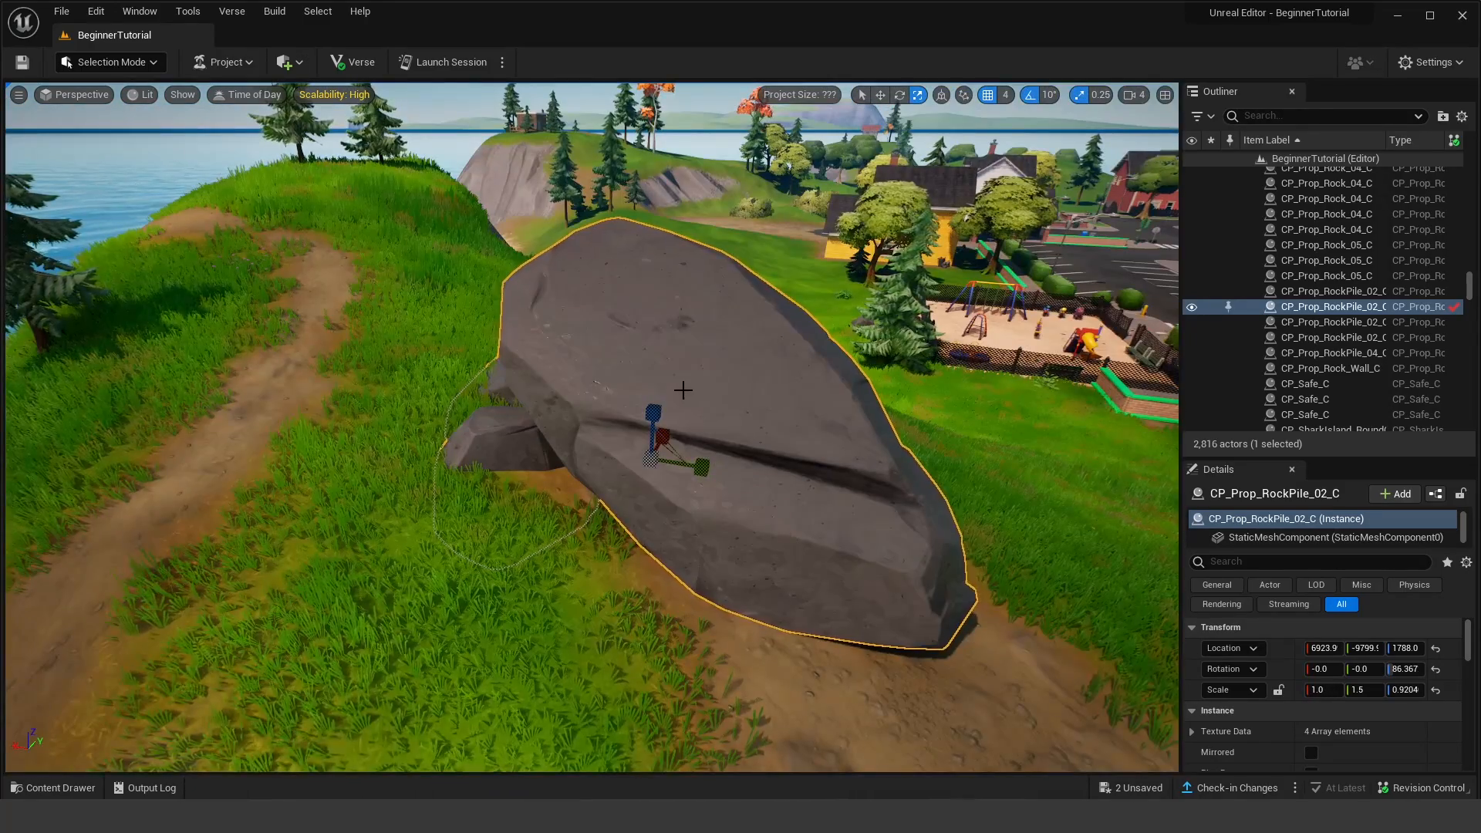
mouse_move(653, 411)
mouse_down()
mouse_move(654, 324)
mouse_move(653, 420)
mouse_move(661, 400)
mouse_up()
right_drag(661, 399, 681, 383)
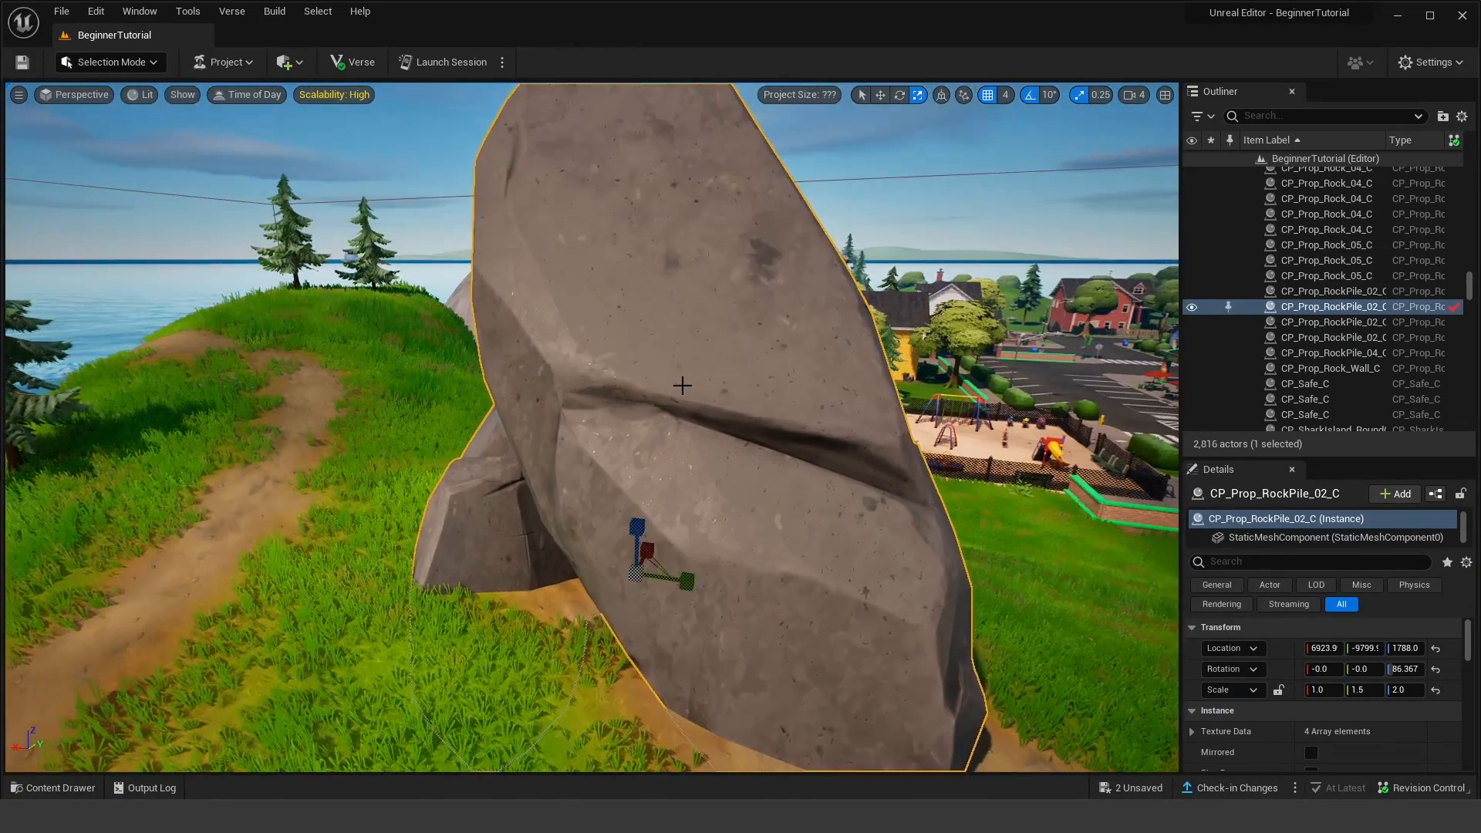
Step: Scale the rock pile down to 1.0 on X, 1.25 on Y and 1.0 on Z
scroll(681, 383, down, 3)
drag(631, 505, 672, 560)
key(d)
mouse_move(771, 500)
right_down()
mouse_move(698, 529)
mouse_move(755, 512)
right_up()
key(a)
key(w)
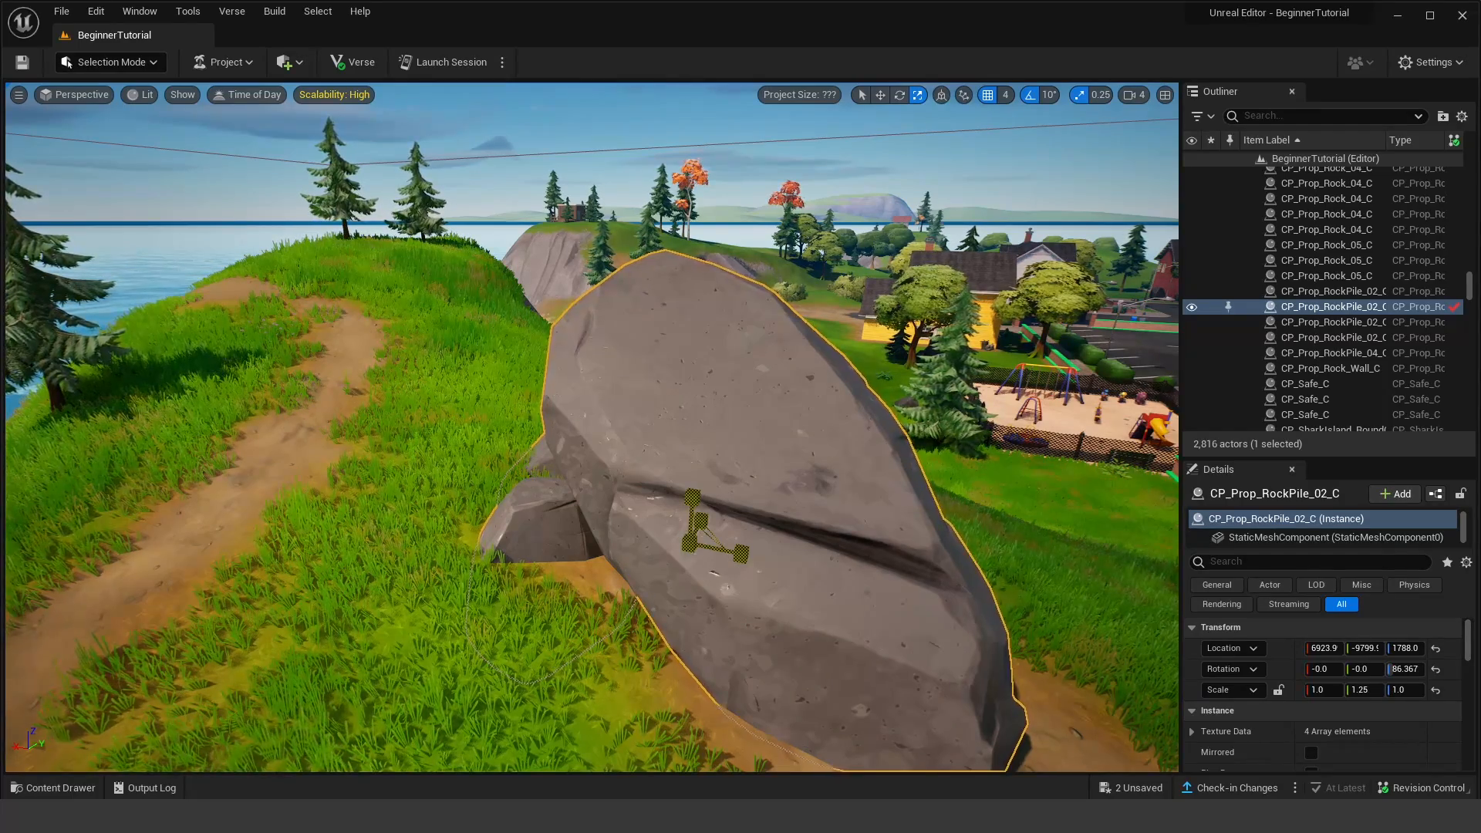
Step: Resize the rock pile uniformly smaller and larger, finishing at 0.75 on X and Z and 1.0 on Y
drag(689, 544, 714, 483)
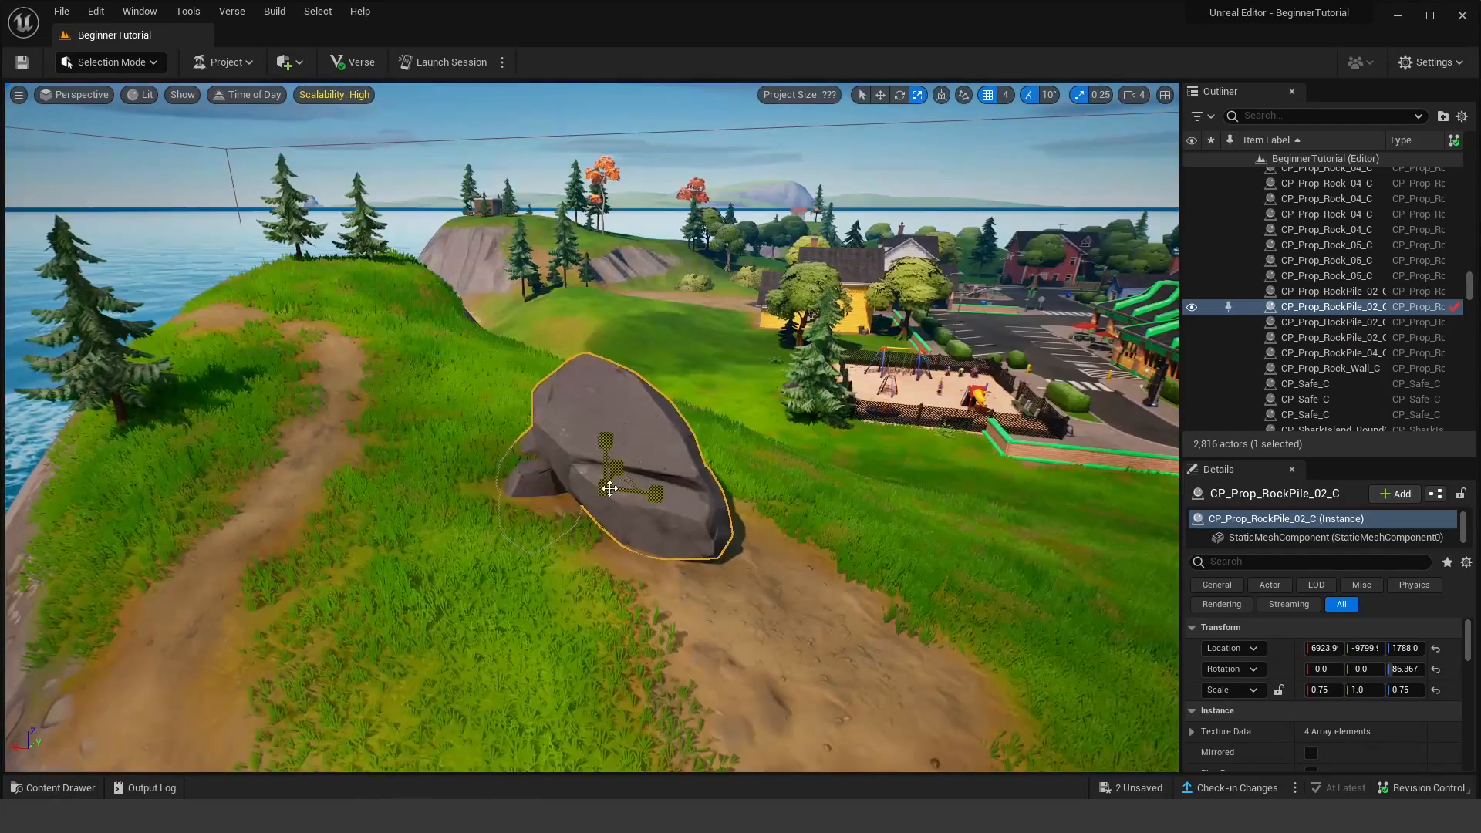
drag(605, 488, 597, 517)
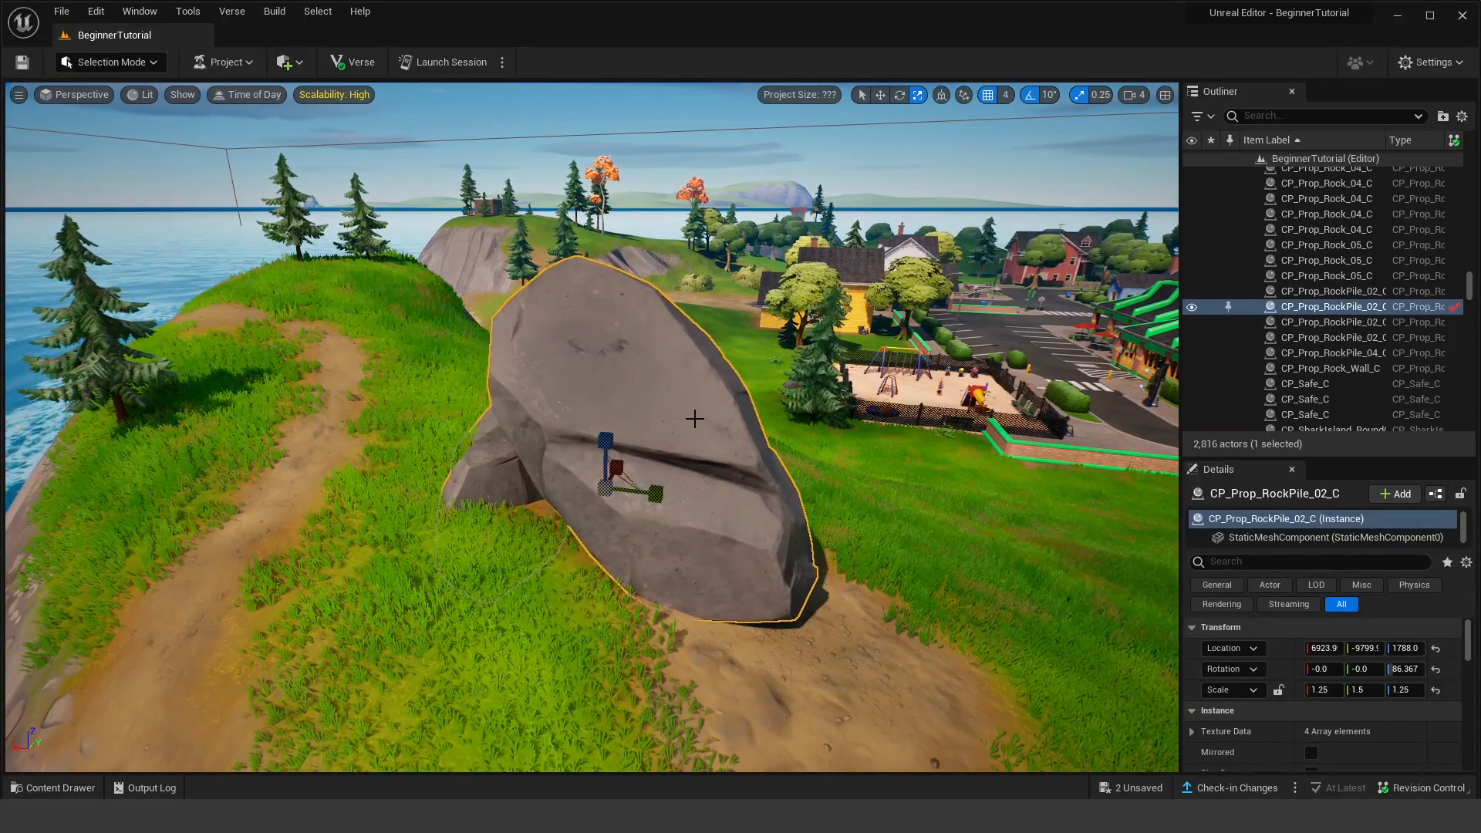
key(d)
right_drag(695, 419, 596, 427)
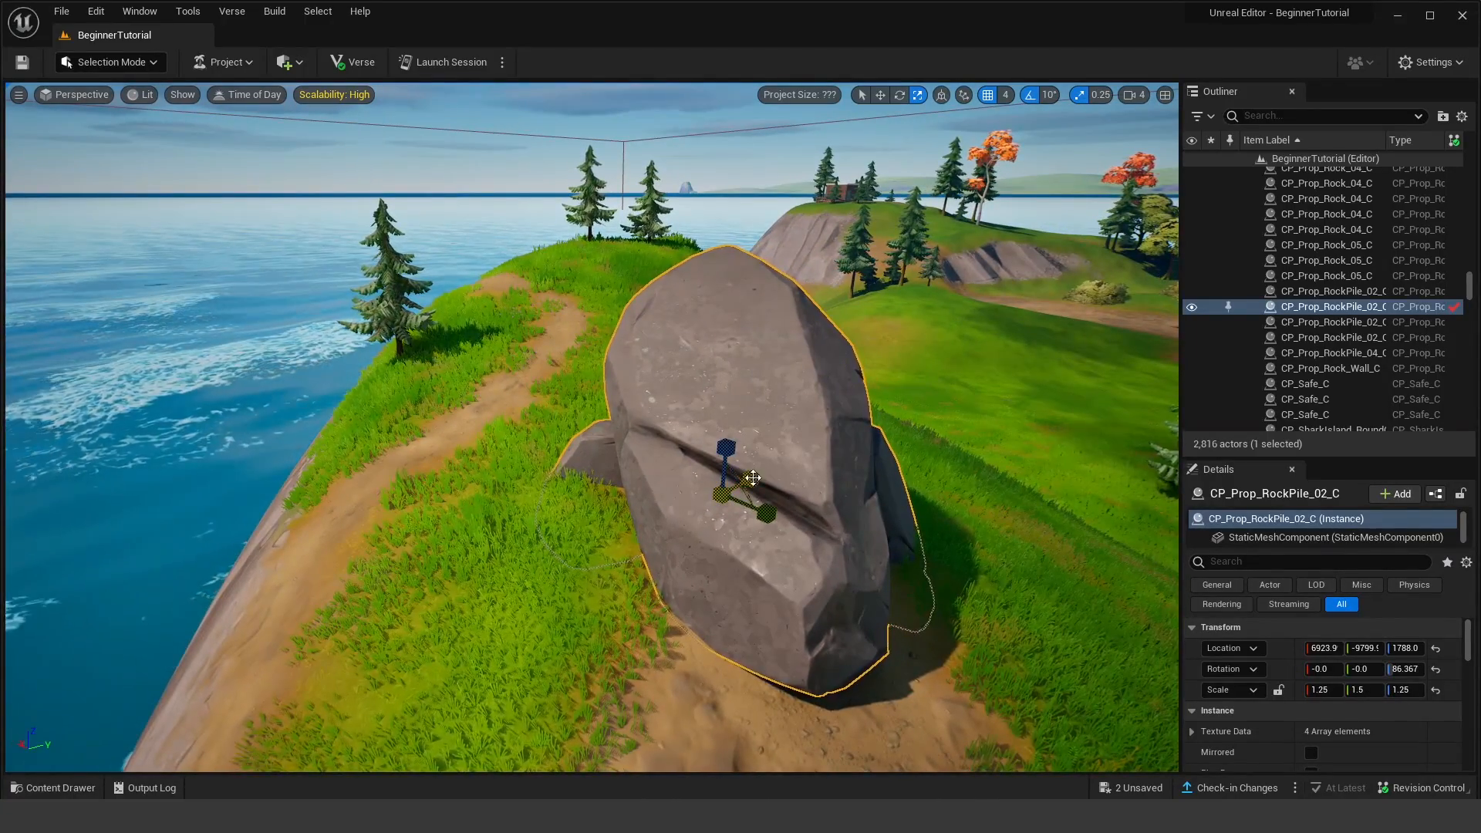
key(a)
right_drag(740, 484, 822, 487)
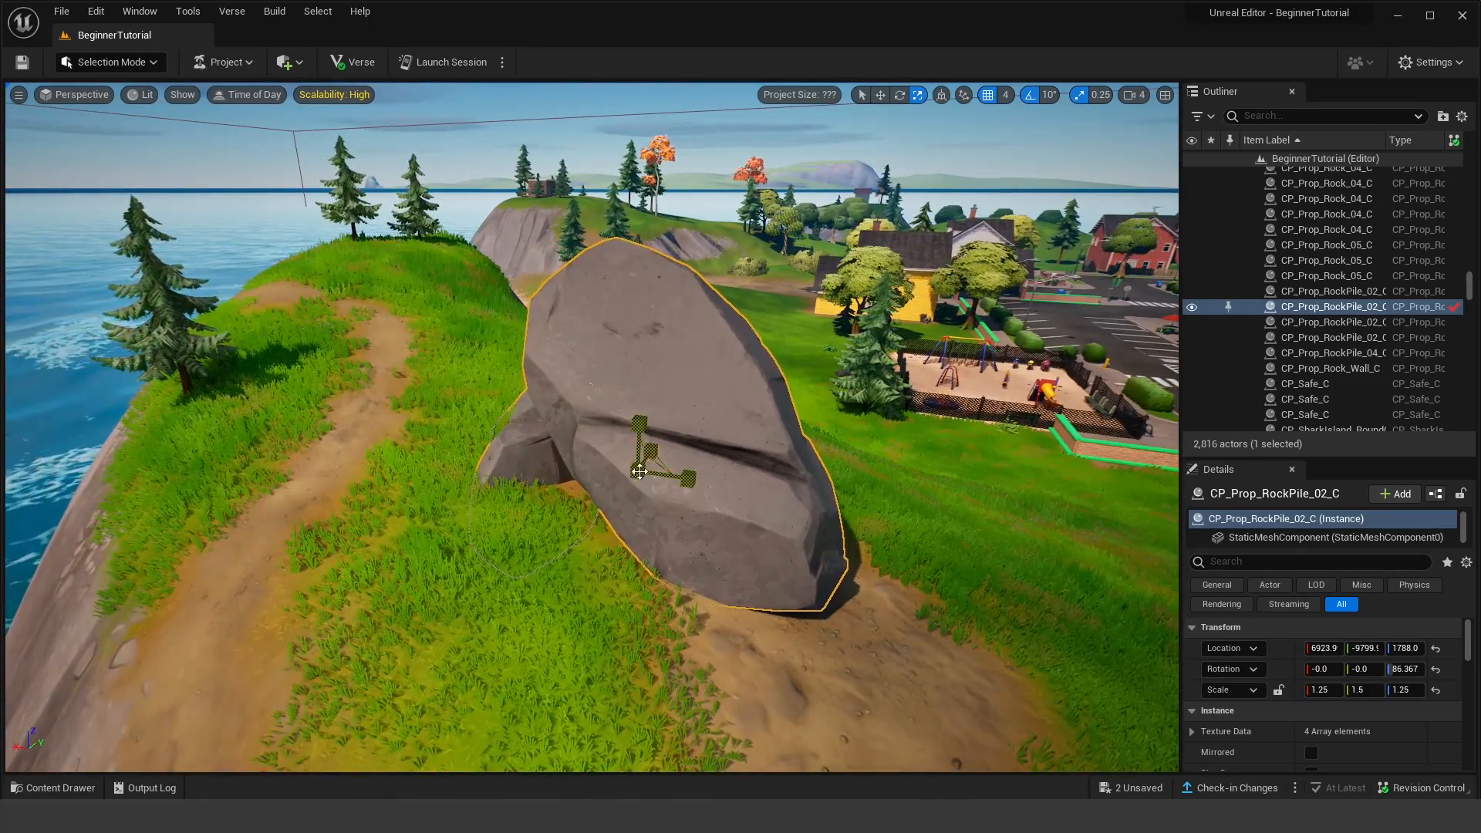
mouse_move(638, 468)
mouse_down()
mouse_move(694, 409)
mouse_move(629, 478)
mouse_up()
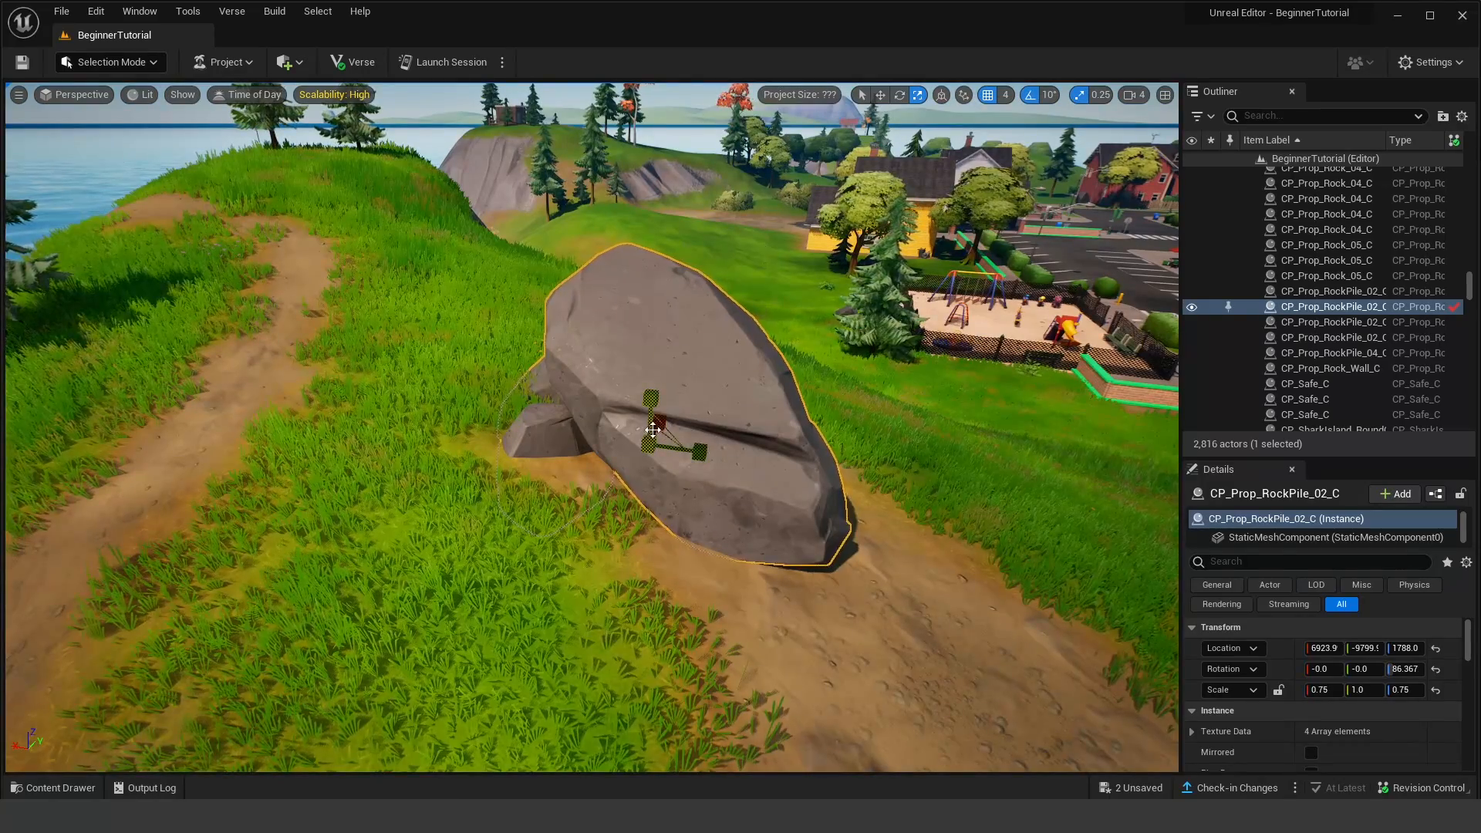
Step: Tilt the rock pile 10 degrees around its X axis and move it to about X 7200, Y -10075
click(900, 98)
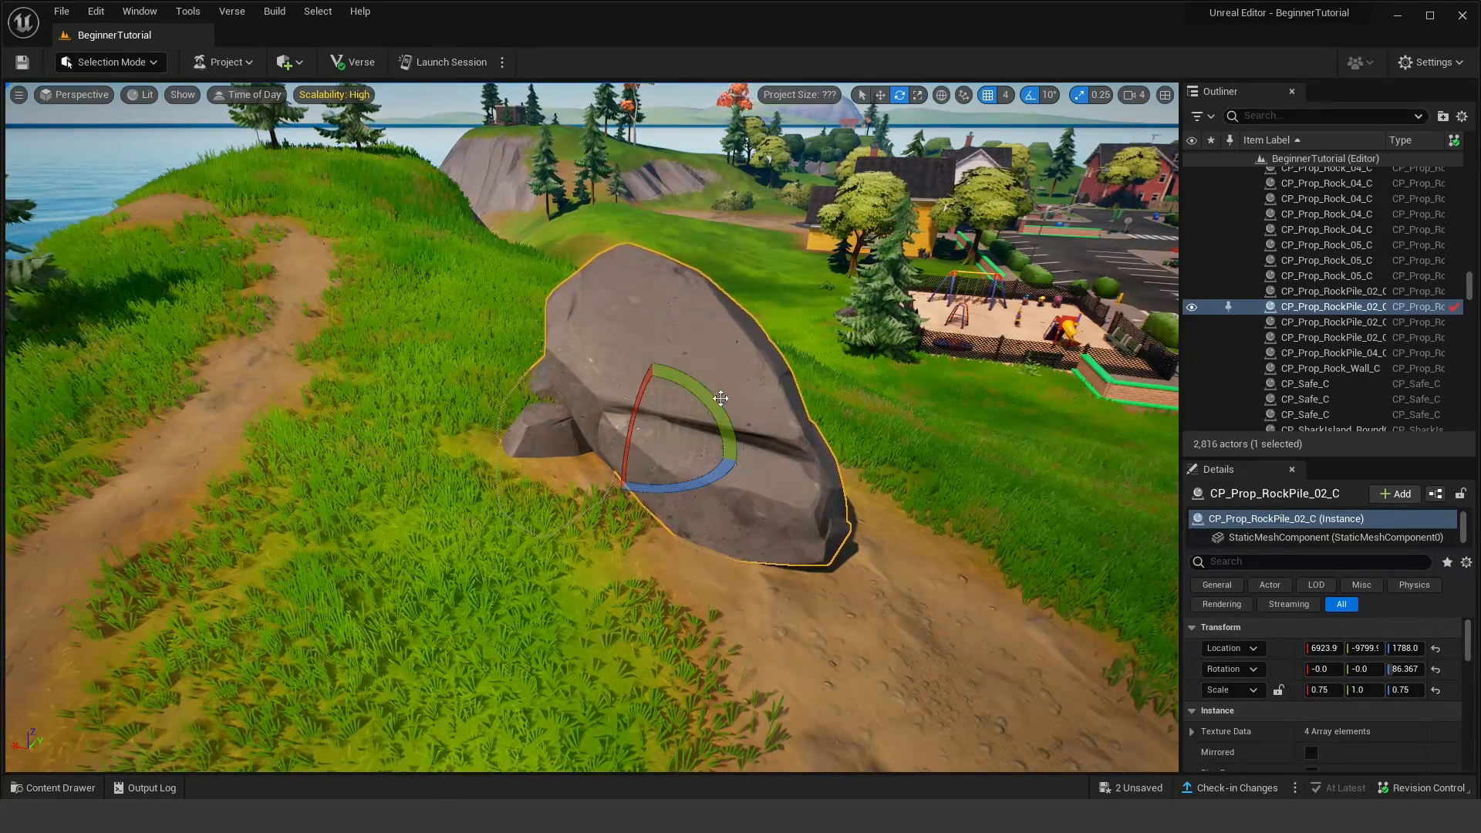
drag(720, 398, 863, 154)
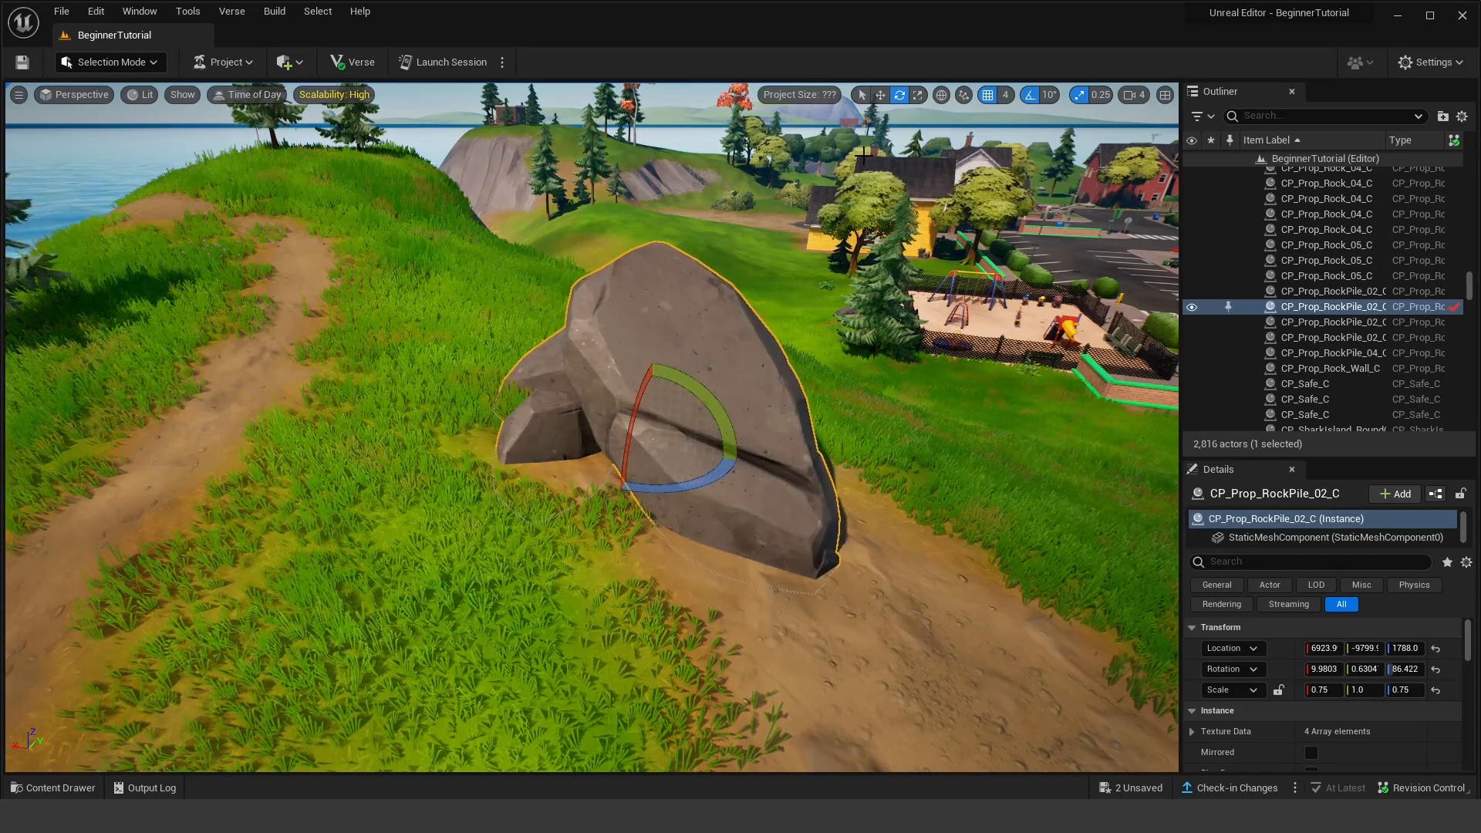
click(880, 96)
right_drag(833, 255, 853, 264)
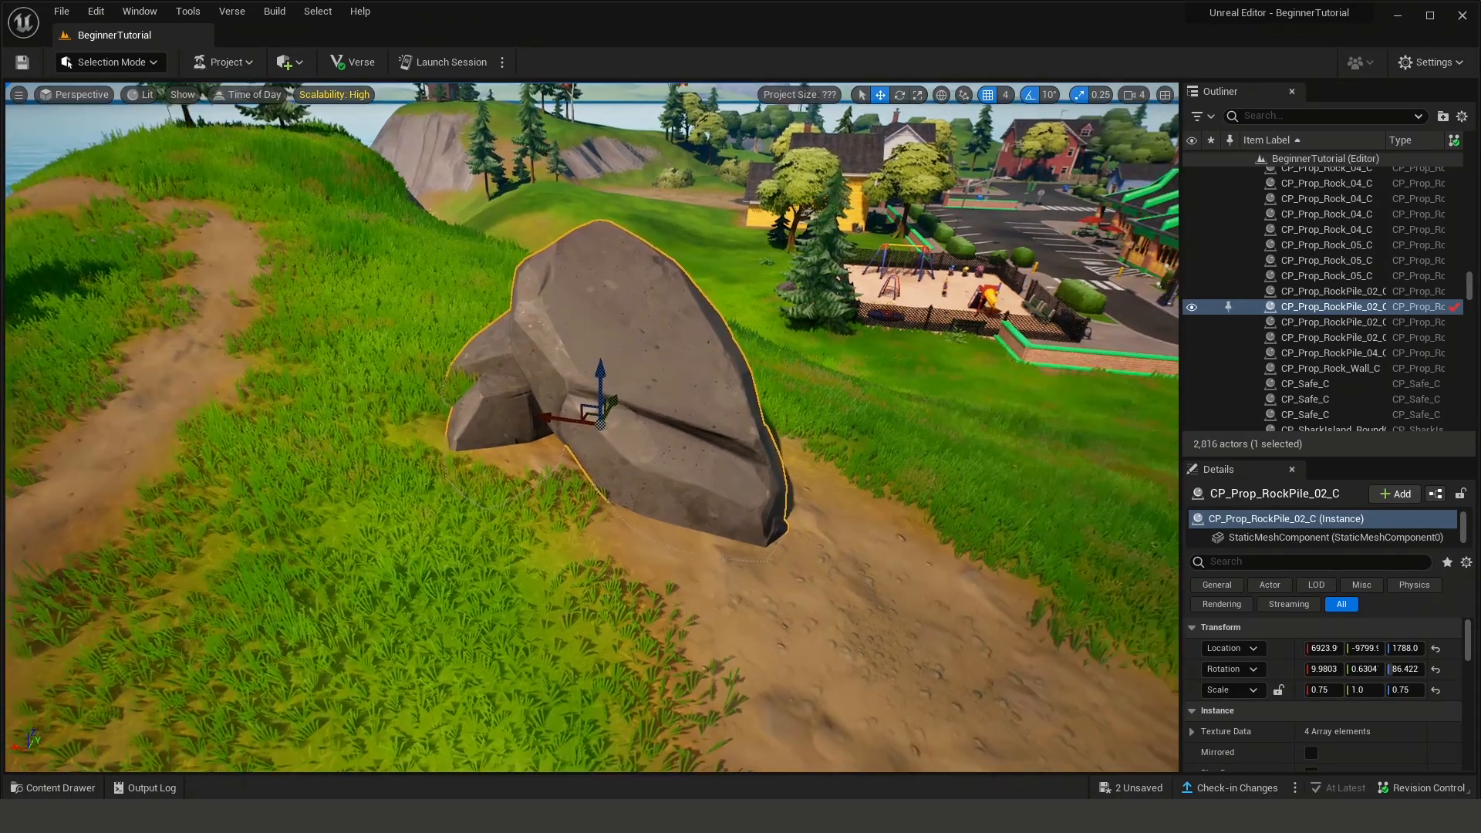
drag(561, 413, 463, 387)
right_drag(910, 229, 892, 206)
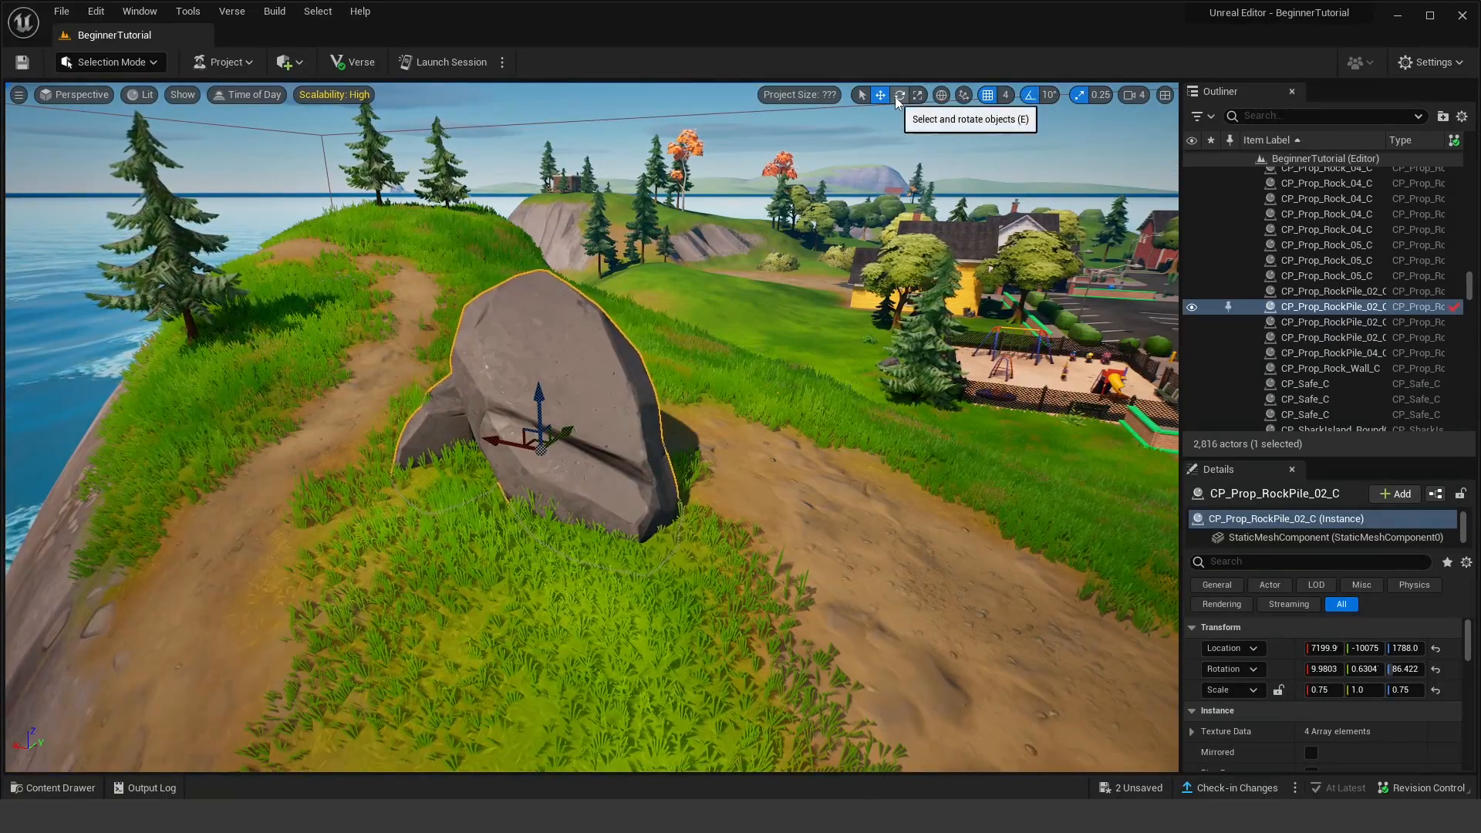
Step: Turn the rock pile 10 degrees around its Z axis and enlarge it uniformly to 1.0 on X and Z and 1.25 on Y
key(f)
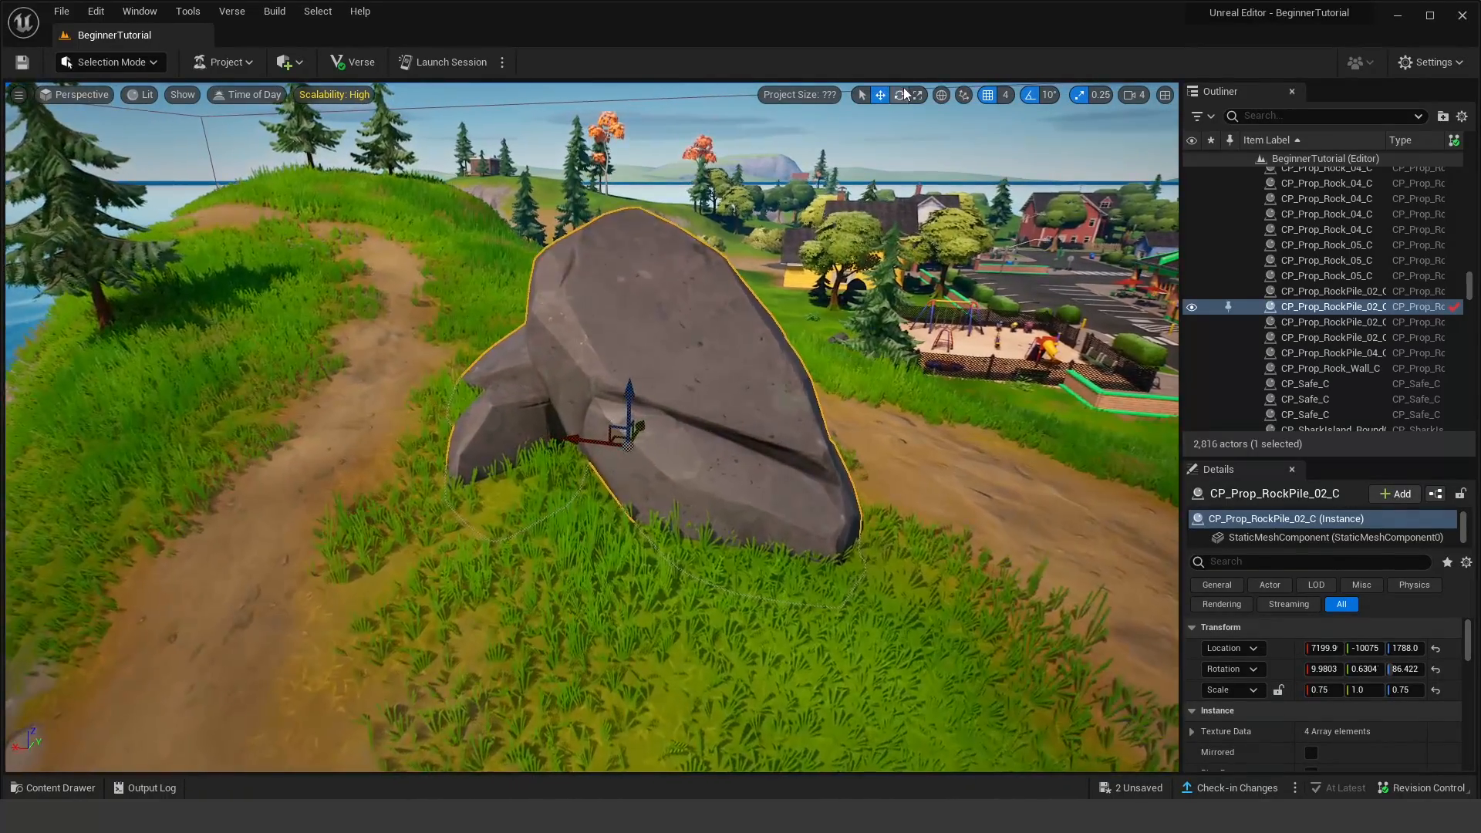
key(e)
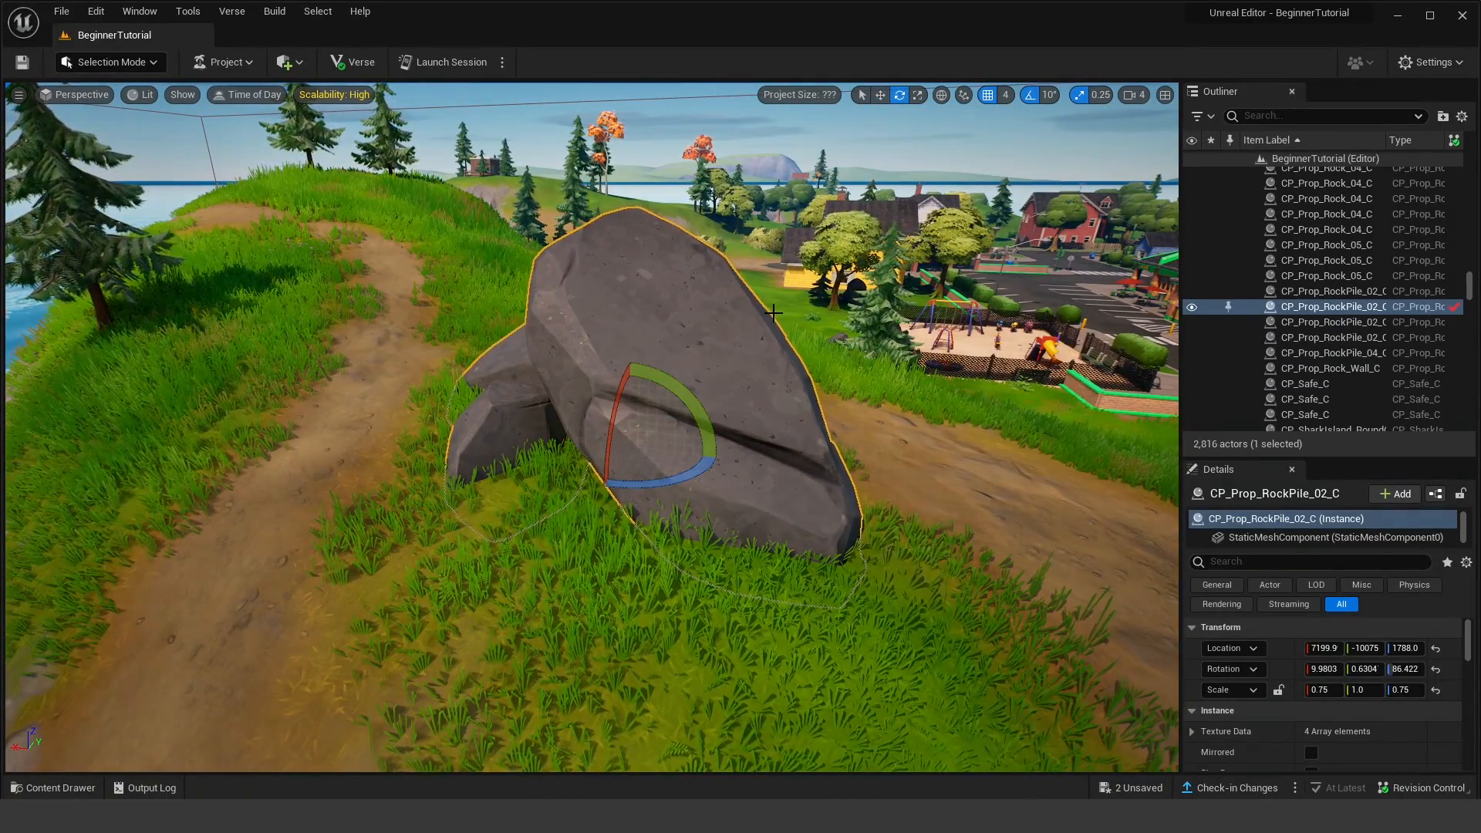
drag(684, 473, 644, 474)
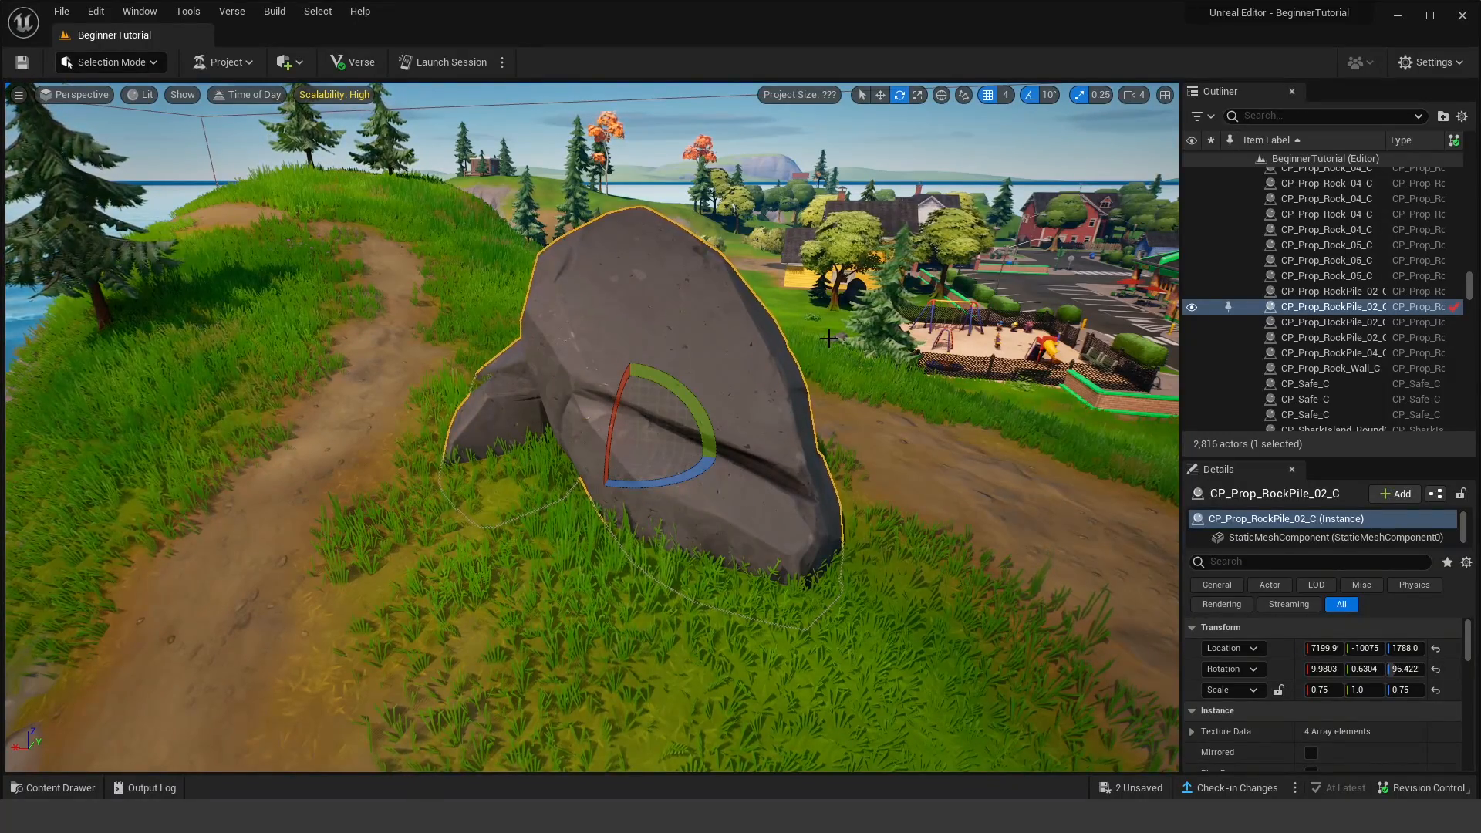
mouse_move(632, 447)
mouse_down()
mouse_move(656, 435)
mouse_move(617, 459)
mouse_move(636, 449)
mouse_up()
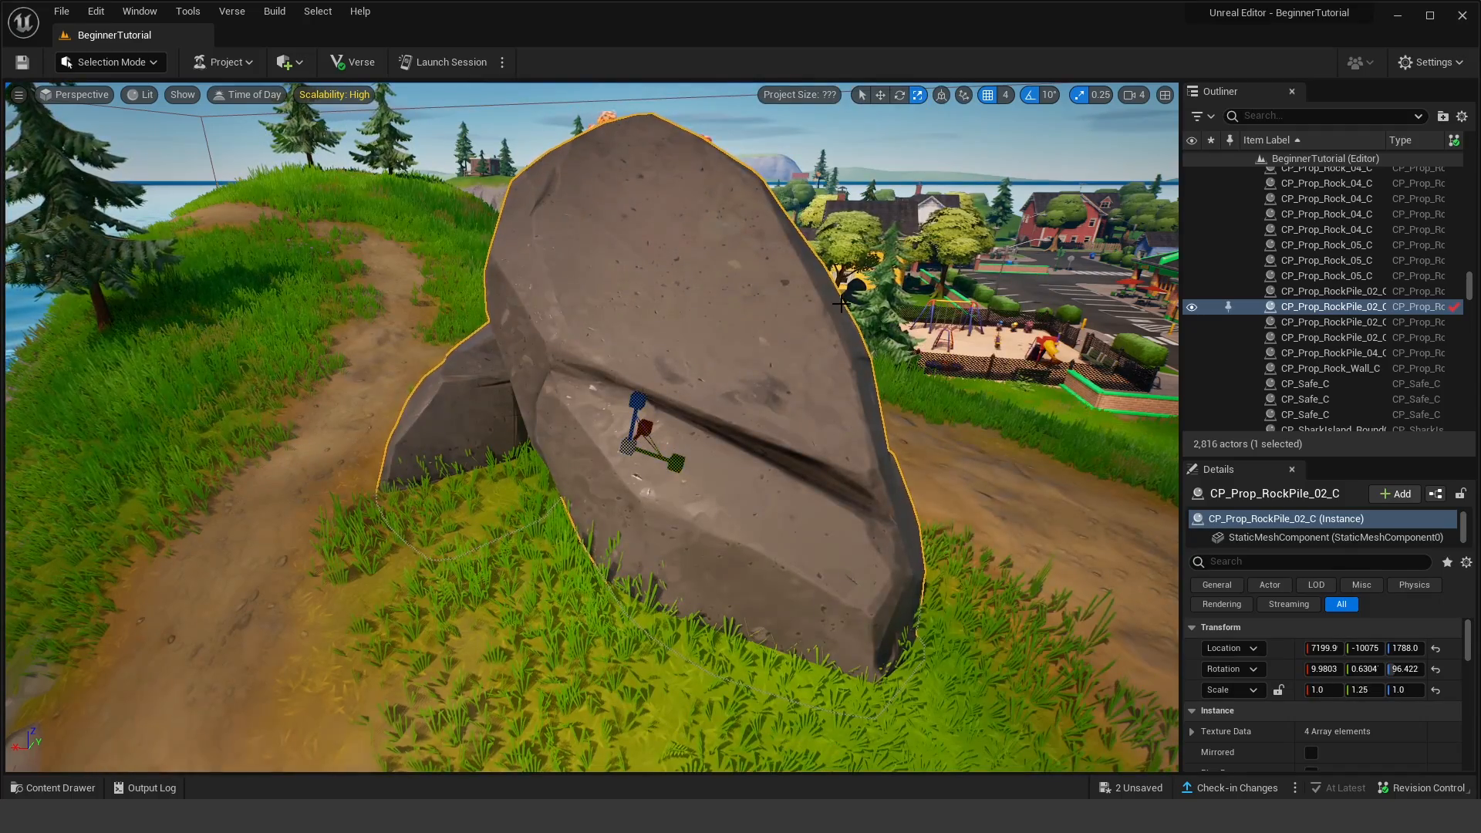
Step: Shift the rock pile along the X axis to about 7196 and undo the extra move
key(w)
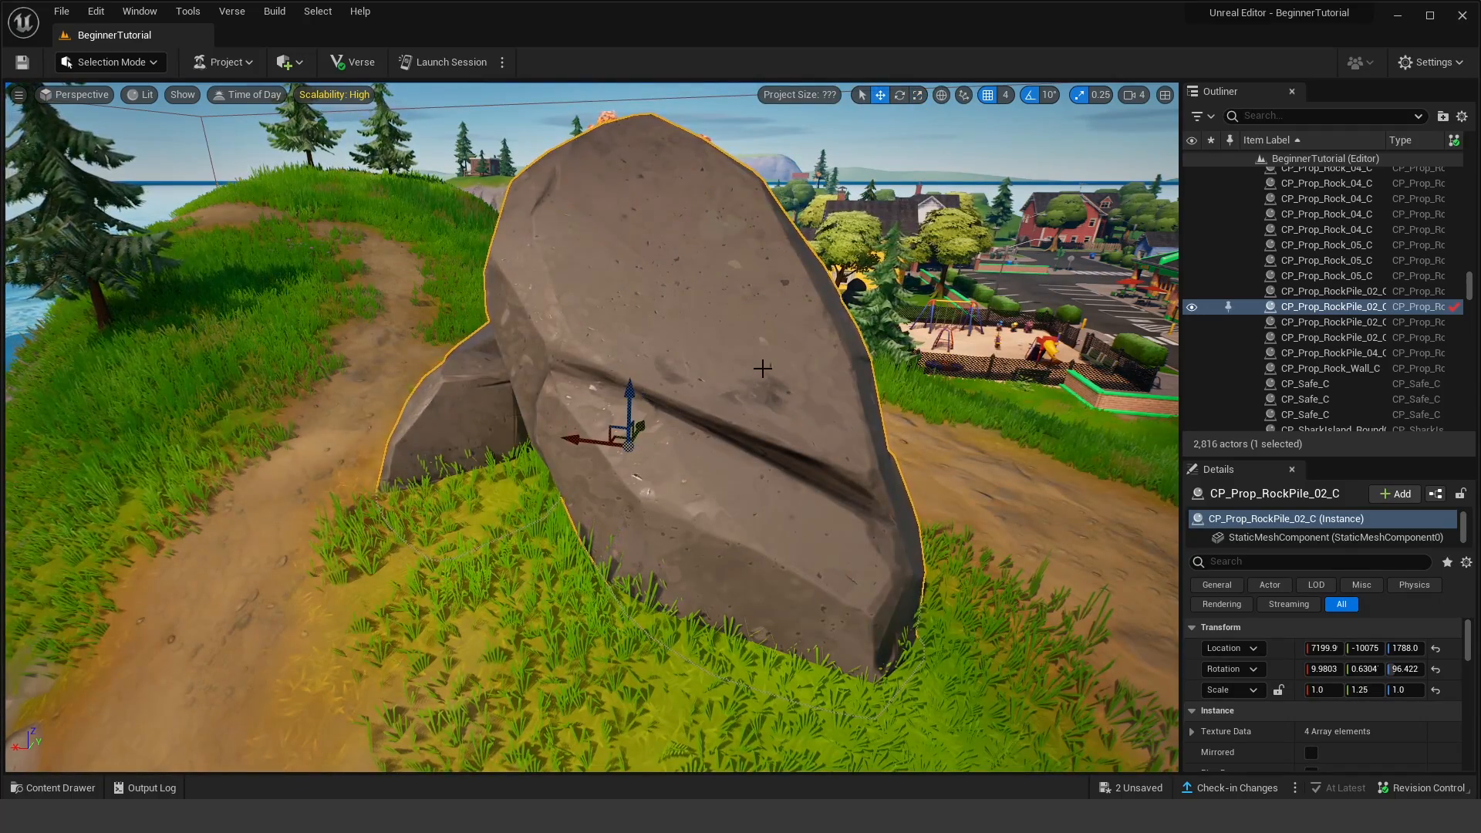
drag(600, 423, 730, 450)
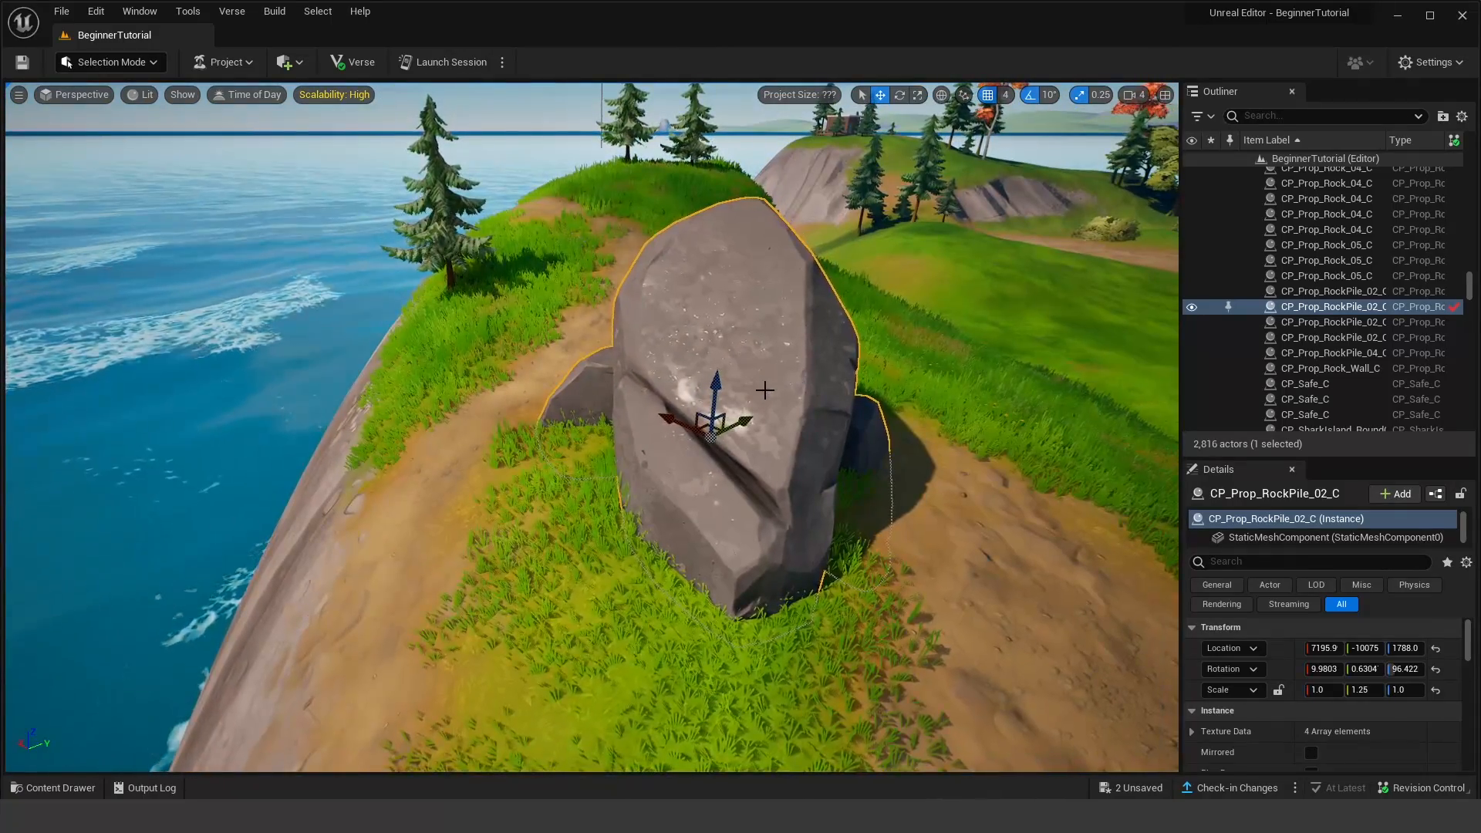
drag(683, 423, 762, 459)
key(ctrl+z)
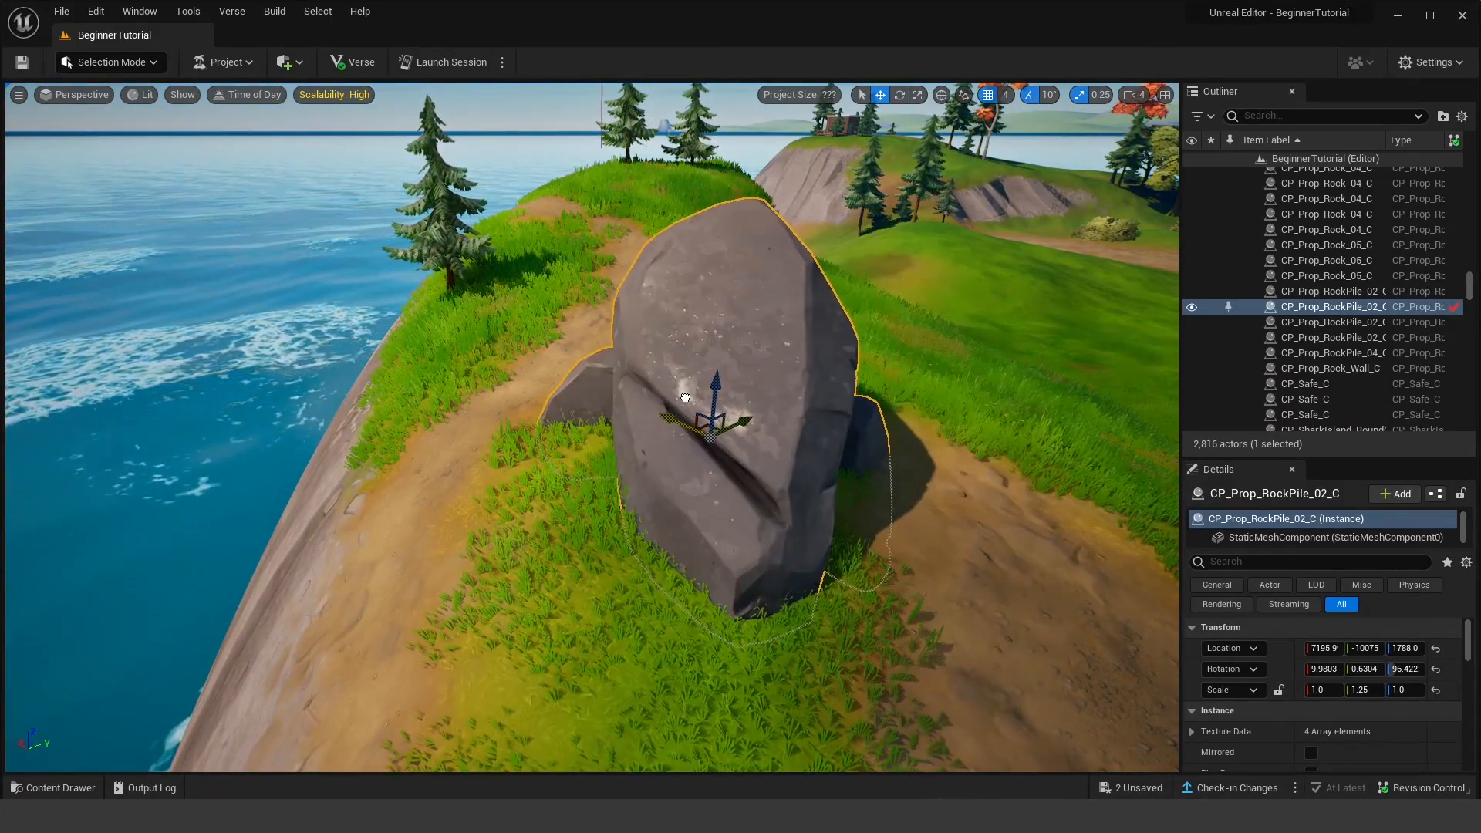
Step: Try rotating the rock pile around its vertical axis and switch to the Scale tool
key(e)
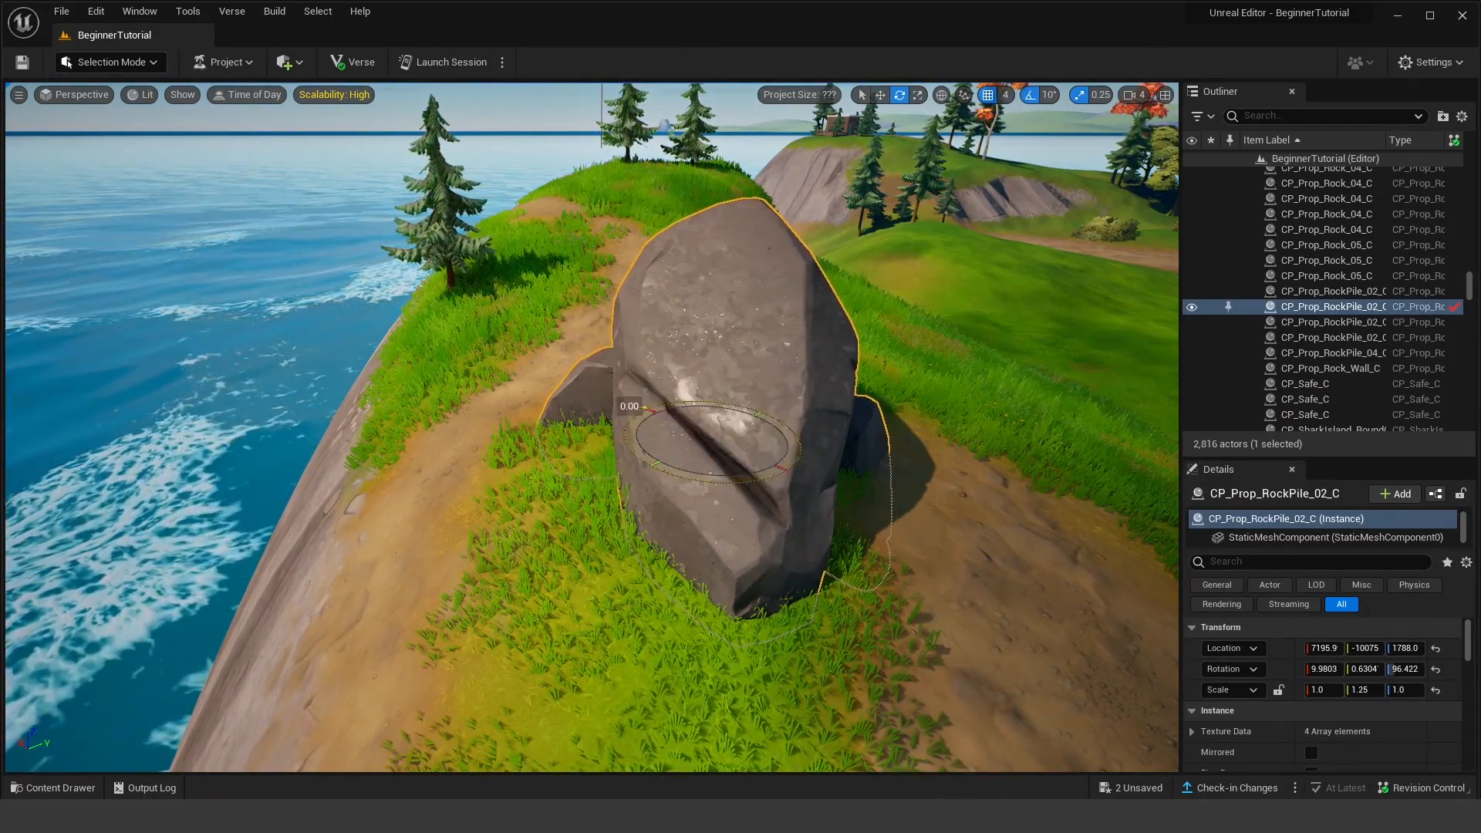
drag(717, 478, 687, 463)
key(r)
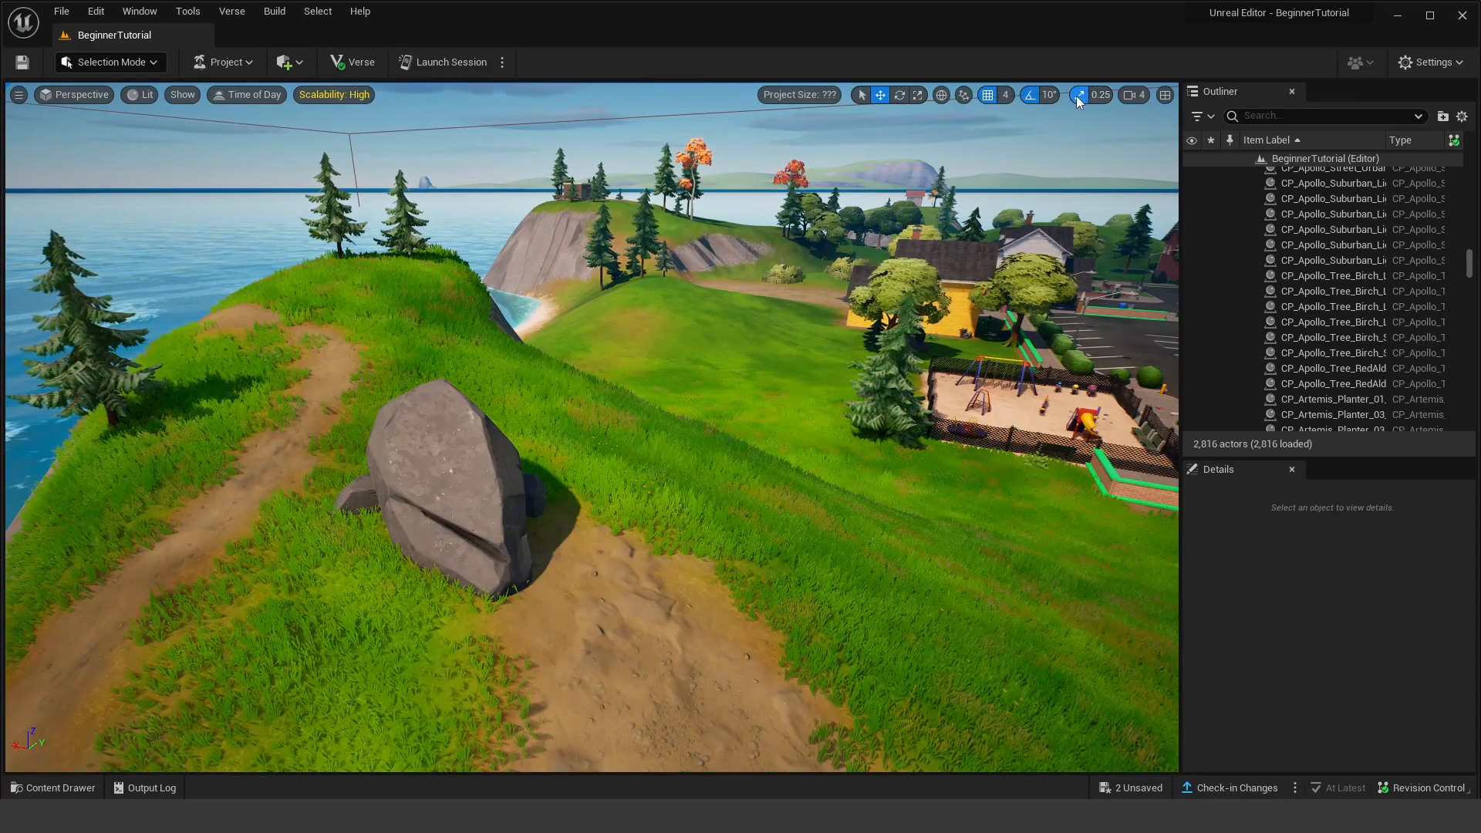
Step: Go to the playground and select the chain-link fence section beside the blue trash can with the Move tool
key(w)
right_drag(971, 210, 876, 279)
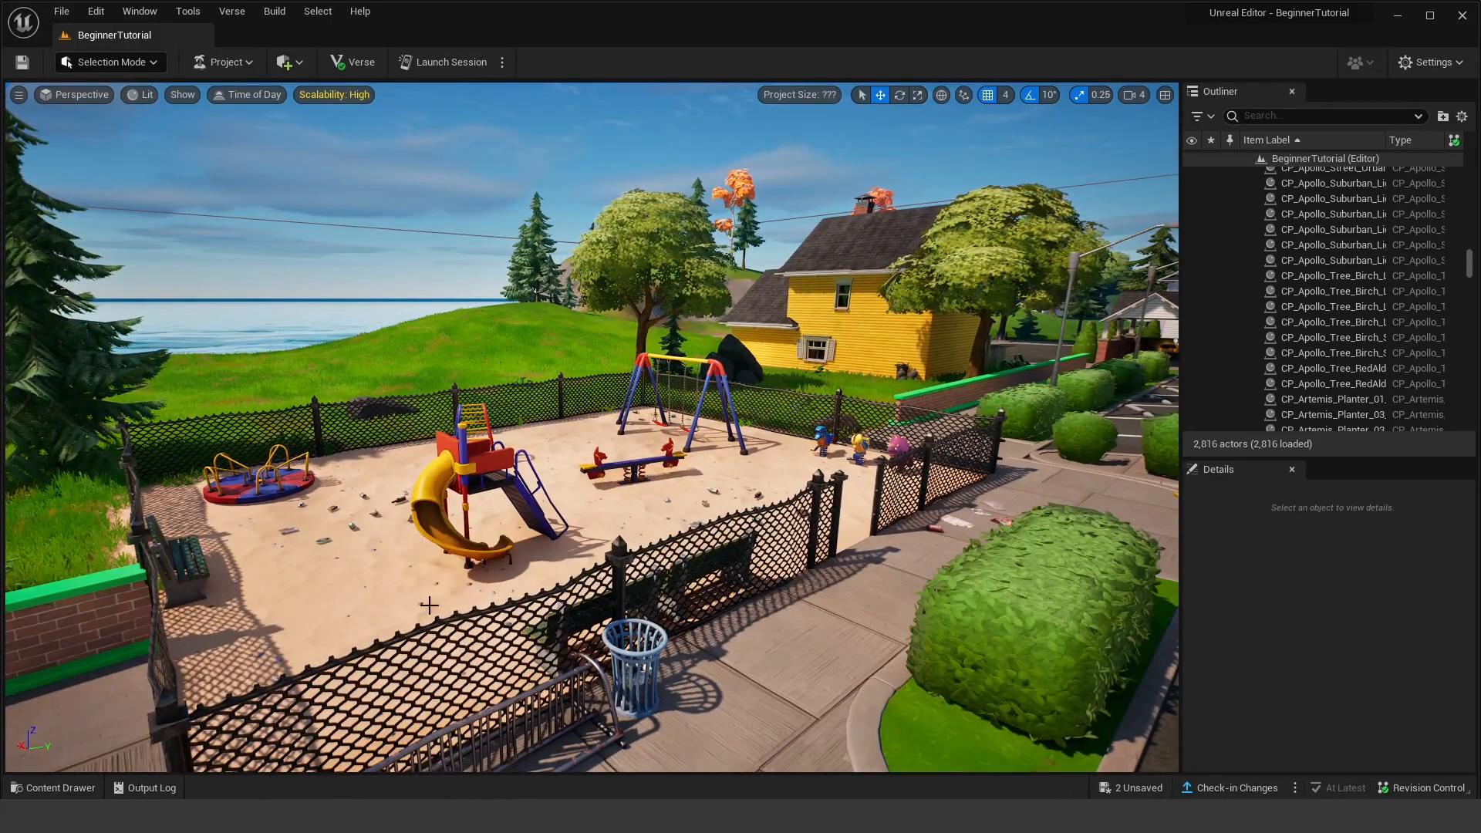
click(729, 520)
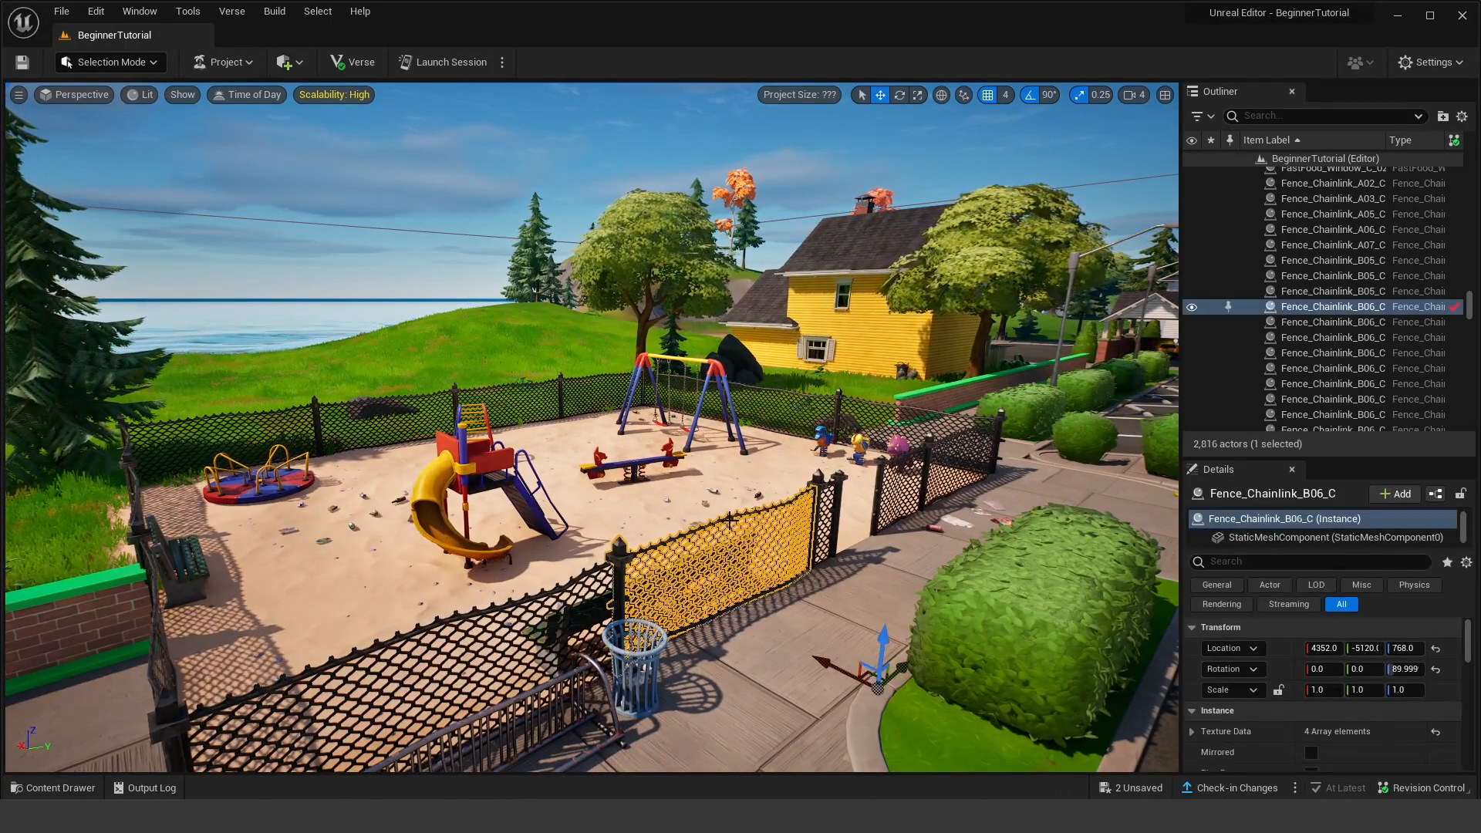
right_drag(752, 528, 786, 551)
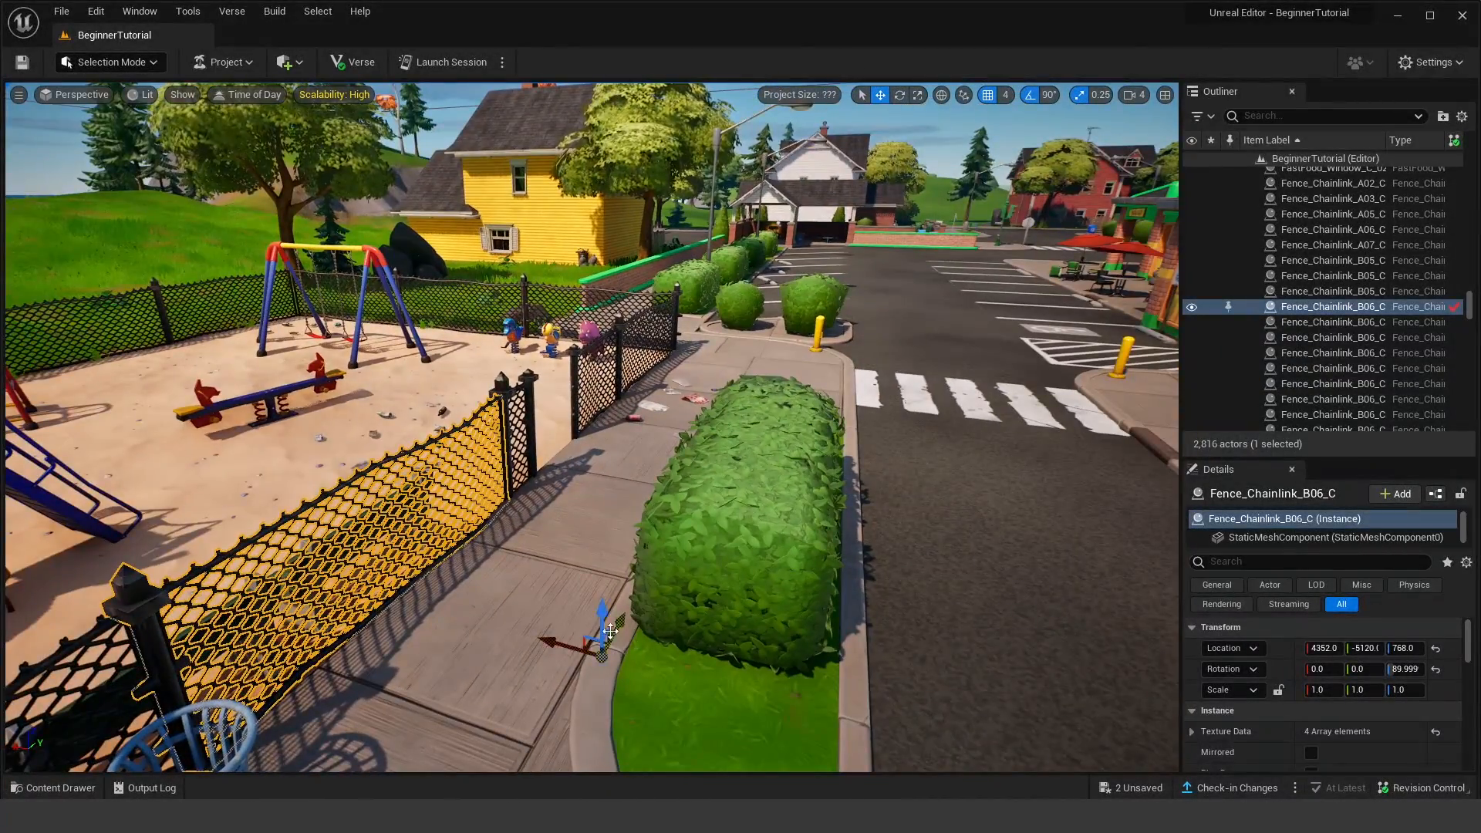
right_drag(610, 631, 583, 692)
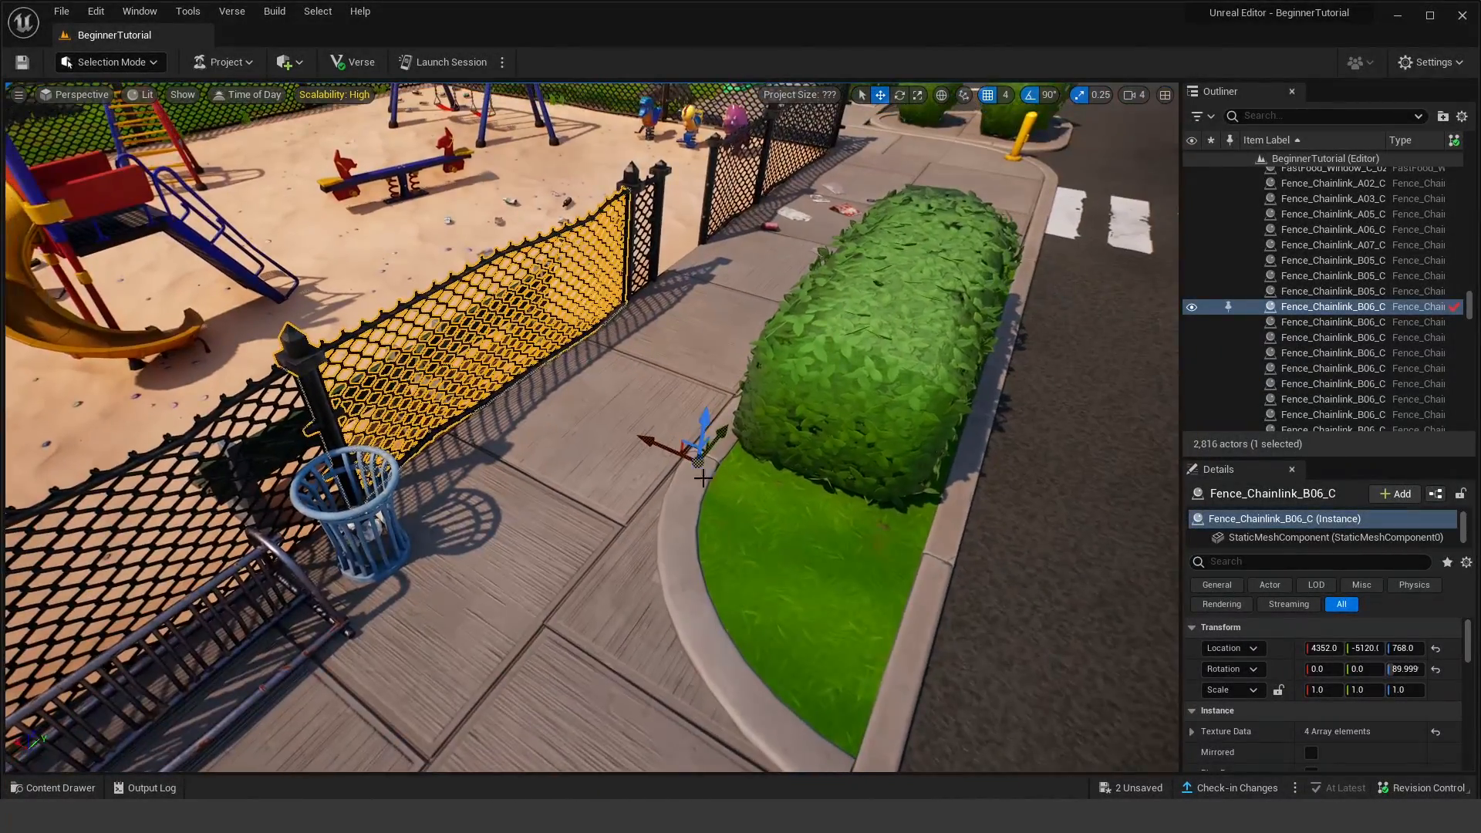
right_drag(710, 442, 723, 390)
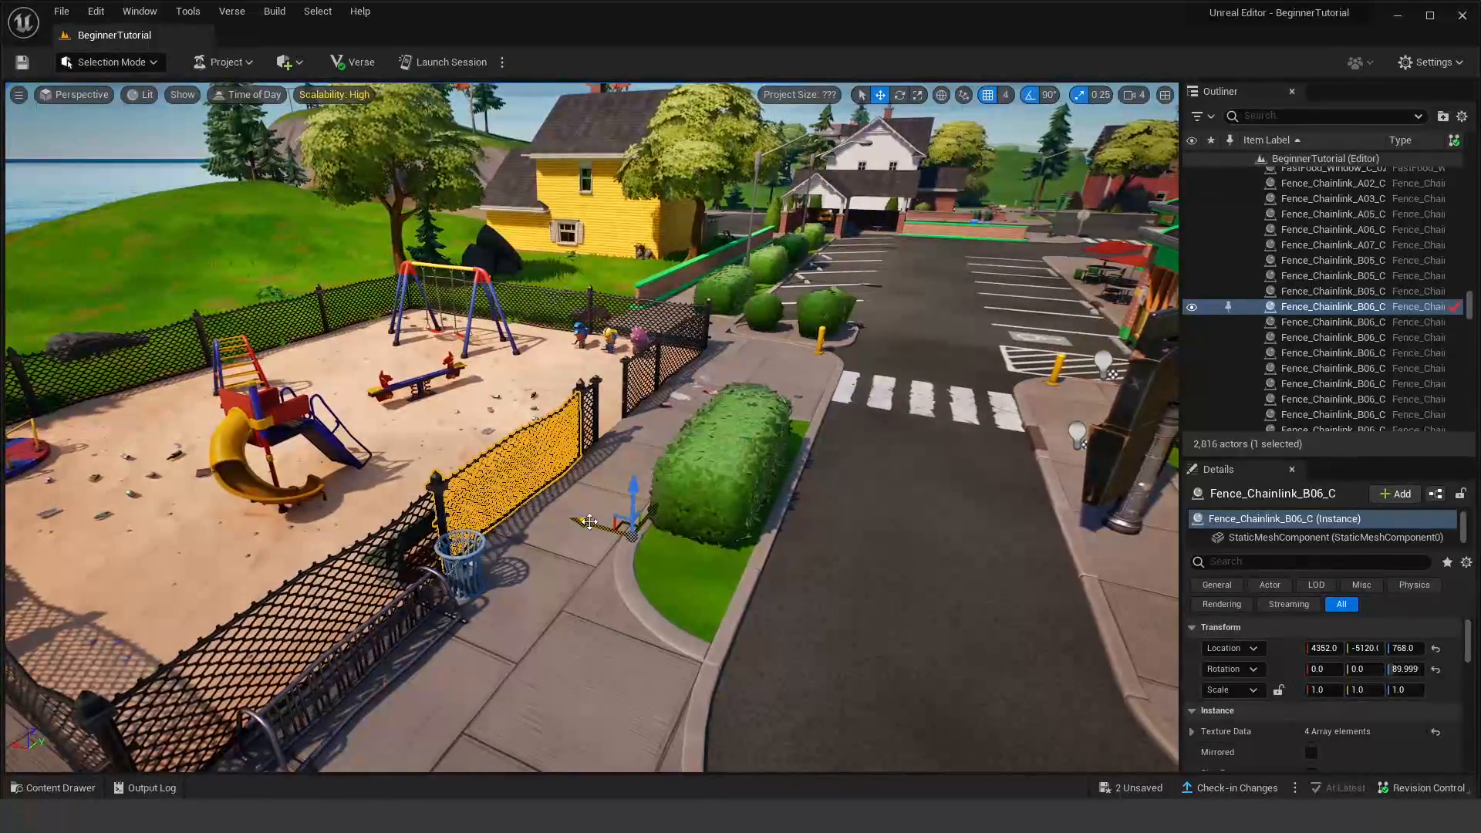
Step: Move the selected fence section along the X axis away from the playground and onto the road
drag(681, 540, 855, 549)
key(d)
mouse_move(854, 549)
right_down()
mouse_move(918, 551)
mouse_move(829, 552)
right_up()
key(a)
mouse_move(729, 561)
mouse_down()
mouse_move(561, 525)
mouse_move(743, 564)
mouse_up()
Step: Undo the latest changes to the fence section one by one and focus the view on it
key(ctrl+z)
key(ctrl+z)
right_drag(743, 564, 831, 564)
key(s)
key(ctrl+z)
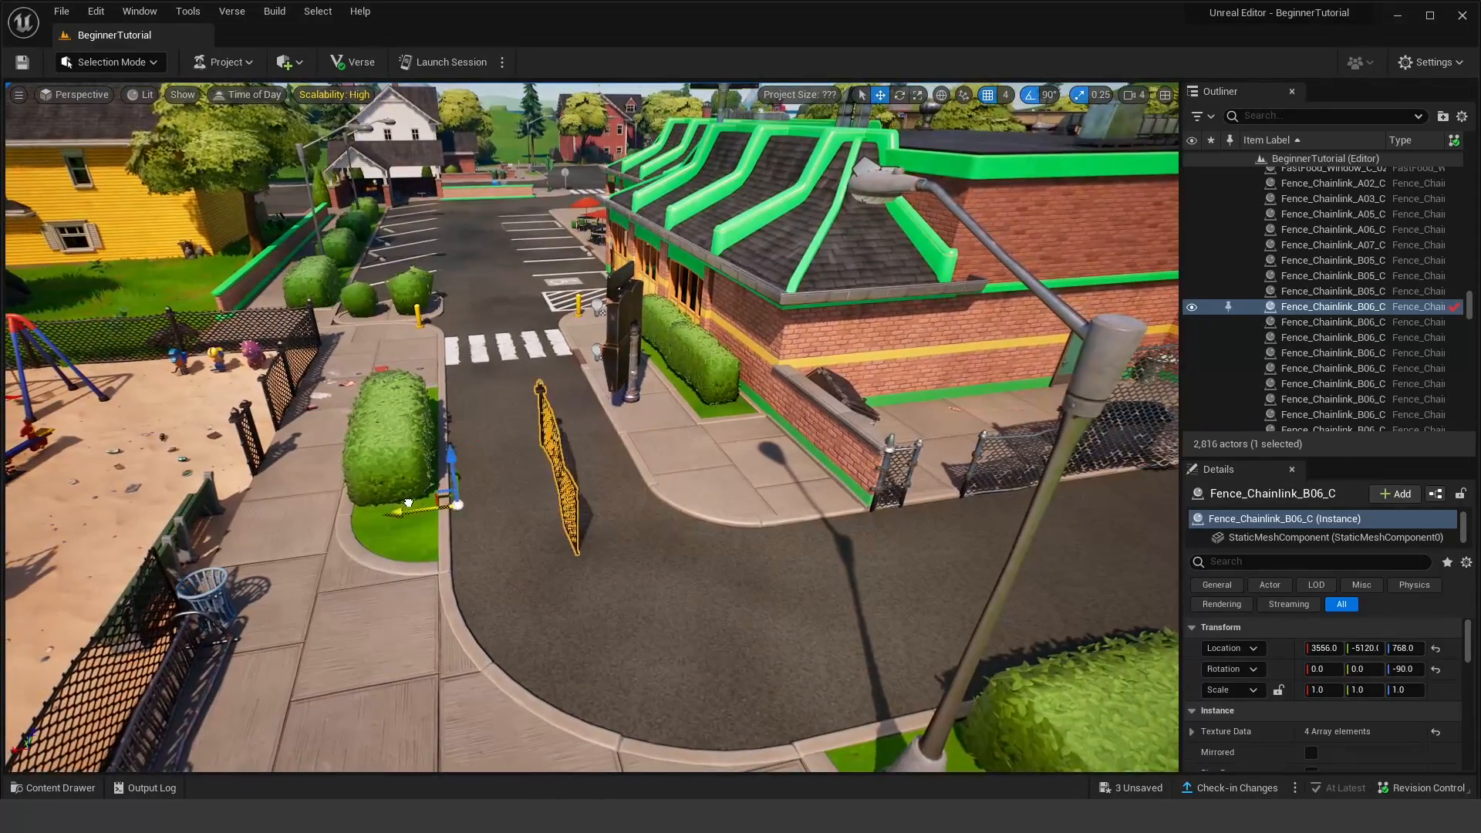
key(ctrl+z)
key(f)
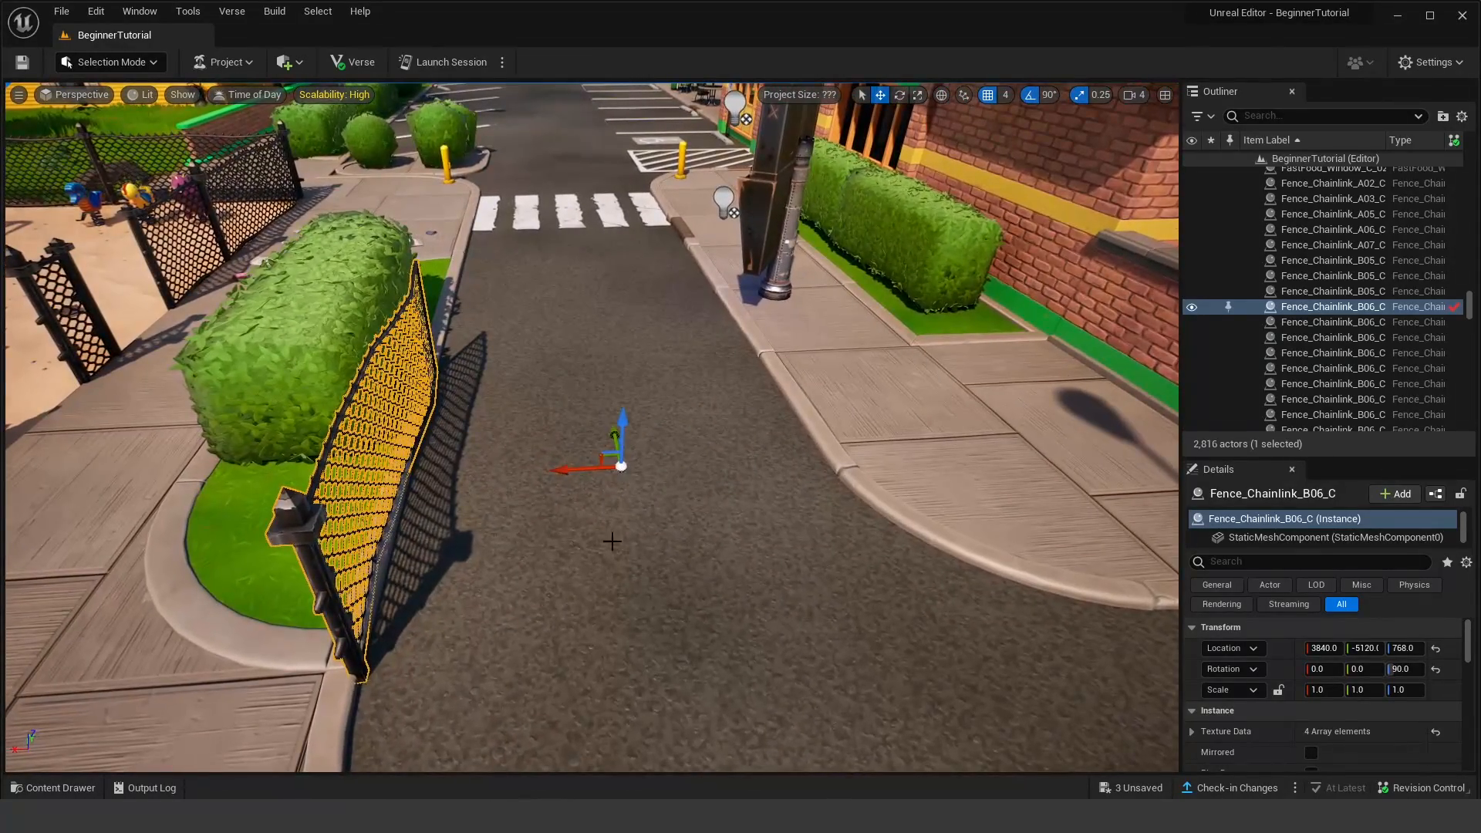
Step: Try moving the fence section along the X axis across the road and step back through the changes
right_drag(480, 446, 464, 439)
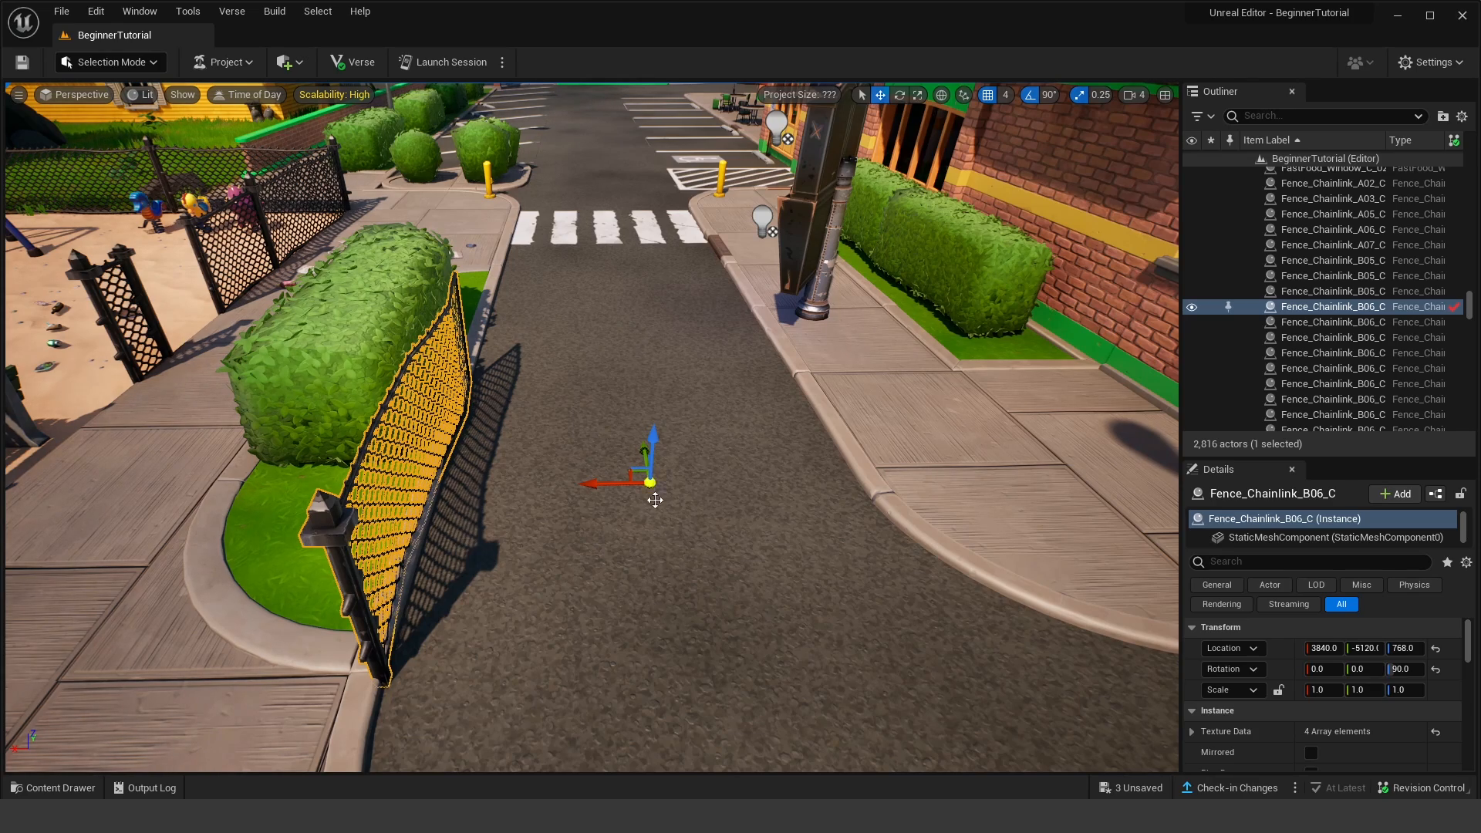
key(ctrl+y)
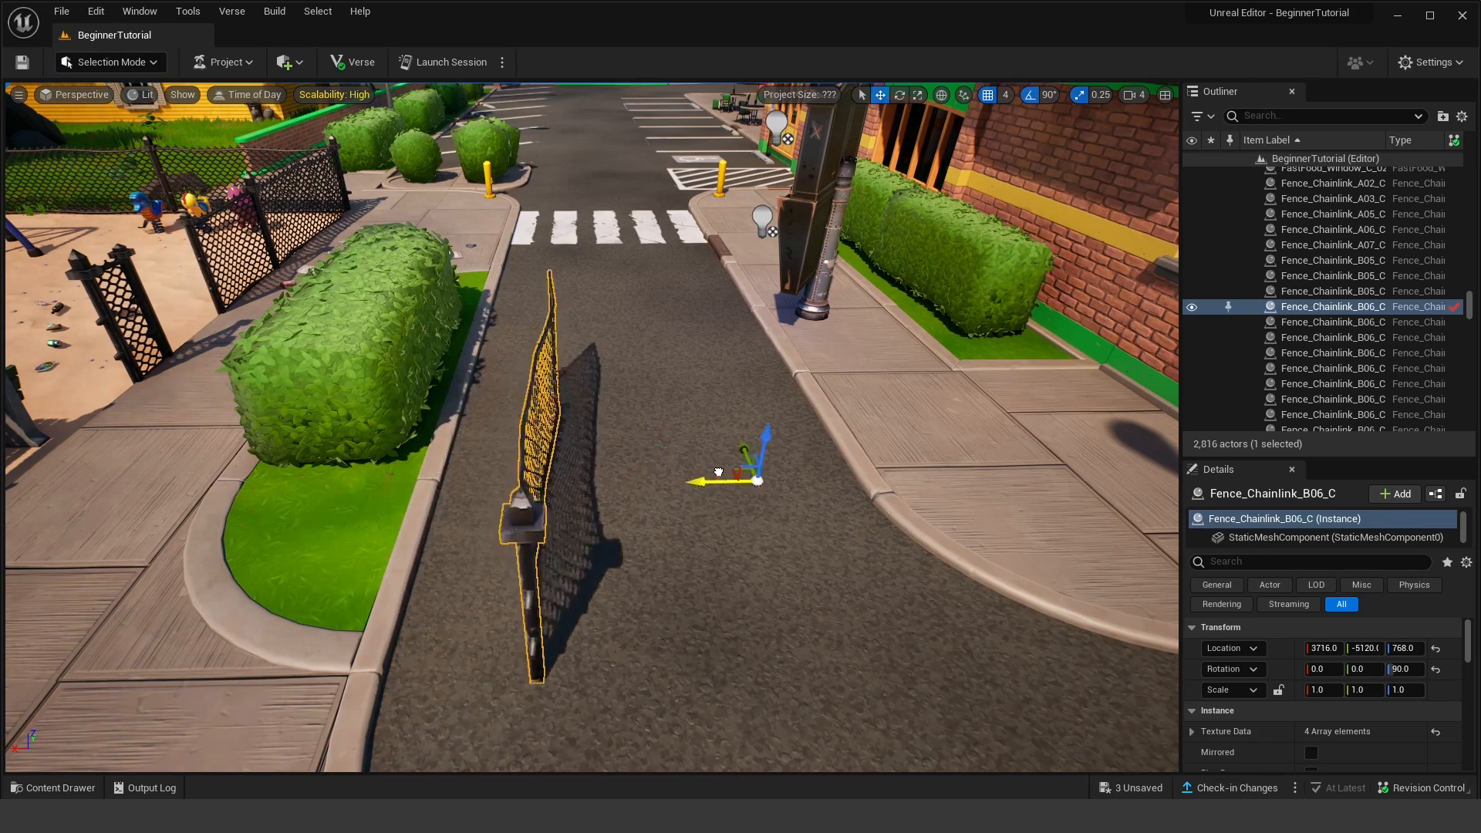
key(ctrl+y)
drag(597, 486, 494, 480)
key(ctrl+z)
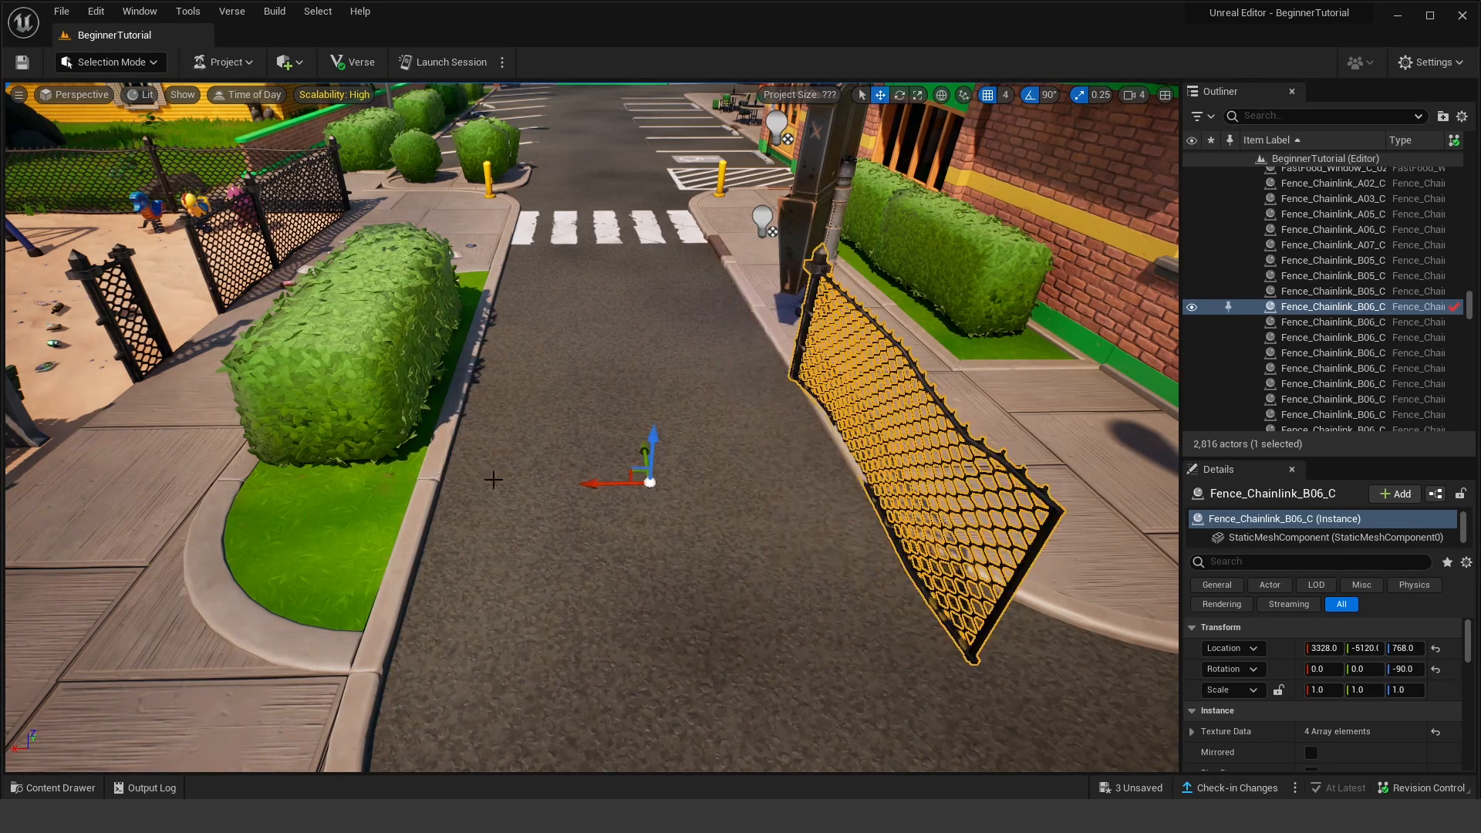
right_drag(666, 470, 651, 466)
key(s)
drag(617, 477, 404, 440)
key(ctrl+z)
key(ctrl+z)
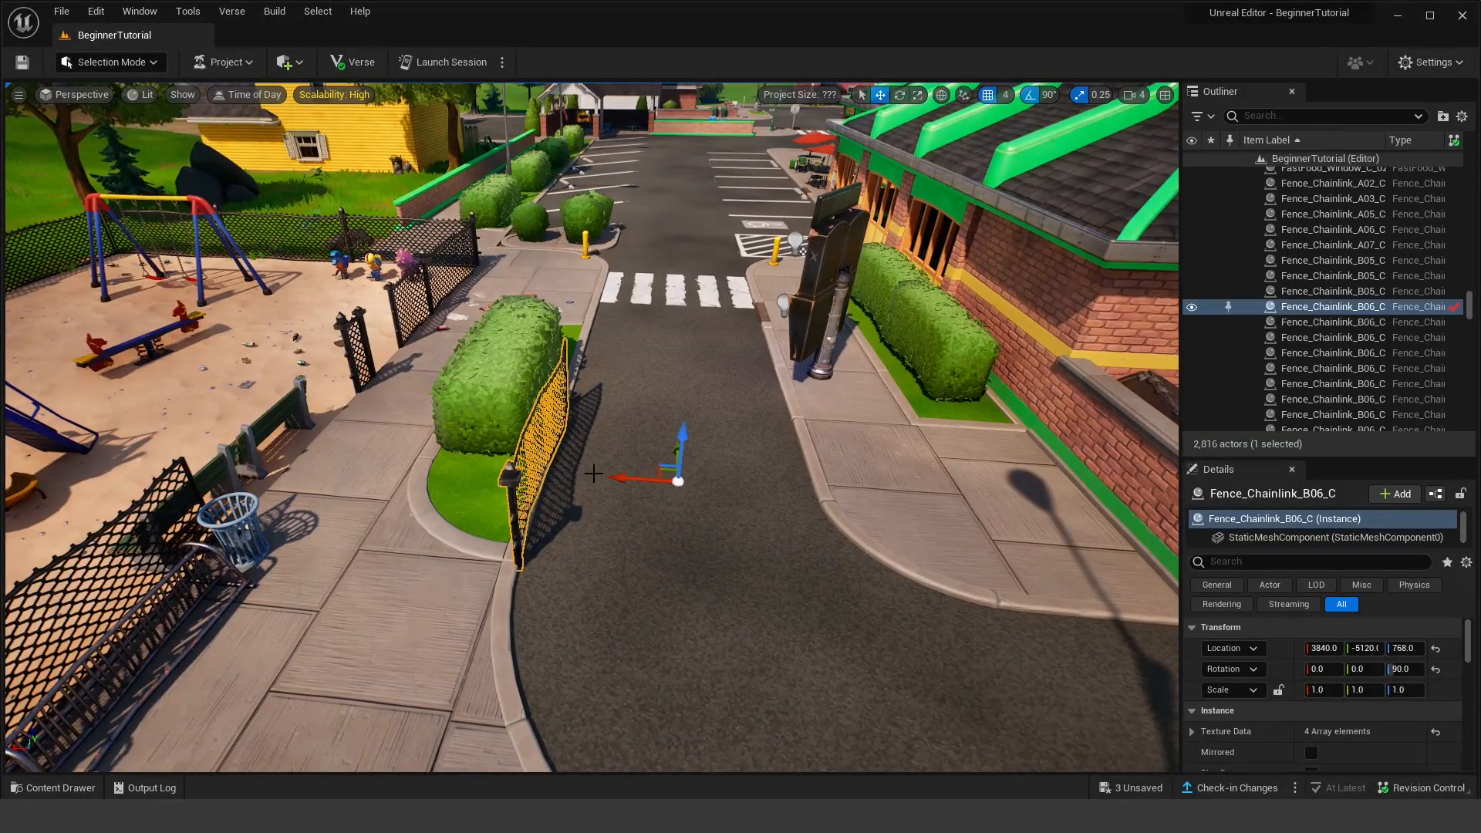
Step: Try moving the fence section along the X axis and turning it around its vertical axis, and undo the changes
drag(617, 478, 364, 459)
key(e)
drag(453, 456, 542, 465)
key(w)
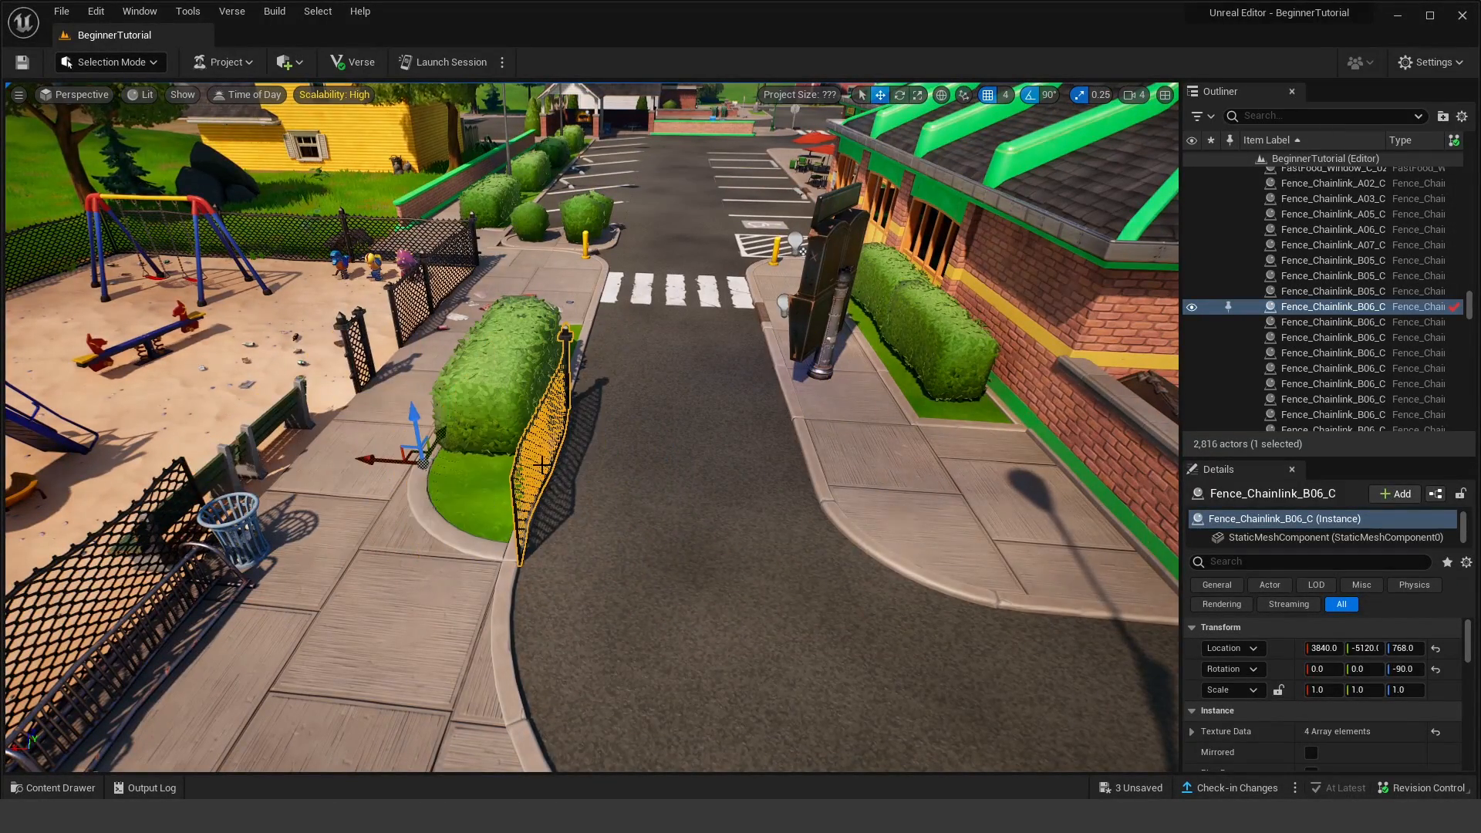
key(ctrl+z)
key(ctrl+z)
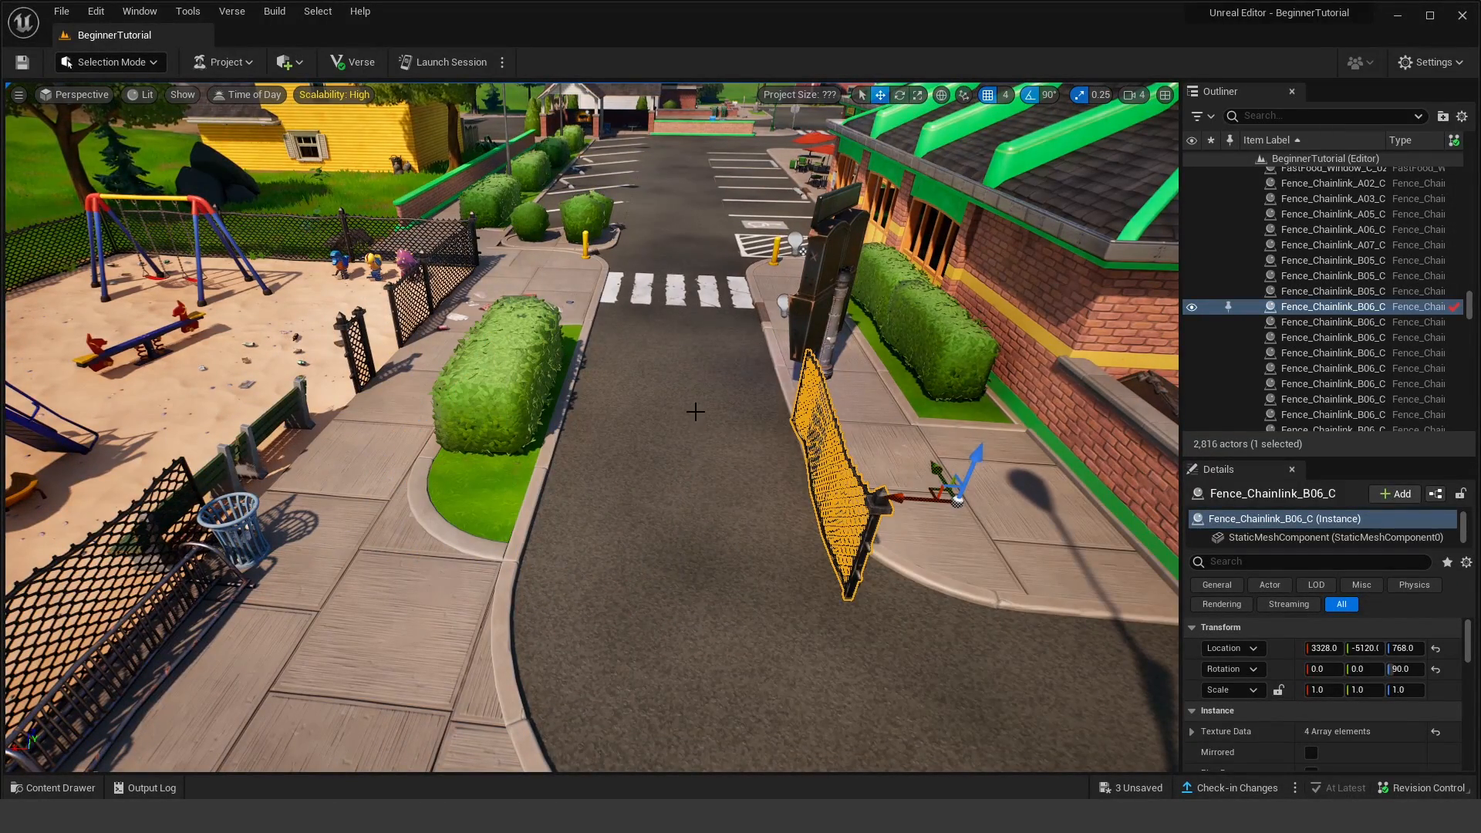
Step: Move the fence section across the road along the X axis and rotate it 180 degrees around its vertical axis
key(w)
right_drag(699, 488, 731, 461)
key(s)
key(w)
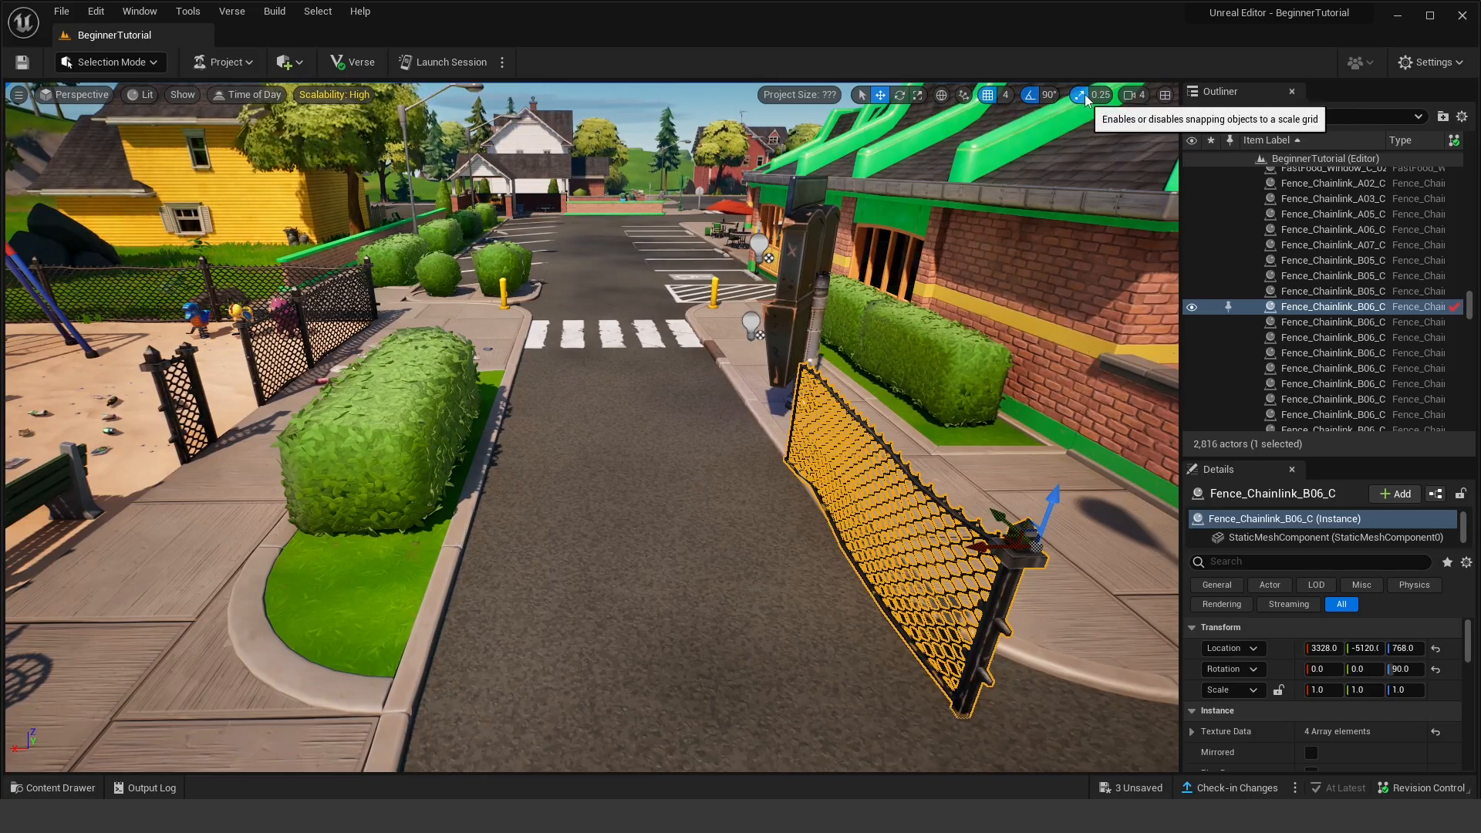
drag(1001, 535, 241, 536)
right_drag(488, 494, 413, 477)
drag(501, 491, 644, 515)
Step: Move the rotated fence section back along the X axis to 3328, by the restaurant-side curb
key(w)
right_drag(637, 502, 703, 505)
drag(316, 555, 614, 550)
right_drag(615, 550, 614, 550)
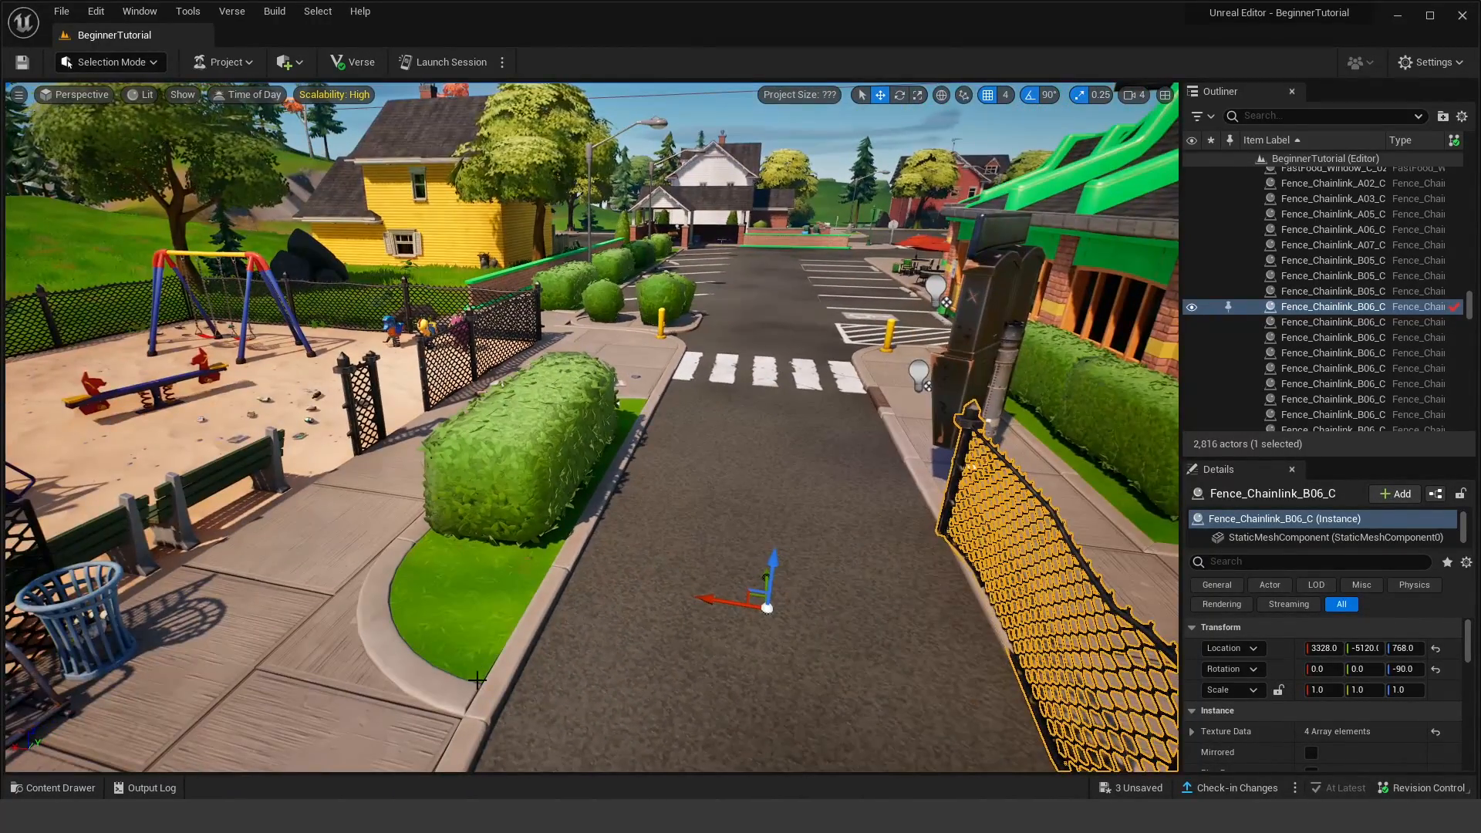
right_drag(647, 304, 694, 332)
drag(603, 535, 631, 536)
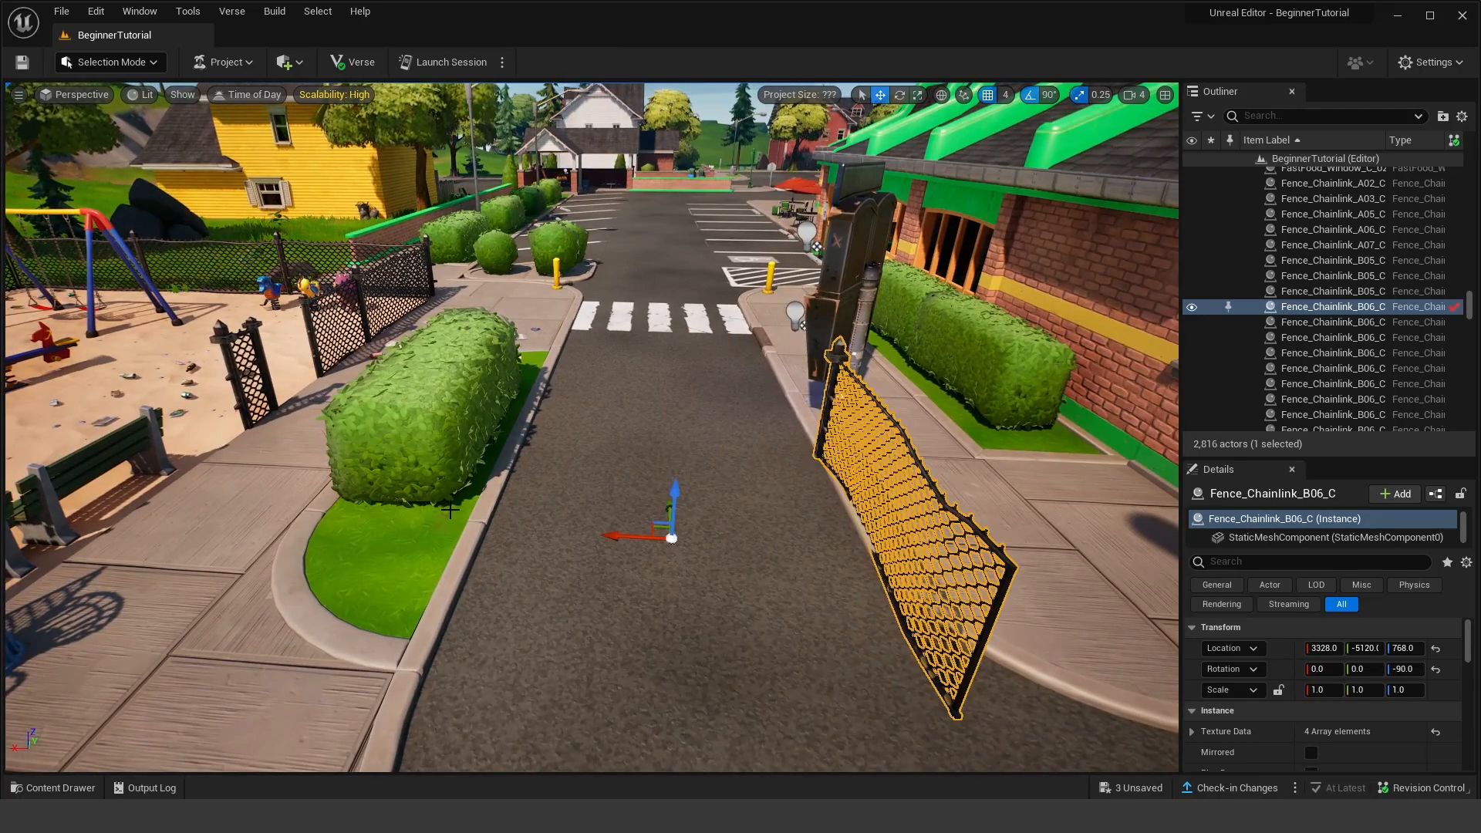
Step: Select an upper brick wall section of the restaurant, raise it to Z 1536 and lower it again
right_drag(539, 492, 799, 358)
click(713, 399)
click(846, 376)
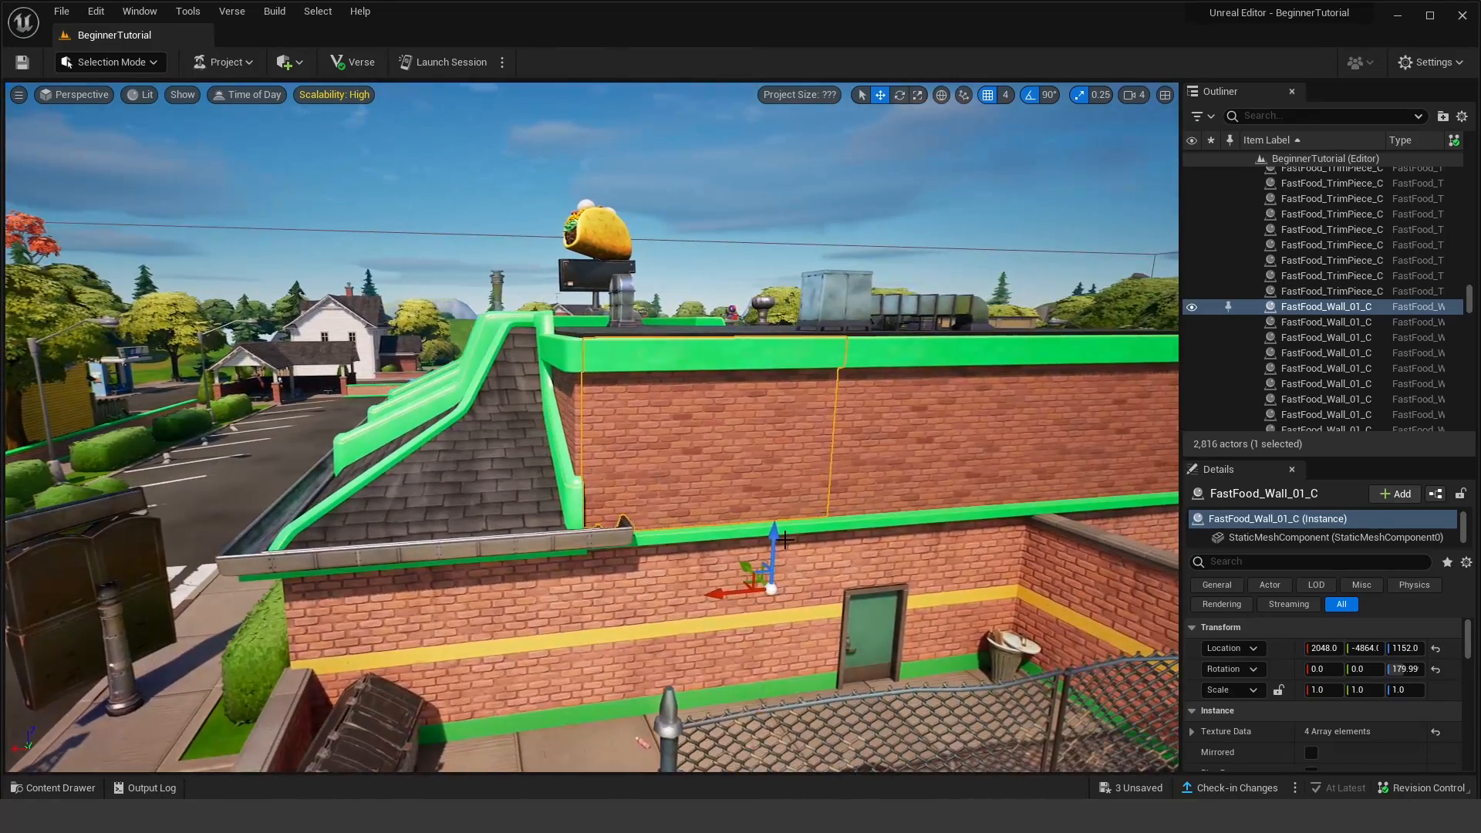
drag(776, 538, 783, 304)
right_drag(783, 305, 852, 488)
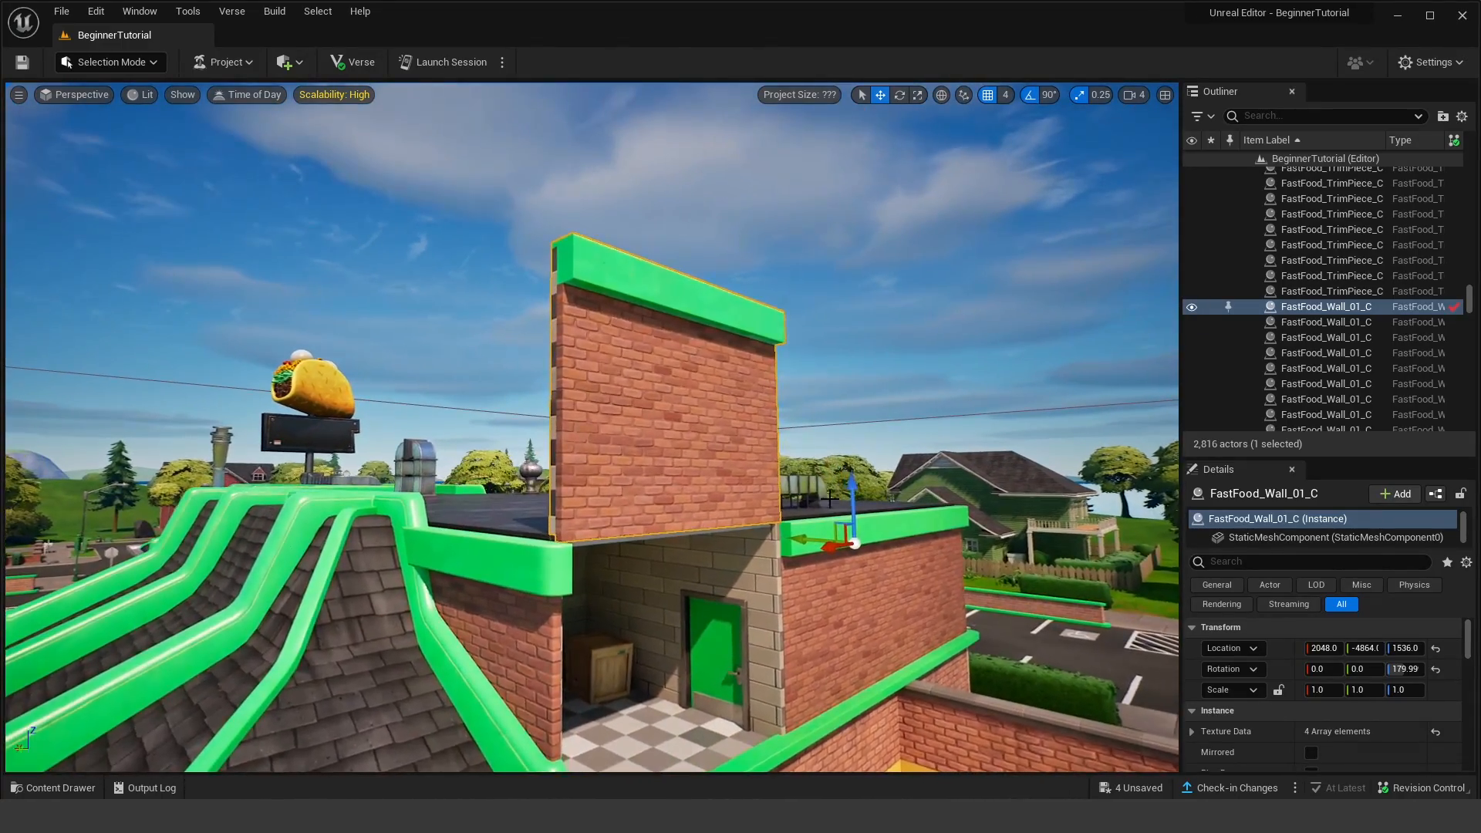
drag(853, 488, 853, 622)
right_drag(853, 622, 690, 482)
Step: Reselect the fence section on the road and, with grid snapping disabled, move it freely along the X axis to about 3615
click(833, 370)
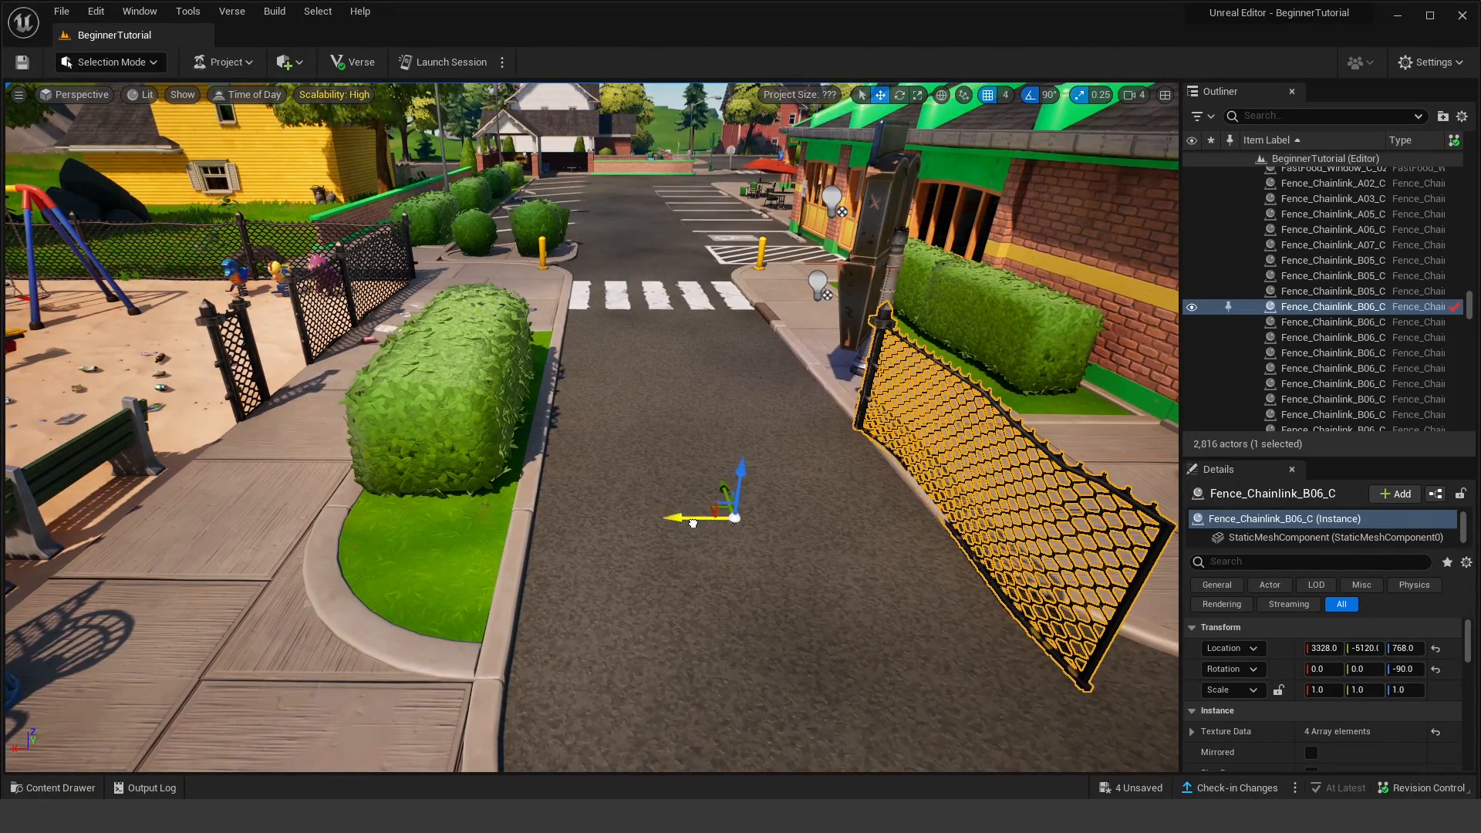
drag(692, 523, 463, 525)
key(ctrl+z)
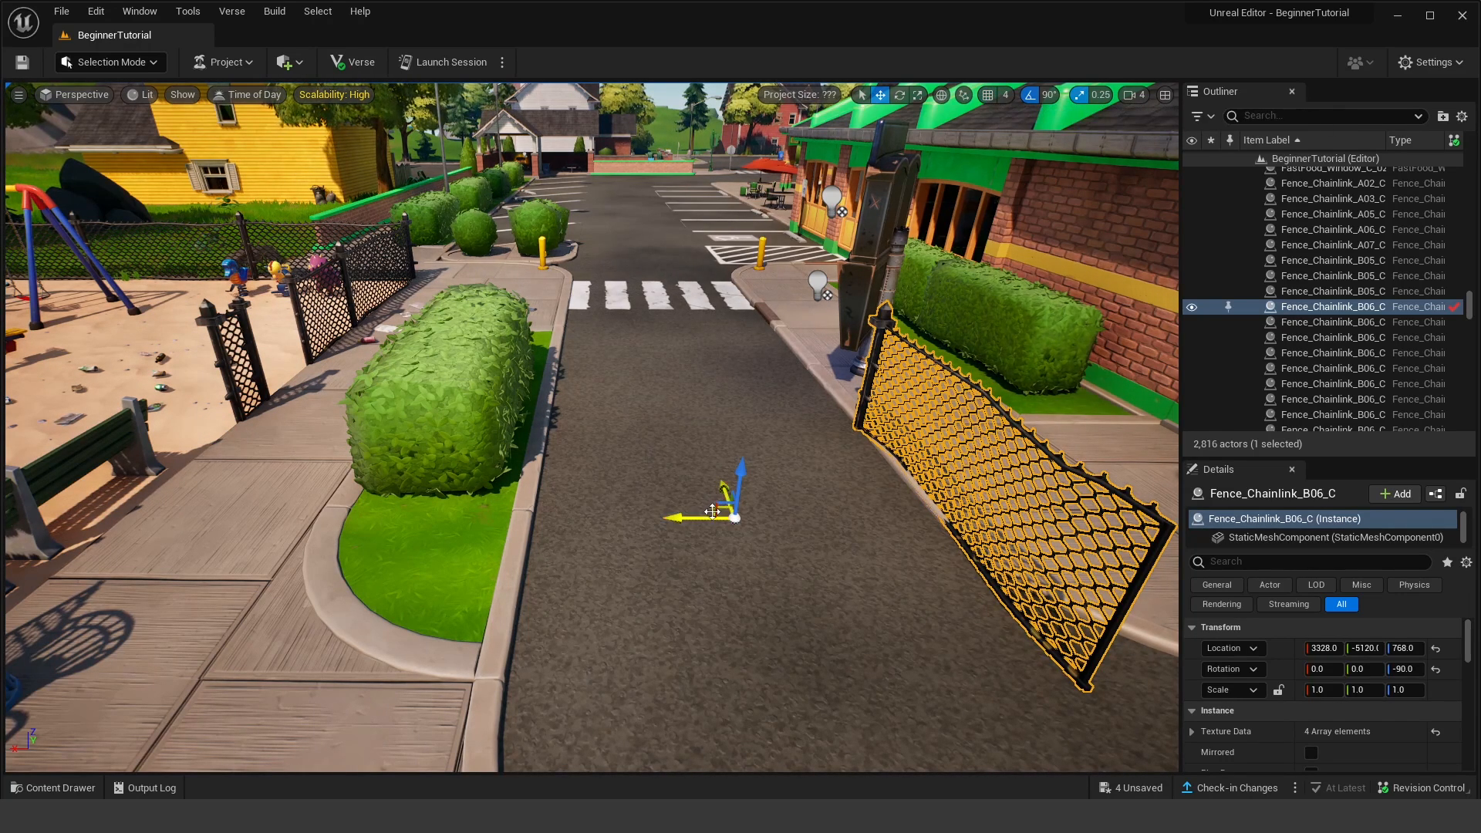
drag(712, 511, 471, 458)
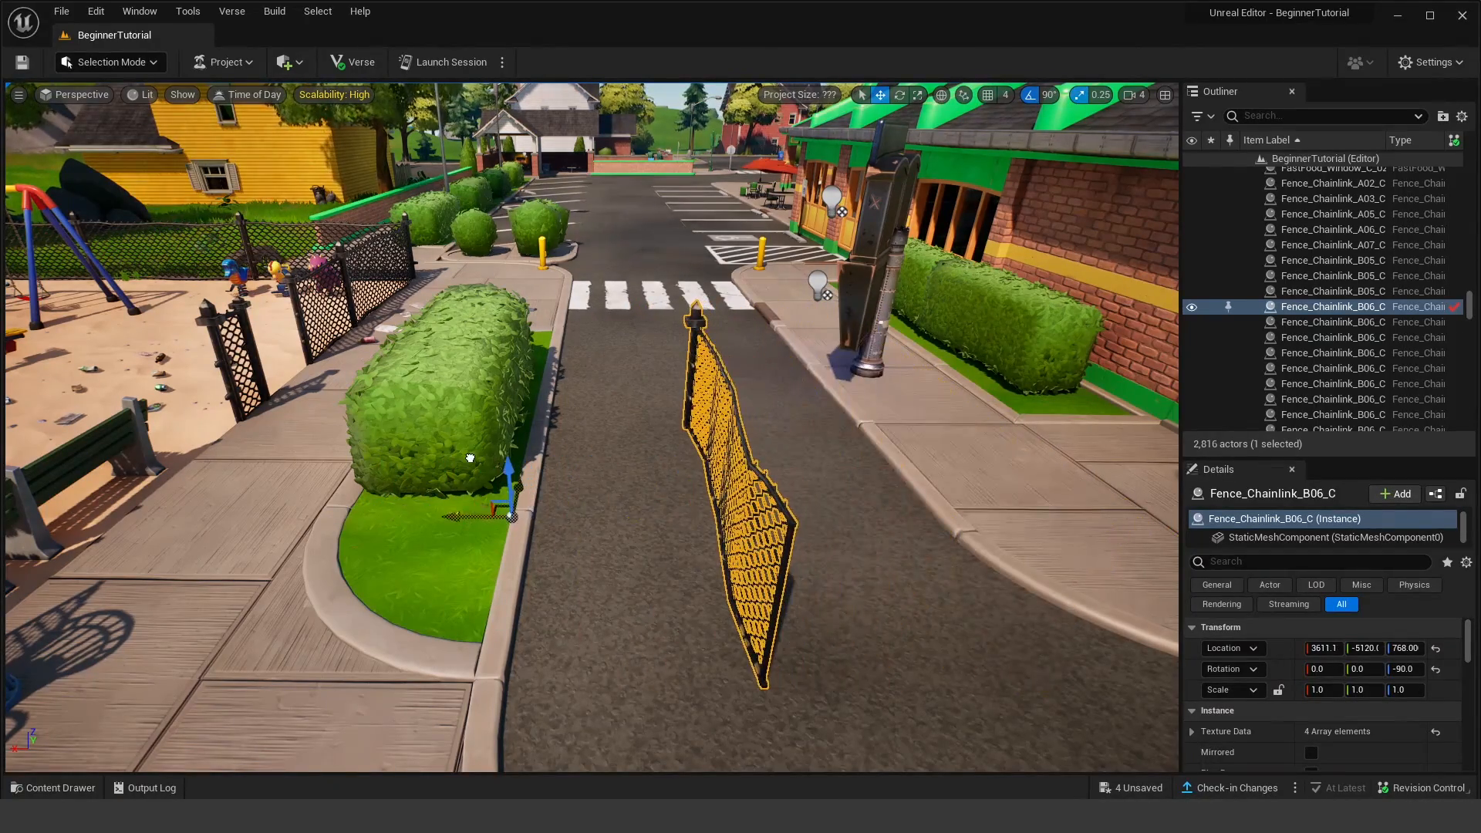
drag(752, 414, 439, 463)
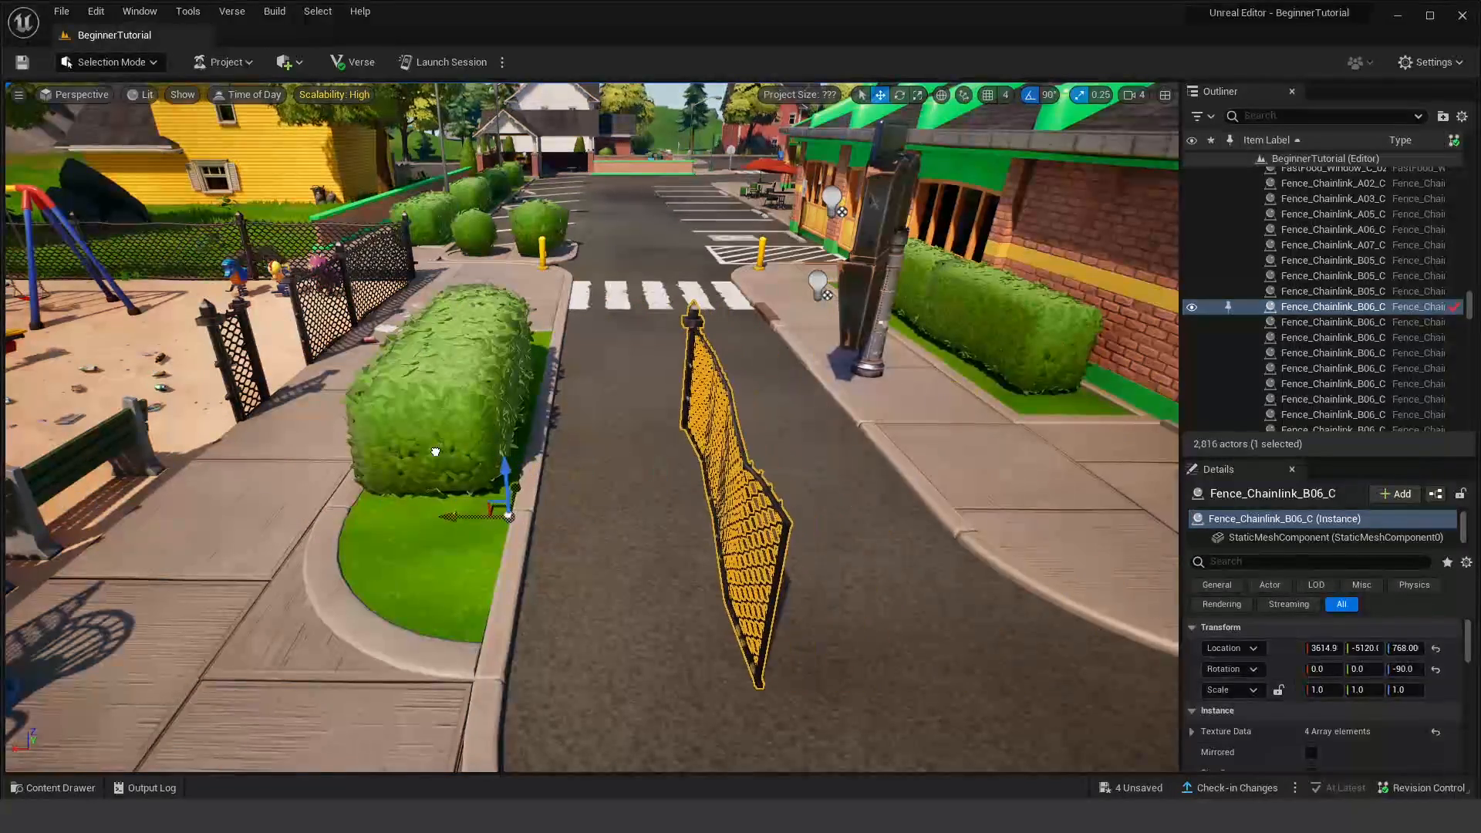
right_drag(704, 432, 392, 426)
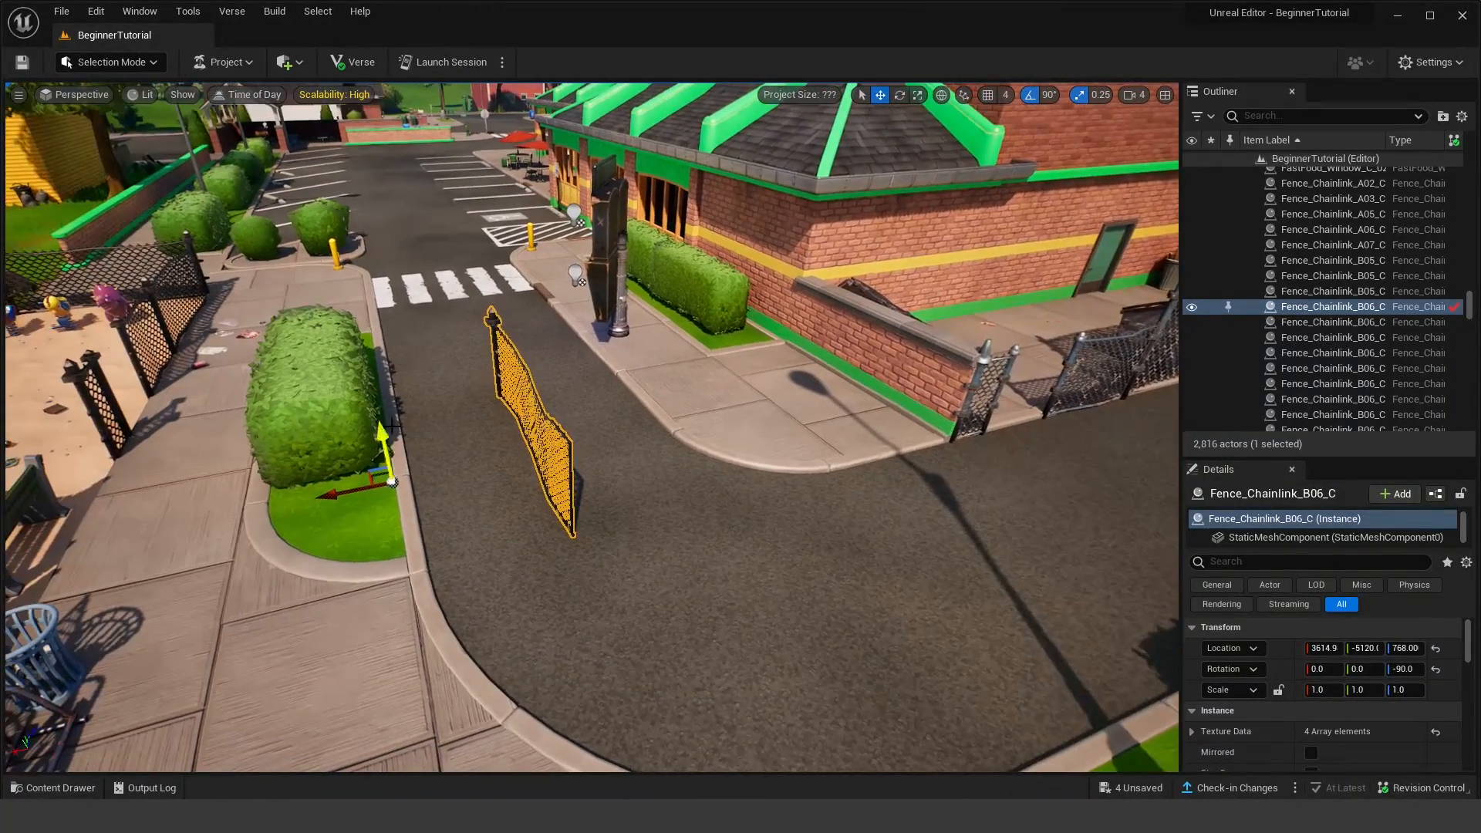
right_drag(591, 438, 558, 450)
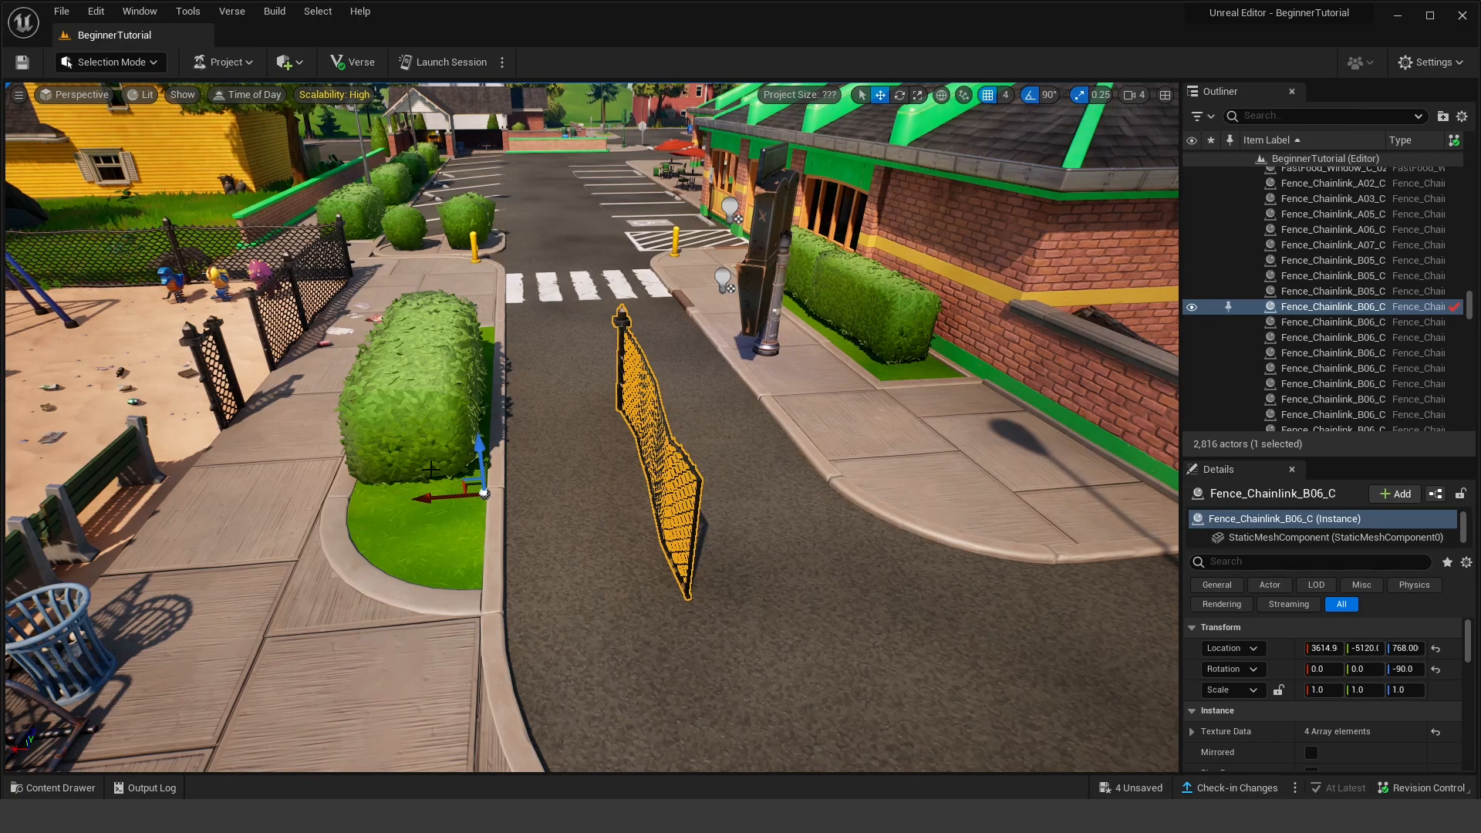
Step: Undo the free fence moves, step back and forth through the change history, and focus the view on the fence
drag(432, 497, 440, 498)
key(ctrl+z)
key(ctrl+z)
key(ctrl+z)
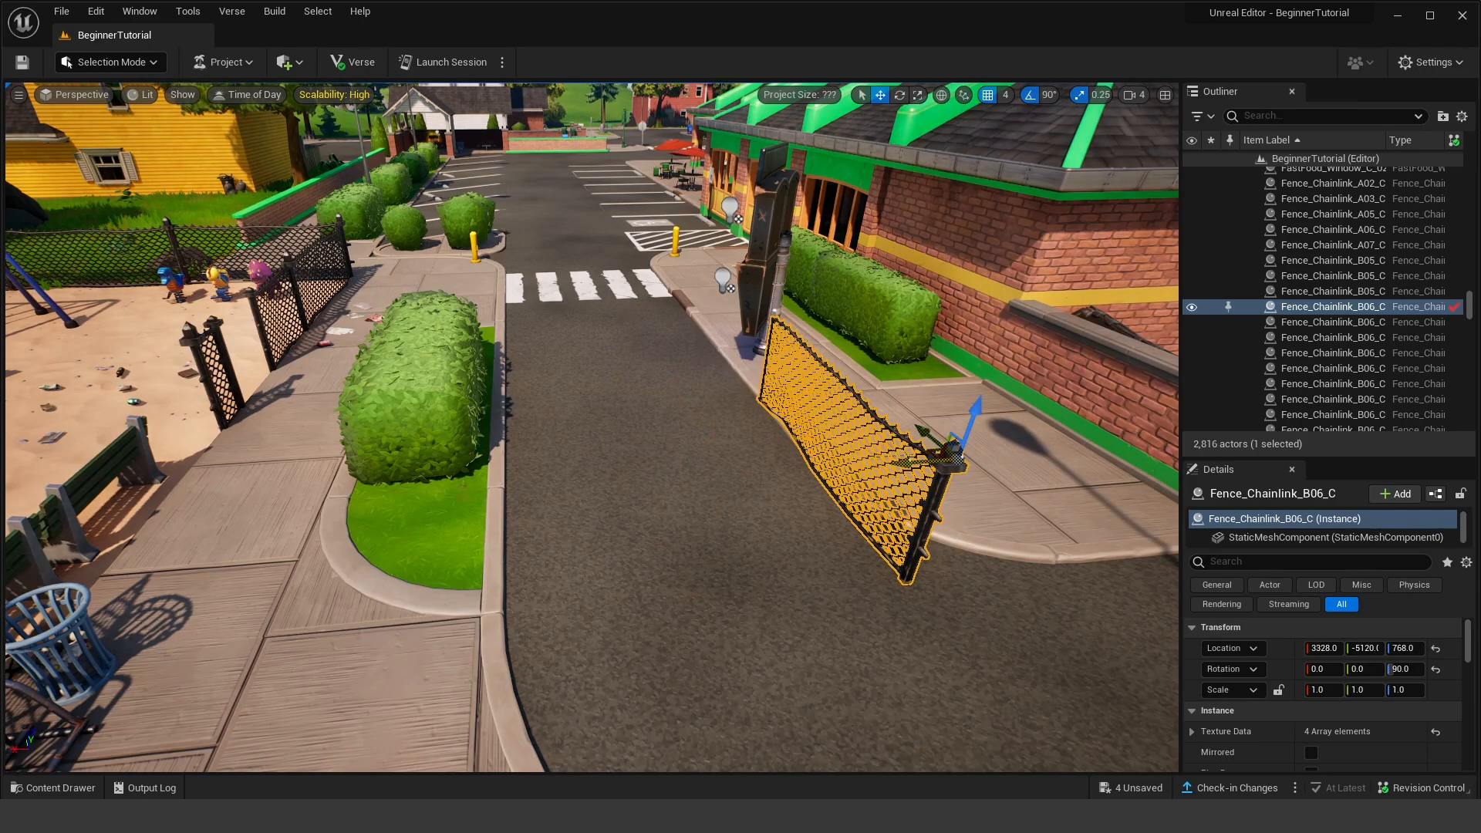
key(ctrl+y)
key(ctrl+z)
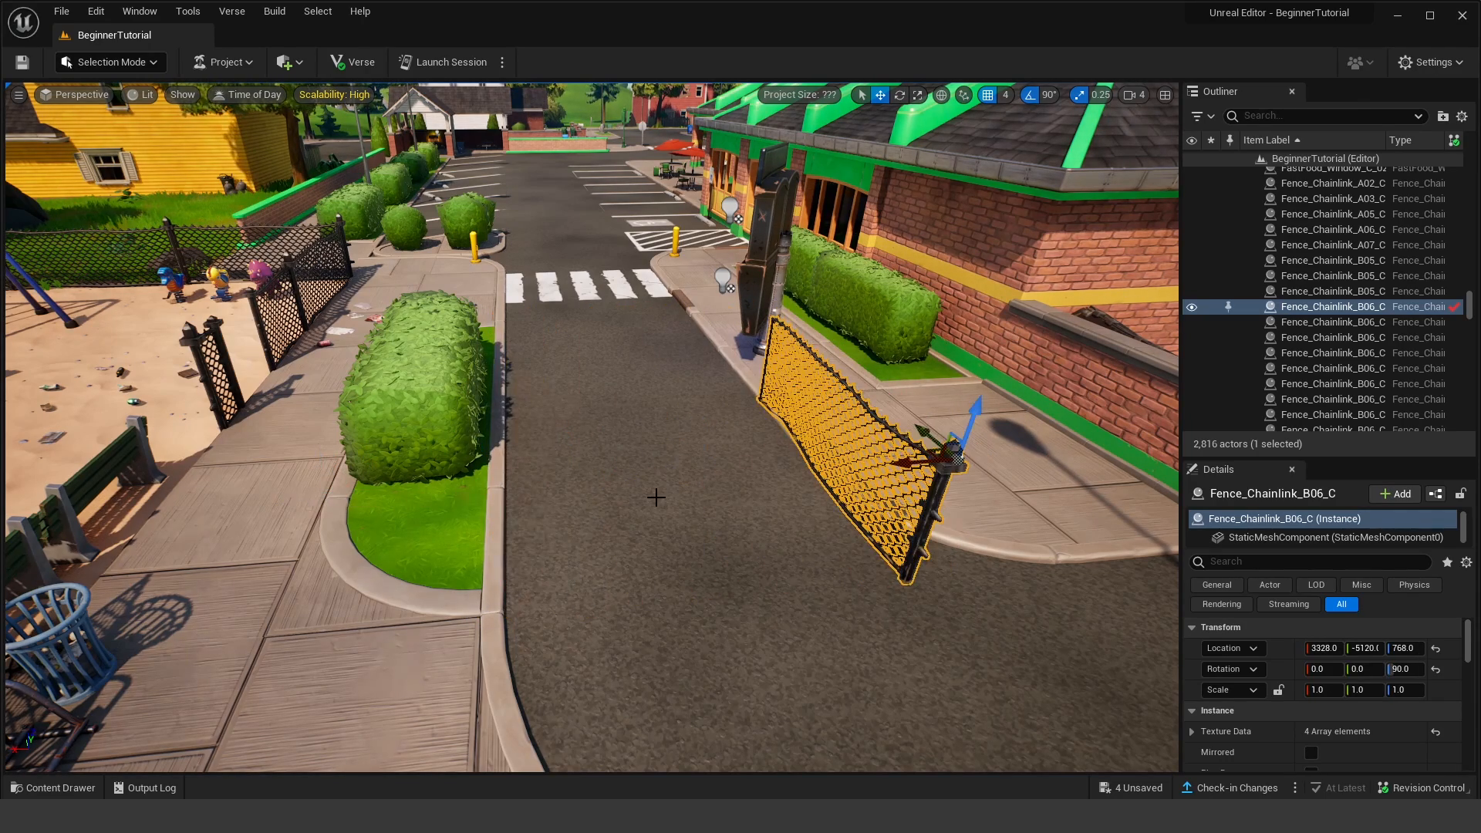
key(ctrl+y)
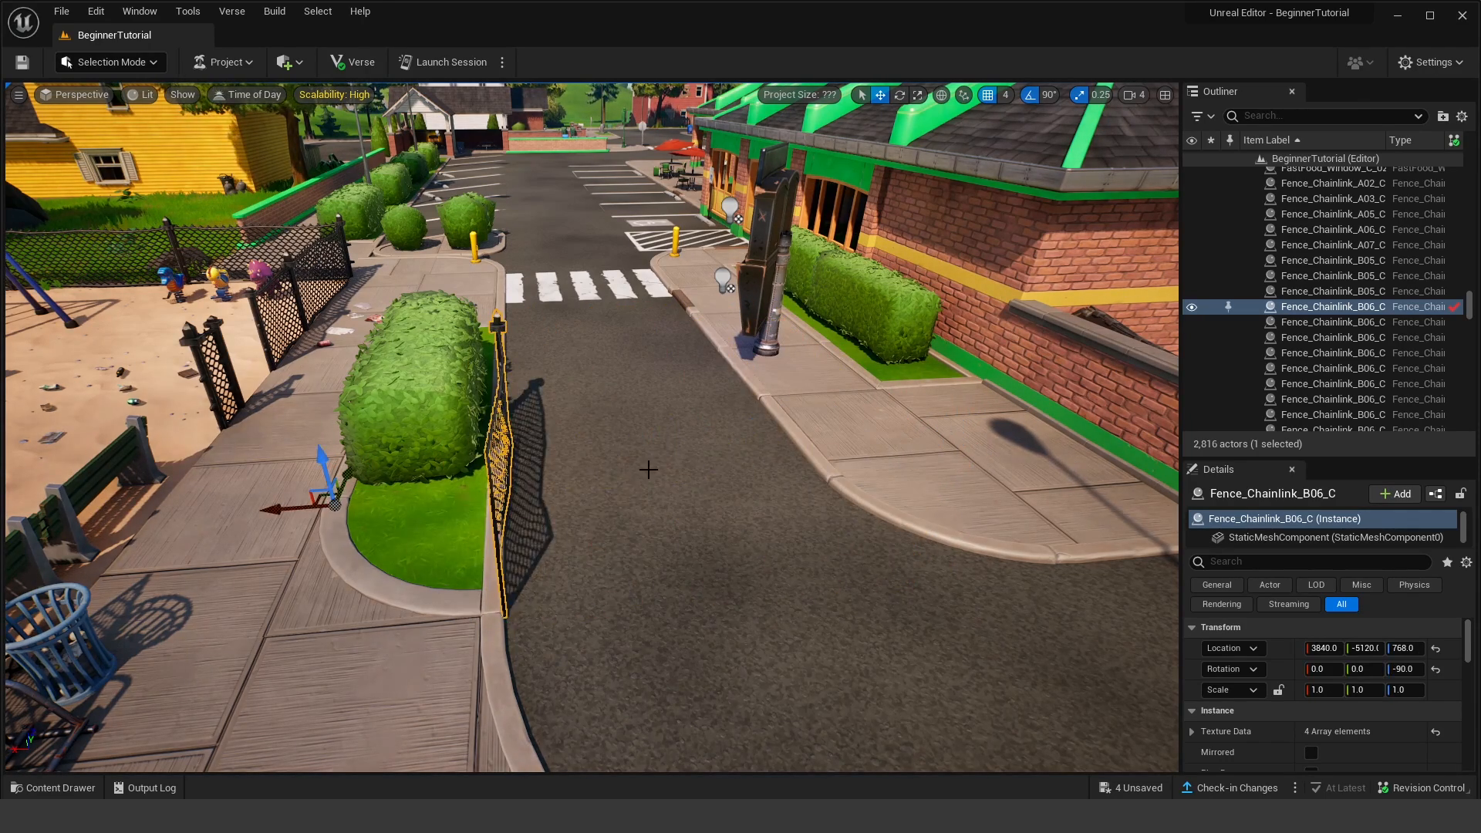
key(f)
key(ctrl+z)
key(f)
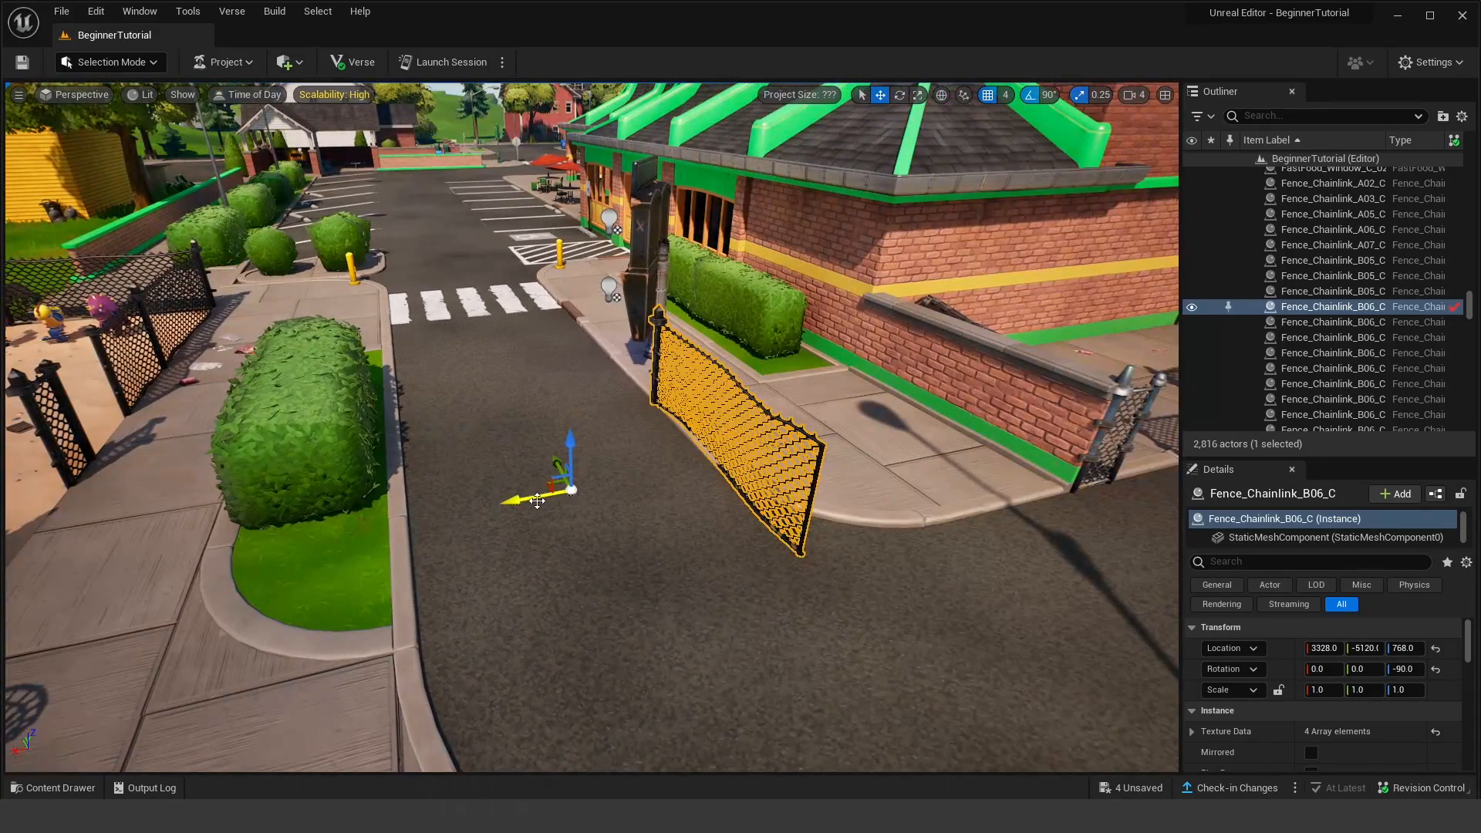
Step: Disable grid snapping and move the fence section freely on the road to about X 3611 and Y -5170
click(991, 98)
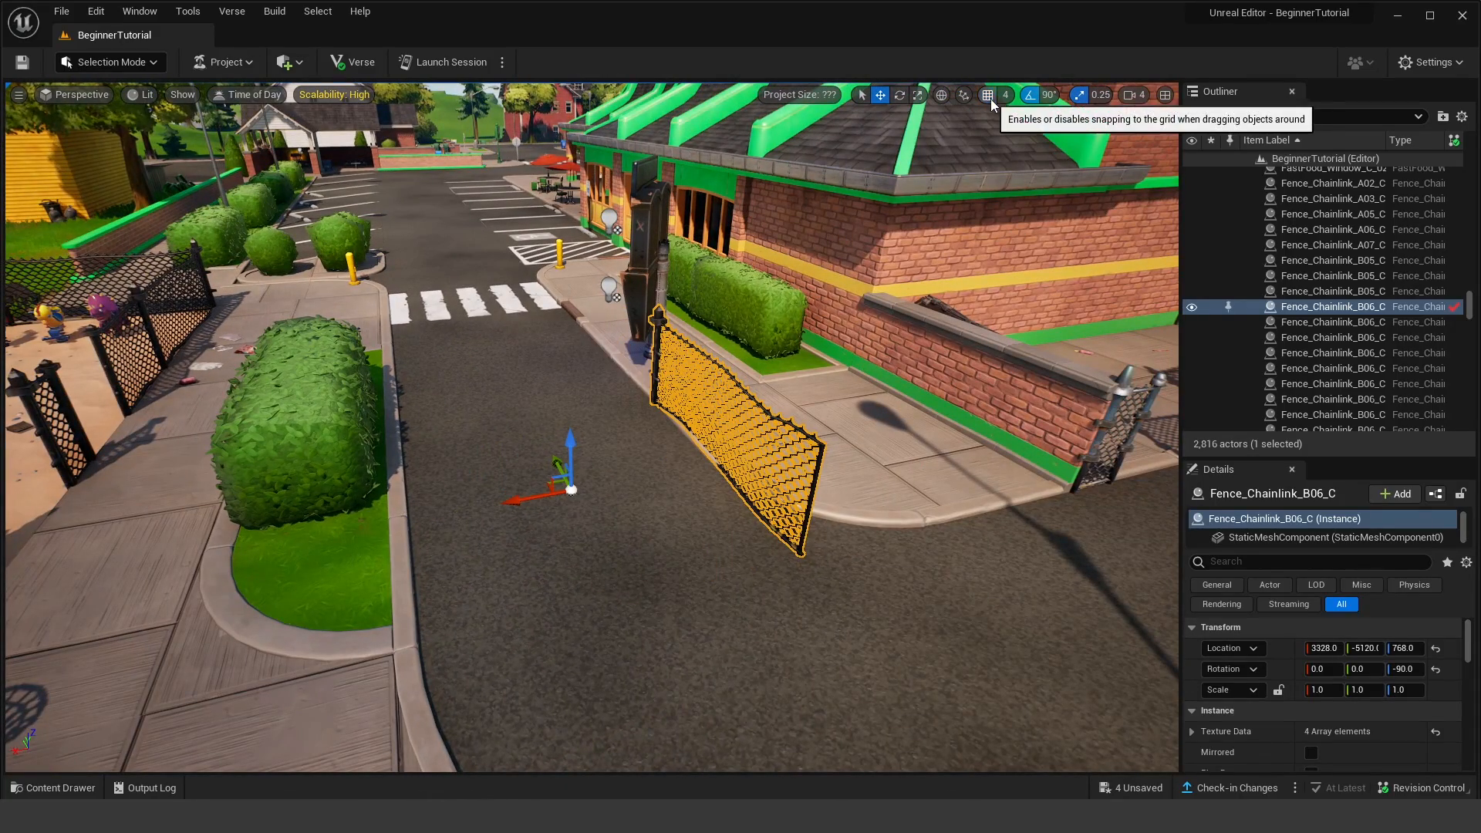
drag(532, 498, 432, 502)
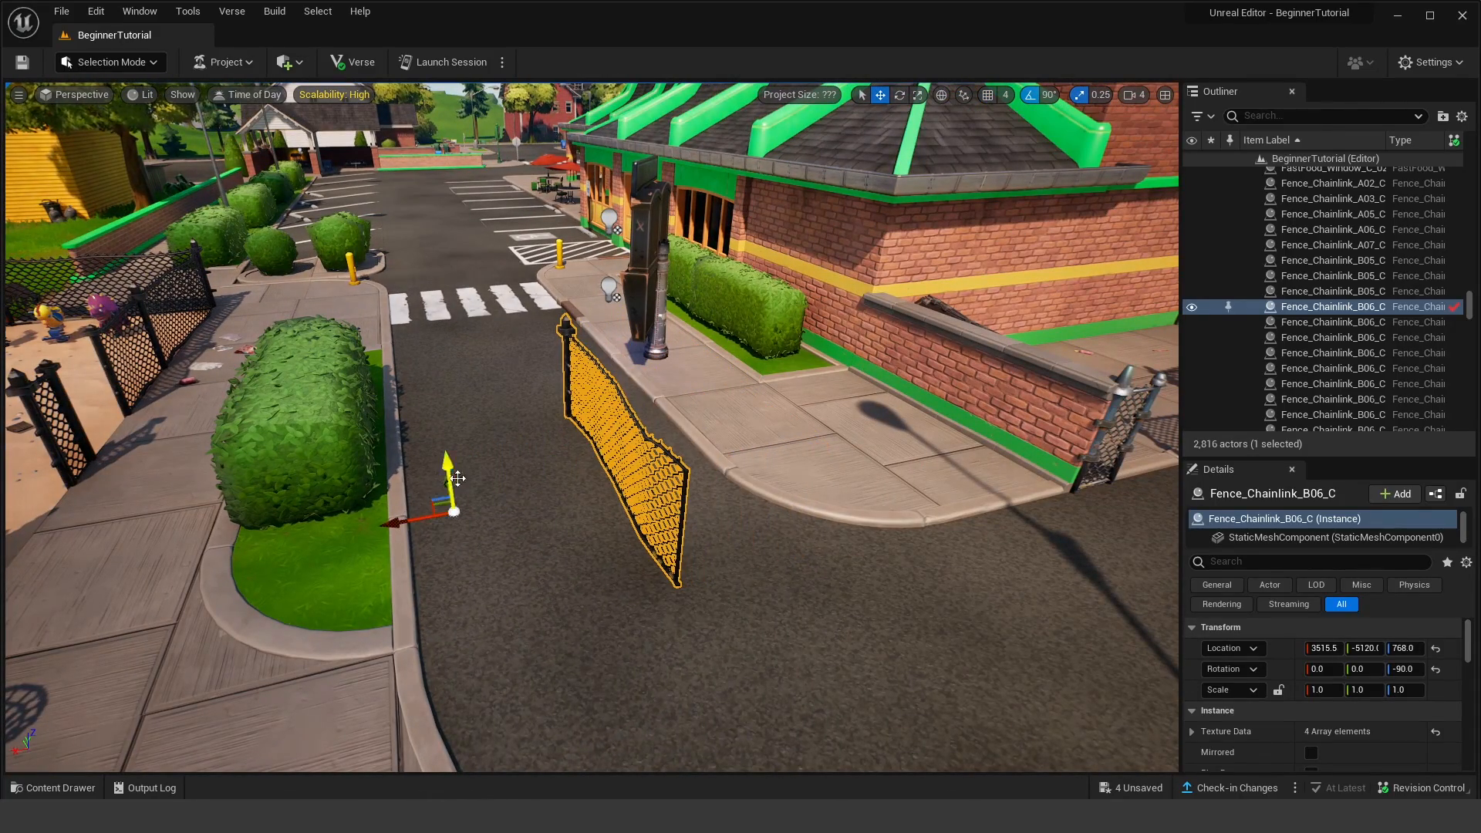
right_drag(690, 408, 466, 400)
key(d)
drag(655, 385, 472, 400)
key(a)
right_drag(472, 399, 833, 420)
drag(839, 569, 632, 570)
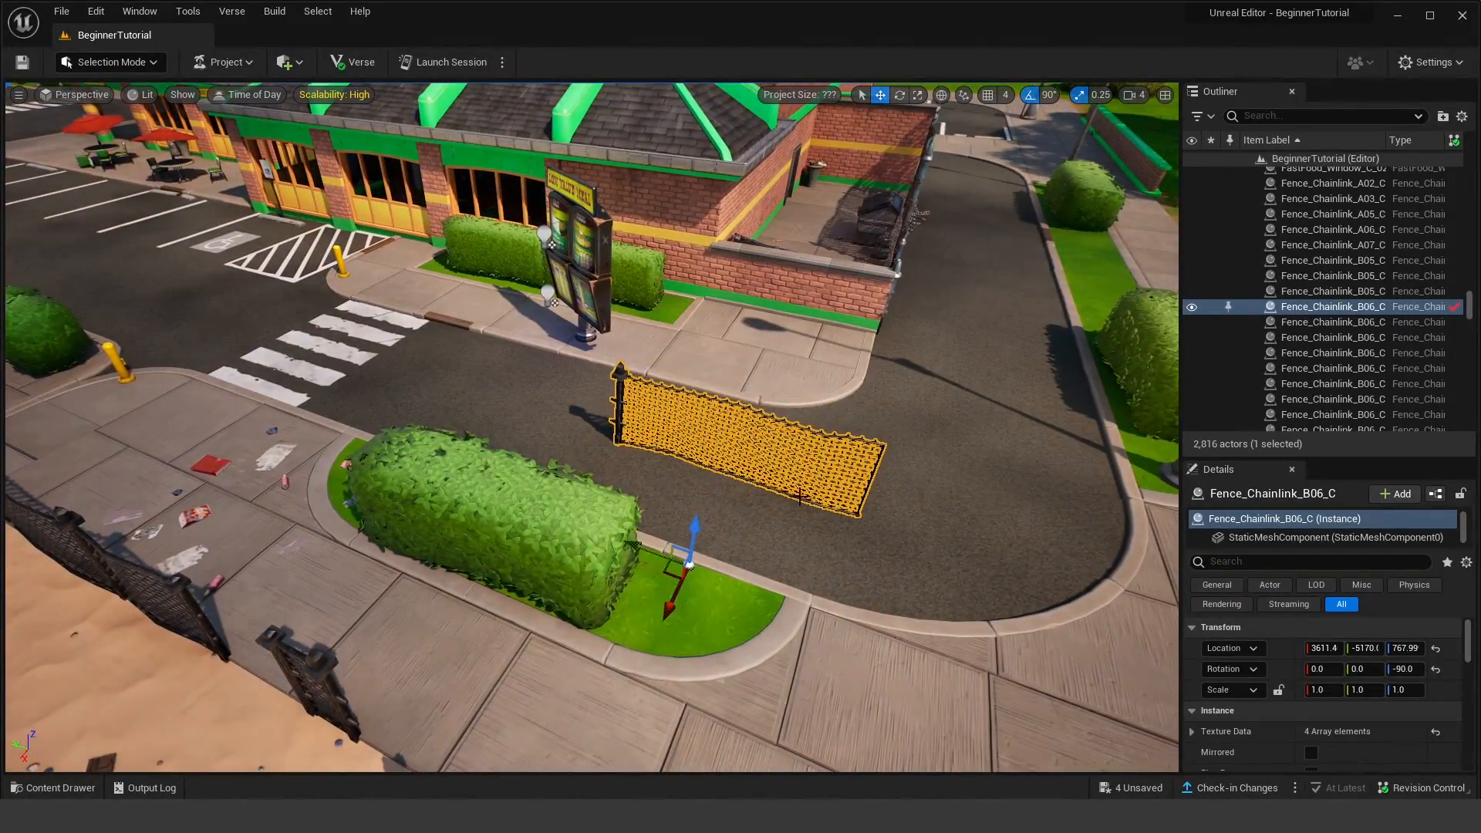
Step: Try rotating the fence section 90 degrees around its vertical axis with rotation snapping on, and turn it back
right_drag(632, 571, 842, 434)
key(a)
key(e)
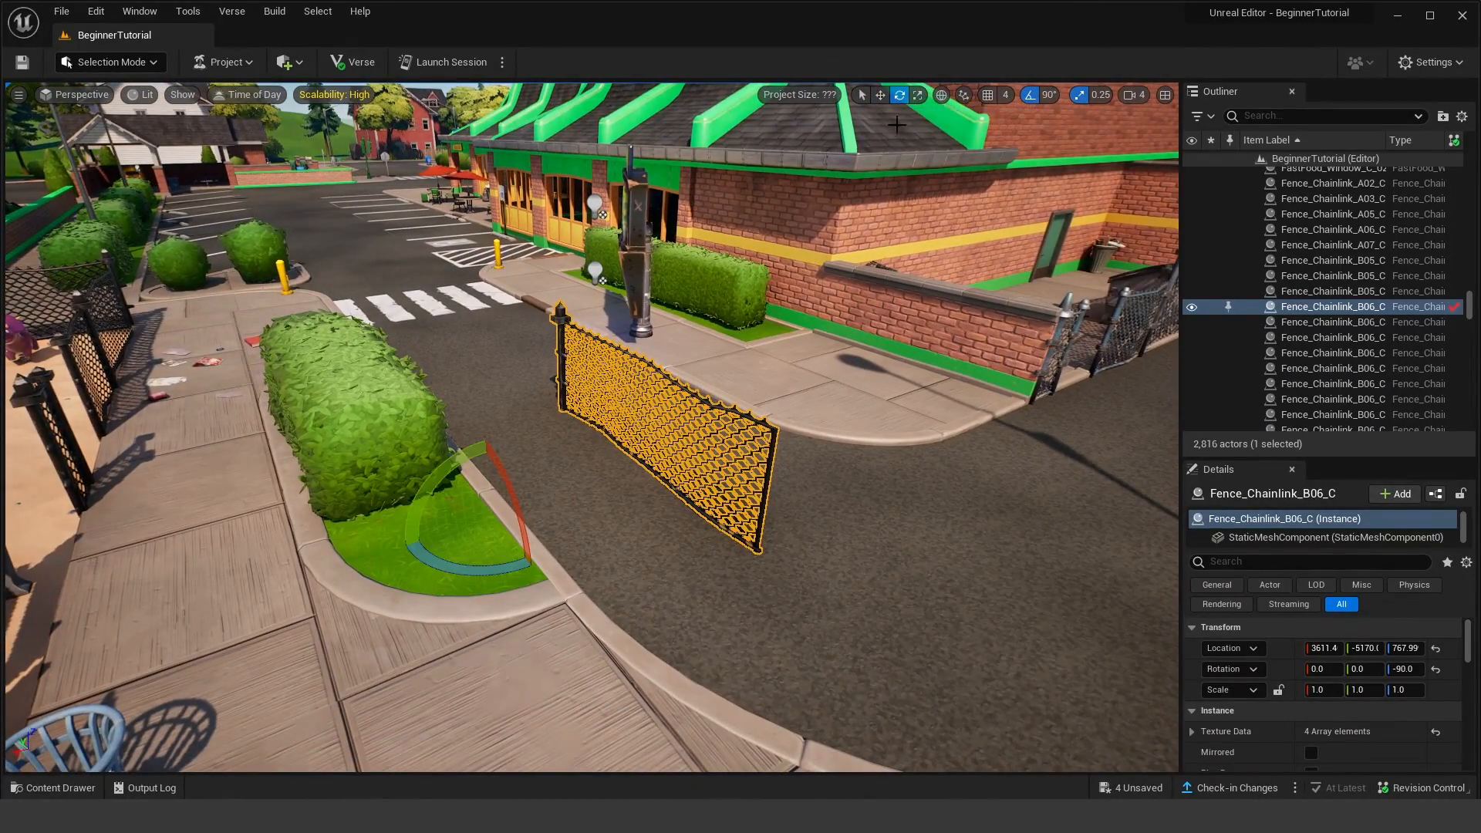
mouse_move(888, 184)
right_down()
mouse_move(873, 210)
mouse_move(873, 197)
right_up()
key(s)
key(w)
key(s)
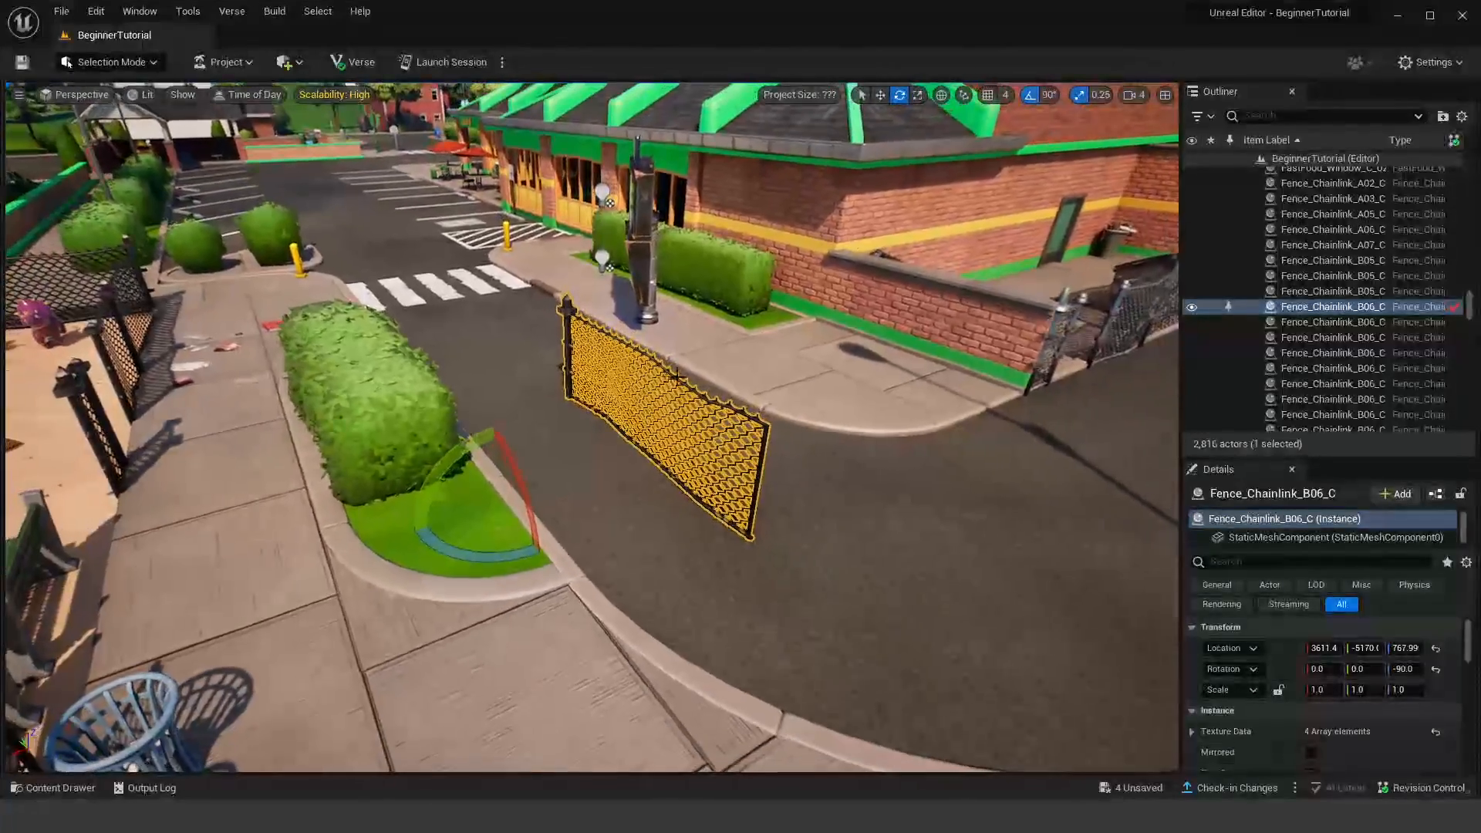
drag(487, 559, 550, 567)
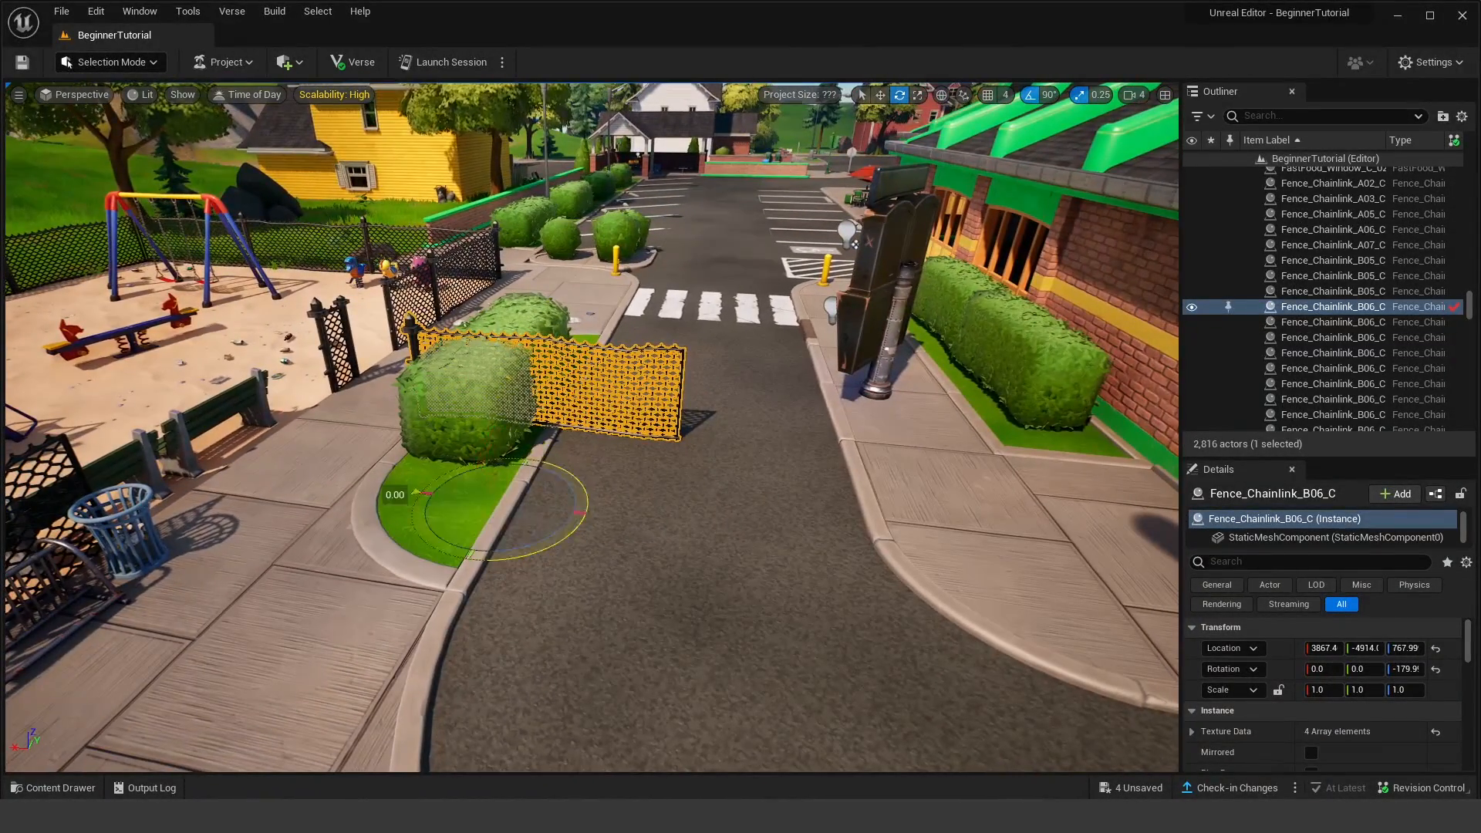
drag(540, 555, 582, 505)
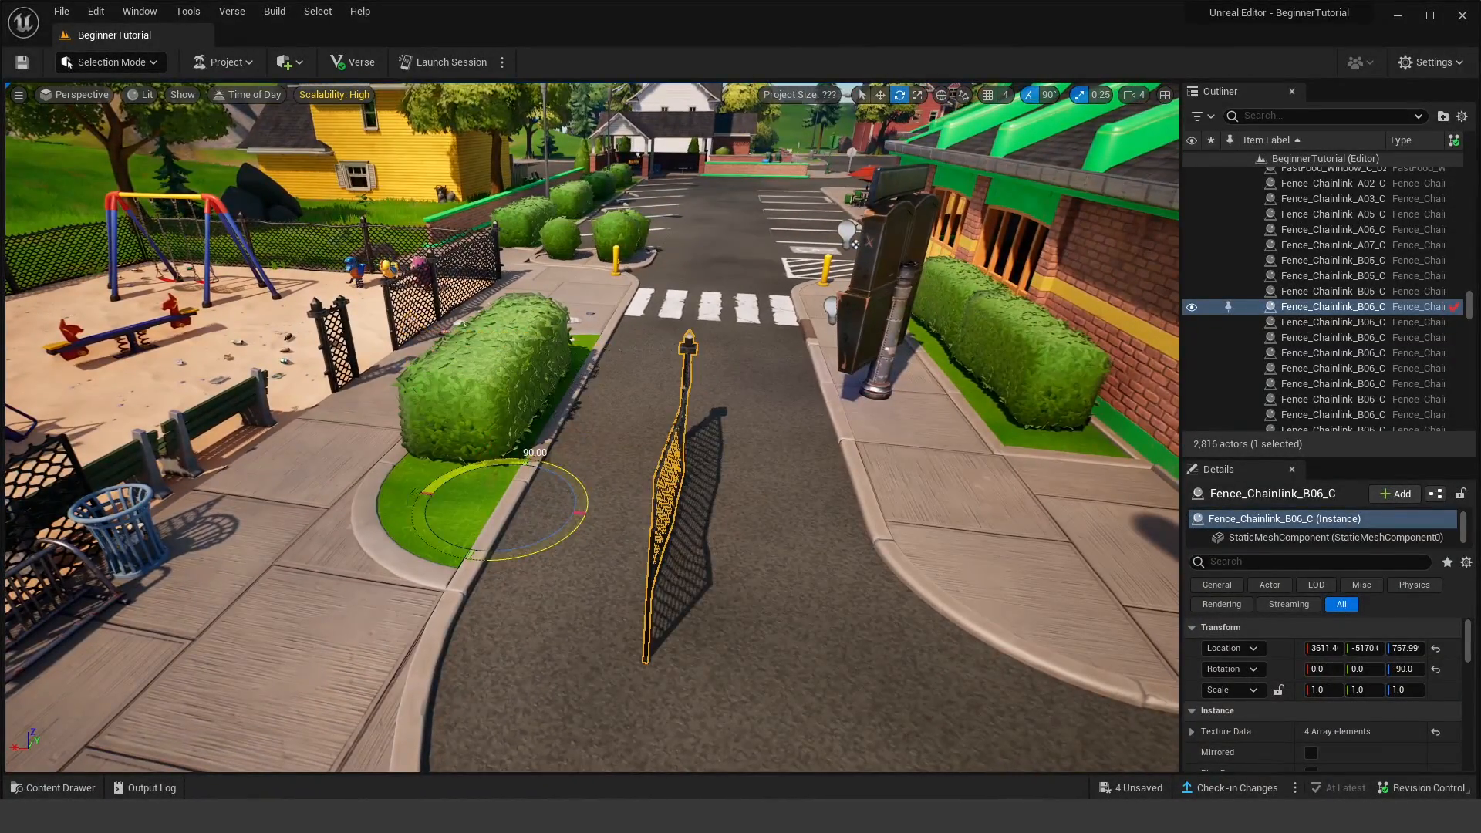
Step: Swing the fence section around its vertical axis again in 90-degree snaps, finishing at -90 degrees
key(a)
right_drag(672, 512, 752, 532)
drag(542, 562, 601, 570)
key(a)
right_drag(663, 532, 706, 549)
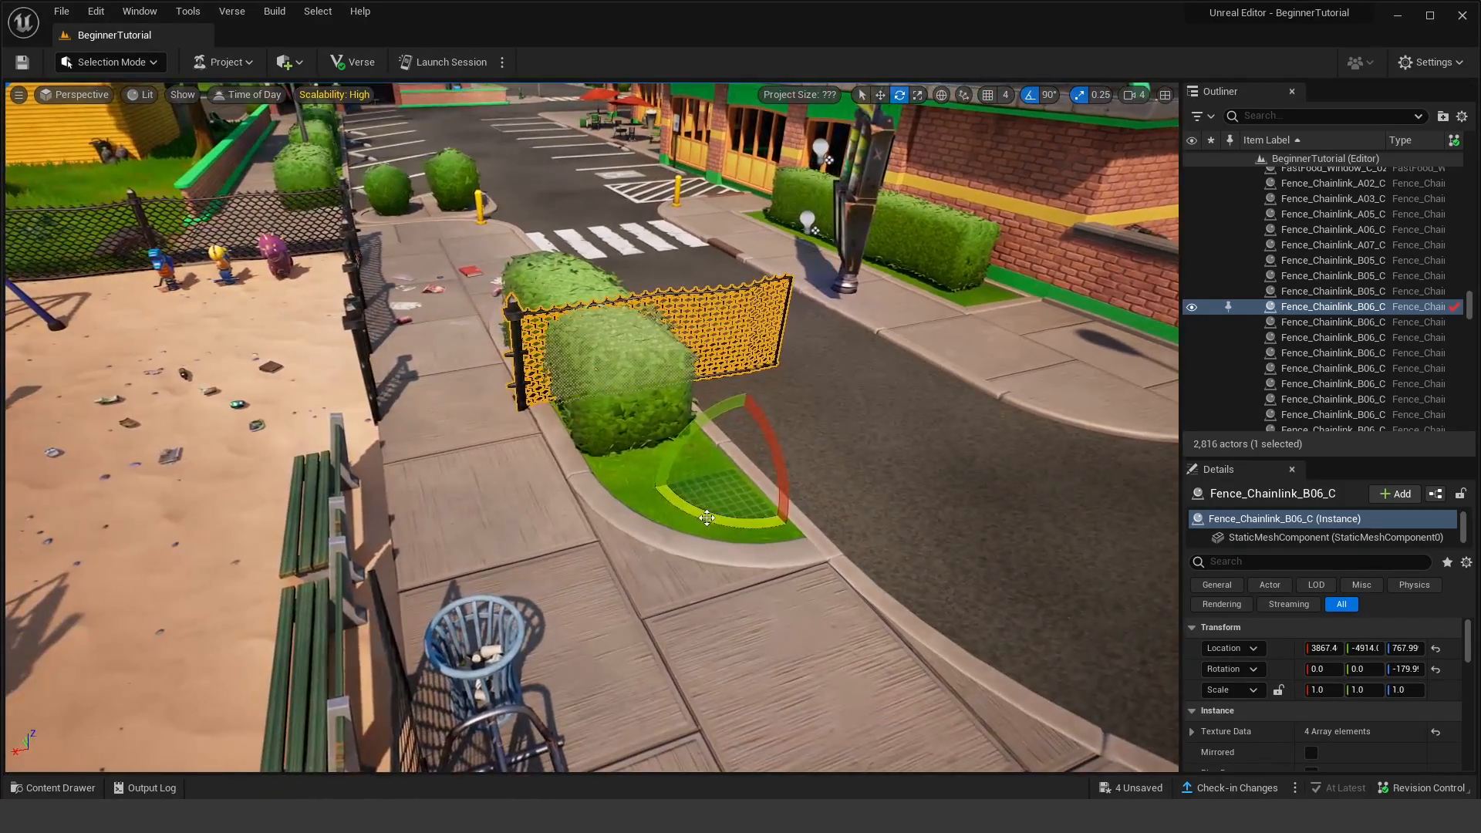
drag(704, 518, 621, 387)
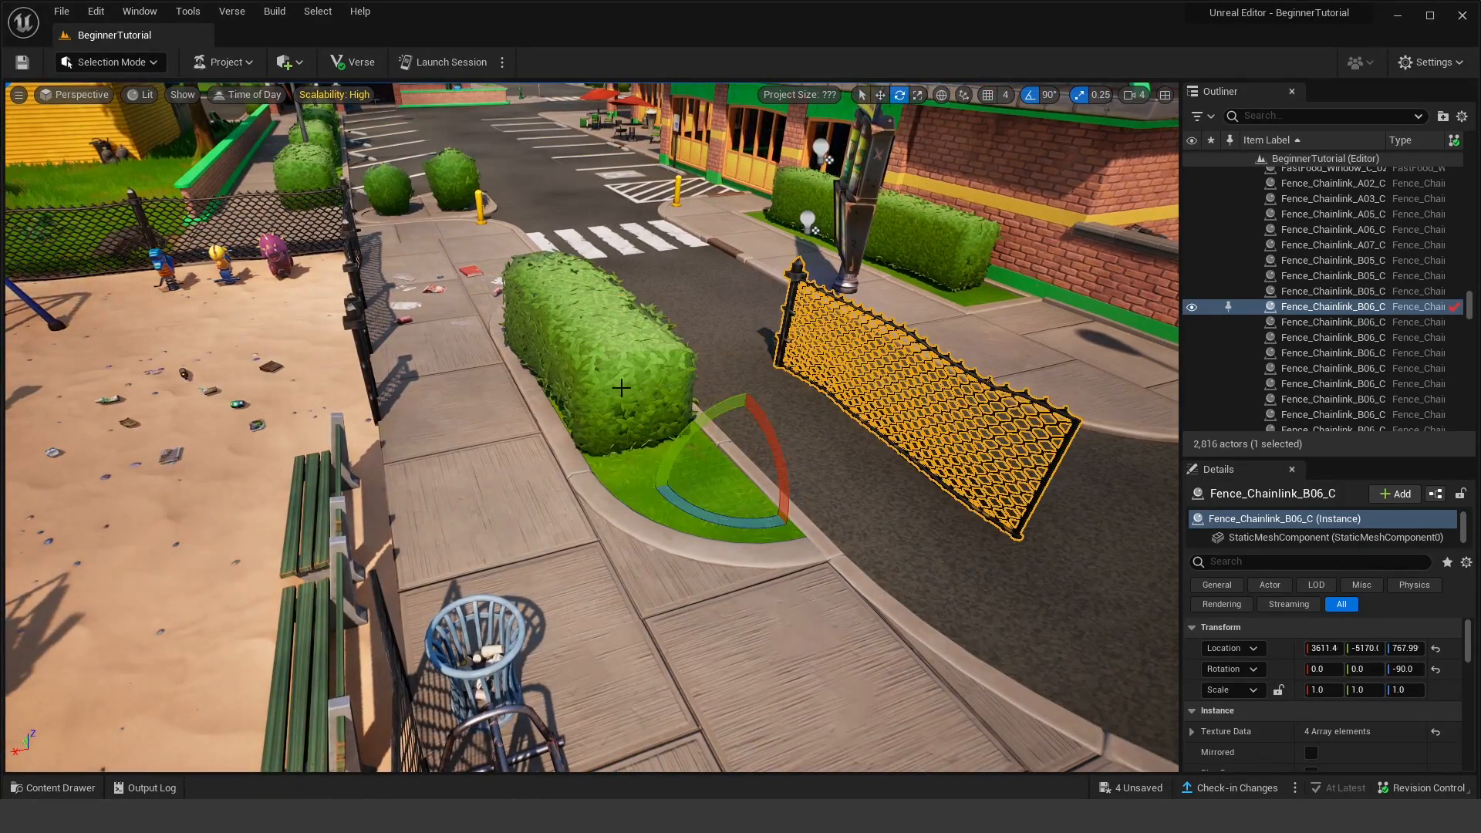
right_drag(798, 345, 800, 345)
key(d)
drag(457, 523, 432, 395)
drag(450, 525, 553, 508)
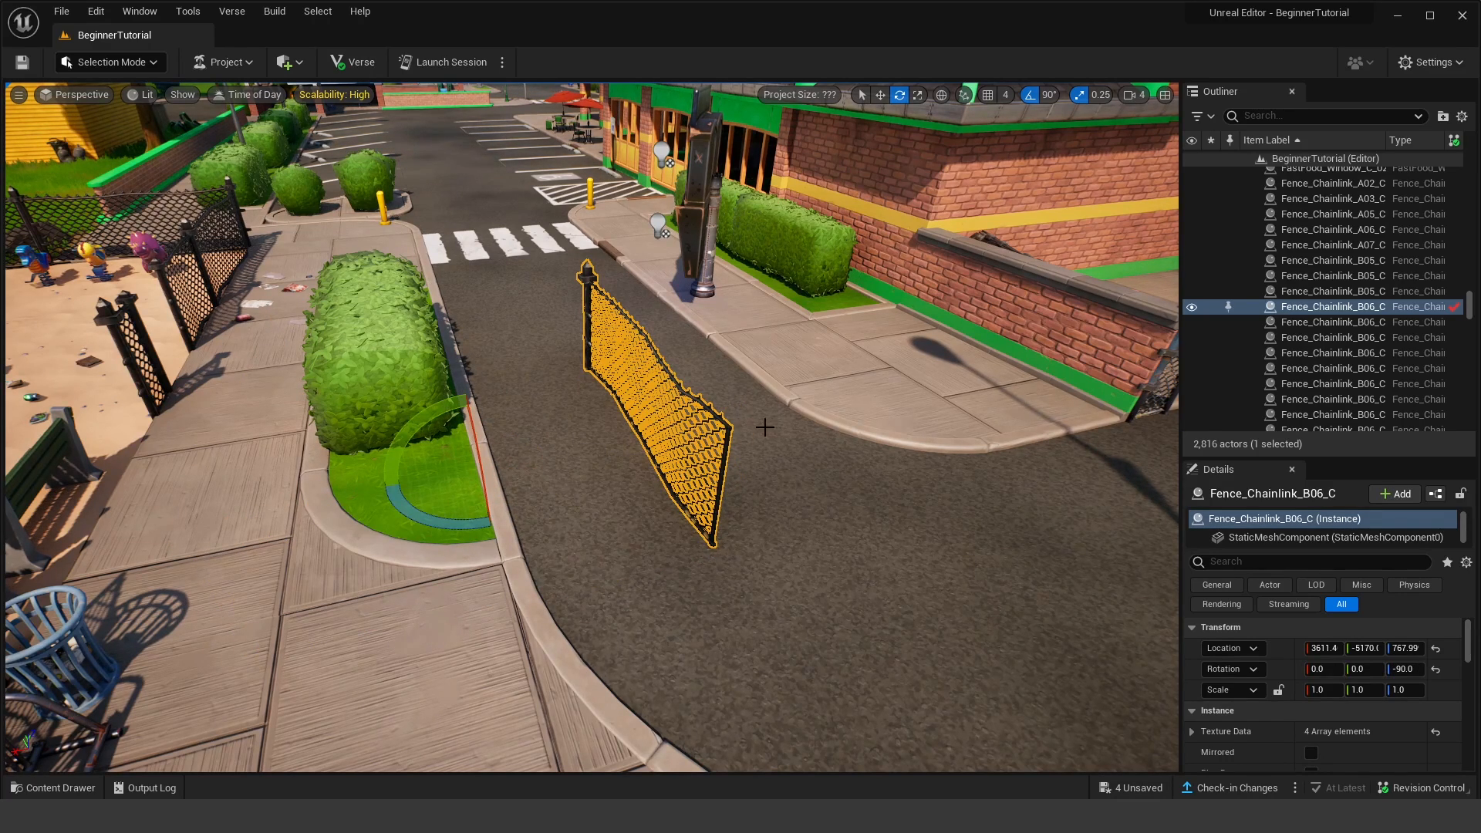
Step: Disable rotation snapping and rotate the fence section freely around its vertical axis to about -135 degrees
key(w)
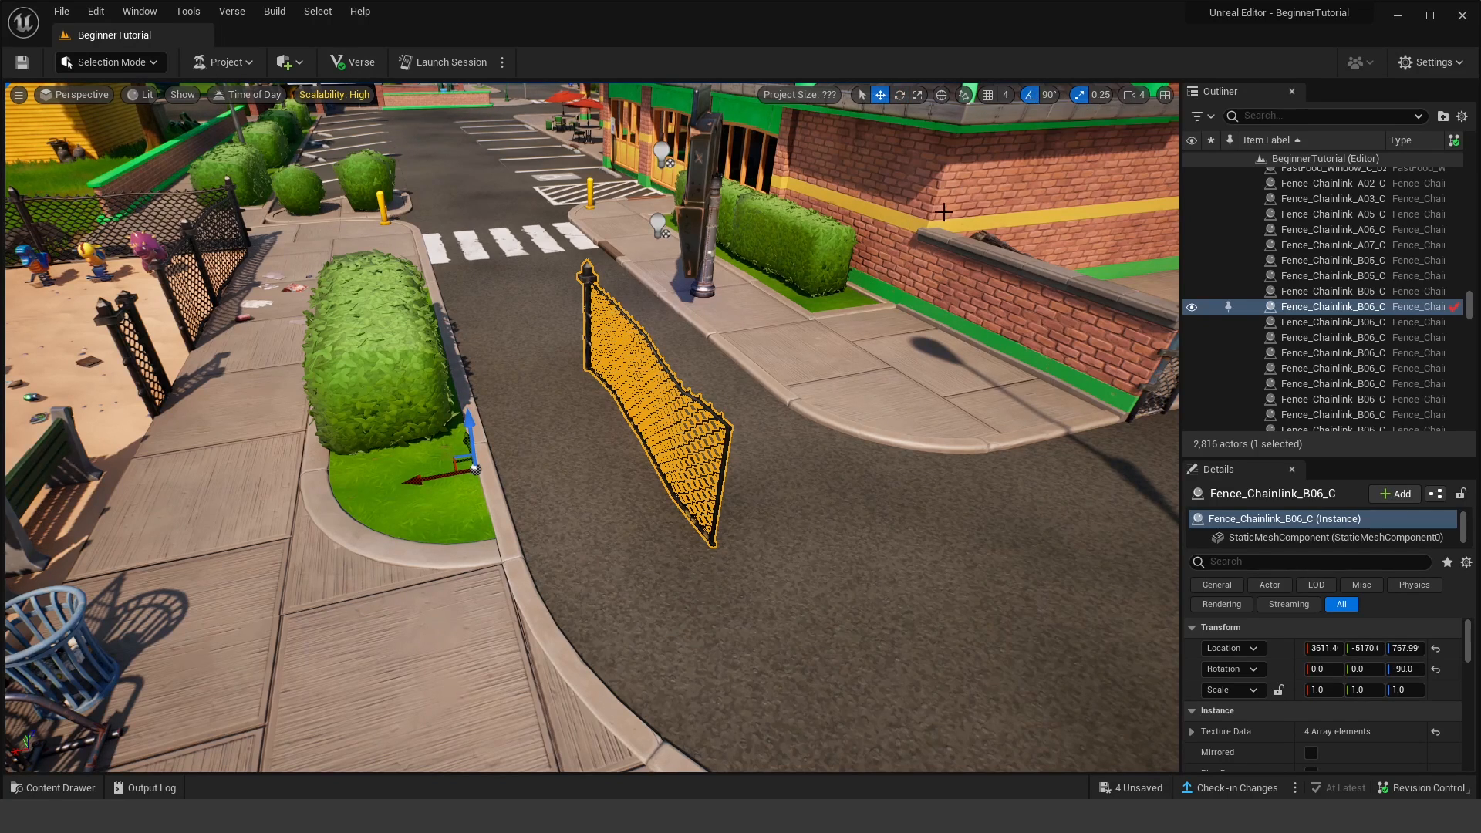
key(f)
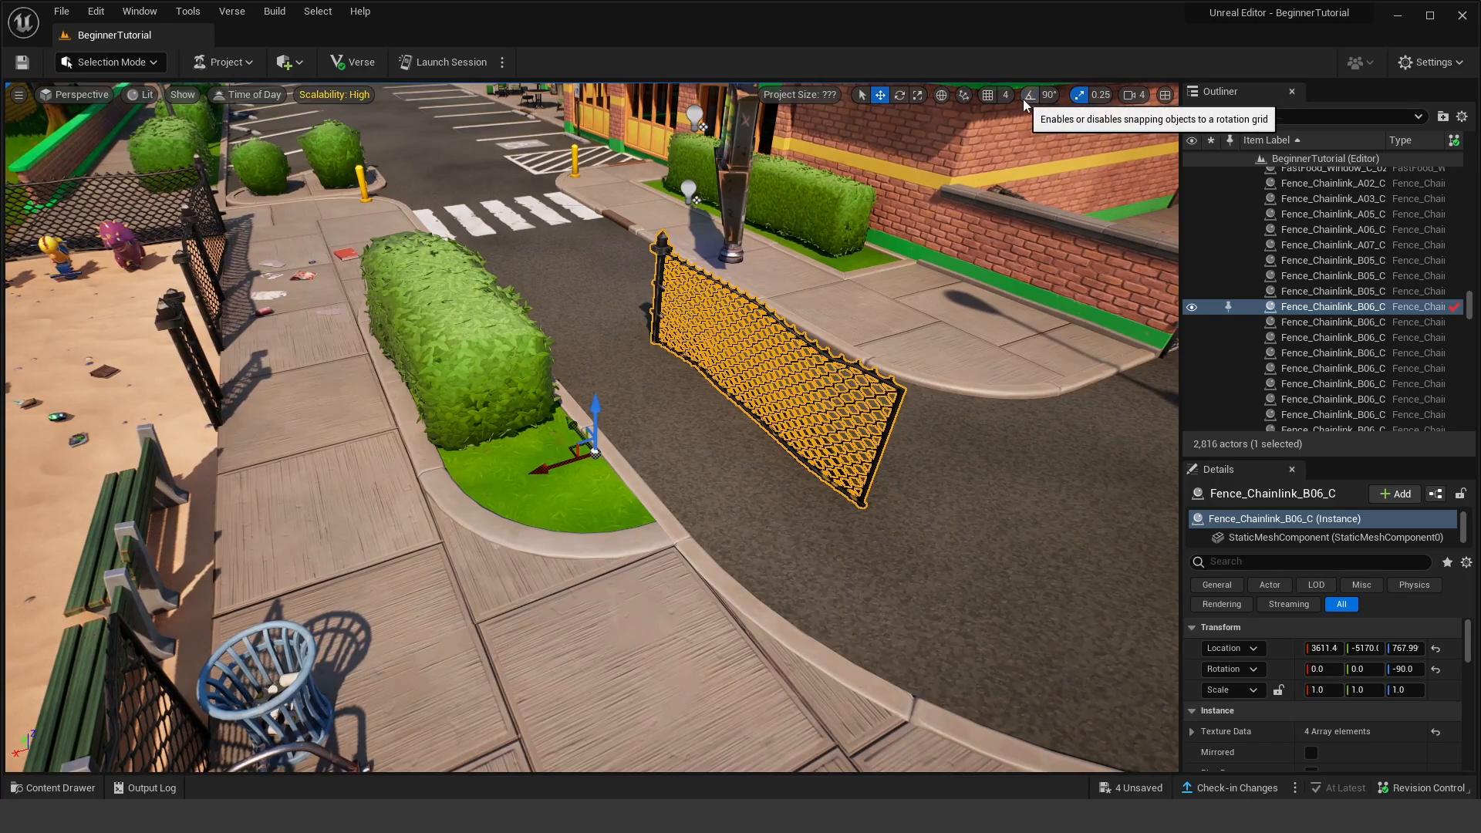
mouse_move(863, 320)
right_down()
mouse_move(848, 321)
mouse_move(864, 321)
right_up()
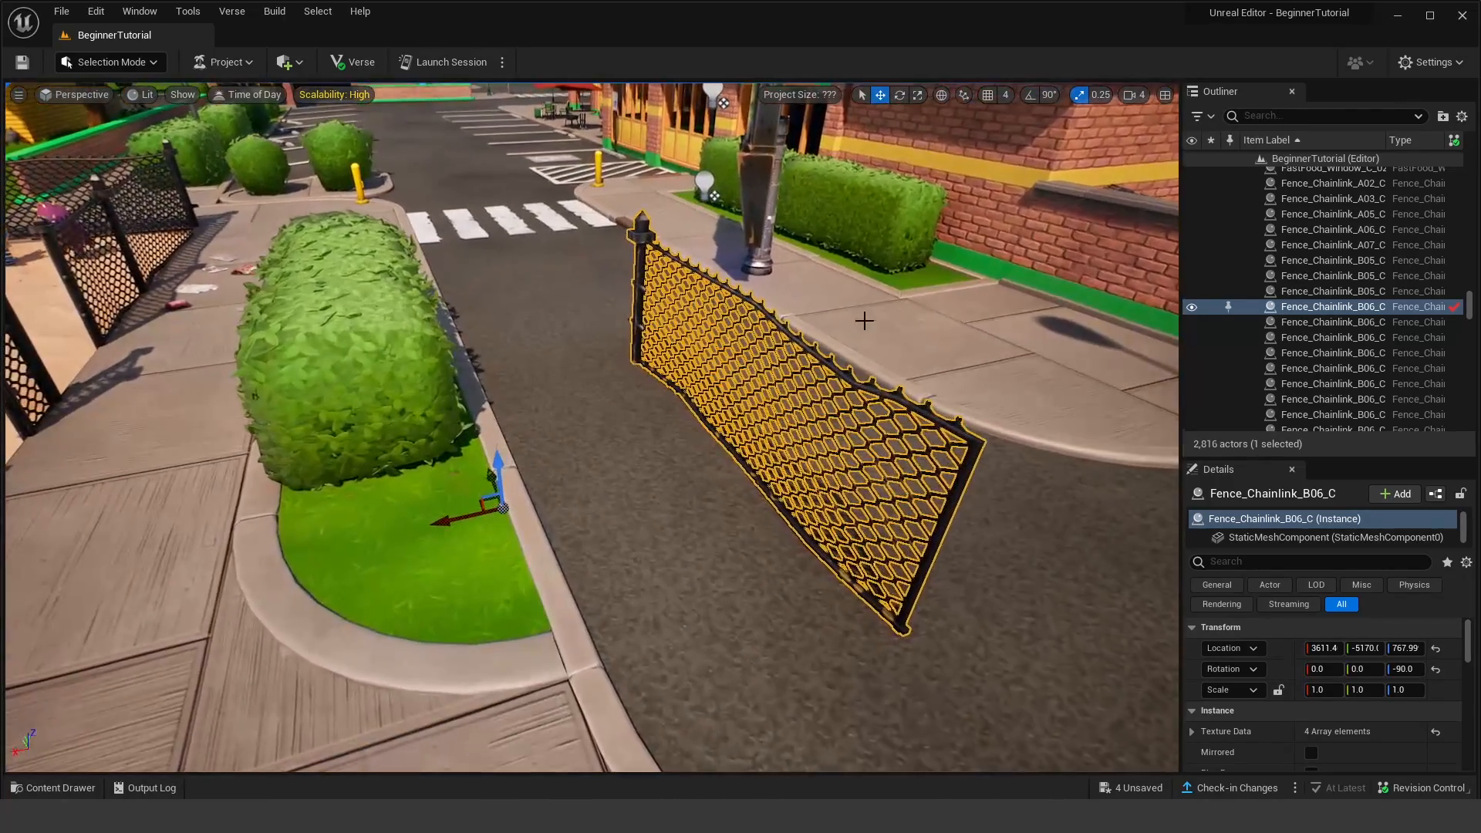
key(e)
drag(472, 564, 510, 533)
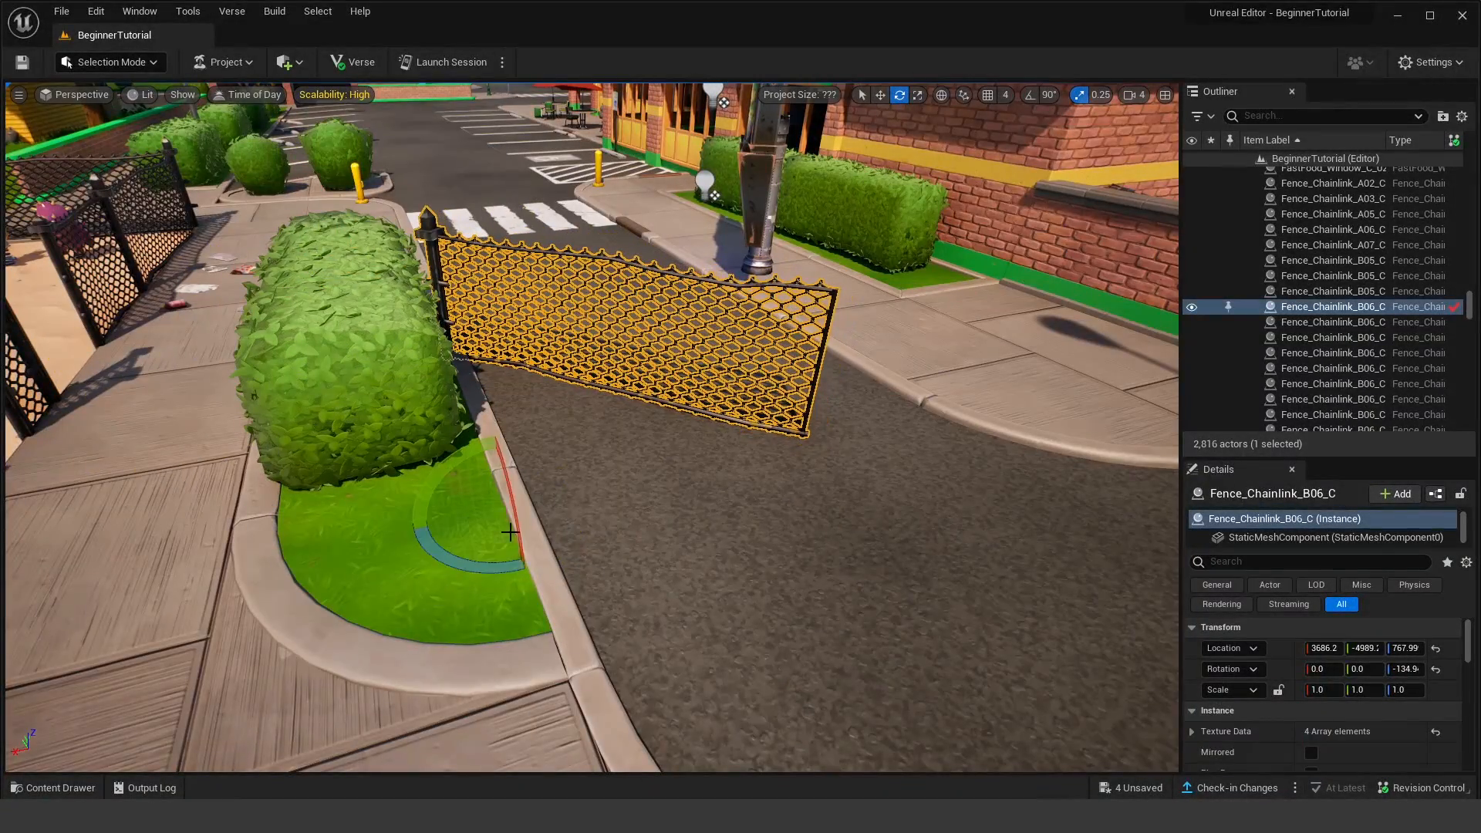
Step: Turn rotation snapping back on at 90 degrees, keeping the fence section selected
right_drag(818, 320, 655, 398)
key(w)
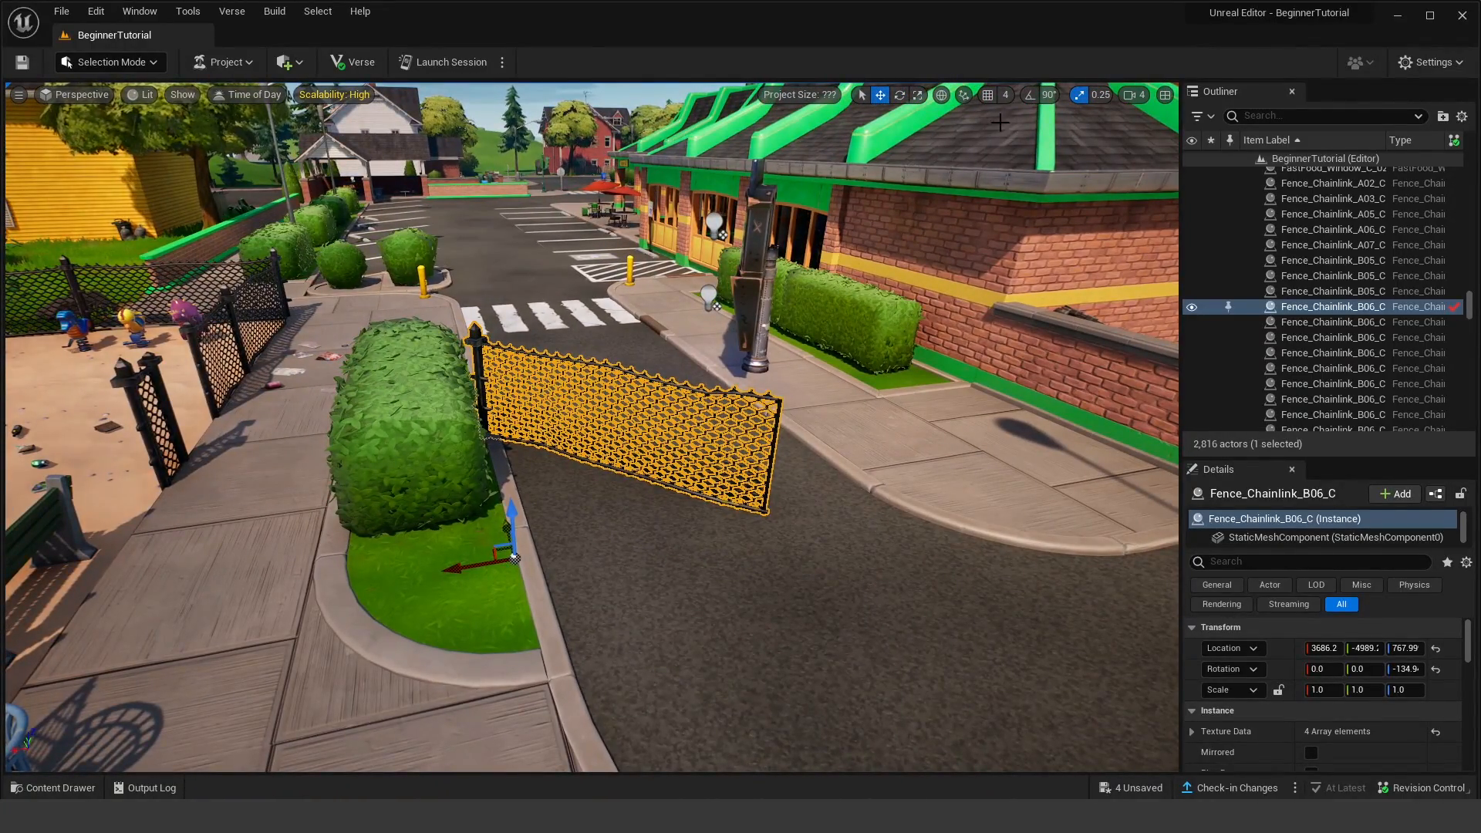
click(1030, 94)
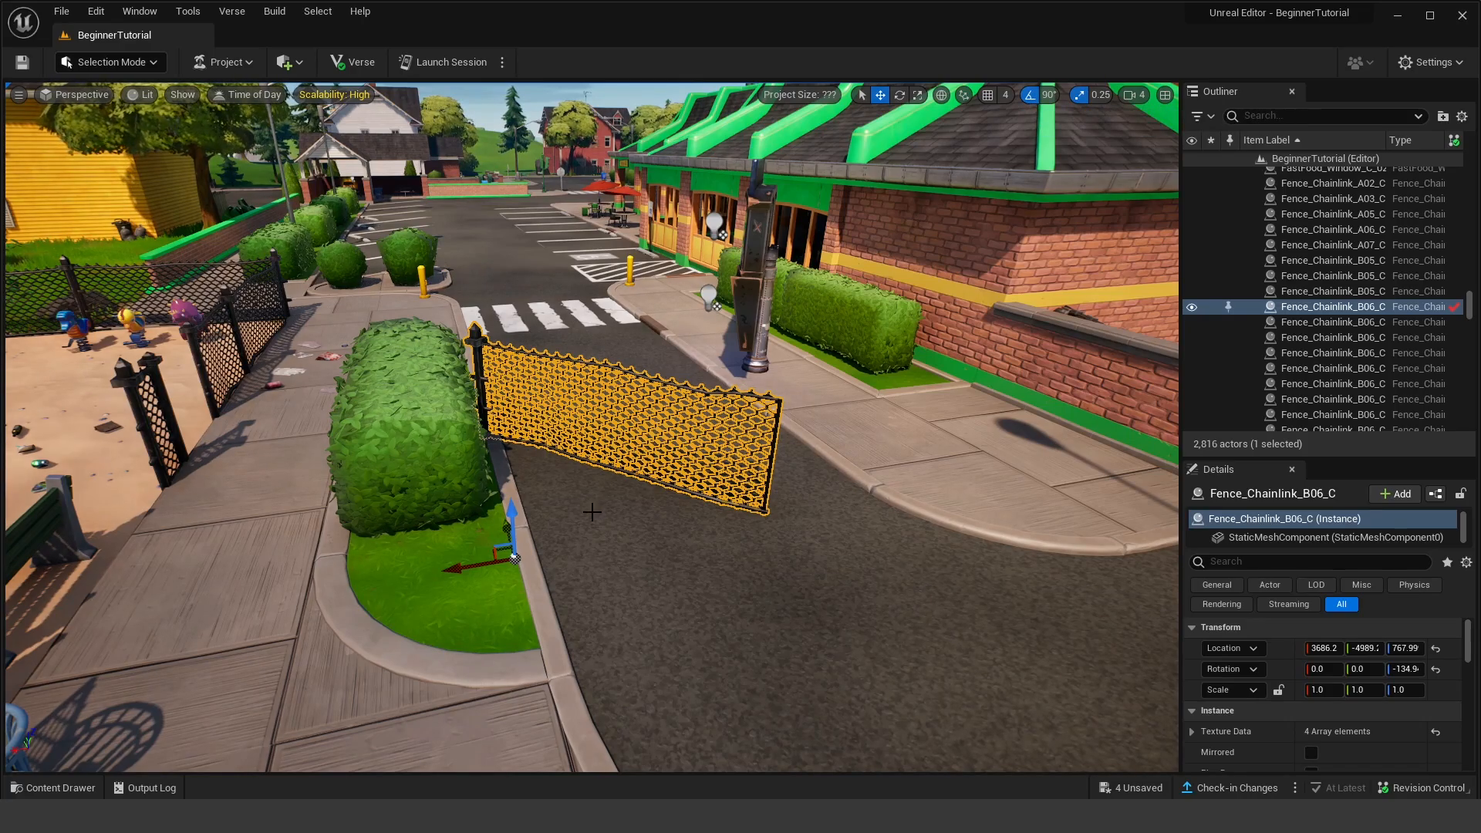
Step: Try rotating the fence section around its vertical axis in 90-degree snaps to about -405 degrees
key(e)
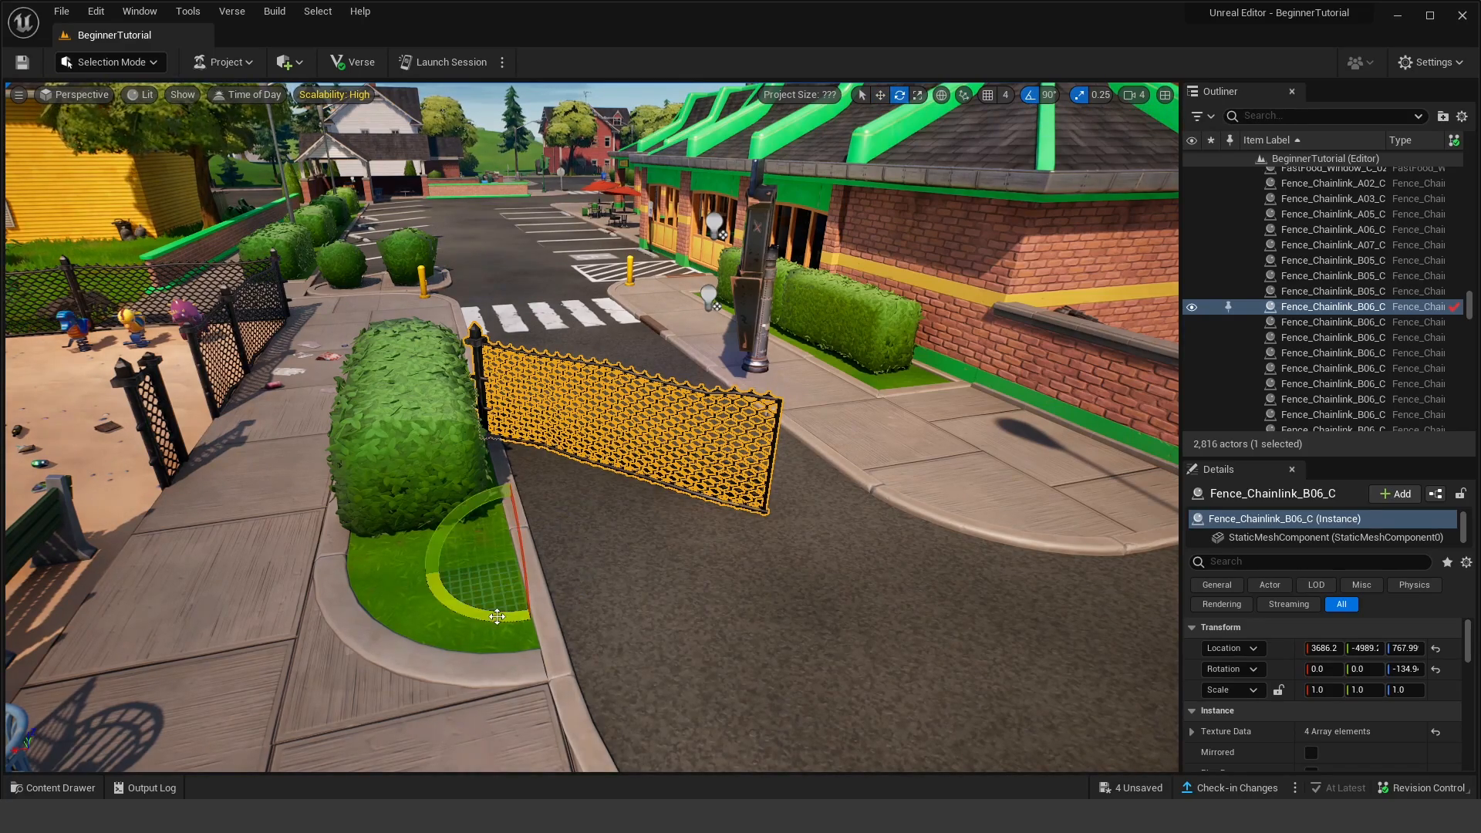
drag(416, 580, 532, 622)
right_drag(494, 570, 463, 594)
drag(589, 506, 752, 430)
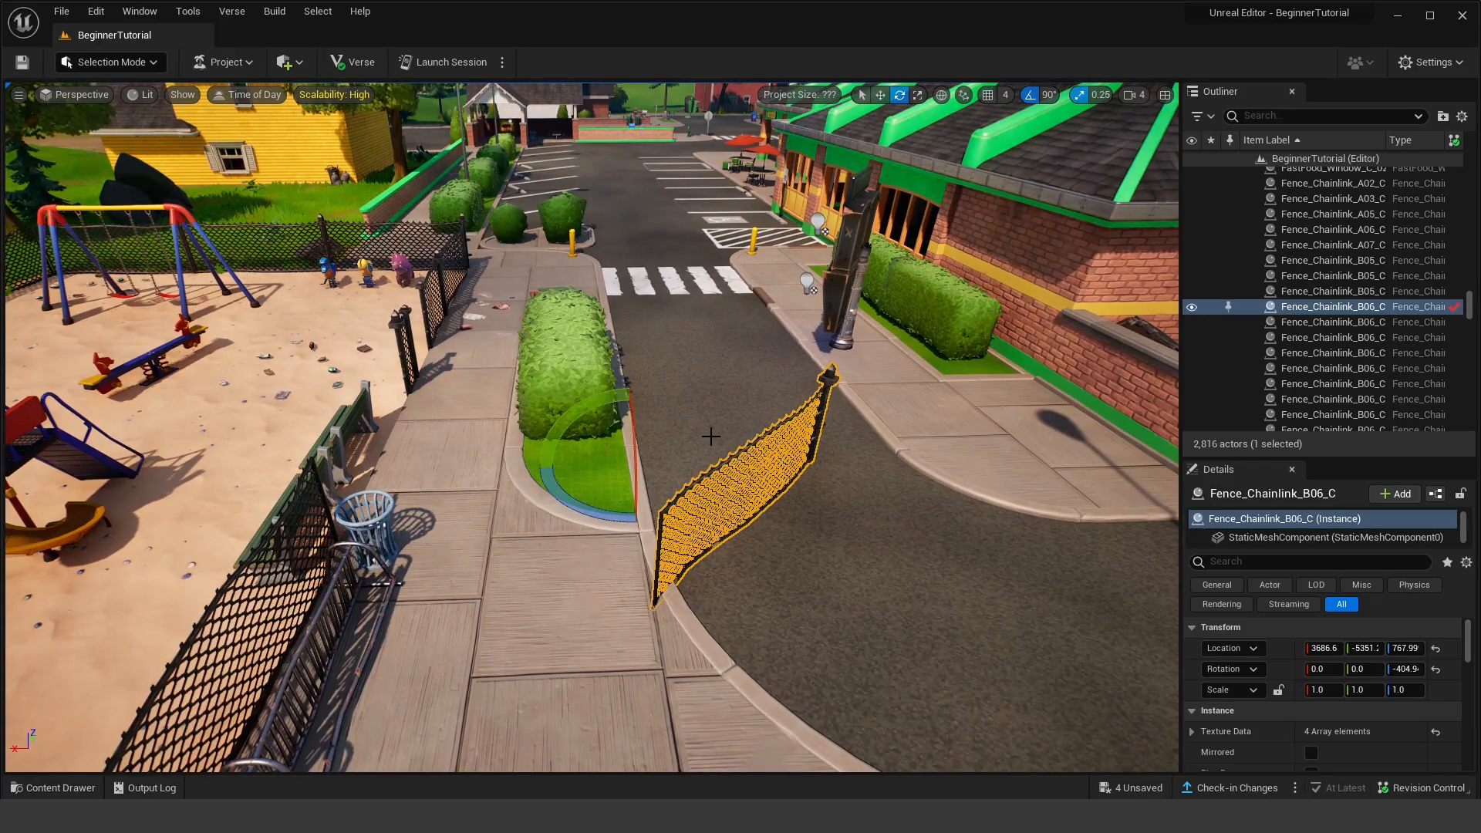
right_drag(711, 435, 671, 448)
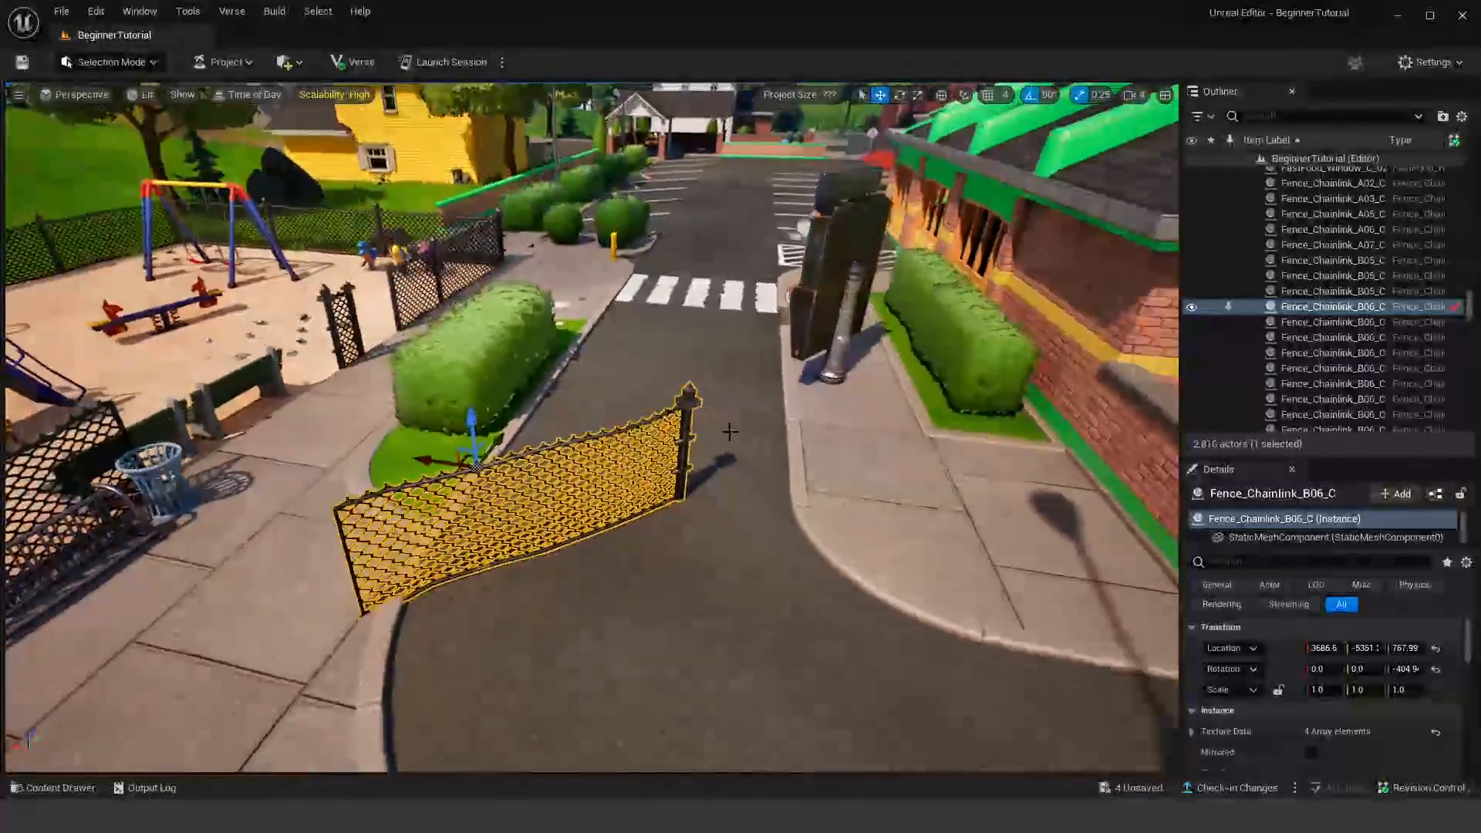
key(f)
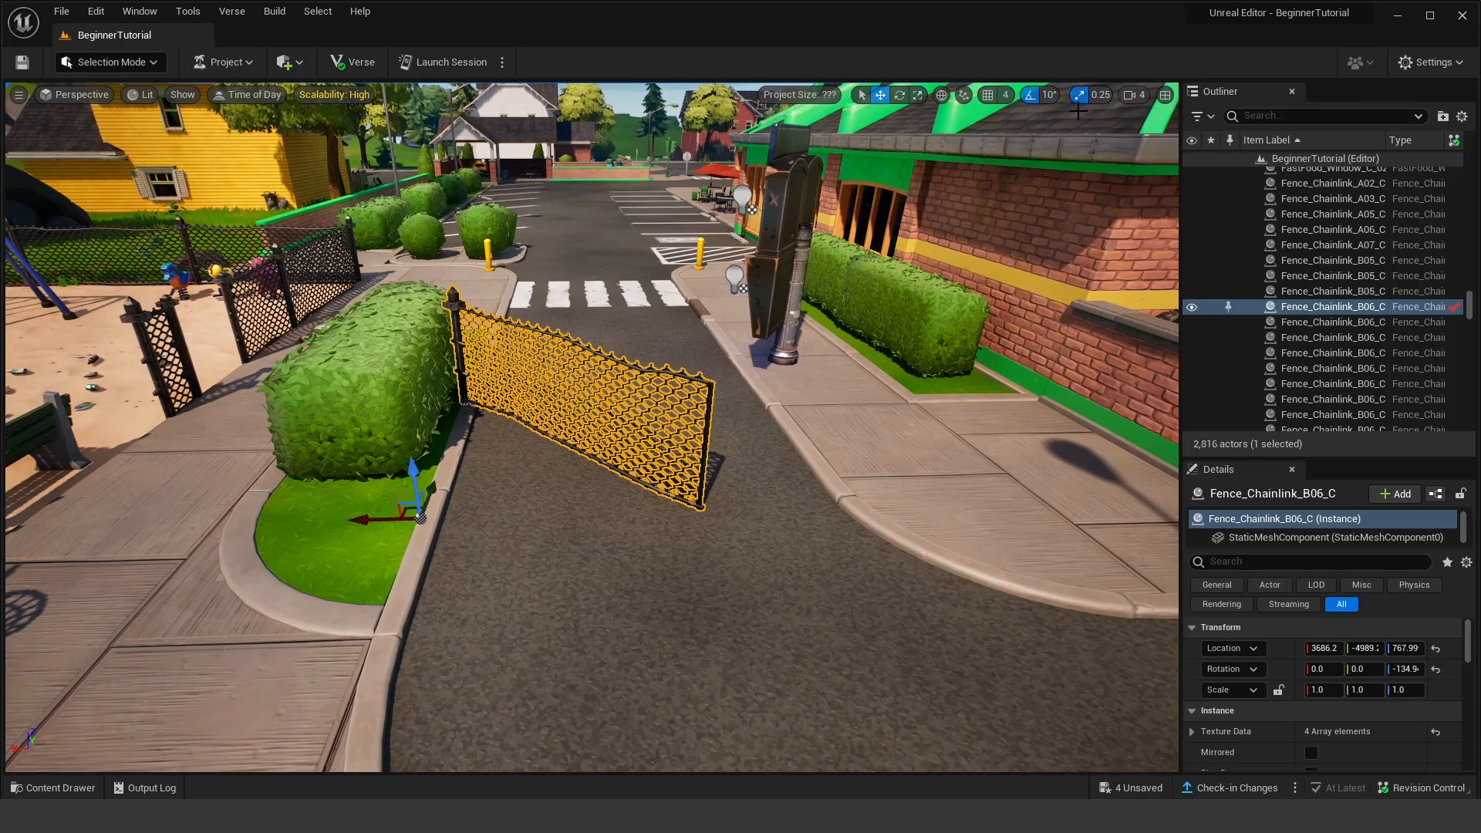
Step: Try scaling the fence section uniformly with scale snapping on at 0.25
key(a)
right_drag(941, 191, 995, 137)
key(r)
key(w)
key(s)
key(w)
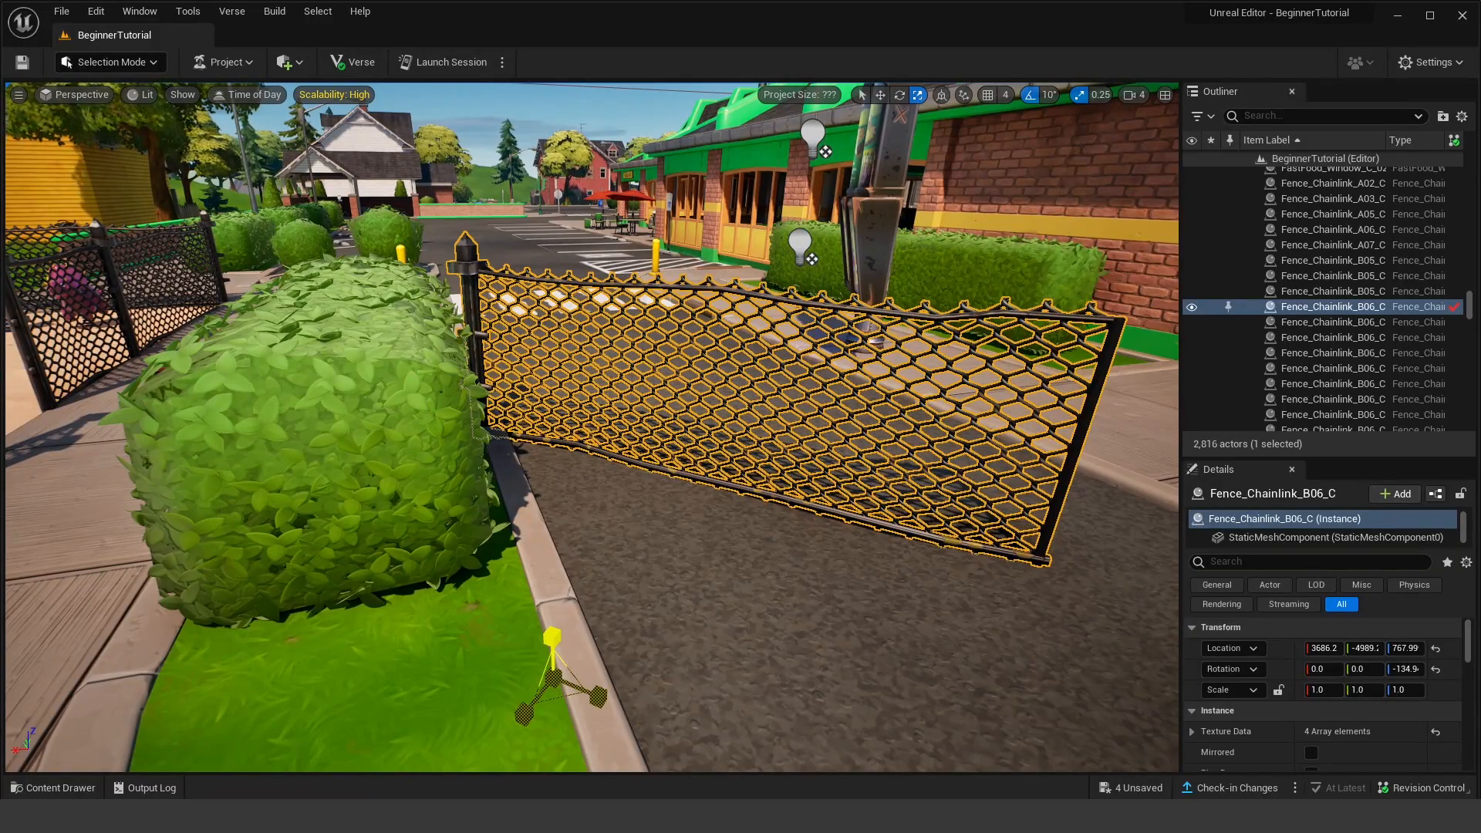
mouse_move(552, 637)
mouse_down()
mouse_move(552, 614)
mouse_move(551, 639)
mouse_up()
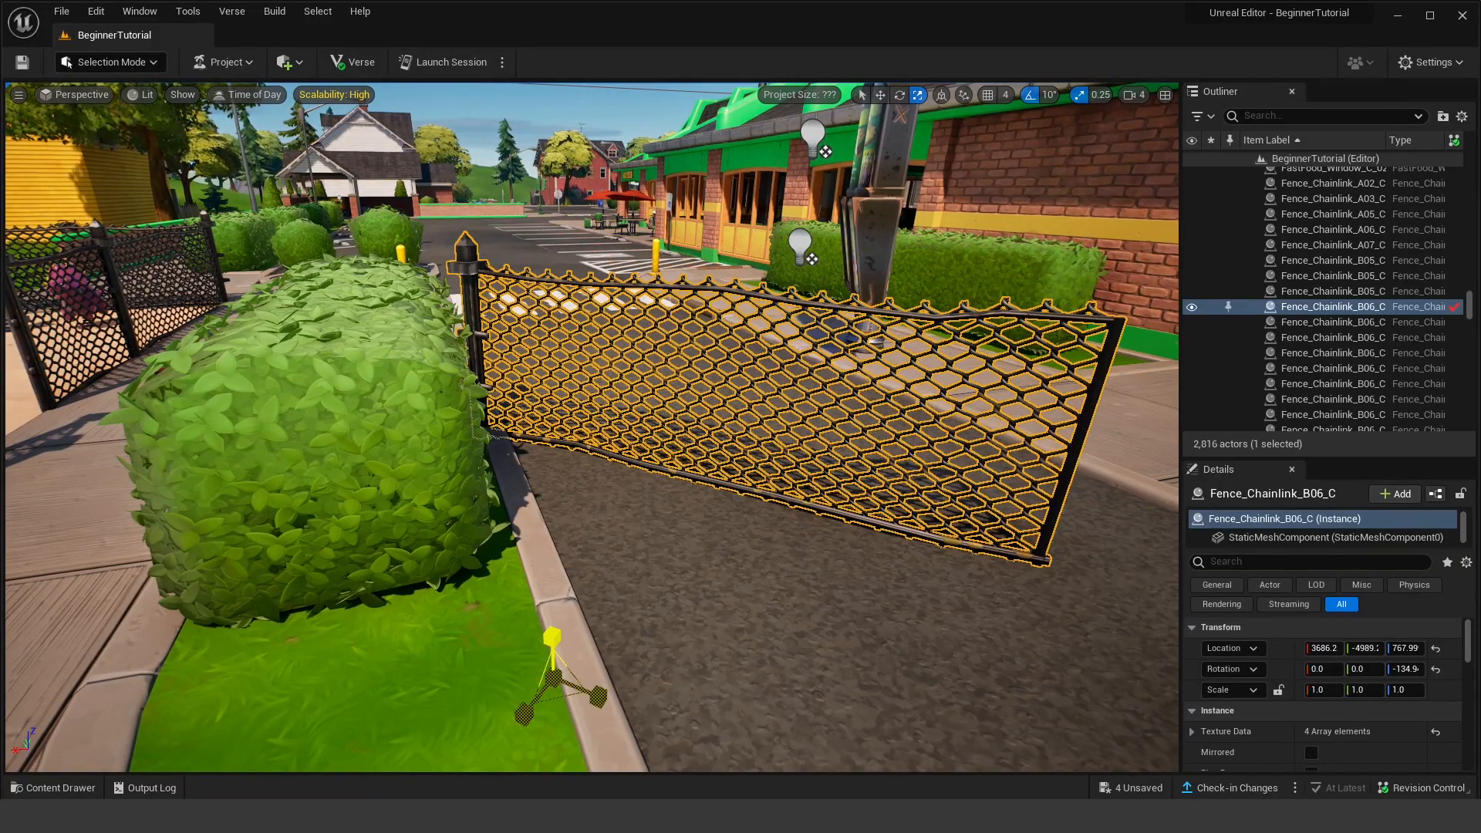
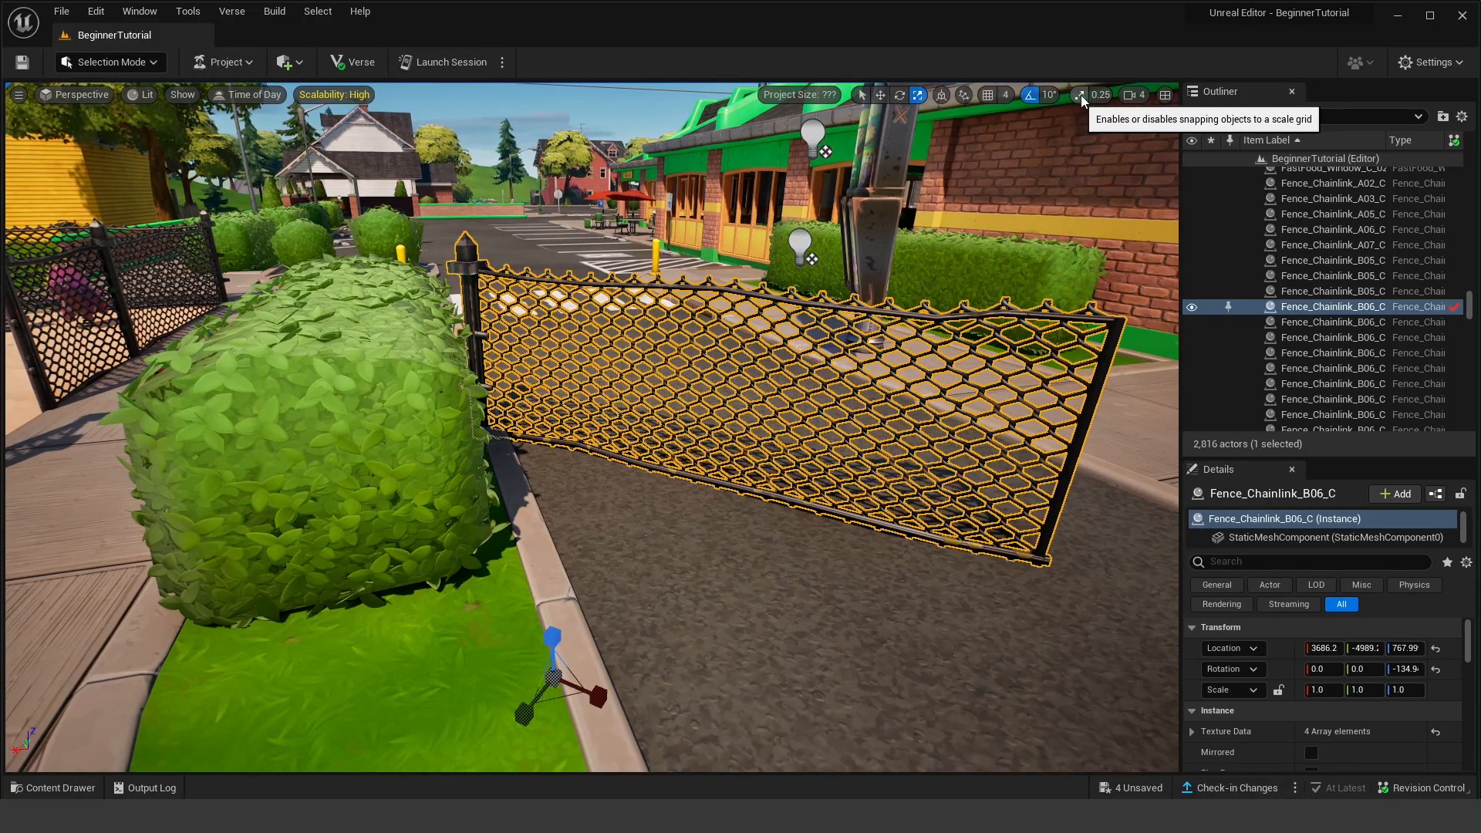
Step: Disable scale snapping and scale the fence section uniformly and freely to about 1.28
click(1079, 95)
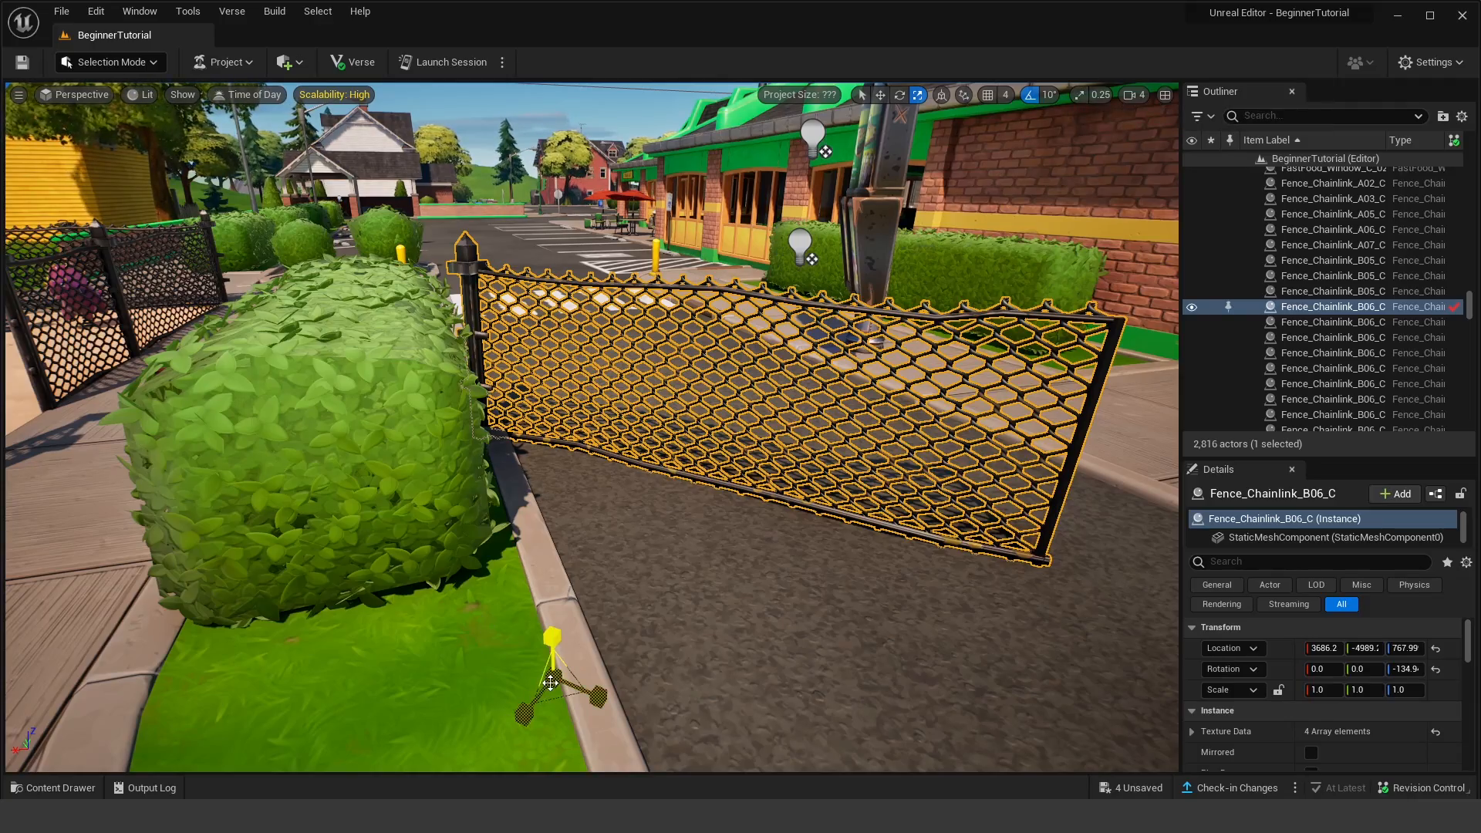
drag(550, 681, 621, 608)
right_drag(622, 608, 324, 610)
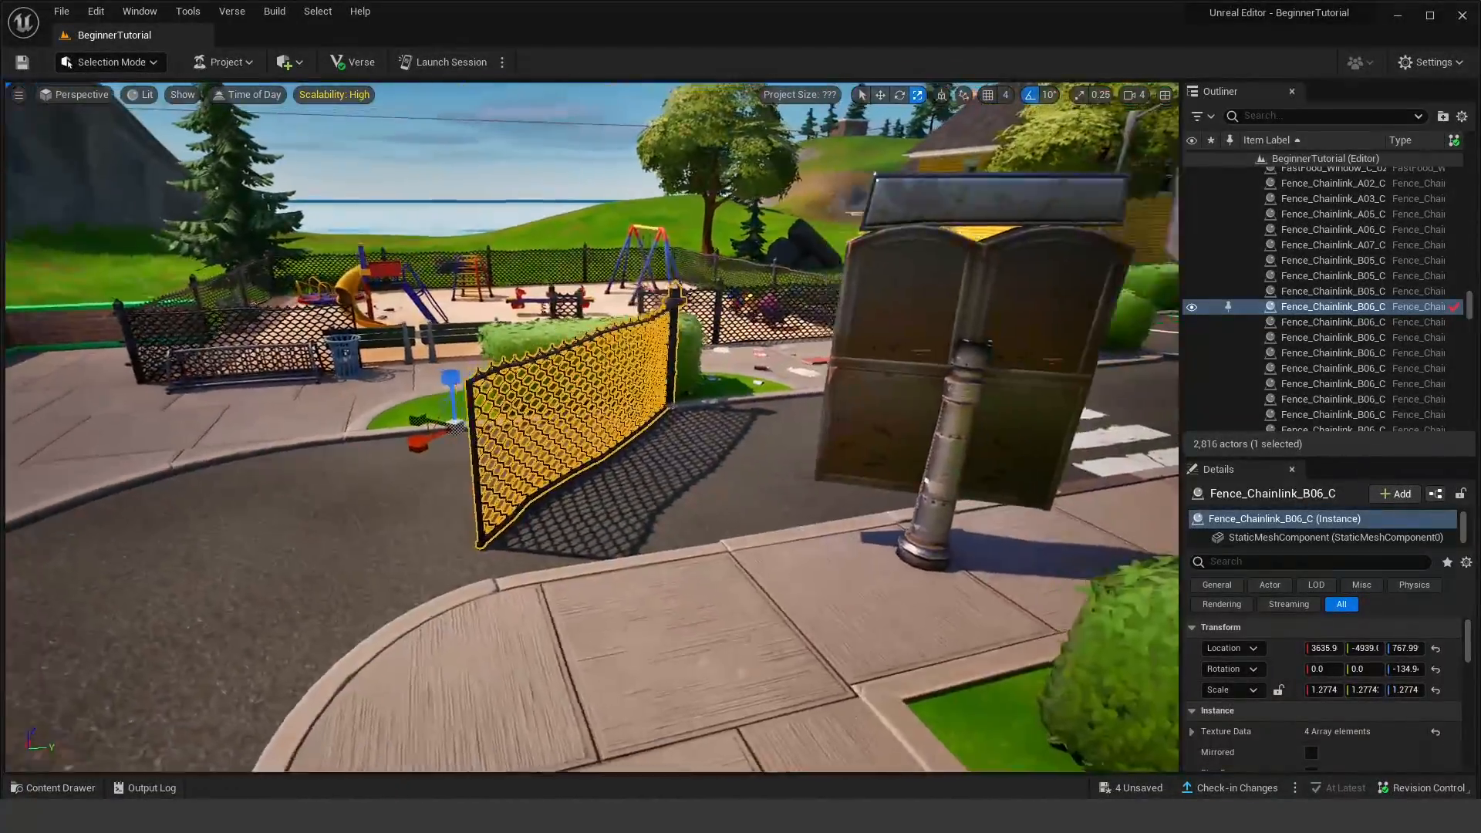
right_drag(432, 552, 690, 547)
right_drag(818, 445, 956, 479)
Step: Re-enable scale snapping at 0.25 and try scaling the fence section uniformly again
click(1081, 97)
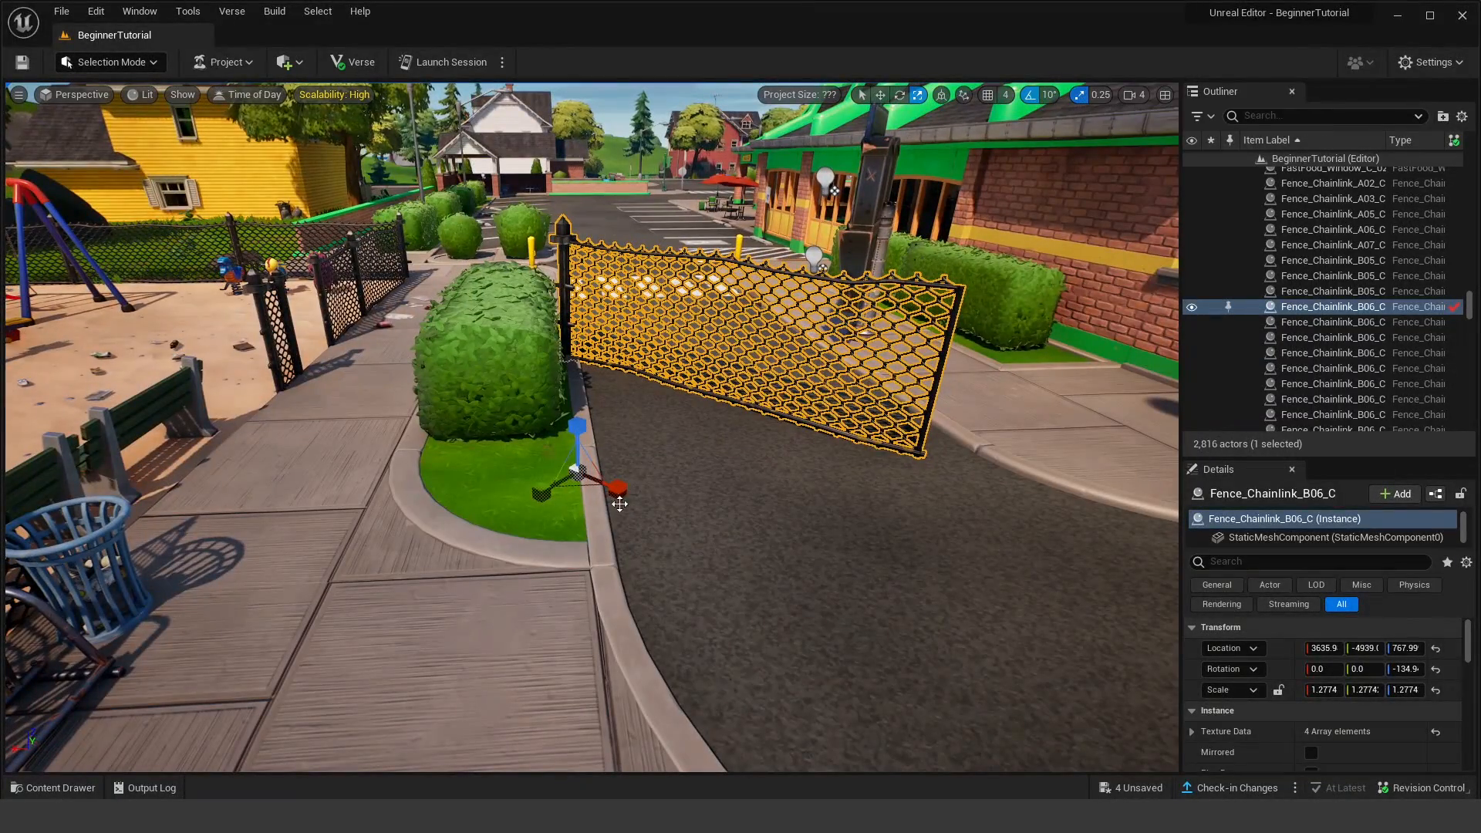
mouse_move(578, 472)
mouse_down()
mouse_move(609, 455)
mouse_move(590, 463)
mouse_up()
right_drag(590, 462, 617, 443)
mouse_move(463, 467)
mouse_down()
mouse_move(439, 478)
mouse_move(463, 467)
mouse_move(451, 472)
mouse_up()
right_drag(451, 472, 424, 386)
right_drag(628, 308, 617, 365)
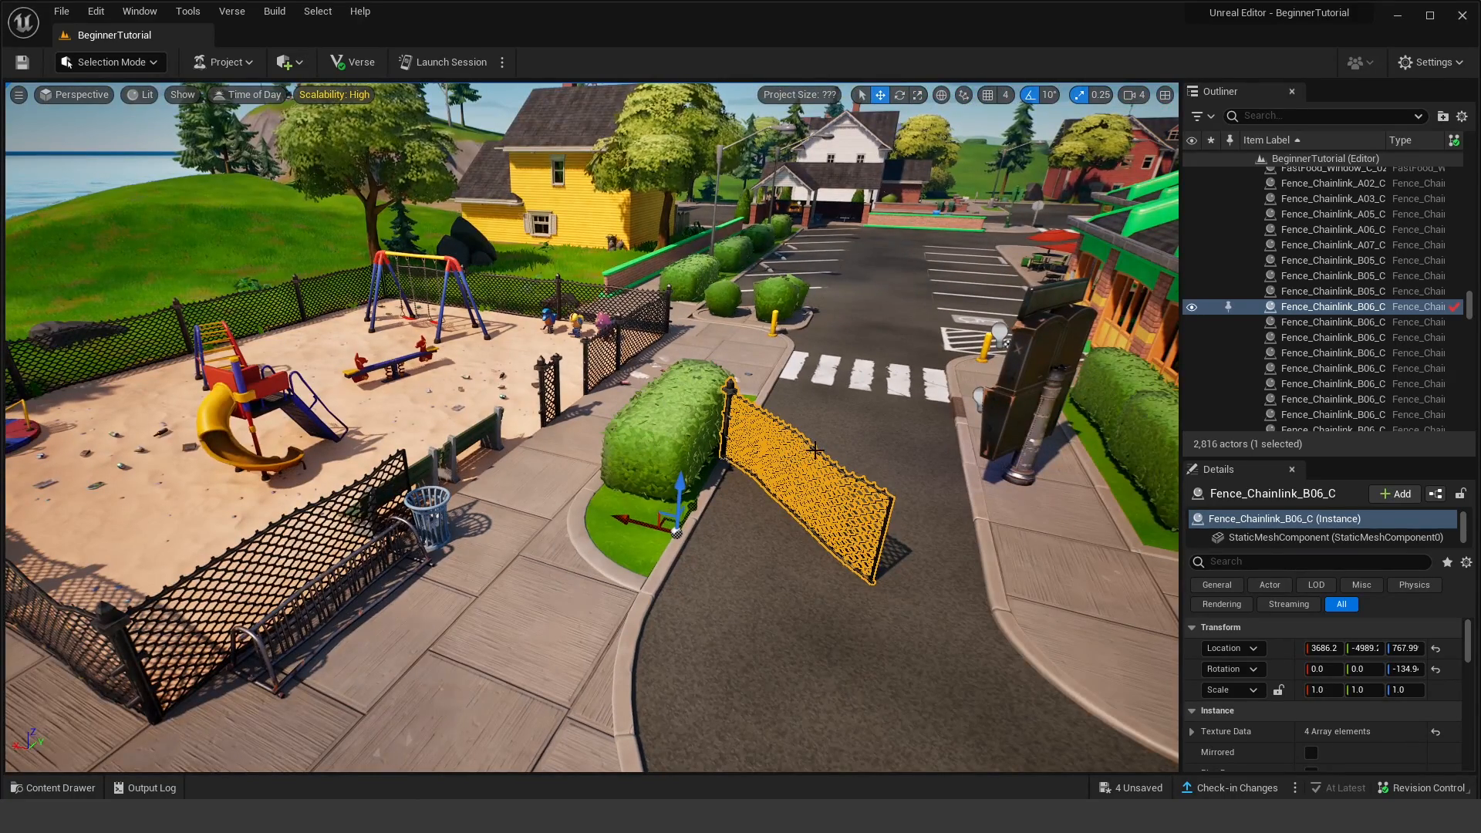
Step: Undo the fence section's scaling and its rotations around the vertical axis one after another
key(ctrl+z)
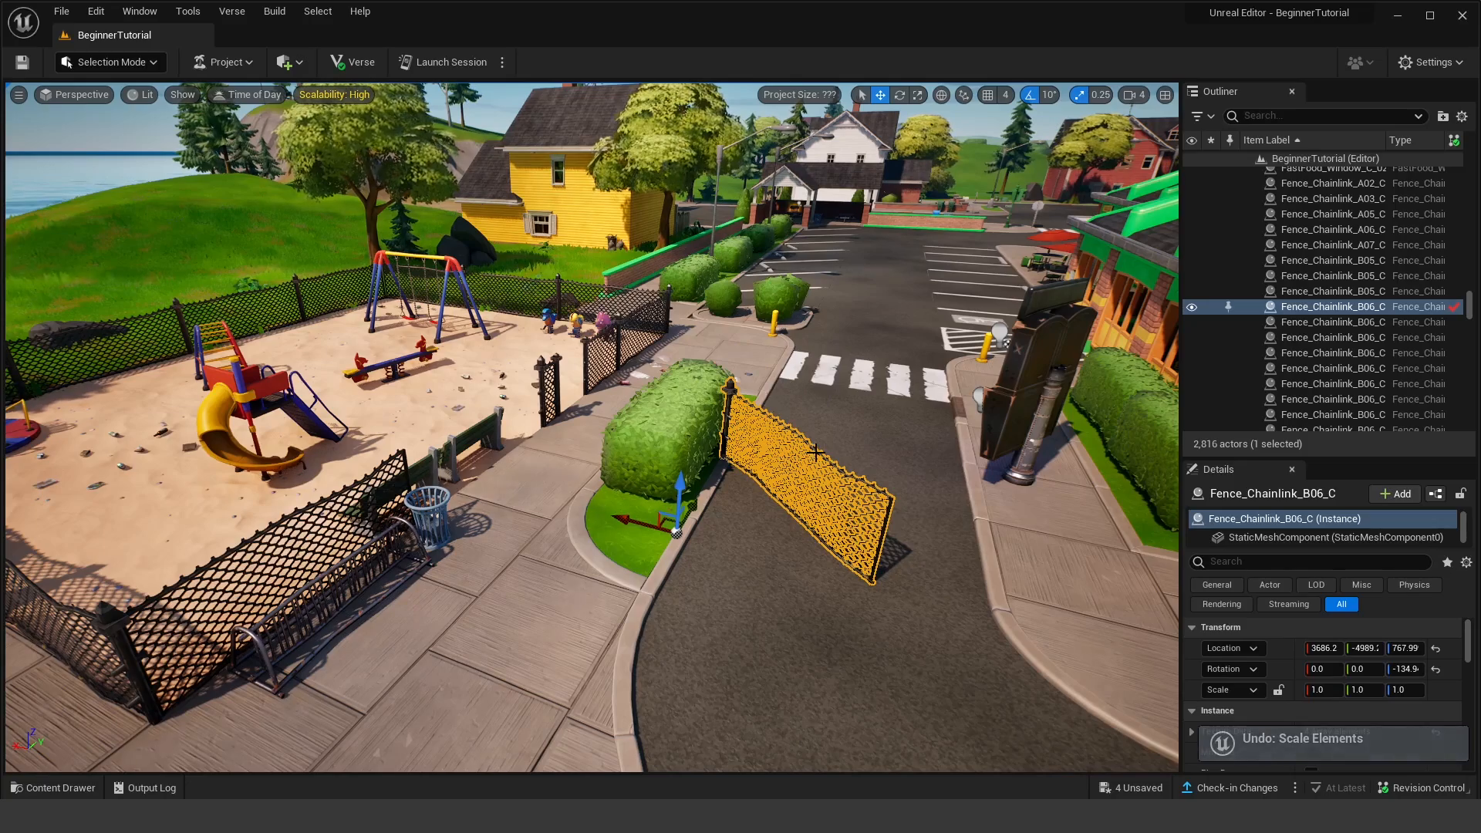
key(ctrl+z)
key(ctrl+z)
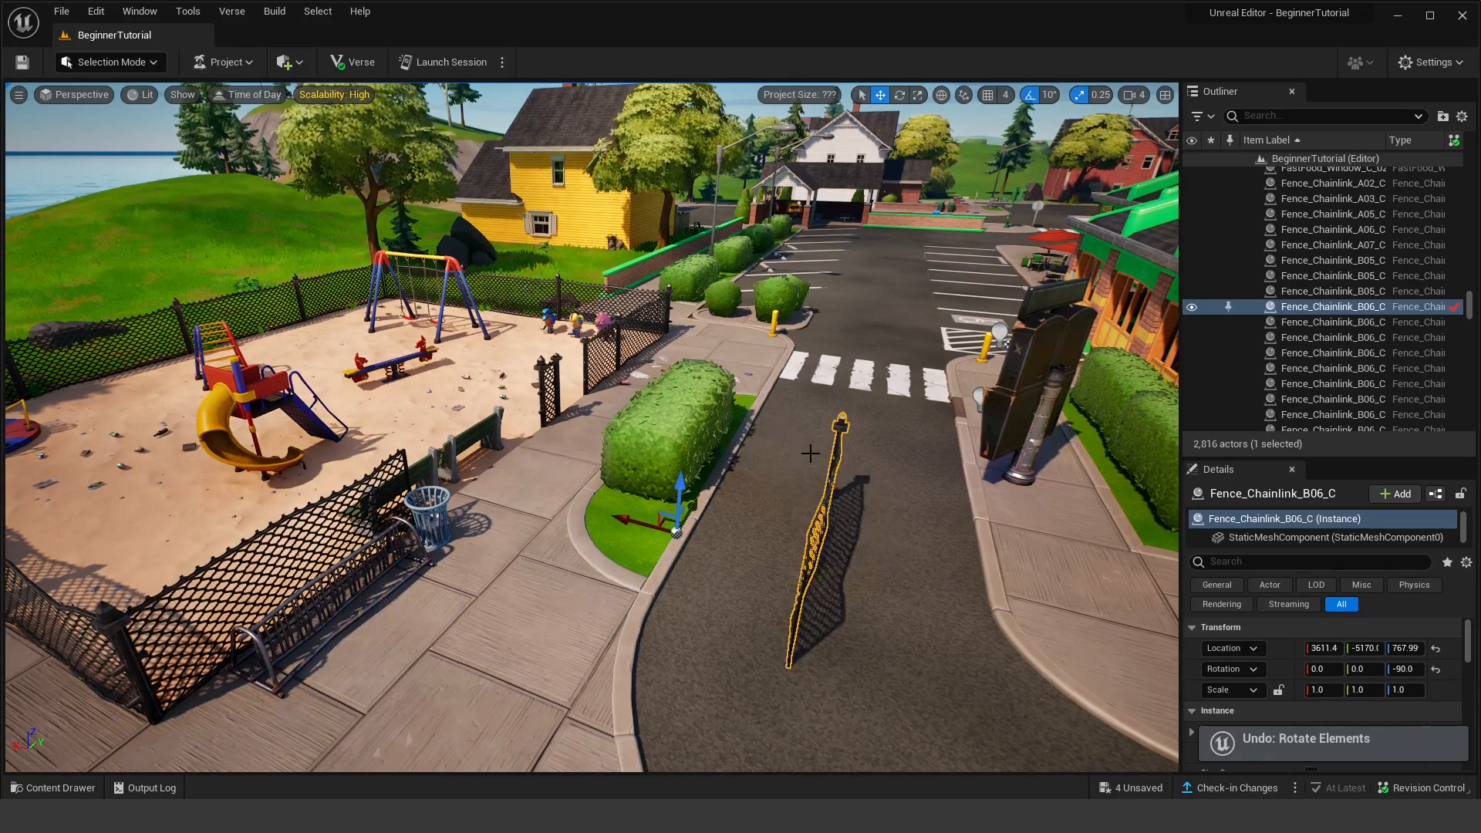
key(ctrl+z)
key(ctrl+z)
key(ctrl+z)
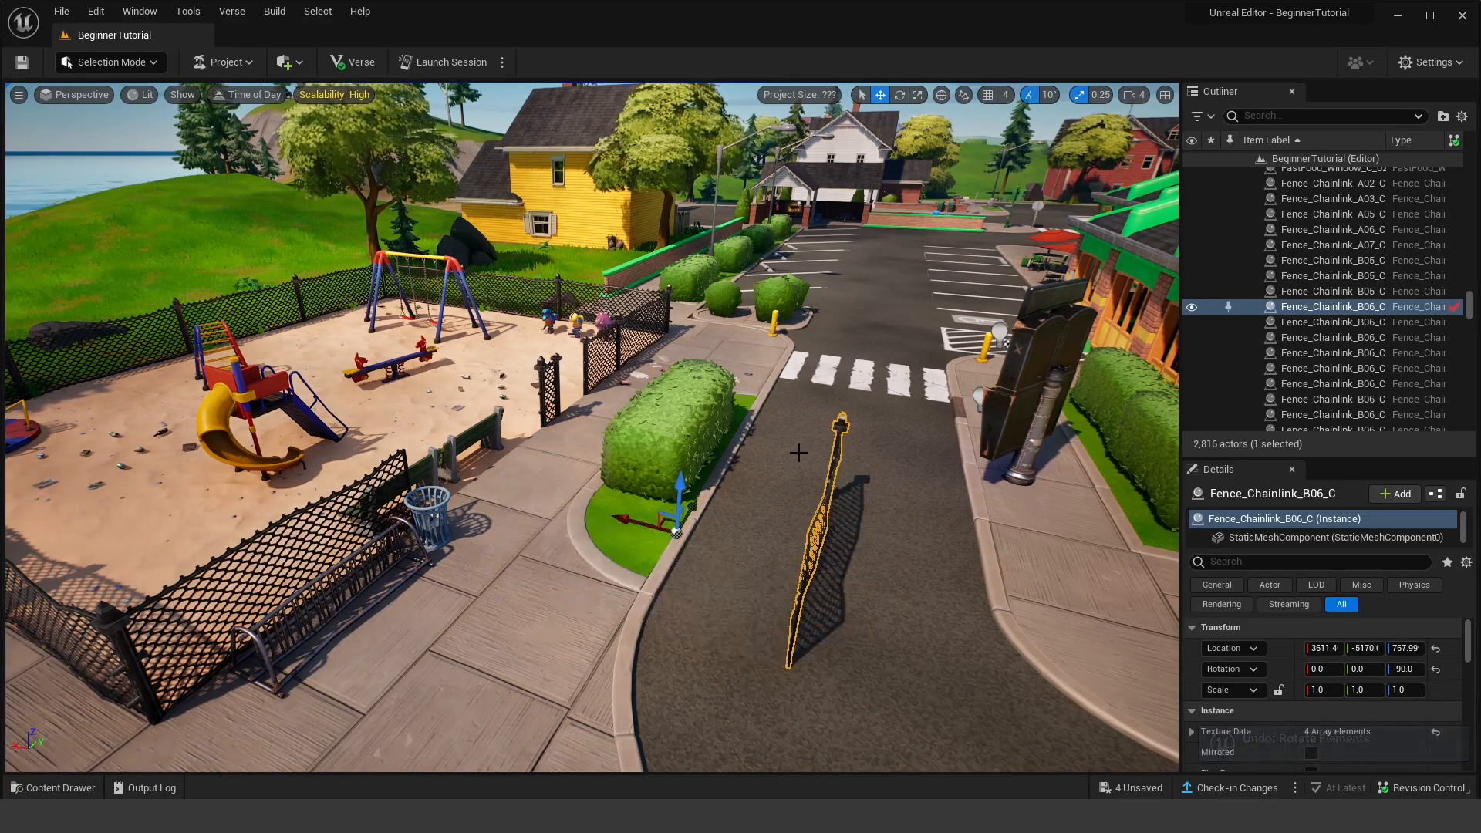
key(ctrl+z)
key(ctrl+z)
key(ctrl+z)
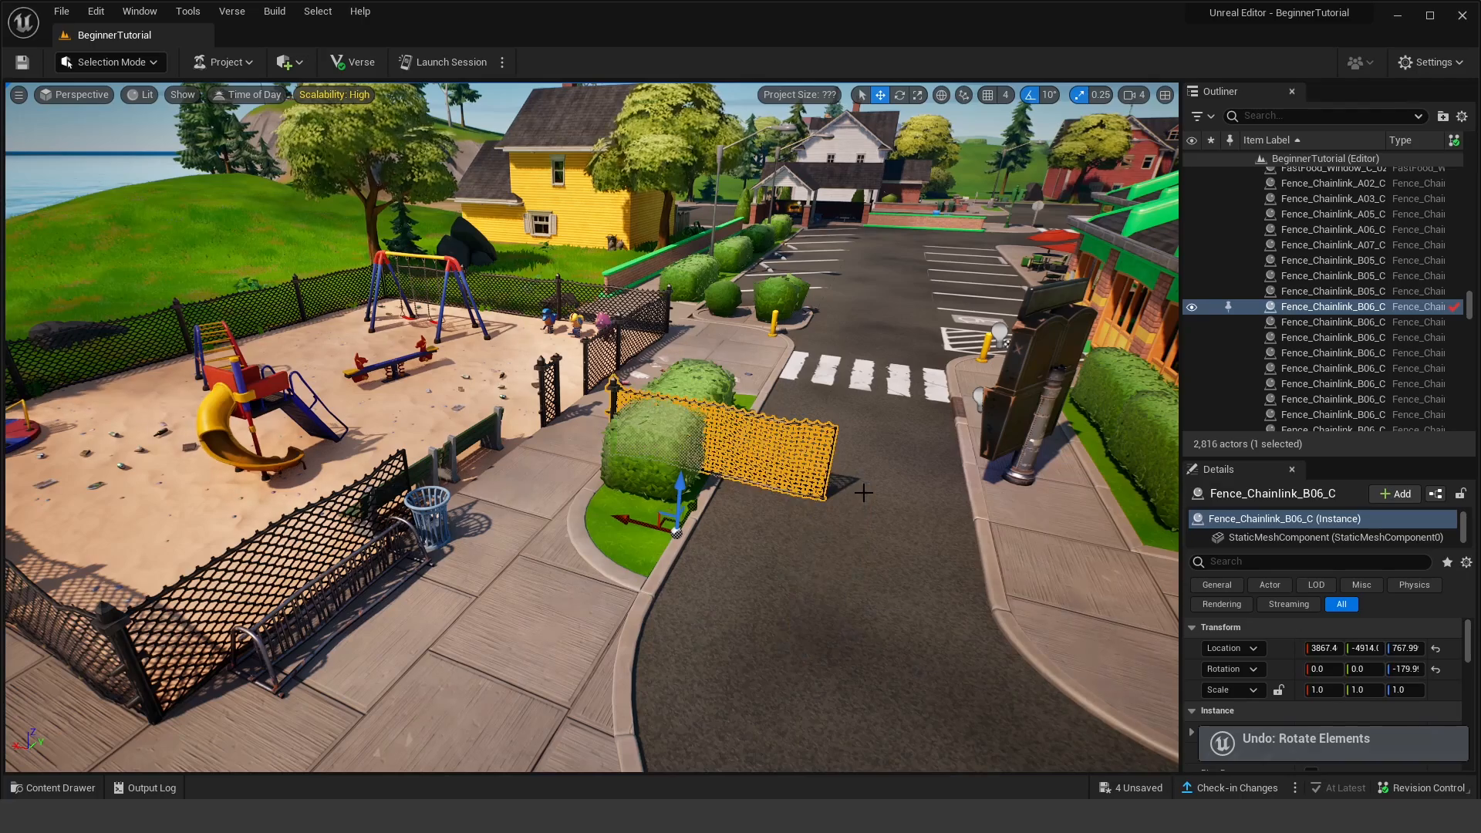
key(ctrl+z)
key(ctrl+z)
key(ctrl+z)
key(ctrl+z)
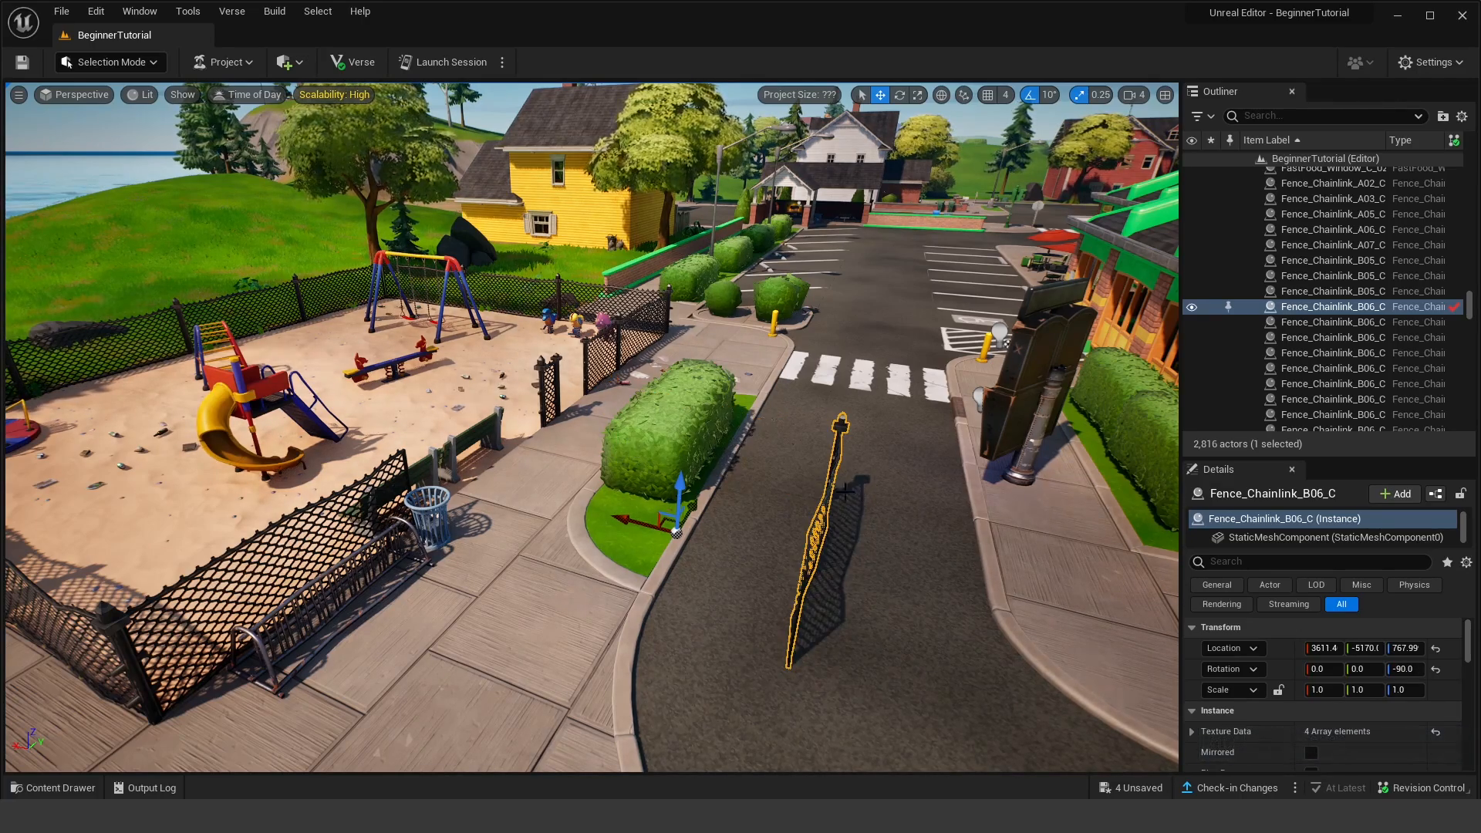
Step: Undo the fence section's free moves back to a grid-aligned location on the road, and save the level
key(ctrl+z)
key(ctrl+z)
key(ctrl+z)
key(ctrl+z)
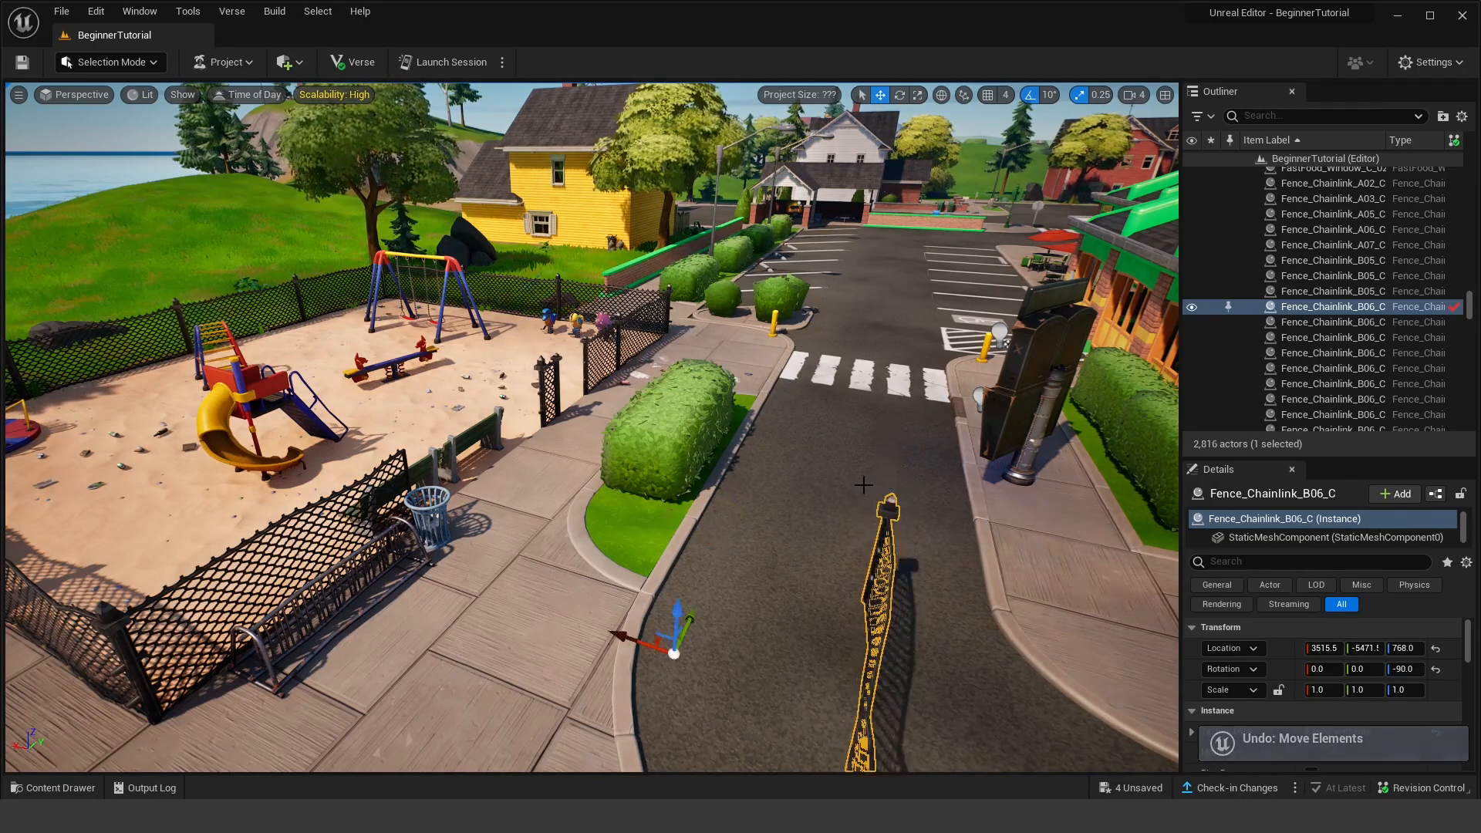
key(ctrl+z)
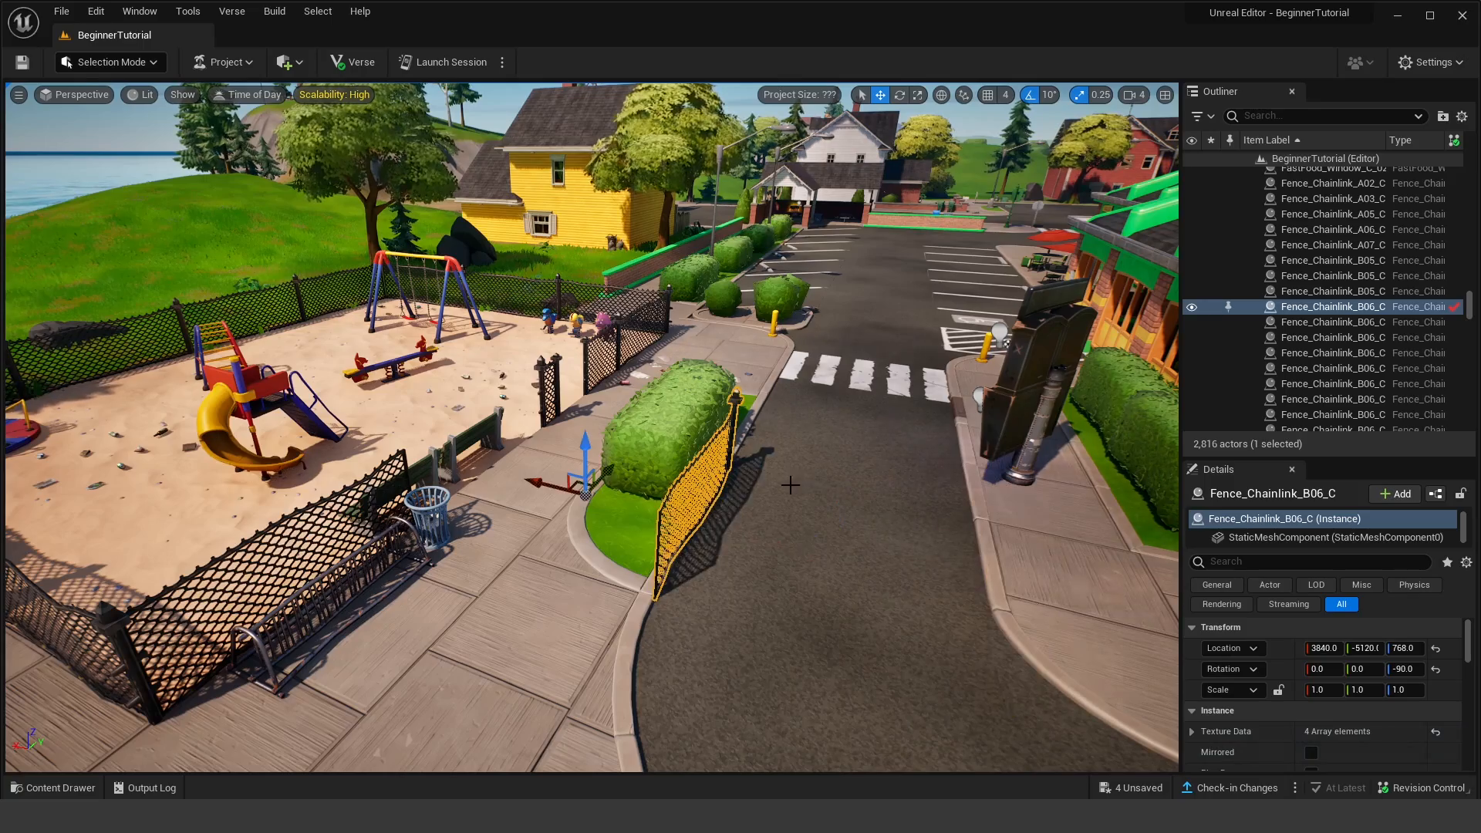
key(ctrl+s)
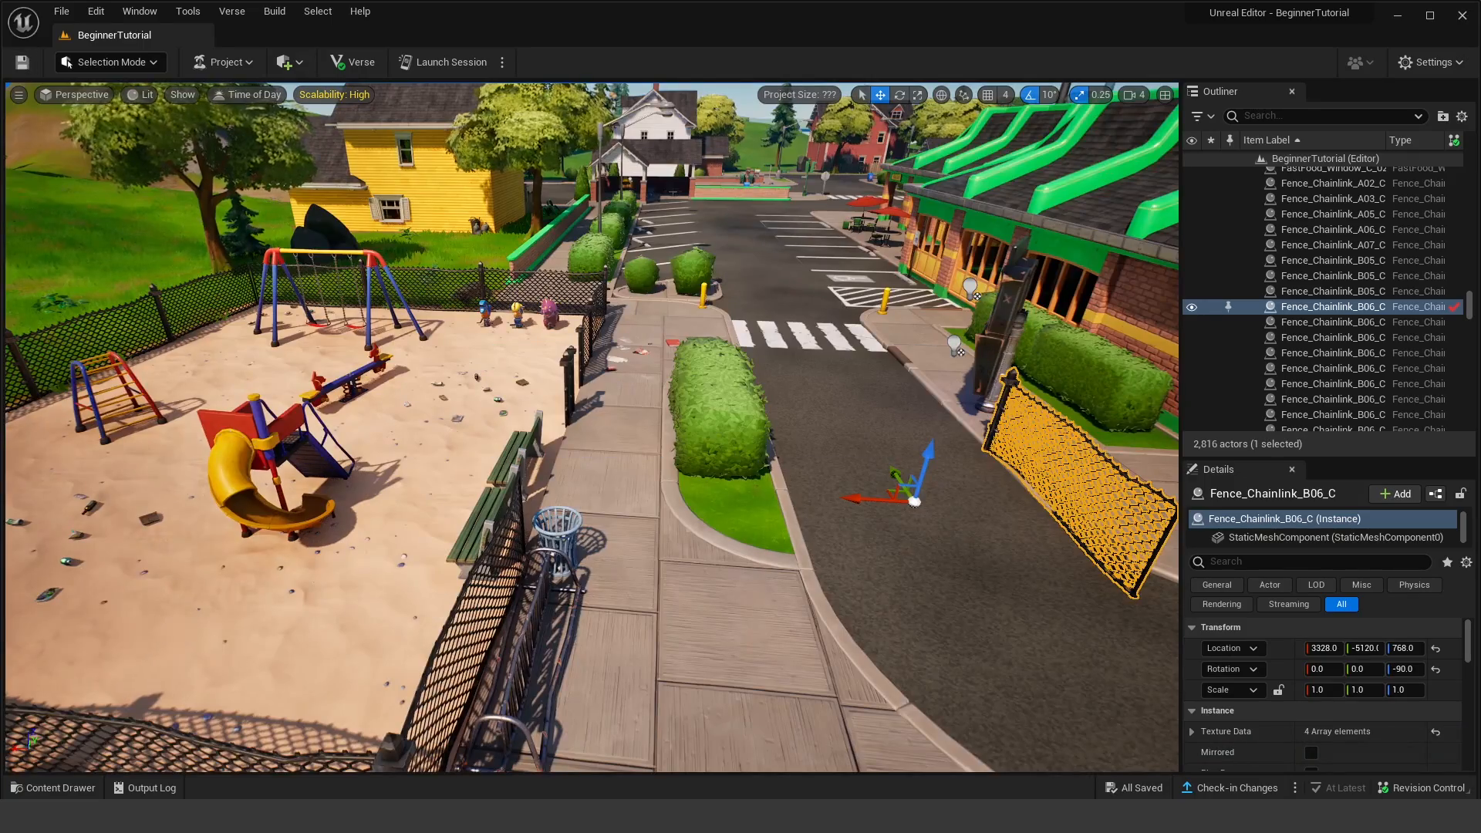
Step: Enable grid snapping and move the fence section along X into the gap in the playground fence at X 4352
key(d)
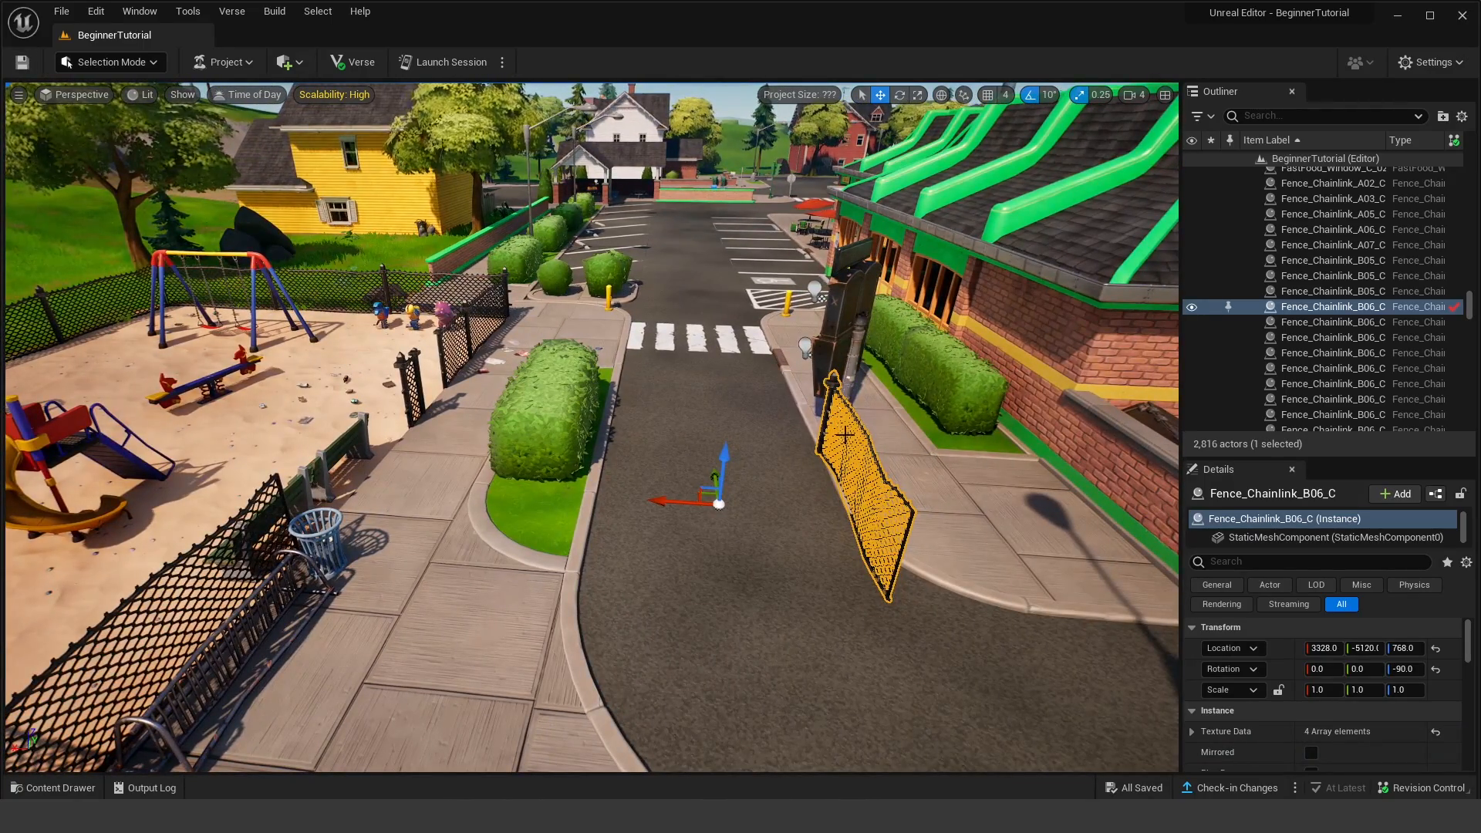
drag(671, 506, 684, 492)
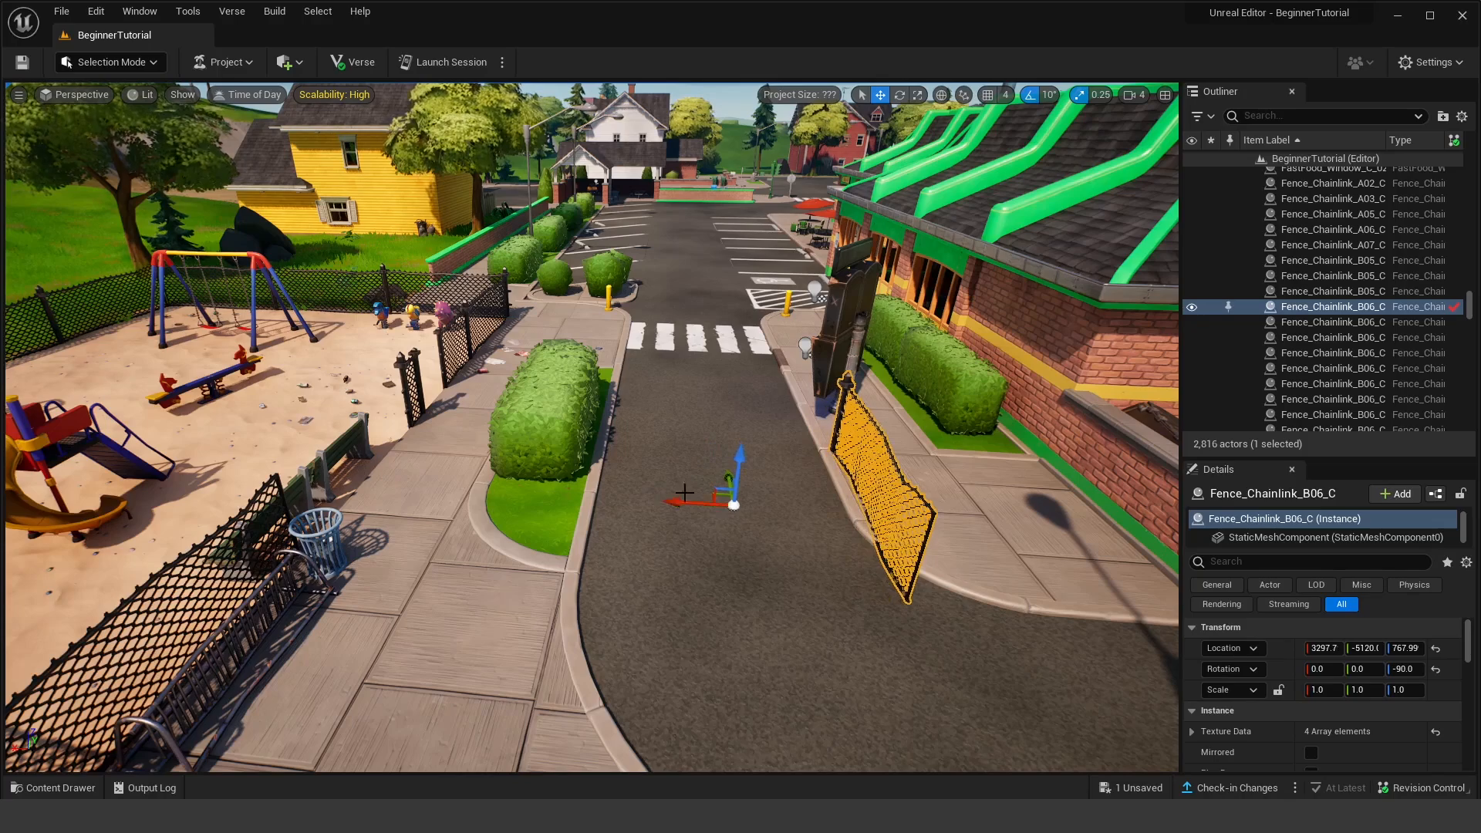
click(992, 97)
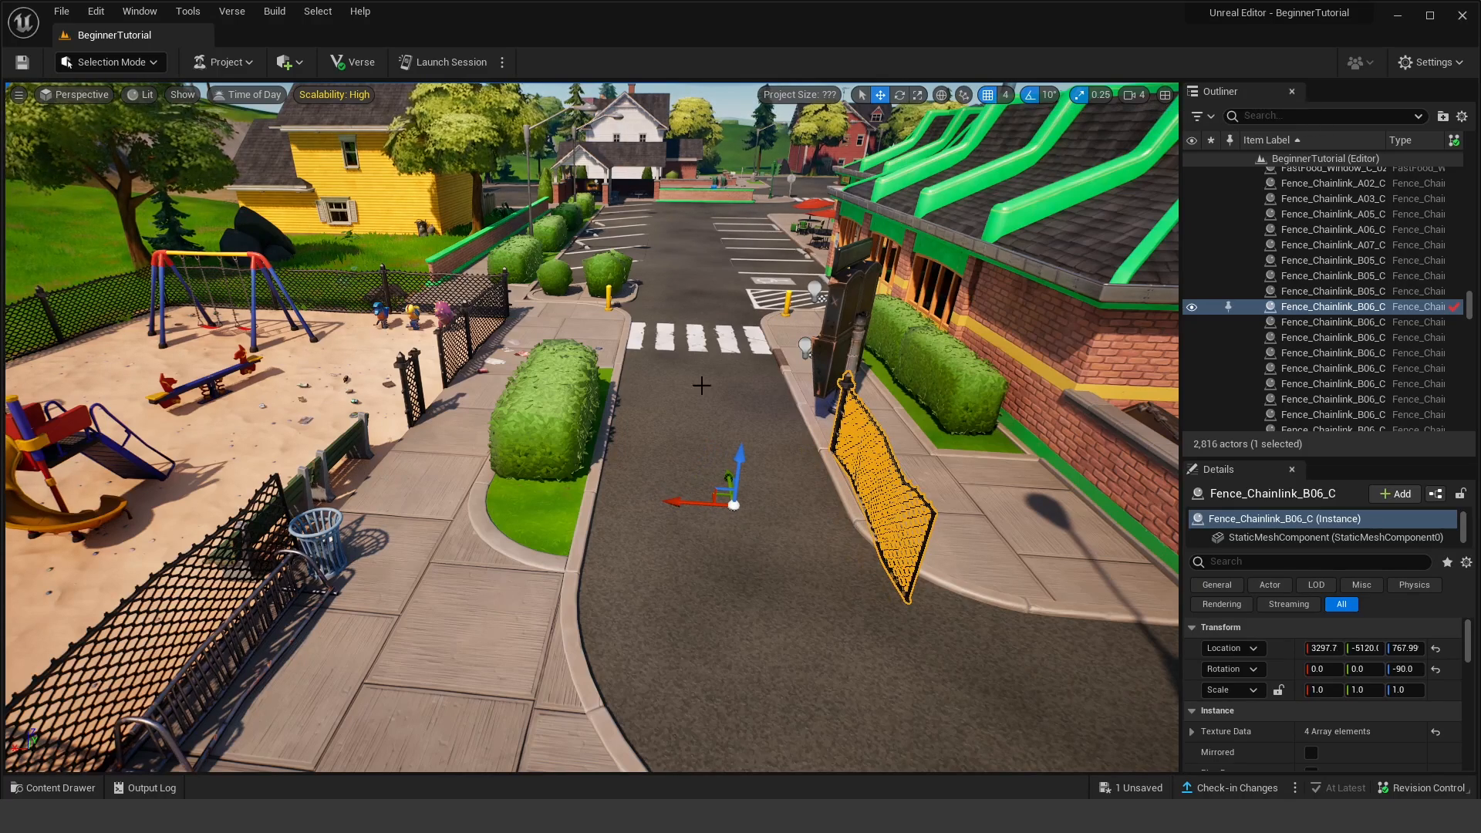
drag(684, 507, 512, 495)
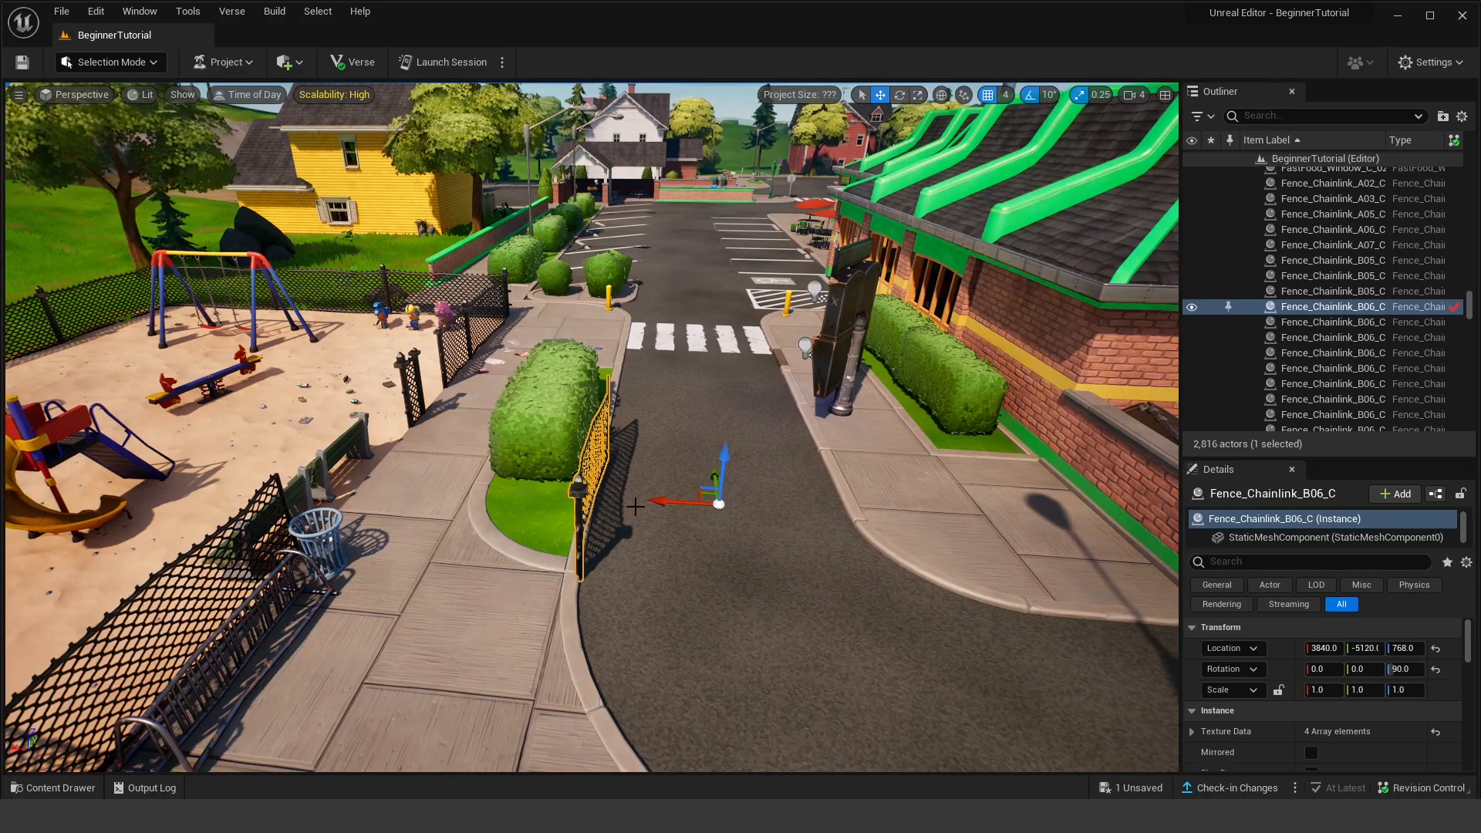
drag(656, 503, 455, 474)
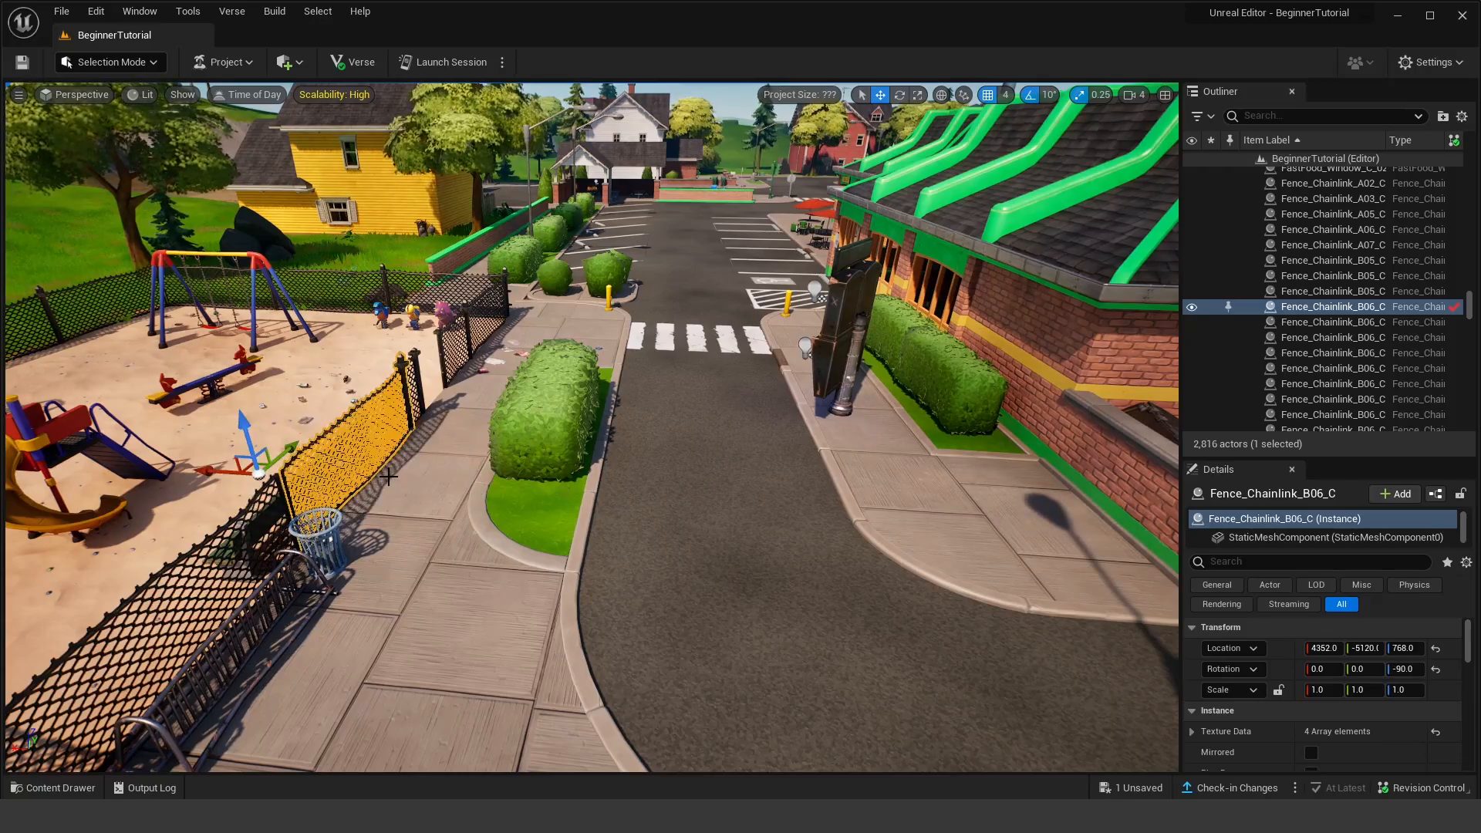
Step: Deselect the fence section by selecting the landscape, set the camera speed to 1, and test flying slowly
right_drag(779, 478, 605, 475)
click(779, 478)
right_drag(779, 478, 796, 579)
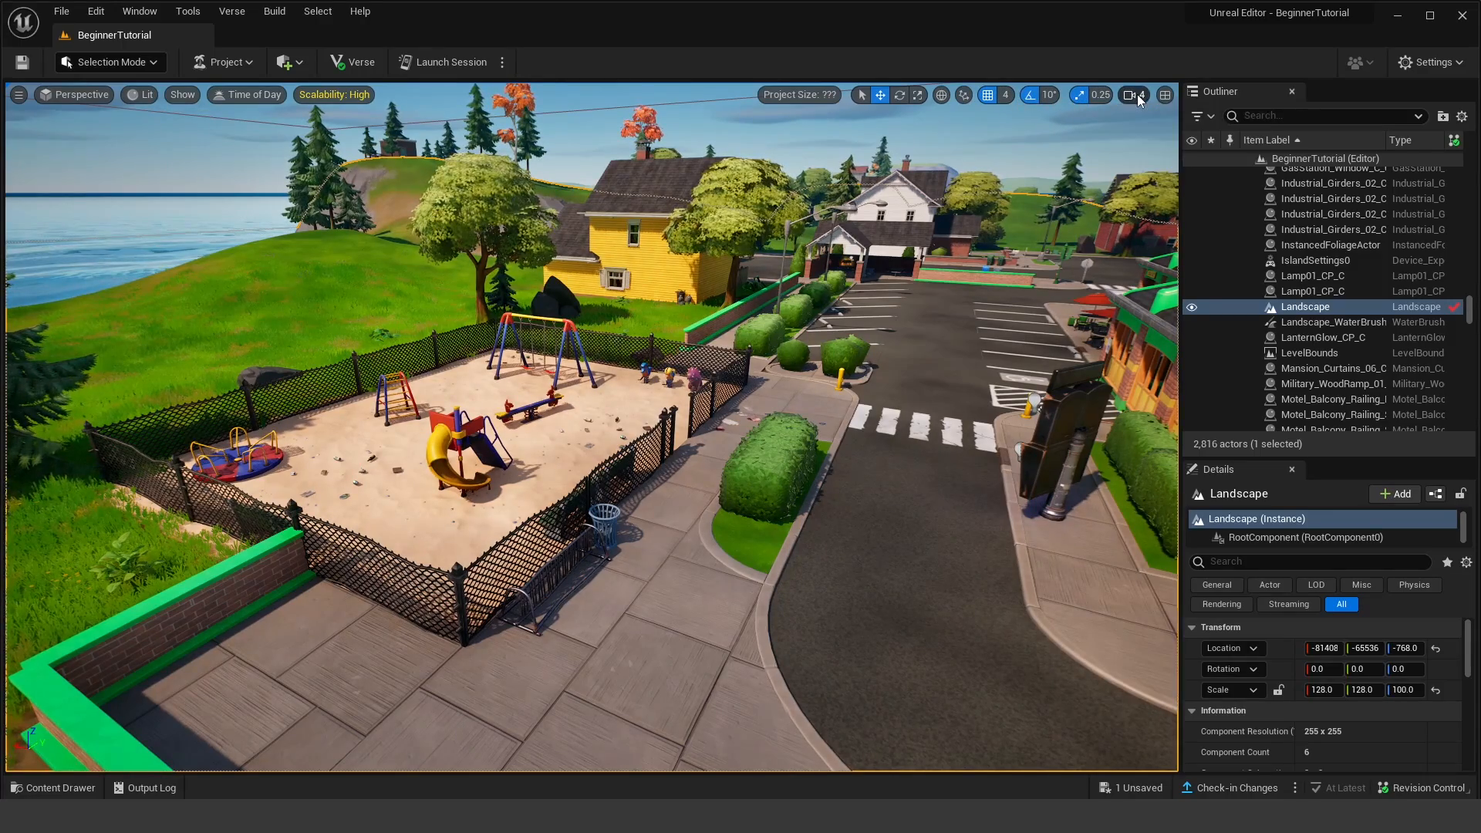
key(s)
right_drag(1068, 220, 1103, 201)
key(w)
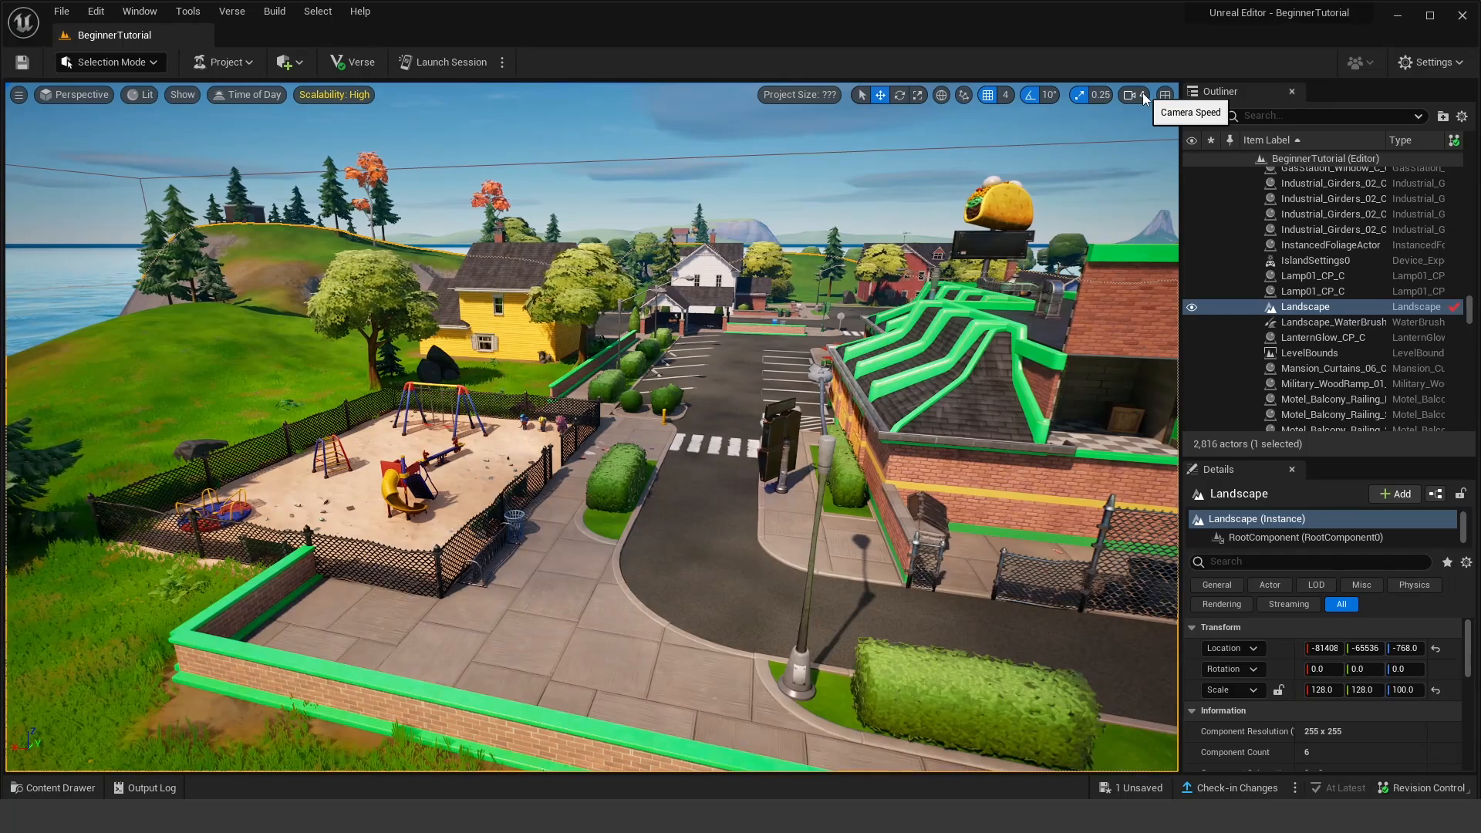
click(1144, 98)
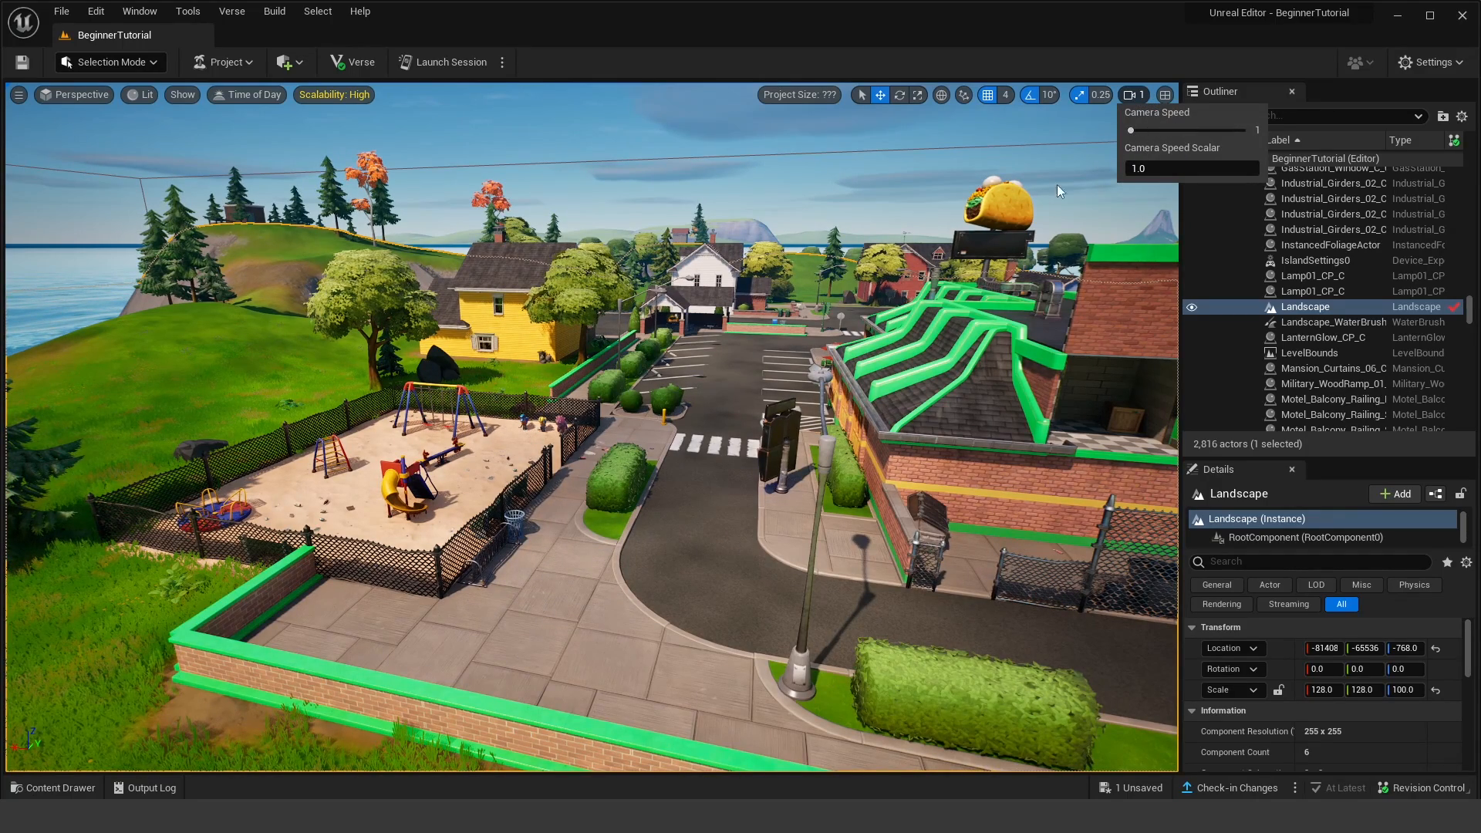
key(w)
right_drag(1061, 191, 1088, 208)
key(w)
Step: Raise the camera speed to 8 and test flying fast over the island and out across the sea
click(1133, 95)
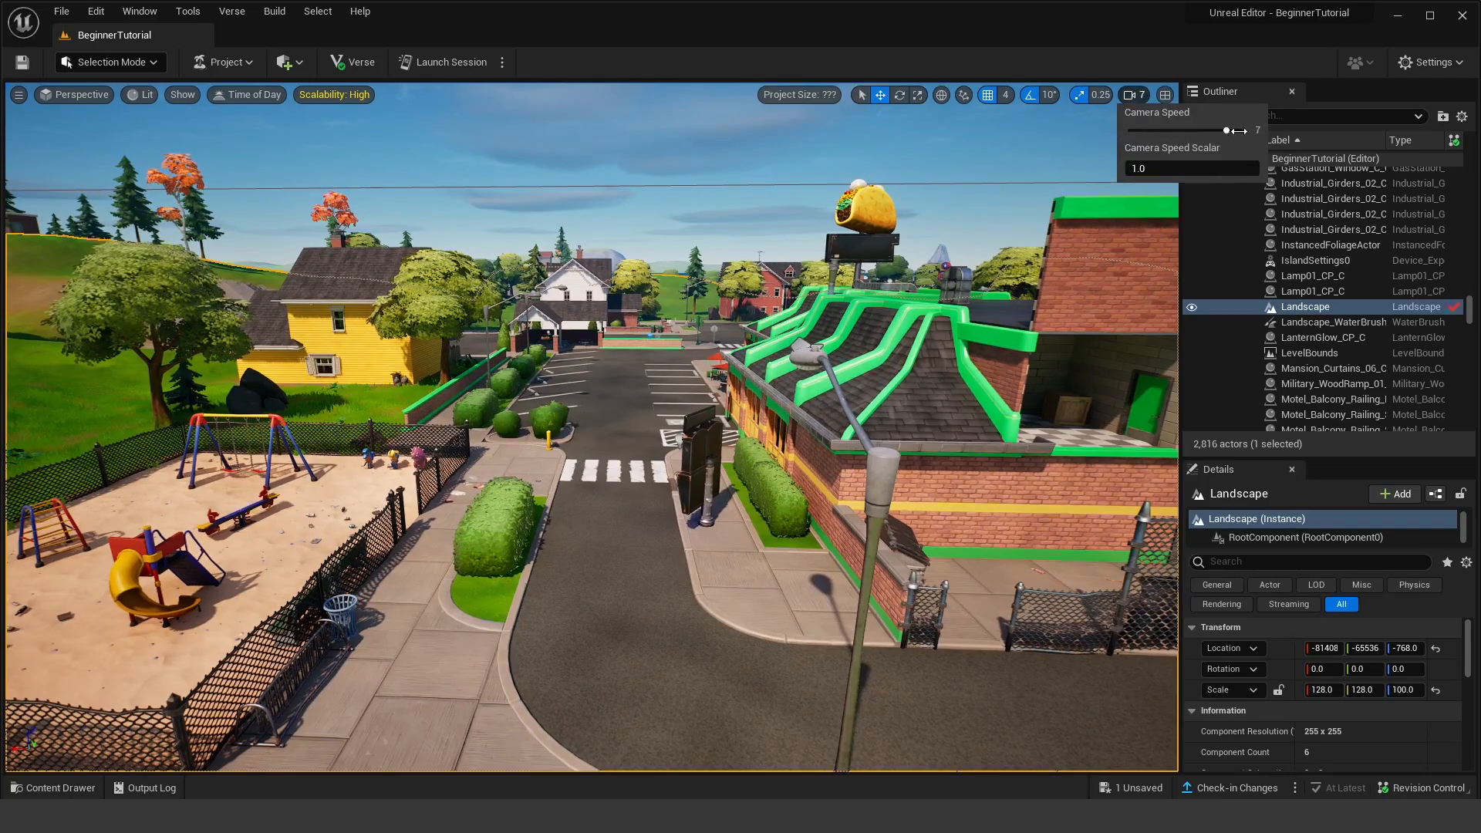
key(s)
right_drag(1025, 254, 1084, 210)
key(w)
key(s)
key(w)
key(s)
right_drag(779, 295, 737, 298)
key(w)
key(w)
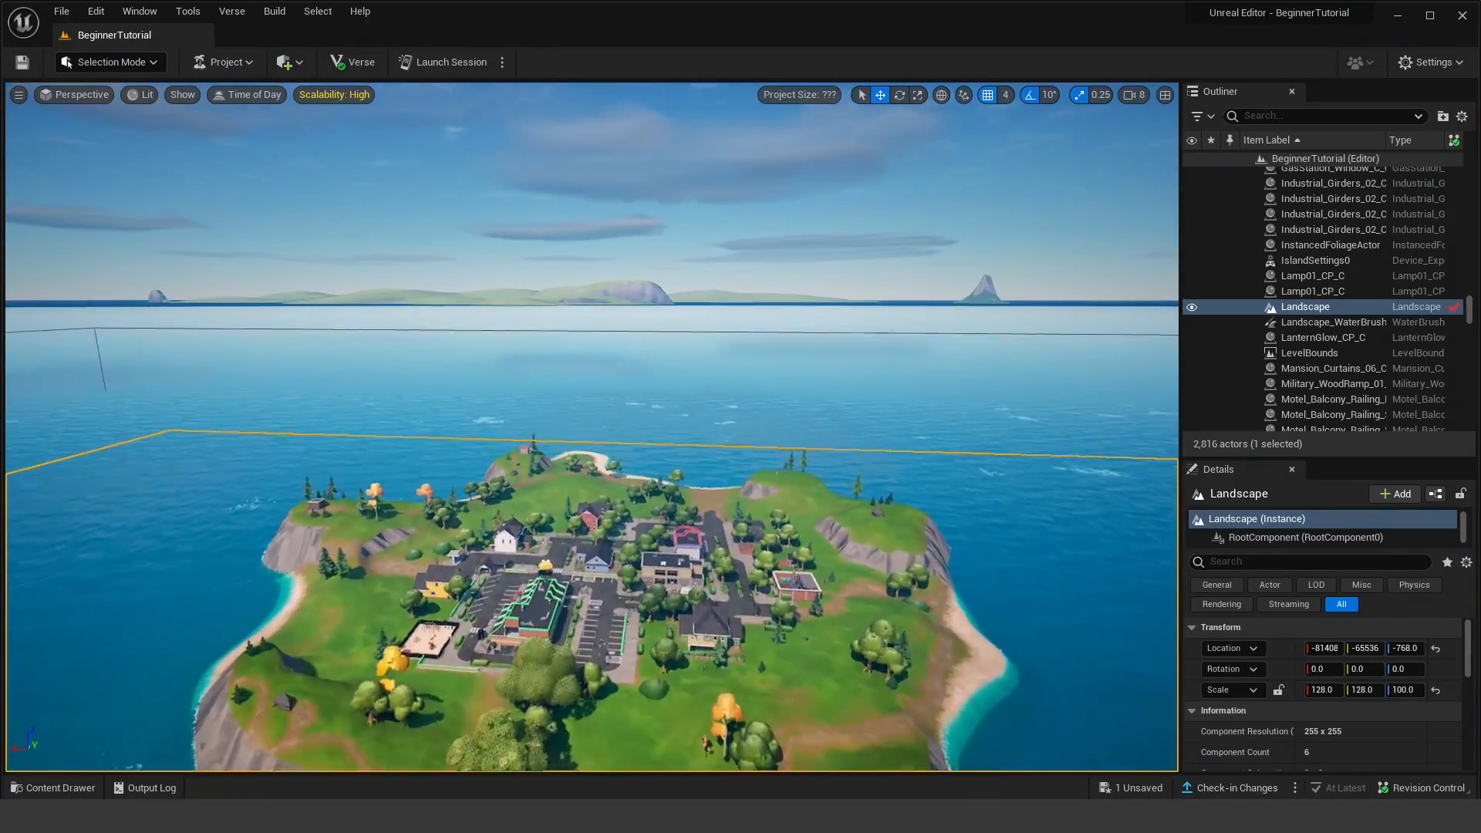
key(d)
right_drag(1032, 310, 1065, 305)
key(s)
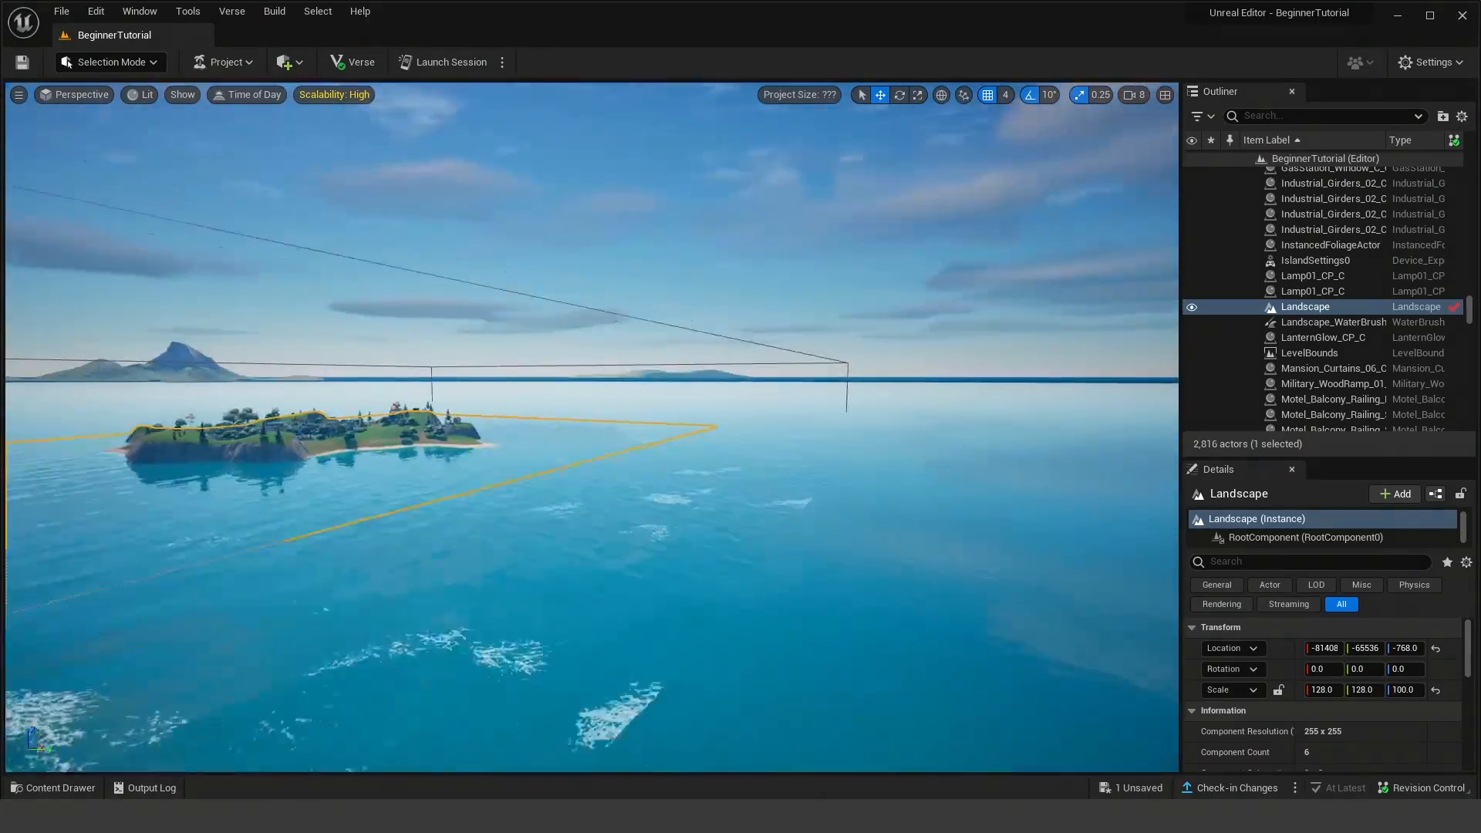
Step: Set the viewport camera speed back to 4
click(1134, 95)
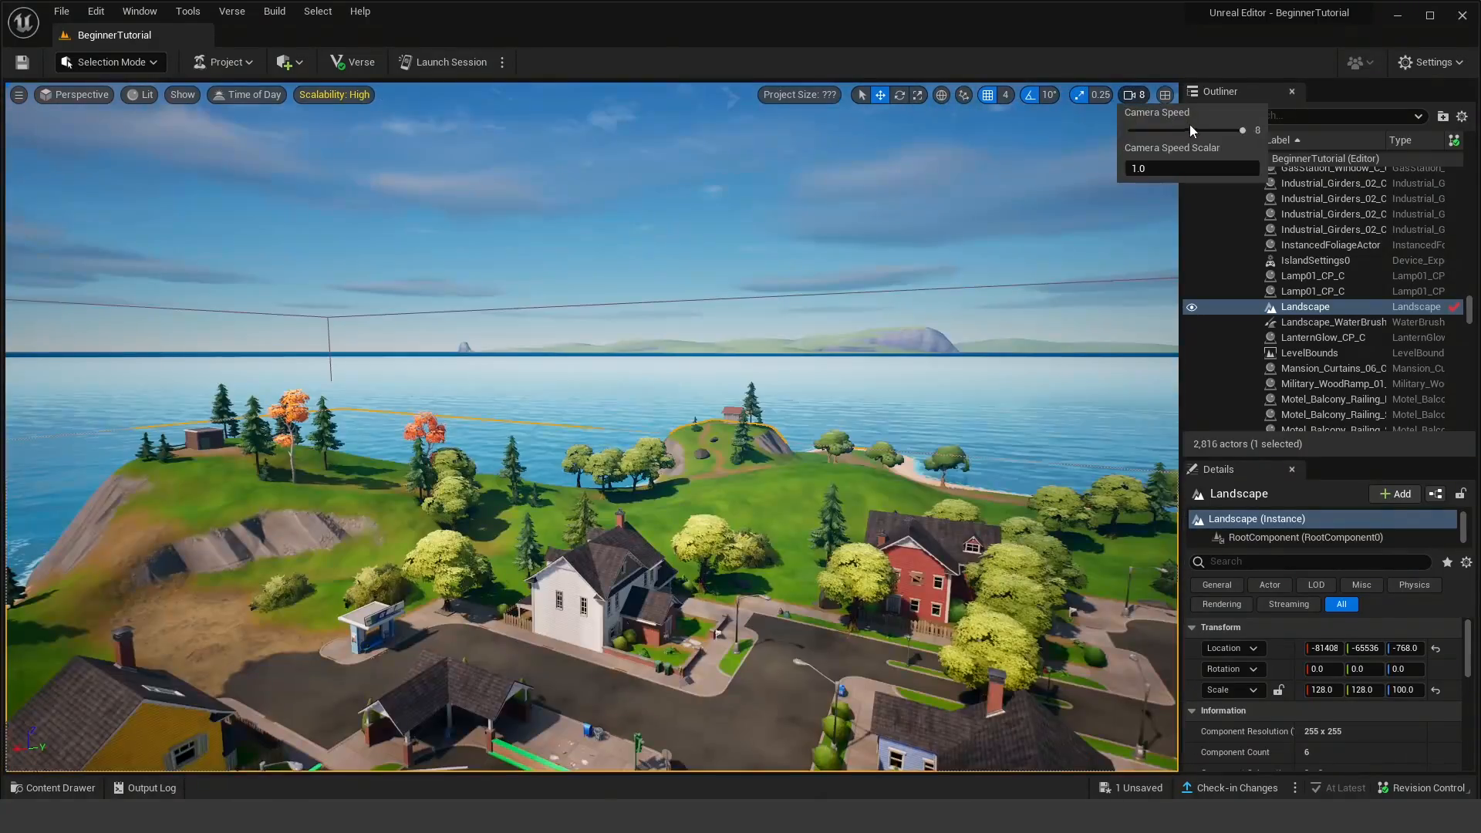
click(1187, 129)
right_drag(1065, 231, 1122, 136)
click(1137, 96)
Step: Restore the maximized viewport to the four-view layout, with the perspective view on the taco restaurant
key(s)
key(a)
key(w)
key(a)
key(d)
key(s)
key(w)
key(s)
key(d)
key(w)
key(s)
key(w)
key(q)
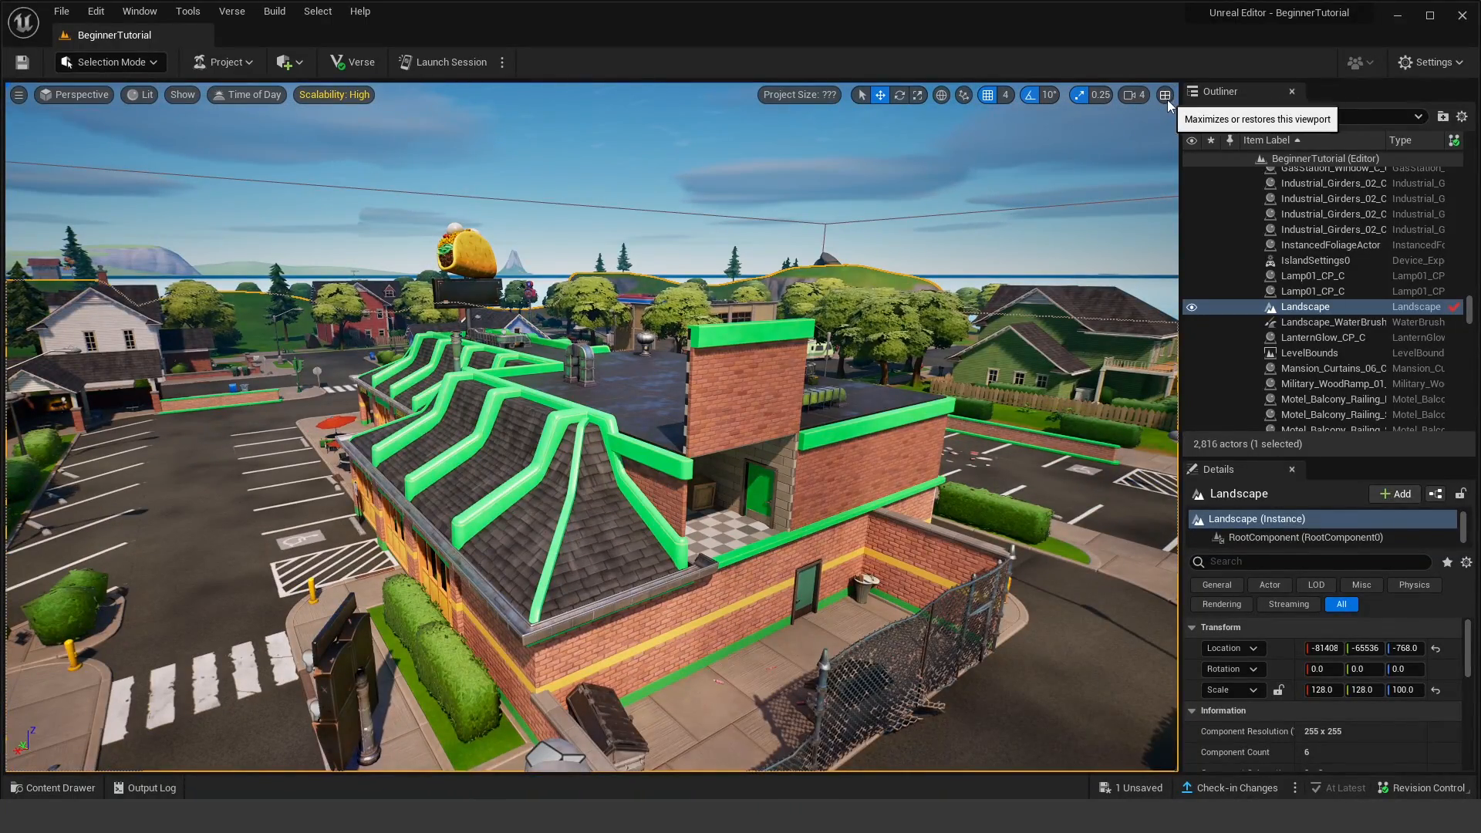
click(1166, 95)
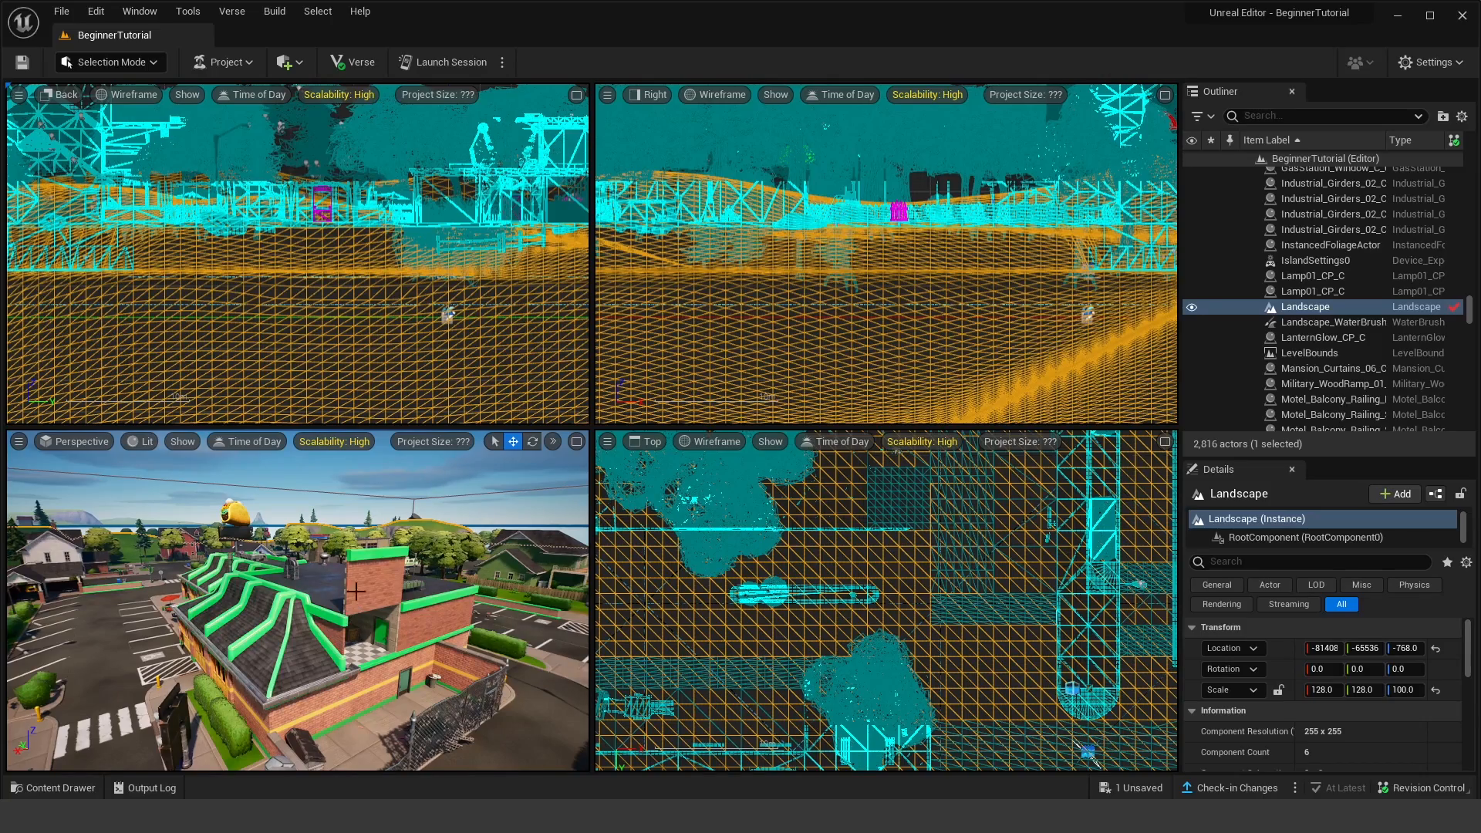
Step: Examine the island's extents and building layout in the Back, Right and Top wireframe views
scroll(373, 263, down, 8)
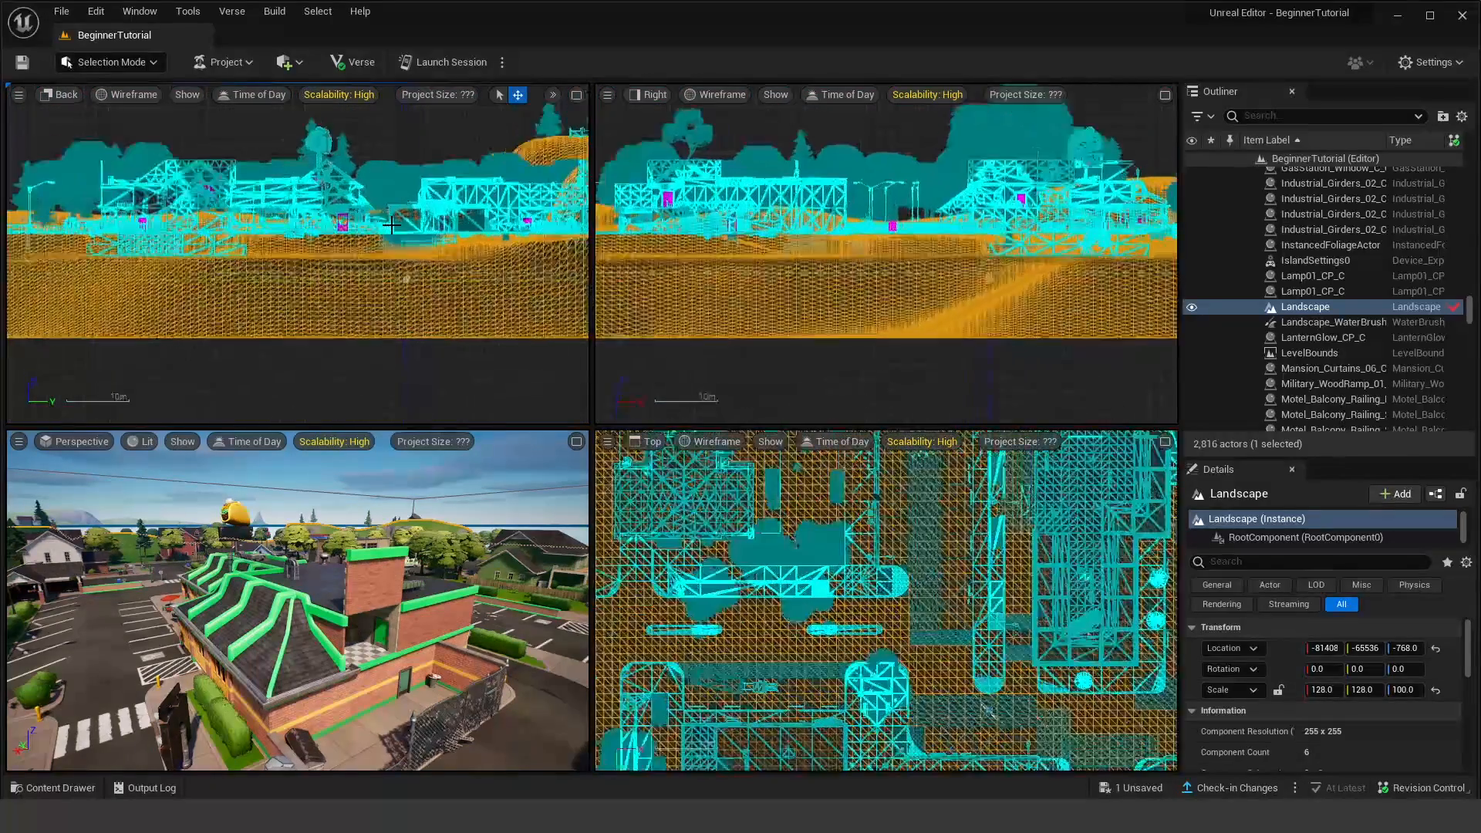
scroll(399, 229, down, 2)
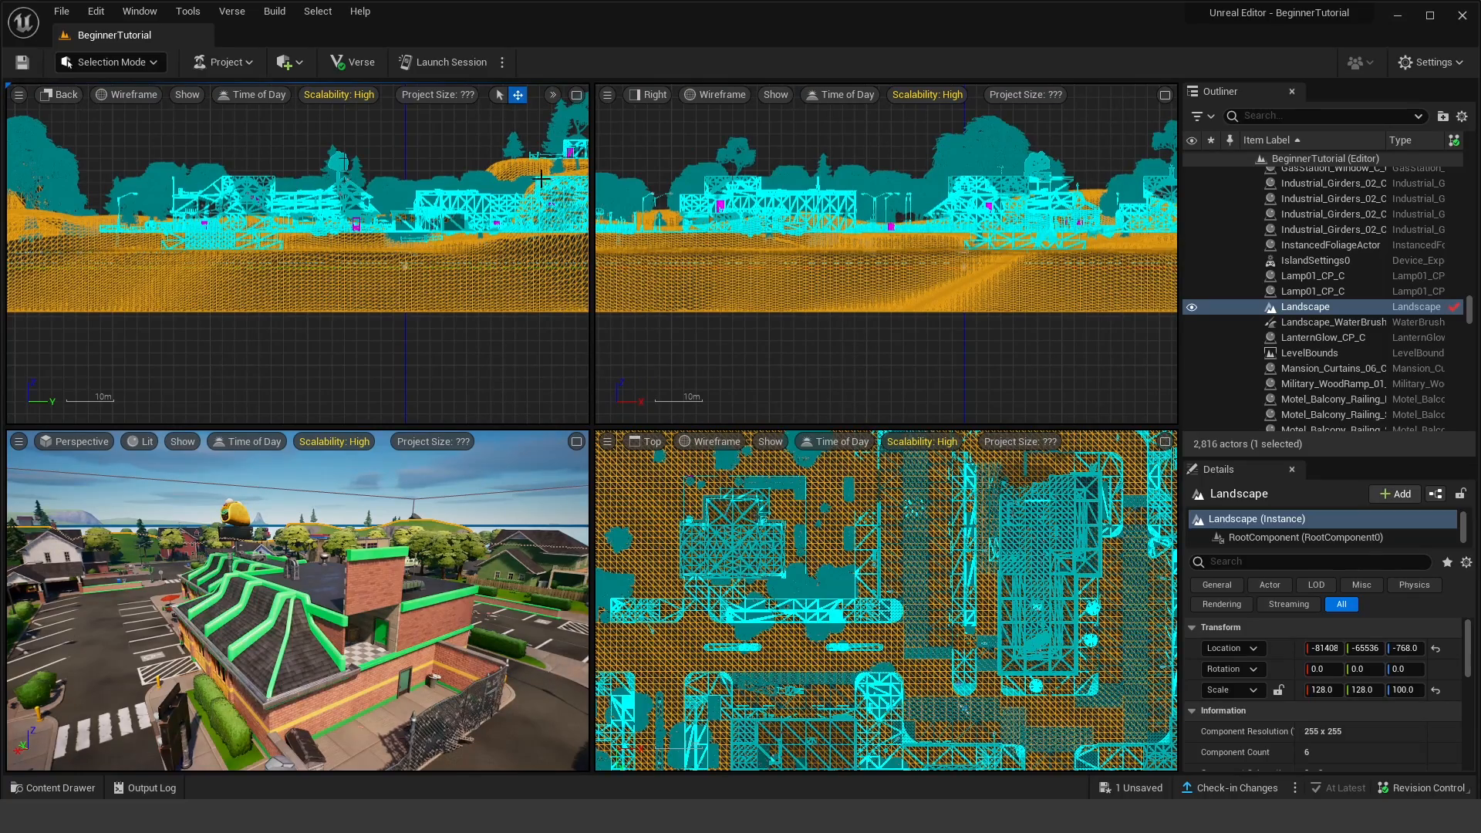
scroll(834, 172, down, 3)
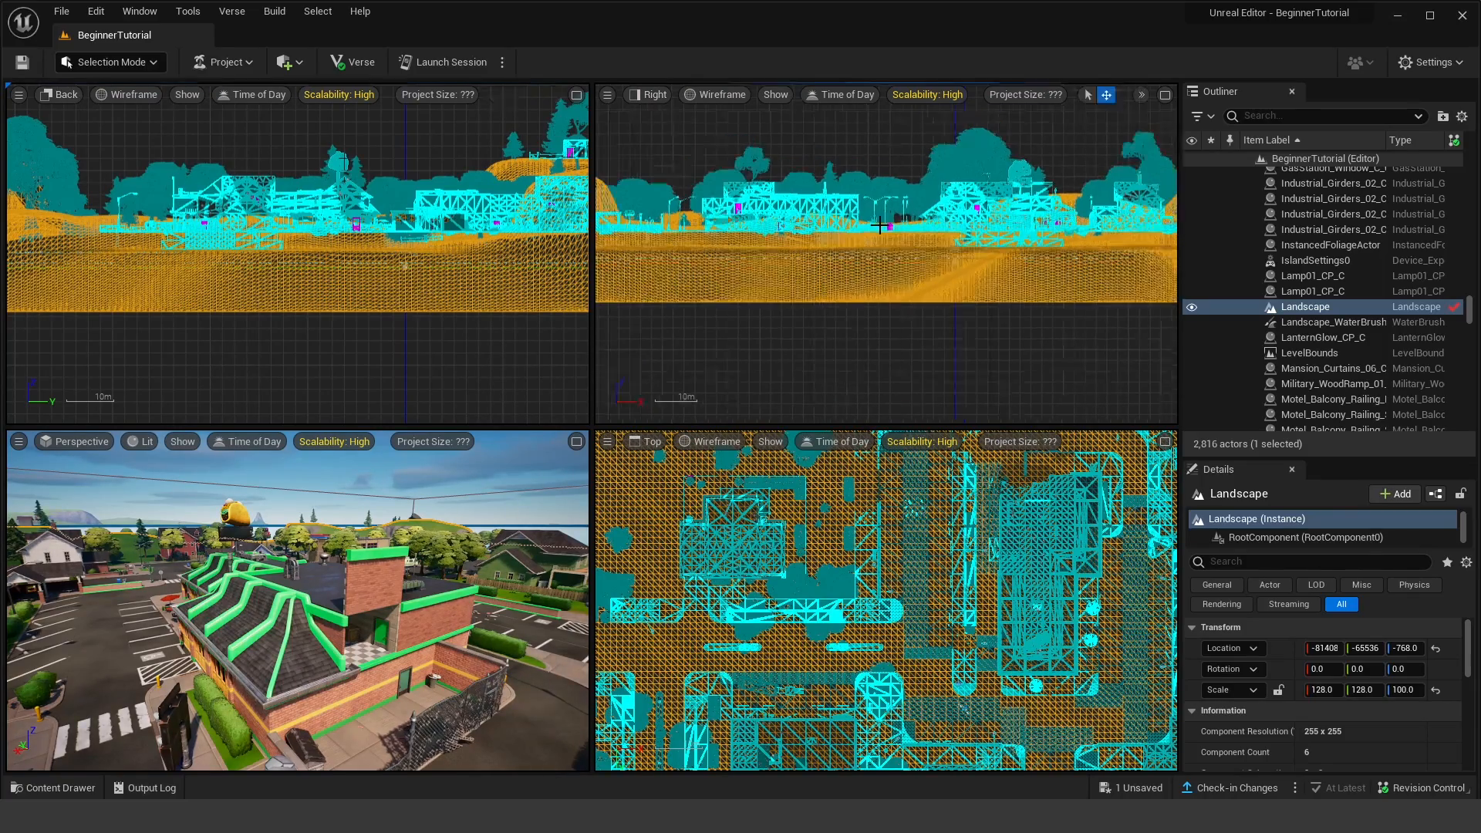
scroll(856, 523, down, 5)
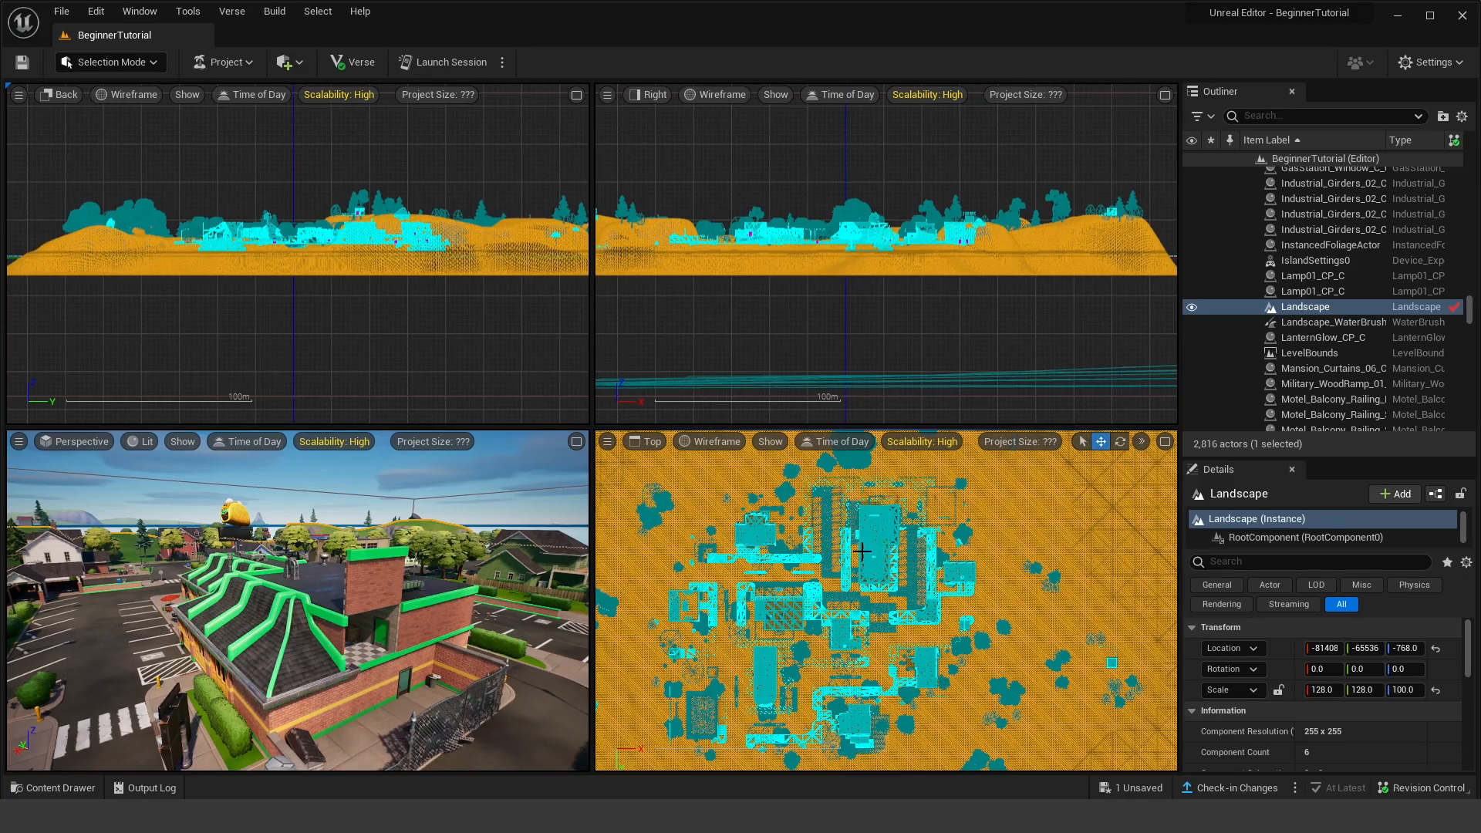
scroll(853, 551, up, 8)
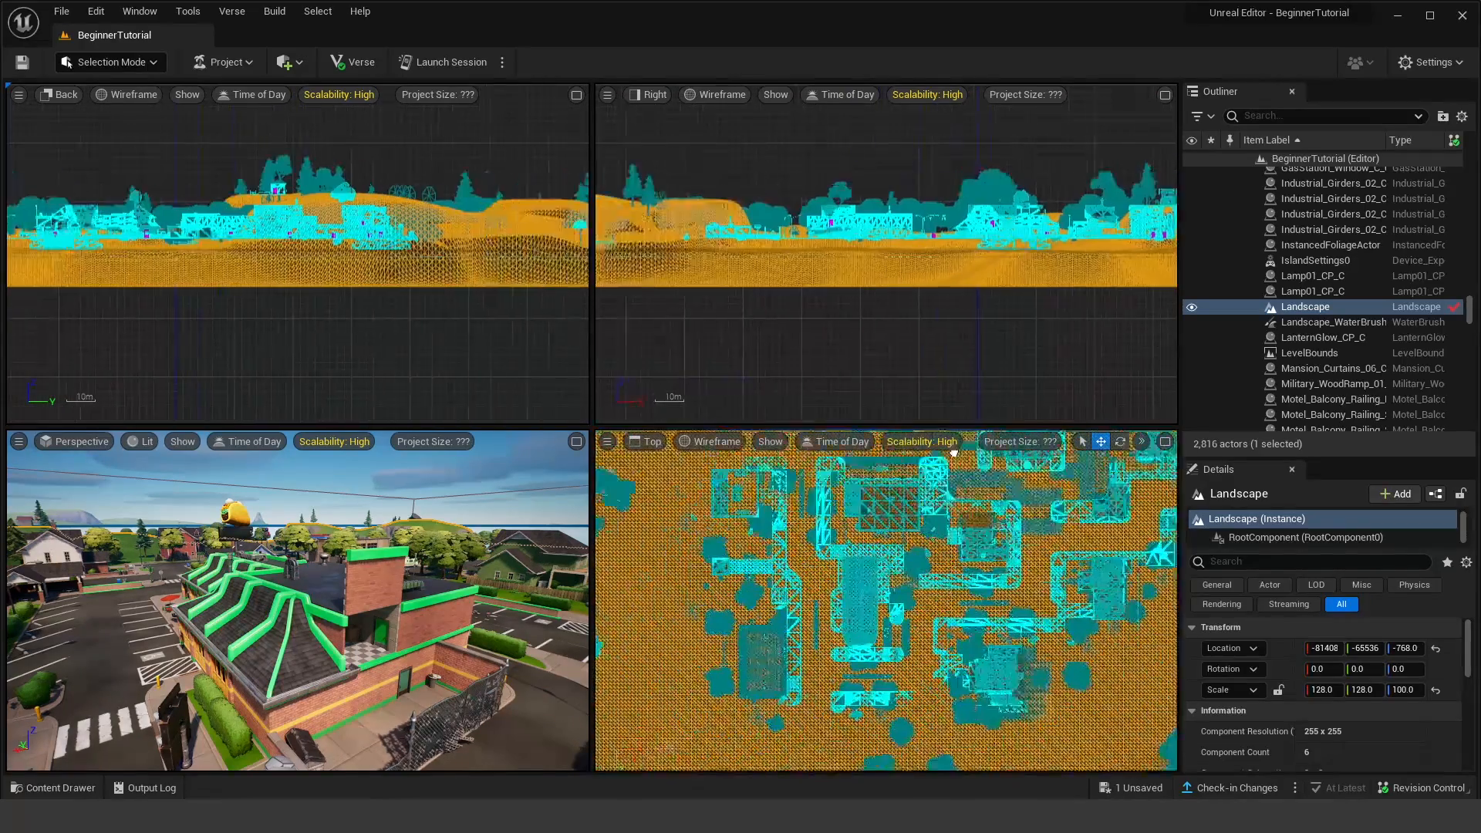
scroll(953, 472, up, 5)
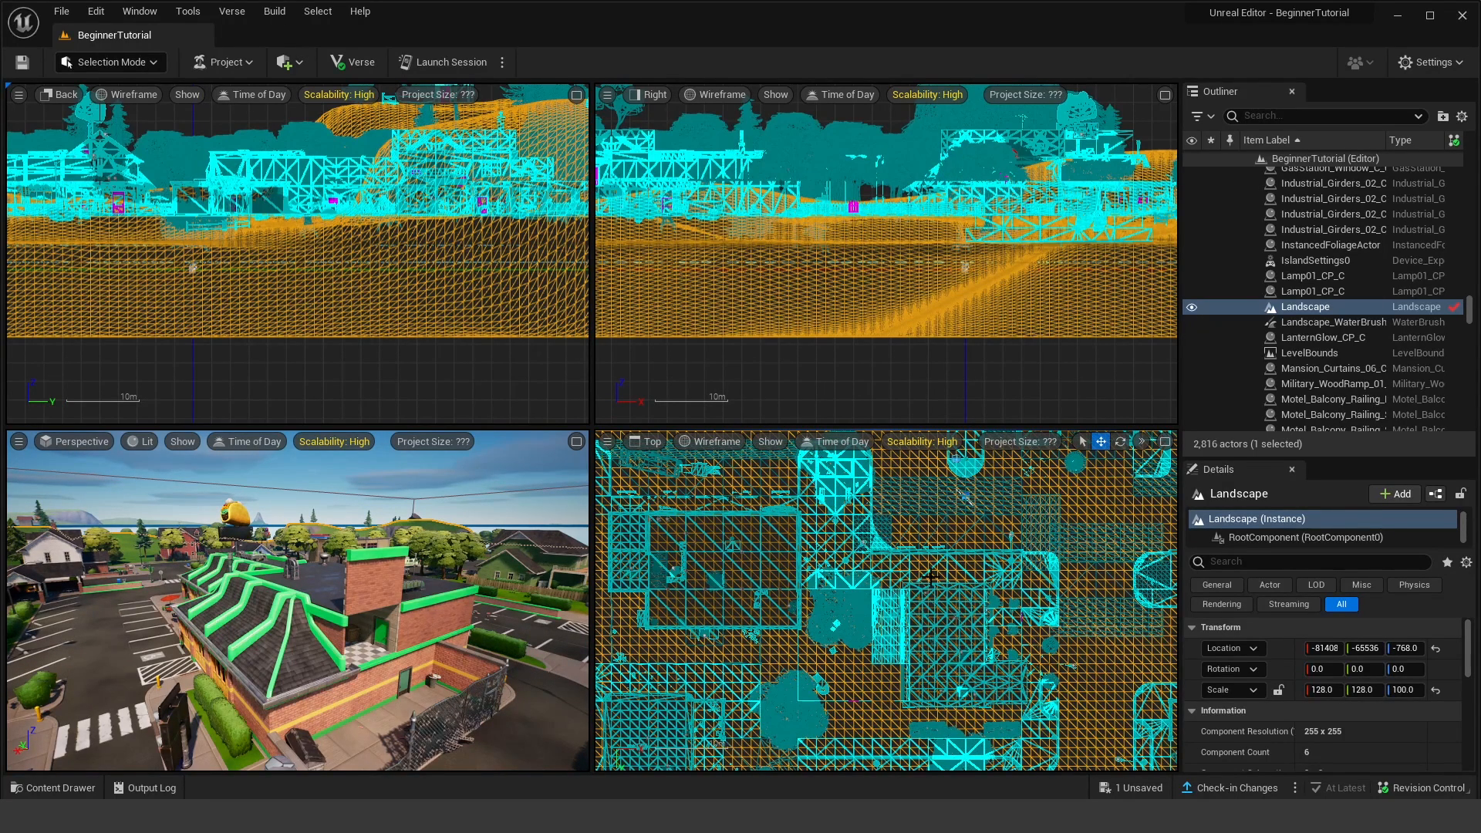
right_drag(930, 576, 893, 636)
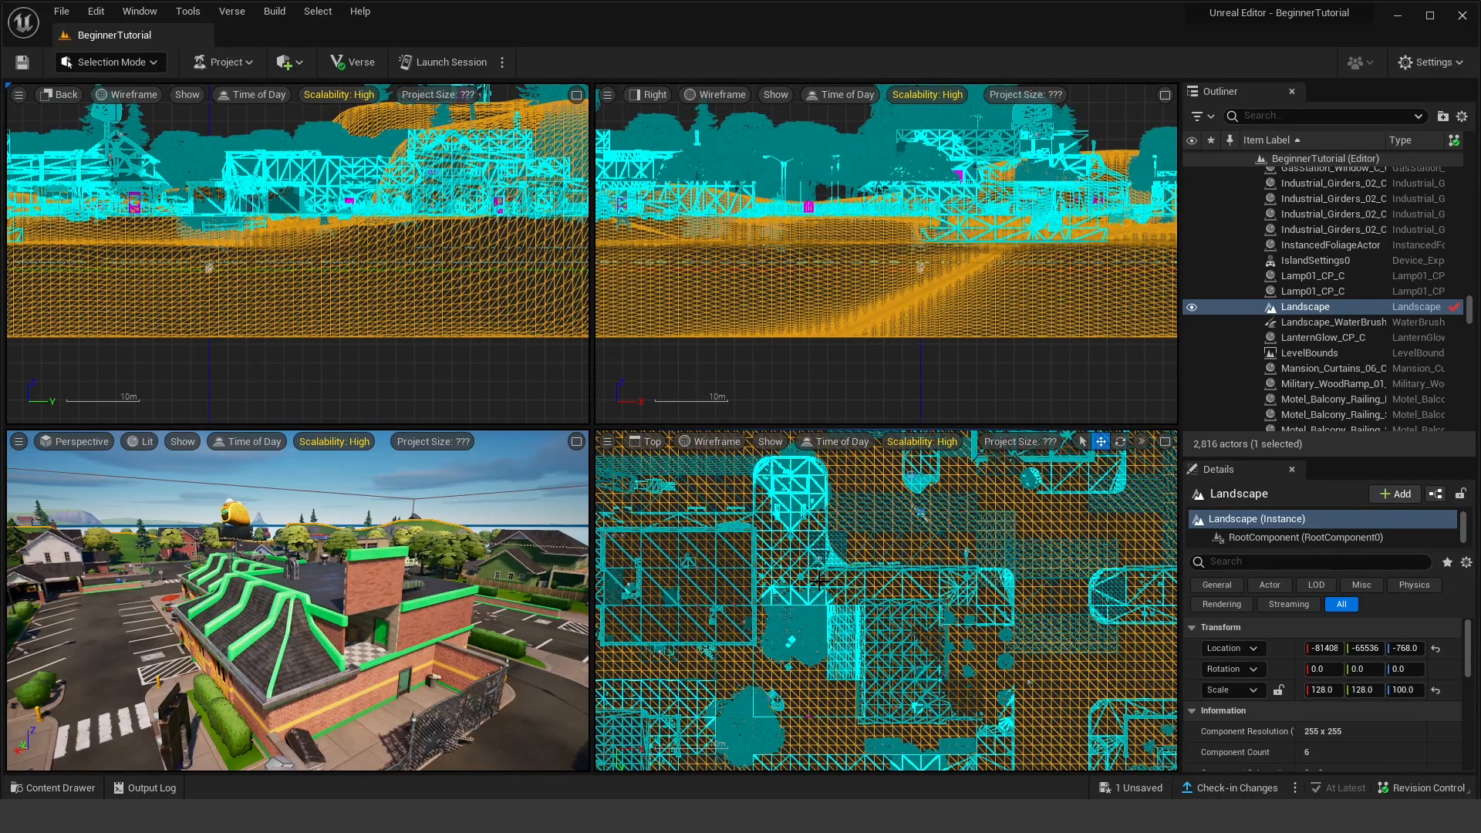
right_drag(813, 578, 910, 488)
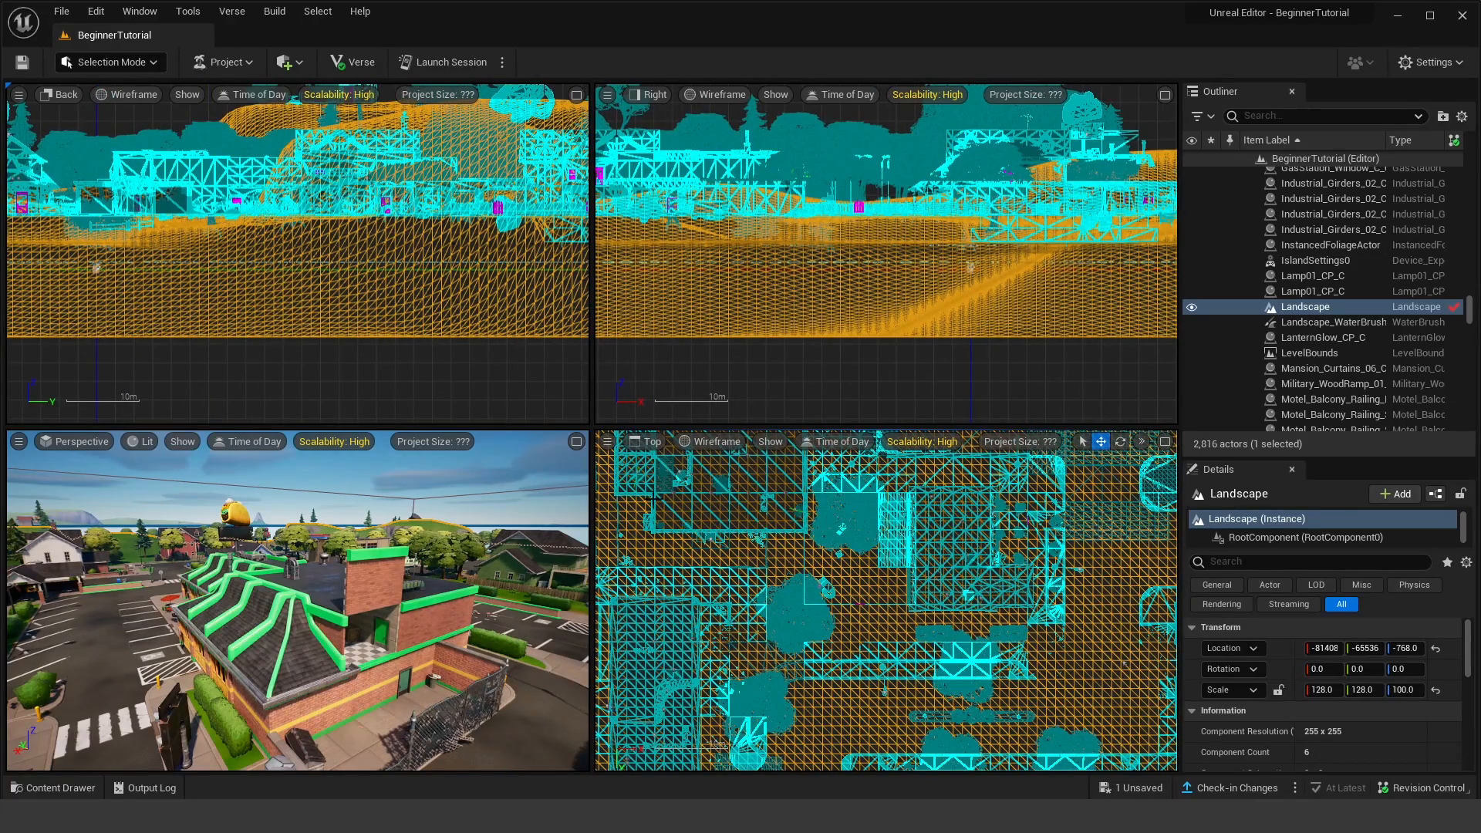
Step: Maximize the perspective view and clear the landscape selection
click(576, 442)
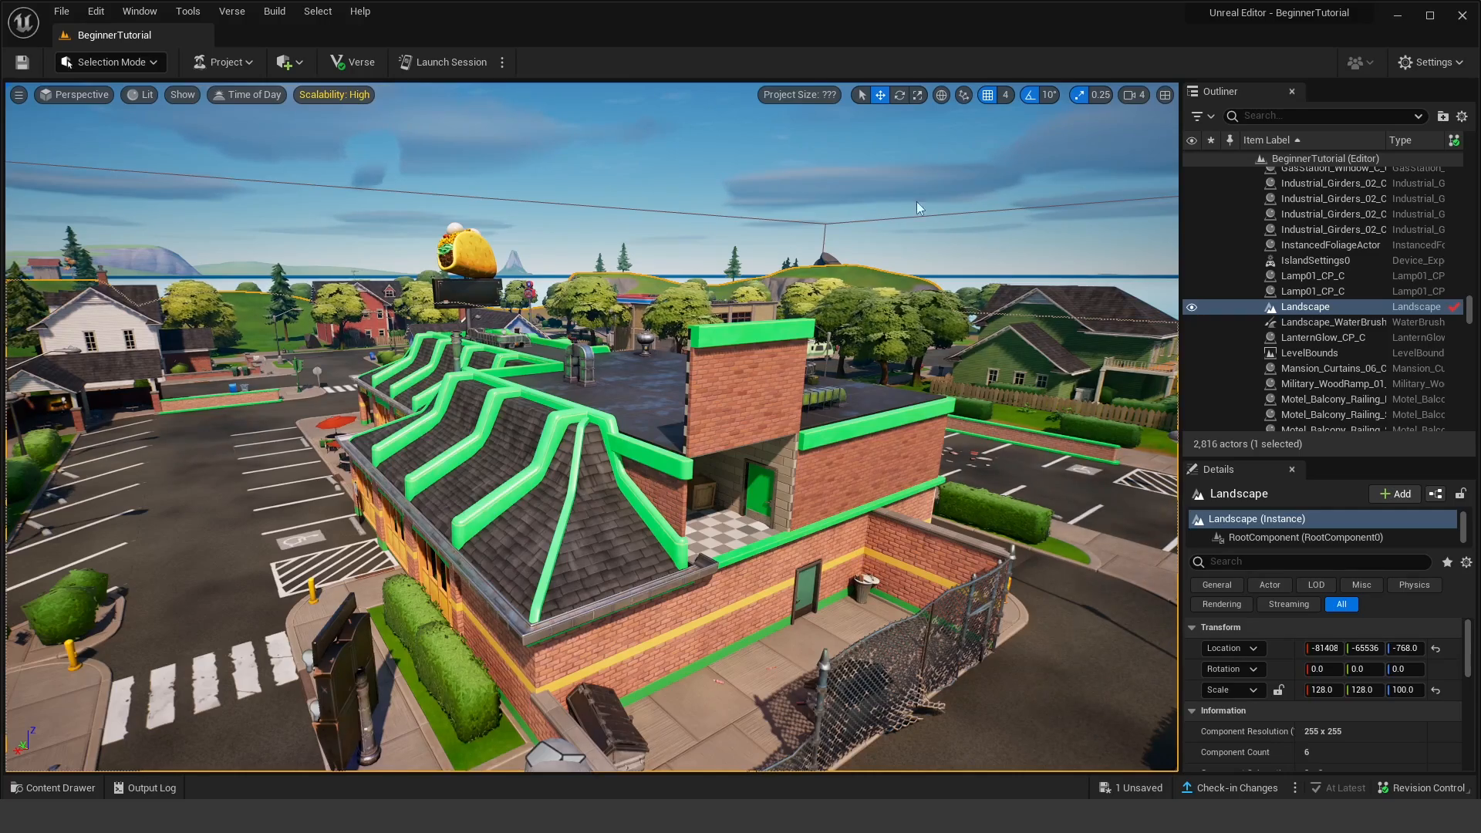
click(868, 180)
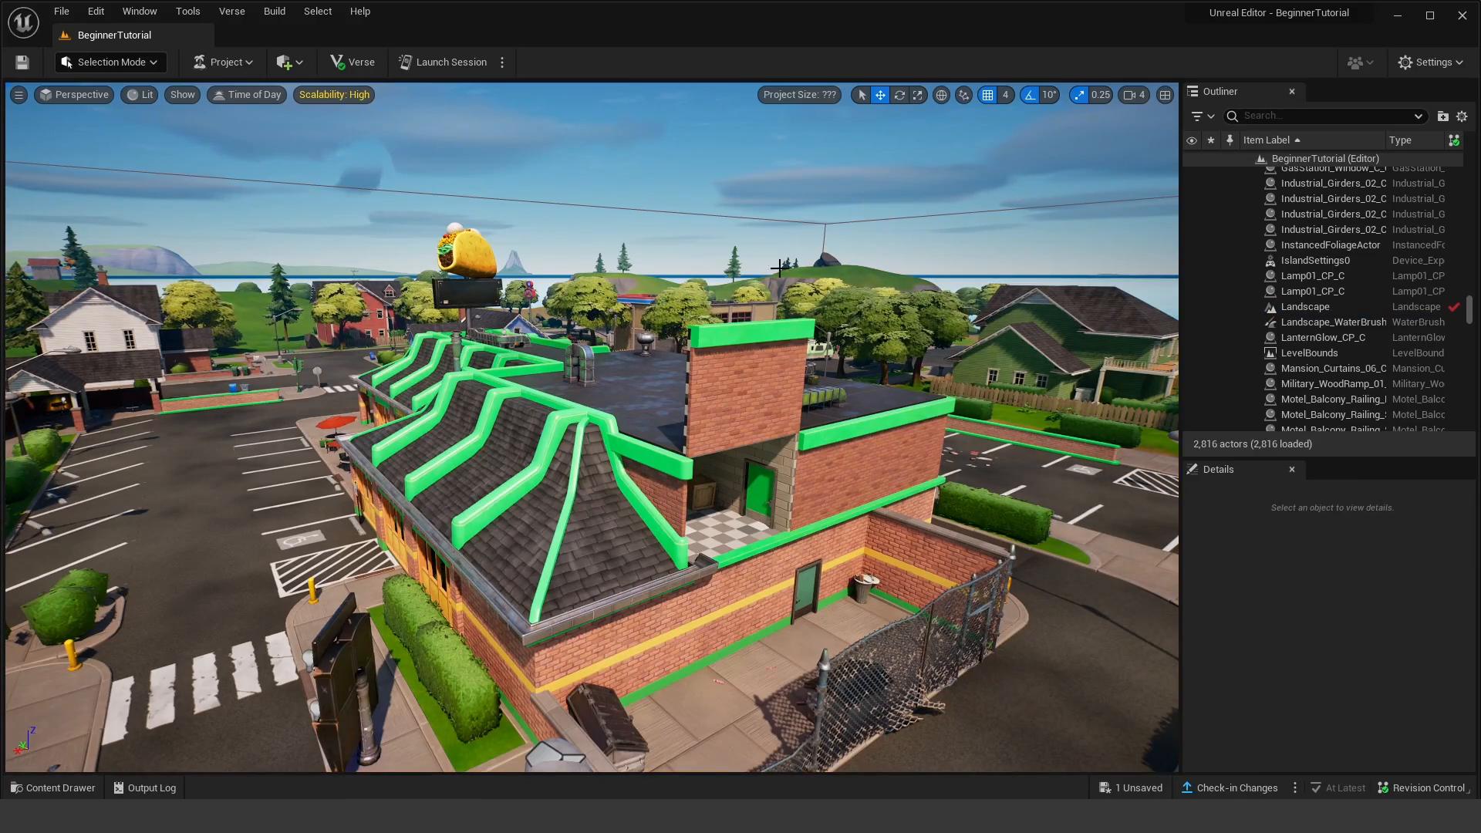
key(s)
right_drag(914, 497, 918, 533)
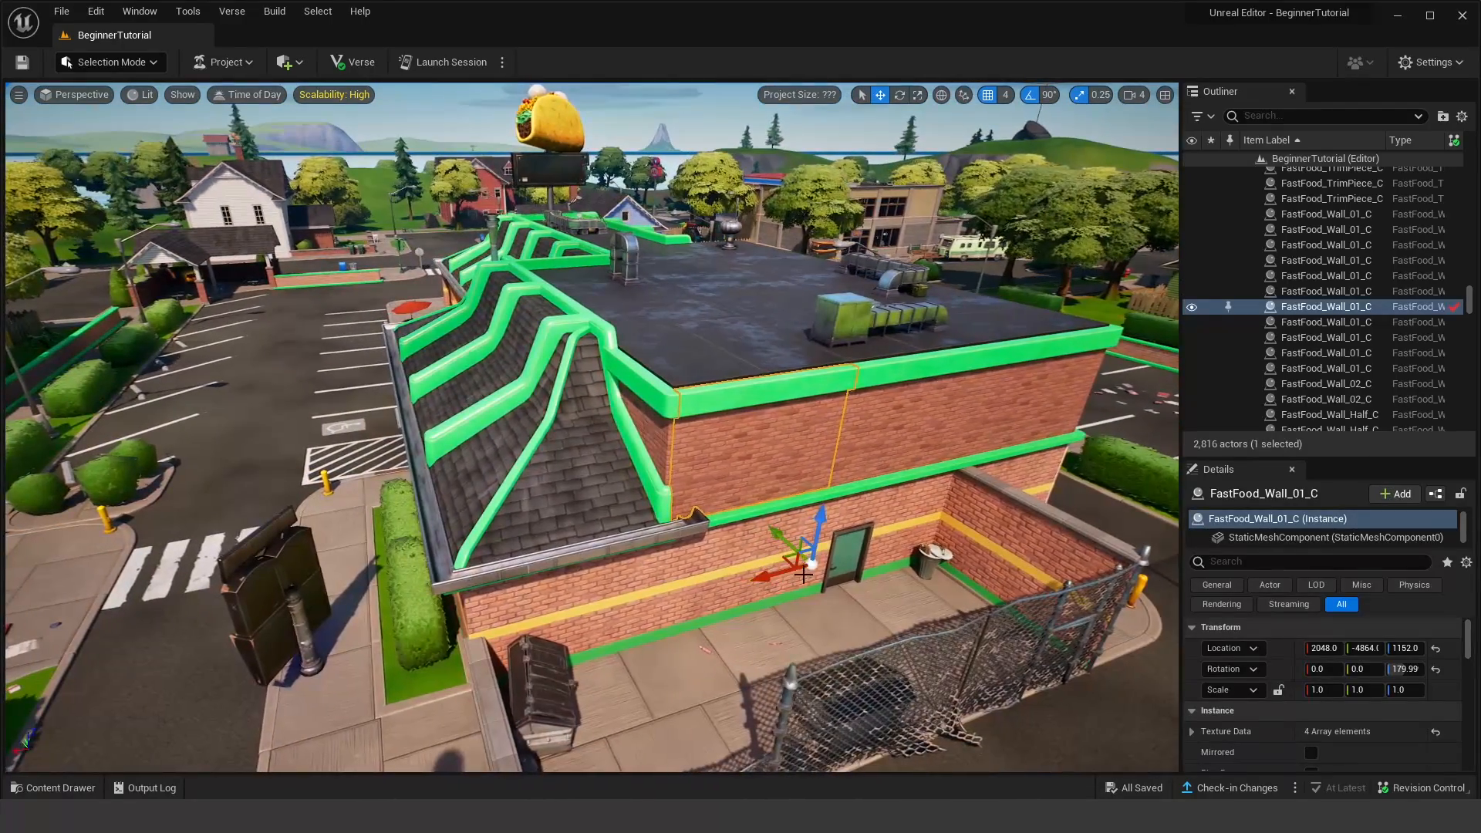
Step: Try rotating the selected upper brick wall section of the restaurant and switch back to the Move tool
right_drag(804, 574, 629, 585)
key(s)
key(e)
mouse_move(650, 524)
mouse_down()
mouse_move(672, 557)
mouse_move(652, 528)
mouse_up()
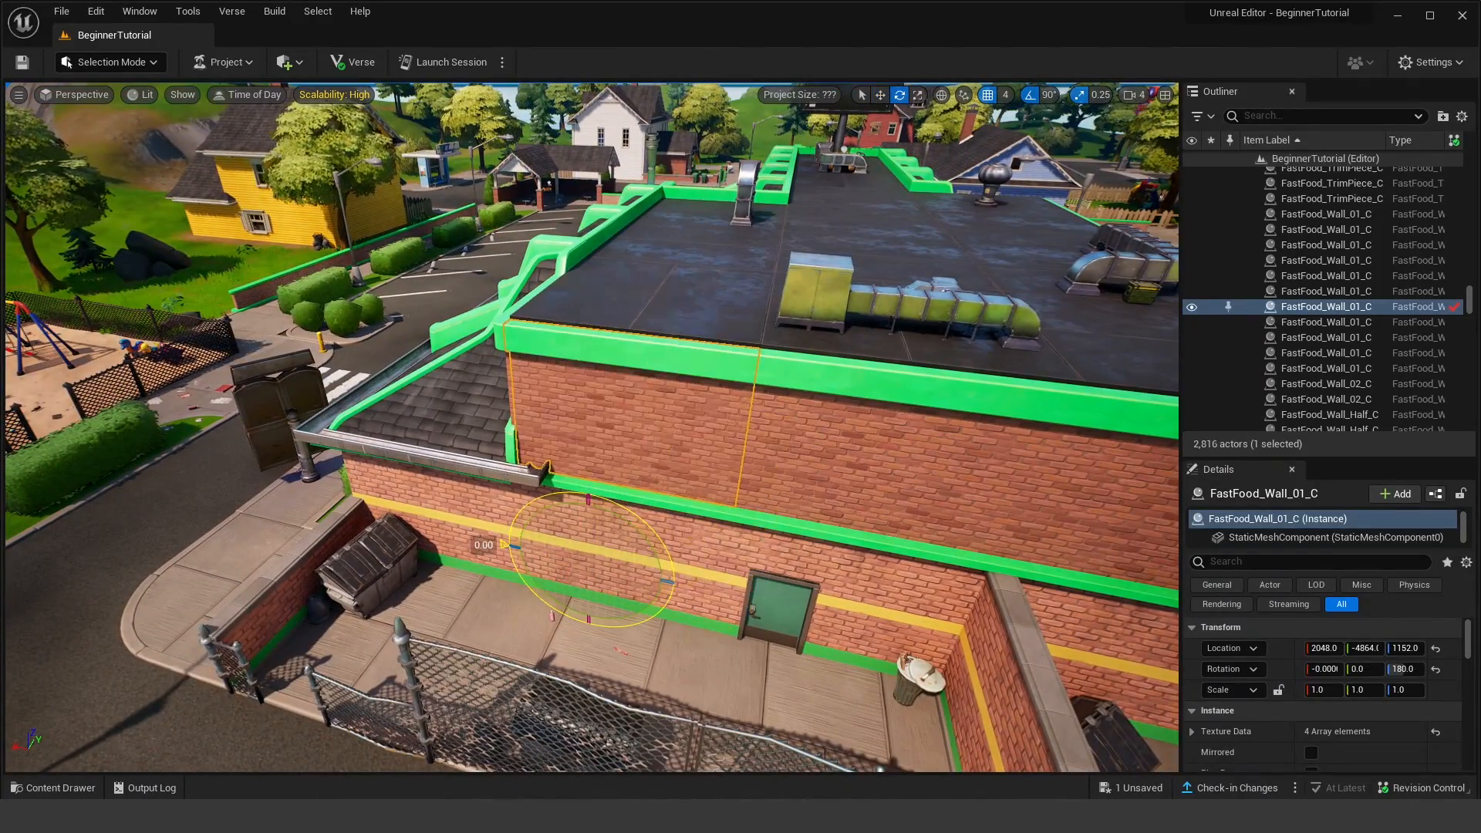
key(w)
right_drag(652, 527, 742, 447)
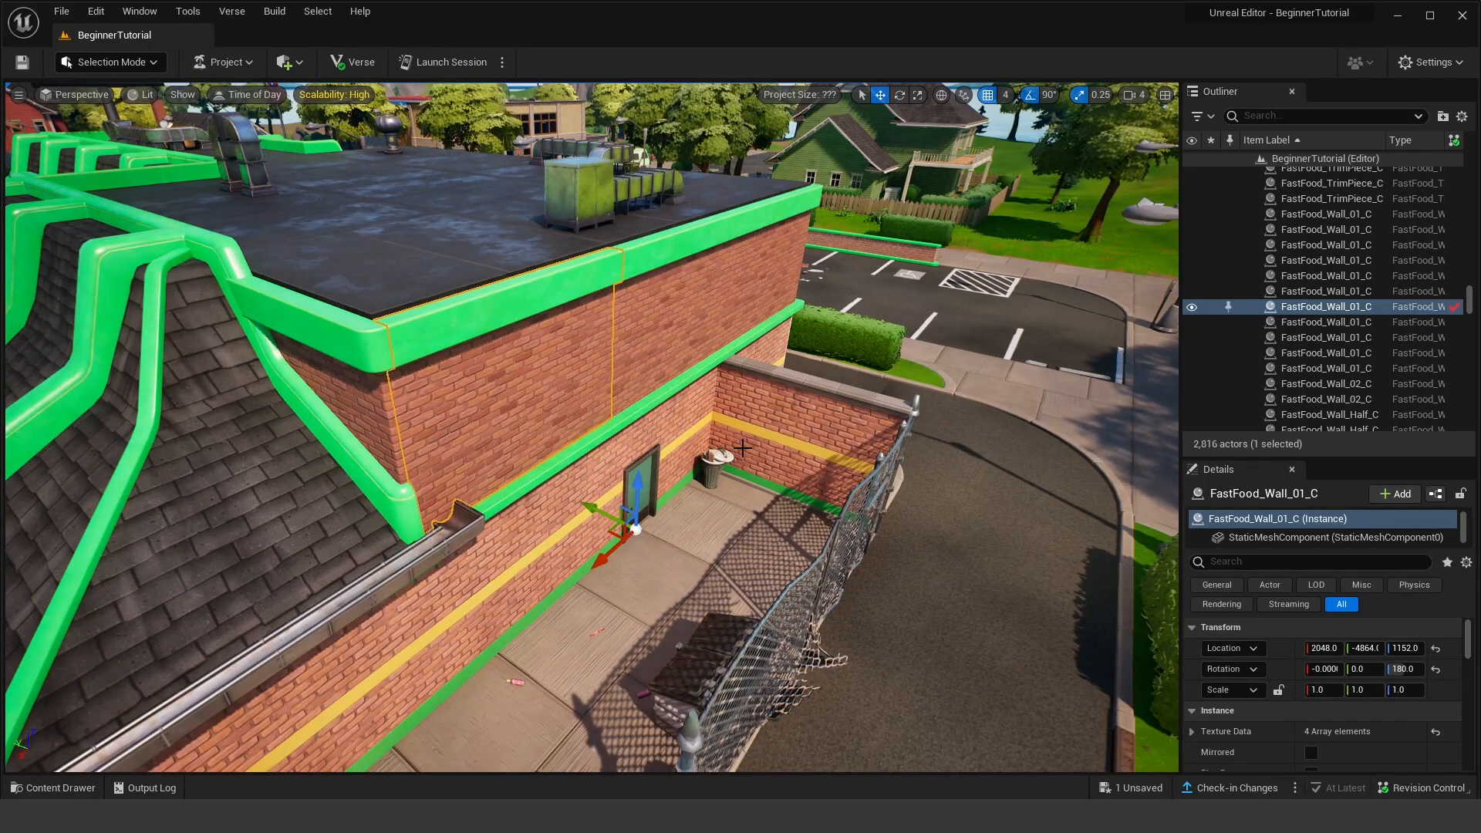
Step: Select the lower back wall, the chain-link fence sections and the short side wall individually to inspect the separate pieces
right_drag(742, 447, 706, 393)
click(844, 444)
right_drag(845, 444, 976, 480)
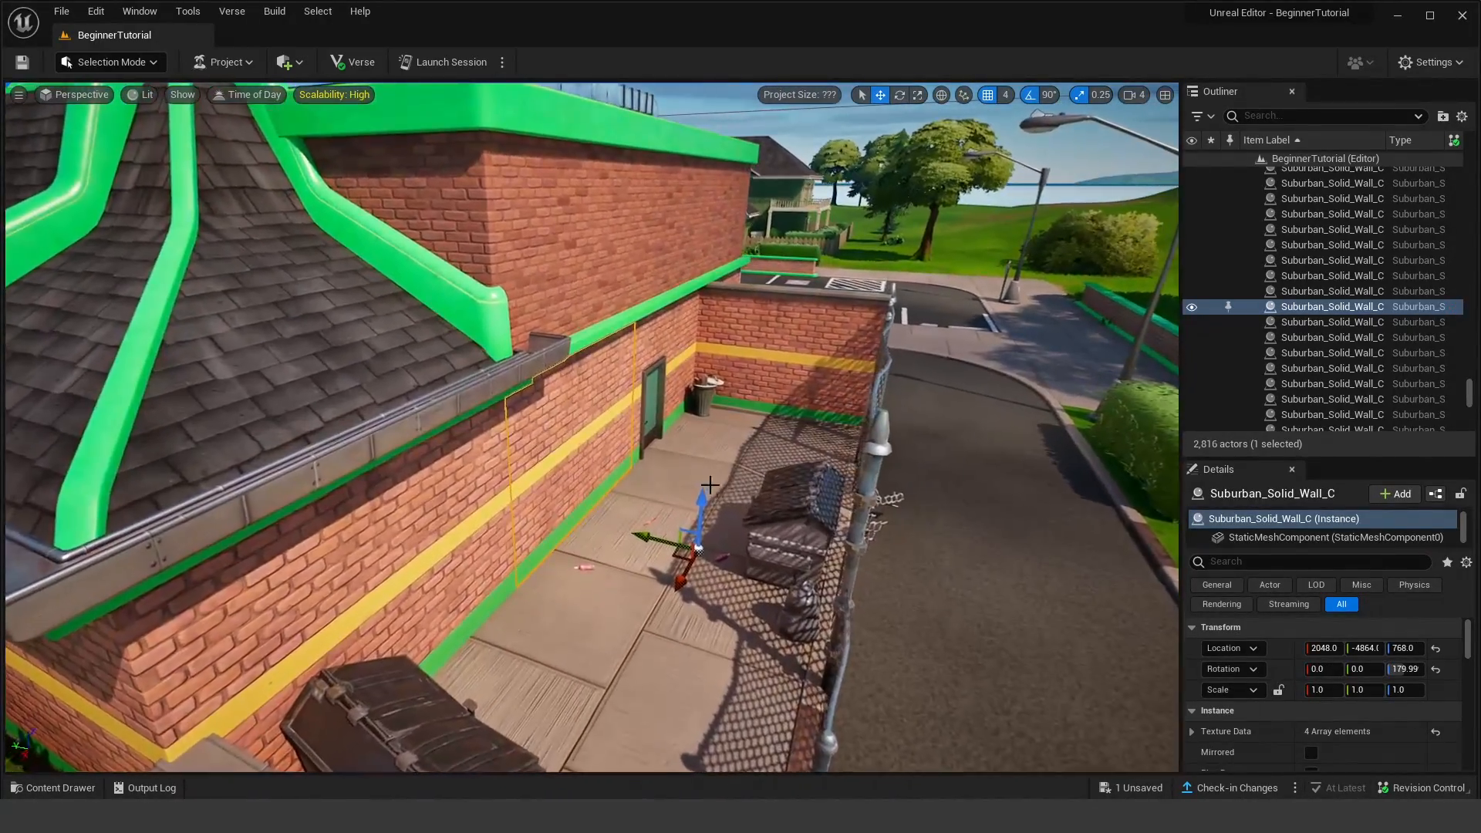
right_drag(612, 447, 439, 451)
click(734, 429)
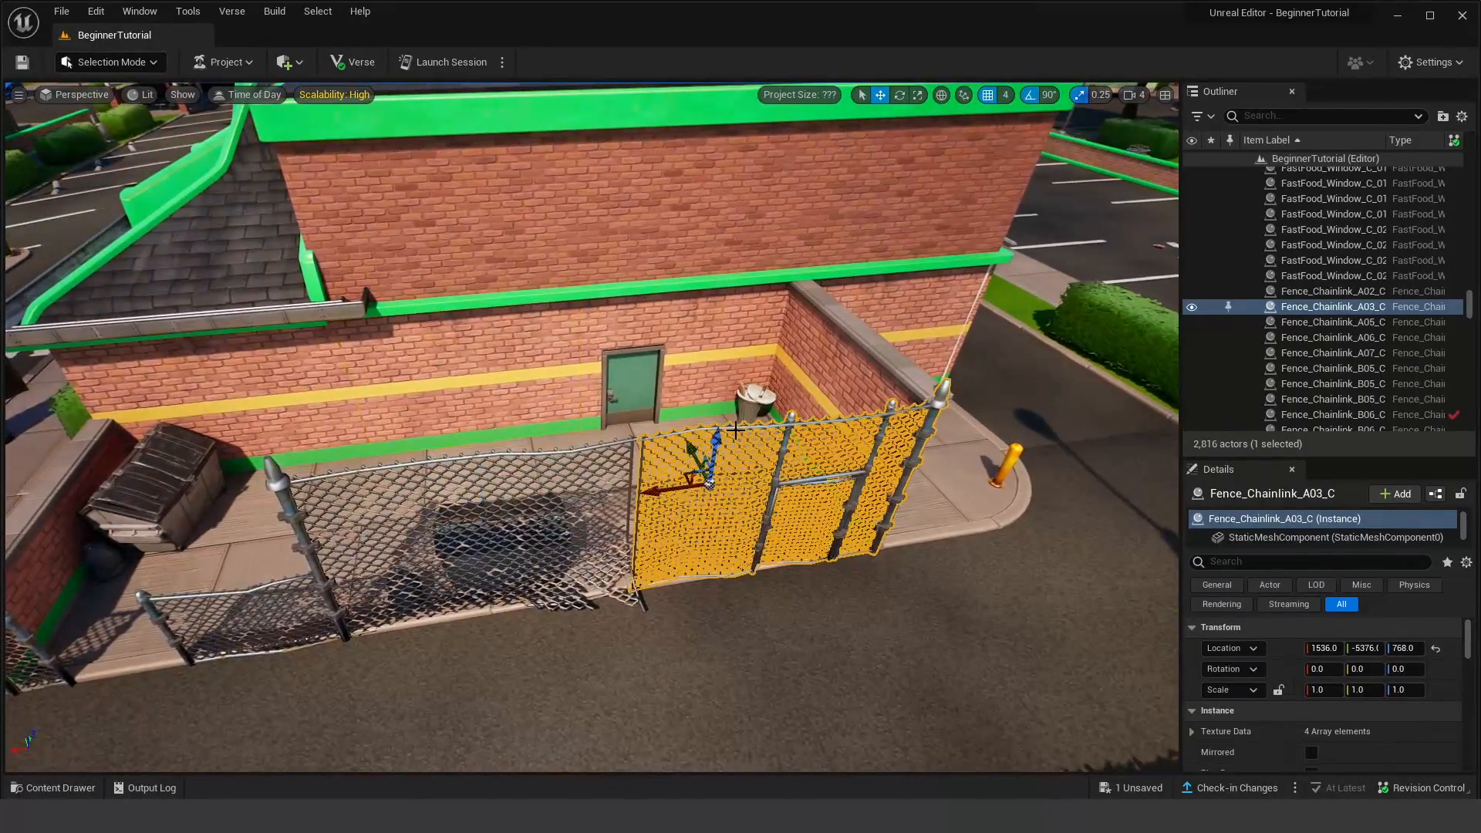
right_drag(734, 429, 571, 516)
click(571, 515)
click(572, 489)
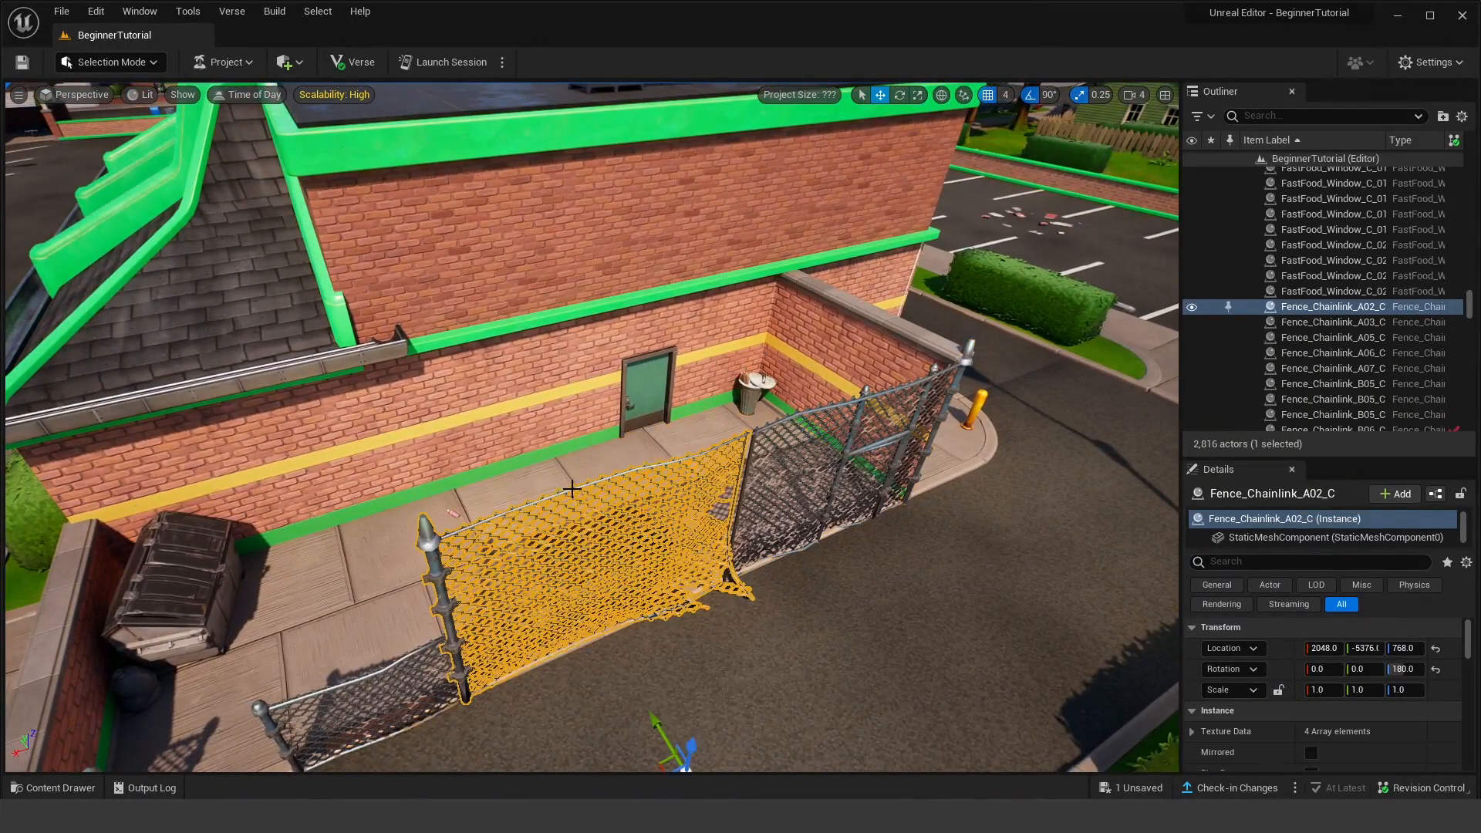
click(870, 355)
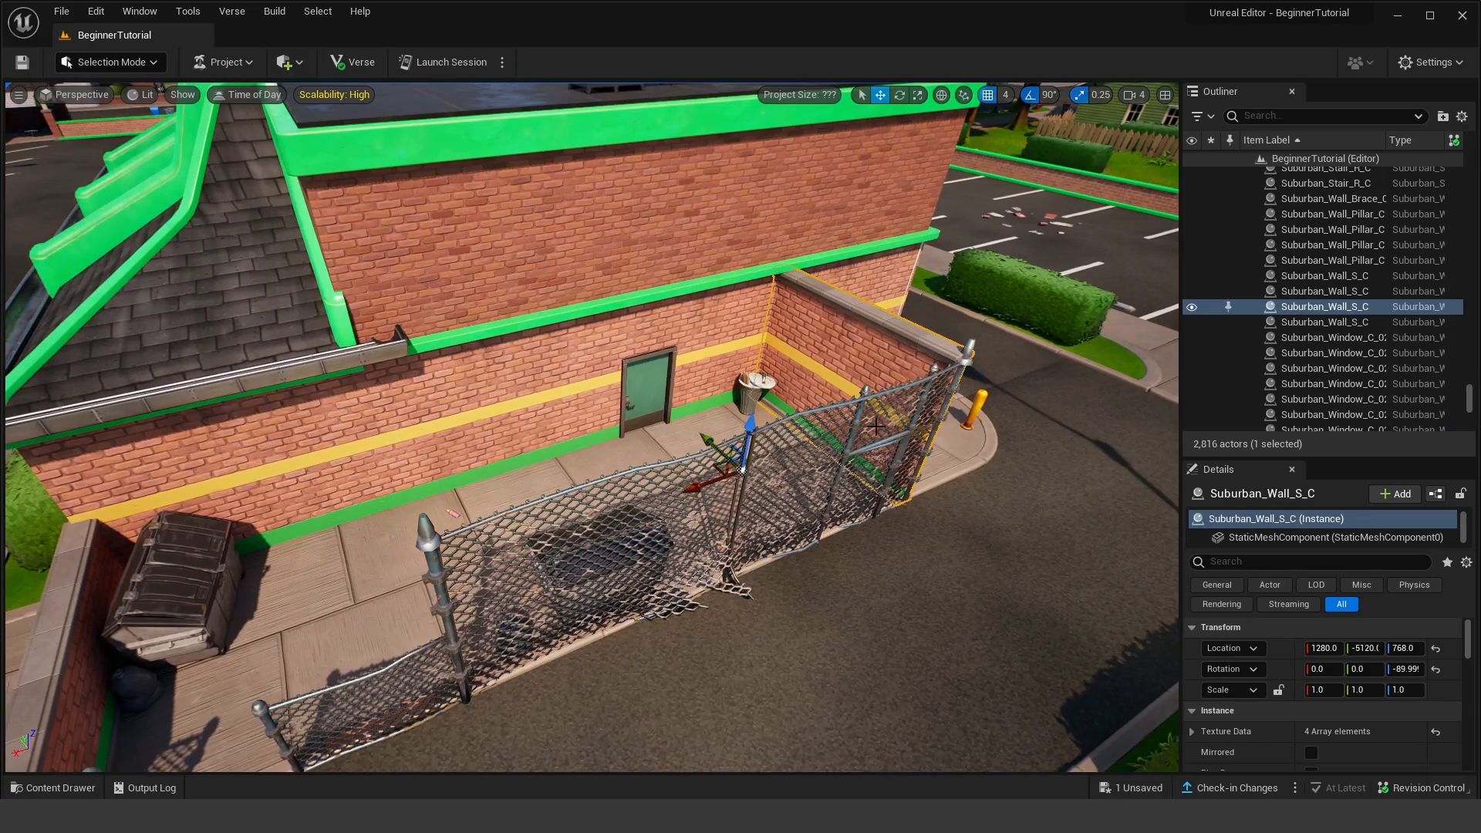
right_drag(797, 514, 838, 352)
click(743, 430)
click(831, 359)
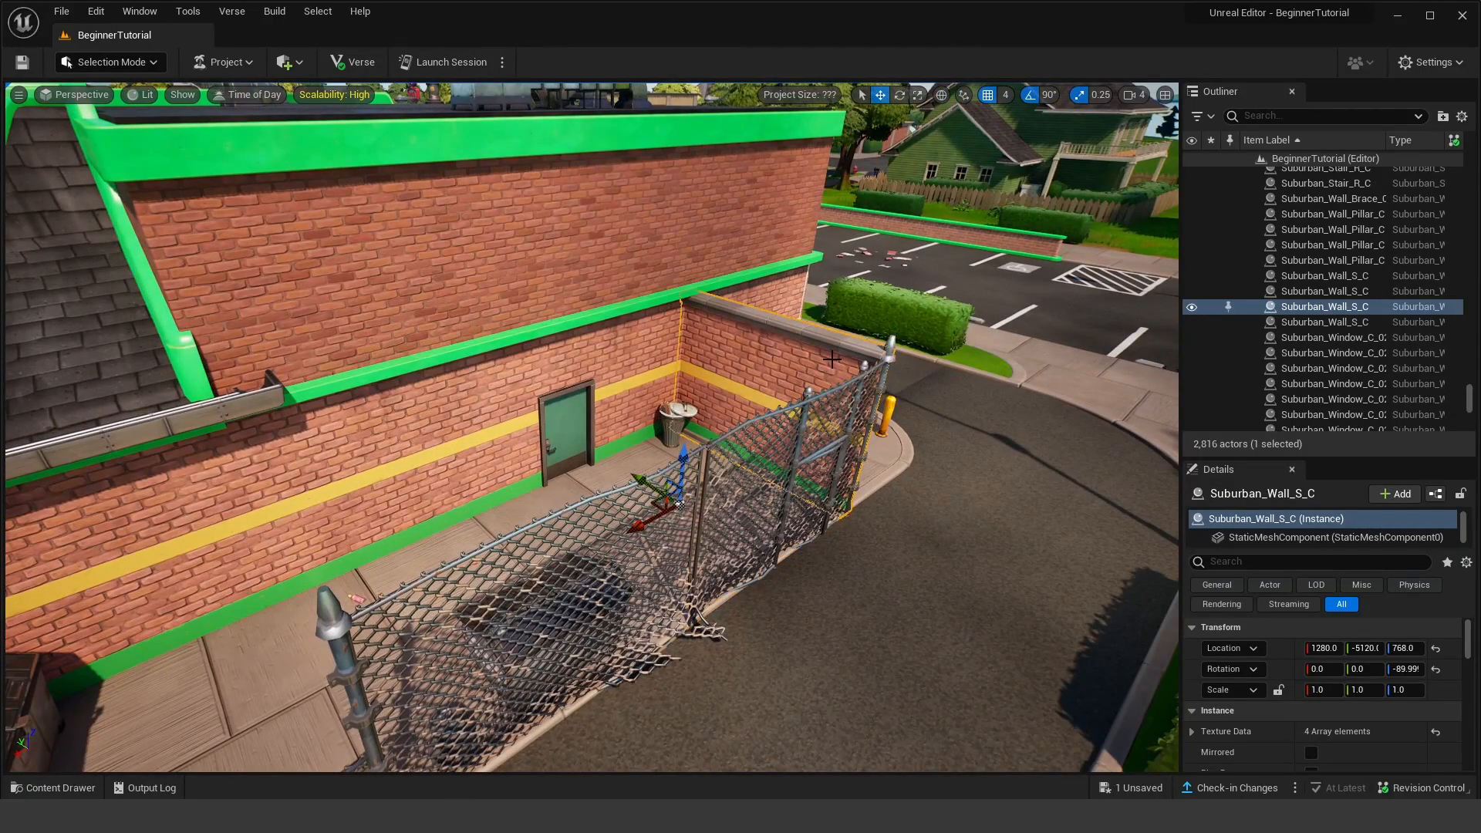
Step: Delete the three chain-link fence sections along the sidewalk behind the restaurant
click(810, 406)
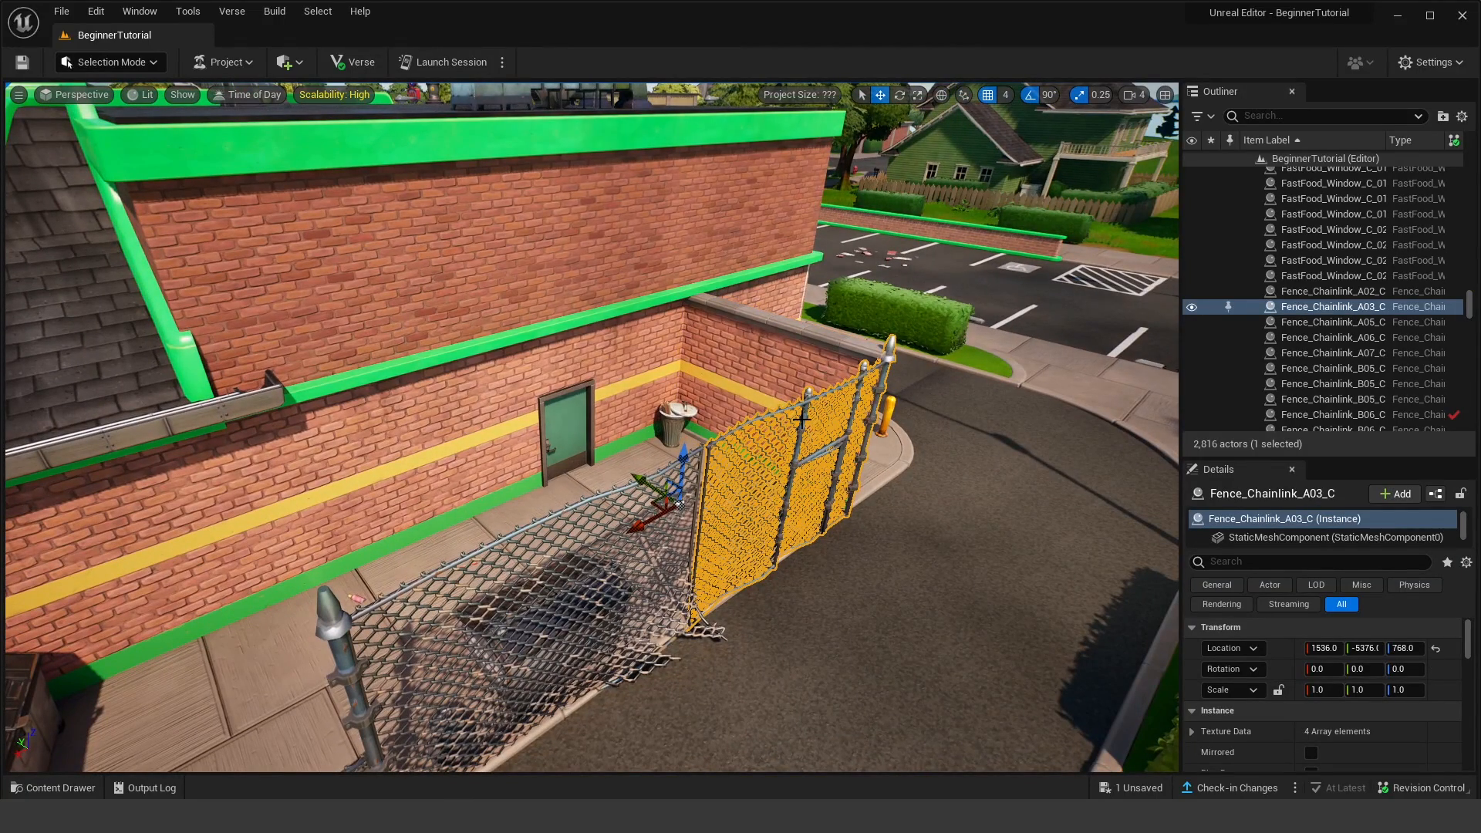
key(Delete)
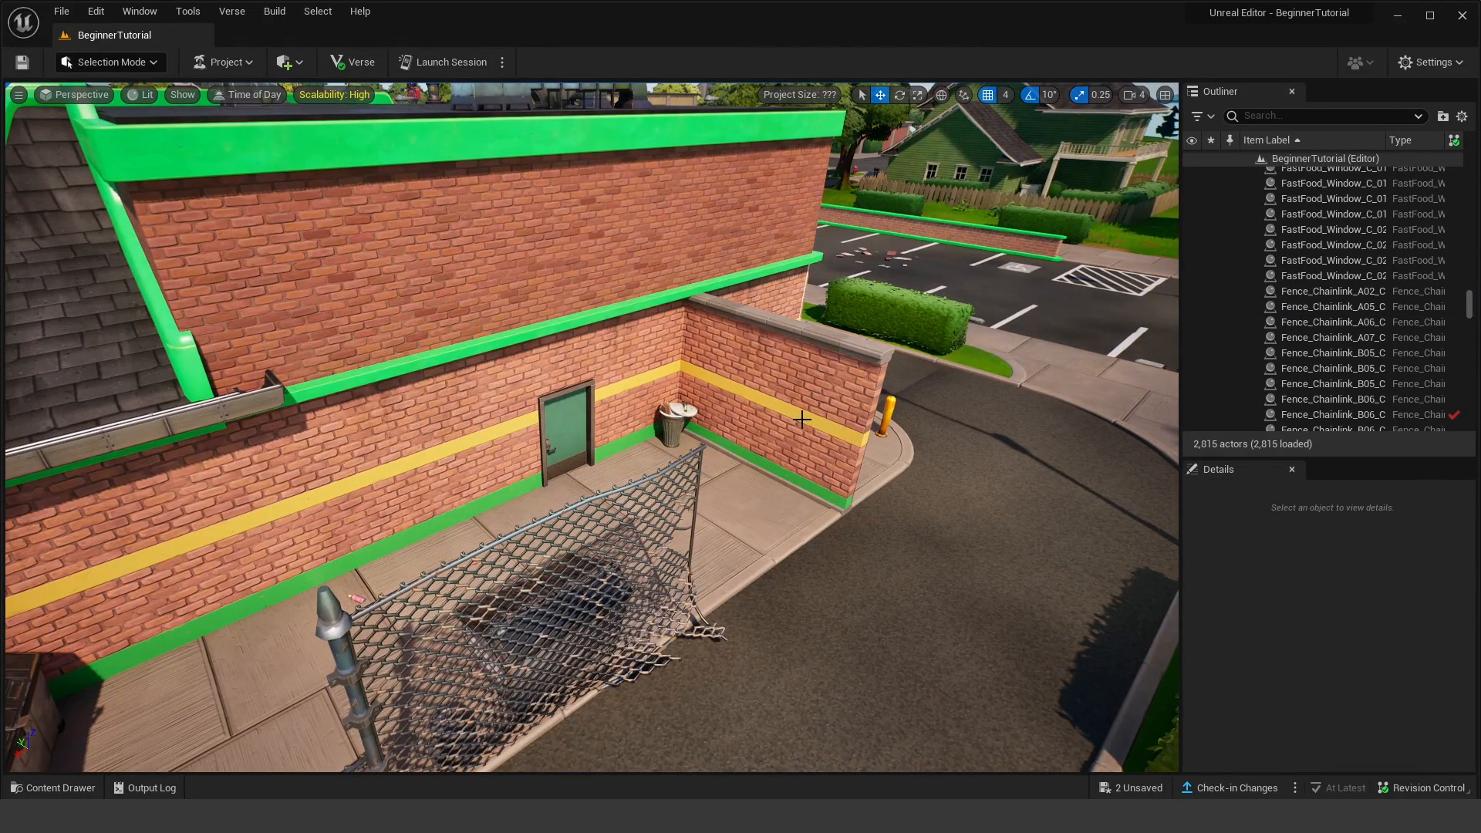
click(668, 474)
scroll(675, 467, up, 3)
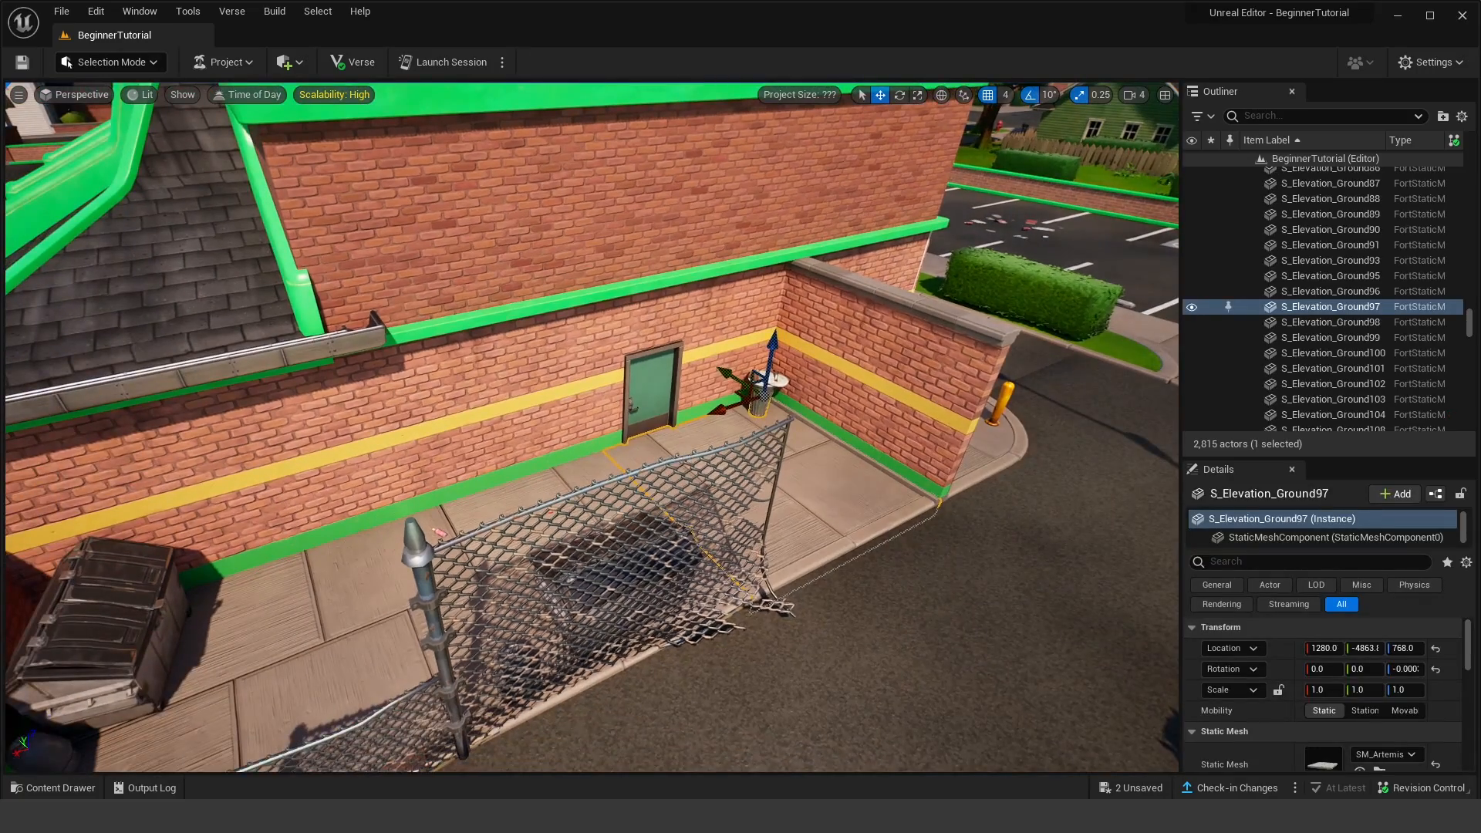
click(761, 455)
key(Delete)
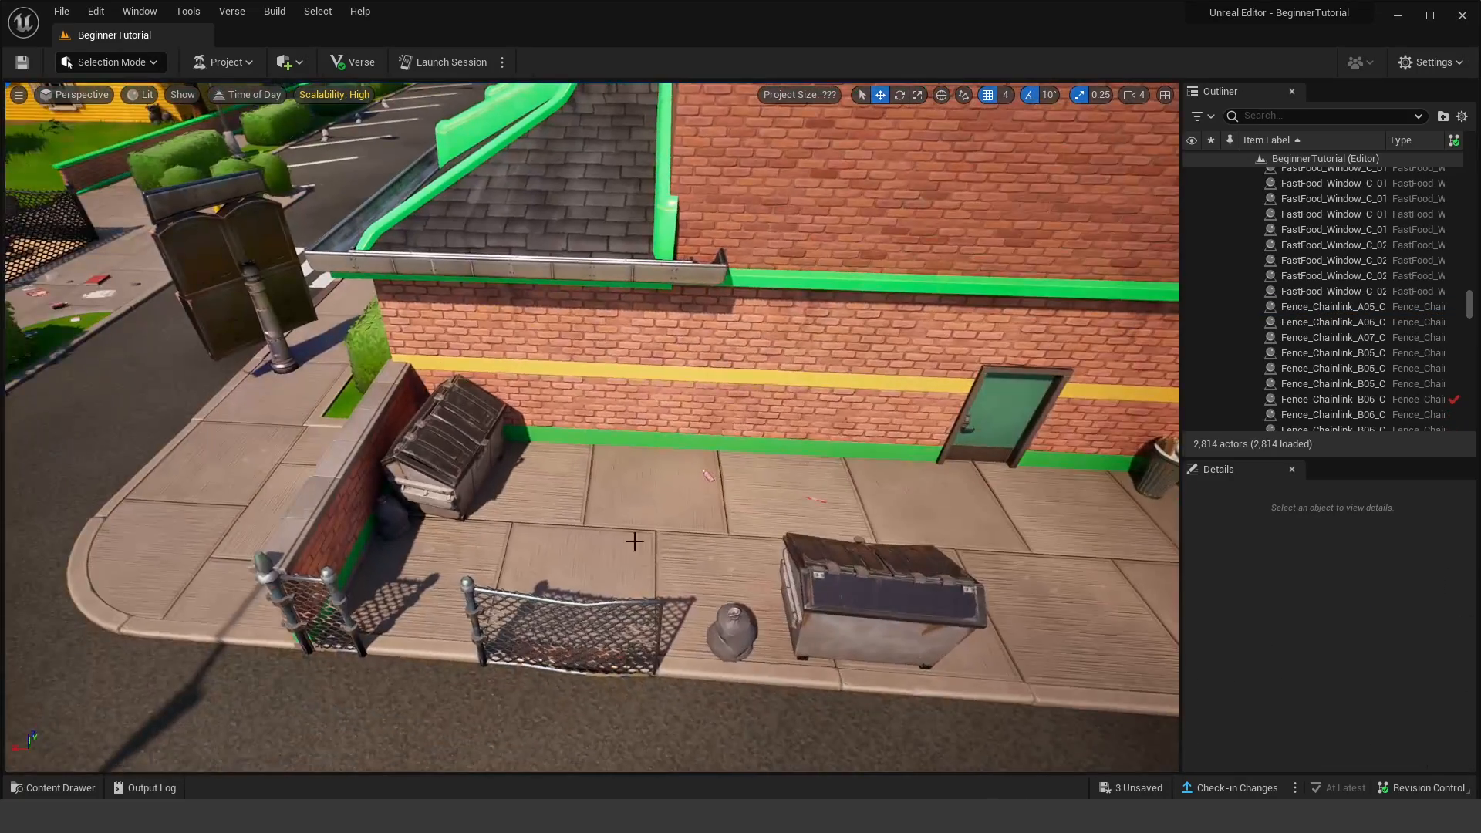
click(588, 604)
key(Delete)
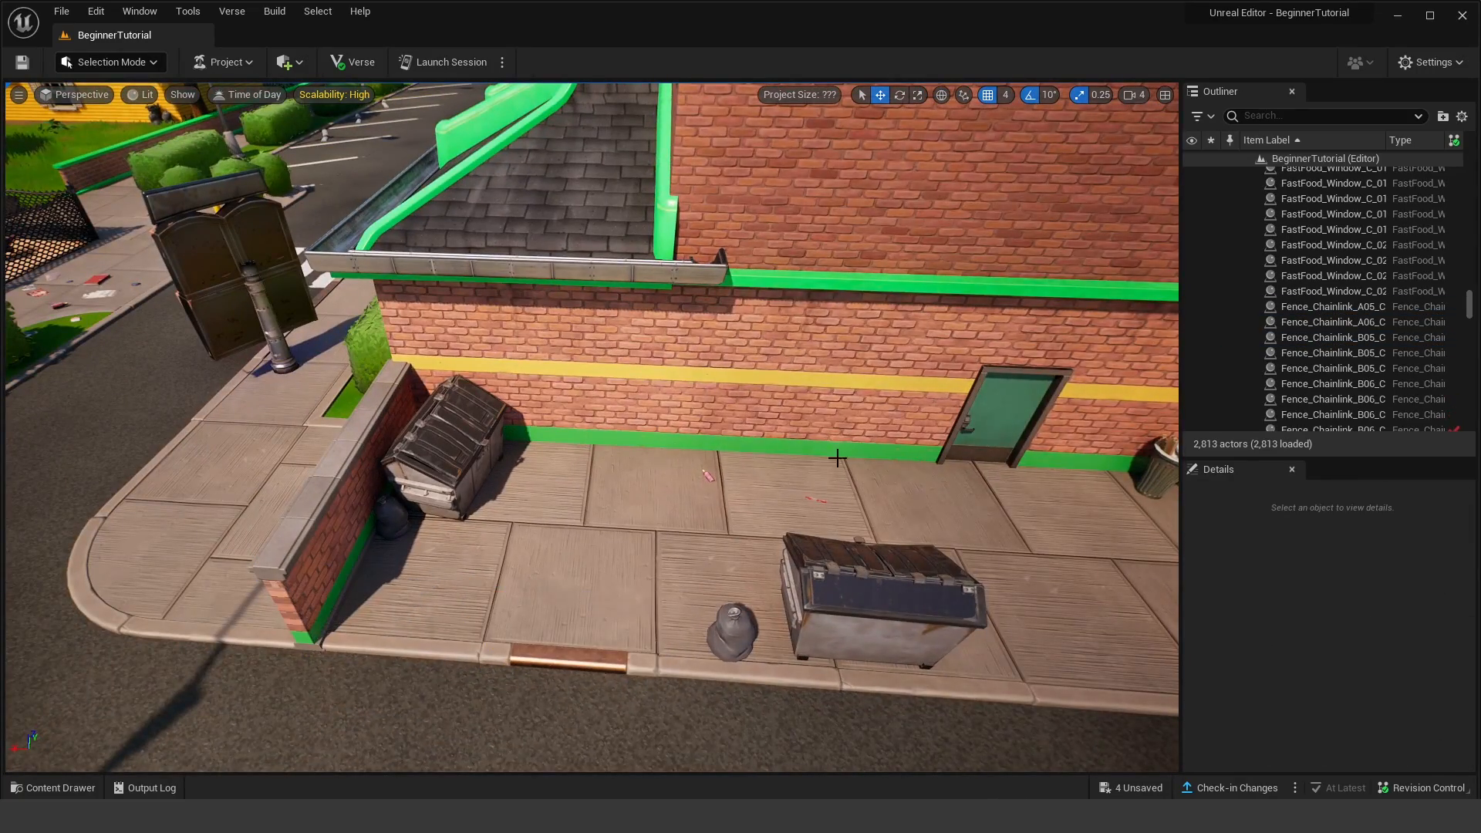
Step: Duplicate the short brick side wall and move the copy along Y to -5632 so it continues the wall across the road
right_drag(838, 458, 599, 589)
click(926, 432)
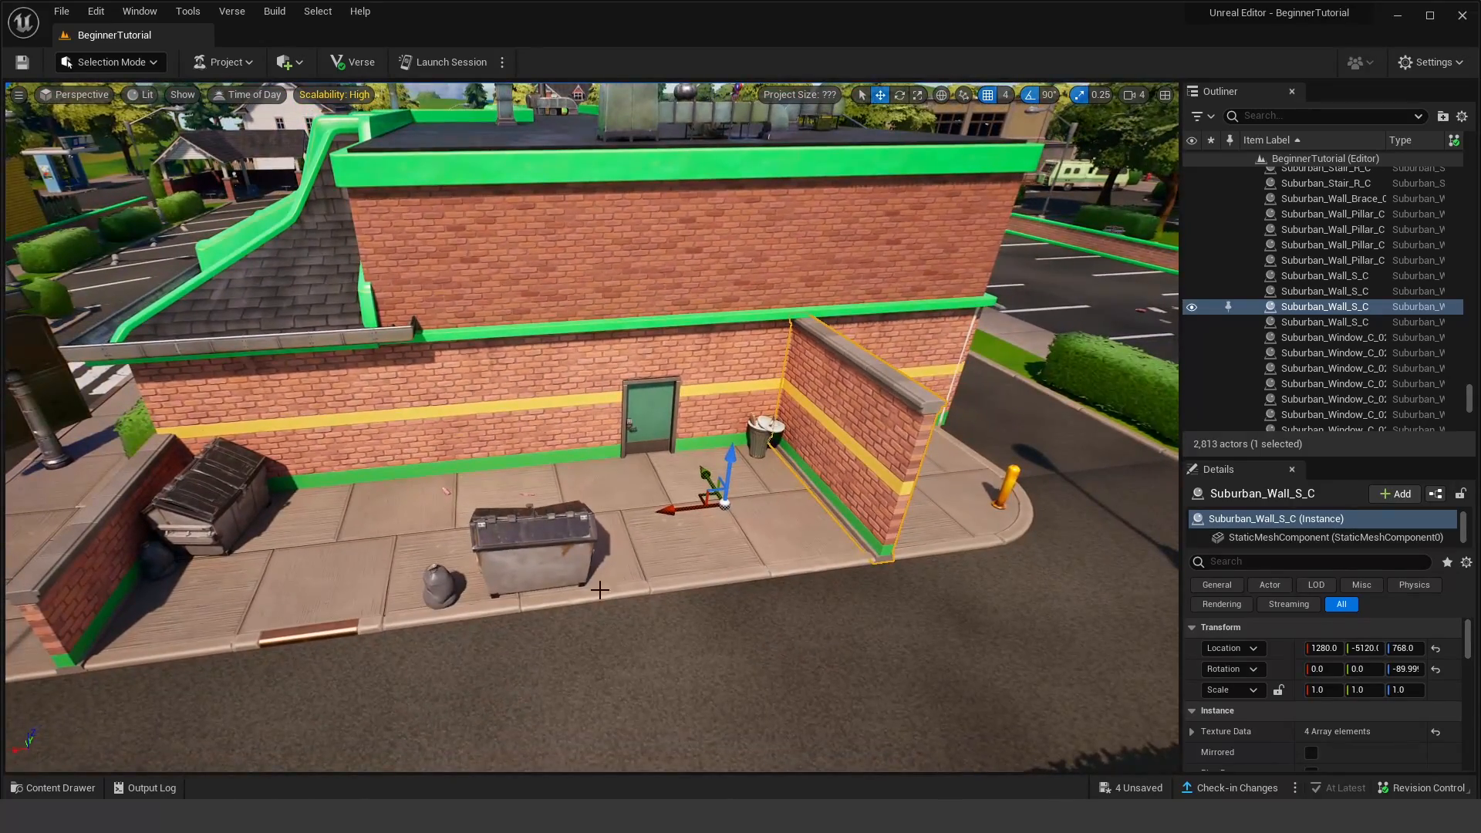
right_drag(774, 423, 810, 432)
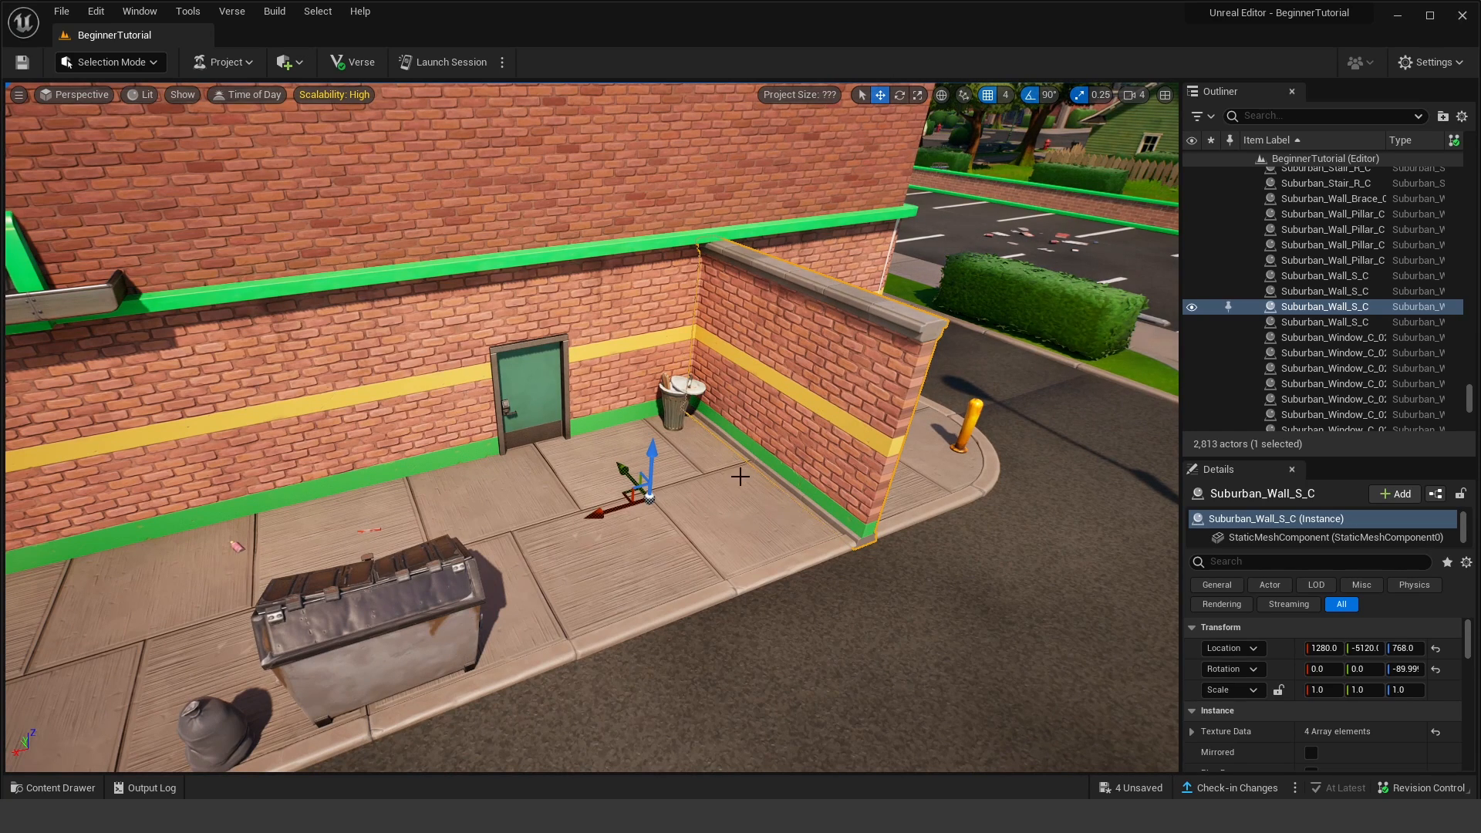
key(ctrl+d)
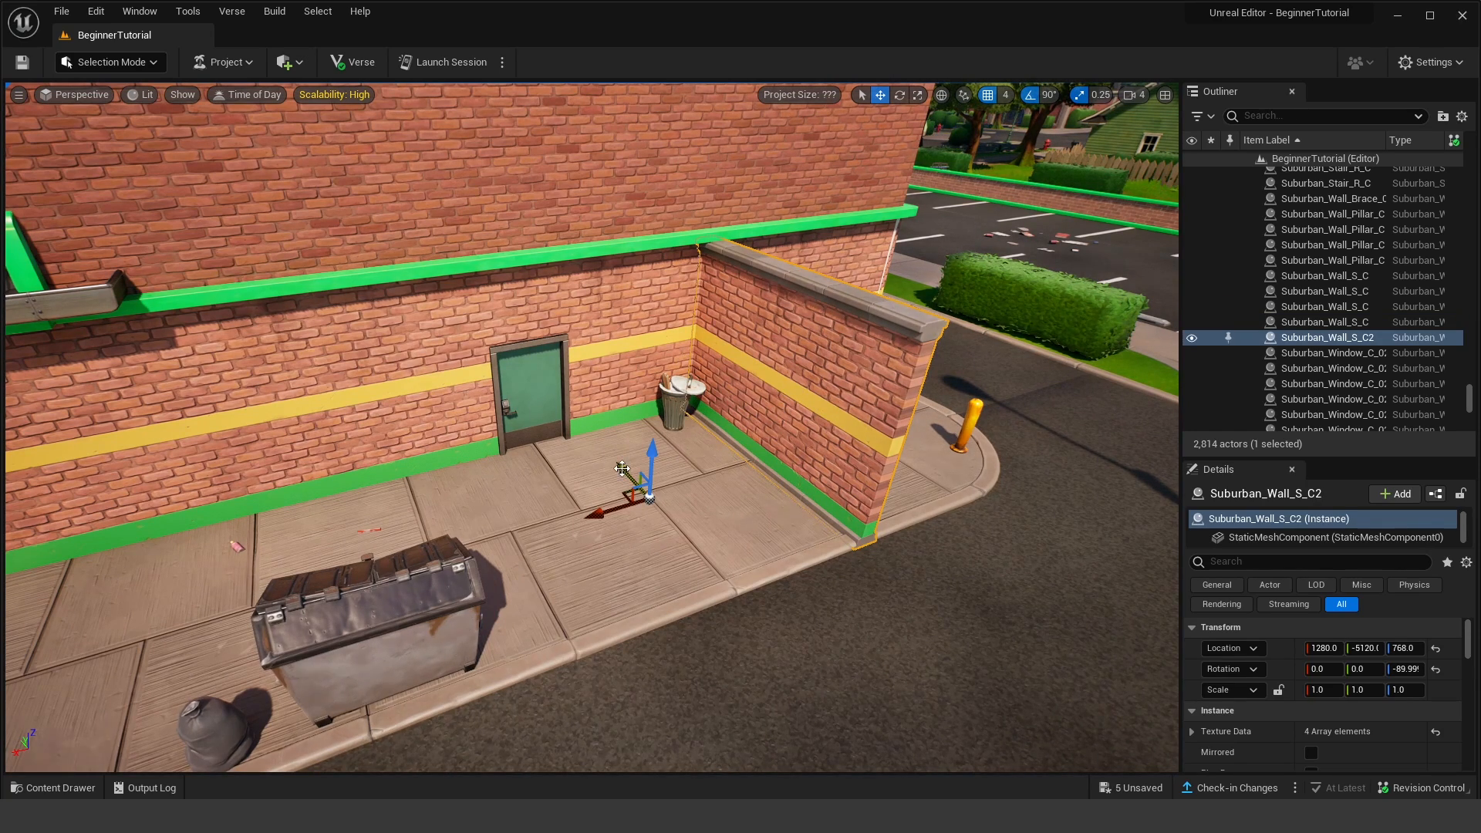
drag(622, 468, 848, 714)
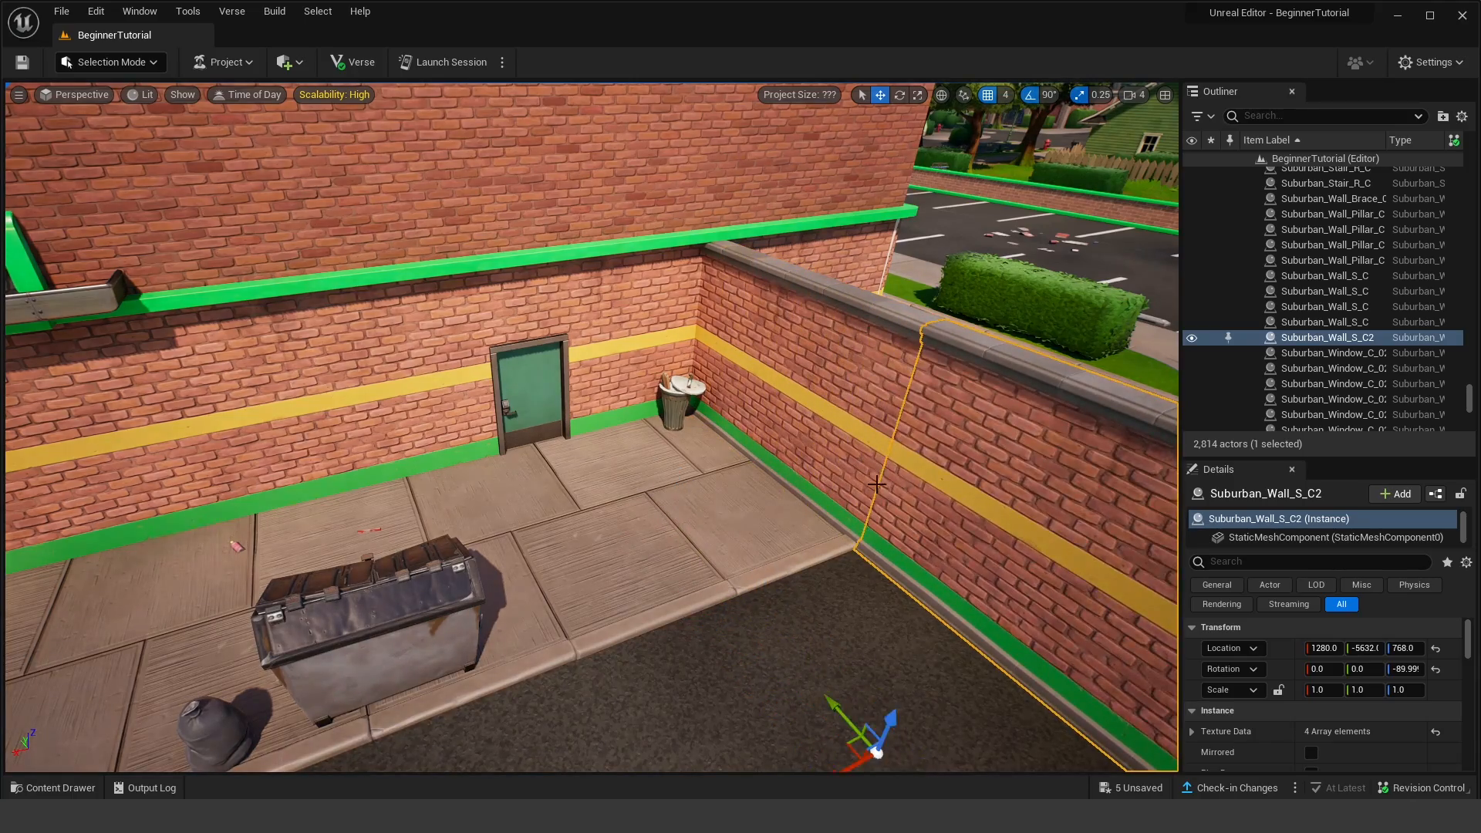
Step: Create another wall copy from the duplicate while moving it along Y to -6144, extending the wall past the hedge
right_drag(876, 485, 1033, 469)
key(s)
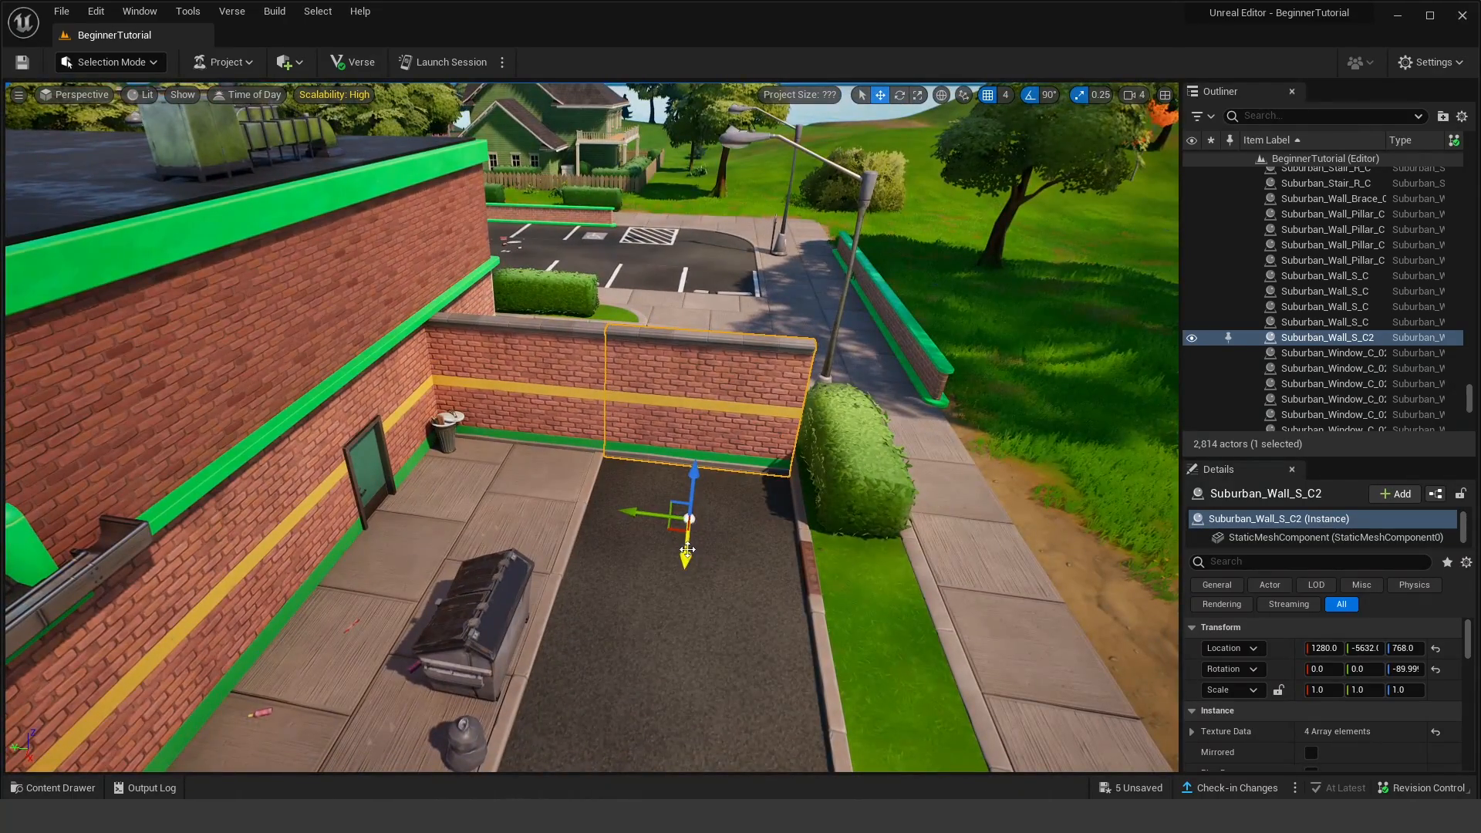
key(w)
right_drag(726, 516, 817, 515)
key(a)
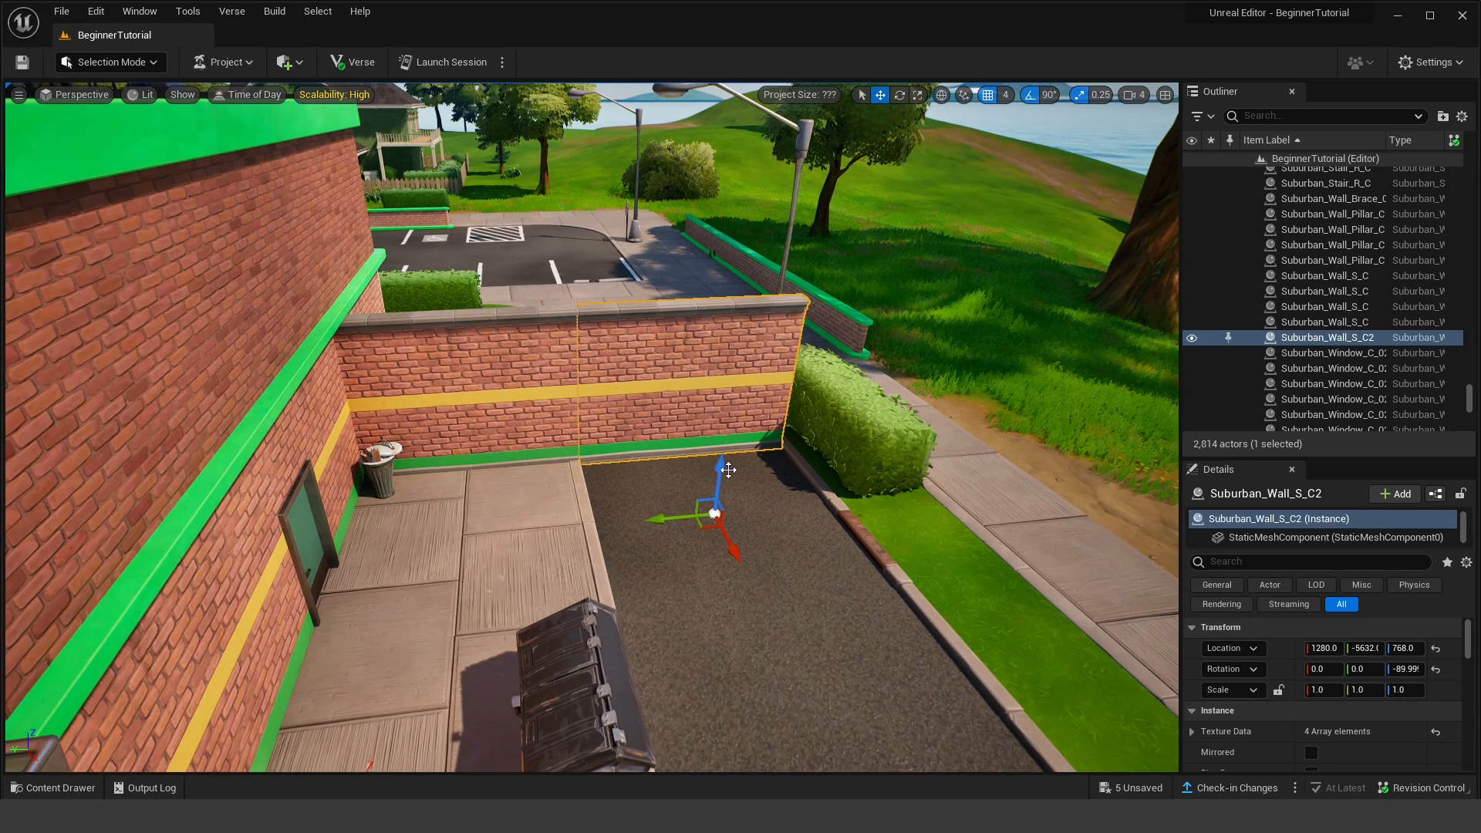
alt+drag(670, 518, 946, 468)
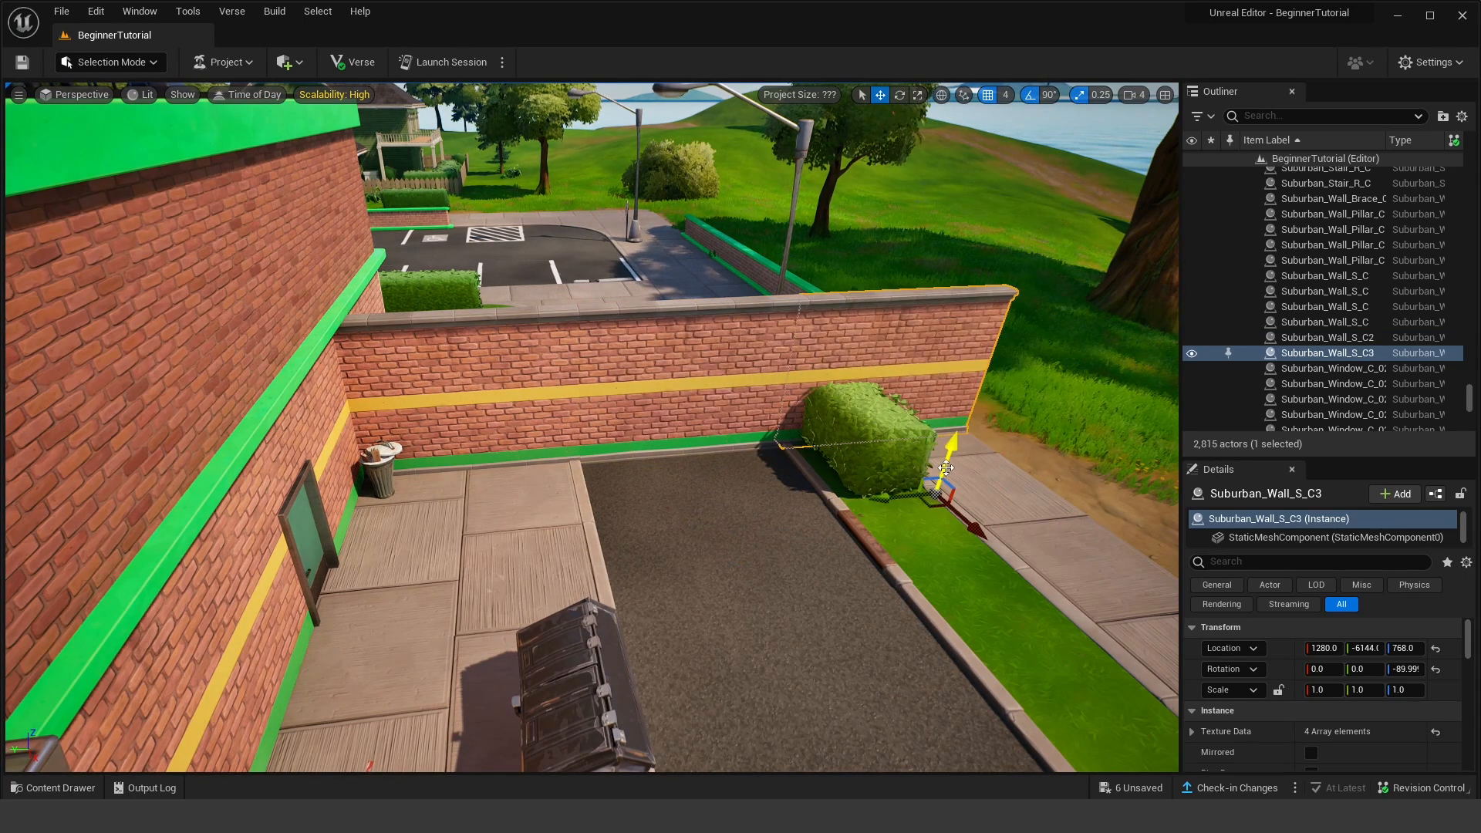
Step: Select each of the three wall sections individually to inspect how the duplicates line up with the original
key(d)
right_drag(954, 412, 802, 397)
click(664, 398)
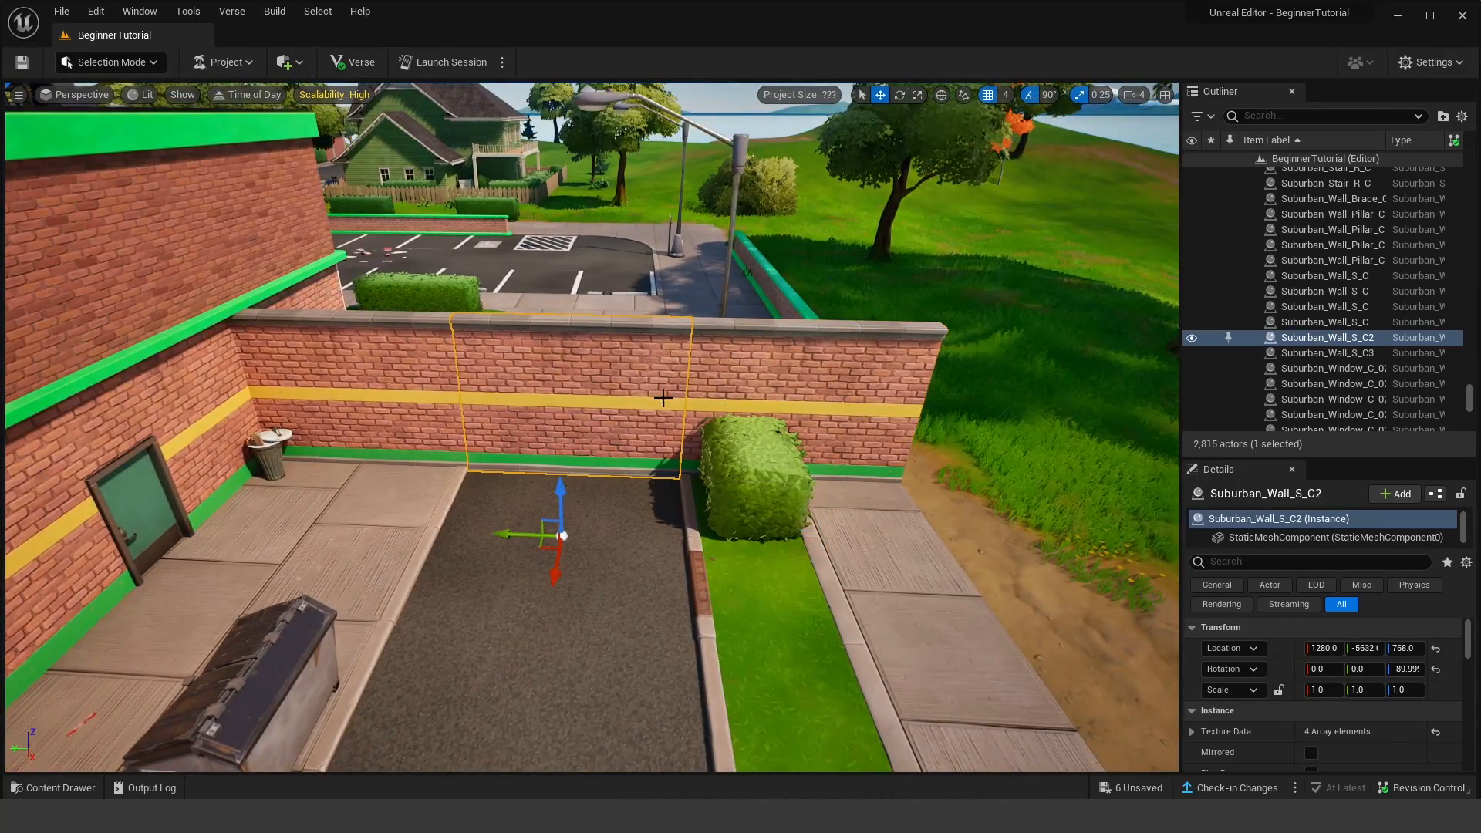
drag(505, 530, 540, 487)
click(447, 359)
right_drag(498, 359, 436, 363)
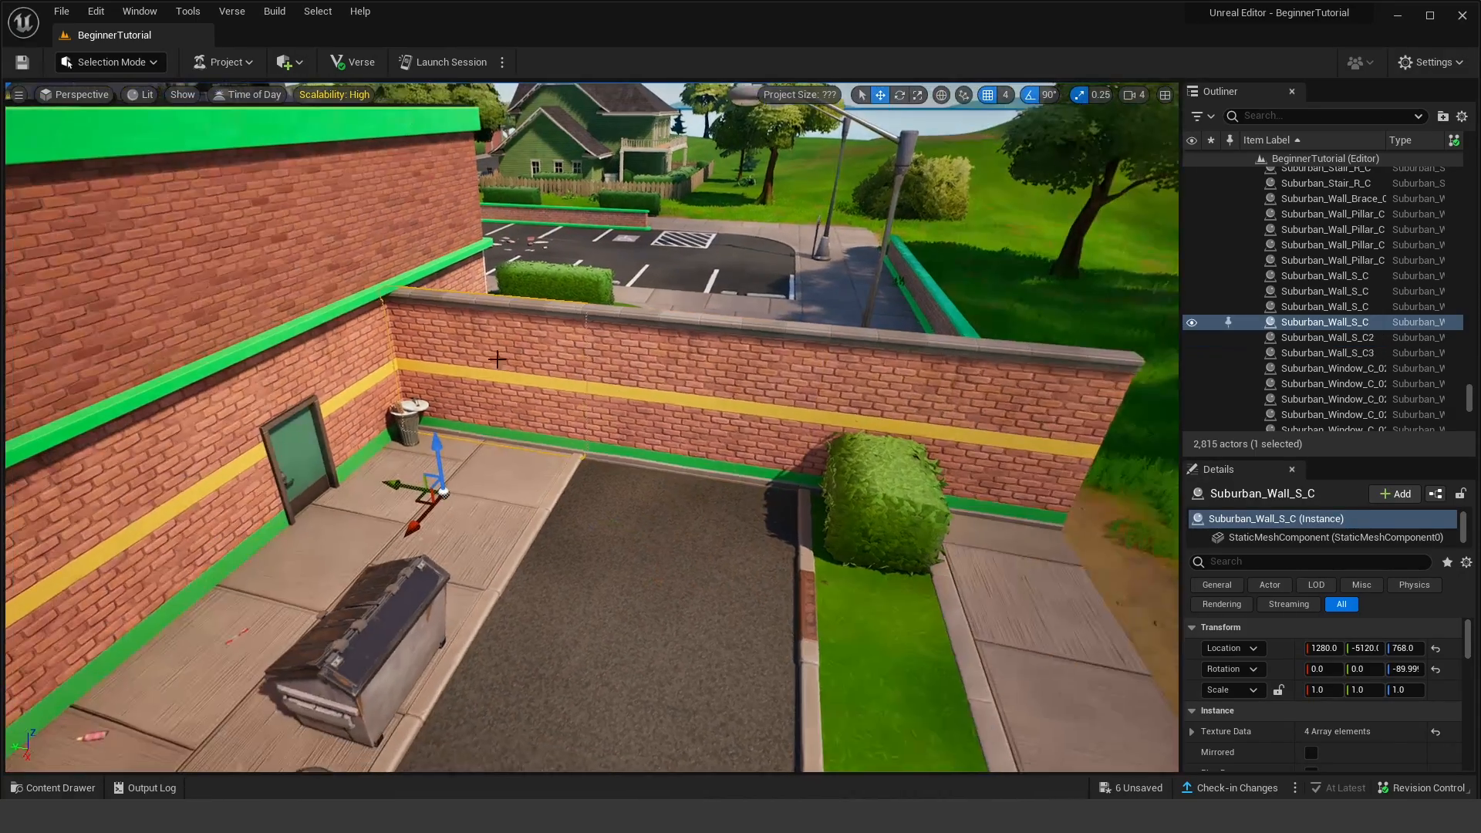
click(652, 374)
click(910, 386)
right_drag(910, 386, 935, 399)
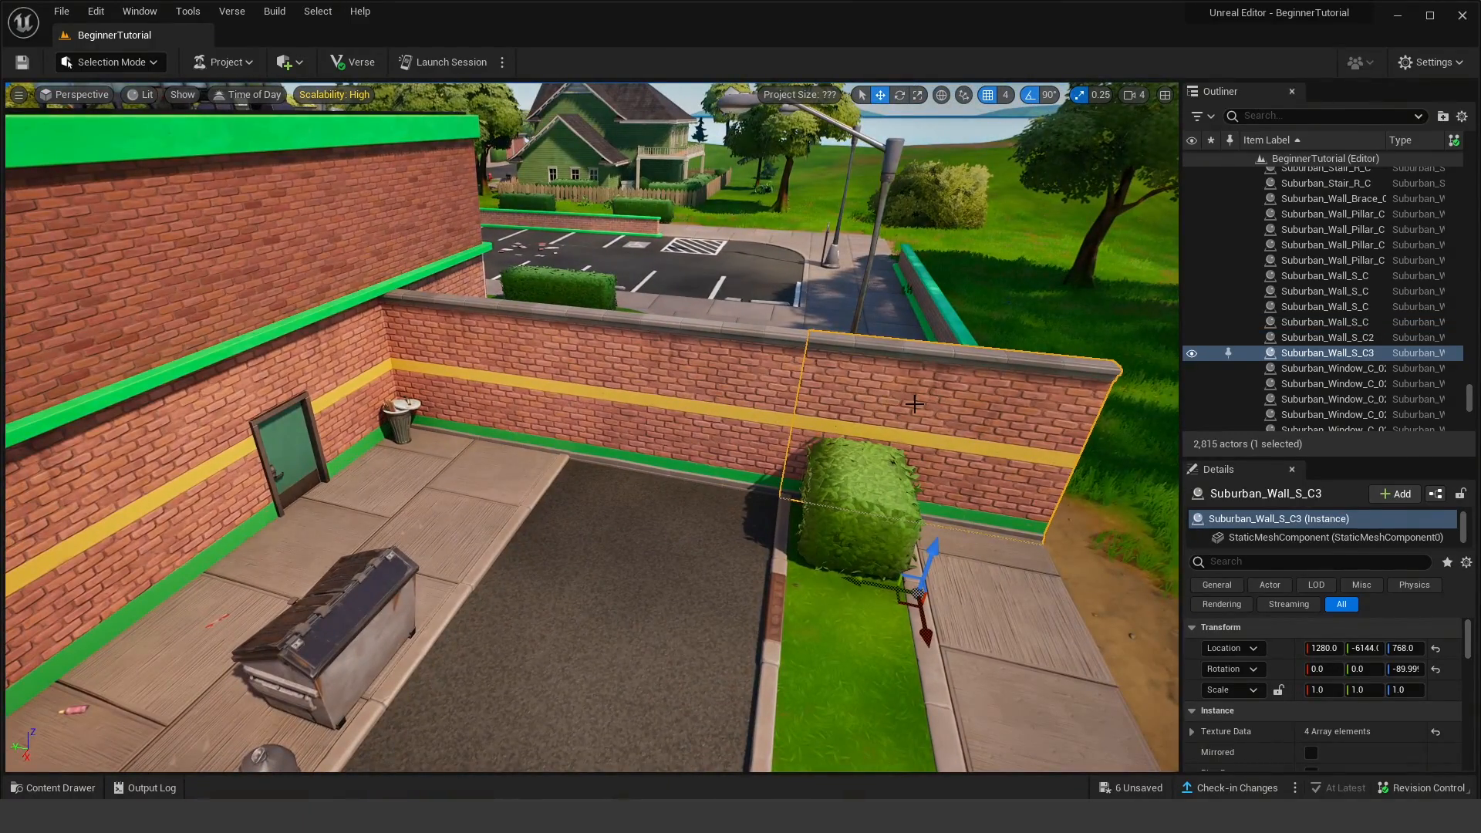
Step: Delete both duplicated wall sections, keeping only the original side wall
key(Delete)
click(753, 393)
key(Delete)
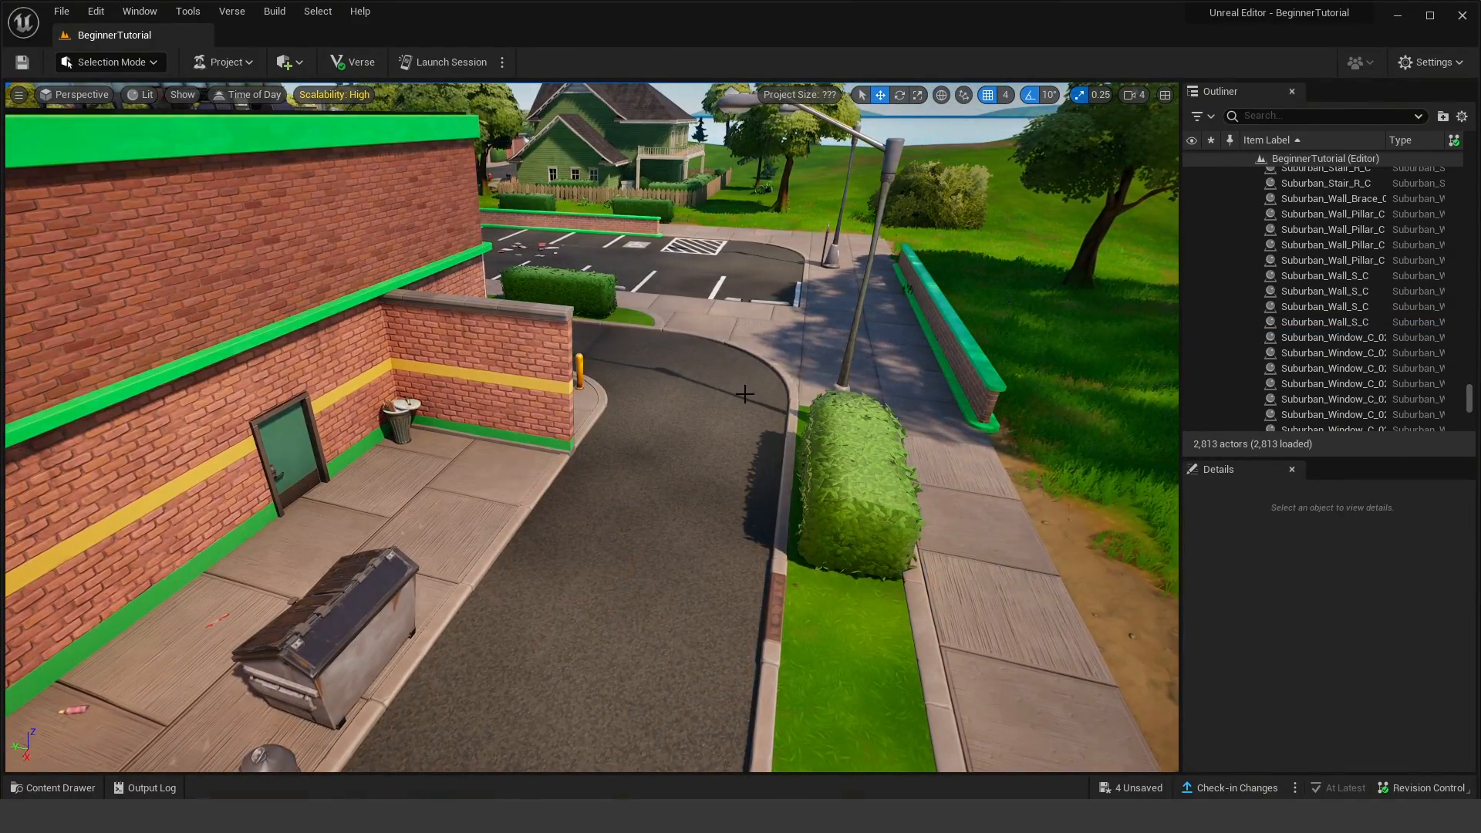
Step: Duplicate the short brick side wall beside the green door and move the copy along Y to -5632
click(552, 369)
right_drag(552, 369, 698, 444)
key(ctrl+d)
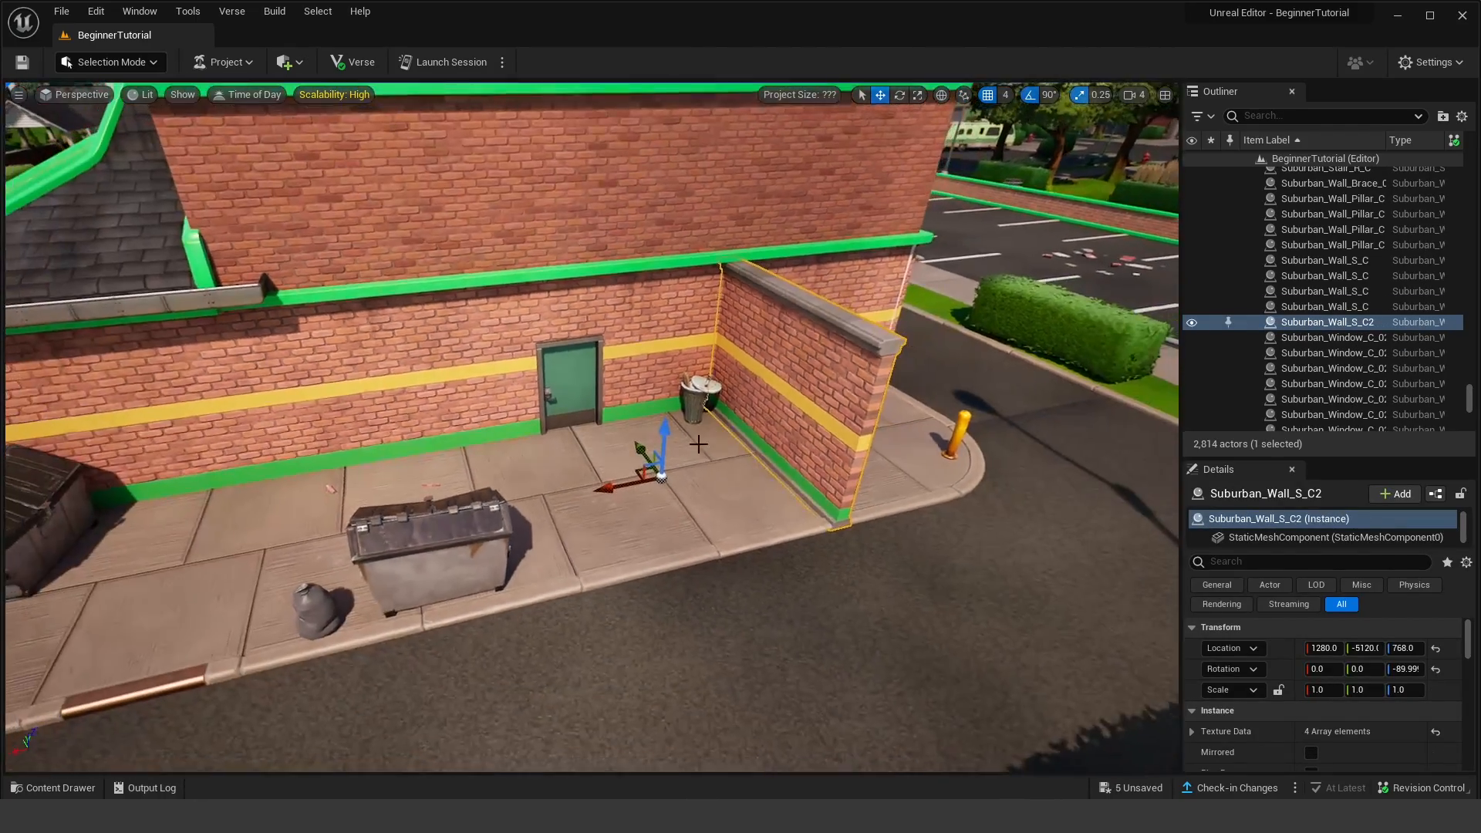
drag(652, 459, 858, 626)
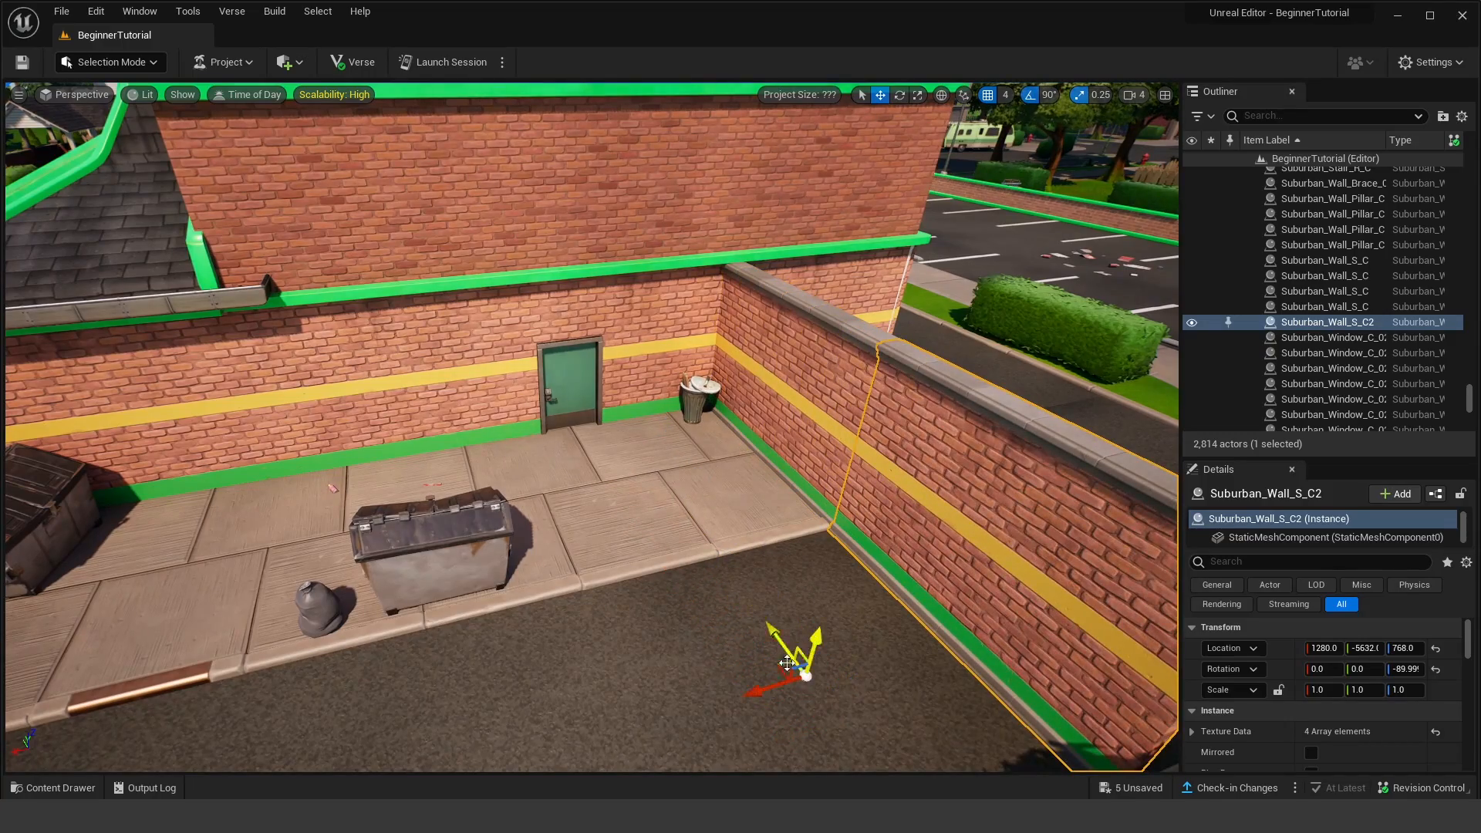
Step: Shift the wall copy along X and rotate it about Z to 179.99 degrees, setting it parallel to the building along the sidewalk edge
right_drag(668, 474, 723, 552)
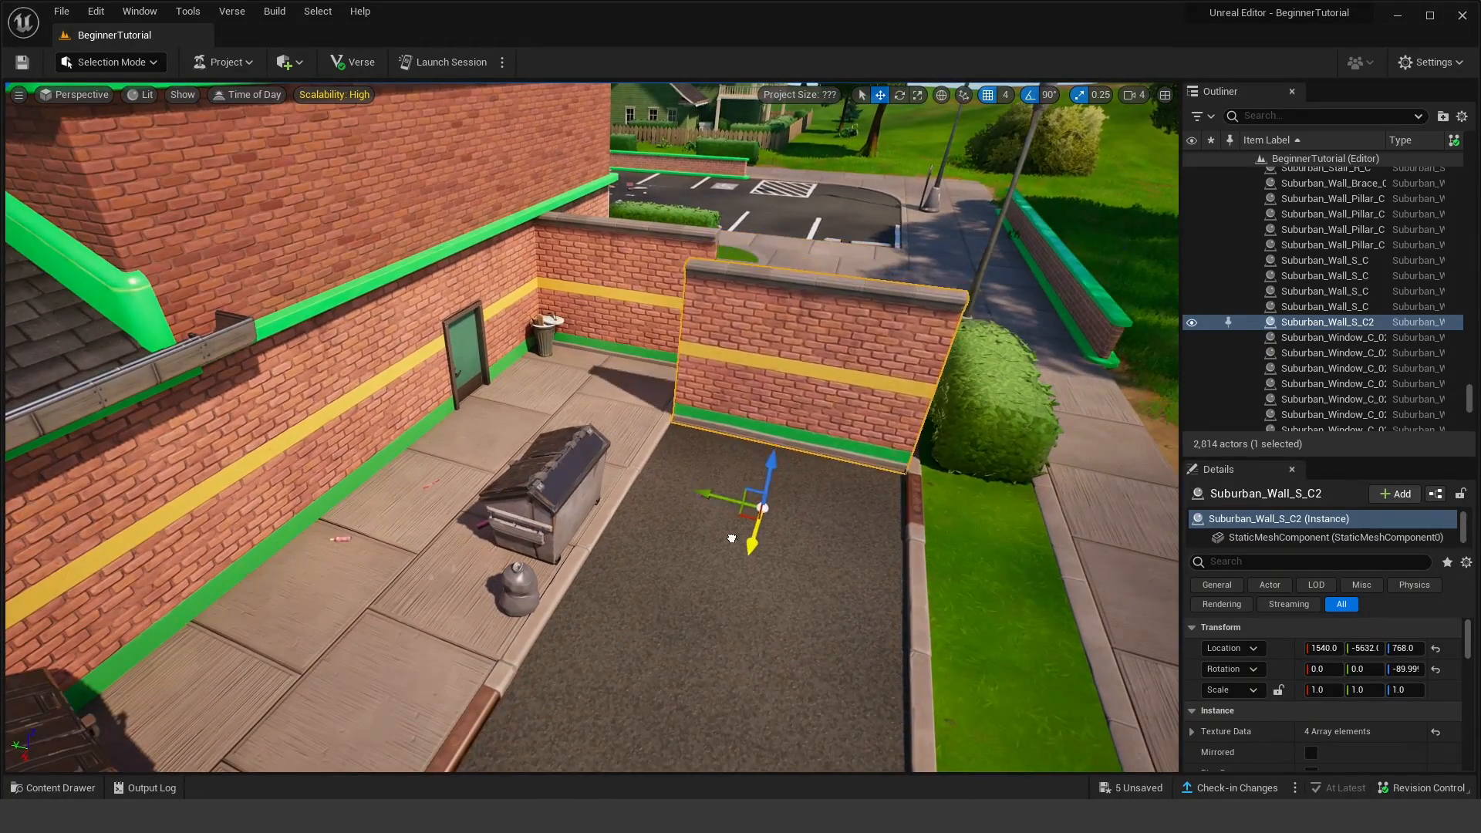
right_drag(723, 553, 723, 552)
key(e)
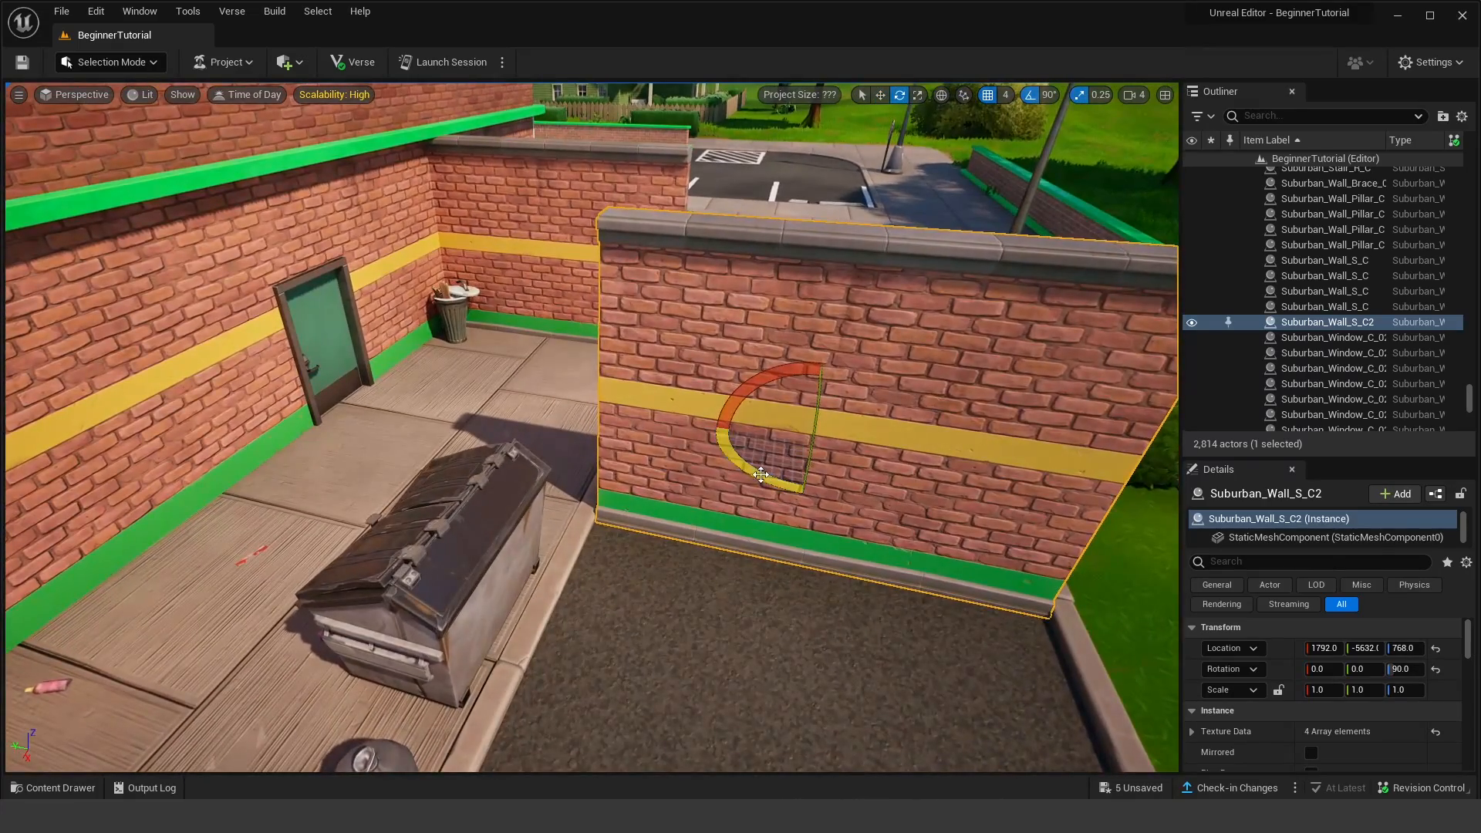
right_drag(785, 479, 785, 475)
scroll(785, 474, down, 2)
drag(590, 453, 529, 432)
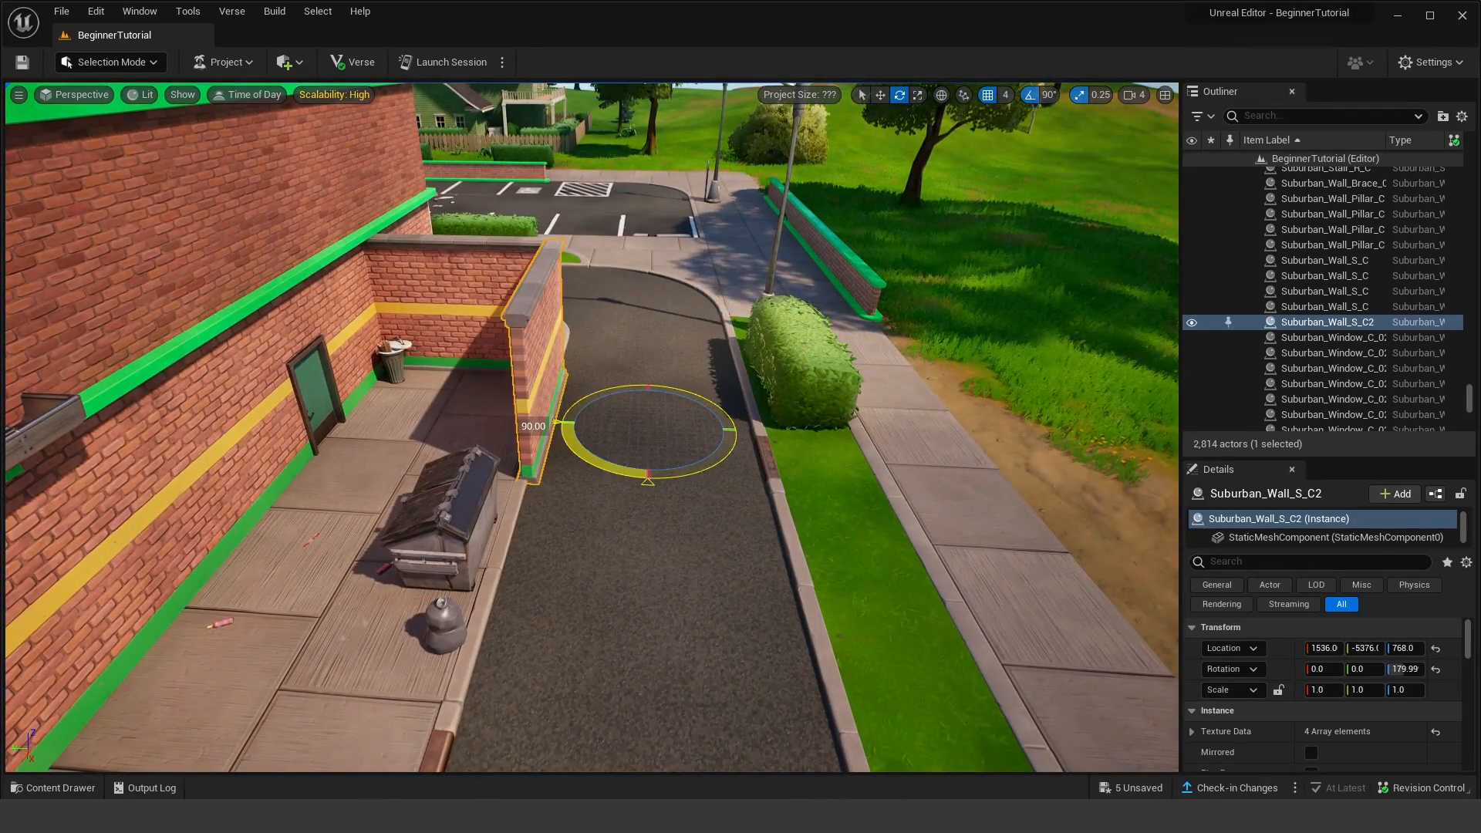
Step: Duplicate the rotated wall along X to extend it past the dumpster, and select the sections individually to check their alignment
right_drag(765, 419, 857, 265)
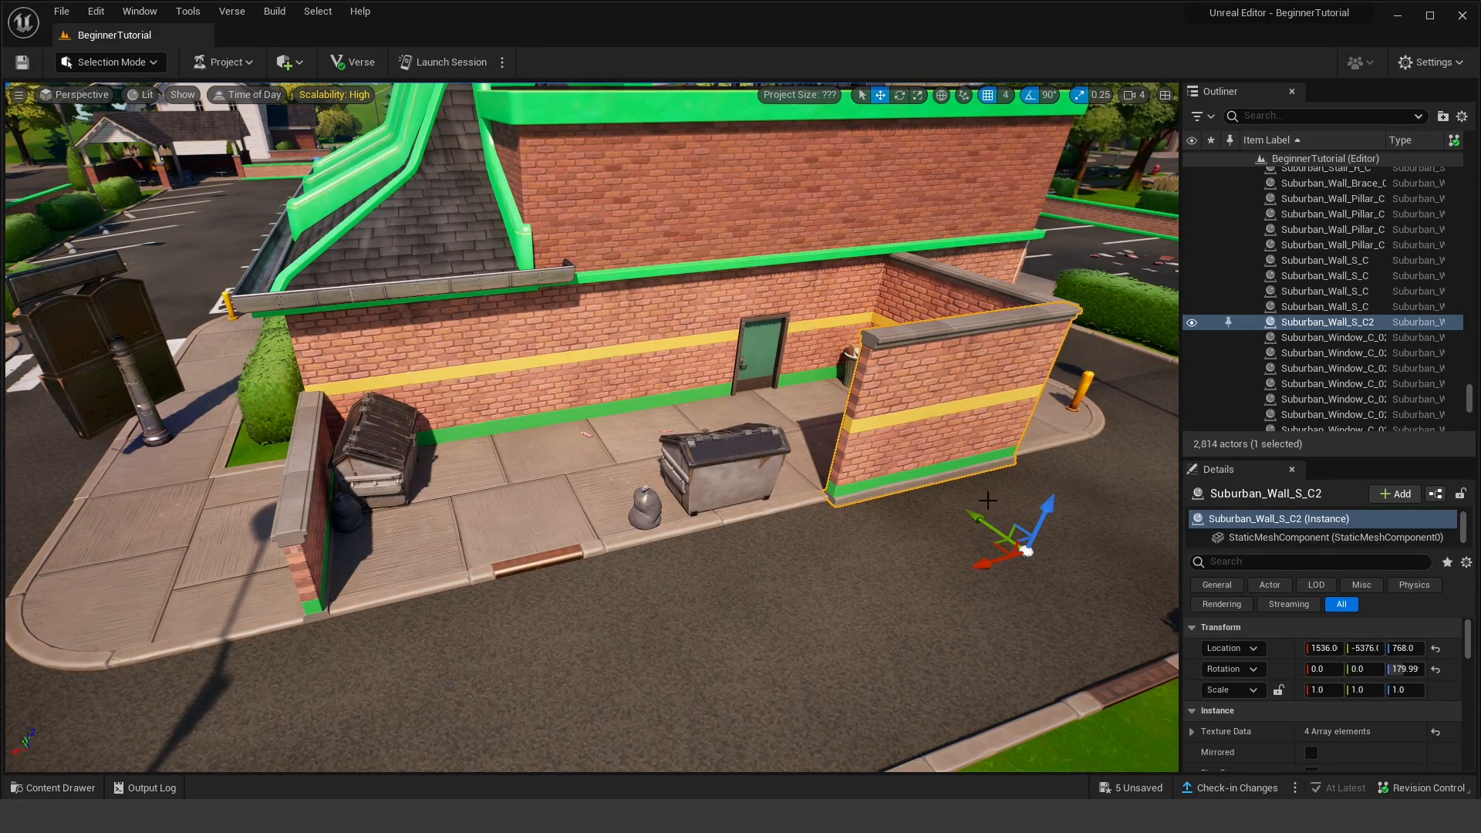
alt+drag(991, 525, 712, 609)
right_drag(681, 374, 494, 379)
key(a)
key(d)
key(w)
click(849, 410)
click(794, 436)
click(928, 374)
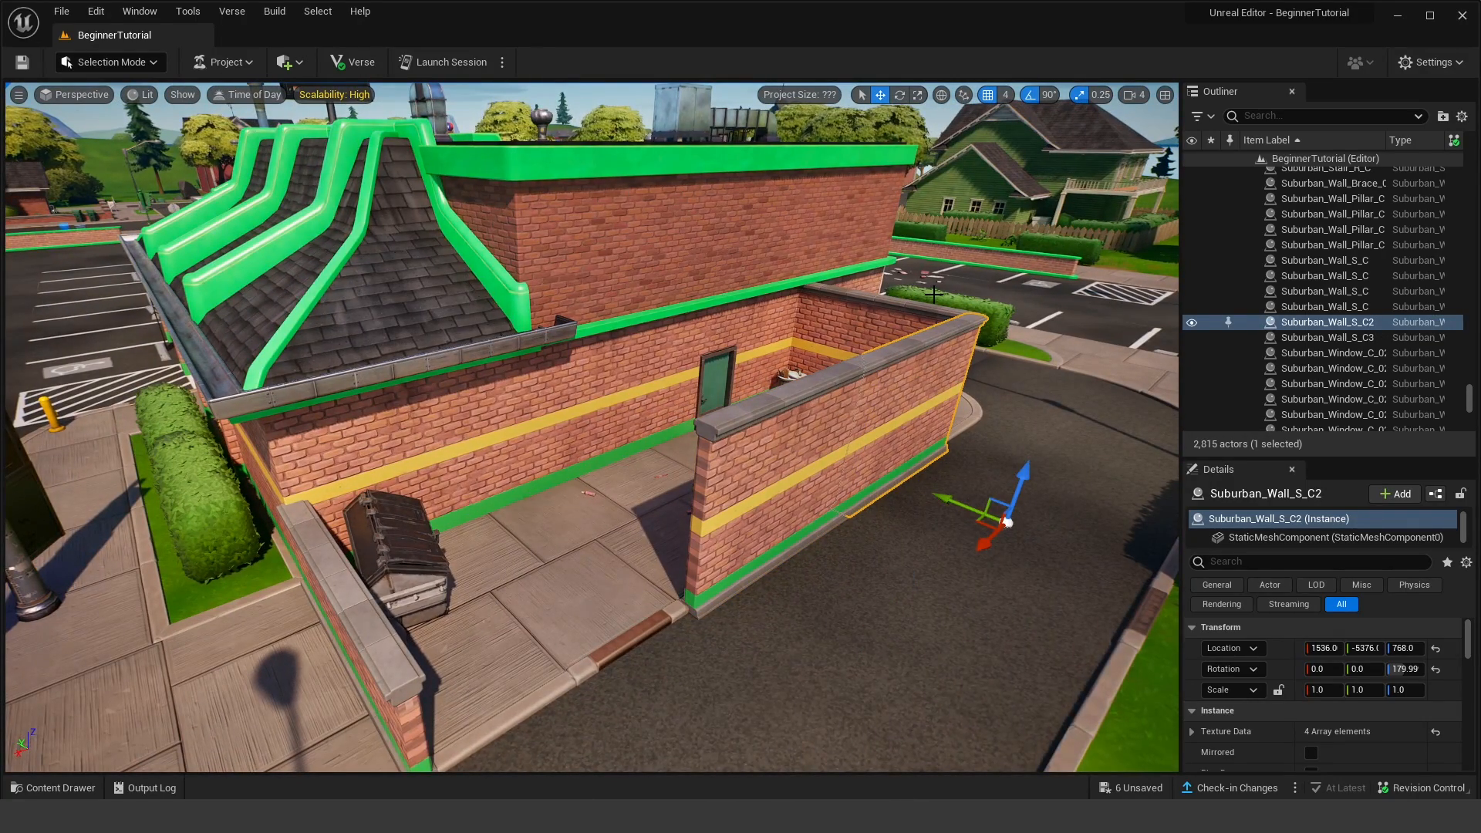
Step: Undo the brick wall segments added behind the restaurant, including their moves and rotations
key(ctrl+z)
key(ctrl+z)
key(ctrl+z)
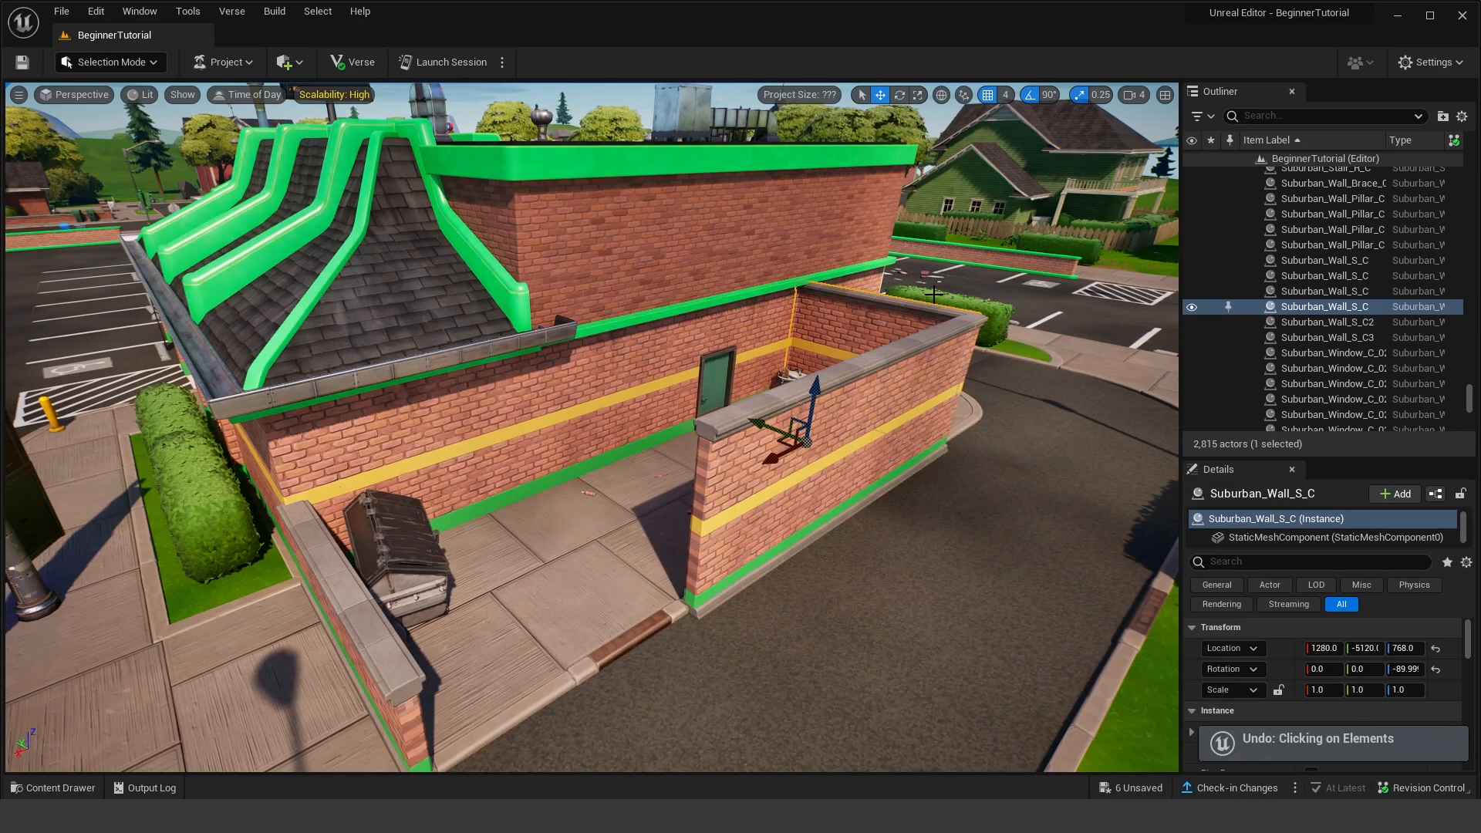
key(ctrl+z)
key(ctrl+z)
key(ctrl+z)
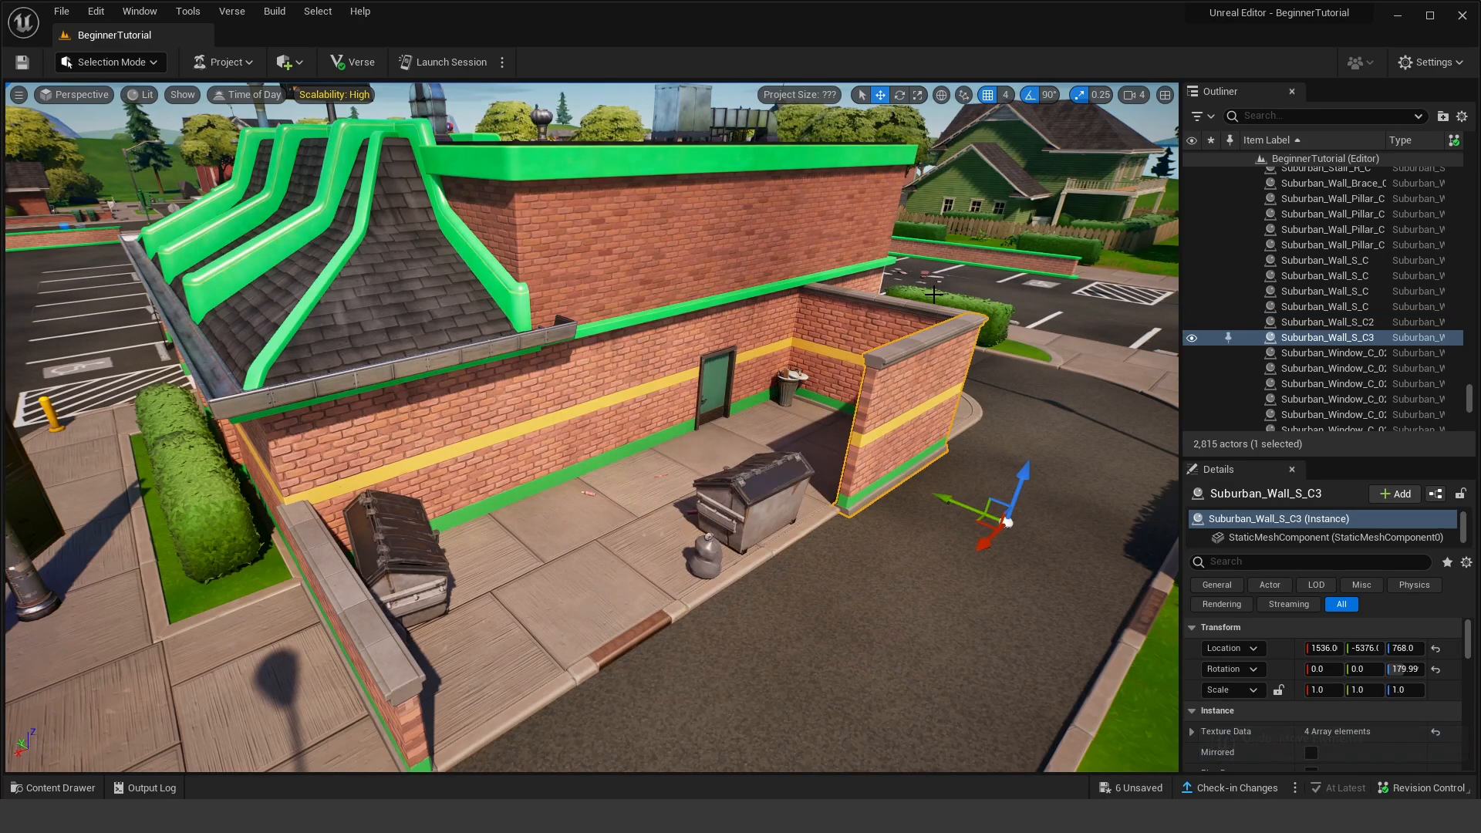
key(ctrl+z)
right_drag(933, 295, 935, 294)
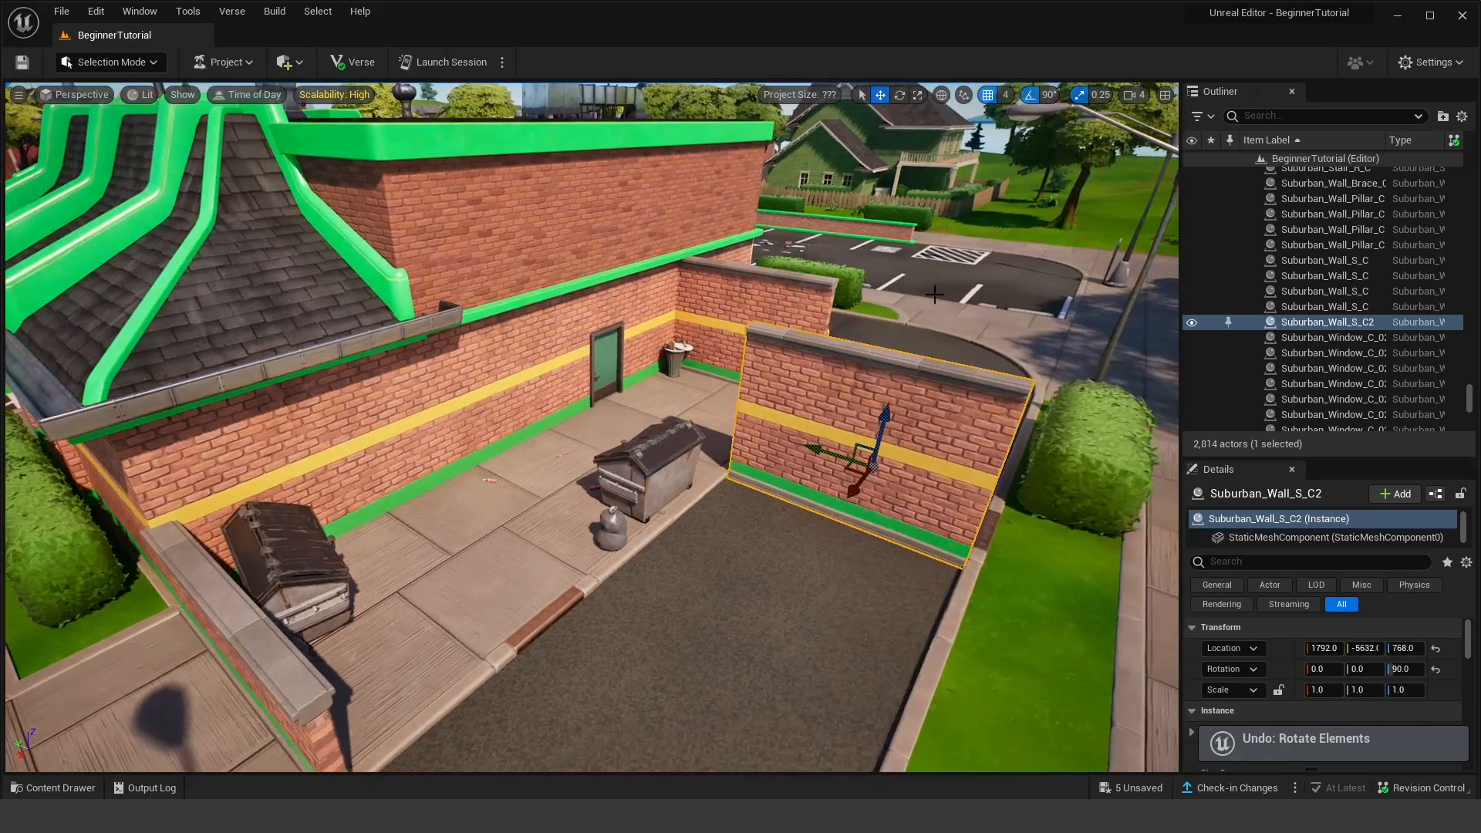
key(ctrl+z)
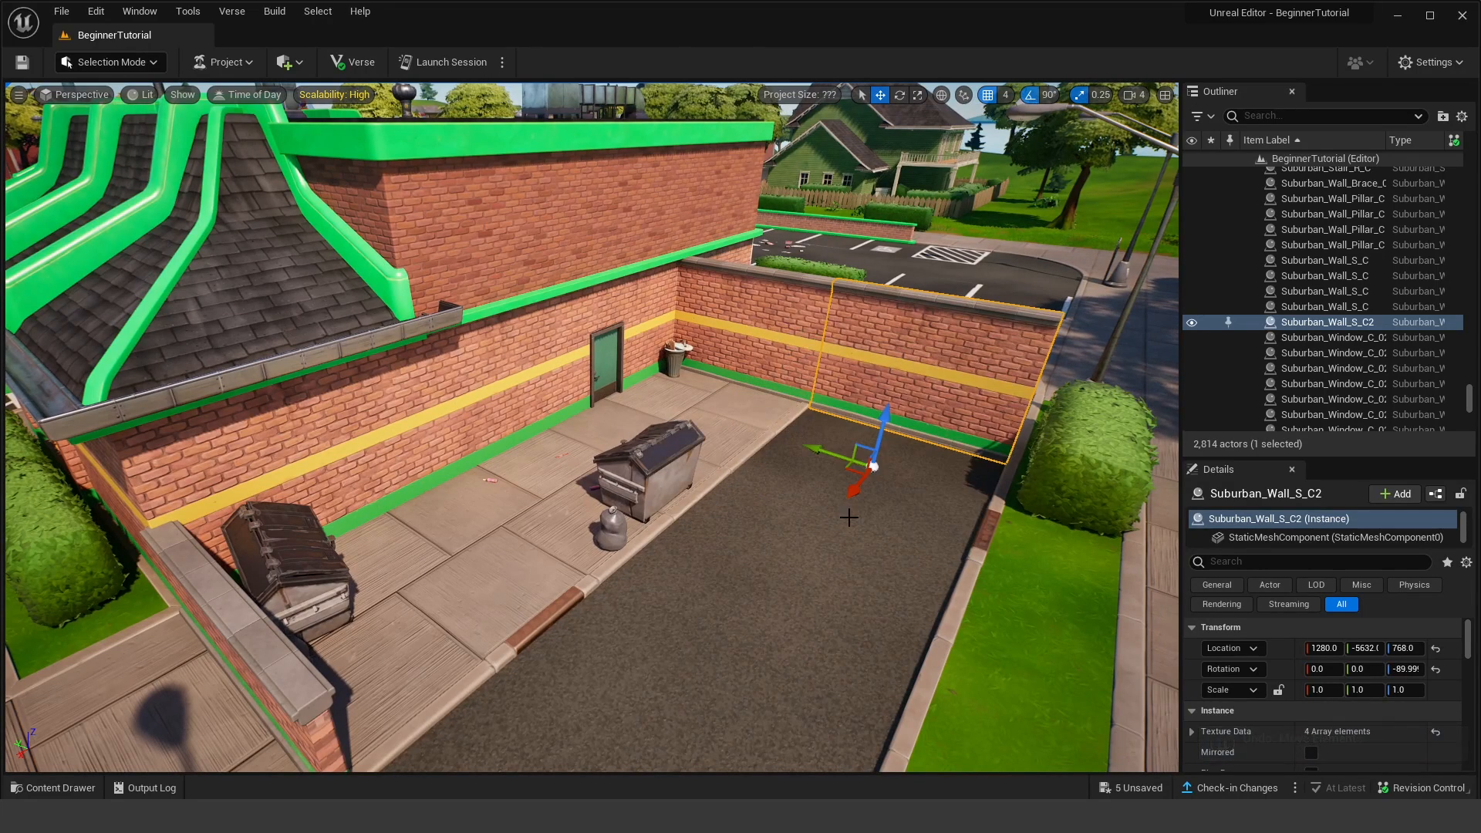
key(ctrl+z)
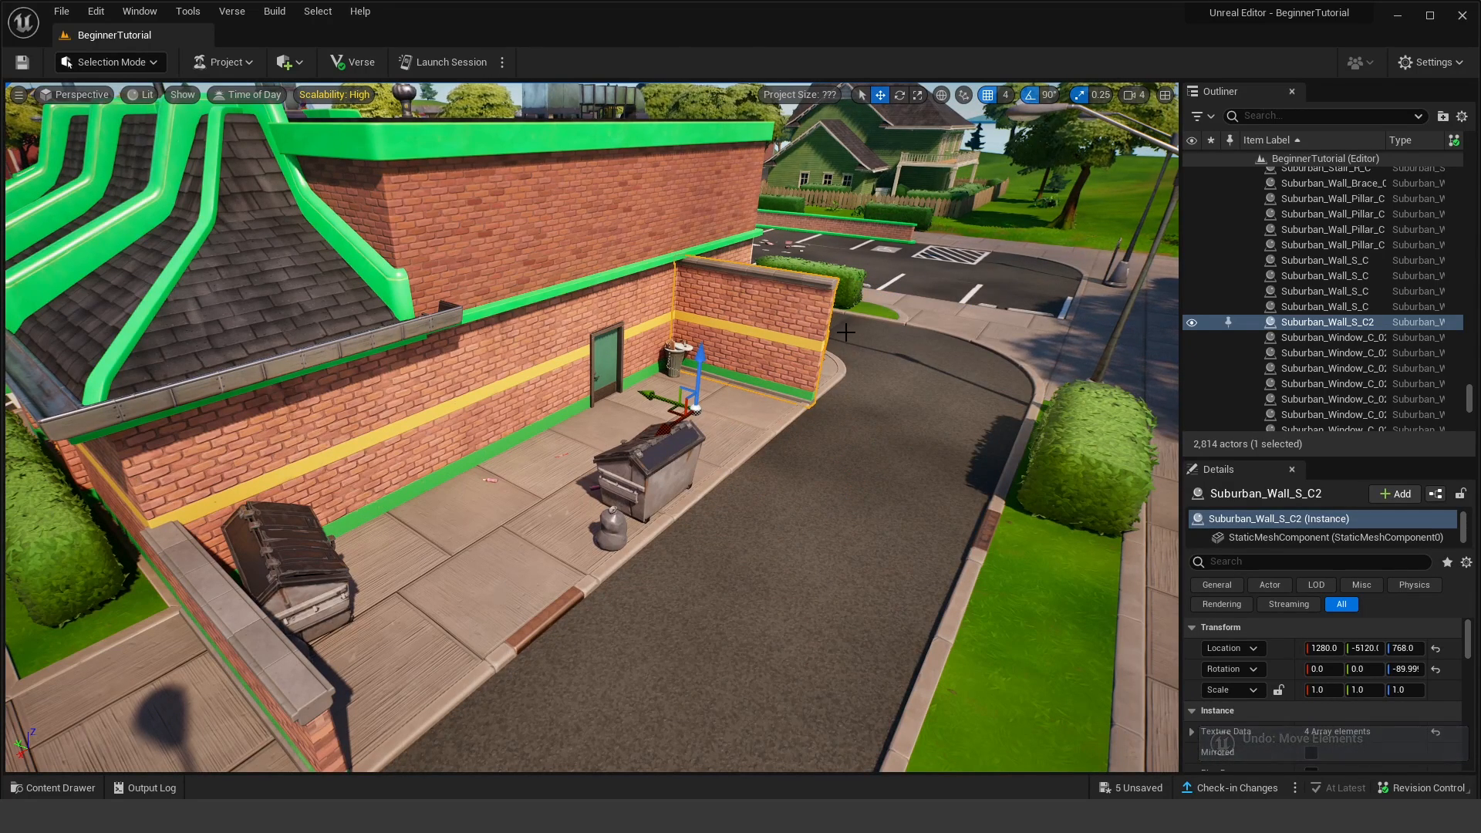
key(ctrl+z)
key(ctrl+z)
key(ctrl+z)
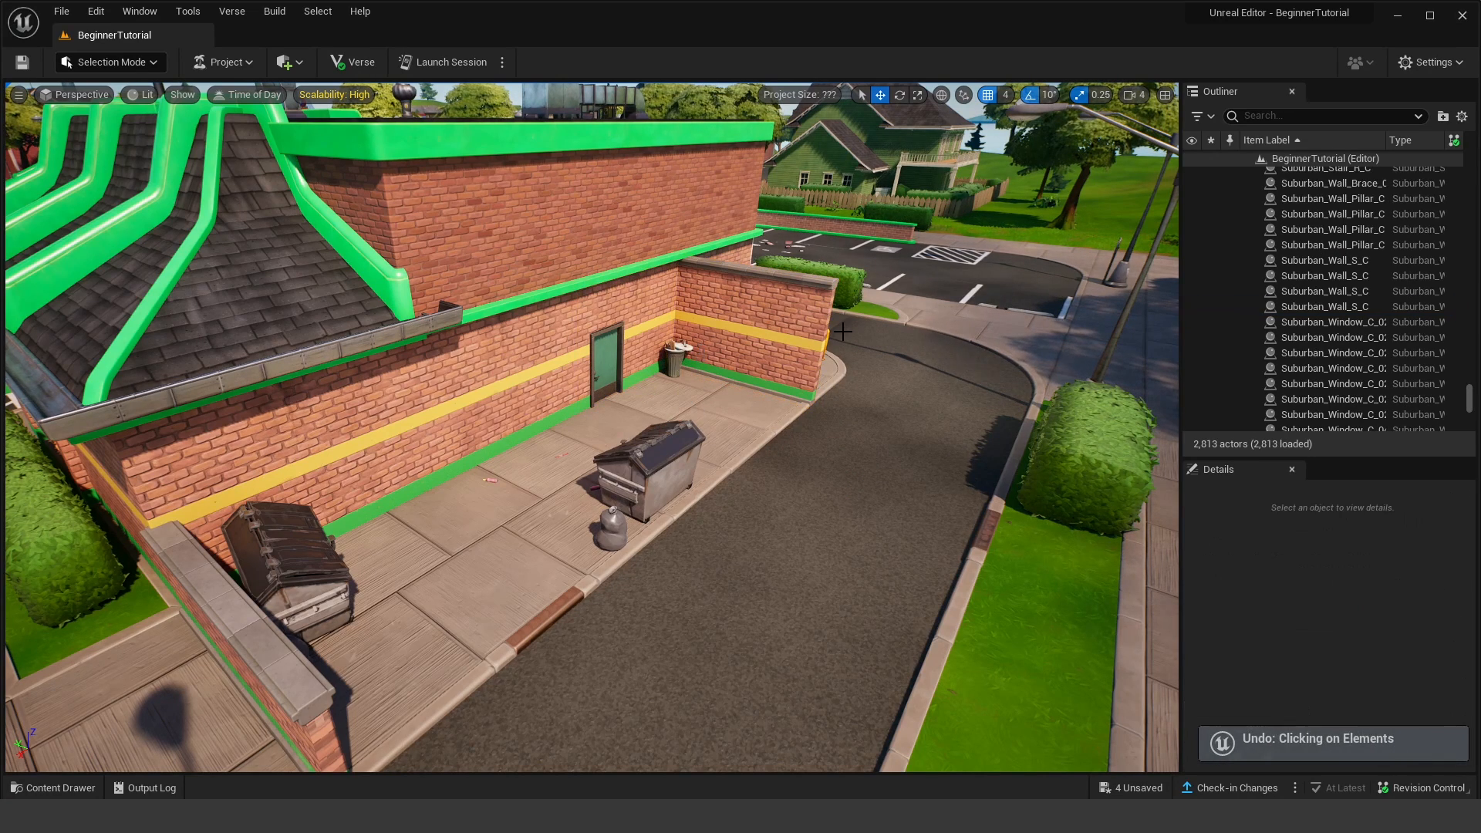
Step: Redo the added brick wall segments beside the driveway and undo them again
key(ctrl+z)
key(ctrl+z)
key(ctrl+z)
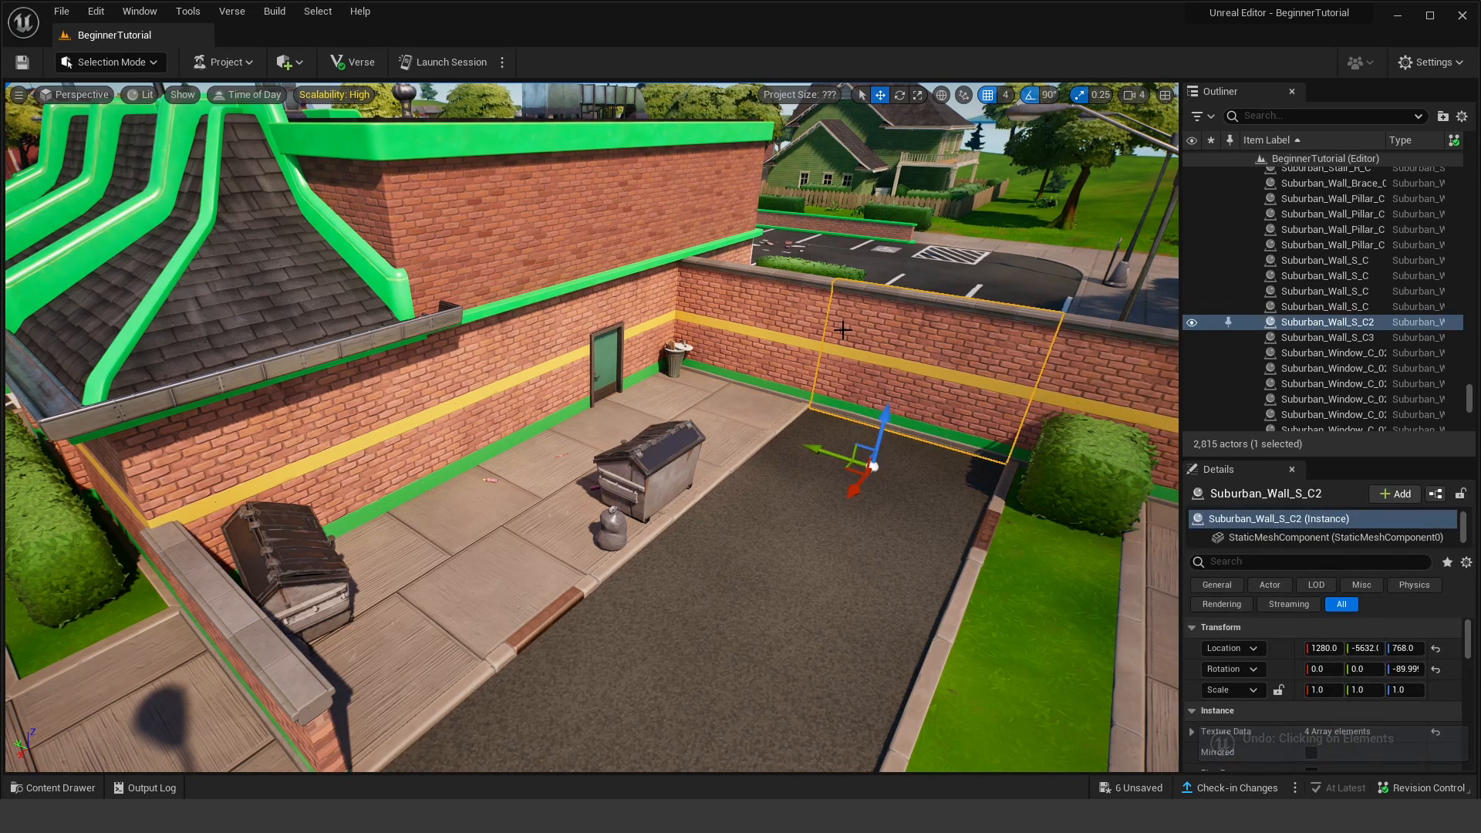
key(ctrl+z)
key(ctrl+z)
key(ctrl+z)
key(ctrl+z)
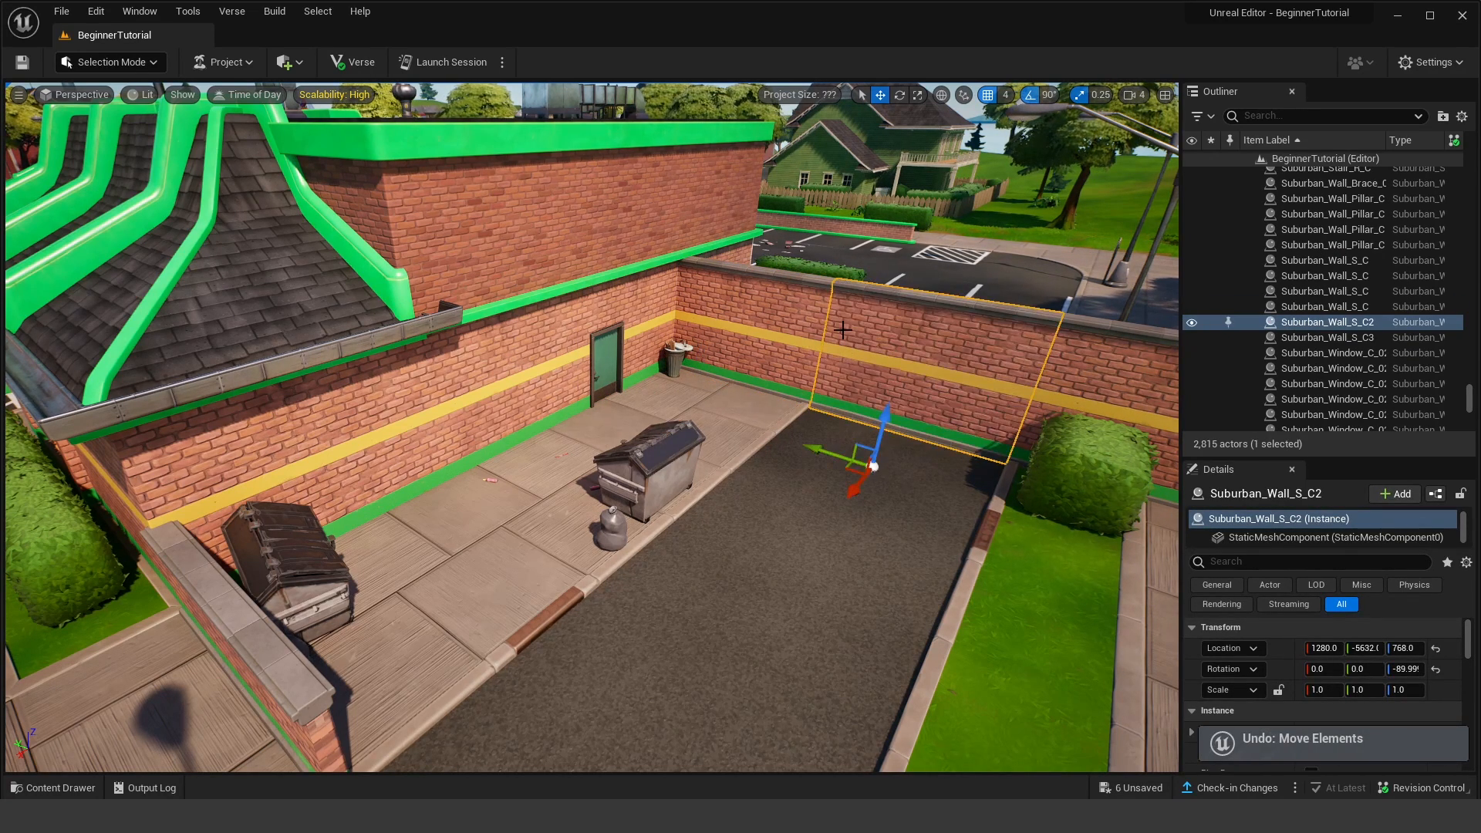
key(ctrl+z)
key(ctrl+z)
key(ctrl+z)
key(ctrl+z)
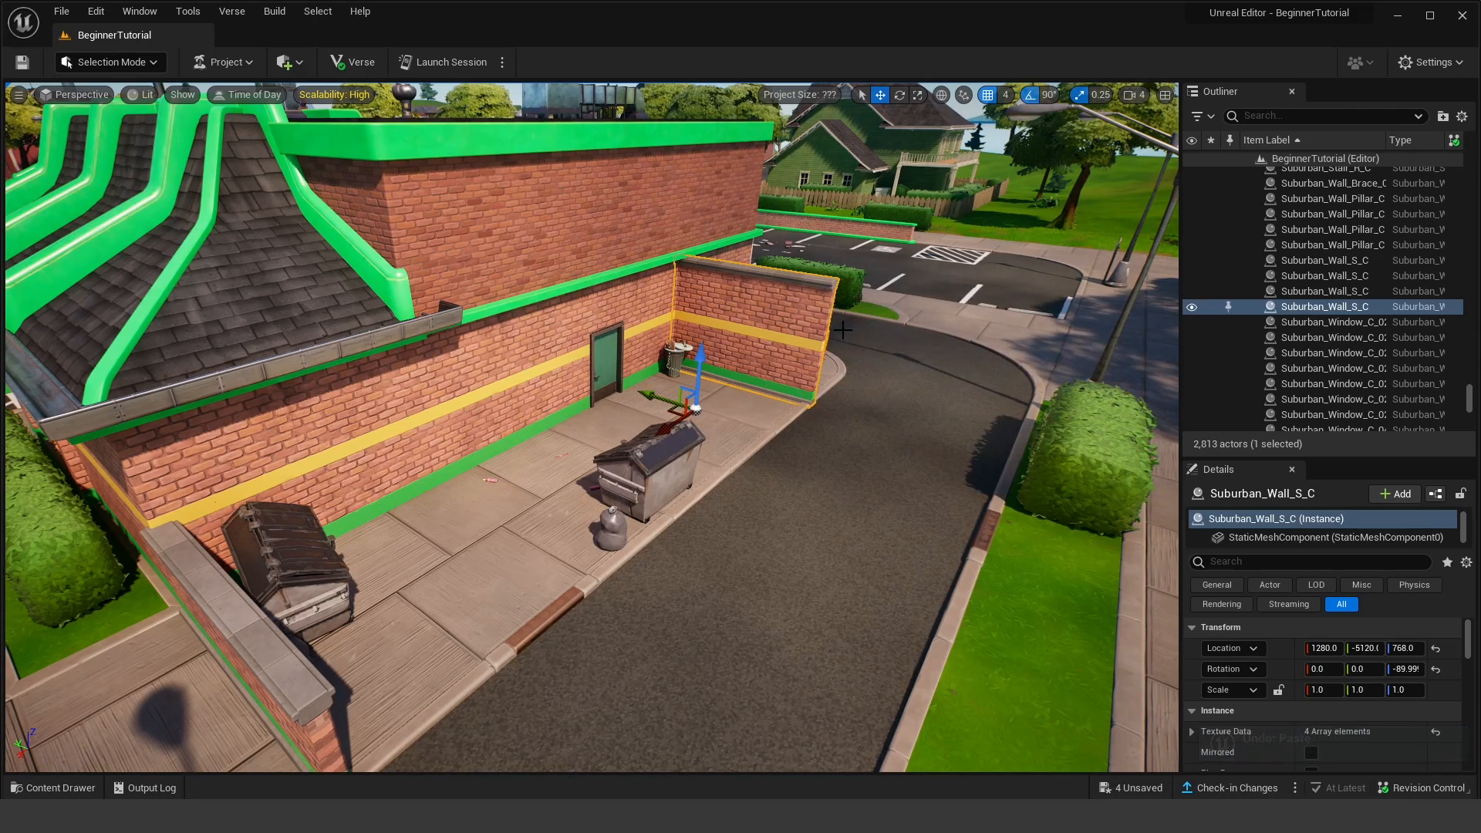
Step: Undo the deletions of the chain-link fence pieces around the dumpster area behind the restaurant
key(ctrl+z)
key(ctrl+z)
key(ctrl+z)
key(ctrl+z)
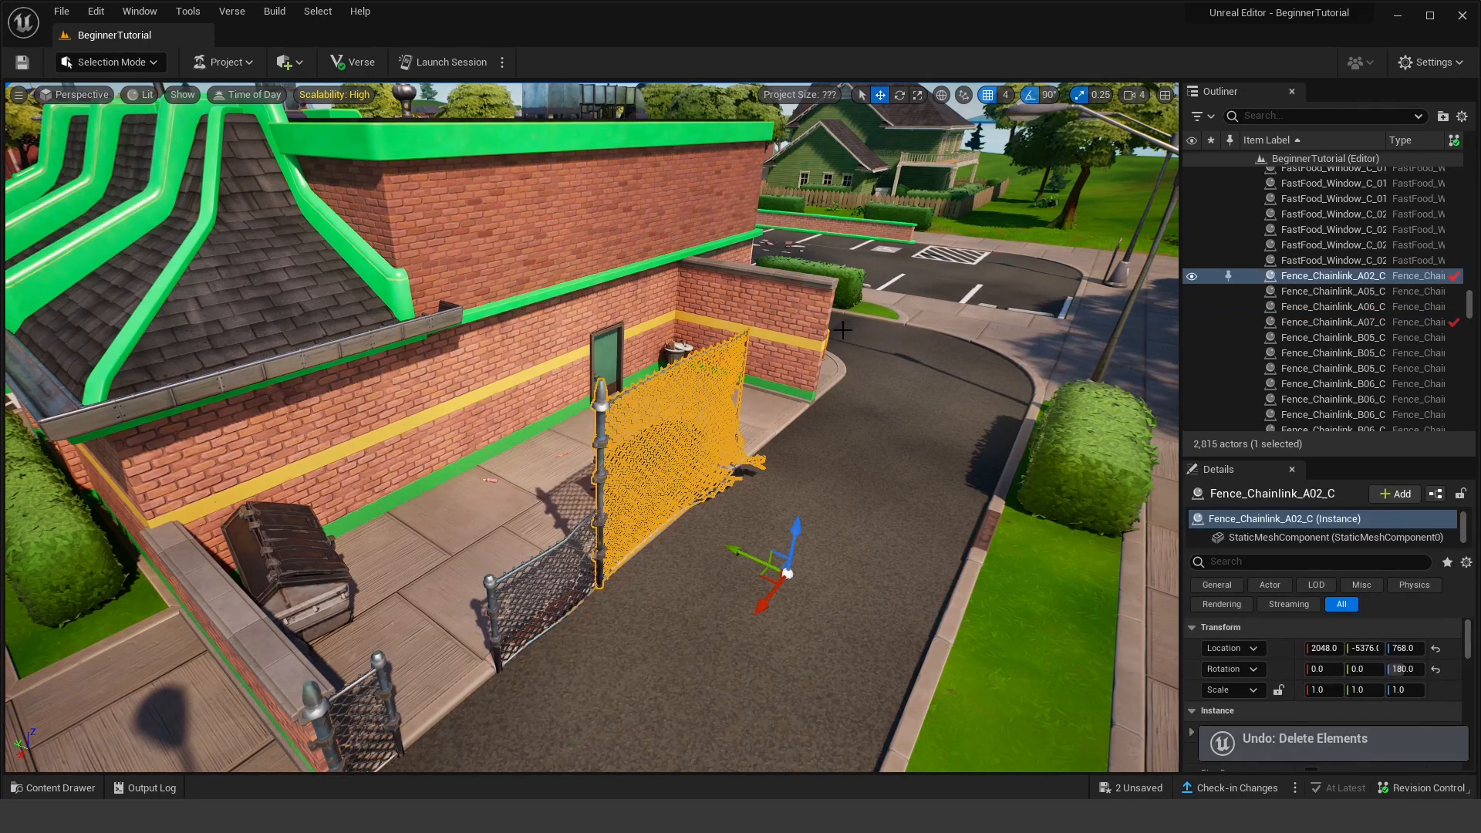
key(ctrl+z)
key(ctrl+z)
key(ctrl+z)
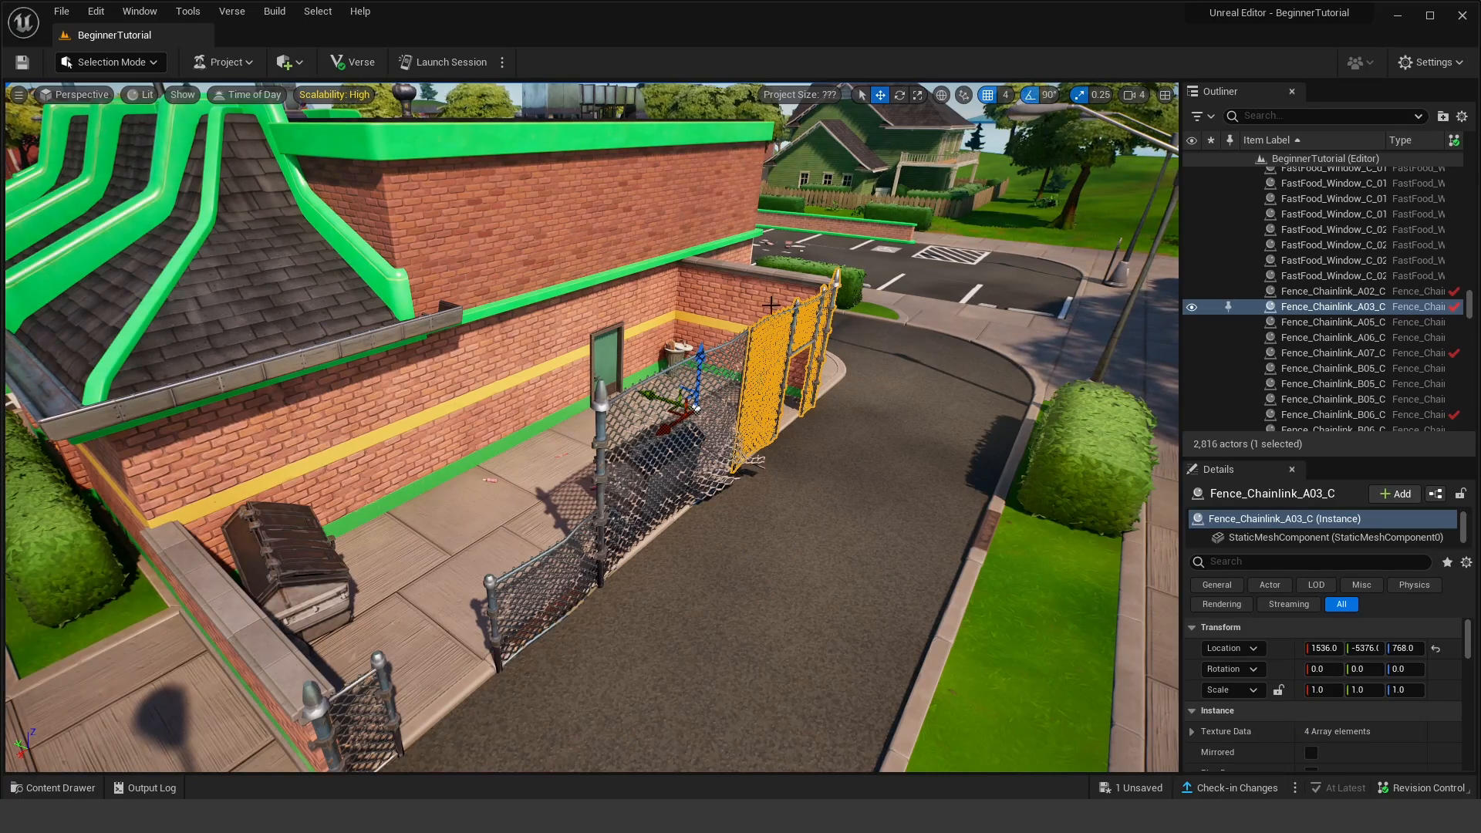
Step: Inspect the restored fence area, the restaurant's side walls and roof, and the surrounding parking lots
right_drag(740, 339, 853, 367)
click(858, 384)
click(853, 367)
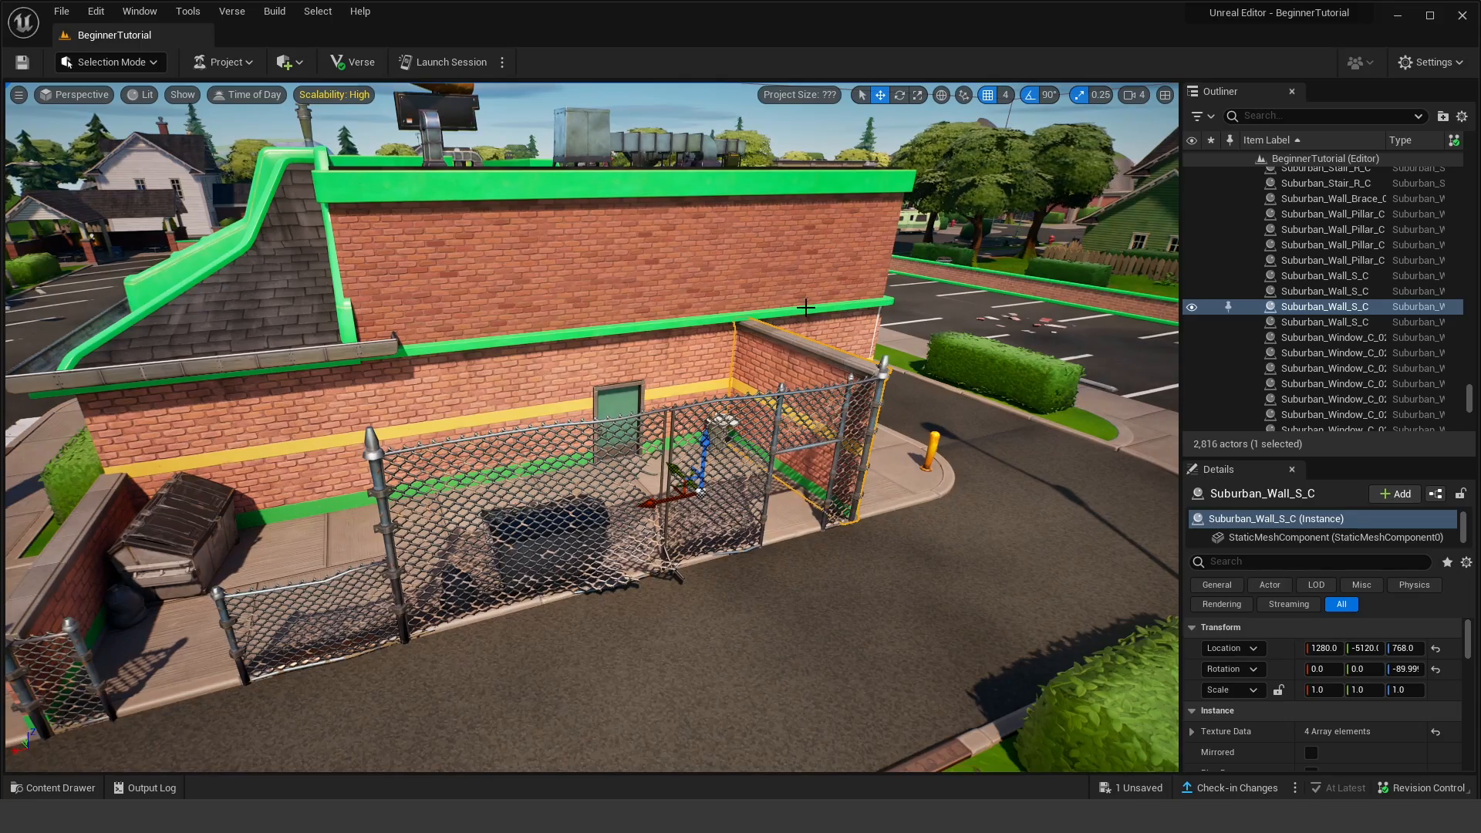
click(805, 306)
click(780, 355)
right_drag(780, 356, 763, 424)
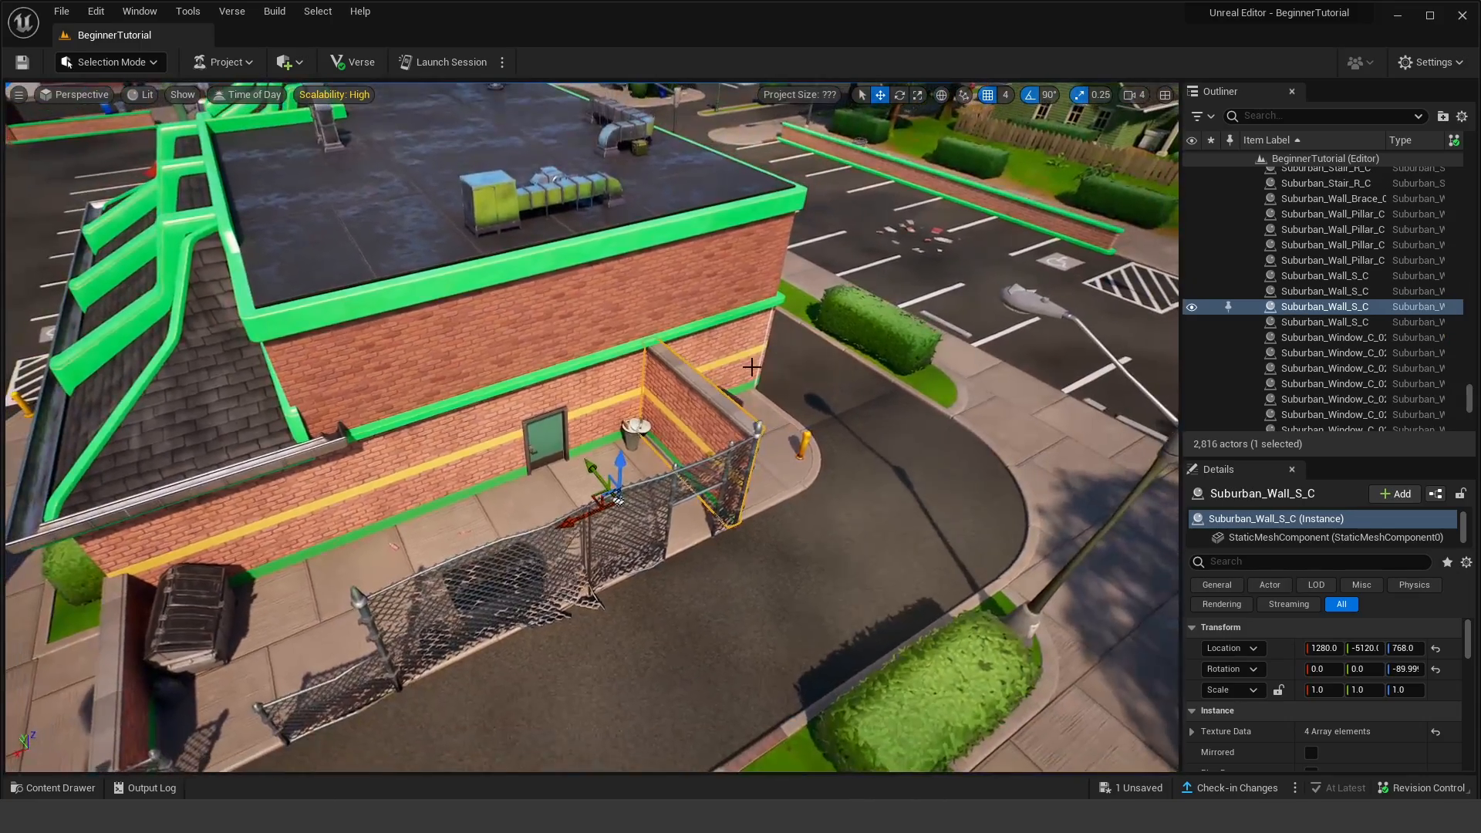
right_drag(600, 378, 597, 359)
right_drag(771, 386, 778, 324)
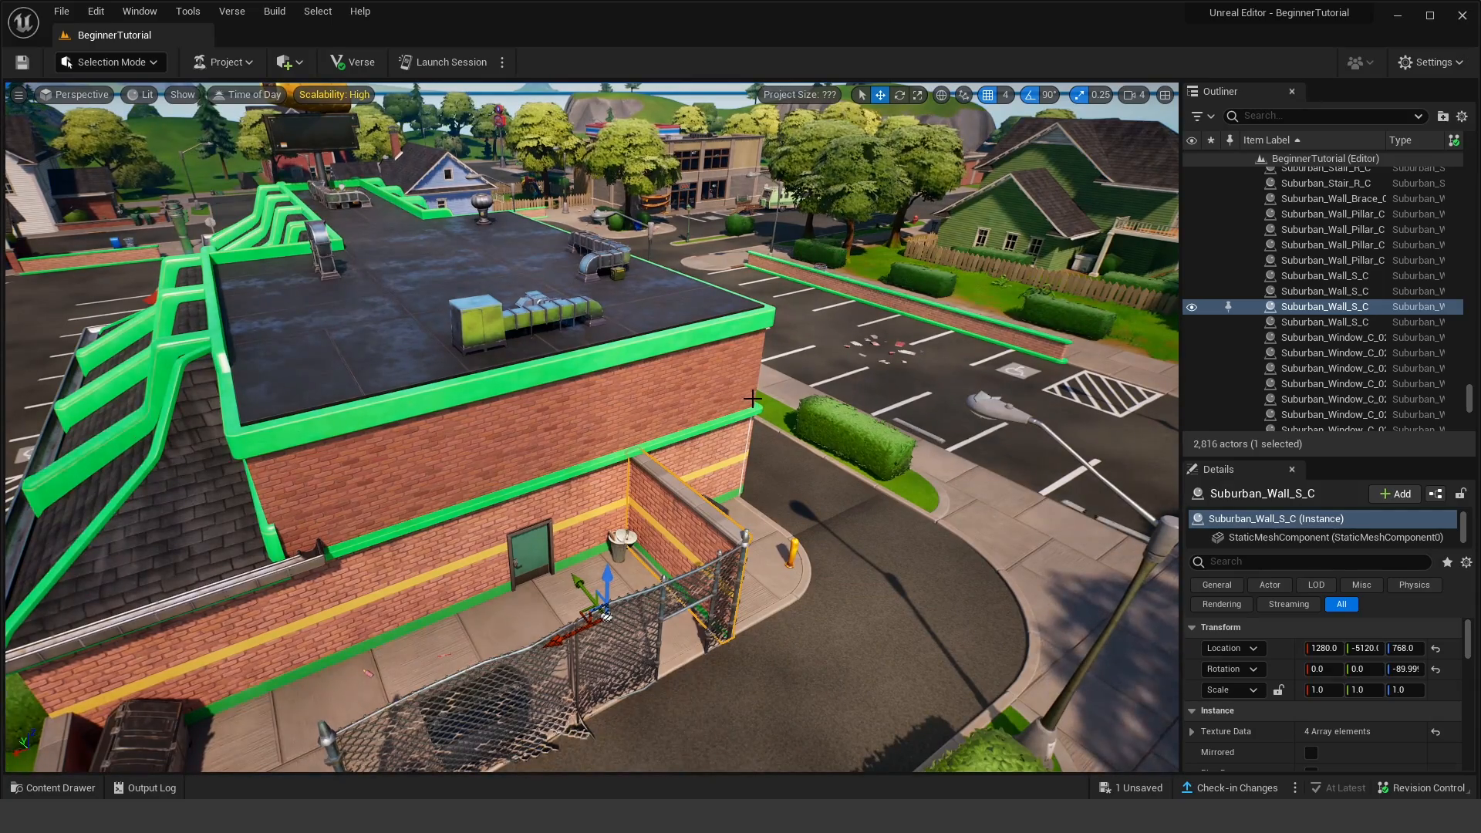
right_drag(841, 368, 613, 344)
click(540, 389)
key(a)
right_drag(540, 390, 518, 386)
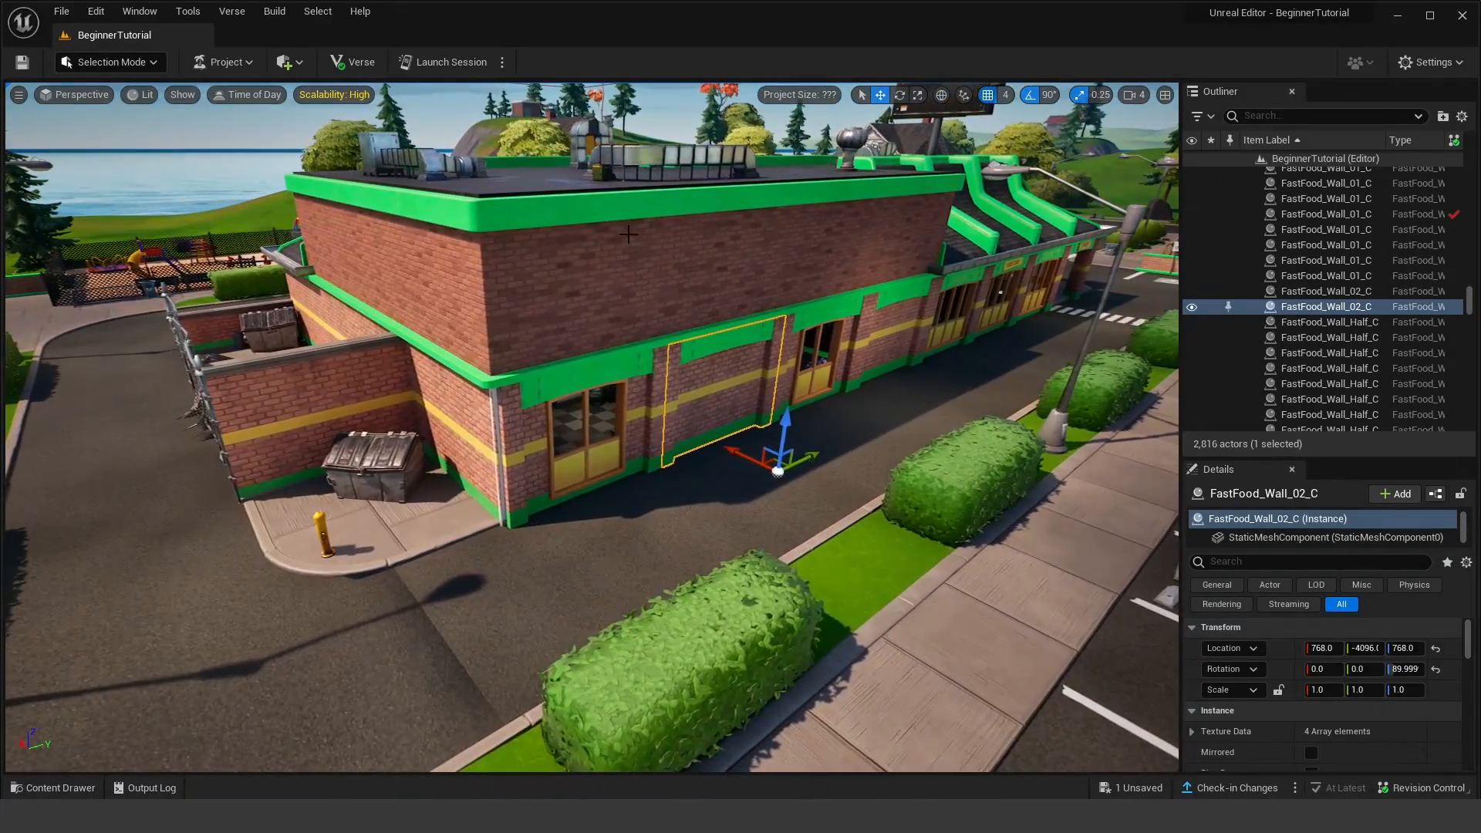
click(757, 242)
key(w)
right_drag(757, 242, 746, 189)
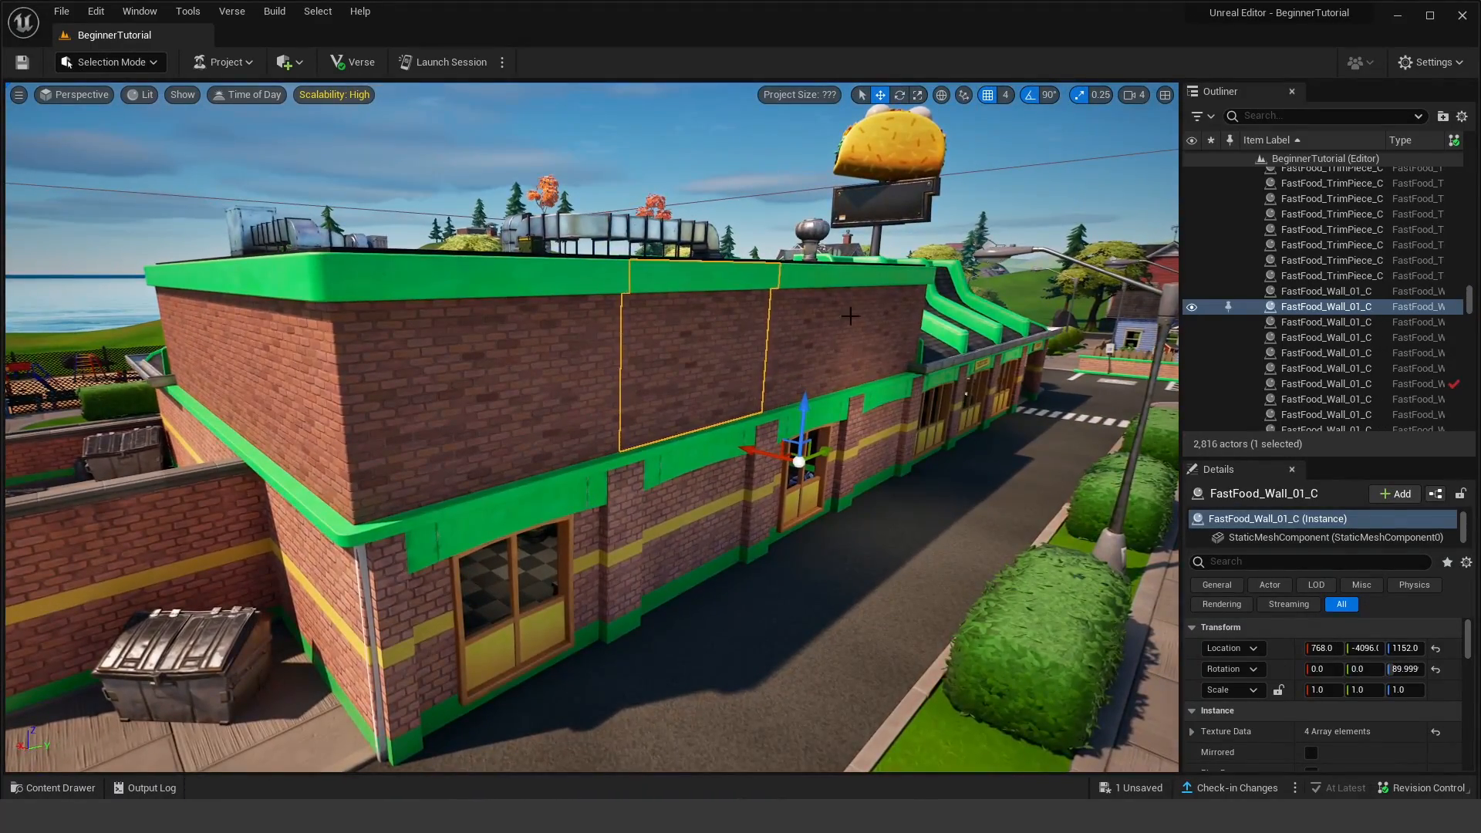
right_drag(850, 317, 825, 208)
key(w)
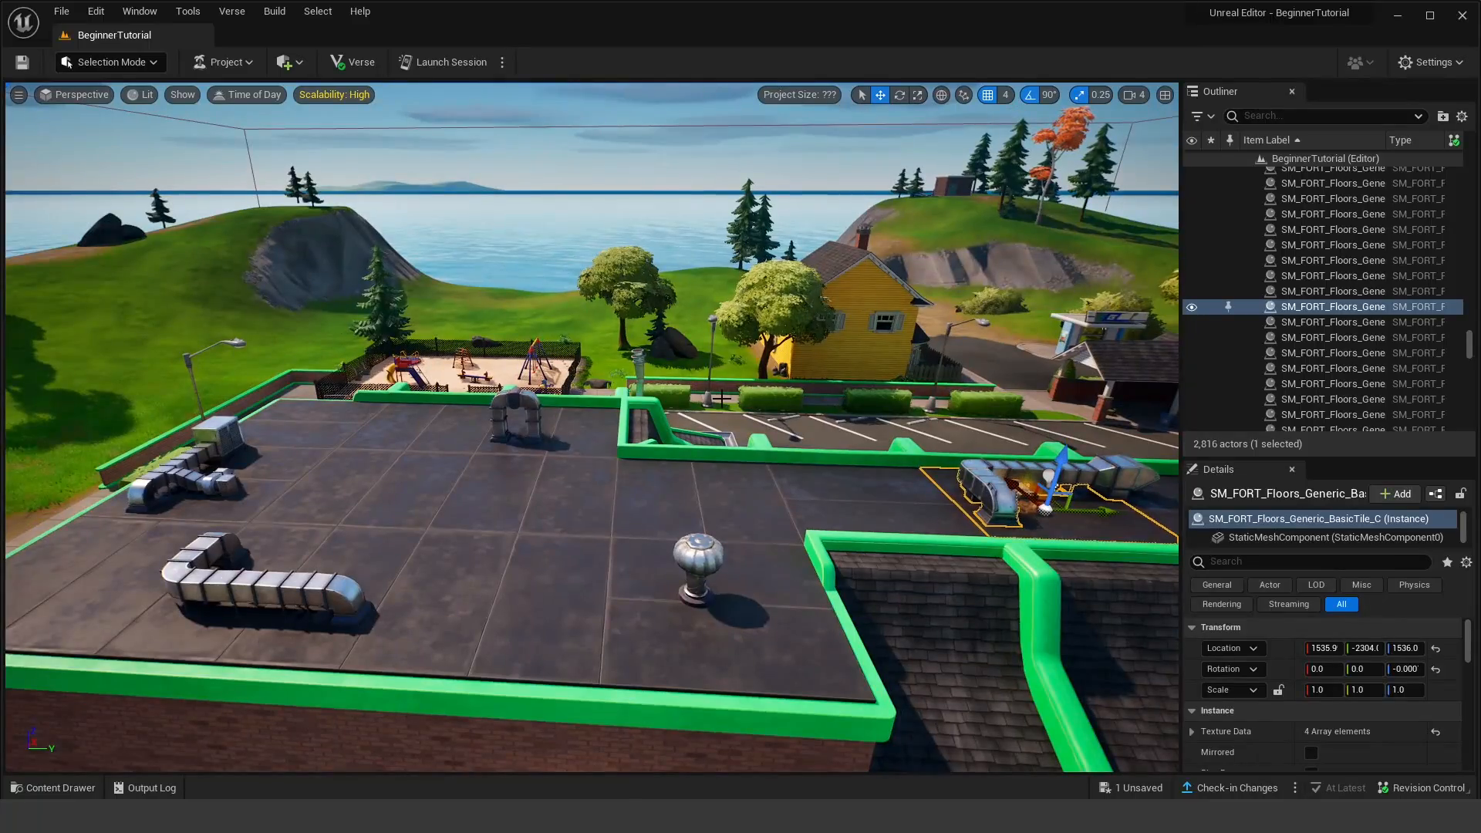
key(d)
right_drag(721, 399, 987, 411)
key(s)
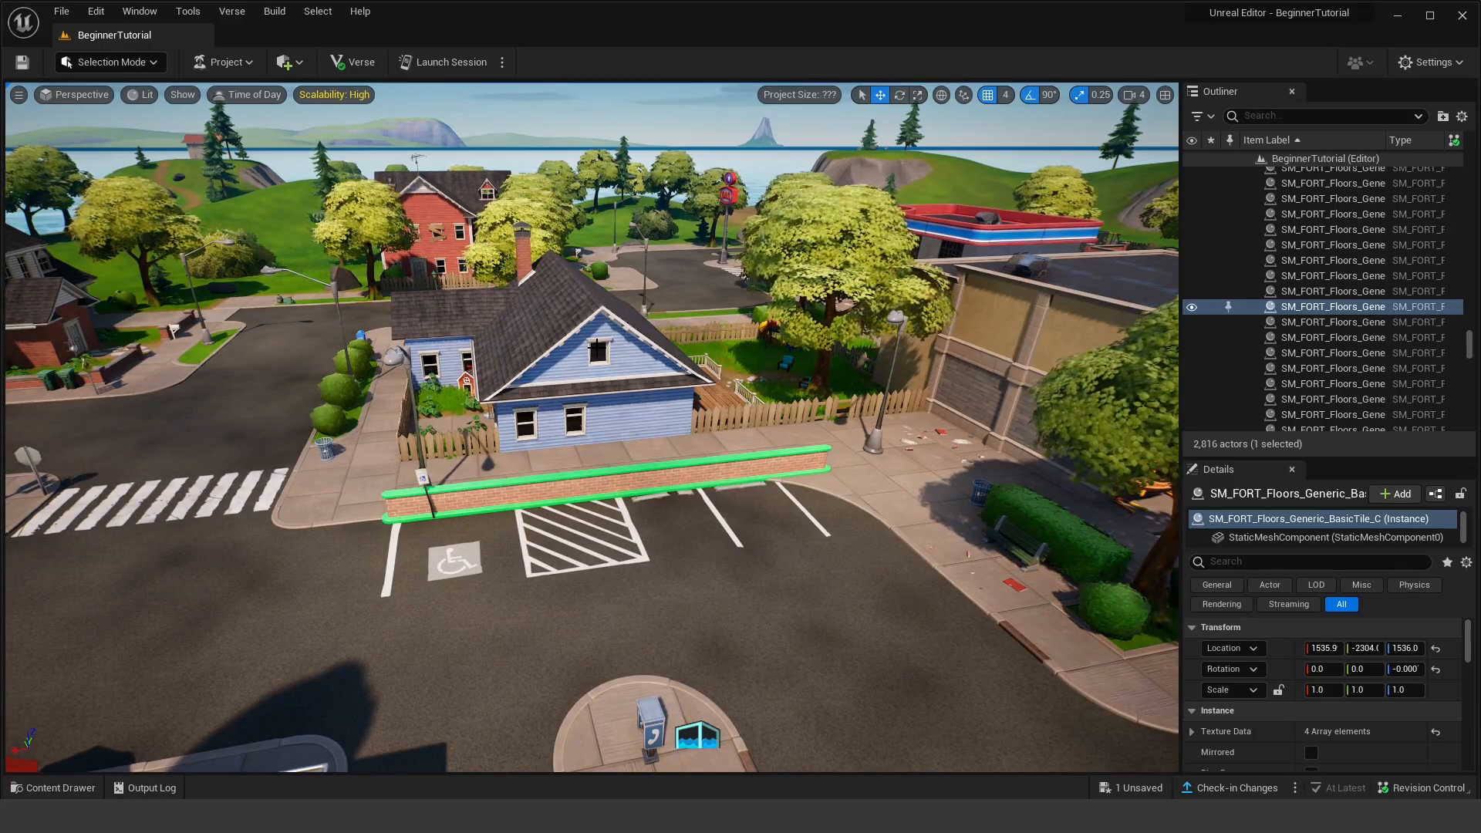
Step: Save the current BeginnerTutorial level and all other unsaved content in the project
key(ctrl+s)
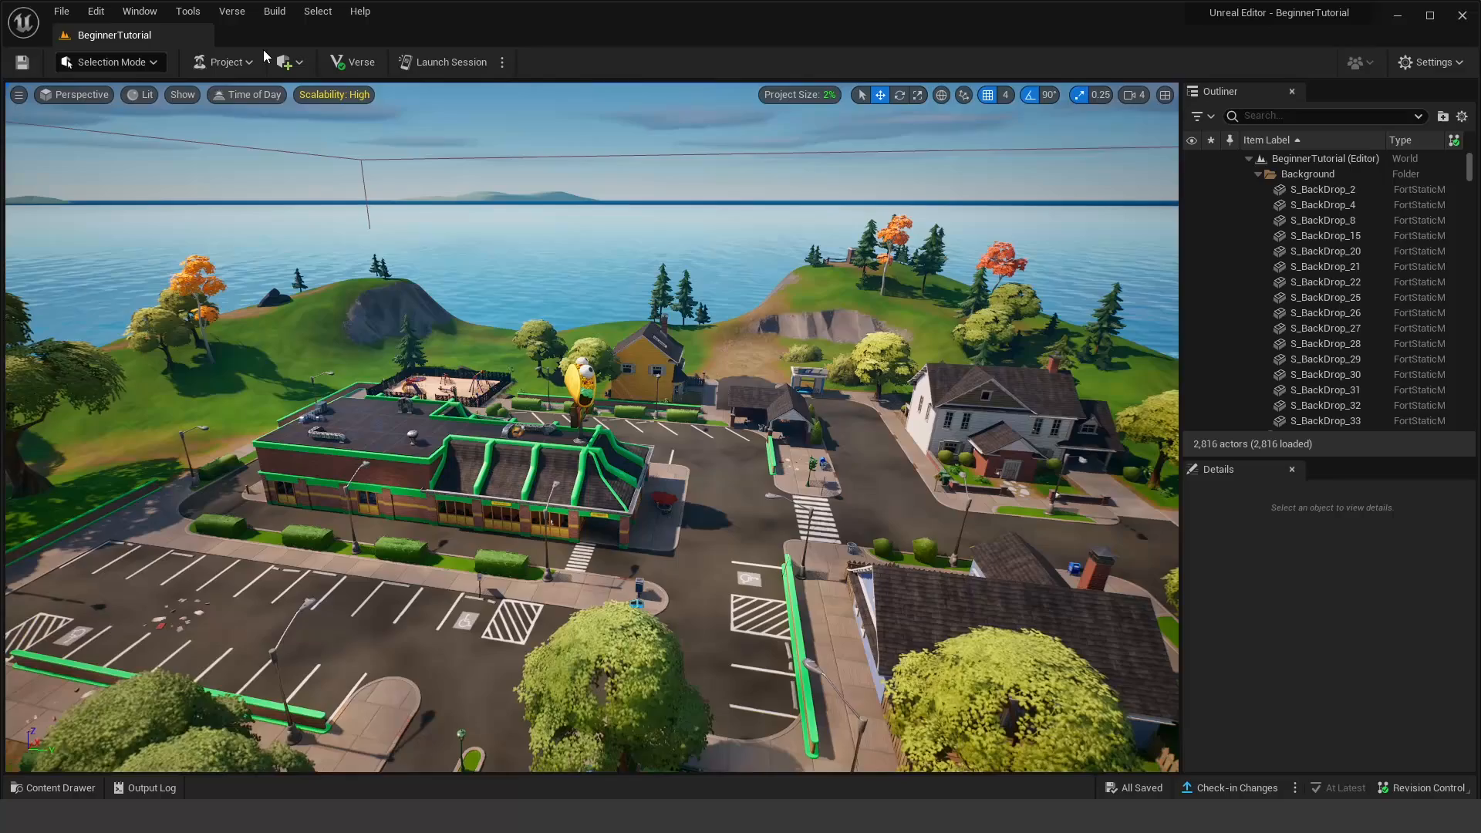
click(60, 13)
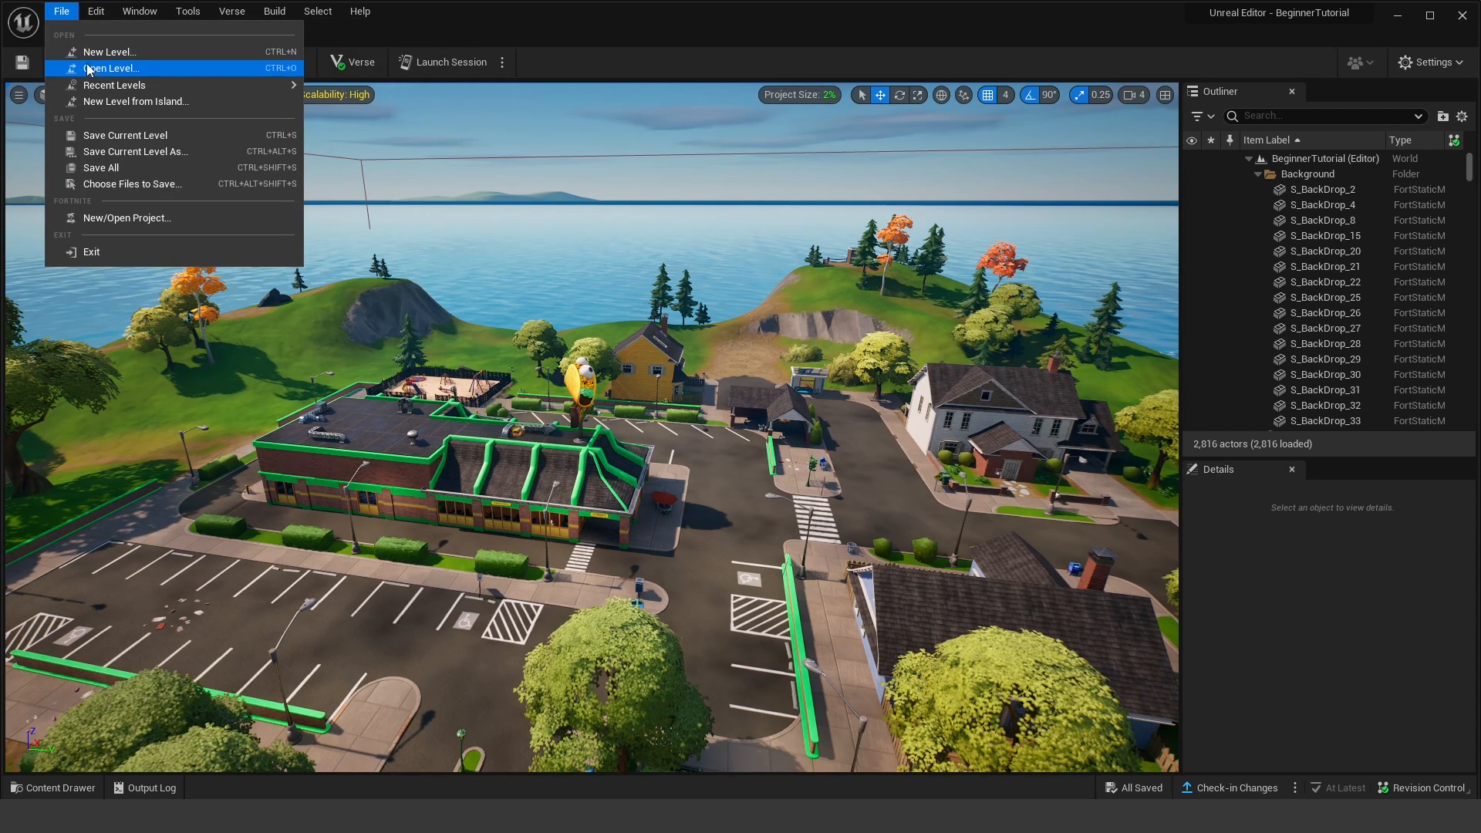
mouse_move(96, 87)
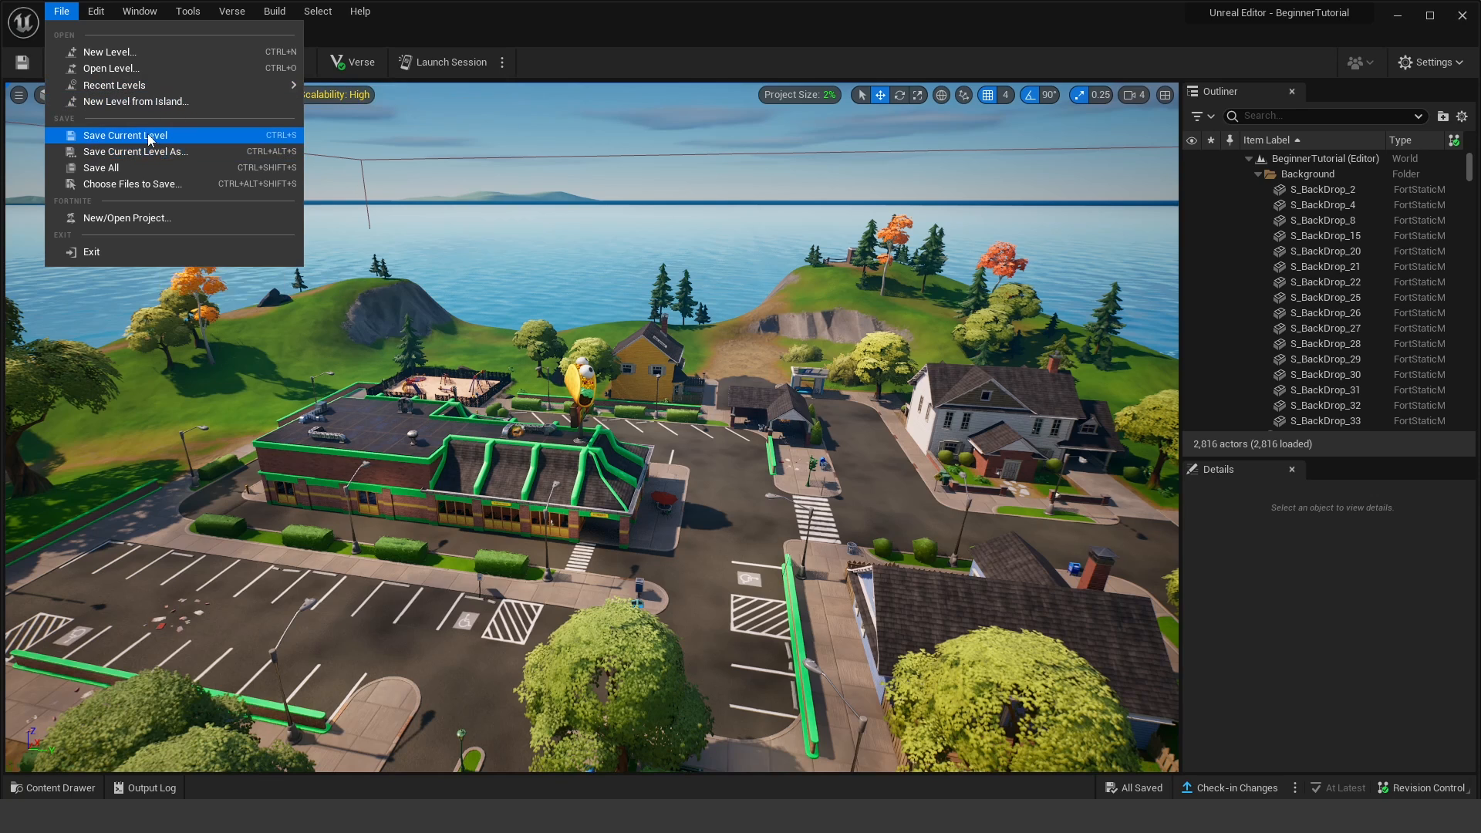
click(122, 170)
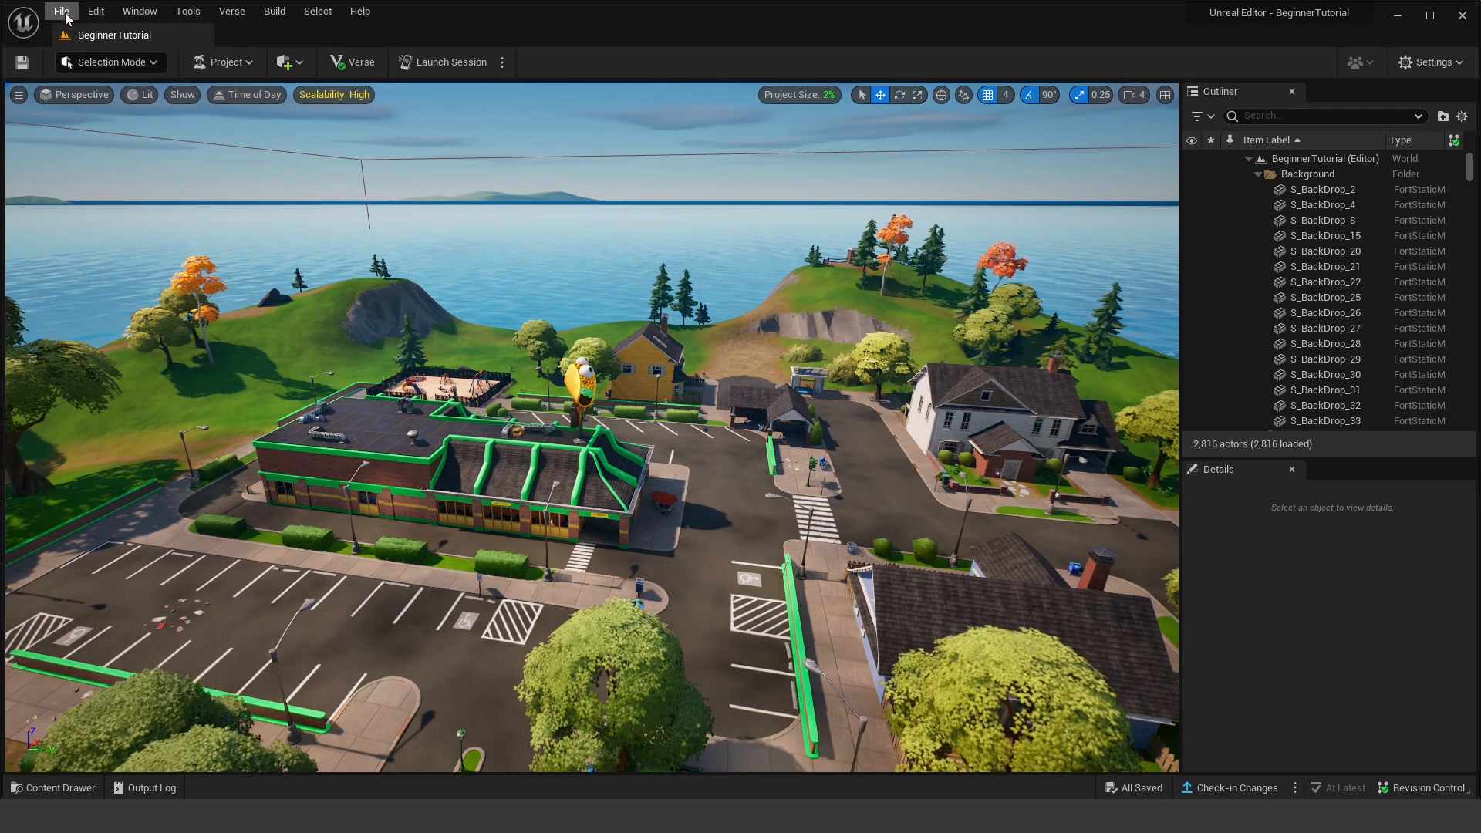
click(60, 13)
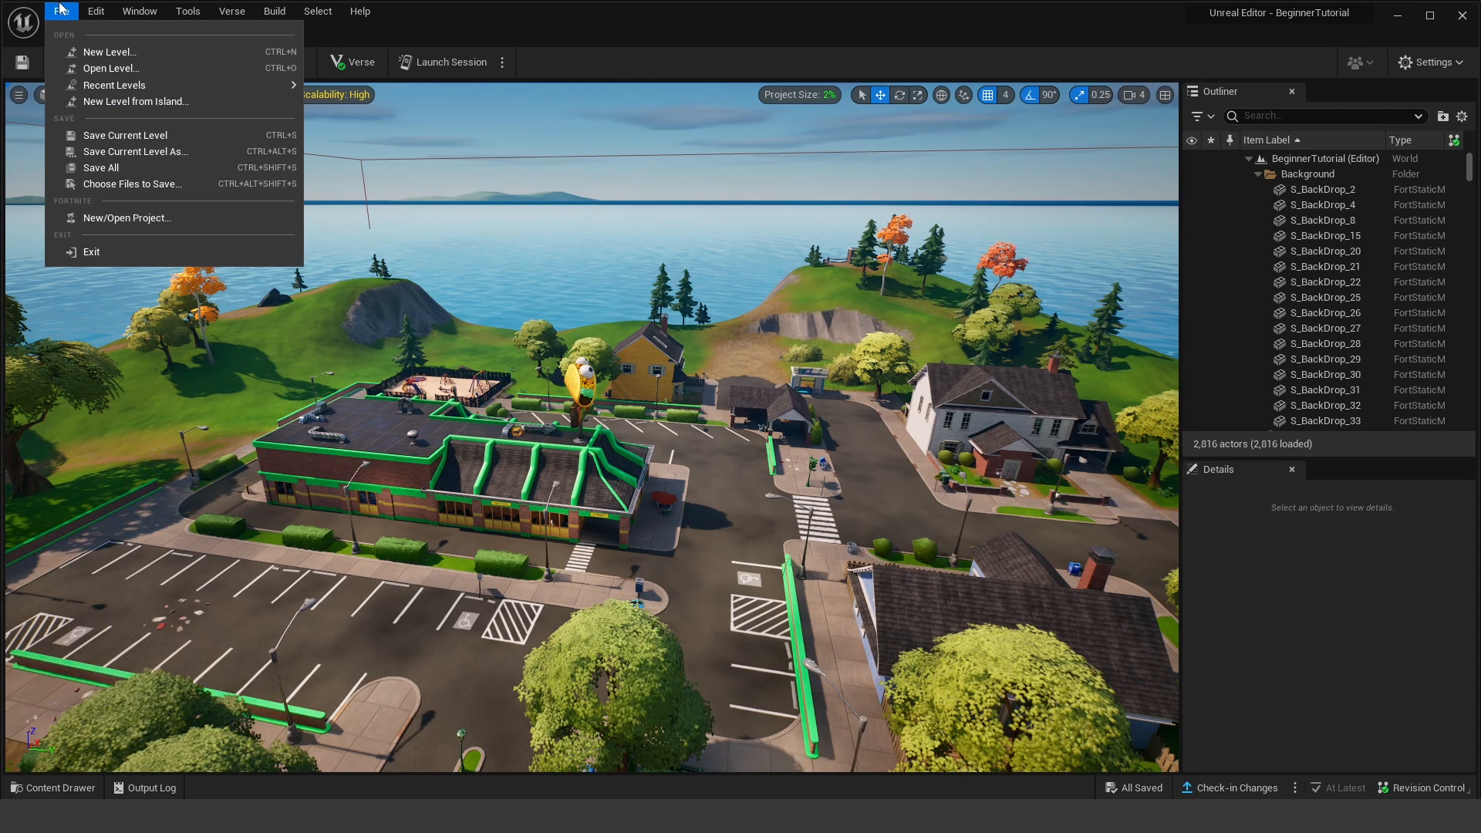
click(101, 167)
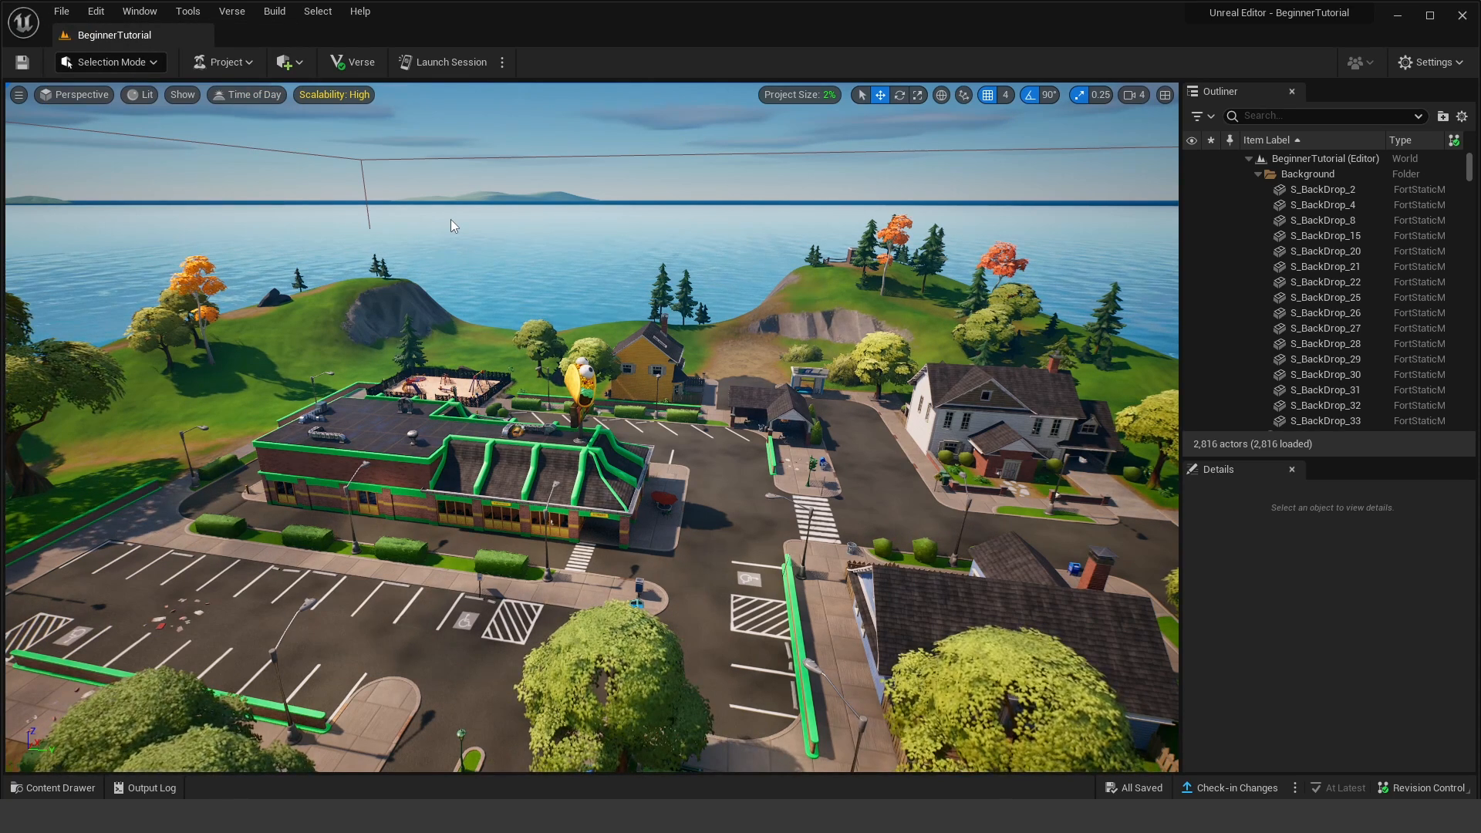
click(61, 12)
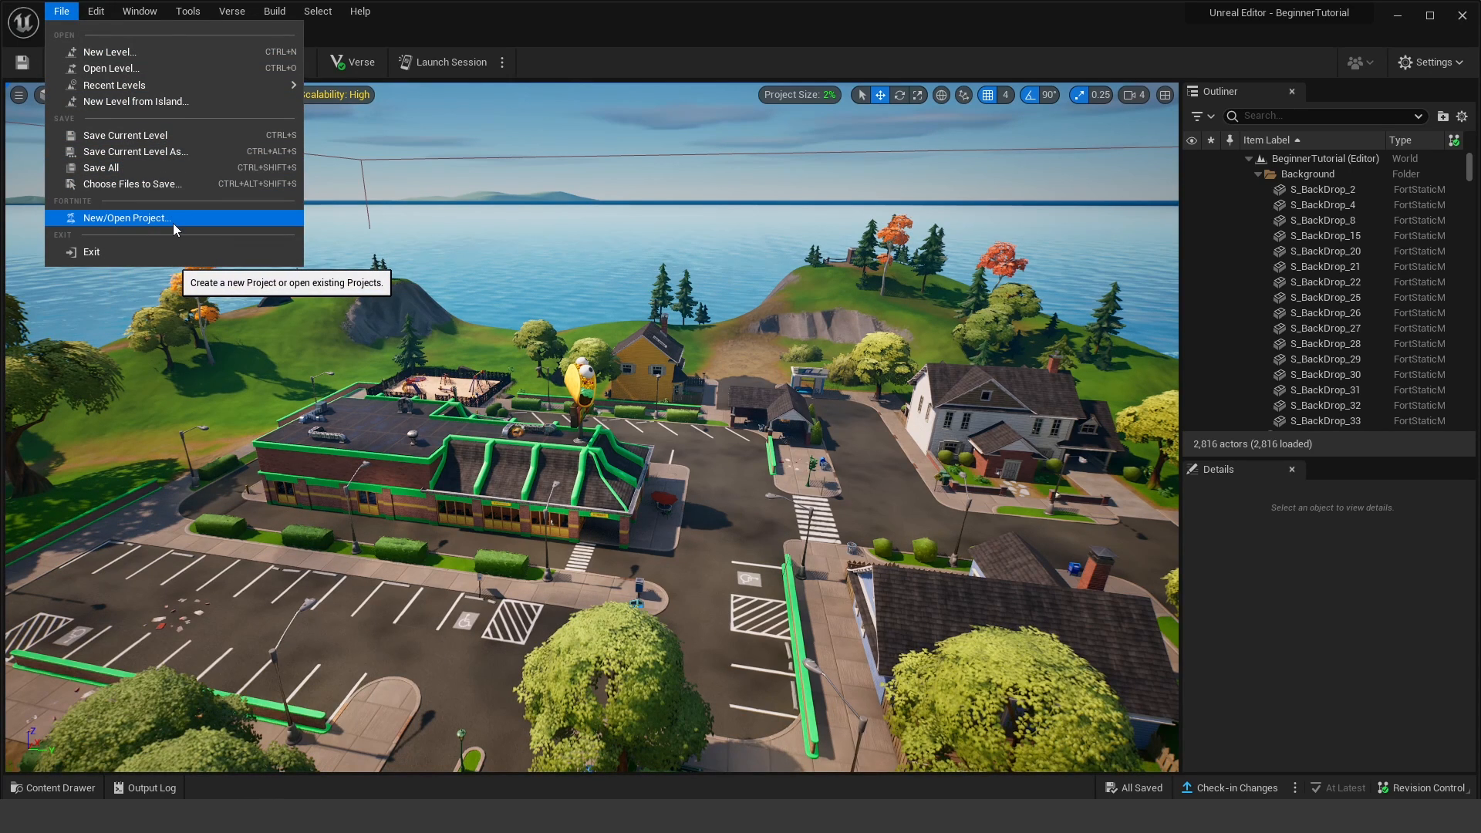
mouse_move(94, 15)
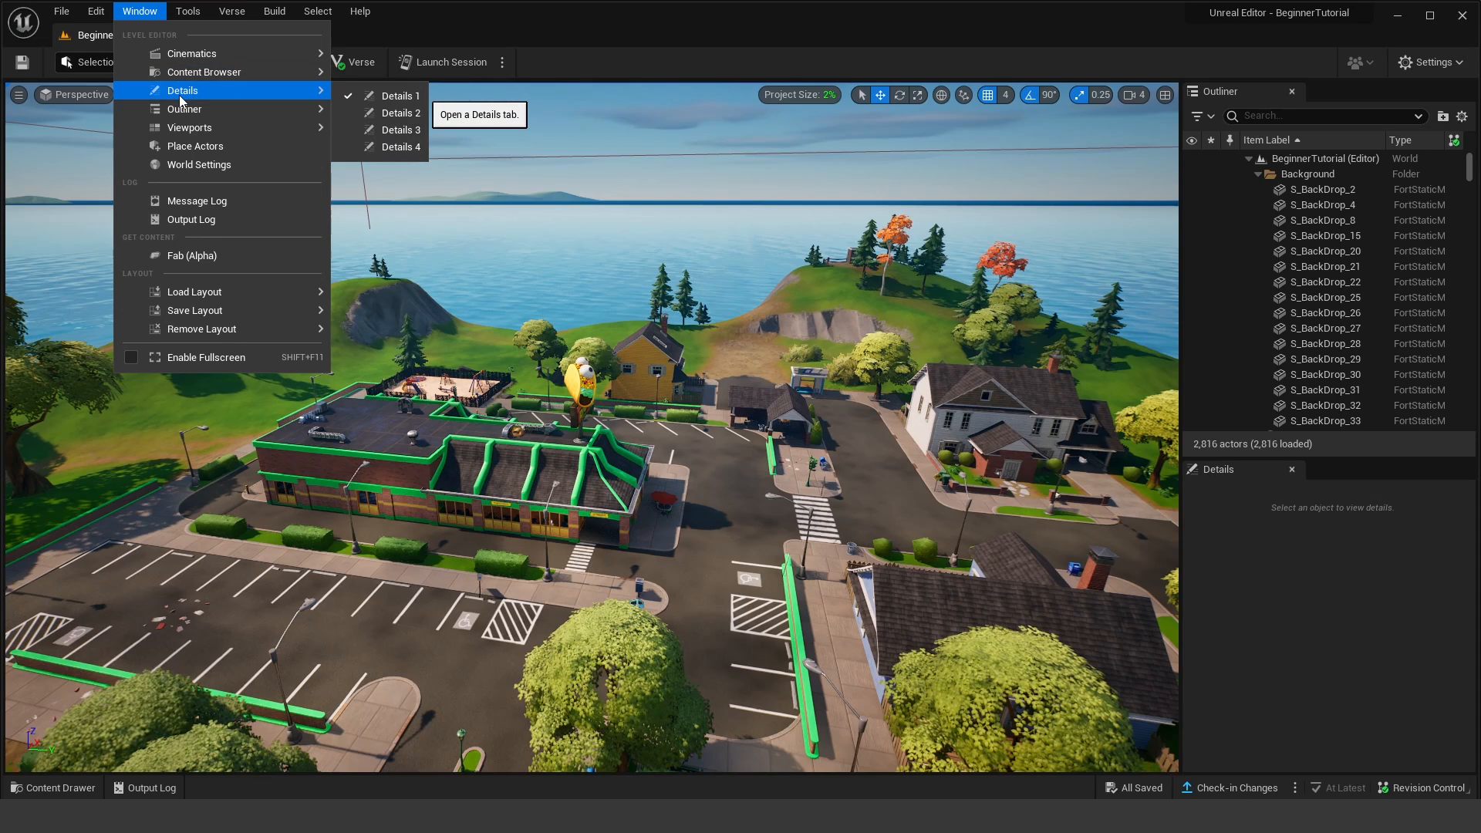
mouse_move(187, 135)
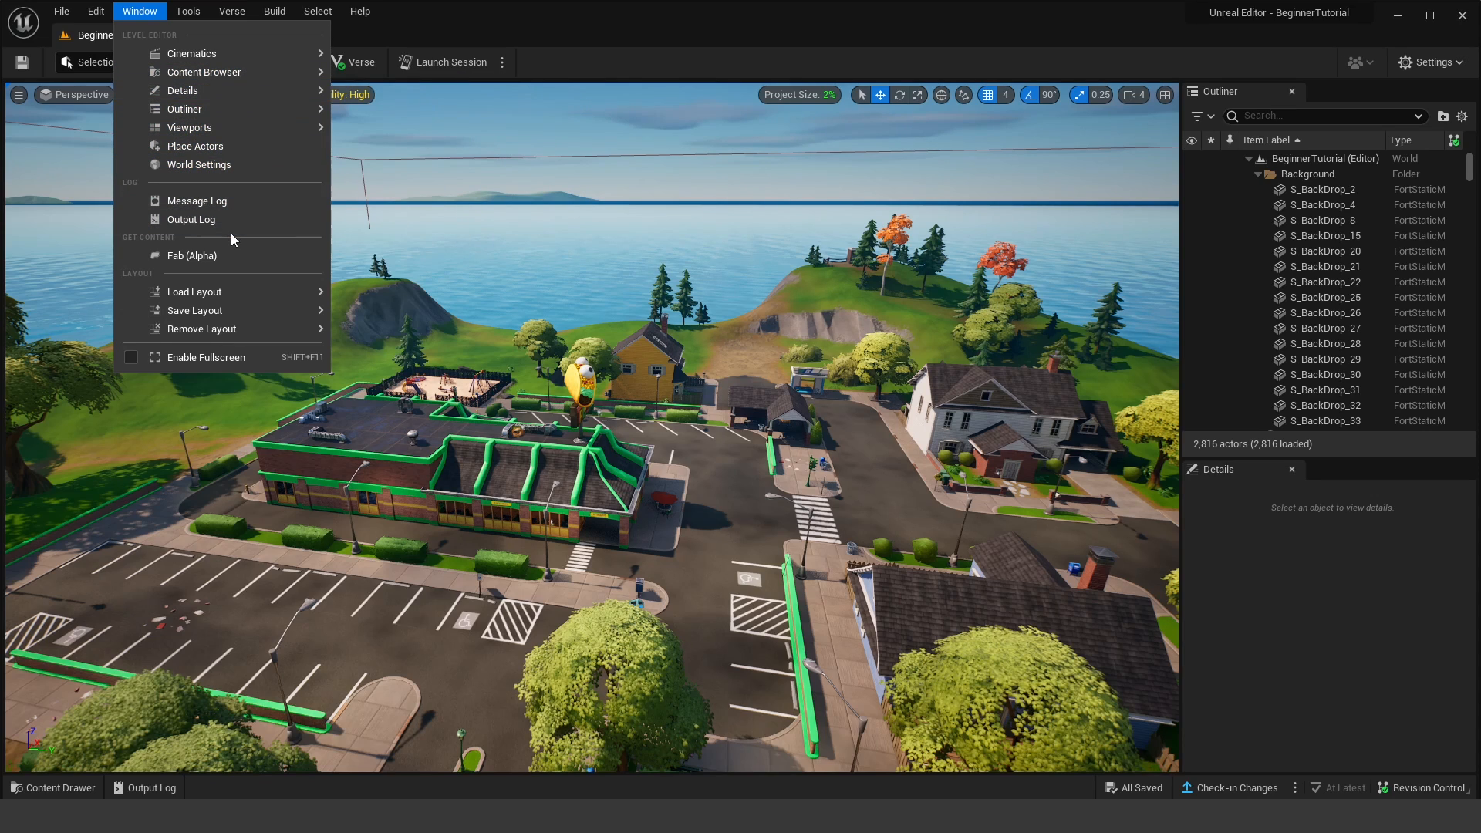
mouse_move(252, 76)
click(614, 13)
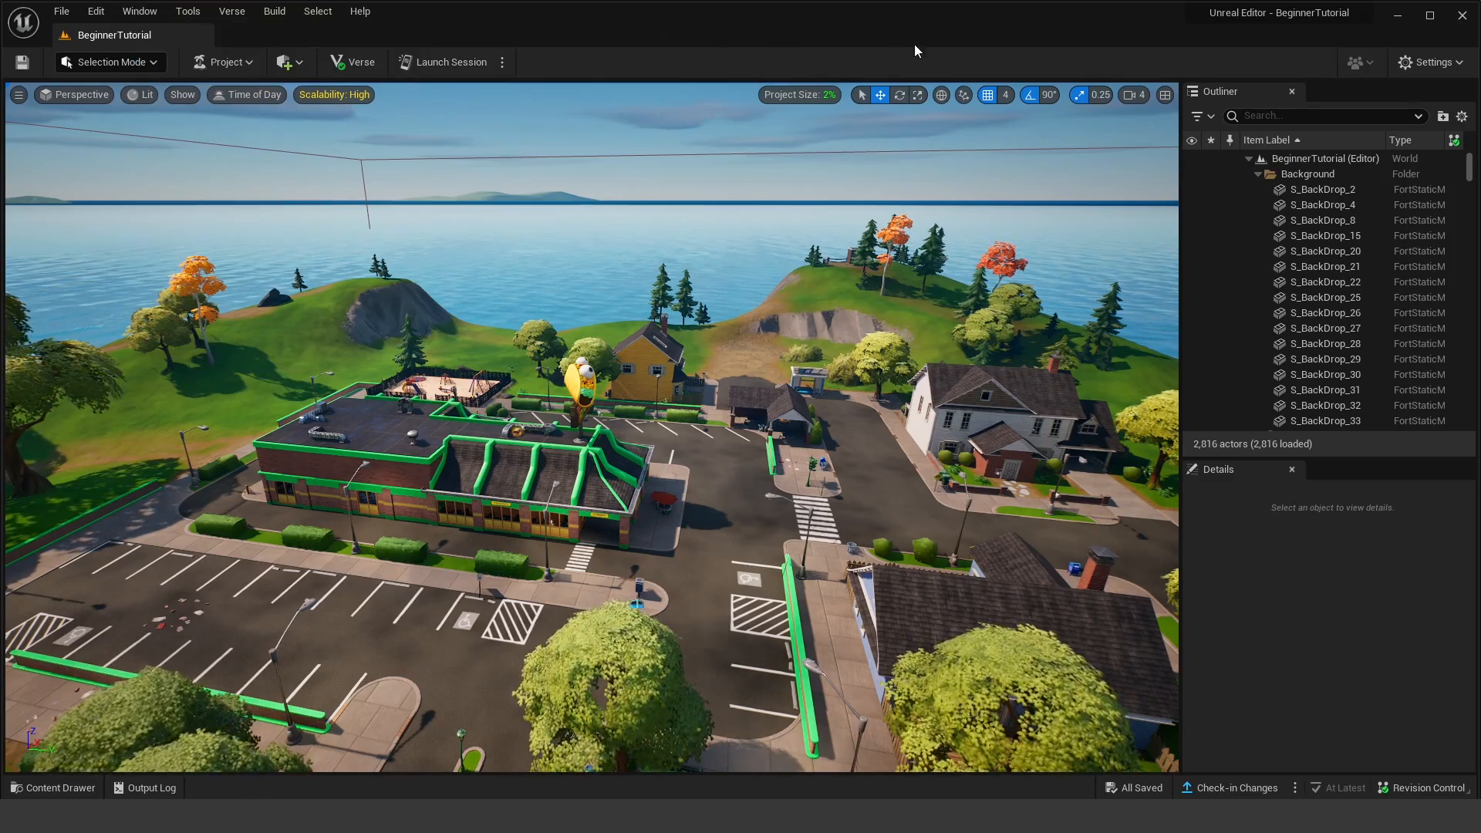
Step: Close the Outliner, restore it by loading the Default Editor Layout, and make the Outliner taller
click(1293, 93)
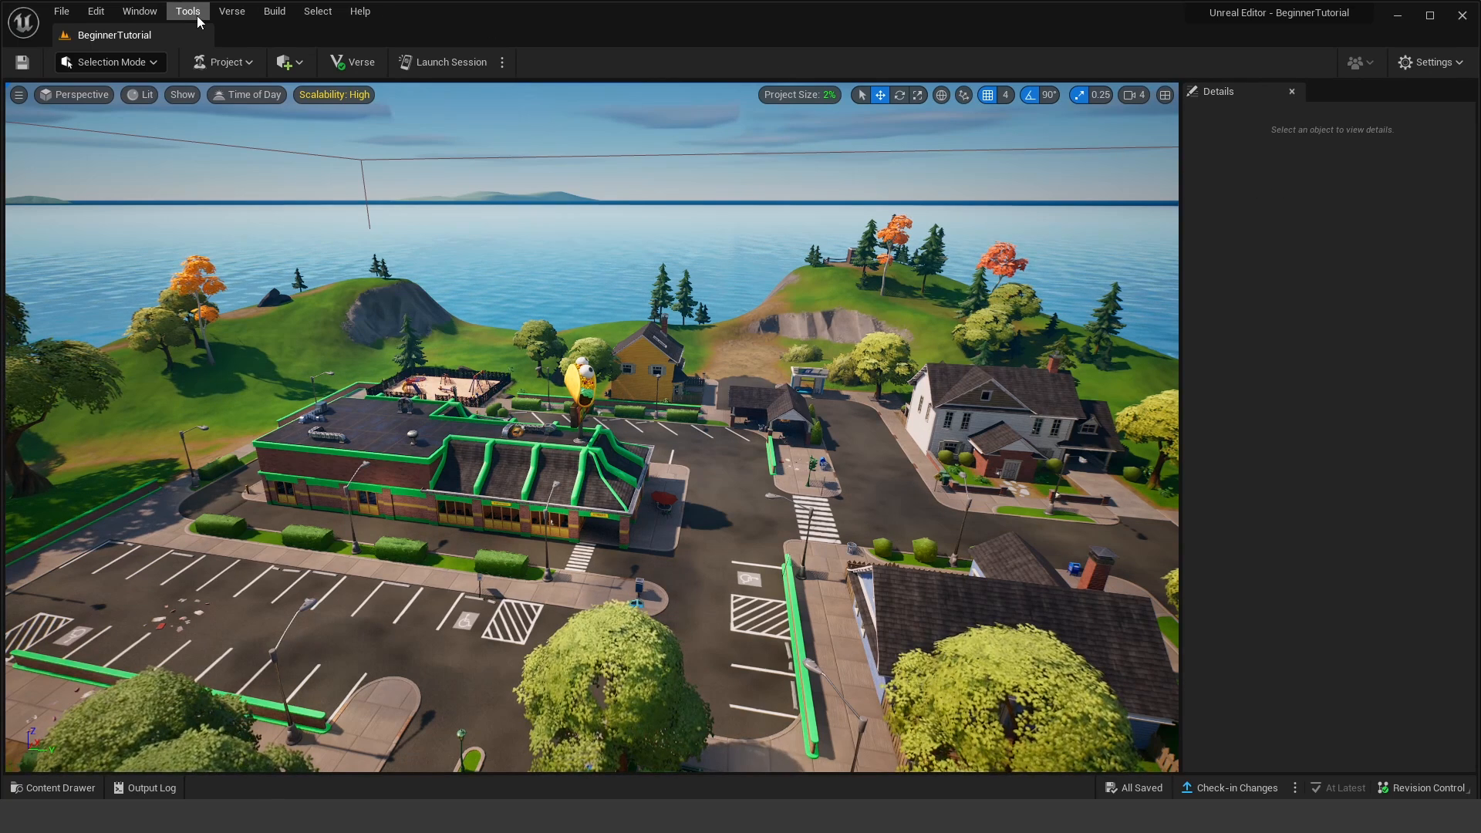
click(146, 12)
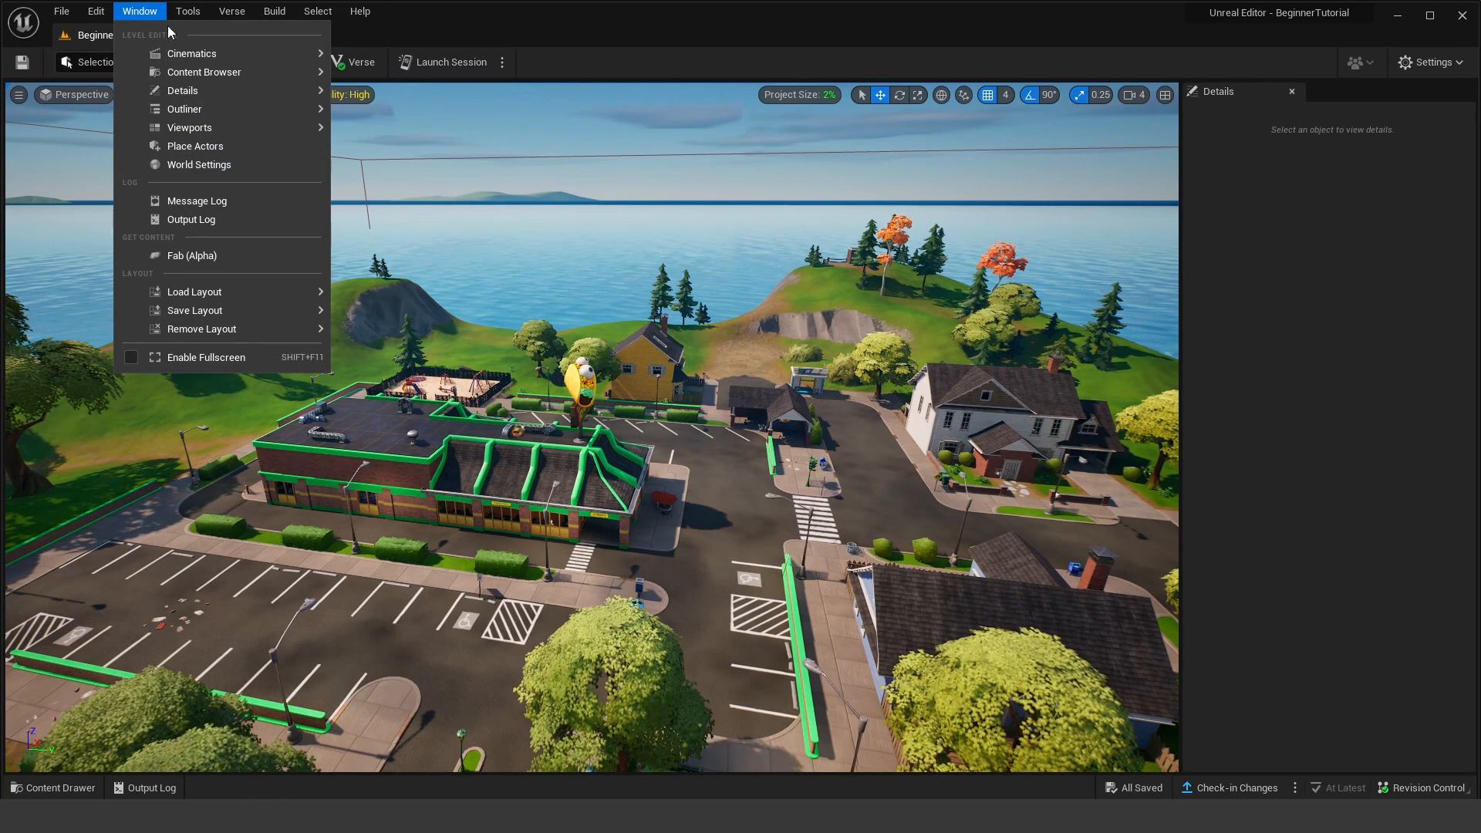
mouse_move(173, 293)
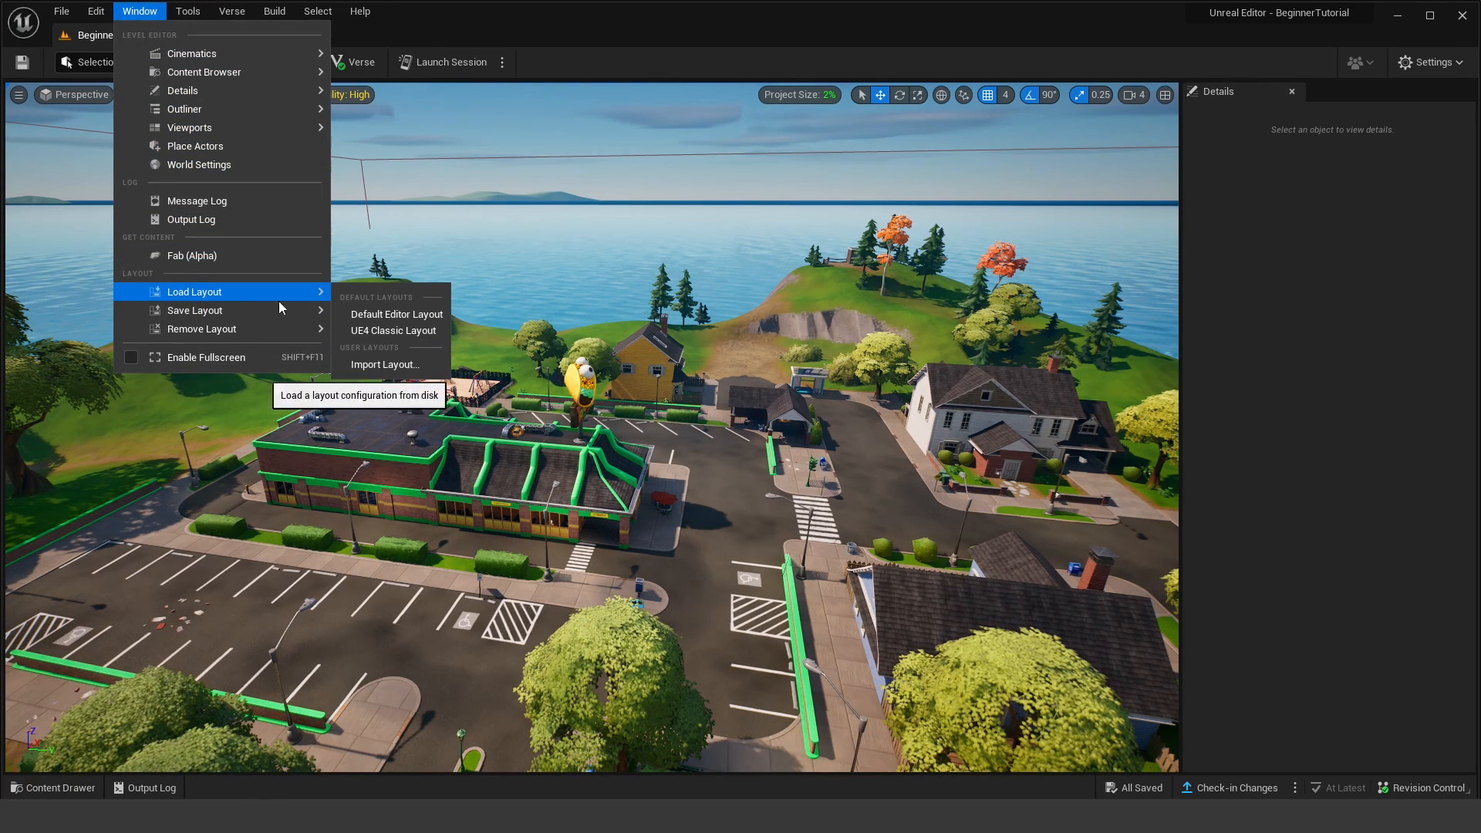
click(396, 315)
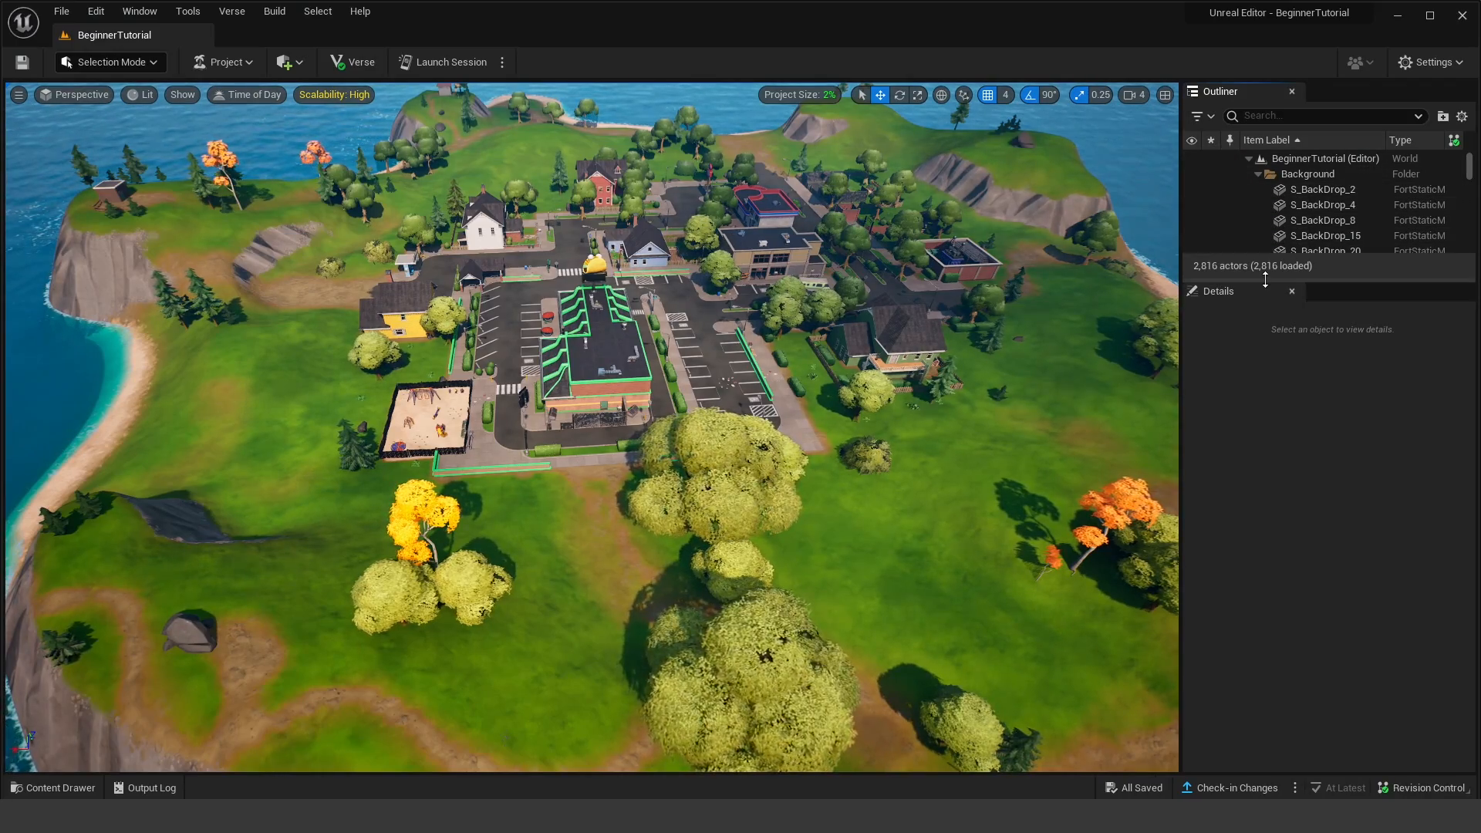
drag(1265, 279, 1265, 380)
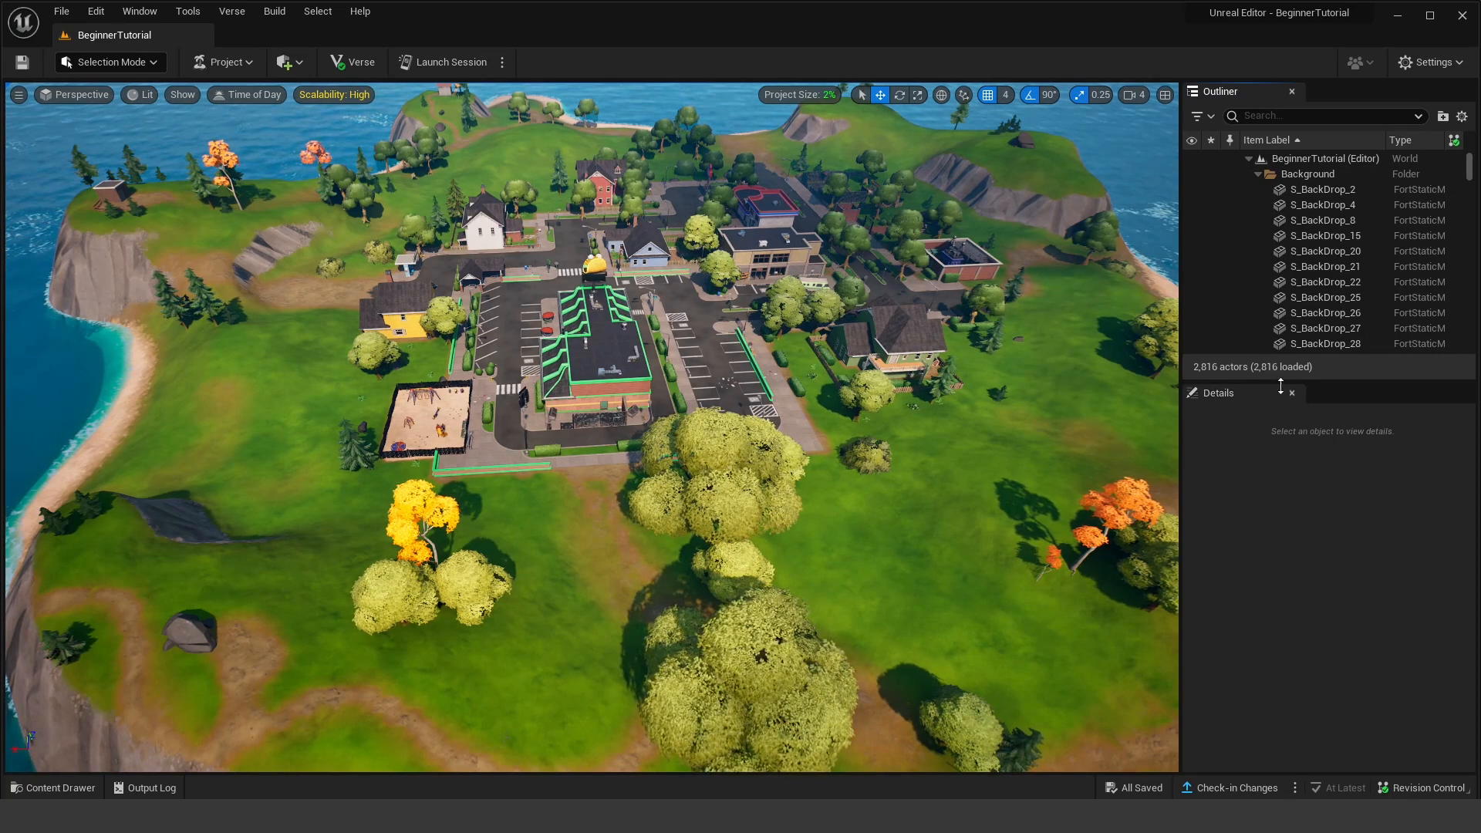
Step: Review the editor's layout-loading options and its tools, Verse, build and help commands
click(155, 10)
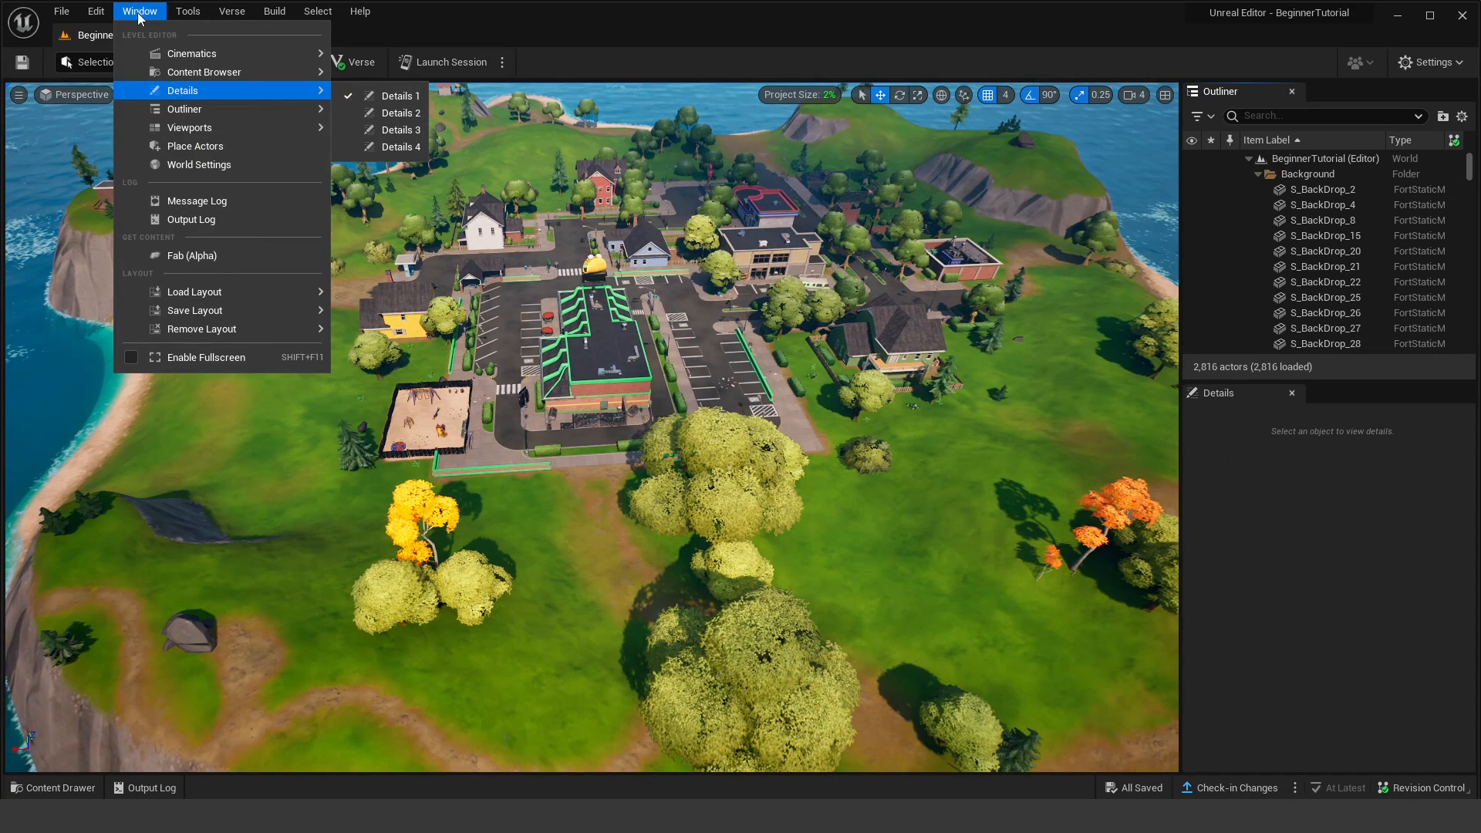
mouse_move(202, 291)
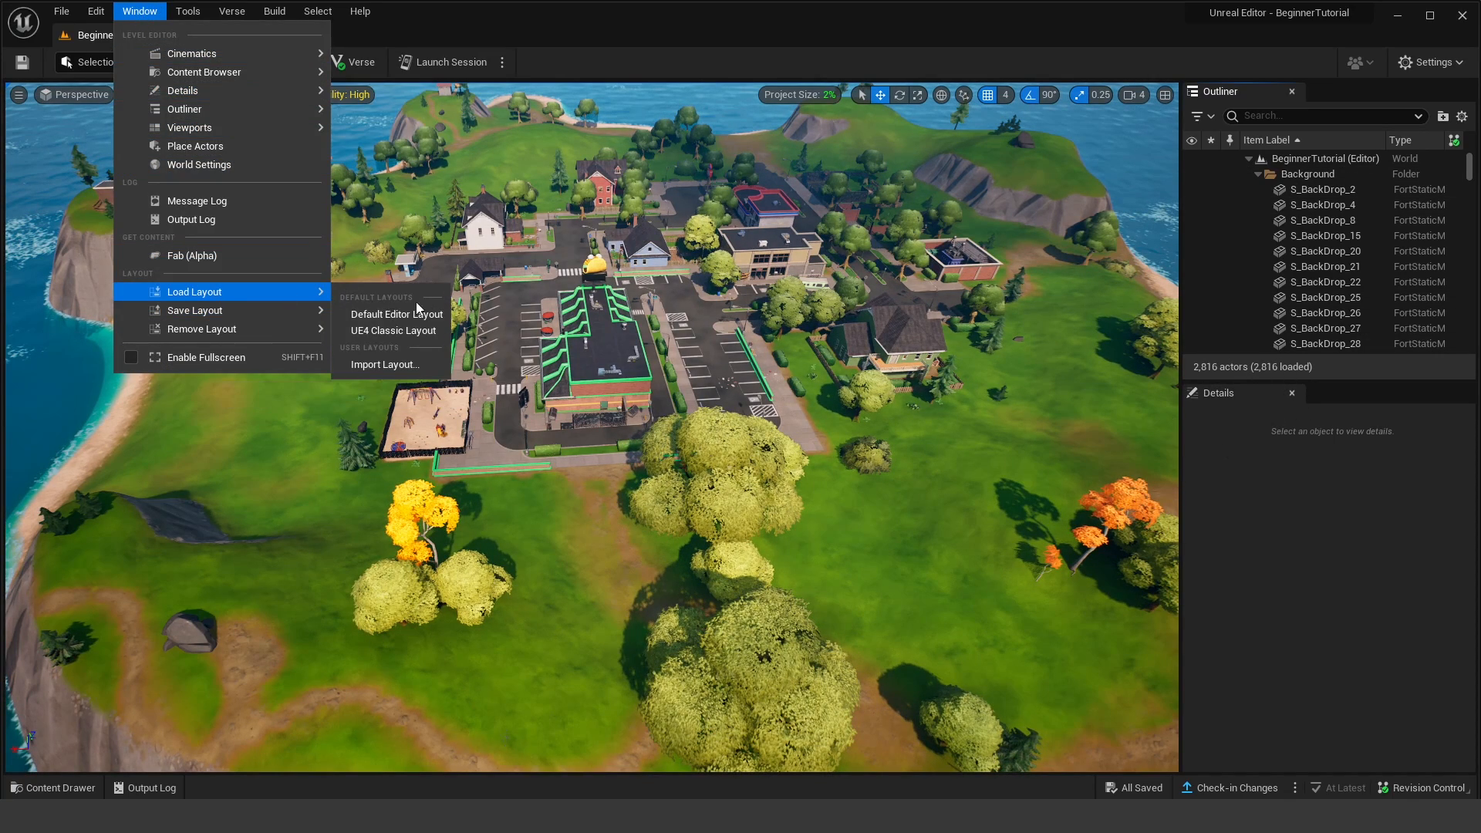
mouse_move(209, 9)
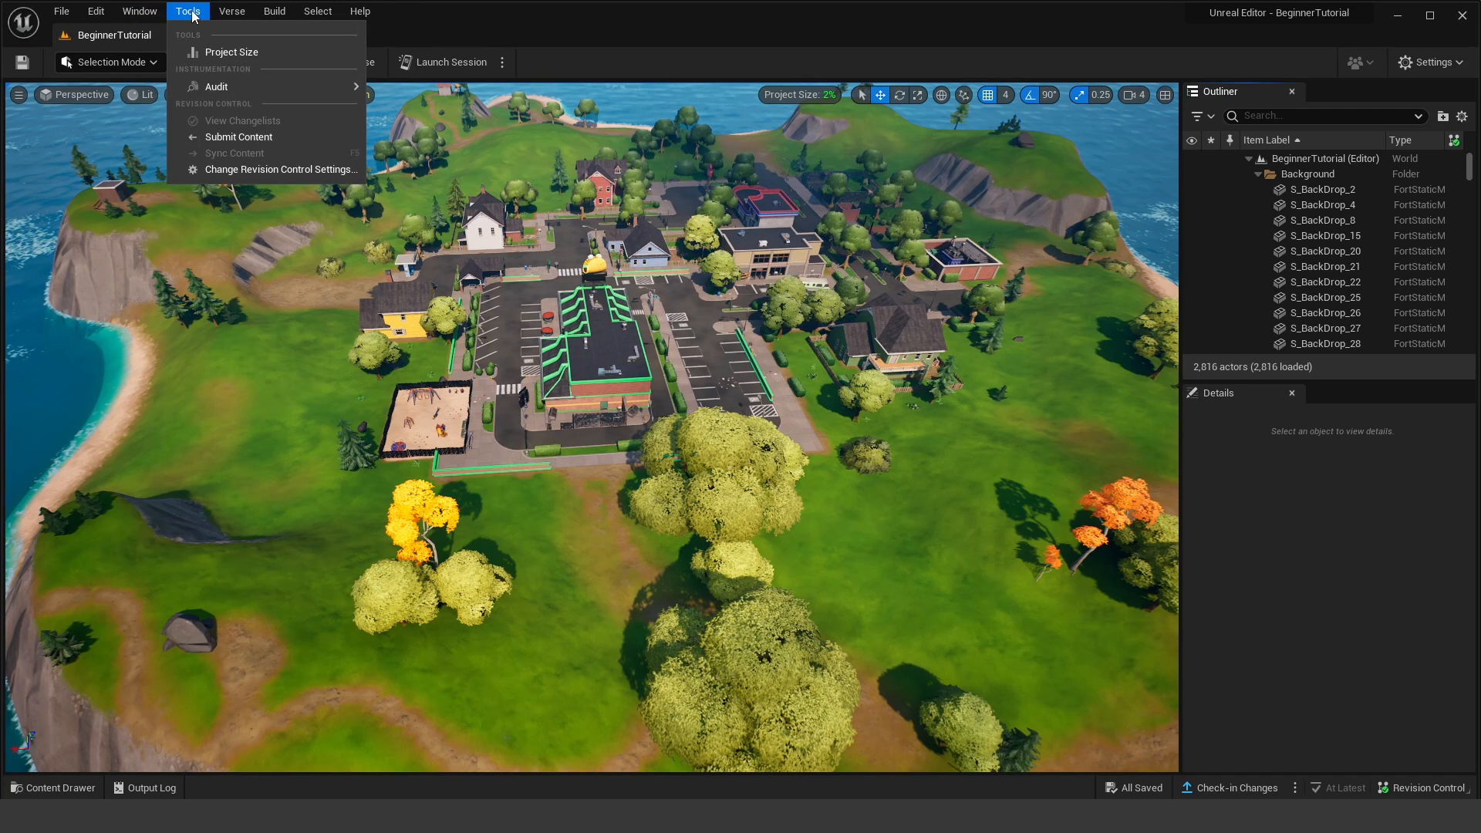
mouse_move(222, 8)
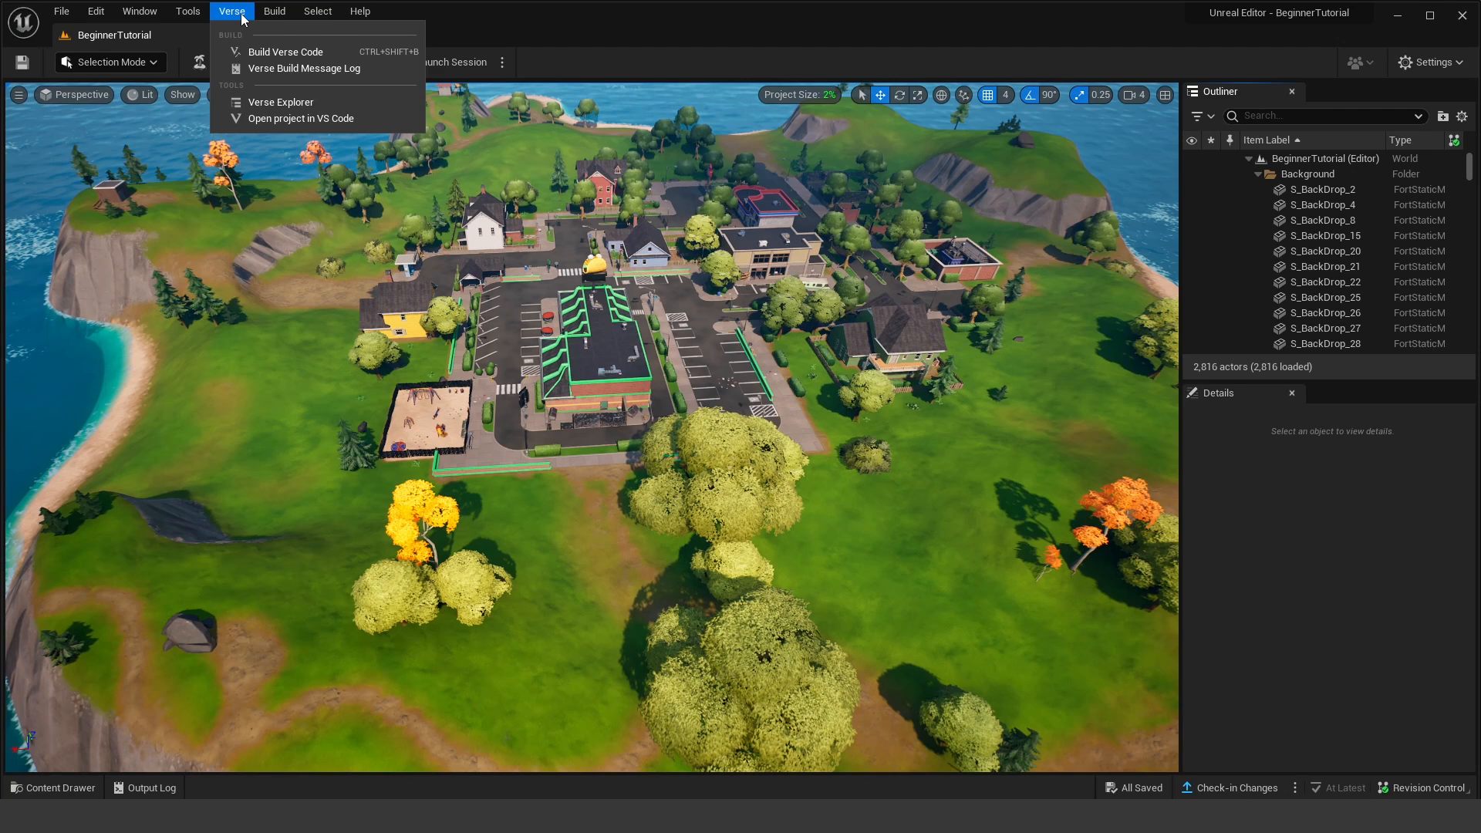
mouse_move(334, 16)
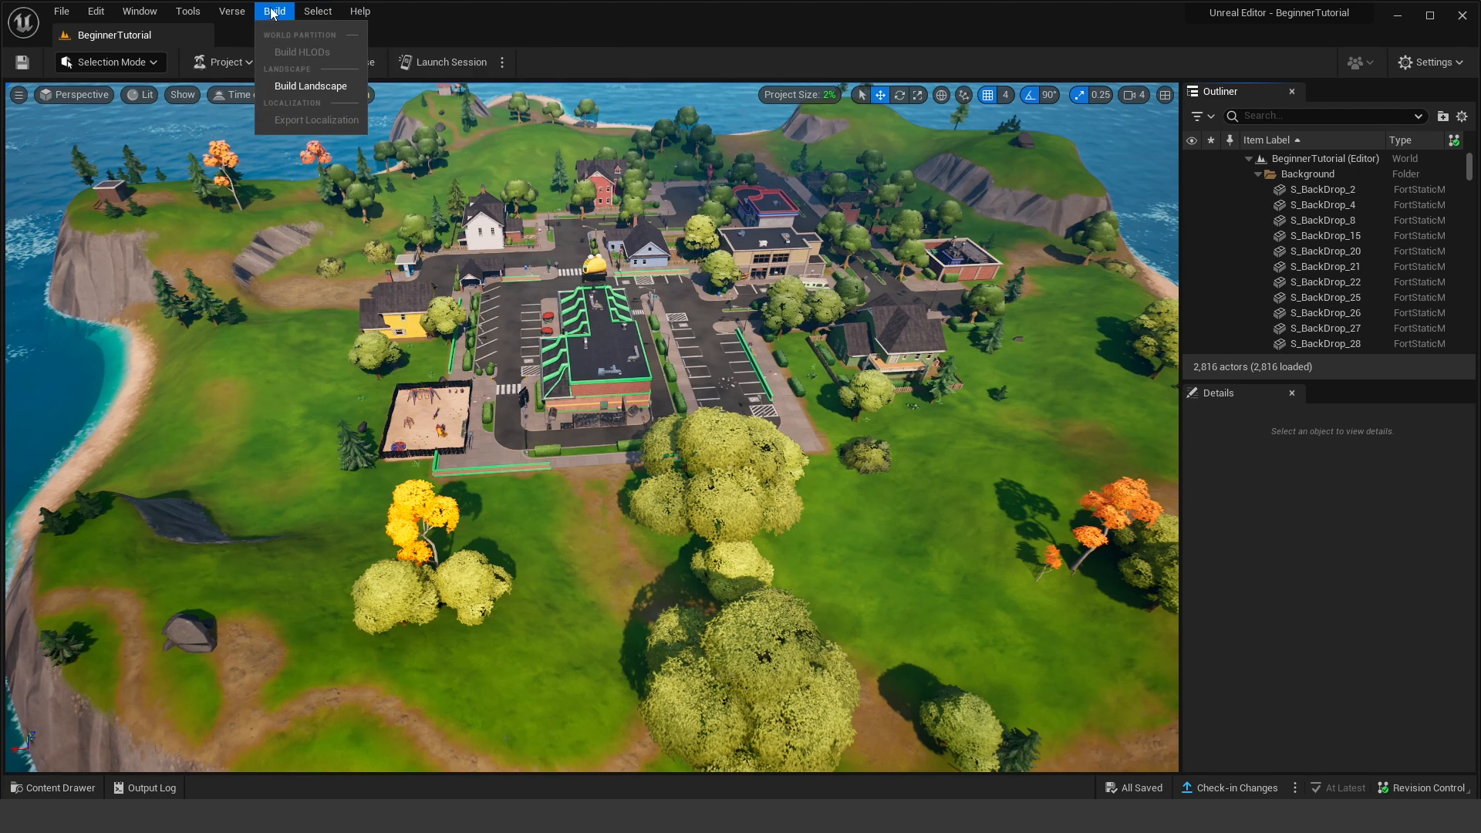
mouse_move(279, 15)
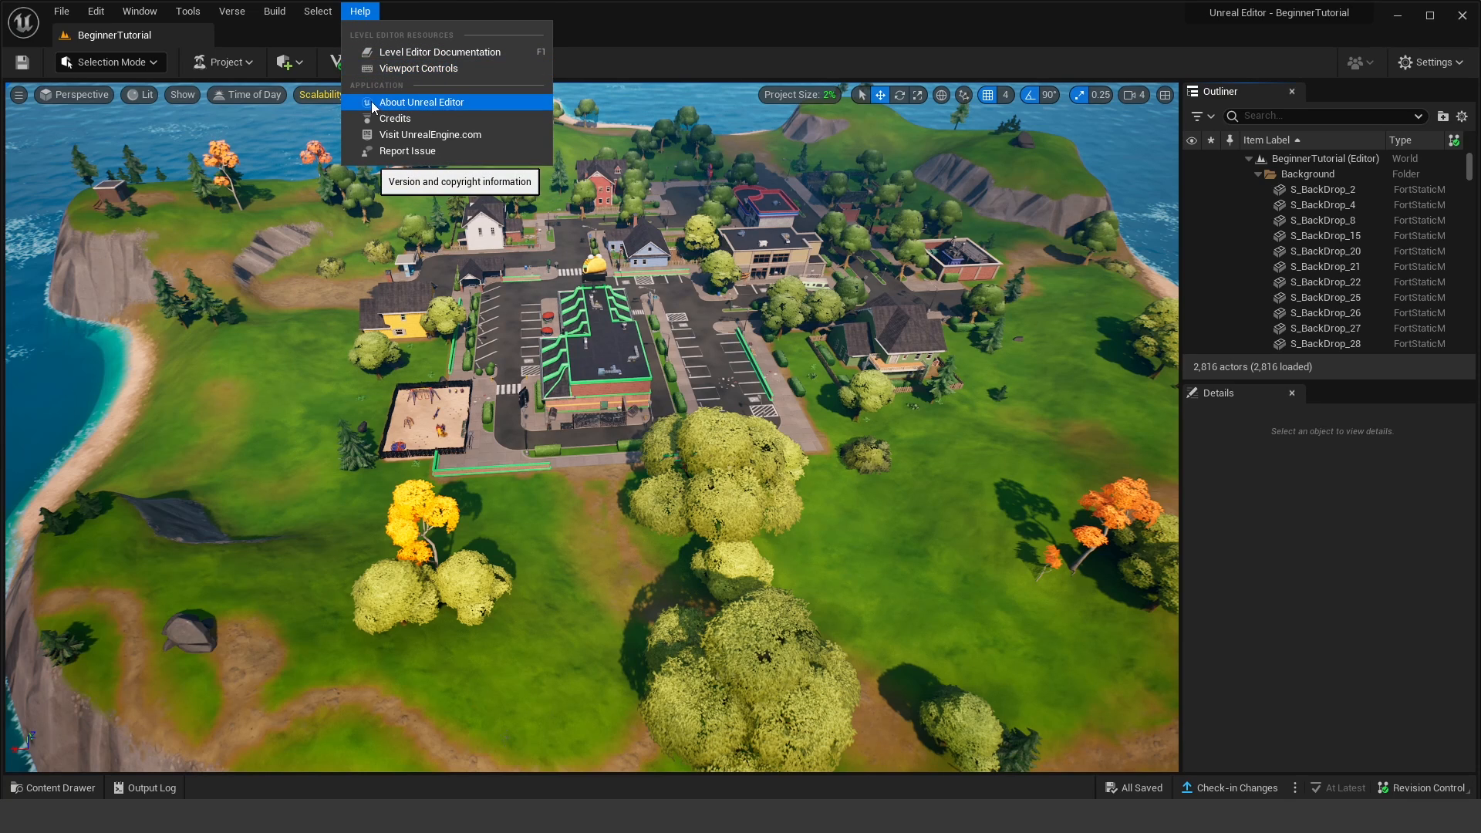
click(105, 38)
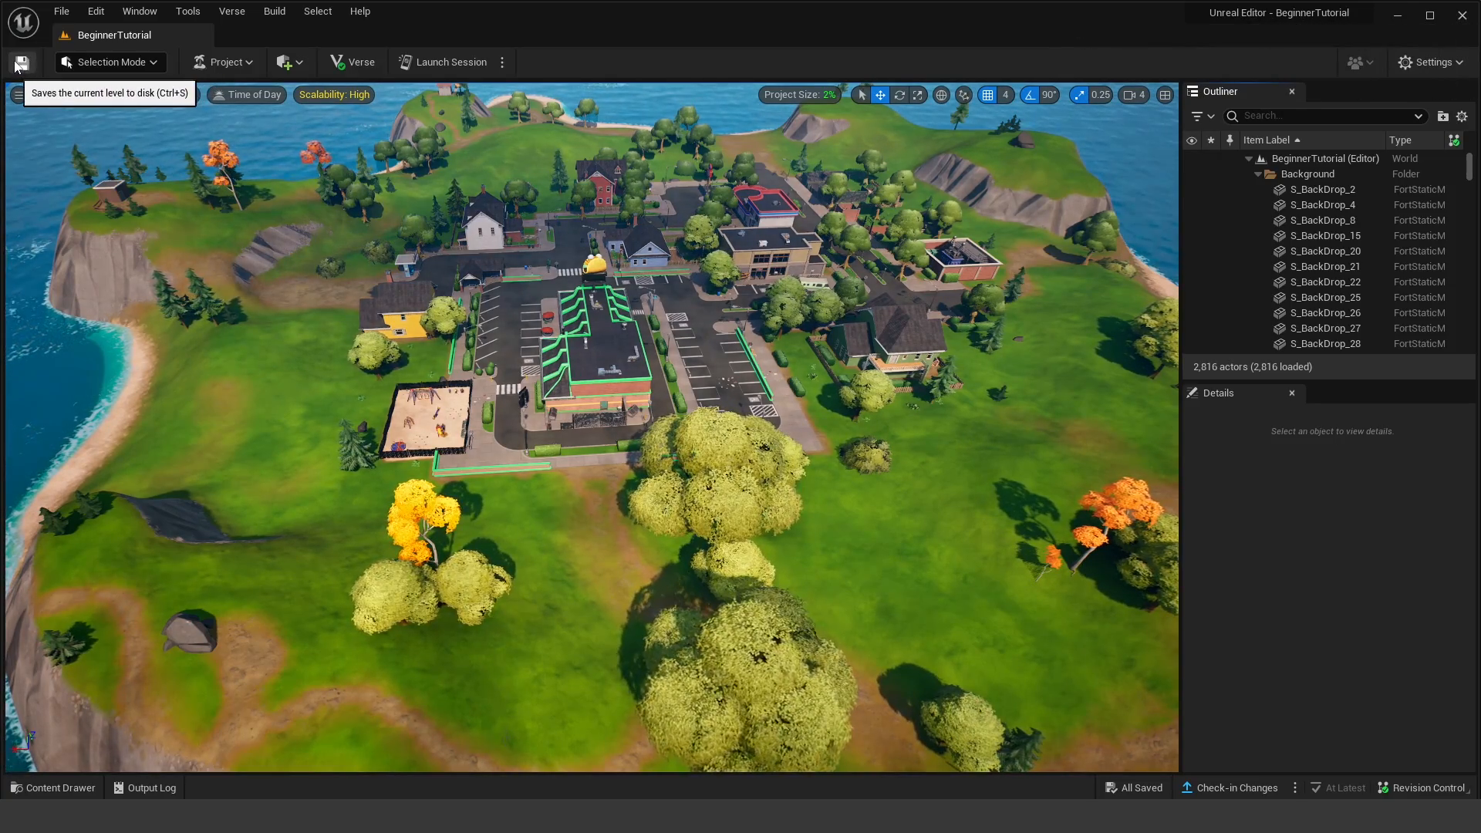
Step: Check the available editor modes, stay in Selection mode, and select a roof floor tile of the restaurant
click(224, 62)
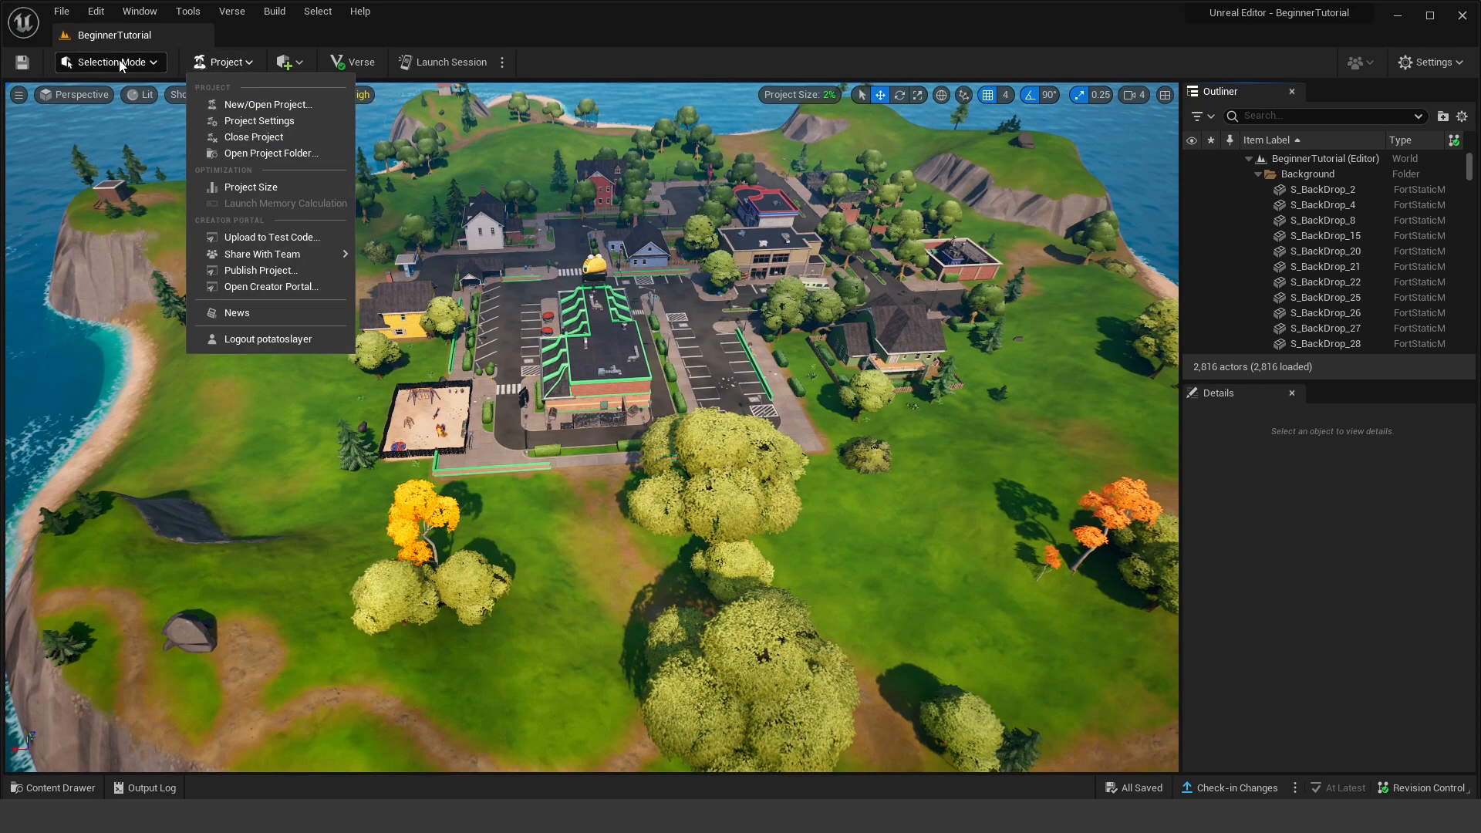
click(119, 62)
click(119, 62)
click(116, 63)
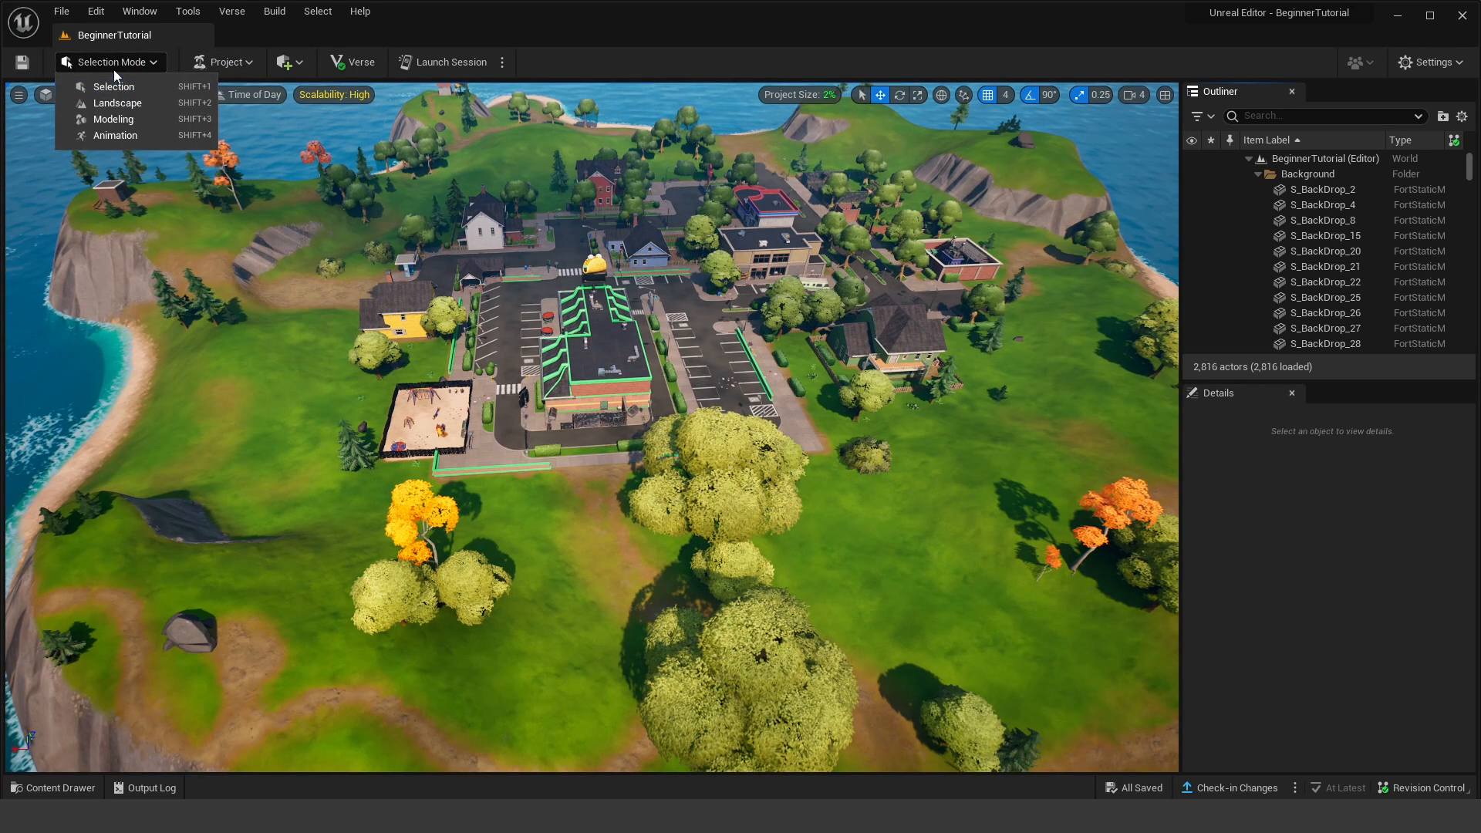
click(105, 65)
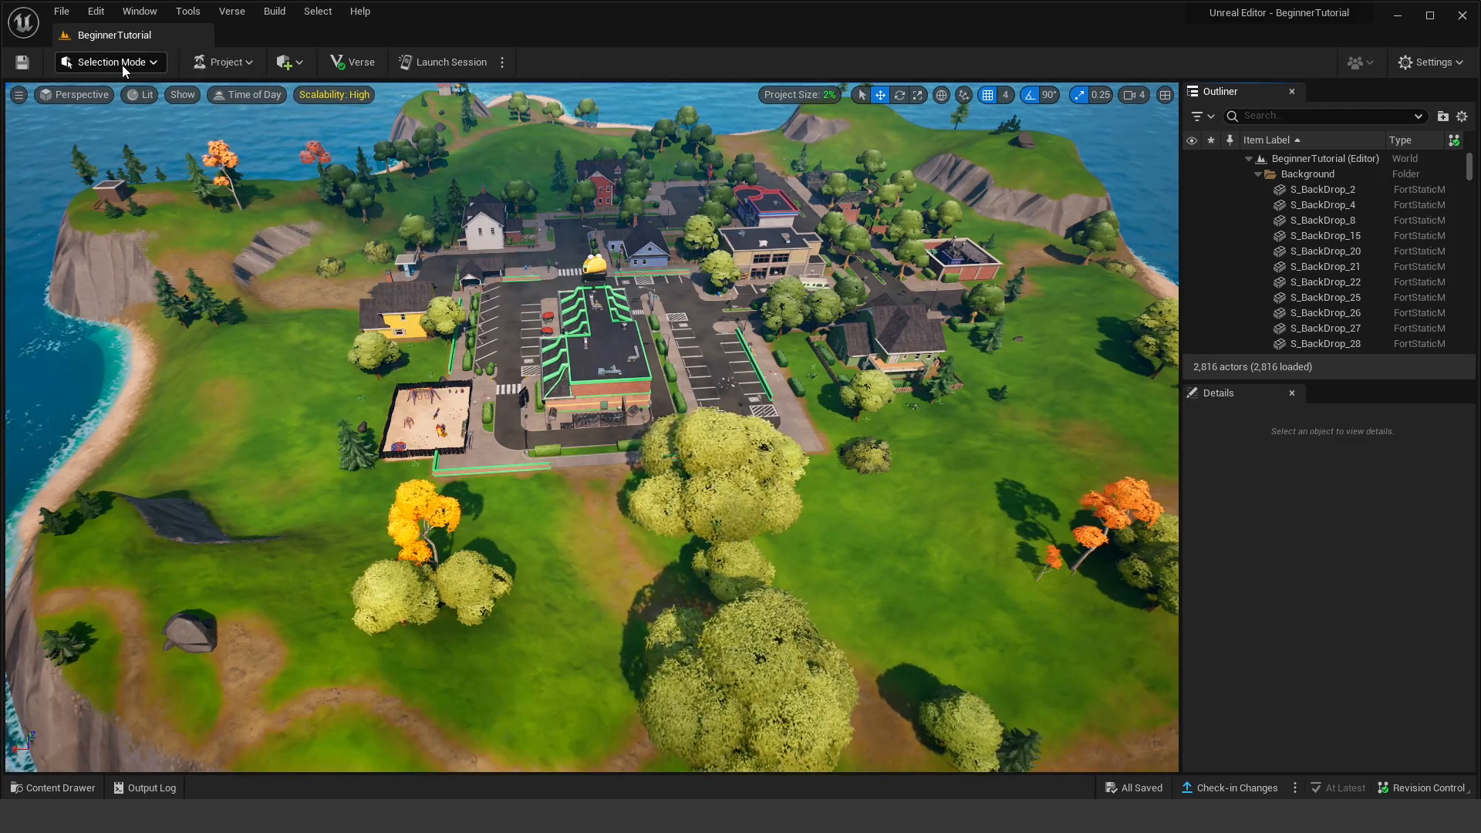
click(604, 330)
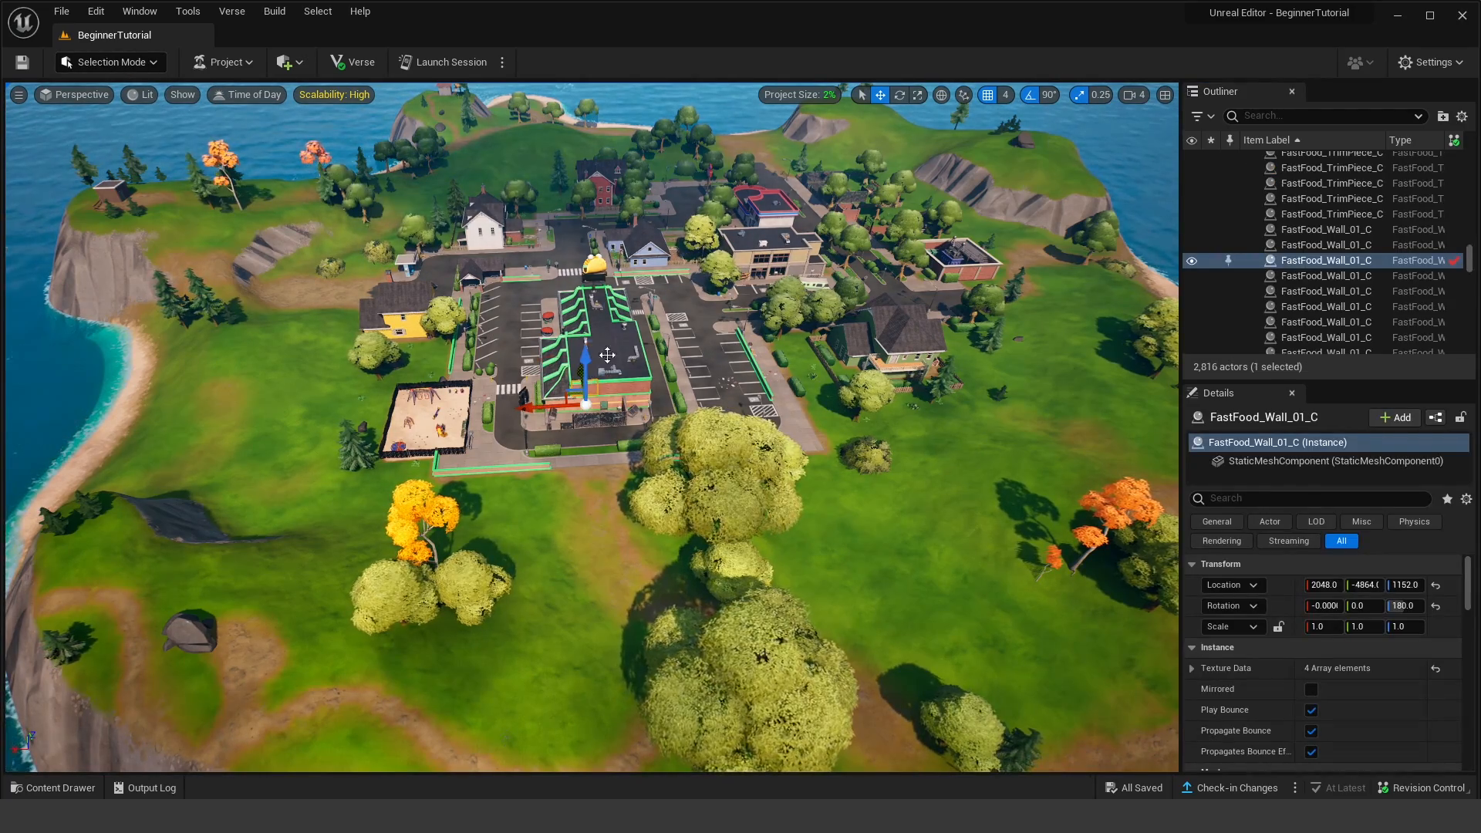
Step: Review the project commands and the placeable actor categories, including Lights, Visual Effects and Volumes
click(235, 66)
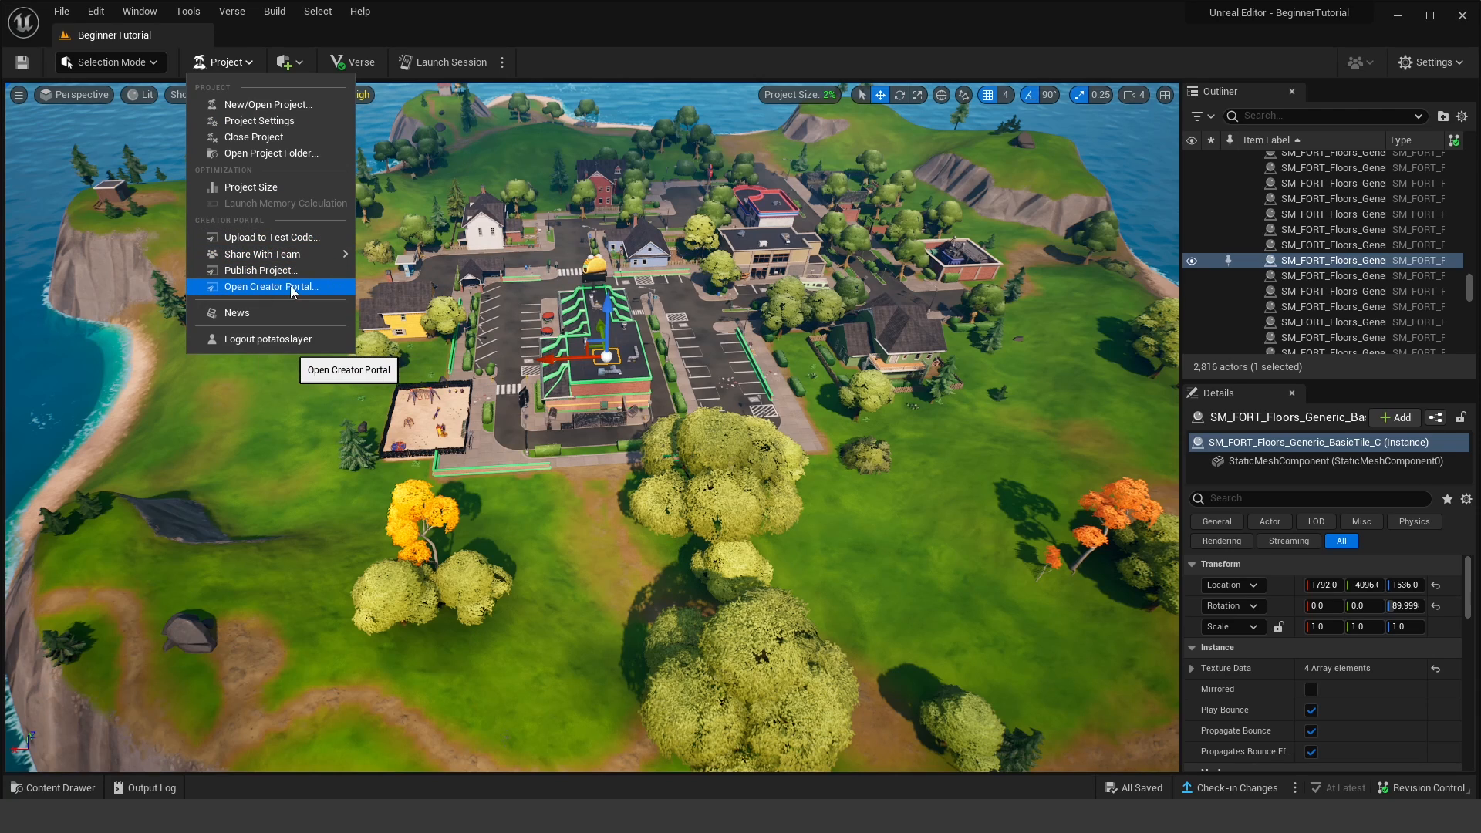
click(290, 63)
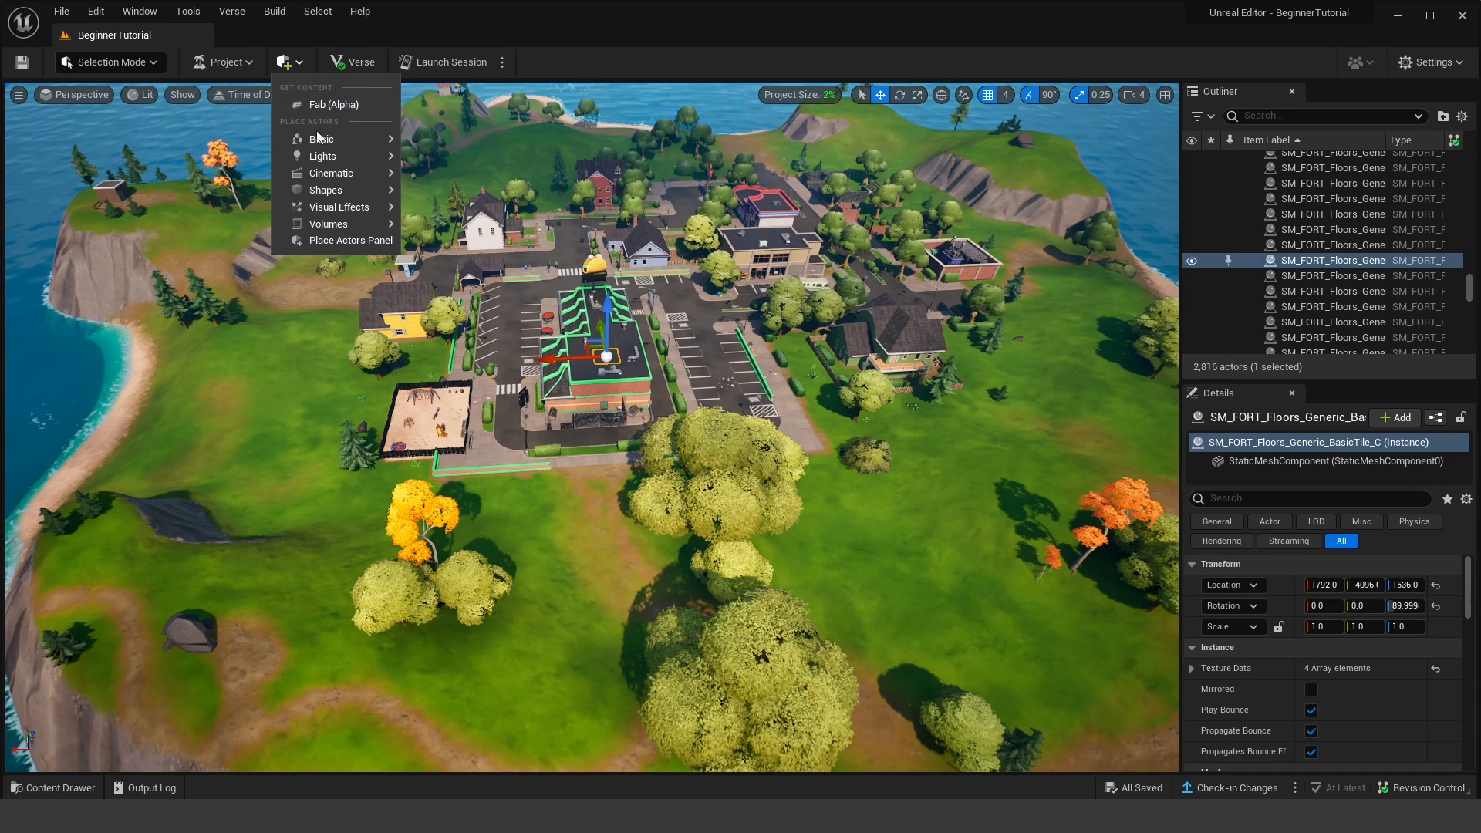
mouse_move(316, 139)
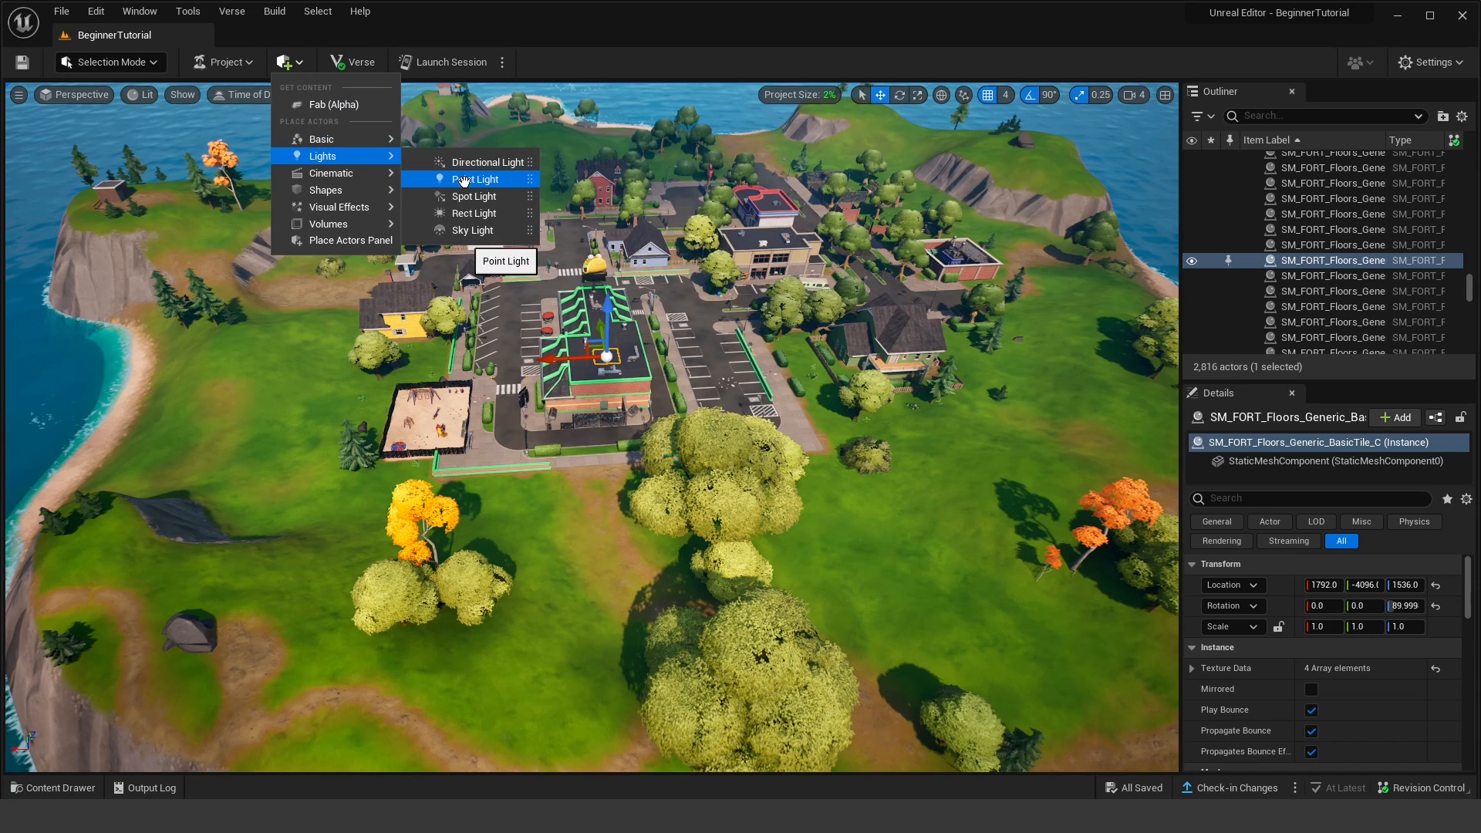
mouse_move(359, 192)
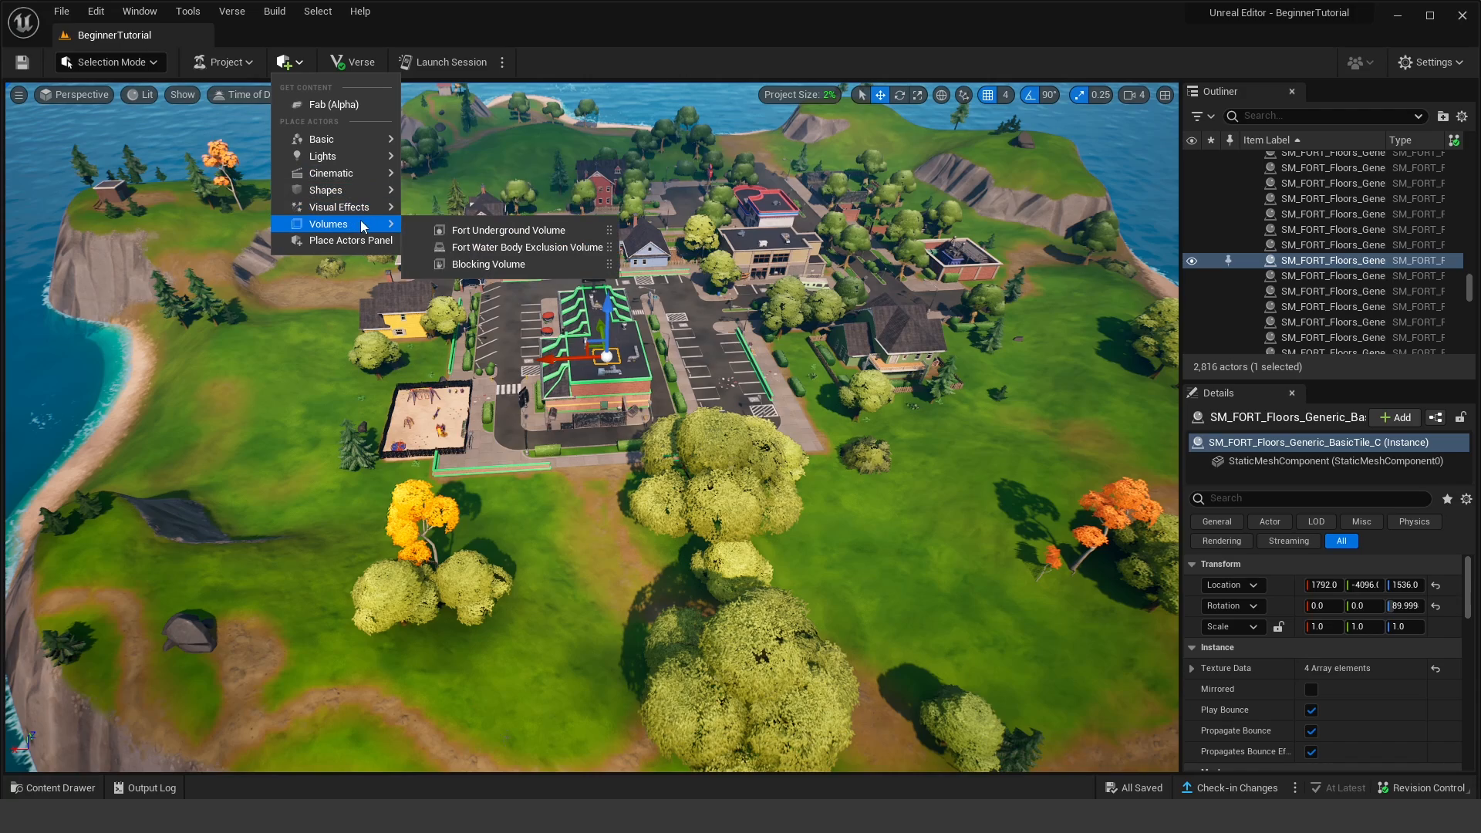
click(364, 64)
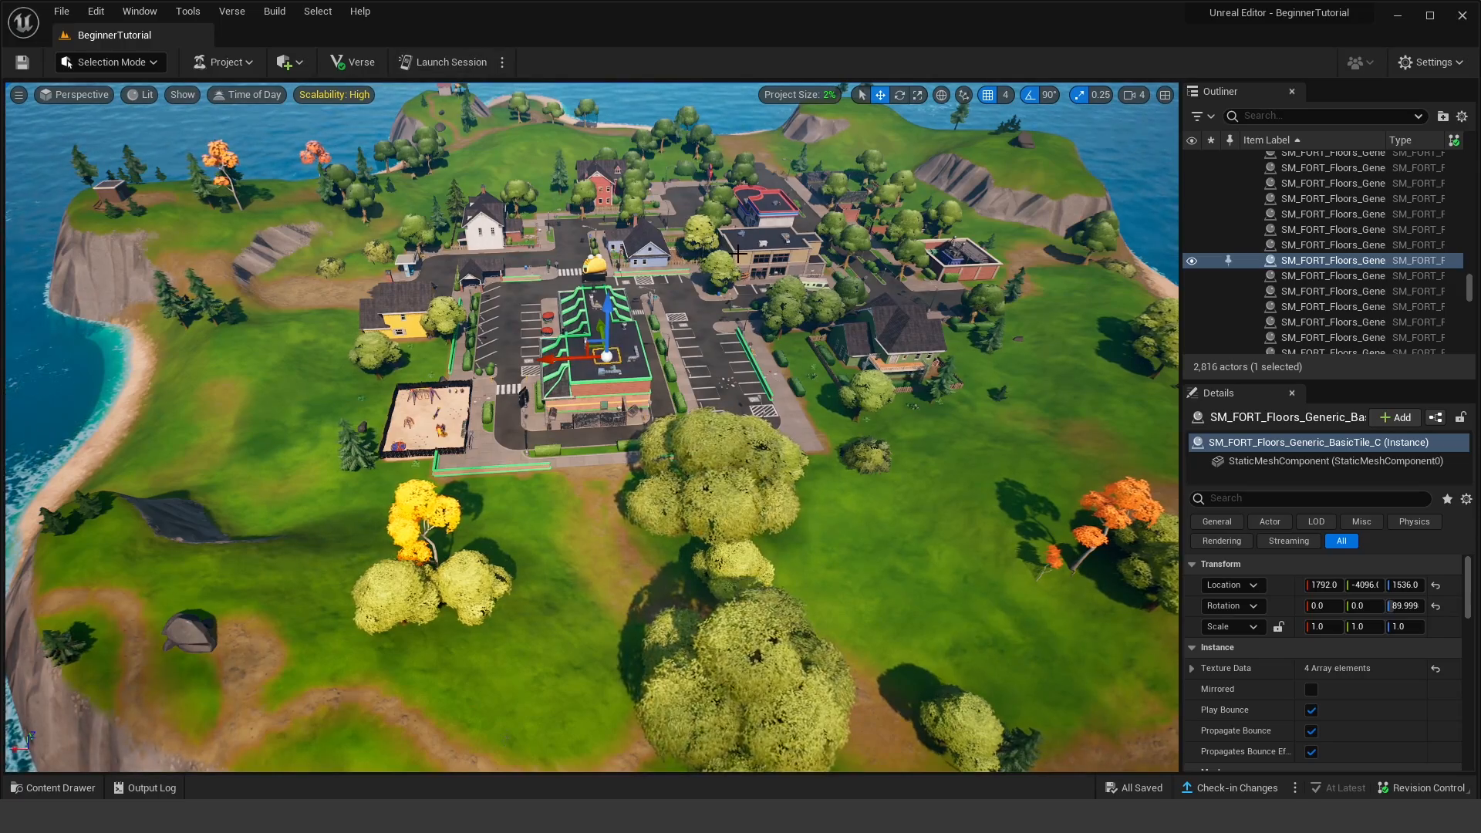
Step: Launch a session of the level and run the character down the grassy hill toward the gas station
click(468, 62)
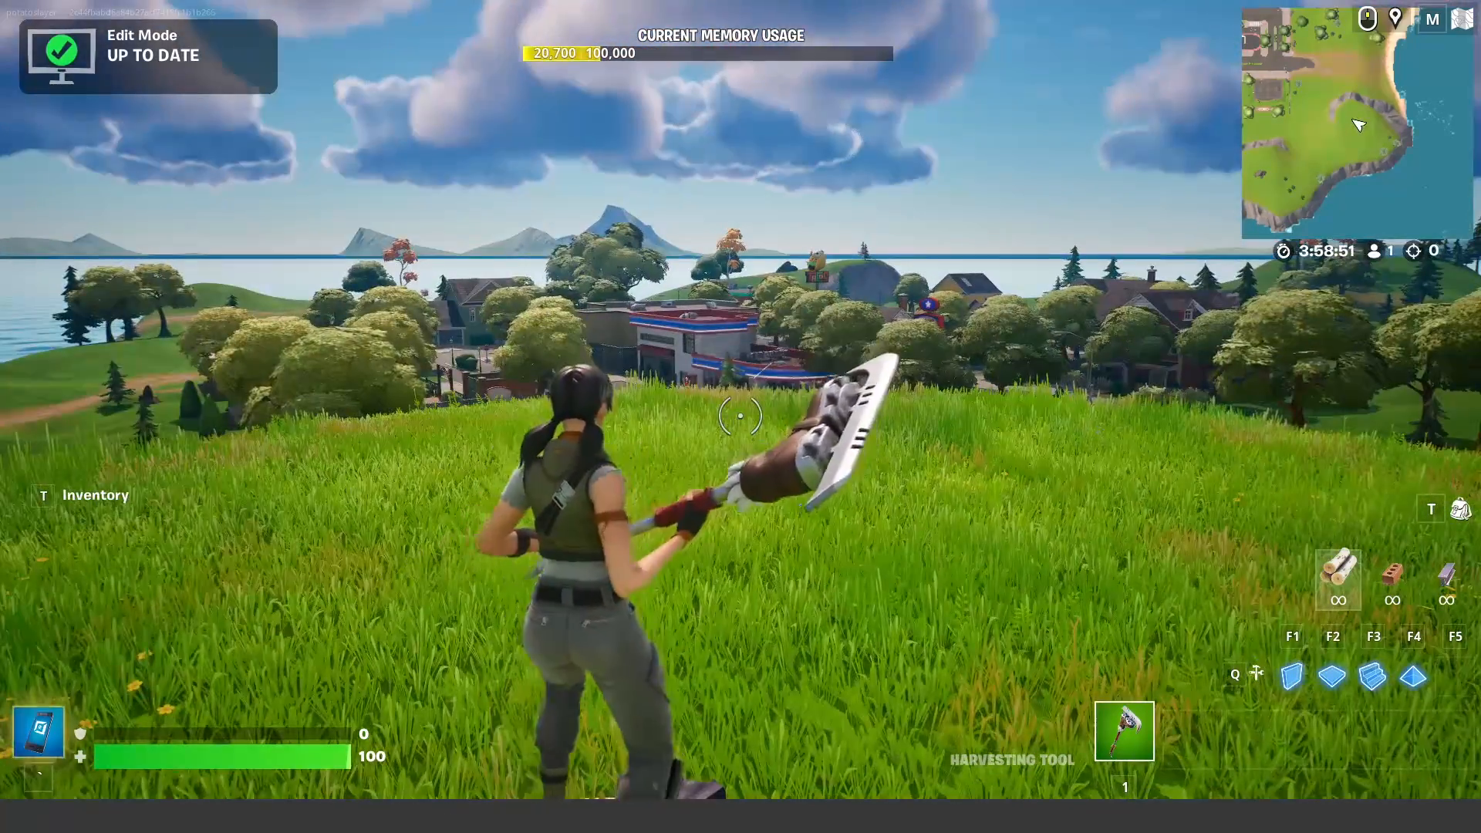
key(a)
key(s)
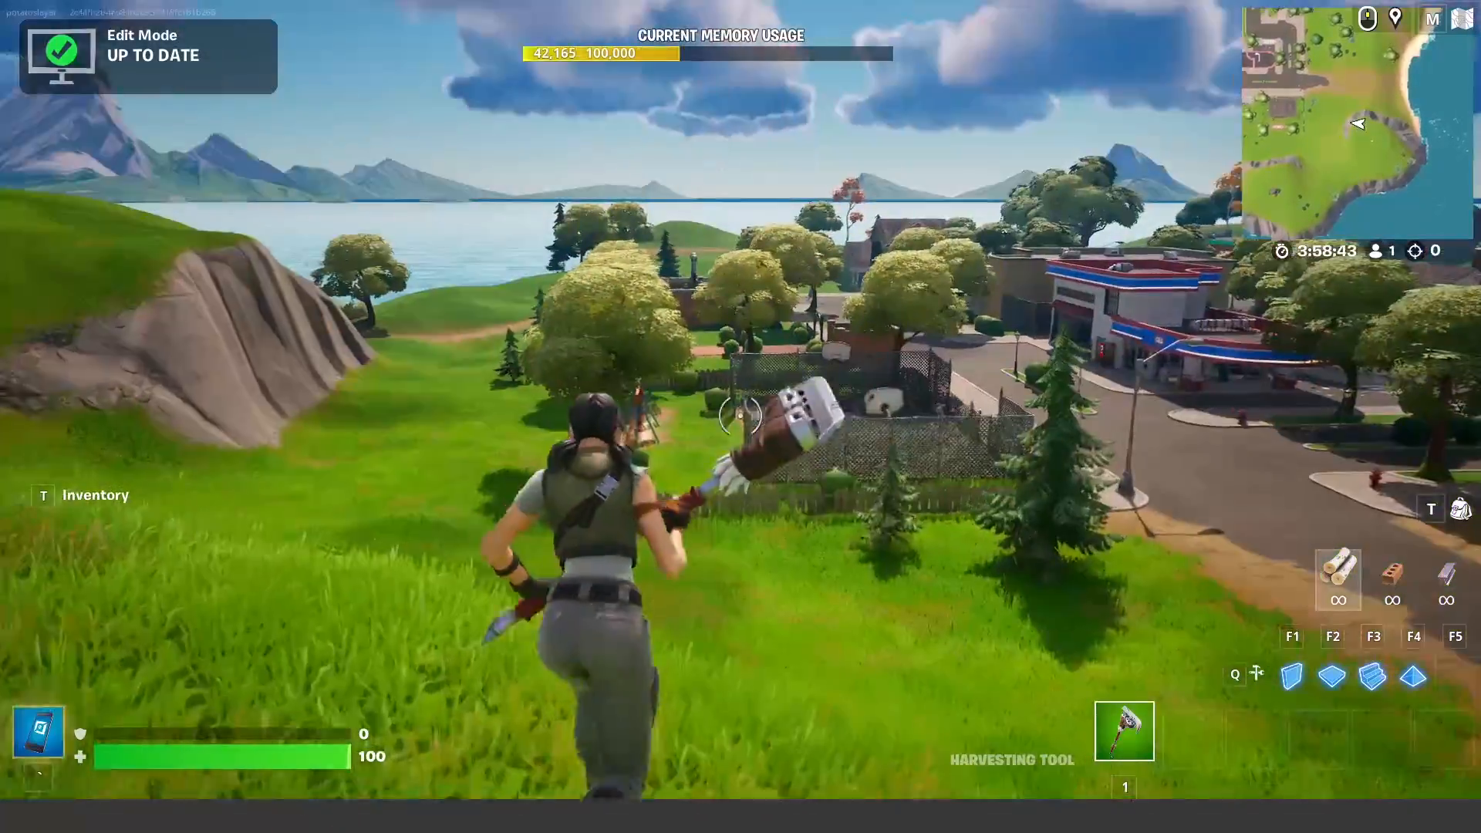
key(w)
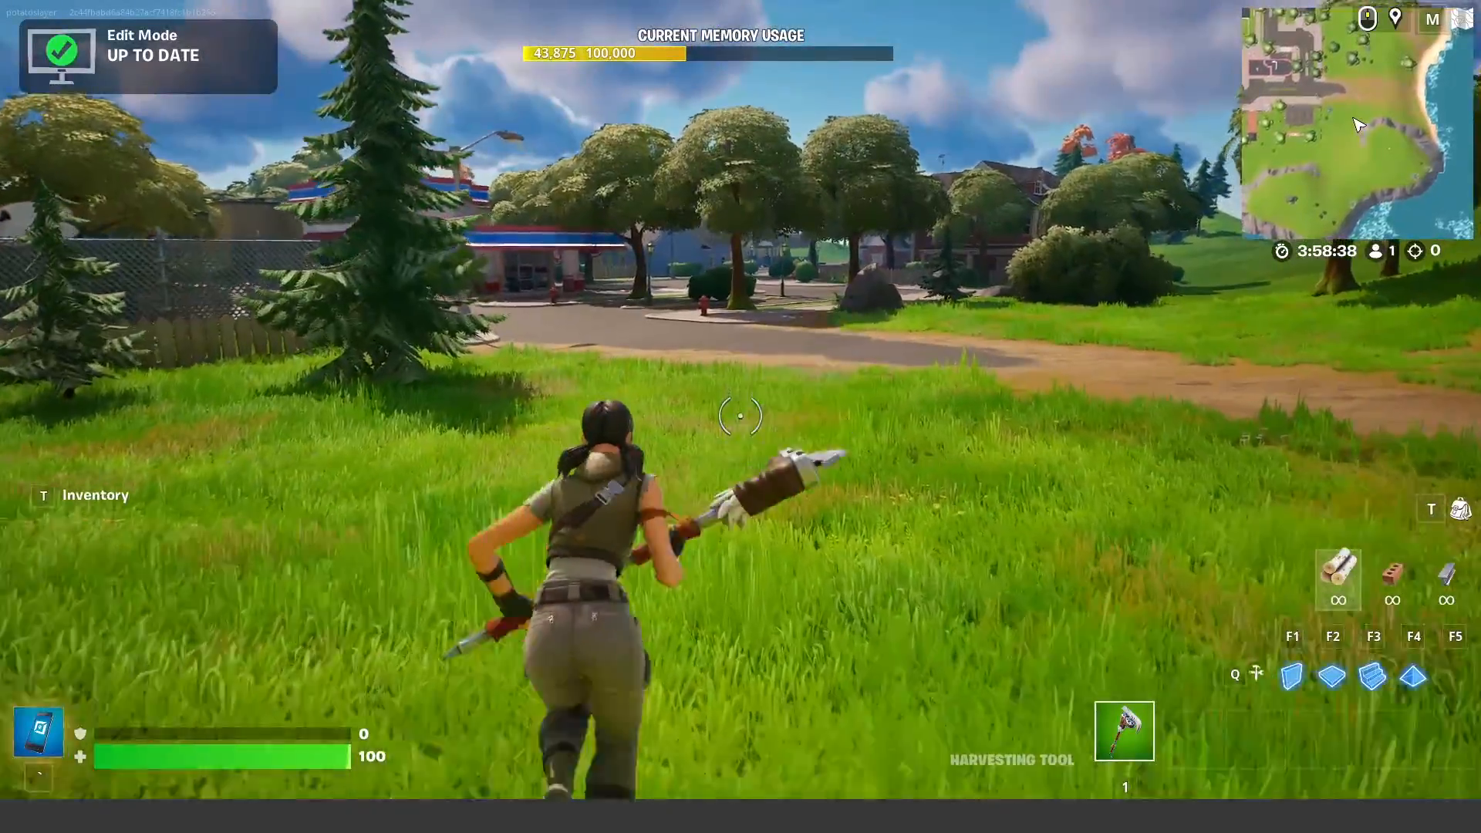
key(Escape)
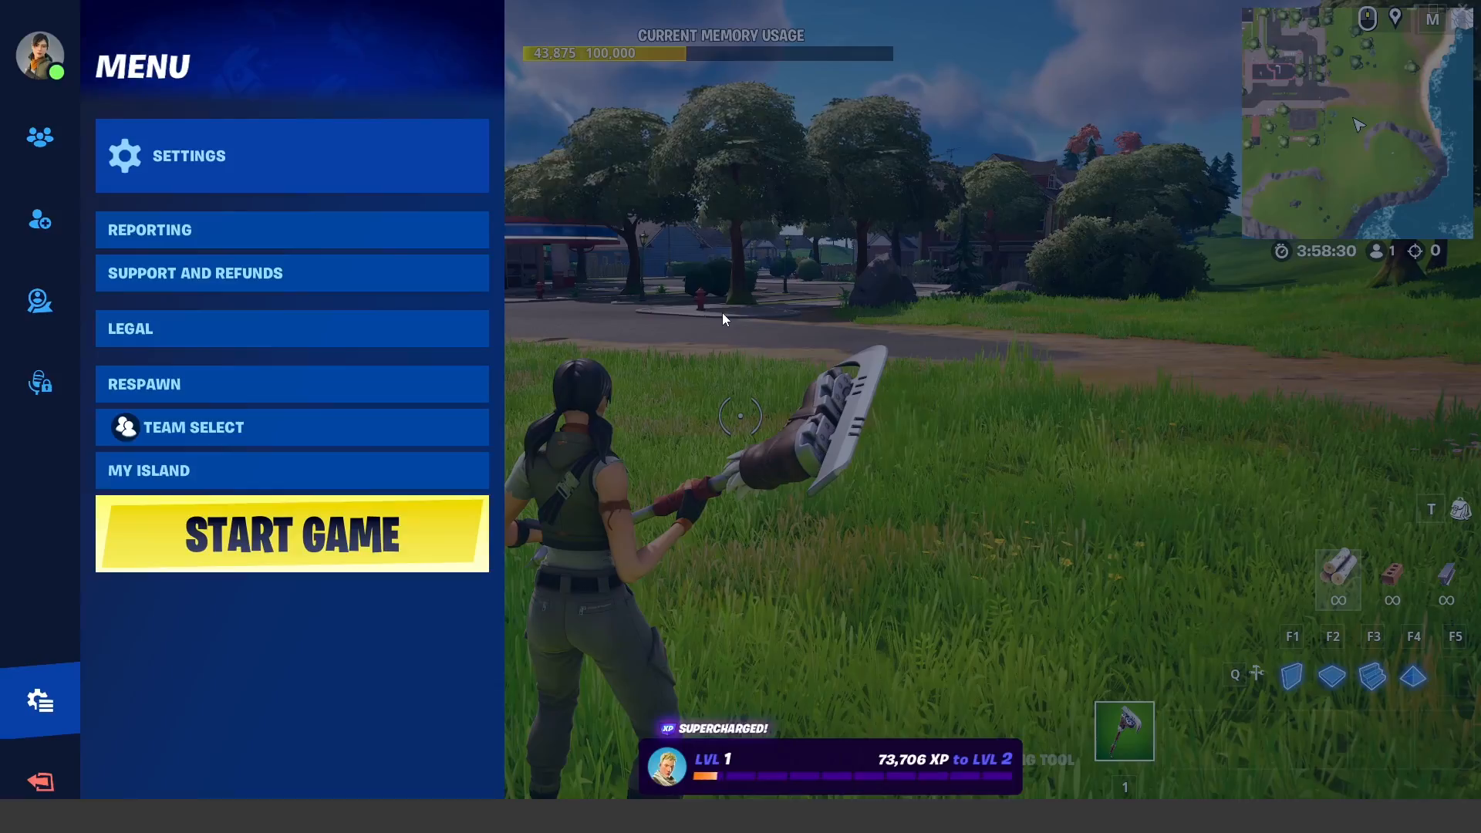
key(Escape)
key(w)
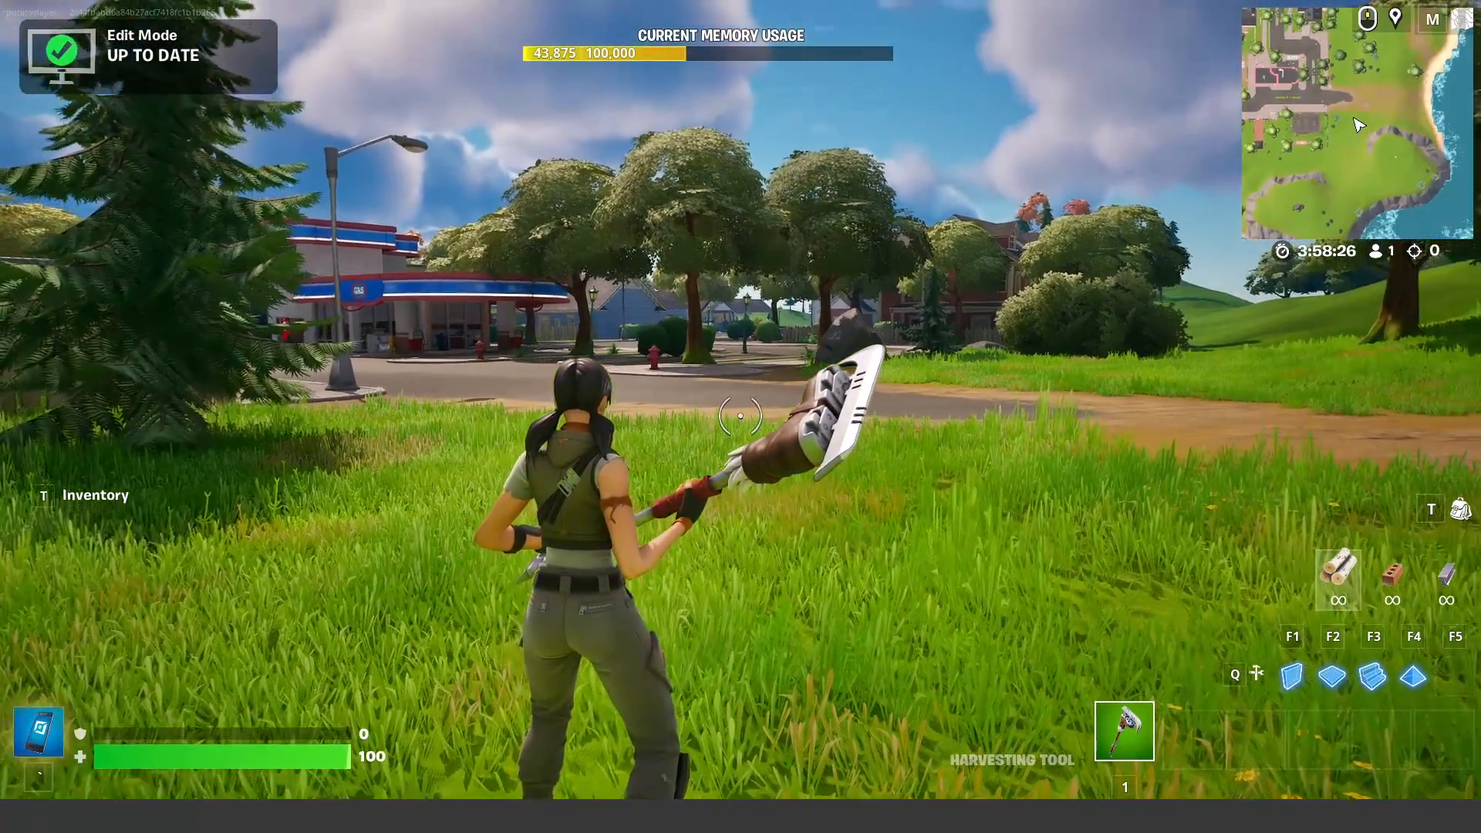
Step: Set the game's display resolution to 1280 x 720 16:9 in its video settings and return to the session
key(Escape)
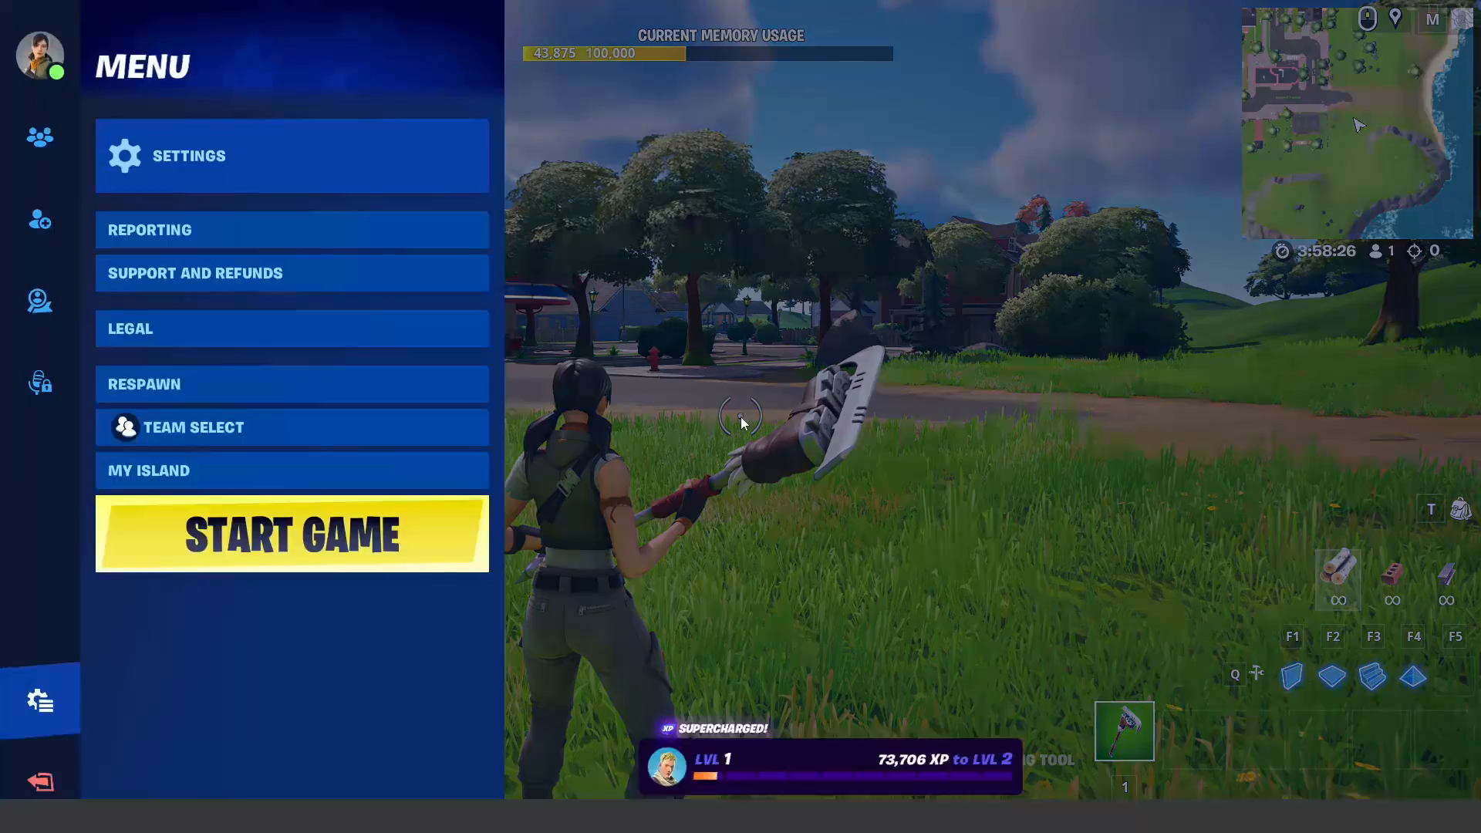
click(289, 177)
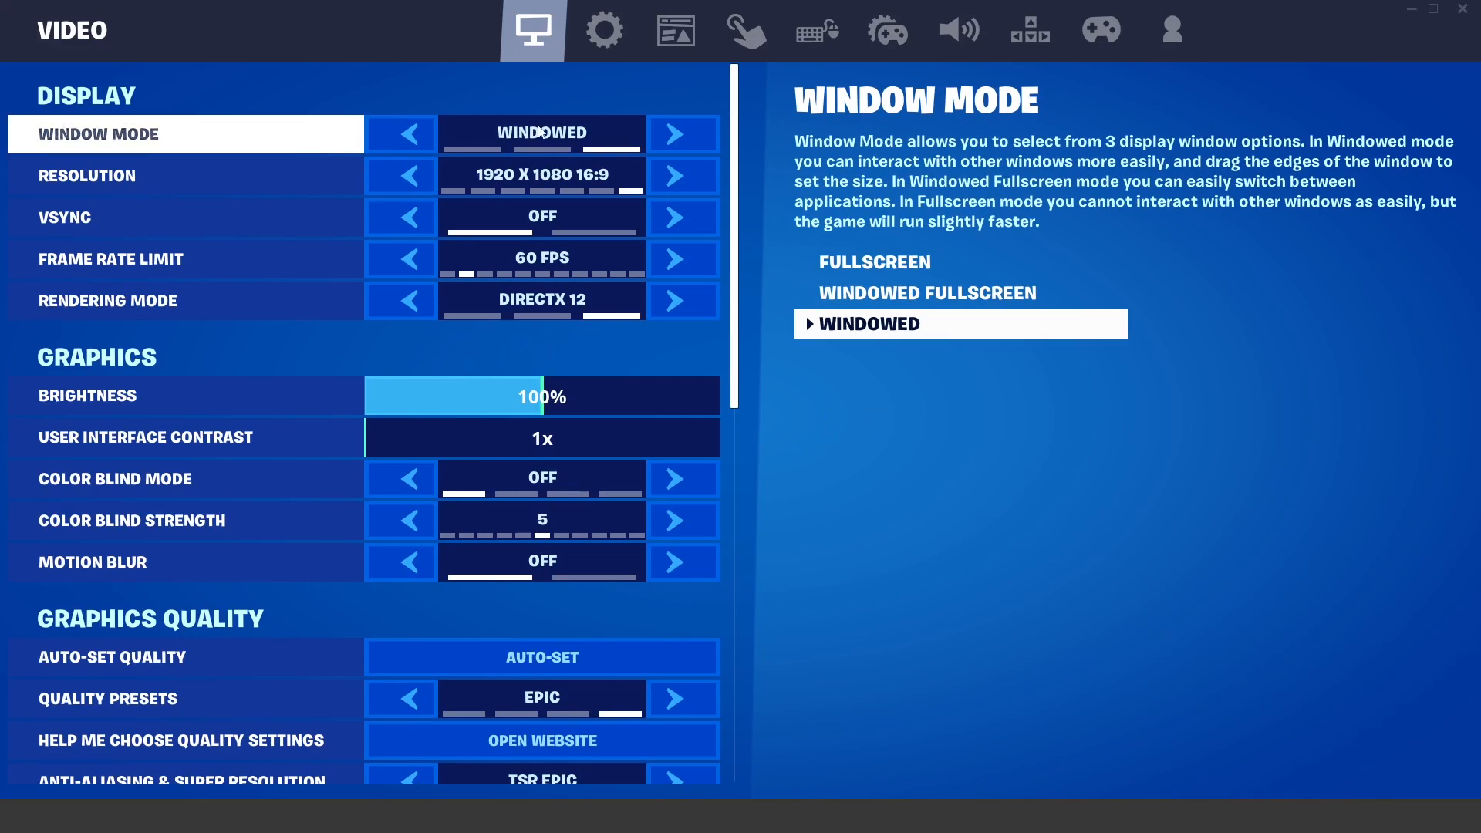
click(418, 179)
click(418, 177)
click(418, 178)
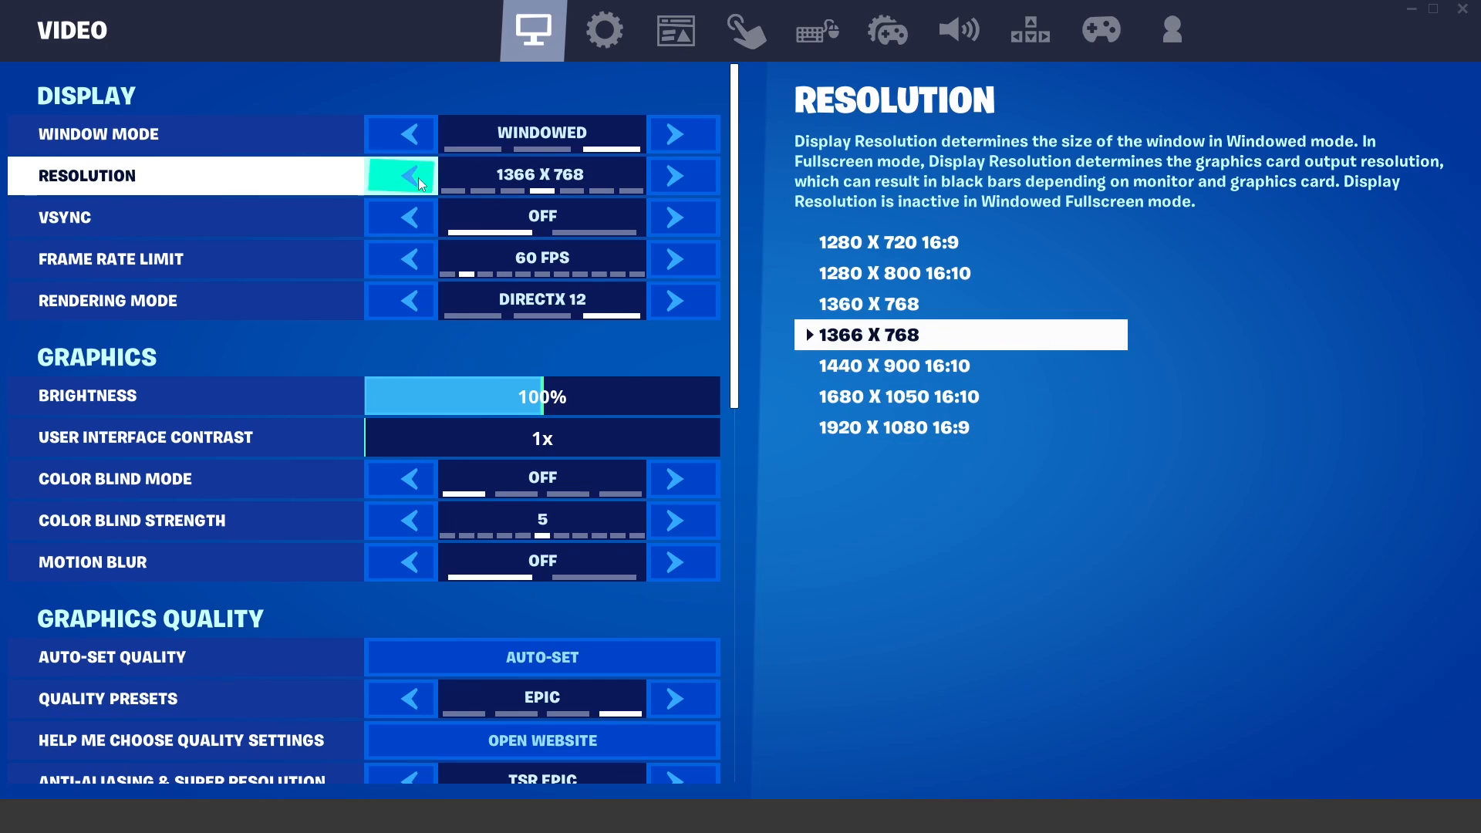
click(418, 177)
click(418, 178)
click(418, 178)
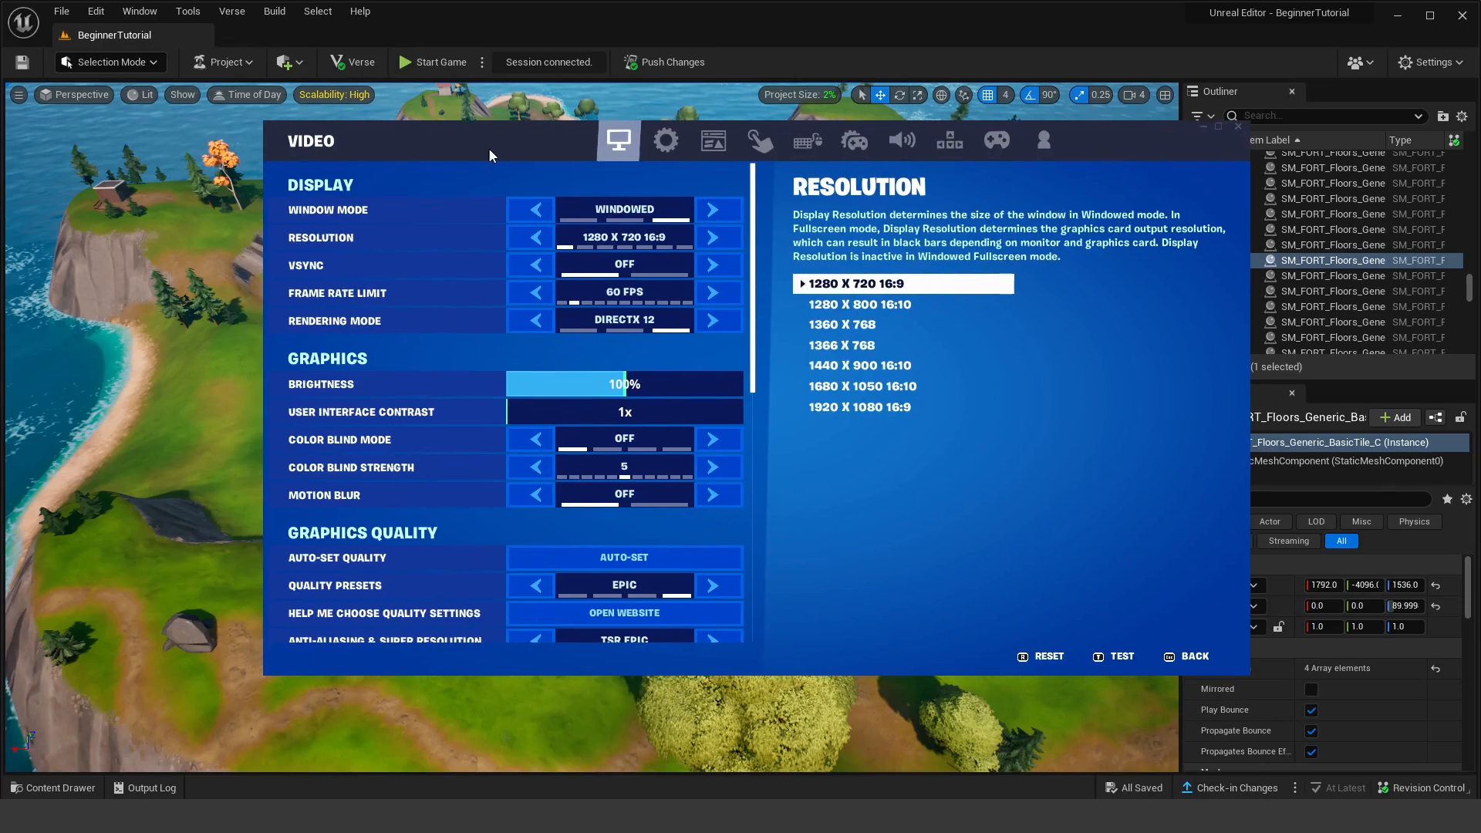
key(Escape)
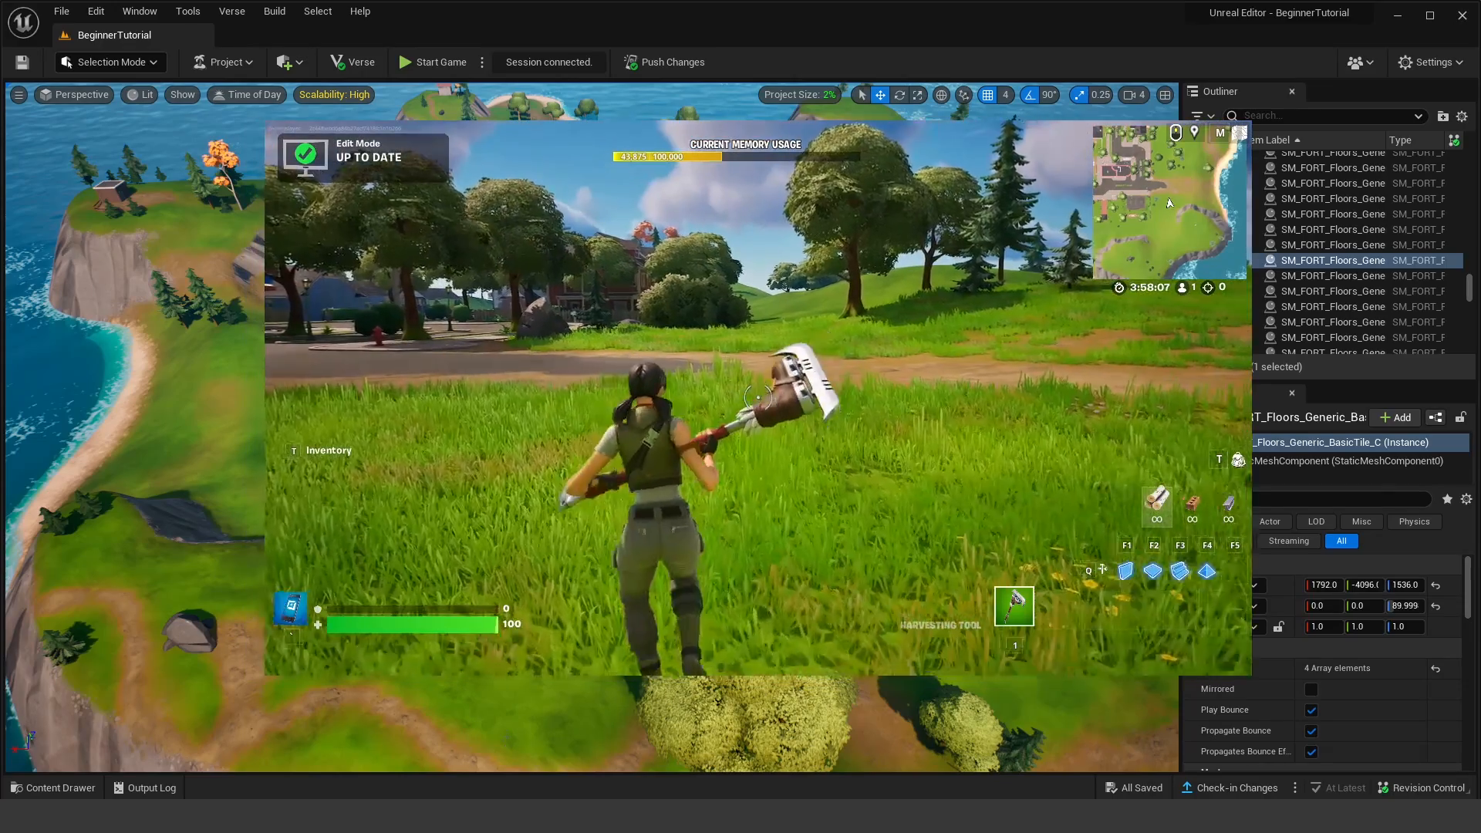
Step: Close the game window to end the play session and return to the editor
key(Escape)
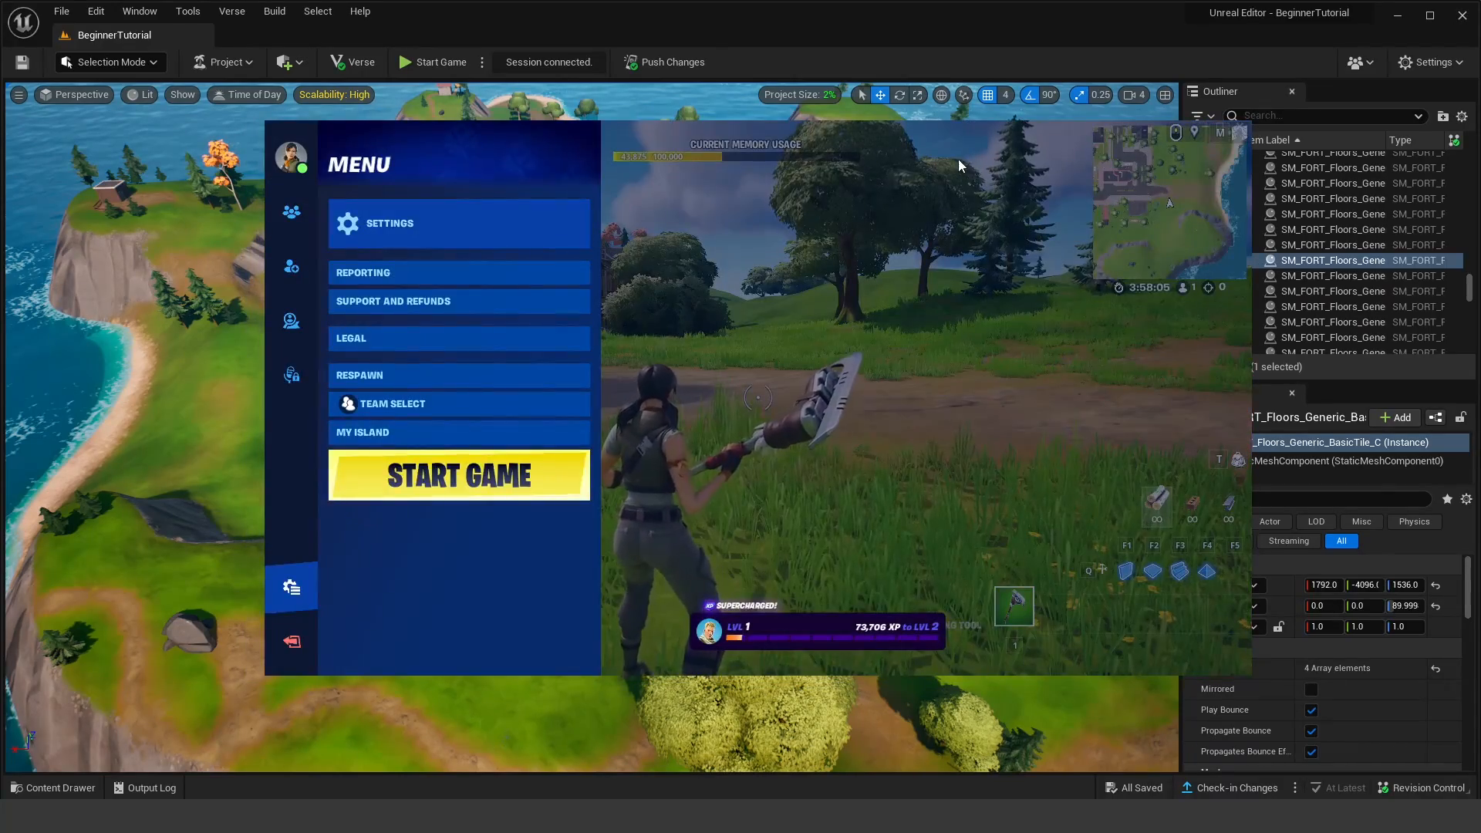
key(Escape)
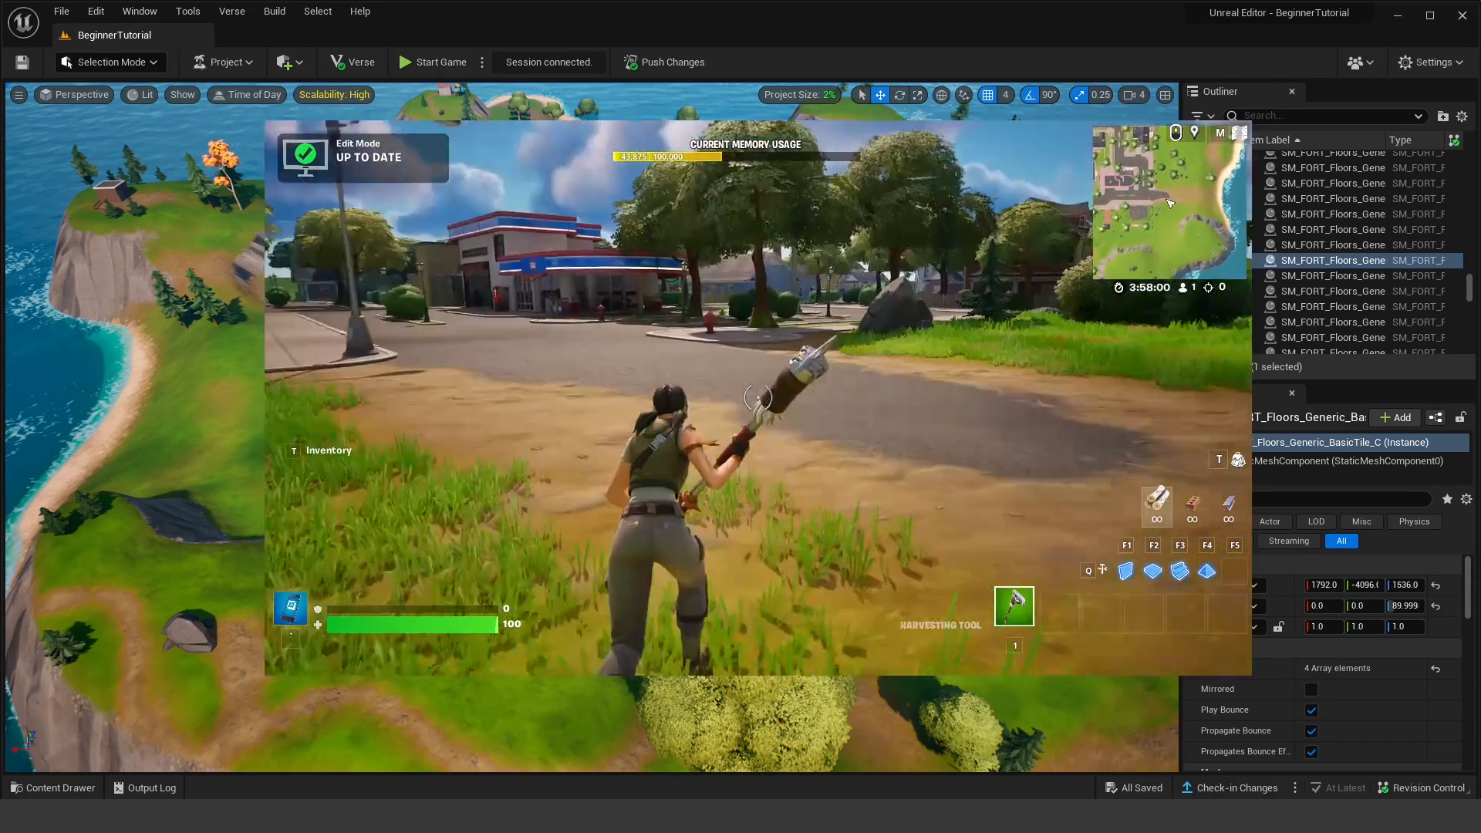
key(Escape)
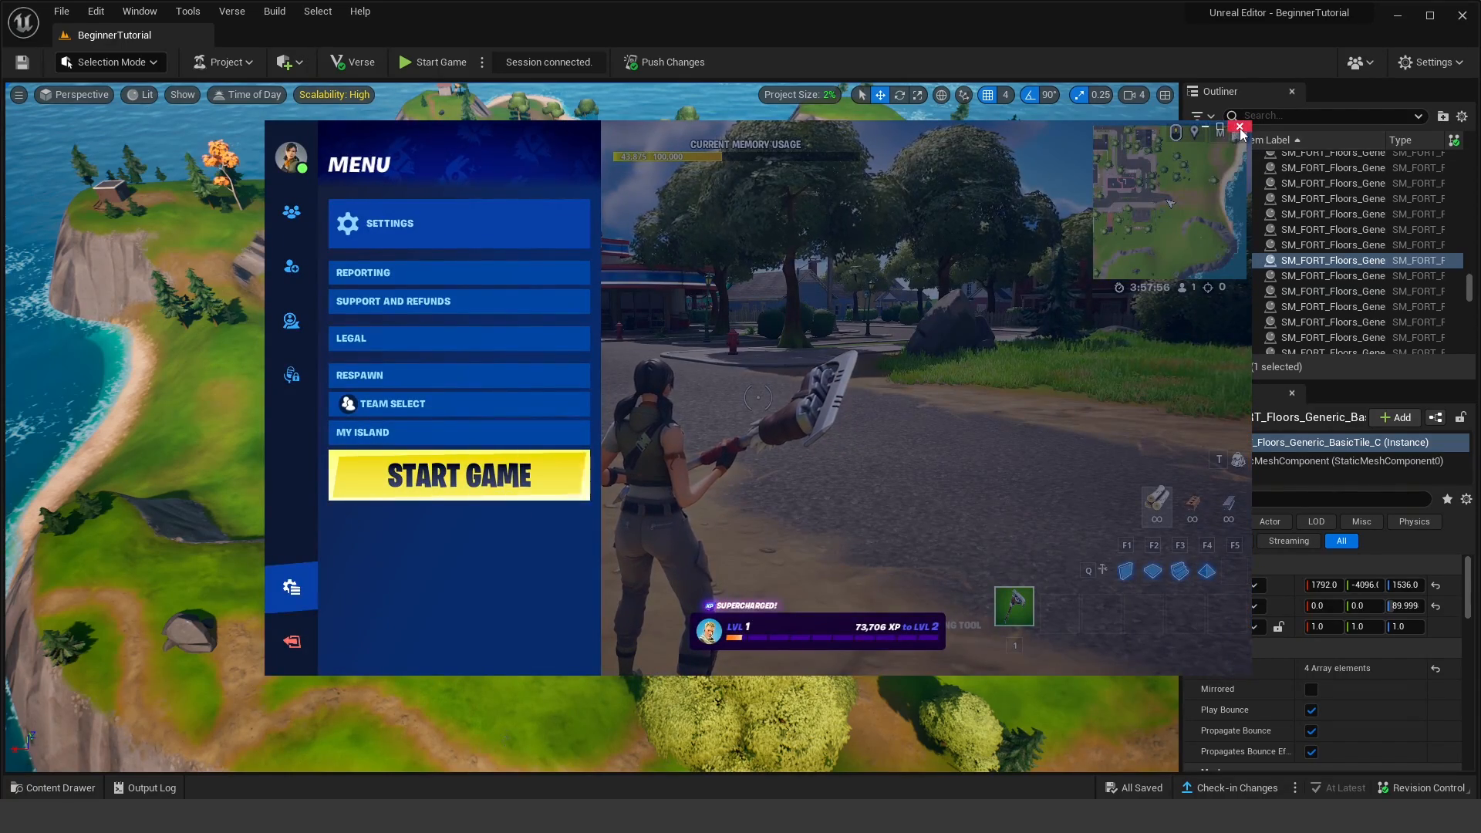
click(1239, 128)
click(697, 518)
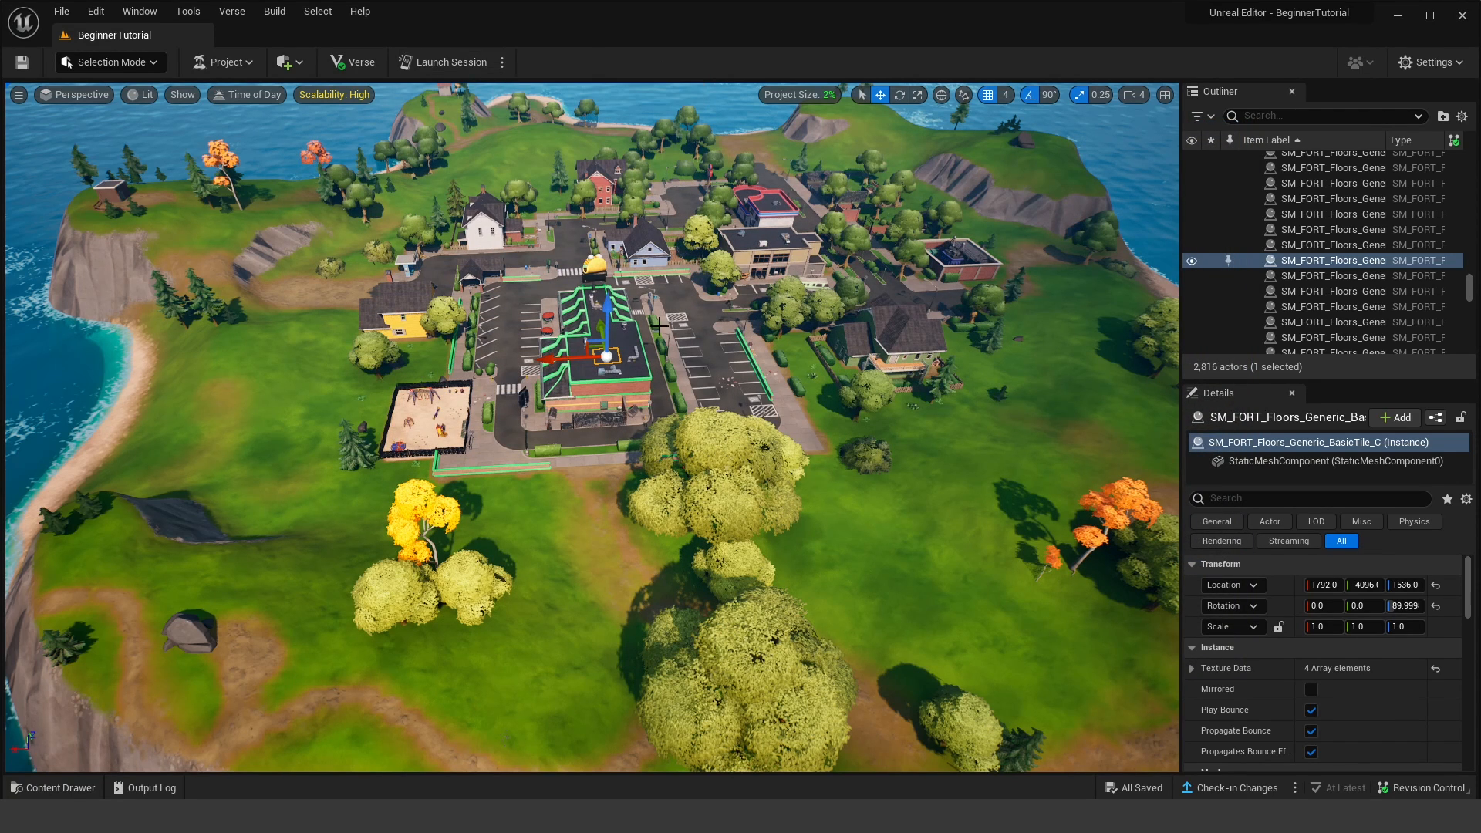
Step: Fly past the restaurant to the fenced playground and select the yellow spiral slide
right_drag(794, 343, 839, 312)
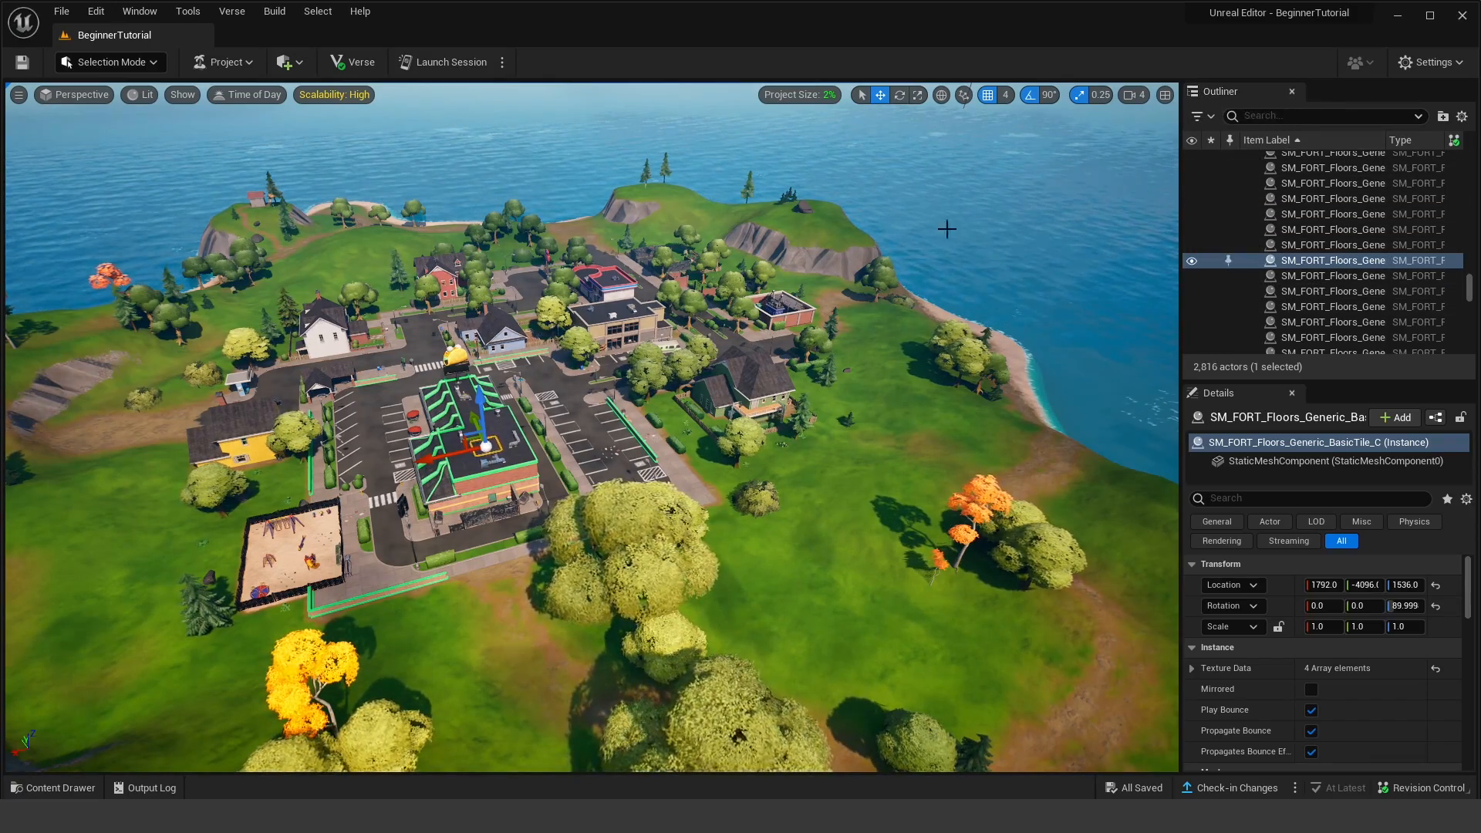
scroll(1314, 239, down, 1)
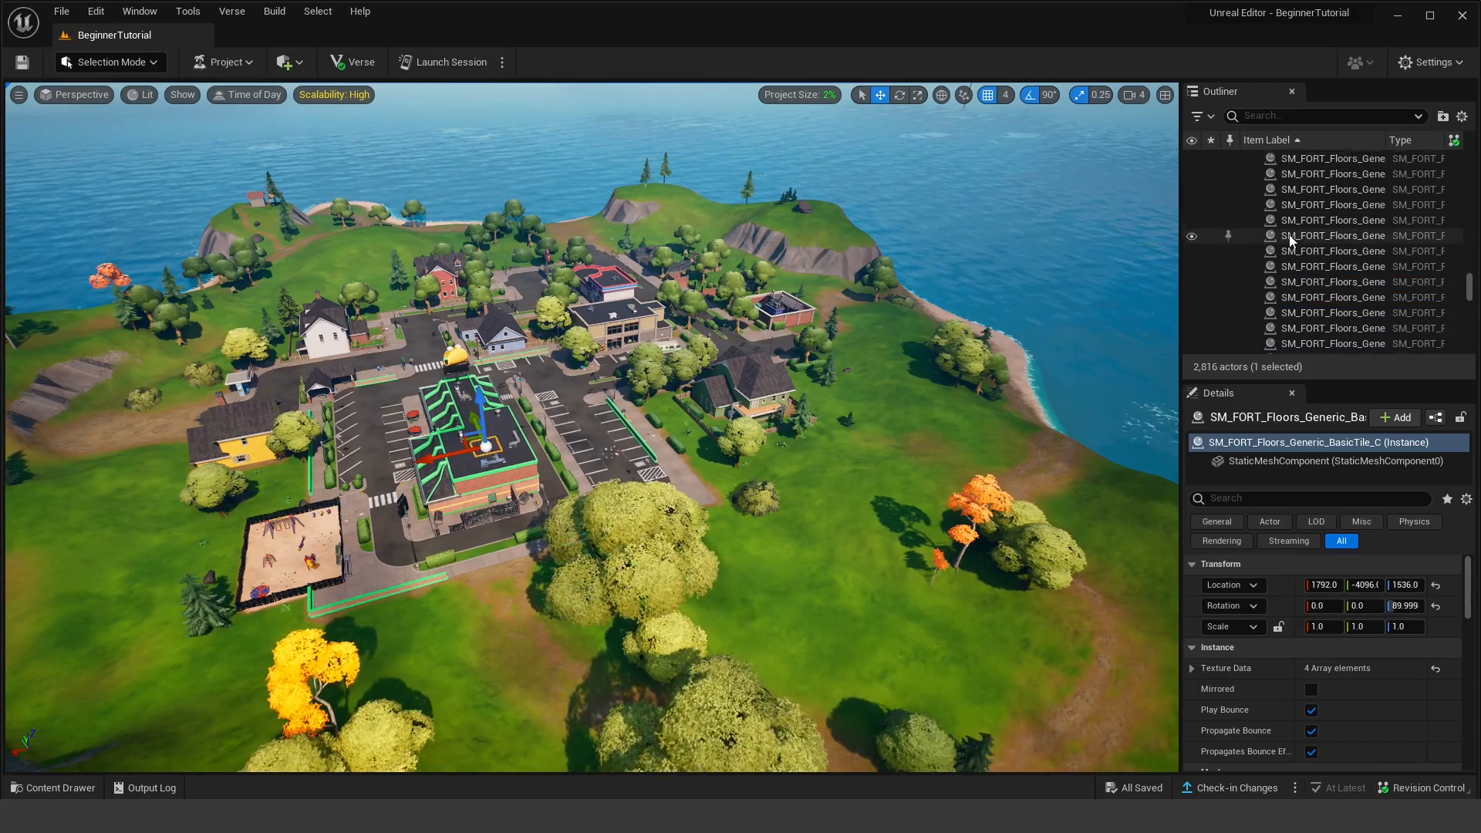
scroll(1327, 239, up, 15)
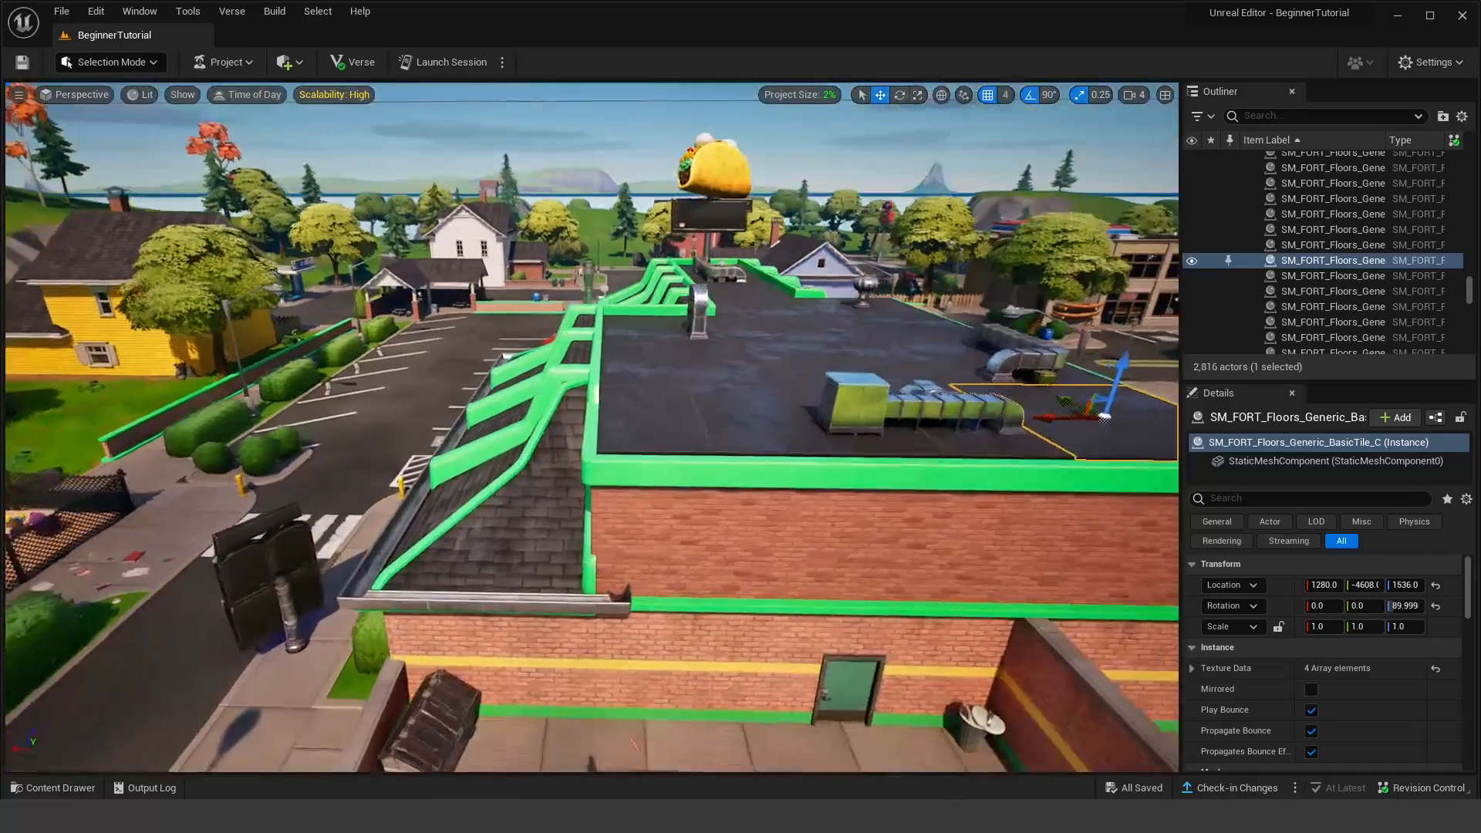
right_drag(591, 427, 637, 452)
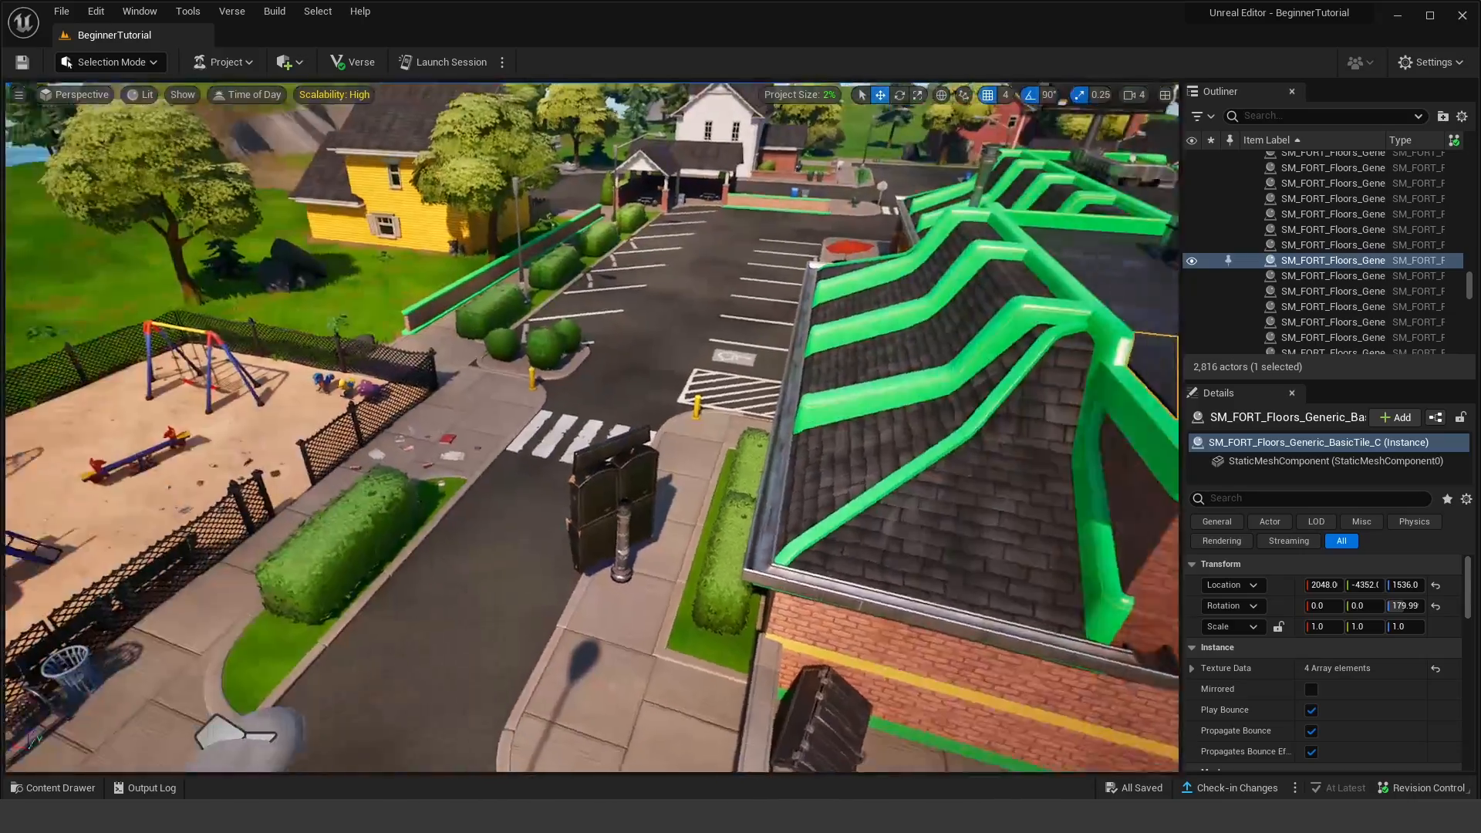
right_drag(591, 427, 540, 380)
click(586, 400)
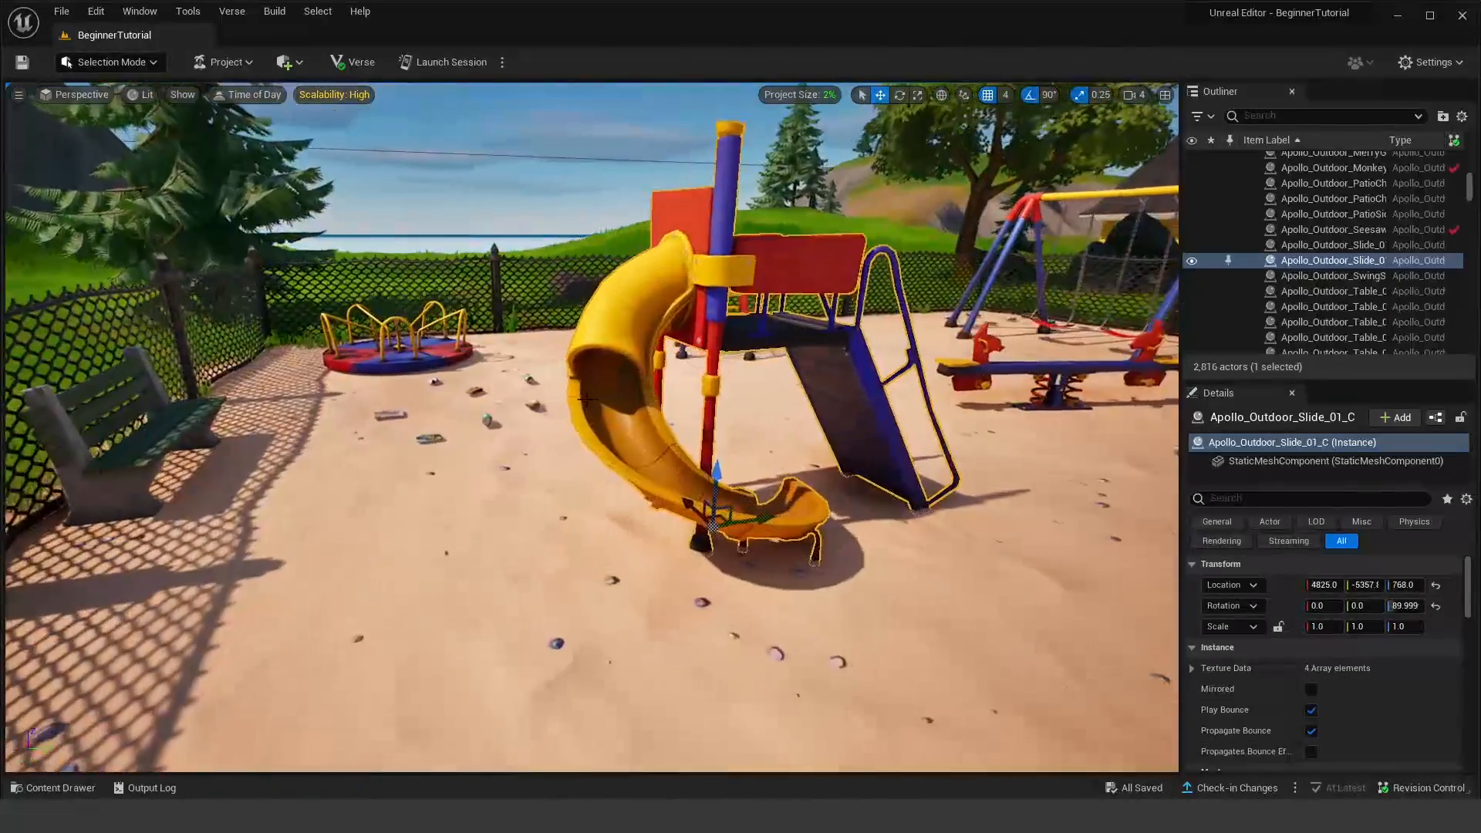
Step: Select the garbage can beside the bike rack outside the playground, followed by the long hedge across the sidewalk
right_drag(587, 399, 587, 400)
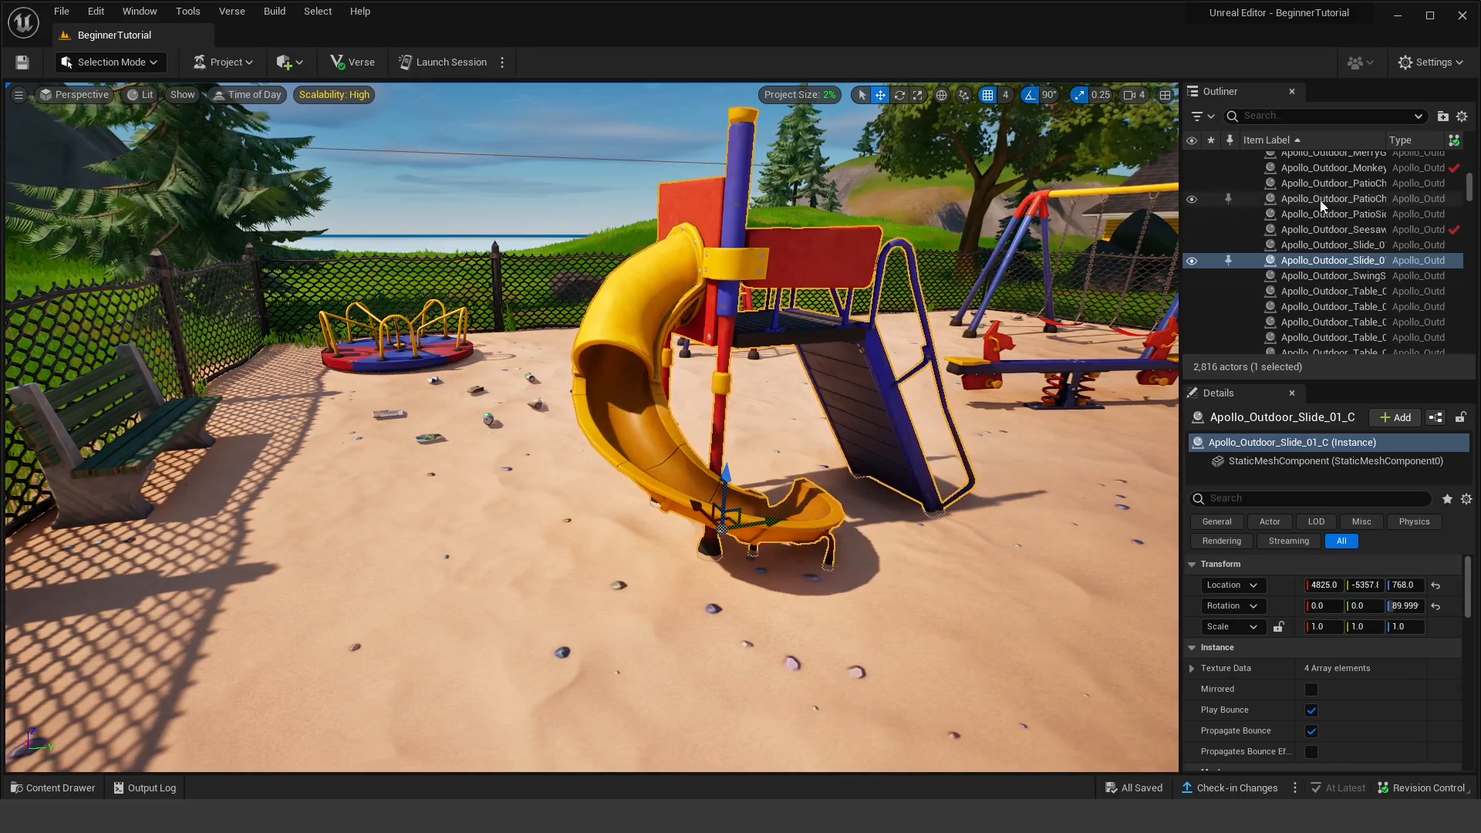
right_drag(984, 279, 996, 281)
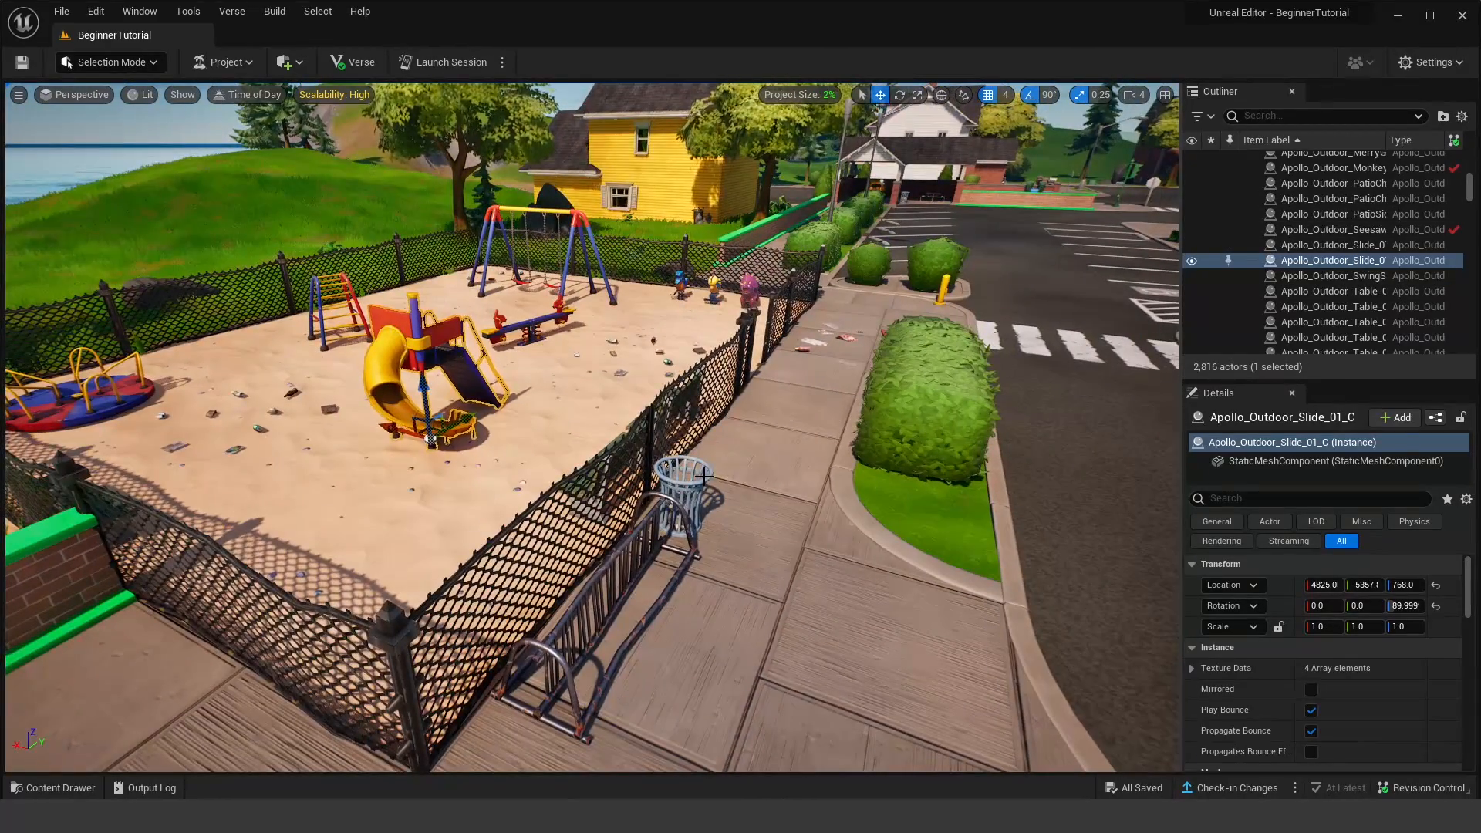
click(703, 477)
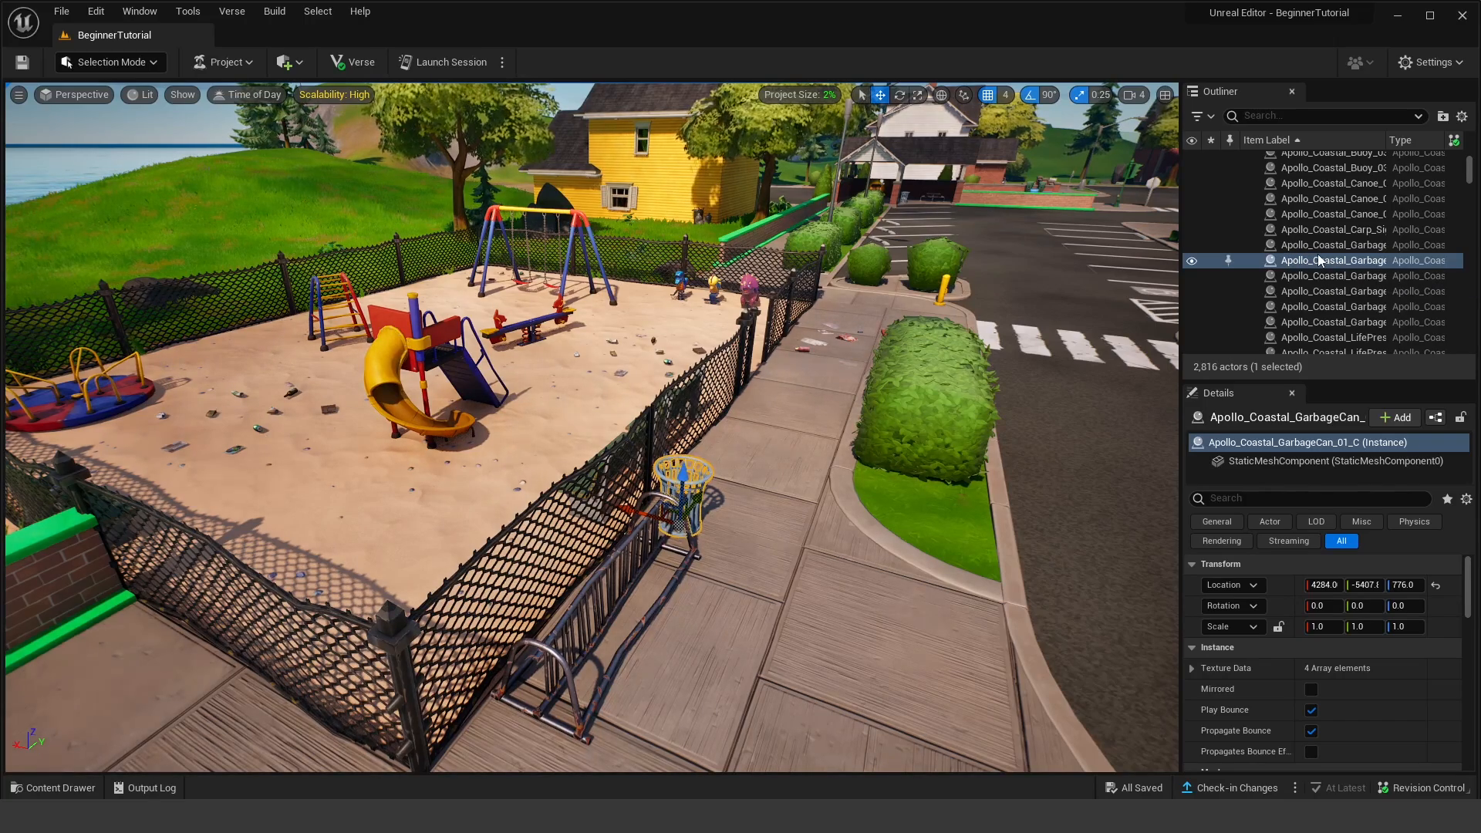
click(941, 394)
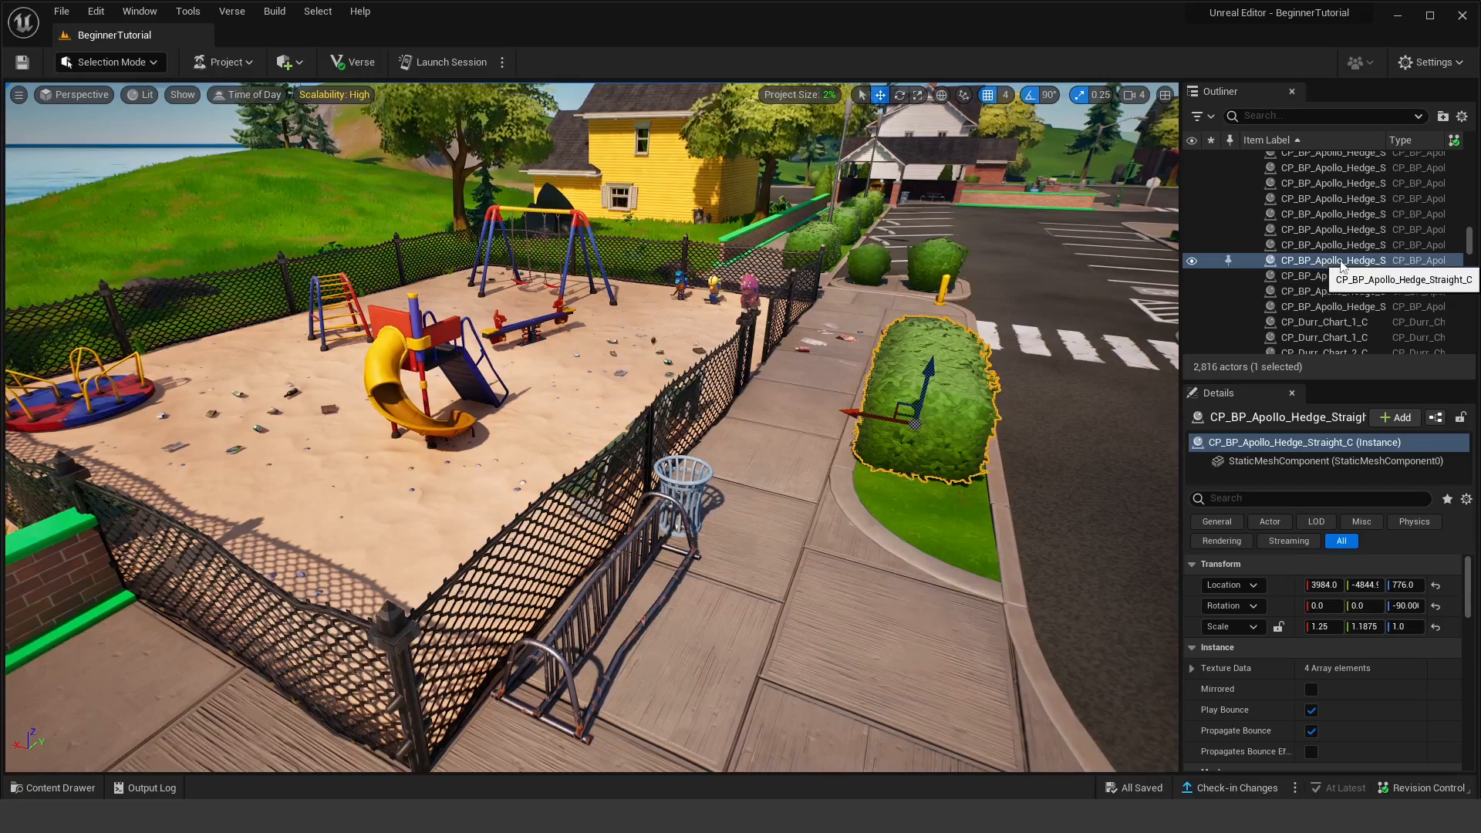
Step: Select the sidewalk tile at the playground's far corner, followed by the asphalt ground piece just beyond the crosswalk
right_drag(926, 348, 999, 320)
key(w)
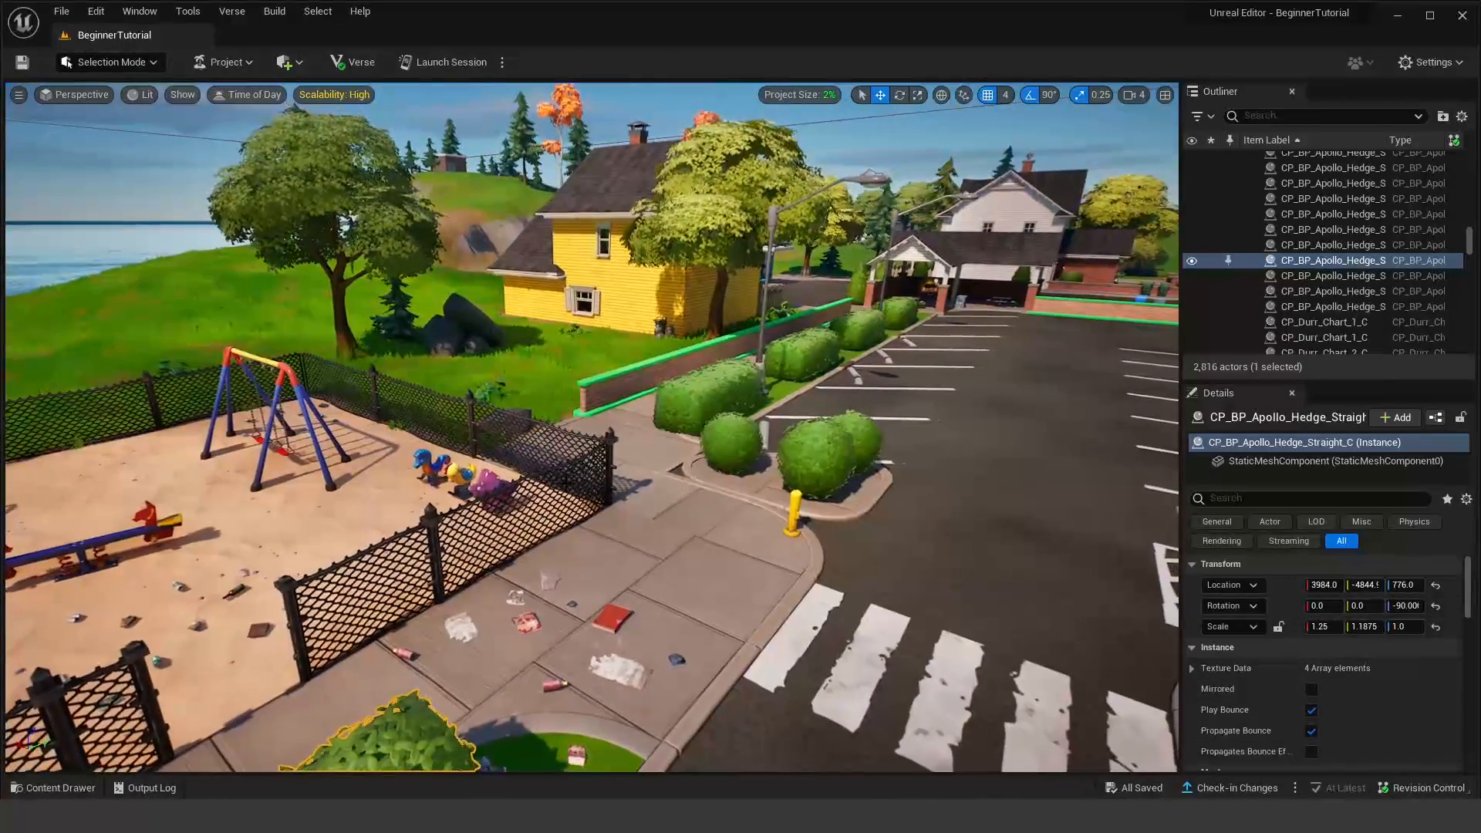
click(682, 493)
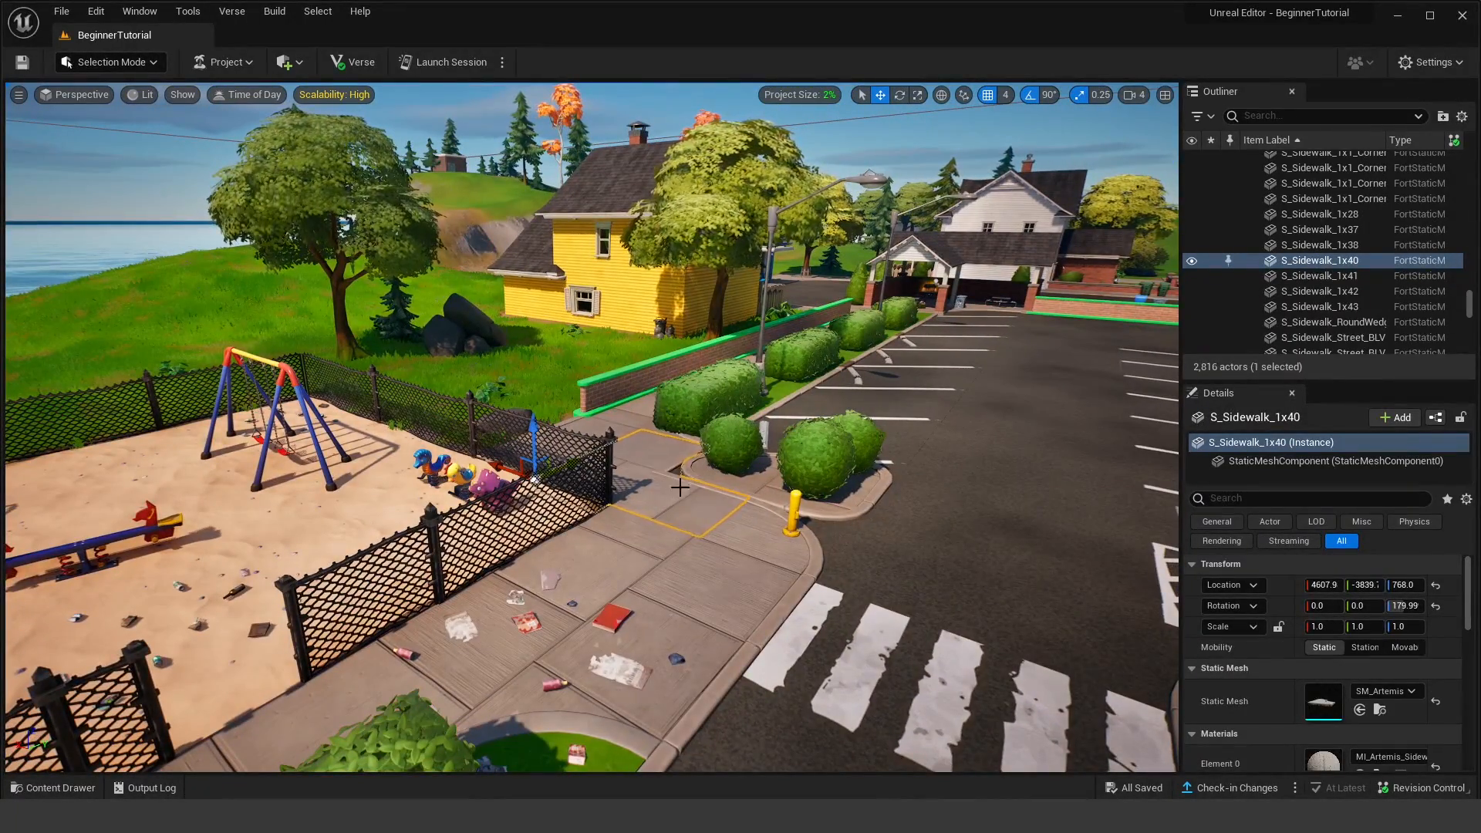
right_drag(793, 552, 740, 494)
click(725, 432)
scroll(746, 378, up, 2)
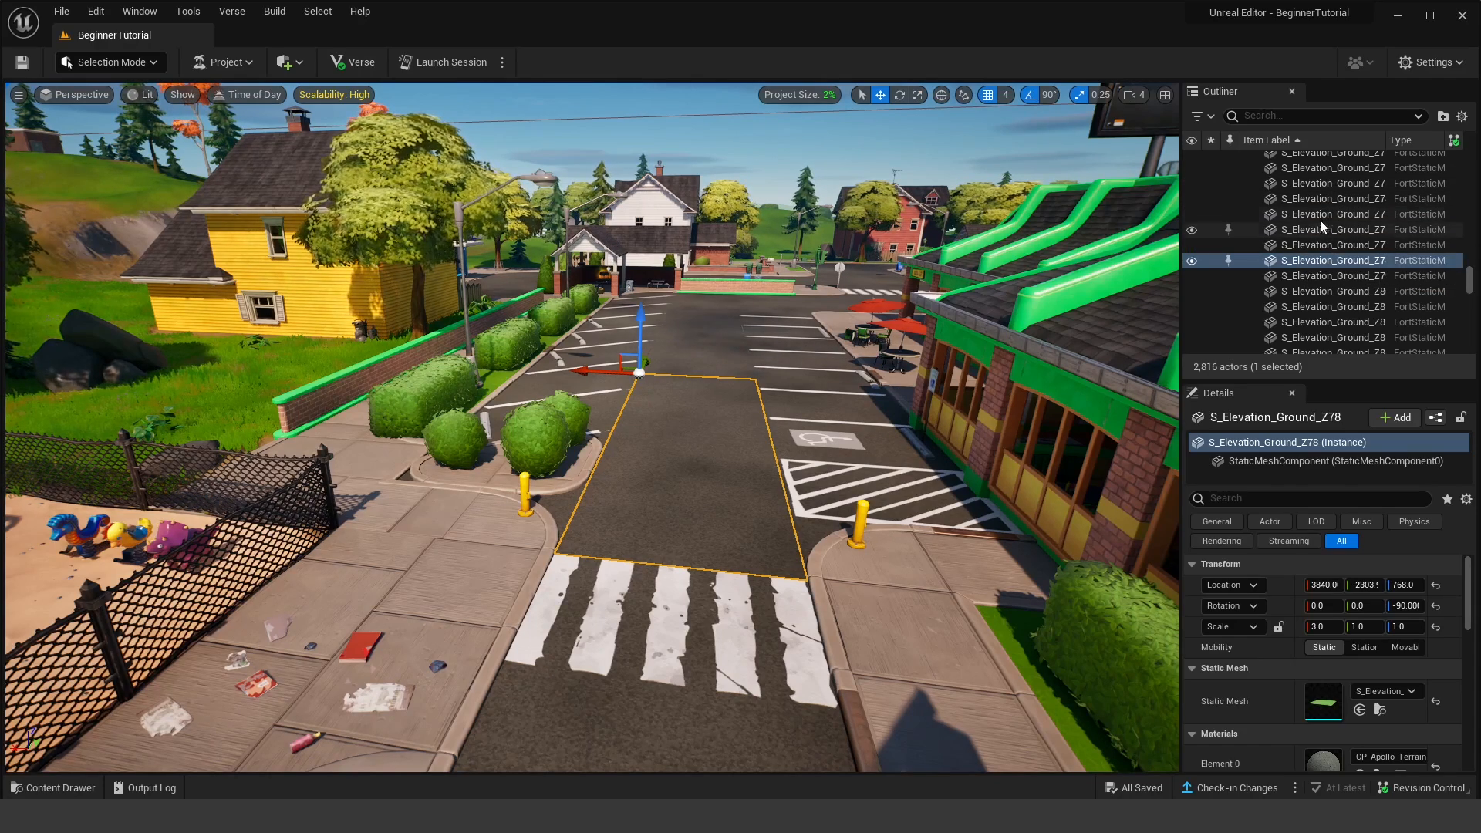
Step: Select the ground actors S_Elevation_Ground_Z77, Z76 and Z78 by name, one at a time, ending on Z78
click(1323, 244)
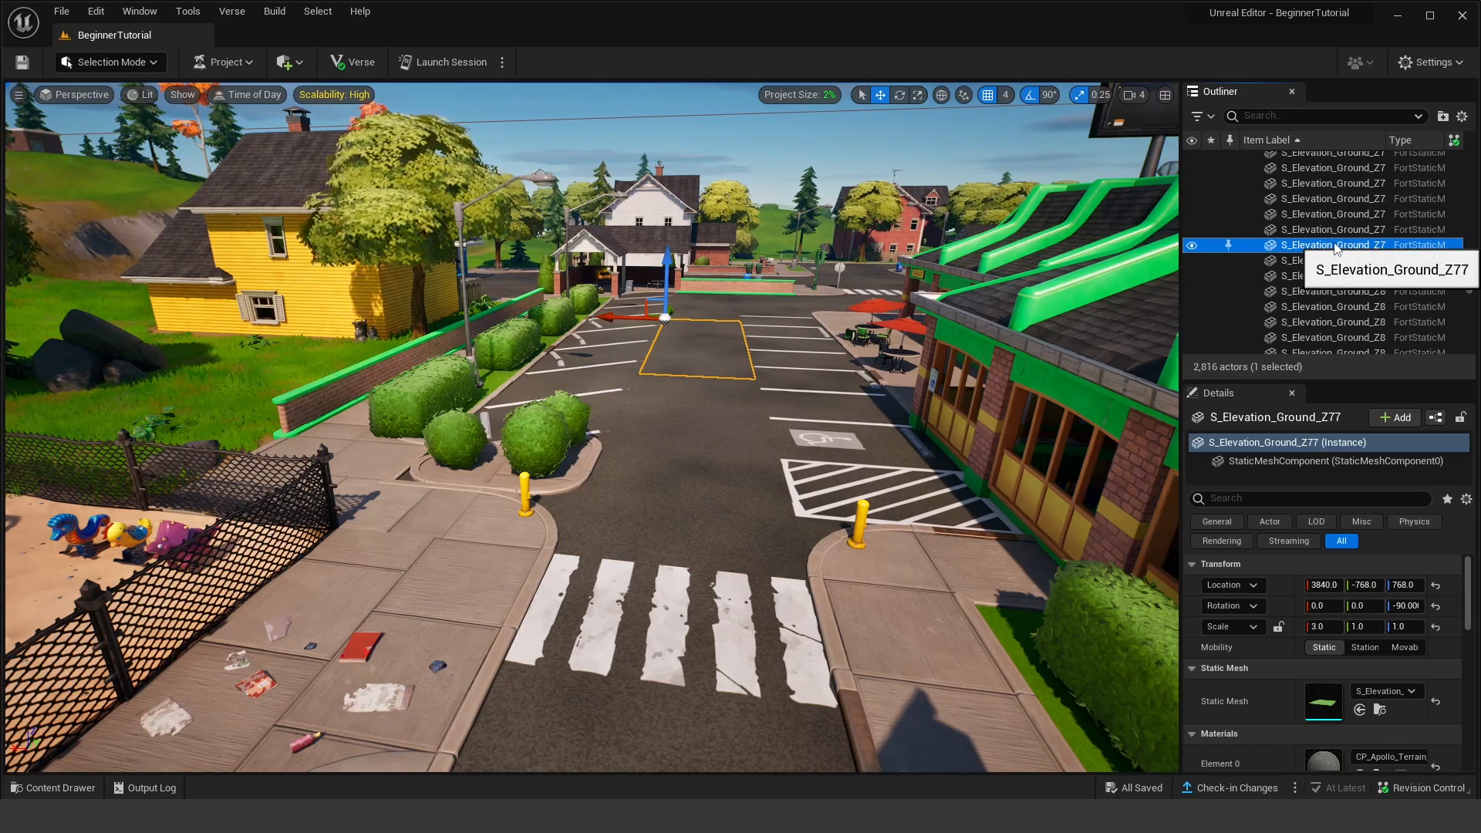
key(Up)
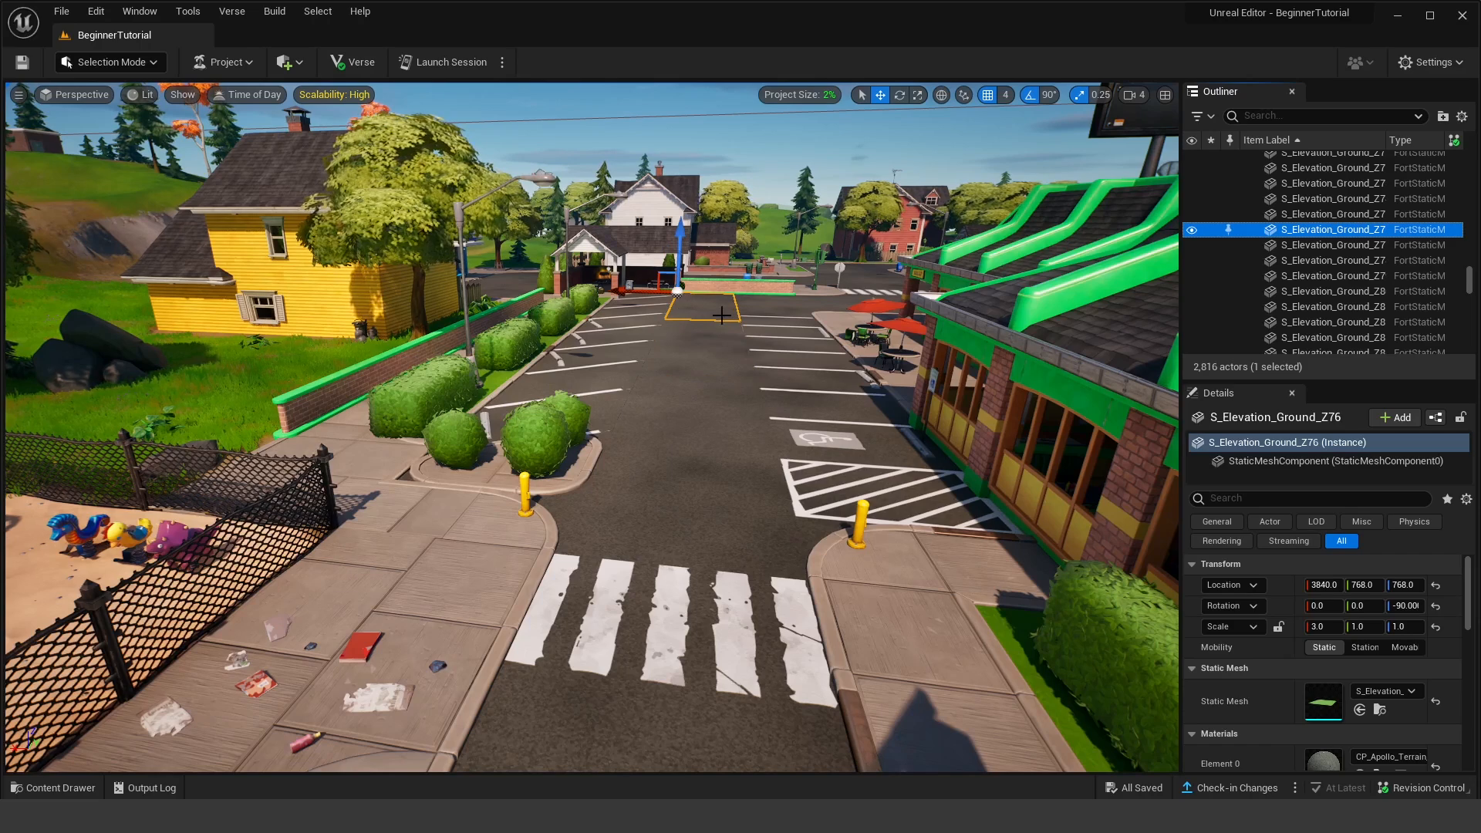
click(1308, 247)
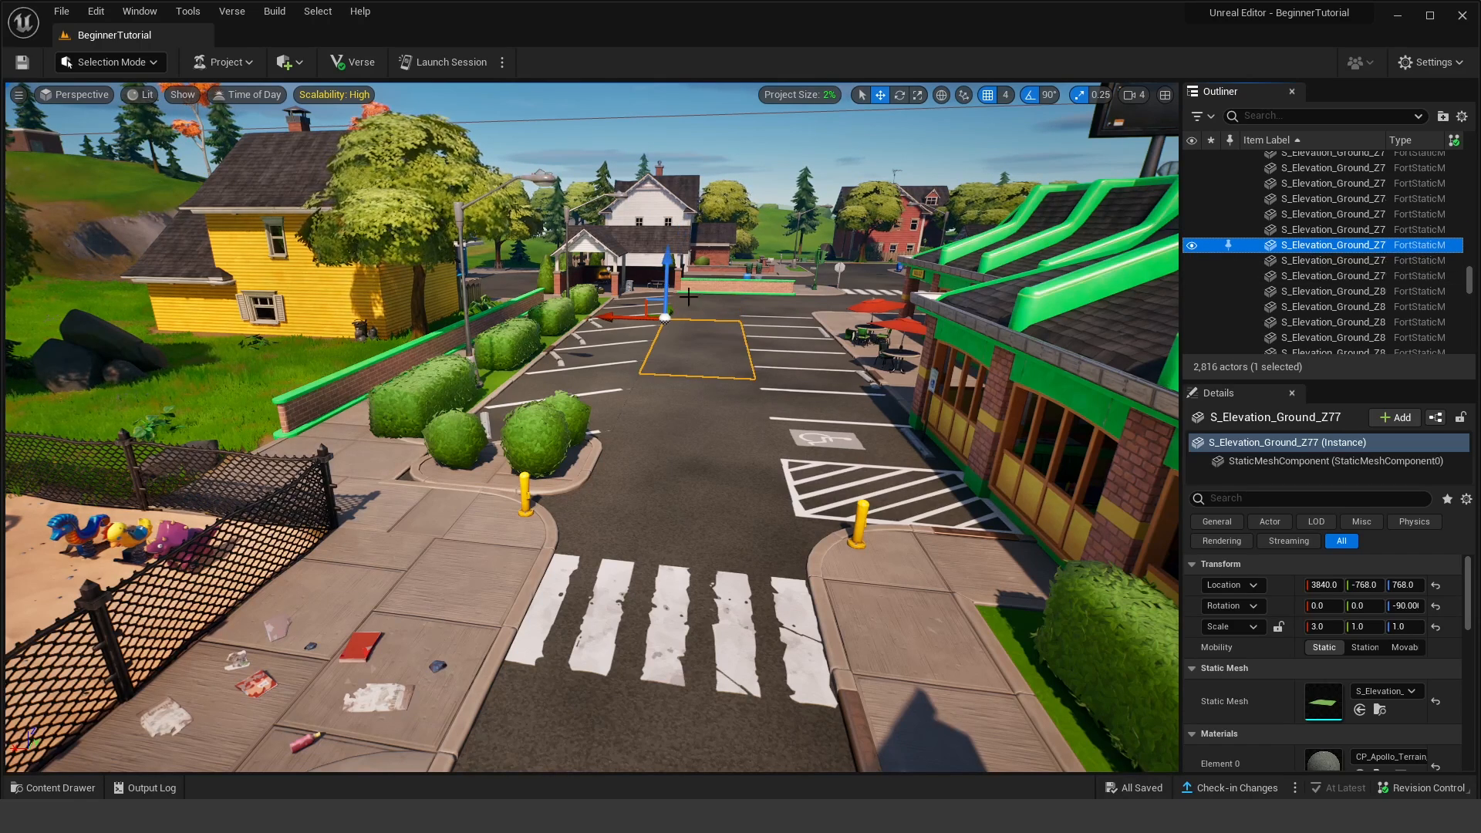
click(1307, 260)
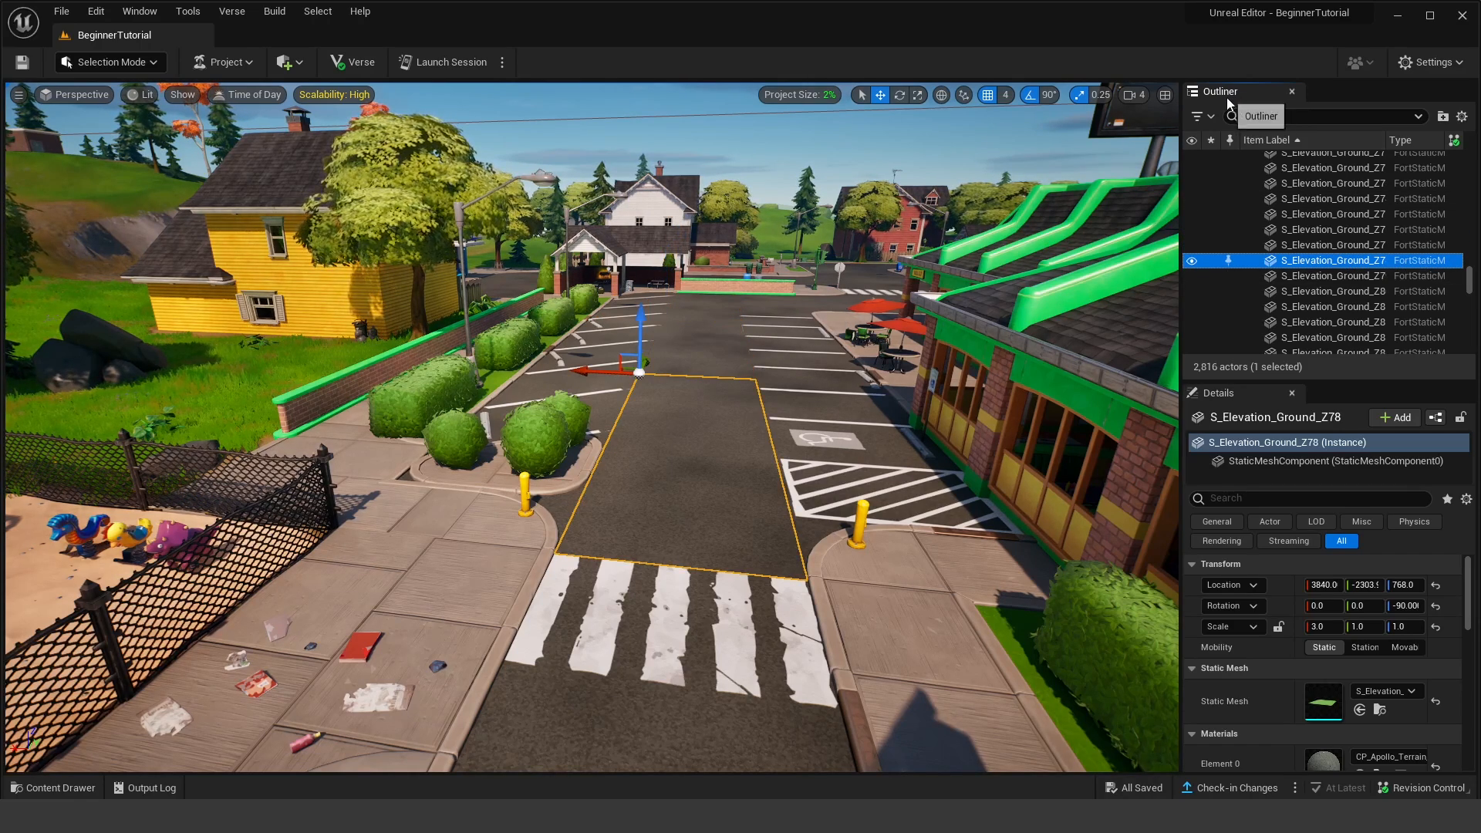
Step: Fly up above the restaurant and select two different floor tiles on its flat roof, one at a time
key(s)
right_drag(952, 330, 982, 364)
click(872, 389)
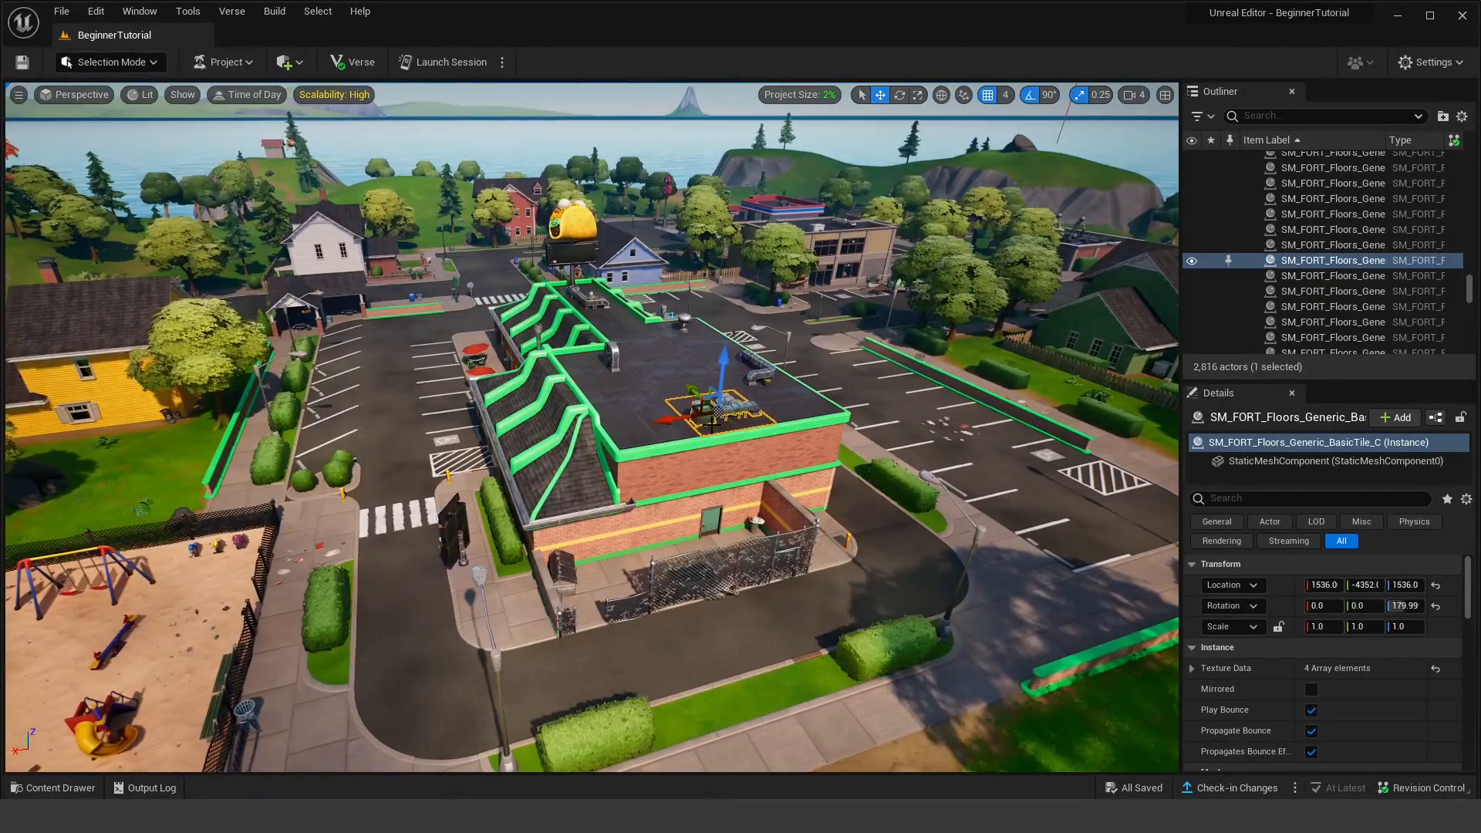
drag(710, 423, 656, 421)
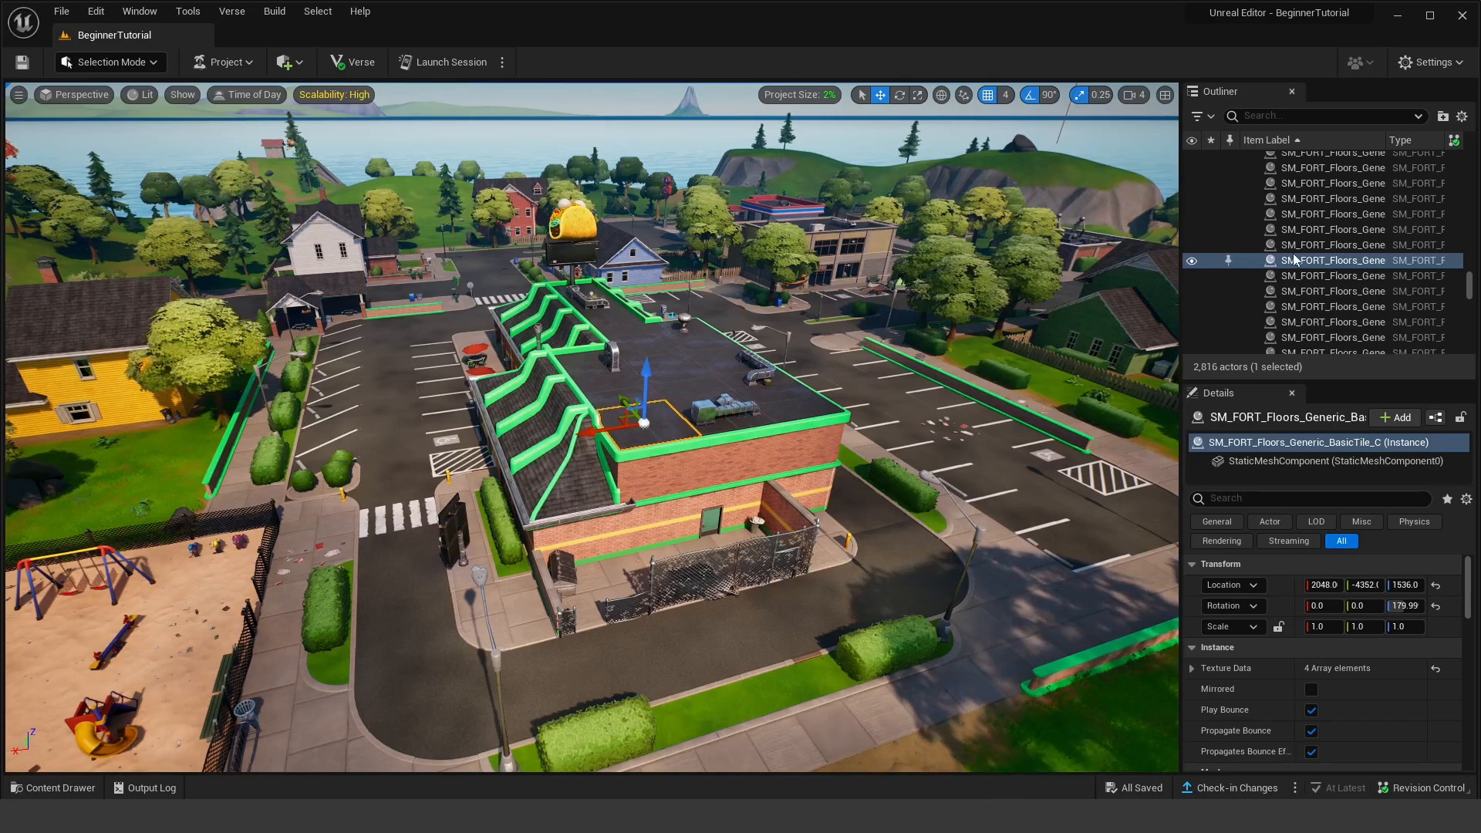
Step: Select several SM_FORT_Floors_Generic actors by name, one at a time, ending on a BasicTile actor
scroll(1296, 260, down, 1)
click(1334, 218)
click(1342, 189)
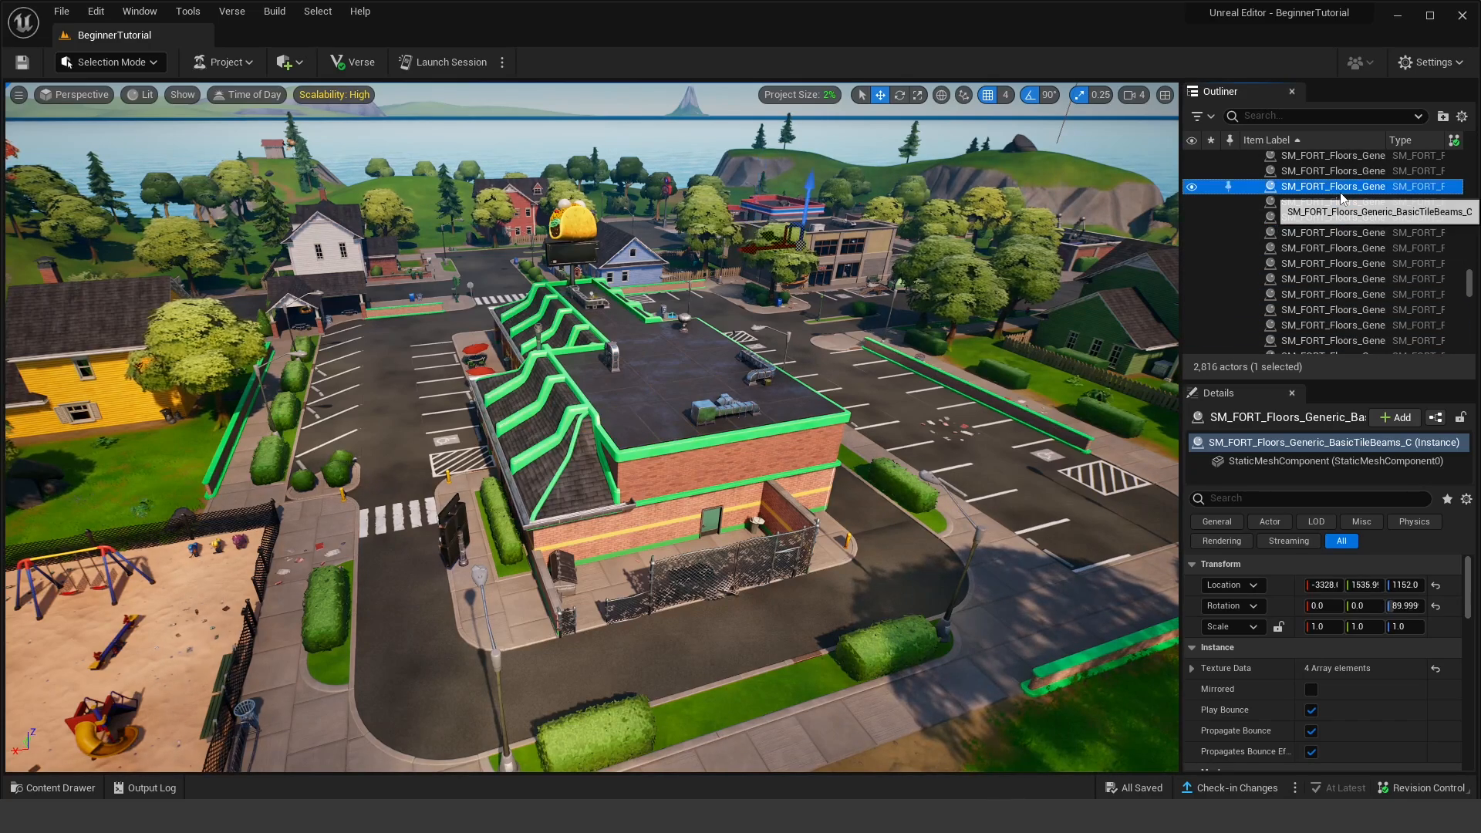
click(1342, 279)
click(1342, 248)
click(1342, 310)
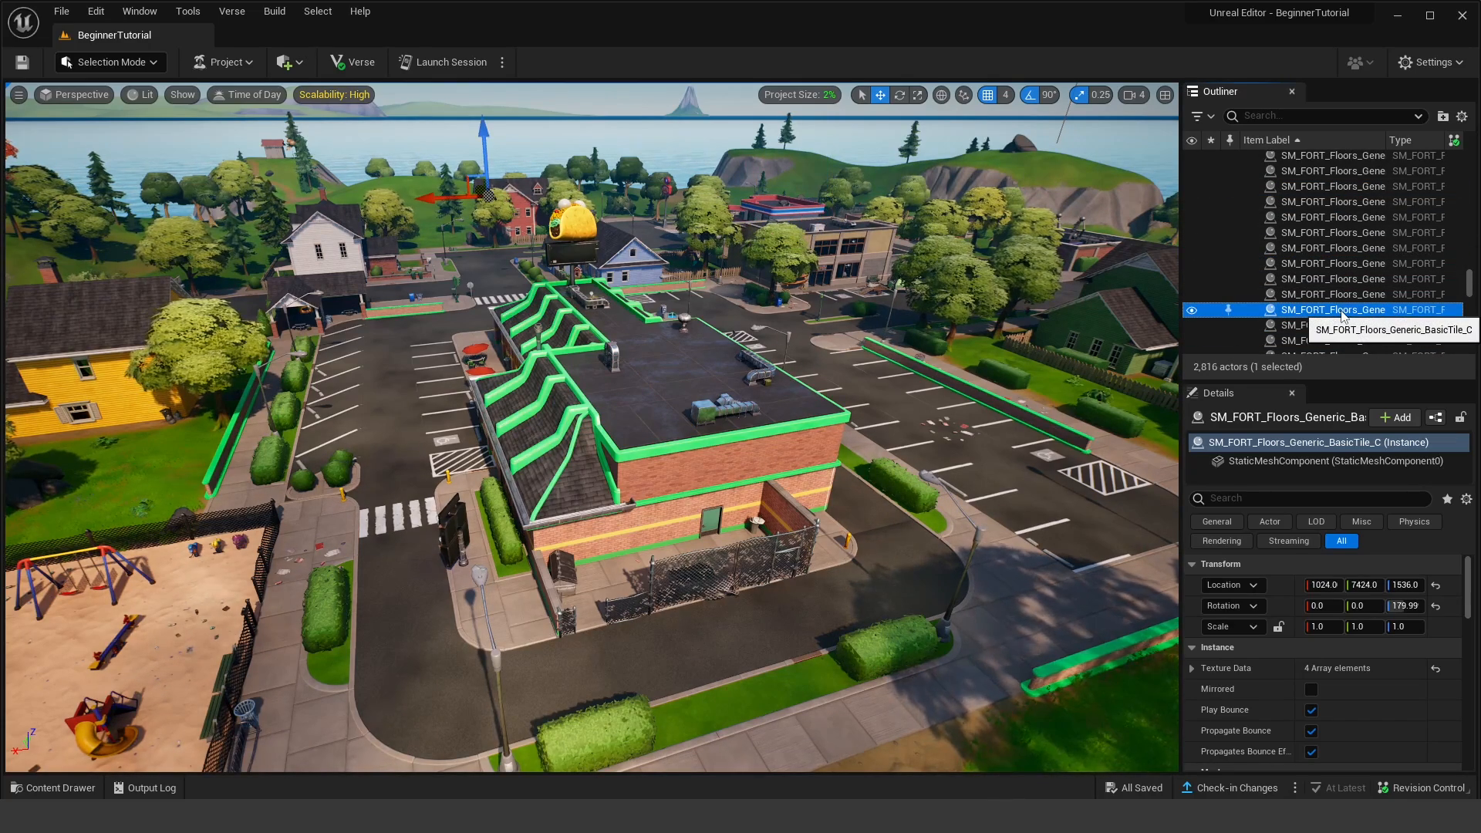
Step: Search the level's actors for "garbage"
click(1272, 116)
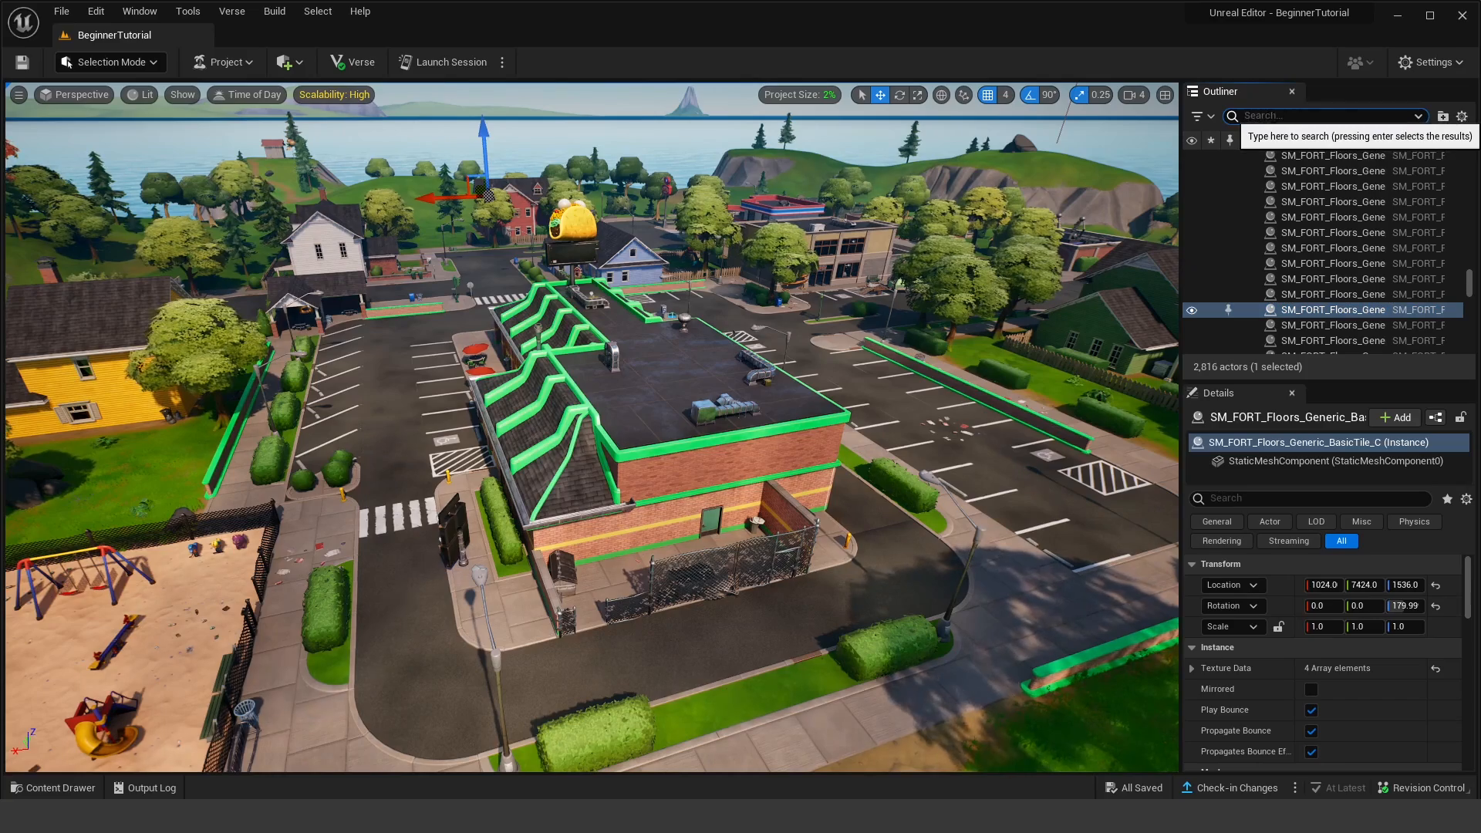
text(gra)
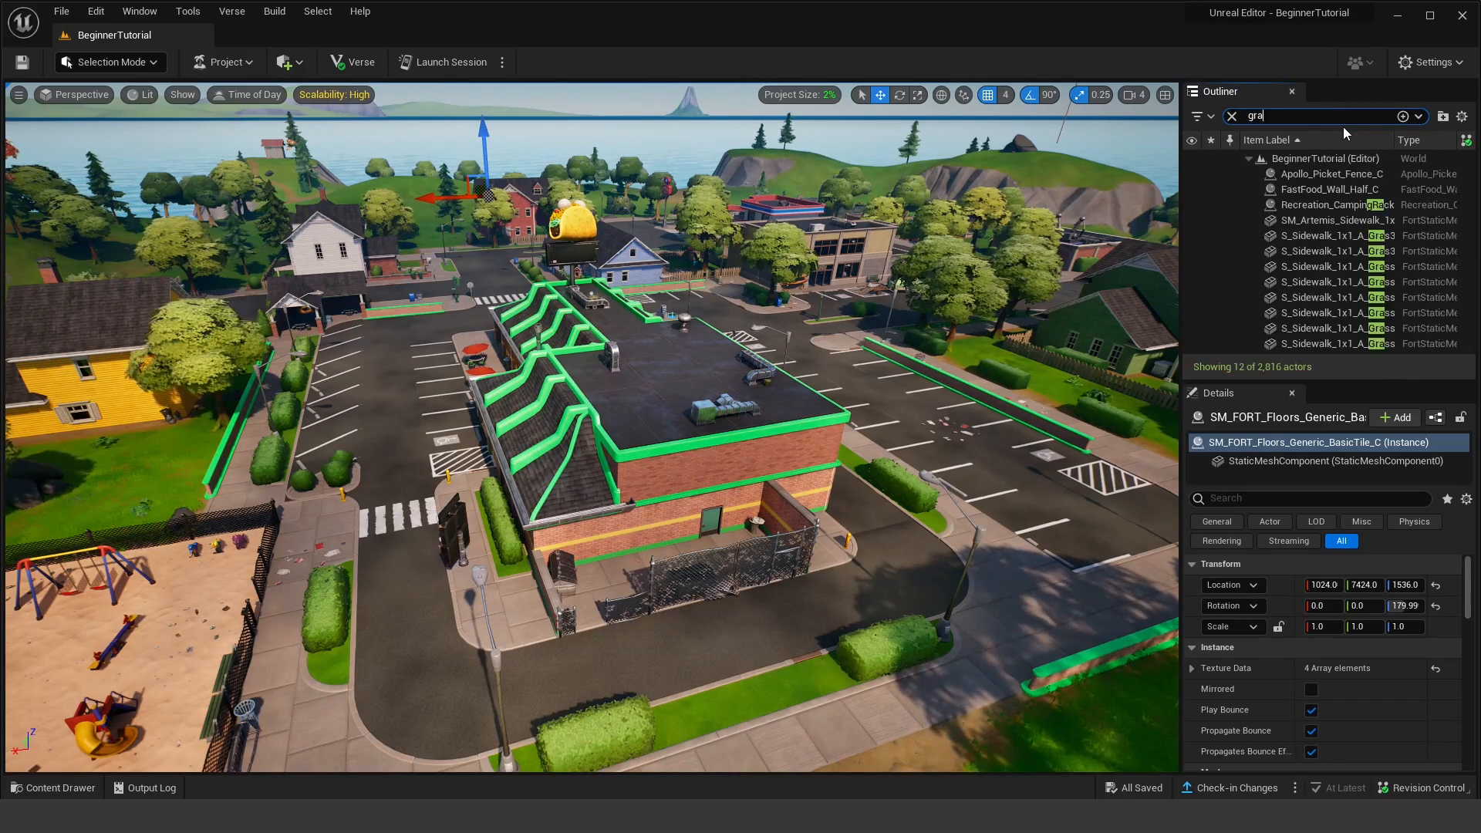
key(BackSpace)
key(BackSpace)
text(arbage)
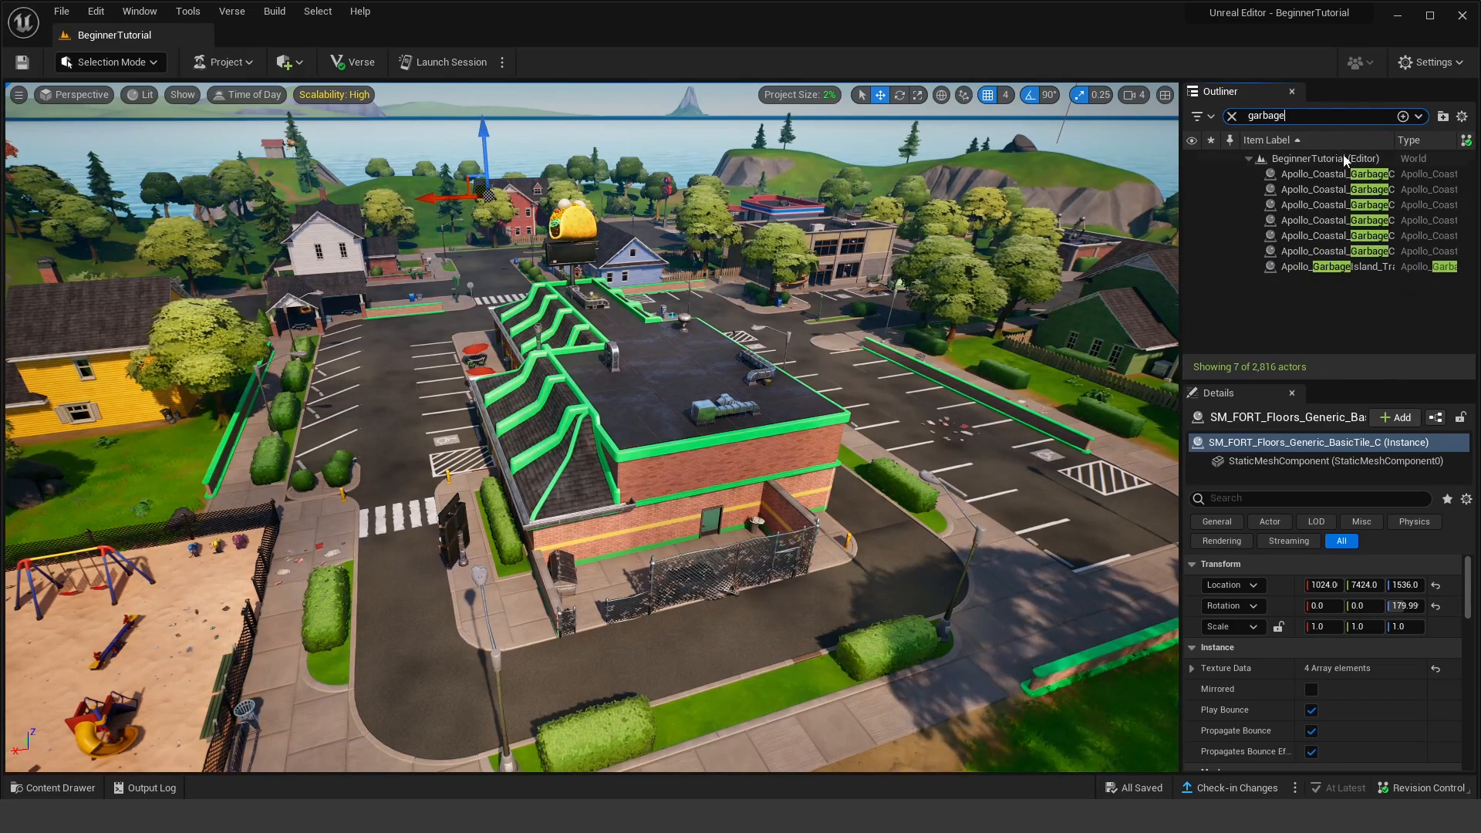
Step: Step through the garbage can actors in the filtered list and select the first Apollo_Coastal_GarbageCan_01_C
click(1342, 176)
key(Down)
key(Down)
key(Down)
key(Down)
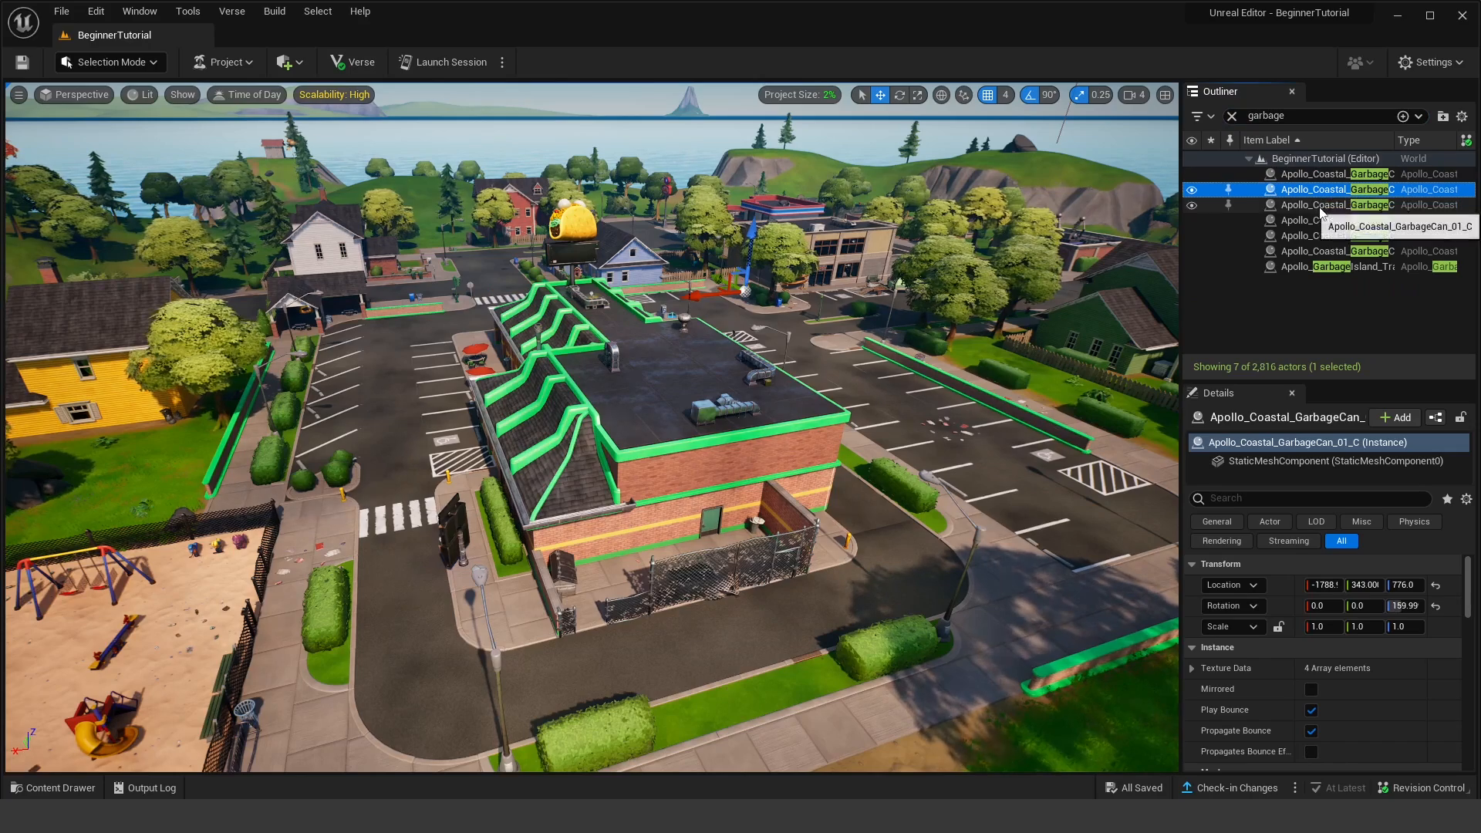
click(1321, 176)
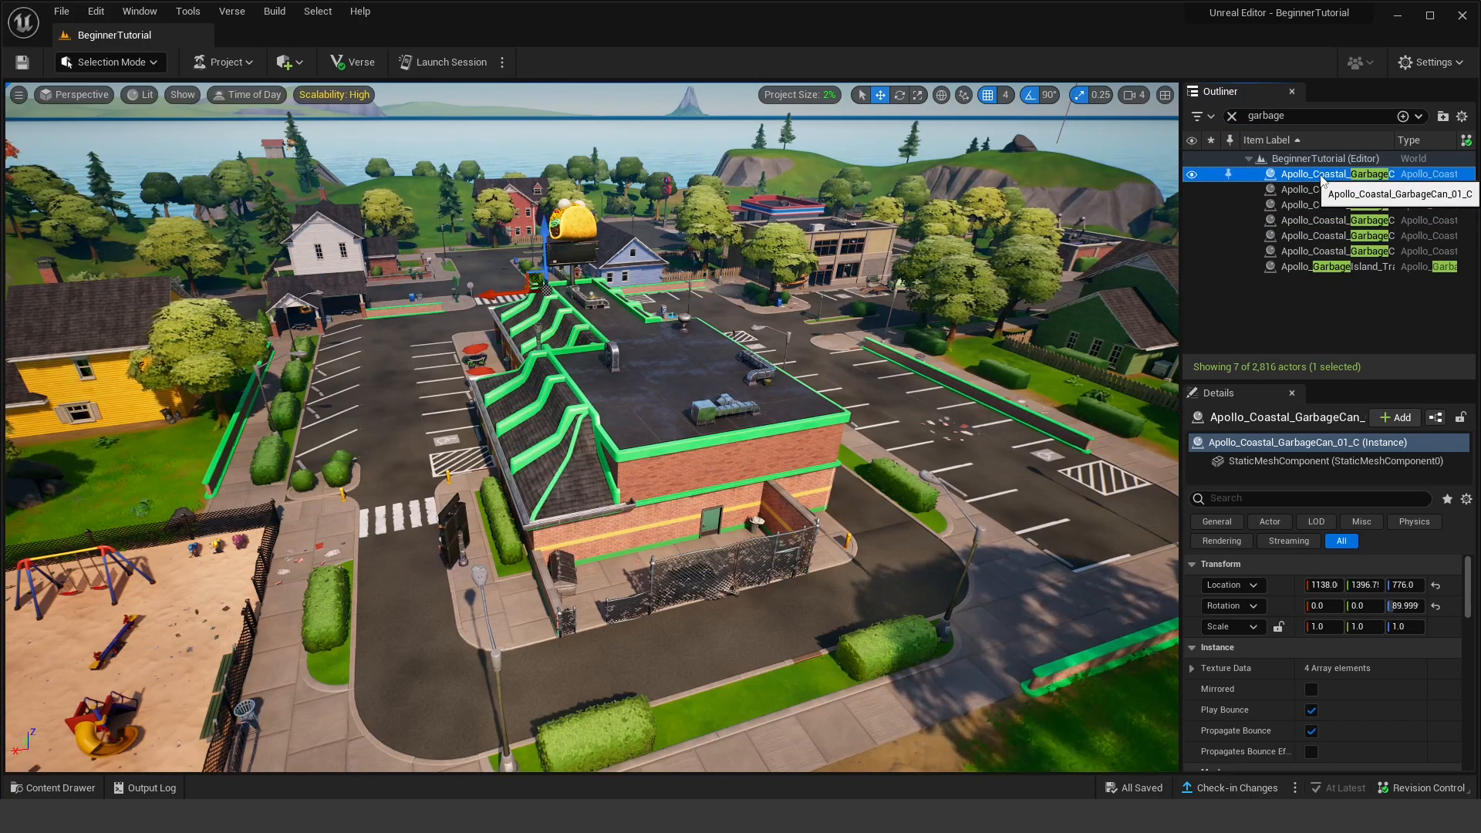
click(1322, 190)
click(1324, 176)
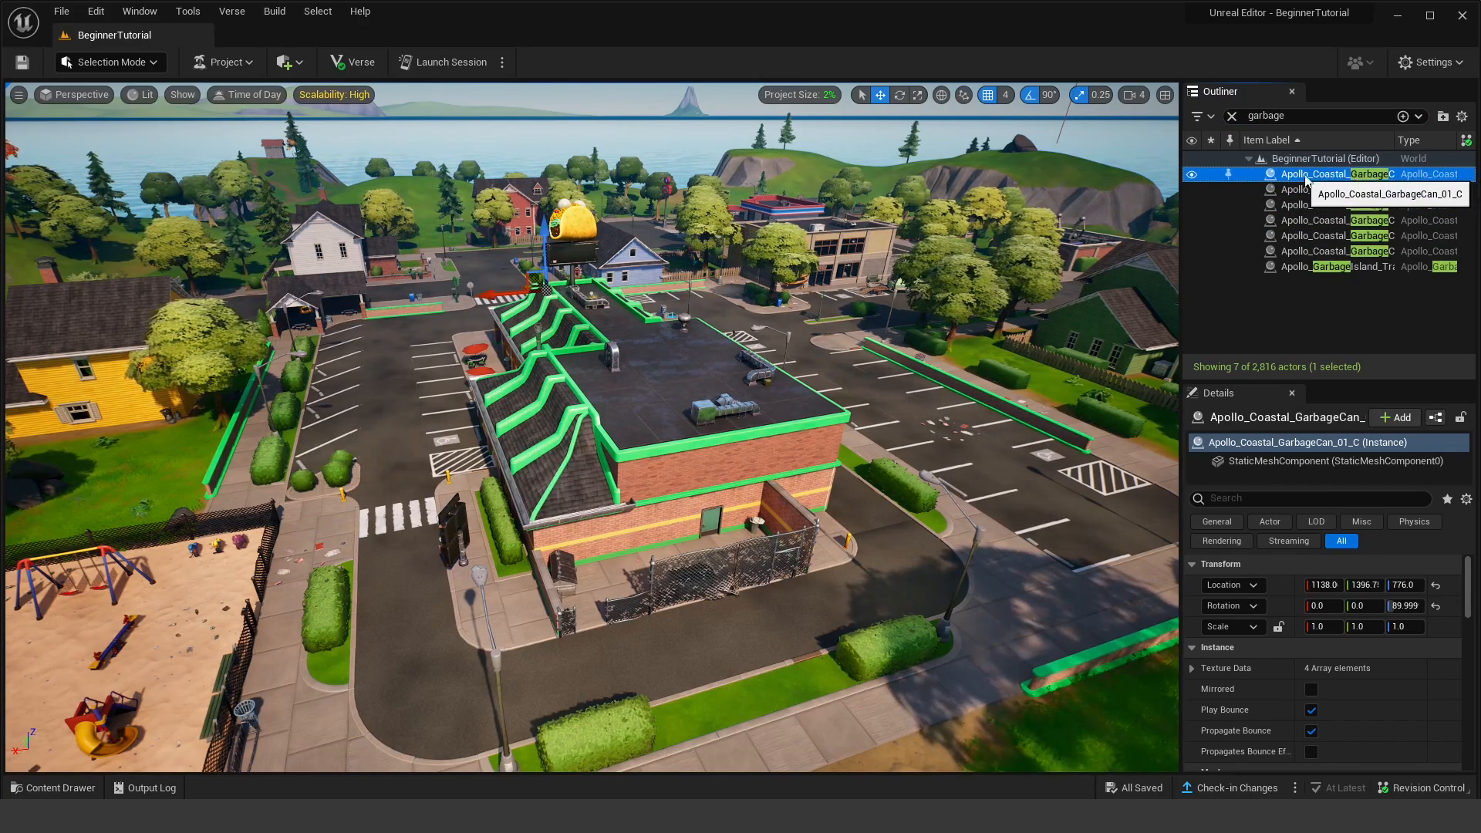
Step: Focus the viewport on the selected garbage can and back away to see its surroundings near the blue house
right_drag(990, 192, 948, 186)
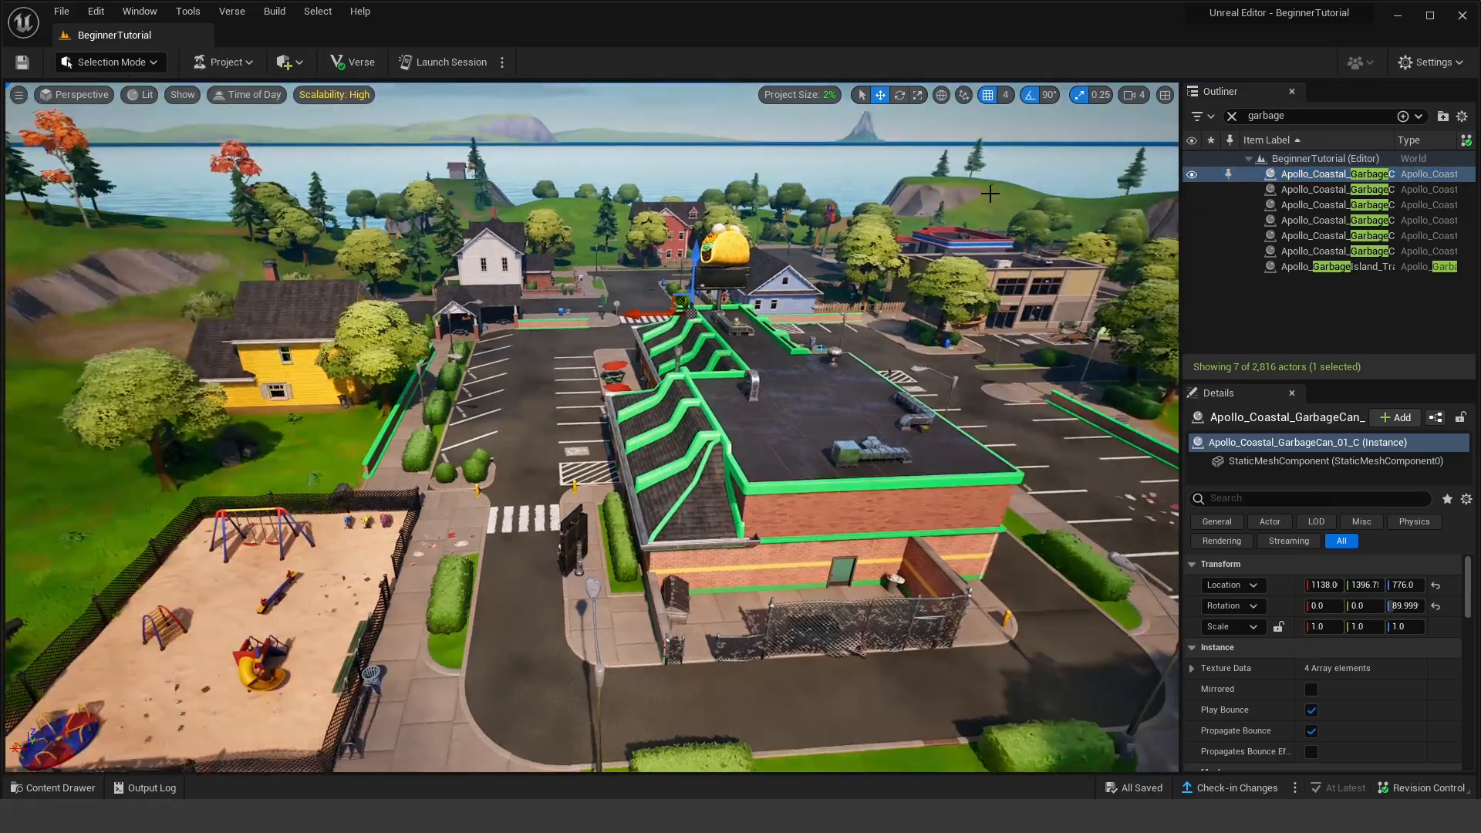
key(f)
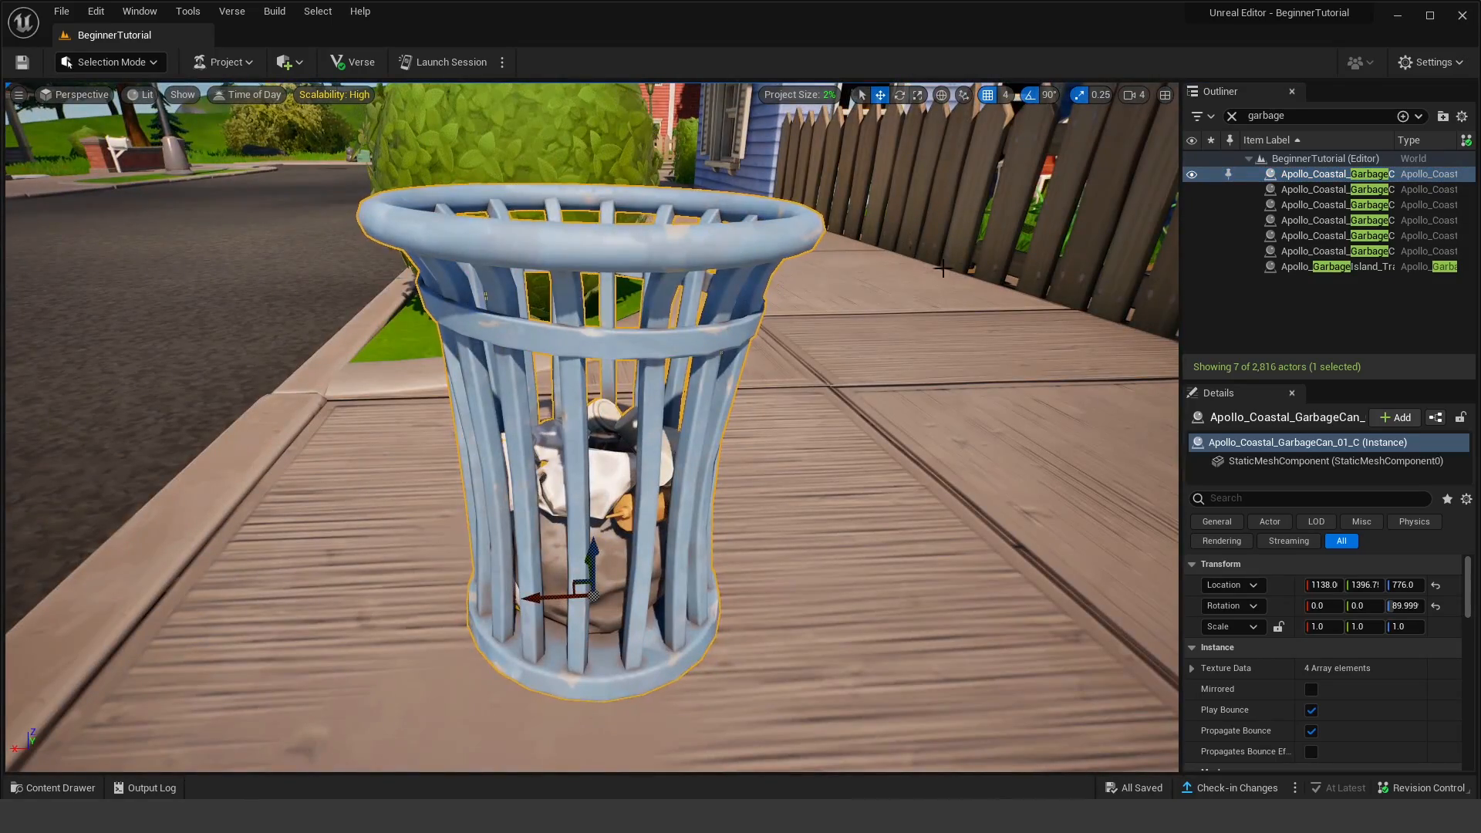
scroll(929, 337, down, 8)
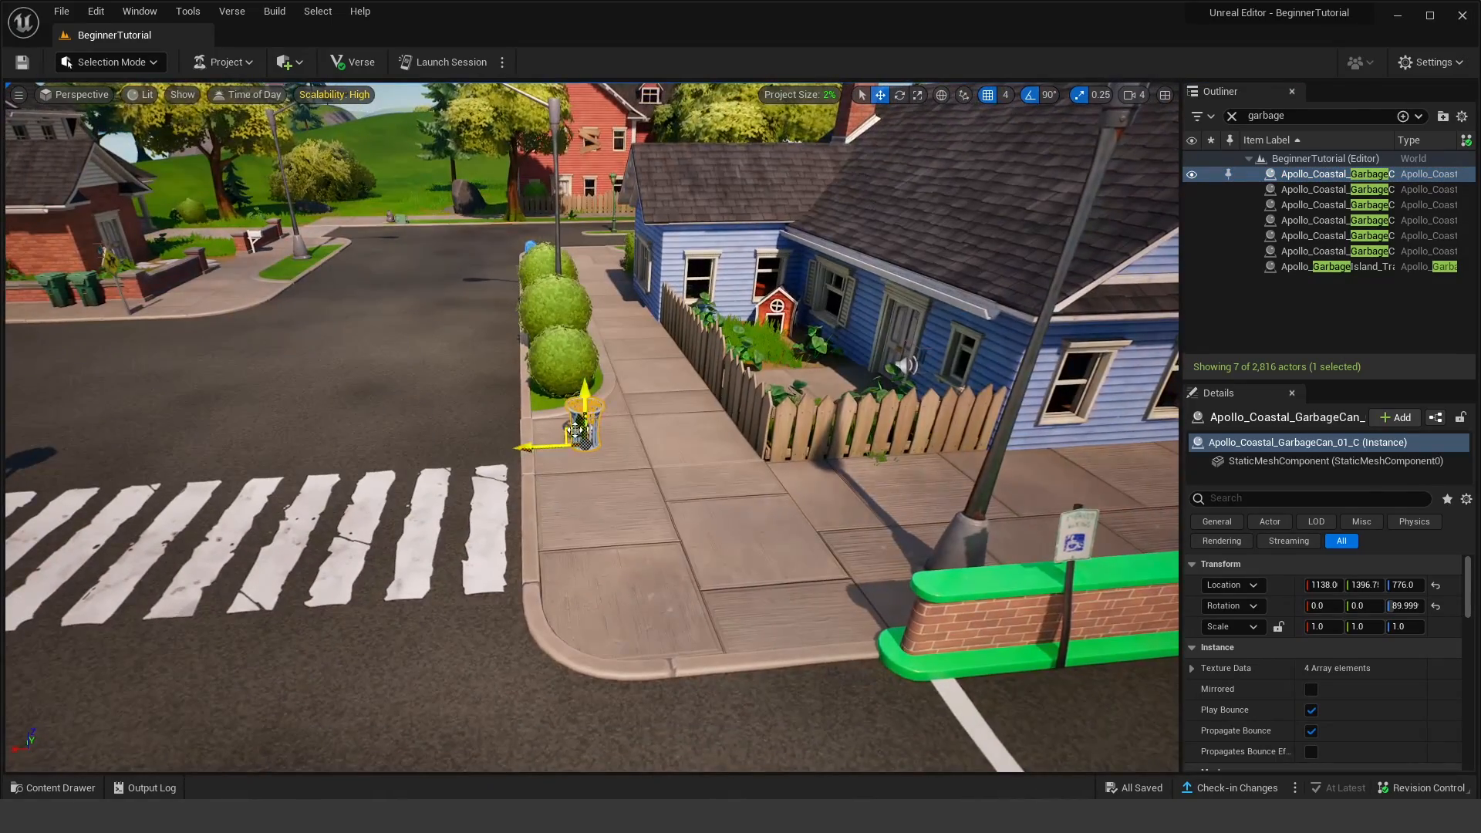
key(s)
right_drag(615, 410, 565, 411)
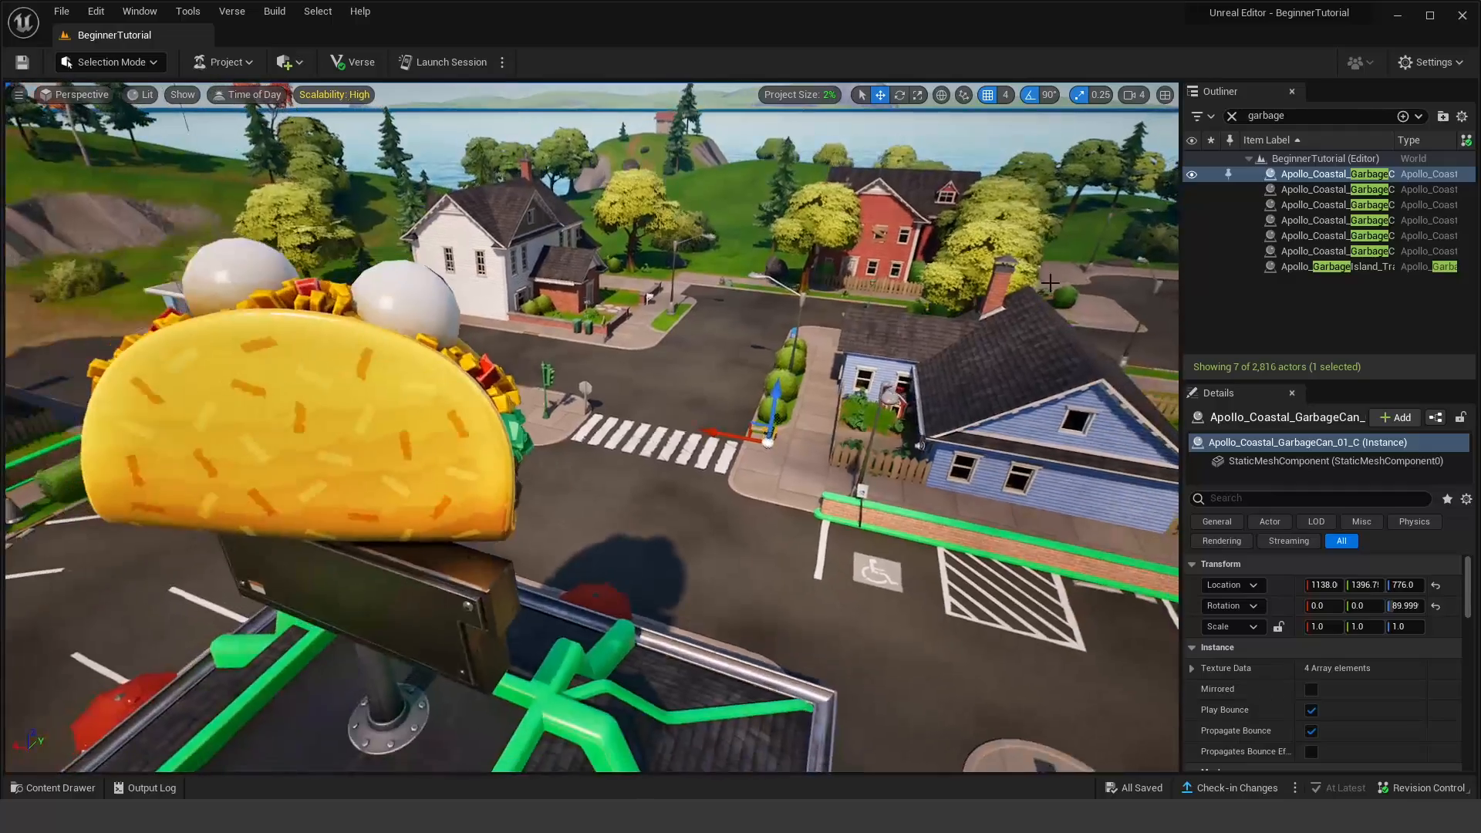
Step: Select the fourth garbage can in the filtered list and focus the viewport on it at the bus stop
double_click(1322, 220)
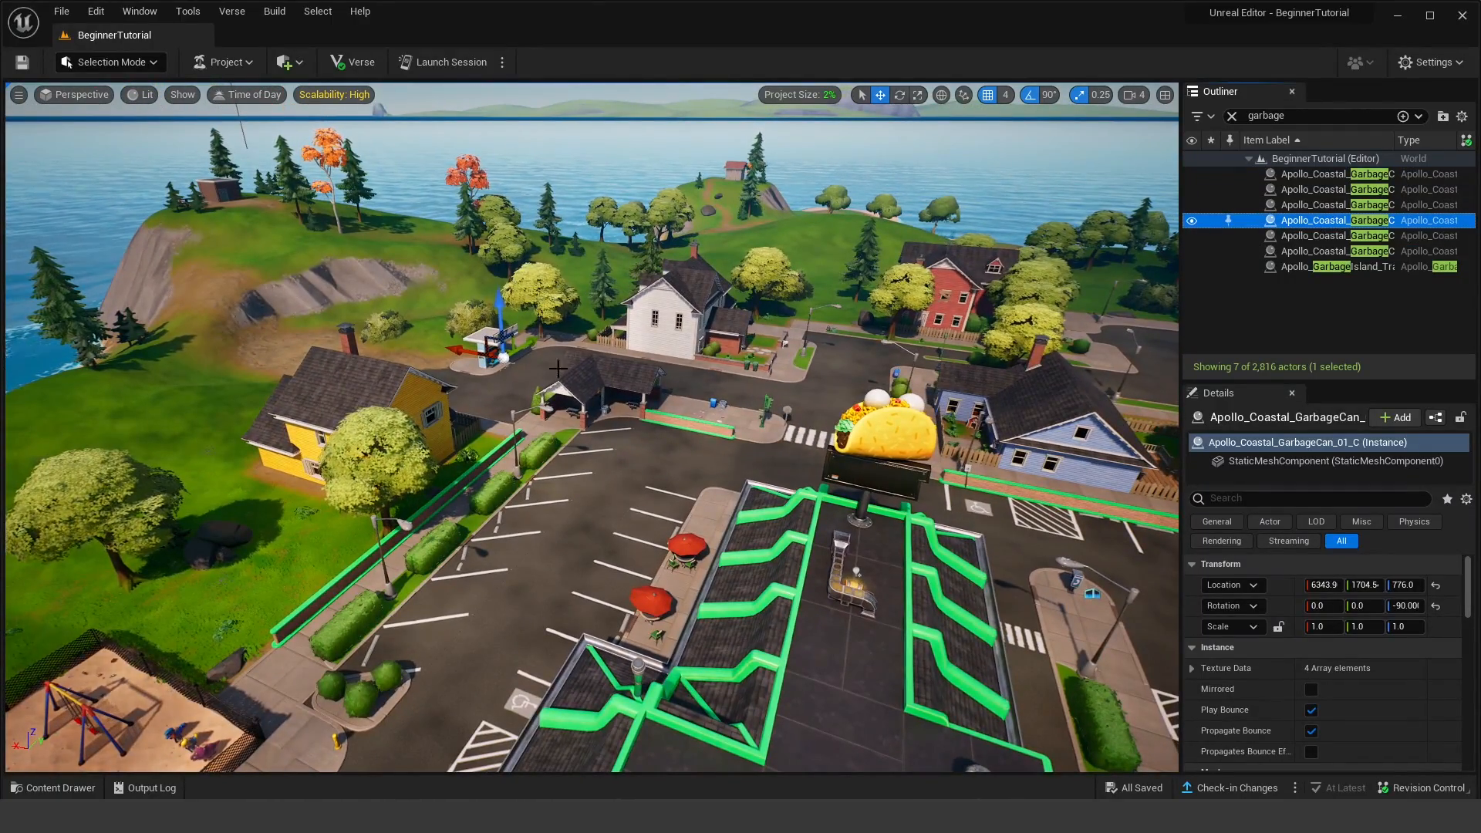
right_drag(557, 336, 507, 336)
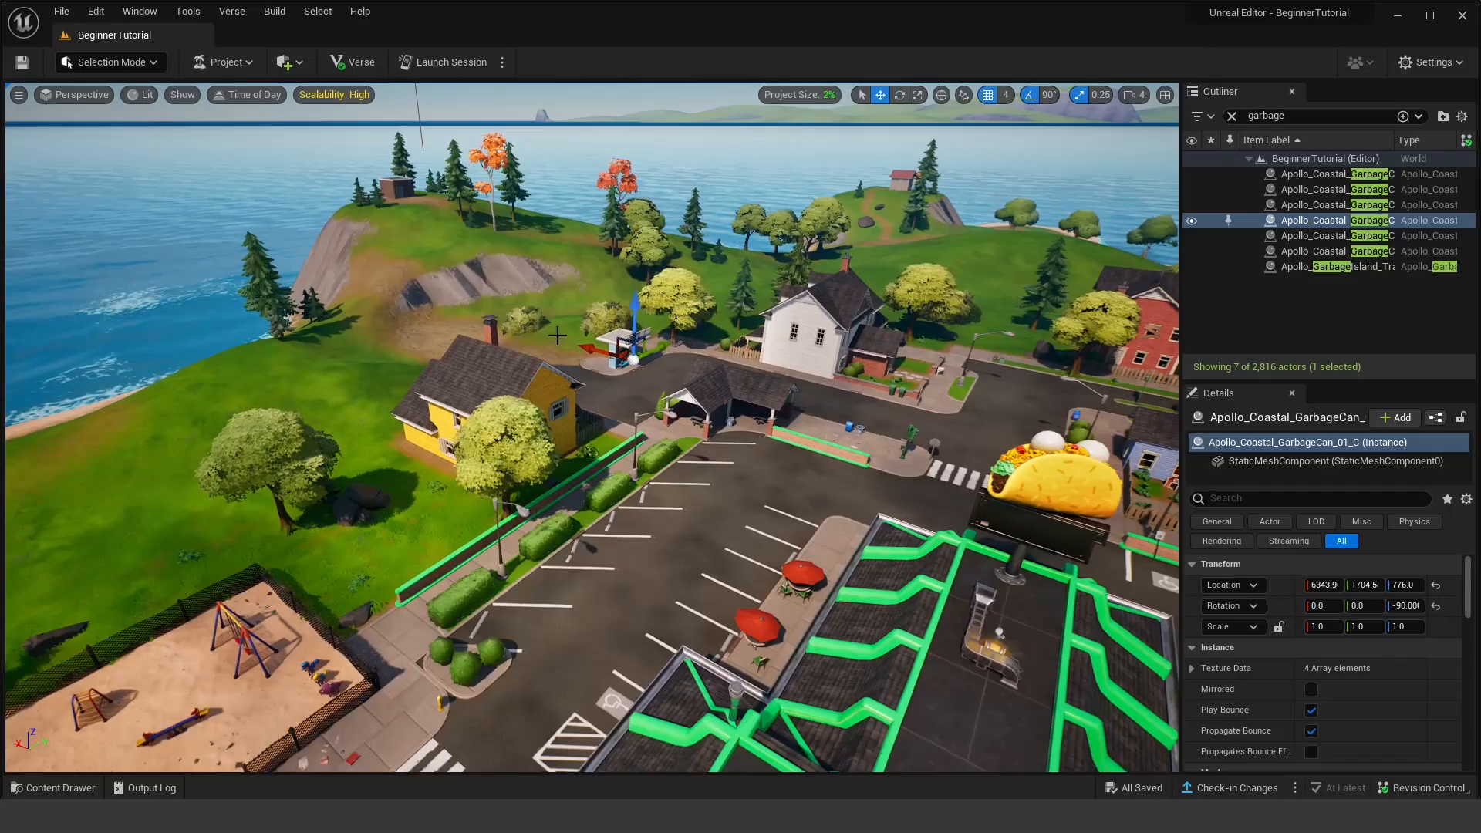
right_drag(1080, 222, 1056, 212)
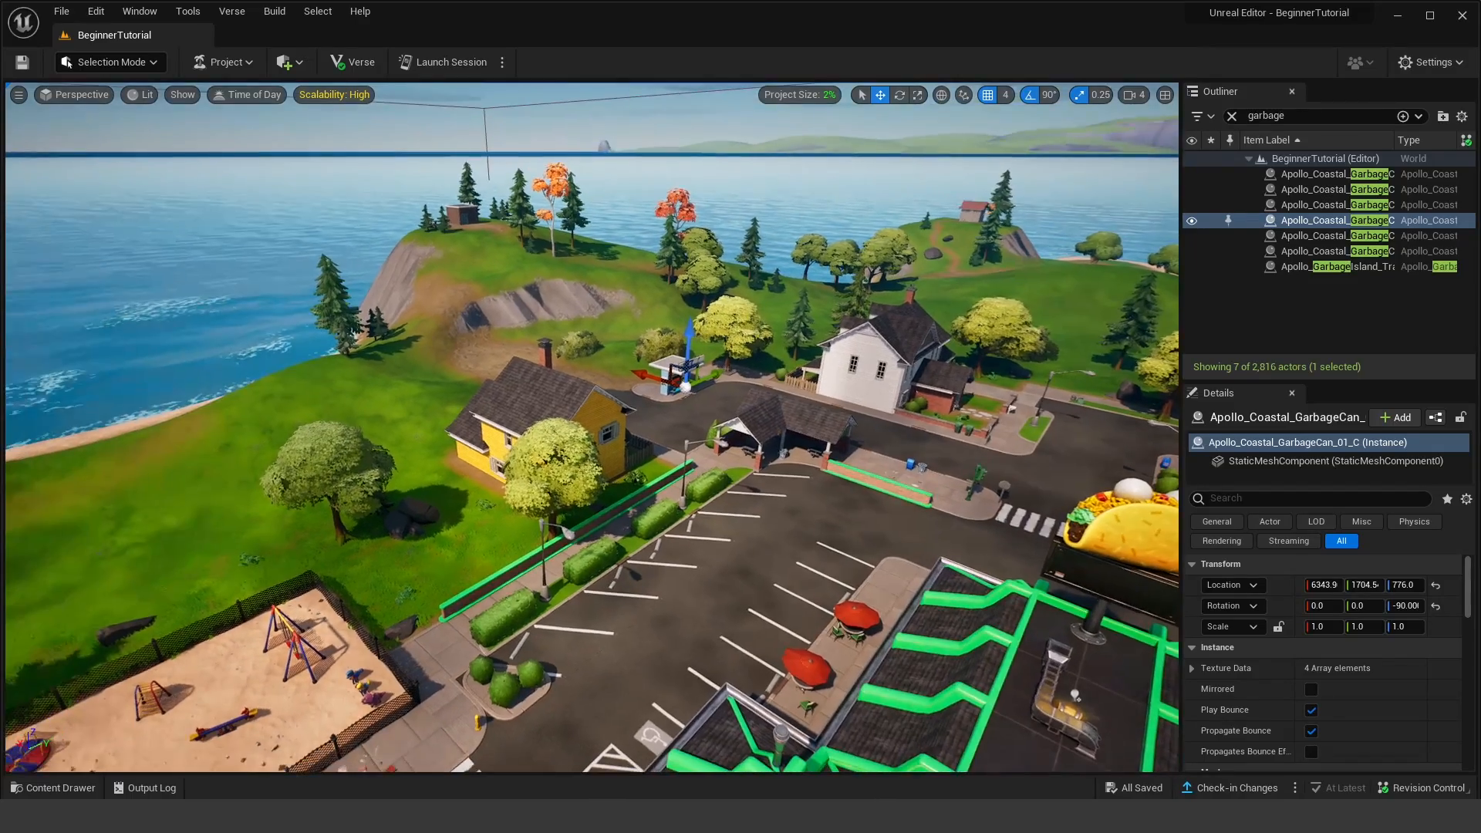
key(f)
scroll(972, 281, down, 10)
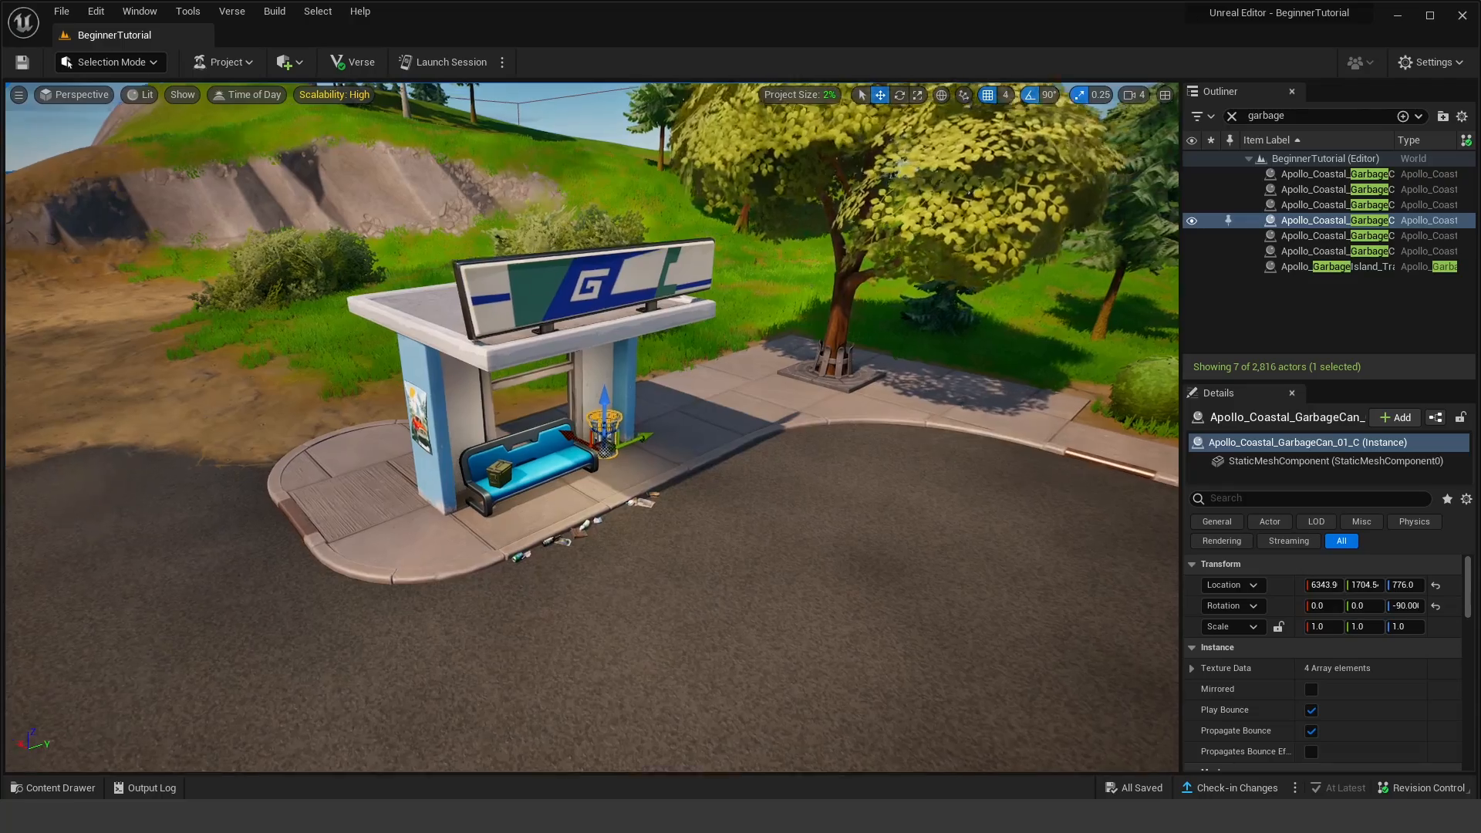
scroll(595, 448, up, 5)
scroll(594, 448, down, 15)
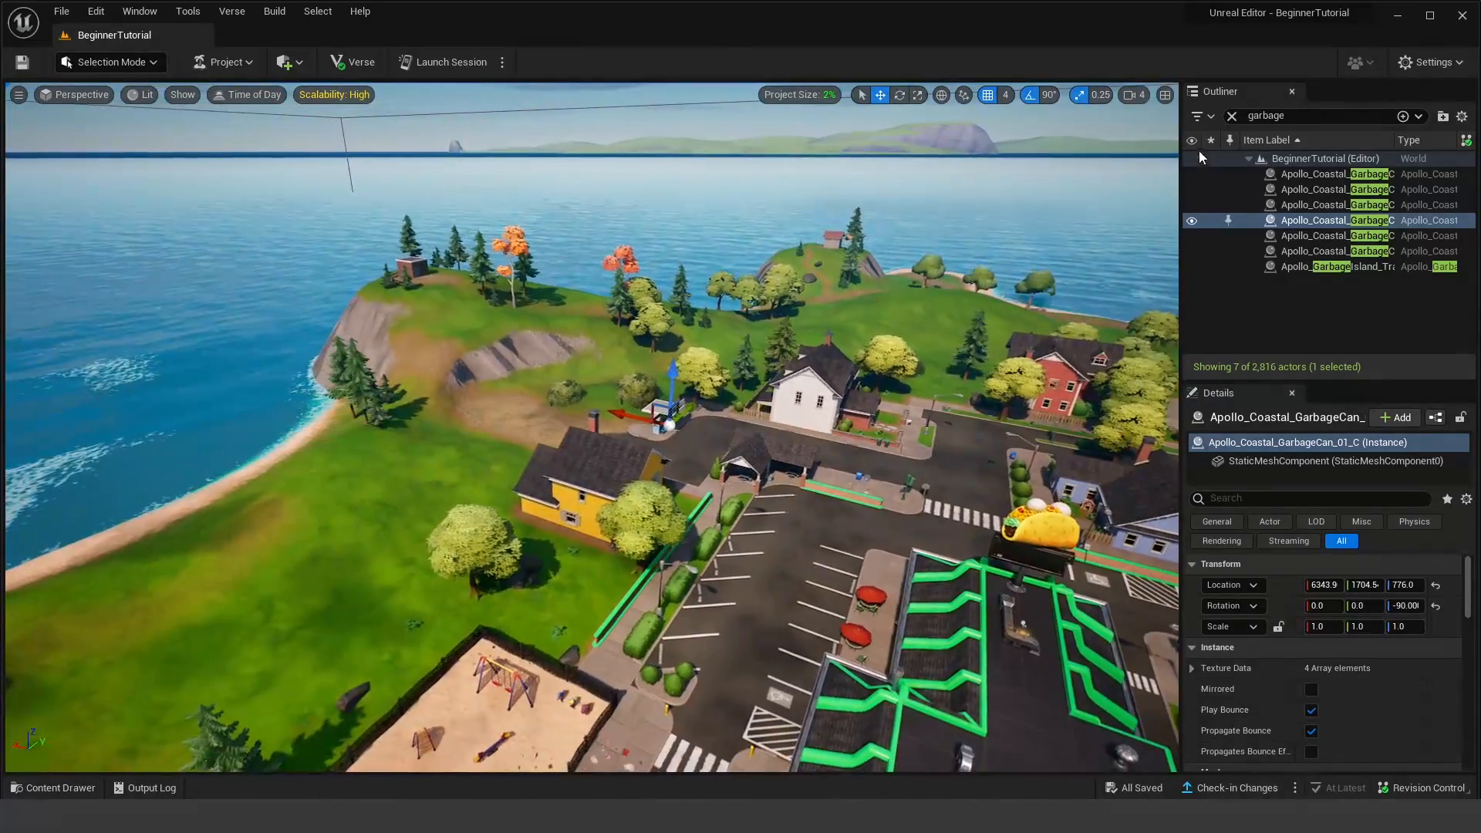
Step: Replace the actor search with "tree" and select several of the CP_Apollo_PineTree actors, one at a time
click(1231, 116)
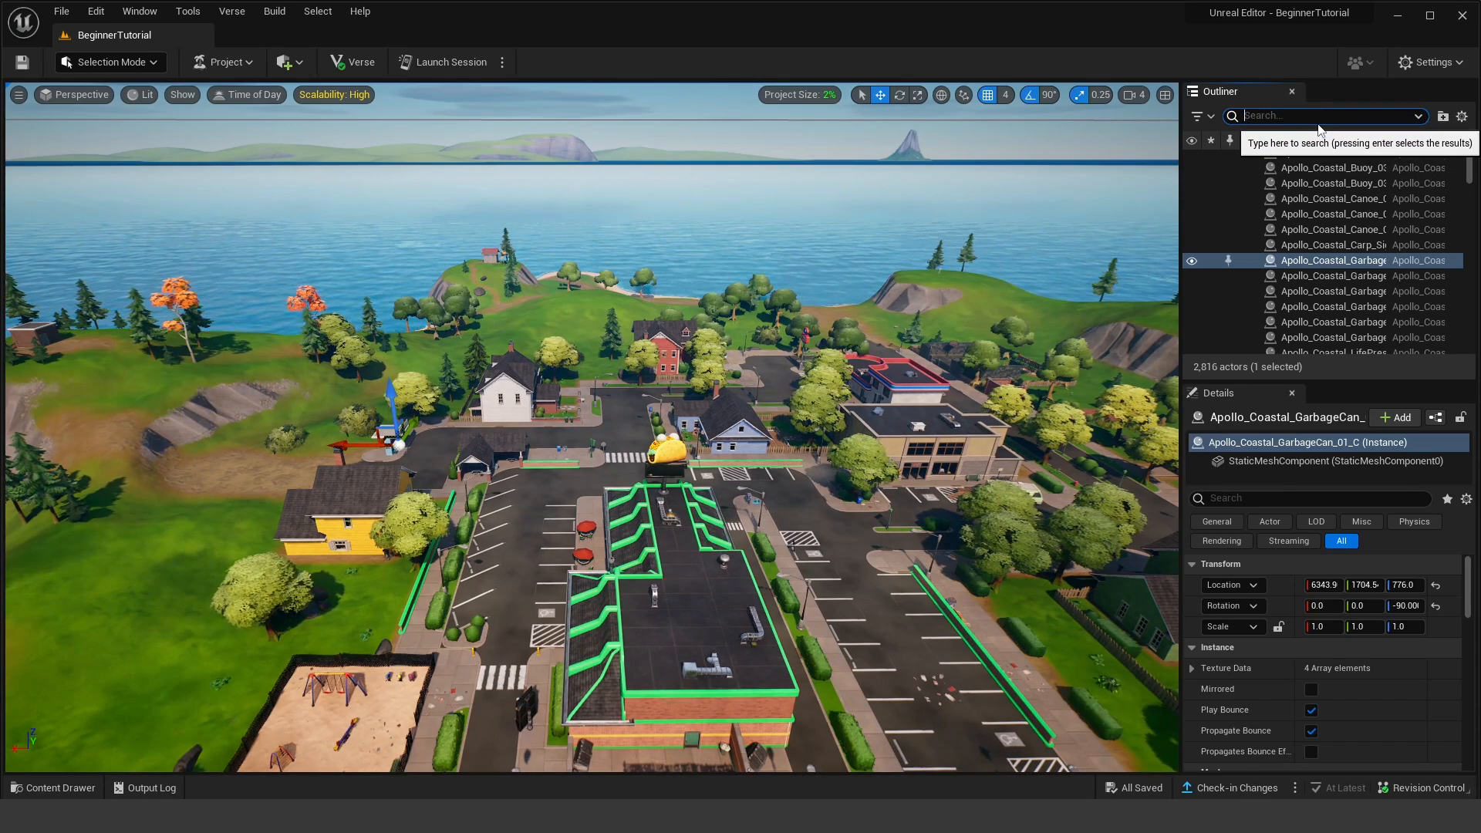
text(tree)
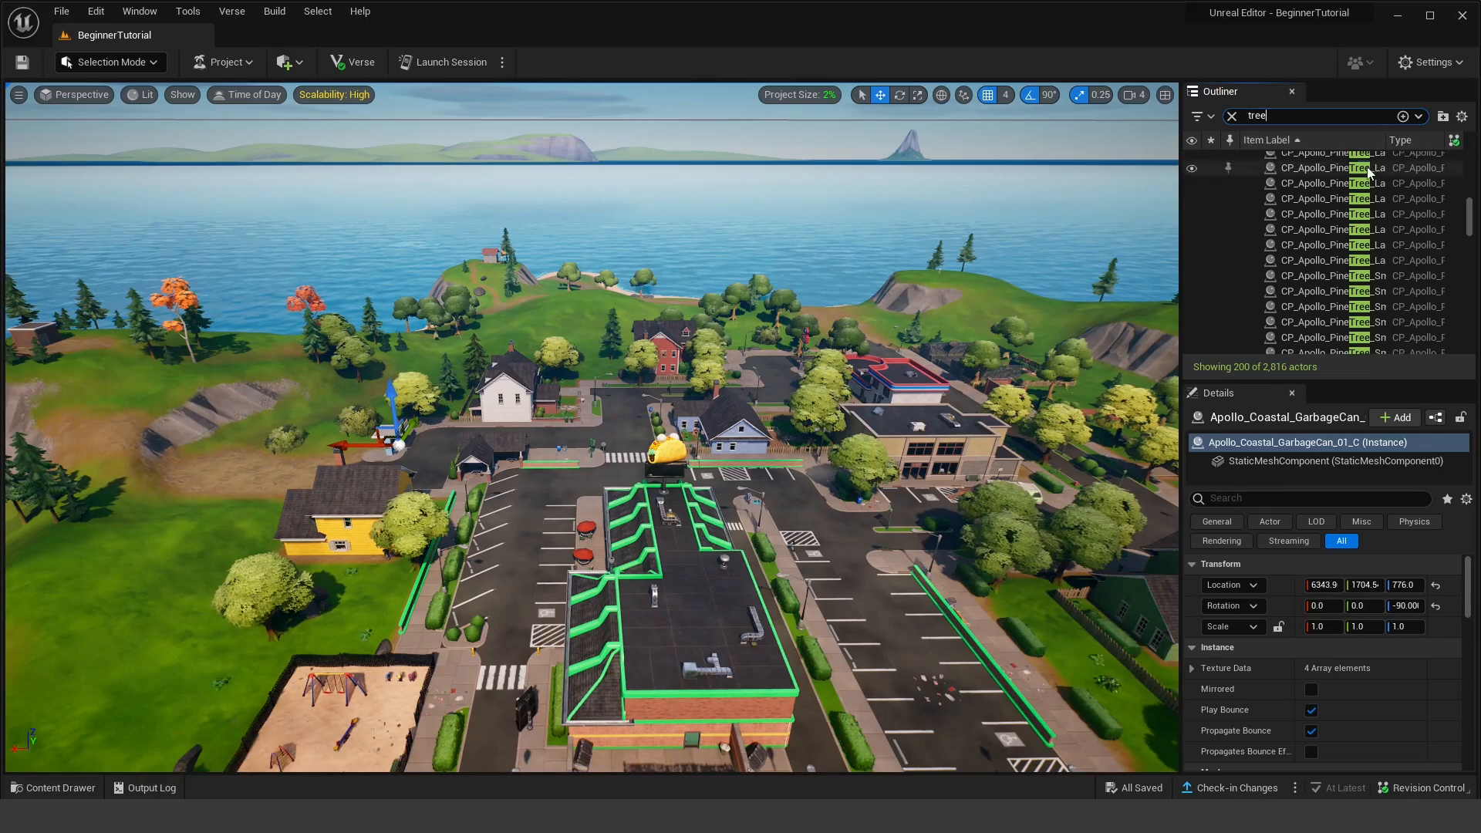
click(1327, 168)
click(1342, 214)
click(1350, 245)
click(1327, 275)
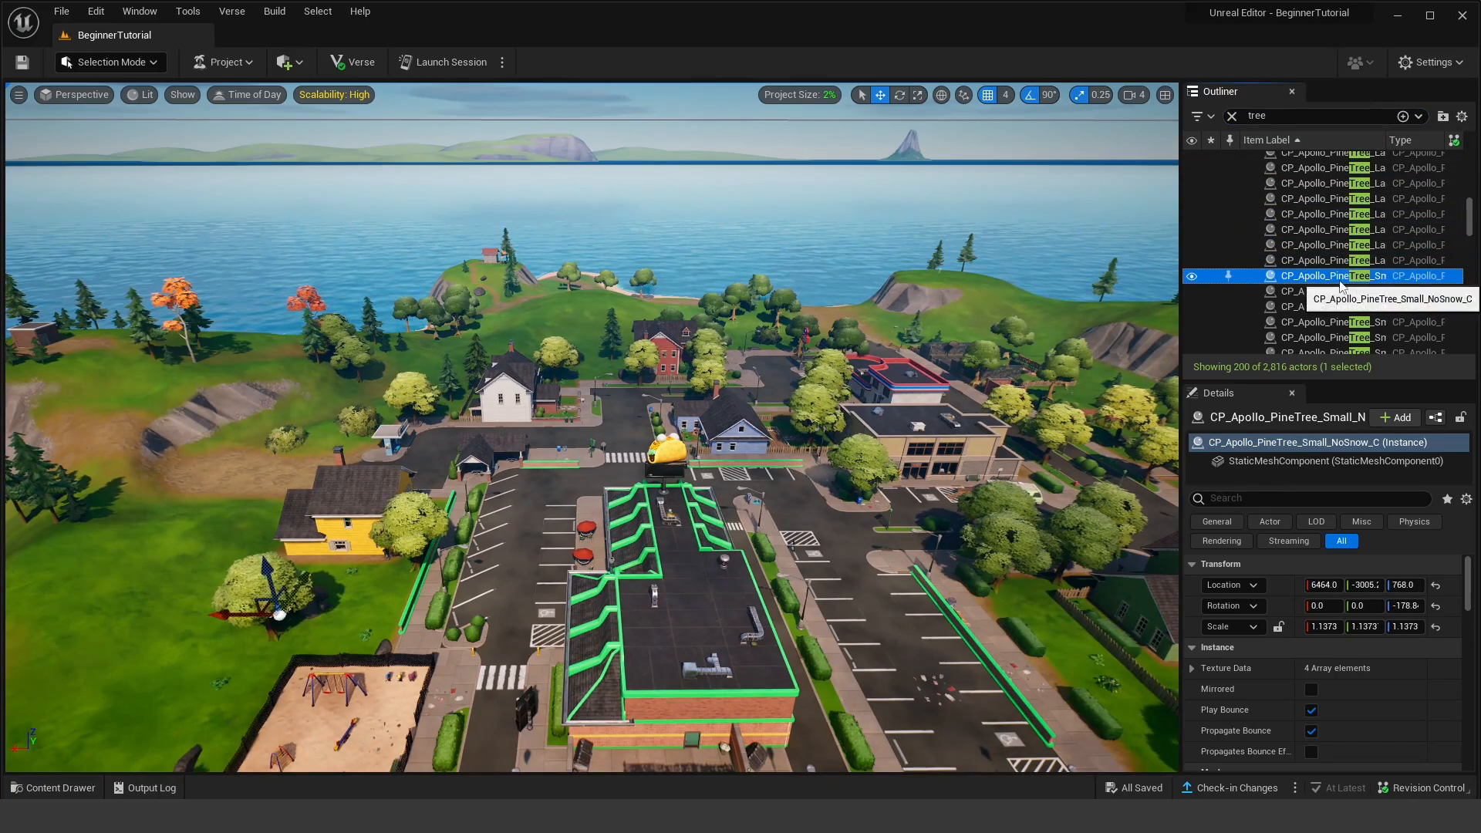
double_click(1327, 276)
click(1331, 229)
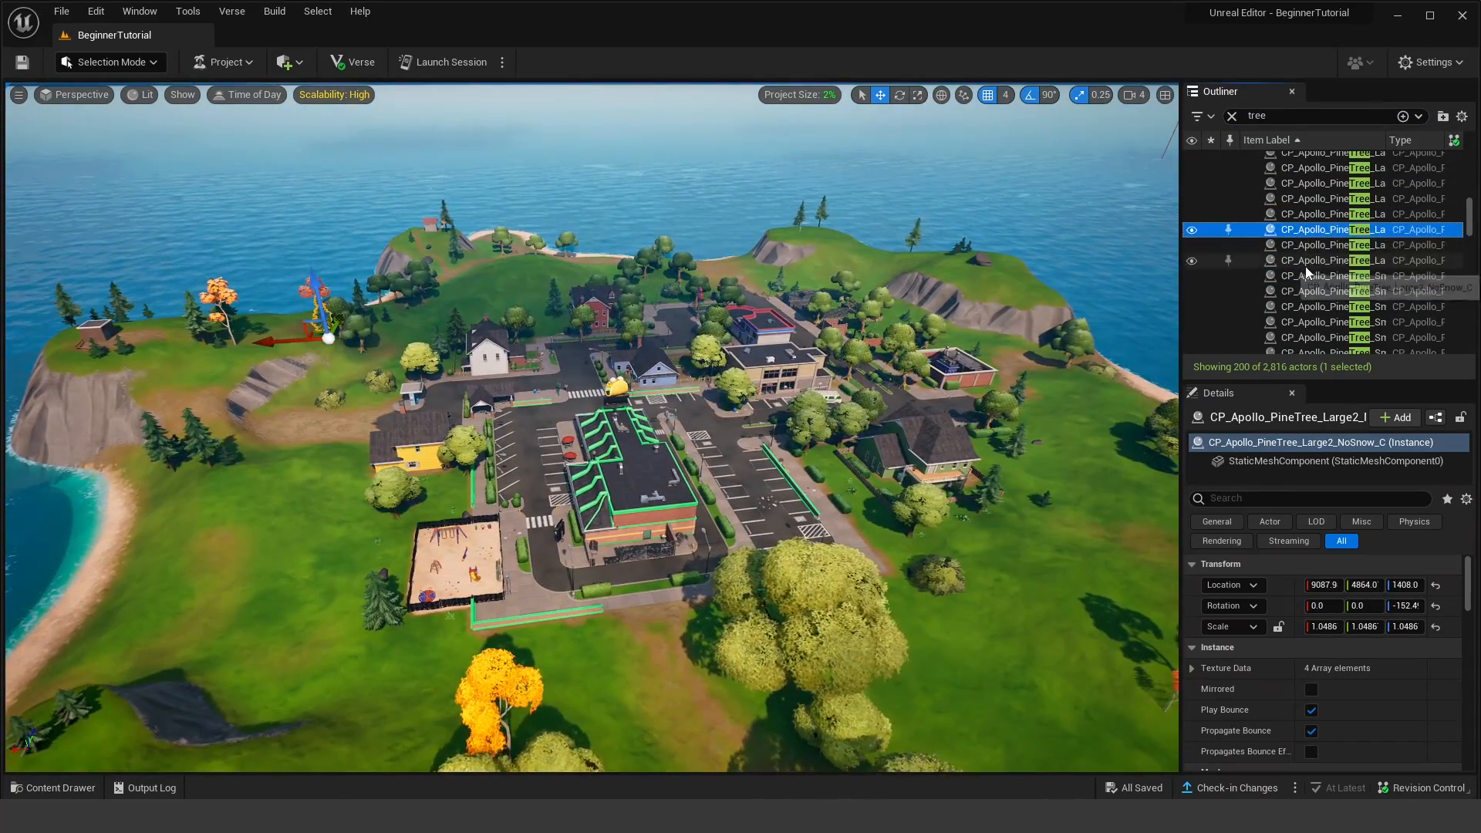
scroll(1317, 235, up, 2)
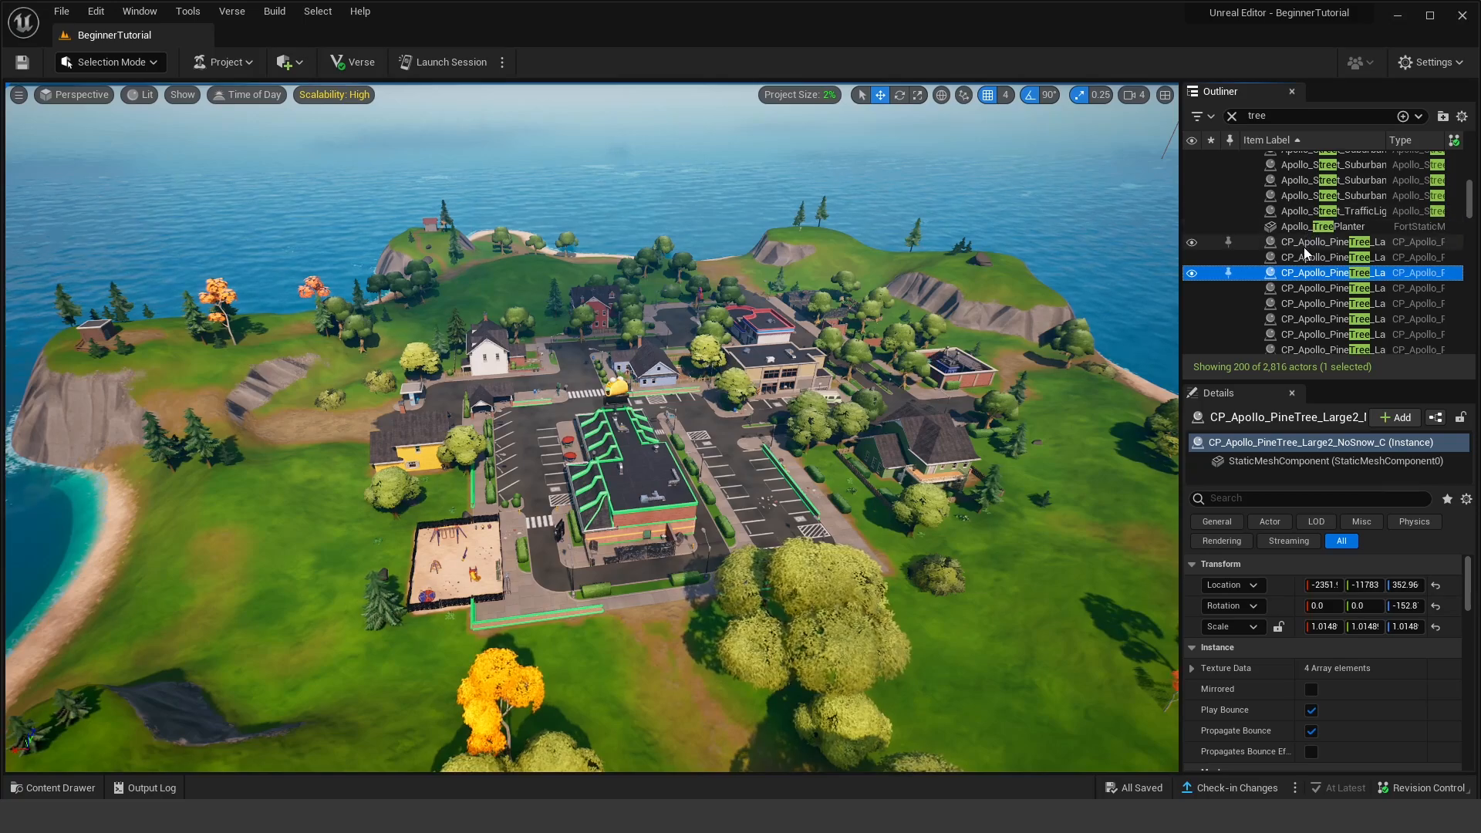
Step: Select further CP_Apollo_PineTree actors one at a time to locate each tree in the viewport
click(1303, 244)
scroll(1302, 248, down, 2)
click(1325, 241)
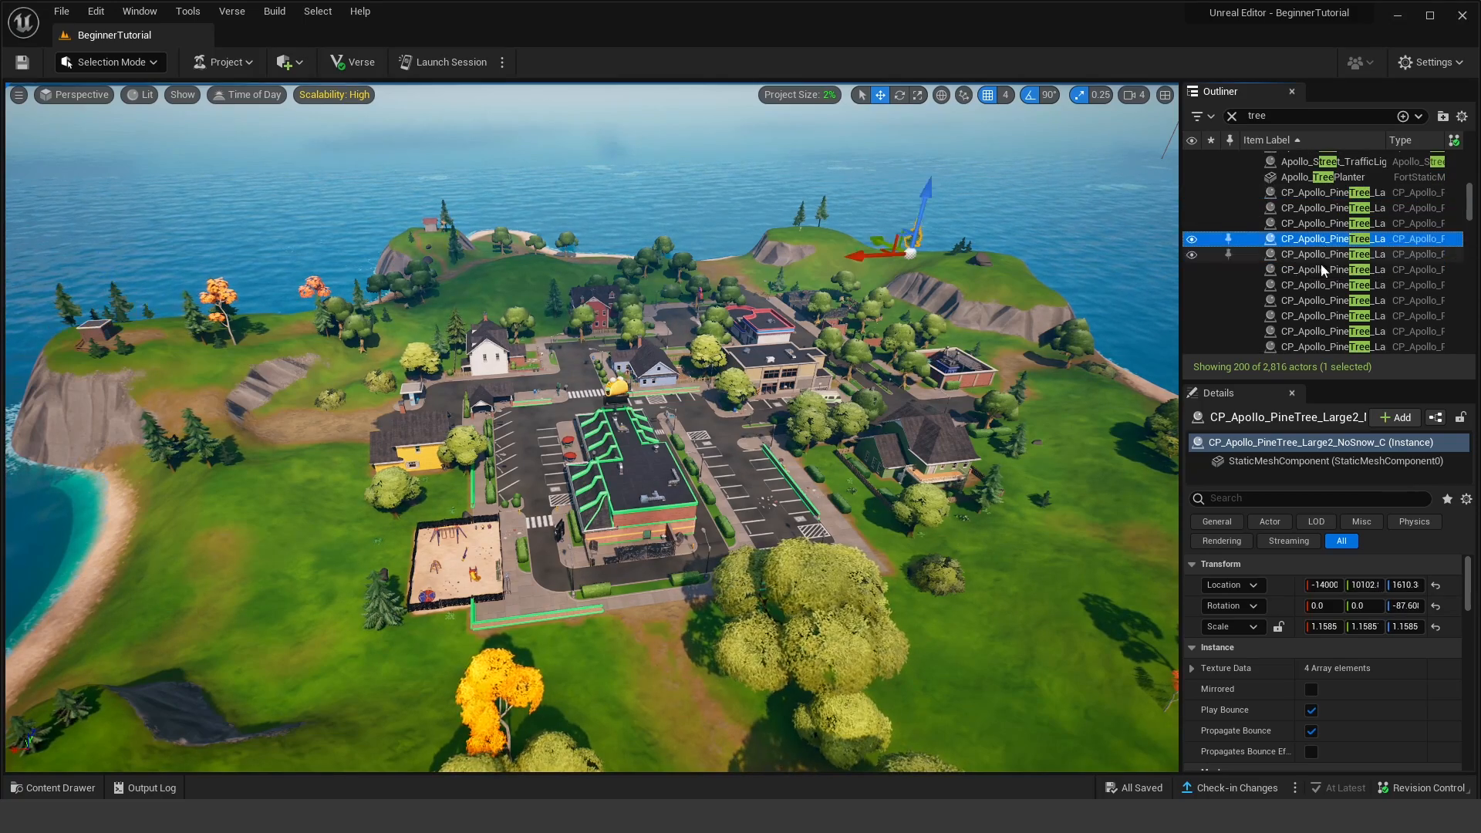
click(1321, 286)
Step: Select the first 19 CP_Apollo_PineTree actors in the filtered list as one range and delete them from the level
click(1327, 194)
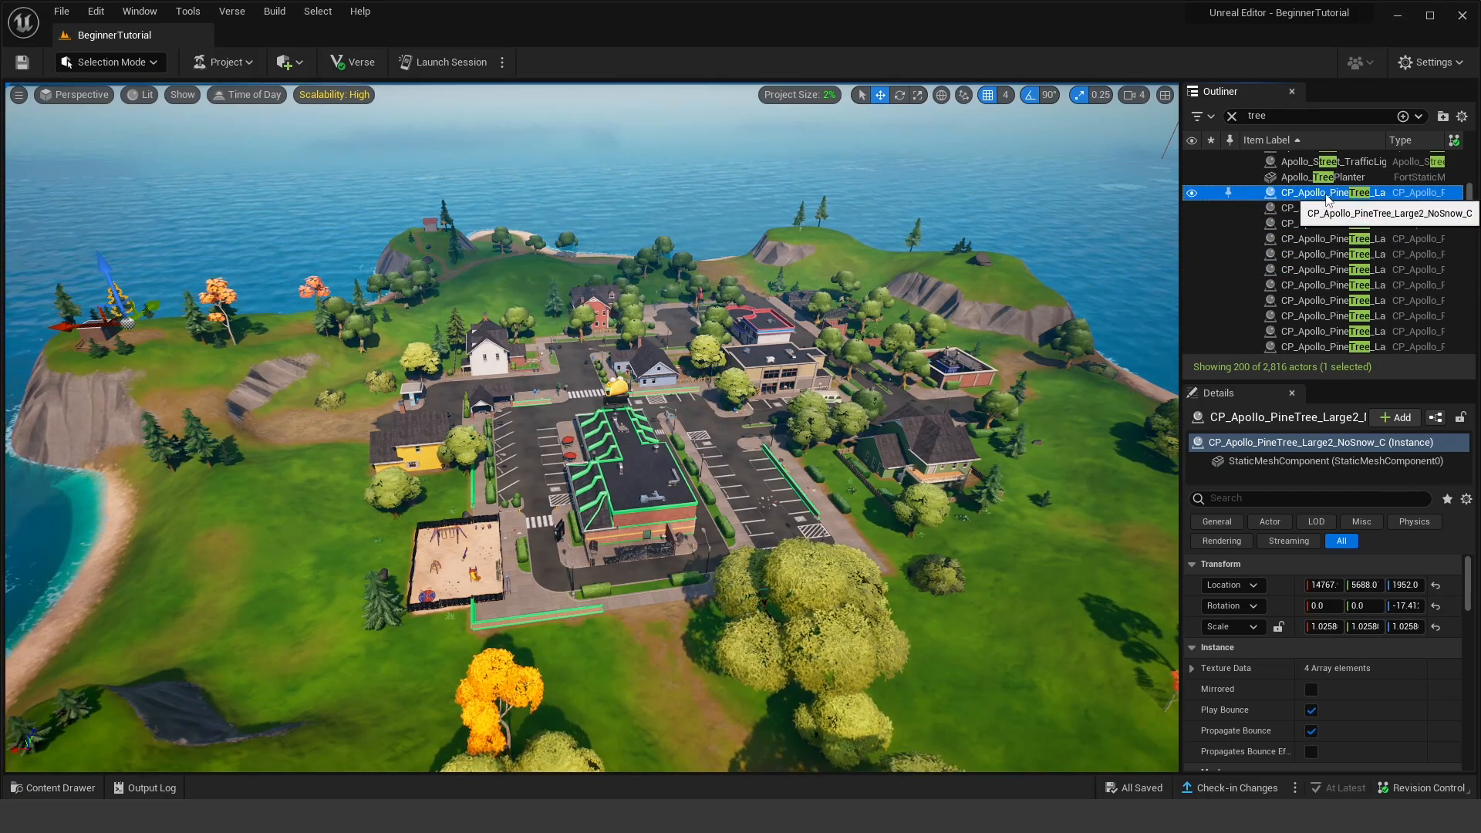
shift+click(1308, 285)
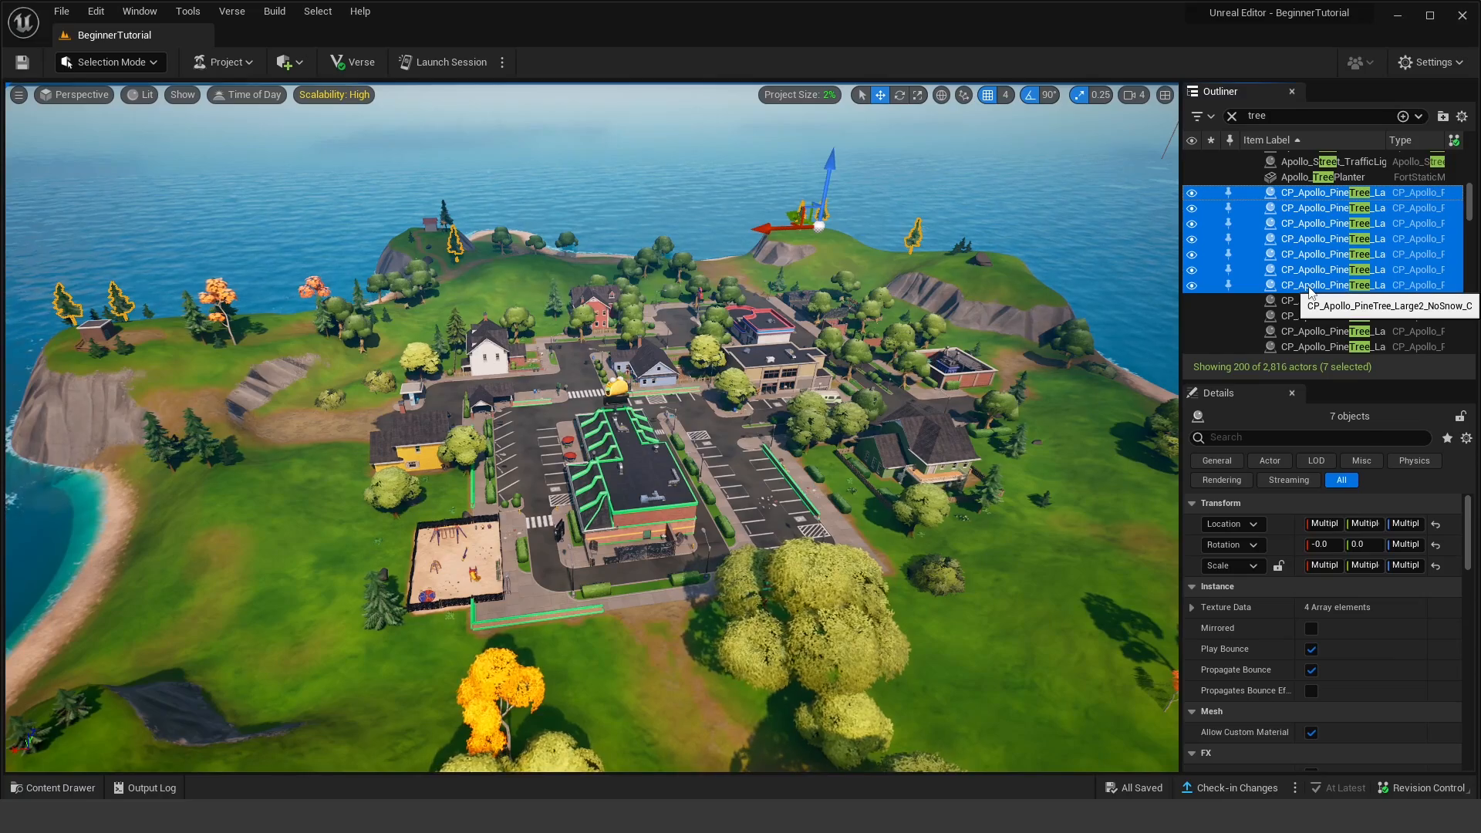
scroll(1312, 301, down, 2)
shift+click(1322, 301)
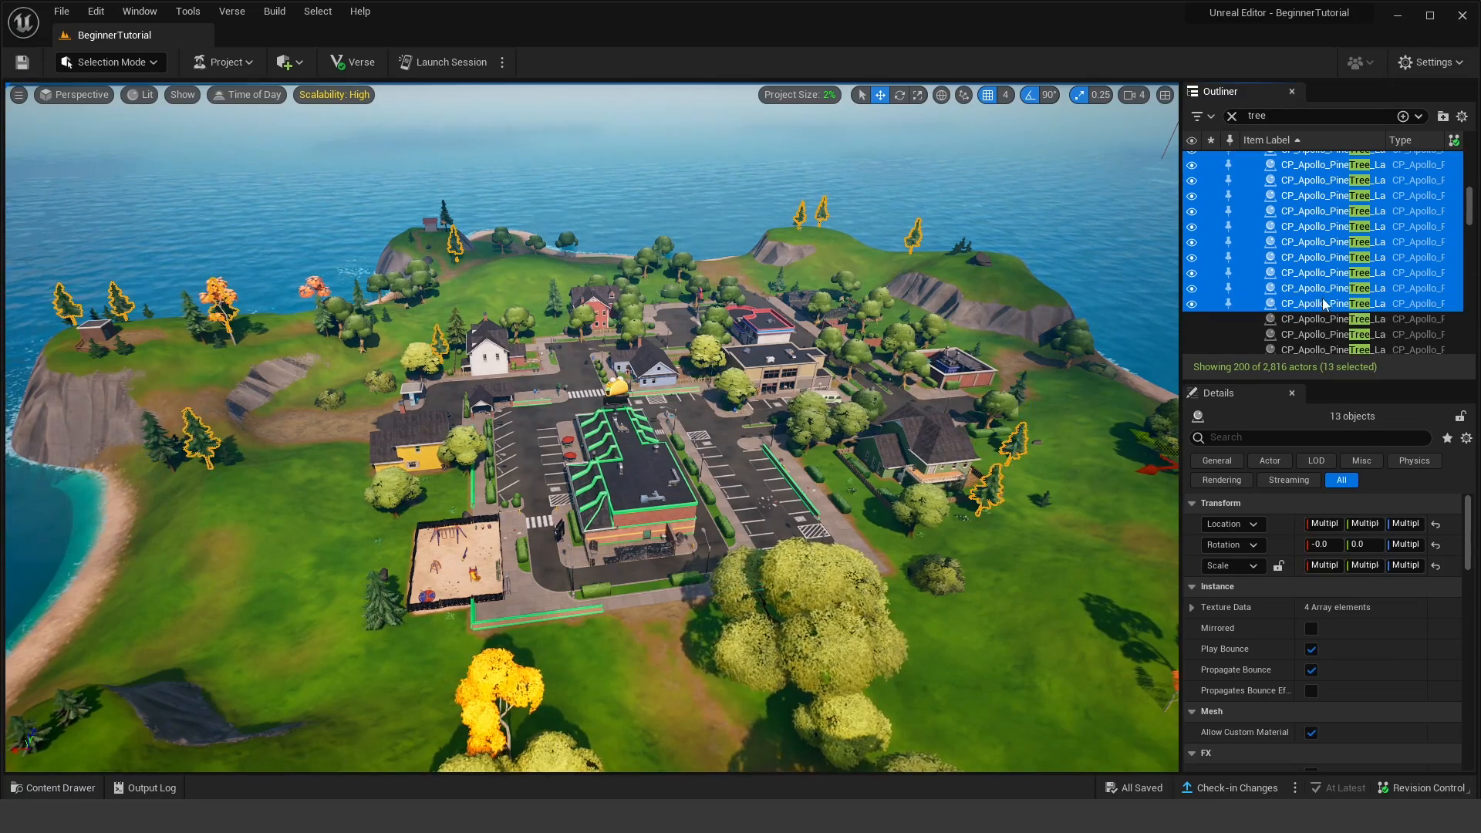
shift+click(1320, 334)
scroll(1317, 327, down, 3)
shift+click(1316, 325)
scroll(1323, 282, down, 3)
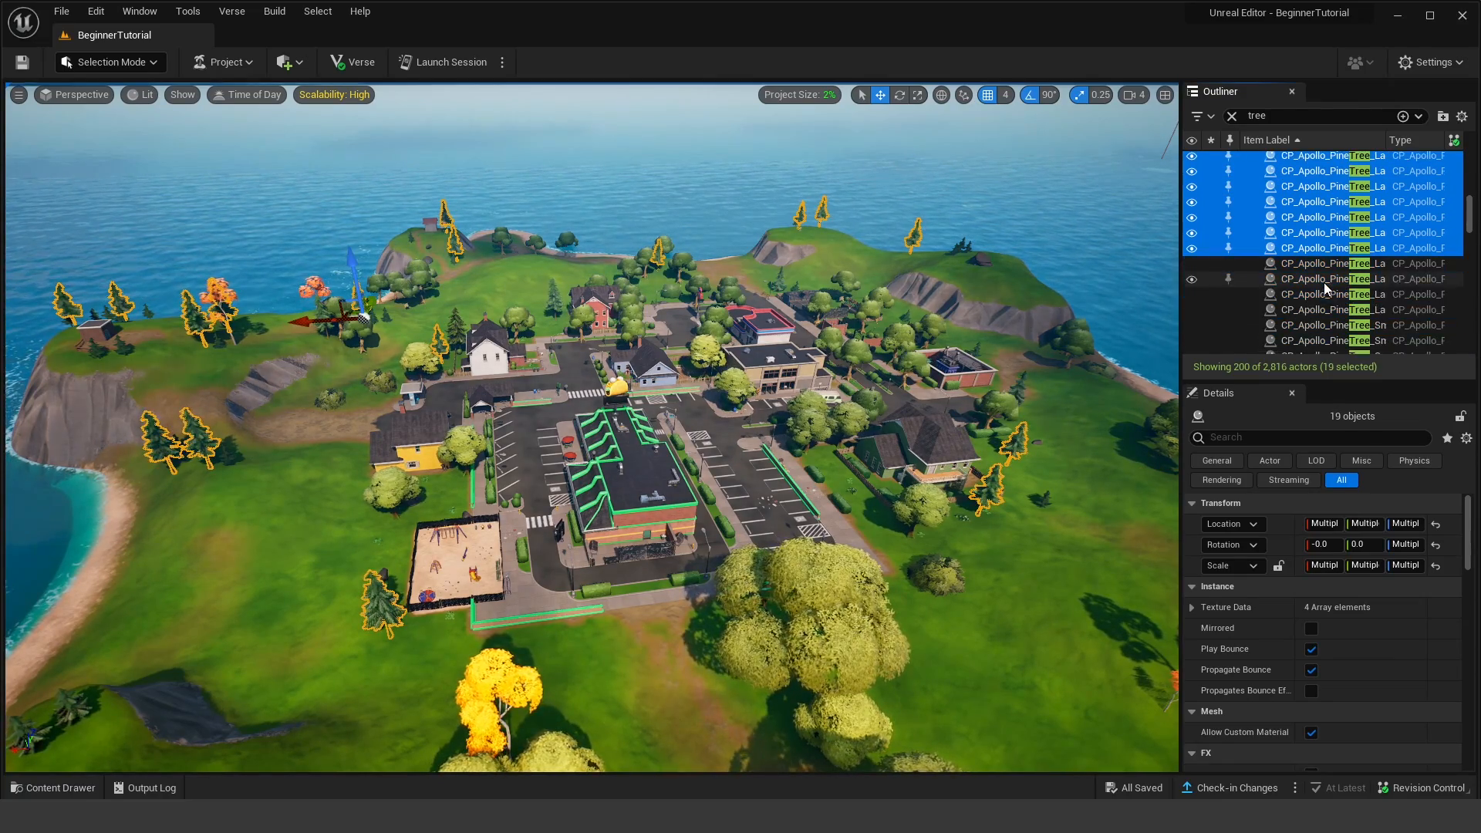
scroll(1326, 275, up, 5)
scroll(1327, 266, up, 3)
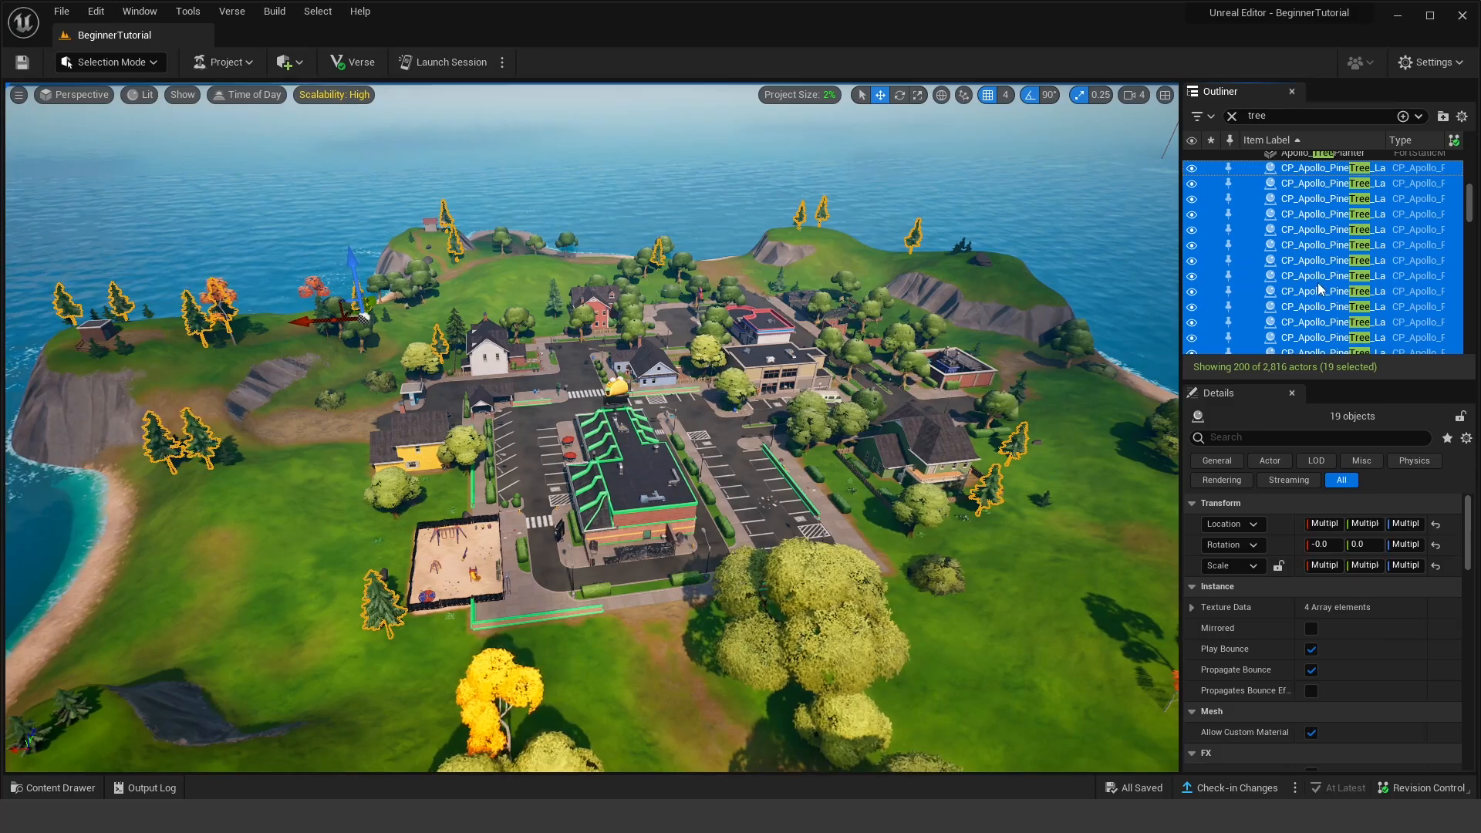
scroll(1318, 284, down, 2)
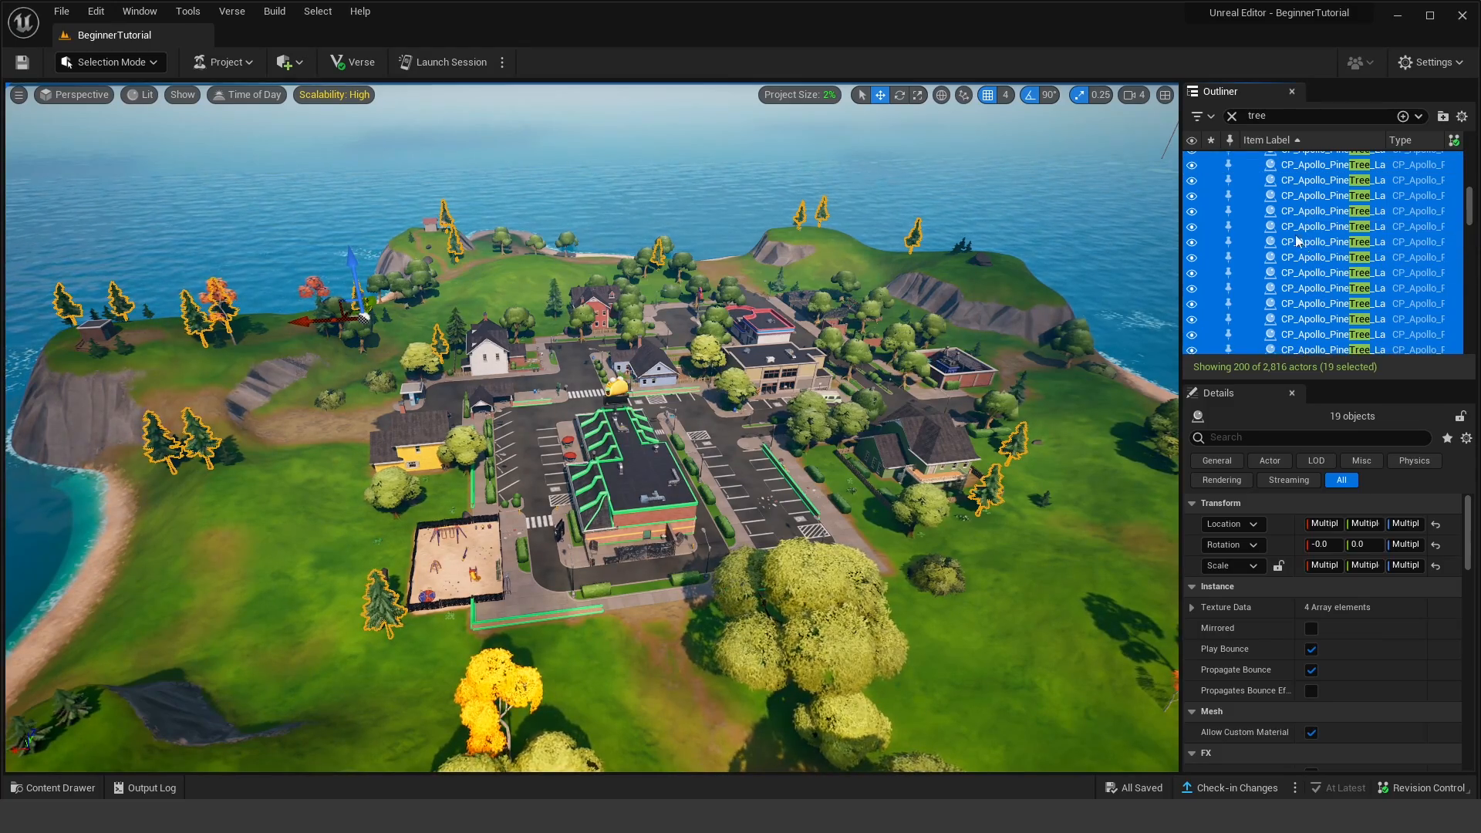
key(Delete)
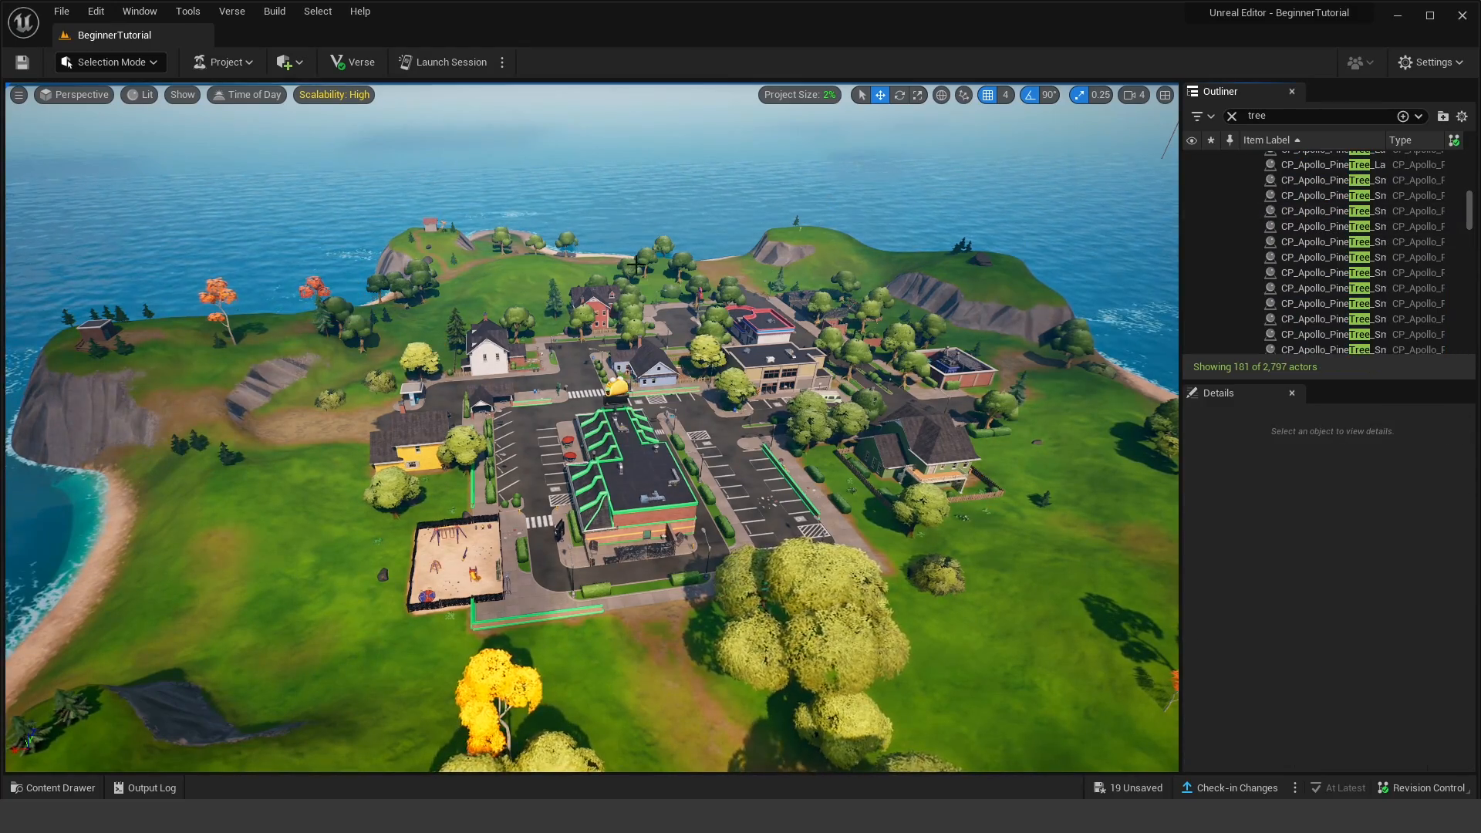
right_drag(636, 264, 595, 265)
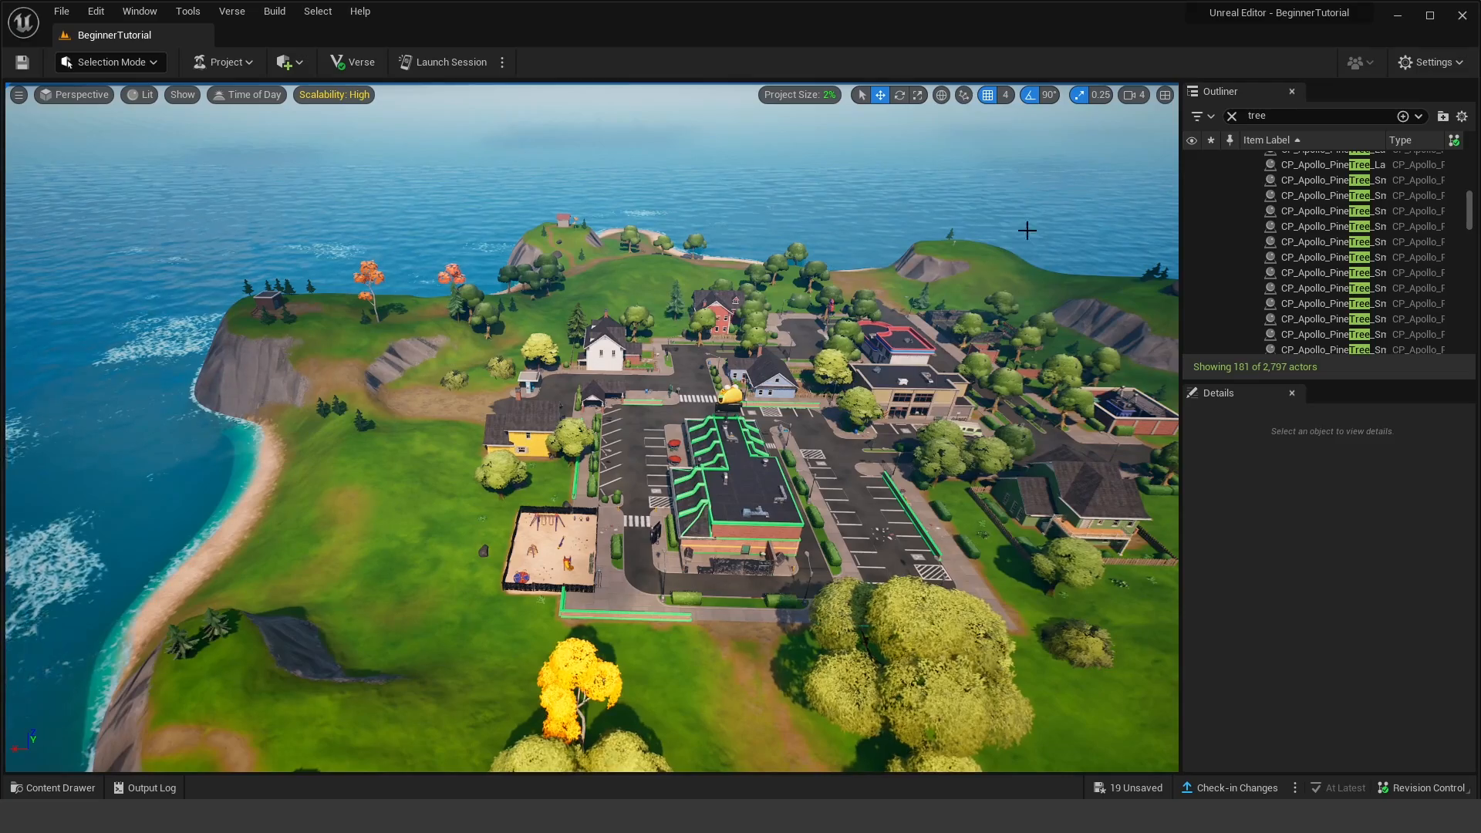
right_drag(998, 221, 1032, 225)
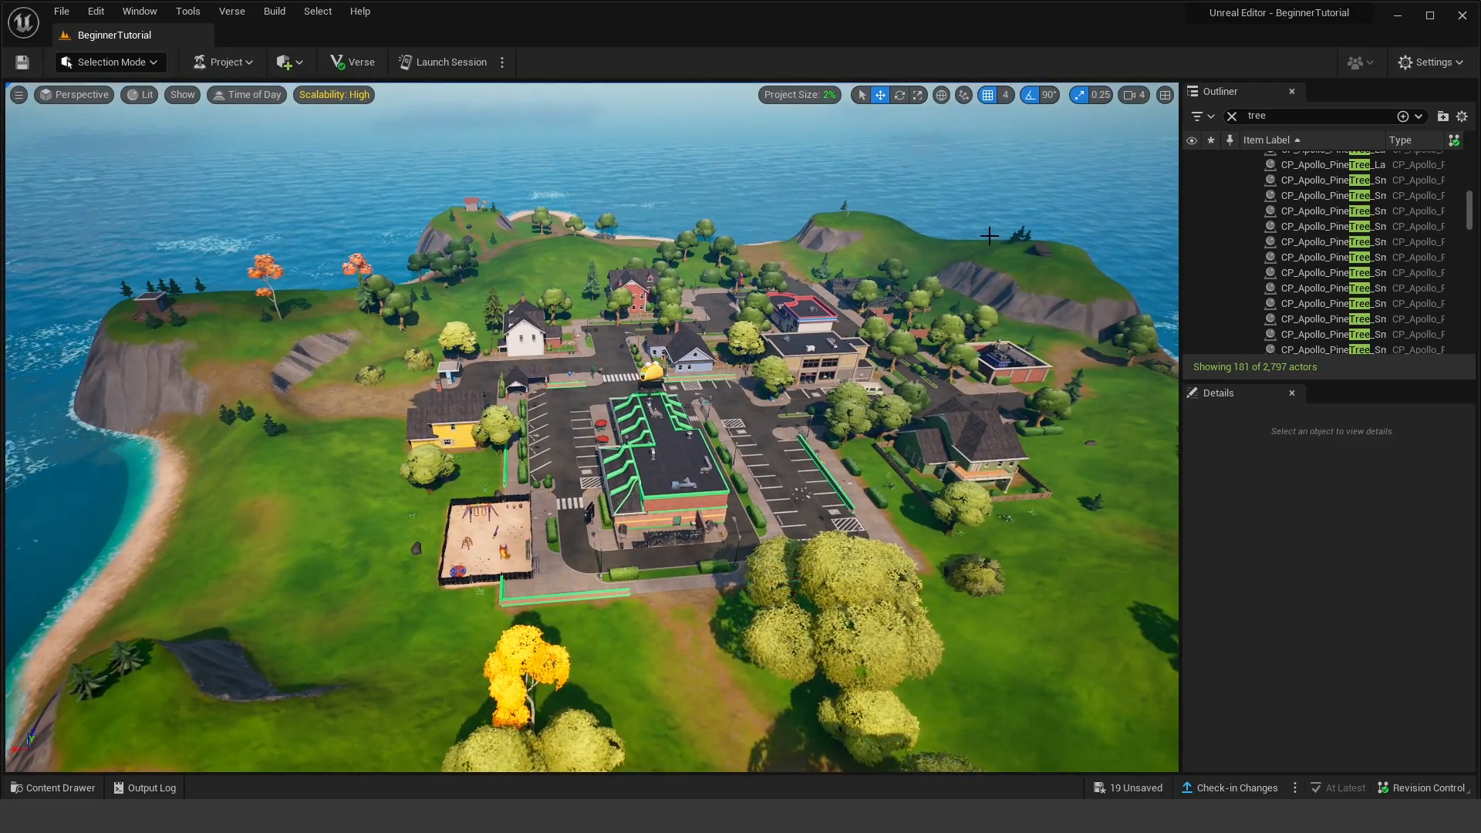
Step: Undo the deletion of the pine trees and select a single restored tree
key(ctrl+z)
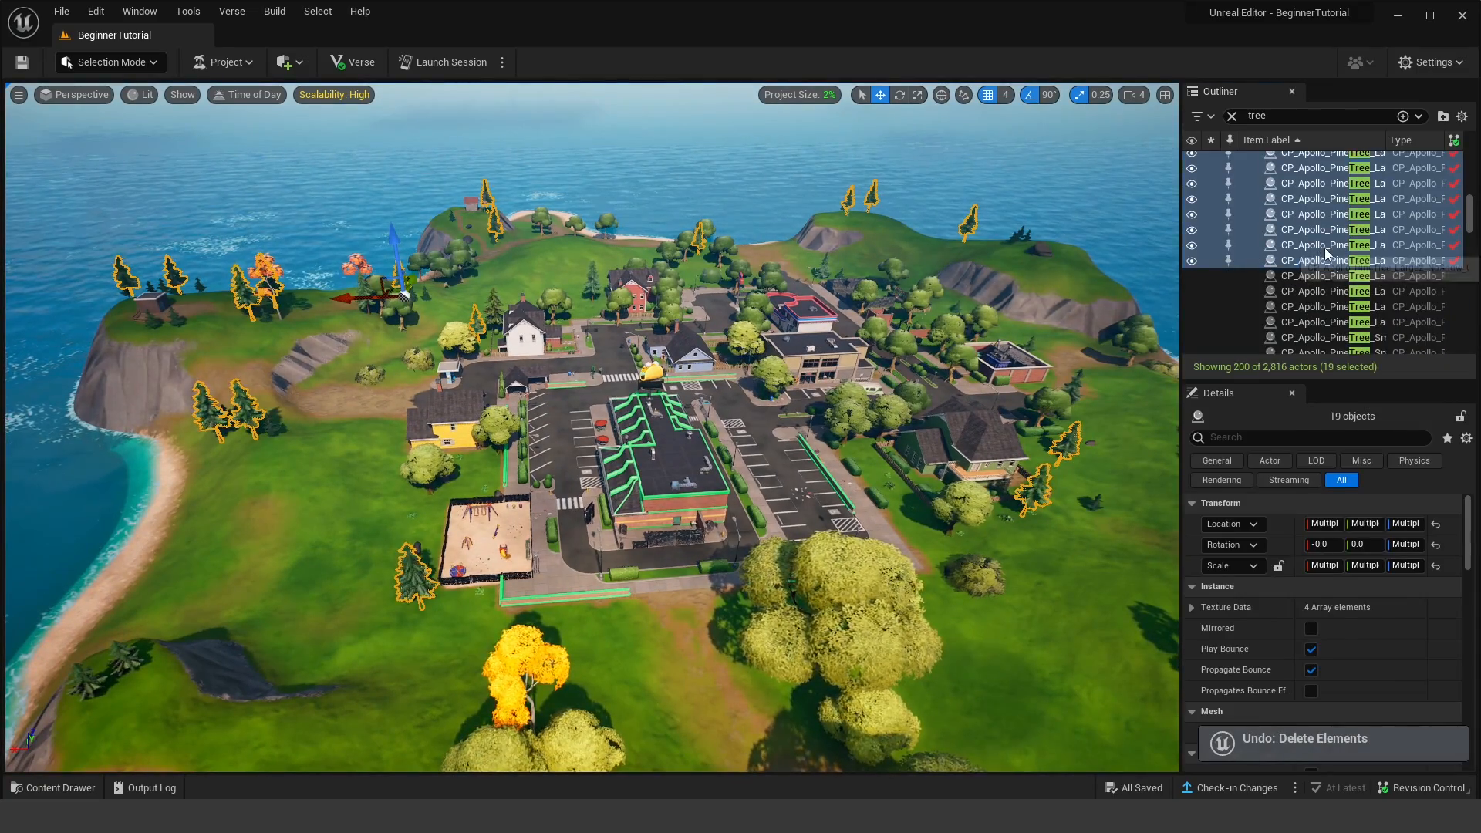
click(1316, 257)
scroll(1327, 208, down, 3)
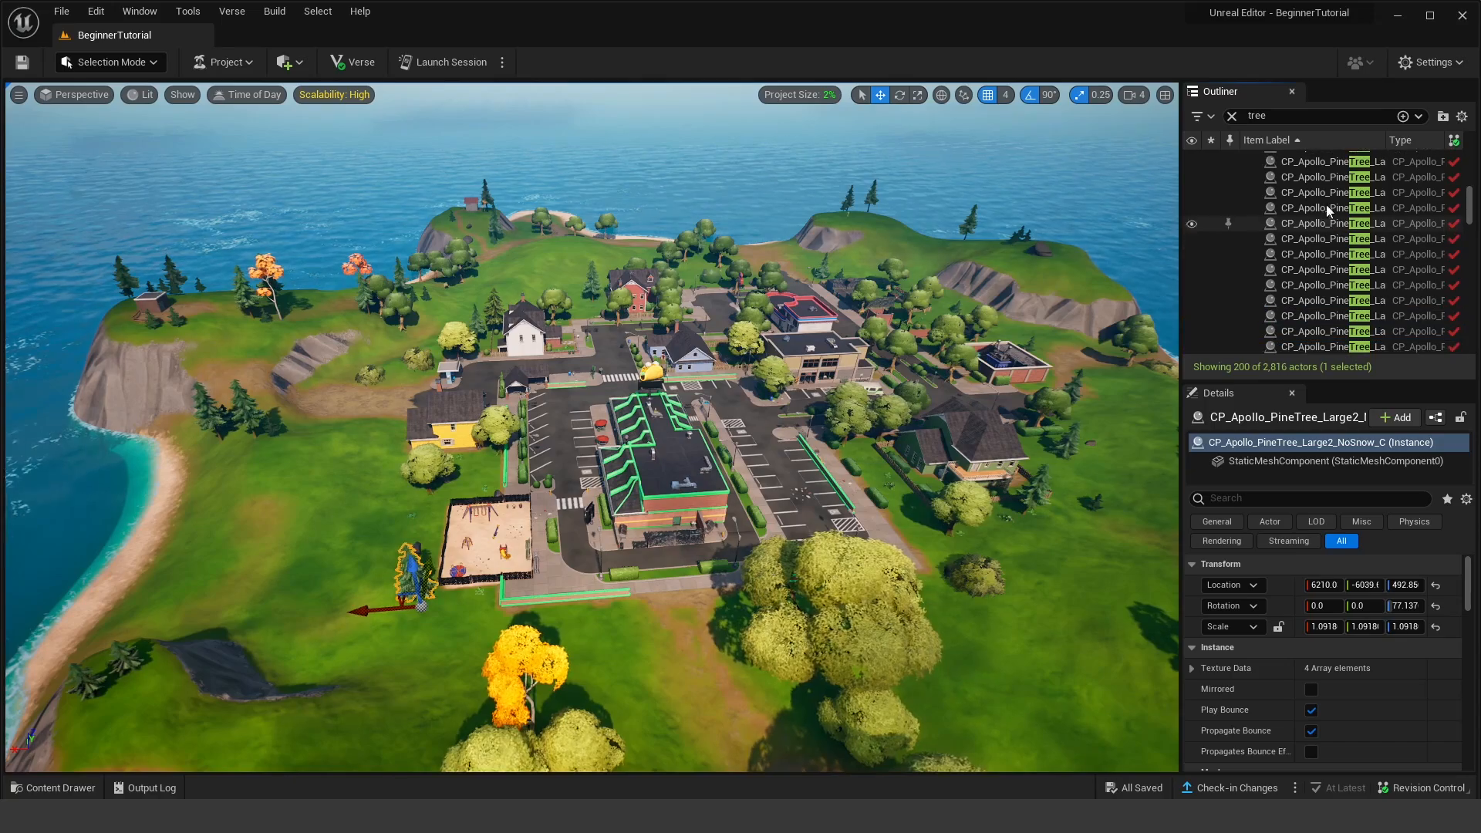
scroll(1340, 229, up, 2)
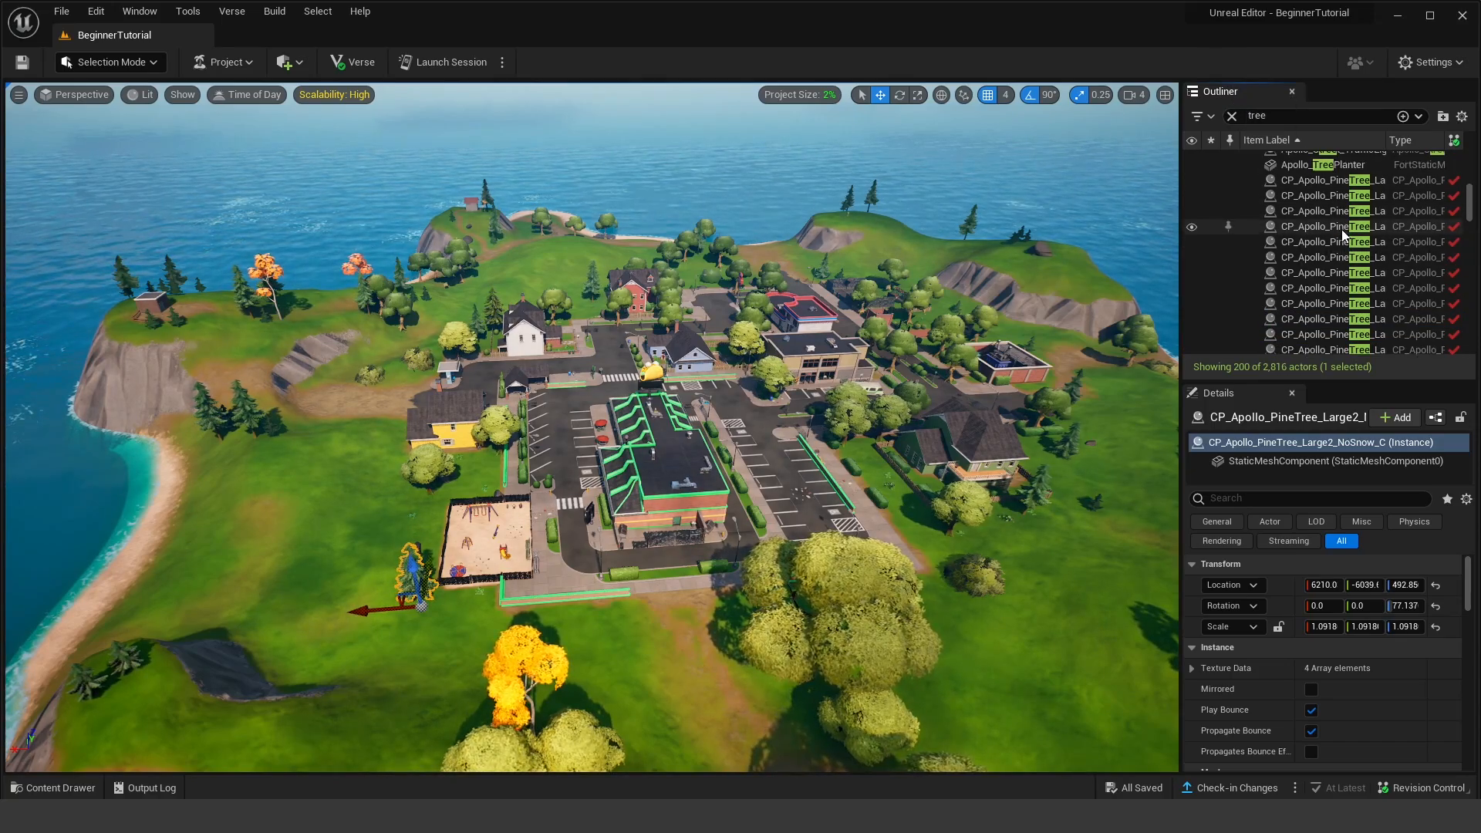
Step: Step through the restored pine trees that carry a revision control mark in the filtered list
click(1450, 196)
click(1416, 230)
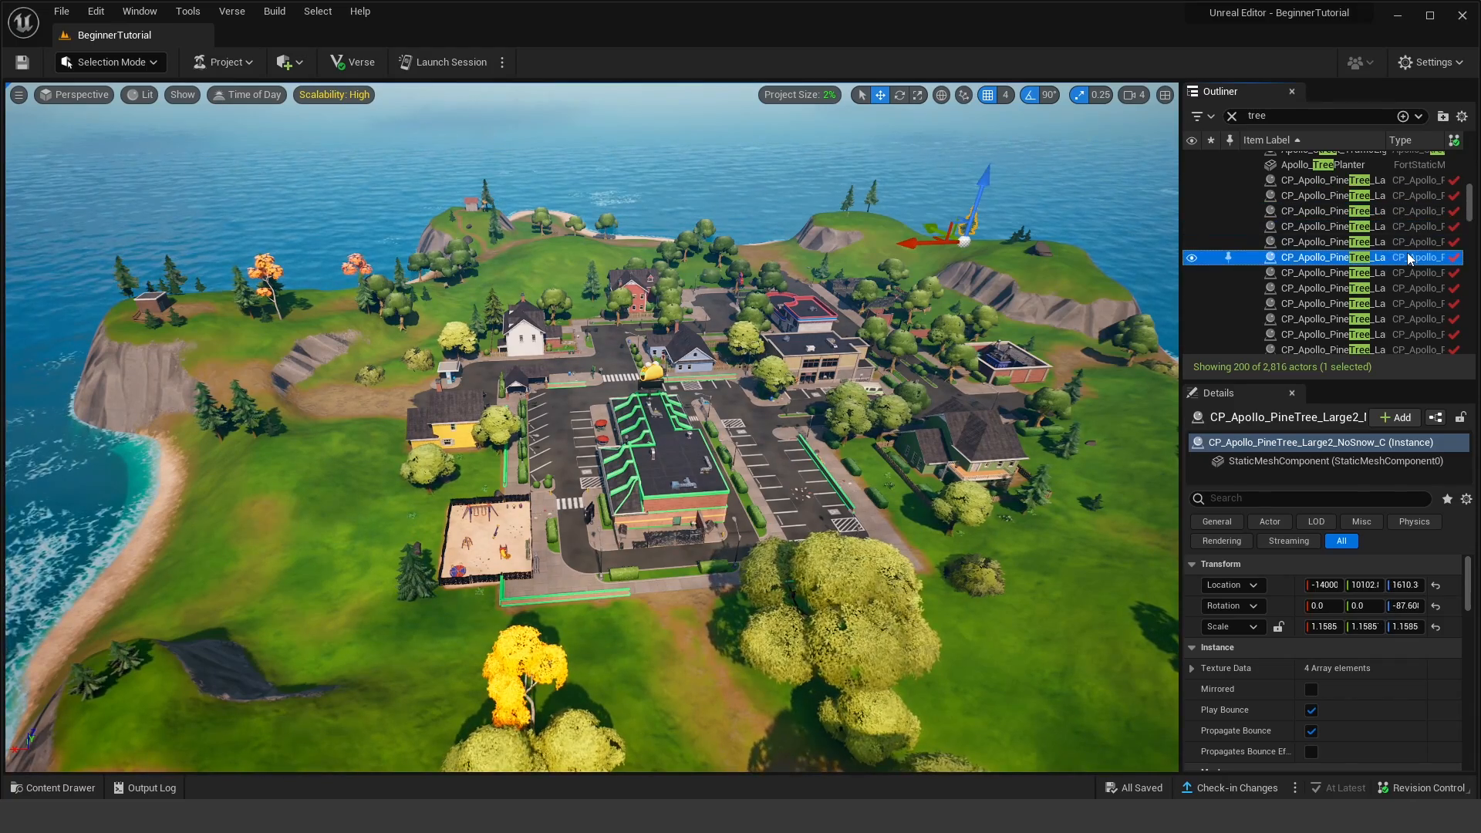
click(1407, 255)
click(1403, 289)
click(1397, 324)
scroll(1400, 324, down, 2)
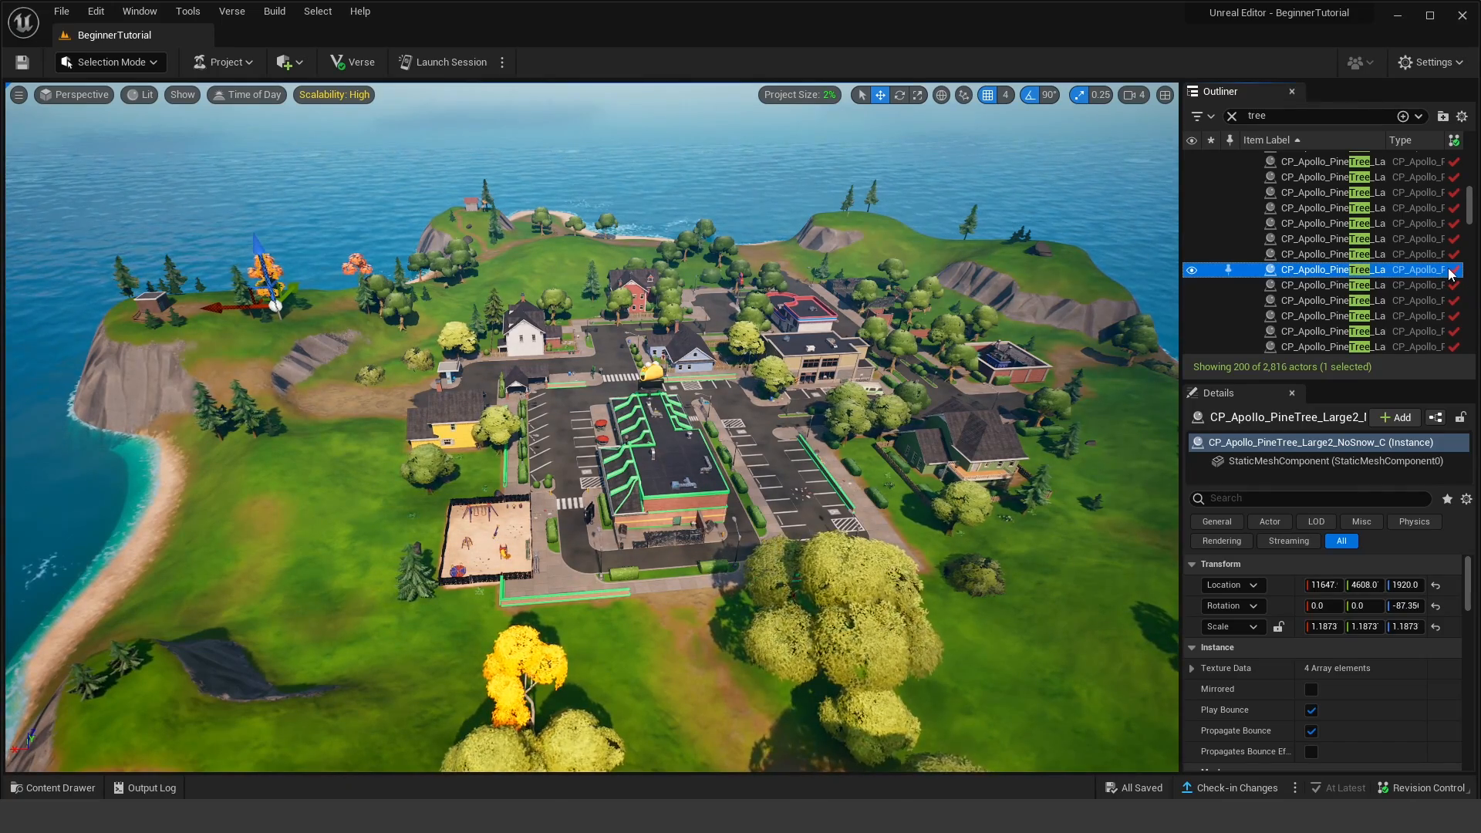
scroll(1434, 262, down, 2)
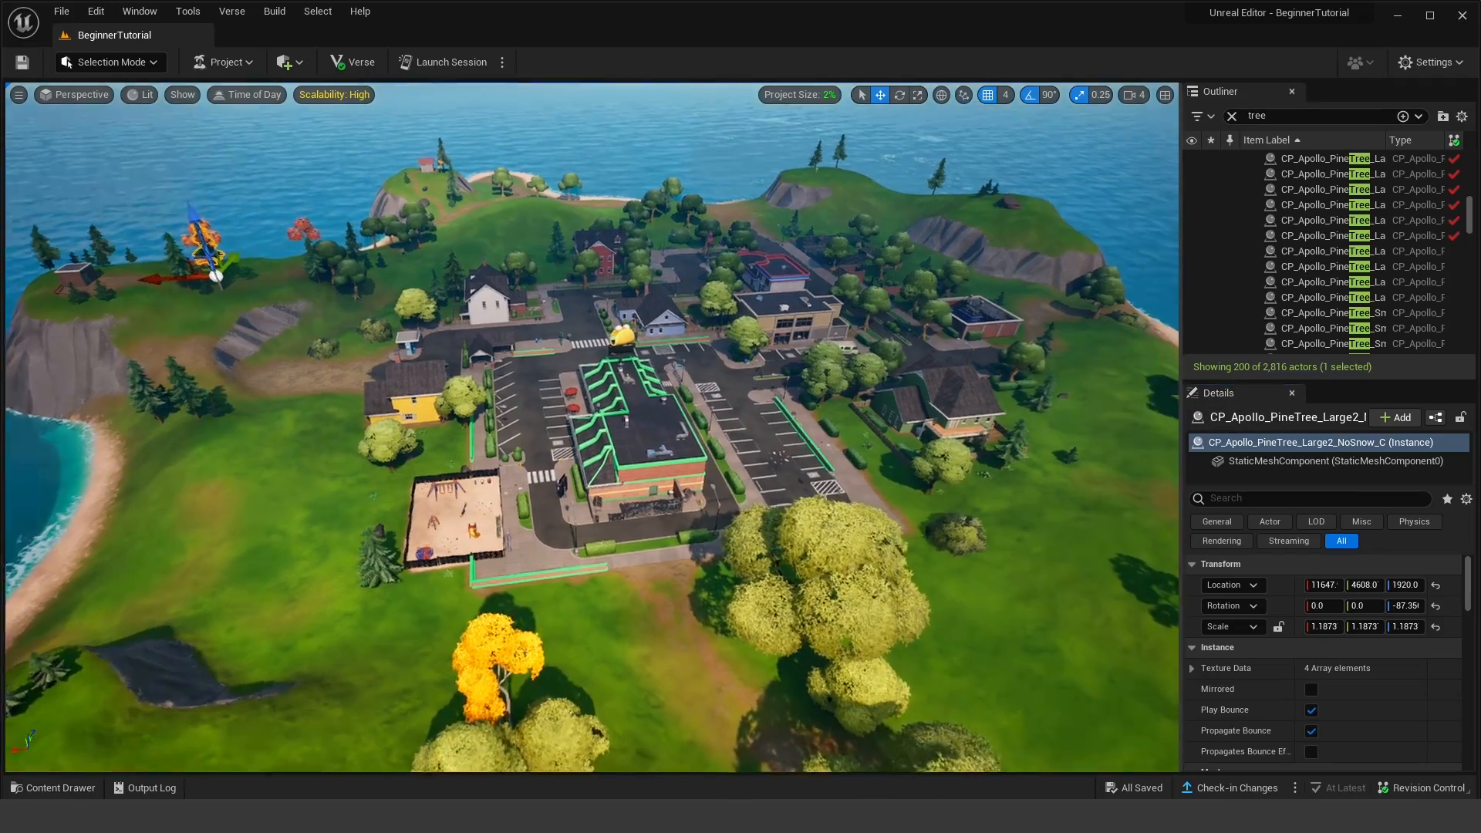
Step: Fly down to the playground and select the garbage can between the bike rack and the fence
key(w)
right_drag(592, 427, 309, 482)
key(w)
right_drag(674, 428, 636, 408)
click(646, 464)
click(650, 465)
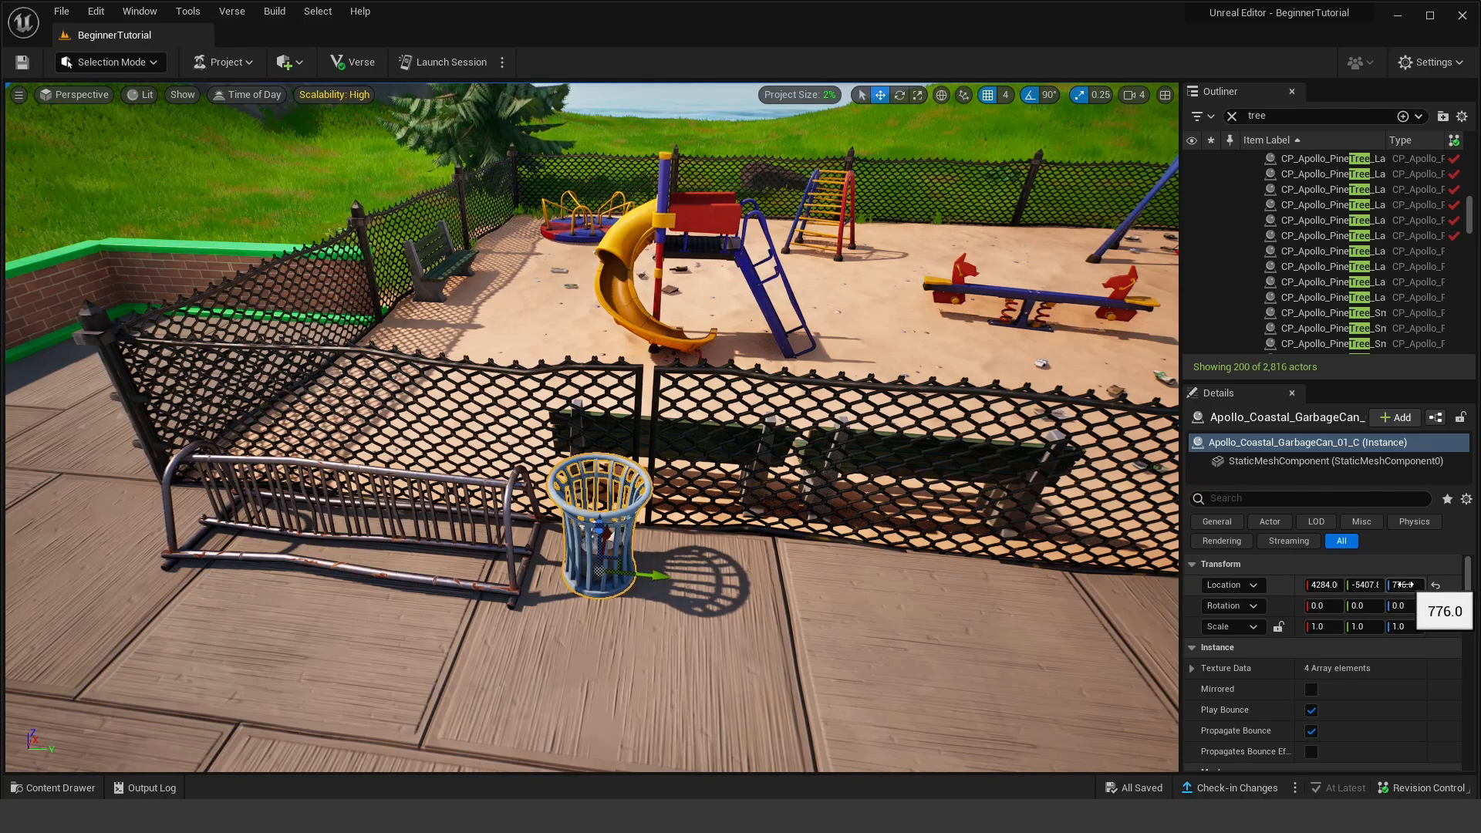
Step: Raise the garbage can to Z 787, correct its Z location to 781, and set its X location to 4272
mouse_move(1402, 585)
mouse_down()
mouse_move(1475, 584)
mouse_move(1423, 585)
mouse_up()
right_drag(925, 462, 917, 408)
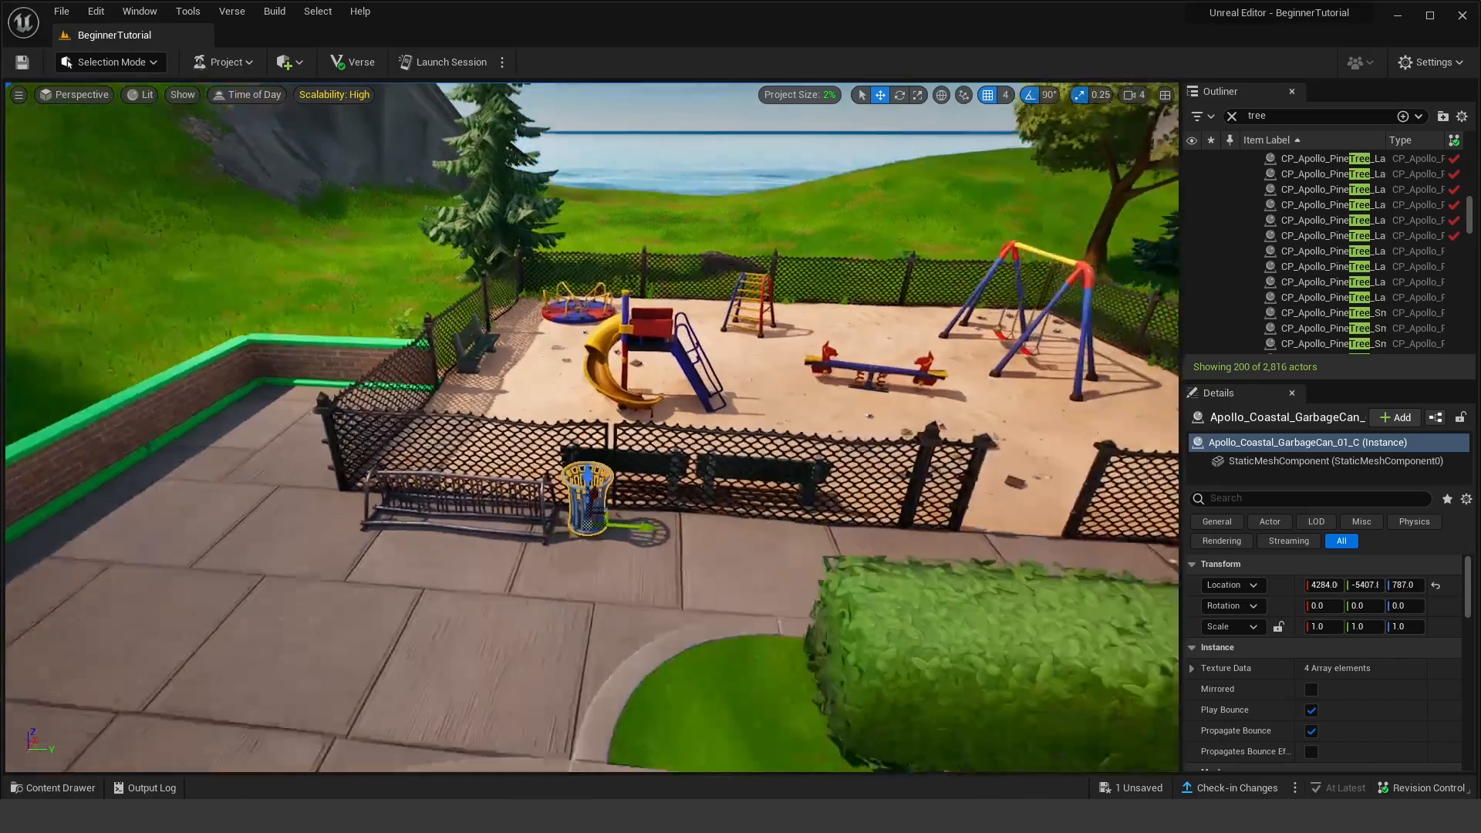
scroll(918, 409, up, 4)
click(1396, 584)
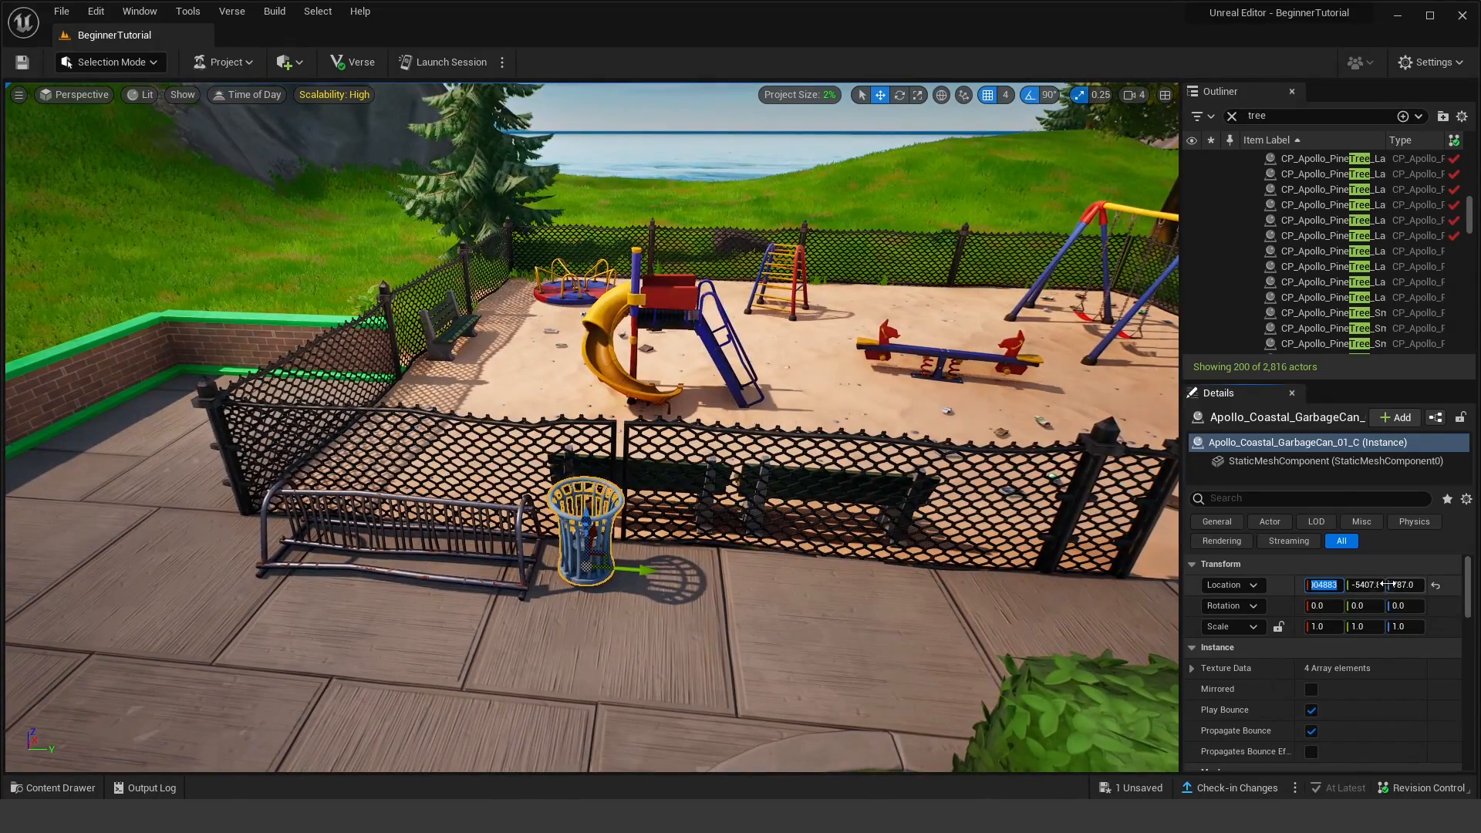
text(781)
key(Return)
scroll(717, 463, up, 2)
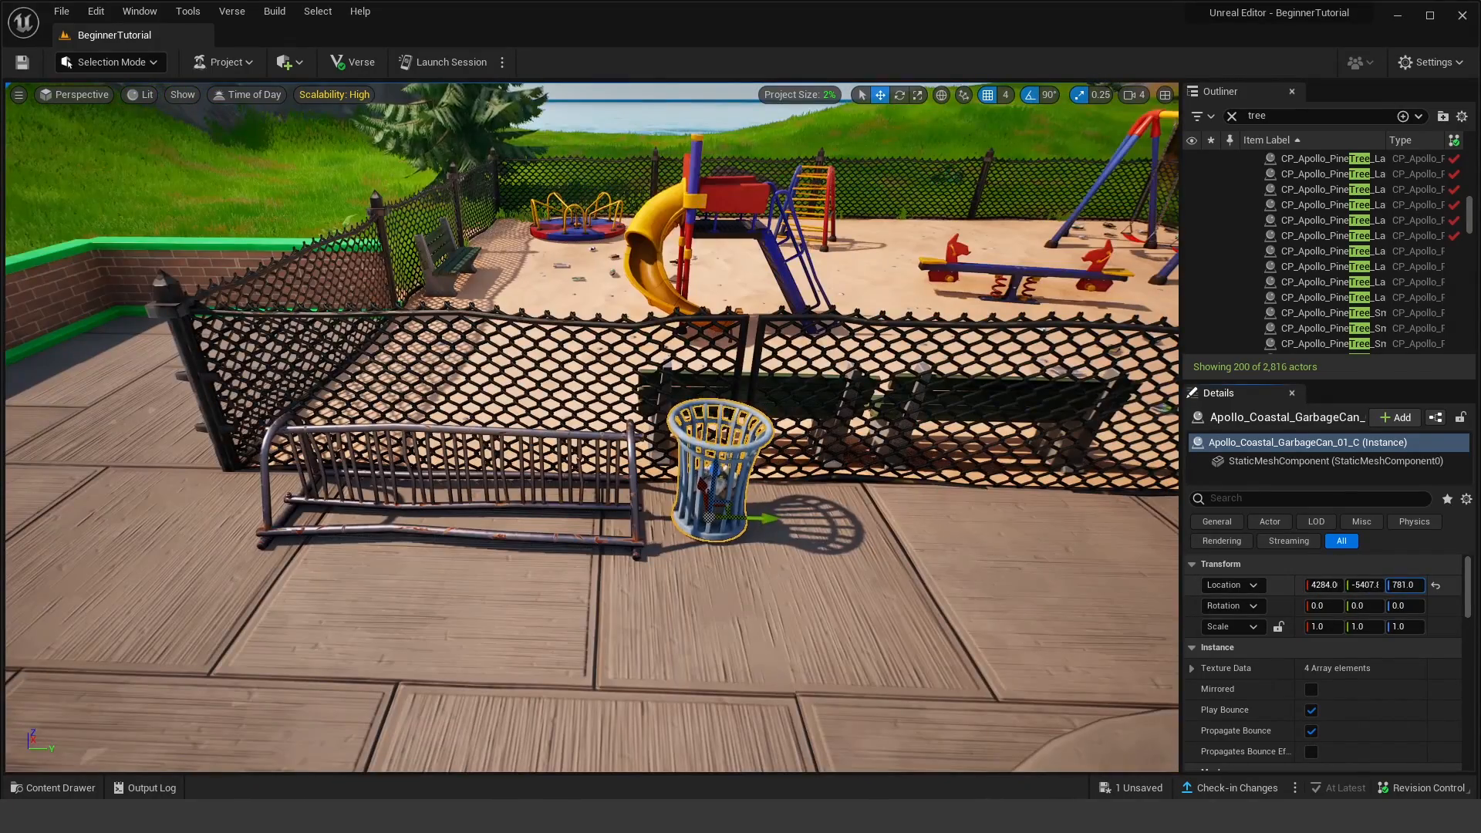
mouse_move(1325, 584)
mouse_down()
mouse_move(1307, 585)
mouse_move(1325, 585)
mouse_up()
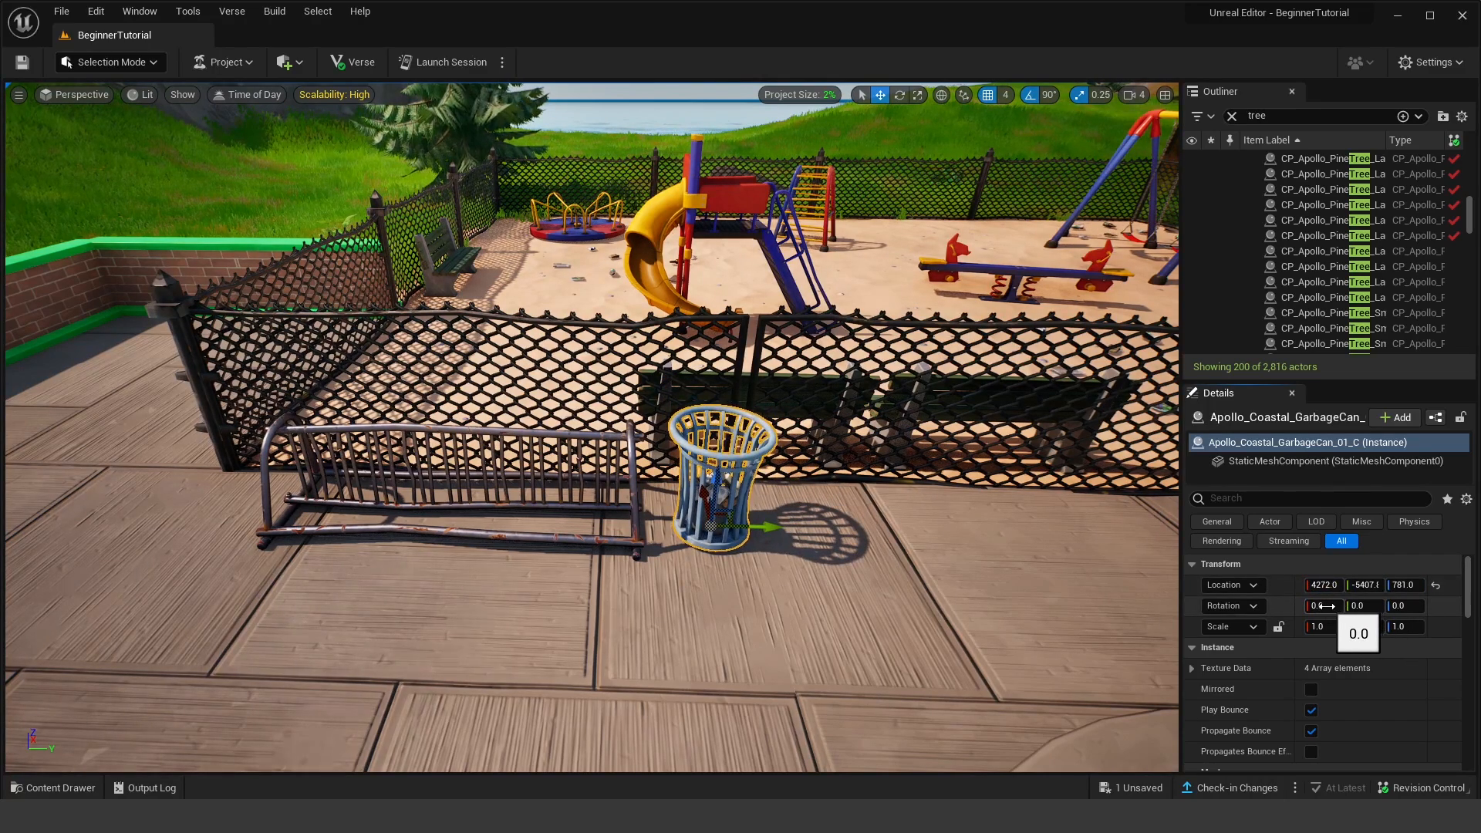
Step: Try an X rotation of 90 on the garbage can and reset its rotation to the default
click(1321, 605)
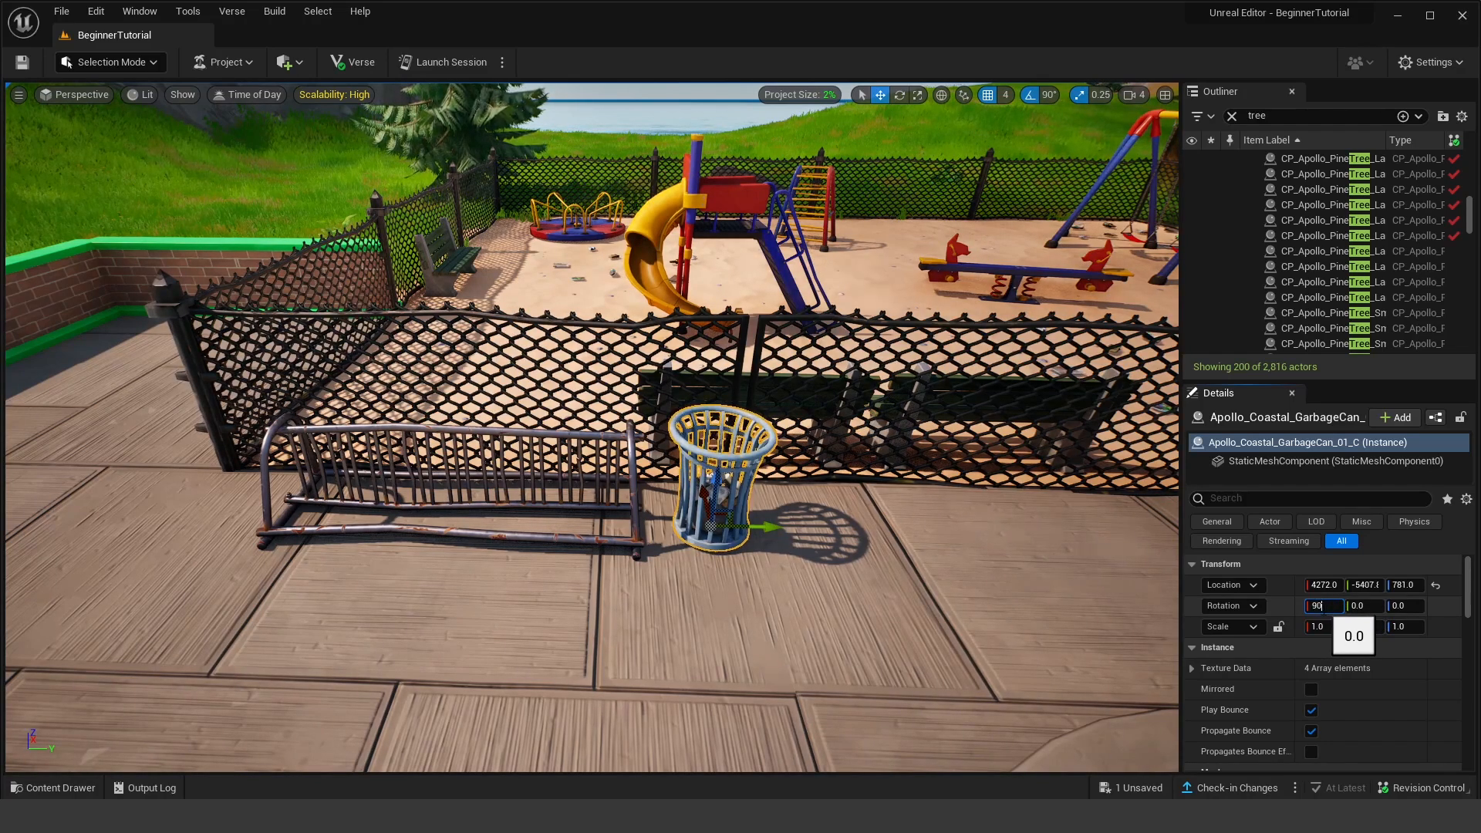
key(Return)
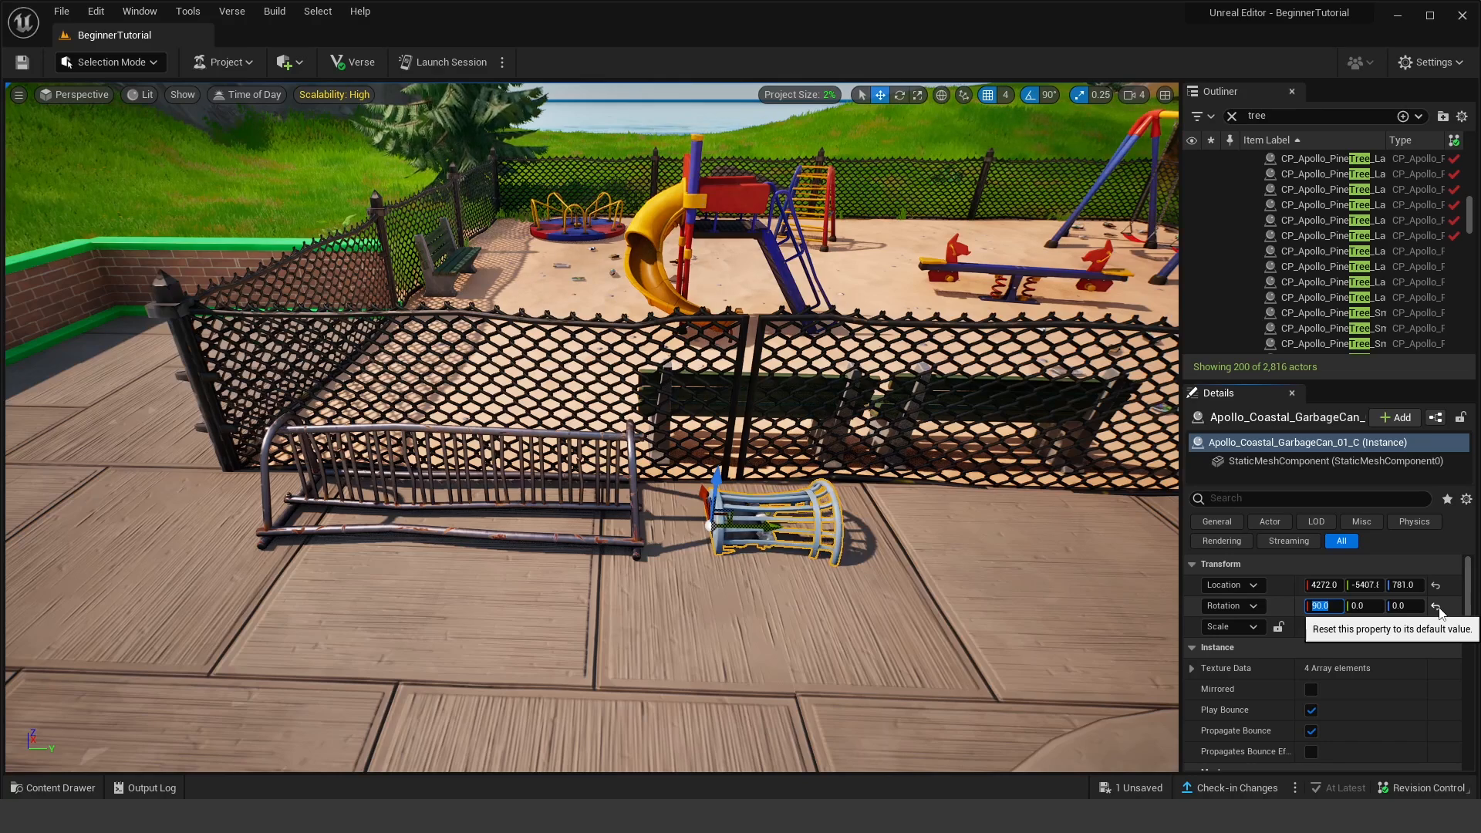
click(1436, 607)
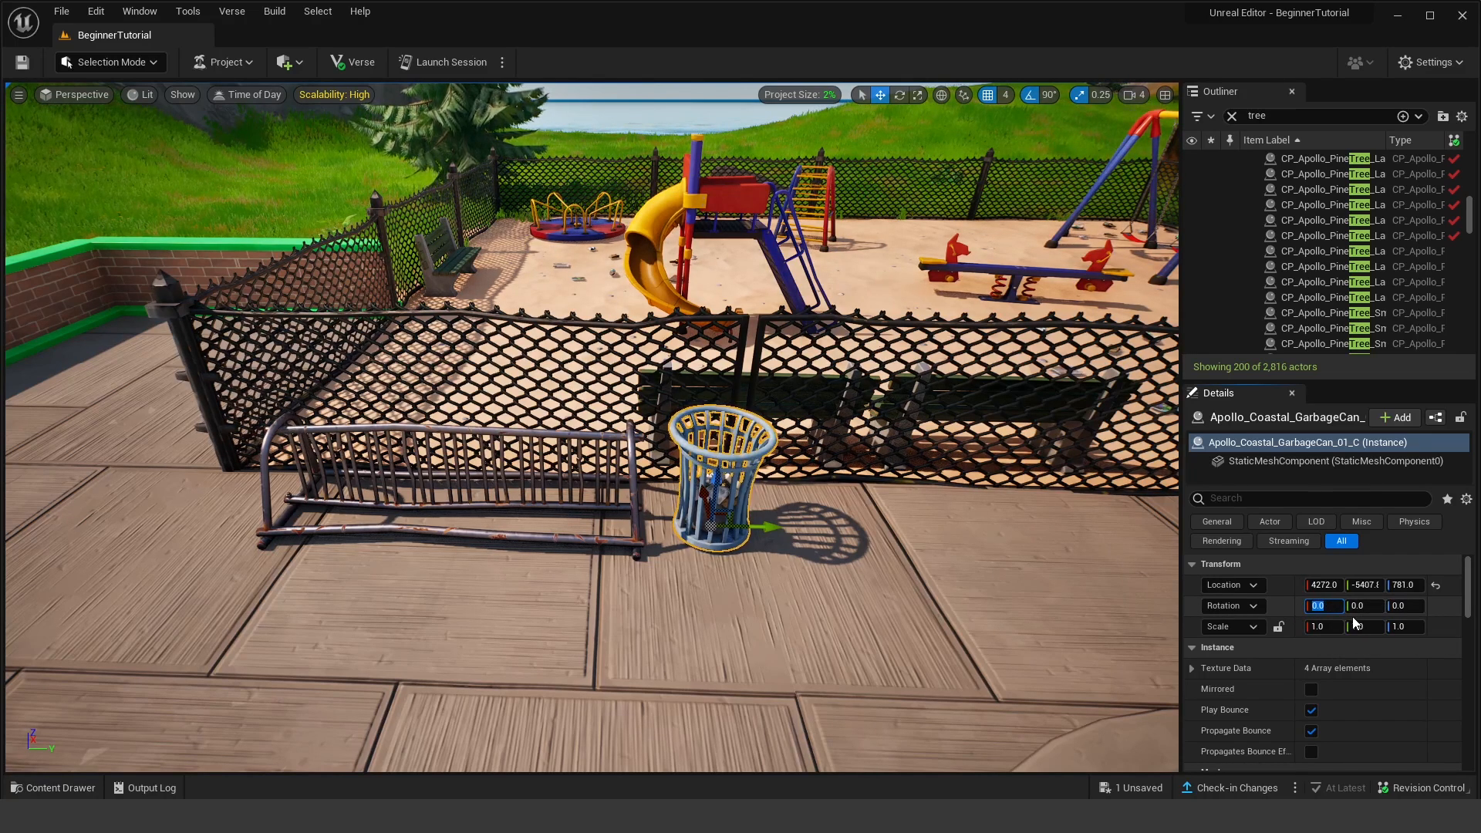
key(Return)
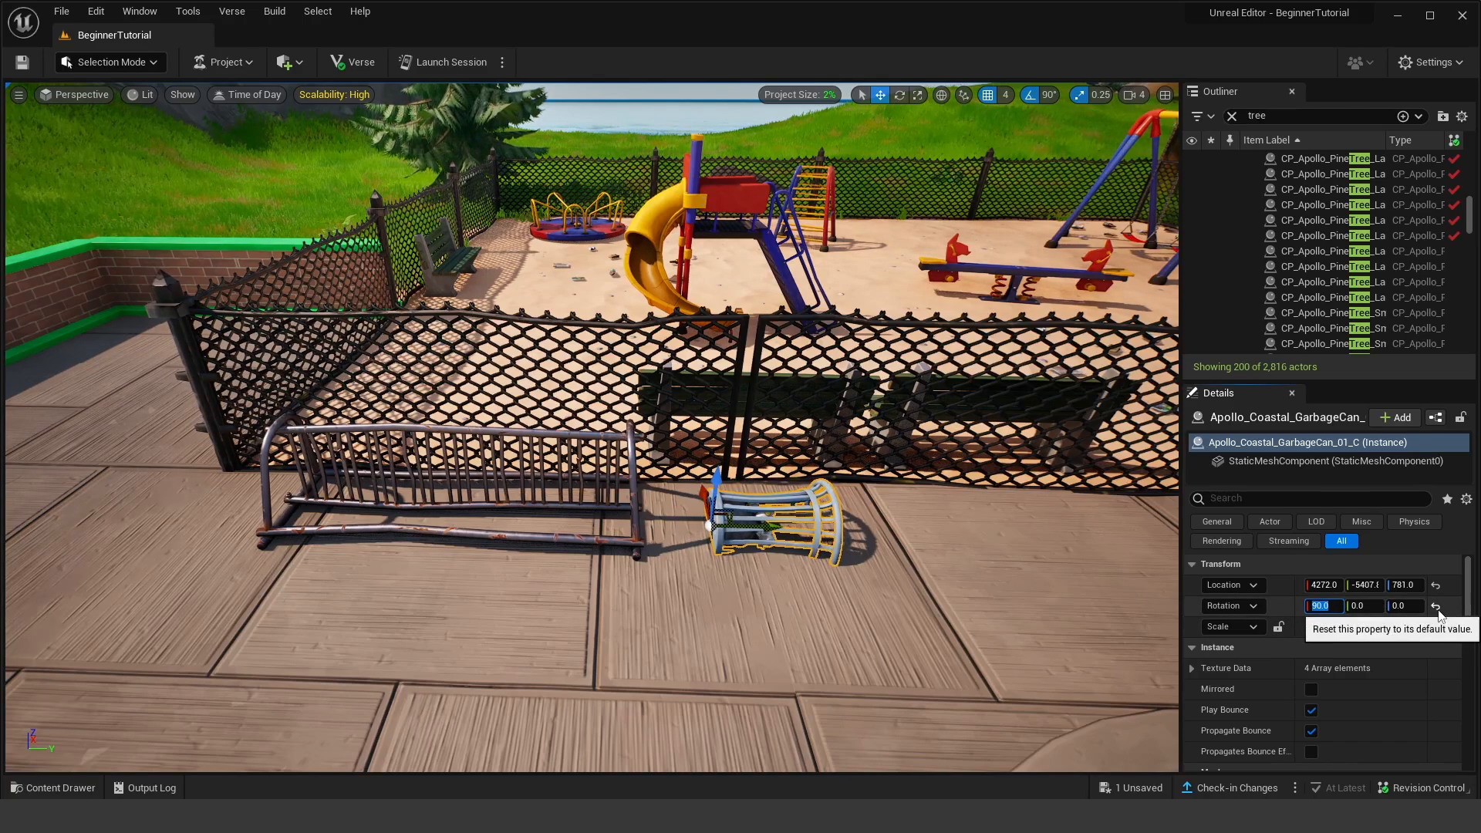
click(1436, 608)
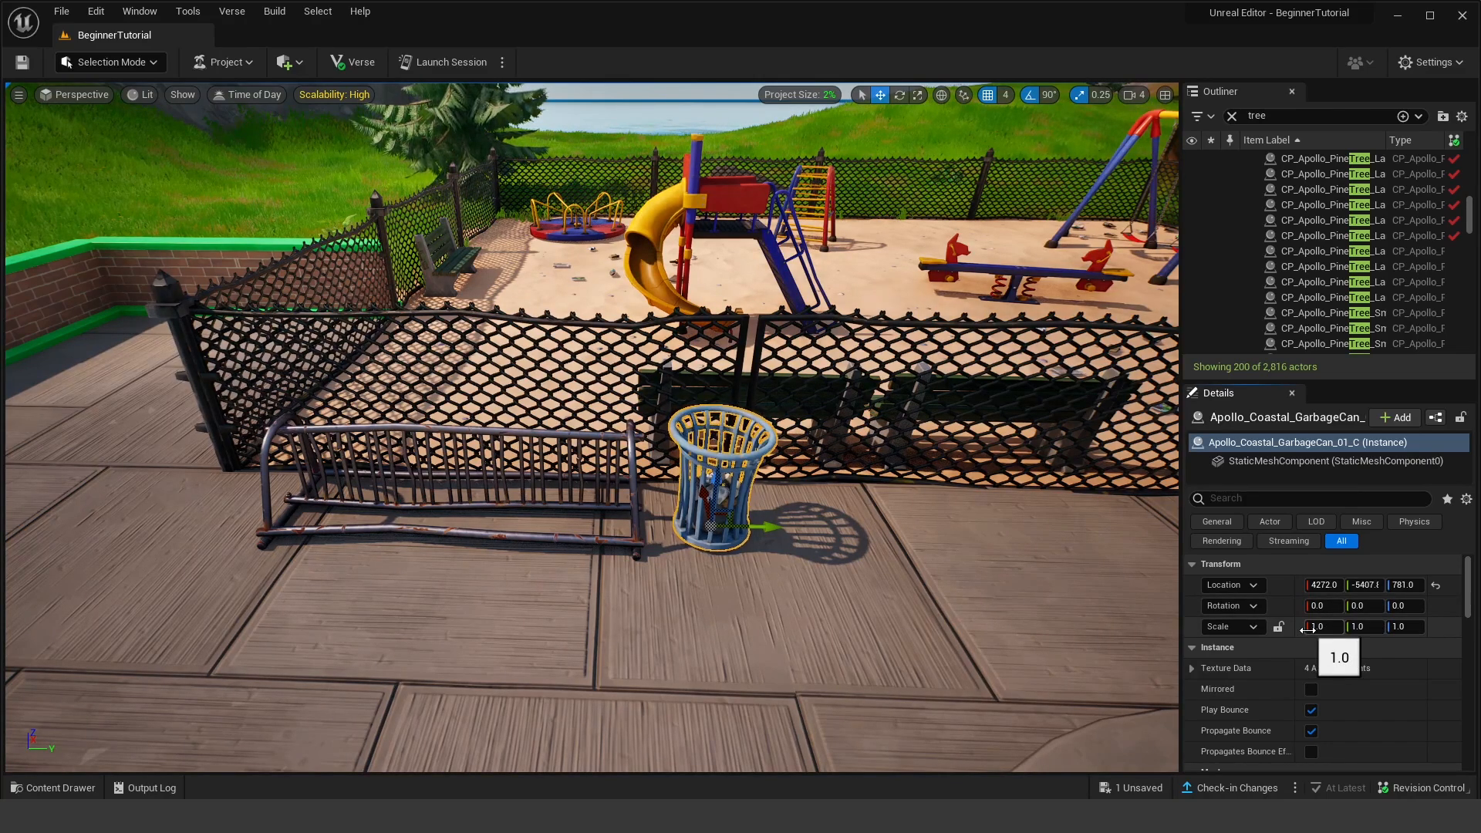
Step: Set the garbage can's scale to 5 on the X, Y and Z axes and expand its Instance properties
click(1305, 630)
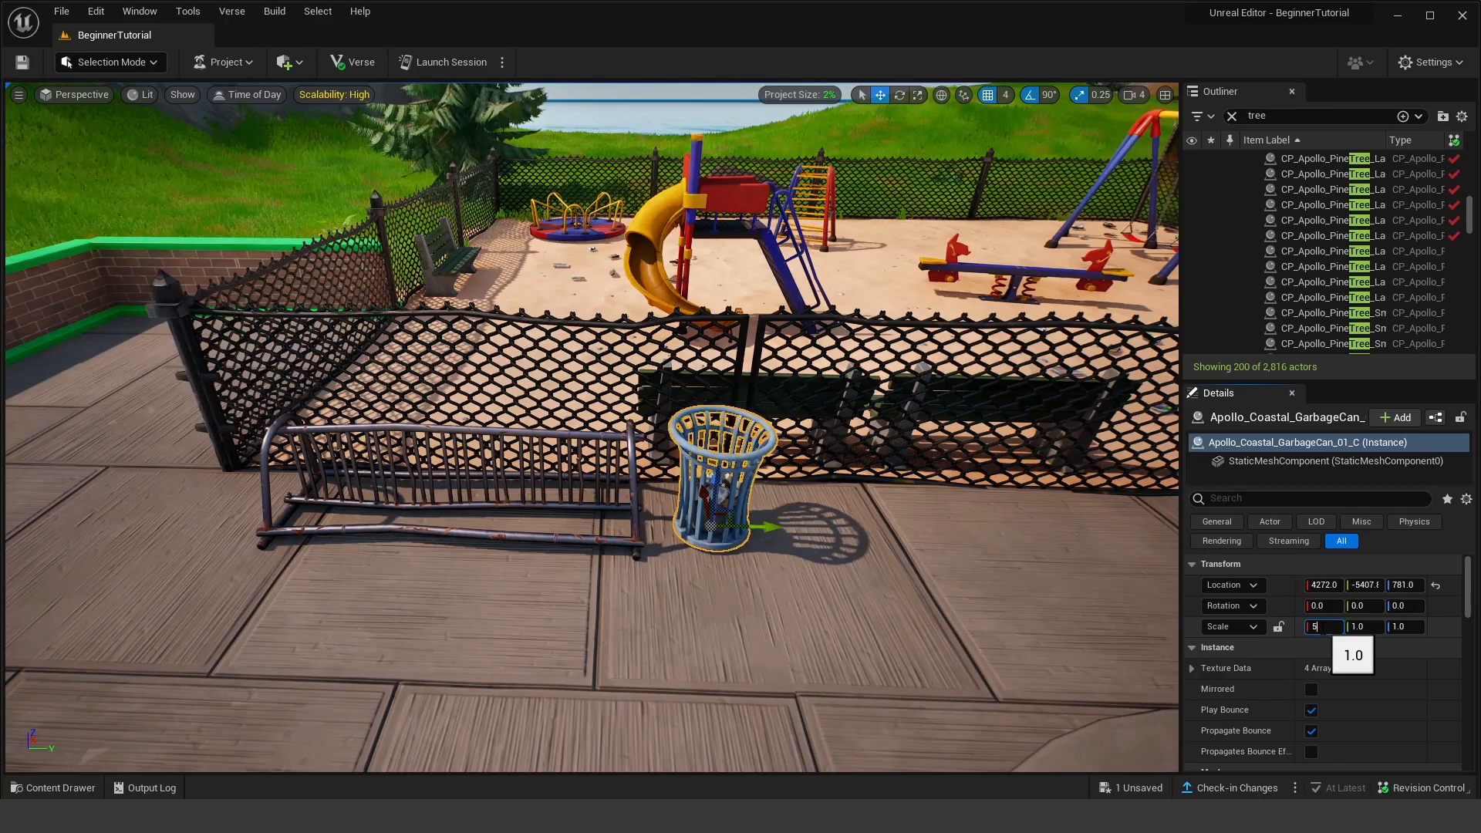
text(5)
click(1353, 627)
text(5)
click(1404, 626)
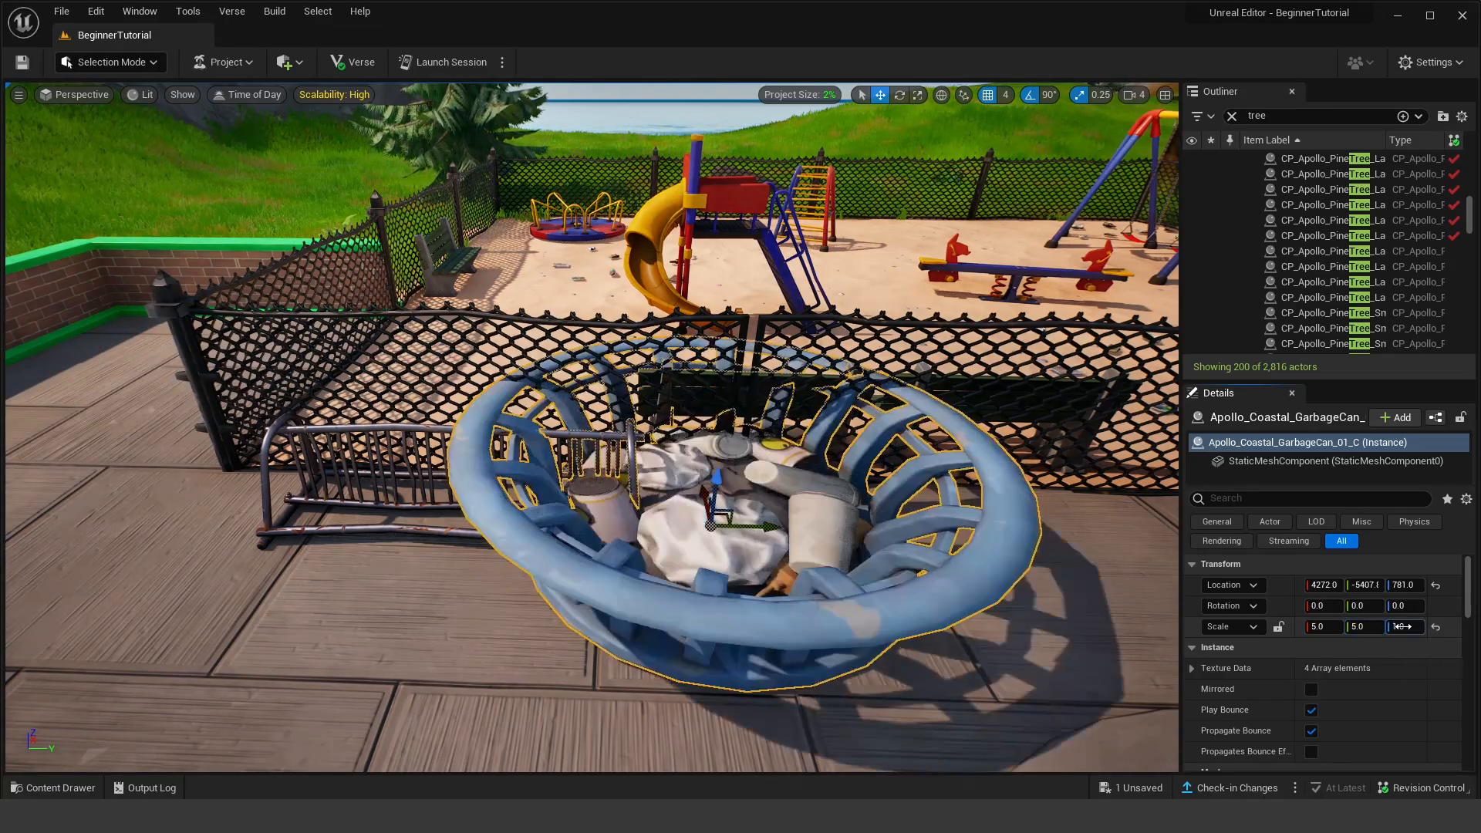
text(5)
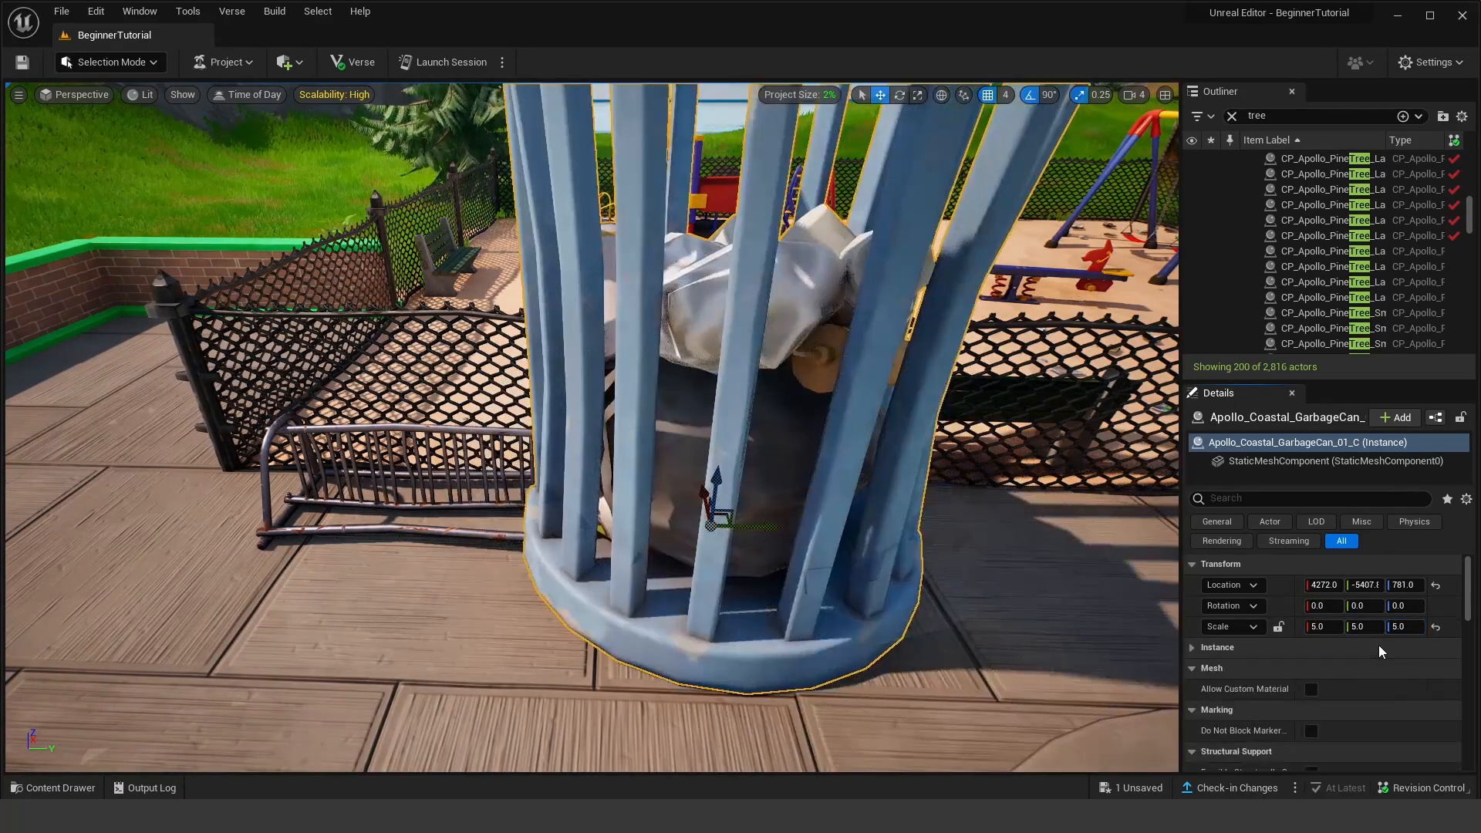
key(Return)
click(1309, 648)
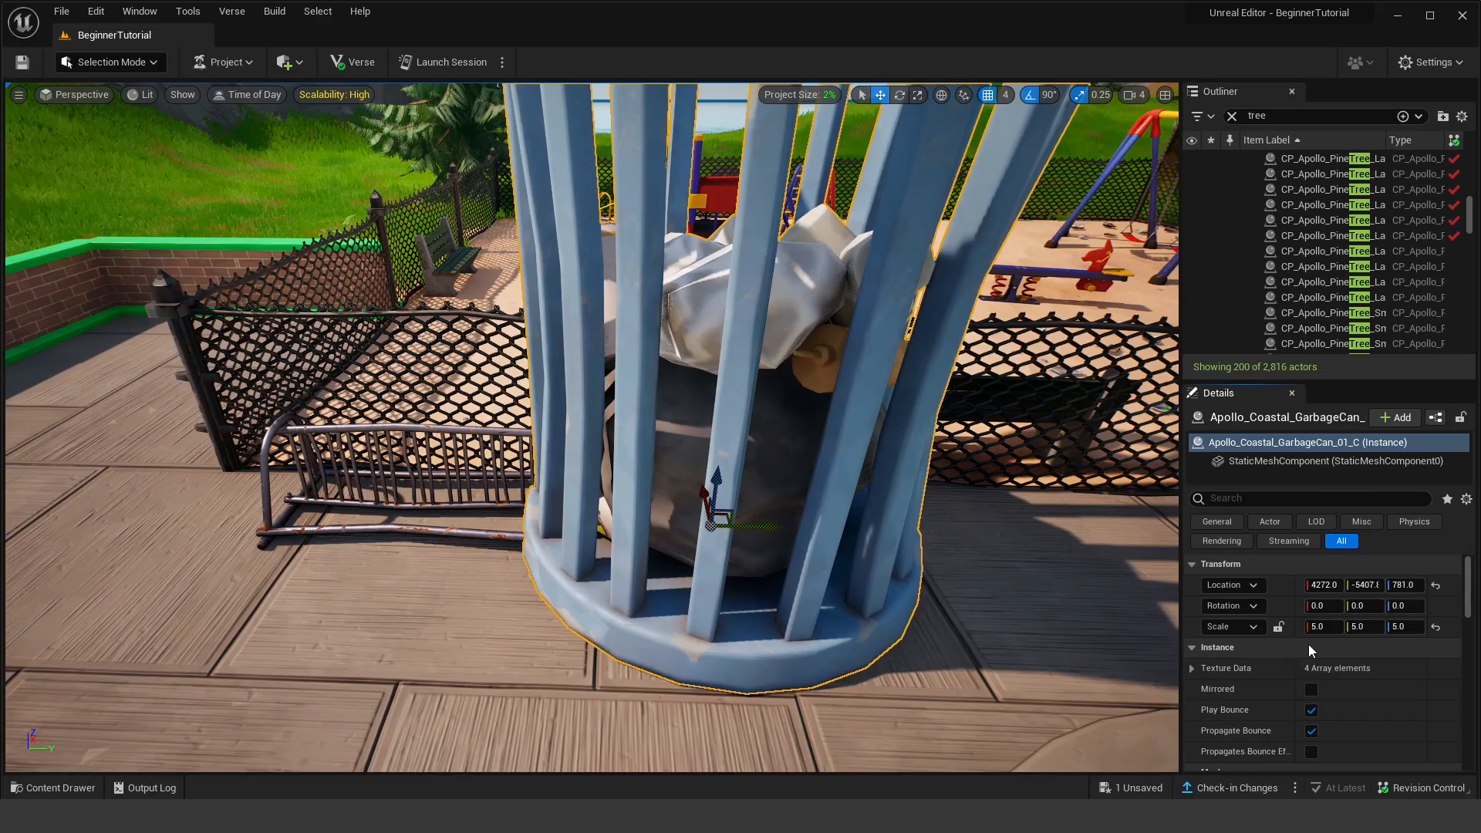
Step: View the enlarged garbage can from further away and reset its scale to the default
key(s)
right_drag(836, 671, 832, 648)
key(f)
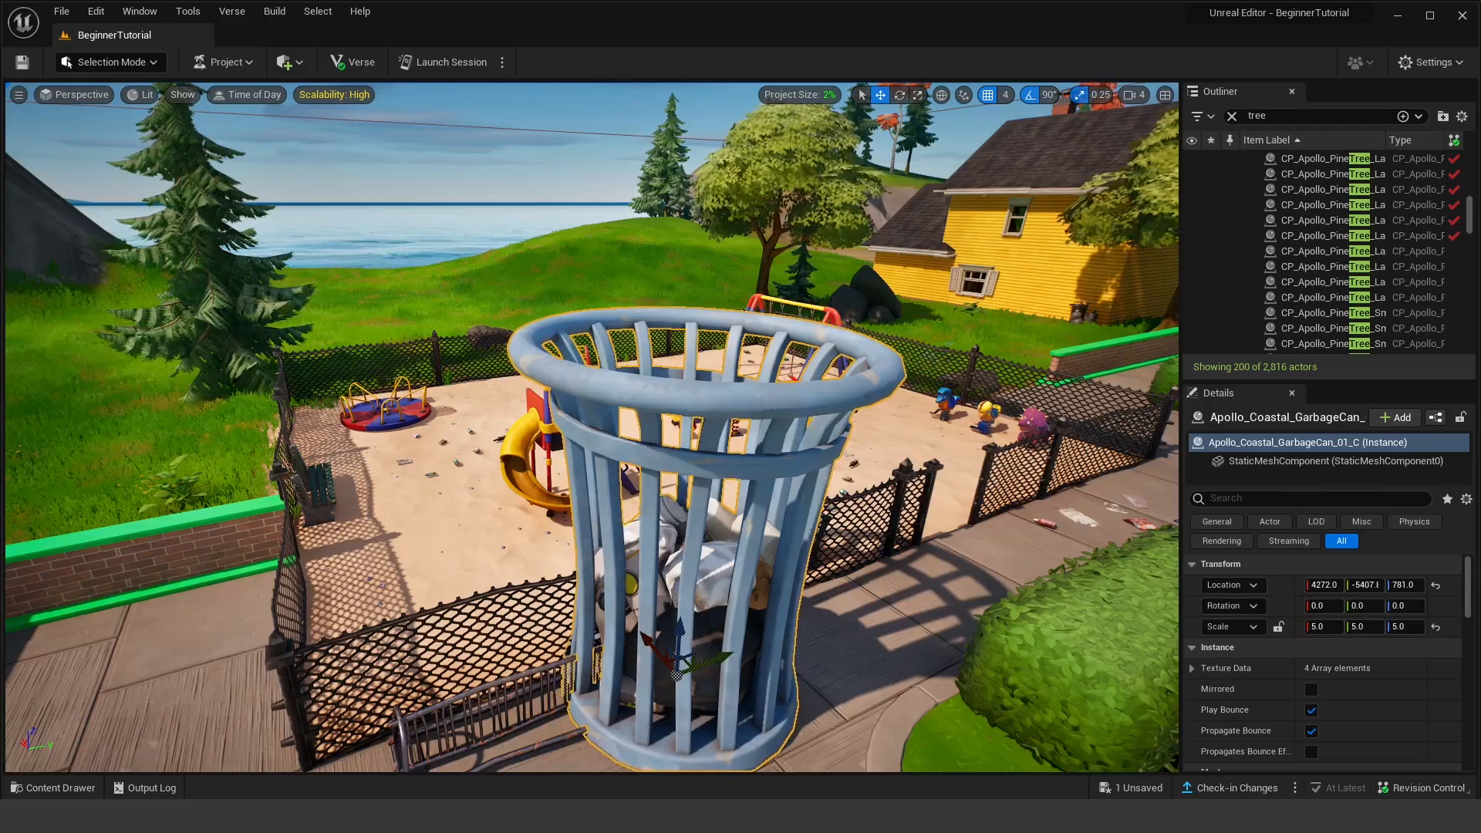
right_drag(1080, 617, 1081, 617)
key(e)
click(1434, 626)
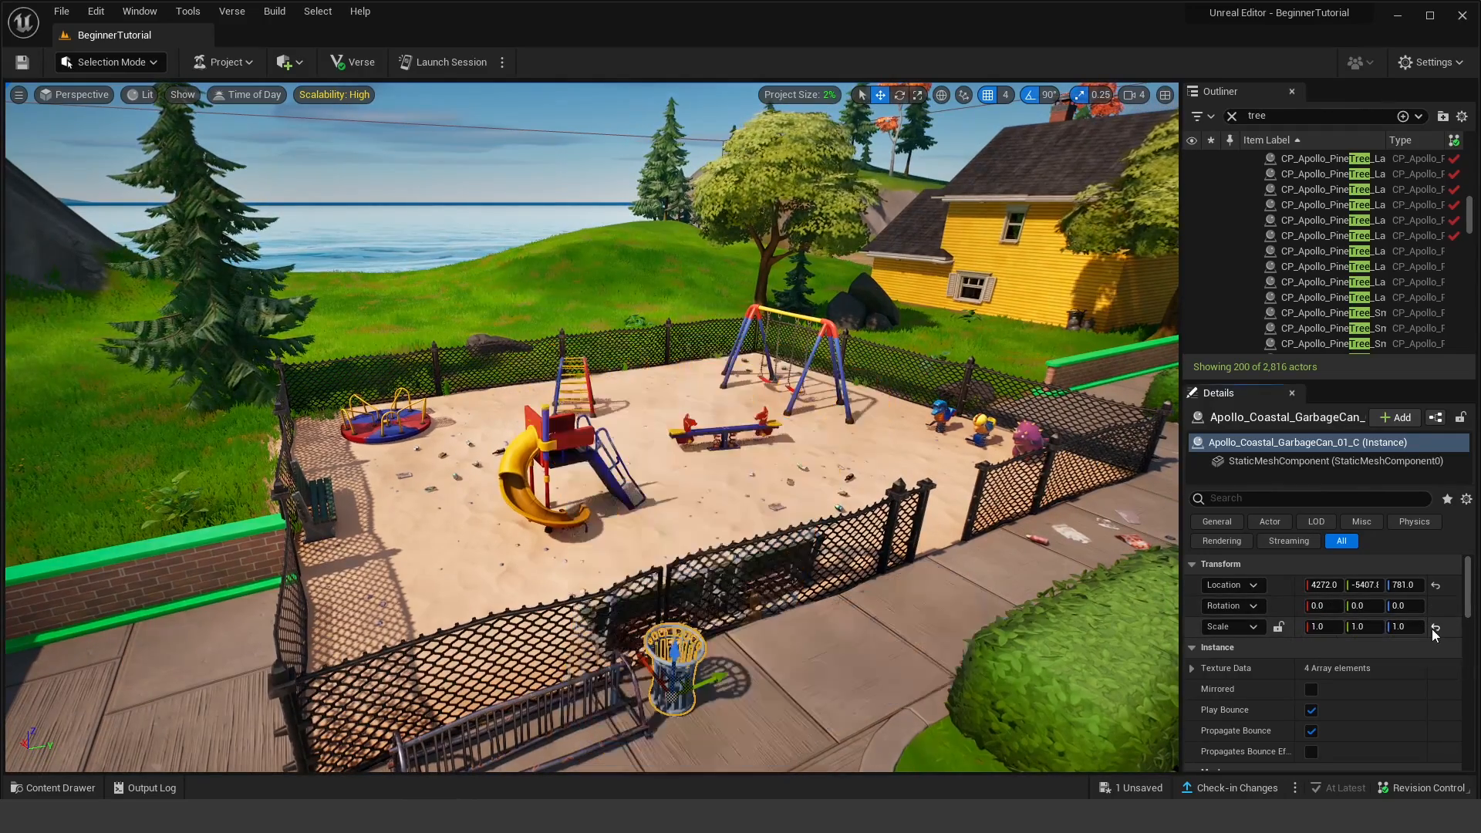
Step: Select the hedge beside the playground path and examine its Instance, Mesh and Marking properties
mouse_move(835, 562)
right_down()
mouse_move(811, 569)
mouse_move(843, 572)
right_up()
scroll(829, 569, up, 3)
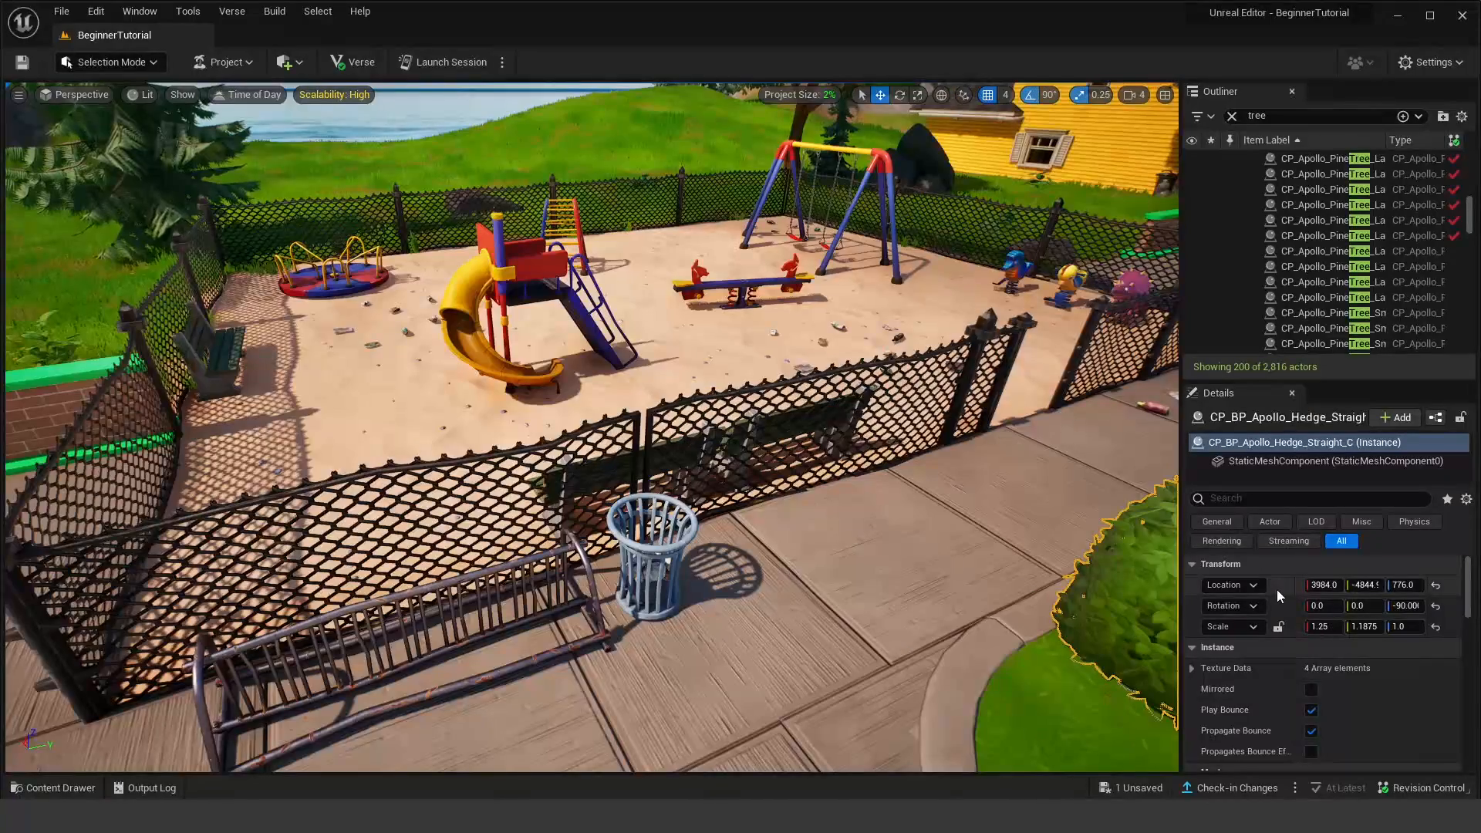
scroll(1277, 591, down, 1)
scroll(1277, 582, down, 2)
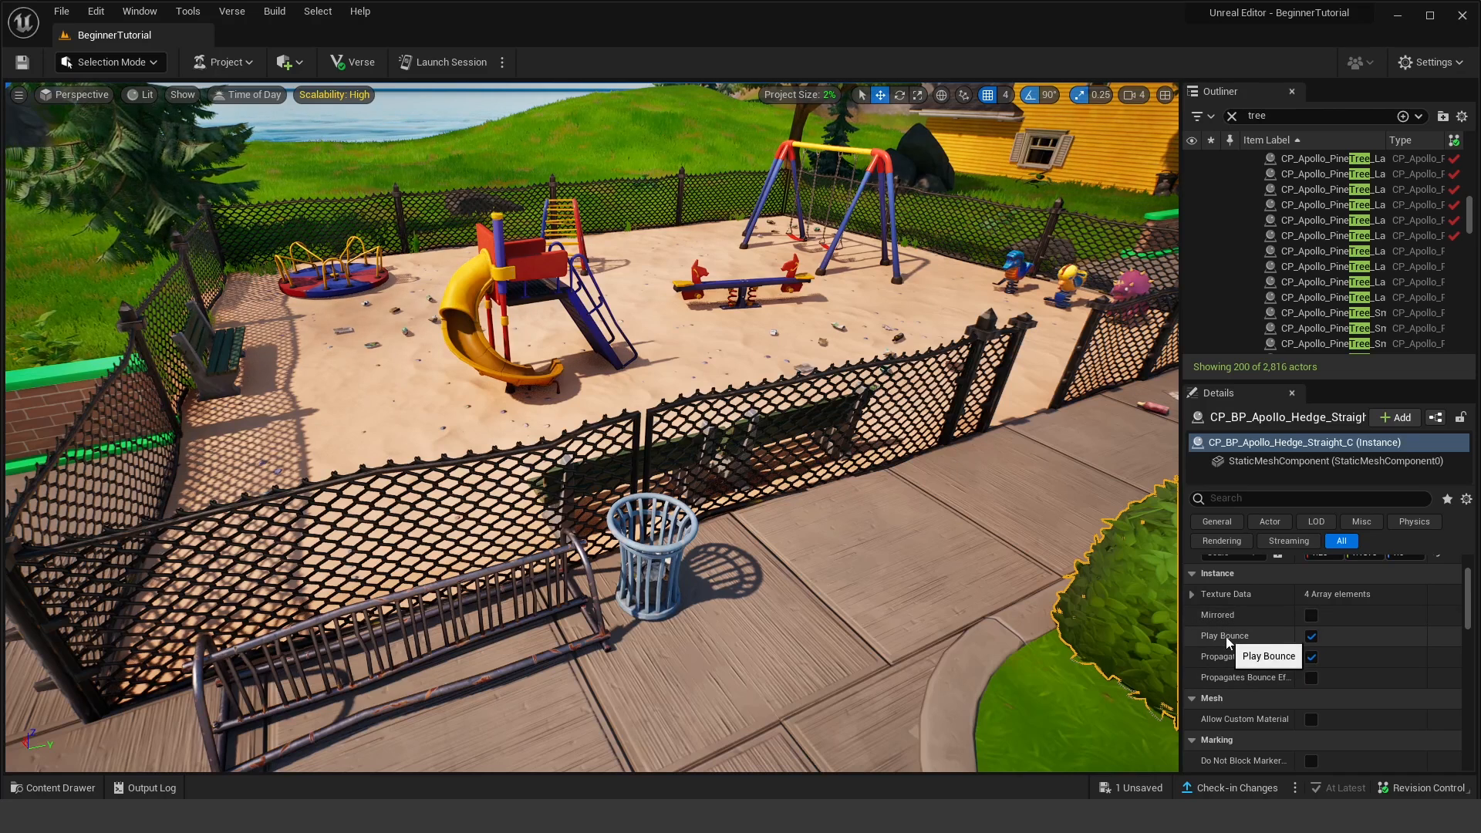
scroll(1279, 647, down, 2)
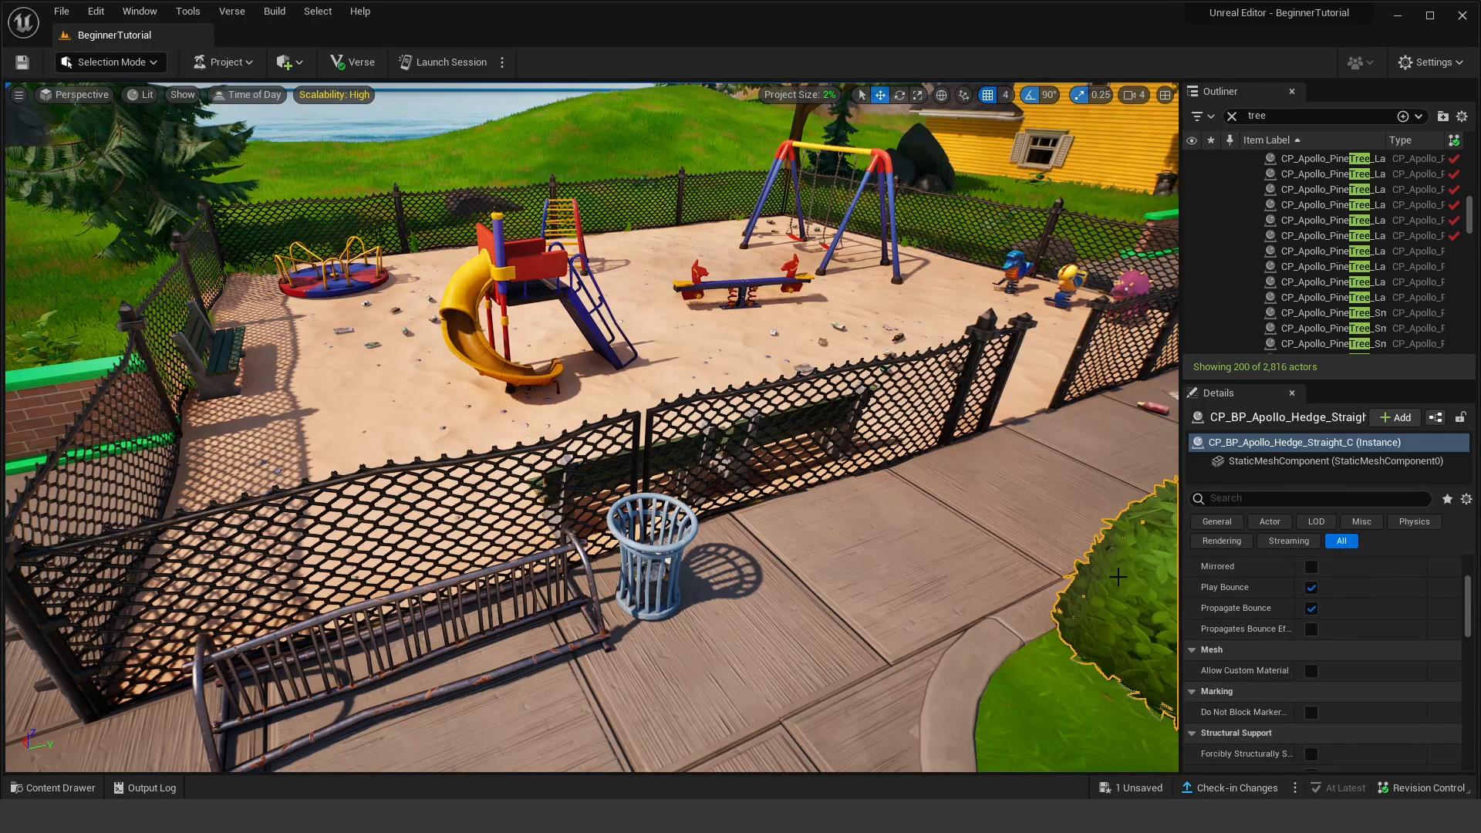
Step: Examine the hedge's Structural Support, Weak Spots, Attachment and Rendering properties and return to its Transform values
scroll(1244, 591, down, 5)
scroll(1259, 575, down, 4)
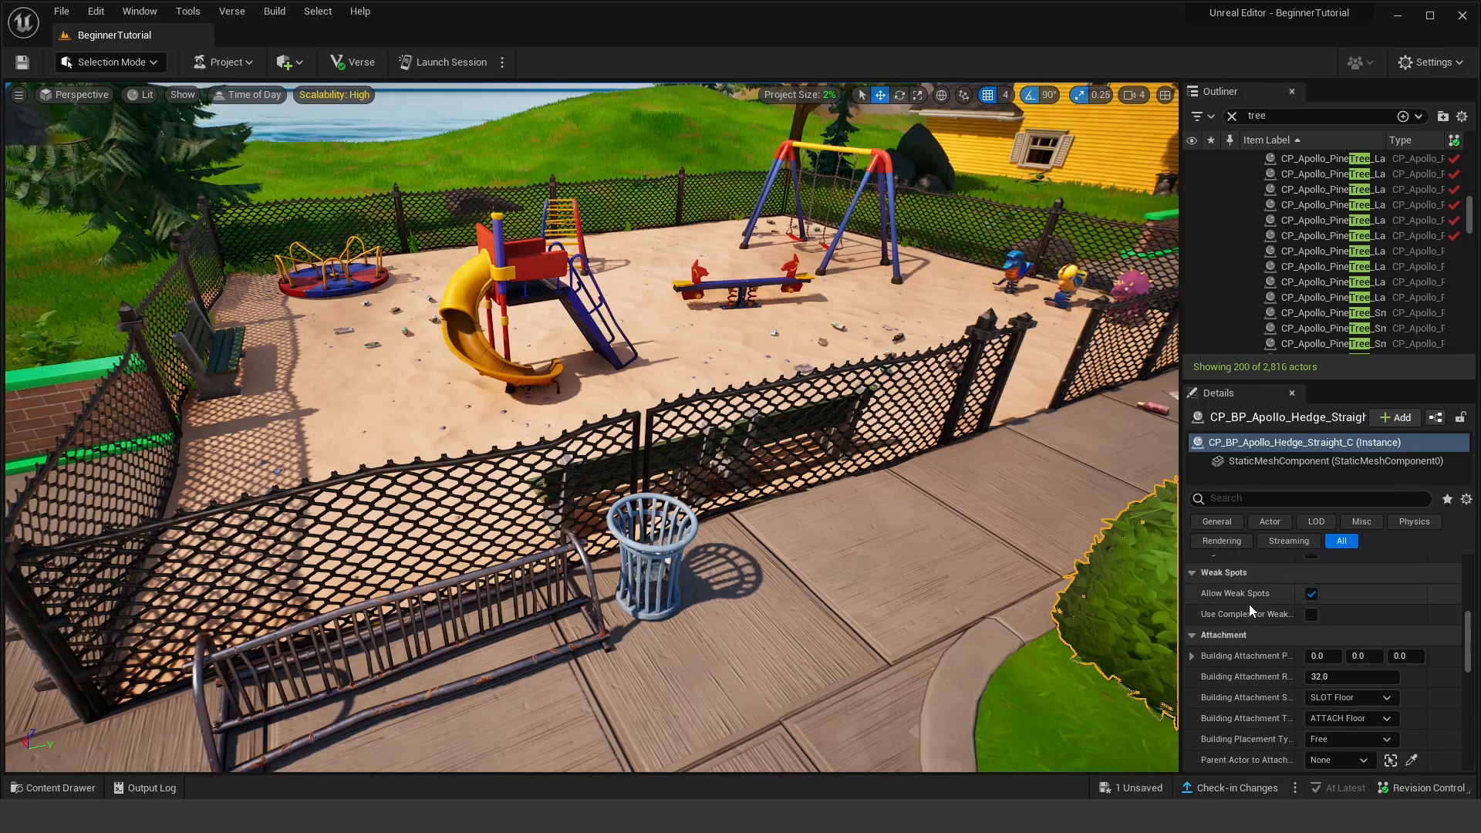
scroll(1244, 655, down, 3)
scroll(1235, 655, down, 2)
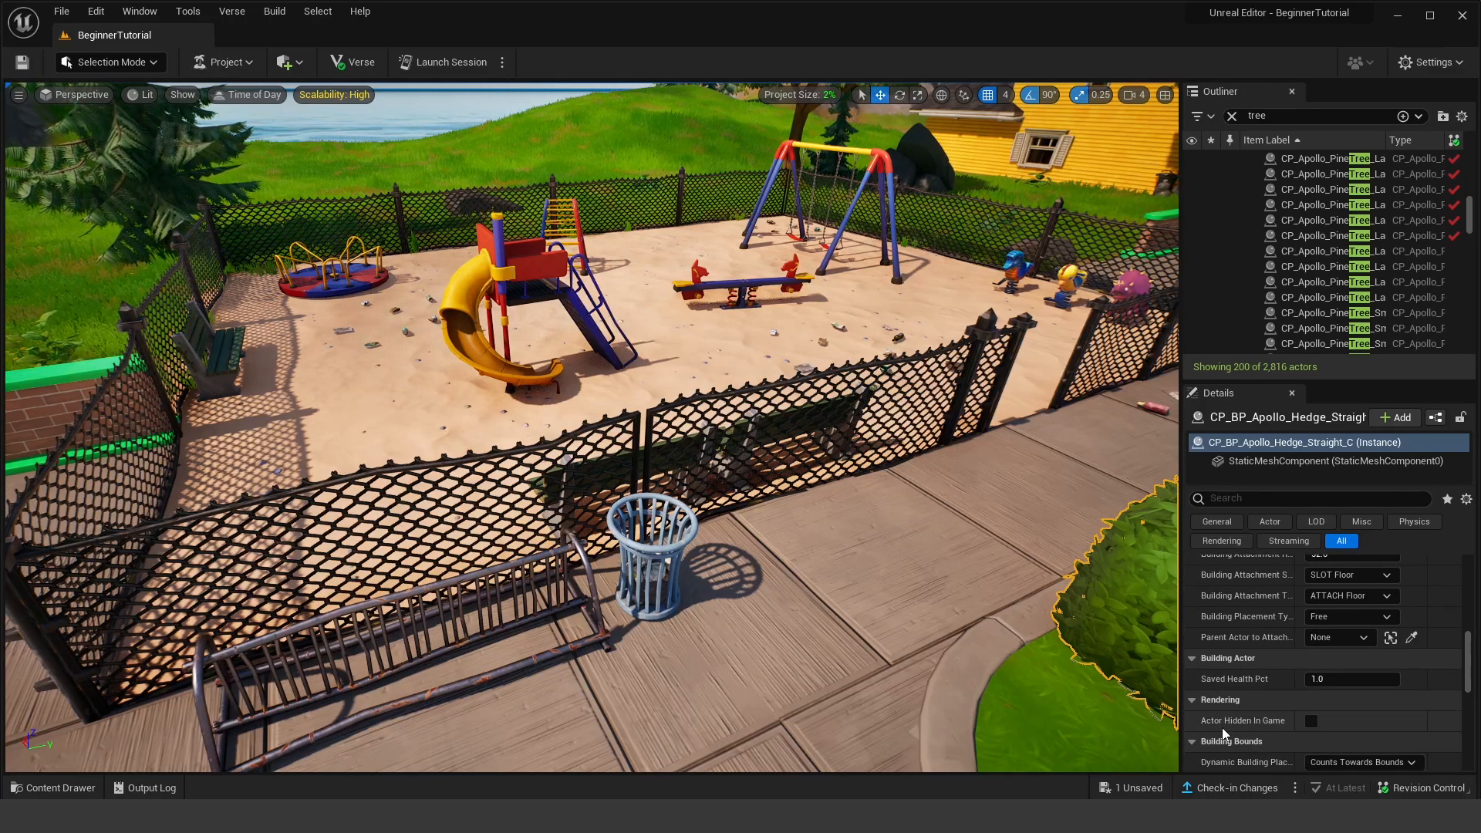
scroll(1223, 725, up, 12)
scroll(1226, 717, up, 2)
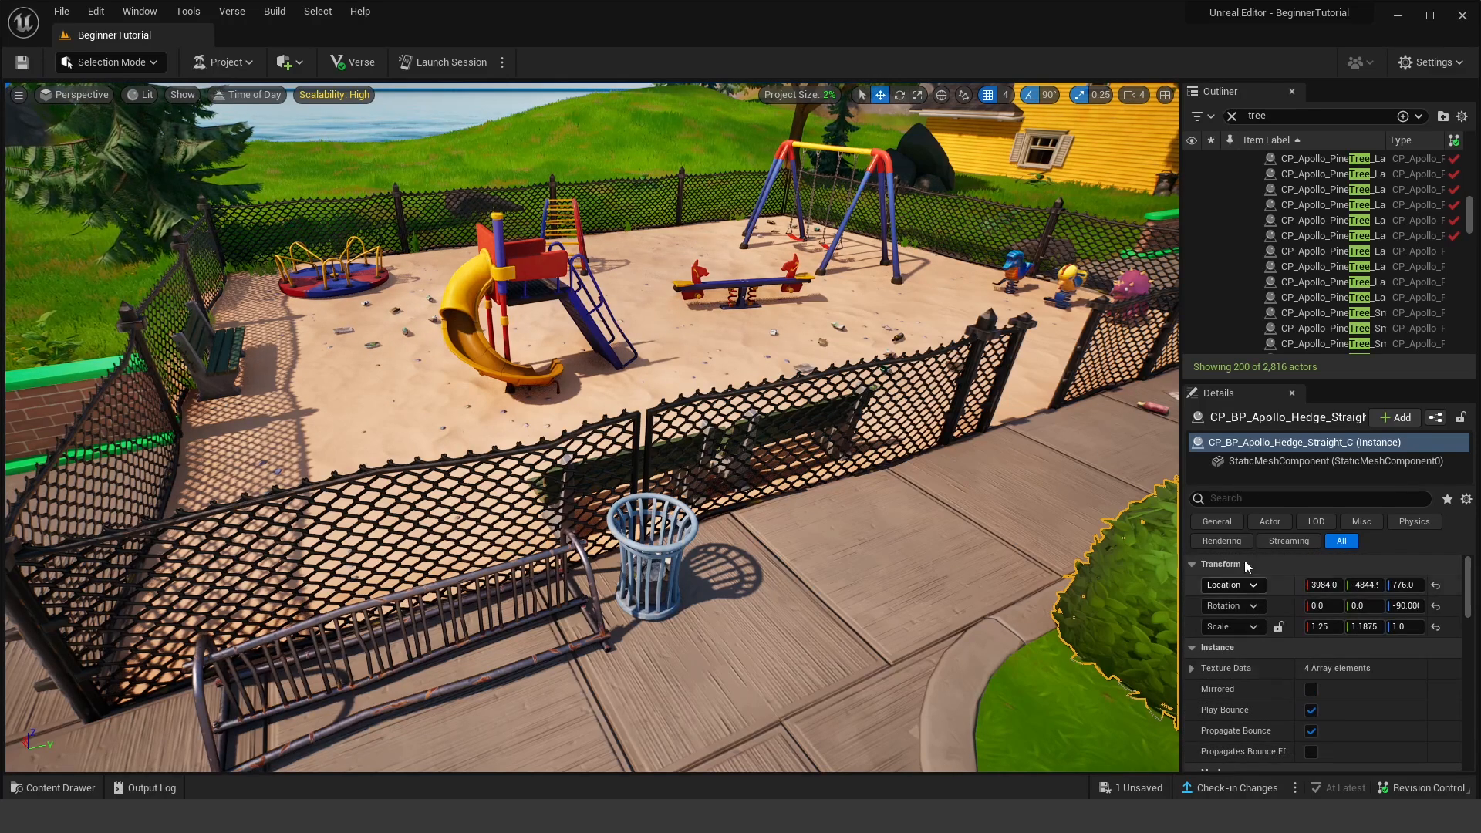
Step: Select the chain-link fence section behind the garbage can and the hedge beside the playground path to compare their transform values
click(904, 358)
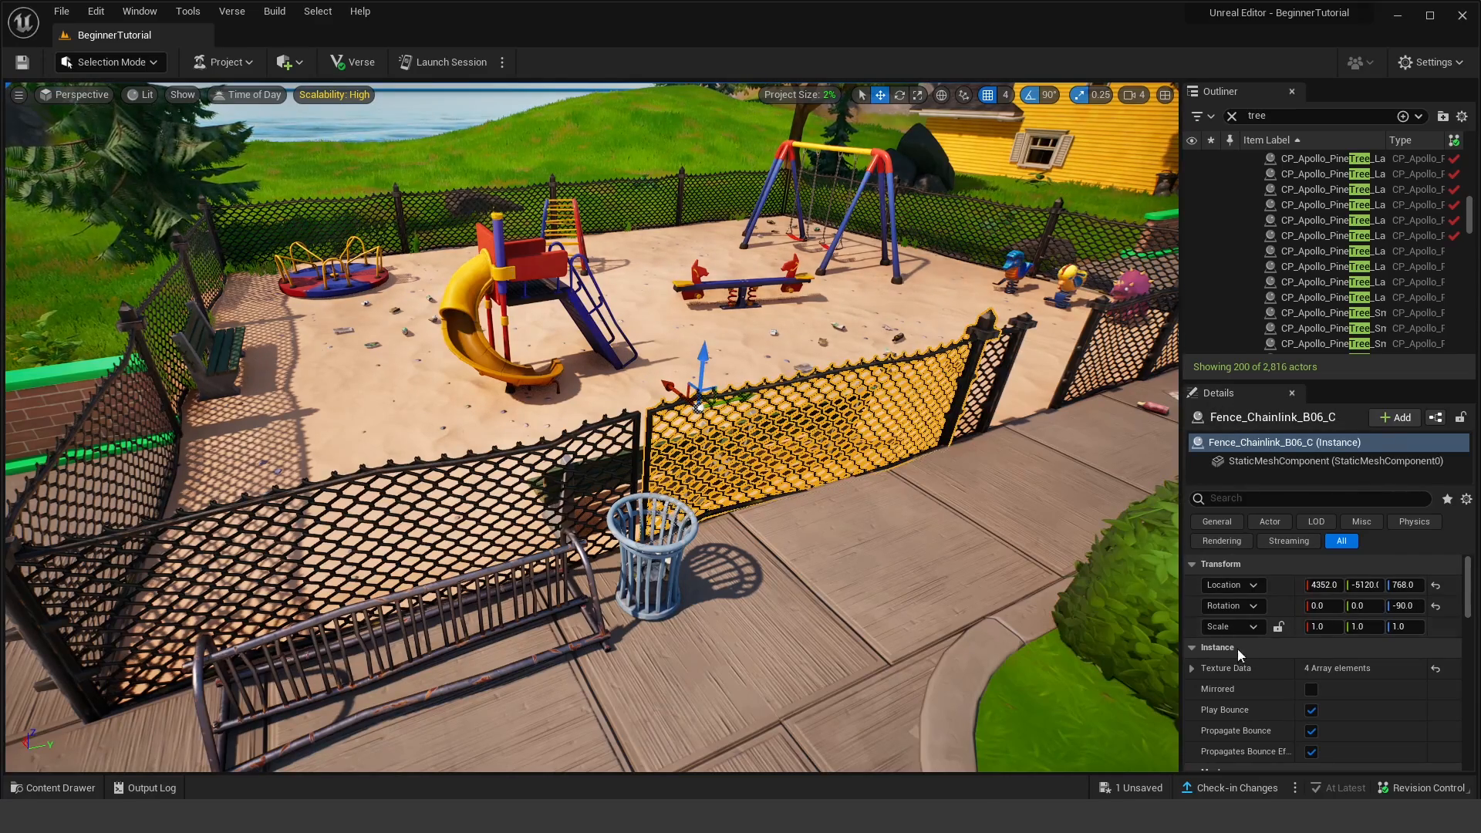
right_drag(977, 476, 1080, 476)
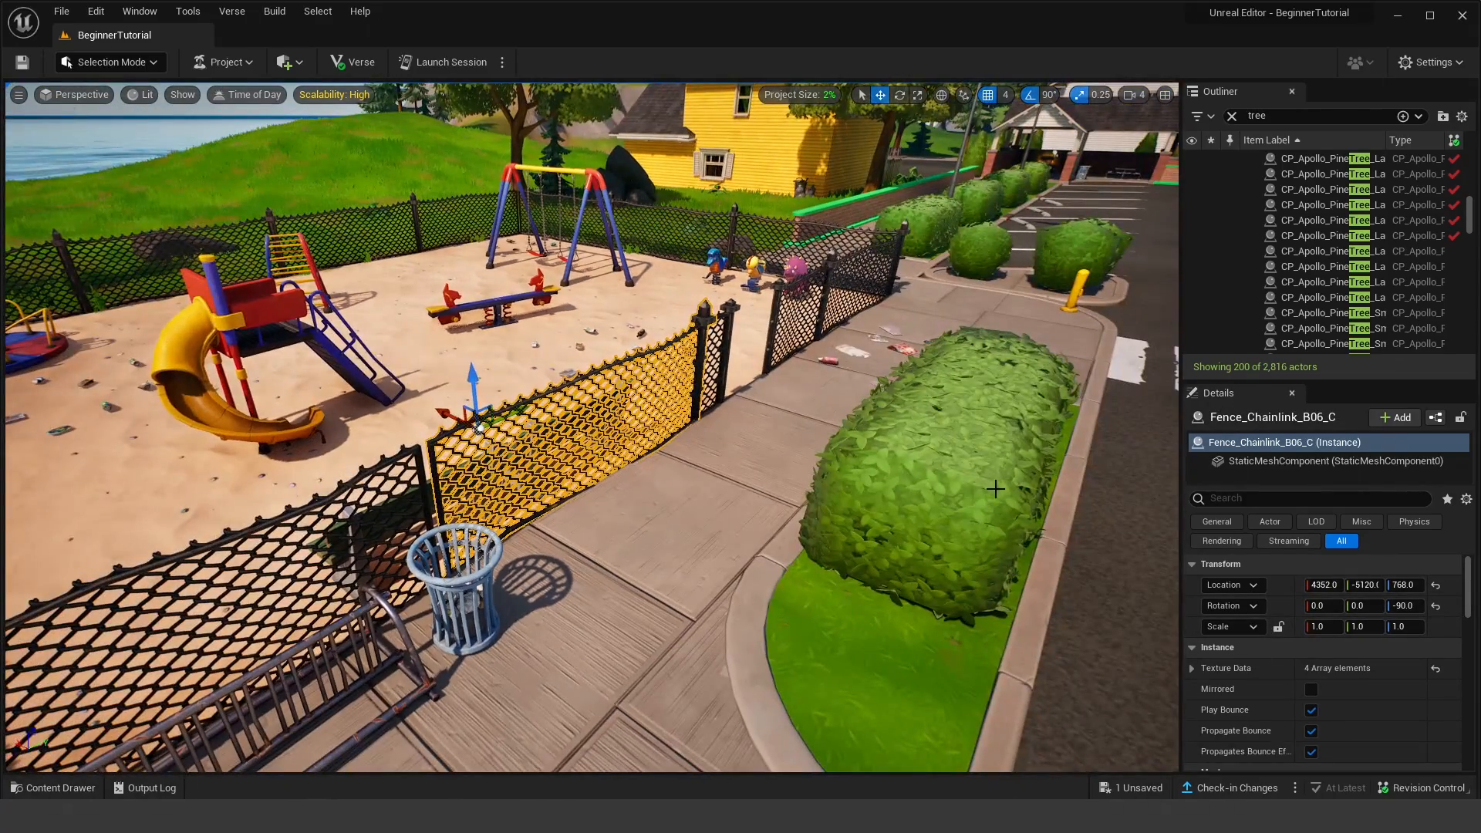
click(972, 423)
key(f)
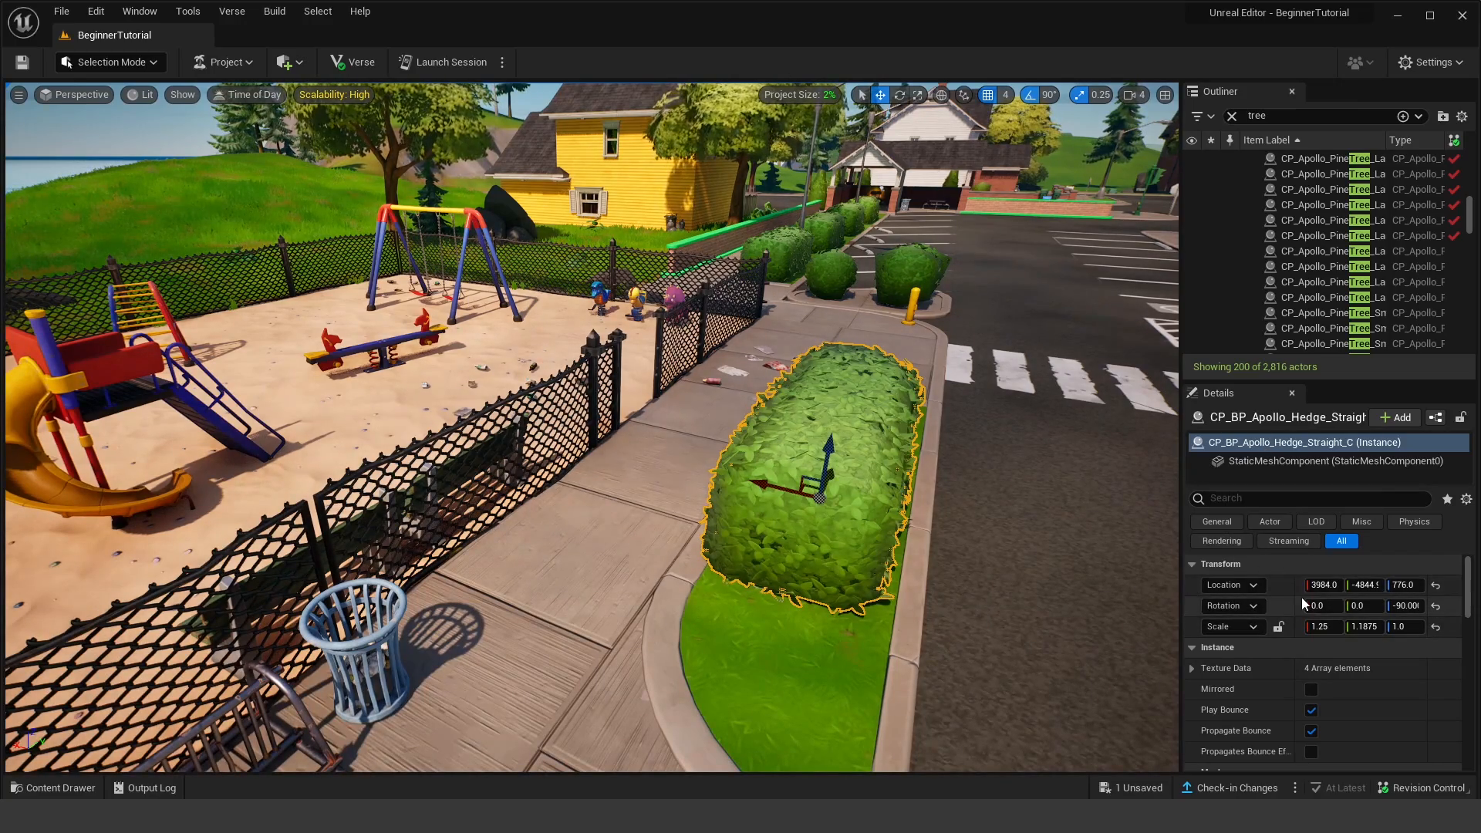
right_drag(893, 473, 995, 455)
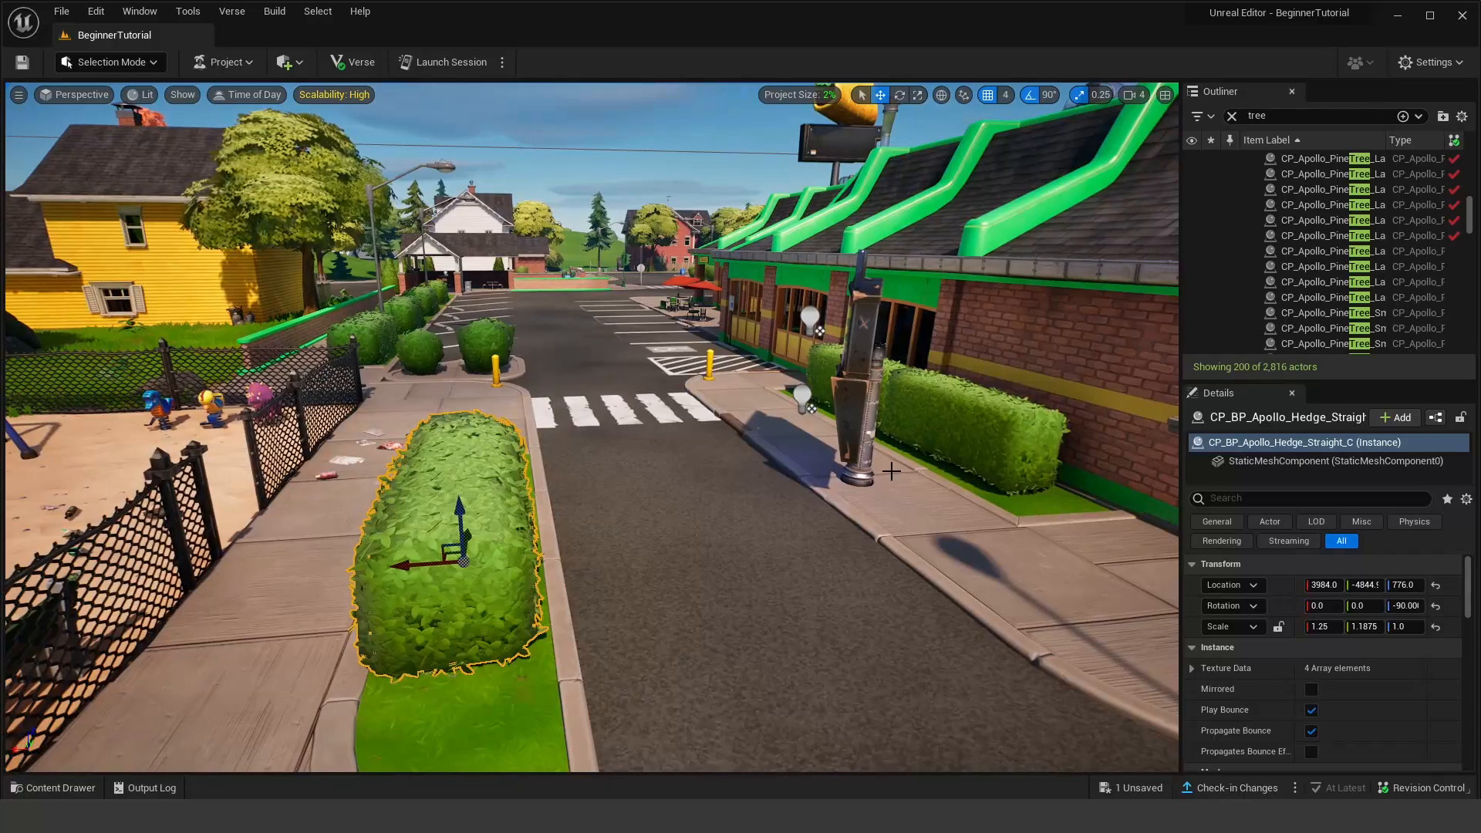
Step: Select the hedge along the restaurant's brick wall and examine its Instance, Mesh and Marking properties
click(878, 394)
right_drag(880, 394, 996, 394)
click(879, 394)
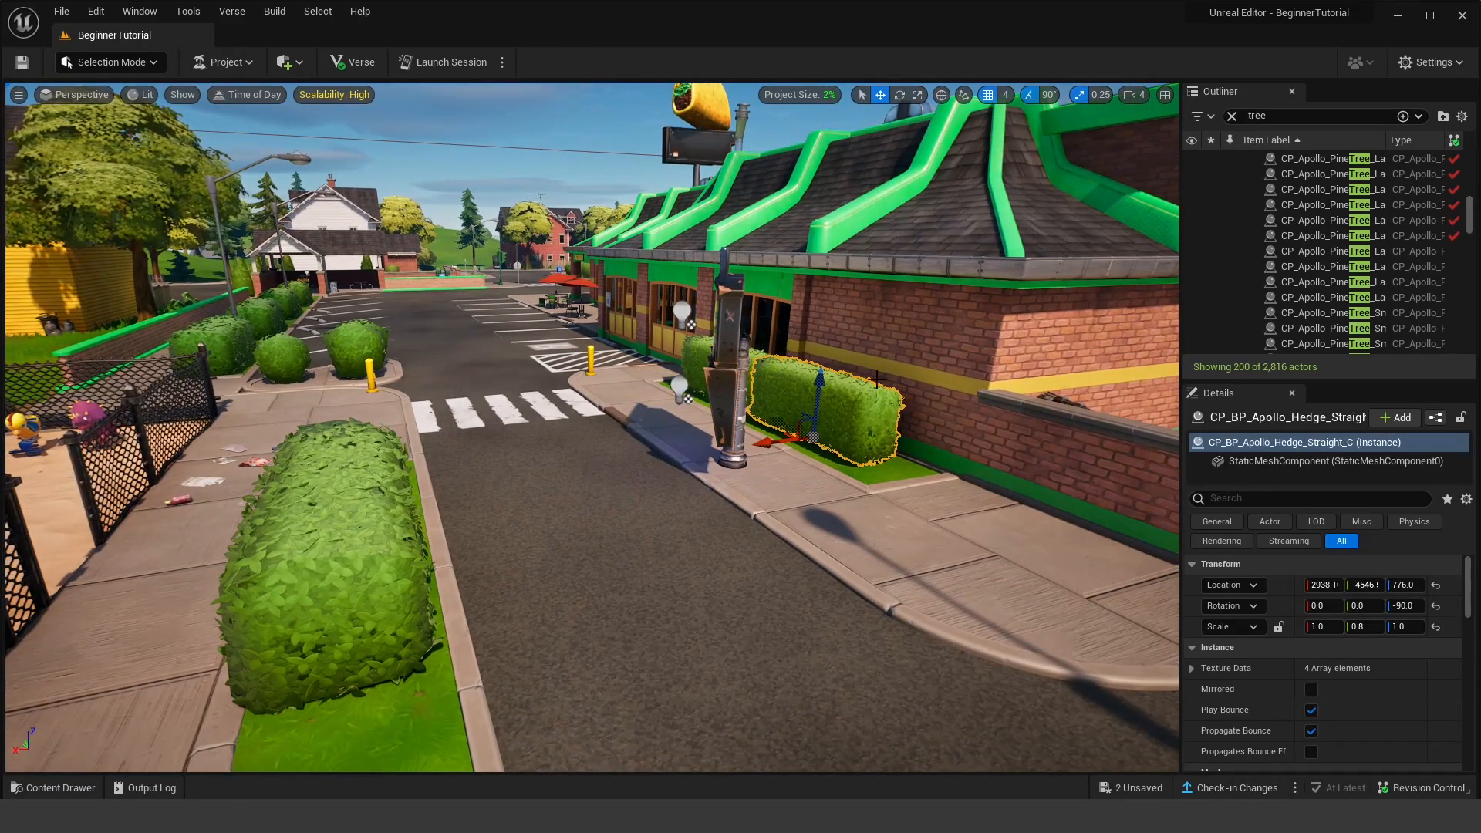
click(961, 374)
click(731, 363)
click(834, 413)
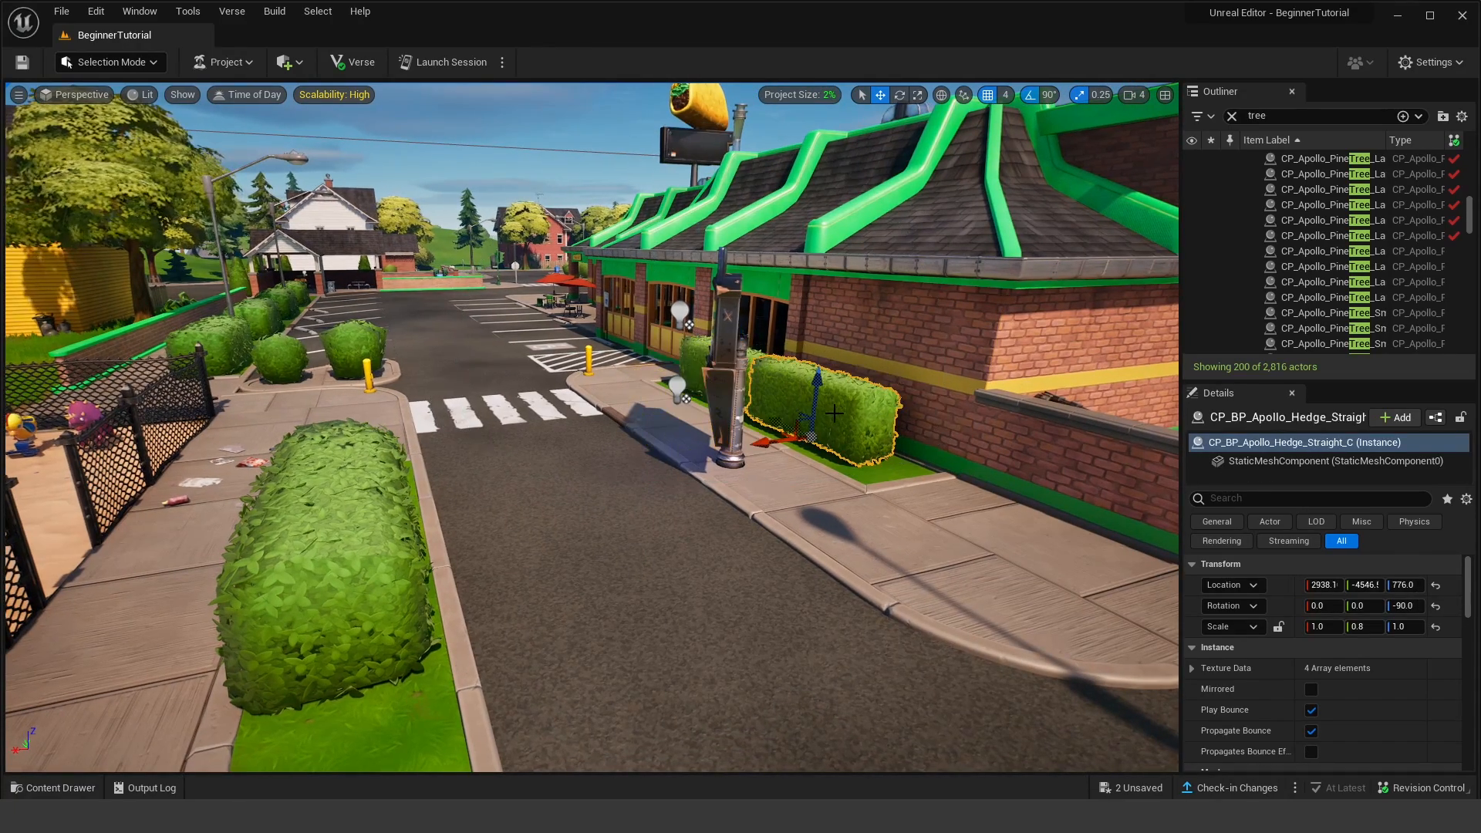
scroll(1272, 614, down, 2)
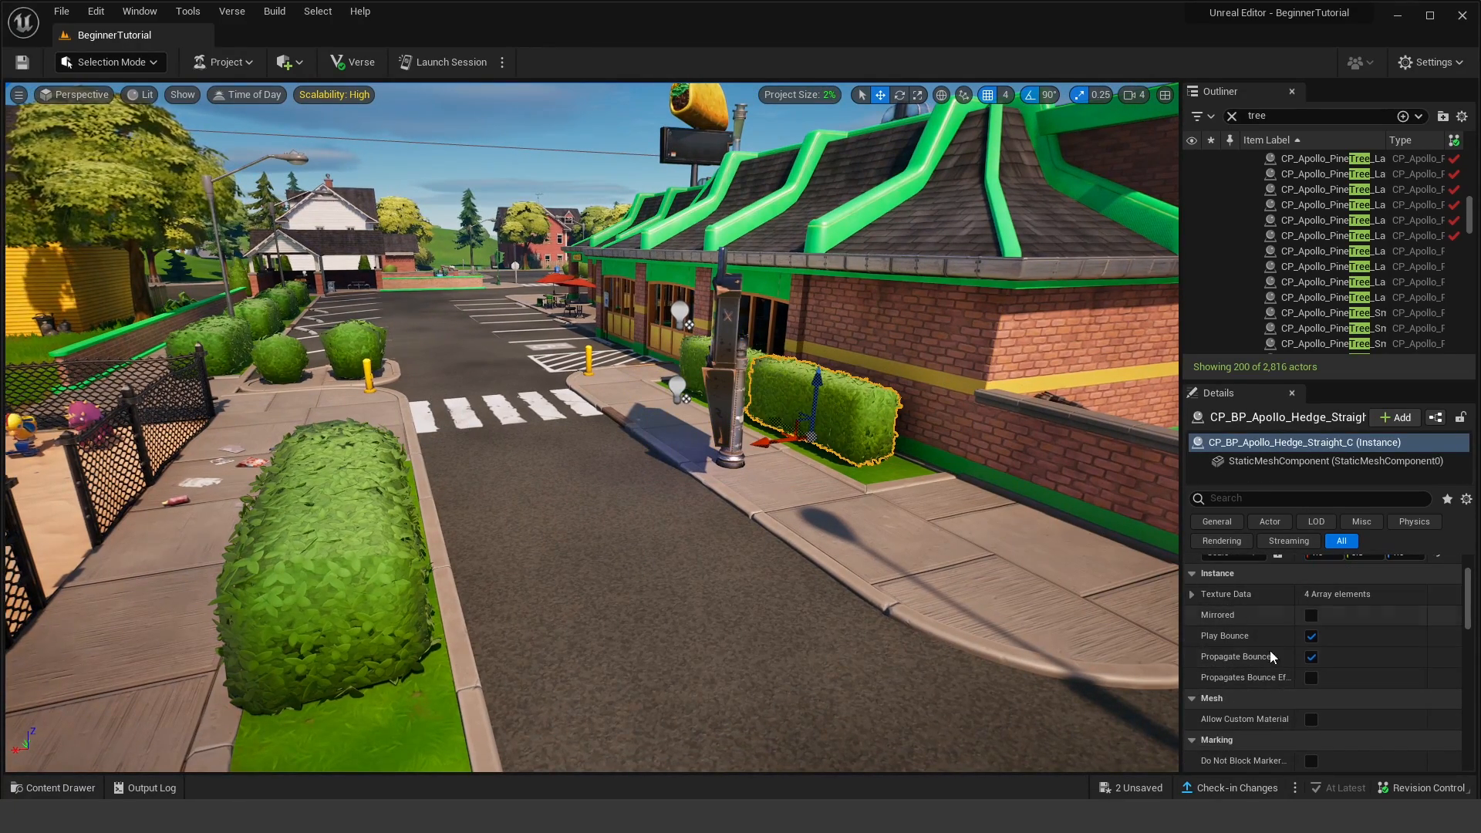
right_click(1289, 616)
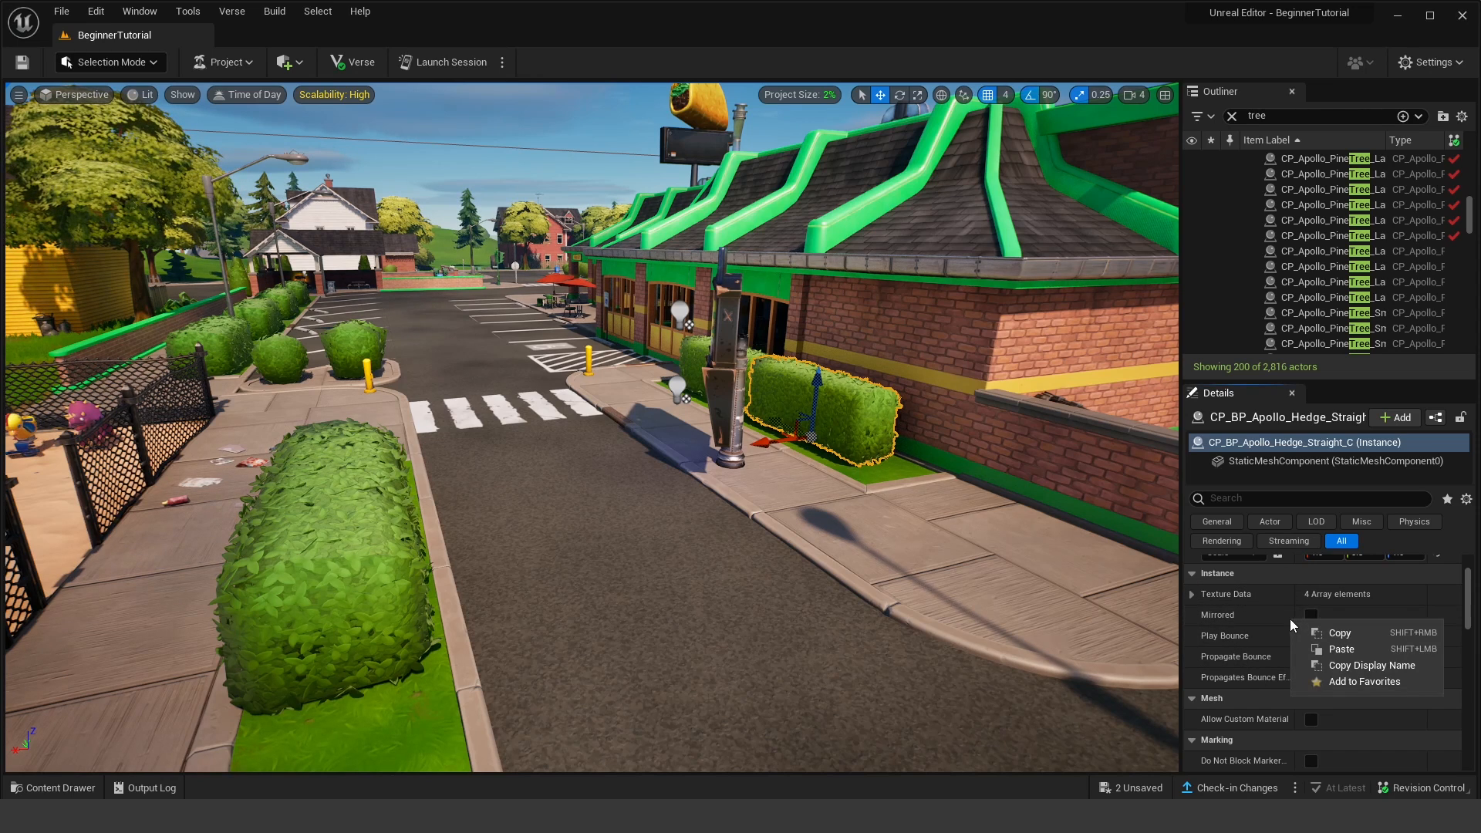
click(870, 412)
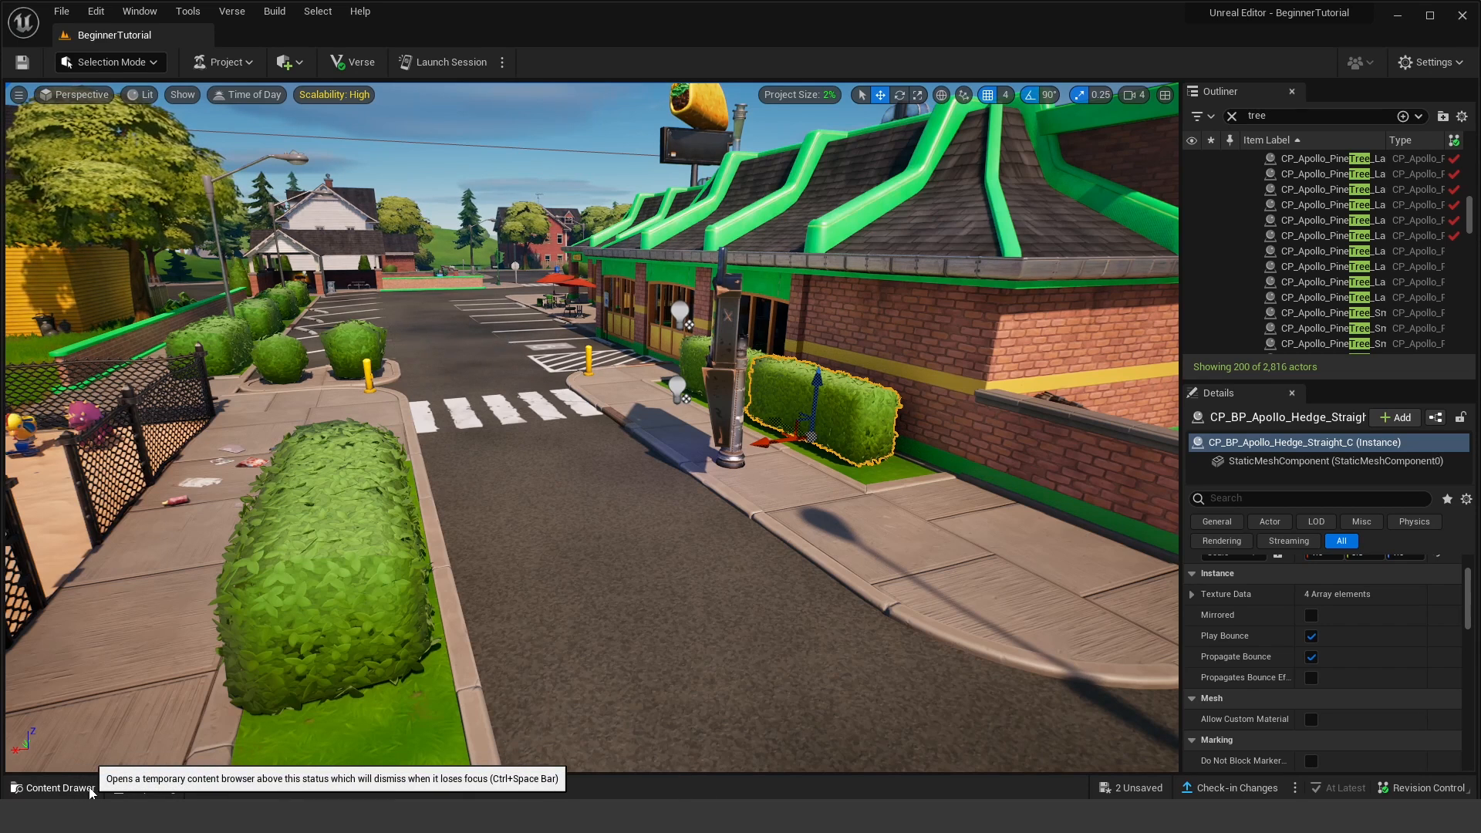
Step: Open the Content Drawer, dismiss it by returning to the viewport, and repeat to see how it behaves
click(60, 787)
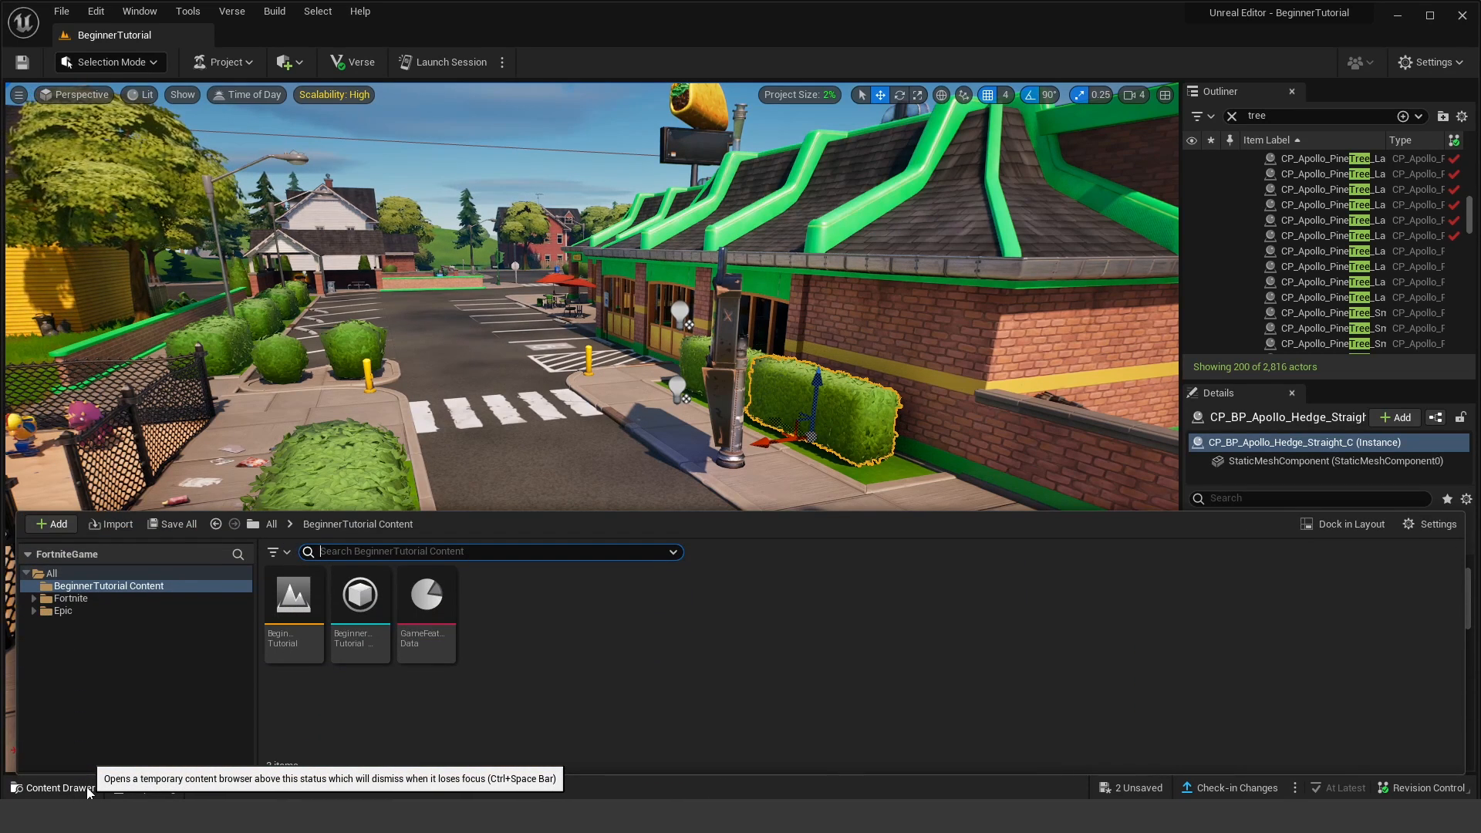
click(687, 629)
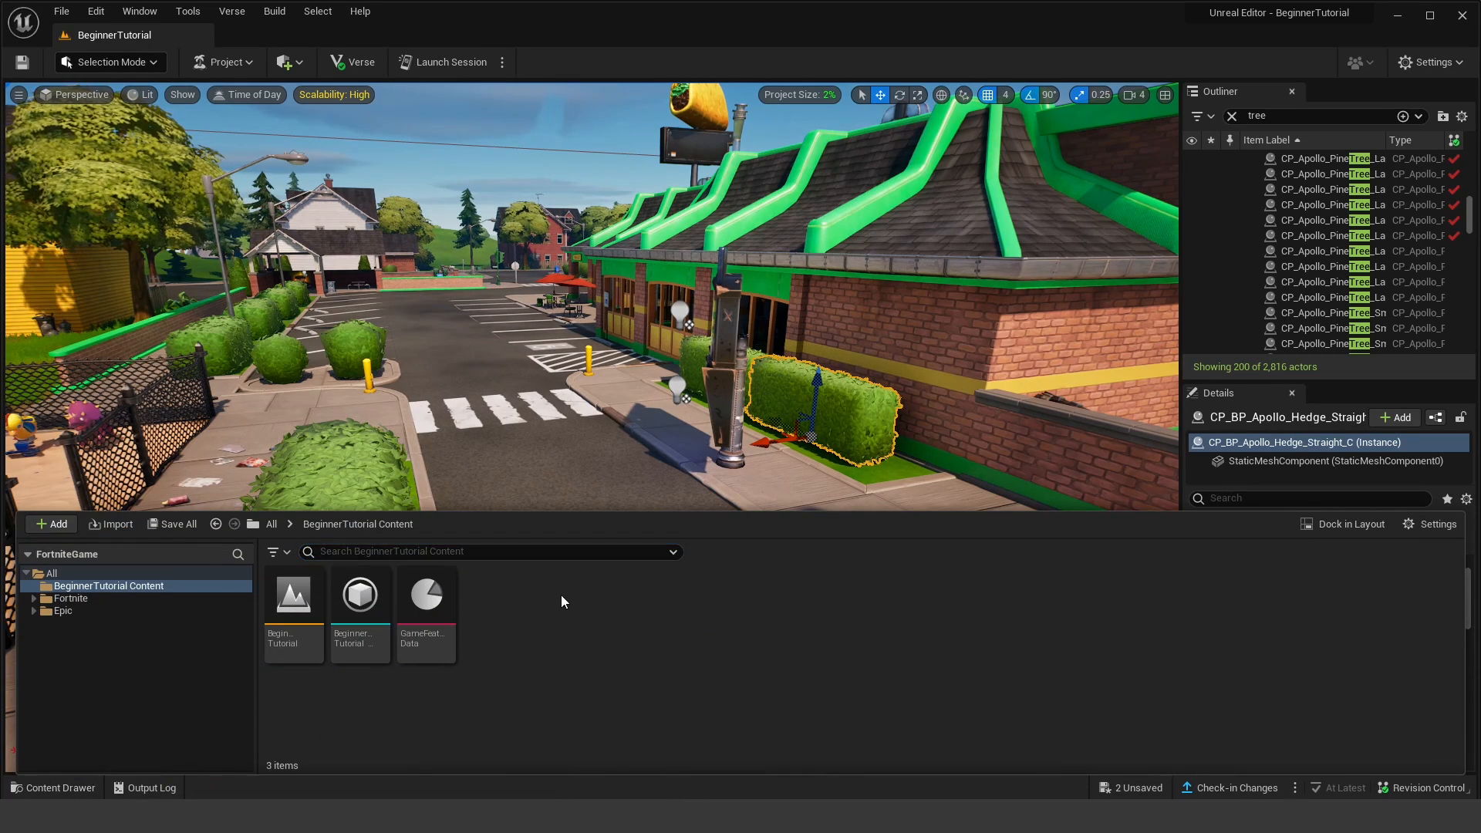
right_drag(603, 426, 586, 407)
mouse_move(672, 420)
right_down()
mouse_move(628, 395)
mouse_move(674, 425)
right_up()
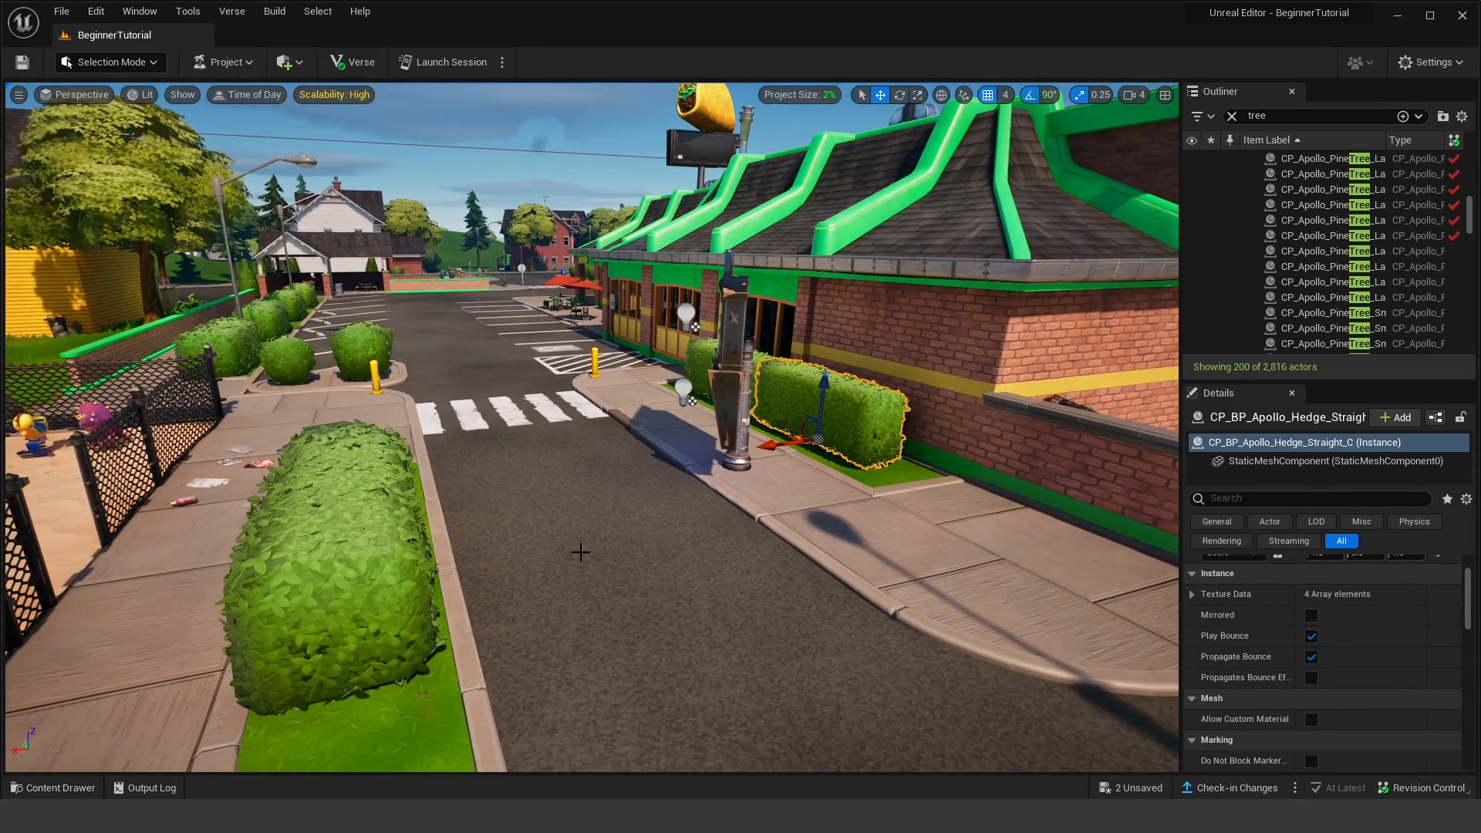
click(65, 790)
click(69, 789)
click(77, 789)
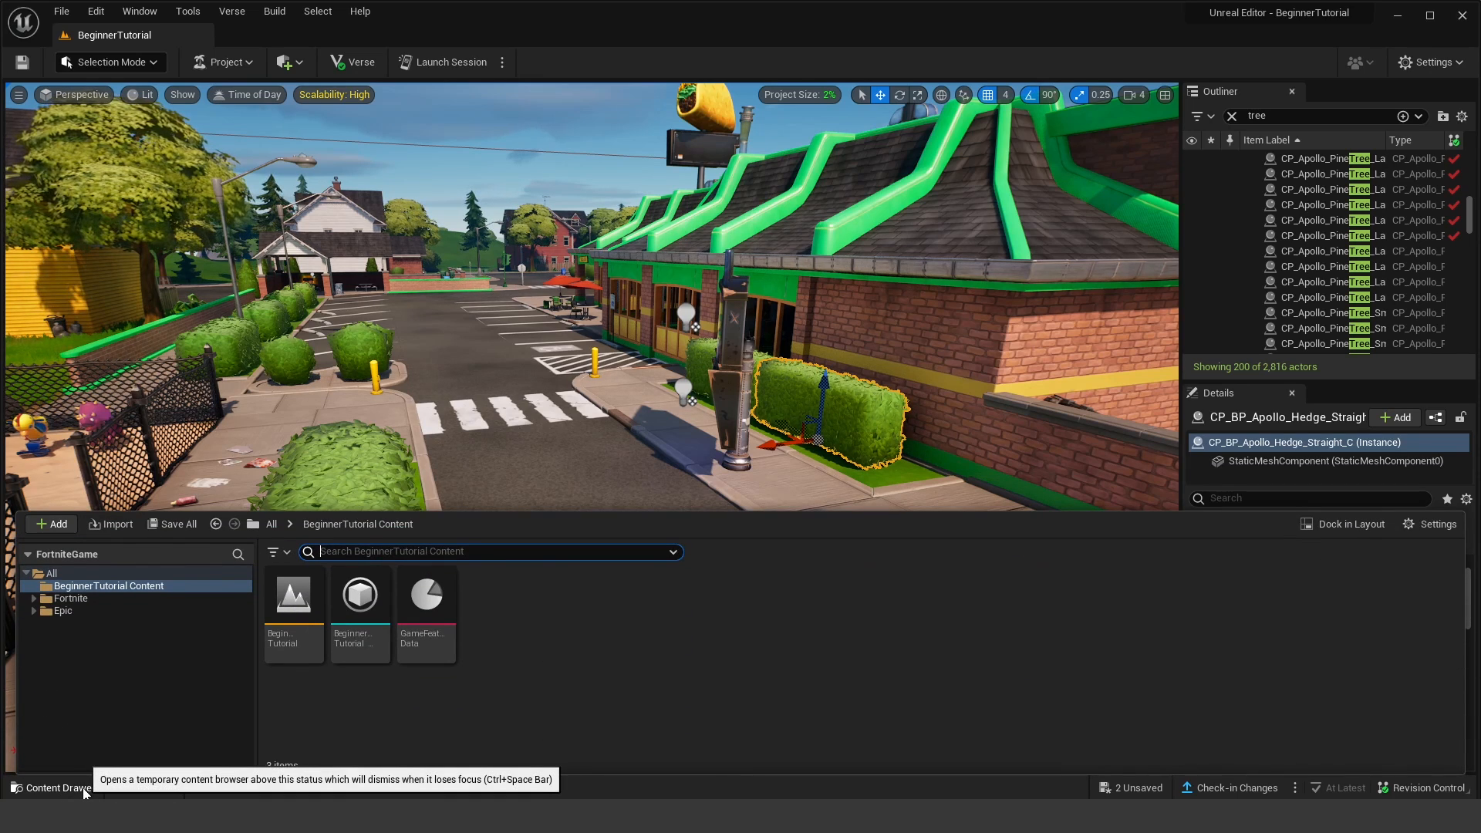
click(84, 790)
click(83, 790)
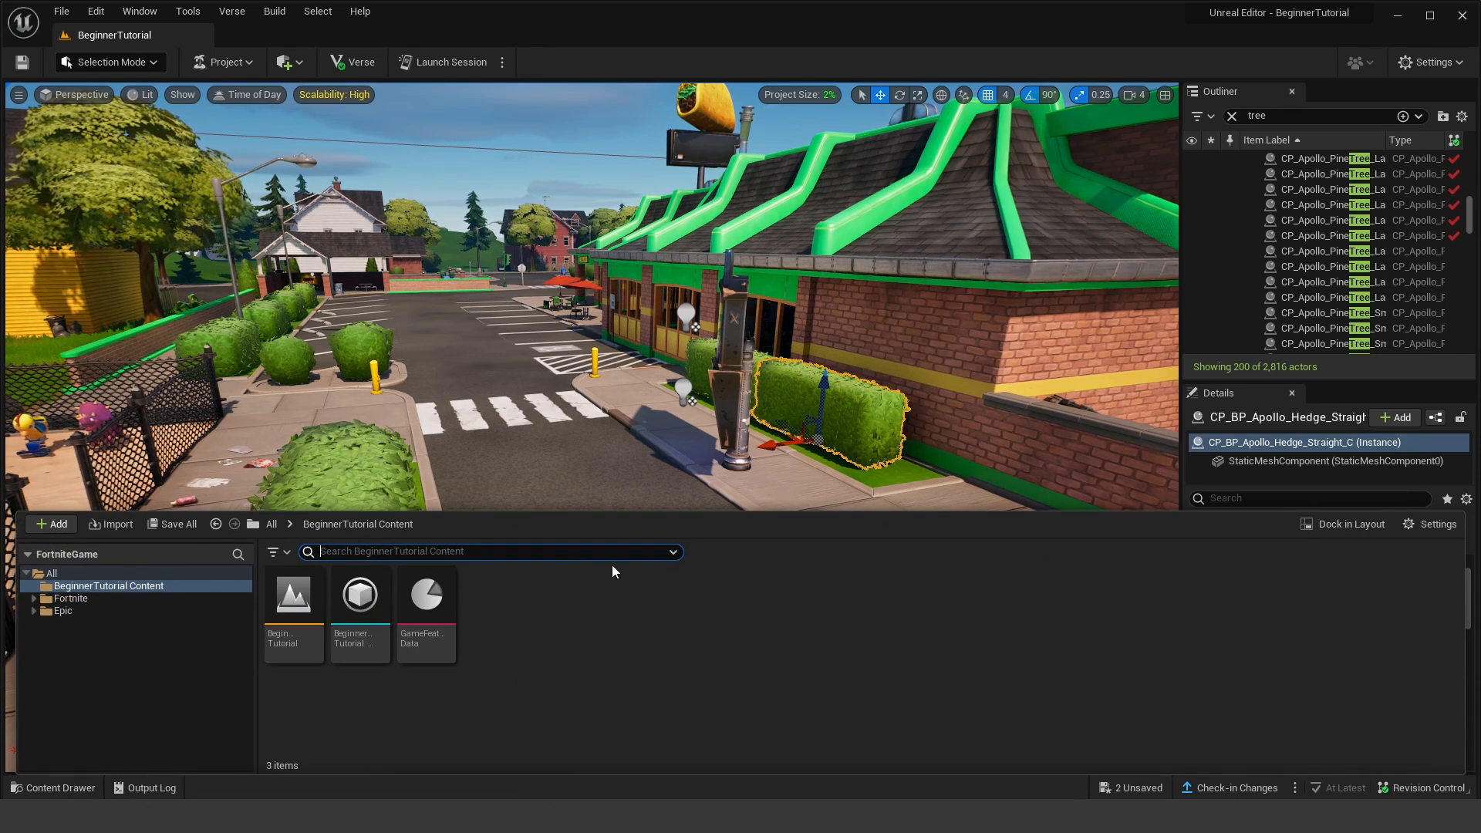
click(803, 628)
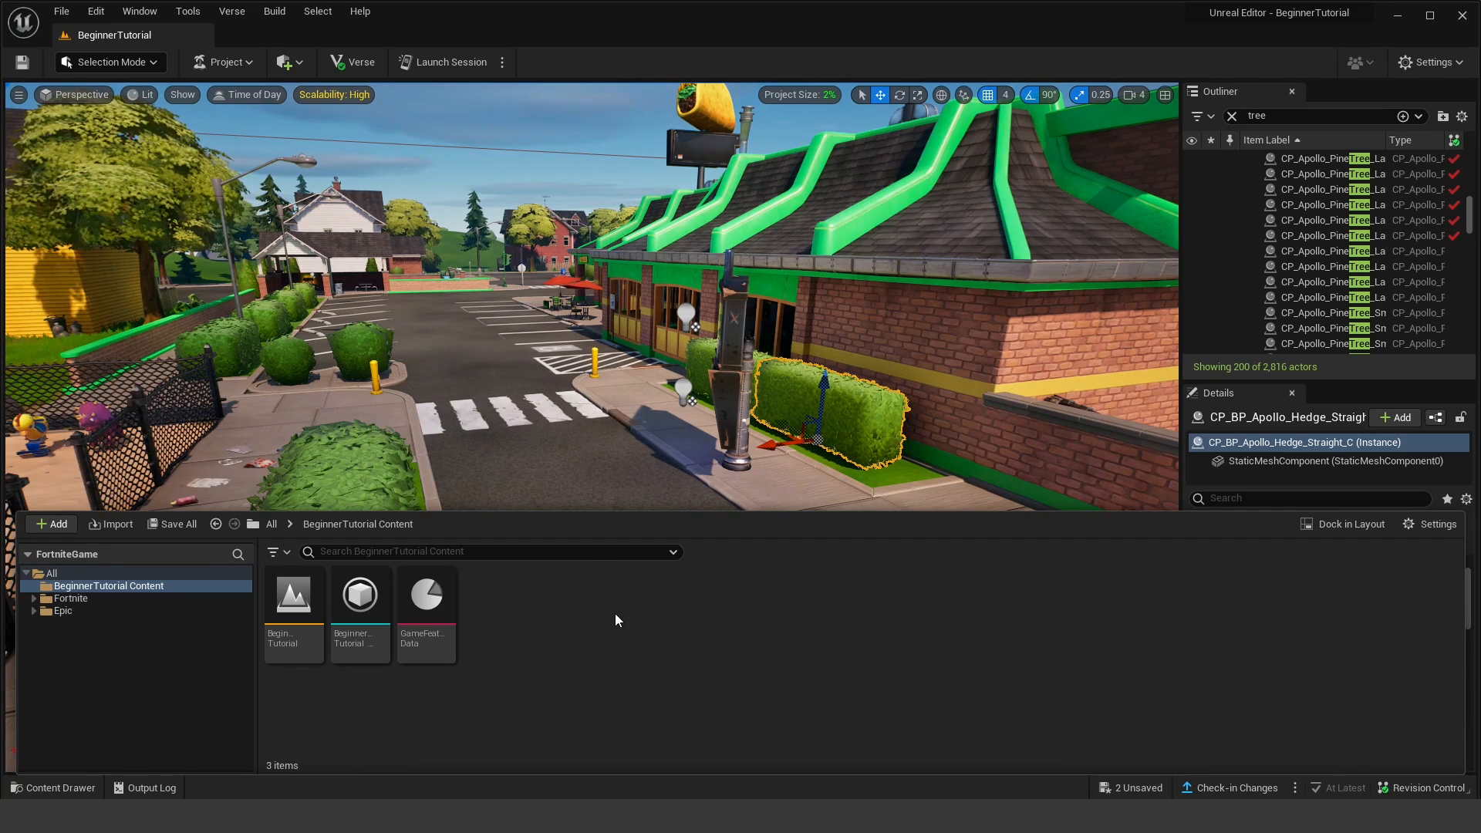
right_drag(596, 395, 626, 407)
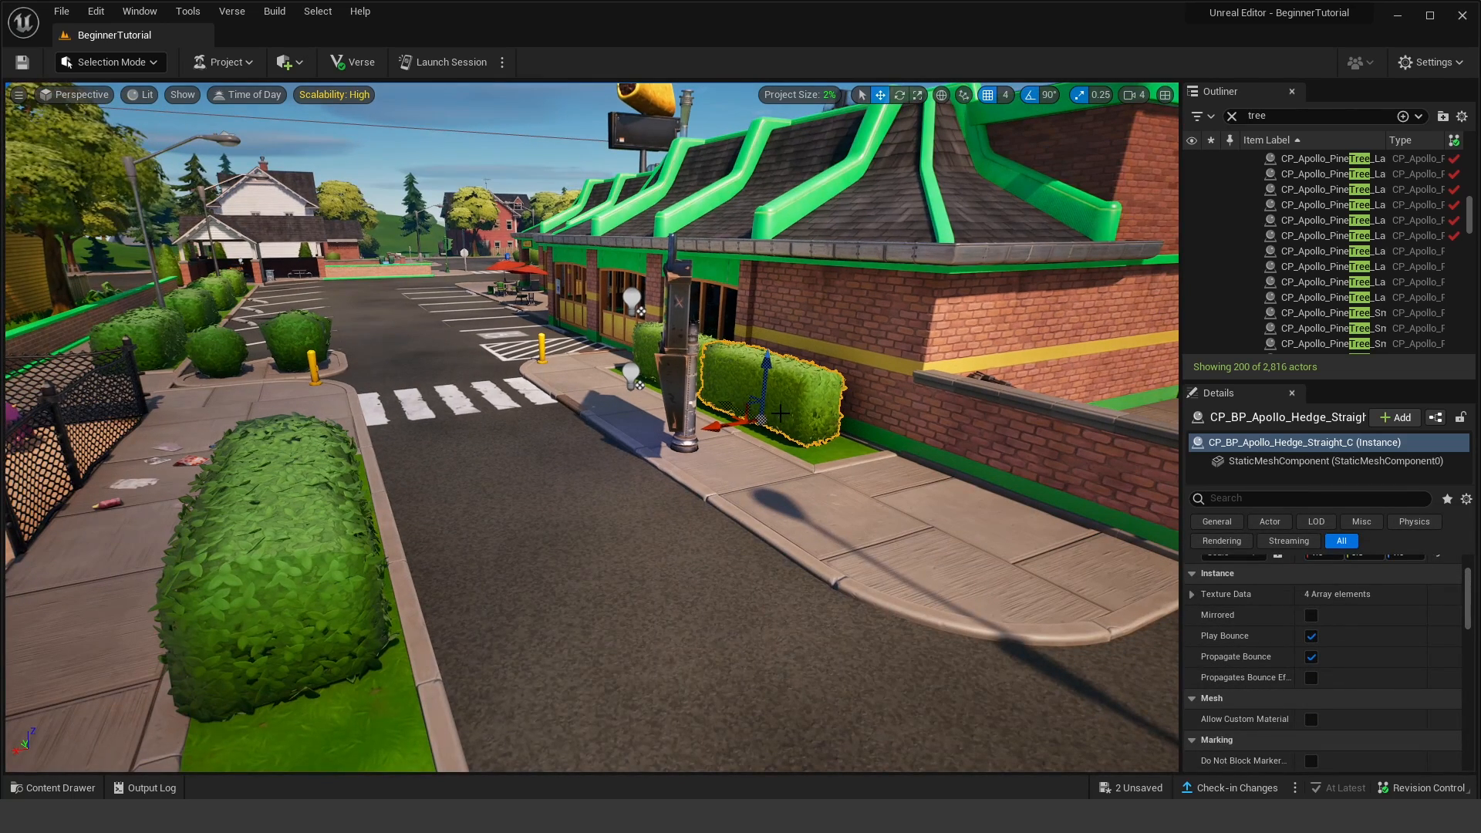
Step: Open the Content Drawer on the BeginnerTutorial Content folder and inspect the level, default HLOD layer and GameFeatureData assets
click(60, 788)
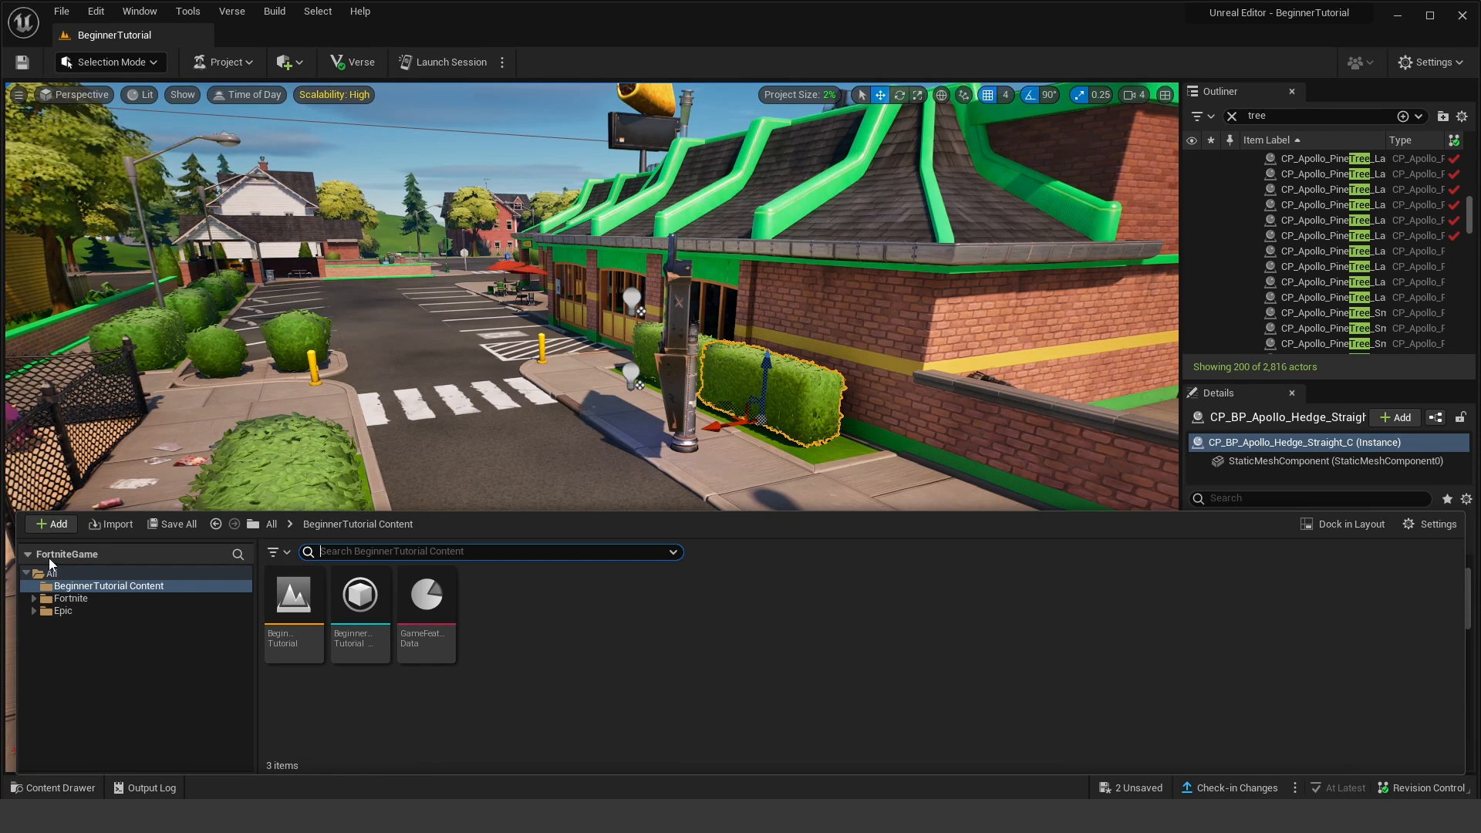
click(96, 587)
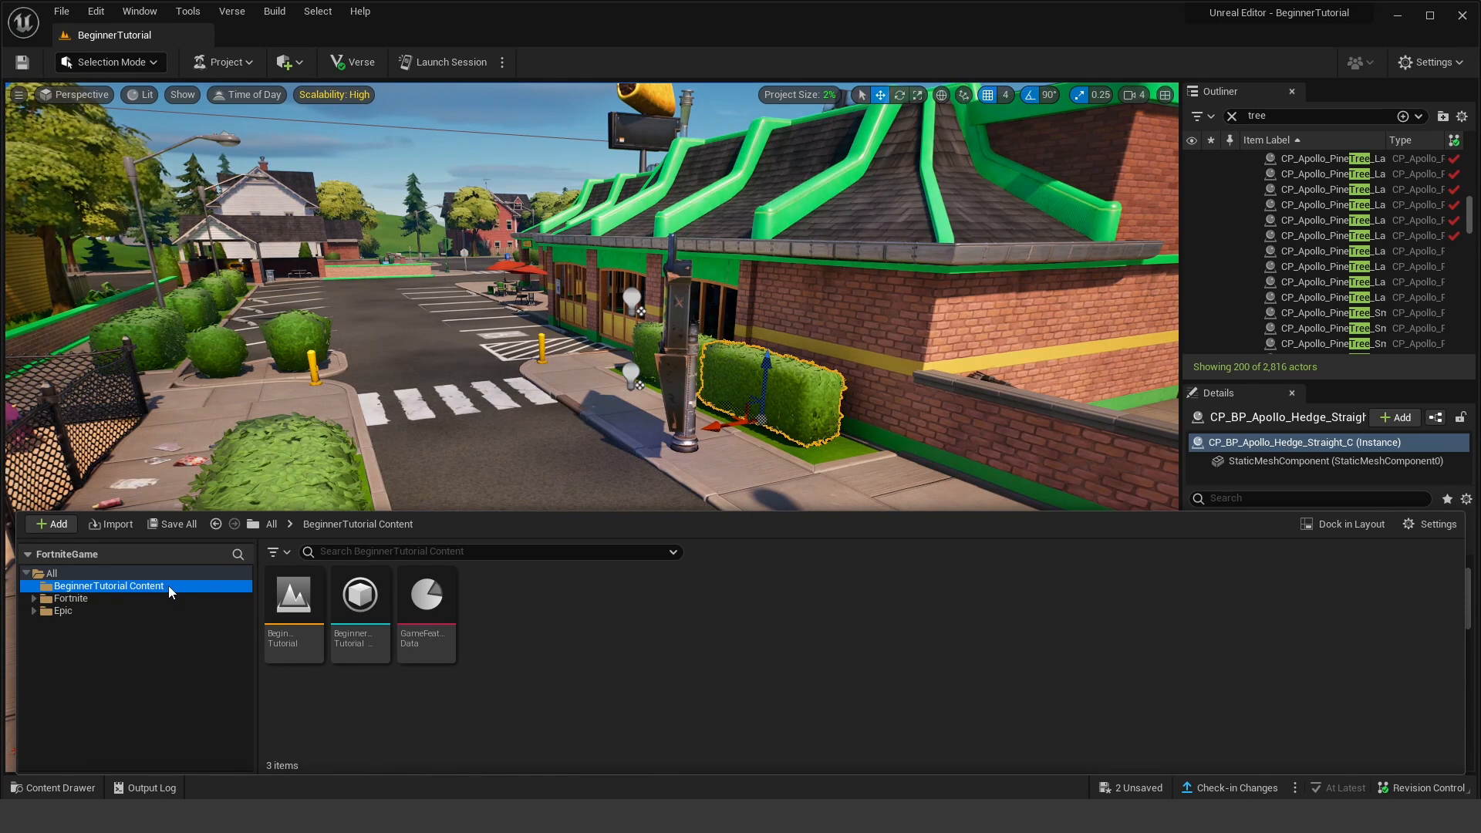
click(360, 613)
click(443, 649)
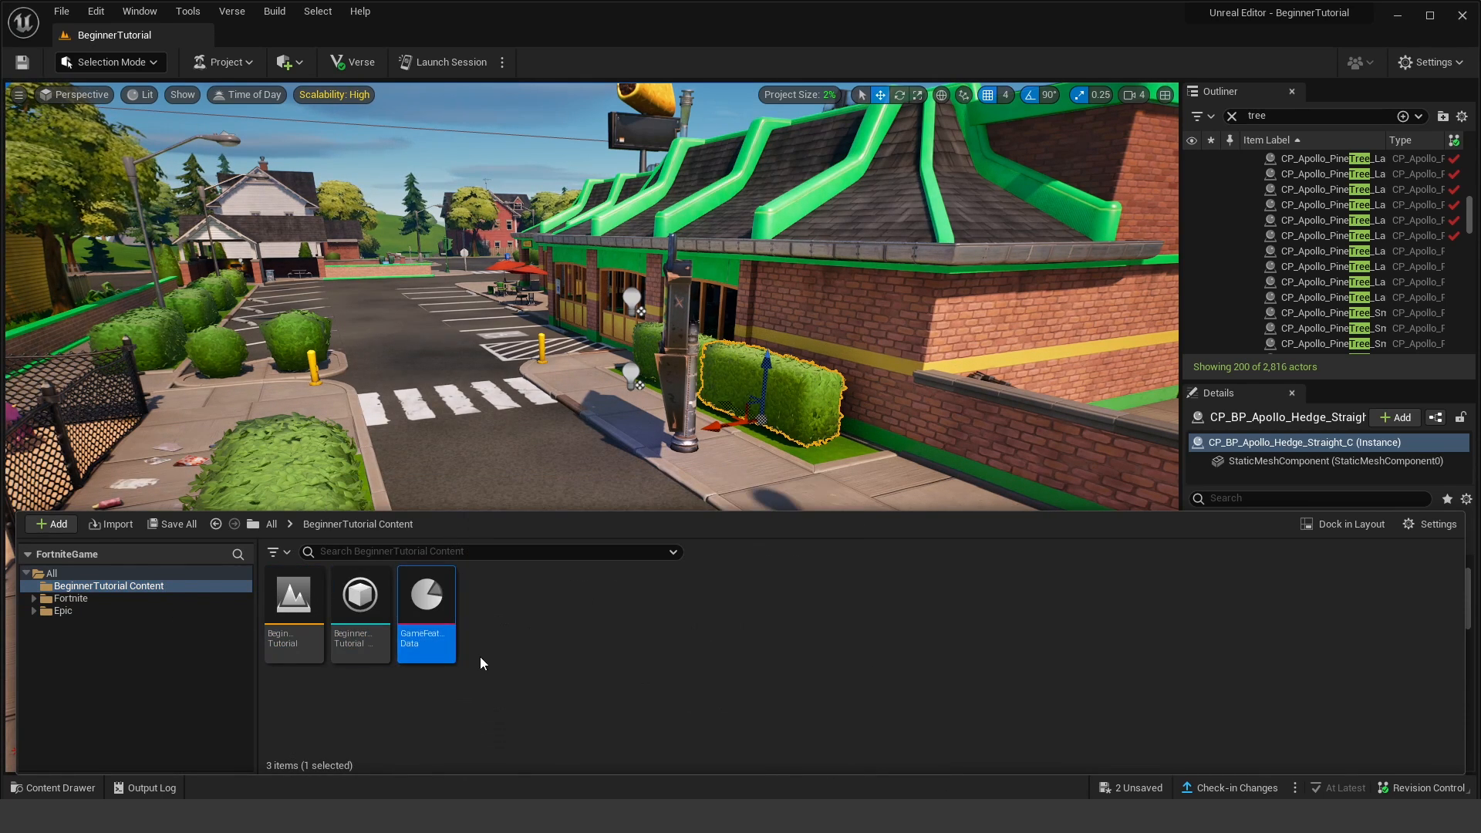
click(308, 646)
click(379, 653)
click(426, 646)
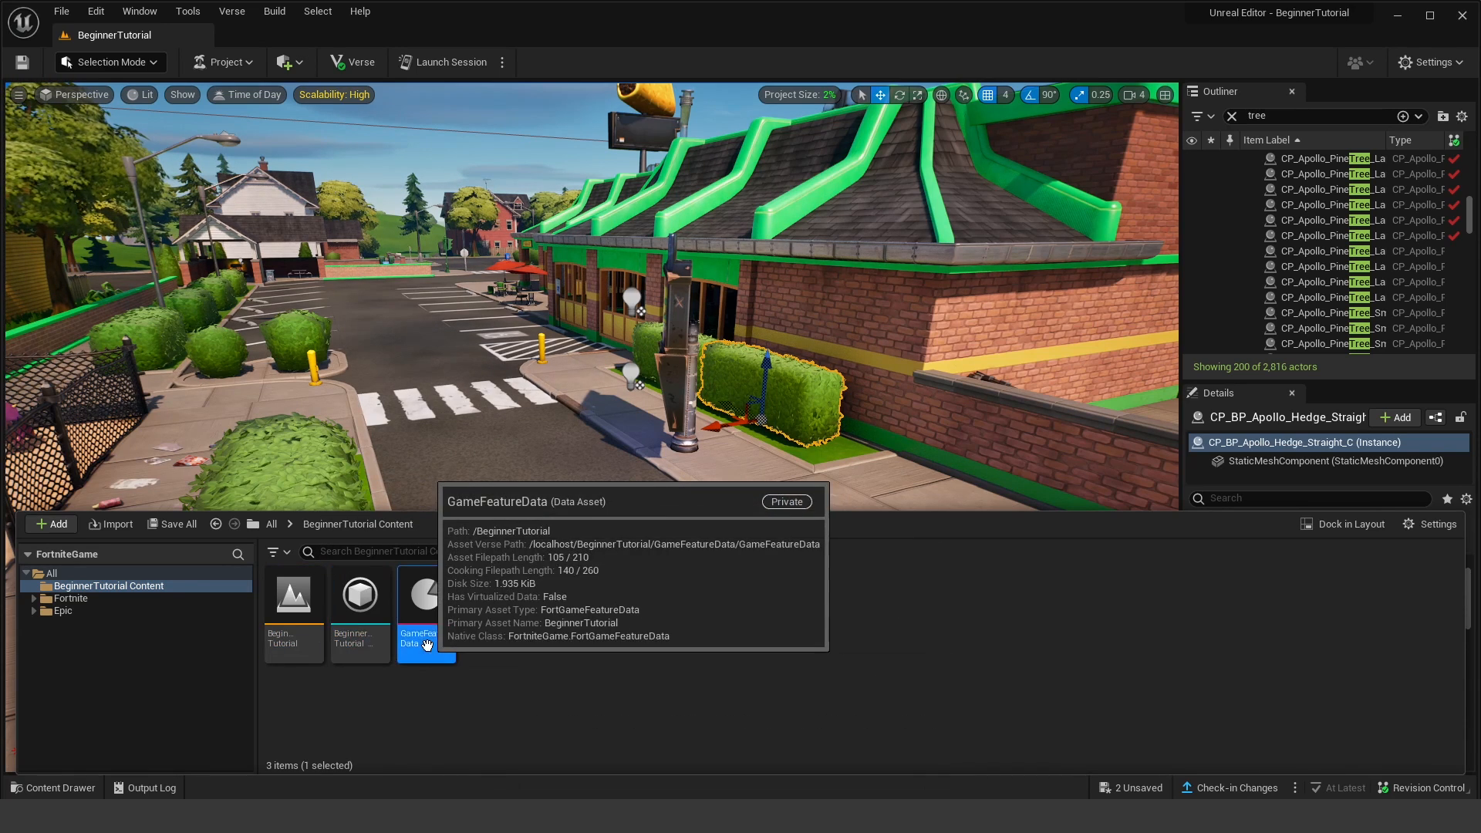
click(309, 639)
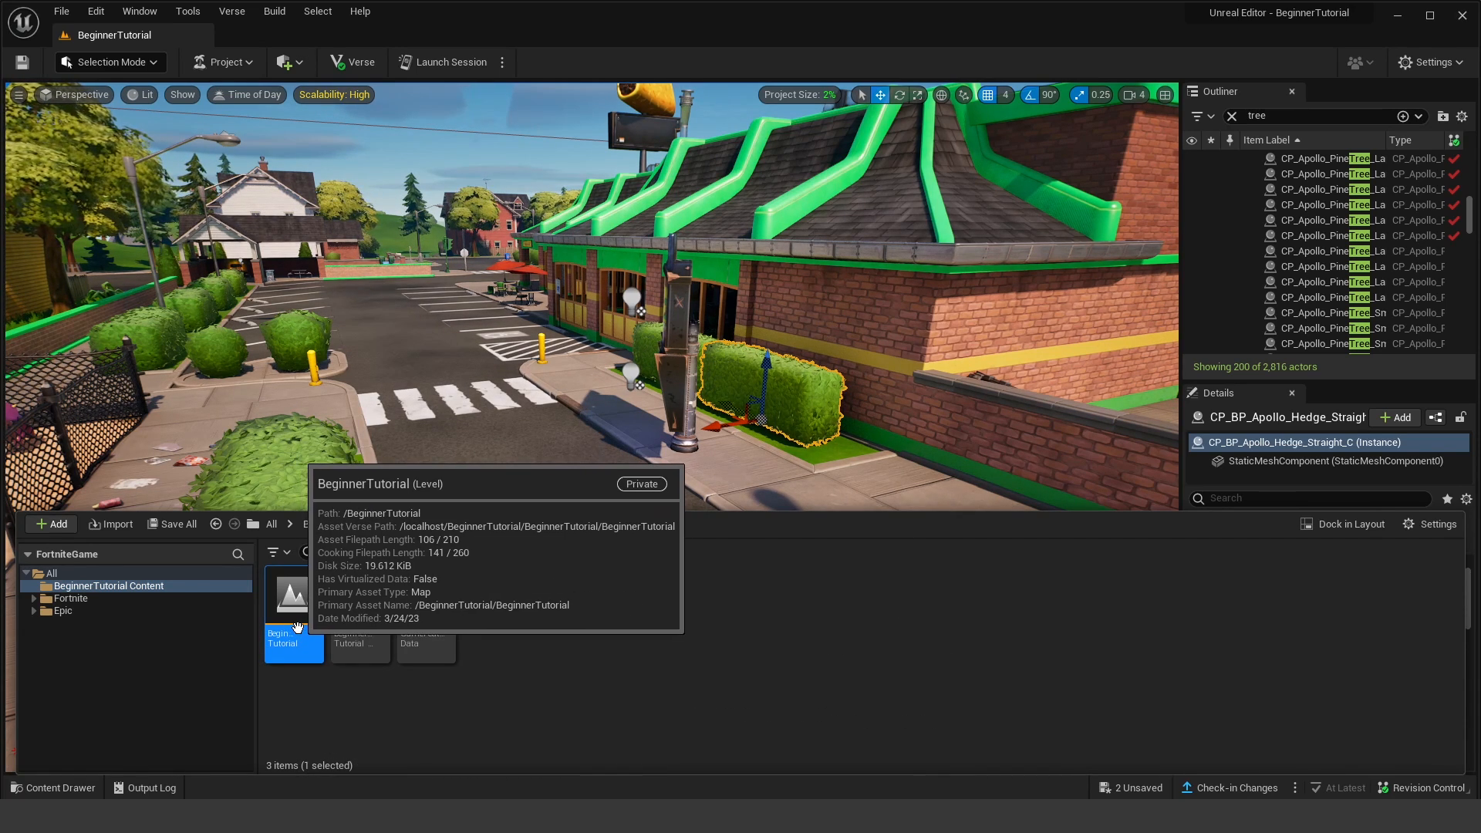
click(325, 681)
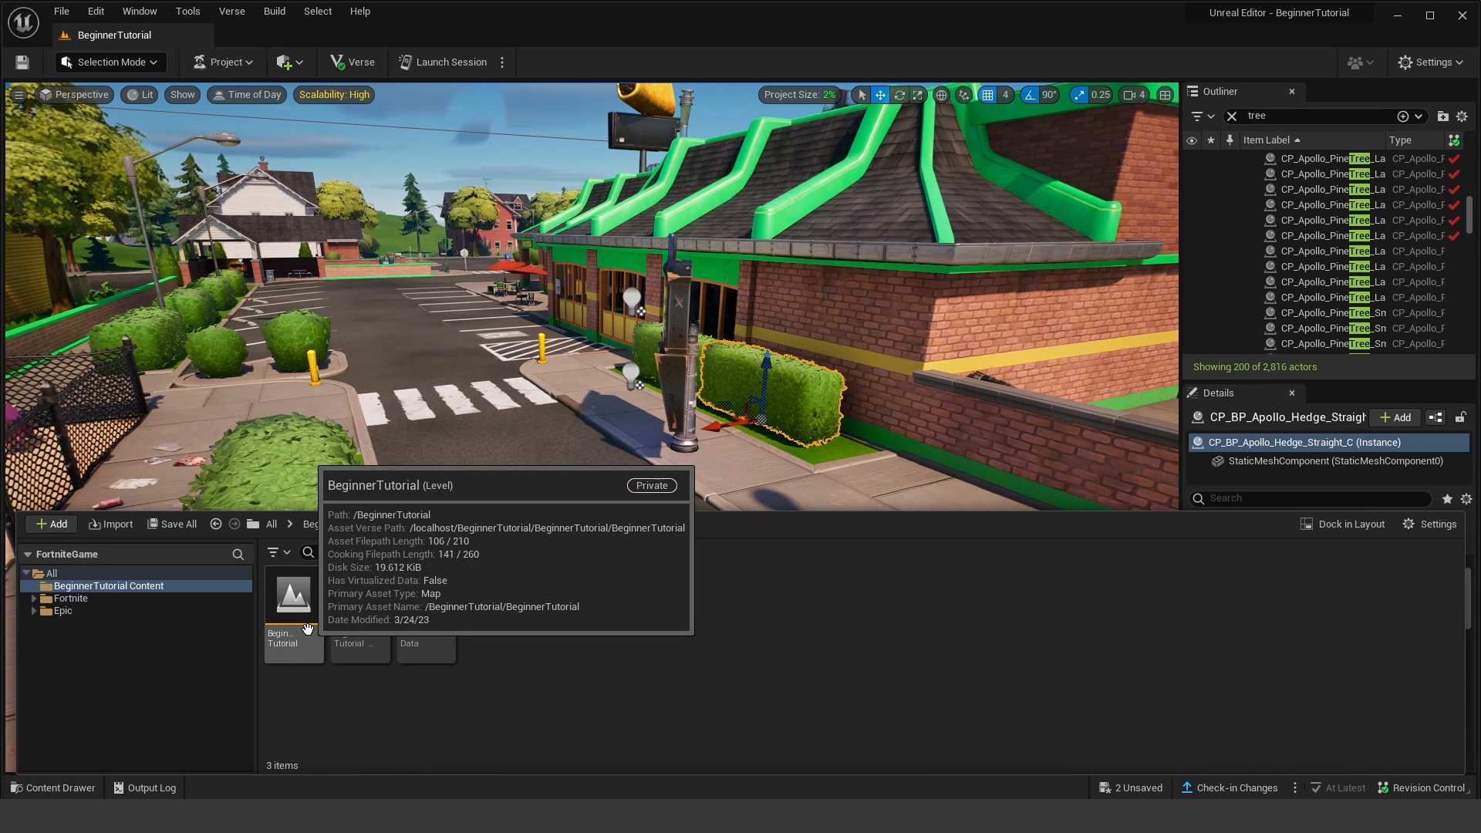
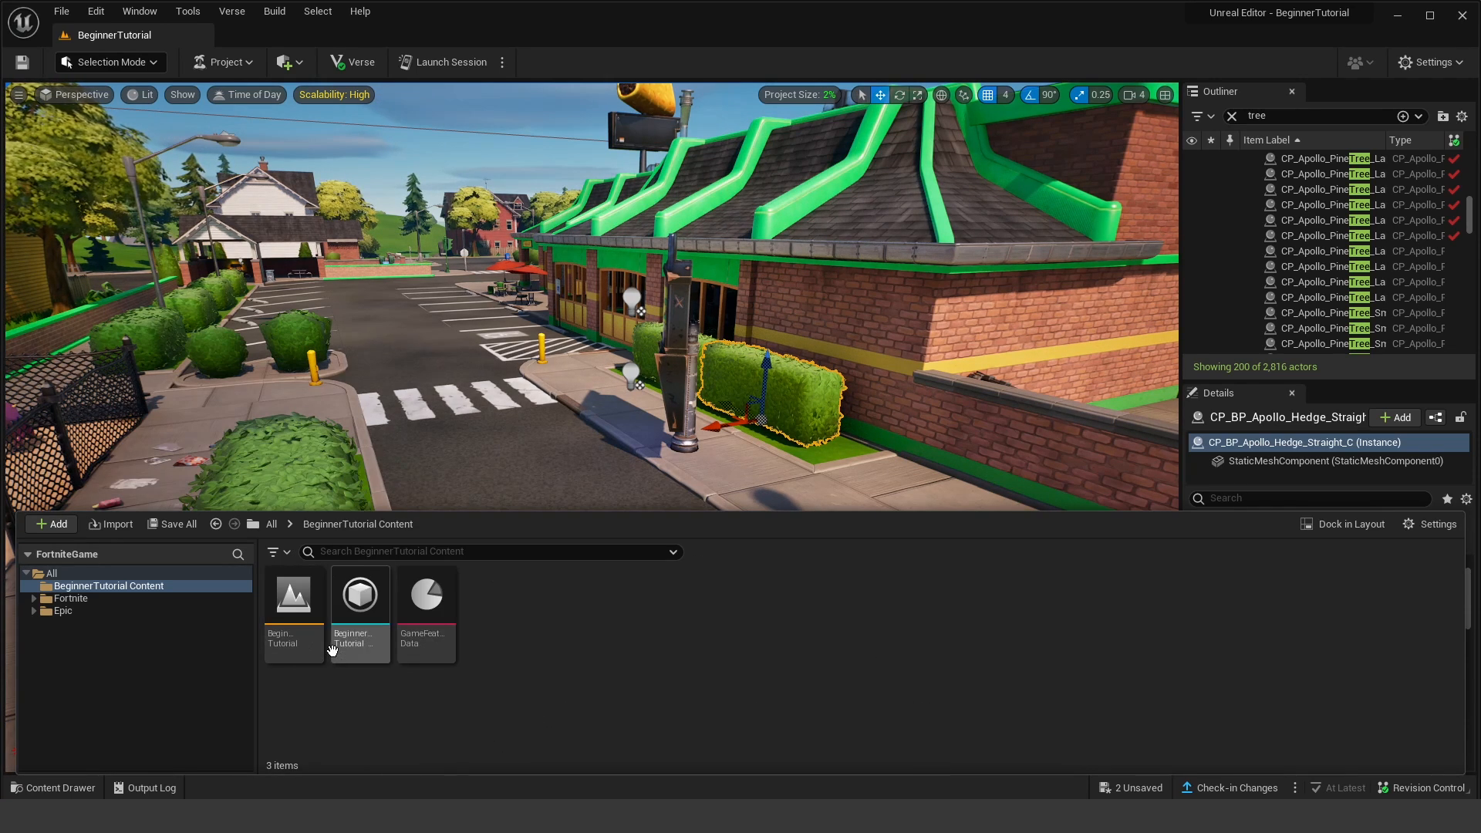
mouse_move(403, 646)
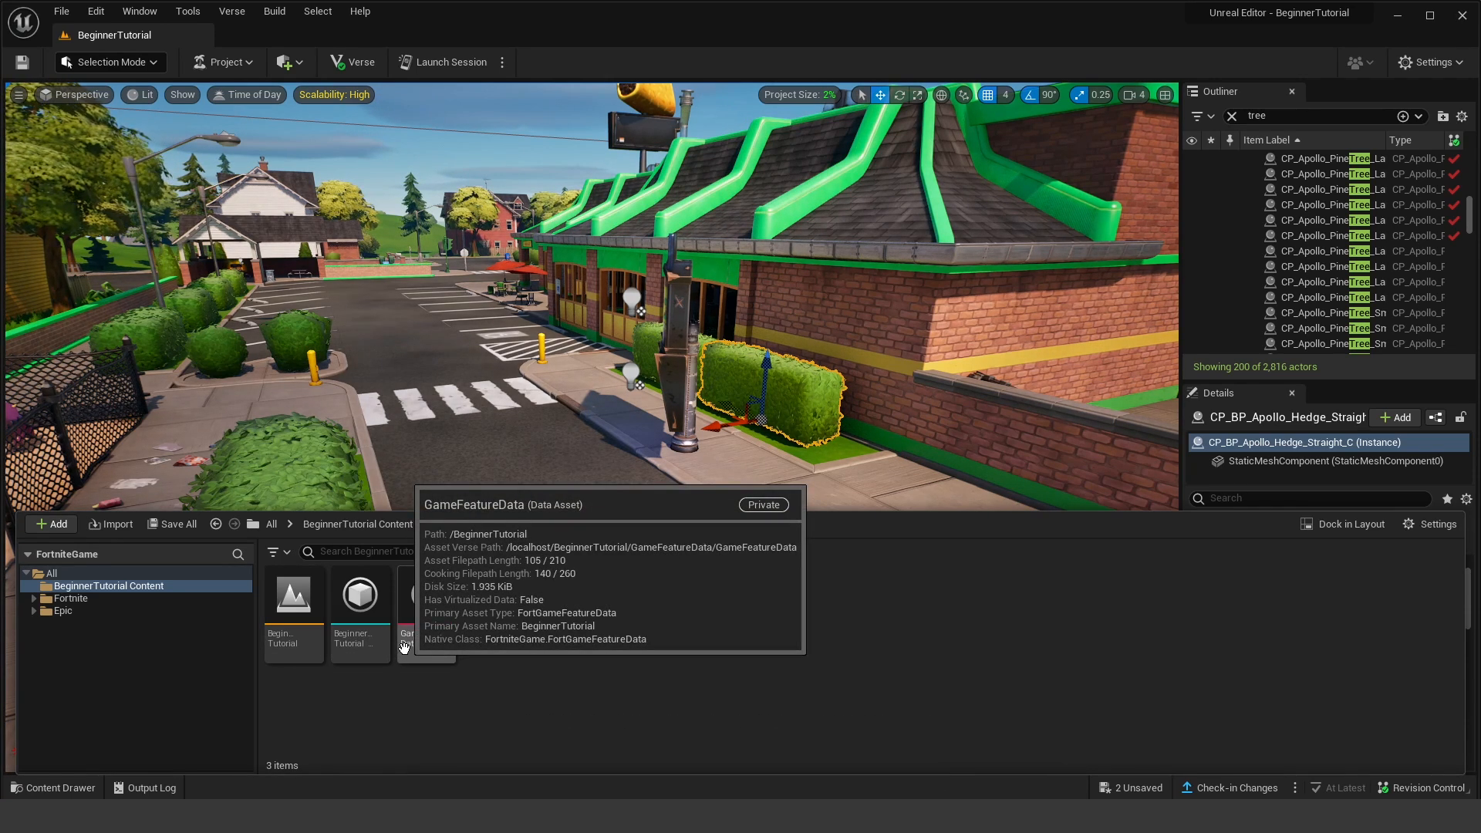
mouse_move(360, 613)
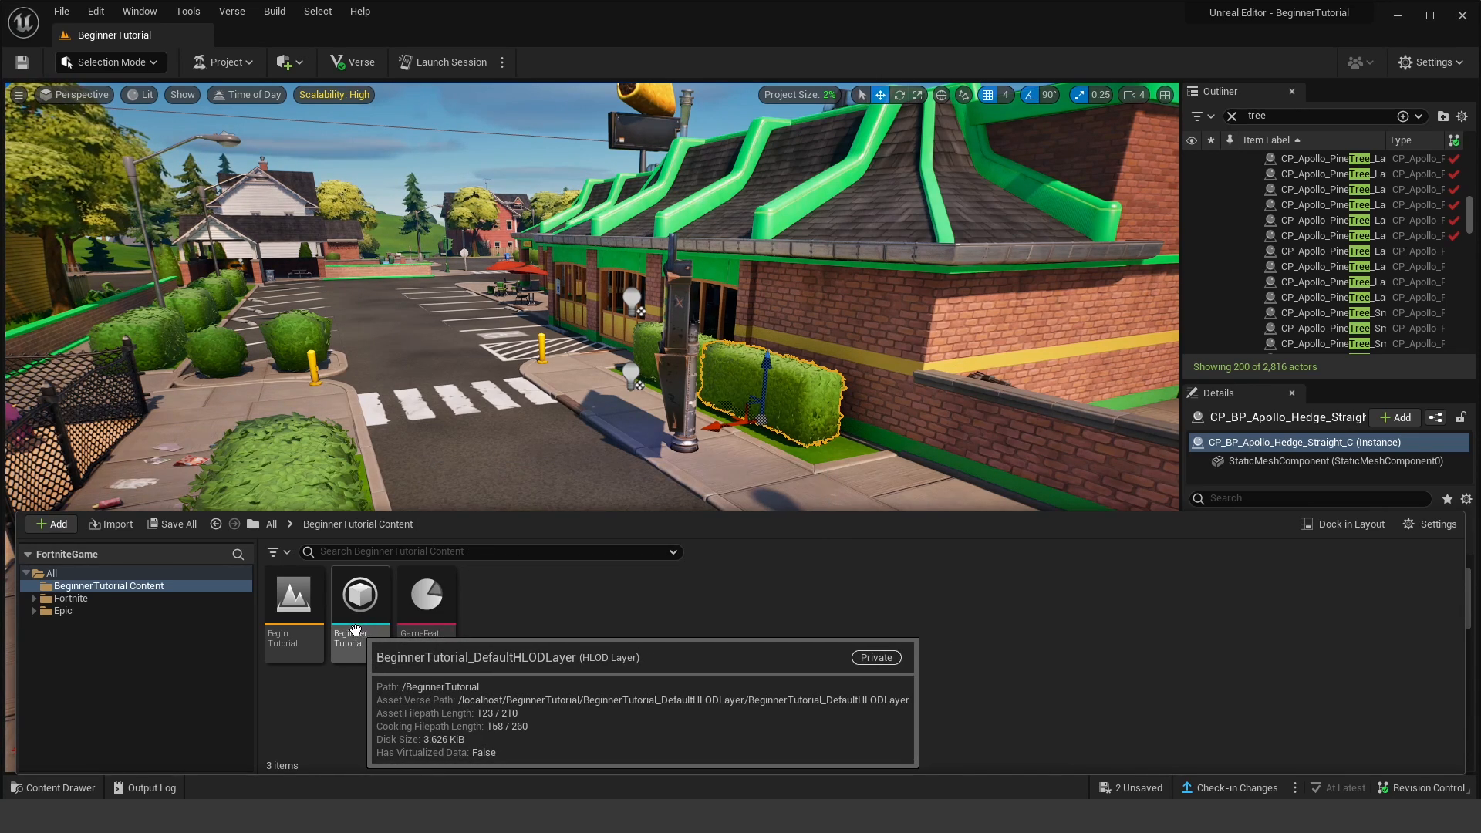
mouse_move(295, 634)
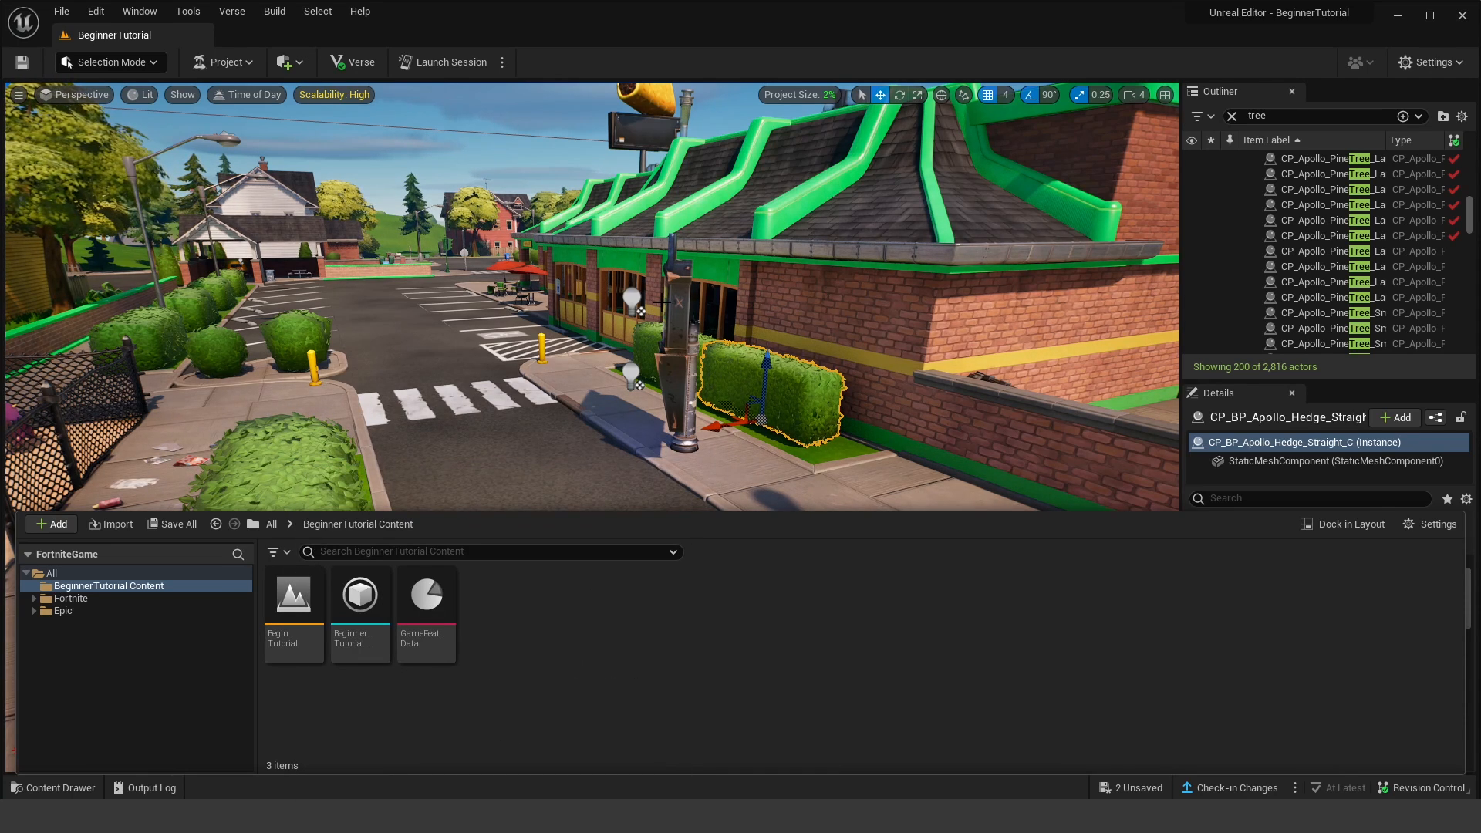
Step: Open the Fortnite content folder and look over its asset subfolders, such as Devices, Environment, Lighting, Materials, Meshes and Props
click(70, 599)
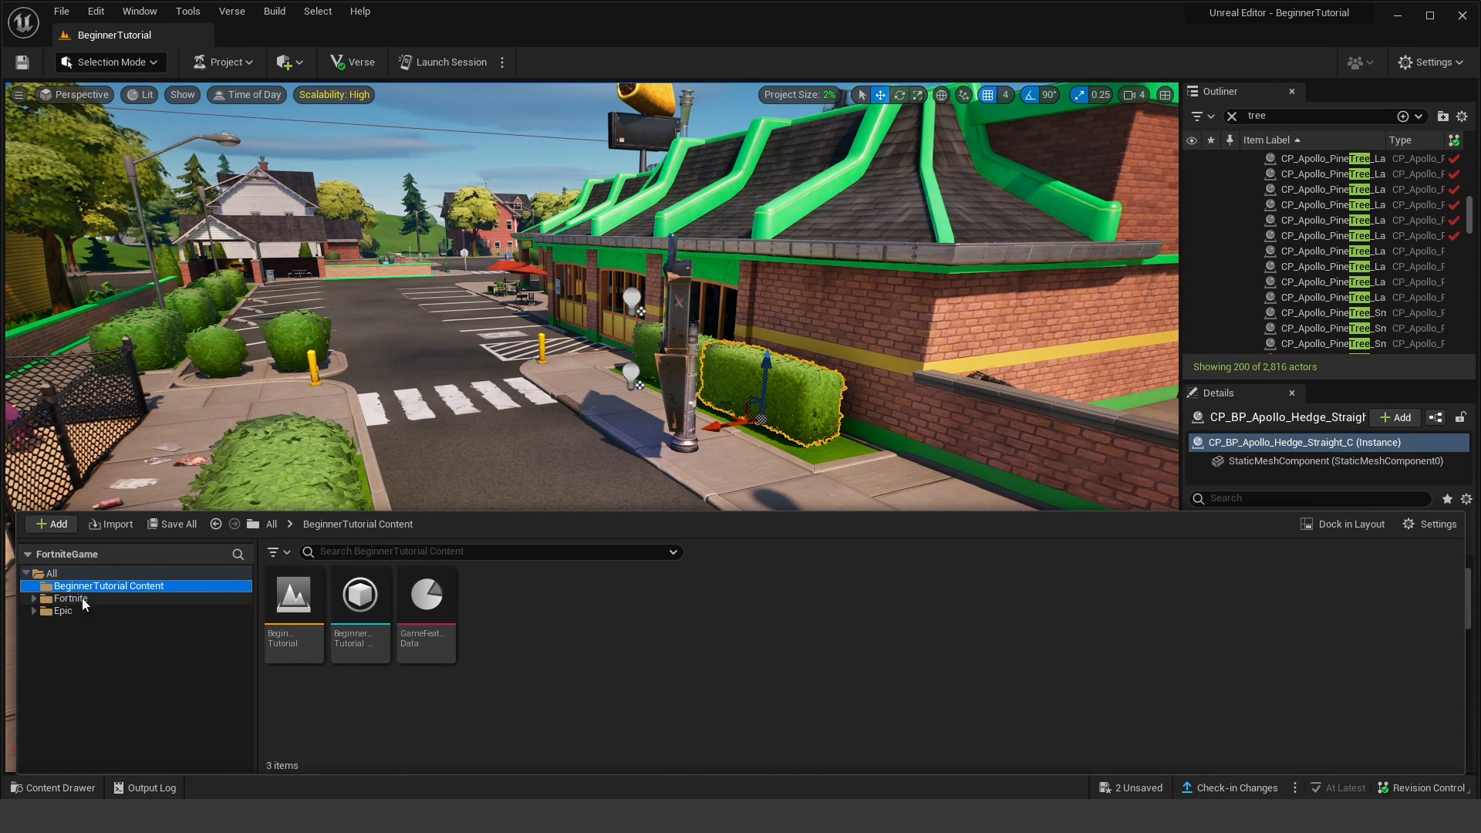
click(70, 599)
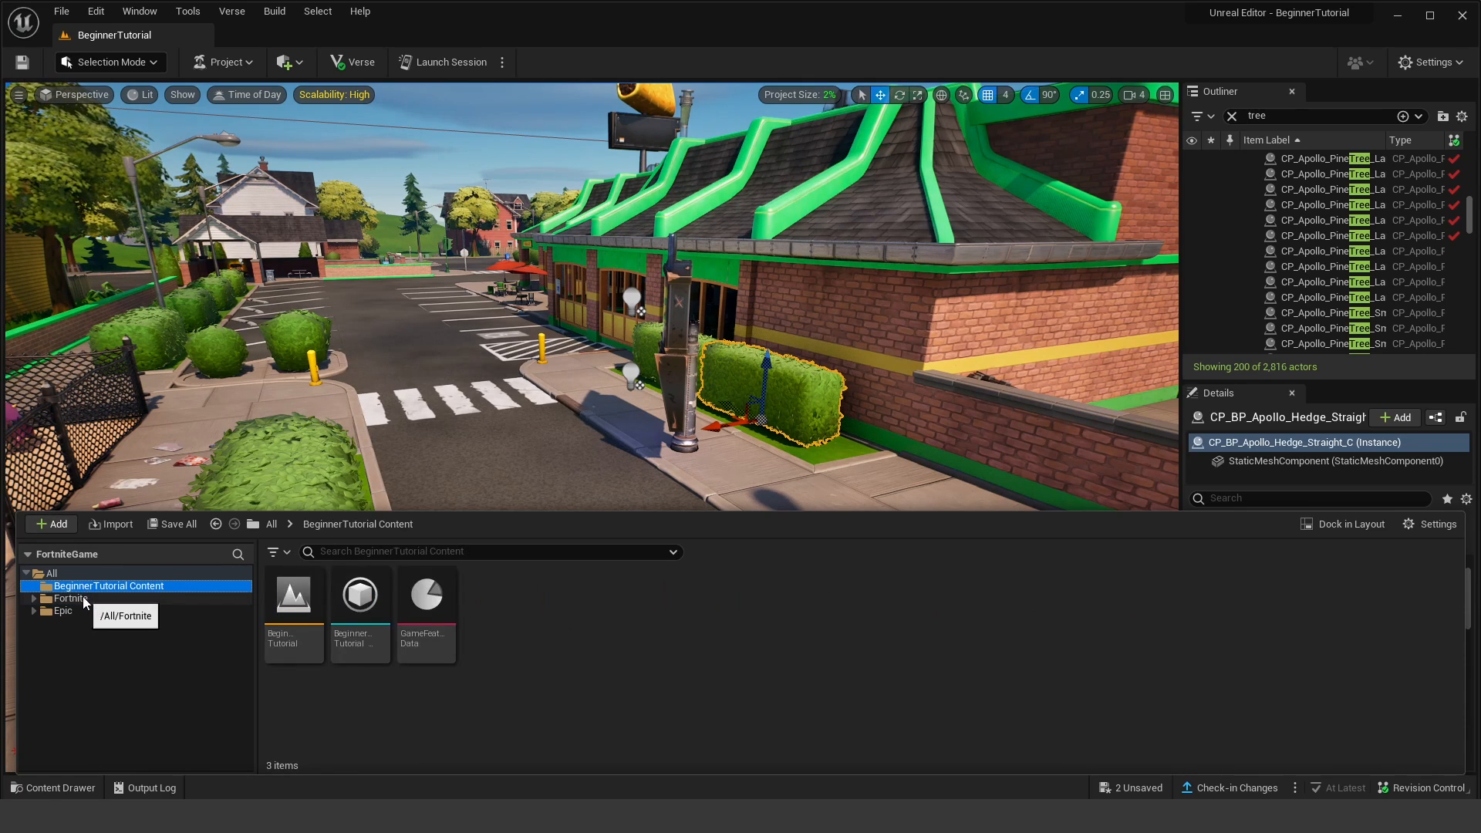
click(95, 599)
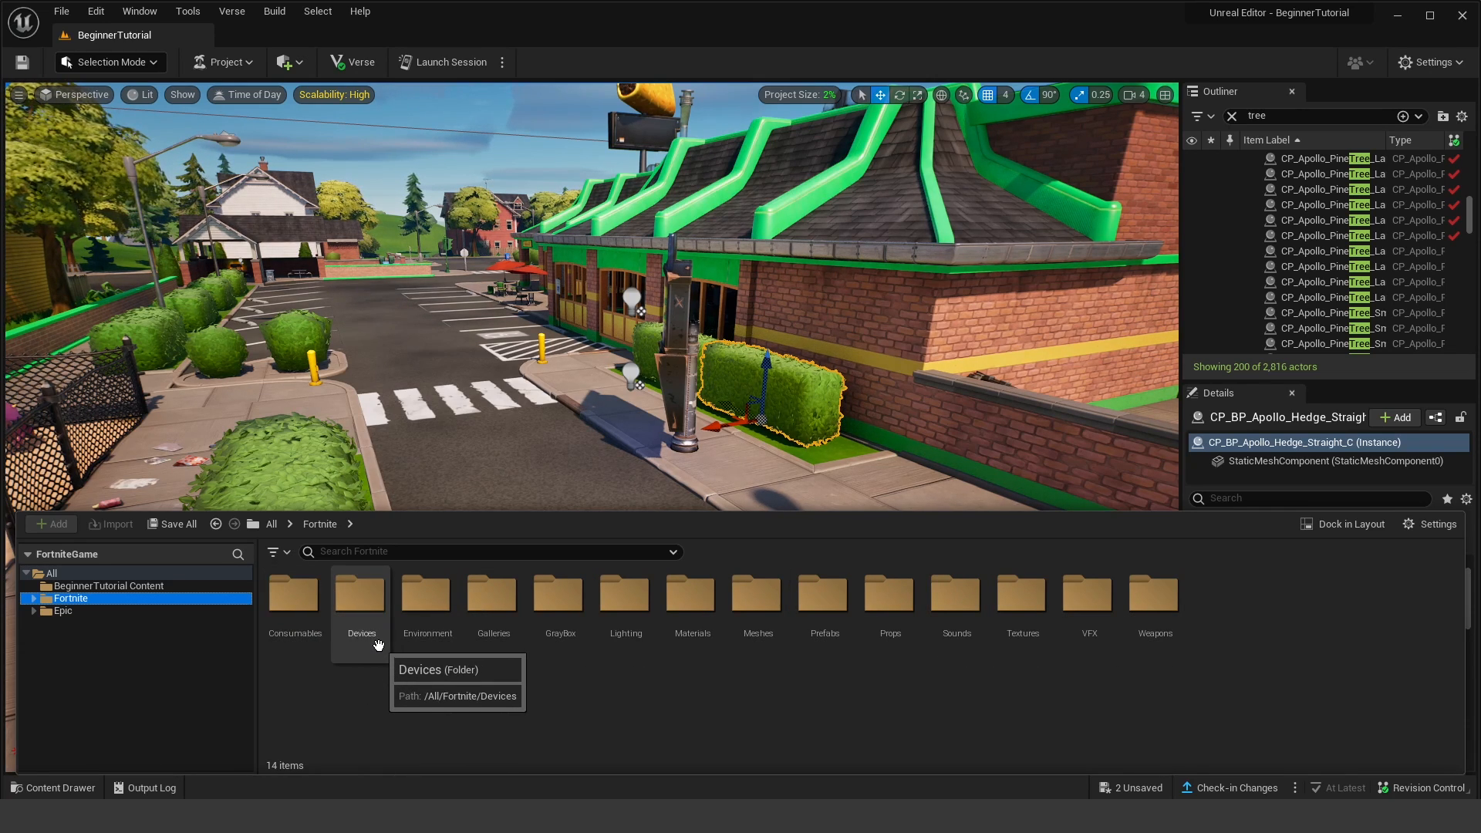
click(378, 643)
click(439, 646)
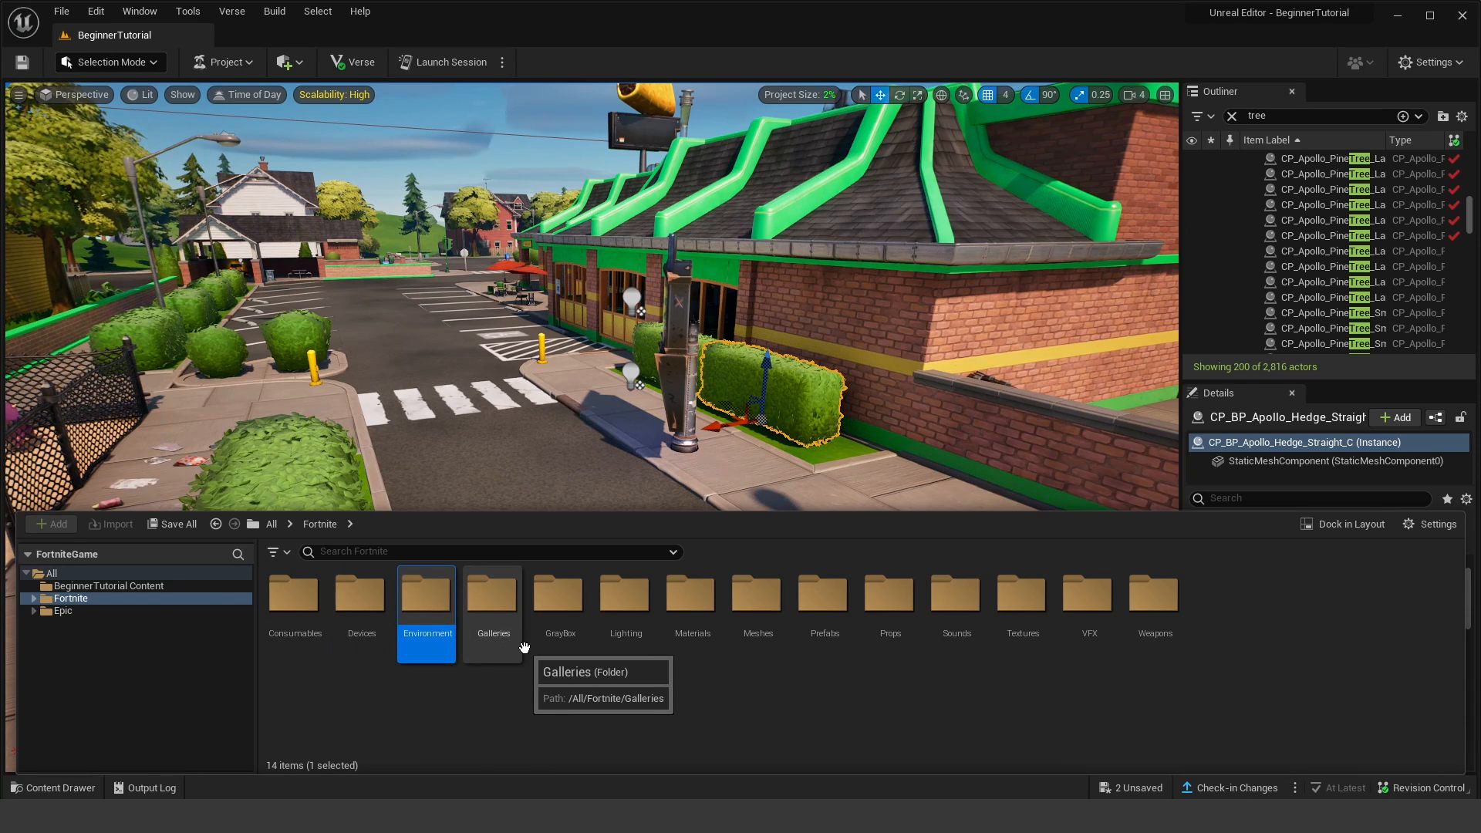
click(625, 640)
click(691, 641)
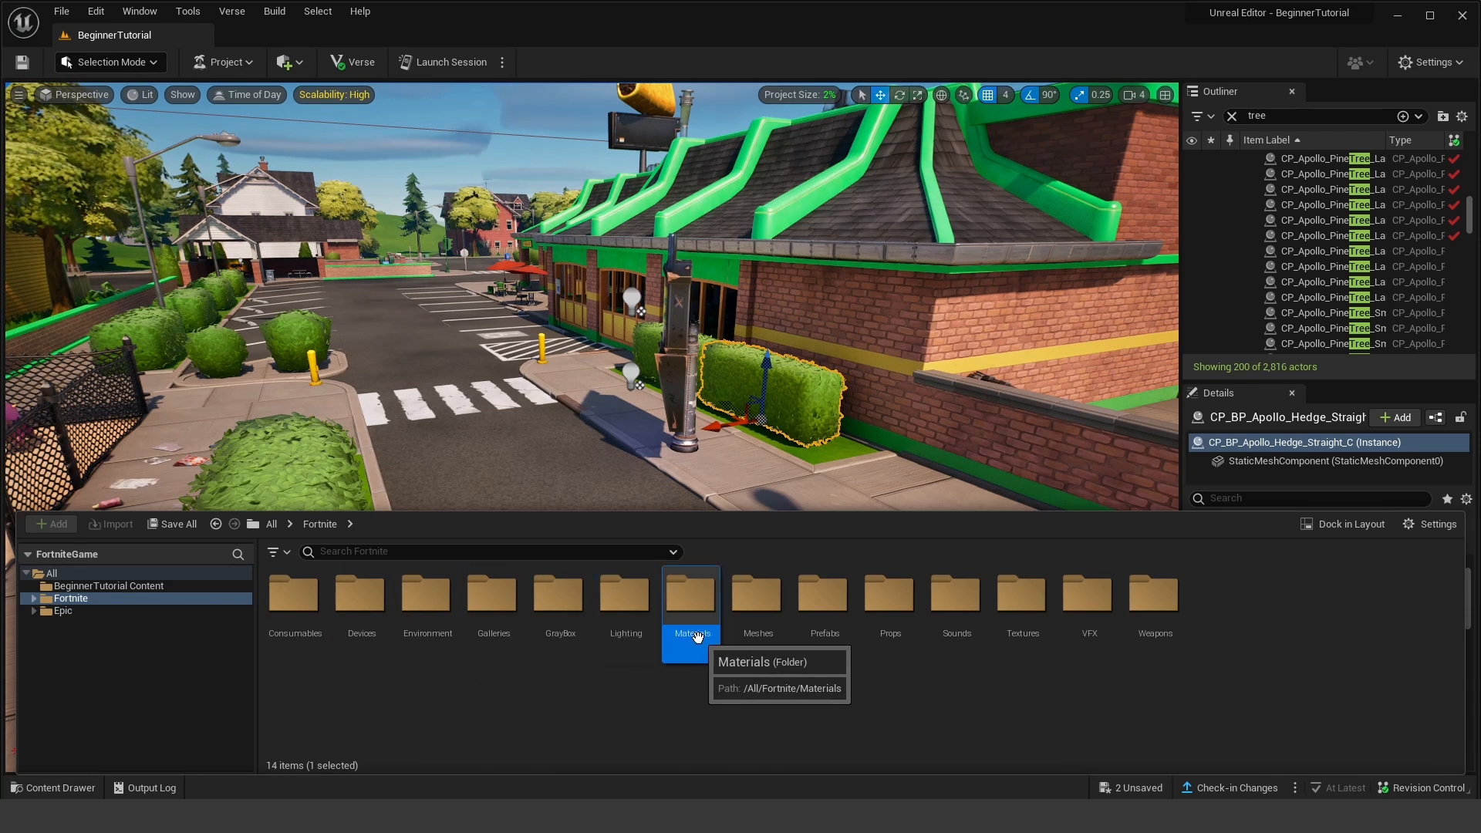
click(781, 634)
click(902, 632)
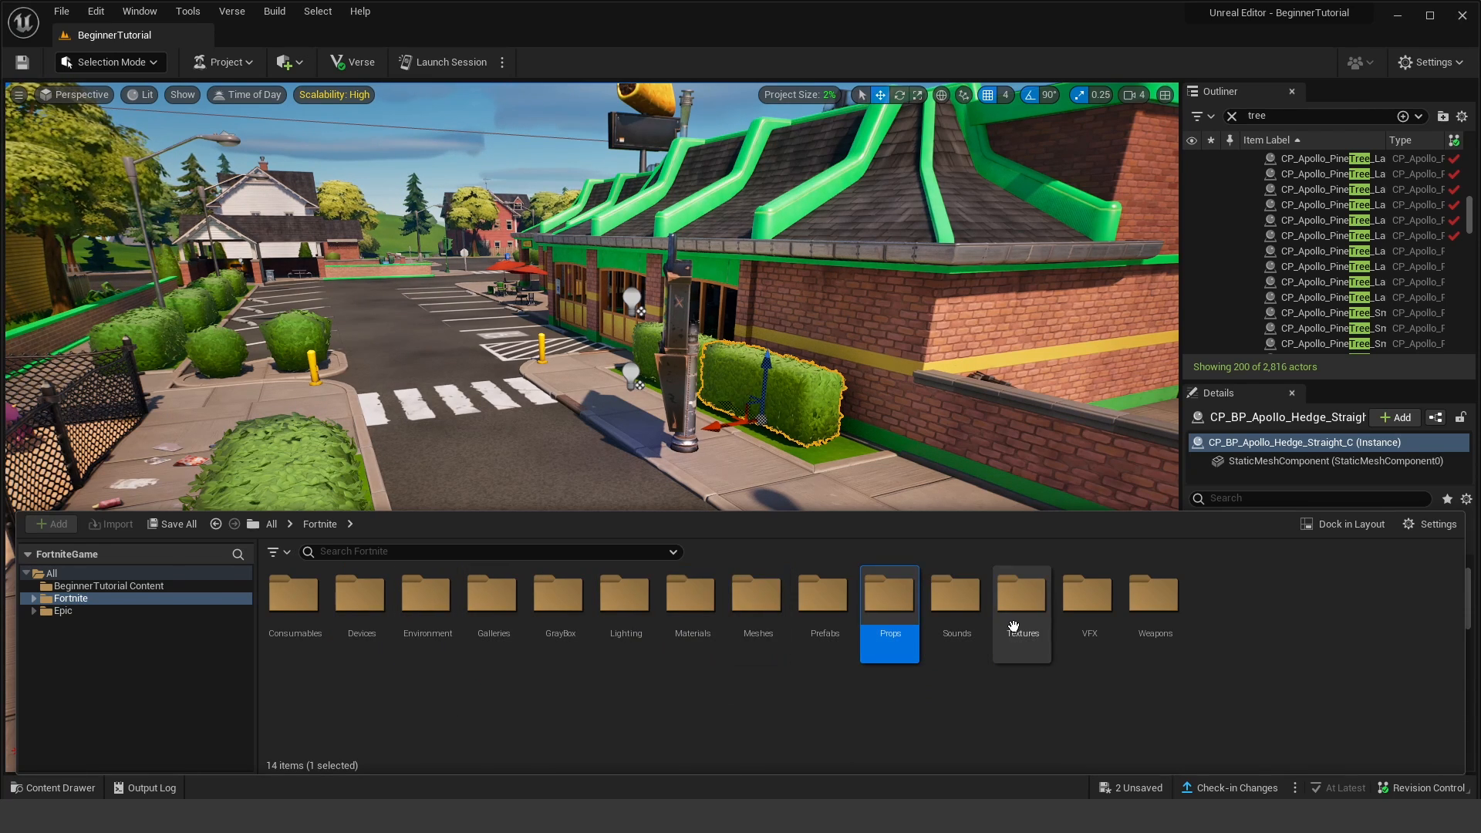
Step: Look over the remaining Fortnite subfolders through Weapons and open the Devices folder
click(965, 629)
click(1134, 631)
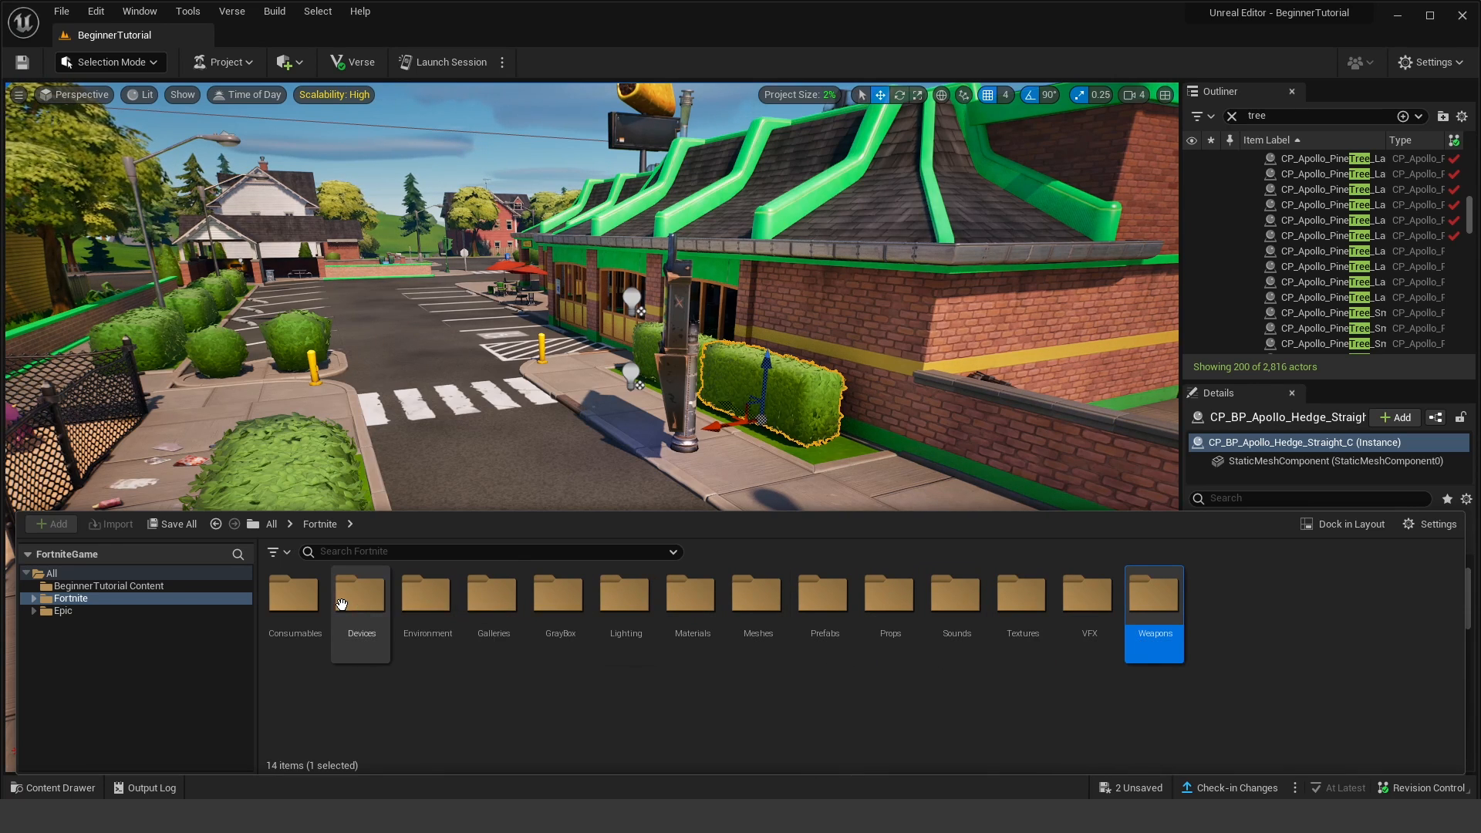
click(372, 607)
double_click(371, 608)
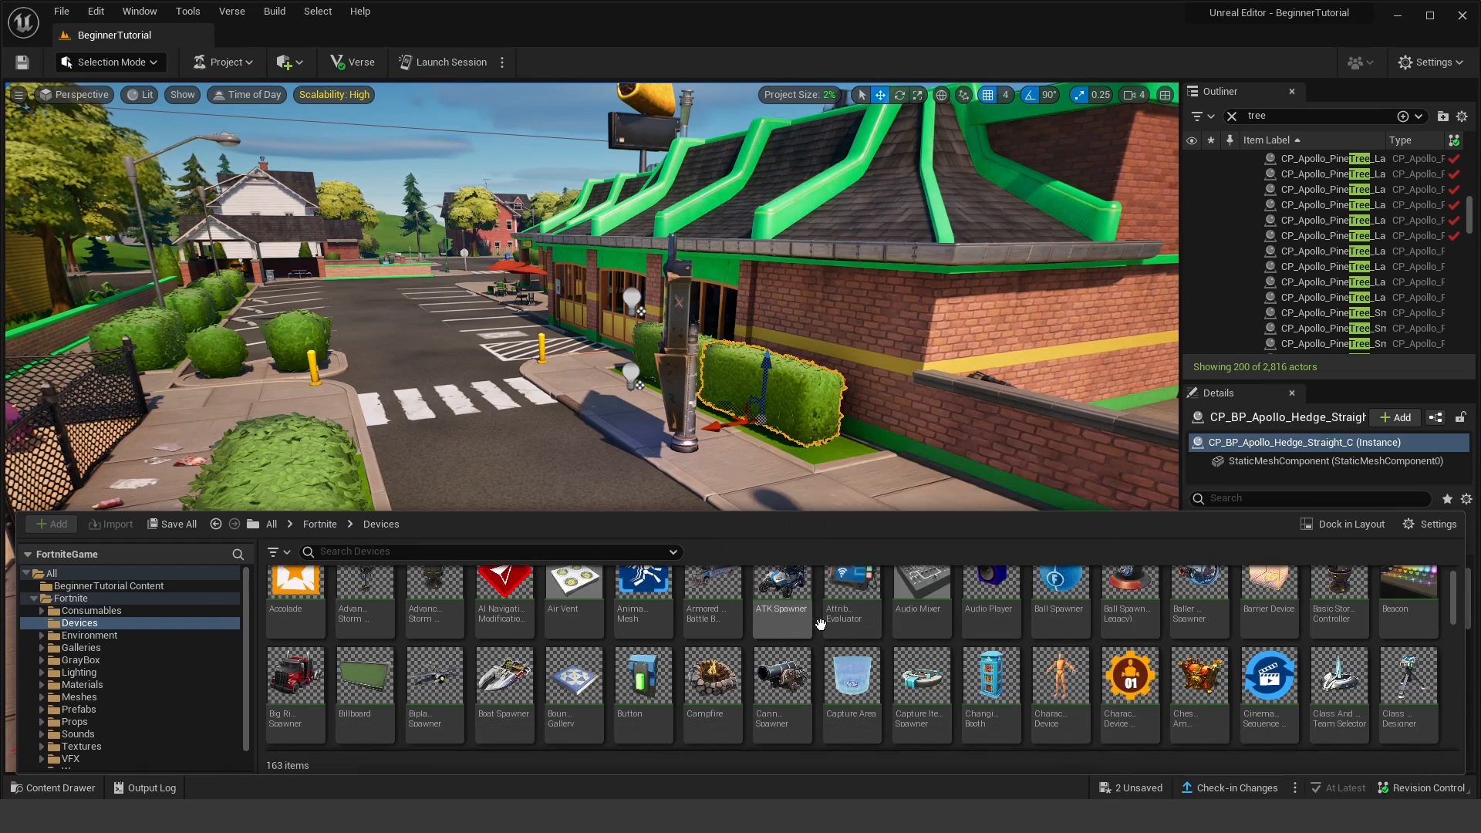
Step: Browse the Devices folder and examine device assets such as Audio Player, Button, Boat Spawner, Poison Dart trap, Item Placer and Pinball Bumper
scroll(922, 623, down, 1)
scroll(1003, 617, up, 1)
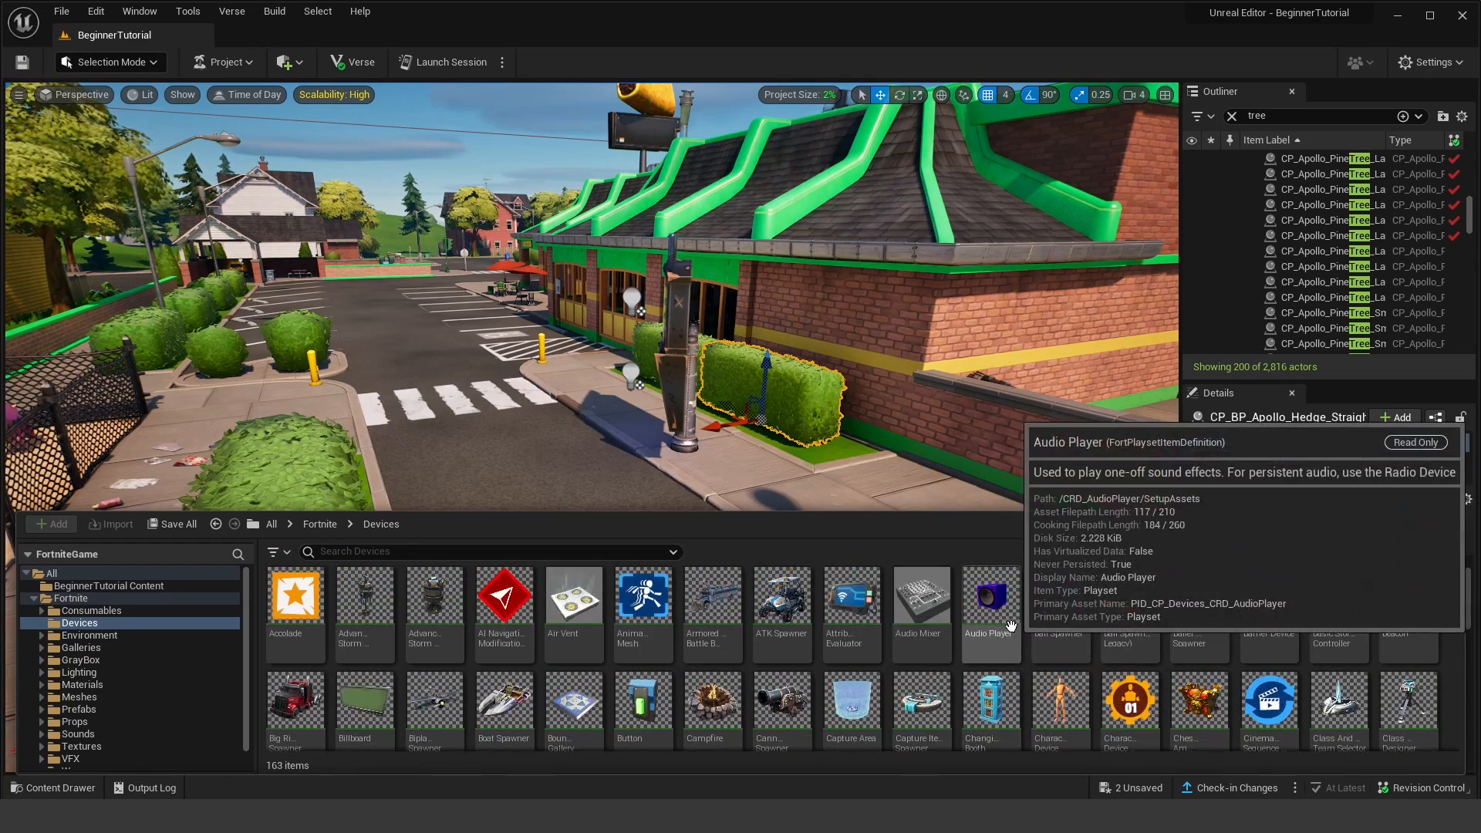
click(781, 602)
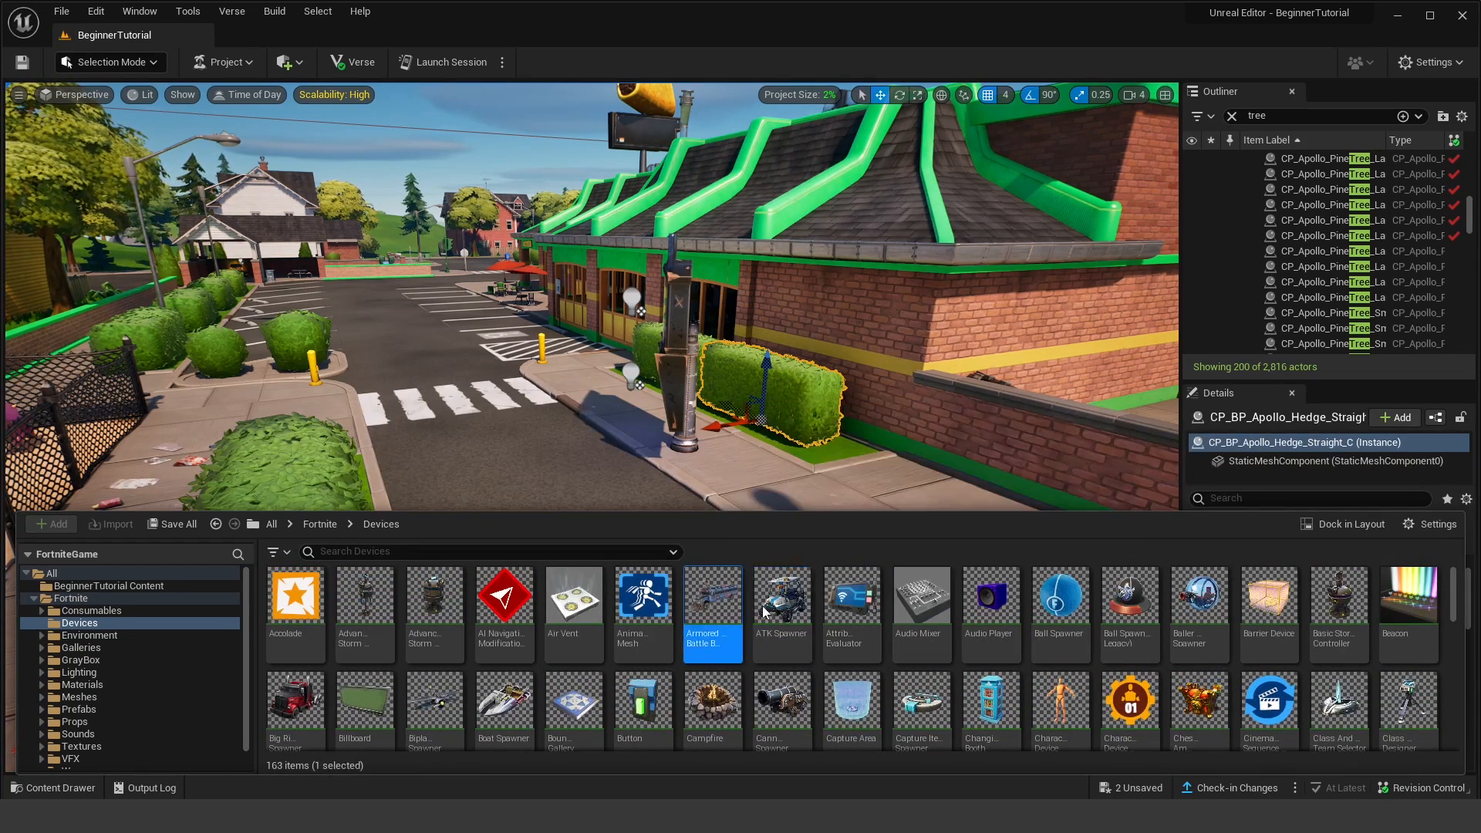
click(999, 605)
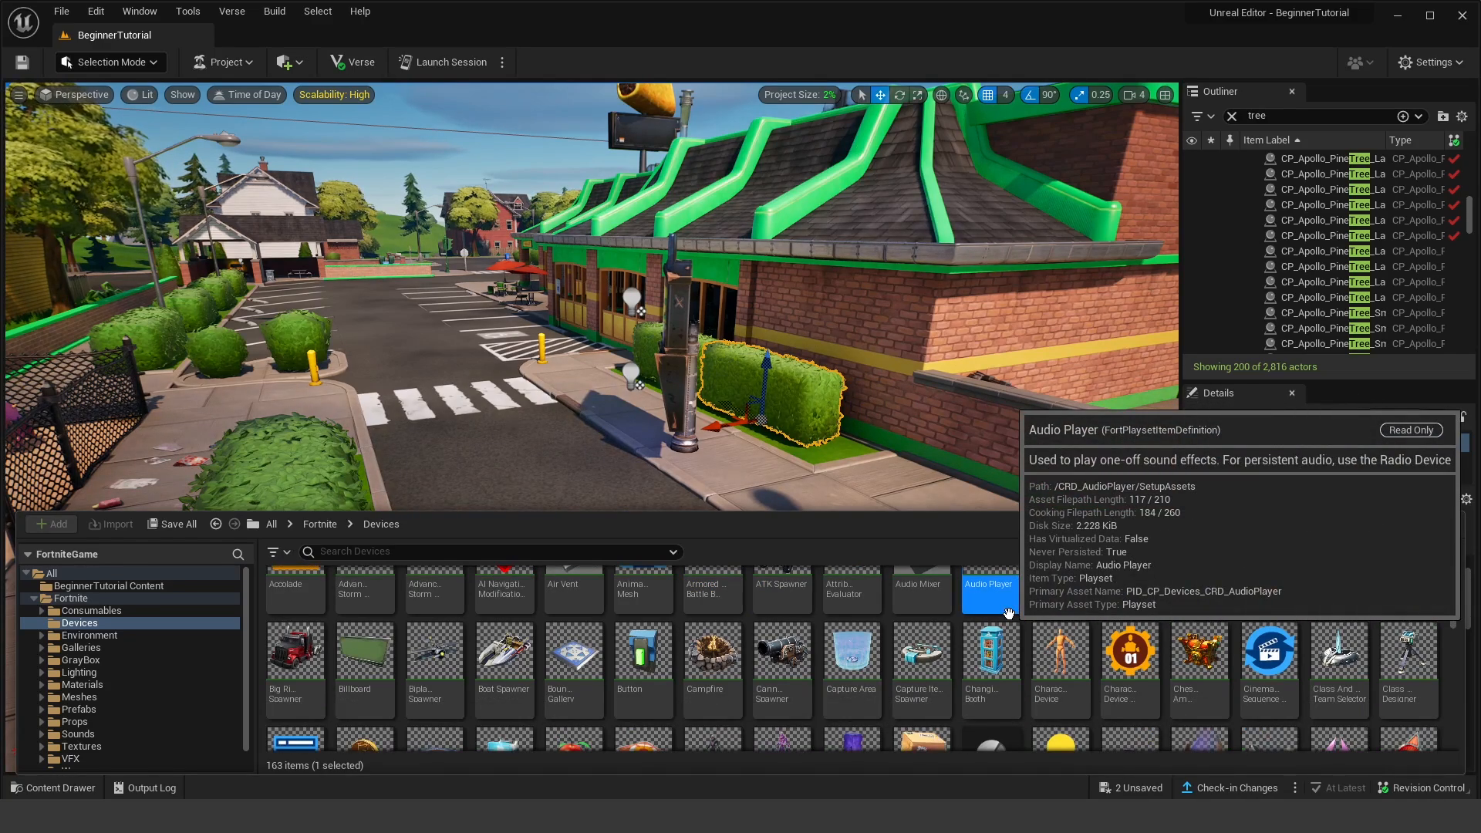
click(712, 698)
scroll(679, 671, down, 2)
click(615, 632)
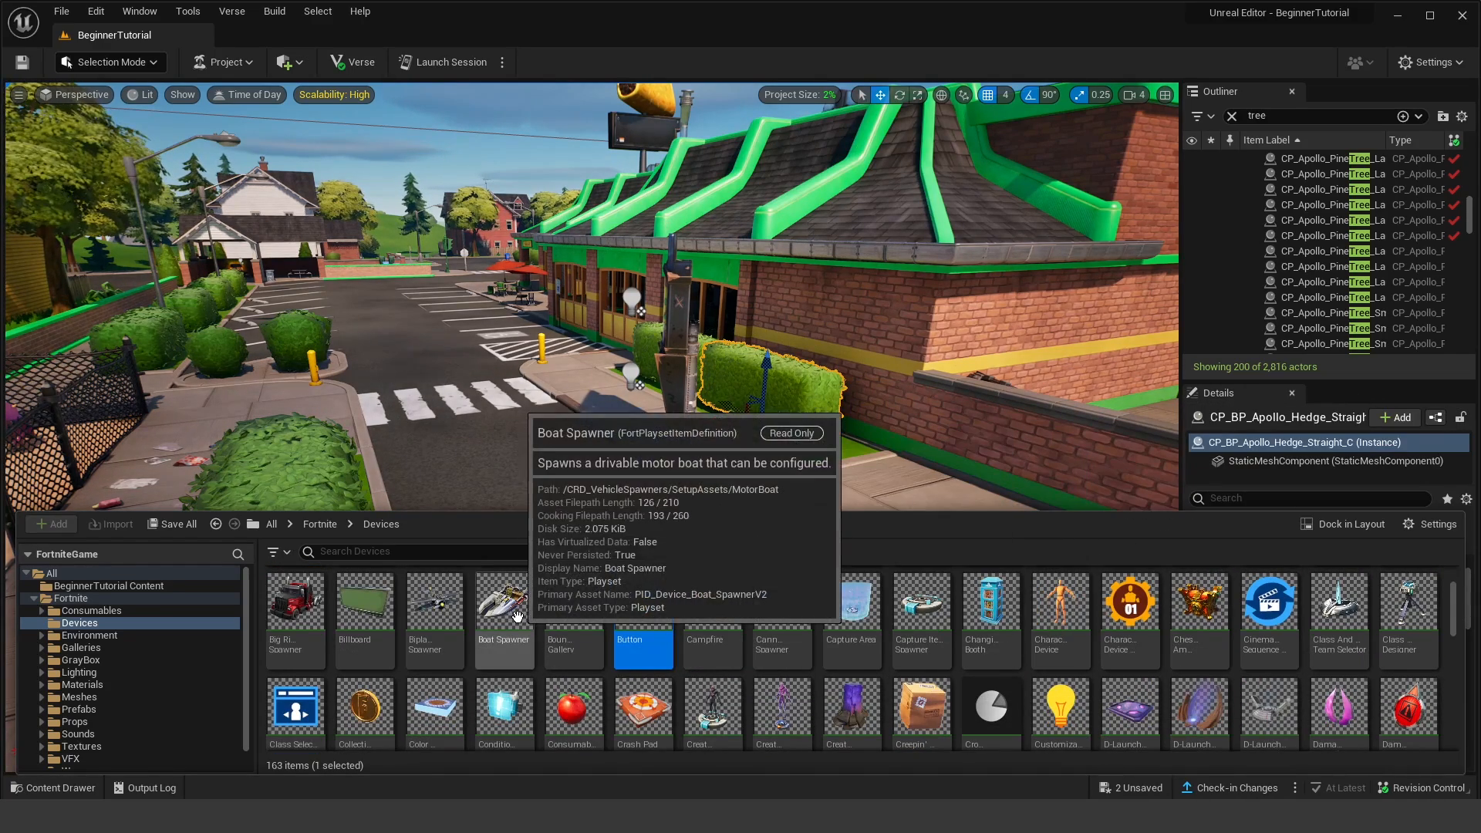
scroll(833, 632, down, 5)
click(837, 683)
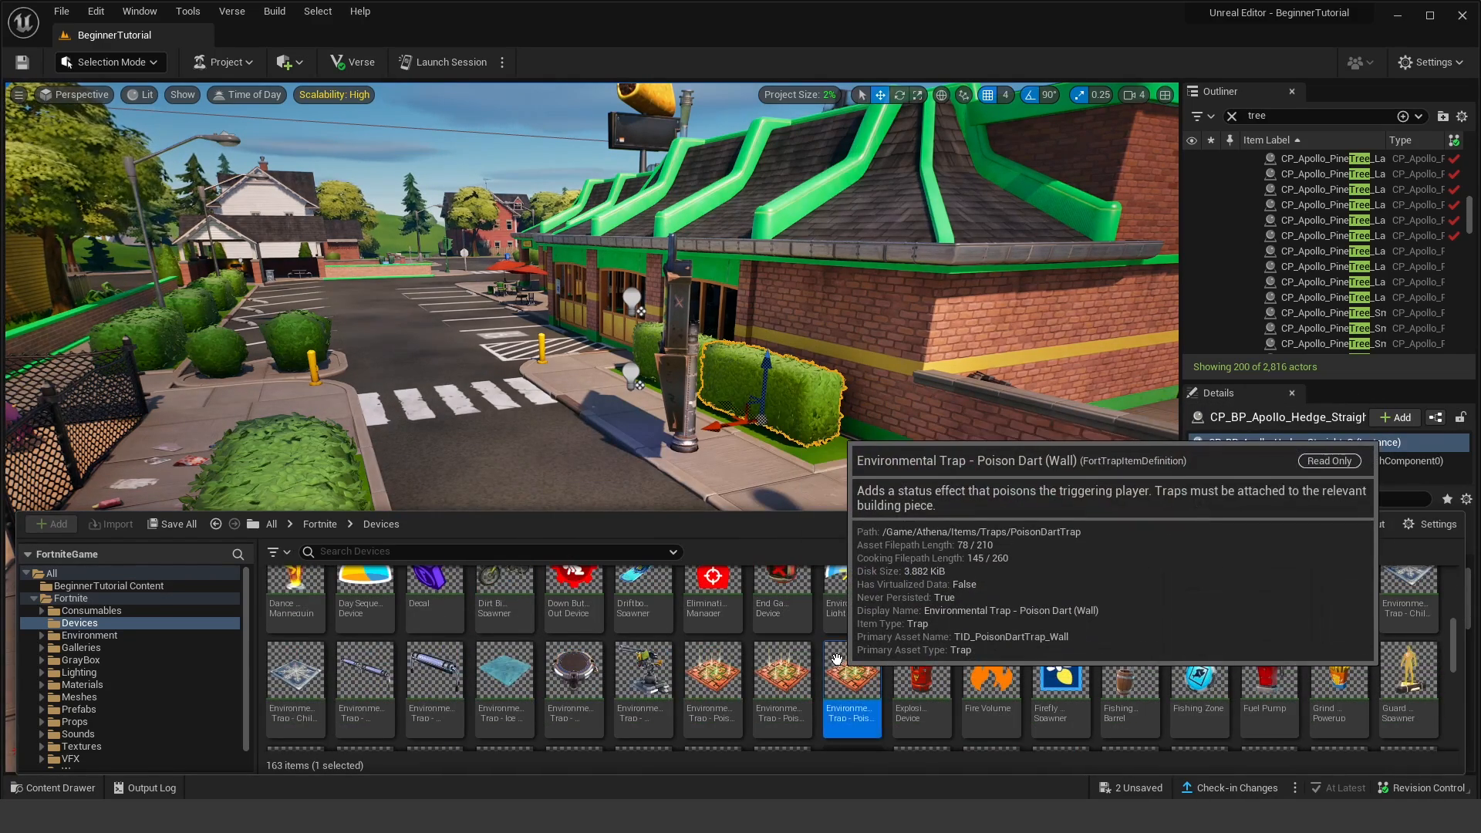
scroll(836, 683, down, 3)
click(976, 660)
scroll(977, 664, down, 2)
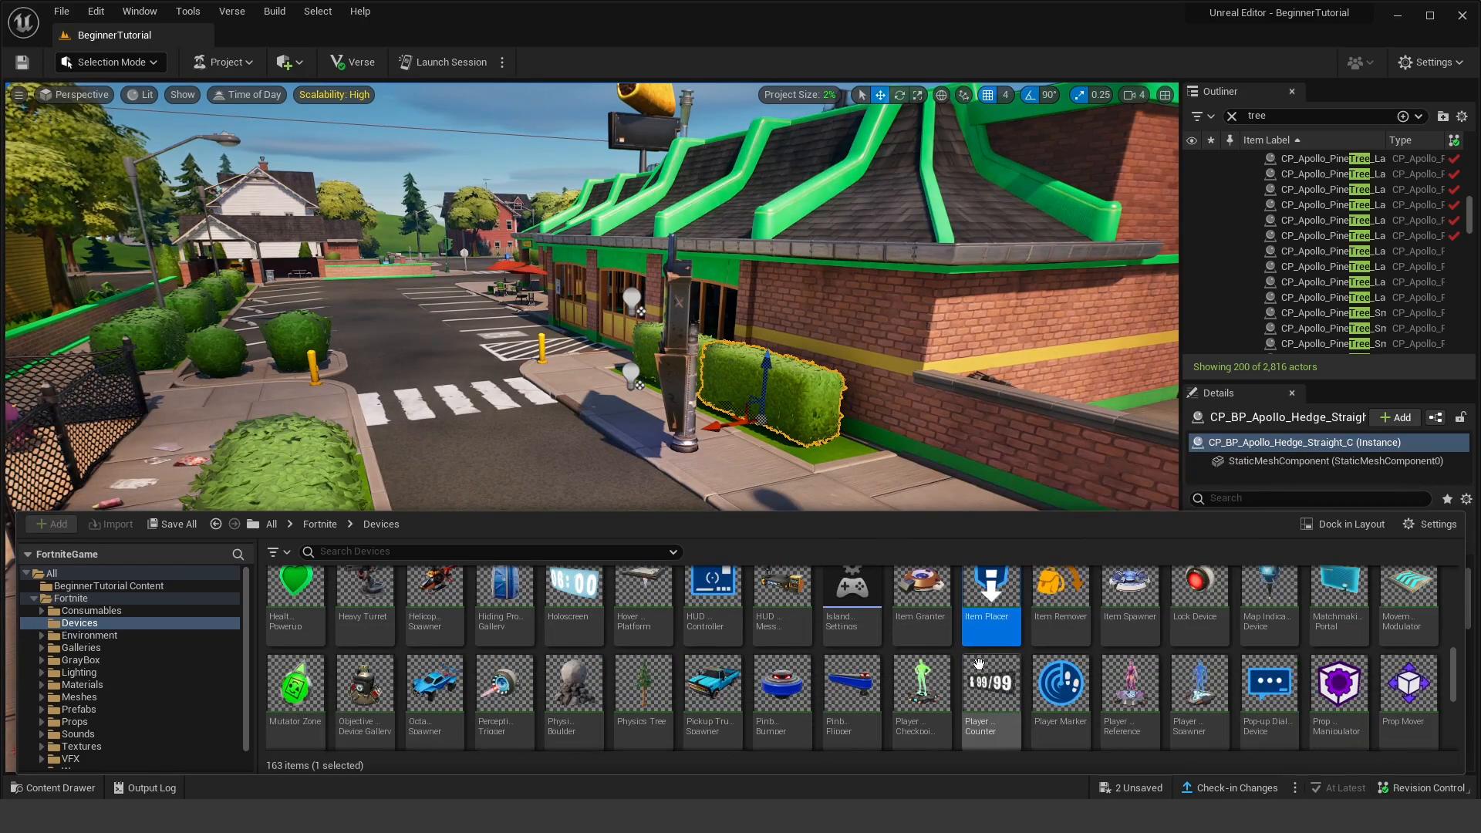
click(781, 682)
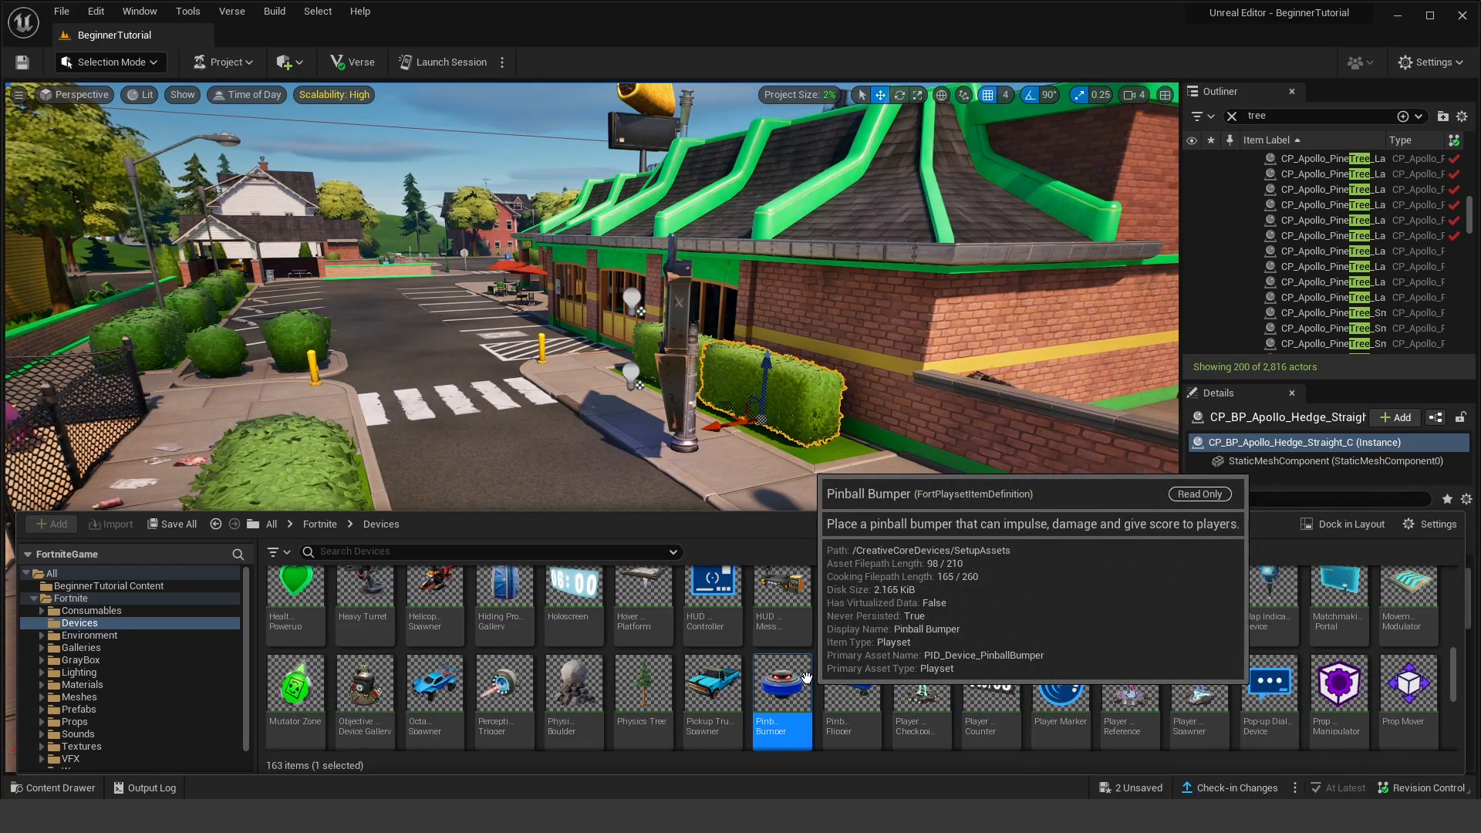
scroll(694, 671, up, 15)
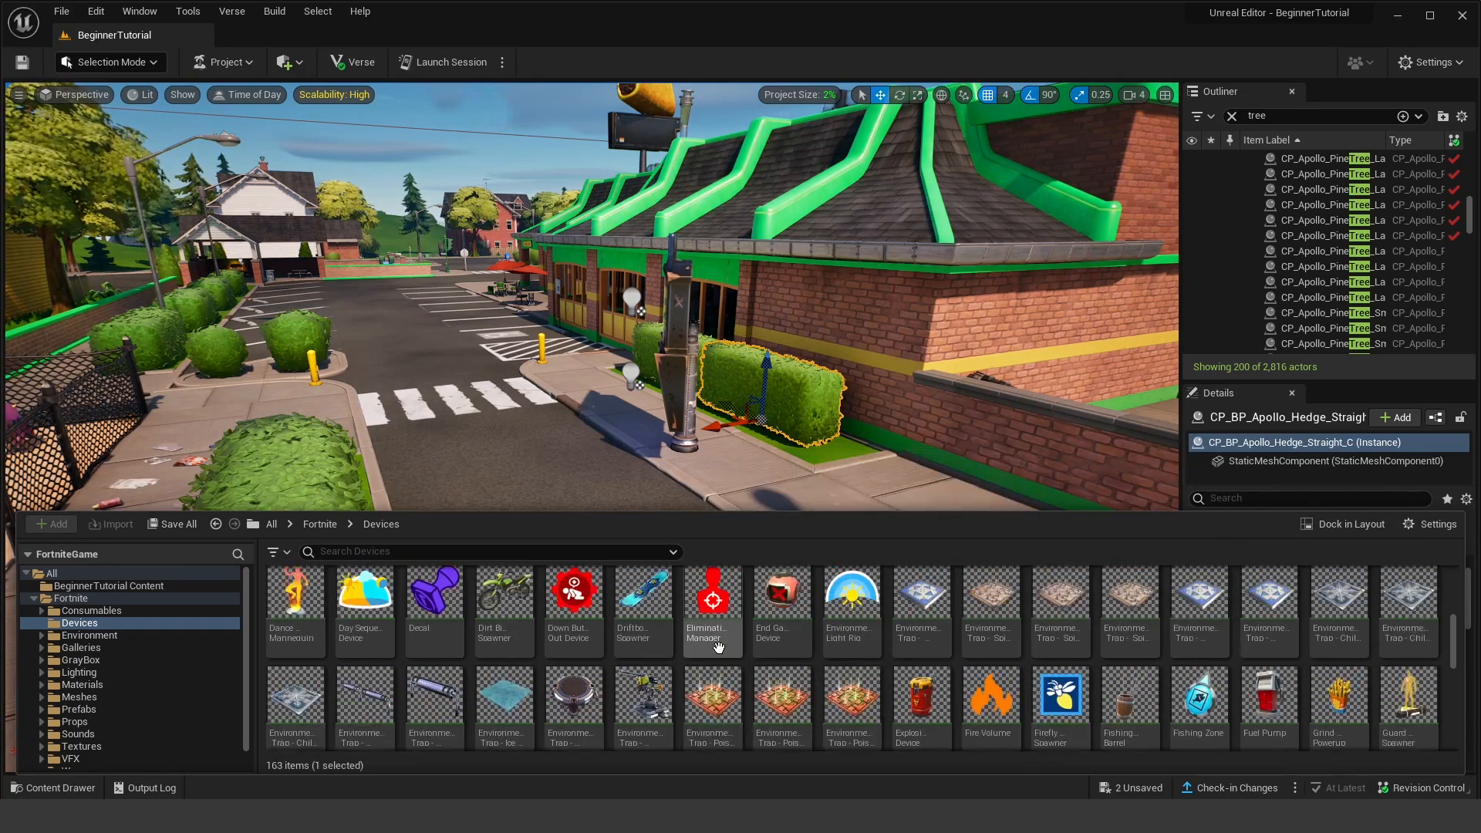
scroll(726, 650, up, 2)
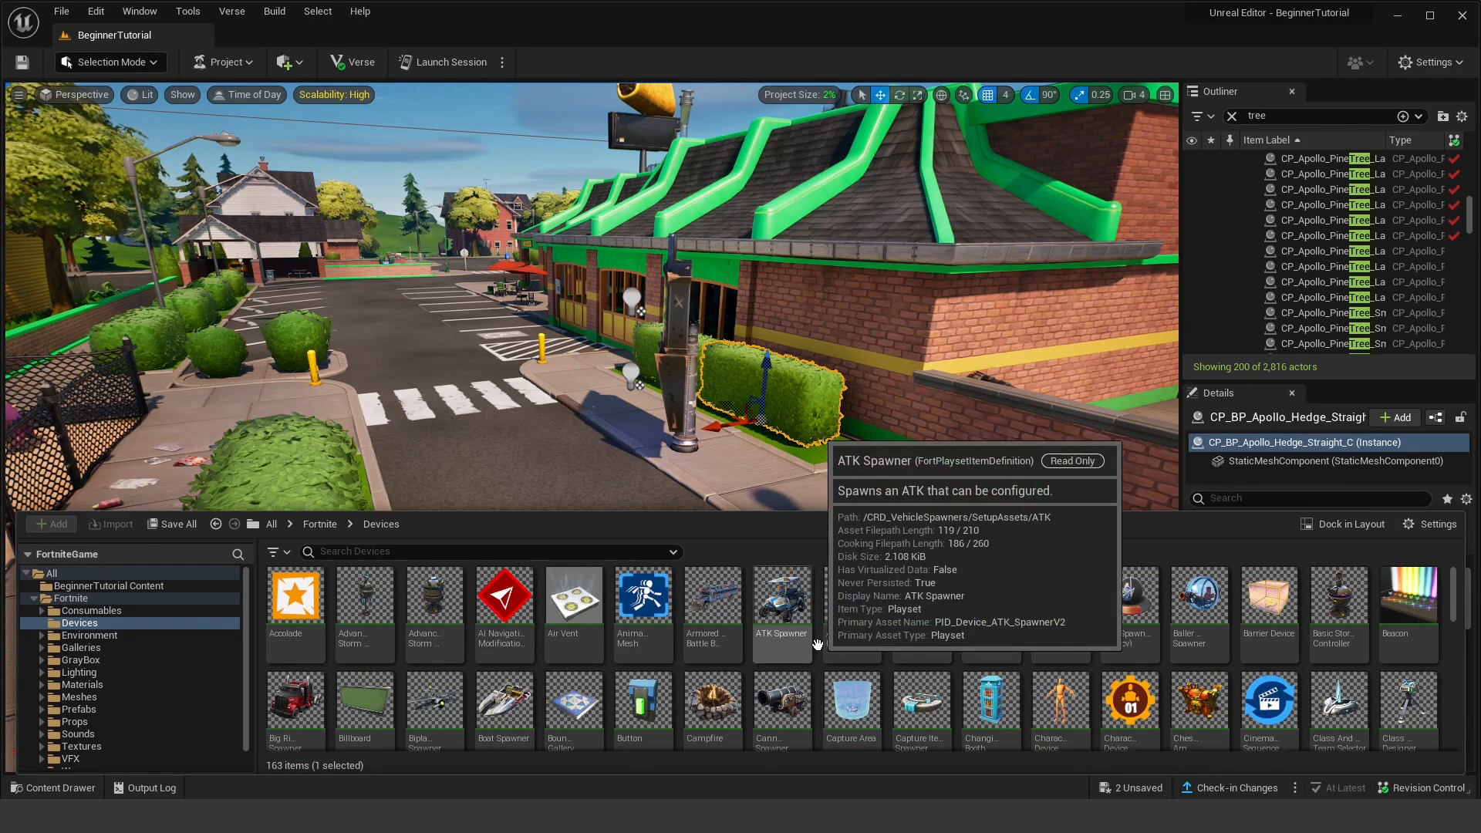
Step: Place an ATK Spawner from the Devices folder on the road at the crosswalk beside the restaurant
click(798, 611)
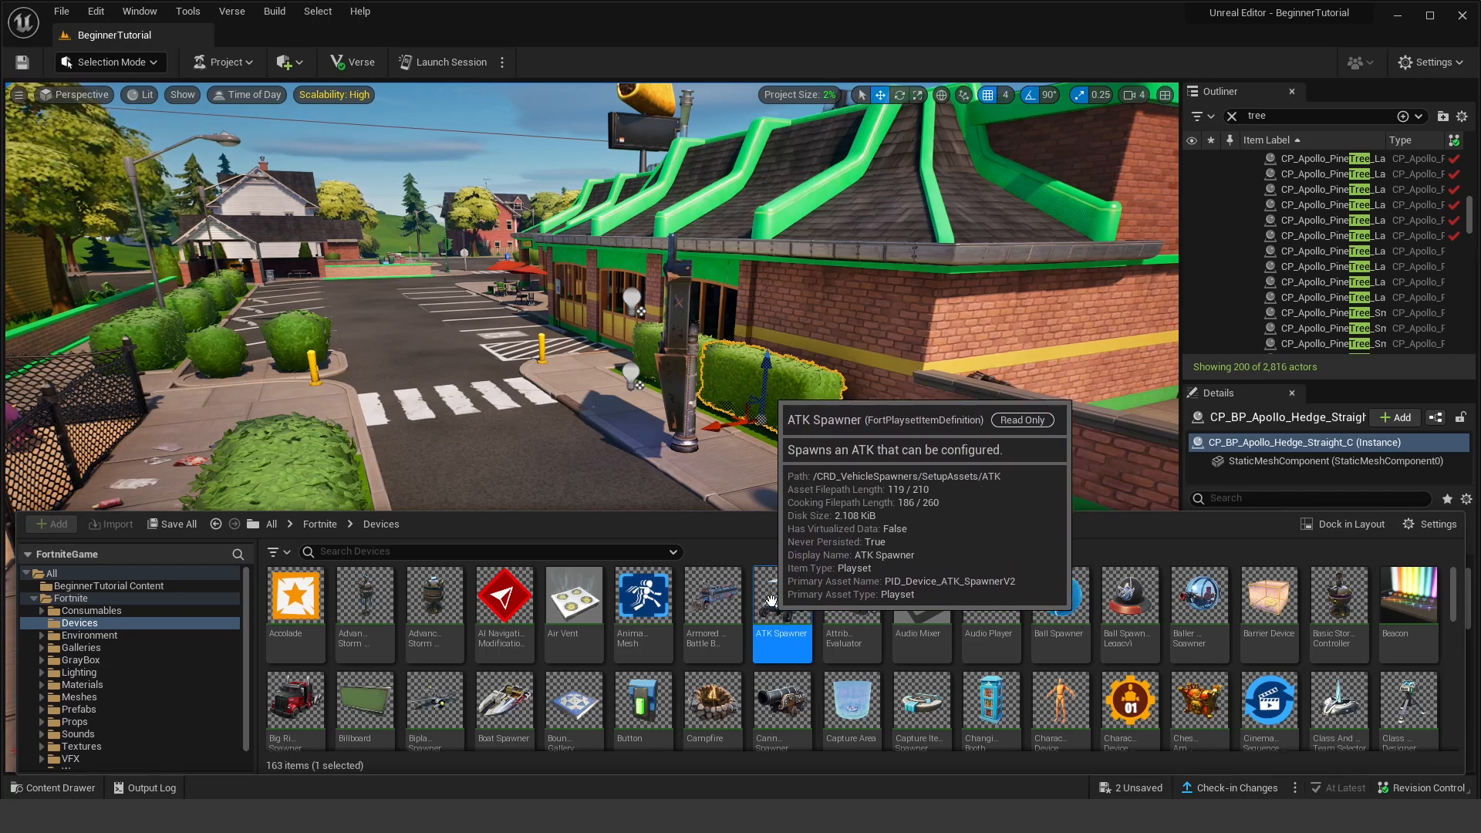
drag(783, 611, 599, 482)
drag(495, 413, 489, 413)
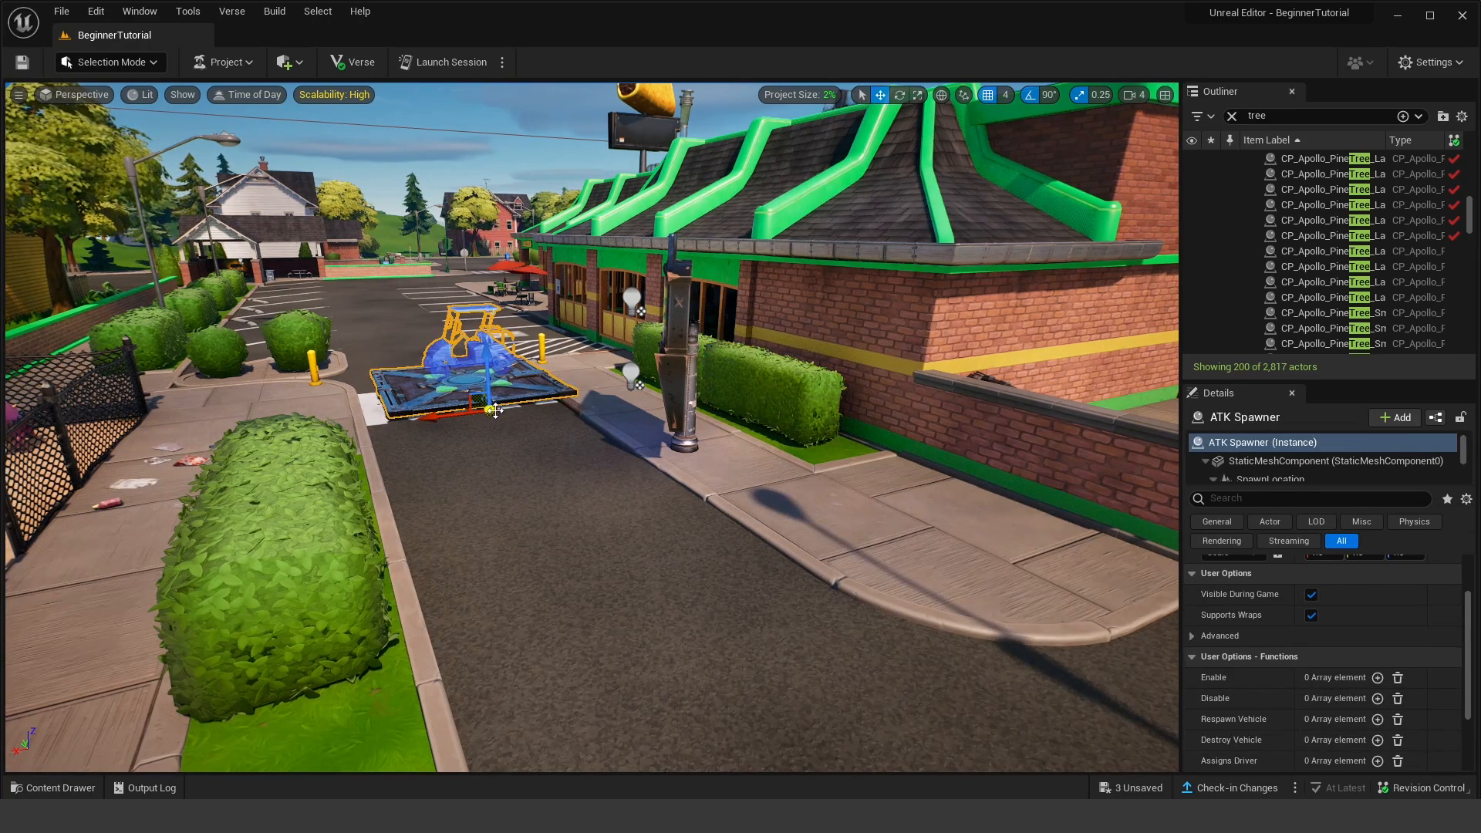
Step: Move the ATK Spawner across the parking lot to the open asphalt by the low brick wall near the picnic shelter
right_drag(489, 413, 417, 448)
key(w)
scroll(495, 441, down, 2)
key(w)
key(s)
key(d)
key(a)
right_drag(743, 485, 792, 595)
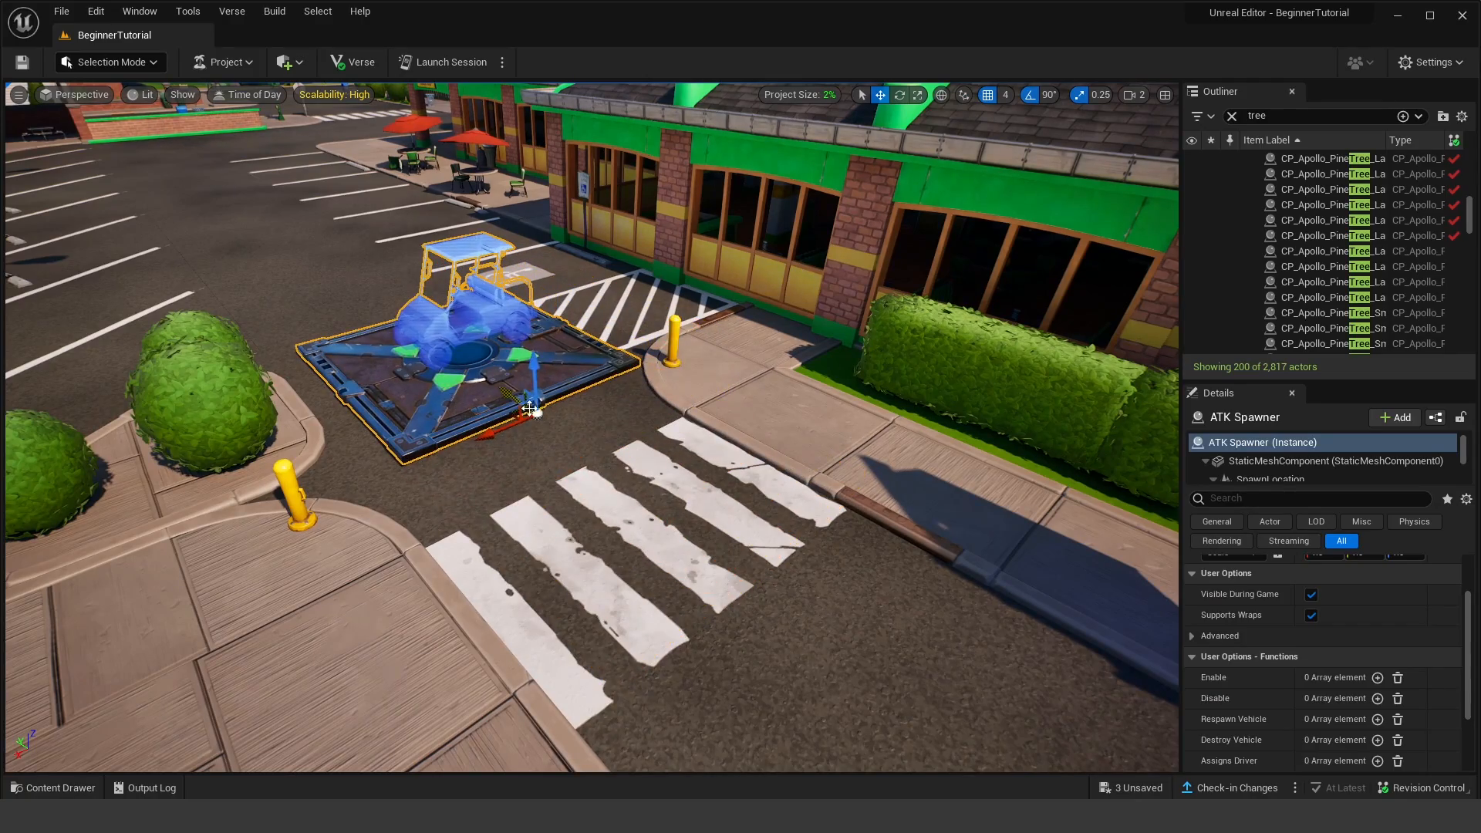
key(s)
right_drag(550, 428, 378, 424)
key(d)
right_drag(705, 361, 752, 317)
key(s)
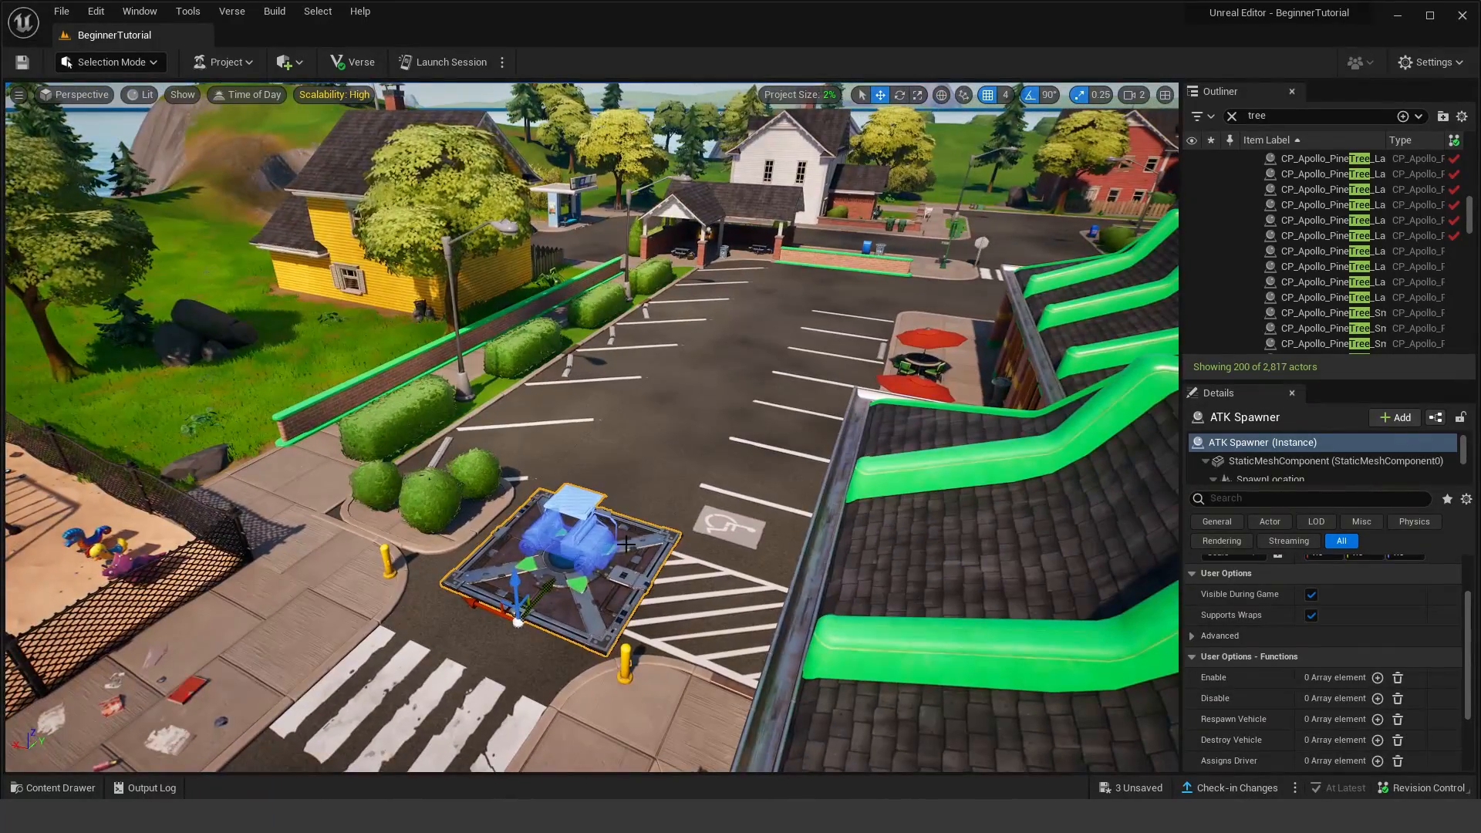
key(f)
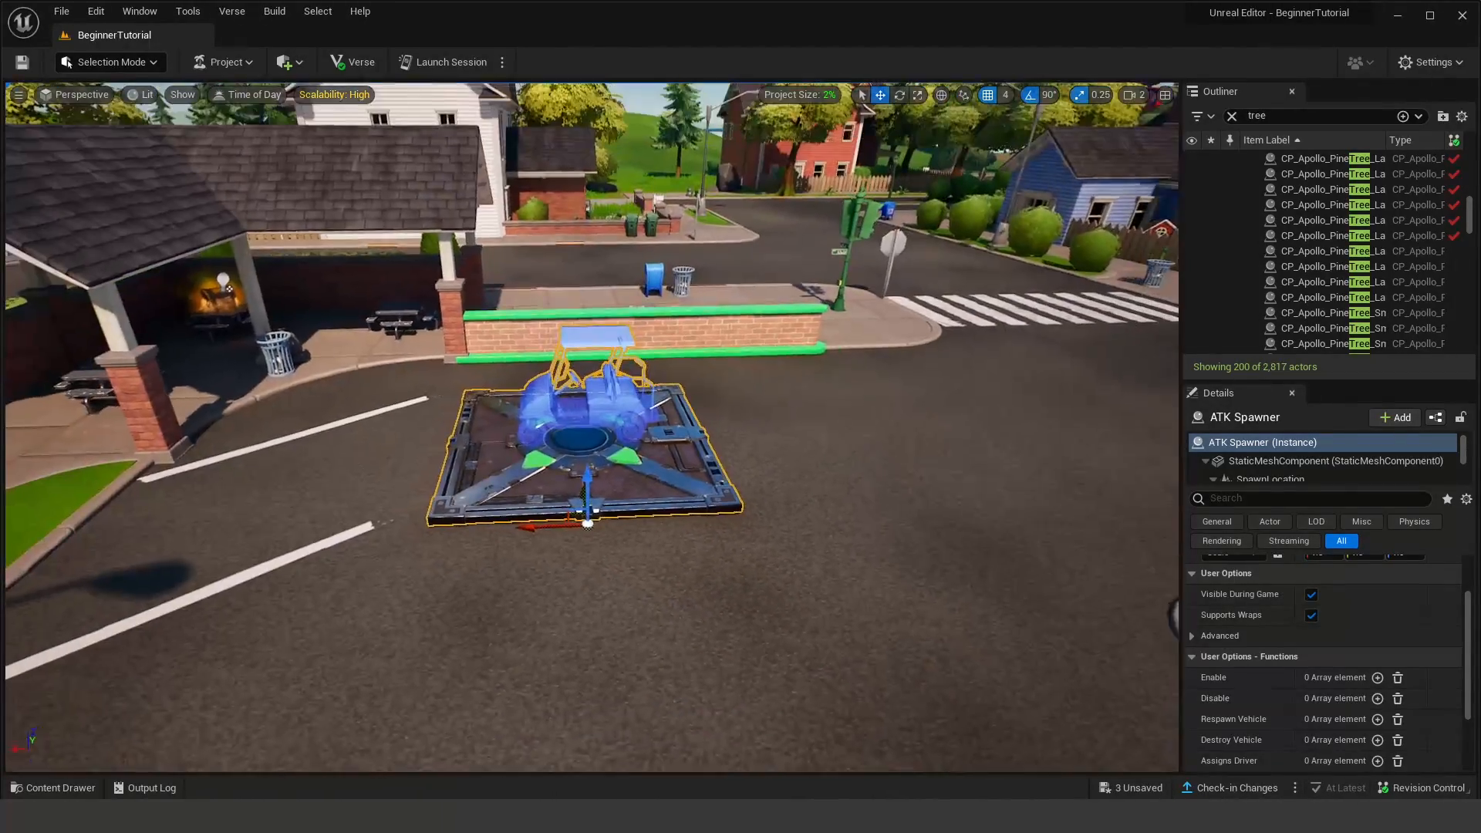
Step: Rotate the ATK Spawner 90° on the ground and check its orientation from several angles
right_drag(593, 428, 663, 432)
key(w)
key(a)
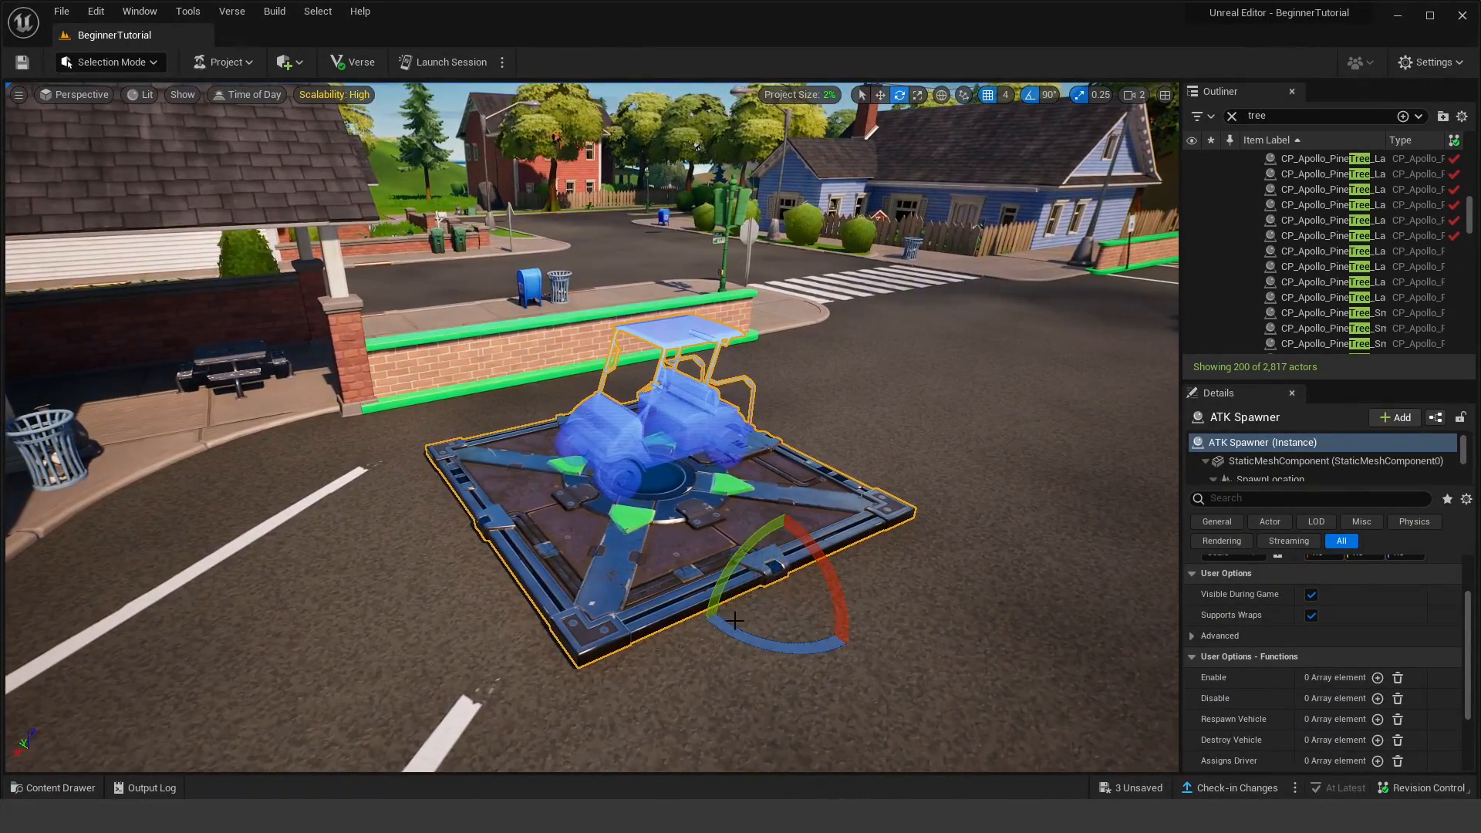
right_drag(812, 578, 718, 590)
key(s)
key(d)
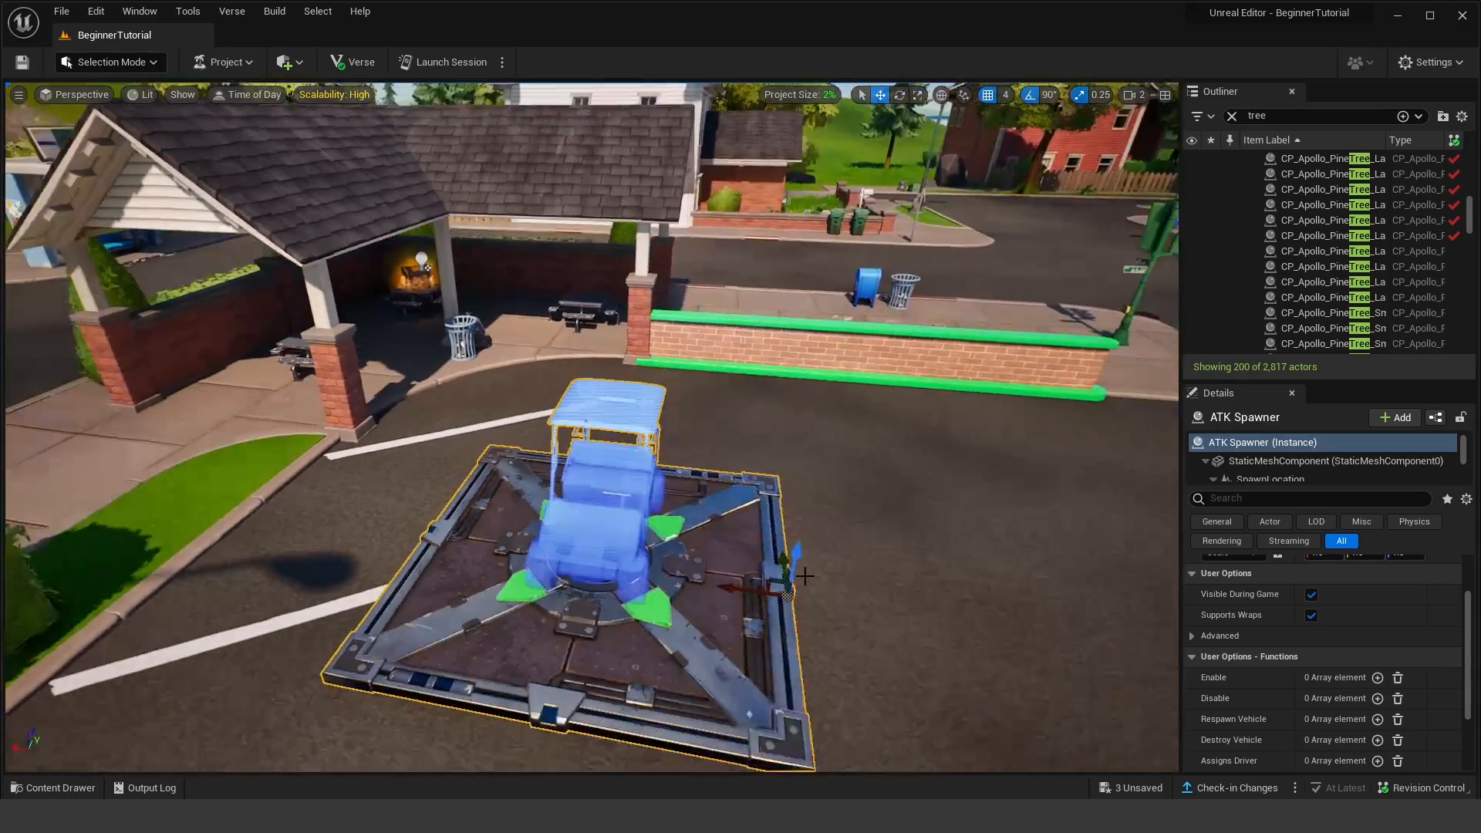
key(a)
right_drag(830, 583, 911, 593)
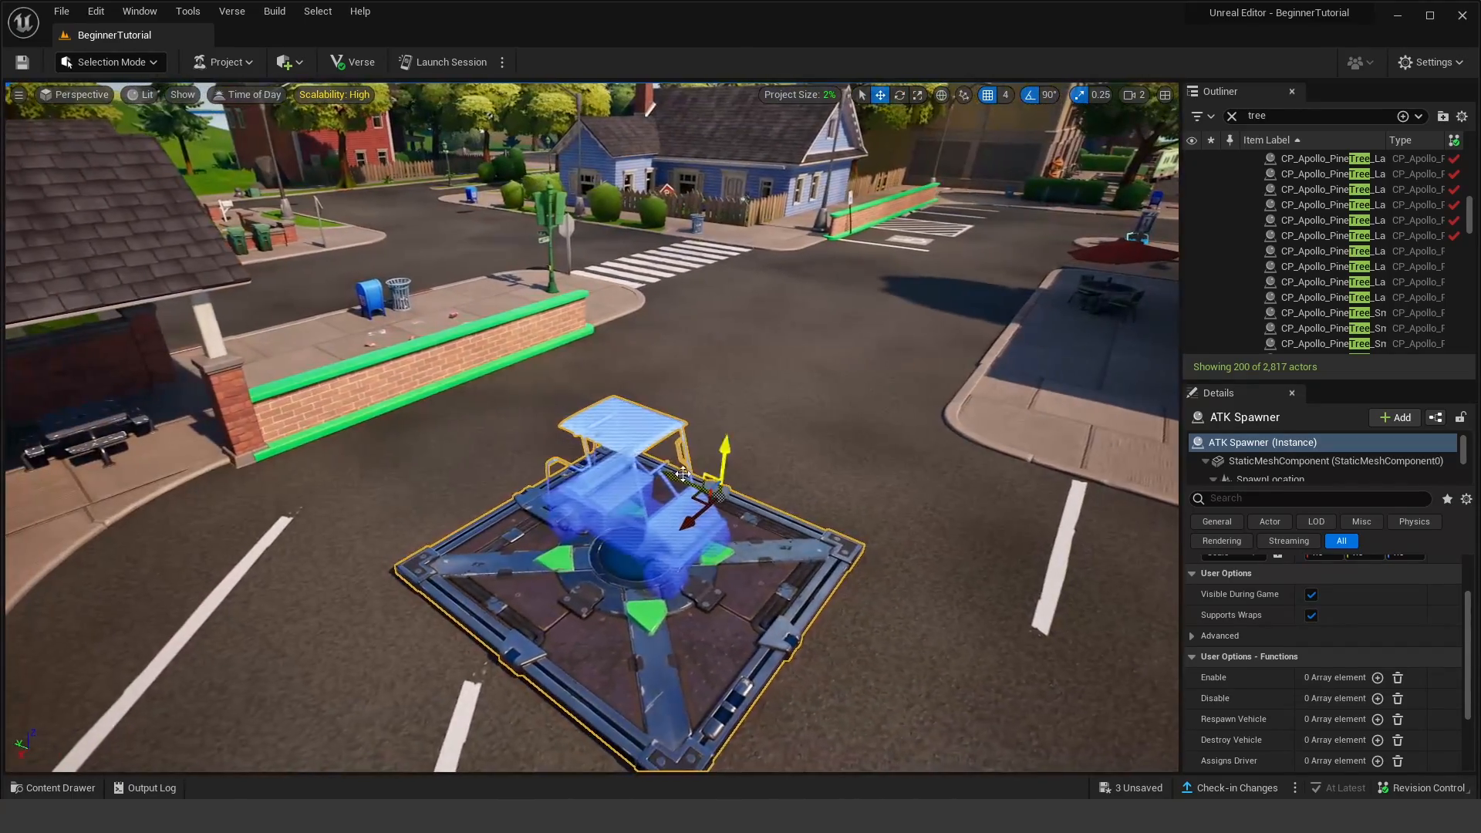
drag(541, 415, 522, 406)
key(d)
right_drag(563, 409, 455, 413)
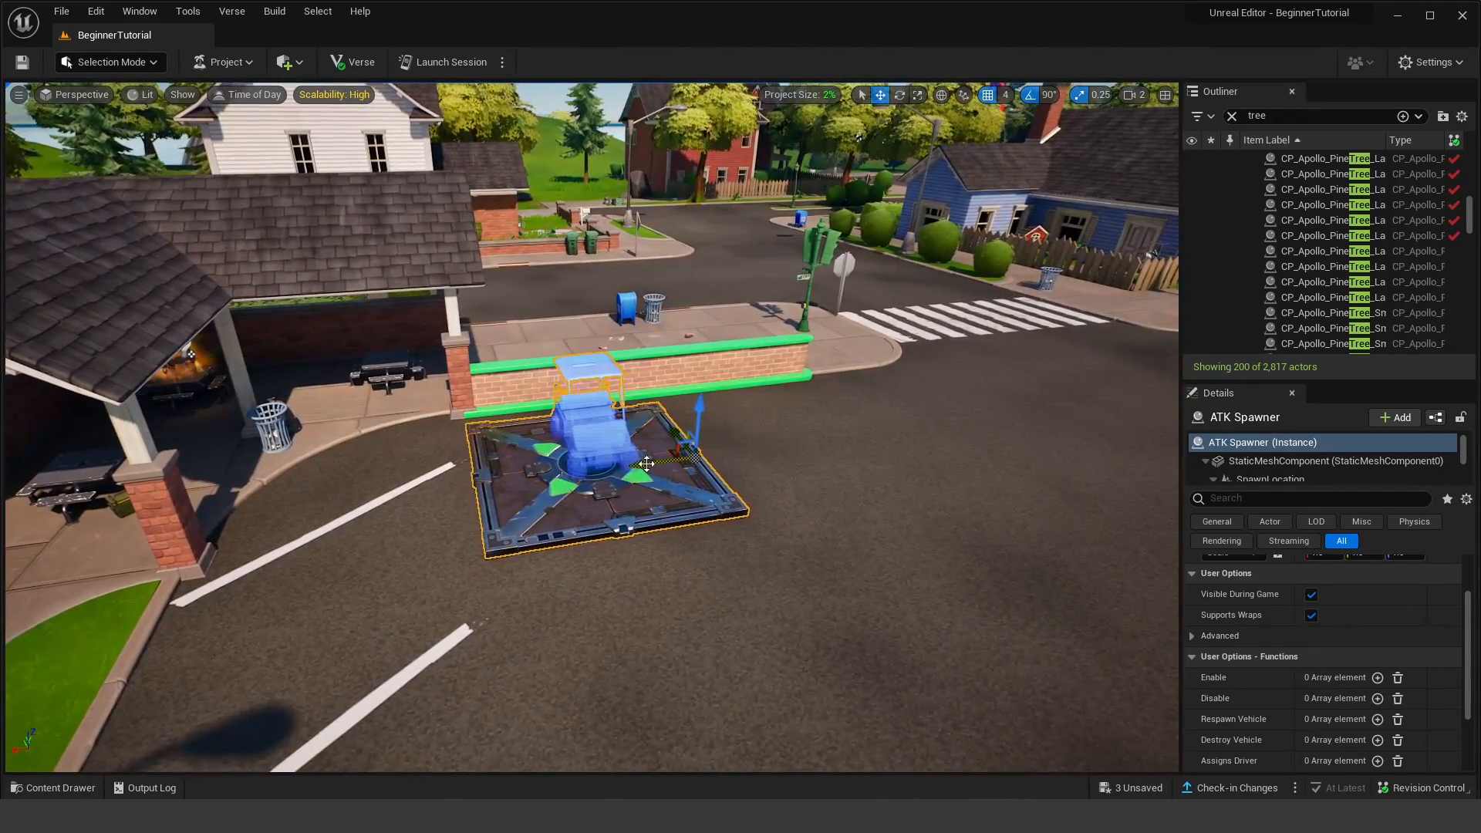
key(d)
right_drag(679, 466, 590, 467)
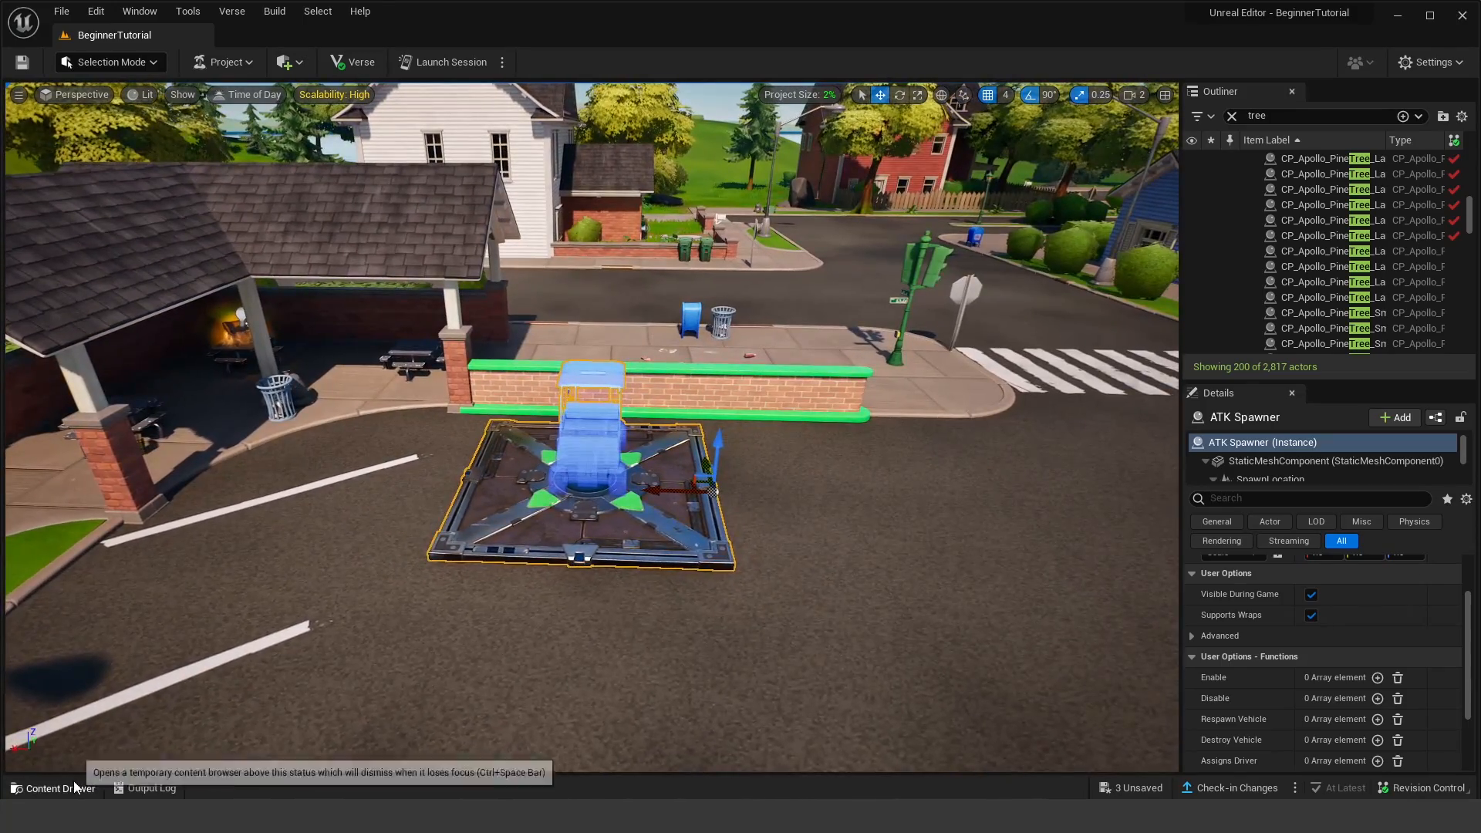
Step: Place a Campfire device on the asphalt next to the ATK Spawner and frame it in view
click(73, 787)
scroll(1060, 610, down, 2)
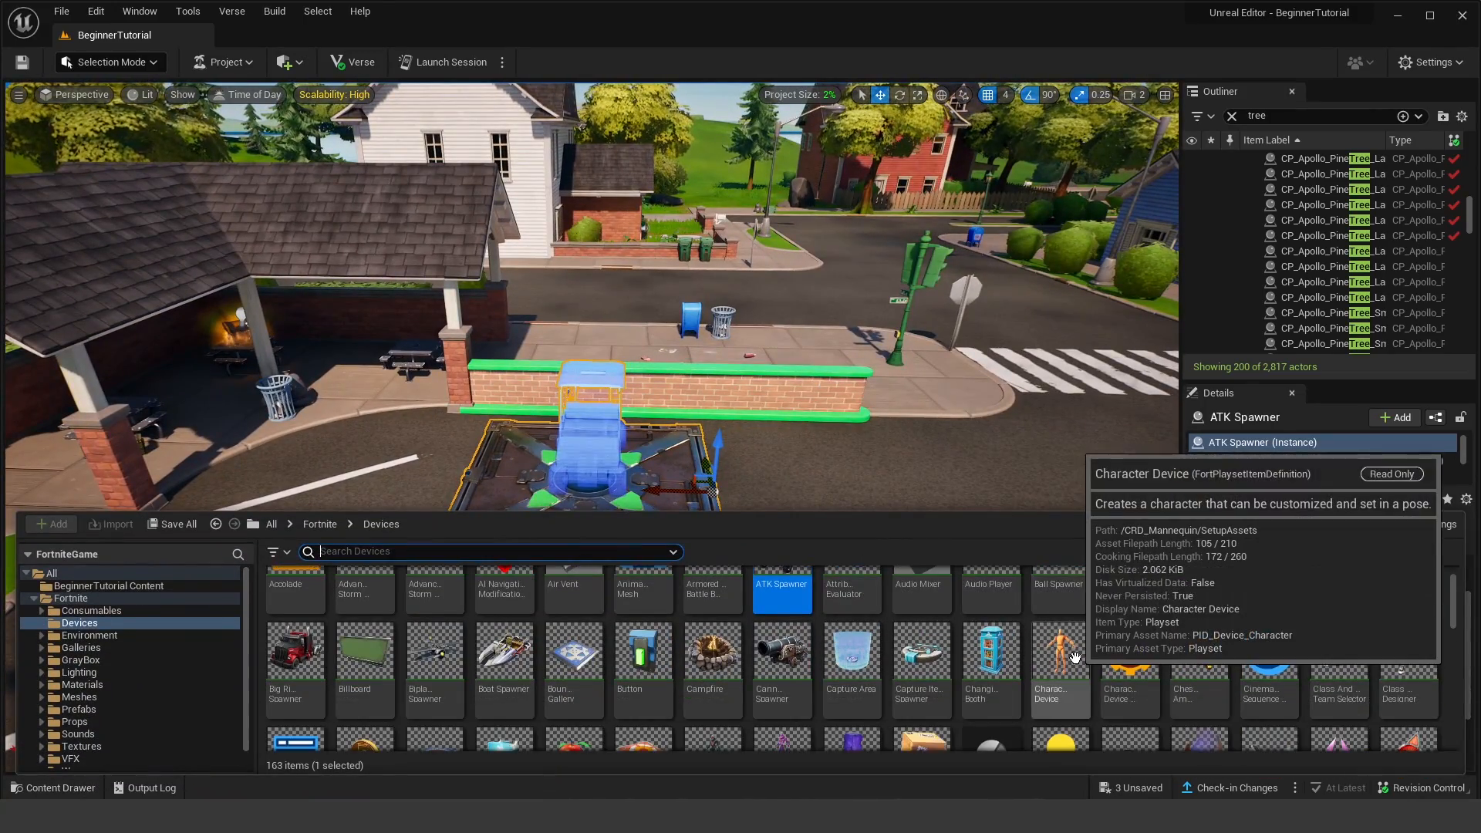
drag(711, 609, 803, 473)
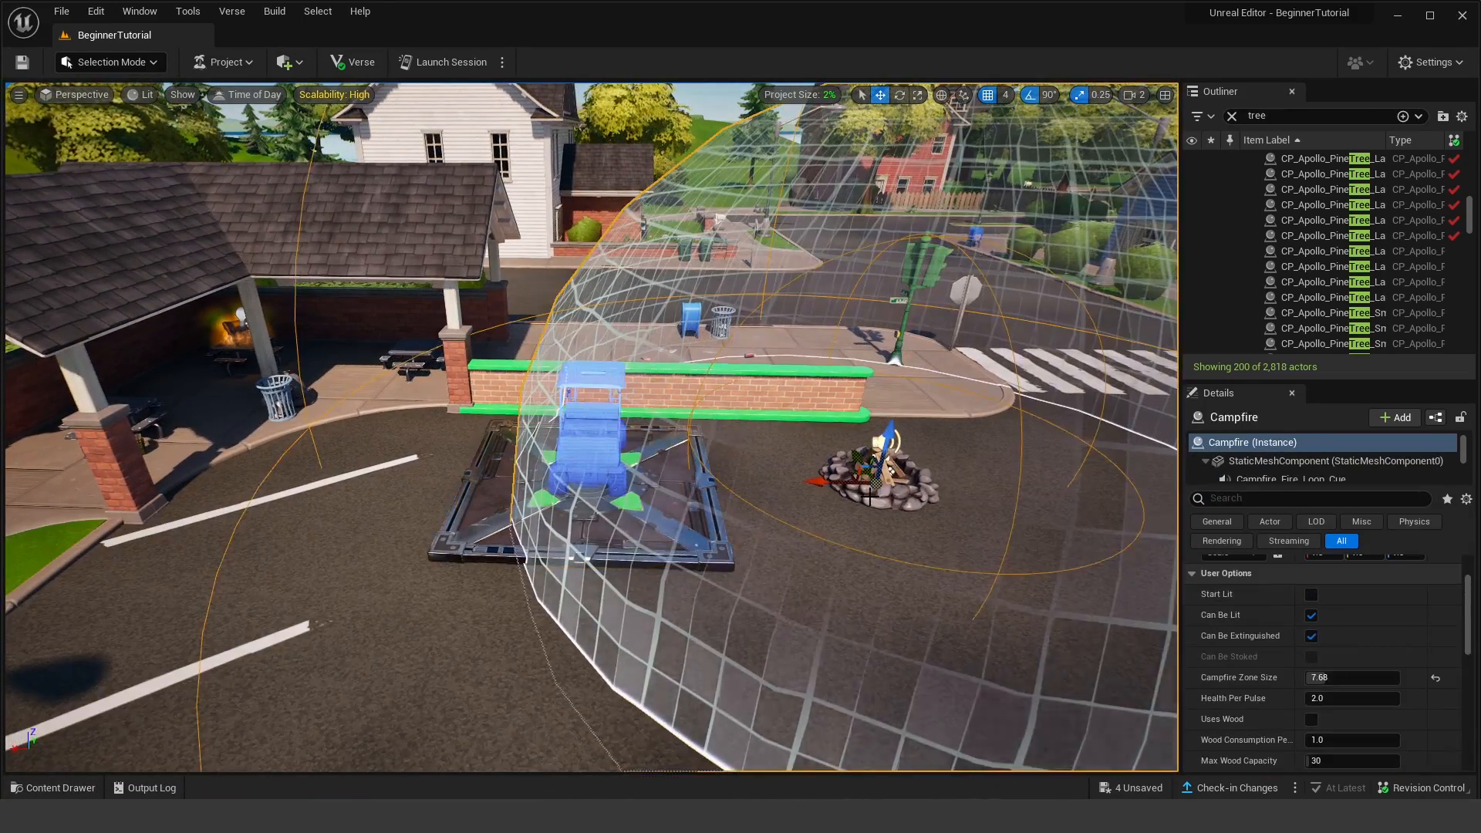
key(f)
Step: Place a Dirt Bike Spawner on the road on the far side of the campfire from the ATK Spawner and frame it
key(ctrl+space)
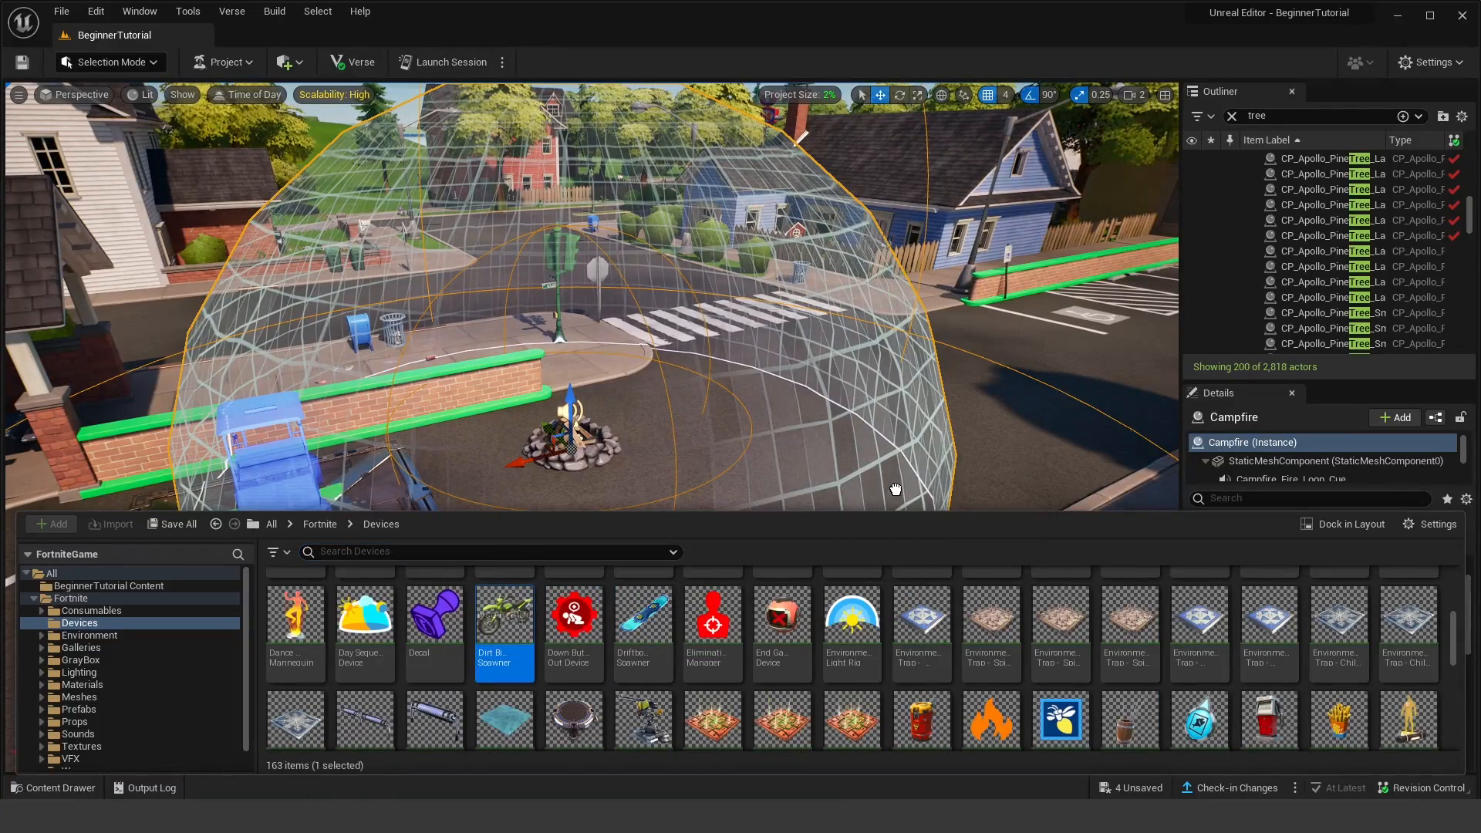
drag(971, 403, 975, 445)
key(f)
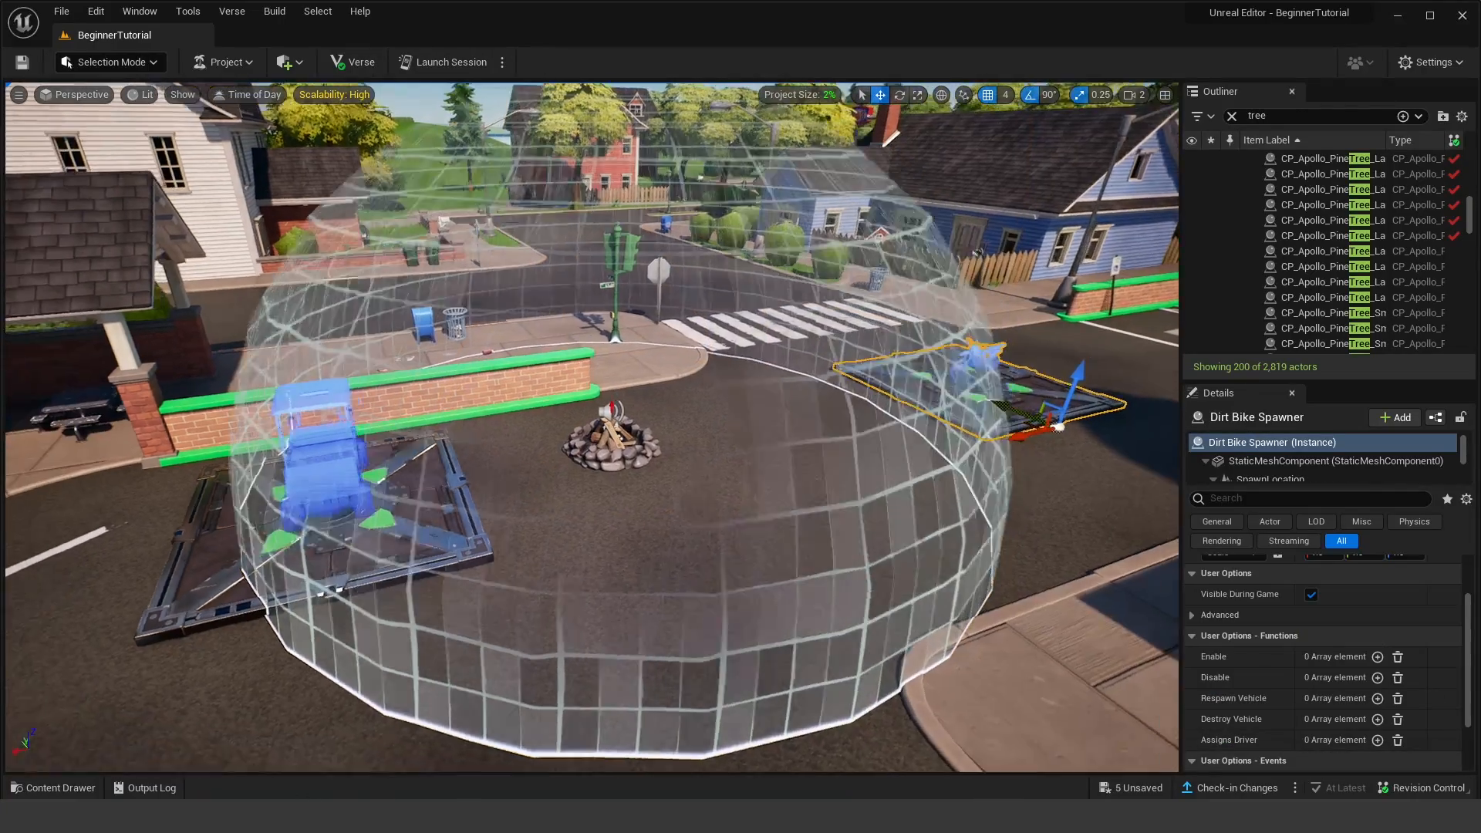
Step: Browse more devices, look into the Consumables folder, and return to the Fortnite folder in the Content Drawer
key(ctrl+space)
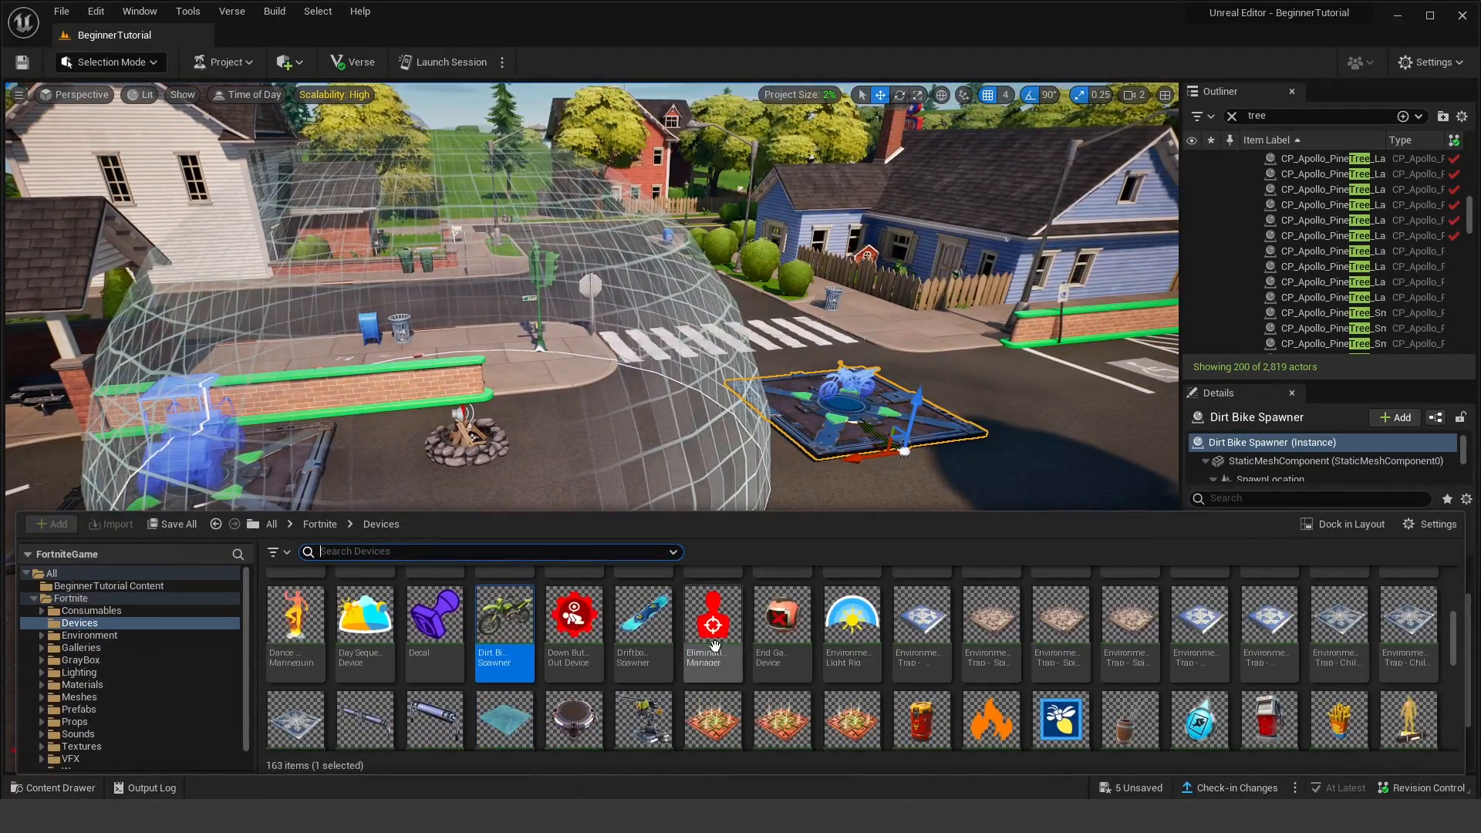
scroll(714, 646, down, 5)
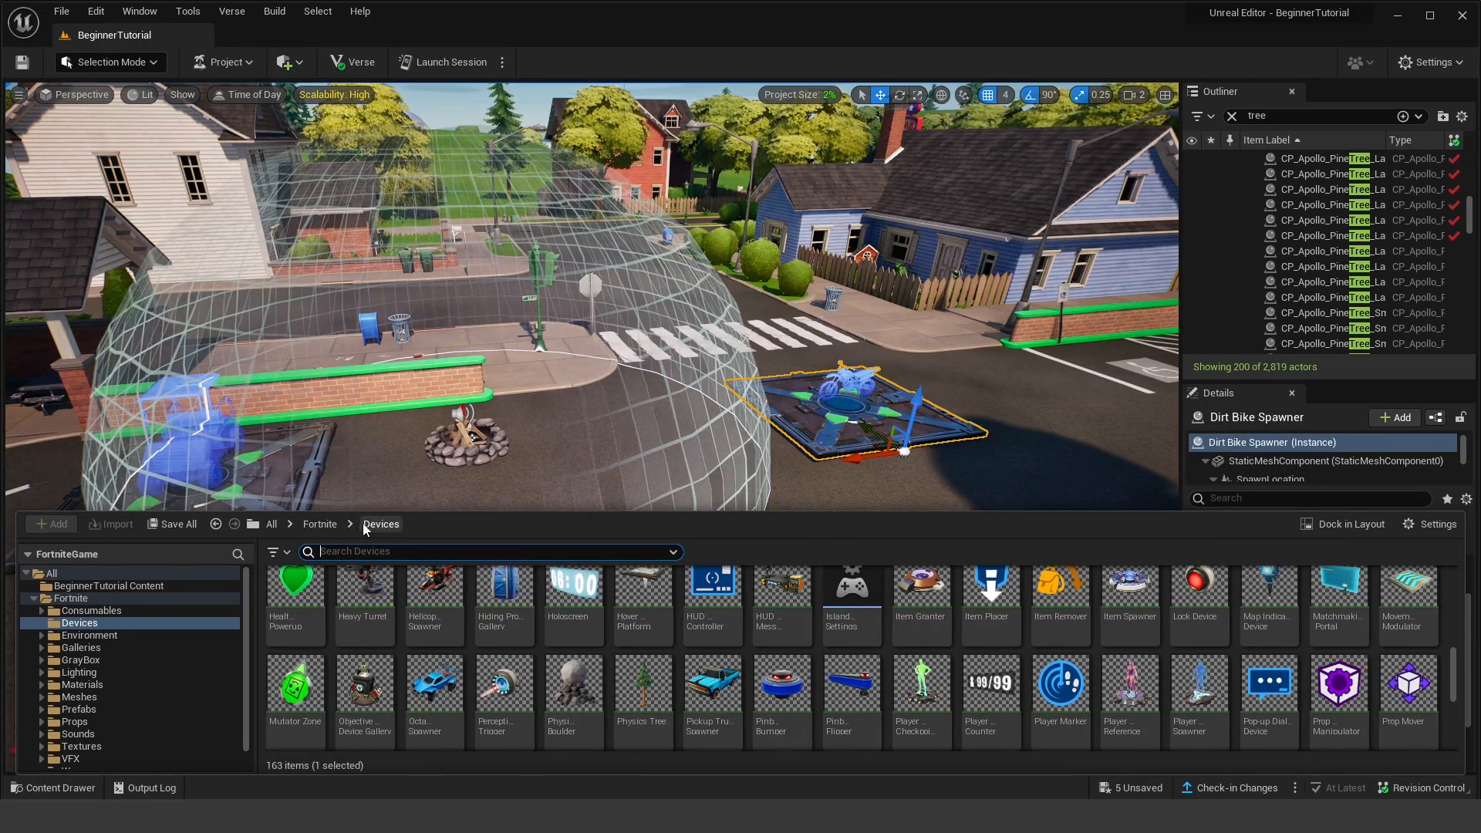
click(327, 525)
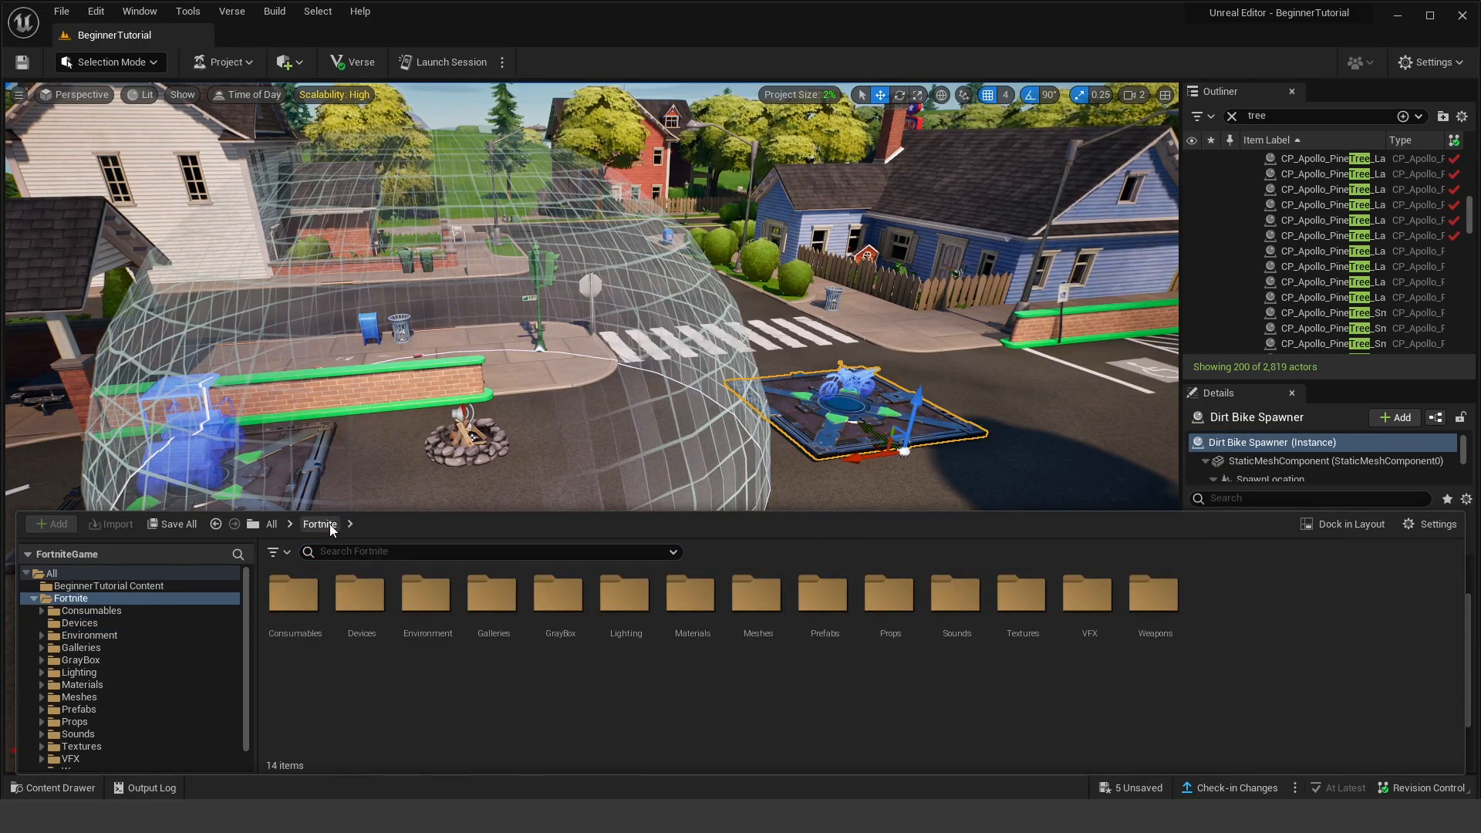
click(91, 611)
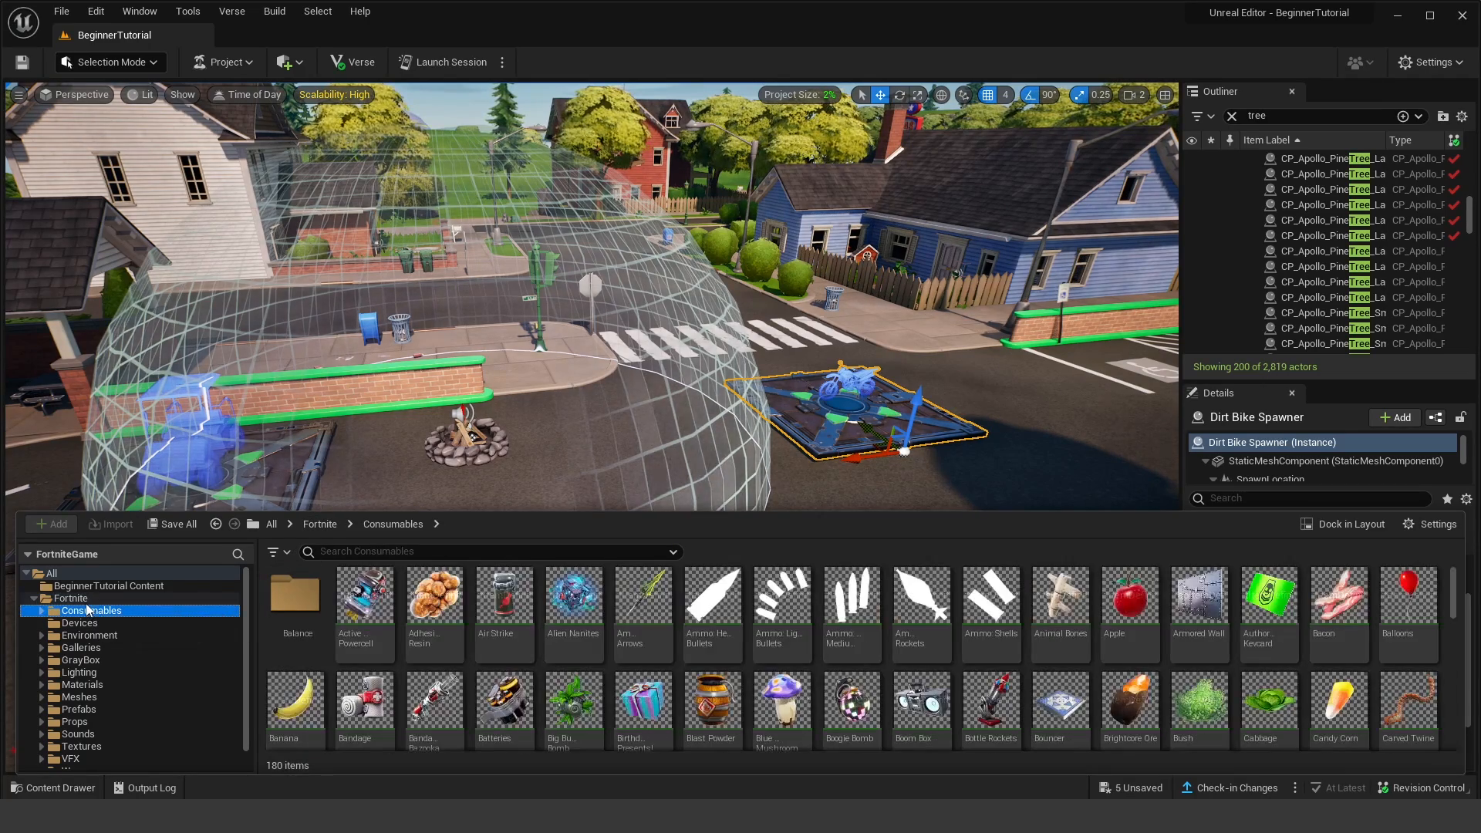
click(77, 600)
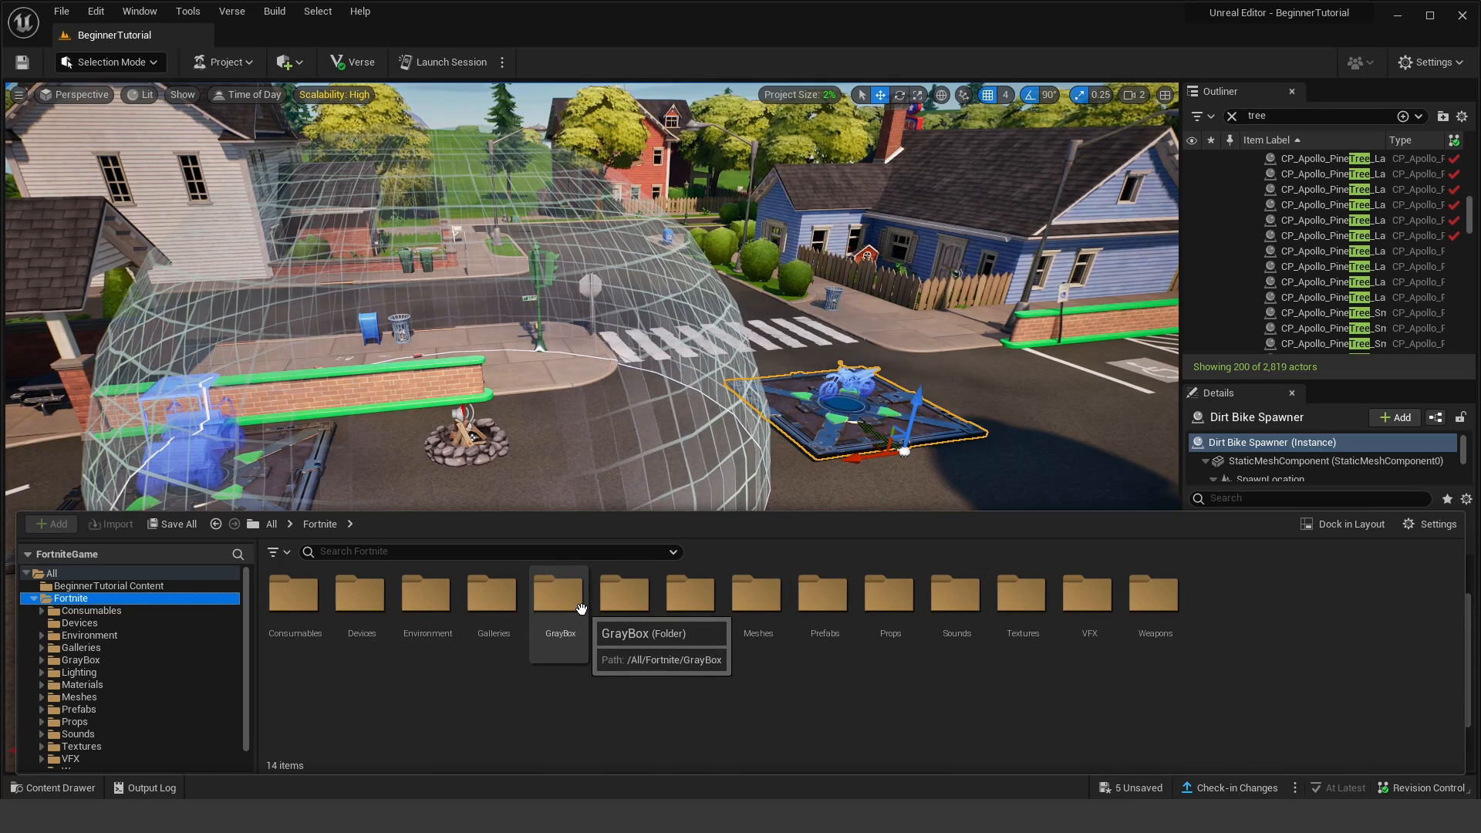
Step: Look through the Fortnite Props themes in the Content Drawer and open the Castle props folder
double_click(890, 594)
scroll(926, 617, down, 3)
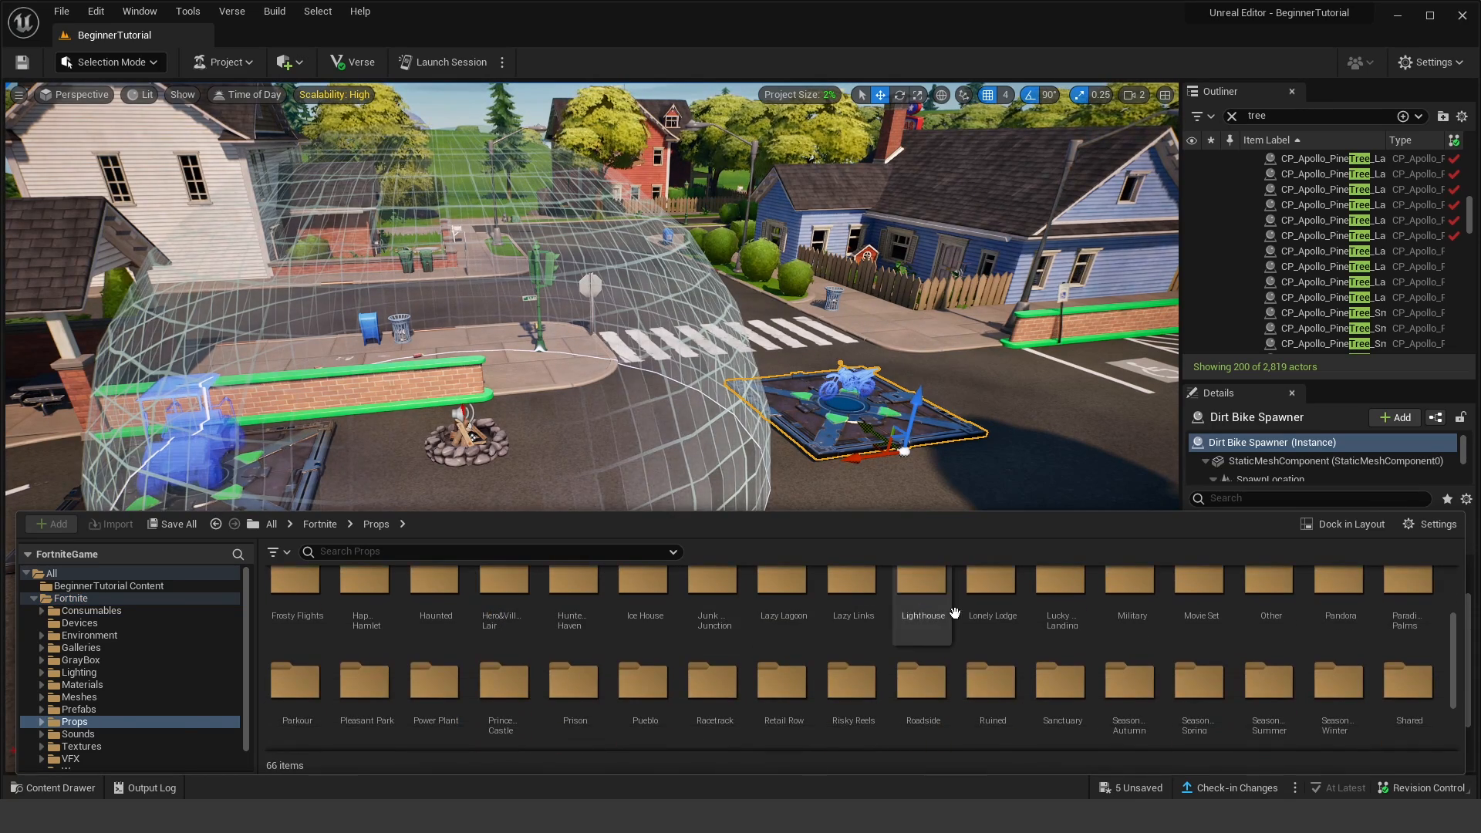
scroll(991, 625, up, 2)
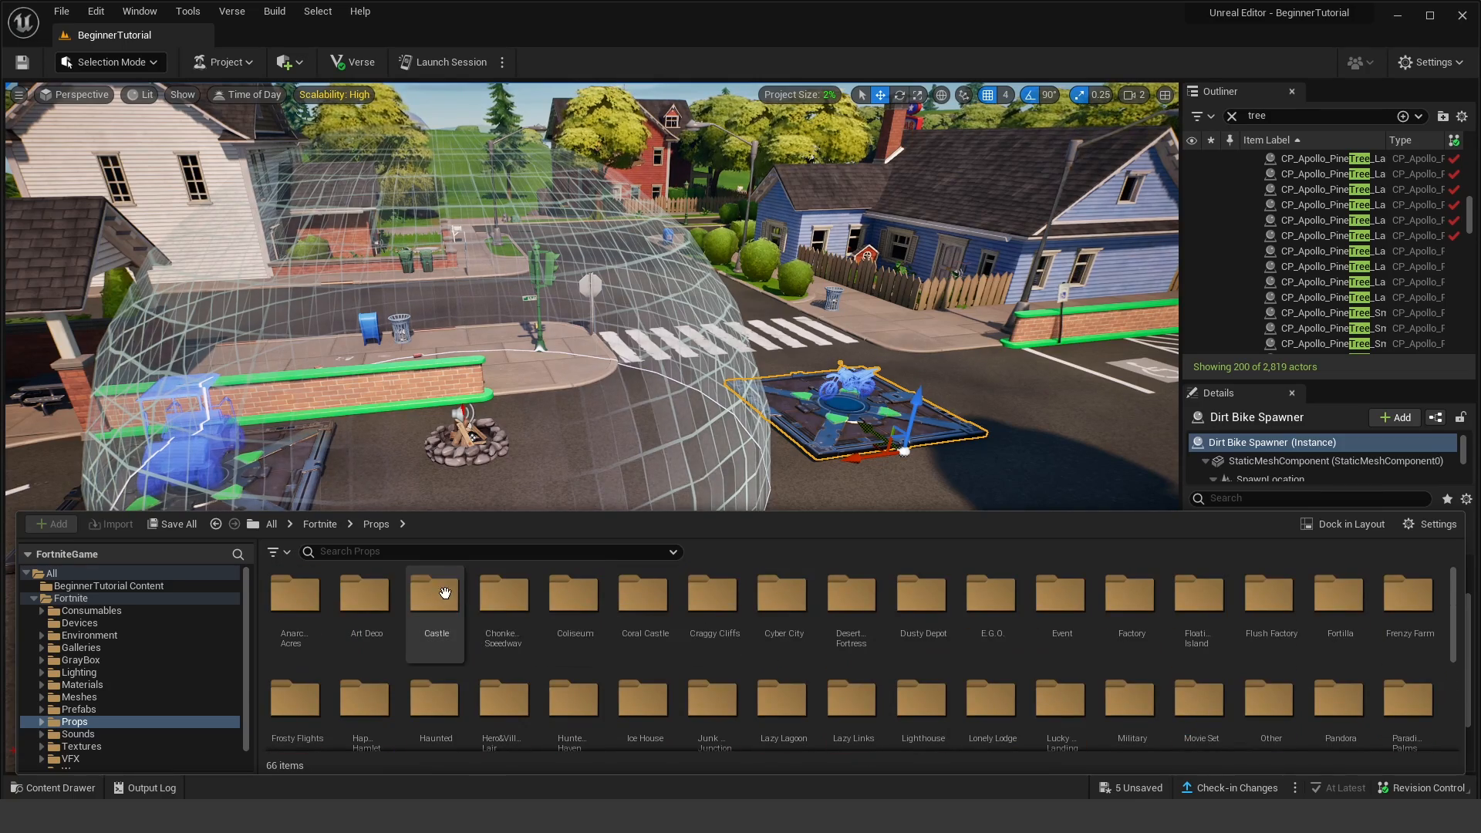
double_click(444, 591)
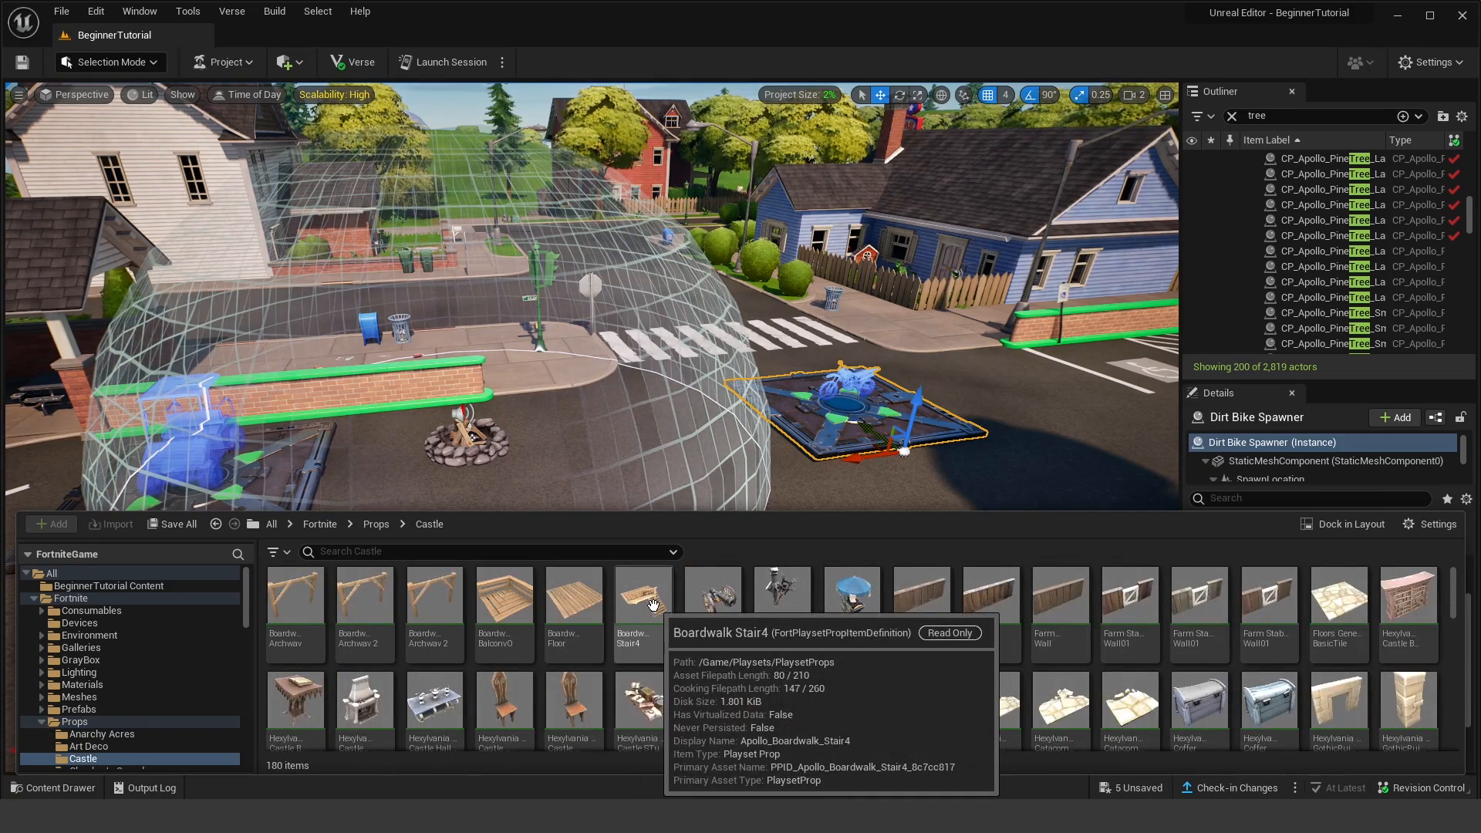
Step: Find the IceCastle Door1 prop among the Castle props and place it on the road beside the Dirt Bike Spawner
scroll(656, 605, down, 5)
scroll(925, 609, down, 2)
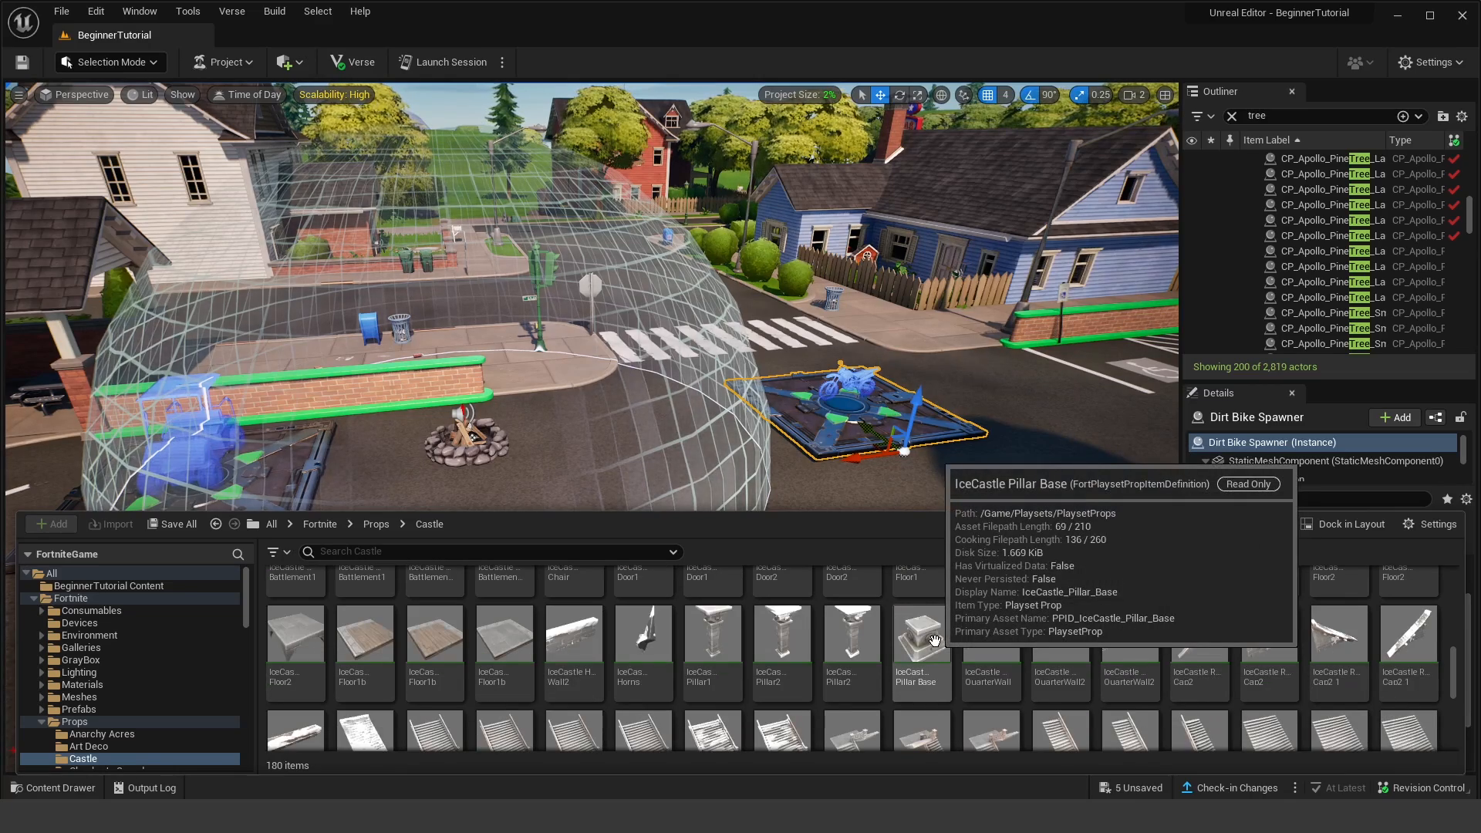
scroll(879, 656, up, 1)
scroll(884, 664, down, 1)
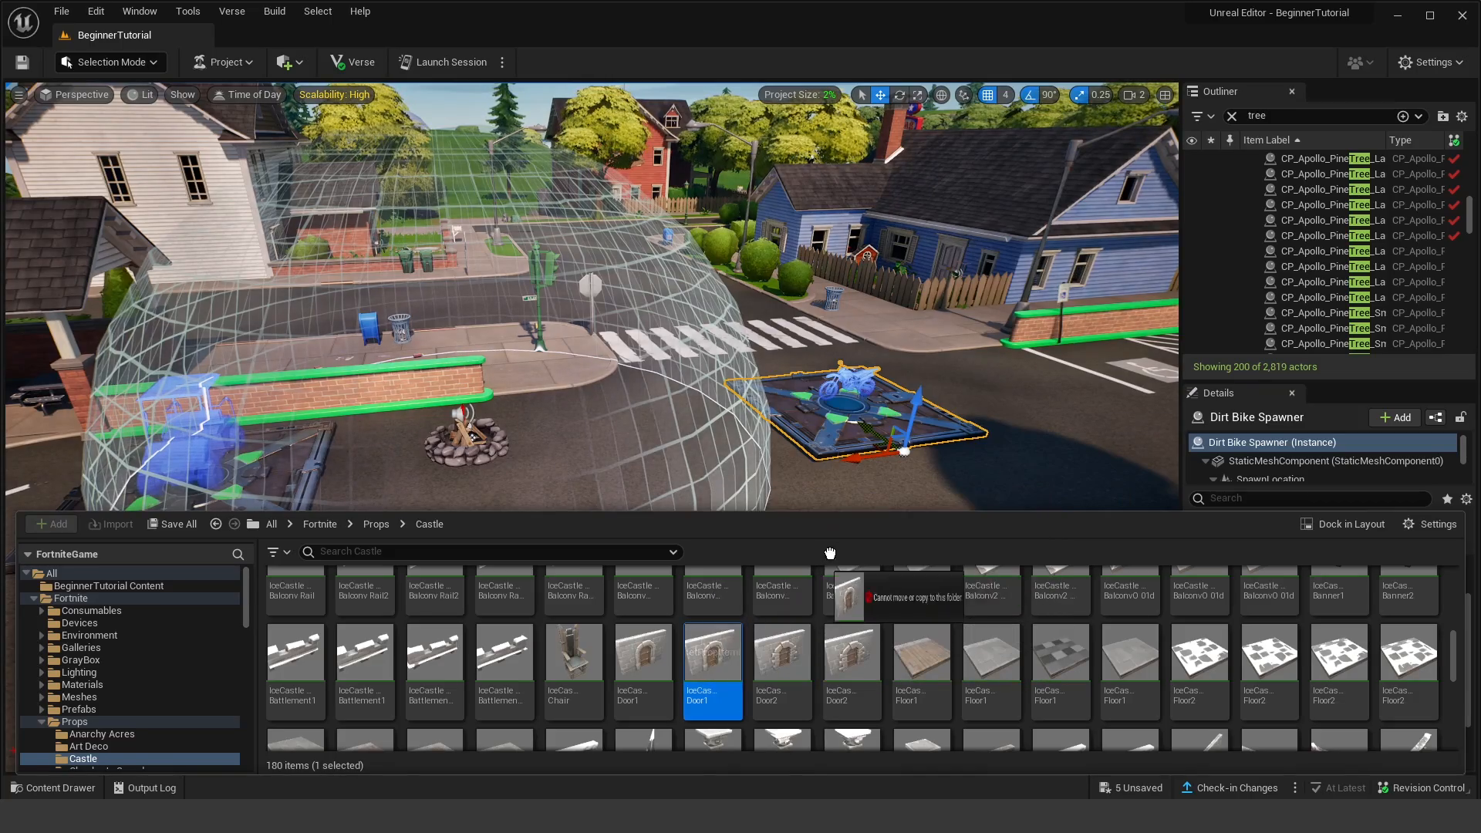
drag(968, 498, 970, 497)
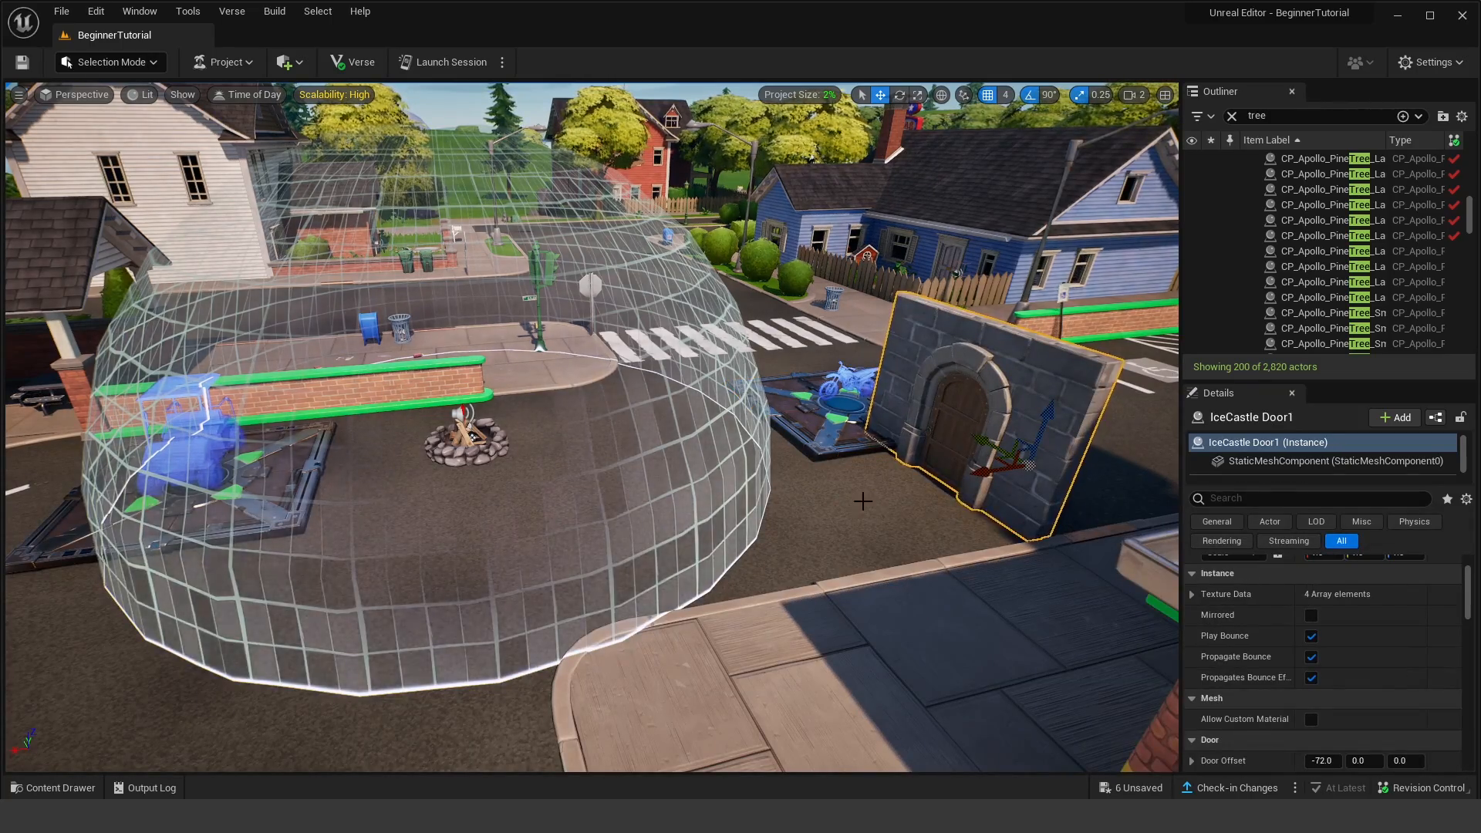
Step: Move the IceCastle Door1 wall along the road, farther away from the Dirt Bike Spawner
right_drag(862, 499, 807, 493)
key(w)
key(s)
key(d)
key(s)
drag(670, 513, 911, 541)
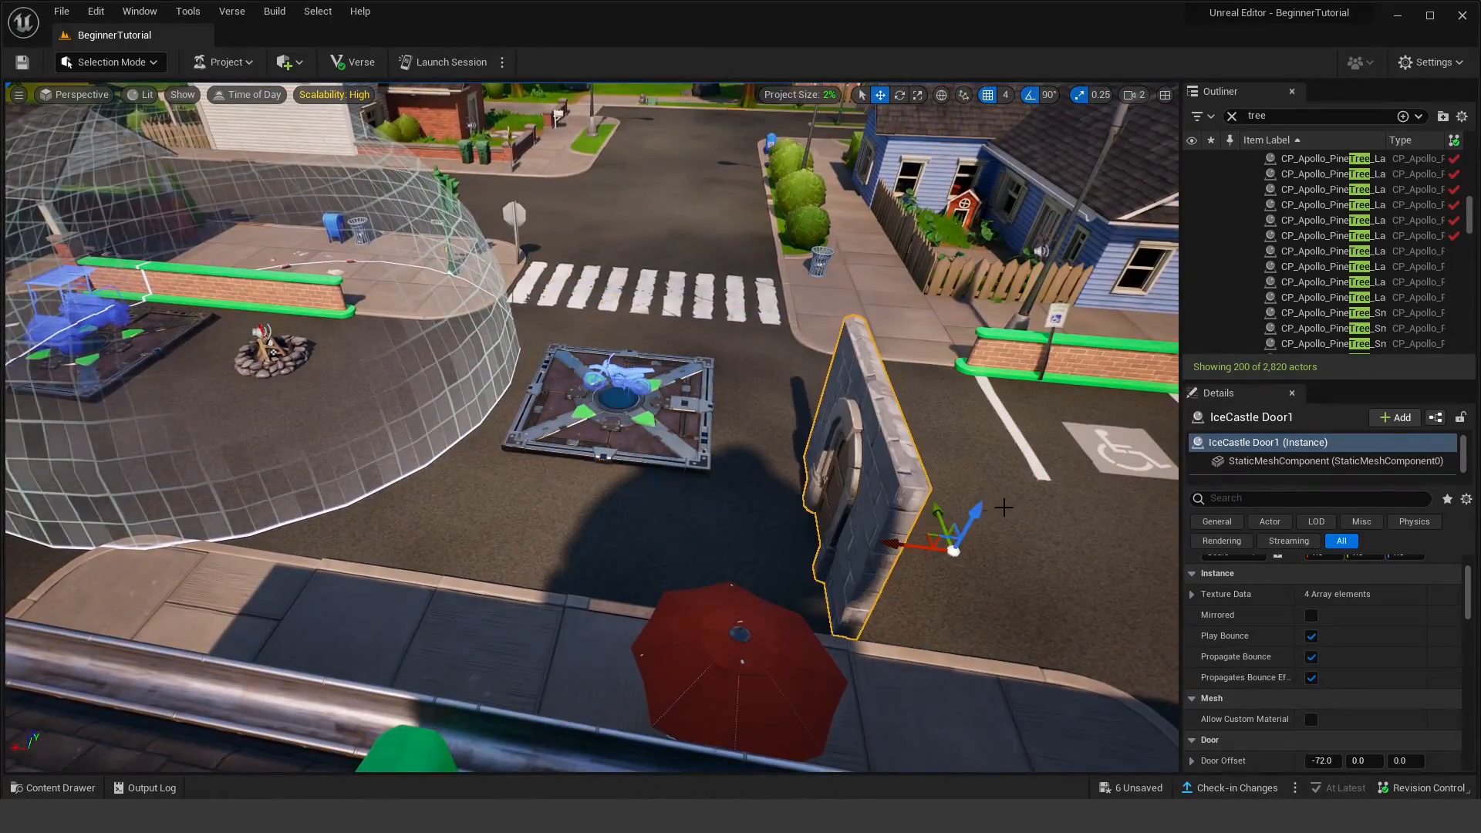
Step: Place an IceCastle Wall2 prop directly beside the door wall, continuing it in a straight line across the road
right_drag(1001, 506, 1057, 499)
key(a)
right_drag(799, 548, 1173, 509)
click(52, 787)
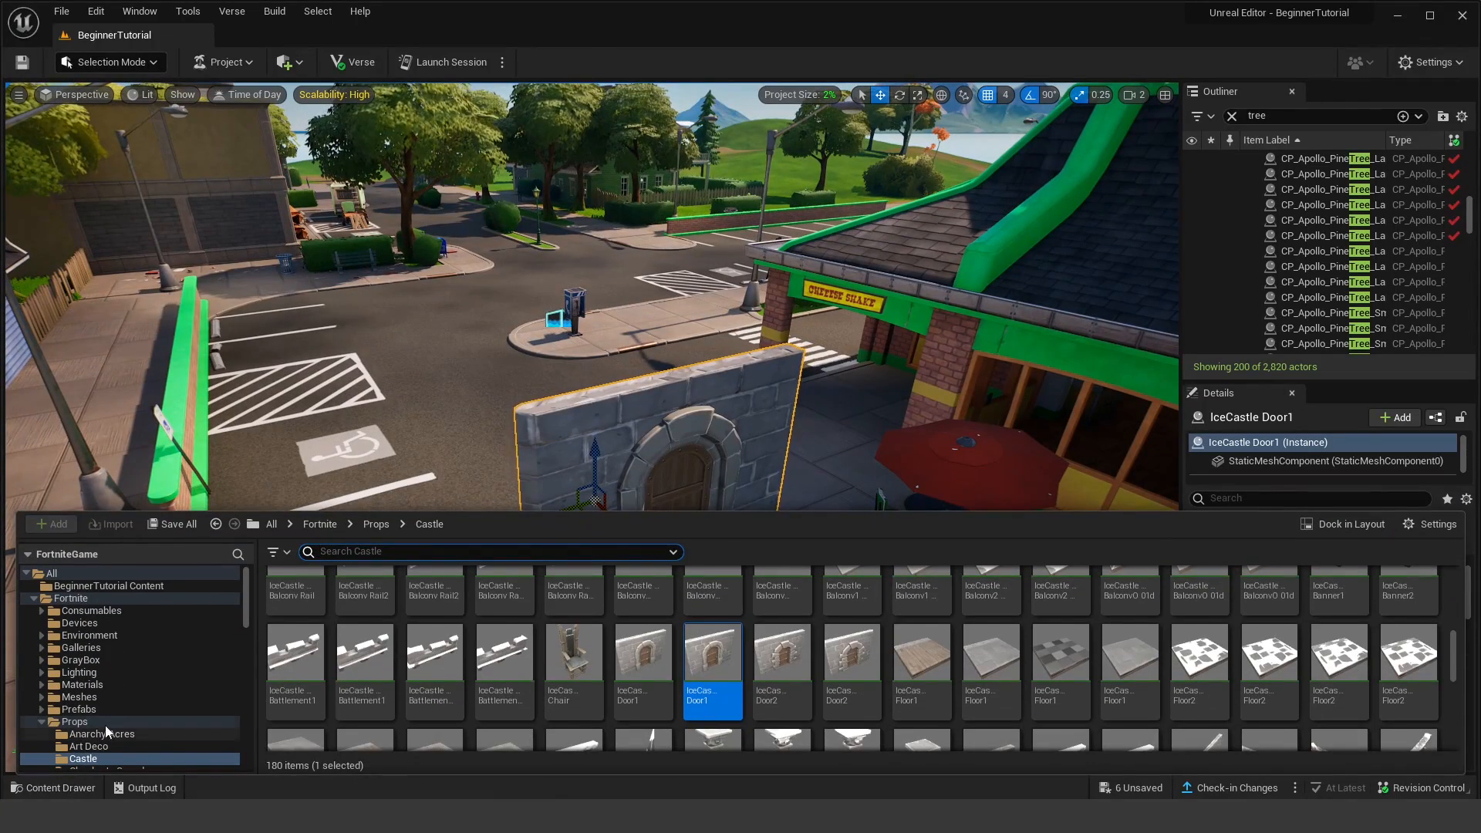
scroll(964, 640, down, 5)
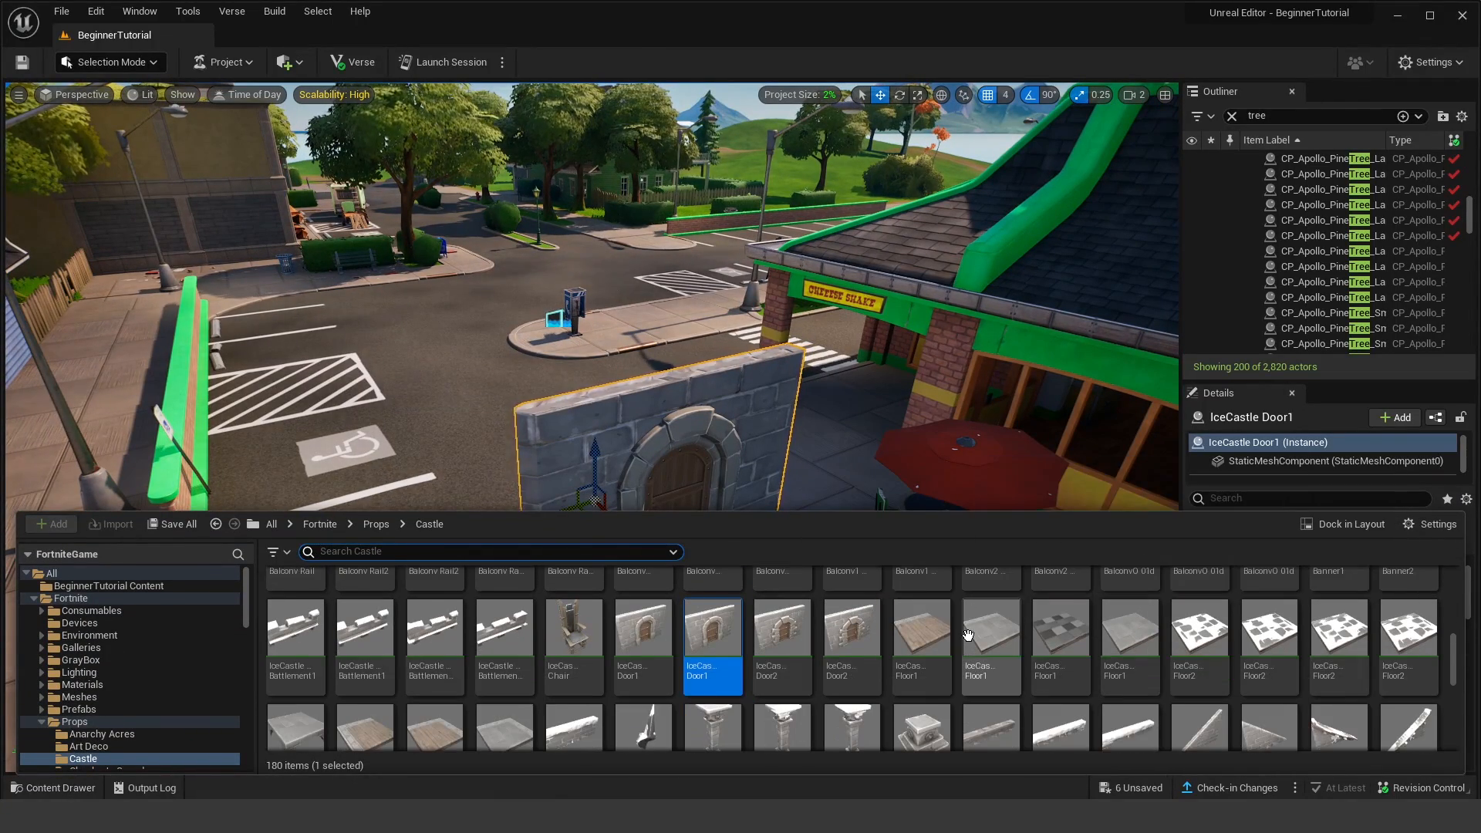
scroll(966, 634, down, 8)
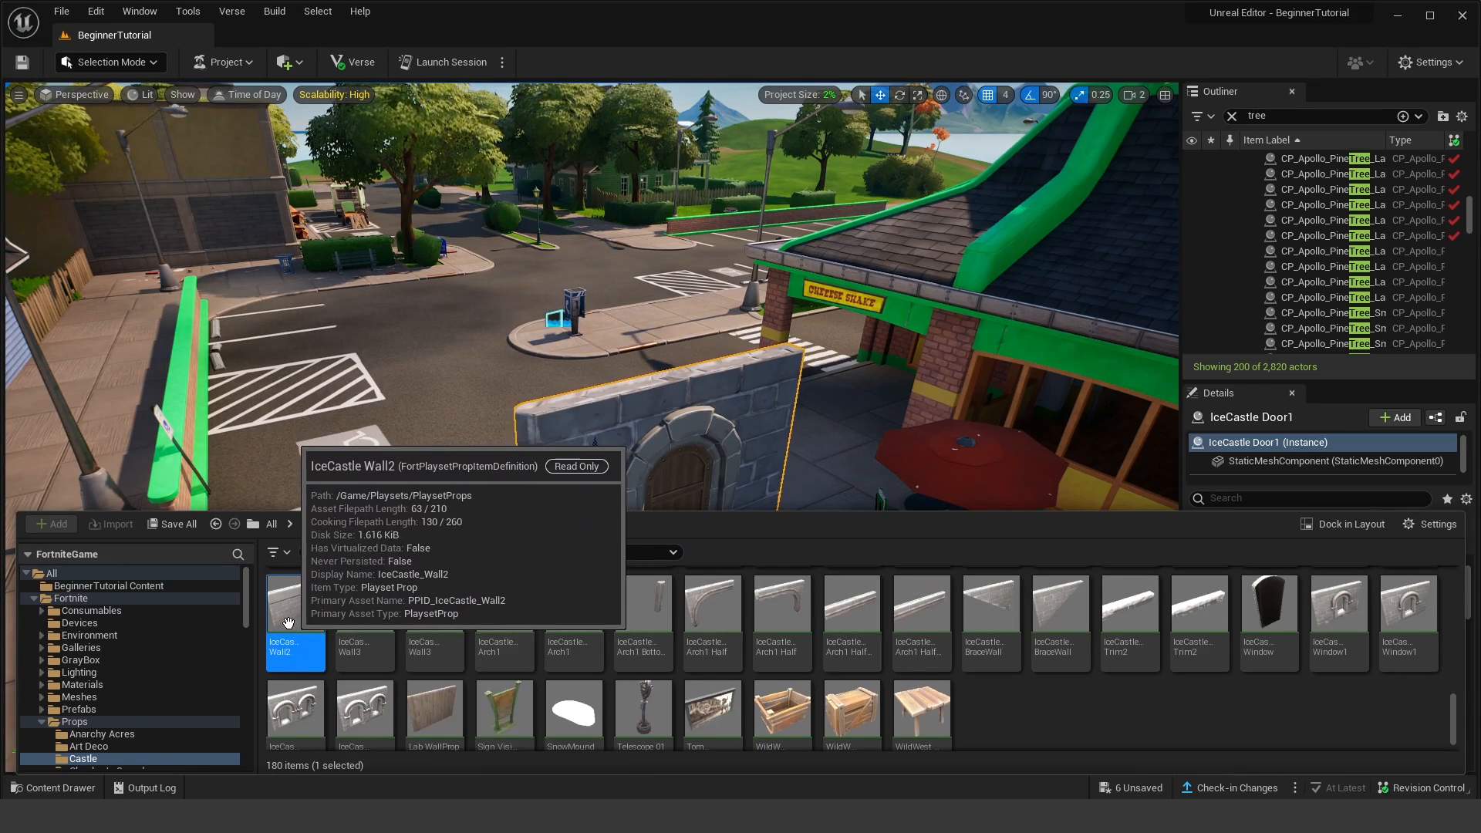
drag(288, 622, 548, 610)
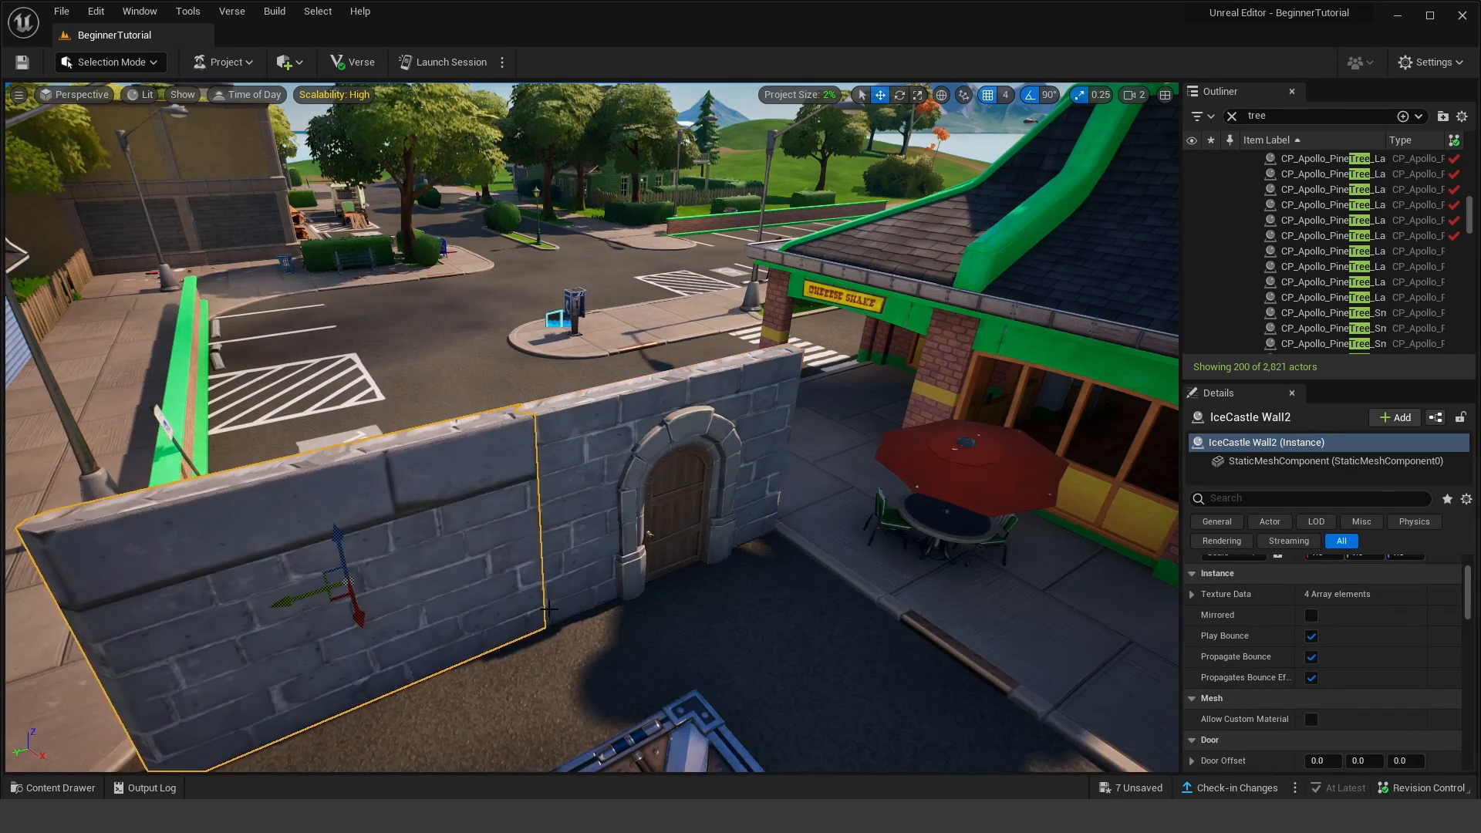
Step: Duplicate the IceCastle Wall2 segment and pull the copy out toward the parking spaces behind the wall
key(s)
mouse_move(604, 551)
right_down()
mouse_move(532, 557)
mouse_move(604, 552)
right_up()
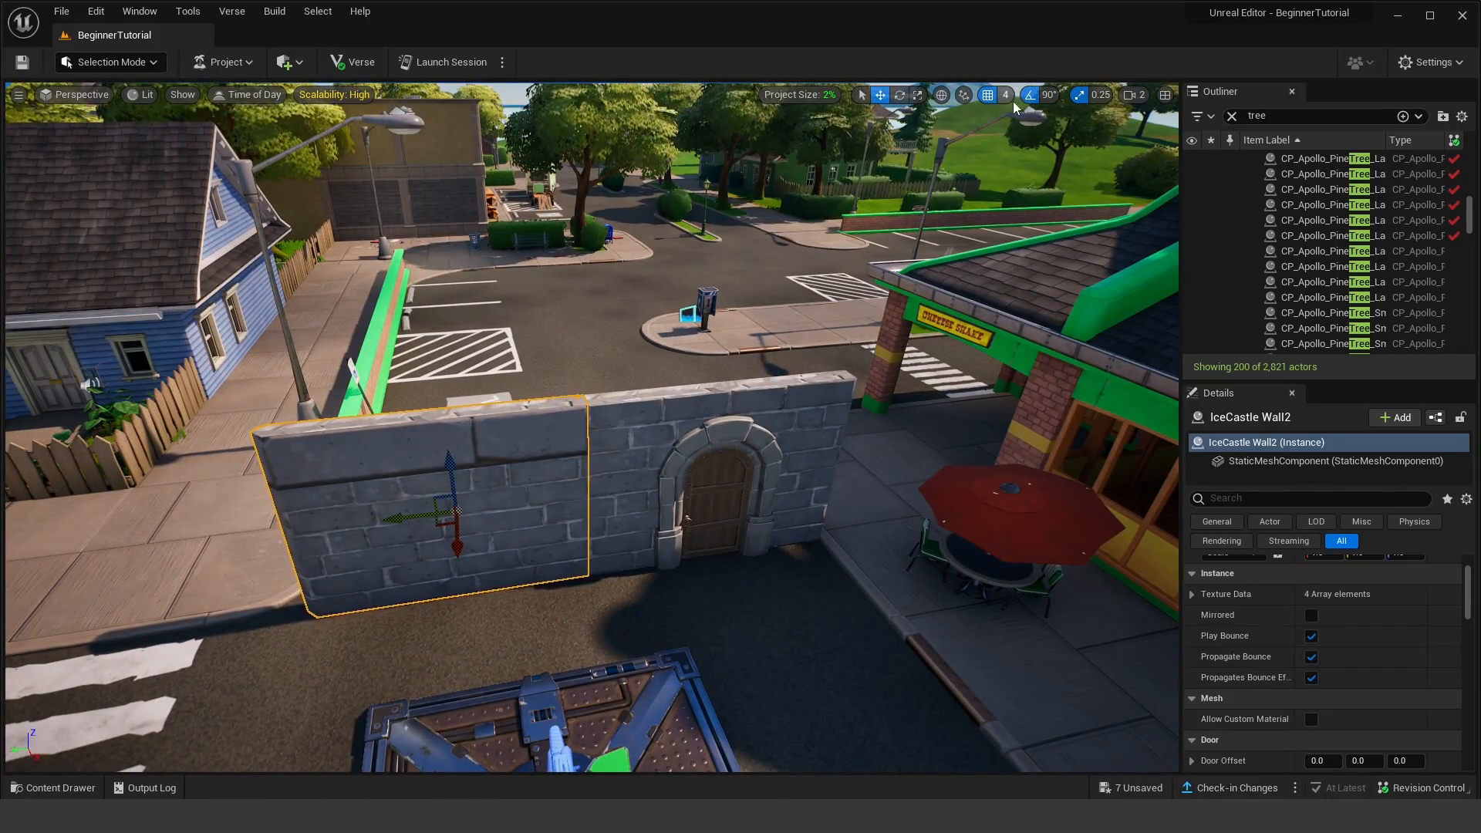
right_drag(771, 386, 285, 463)
right_drag(736, 437, 856, 363)
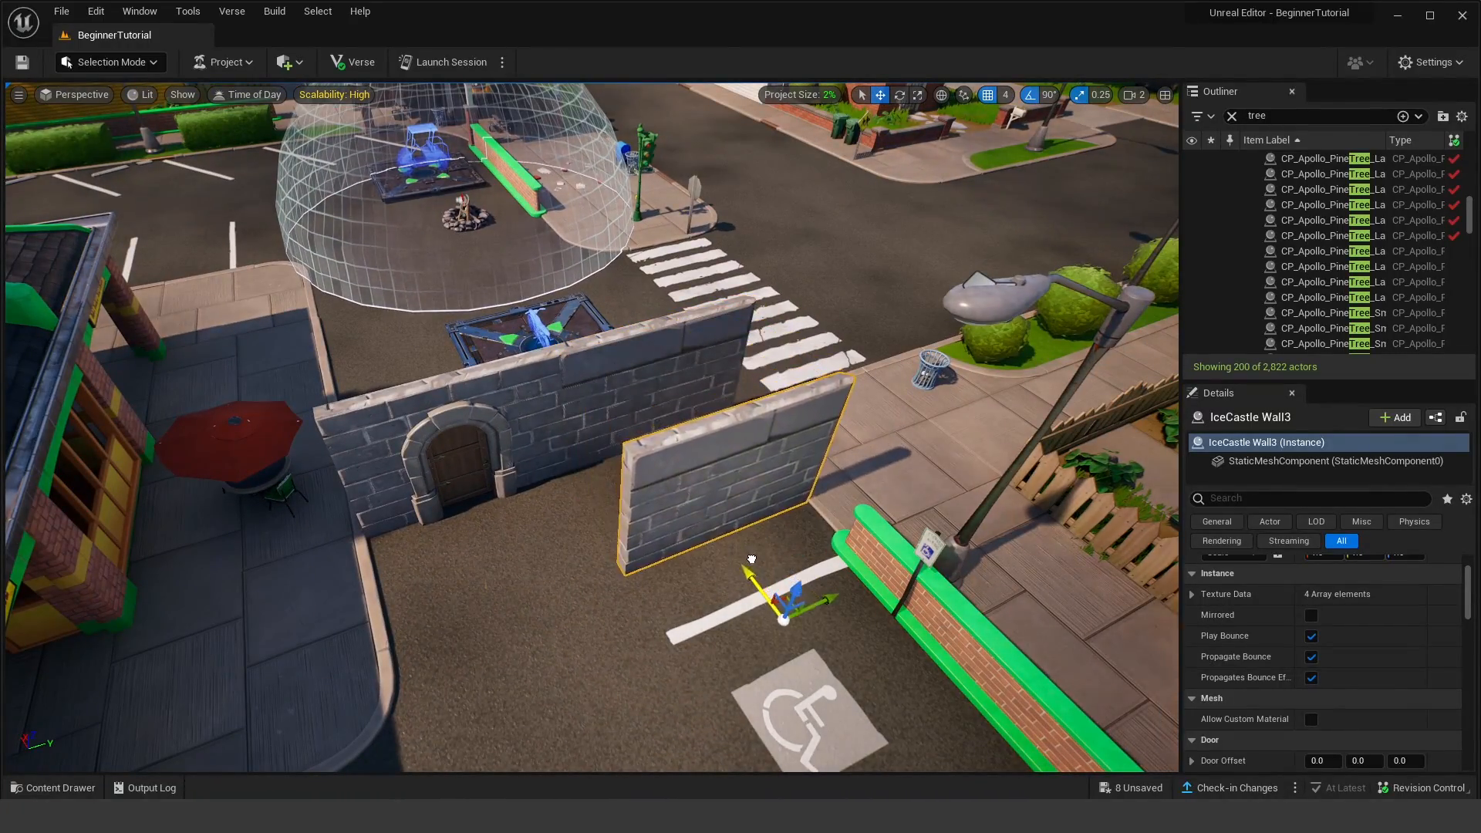
Step: Rotate the copied wall 90° and move it to the free end of the straight wall to form a corner
mouse_move(689, 538)
right_down()
mouse_move(632, 540)
mouse_move(688, 538)
right_up()
key(e)
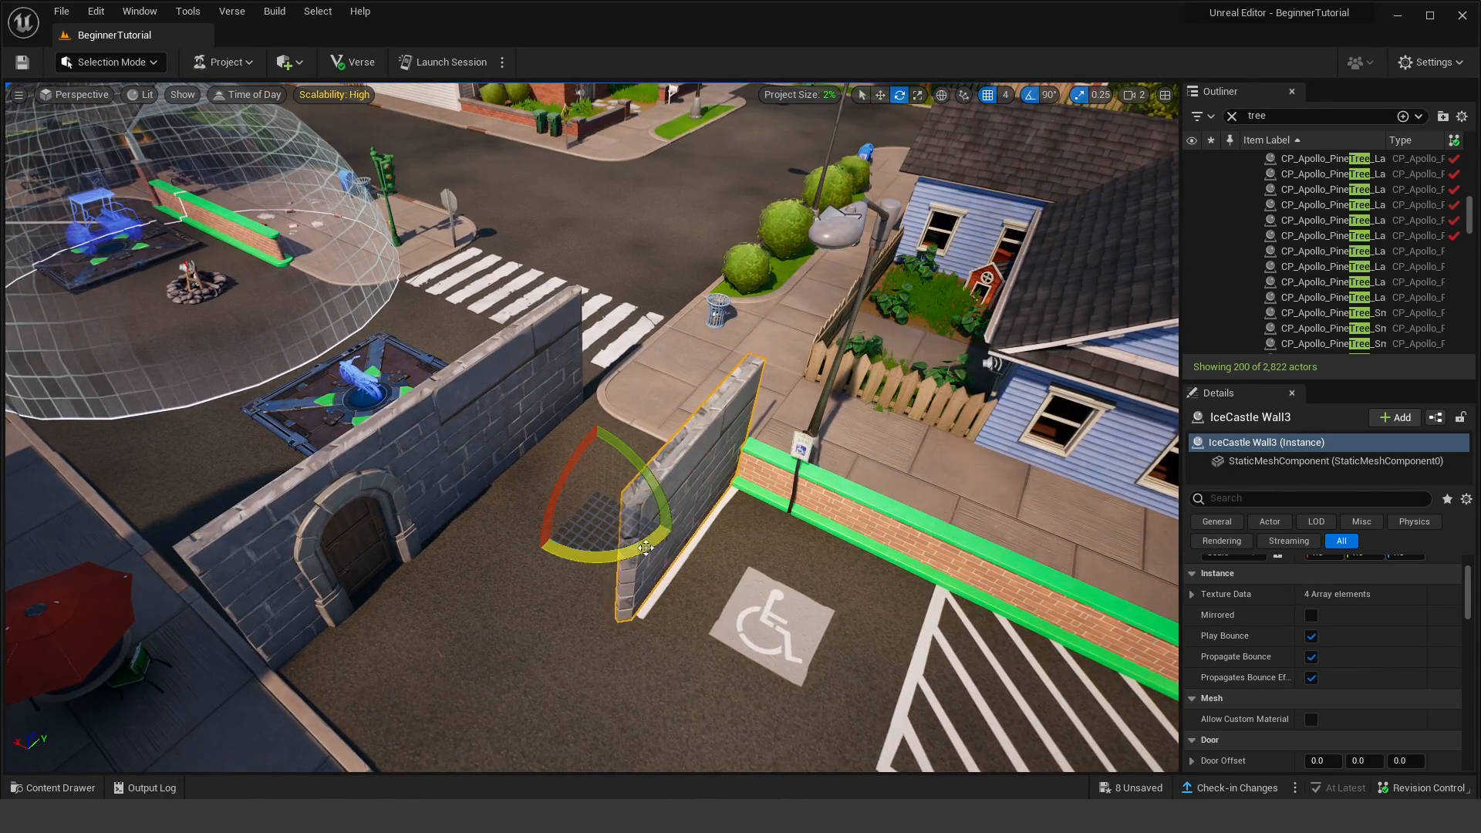
drag(526, 449, 641, 444)
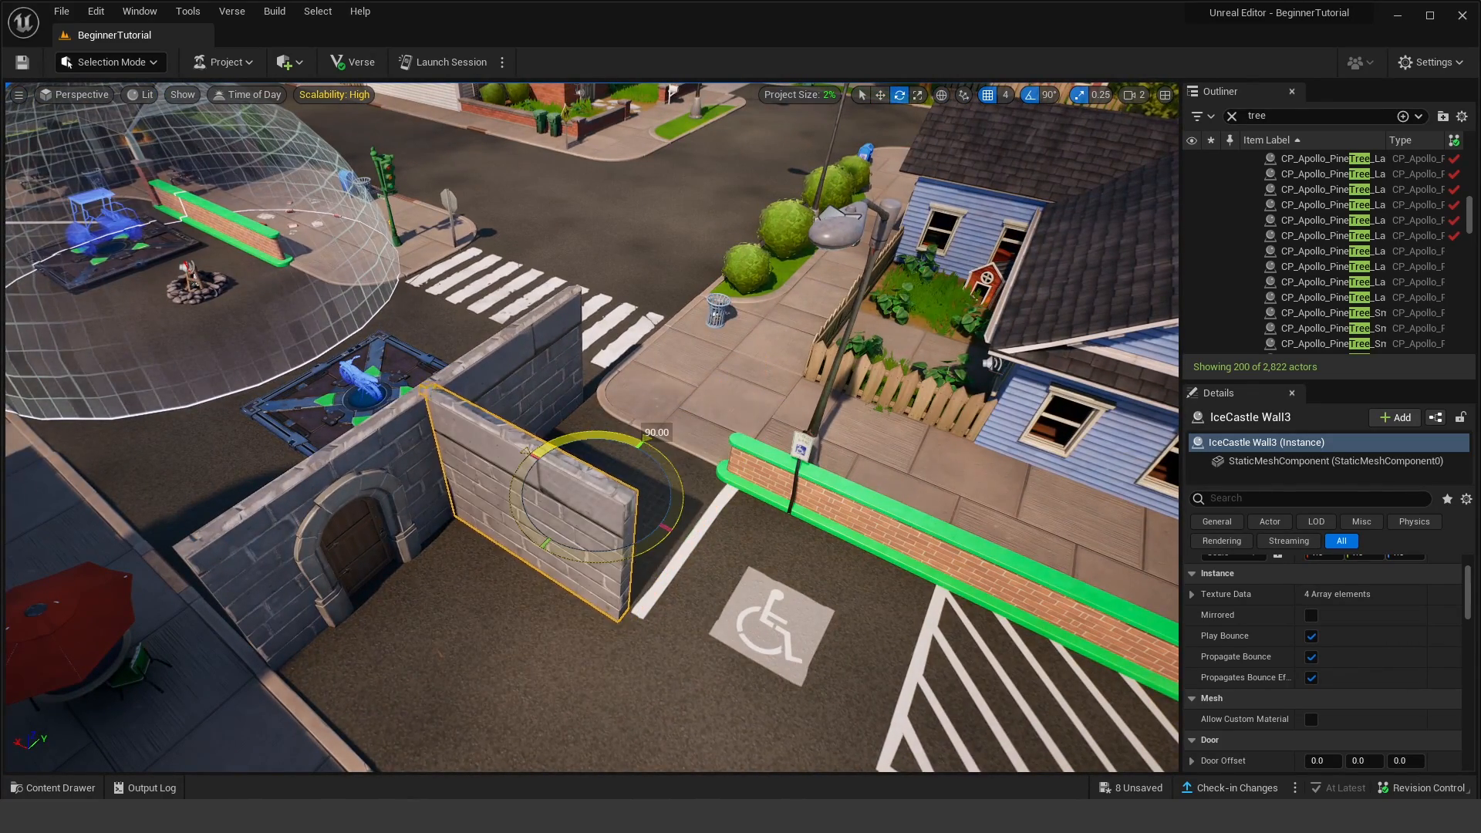
right_drag(642, 443, 717, 502)
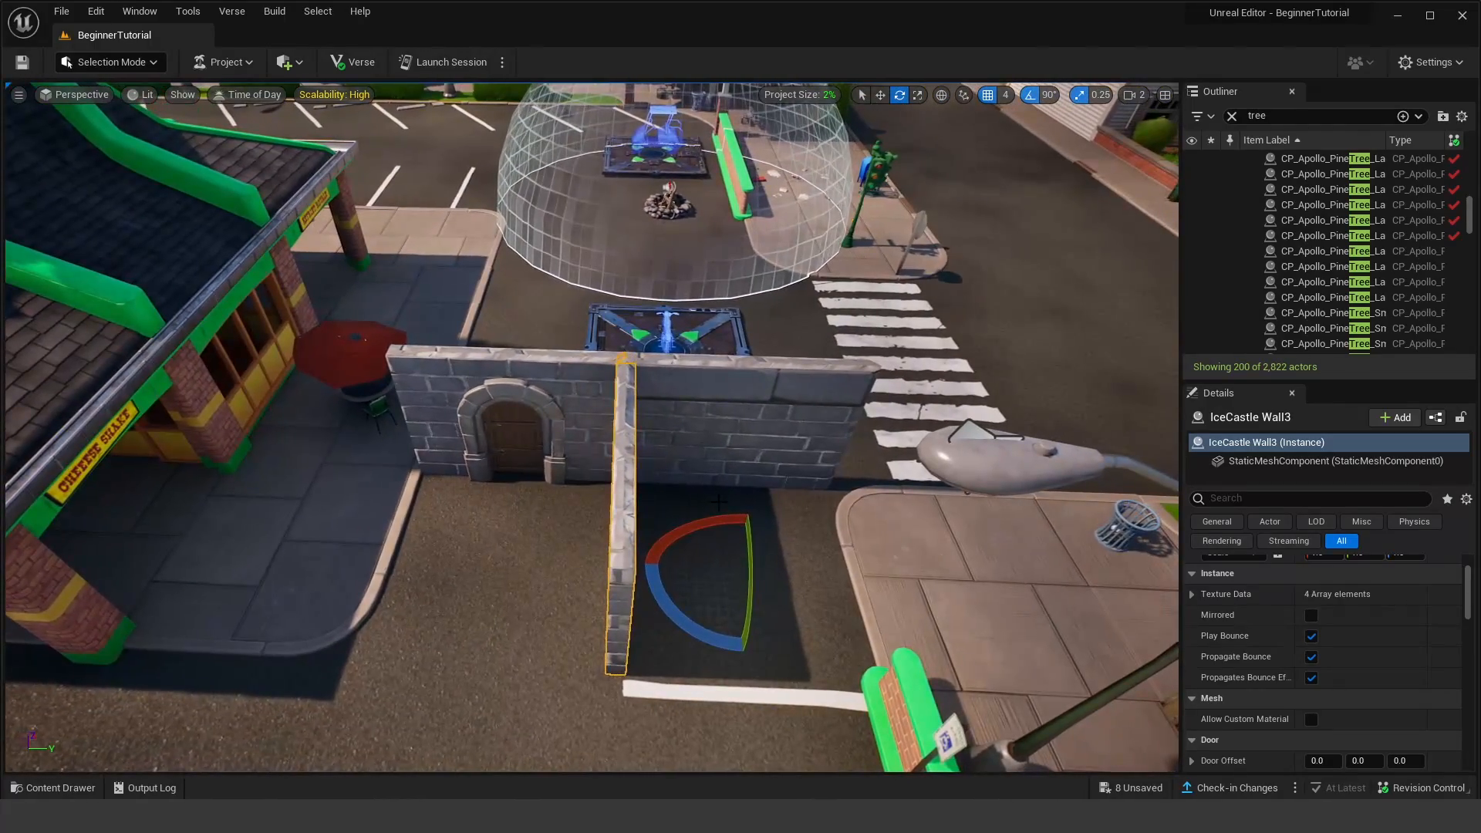
drag(788, 570, 920, 456)
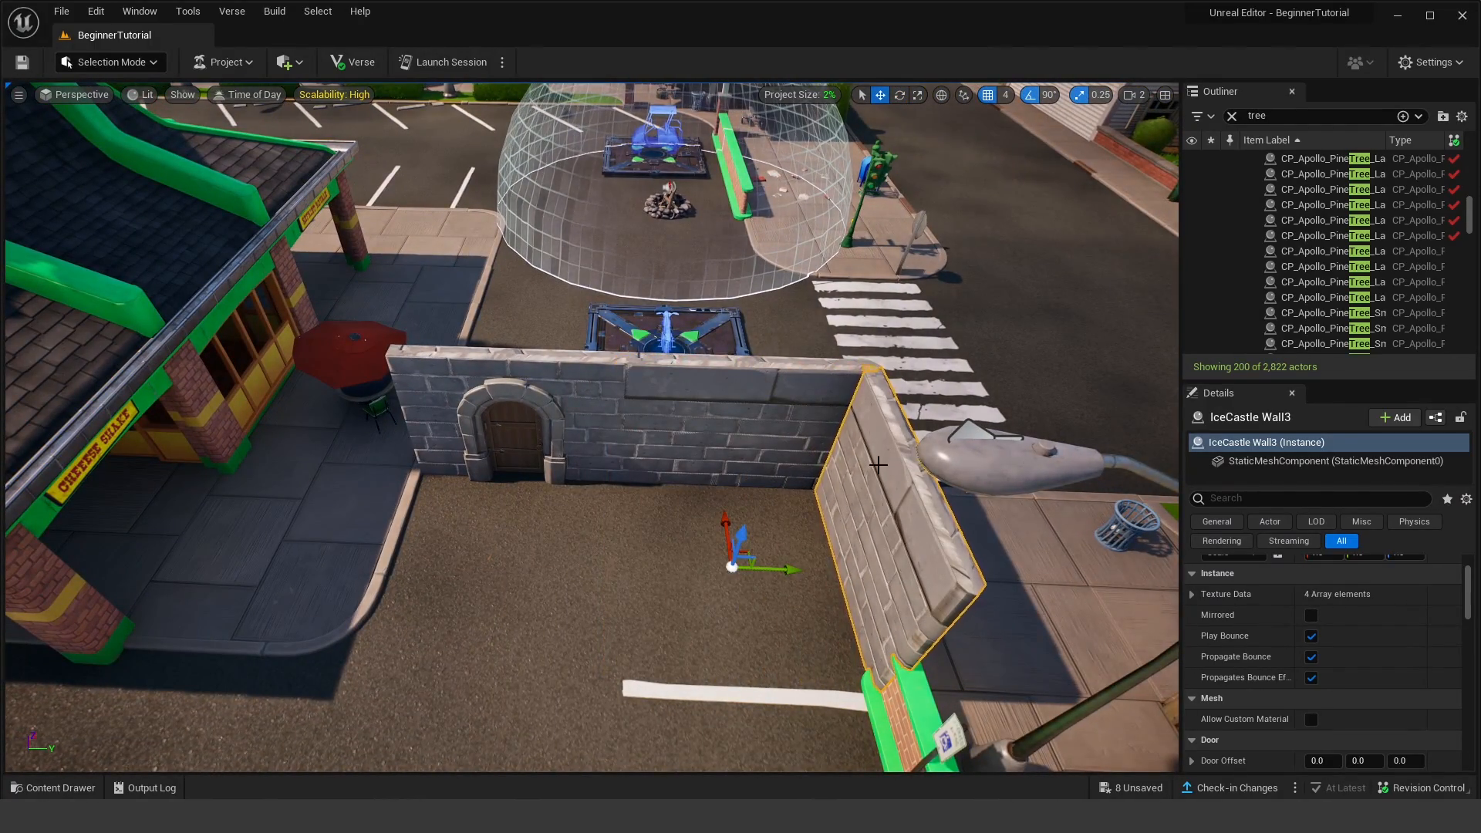
Step: Find the grey stone IceCastle Floor1 prop in the Castle props and place it on top of the corner walls as a roof
right_drag(877, 464, 1157, 473)
key(ctrl+space)
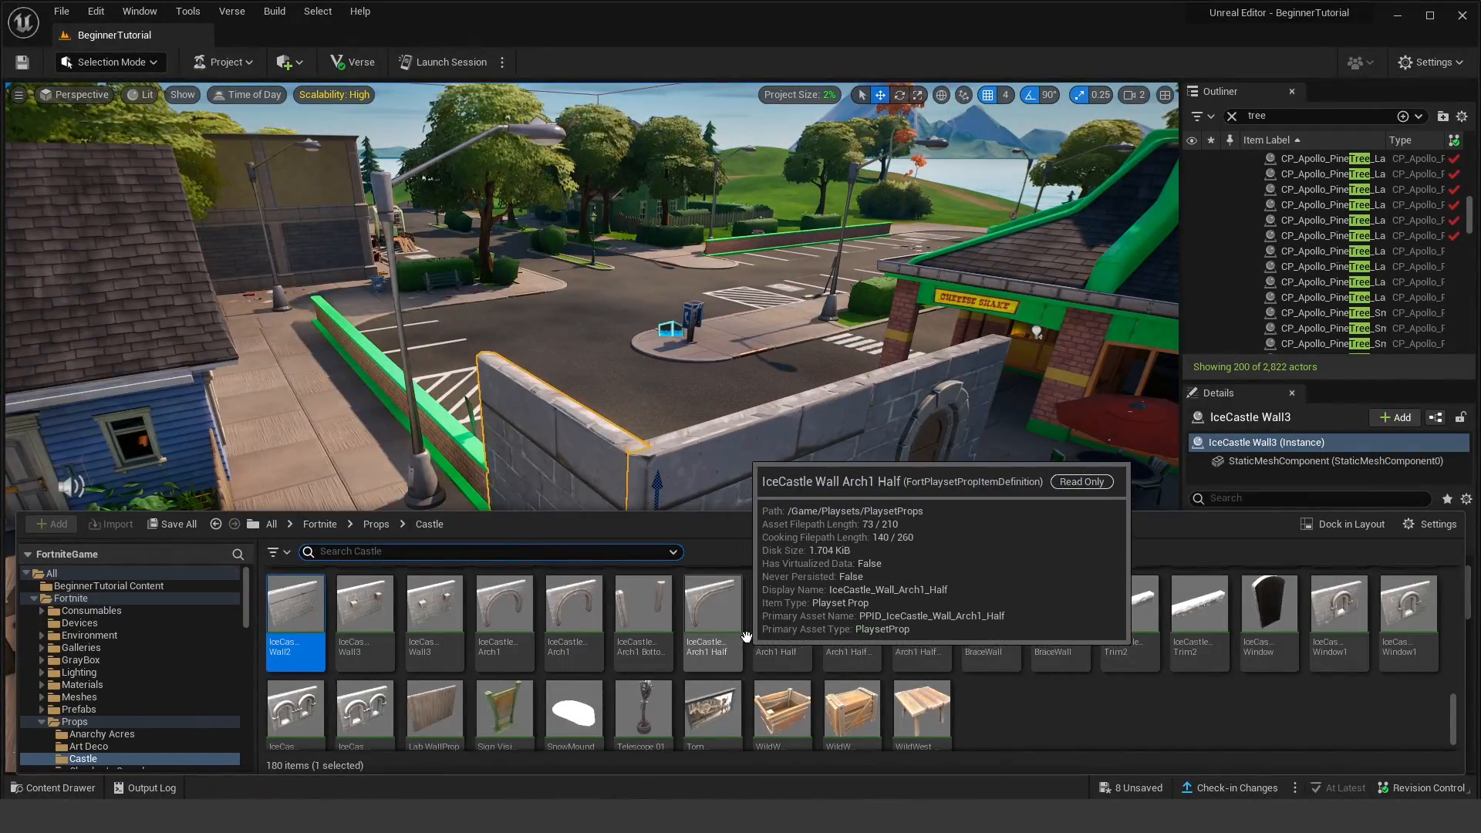
scroll(746, 637, down, 6)
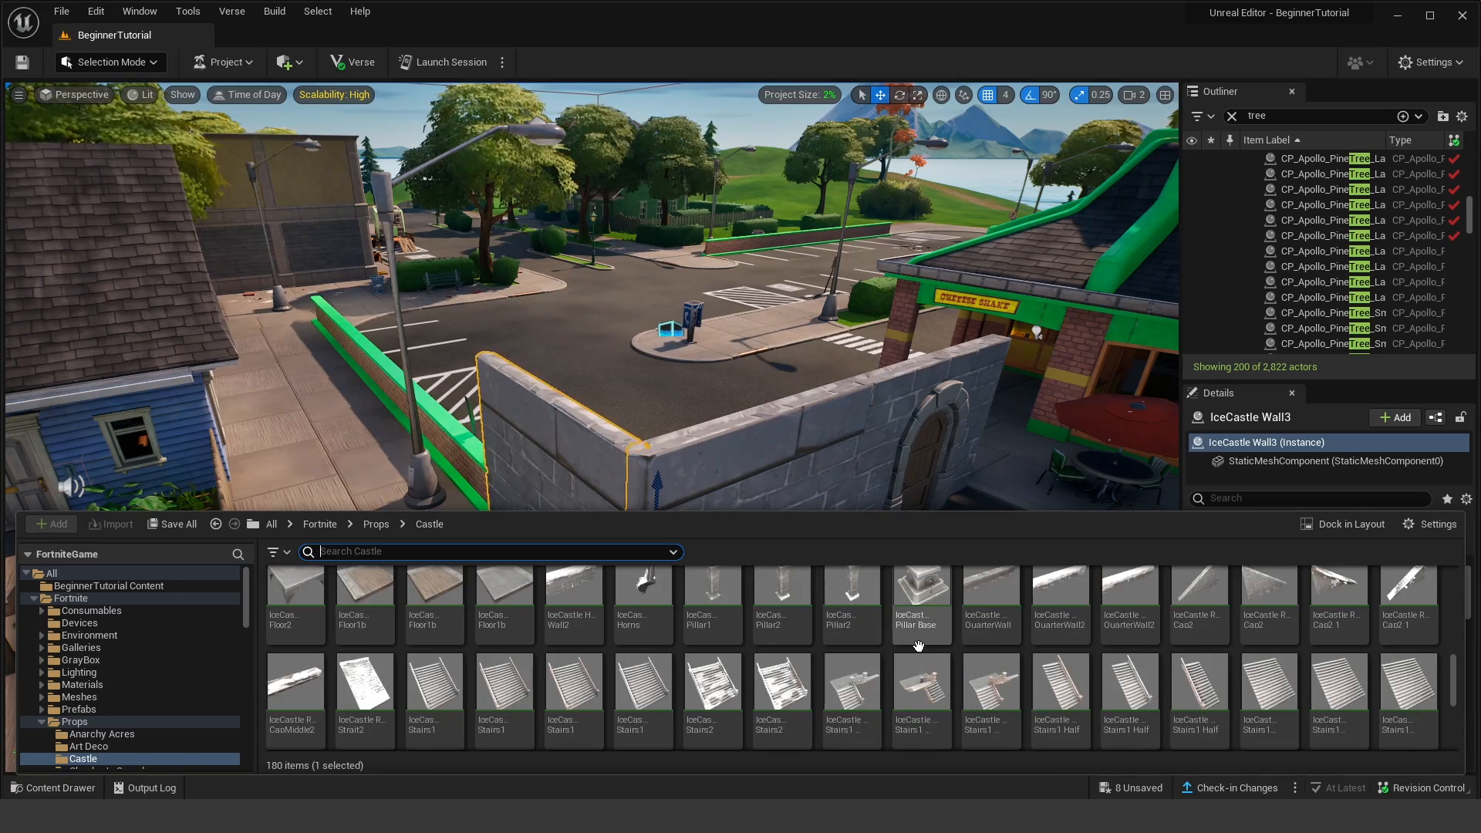
key(ctrl+space)
right_drag(774, 630, 882, 643)
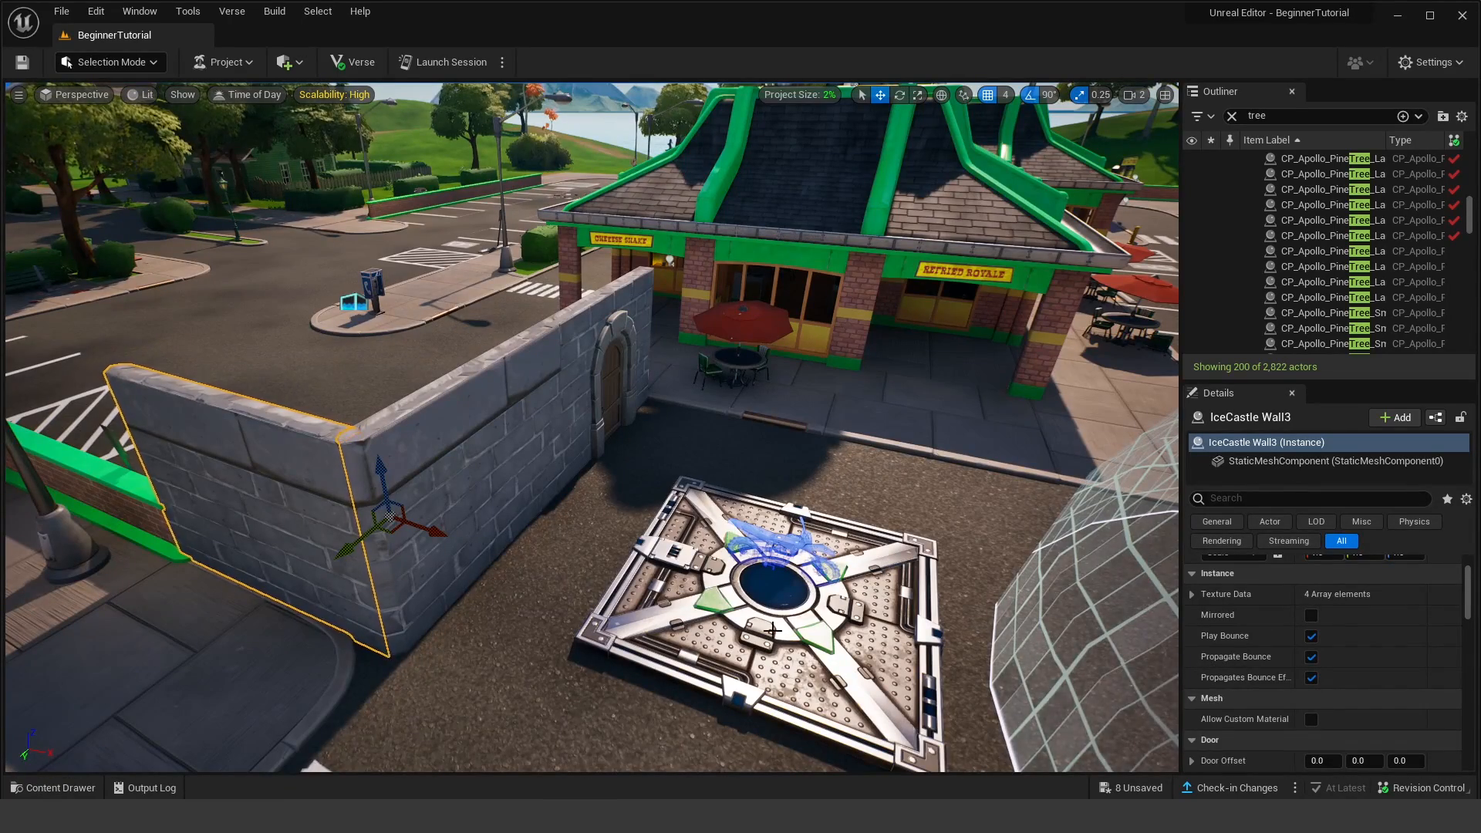
click(53, 788)
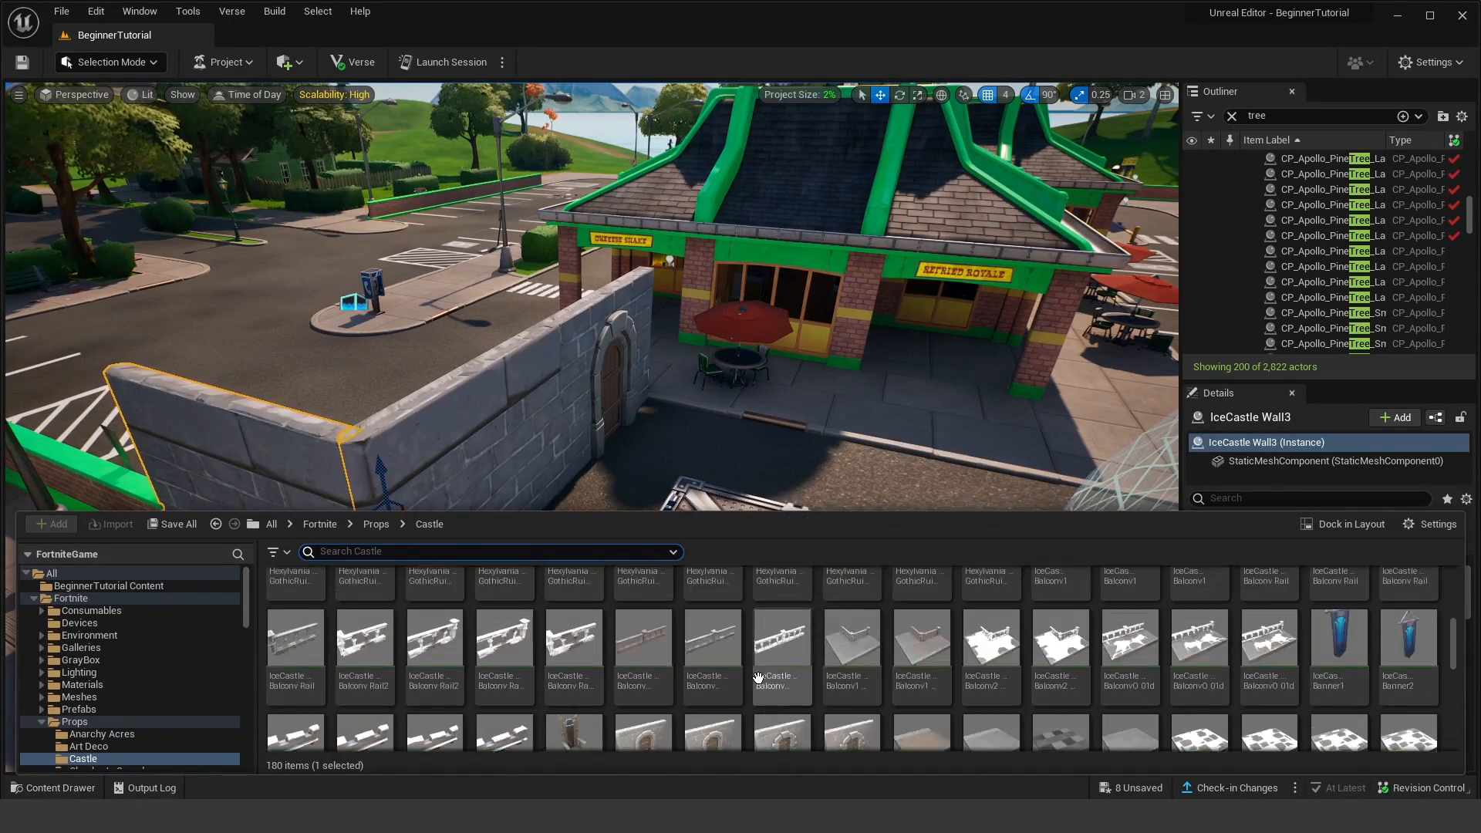
scroll(954, 704, down, 1)
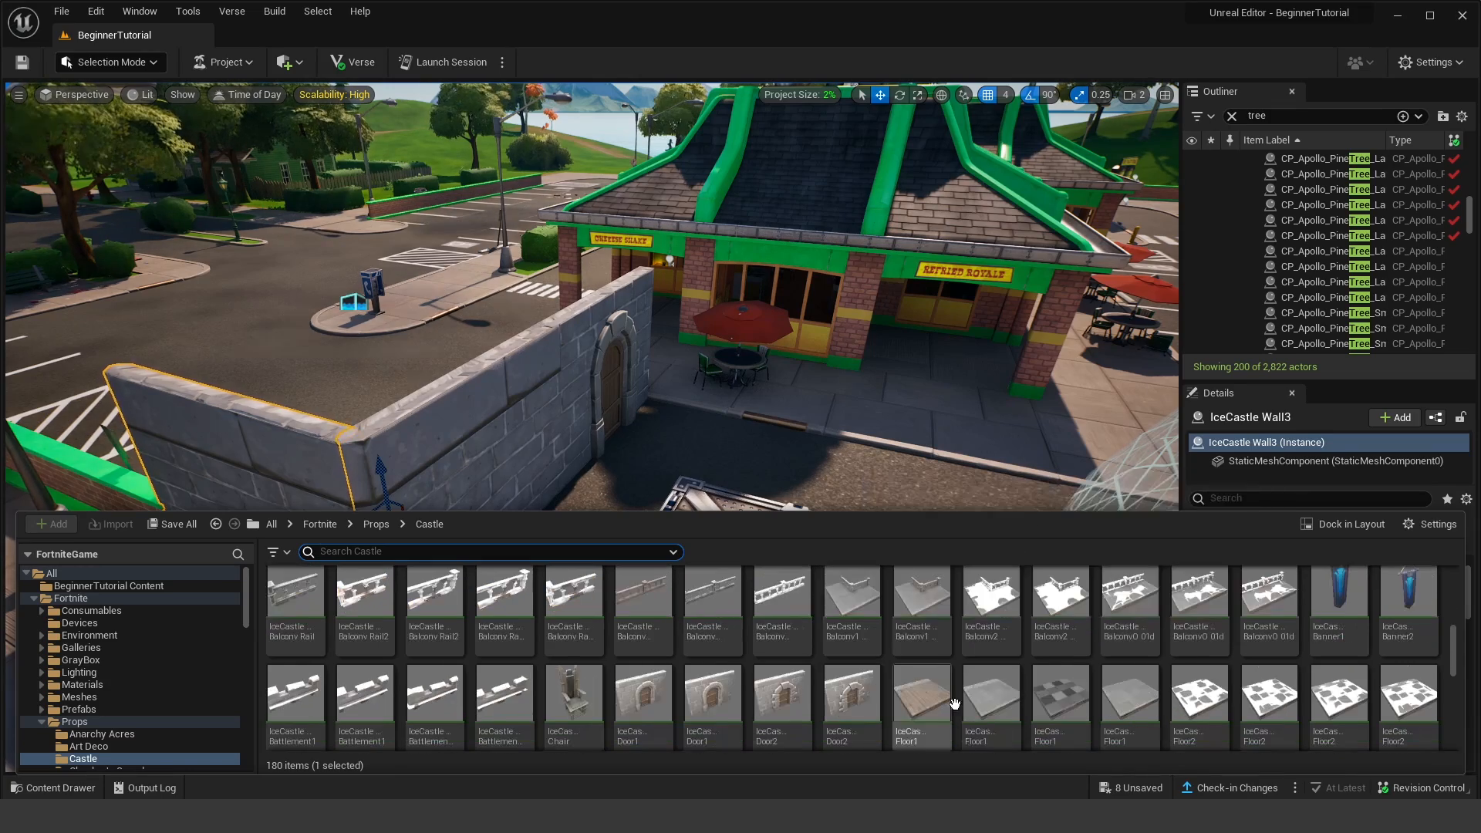
drag(954, 703, 493, 353)
right_drag(493, 353, 462, 362)
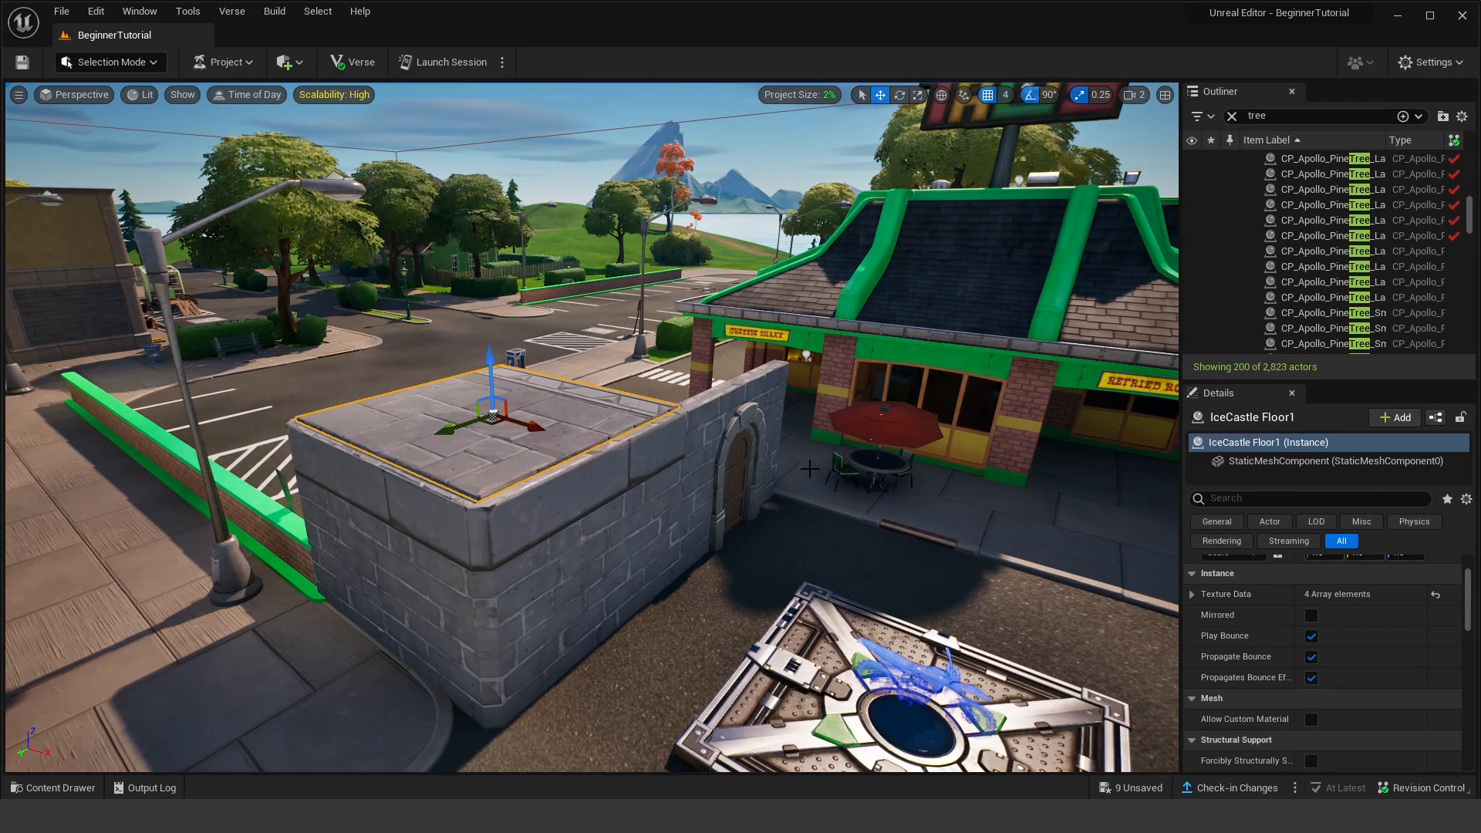
Step: Go back to the Fortnite folder, look through the Prefabs themes and open the Castle prefabs folder
key(ctrl+space)
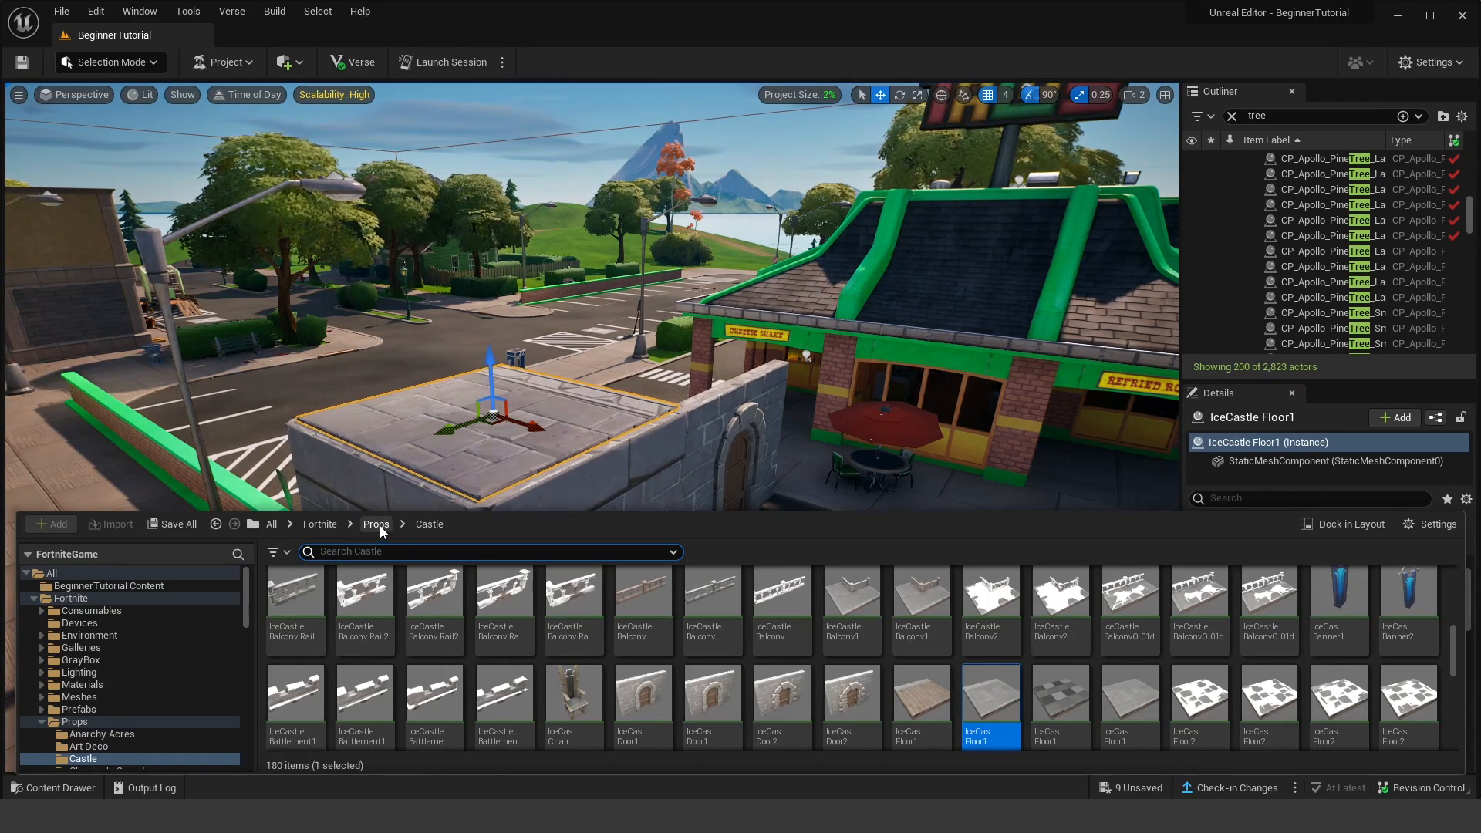
click(376, 524)
click(320, 525)
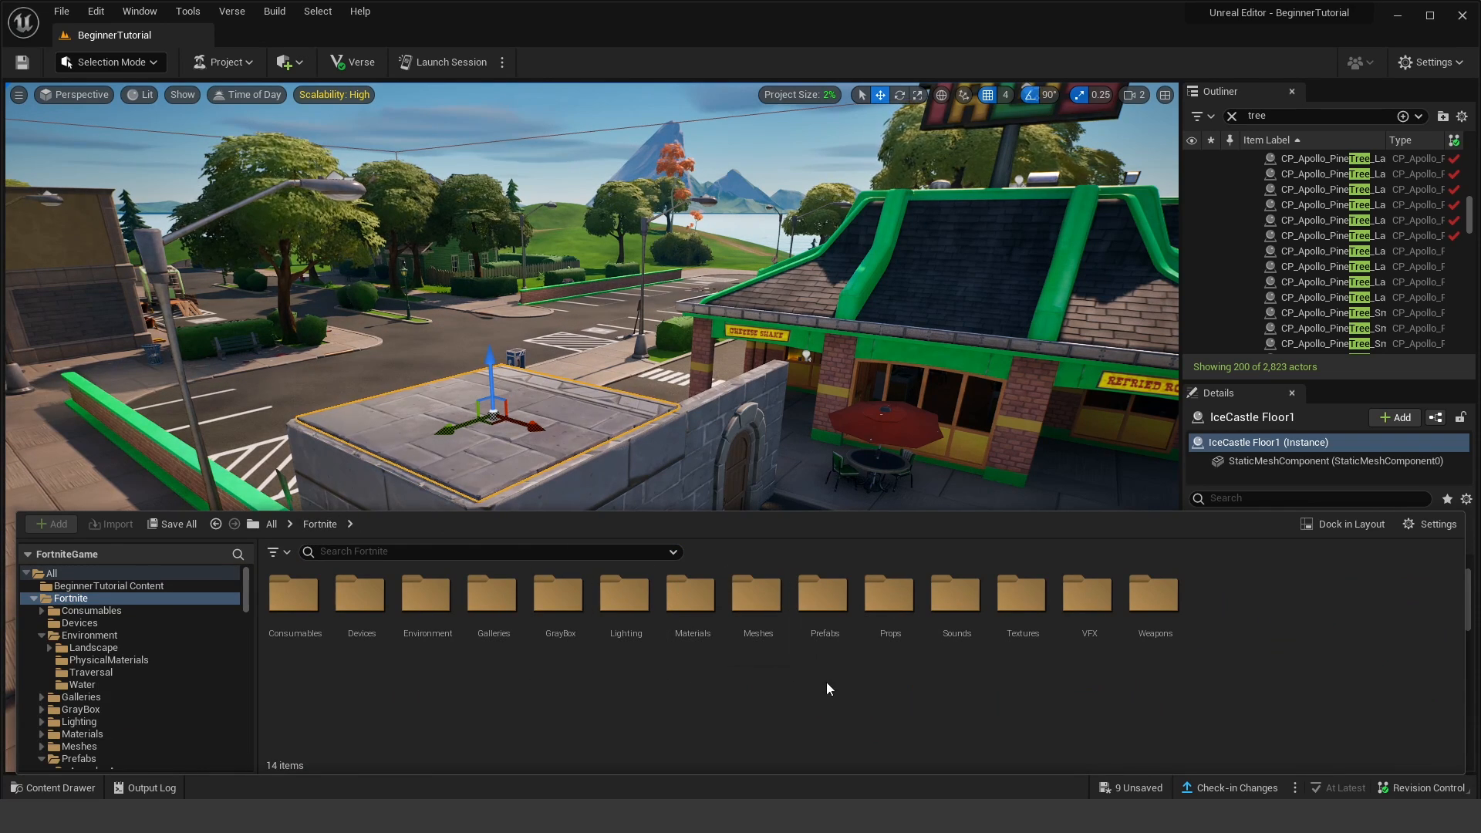
click(829, 618)
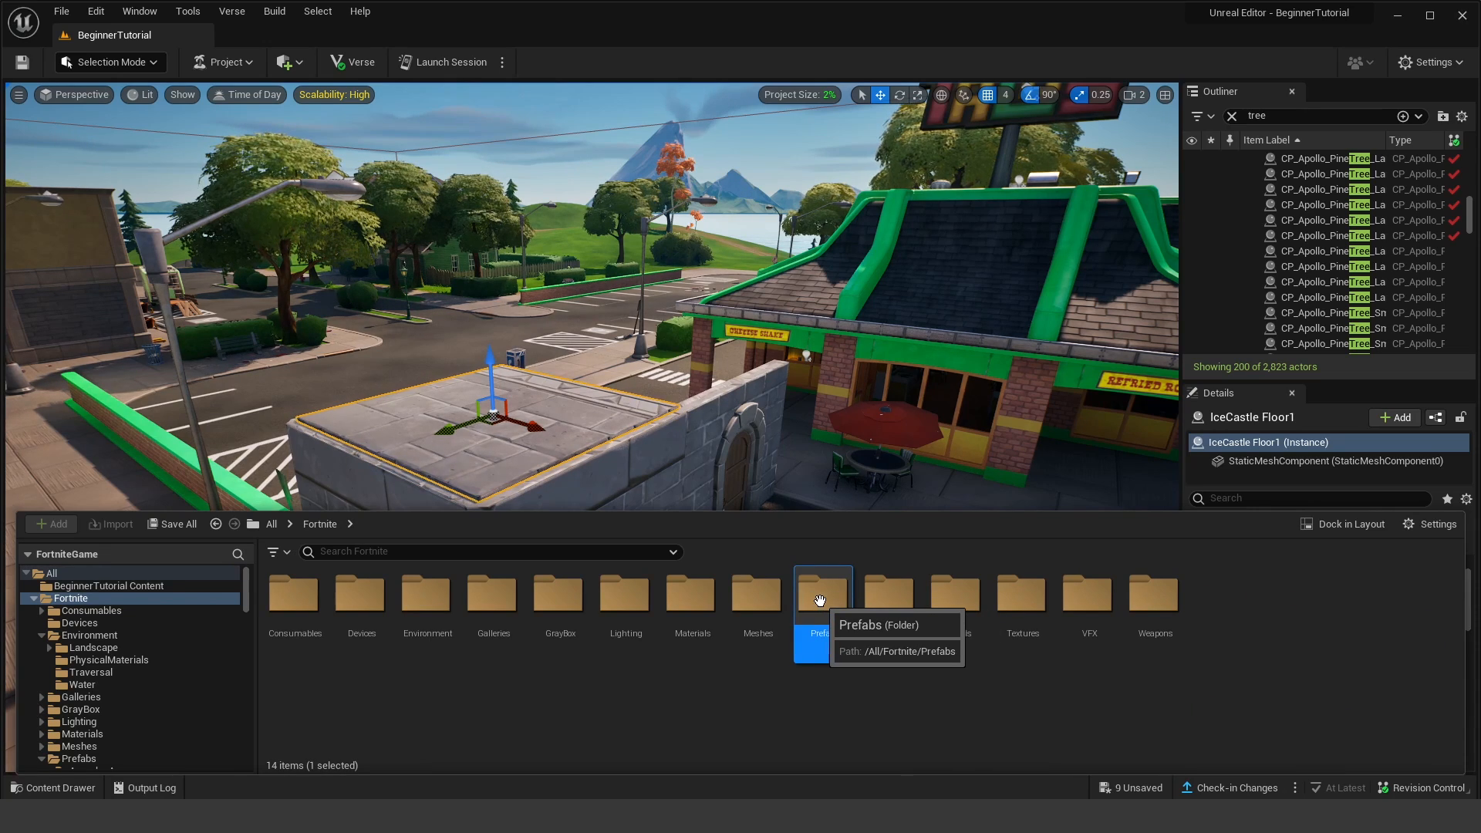
double_click(822, 602)
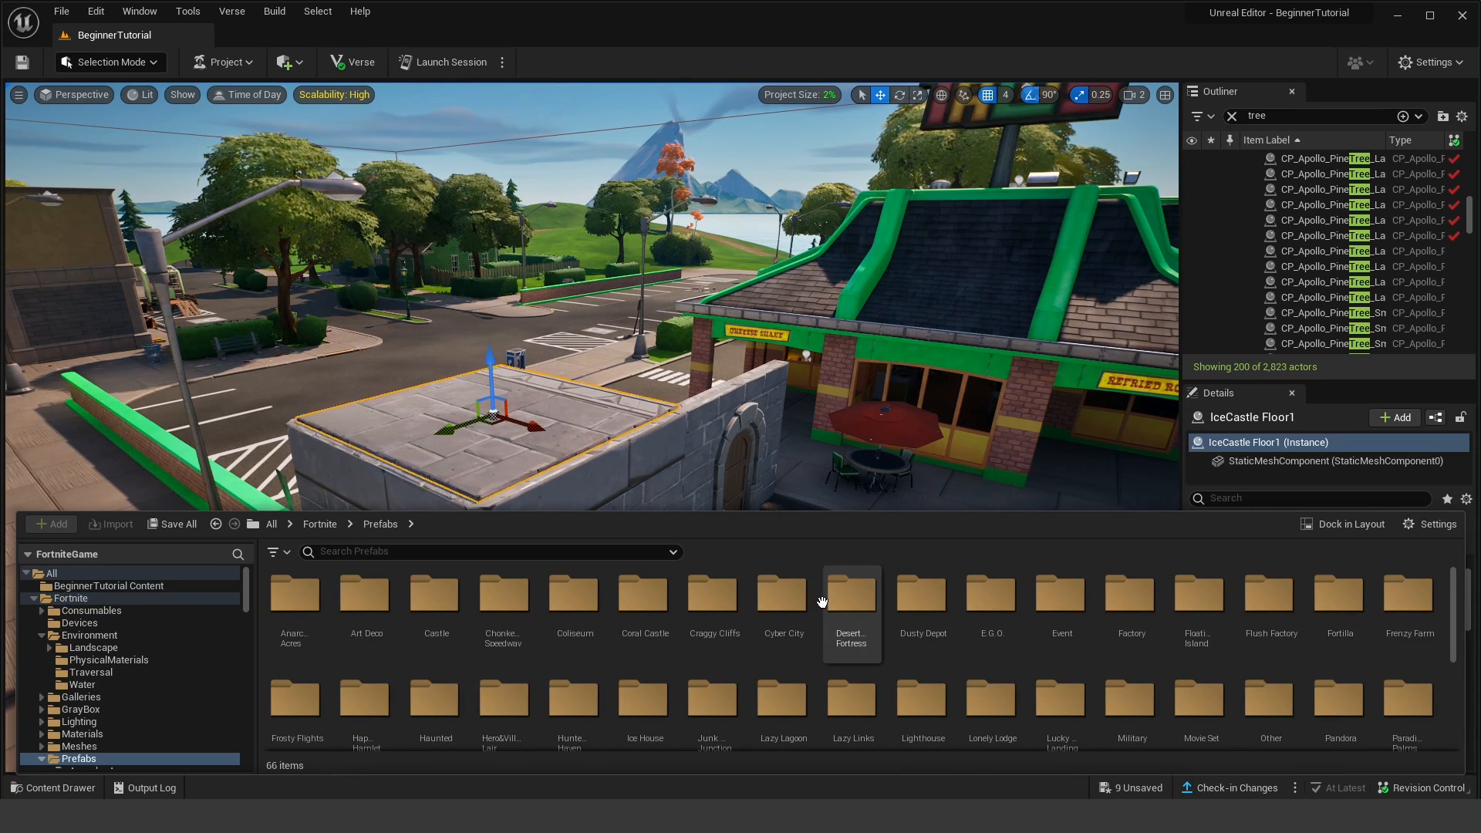
scroll(821, 602, down, 5)
scroll(993, 614, up, 5)
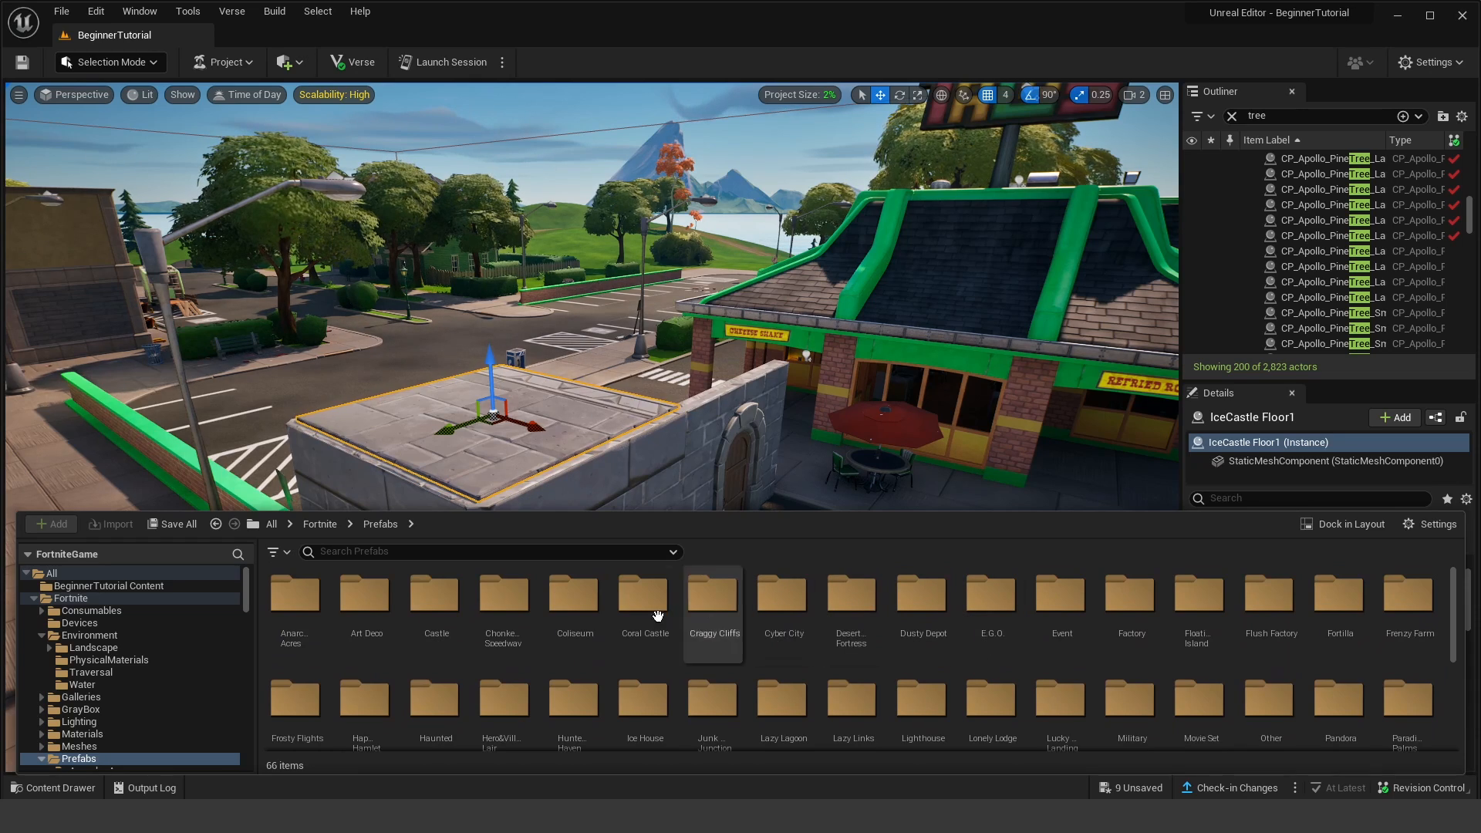
double_click(440, 602)
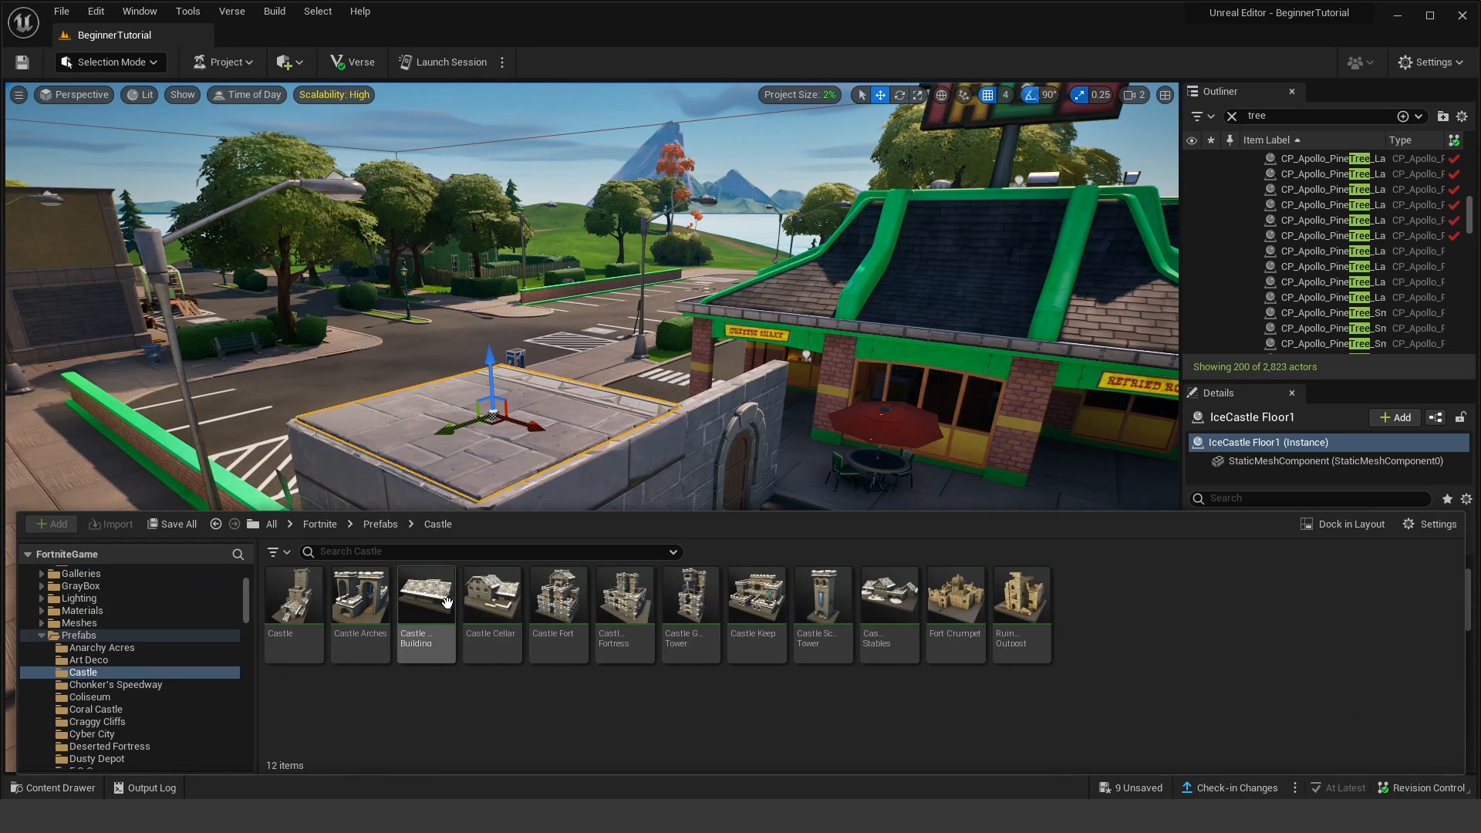
Step: Examine the available Castle prefabs, including Castle Fort, Castle Scout Tower and Ruined Outpost
click(360, 605)
click(557, 606)
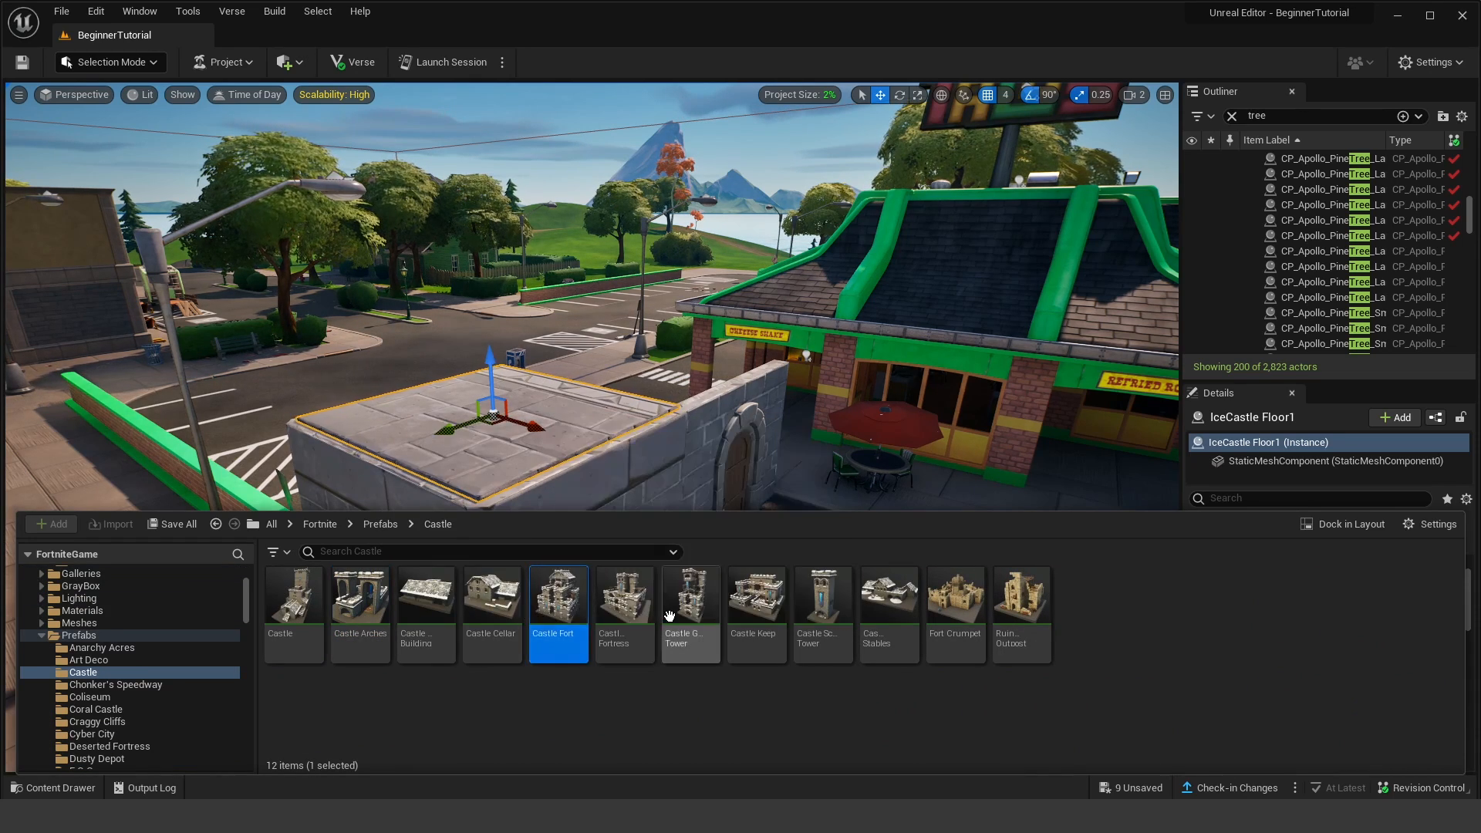
click(691, 605)
click(810, 609)
click(955, 609)
click(1020, 615)
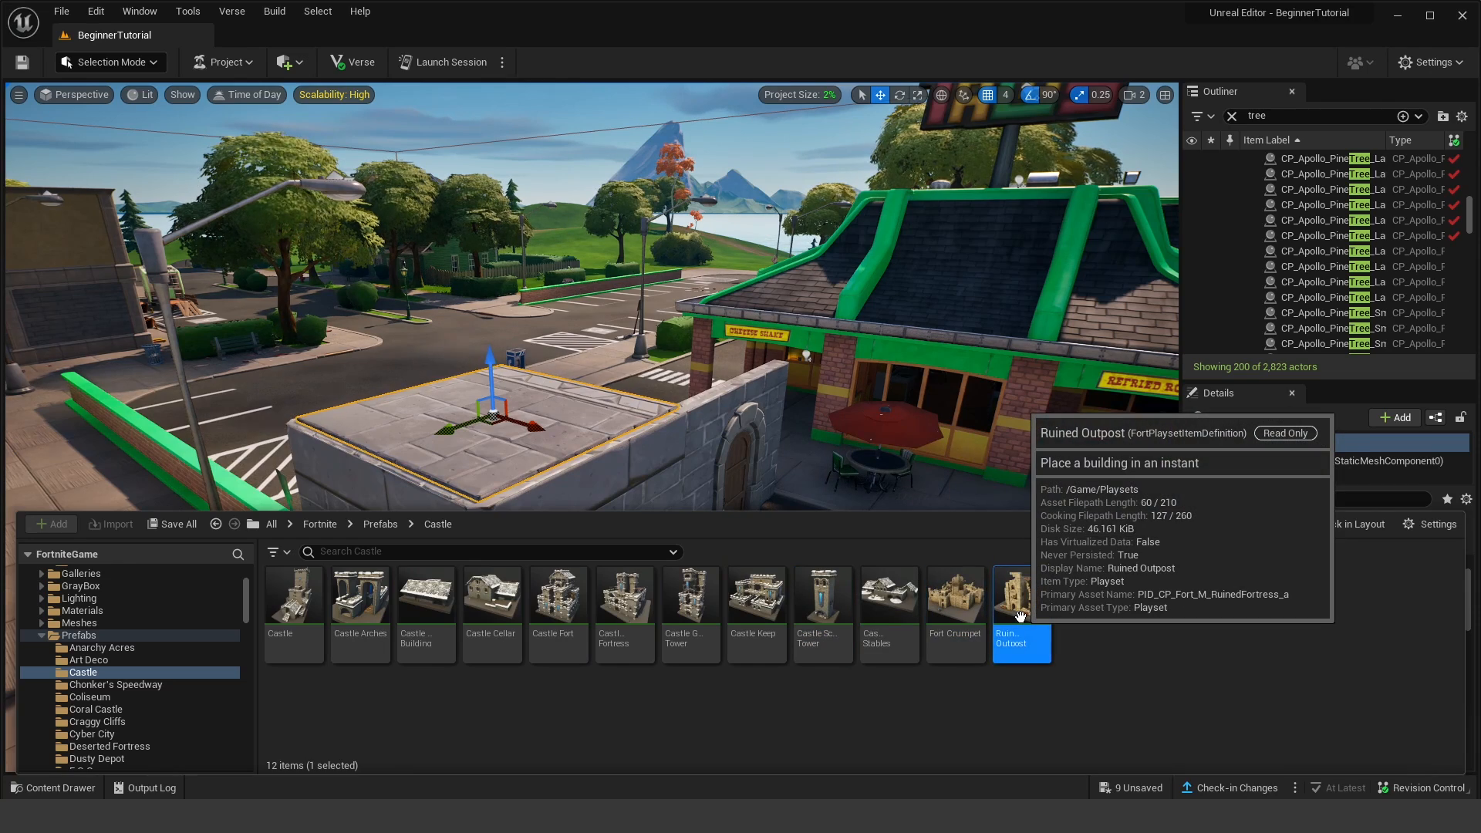
click(822, 609)
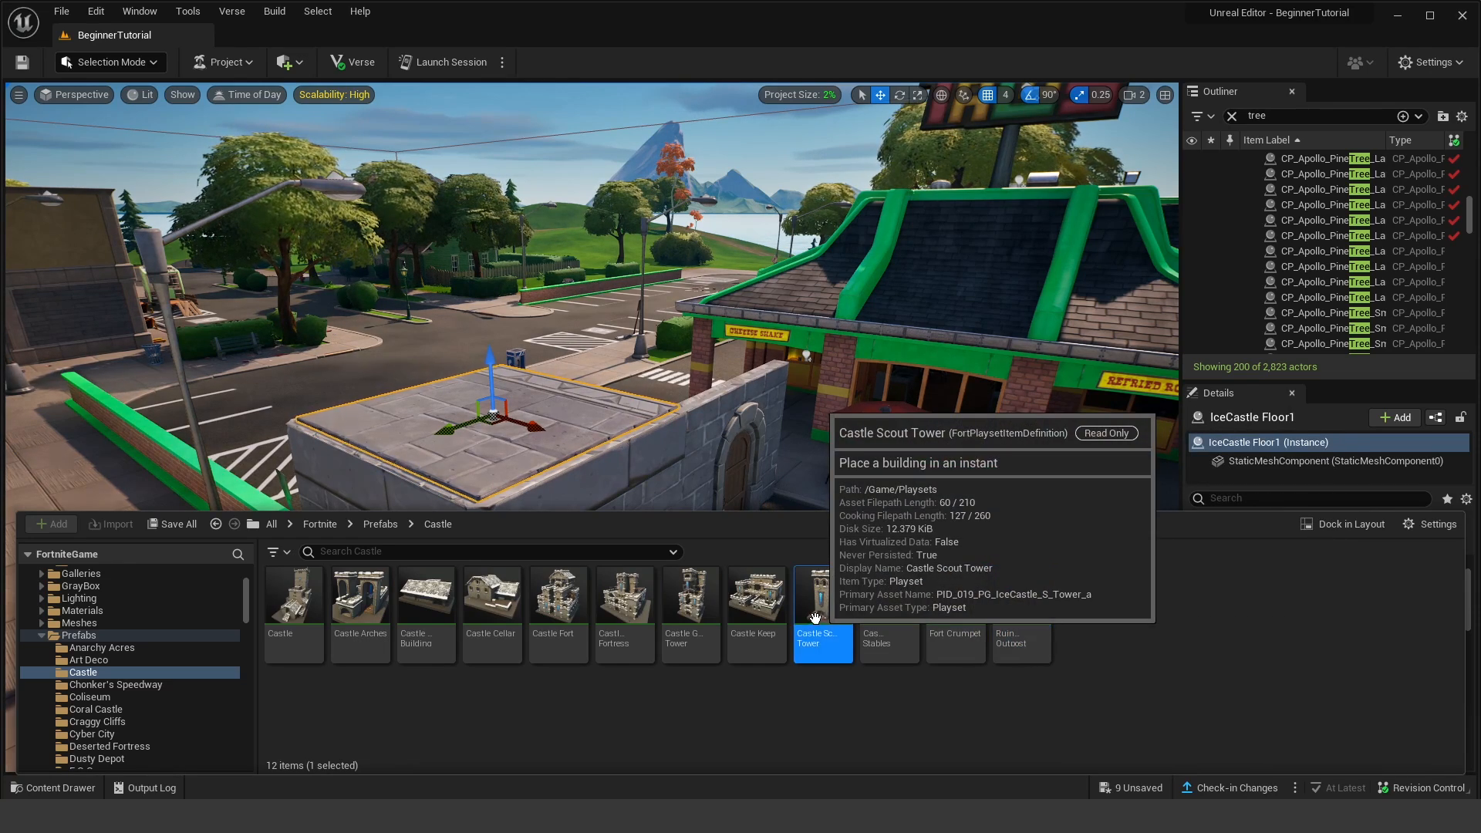
Step: Place the Castle Cellar prefab in the parking lot behind the castle walls and shift it sideways toward the restaurant
click(492, 606)
drag(462, 441, 501, 268)
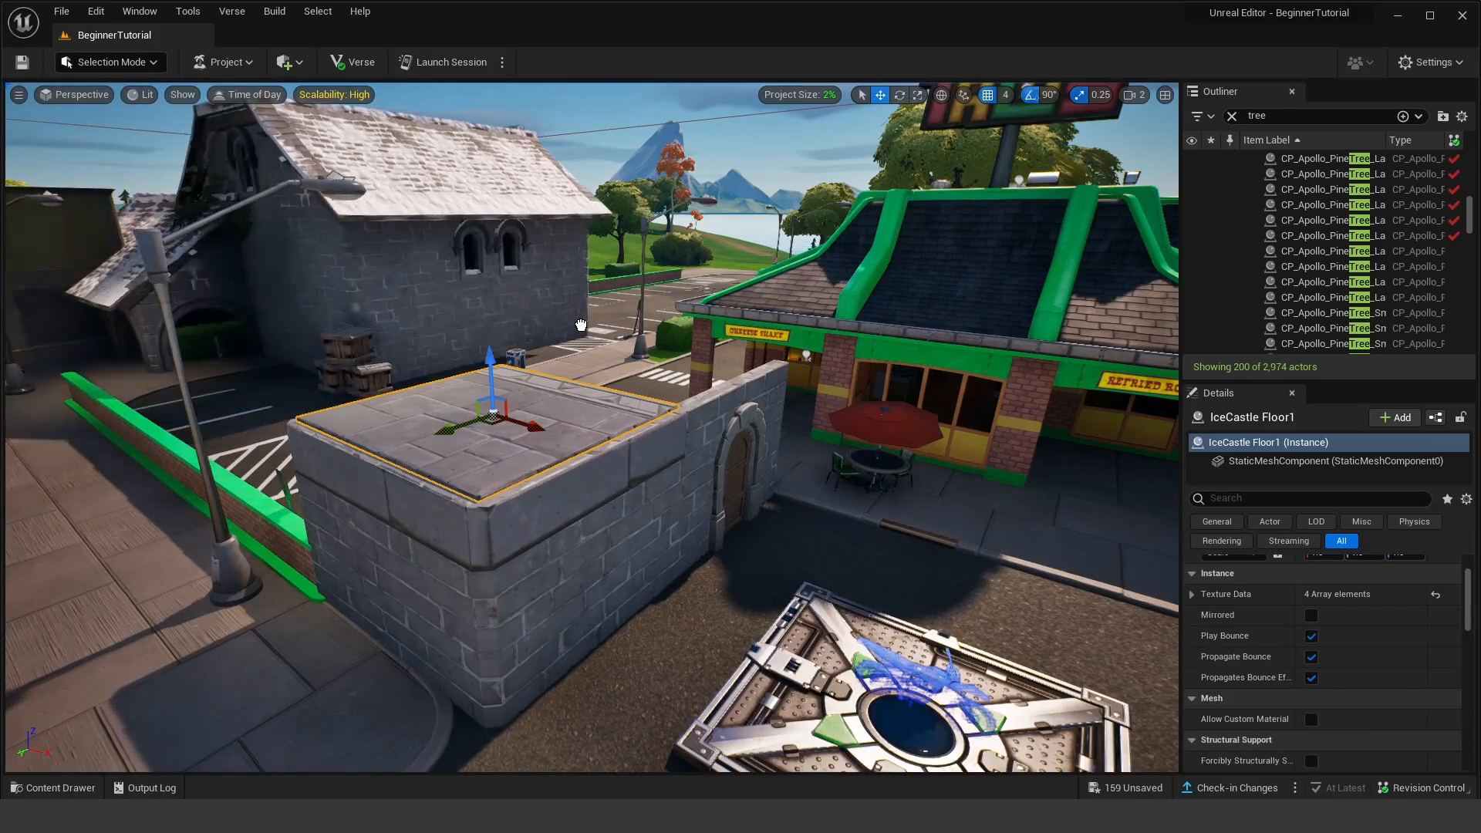
right_drag(580, 253, 555, 347)
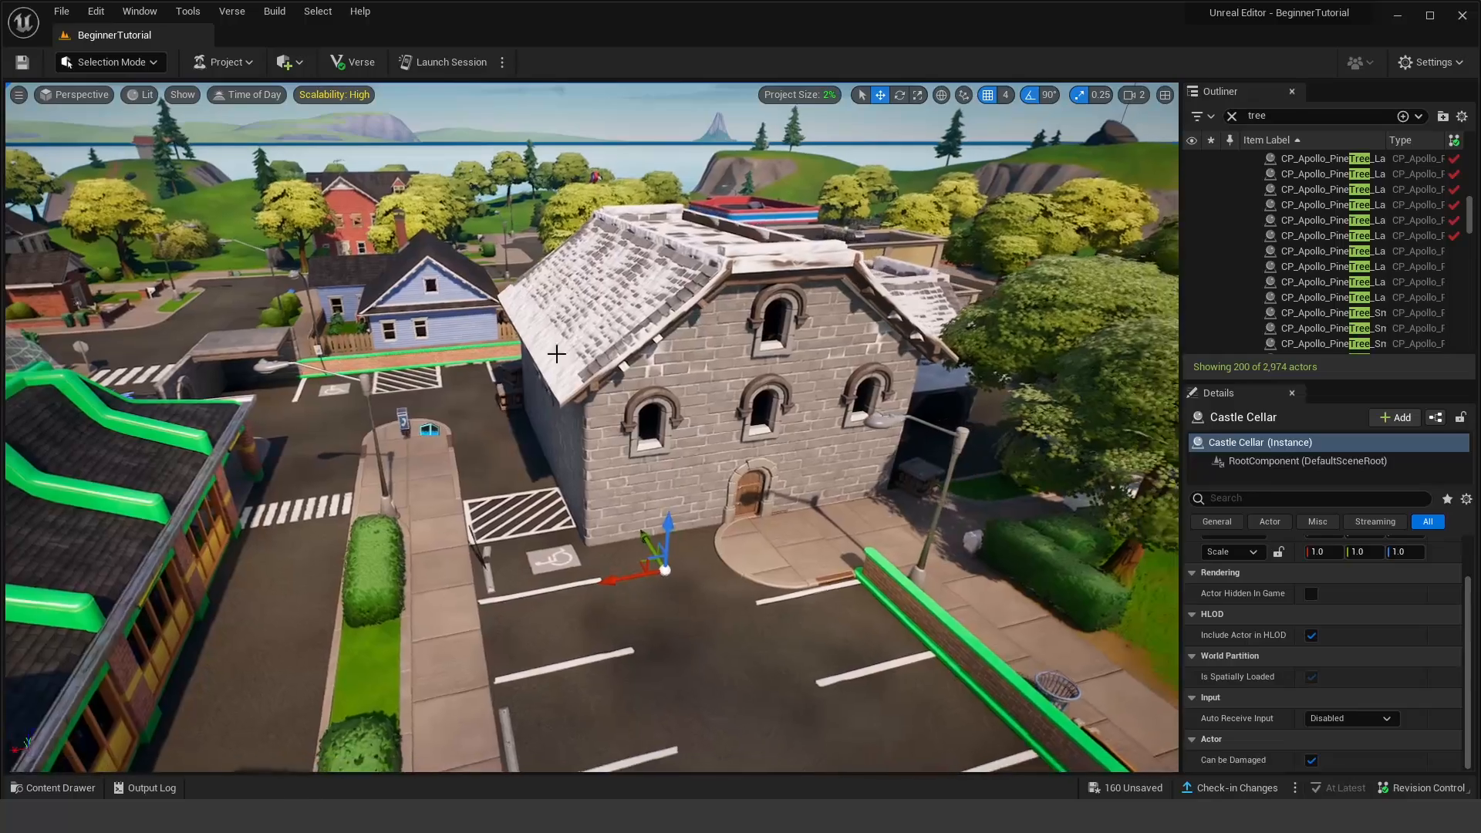
drag(606, 579, 486, 603)
right_drag(627, 531, 590, 509)
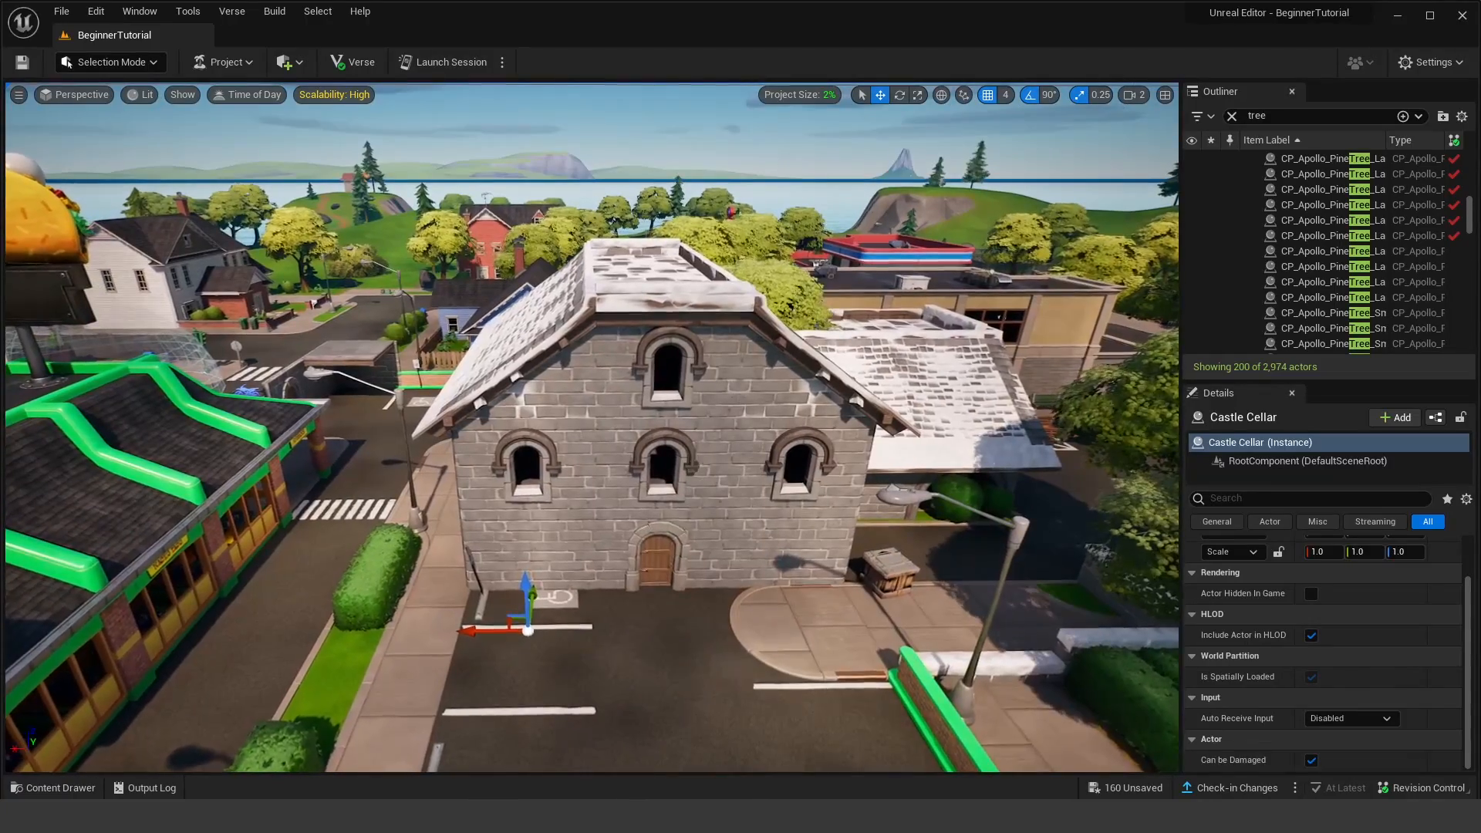
Step: Delete the top window, middle window and door wall pieces from the front of the Castle Cellar building
click(623, 497)
right_drag(691, 499, 803, 436)
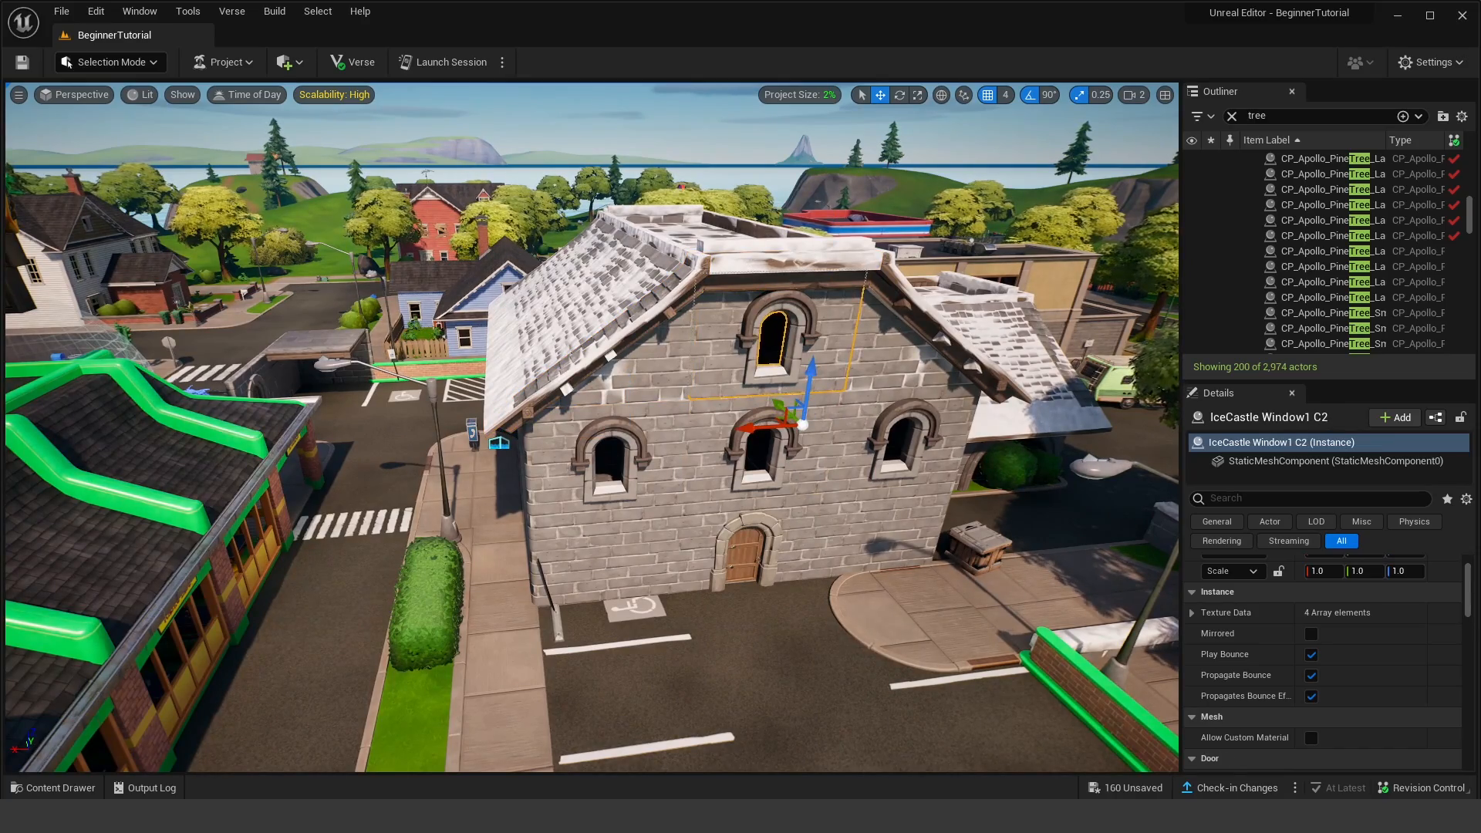
click(698, 481)
right_drag(699, 481, 617, 479)
click(777, 374)
right_drag(763, 365, 829, 355)
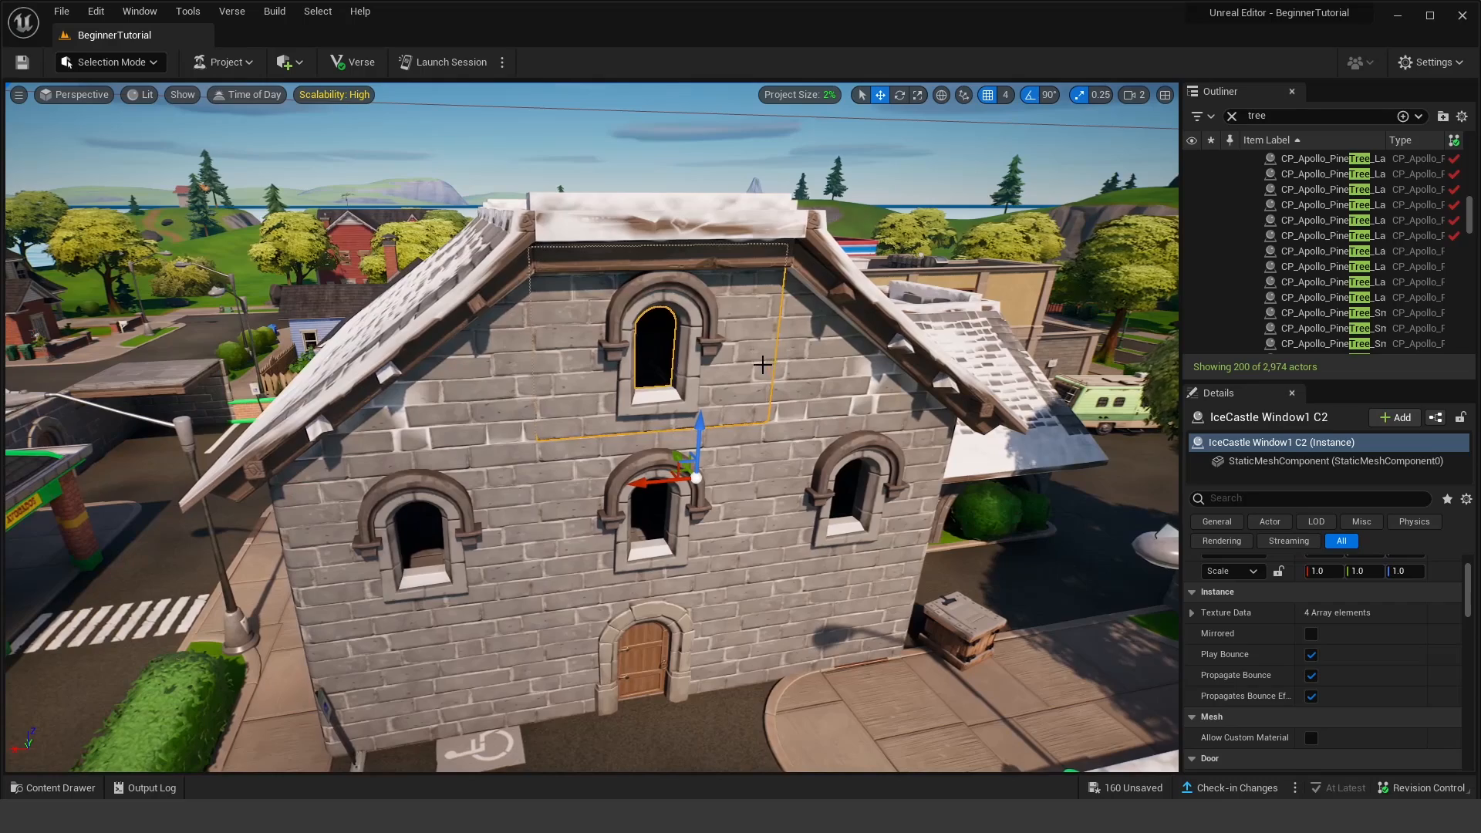
key(Delete)
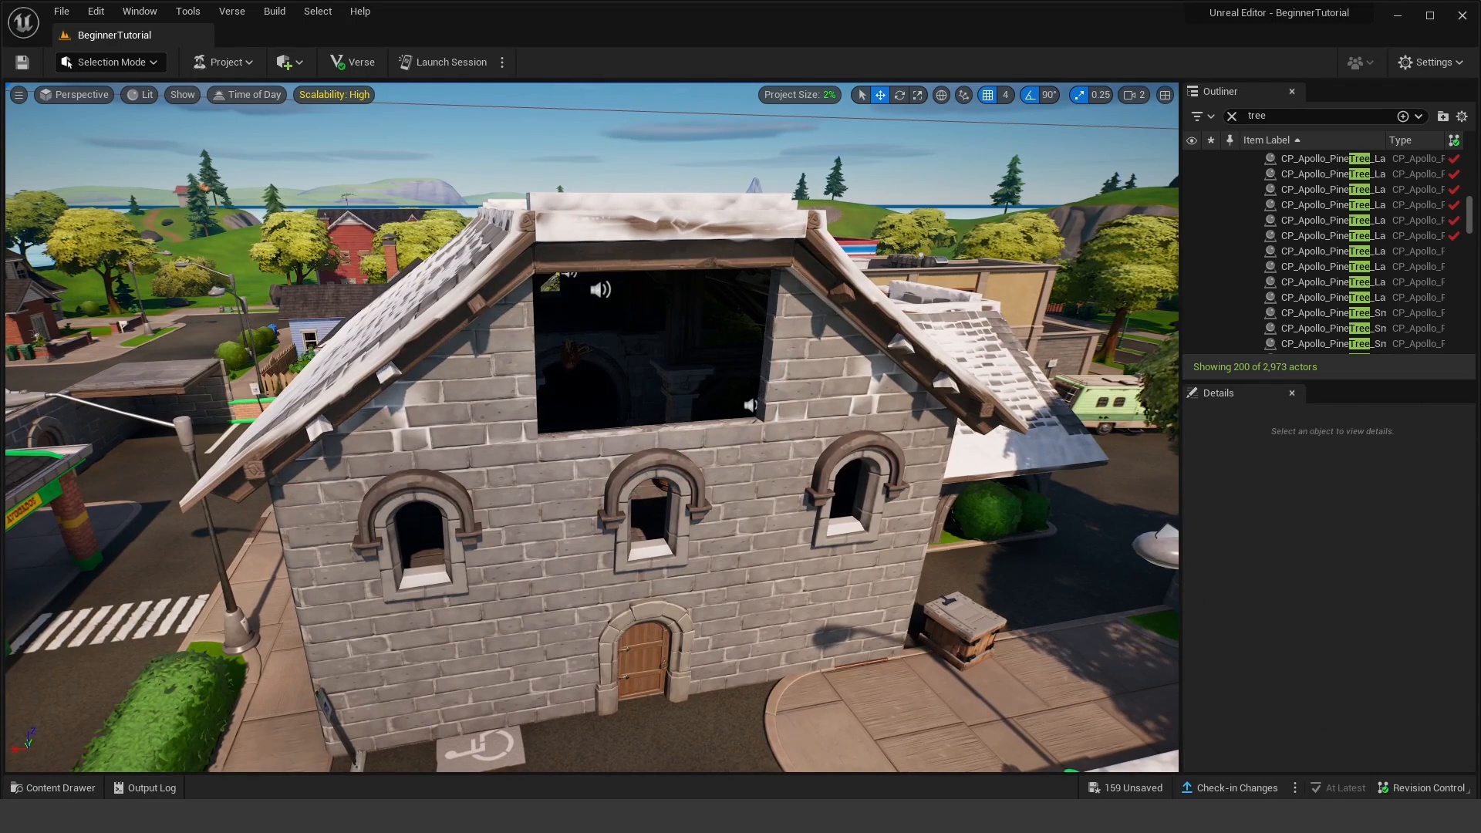
click(668, 526)
key(Delete)
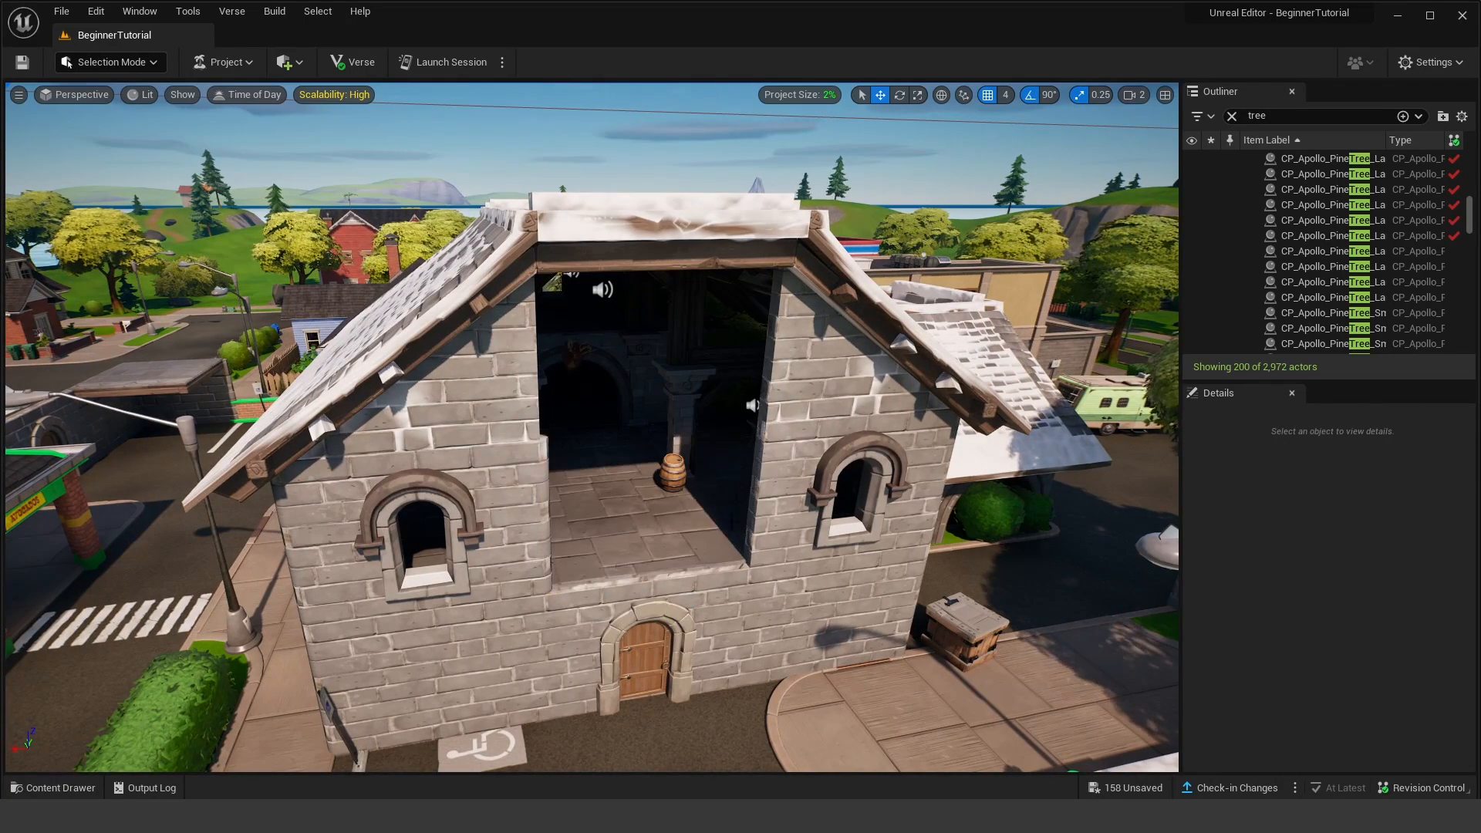
click(714, 584)
key(Delete)
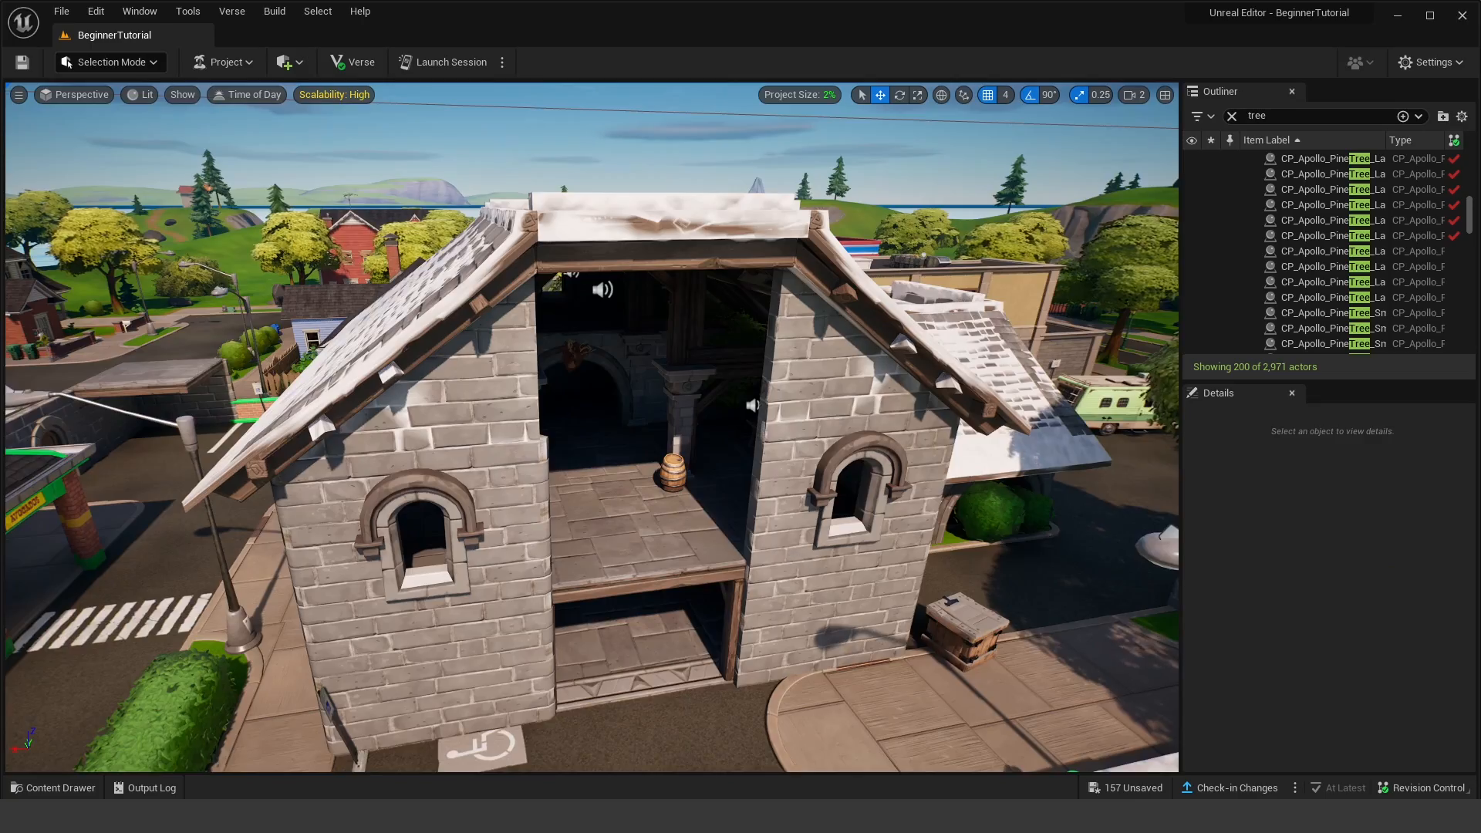
right_drag(785, 432, 786, 433)
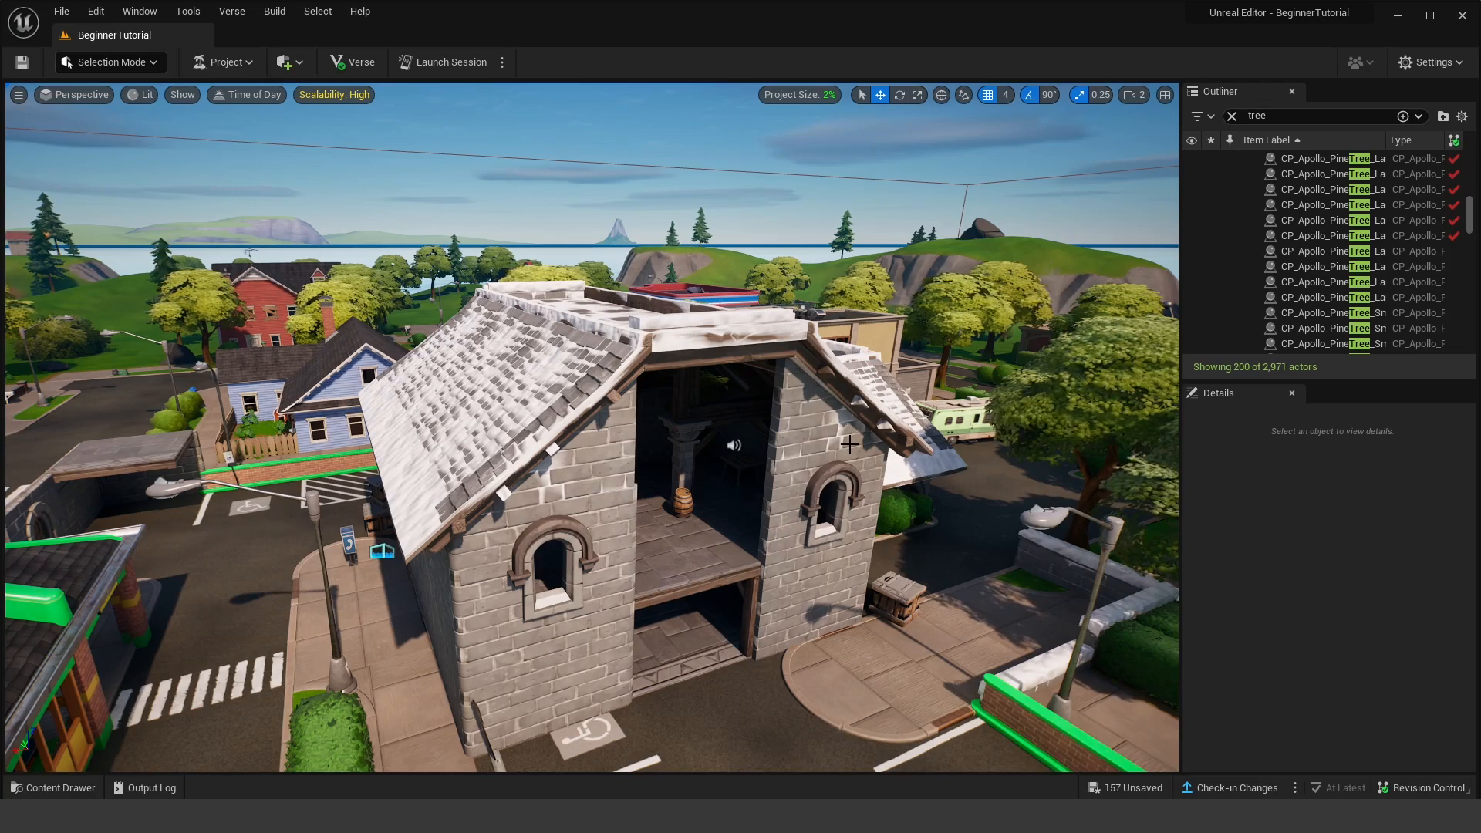
Step: Undo the wall piece deletions and the placement of the Castle Cellar prefab in the parking lot
key(ctrl+z)
key(ctrl+z)
key(ctrl+z)
key(ctrl+z)
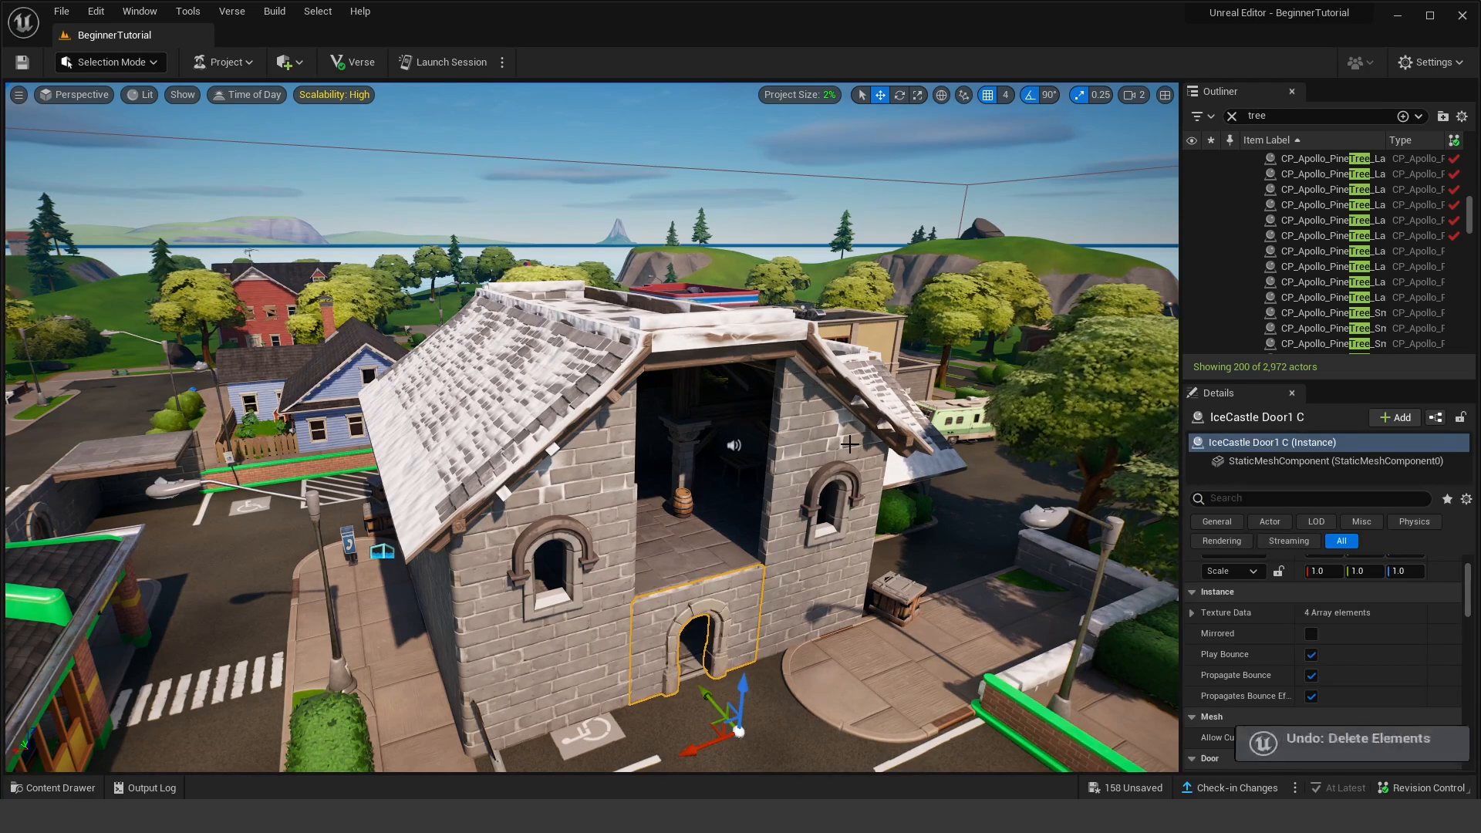
key(ctrl+z)
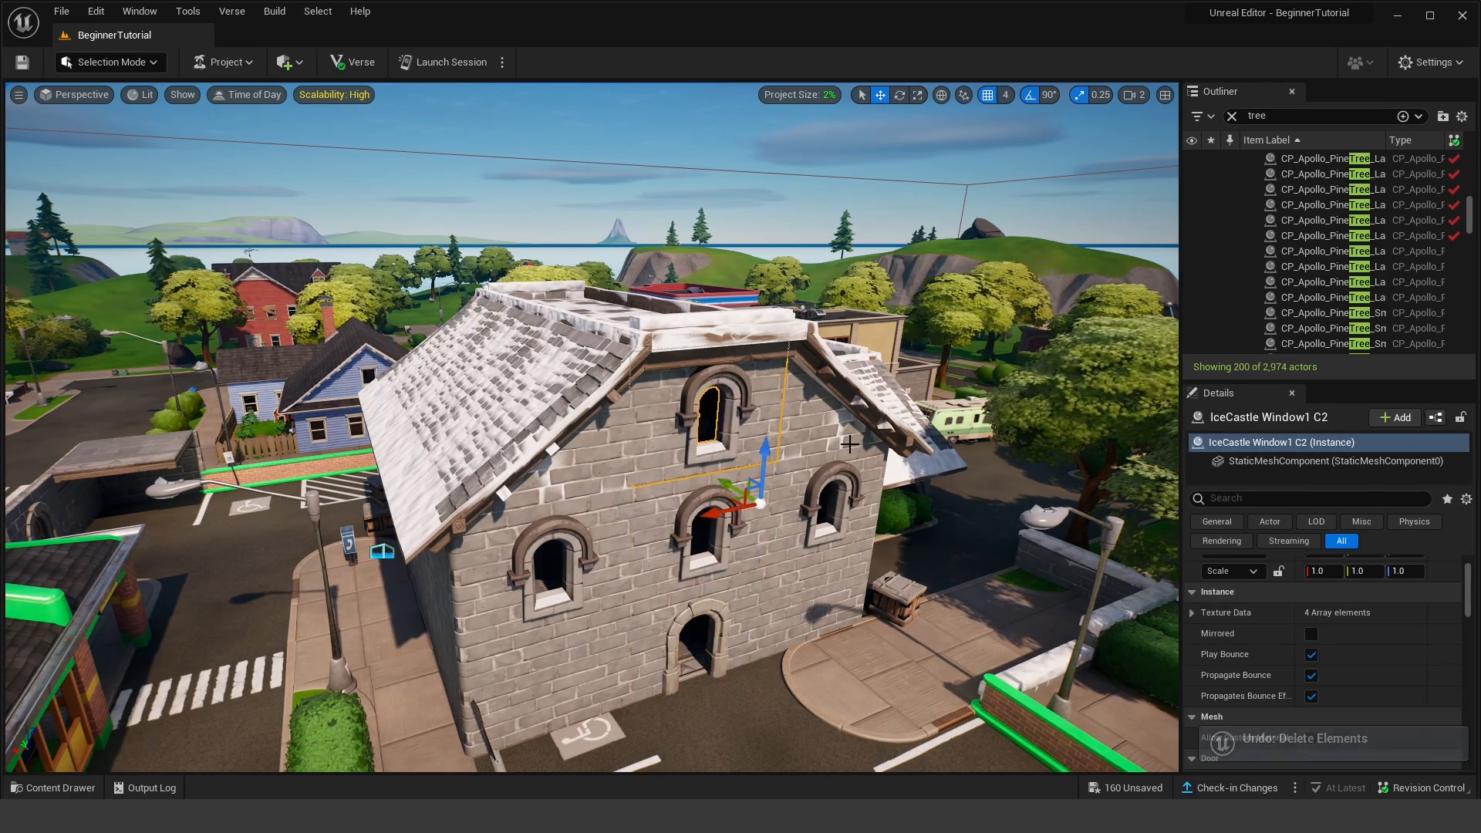
key(ctrl+z)
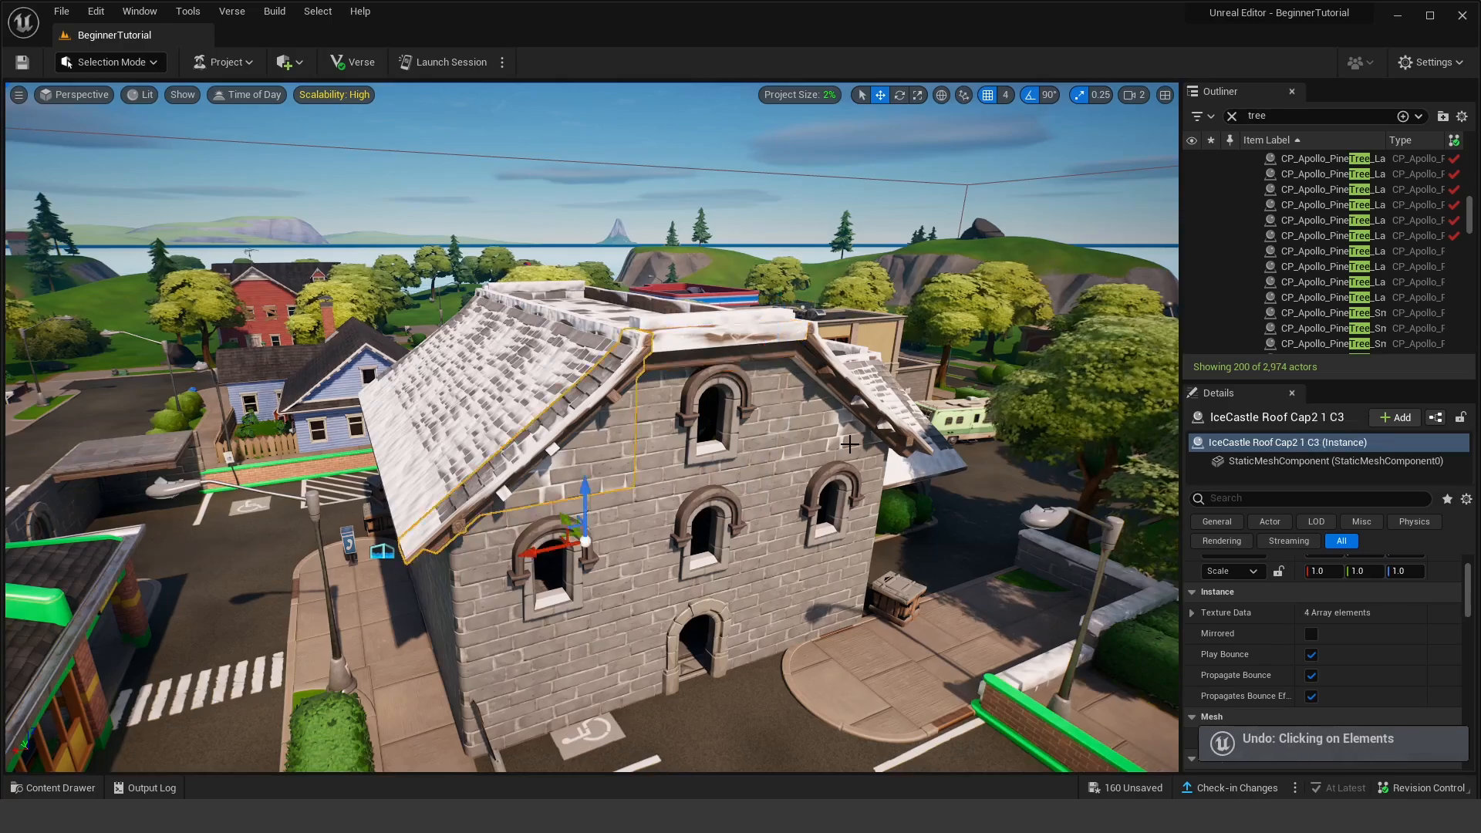
key(ctrl+z)
key(ctrl+z)
key(ctrl+z)
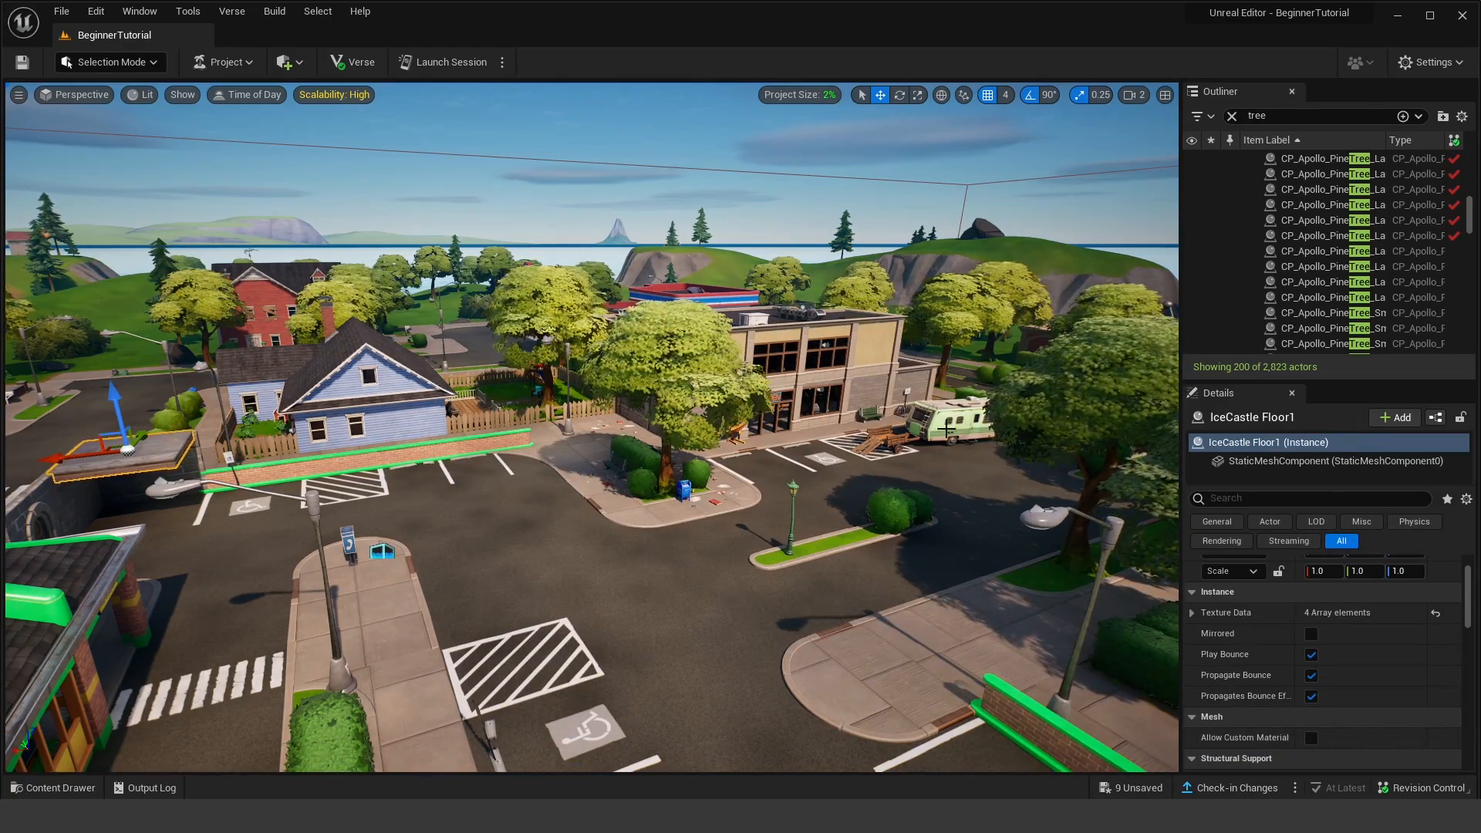
Step: Open the Content Drawer and go to the project's own BeginnerTutorial Content folder
key(ctrl+space)
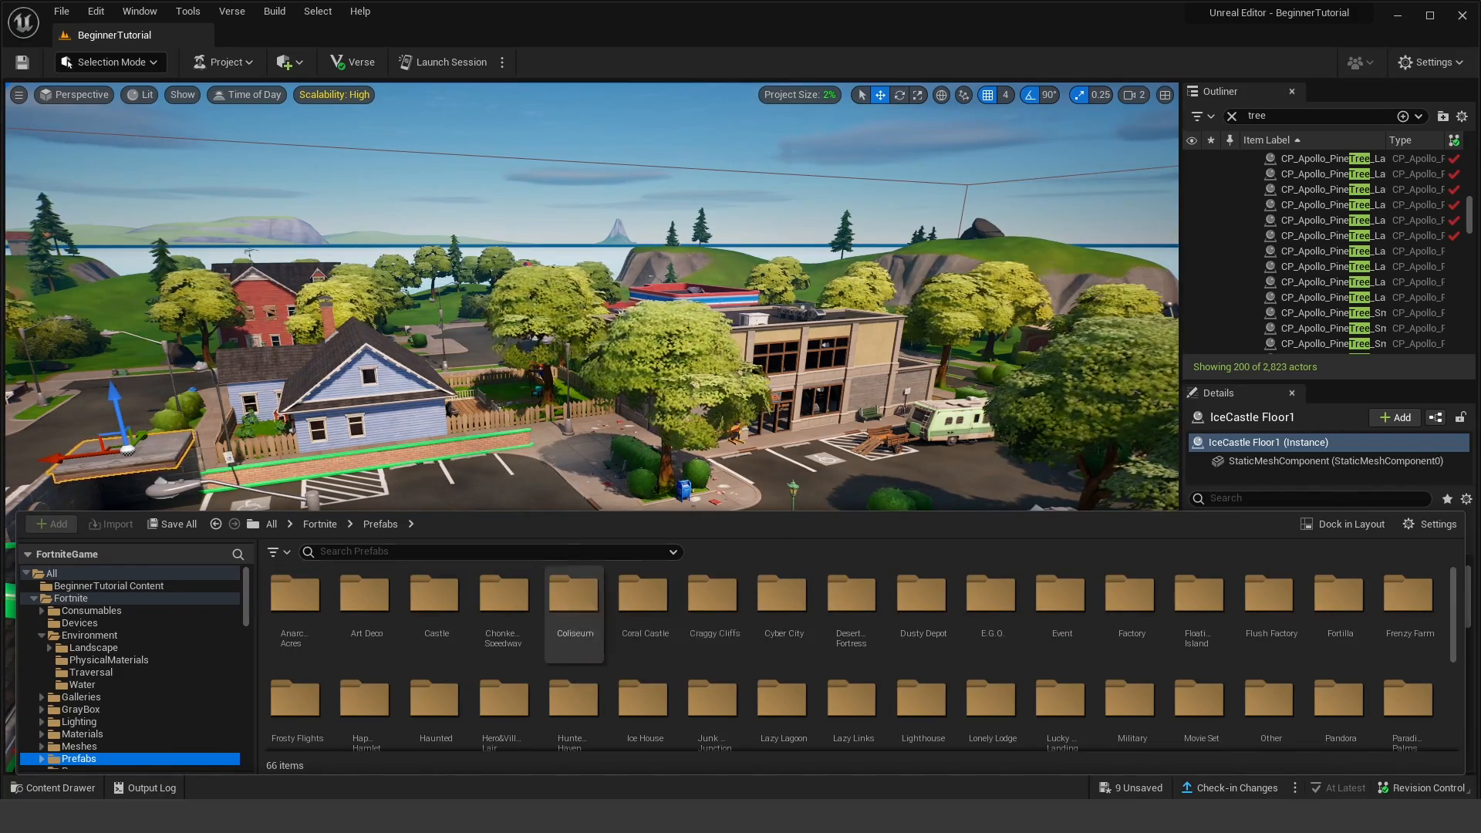
click(103, 575)
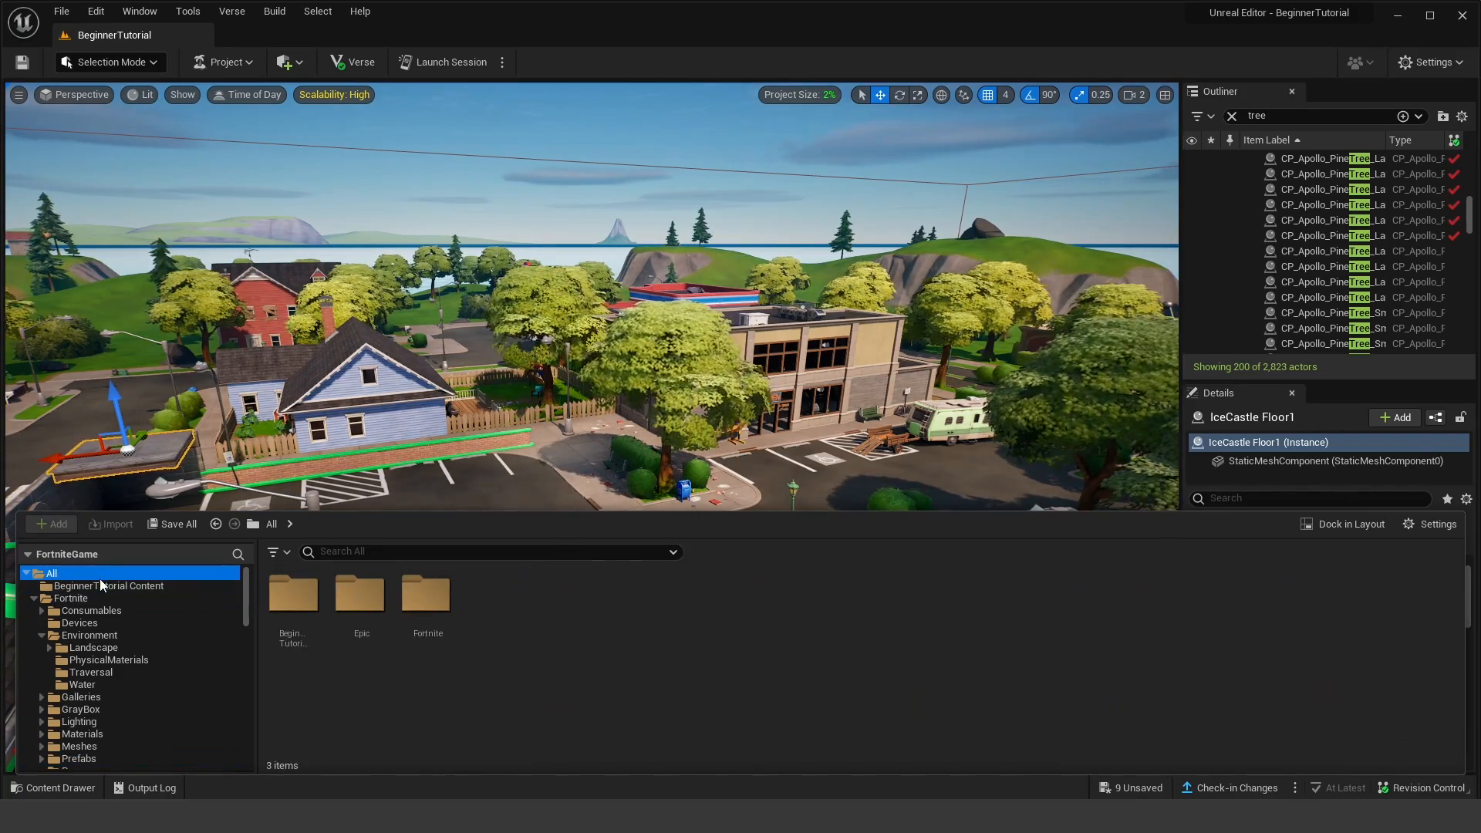
double_click(300, 633)
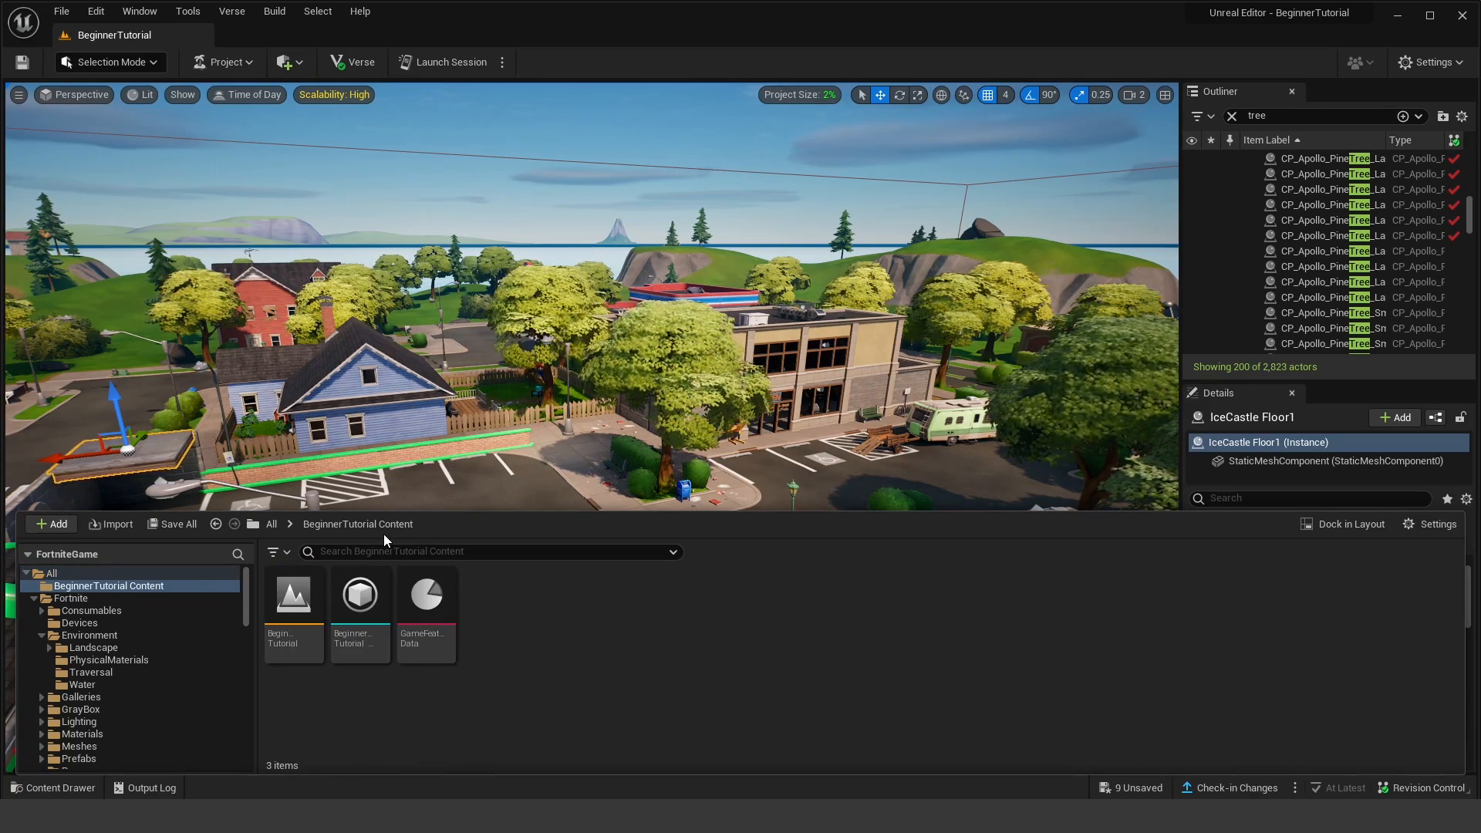
Step: Create a folder with the default name inside BeginnerTutorial Content and delete it again
right_click(603, 600)
click(743, 652)
right_click(660, 611)
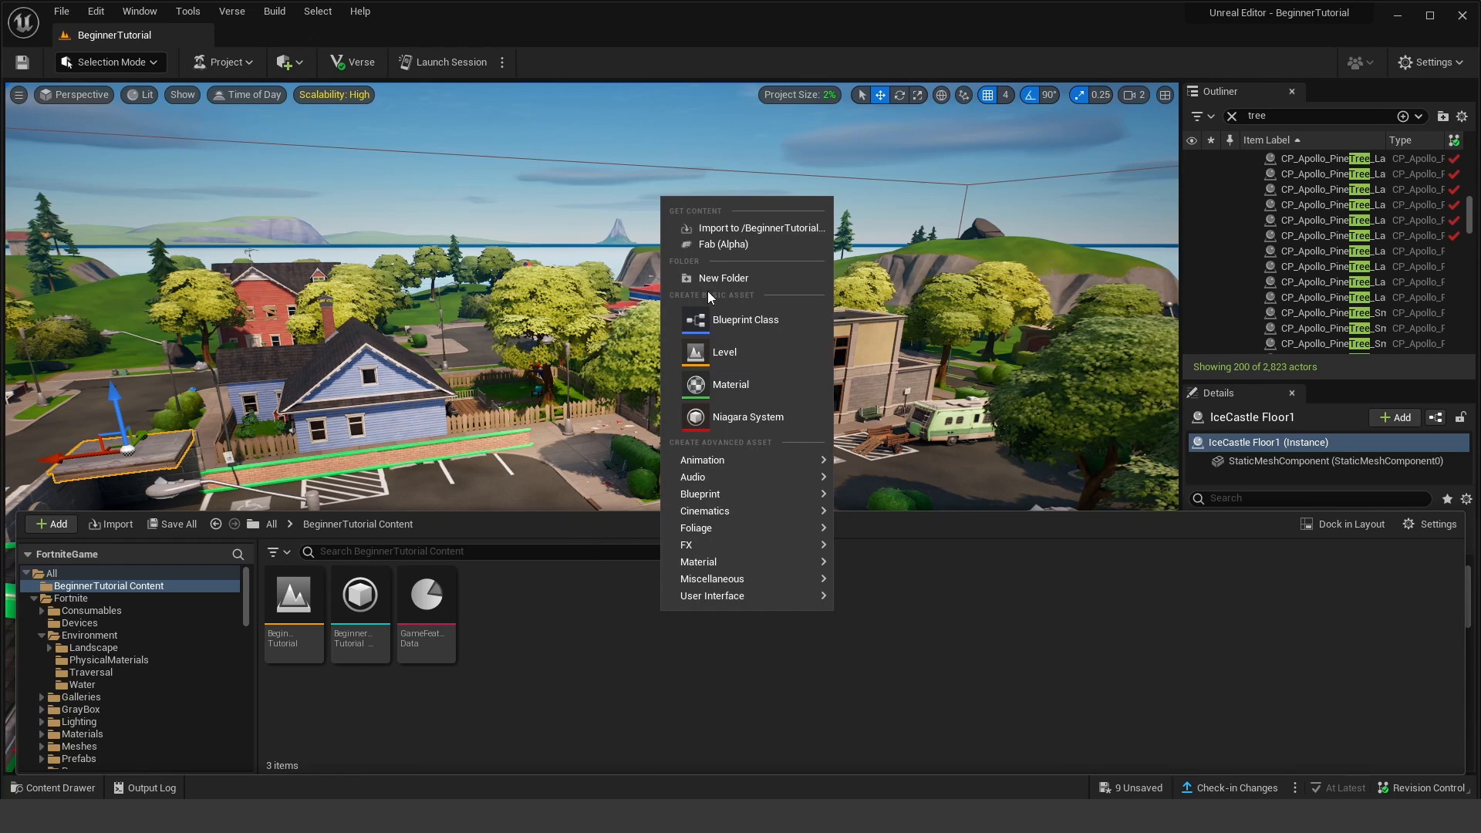
mouse_move(716, 545)
click(756, 281)
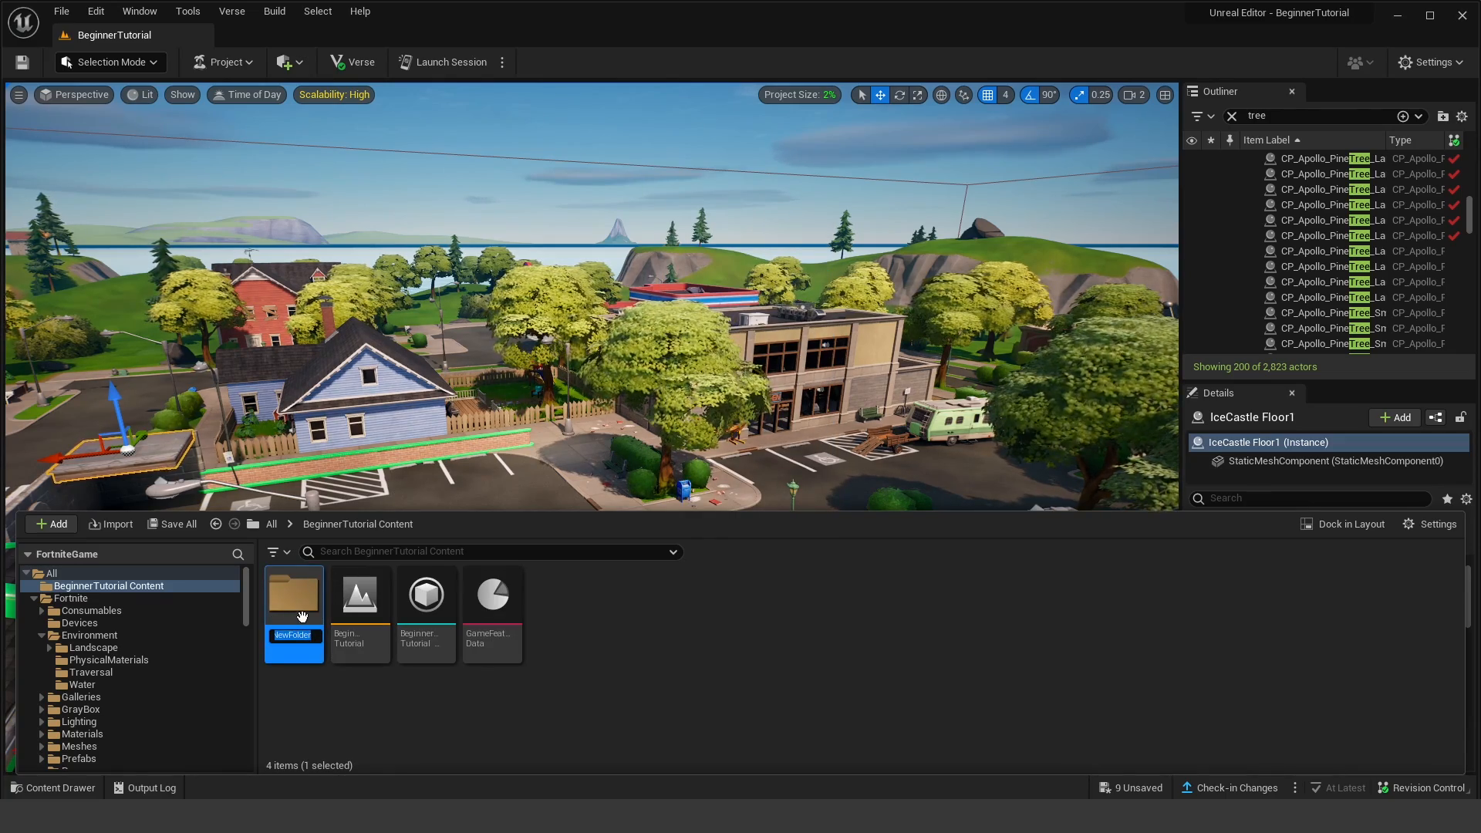
key(Return)
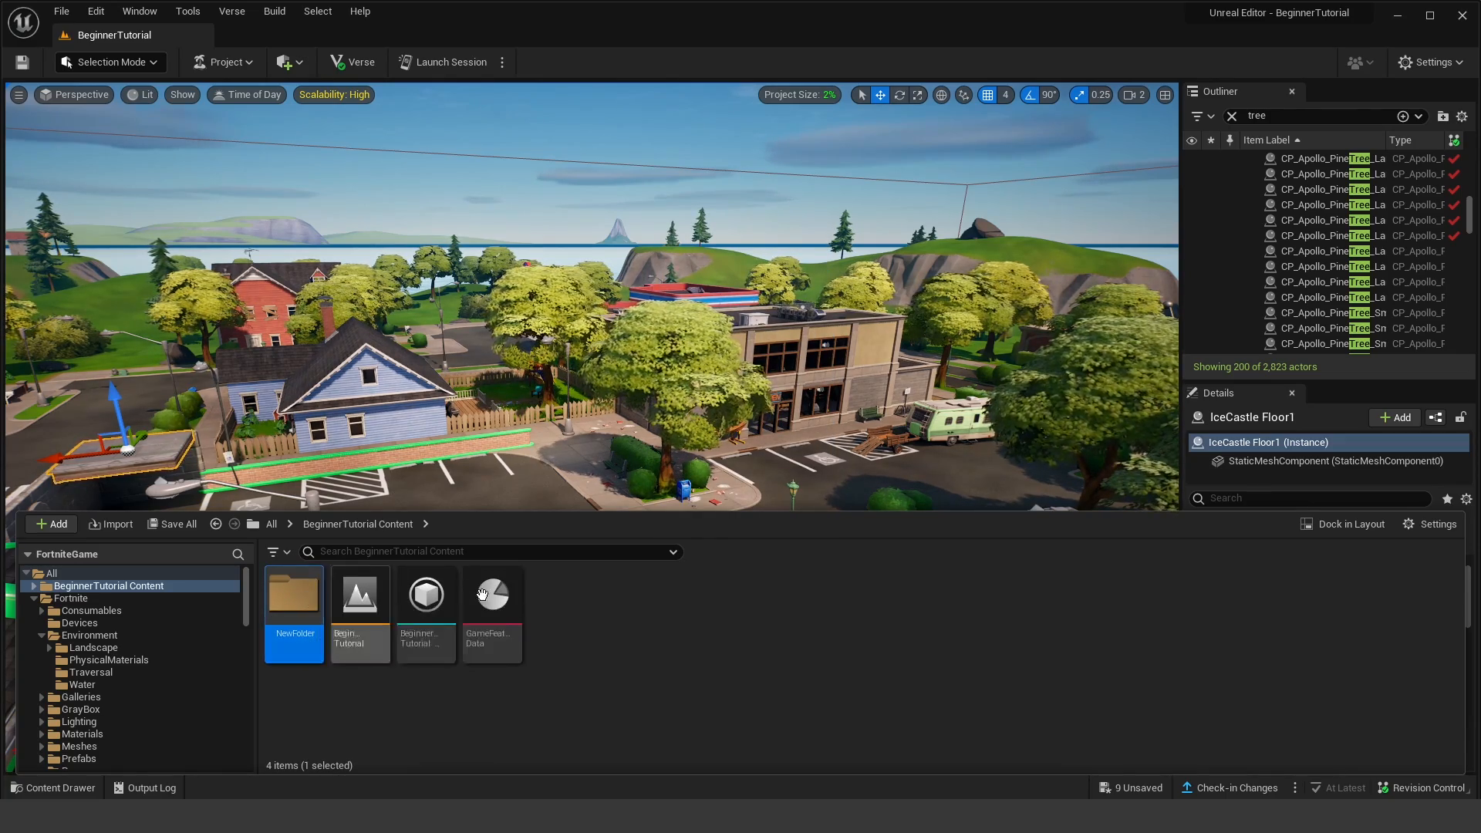
right_click(307, 597)
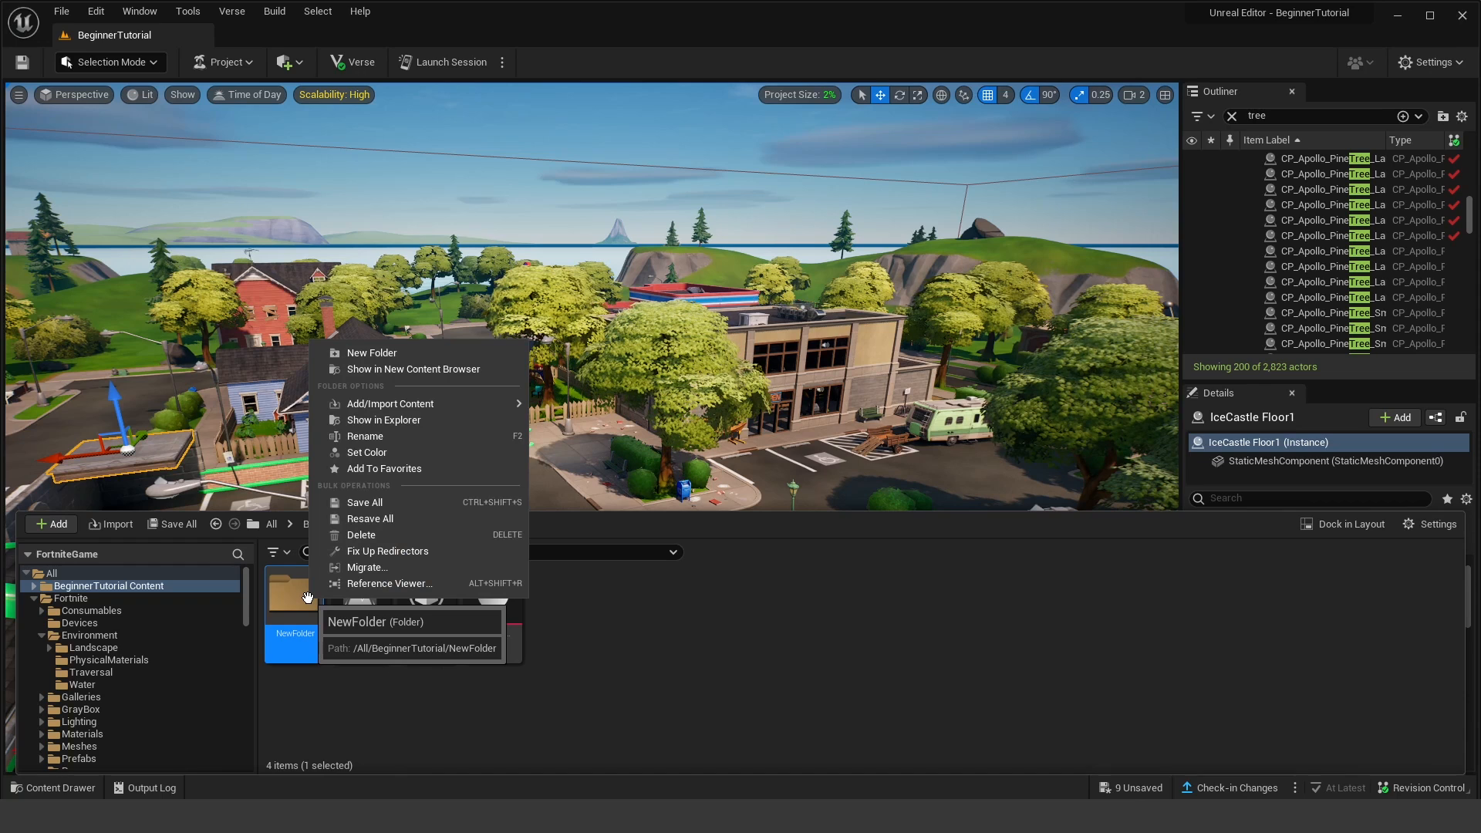
click(375, 533)
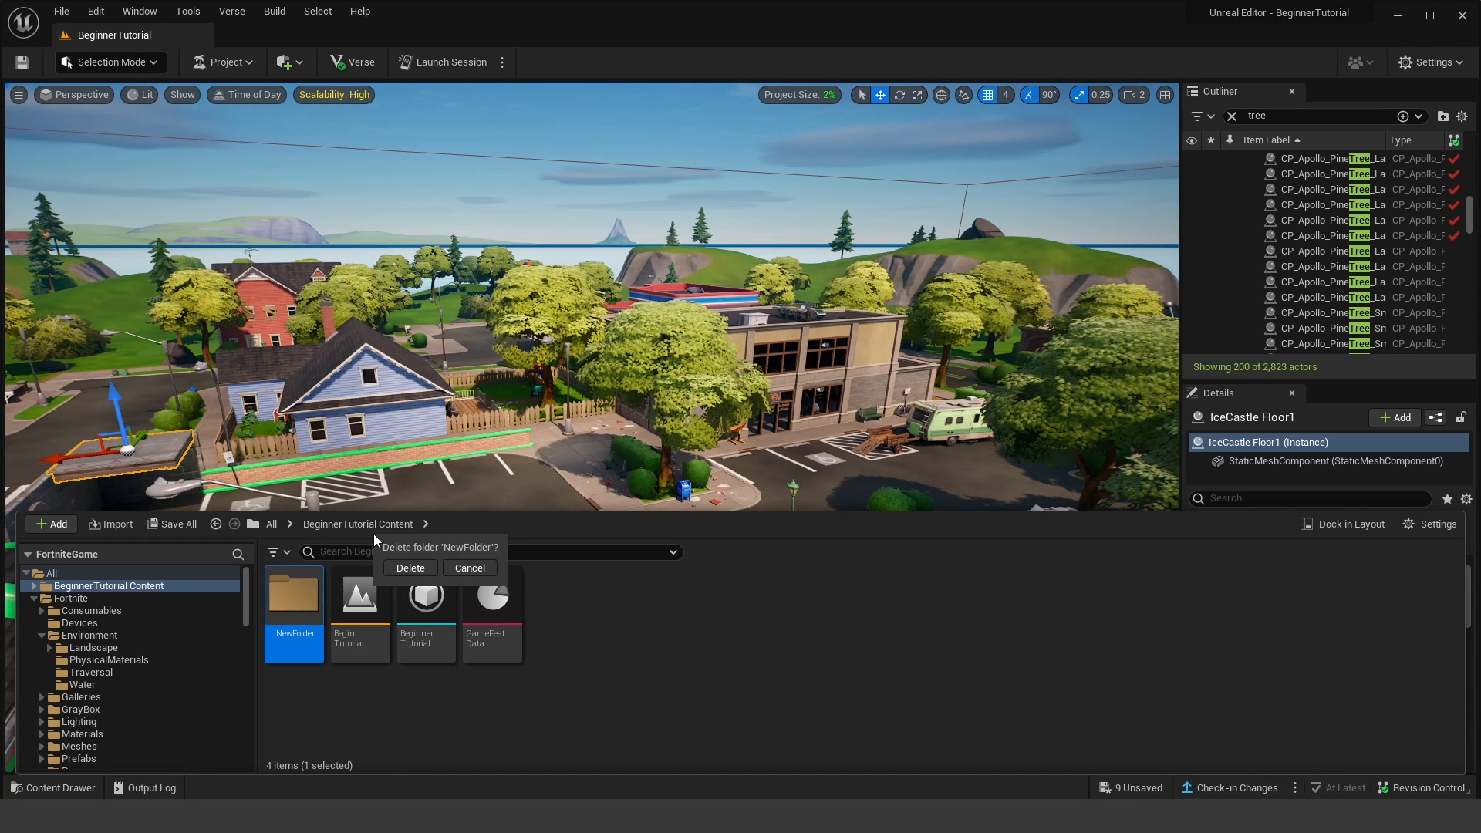
click(410, 568)
Step: Examine the asset types that can be created in the project folder, including Level, Material and the Audio options
right_click(604, 593)
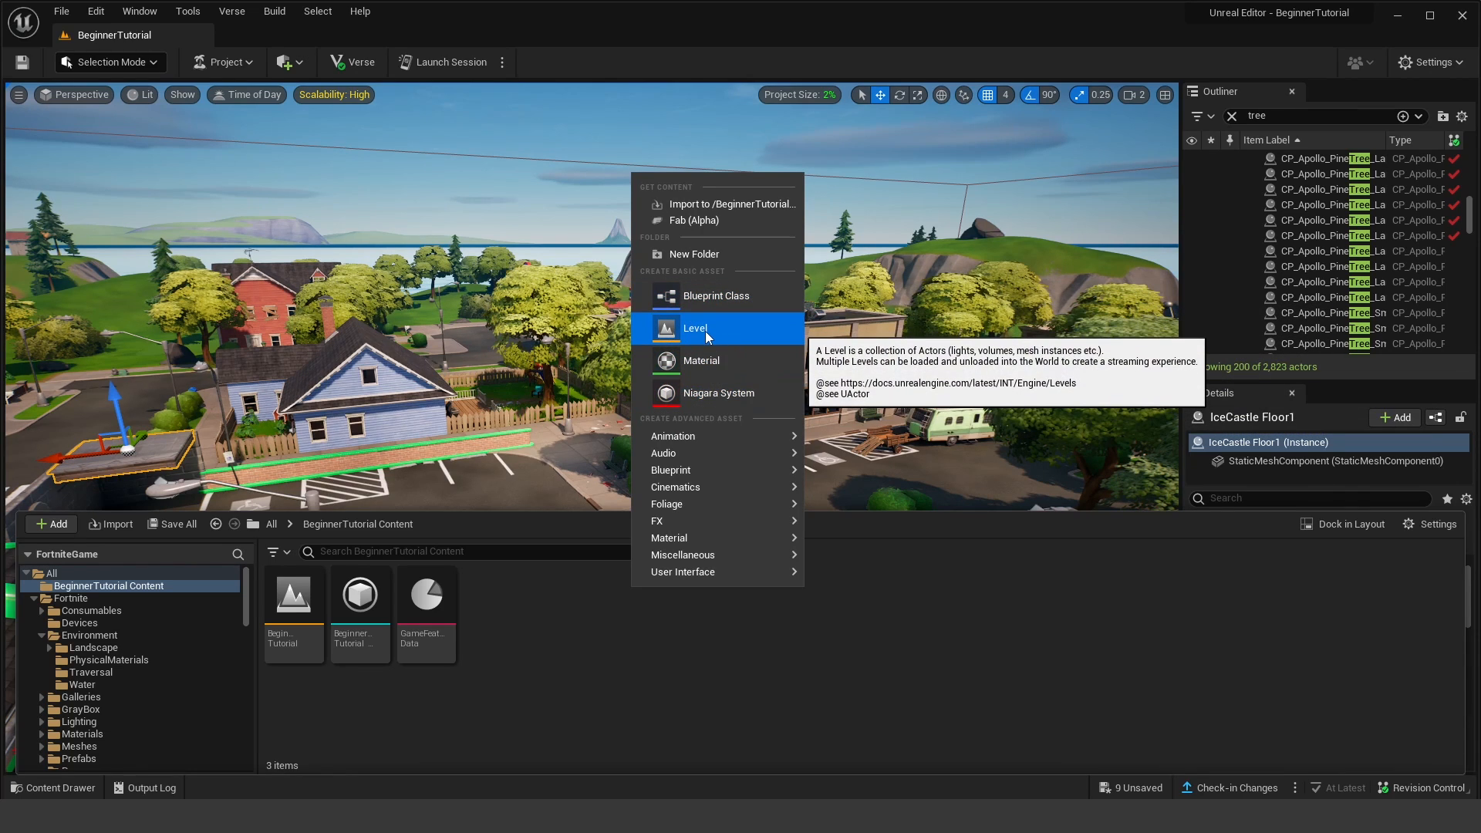
mouse_move(704, 437)
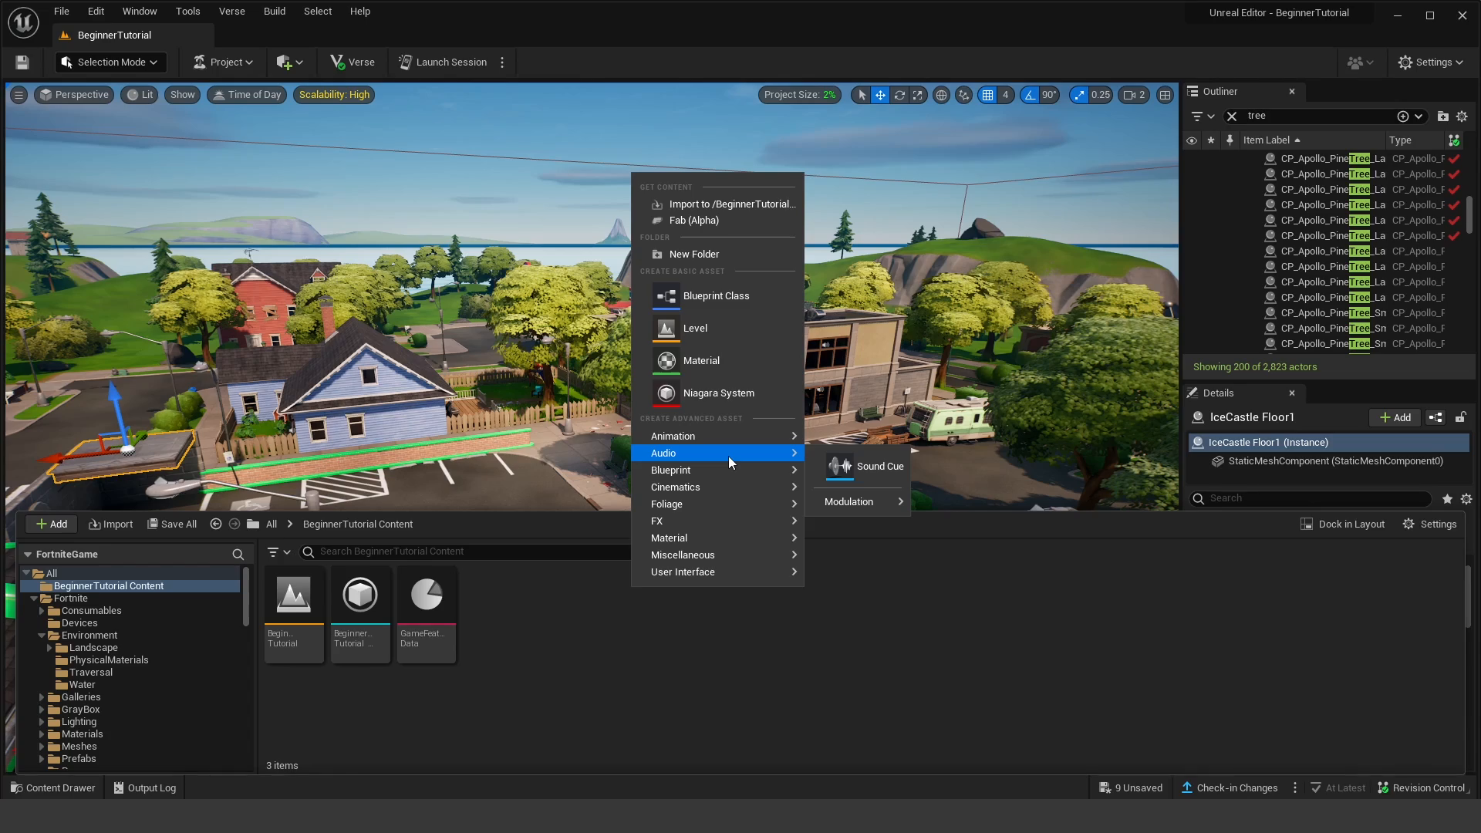
click(585, 640)
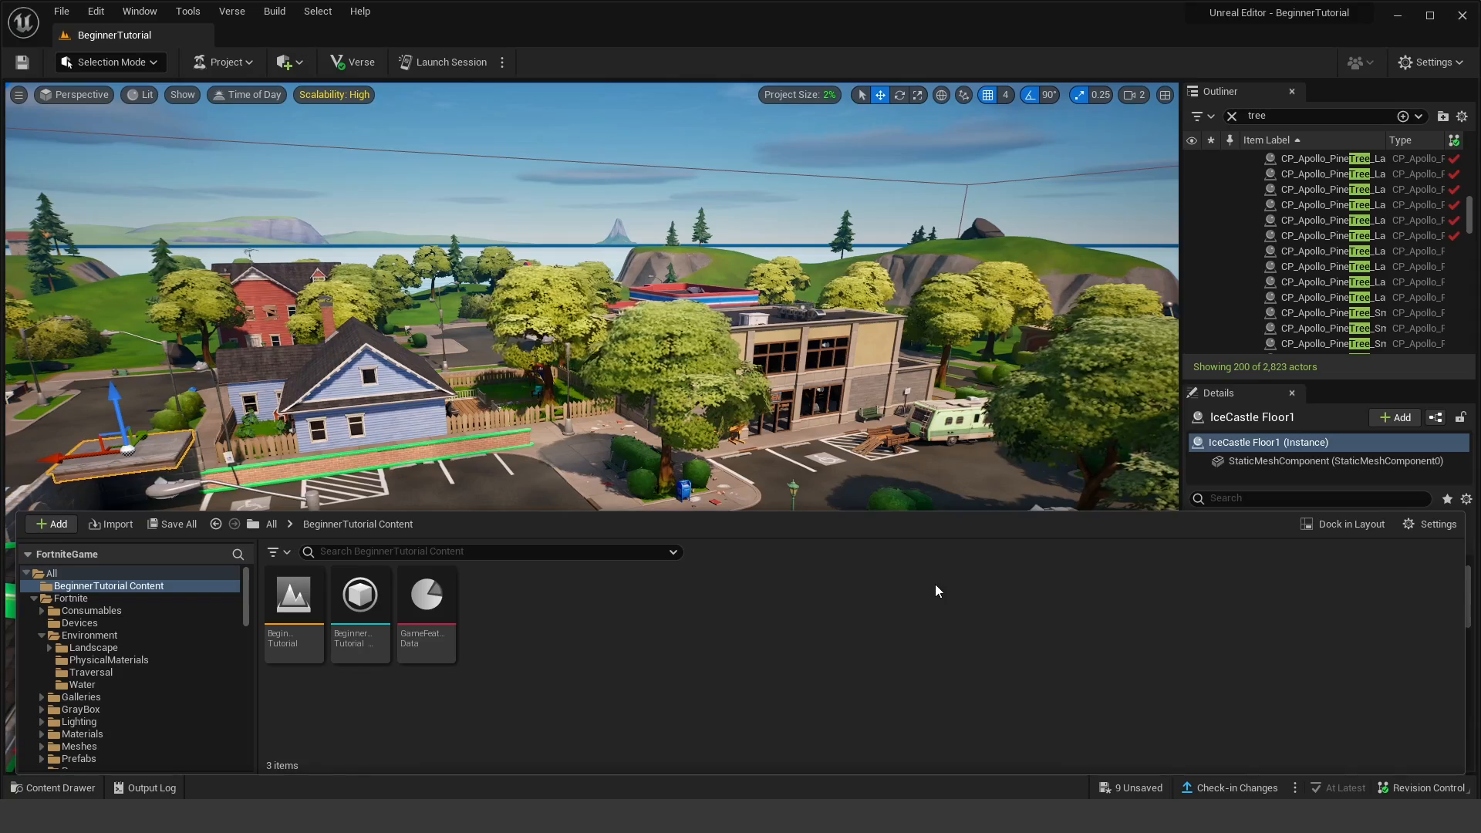
Step: Dock the Content Drawer in the layout beneath the viewport and make the docked browser slightly taller
click(1351, 527)
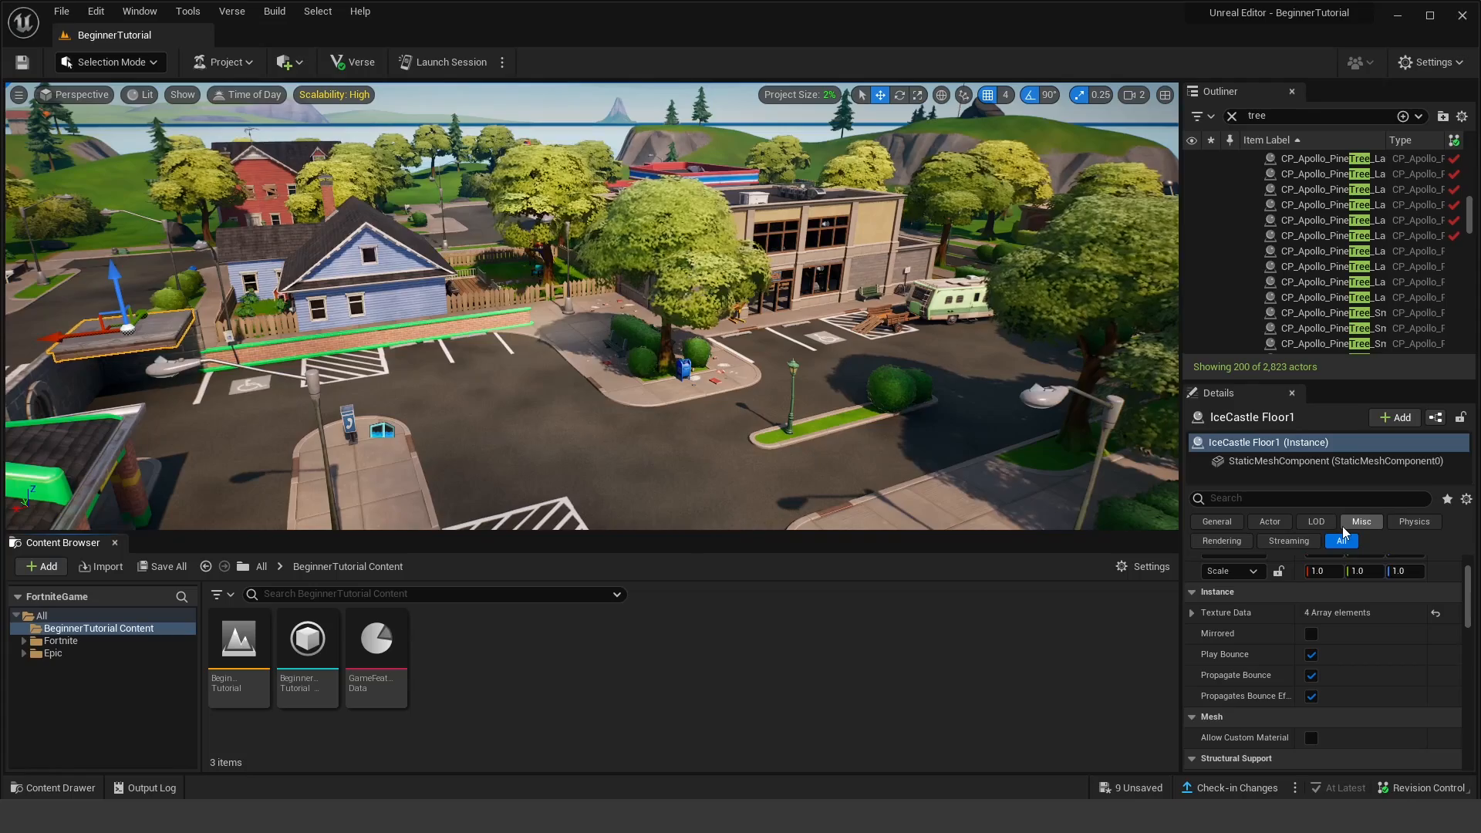
right_drag(580, 300, 525, 297)
key(w)
key(s)
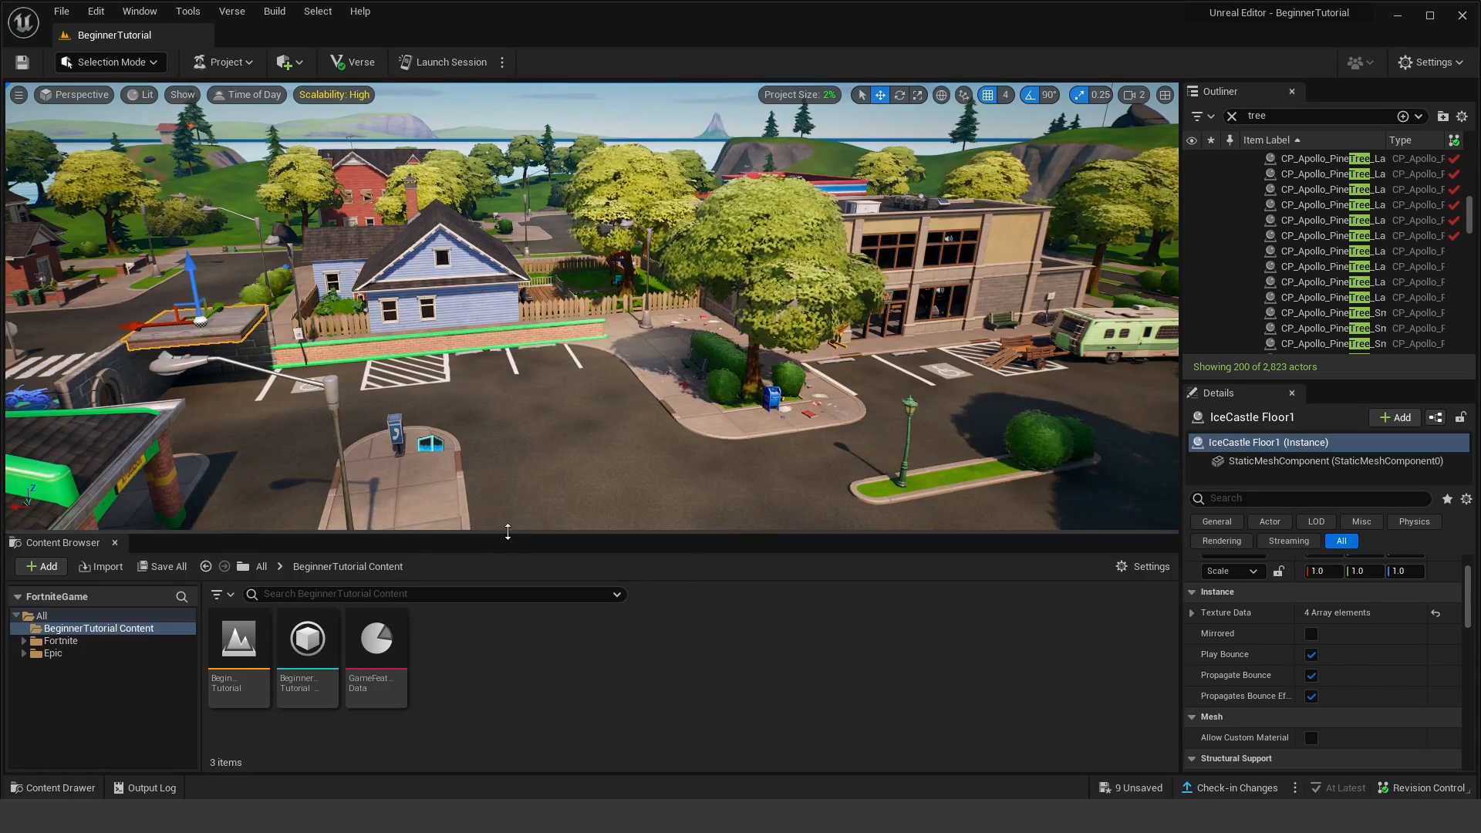
mouse_move(506, 532)
mouse_down()
mouse_move(528, 472)
mouse_move(519, 508)
mouse_up()
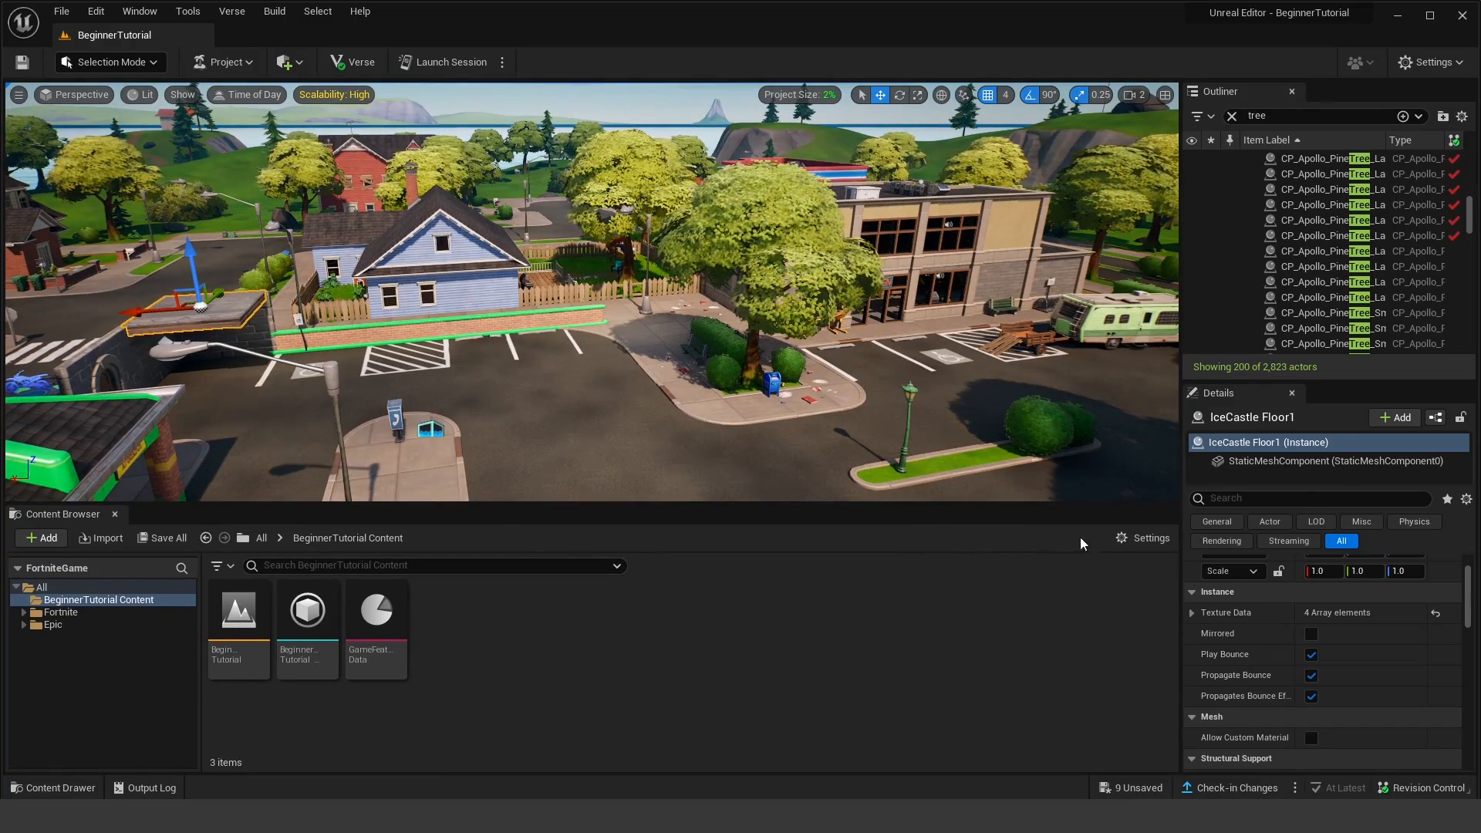
Step: Open Fortnite's Castle props folder and place several props in the parking lot, including the Boardwalk Floor and Boardwalk BalconyO
click(113, 612)
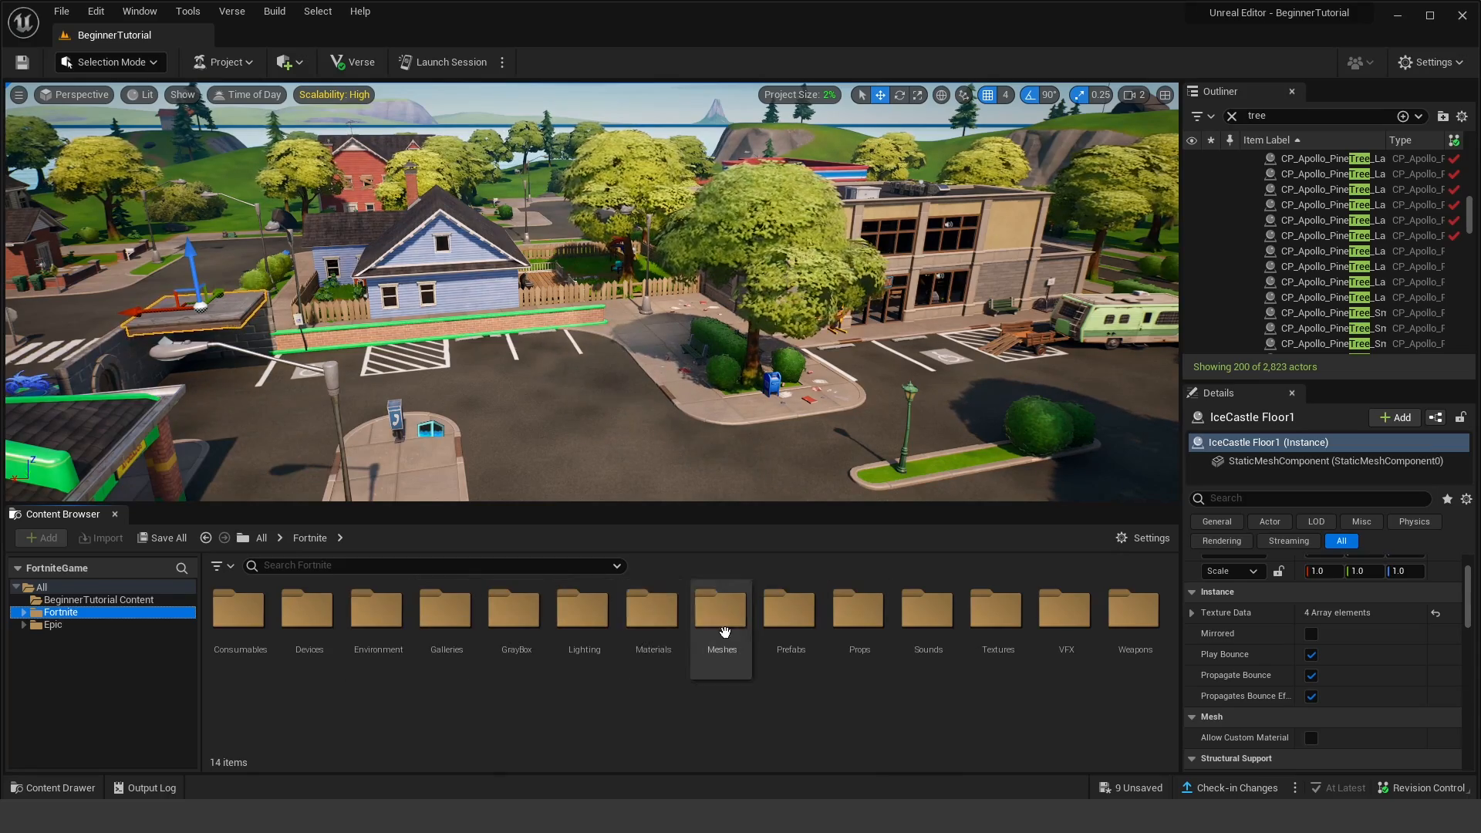
double_click(861, 611)
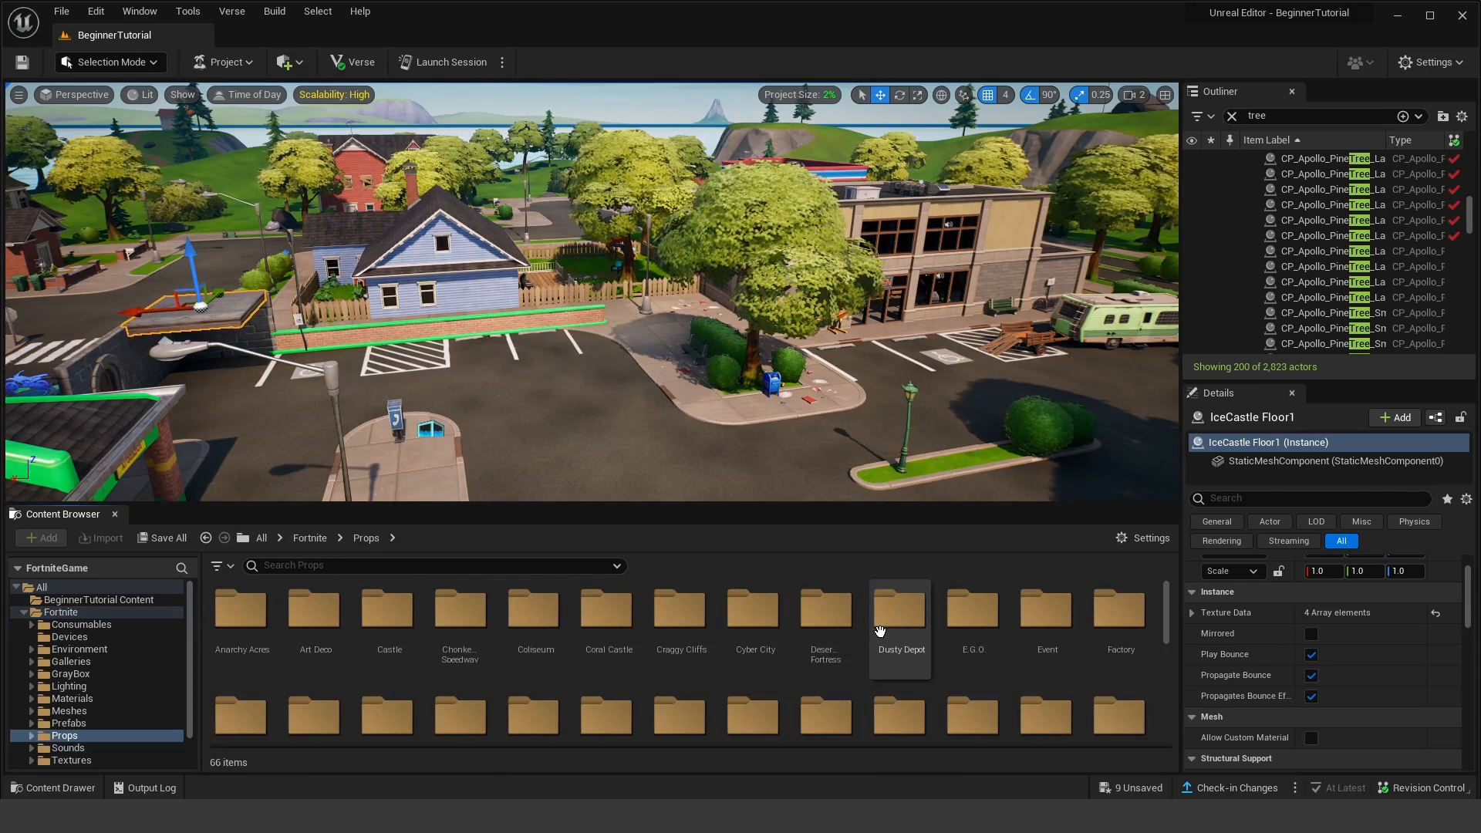
double_click(387, 613)
scroll(532, 640, down, 2)
click(536, 641)
drag(544, 610, 609, 423)
scroll(683, 594, up, 1)
scroll(654, 480, up, 3)
drag(534, 617, 474, 409)
drag(460, 613, 634, 426)
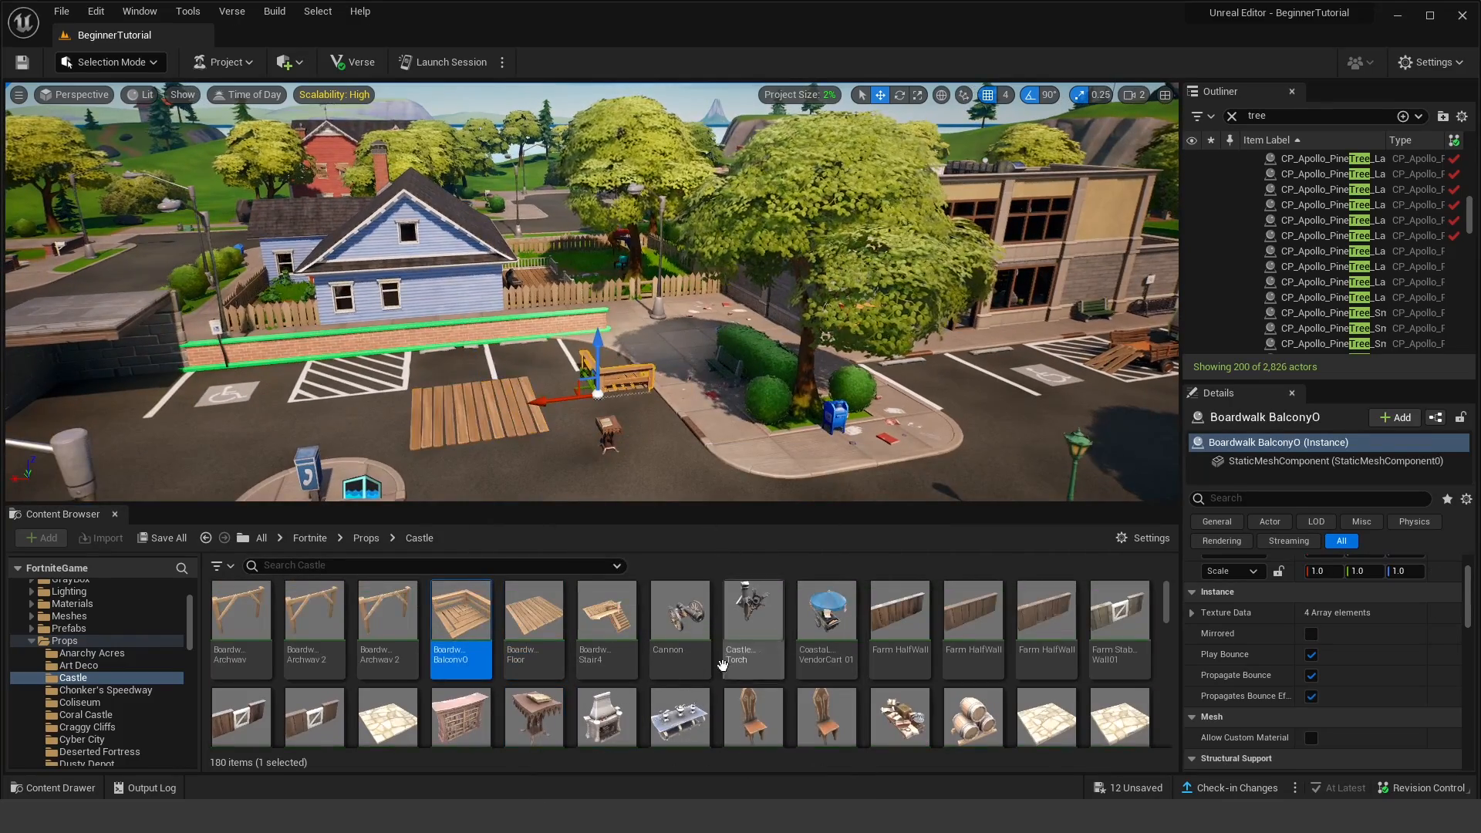
Step: Add the Cannon, Boardwalk Stair4 and a Hexylvania Gothic ruin piece to the props in the parking lot
right_drag(766, 455, 735, 477)
right_drag(713, 415, 741, 436)
drag(679, 617, 694, 354)
drag(603, 603, 507, 336)
right_drag(507, 335, 472, 299)
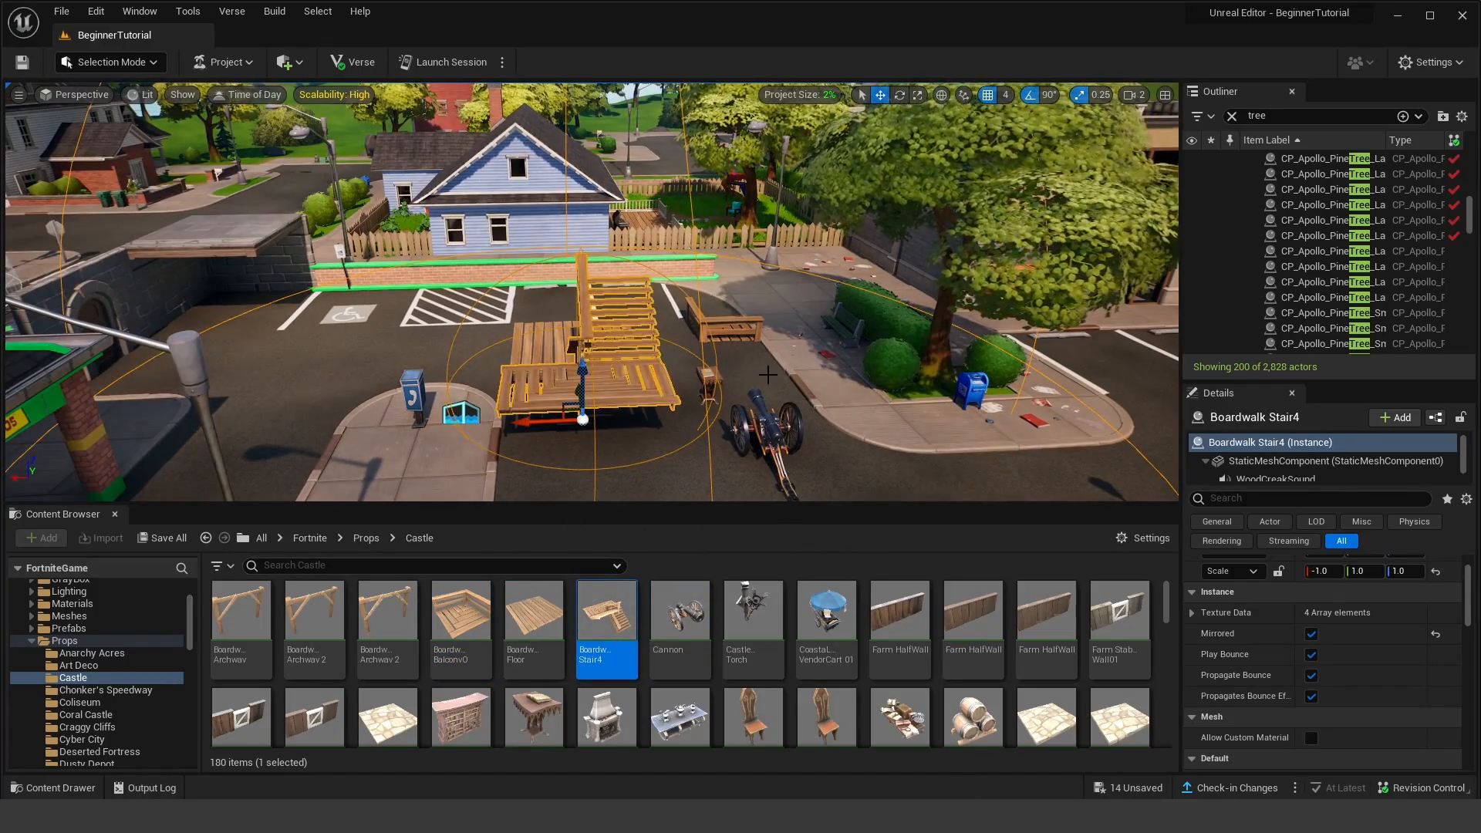
right_drag(766, 376, 783, 331)
scroll(692, 648, down, 3)
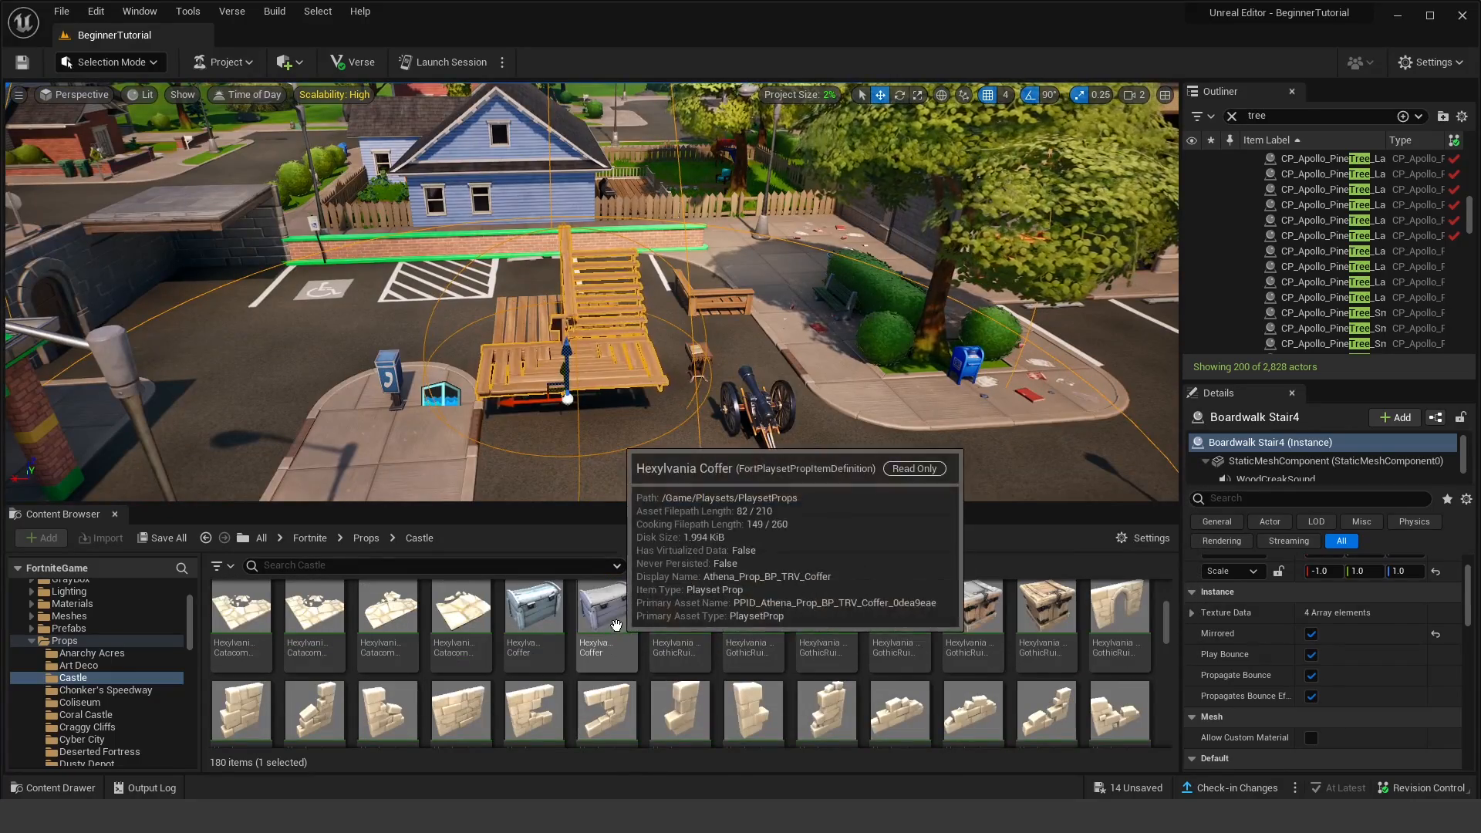
drag(691, 648, 841, 392)
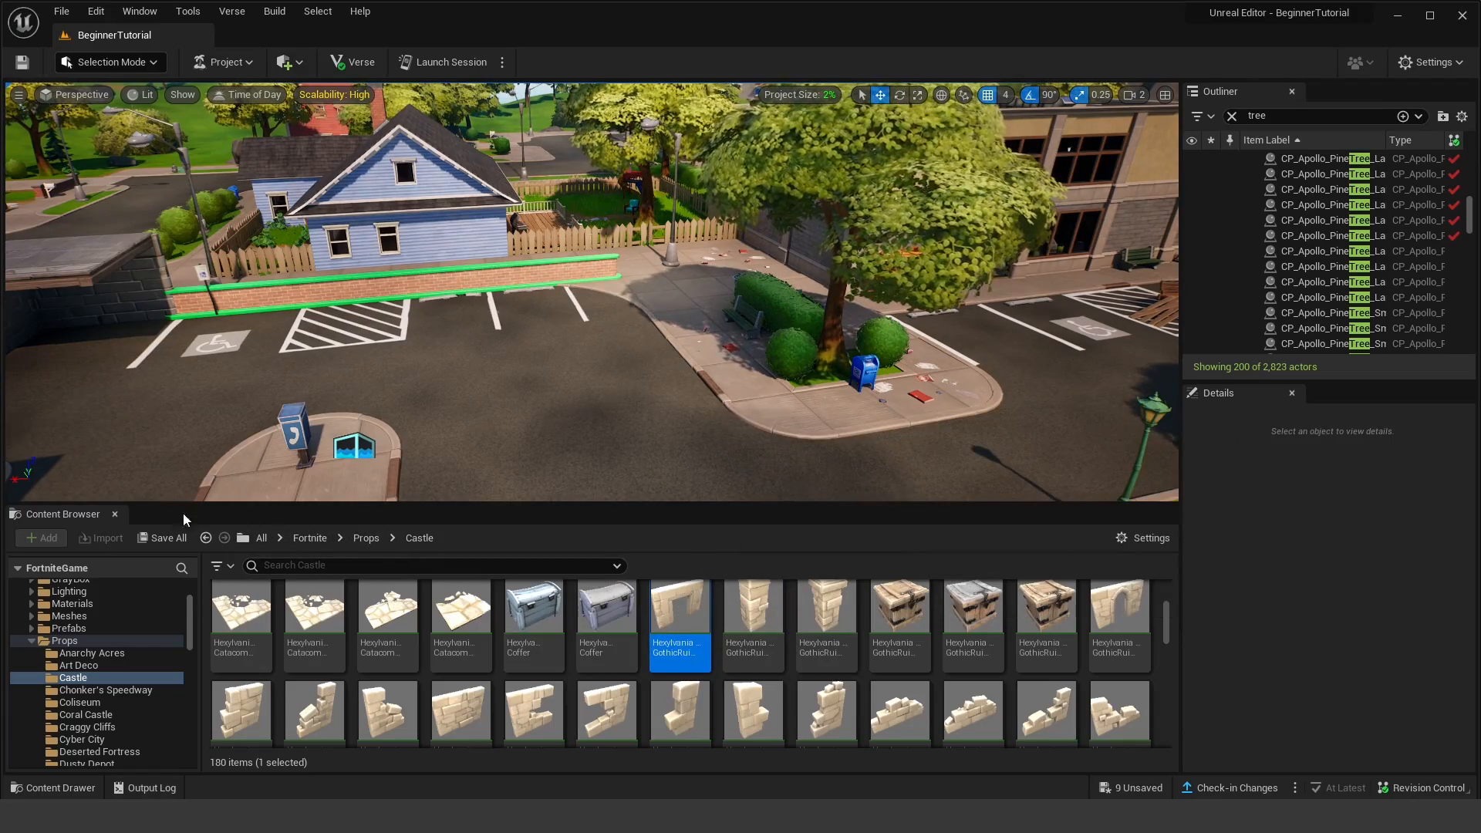
Step: Close the docked Content Browser, bring up the temporary Content Drawer and dock it in the layout again
click(115, 514)
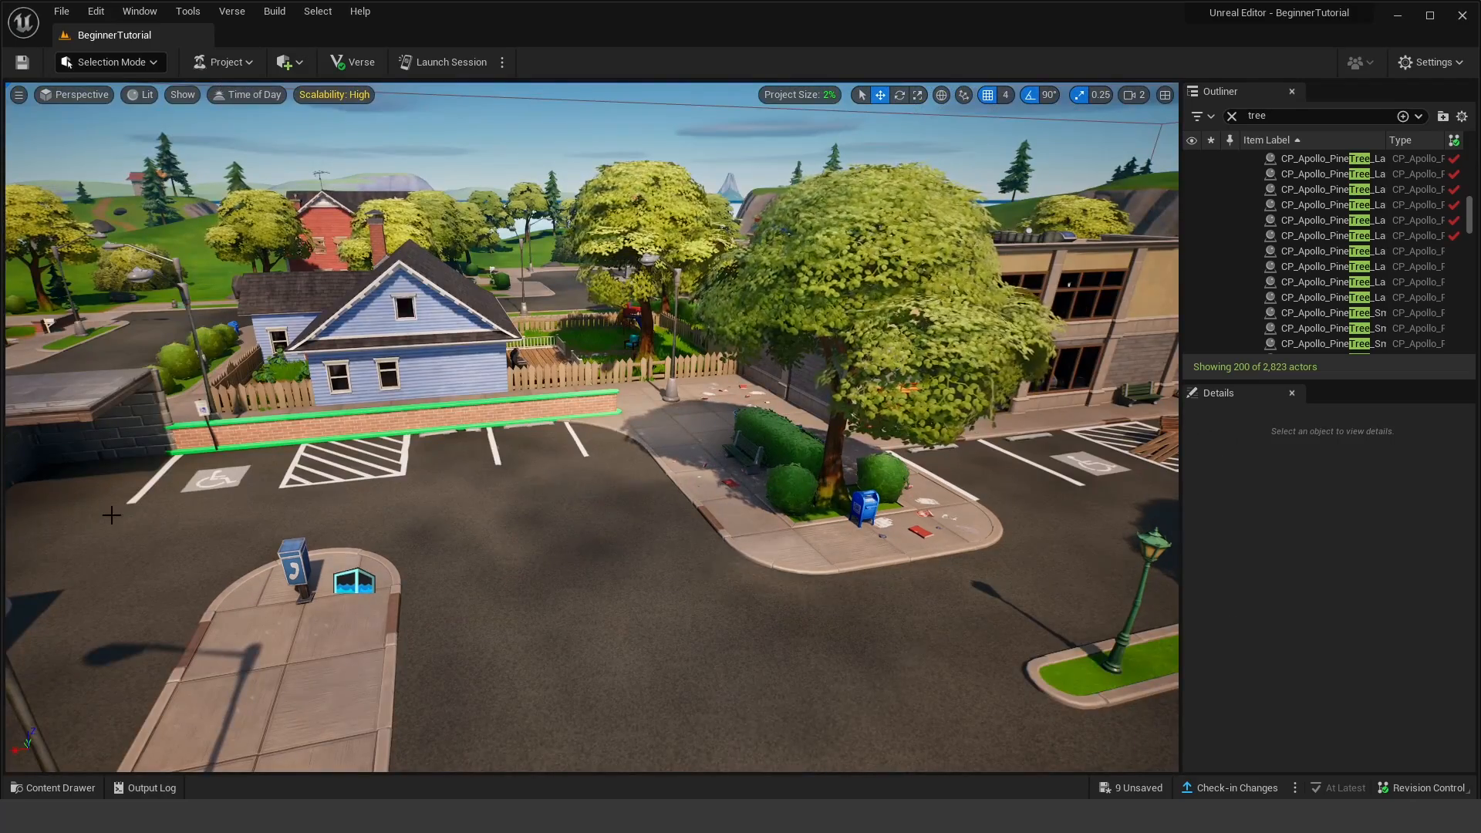
click(71, 784)
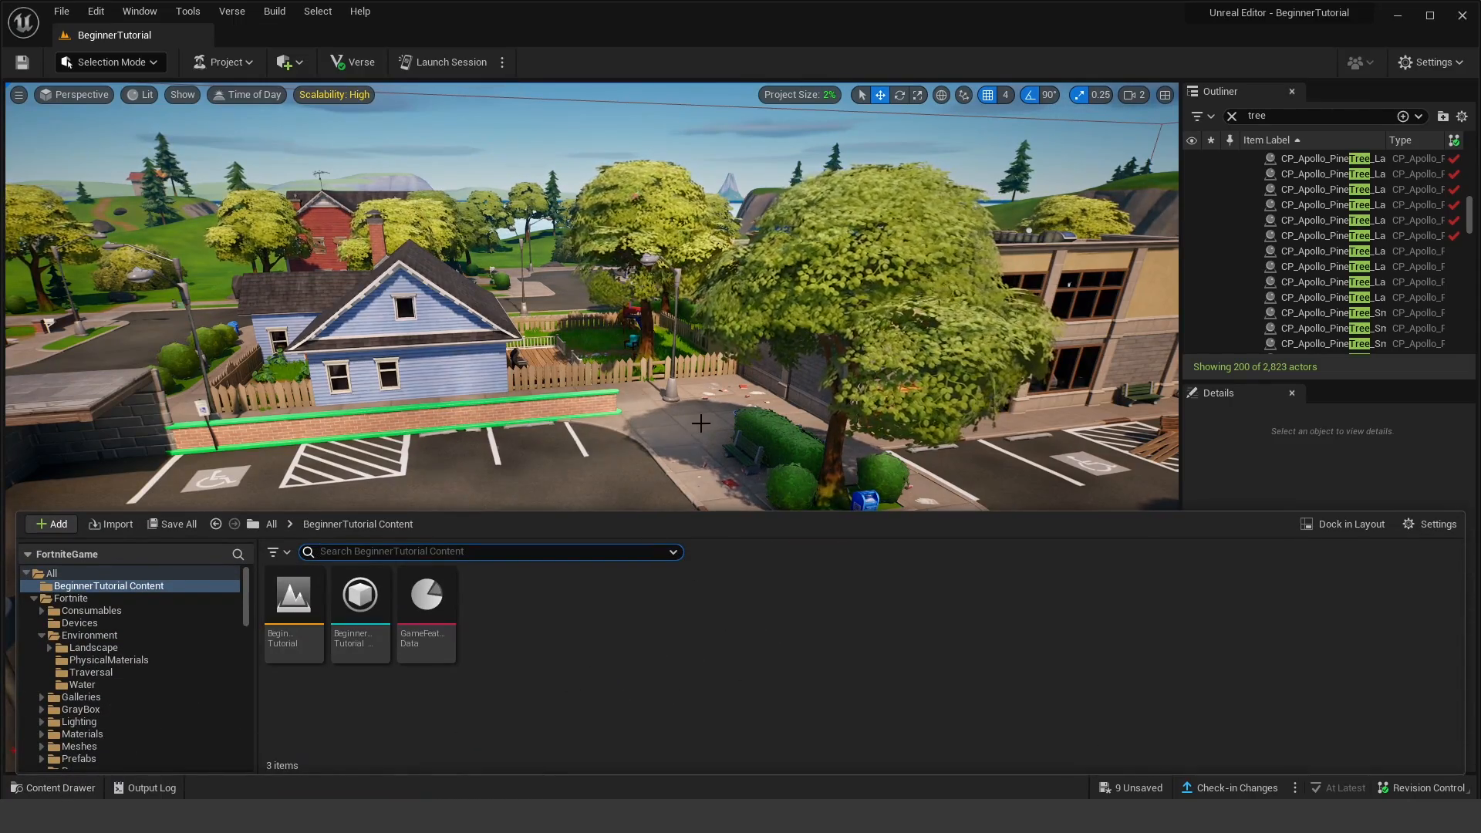
click(46, 786)
click(55, 788)
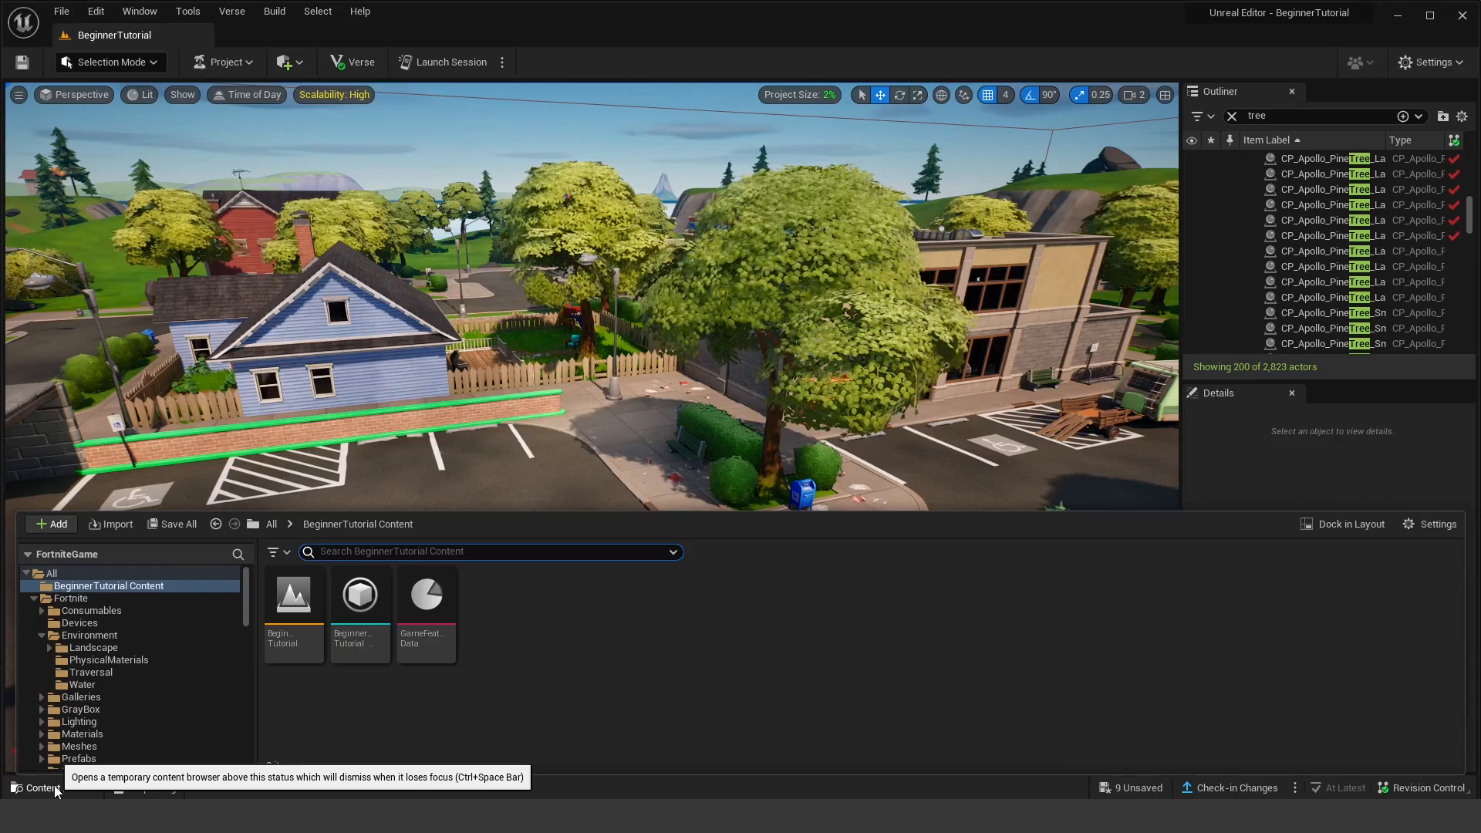
click(1337, 531)
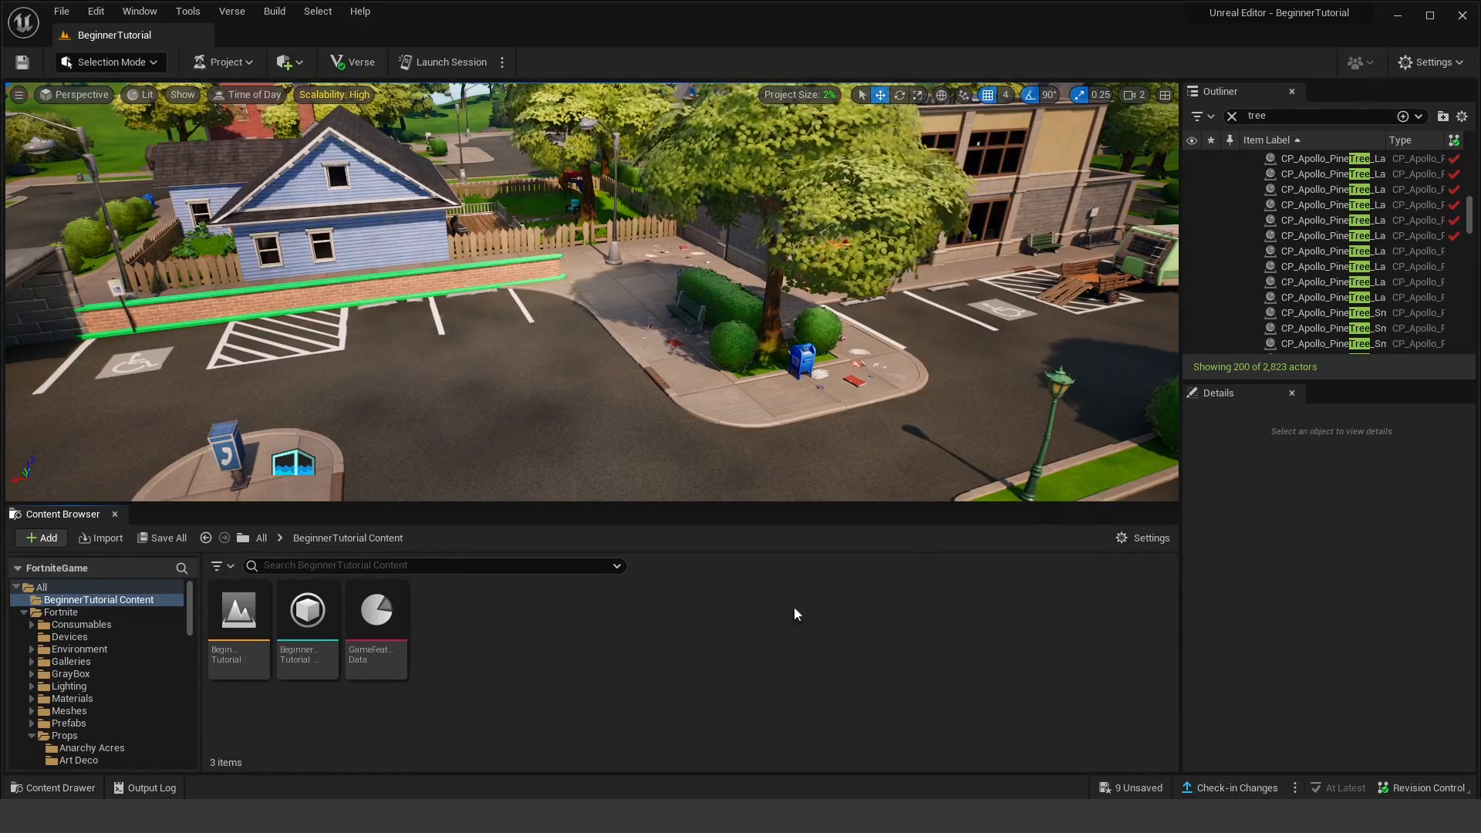
right_drag(738, 419, 802, 385)
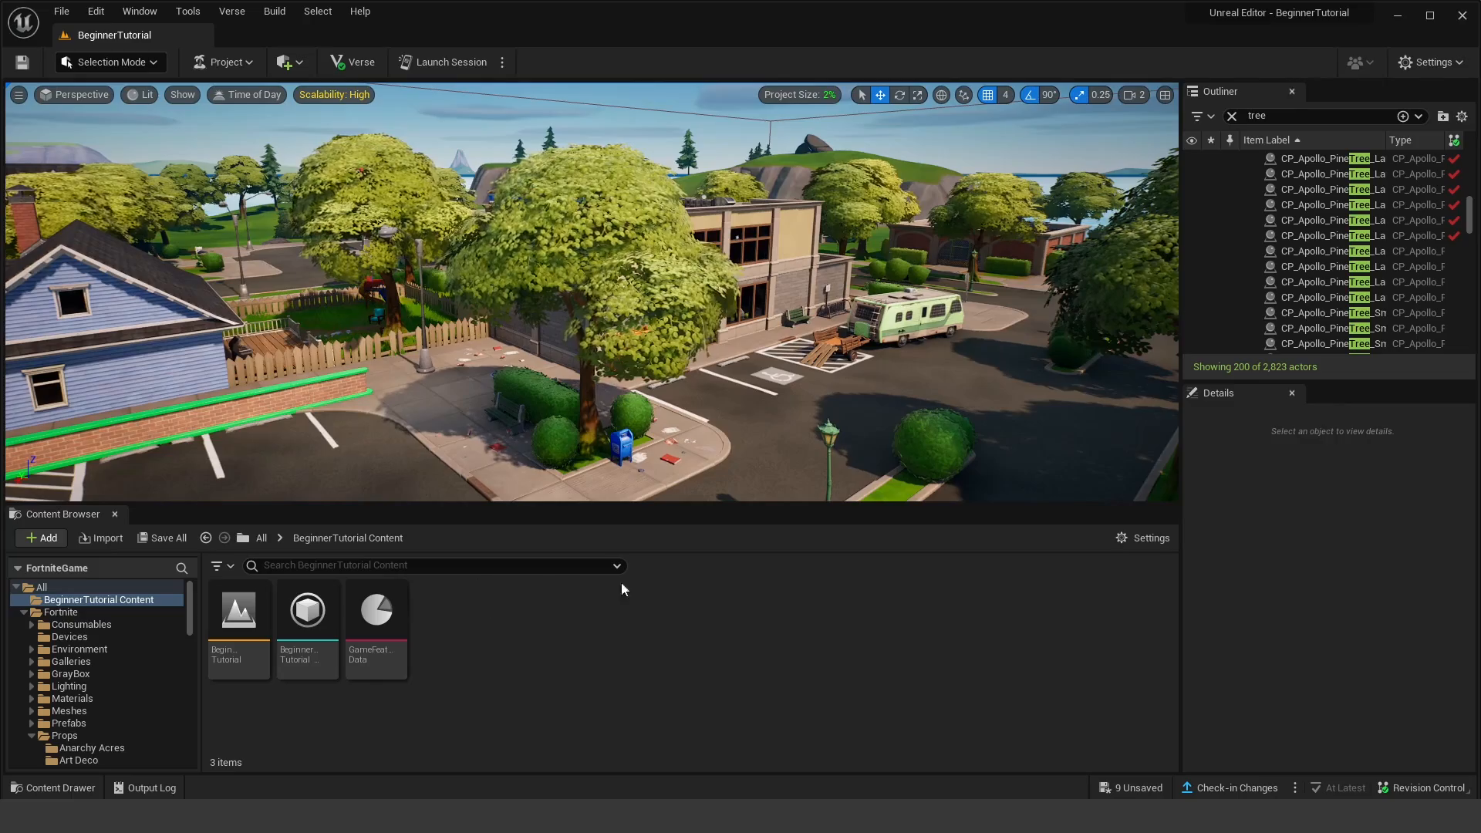
right_drag(823, 259, 809, 263)
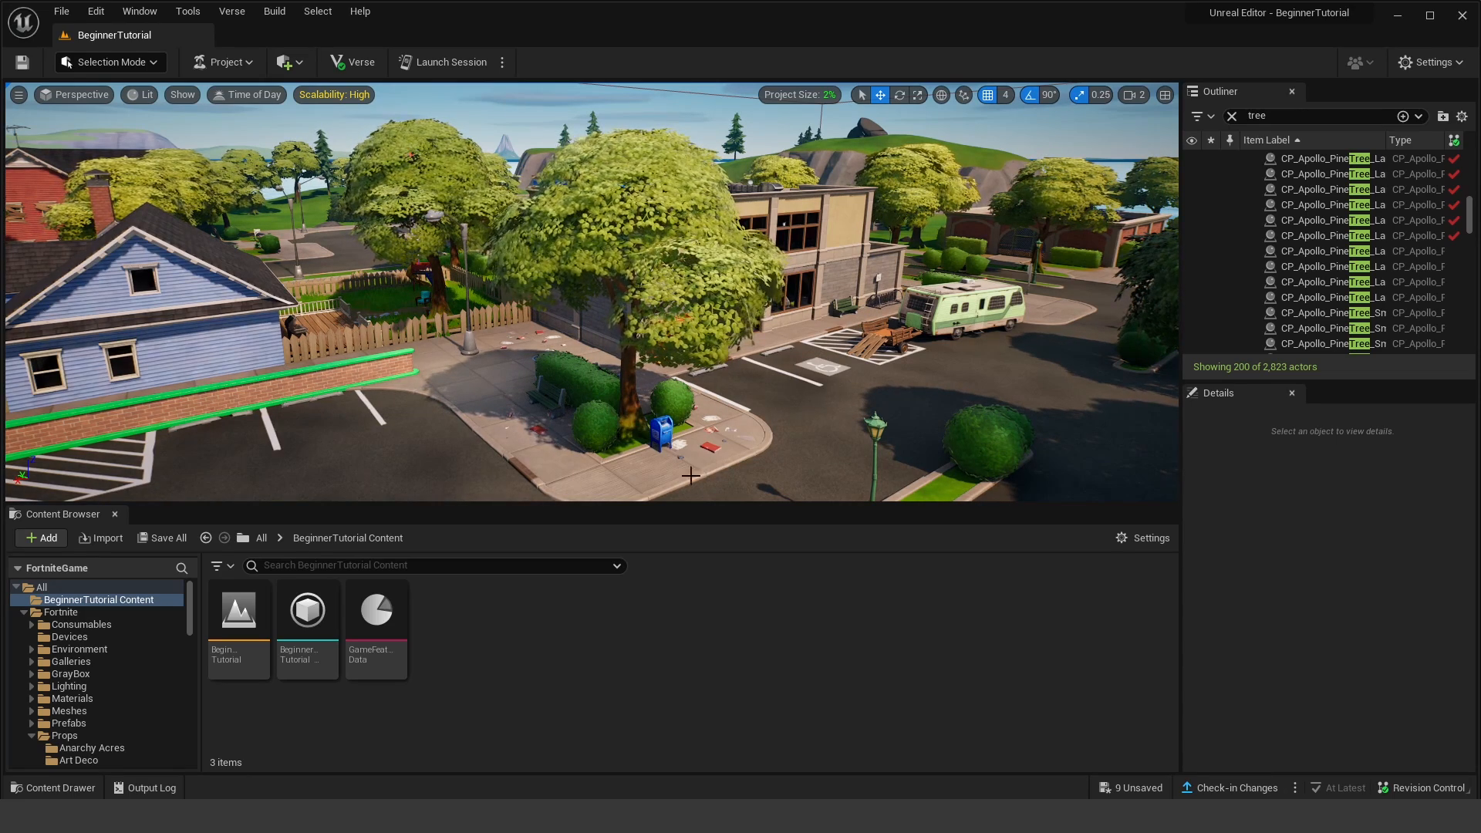
right_click(577, 610)
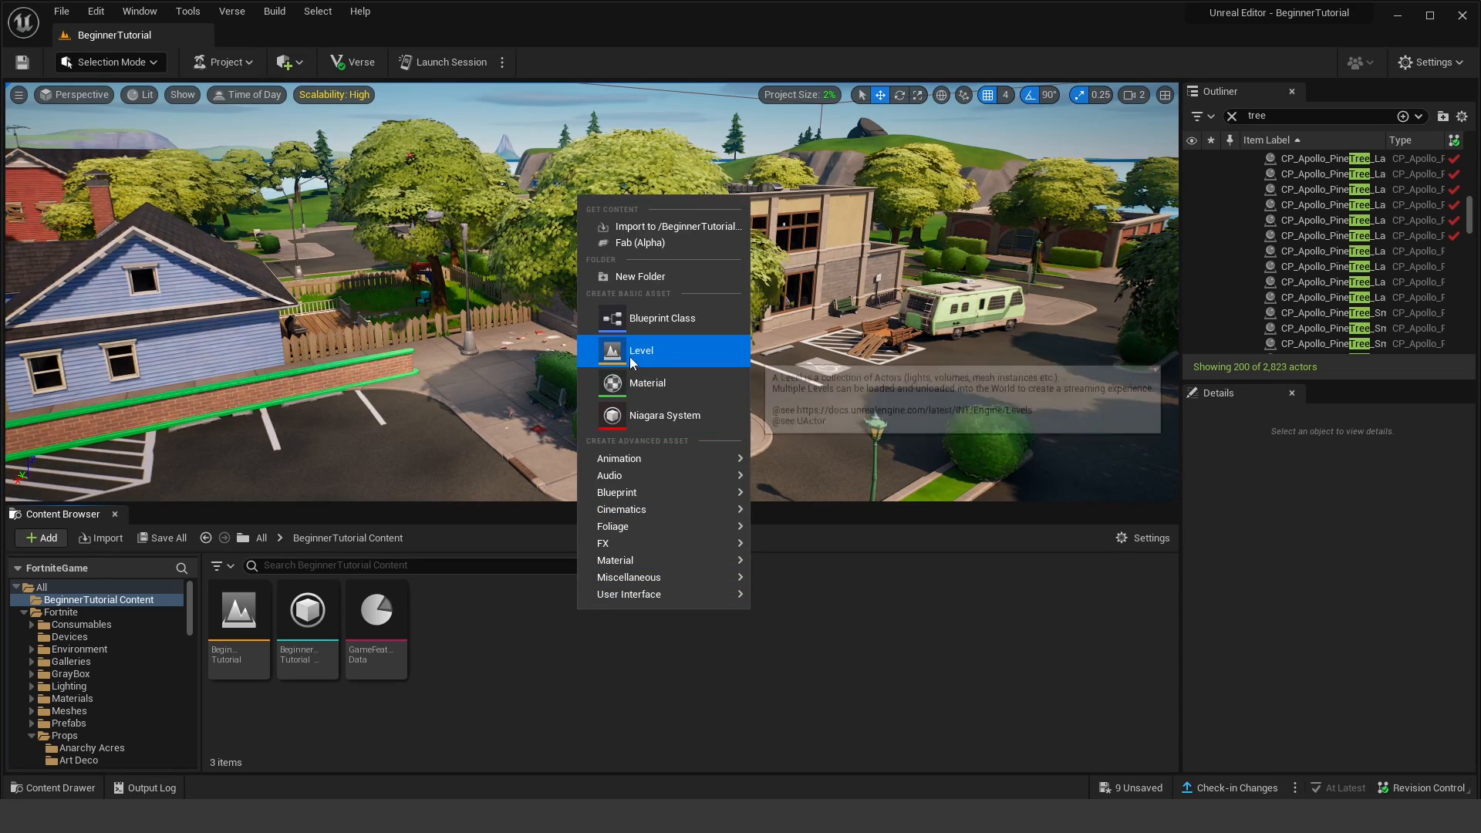
click(750, 31)
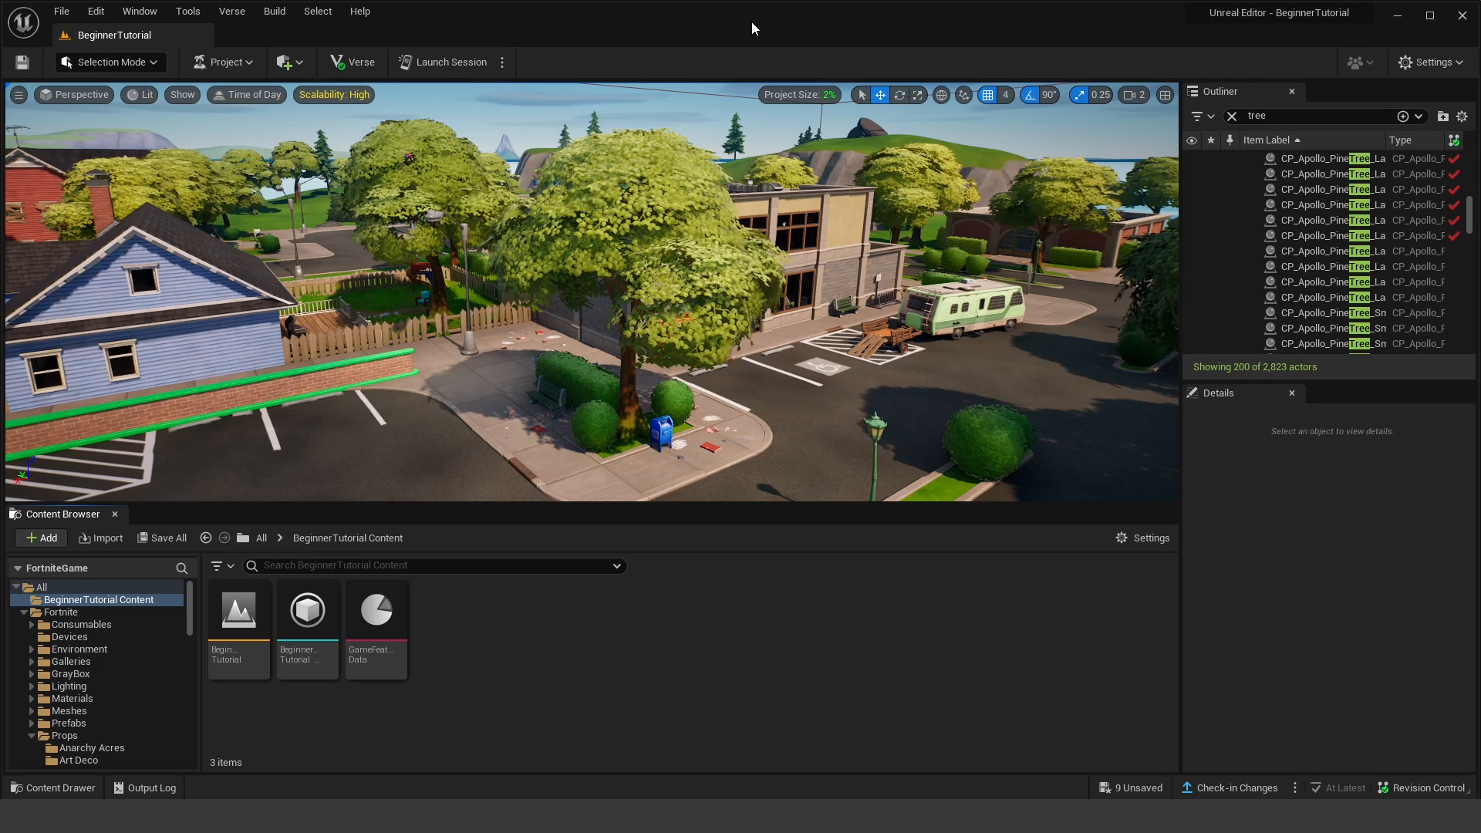
Step: Create a new level from the Shoreline Island template, saving all listed unsaved content of the current level
click(62, 12)
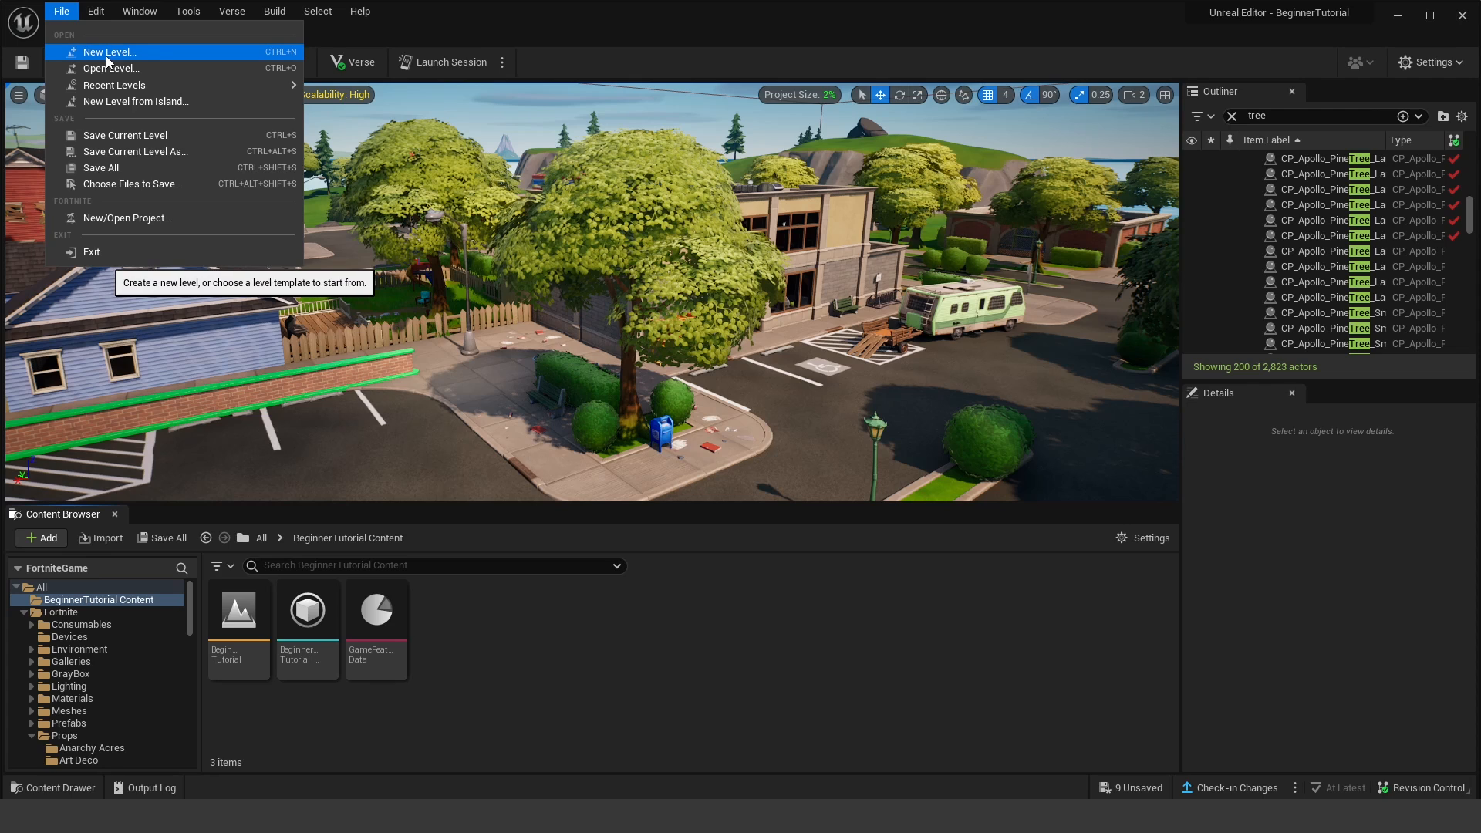
click(138, 56)
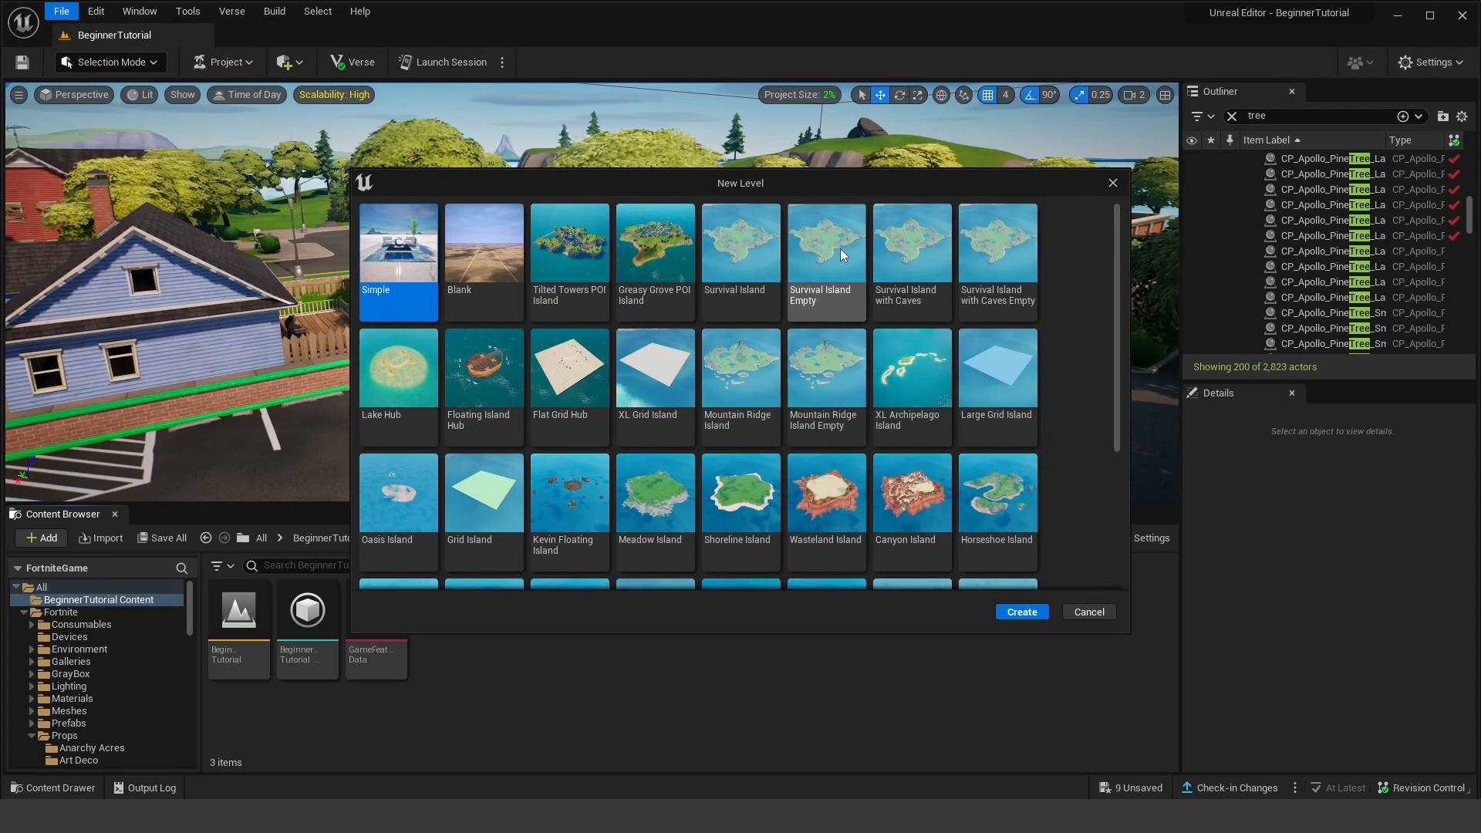
scroll(840, 248, down, 1)
scroll(840, 248, down, 1)
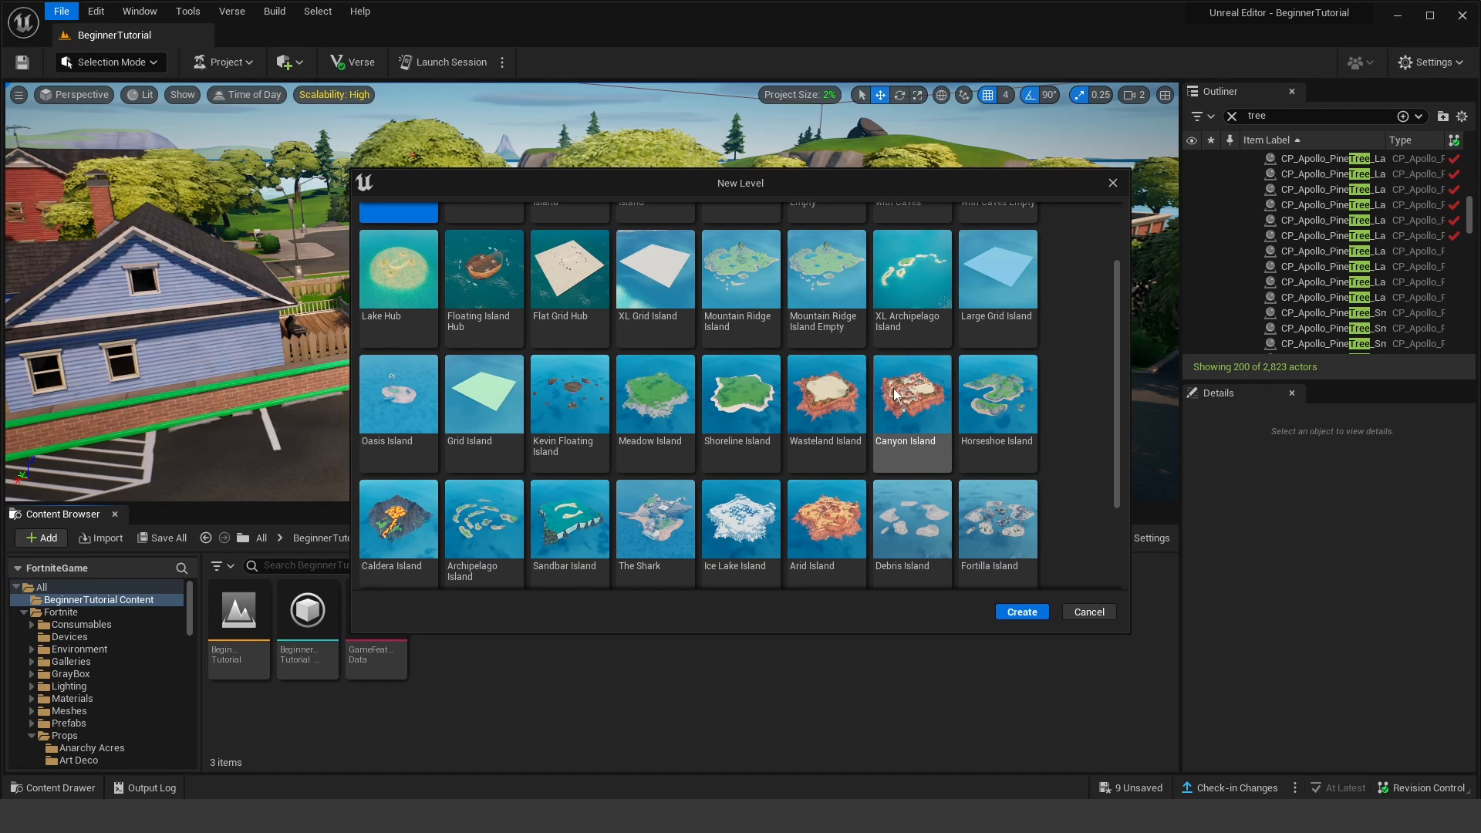
scroll(895, 394, up, 2)
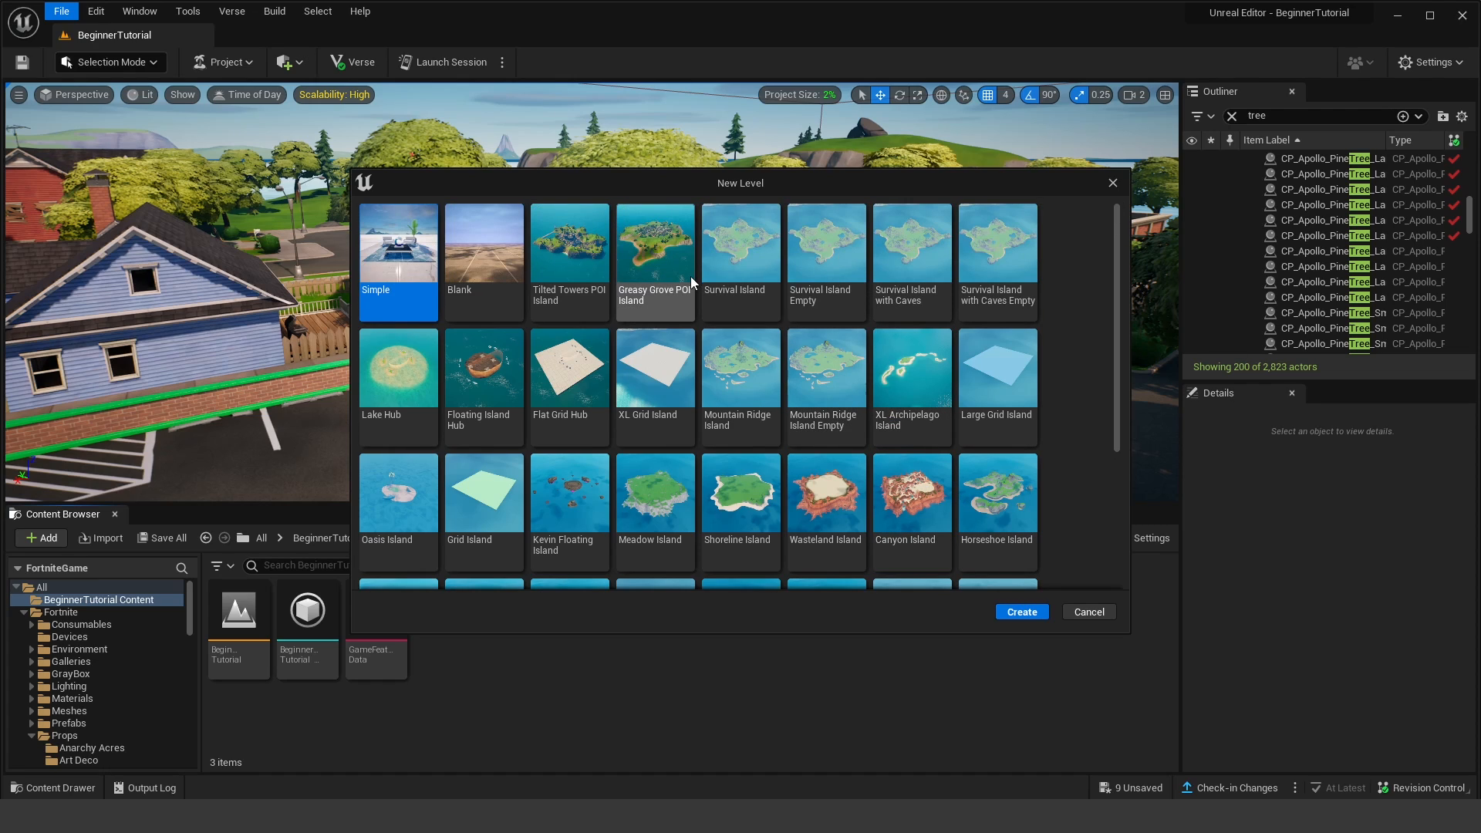
scroll(808, 344, down, 3)
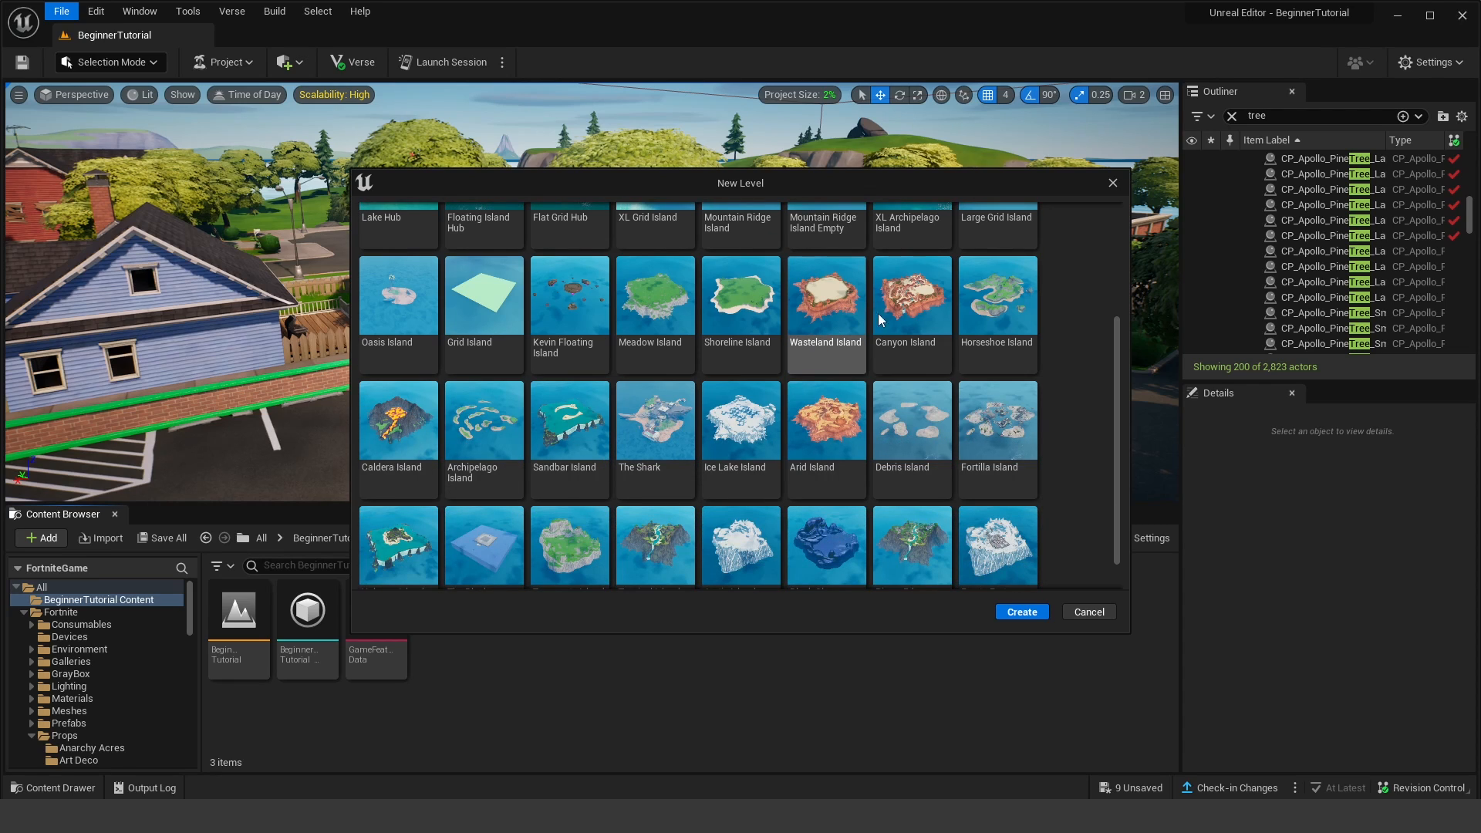
scroll(943, 333, down, 1)
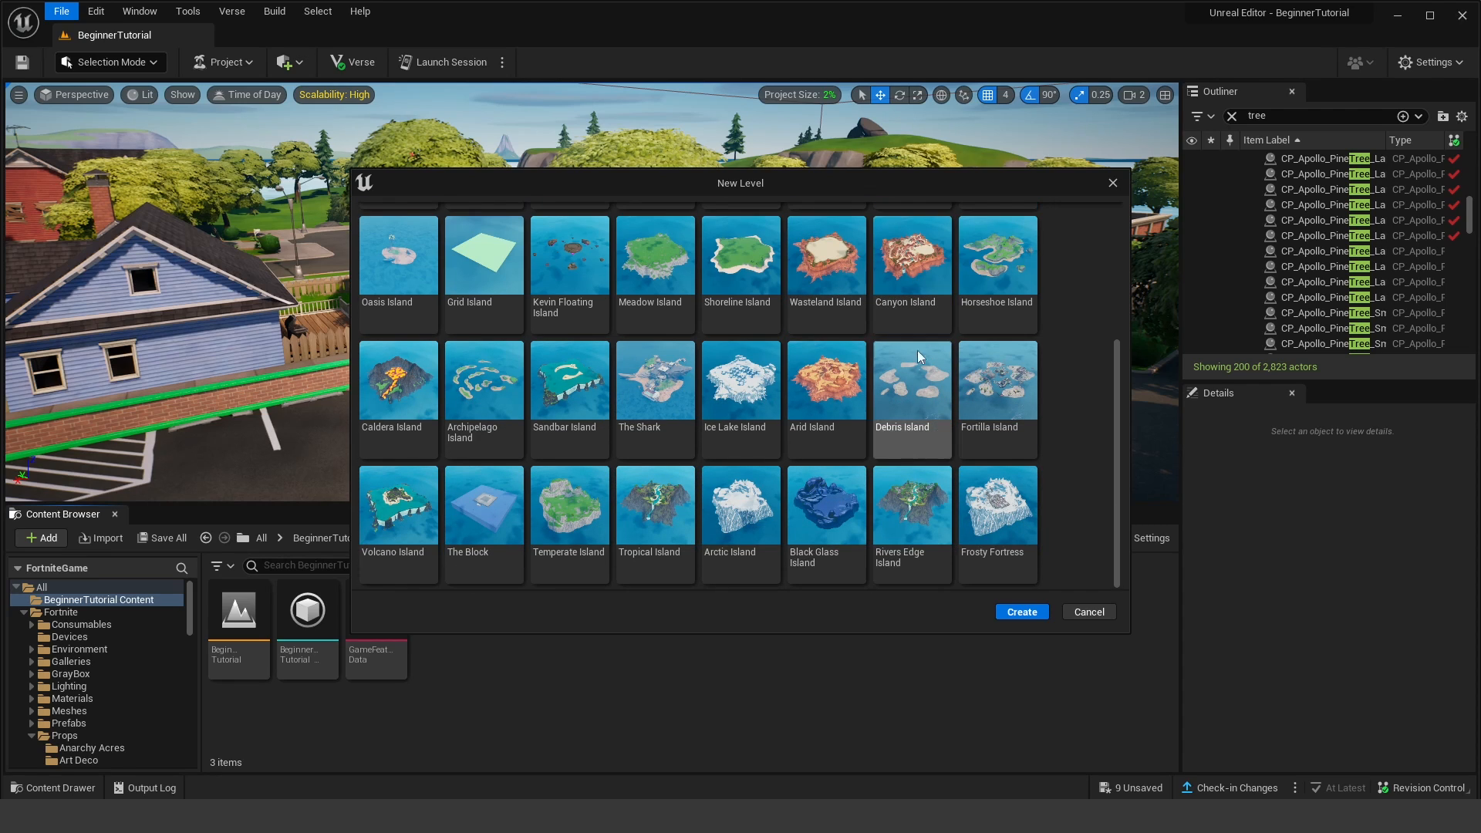
scroll(910, 385, up, 3)
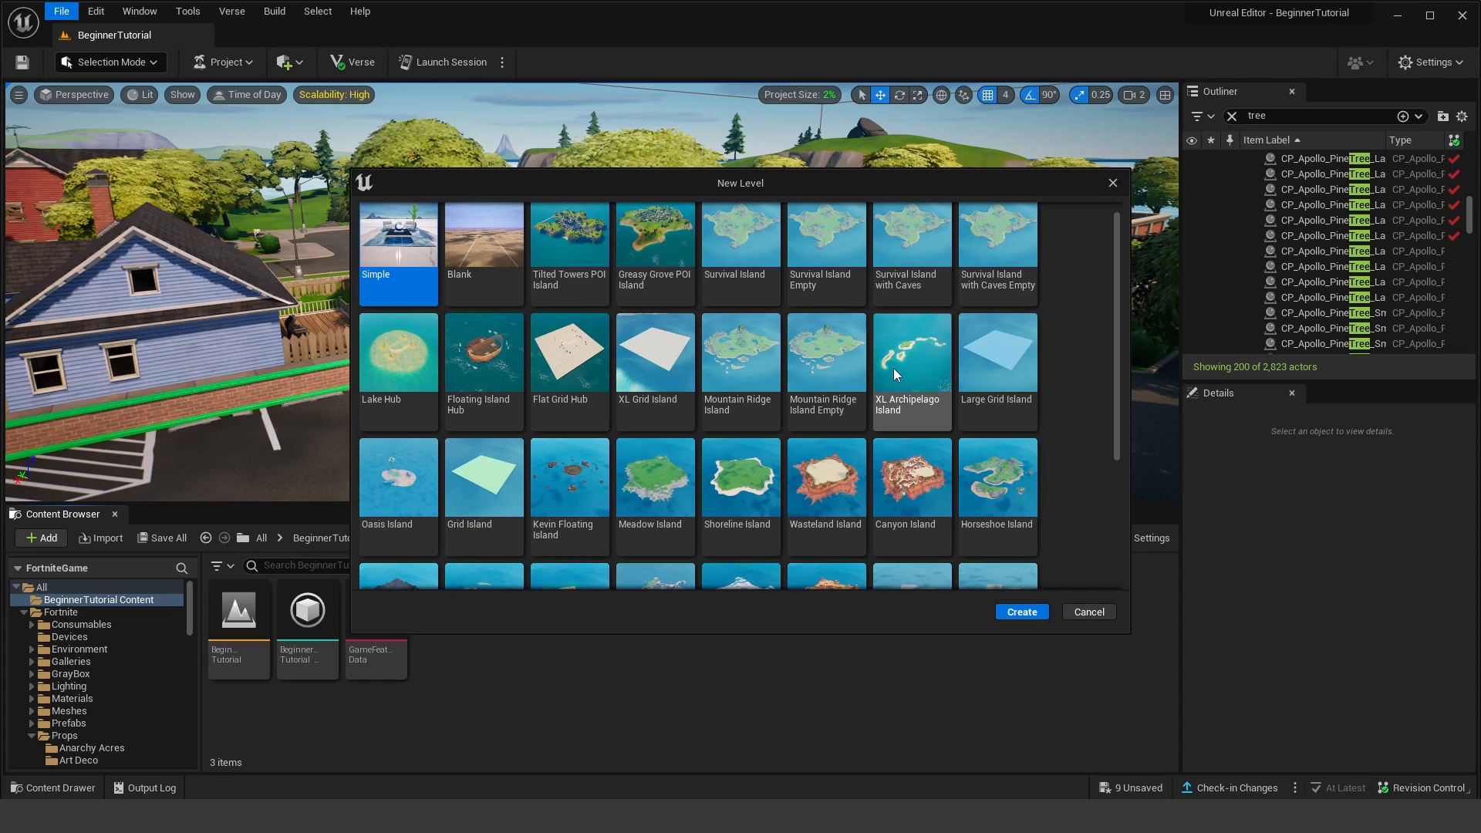
scroll(752, 453, down, 1)
click(752, 453)
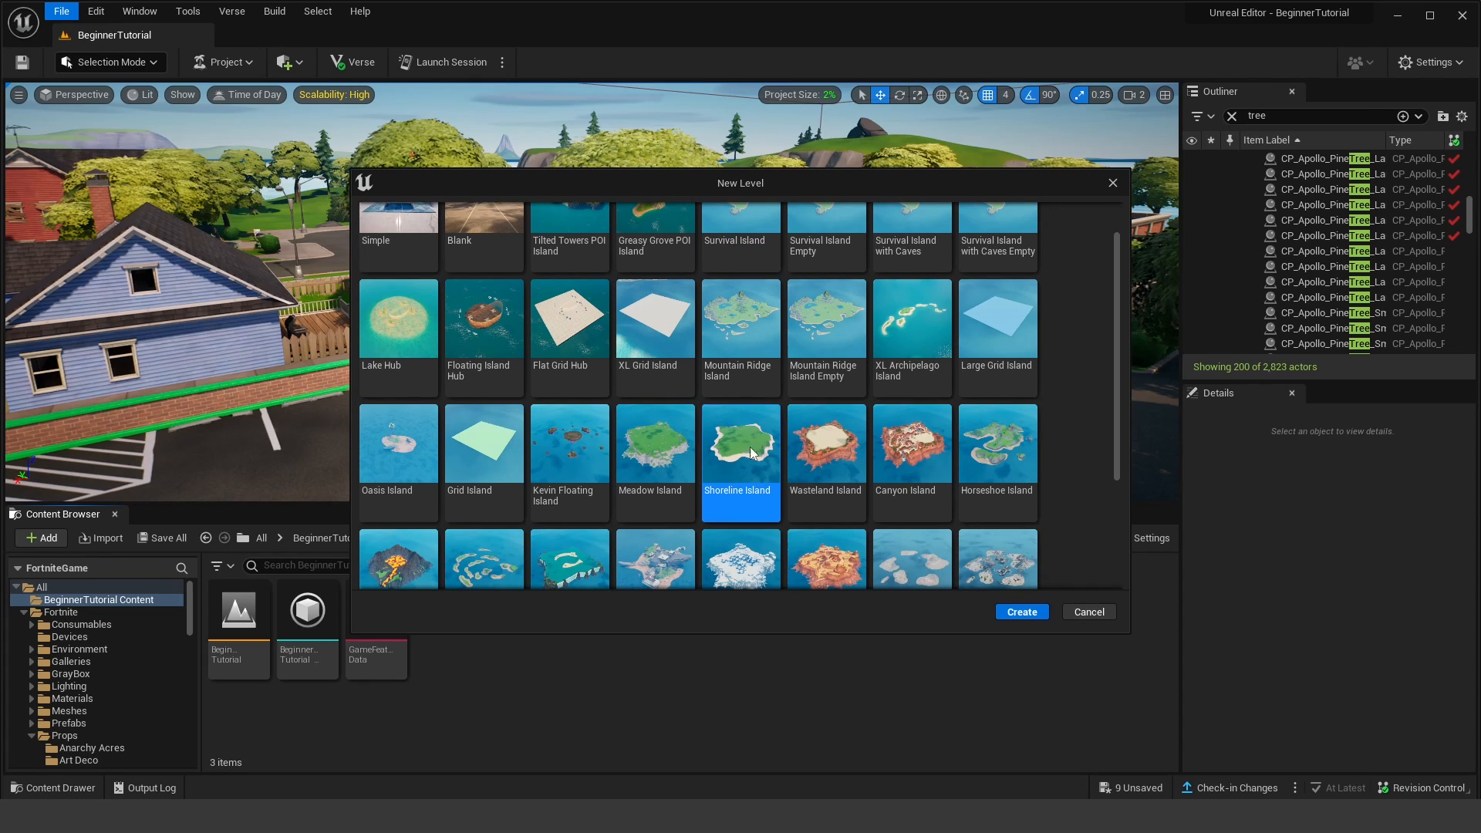
scroll(732, 473, down, 1)
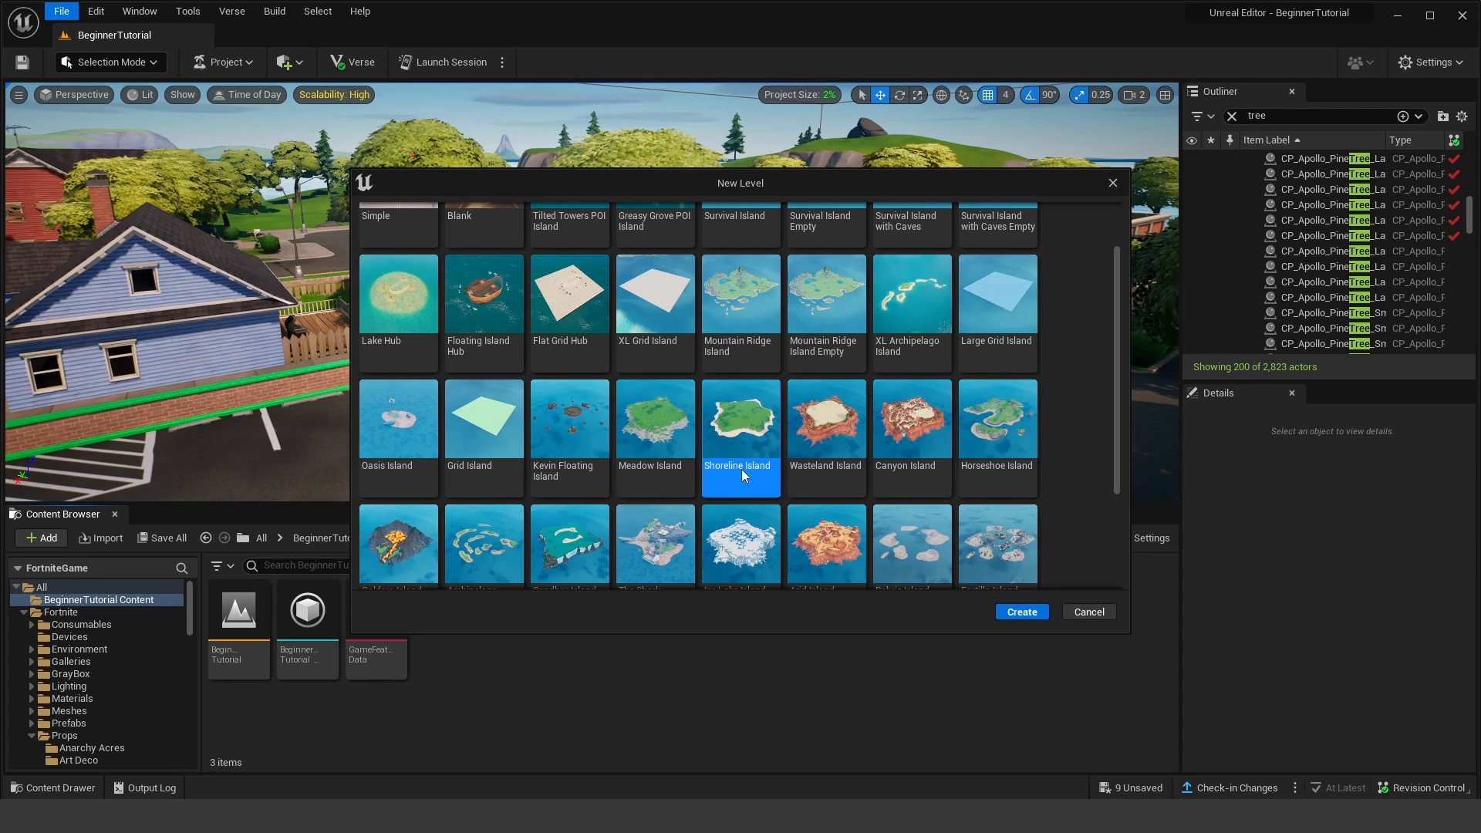
click(1017, 611)
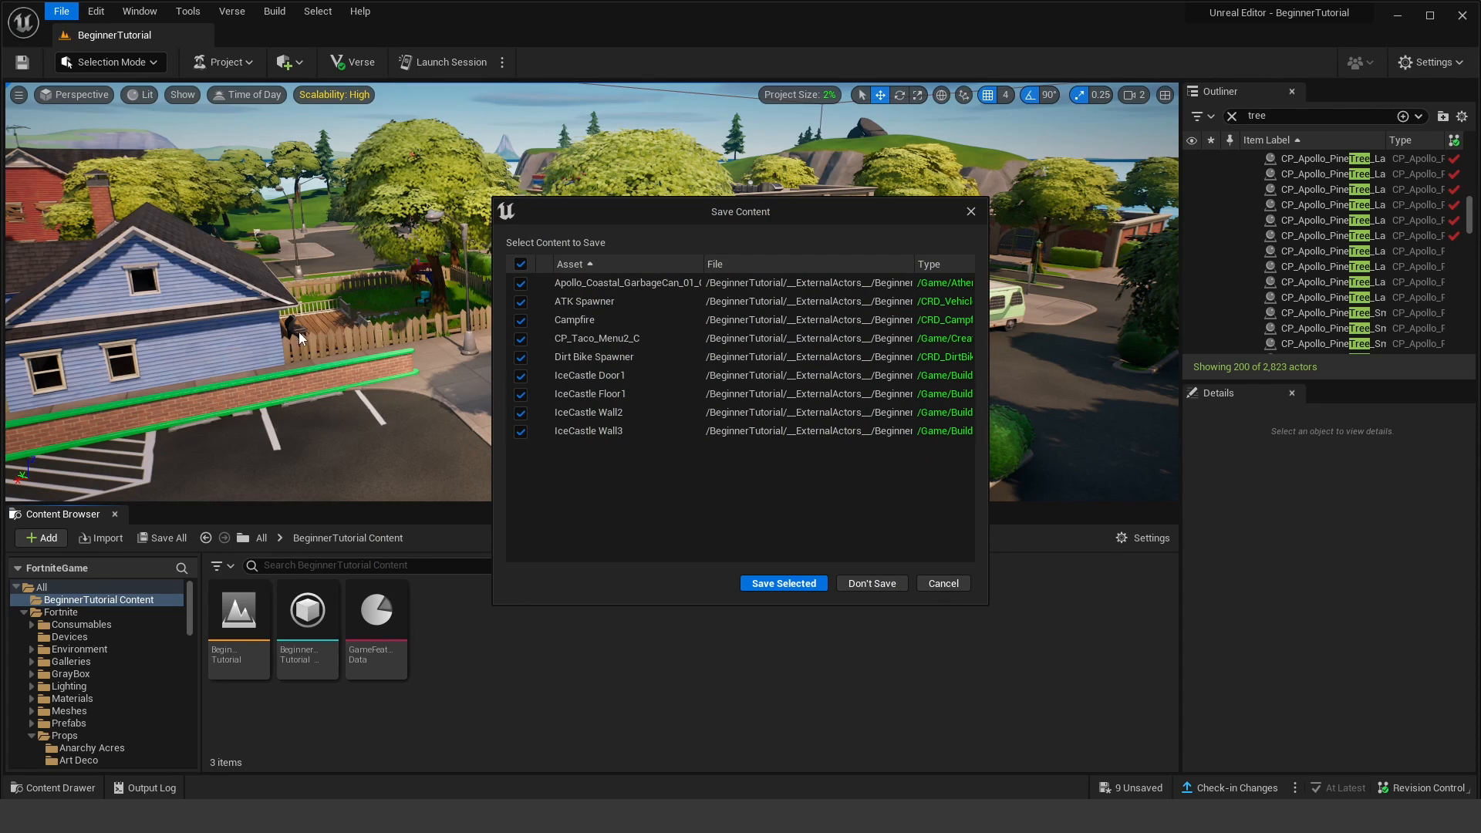
click(788, 584)
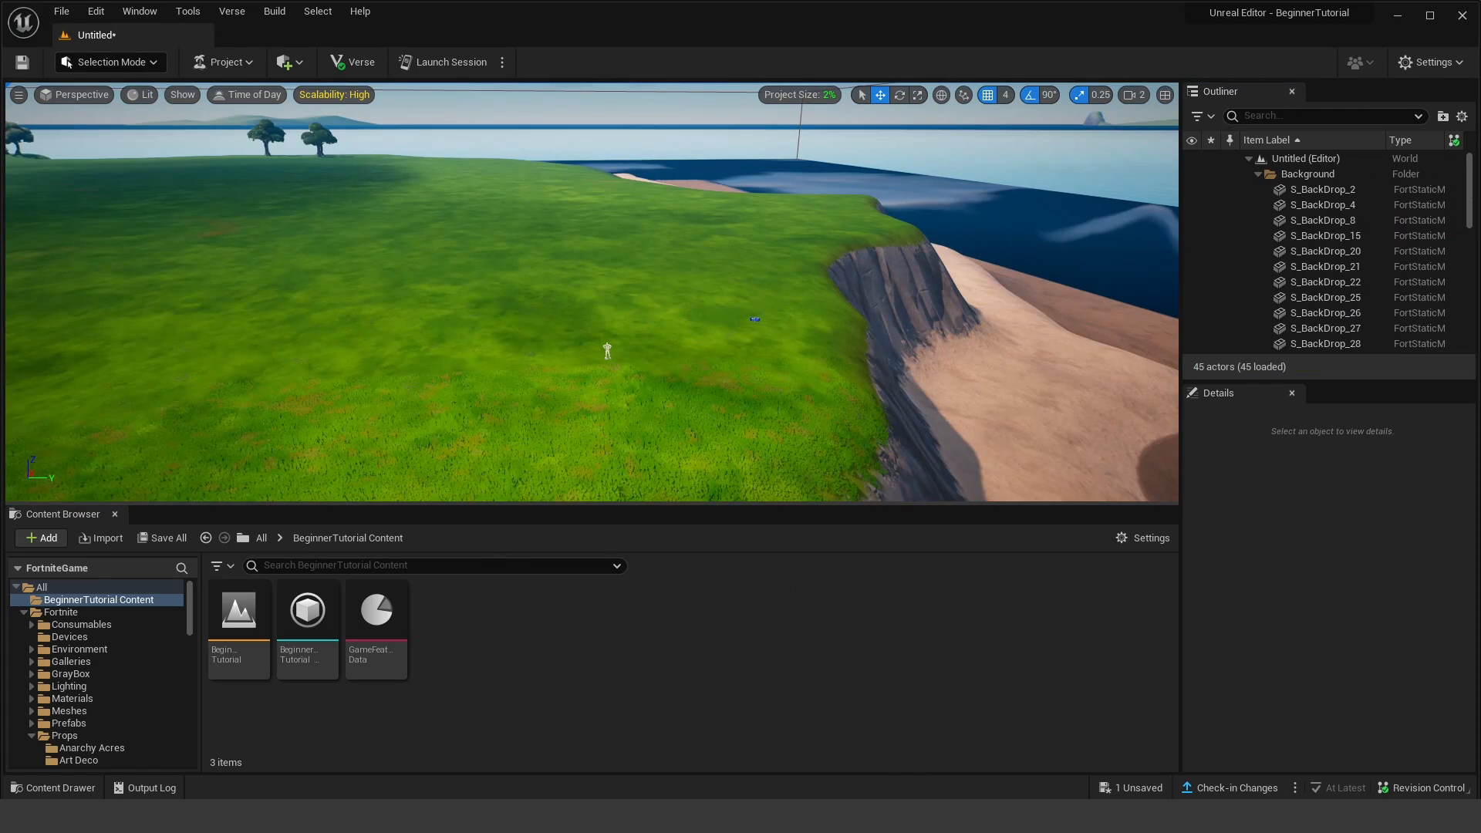
Step: Set the viewport camera speed to 4 and fly out to view the whole island
right_drag(592, 293, 848, 339)
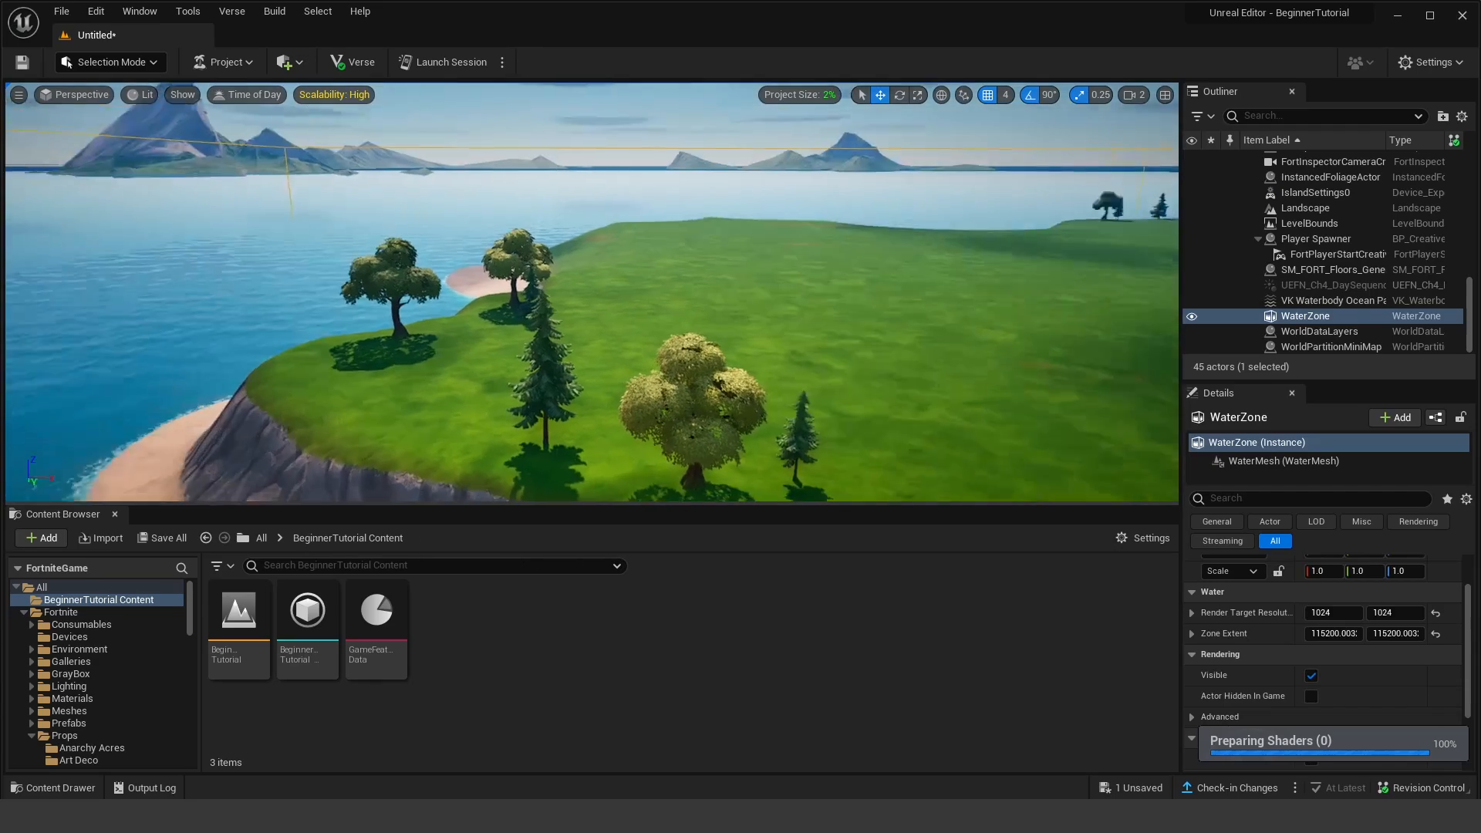
right_drag(494, 285, 732, 324)
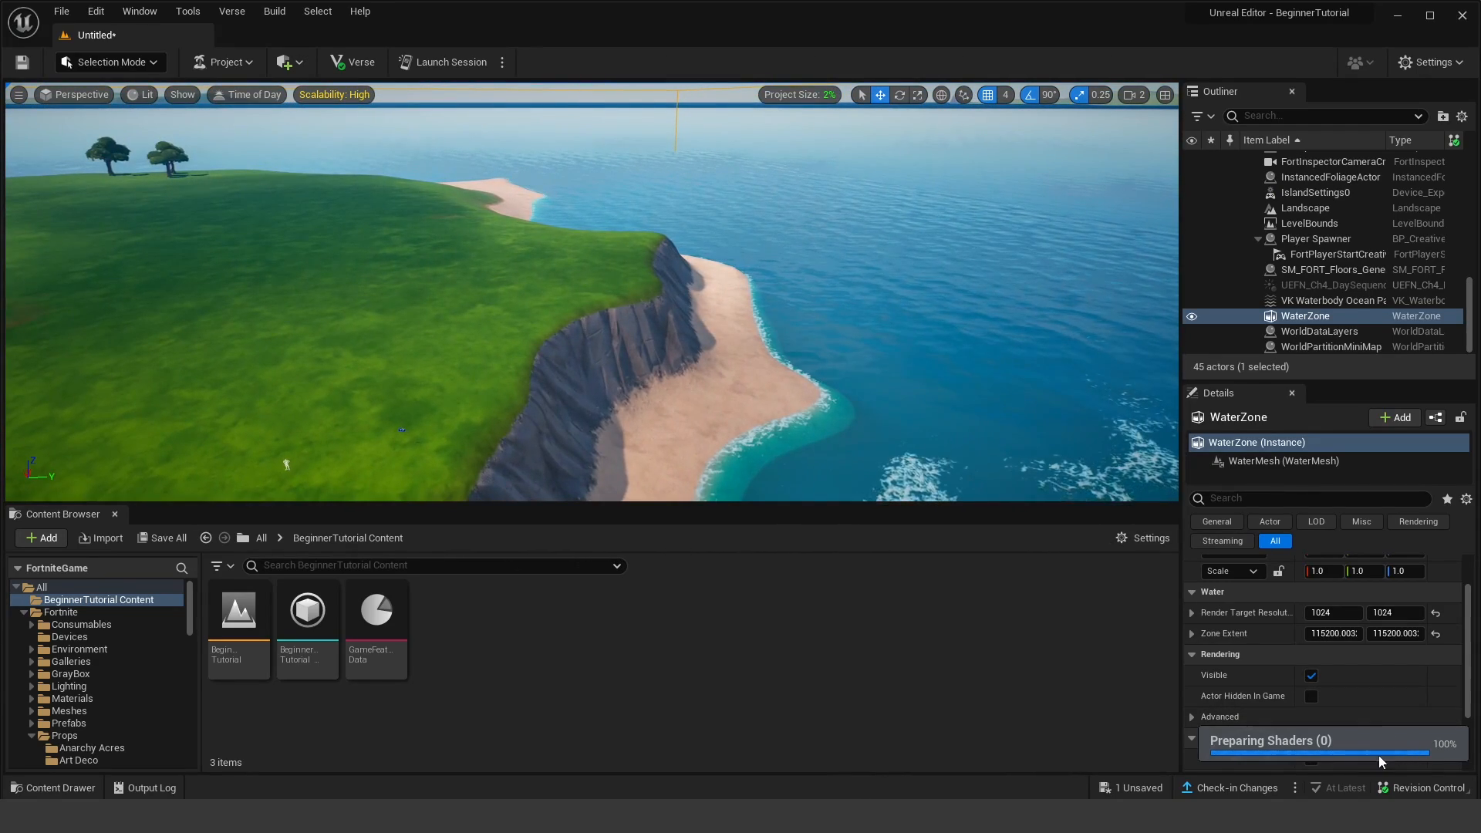
right_drag(922, 403, 735, 417)
click(1135, 102)
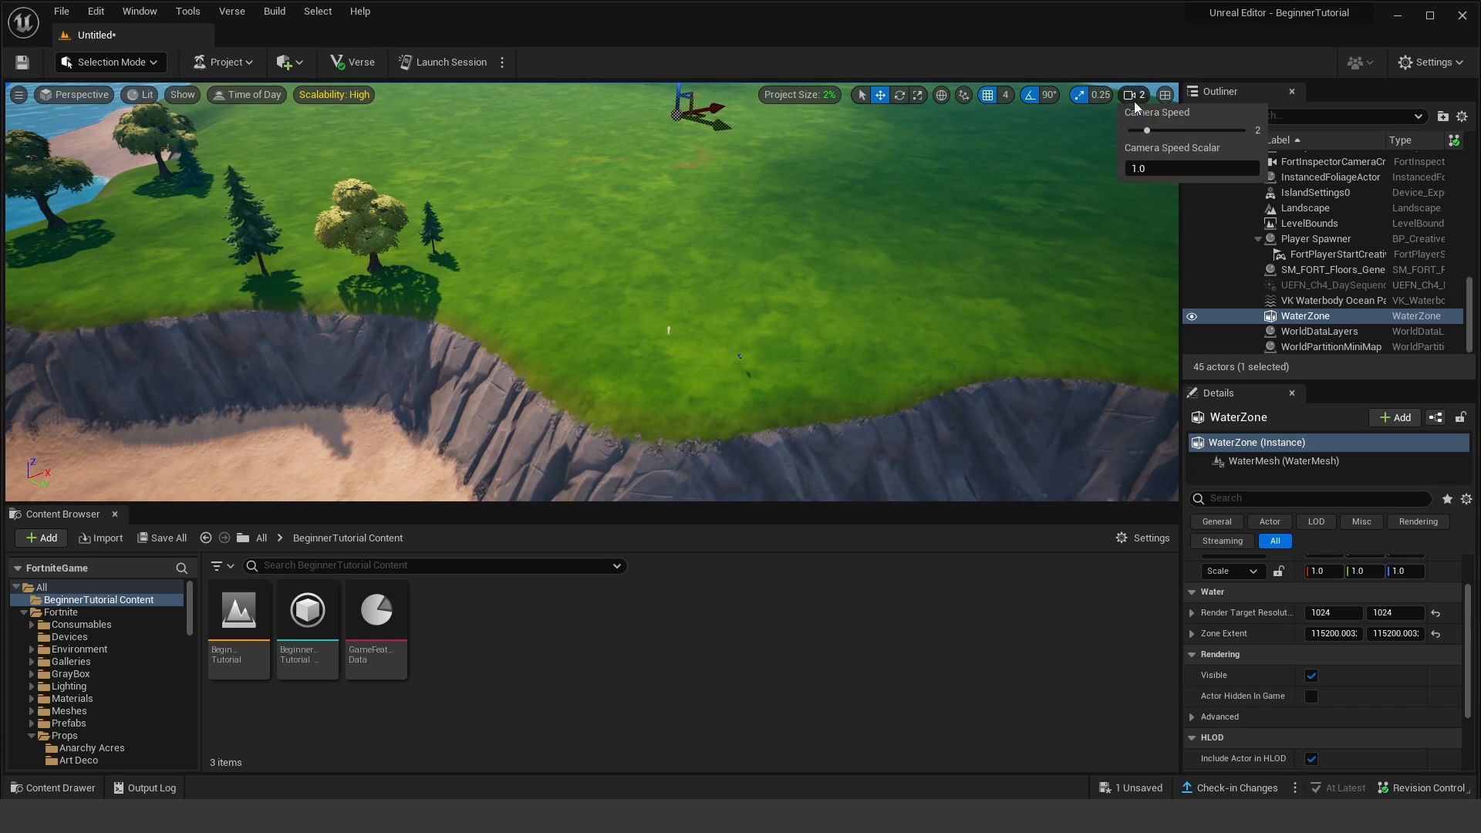
key(s)
right_drag(1067, 232, 885, 215)
key(d)
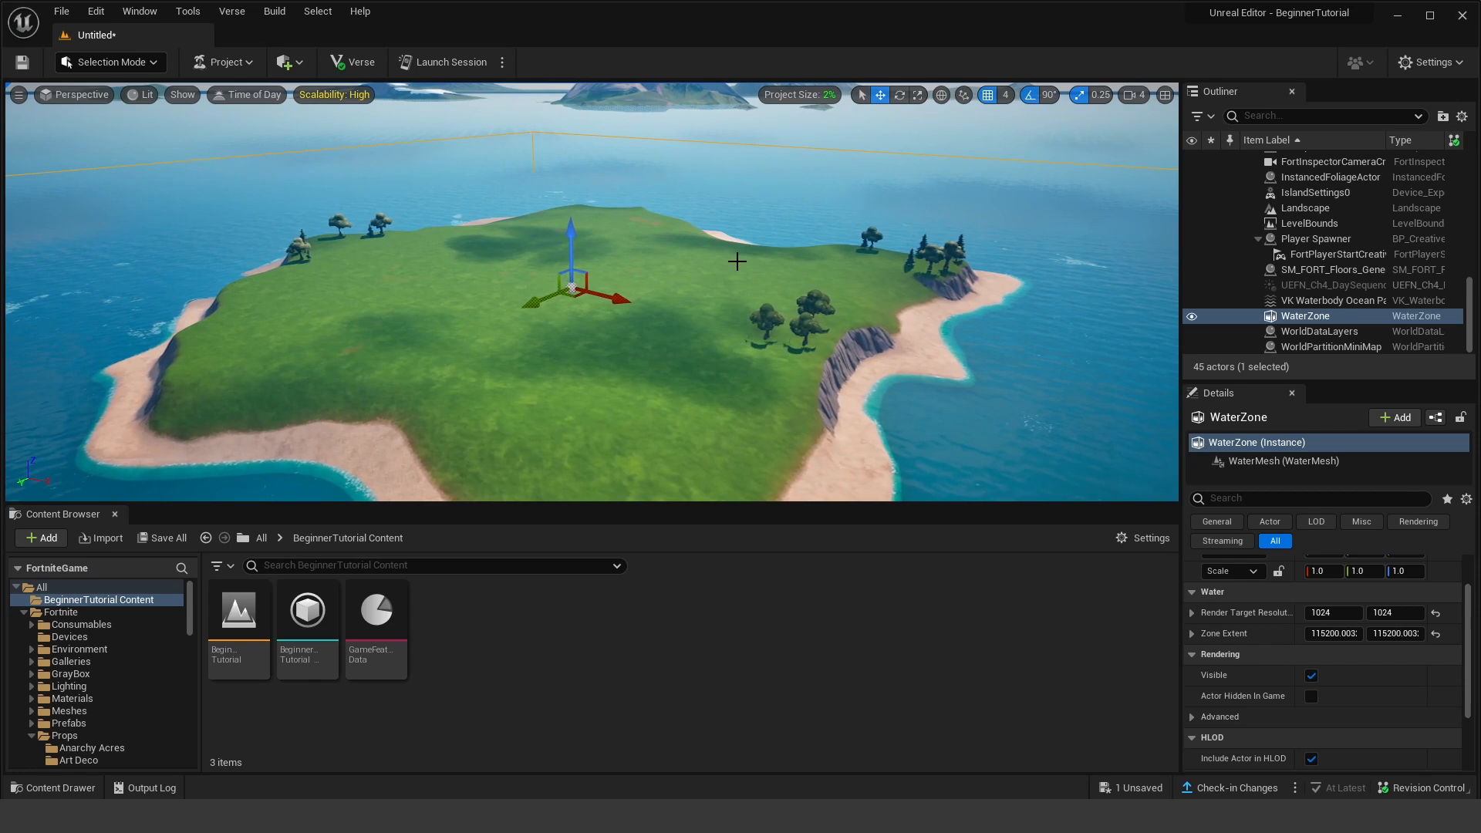
right_drag(813, 353, 817, 366)
key(w)
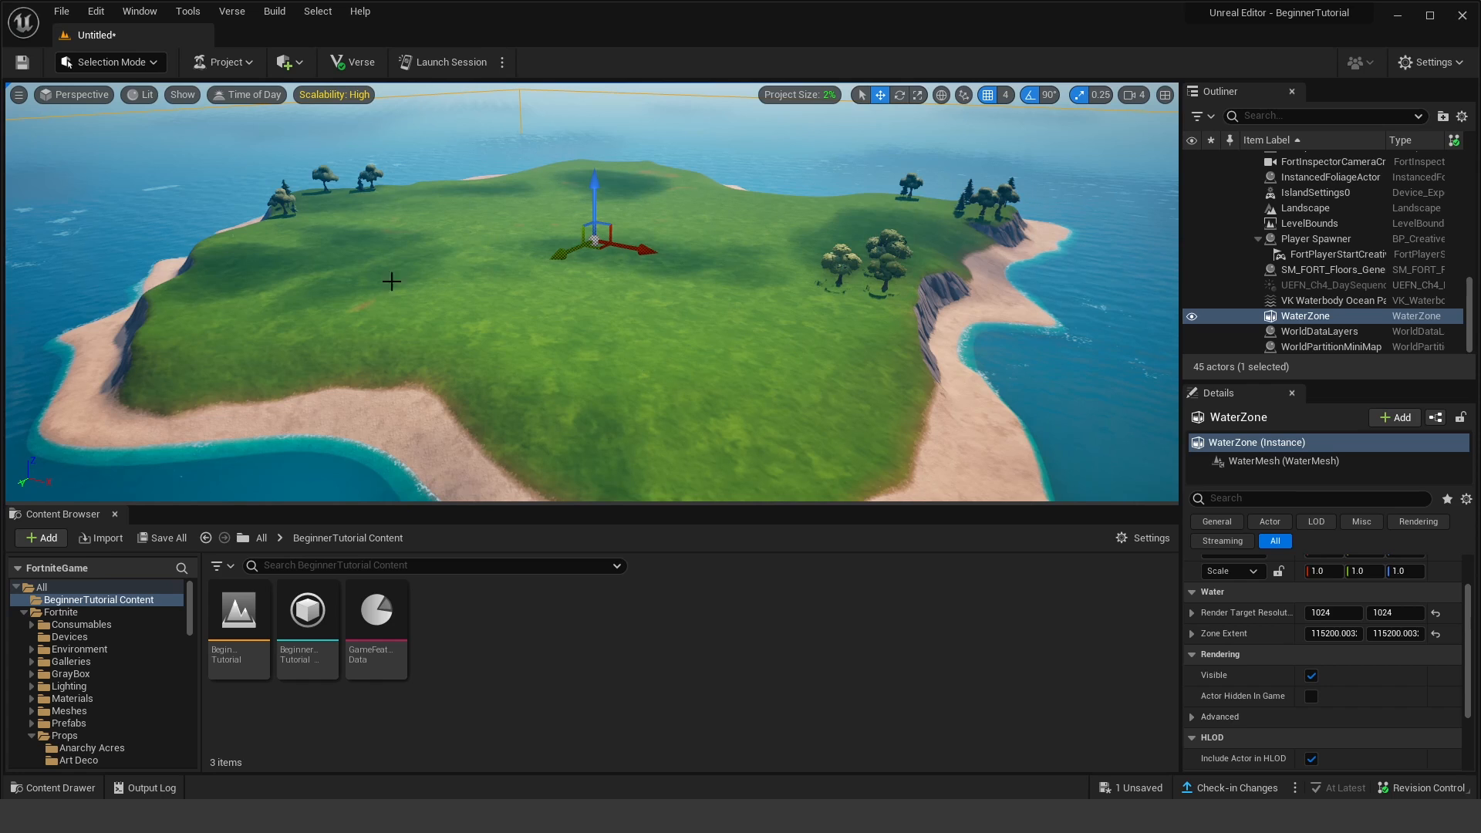
key(a)
right_drag(771, 308, 770, 307)
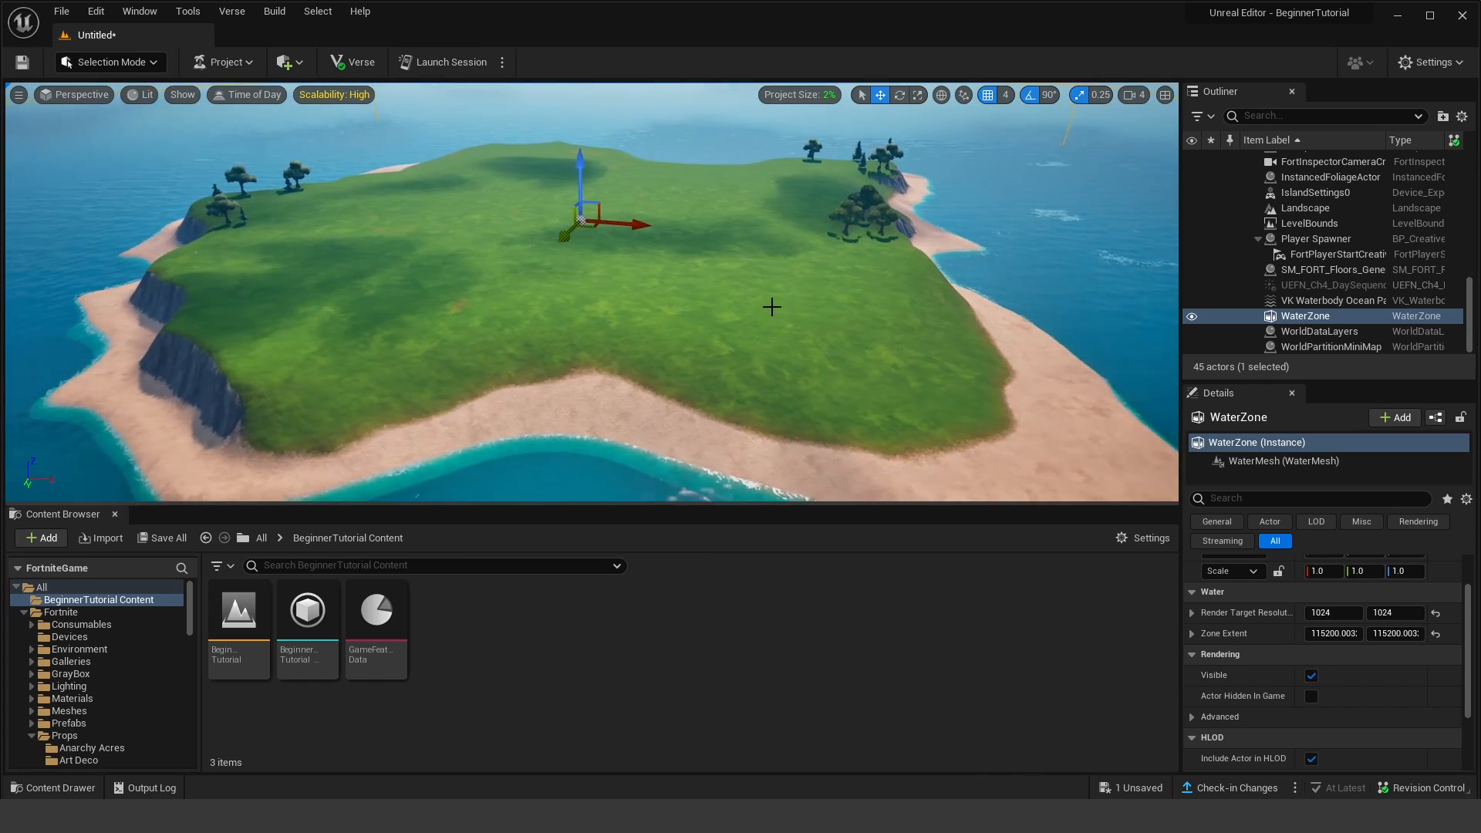
Step: Select the island's Landscape actor and bring its full extent into view
click(806, 254)
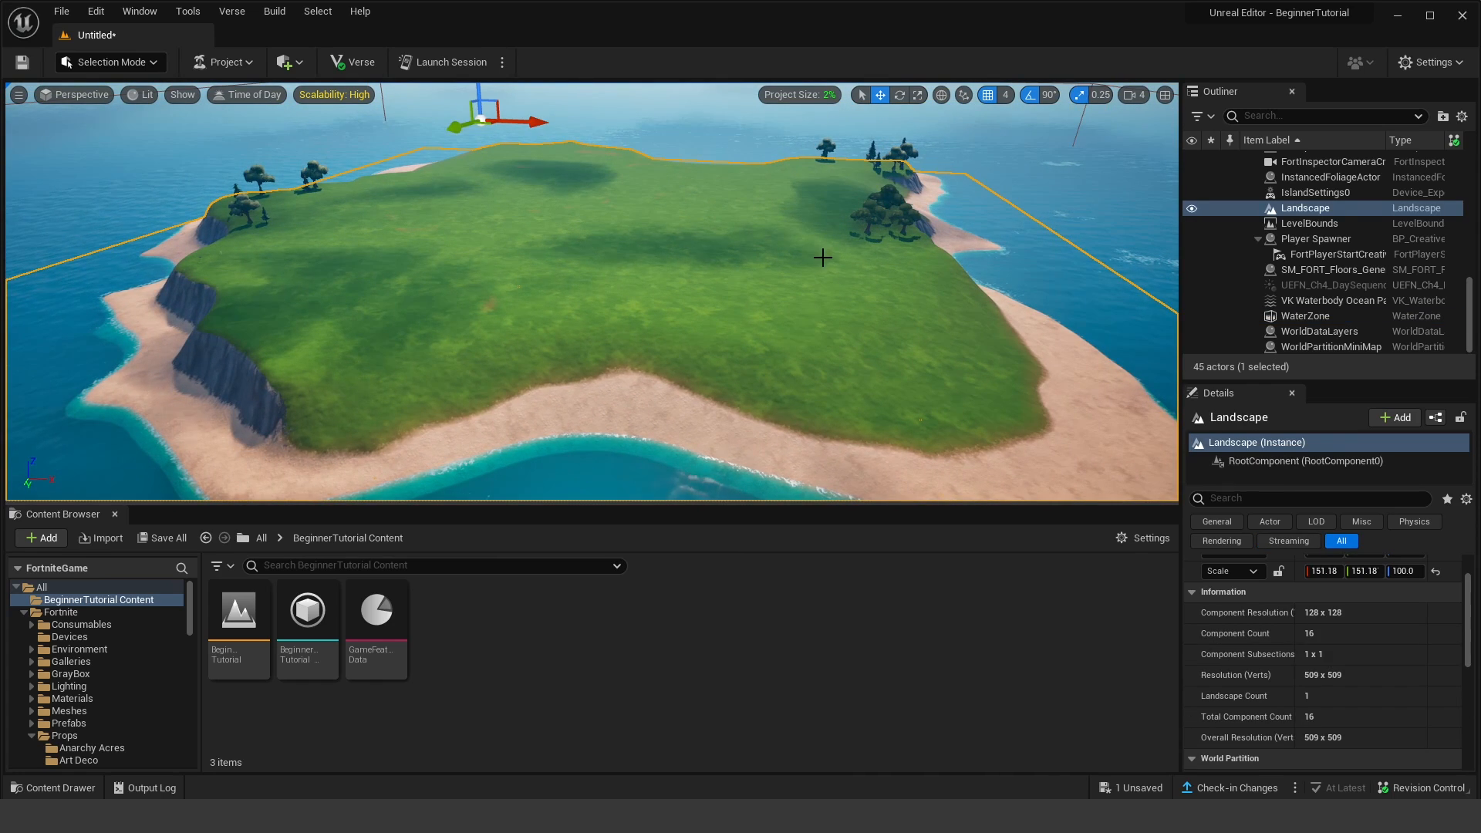
right_drag(780, 225, 735, 220)
key(s)
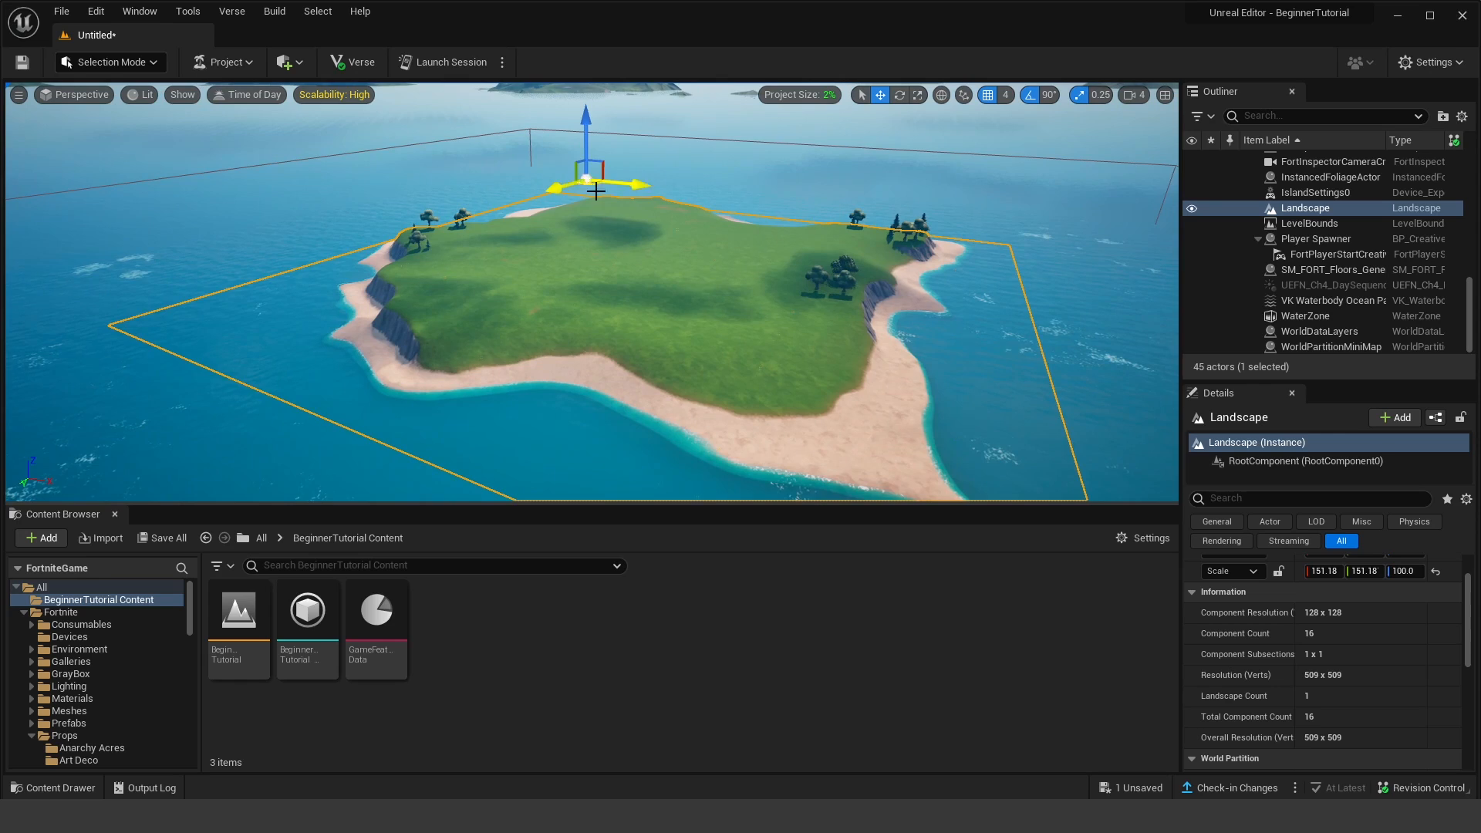
right_drag(595, 188, 594, 188)
key(s)
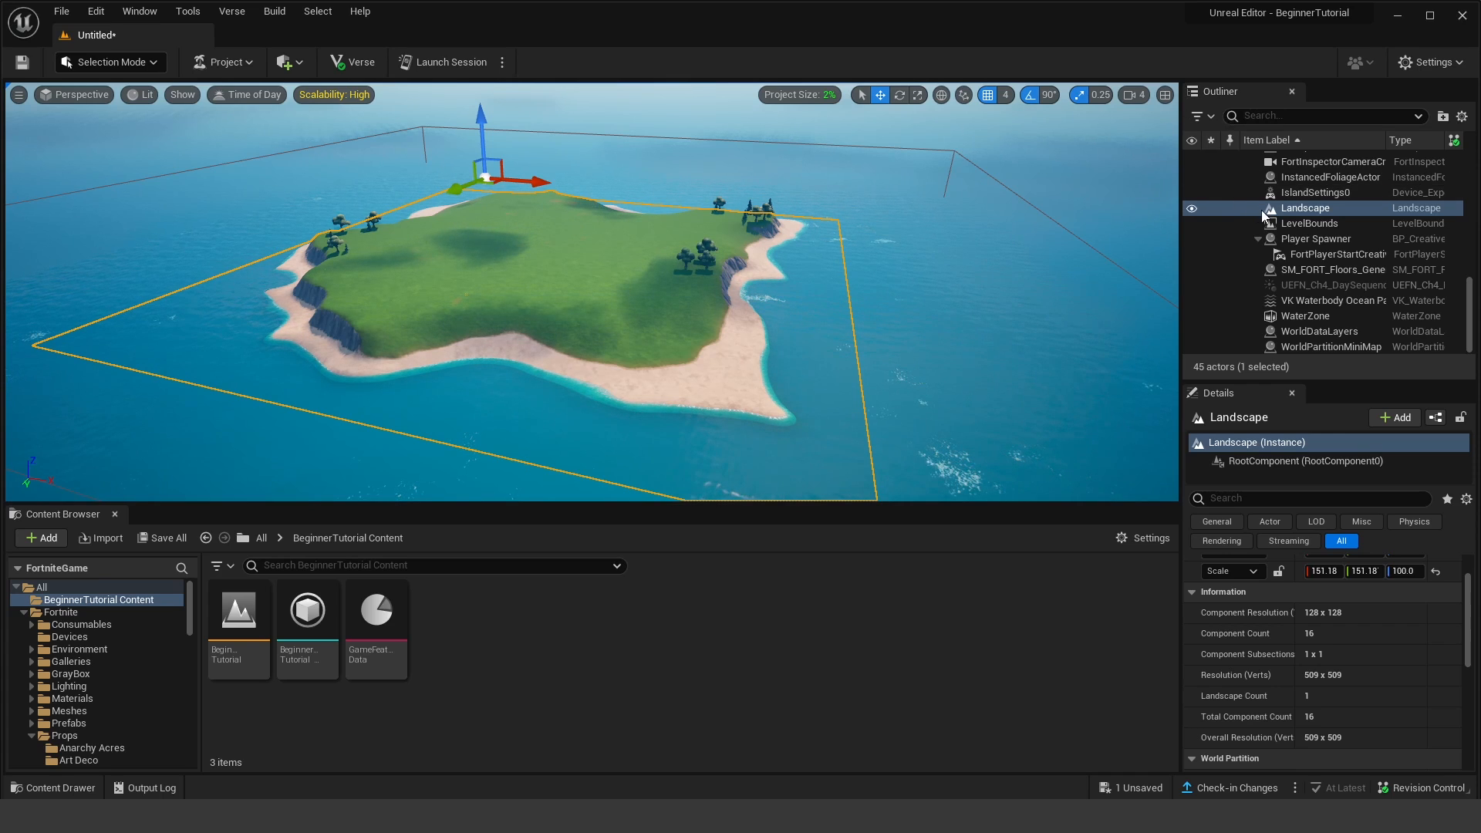
double_click(1336, 209)
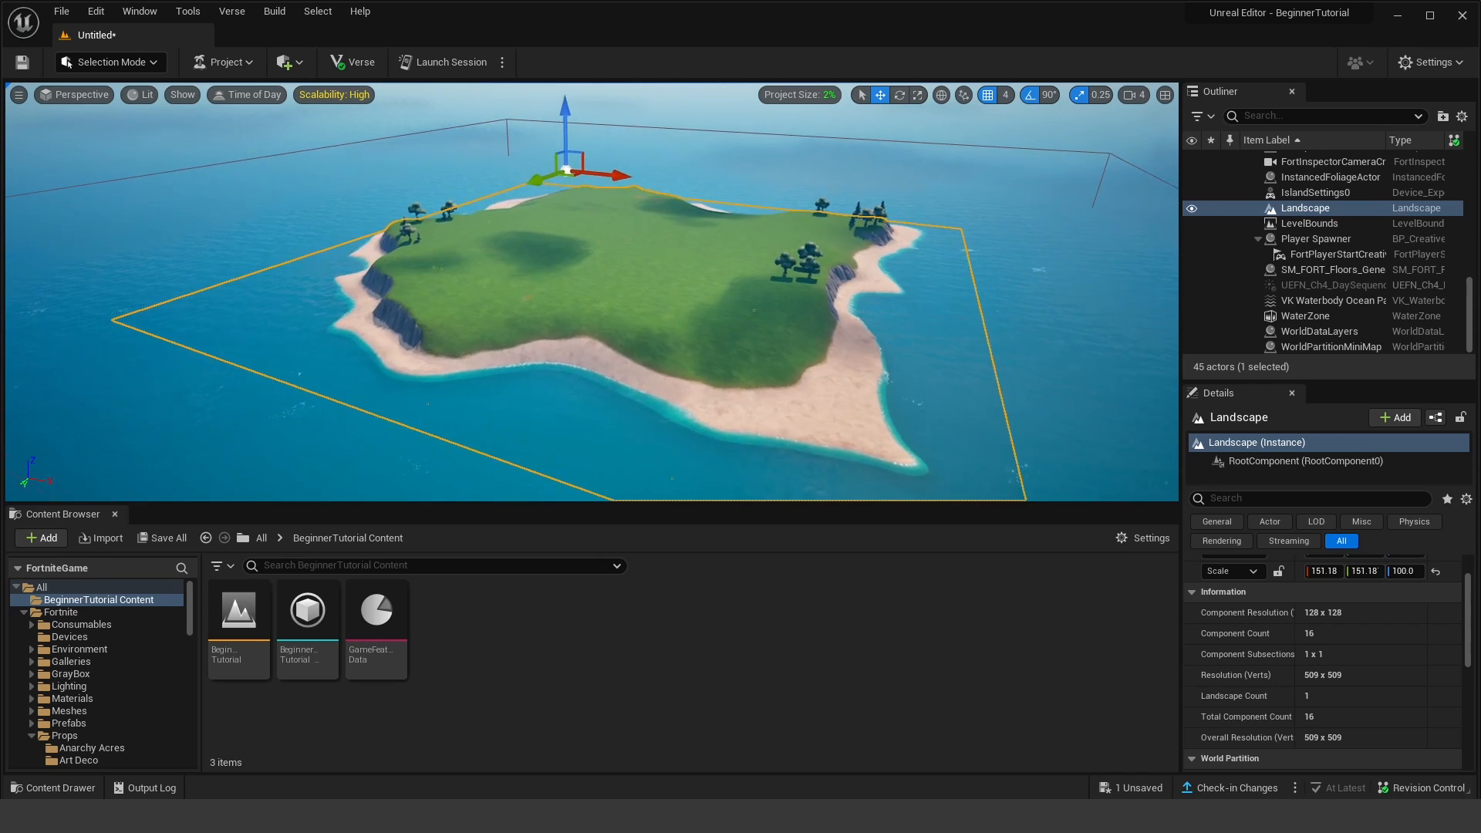
Step: Examine the island's terrain and coastline from several distances and angles
key(w)
mouse_move(593, 292)
right_down()
mouse_move(596, 258)
mouse_move(617, 266)
mouse_move(596, 266)
right_up()
right_drag(746, 228, 746, 228)
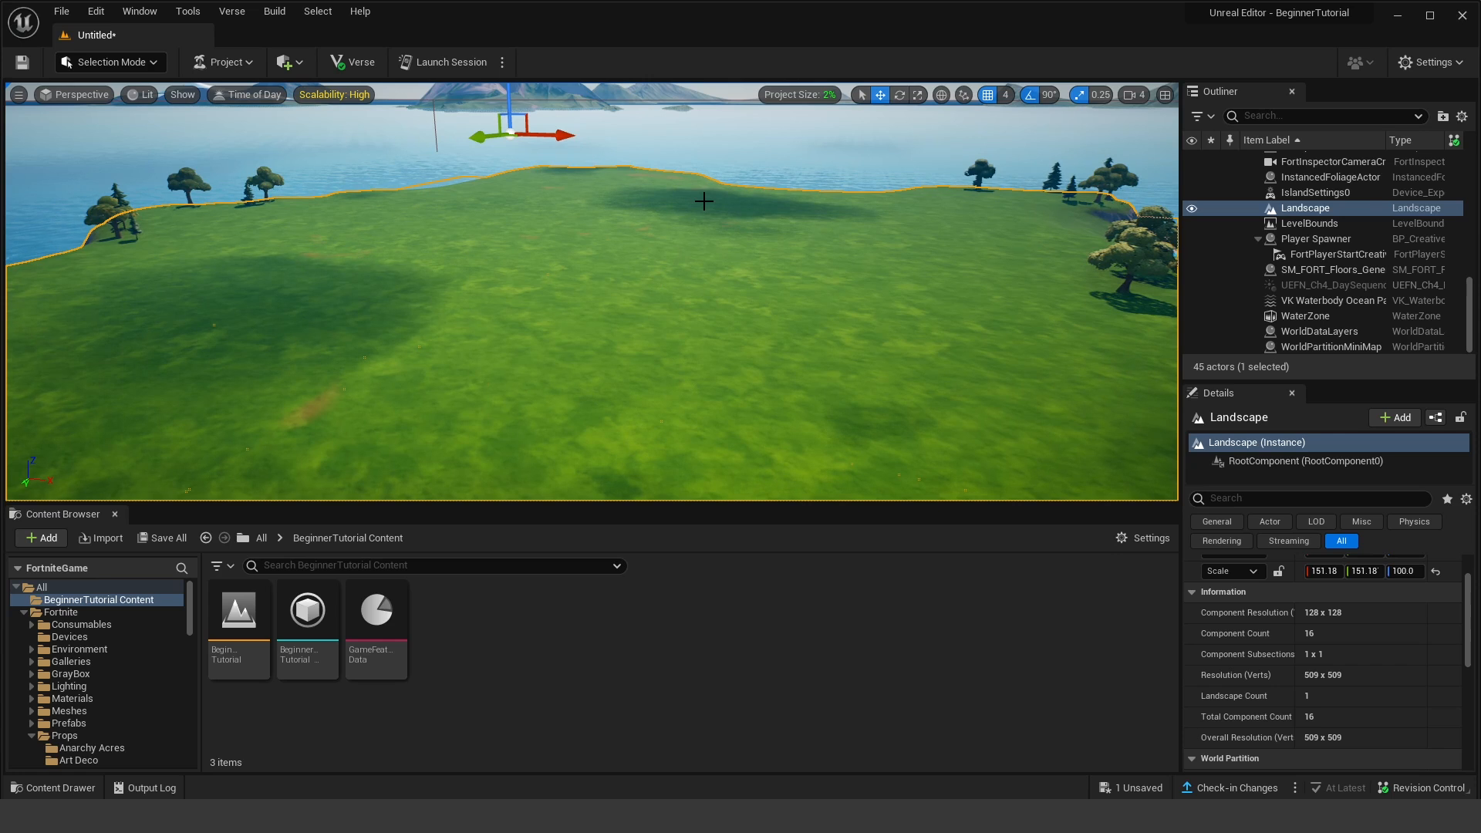
key(s)
mouse_move(733, 340)
right_down()
mouse_move(817, 341)
mouse_move(740, 340)
right_up()
key(w)
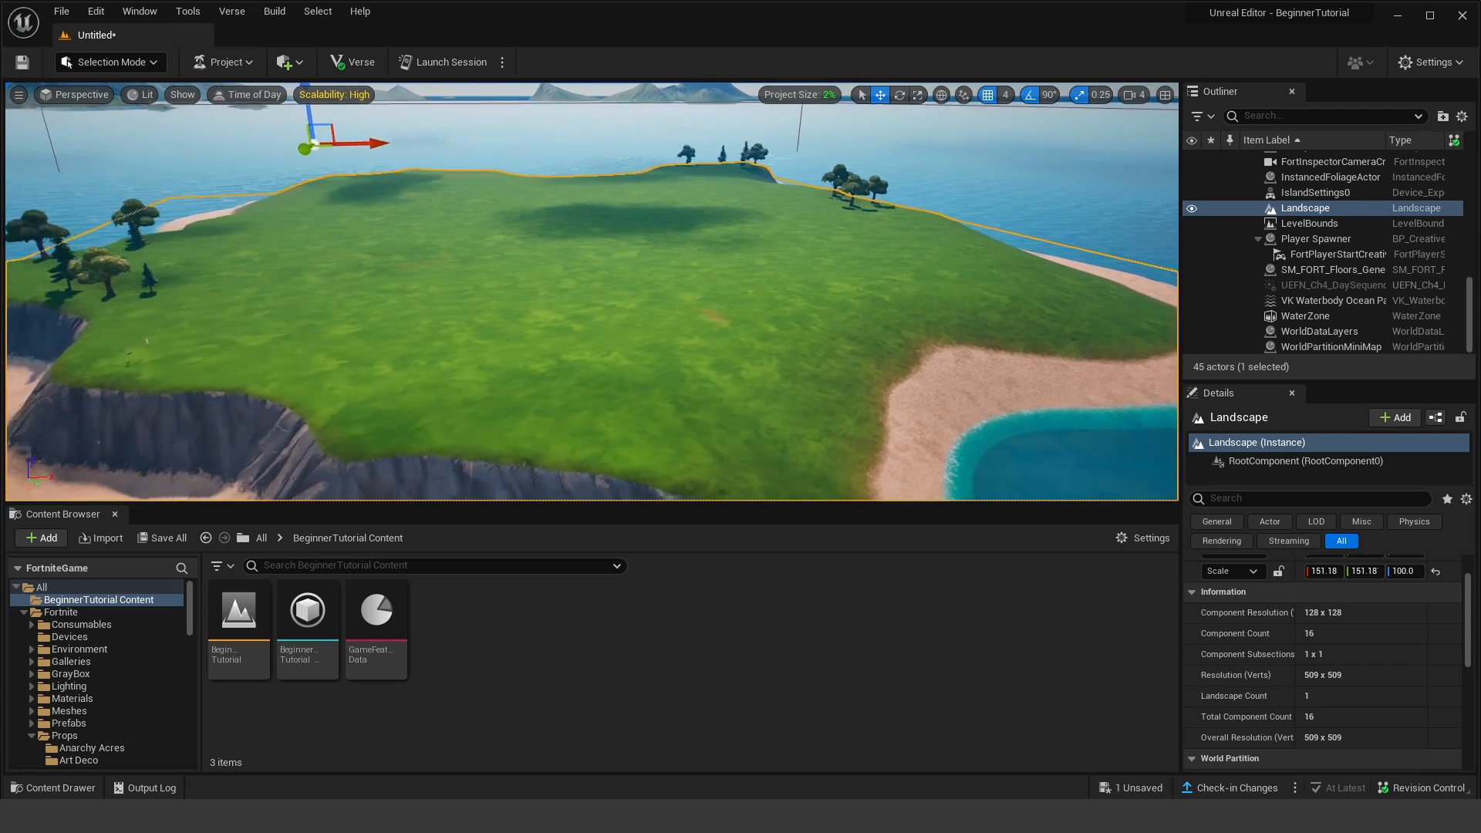
key(s)
right_drag(734, 271, 636, 290)
key(w)
key(s)
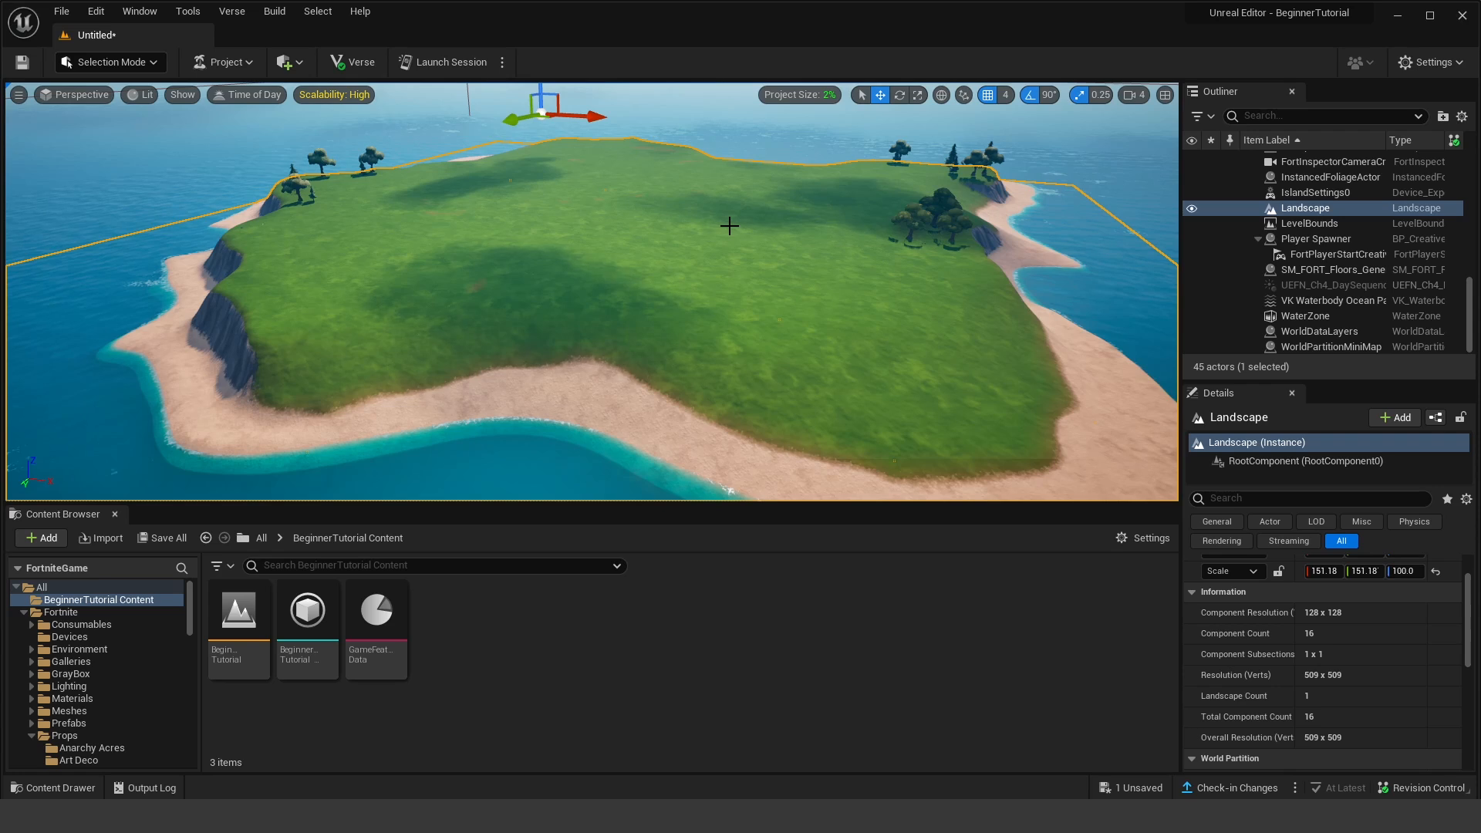
right_drag(730, 226, 742, 213)
key(w)
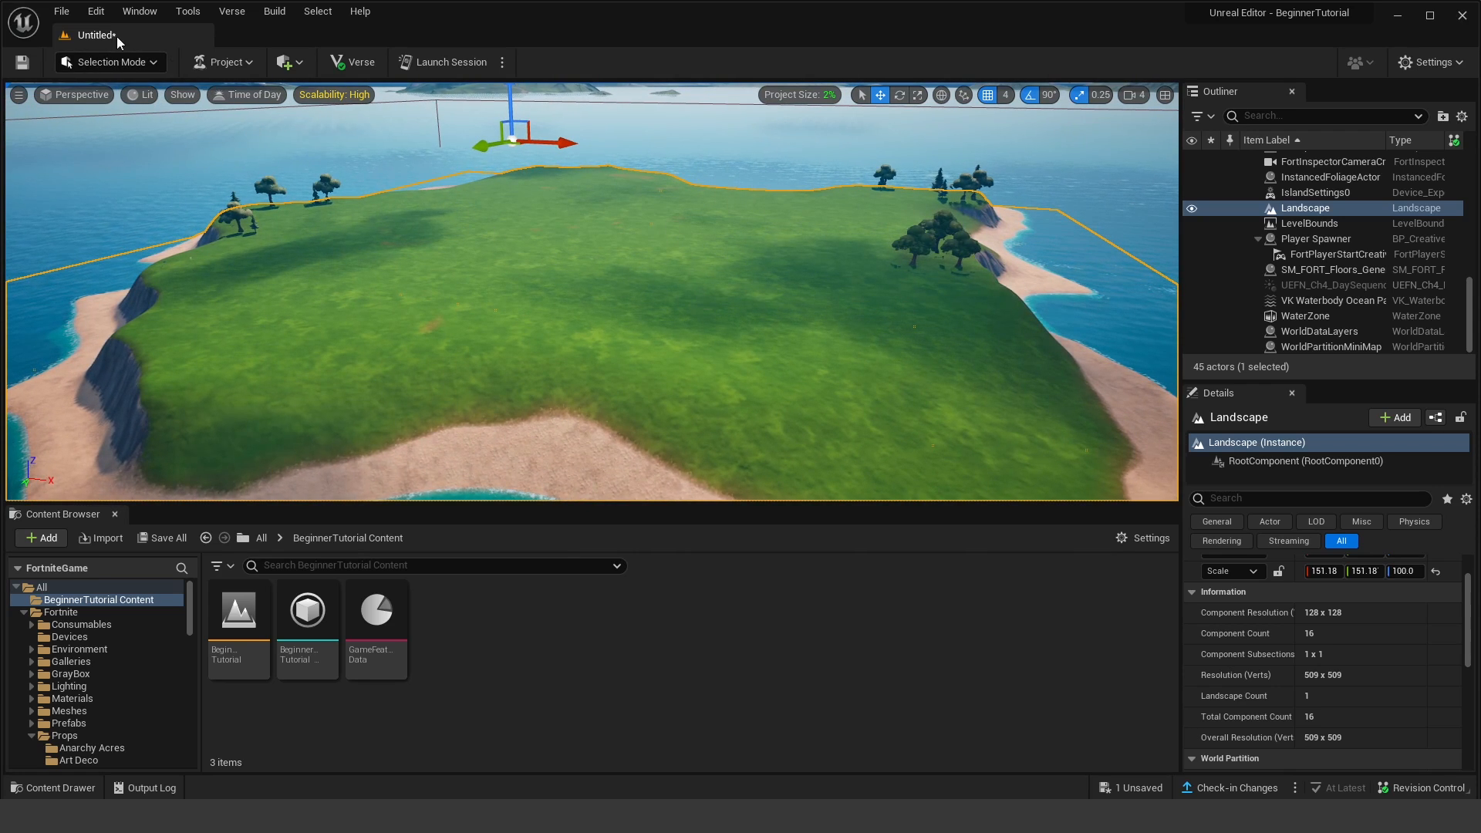
Step: Save the new level as NewMap in BeginnerTutorial Content and select its level asset
click(23, 63)
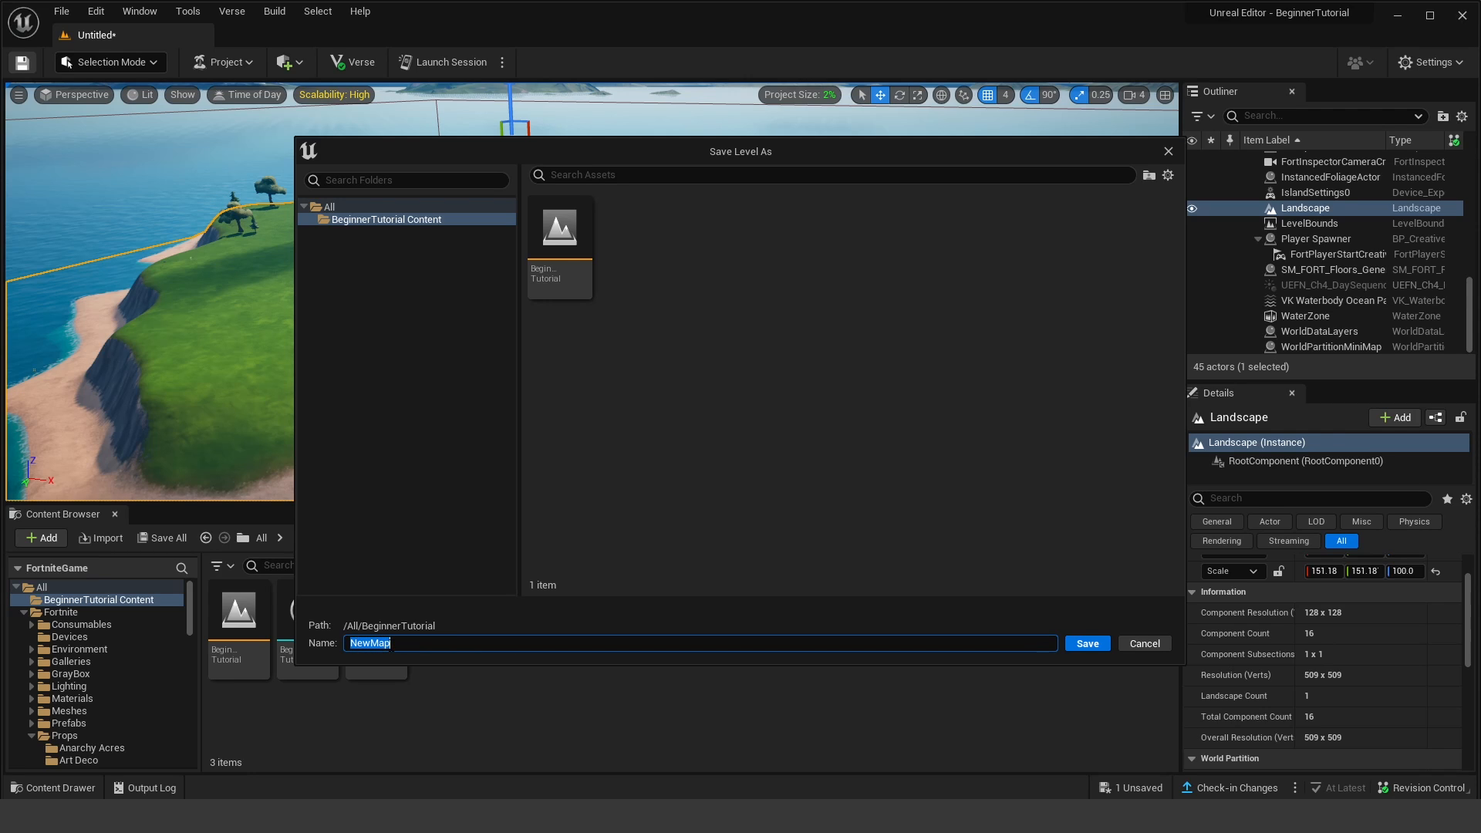
click(1088, 644)
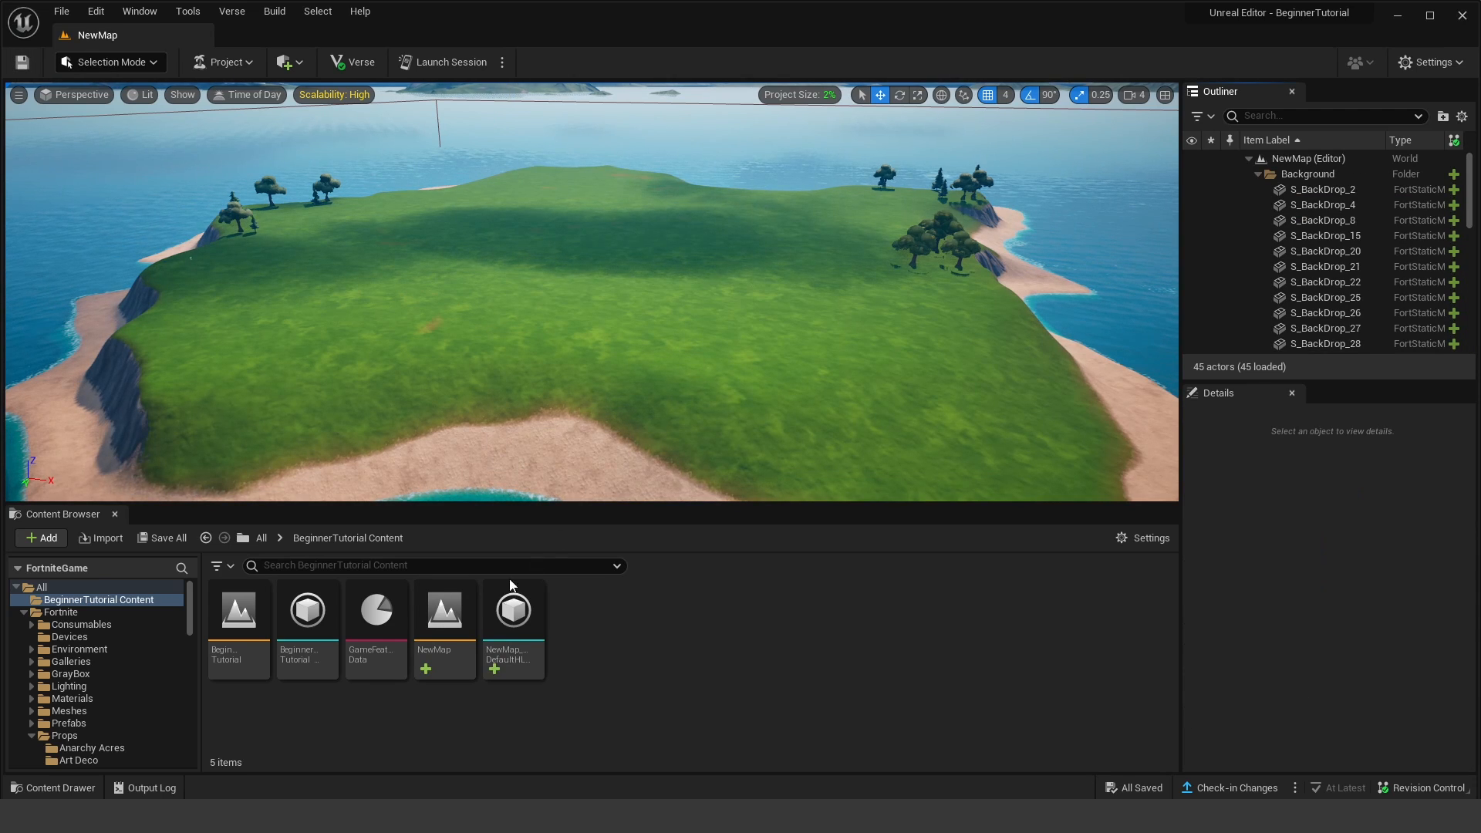
click(445, 660)
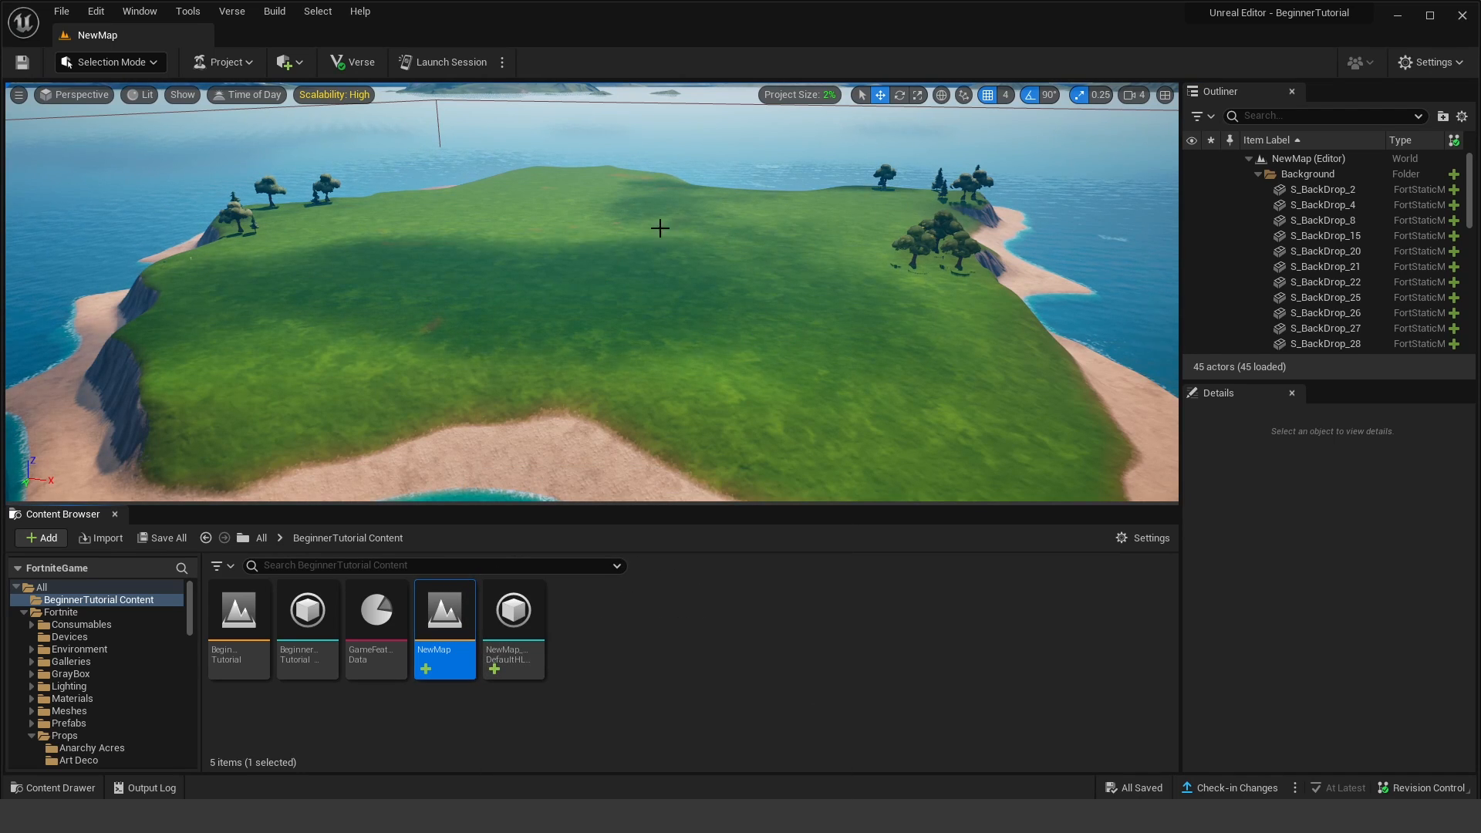
Step: Select the island's terrain in the viewport and switch the editor to Landscape mode
right_drag(659, 227, 659, 189)
right_drag(713, 287, 584, 346)
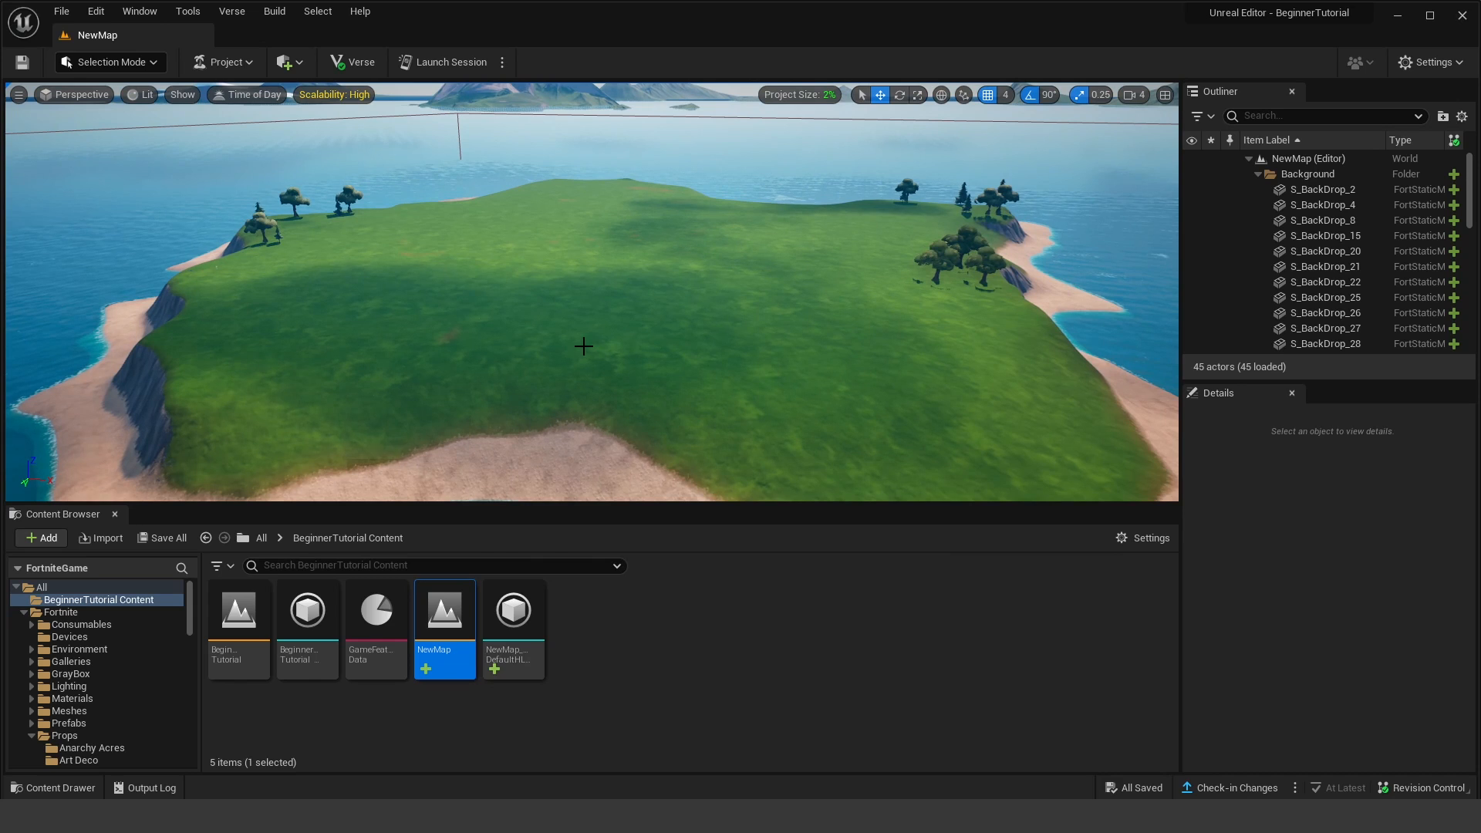
click(656, 304)
right_drag(703, 290, 441, 152)
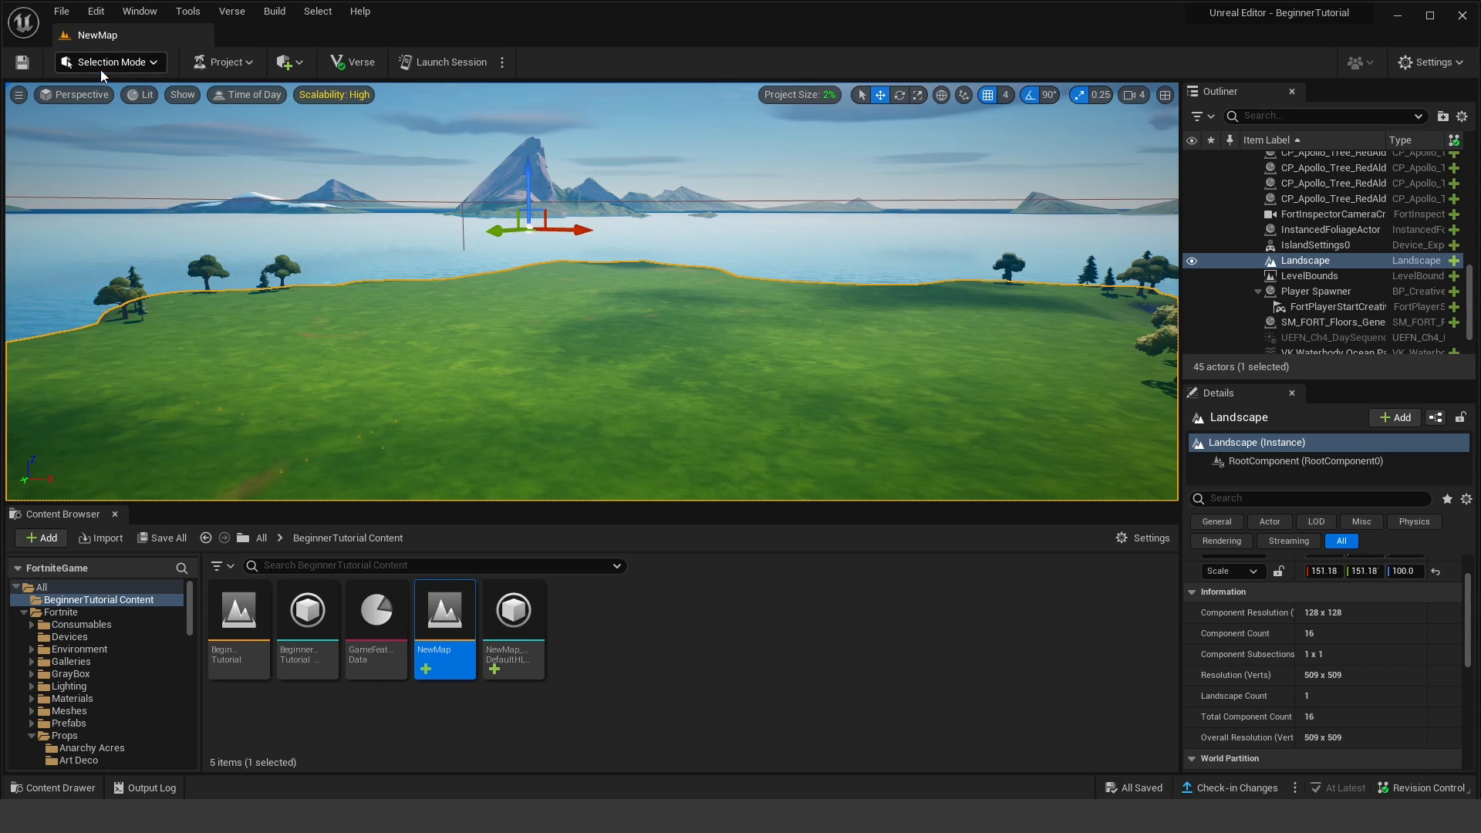
click(104, 63)
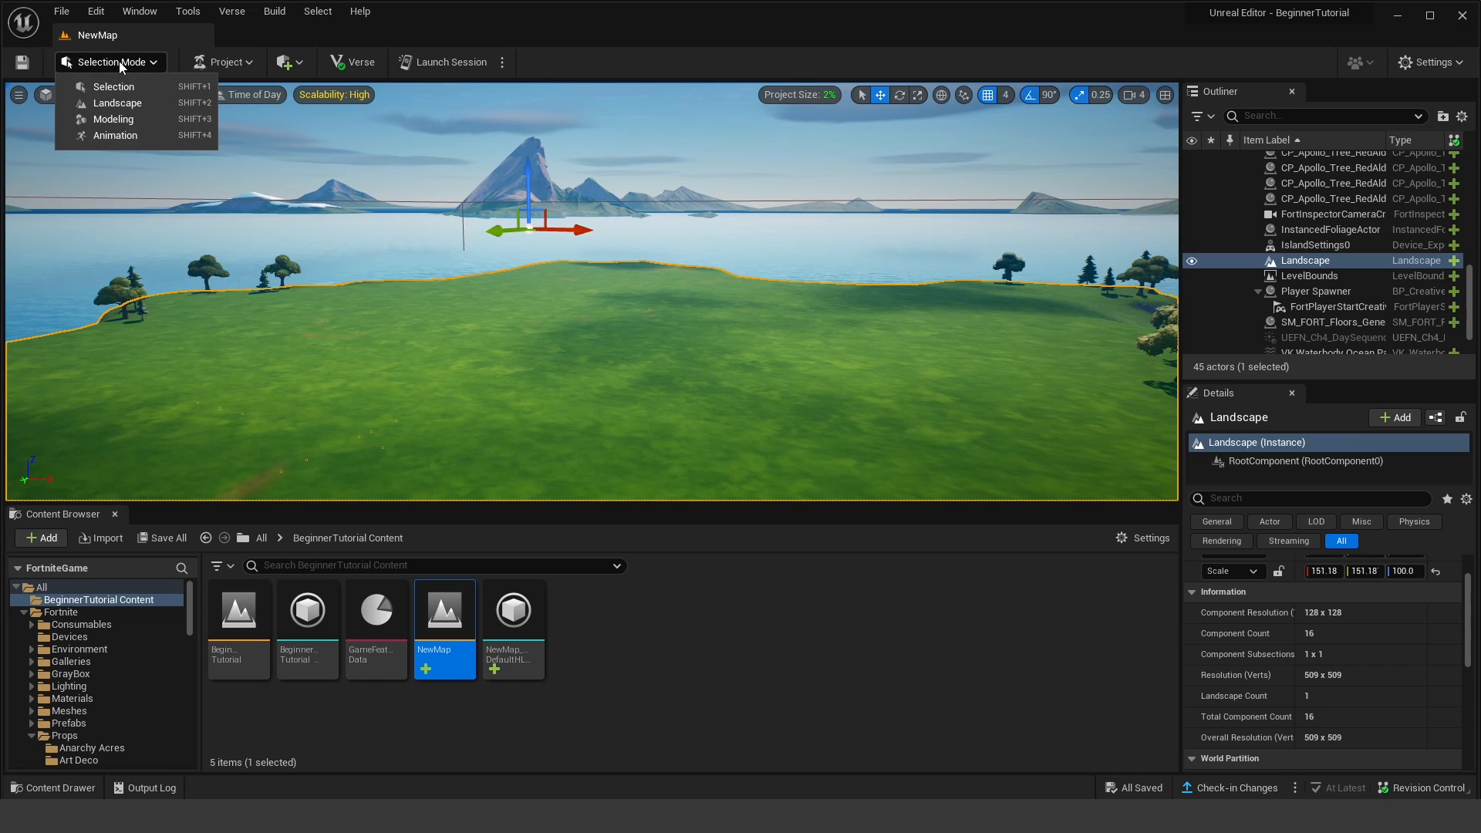
click(118, 62)
click(113, 62)
click(122, 103)
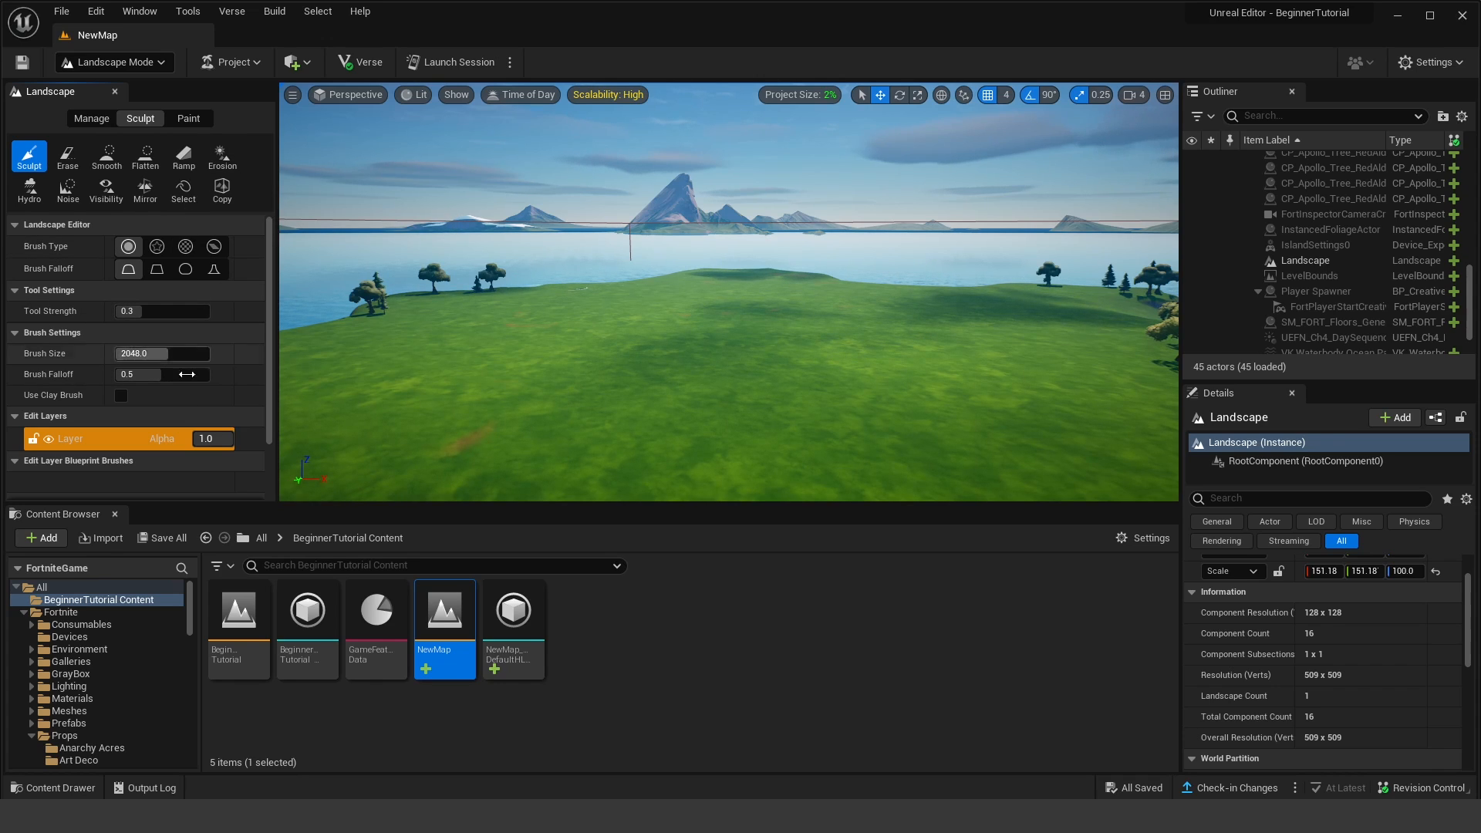
Step: Close the Content Browser and sculpt a curved rocky ridge across the open grass with a 2048 brush at 0.3 strength
click(117, 515)
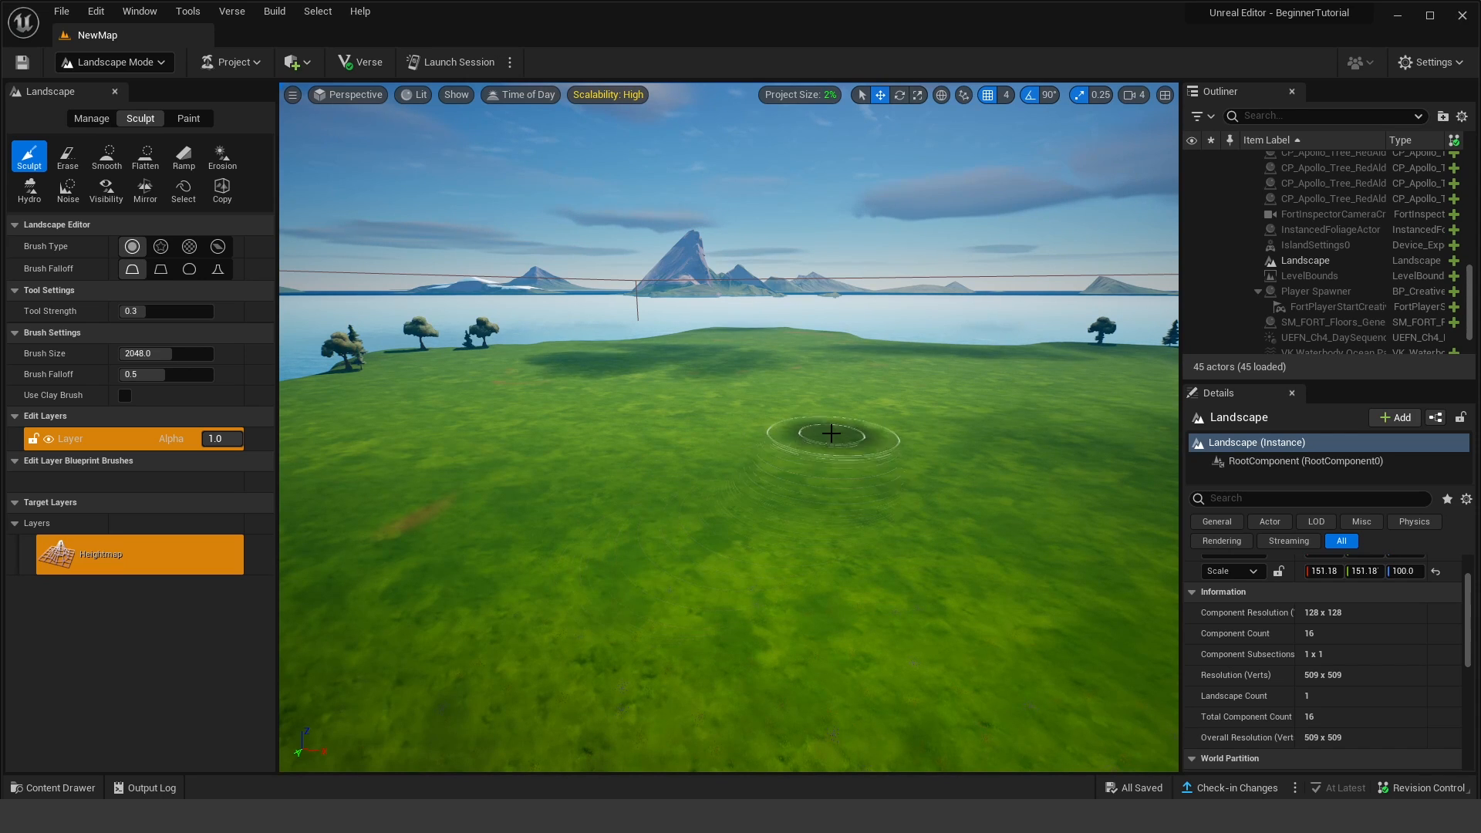
mouse_move(829, 420)
mouse_down()
mouse_move(816, 423)
mouse_move(873, 435)
mouse_move(899, 494)
mouse_move(784, 488)
mouse_move(933, 429)
mouse_up()
mouse_move(955, 420)
right_down()
mouse_move(914, 485)
mouse_move(872, 359)
mouse_move(883, 355)
right_up()
key(s)
key(d)
drag(750, 413, 810, 429)
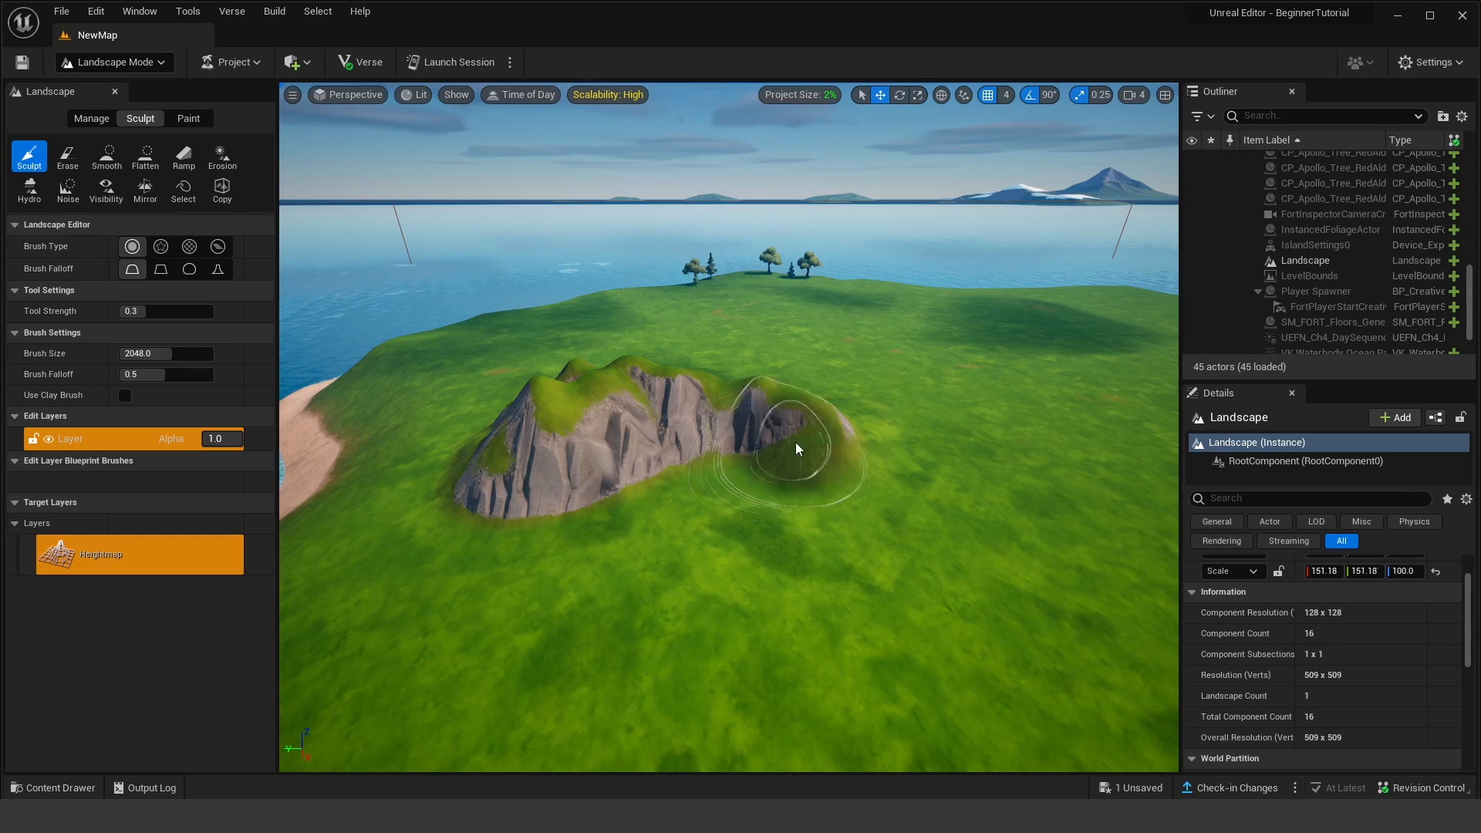
drag(838, 430, 847, 429)
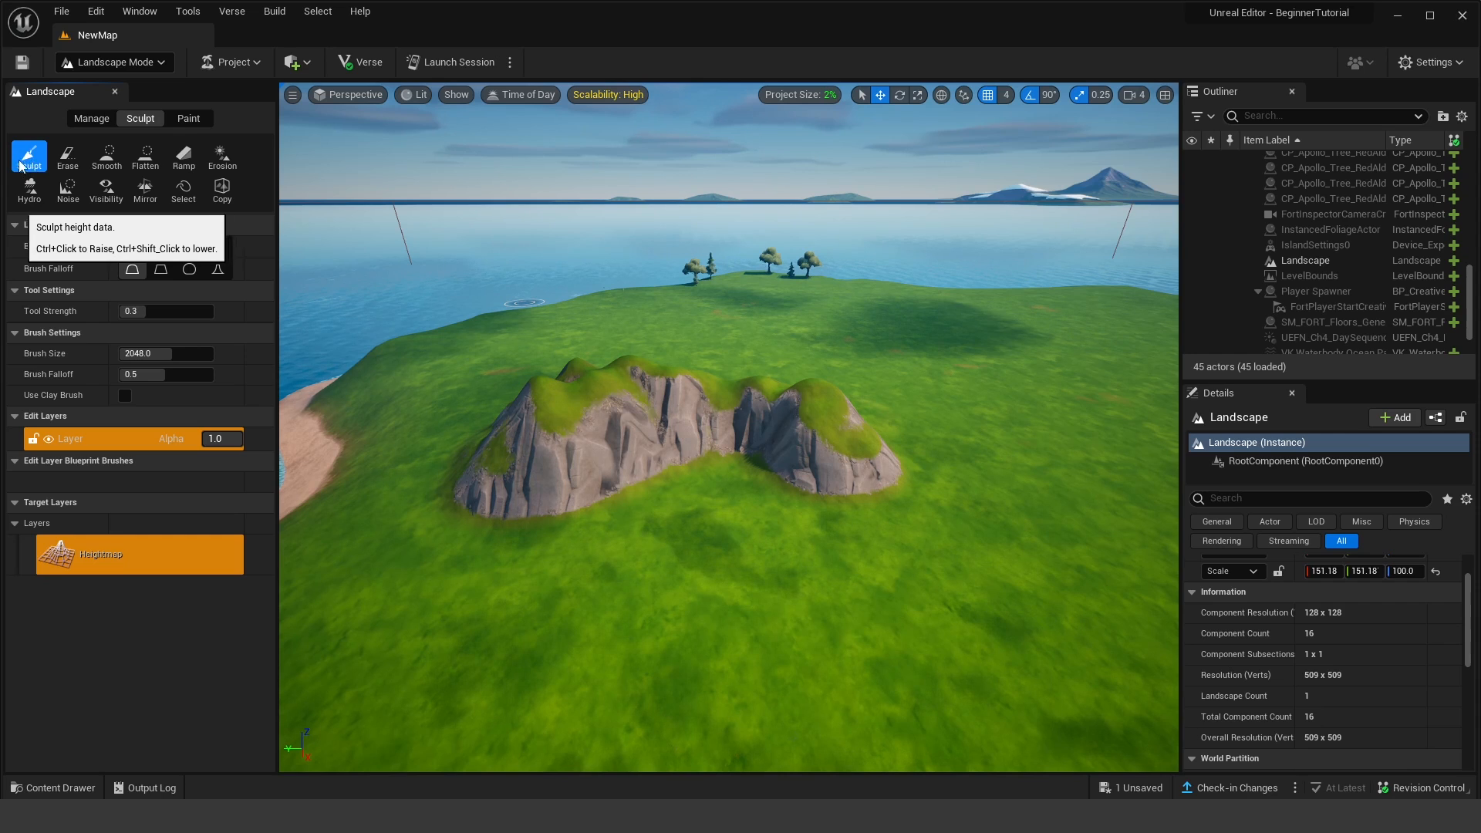
Step: Raise the inland end of the ridge into a tall, steep peak with the Sculpt tool
key(d)
right_drag(713, 402, 657, 419)
drag(714, 402, 719, 402)
right_drag(719, 402, 747, 409)
key(s)
key(a)
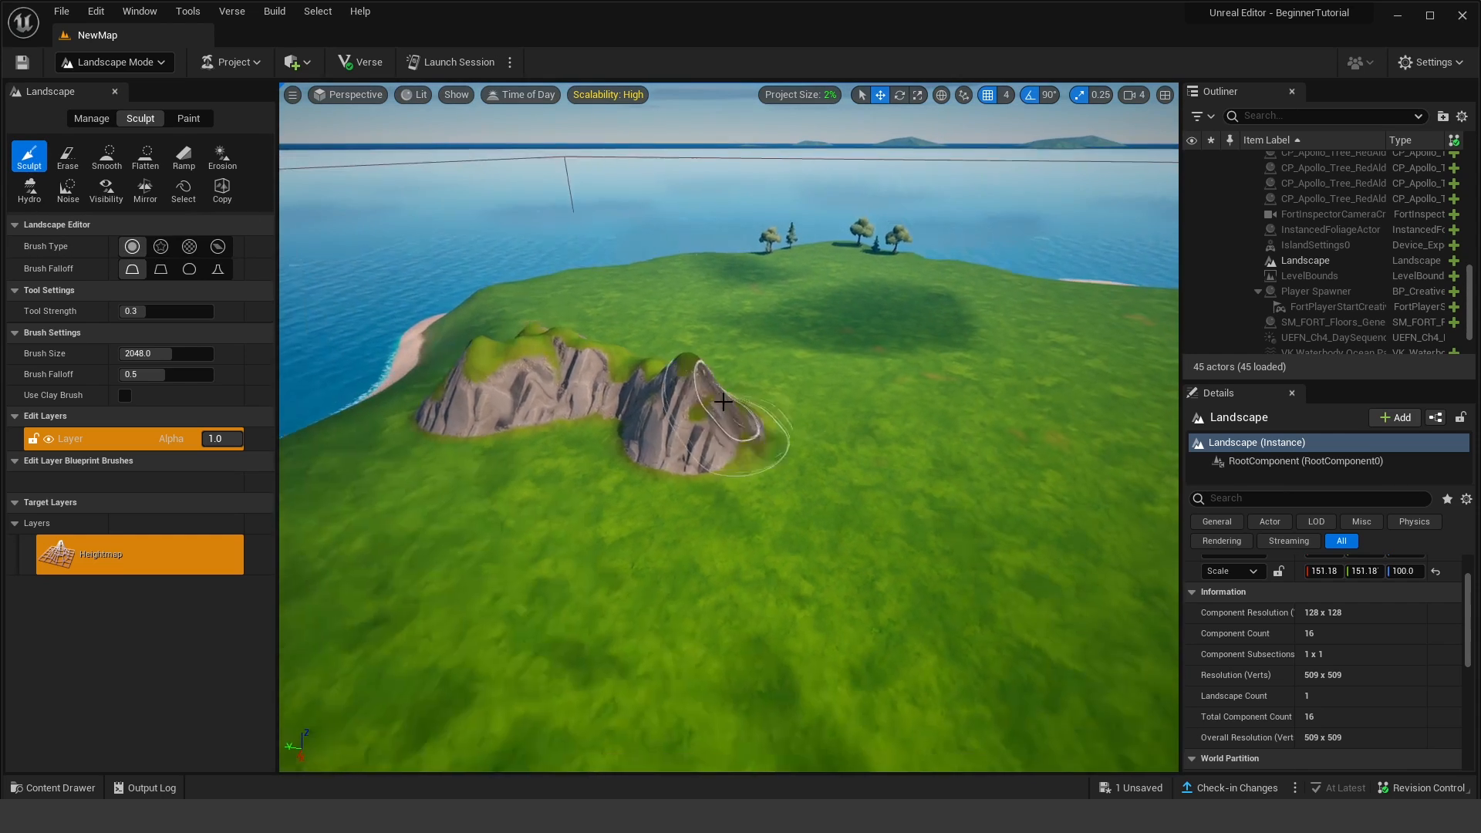
drag(724, 402, 726, 409)
right_drag(726, 409, 771, 424)
key(a)
key(s)
drag(728, 416, 722, 477)
Step: Sculpt separate rocky hills on the grass on both sides of the ridge
key(a)
key(s)
right_drag(722, 478, 799, 486)
drag(795, 516, 810, 502)
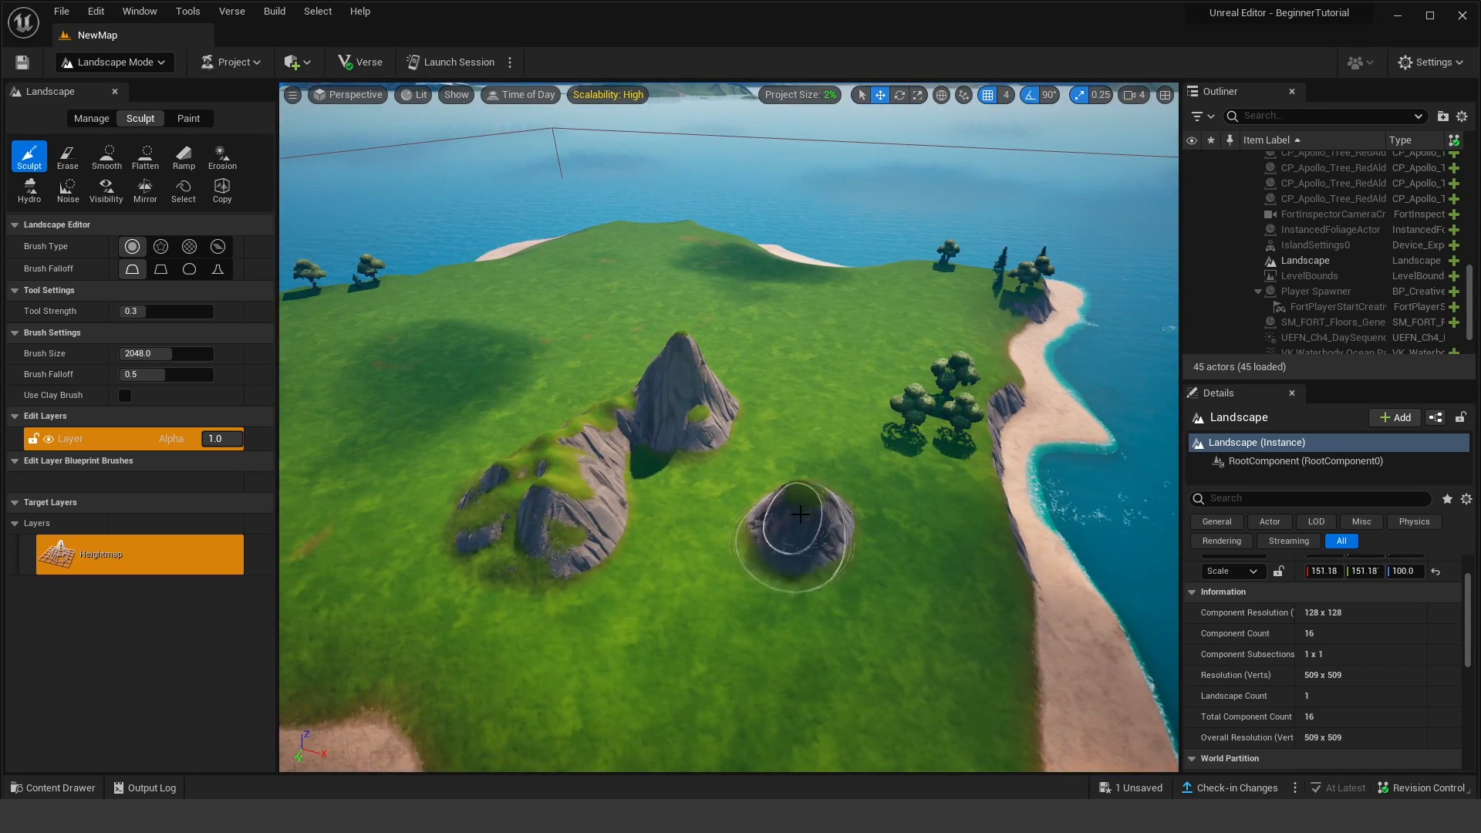
key(a)
right_drag(800, 515, 849, 513)
drag(576, 482, 580, 480)
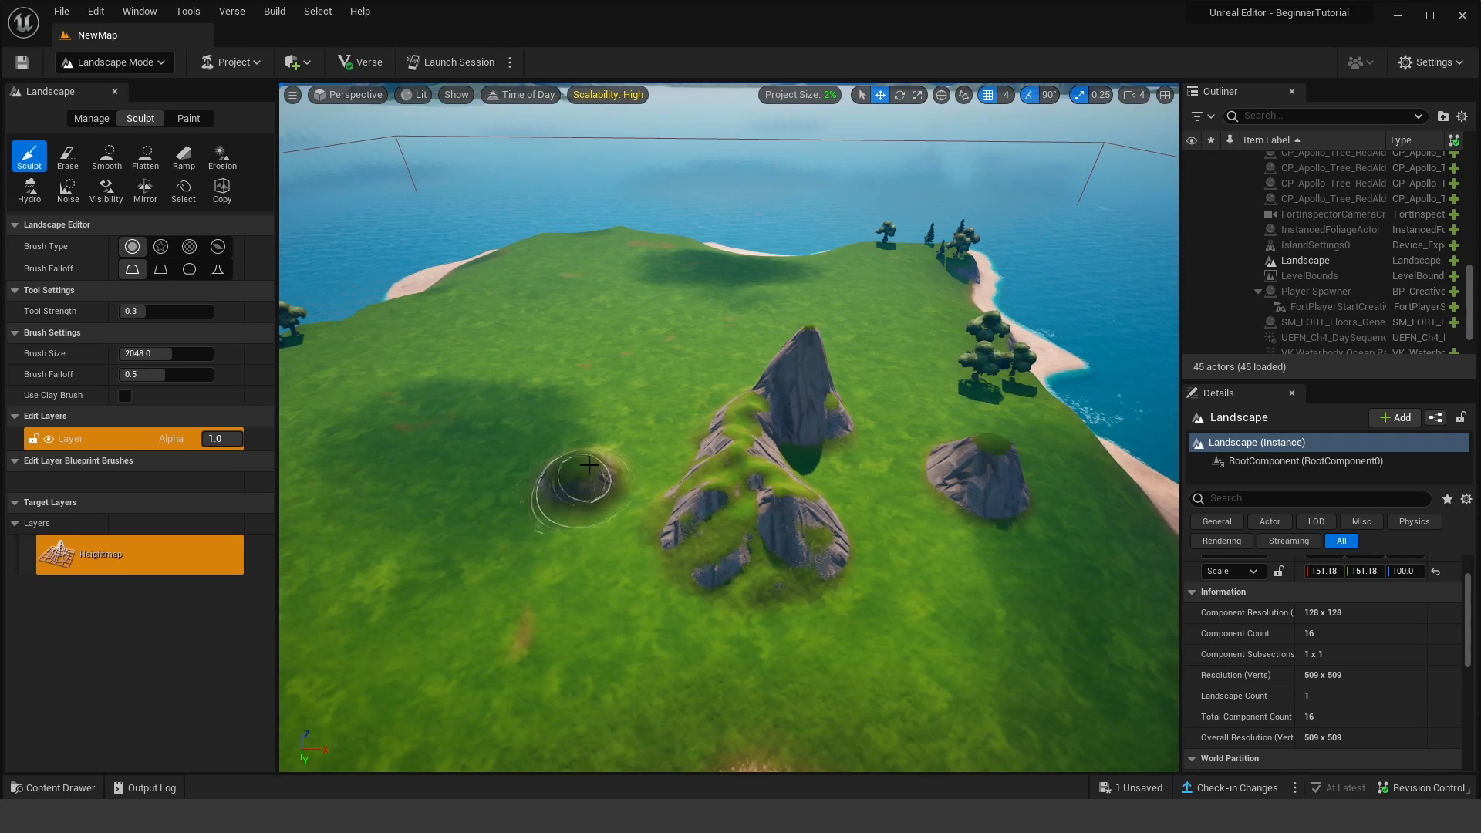
drag(1002, 562, 1035, 555)
Step: Lower the tops of the two neighbouring hills beside the ridge with the Sculpt tool
key(w)
right_drag(1035, 555, 918, 524)
key(d)
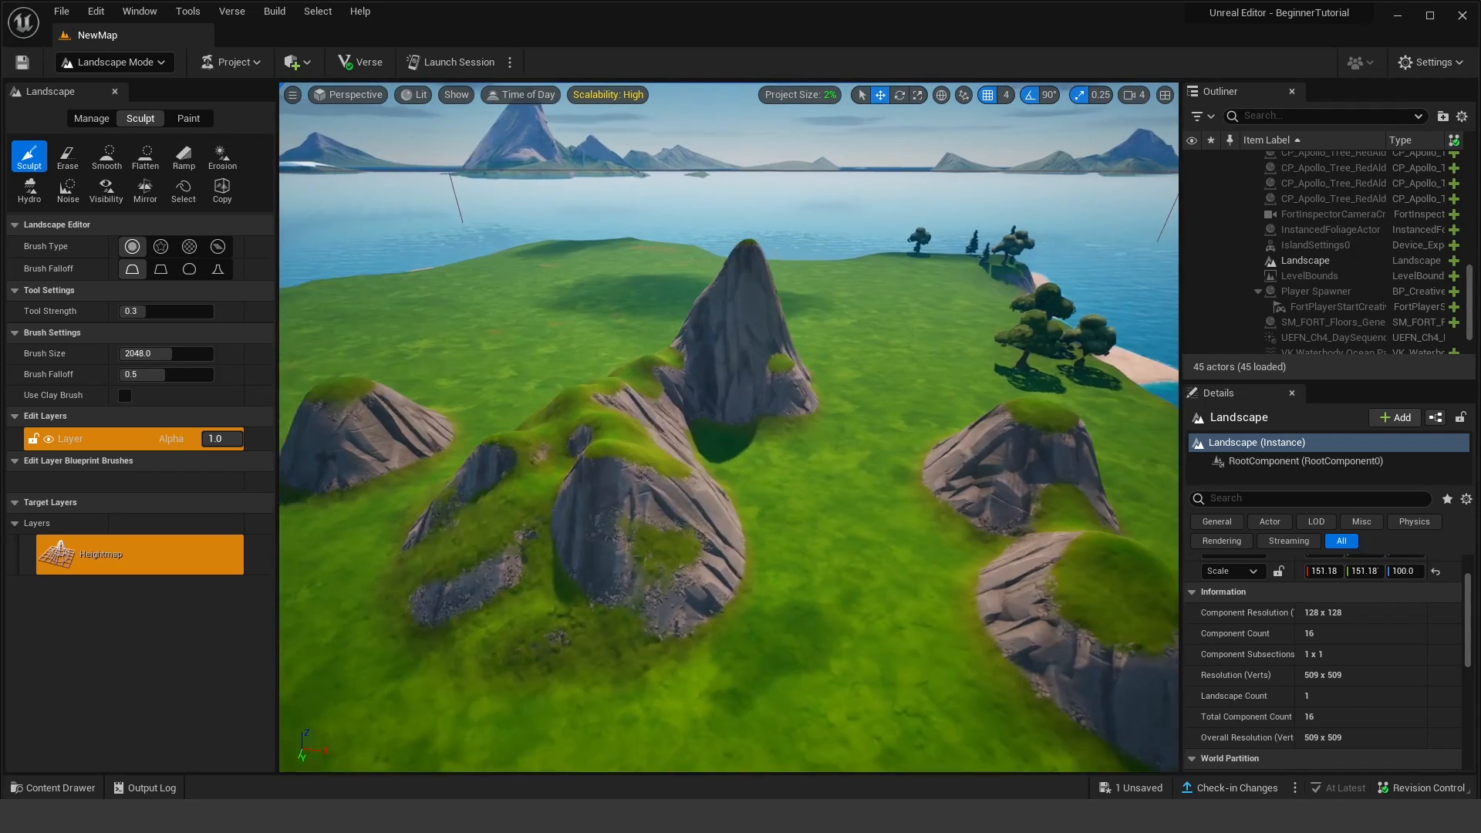
right_drag(918, 524, 921, 524)
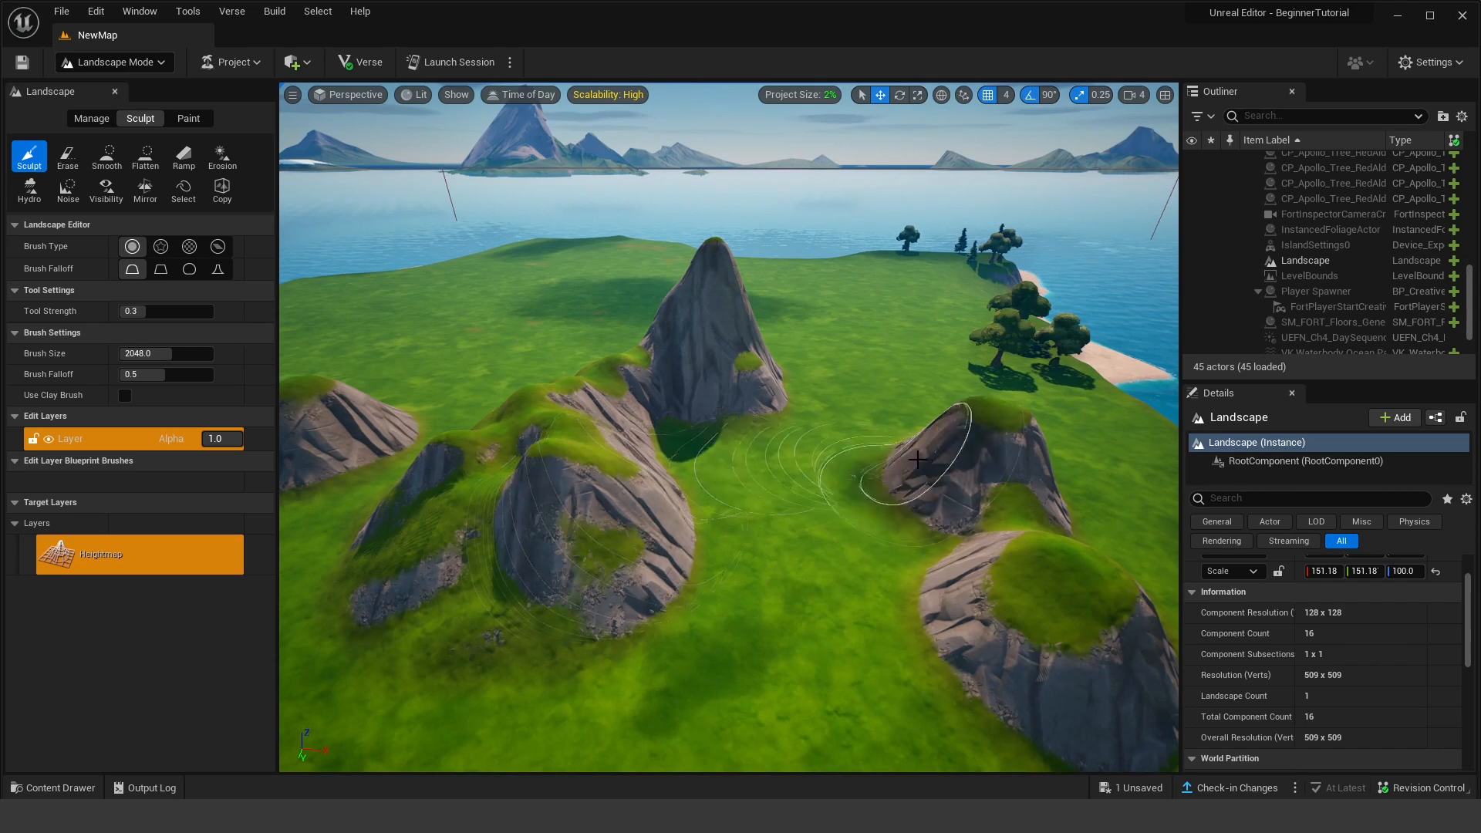
right_drag(926, 466, 1010, 489)
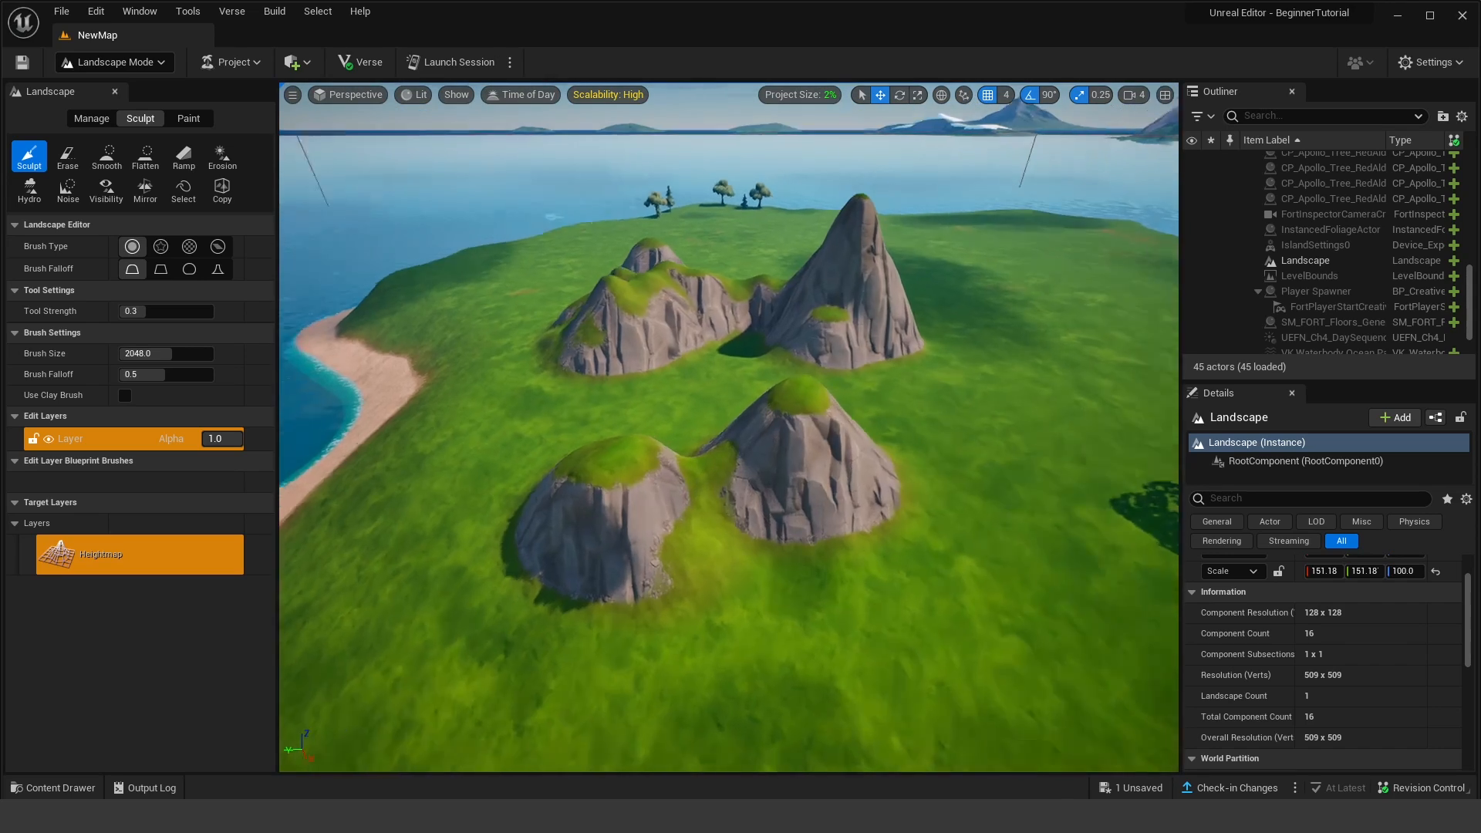
right_drag(740, 420, 744, 415)
right_drag(701, 462, 794, 410)
key(a)
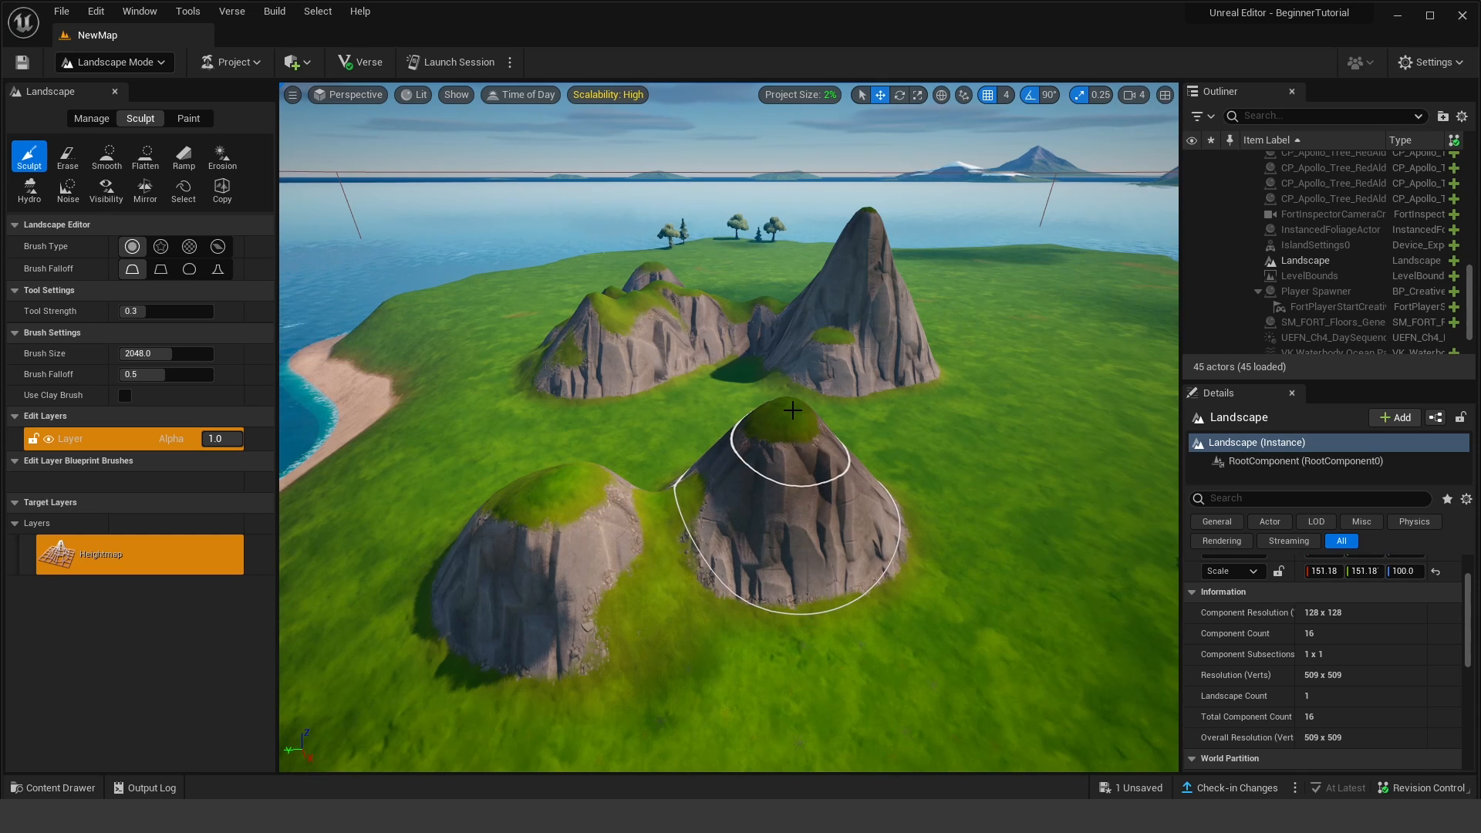
mouse_move(792, 410)
shift+mouse_down()
mouse_move(773, 487)
mouse_move(750, 501)
mouse_move(587, 493)
mouse_move(567, 532)
mouse_move(559, 521)
shift+mouse_up()
Step: Examine the lowered hills and the surrounding sculpted terrain from several angles, from overhead down to ground level
key(a)
mouse_move(723, 456)
right_down()
mouse_move(911, 477)
mouse_move(694, 612)
right_up()
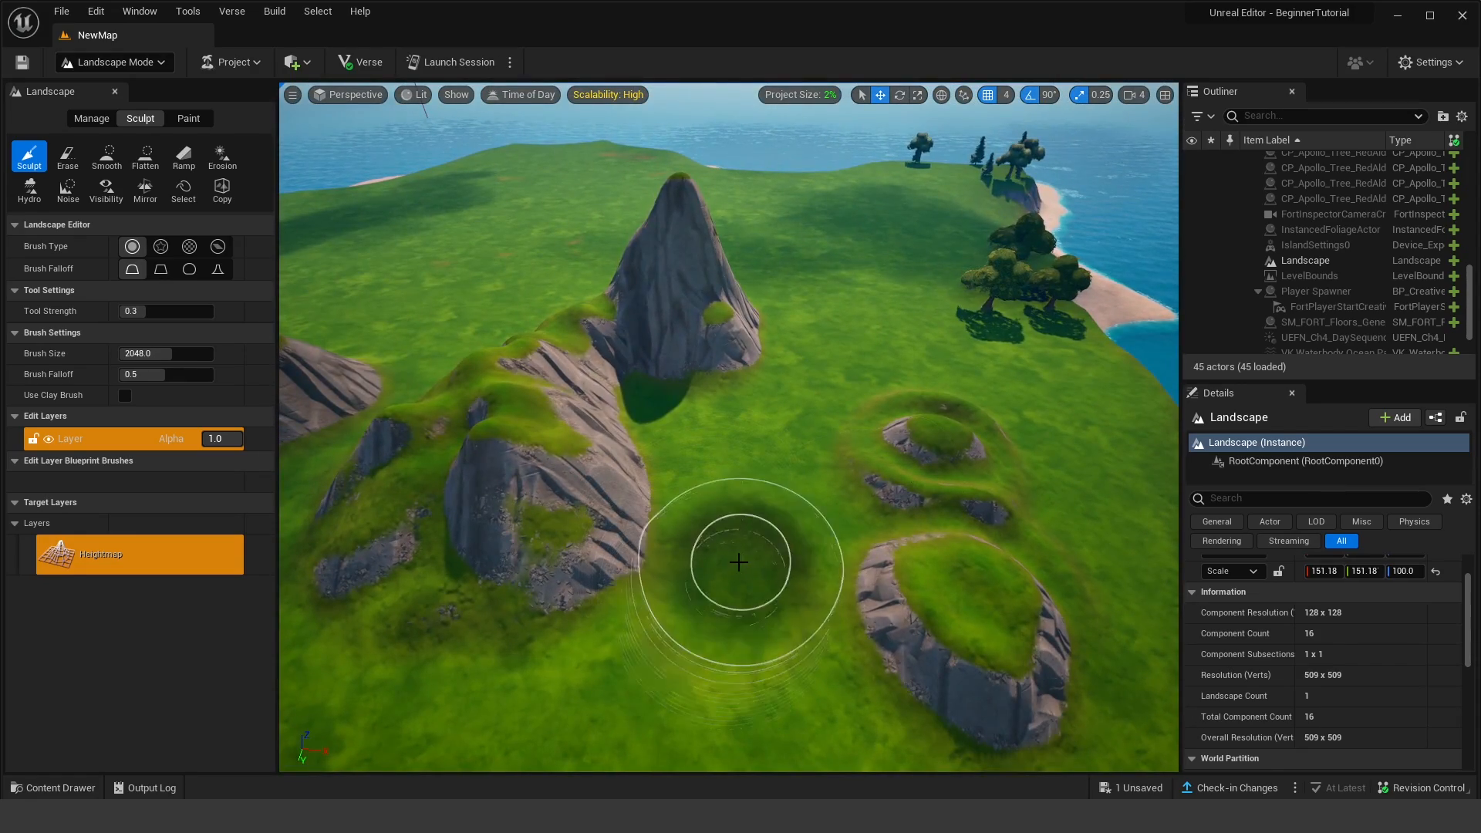
right_drag(807, 428, 572, 430)
key(d)
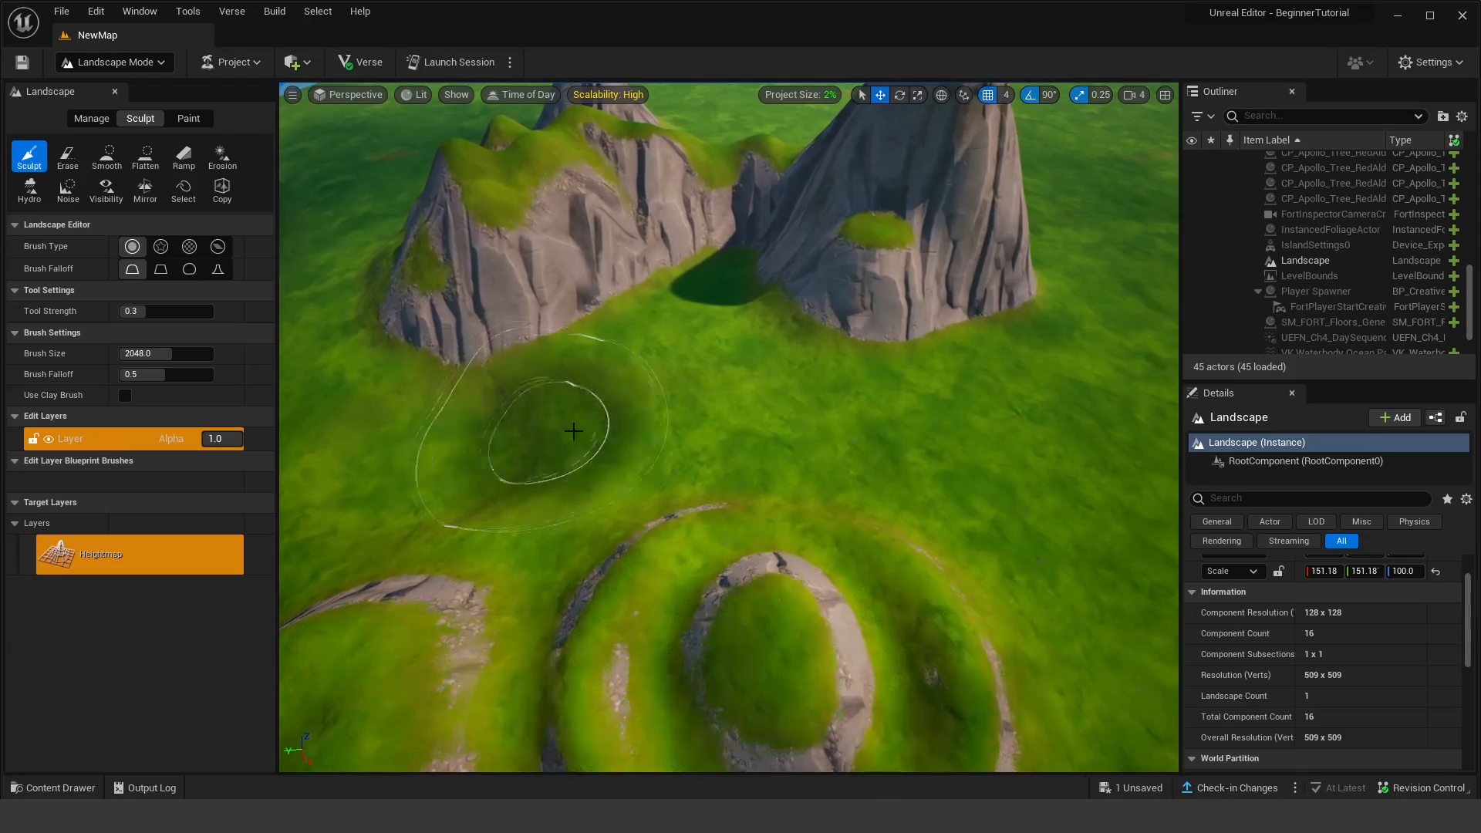
key(s)
mouse_move(675, 403)
right_down()
mouse_move(691, 401)
mouse_move(648, 347)
right_up()
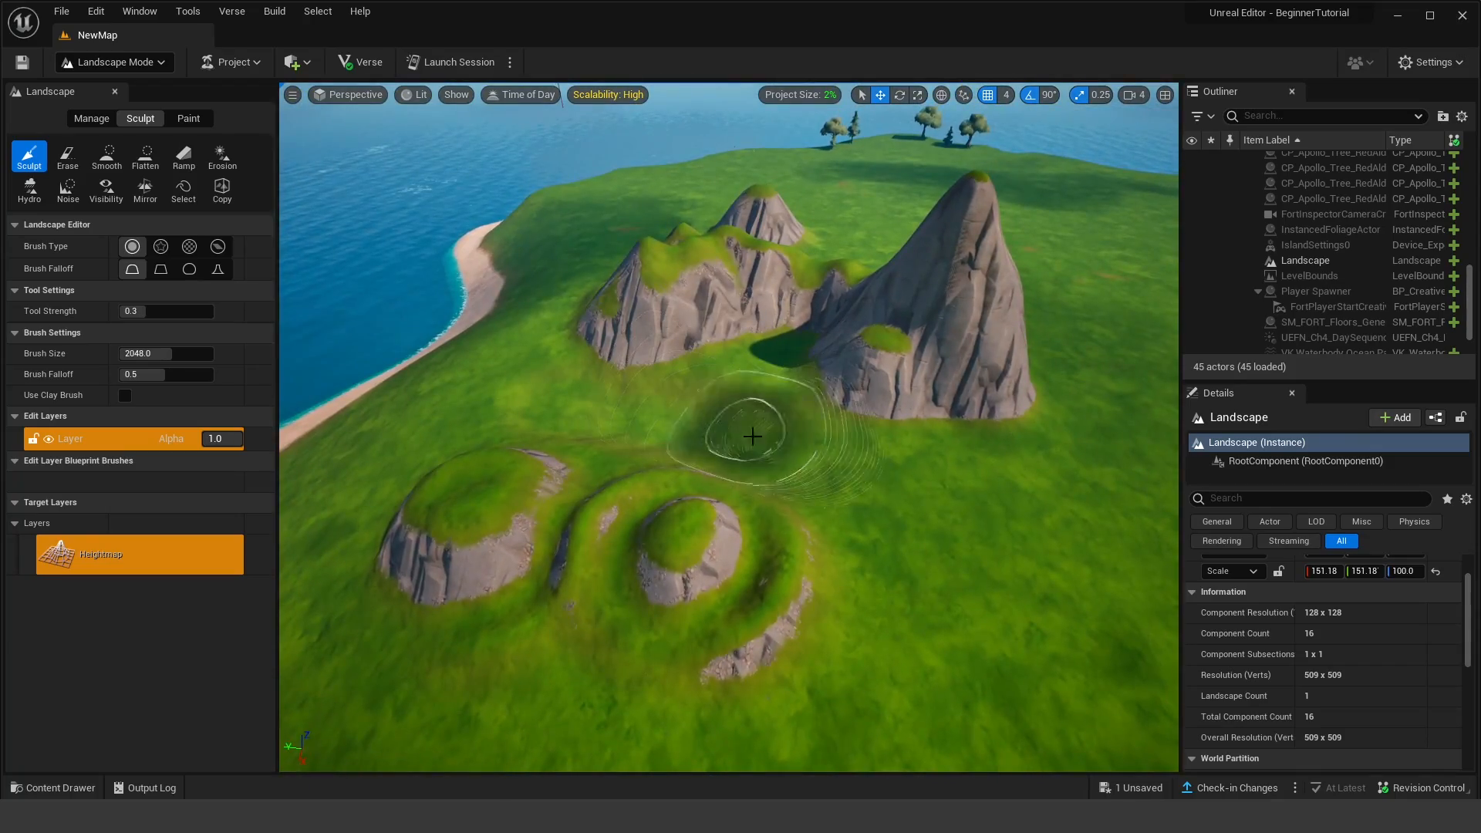
mouse_move(751, 433)
right_down()
mouse_move(678, 434)
mouse_move(602, 363)
mouse_move(567, 356)
right_up()
key(w)
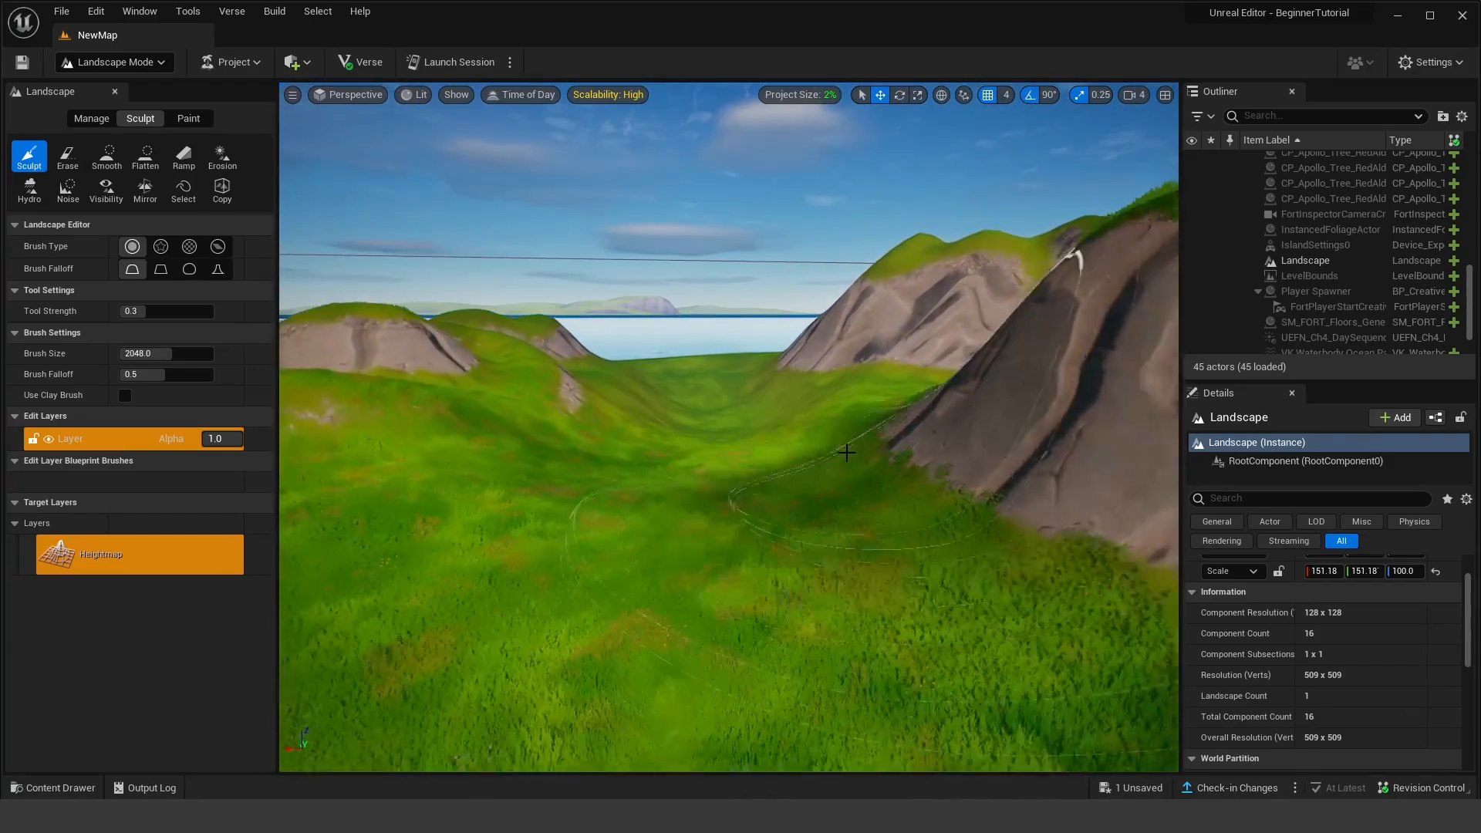
Step: Smooth the tall rocky peak down into a low grassy slope using the landscape Smooth tool
mouse_move(648, 470)
right_down()
mouse_move(802, 509)
mouse_move(957, 498)
right_up()
key(s)
key(s)
right_drag(866, 472, 419, 295)
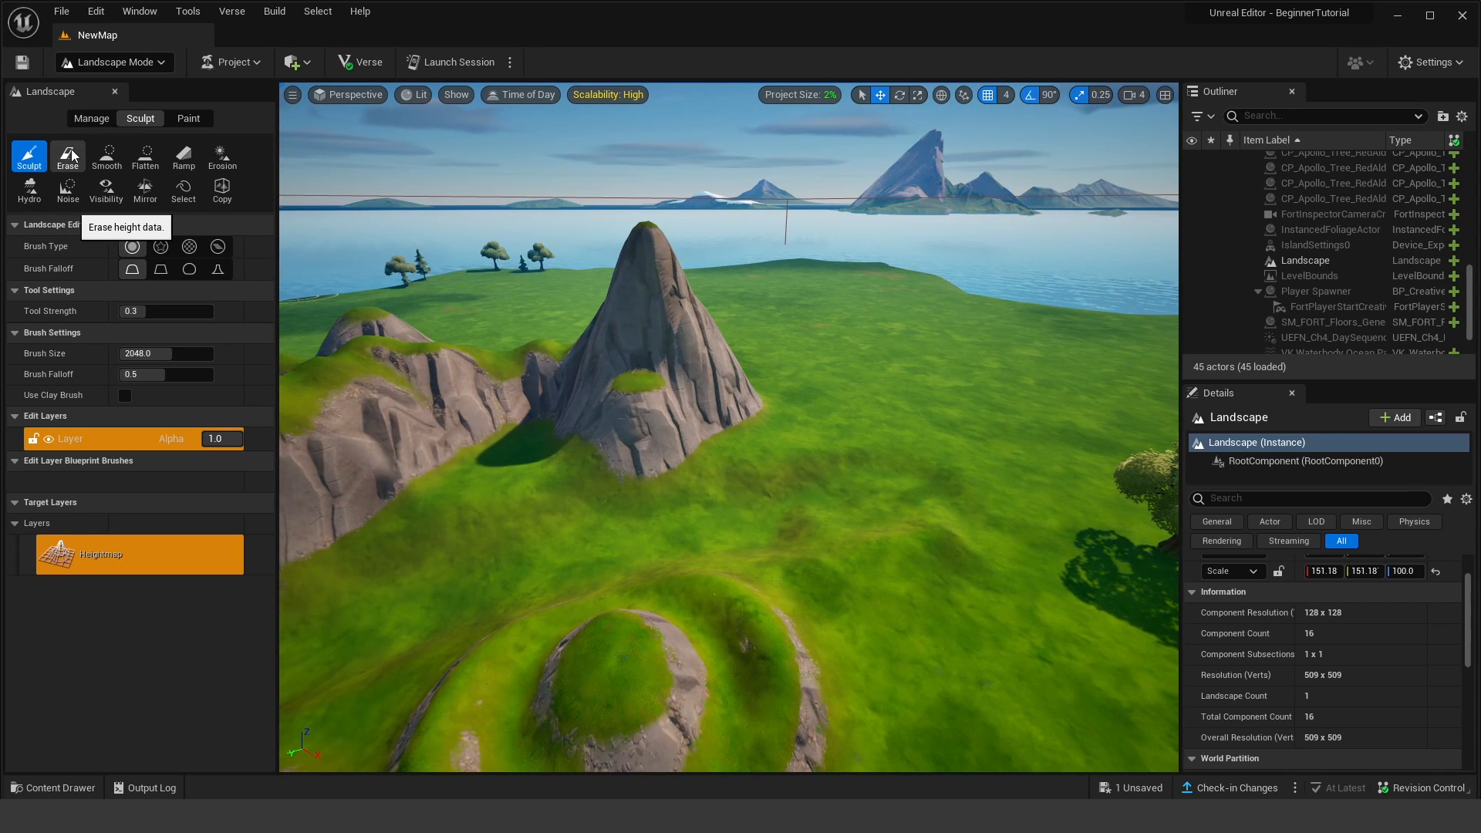
click(106, 161)
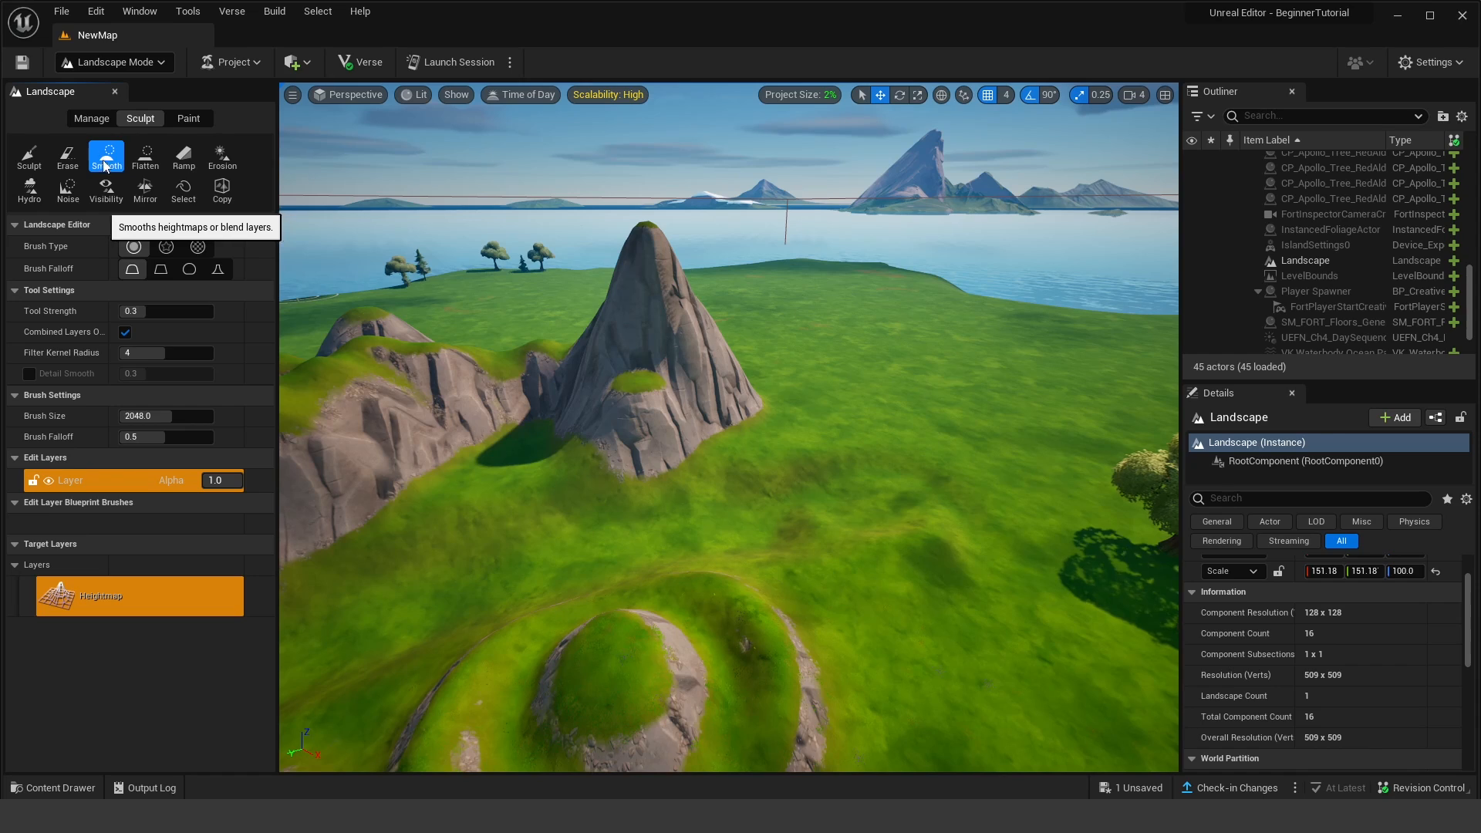
right_drag(834, 368, 594, 373)
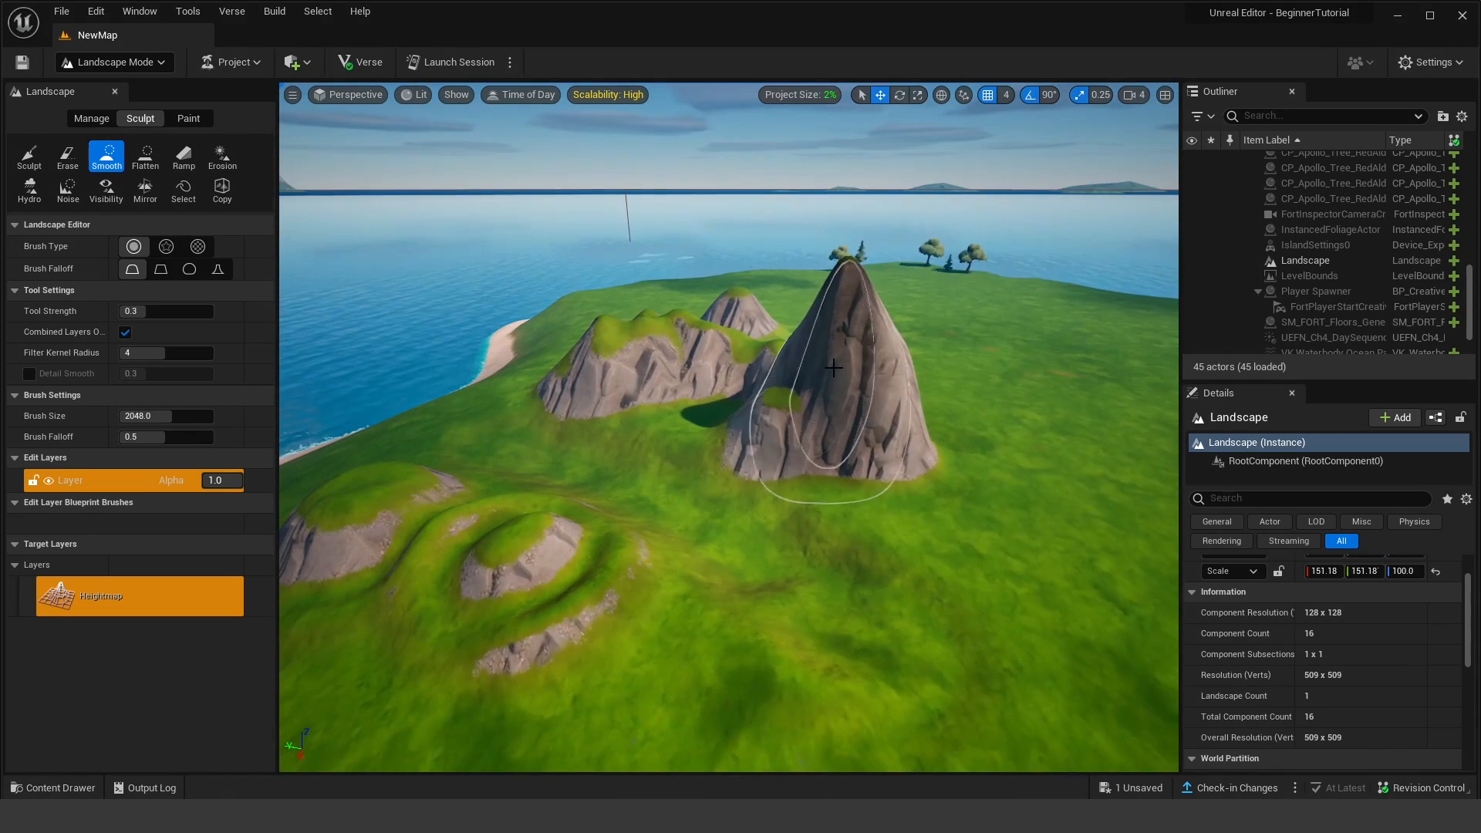
drag(818, 368, 822, 374)
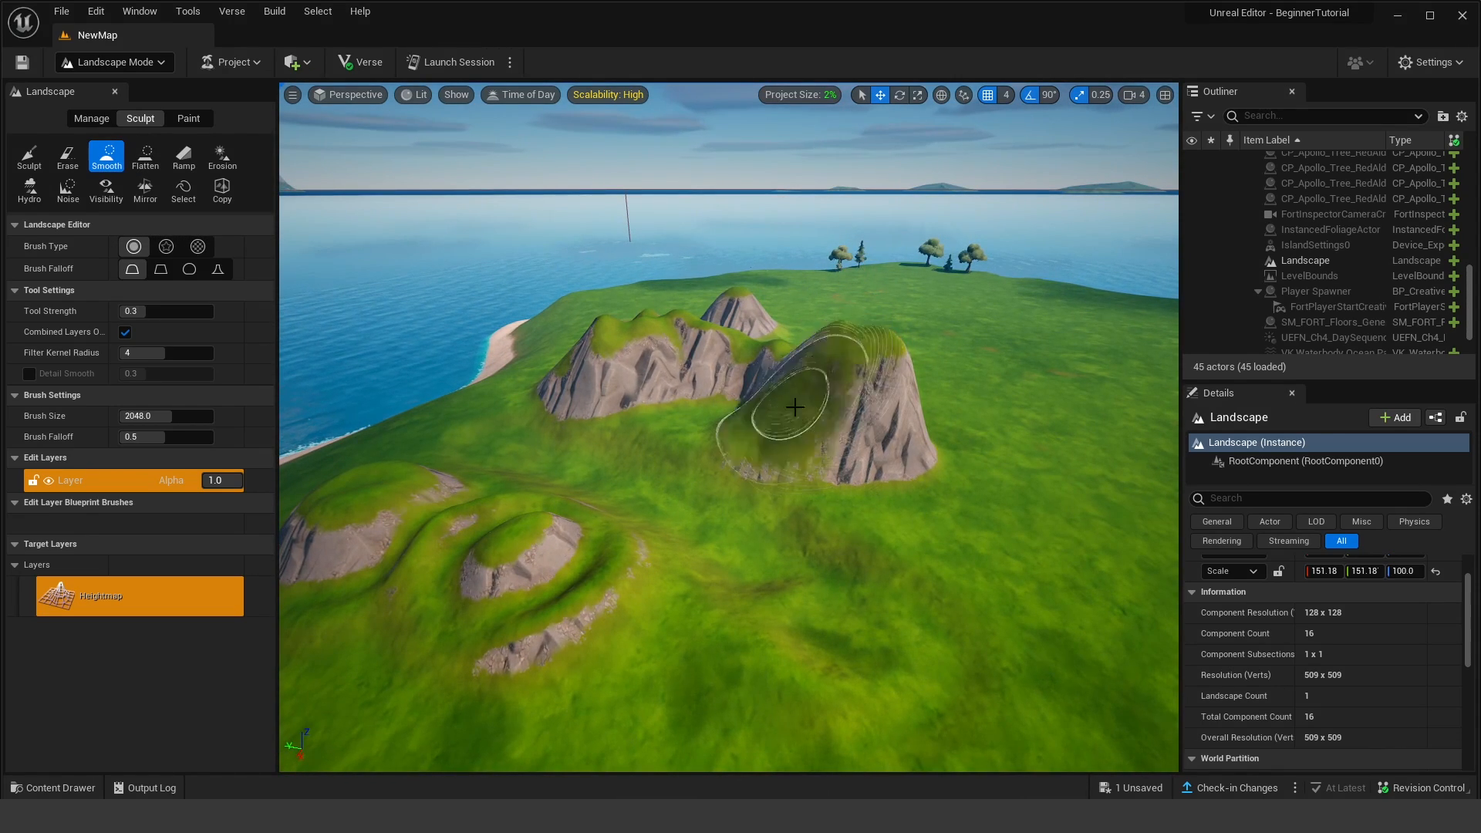
right_drag(820, 383, 623, 389)
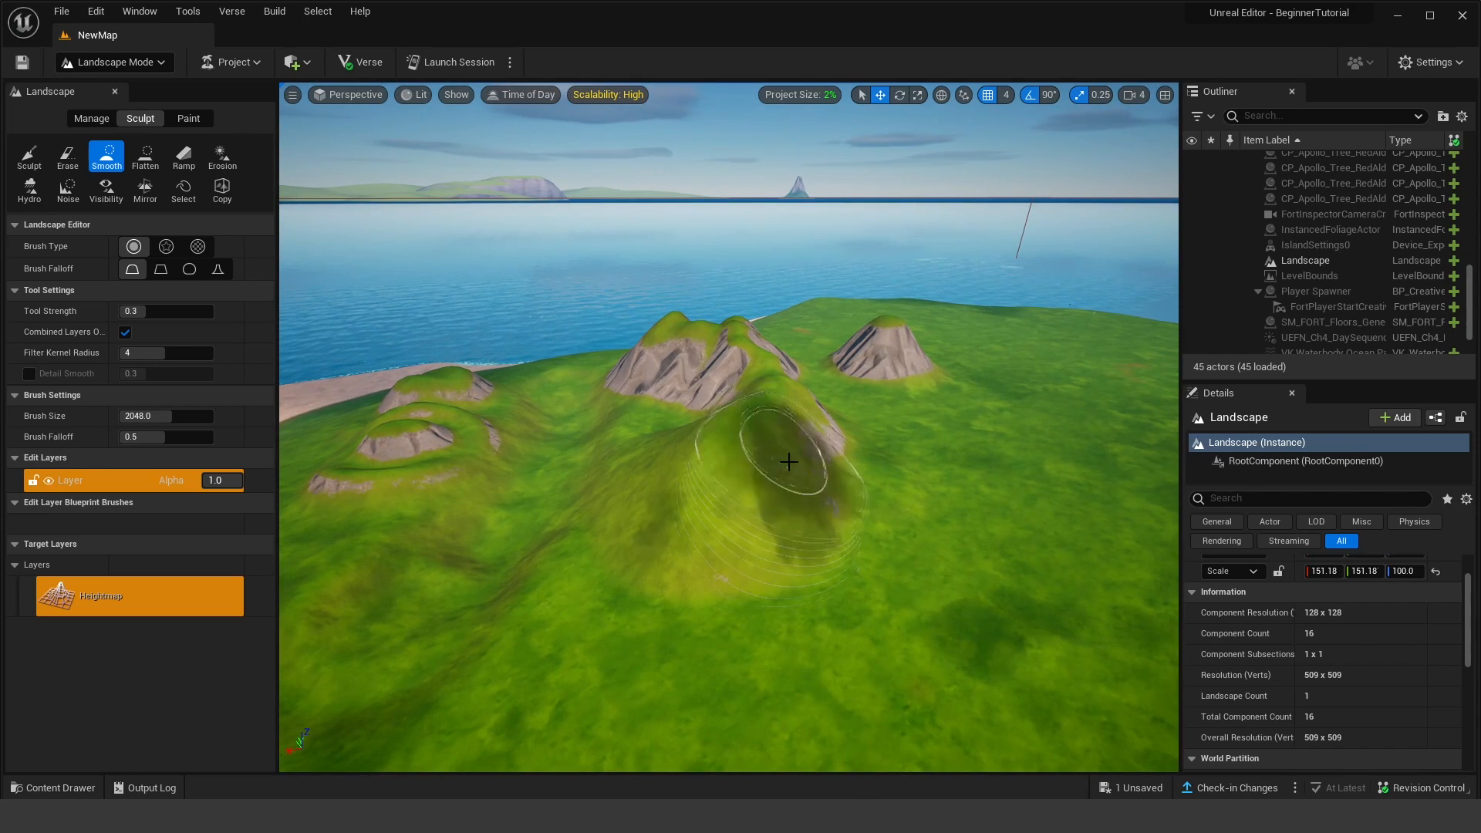
right_drag(756, 486, 612, 515)
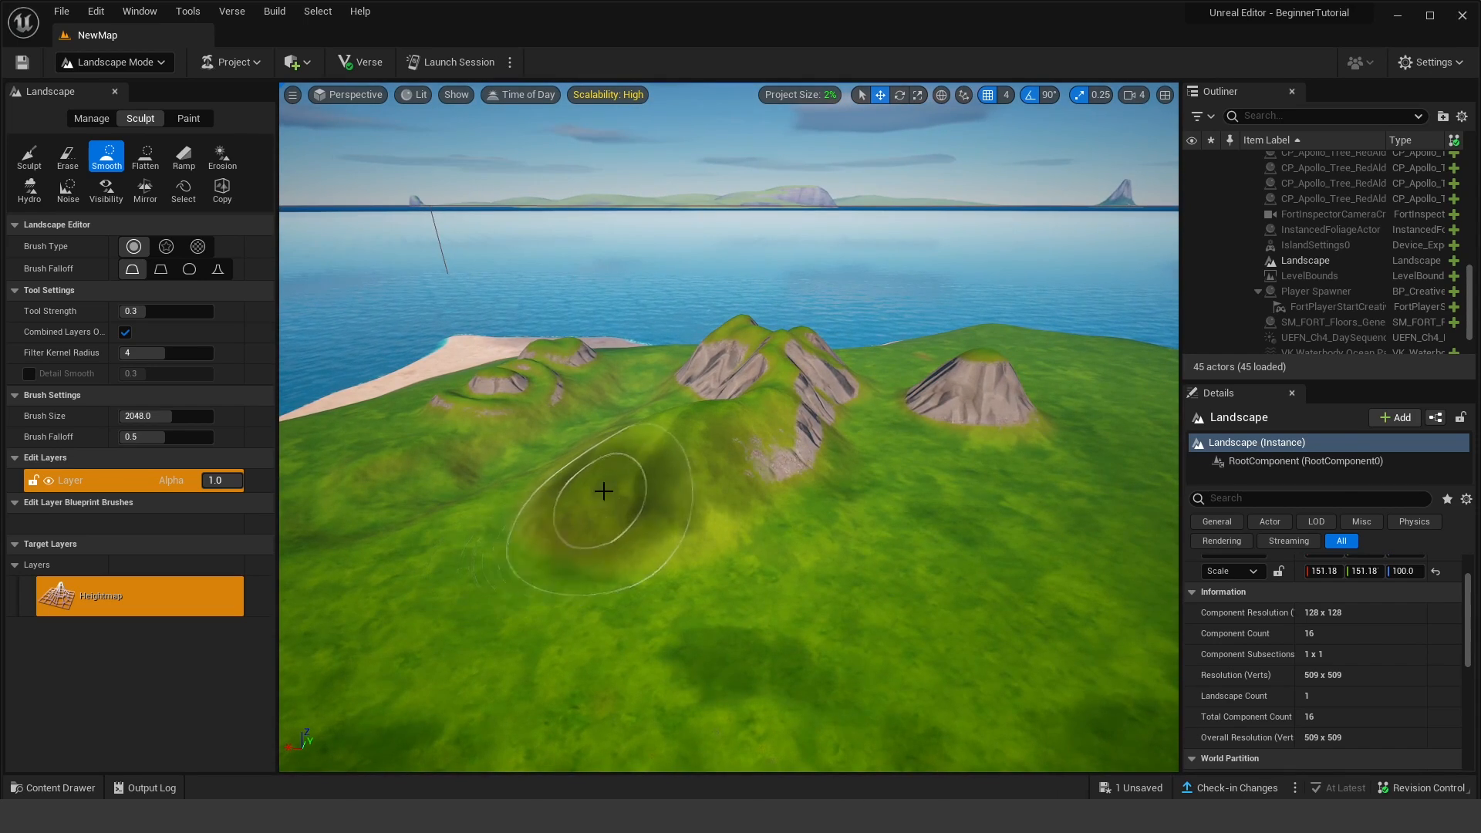
mouse_move(754, 429)
right_down()
mouse_move(803, 449)
mouse_move(595, 568)
right_up()
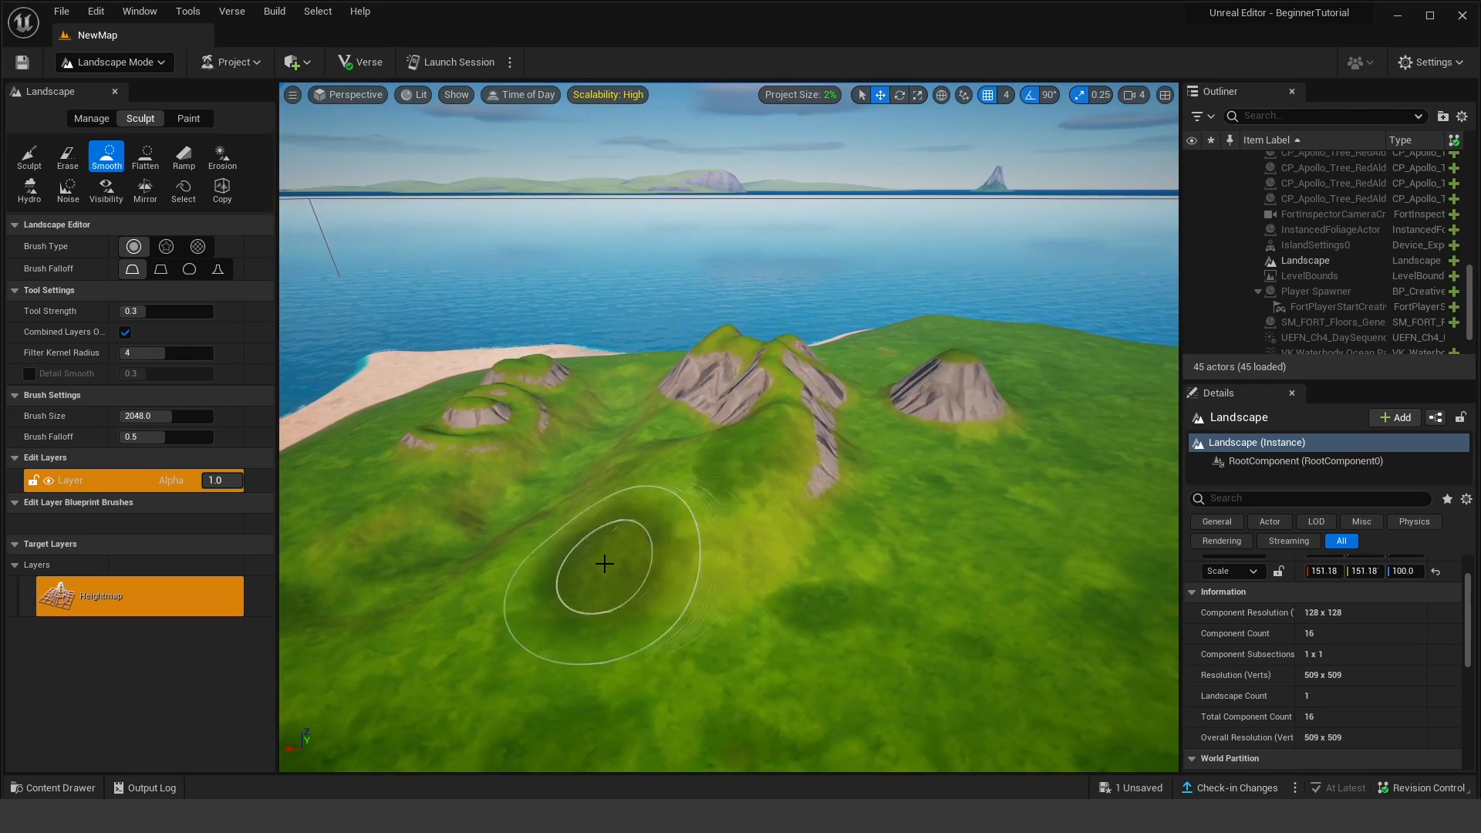
Step: Flatten the rocky ridge into a broad plateau and extend it over the neighbouring small peak with the Flatten tool
right_drag(721, 549, 671, 502)
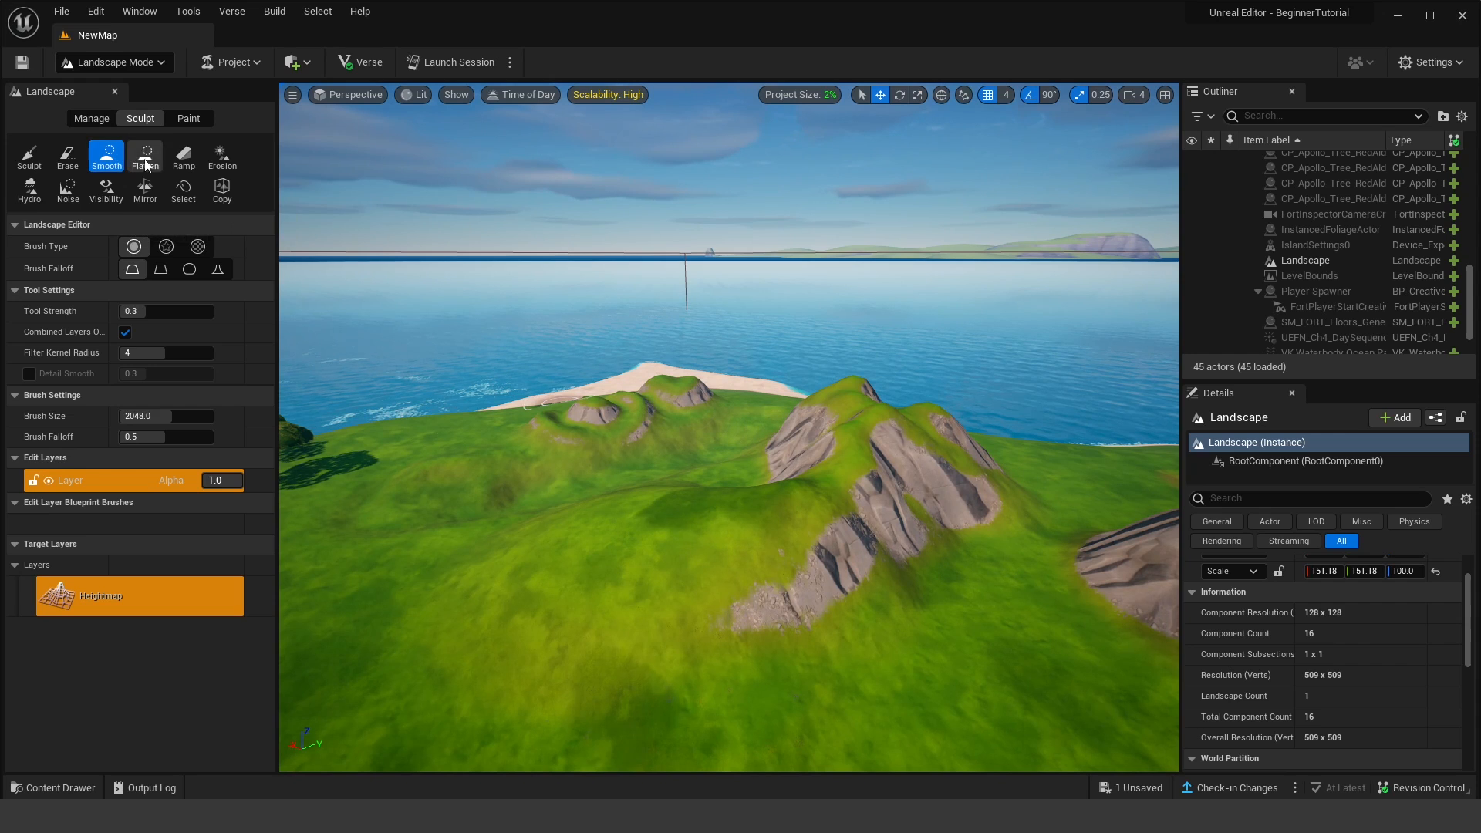
click(149, 161)
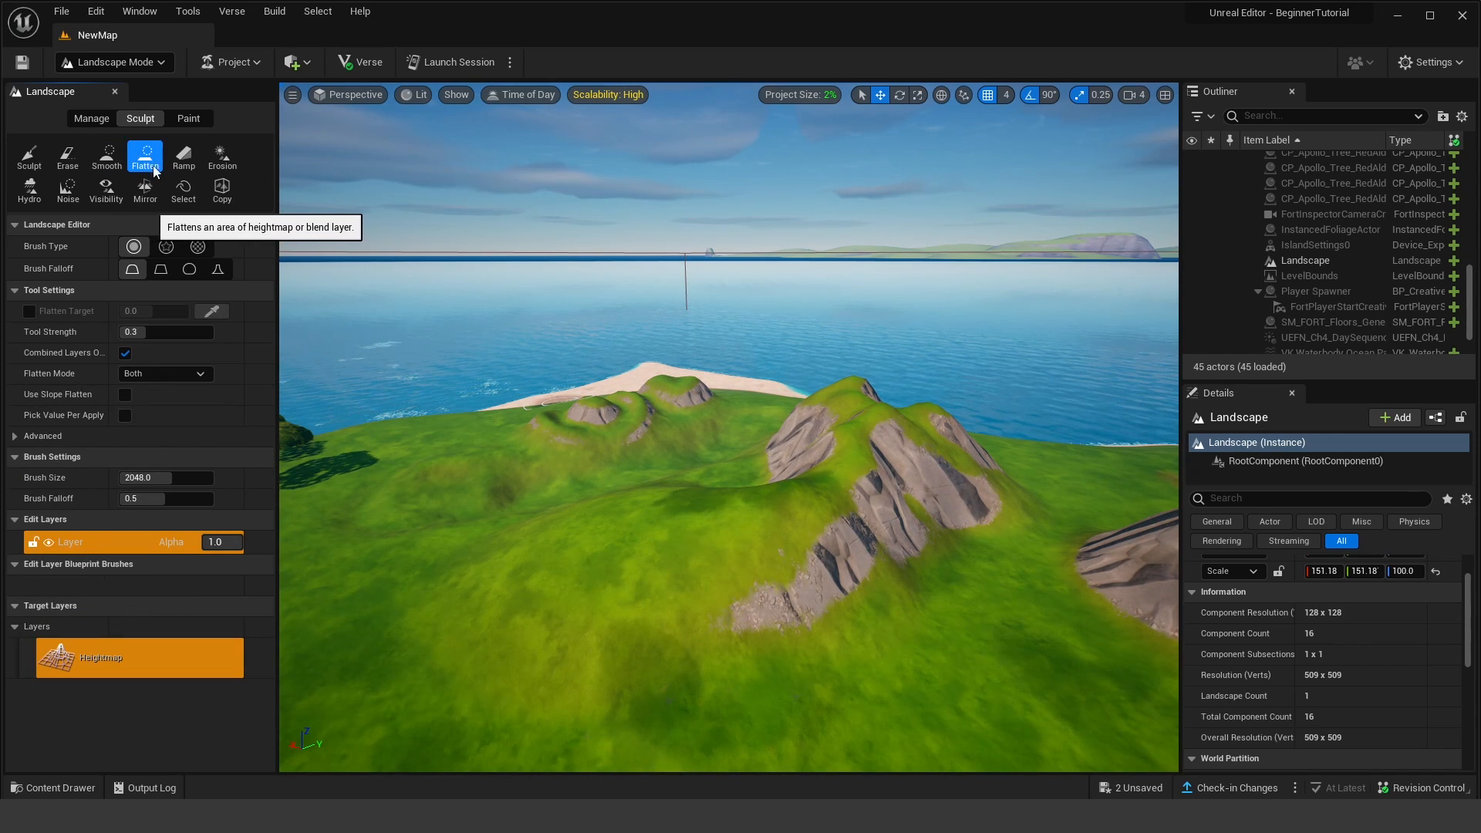
mouse_move(702, 373)
right_down()
mouse_move(856, 416)
mouse_move(844, 411)
right_up()
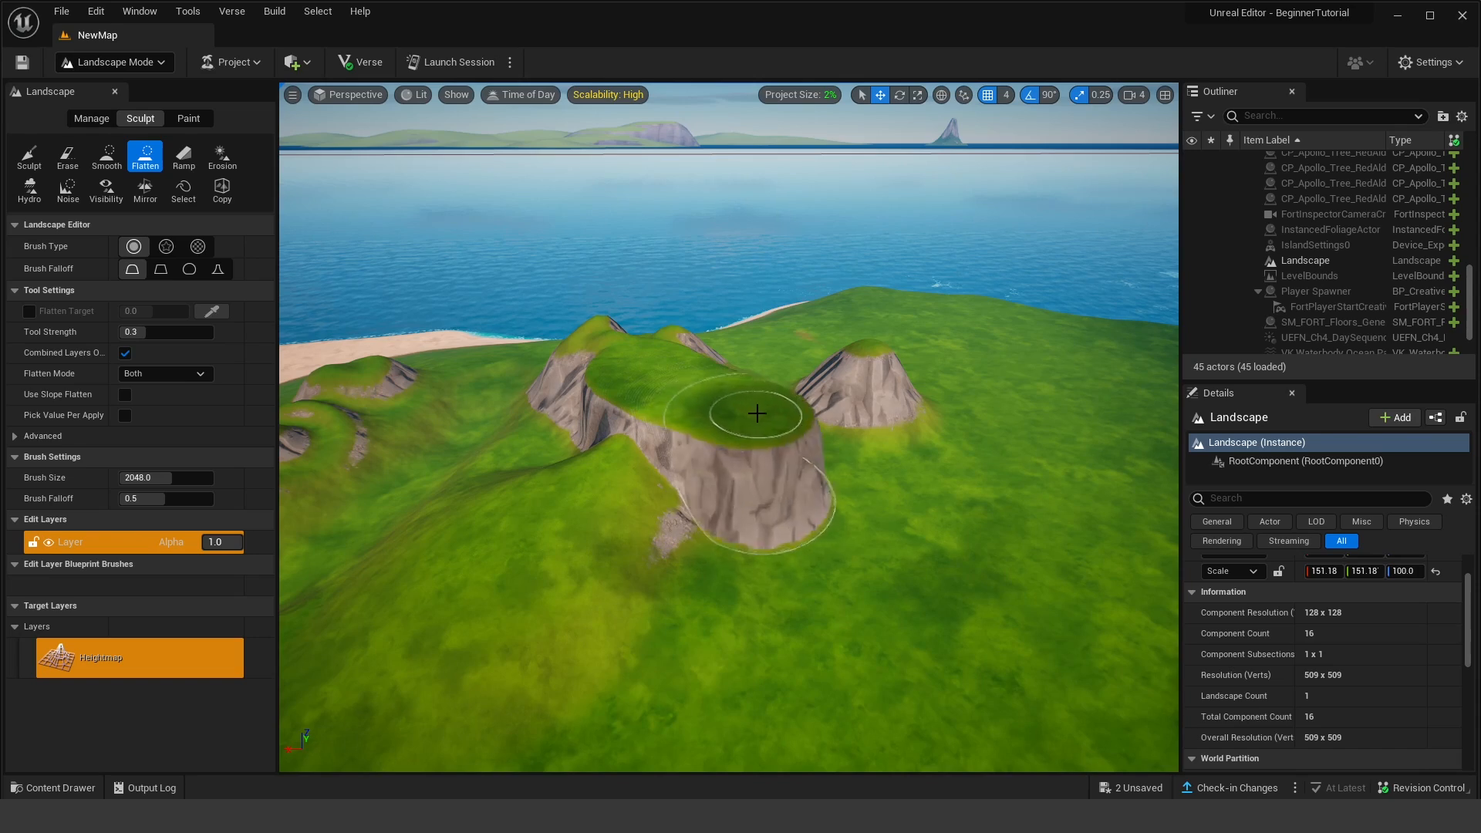
right_drag(873, 544, 777, 461)
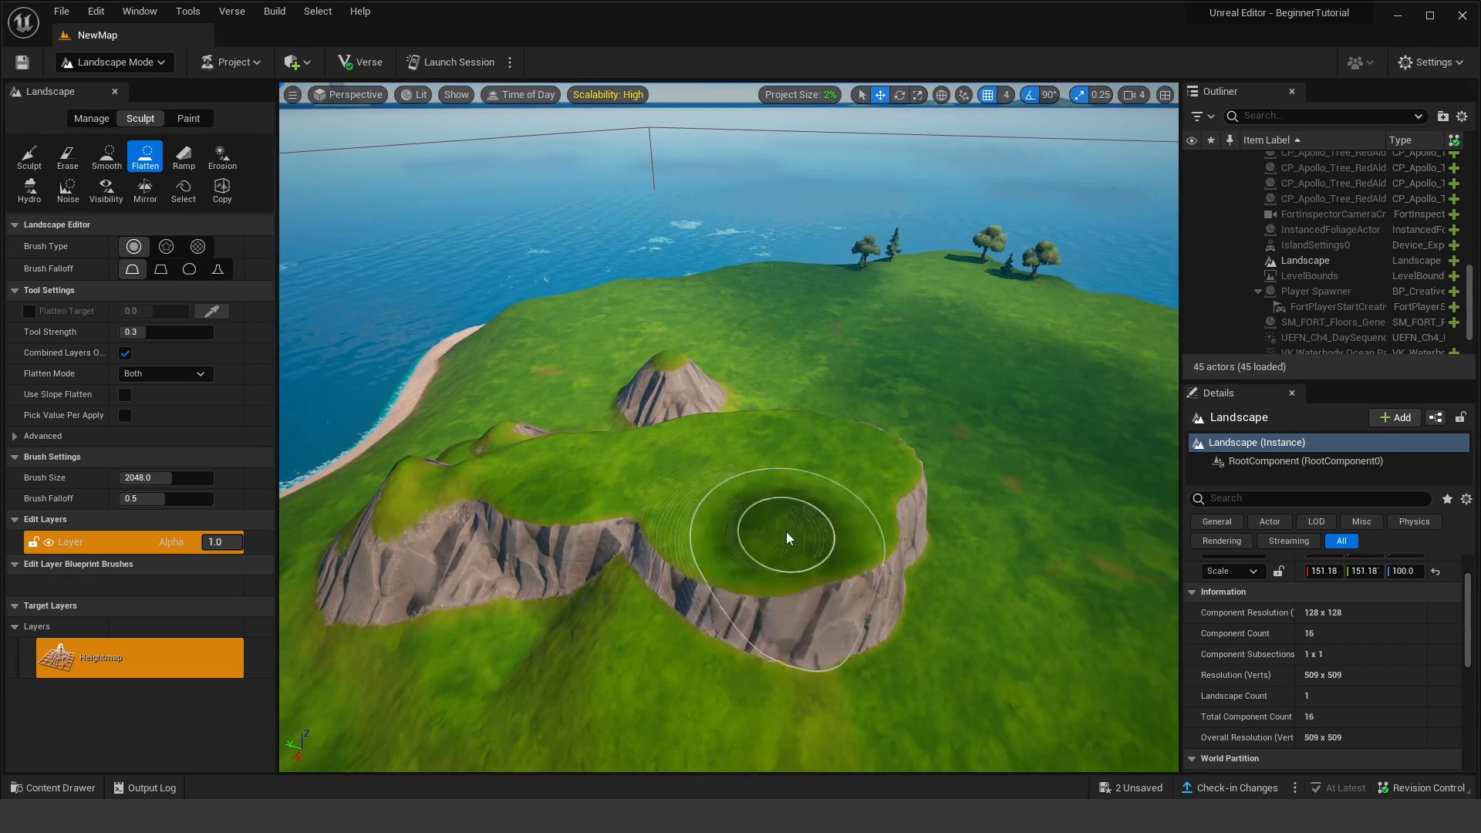
mouse_move(787, 537)
right_down()
mouse_move(609, 471)
mouse_move(839, 471)
right_up()
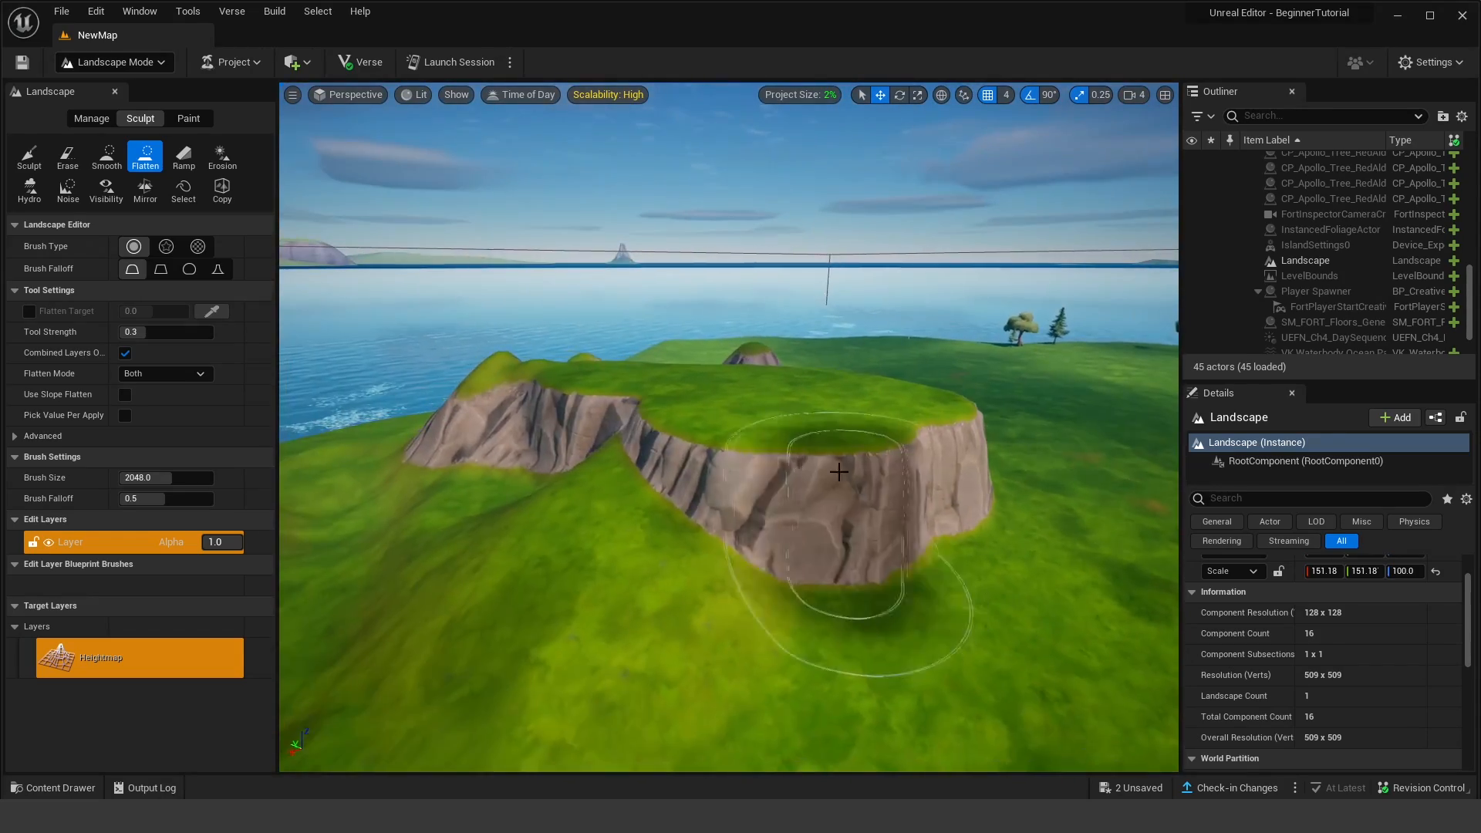
mouse_move(824, 407)
right_down()
mouse_move(793, 499)
mouse_move(717, 501)
right_up()
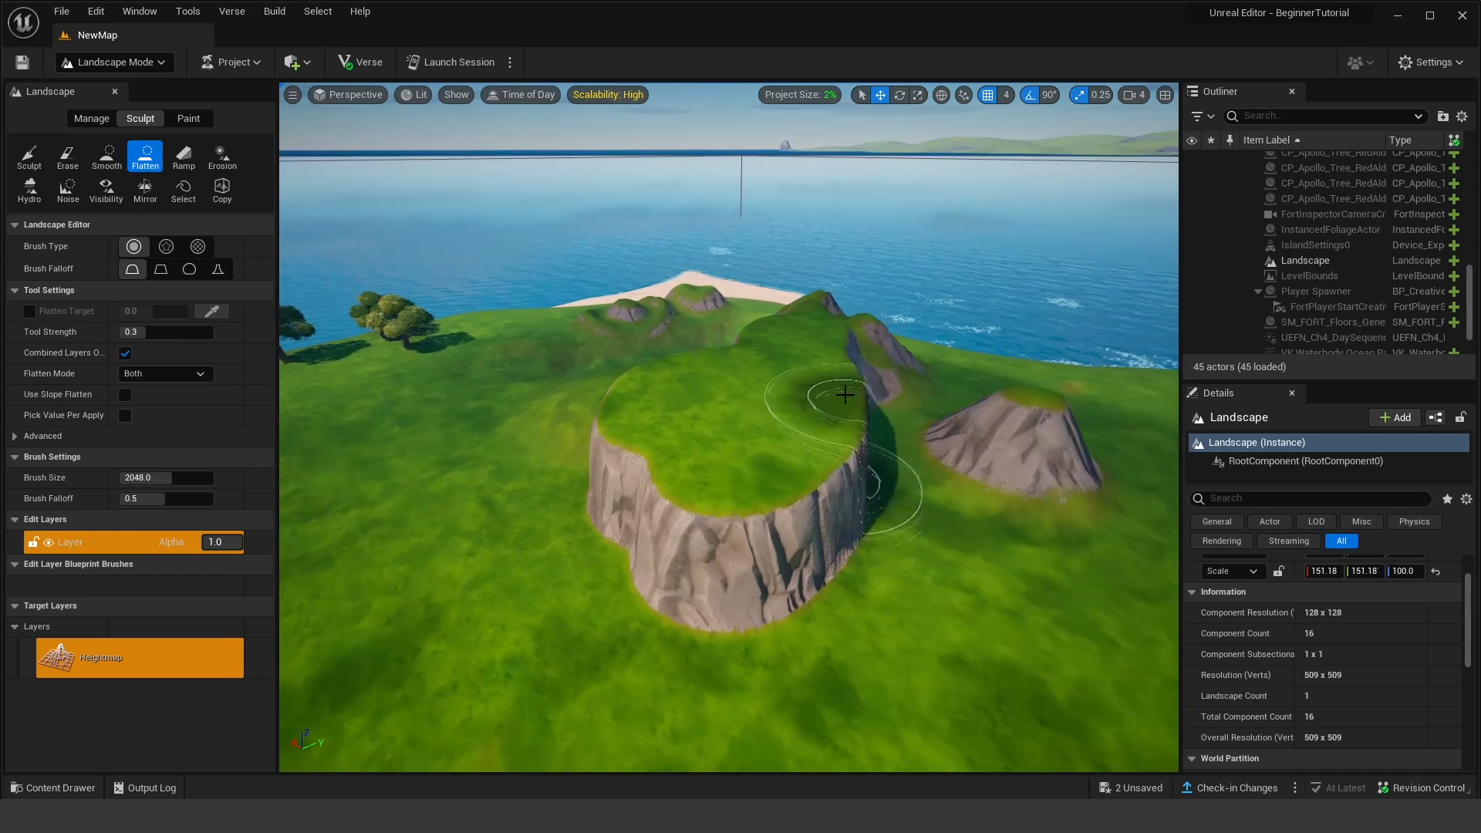
mouse_move(866, 397)
mouse_down()
mouse_move(991, 414)
mouse_move(882, 384)
mouse_up()
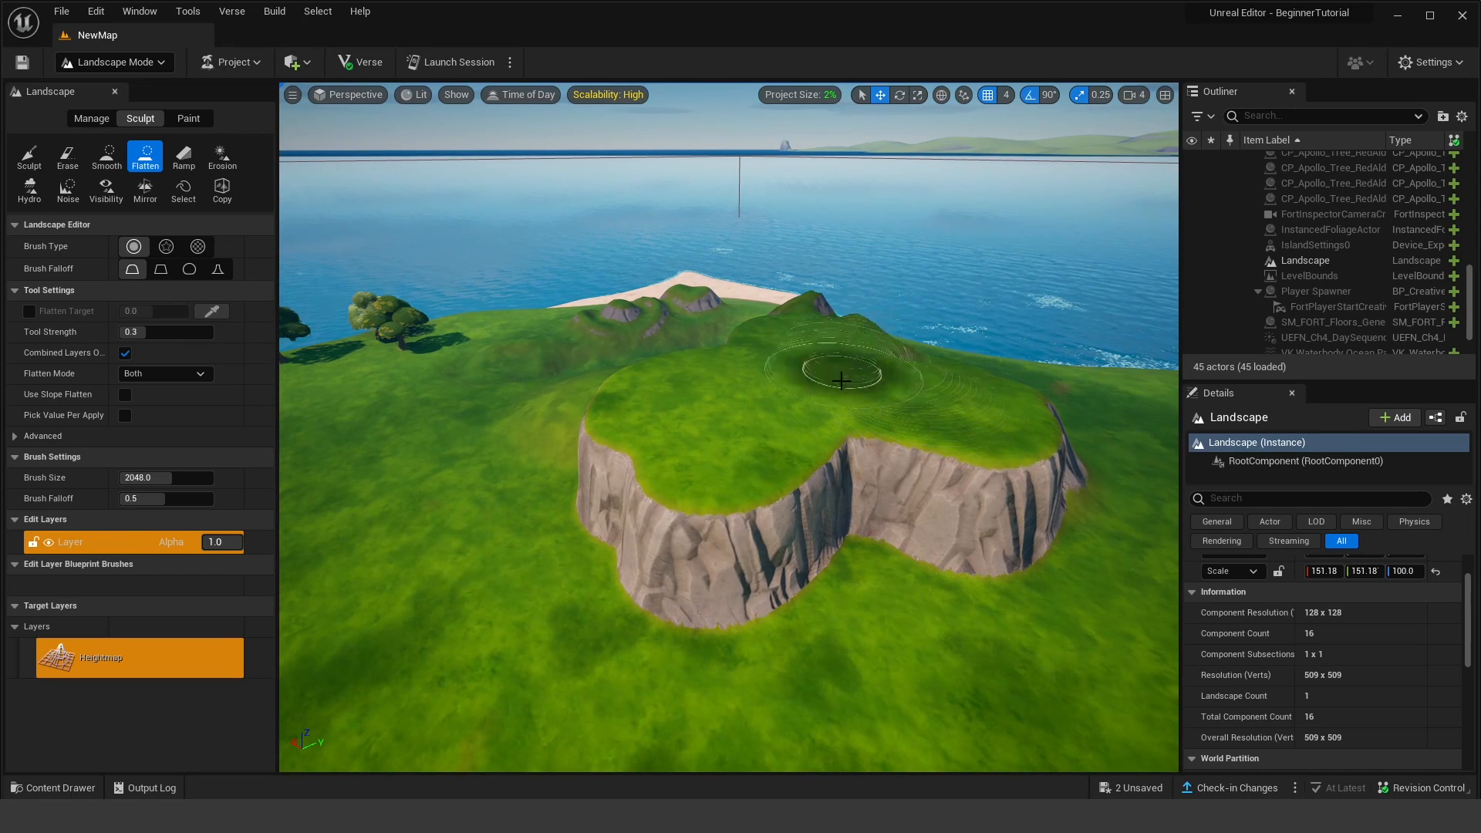
right_drag(918, 459, 770, 432)
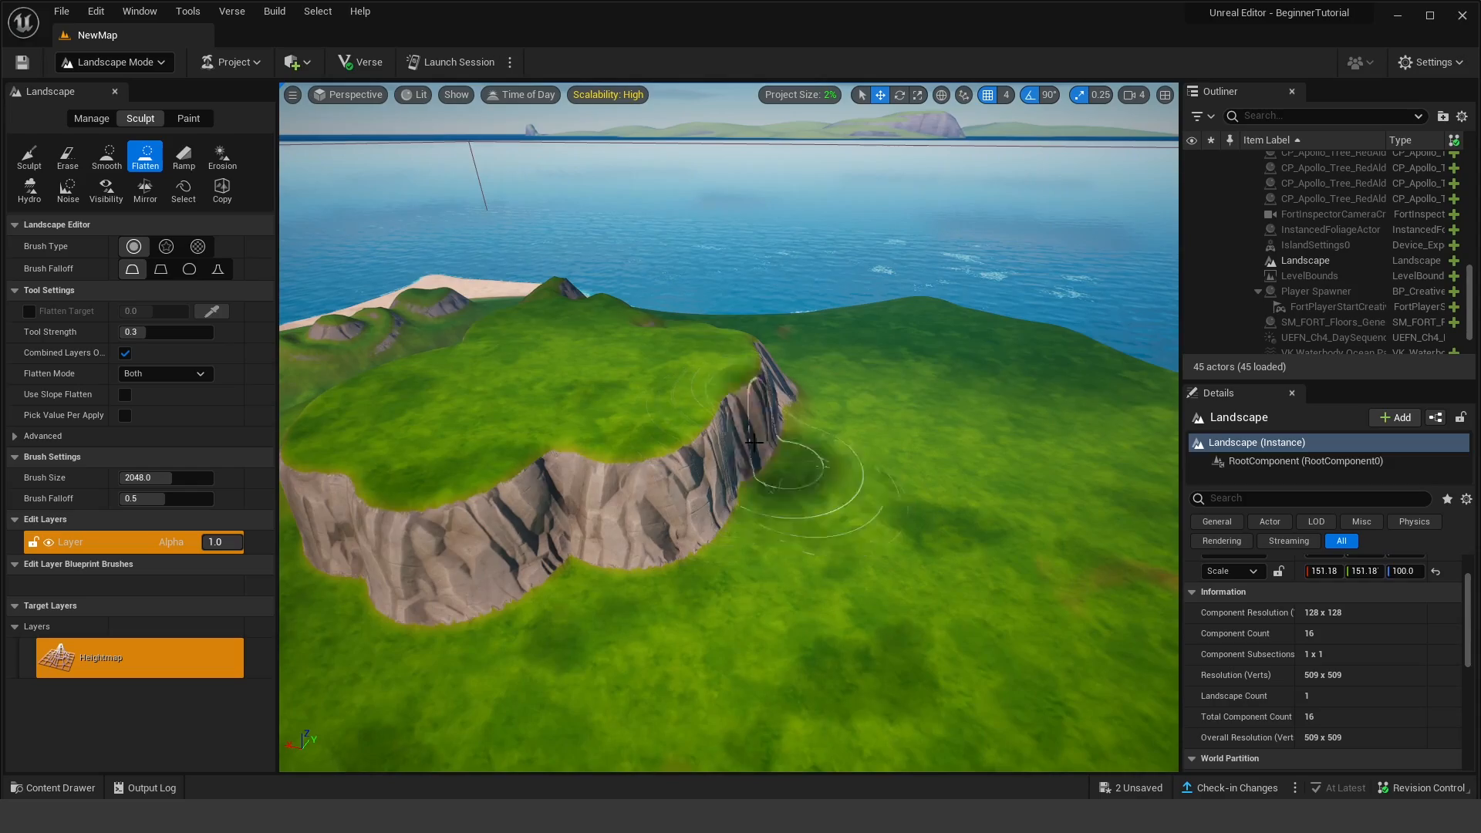
Step: Smooth part of the plateau's cliff edge into a gentle grassy slope using the Smooth tool
key(w)
right_drag(770, 432, 694, 494)
key(s)
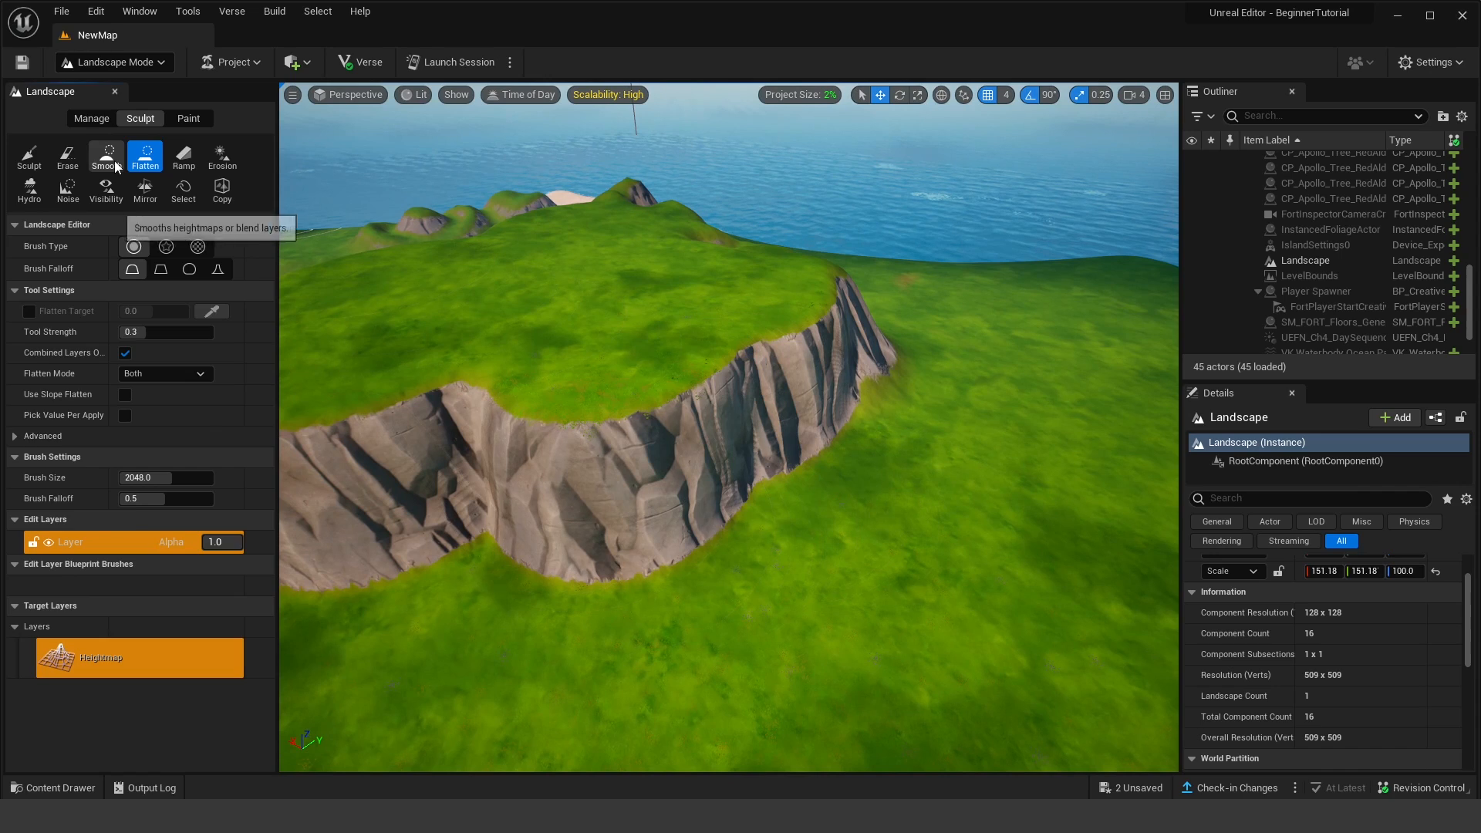
click(107, 155)
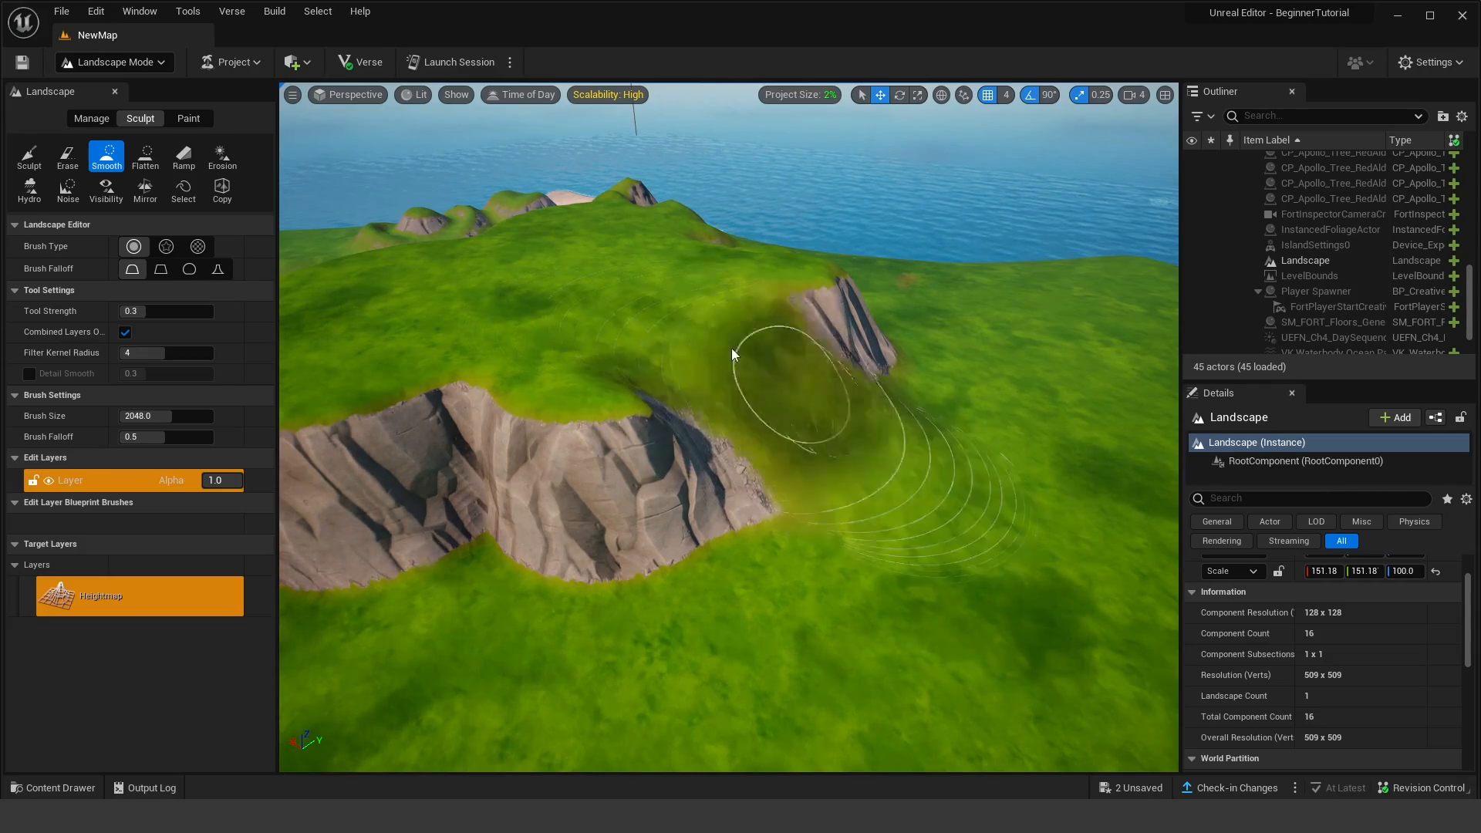
key(w)
mouse_move(733, 356)
right_down()
mouse_move(687, 381)
mouse_move(609, 324)
mouse_move(605, 278)
mouse_move(664, 241)
mouse_move(749, 408)
mouse_move(737, 480)
mouse_move(914, 505)
right_up()
key(s)
key(a)
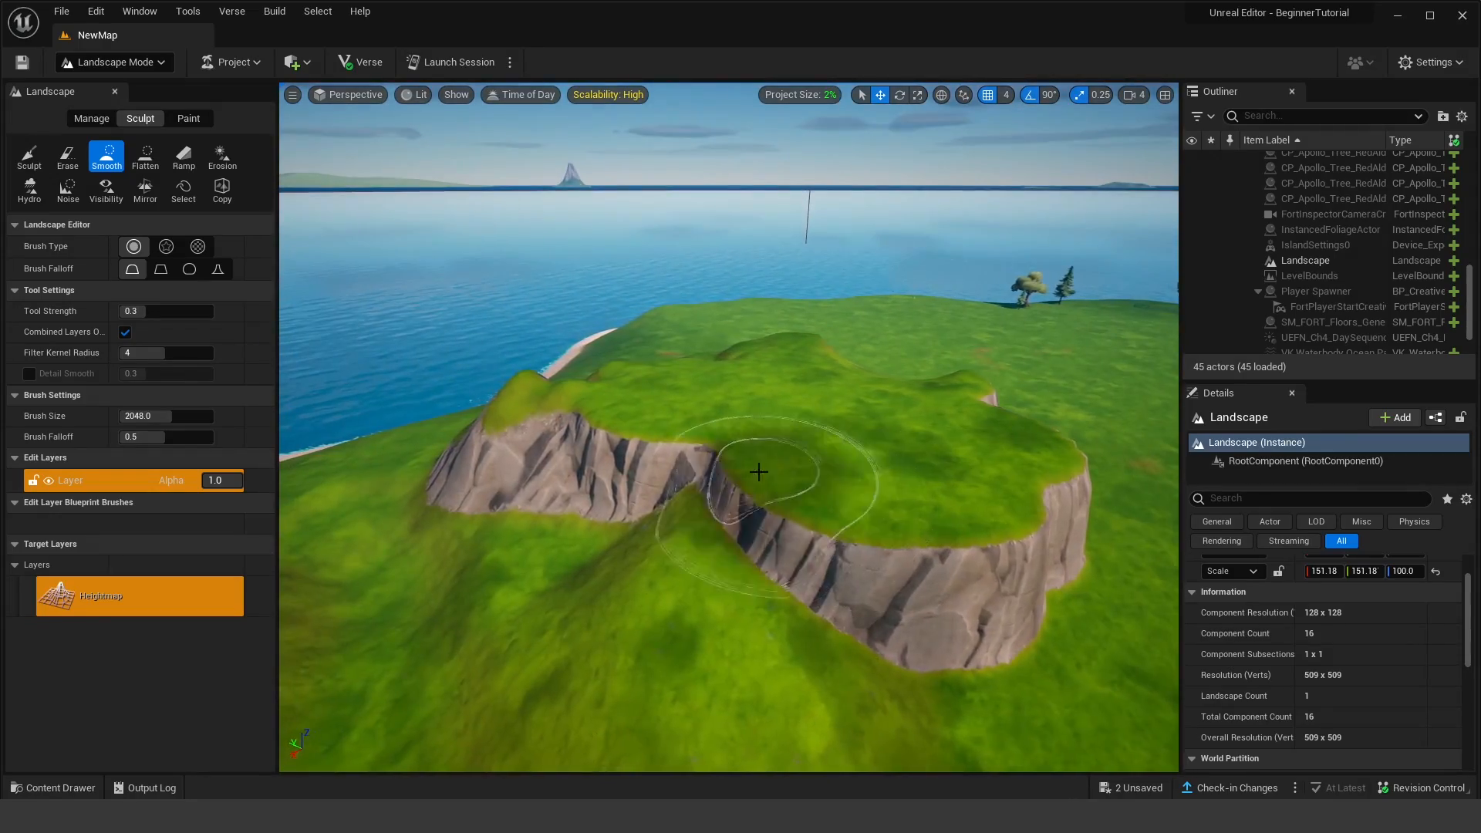
Step: Continue smoothing the plateau's top surface and other stretches of its cliff rim
mouse_move(759, 472)
mouse_down()
mouse_move(731, 546)
mouse_move(771, 468)
mouse_move(777, 485)
mouse_up()
key(d)
mouse_move(777, 486)
right_down()
mouse_move(733, 493)
mouse_move(760, 480)
right_up()
drag(540, 540, 455, 590)
mouse_move(455, 590)
right_down()
mouse_move(332, 602)
mouse_move(285, 625)
right_up()
key(d)
mouse_move(802, 540)
mouse_down()
mouse_move(839, 567)
mouse_move(873, 658)
mouse_up()
key(a)
mouse_move(655, 420)
right_down()
mouse_move(617, 417)
mouse_move(717, 385)
right_up()
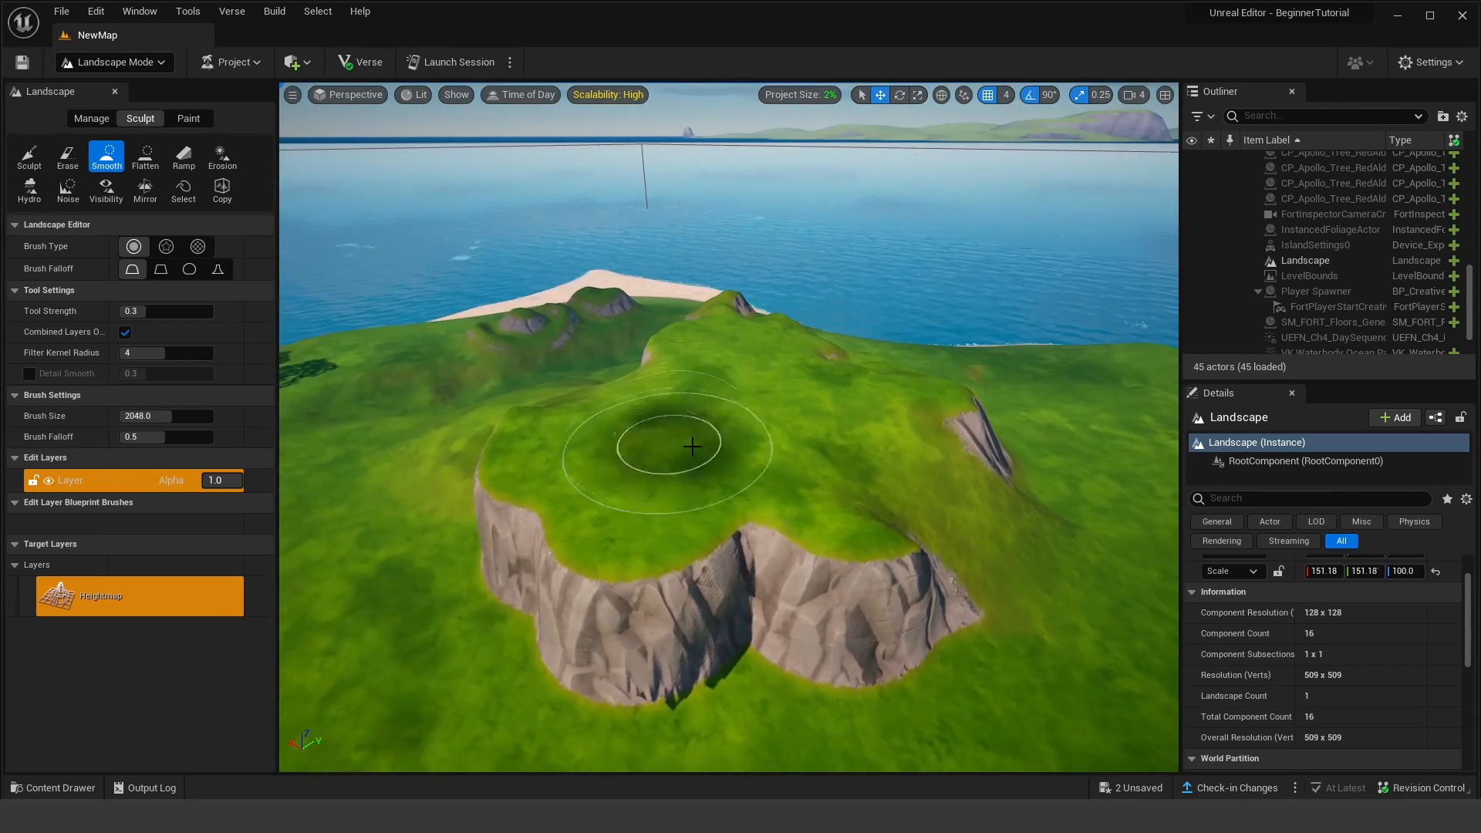
drag(692, 447, 719, 424)
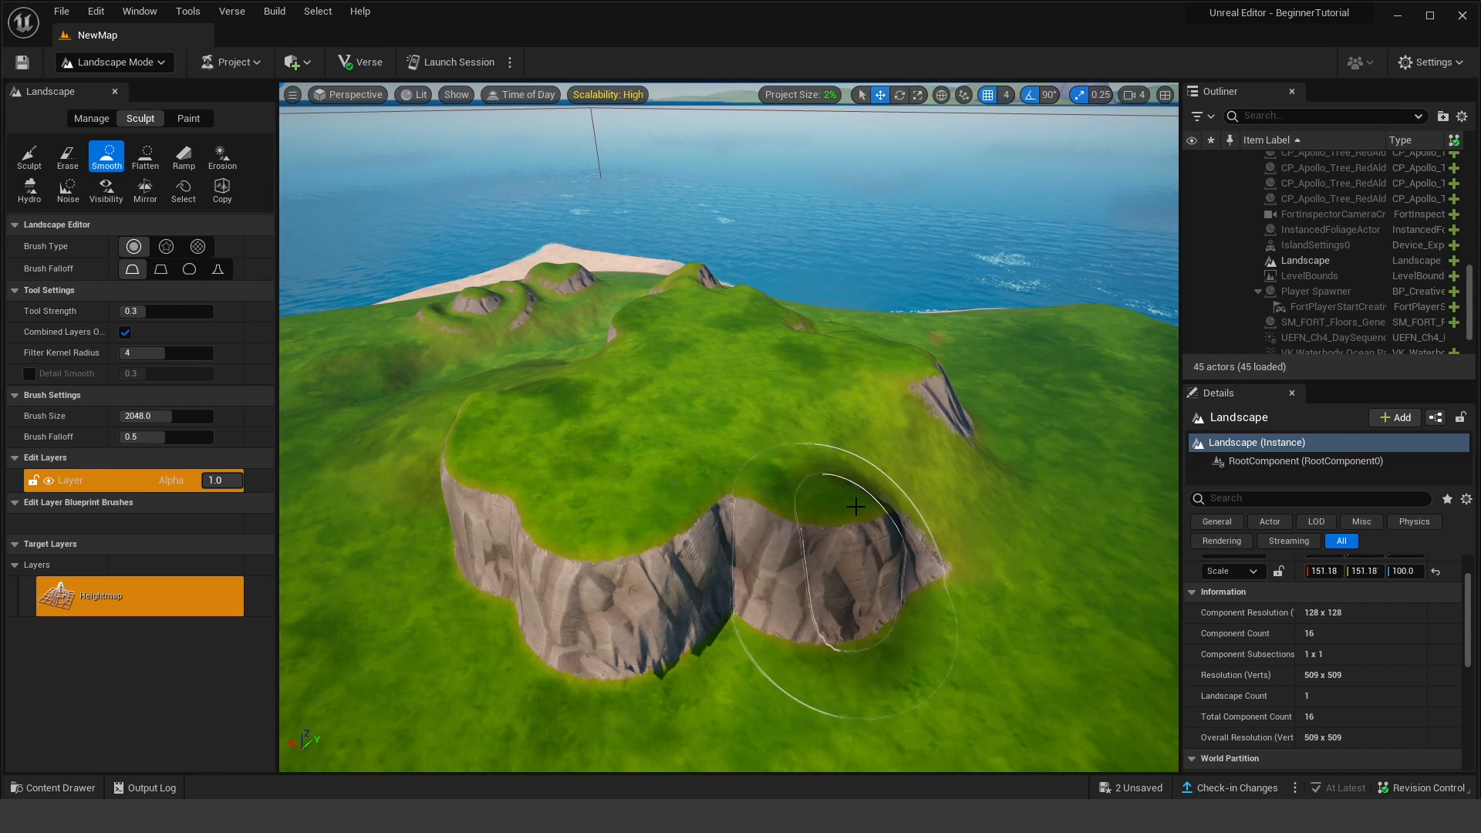
Step: Raise several tall rock peaks on the open grass beside the plateau with the Sculpt tool at strength 1.0
click(27, 168)
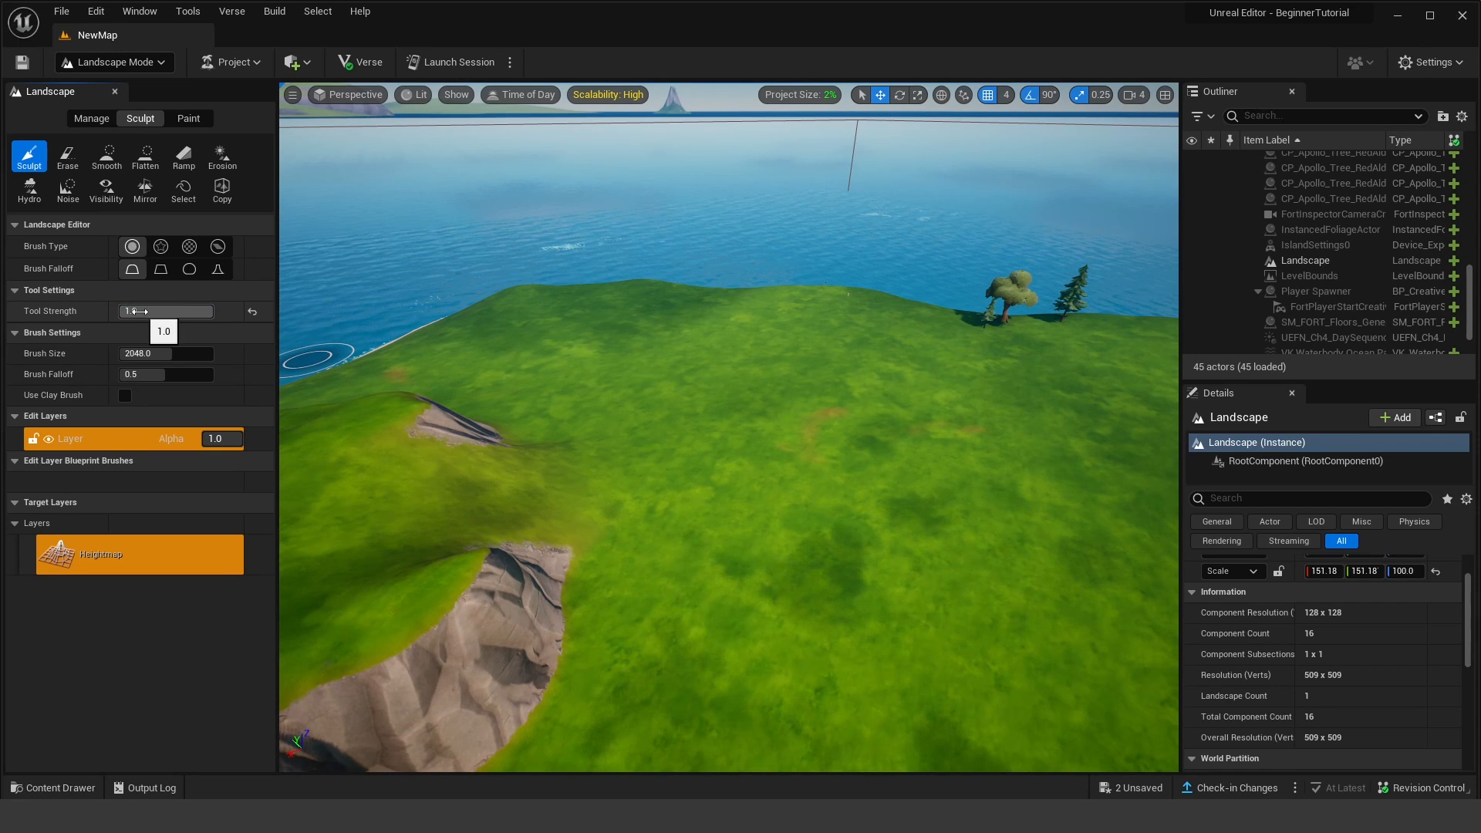
drag(766, 419, 765, 404)
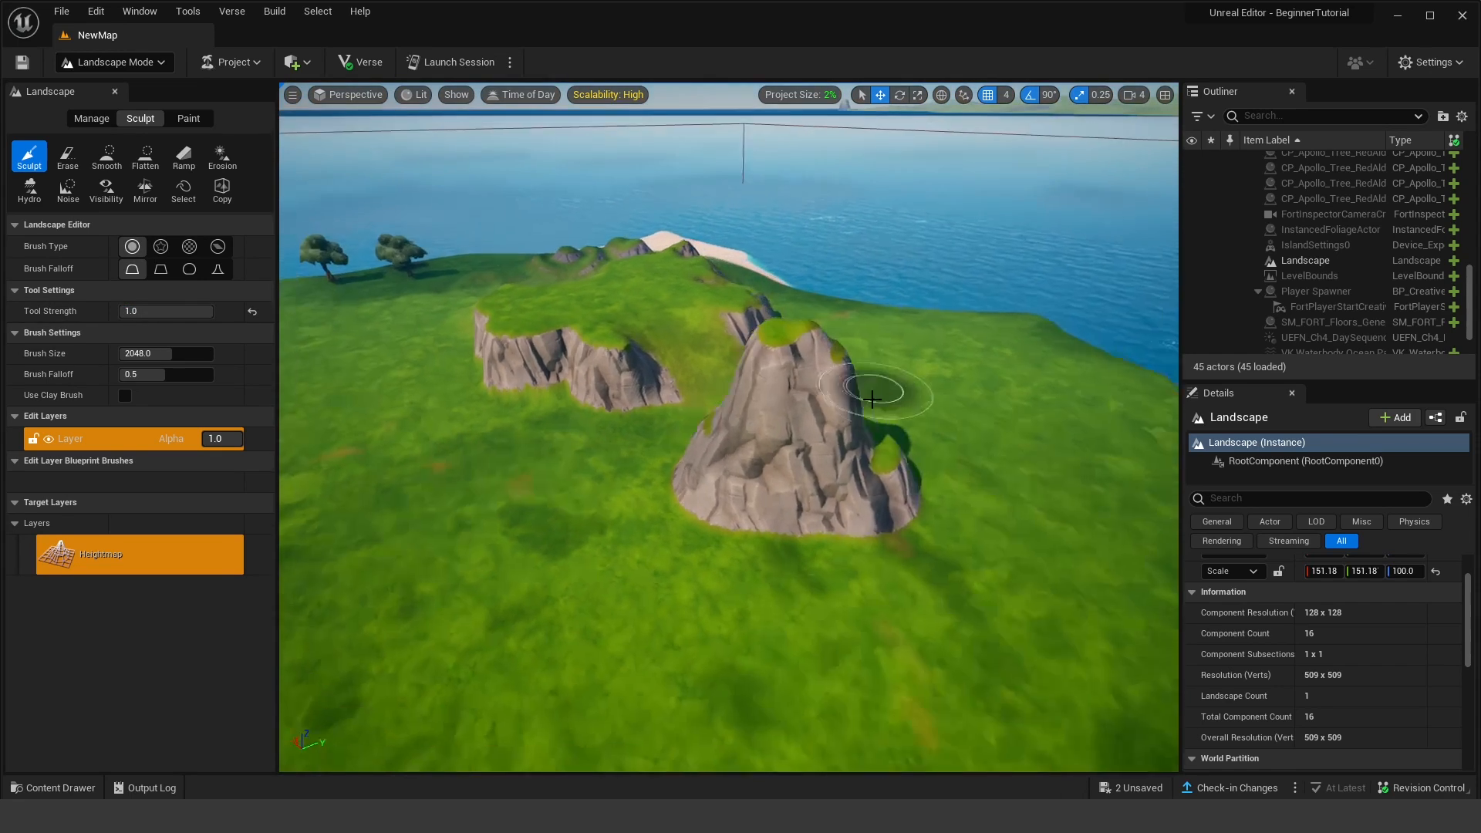
drag(853, 486, 842, 513)
right_drag(842, 513, 841, 514)
drag(840, 514, 843, 515)
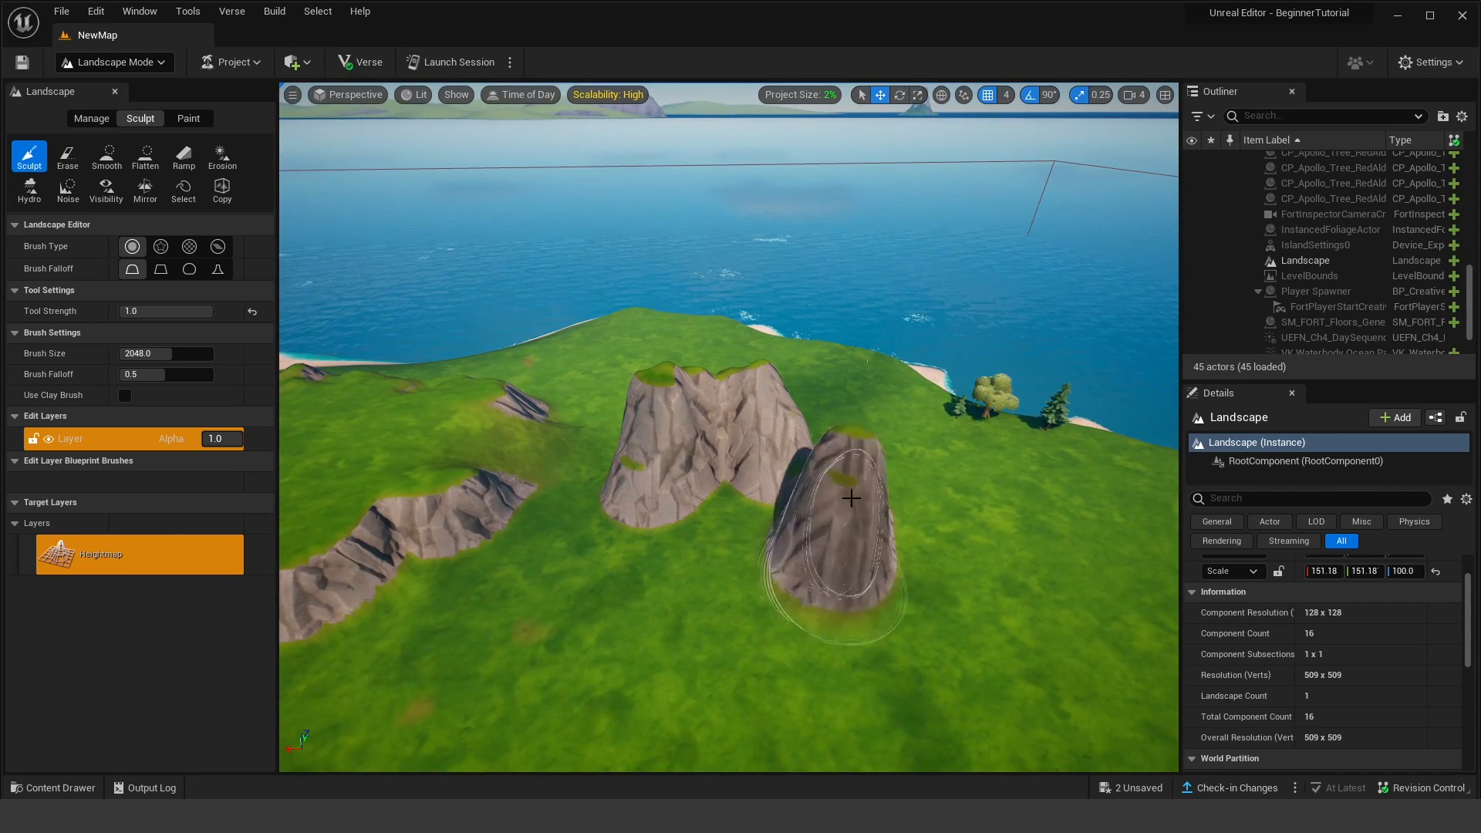
right_drag(828, 507, 784, 479)
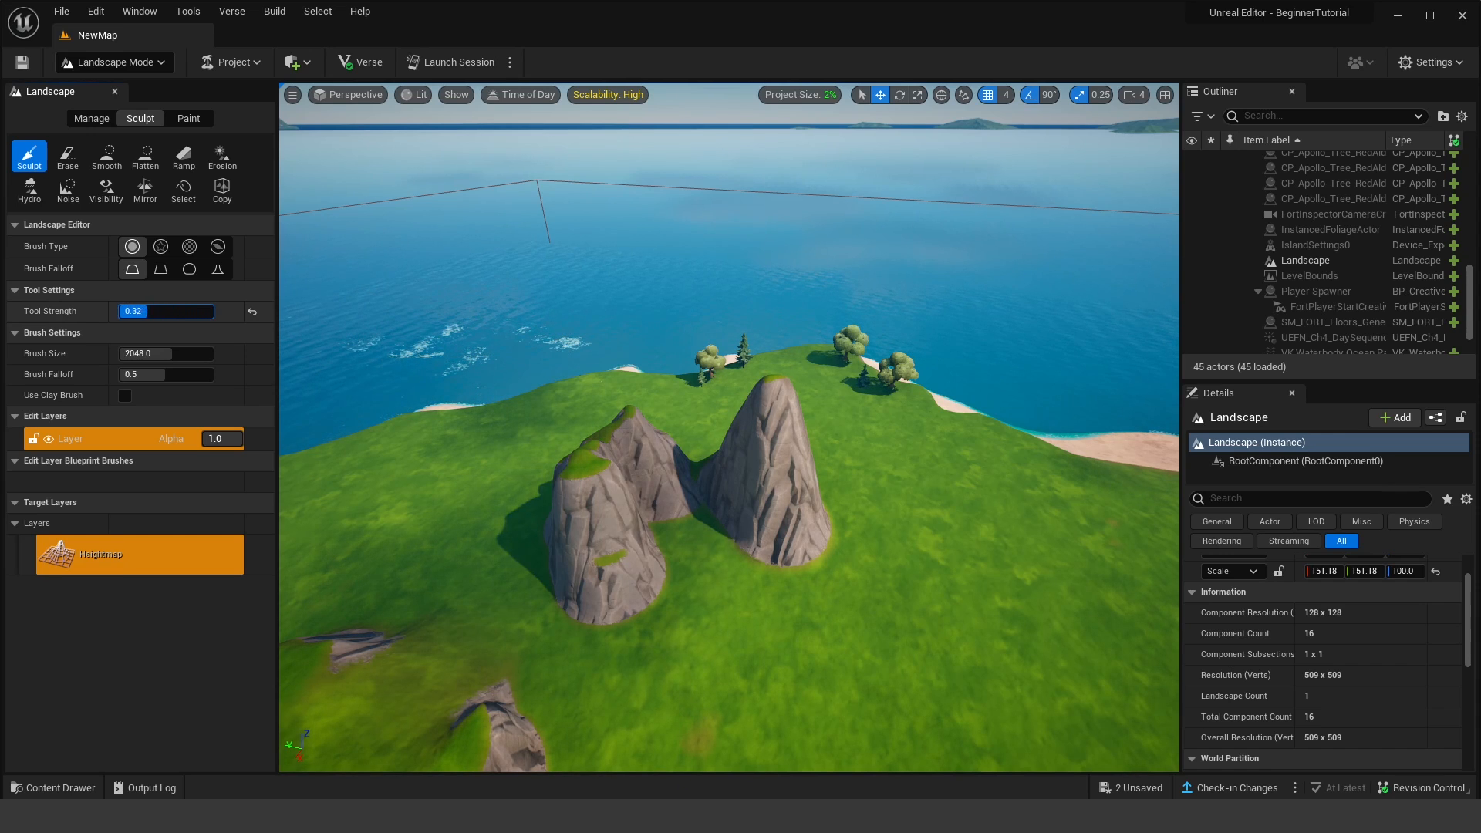
Step: Sculpt lower mounds on the grass in front of the tall peaks with the tool strength reduced to 0.168
right_drag(848, 552, 810, 562)
mouse_move(706, 553)
mouse_down()
mouse_move(675, 532)
mouse_move(594, 563)
mouse_up()
drag(914, 559, 918, 556)
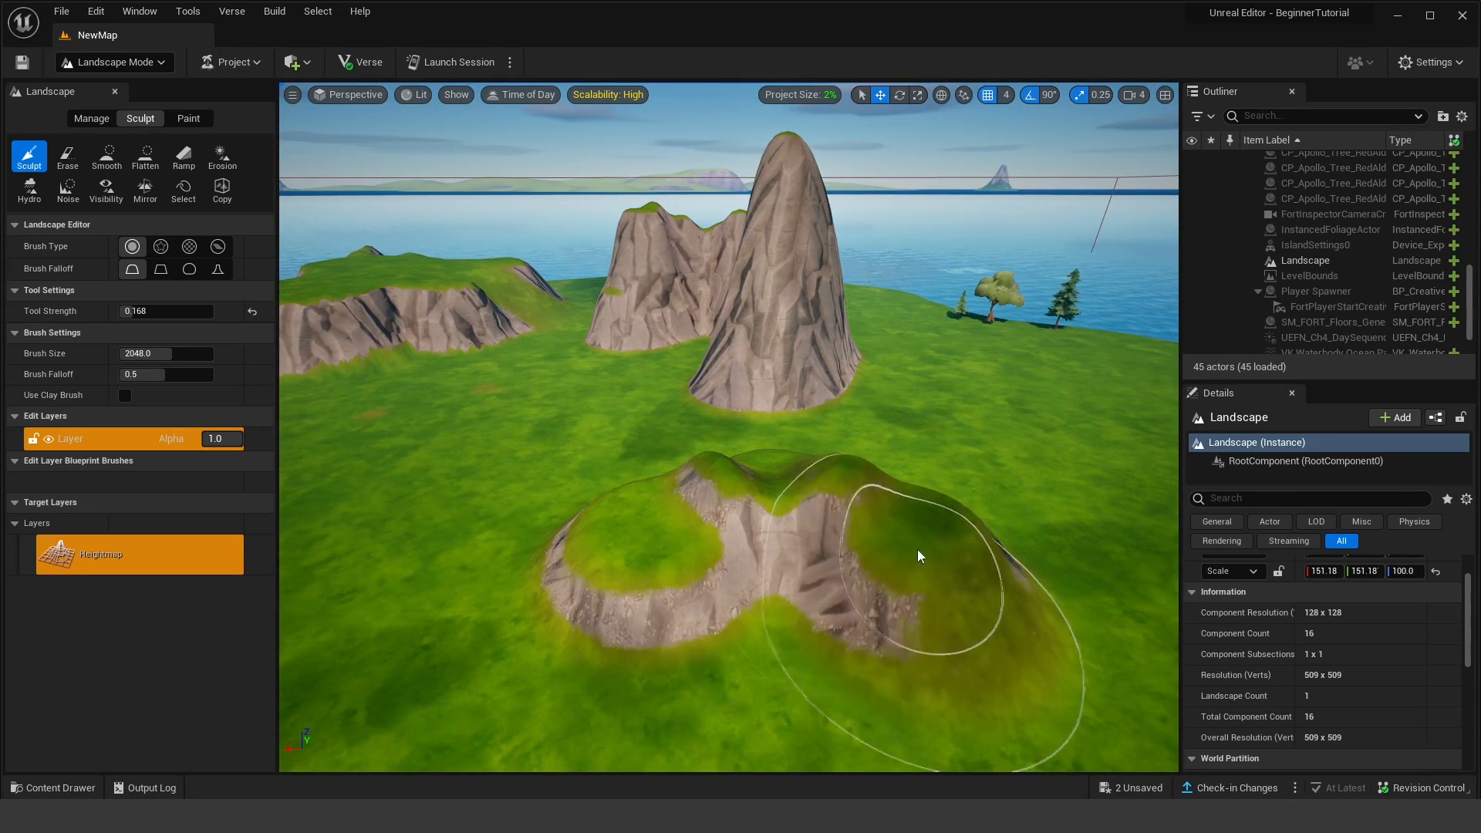
mouse_move(918, 556)
right_down()
mouse_move(956, 575)
mouse_move(930, 579)
right_up()
Step: Undo all the sculpted peaks and mounds on the open grass beside the plateau
key(ctrl+z)
key(ctrl+z)
key(ctrl+z)
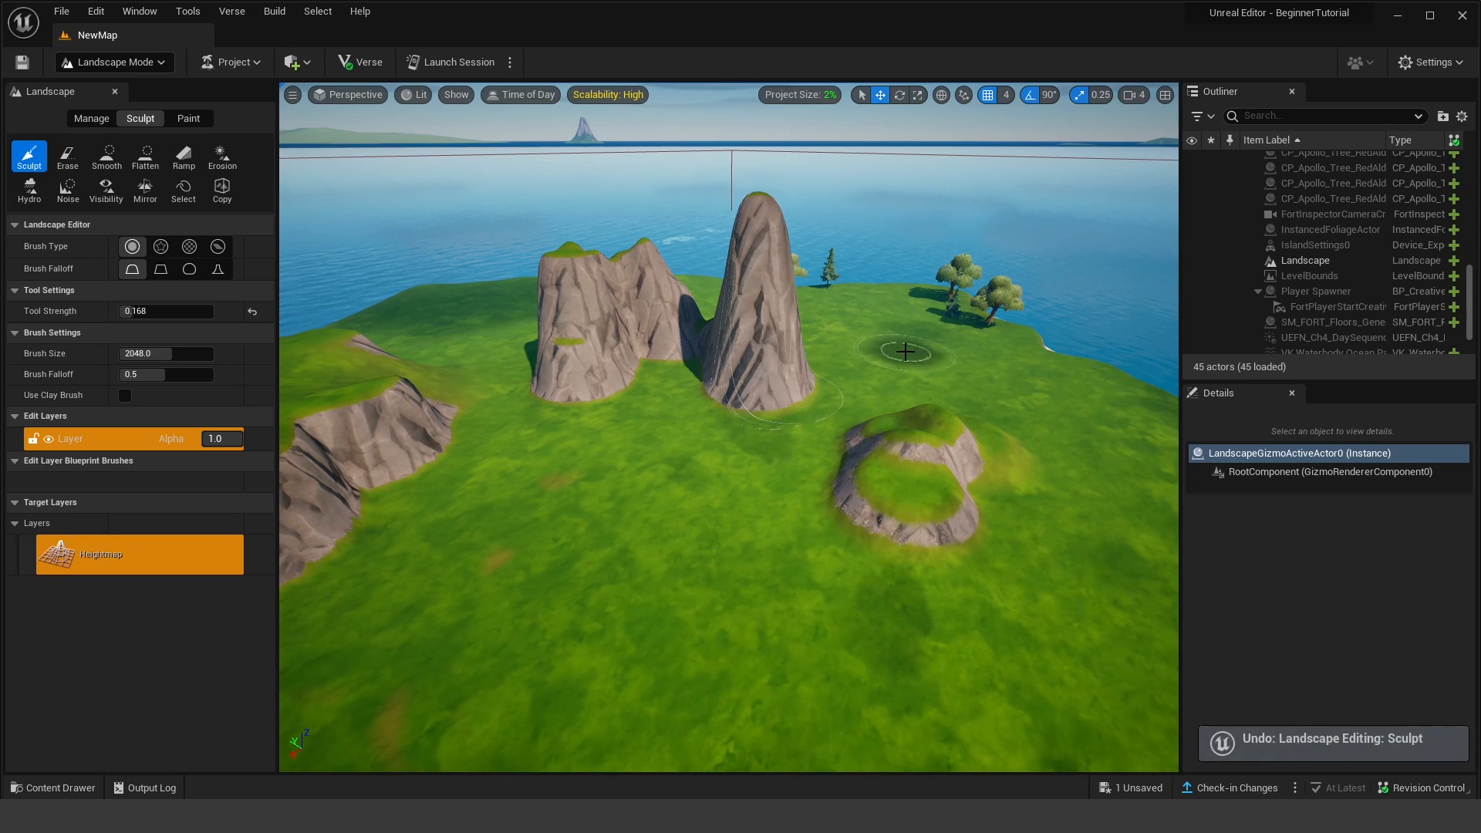
key(ctrl+z)
key(ctrl+z)
key(ctrl+z)
key(ctrl+z)
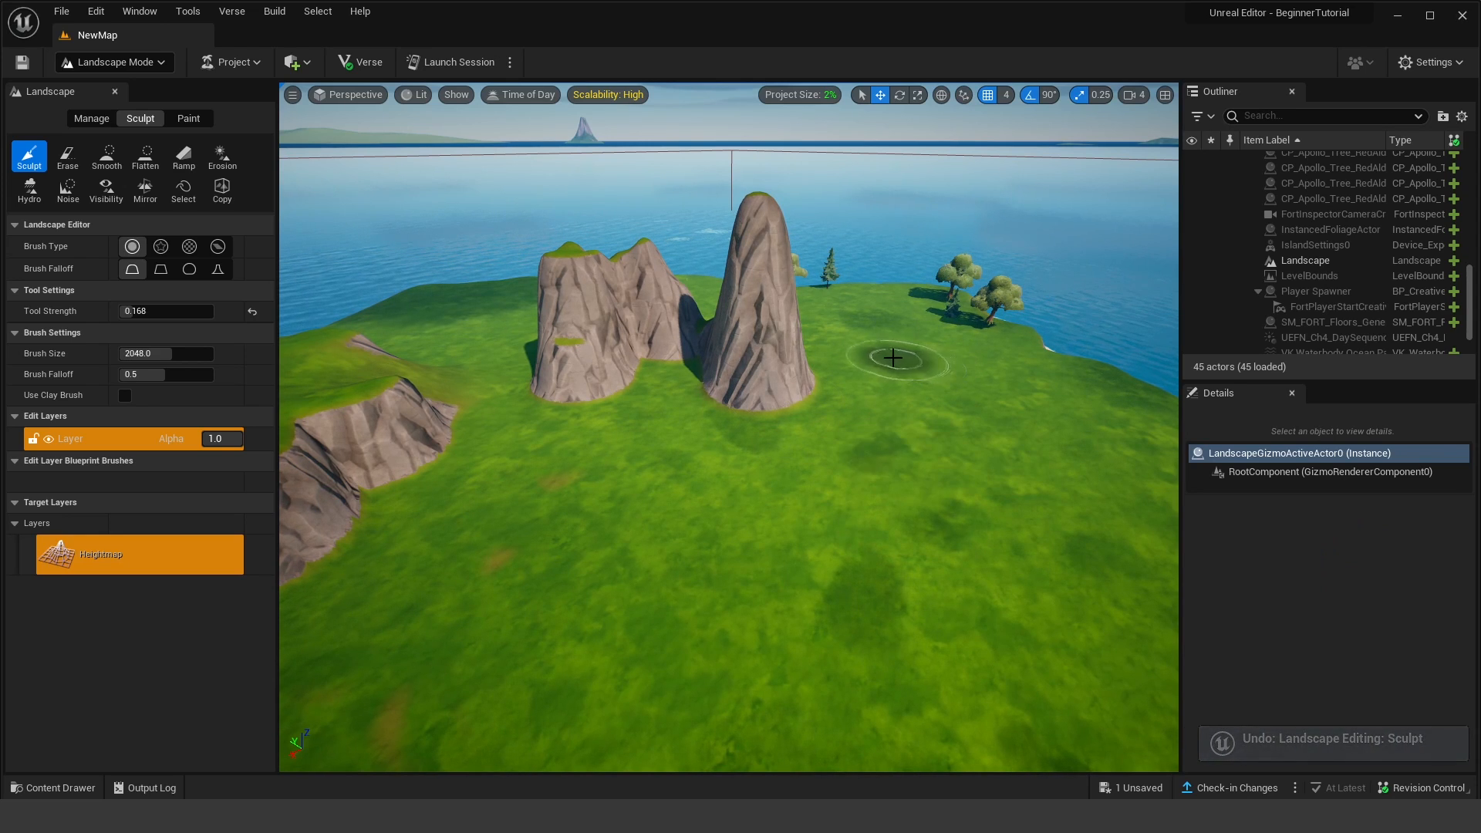
key(ctrl+z)
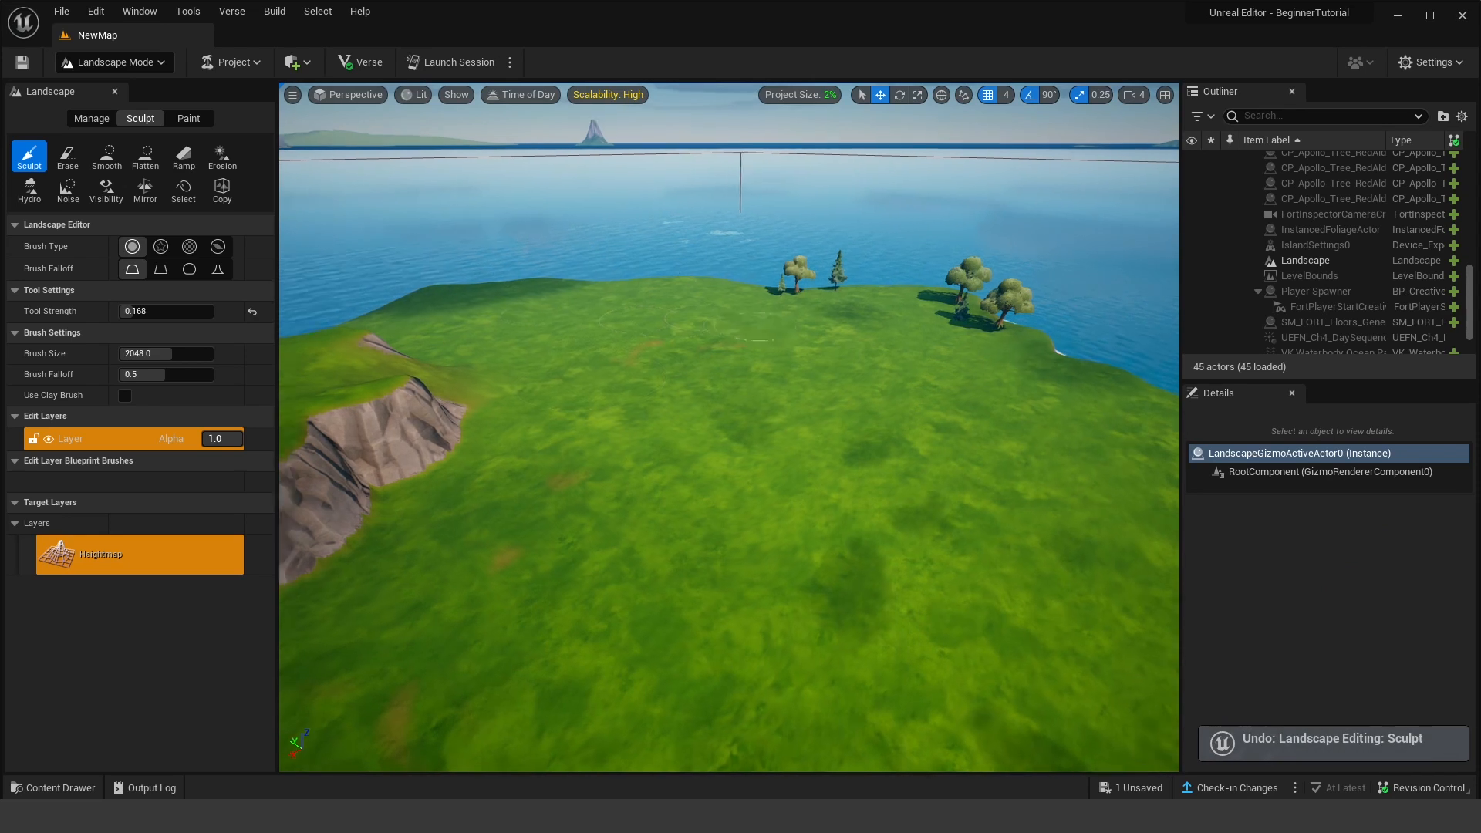
Step: Raise a huge hill beside the plateau with the Sculpt tool at strength 0.344 and brush size 8192
right_drag(630, 316, 730, 320)
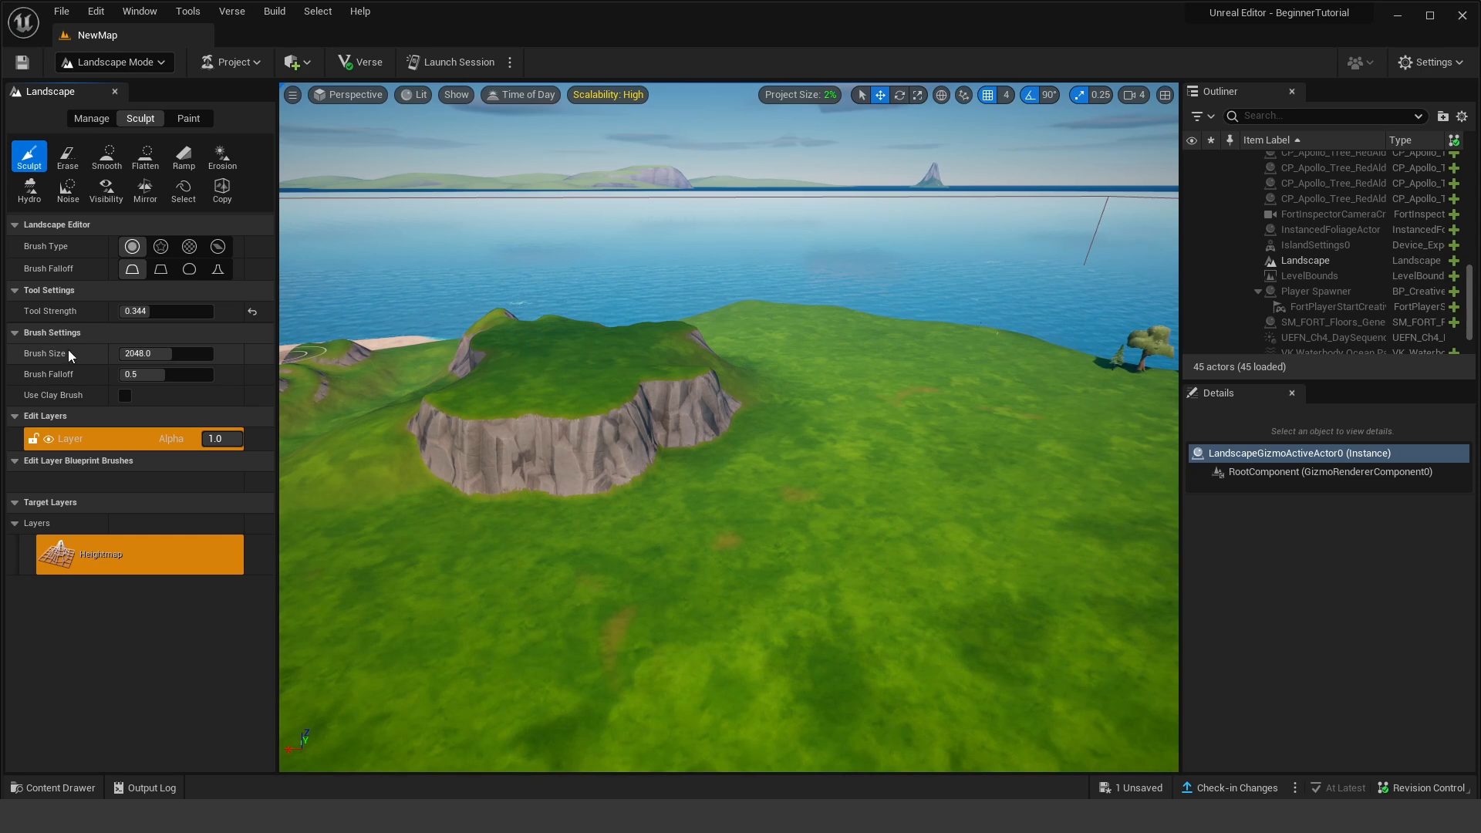
drag(128, 356, 212, 357)
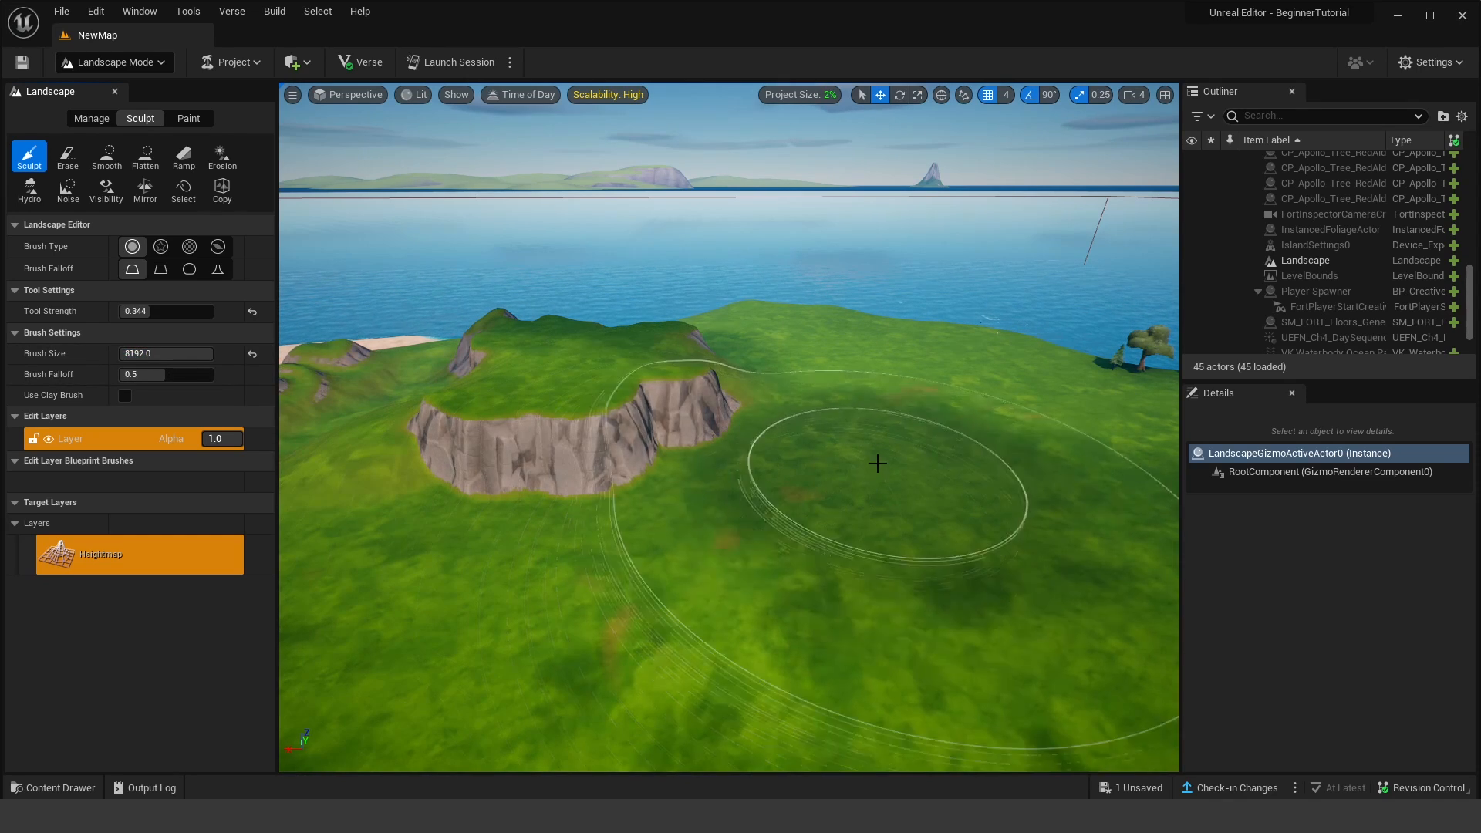
drag(877, 456, 873, 447)
right_drag(873, 446, 956, 462)
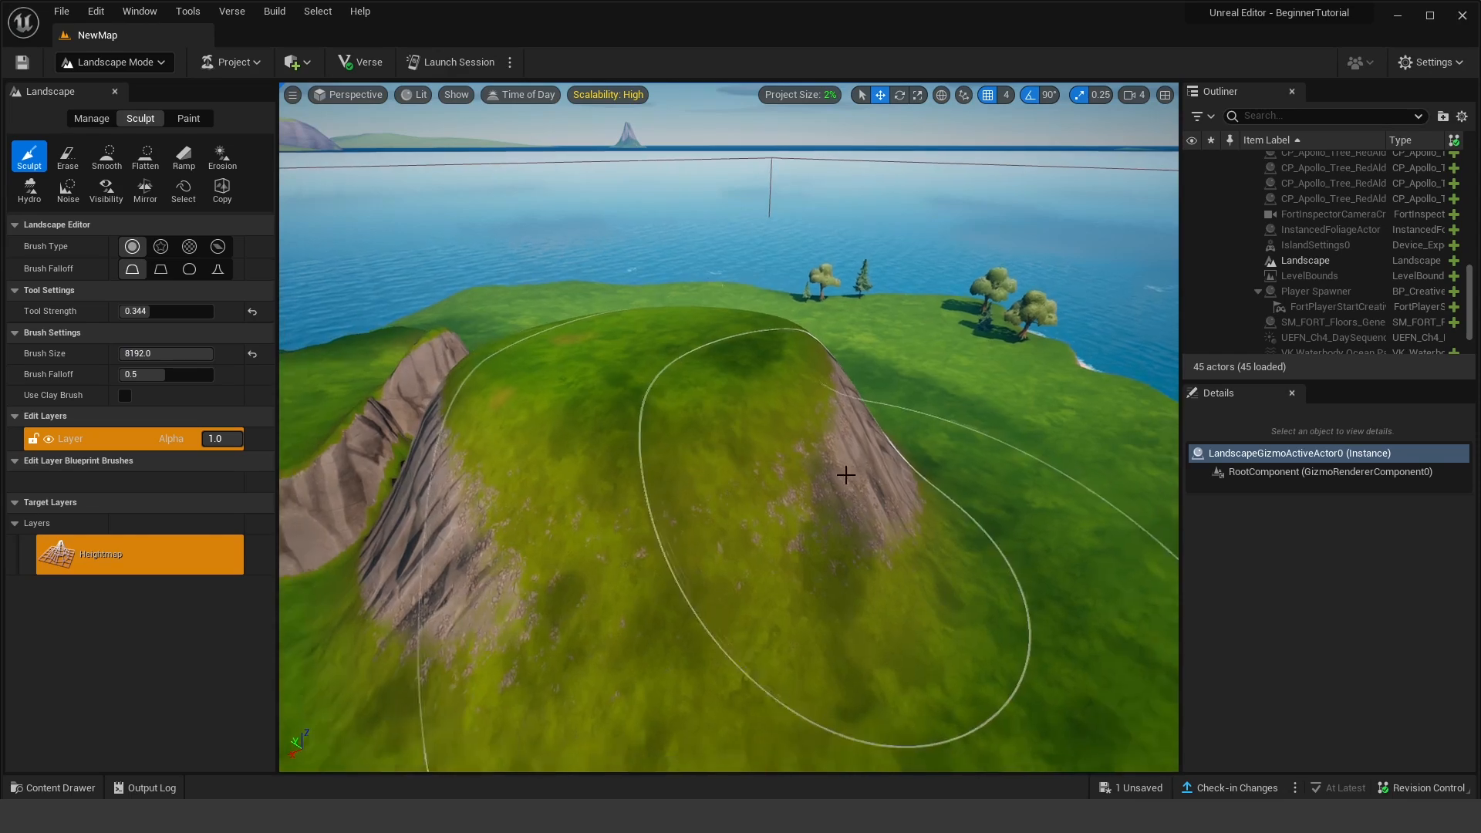
right_drag(779, 434, 686, 421)
drag(820, 395, 821, 399)
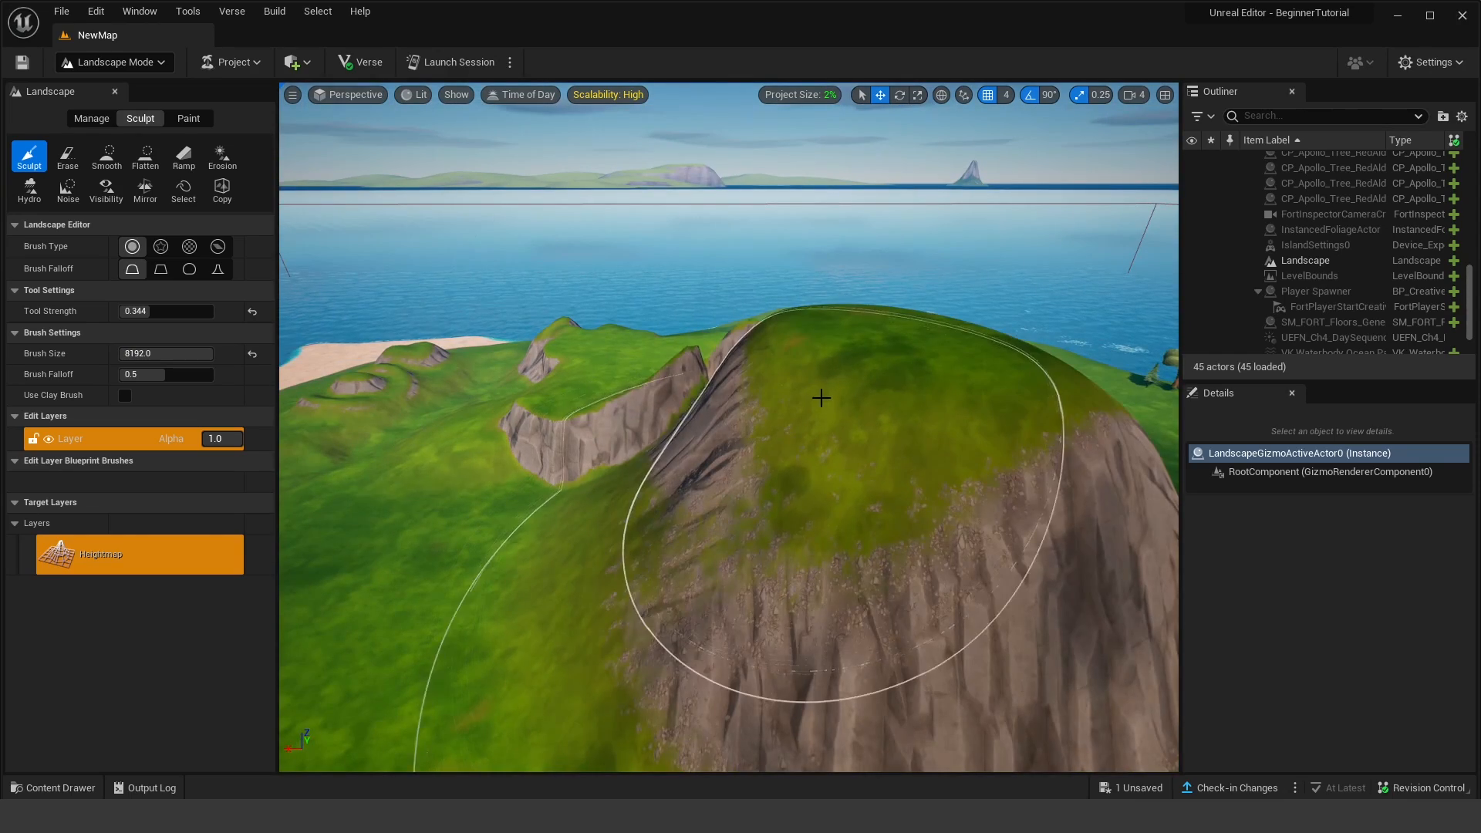
Step: Undo the large hill sculpted with the oversized brush
right_drag(695, 379, 775, 390)
key(ctrl+z)
key(ctrl+z)
key(ctrl+z)
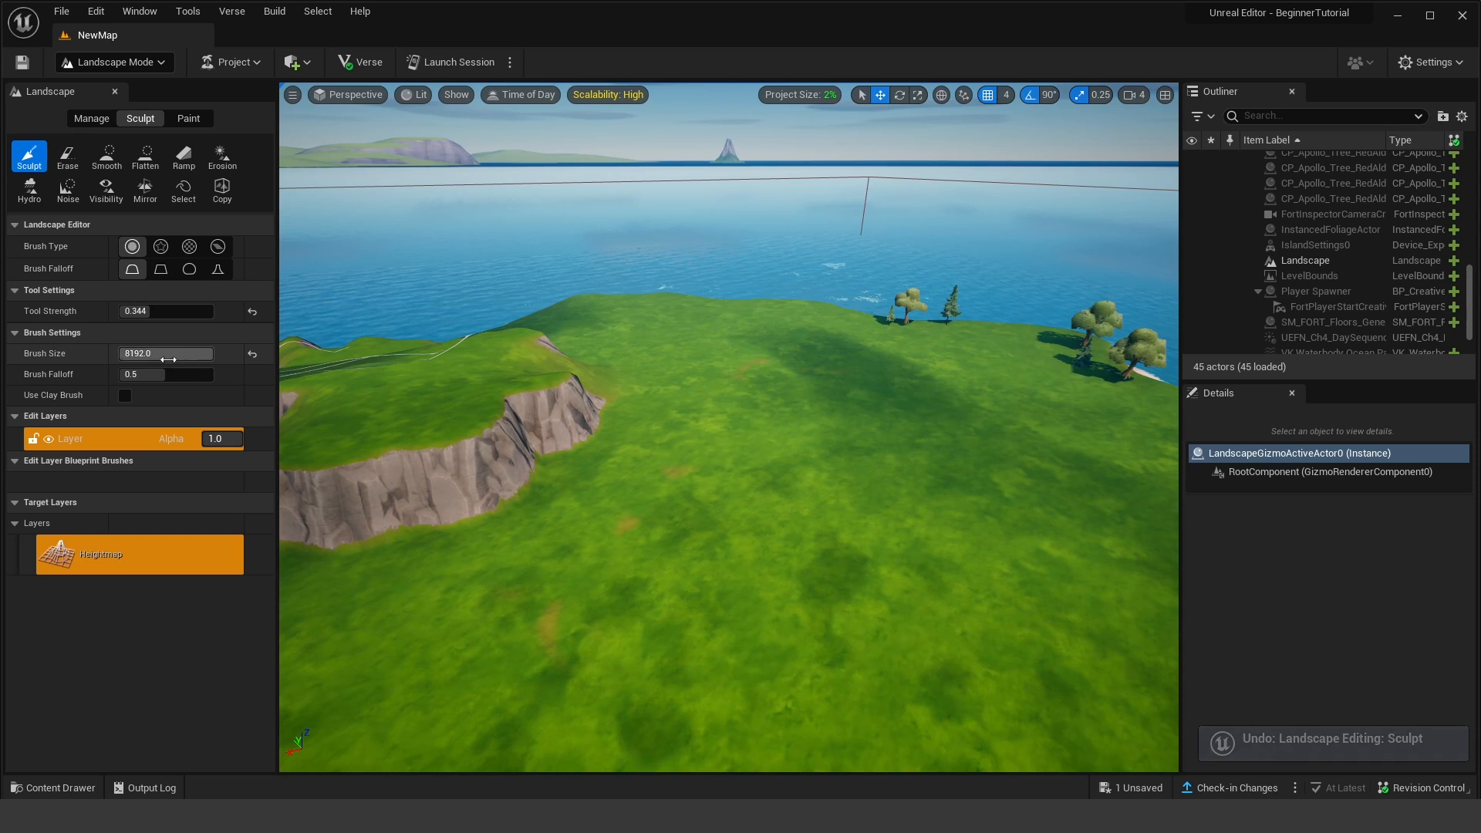
Step: Pull narrow raised ridges out from the plateau's cliff edge across the grass with the Flatten tool at brush size 390.561829
right_drag(646, 529, 601, 532)
click(145, 159)
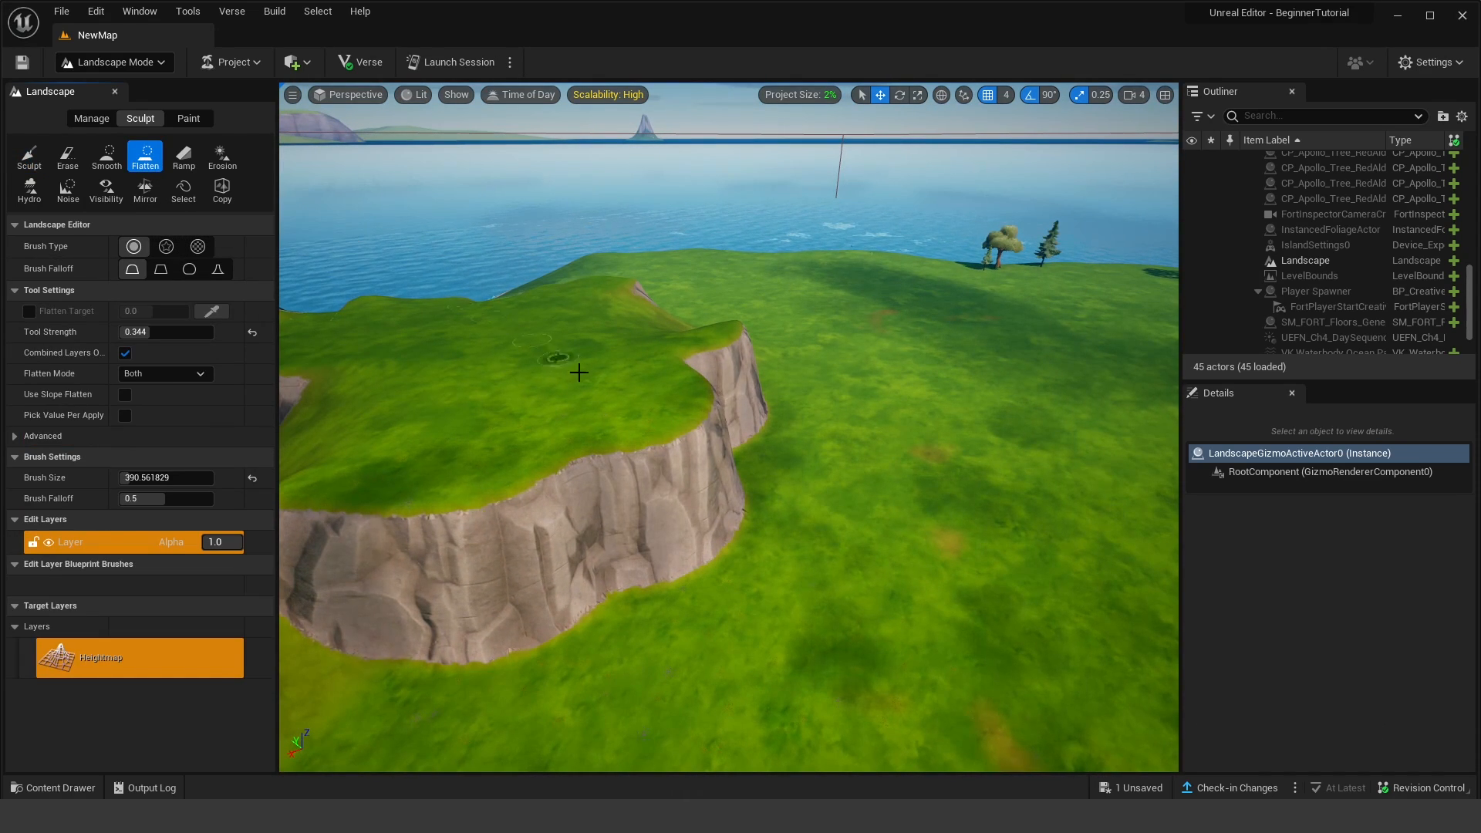
right_drag(579, 373, 624, 394)
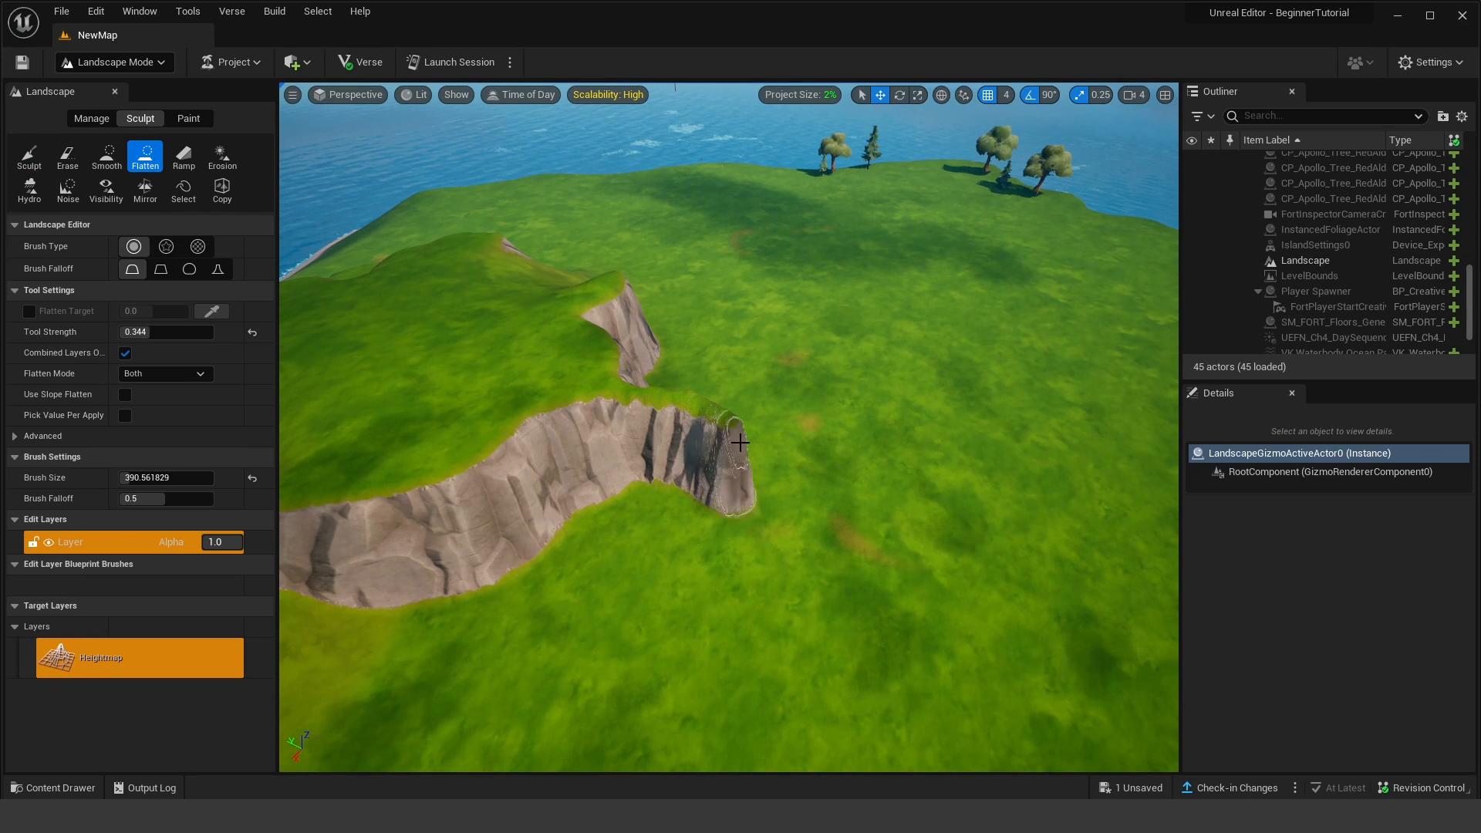
drag(844, 531, 929, 545)
right_drag(928, 545, 898, 549)
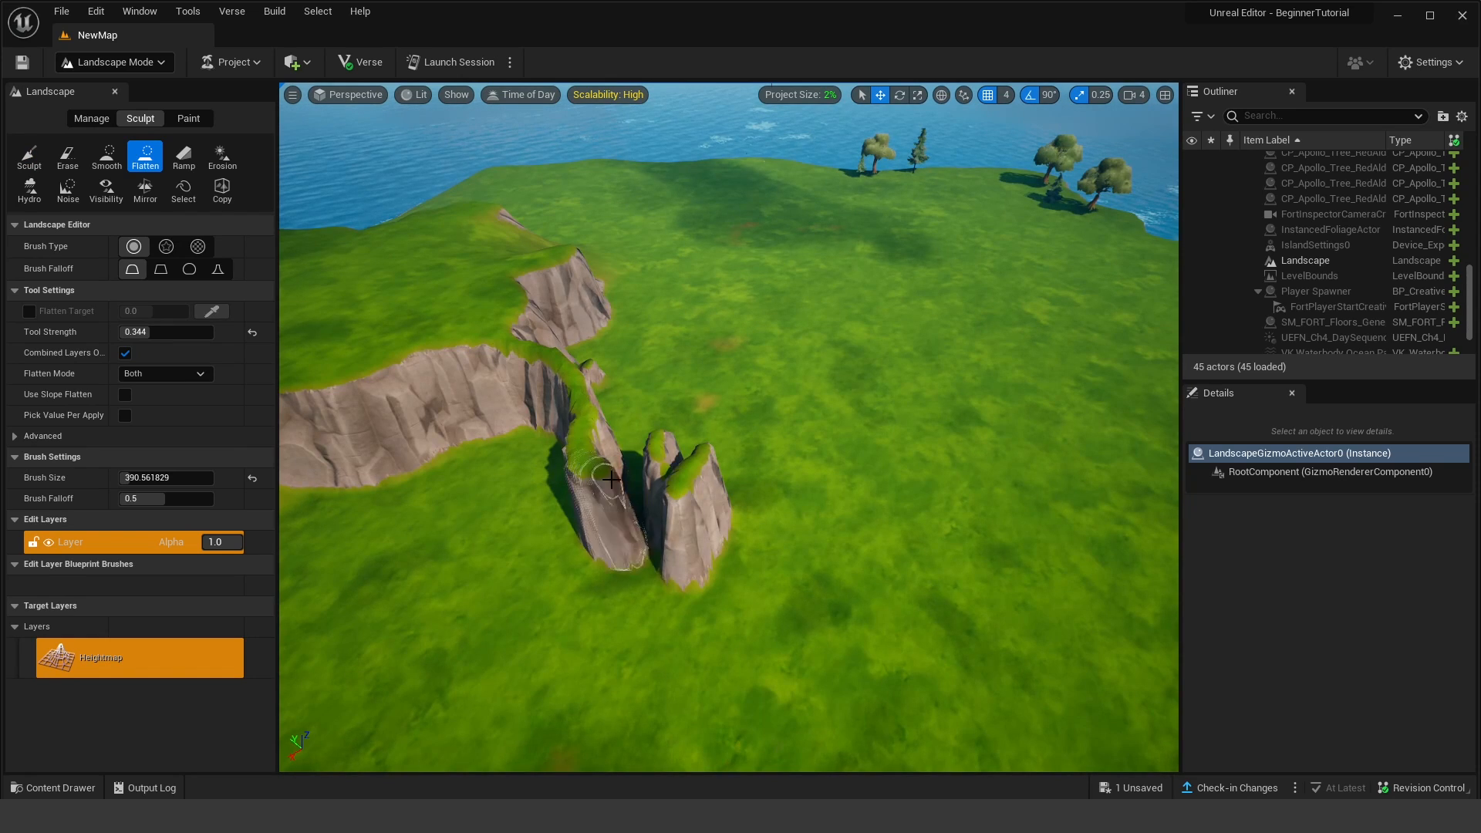
mouse_move(611, 473)
mouse_down()
mouse_move(833, 629)
mouse_move(970, 660)
mouse_up()
Step: Level the raised ridges back down to the surrounding grass with the Flatten tool at brush size 1924.478027
right_drag(971, 660, 250, 306)
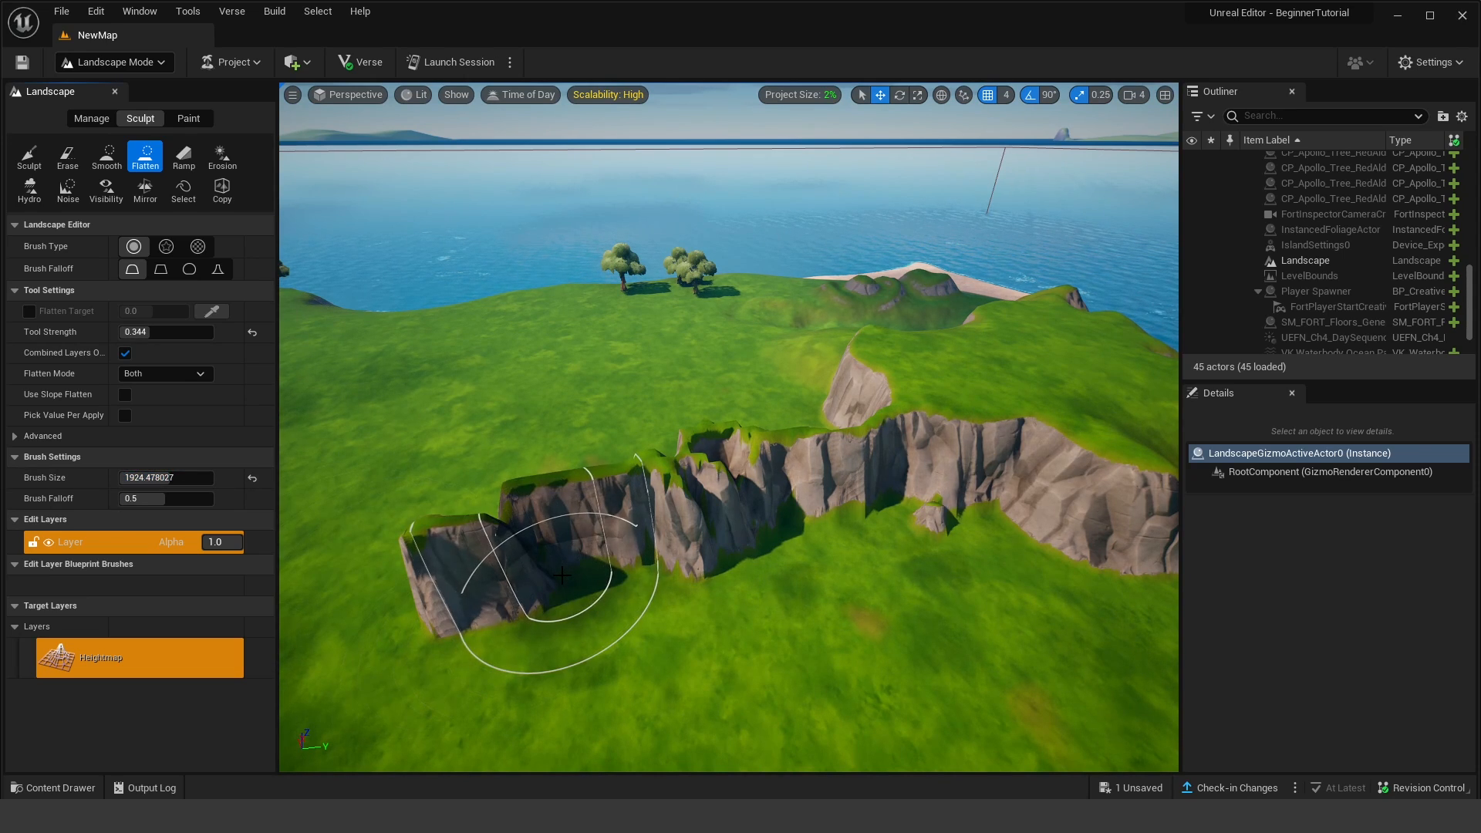
right_drag(663, 401, 847, 485)
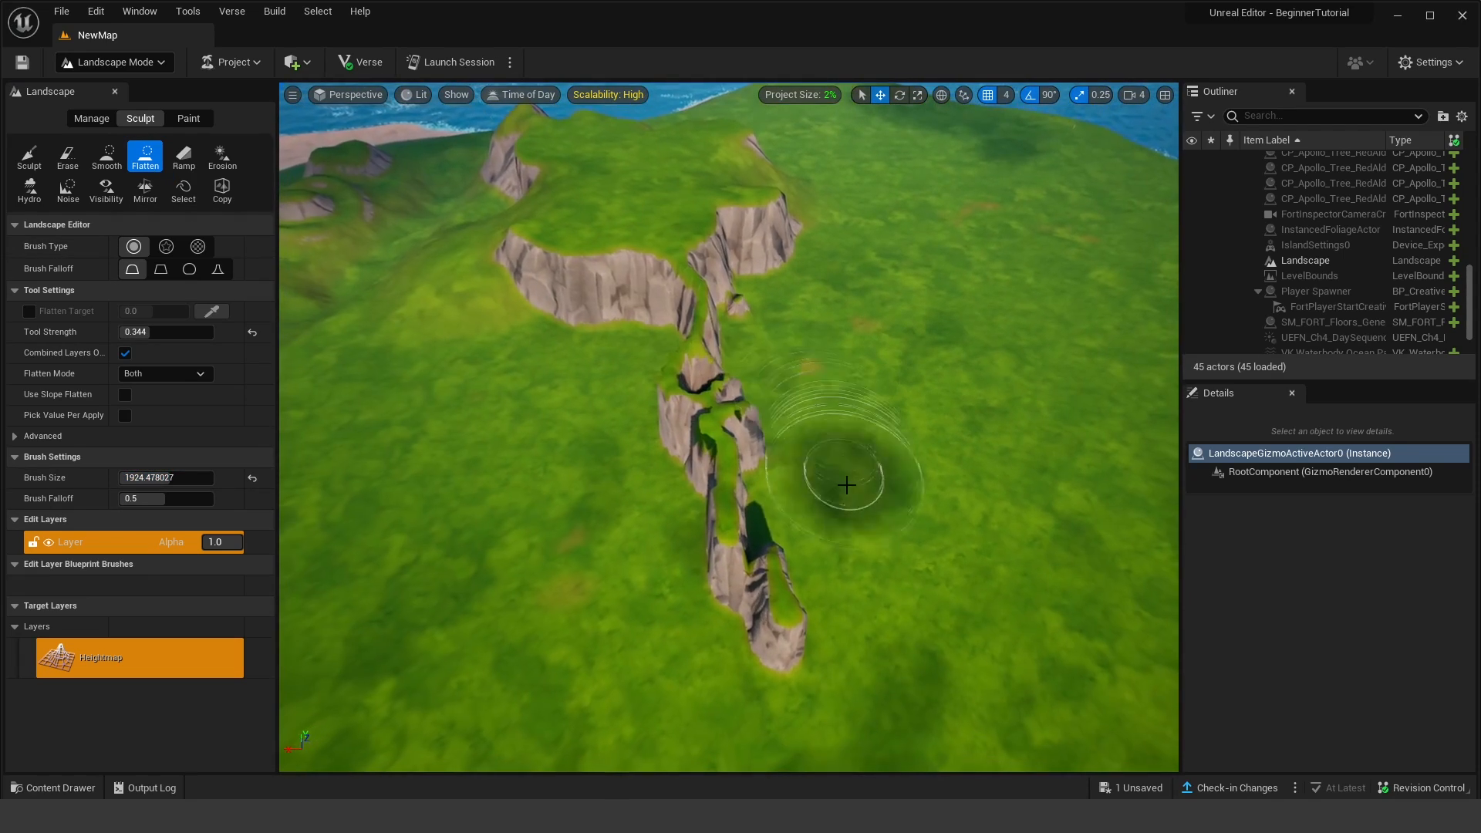
mouse_move(847, 486)
mouse_down()
mouse_move(840, 614)
mouse_move(771, 615)
mouse_move(746, 506)
mouse_move(692, 436)
mouse_move(750, 377)
mouse_move(725, 340)
mouse_move(803, 375)
mouse_up()
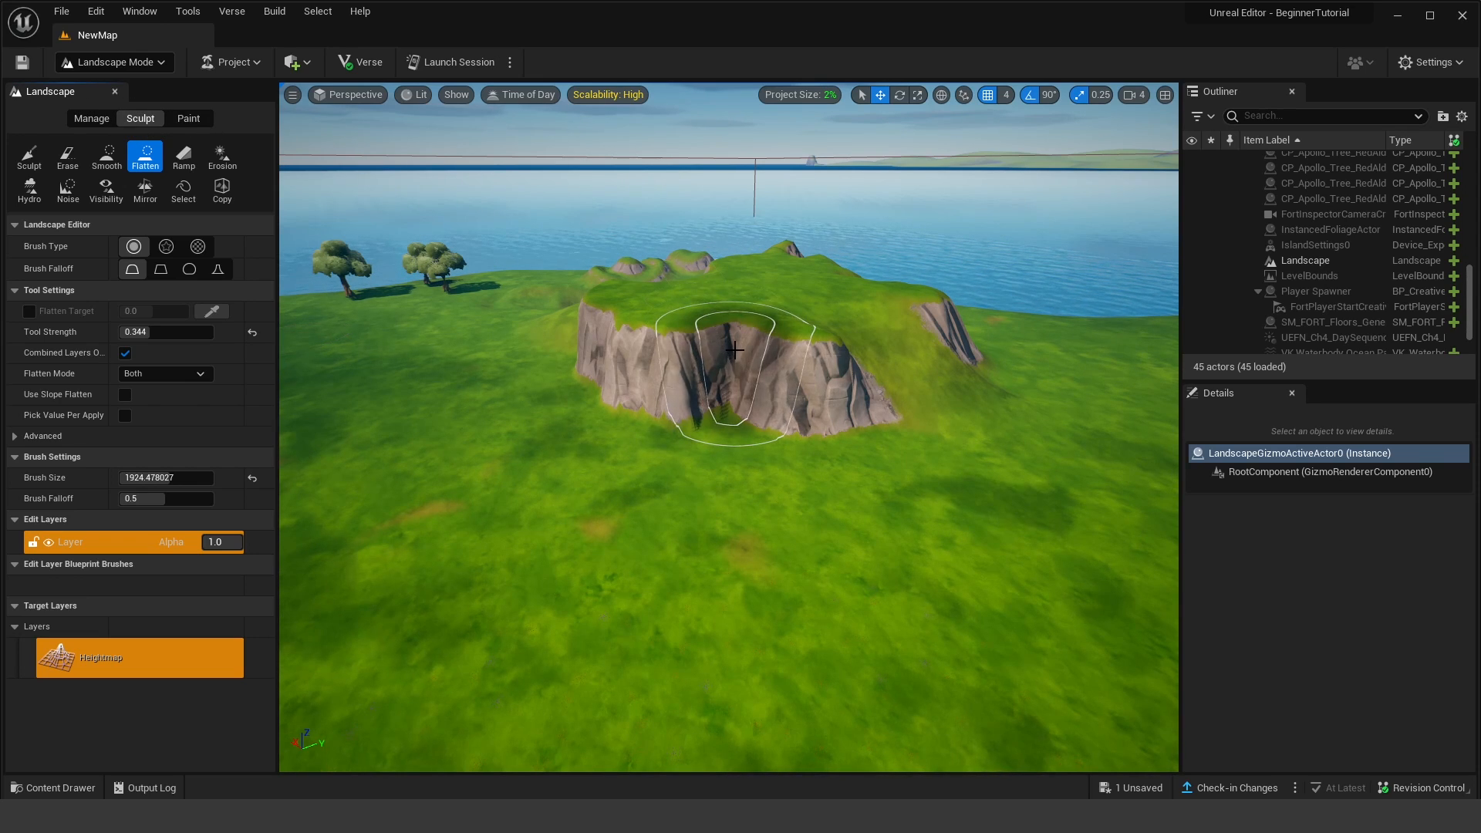
Step: Raise a small rocky mound on the open grass in front of the plateau with the Sculpt tool at strength 0.344
click(35, 164)
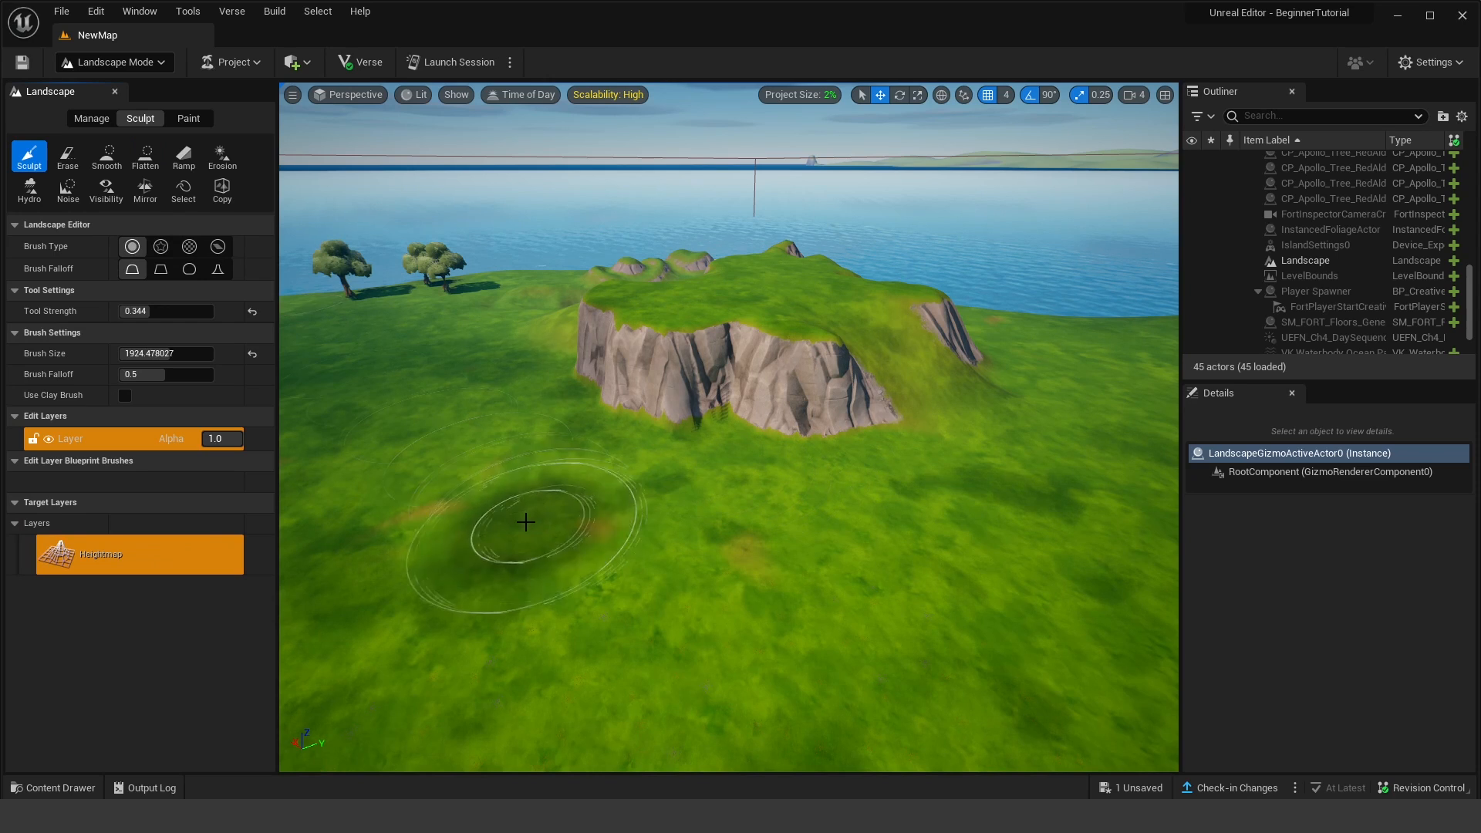
mouse_move(509, 518)
mouse_down()
mouse_move(506, 484)
mouse_move(549, 488)
mouse_move(523, 497)
mouse_up()
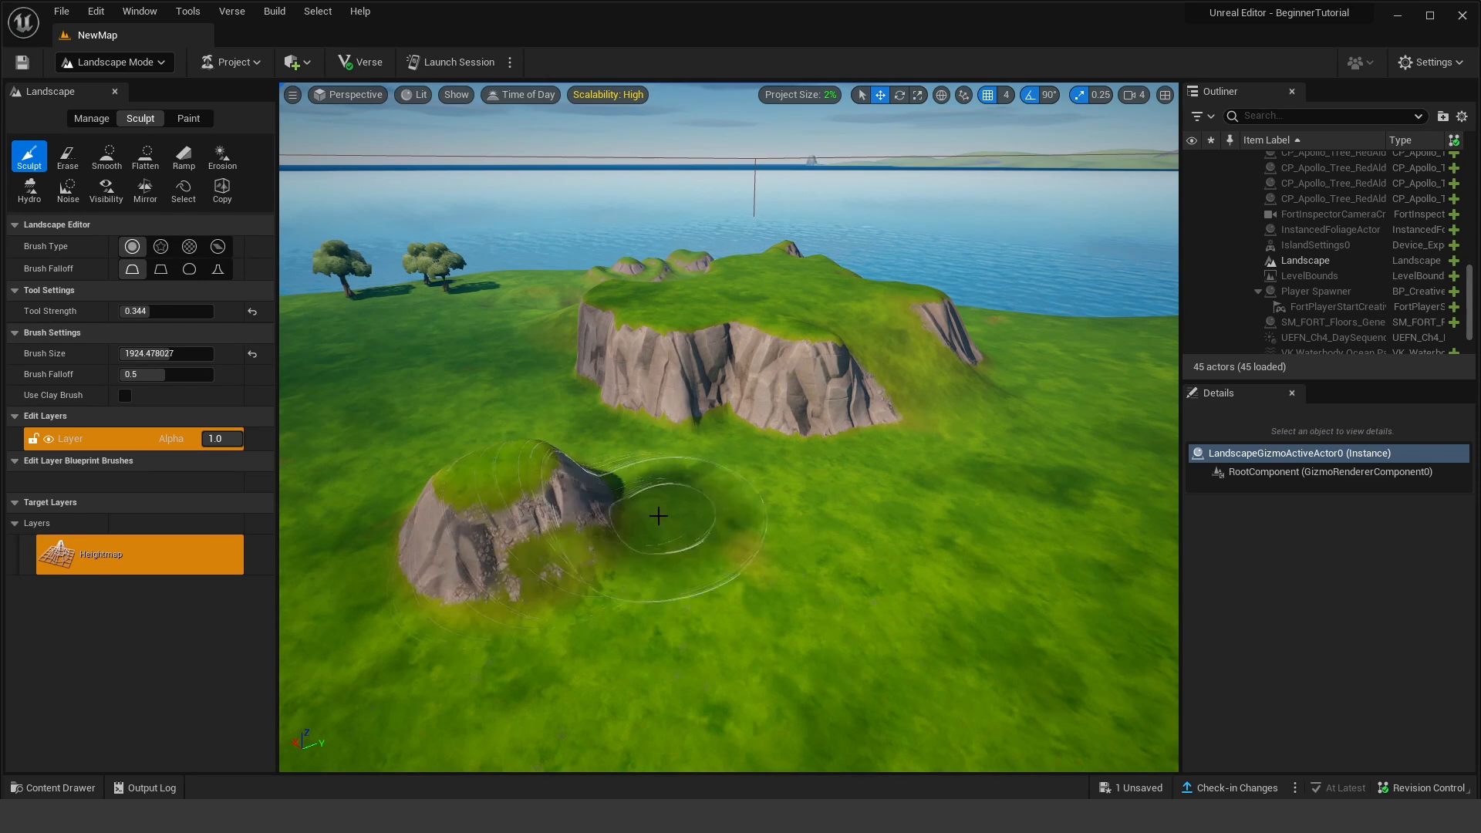
Step: Paint a large patch of the Gravel layer on the grass in front of the plateau at brush size 2048 and strength 0.3
click(189, 119)
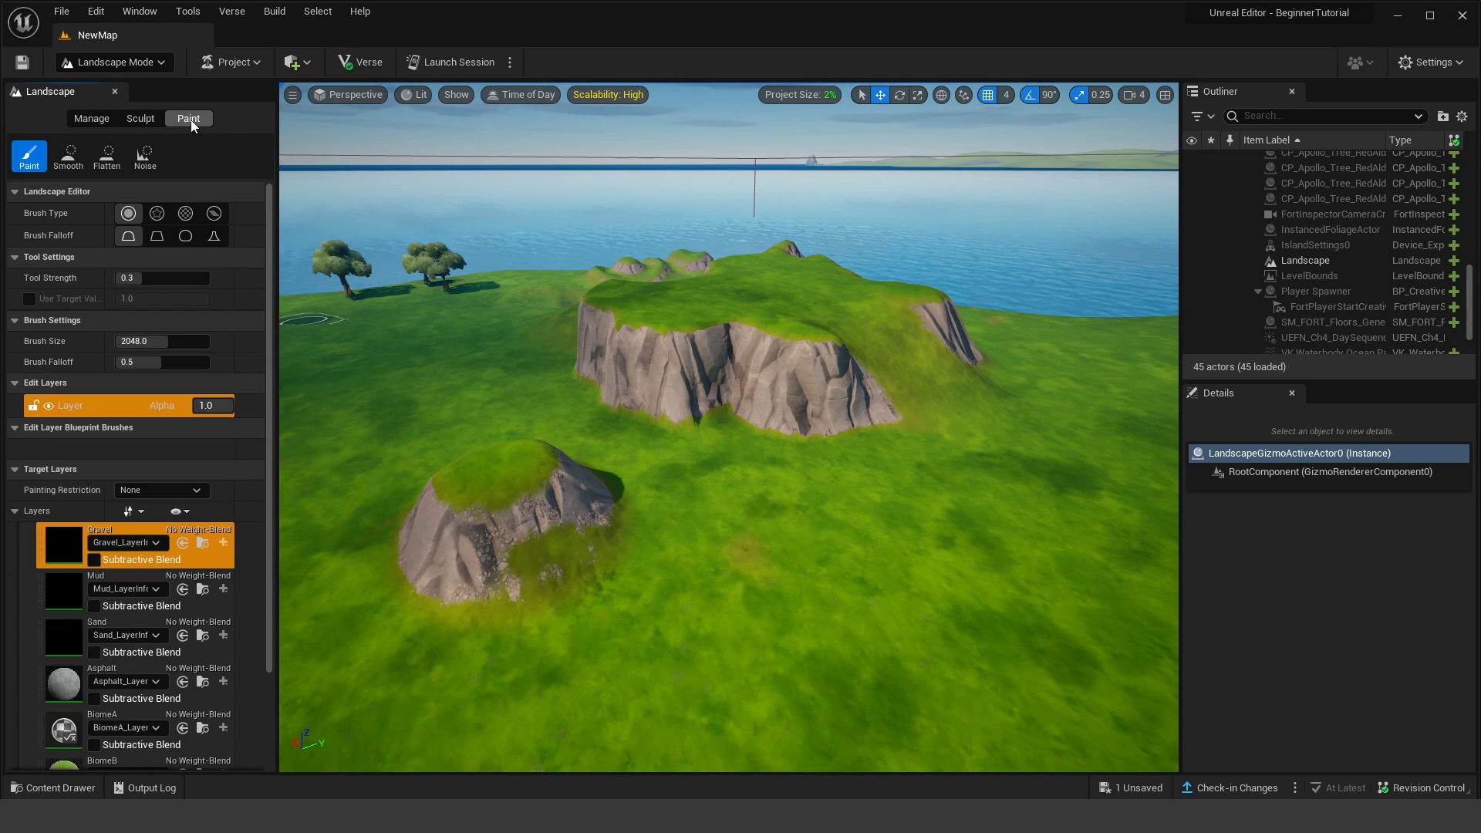
scroll(162, 176, down, 1)
scroll(237, 364, down, 5)
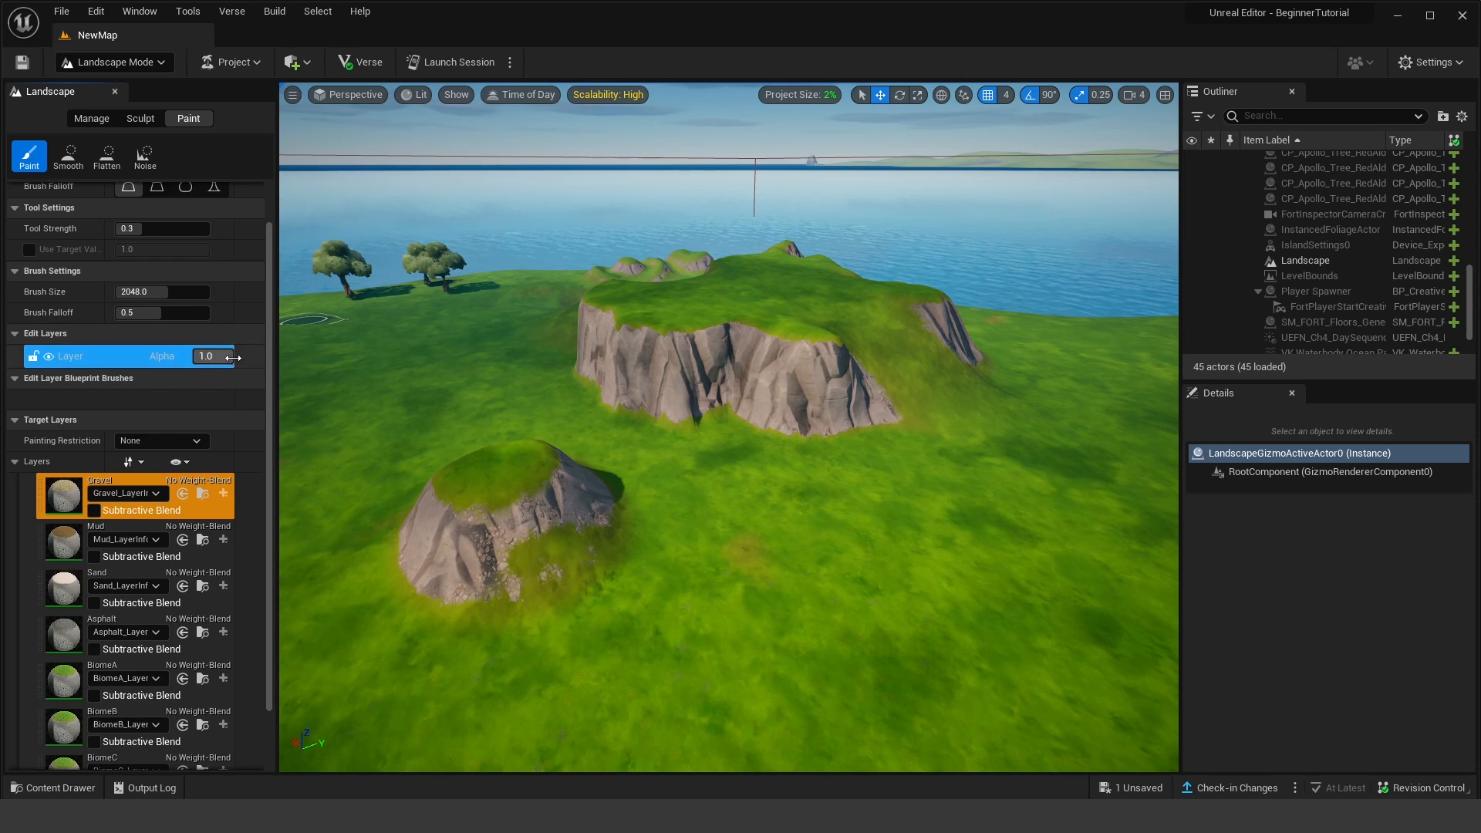
scroll(234, 367, up, 5)
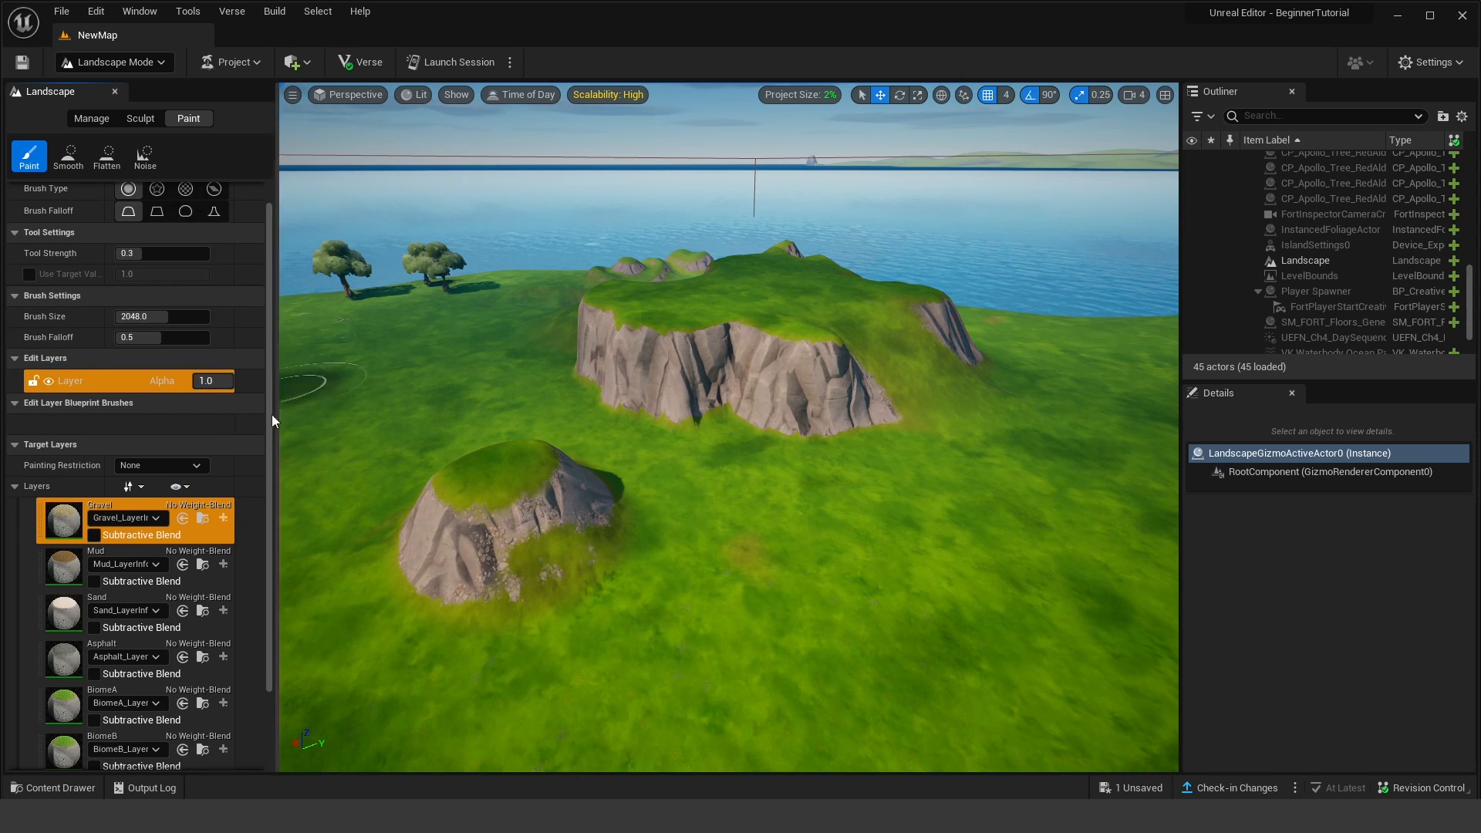
mouse_move(763, 532)
mouse_down()
mouse_move(784, 594)
mouse_move(874, 495)
mouse_move(831, 528)
mouse_move(920, 474)
mouse_up()
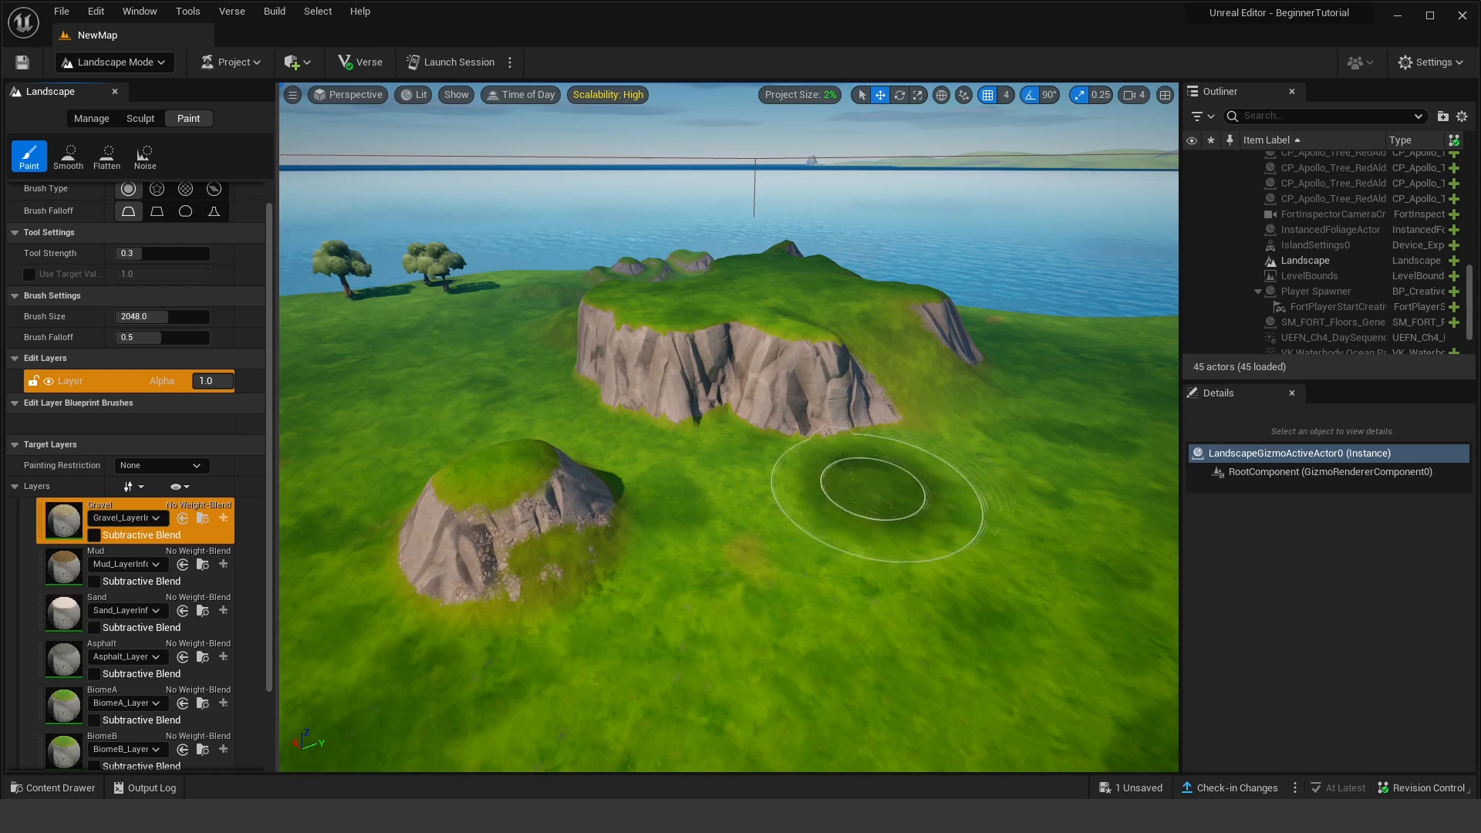
right_drag(870, 488, 949, 498)
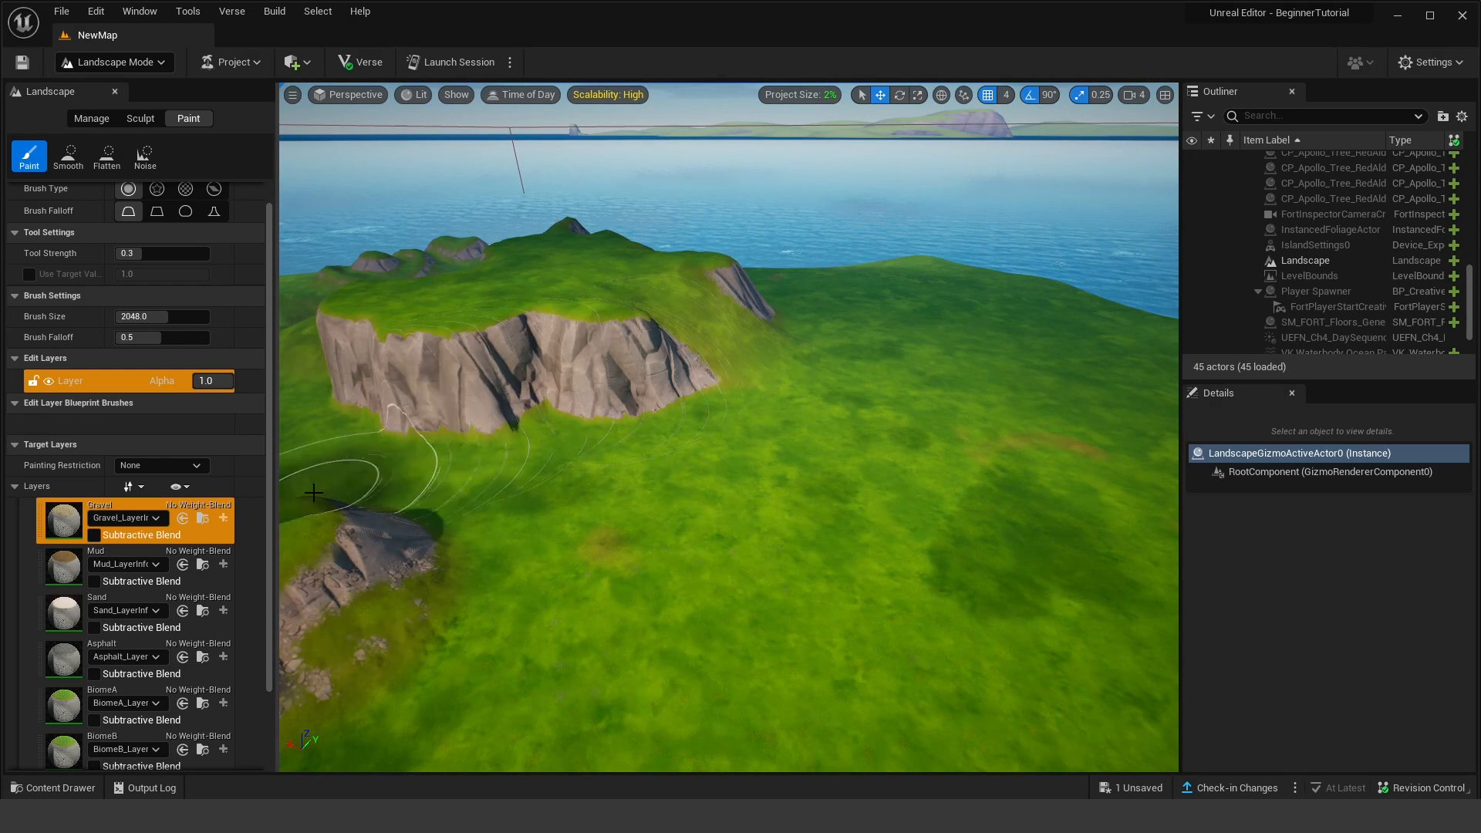
scroll(49, 507, down, 2)
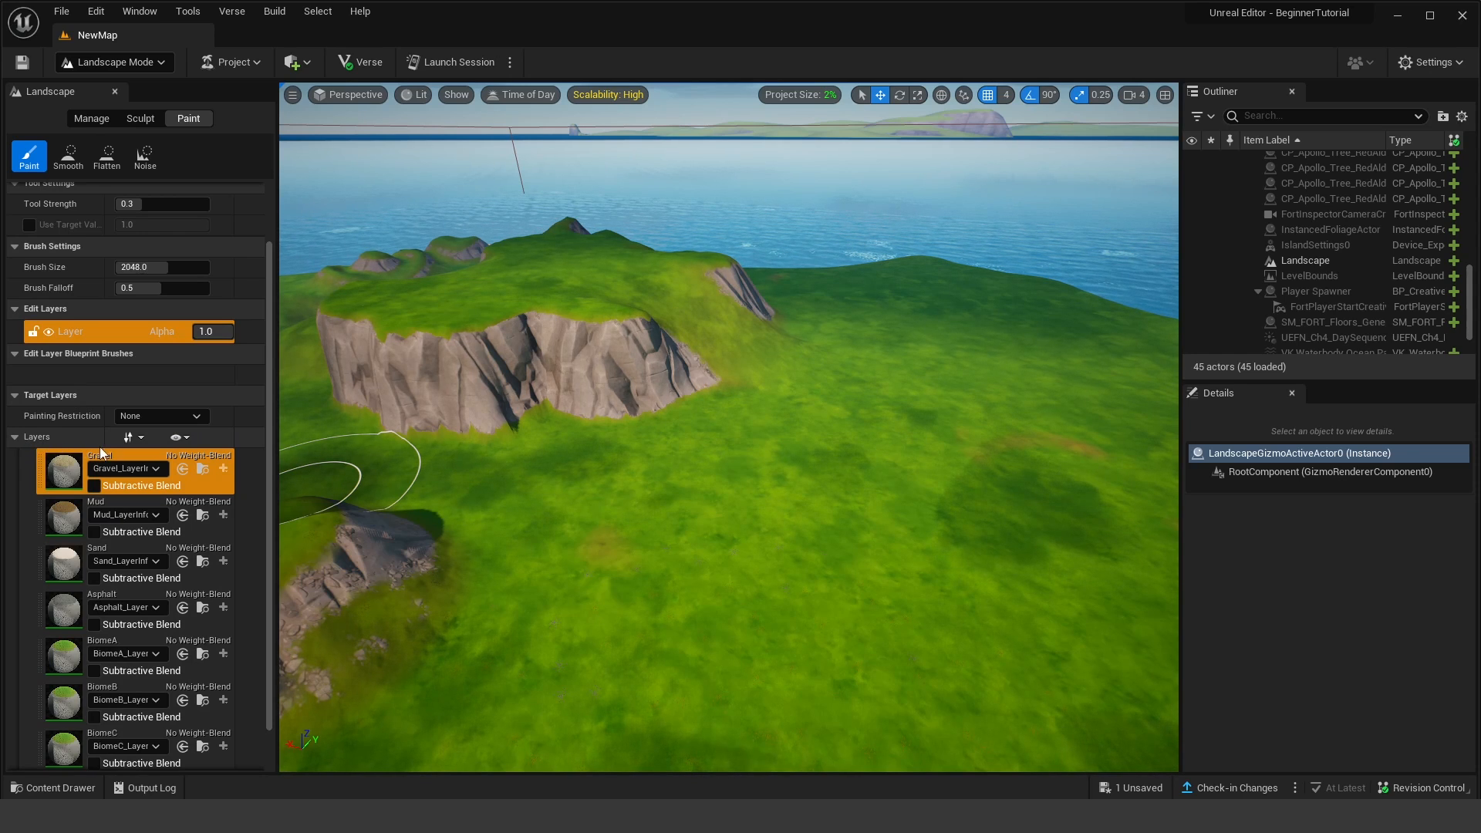
scroll(120, 458, up, 3)
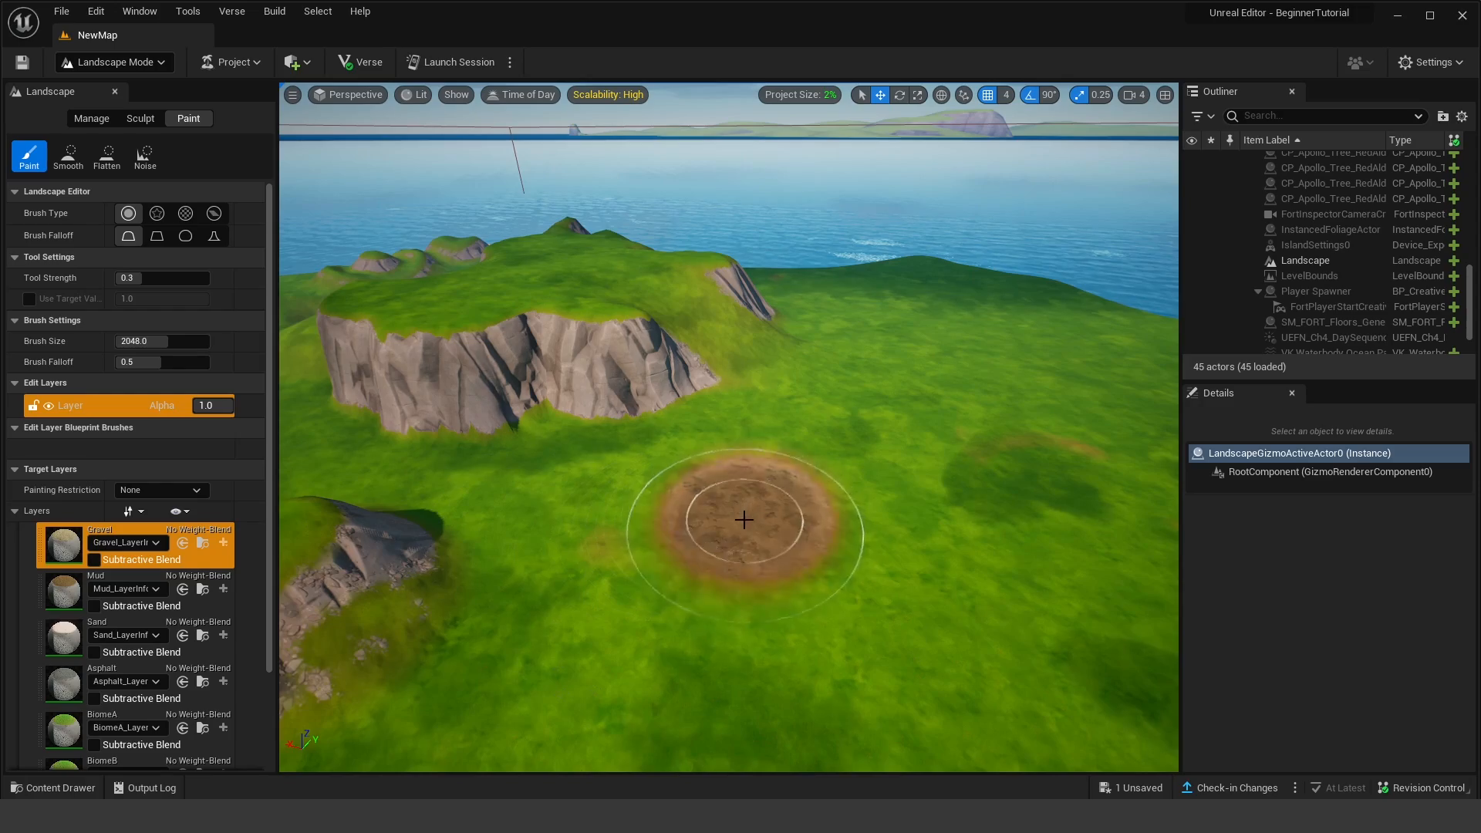
drag(770, 564, 817, 507)
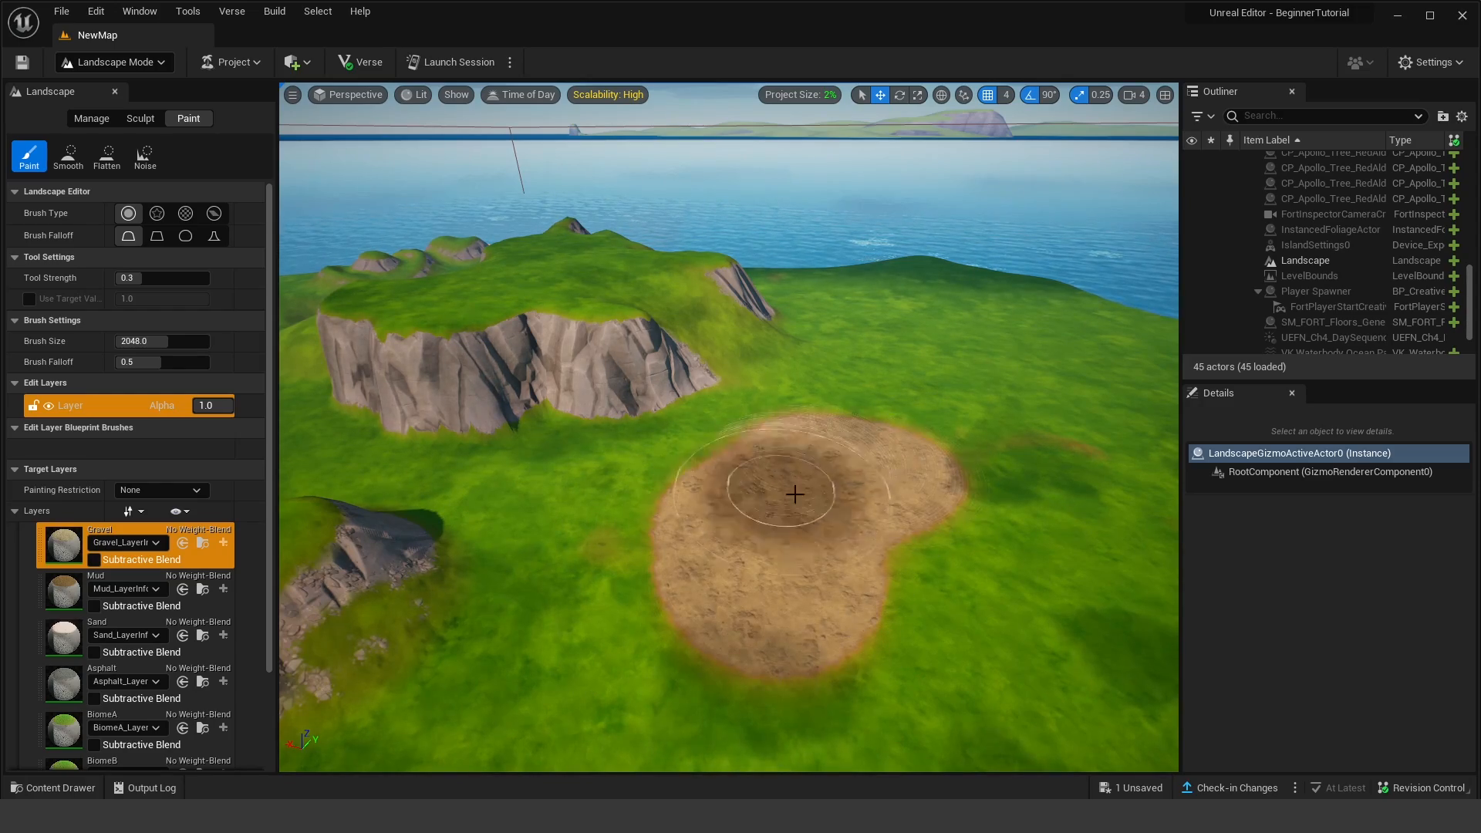
Step: Paint a gravel path from the patch up the slope onto the plateau with the brush size reduced to 803.18866
key(w)
mouse_move(794, 494)
right_down()
mouse_move(725, 506)
mouse_move(656, 455)
mouse_move(571, 425)
mouse_move(756, 432)
mouse_move(894, 467)
mouse_move(887, 479)
mouse_move(841, 444)
mouse_move(871, 493)
mouse_move(757, 459)
right_up()
key(s)
key(w)
key(s)
key(w)
key(s)
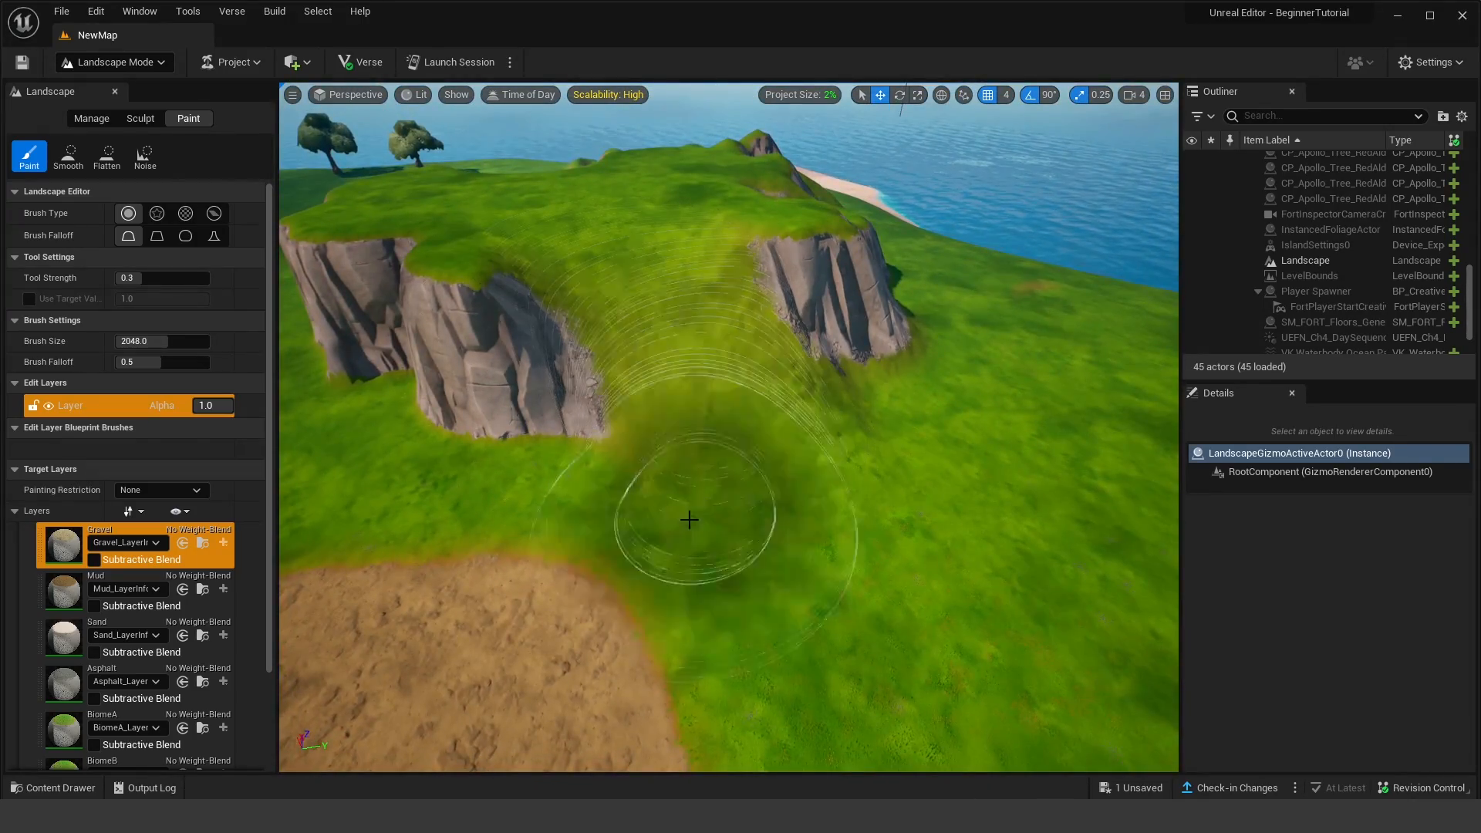
scroll(617, 227, down, 5)
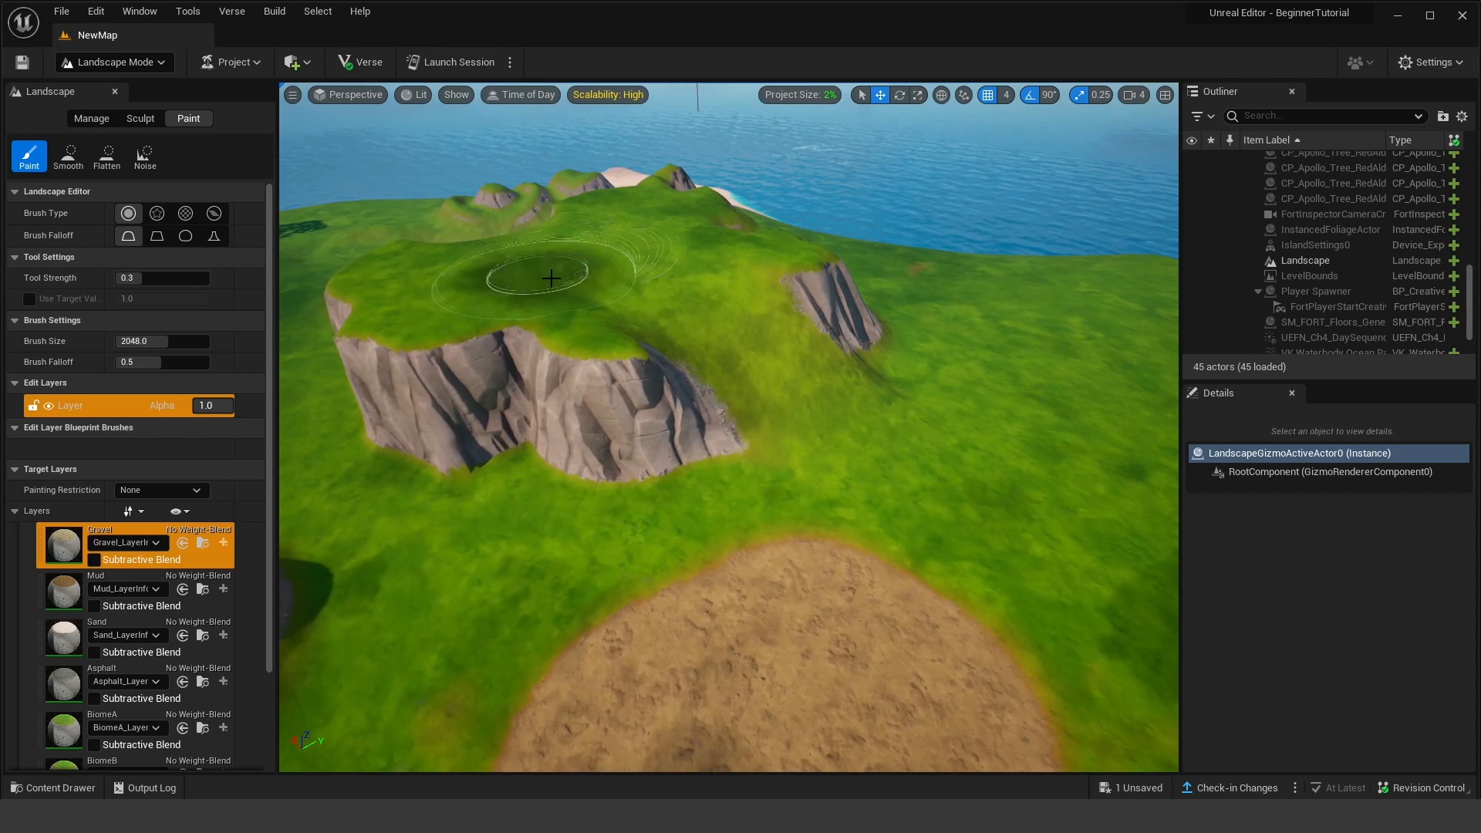
scroll(664, 273, down, 3)
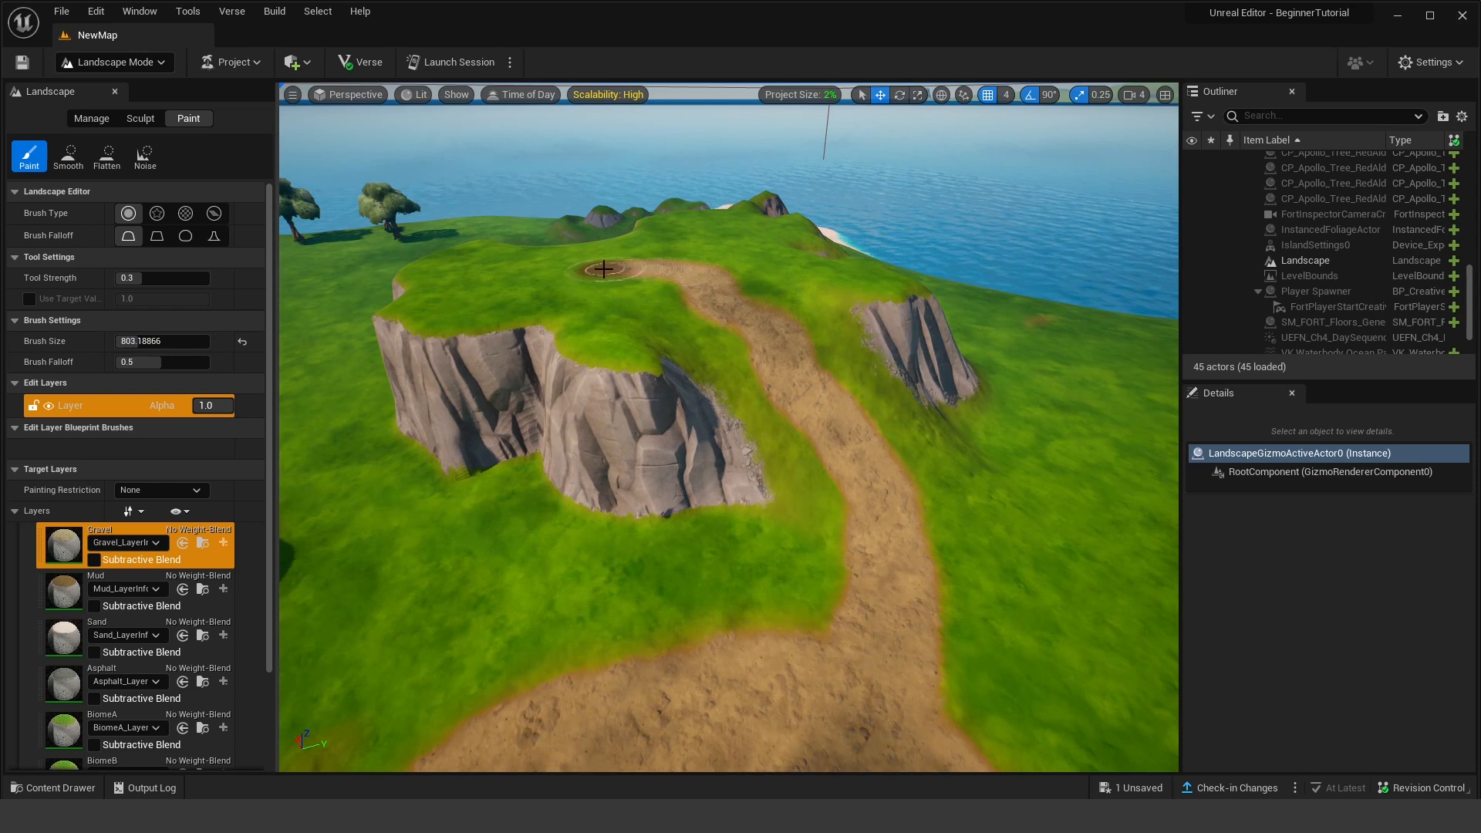
Step: Extend and widen the gravel on top of the plateau with several strokes around the end of the path
key(d)
mouse_move(603, 269)
right_down()
mouse_move(931, 345)
mouse_move(802, 357)
right_up()
drag(803, 357, 795, 414)
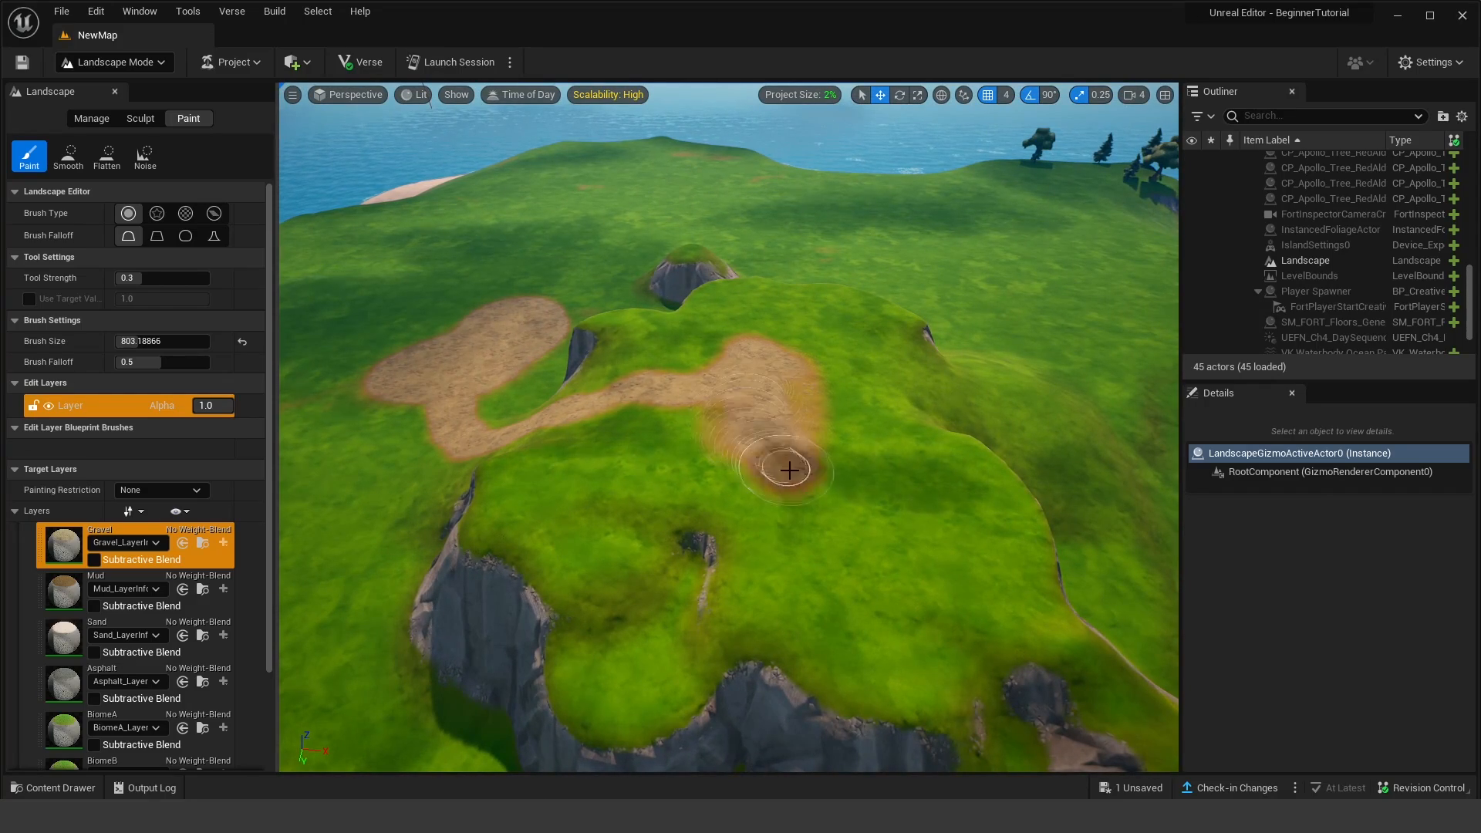
drag(789, 470, 836, 499)
key(a)
right_drag(836, 499, 1095, 447)
drag(836, 499, 864, 509)
key(a)
mouse_move(864, 509)
right_down()
mouse_move(918, 509)
mouse_move(887, 509)
right_up()
drag(784, 466, 754, 444)
right_drag(753, 444, 887, 355)
key(a)
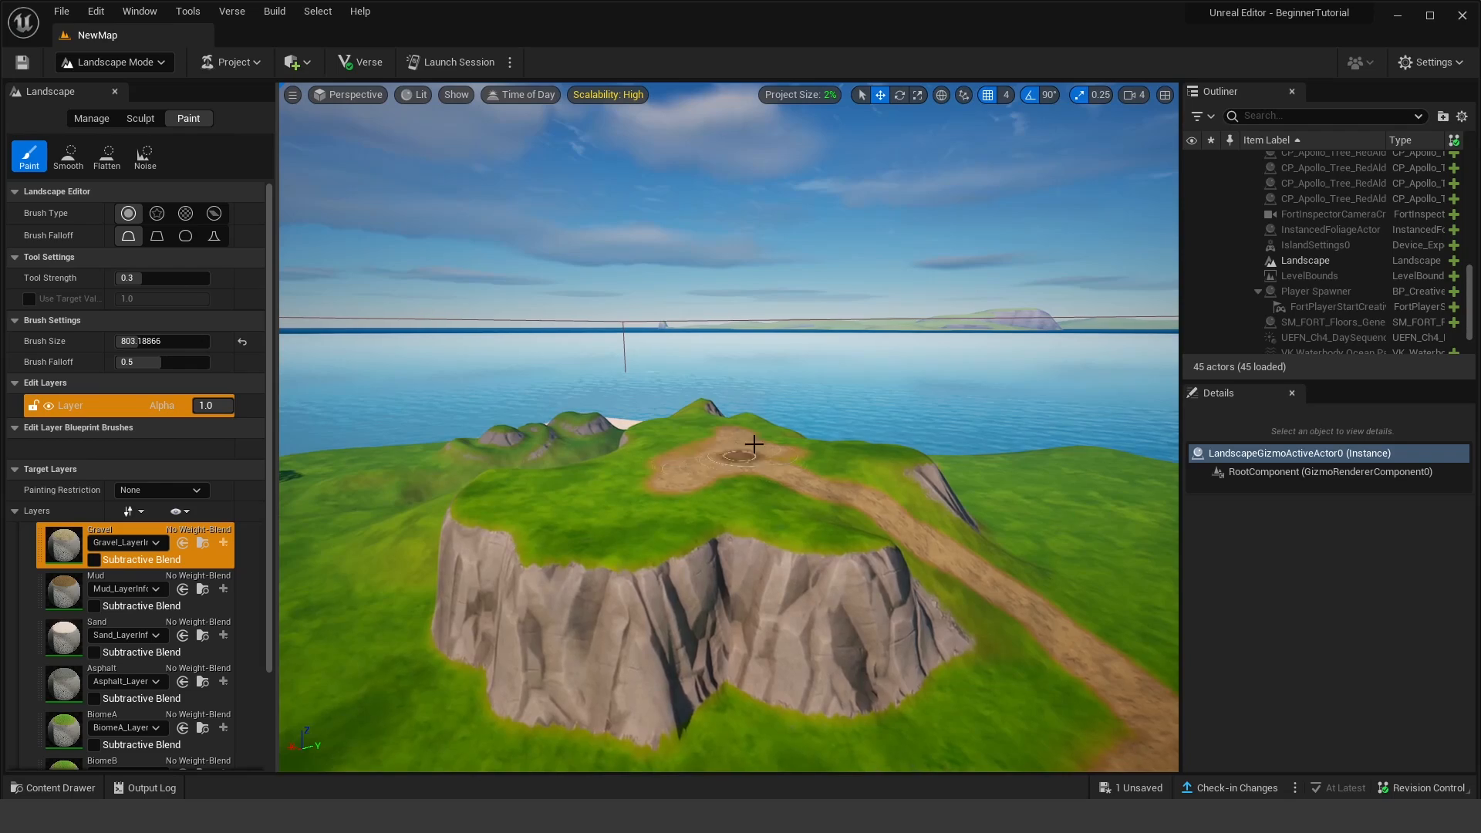
key(d)
mouse_move(799, 487)
right_down()
mouse_move(694, 455)
mouse_move(656, 482)
right_up()
drag(766, 539, 847, 524)
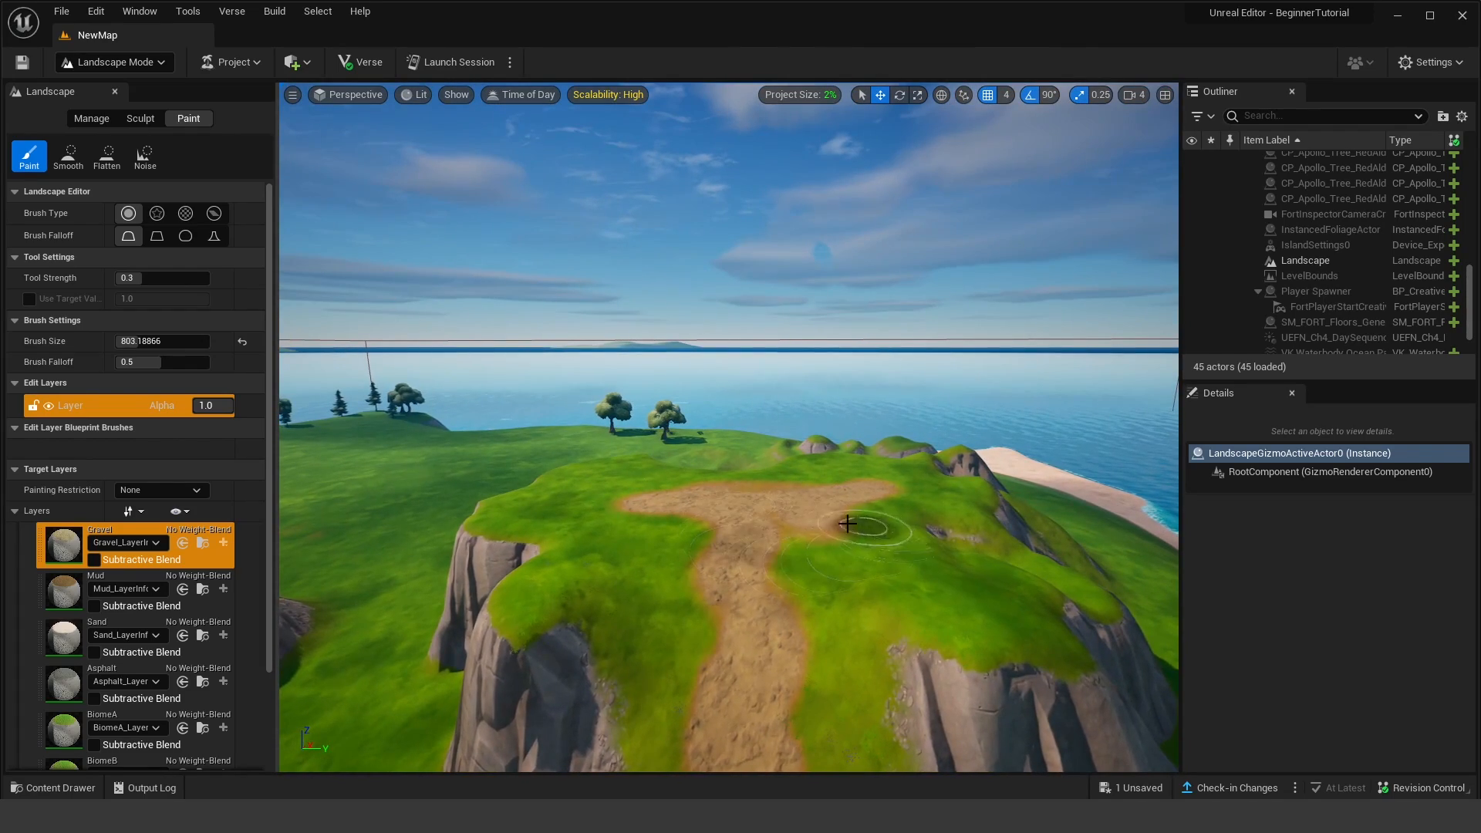
key(s)
right_drag(824, 512, 838, 582)
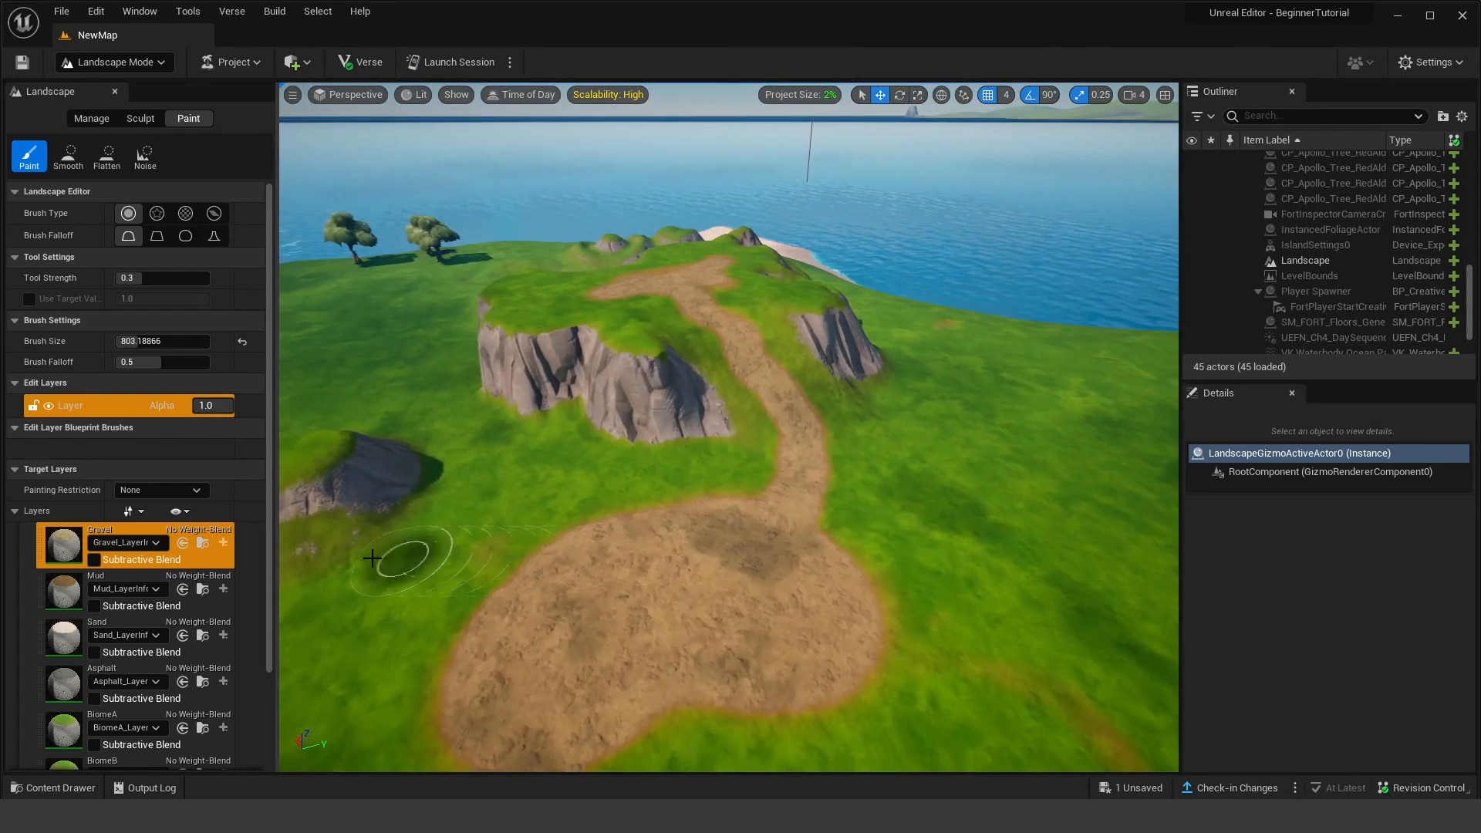
Step: Paint a small patch of the Mud layer on the grass along the edge of the gravel patch nearest the rocky mound
scroll(222, 556, down, 2)
scroll(90, 538, down, 2)
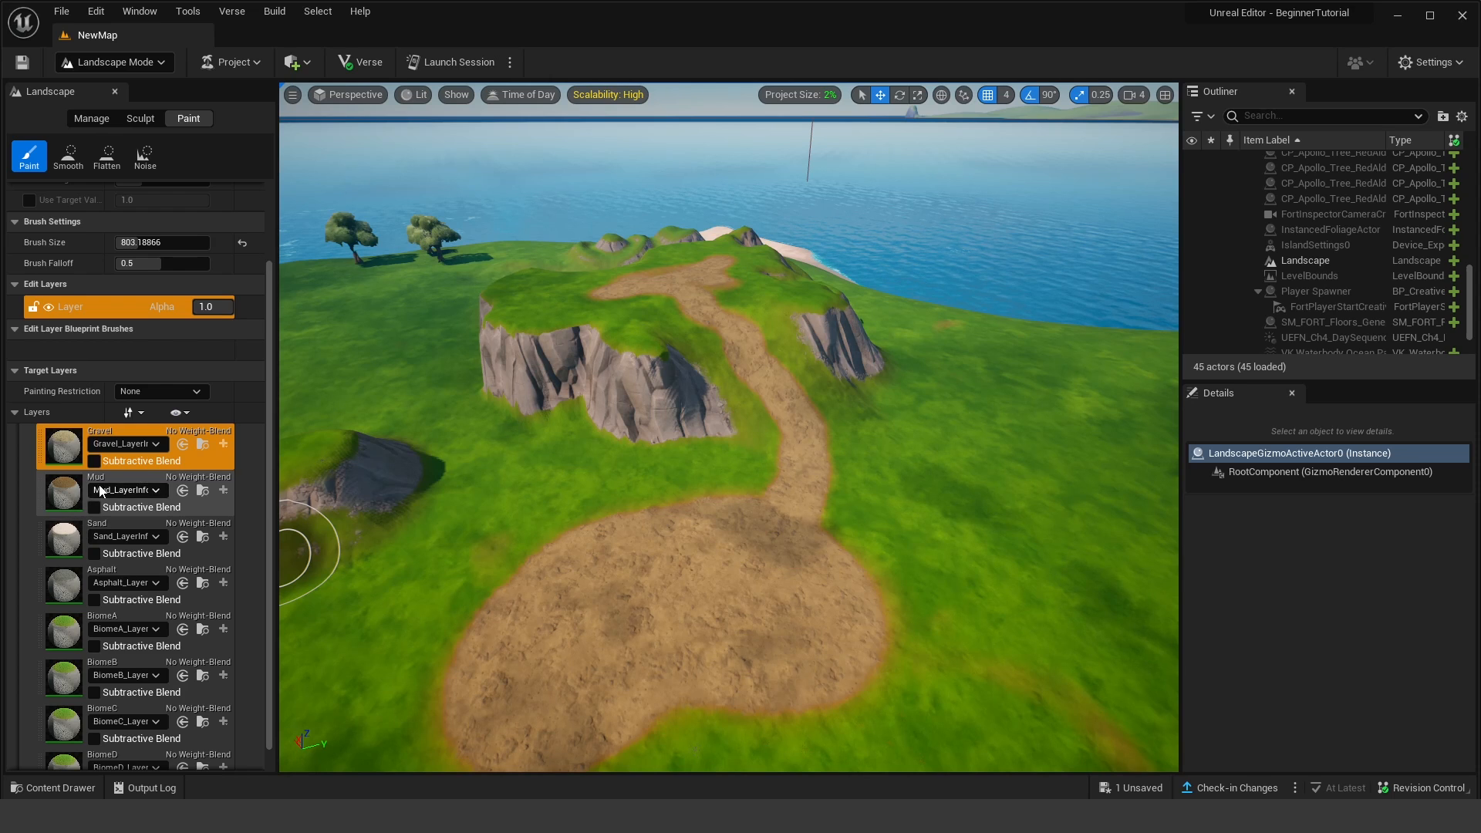
click(218, 484)
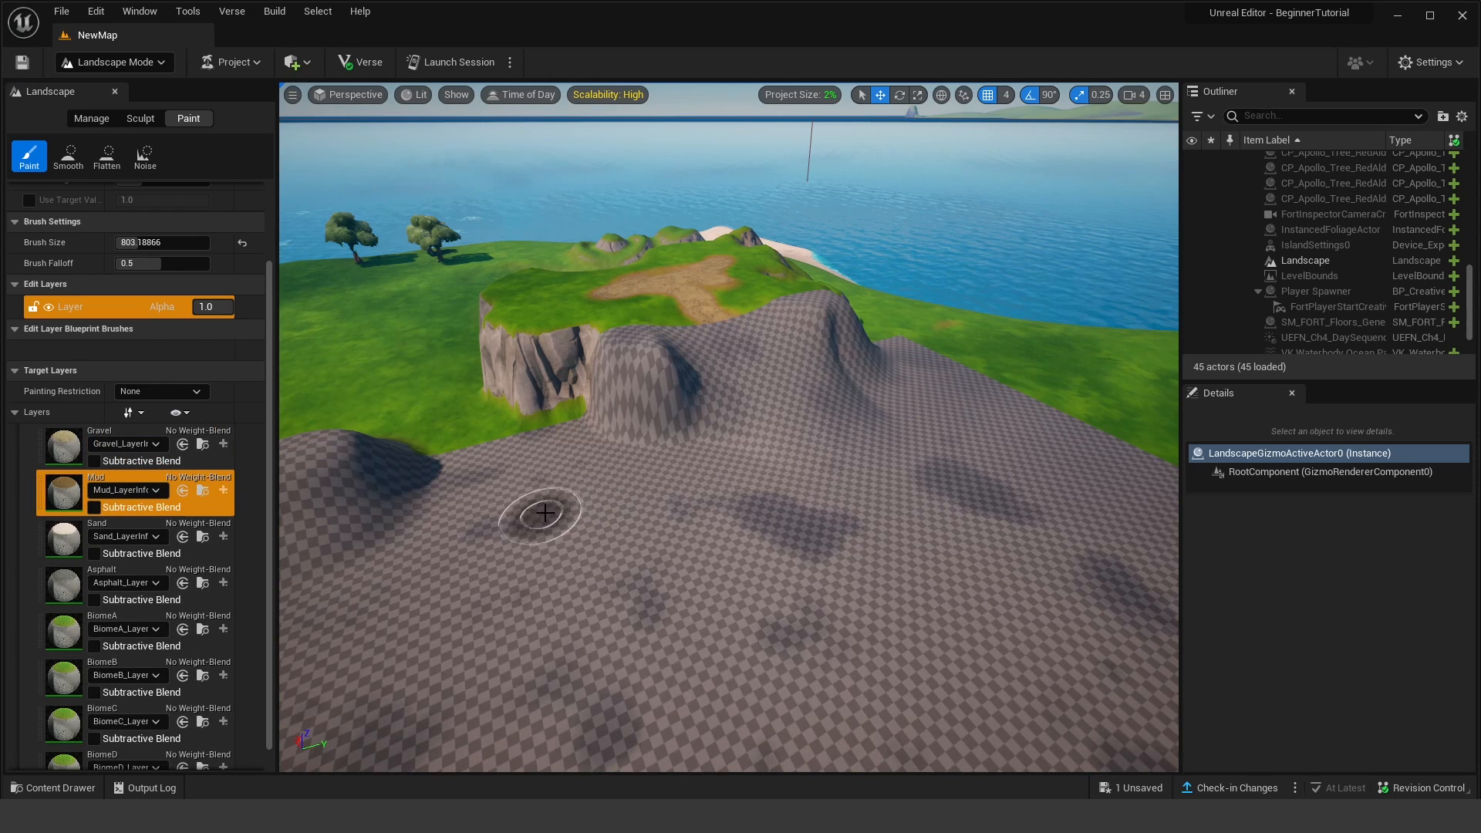
drag(545, 513, 588, 506)
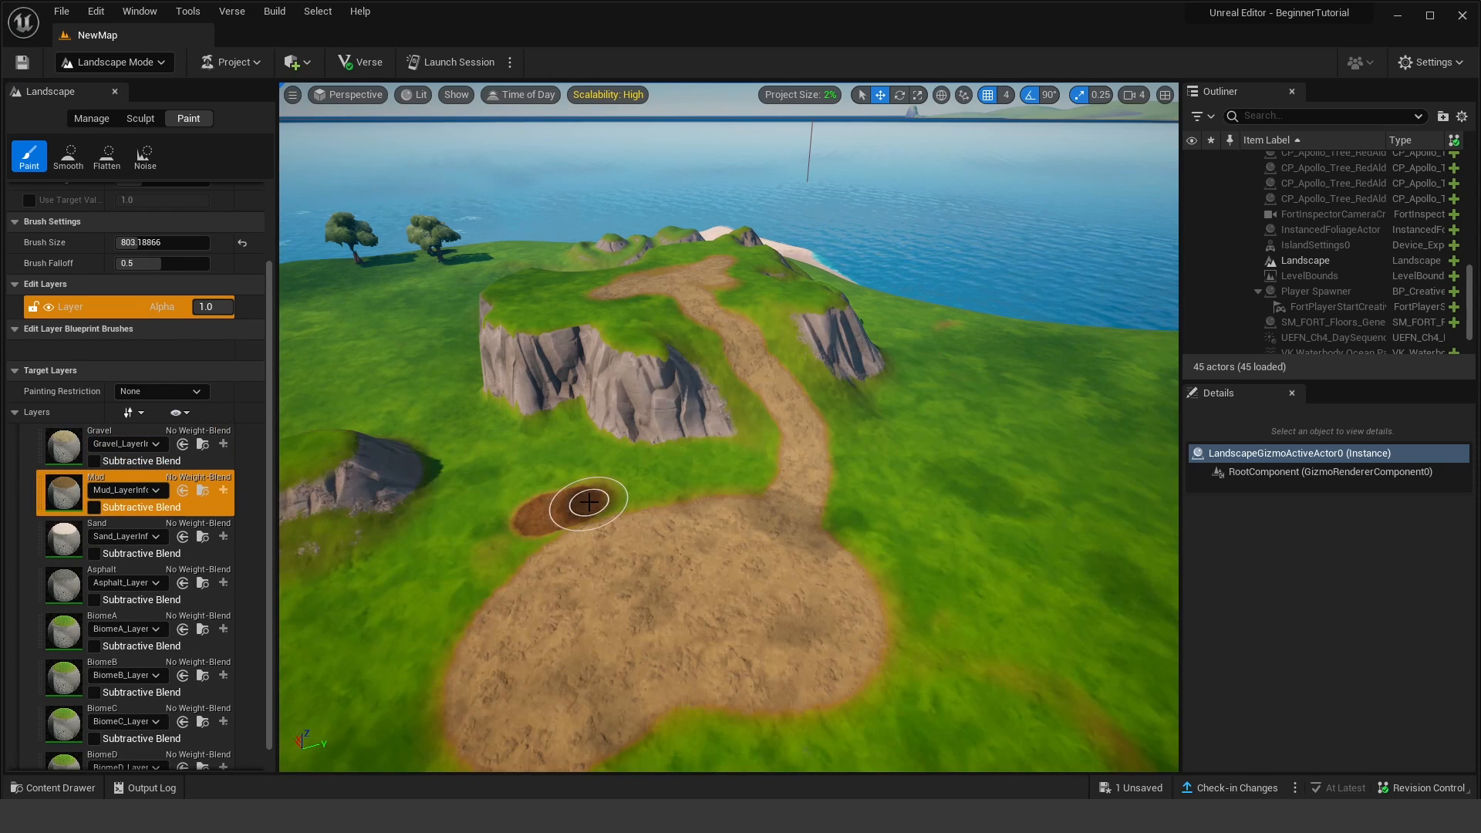
key(w)
right_drag(588, 506, 605, 548)
drag(638, 488, 660, 470)
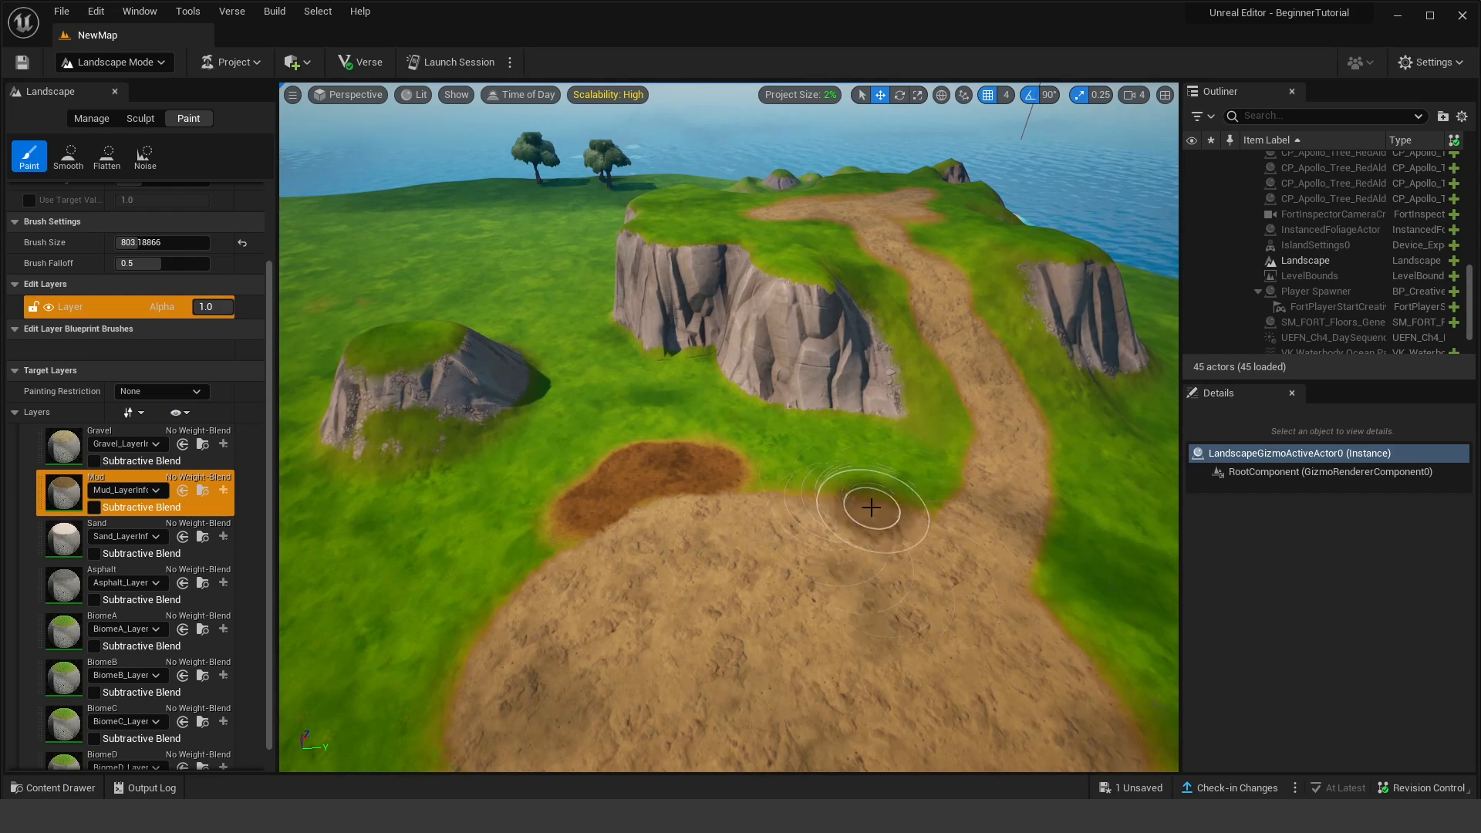
key(w)
mouse_move(849, 529)
right_down()
mouse_move(852, 567)
mouse_move(865, 531)
right_up()
key(s)
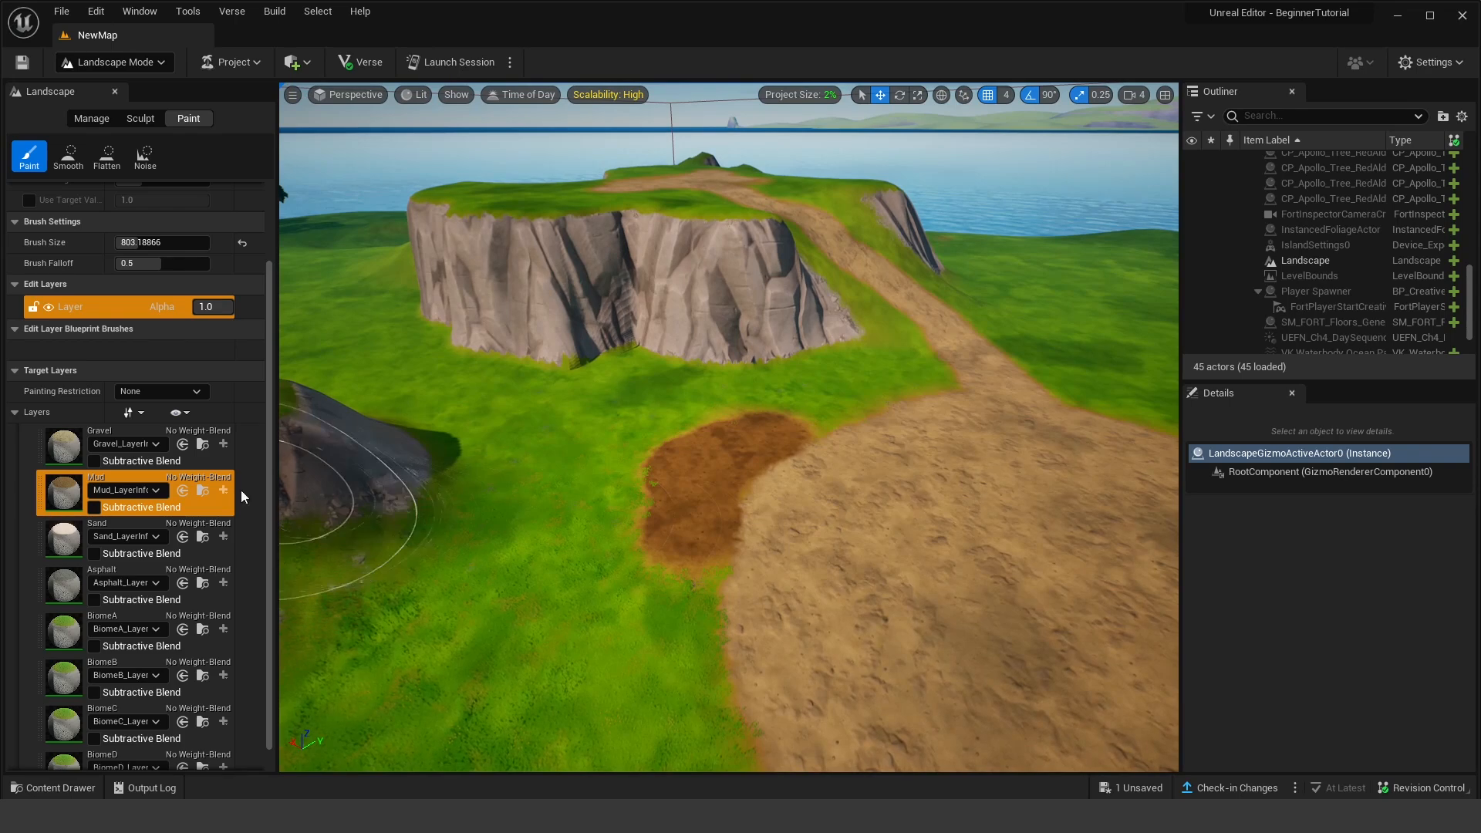
Step: Paint a rounded patch of the Asphalt layer on the grass beside the mud and gravel patches
scroll(231, 488, down, 2)
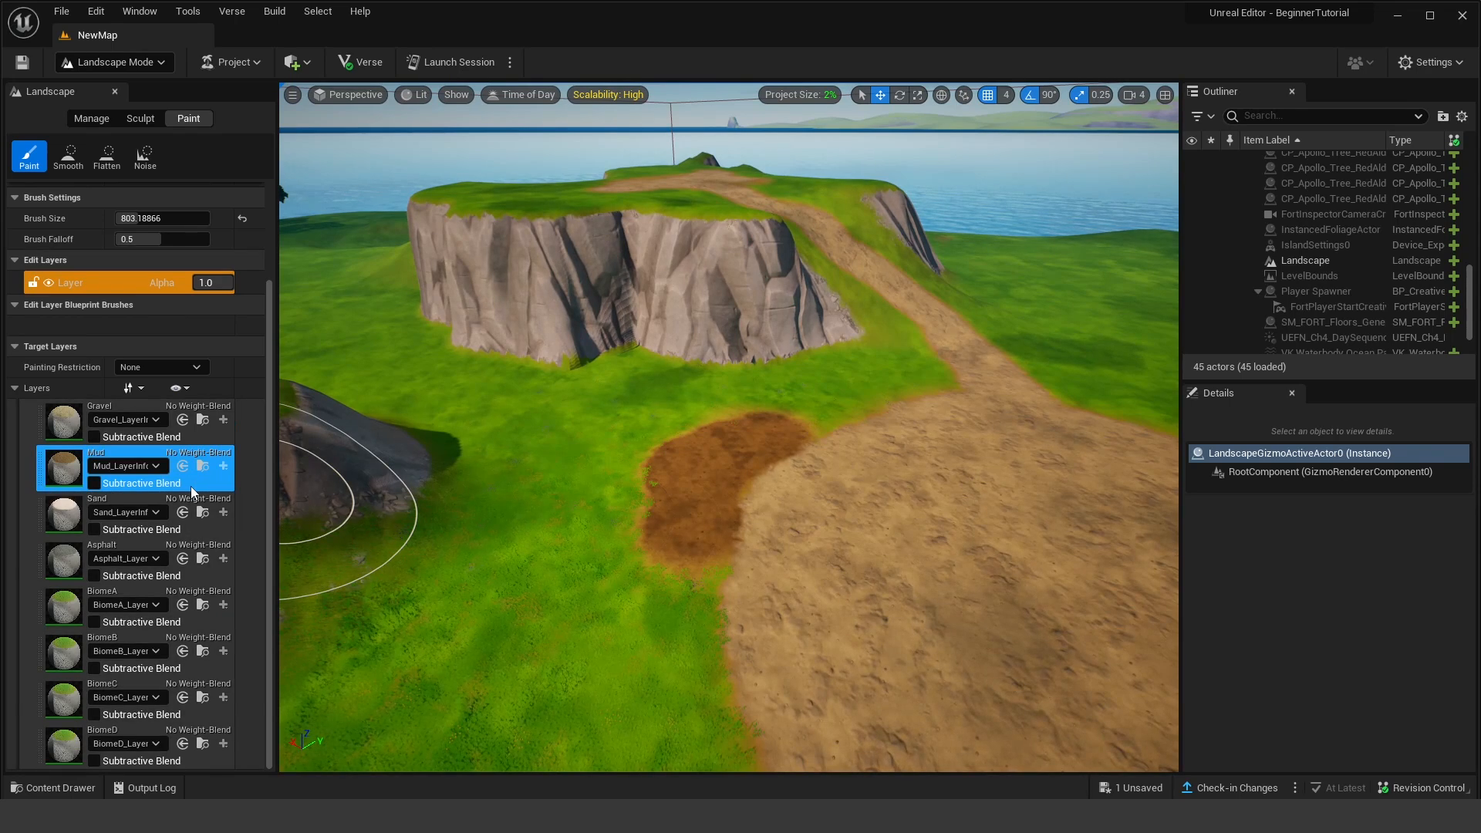
click(129, 549)
right_drag(663, 555, 617, 557)
mouse_move(655, 557)
mouse_down()
mouse_move(636, 599)
mouse_move(656, 585)
mouse_up()
right_drag(673, 549, 656, 569)
key(s)
mouse_move(729, 537)
mouse_down()
mouse_move(729, 573)
mouse_move(646, 549)
mouse_up()
right_drag(646, 549, 601, 605)
key(w)
key(s)
mouse_move(718, 496)
right_down()
mouse_move(779, 432)
mouse_move(817, 431)
right_up()
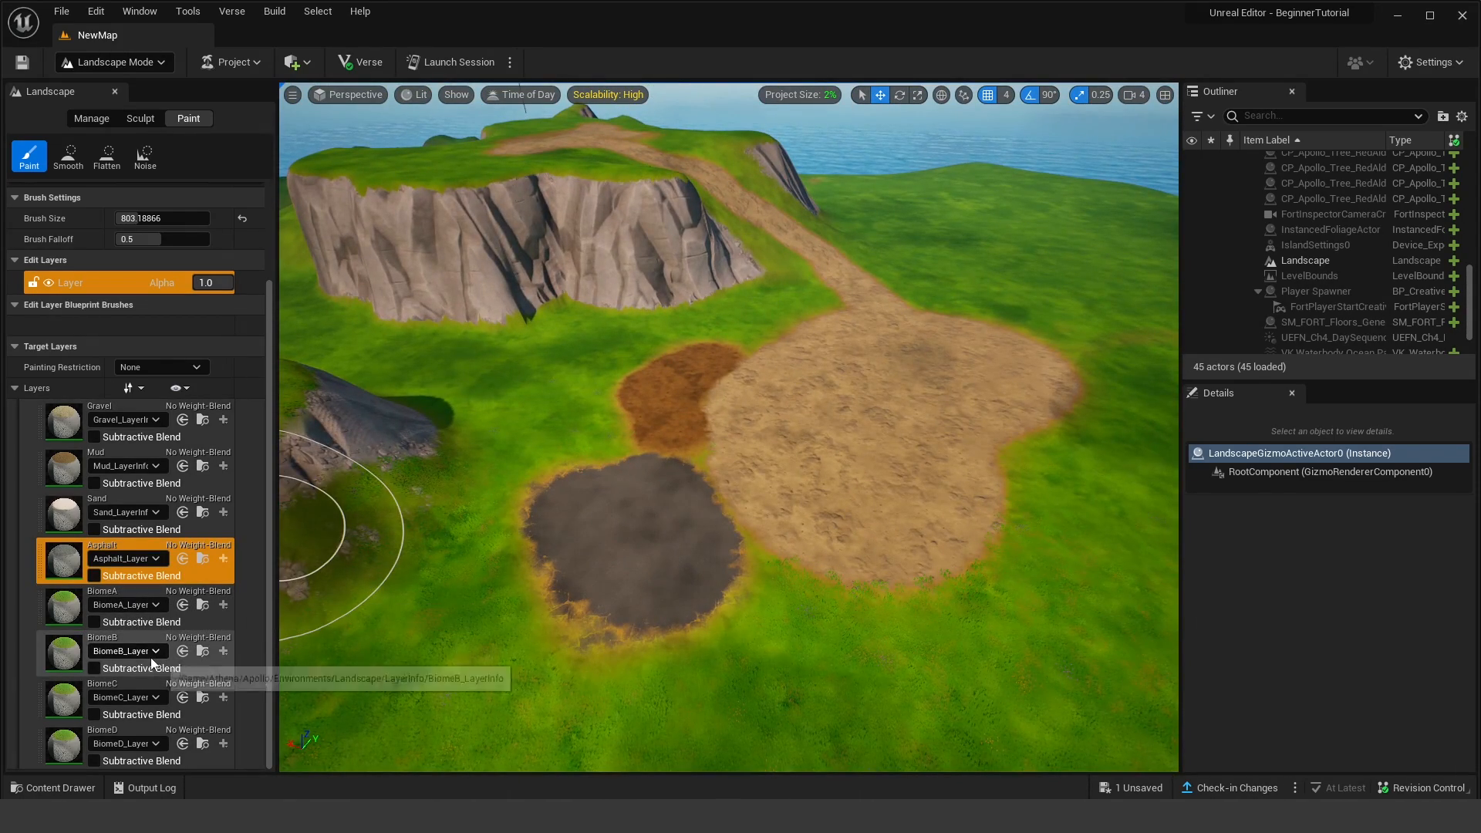
Step: Try out the BiomeB, BiomeA and BiomeC layers near the gravel patch, and select the Sand layer for painting
click(128, 642)
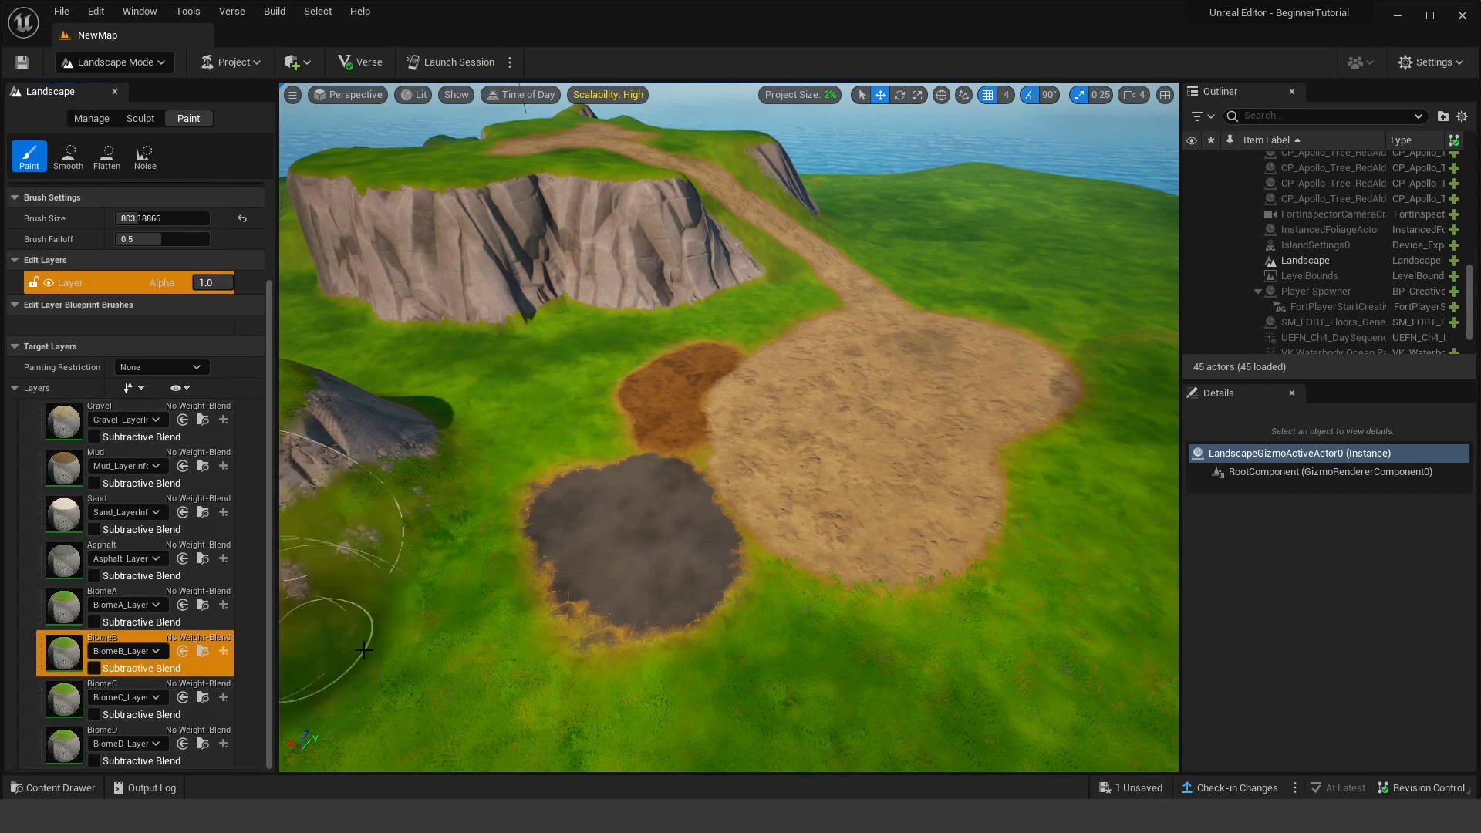
right_drag(668, 626, 786, 629)
click(841, 546)
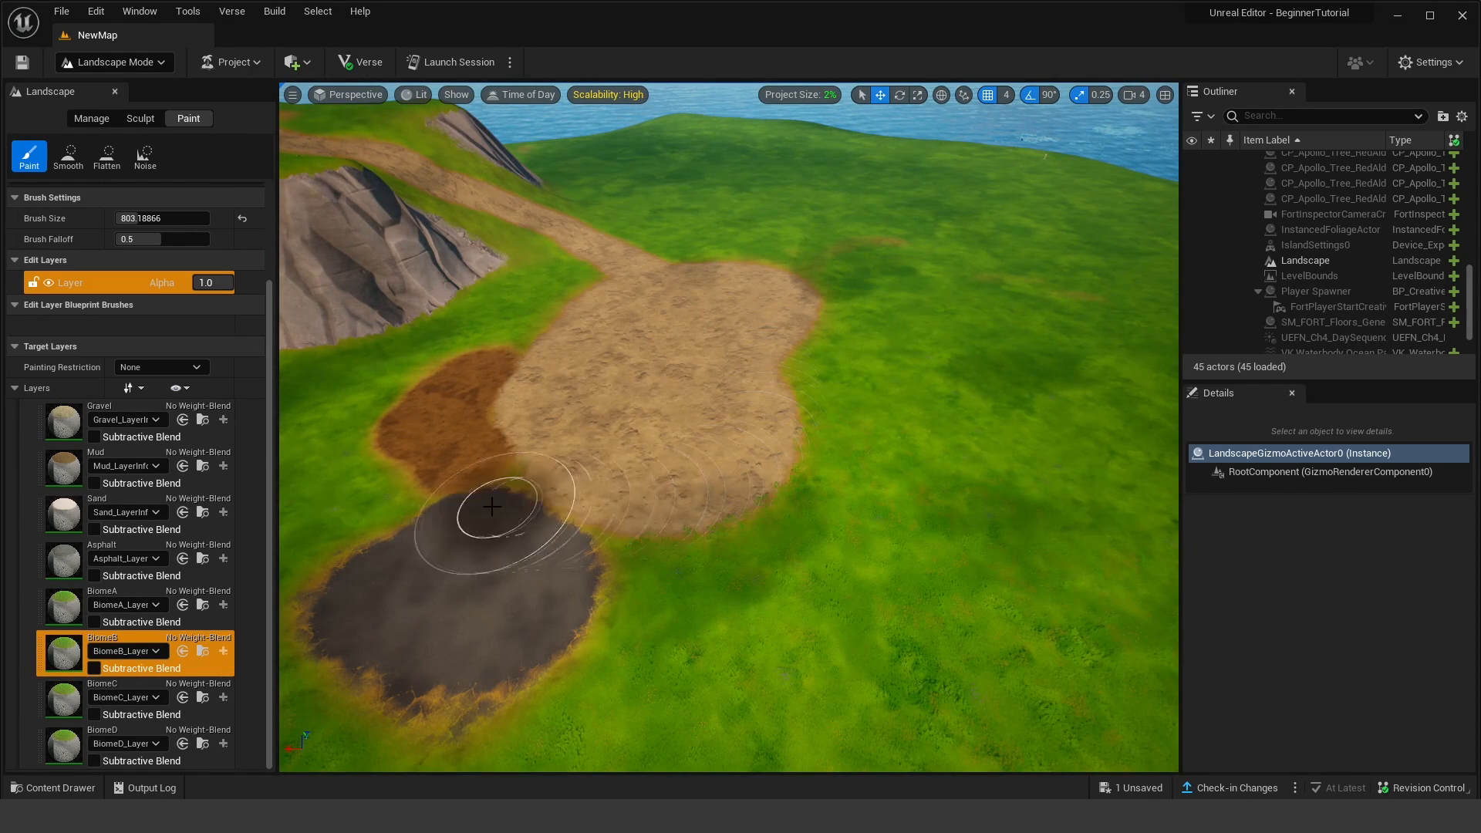
click(126, 599)
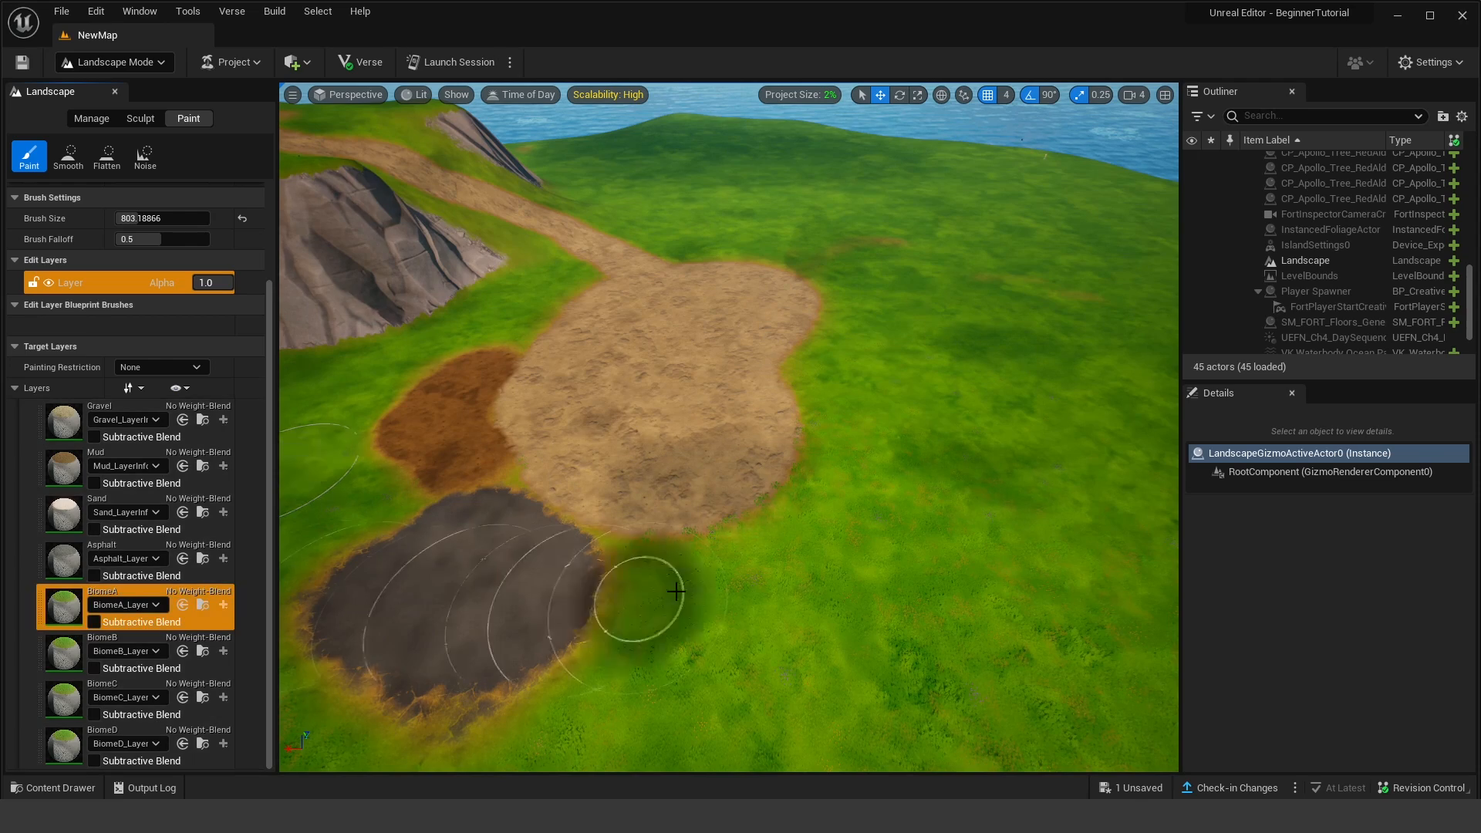
click(143, 691)
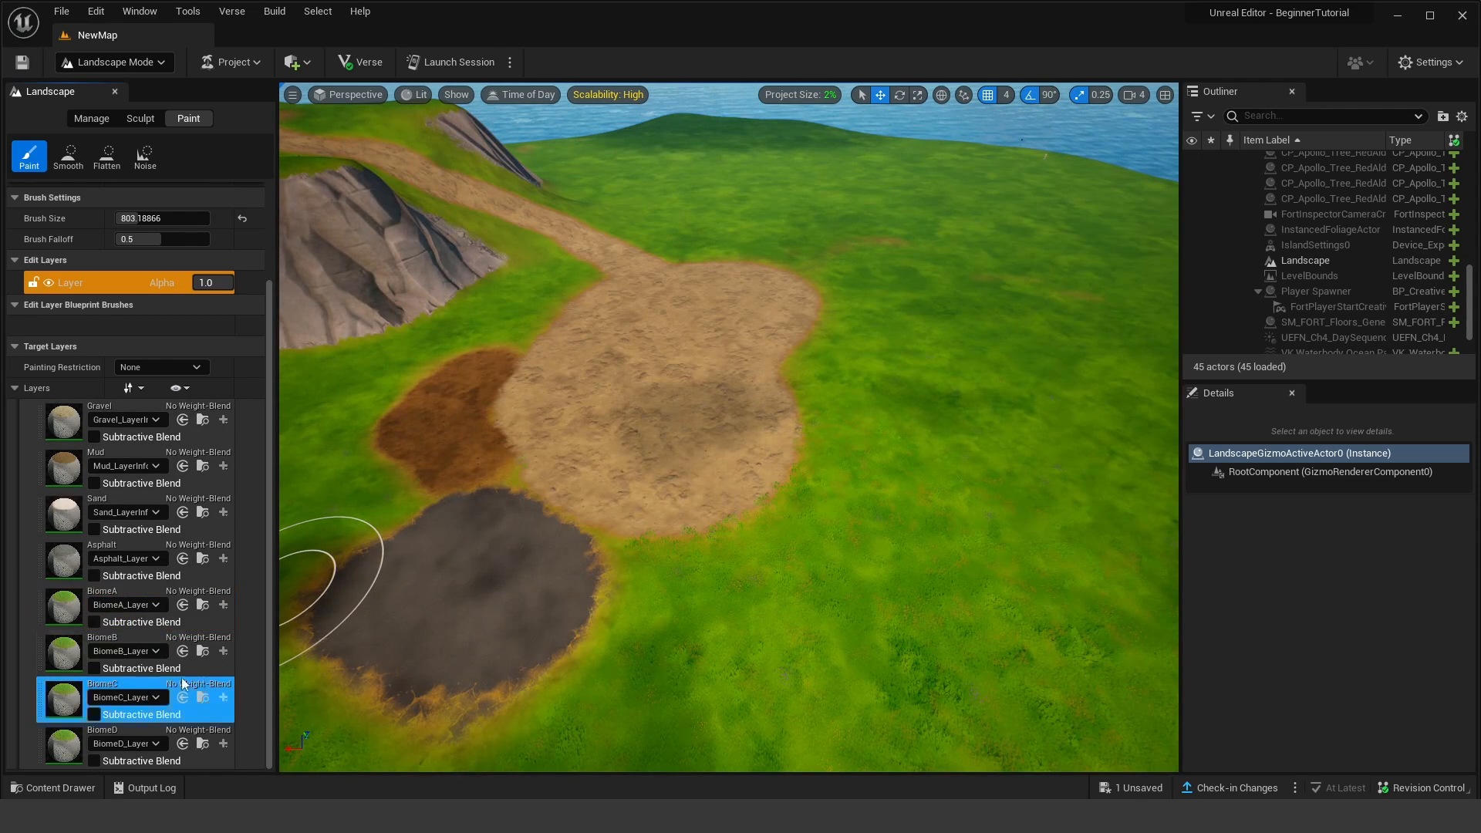
click(193, 503)
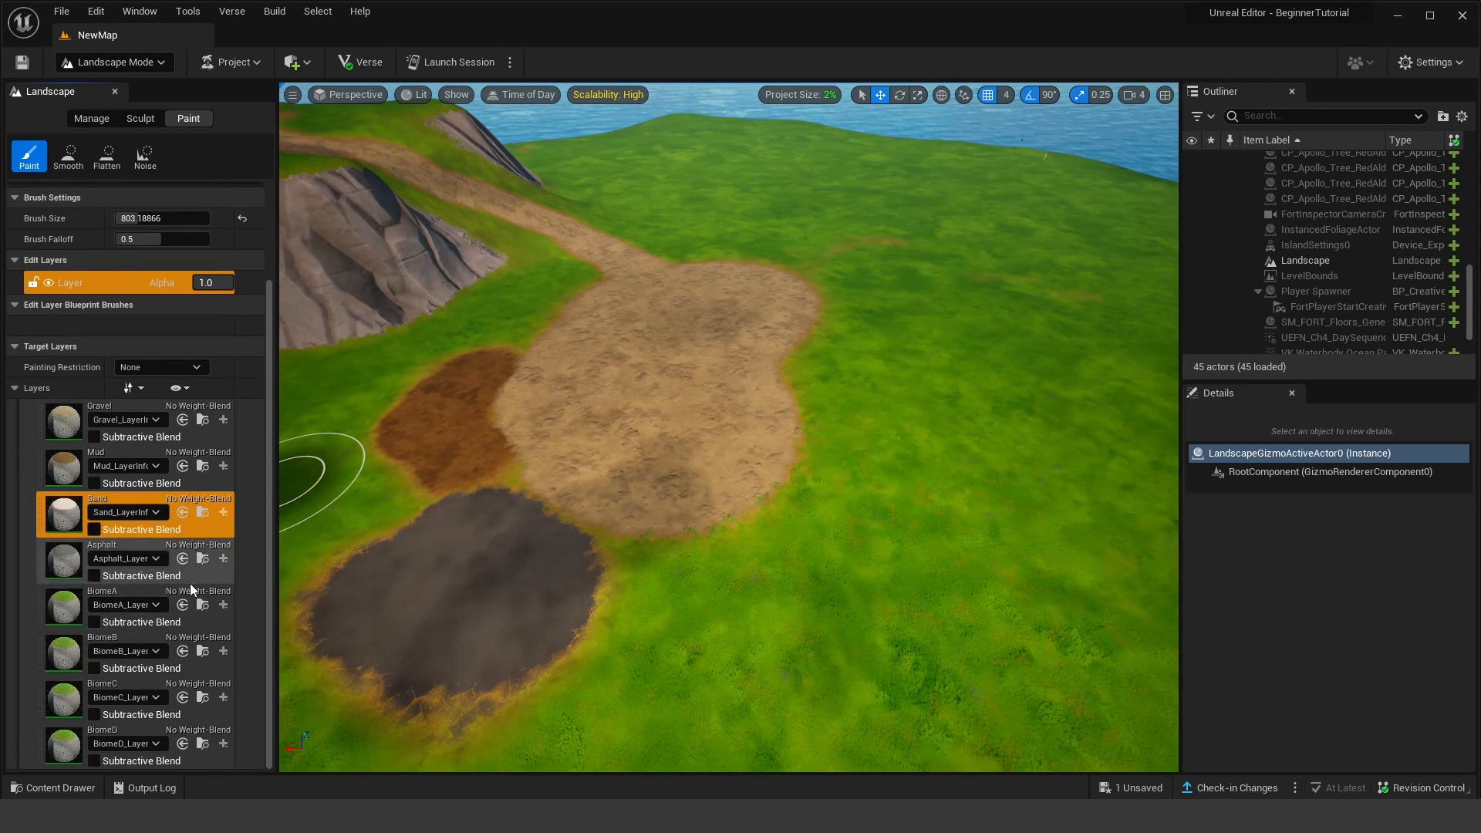
Step: Paint an elongated patch of the Sand layer on the grass along the edge of the large gravel patch
mouse_move(849, 477)
mouse_down()
mouse_move(857, 449)
mouse_move(877, 458)
mouse_up()
right_drag(876, 458, 837, 474)
mouse_move(575, 609)
mouse_down()
mouse_move(671, 506)
mouse_move(797, 327)
mouse_up()
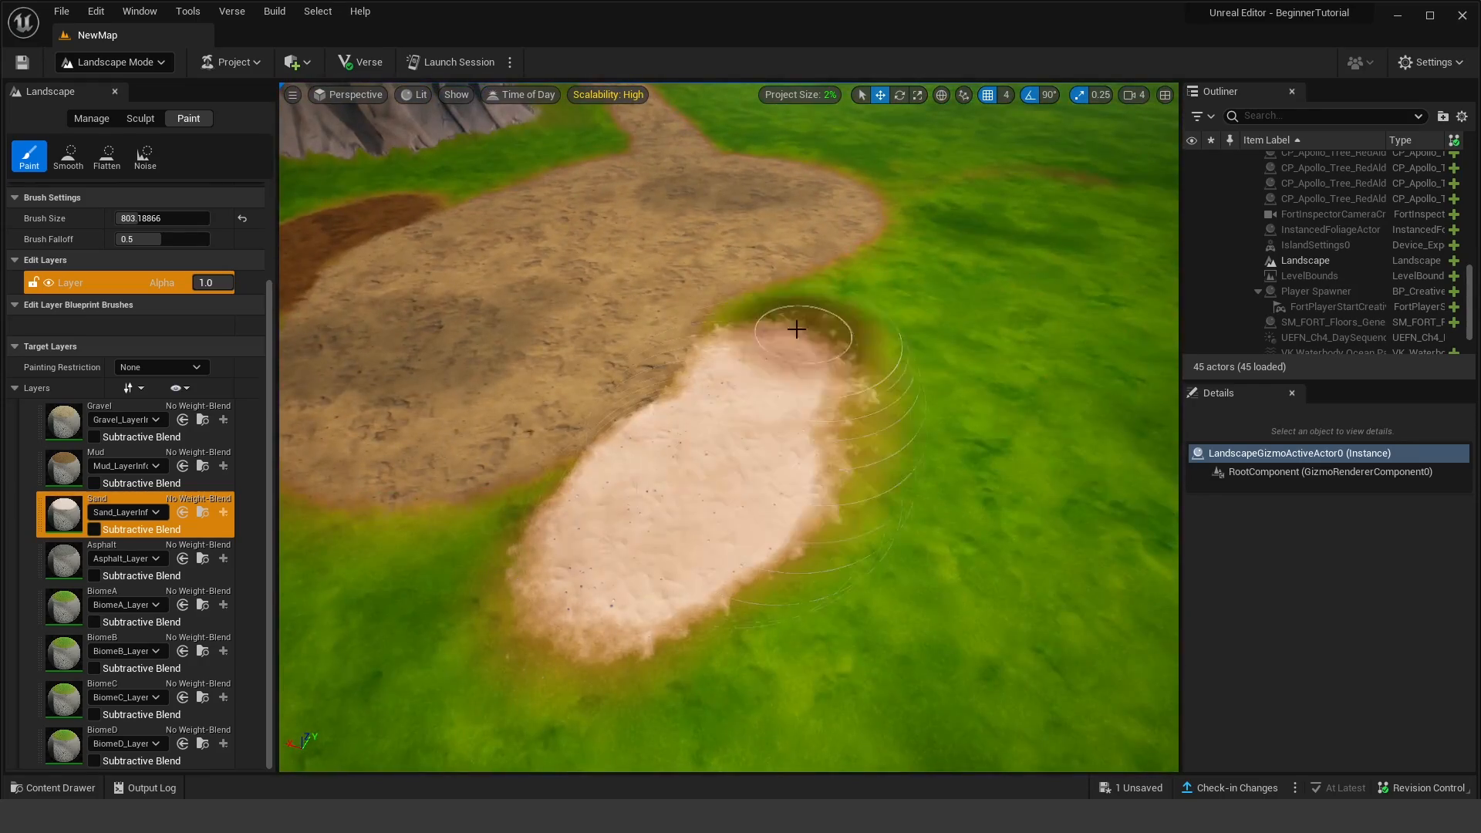
mouse_move(771, 332)
right_down()
mouse_move(740, 335)
mouse_move(827, 337)
mouse_move(806, 347)
right_up()
drag(829, 333, 924, 345)
right_drag(926, 360, 945, 381)
drag(856, 432, 823, 459)
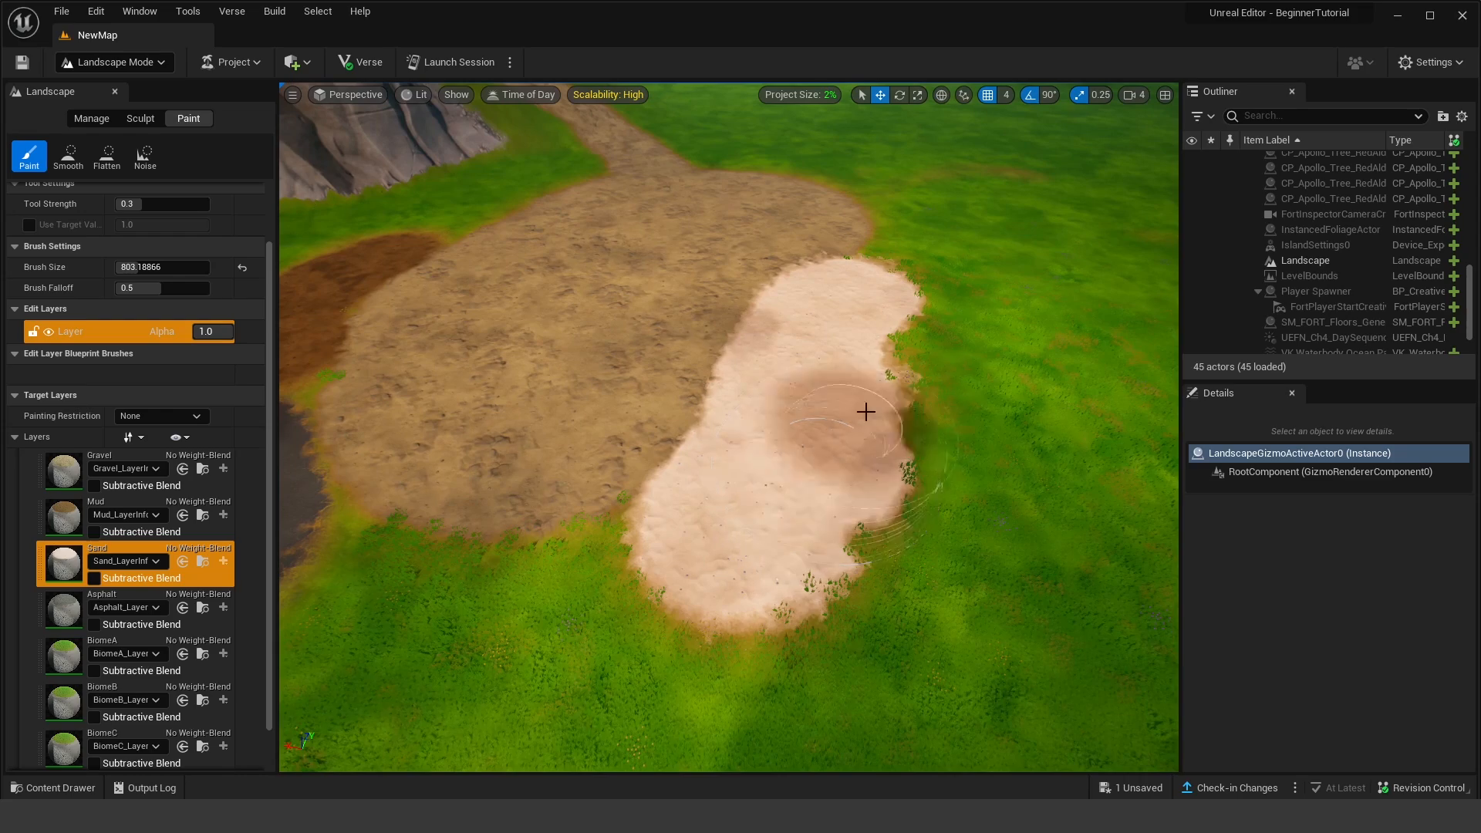
mouse_move(865, 412)
right_down()
mouse_move(855, 381)
mouse_move(825, 390)
mouse_move(814, 374)
right_up()
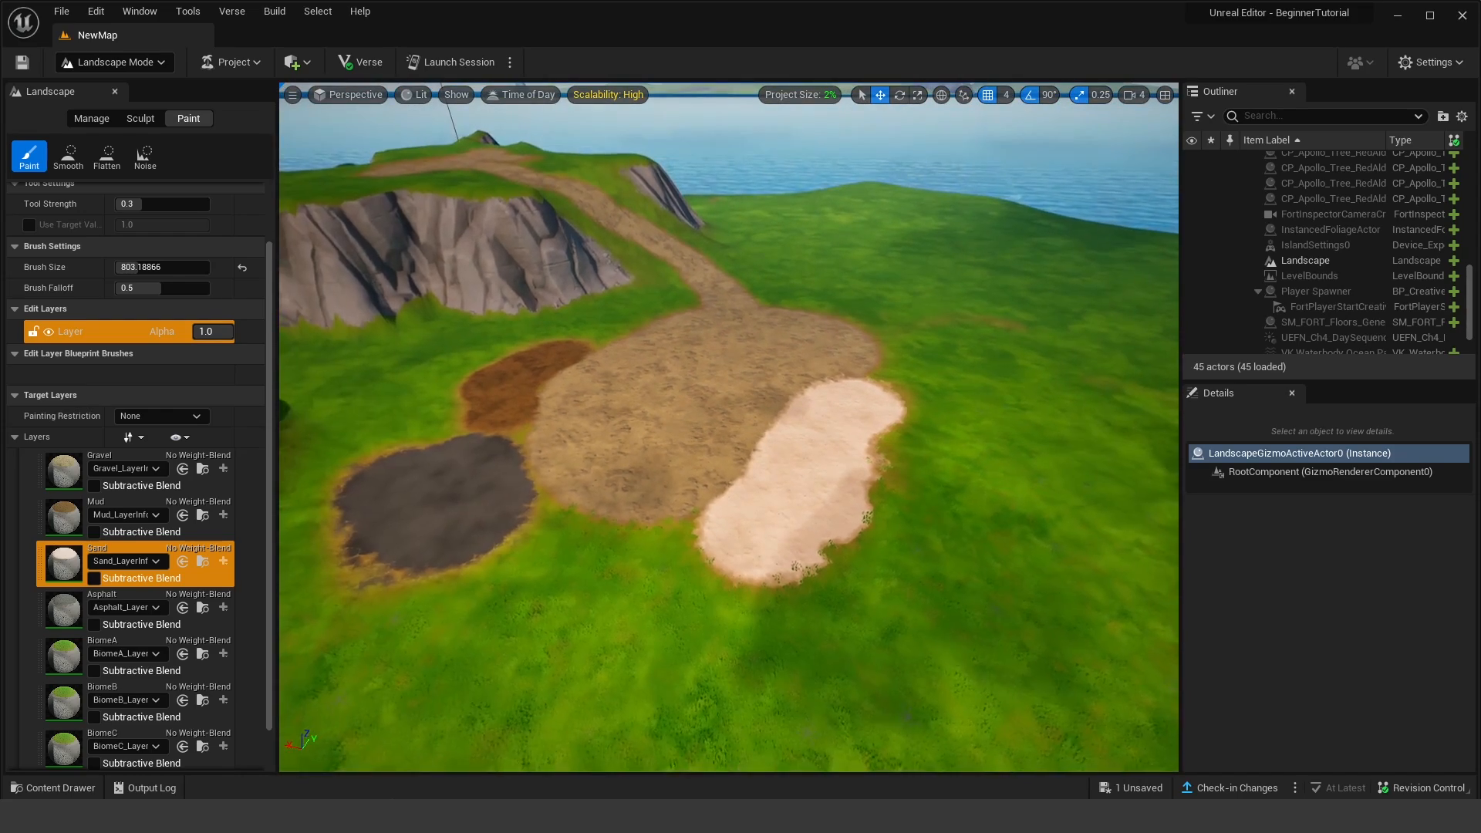
Step: Erase the whole Sand patch beside the gravel with the Paint tool
right_drag(602, 502, 585, 522)
right_click(894, 532)
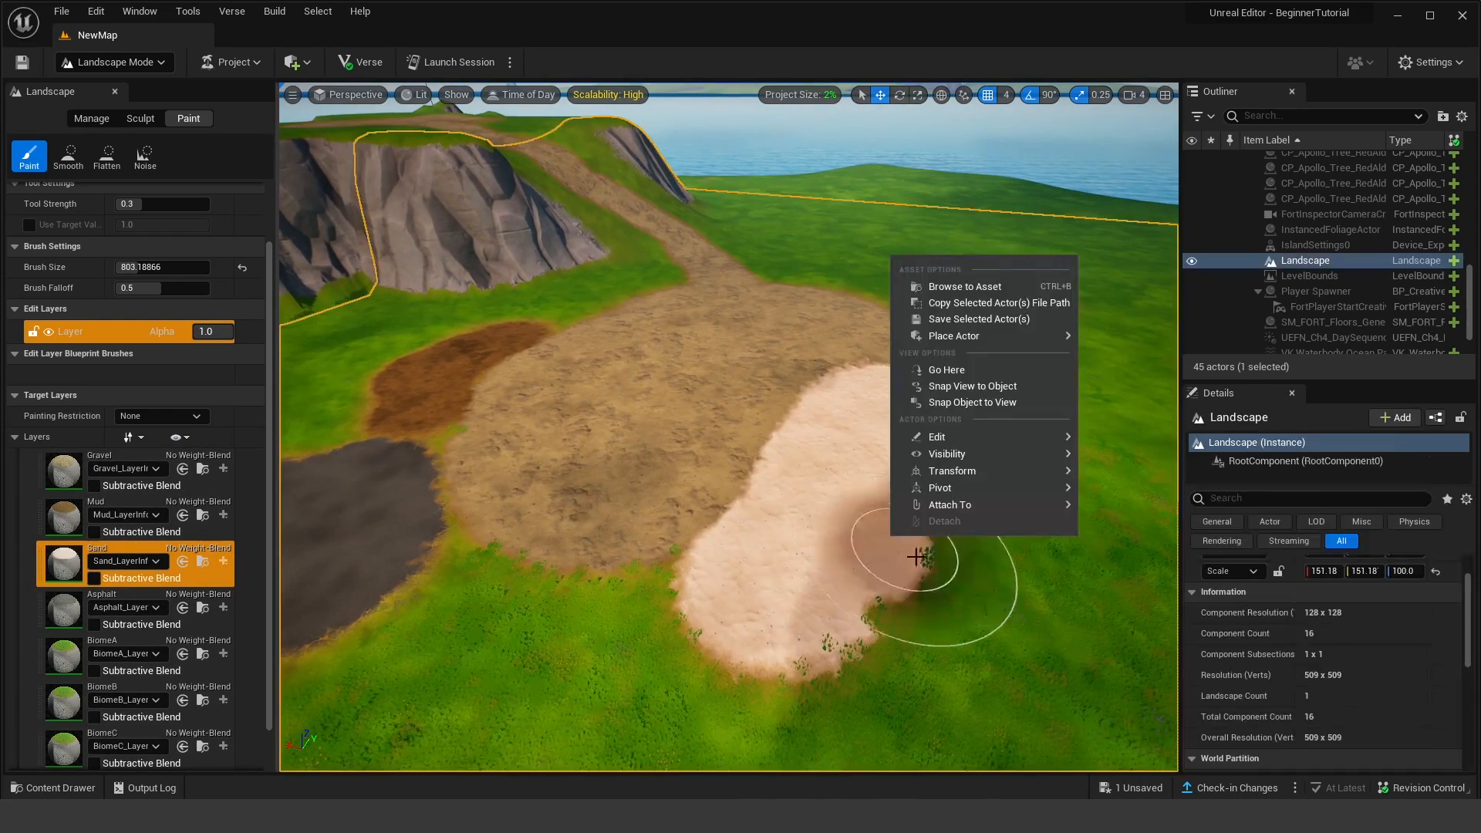
right_drag(842, 604, 896, 625)
mouse_move(895, 625)
shift+mouse_down()
mouse_move(710, 604)
mouse_move(714, 532)
mouse_move(753, 460)
shift+mouse_up()
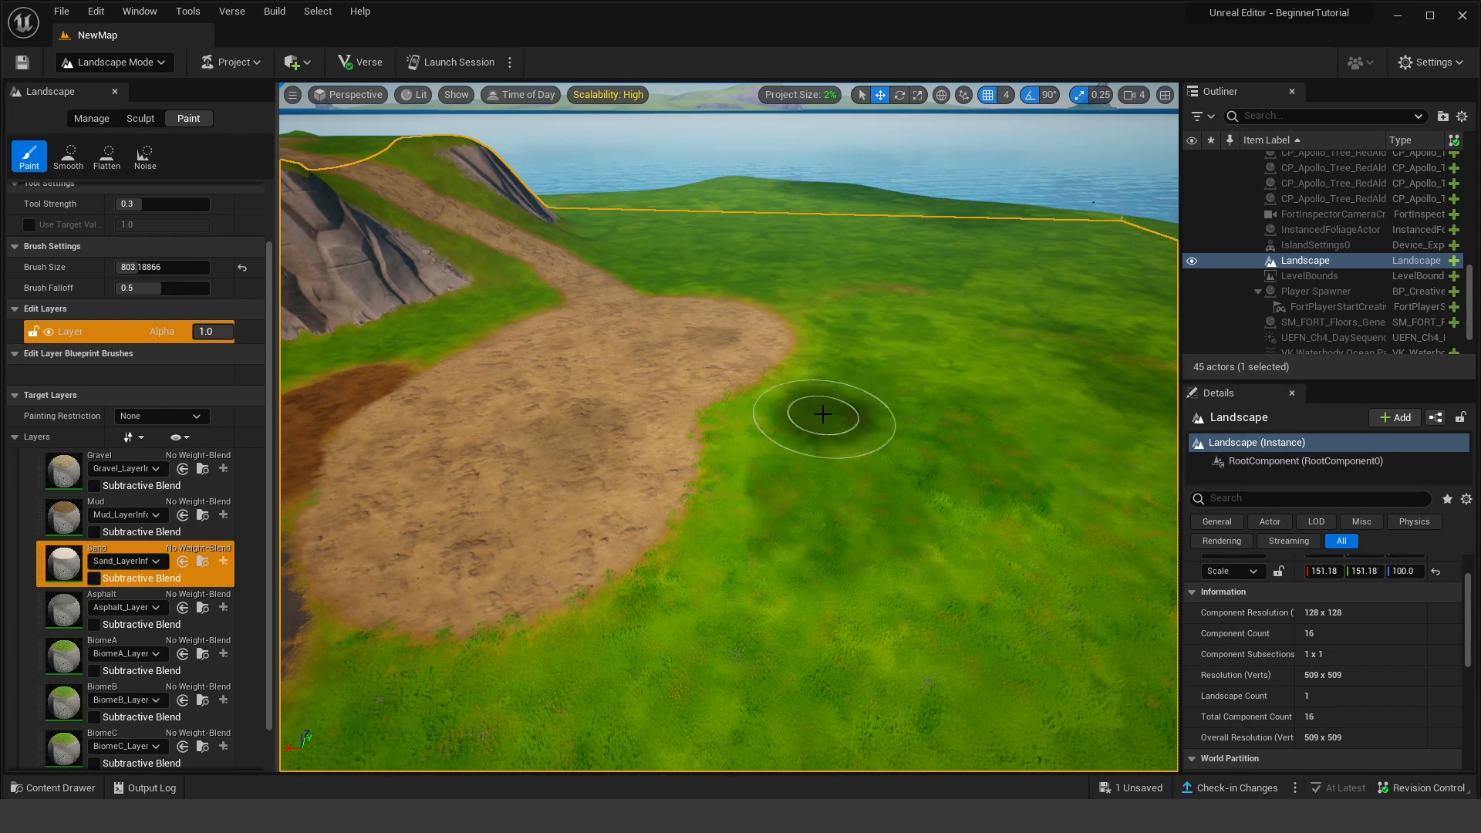
right_drag(826, 417, 729, 386)
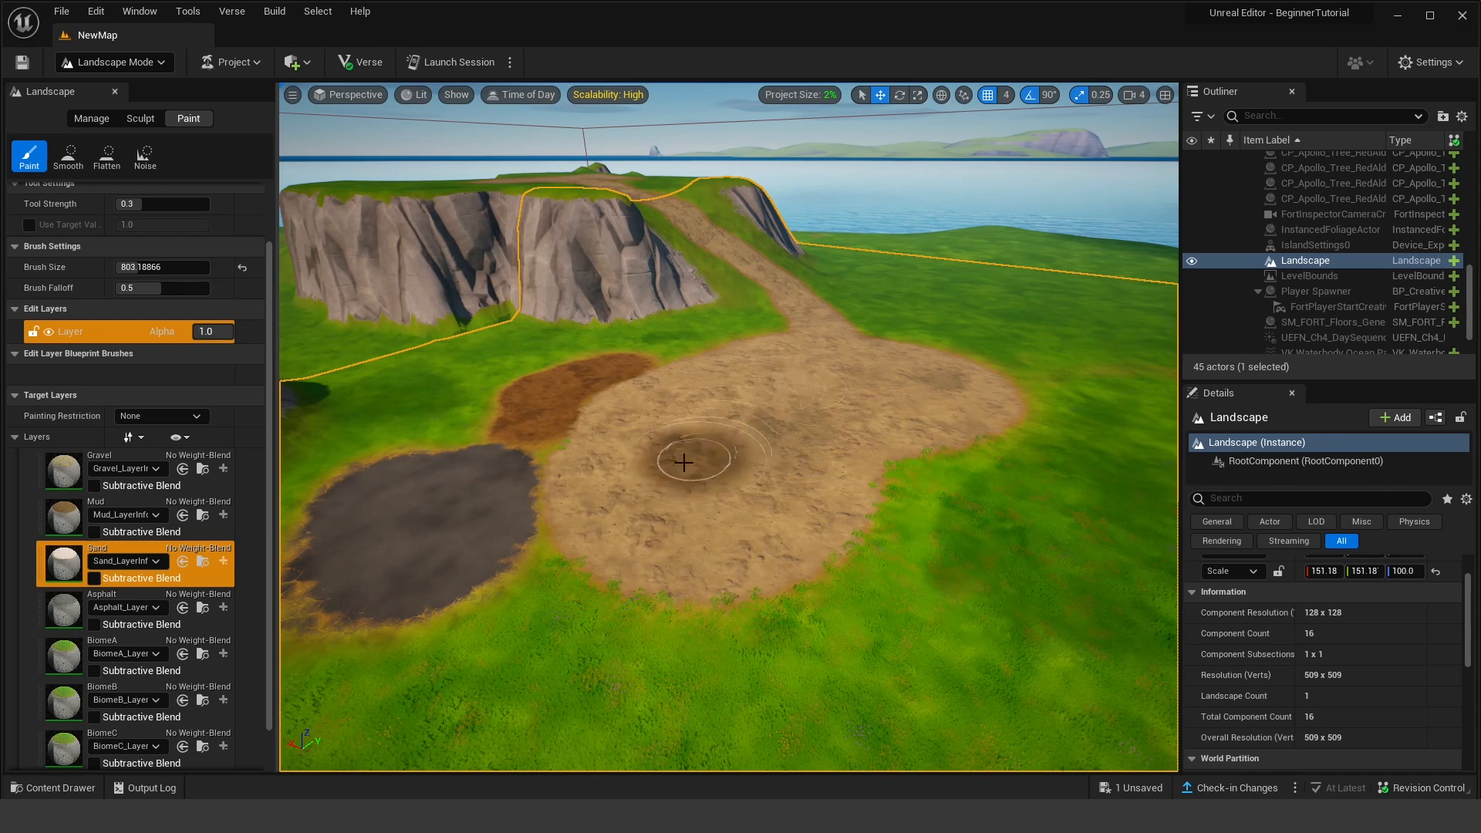
Step: Select the Gravel layer and erase a curved section from the outer edge of the large gravel patch
click(122, 460)
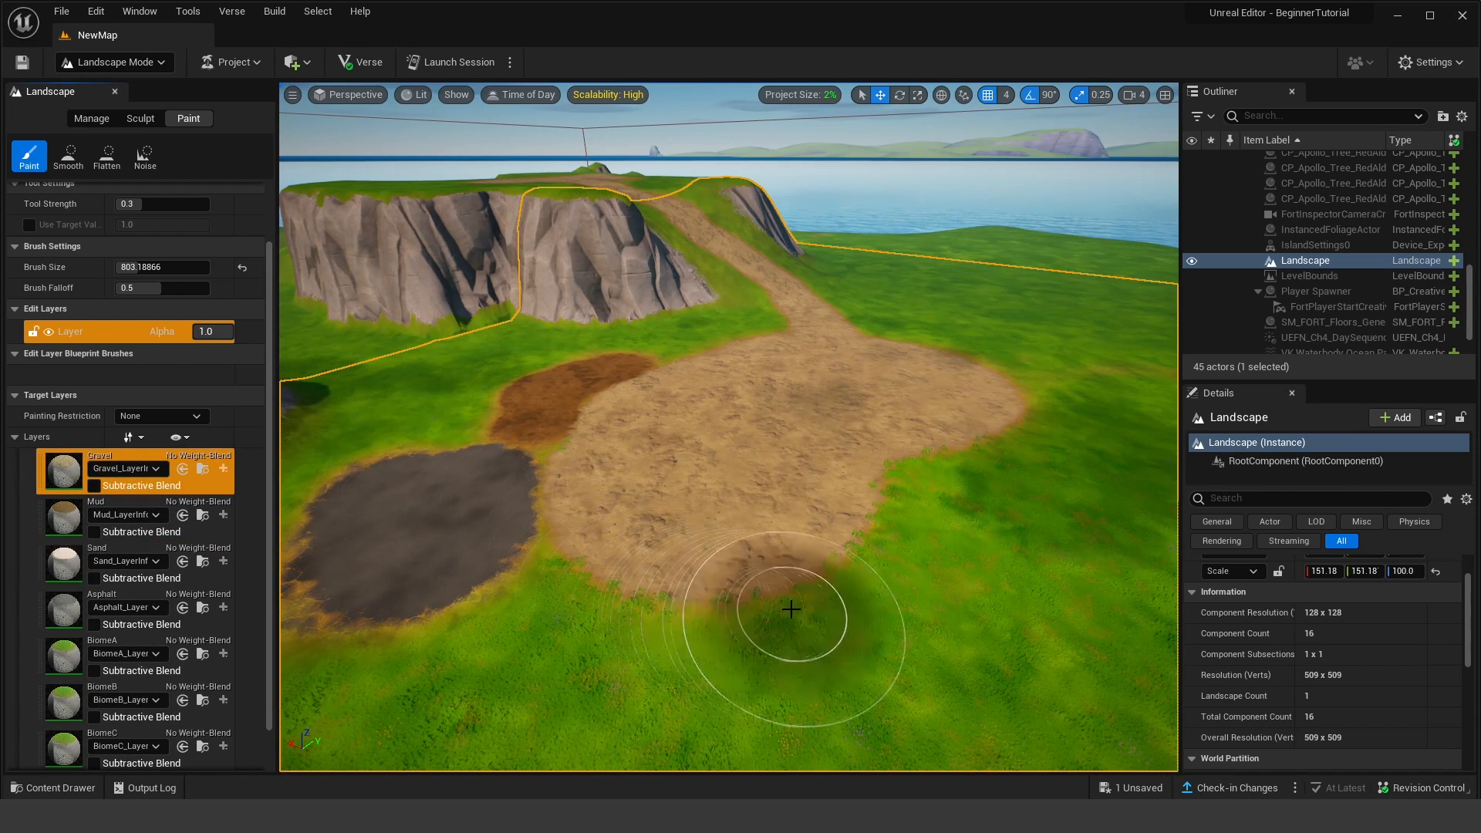
mouse_move(748, 550)
mouse_down()
mouse_move(677, 531)
mouse_move(571, 403)
mouse_move(753, 489)
mouse_move(886, 476)
mouse_move(955, 425)
mouse_up()
right_drag(711, 483, 602, 469)
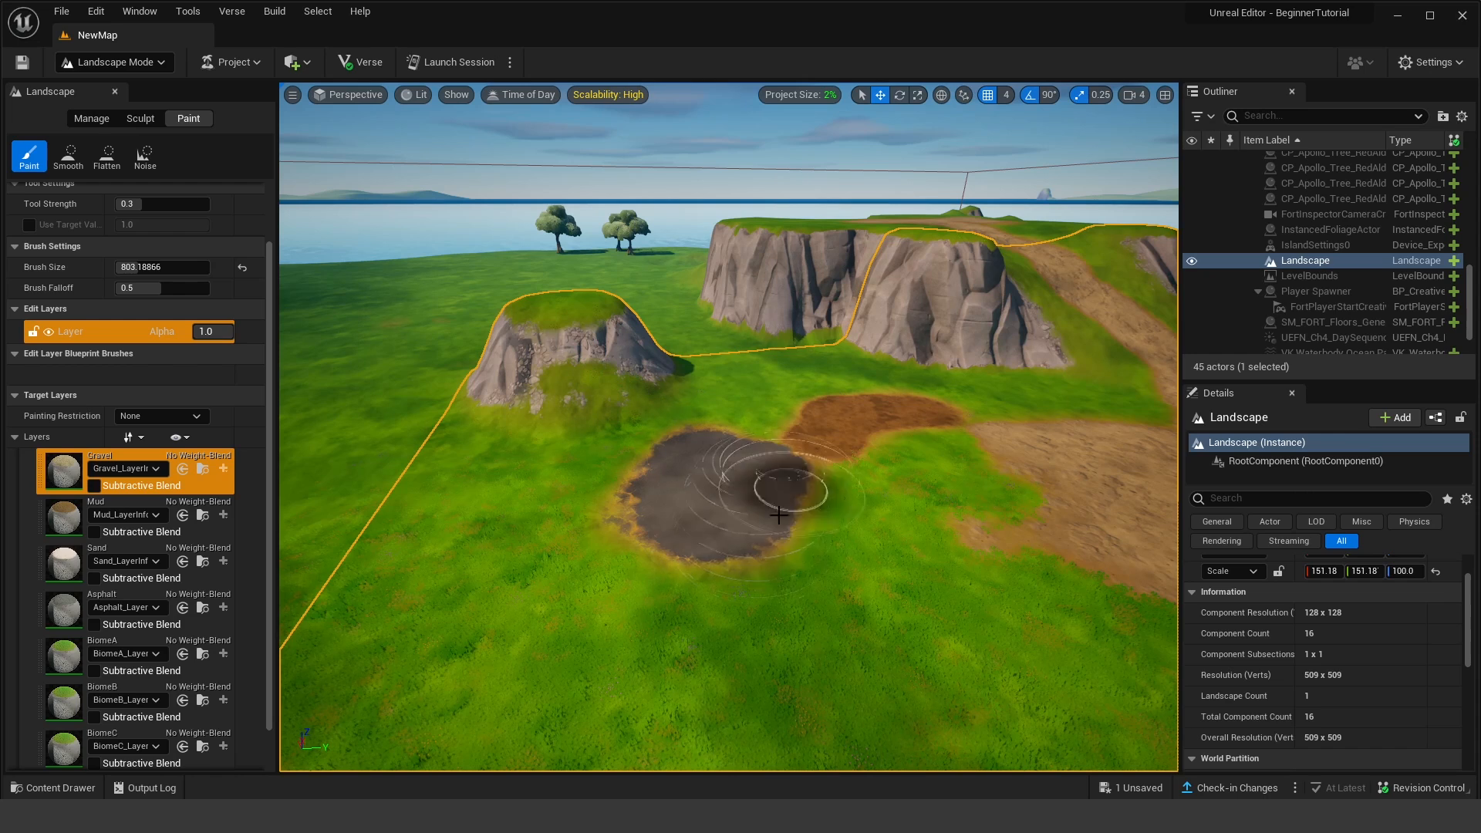
Step: Select the Asphalt layer and erase the rounded asphalt patch beside the mud
click(147, 599)
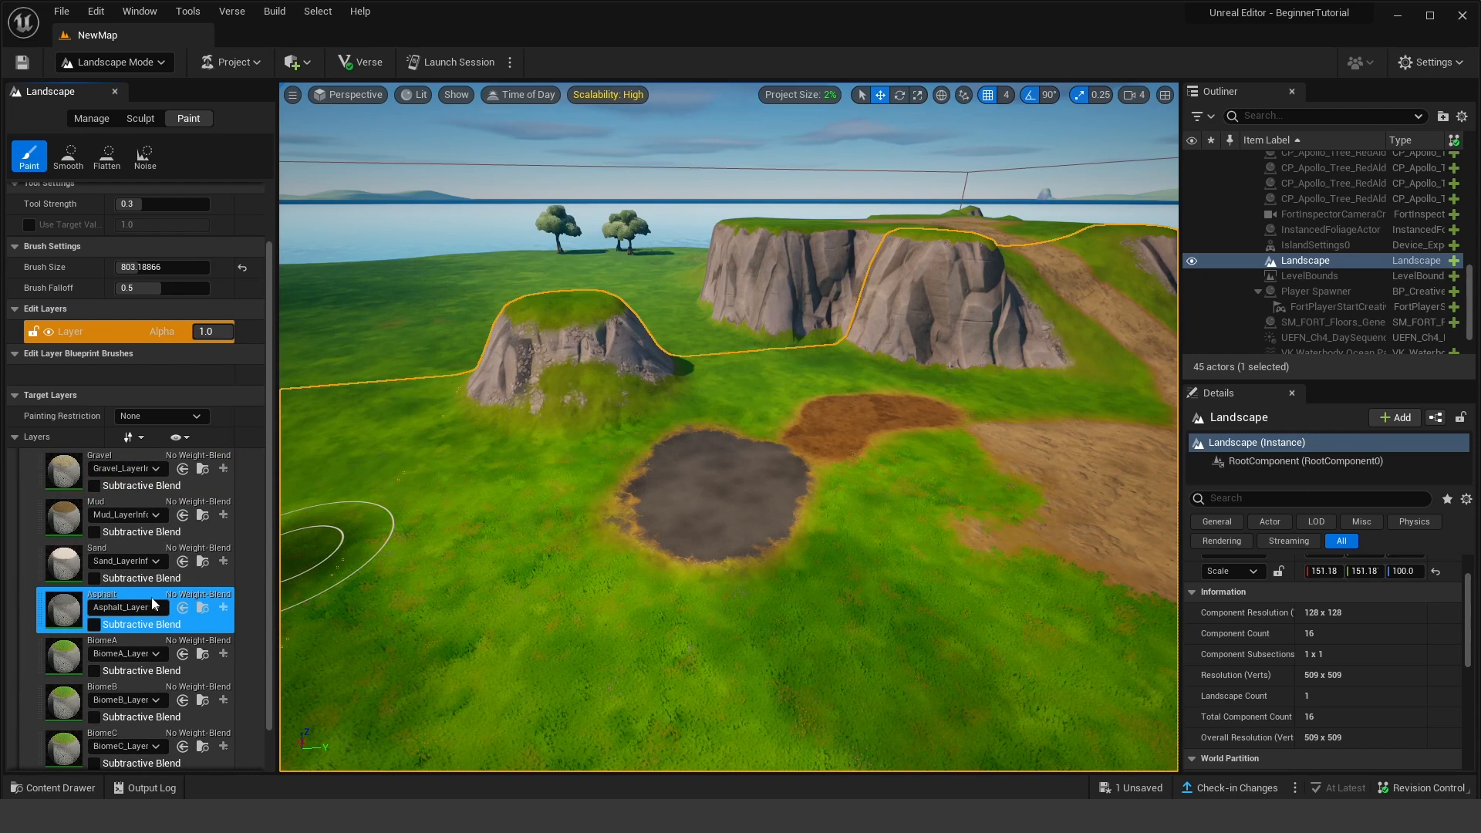
mouse_move(847, 584)
mouse_down()
mouse_move(721, 588)
mouse_move(754, 527)
mouse_up()
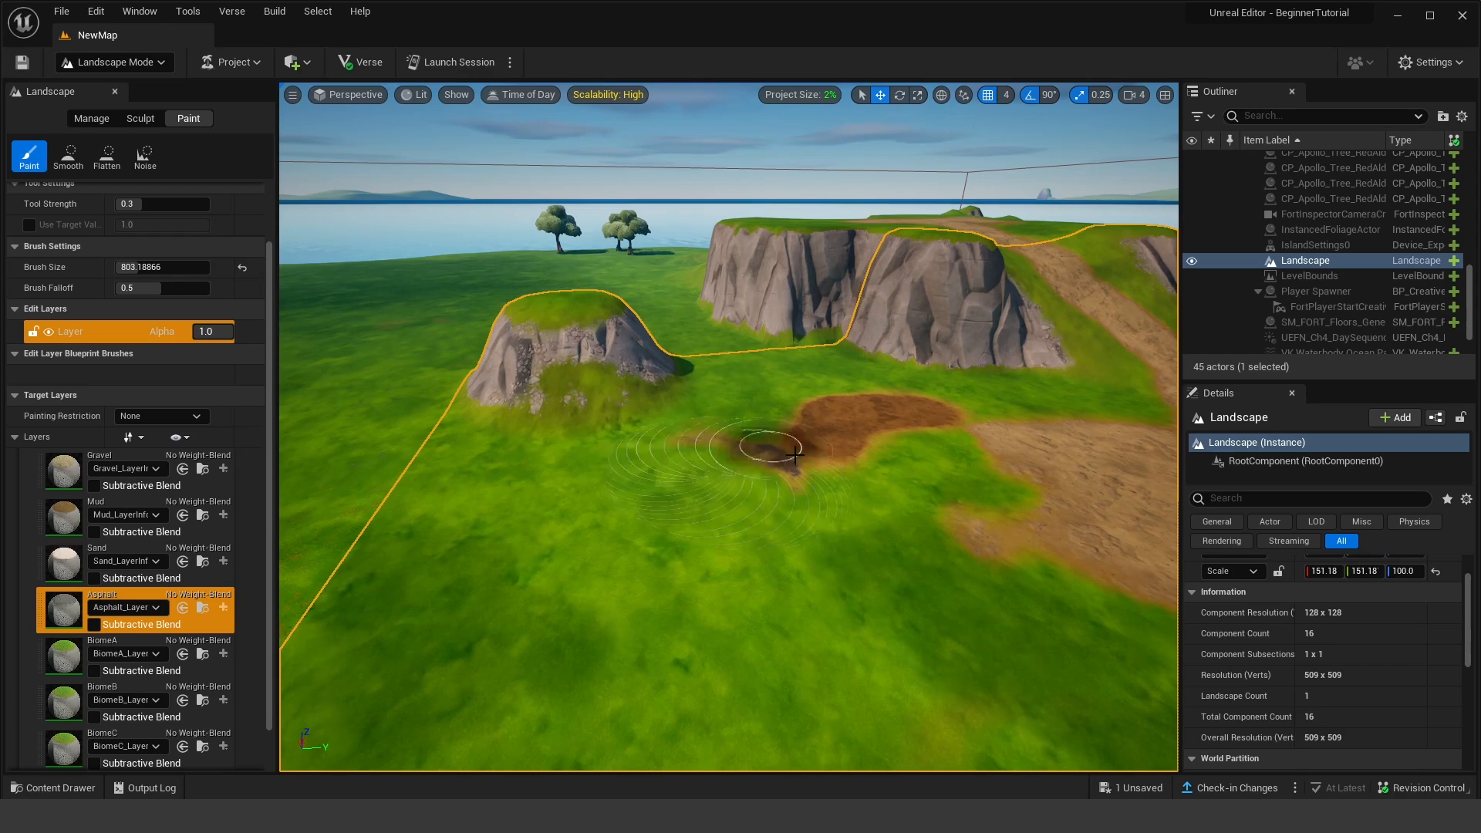
key(ctrl+z)
mouse_move(882, 522)
right_down()
mouse_move(868, 532)
mouse_move(938, 447)
right_up()
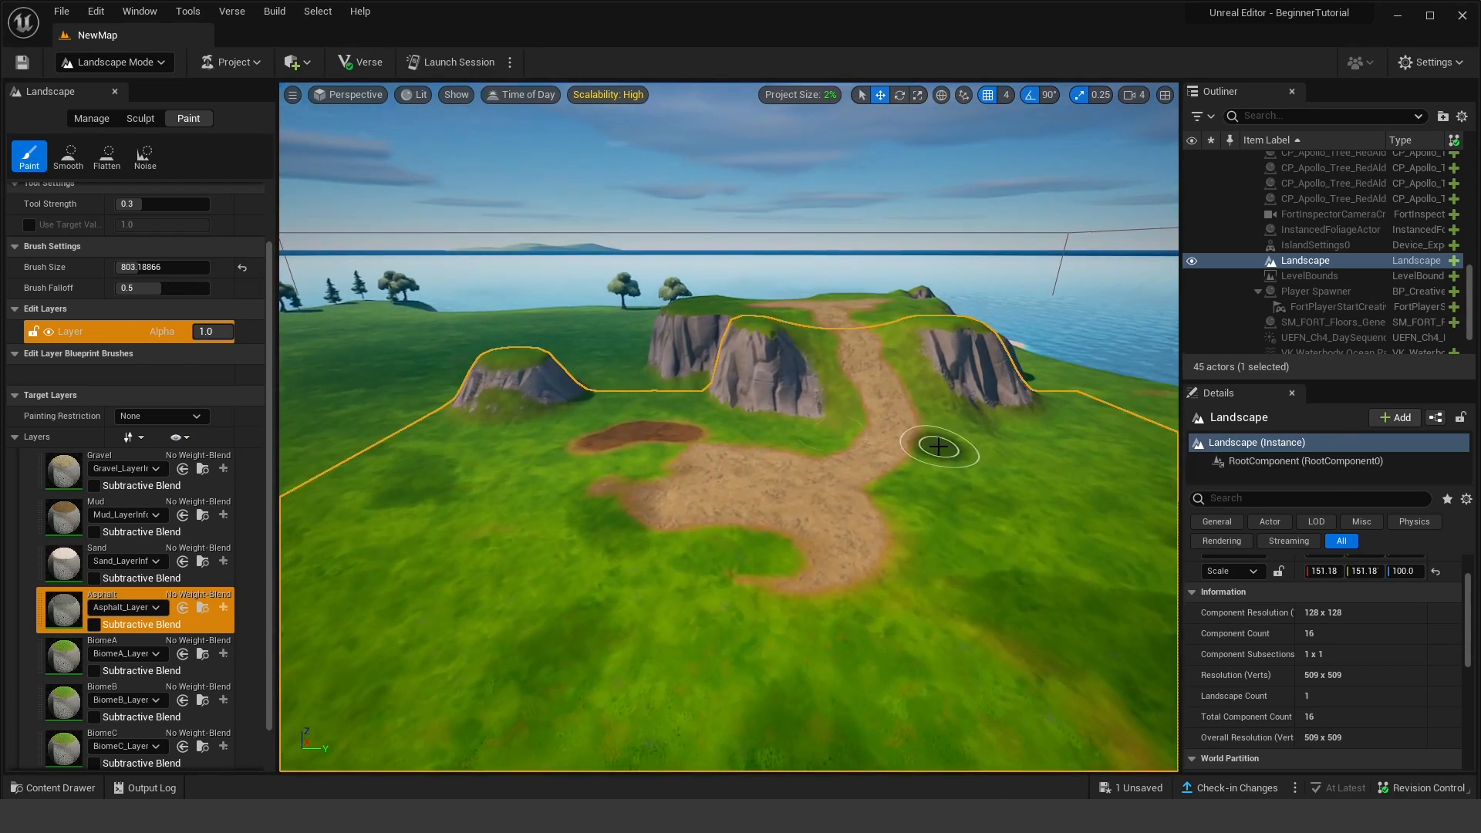
scroll(201, 530, down, 1)
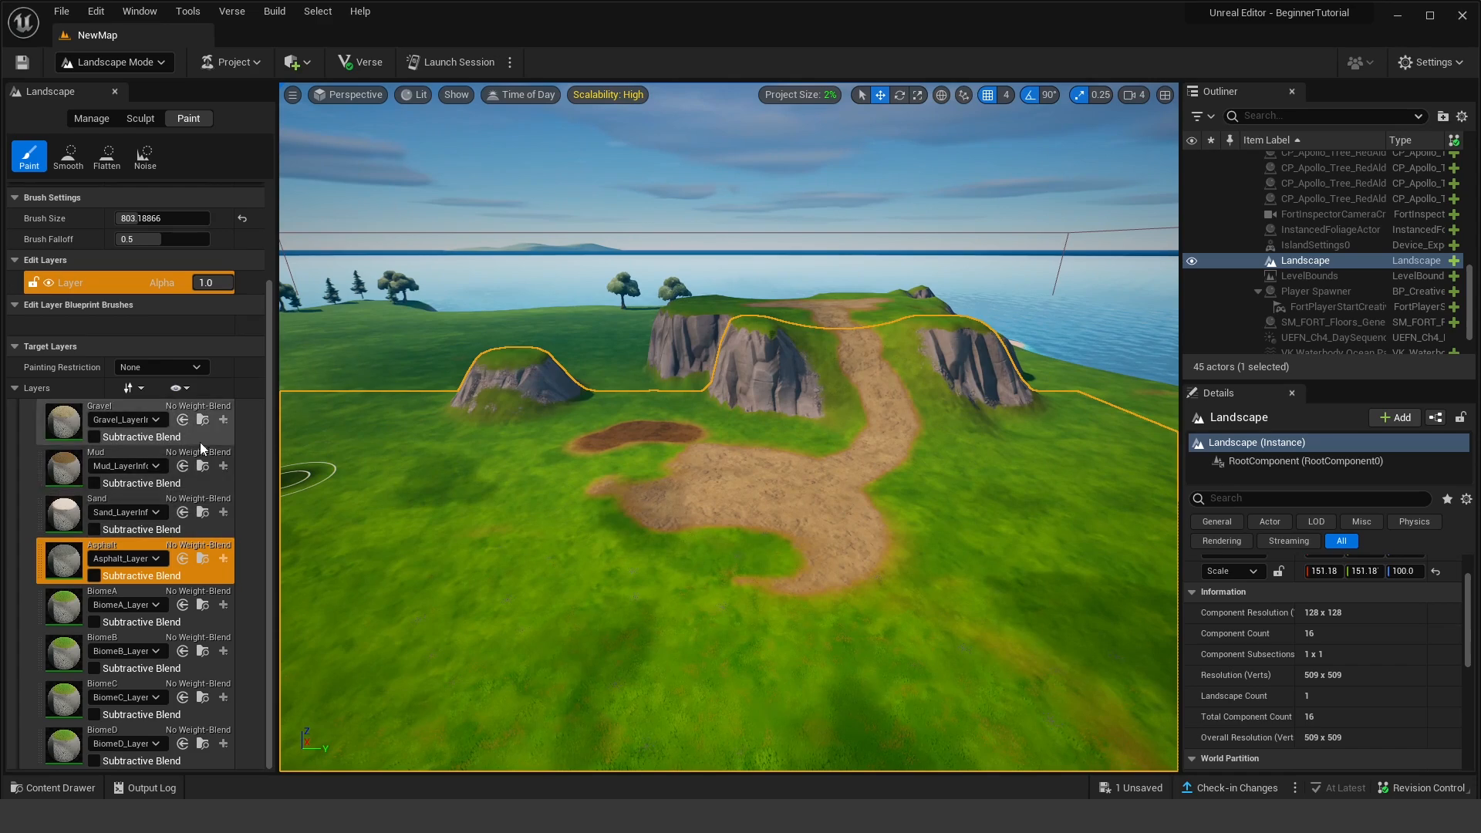
right_drag(743, 595, 800, 482)
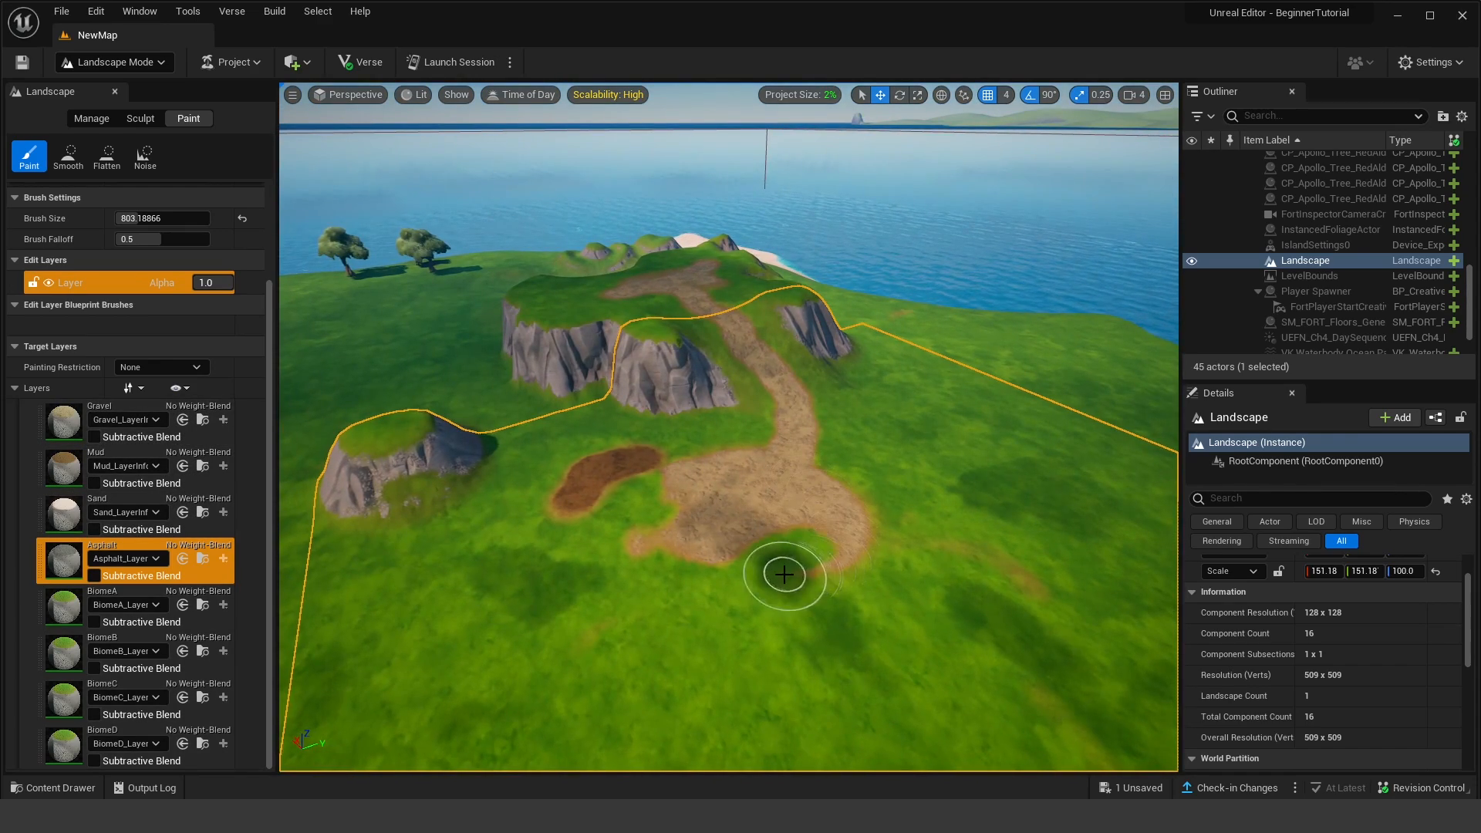
right_drag(588, 473, 612, 502)
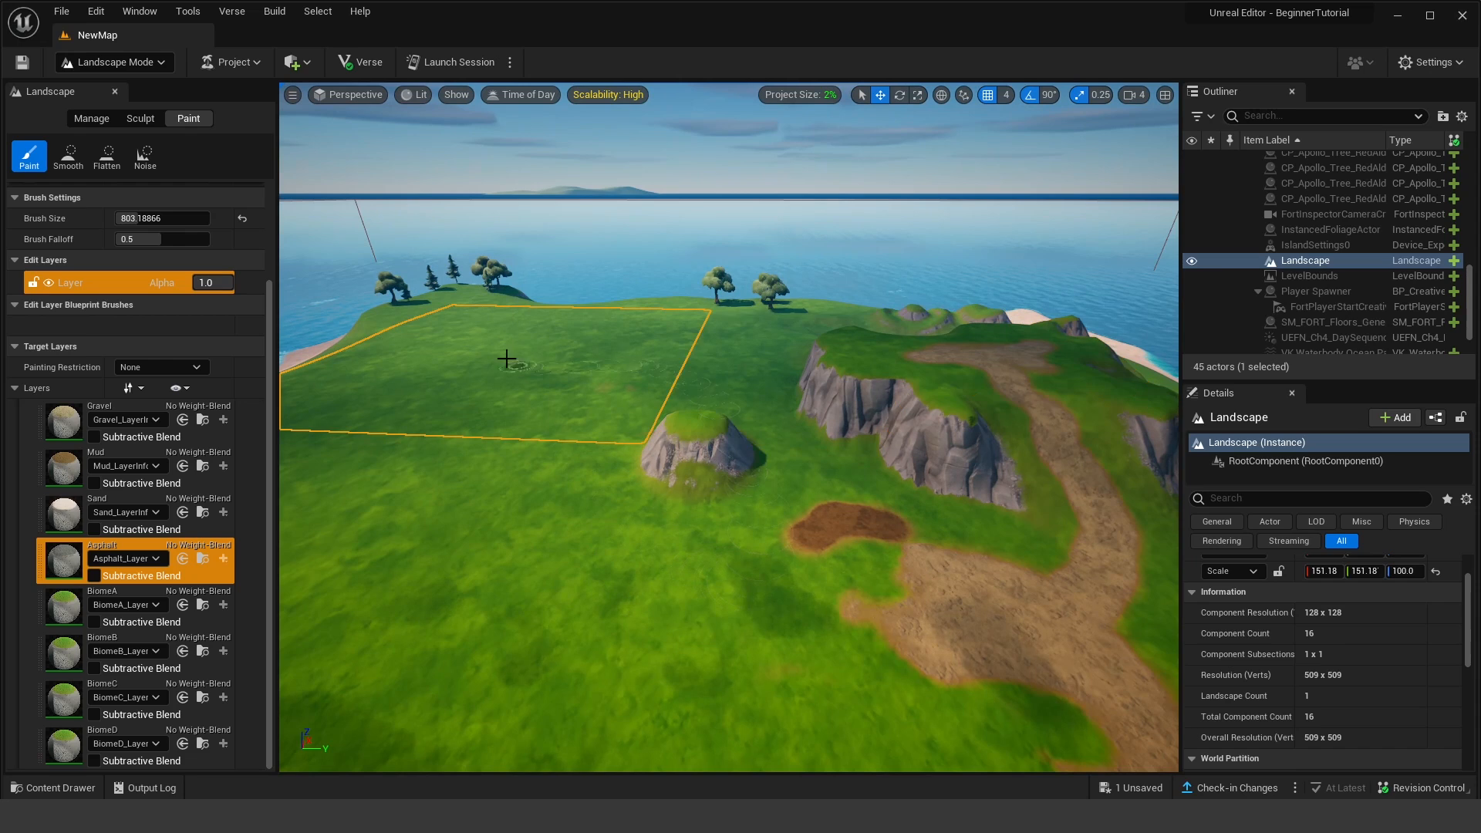
right_drag(506, 359, 802, 430)
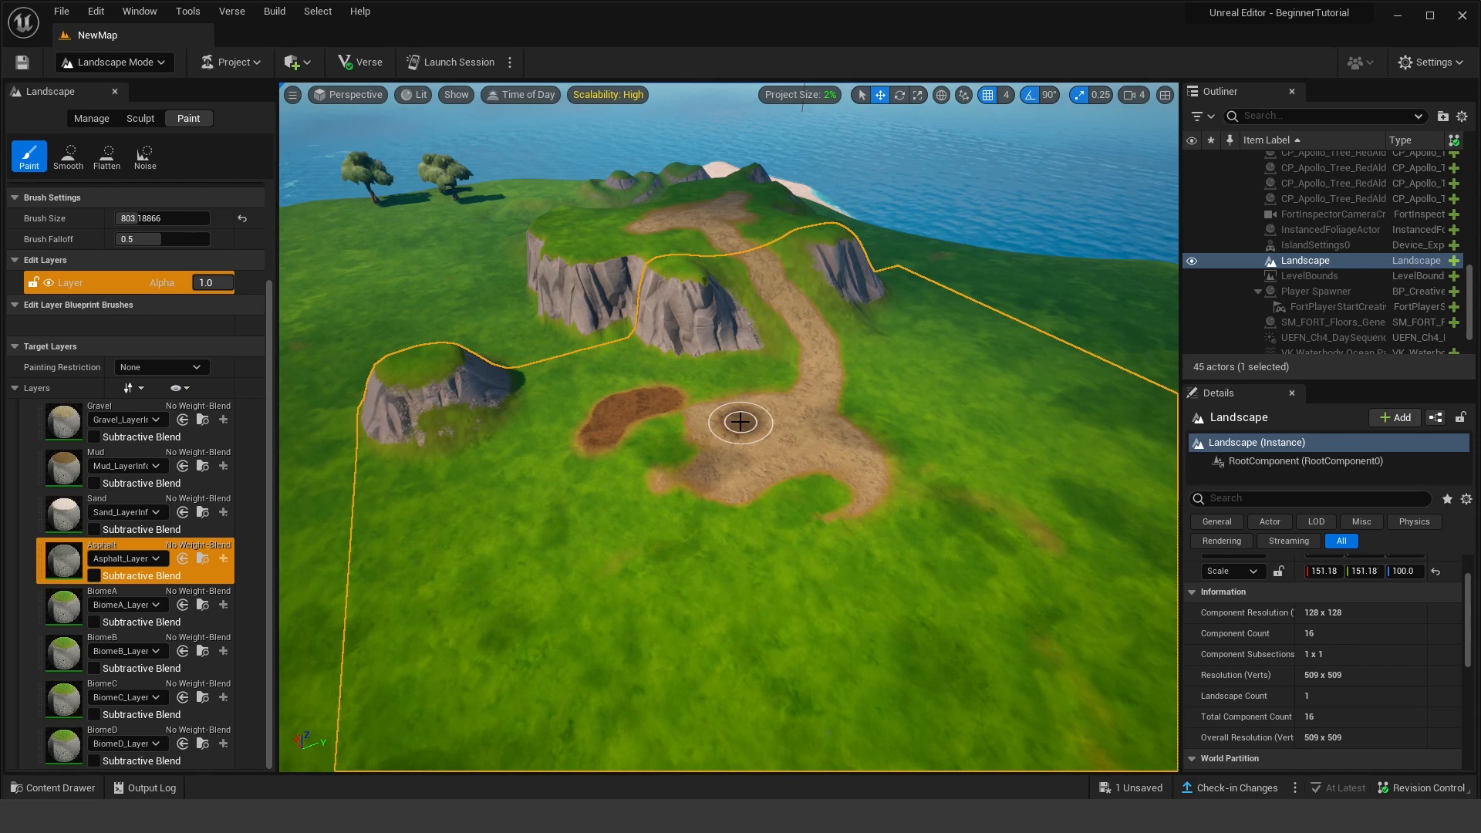
Step: Switch to Selection Mode and try selecting a tree near the shore and the landscape
click(104, 67)
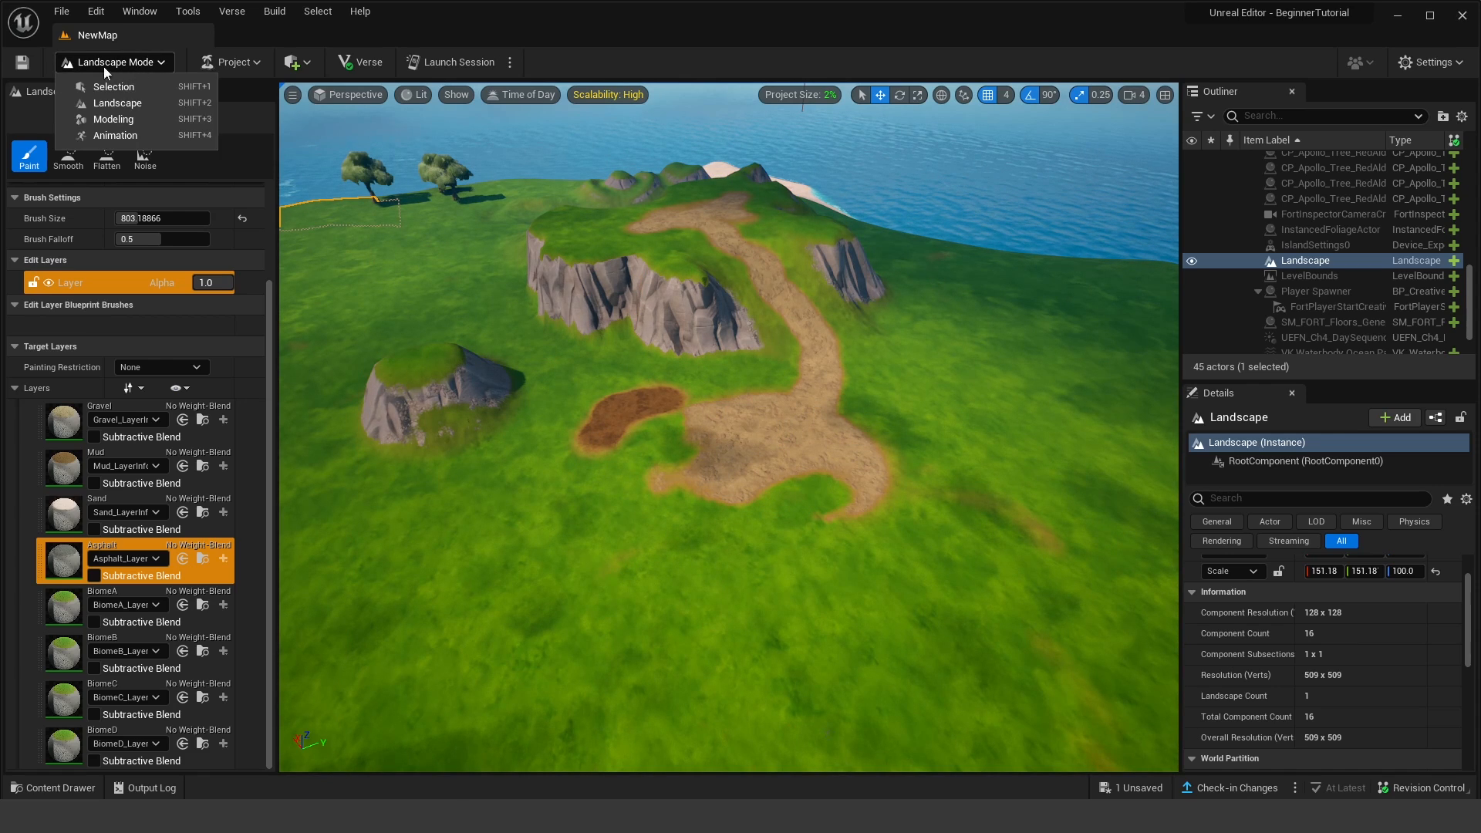
click(108, 66)
click(124, 66)
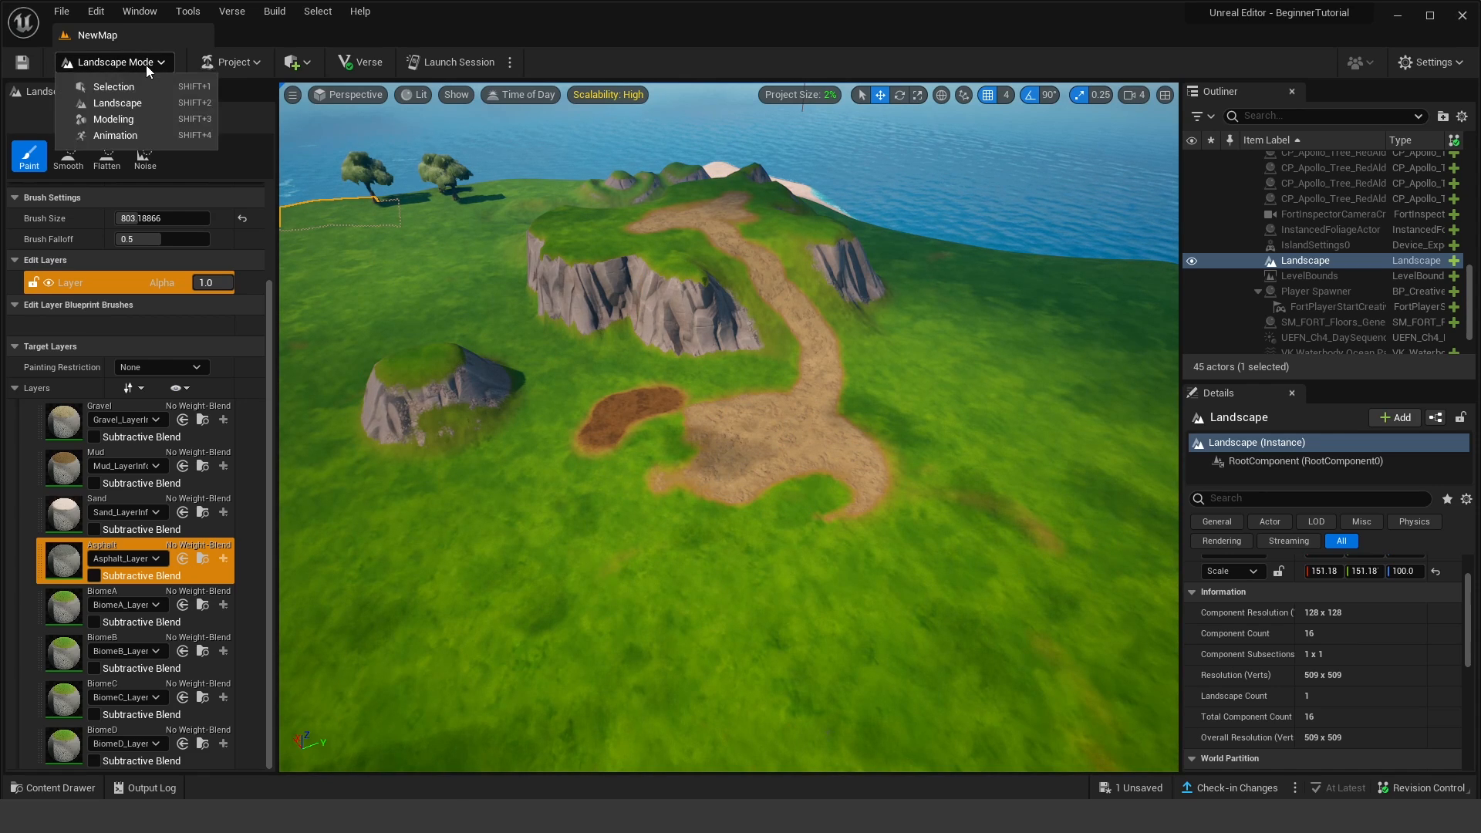
click(114, 87)
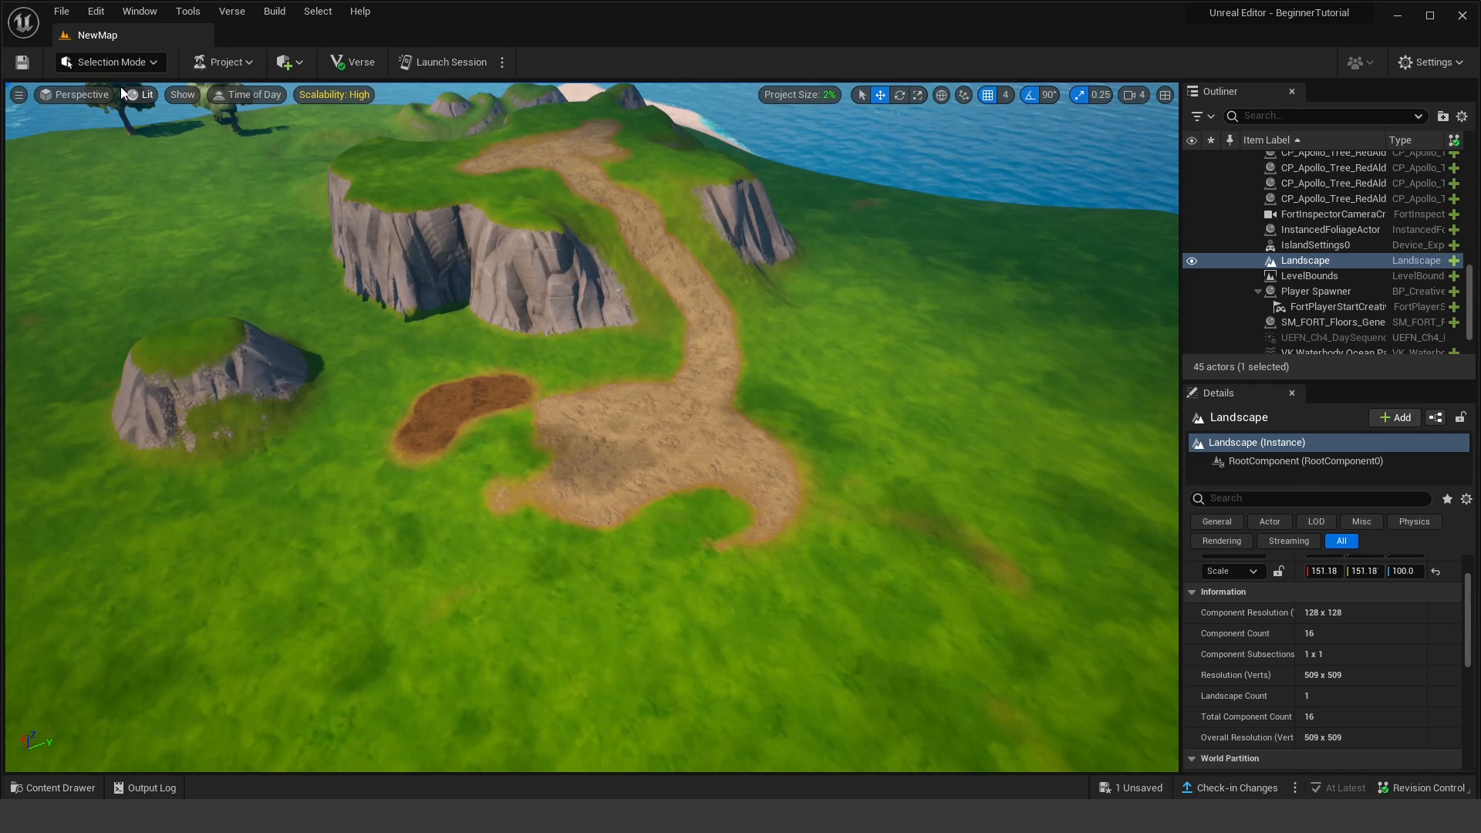
click(583, 285)
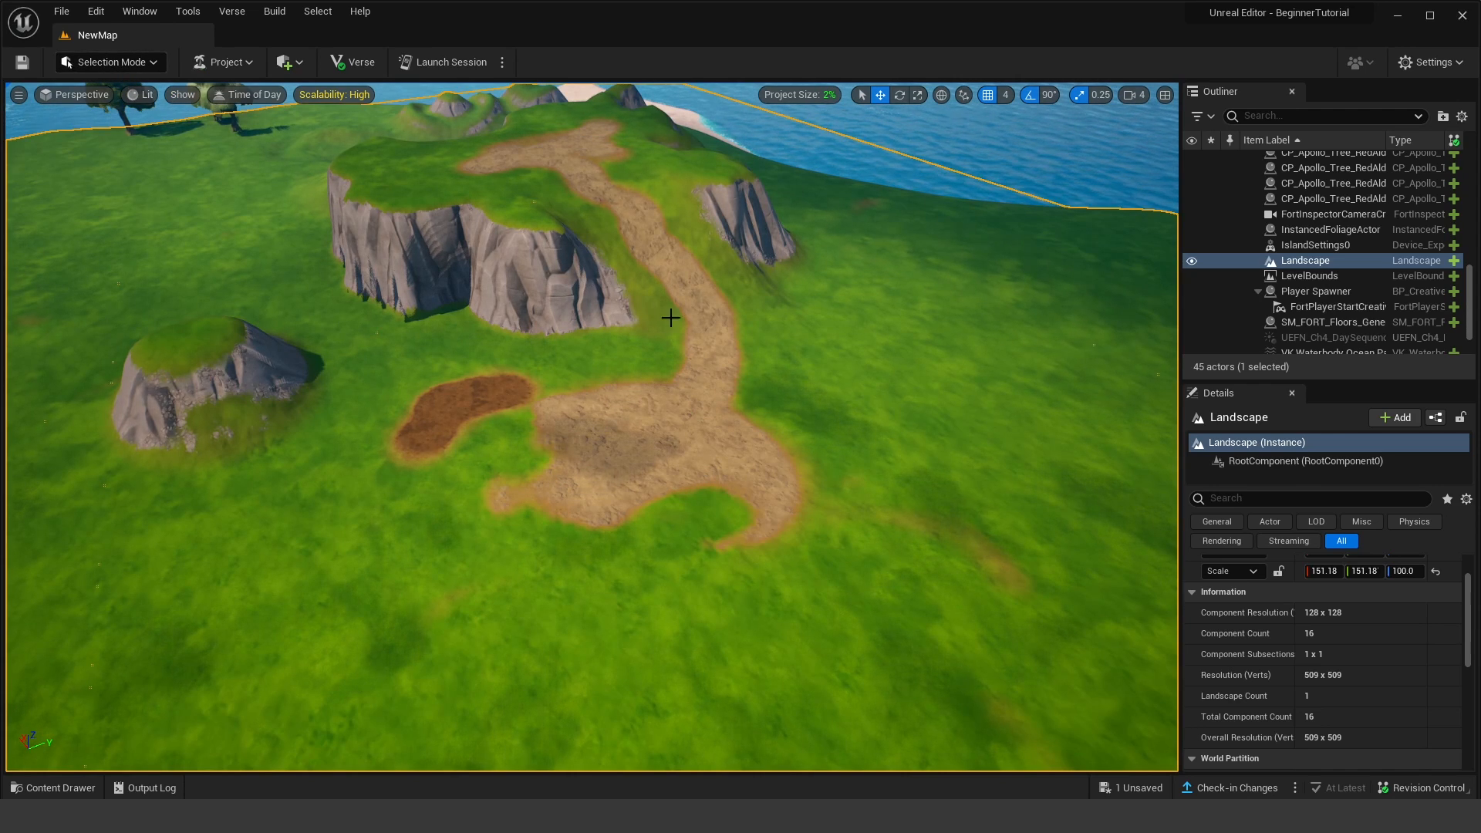
right_drag(702, 322, 668, 270)
click(378, 271)
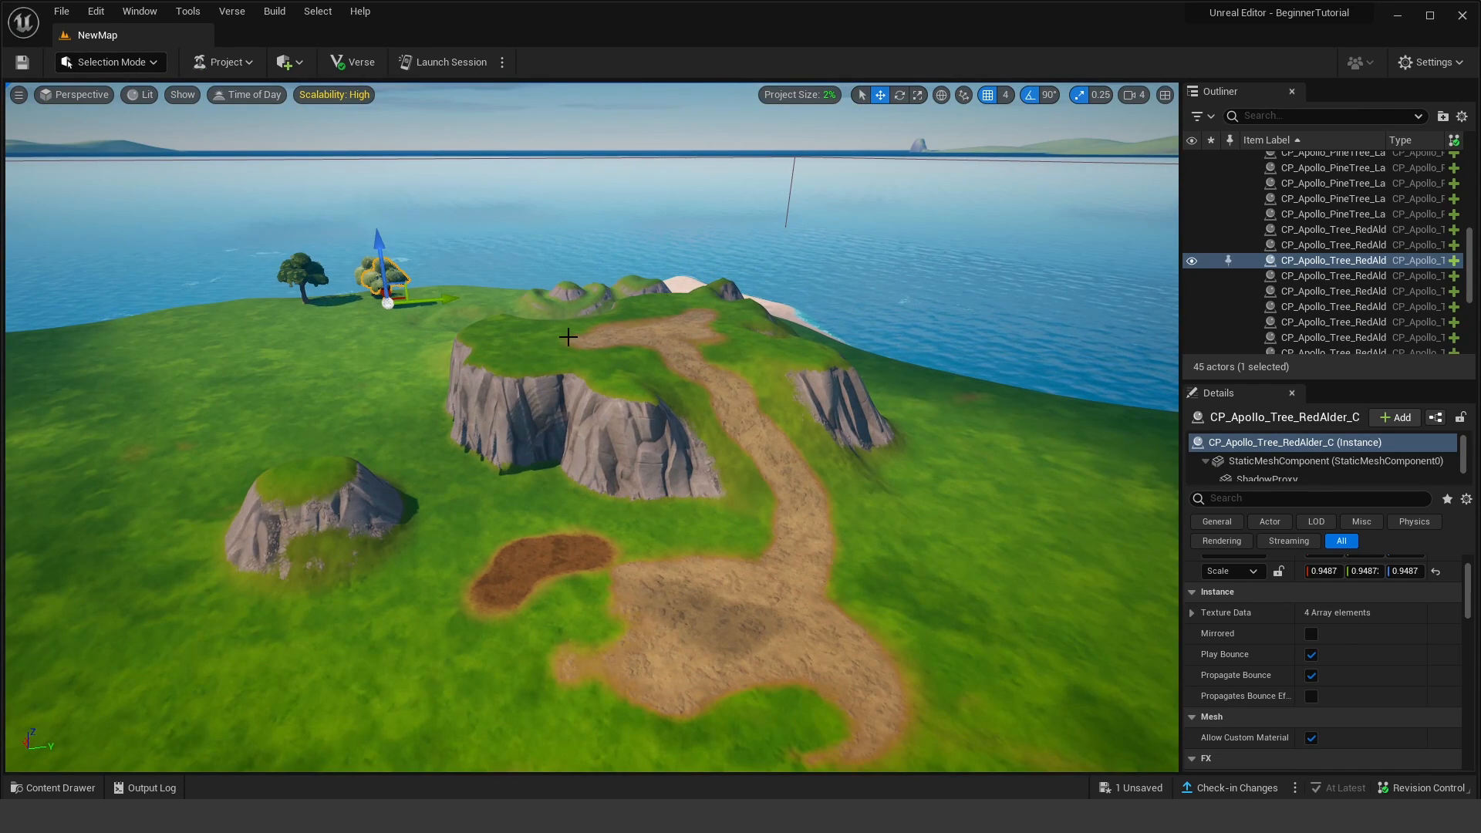
scroll(579, 347, up, 2)
click(604, 377)
Step: Return to Landscape Mode and dab several small spots of the Asphalt layer on the grass around the small rocky mound
click(119, 63)
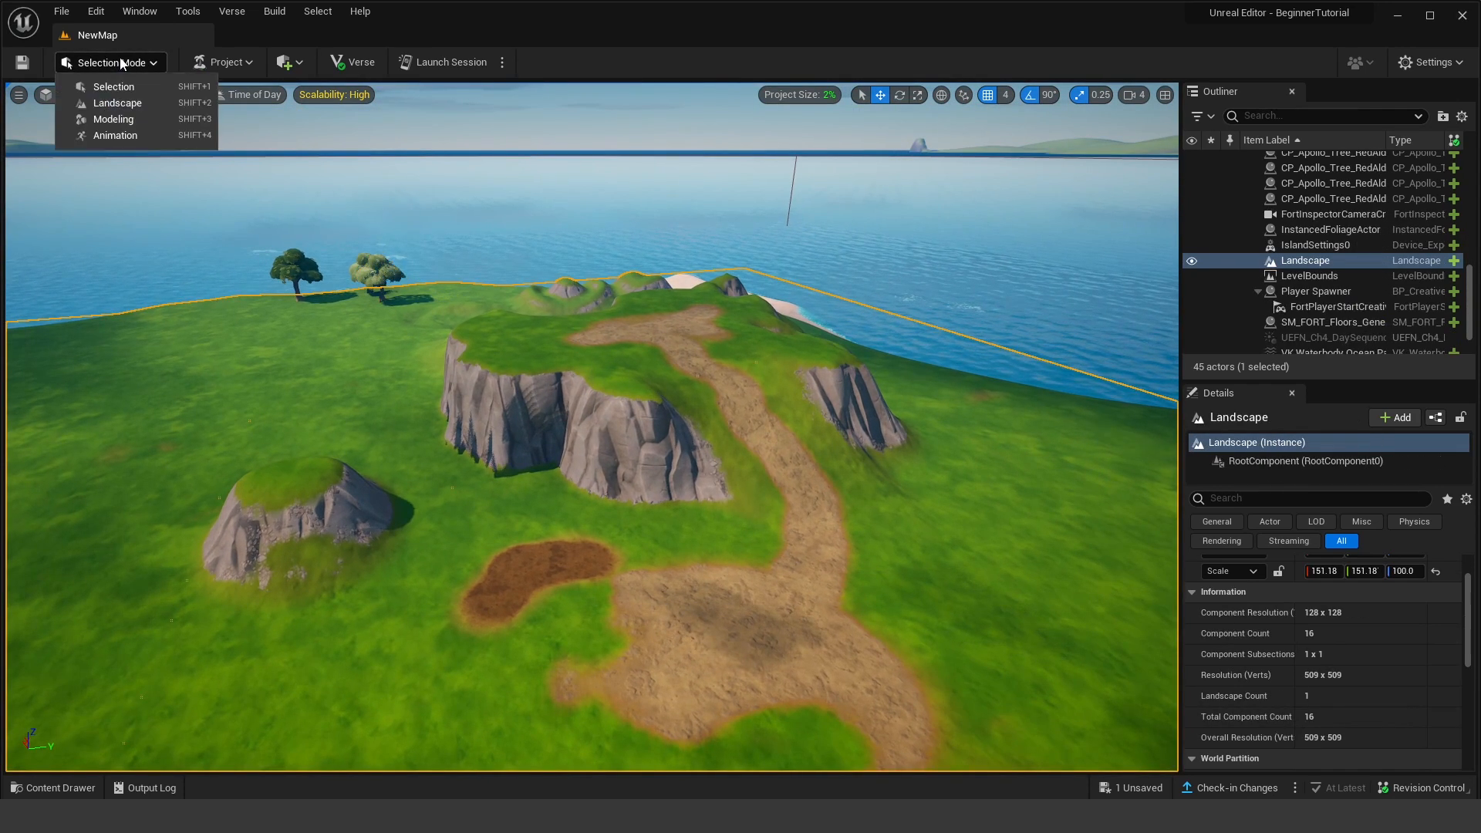
click(117, 102)
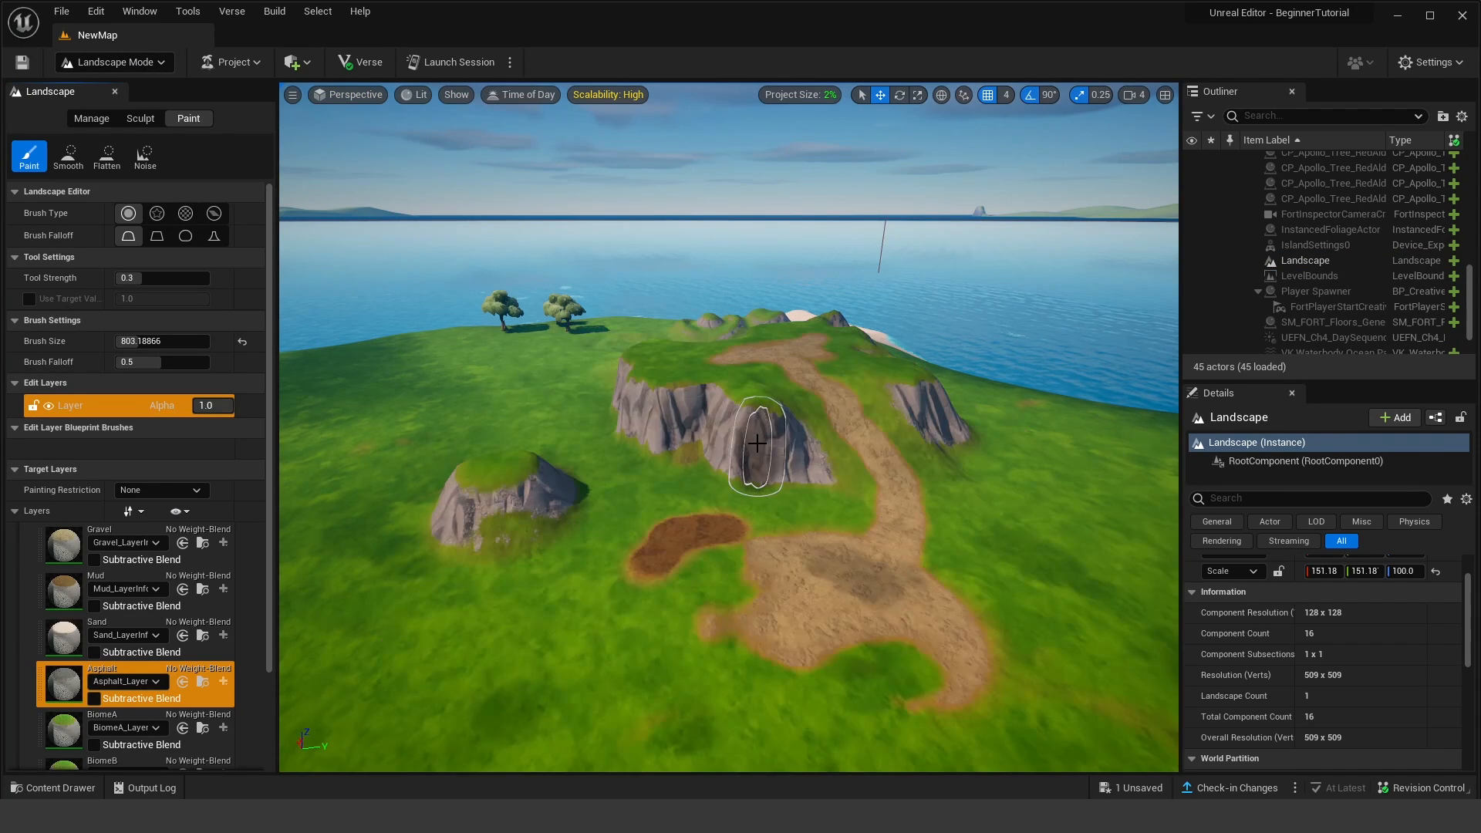
right_drag(757, 444, 752, 464)
right_drag(643, 559, 580, 554)
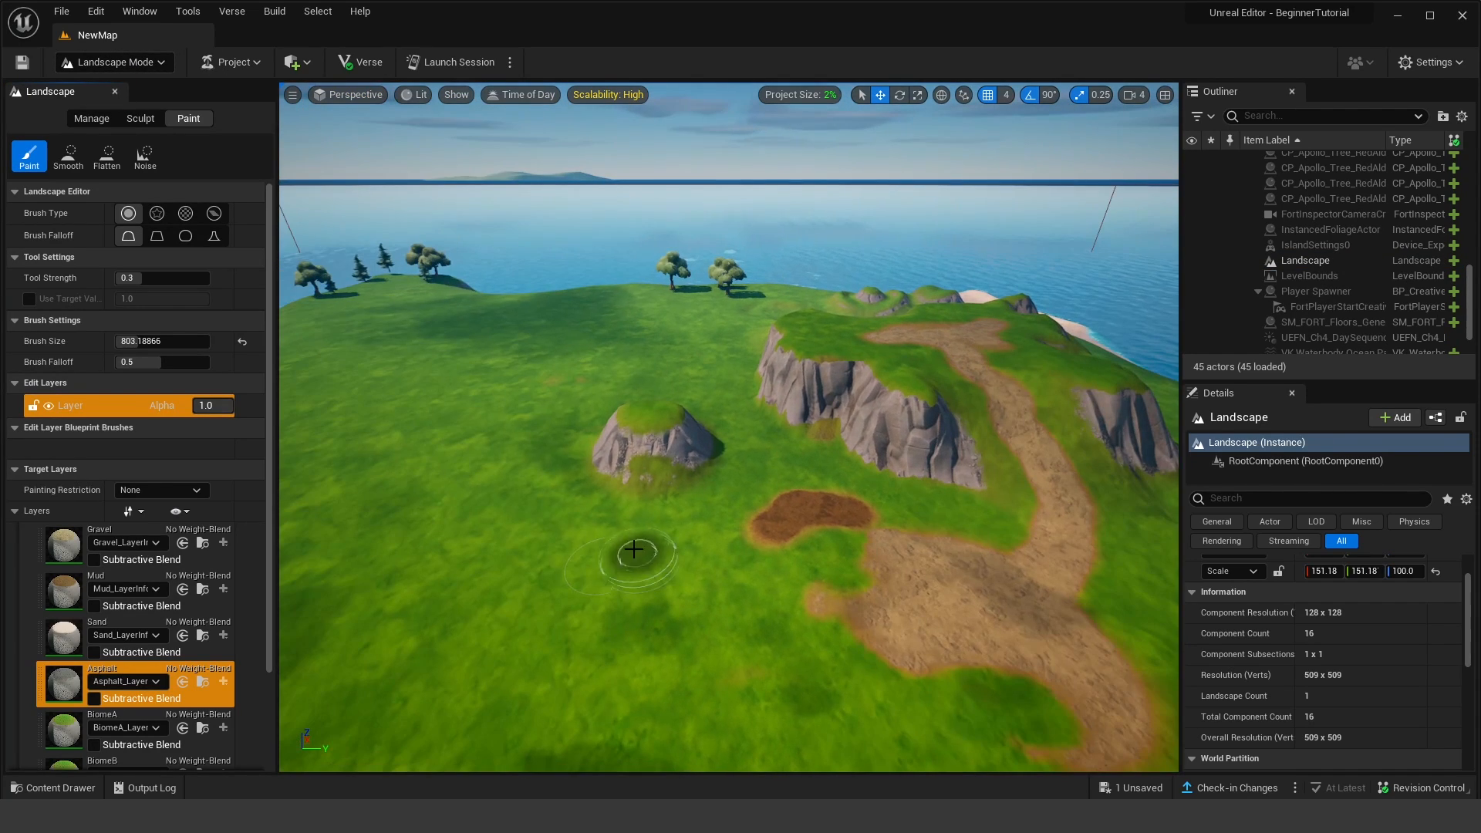
click(642, 465)
click(544, 480)
click(613, 551)
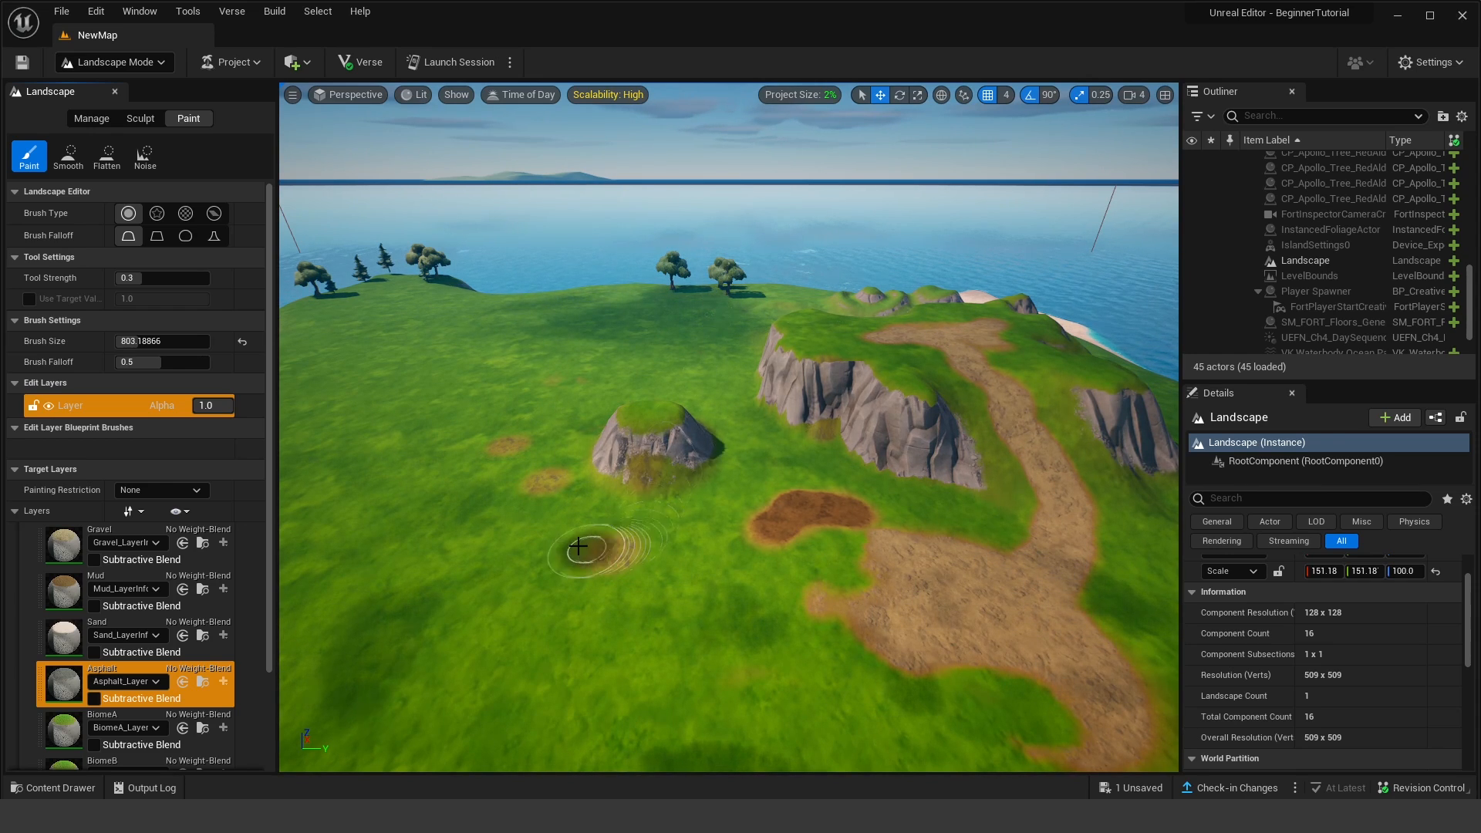
Step: Switch to Selection Mode and select the two RedAlder trees behind the plateau one after the other
click(120, 65)
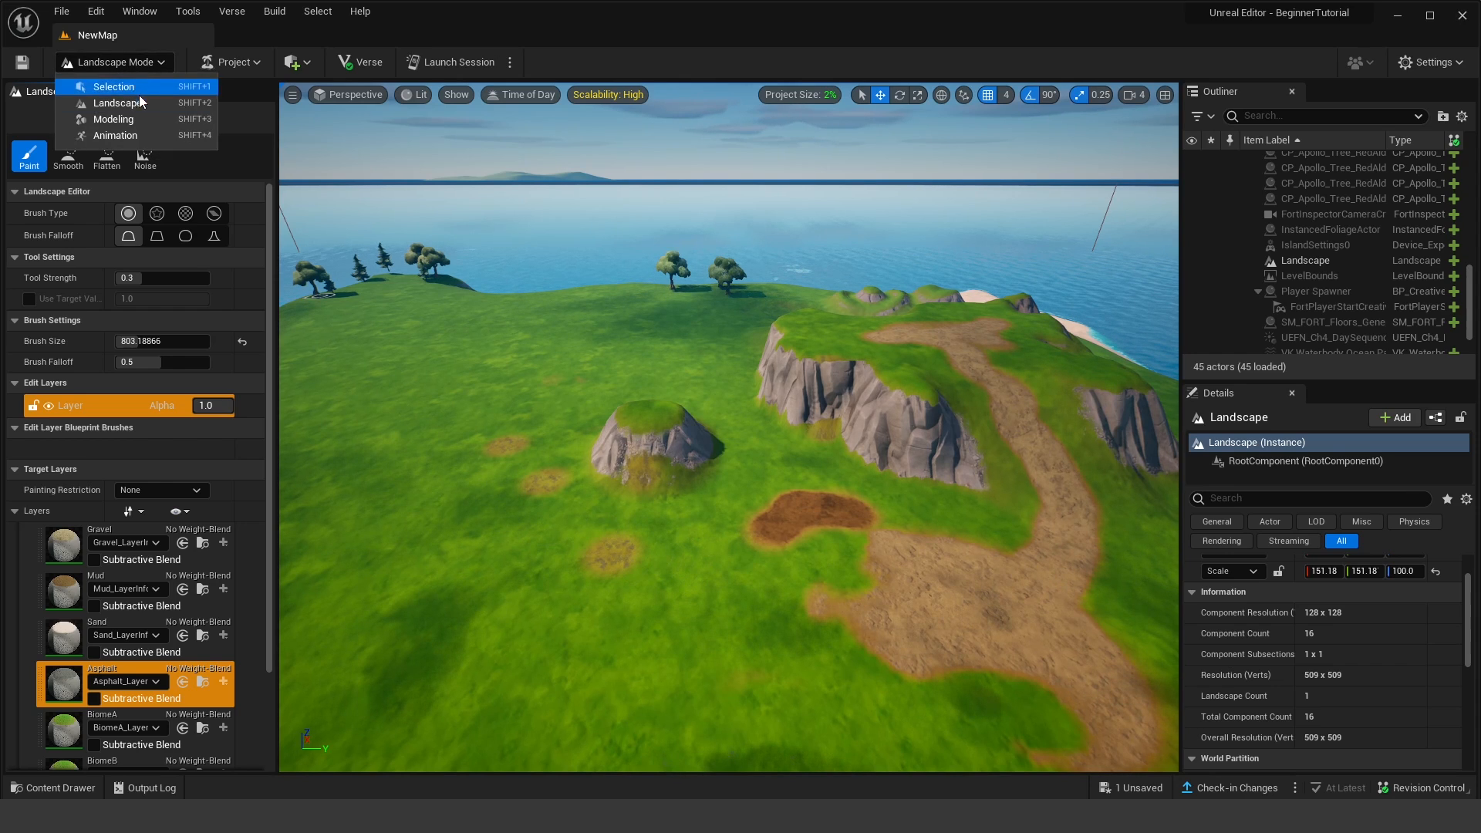
click(111, 87)
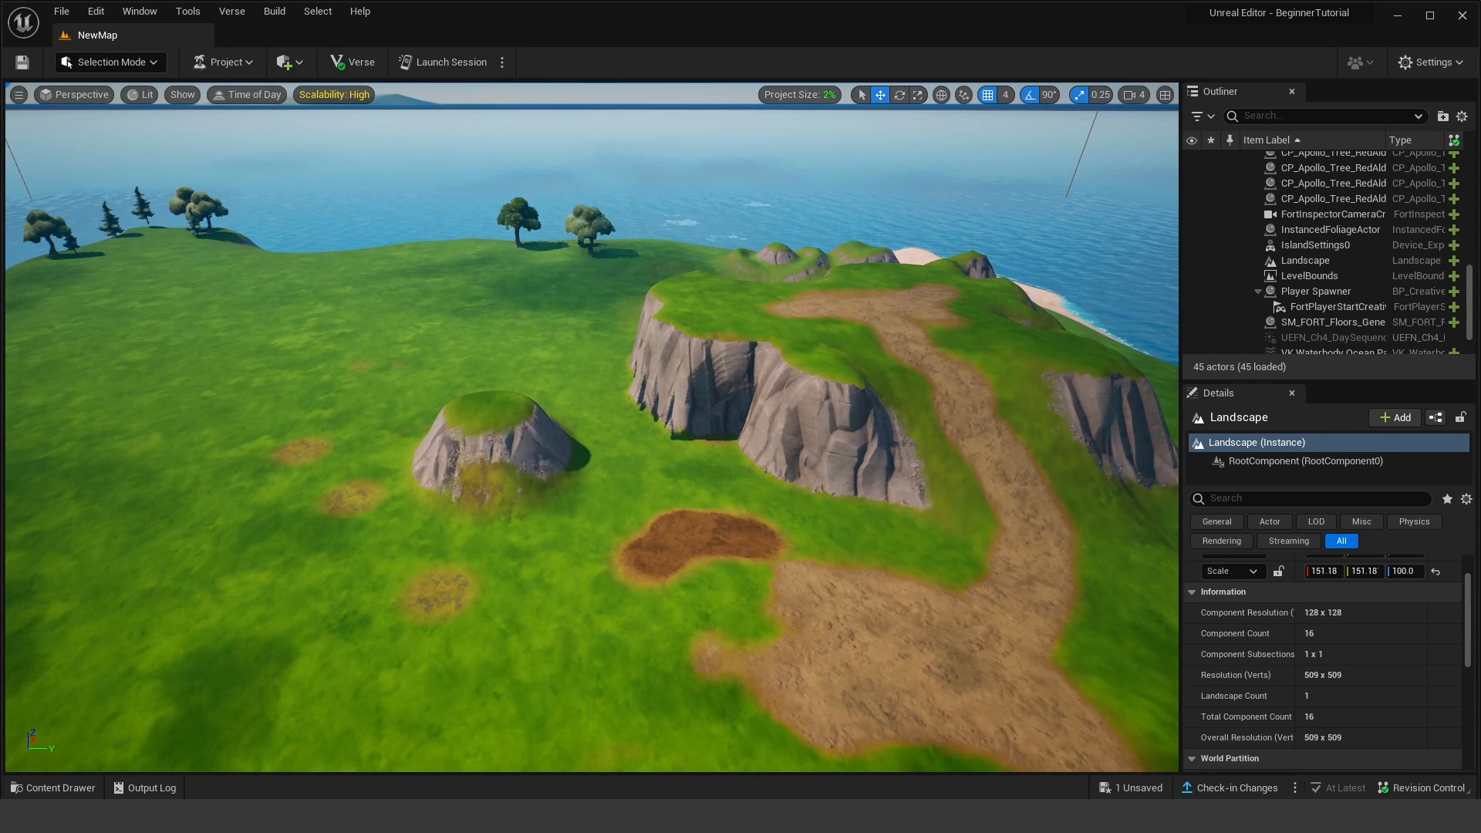
click(582, 231)
click(528, 221)
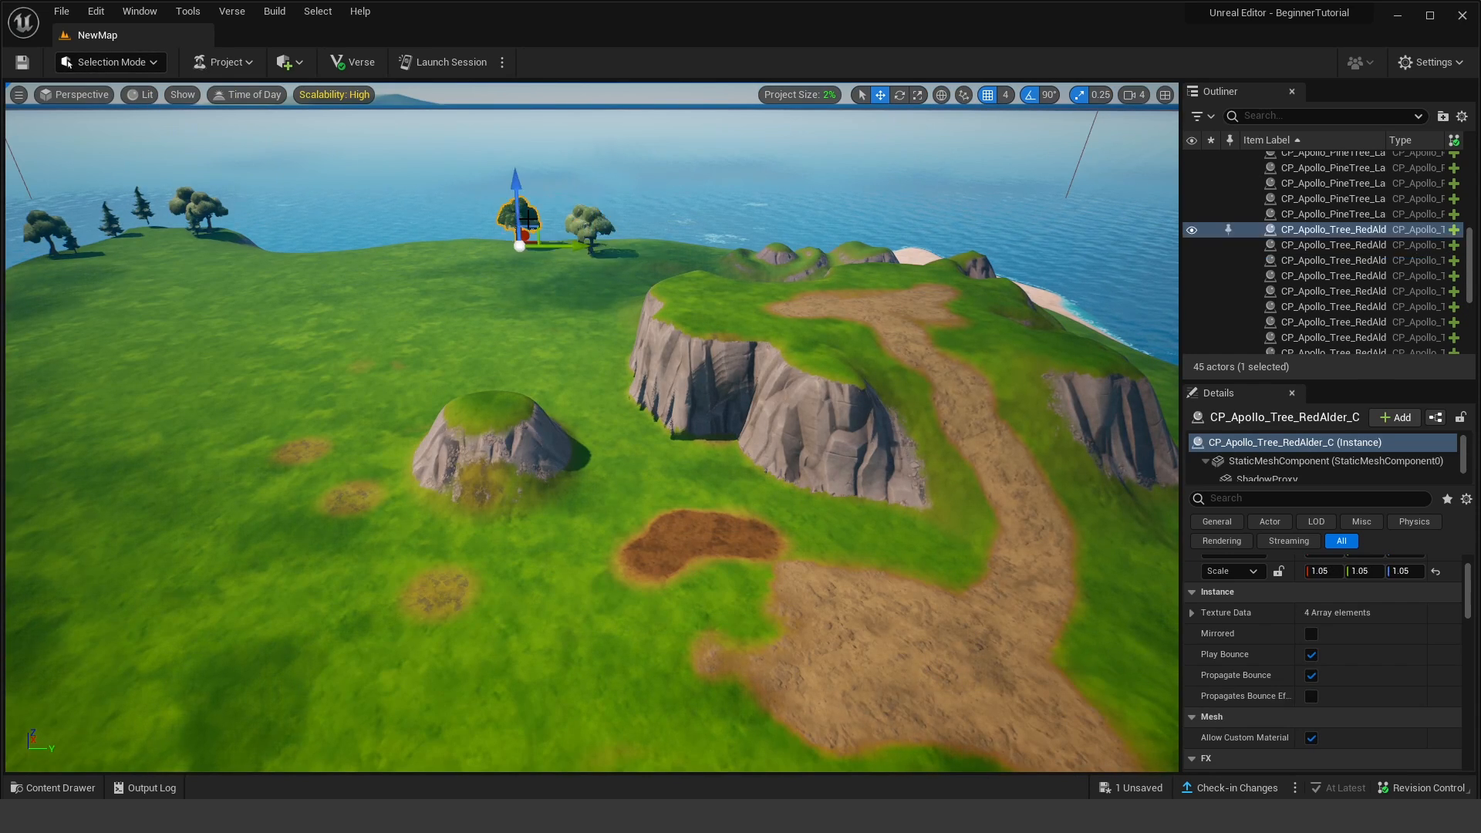
click(733, 316)
right_drag(733, 316, 663, 270)
click(644, 254)
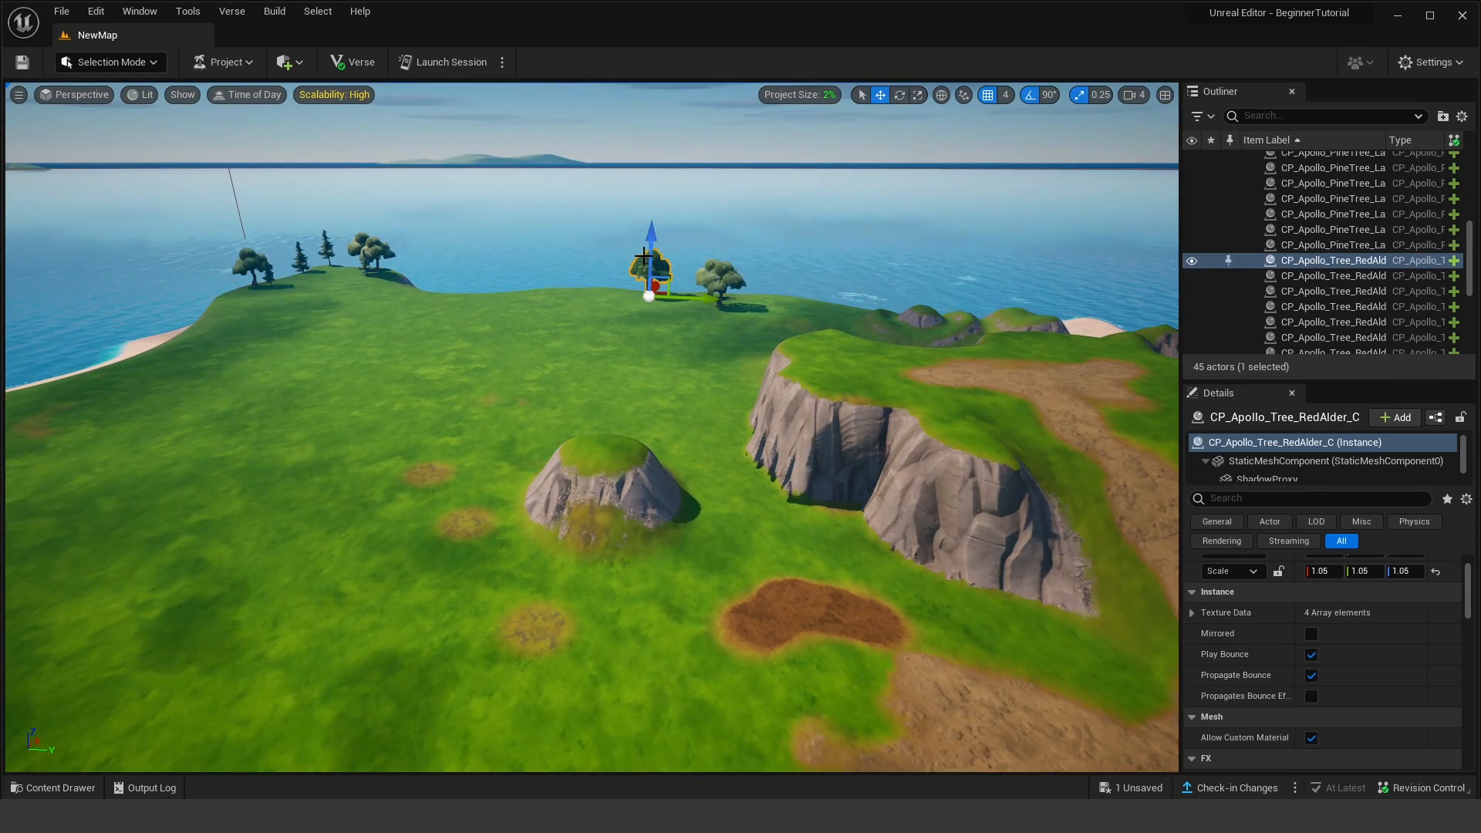
click(713, 283)
right_drag(825, 340, 911, 426)
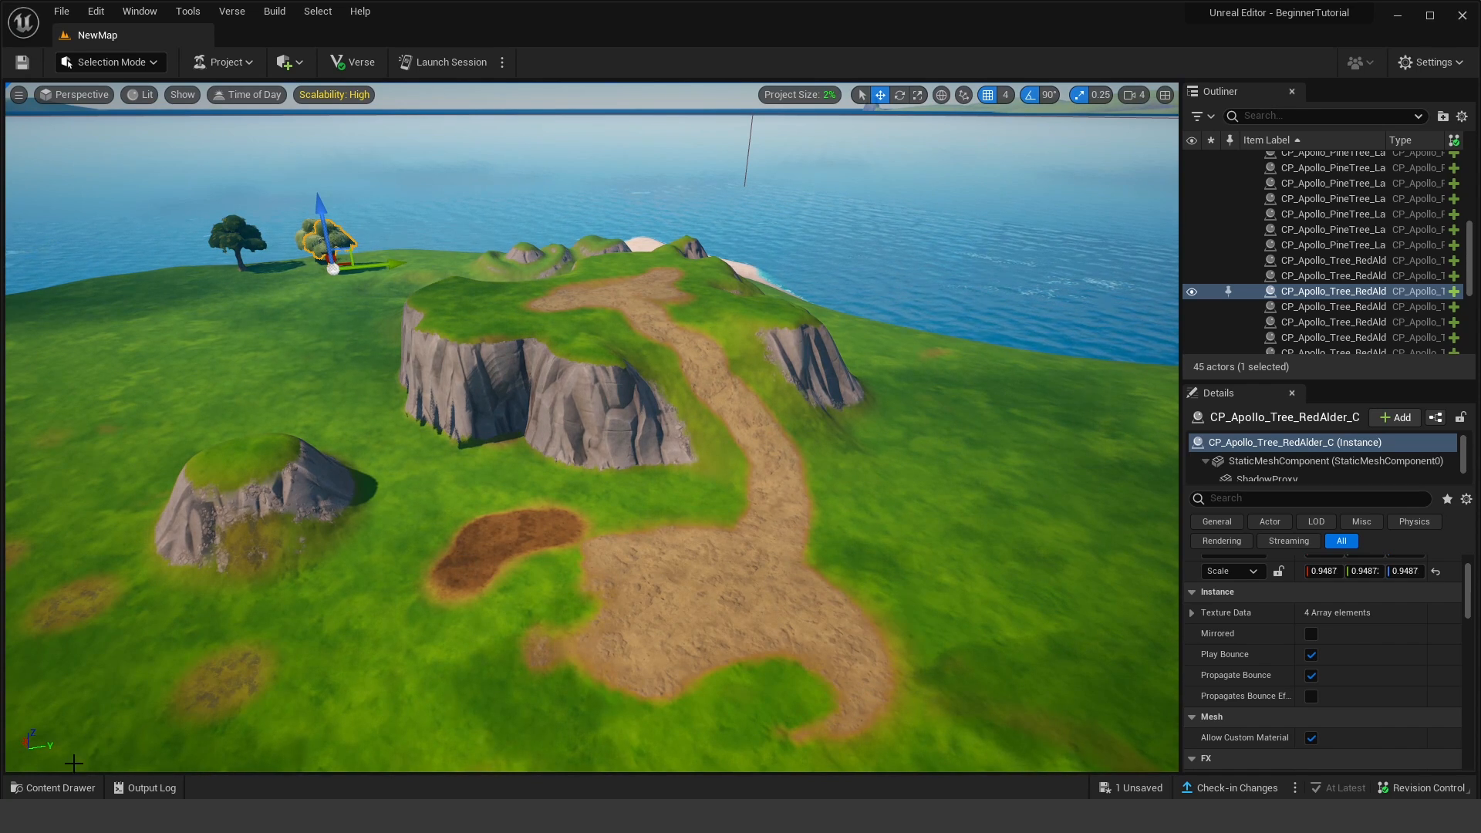
Step: Dock the content browser in the layout and open the Devices folder under Fortnite
click(55, 788)
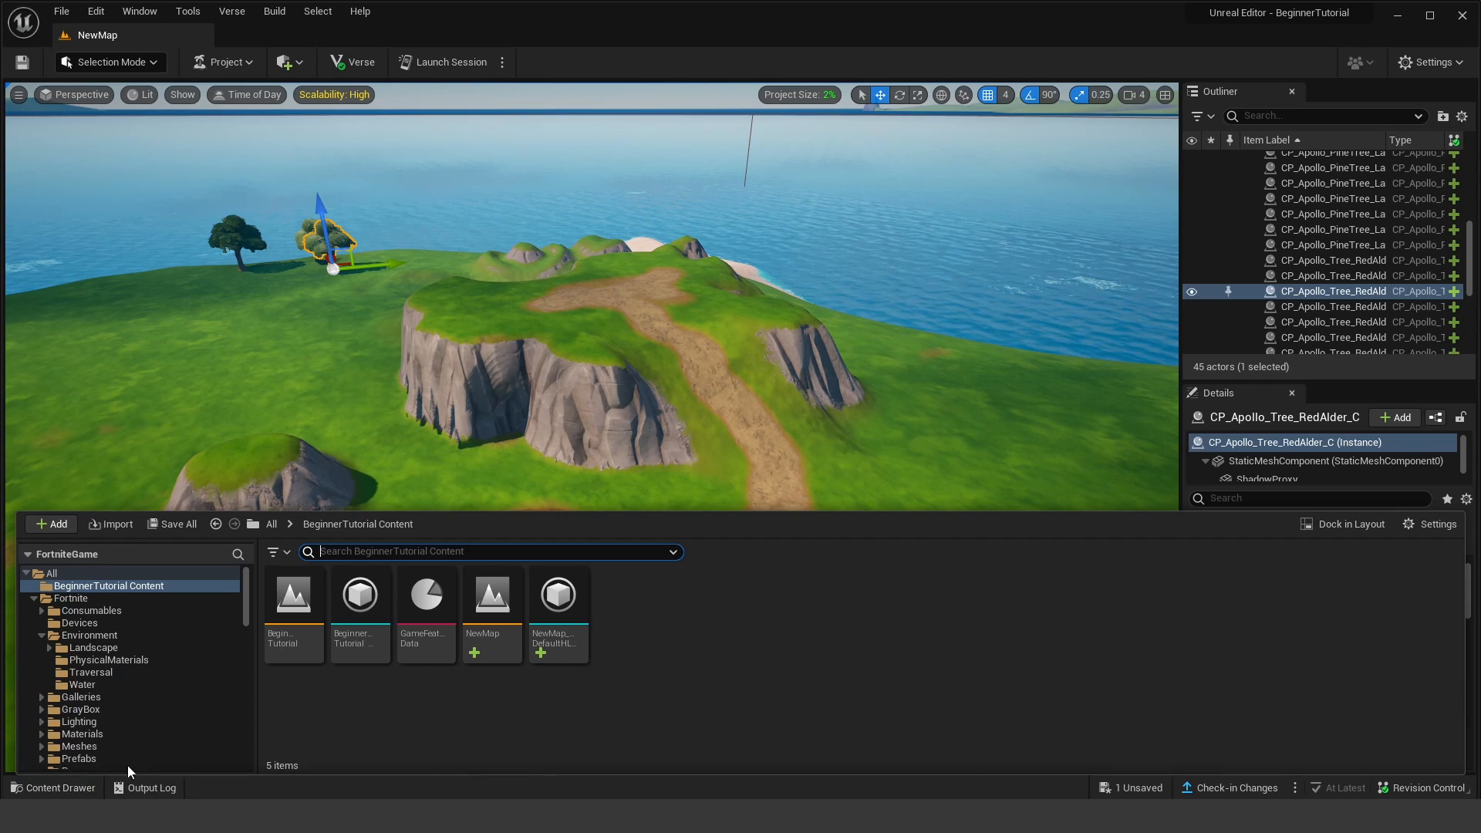
click(1346, 524)
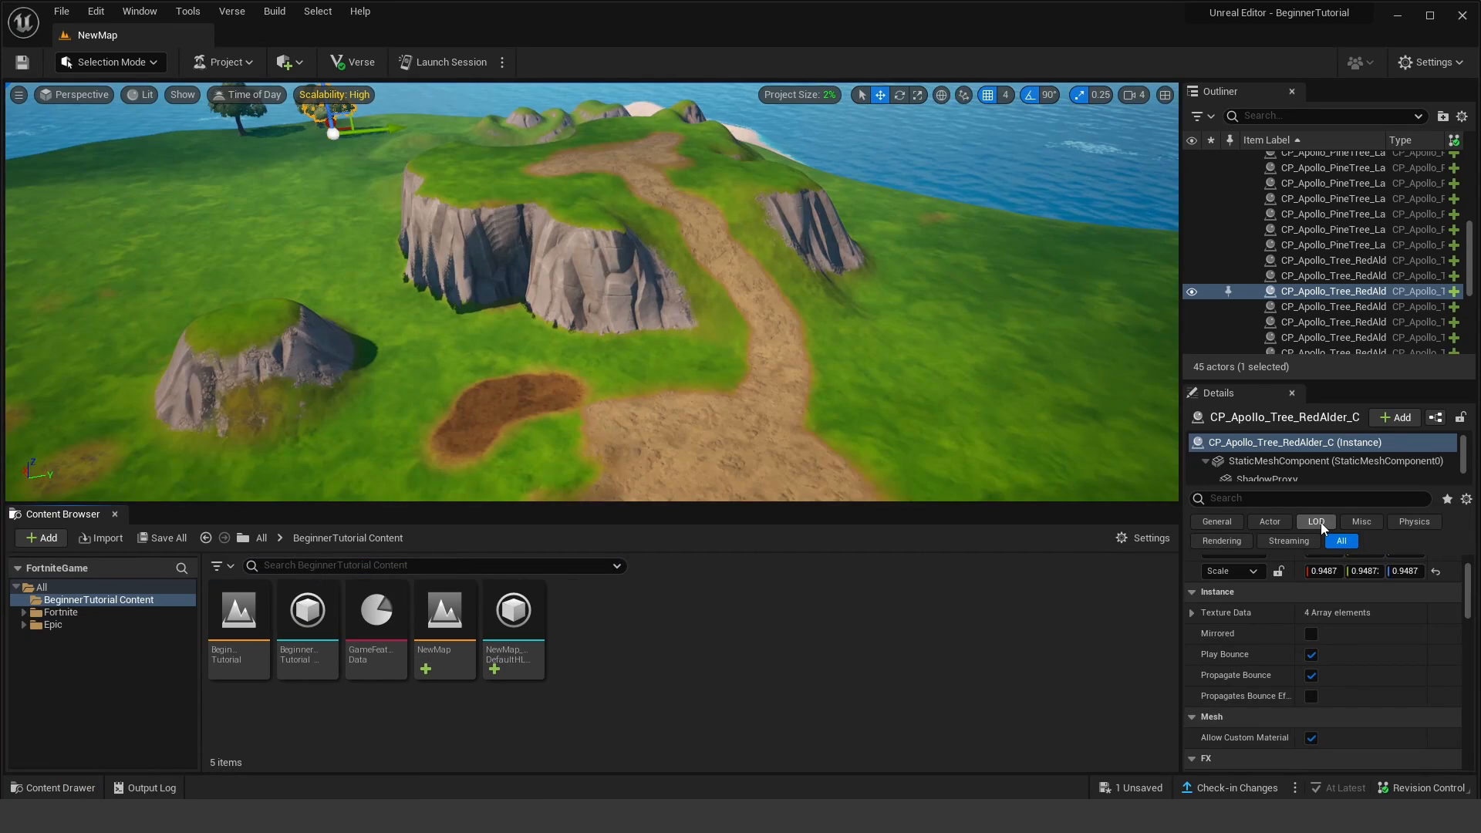
click(92, 612)
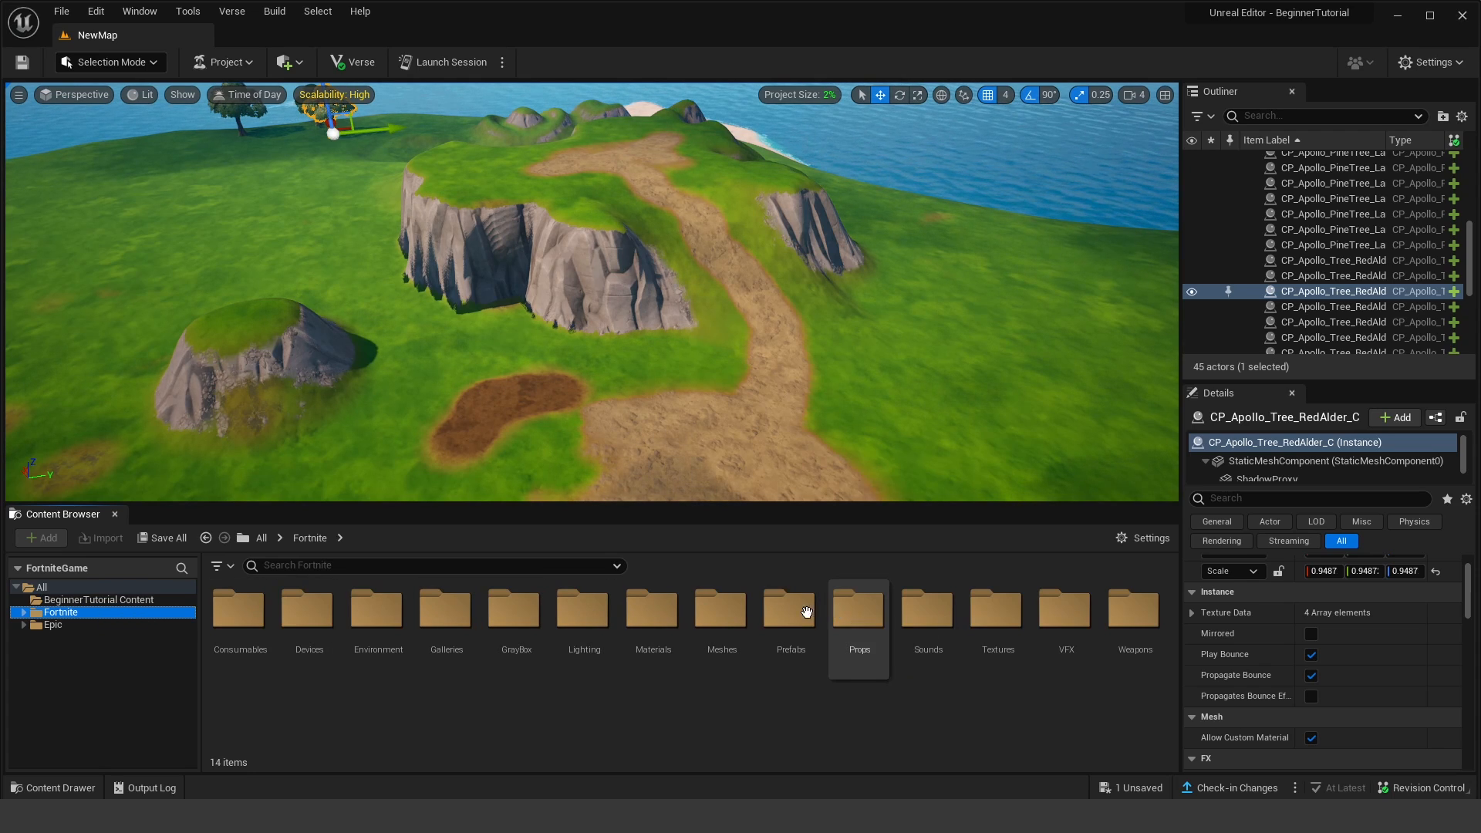
double_click(309, 609)
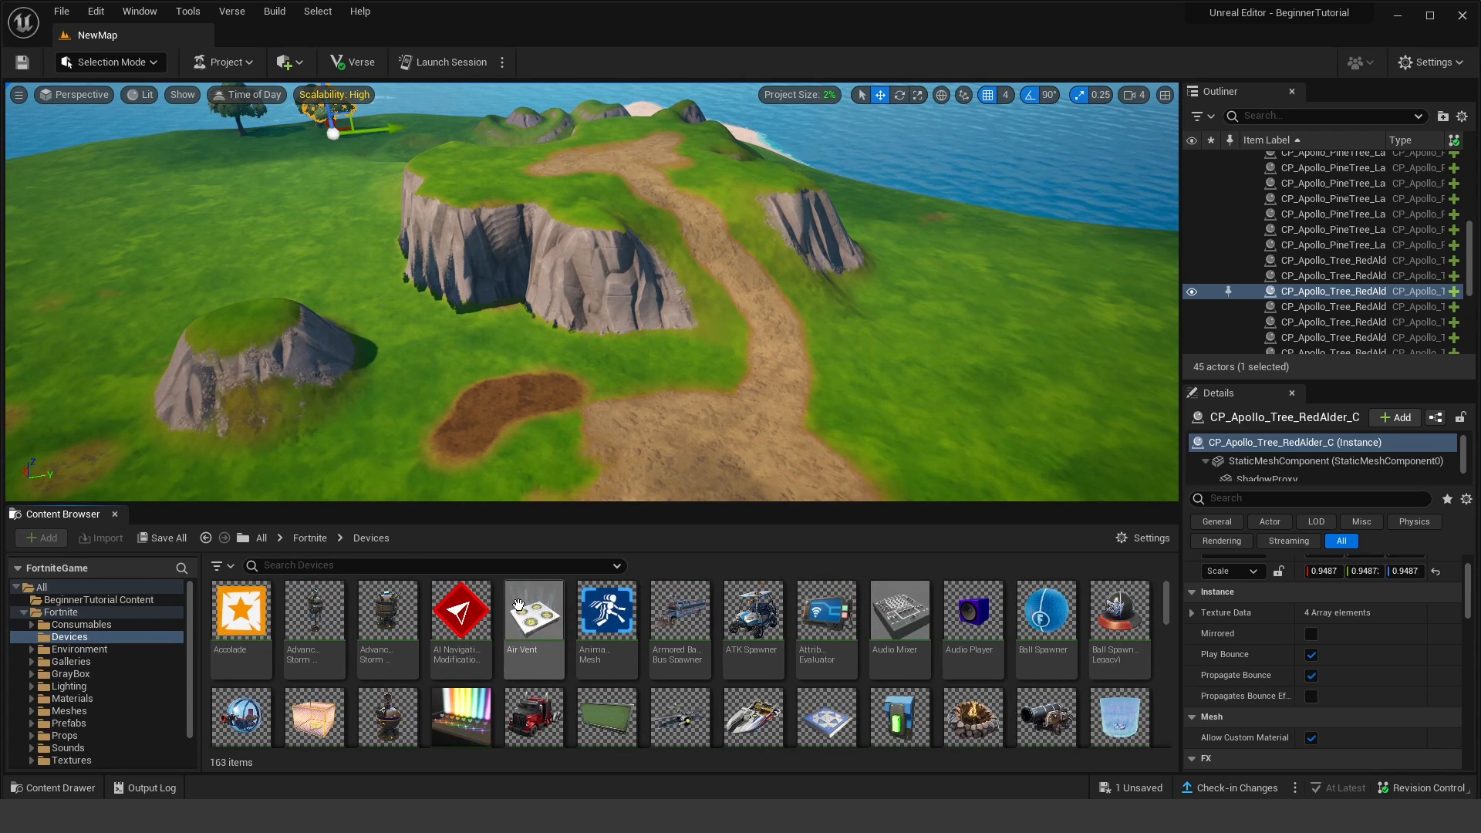
Step: Place an ATK Spawner device on the grass beside the gravel
right_drag(779, 471, 756, 448)
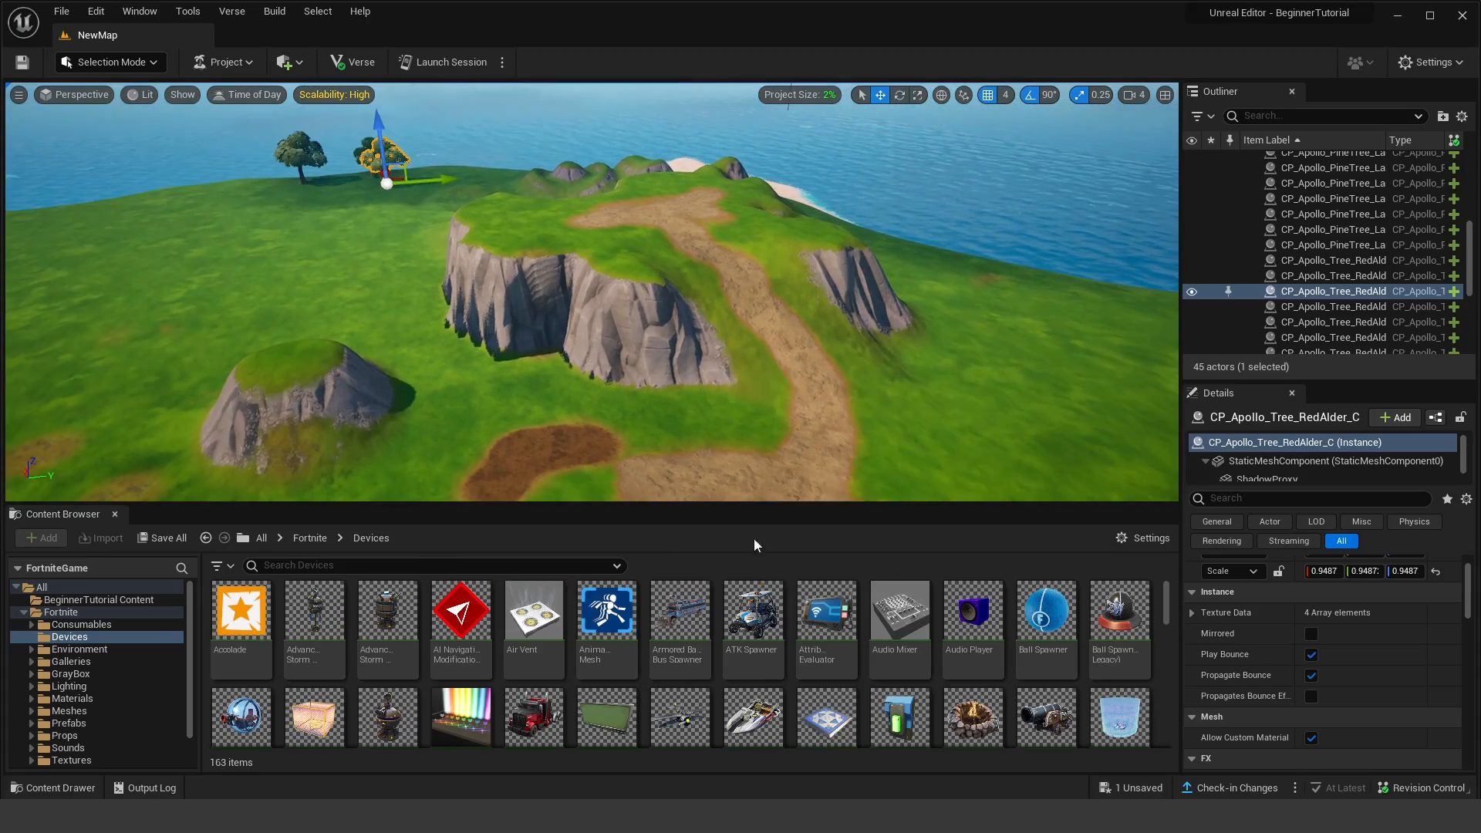
drag(752, 617, 575, 359)
key(f)
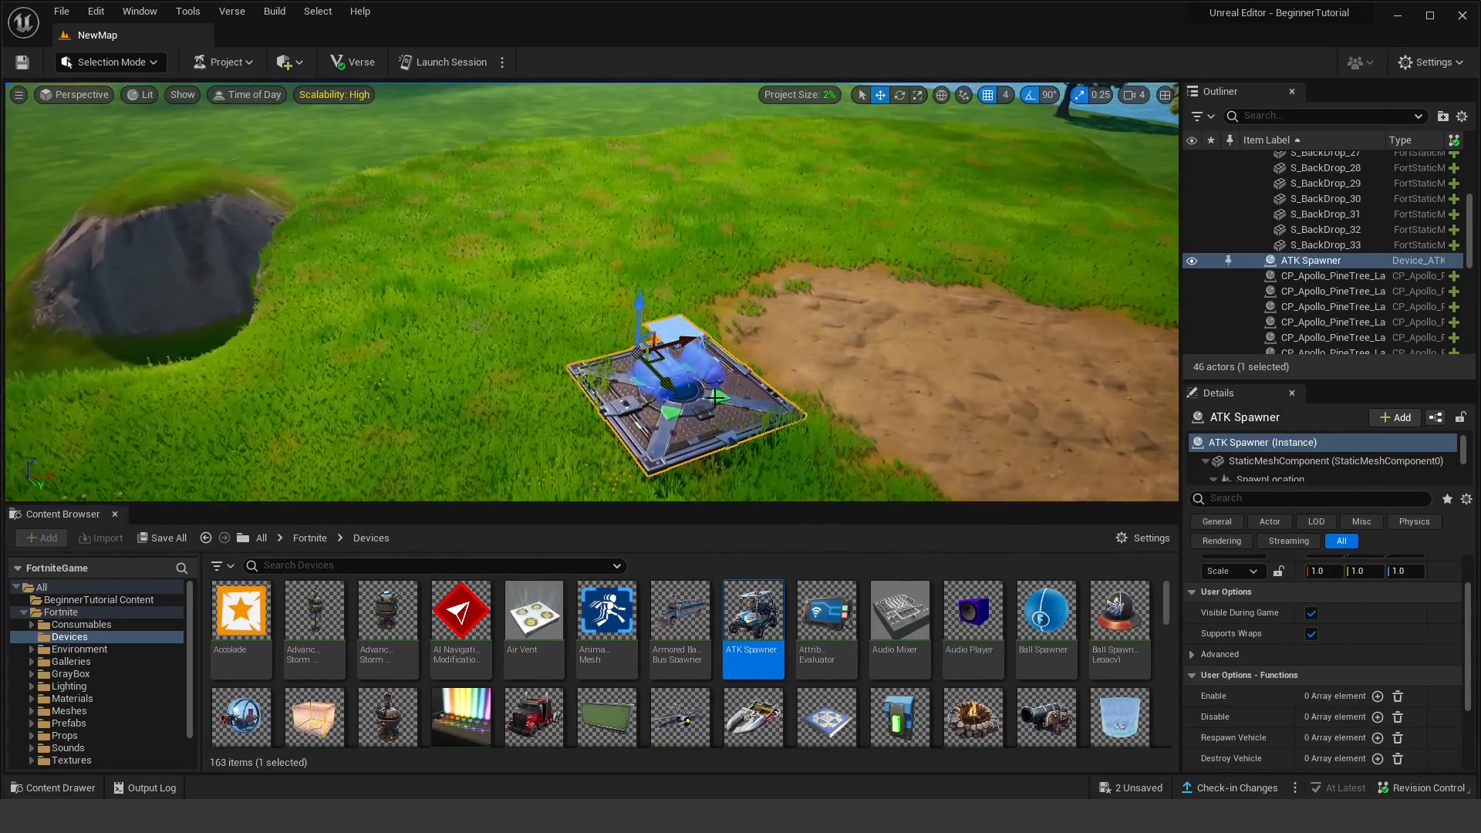
Step: Place a Dirt Bike Spawner device beside the ATK Spawner at the edge of the gravel
right_drag(575, 359, 594, 359)
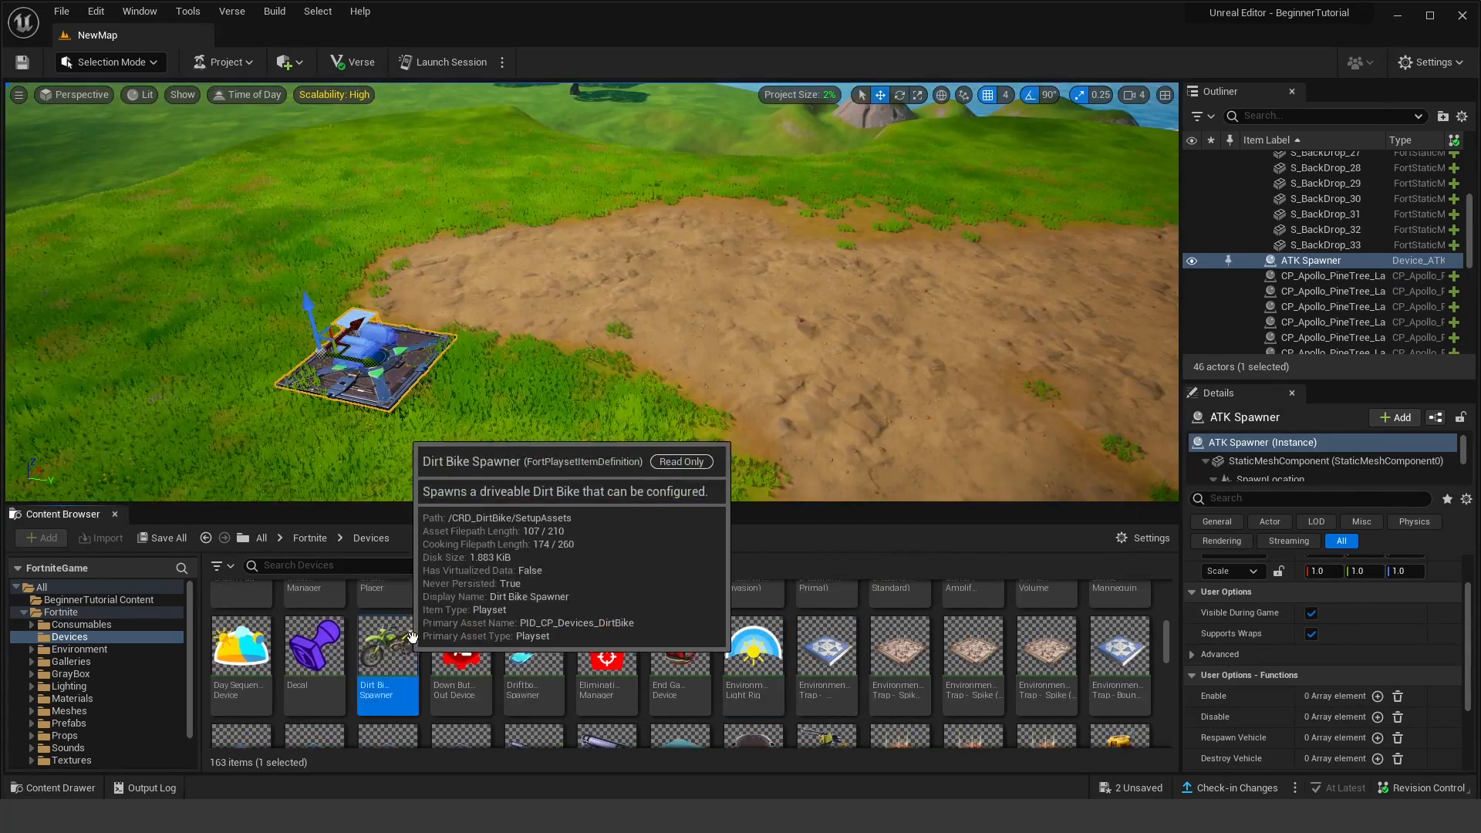
drag(403, 640, 494, 383)
right_drag(513, 384, 439, 386)
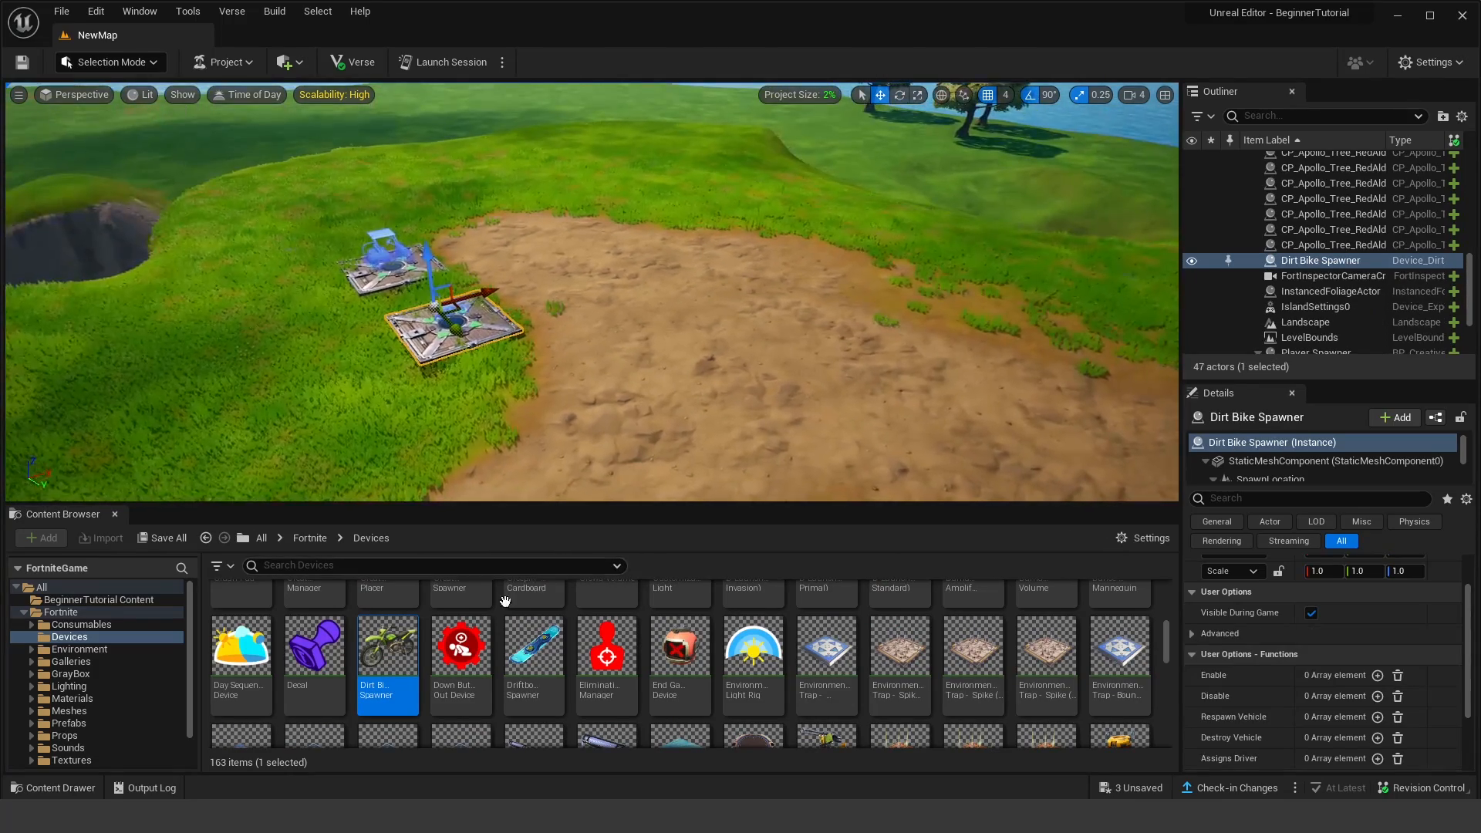
Step: Open the Dusty Depot folder under Fortnite Prefabs and place the Dusty Depot Blue Warehouse beside the gravel
scroll(440, 631, up, 6)
click(309, 538)
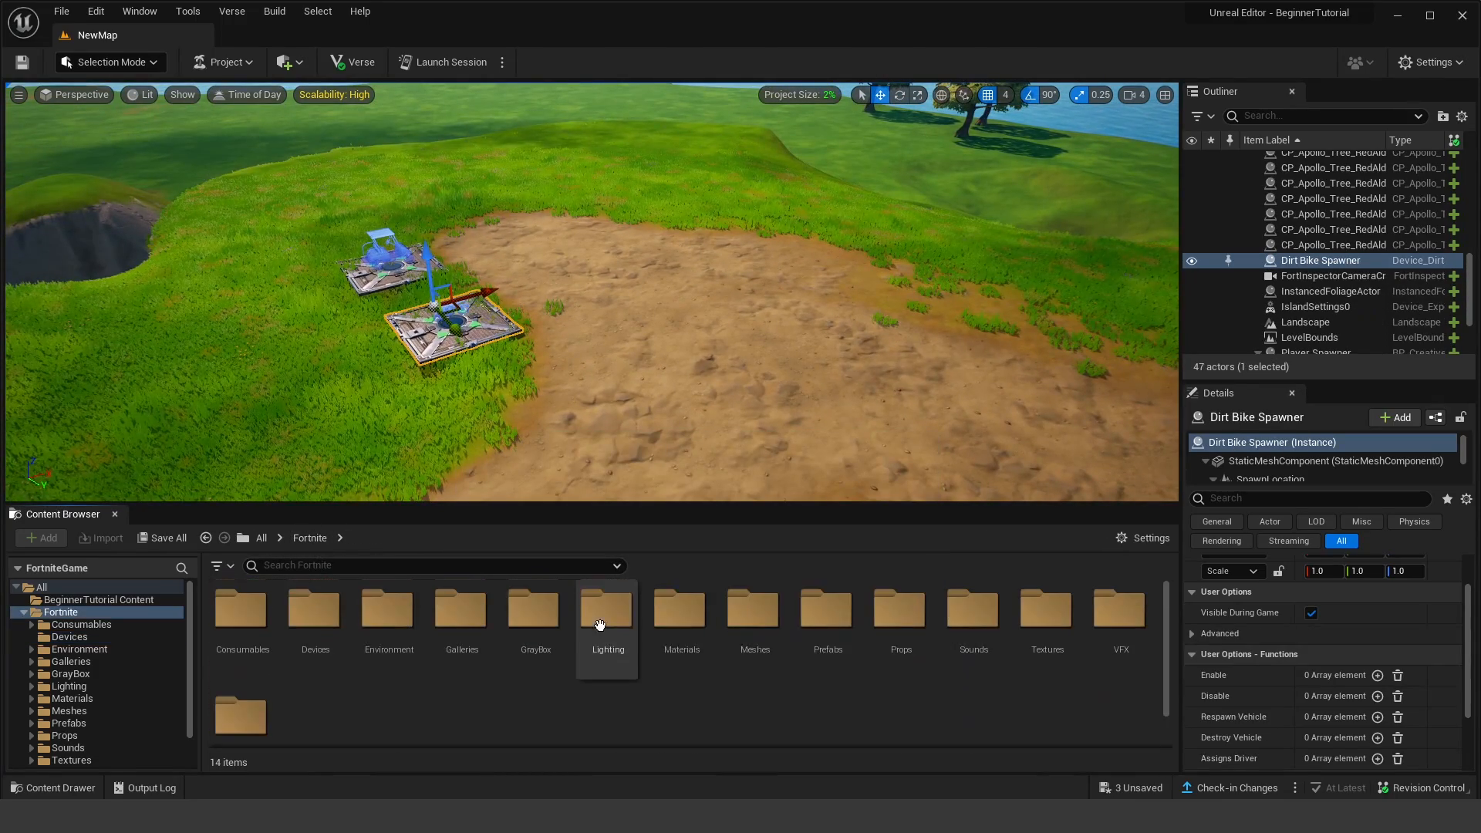
double_click(835, 629)
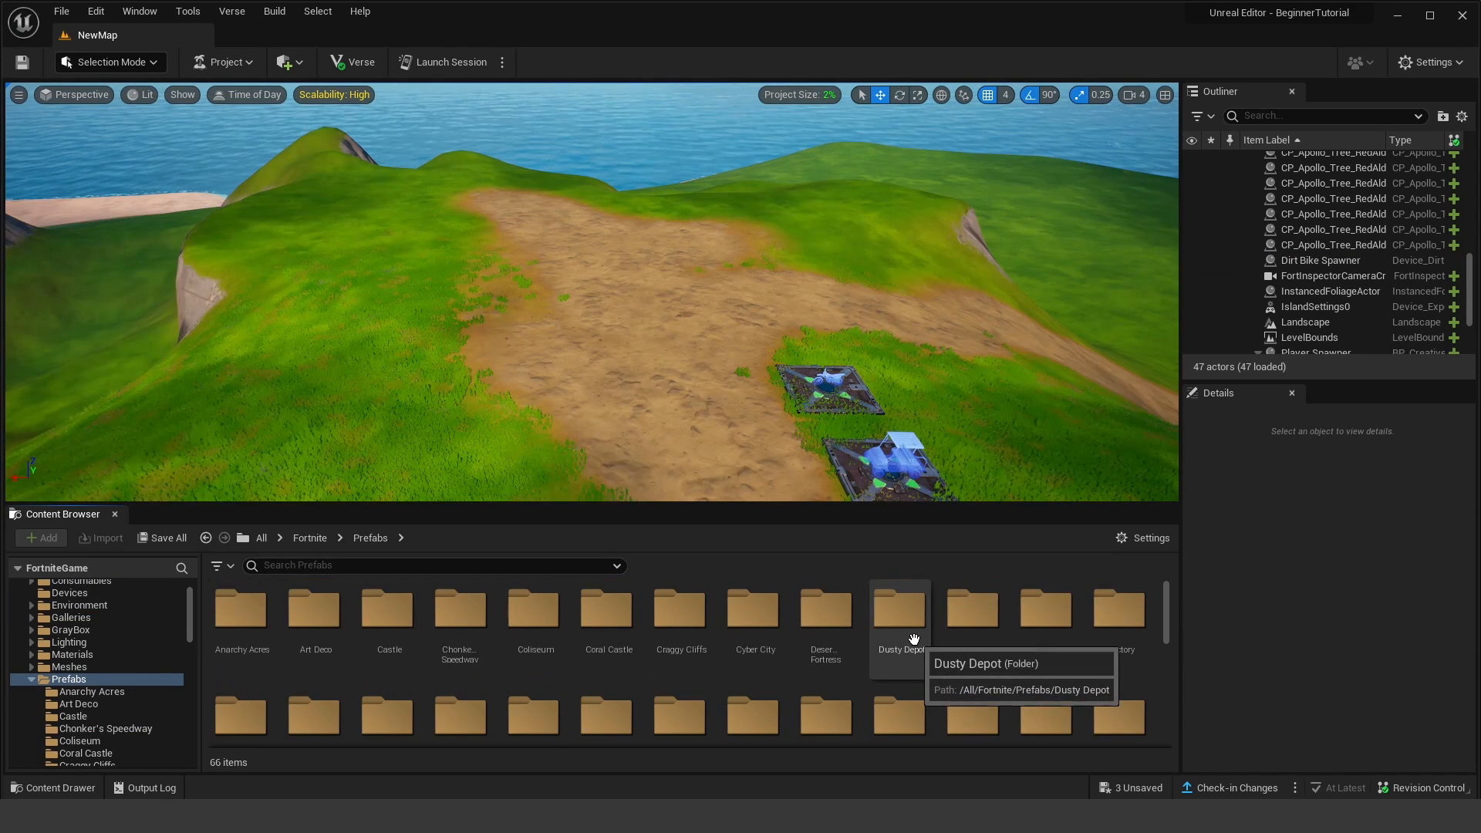
click(910, 617)
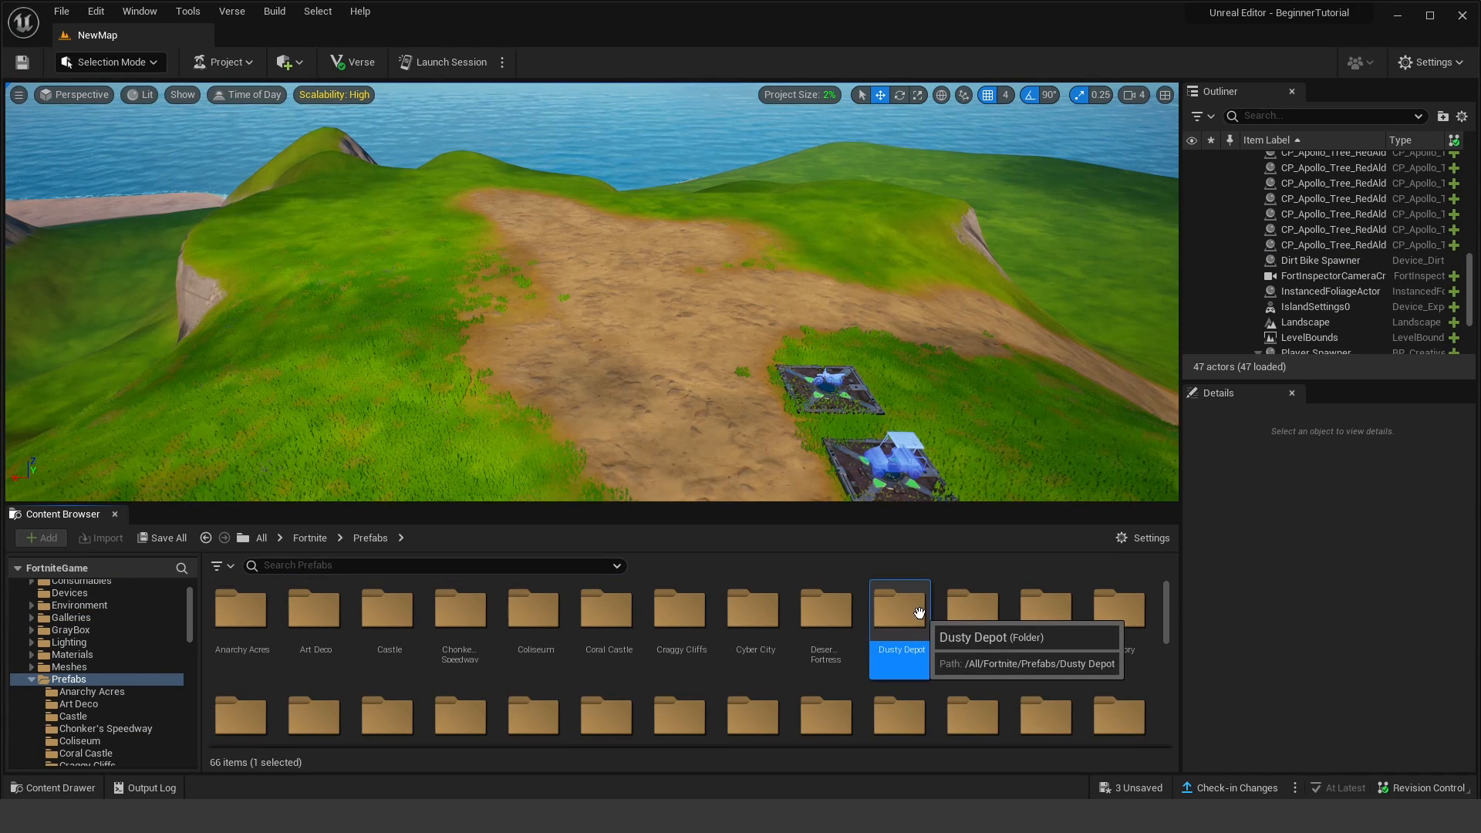
double_click(916, 614)
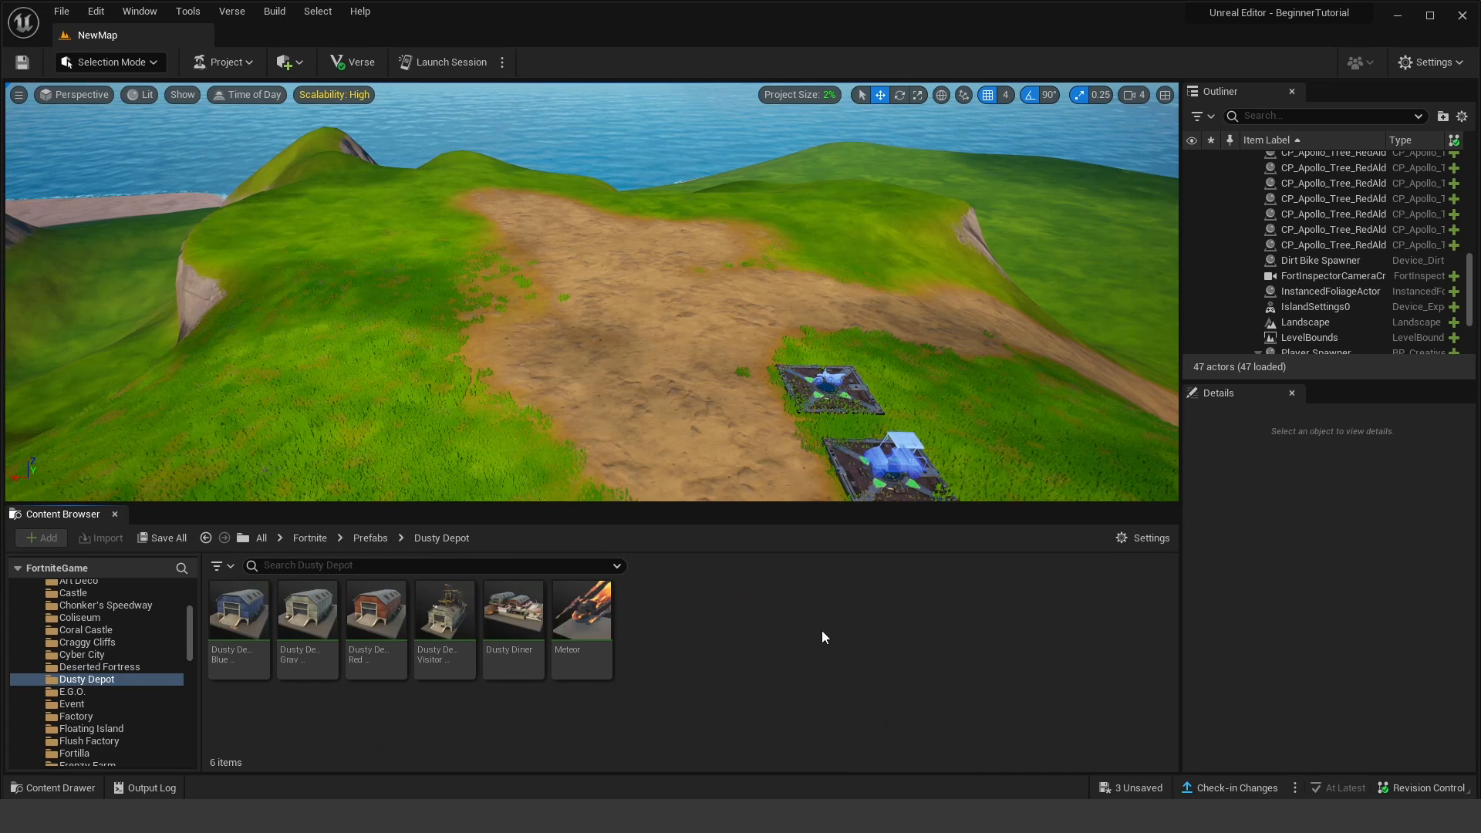
drag(240, 615, 390, 339)
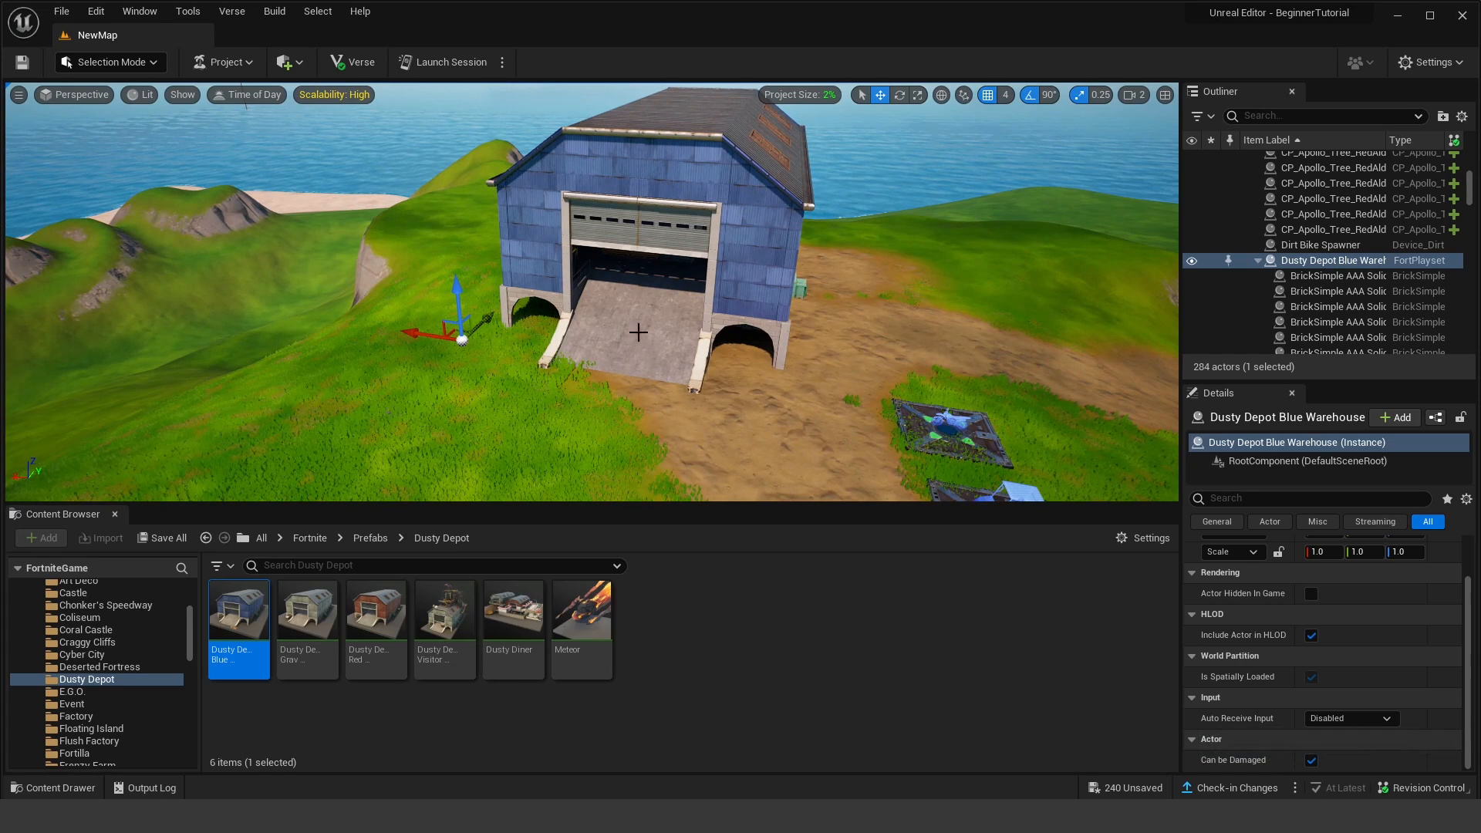
Step: Turn off rotation snapping and rotate the blue warehouse about its vertical axis so its entrance faces the gravel
key(e)
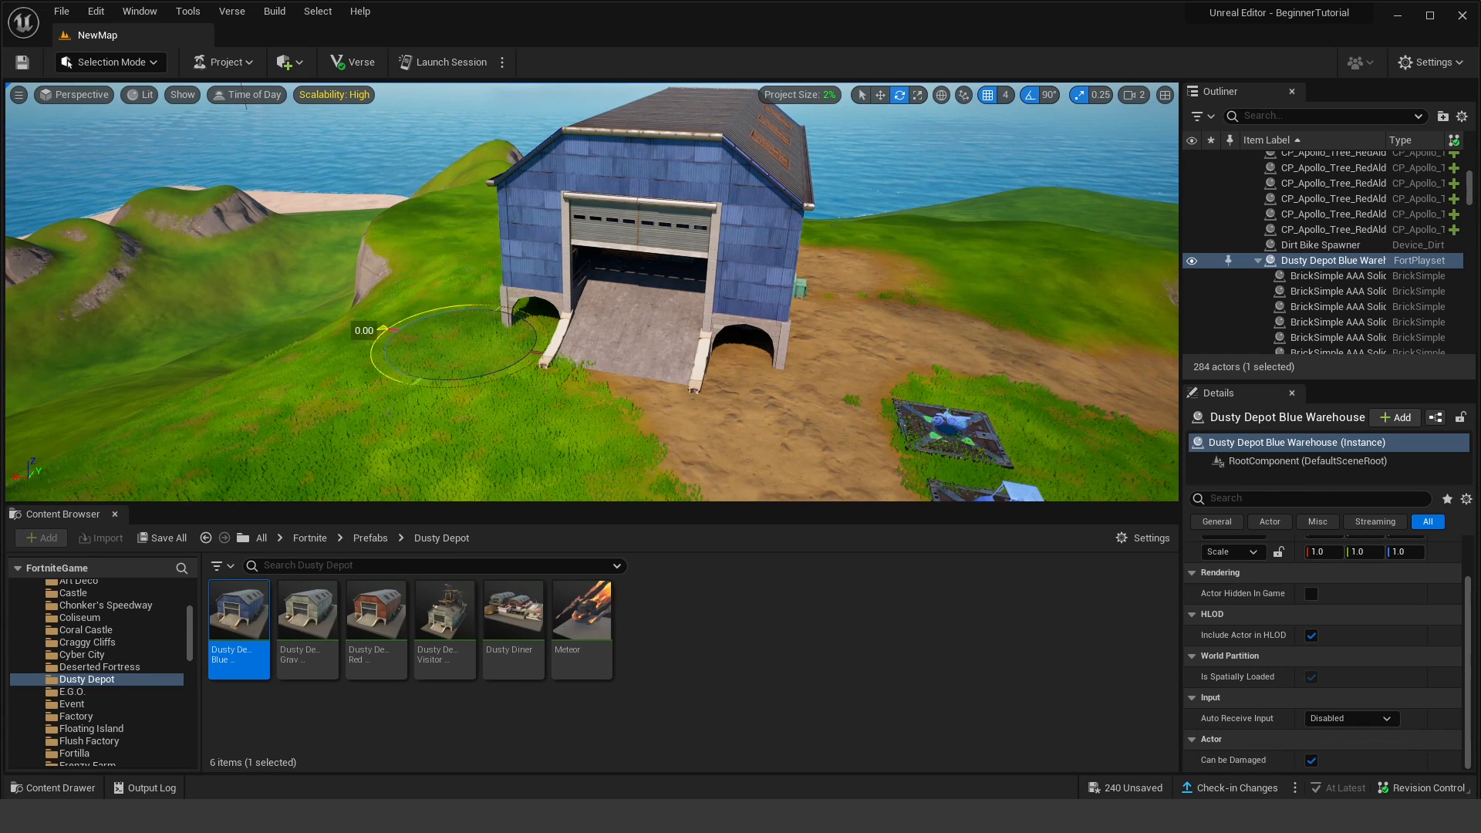
drag(383, 330, 486, 381)
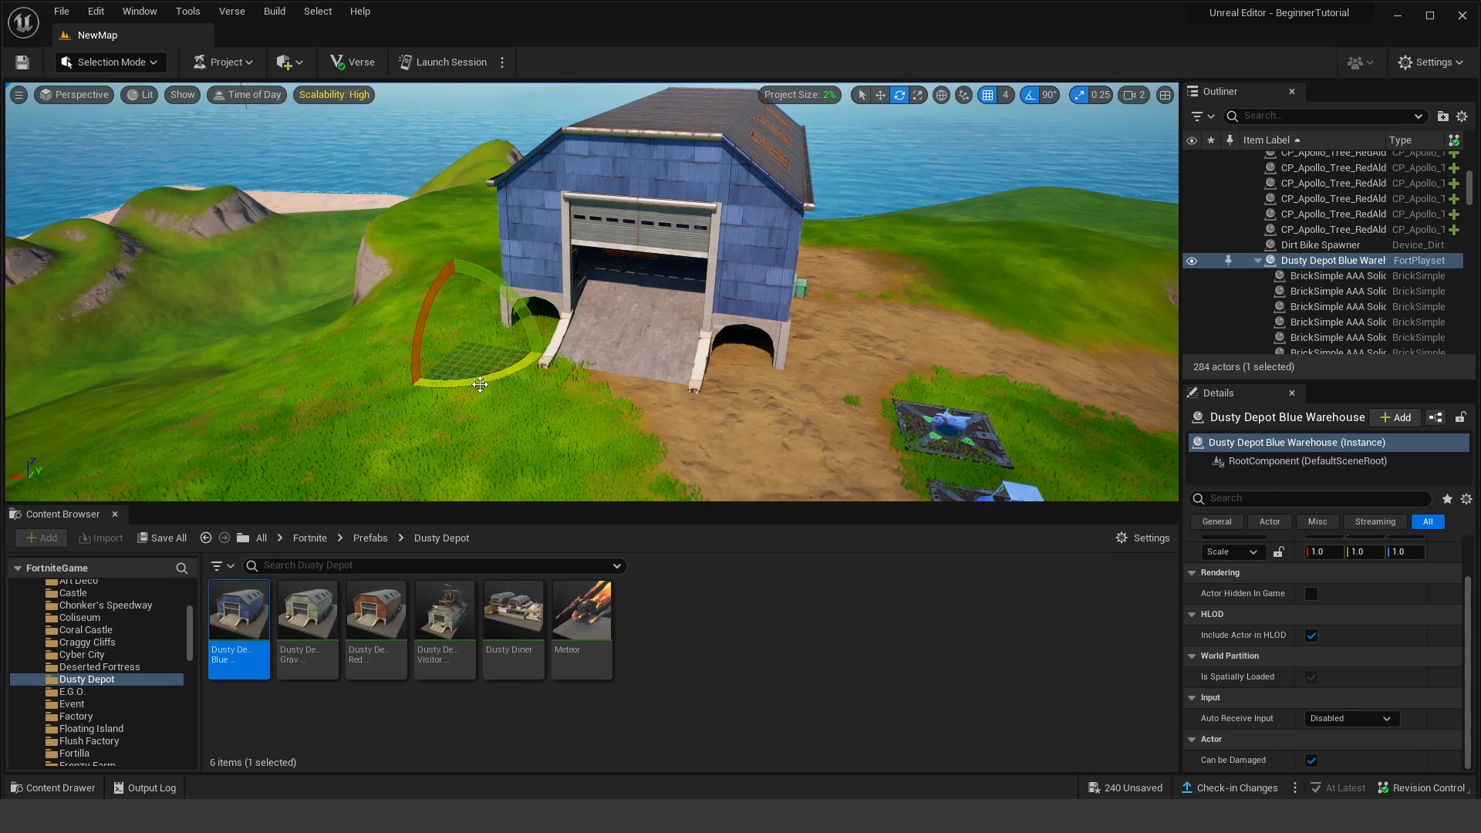
click(1030, 95)
drag(462, 376, 430, 405)
right_drag(658, 377, 608, 347)
Step: Move the blue warehouse along the world X axis toward the gravel
key(w)
right_drag(697, 350, 678, 409)
key(s)
right_drag(547, 308, 513, 281)
key(w)
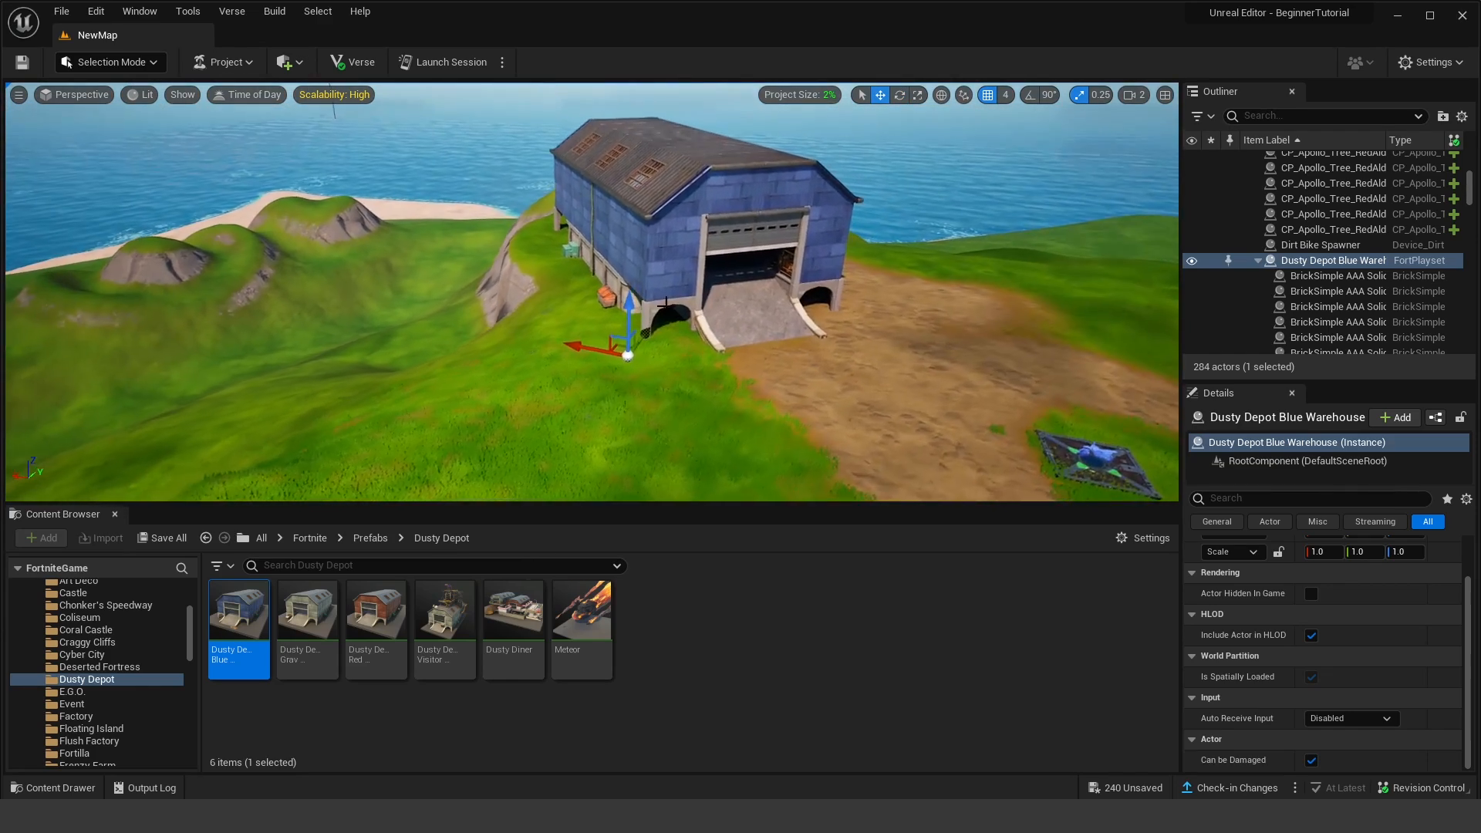
drag(583, 351, 646, 357)
right_drag(701, 492, 779, 525)
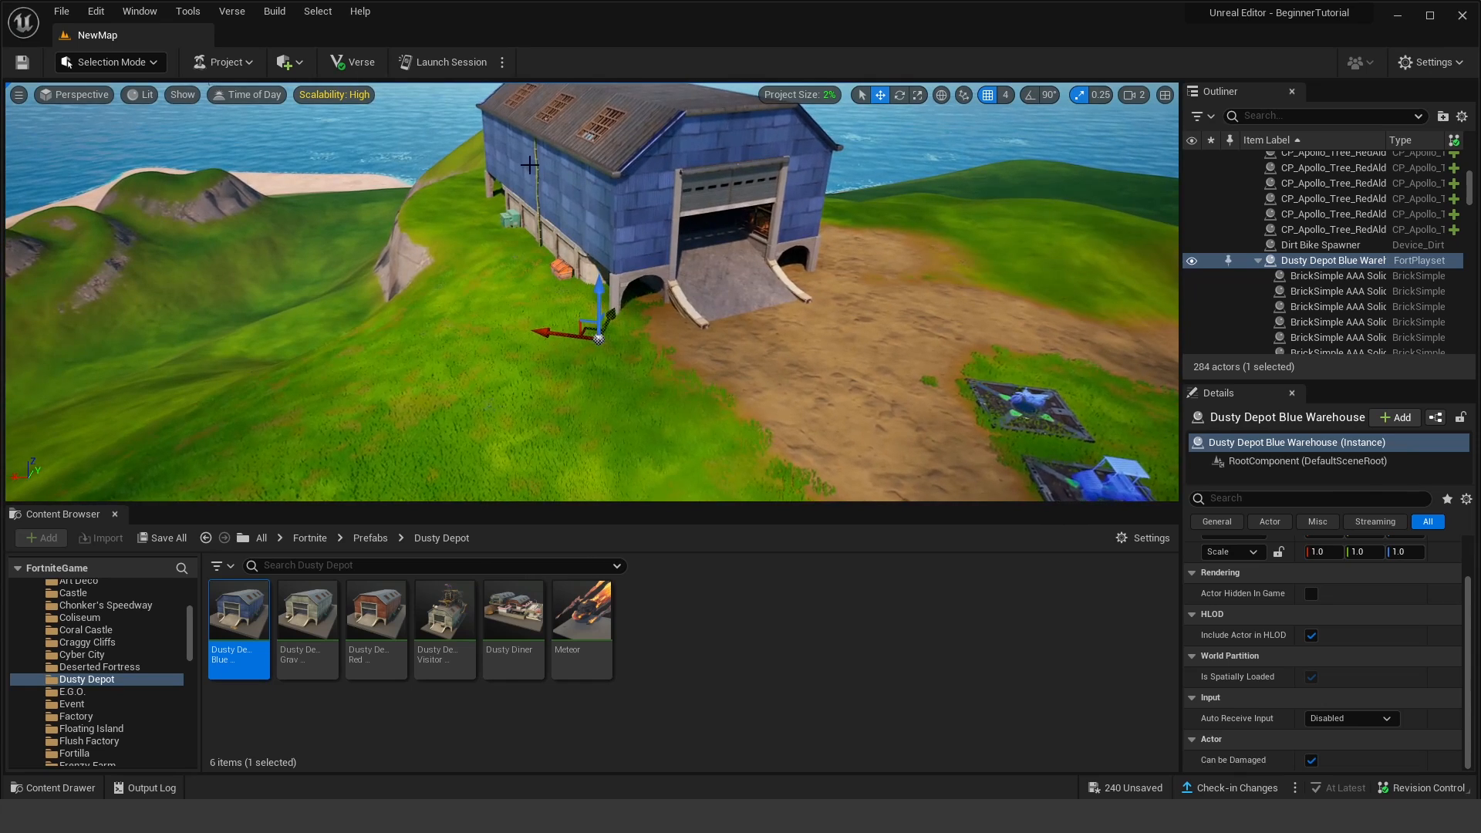
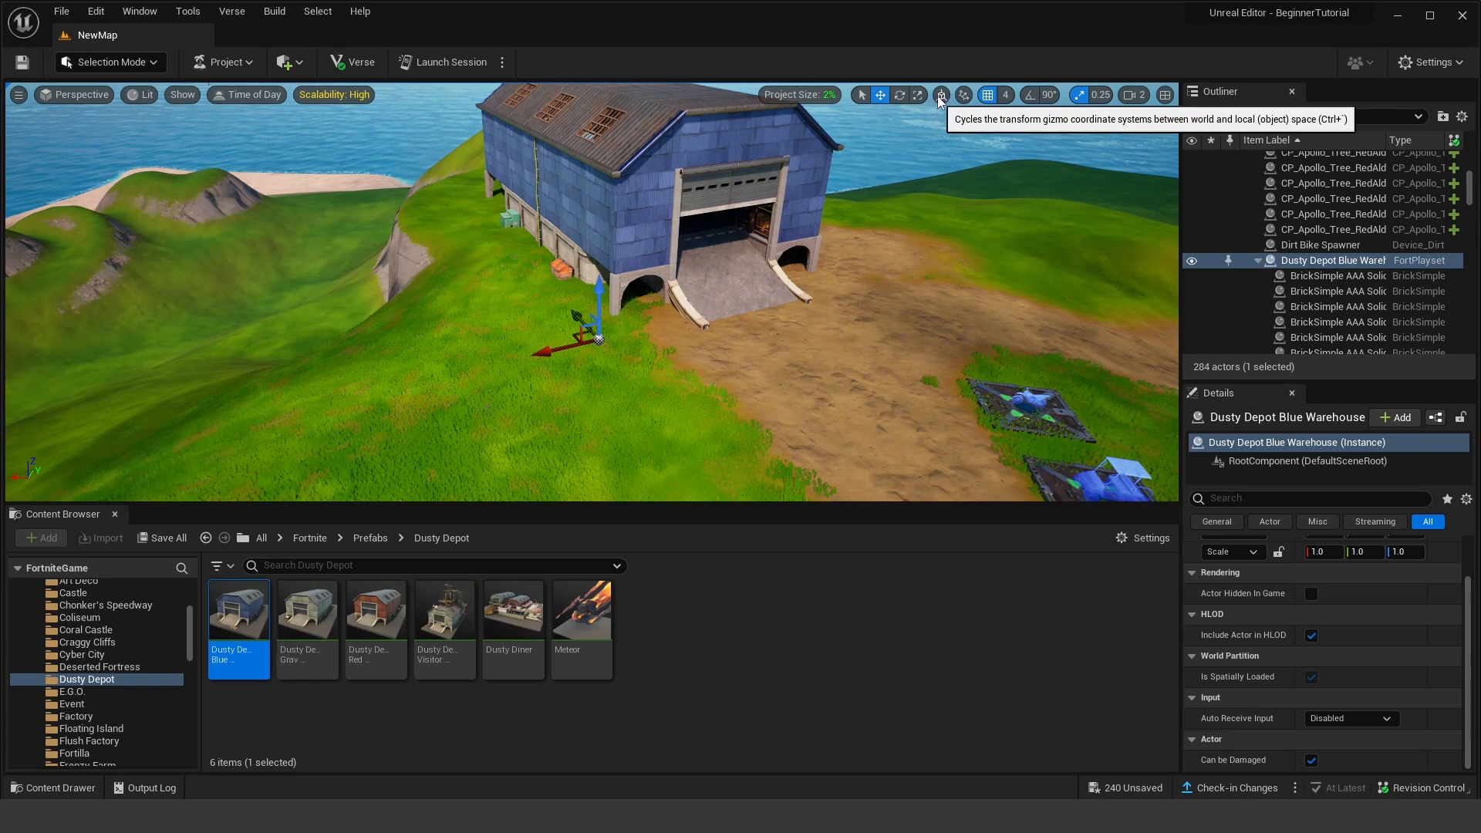
Step: Try sliding the warehouse along its own axis in local space and bring it back to its starting spot
scroll(576, 313, up, 3)
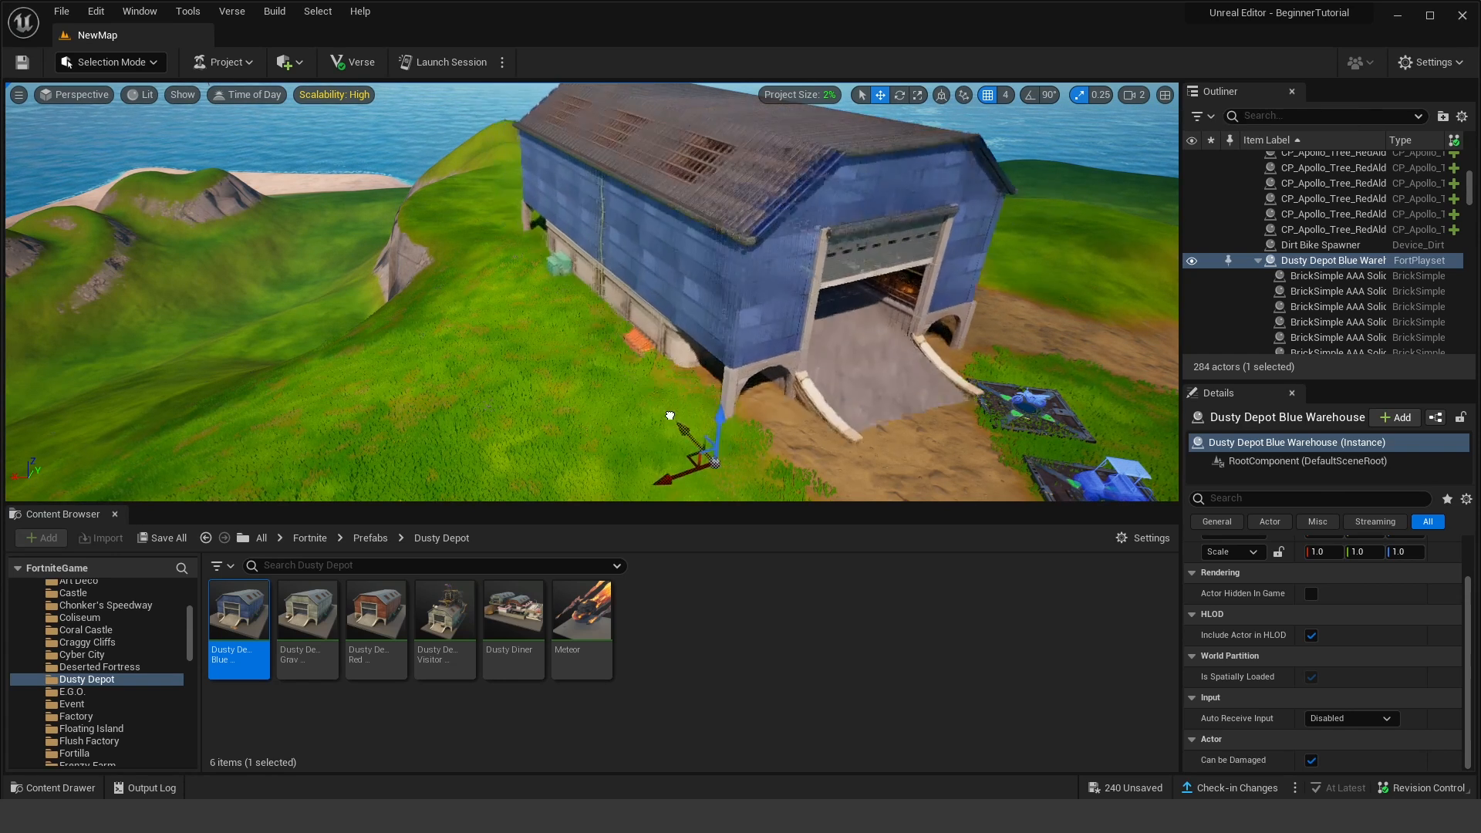
scroll(586, 324, down, 5)
scroll(631, 371, up, 5)
drag(631, 371, 571, 311)
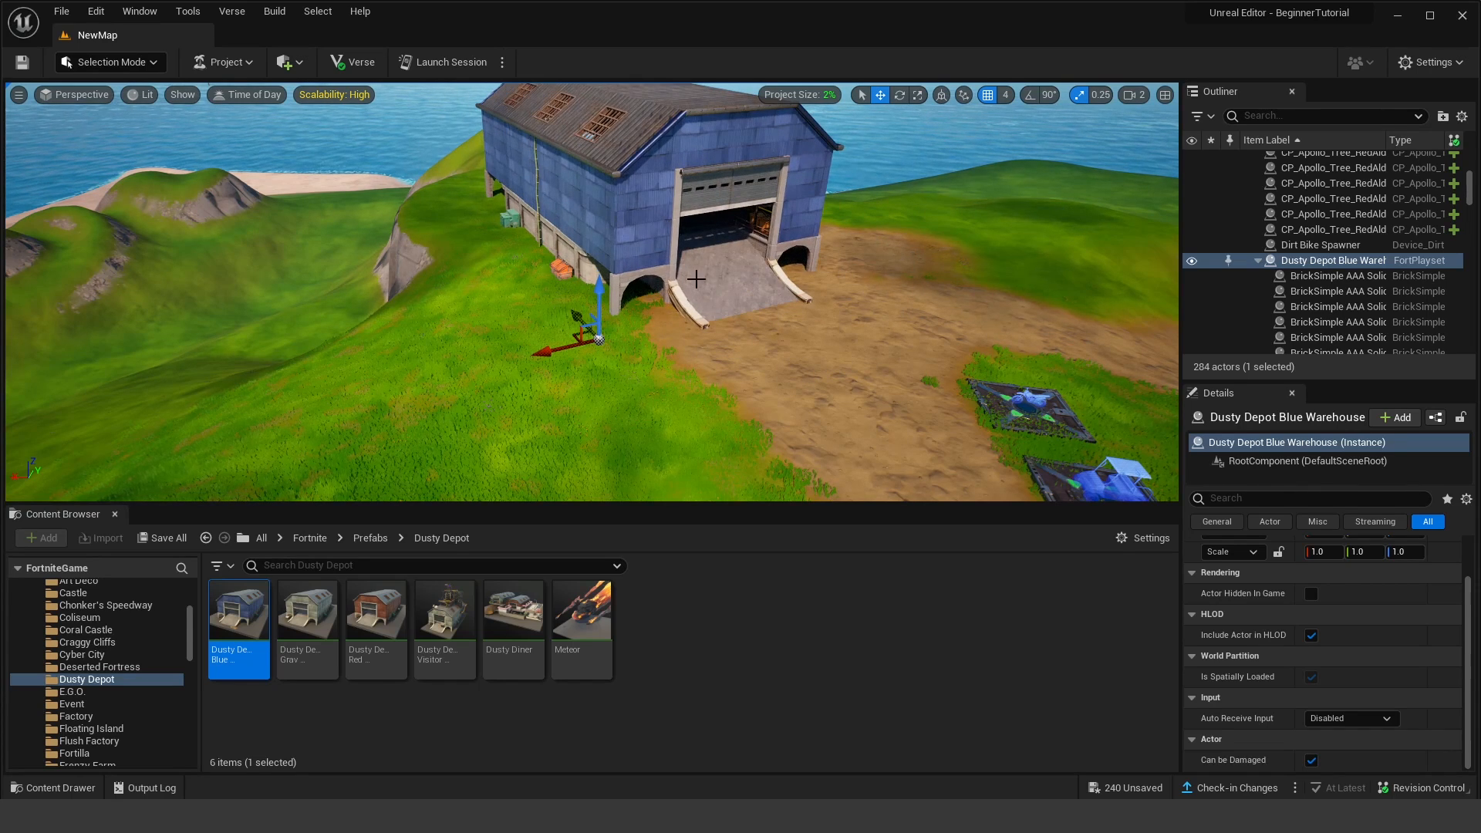
Step: Compare the gizmo's world and local coordinate systems, keep local space, and slide the warehouse backward along its own length
click(941, 95)
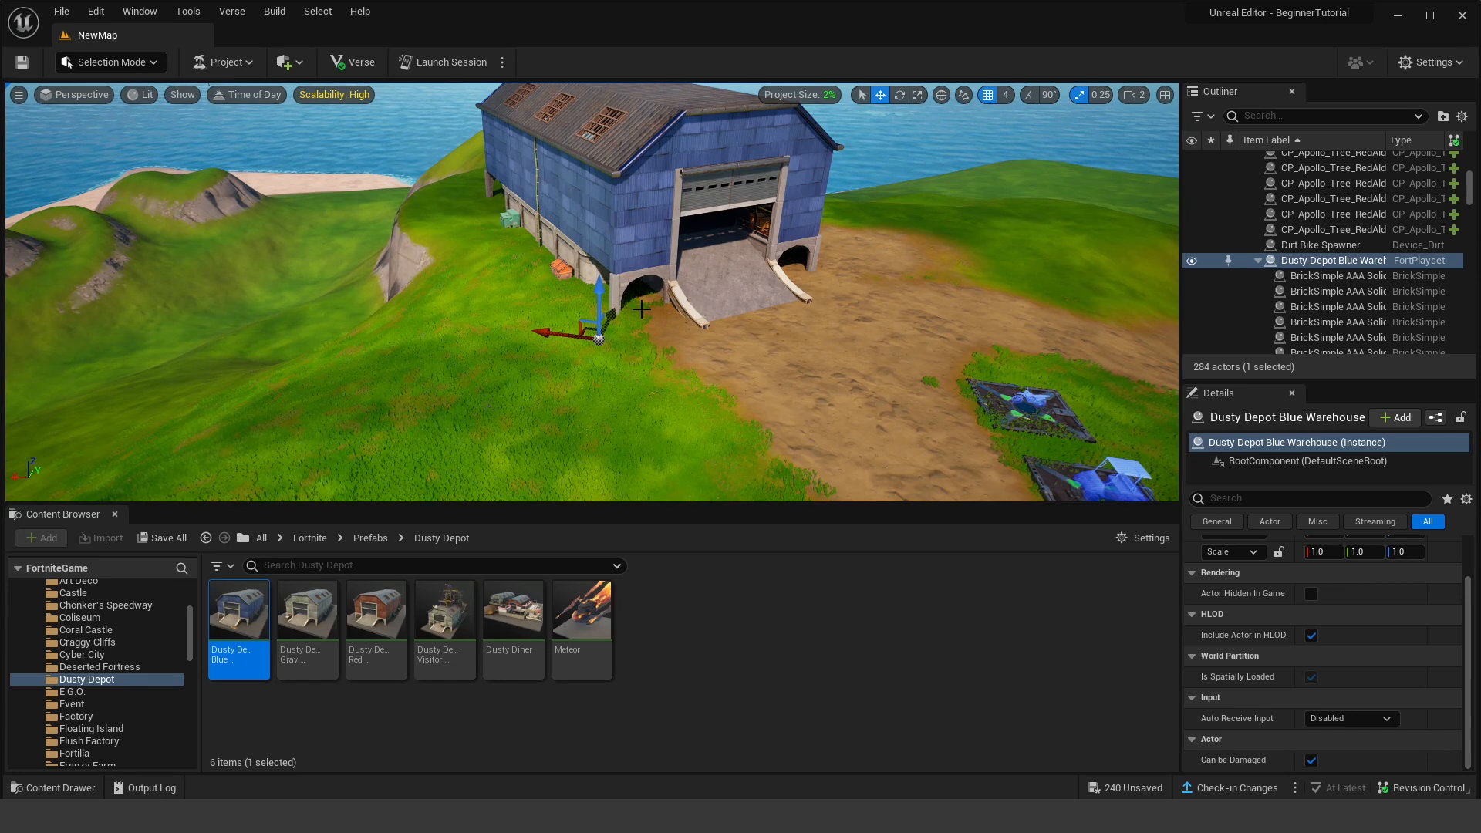
click(941, 94)
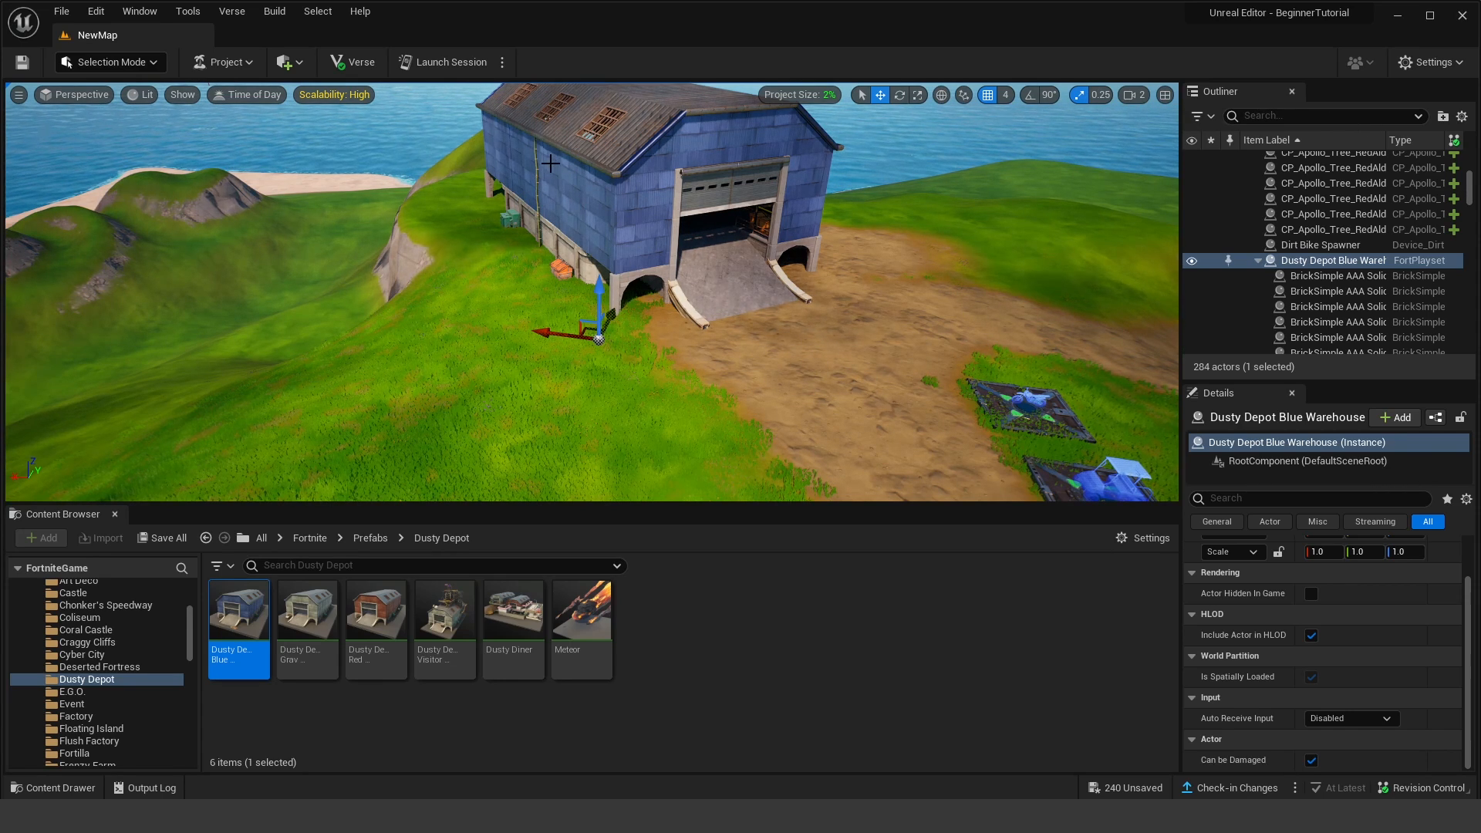
click(942, 95)
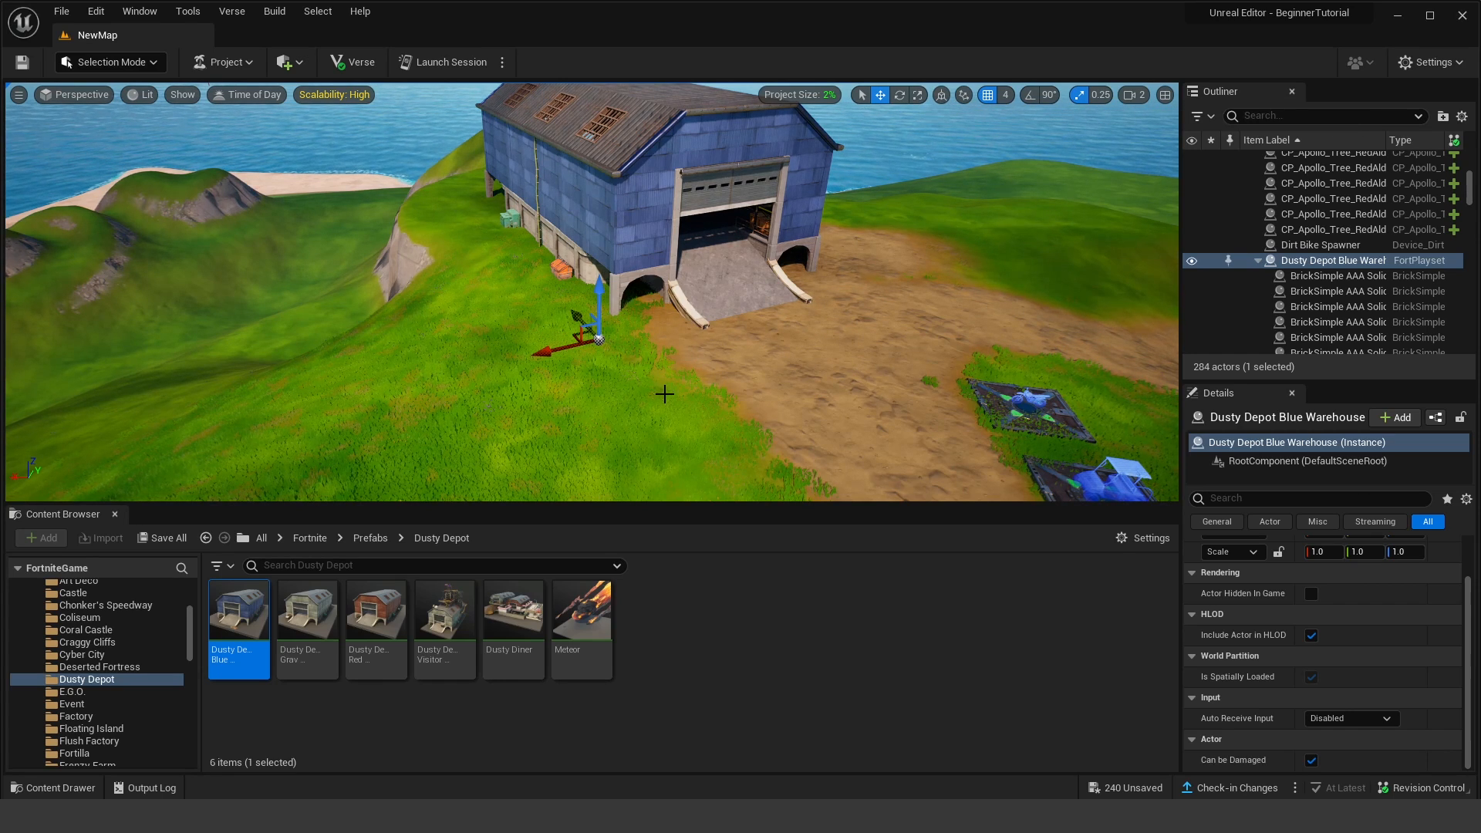
mouse_move(569, 317)
mouse_down()
mouse_move(606, 349)
mouse_move(548, 299)
mouse_move(562, 308)
mouse_up()
right_drag(742, 282, 788, 272)
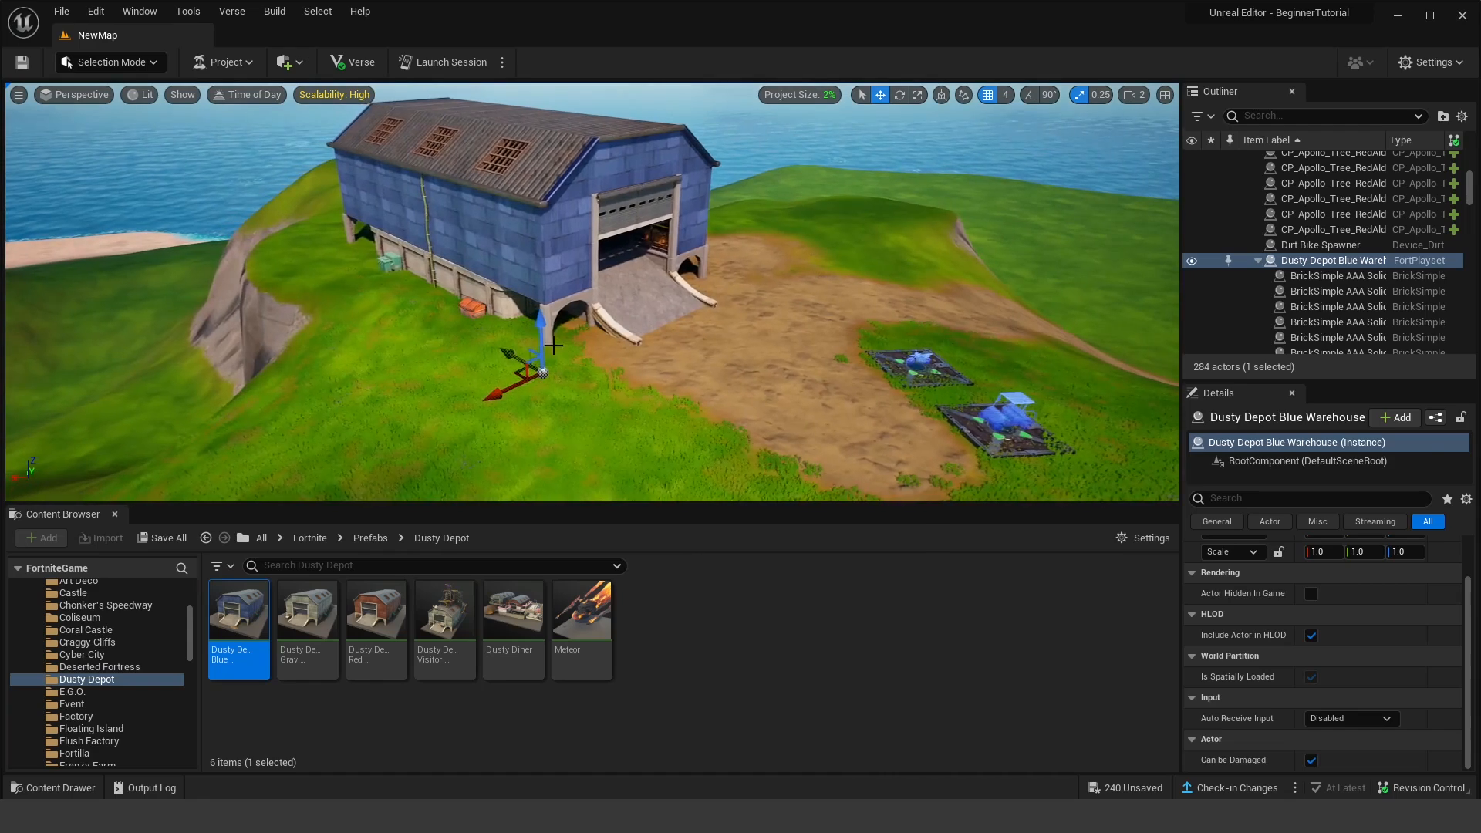
drag(515, 363, 458, 329)
right_drag(795, 332, 765, 318)
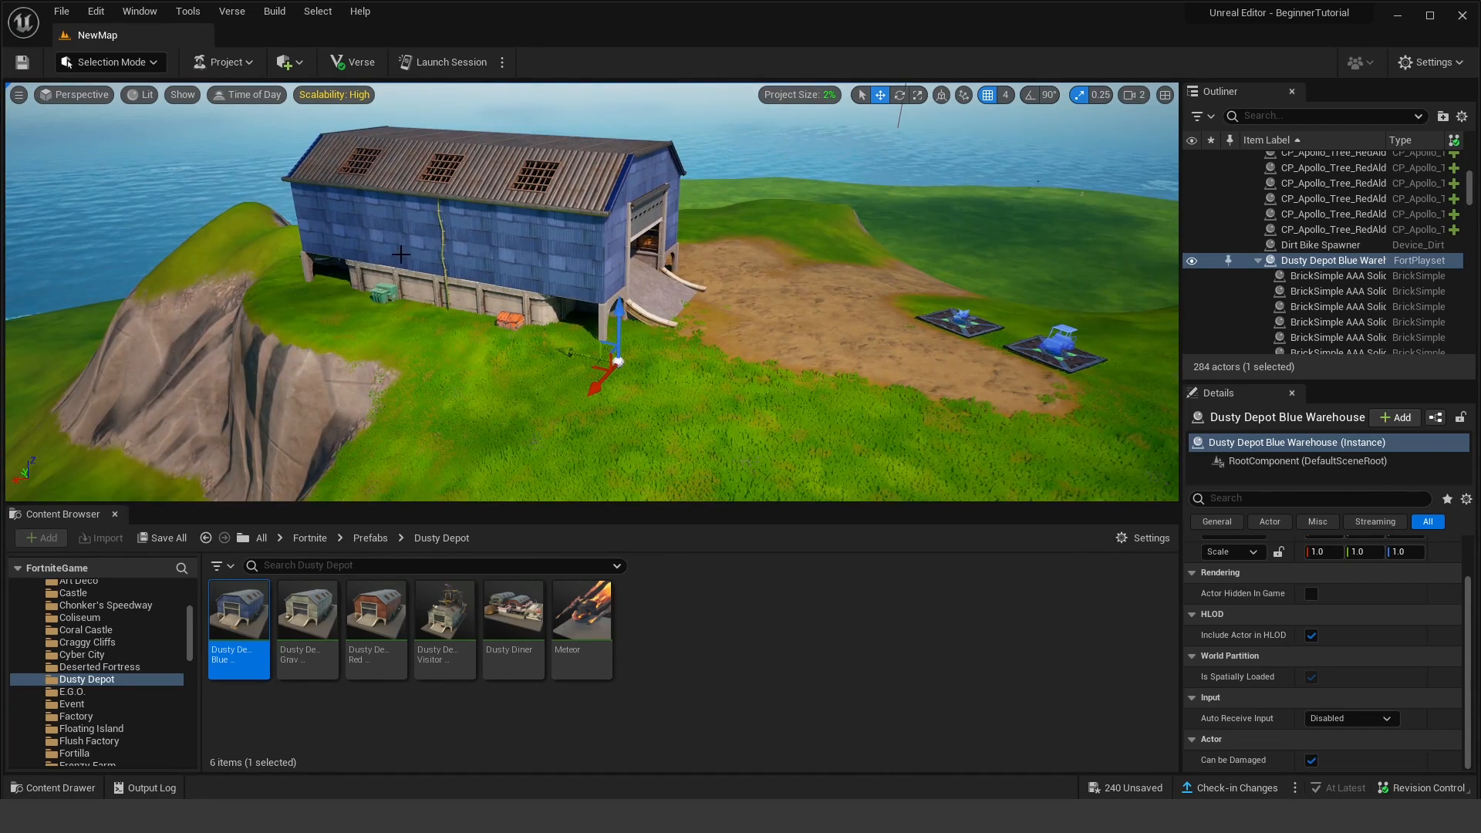
Step: Select individual pieces of the warehouse front one after another, ending with the closed garage door panel above the ramp
right_drag(759, 252, 546, 239)
click(759, 251)
click(759, 367)
mouse_move(759, 367)
right_down()
mouse_move(768, 313)
mouse_move(764, 339)
right_up()
click(722, 309)
click(685, 270)
mouse_move(685, 270)
right_down()
mouse_move(688, 231)
mouse_move(733, 277)
mouse_move(685, 270)
right_up()
click(622, 271)
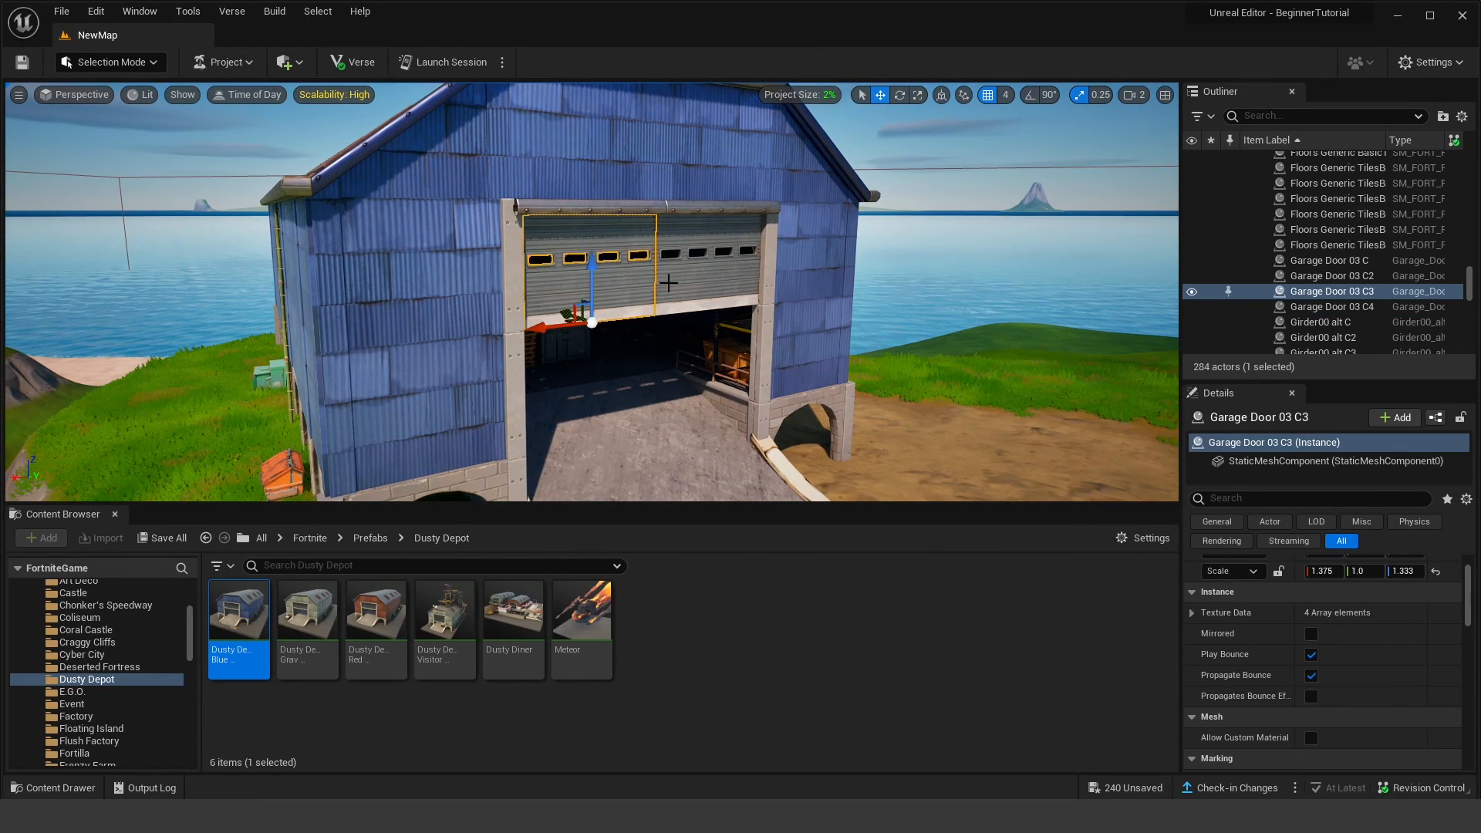
Step: Delete both garage door panels from the warehouse entrance
click(708, 282)
key(Delete)
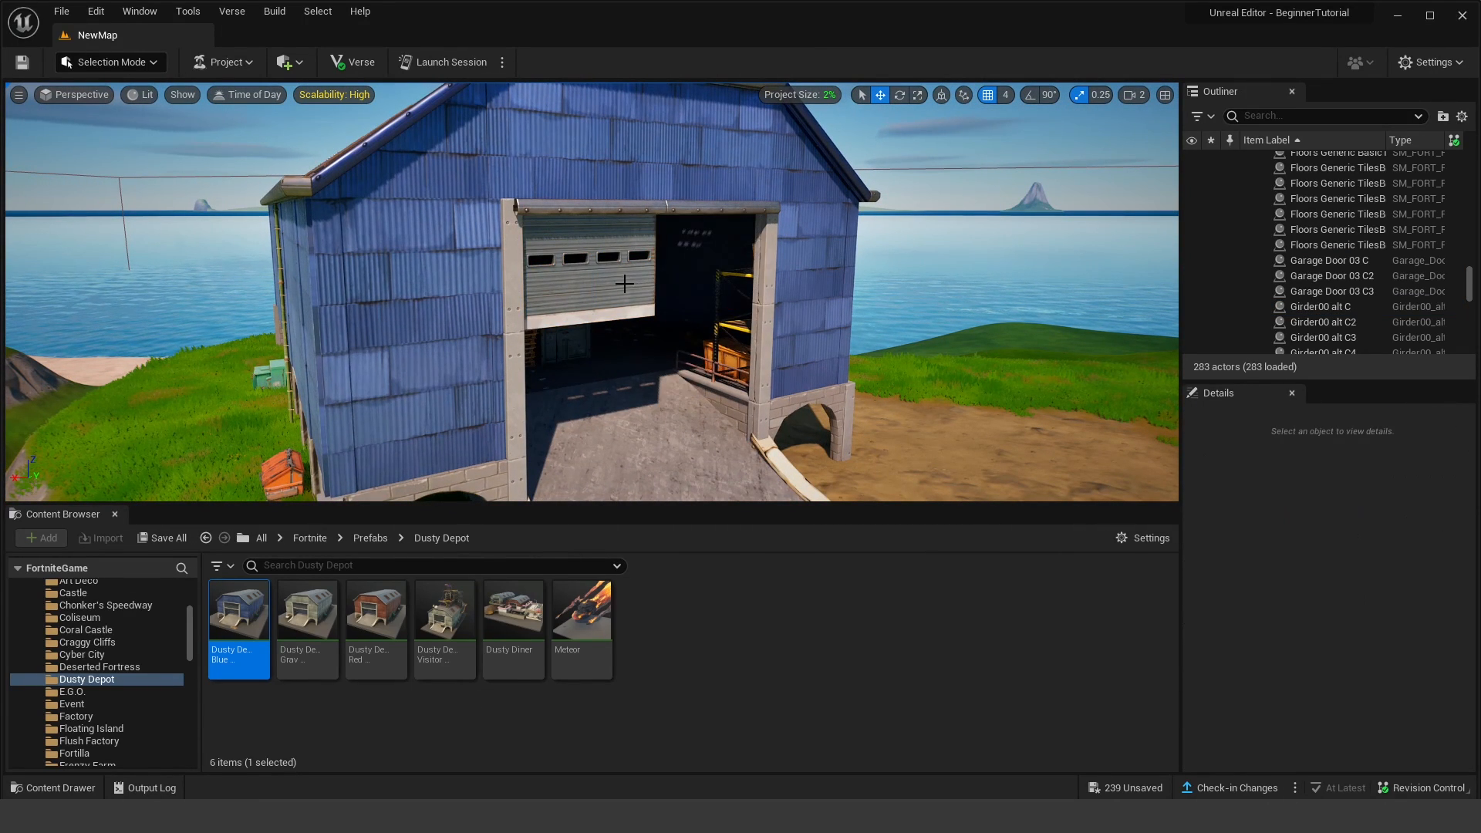
click(622, 283)
key(Delete)
Step: Delete six adjoining roof sections in the middle of the warehouse, including the grated one, to cut an opening across the roof
right_drag(622, 282, 756, 270)
click(802, 209)
key(Delete)
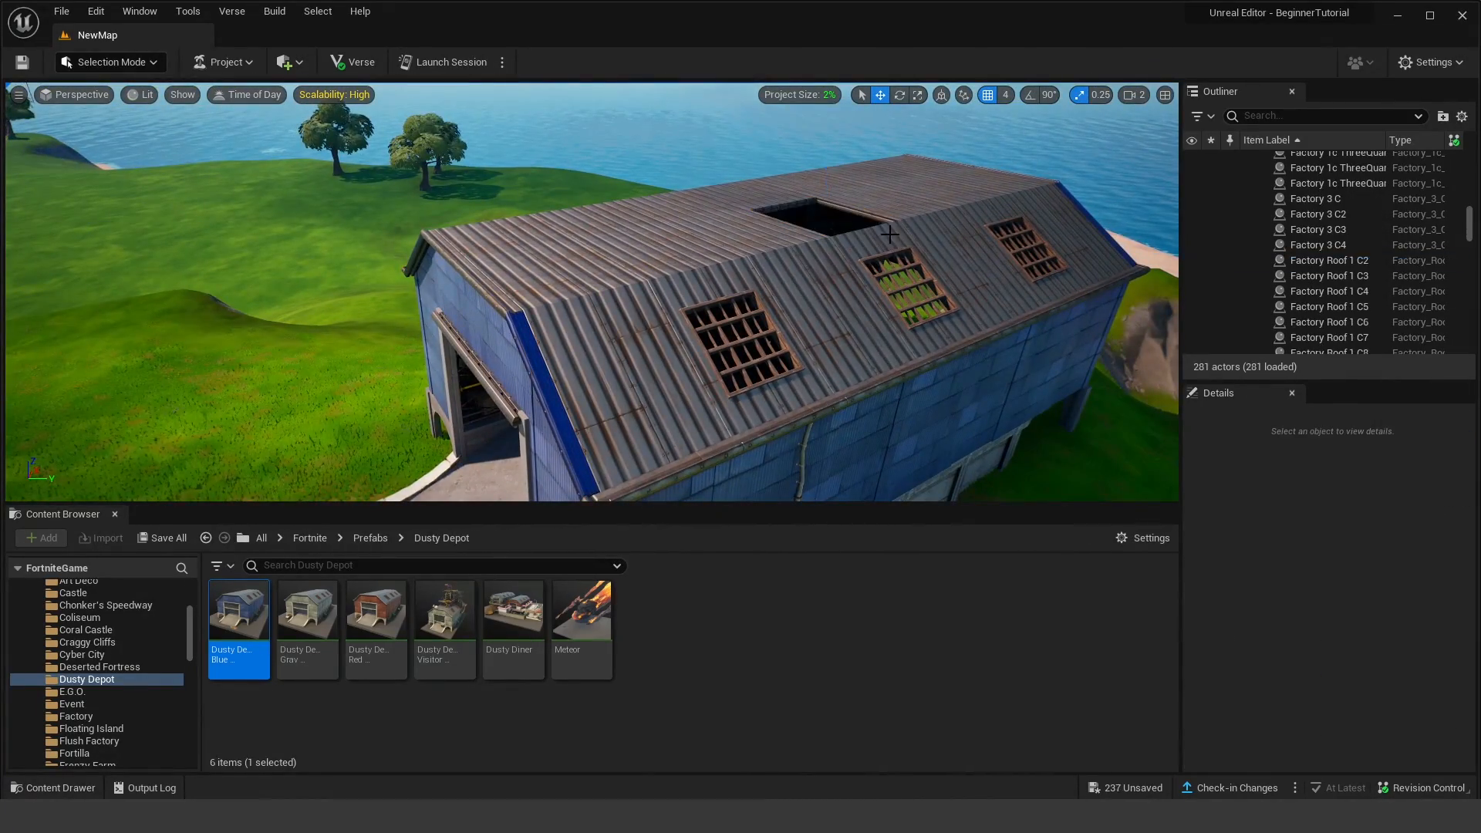
click(899, 281)
key(Delete)
click(806, 238)
key(Delete)
click(830, 301)
key(Delete)
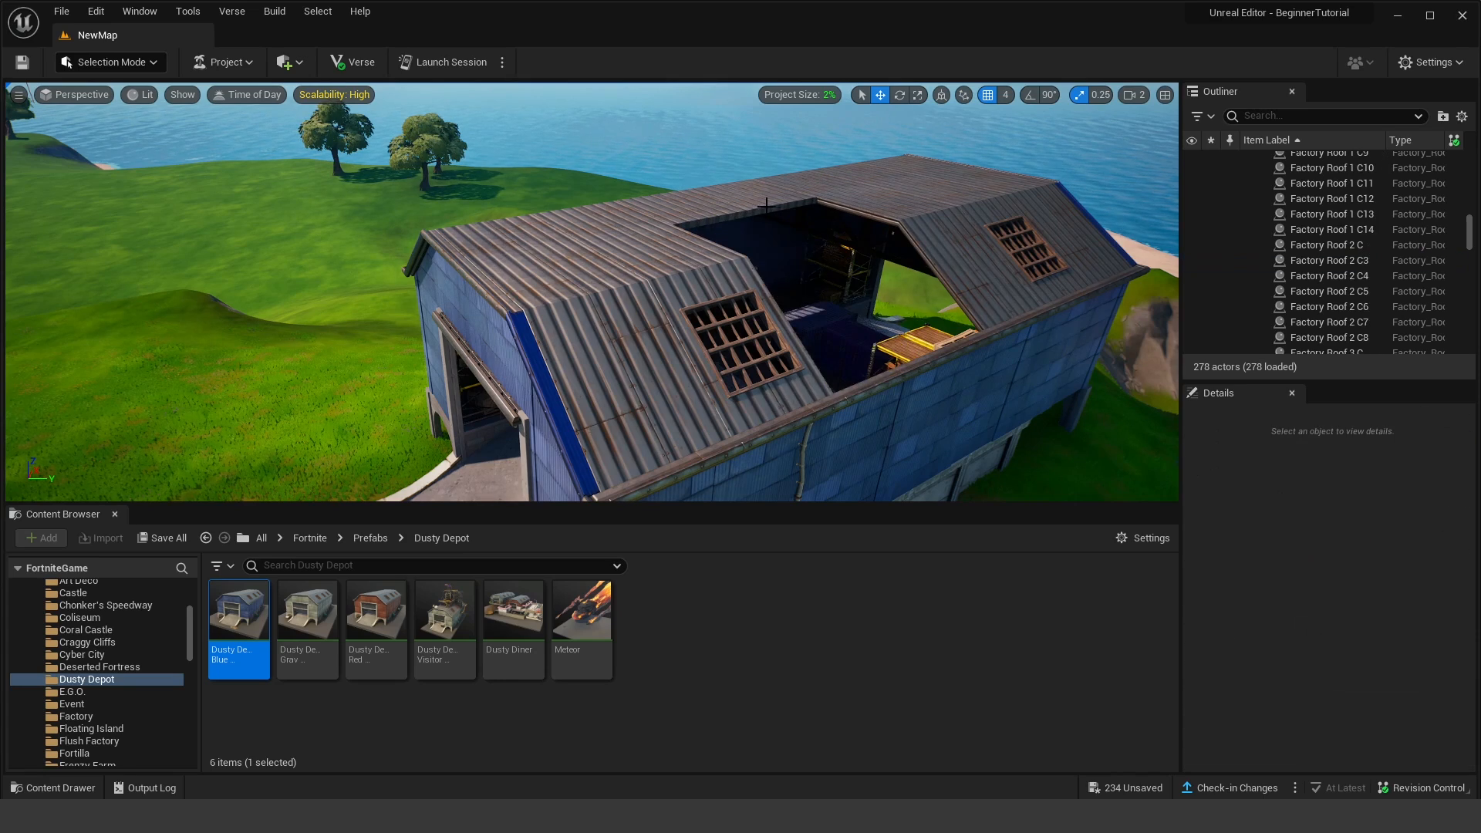
click(771, 198)
key(Delete)
click(719, 207)
key(Delete)
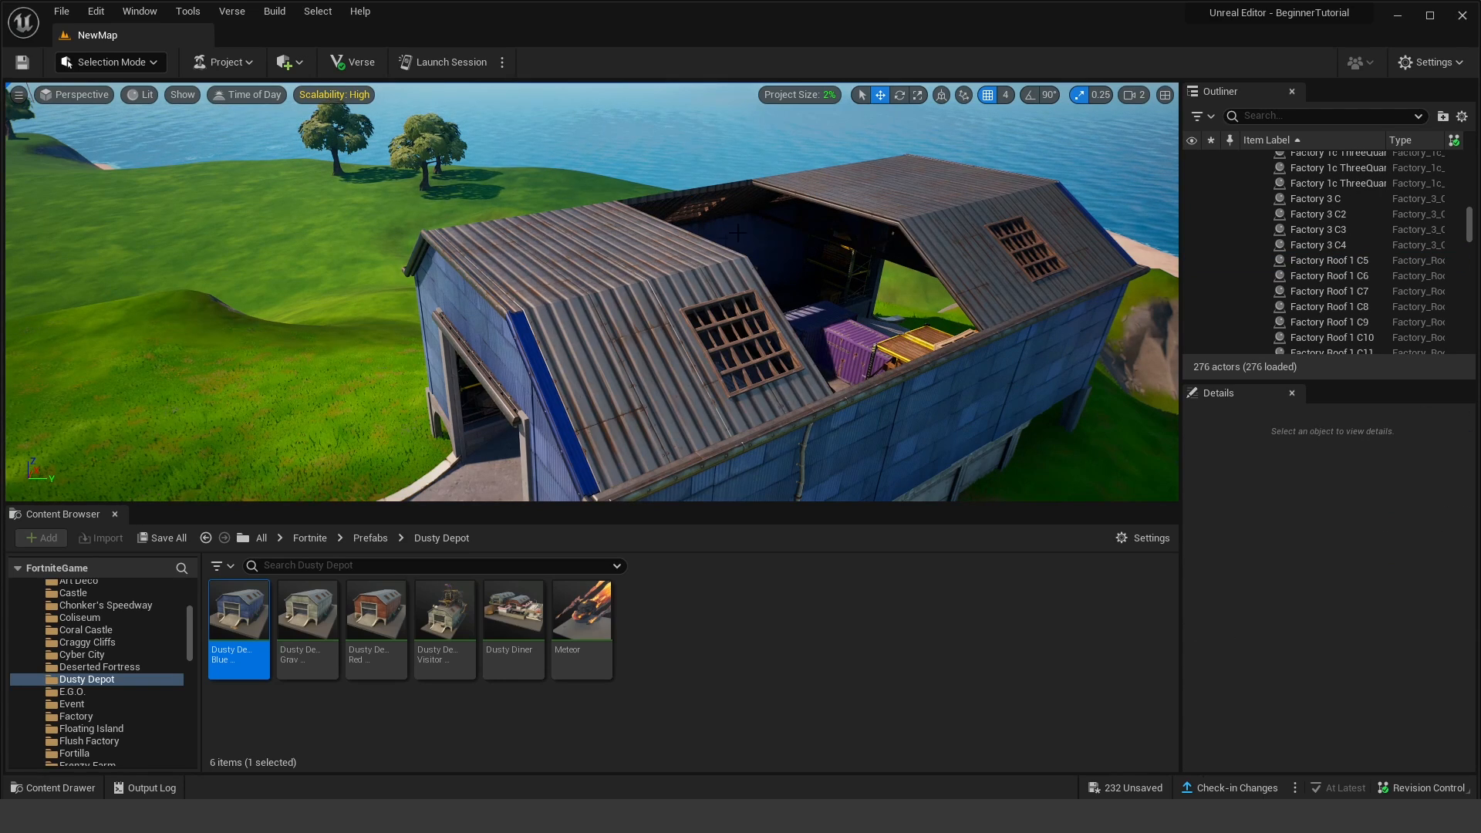
Step: Extend the warehouse roof opening by deleting the grated section and its neighbor on the far slope
key(d)
right_drag(719, 207, 636, 233)
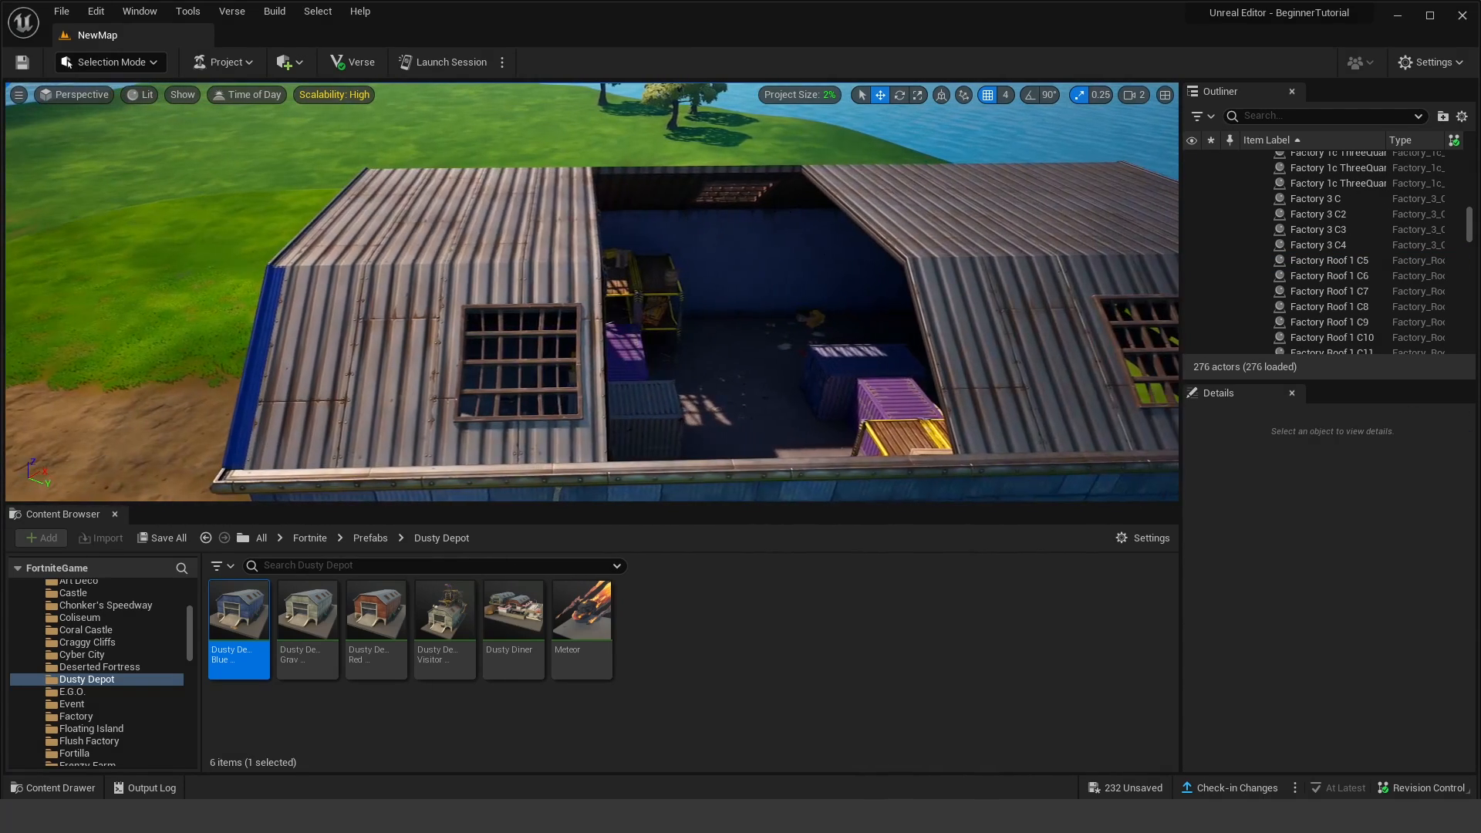
click(717, 187)
key(Delete)
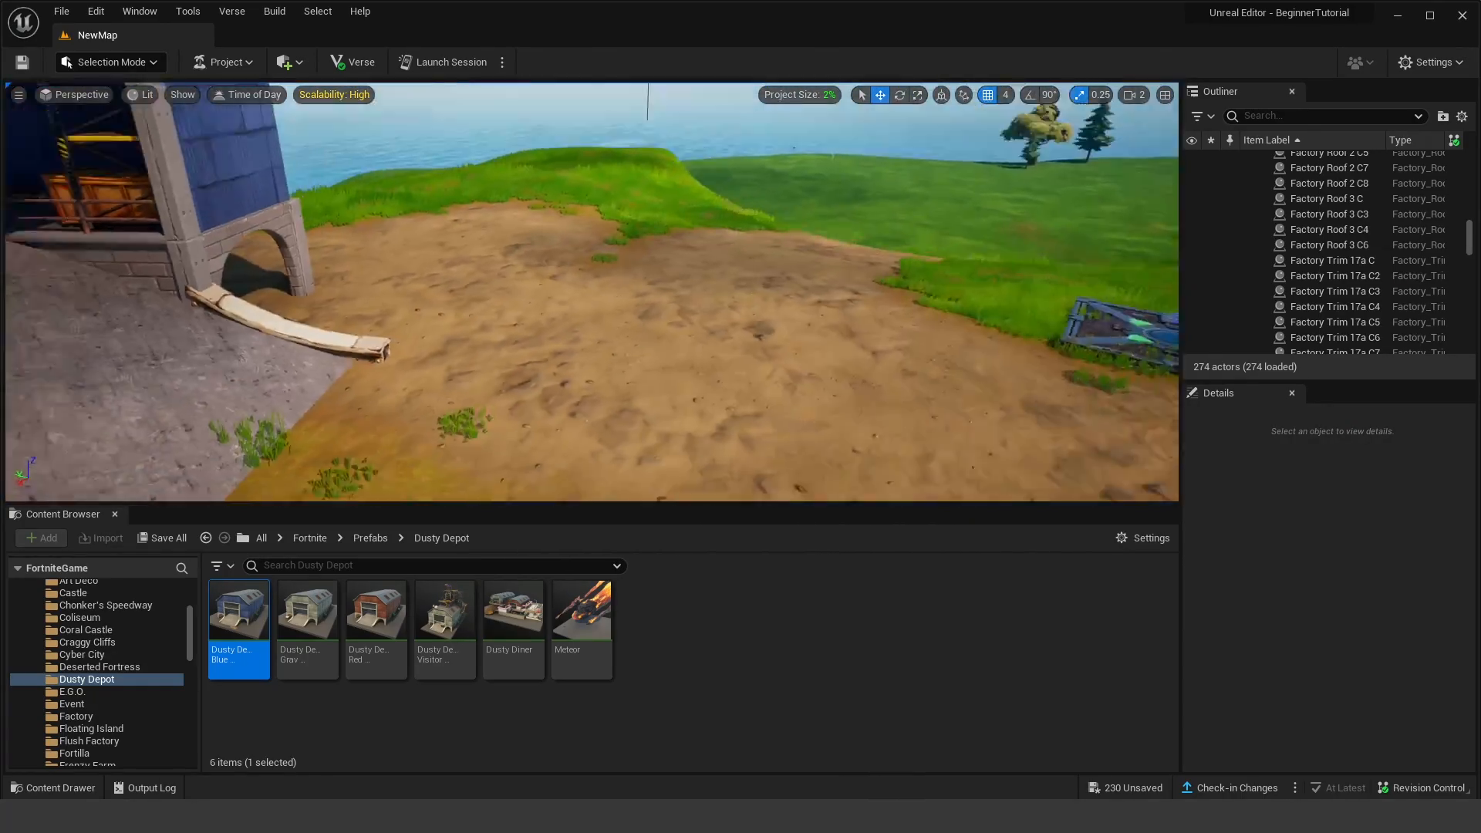
Step: Open the Weapons folder under Fortnite and place an Assault Rifle L1 on the gravel in front of the warehouse
key(s)
mouse_move(843, 298)
right_down()
mouse_move(656, 293)
mouse_move(843, 297)
right_up()
click(310, 537)
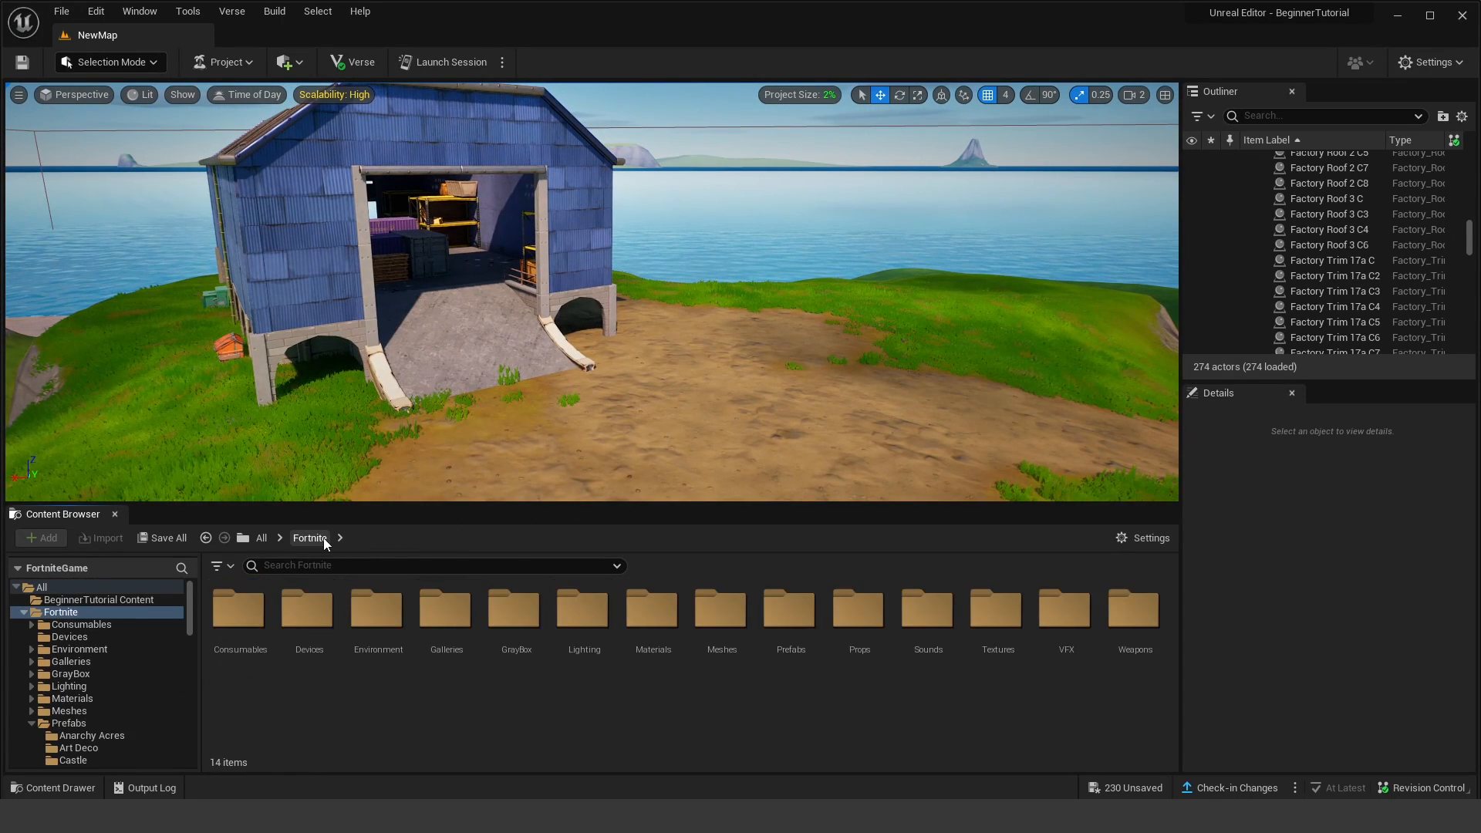
double_click(1133, 609)
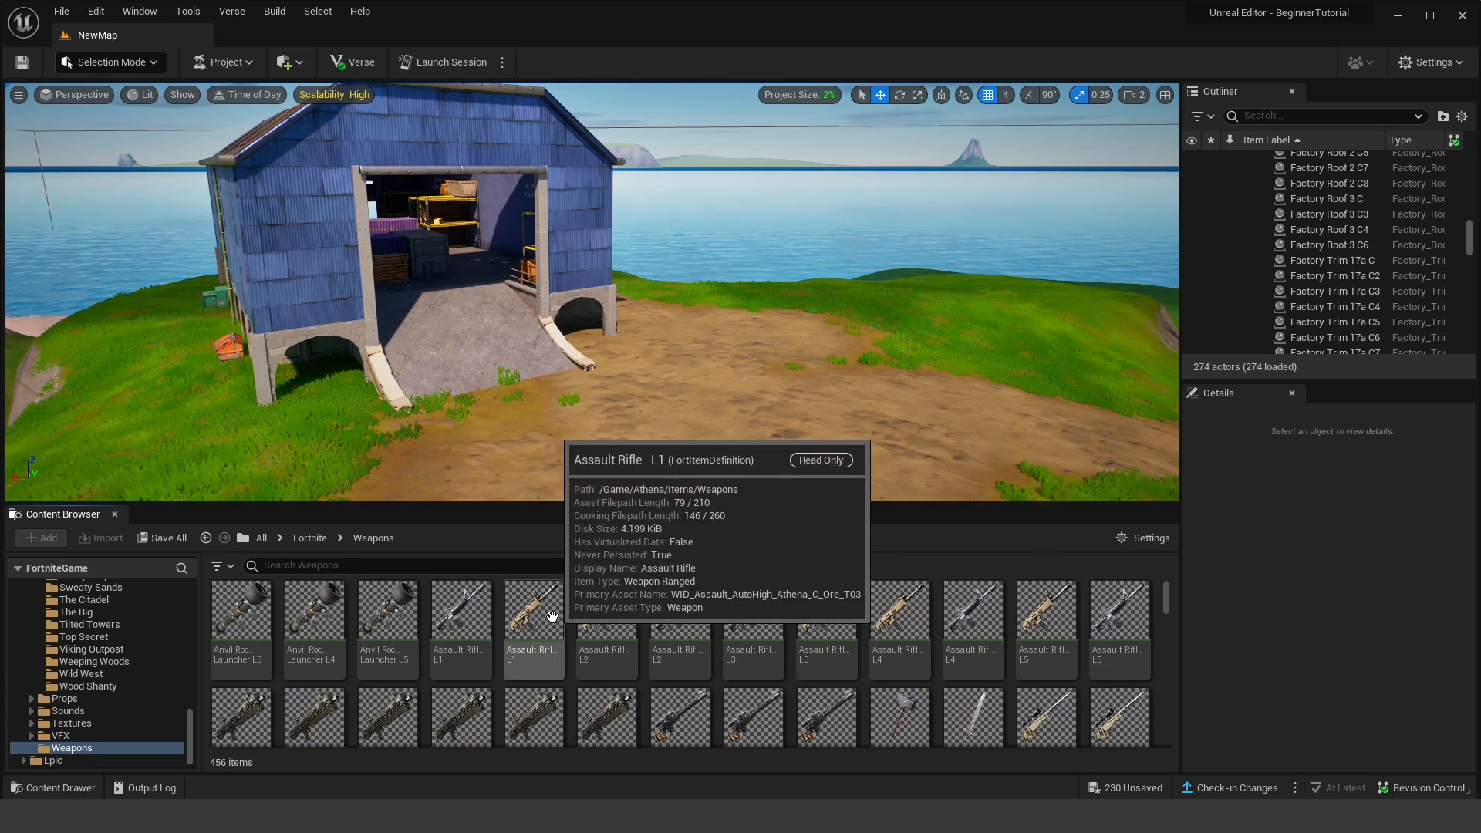
drag(533, 617, 762, 364)
Step: Place a Burst SMG on the gravel between the warehouse ramp and the Assault Rifle, and browse further through the weapons
key(w)
right_drag(839, 374, 933, 401)
scroll(409, 692, down, 4)
drag(409, 692, 396, 318)
scroll(828, 686, down, 2)
scroll(899, 657, down, 6)
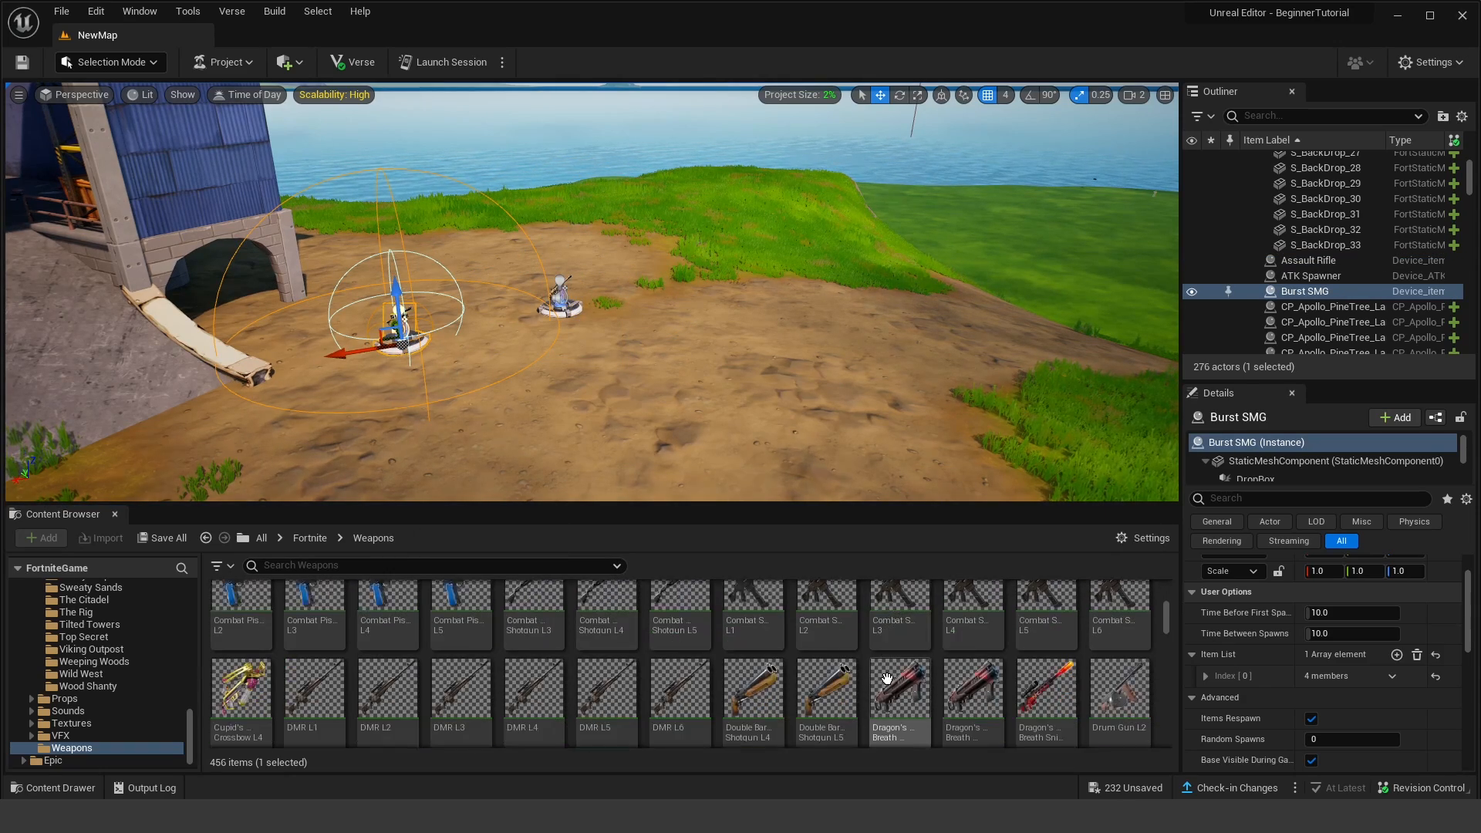
scroll(900, 656, down, 6)
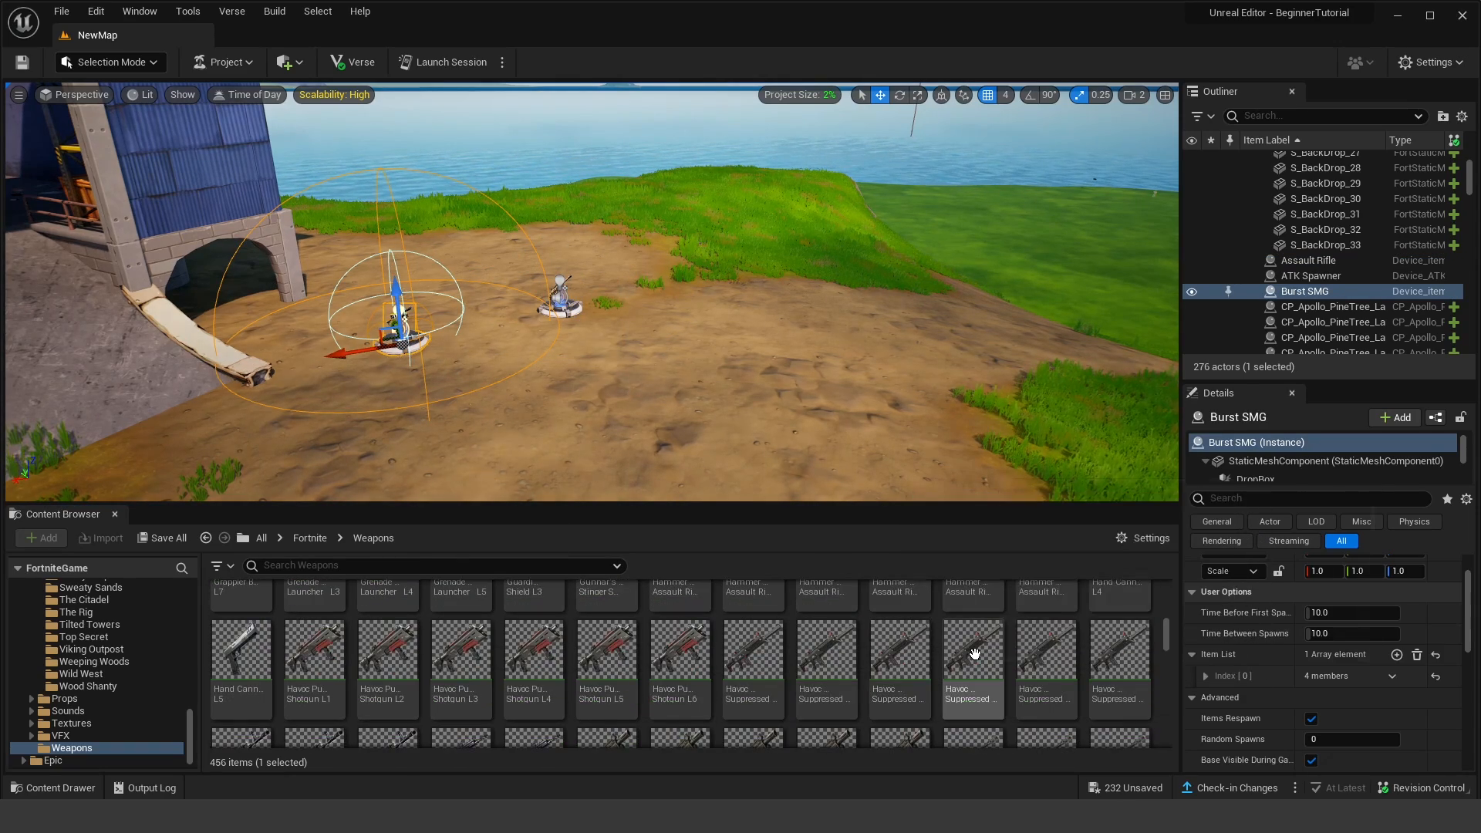
scroll(719, 623, down, 5)
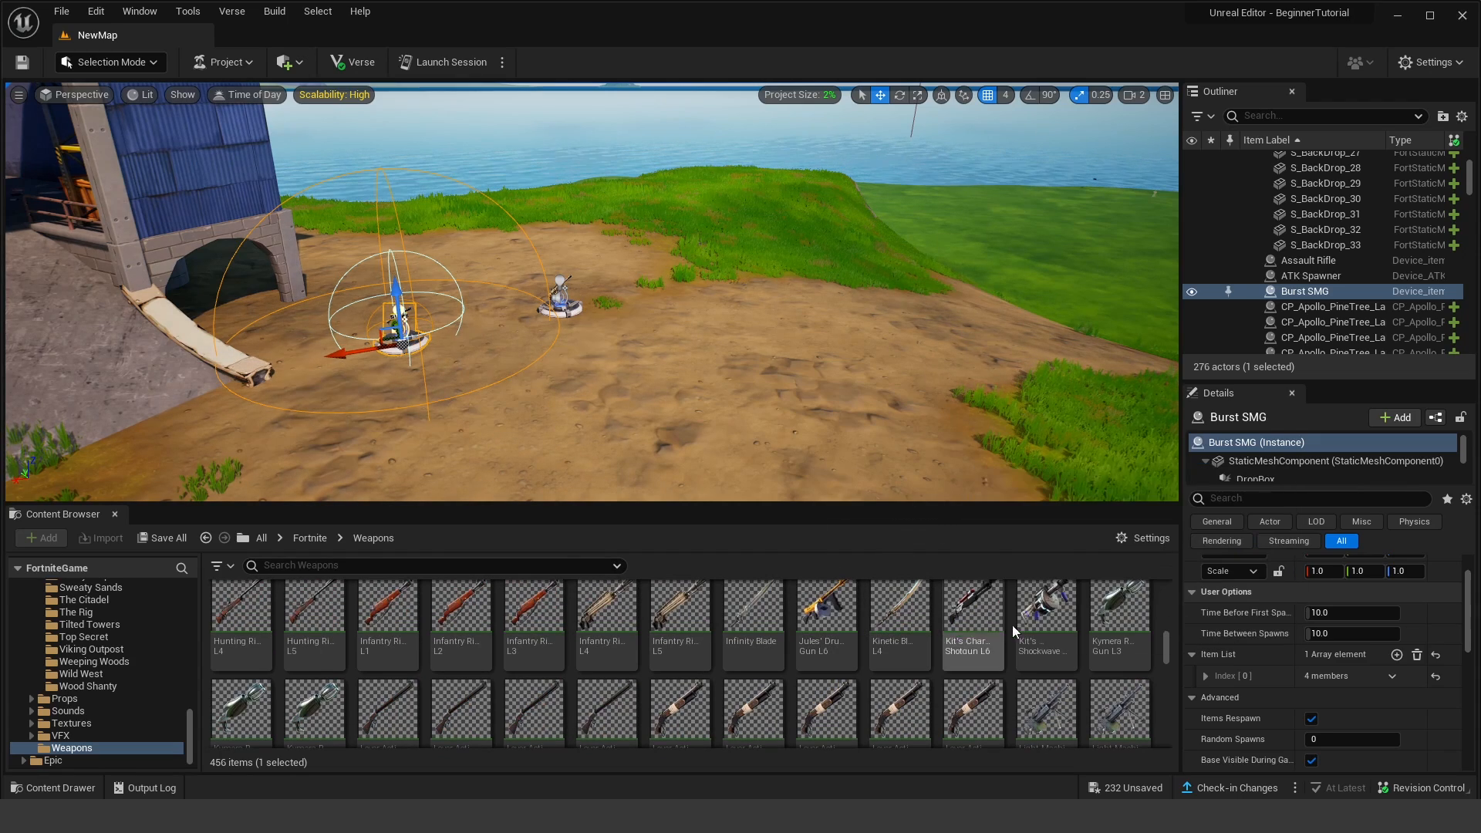
Step: Return to the Fortnite folder and open its Prefabs folder
click(310, 537)
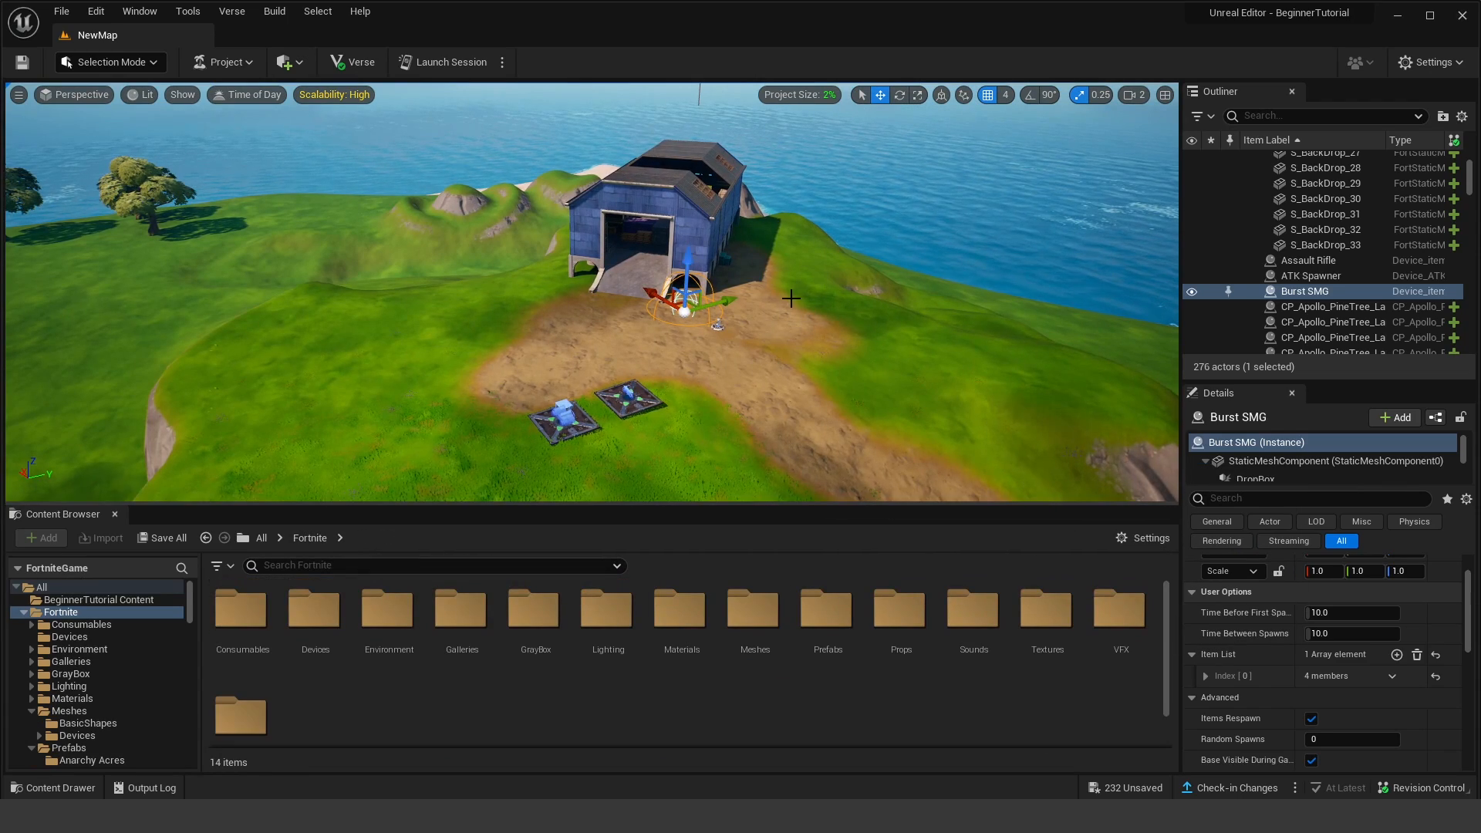
right_drag(791, 298, 587, 384)
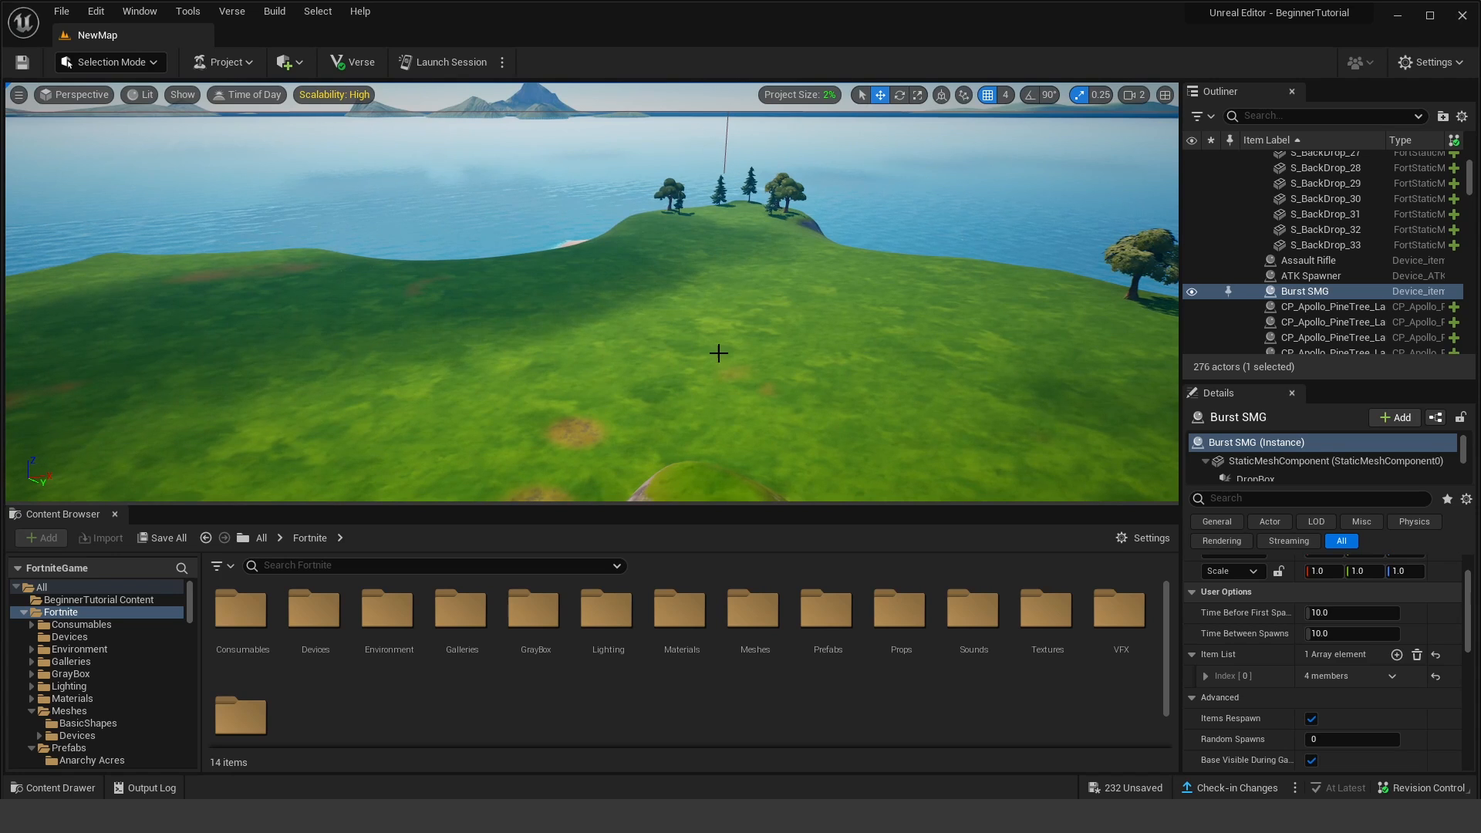
key(s)
mouse_move(719, 353)
right_down()
mouse_move(728, 381)
mouse_move(802, 373)
mouse_move(742, 347)
mouse_move(717, 360)
right_up()
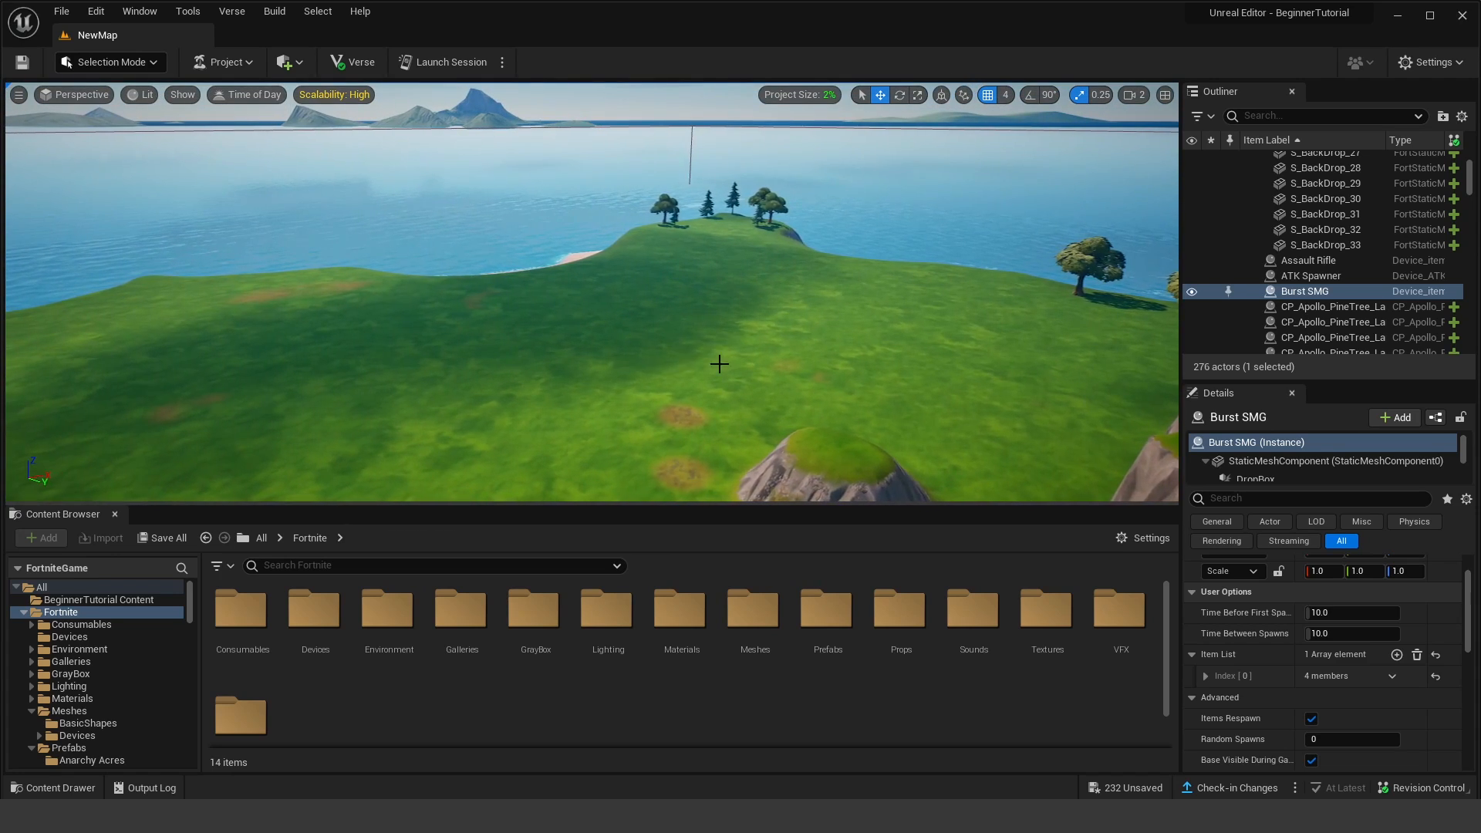
double_click(827, 610)
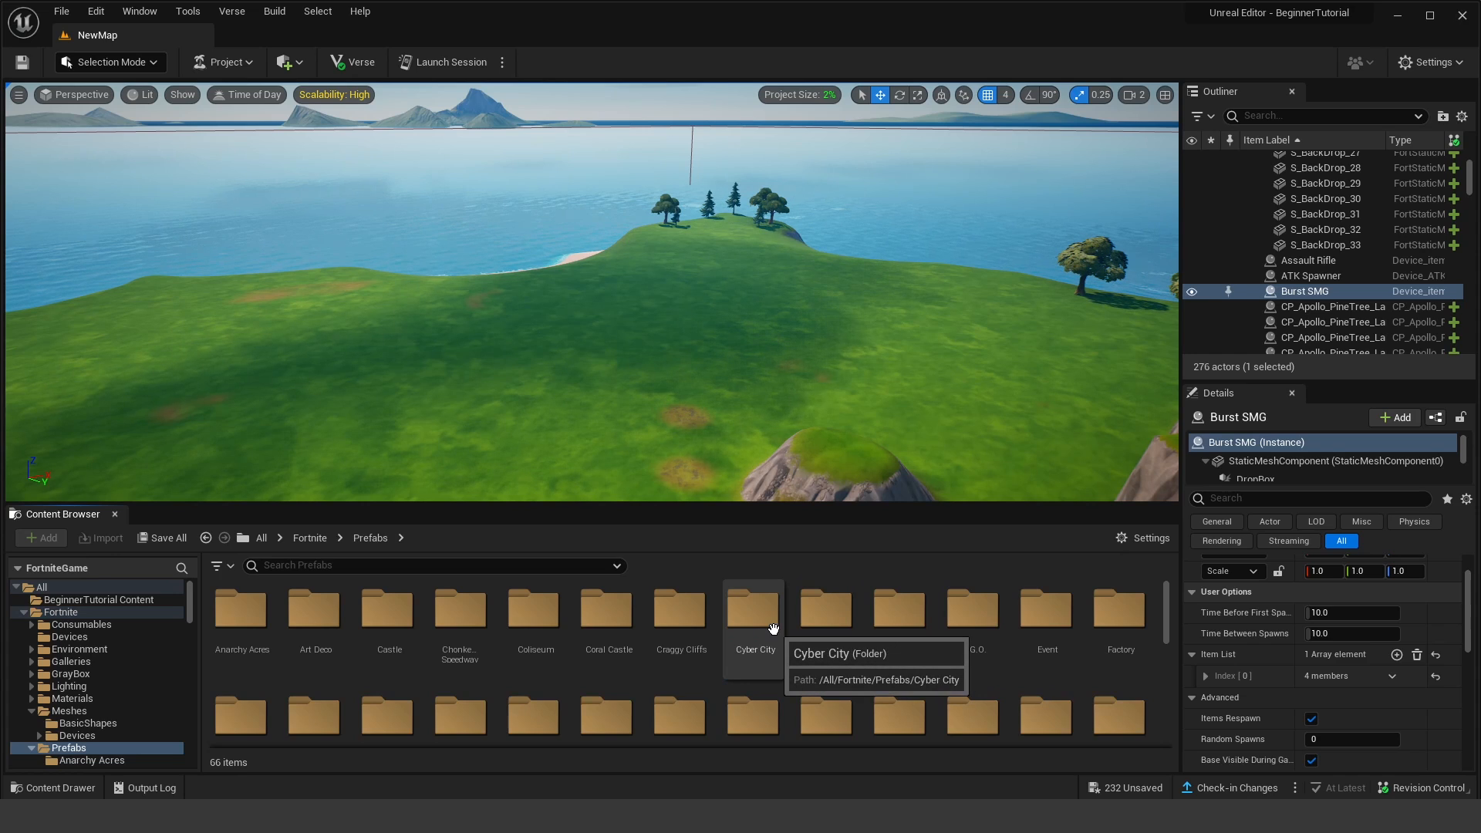
Step: Open the Tilted Towers prefab folder and place its Clock Tower and Castle Tower on the open grass
scroll(773, 628, down, 5)
click(840, 640)
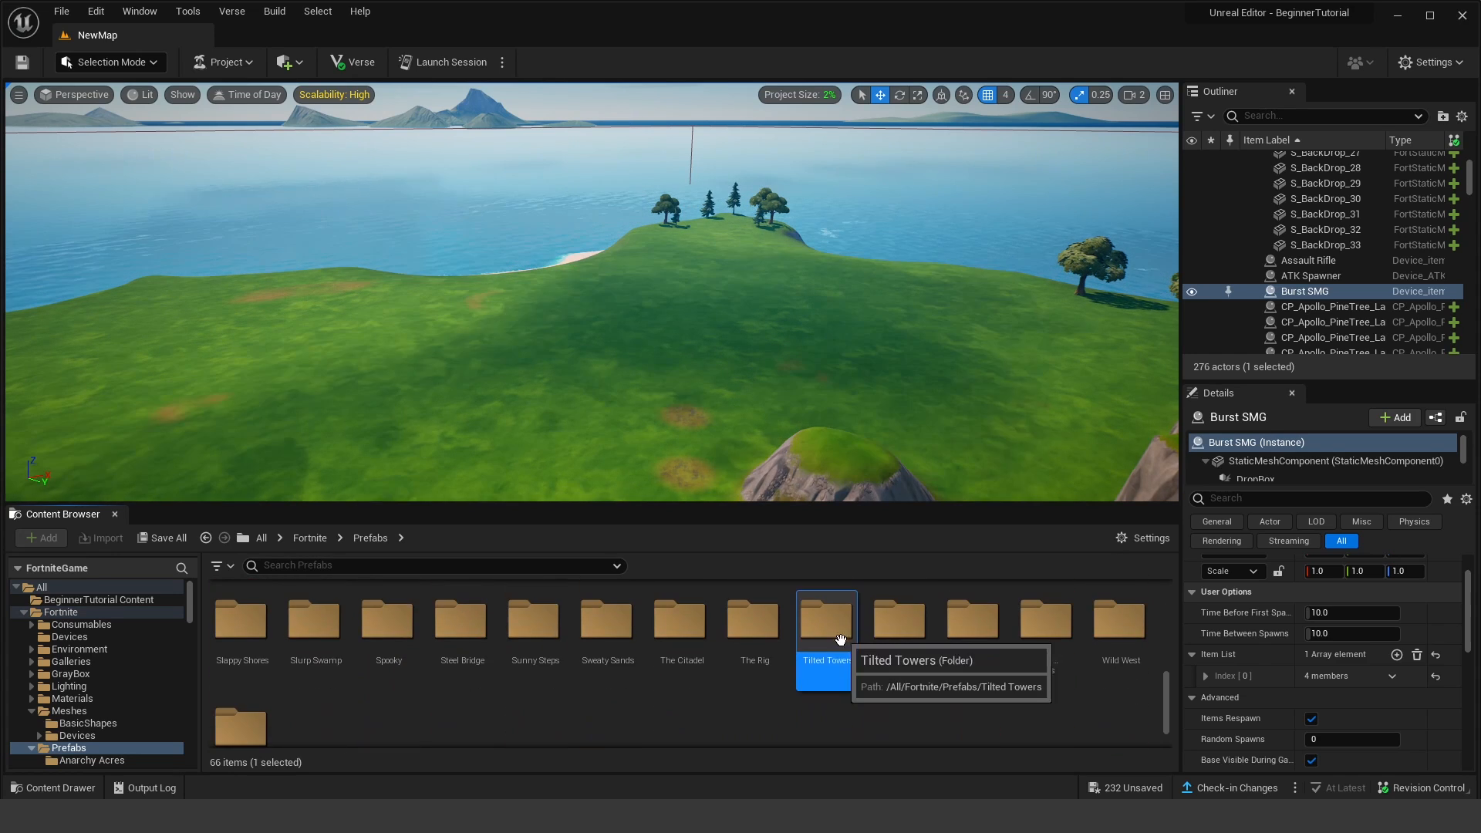
double_click(847, 642)
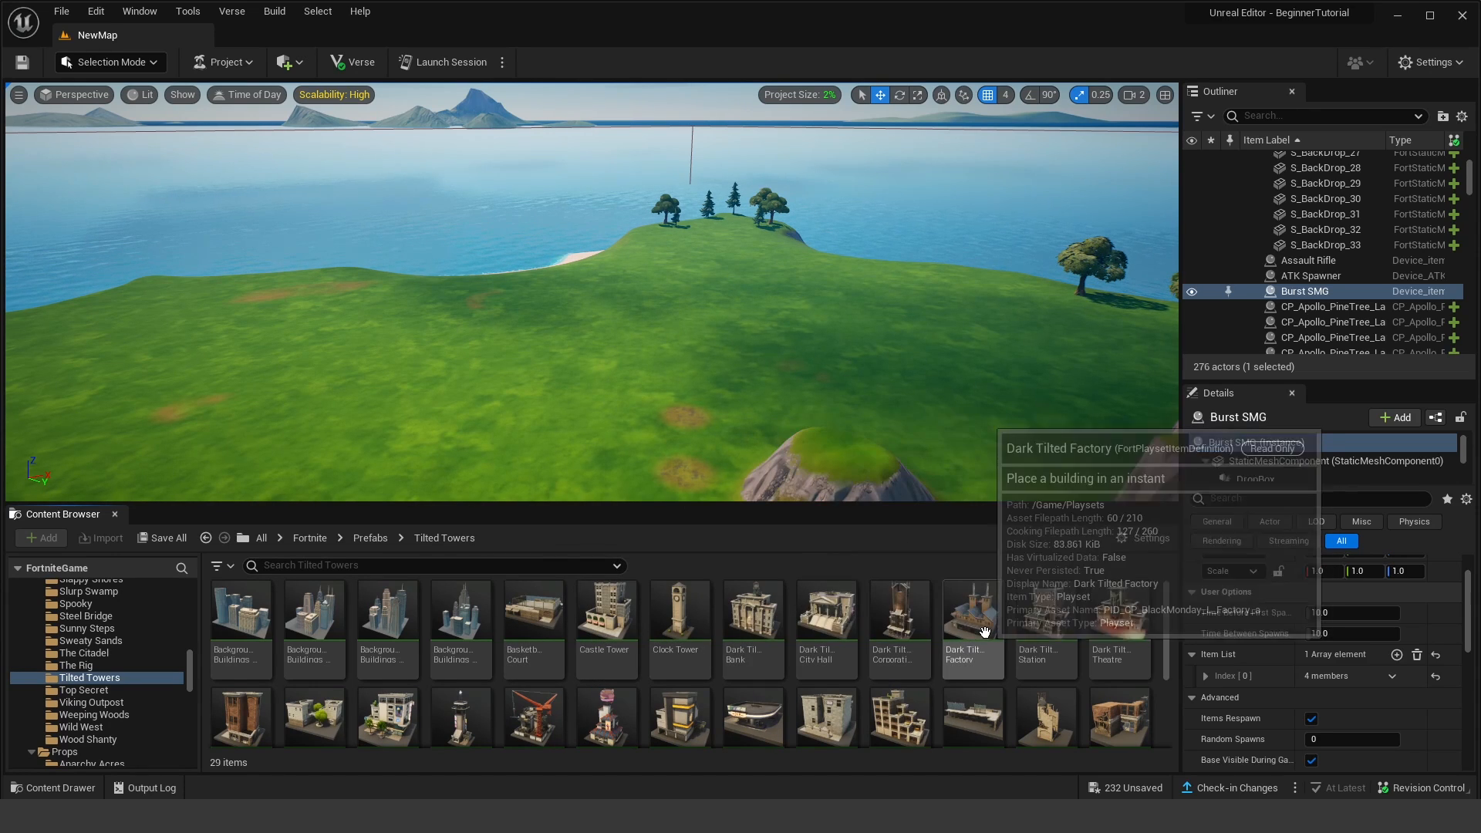
drag(678, 617, 634, 436)
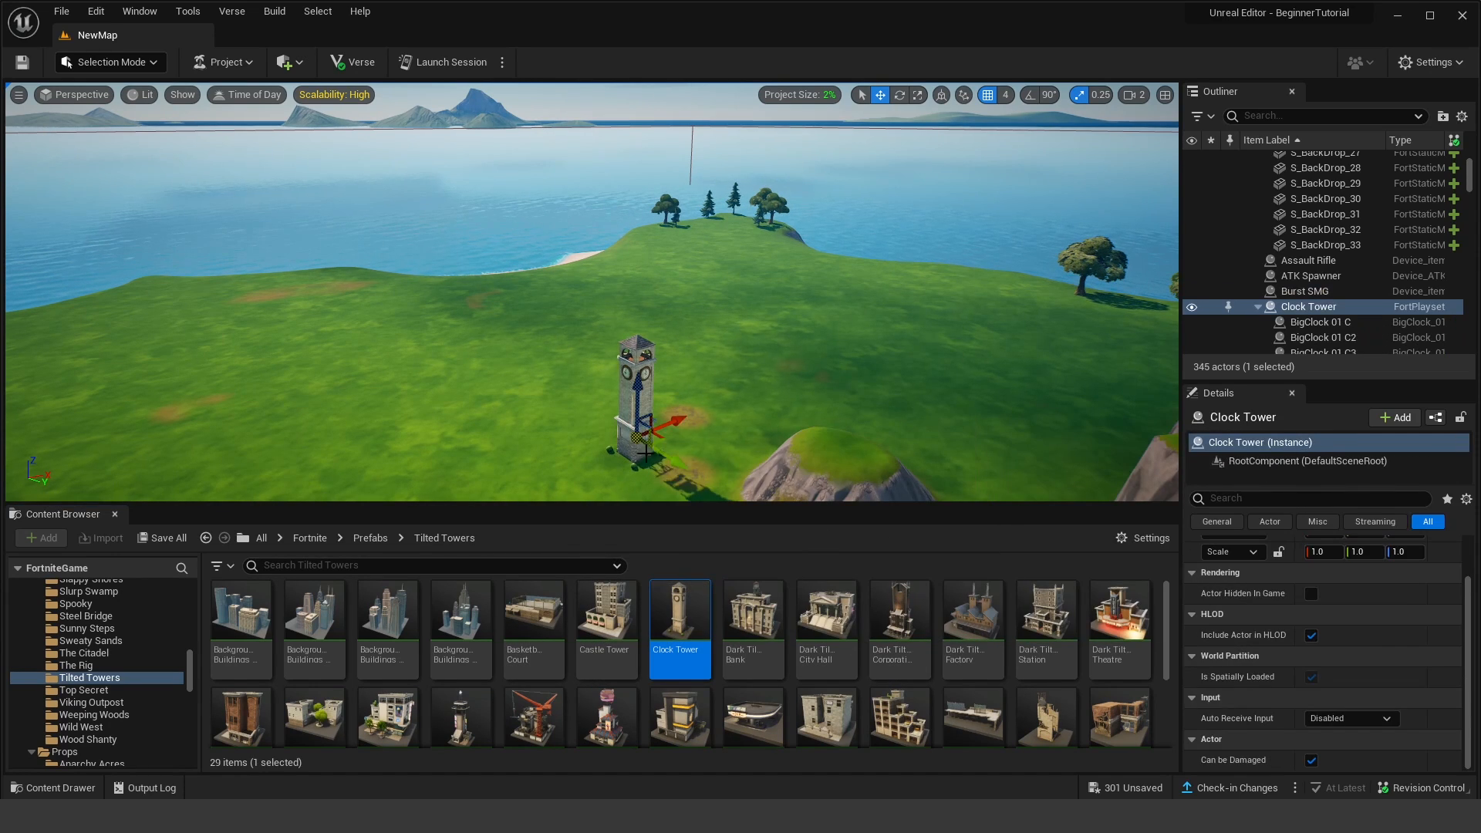
drag(606, 617, 500, 460)
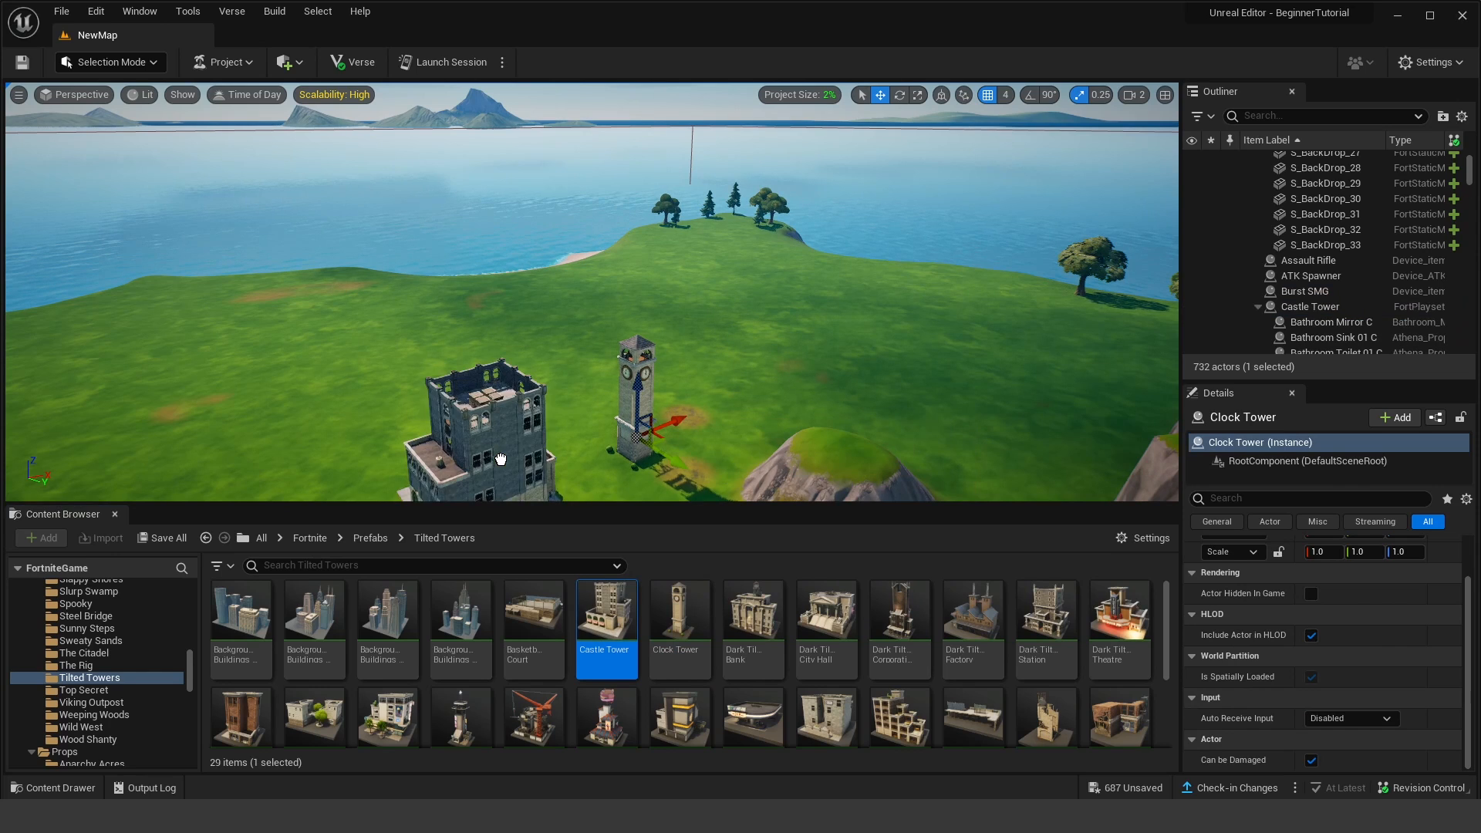
key(f)
Step: Place the Dark Tilted Bank prefab on the grass beside the Castle Tower and inspect the buildings up close
click(753, 609)
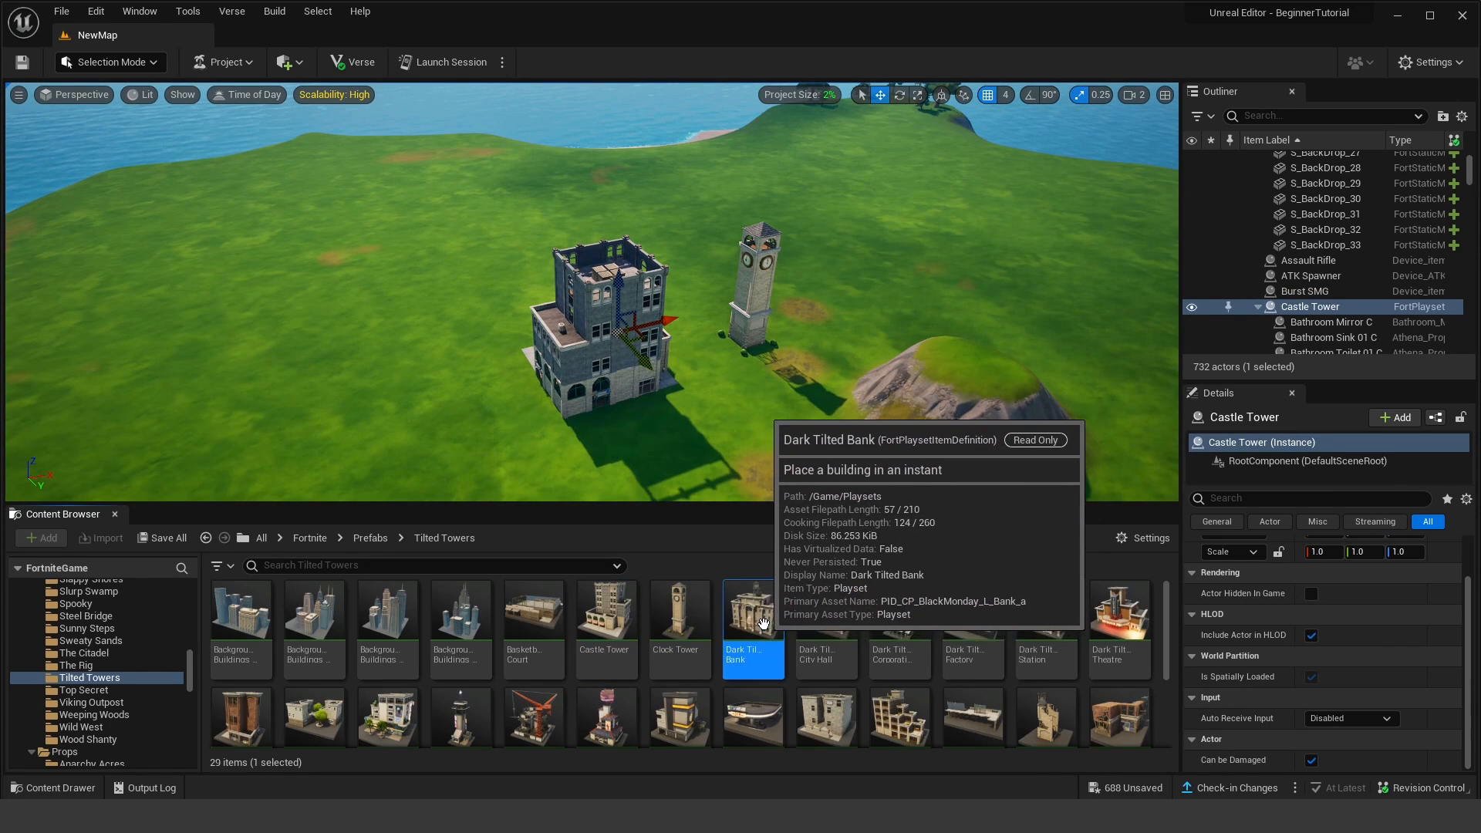
drag(741, 453, 467, 436)
click(649, 441)
right_drag(648, 442, 409, 443)
scroll(626, 439, up, 1)
mouse_move(1006, 240)
right_down()
mouse_move(971, 224)
mouse_move(964, 251)
mouse_move(1006, 240)
right_up()
right_drag(739, 301, 729, 284)
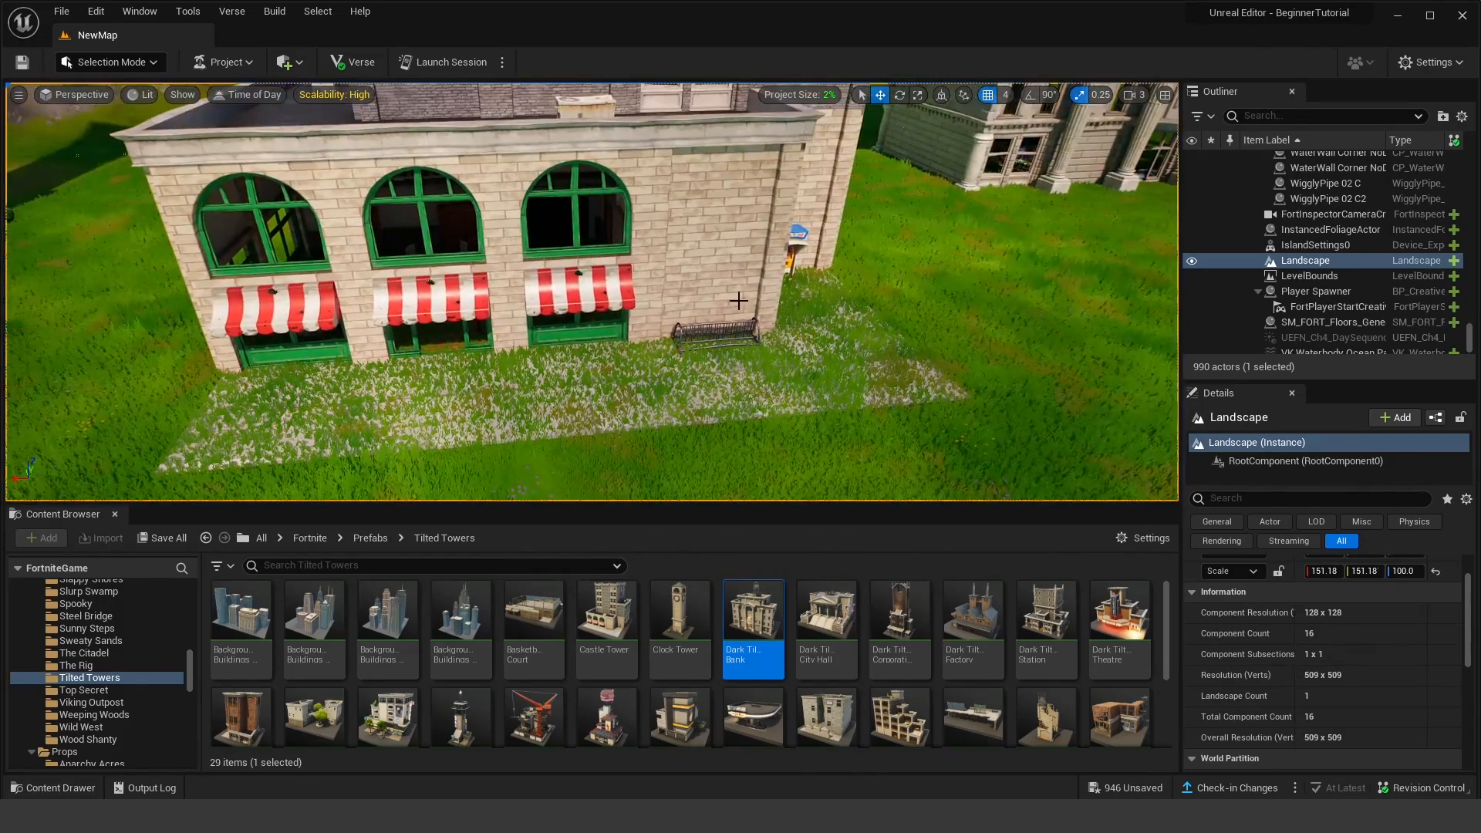
Step: Close the Content Browser and switch to Landscape Mode's Paint tool with the Asphalt layer as the target
click(114, 515)
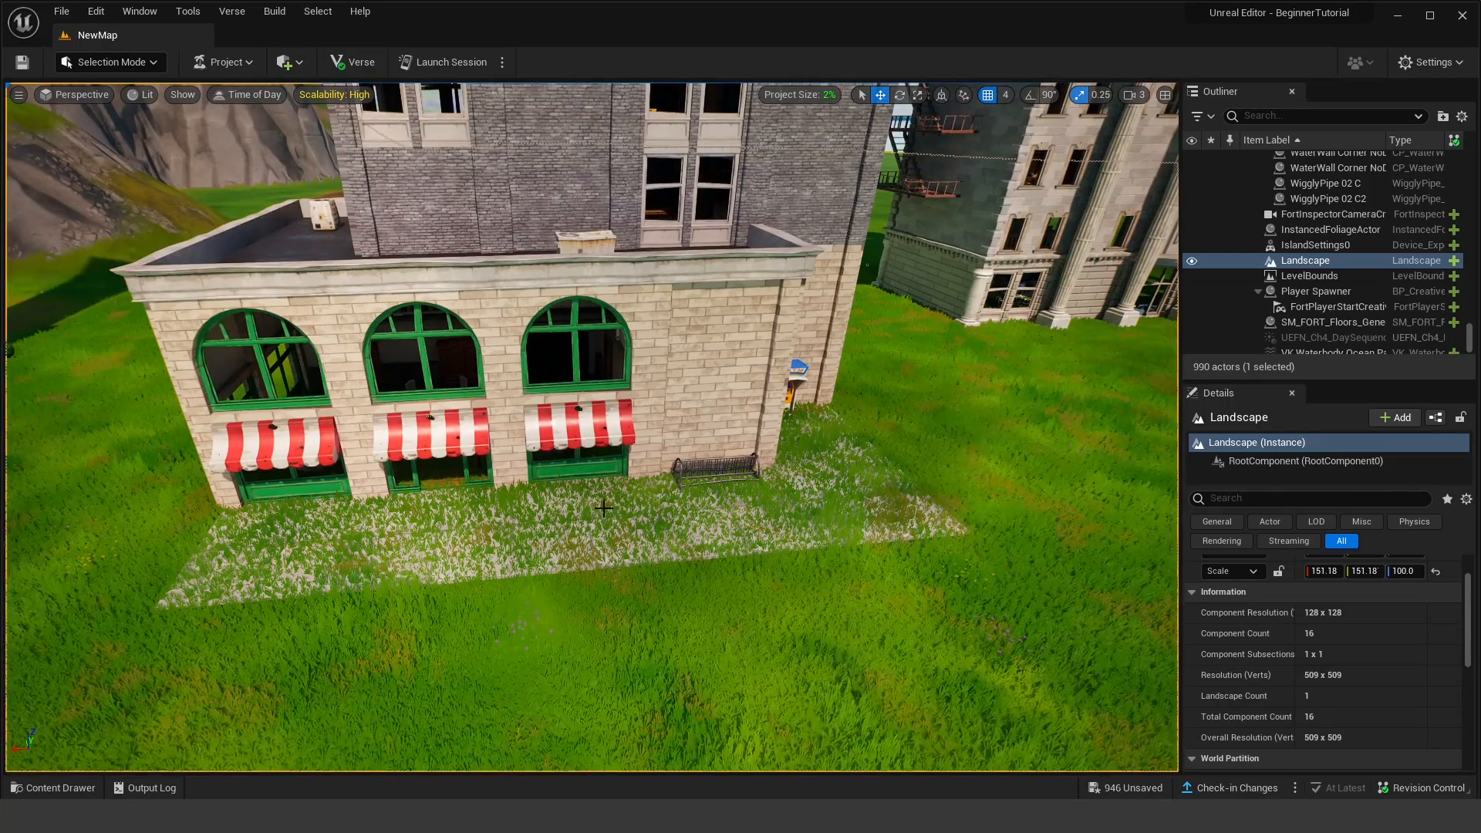
right_drag(813, 574, 859, 498)
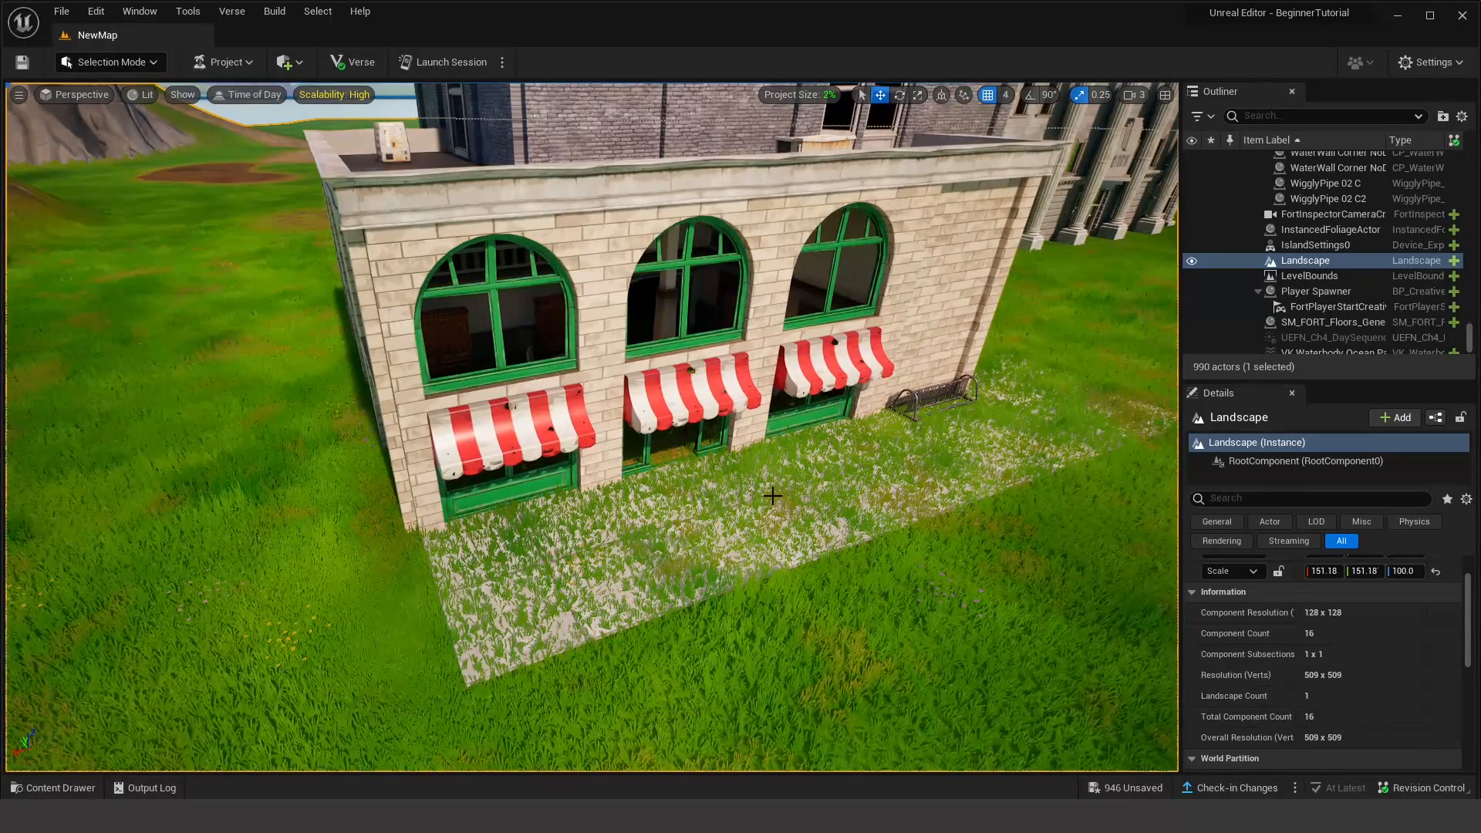
click(145, 68)
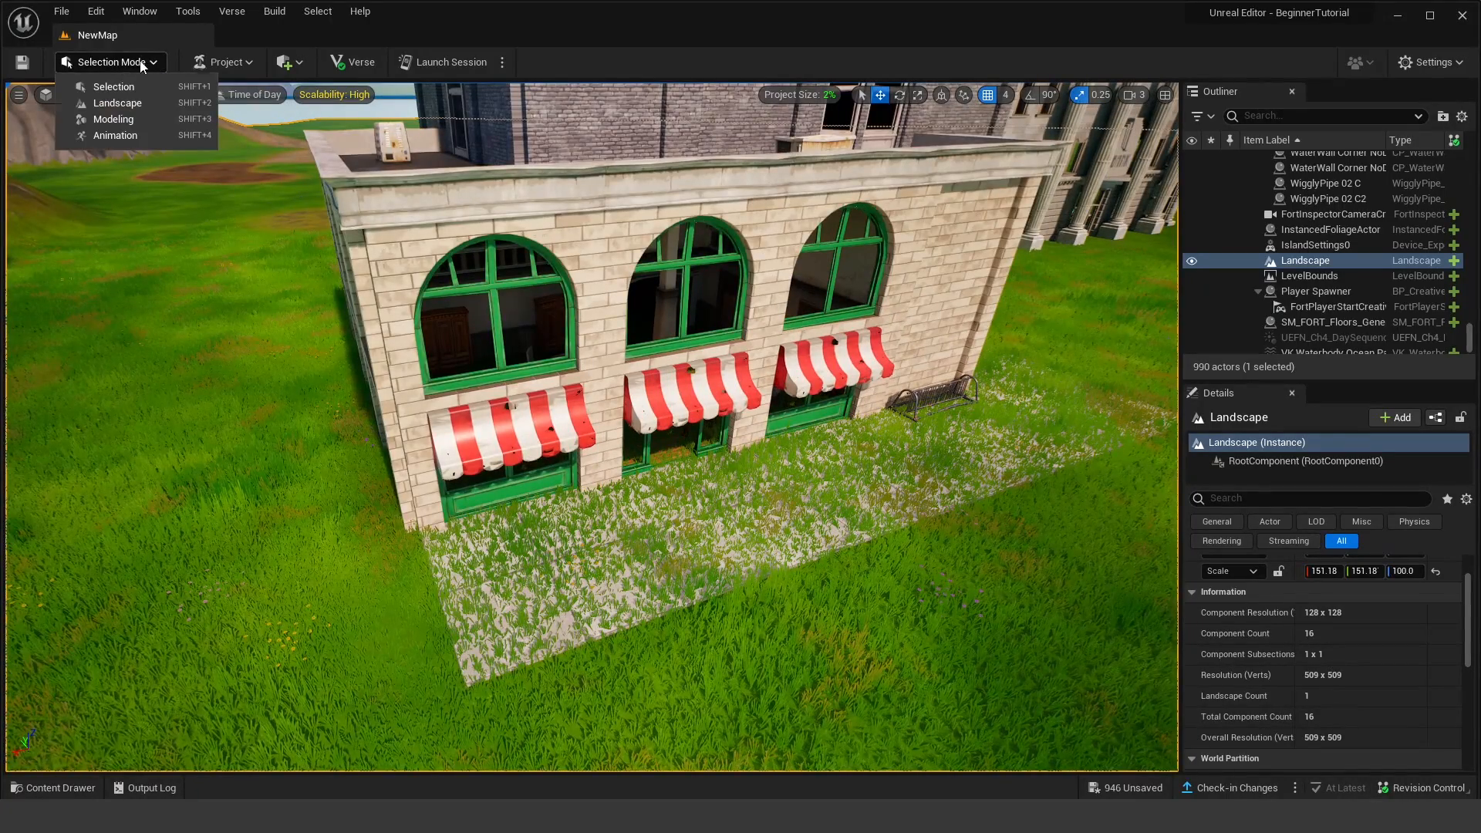
click(125, 103)
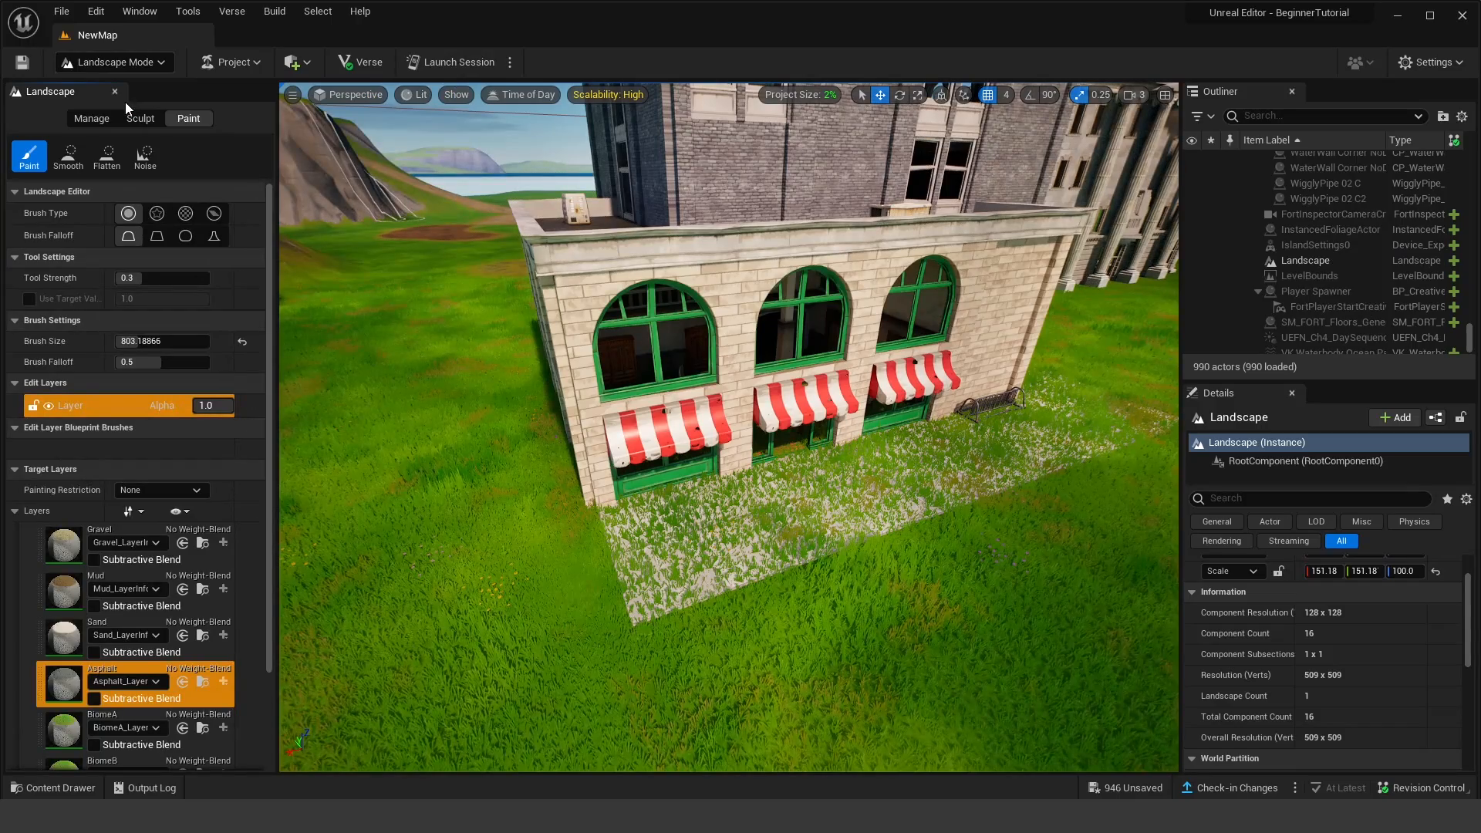
click(185, 119)
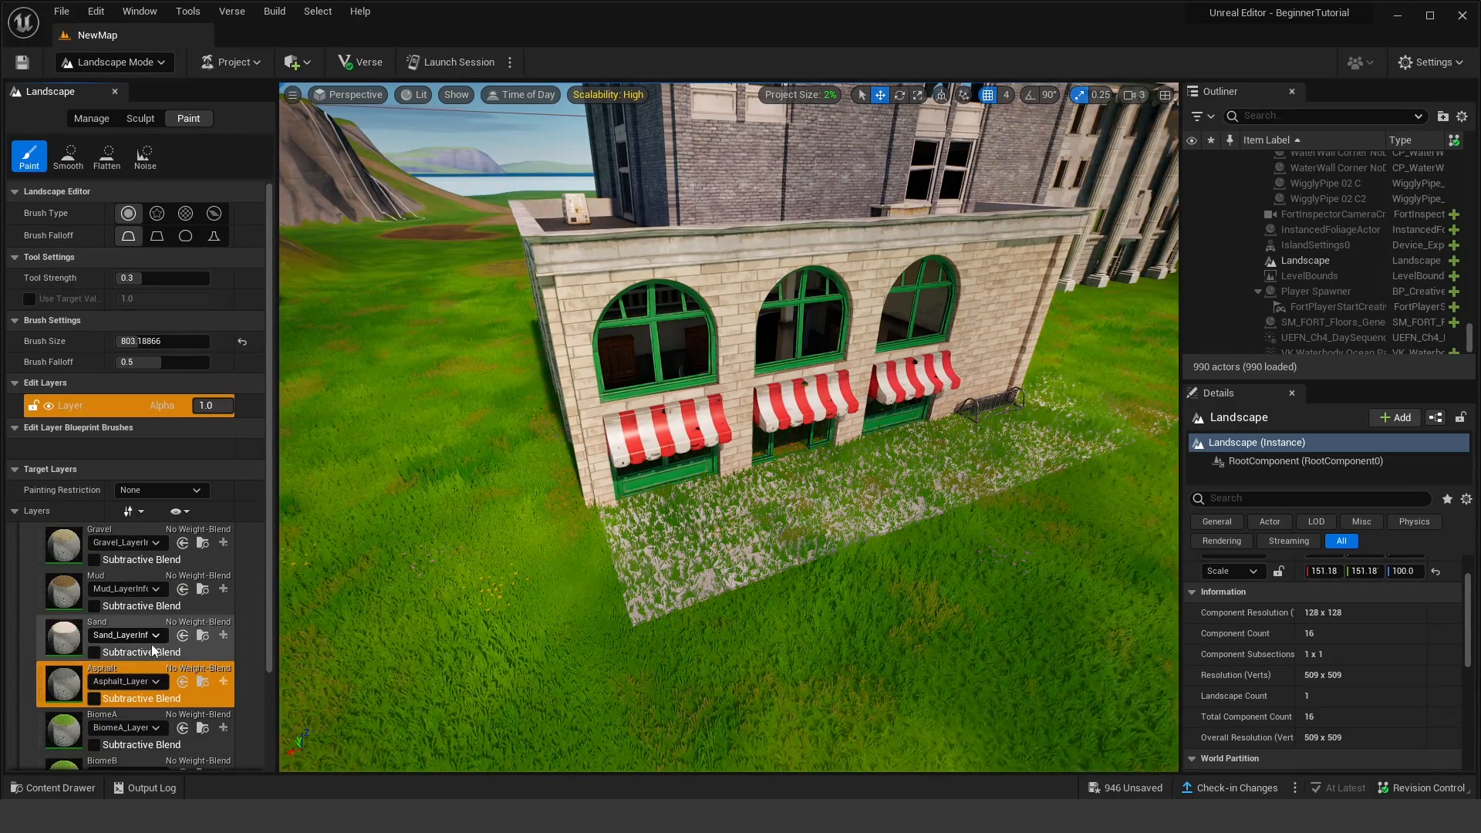
click(120, 673)
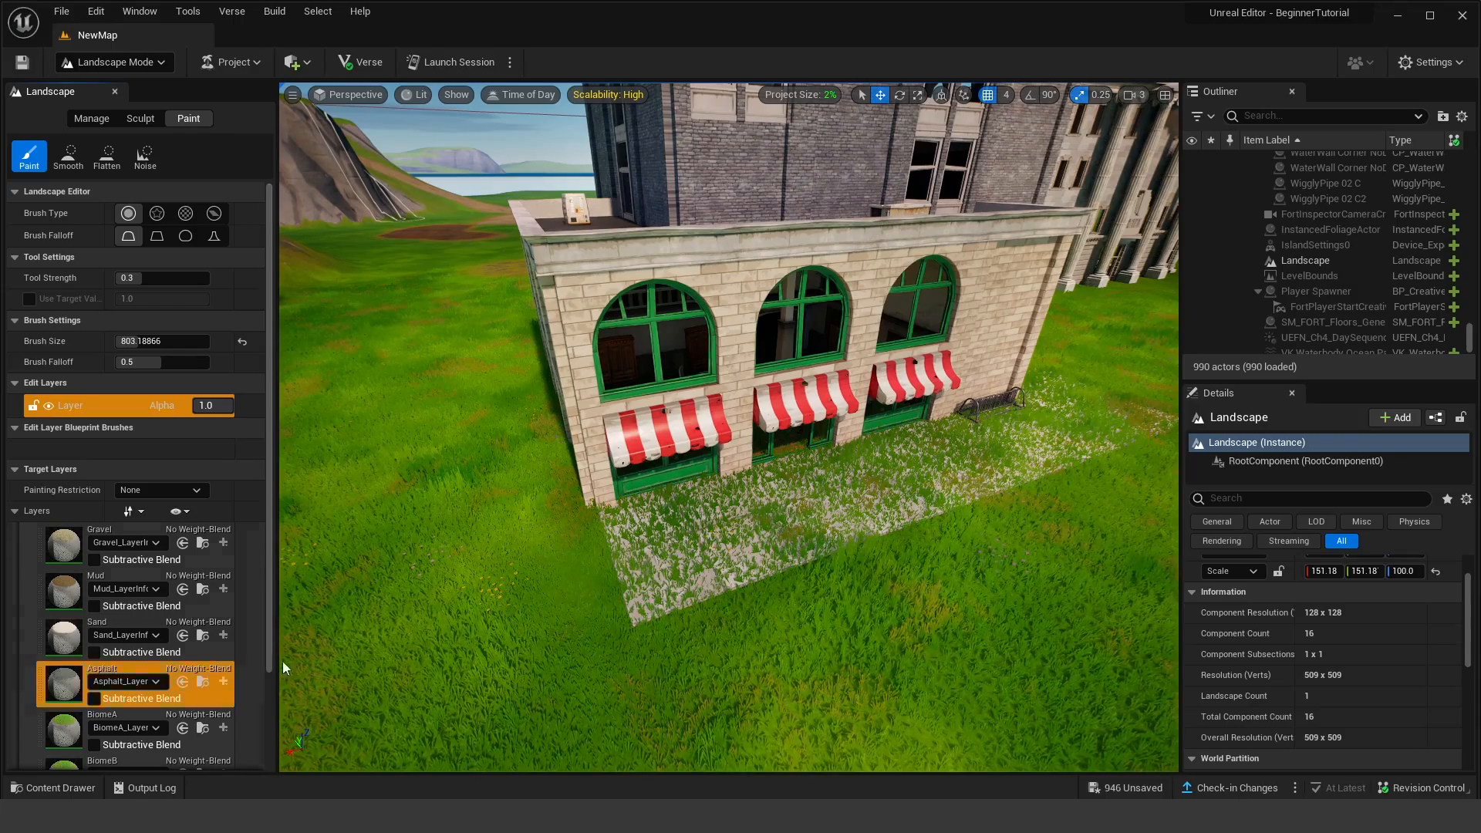
Step: Paint asphalt on the grass around the Castle Tower's storefront, sidewalk and side walls
click(665, 530)
mouse_move(793, 466)
mouse_down()
mouse_move(1034, 401)
mouse_move(639, 454)
mouse_move(628, 395)
mouse_up()
mouse_move(726, 417)
right_down()
mouse_move(663, 420)
mouse_move(726, 418)
right_up()
key(d)
drag(879, 470, 964, 363)
mouse_move(964, 362)
right_down()
mouse_move(740, 417)
mouse_move(697, 487)
right_up()
key(d)
drag(696, 487, 935, 496)
key(d)
right_drag(935, 496, 845, 502)
drag(936, 496, 777, 512)
key(d)
mouse_move(681, 495)
right_down()
mouse_move(586, 498)
mouse_move(596, 511)
right_up()
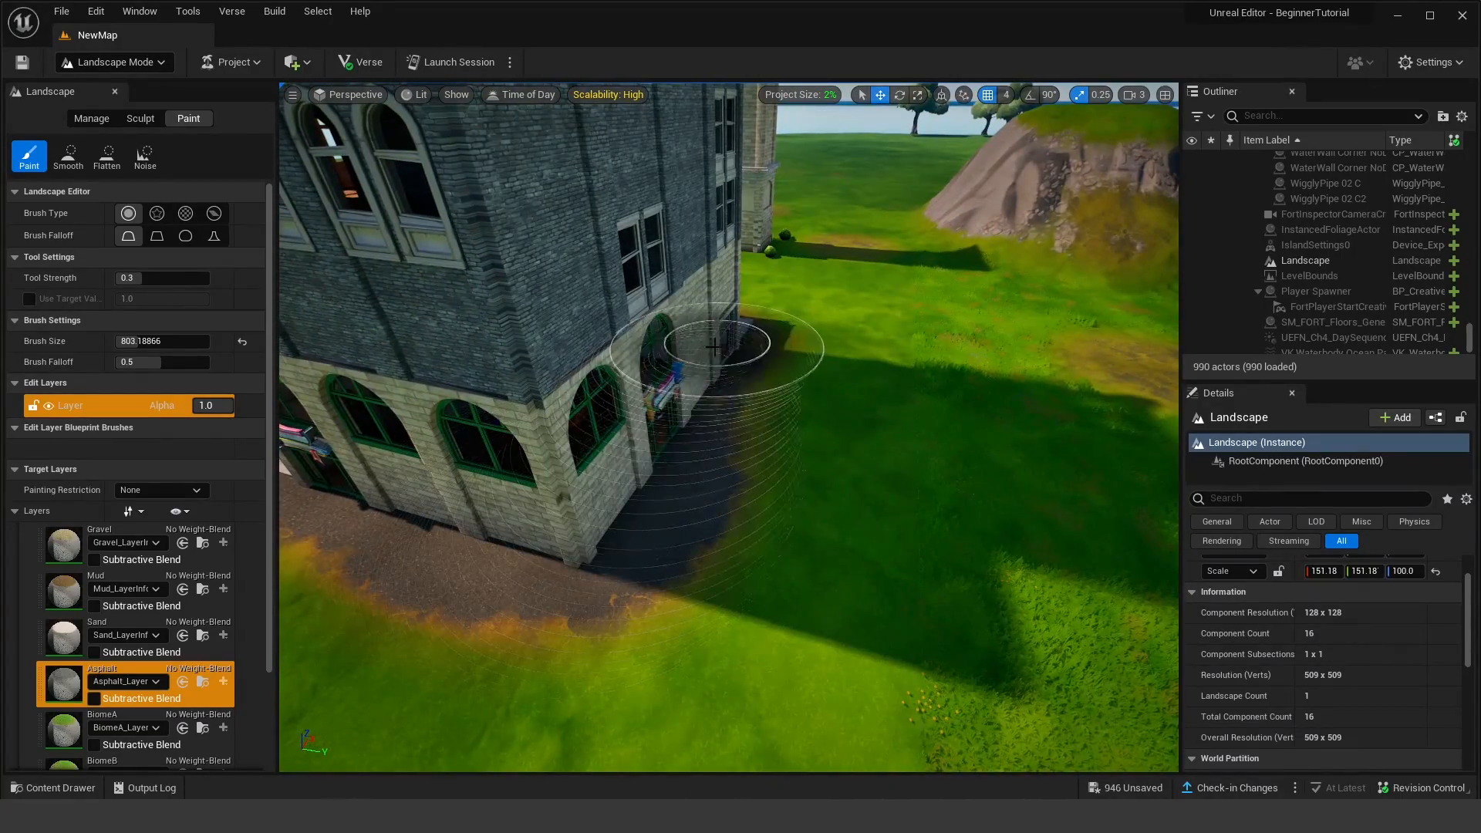
key(a)
mouse_move(738, 333)
right_down()
mouse_move(995, 355)
mouse_move(1025, 309)
mouse_move(1157, 347)
right_up()
key(s)
key(a)
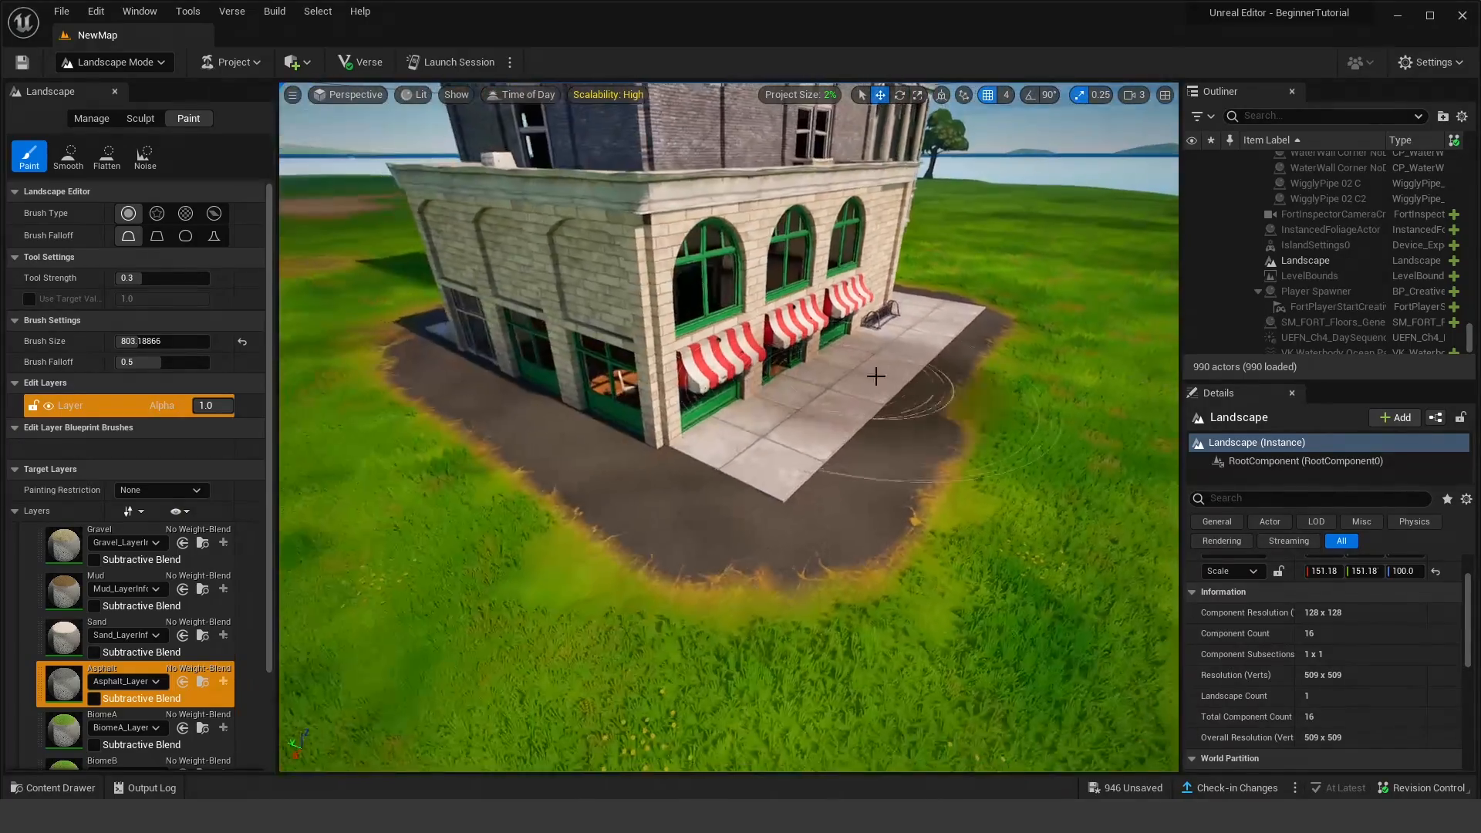
Step: Paint asphalt along the bank's columned front and around its damaged side toward the Castle Tower
key(s)
right_drag(931, 380, 856, 386)
key(d)
key(a)
drag(665, 463, 607, 494)
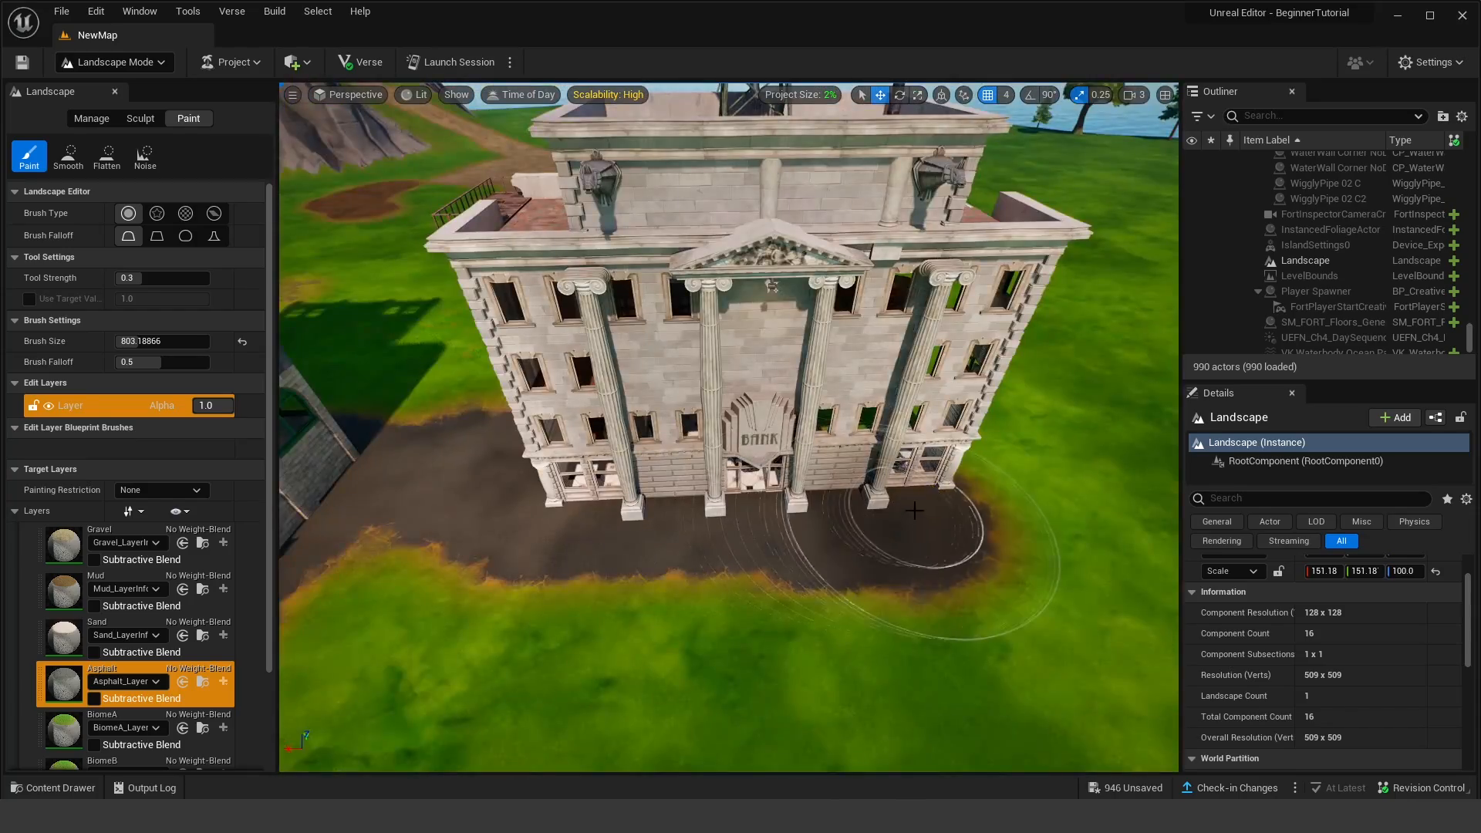
right_drag(914, 510, 910, 501)
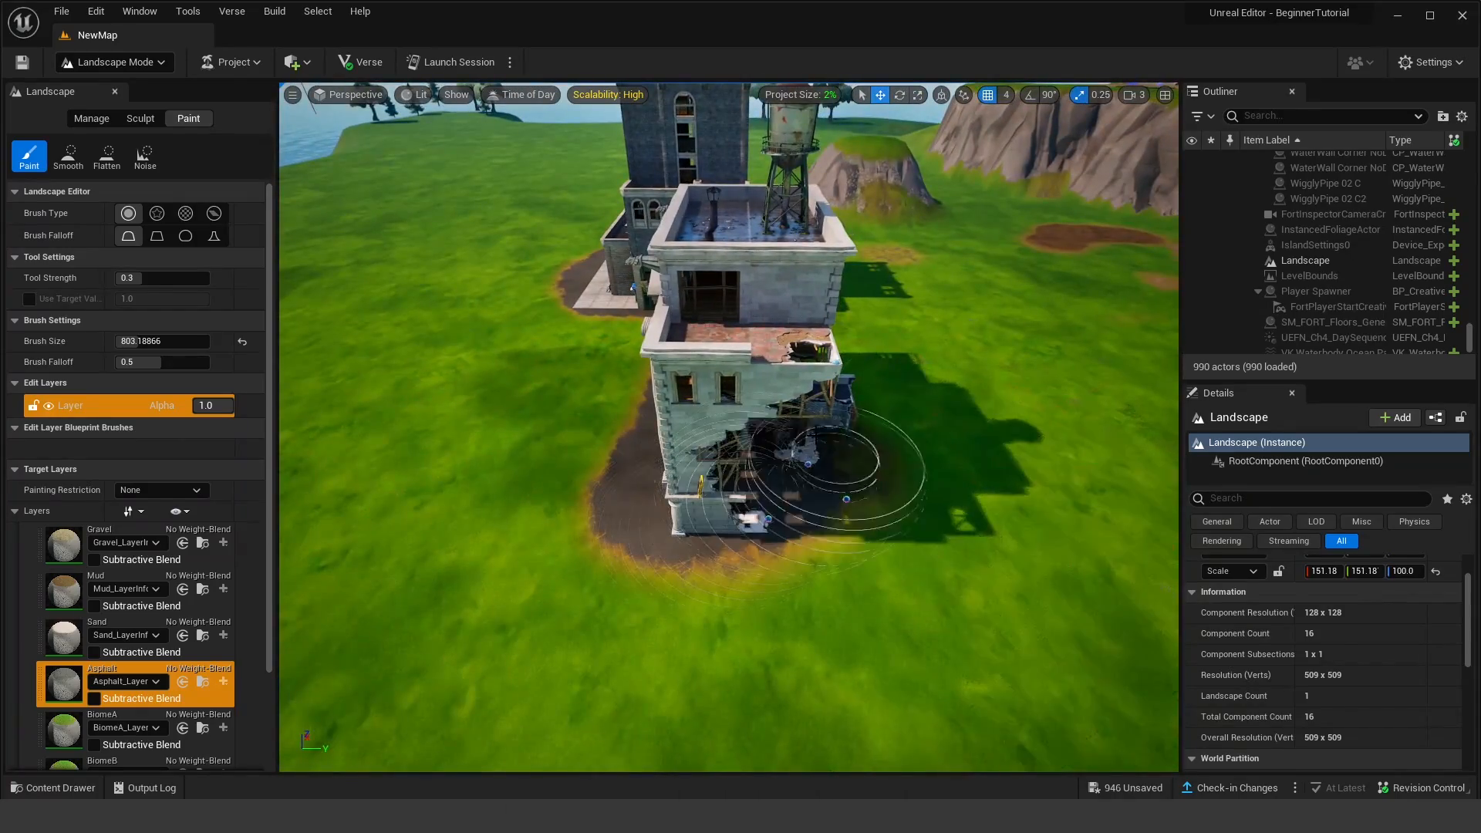
right_drag(816, 438, 640, 470)
drag(628, 496, 803, 362)
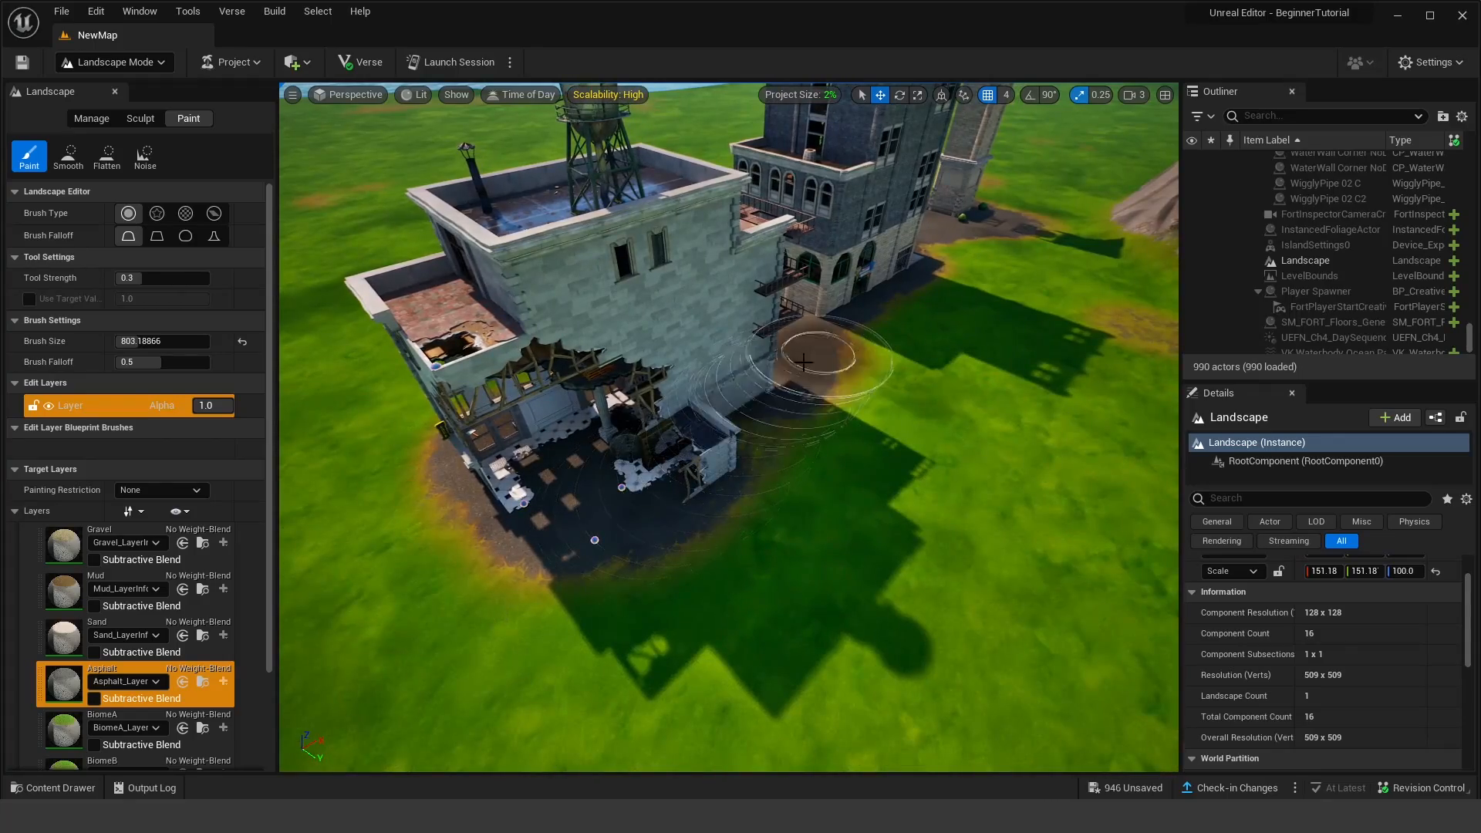
right_drag(795, 371, 887, 386)
right_drag(761, 400, 783, 394)
Step: Extend the asphalt around the Clock Tower and out onto the grass as a road past the Castle Tower
mouse_move(829, 289)
mouse_down()
mouse_move(875, 333)
mouse_move(910, 410)
mouse_up()
mouse_move(911, 410)
right_down()
mouse_move(872, 347)
mouse_move(899, 358)
mouse_move(823, 473)
right_up()
drag(775, 567, 772, 617)
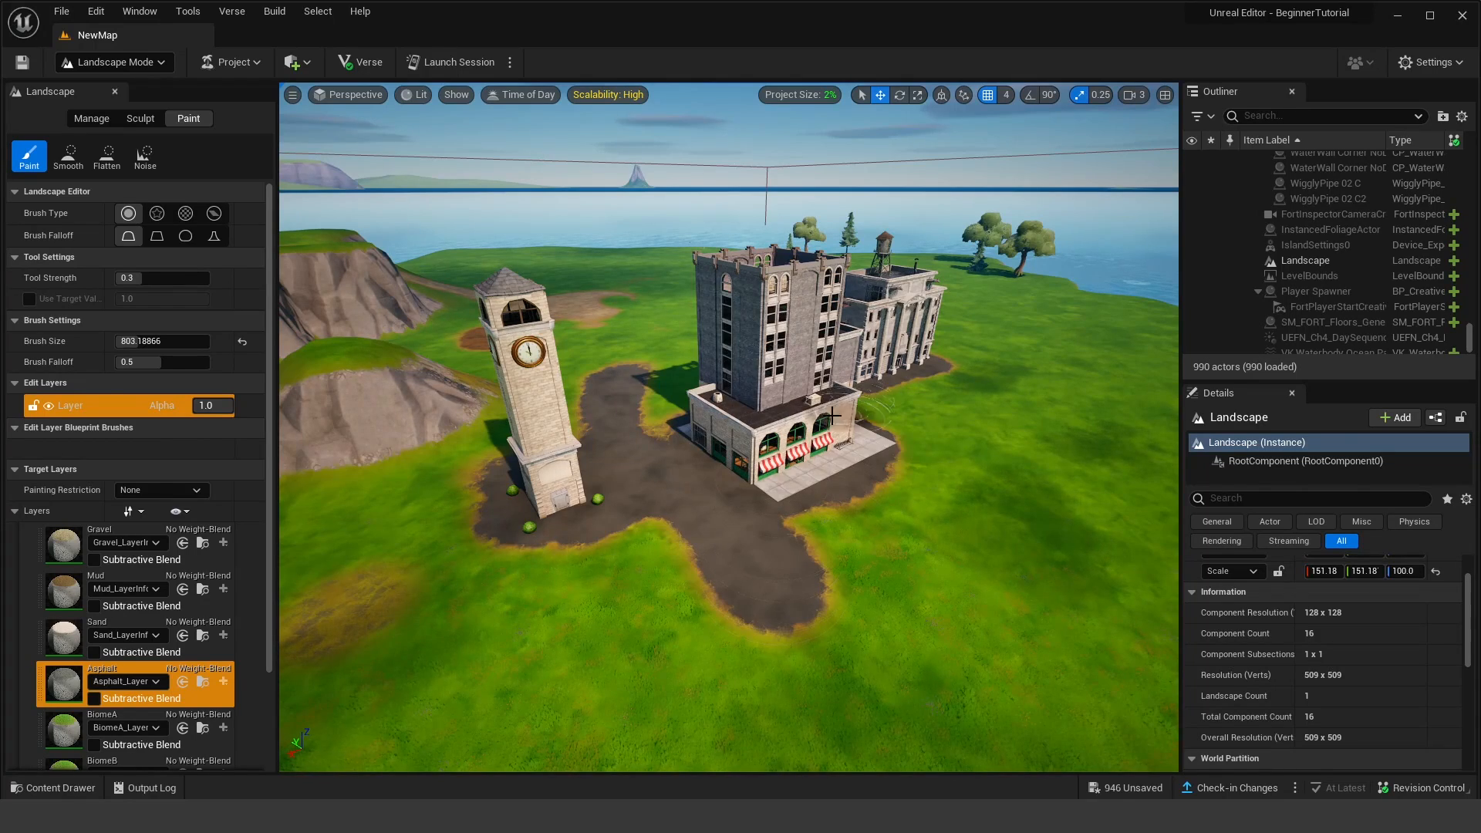
key(w)
right_drag(811, 338, 823, 345)
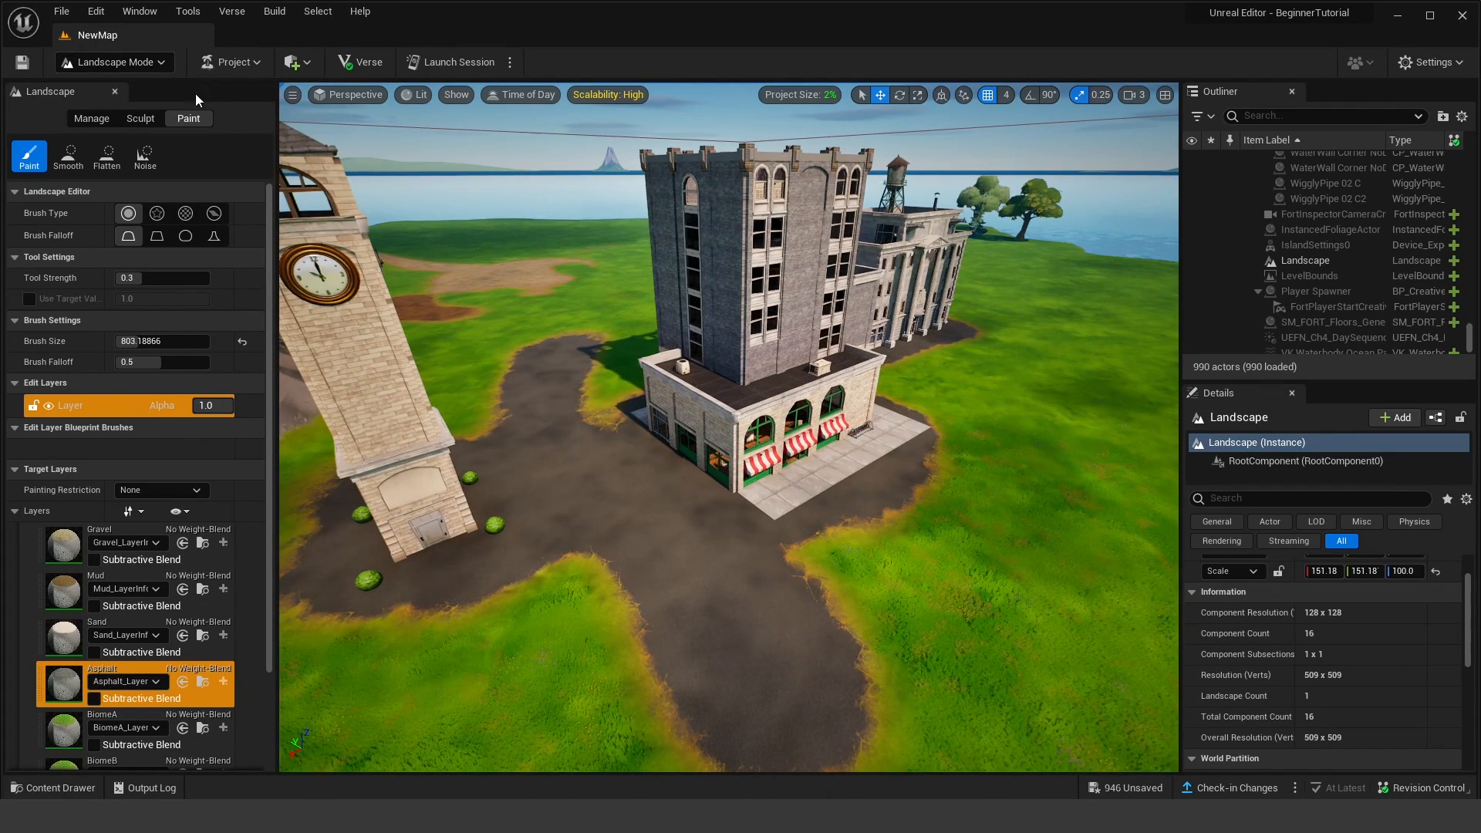
Step: Return to Selection Mode and select individual window and wall pieces on the Castle Tower's upper floors
click(114, 62)
click(123, 85)
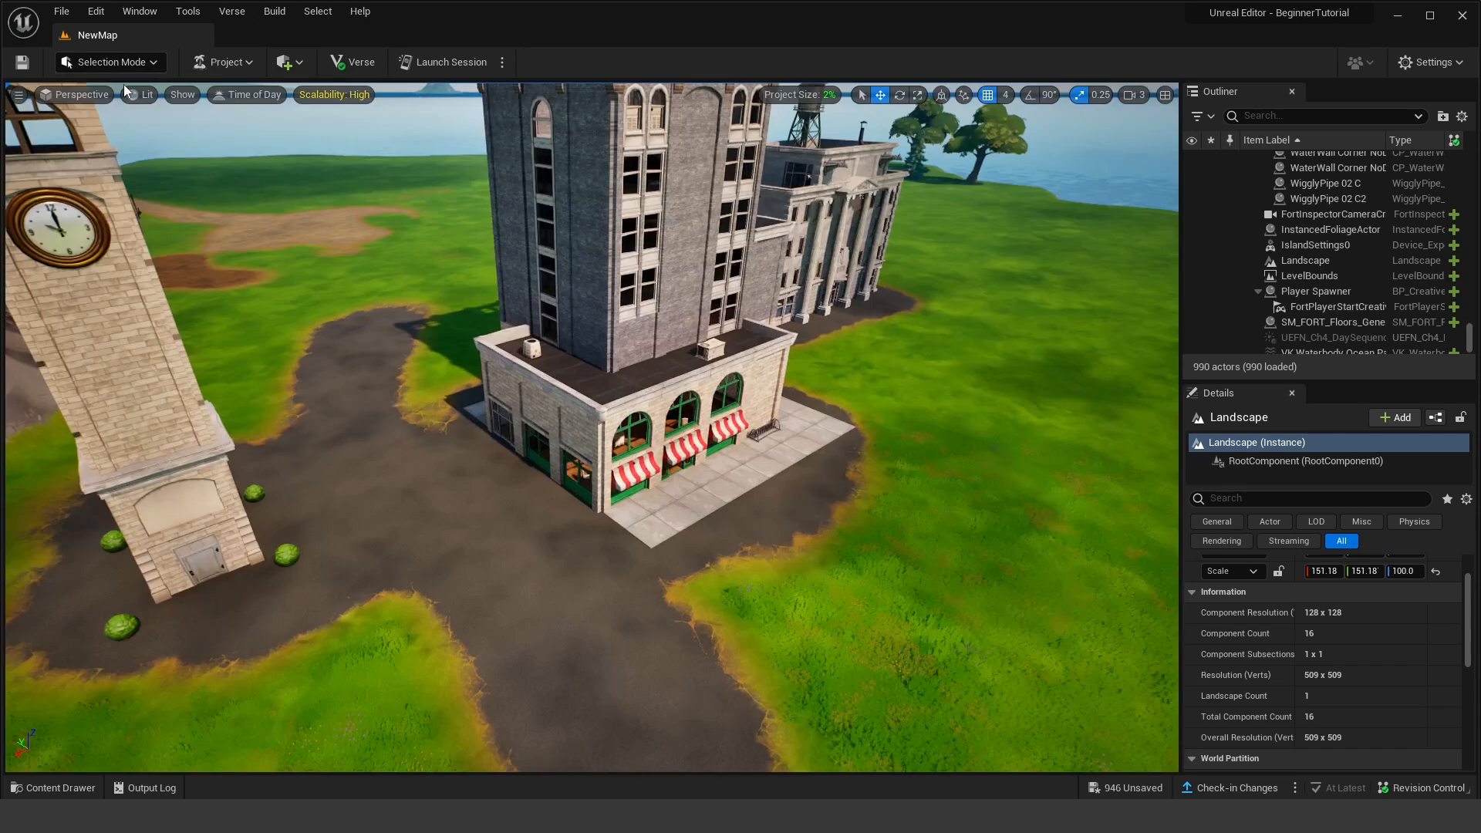
click(672, 367)
right_drag(671, 366, 665, 308)
click(672, 366)
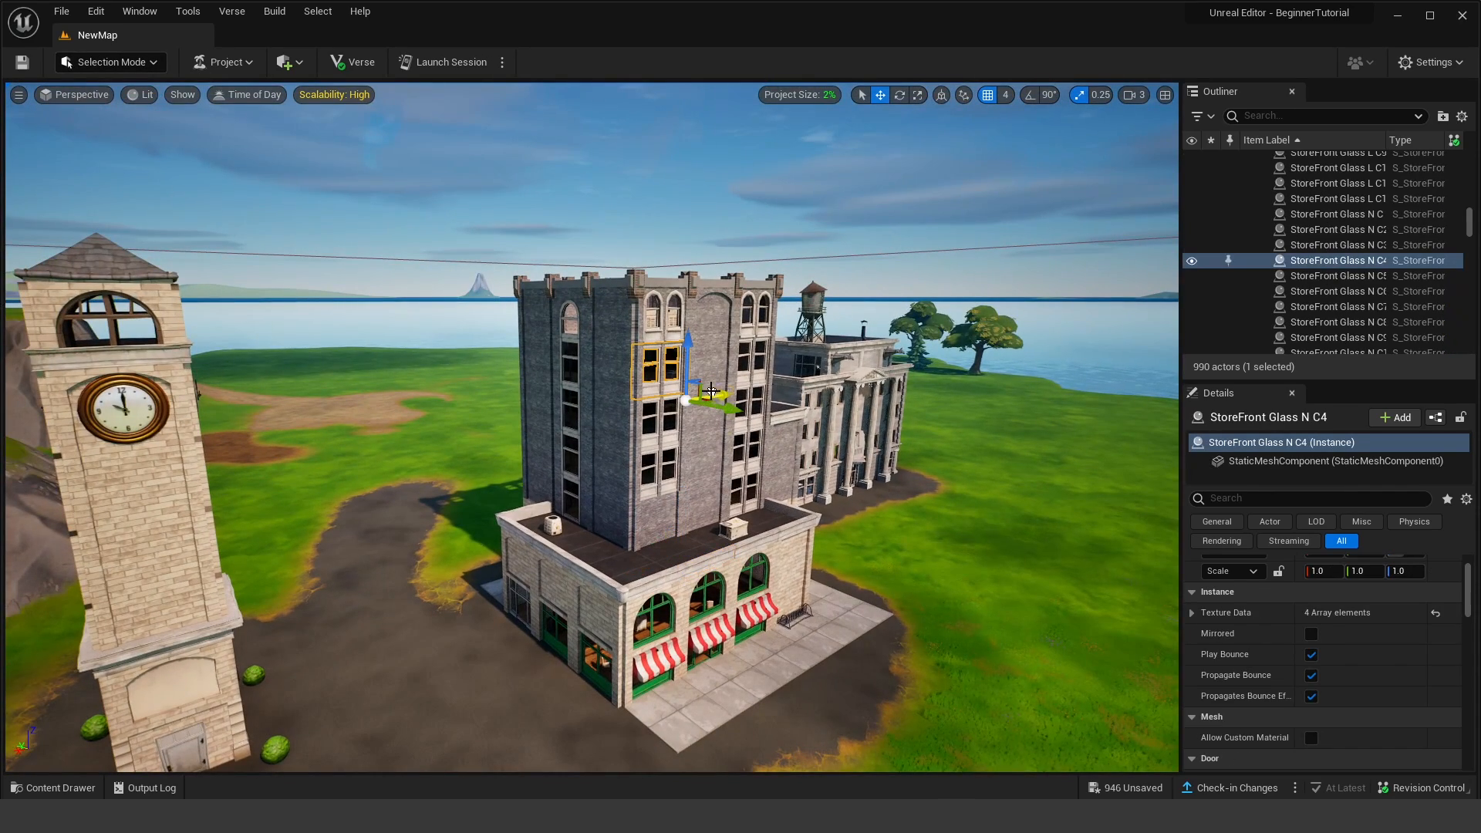
click(710, 416)
click(709, 372)
click(714, 465)
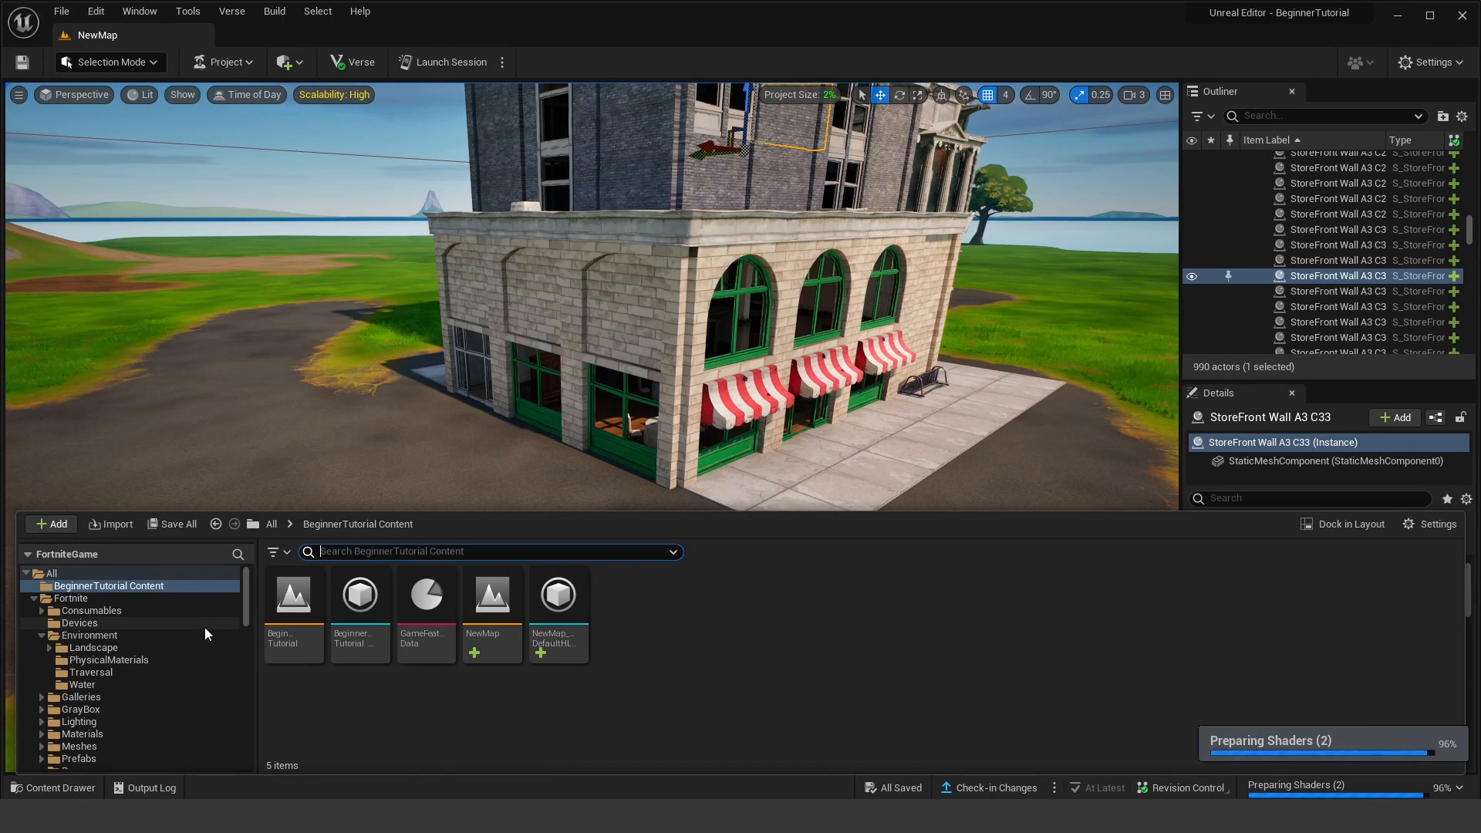
Step: Open the Devices folder under Fortnite and search it for "player spawner"
click(122, 622)
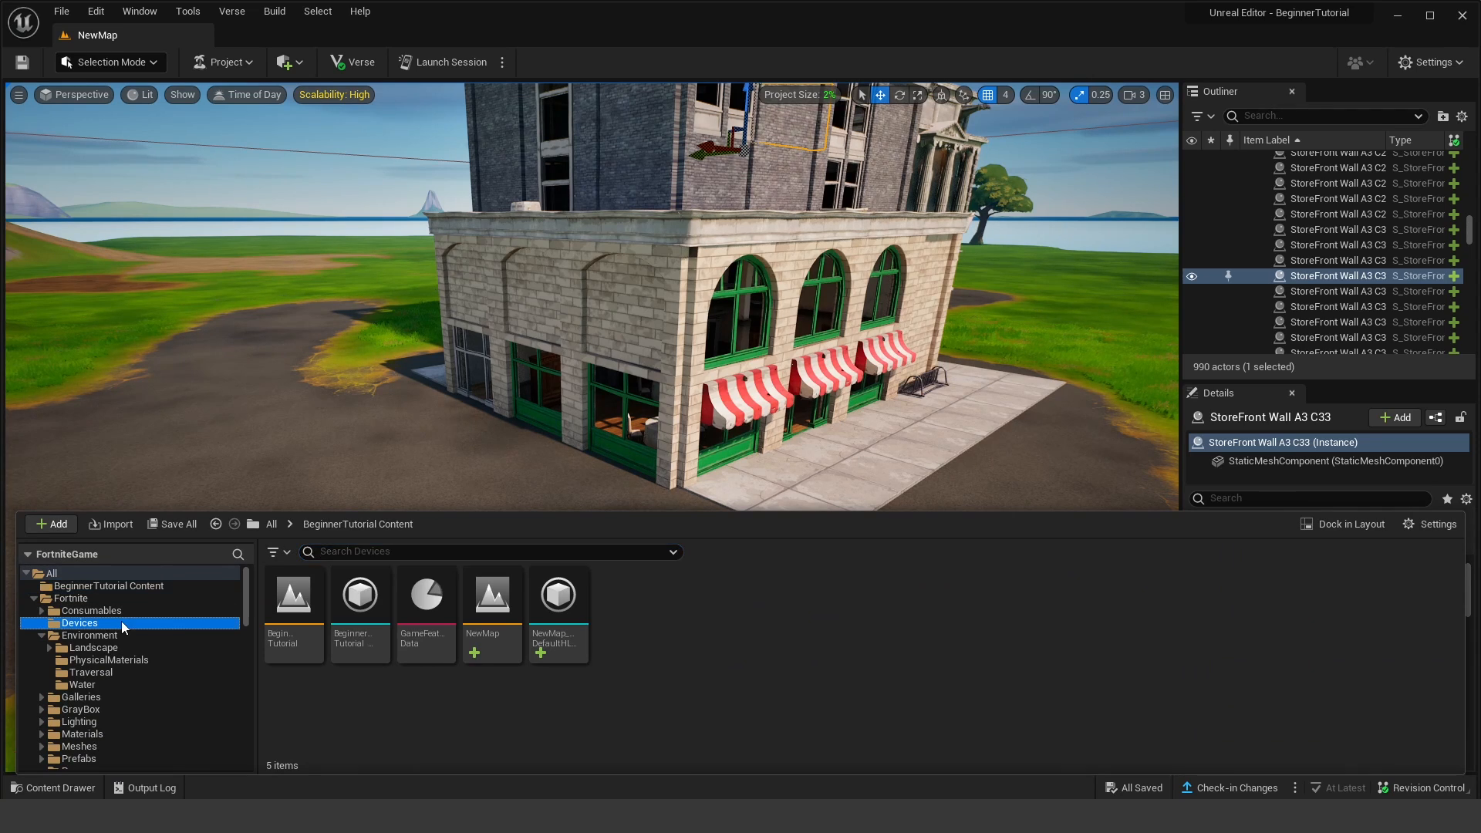
click(99, 596)
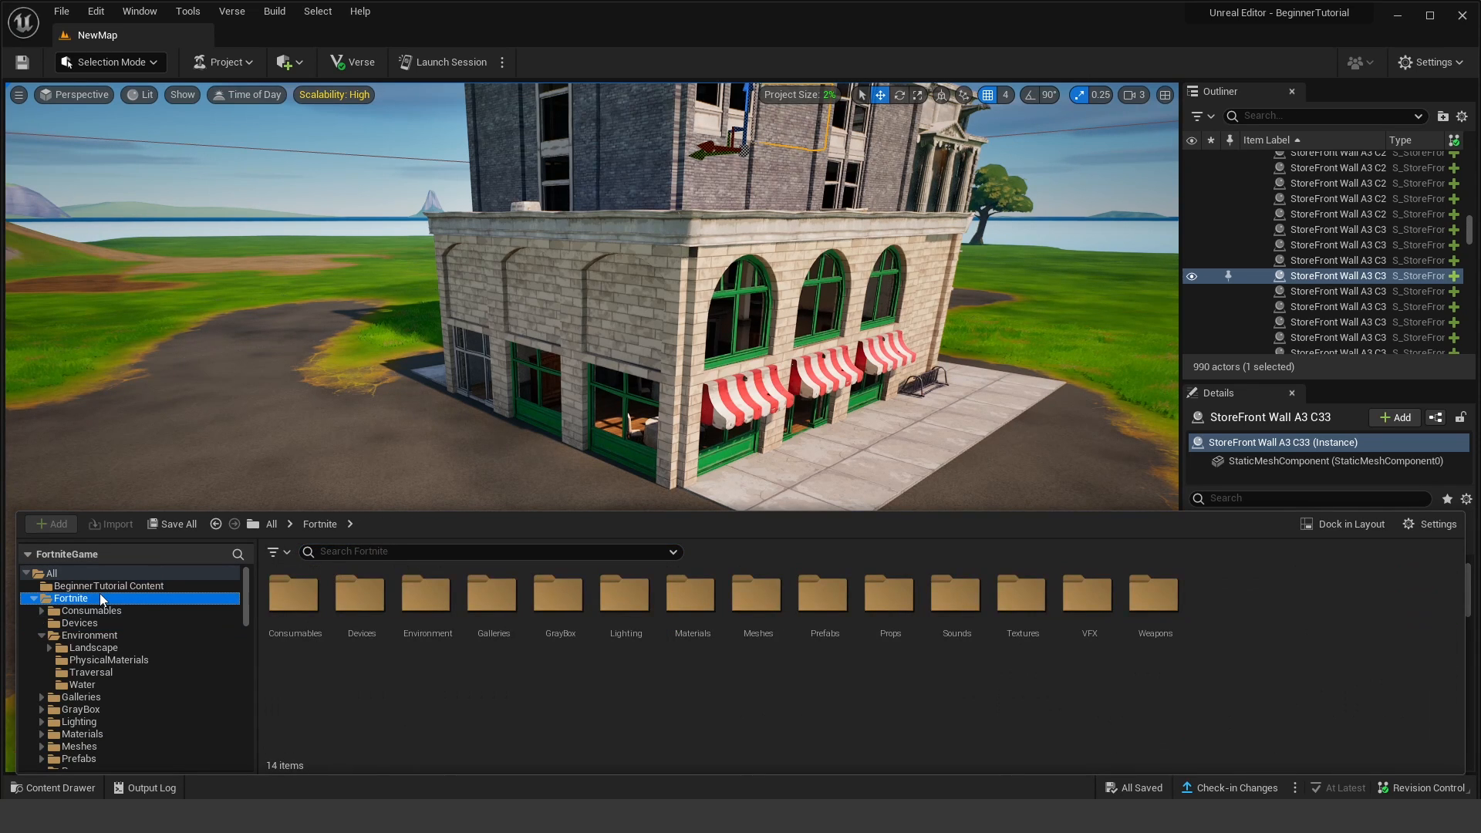
click(96, 621)
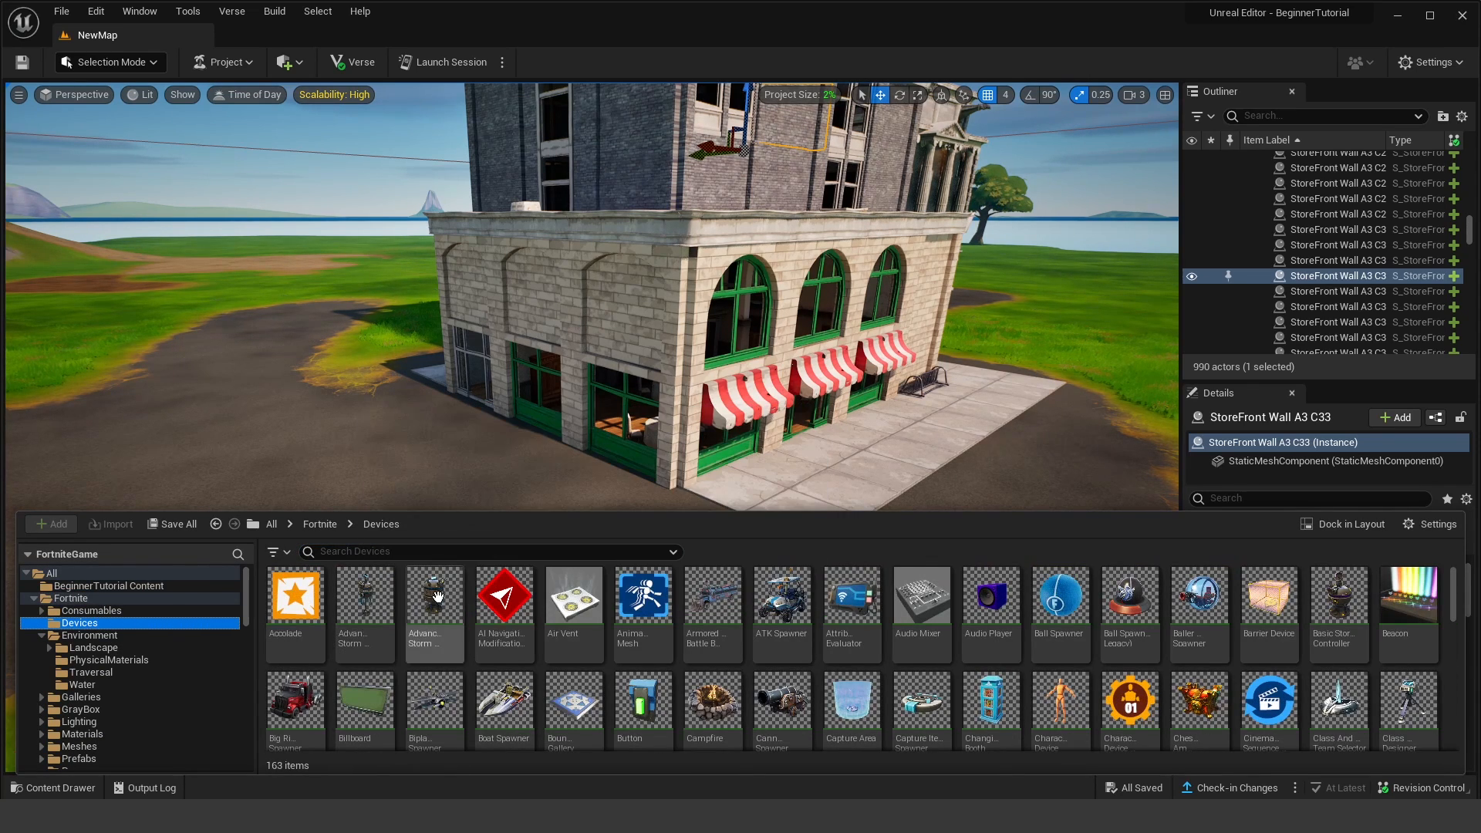
click(498, 552)
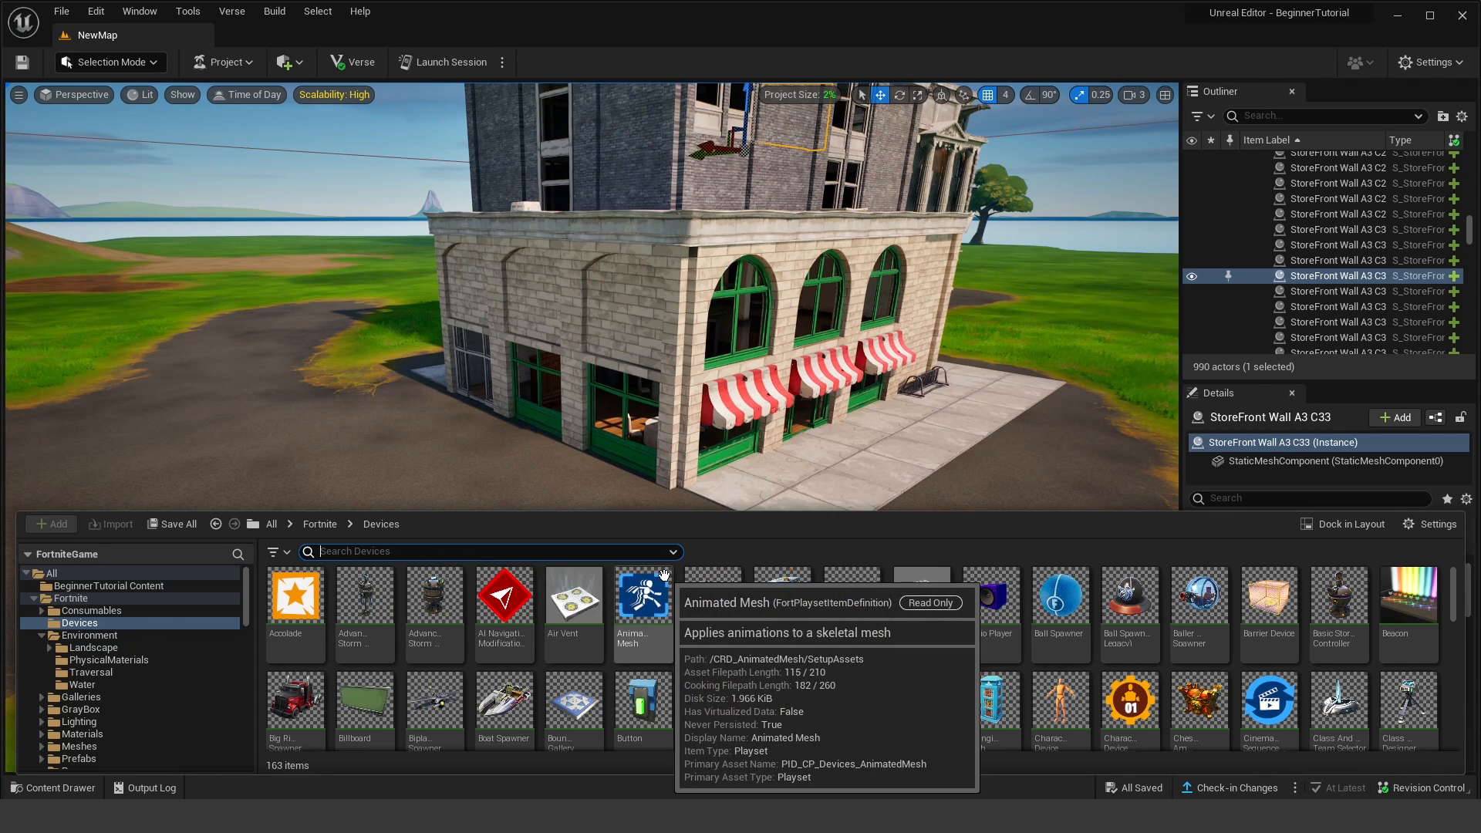
text(player spawn)
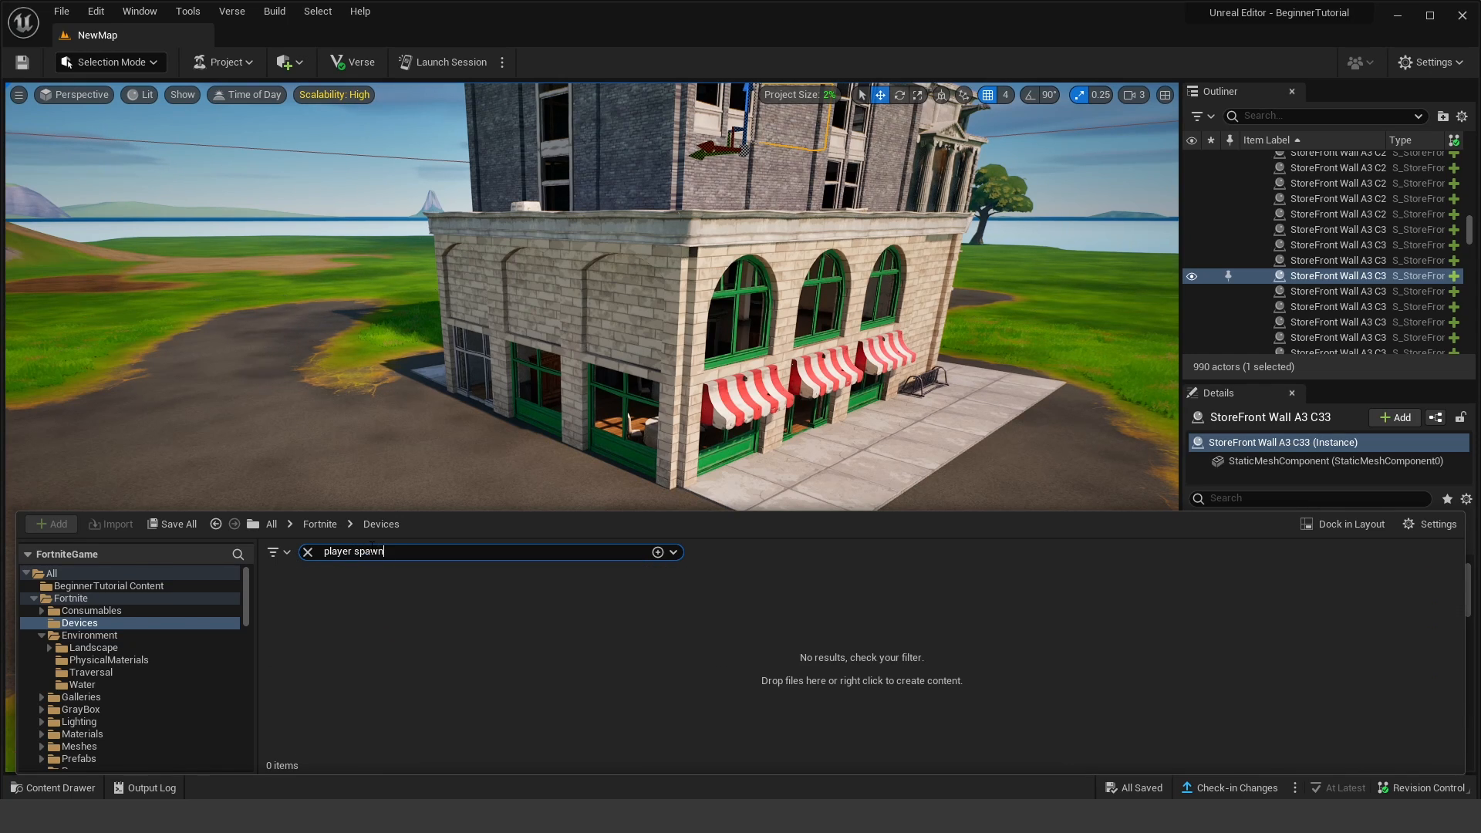
text(er)
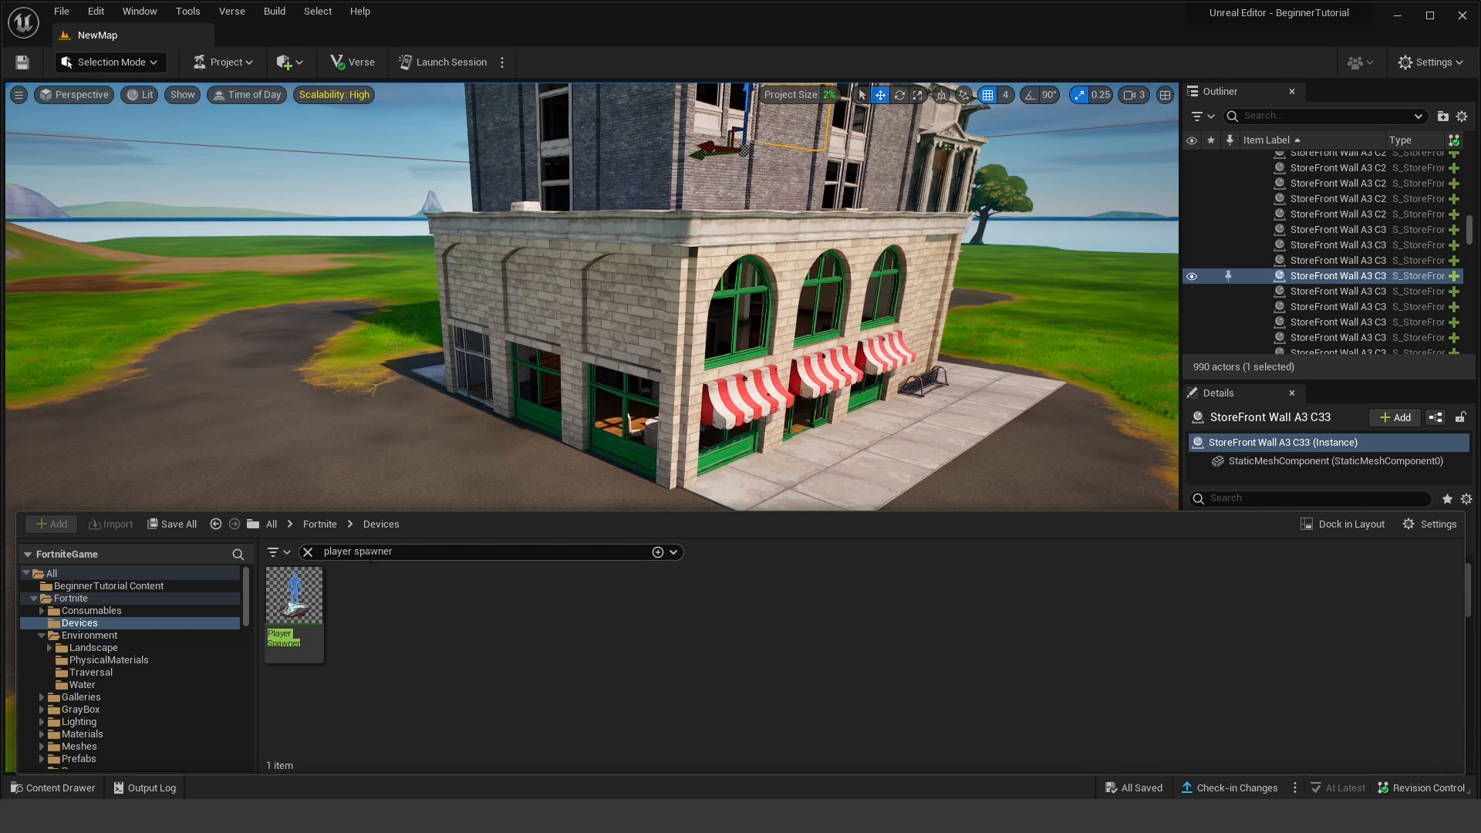
Step: Place a Player Spawner on the asphalt between the Clock Tower and the Castle Tower
click(297, 622)
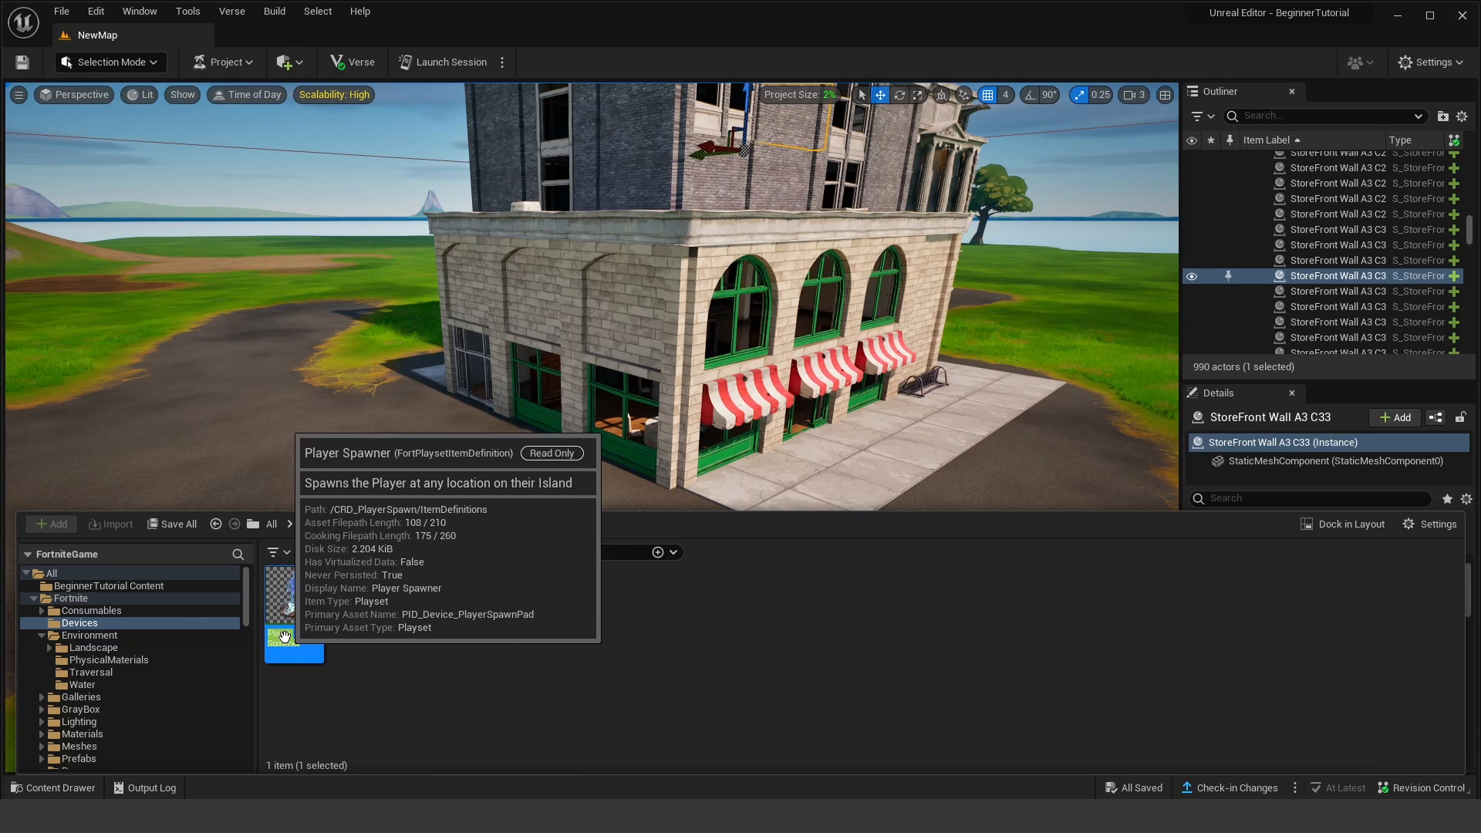
drag(407, 489, 381, 487)
key(f)
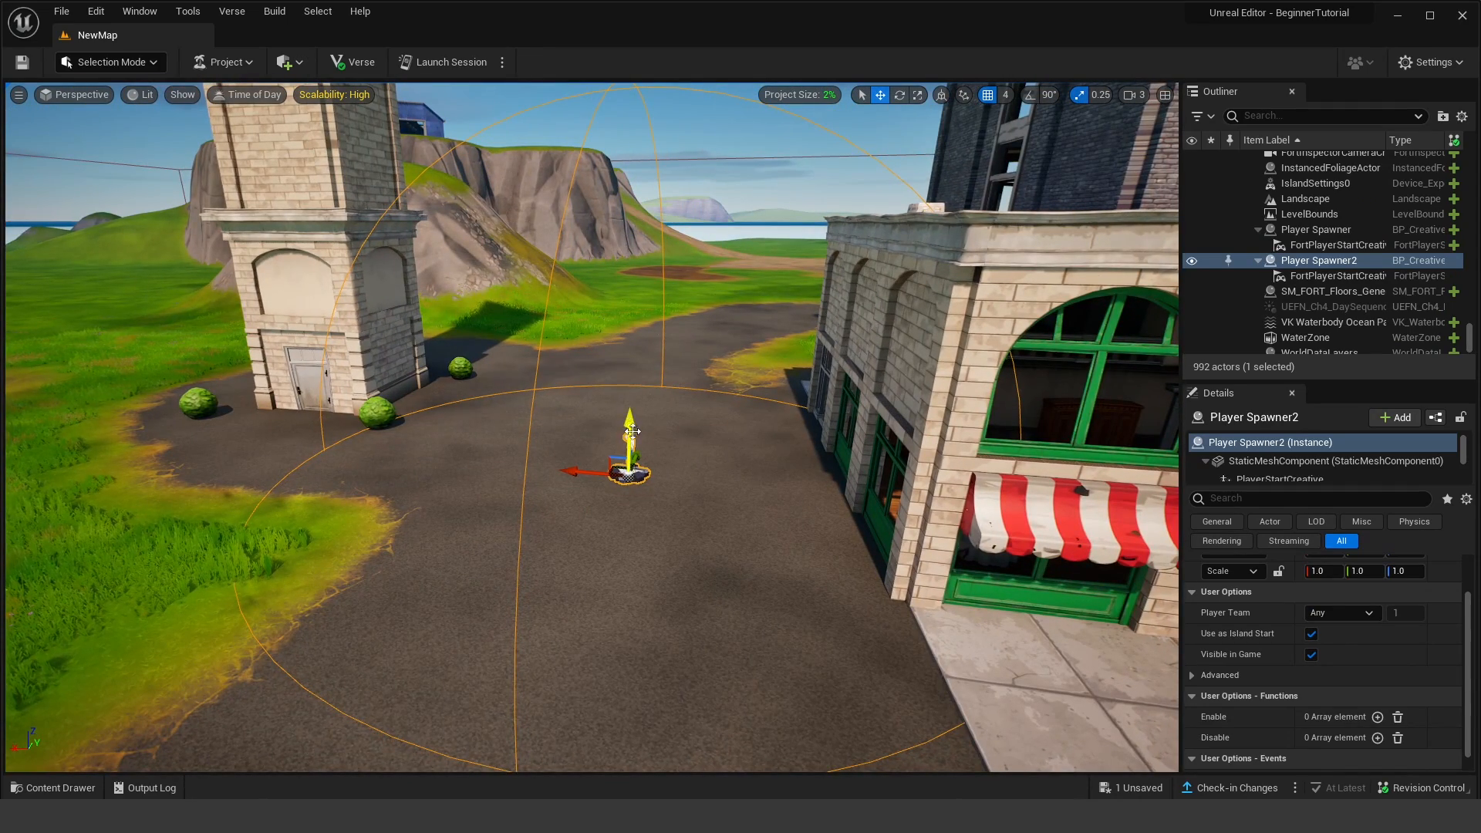
scroll(632, 431, up, 3)
right_drag(679, 434, 730, 451)
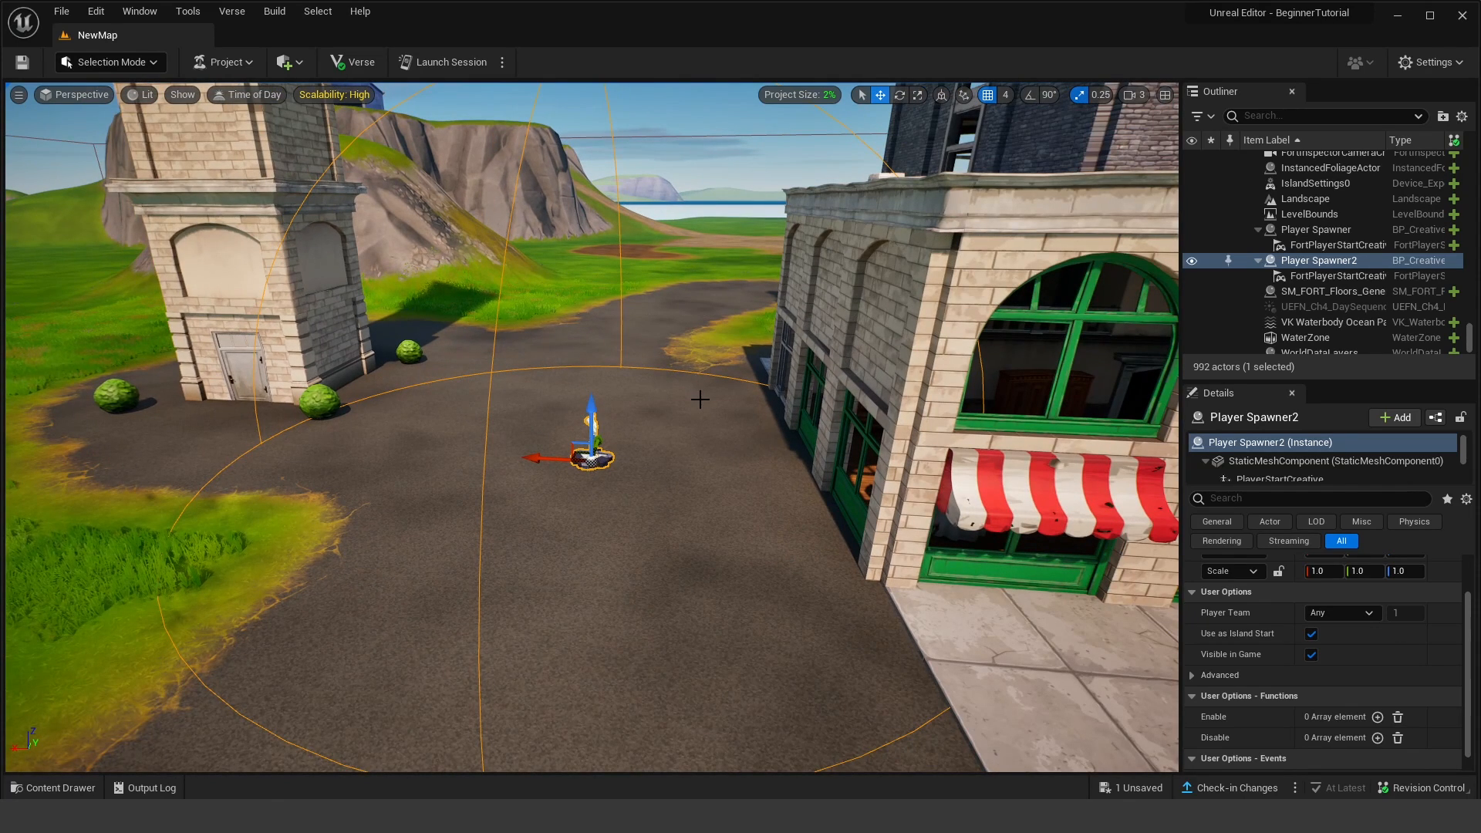
Step: Clear the device search, place an ATK Spawner on the asphalt near the new Player Spawner, and reselect the Player Spawner
click(68, 790)
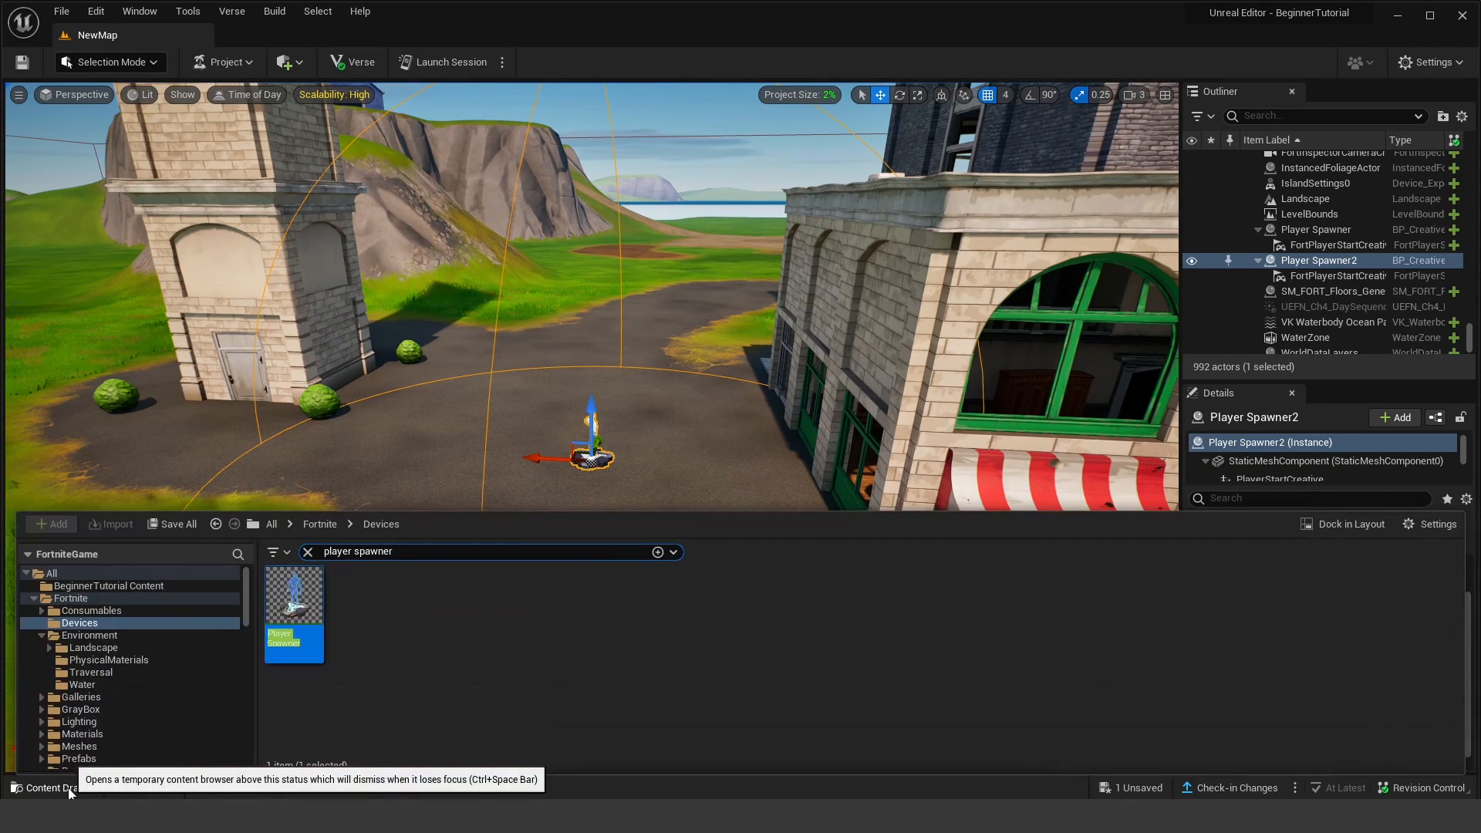
click(307, 551)
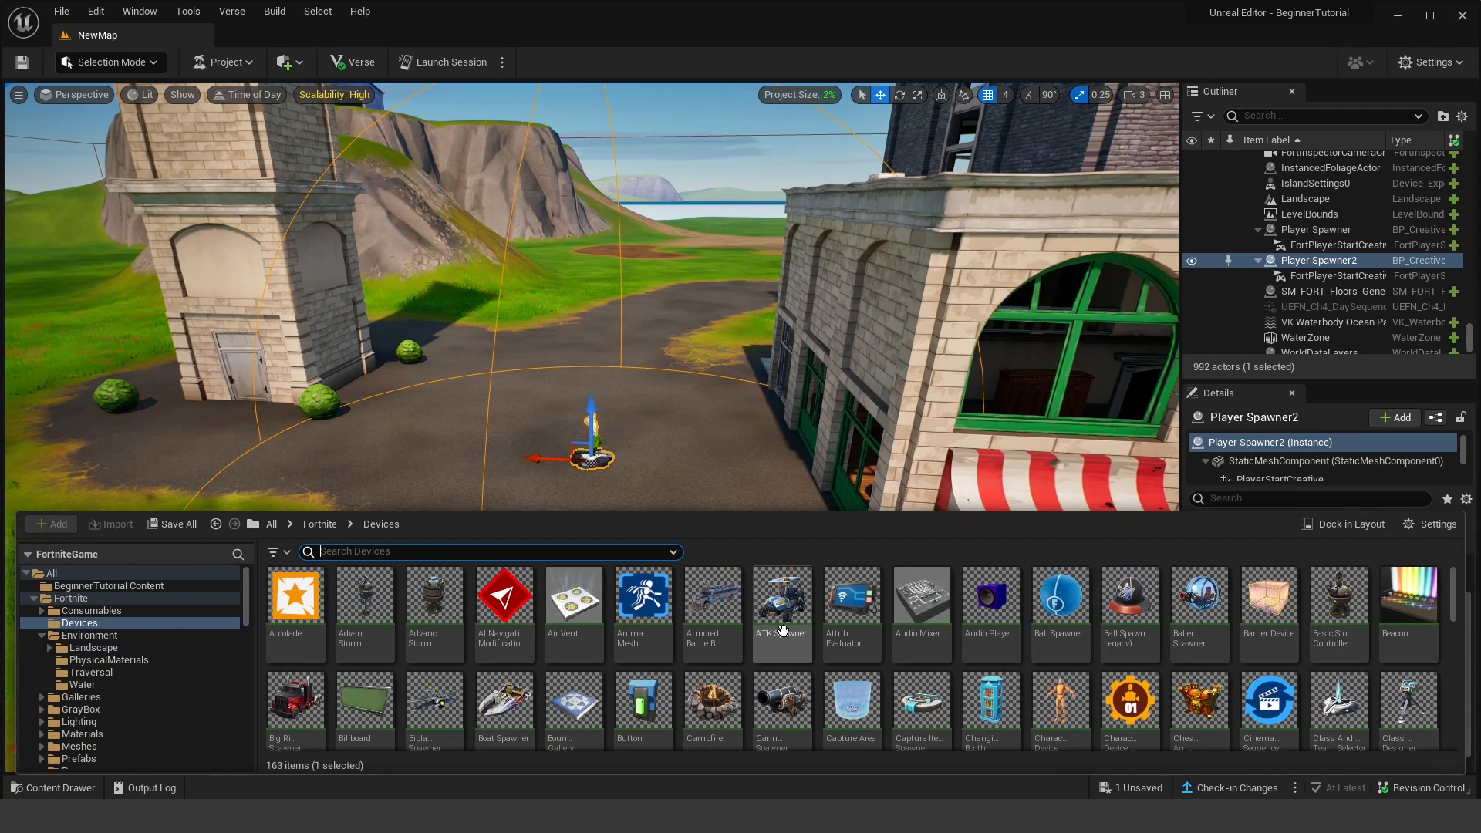
drag(781, 601, 676, 409)
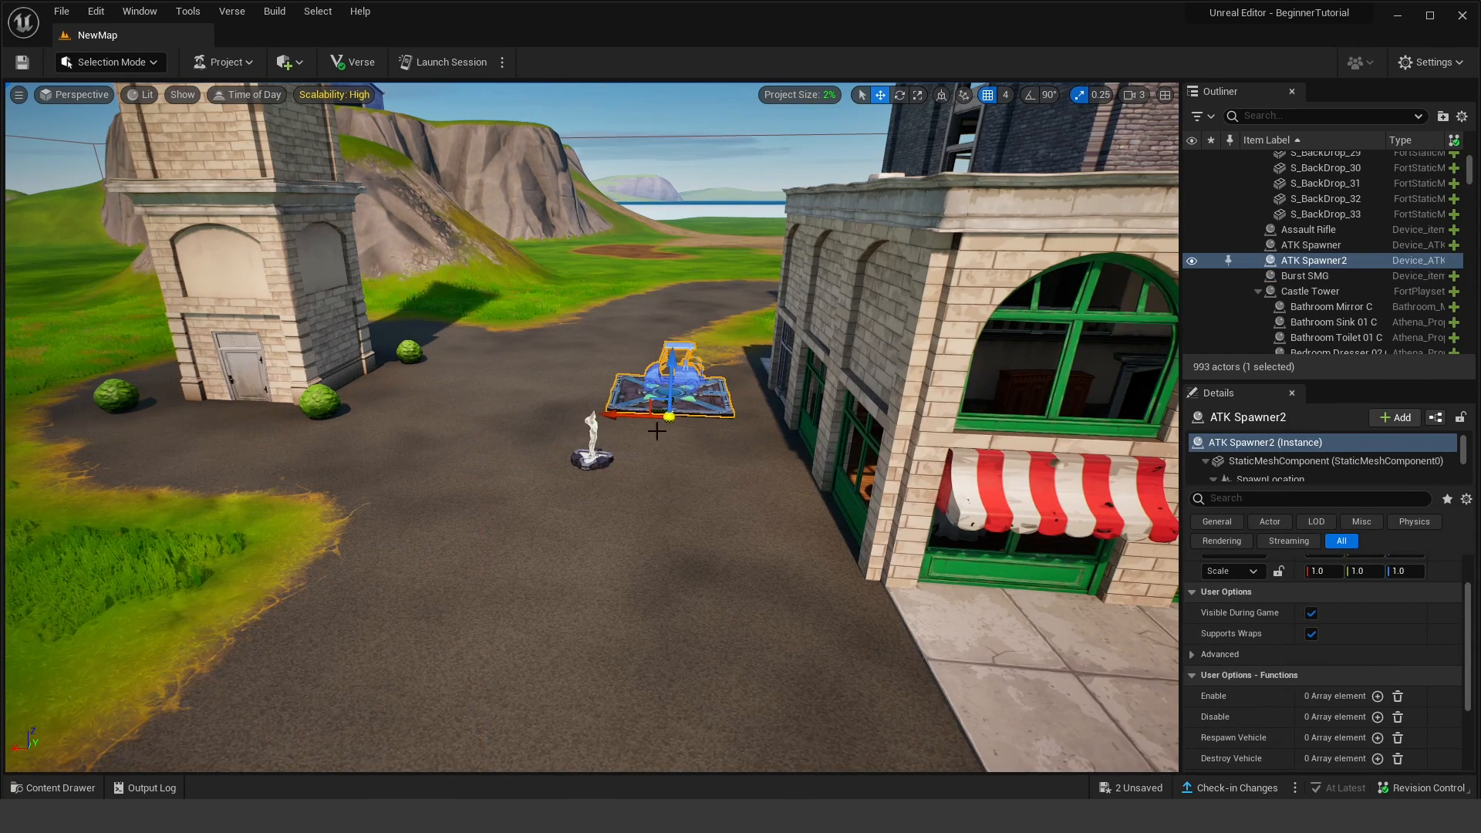
click(592, 455)
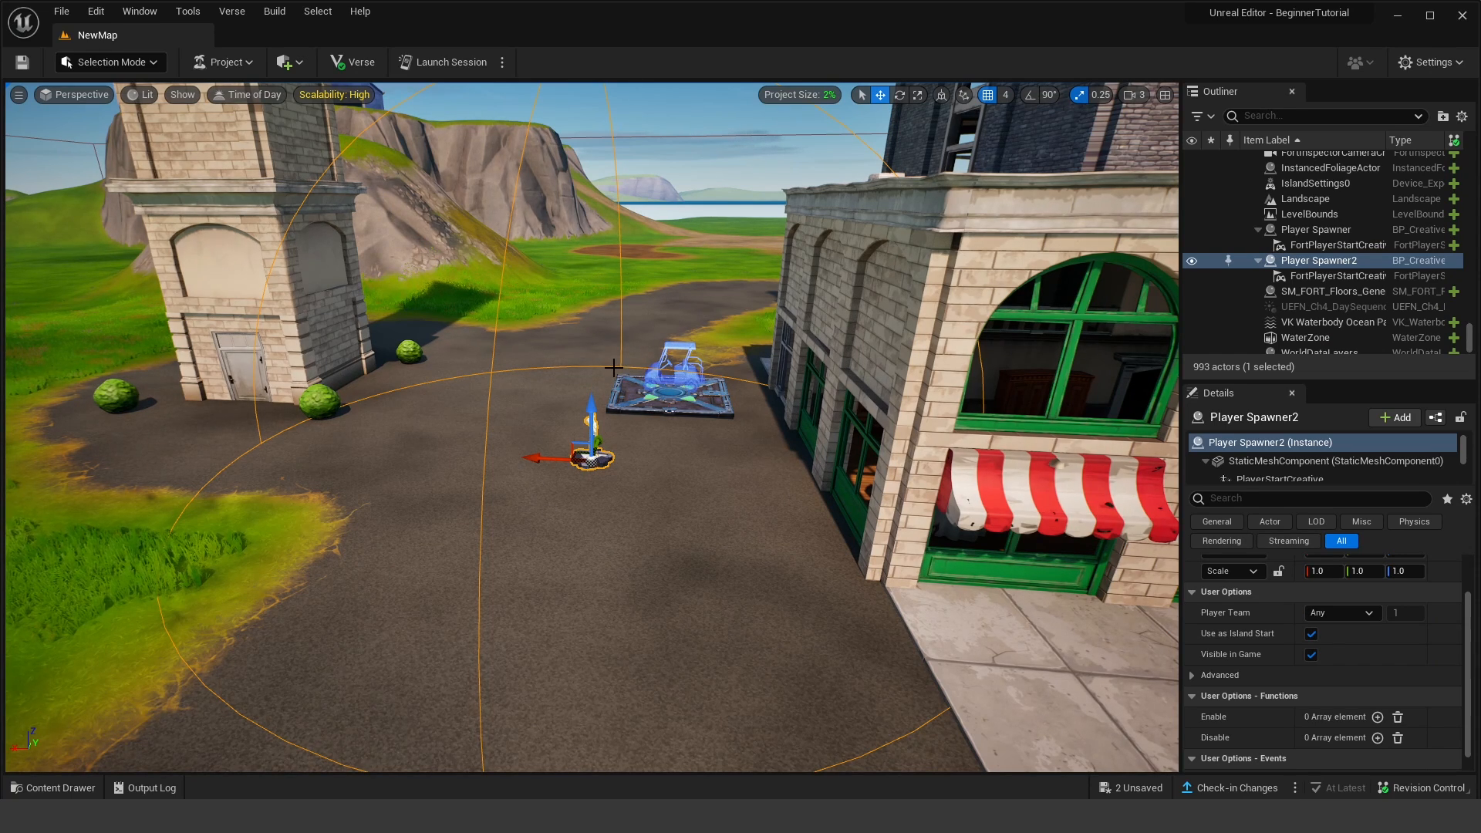
Step: Save NewMap and launch a session on it, accepting the non-default map and adding it to the project's GameFeatureData
key(ctrl+s)
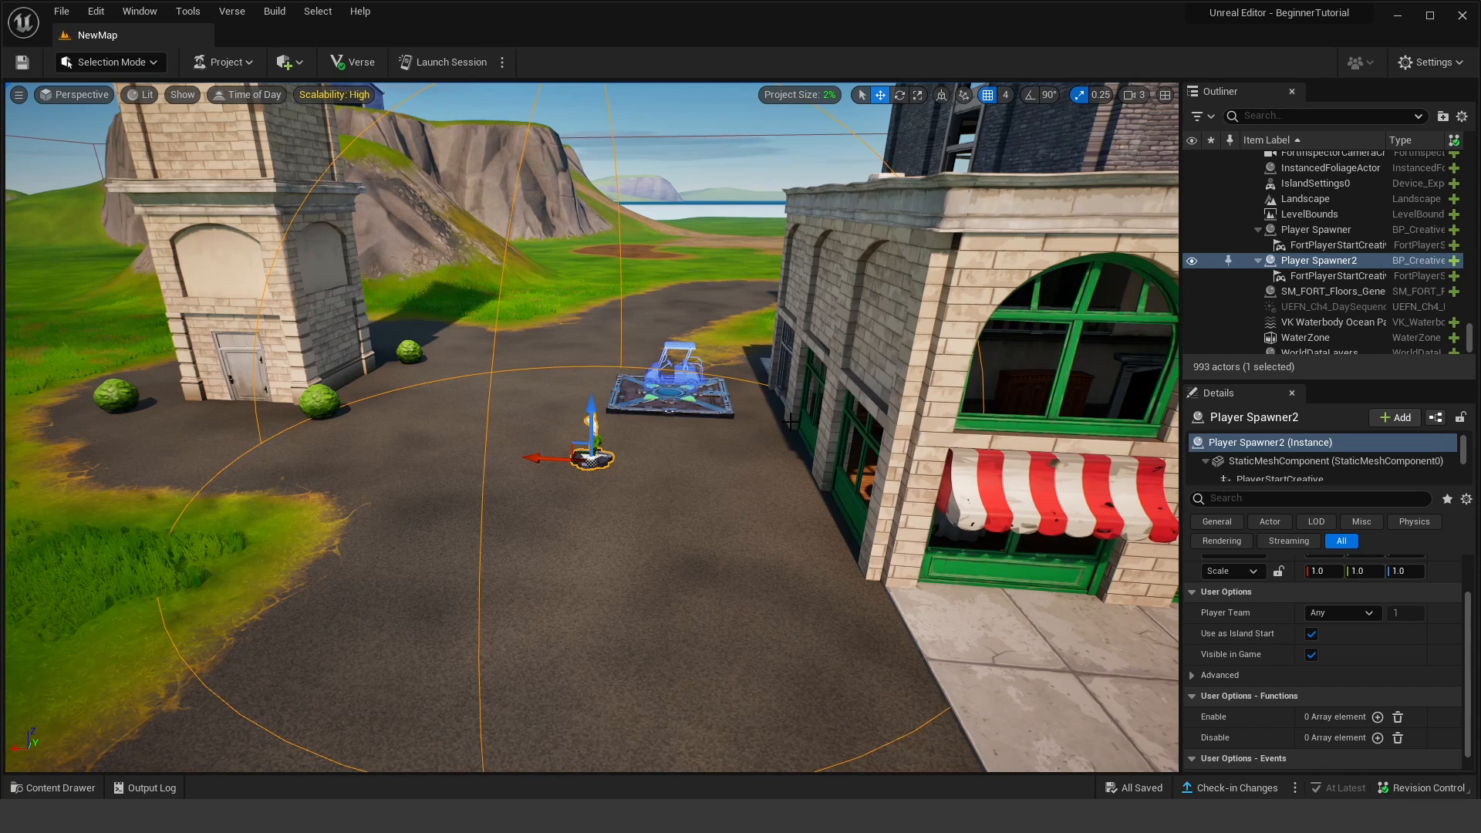
click(434, 64)
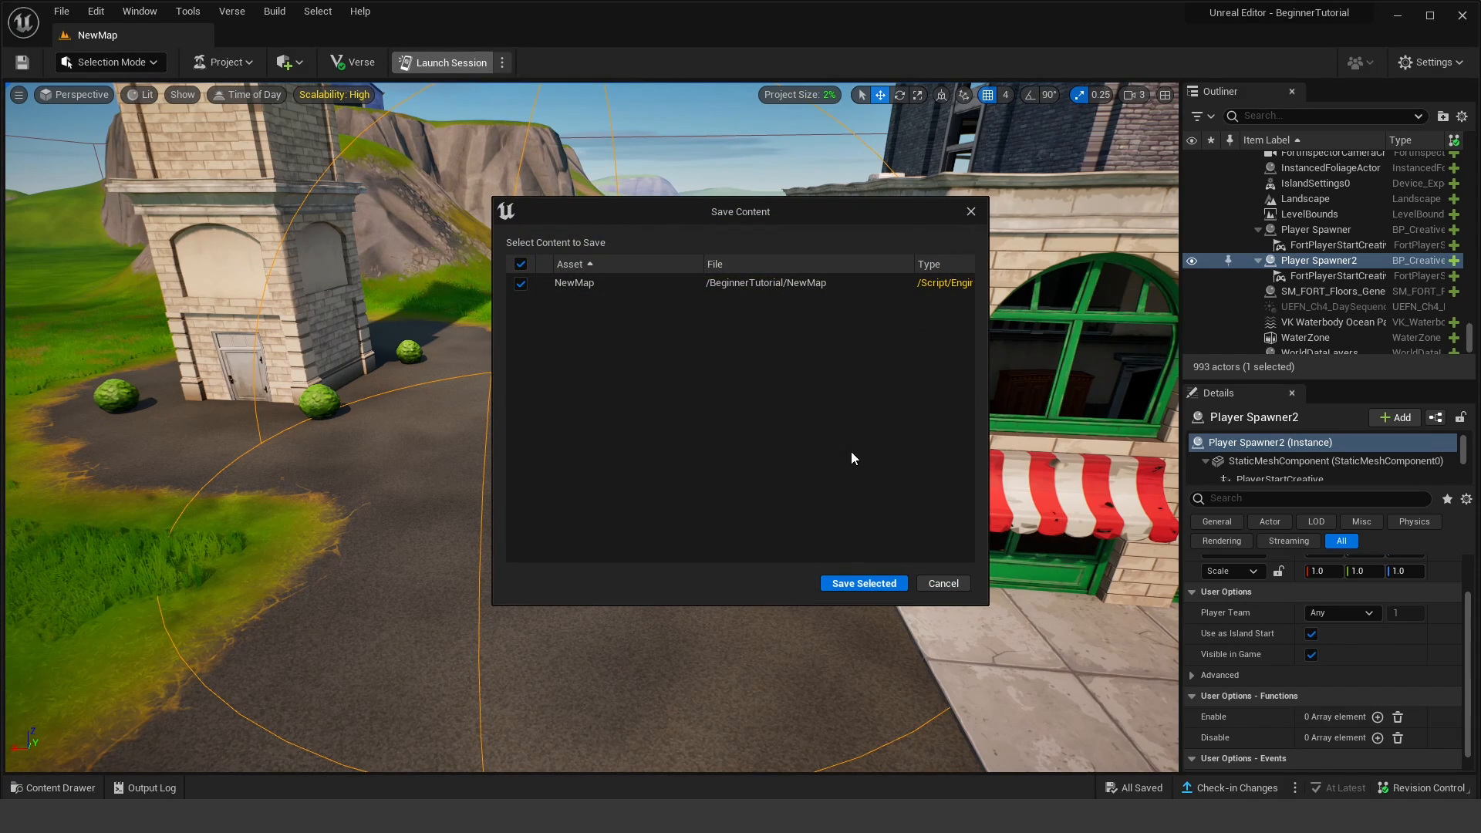
click(862, 585)
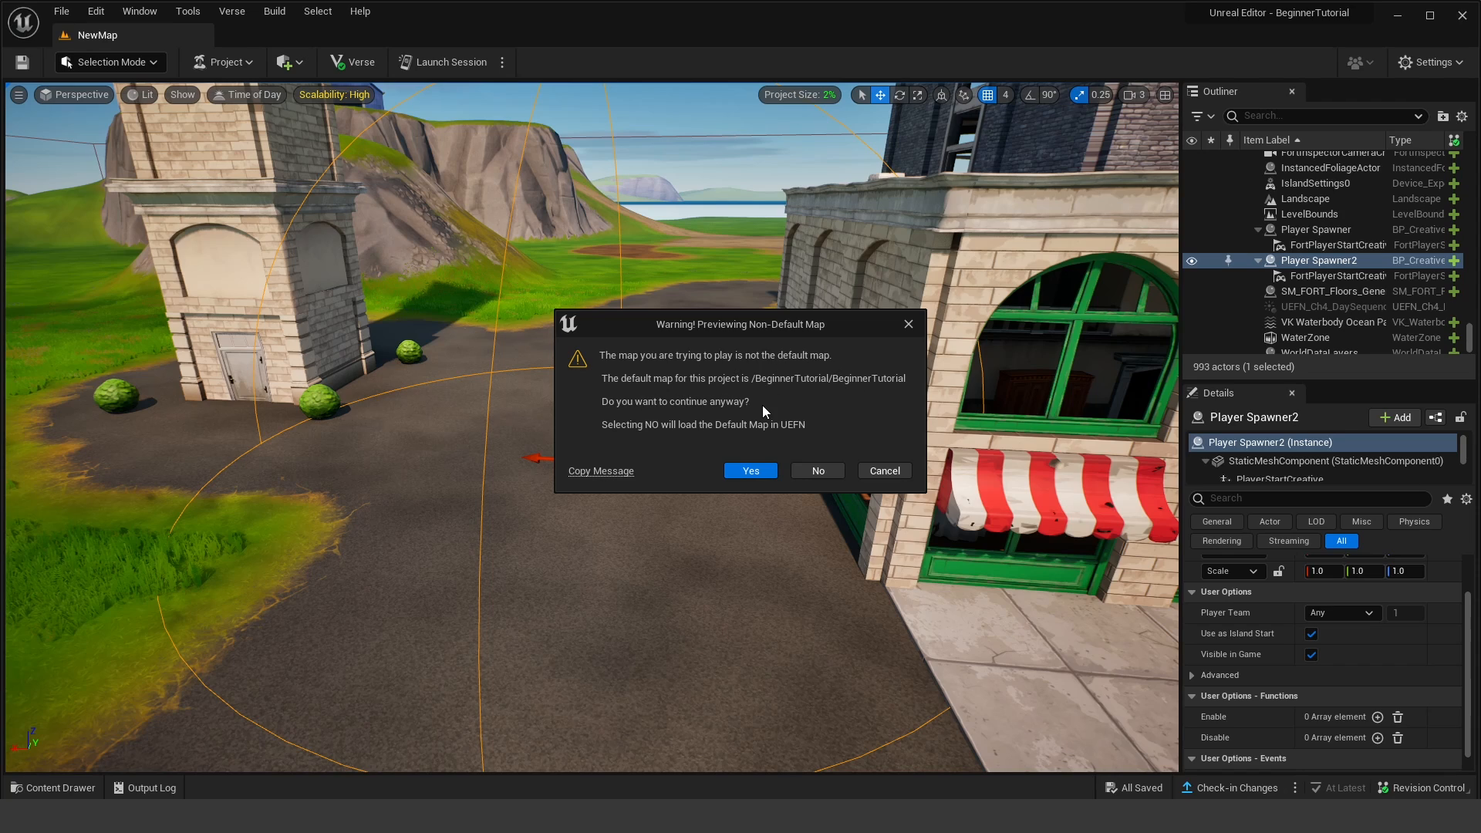
click(751, 471)
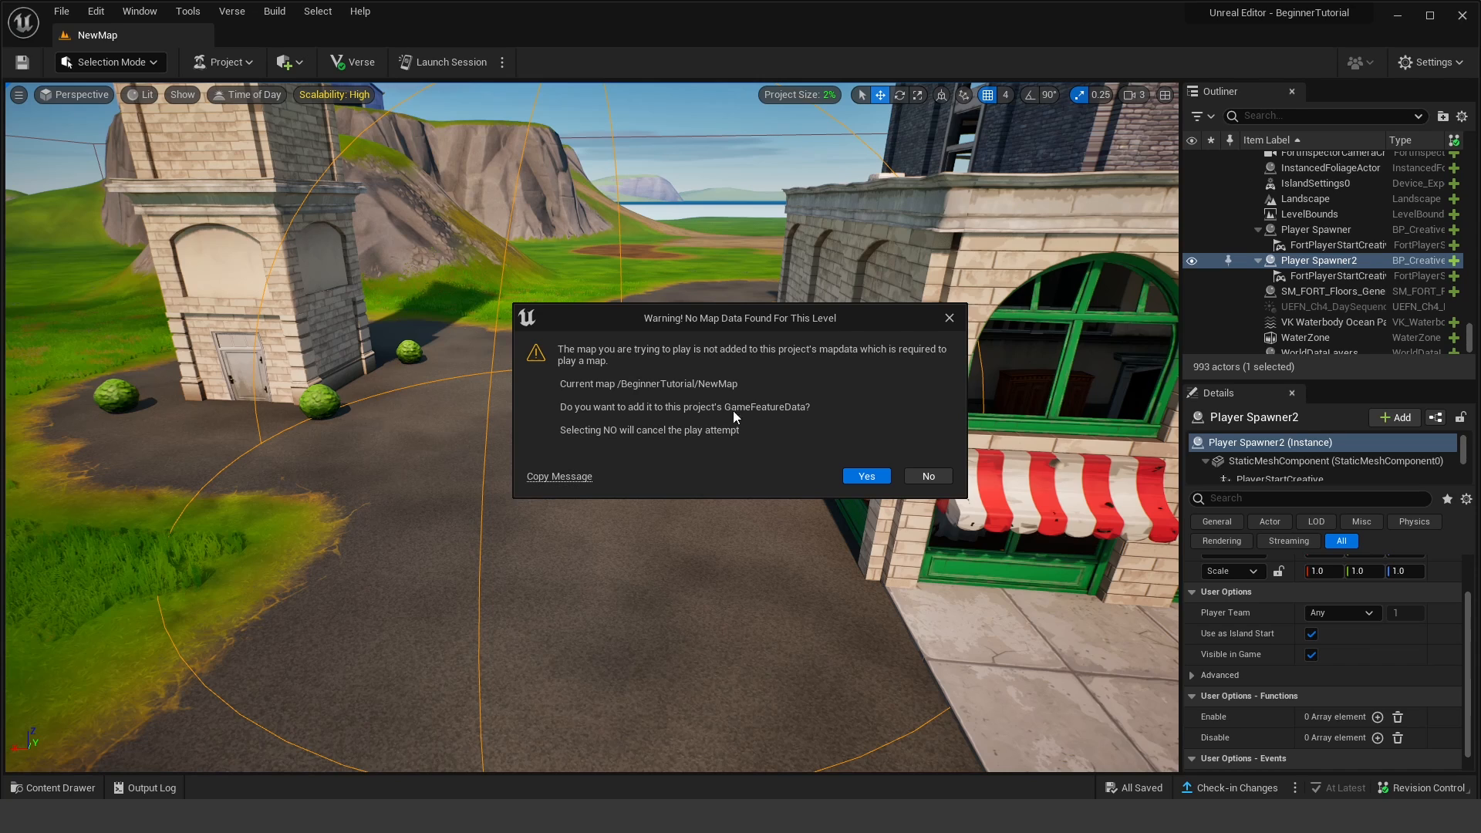
click(865, 478)
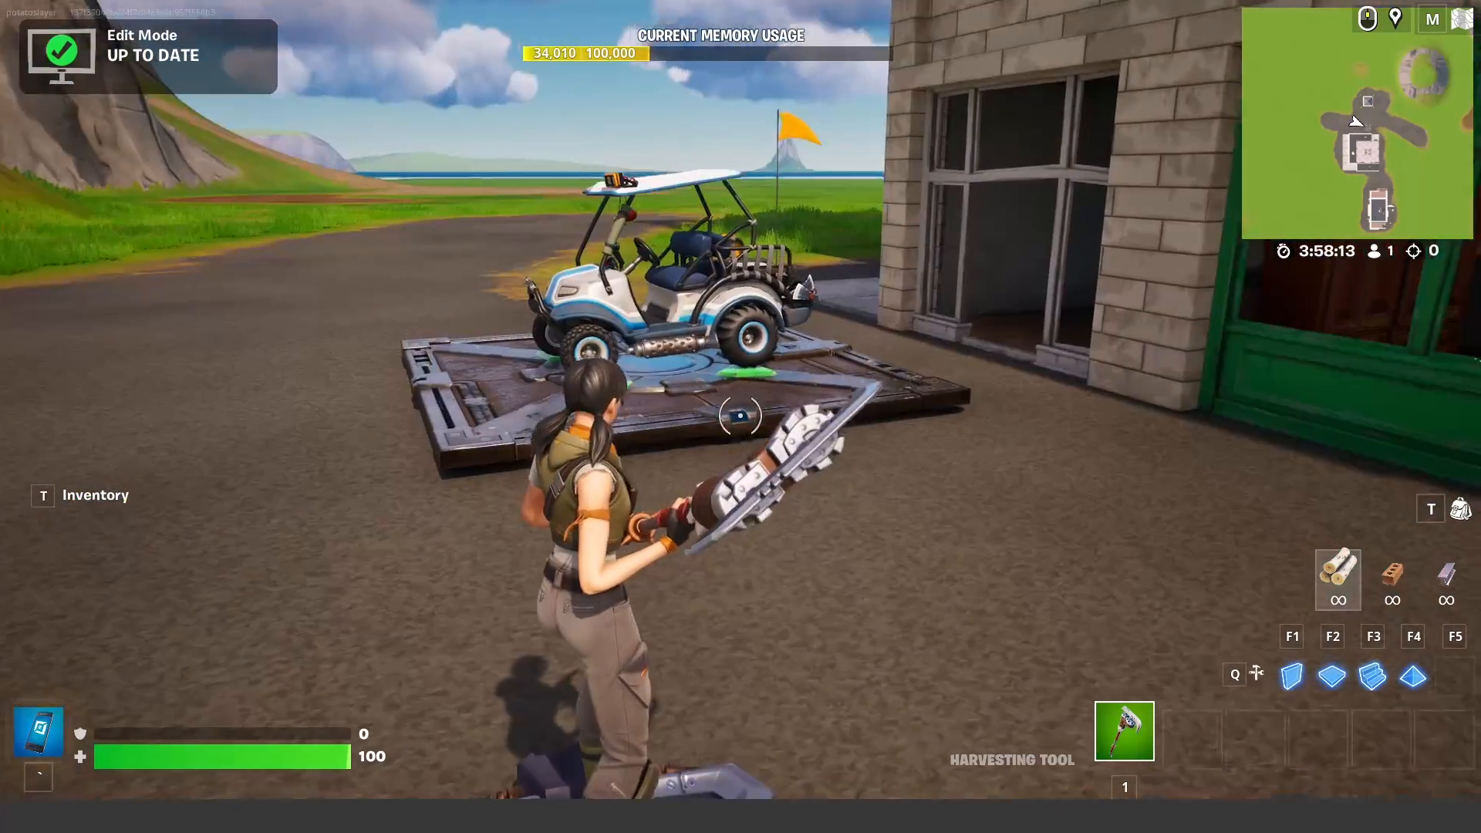
Step: Walk the character around the new Player Spawner and the ATK Spawner to inspect them in the live session
key(s)
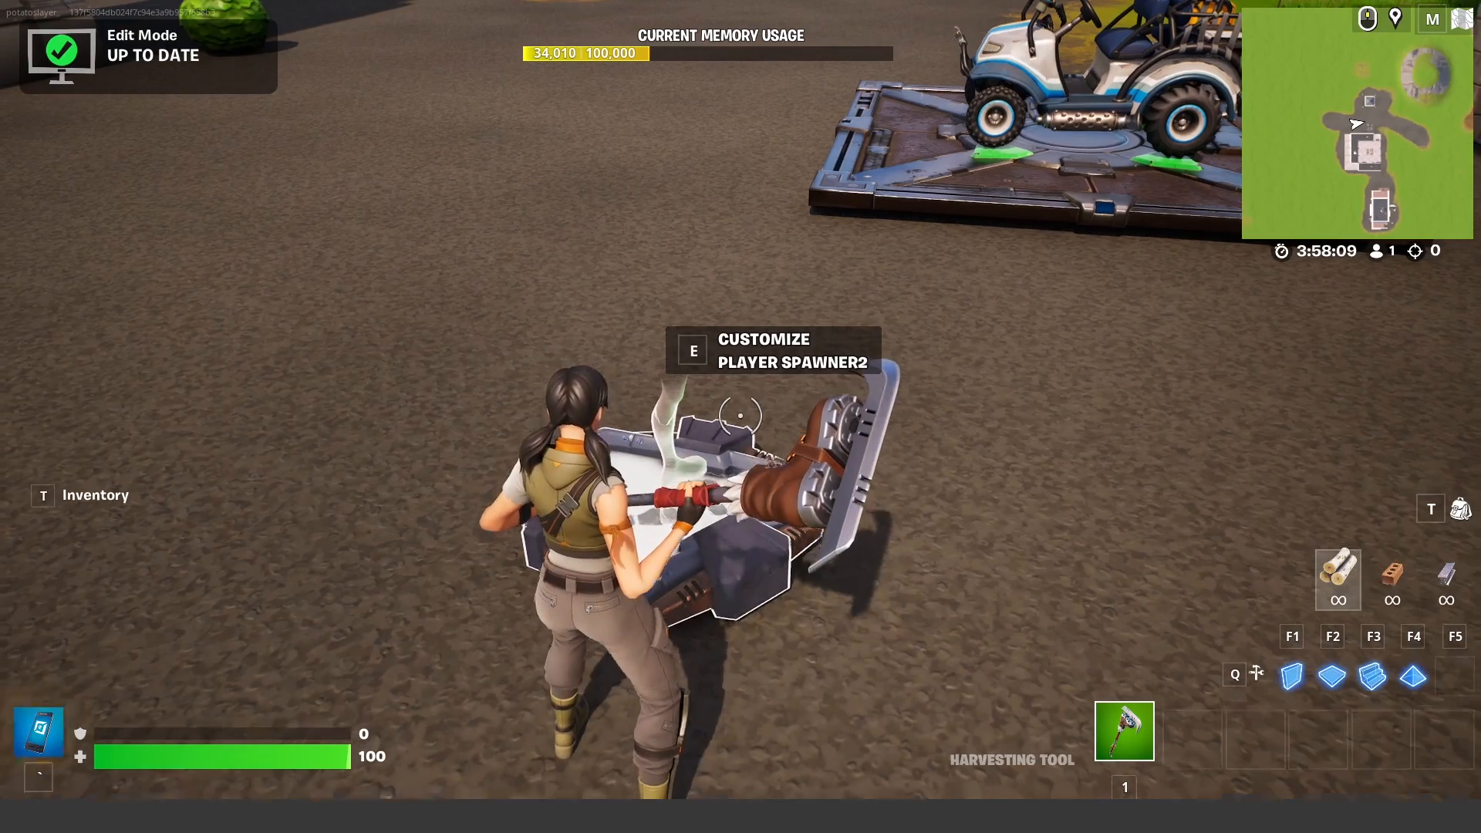
key(s)
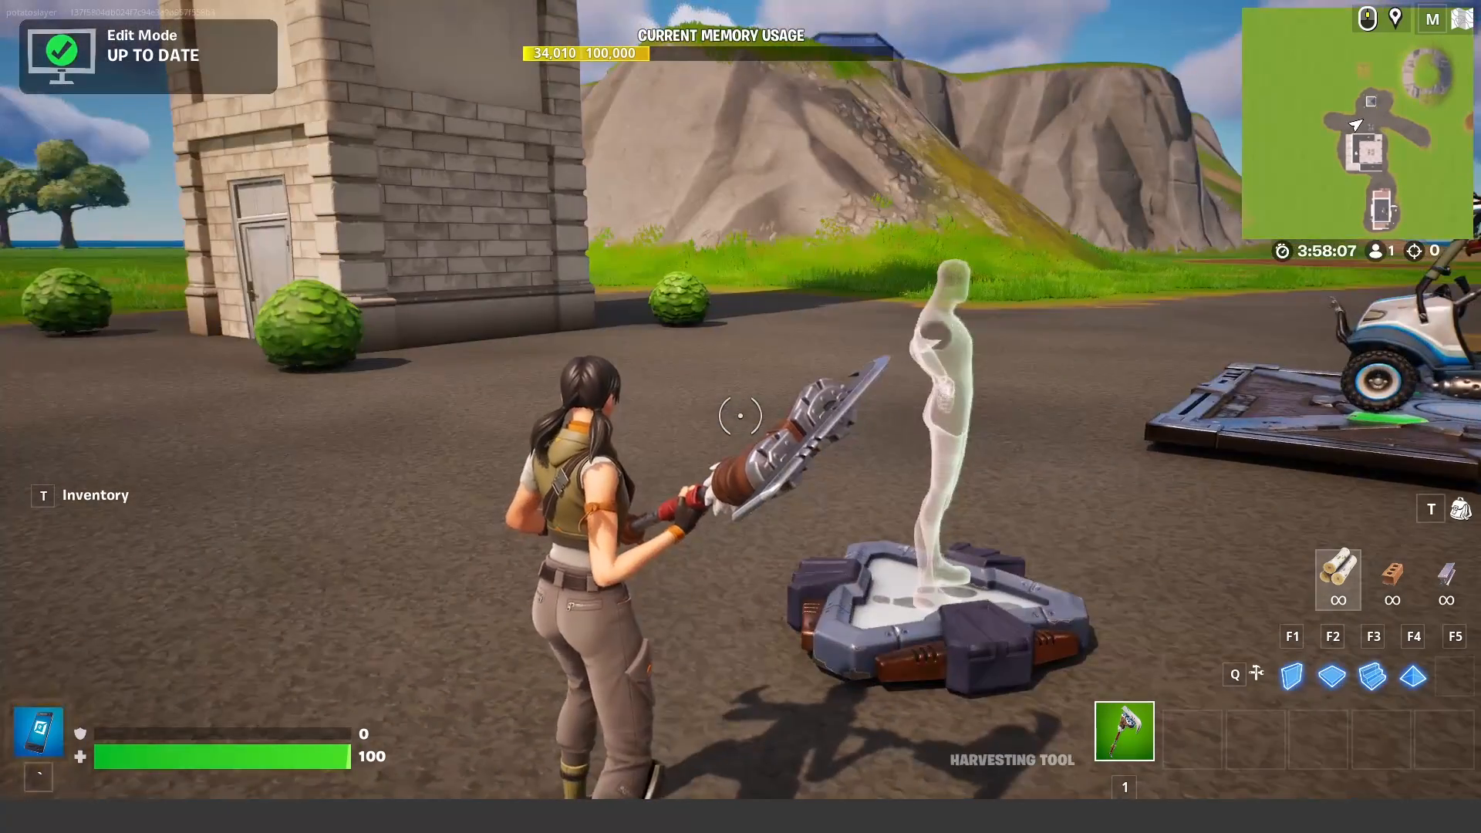
key(w)
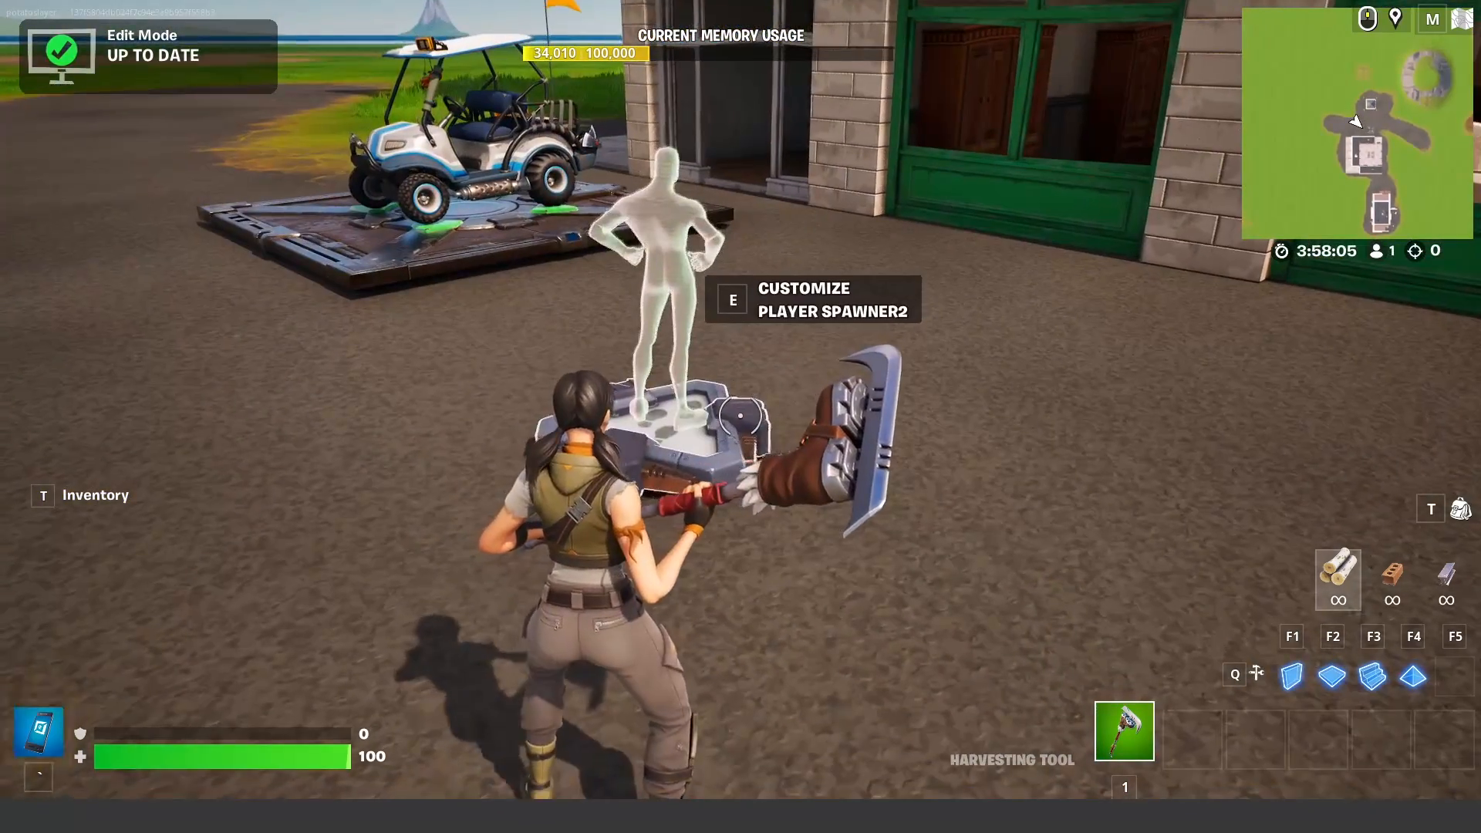
key(w)
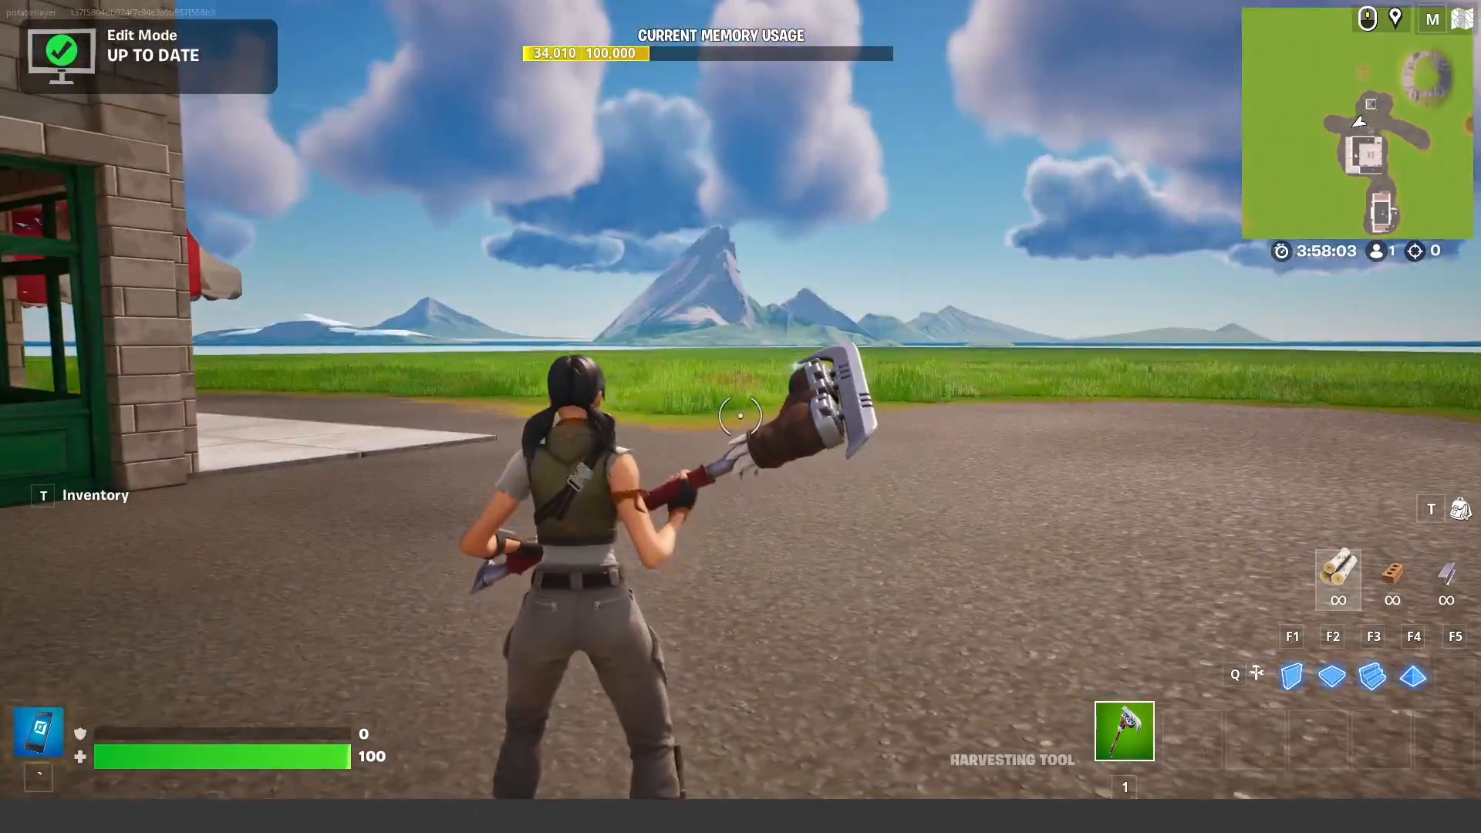
key(w)
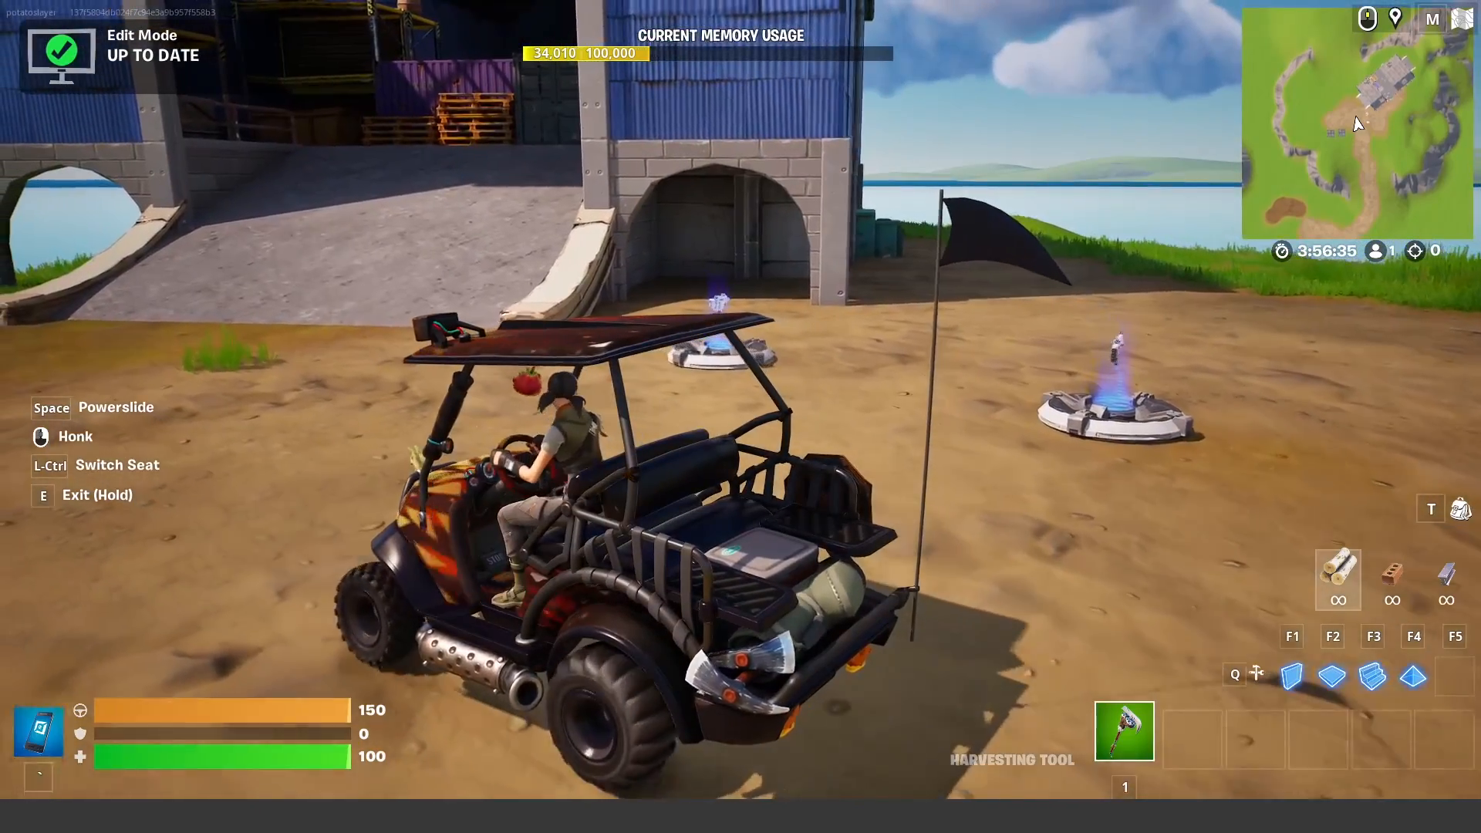
Step: Get out of the vehicle near the warehouse, look over the vehicle spawners and sprint up the warehouse ramp
key(e)
key(w)
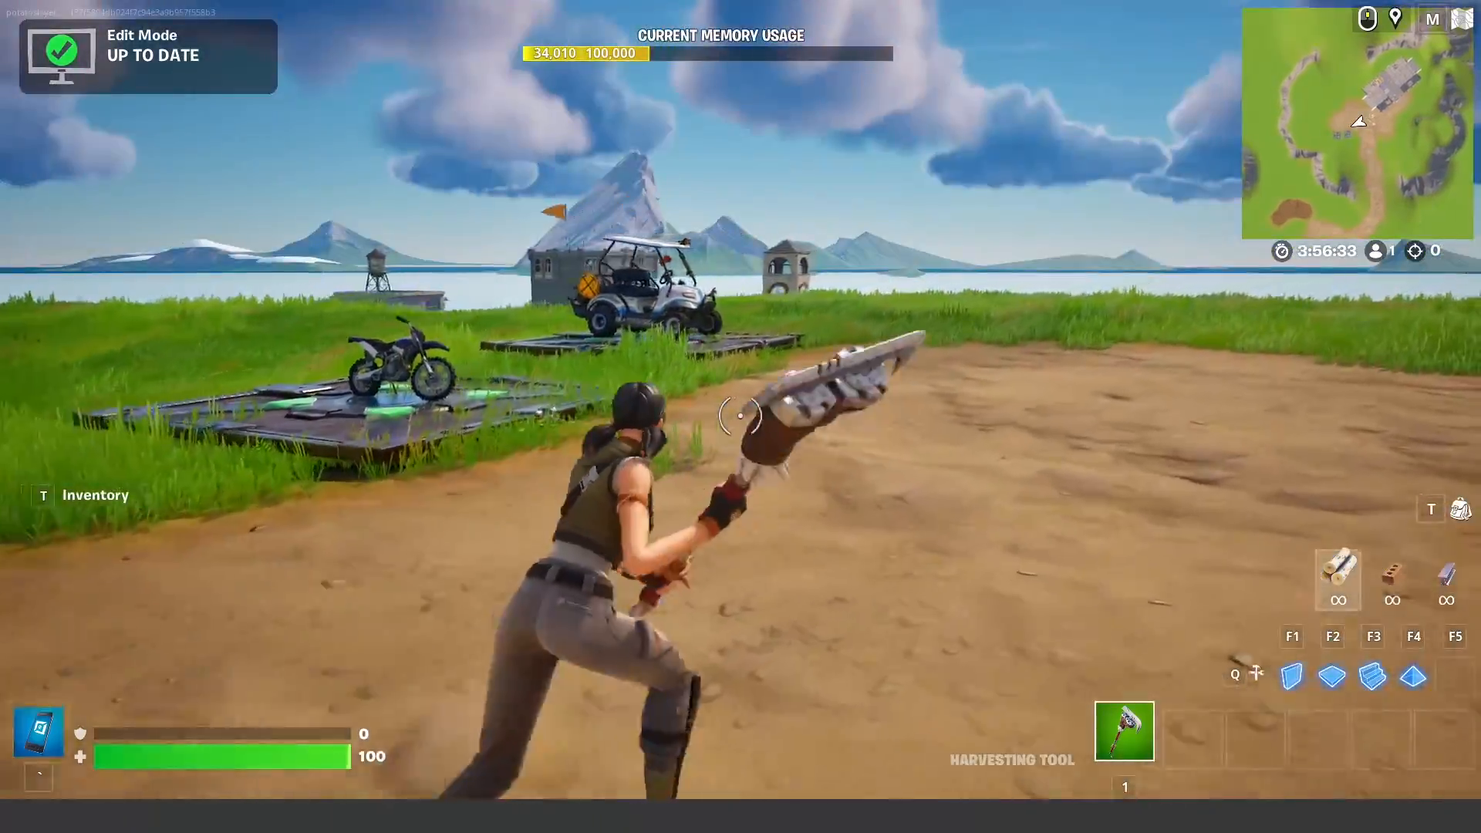
key(w)
key(shift)
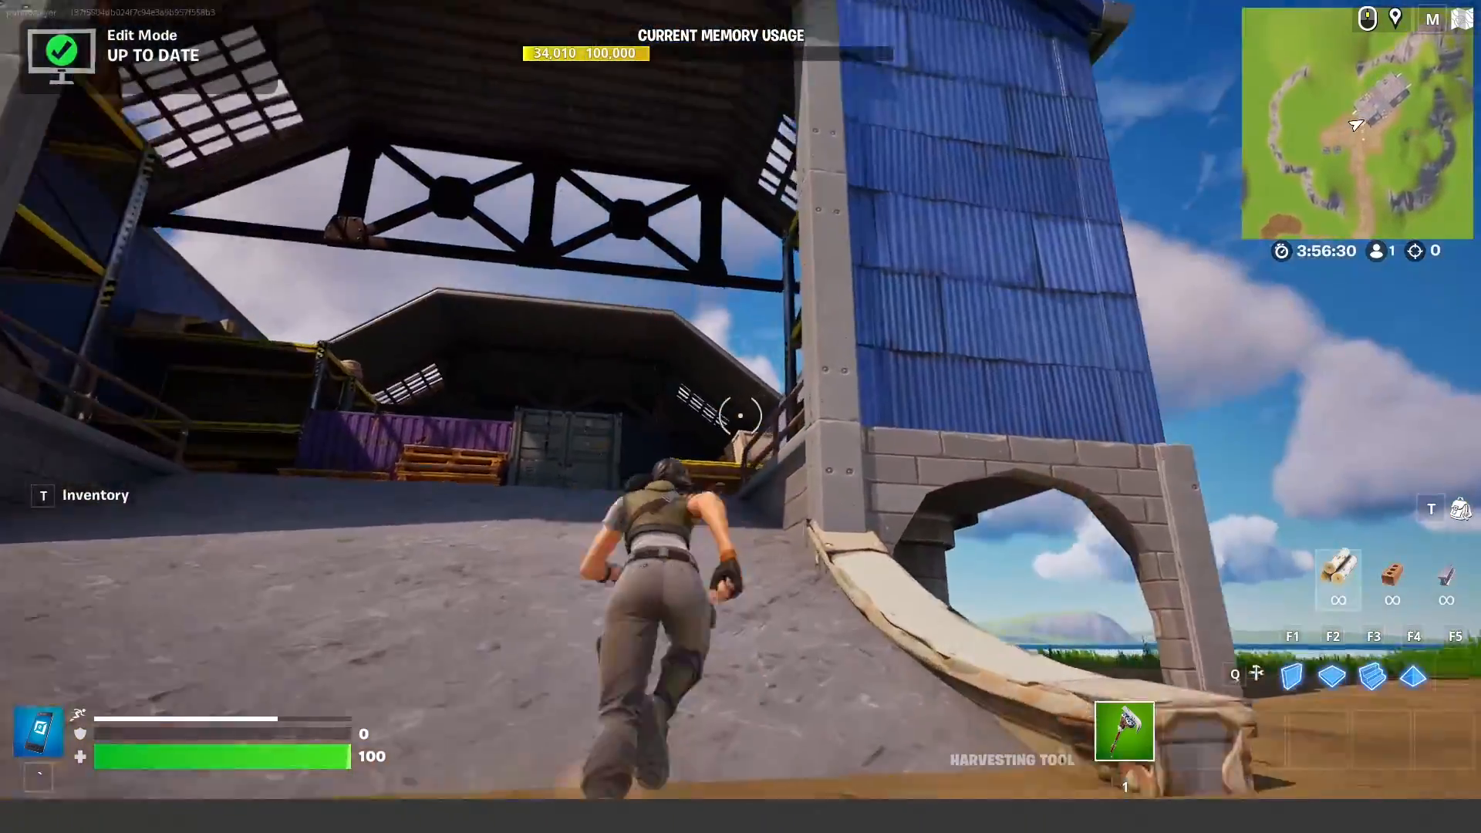
click(741, 417)
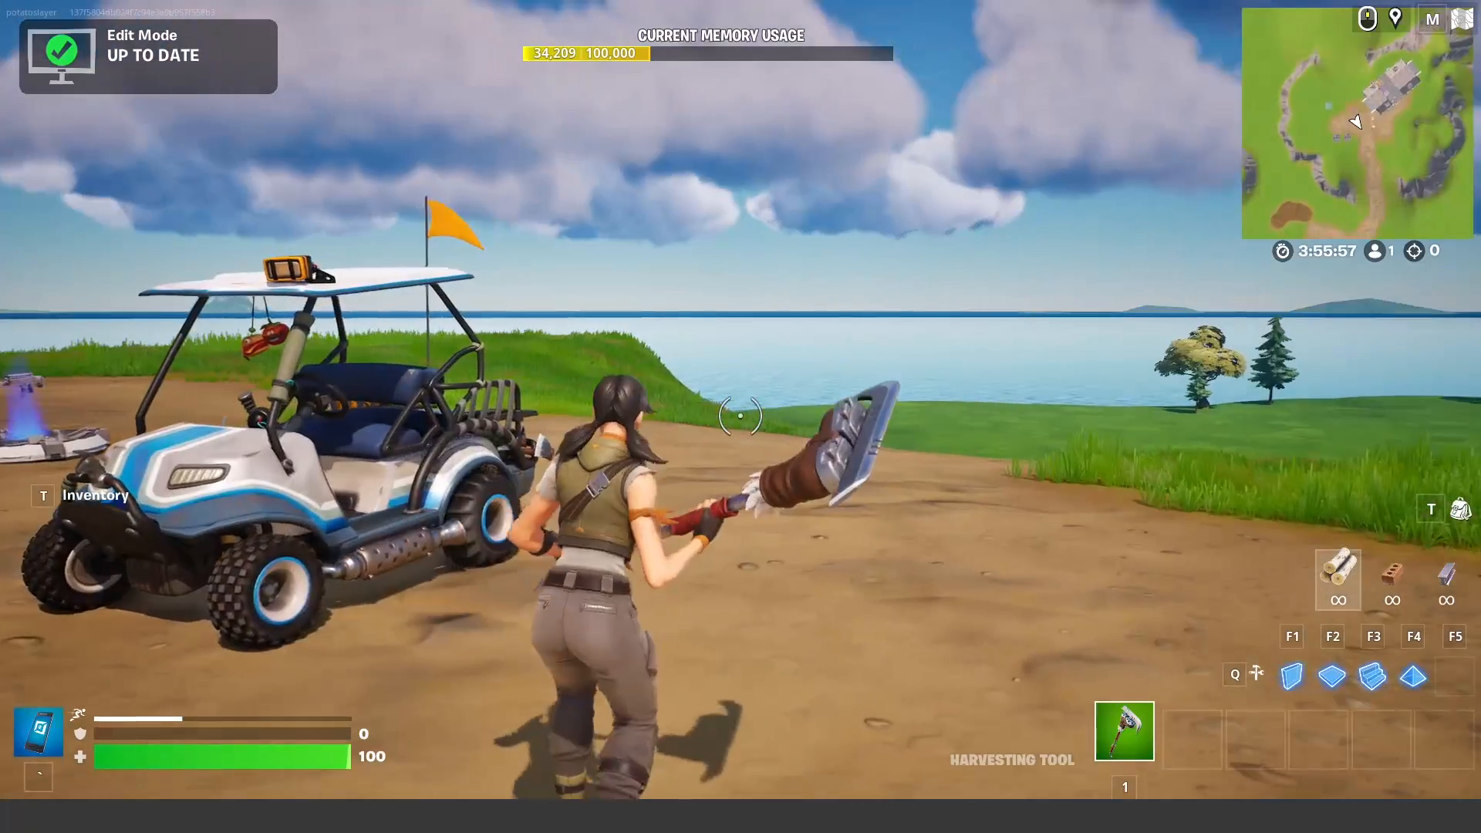
Step: Enter fly mode beside the golf cart and fly to the grassy hill overlooking the Clock Tower and Castle Tower
key(Escape)
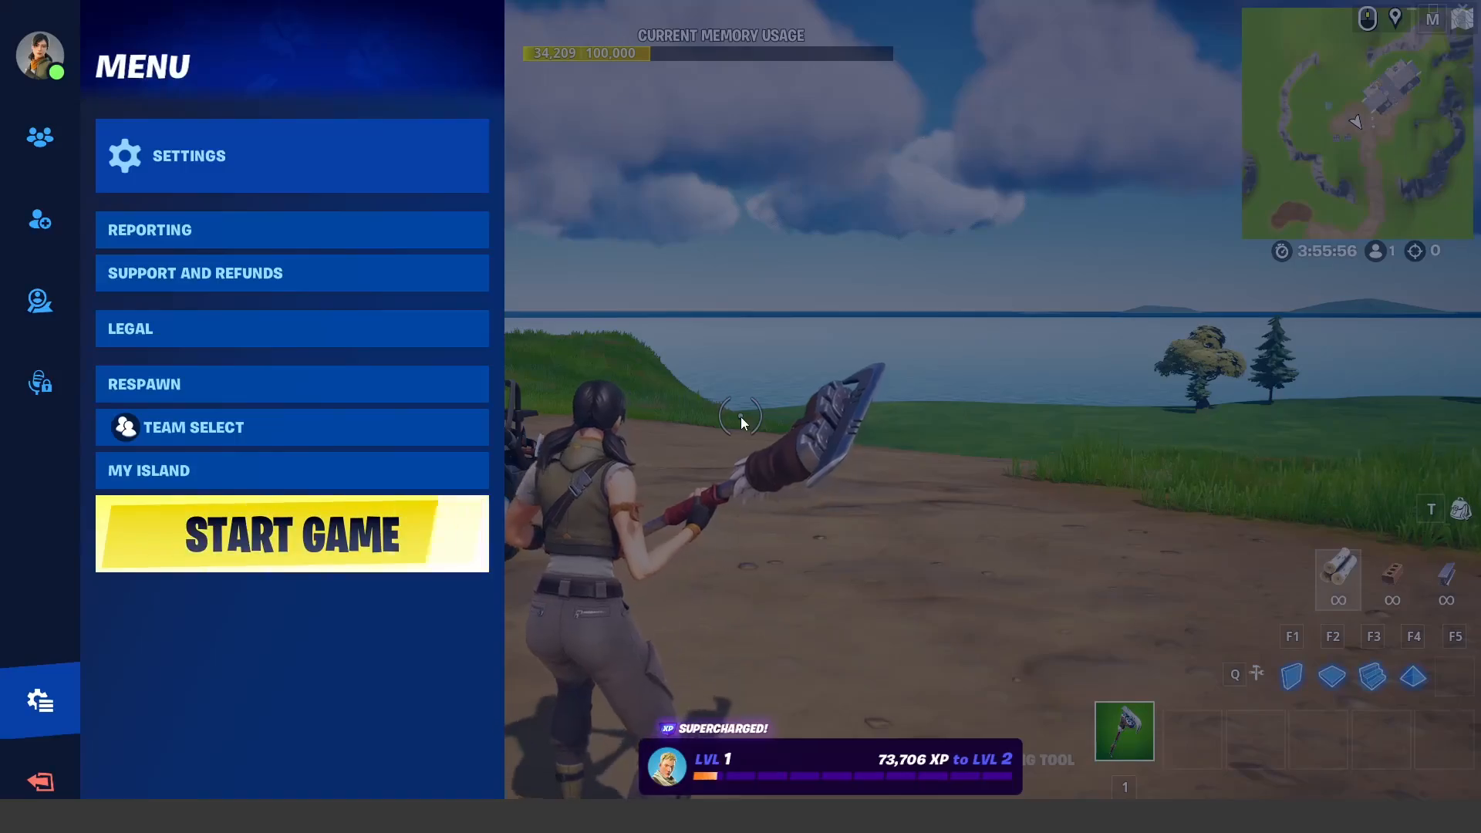
key(Escape)
key(space)
key(space)
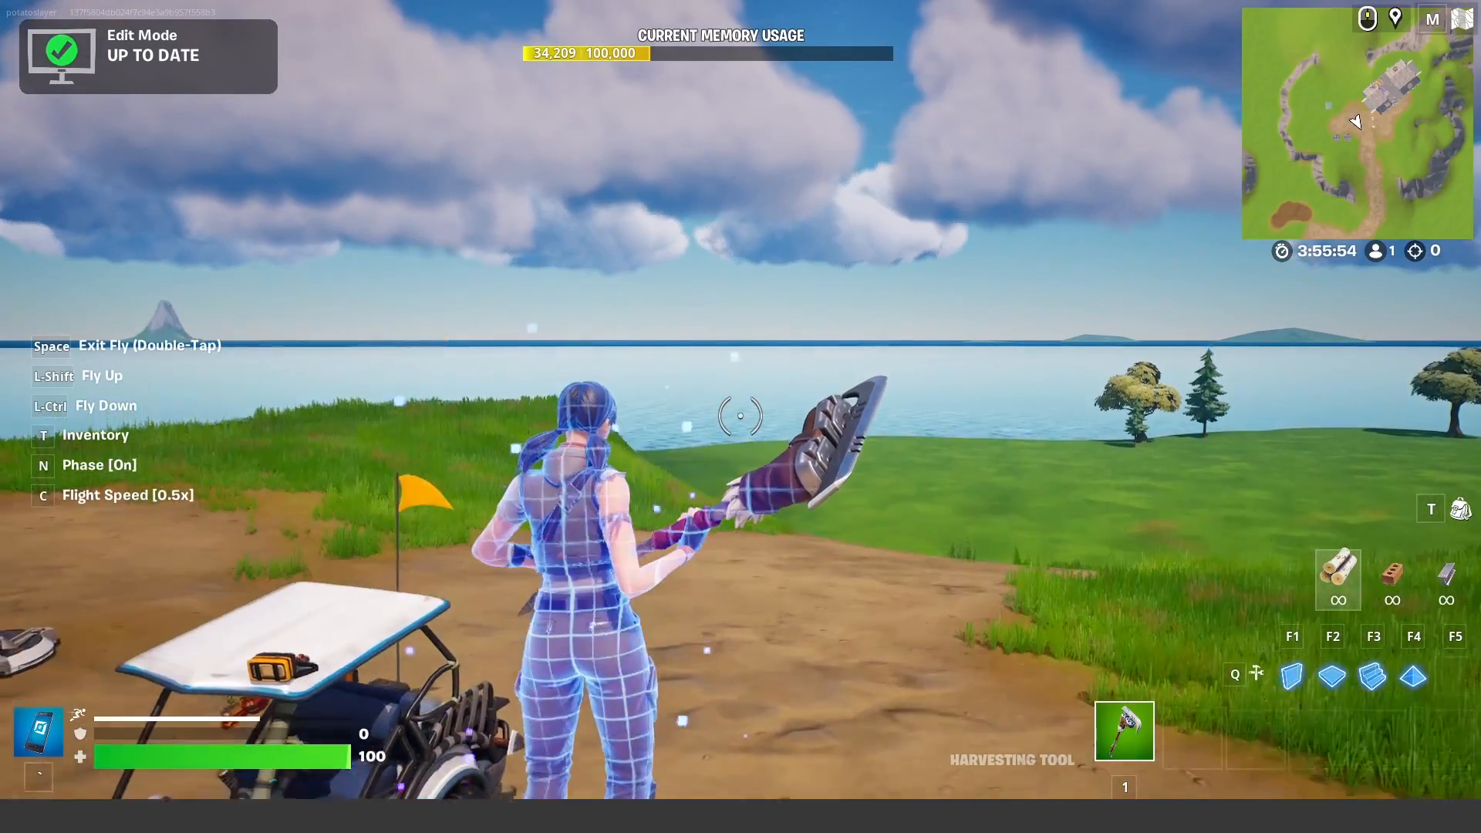
key(w)
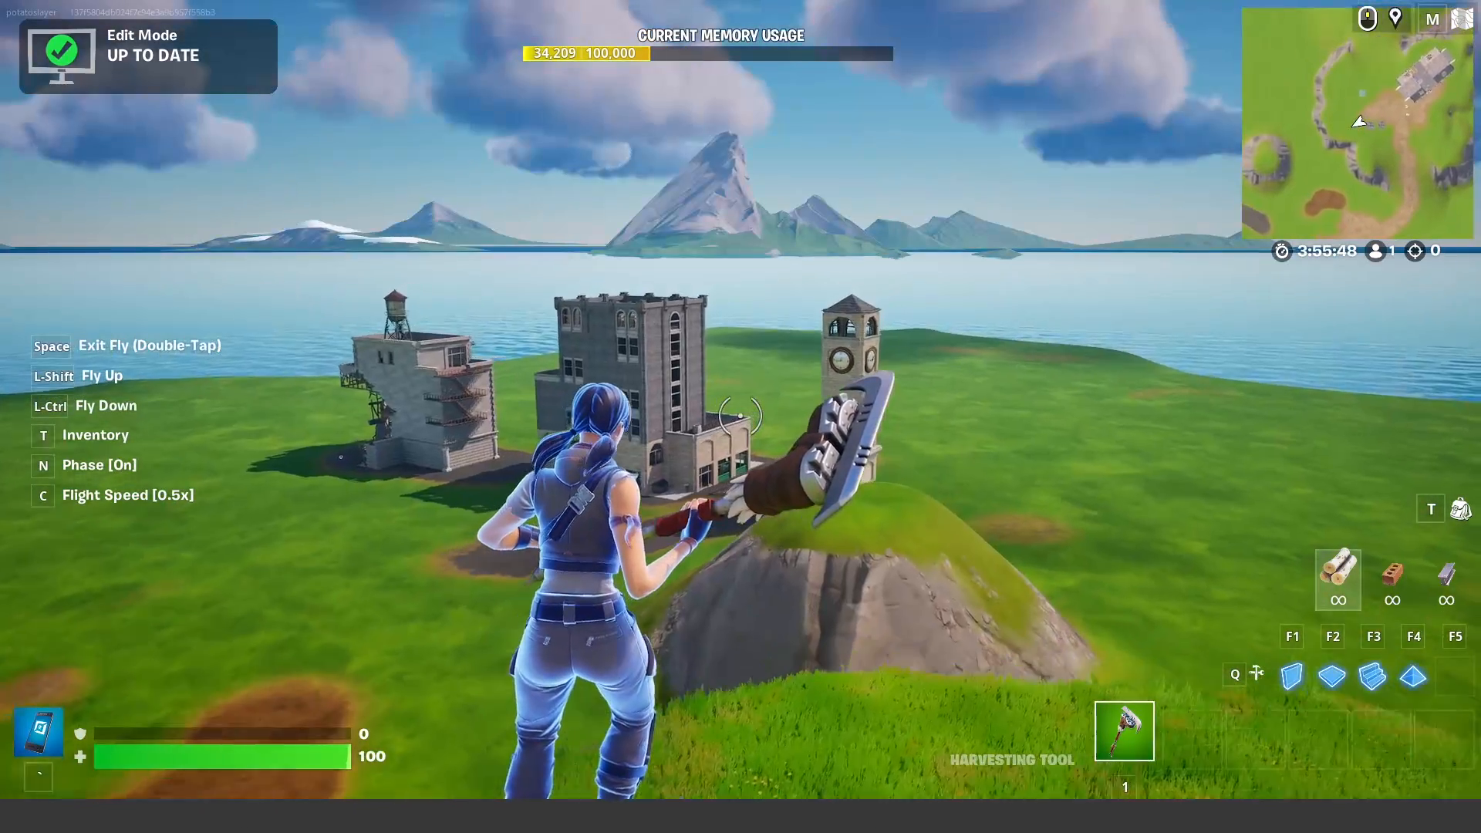
key(w)
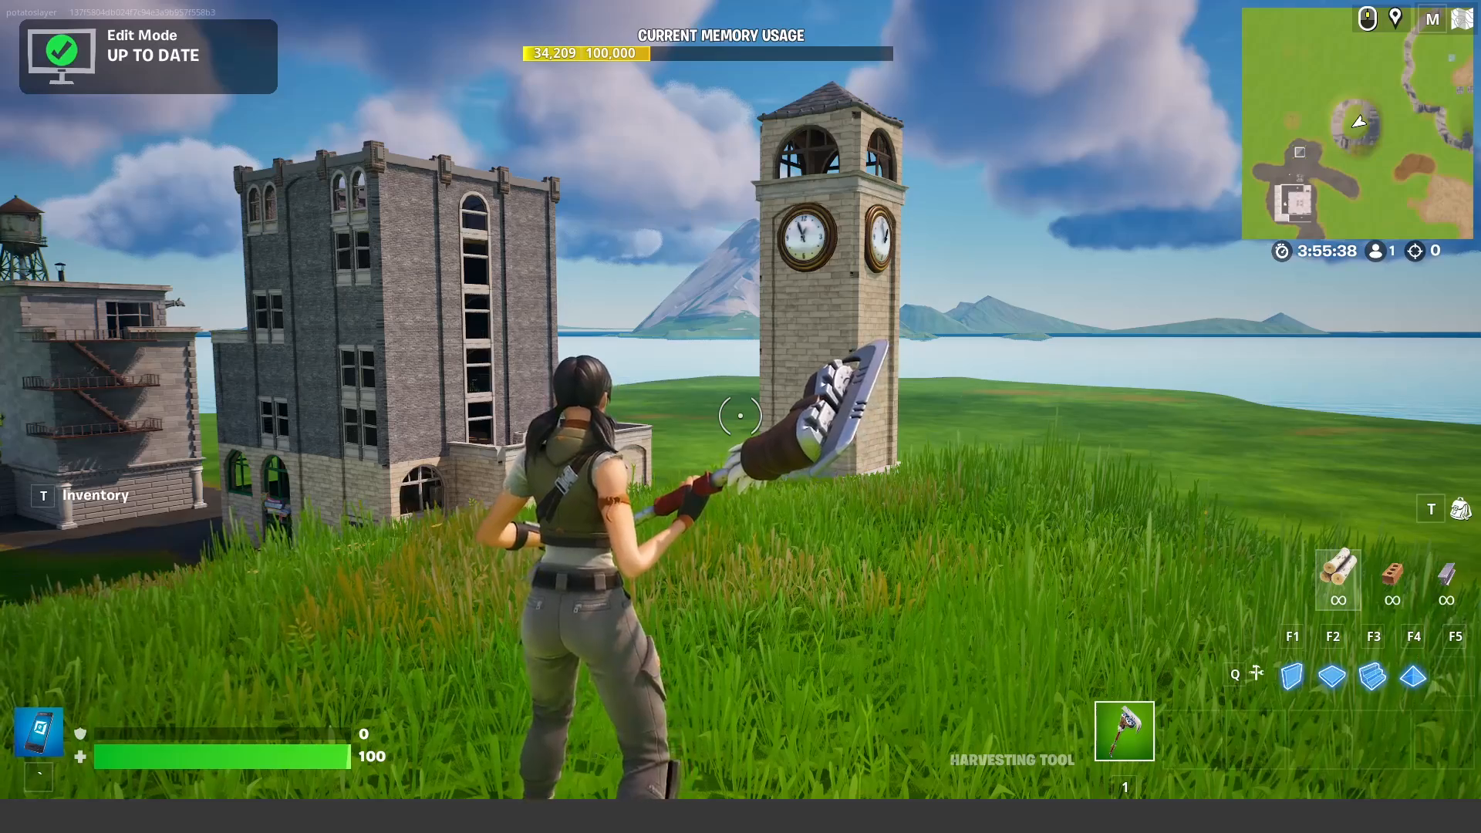
Step: Set the Fortnite client's windowed resolution to 1280 x 720 in the video settings and return to the game menu
key(Escape)
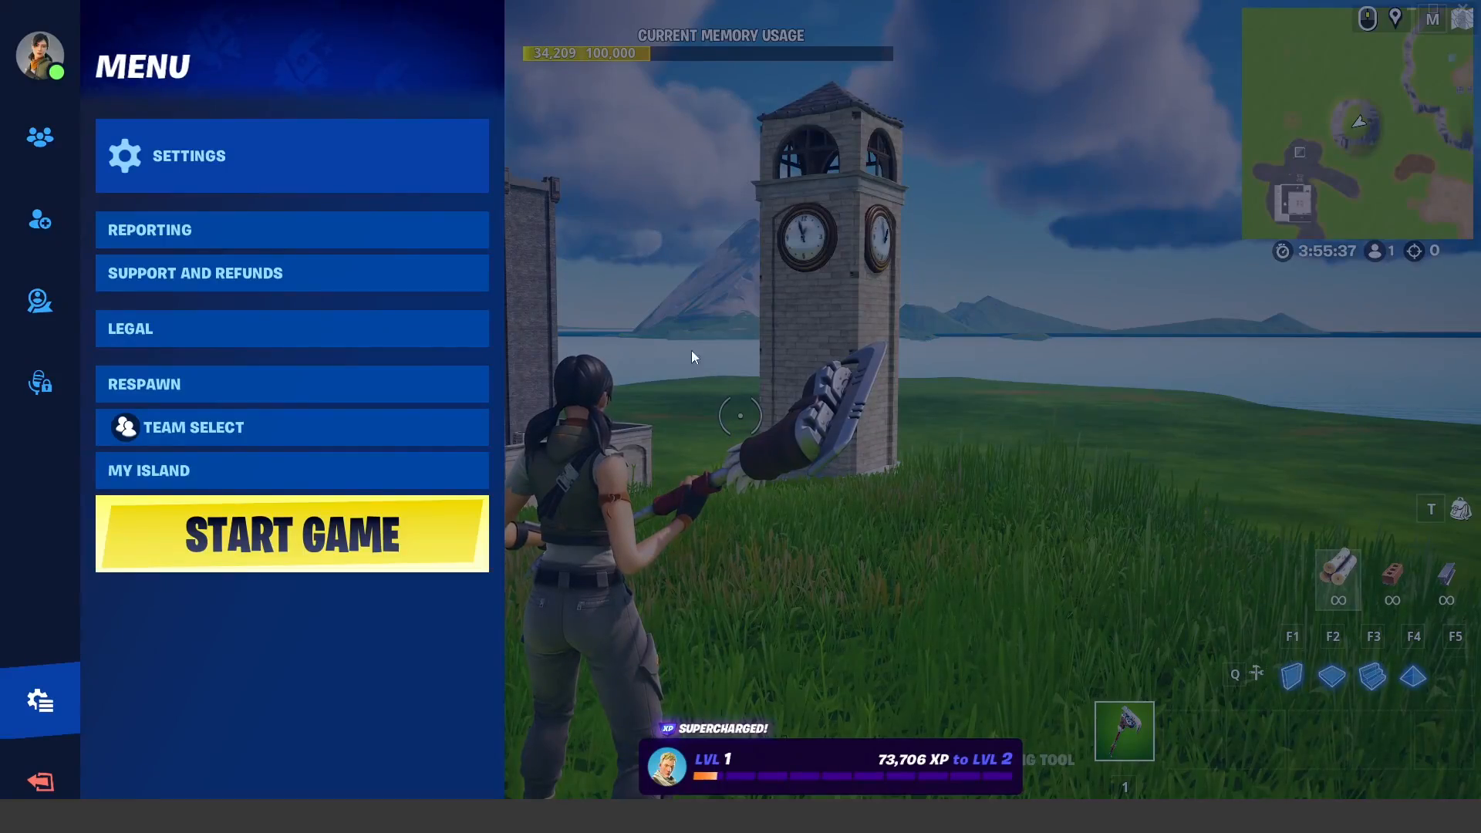
click(367, 156)
click(402, 180)
click(403, 180)
click(403, 180)
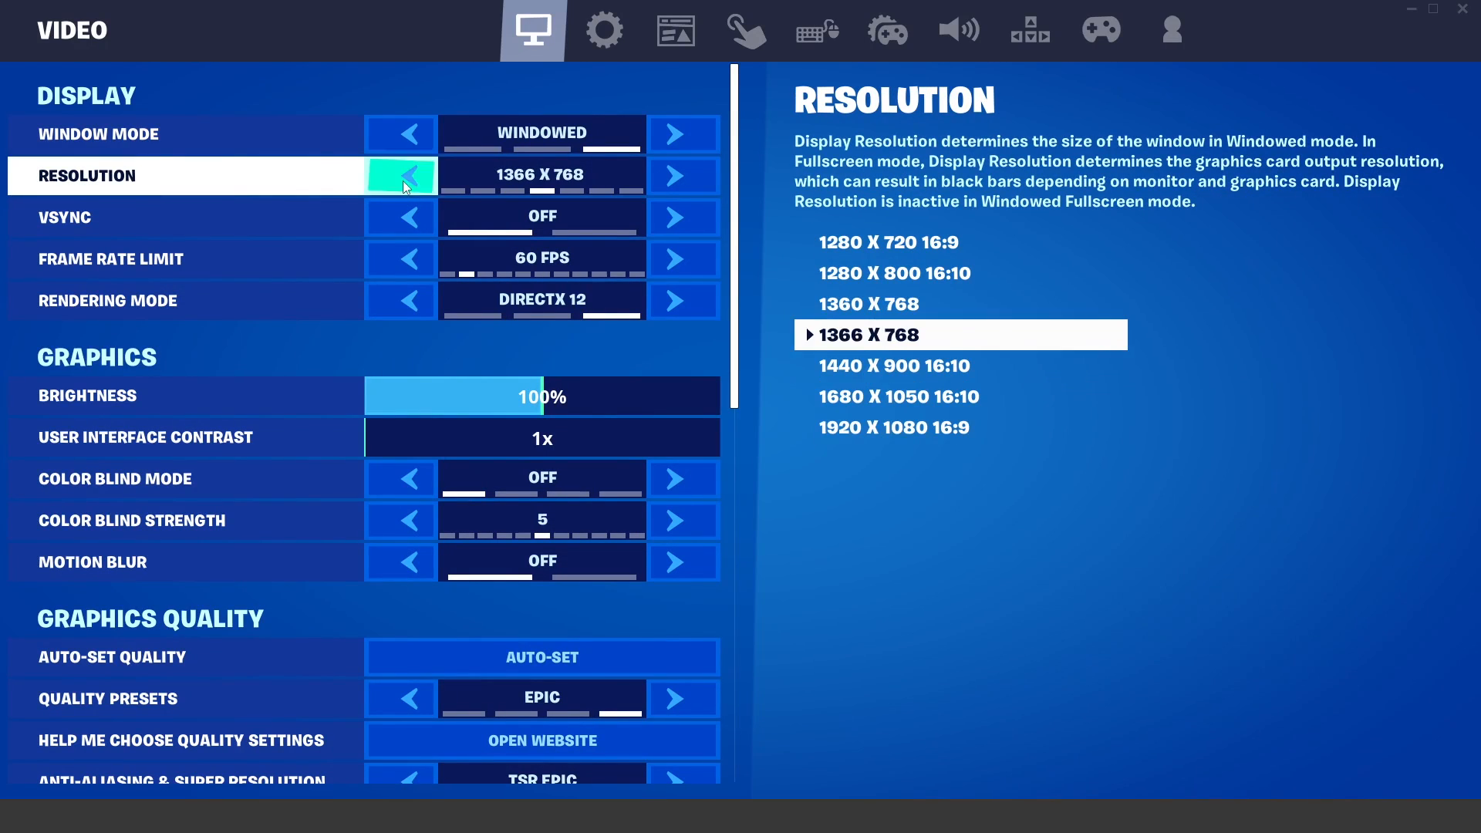
click(403, 181)
click(403, 181)
click(402, 181)
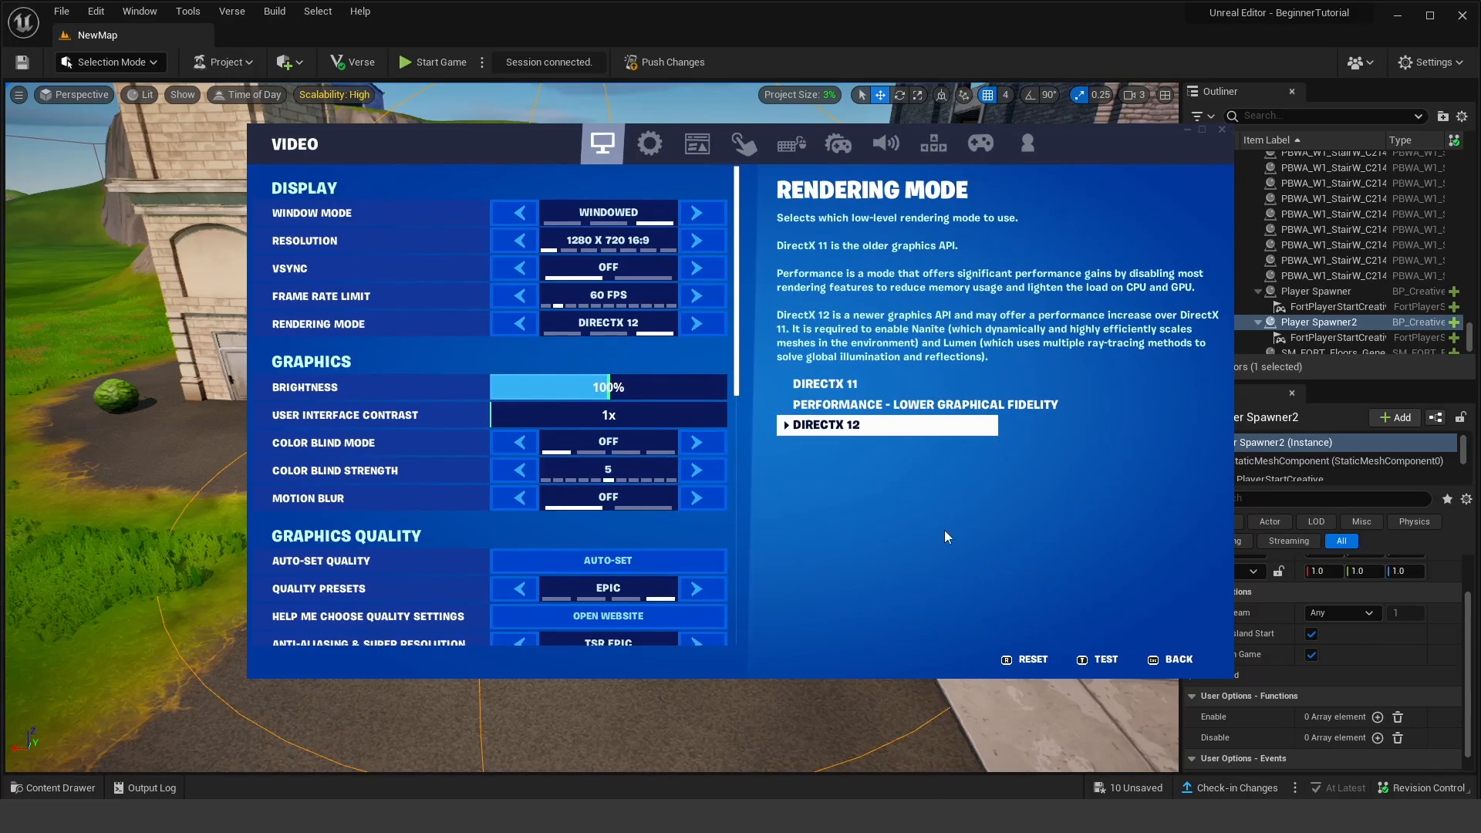
key(Escape)
key(Escape)
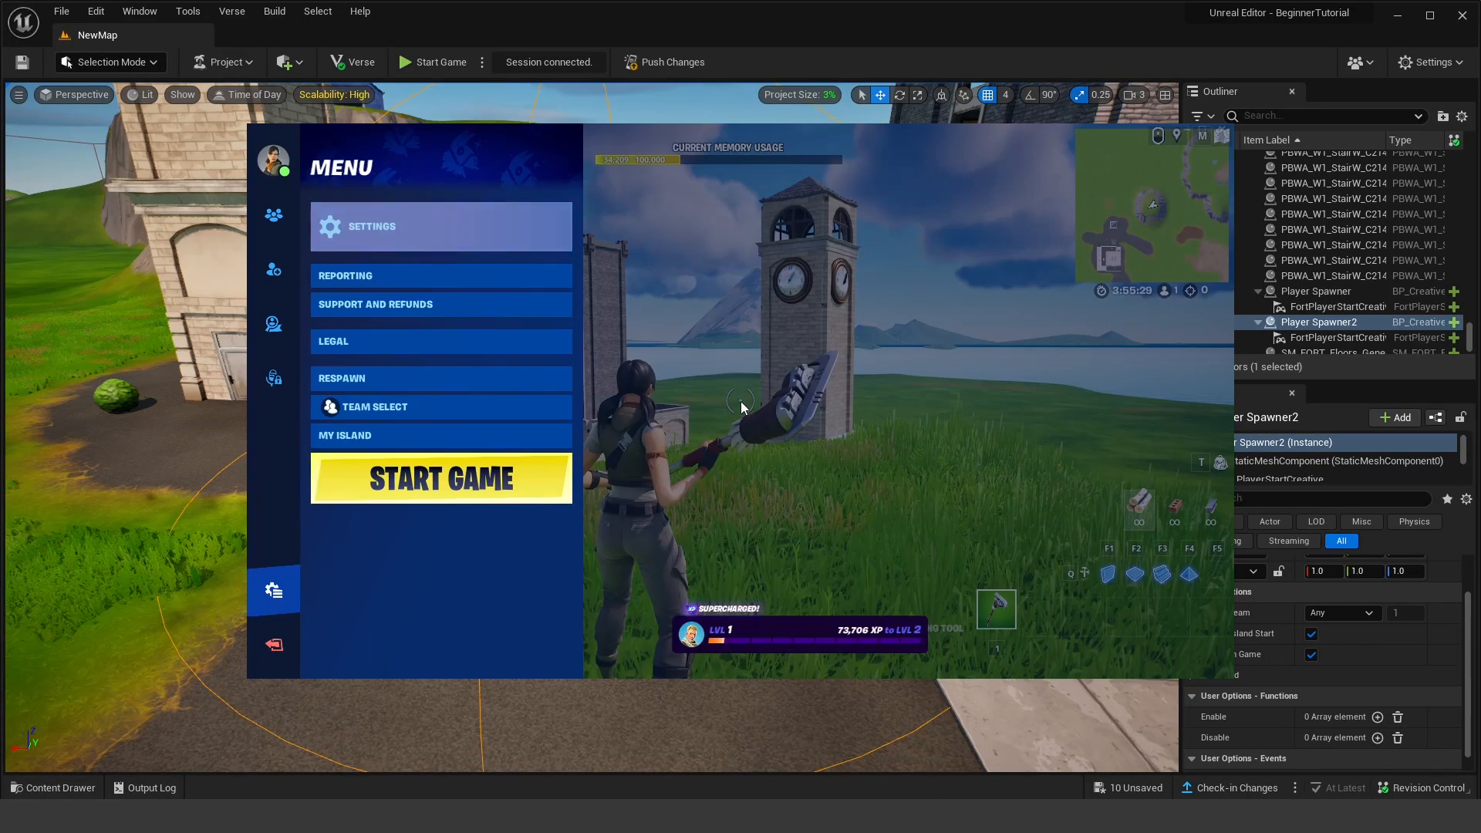
Step: Start the game from the edit session and playtest the route from the Player Spawner to the weapon spawners by the warehouse
click(478, 478)
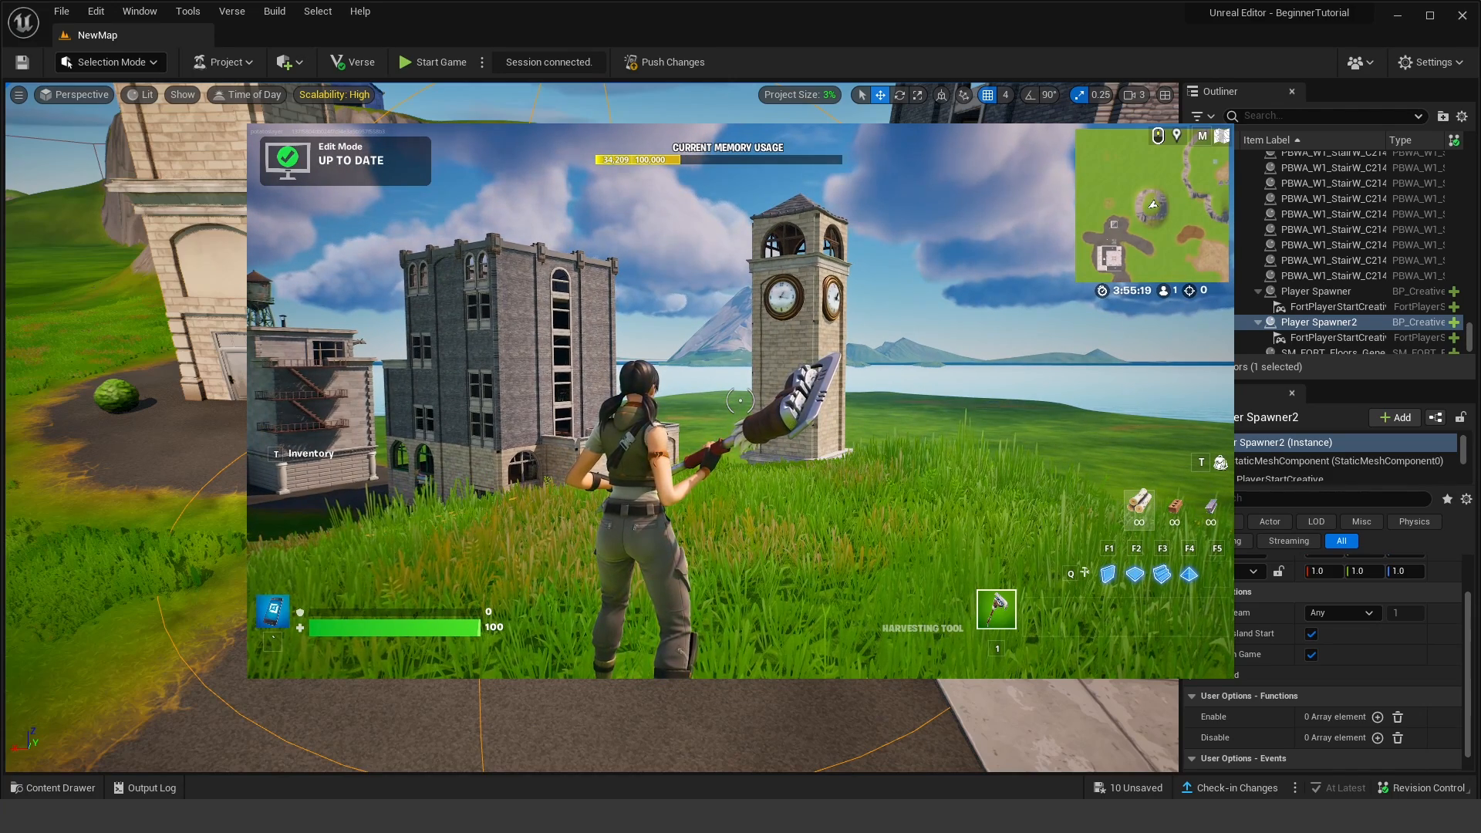
key(Escape)
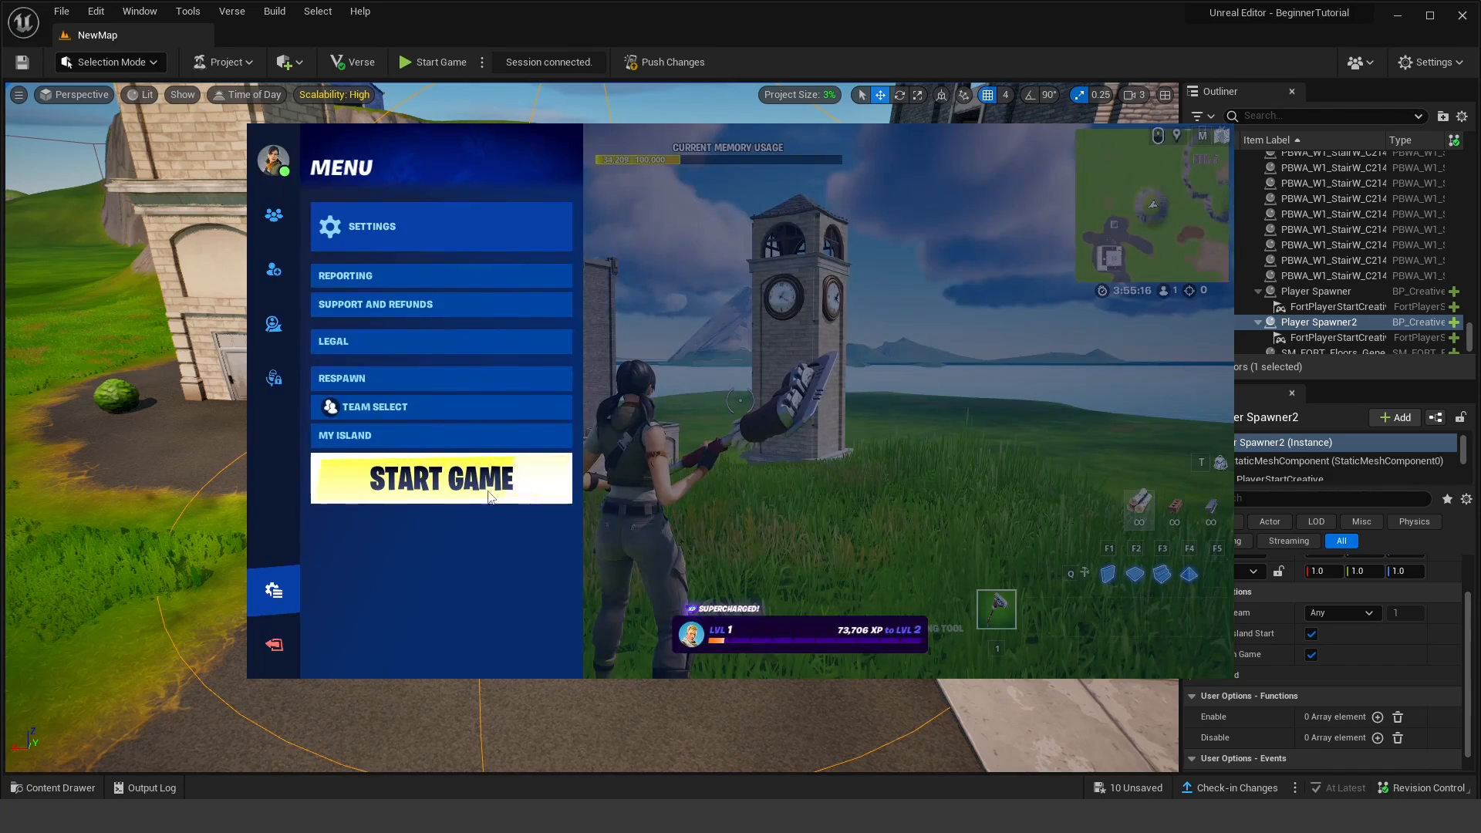
click(543, 498)
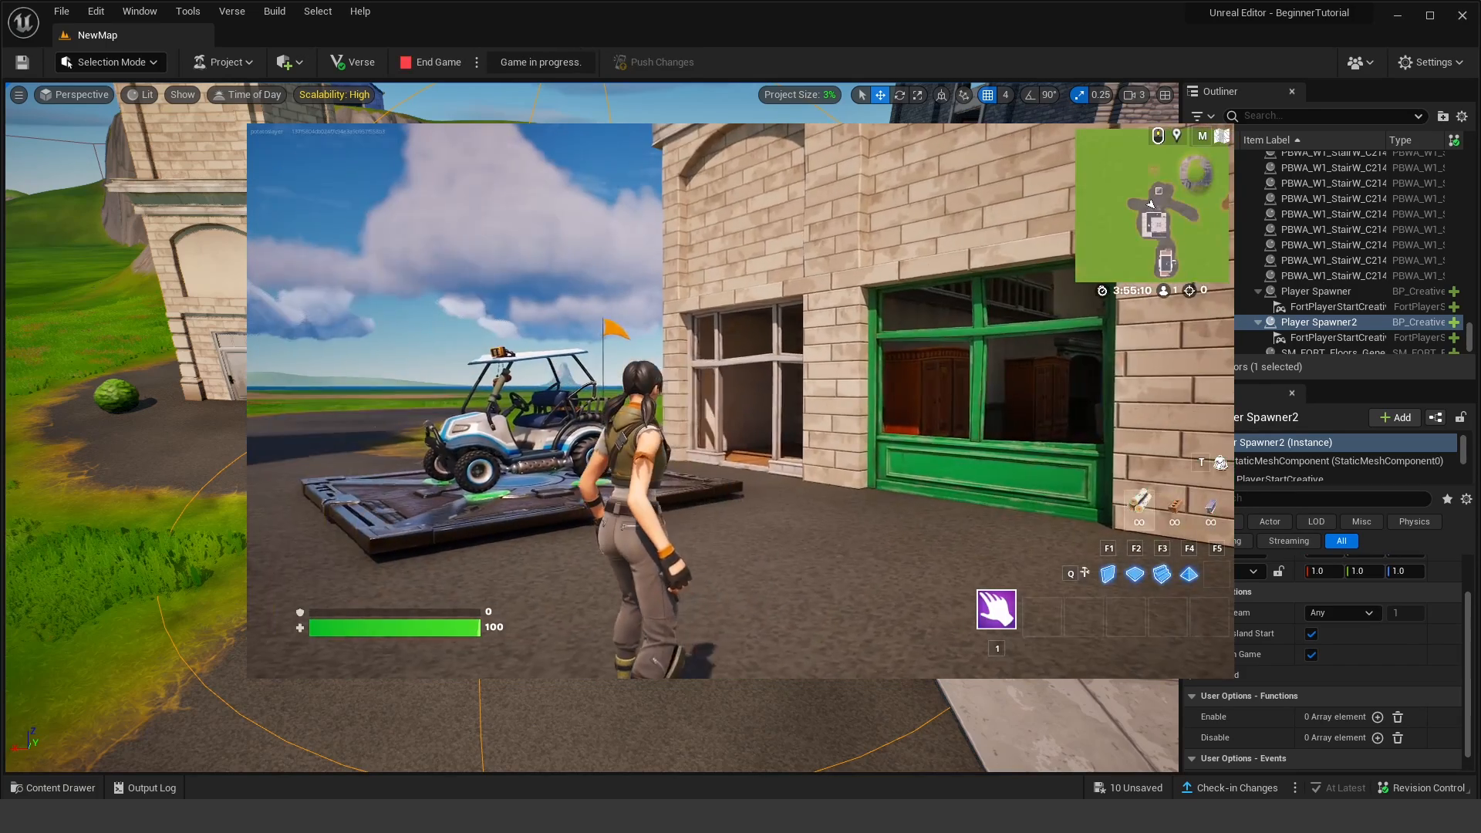
key(w)
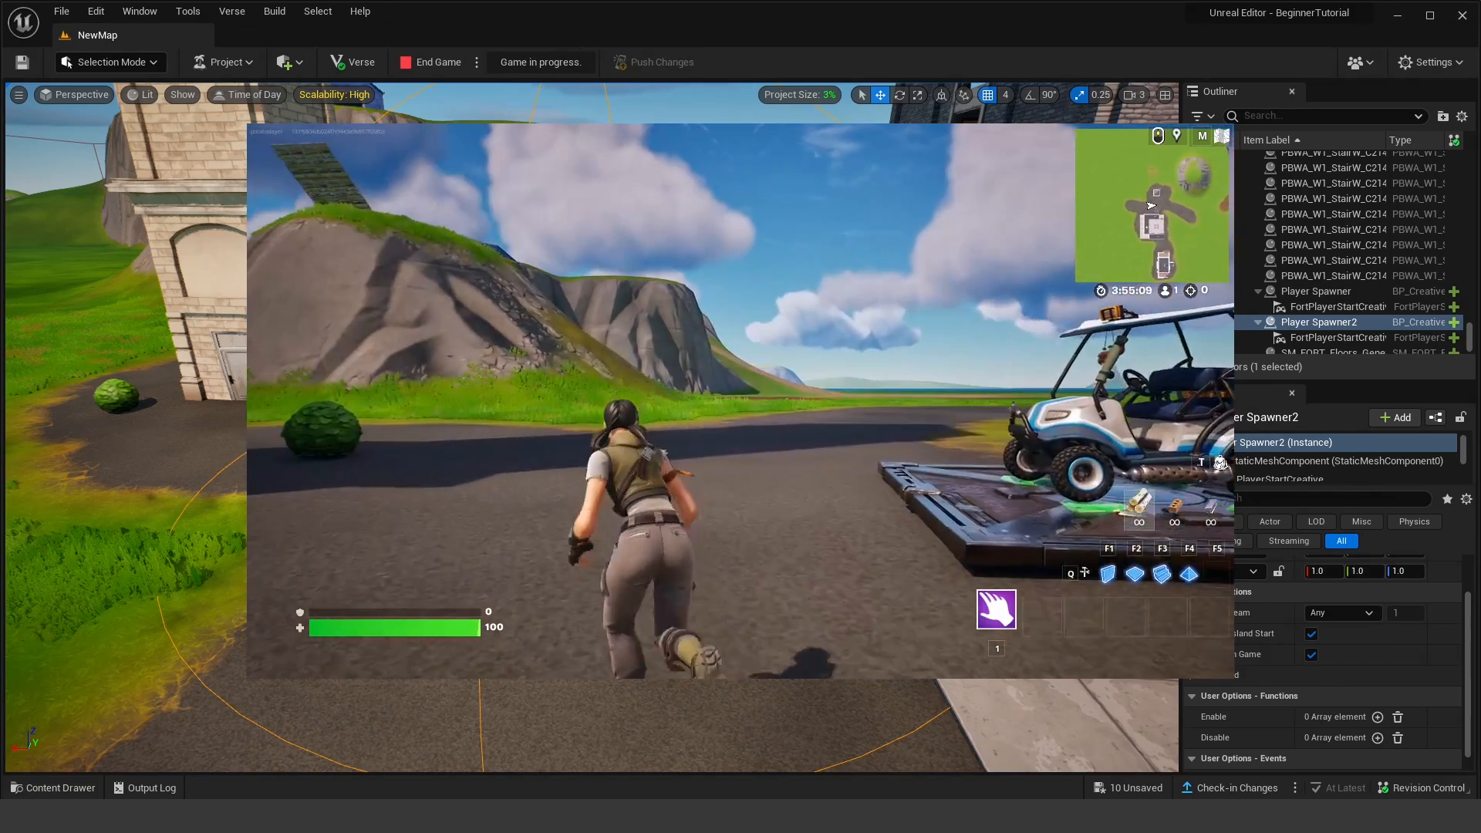
key(d)
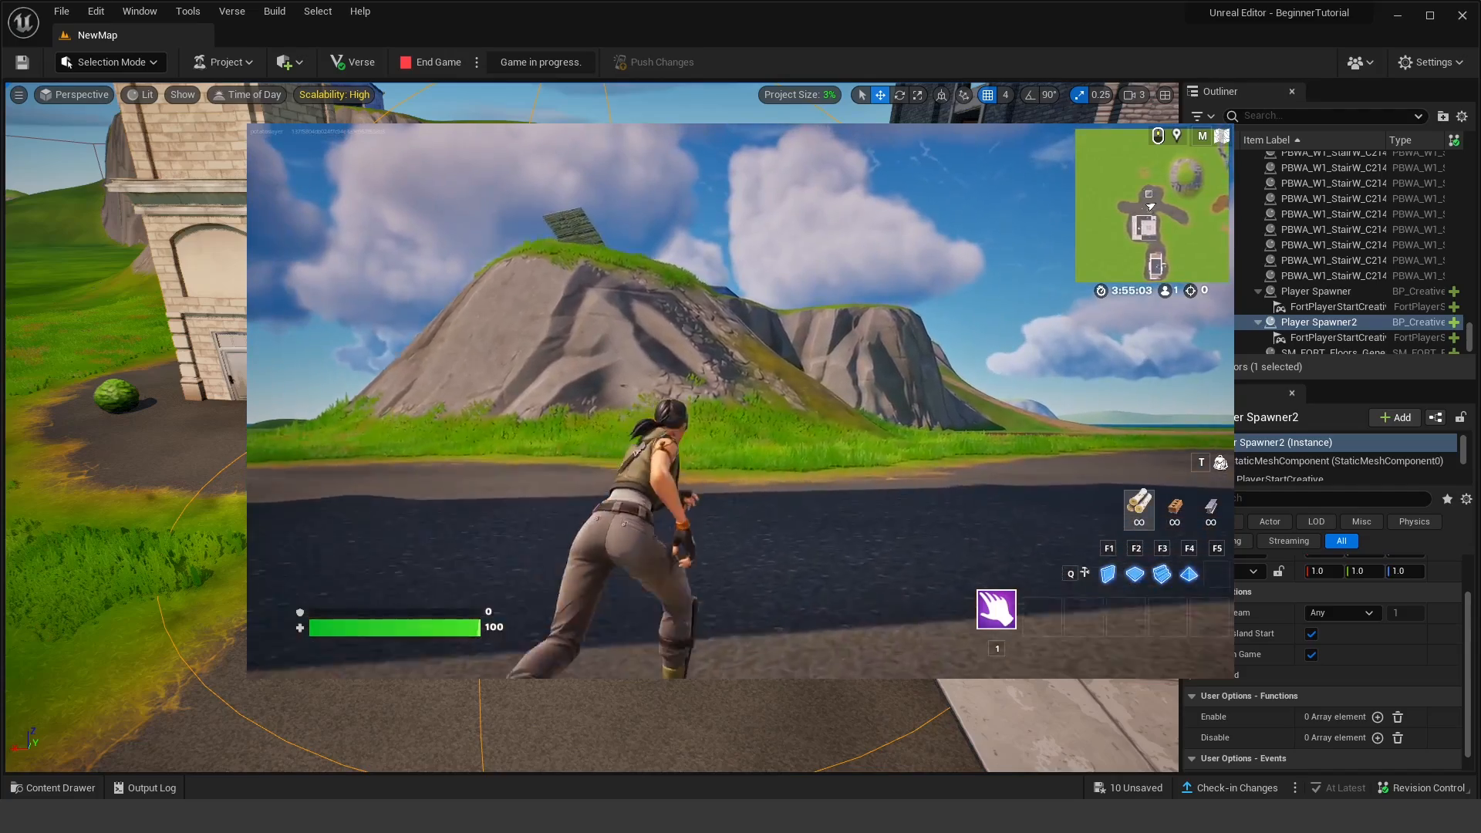
key(Tab)
key(Escape)
key(w)
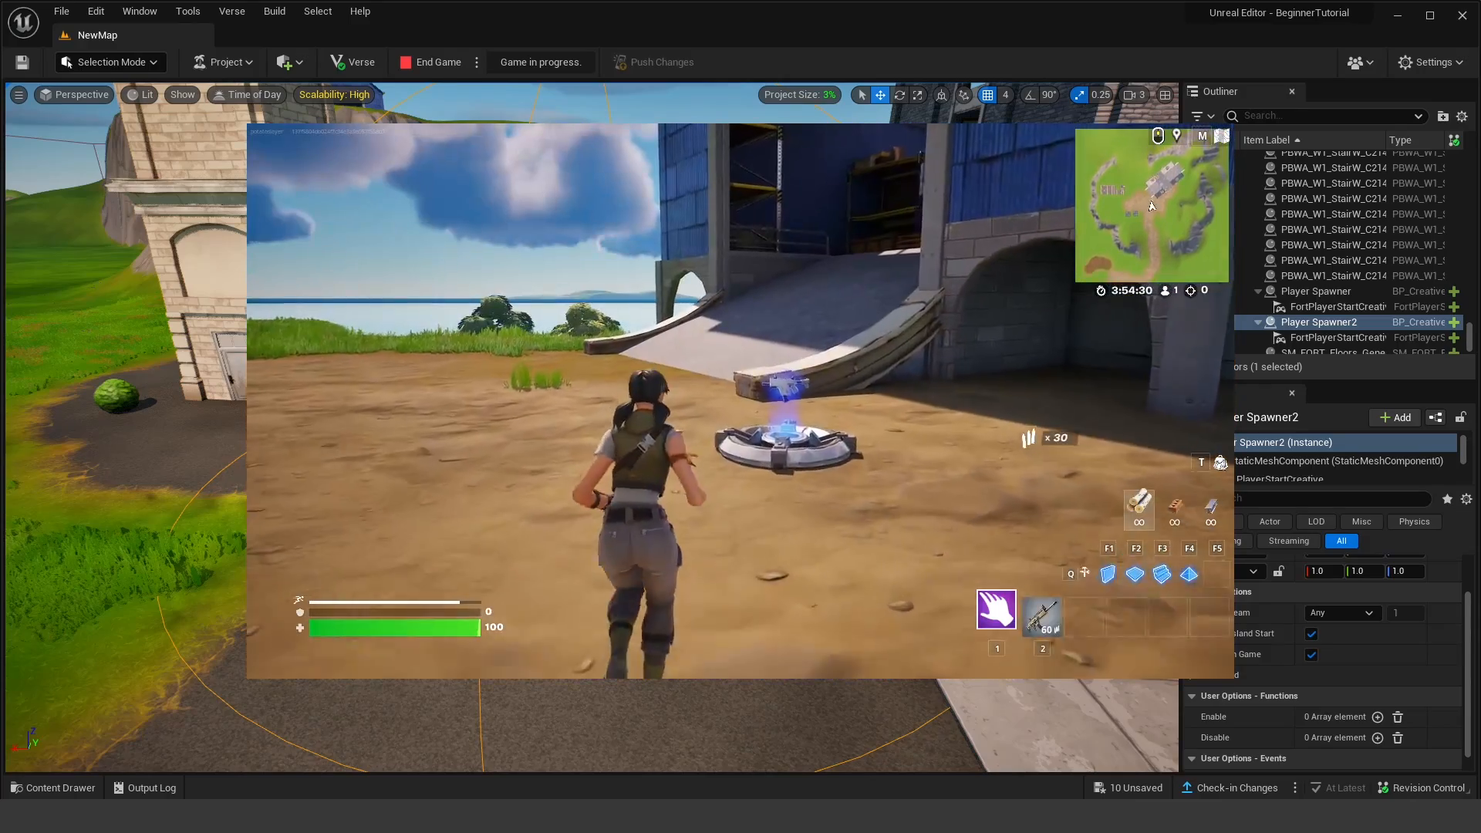
Step: Test the picked-up weapons by firing the Assault Rifle at the warehouse's blue wall and equipping the Burst SMG
key(2)
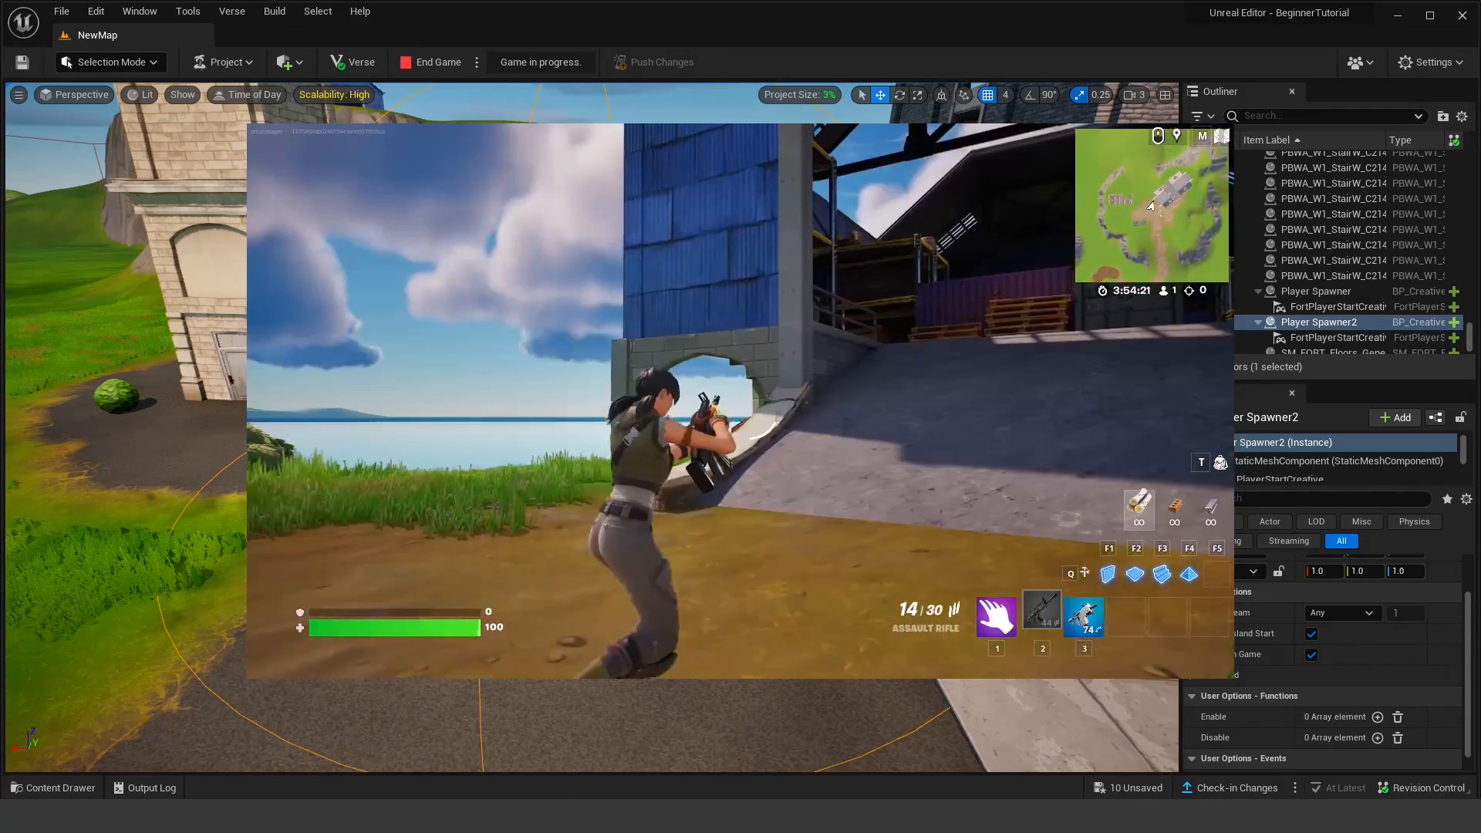
right_click(741, 401)
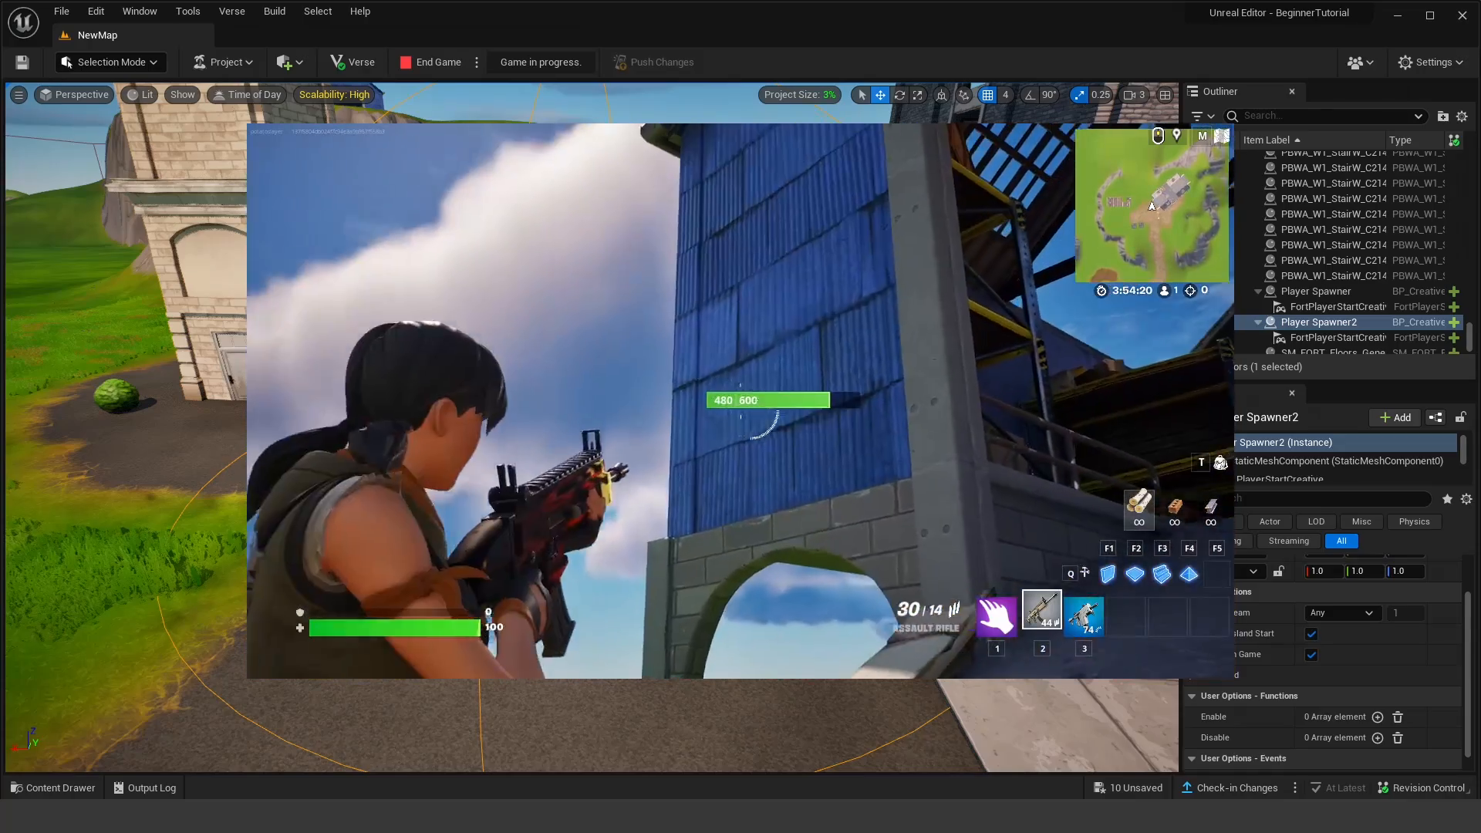
click(740, 401)
right_click(740, 401)
click(740, 401)
click(740, 401)
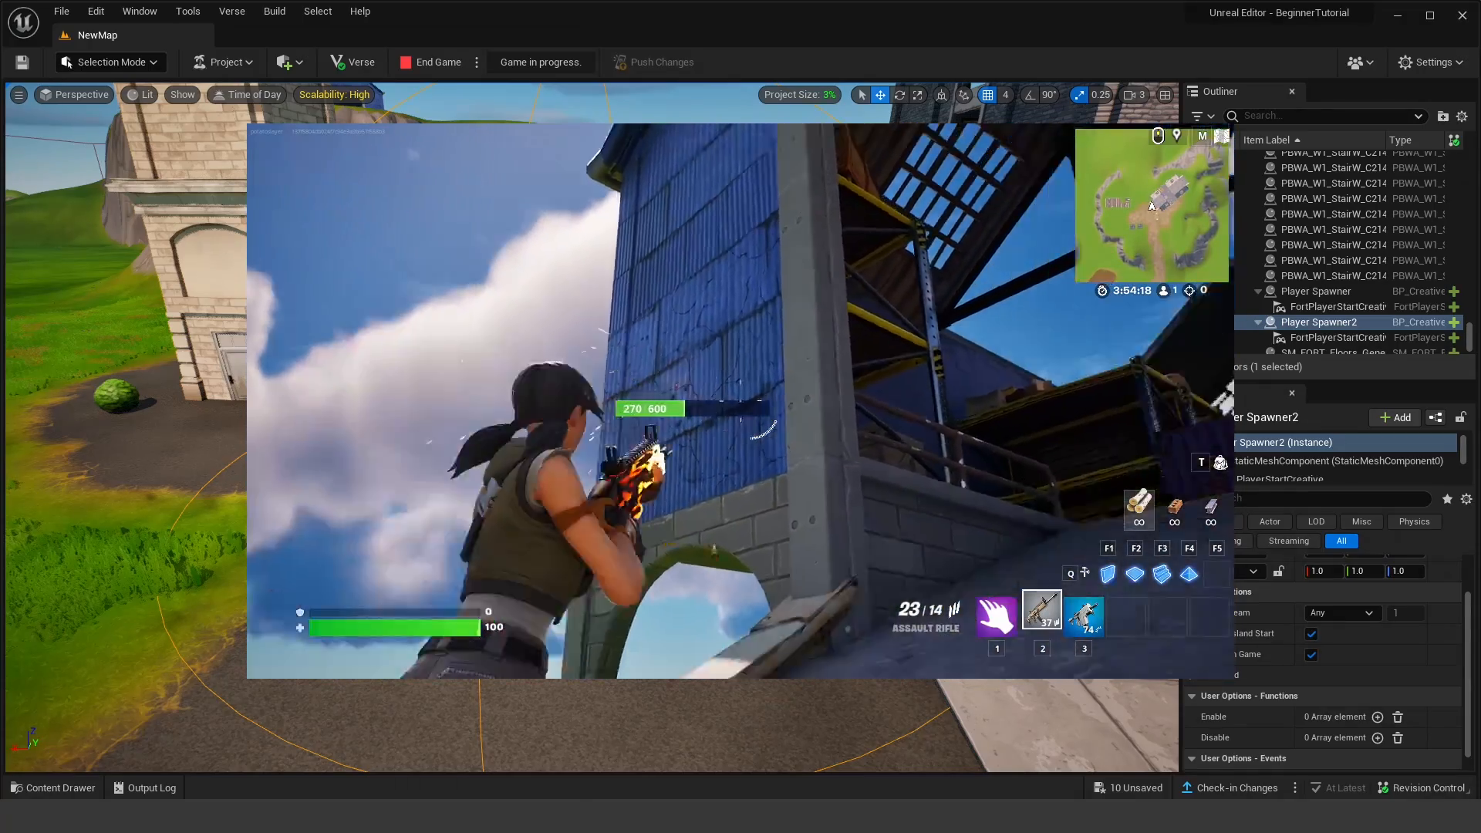
key(w)
key(3)
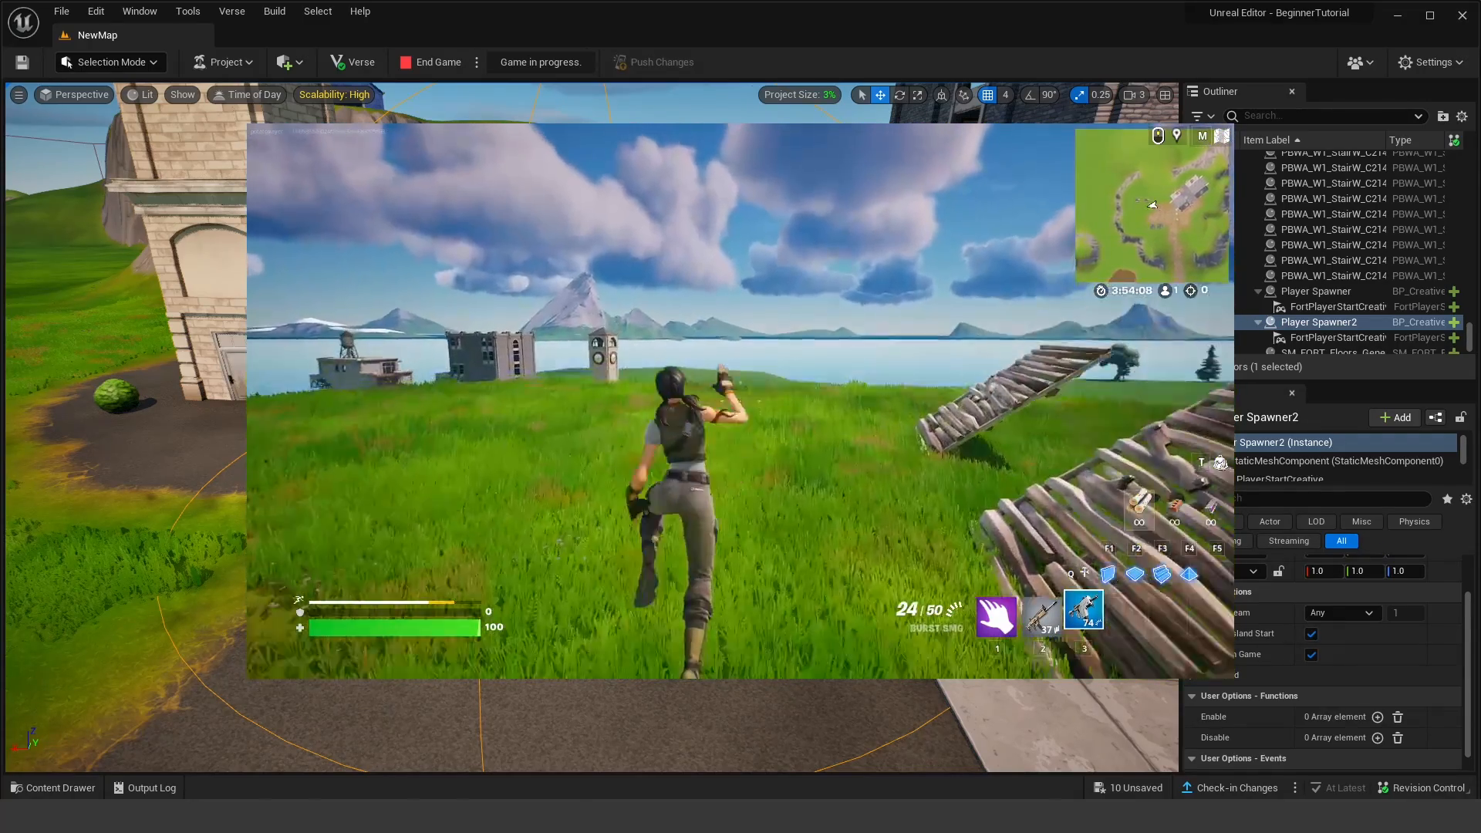
Step: End the running game and close the Fortnite client to disconnect the session
key(Escape)
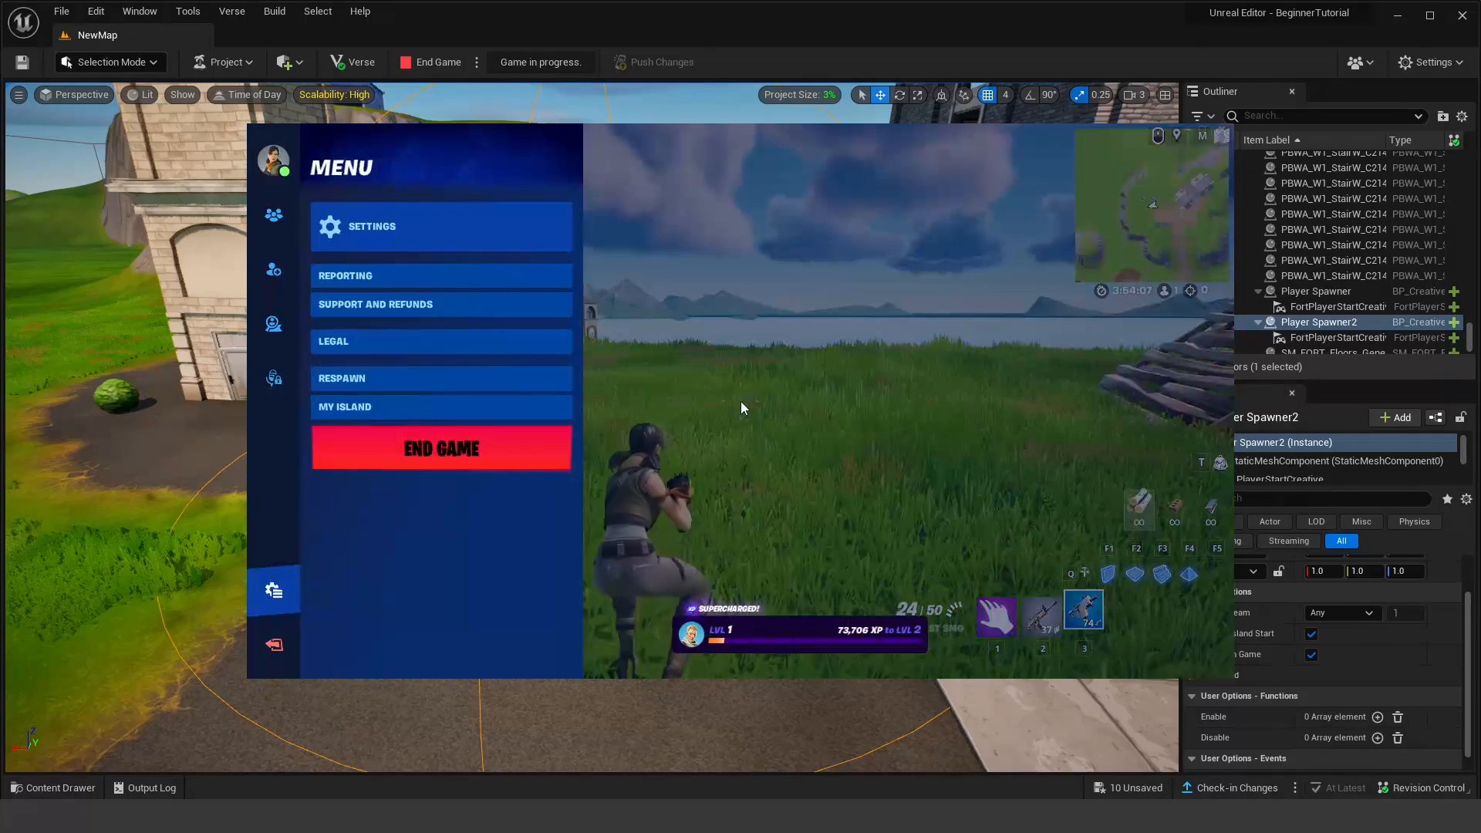
click(526, 449)
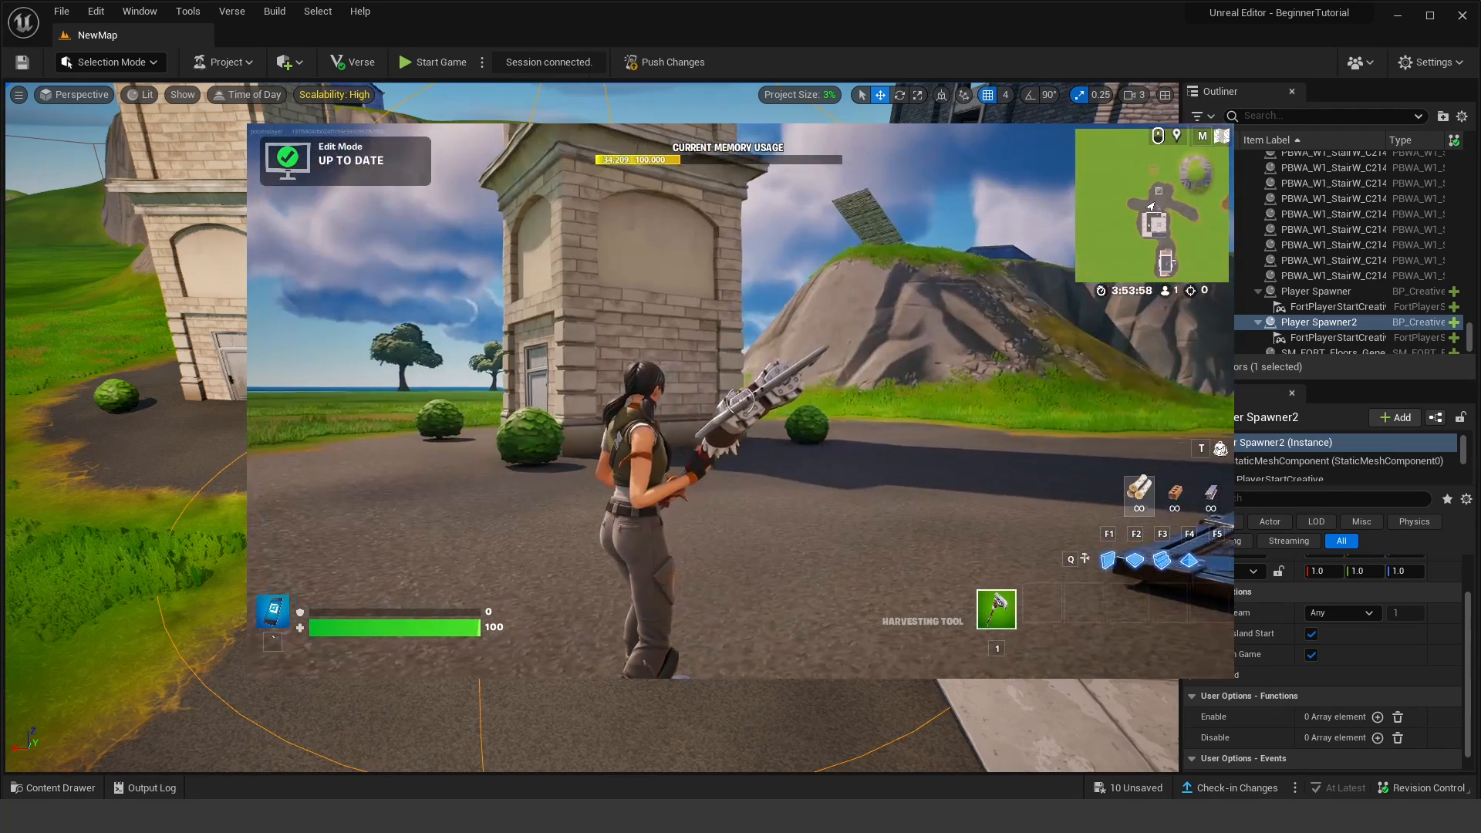
key(Escape)
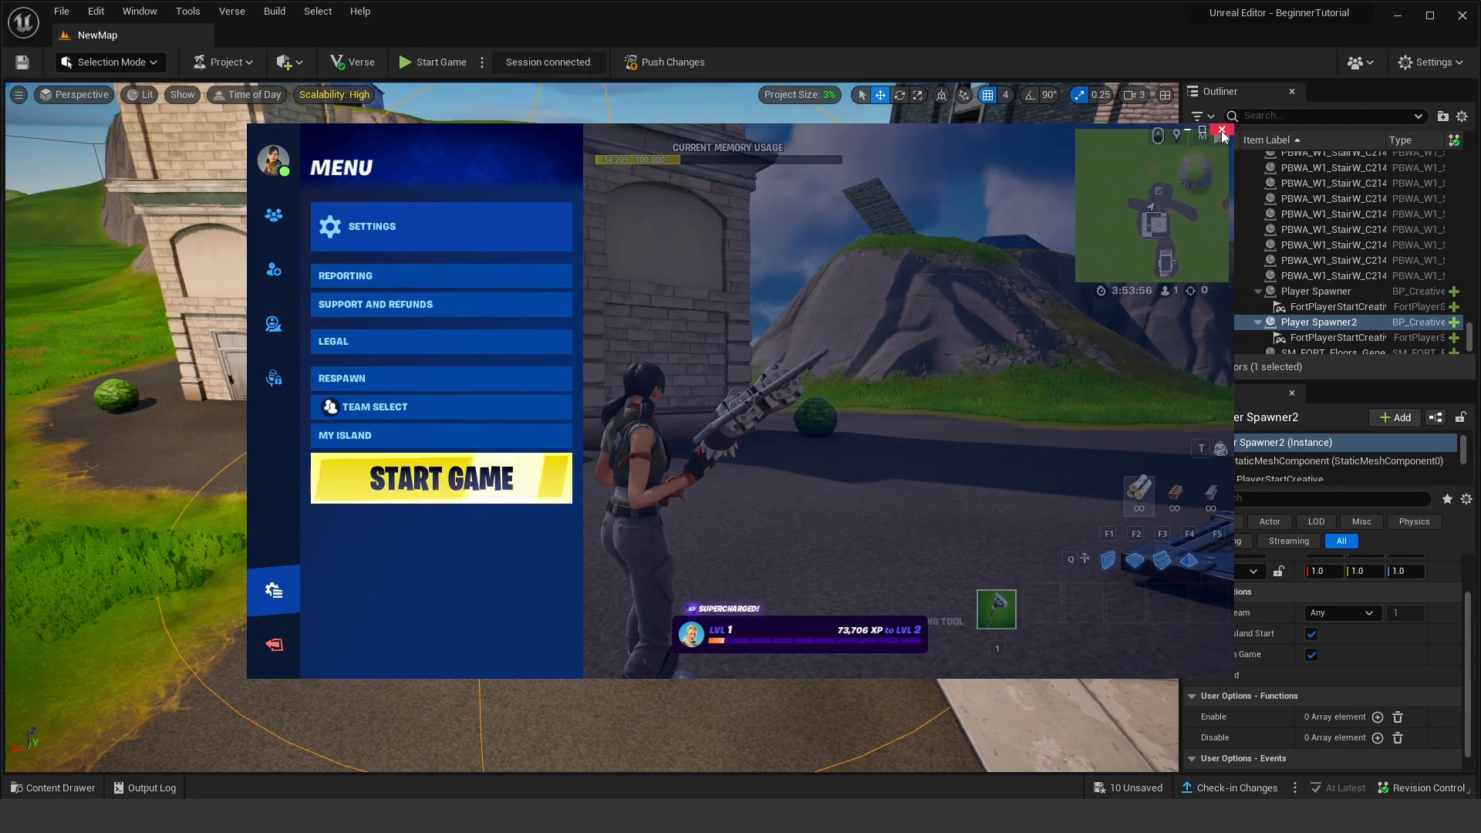
click(1222, 131)
click(692, 517)
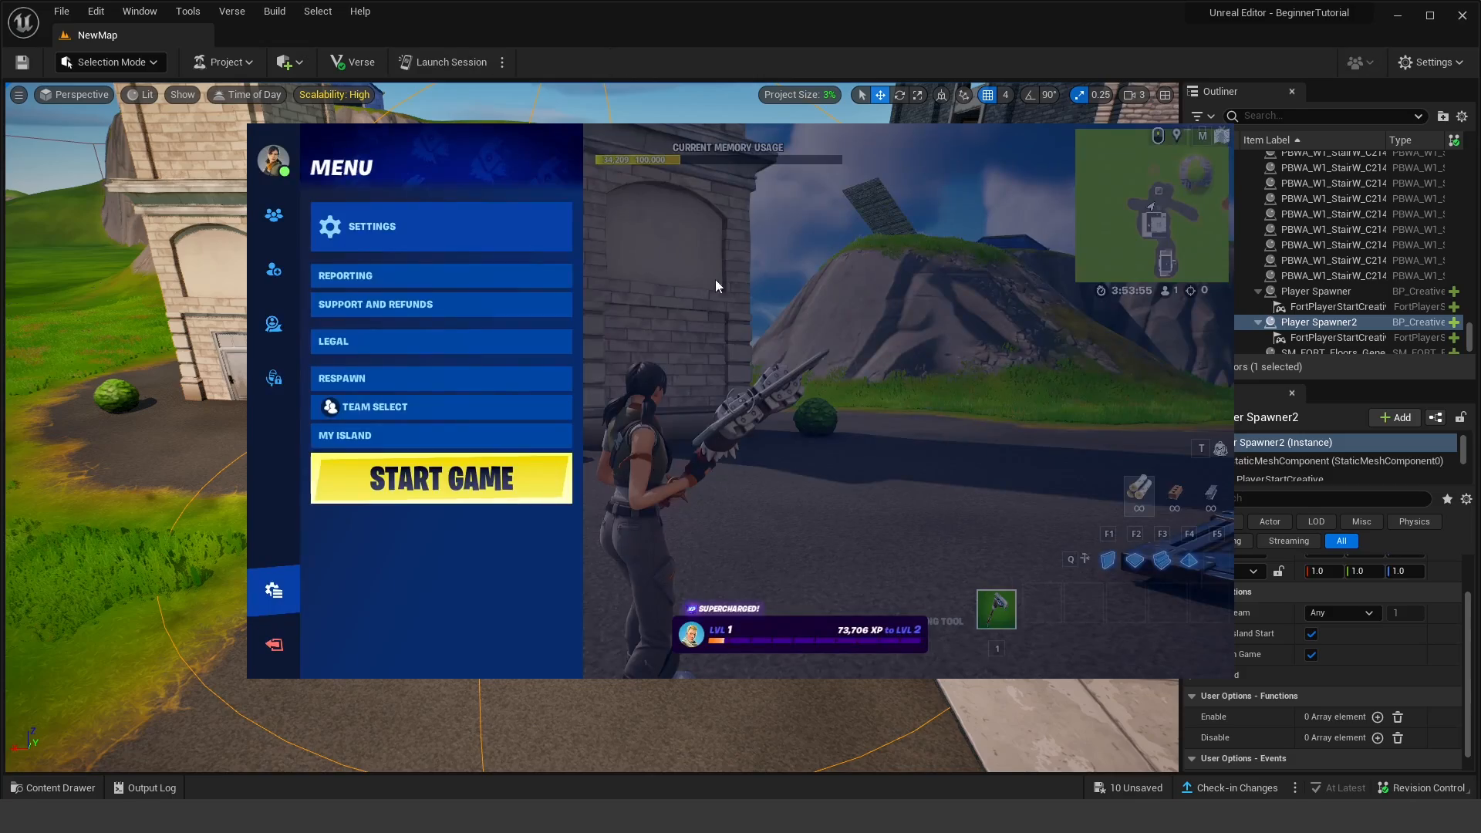
Step: Delete the two loose wooden stair pieces beside the long ramp on the grassy hill
scroll(819, 261, down, 15)
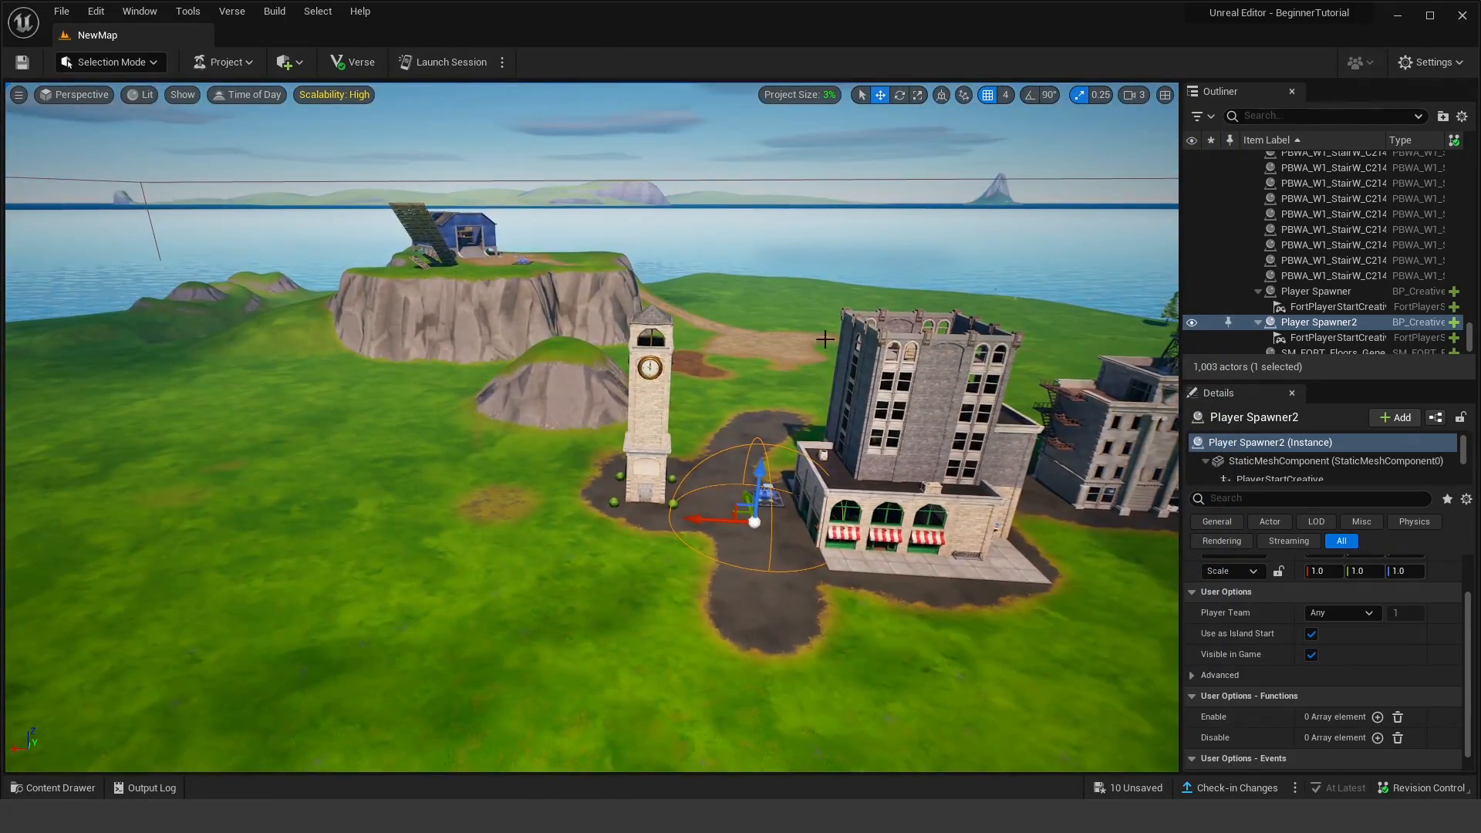
key(w)
right_drag(820, 334, 720, 383)
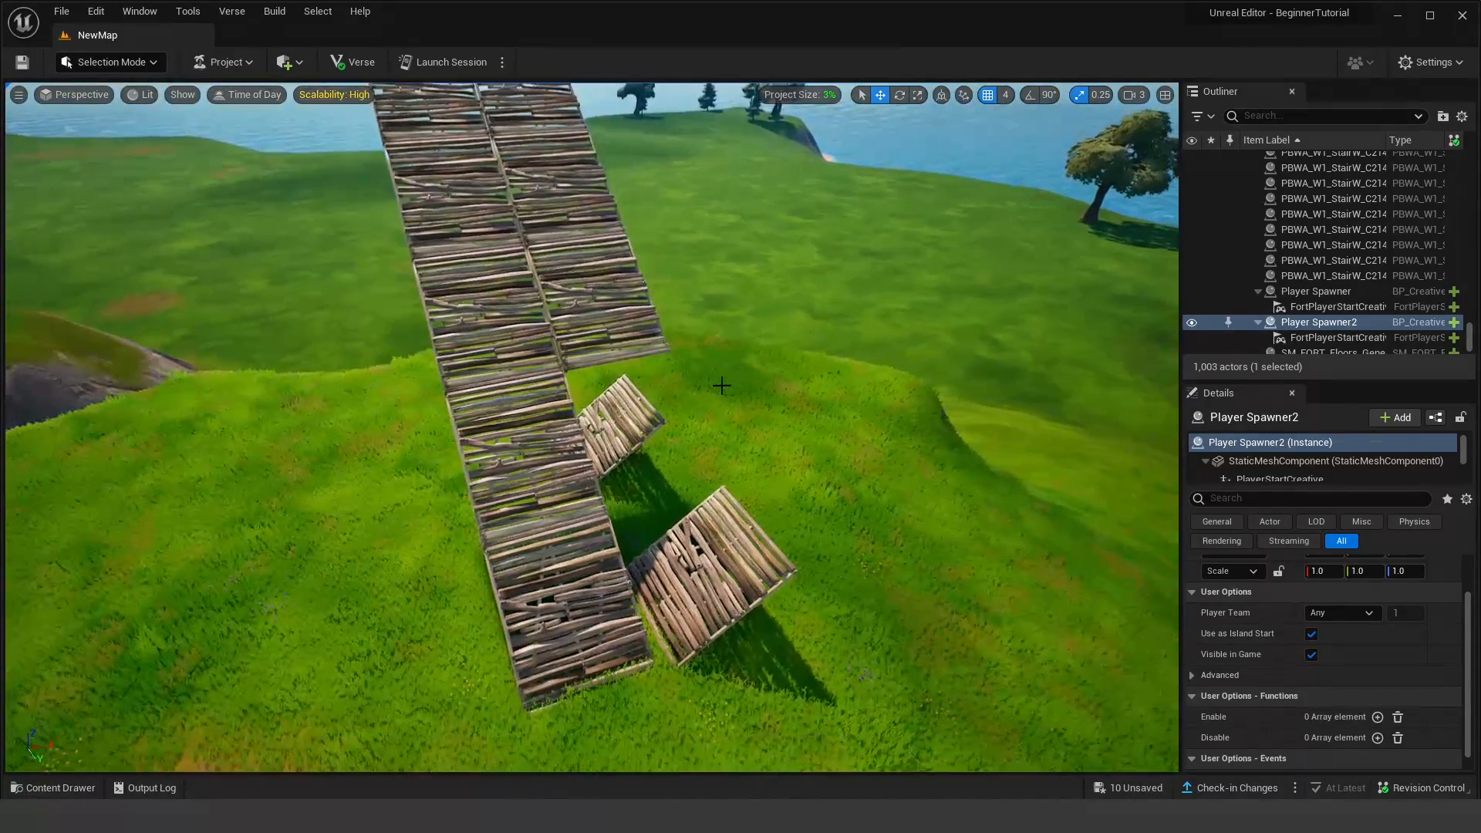
click(565, 418)
key(f)
click(617, 397)
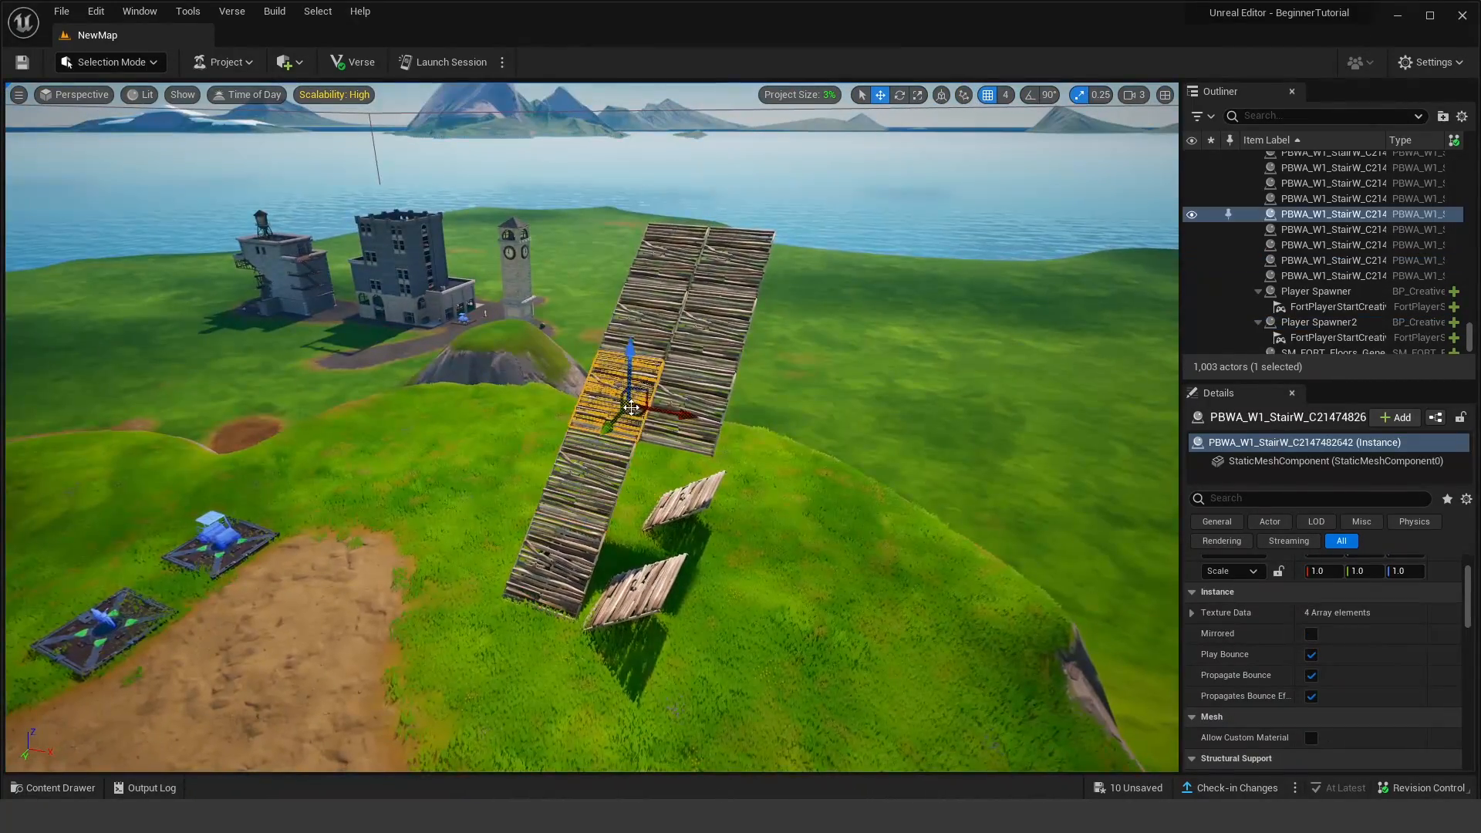
click(662, 369)
click(659, 316)
click(707, 305)
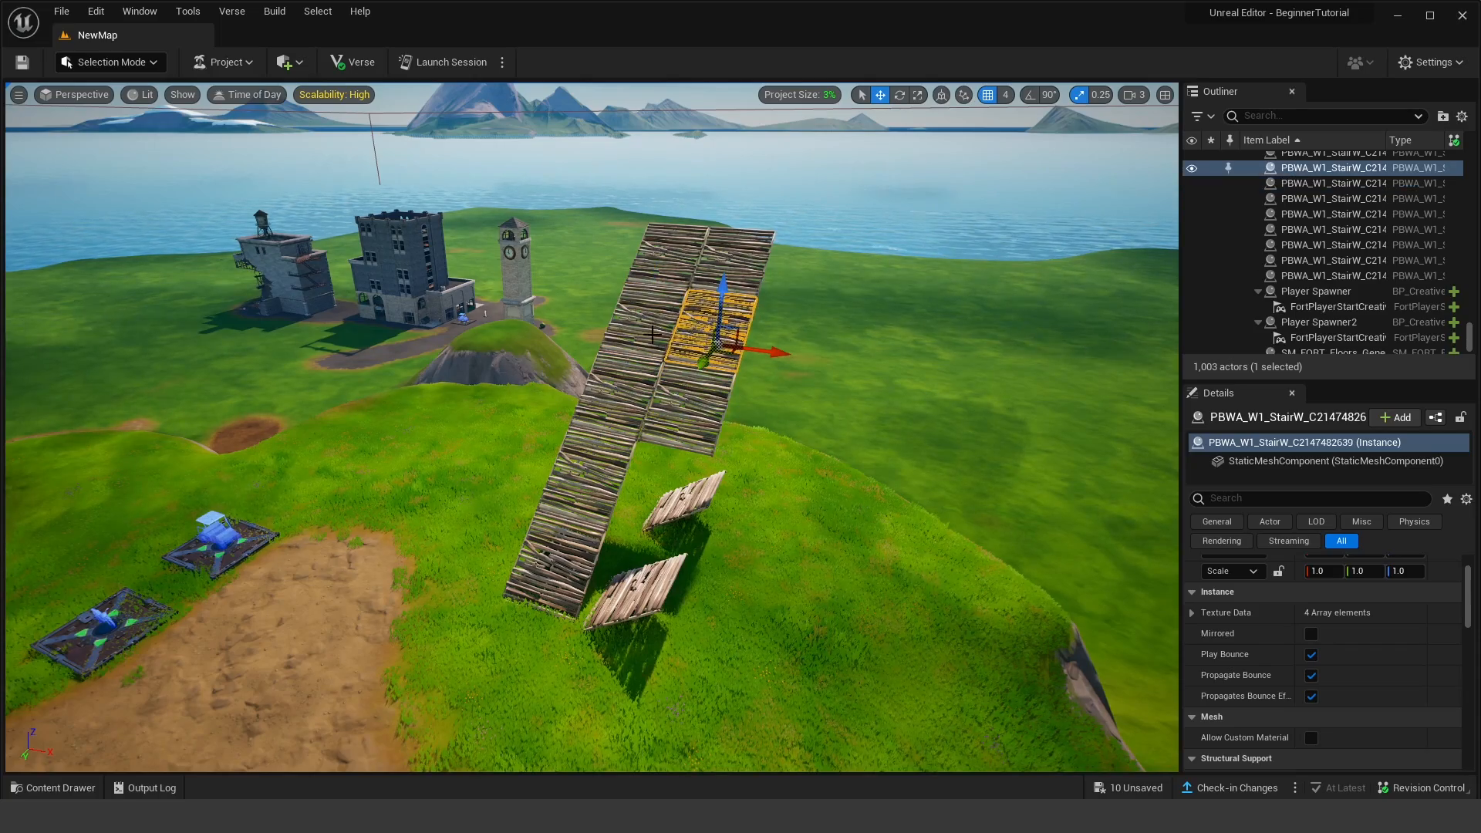
right_drag(709, 509, 762, 627)
click(744, 562)
key(Delete)
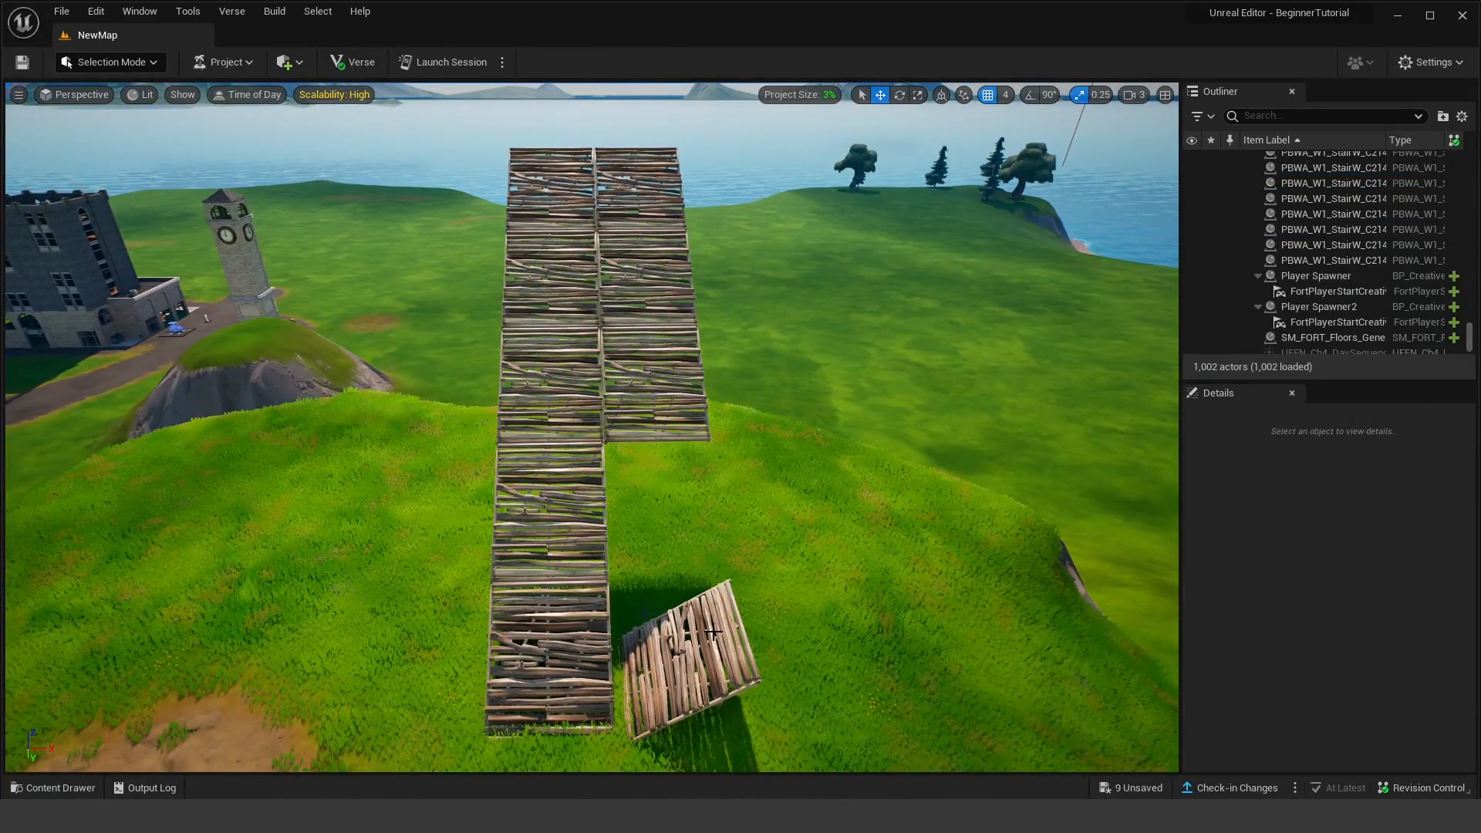
click(713, 633)
click(714, 611)
key(Delete)
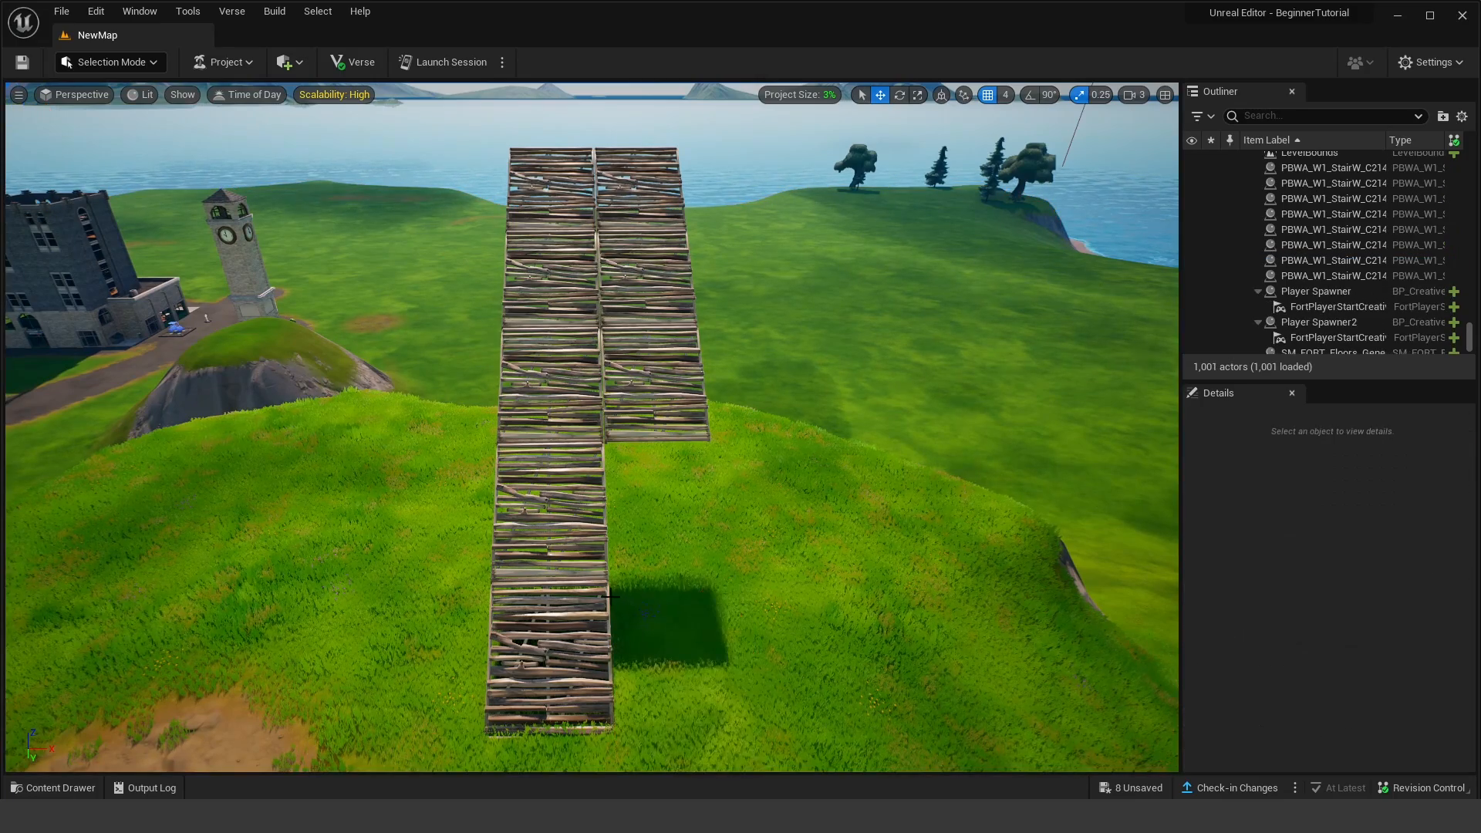
Step: Delete the lower four stair pieces of the long wooden ramp
click(578, 610)
key(Delete)
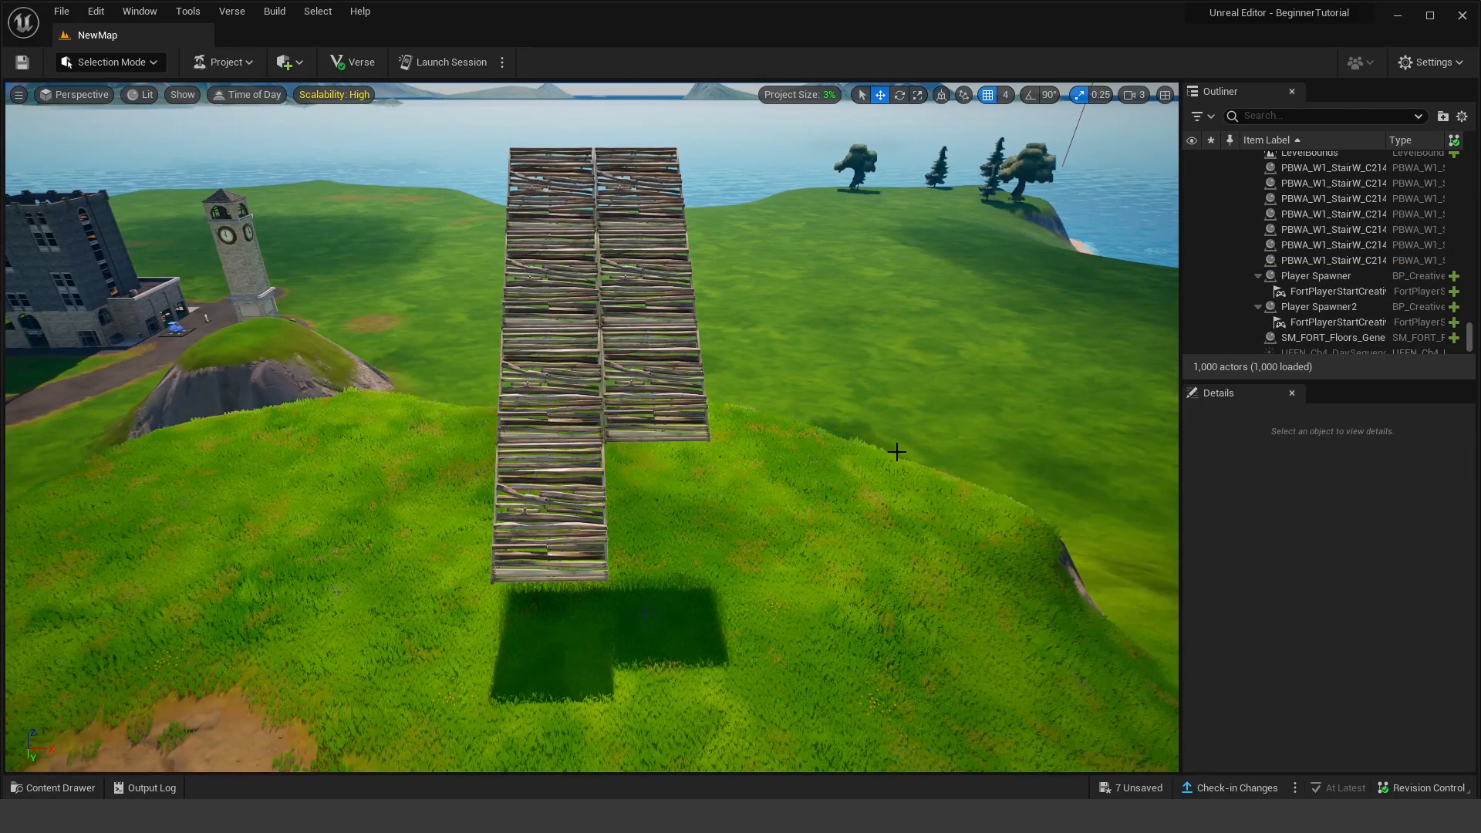
right_drag(896, 452, 852, 433)
click(765, 439)
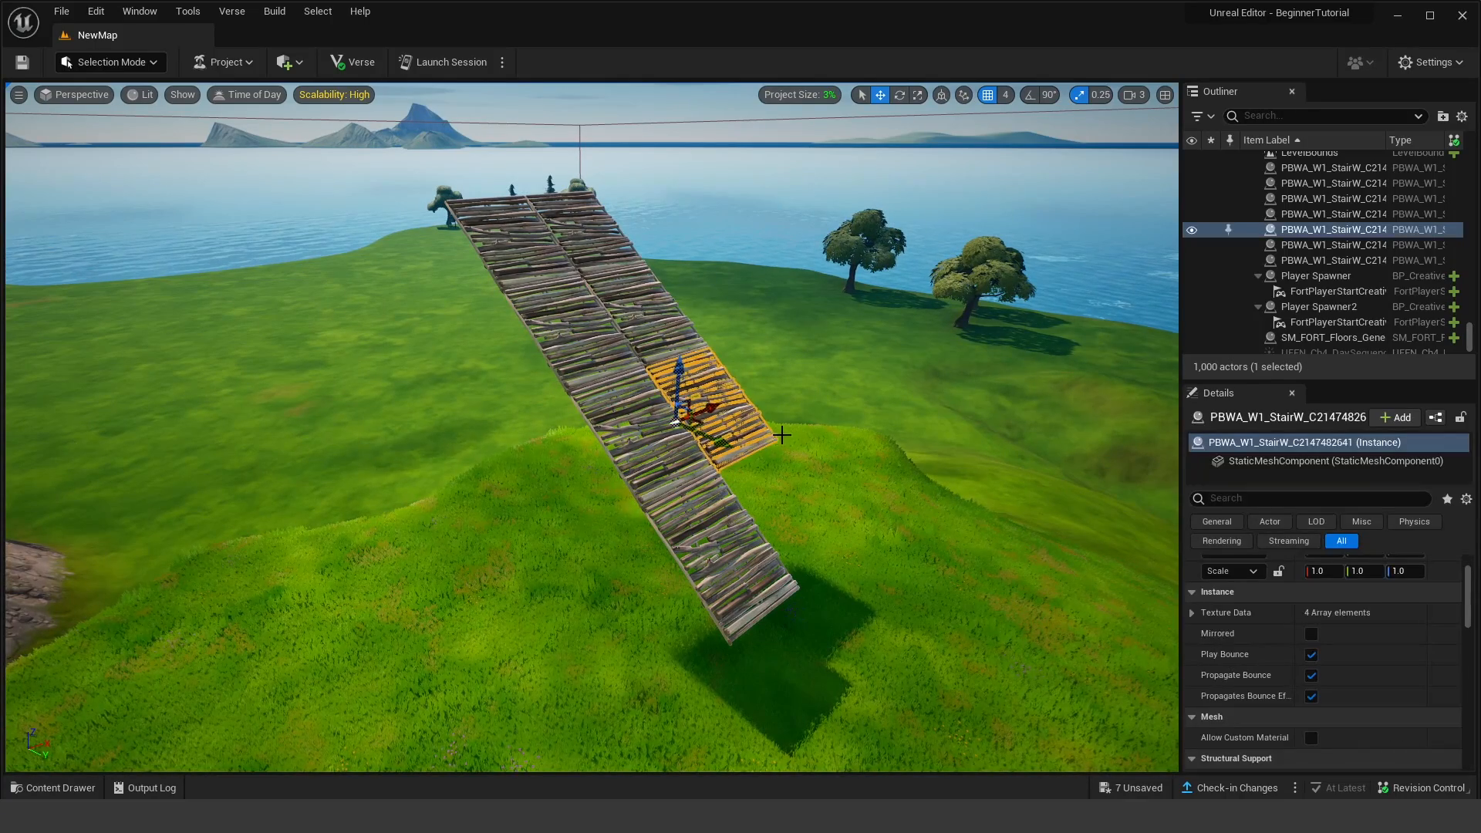
key(Delete)
click(734, 505)
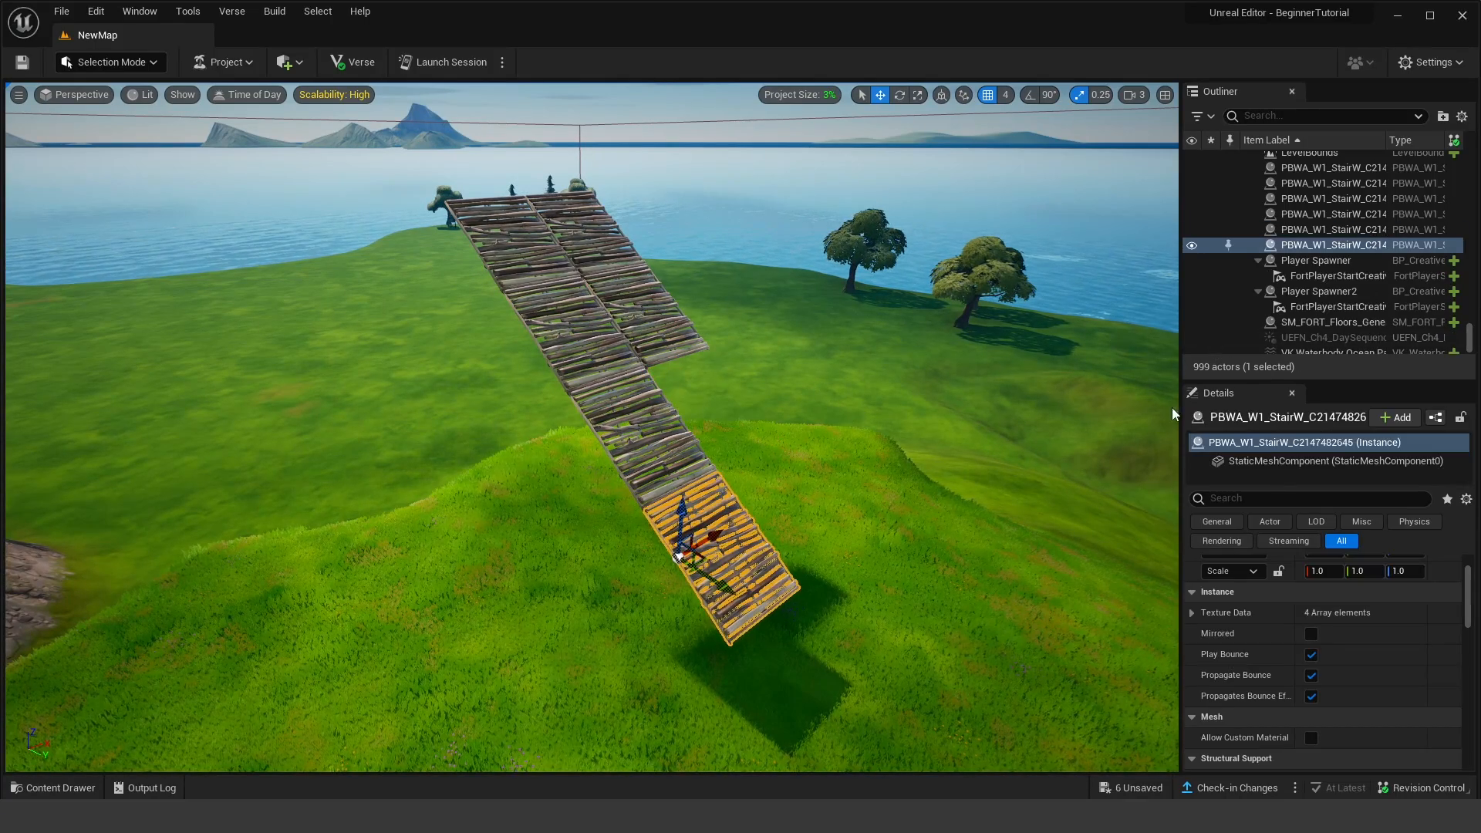
key(Delete)
click(656, 435)
key(Delete)
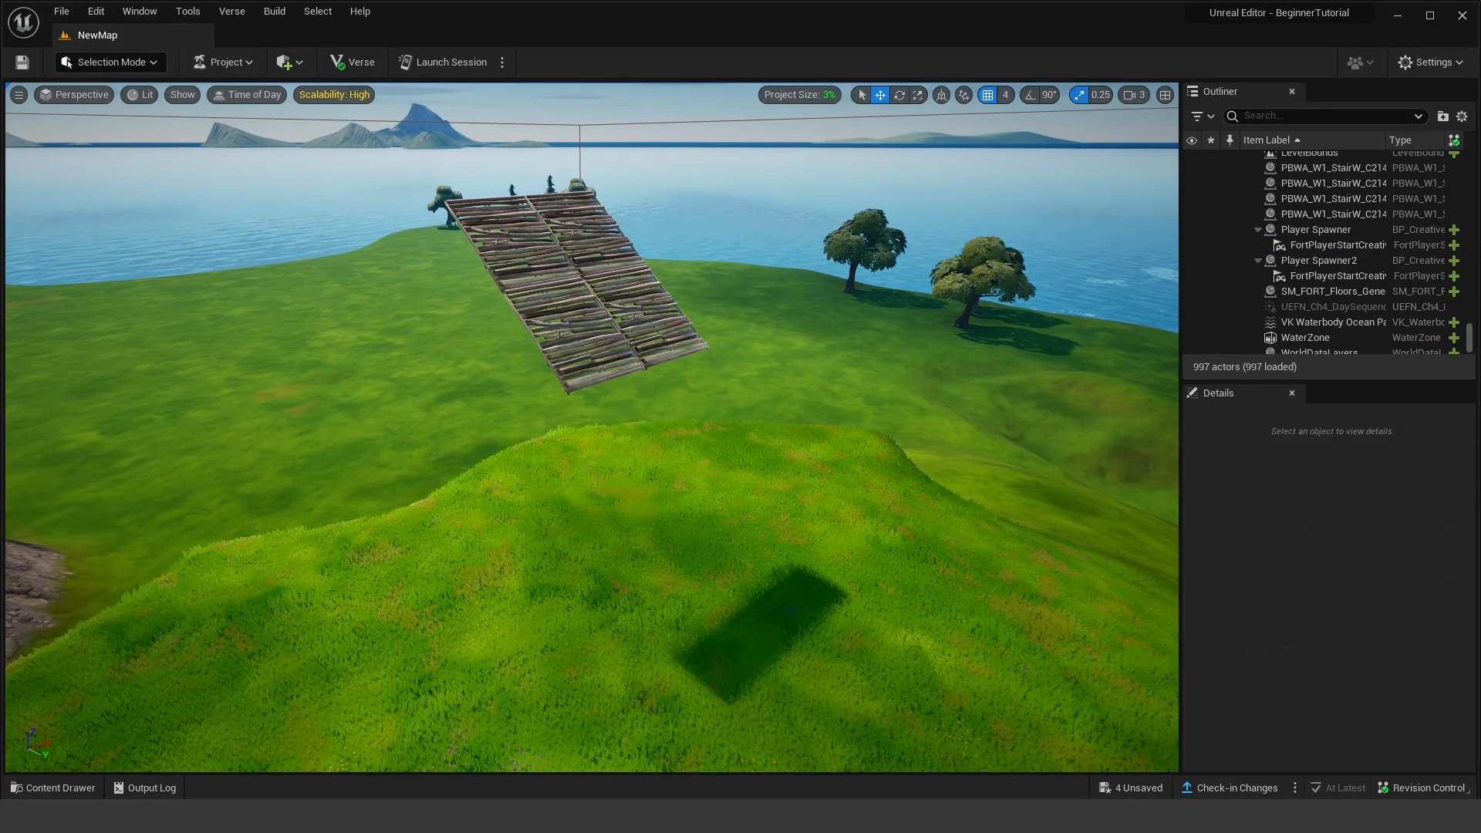
Step: Delete the remaining four floating wooden stair pieces and save the level
click(613, 335)
key(Delete)
click(621, 312)
key(Delete)
click(544, 239)
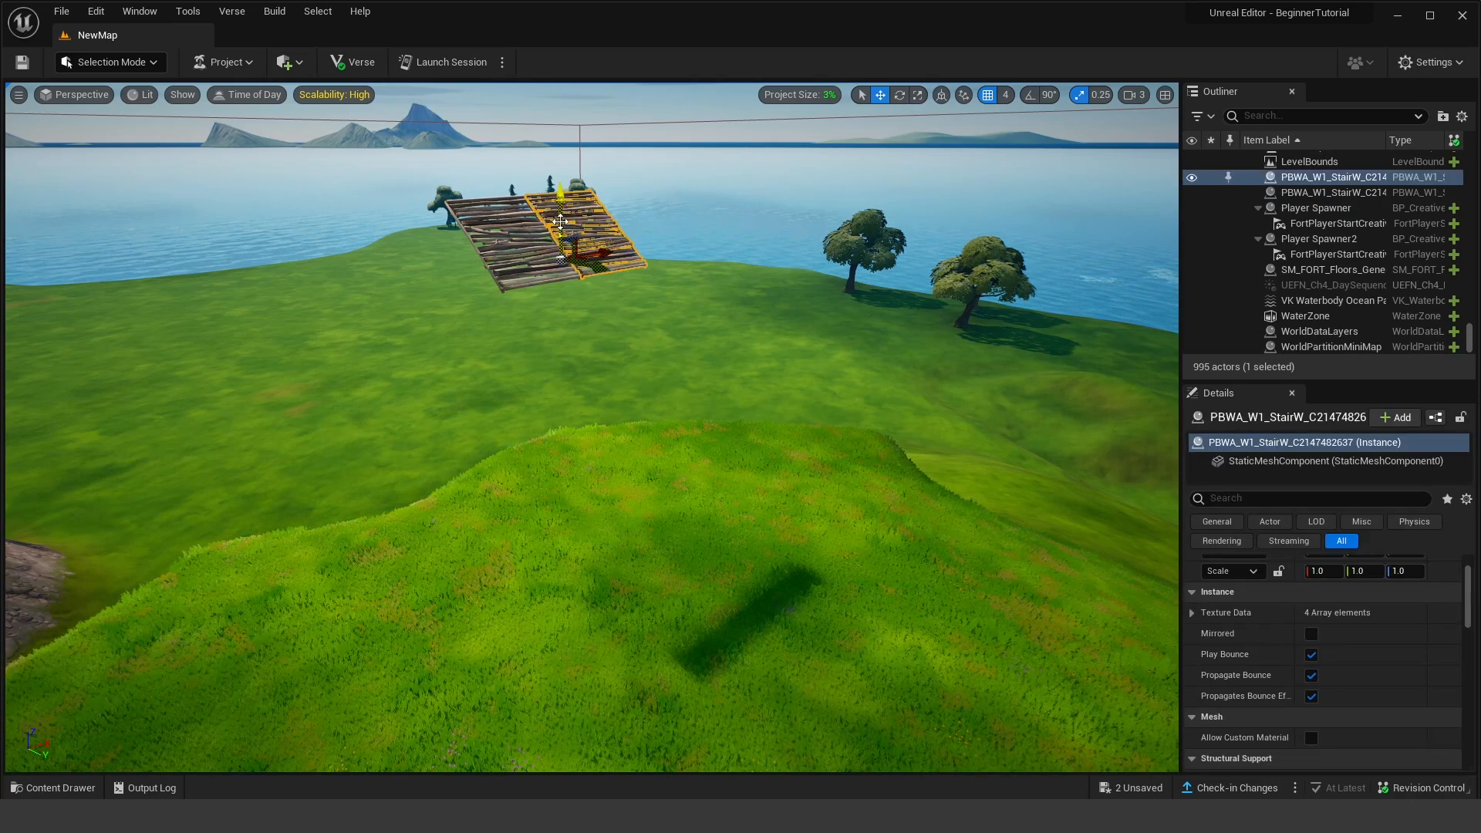
key(Delete)
click(535, 234)
key(Delete)
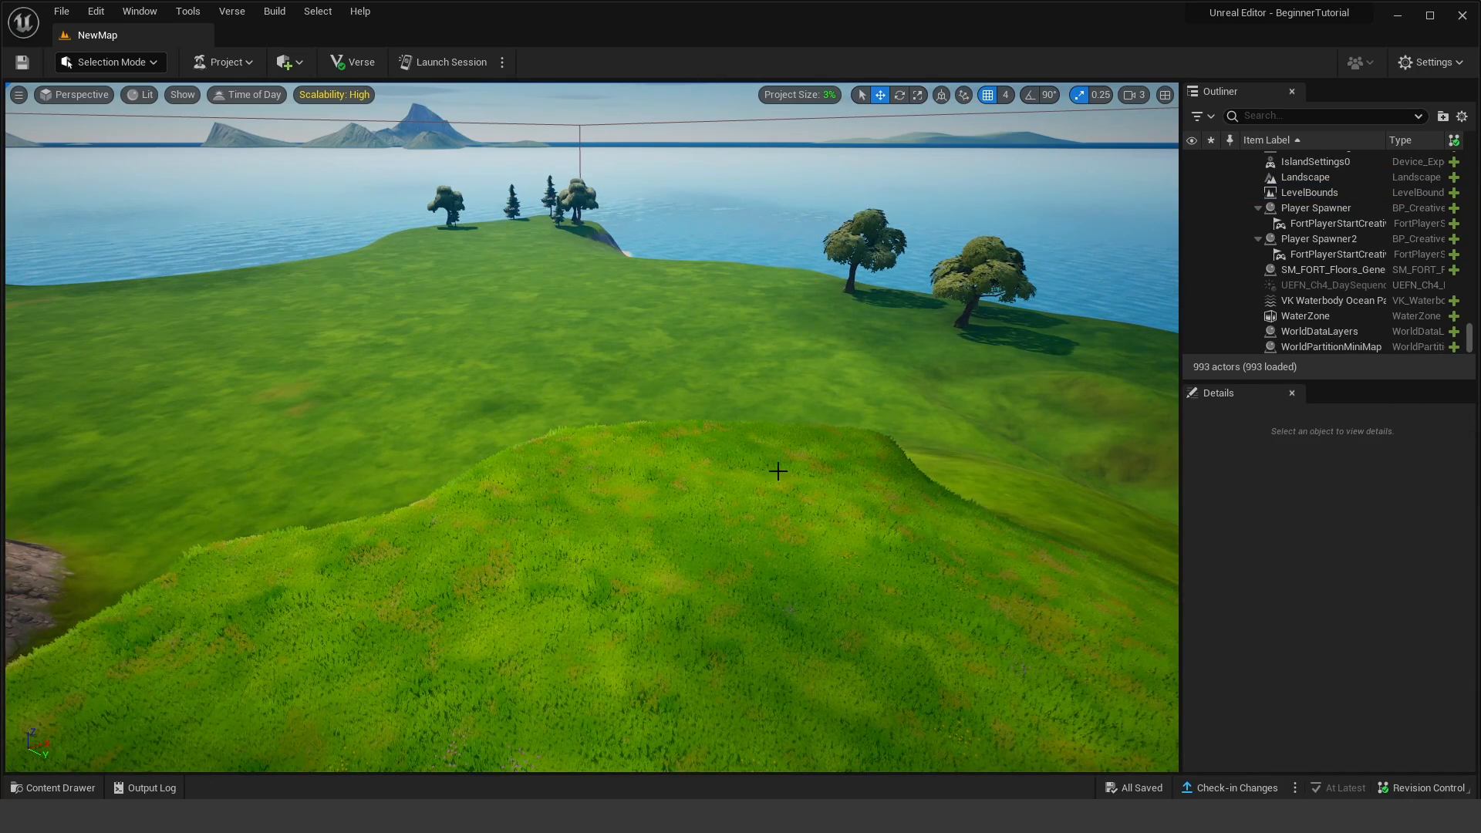
click(23, 67)
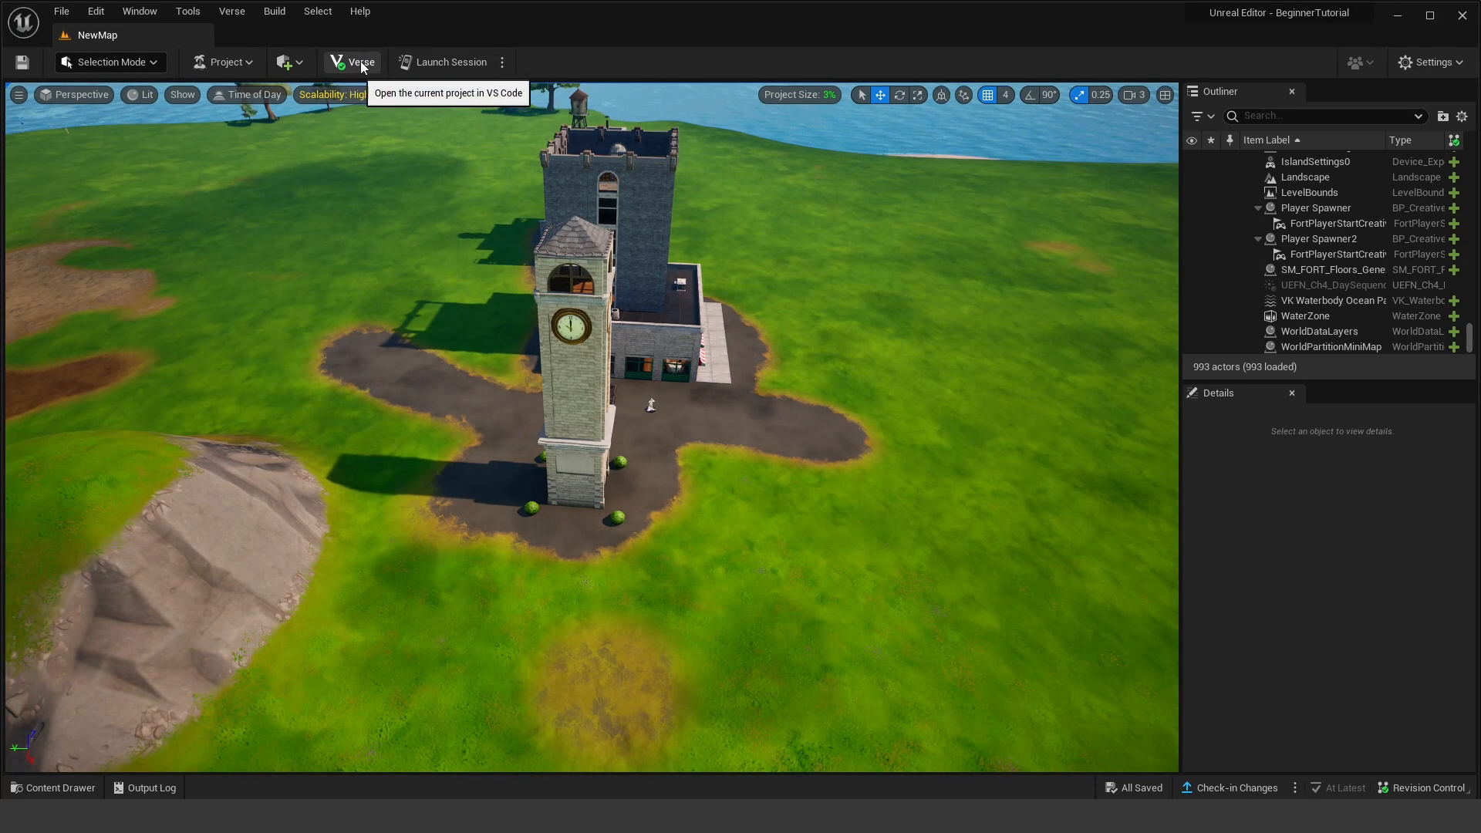
Step: Download the Windows installer for Visual Studio Code, run its setup past the license agreement, and exit at the additional tasks
click(357, 68)
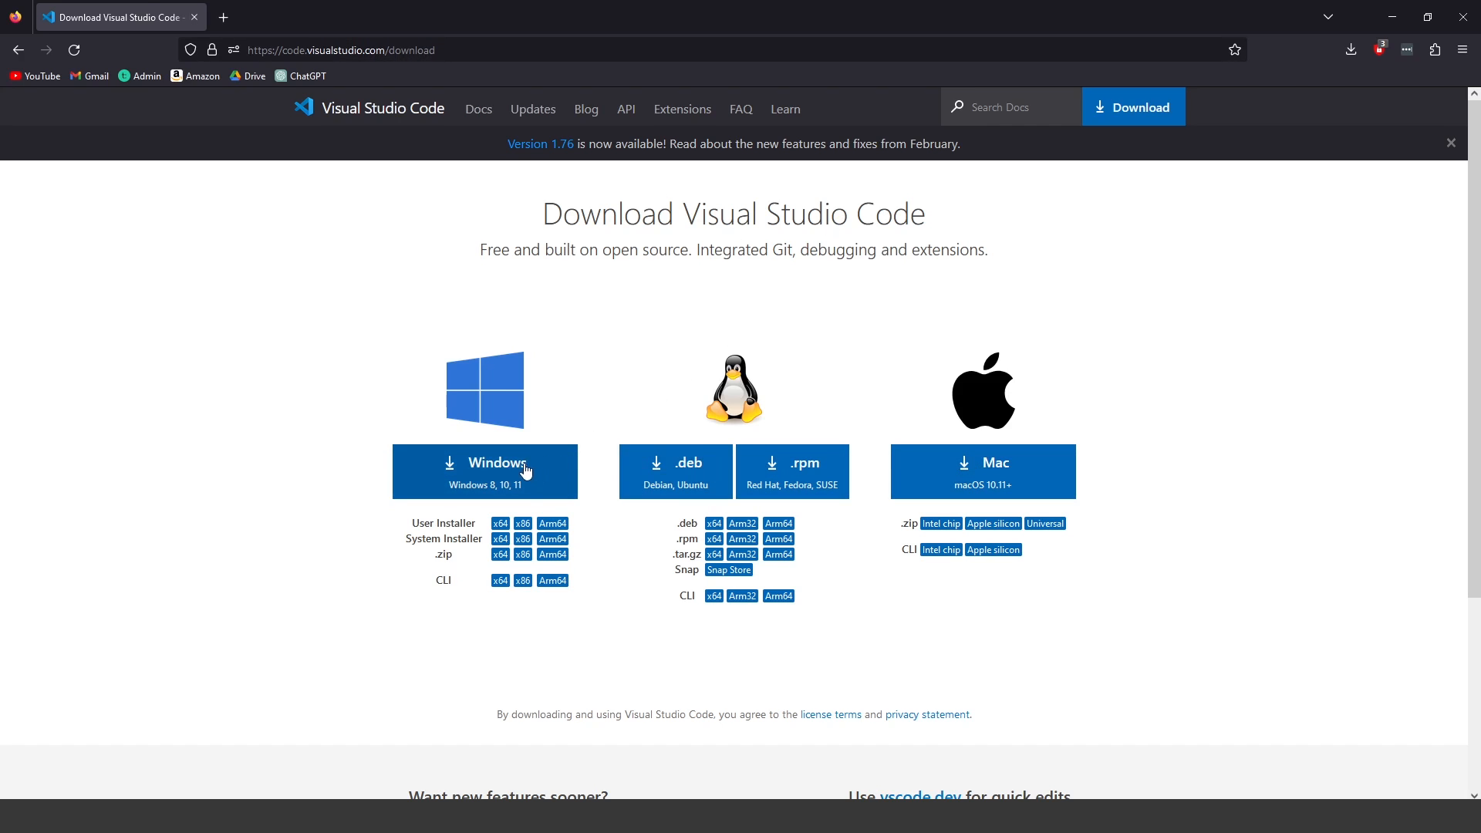
click(489, 472)
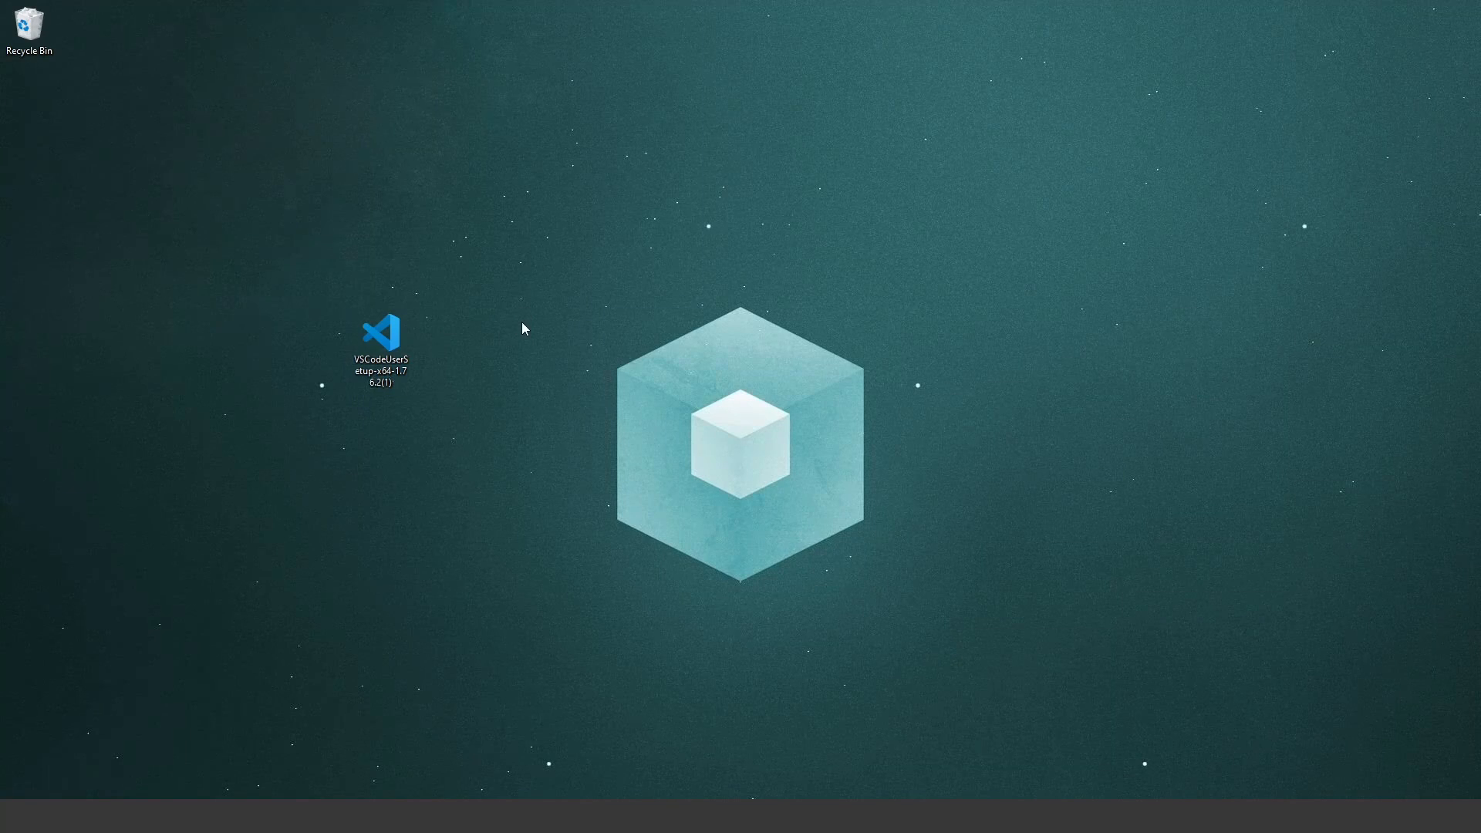
drag(394, 350, 394, 351)
click(362, 394)
click(395, 343)
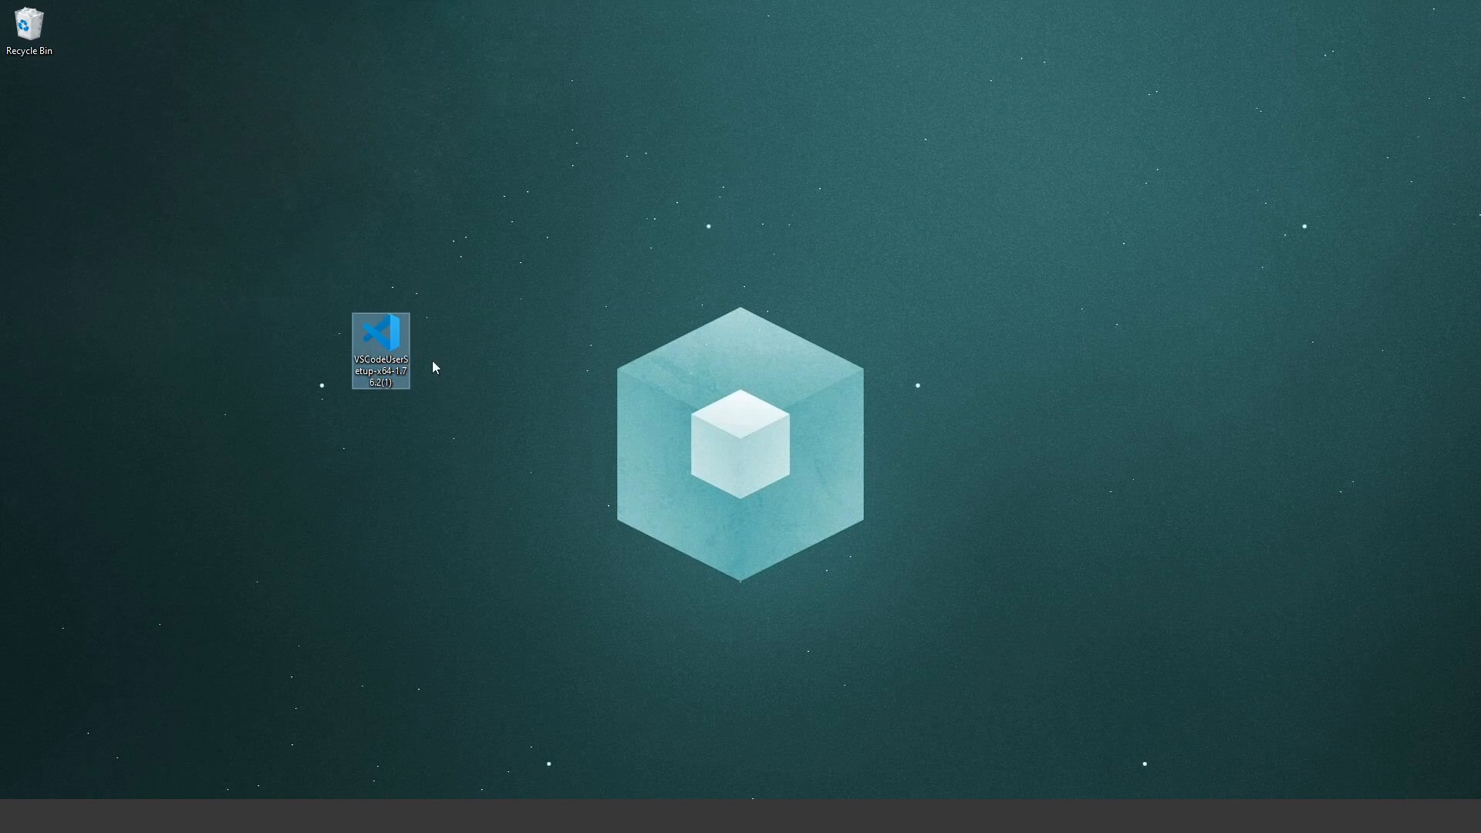
double_click(400, 341)
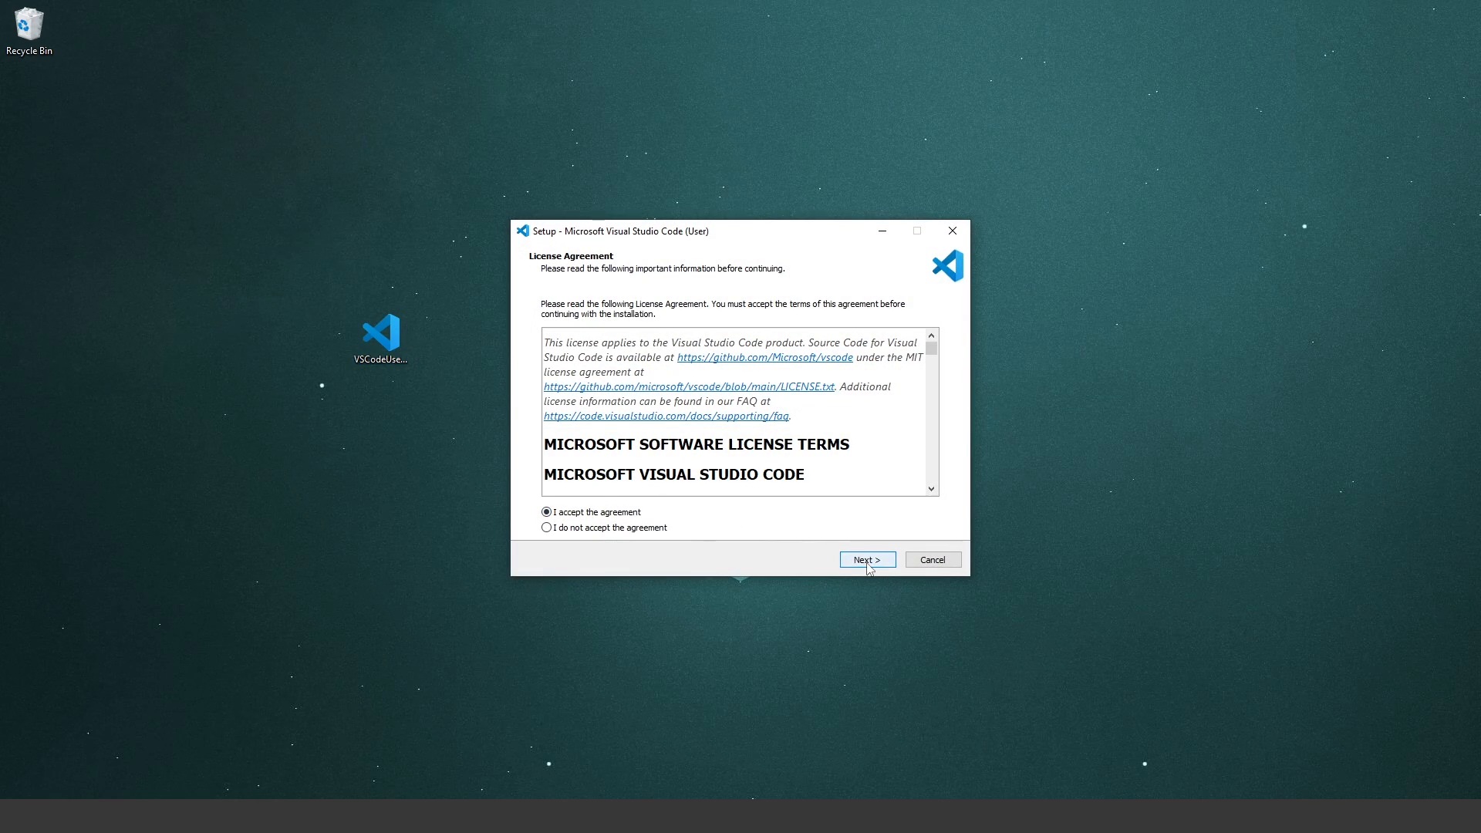
click(868, 565)
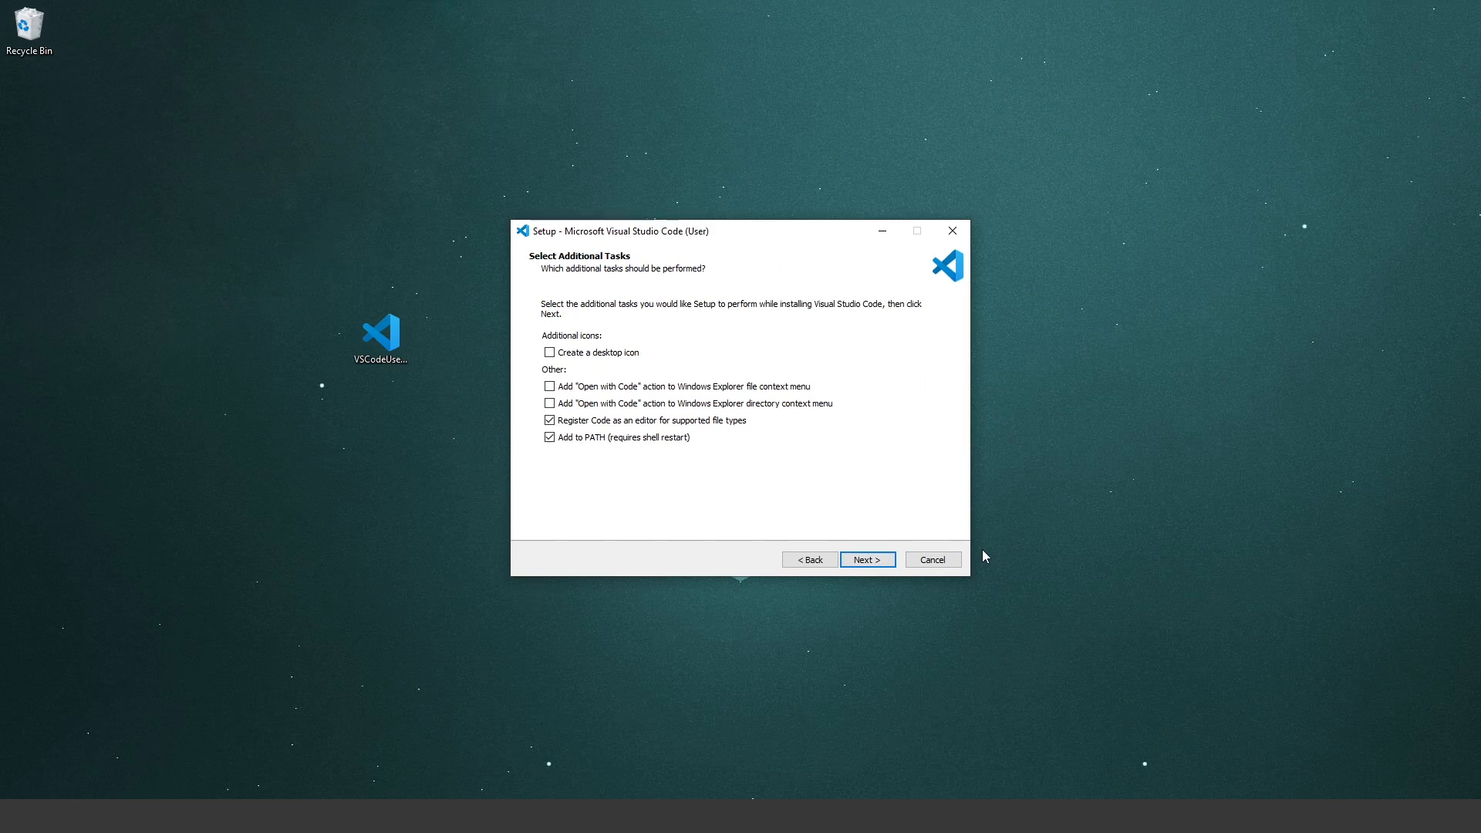
click(953, 231)
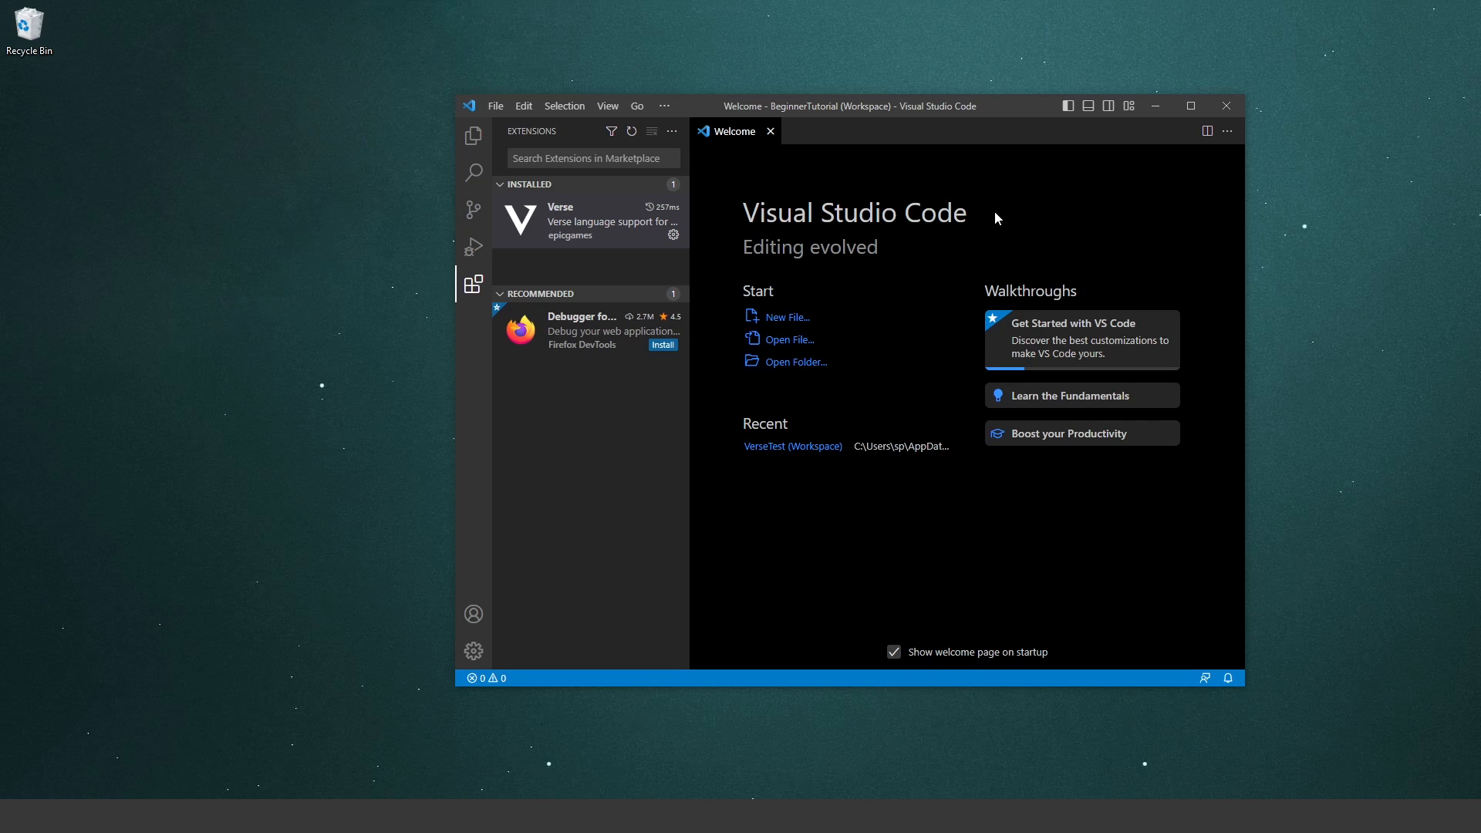
Step: Close the Visual Studio Code window, switch to the Unreal Editor, and view the current project's Verse workspace in Visual Studio Code
click(1234, 105)
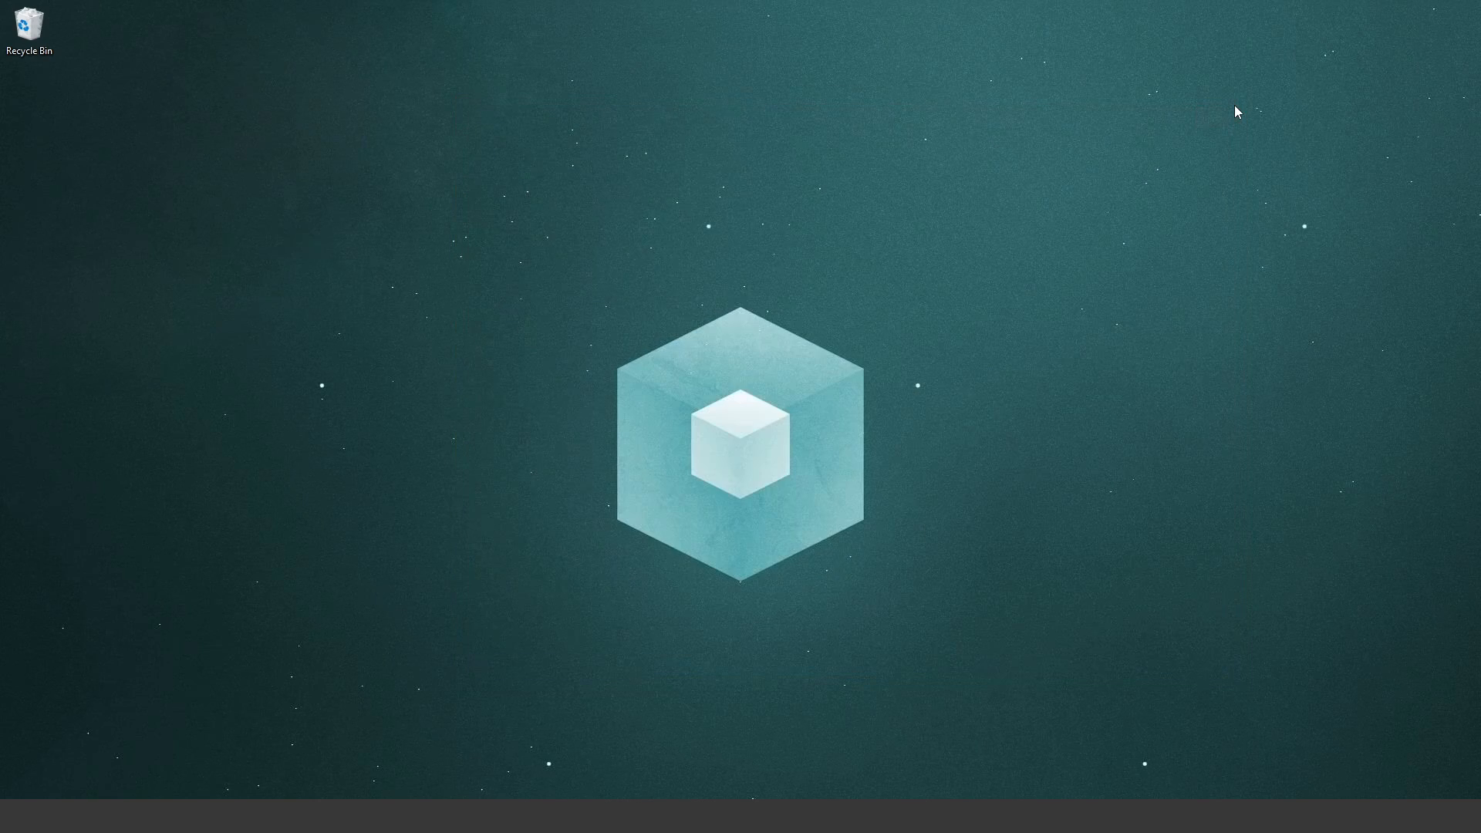
right_click(1227, 104)
key(Escape)
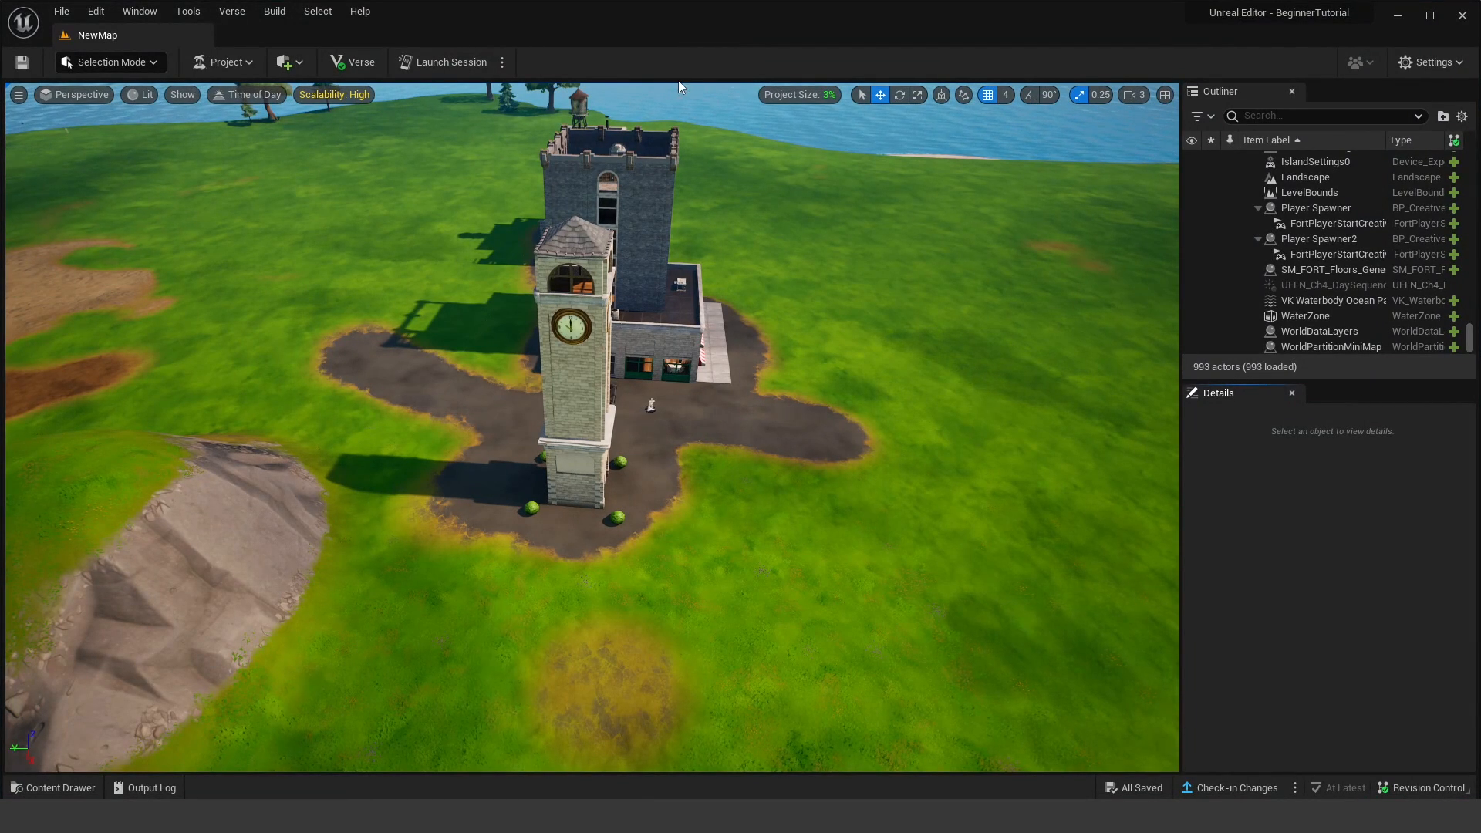
click(360, 63)
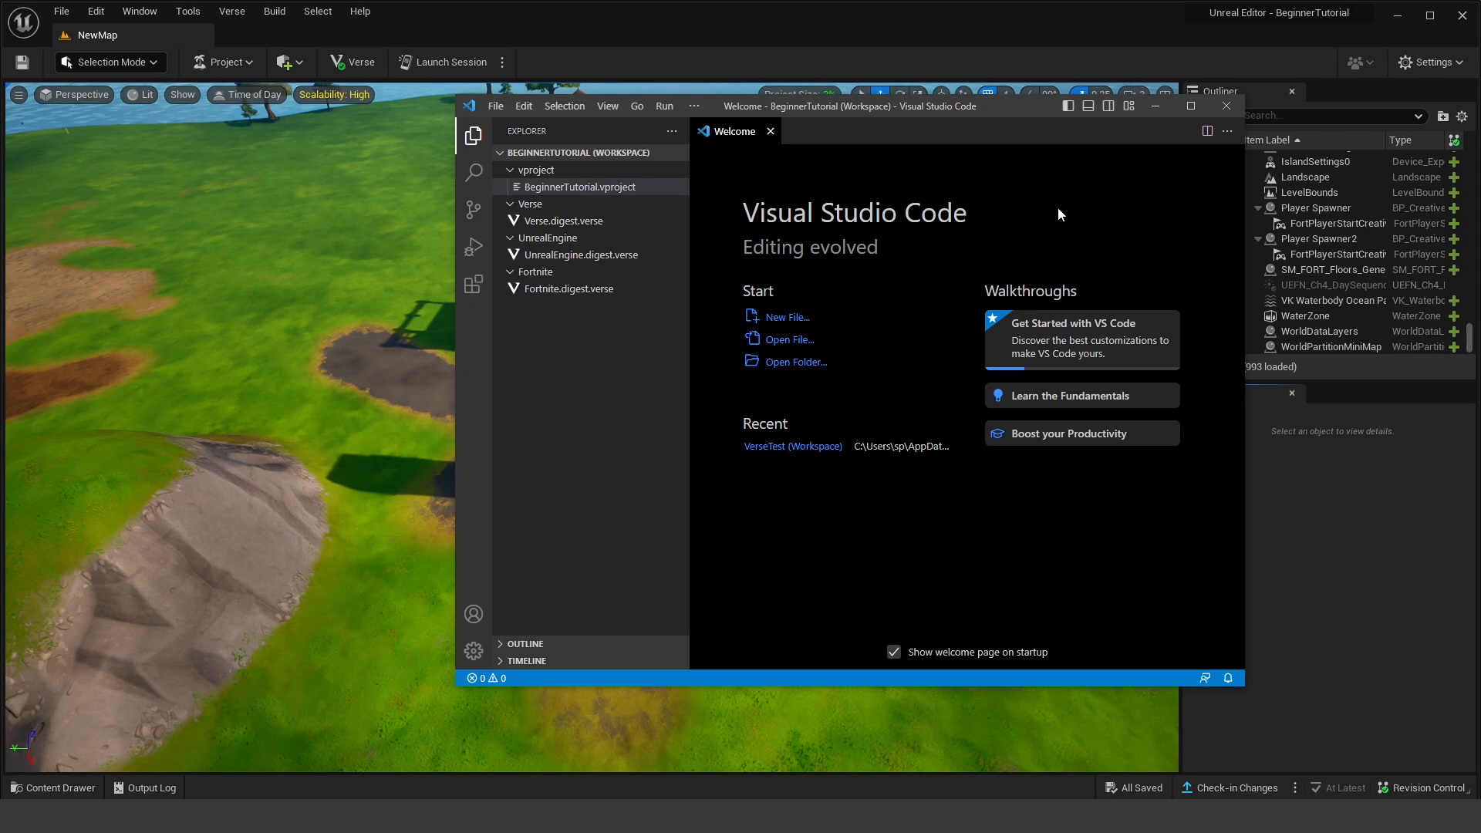
click(1079, 54)
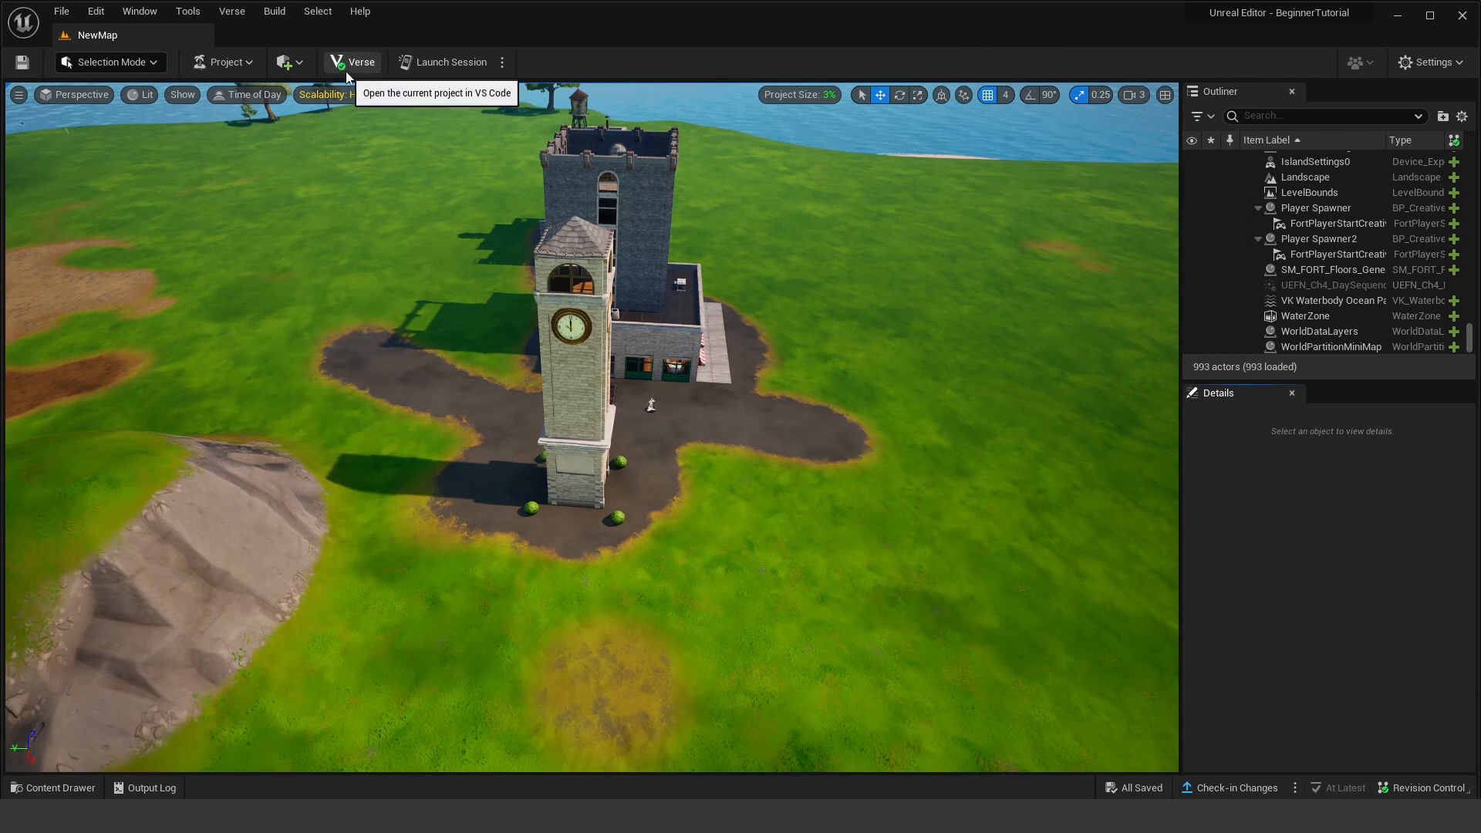
Step: Open the Verse Explorer in the Unreal Editor
click(234, 13)
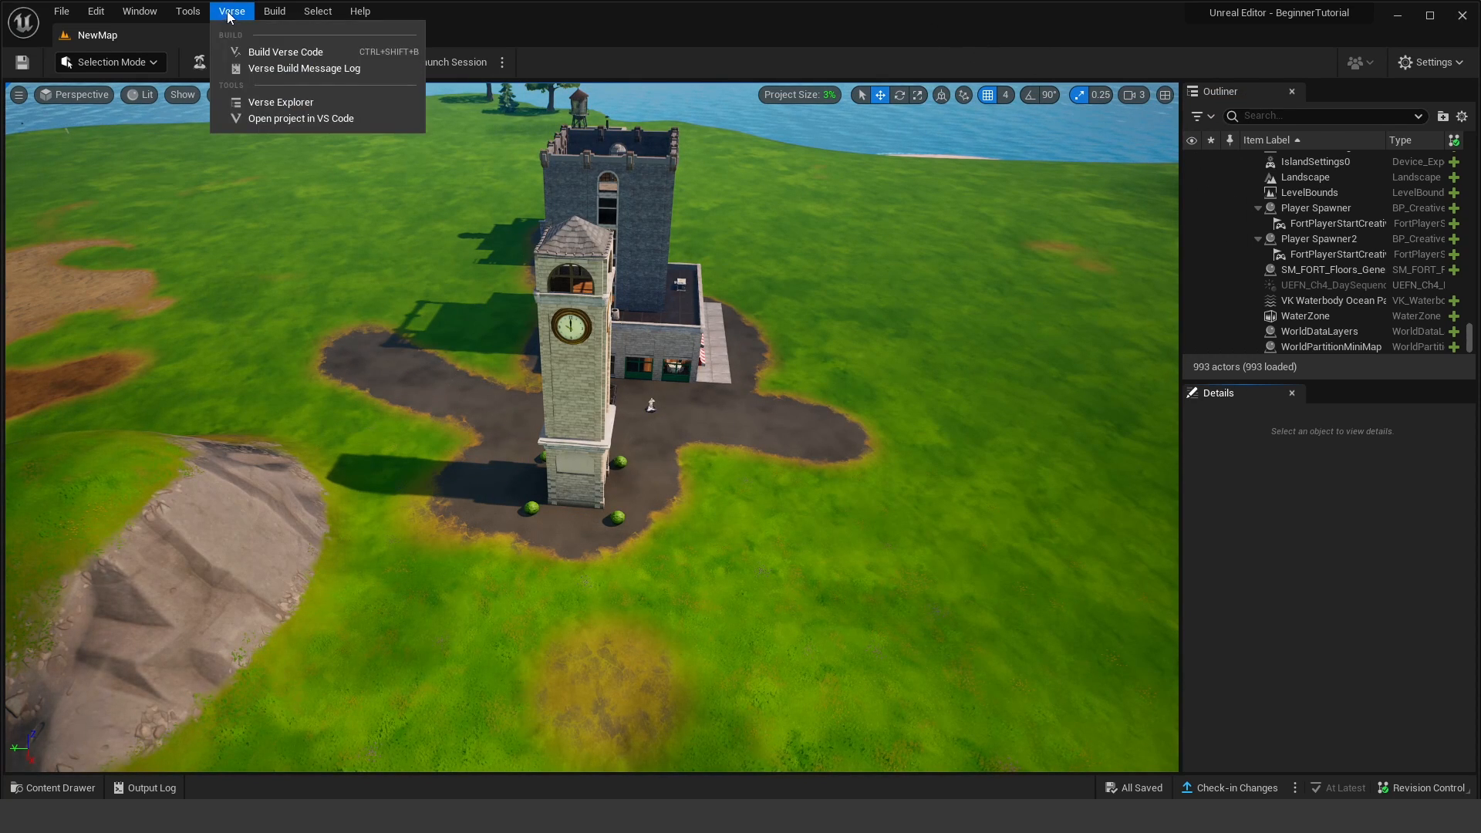
click(233, 12)
click(233, 12)
click(235, 13)
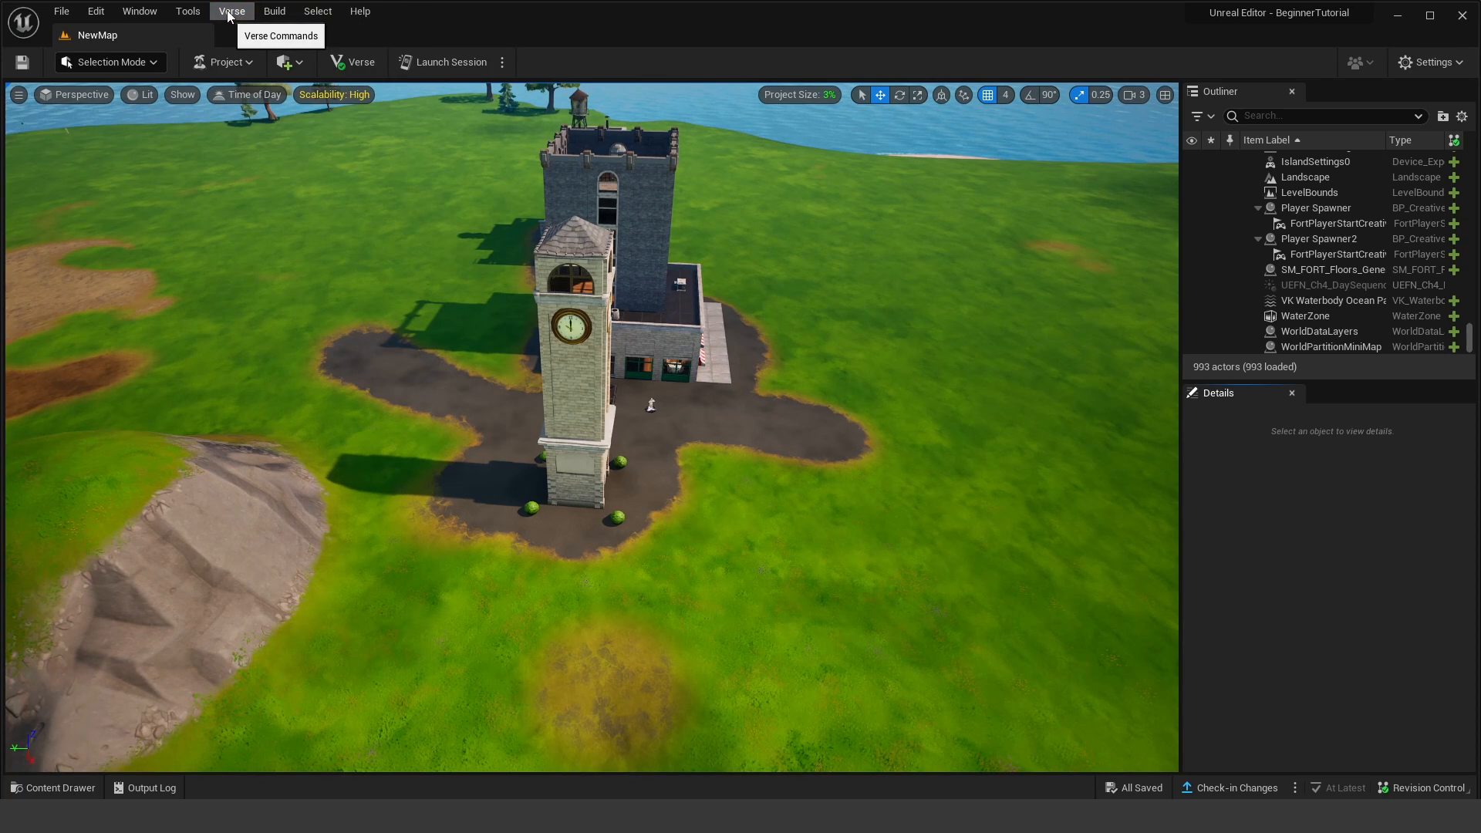
click(236, 14)
click(237, 14)
click(238, 14)
click(239, 14)
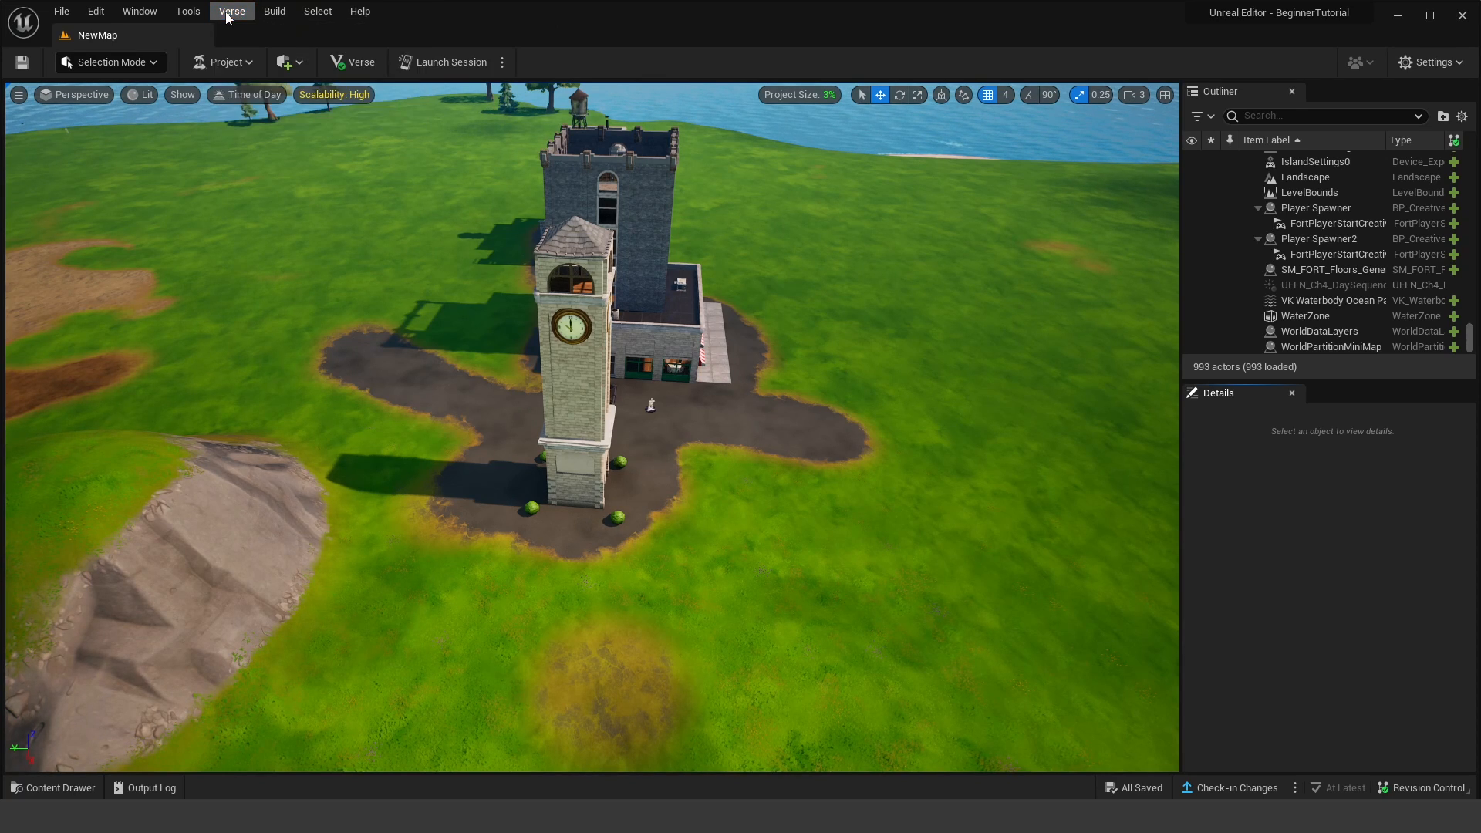
click(238, 14)
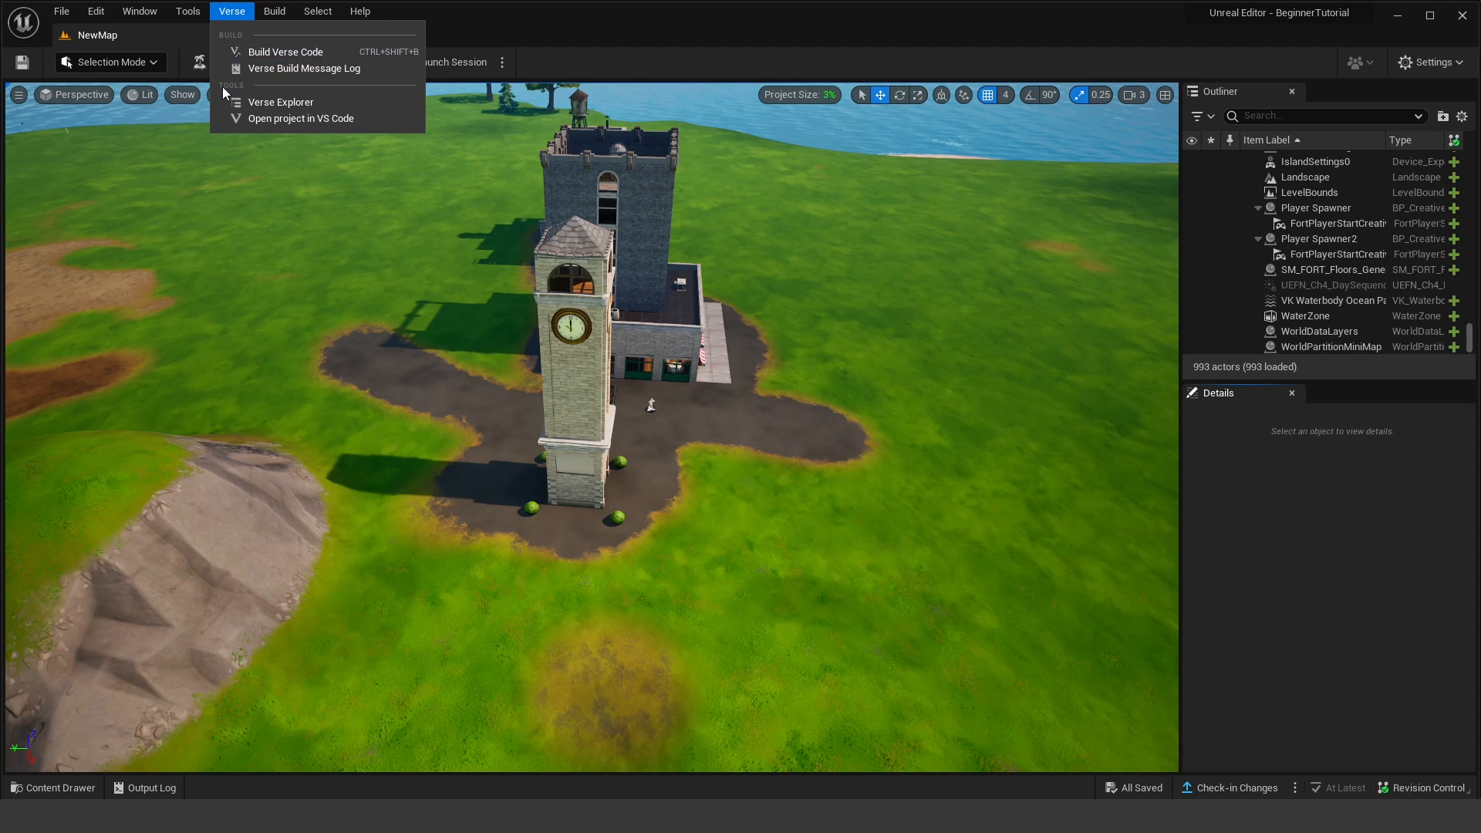
click(279, 108)
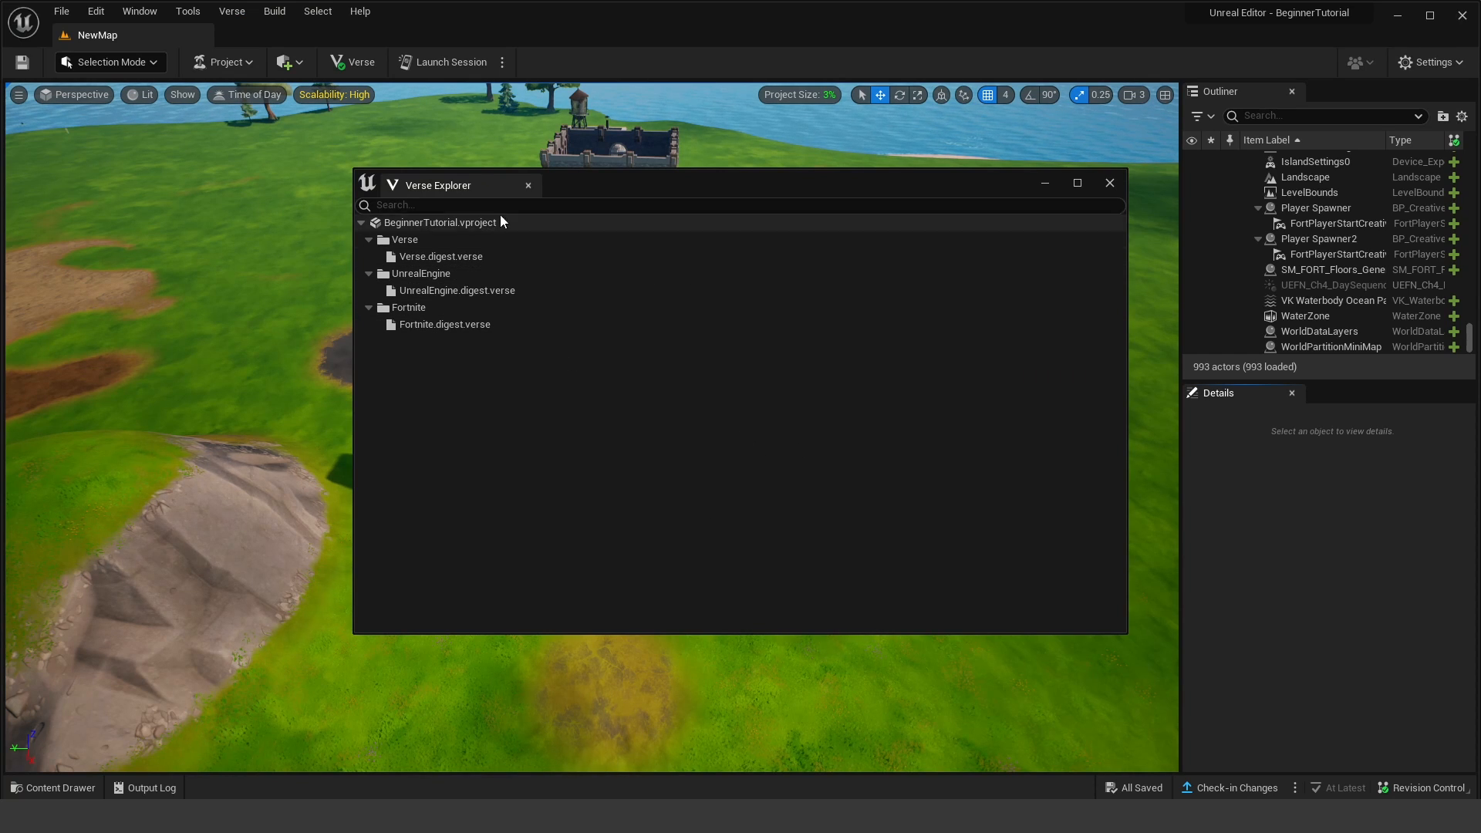
Step: Dock the Verse Explorer as a tab beside the Outliner and keep it as the active tab
drag(470, 188, 1358, 96)
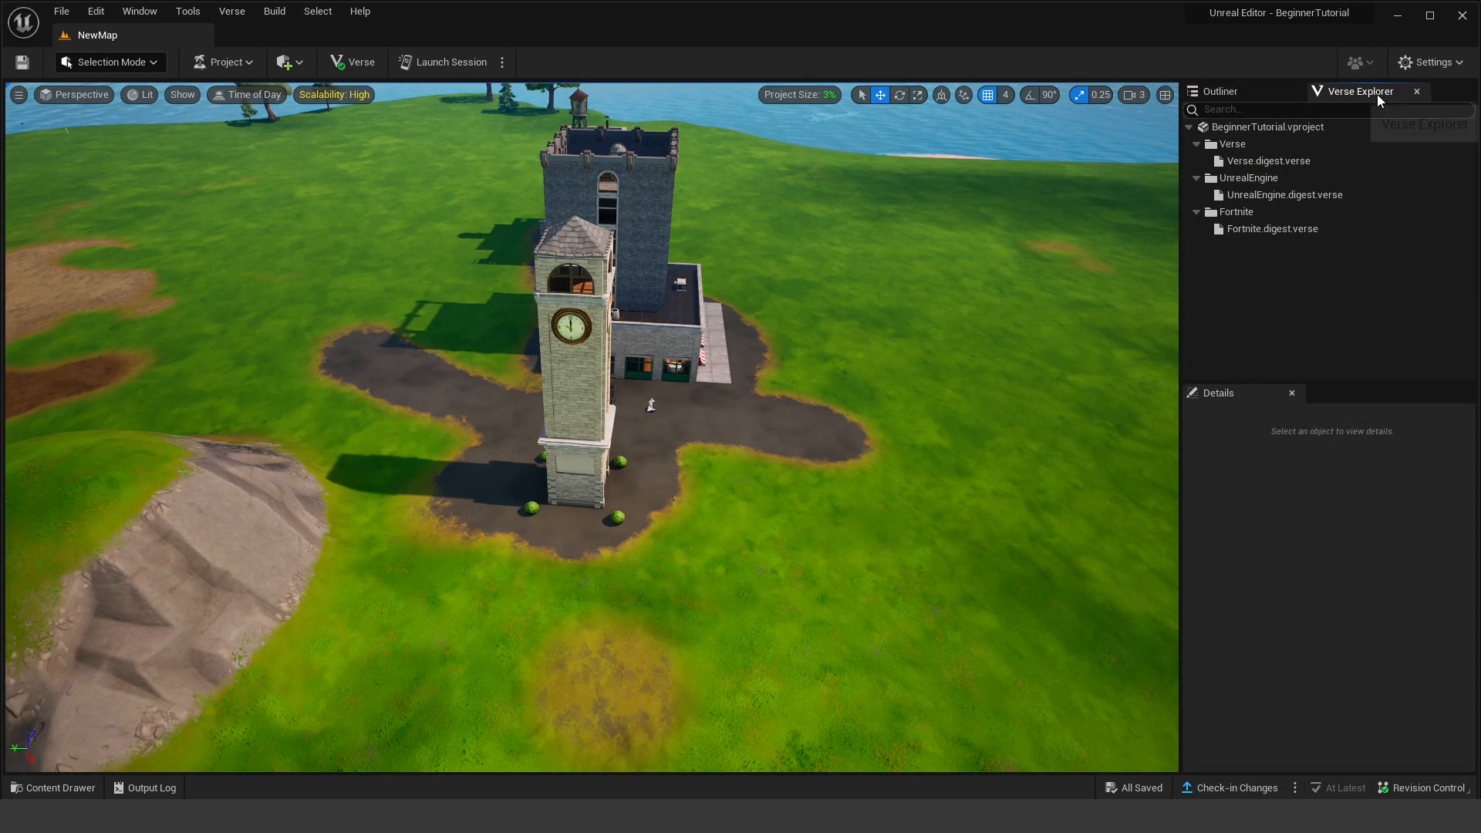
click(1304, 93)
click(1309, 91)
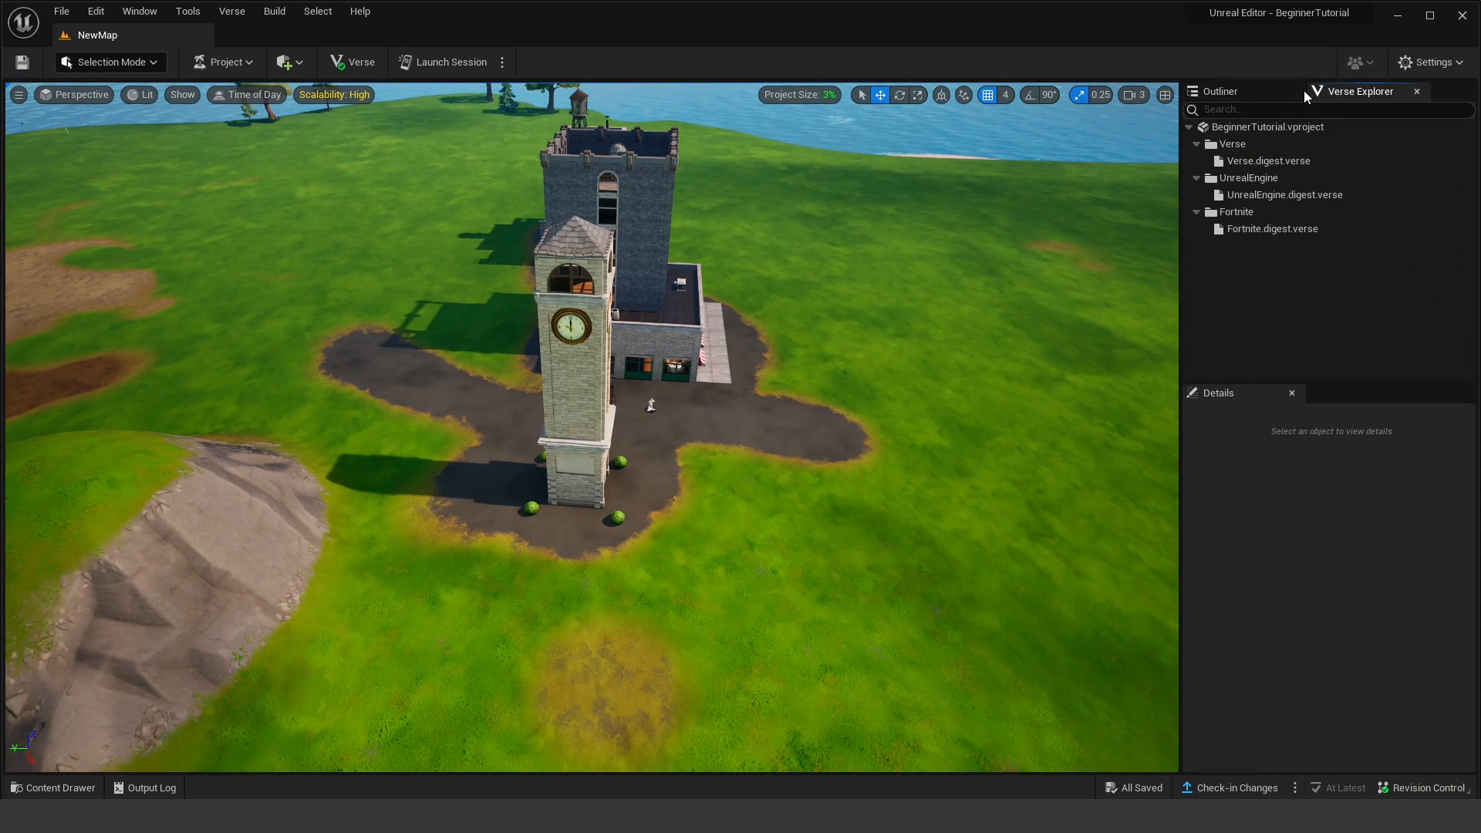
click(1234, 93)
click(1373, 95)
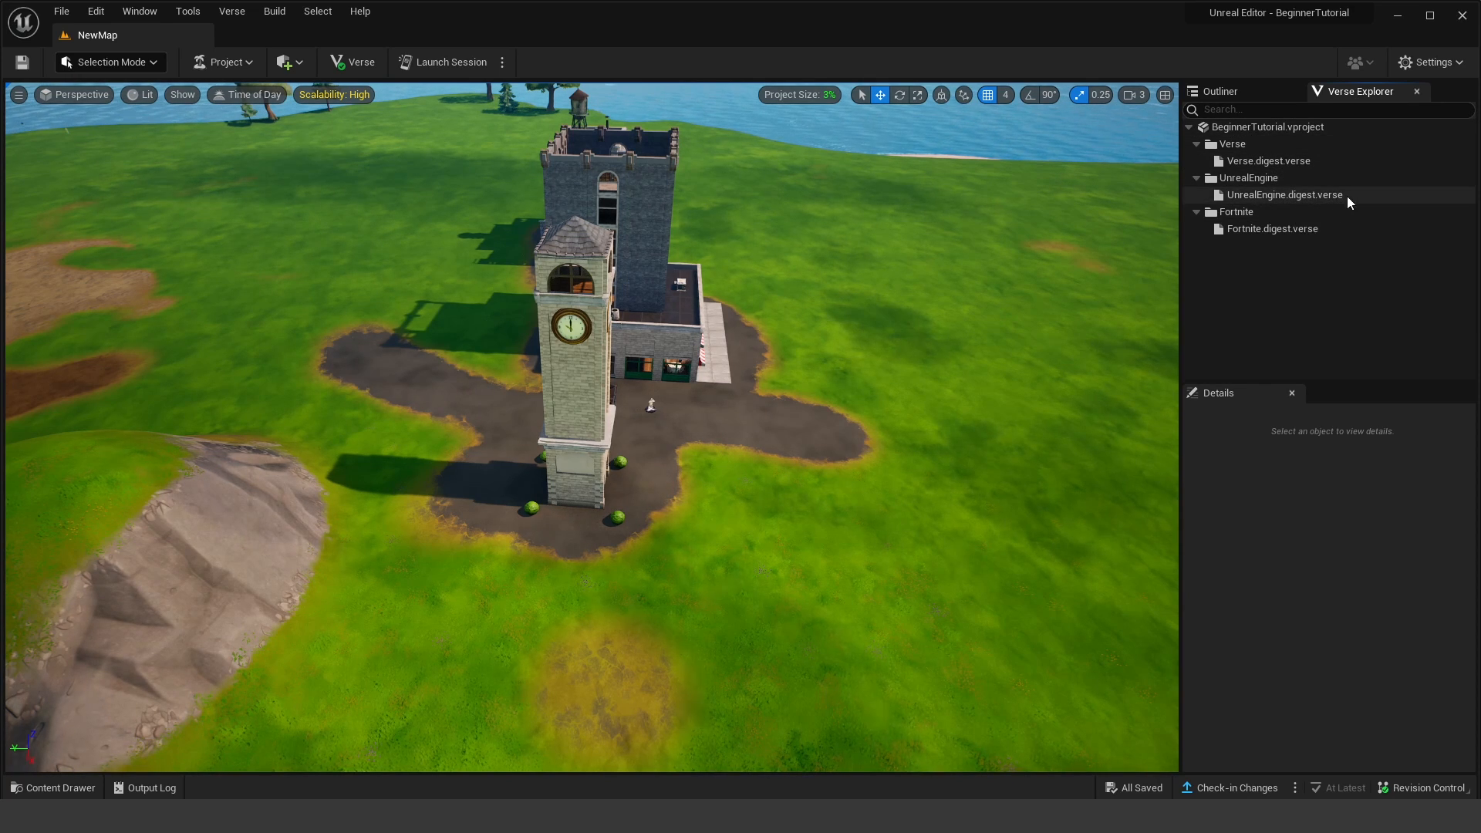
Step: Add a new Verse file to the BeginnerTutorial project from the Verse Device template, keeping the device name hello_world_device
click(1307, 162)
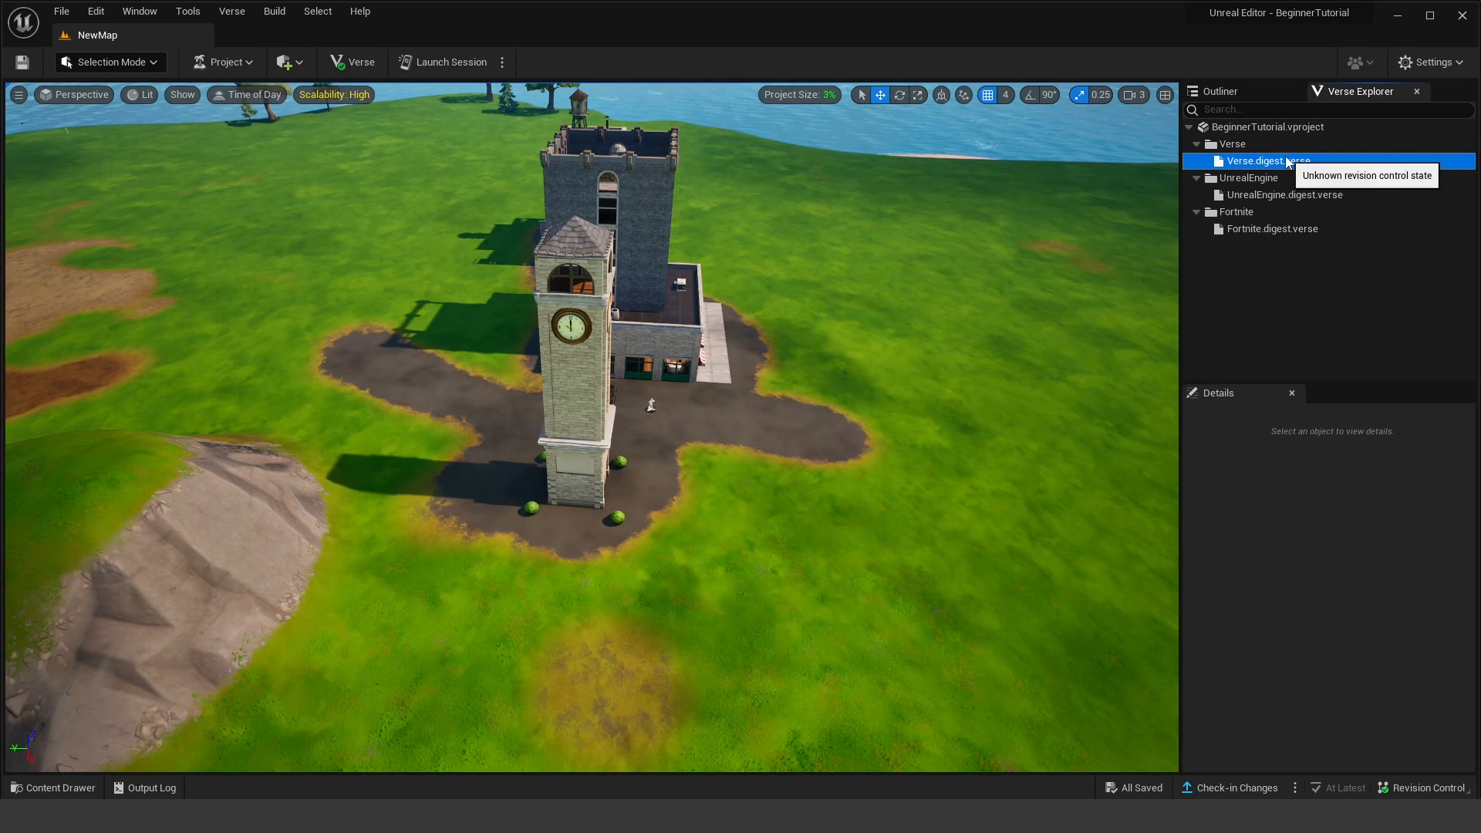
click(1254, 128)
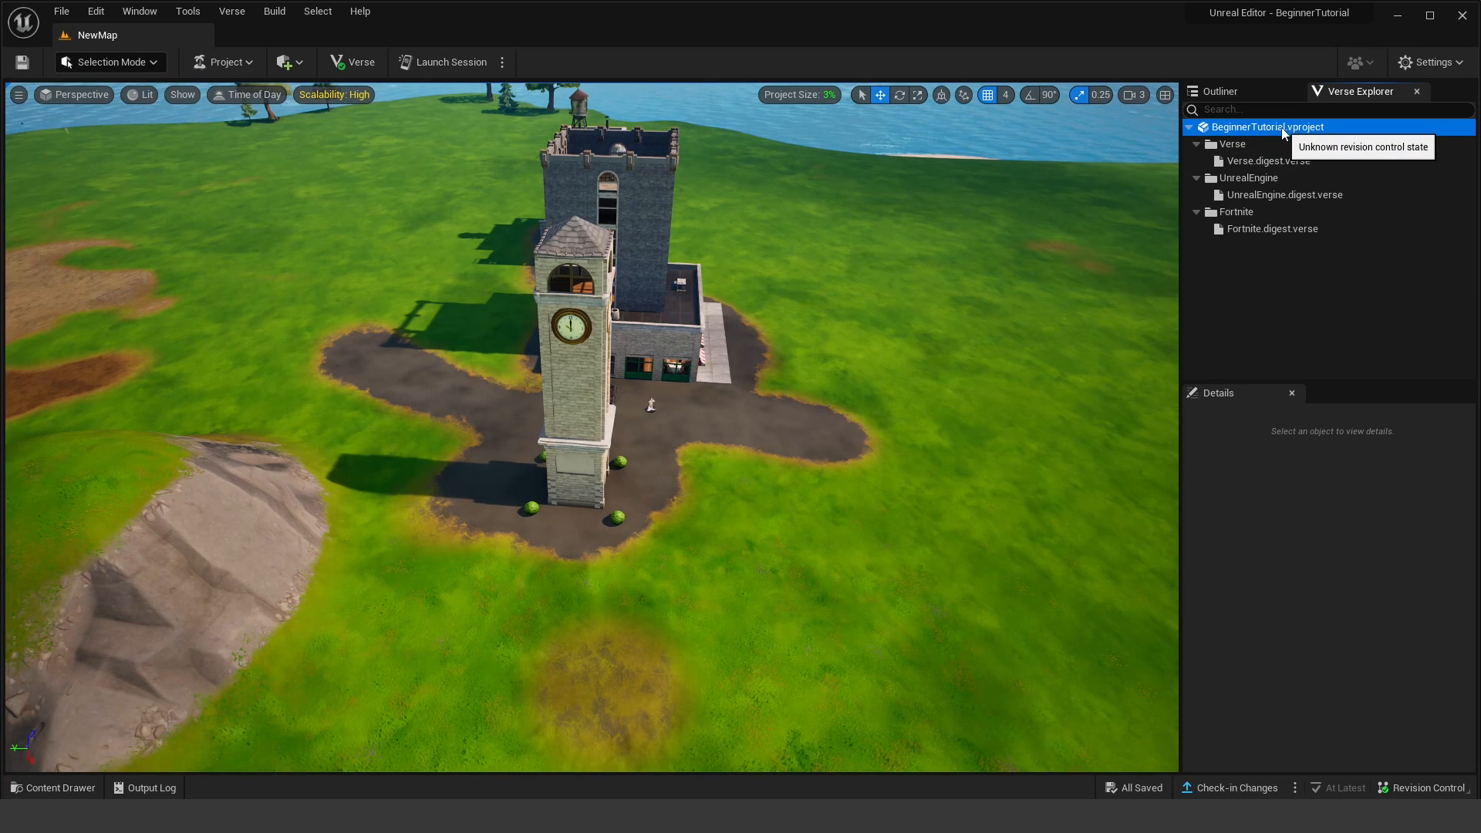
right_click(1264, 132)
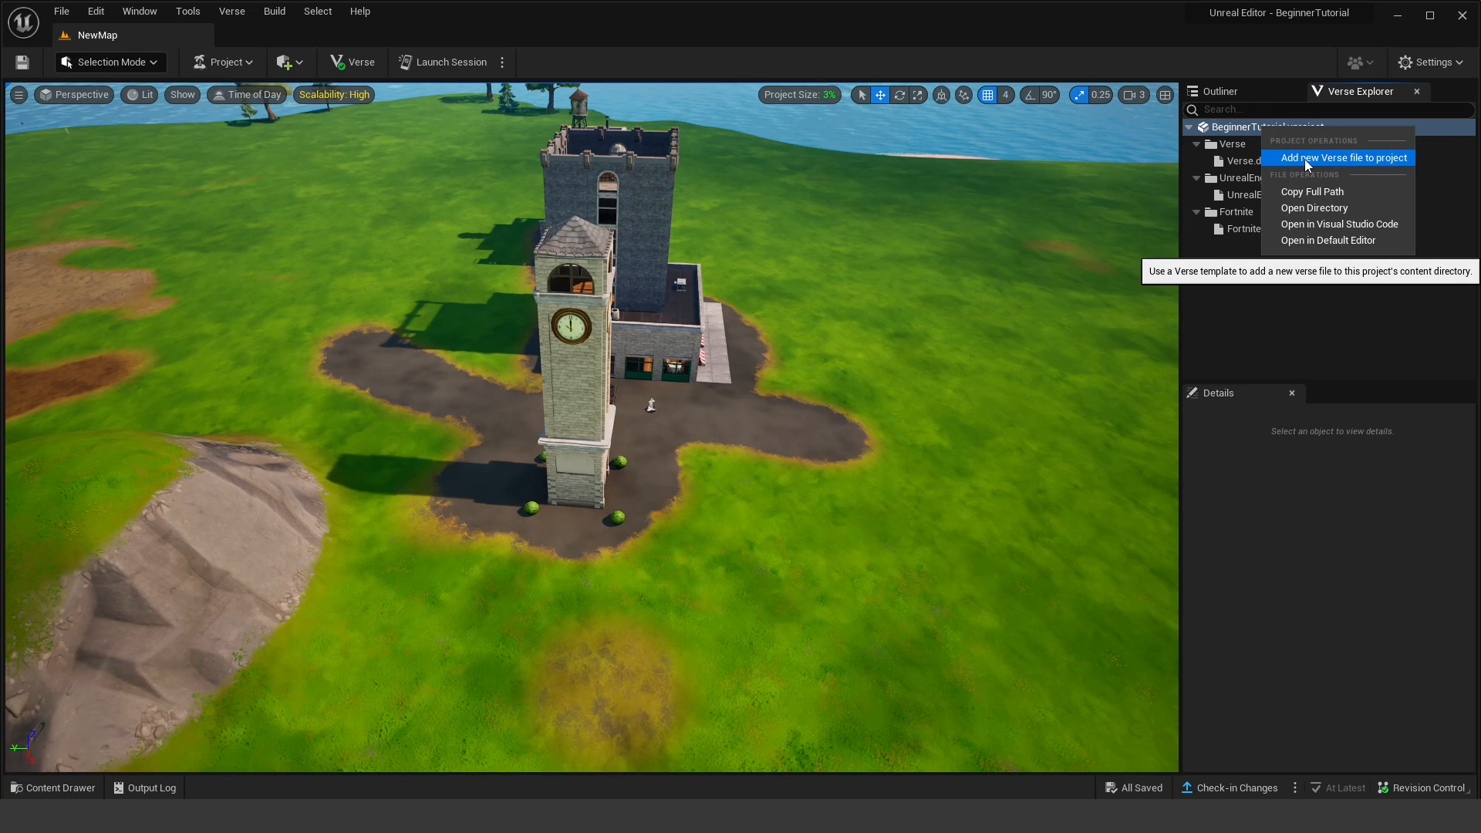
click(1368, 159)
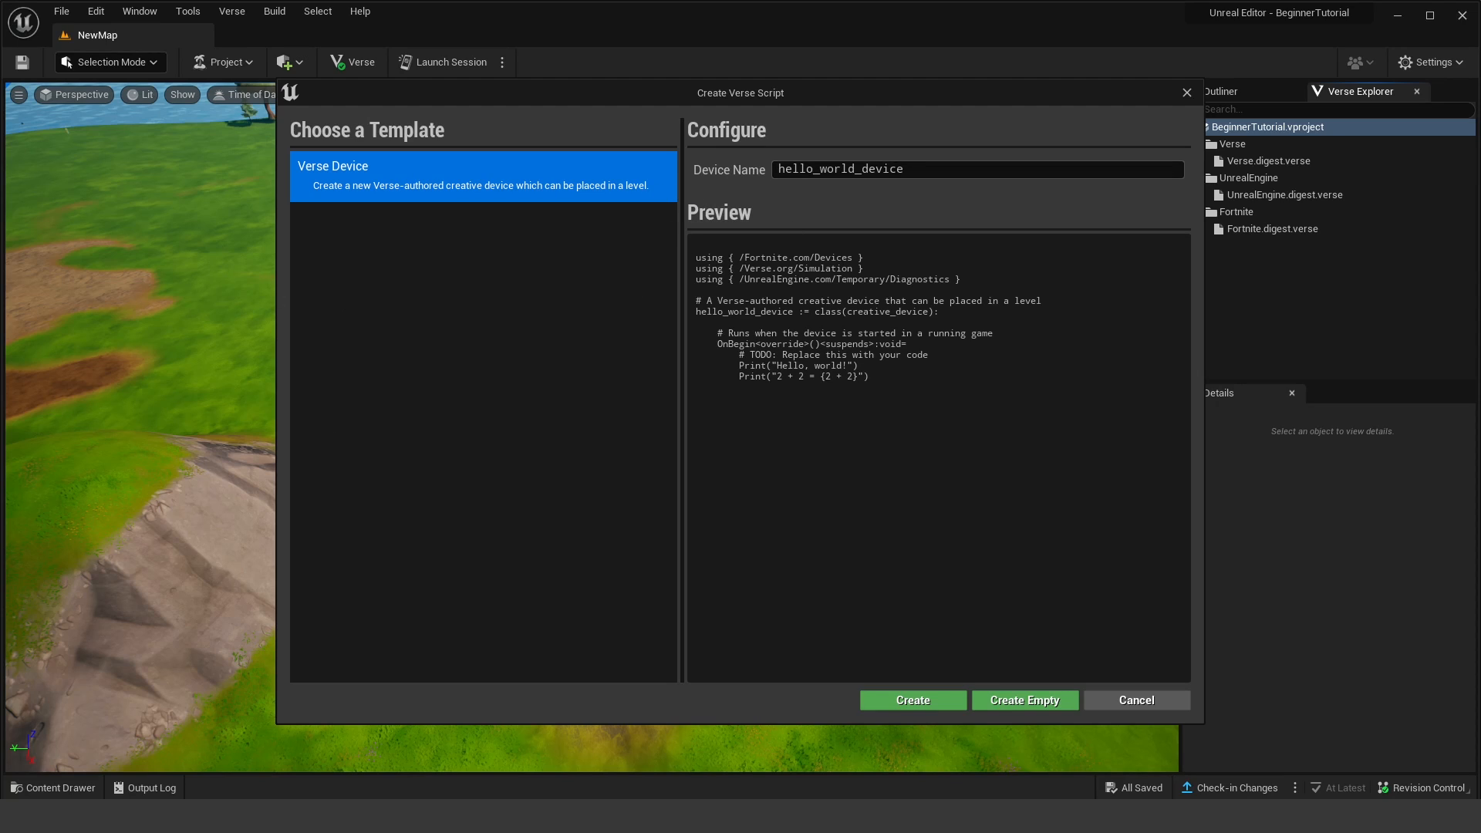
double_click(916, 172)
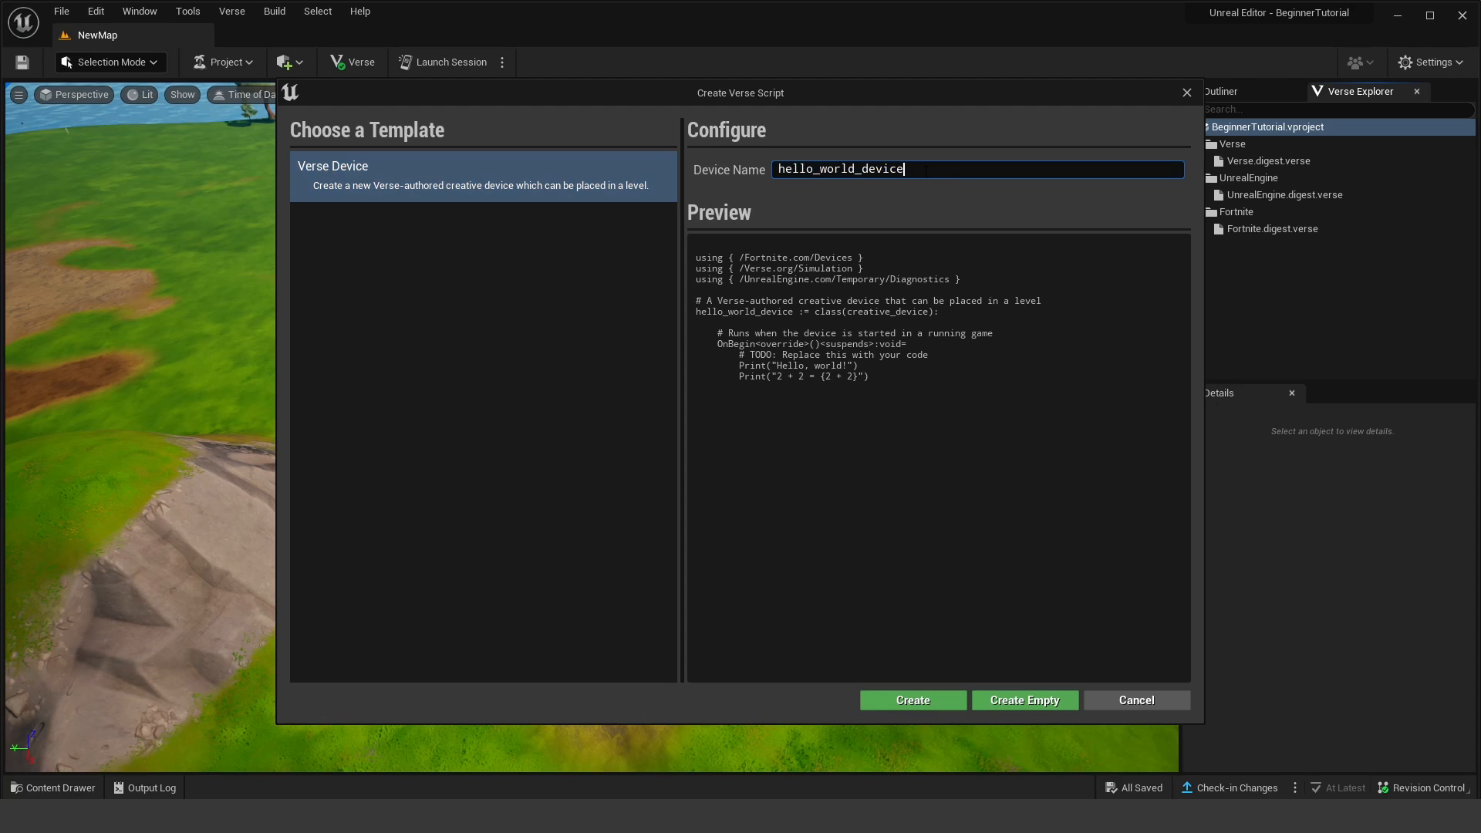
double_click(785, 172)
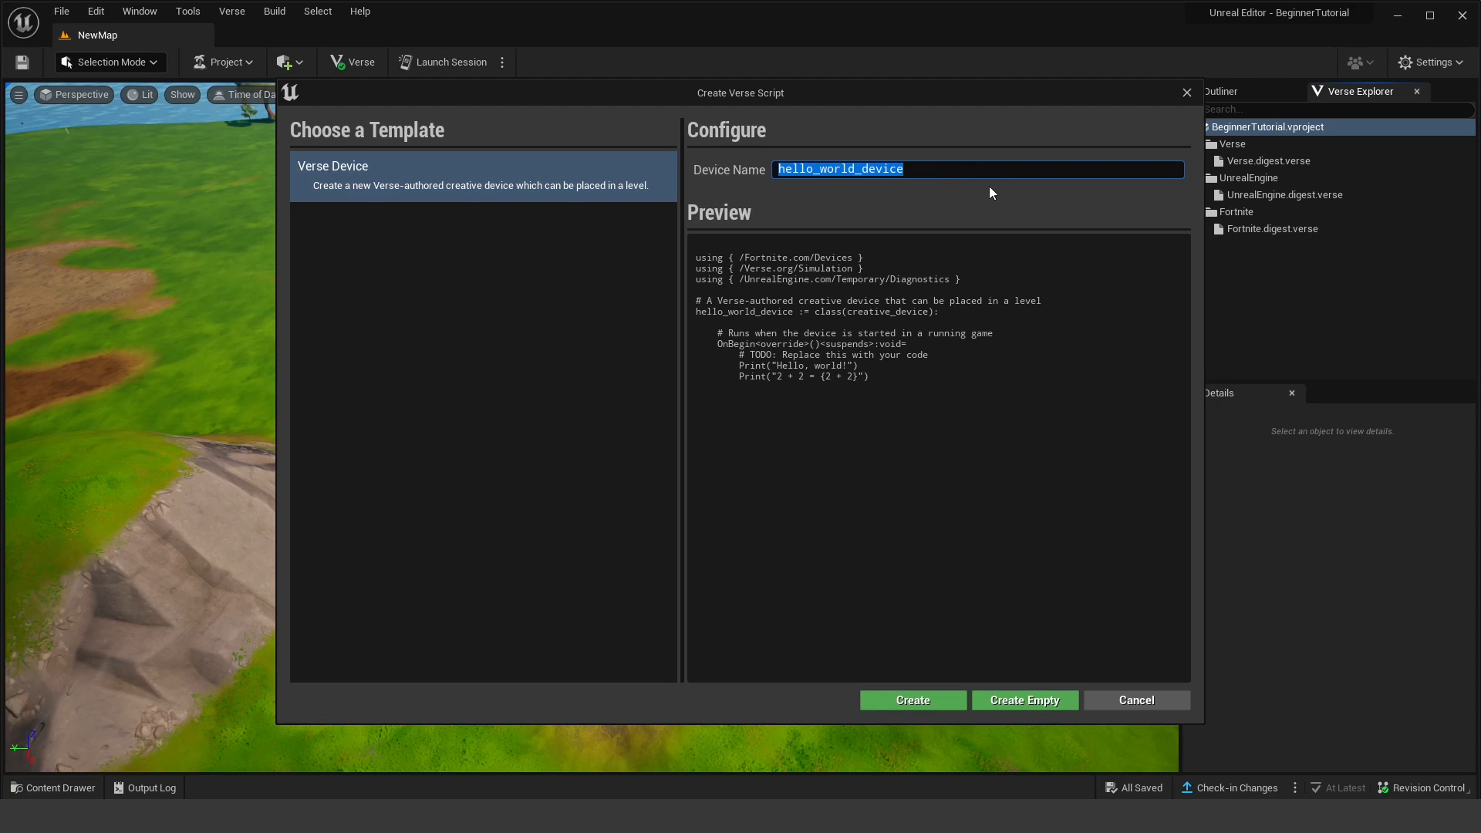
click(911, 196)
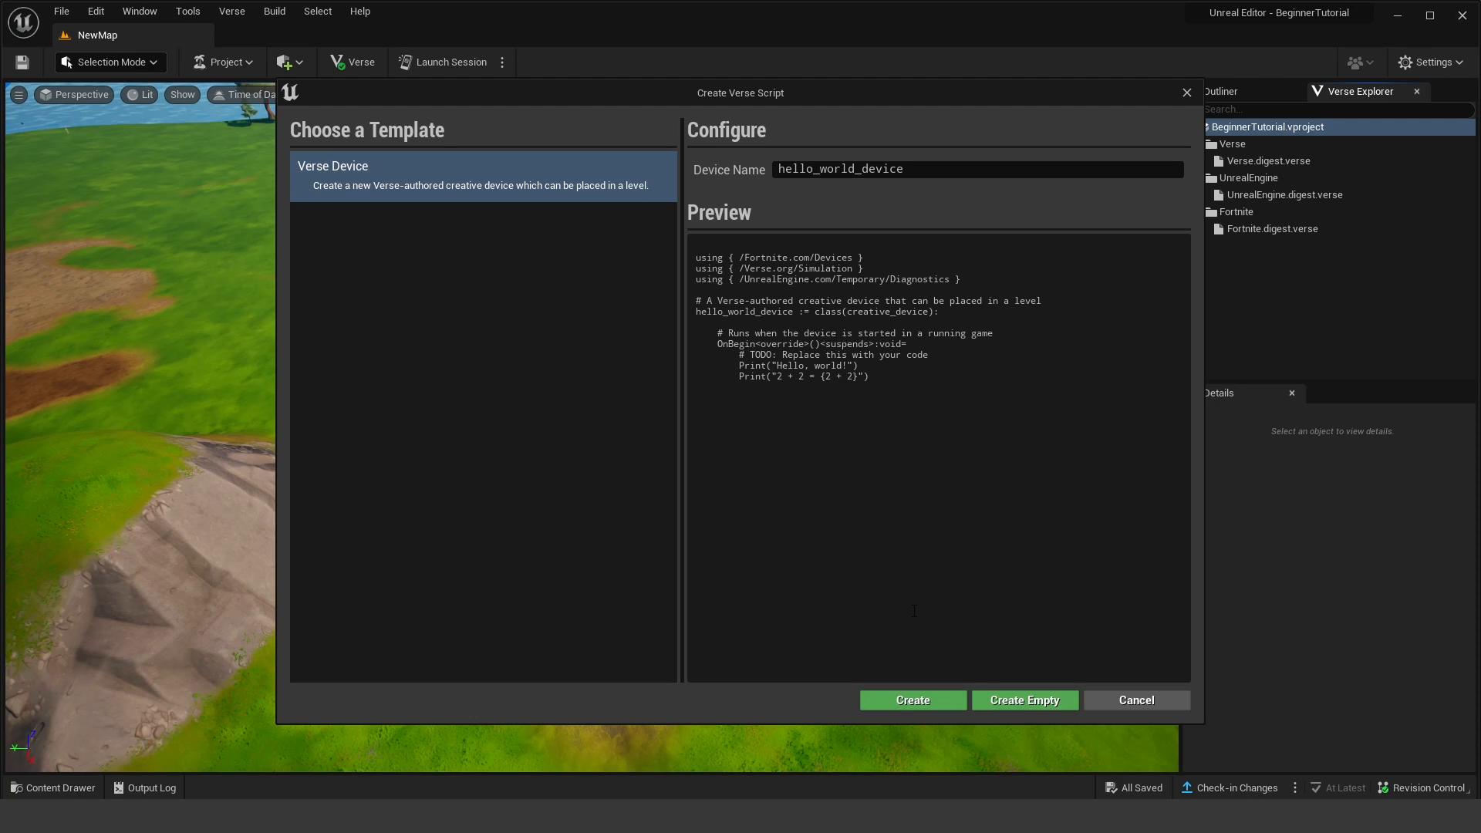
click(924, 702)
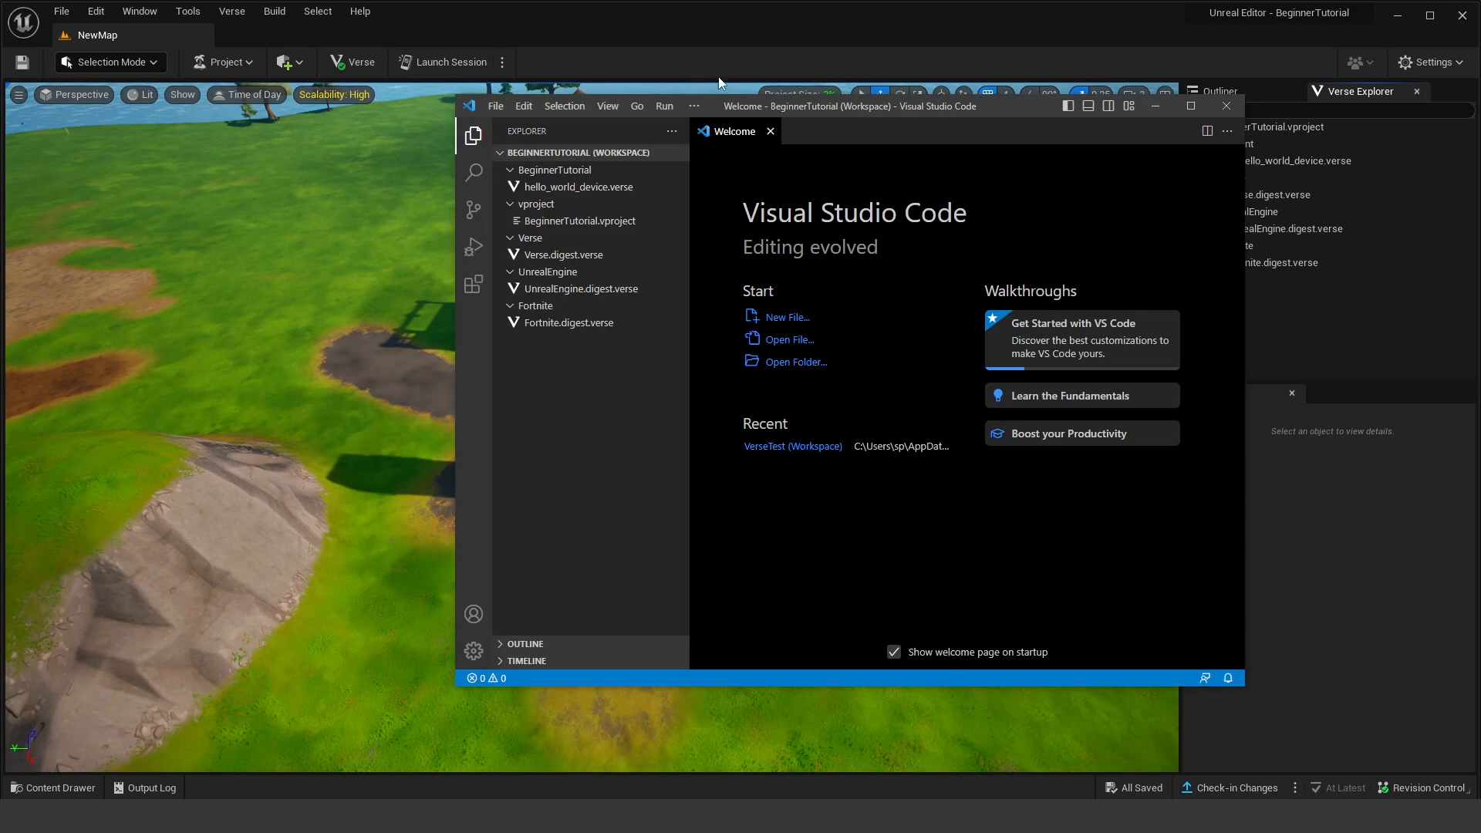
Step: Open the project's Verse workspace in Visual Studio Code, display hello_world_device.verse, and place the window clear of the Verse Explorer
click(354, 62)
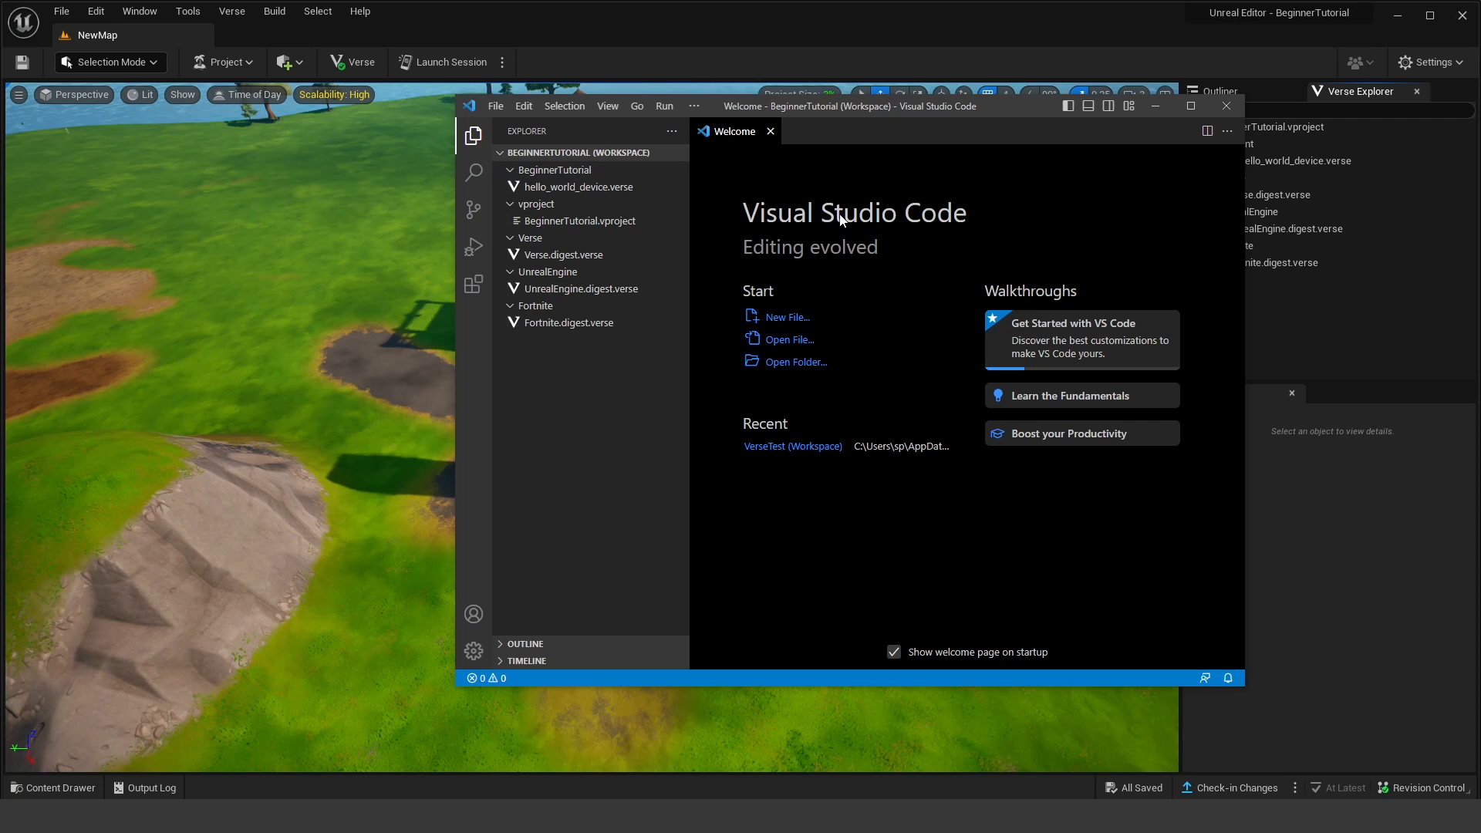
click(549, 190)
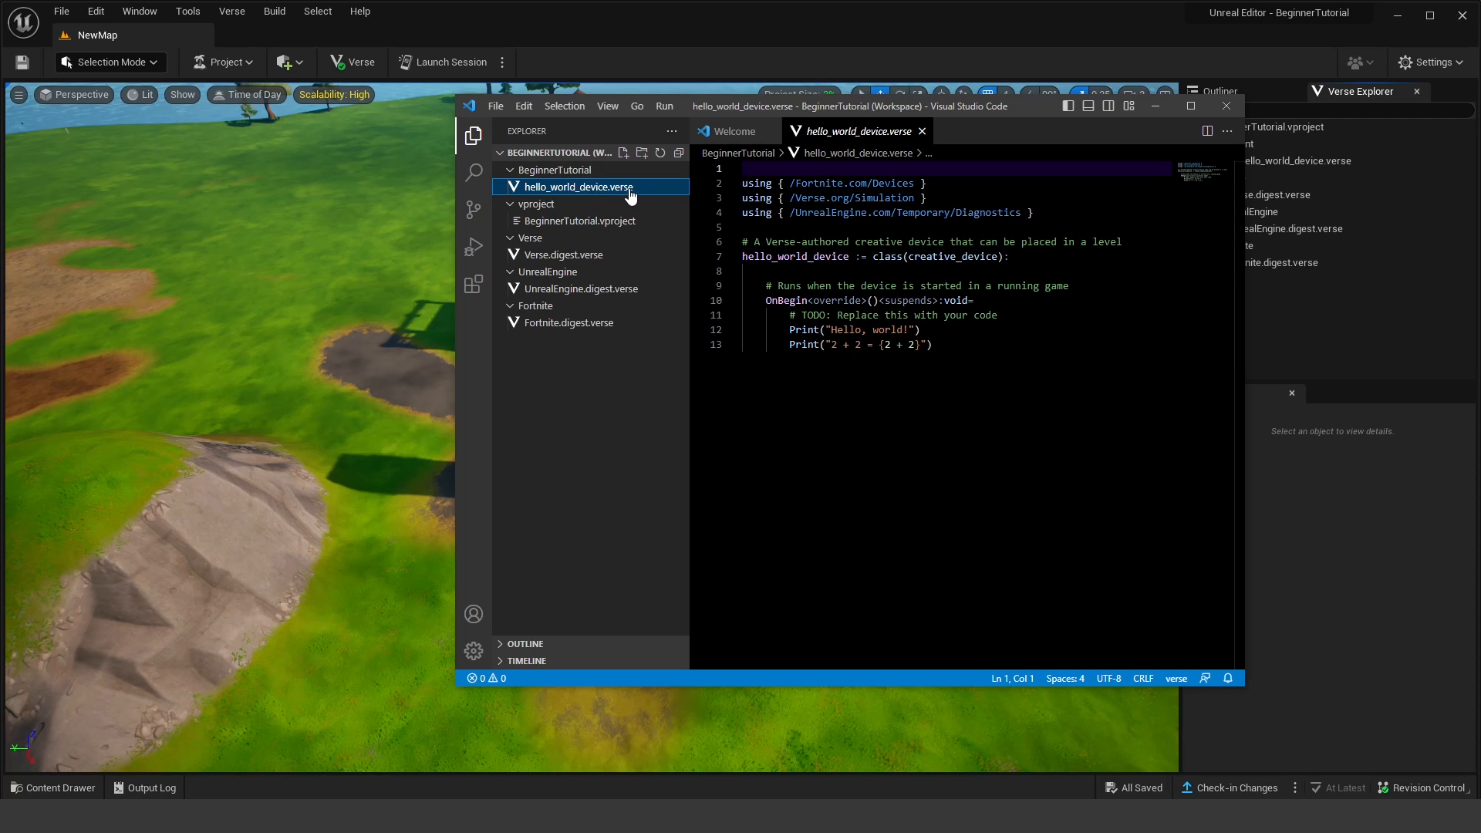
drag(992, 104, 943, 108)
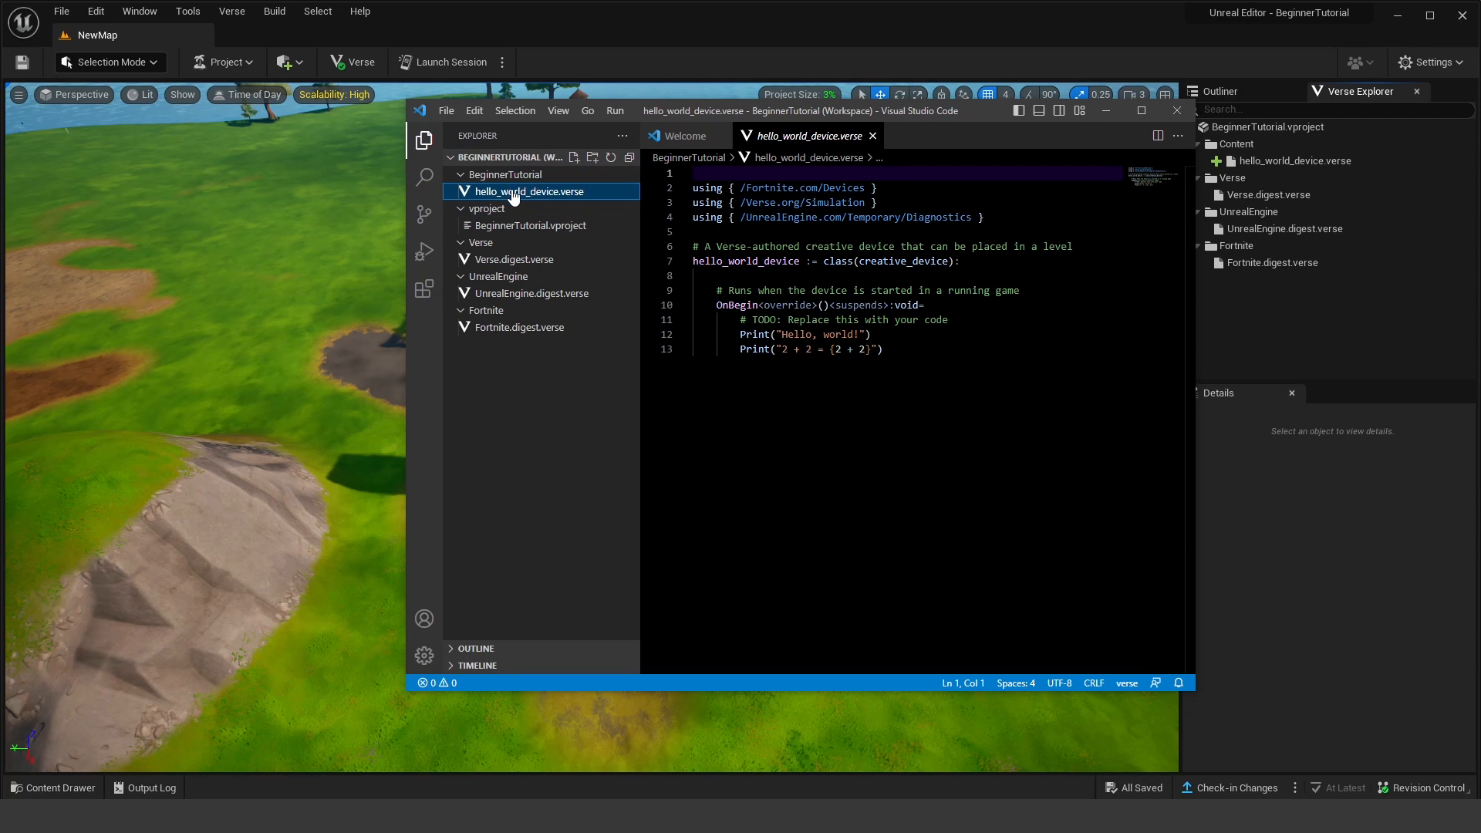
drag(978, 113, 938, 114)
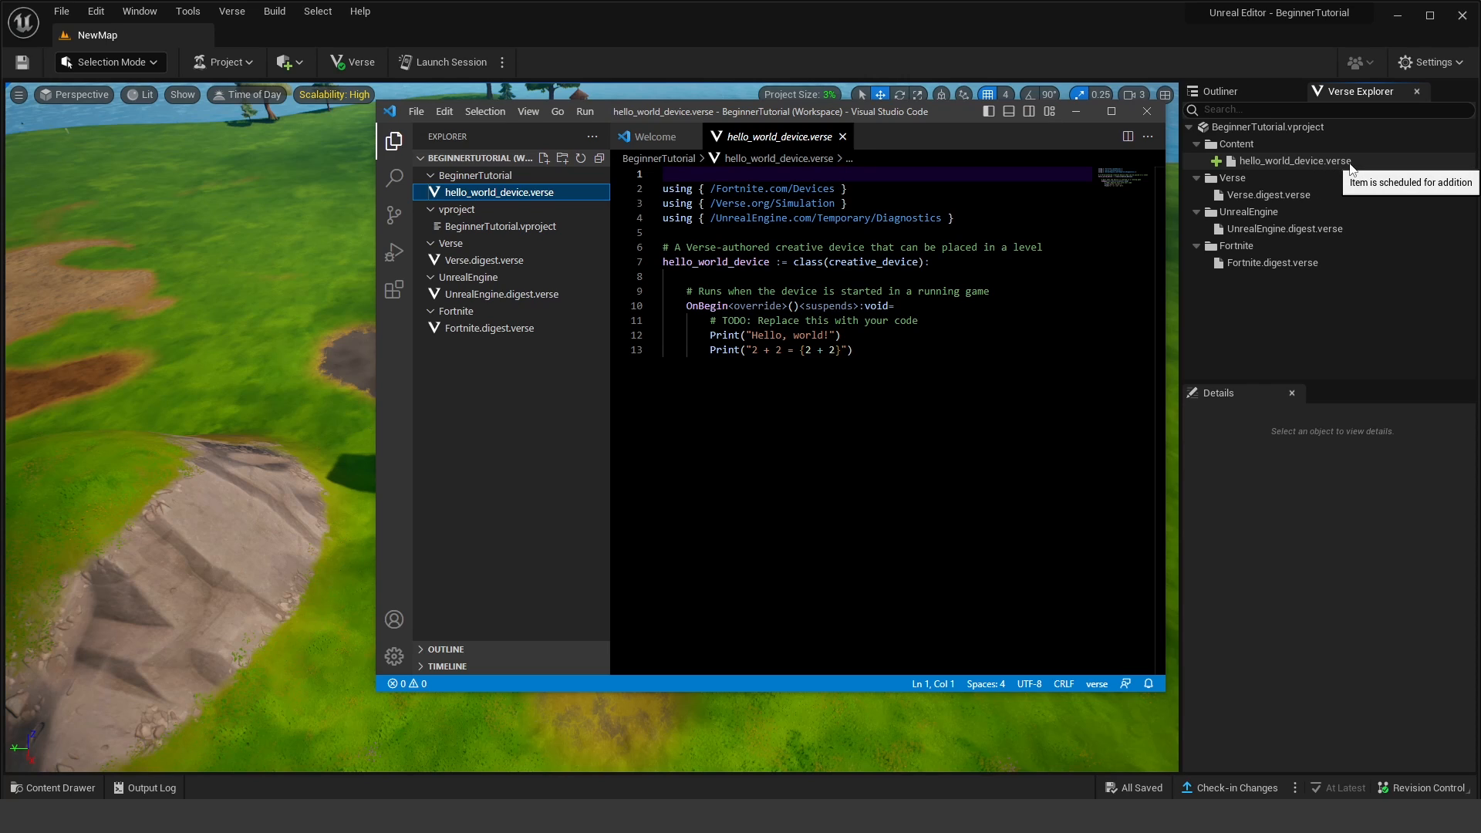
drag(933, 113, 927, 113)
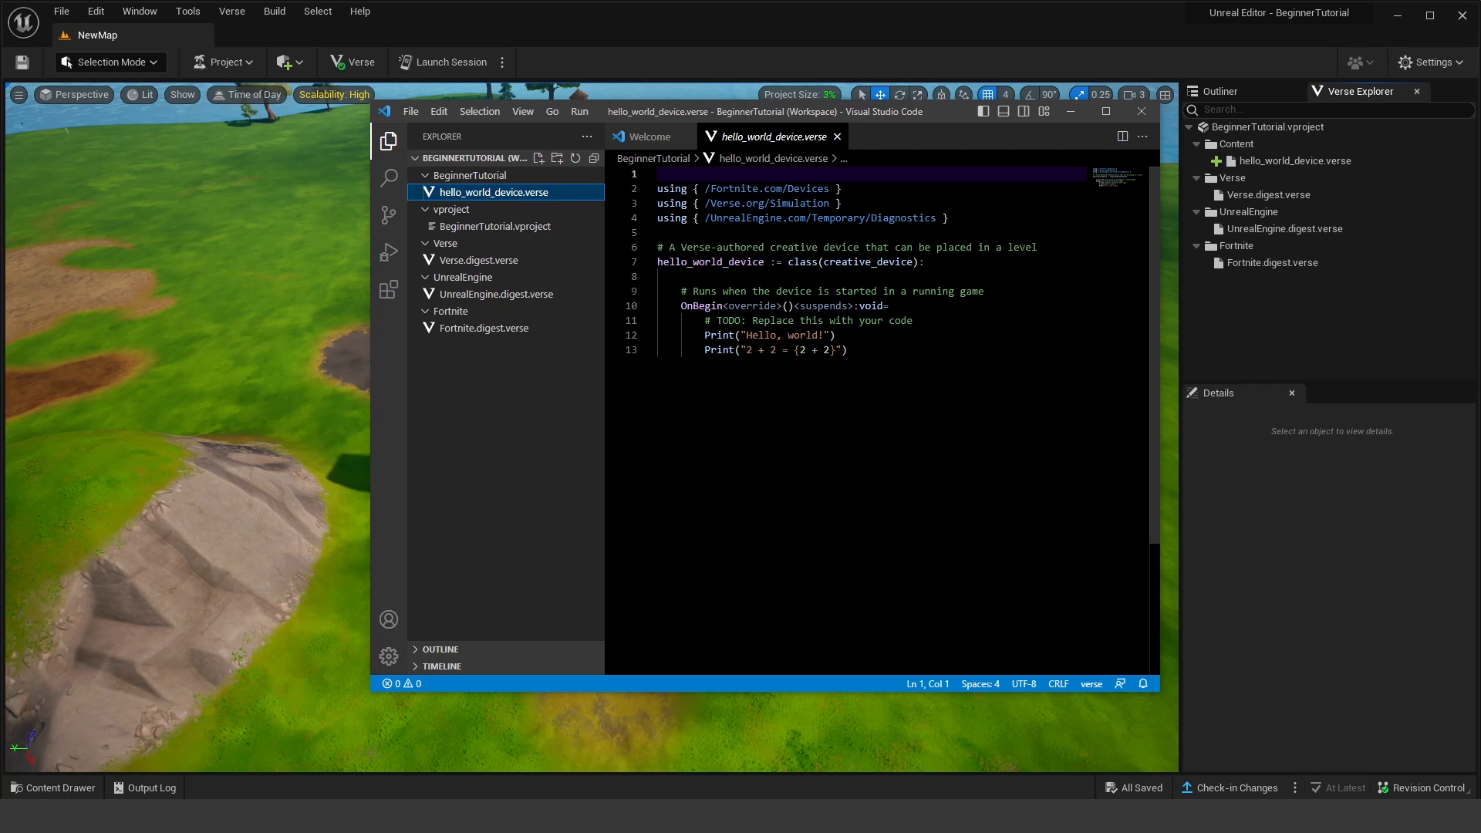
Step: Examine the hello_world_device.verse code, including the using statements, the OnBegin function and its two Print lines
click(682, 188)
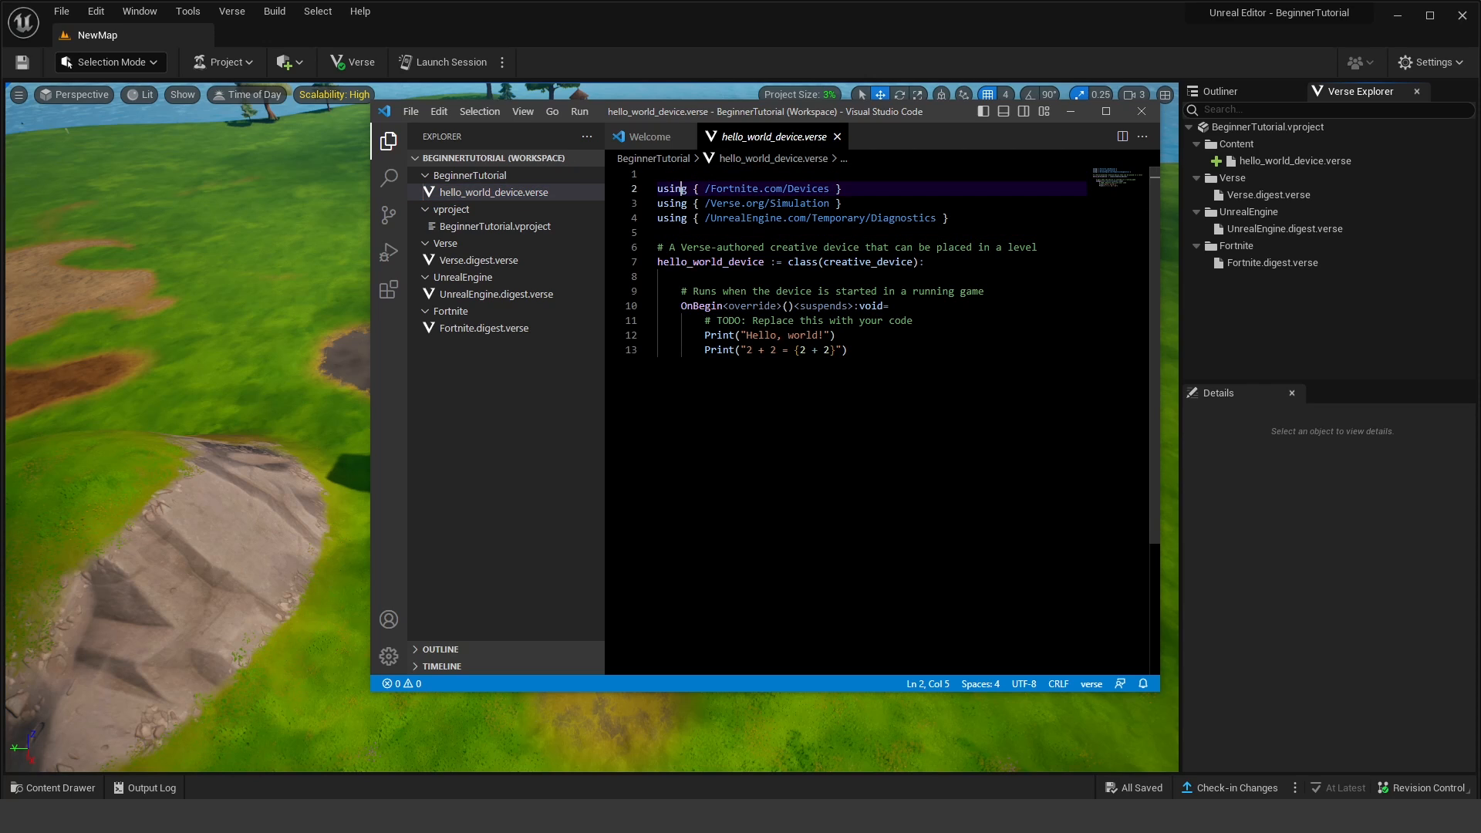
click(702, 290)
click(693, 334)
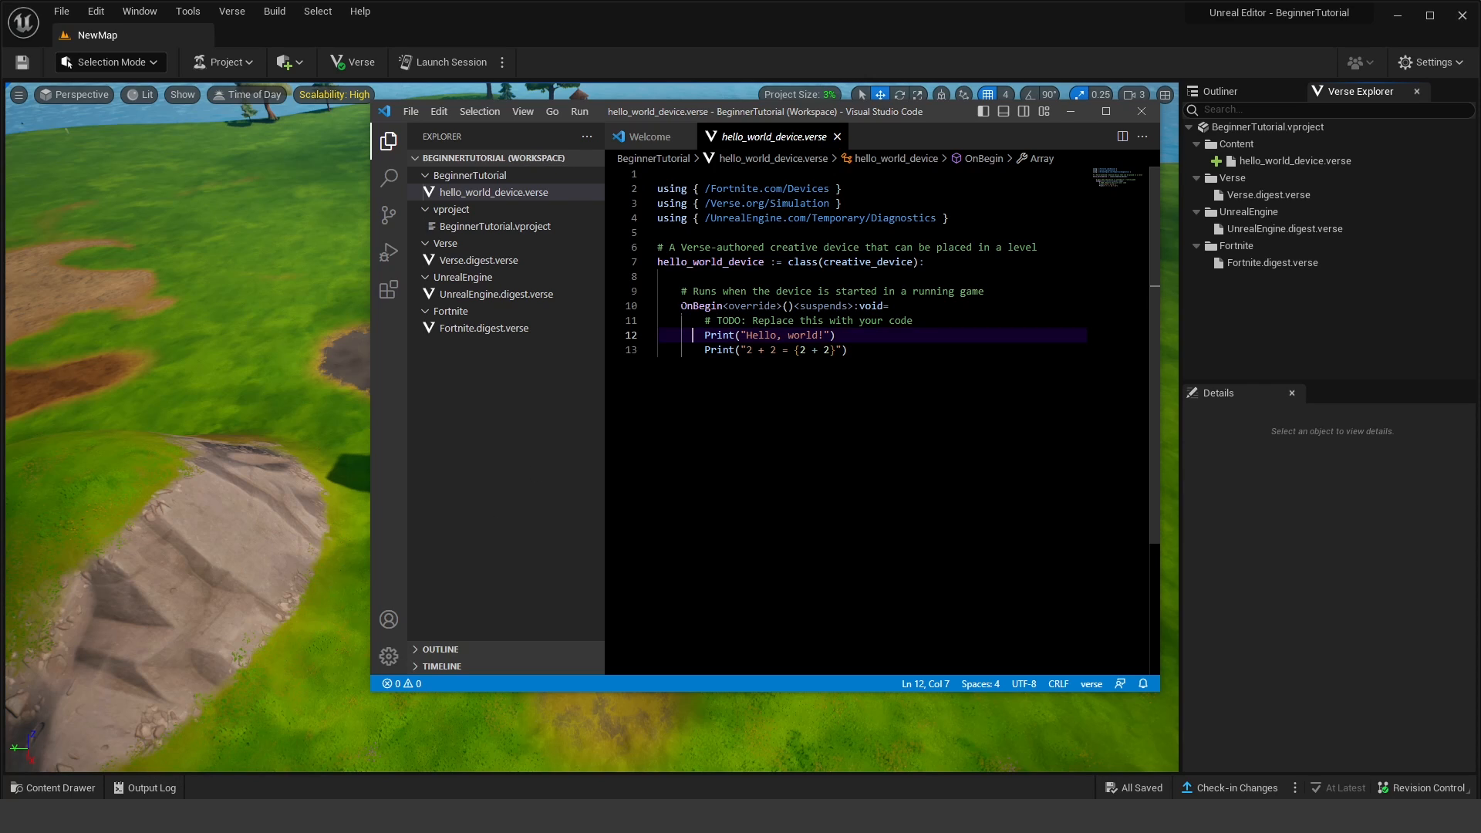
drag(680, 305, 728, 306)
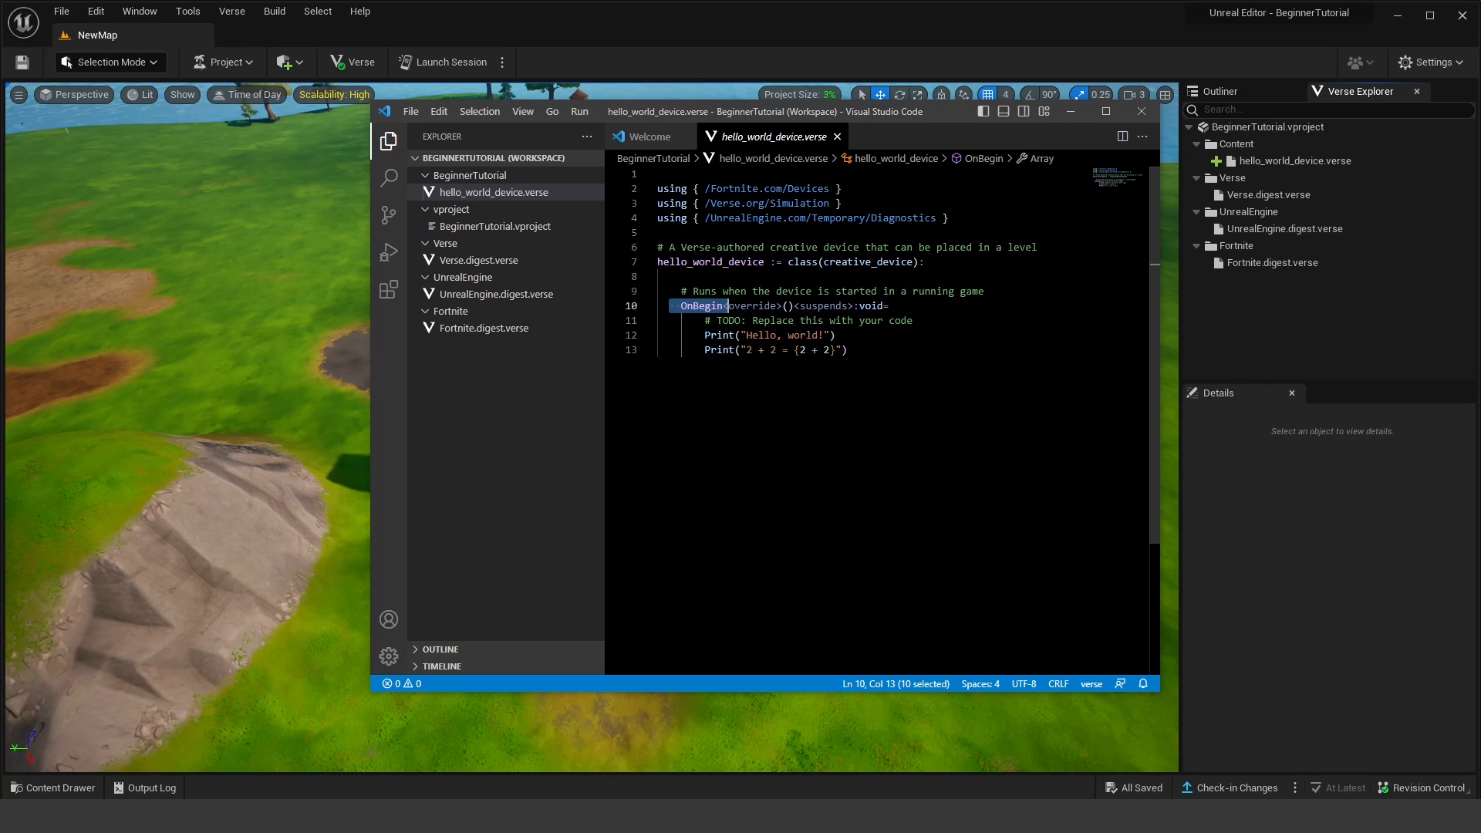
drag(704, 336, 806, 336)
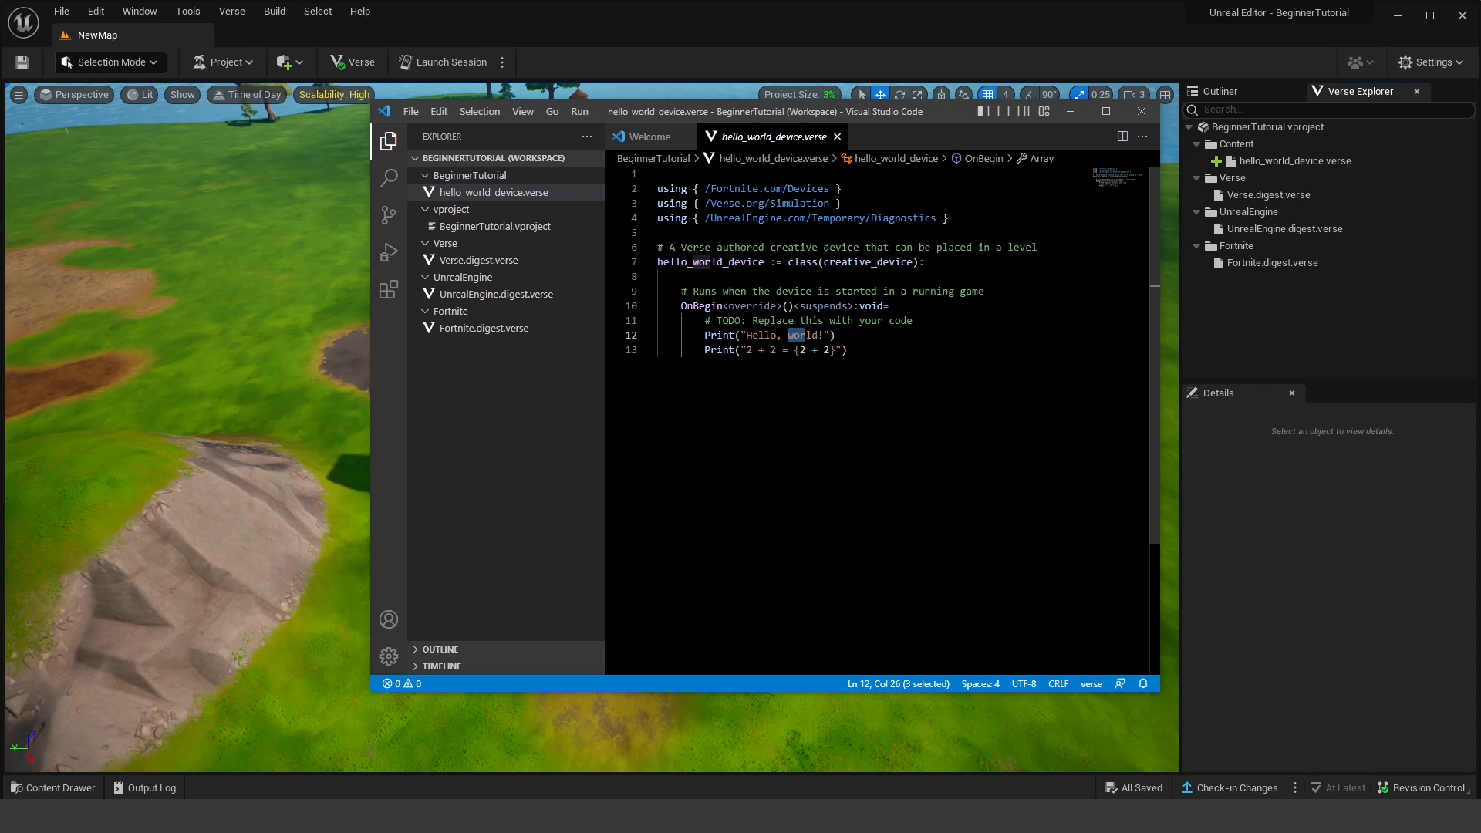
drag(715, 351, 746, 350)
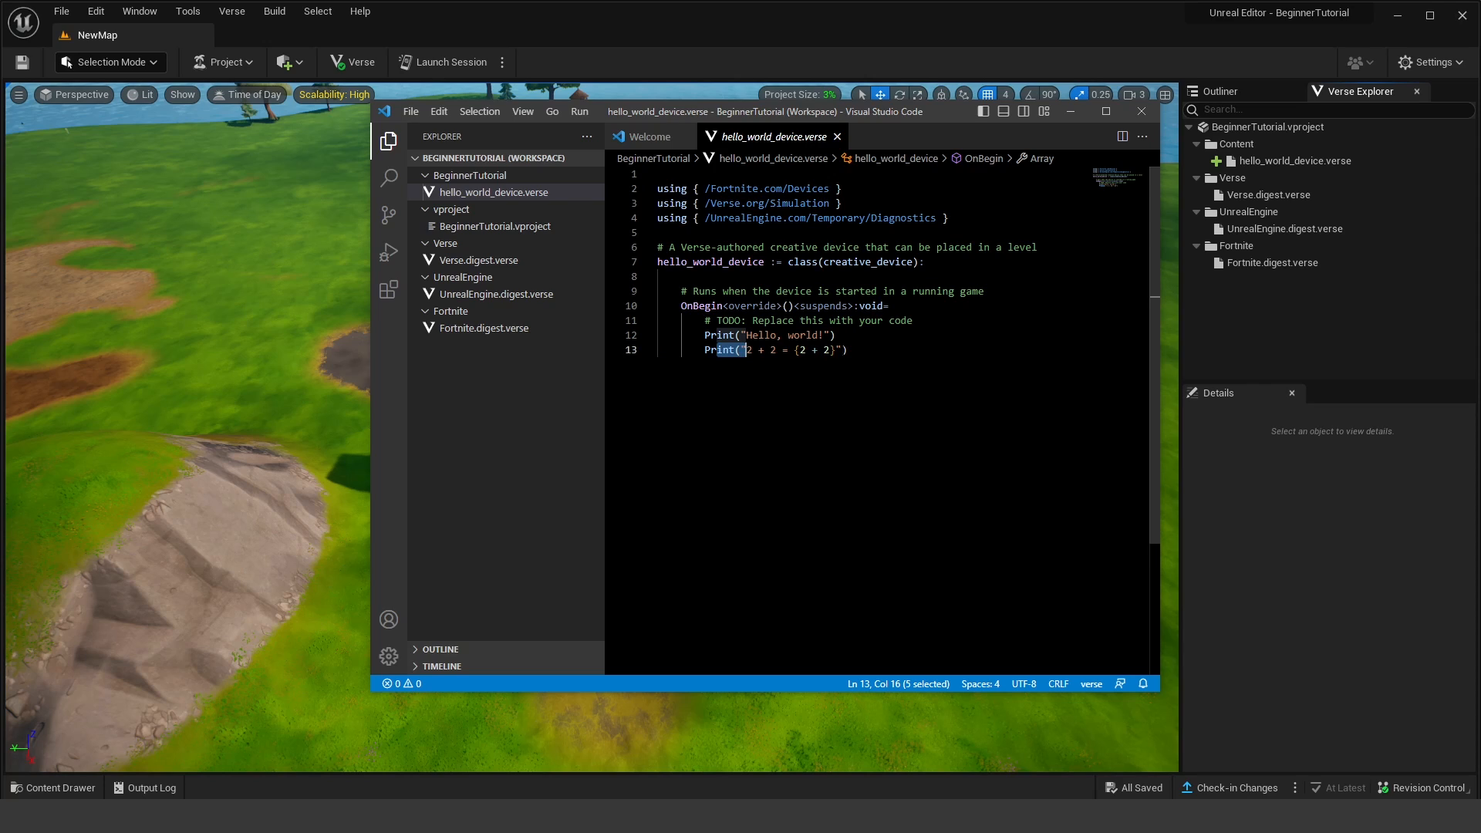
click(832, 335)
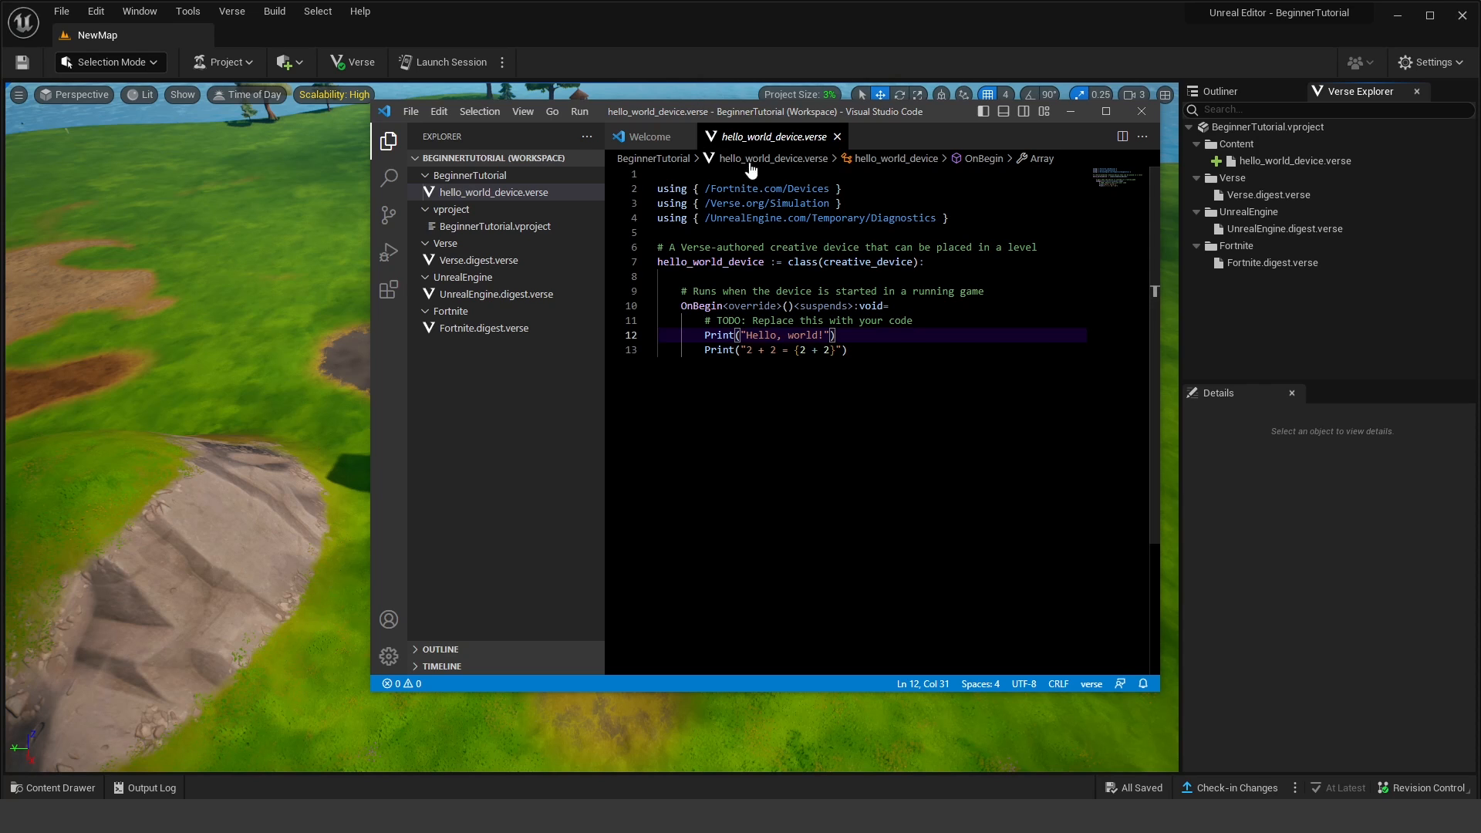
Step: Switch back to the Unreal Editor and build the project's Verse code
click(779, 35)
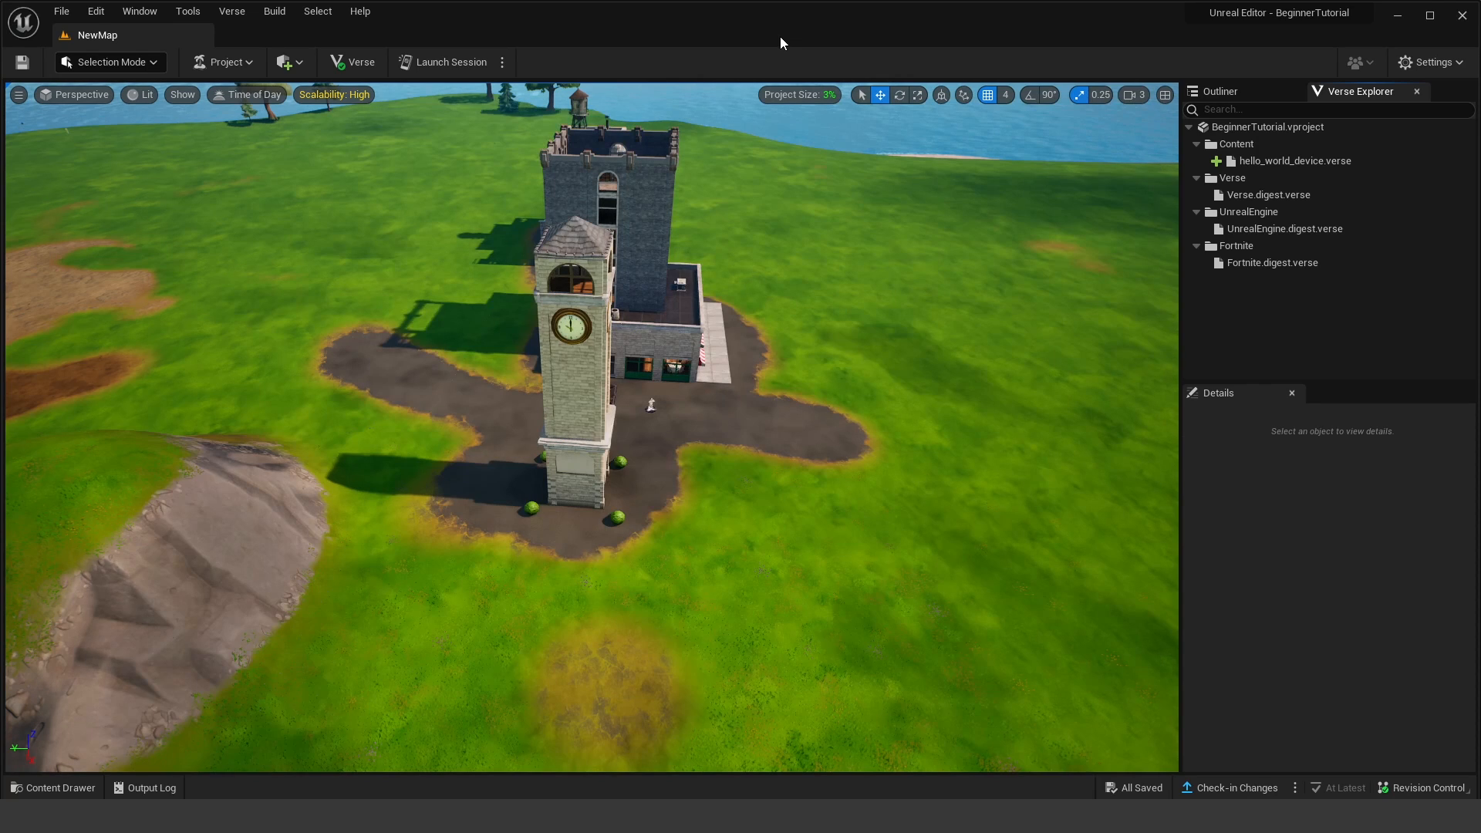
click(242, 16)
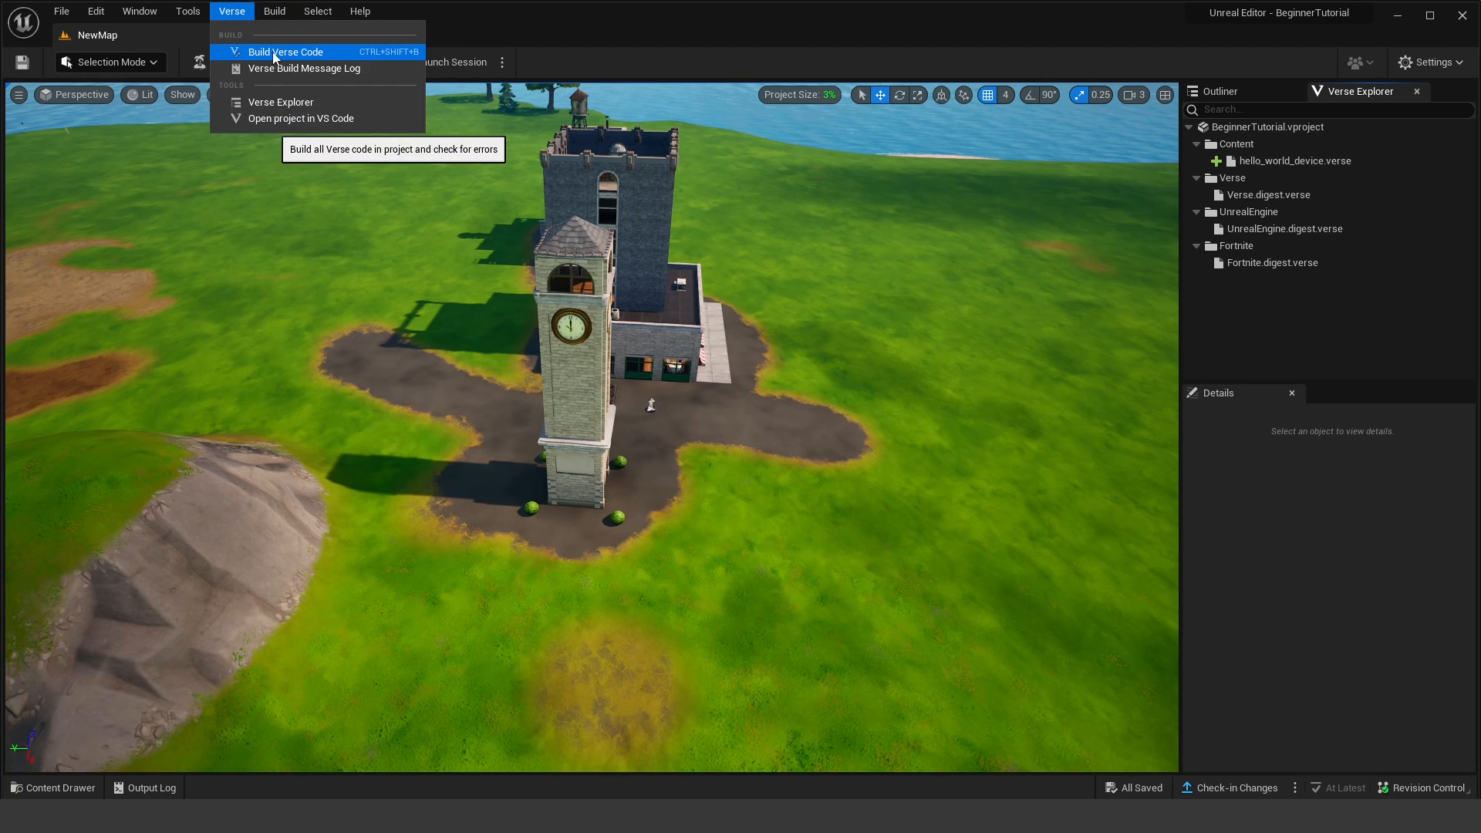
click(305, 54)
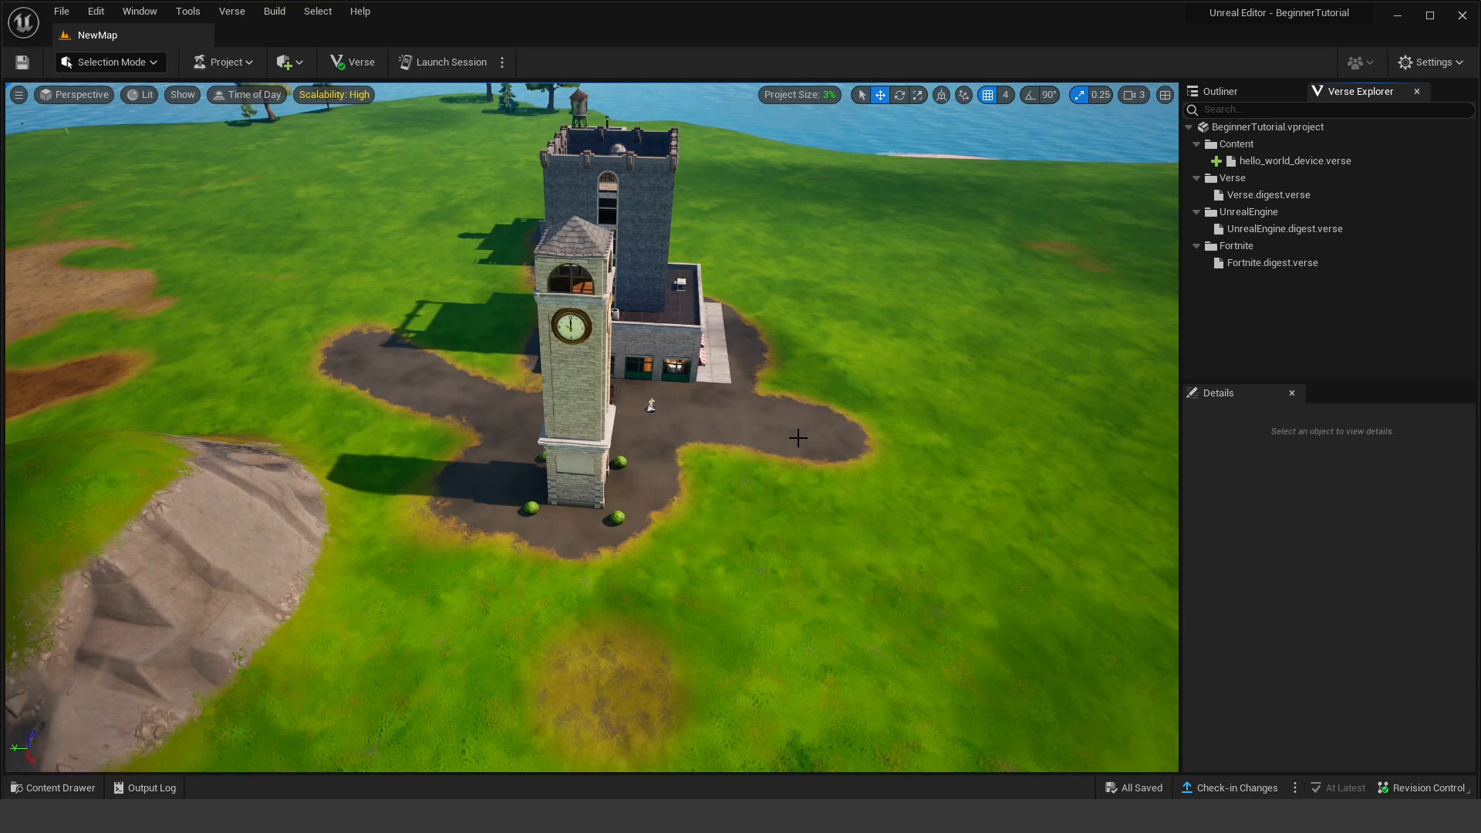
Step: Place the hello_world_device from the project's CreativeDevices folder in the level, on the asphalt beside the clock tower
click(74, 788)
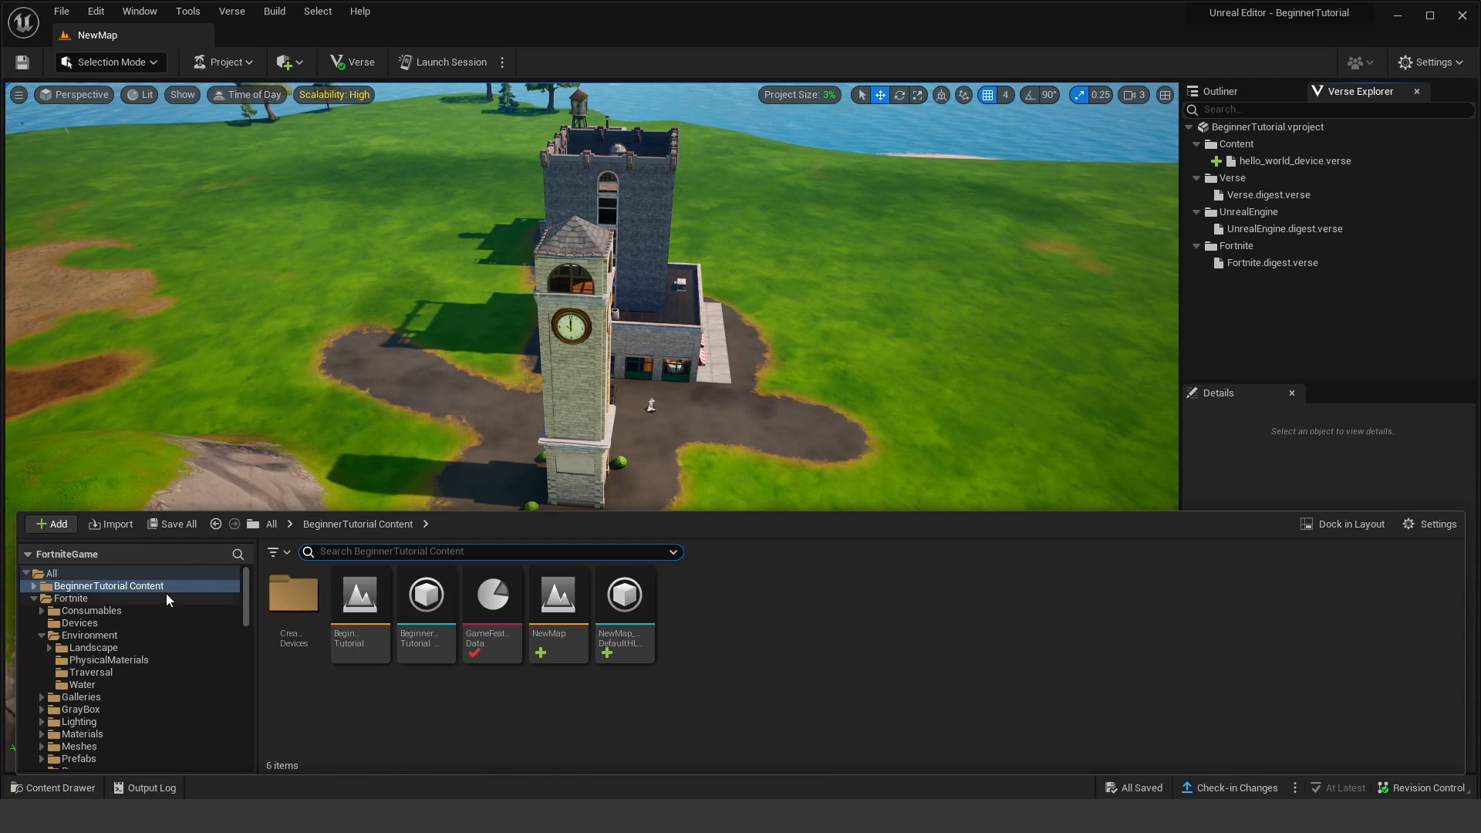
click(307, 602)
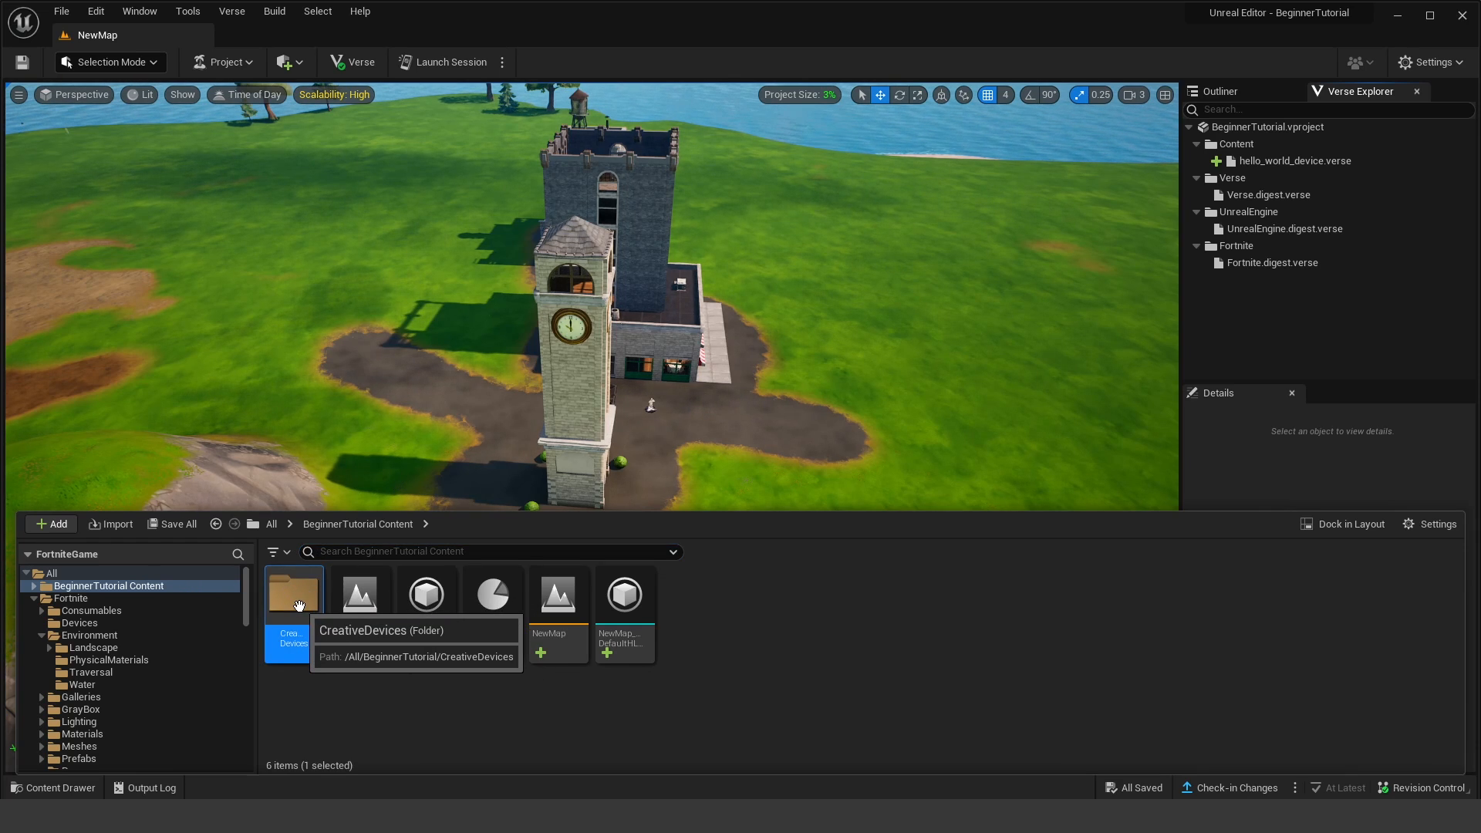
double_click(298, 604)
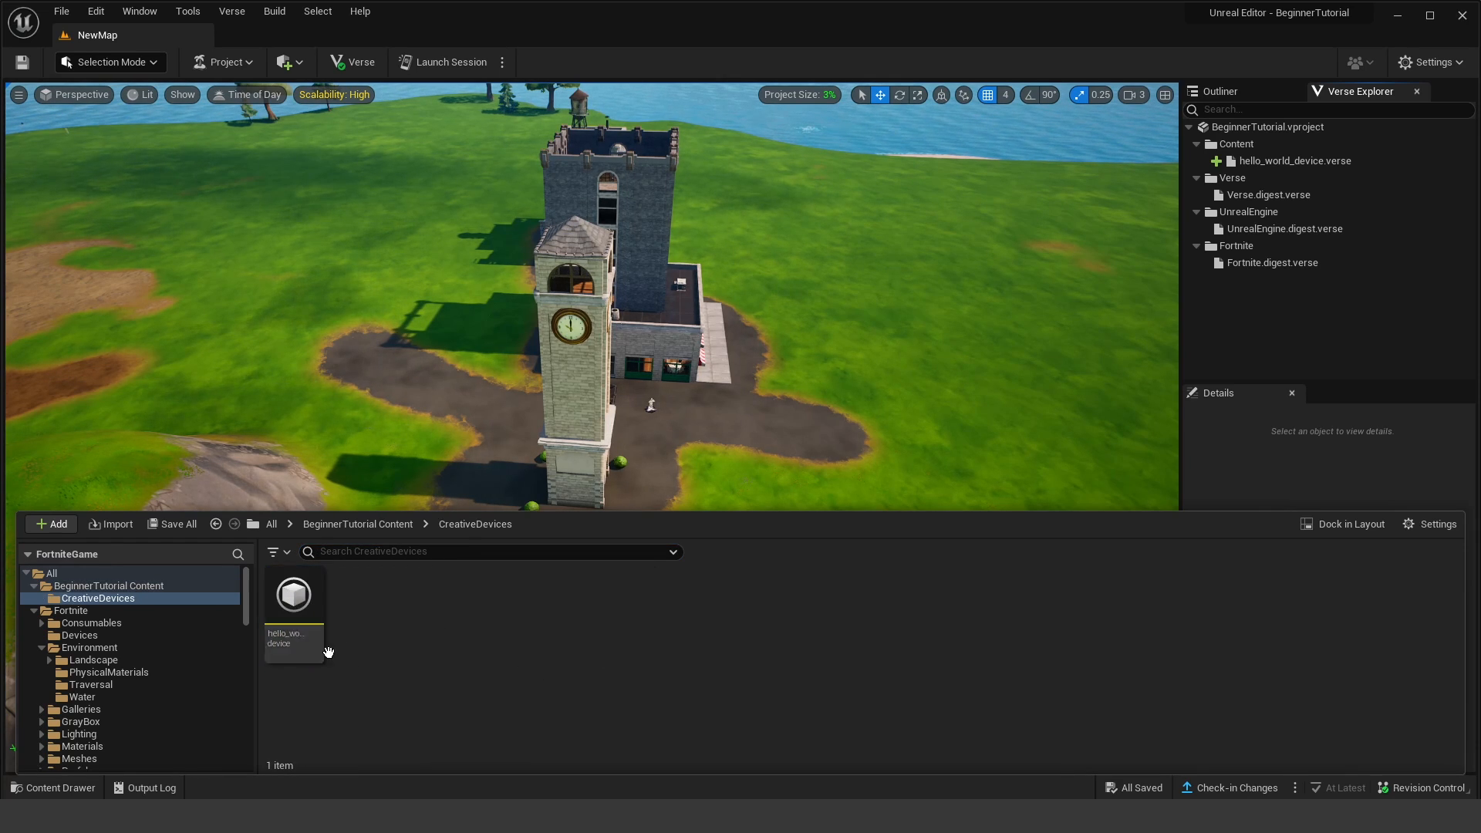
click(288, 594)
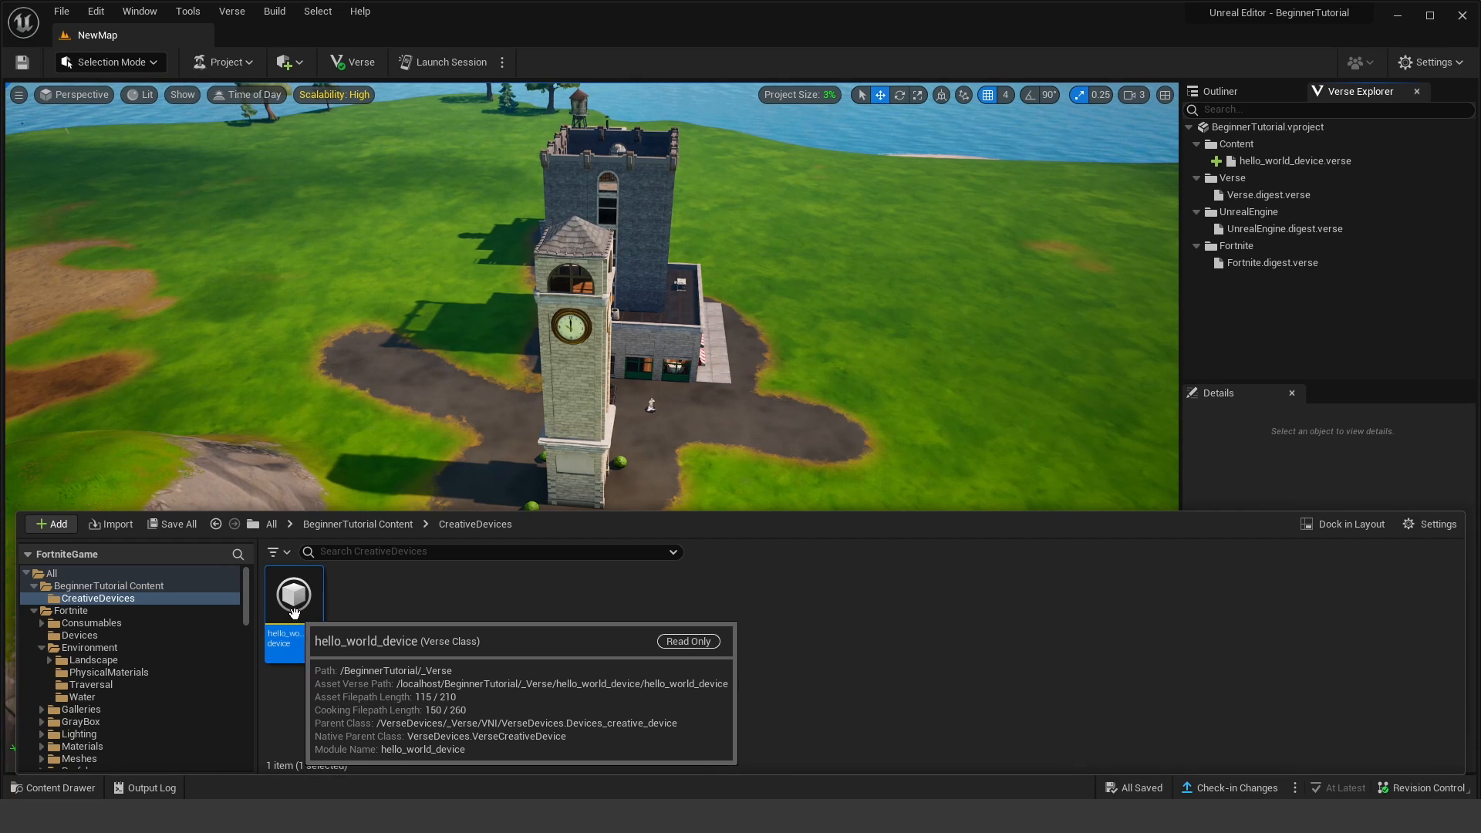
drag(294, 612, 722, 451)
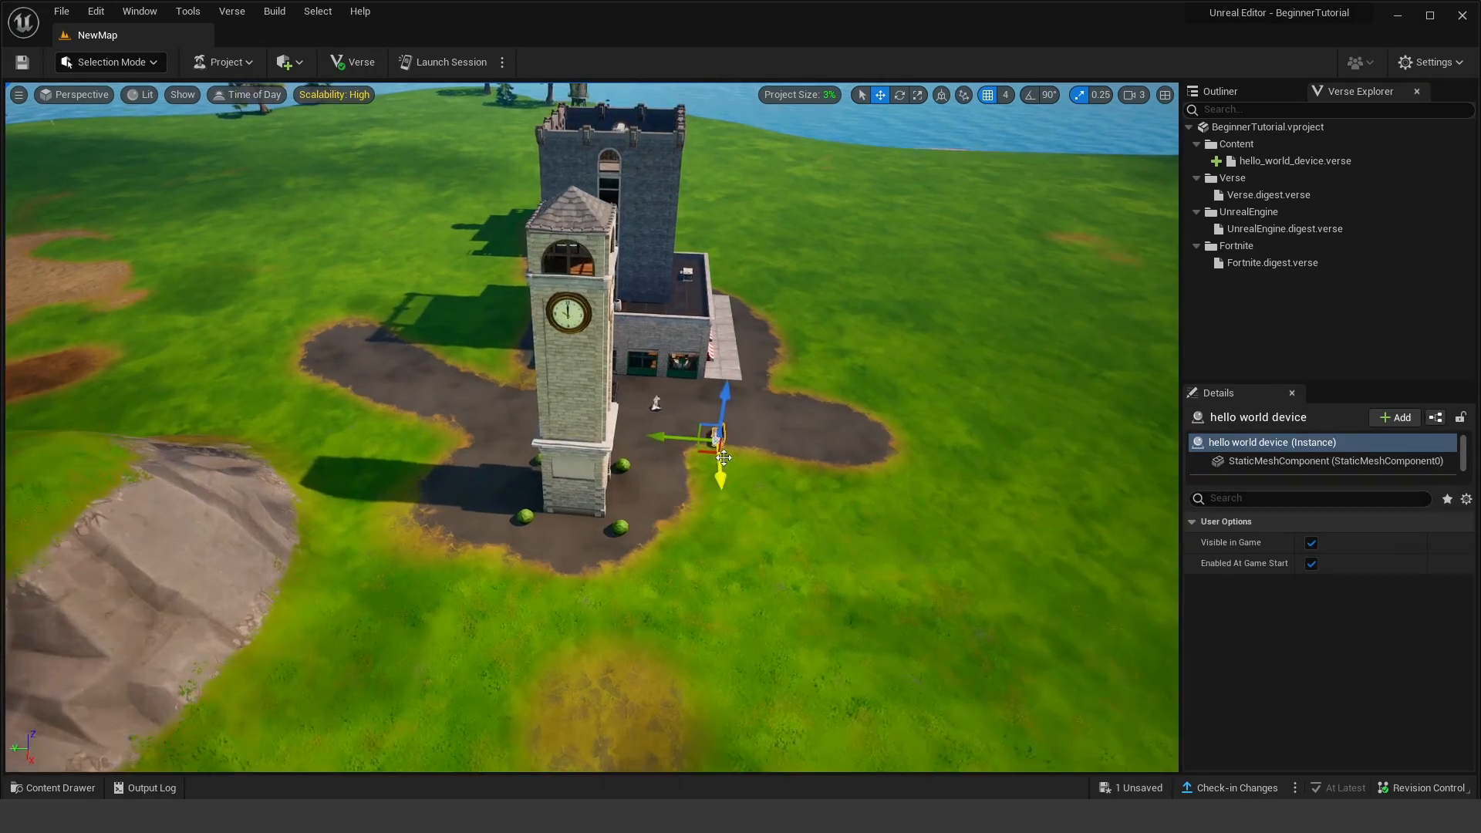
Step: Adjust the height of the hello world device so that it floats slightly above the asphalt
key(f)
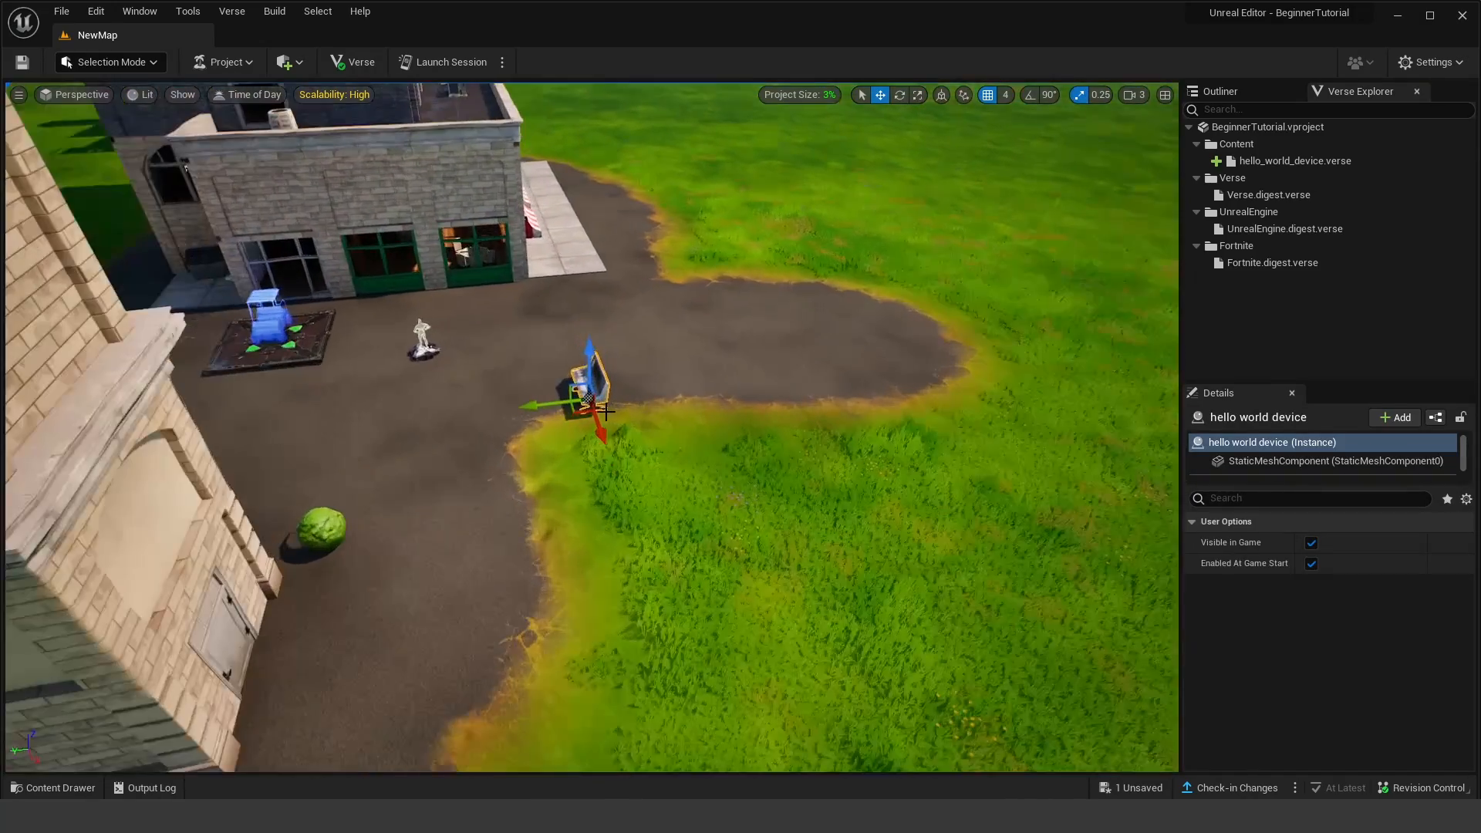
key(w)
right_drag(607, 412, 651, 482)
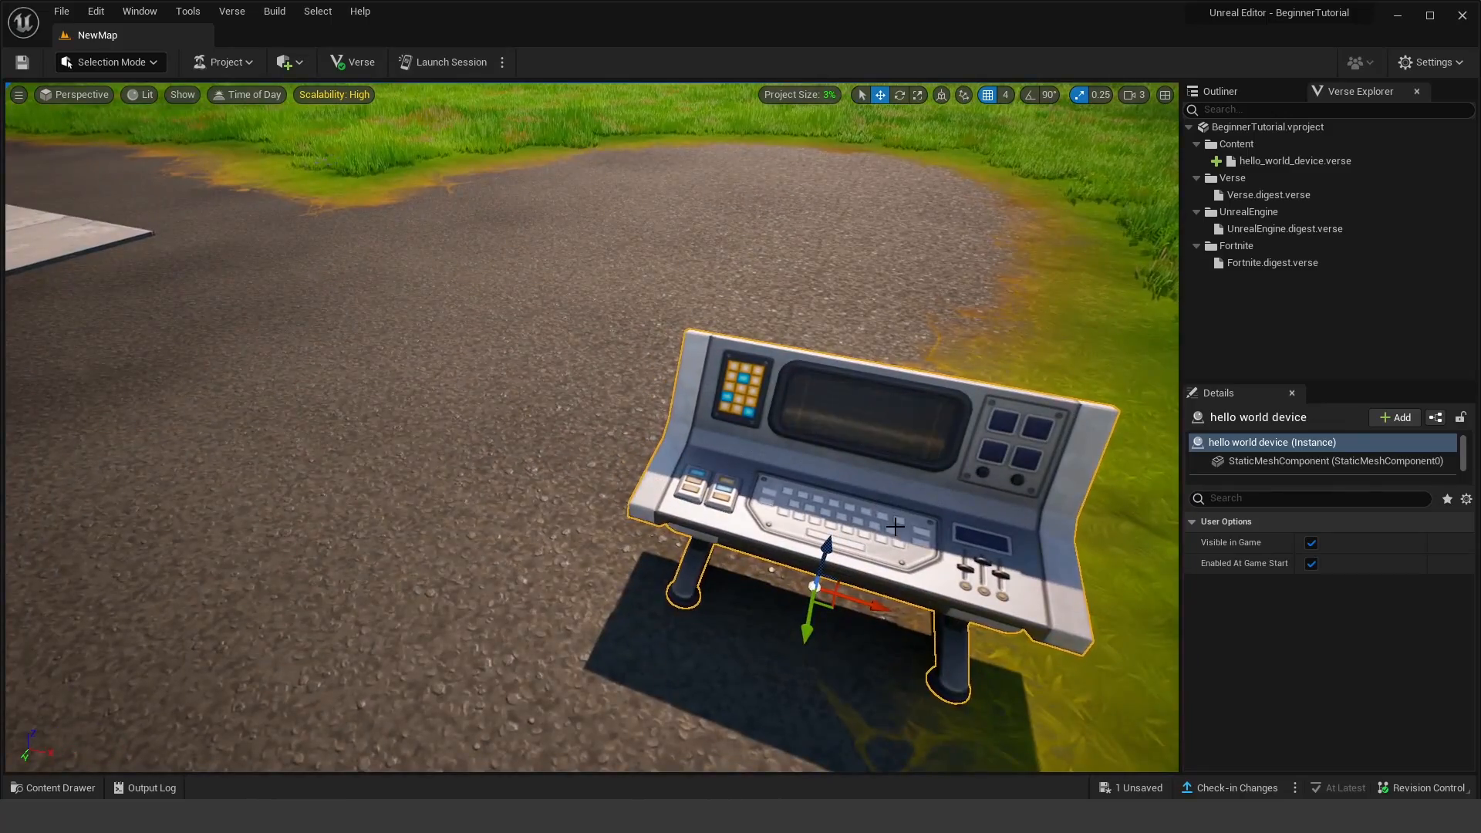
right_drag(894, 527, 1005, 486)
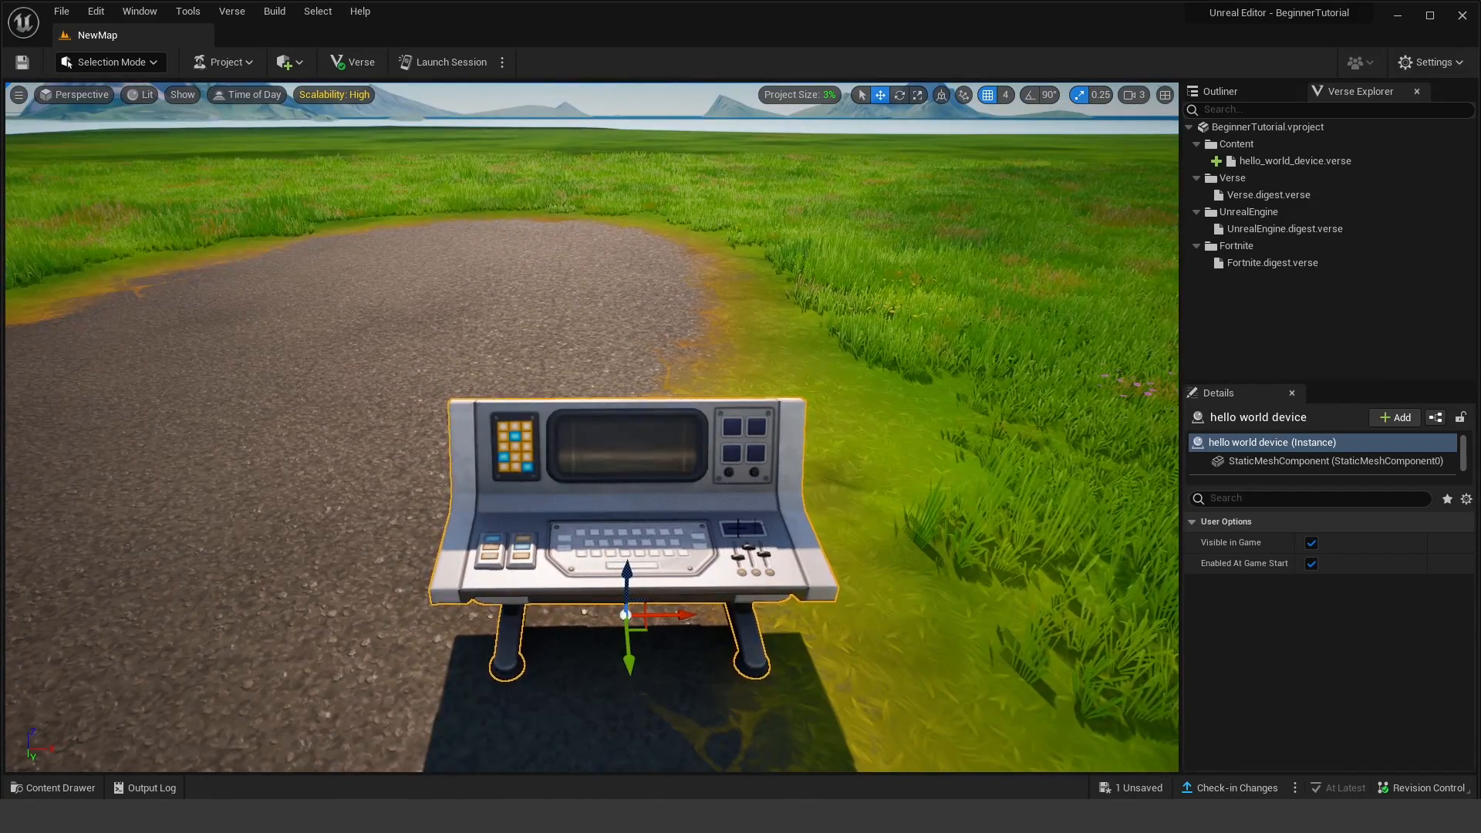
right_drag(734, 497, 687, 504)
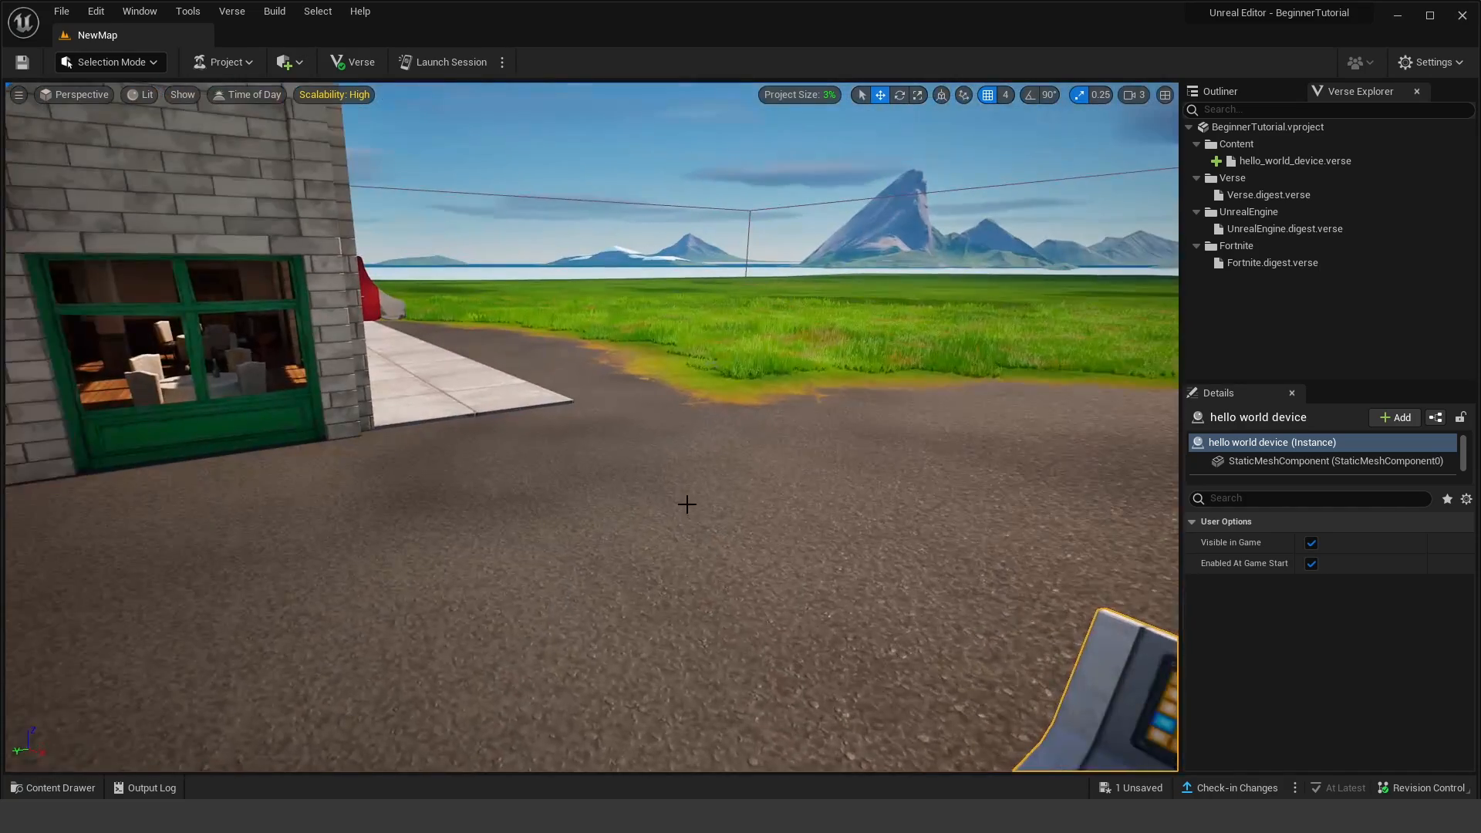
scroll(687, 505, down, 3)
right_drag(767, 539, 817, 555)
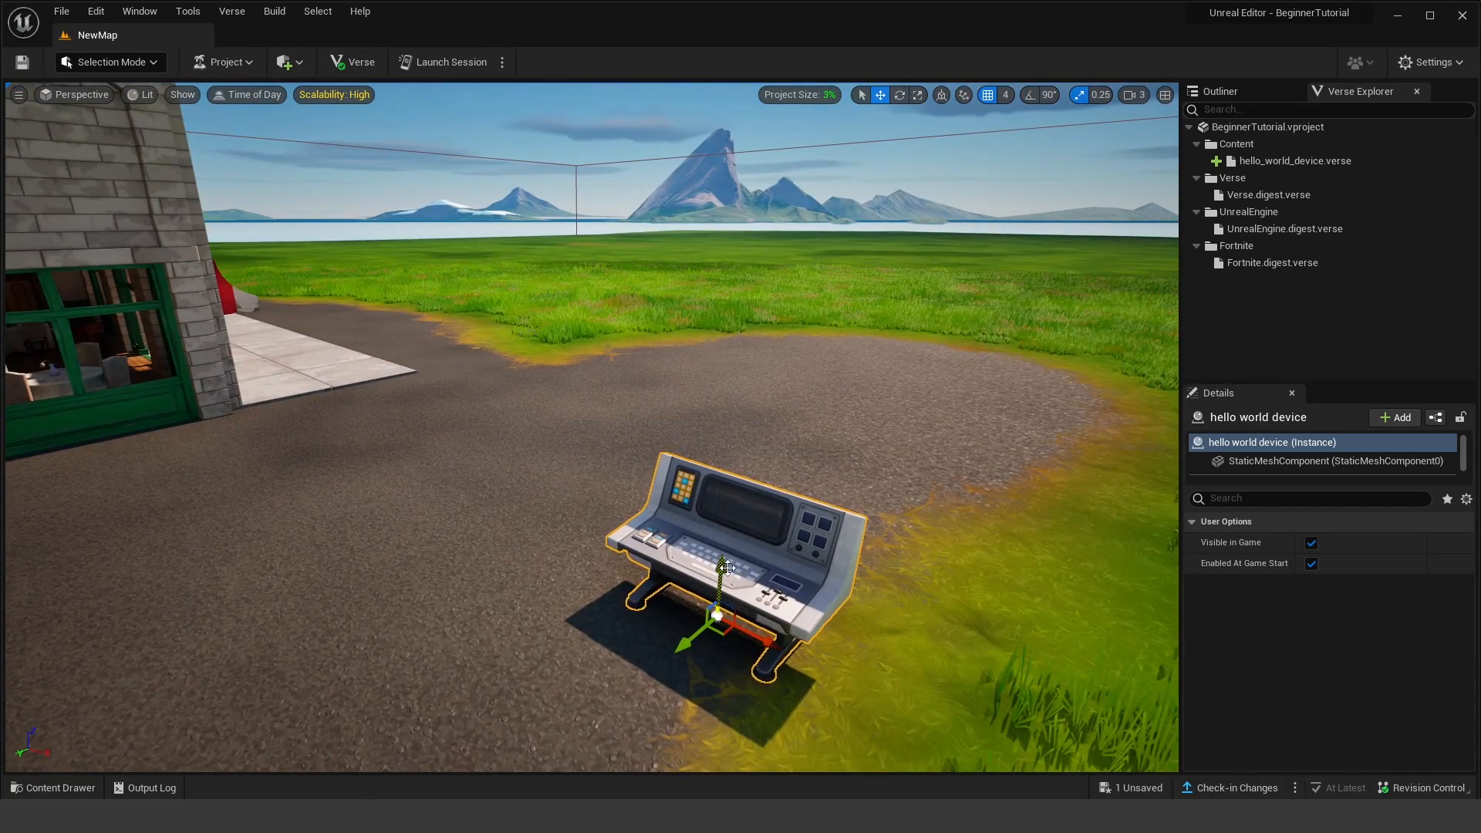
drag(726, 568, 807, 603)
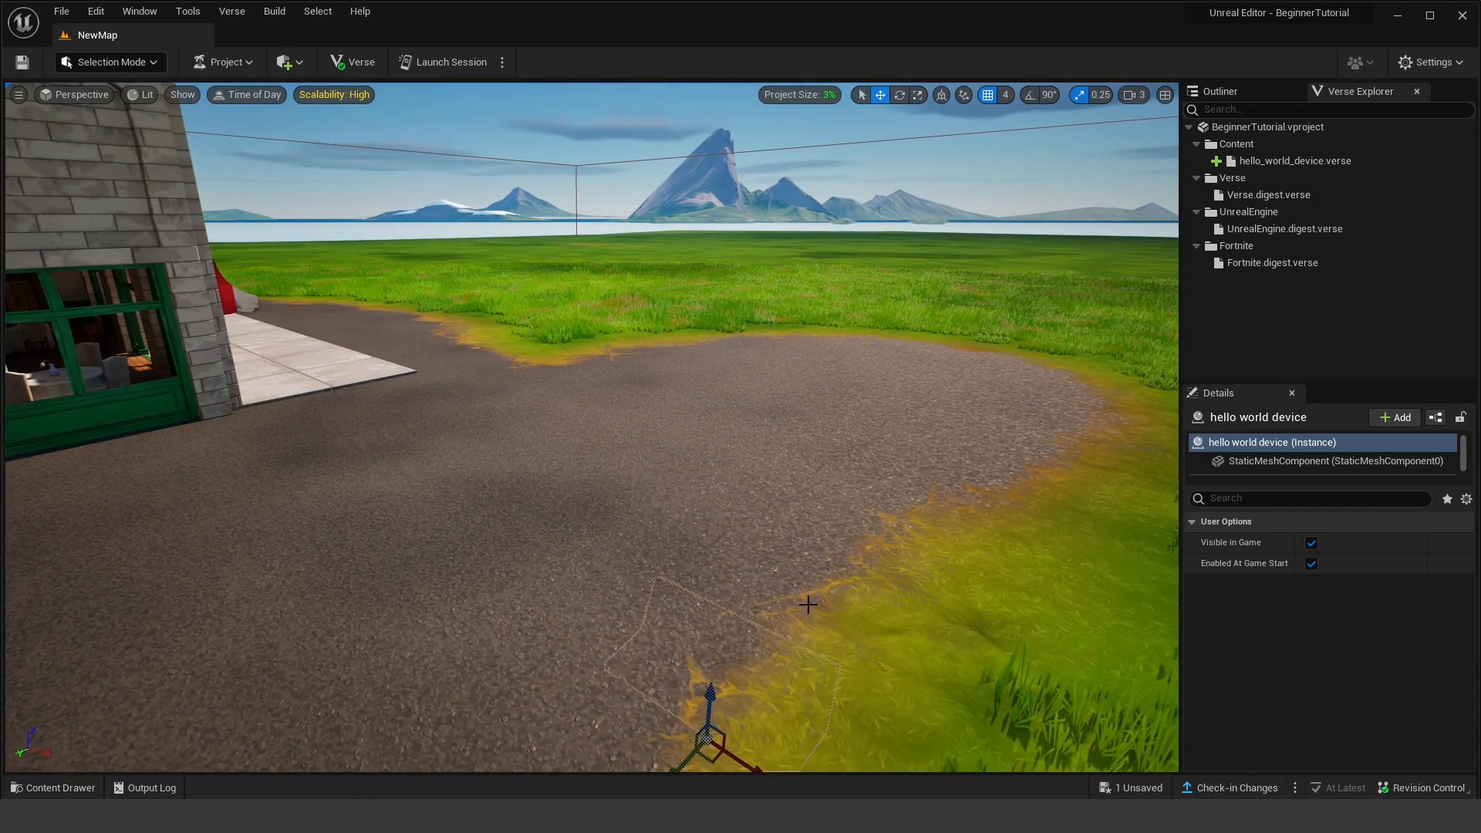
right_drag(744, 634, 798, 626)
drag(683, 619, 694, 473)
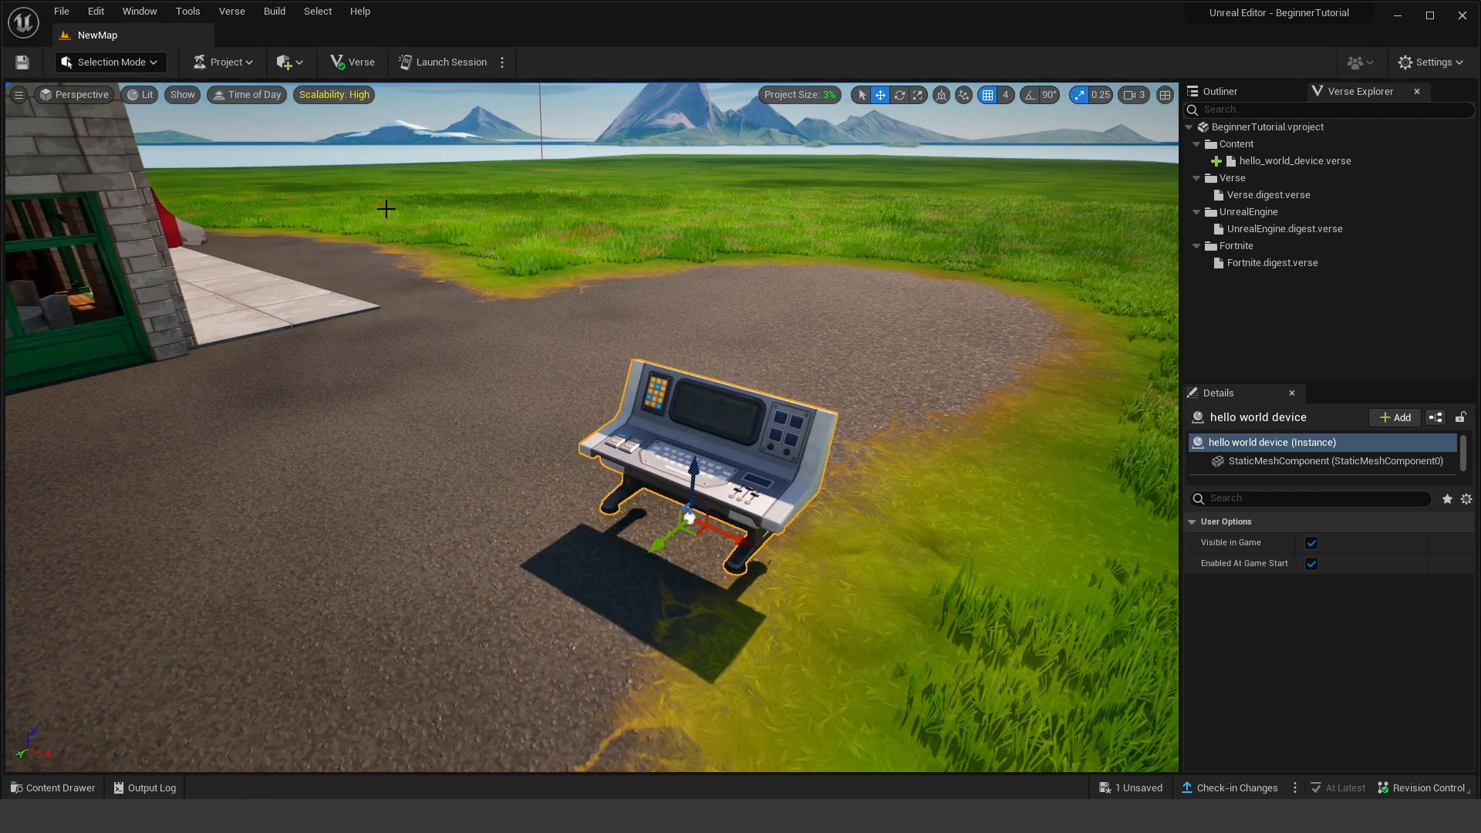
Step: Save the level and launch a playtest session, continuing with the current non-default map
click(433, 64)
key(Return)
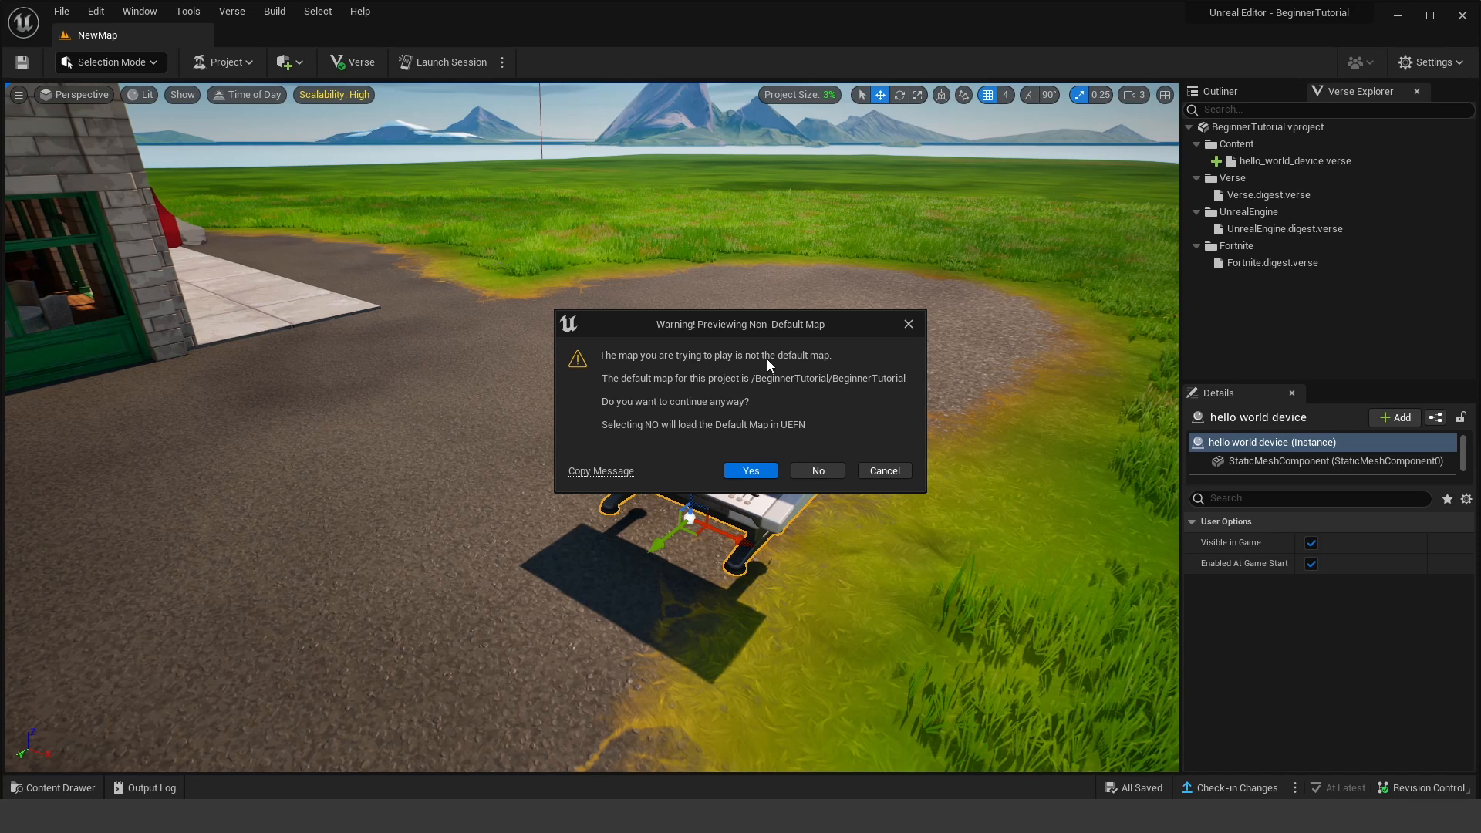
click(750, 470)
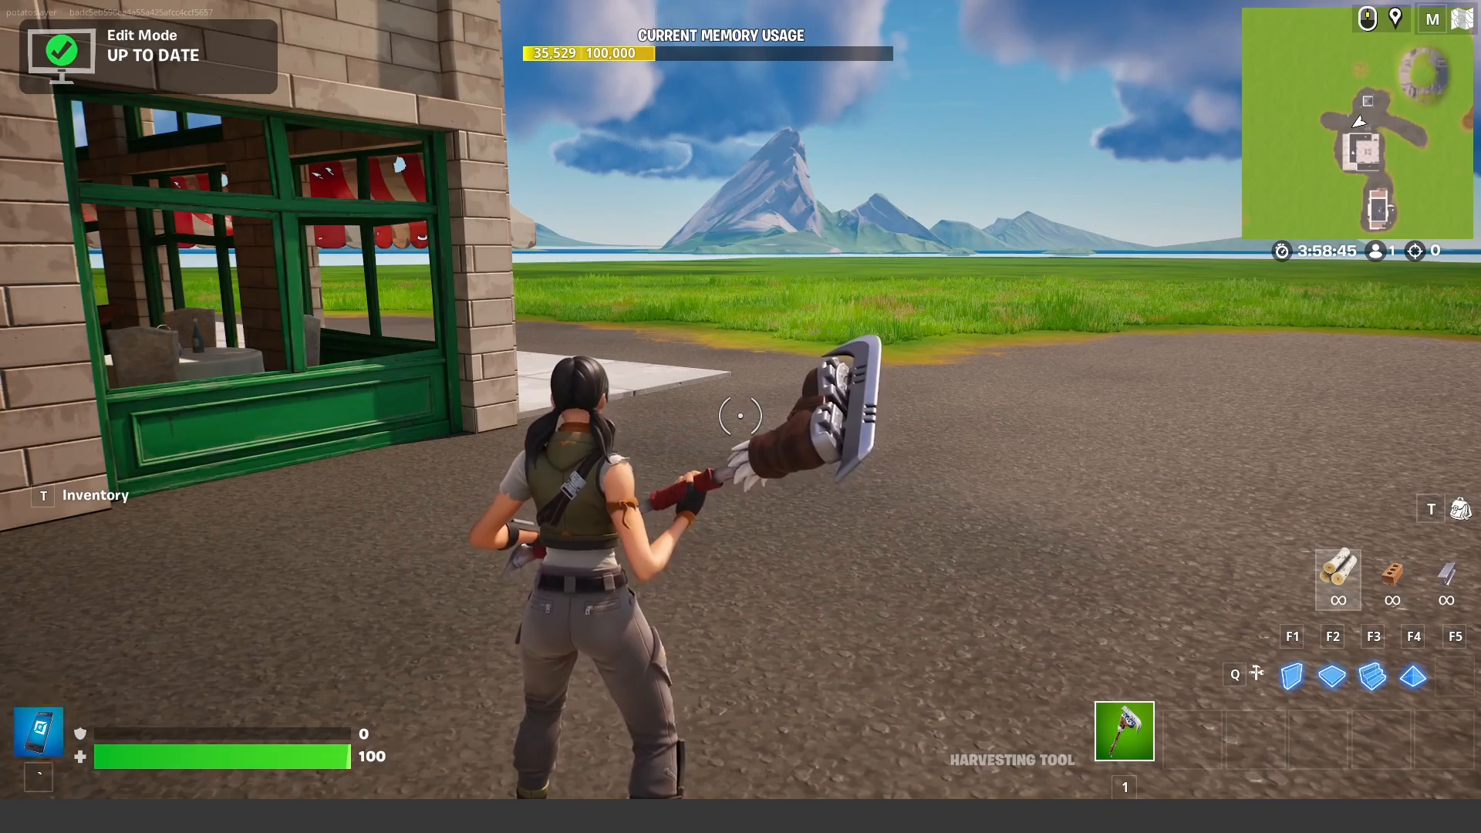
Step: Walk the character up to the hello world device on the asphalt and strike it with the harvesting tool
key(w)
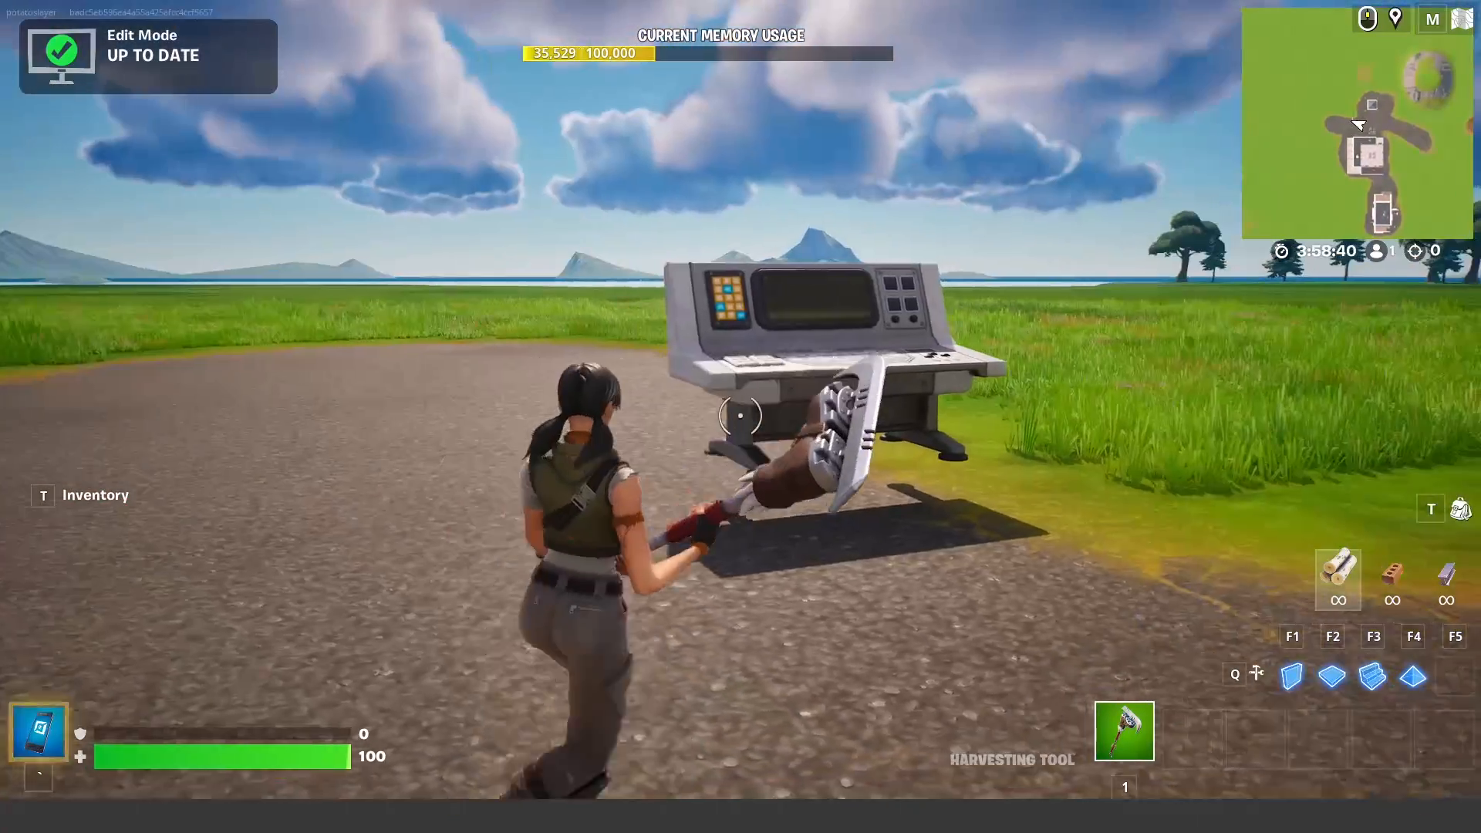
key(w)
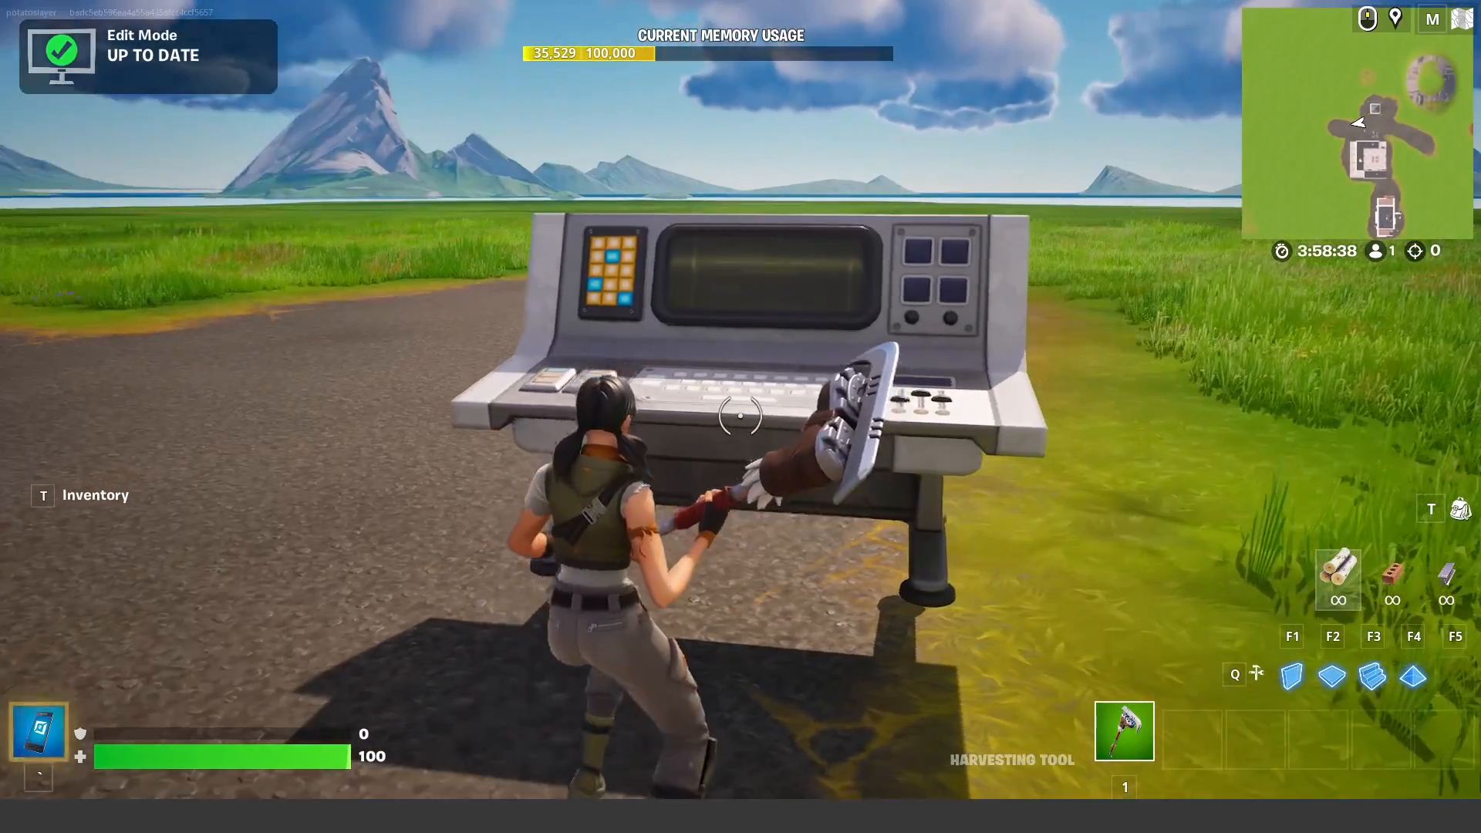
key(w)
click(740, 416)
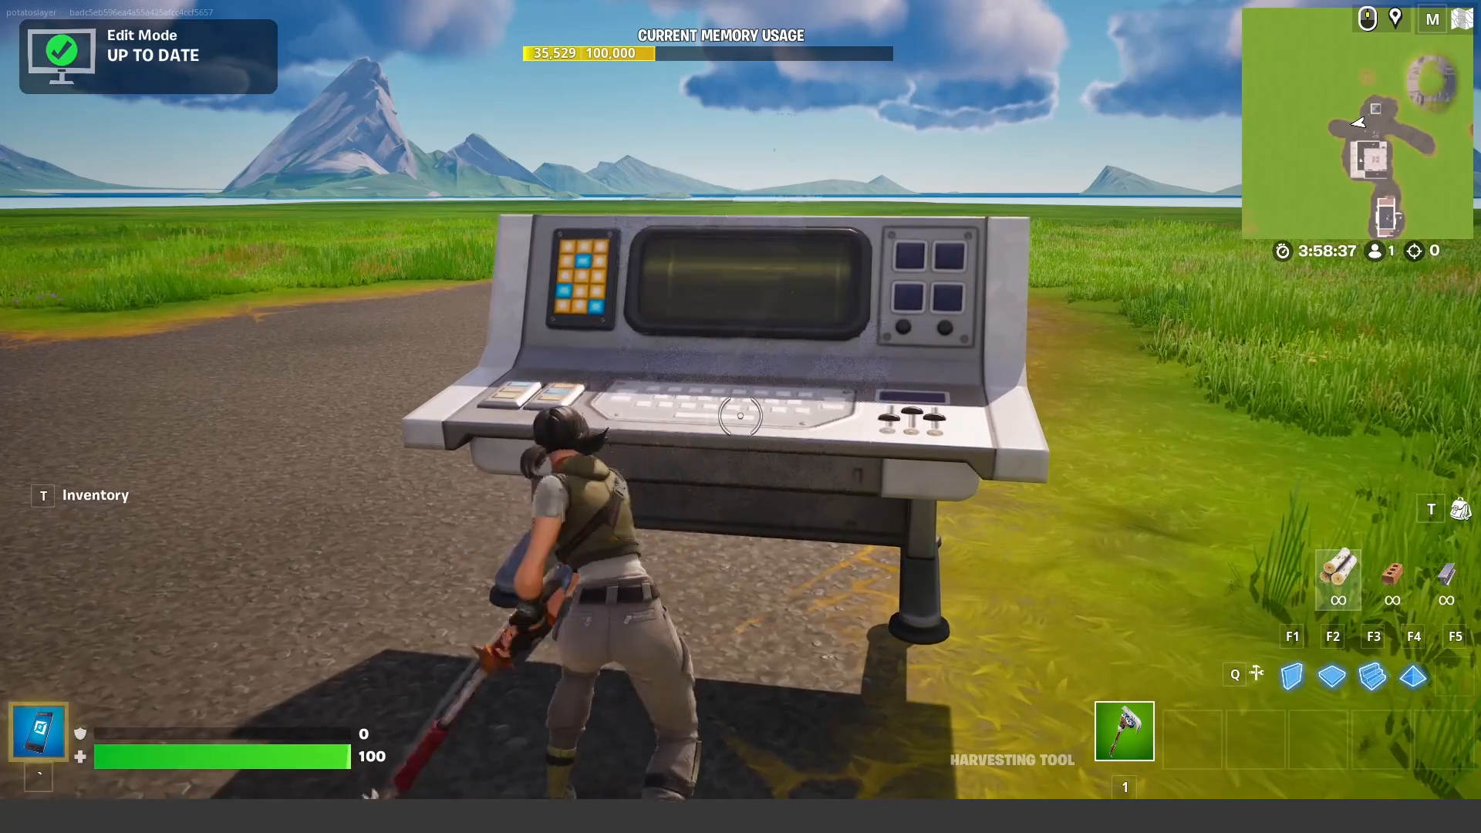
key(w)
click(740, 416)
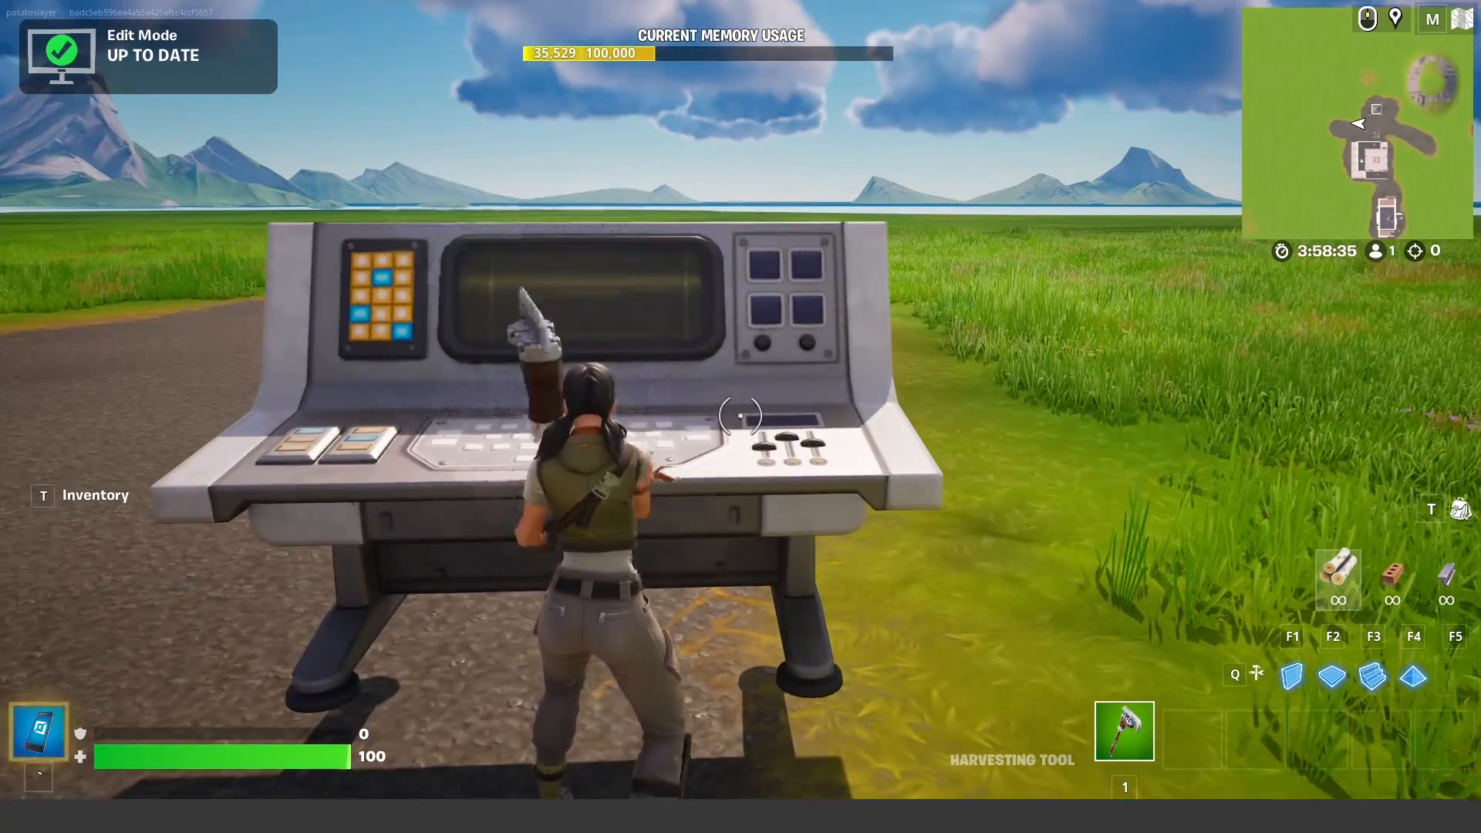
key(s)
click(741, 417)
key(w)
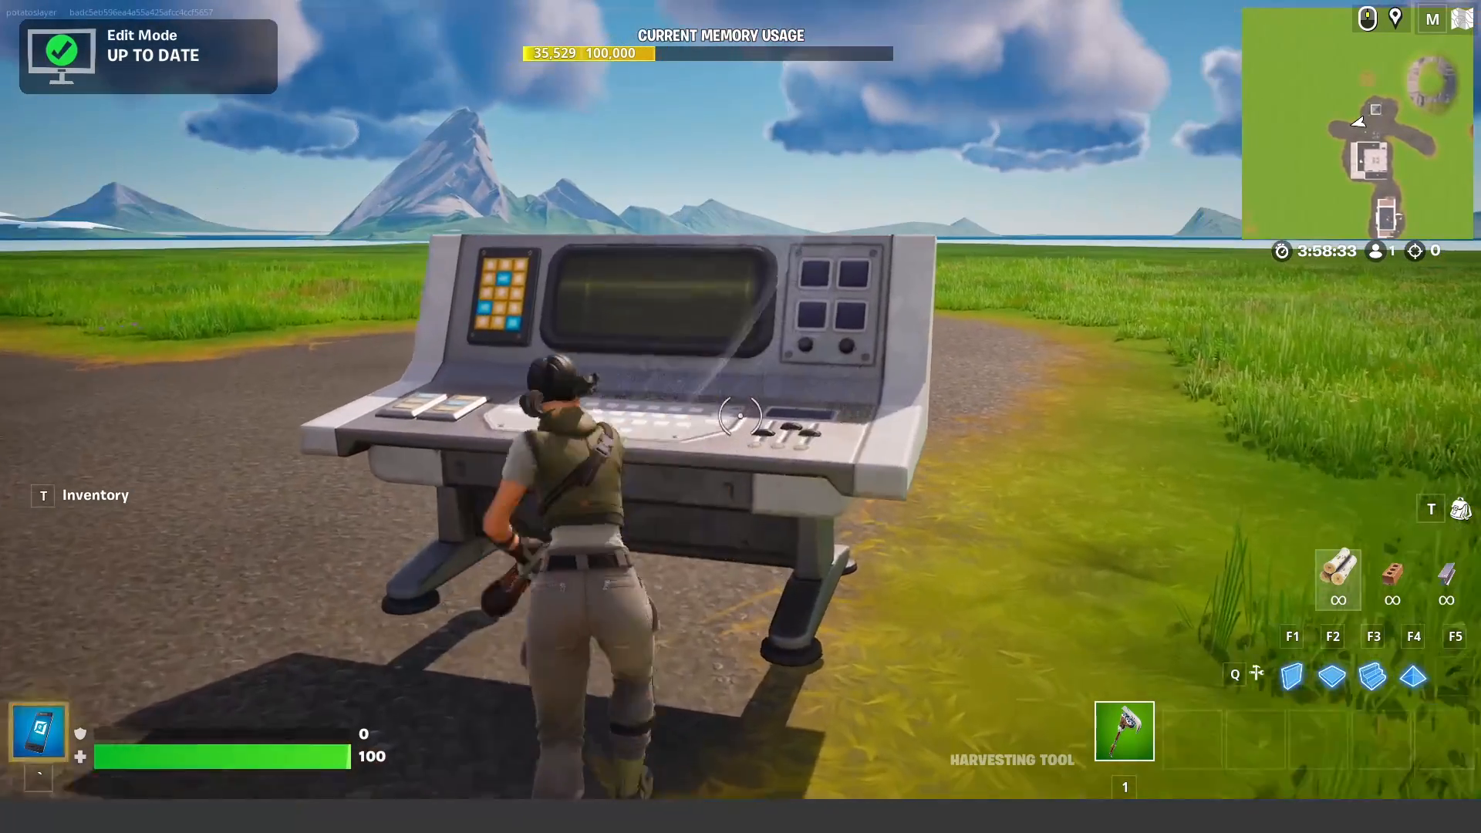
click(741, 417)
Step: Start the game and open the island's log to read the output printed by the Verse device
key(Escape)
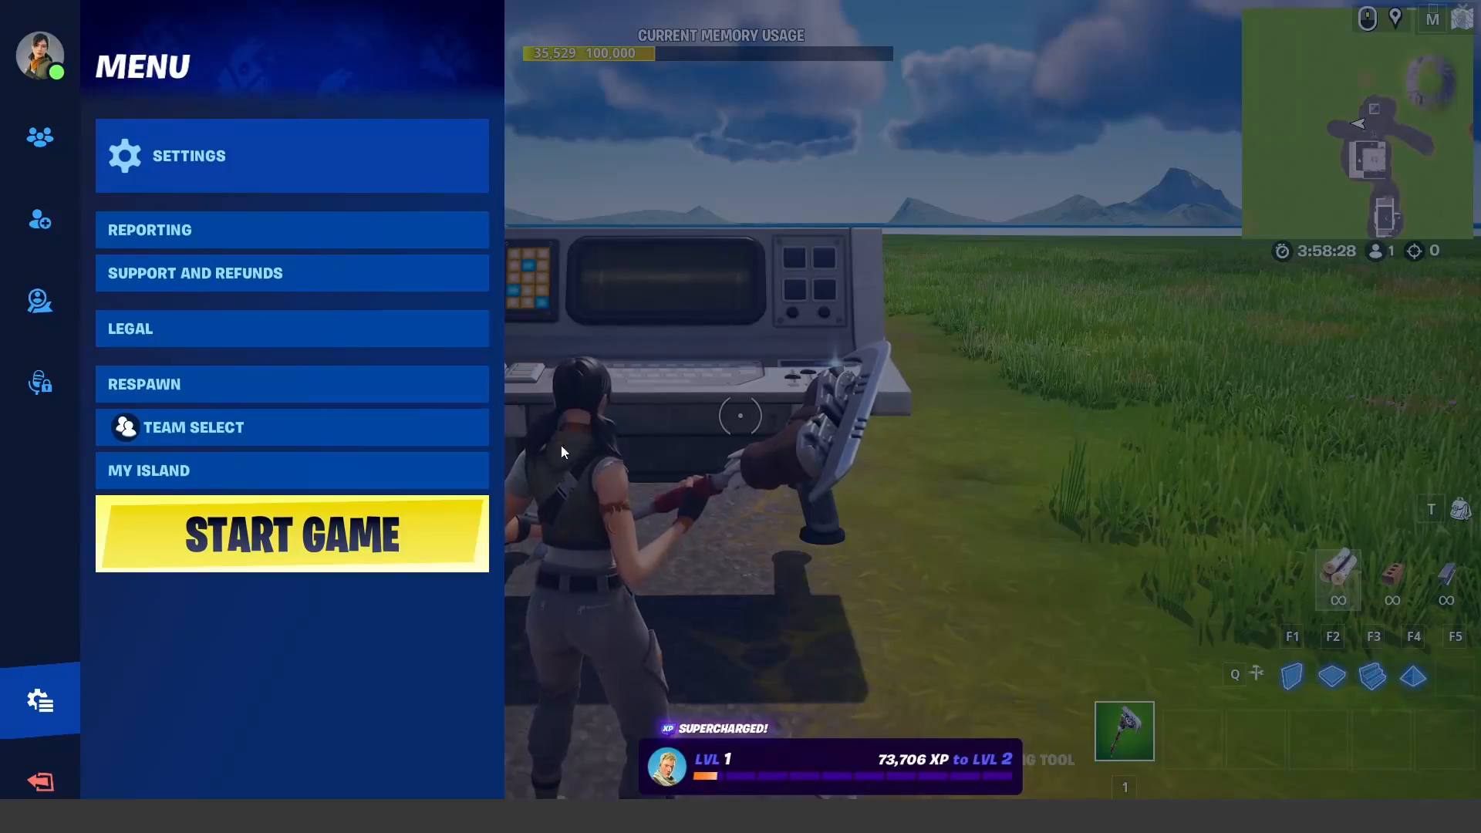
click(409, 528)
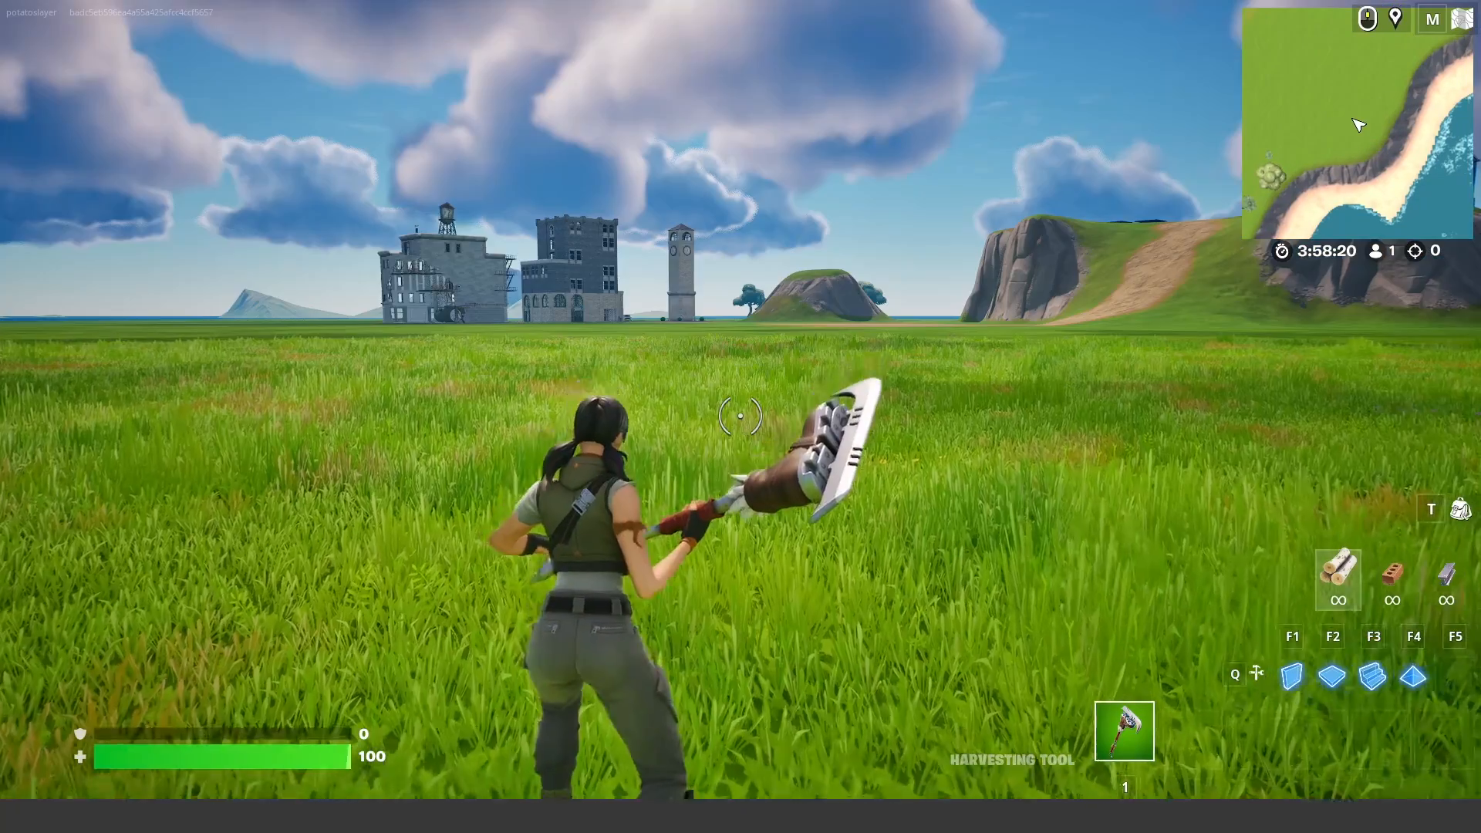
key(Escape)
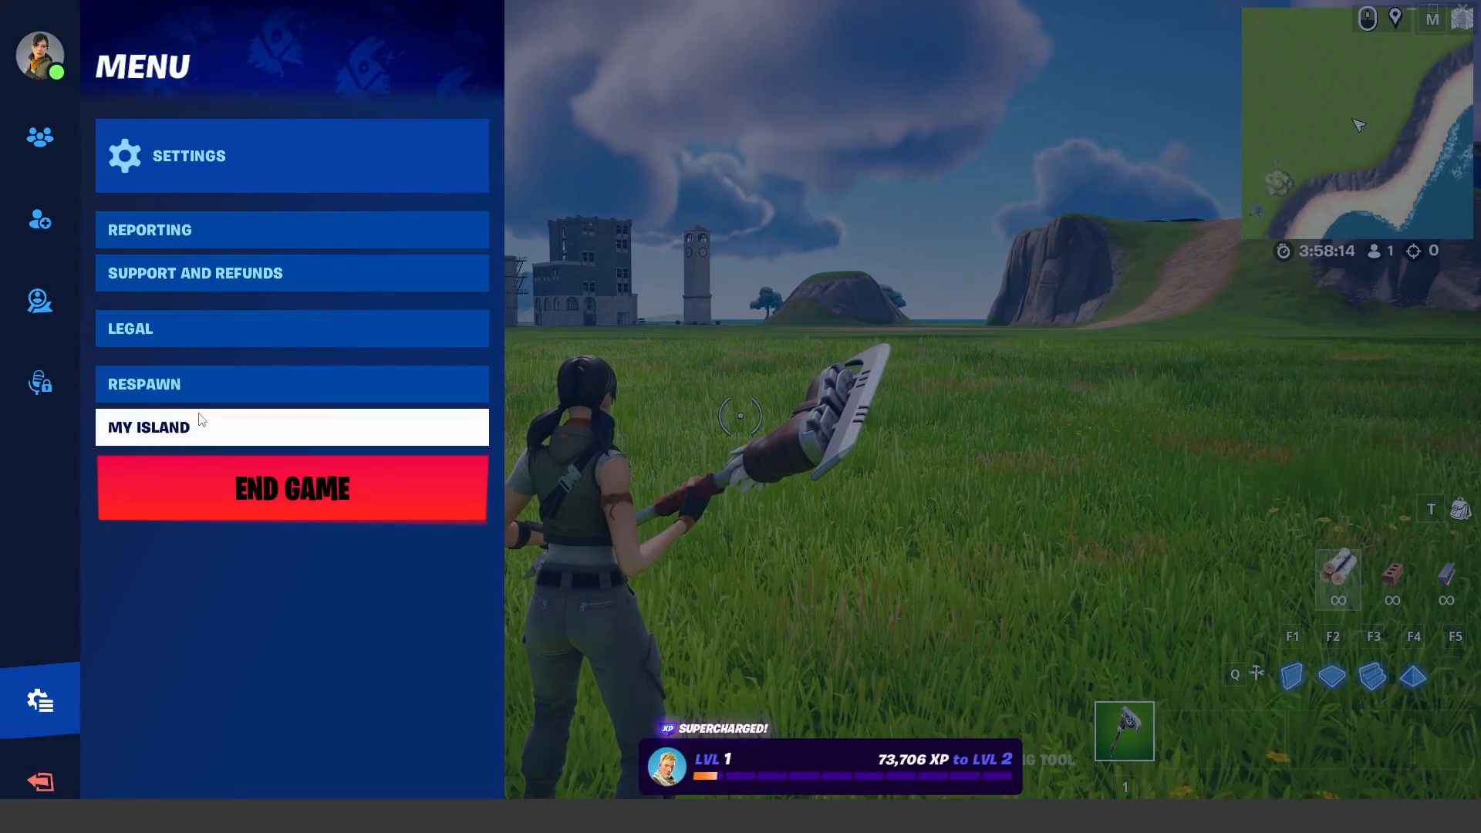
click(198, 427)
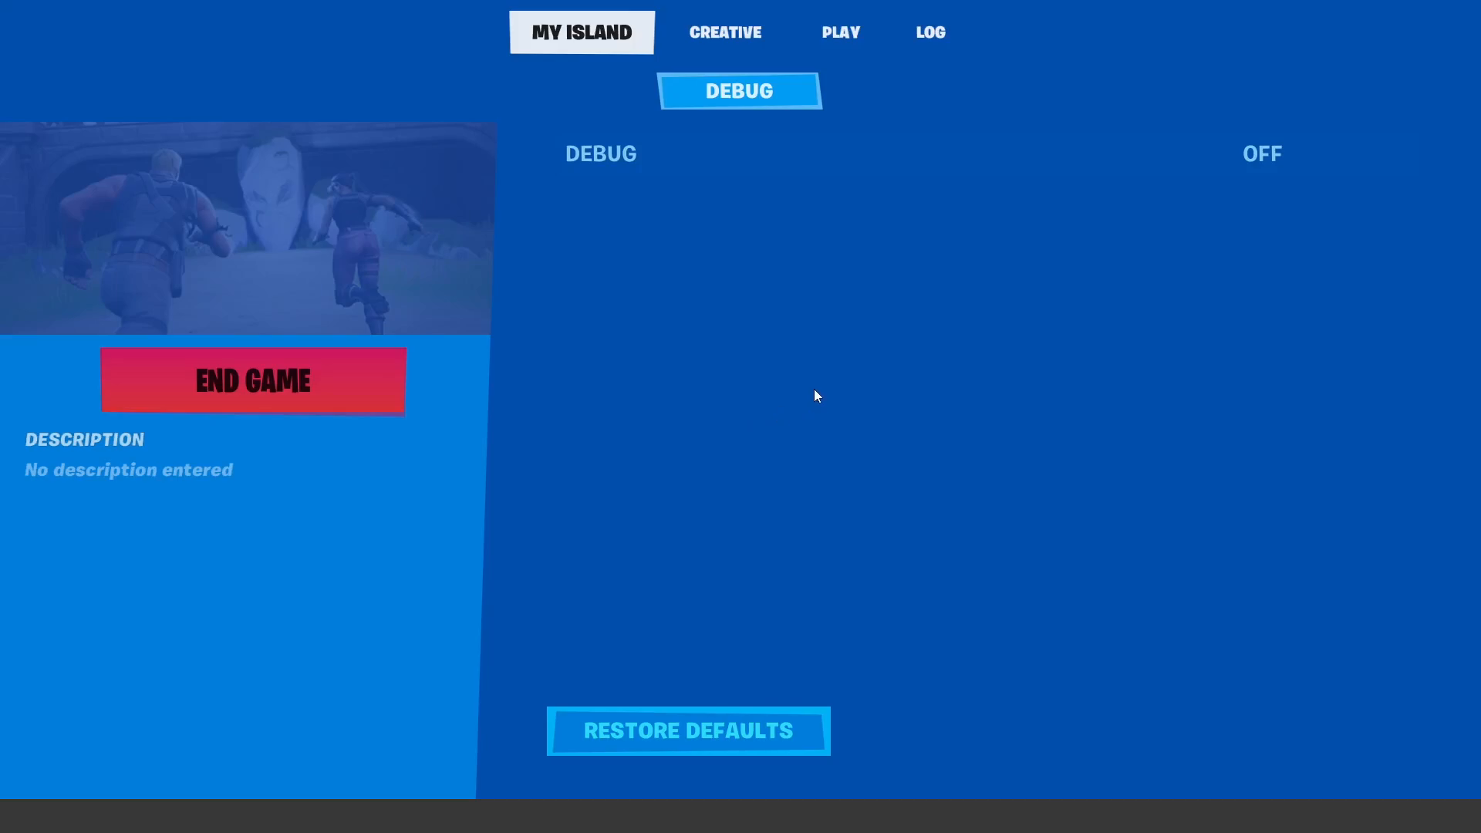
click(932, 33)
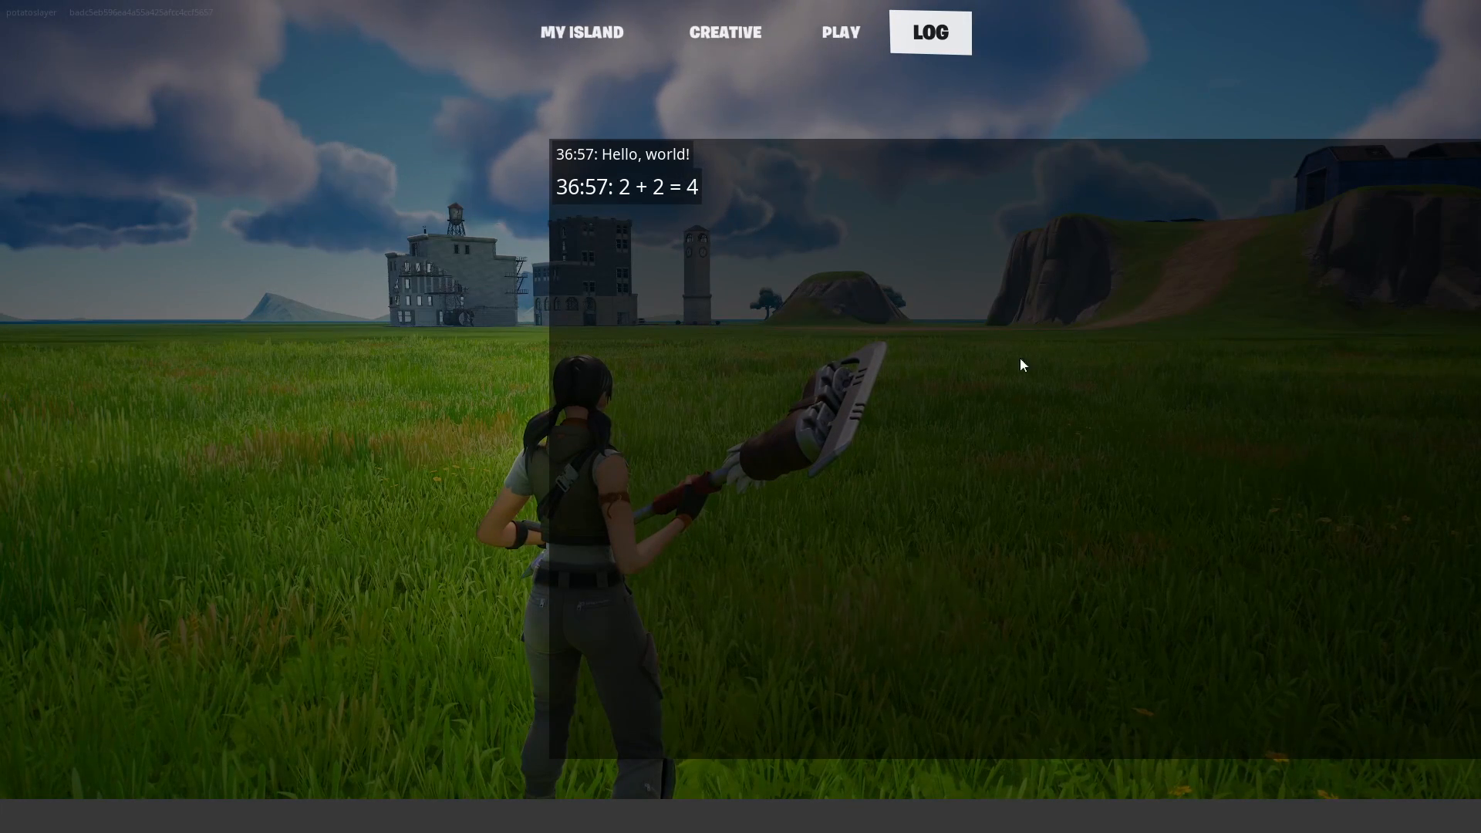
key(Escape)
Step: Lower the game's windowed display resolution to 1280 x 800 and quit Fortnite
key(Escape)
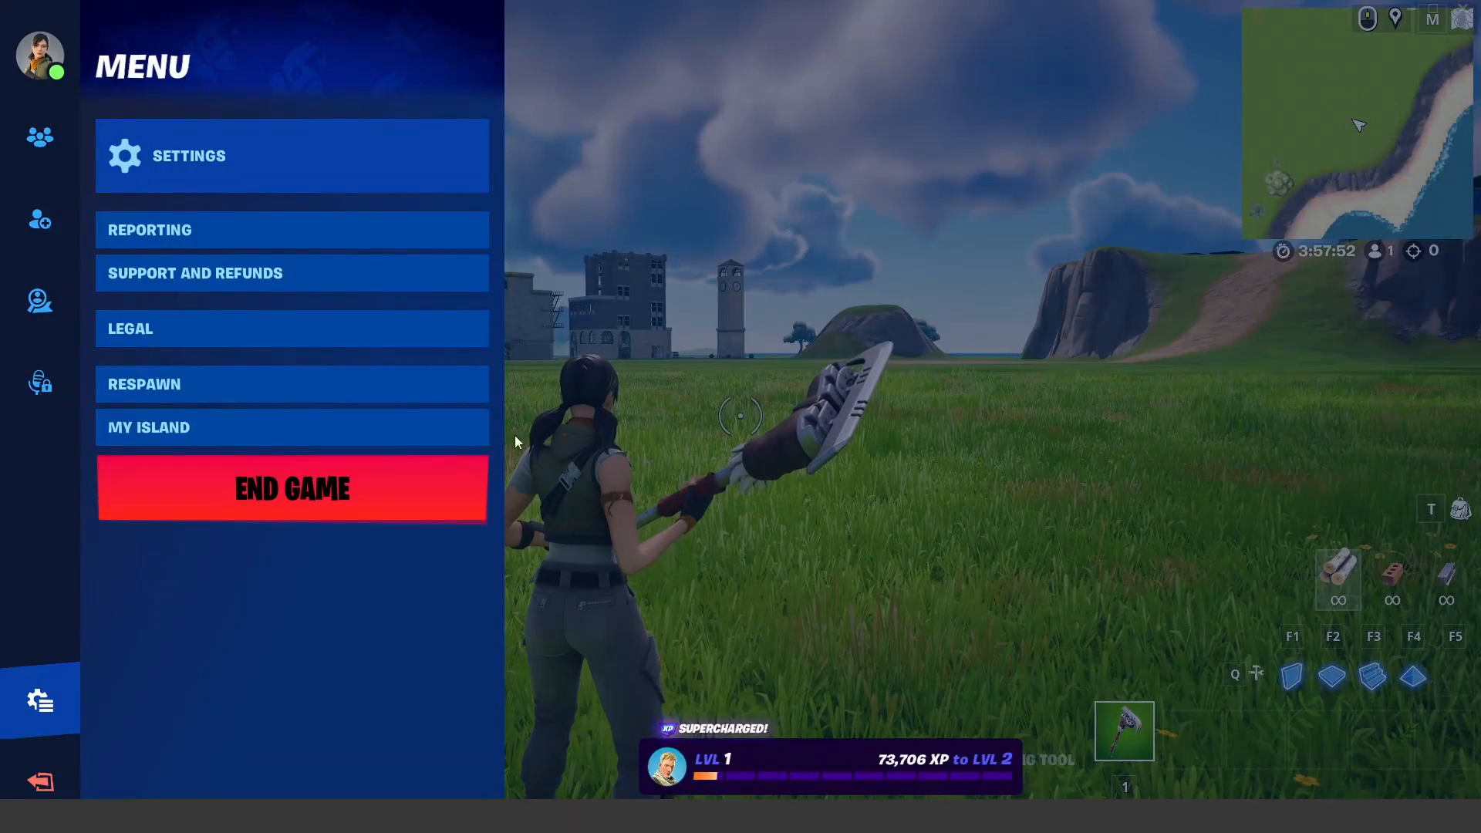
click(394, 179)
click(394, 179)
click(395, 179)
click(395, 179)
click(393, 179)
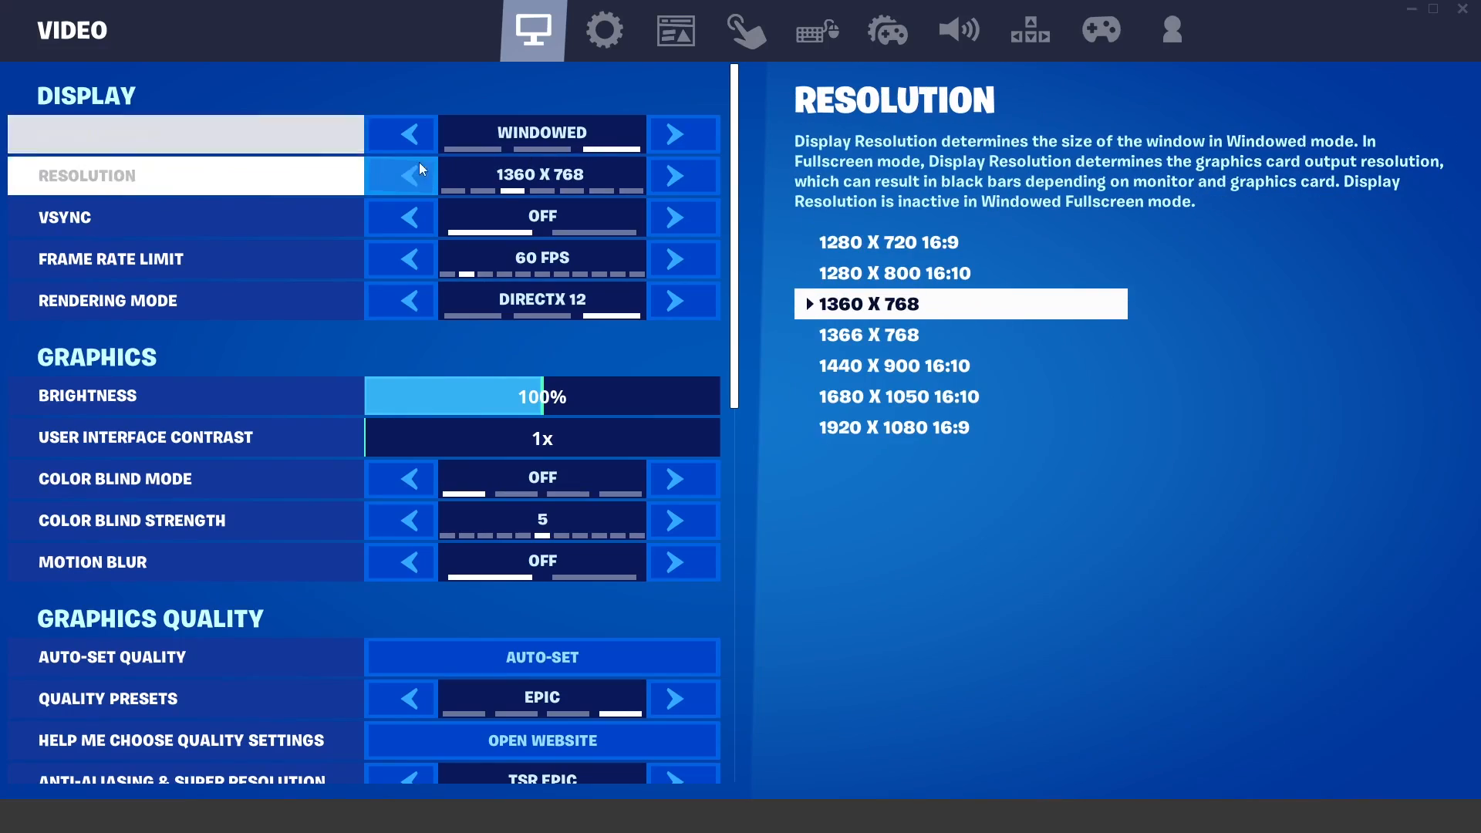
click(419, 162)
click(1223, 100)
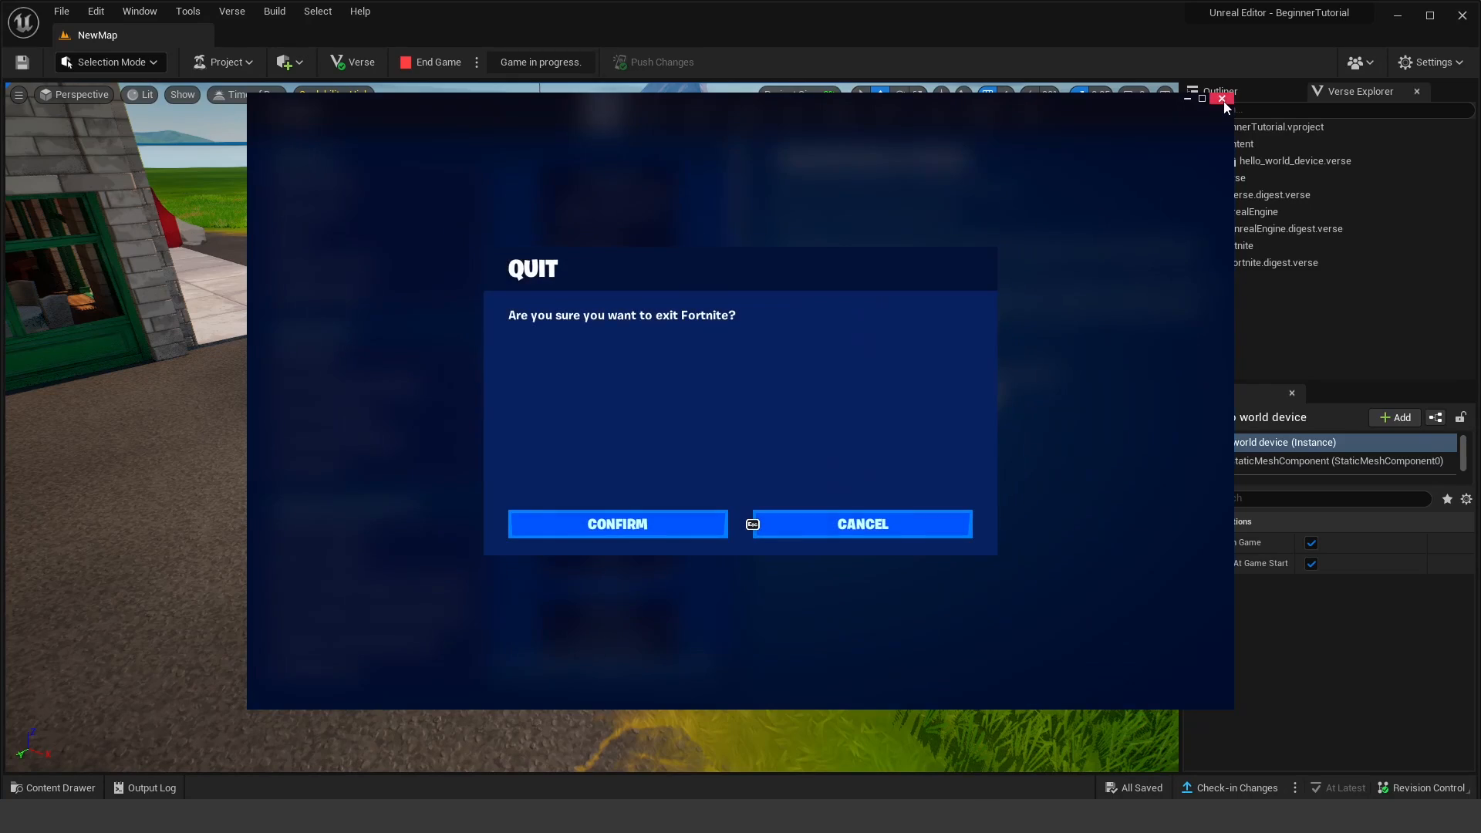
click(694, 520)
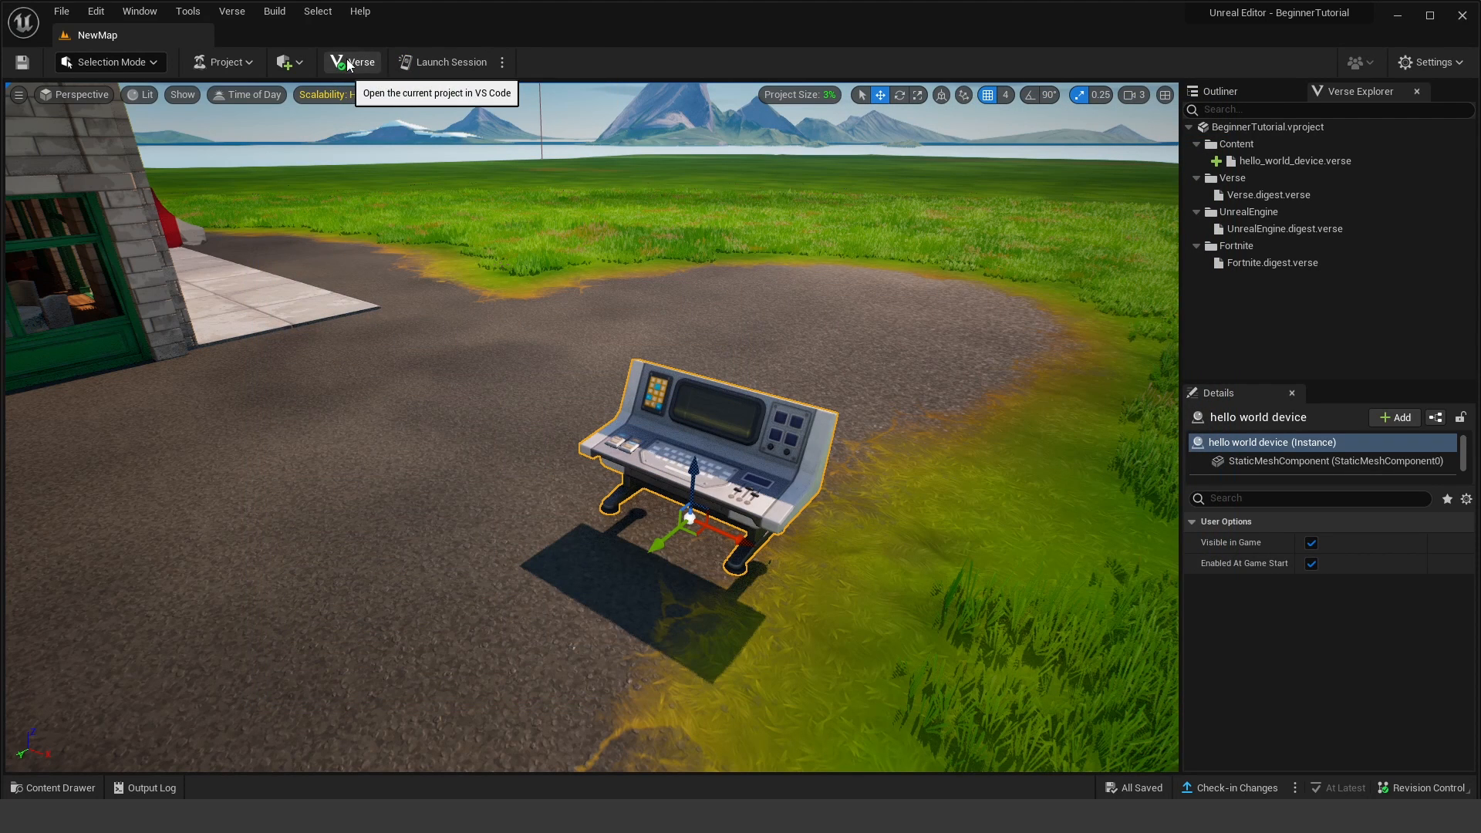
Step: Switch to the project in Visual Studio Code, change the first Print message to "this is my first verse program!" and save the file
click(349, 63)
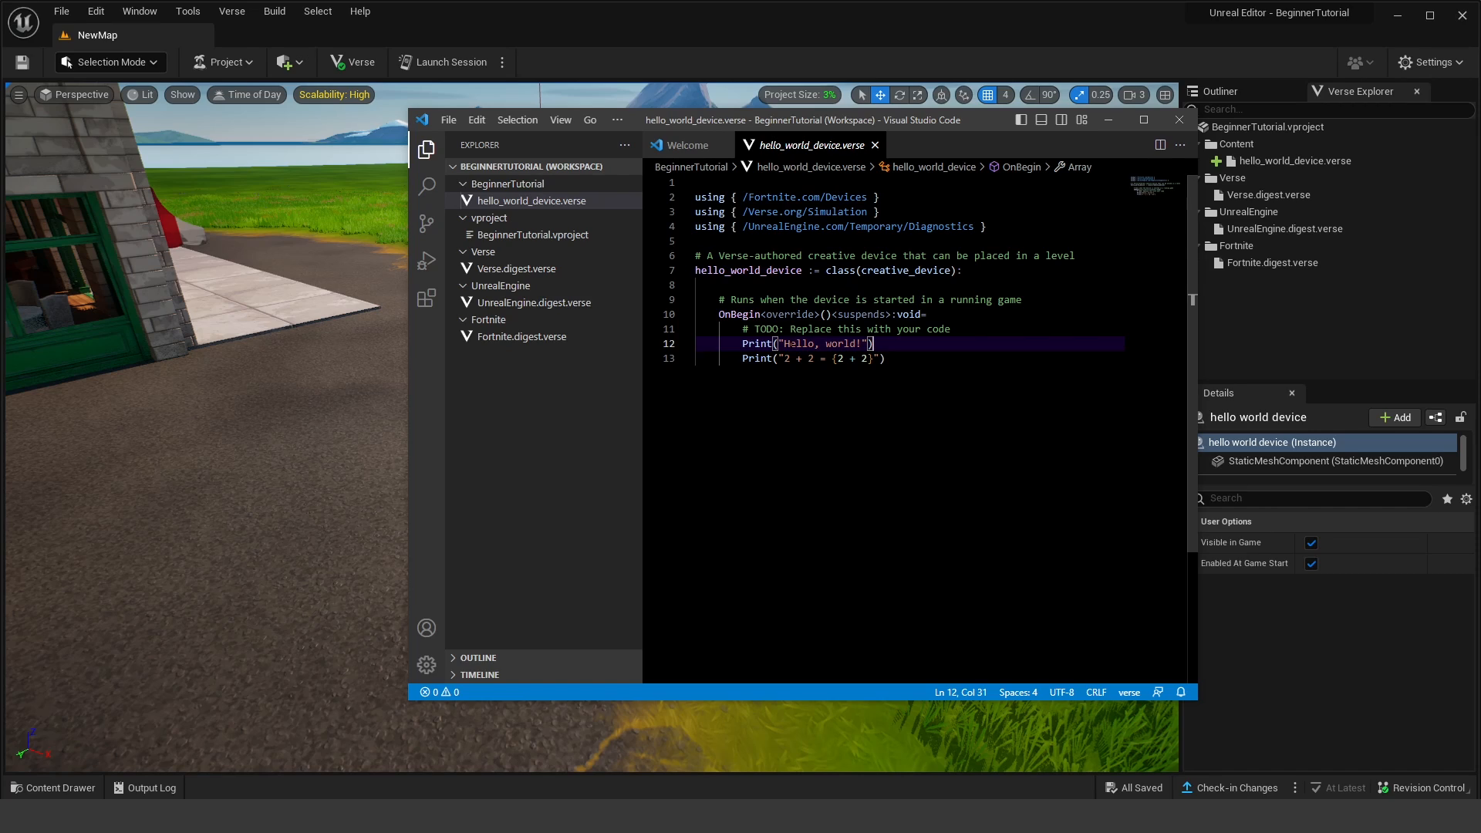
drag(784, 344, 838, 344)
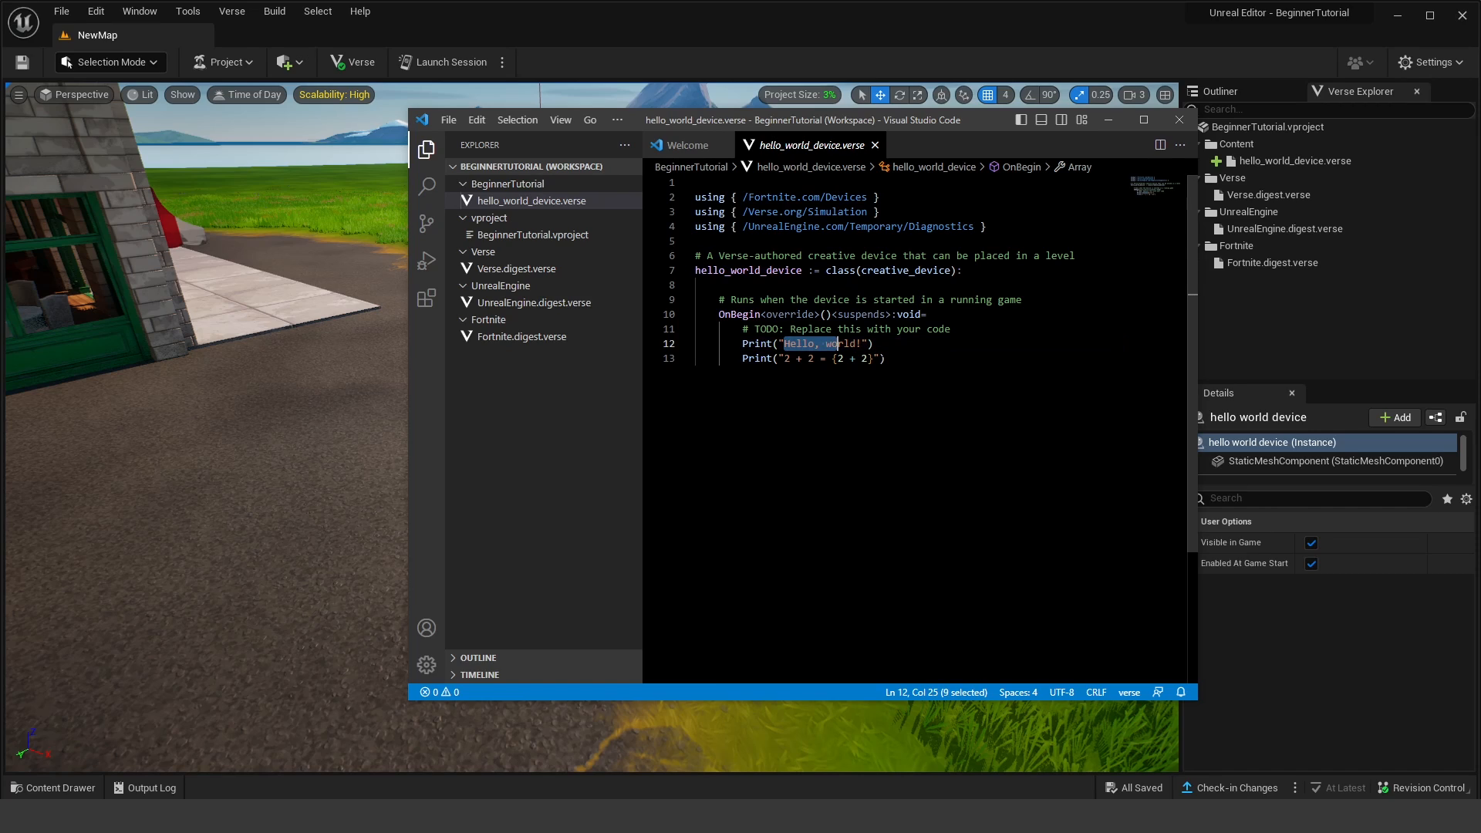
click(837, 344)
click(802, 359)
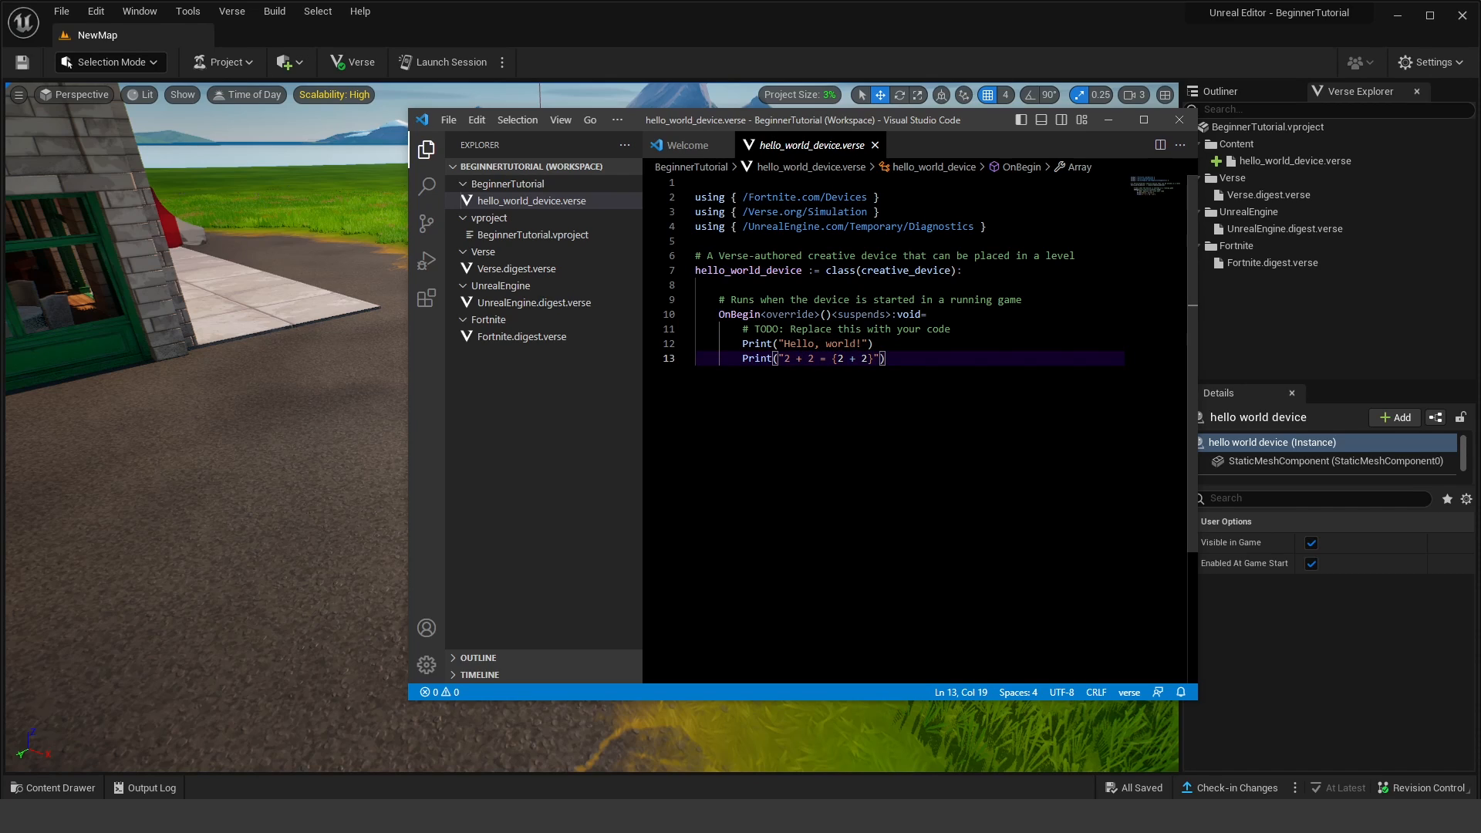
drag(855, 344, 783, 344)
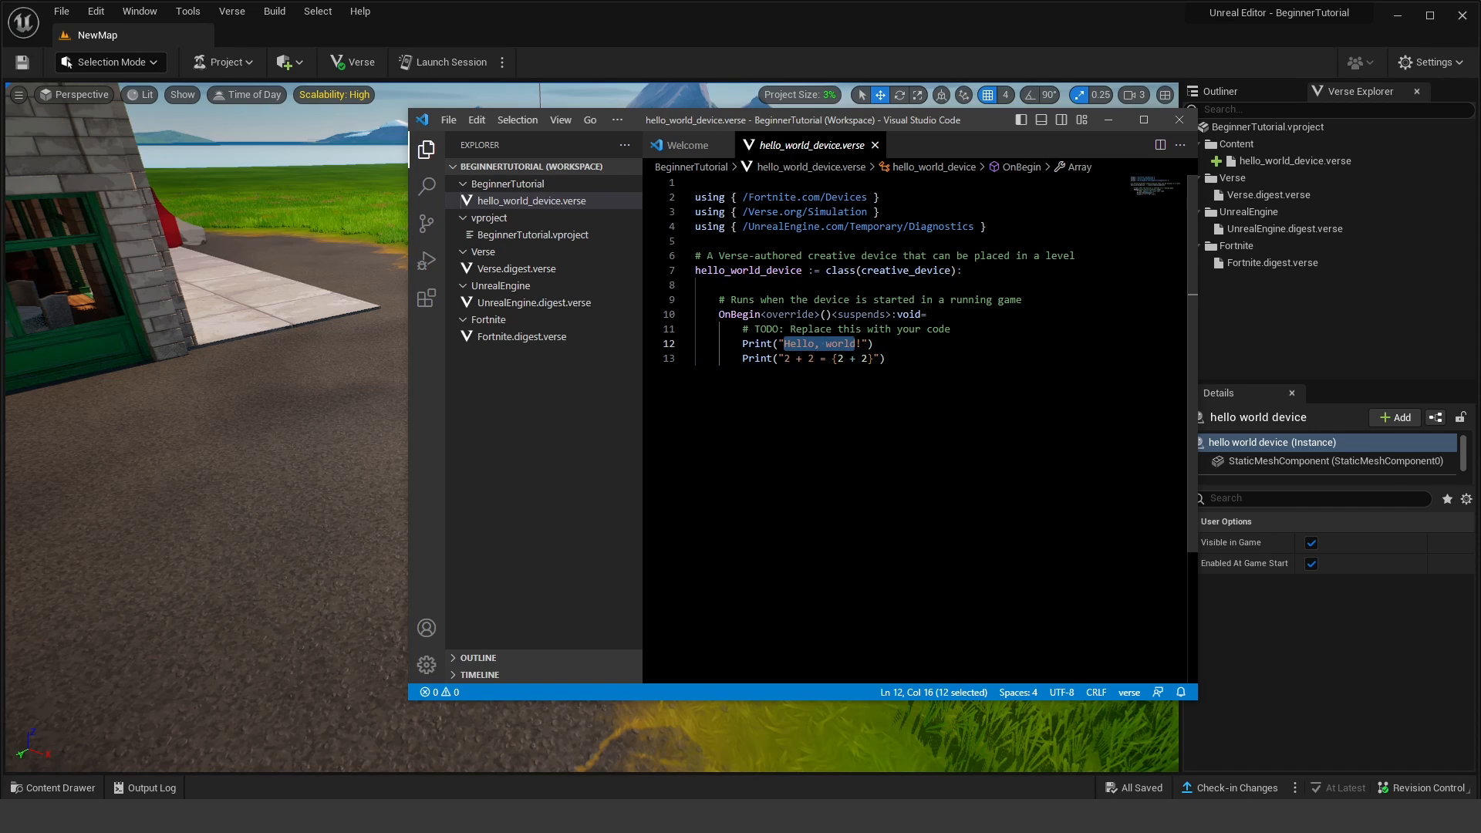
text(this is my firs)
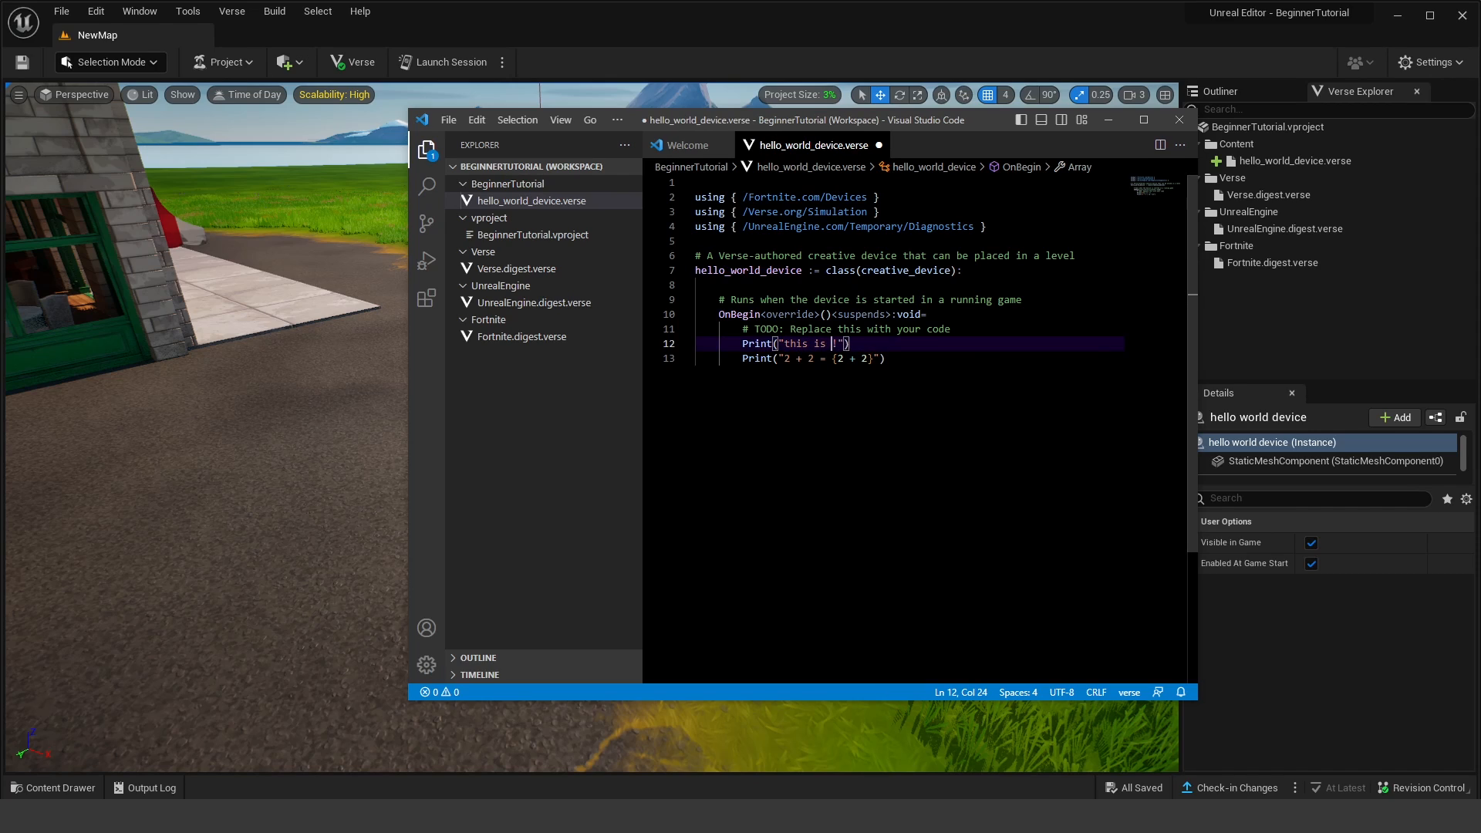
text(t verse pp)
key(BackSpace)
text(rogram)
click(448, 119)
click(472, 370)
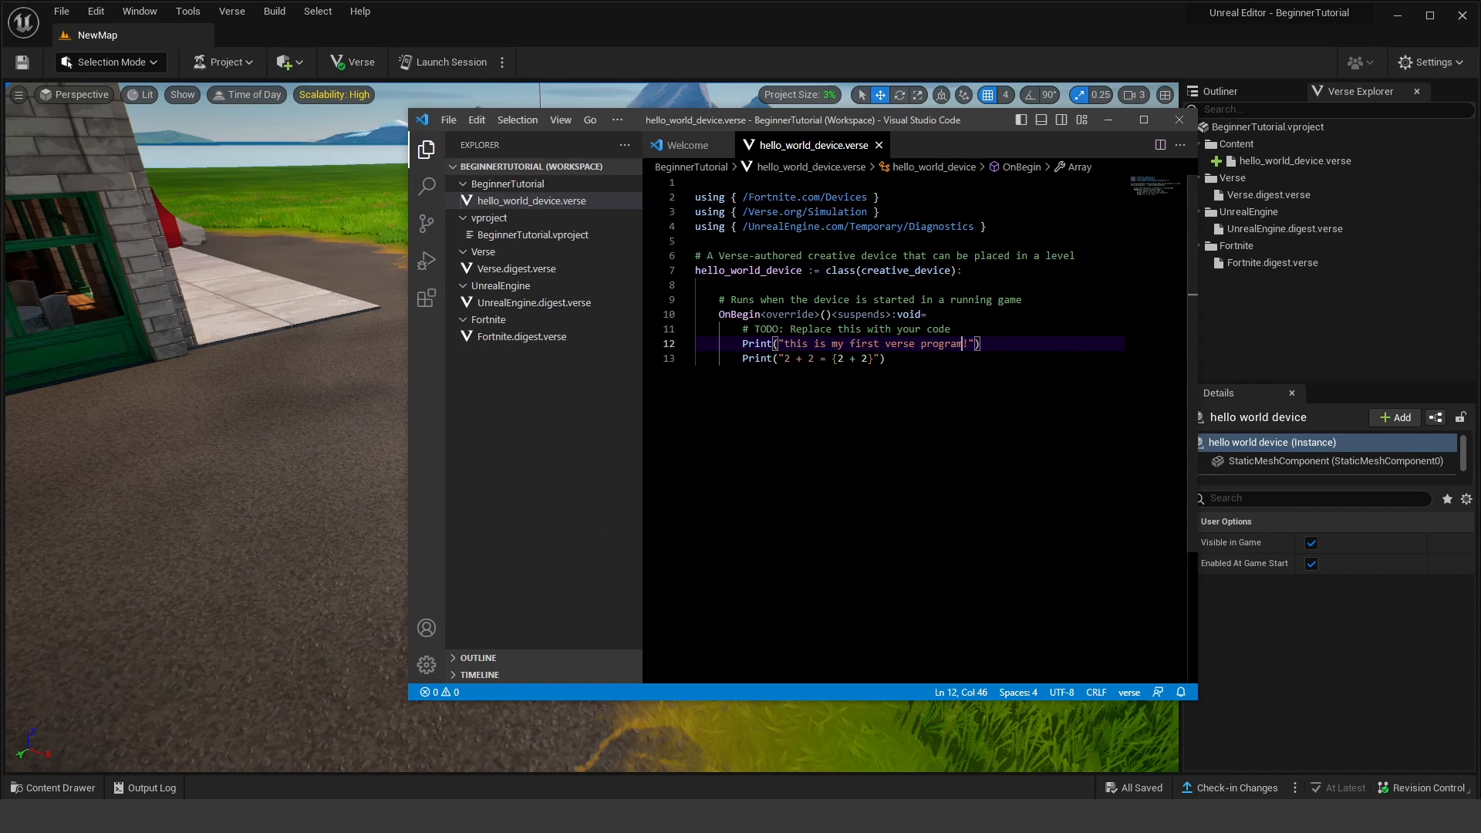
Step: Change both the text and the calculation in the second Print line to 4 + 4 and save the file
click(790, 359)
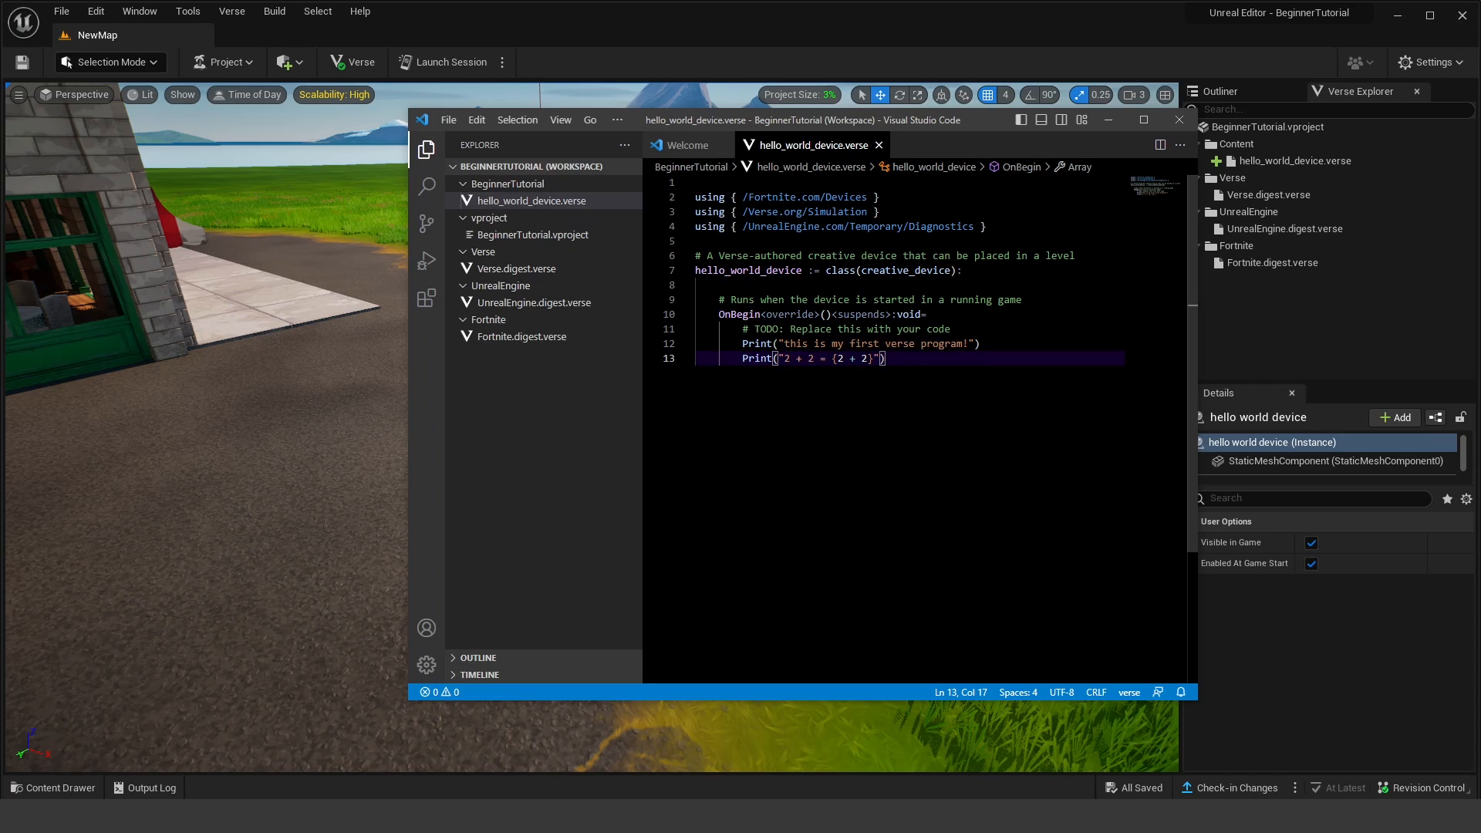
key(BackSpace)
text(4)
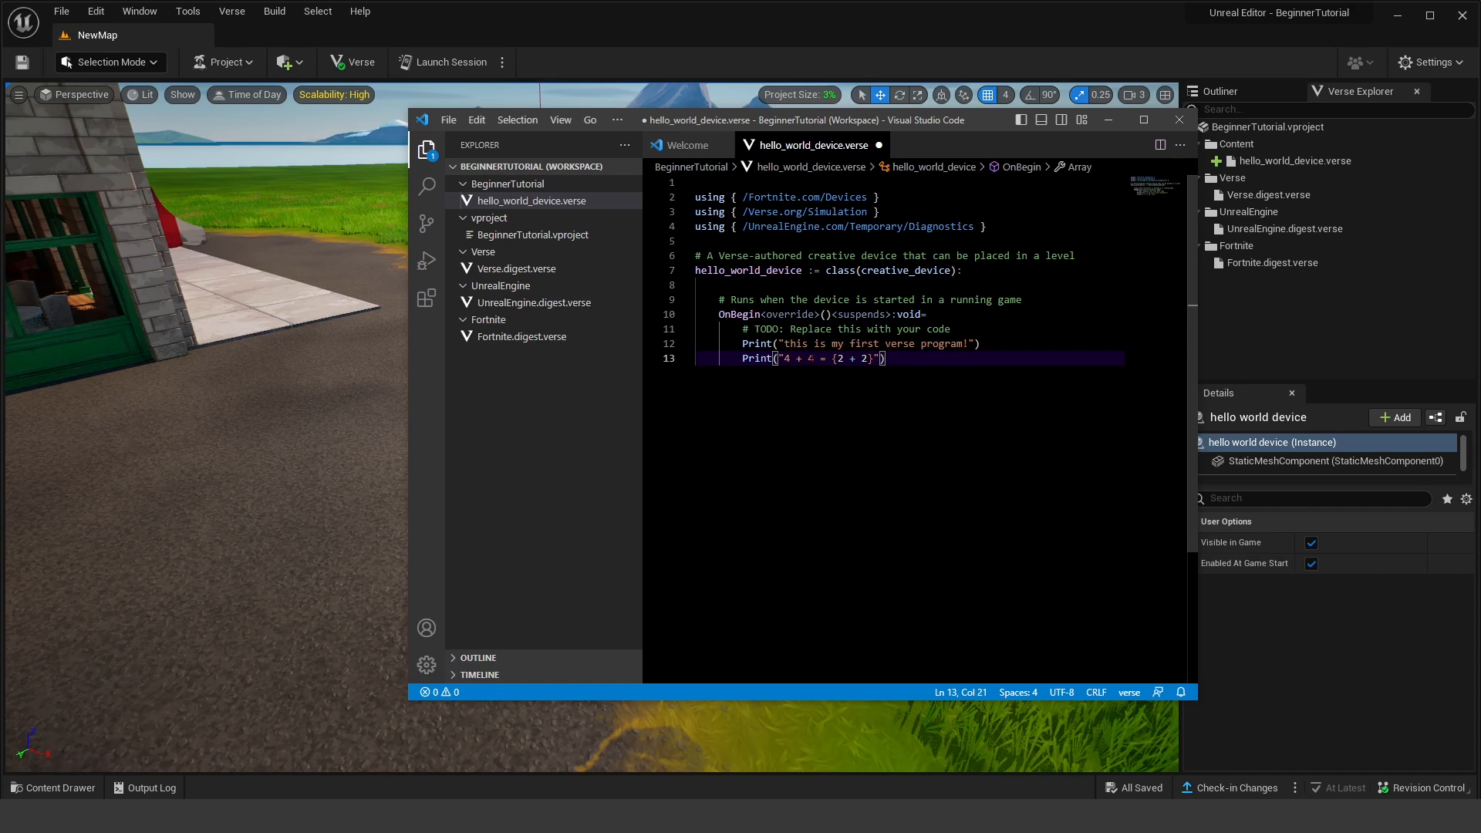
click(843, 359)
key(BackSpace)
text(4)
key(BackSpace)
text(4)
click(451, 120)
click(472, 368)
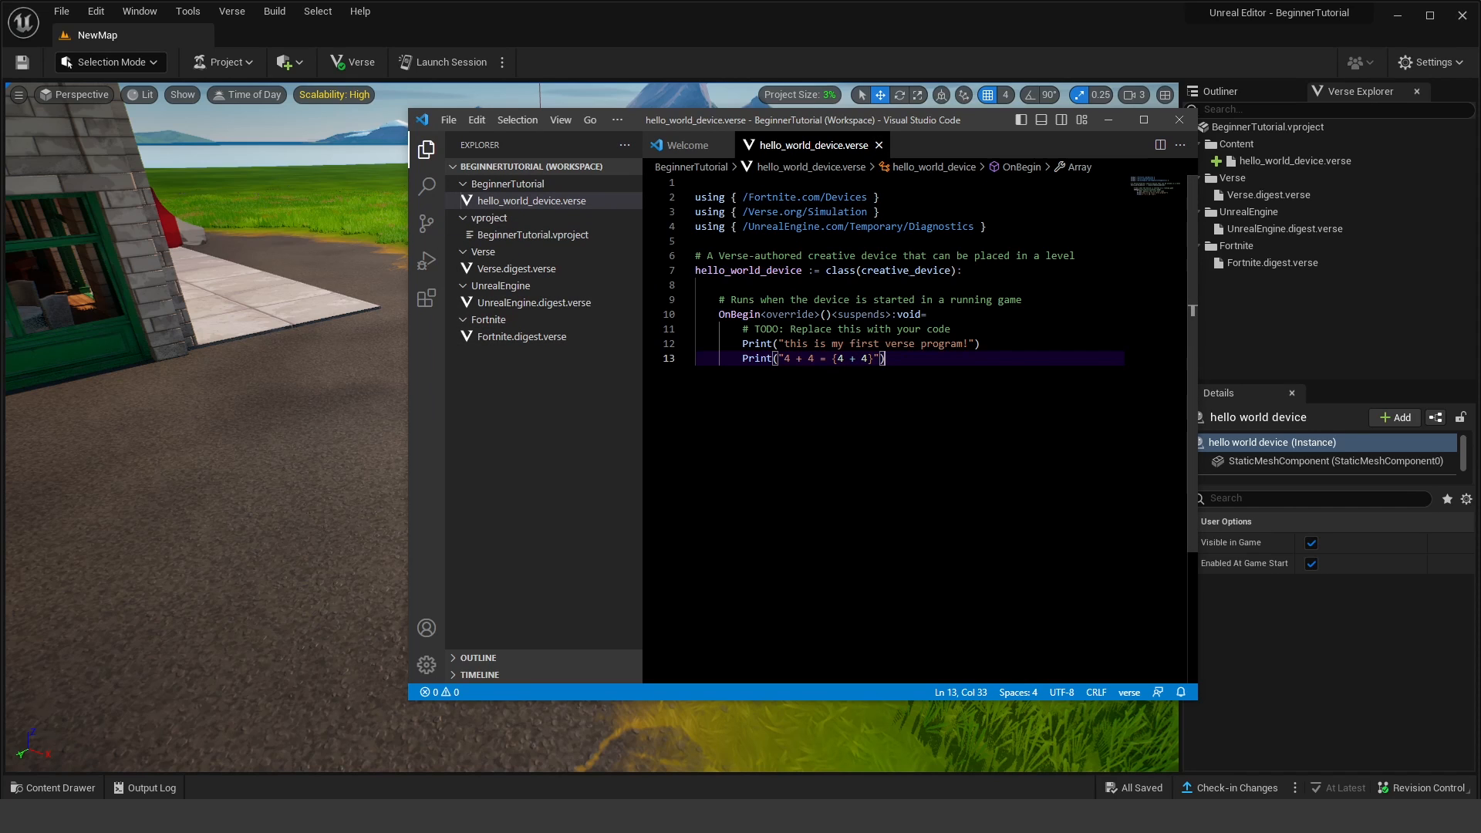
Step: Switch back to the Unreal Editor and rebuild the Verse code with the edited Print lines
click(636, 87)
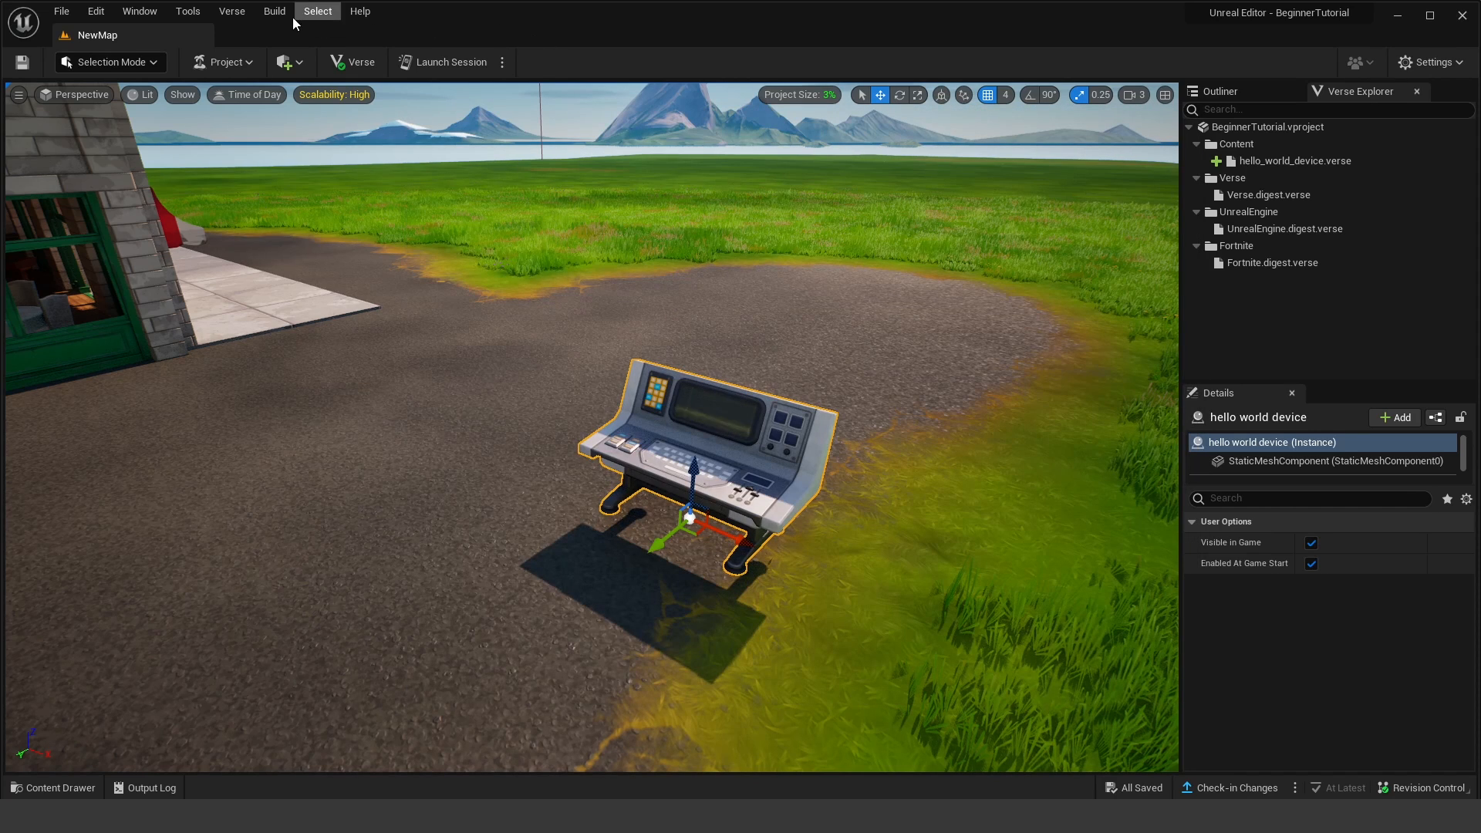
click(232, 13)
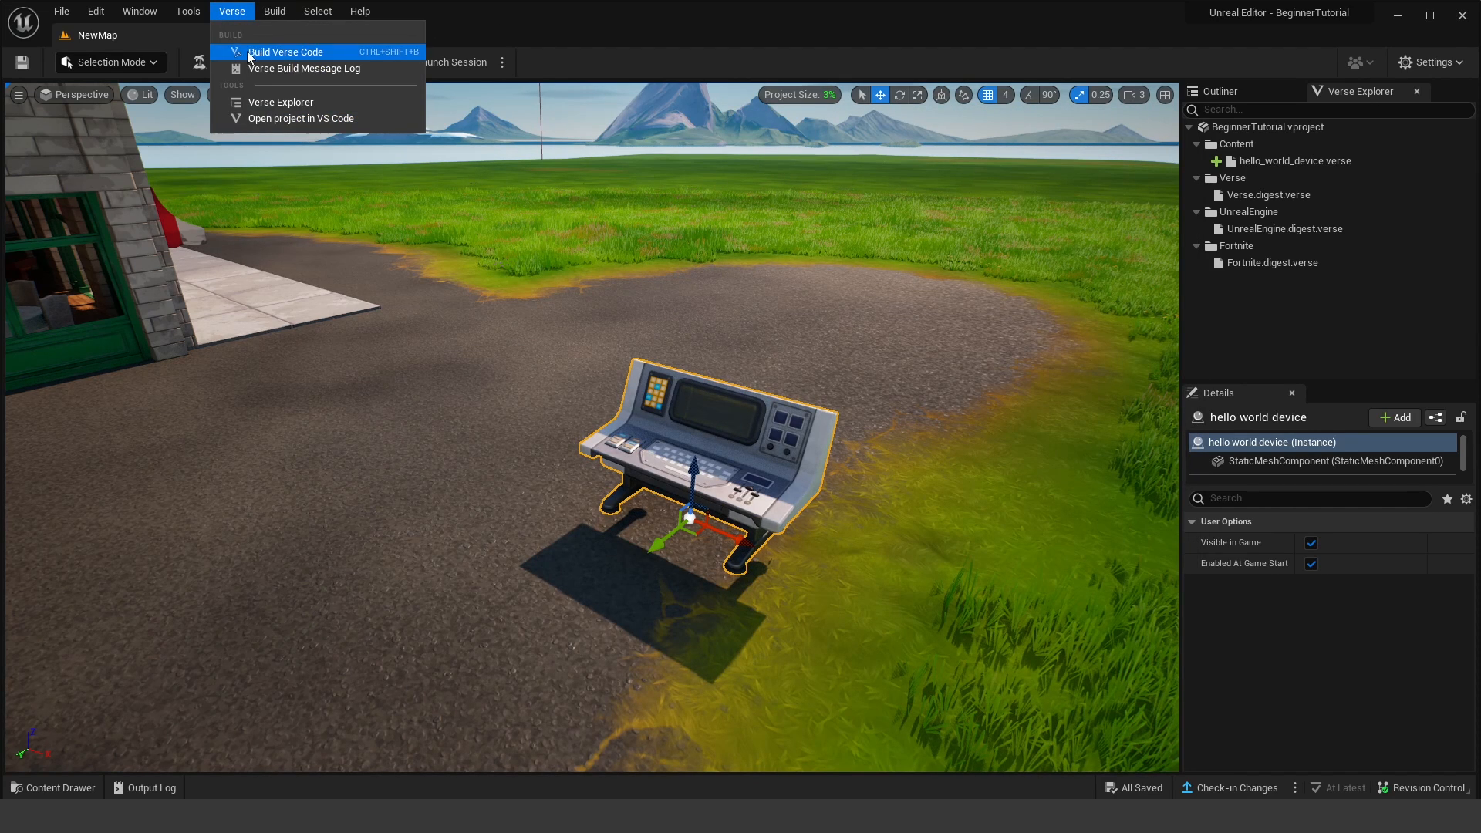
click(319, 53)
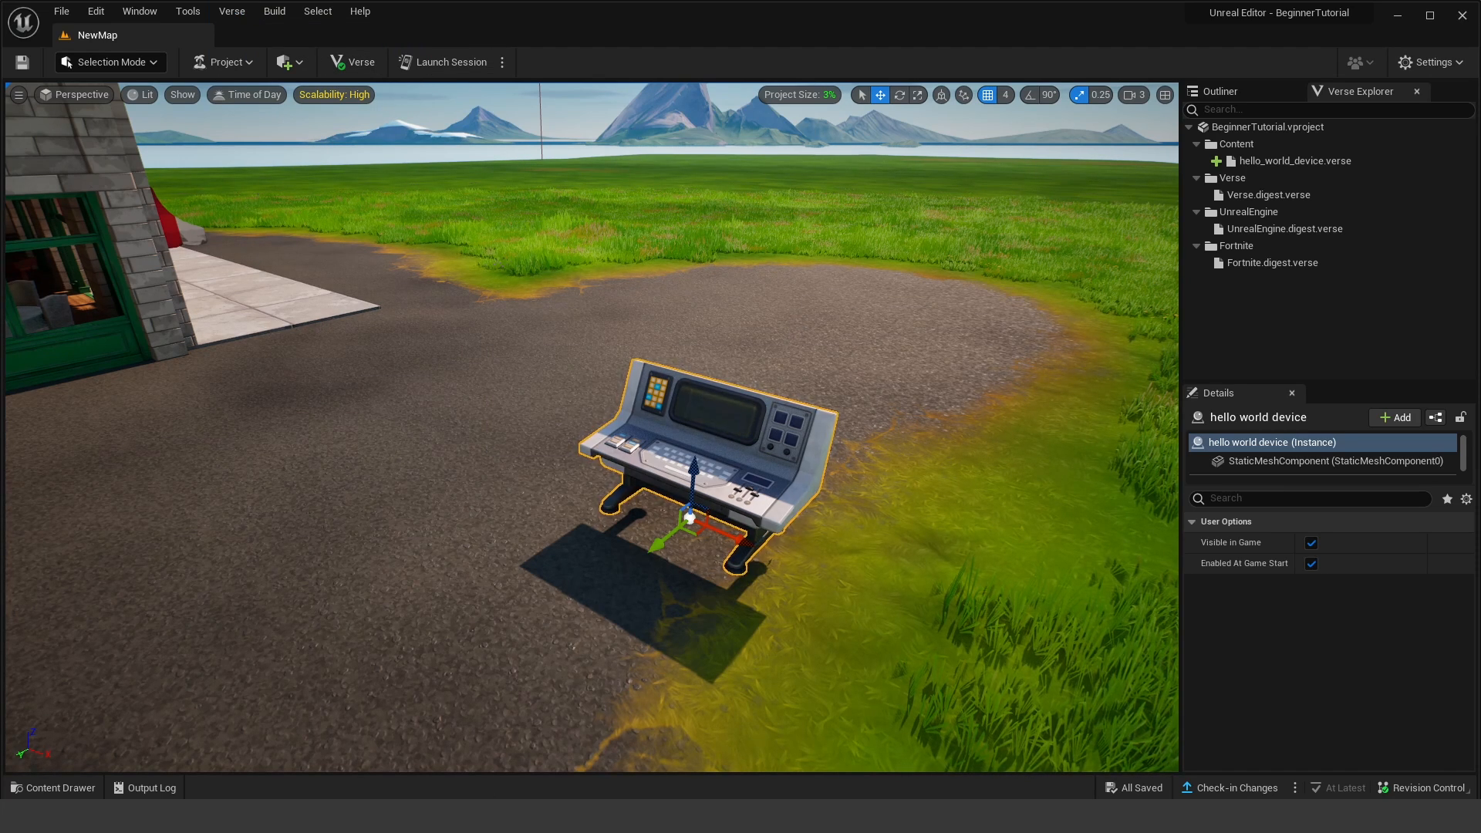
Step: Launch a new session with the current map and start the game to test the edited Verse device
mouse_move(435, 816)
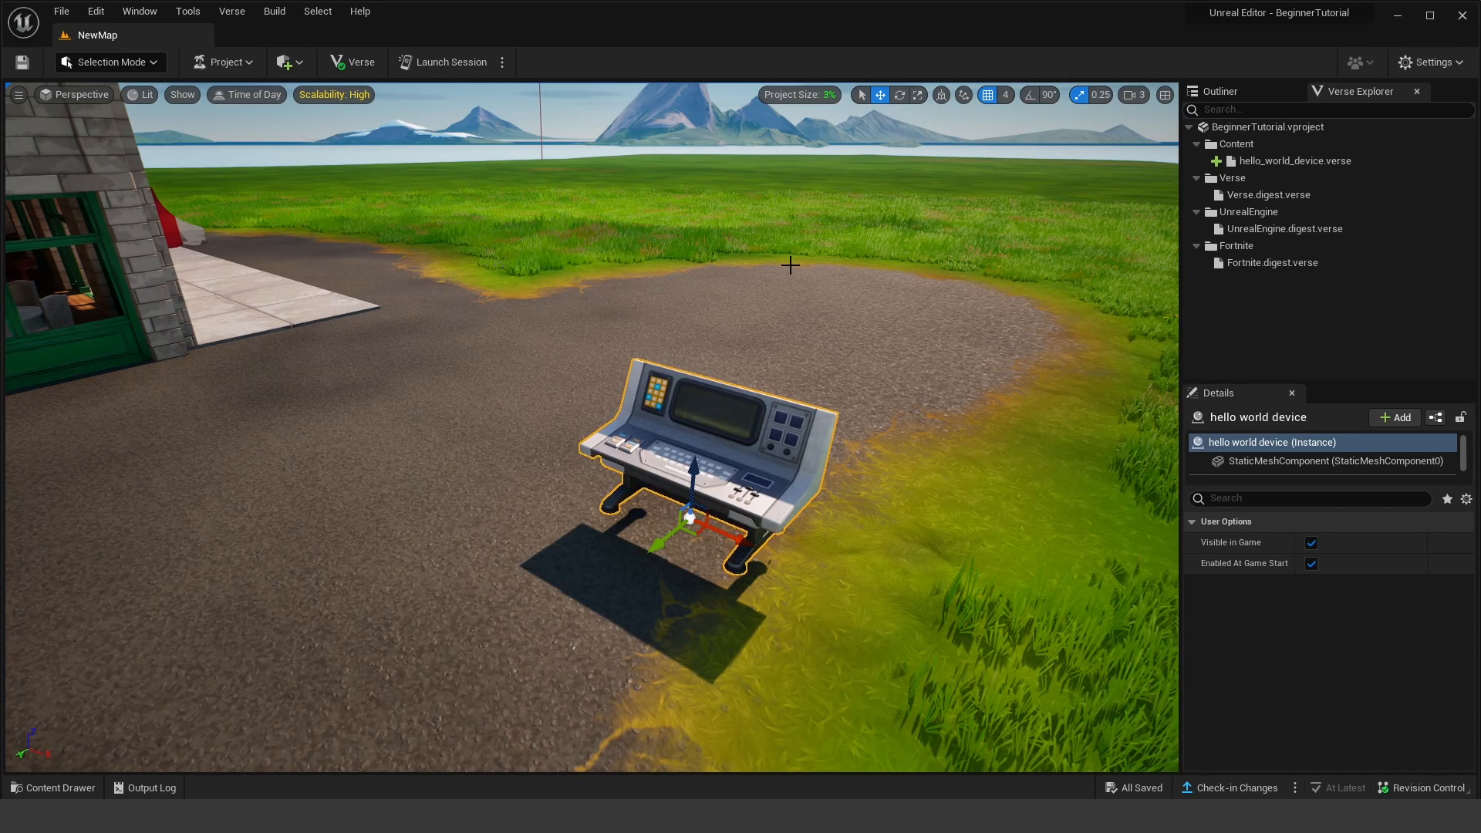
click(441, 64)
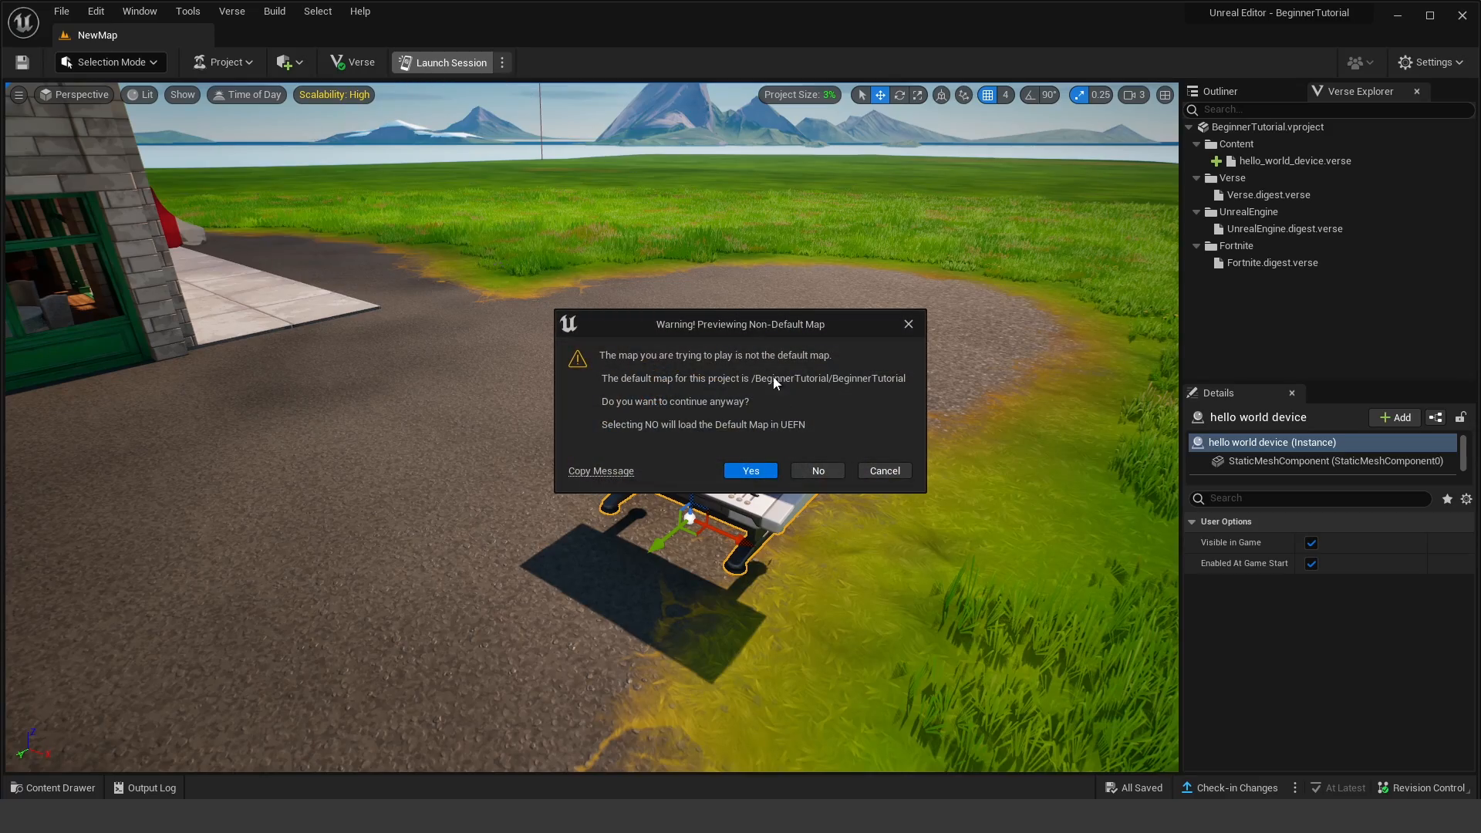
click(749, 471)
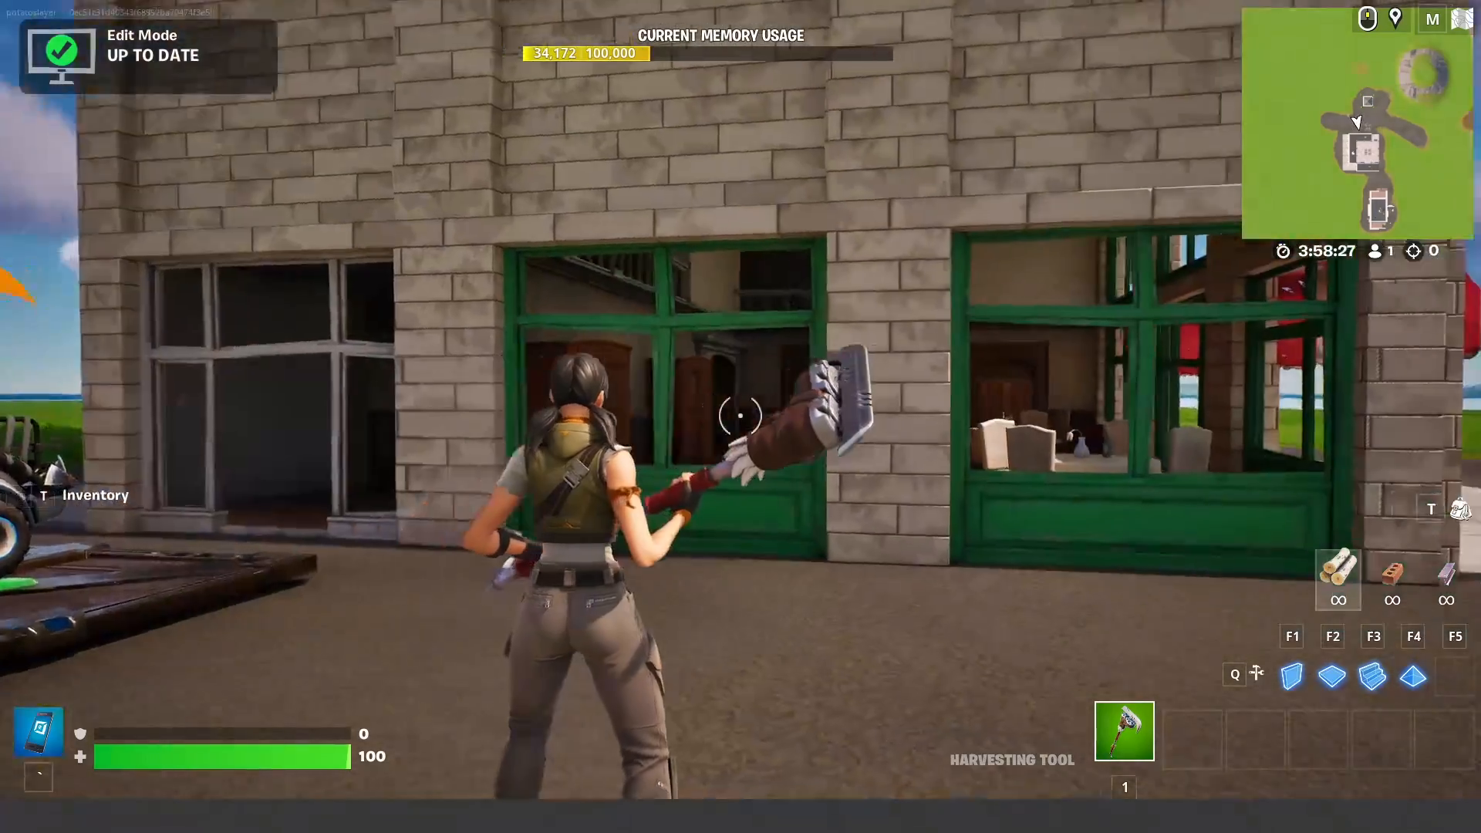
key(w)
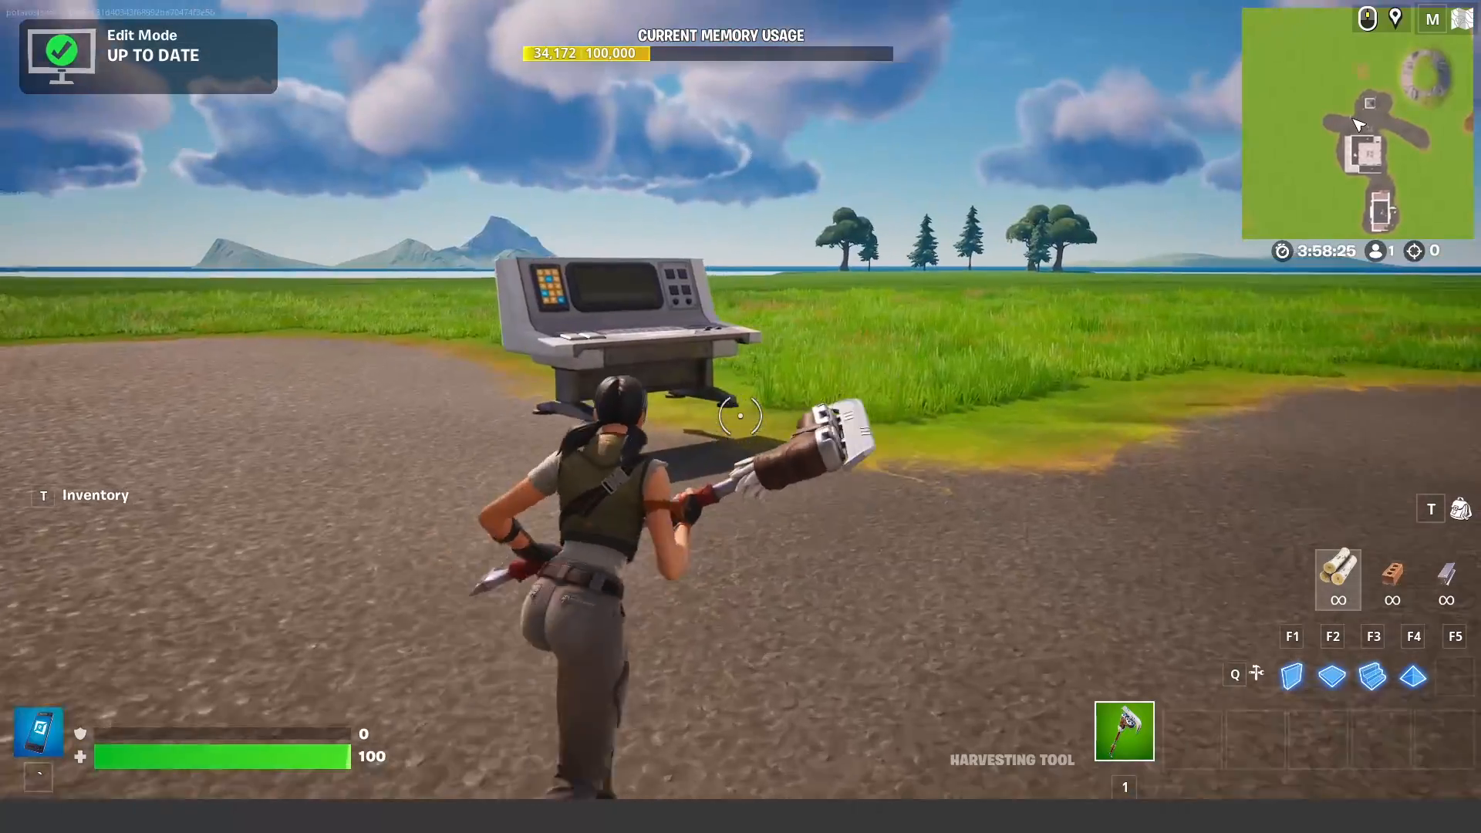
key(Escape)
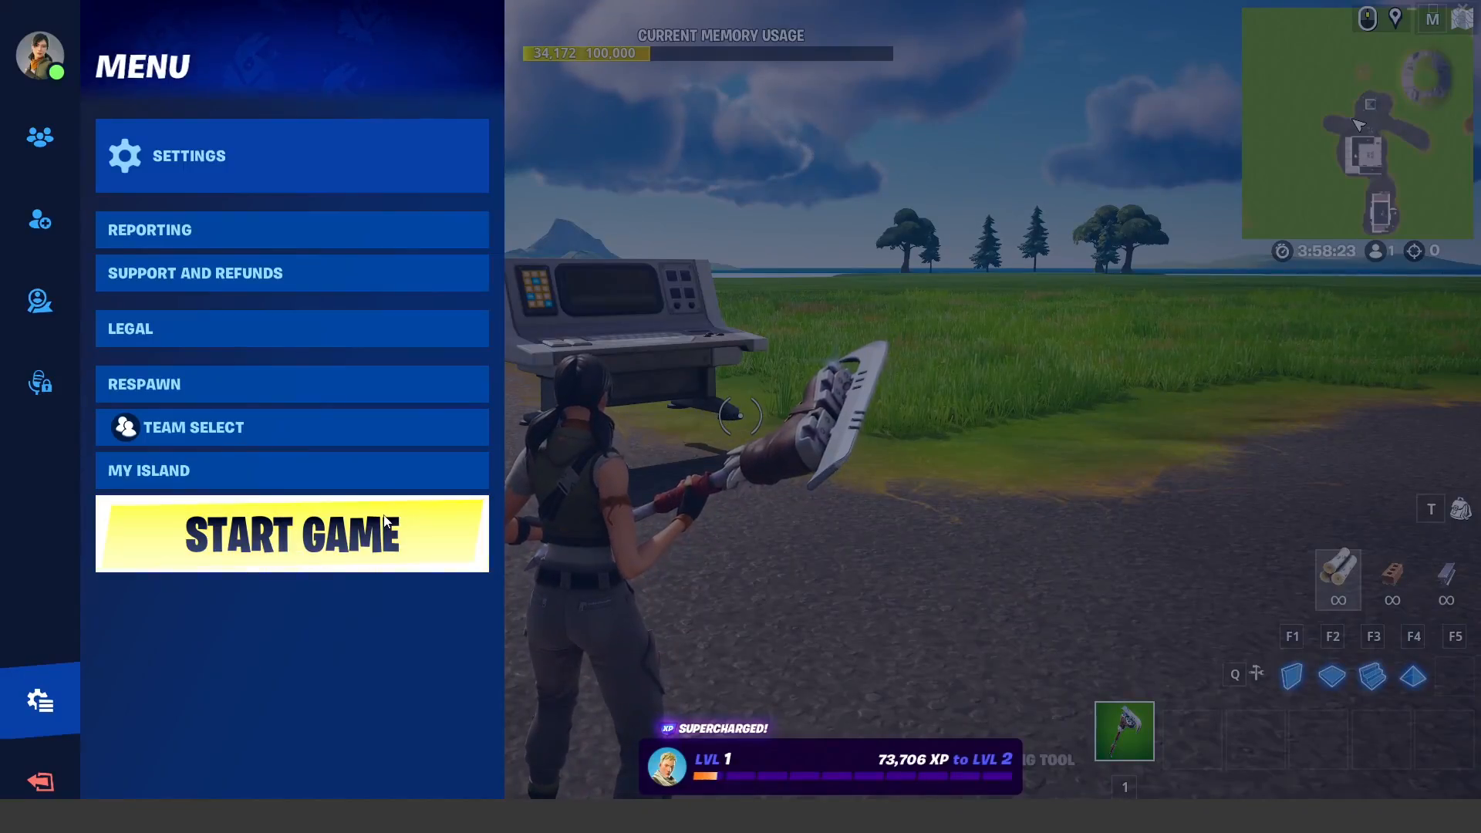
click(293, 532)
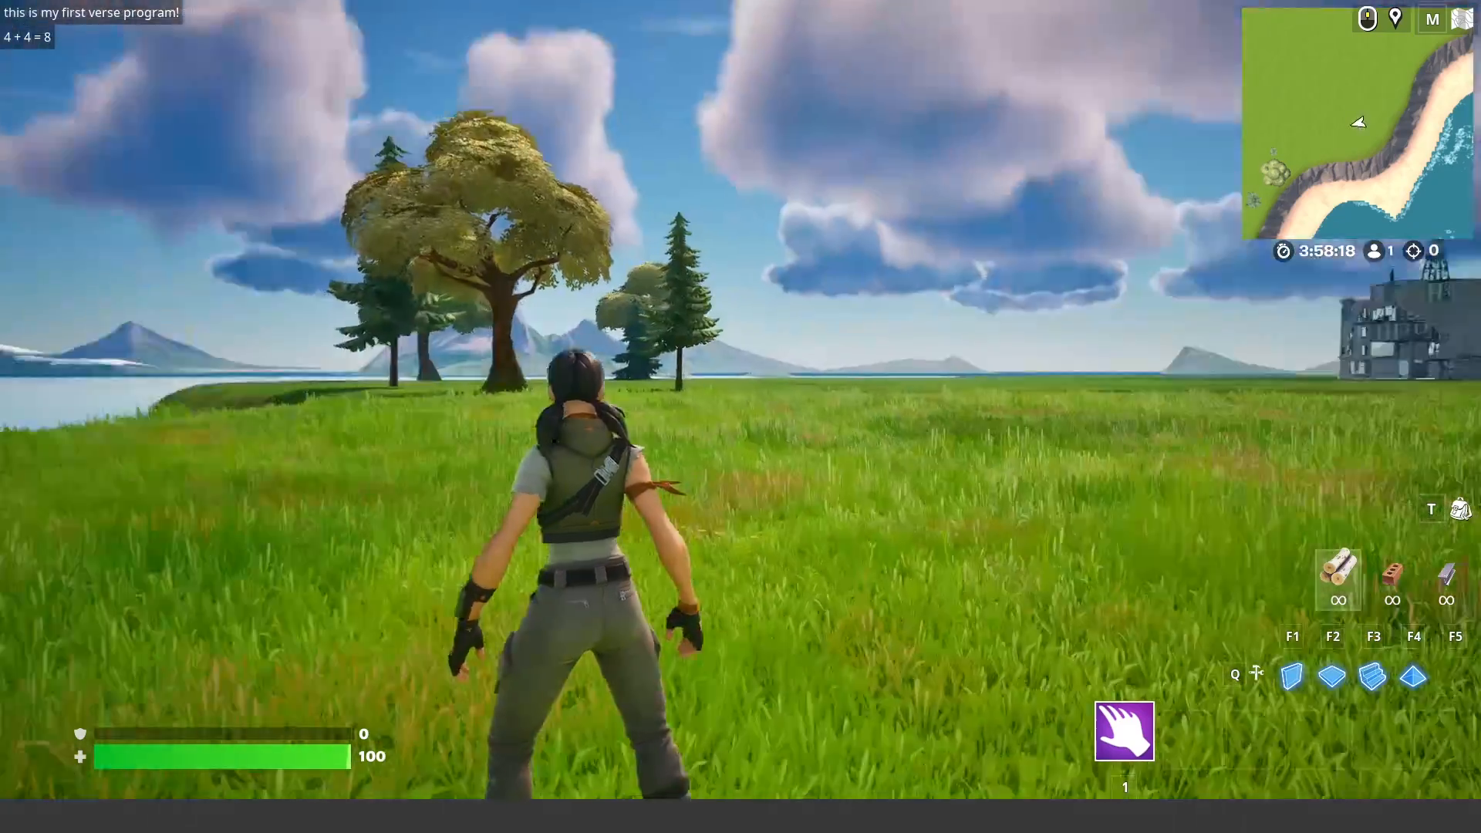
key(Escape)
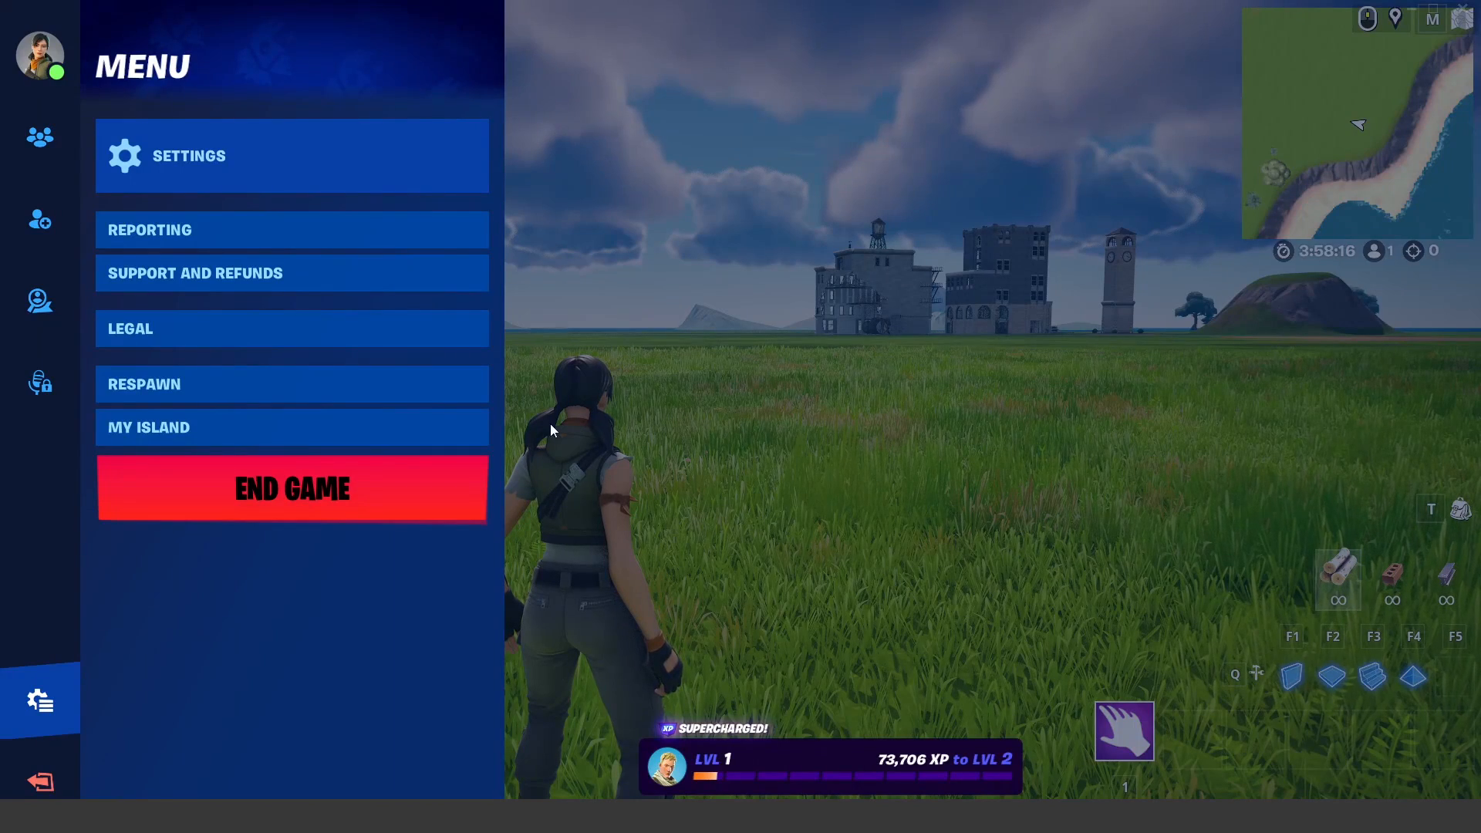
Step: Open the running island's log to check the output of the edited Verse device
click(368, 429)
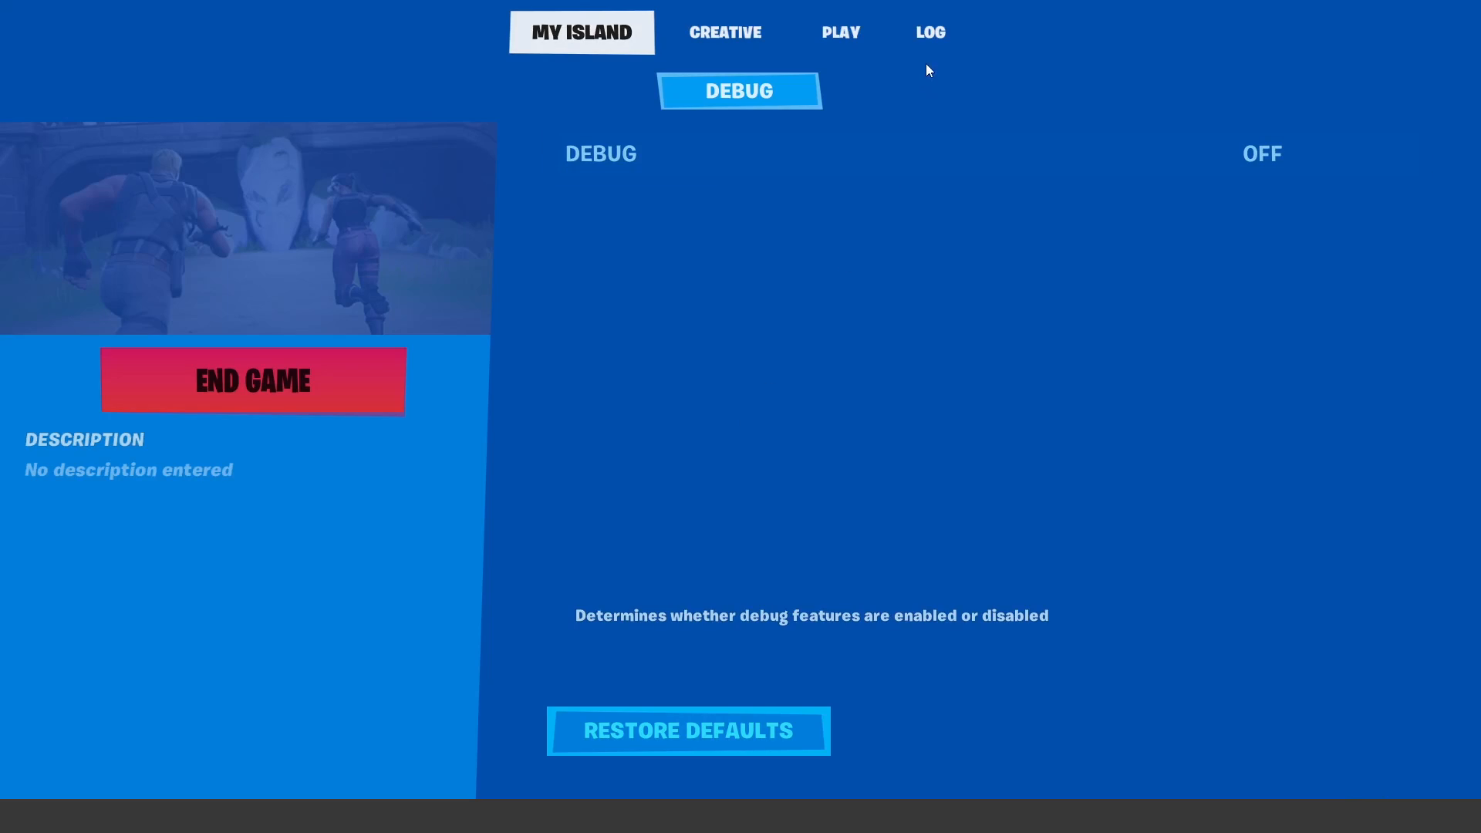
click(928, 33)
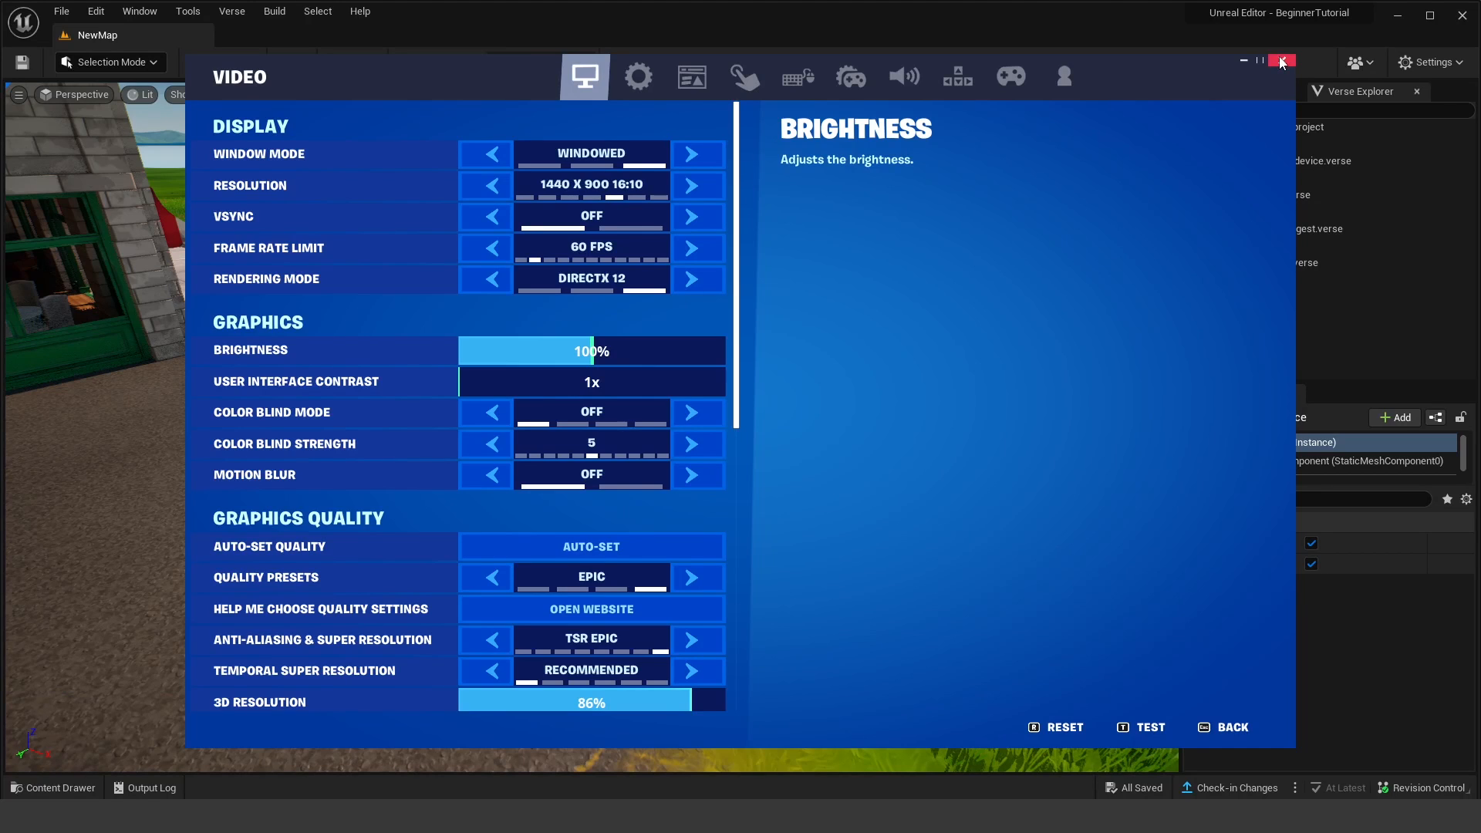
Step: Close the Fortnite client and go back to the hello_world_device.verse code in Visual Studio Code
click(1282, 61)
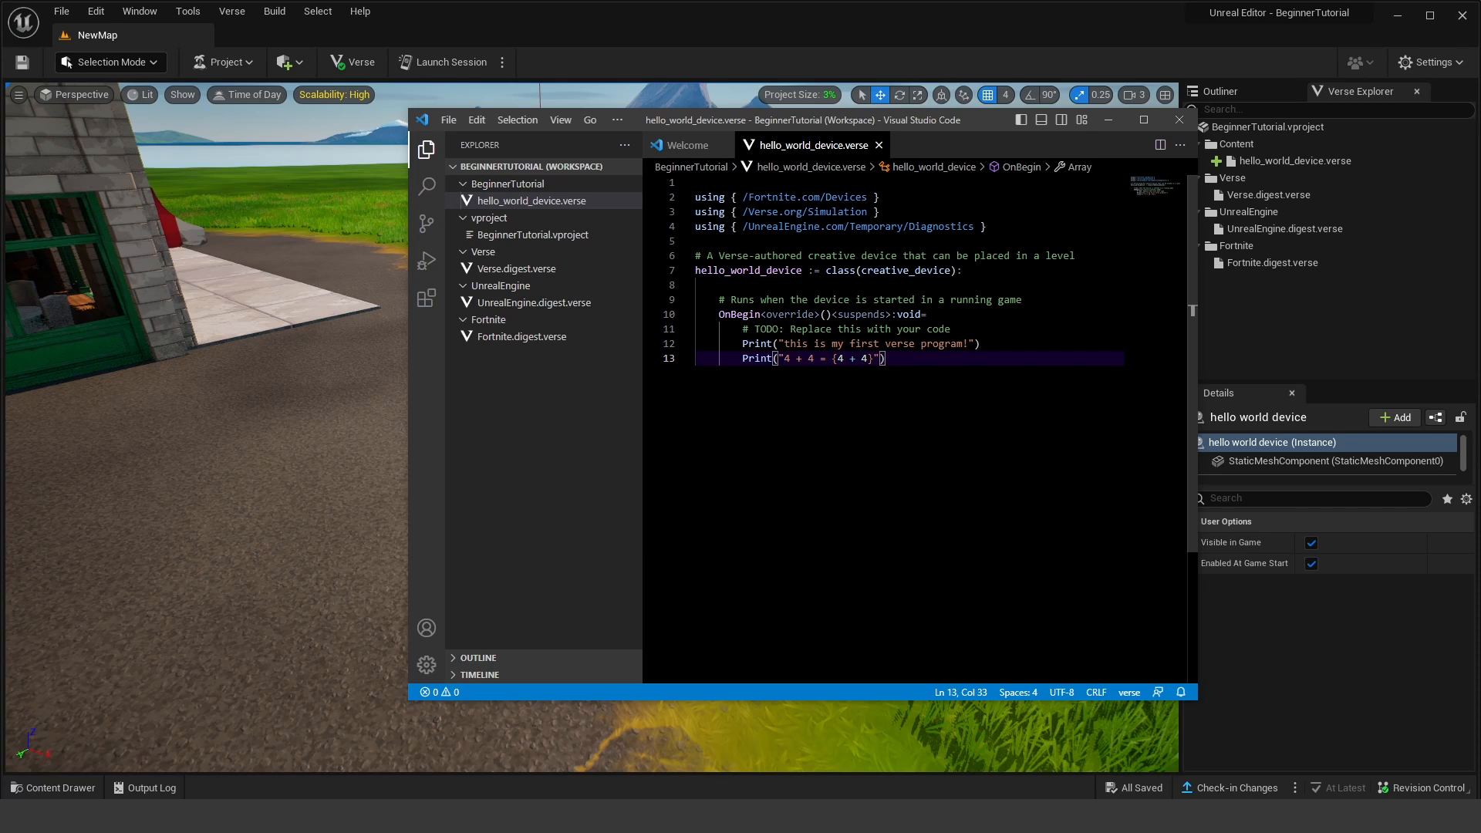
key(alt+Tab)
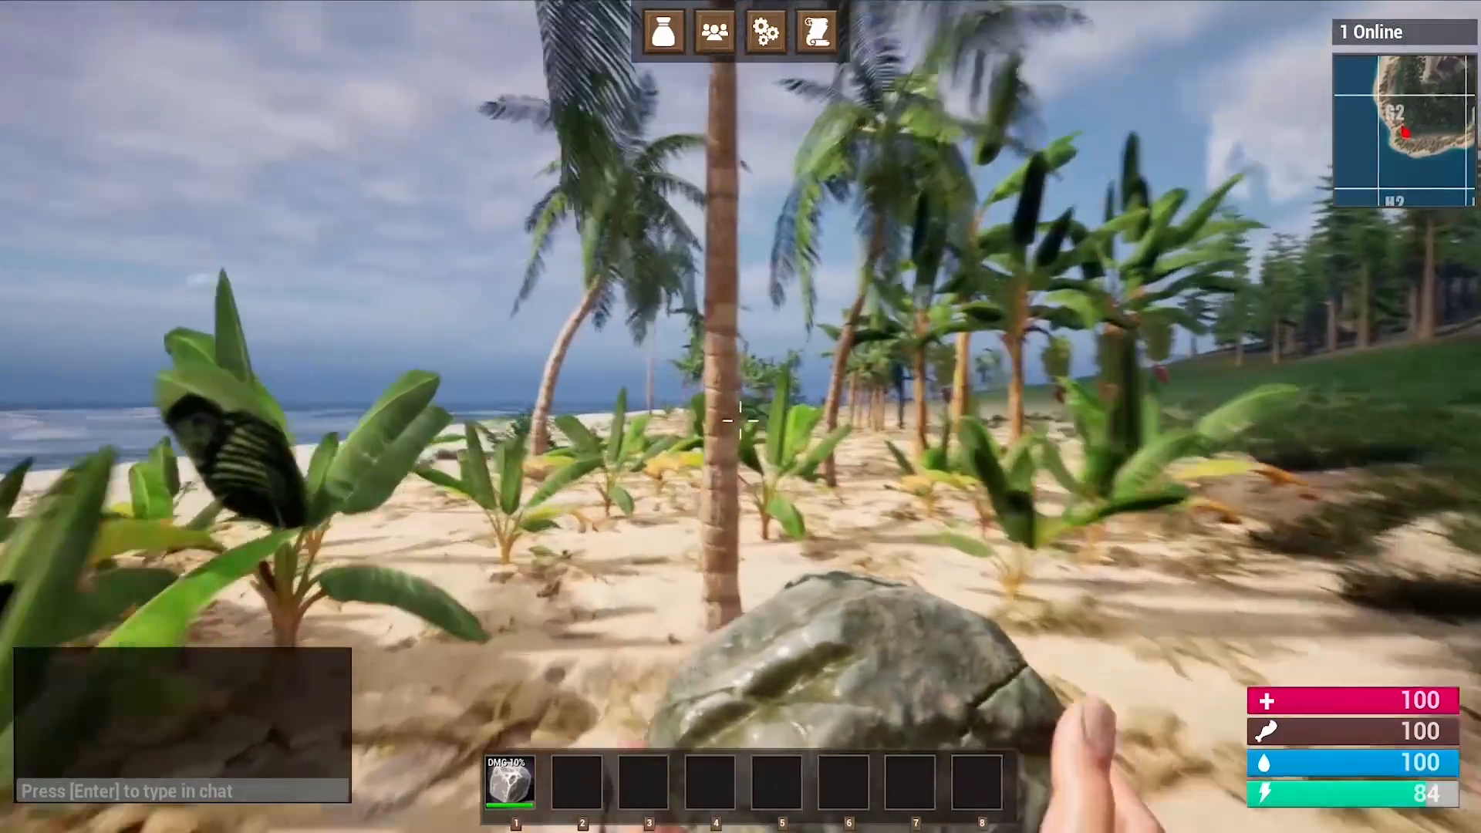
click(728, 420)
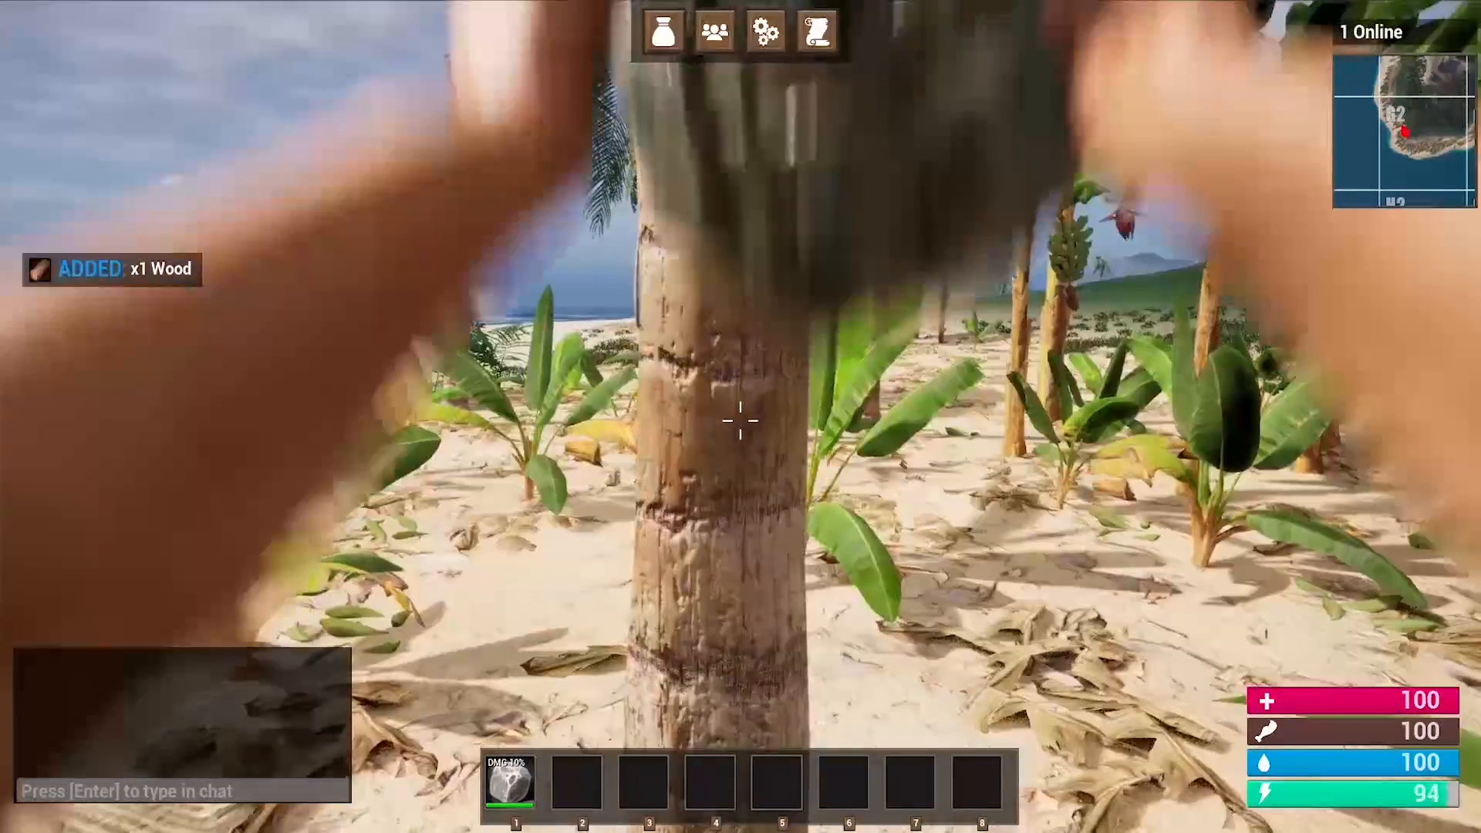
click(727, 421)
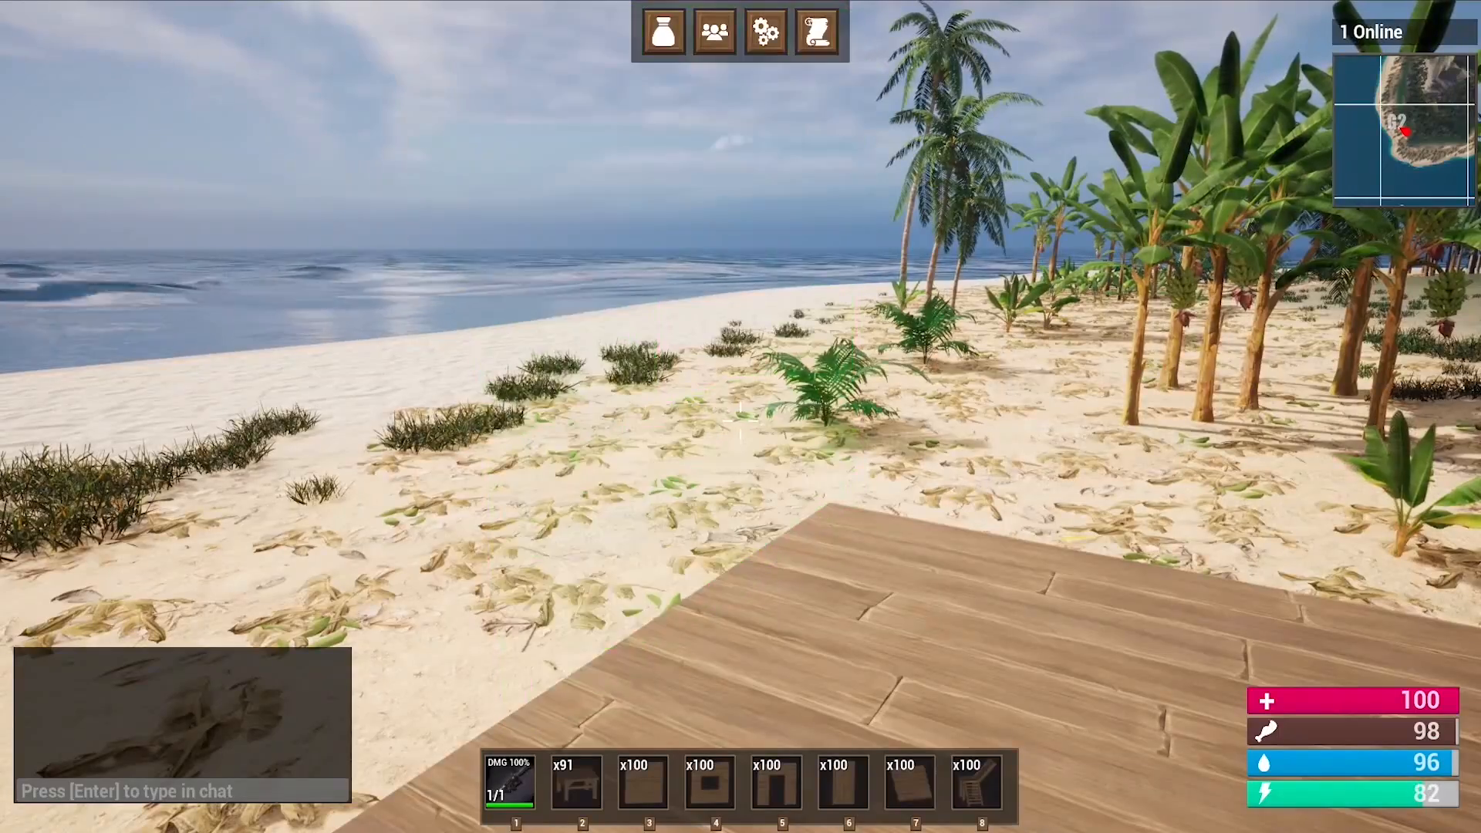
click(740, 421)
key(5)
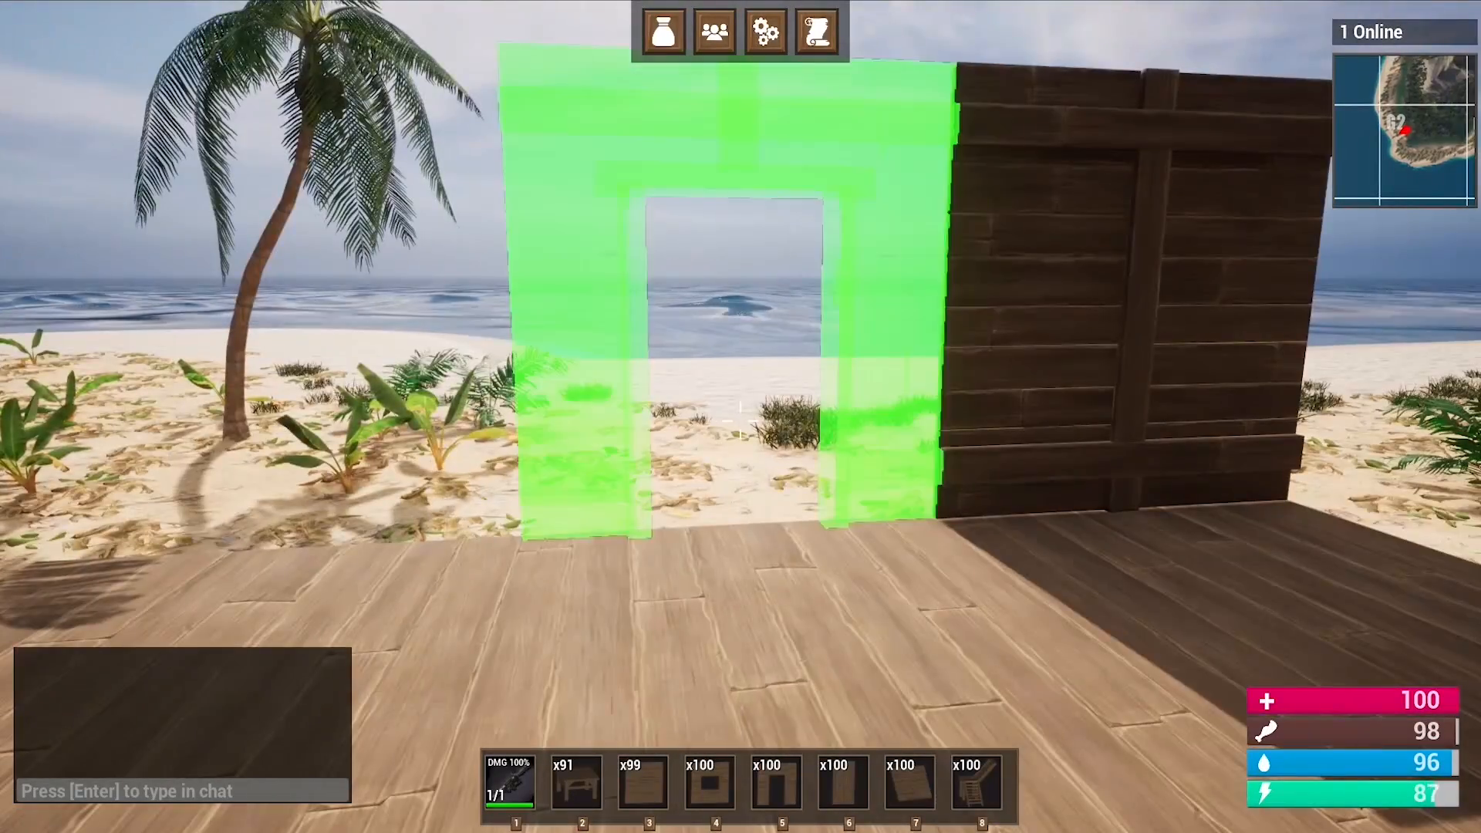
click(740, 421)
key(3)
click(741, 421)
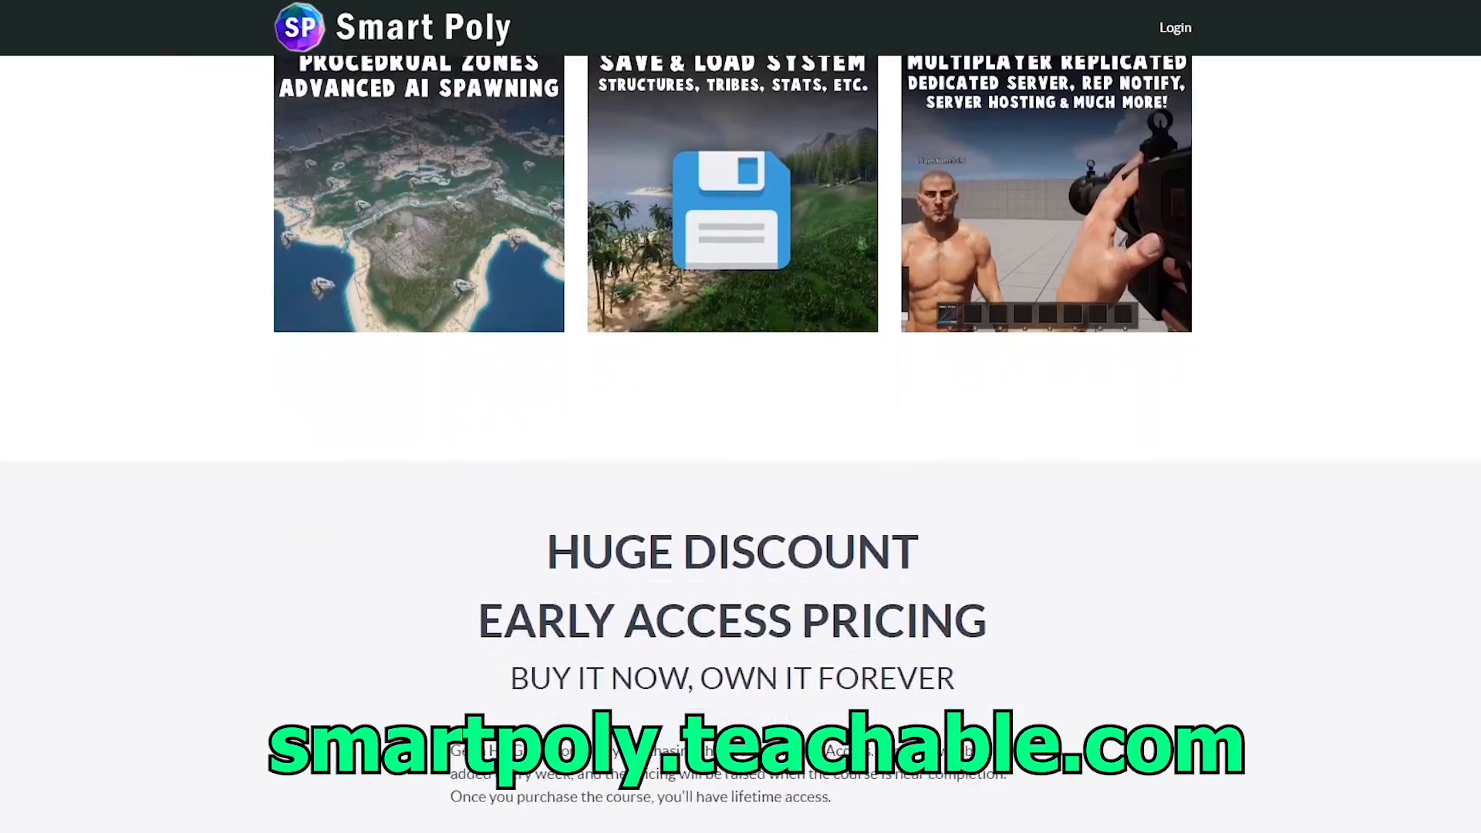
scroll(740, 417, down, 5)
scroll(740, 417, down, 5)
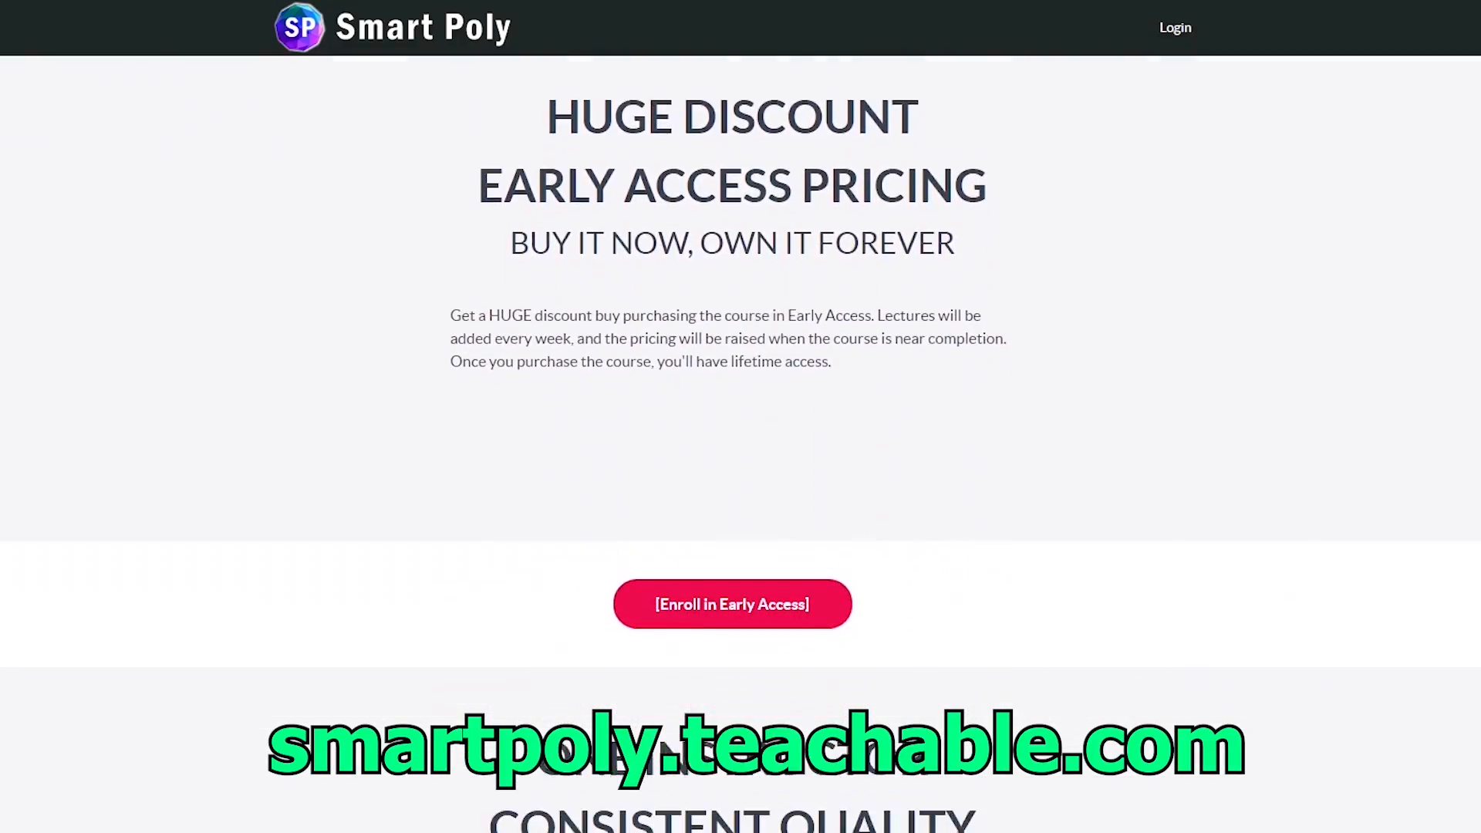
scroll(741, 417, down, 5)
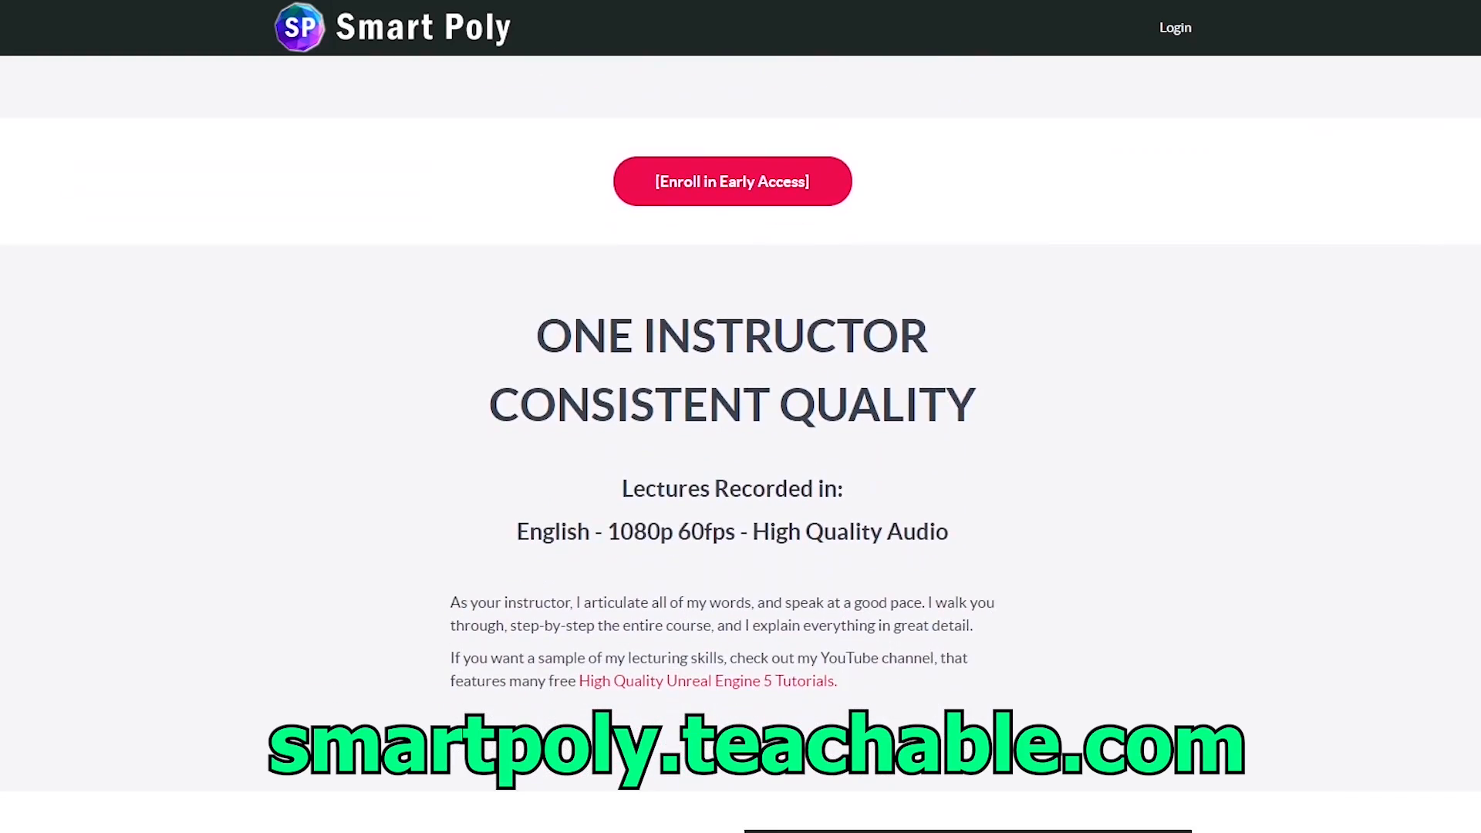
scroll(741, 417, down, 5)
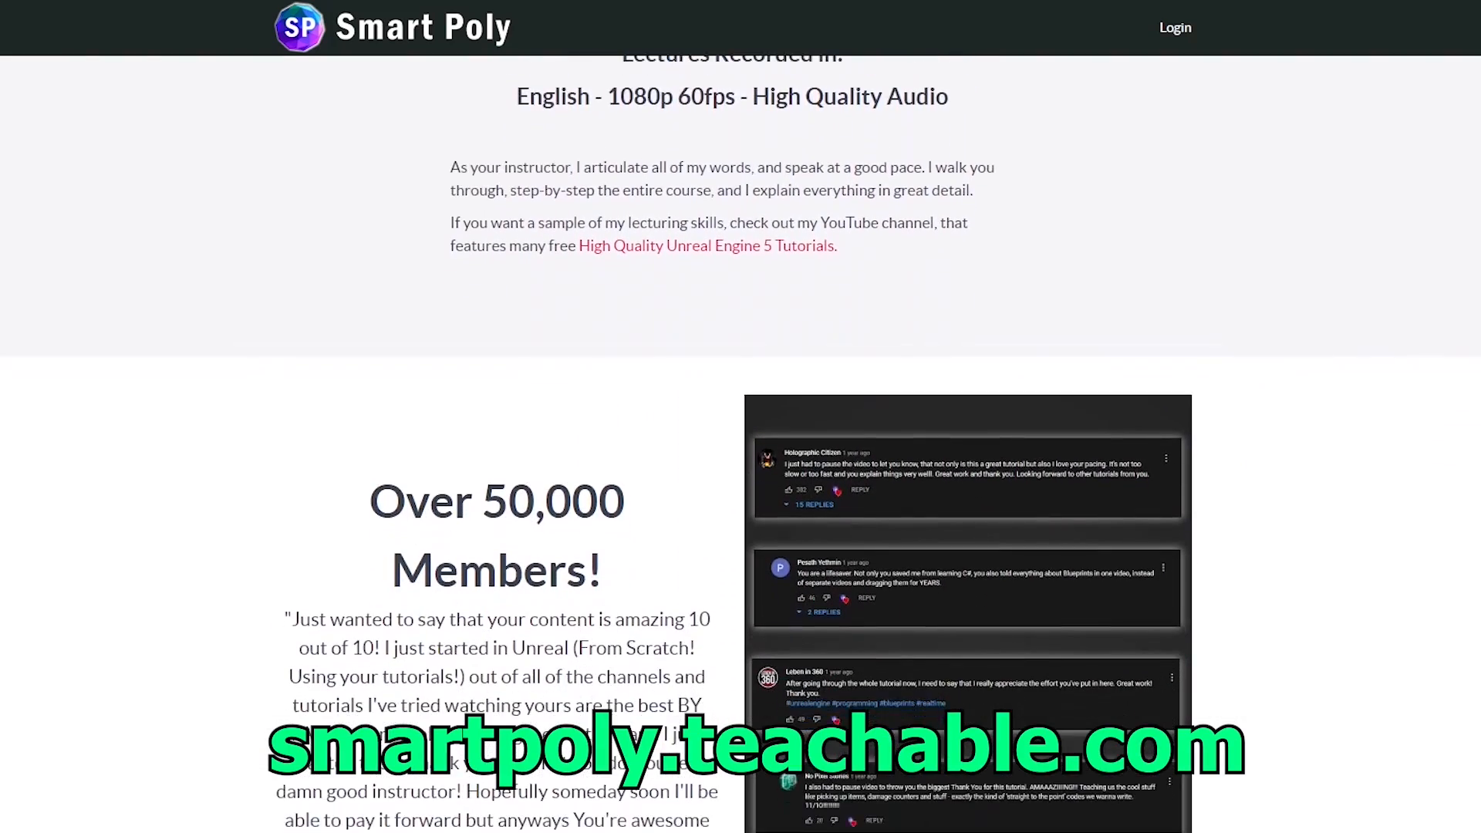
scroll(740, 416, down, 1)
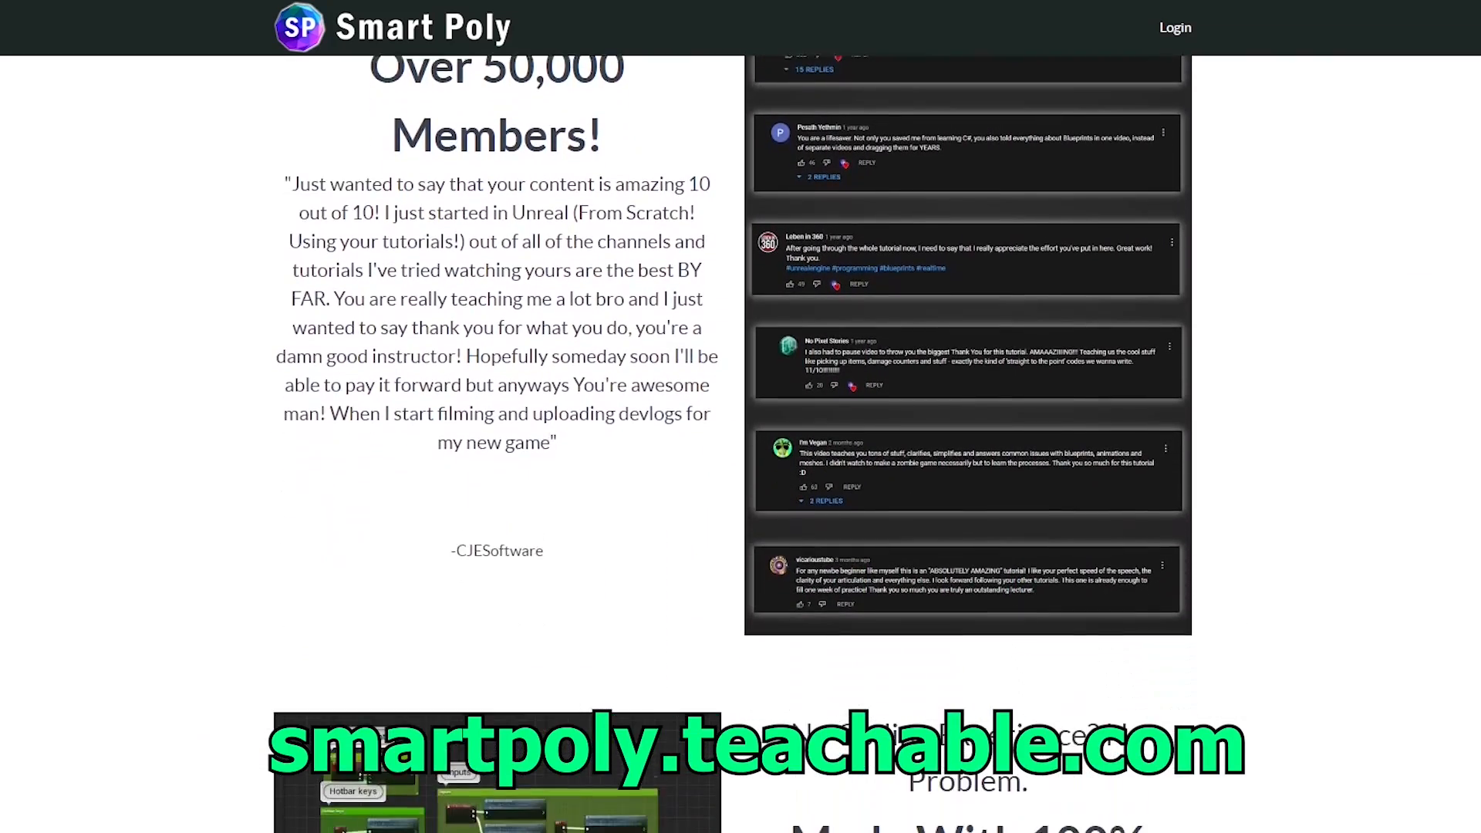
scroll(740, 417, down, 4)
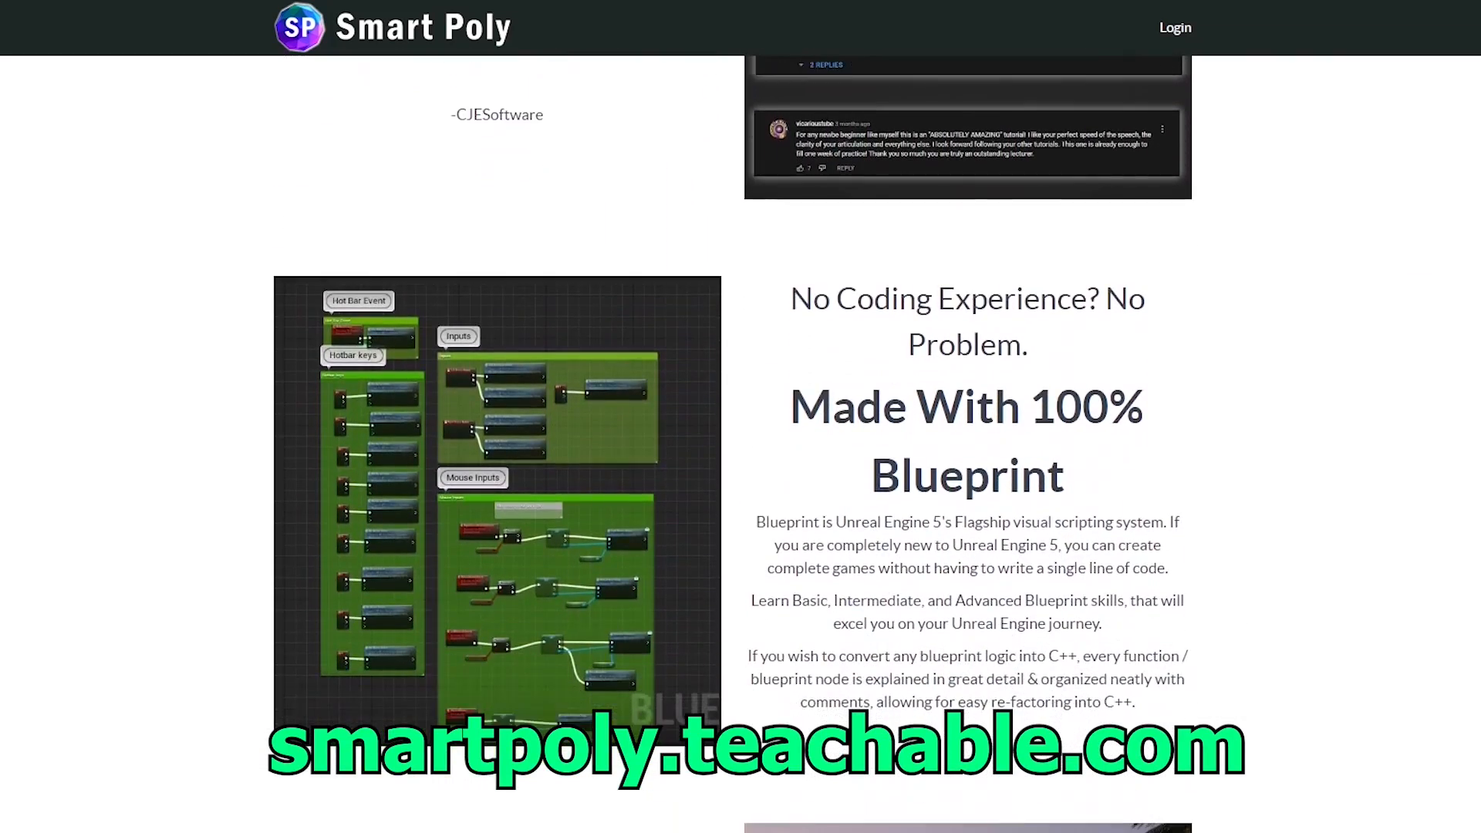